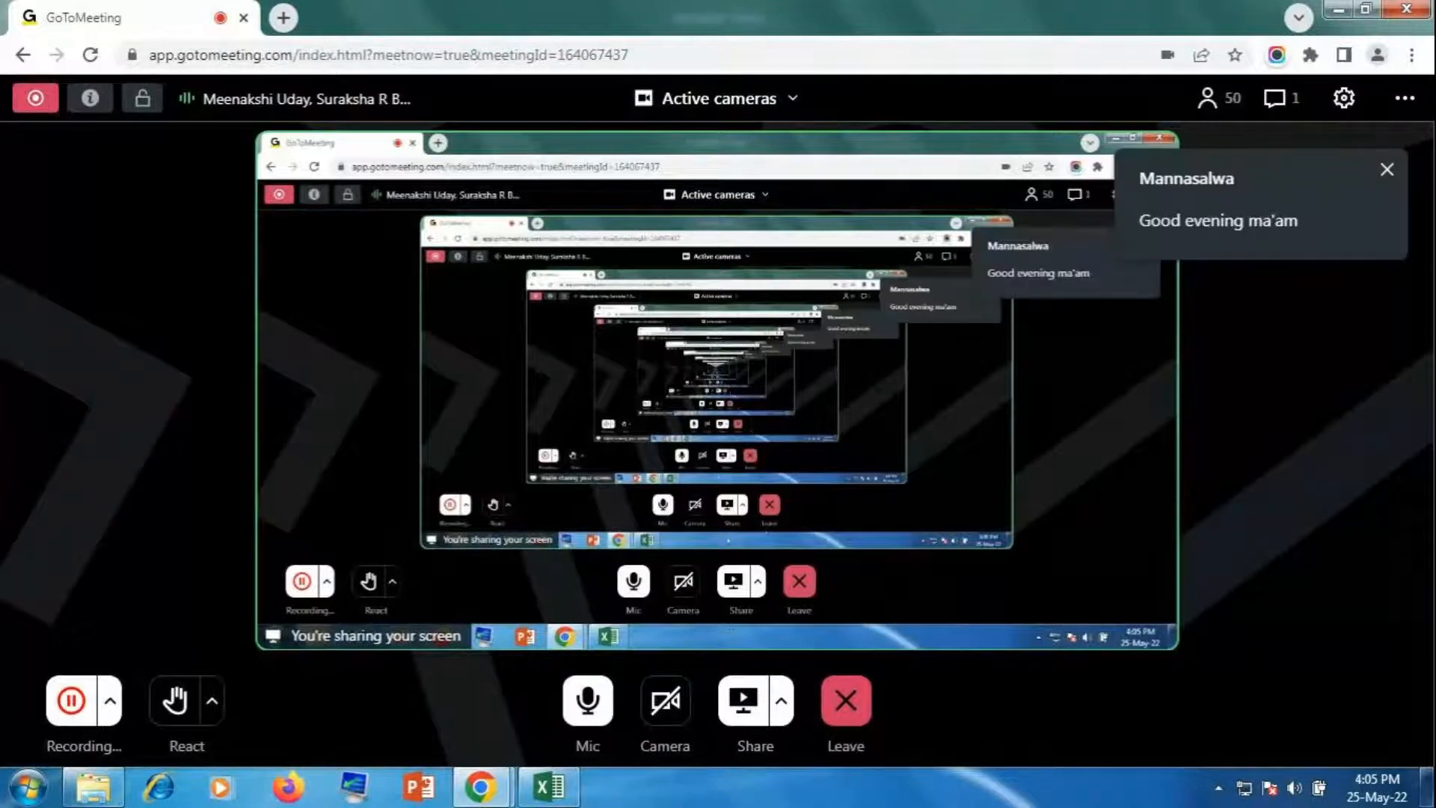
Step: Check the speaker volume, toggle the microphone off and on, and close File Explorer
left_click(1294, 788)
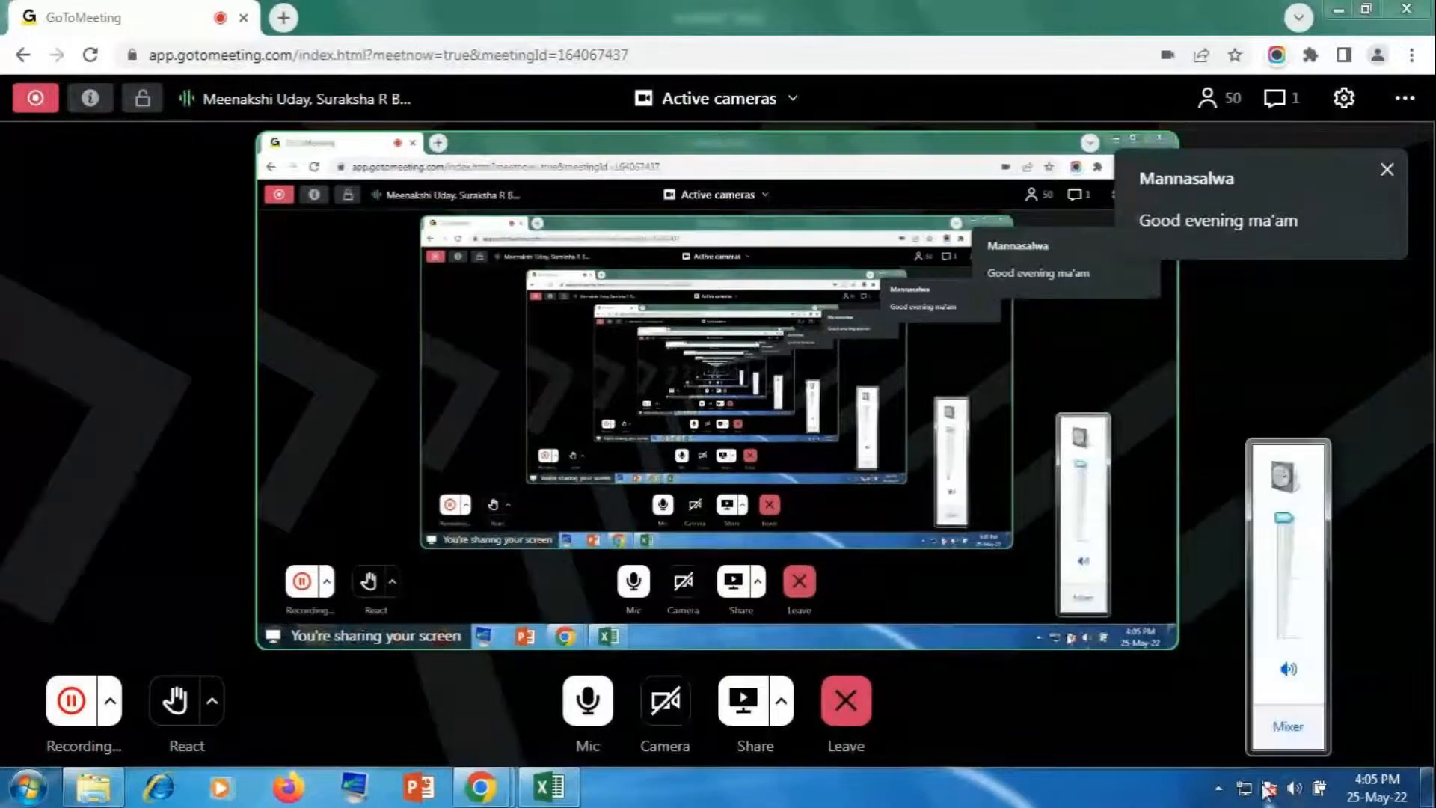
left_click(1183, 736)
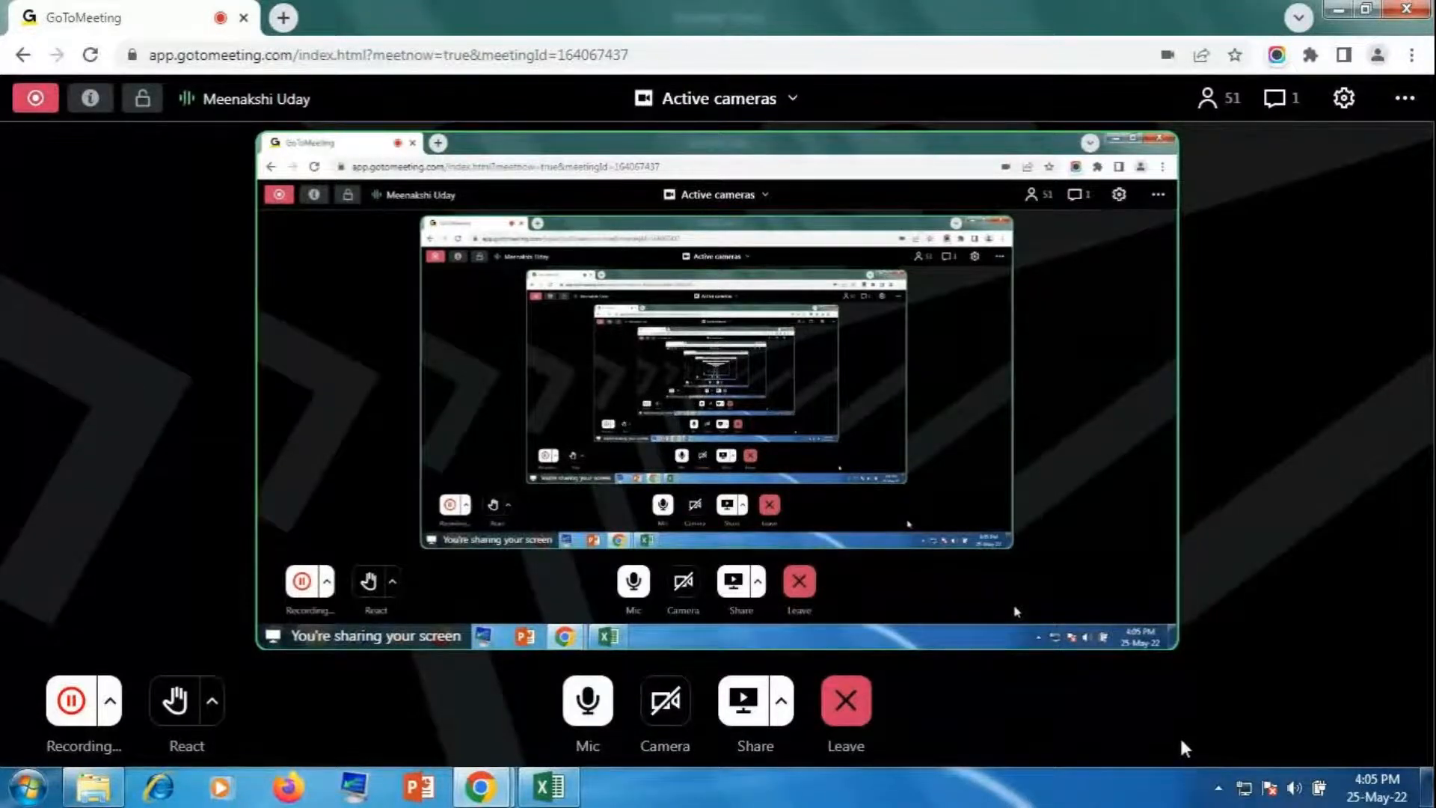
left_click(598, 711)
left_click(588, 701)
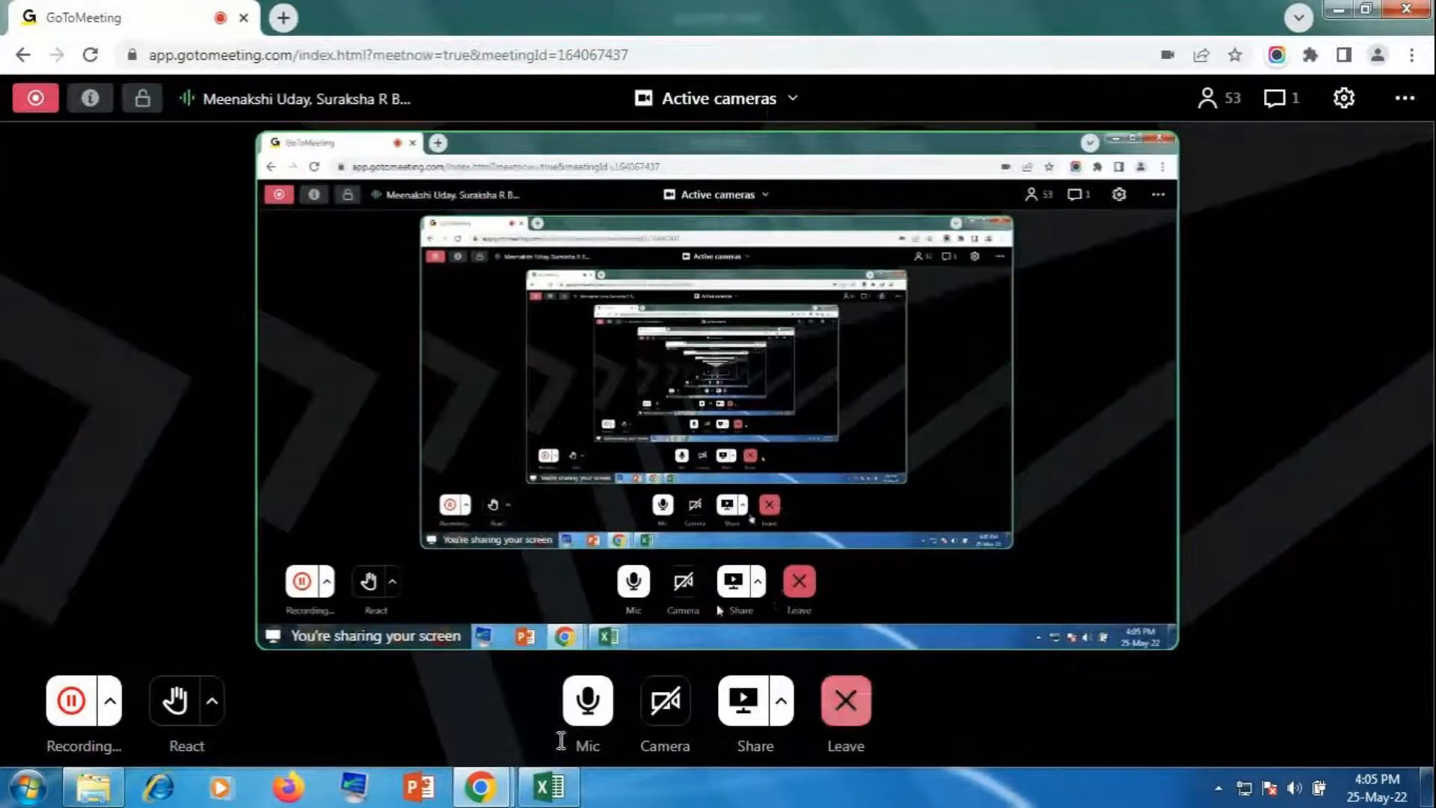
right_click(105, 791)
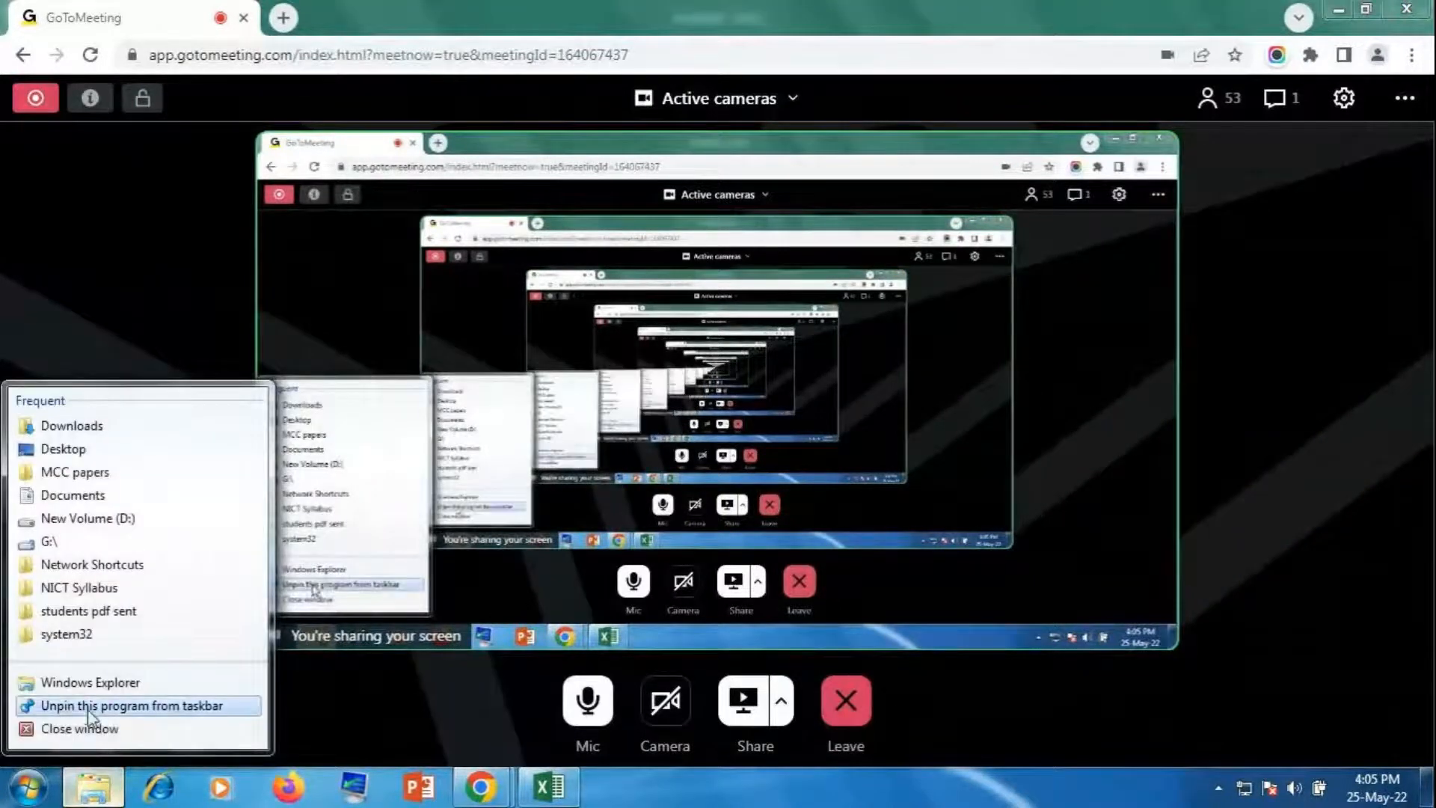
left_click(95, 729)
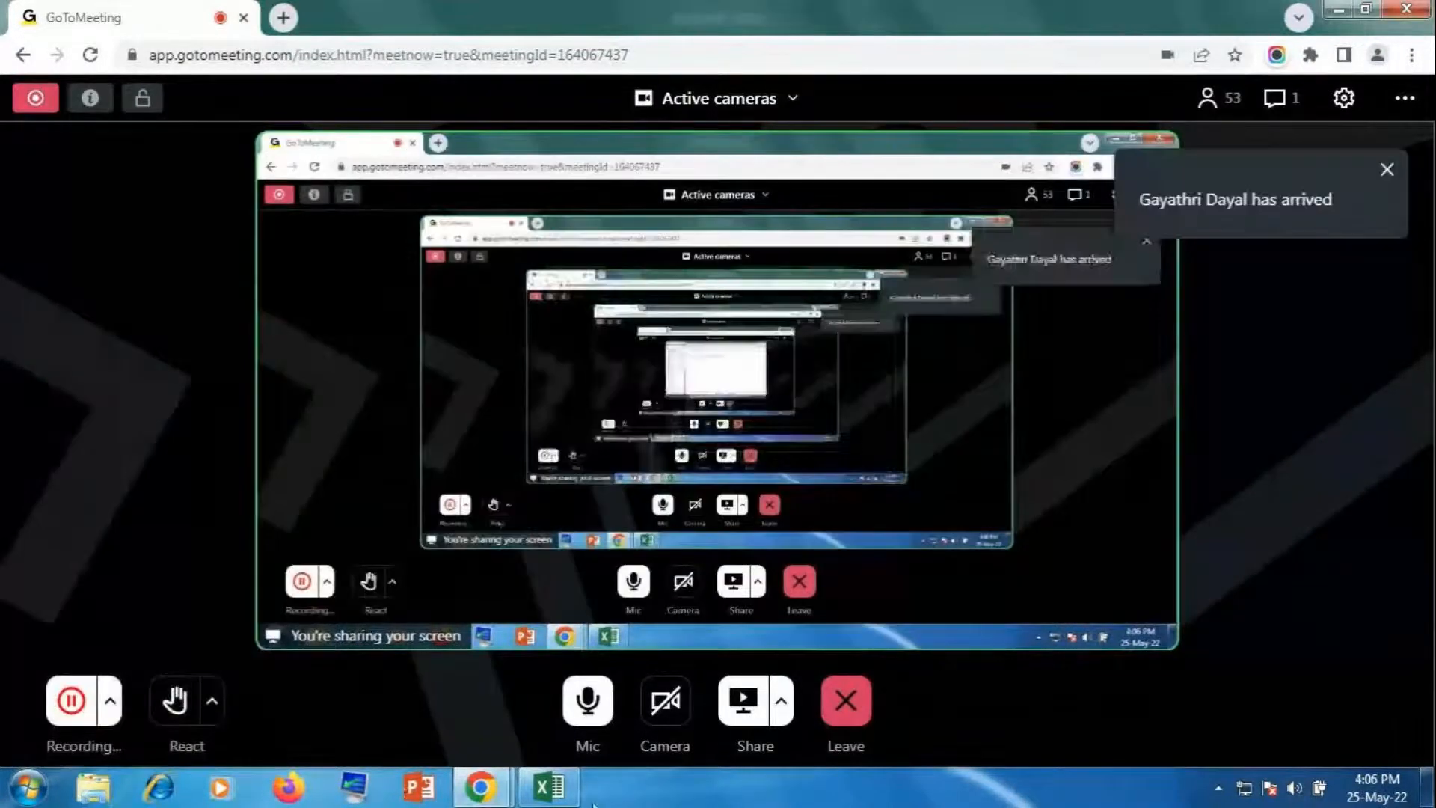
Step: Bring Excel forward and look through the Conditional Formatting menu without choosing anything
left_click(556, 796)
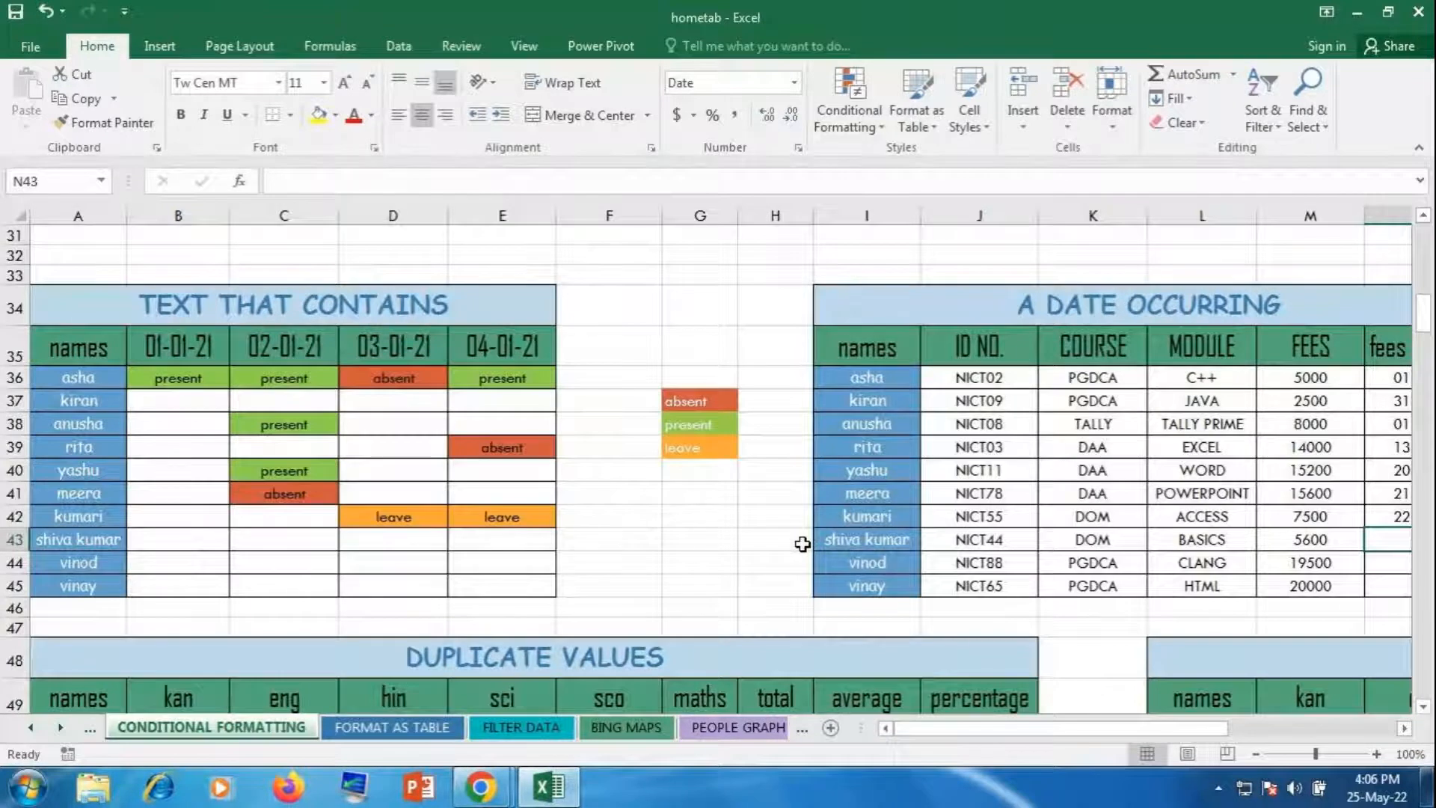
scroll(803, 544, "down", 4)
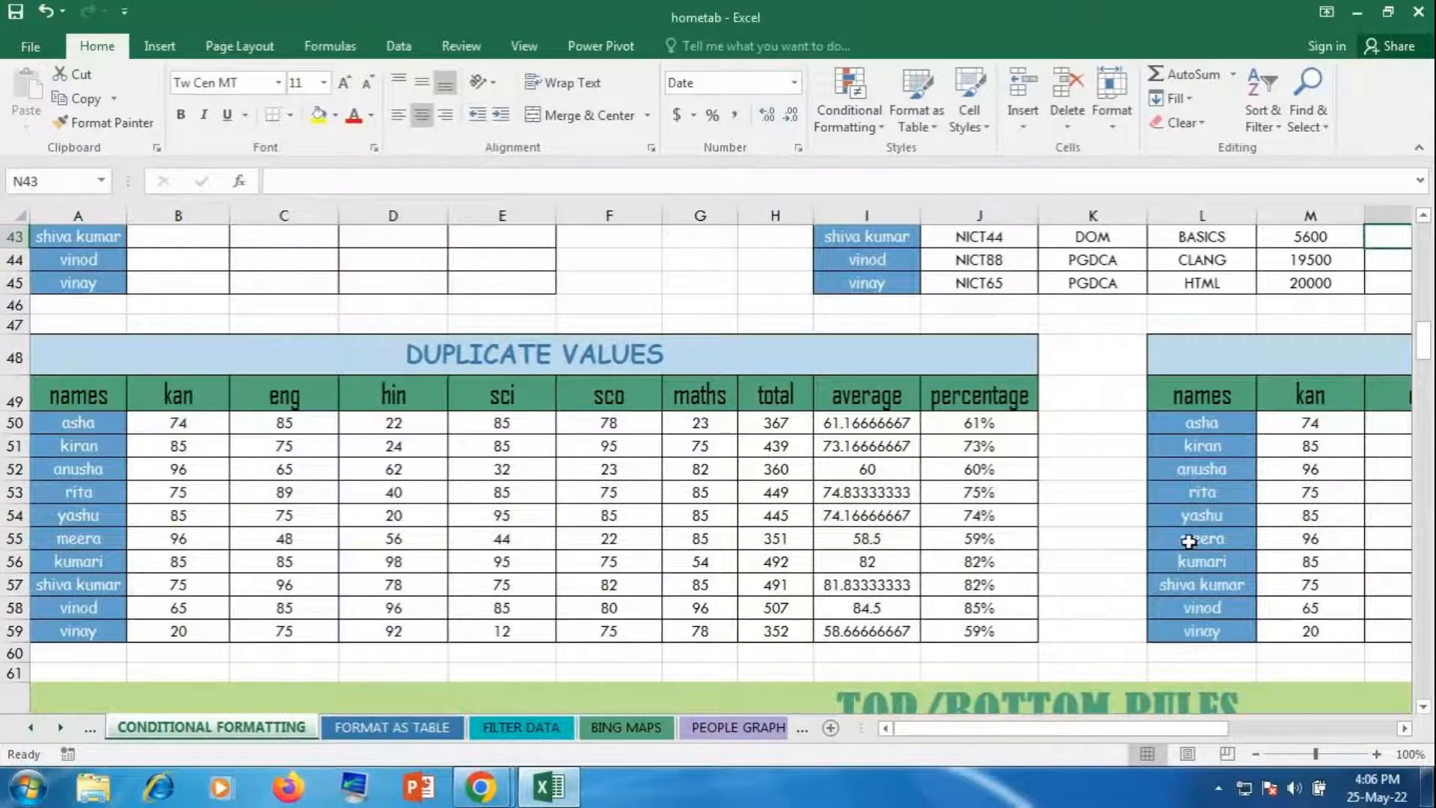
scroll(1189, 541, "up", 1)
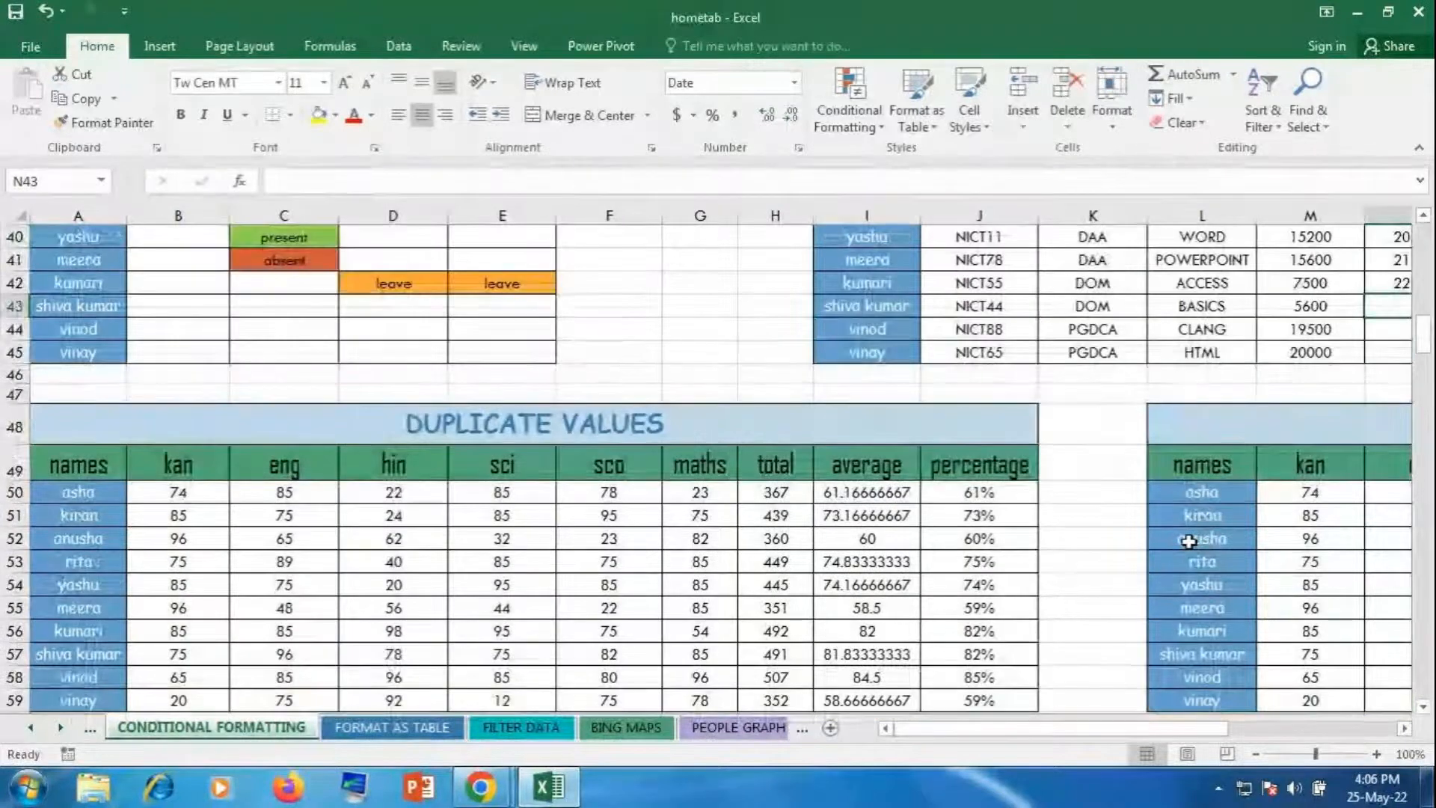
left_click(858, 112)
mouse_move(920, 160)
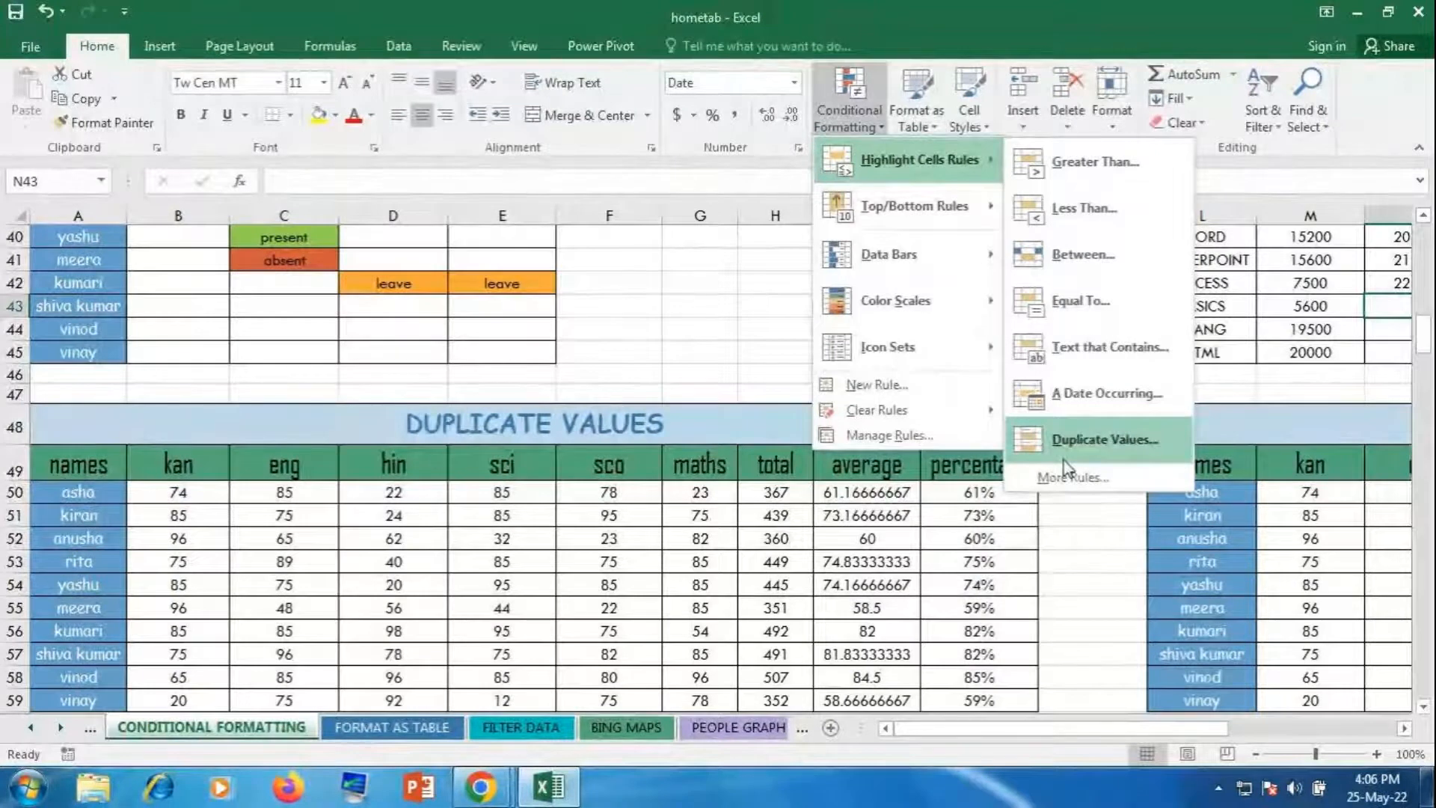
left_click(1069, 576)
Step: Select the score cells B65:G74 of the TOP 10 ITEMS table
mouse_move(989, 730)
left_mouse_down()
mouse_move(1148, 730)
mouse_move(972, 729)
left_mouse_up()
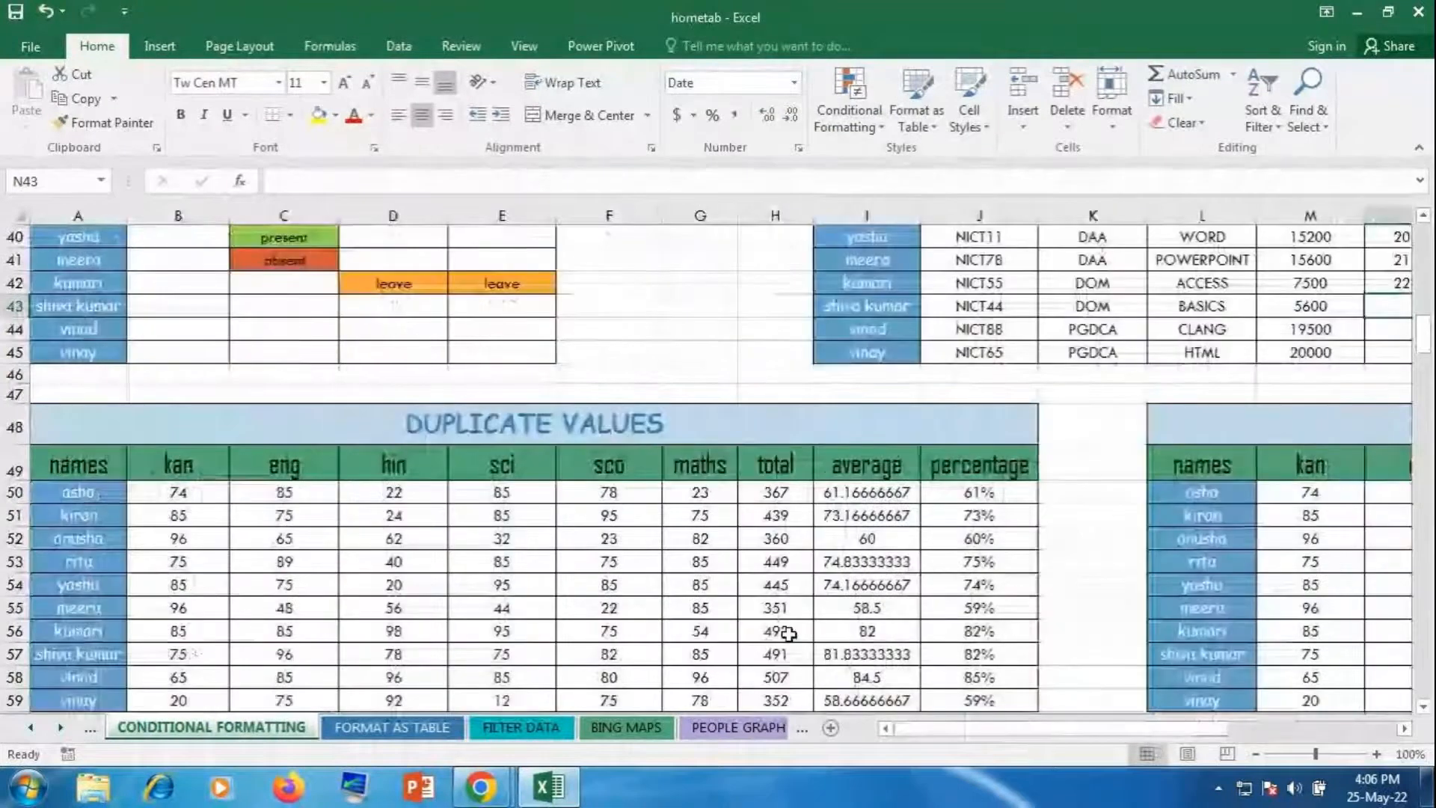
scroll(789, 634, "down", 5)
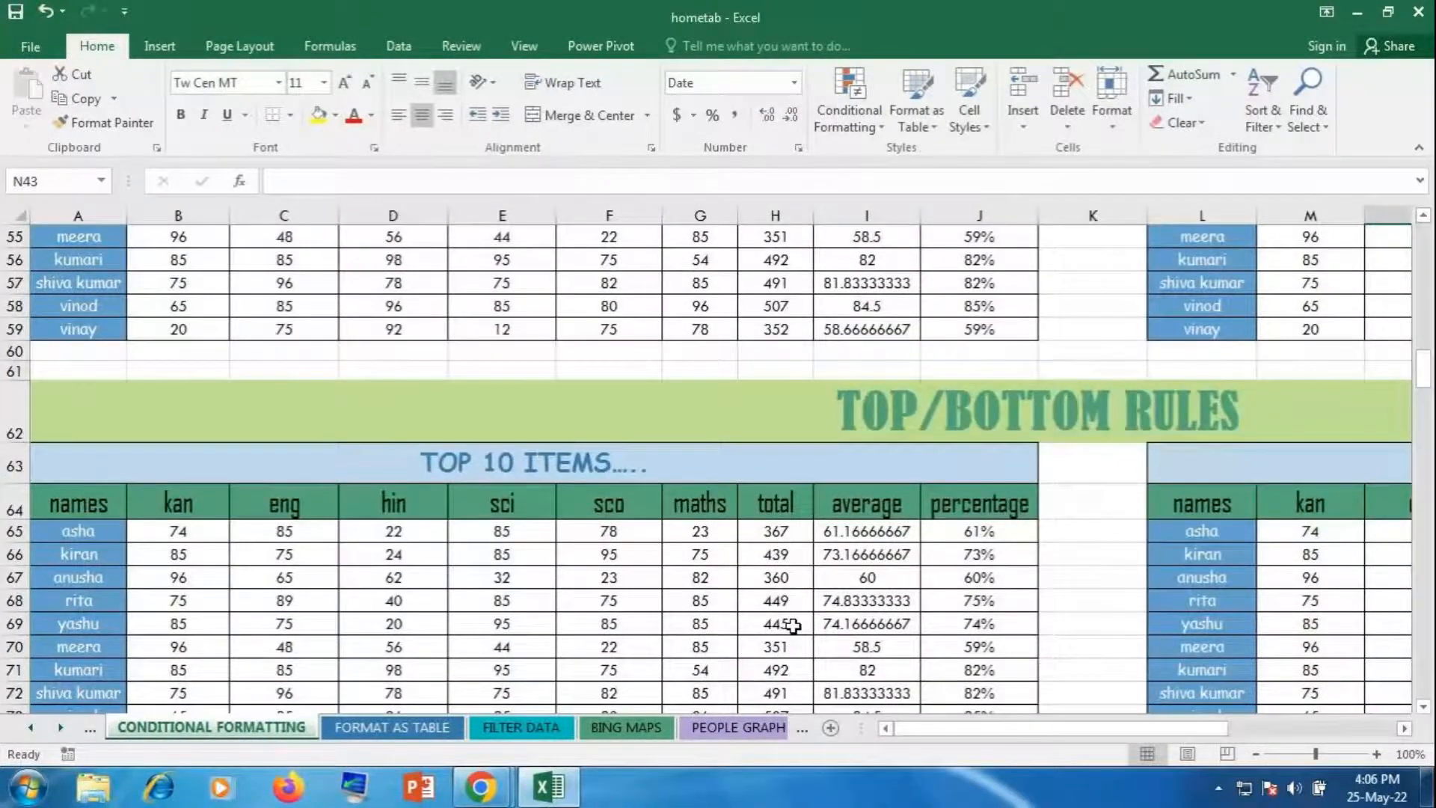
scroll(791, 625, "down", 1)
left_click_drag(178, 459, 724, 670)
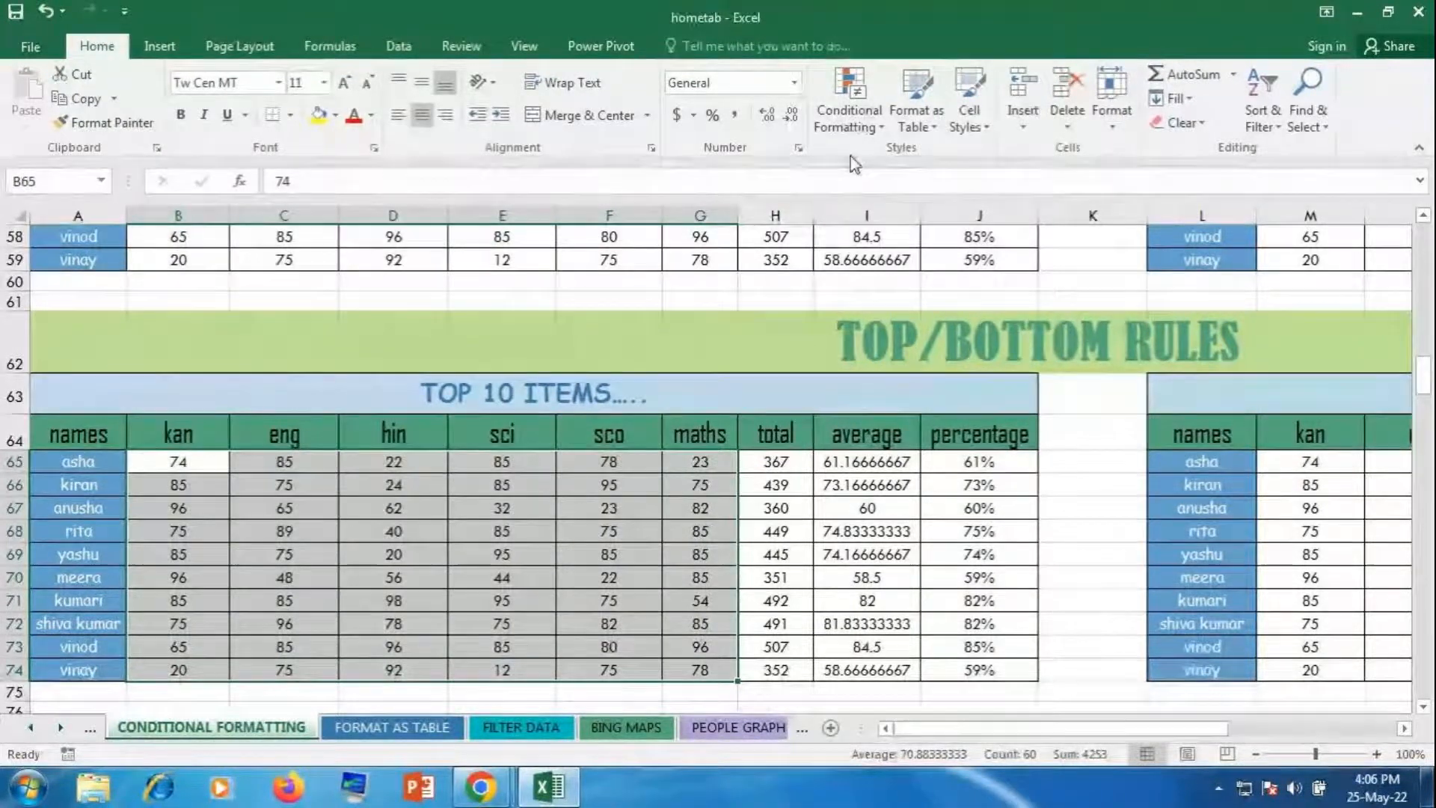
Step: Start a Top/Bottom Rules > Top 10 Items rule on the selected scores
left_click(850, 128)
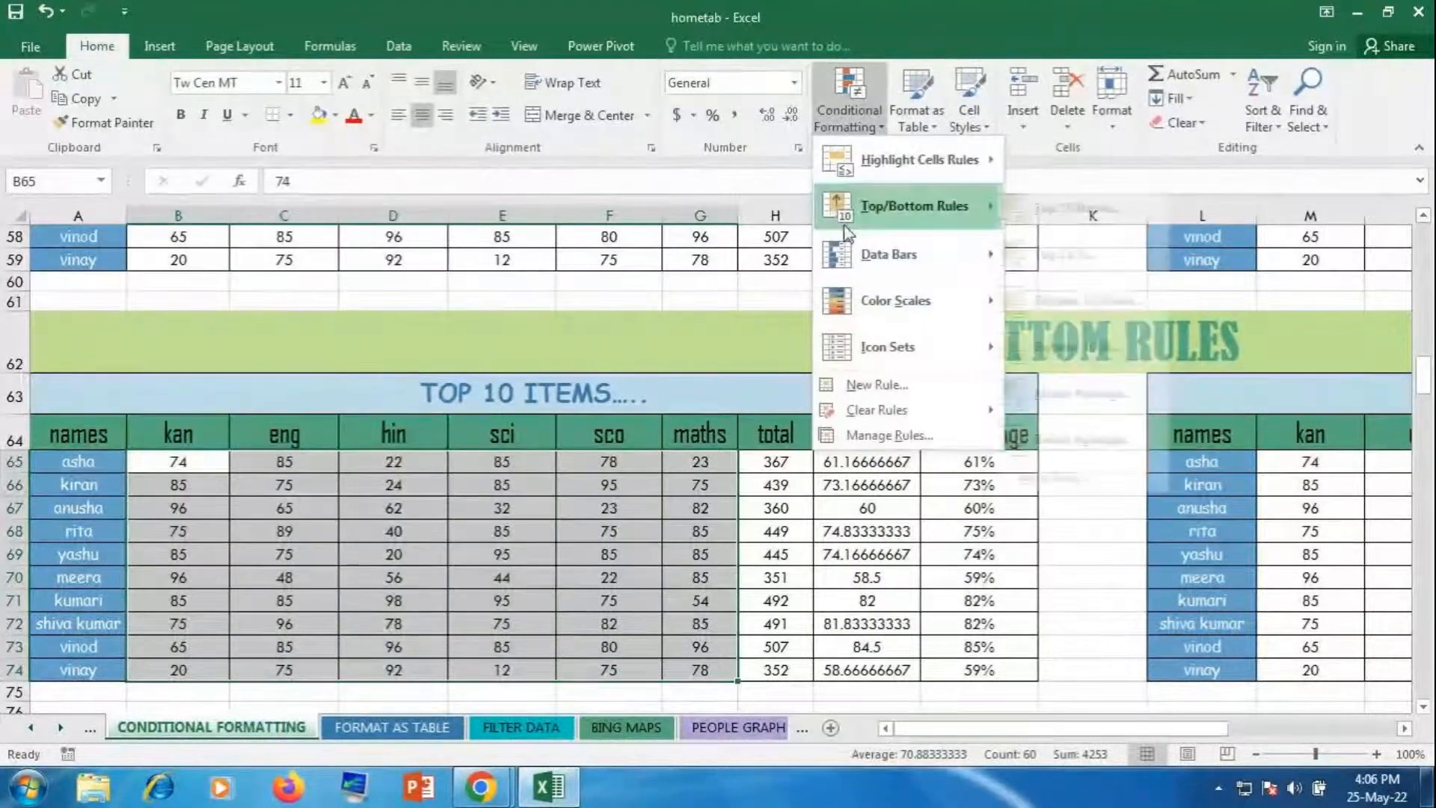
mouse_move(911, 213)
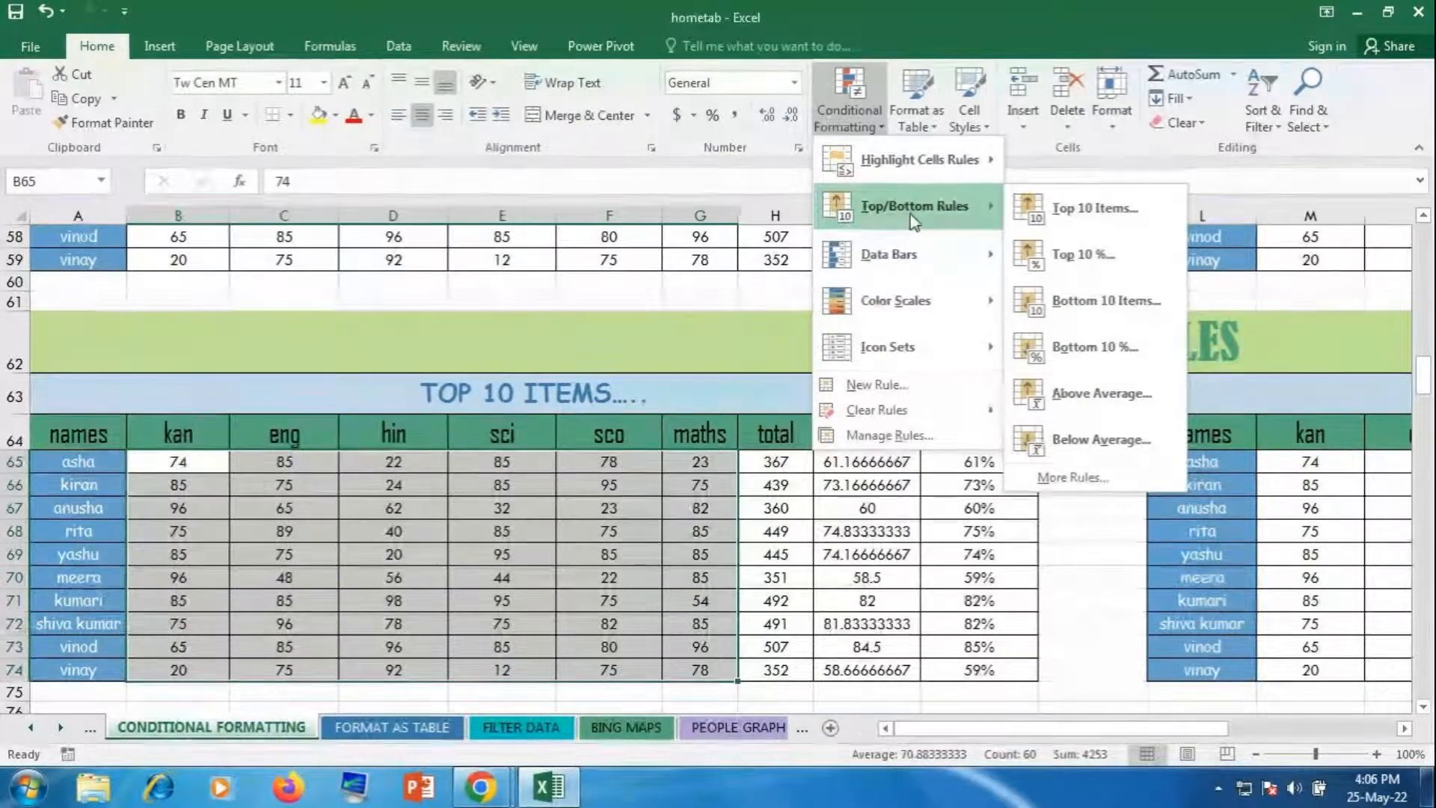
left_click(1077, 213)
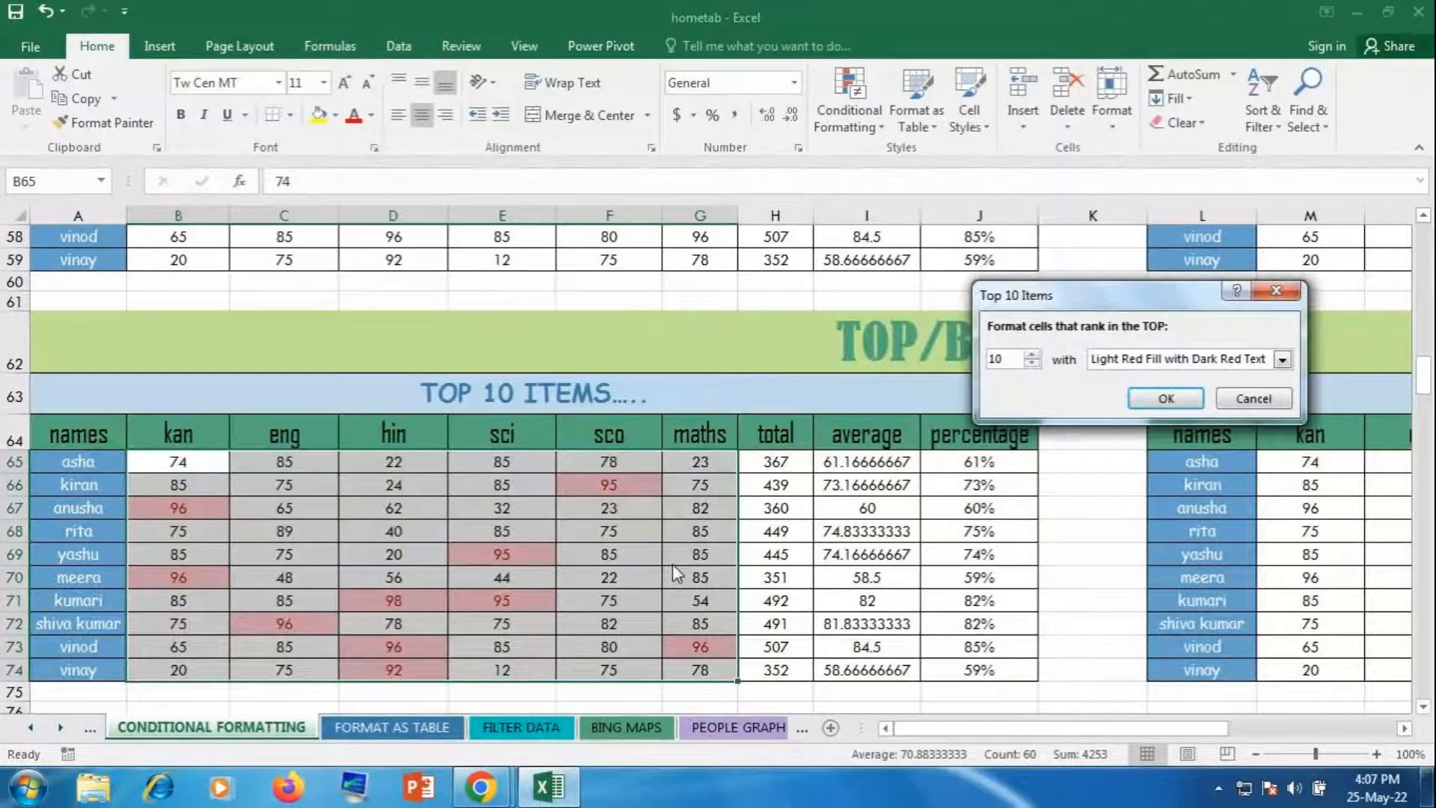
Step: Raise the Top 10 Items rank up to 37, watching the preview grow
left_click(1034, 354)
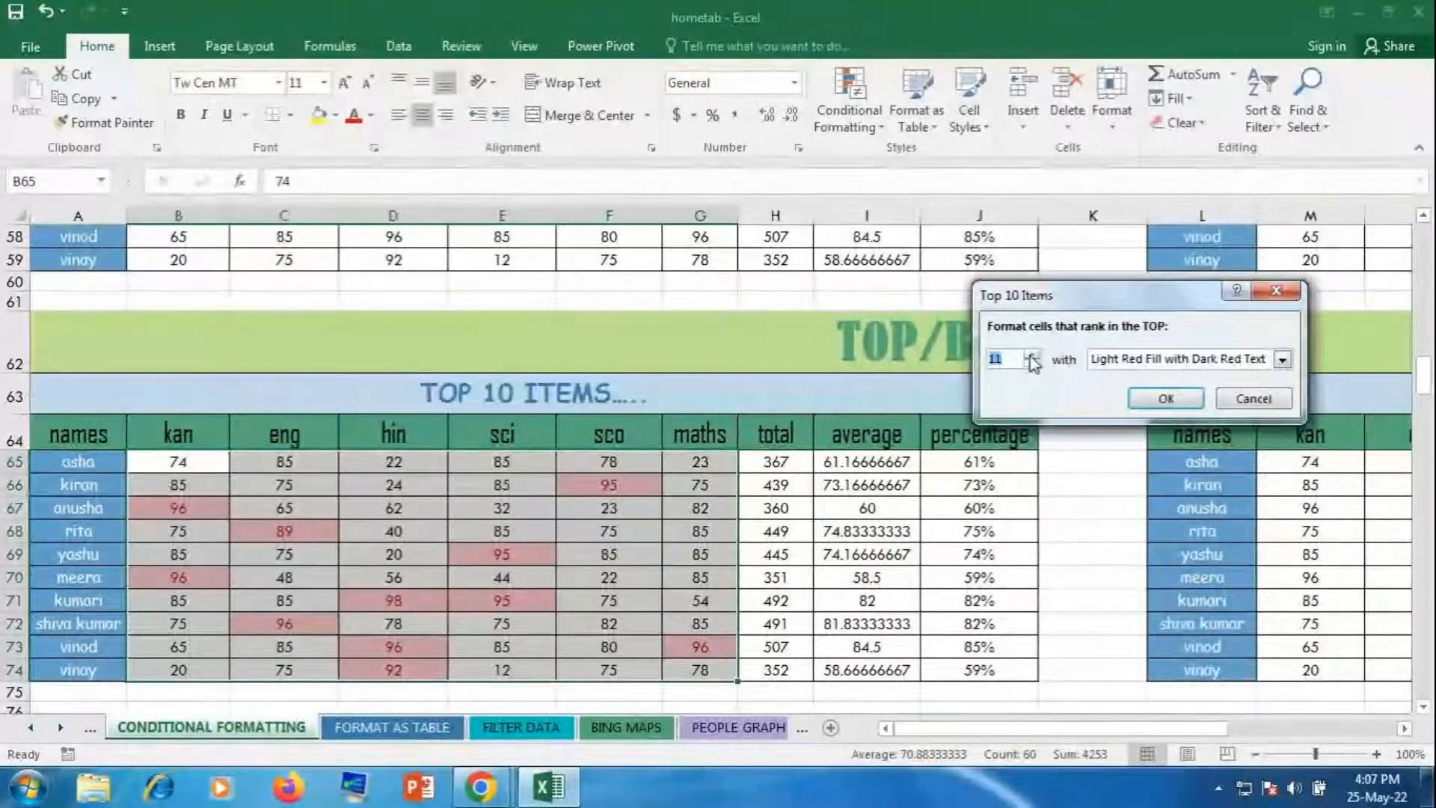
left_click(1033, 355)
left_click(1033, 354)
left_click(1033, 355)
left_click(1033, 354)
left_click(1033, 355)
left_click(1032, 356)
left_click(1032, 356)
left_click(1032, 356)
left_click(1032, 356)
left_click(1032, 356)
left_click(1032, 356)
left_click(1032, 356)
left_click(1032, 356)
left_click(1032, 356)
left_click(1032, 356)
left_click(1032, 356)
left_click(1032, 356)
left_click(1032, 356)
left_click(1032, 356)
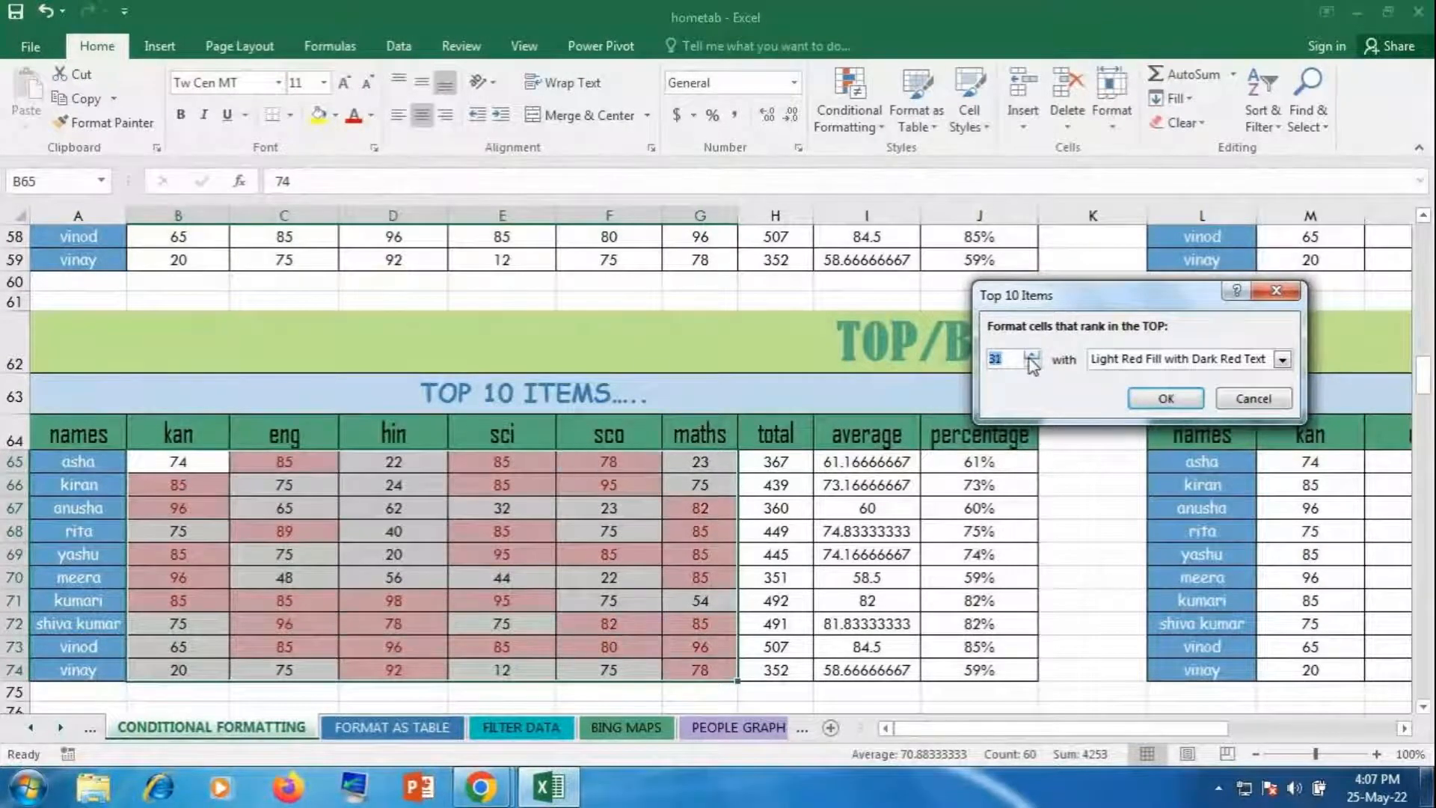
left_click(1032, 356)
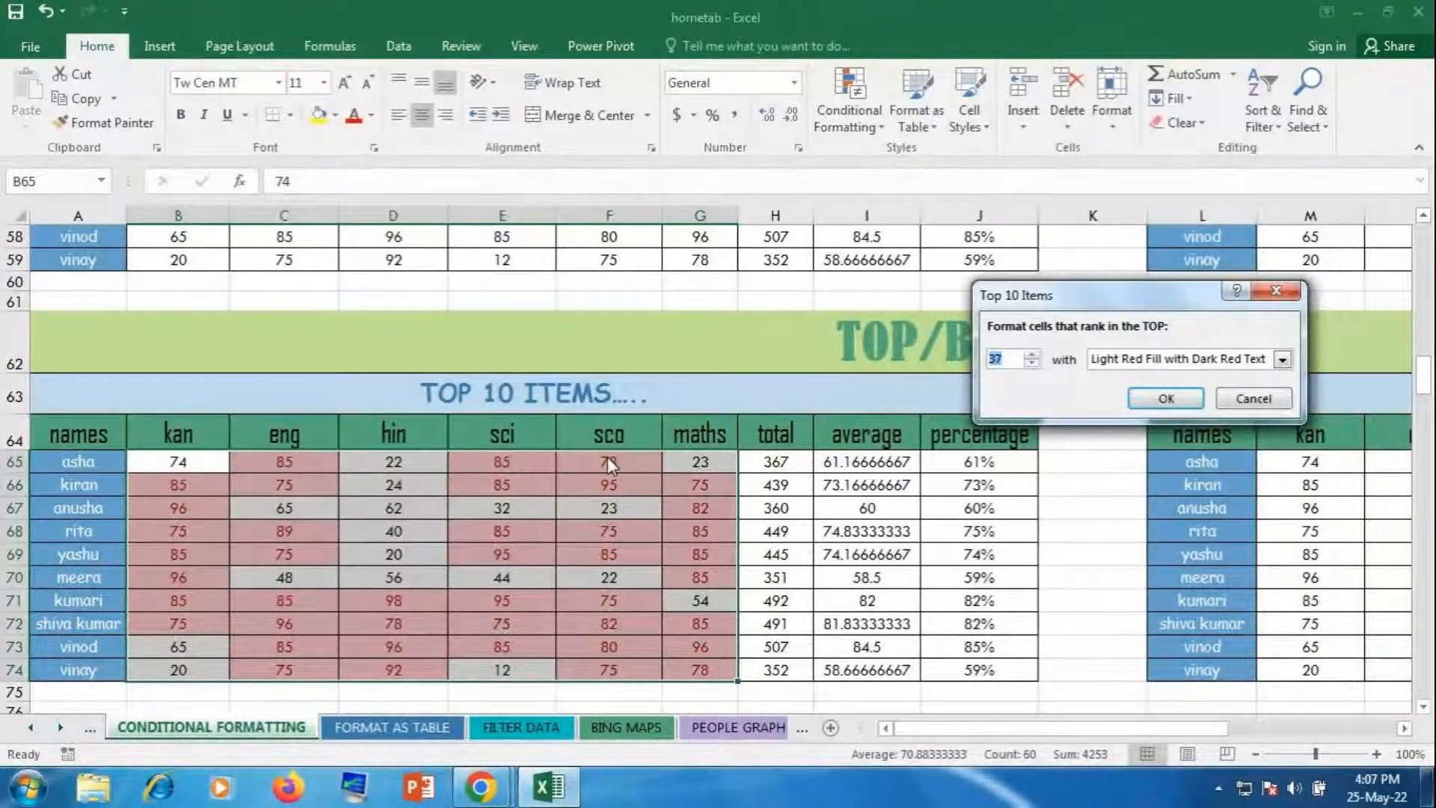
Step: Lower the rank to 1 so only the top score, 98, is highlighted
left_click(1031, 363)
left_click(1031, 363)
left_click(1031, 363)
left_click(1031, 364)
left_click(1031, 363)
left_click(1031, 363)
left_click(1032, 363)
left_click(1031, 363)
left_click(1031, 363)
left_click(1031, 363)
left_click(1031, 363)
left_click(1031, 364)
left_click(1031, 363)
left_click(1031, 364)
left_click(1031, 364)
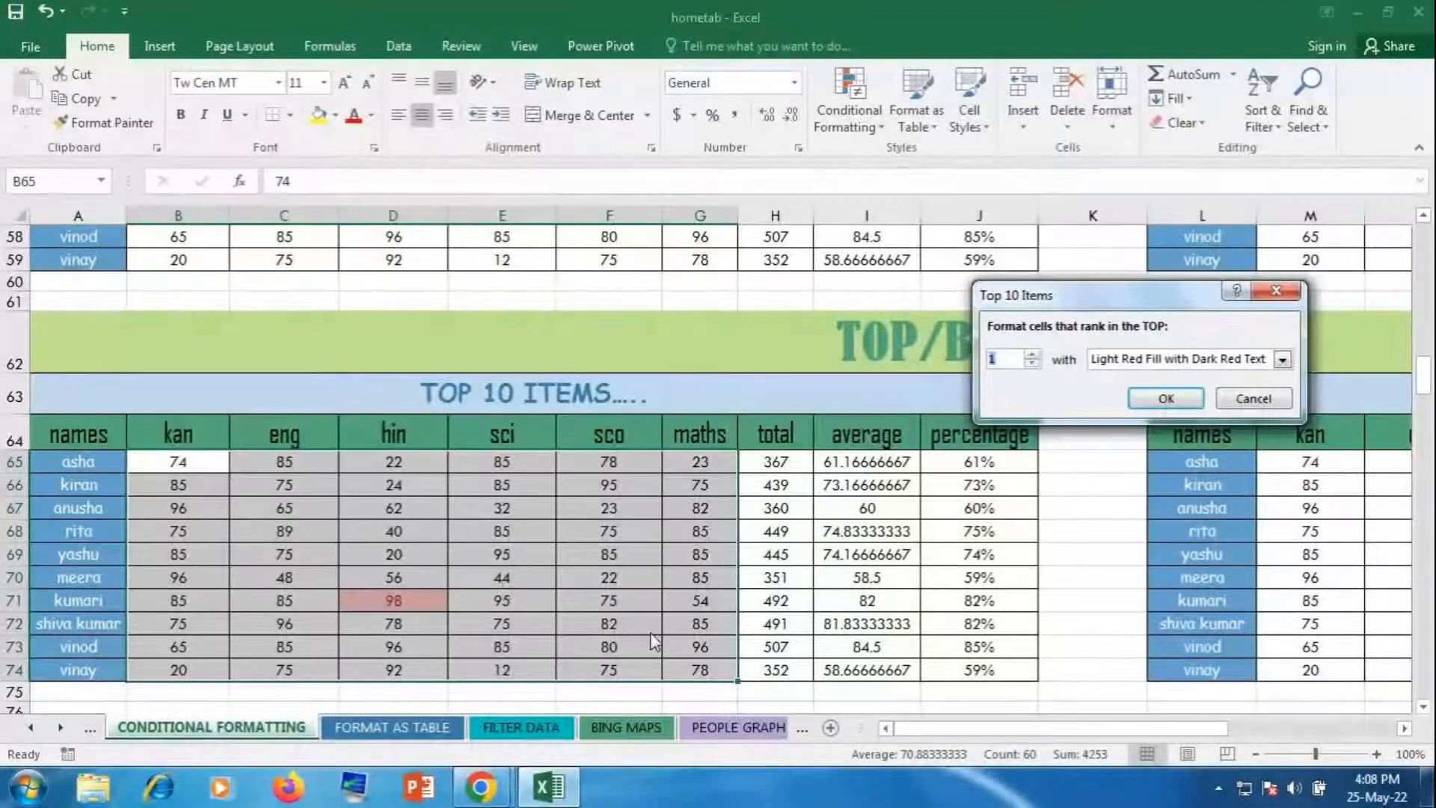
Step: Set the rank back from 1 to 10 and move the dialog left off the table
left_click(1031, 356)
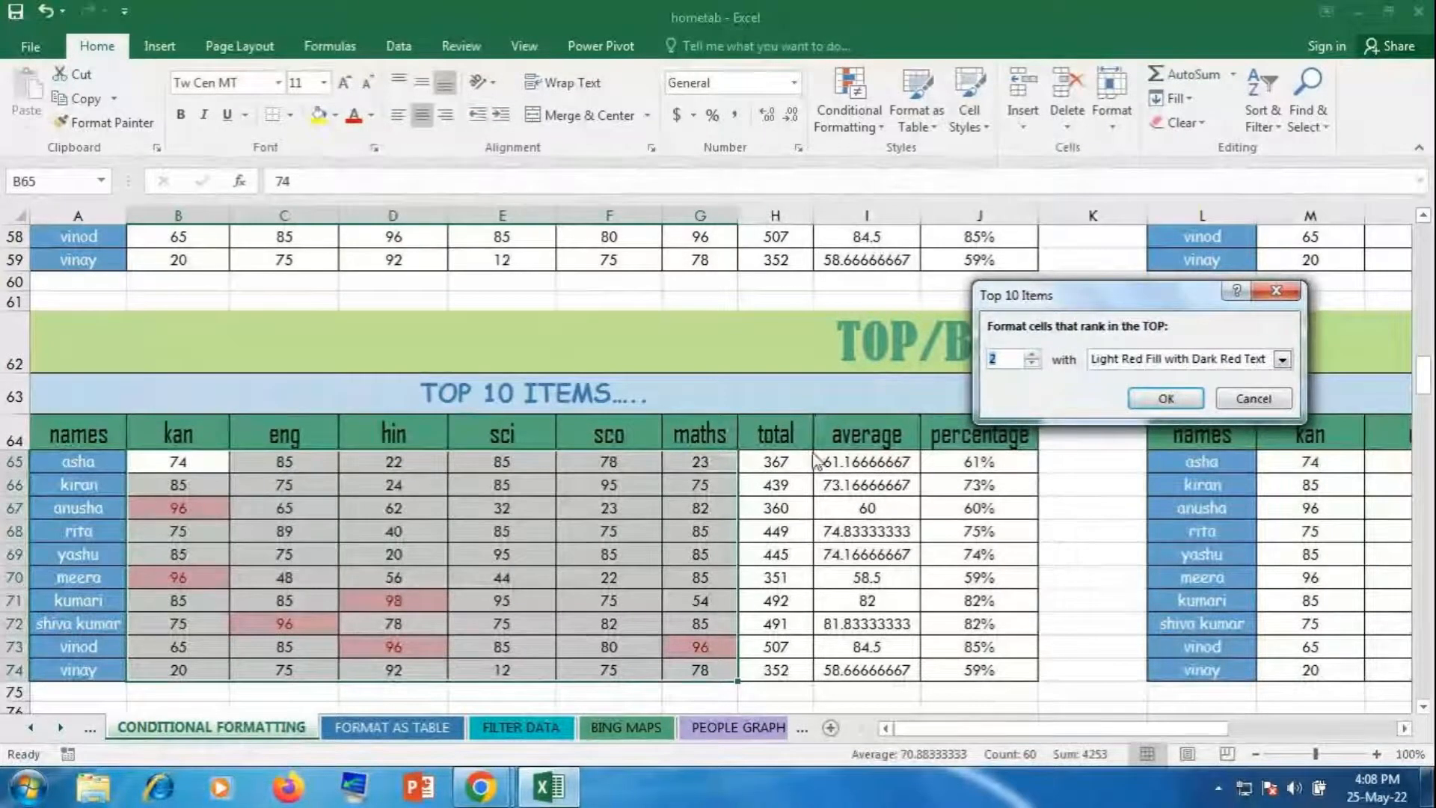
left_click(1033, 355)
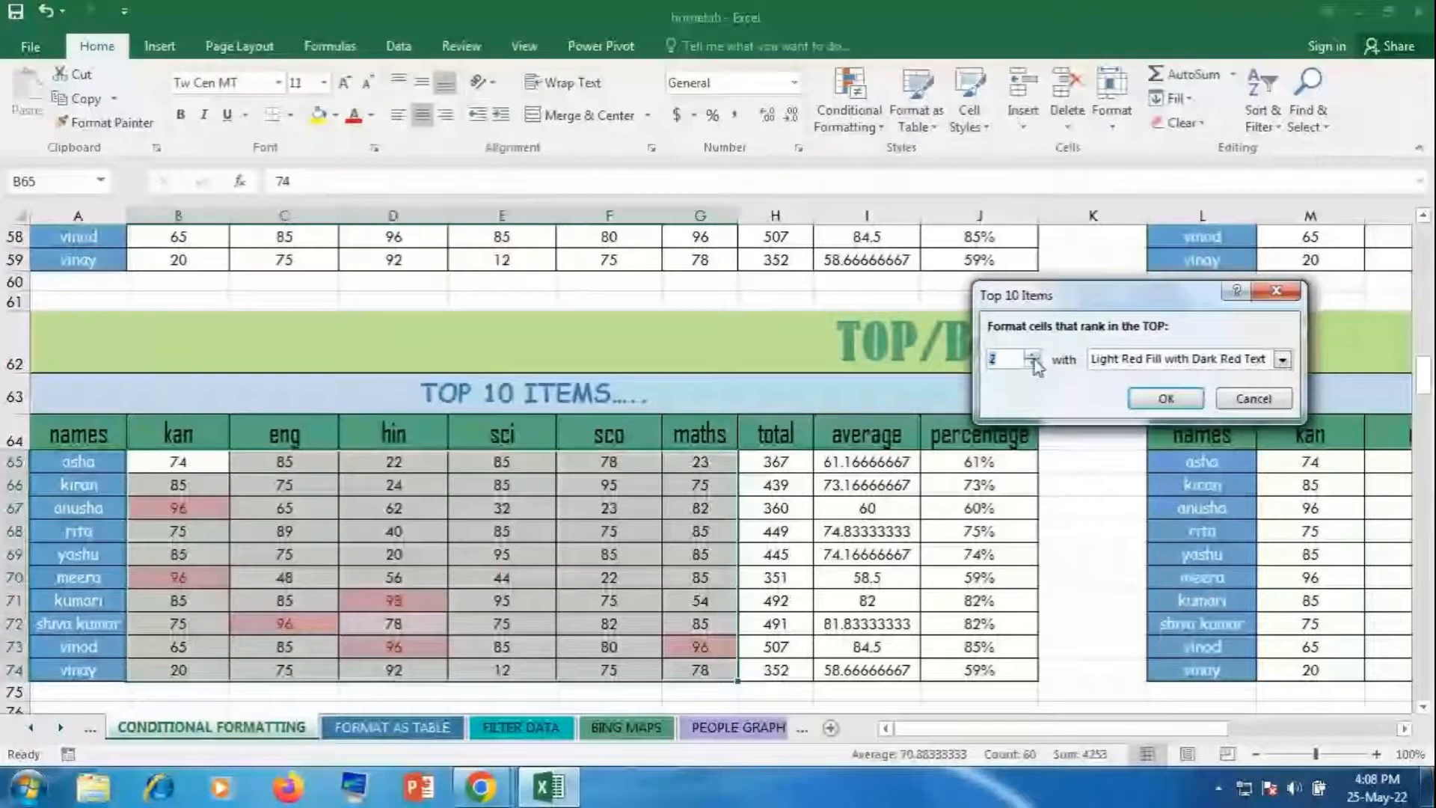
left_click(1033, 357)
left_click(1034, 357)
left_click(1034, 357)
left_click(1034, 357)
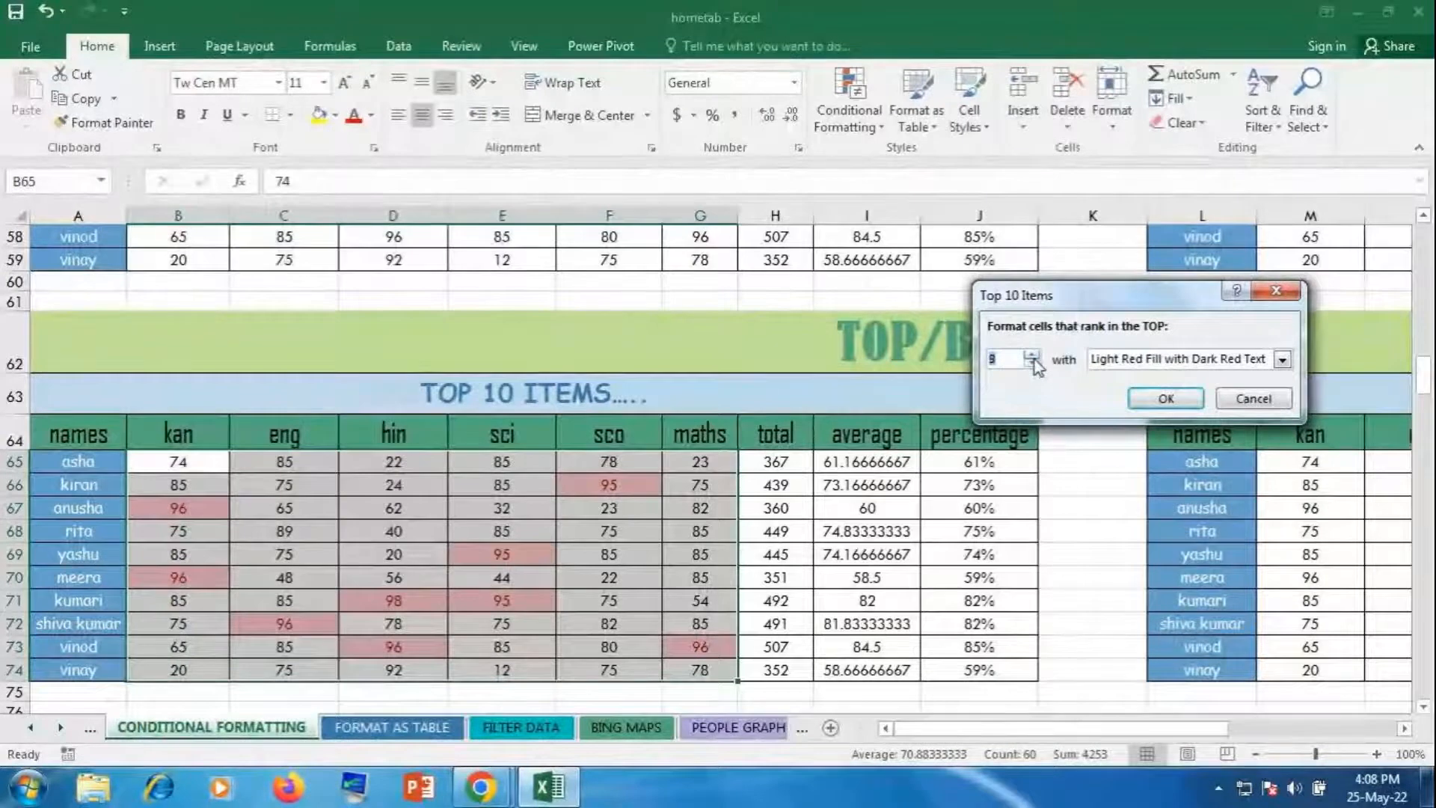
left_click(1034, 357)
left_click(1033, 357)
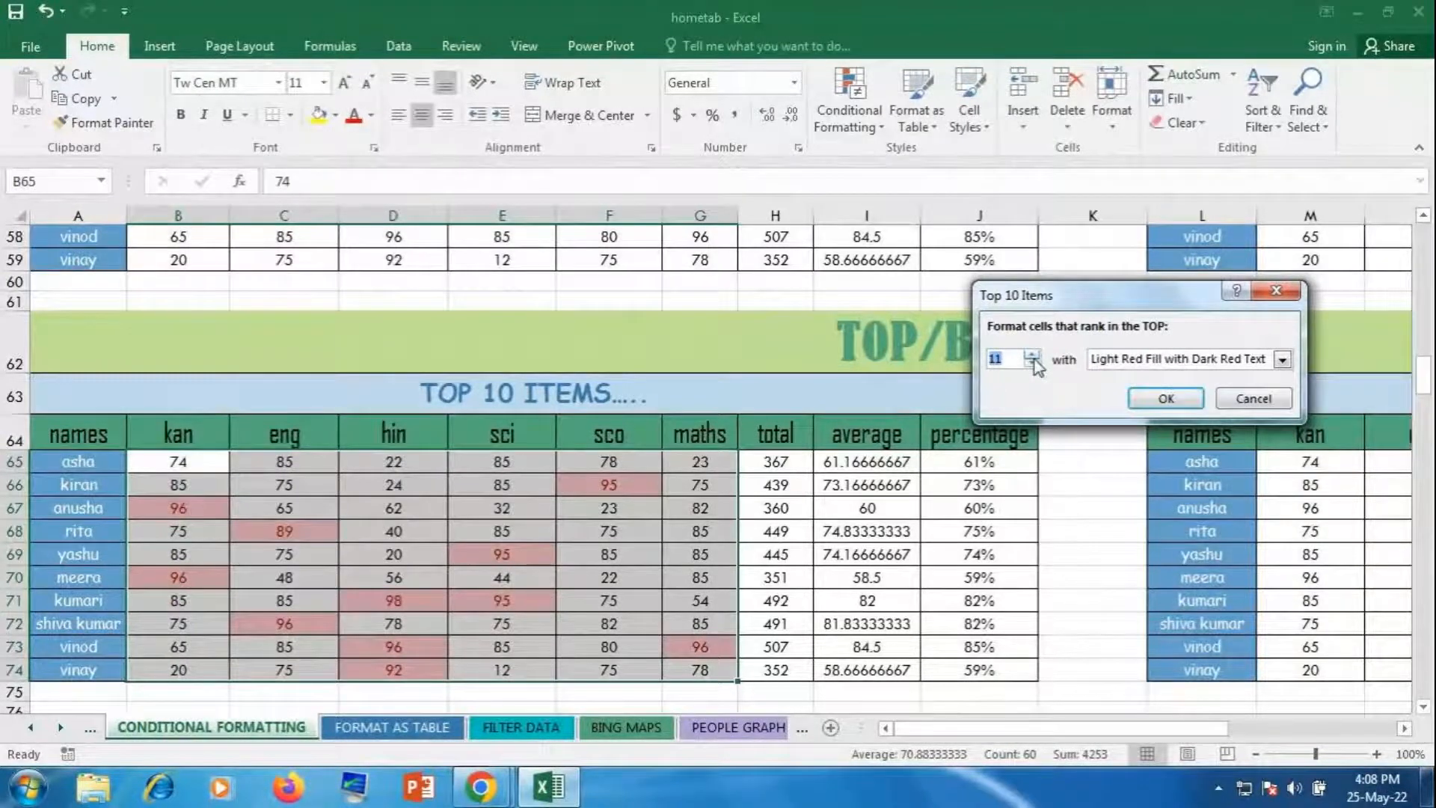
left_click(1032, 364)
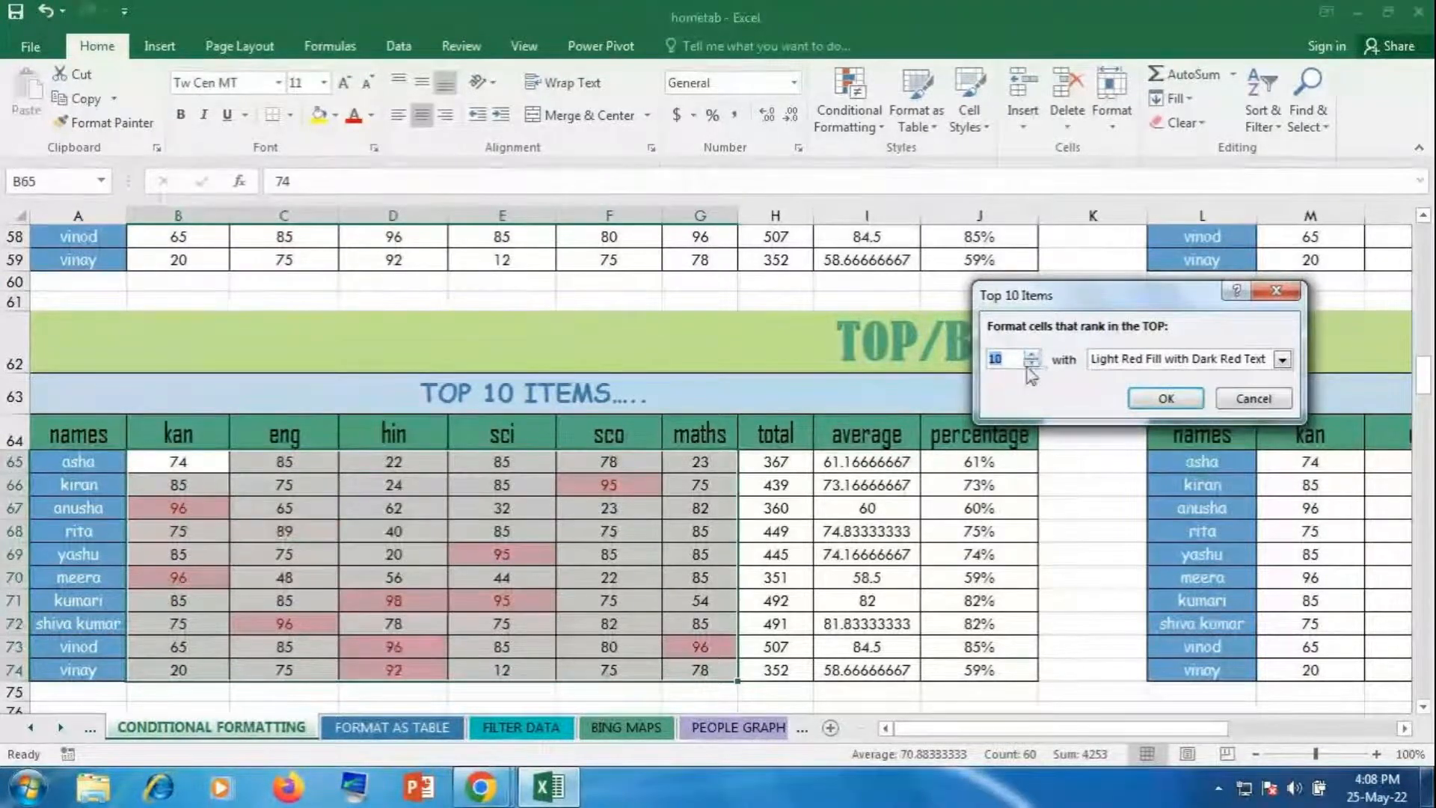
left_click(1011, 364)
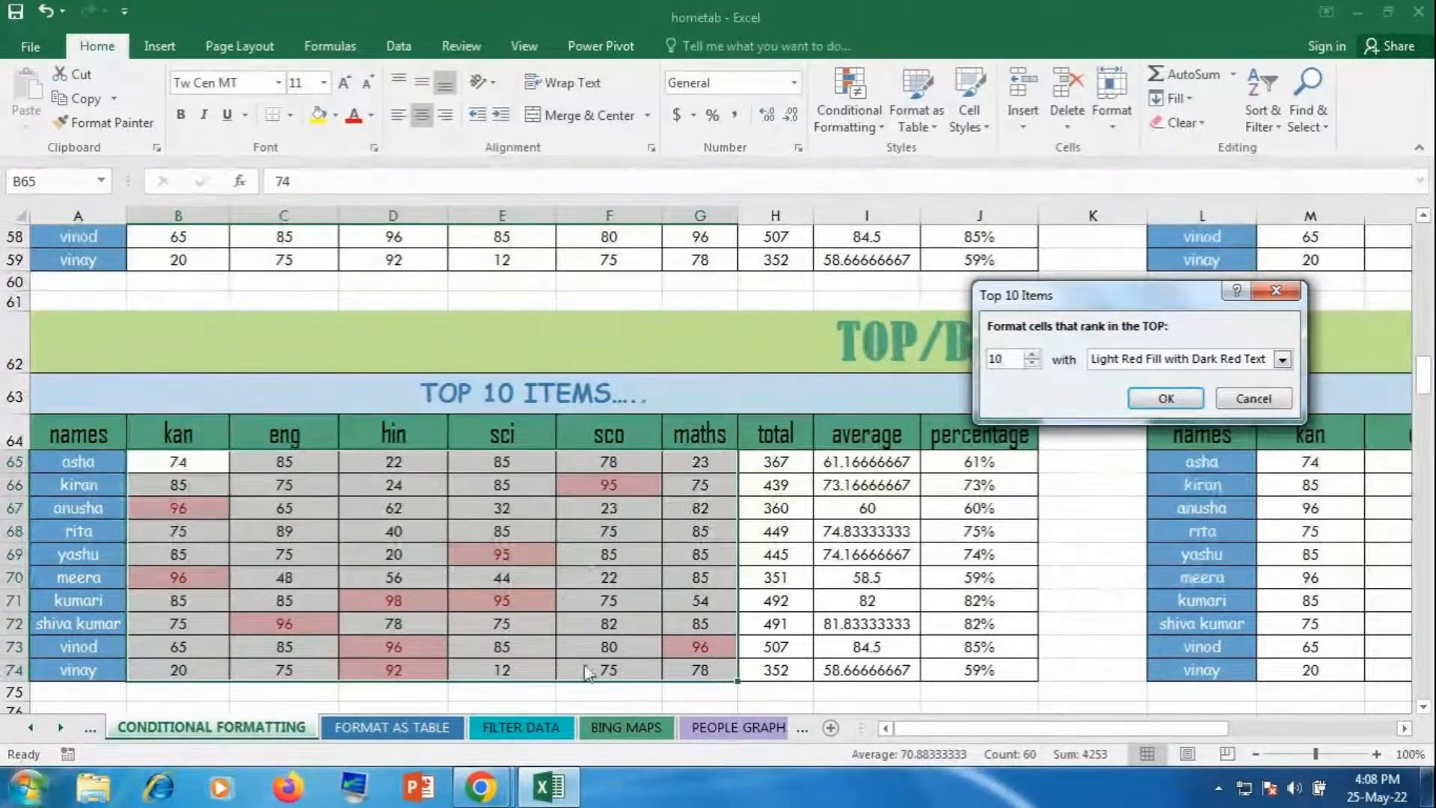
left_click_drag(1104, 288, 495, 316)
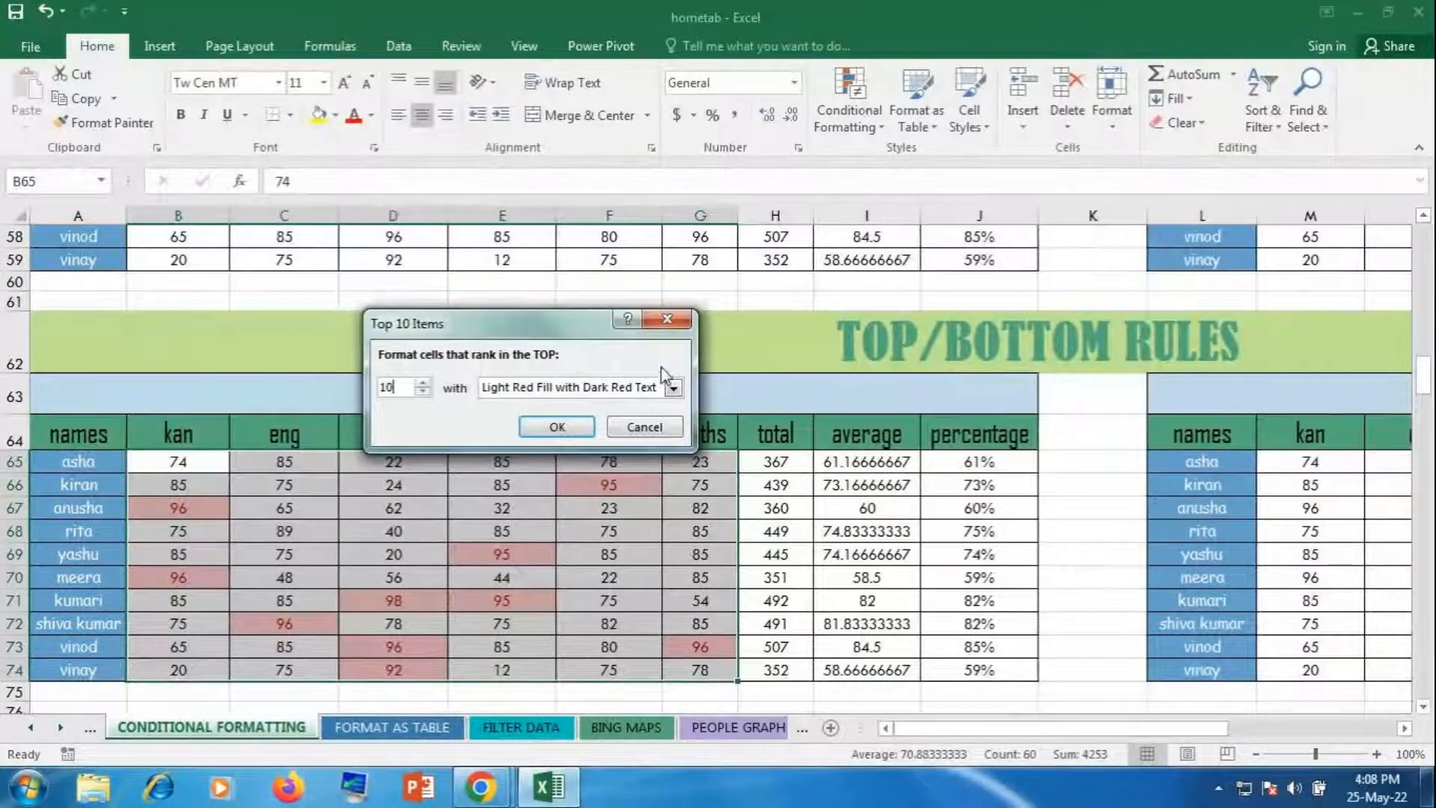
Step: Choose Custom Format from the Top 10 Items 'with' dropdown
left_click(673, 387)
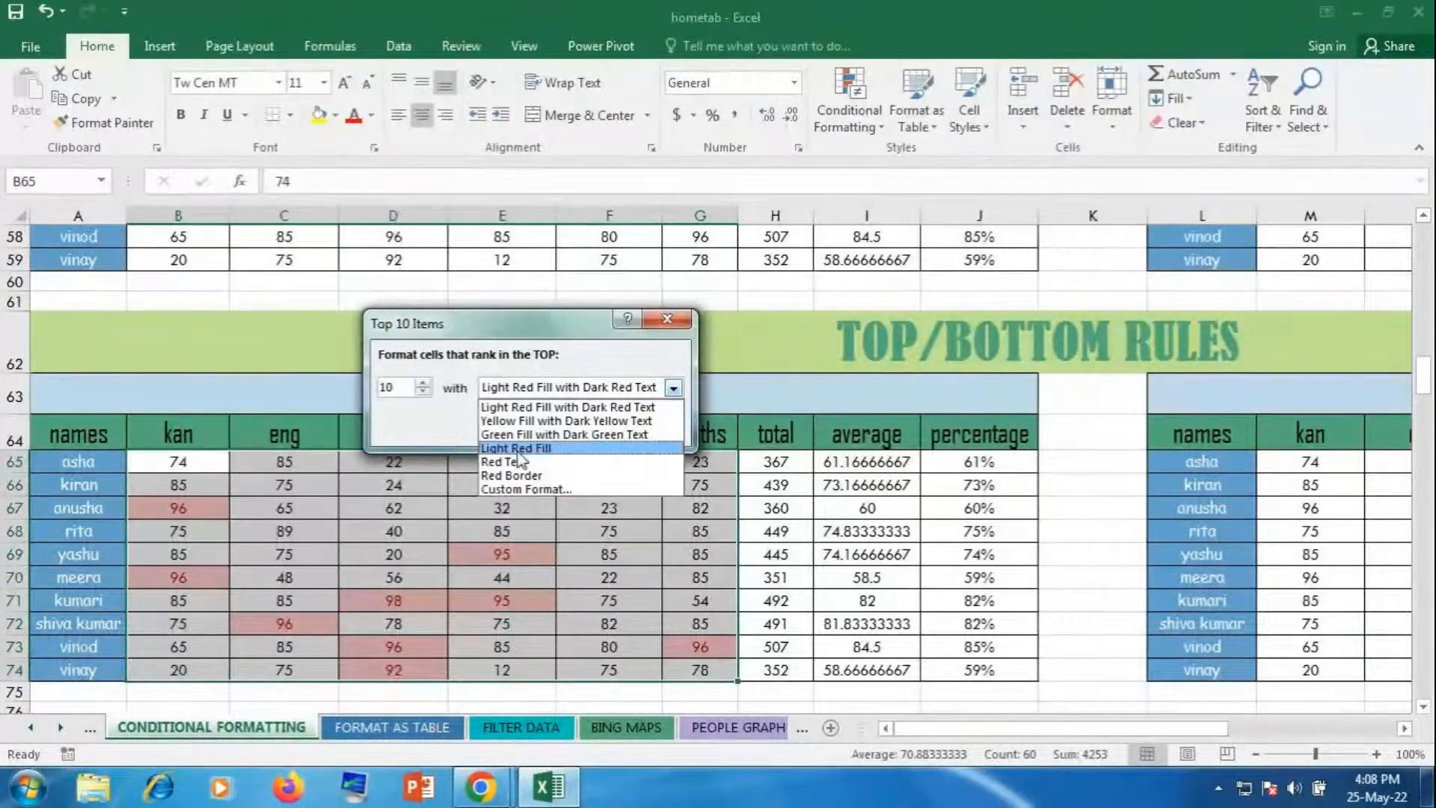
left_click(521, 489)
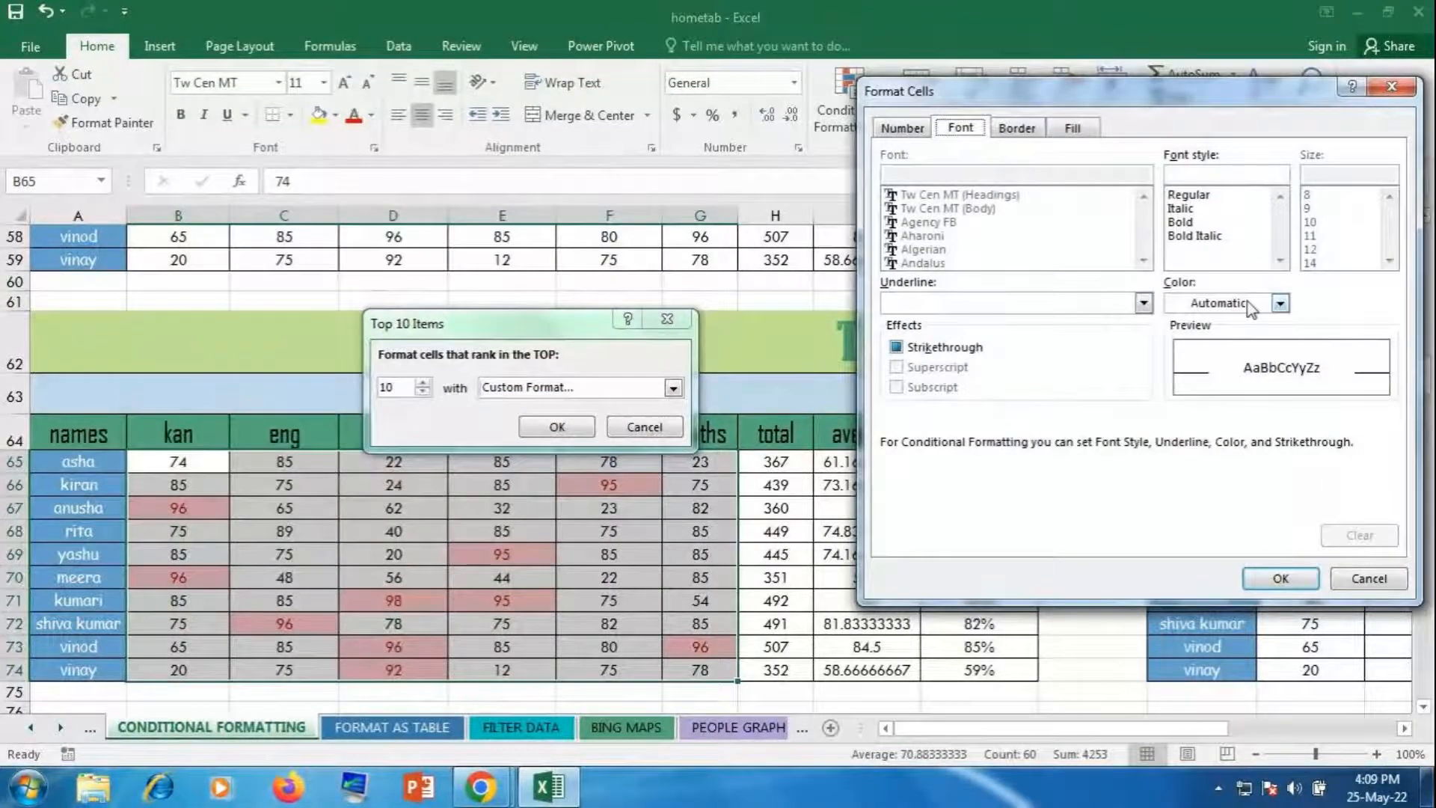
Step: Pick a font colour and set the font style to Bold
left_click(1279, 303)
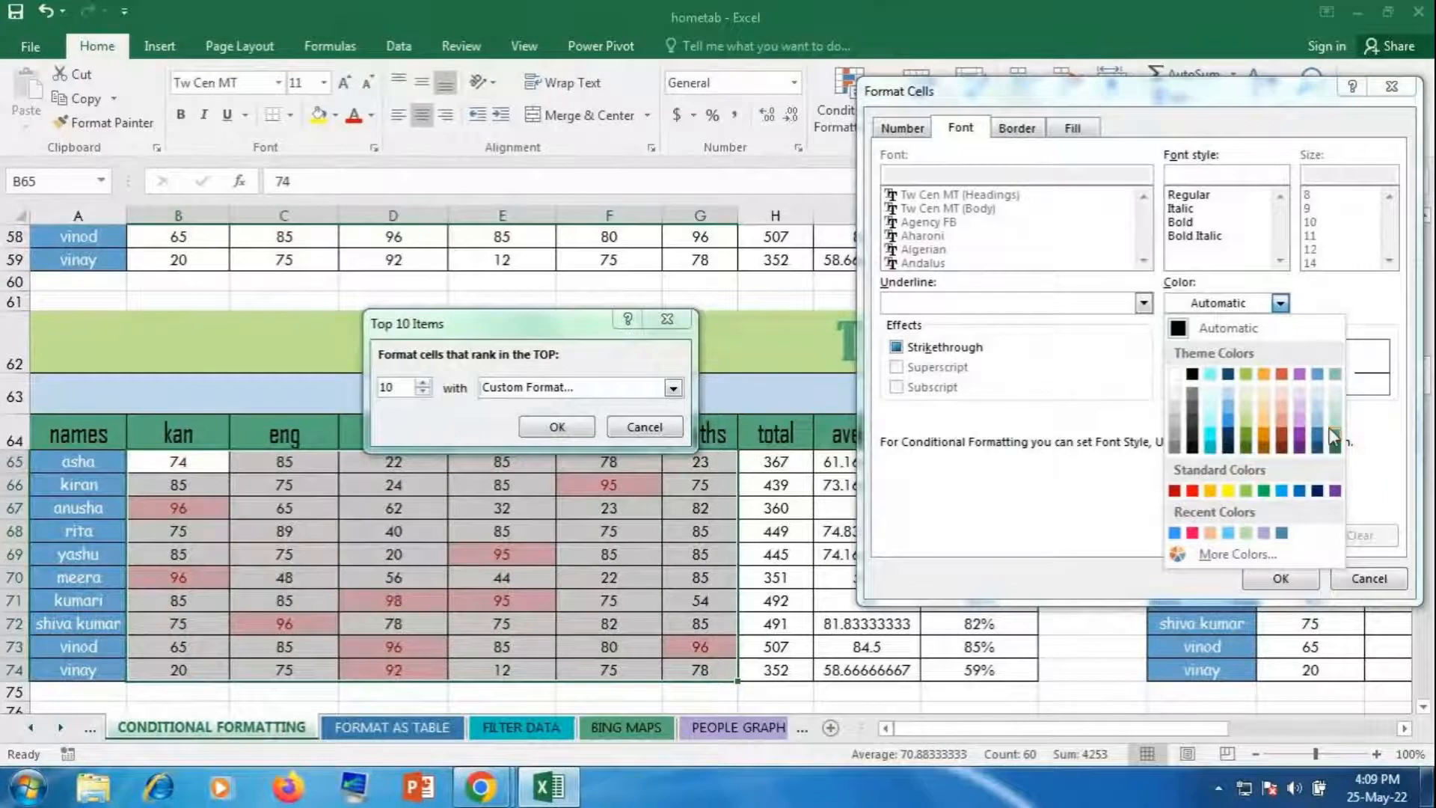
left_click(1176, 374)
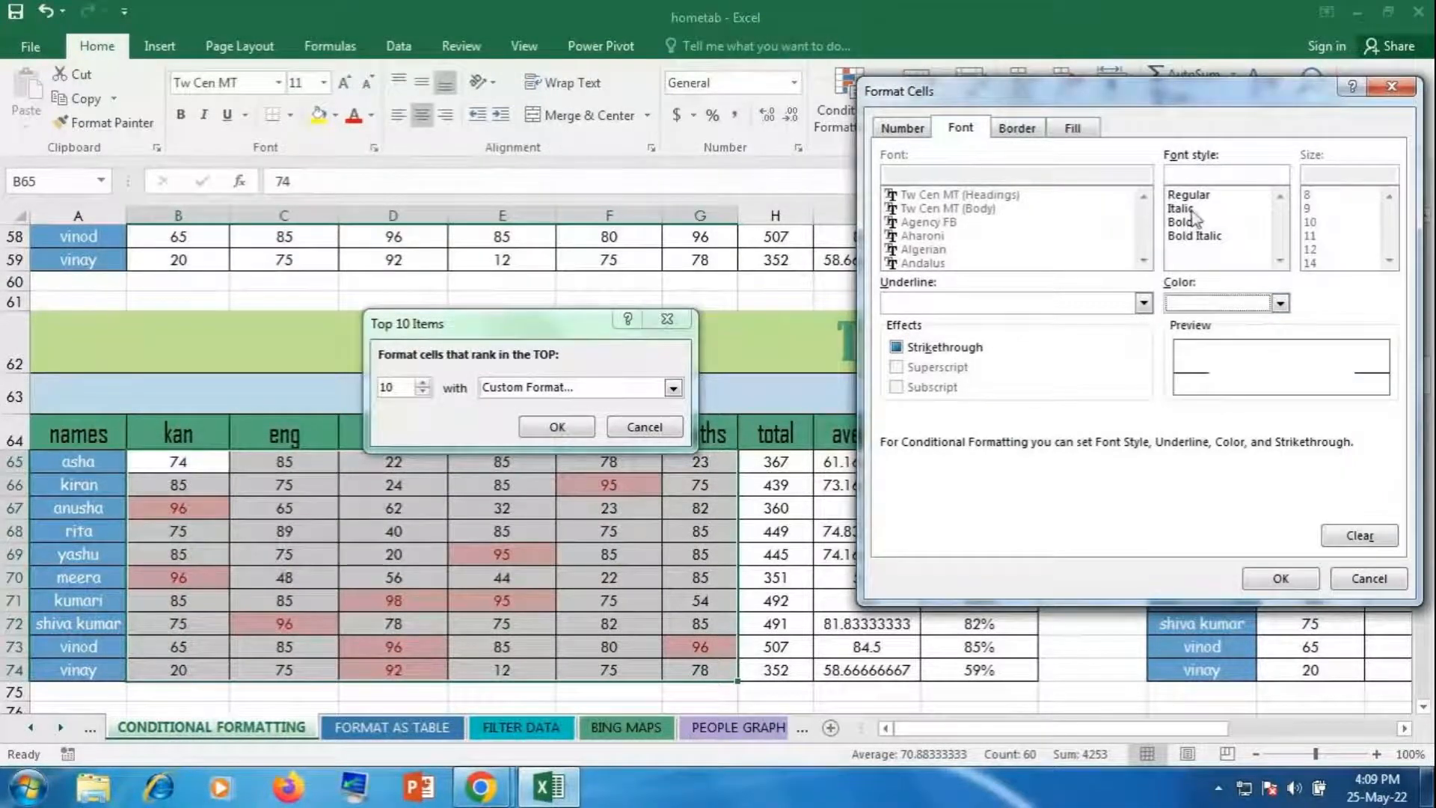
left_click(1182, 222)
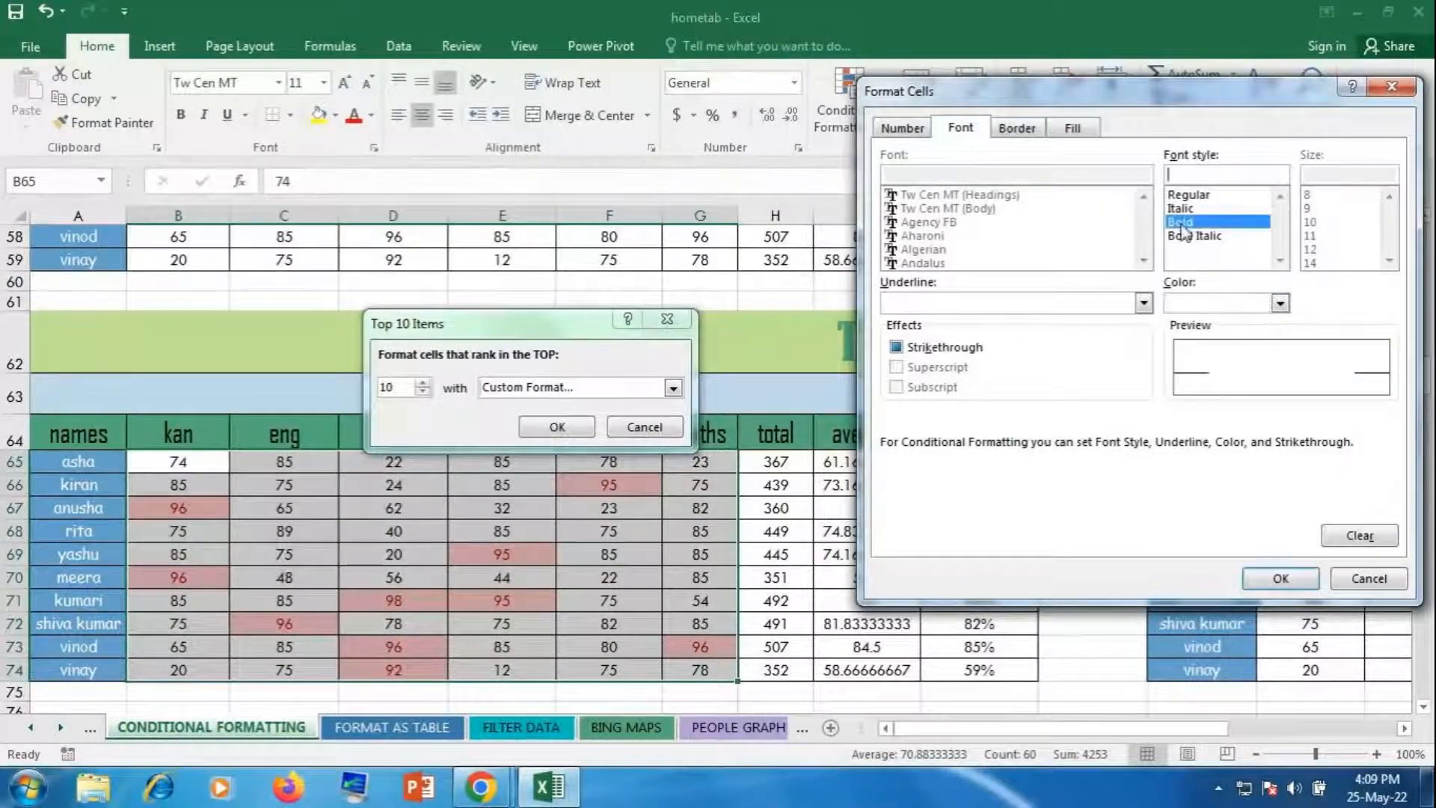
Step: Give the fill a light blue to navy gradient shading From center, and confirm
left_click(1090, 129)
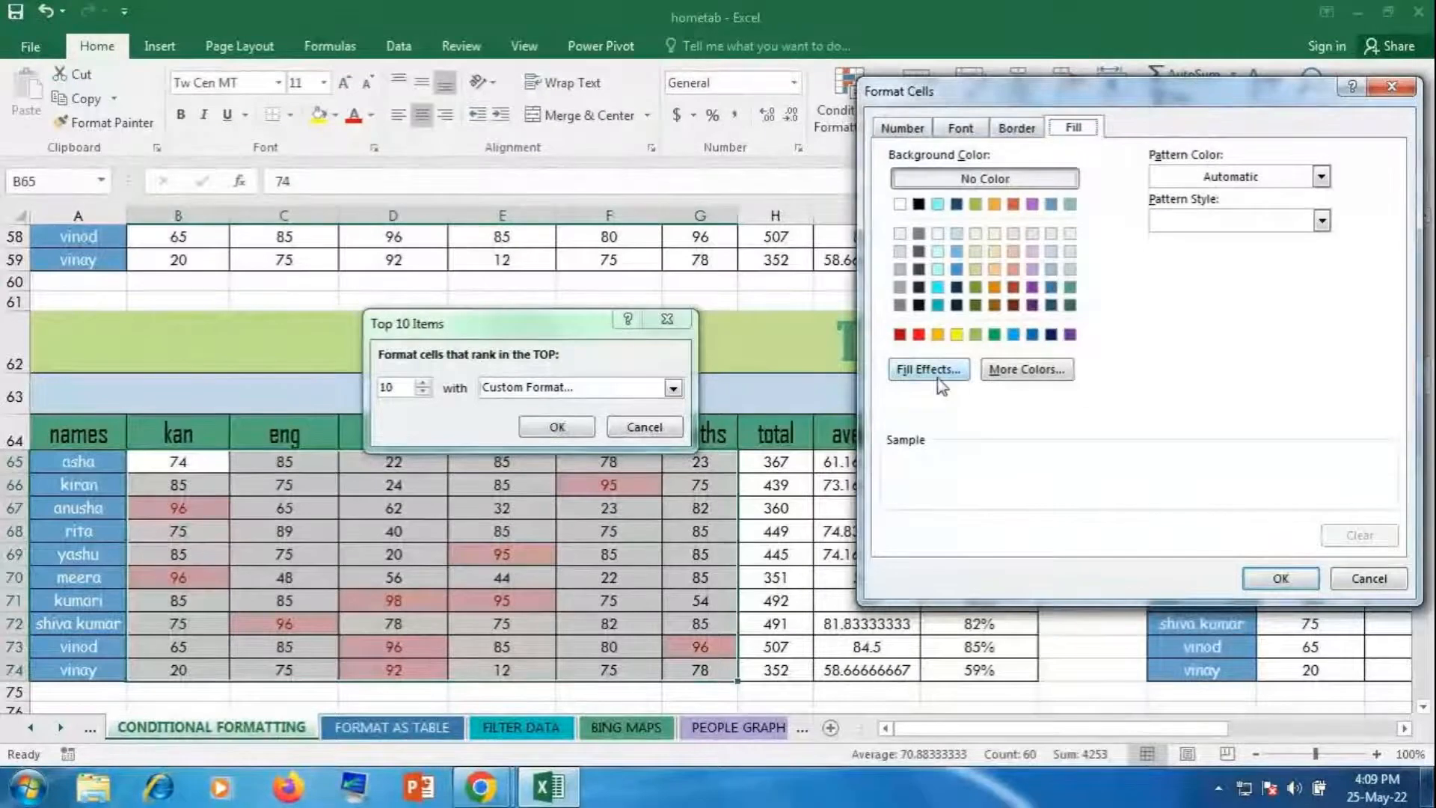
left_click(929, 369)
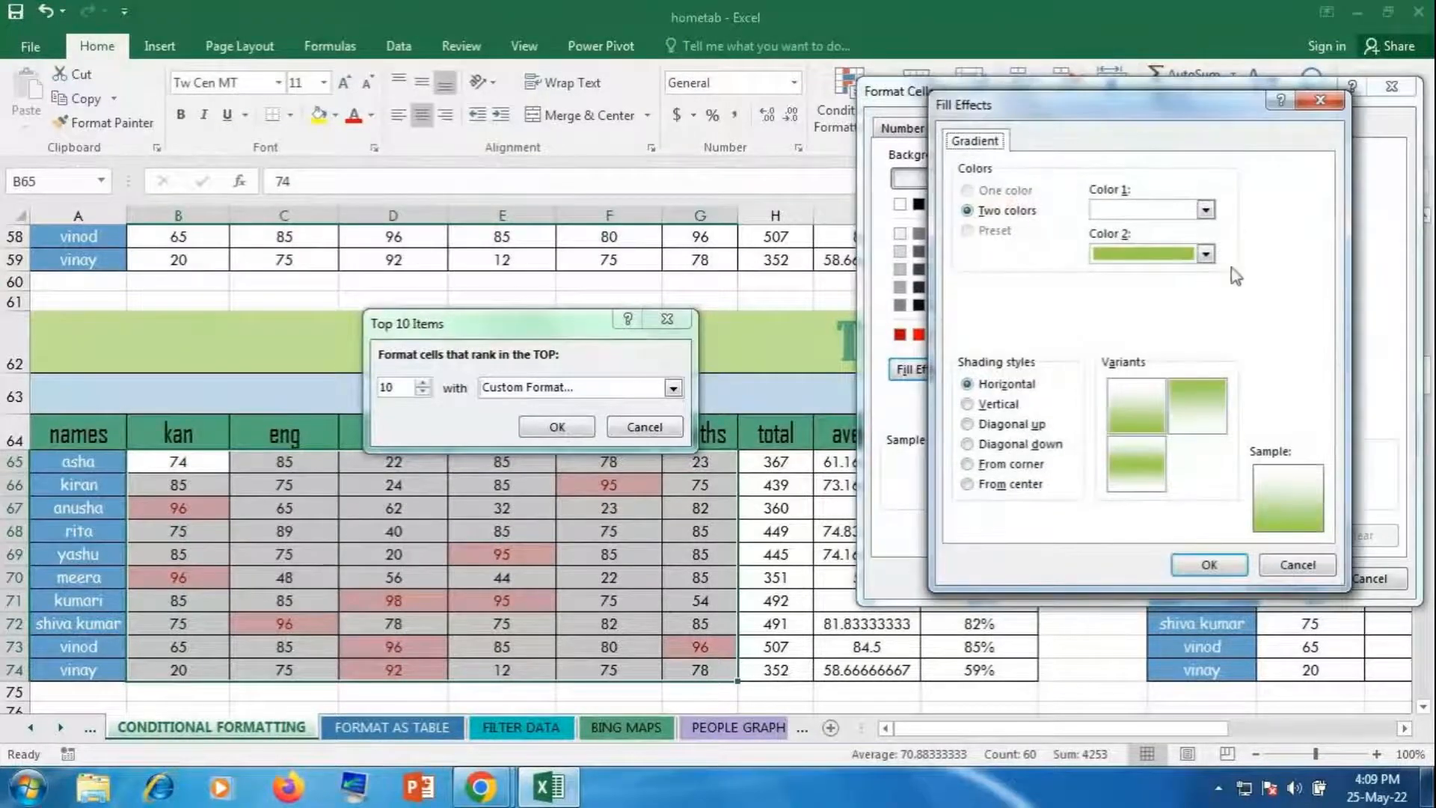
left_click(1204, 209)
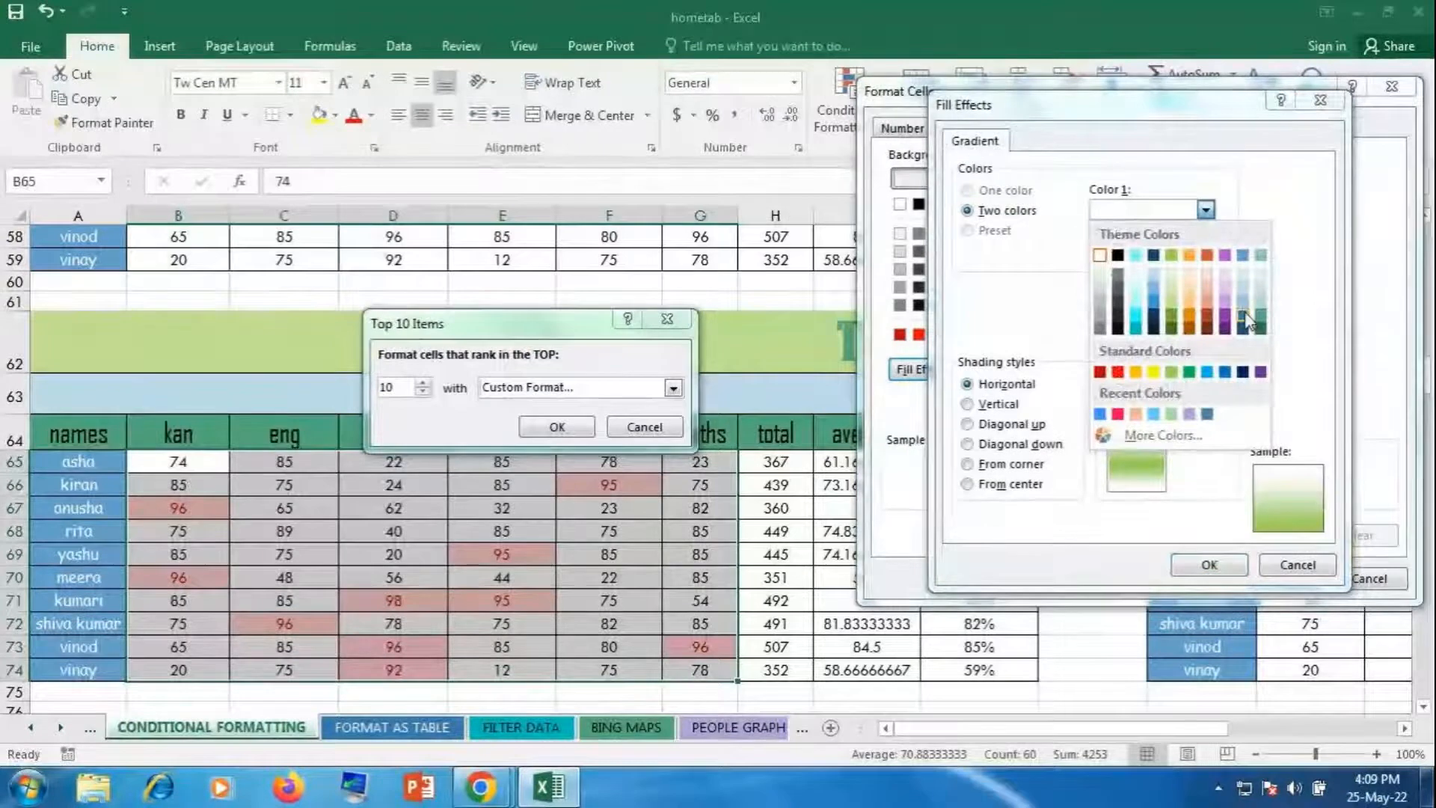
left_click(1243, 299)
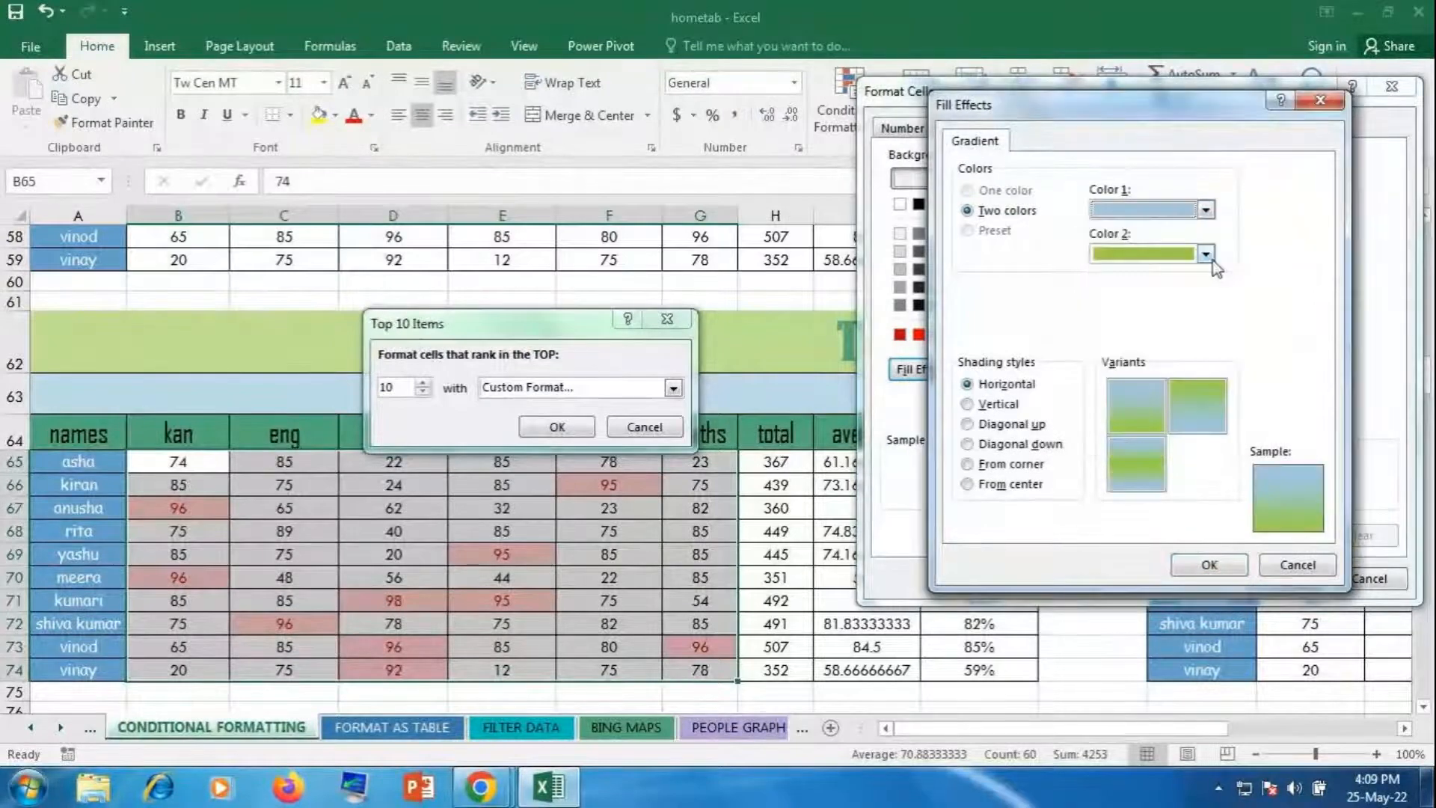
left_click(1206, 255)
left_click(1246, 423)
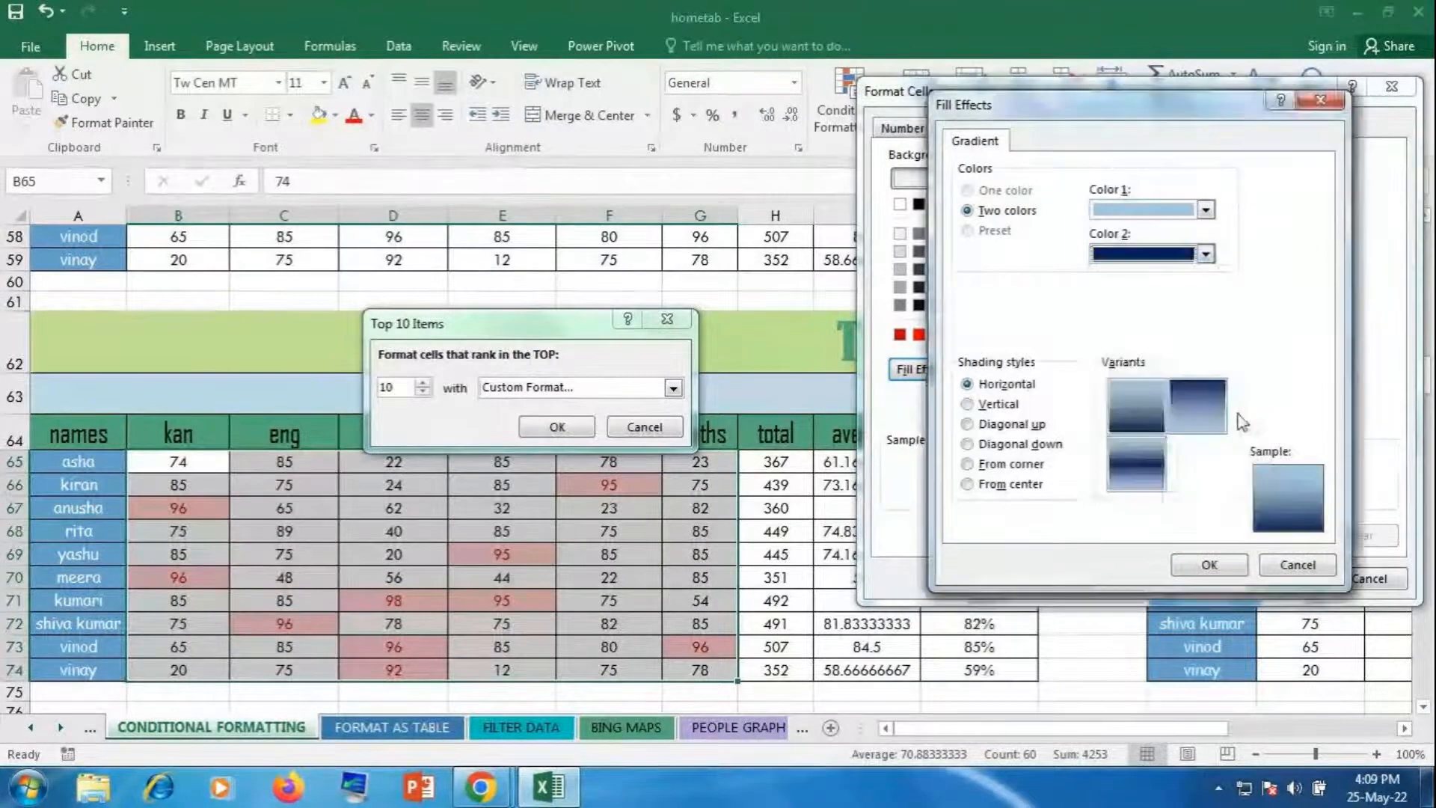
left_click(1010, 484)
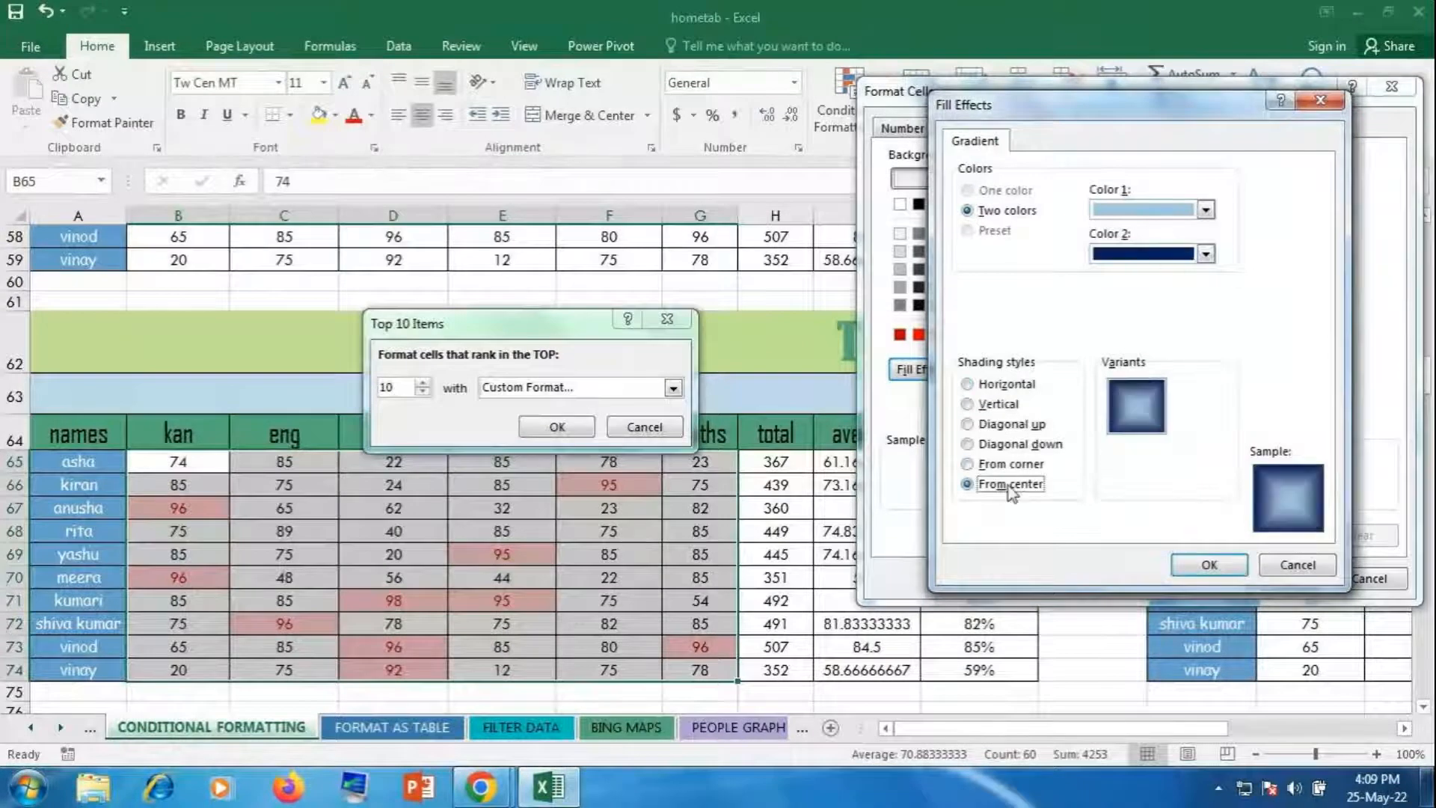
left_click(1116, 429)
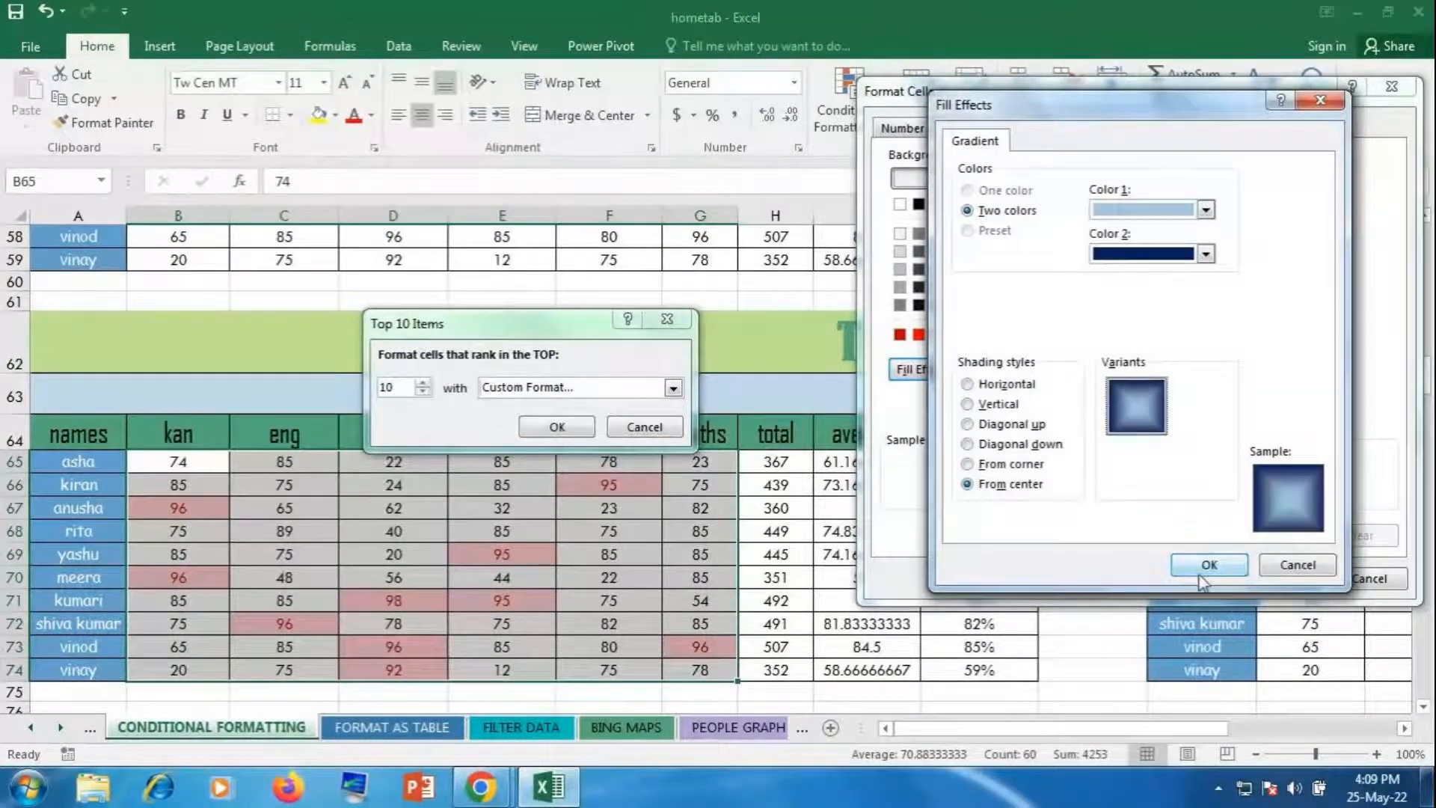
left_click(1204, 567)
left_click(1281, 577)
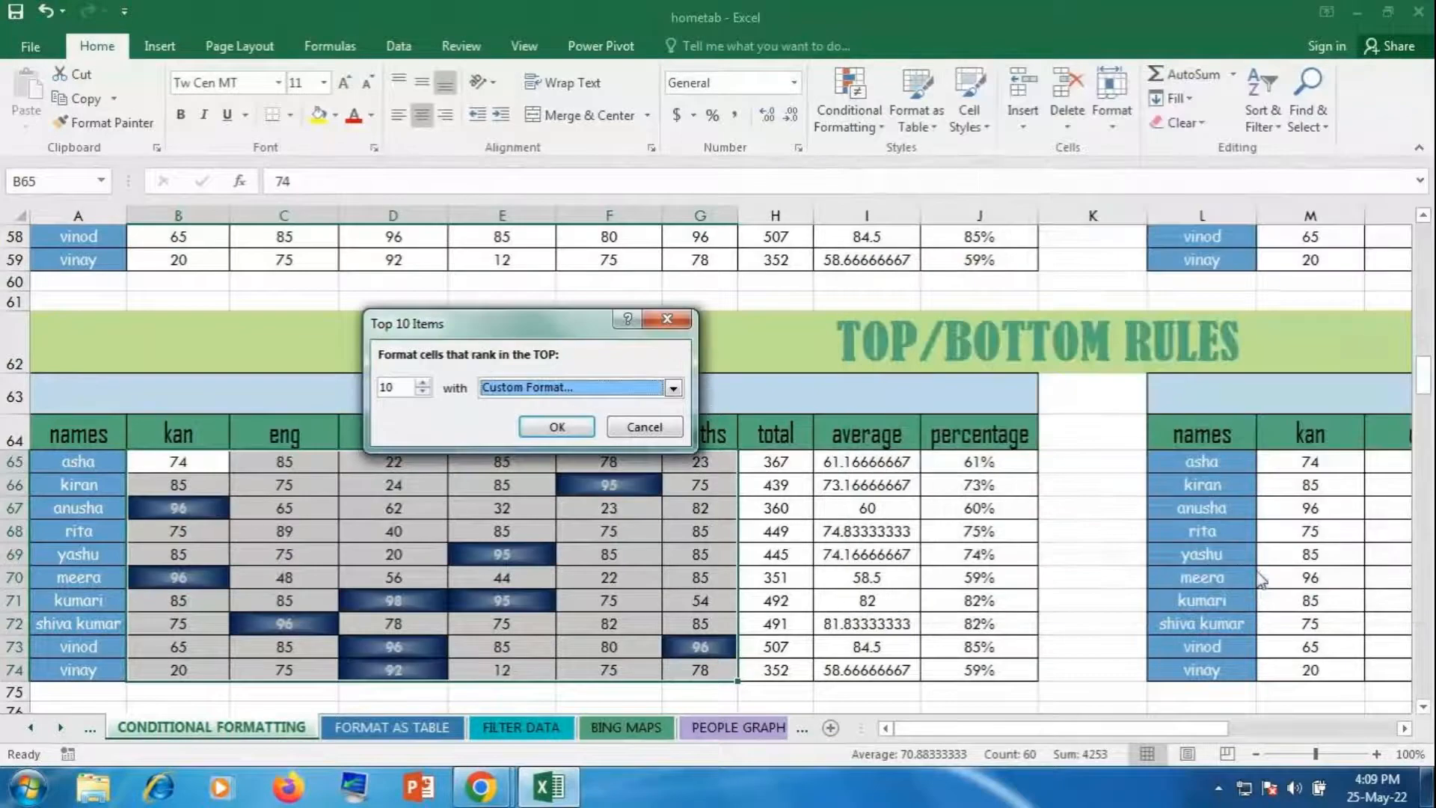
Step: Apply the Top 10 rule and scroll right toward the Bottom 10 Items table
left_click(591, 425)
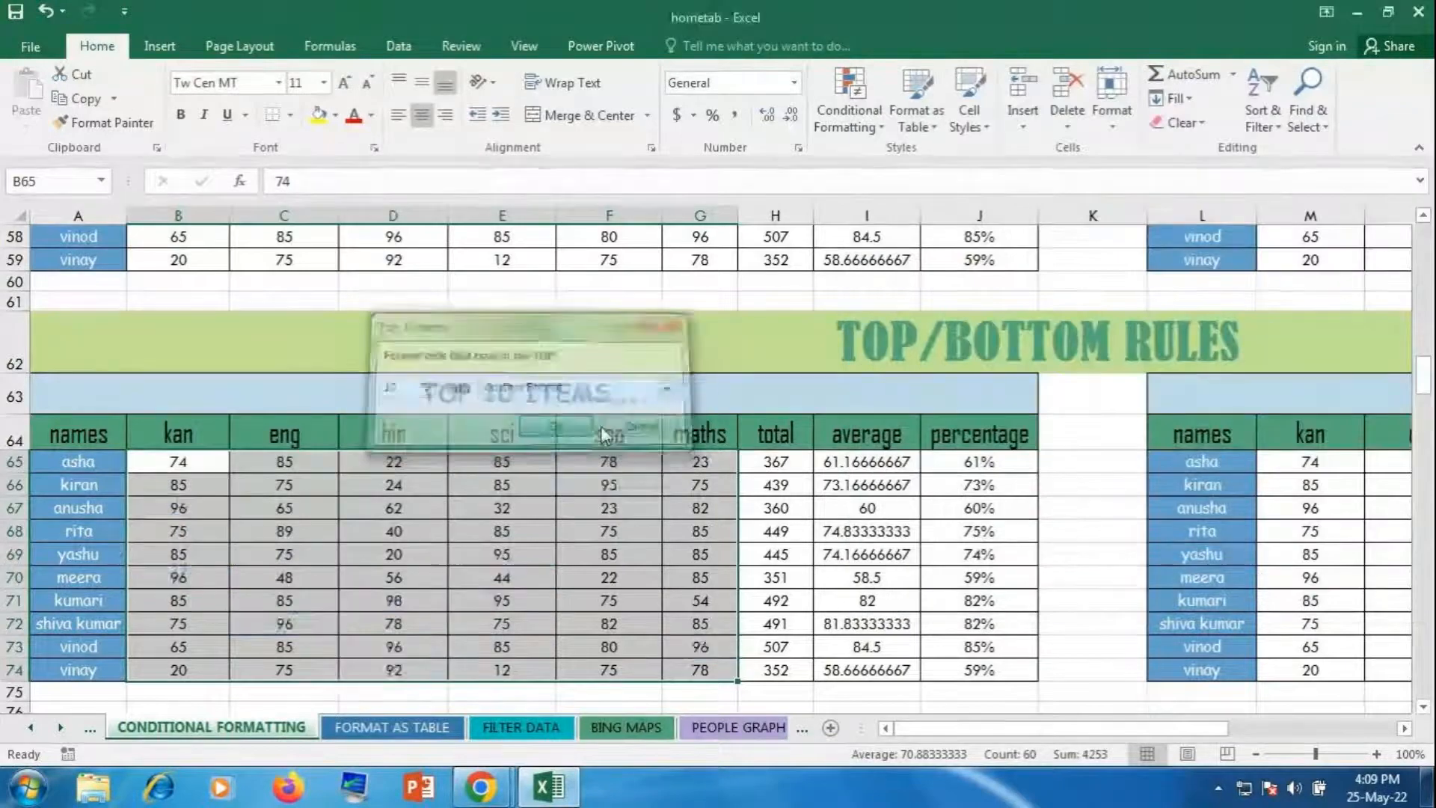
left_click(890, 508)
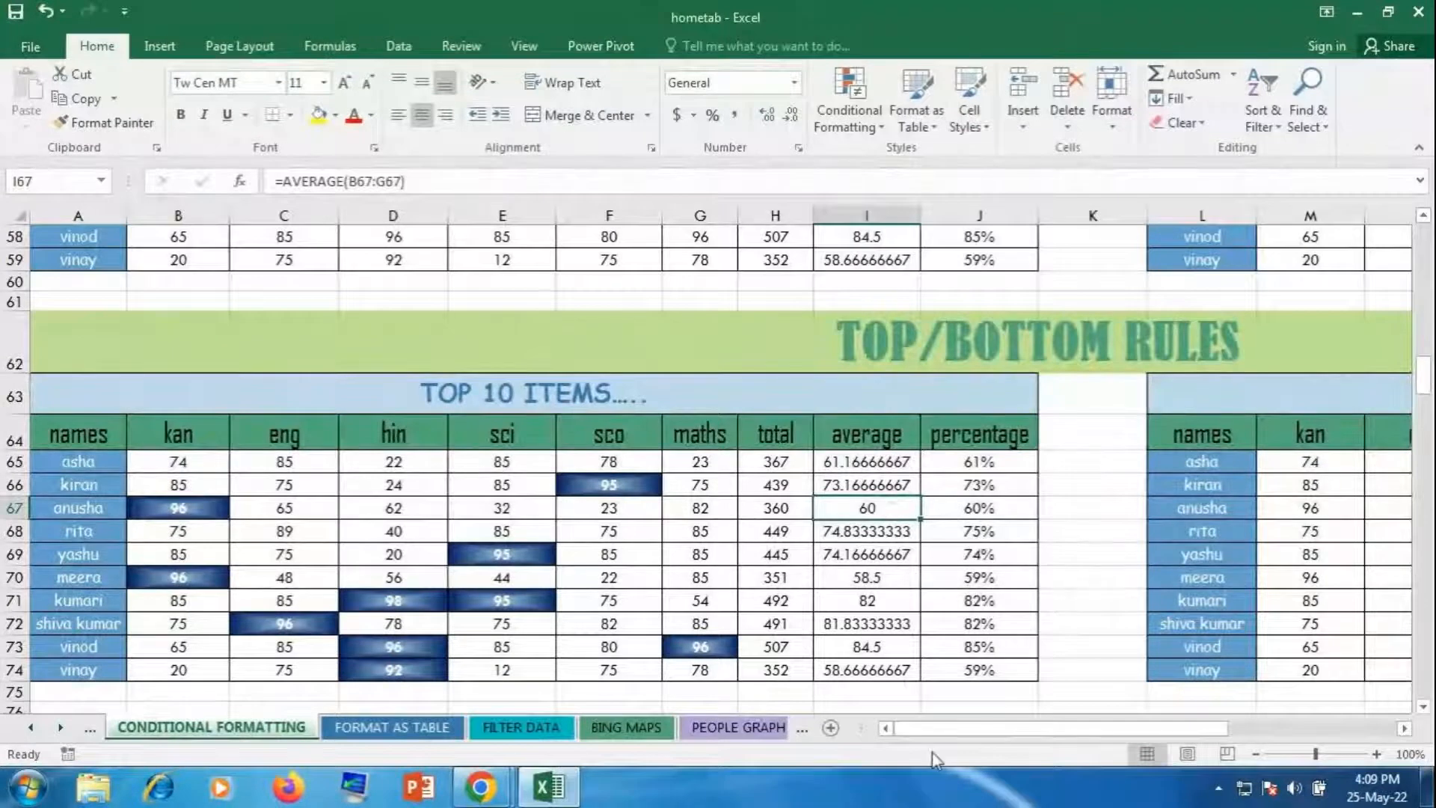
left_click_drag(970, 731, 1163, 780)
Step: Hide the screen-sharing notice and switch to the GoToMeeting window
mouse_move(482, 785)
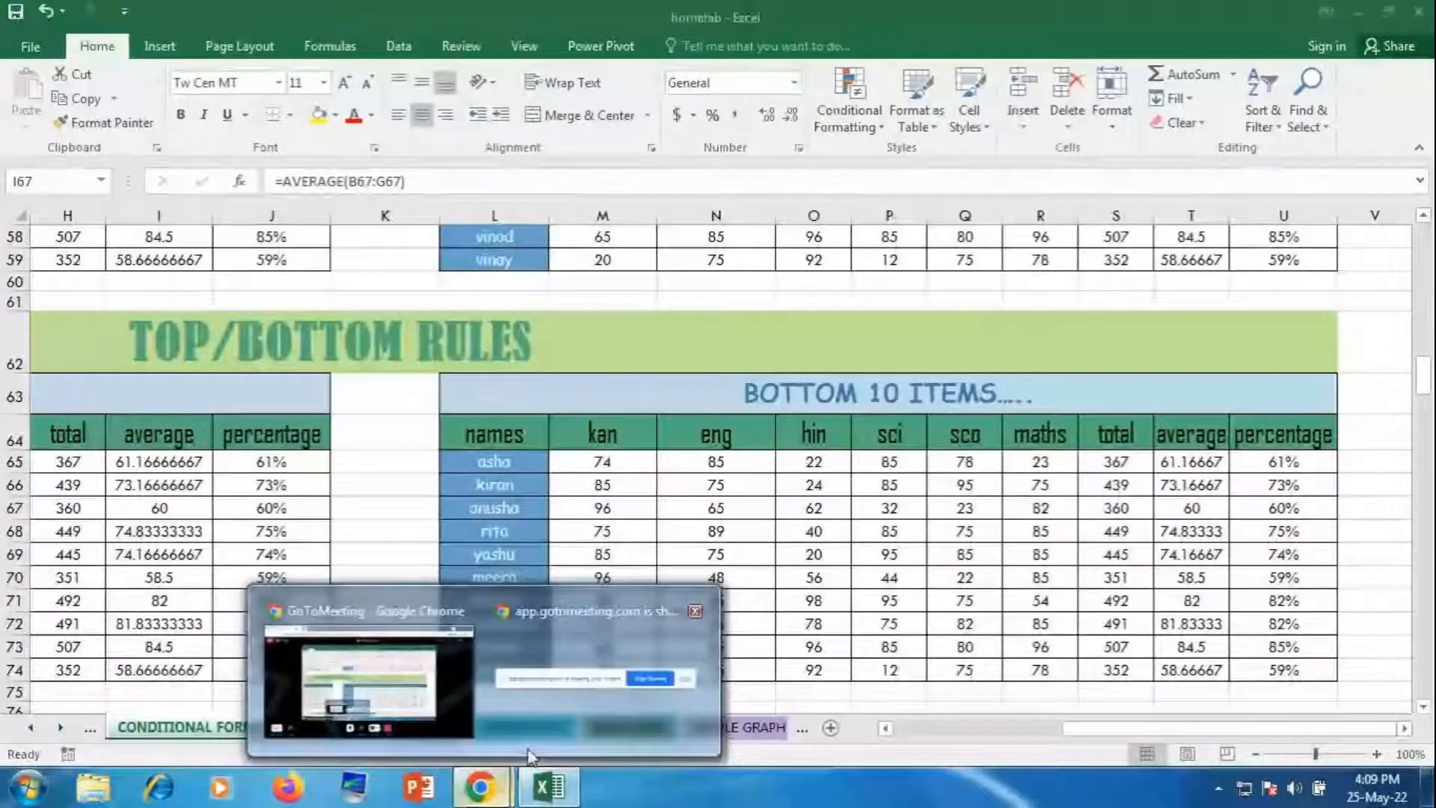
left_click(550, 732)
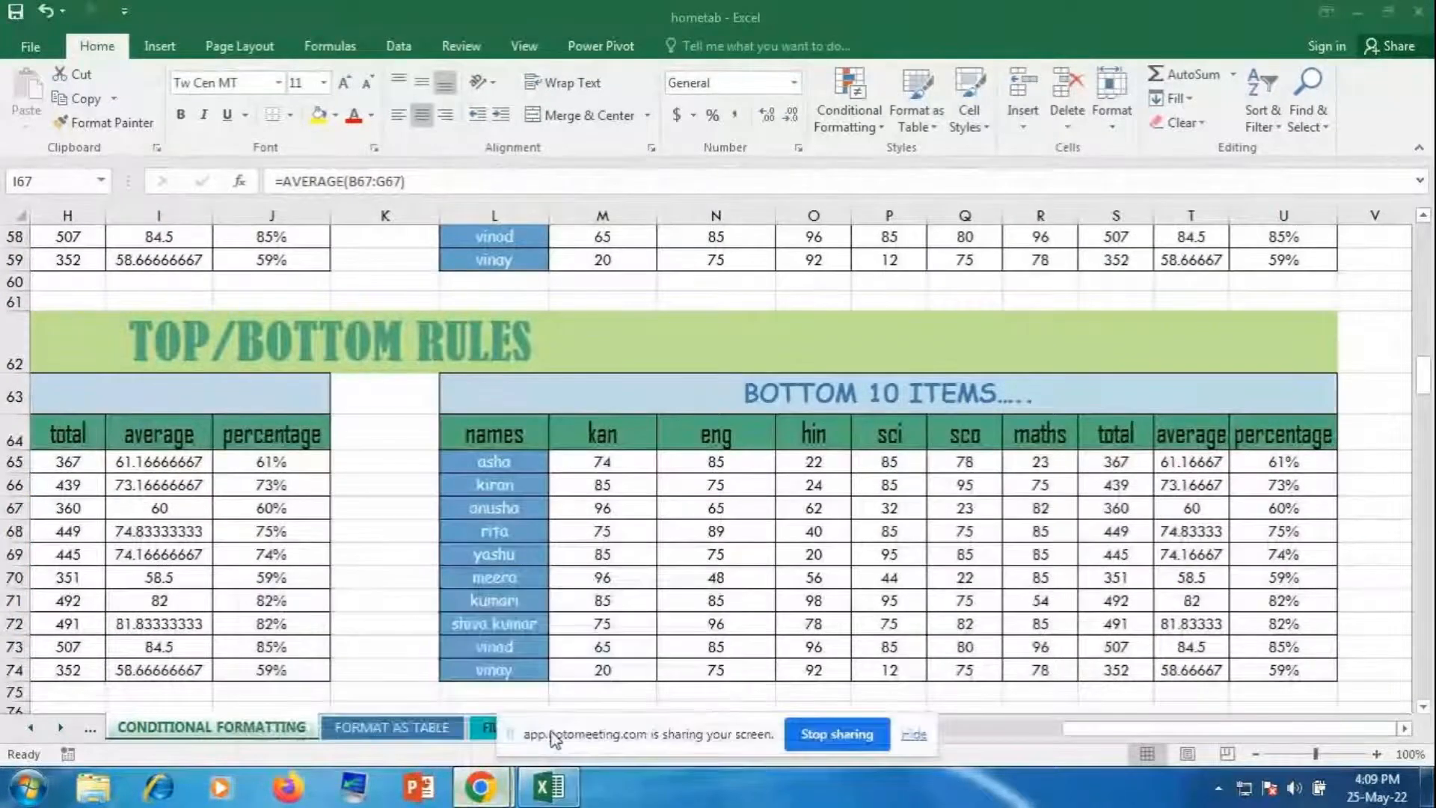
left_click(914, 734)
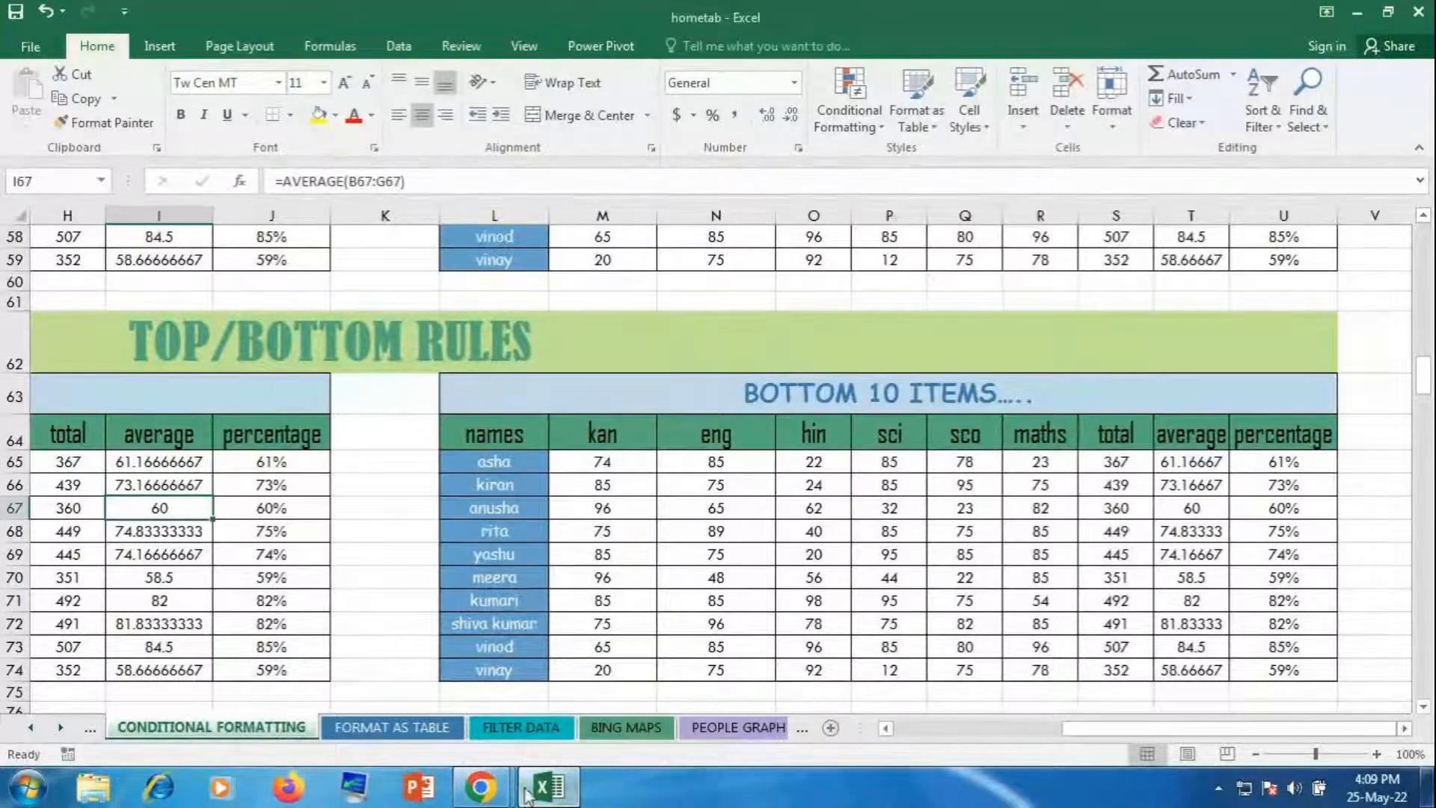
left_click(465, 697)
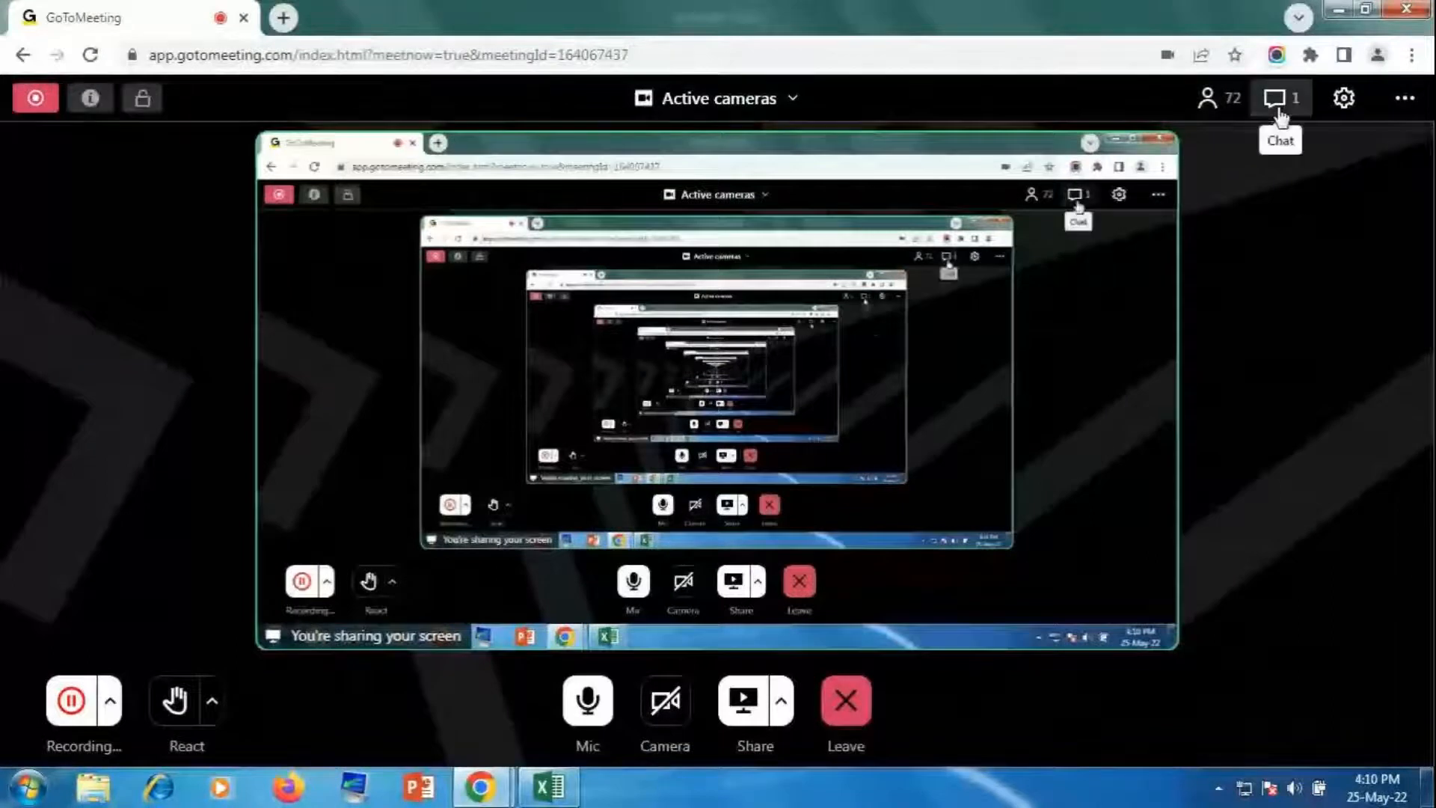
Step: Open the meeting chat to read the messages, then close it
left_click(1276, 104)
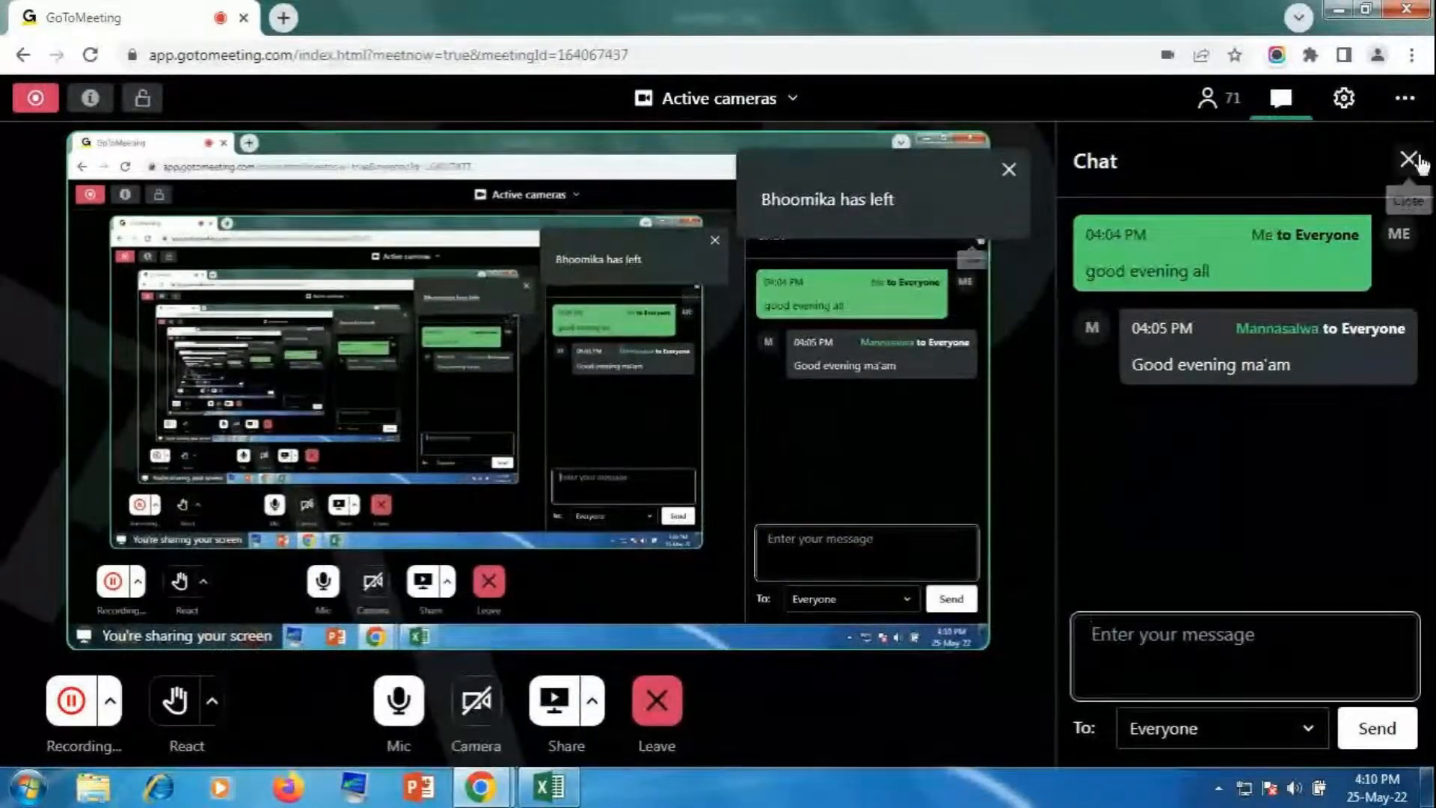
left_click(1410, 160)
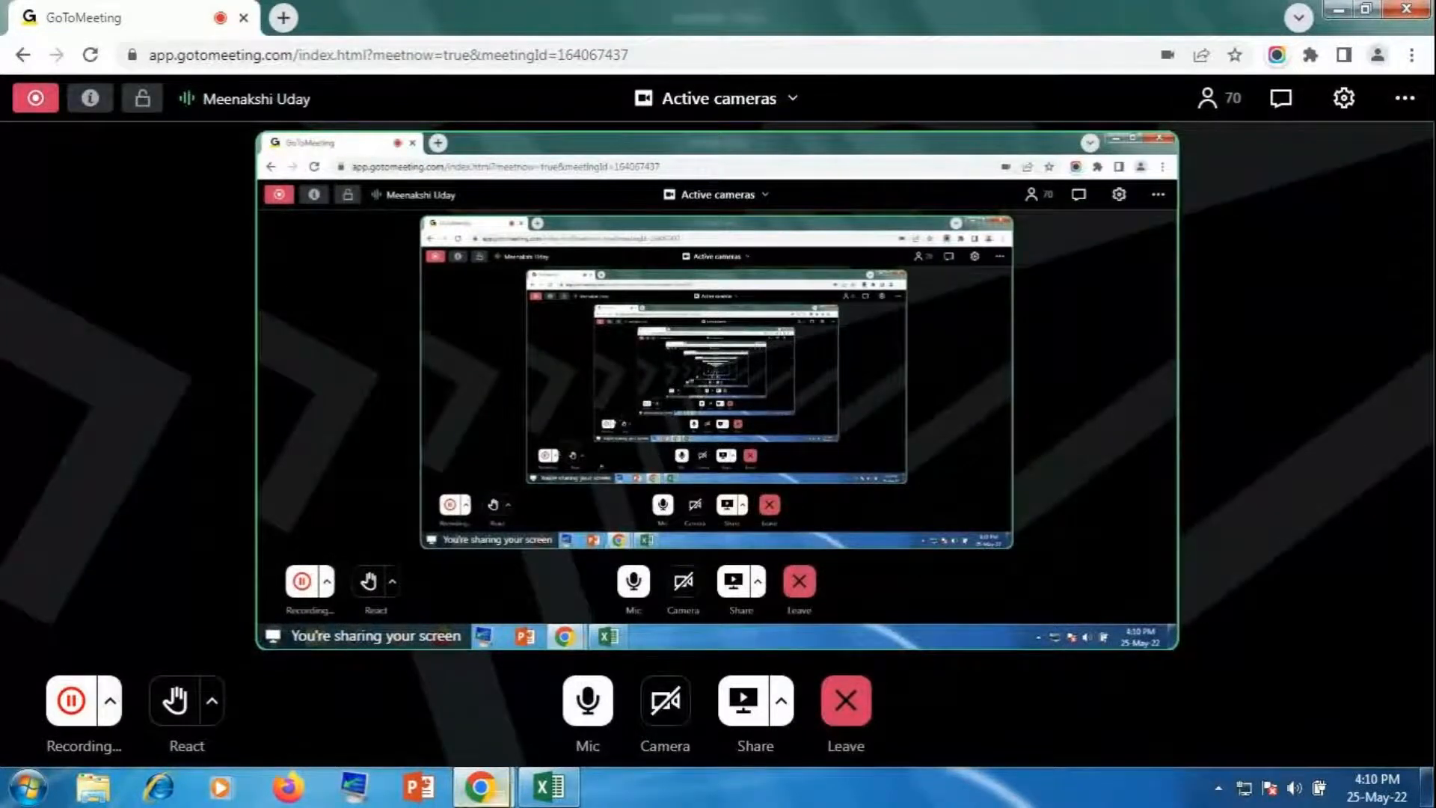
Step: Back in Excel, select scores M65:R74 and start a Bottom 10 Items rule
left_click(552, 793)
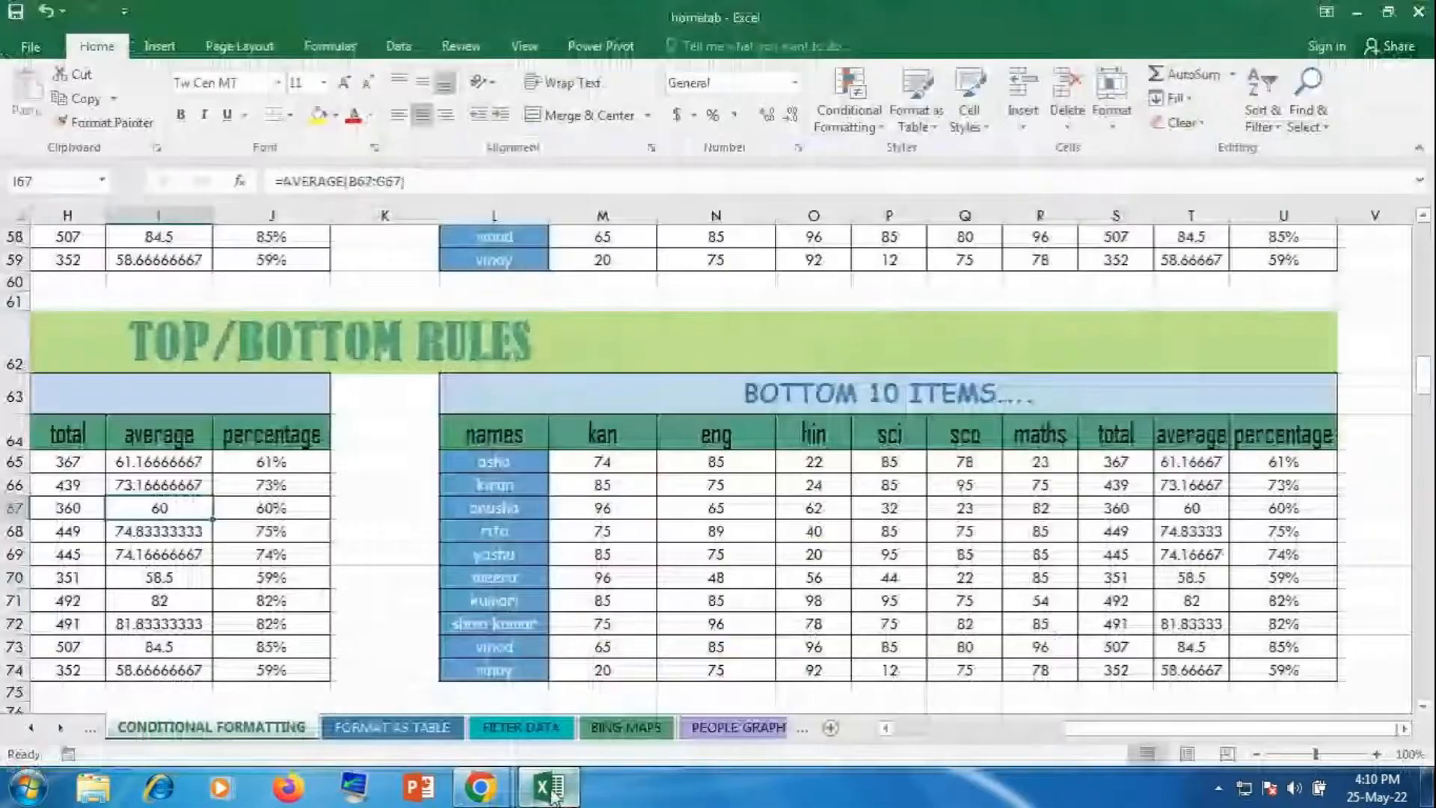
left_click_drag(628, 462, 1052, 676)
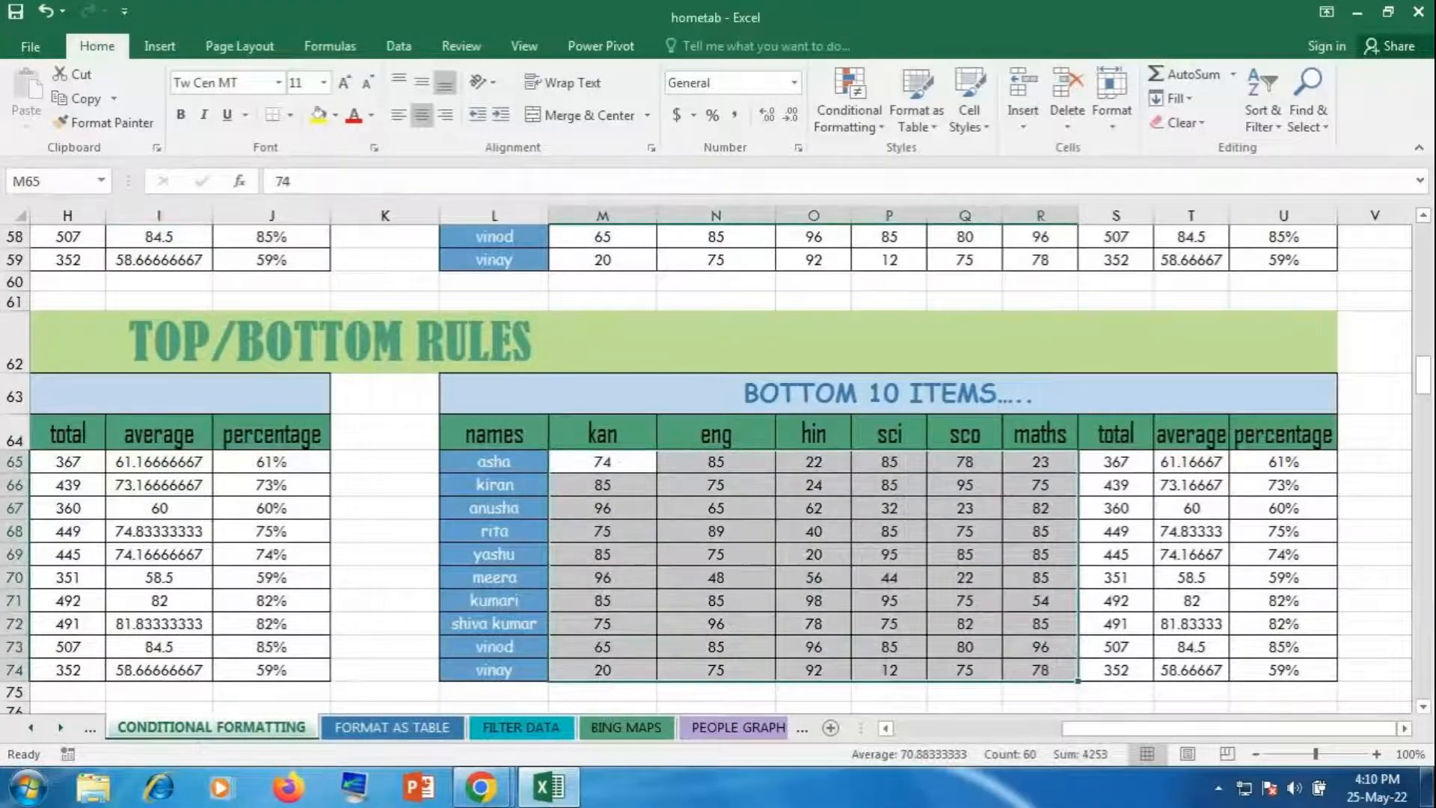
left_click(848, 105)
mouse_move(871, 221)
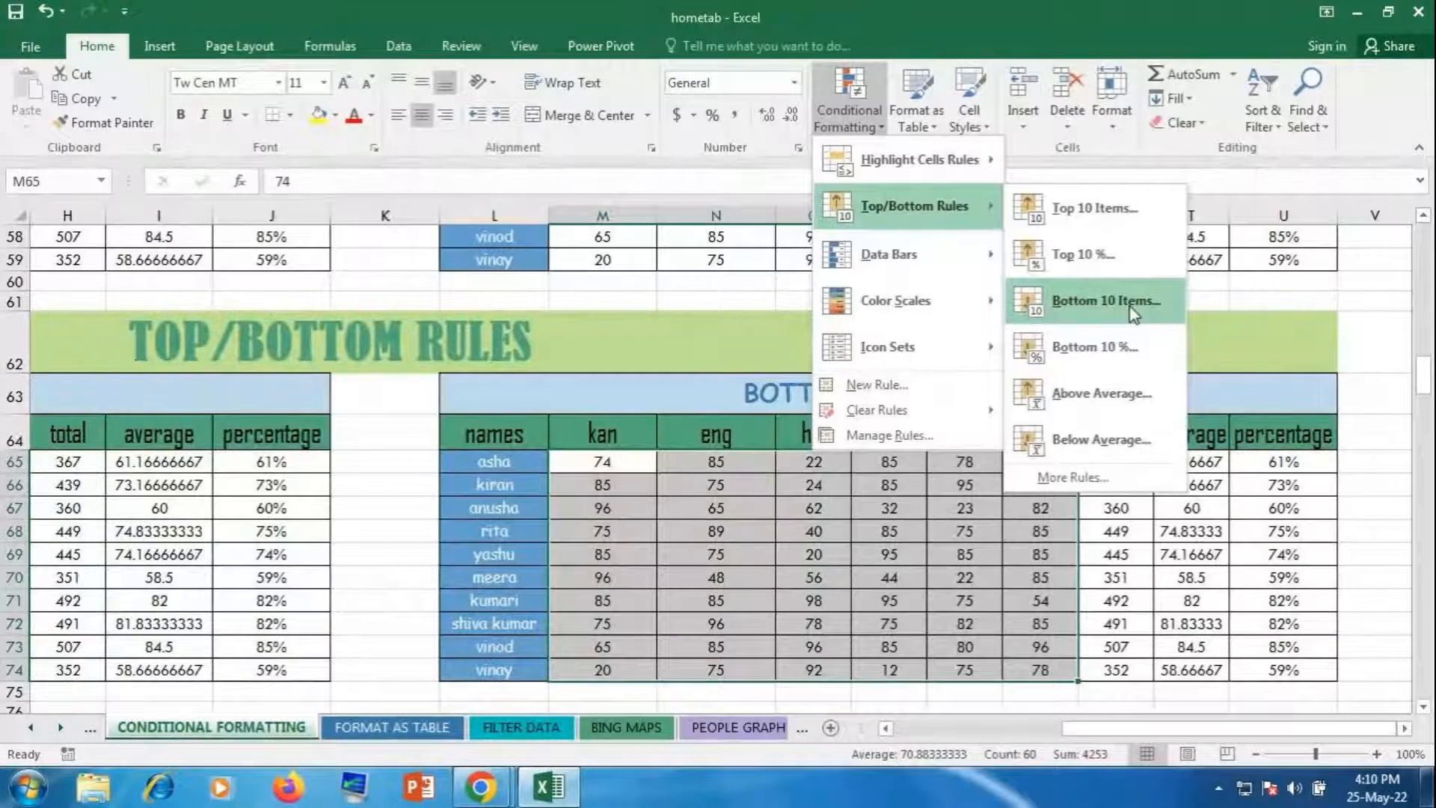
left_click(1106, 300)
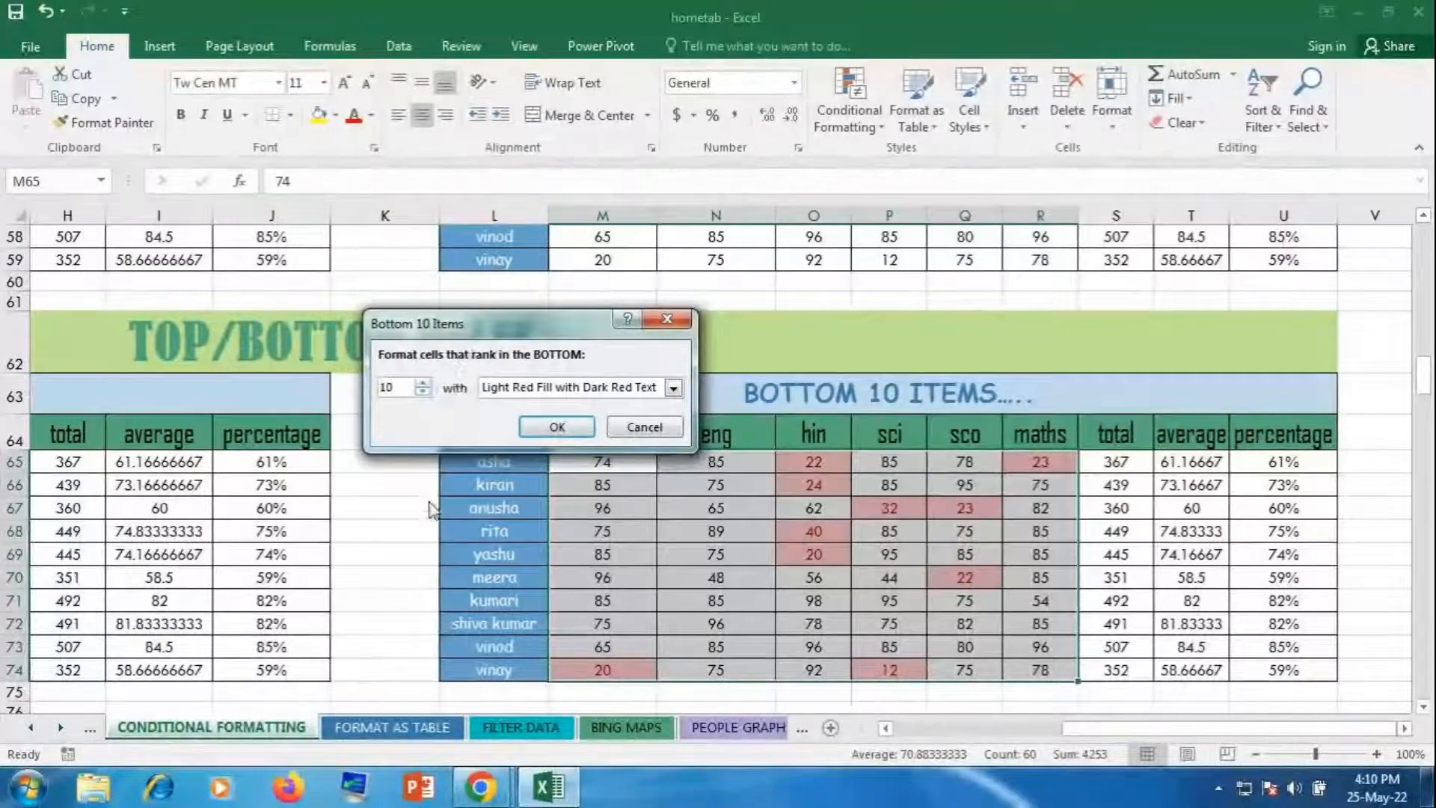
Step: Move the dialog aside, set the bottom rank to 9, and open the format list
left_click_drag(486, 322, 507, 499)
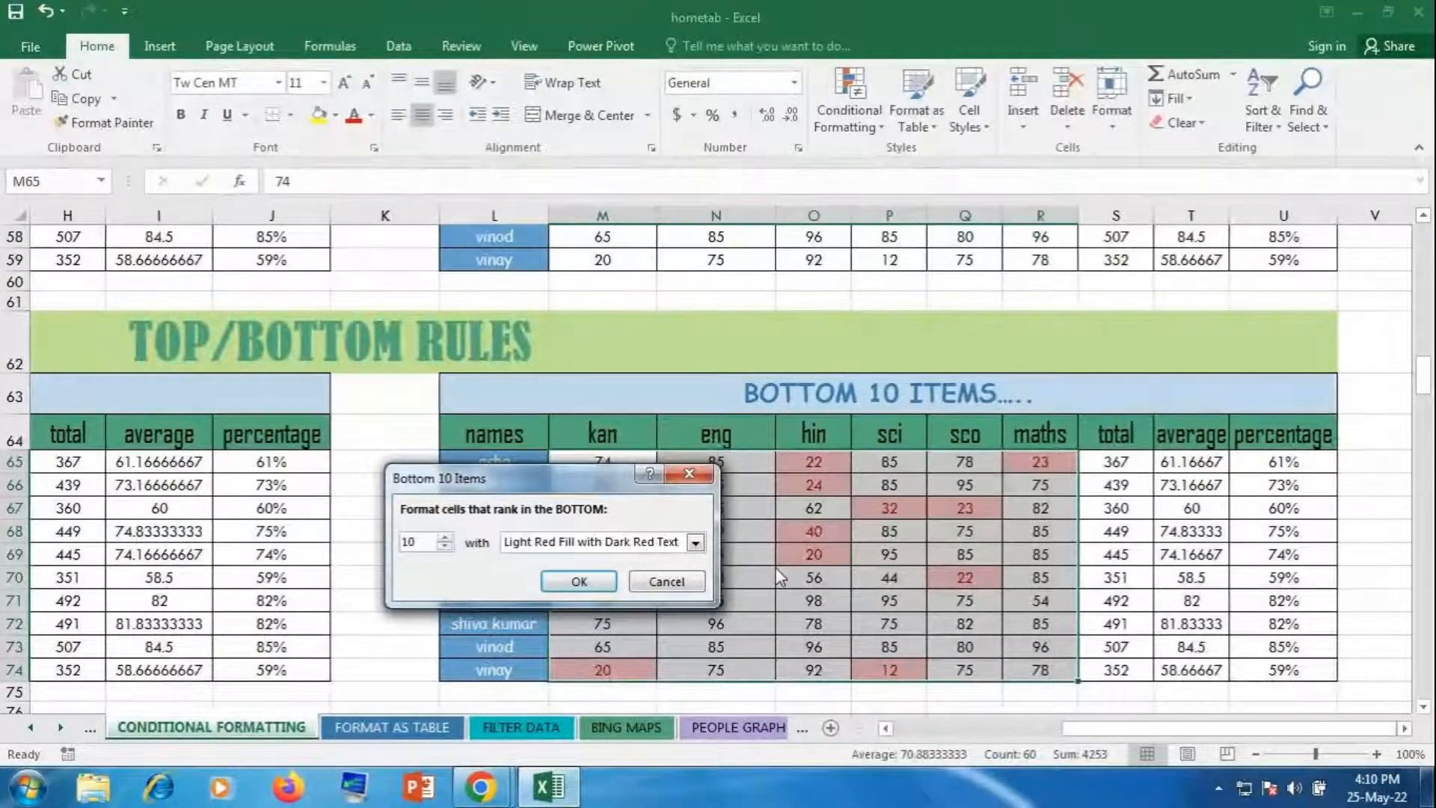
left_click(445, 538)
left_click(445, 538)
left_click(445, 538)
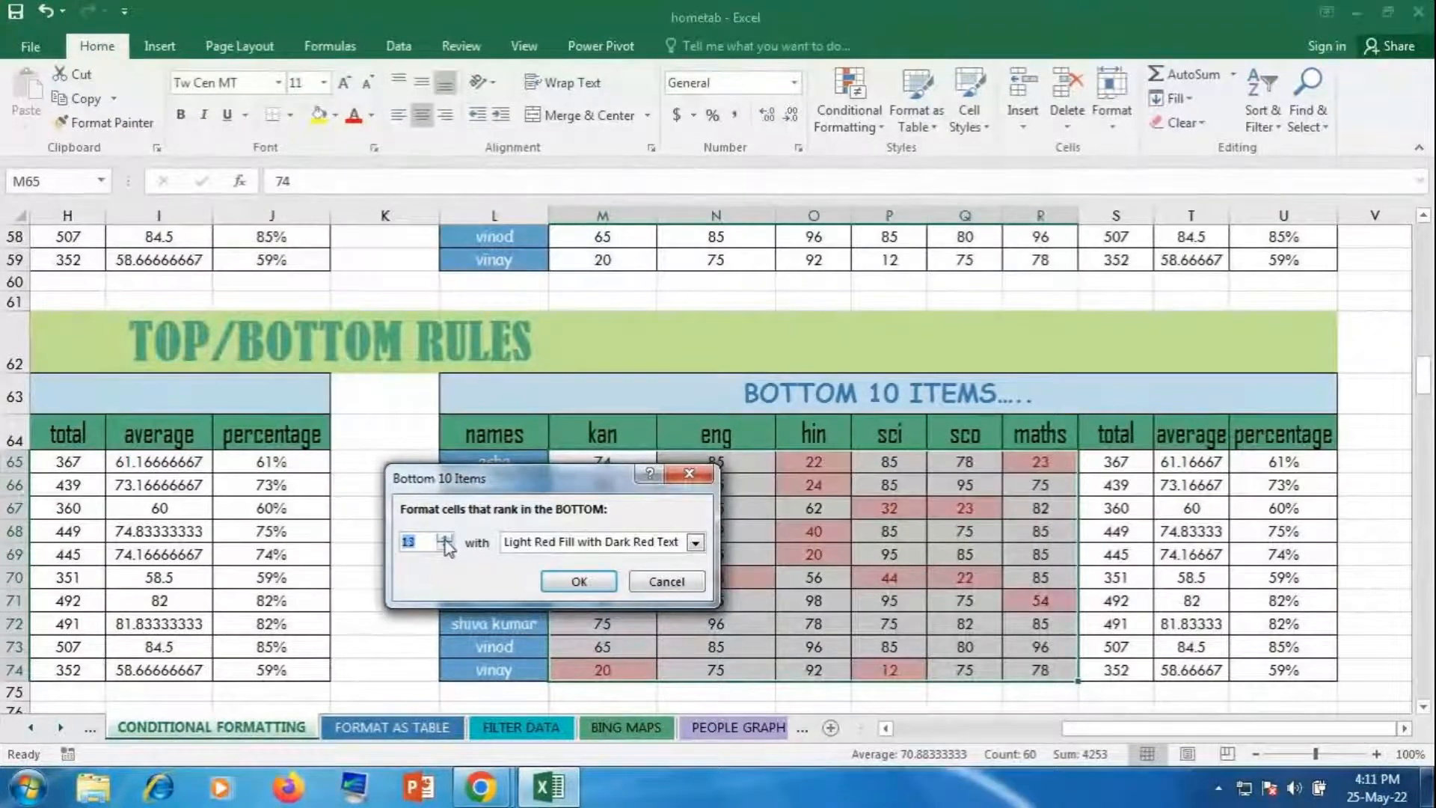
left_click(445, 538)
left_click(445, 538)
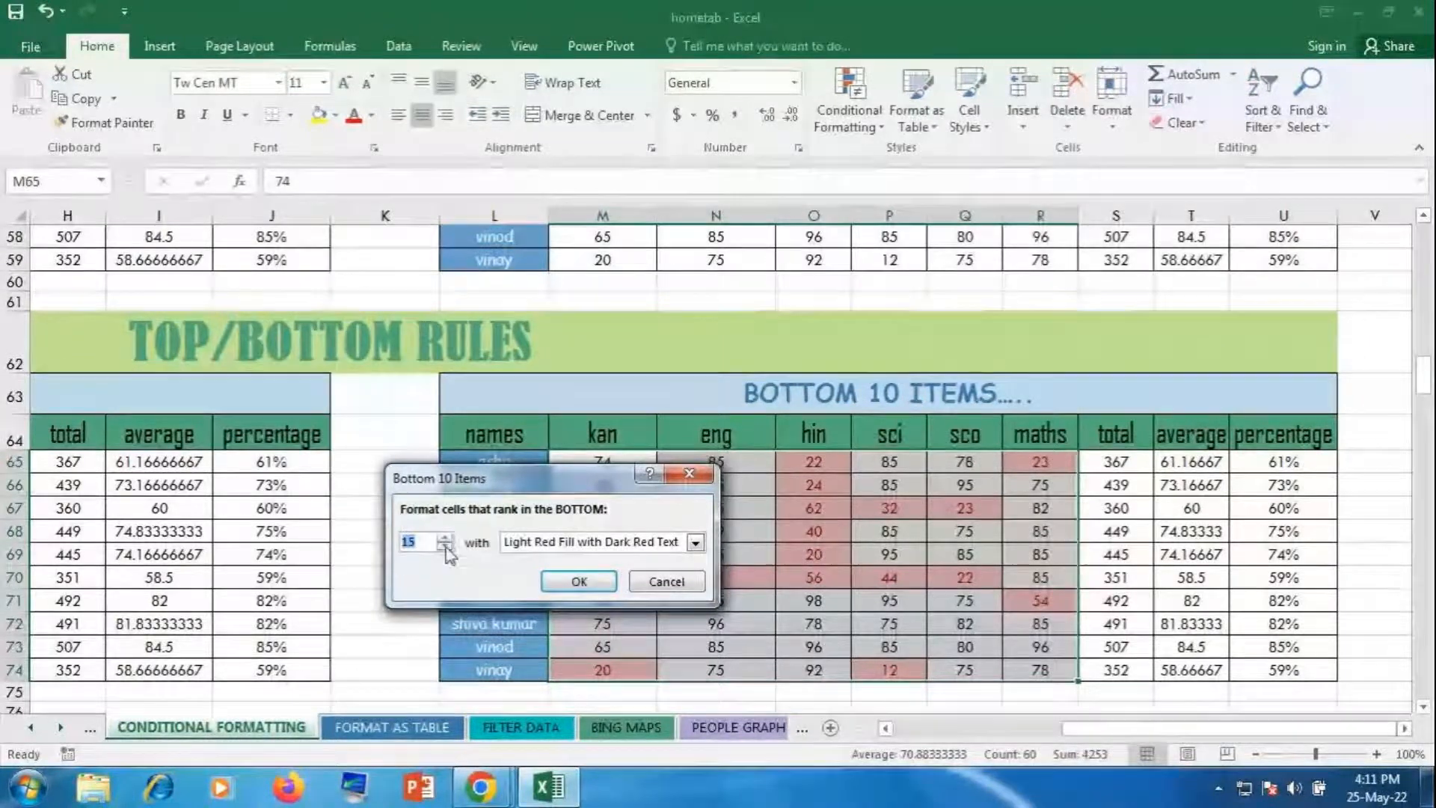
left_click(445, 546)
left_click(445, 547)
left_click(445, 546)
left_click(445, 547)
left_click(445, 547)
left_click(445, 546)
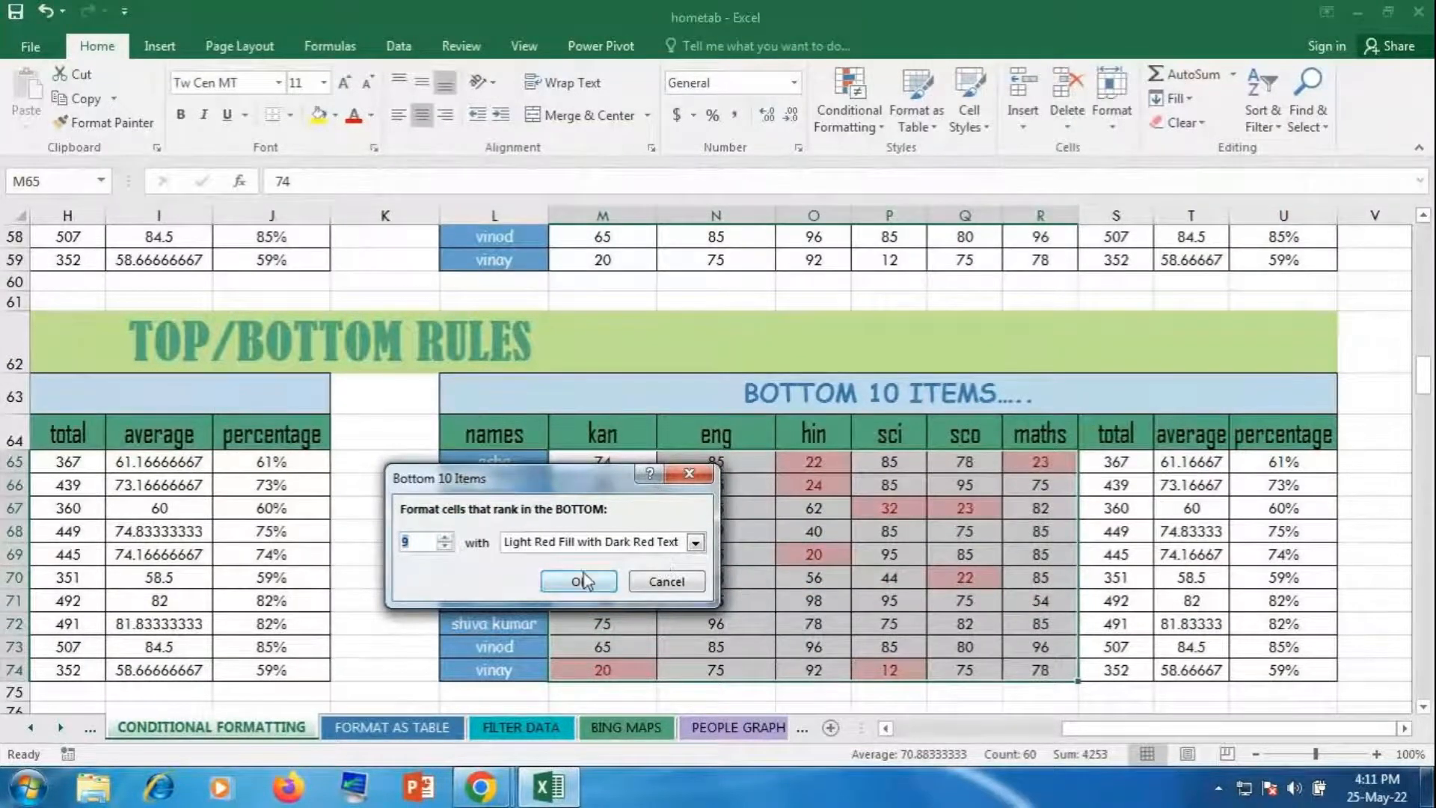
left_click(702, 544)
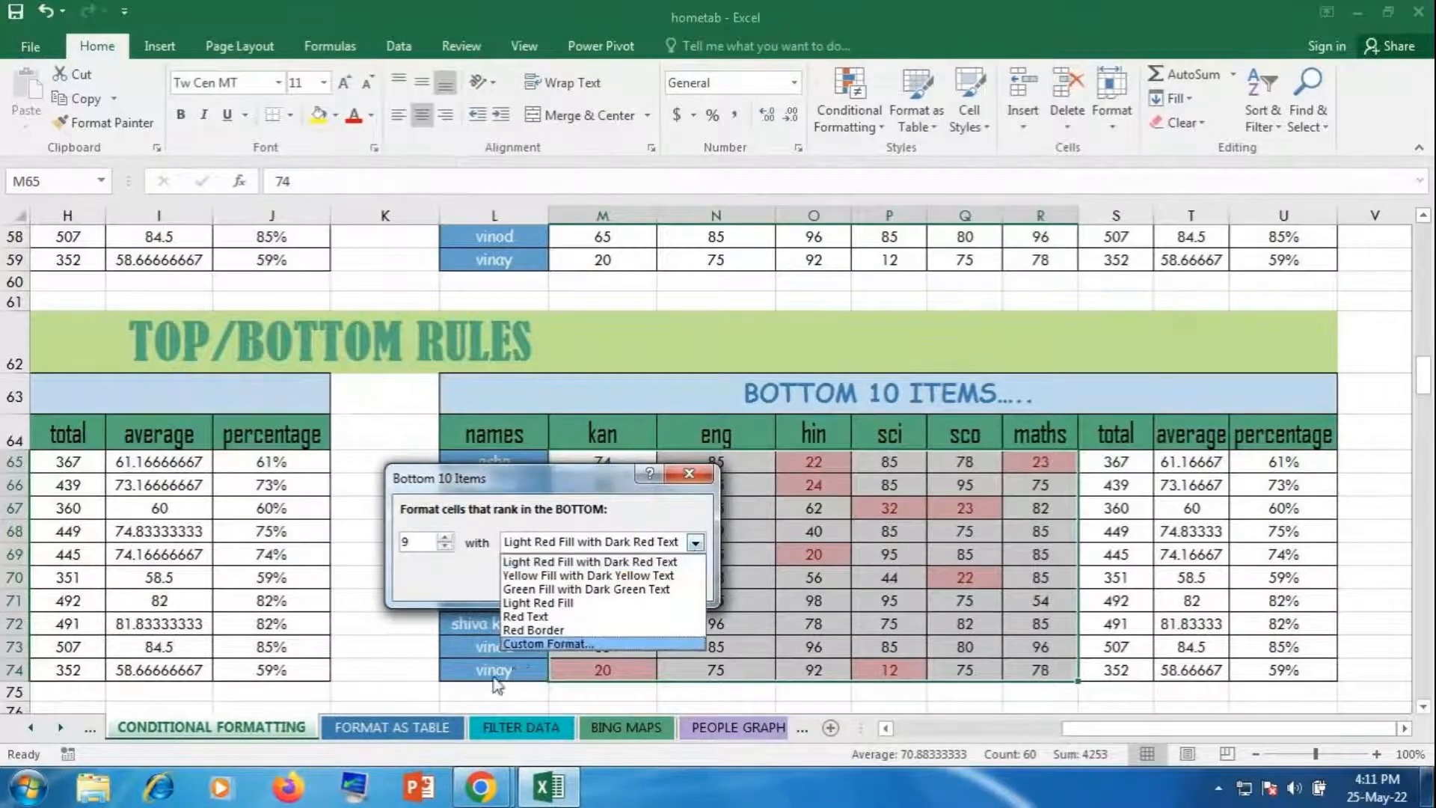
Step: Apply the Bottom 10 Items rule to the 9 lowest scores with a custom teal-green fill
left_click(520, 645)
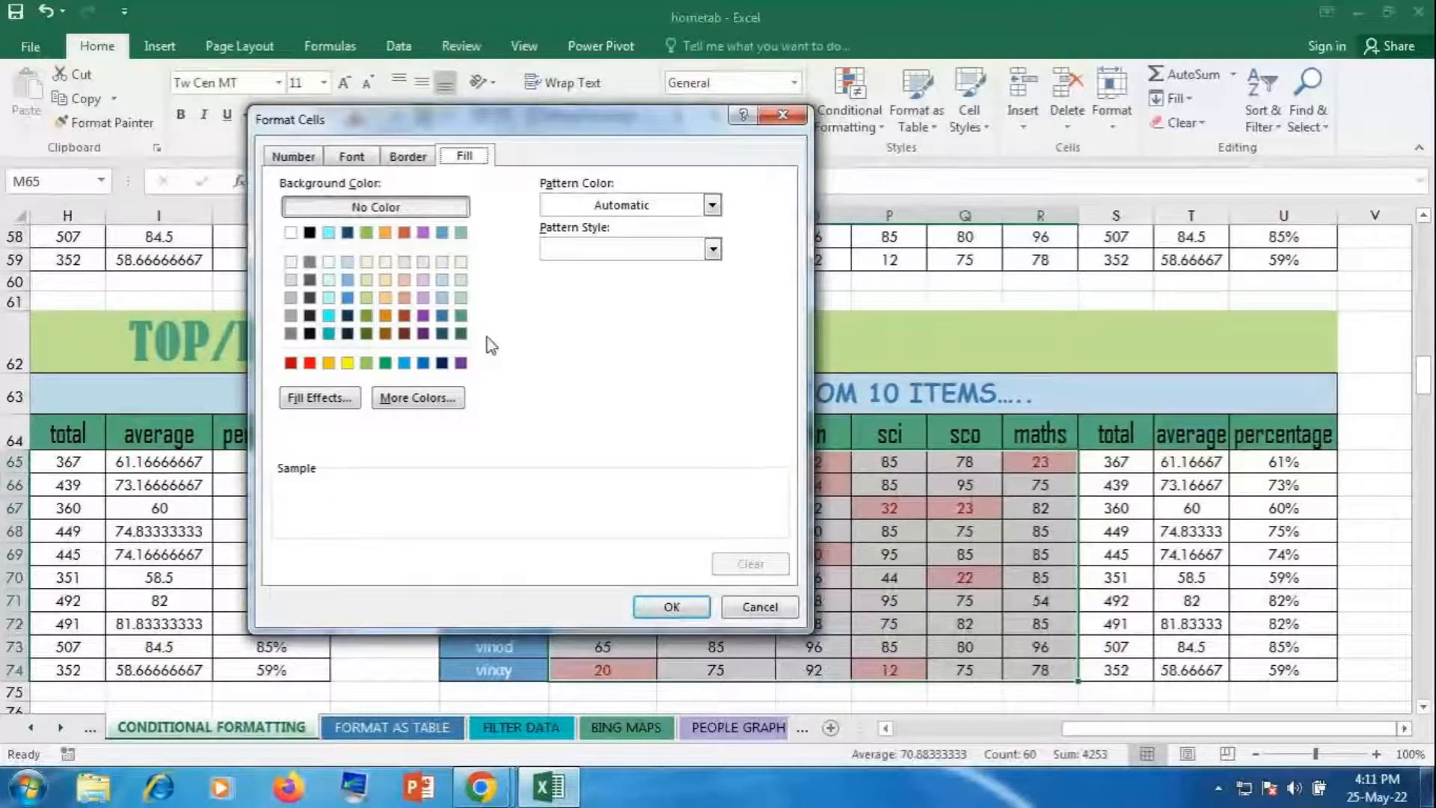
left_click(461, 314)
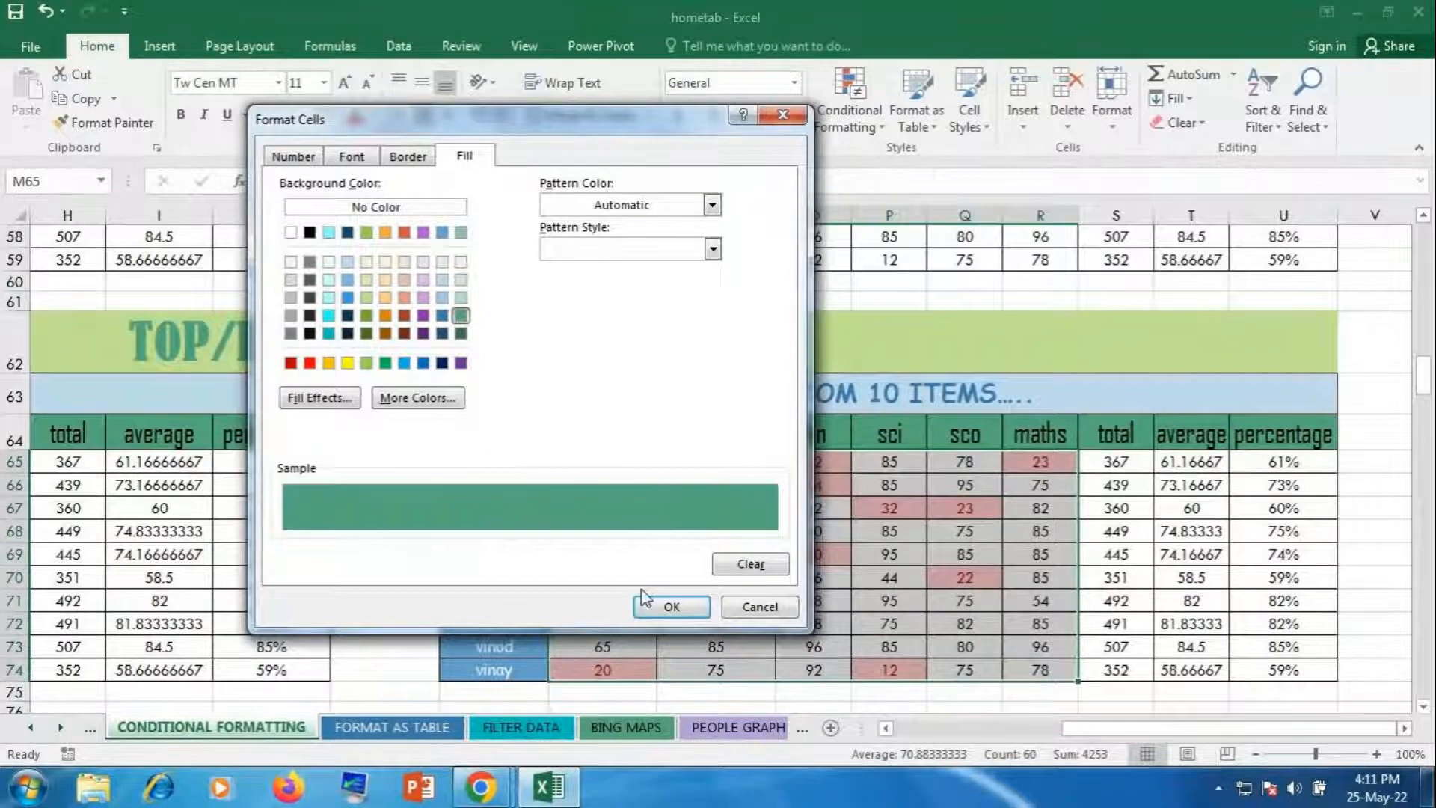
left_click(671, 606)
left_click(581, 577)
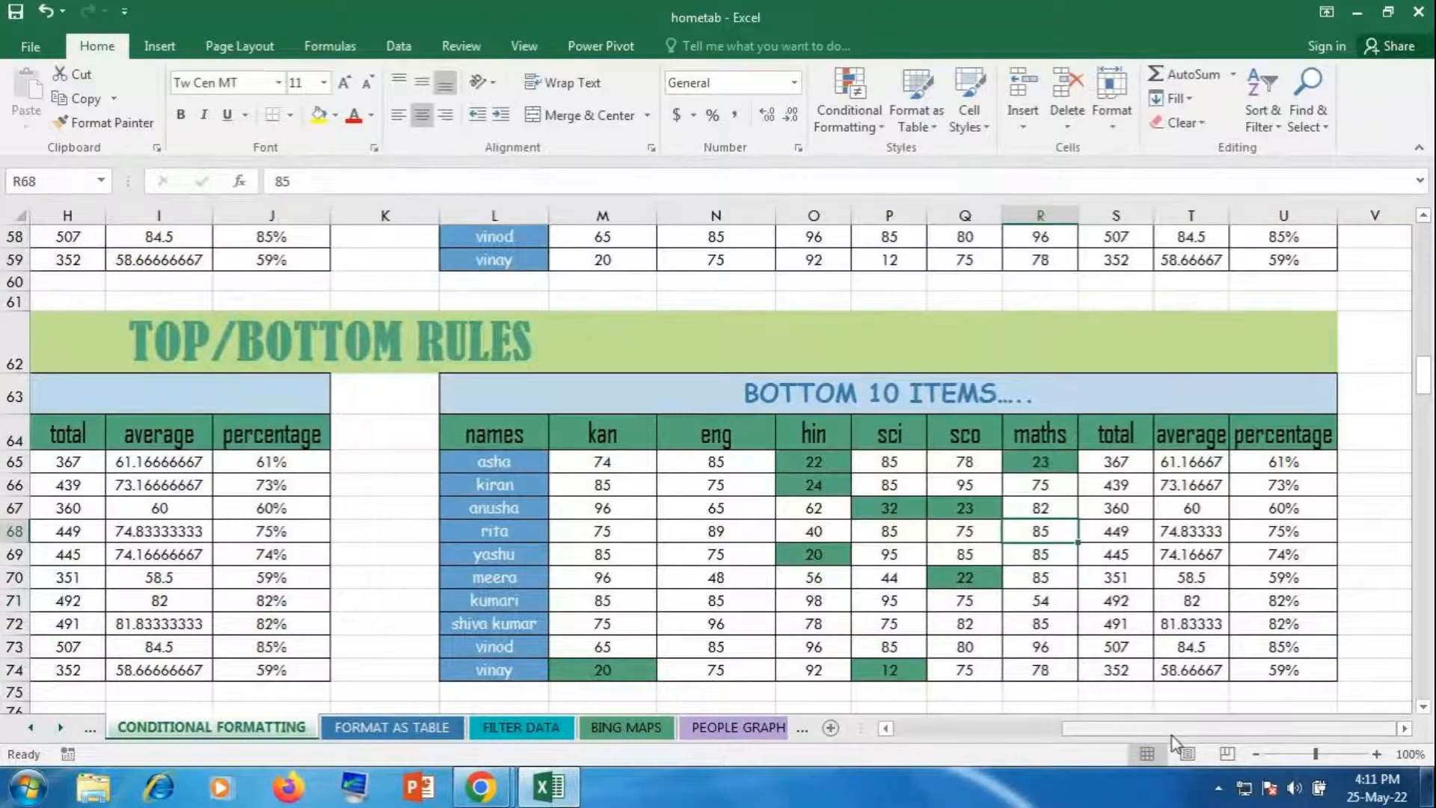
left_click_drag(1173, 740, 1005, 740)
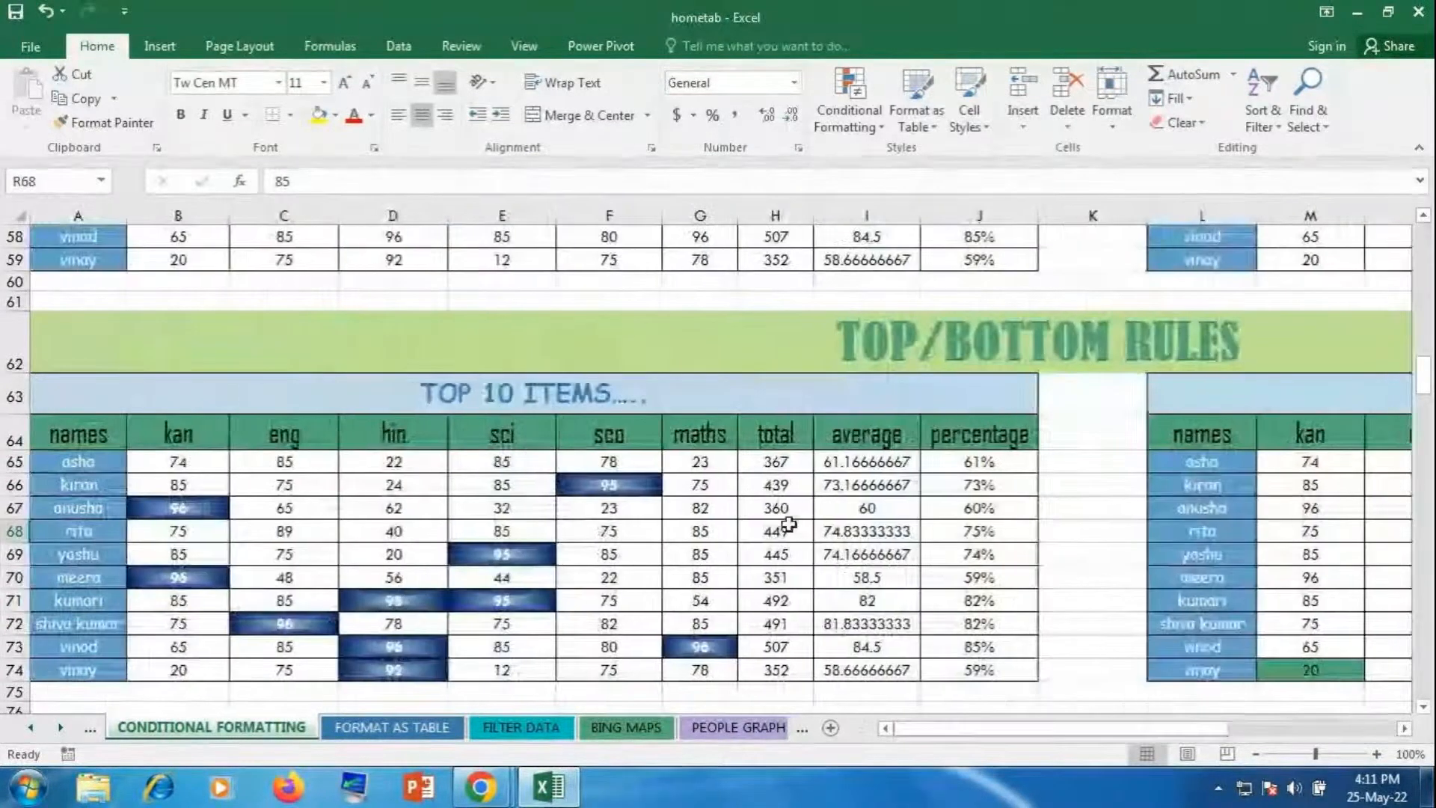
Step: Scroll down from the Top 10 Items table to the TOP 10% table
scroll(788, 524, "down", 5)
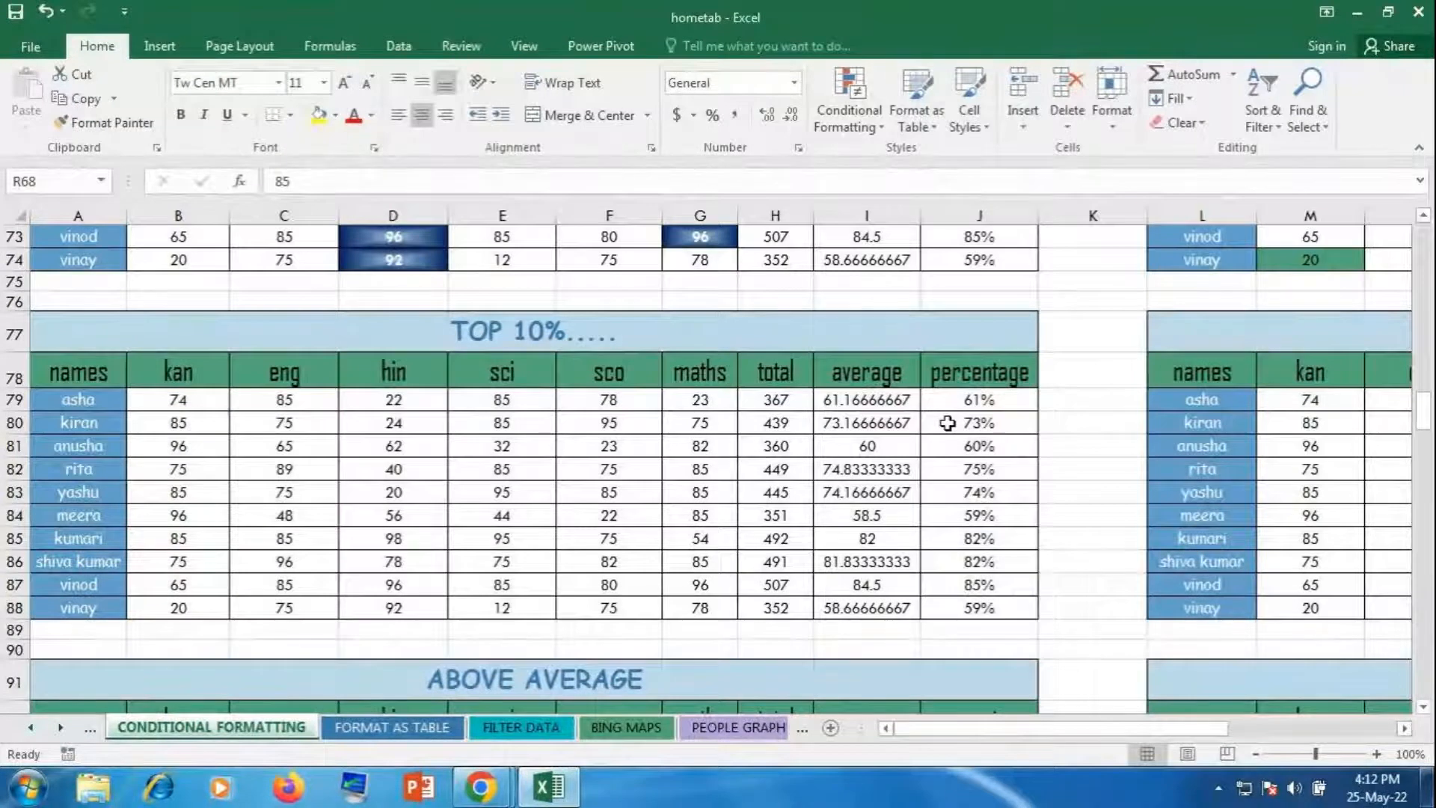
Step: Apply a Top 10% rule to J79:J88 with Yellow Fill with Dark Yellow Text
left_click_drag(961, 401, 967, 607)
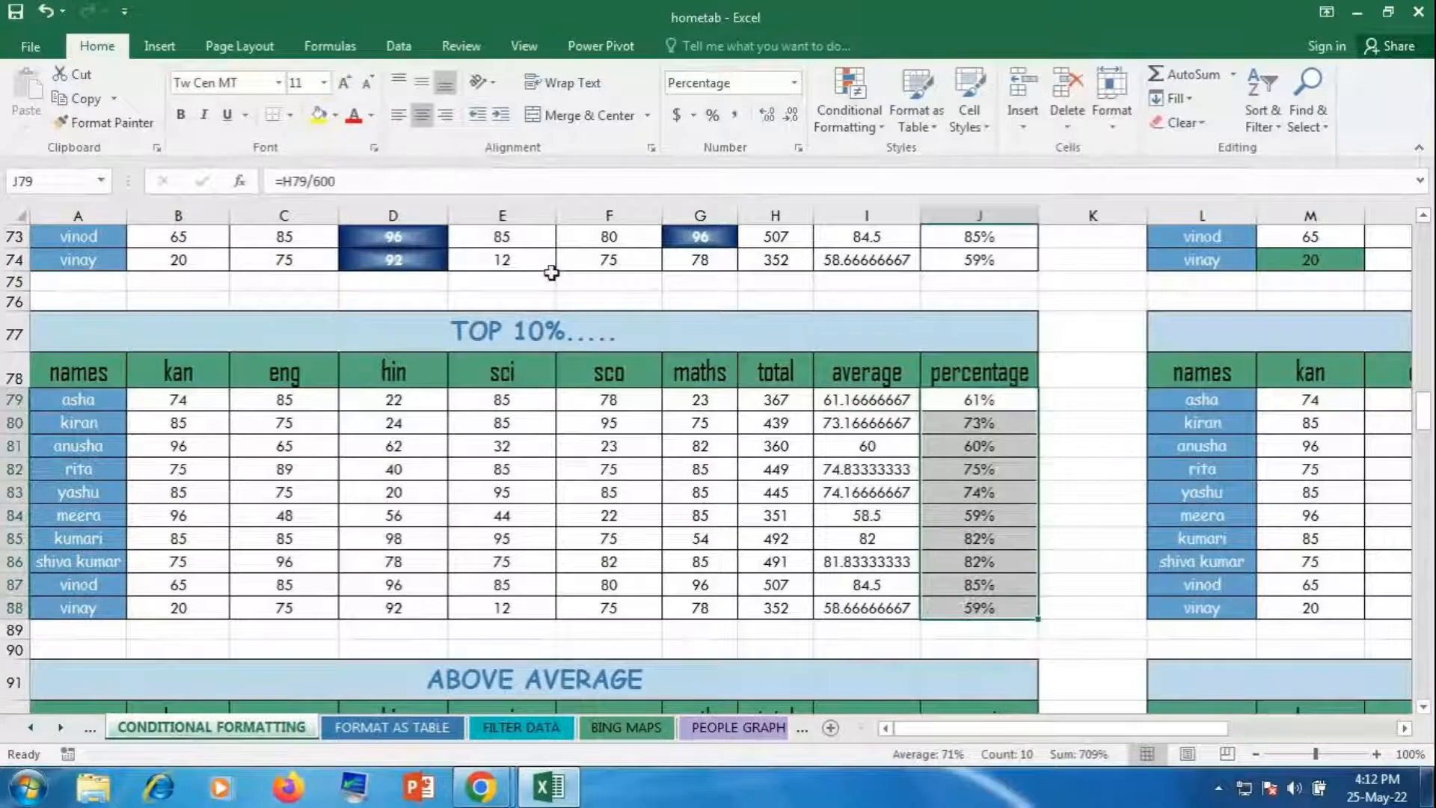
left_click(834, 131)
mouse_move(872, 202)
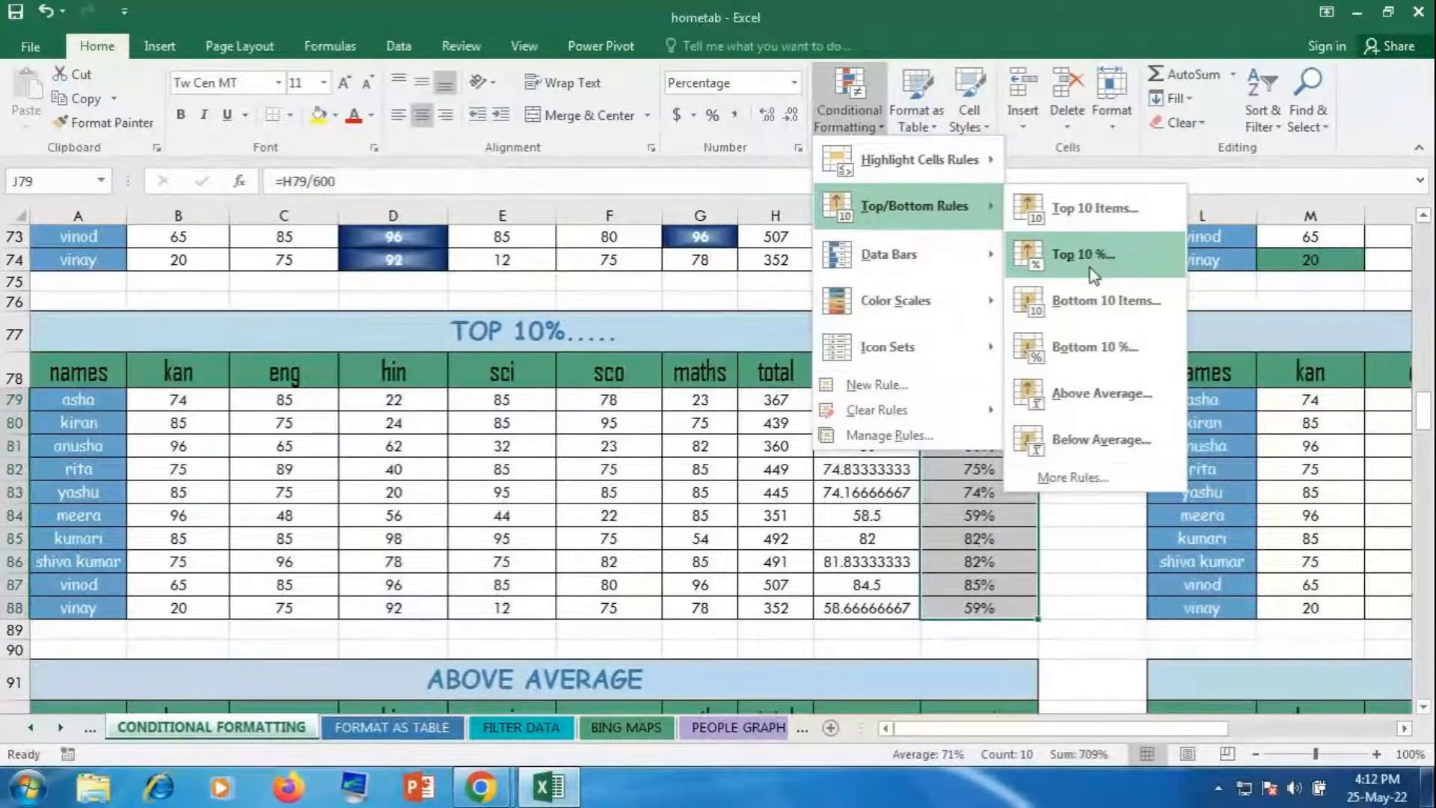
left_click(1089, 271)
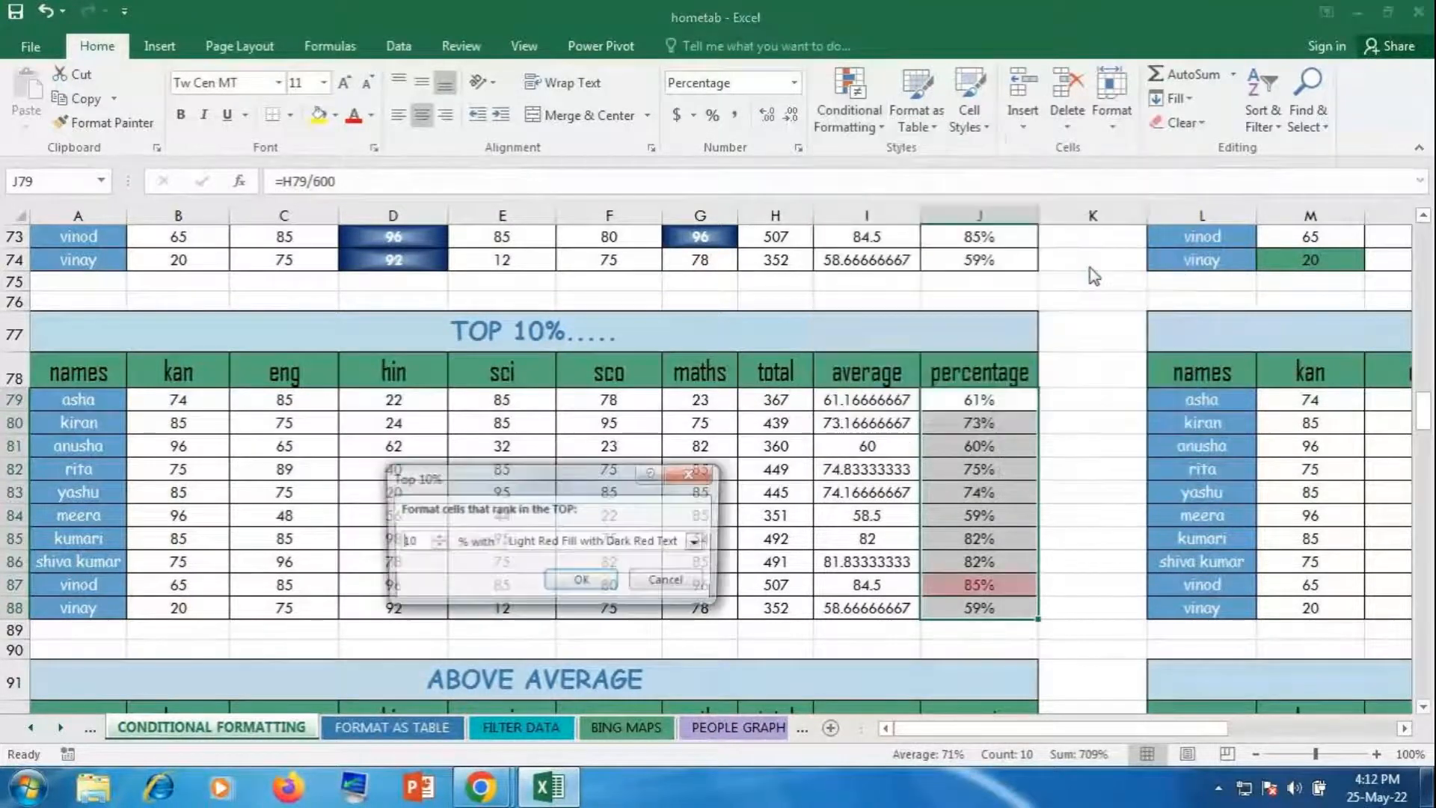
left_click_drag(551, 485, 611, 381)
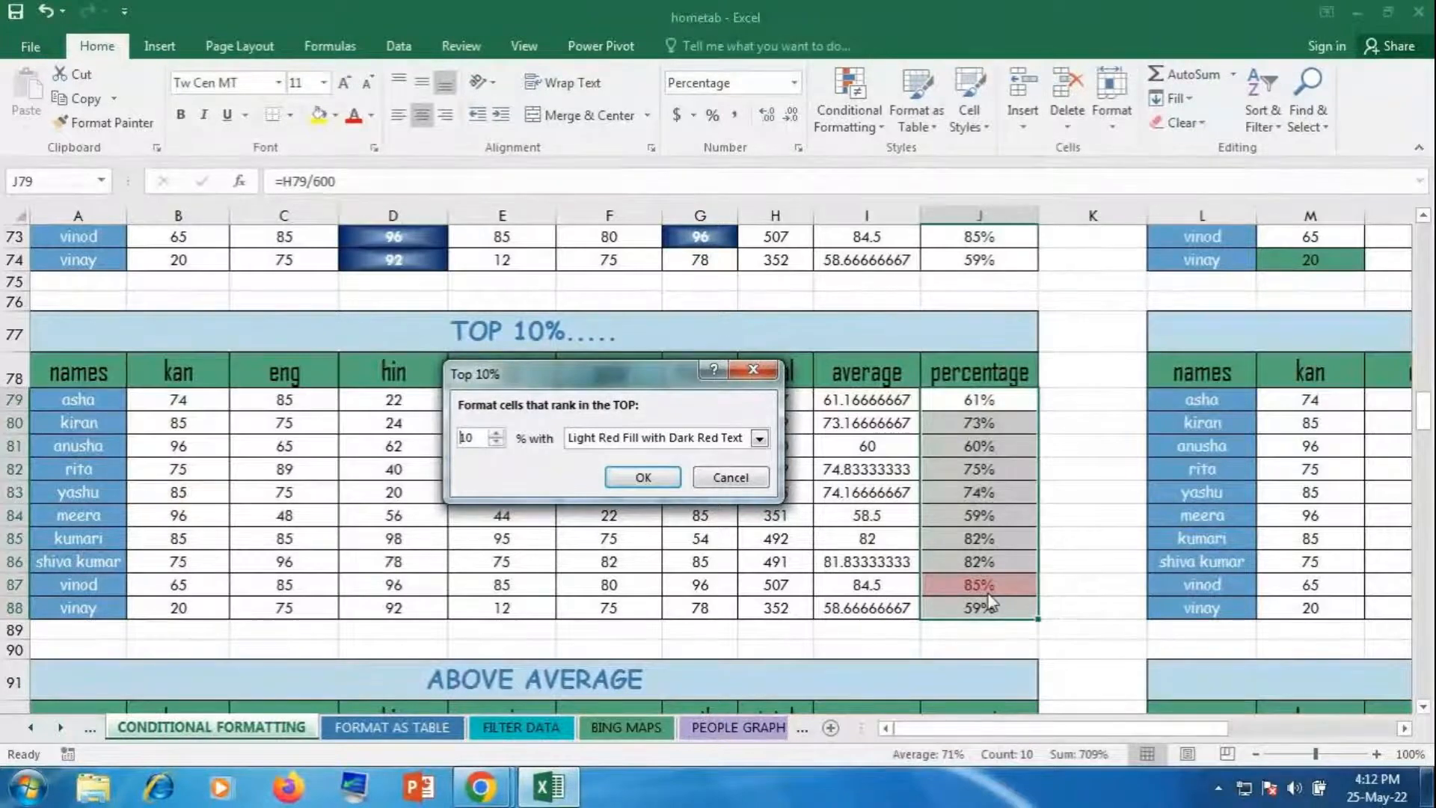
left_click(760, 438)
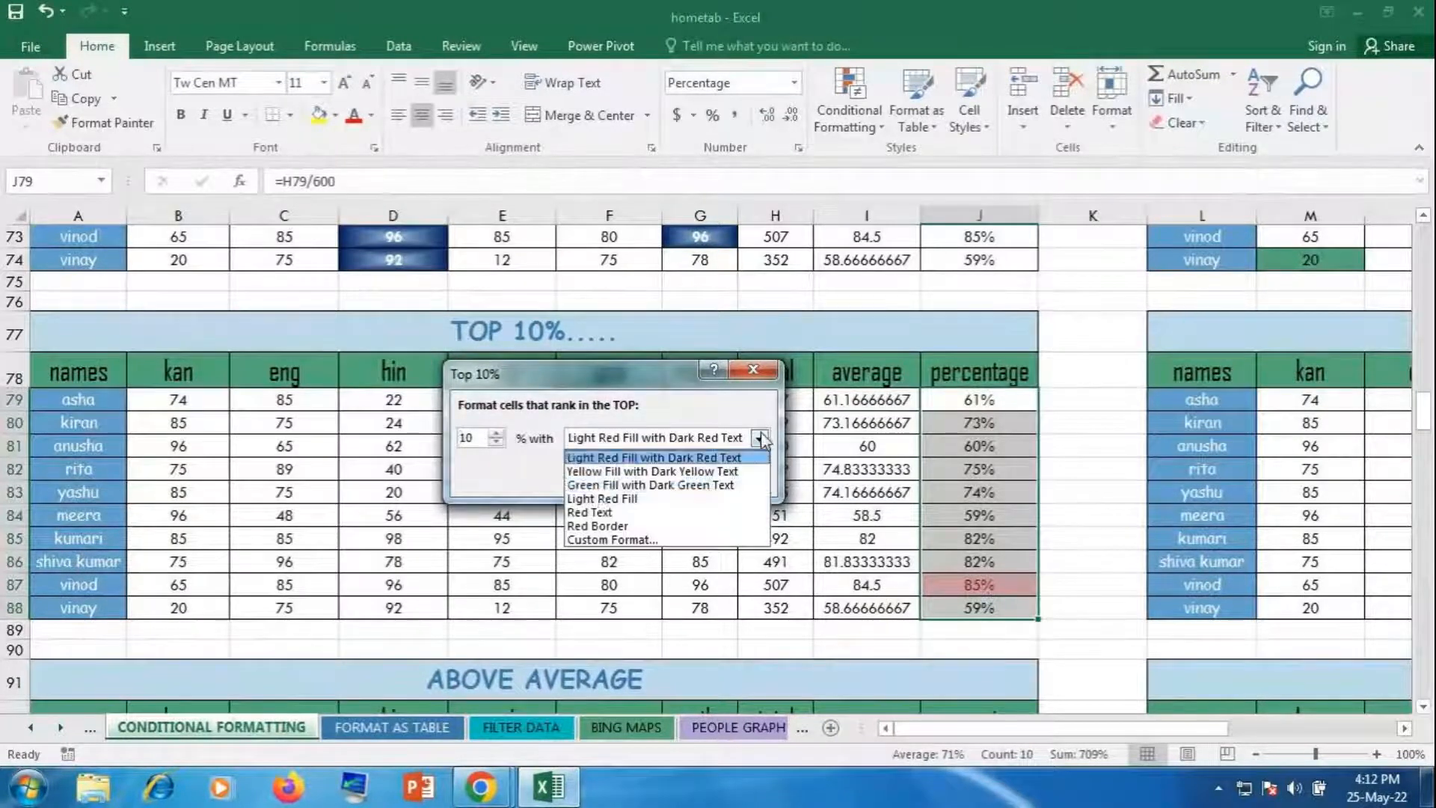
left_click(599, 488)
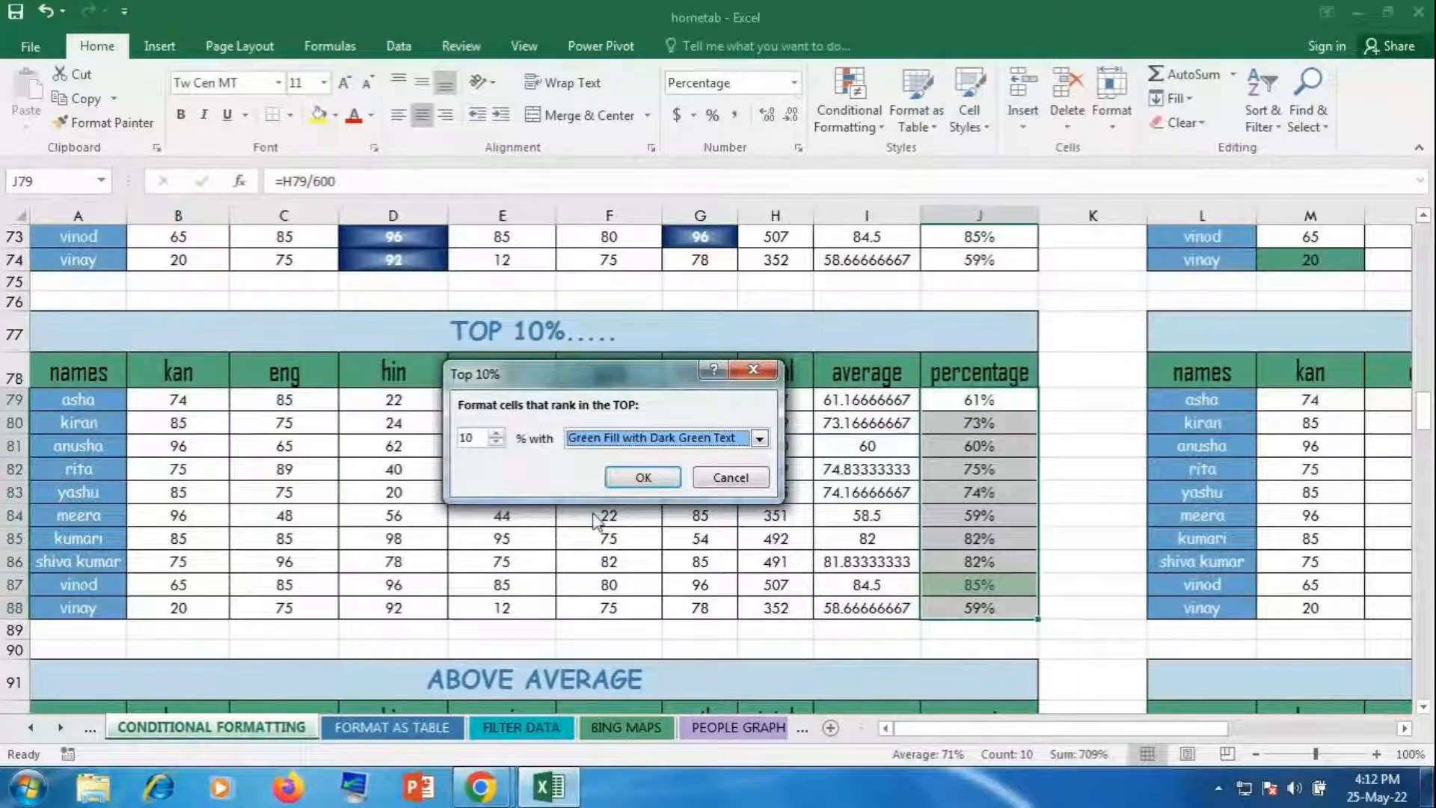
left_click(760, 439)
left_click(599, 476)
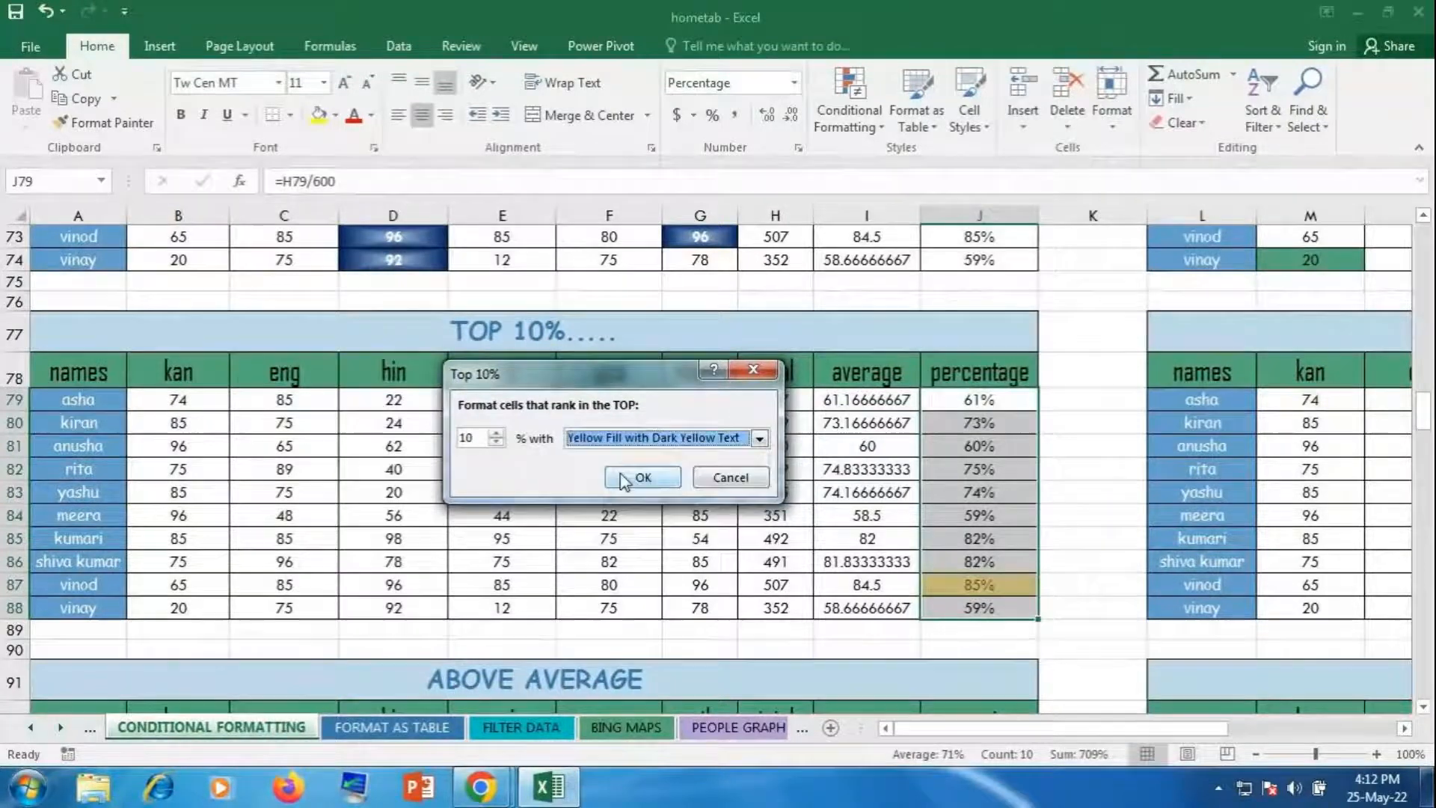
left_click(636, 478)
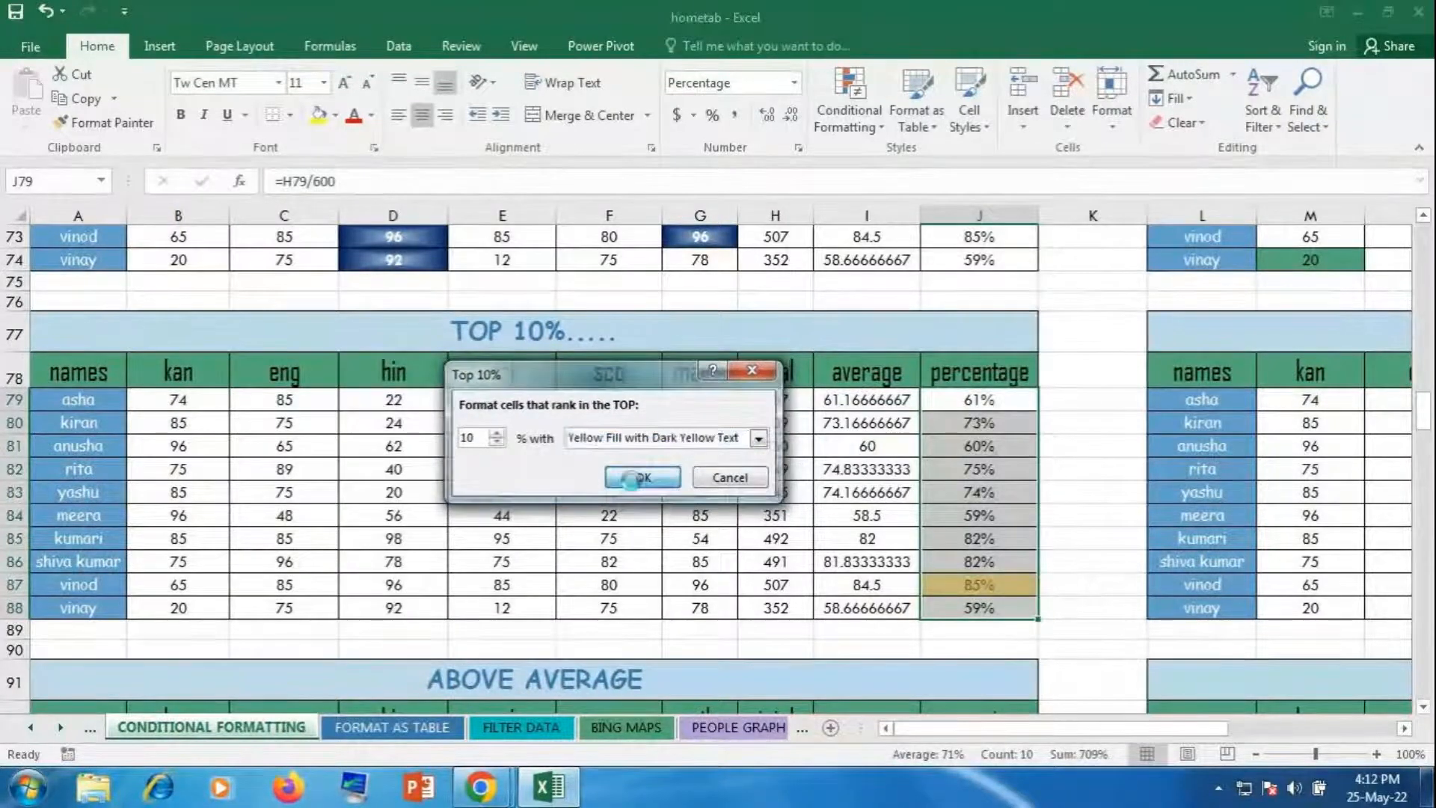
Step: Move over to the BOTTOM 10% table and select its percentage values
left_click(771, 539)
left_click_drag(935, 728, 968, 728)
left_click_drag(1272, 401, 1264, 607)
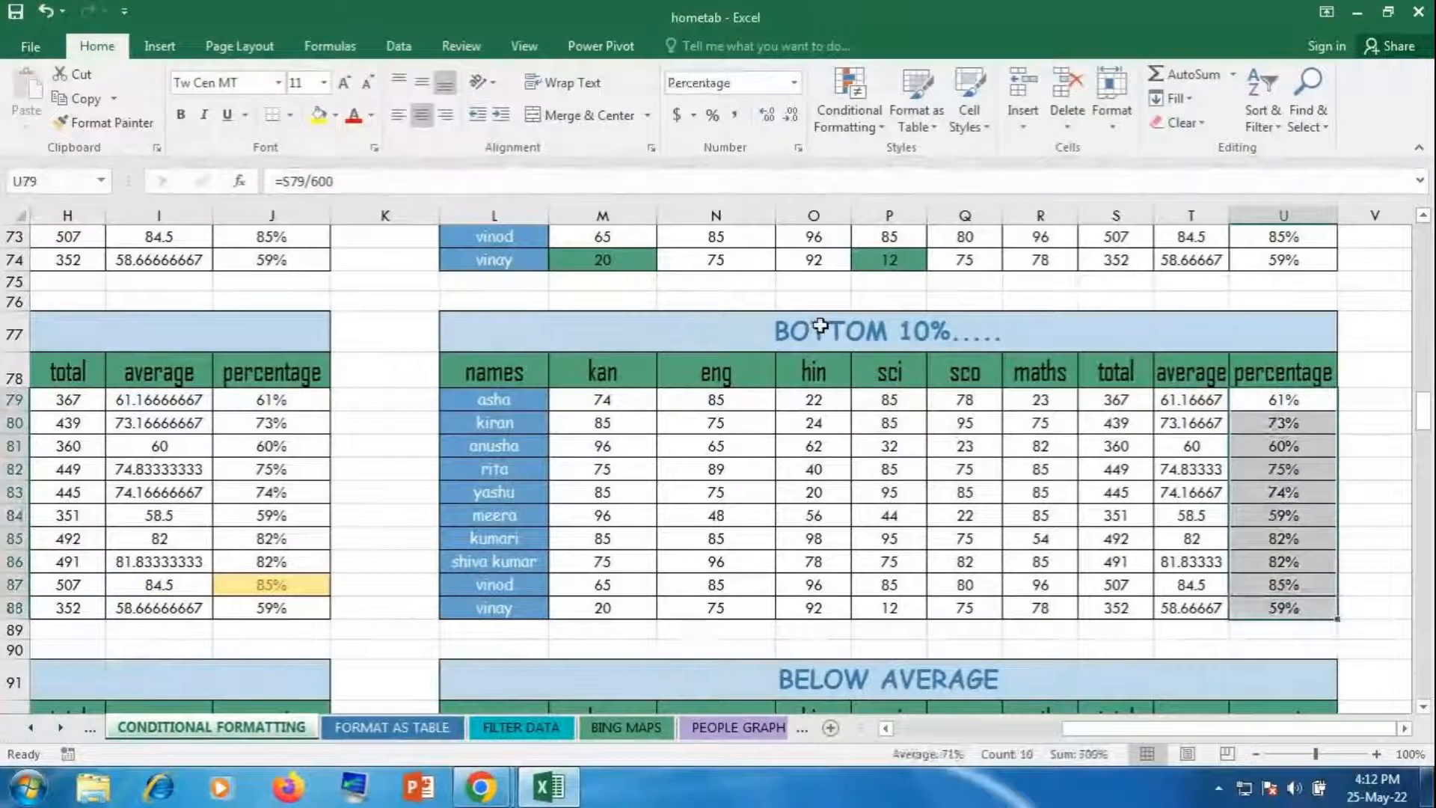
Step: Start a Bottom 10% rule on the BOTTOM 10% table's percentage column
left_click(856, 90)
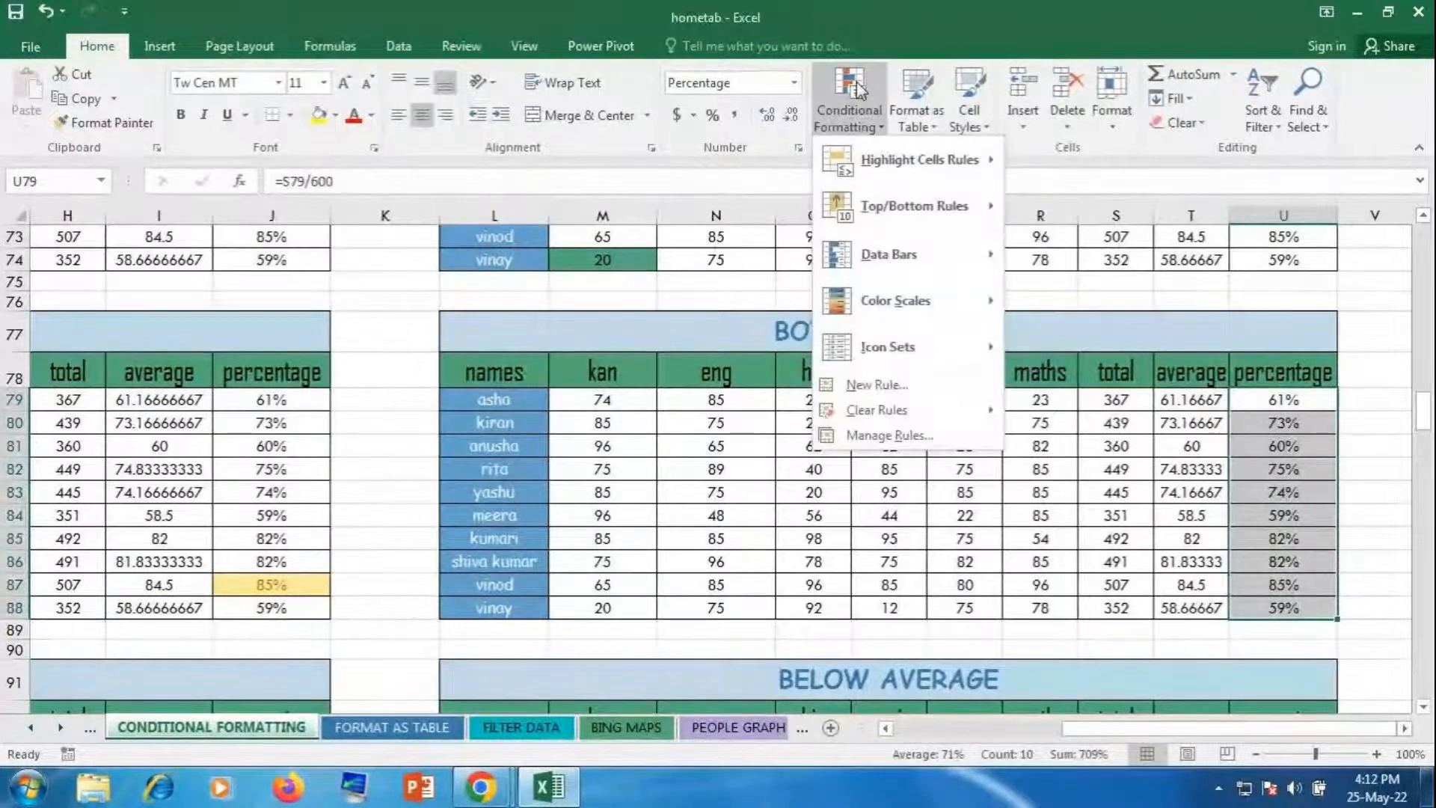
mouse_move(935, 205)
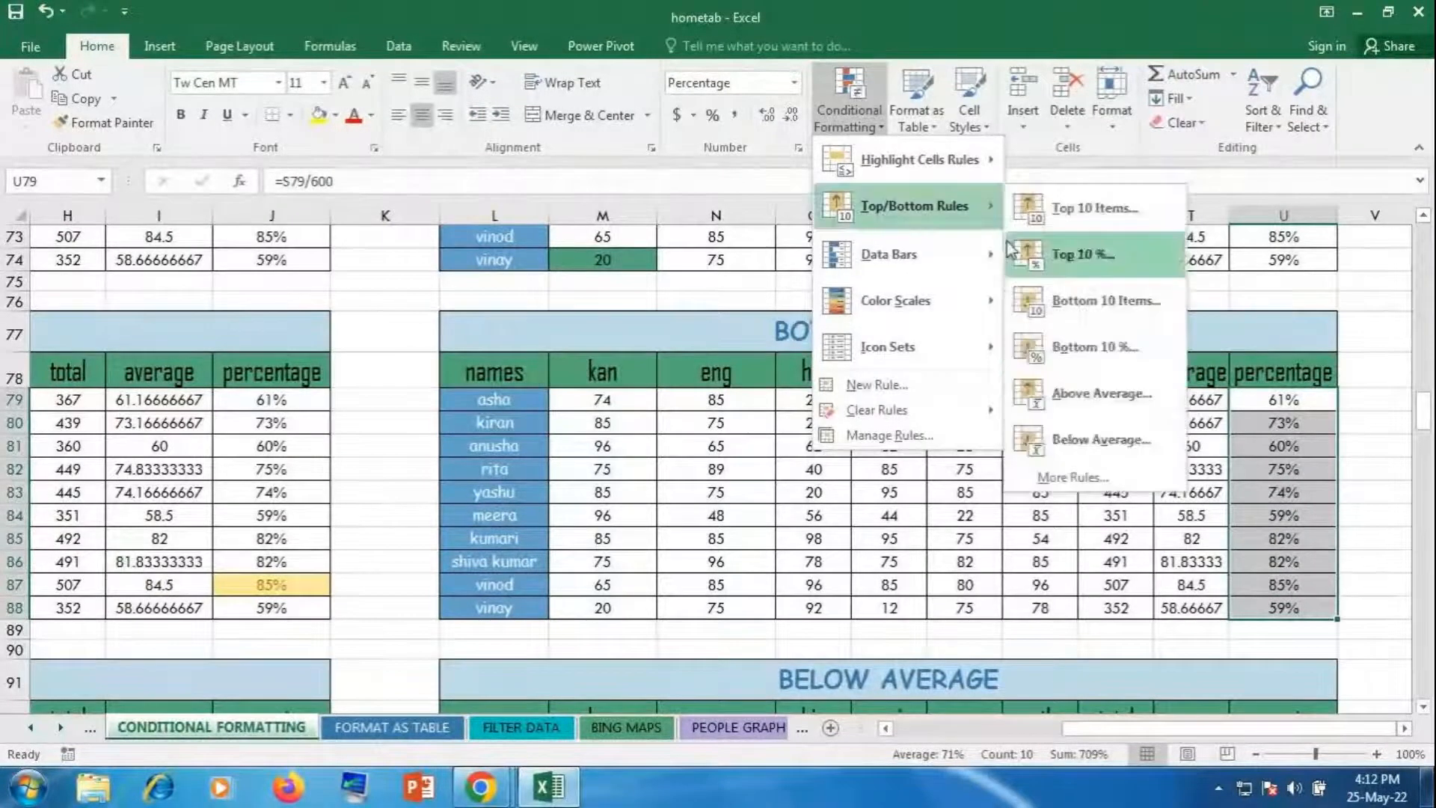
left_click(1152, 357)
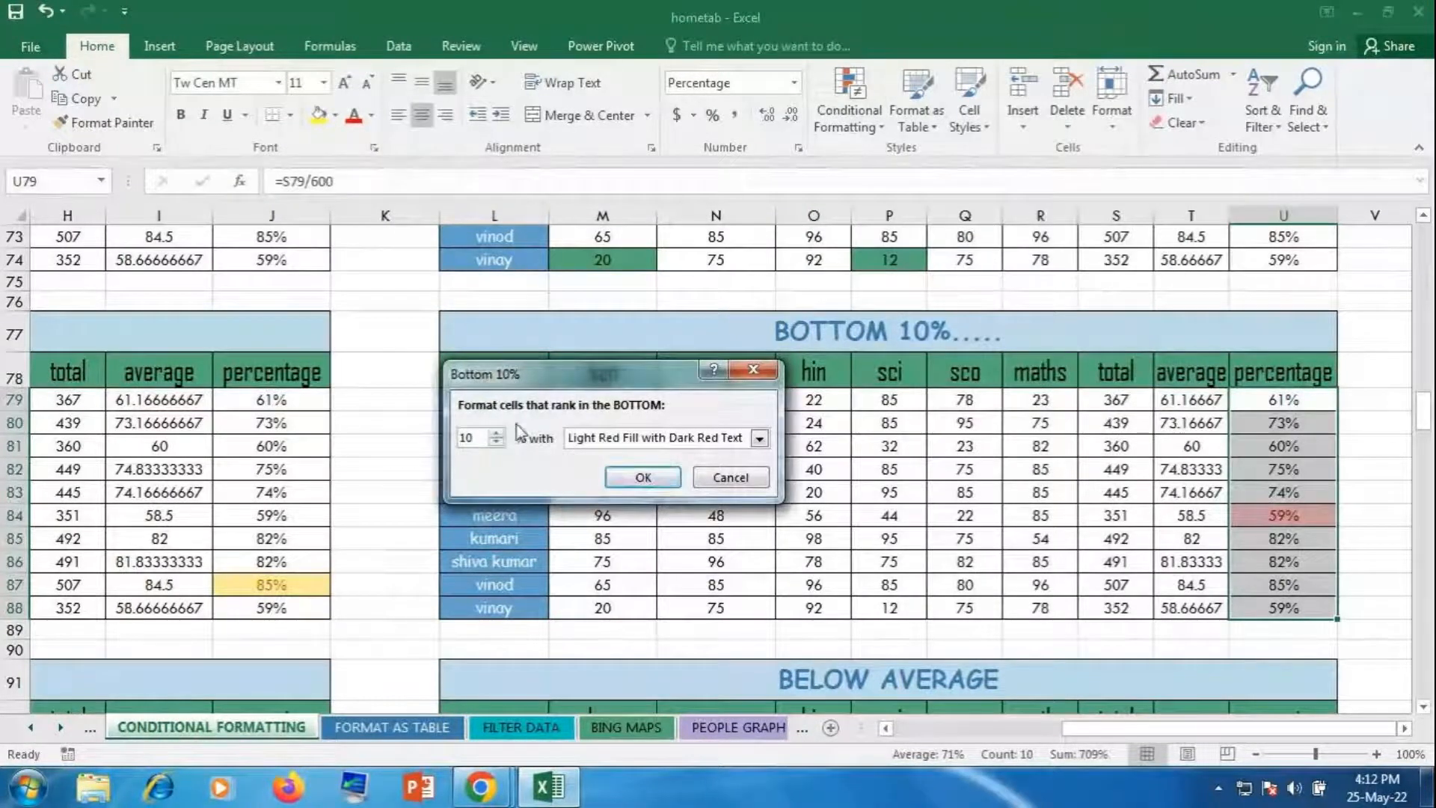
Step: Adjust the bottom percentage with the spin arrows, settling on 20%
left_click(497, 434)
left_click(497, 434)
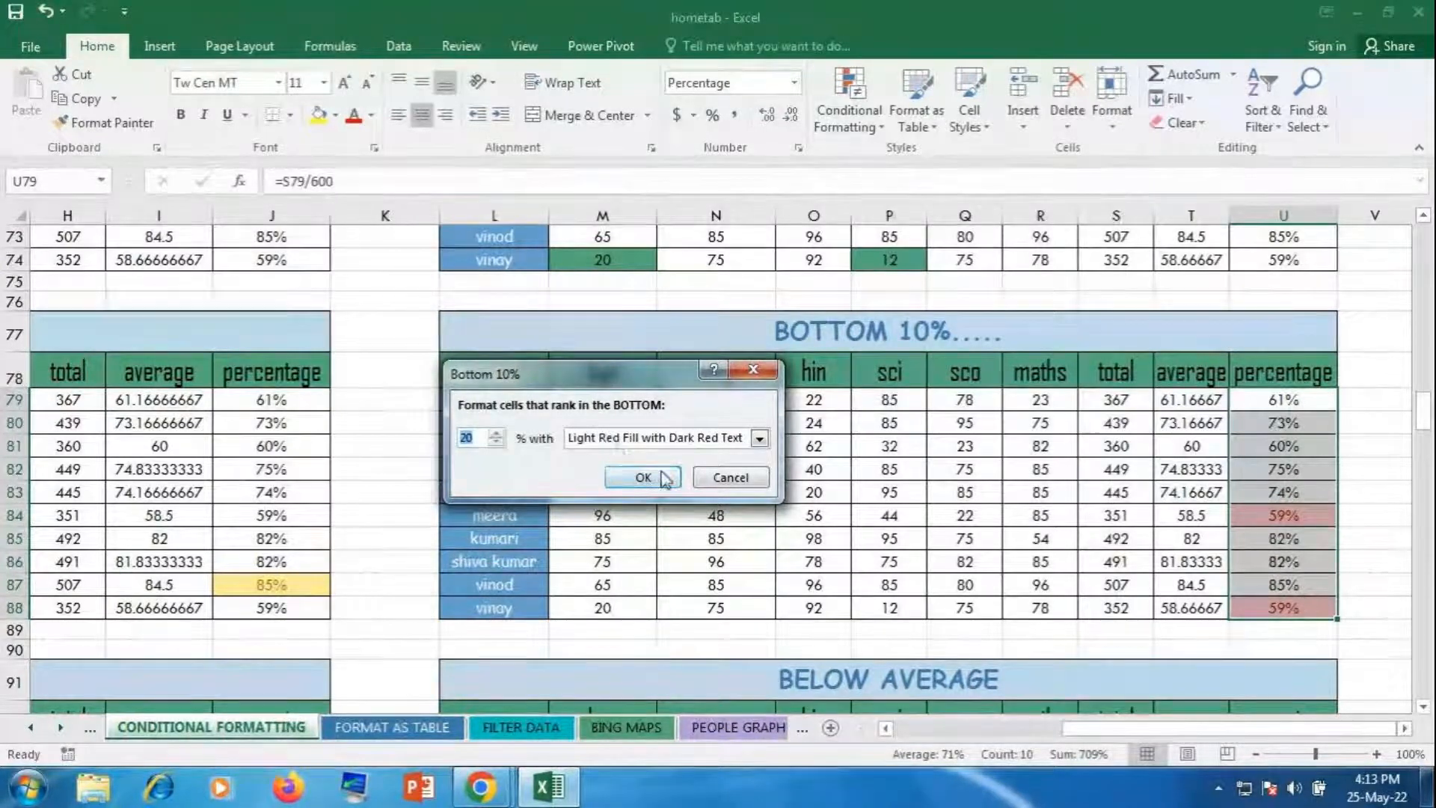
left_click(497, 442)
left_click(496, 443)
left_click(496, 442)
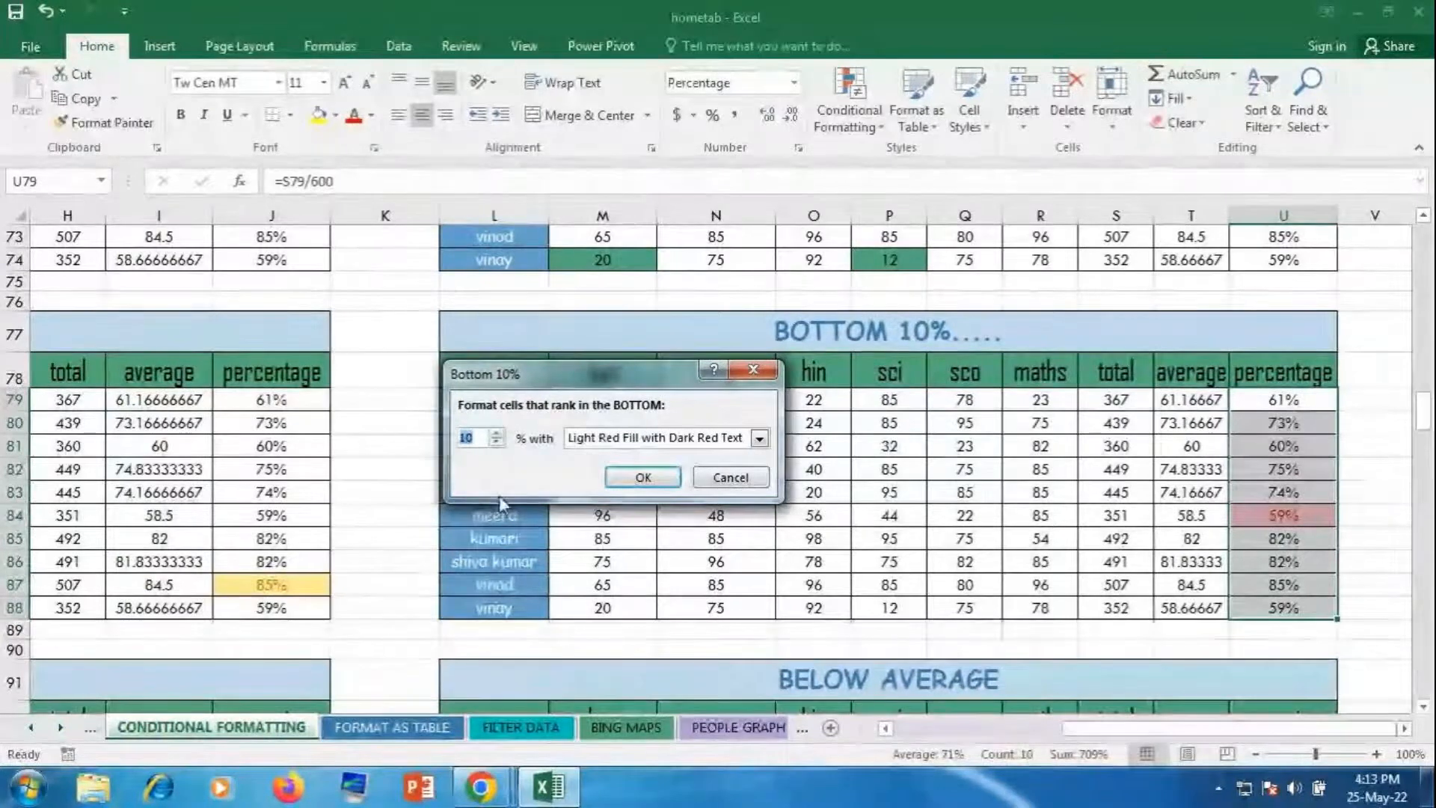
left_click(495, 433)
left_click(495, 434)
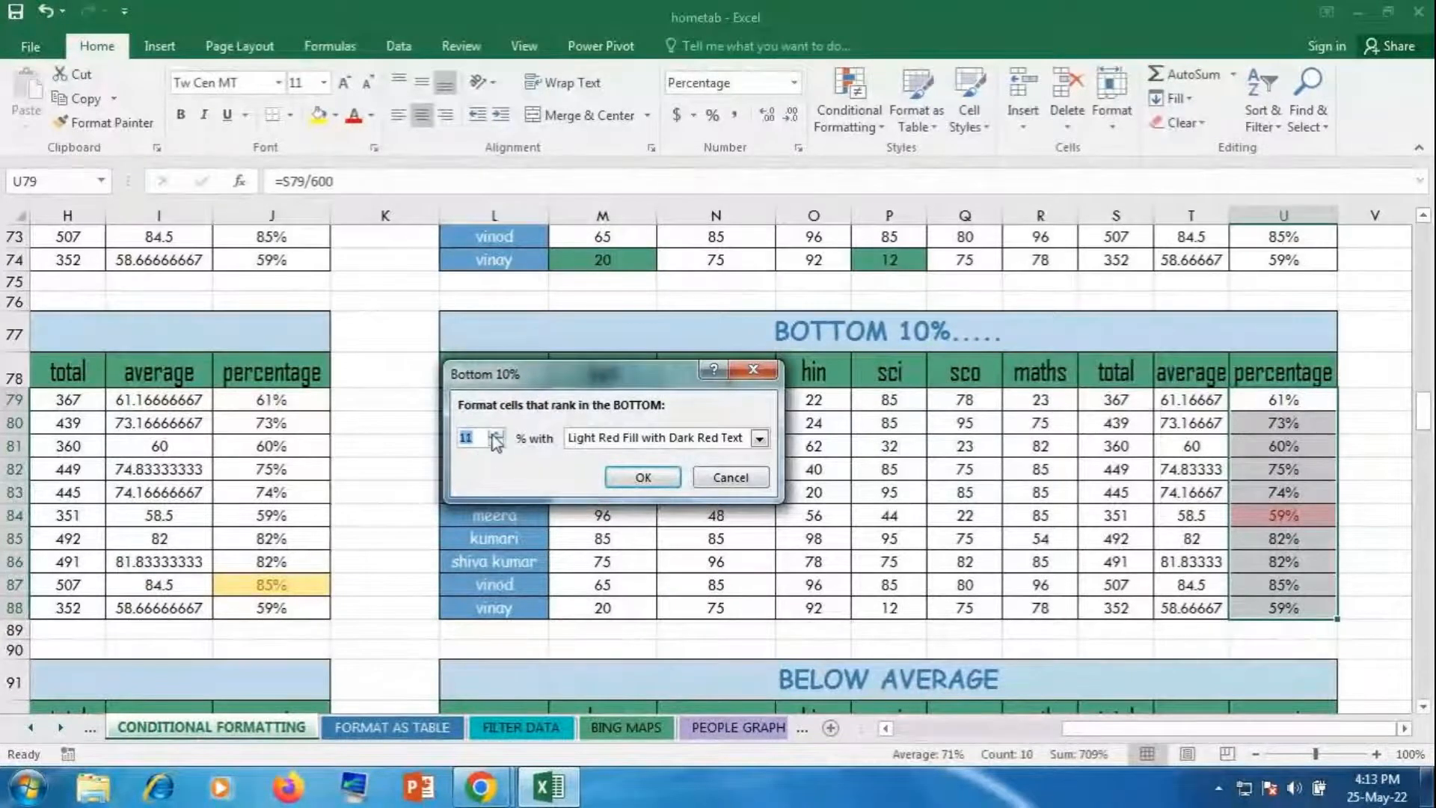
left_click(495, 434)
left_click(495, 434)
left_click(495, 434)
left_click(495, 434)
left_click(496, 433)
left_click(496, 433)
left_click(495, 434)
left_click(495, 434)
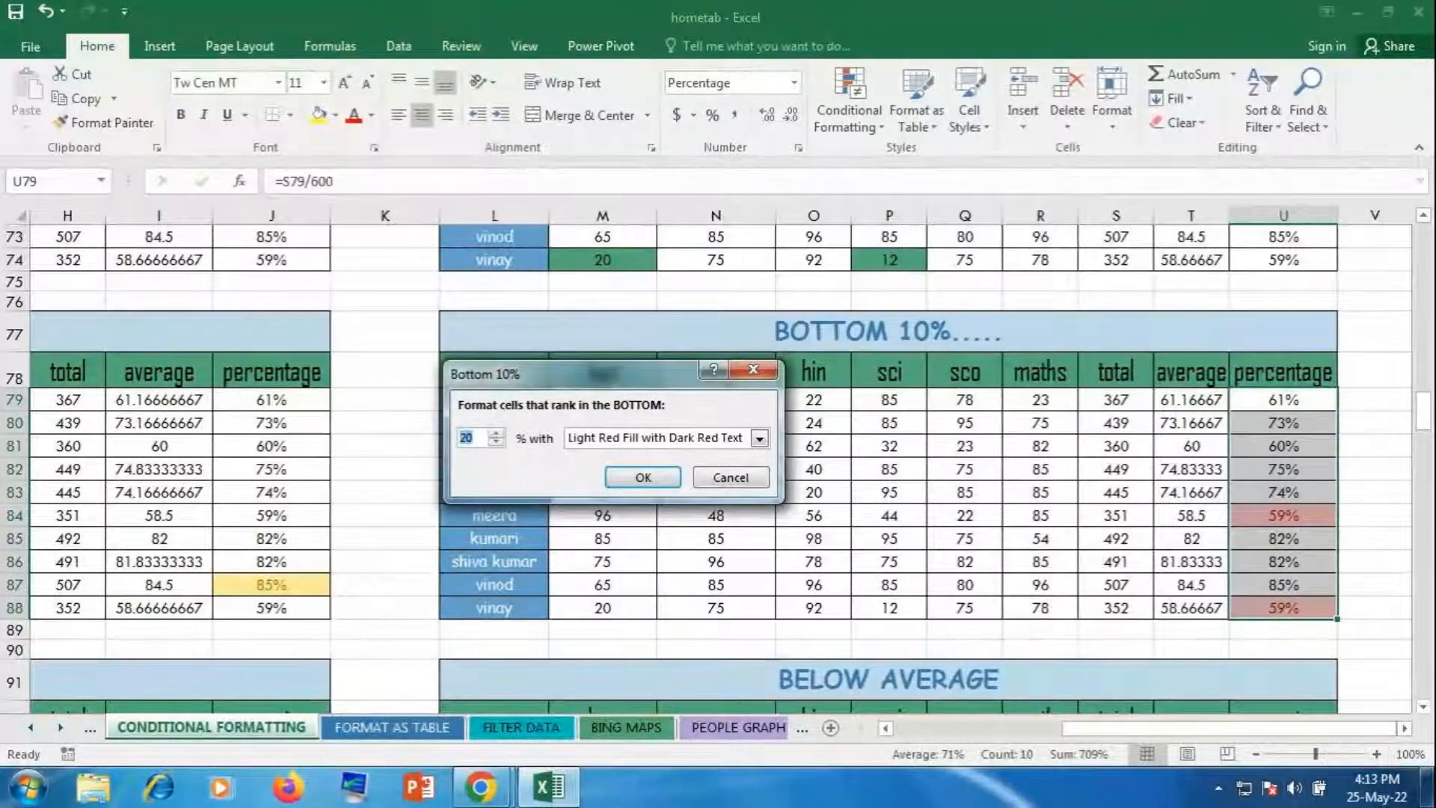
Step: Switch to the GoToMeeting window and show the People panel
mouse_move(487, 795)
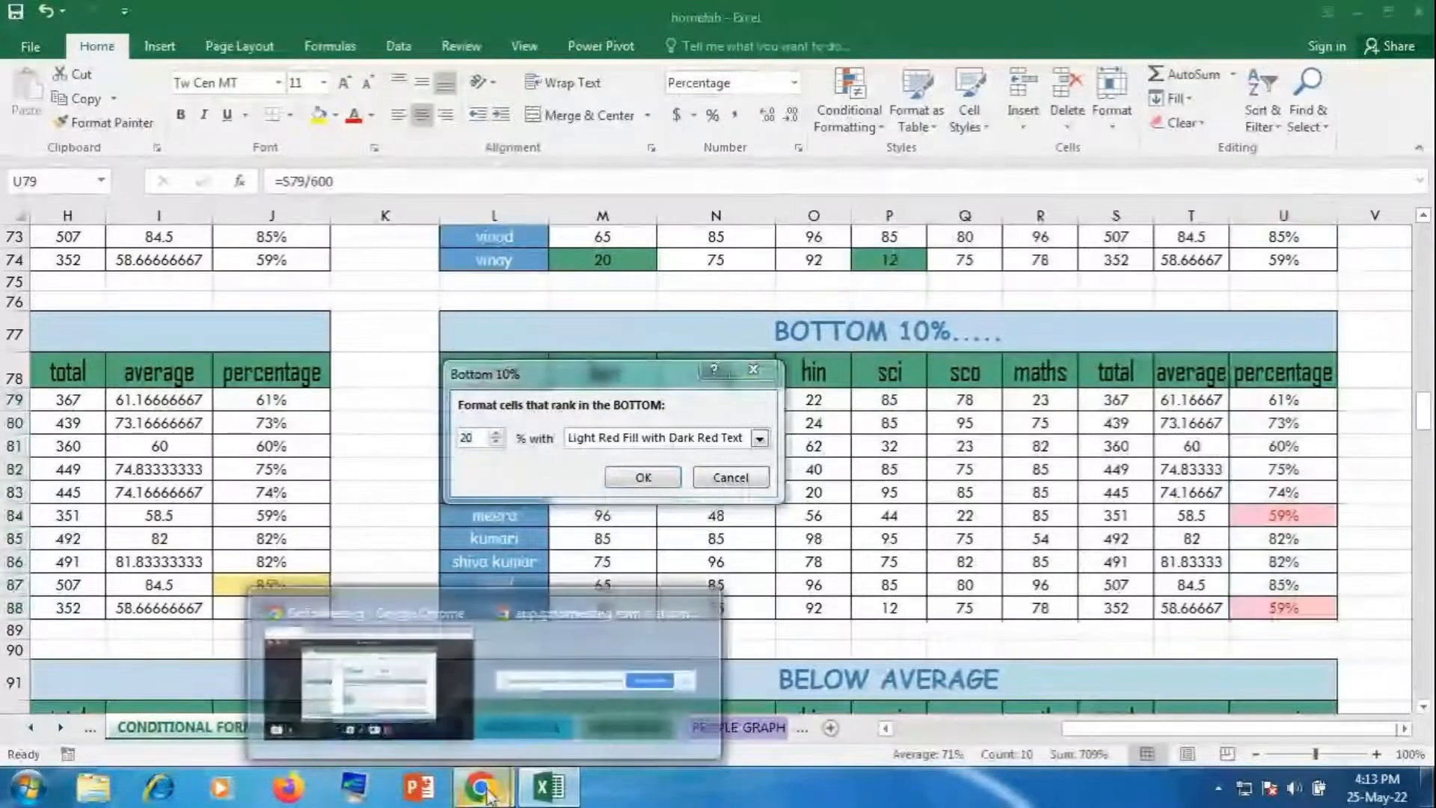
left_click(464, 712)
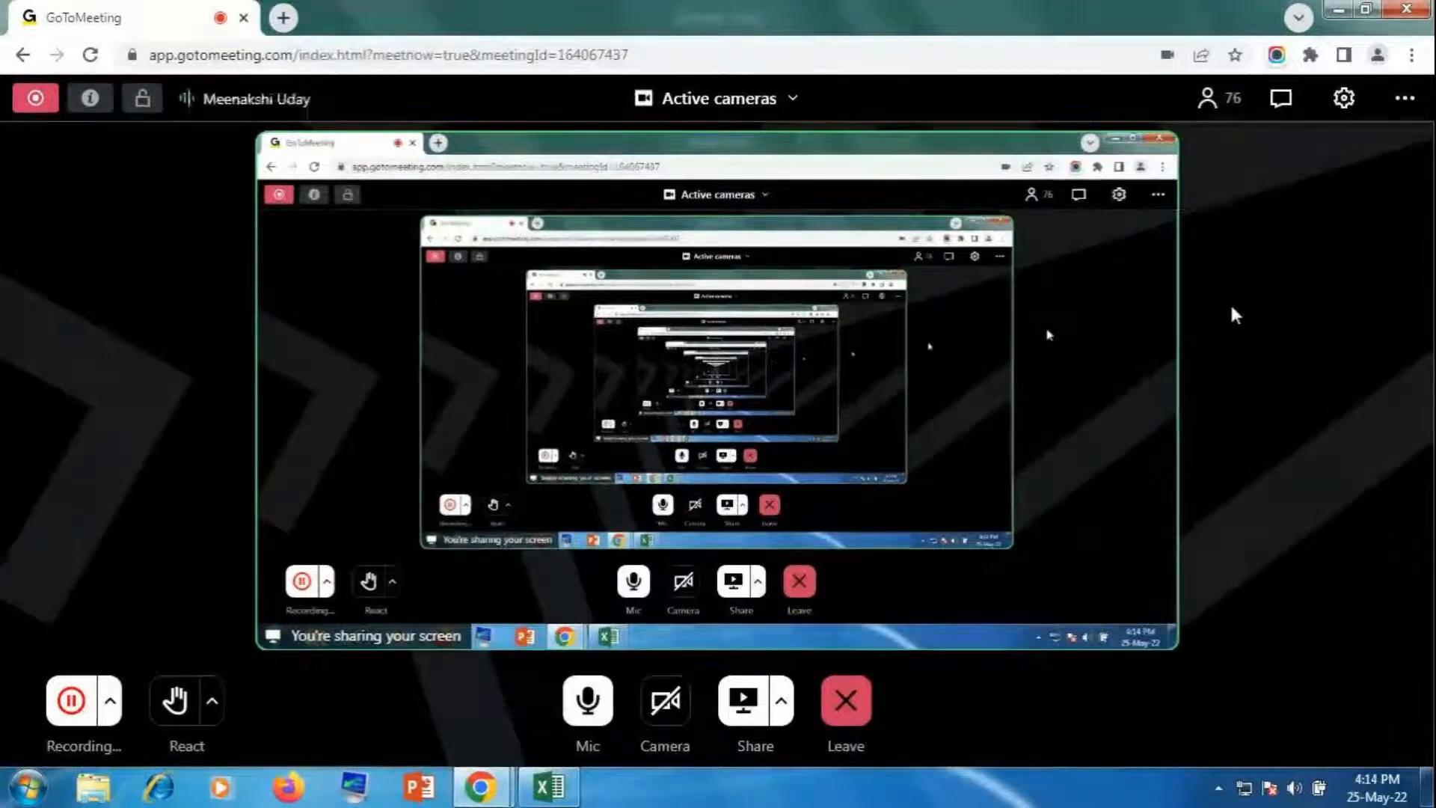
left_click(1207, 105)
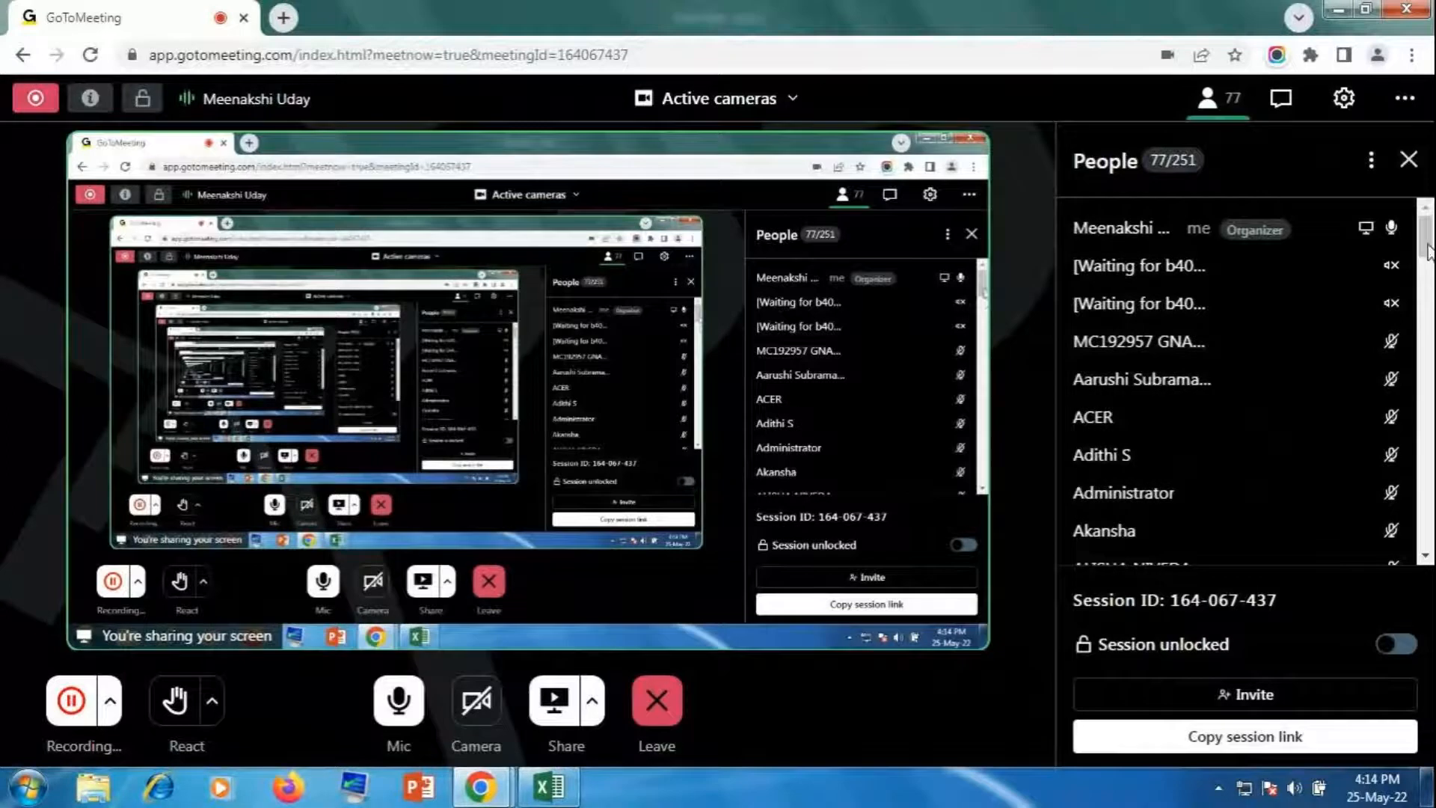
Step: Scroll through the meeting's participant list, then return to Excel
scroll(1429, 258, "down", 1)
scroll(1428, 258, "down", 5)
scroll(1428, 258, "up", 4)
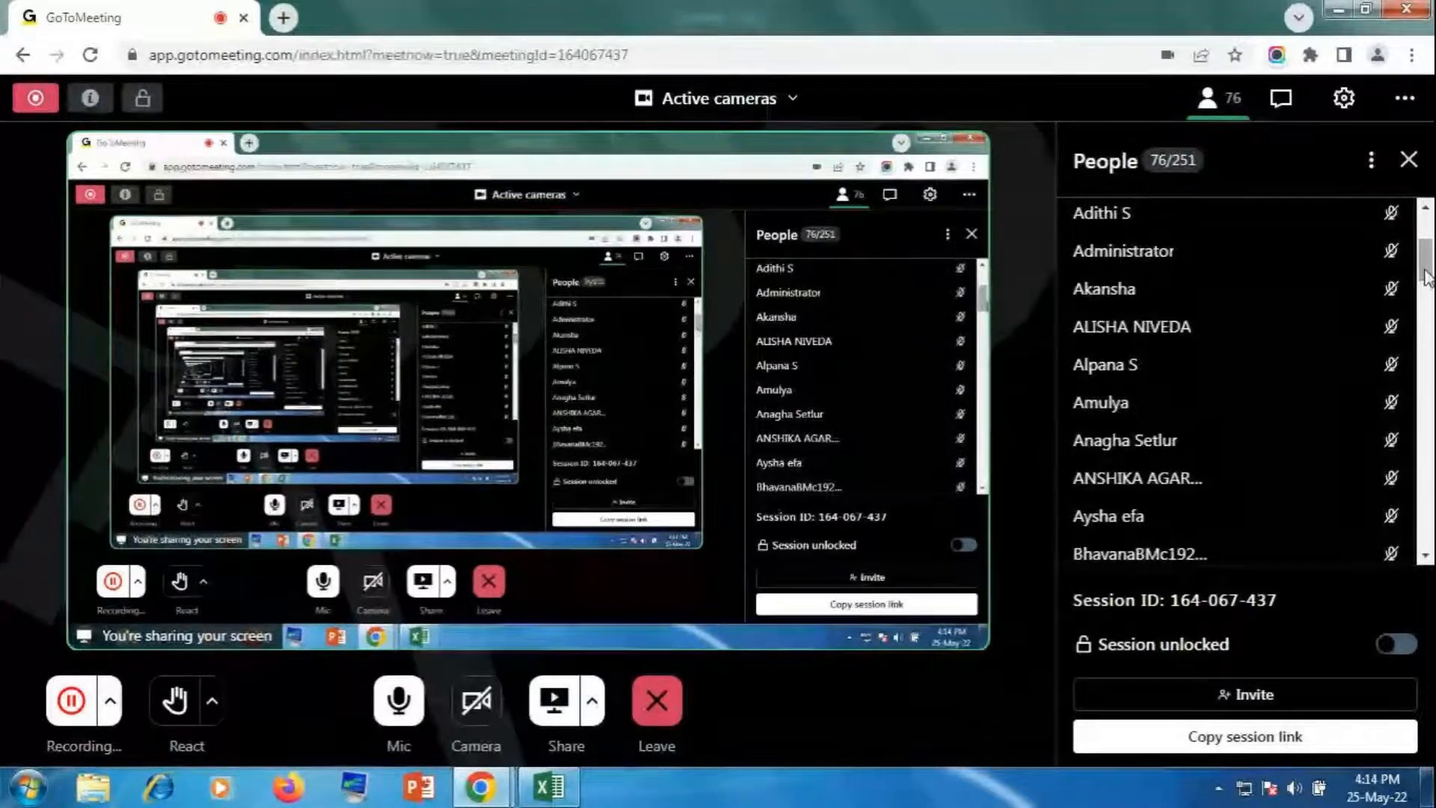
left_click_drag(1425, 262, 1416, 519)
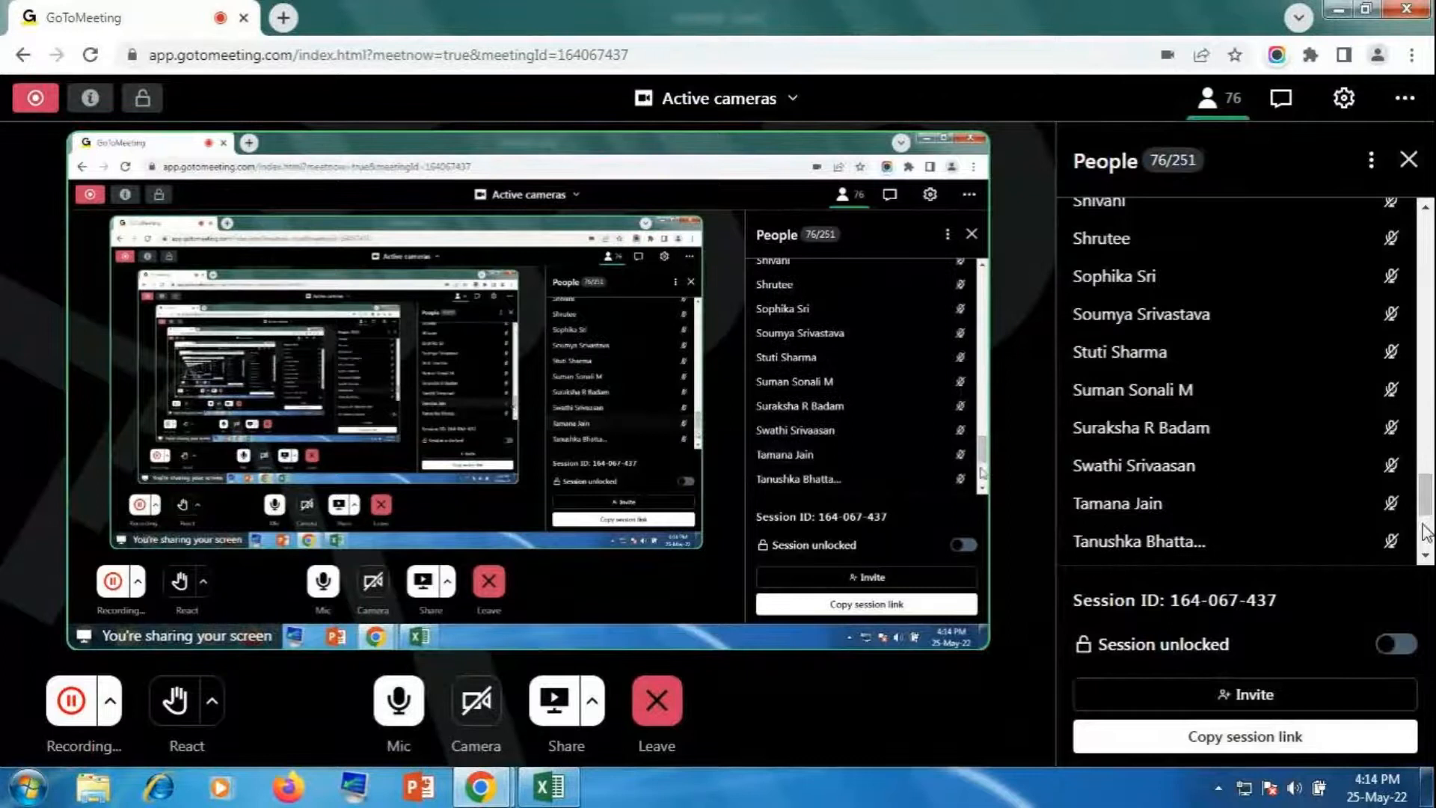
left_click_drag(1429, 494, 1432, 327)
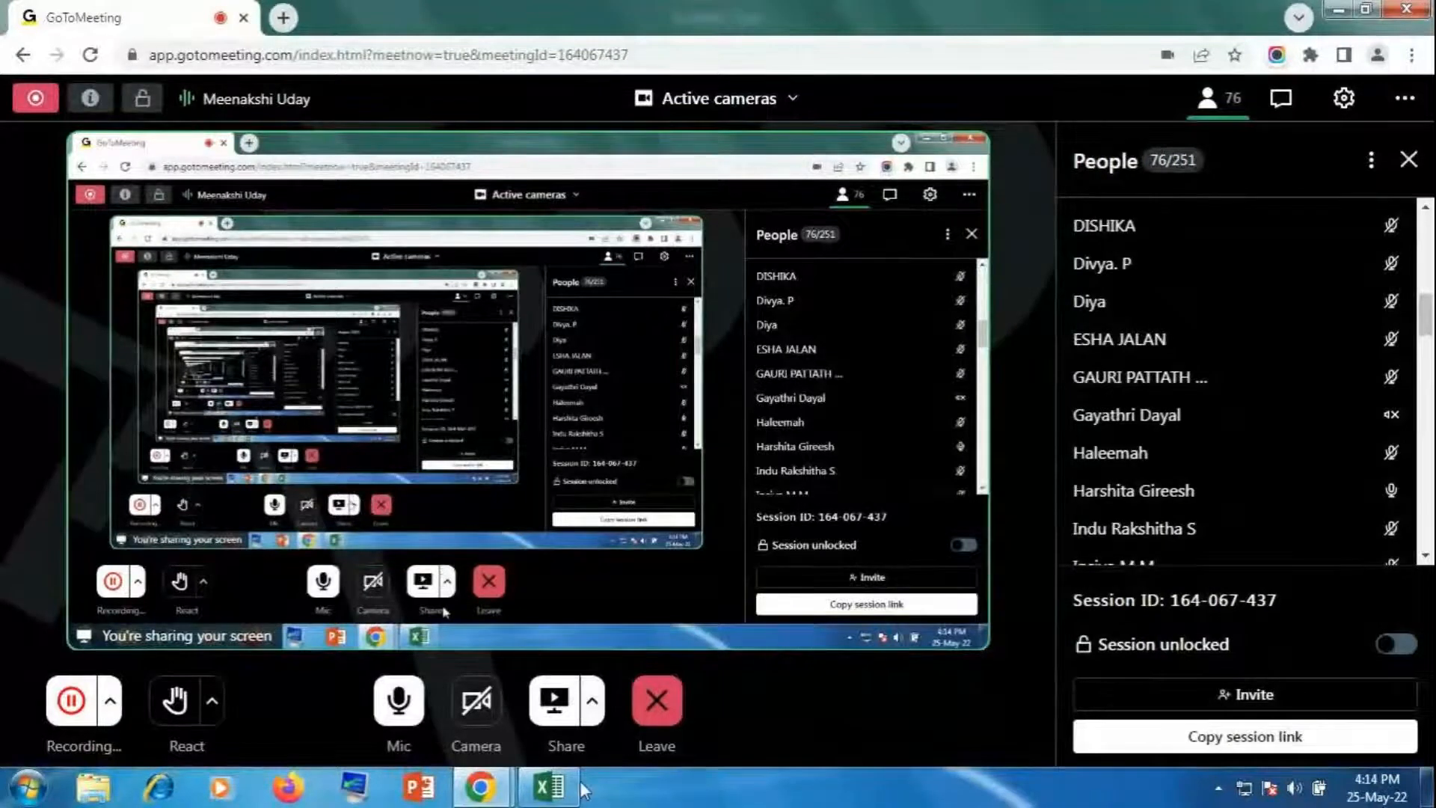
left_click(552, 787)
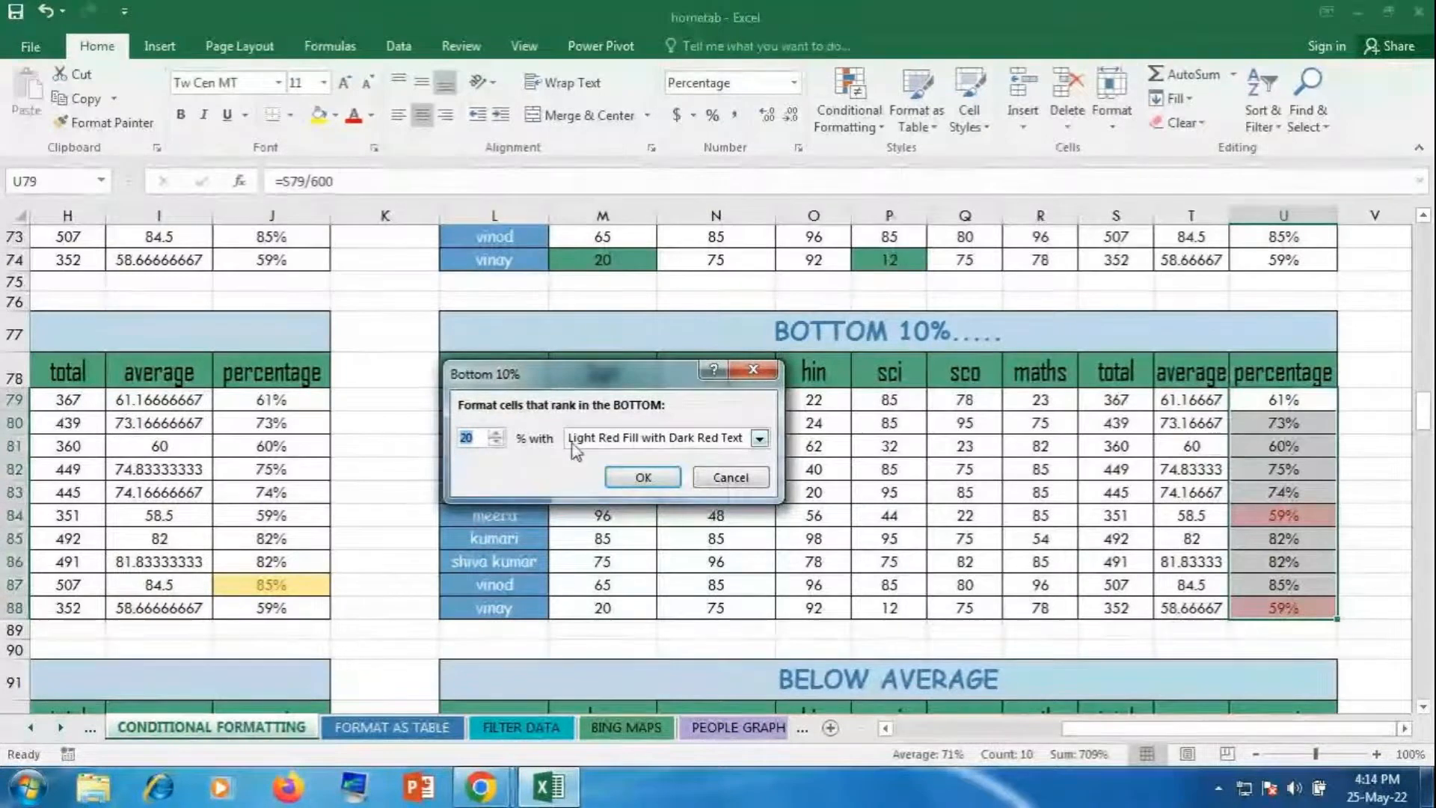
Step: Set the bottom percentage back to 10% and apply the Bottom 10% rule
left_click(495, 443)
left_click(496, 443)
left_click(496, 442)
left_click(495, 443)
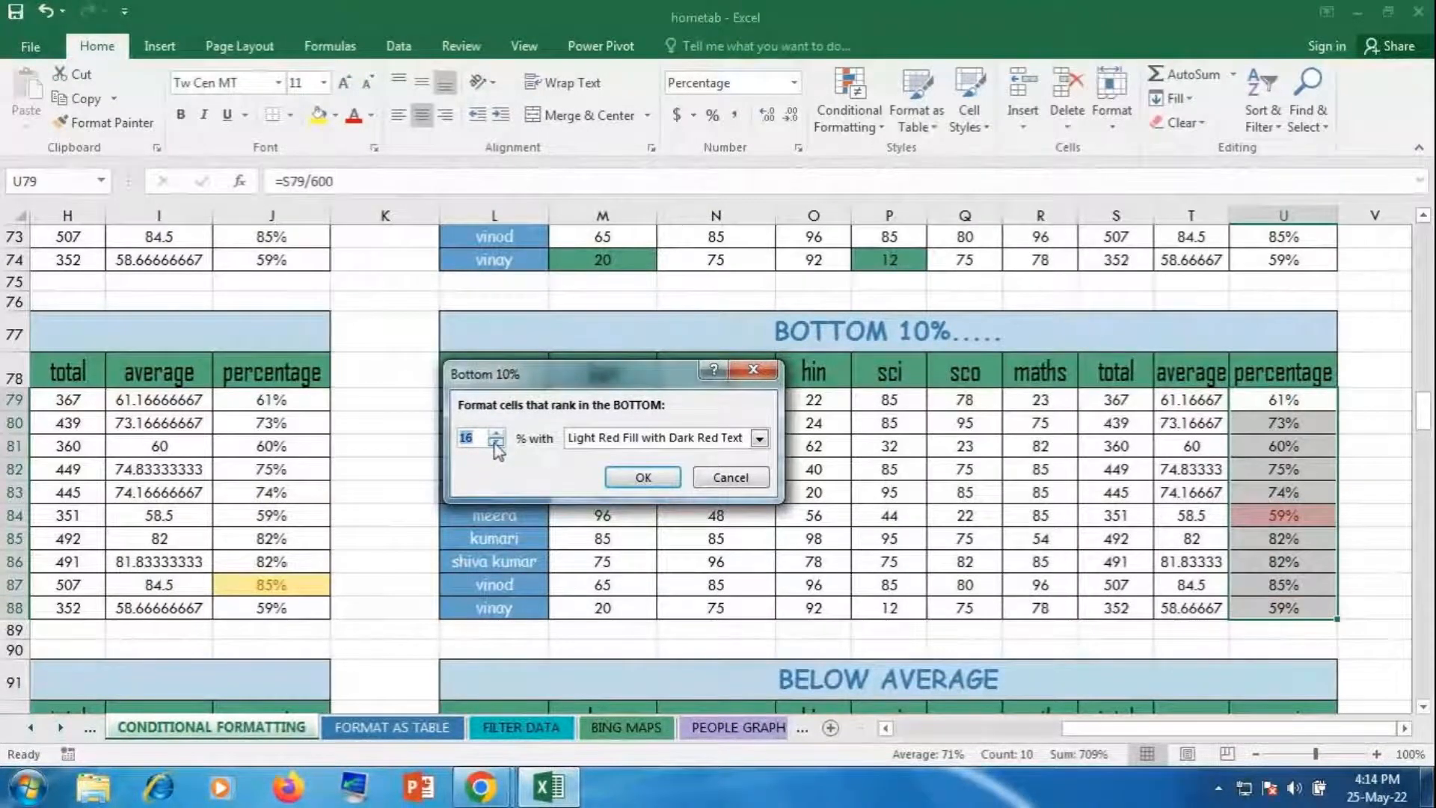
left_click(495, 443)
left_click(496, 443)
left_click(496, 443)
left_click(667, 479)
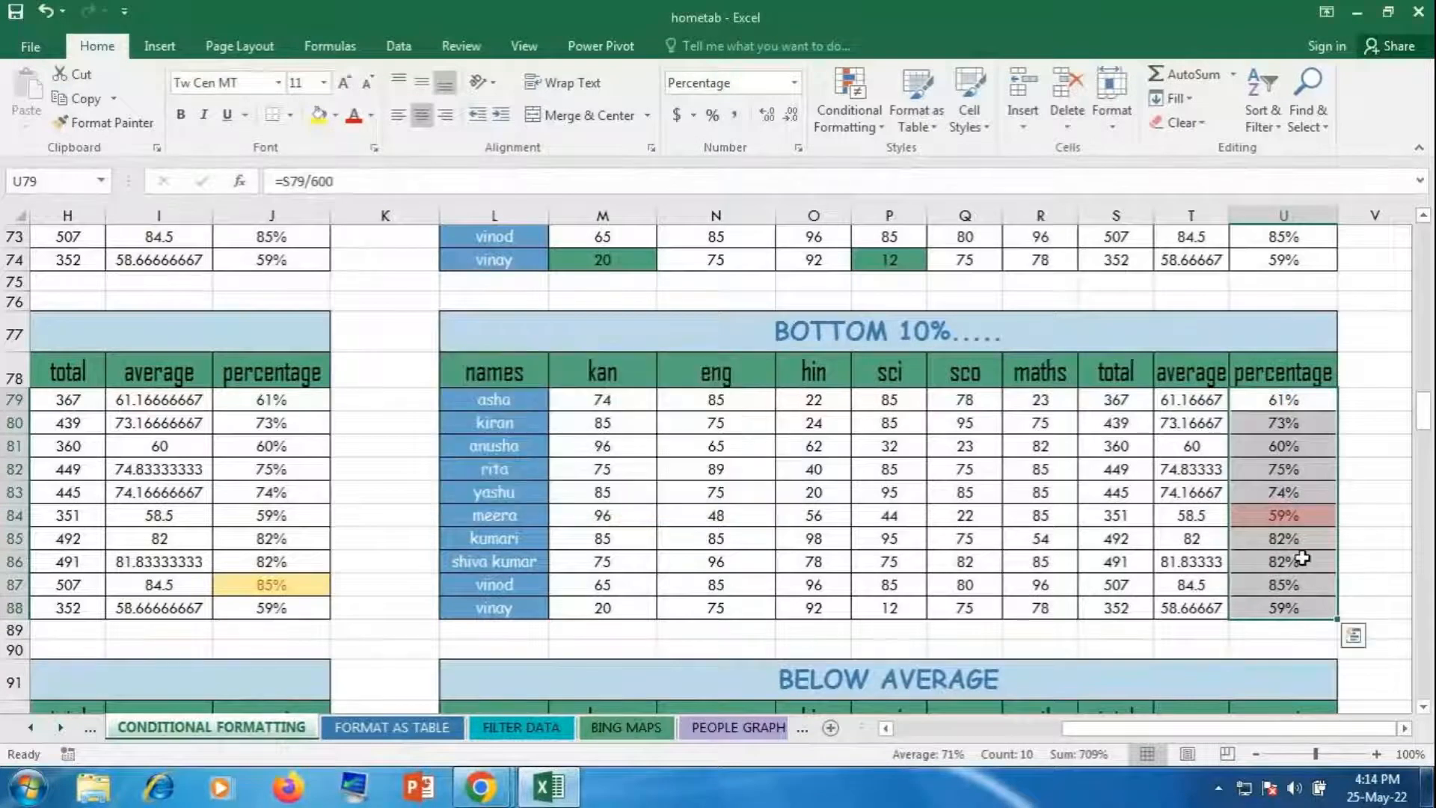
Step: Check the average formulas in column T, then scroll back to the TOP 10% table
left_click(1180, 535)
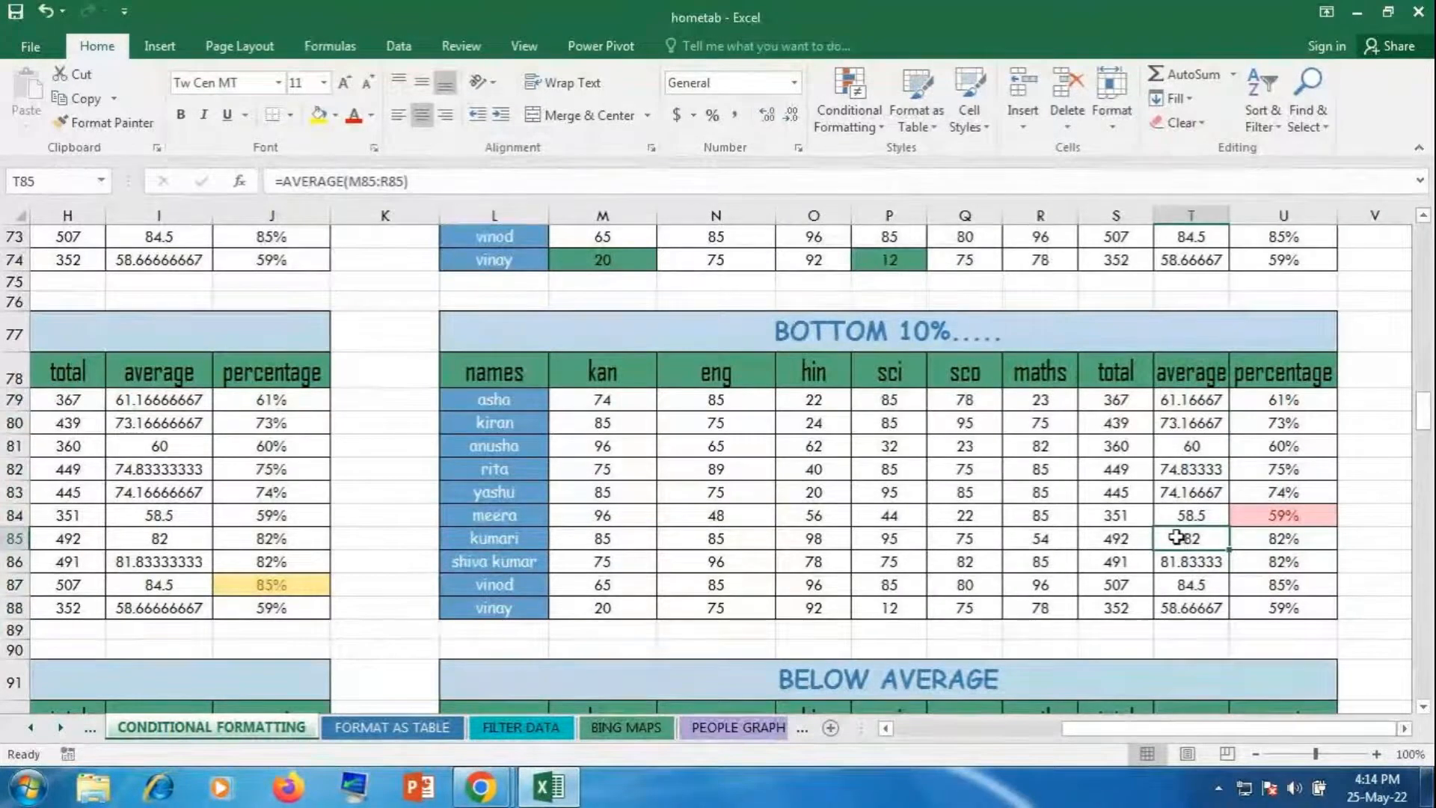
left_click(1261, 510)
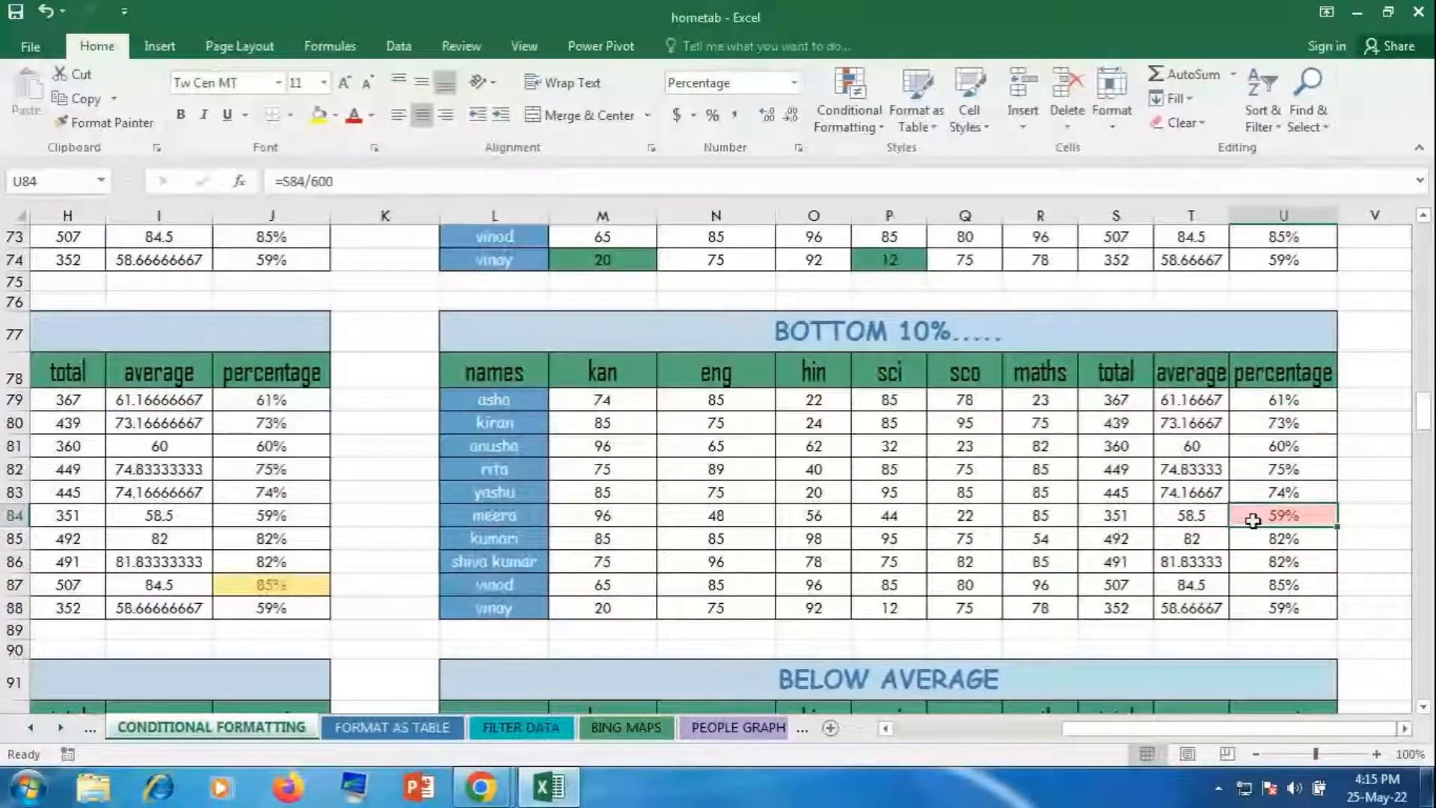
left_click(1274, 604)
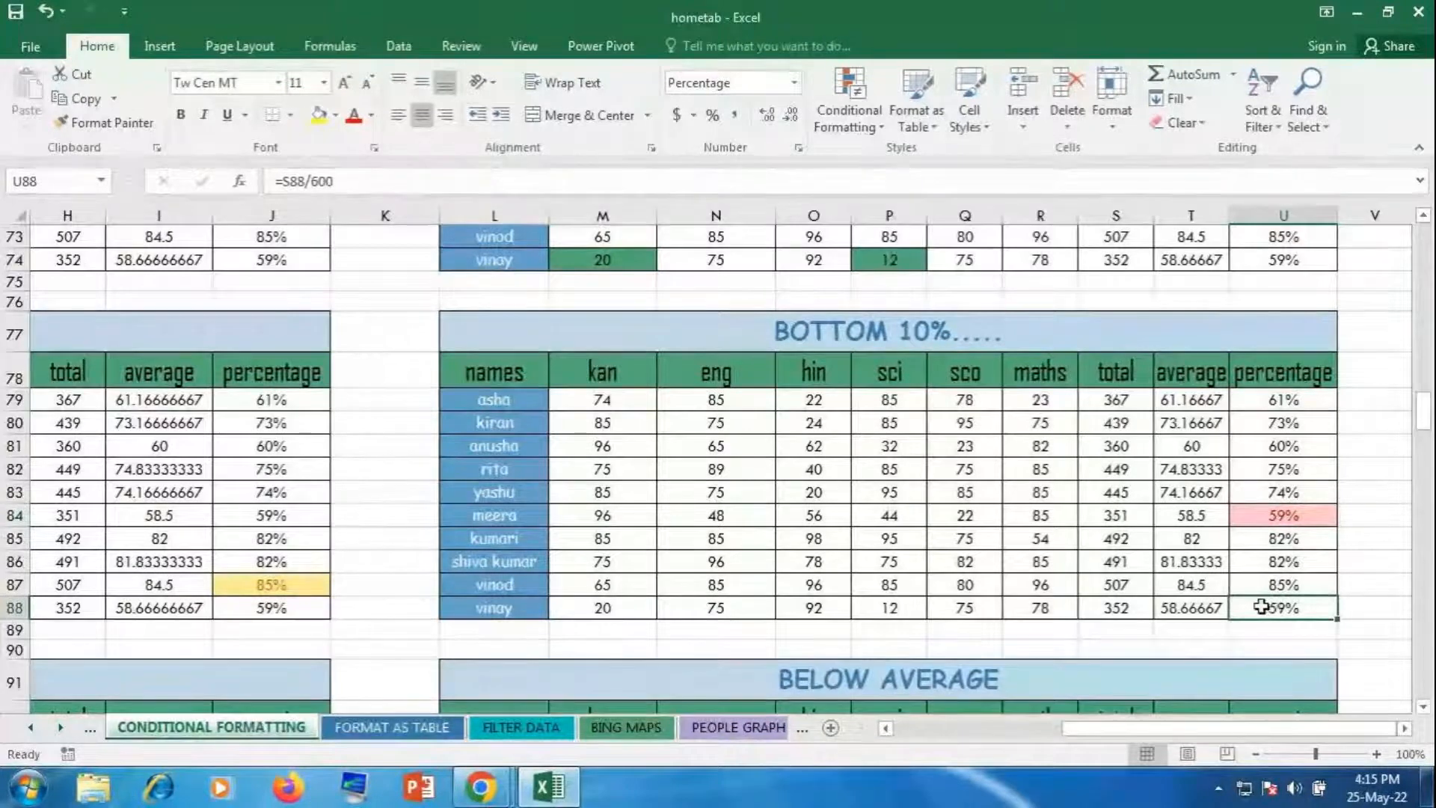
left_click(1192, 516)
left_click(1189, 608)
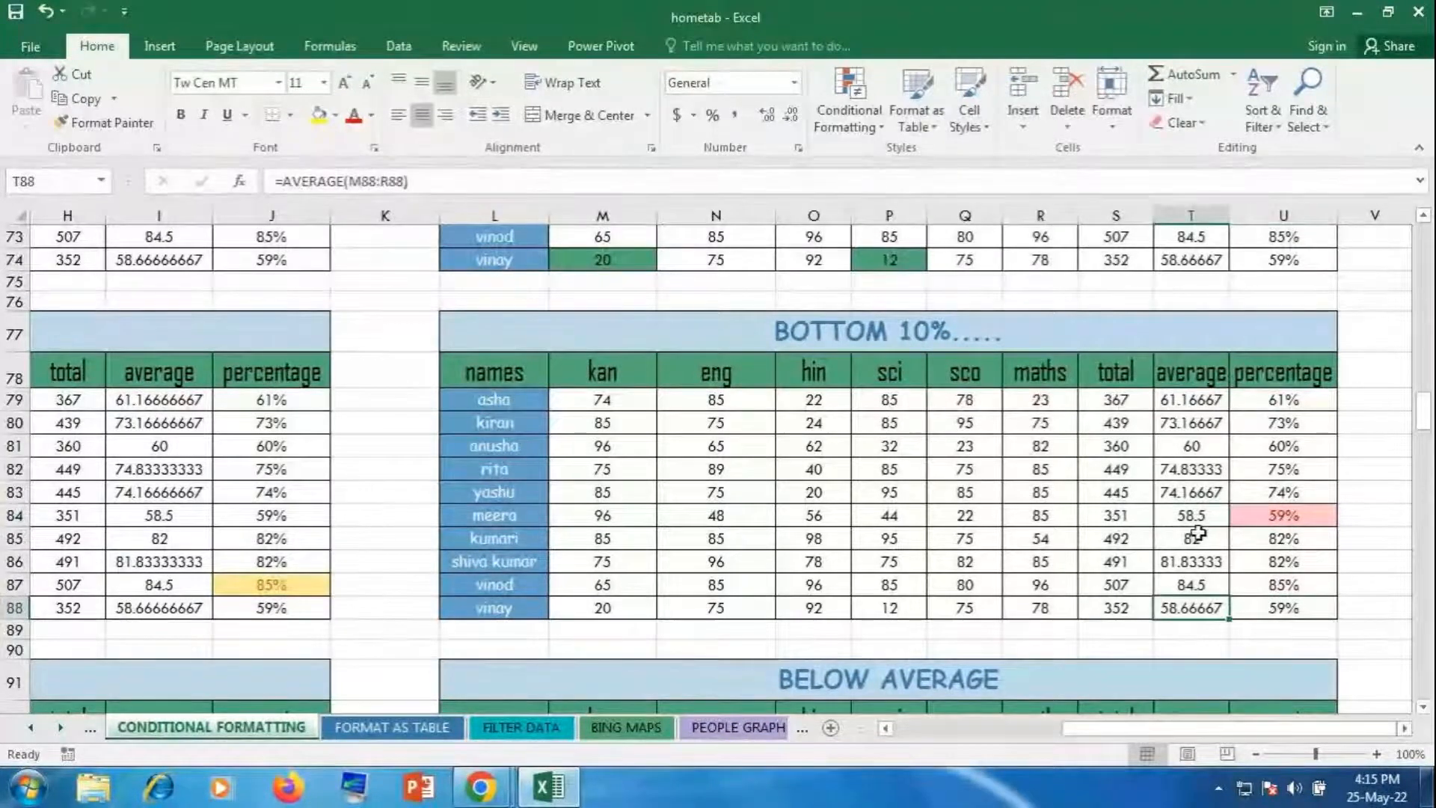
left_click(1193, 516)
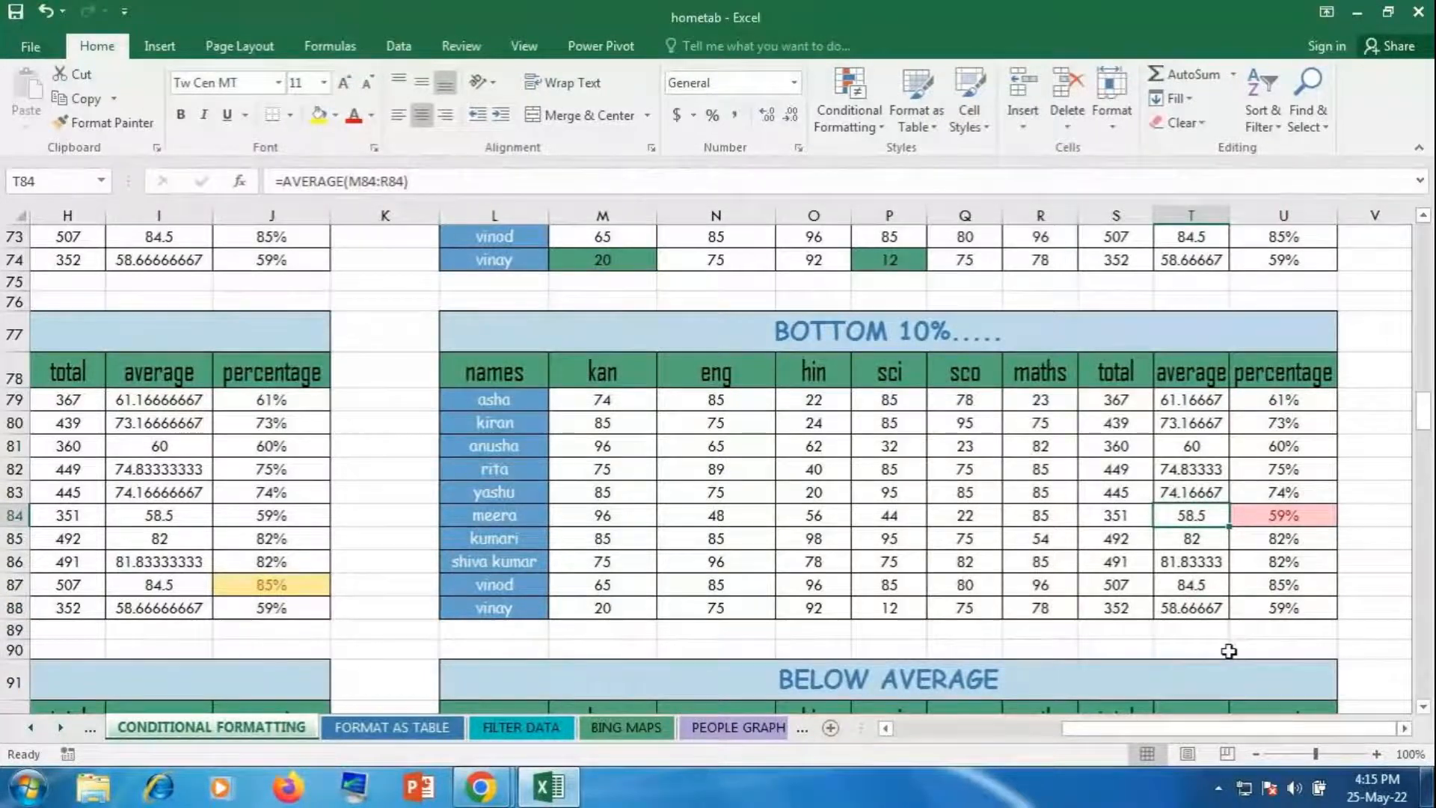
left_click_drag(1223, 728, 1032, 728)
Step: Apply an Above Average rule to I93:I102 with Green Fill with Dark Green Text
scroll(648, 561, "down", 4)
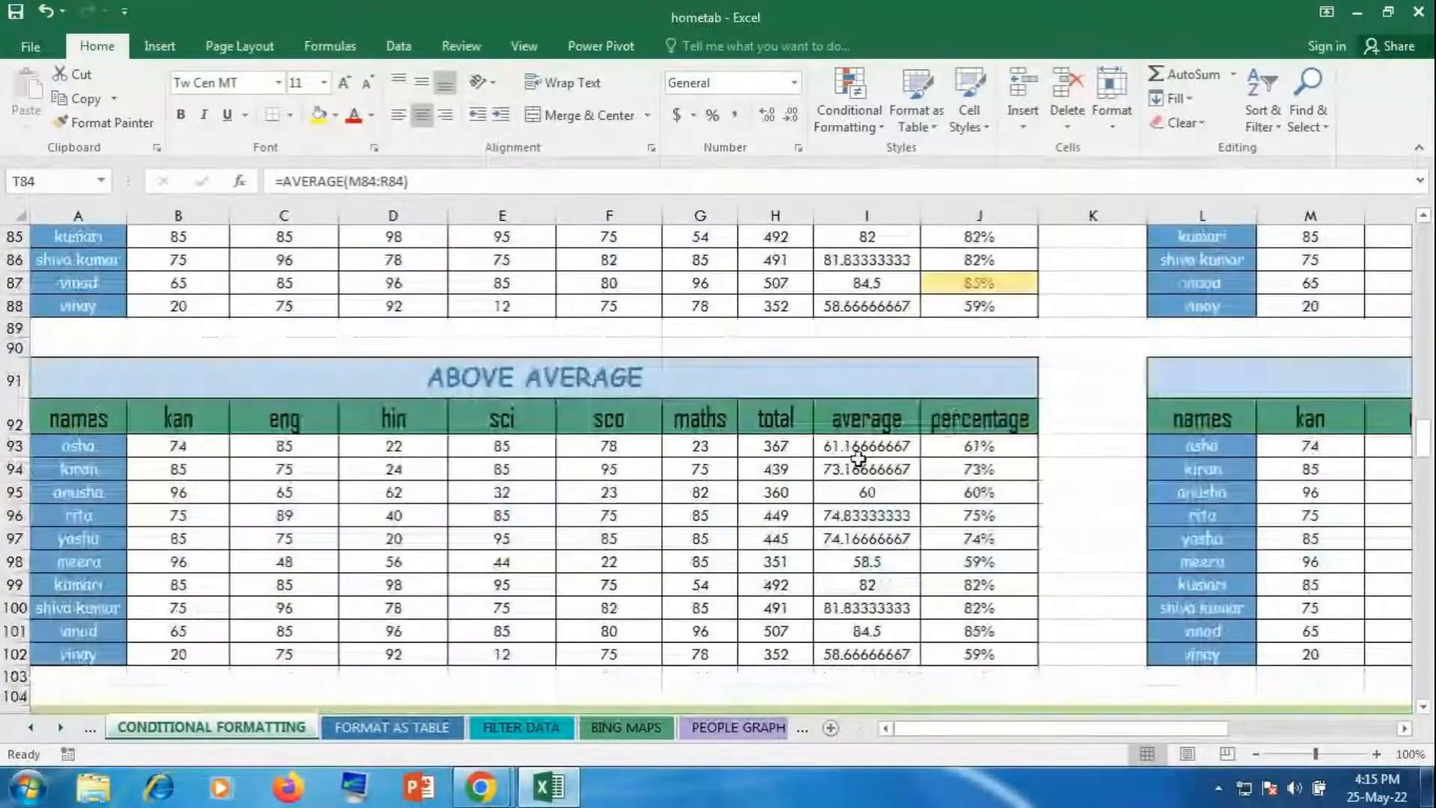
left_click_drag(860, 446, 849, 651)
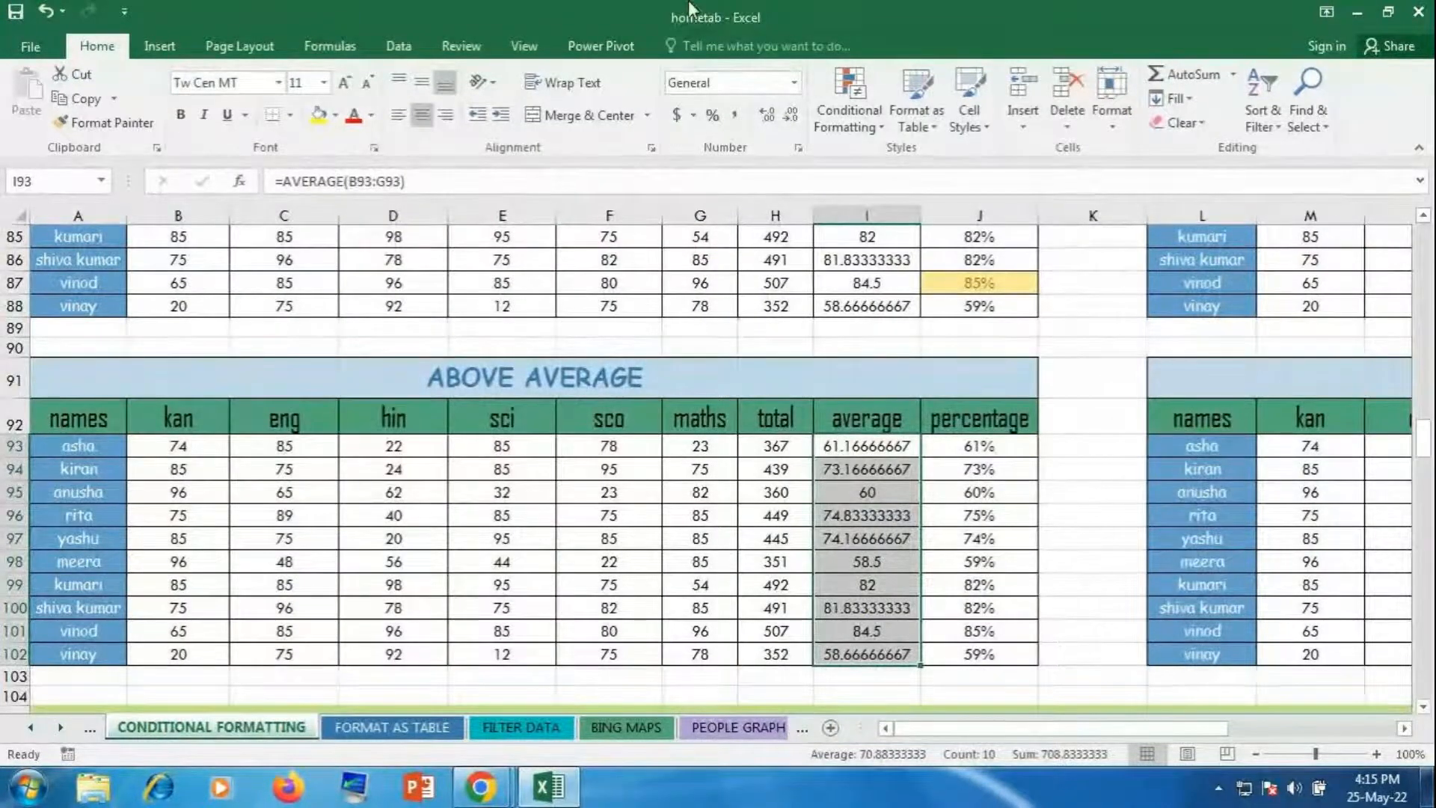
left_click(849, 105)
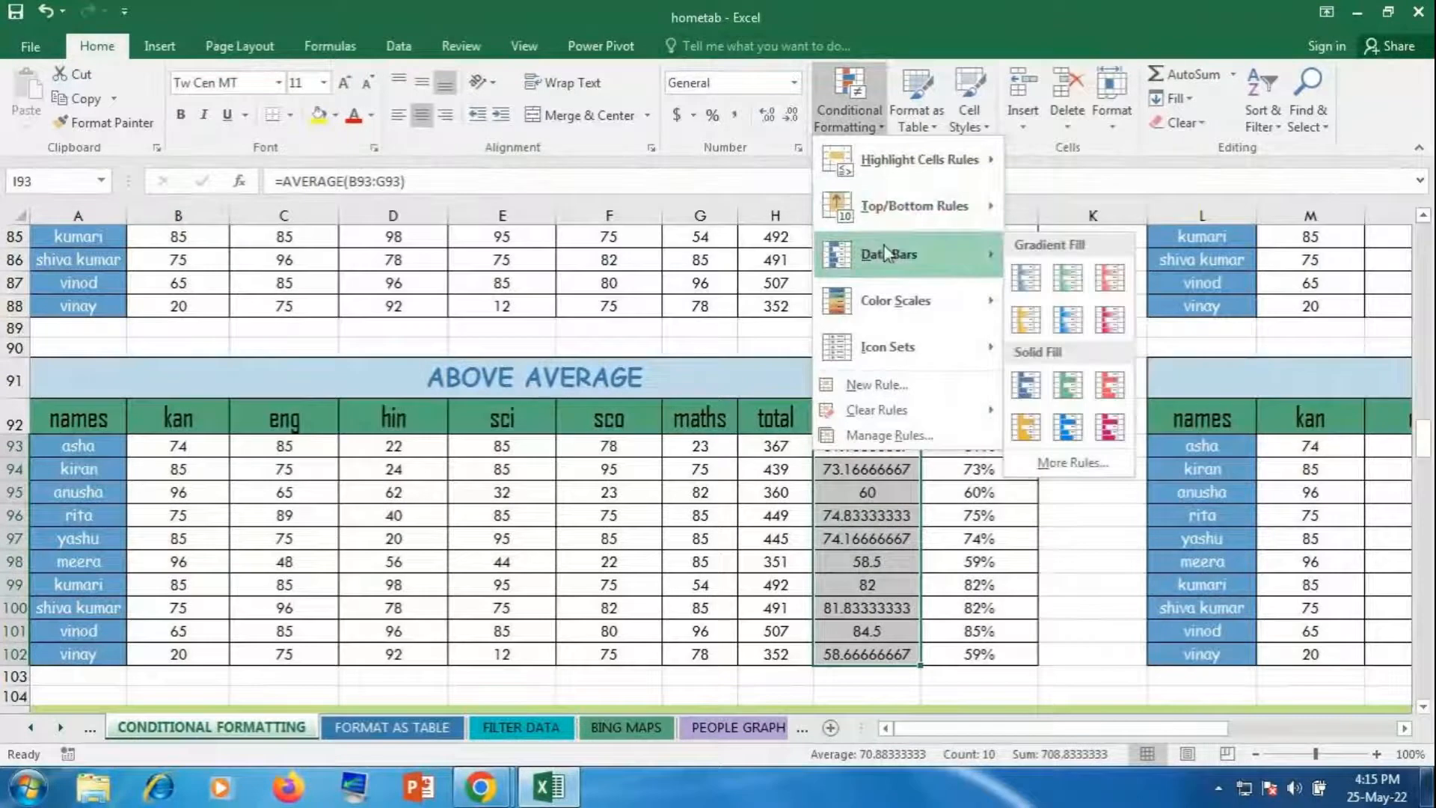
mouse_move(907, 204)
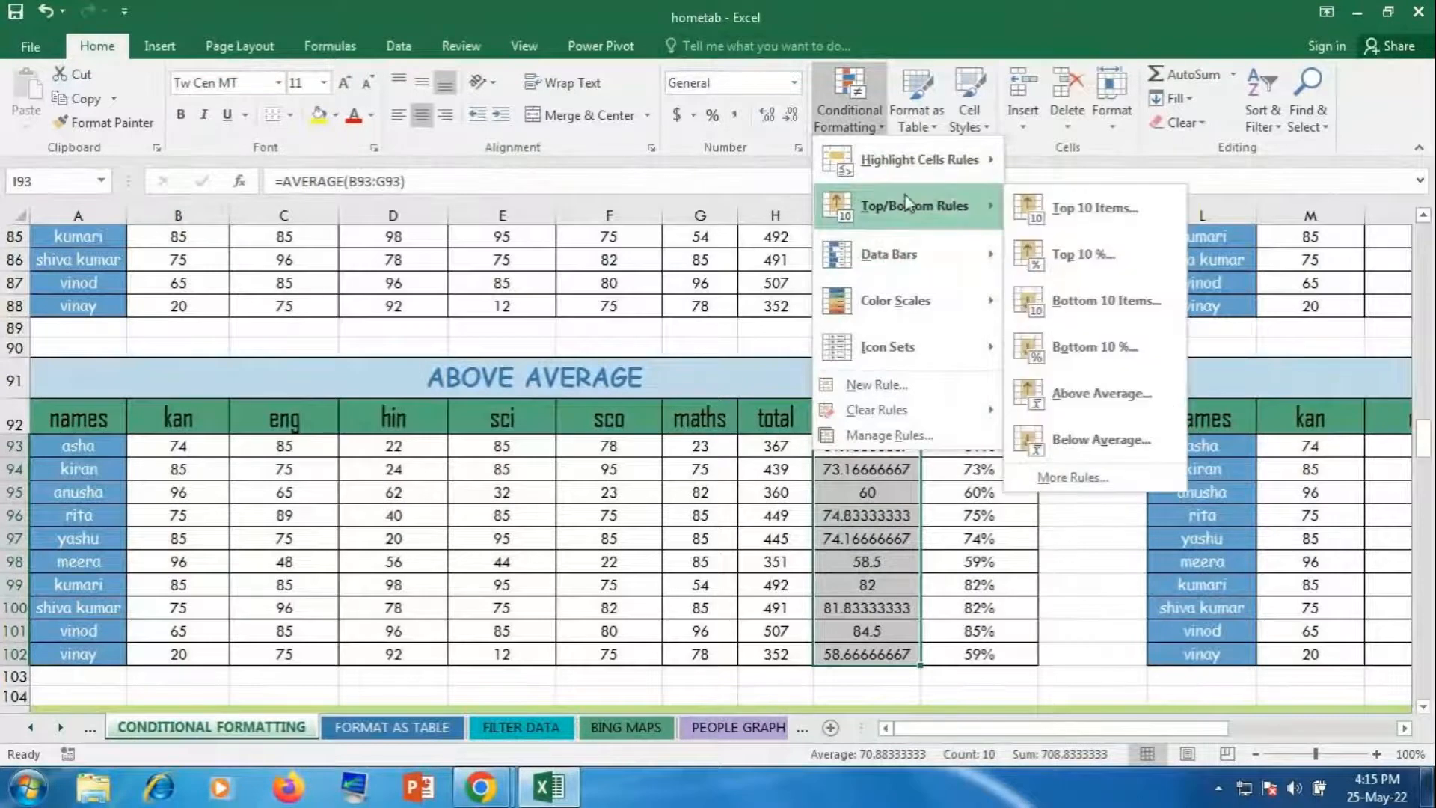
left_click(1066, 386)
left_click(785, 439)
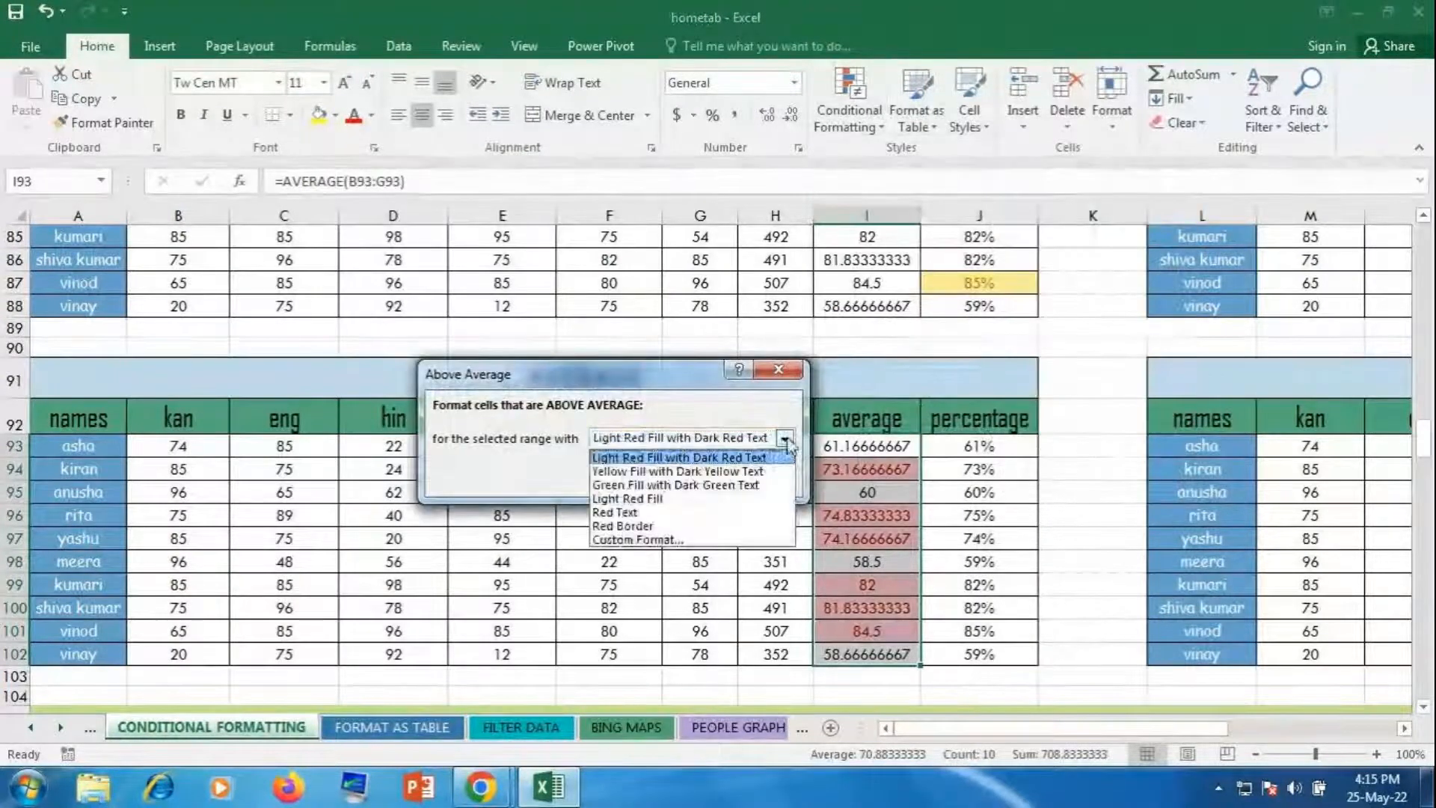
left_click(650, 485)
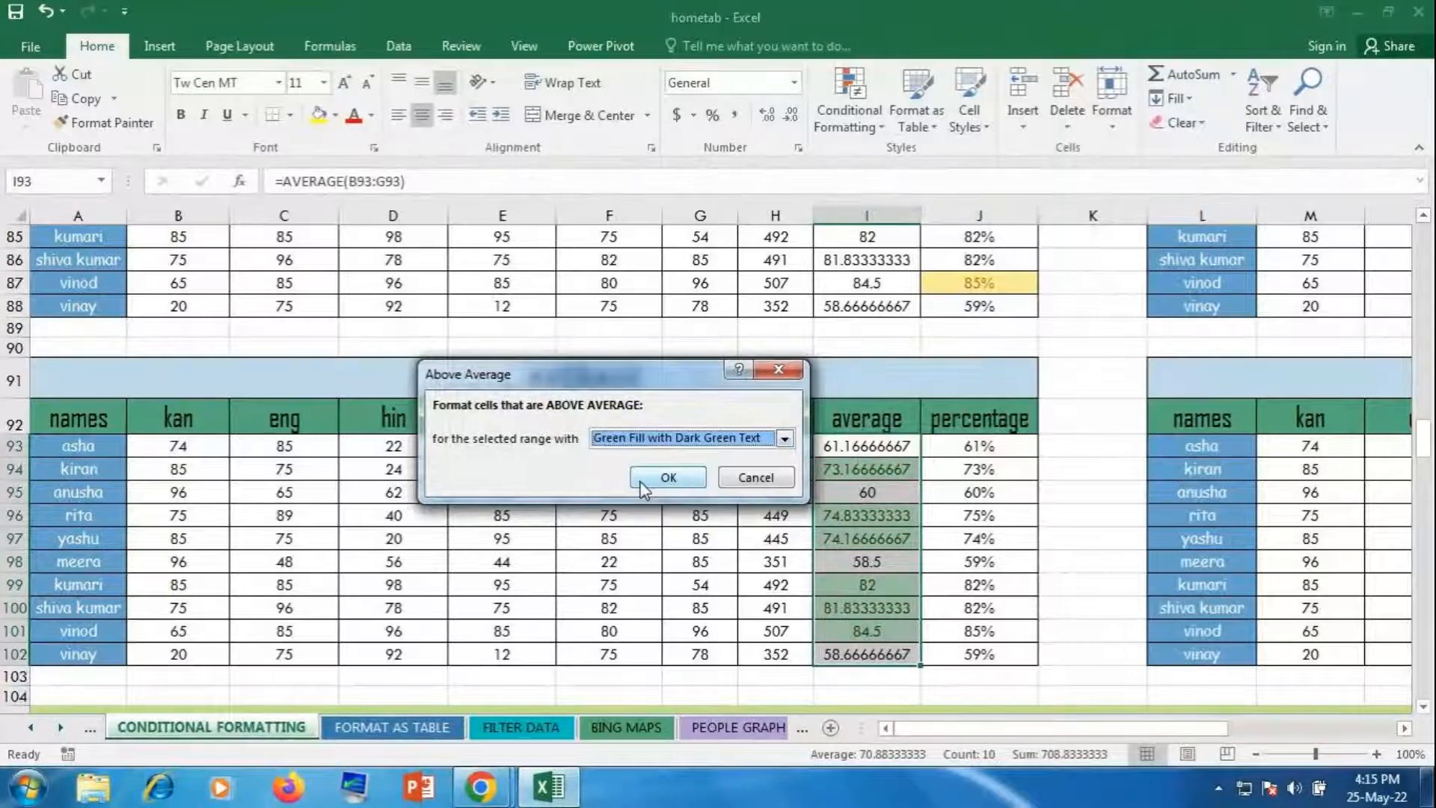
left_click(662, 476)
Step: Select the BELOW AVERAGE table's average values T93:T102
left_click(672, 540)
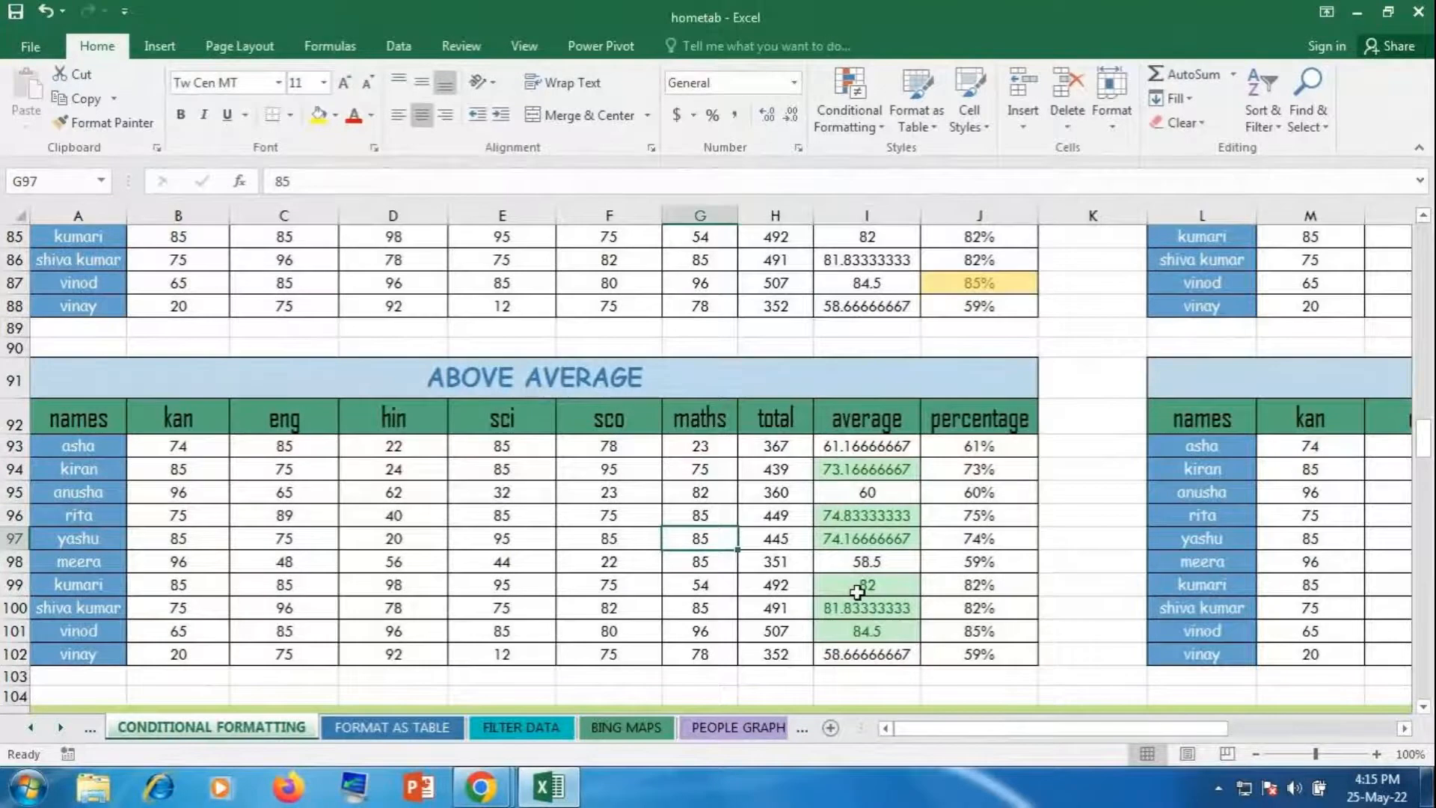
left_click_drag(1033, 729, 1209, 733)
left_click_drag(1206, 453, 1194, 654)
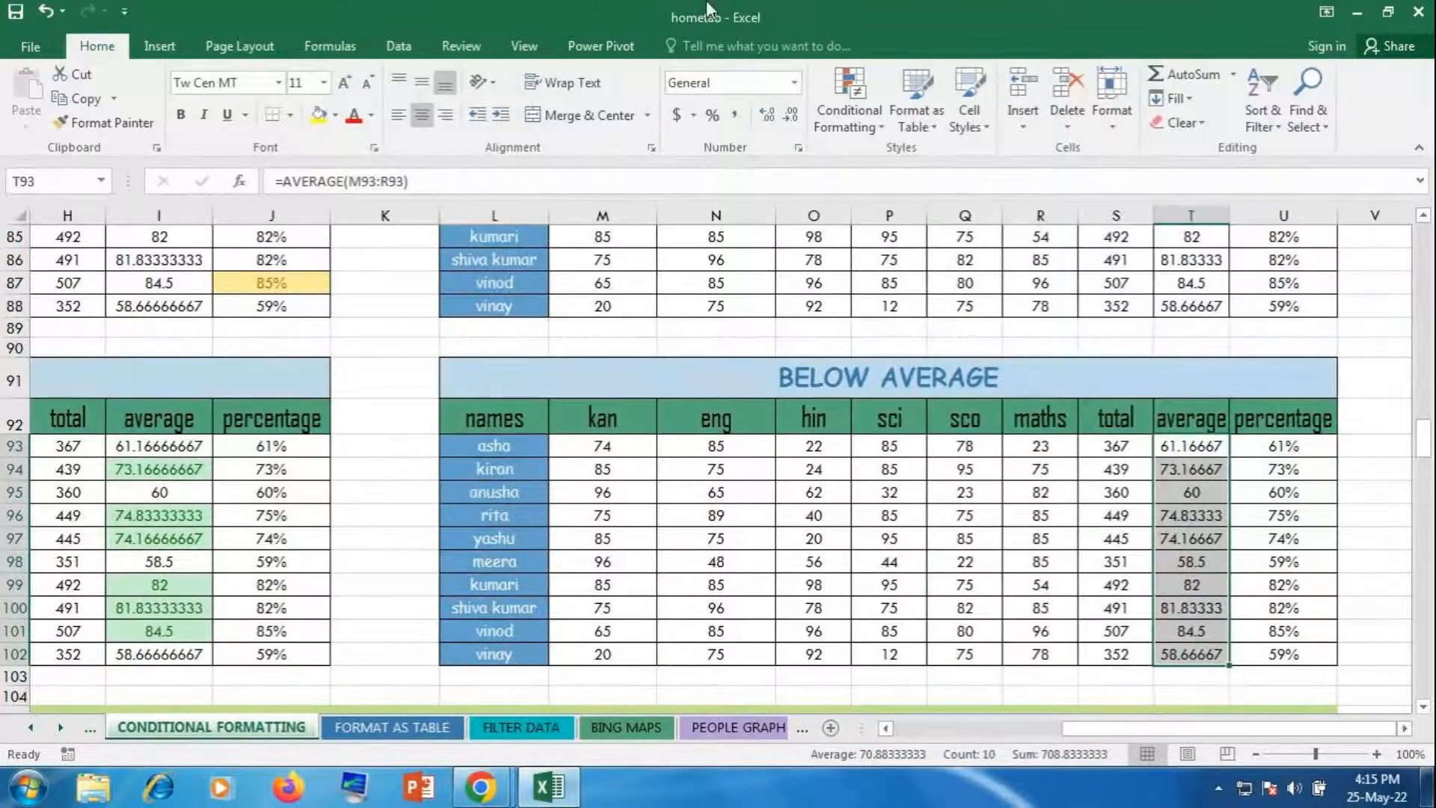
Step: Apply a Below Average rule to T93:T102 with the default Light Red Fill with Dark Red Text
left_click(864, 109)
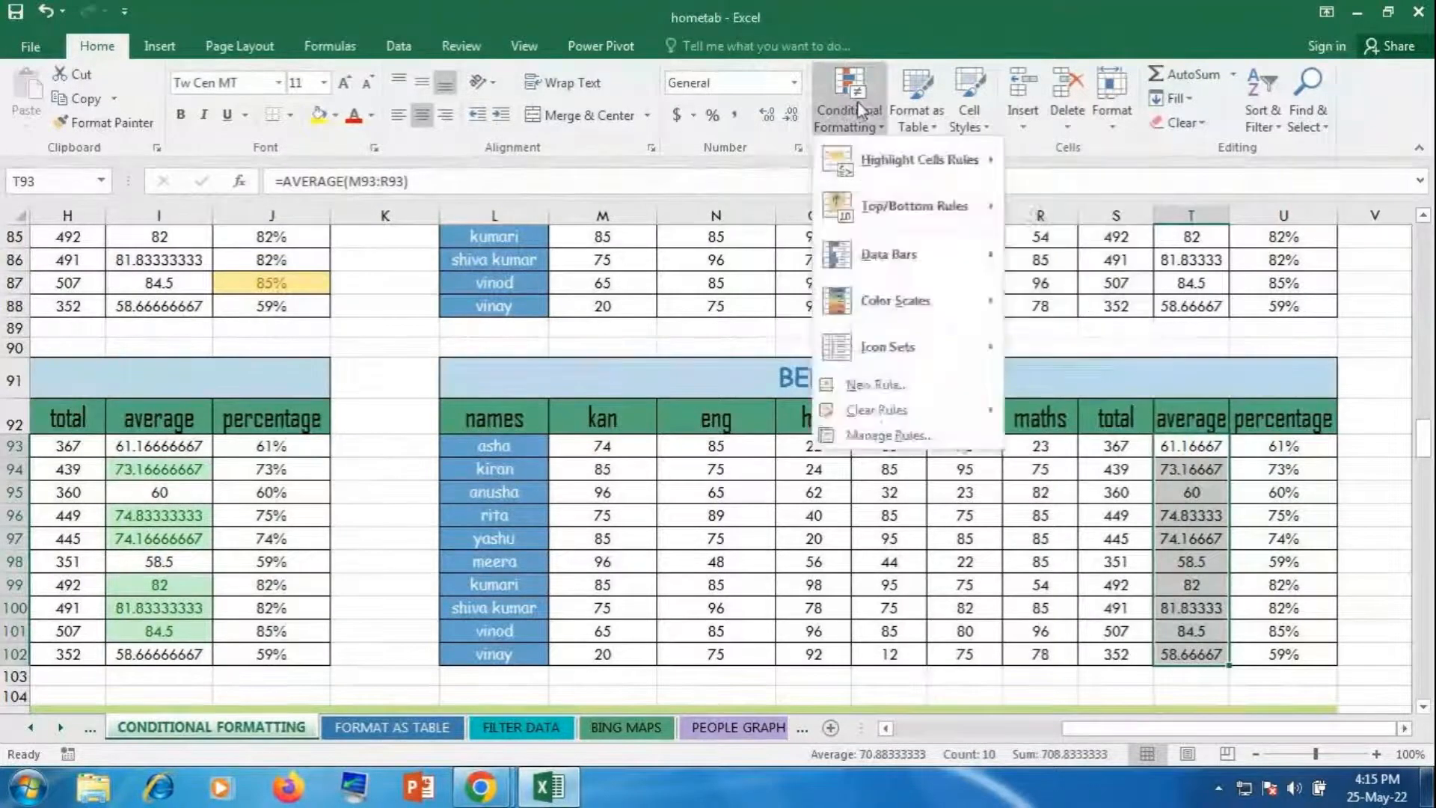
mouse_move(935, 206)
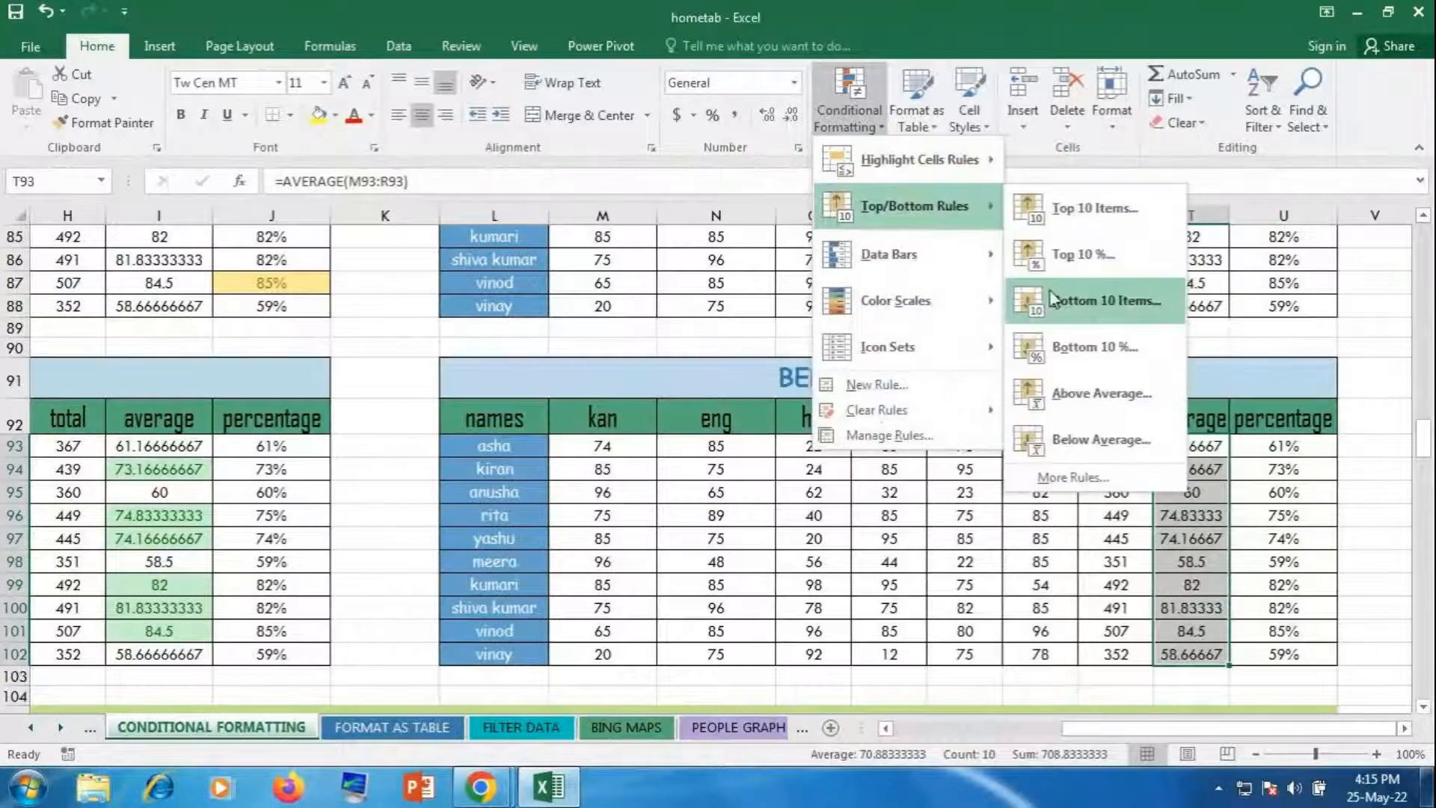
left_click(1070, 439)
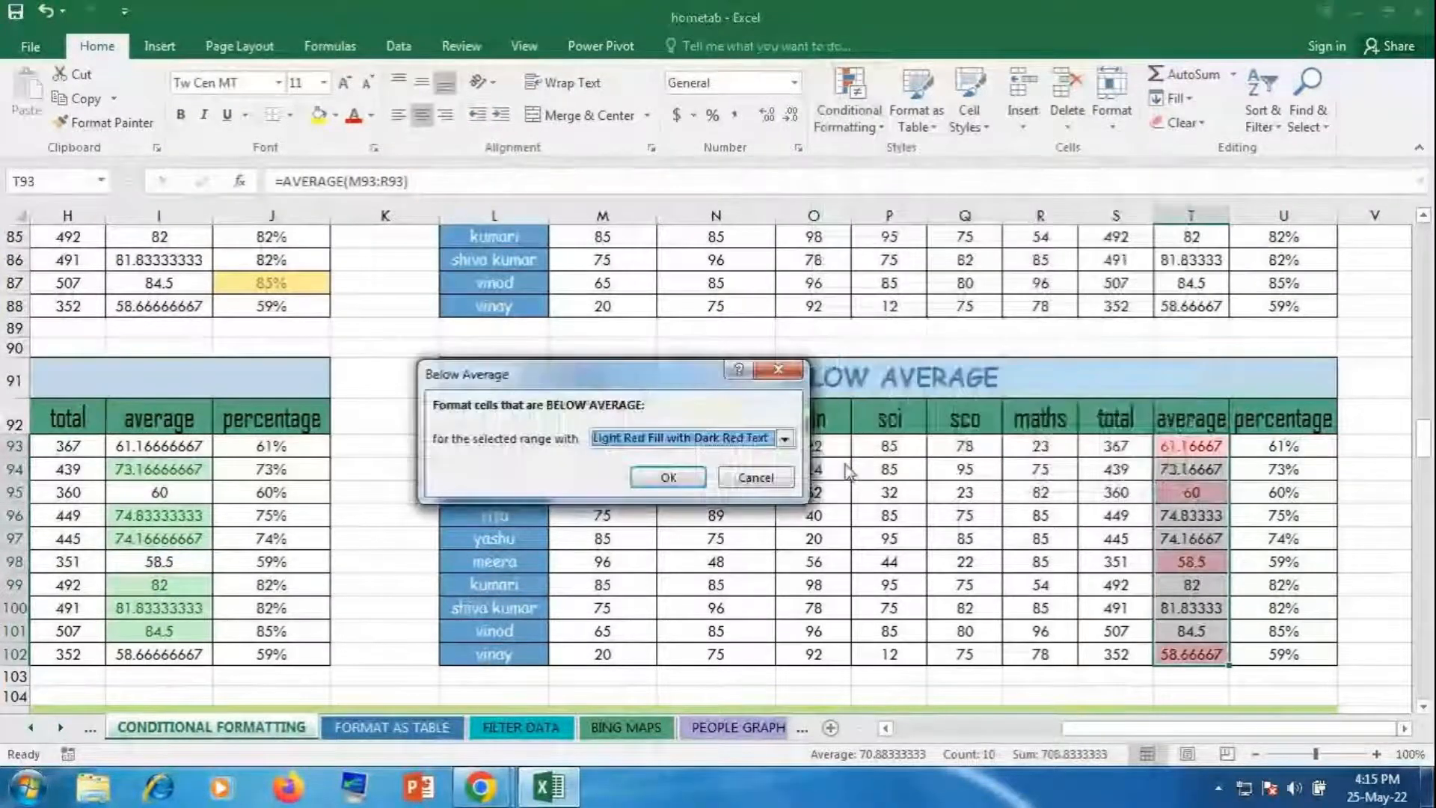
left_click(668, 478)
left_click(957, 558)
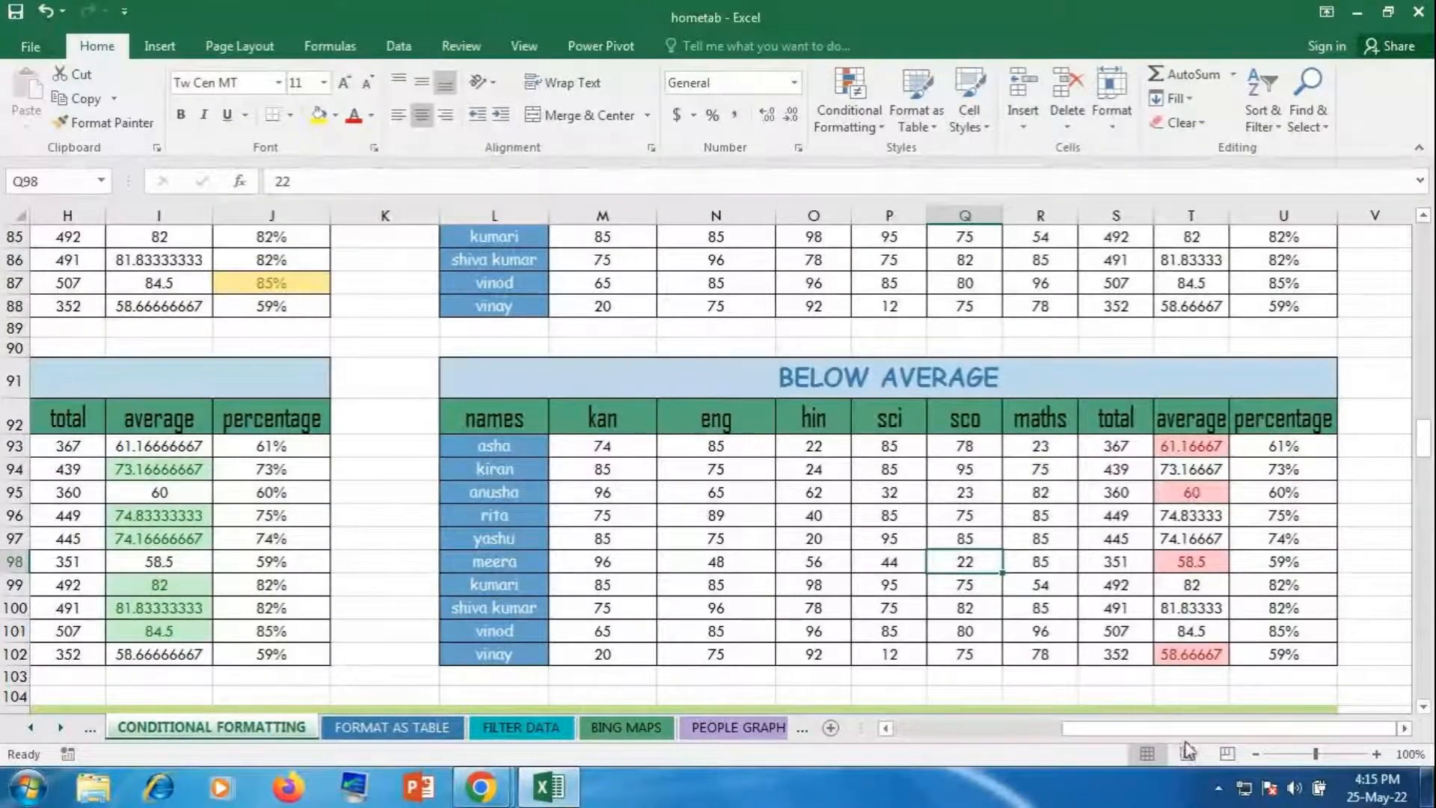
Step: Add purple gradient data bars to the GRADIENT FILL scores B108:G117
left_click_drag(1198, 729, 1002, 727)
scroll(857, 570, "down", 1)
scroll(857, 570, "down", 5)
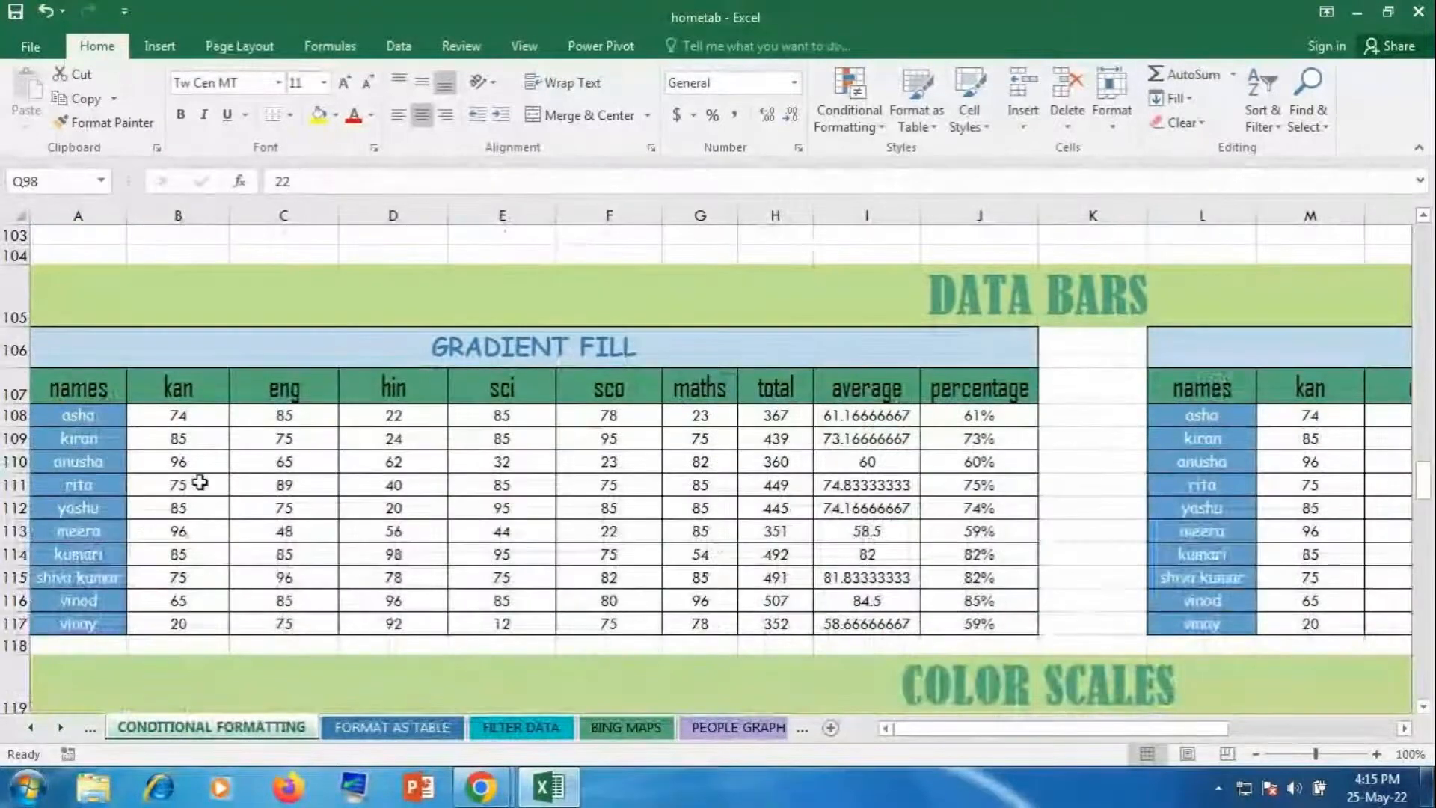
left_click_drag(177, 419, 670, 618)
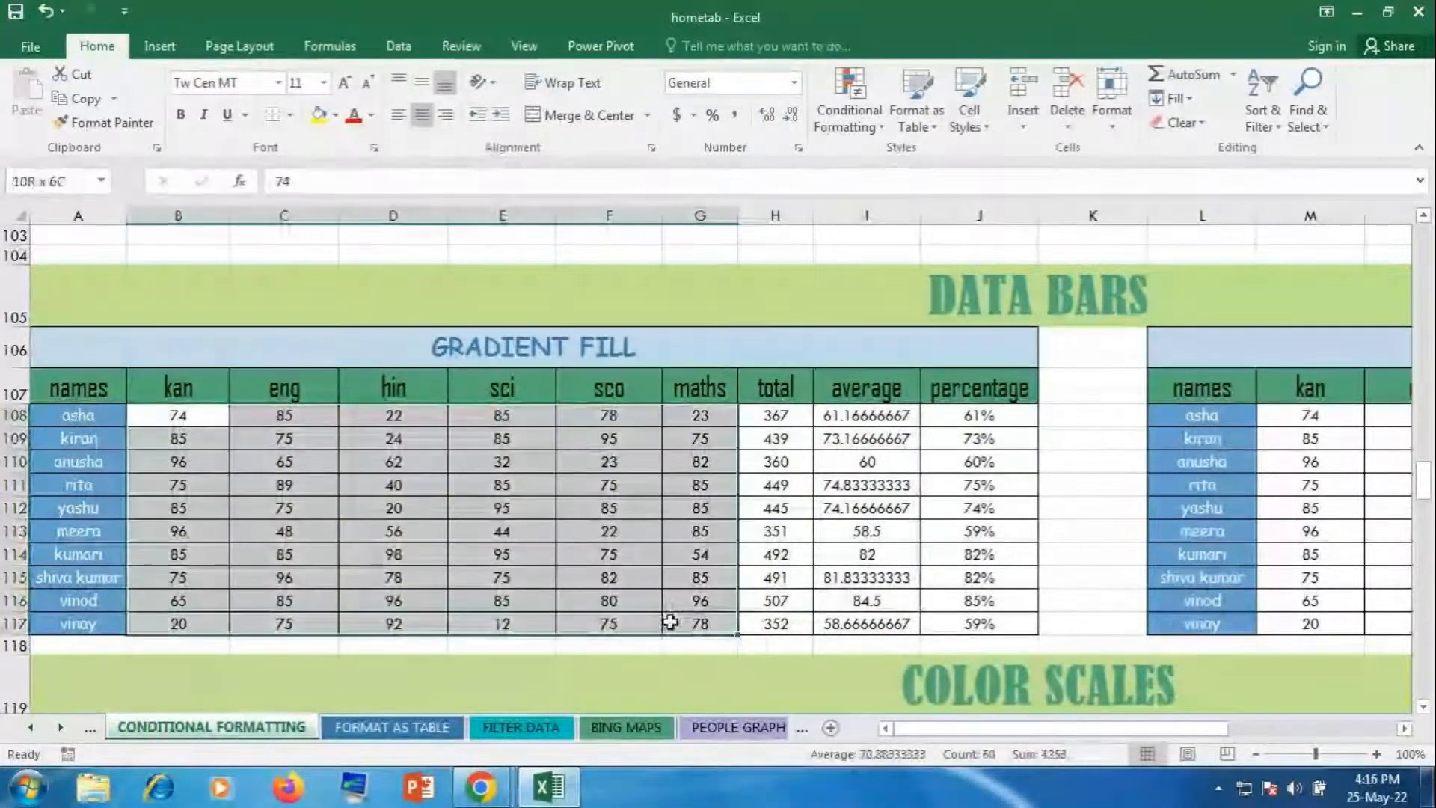
left_click(865, 113)
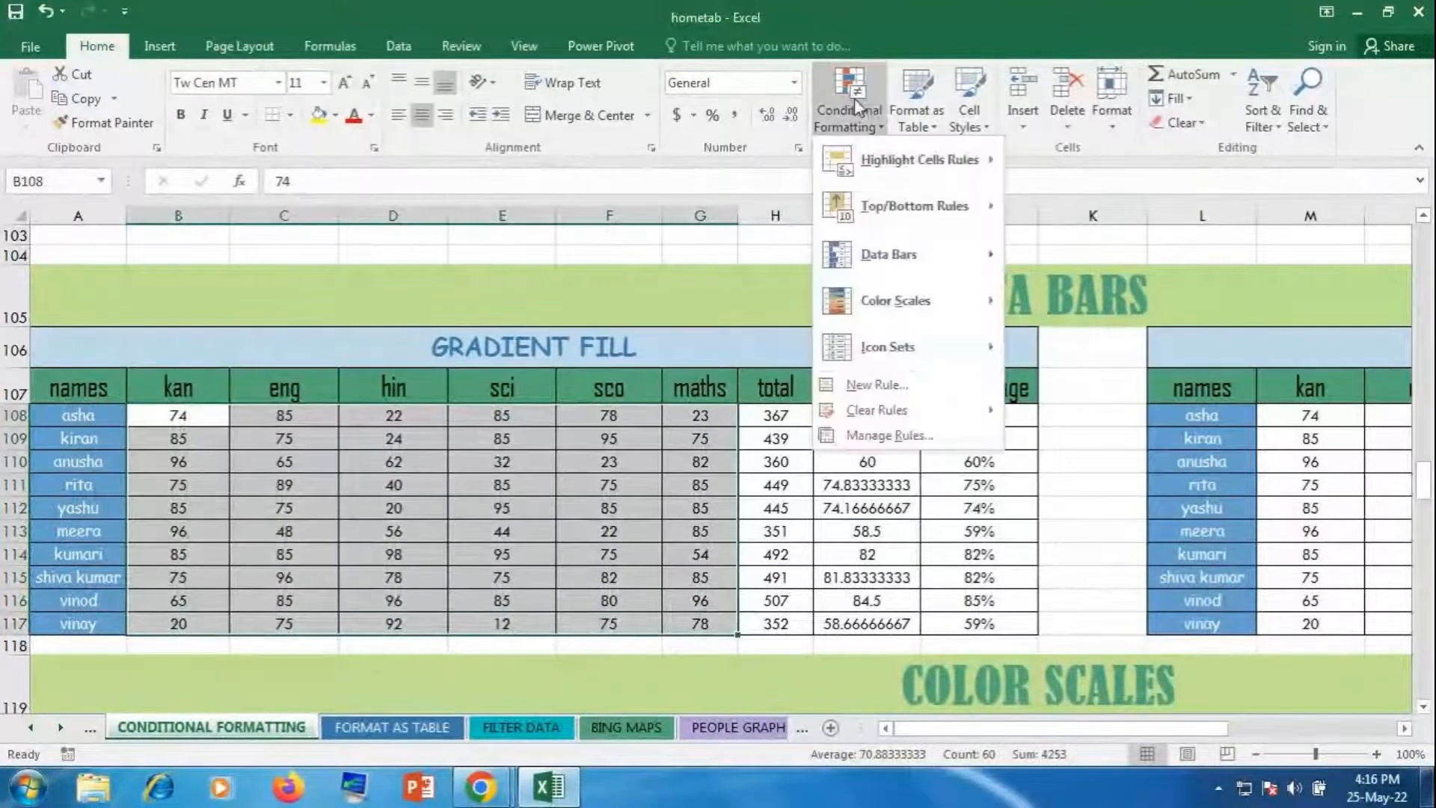
mouse_move(902, 253)
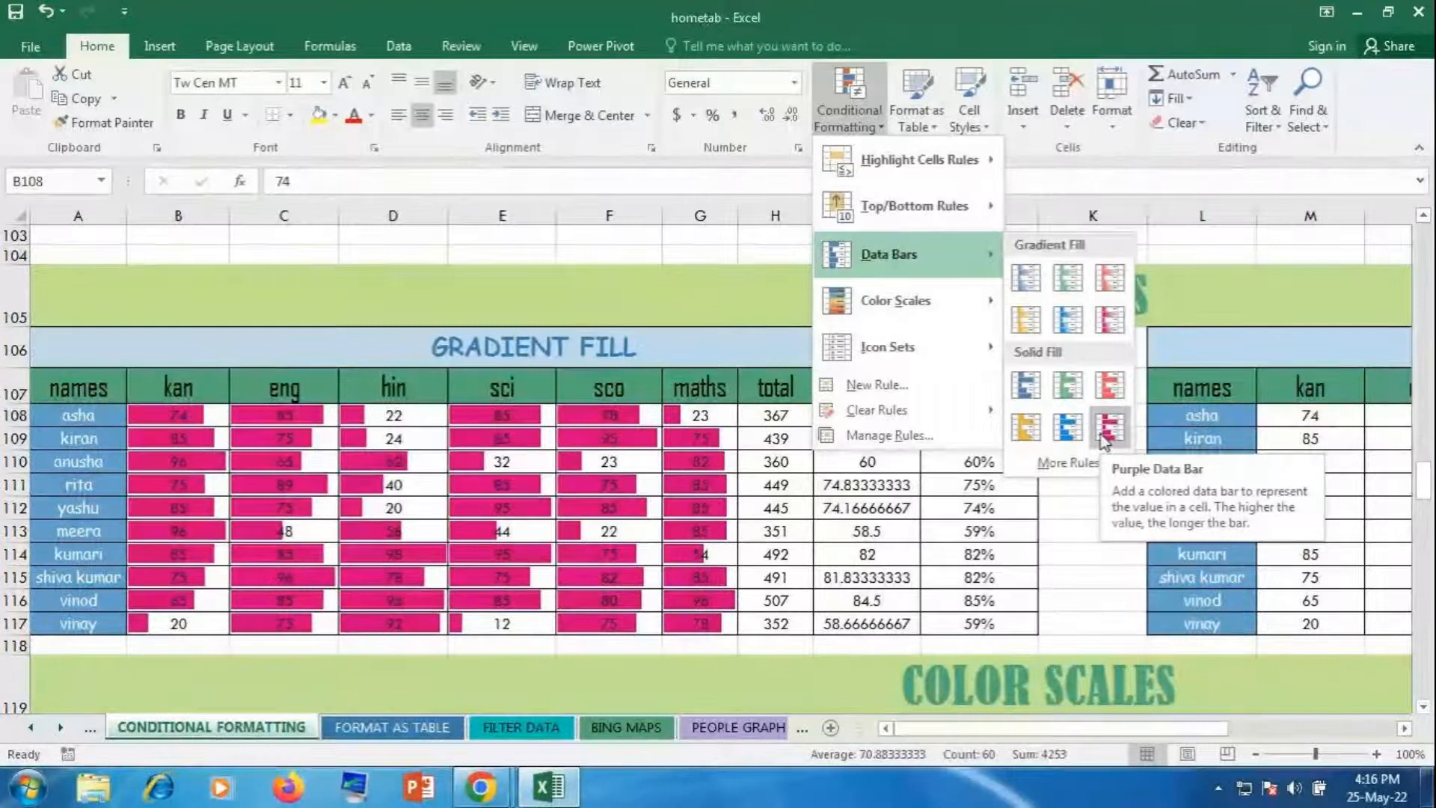
left_click(1105, 341)
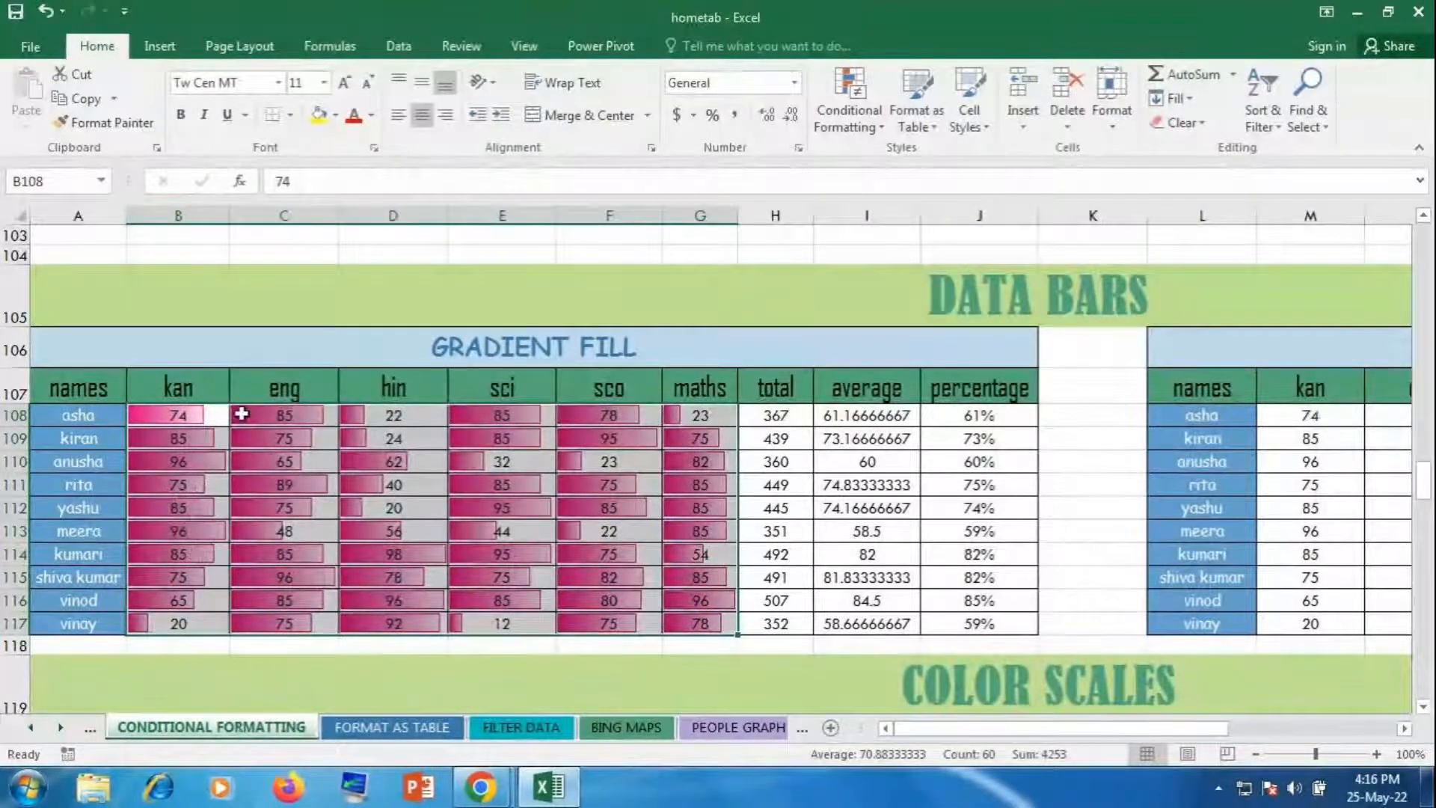
Step: Left-align the numbers in the data-bar score cells
left_click(401, 126)
left_click(401, 127)
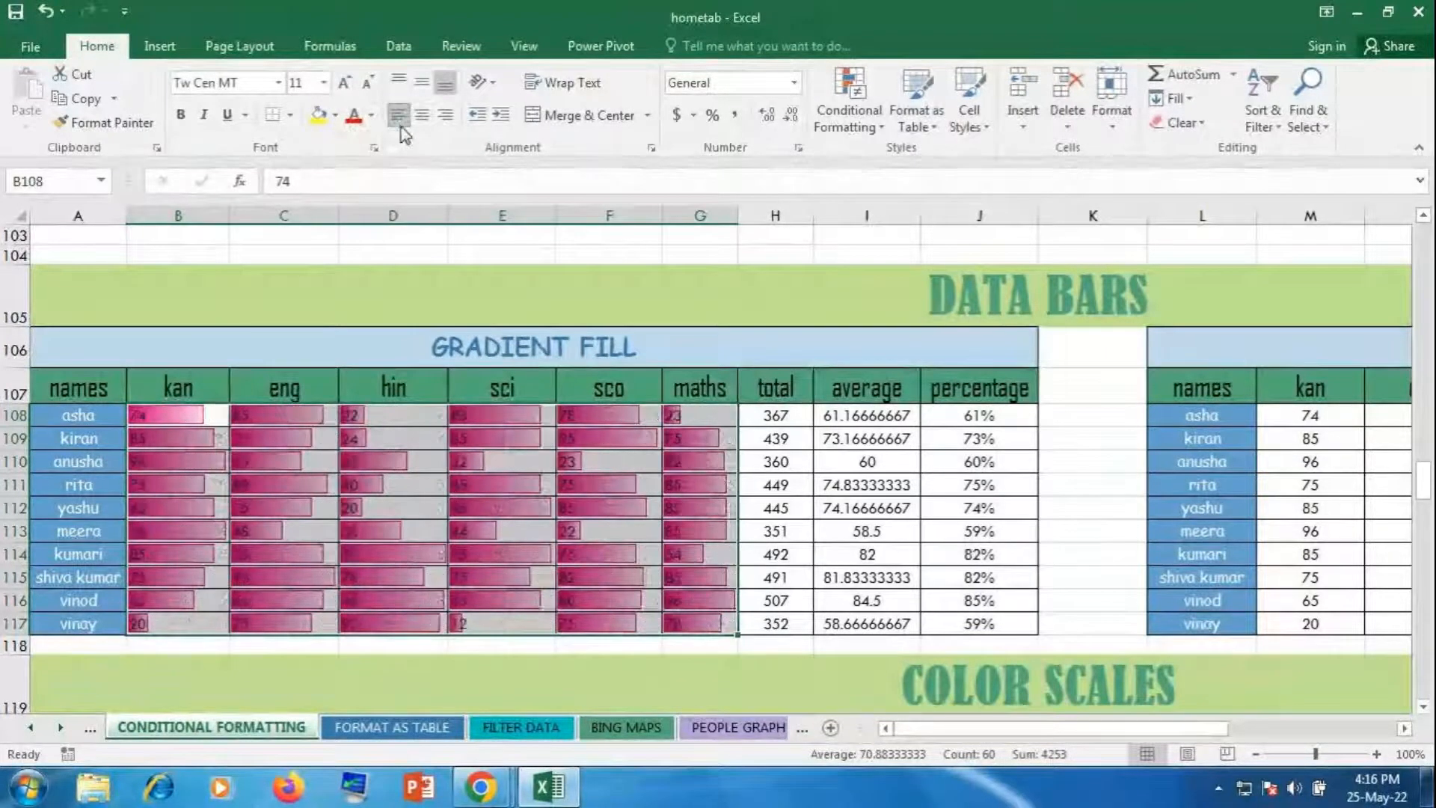
left_click(401, 127)
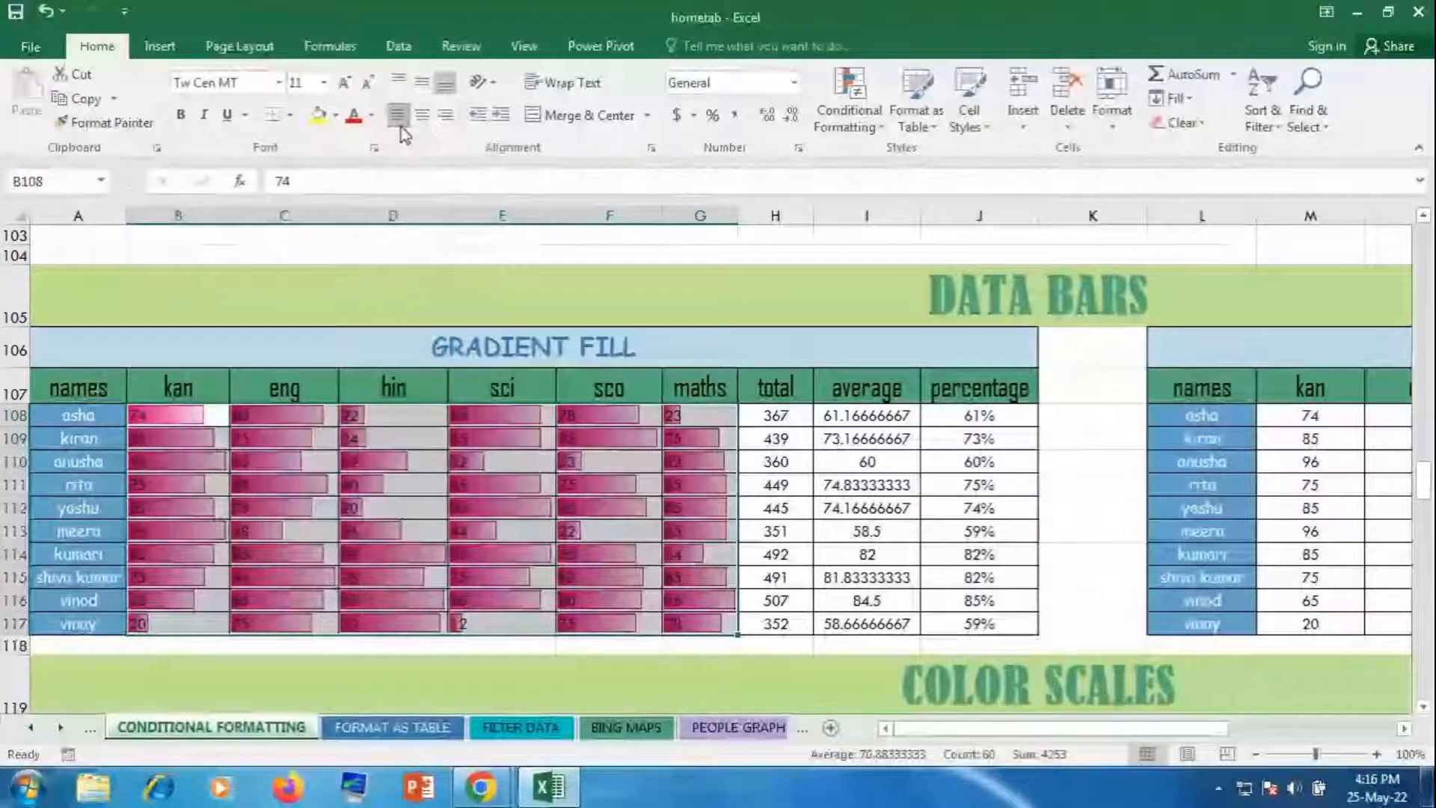
left_click(401, 127)
left_click(401, 127)
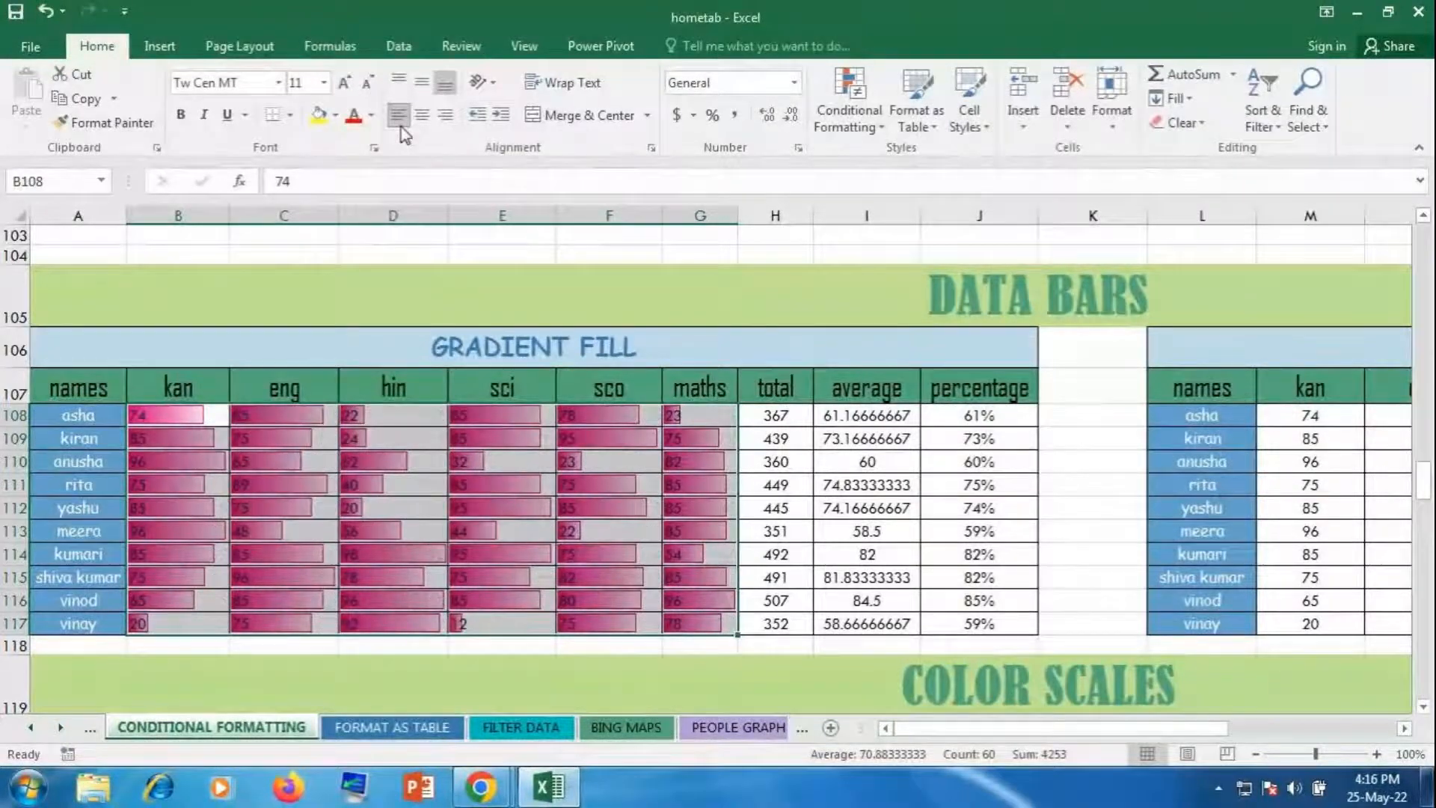
left_click(707, 531)
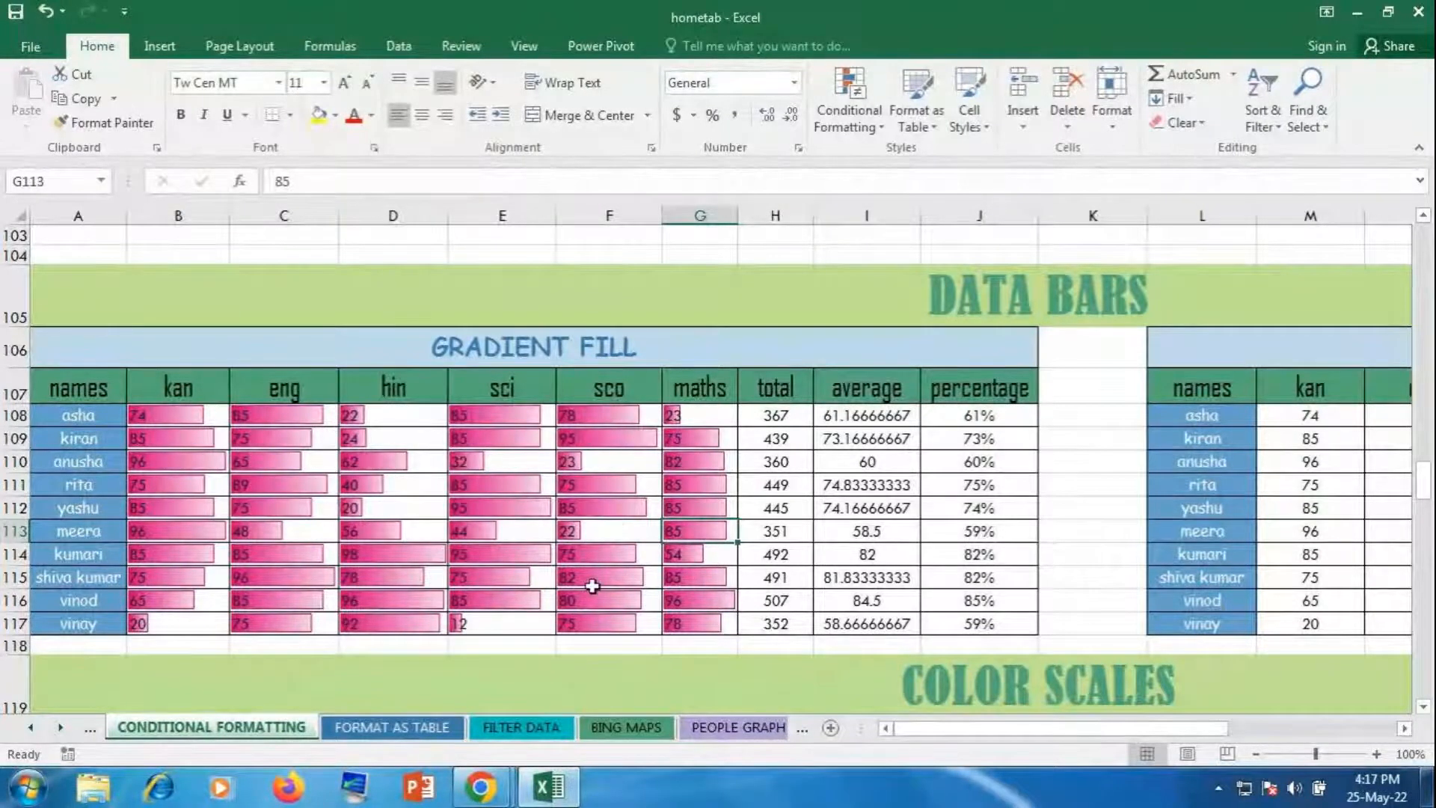
Step: Add purple solid data bars to the SOLID FILL scores M108:R117
left_click_drag(1127, 732, 1293, 733)
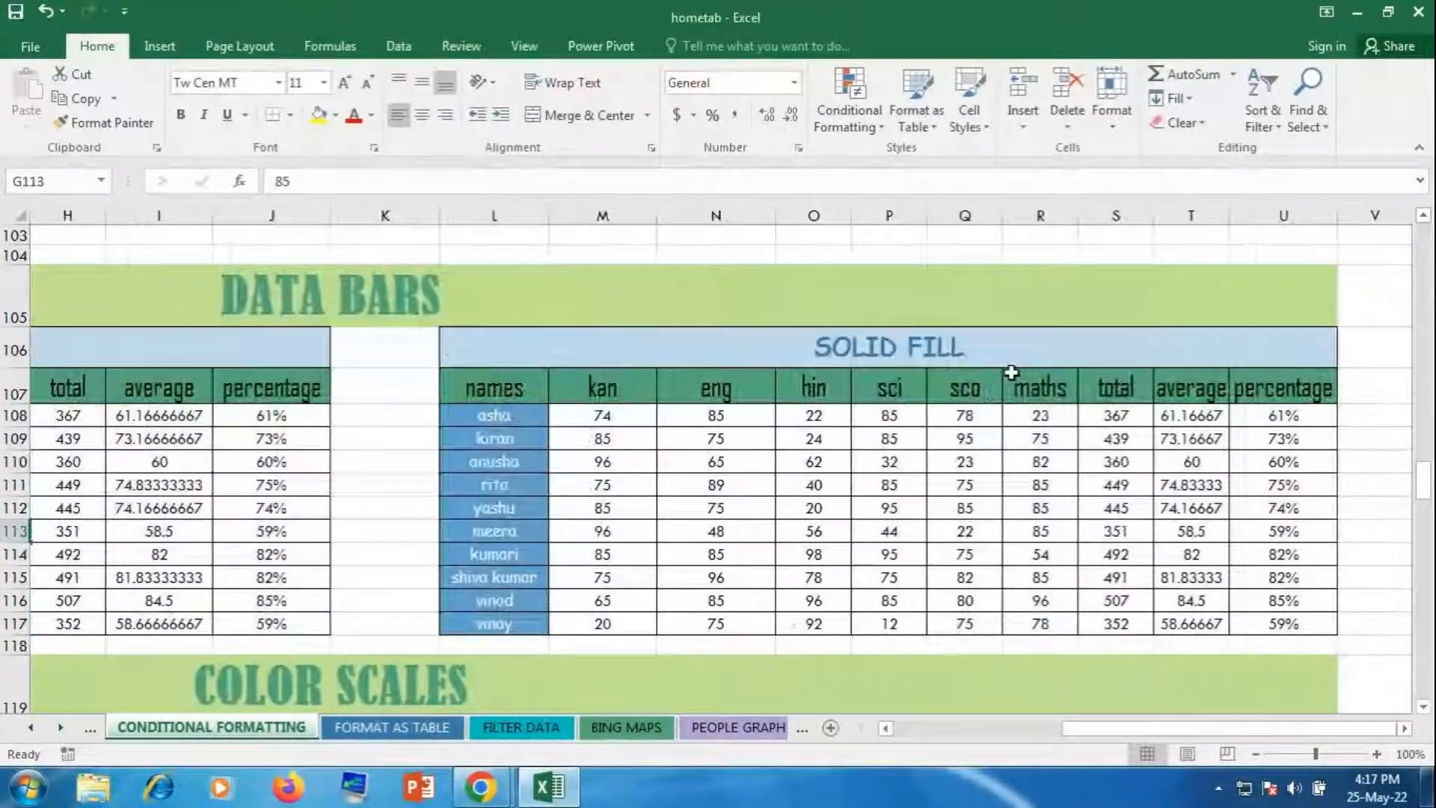
left_click_drag(604, 414, 1077, 628)
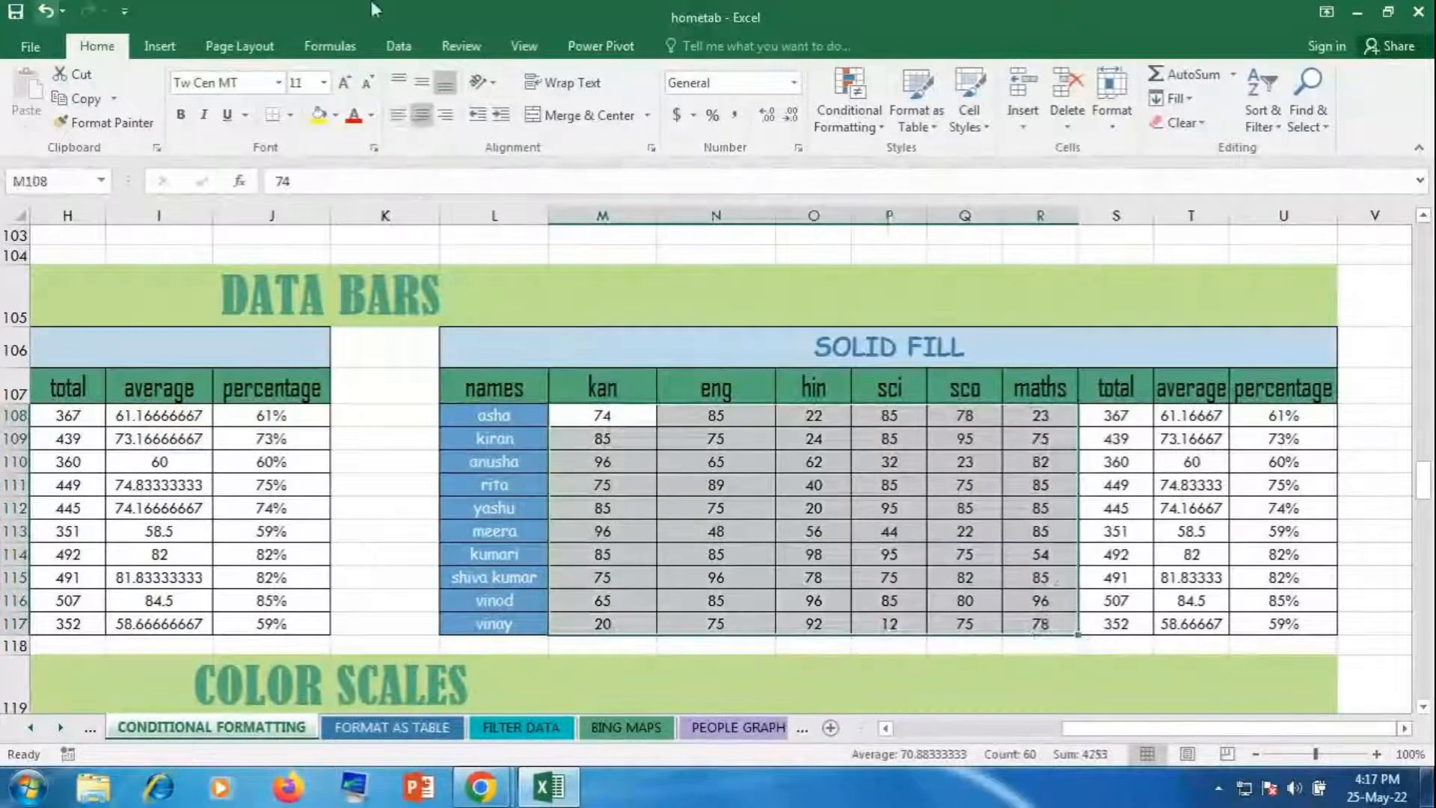
left_click(870, 106)
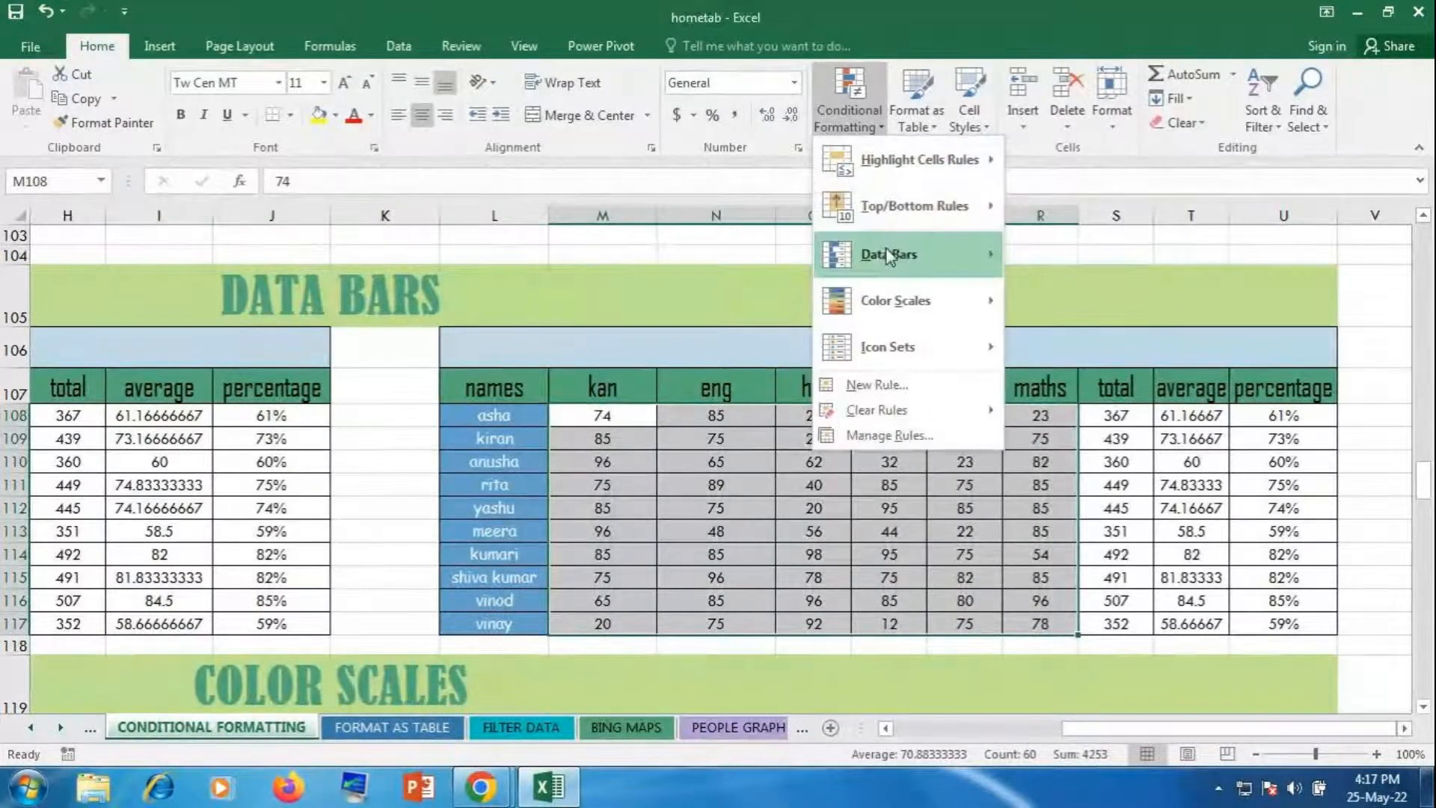
mouse_move(888, 257)
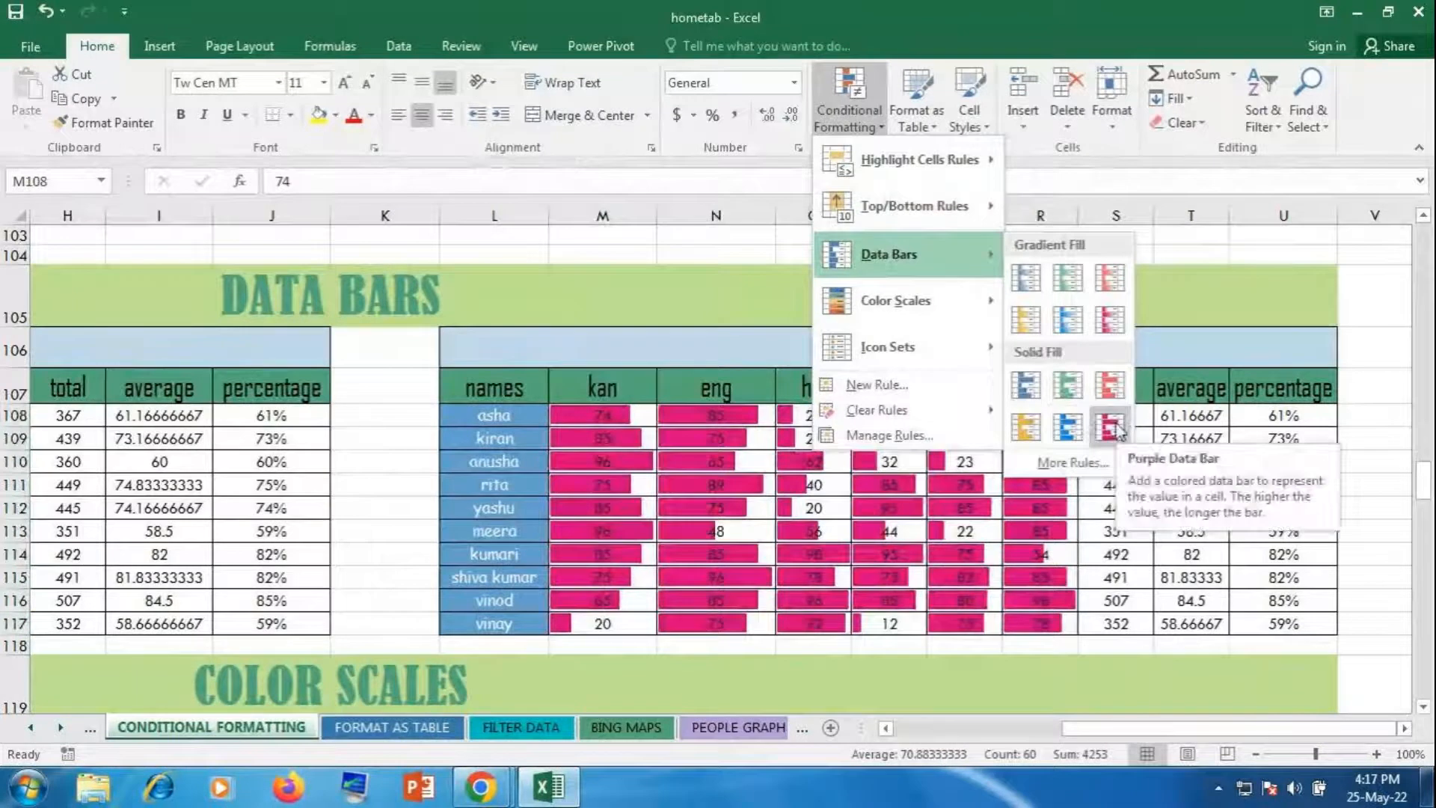
left_click(1103, 423)
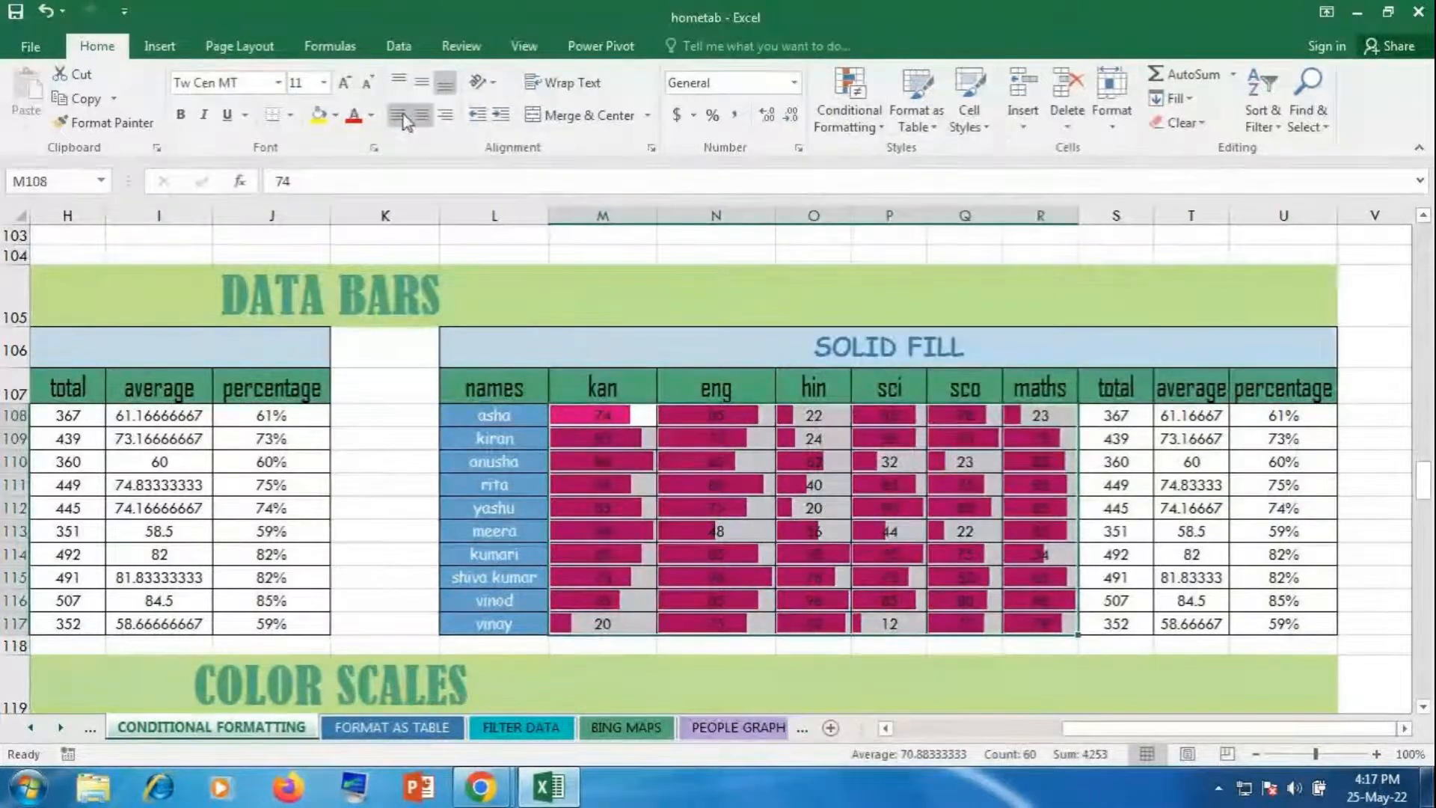
Step: Reselect the SOLID FILL scores M108:R117 to clear their data bar rules
left_click(849, 500)
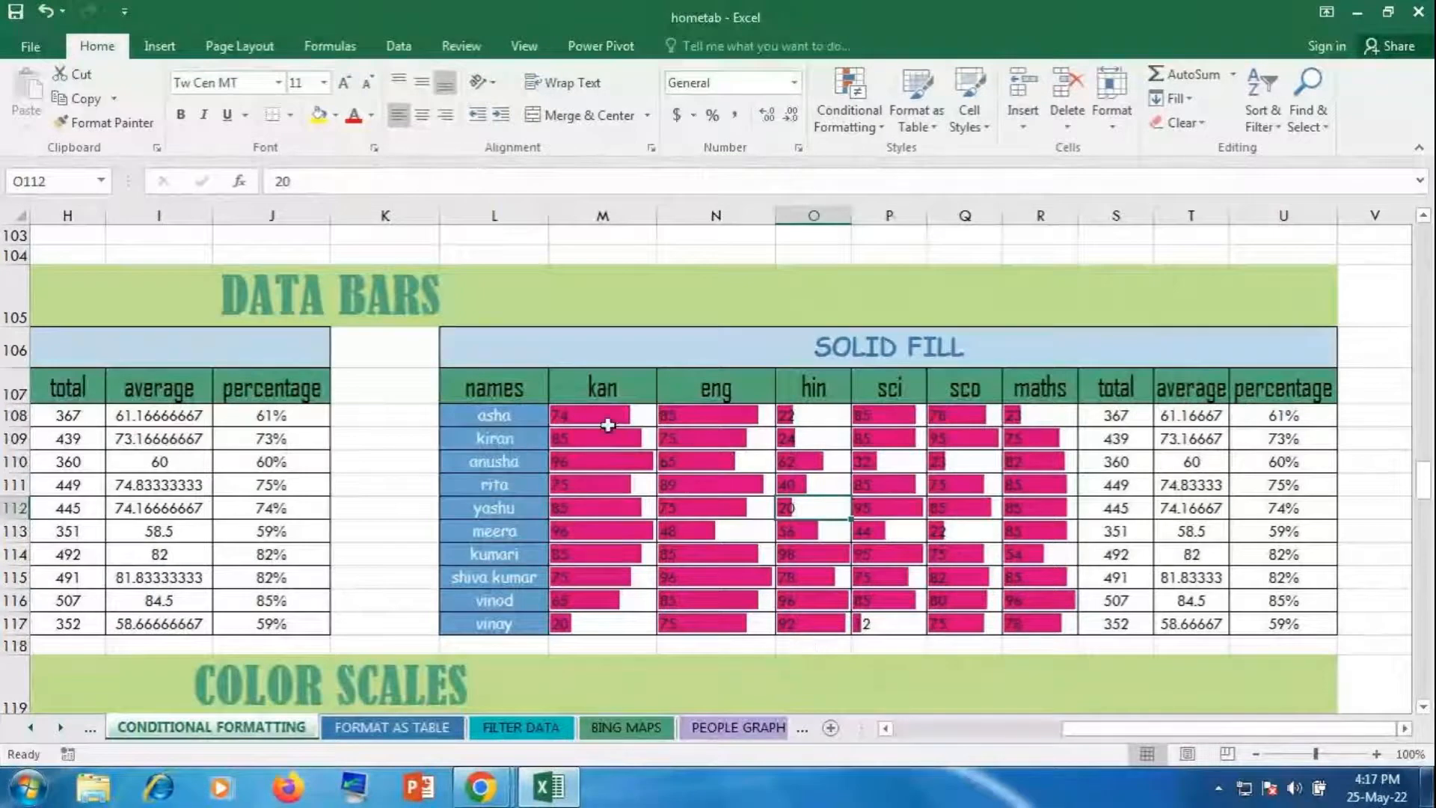
left_click_drag(607, 425, 1063, 619)
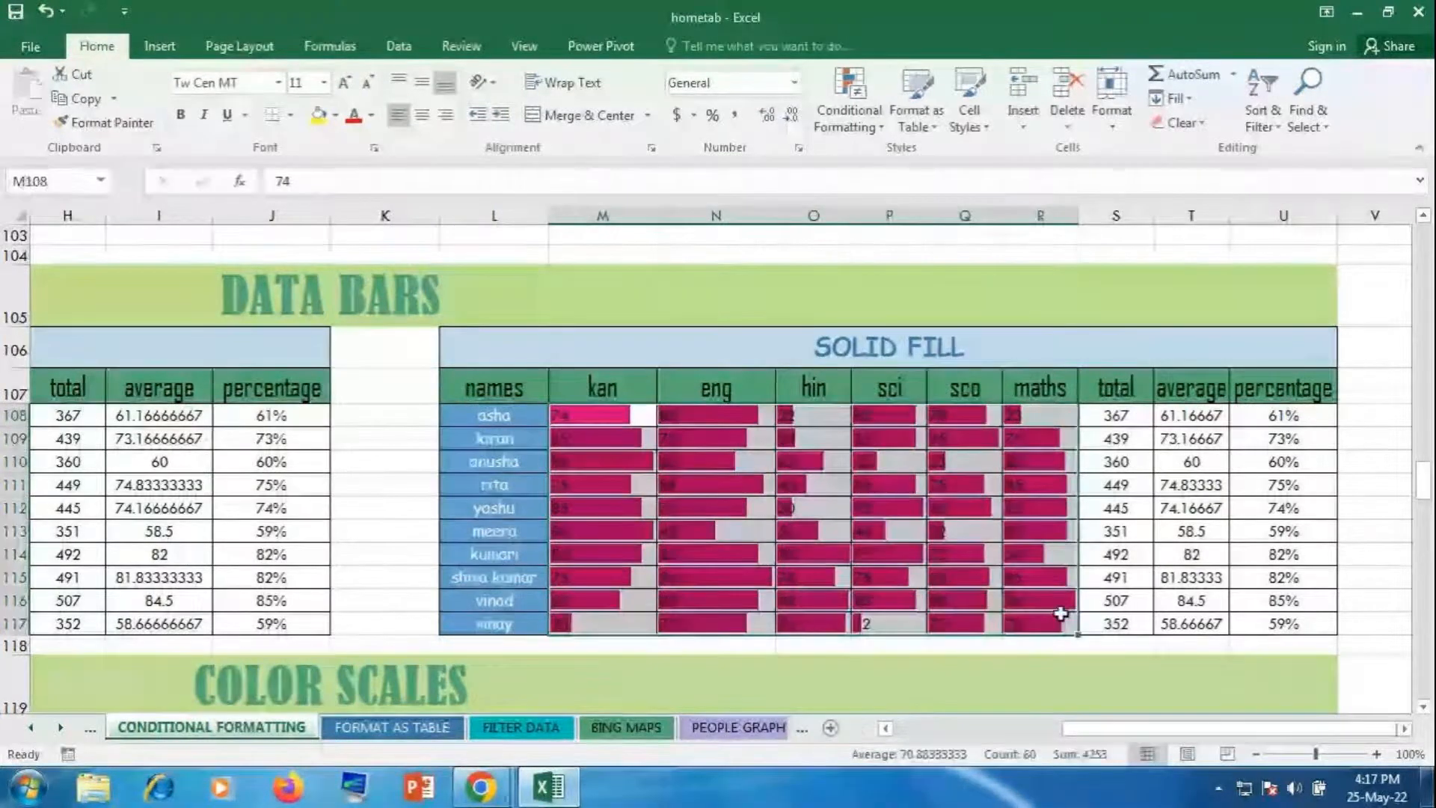
left_click(829, 115)
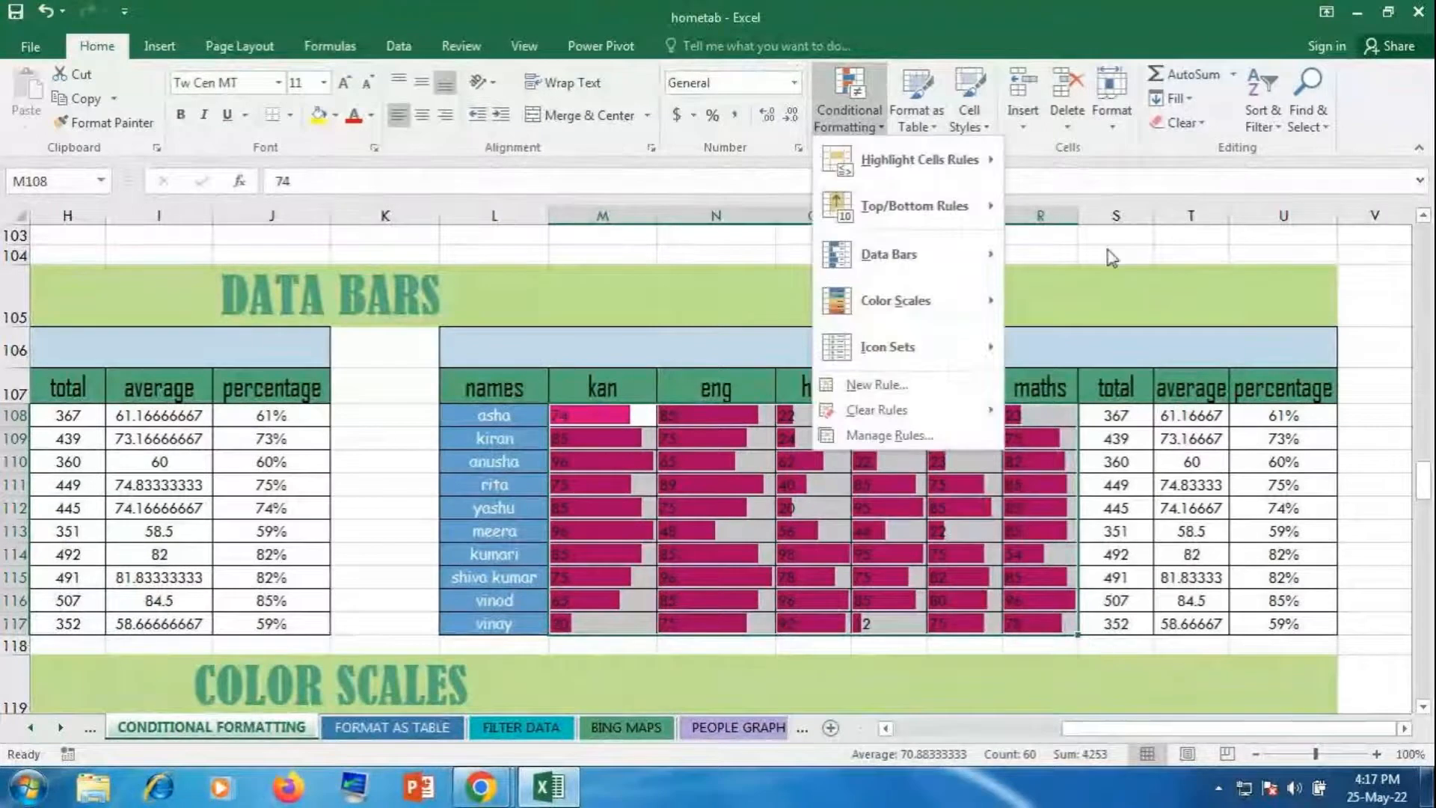
Step: Clear the existing data bars and start a custom data bar rule with yellow solid fill
mouse_move(926, 406)
left_click(1026, 410)
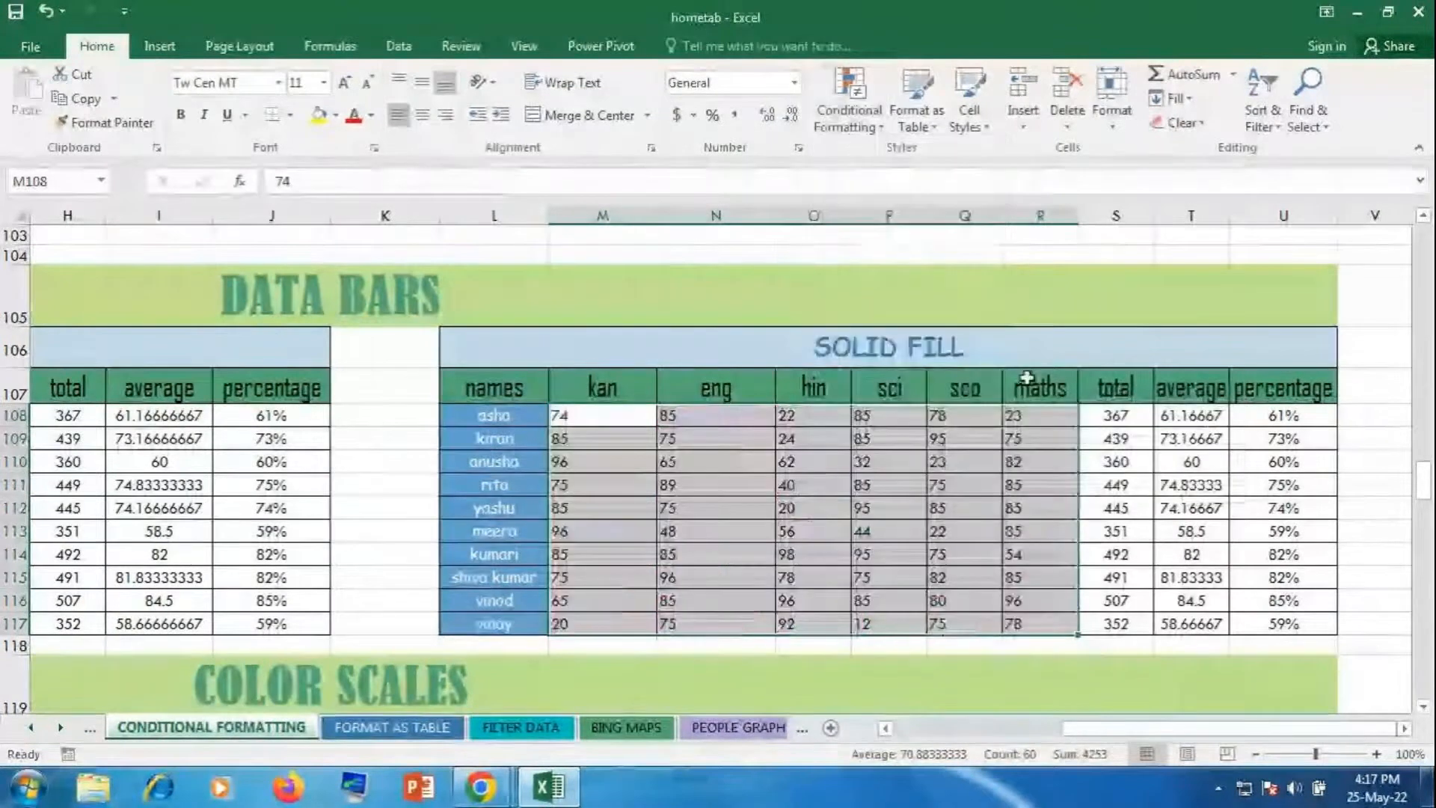
left_click(868, 114)
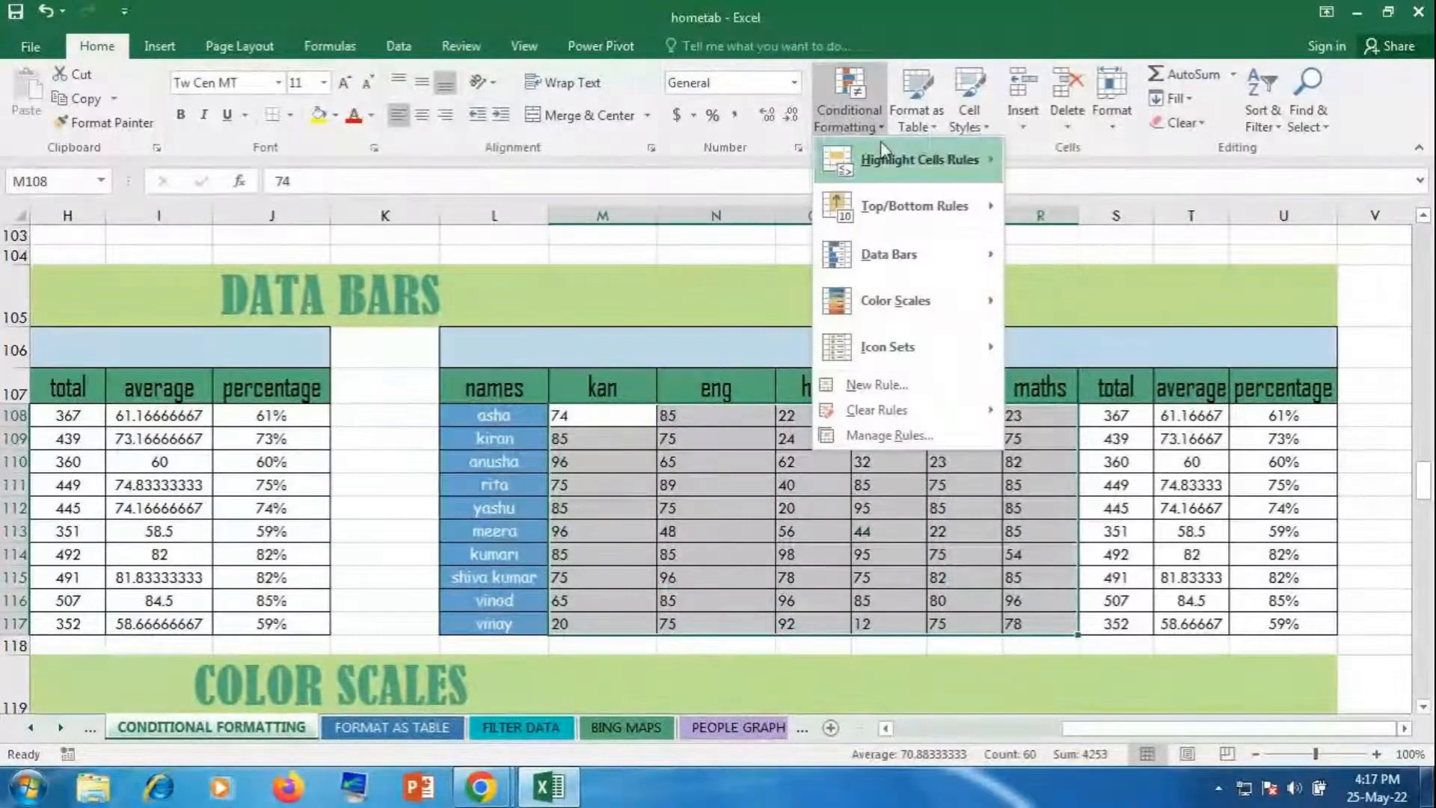
mouse_move(926, 264)
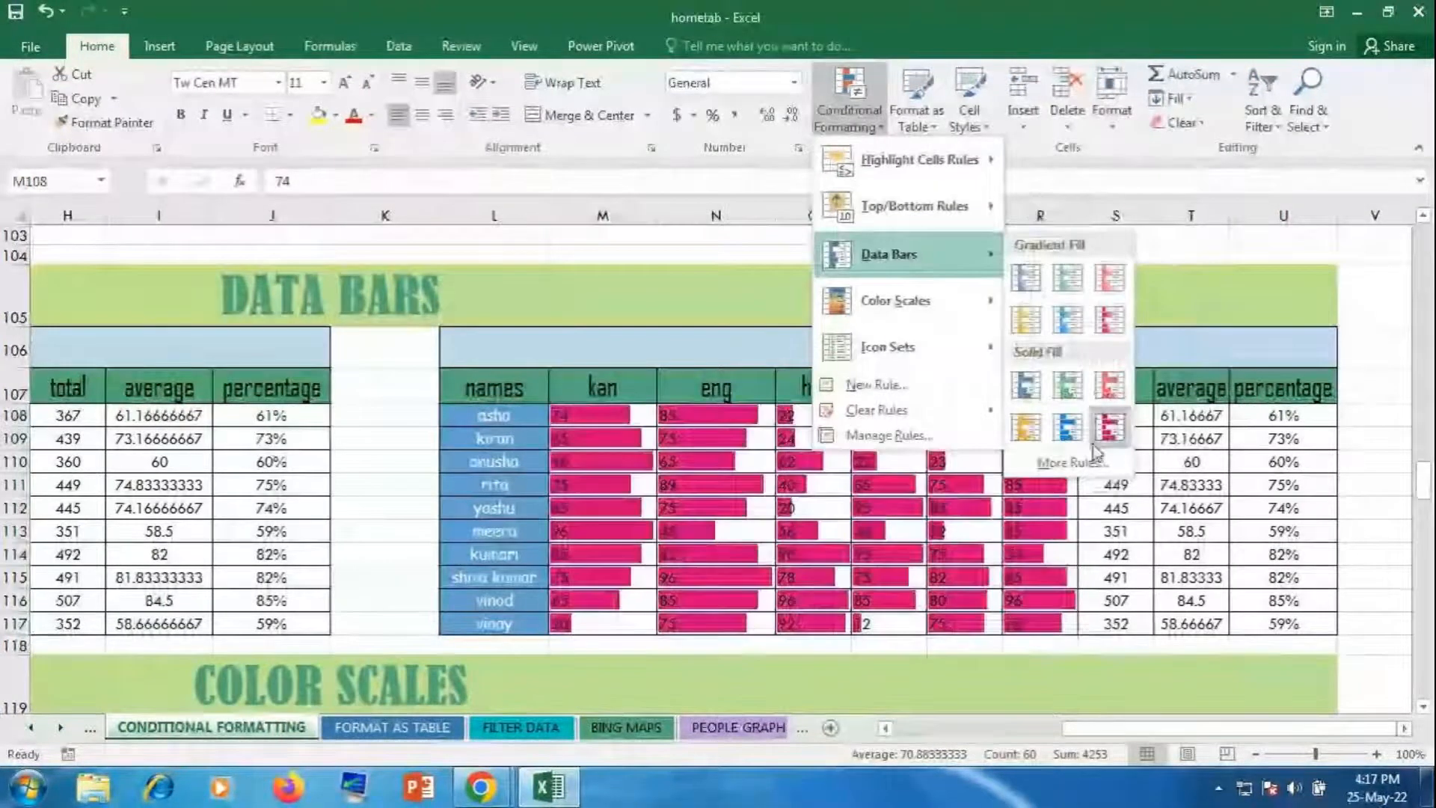
left_click(1073, 482)
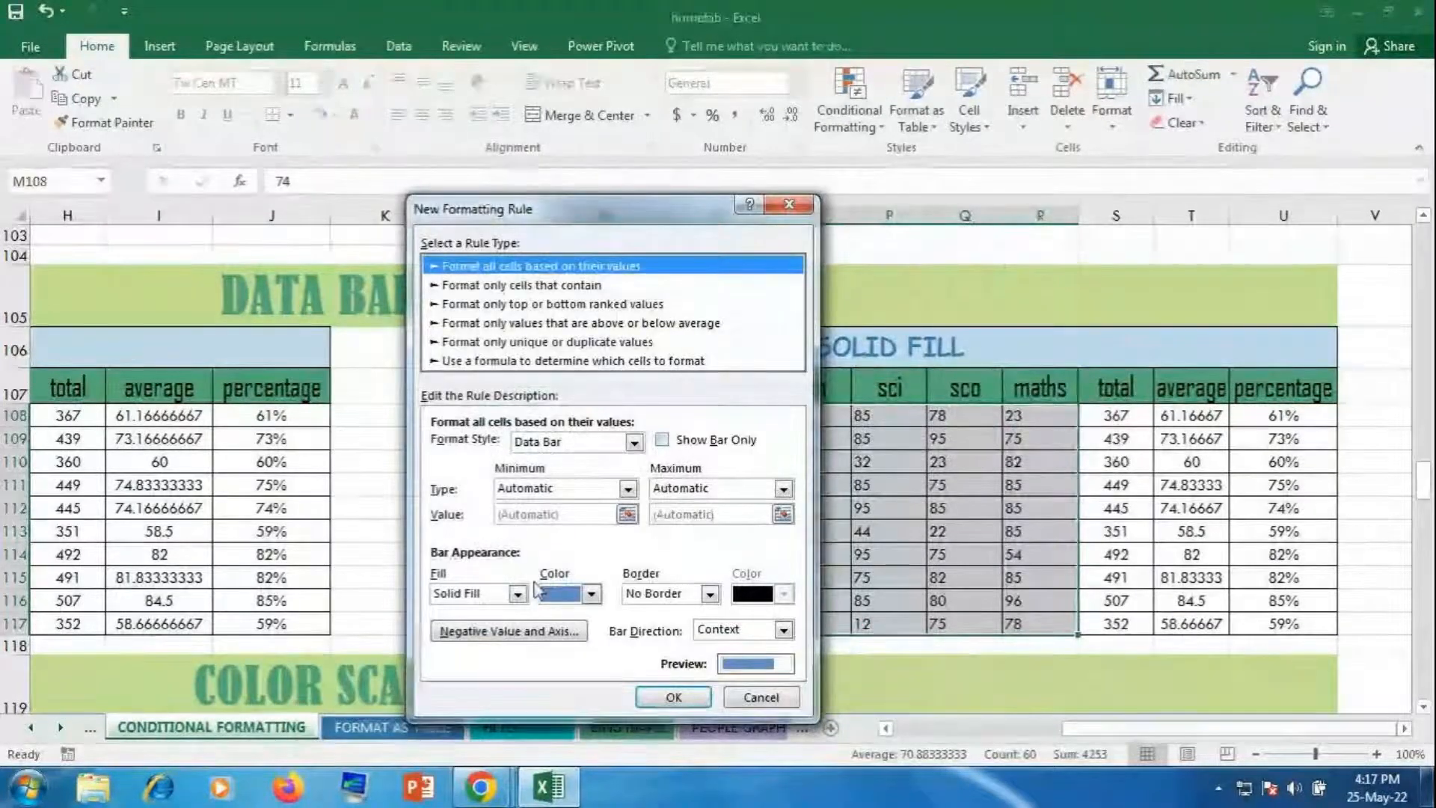
left_click(591, 594)
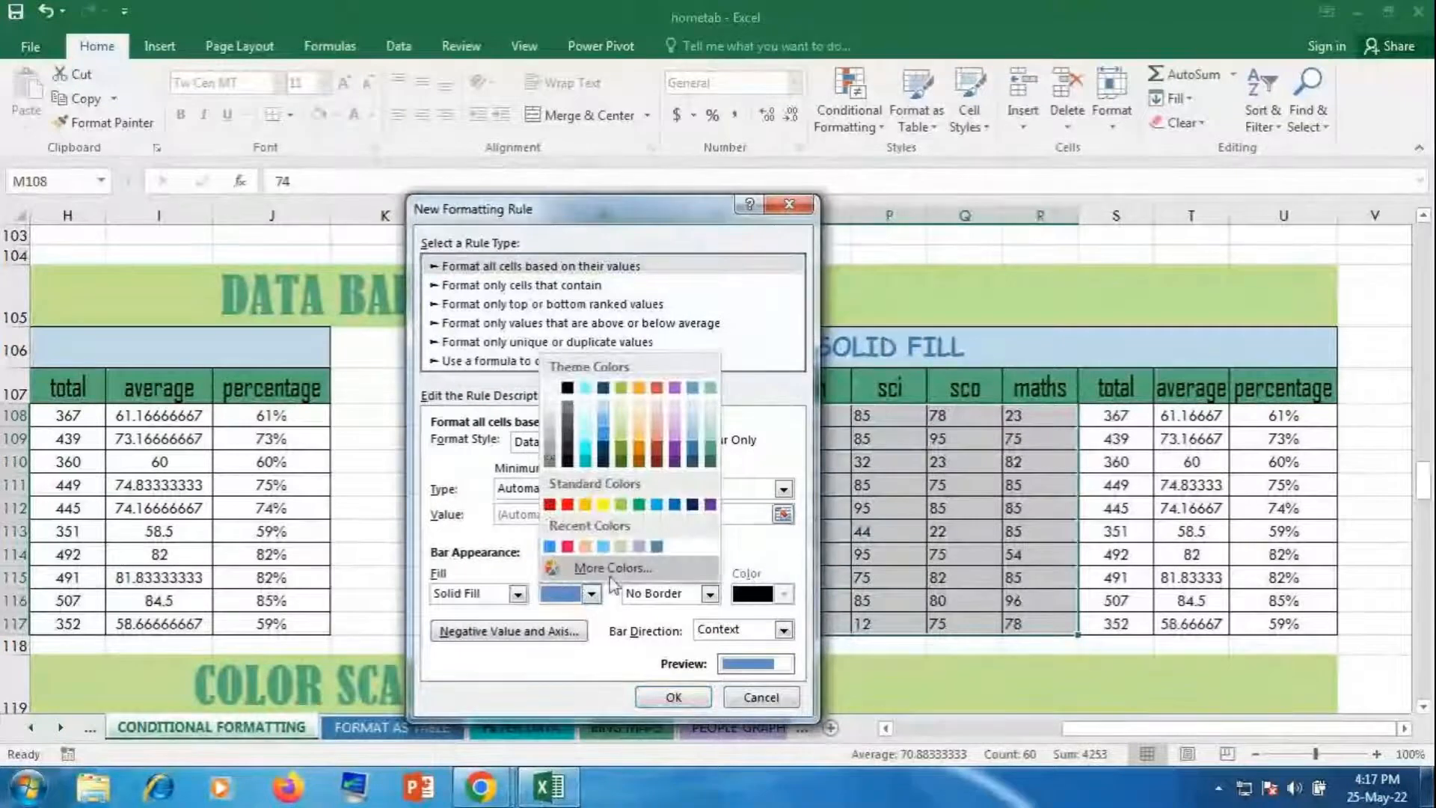
left_click(605, 507)
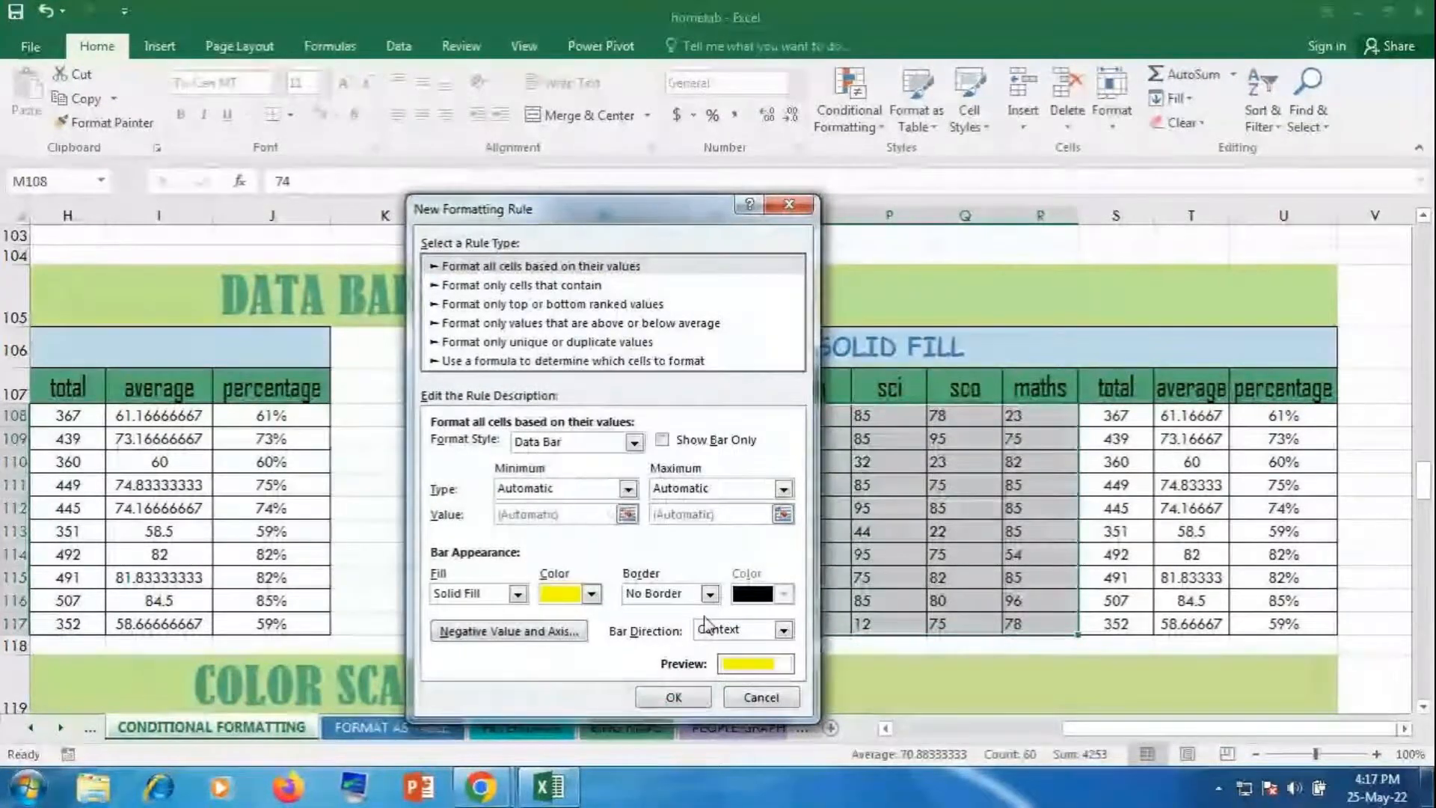
Step: Give the bars a solid pink border and Right-to-Left direction, then apply the rule
left_click(709, 594)
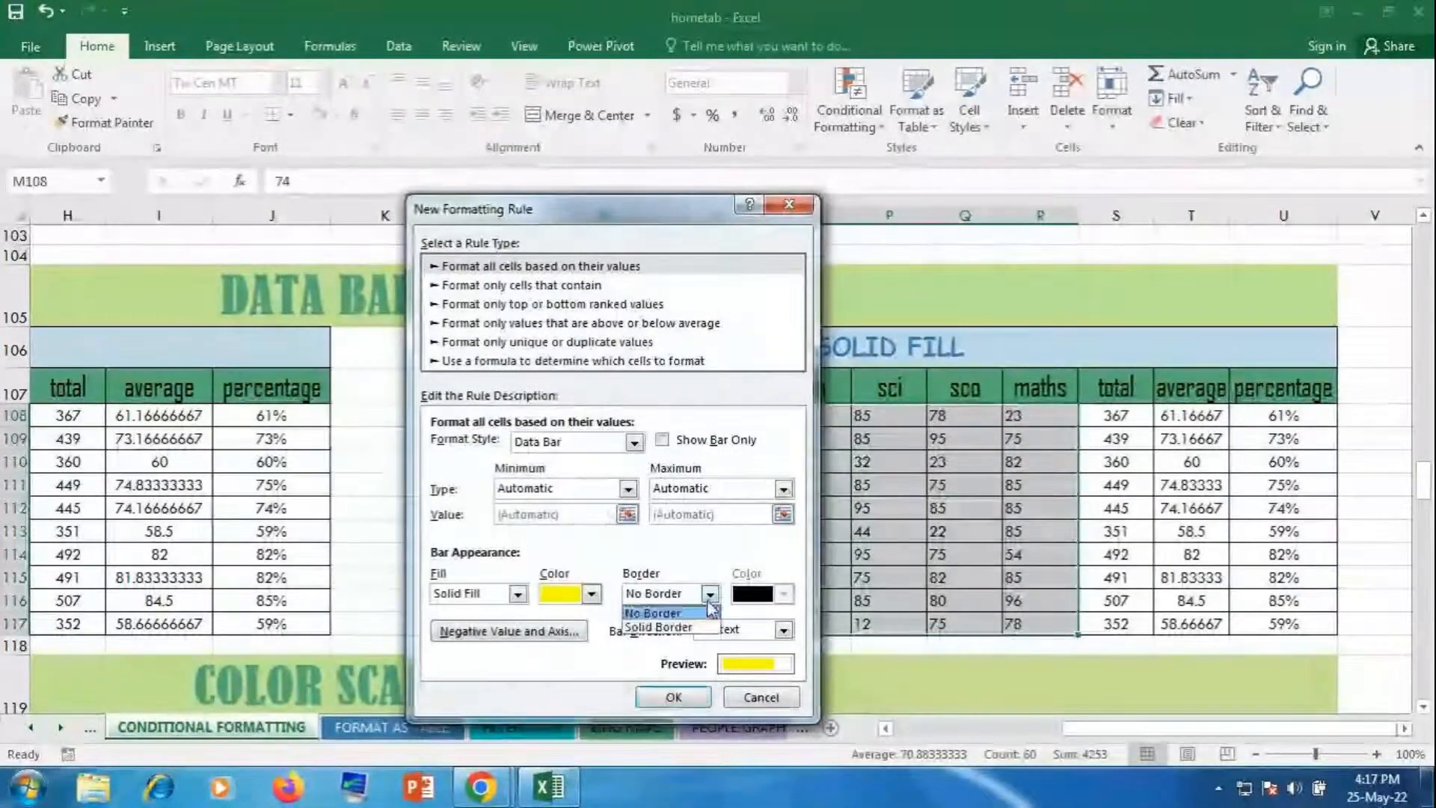
left_click(661, 628)
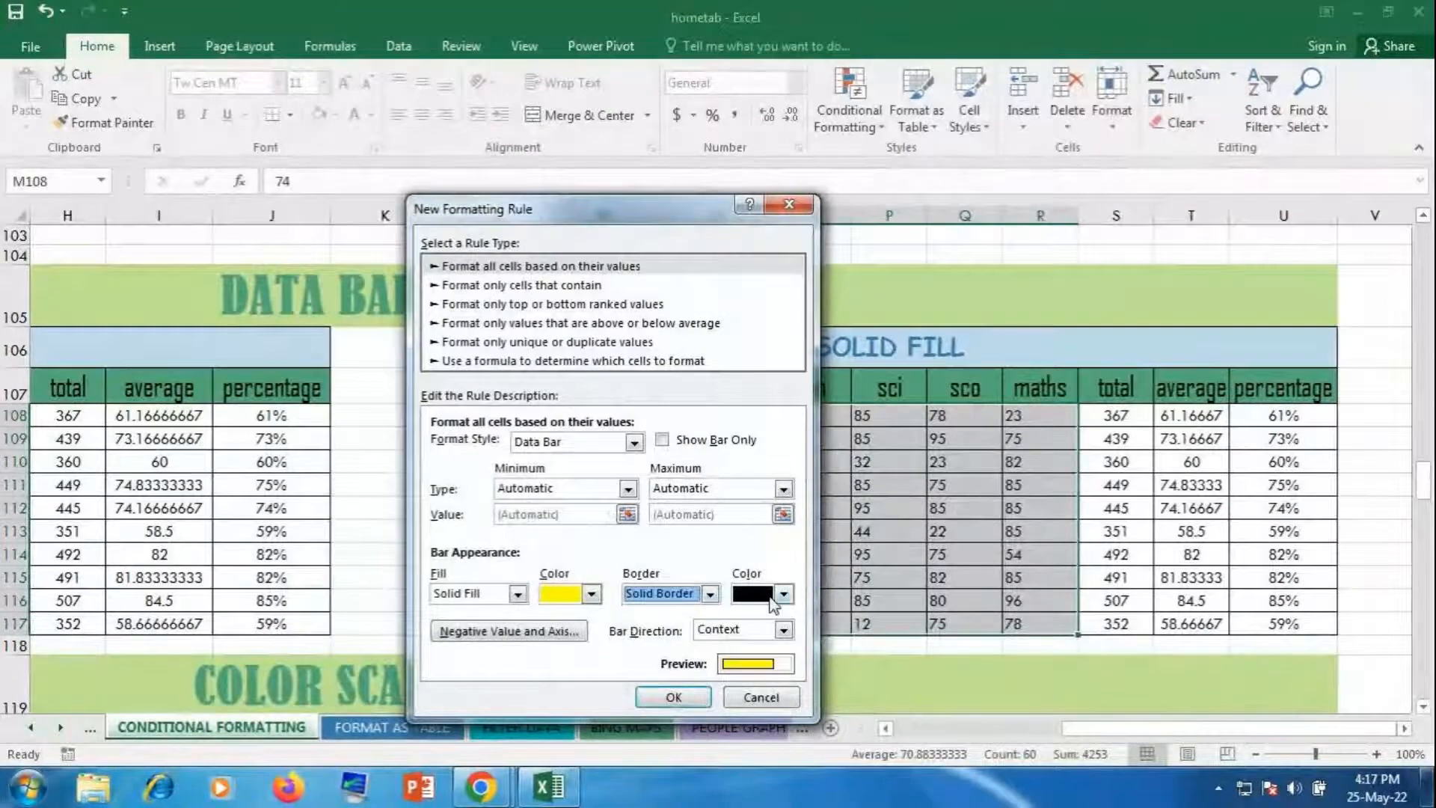
left_click(783, 594)
left_click(759, 546)
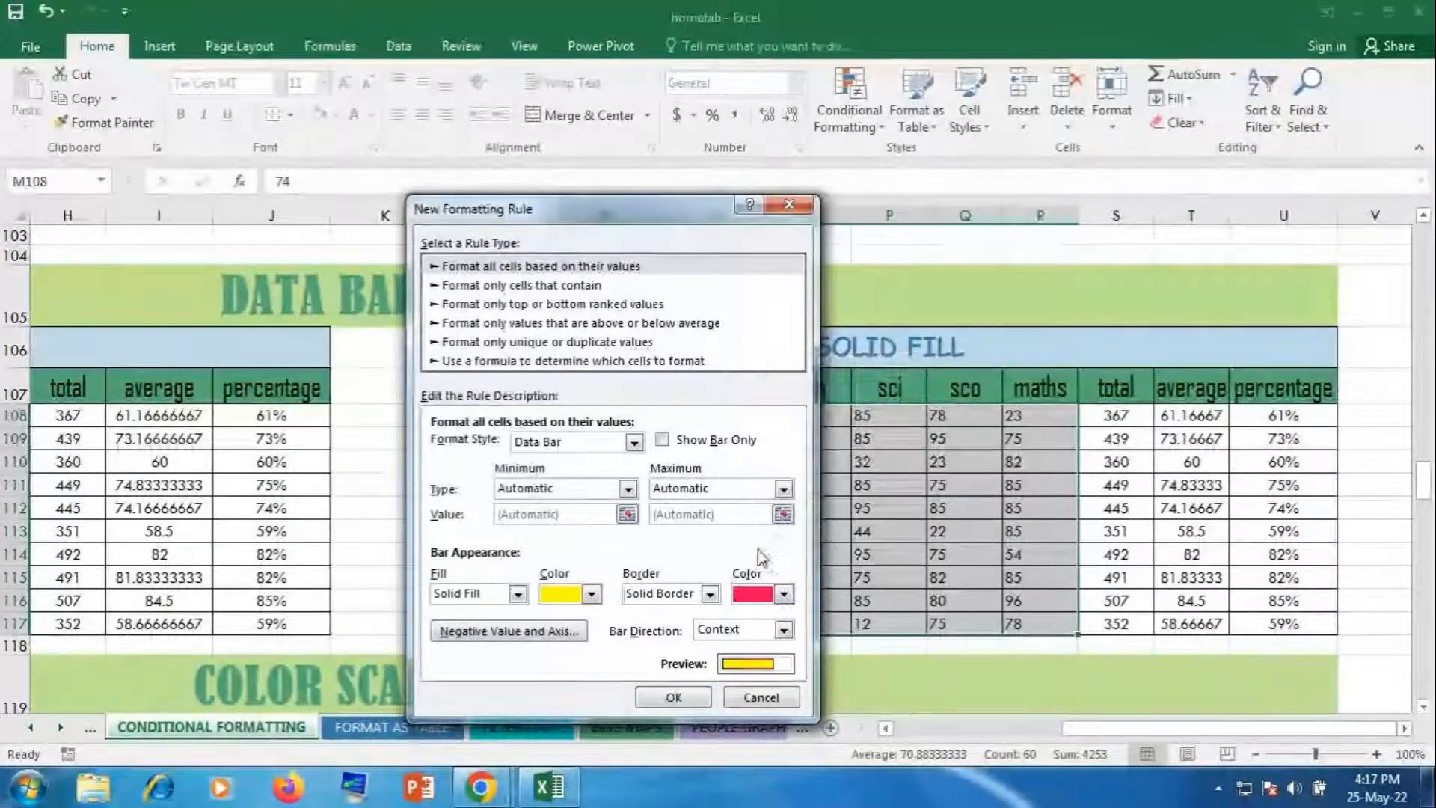
left_click(783, 630)
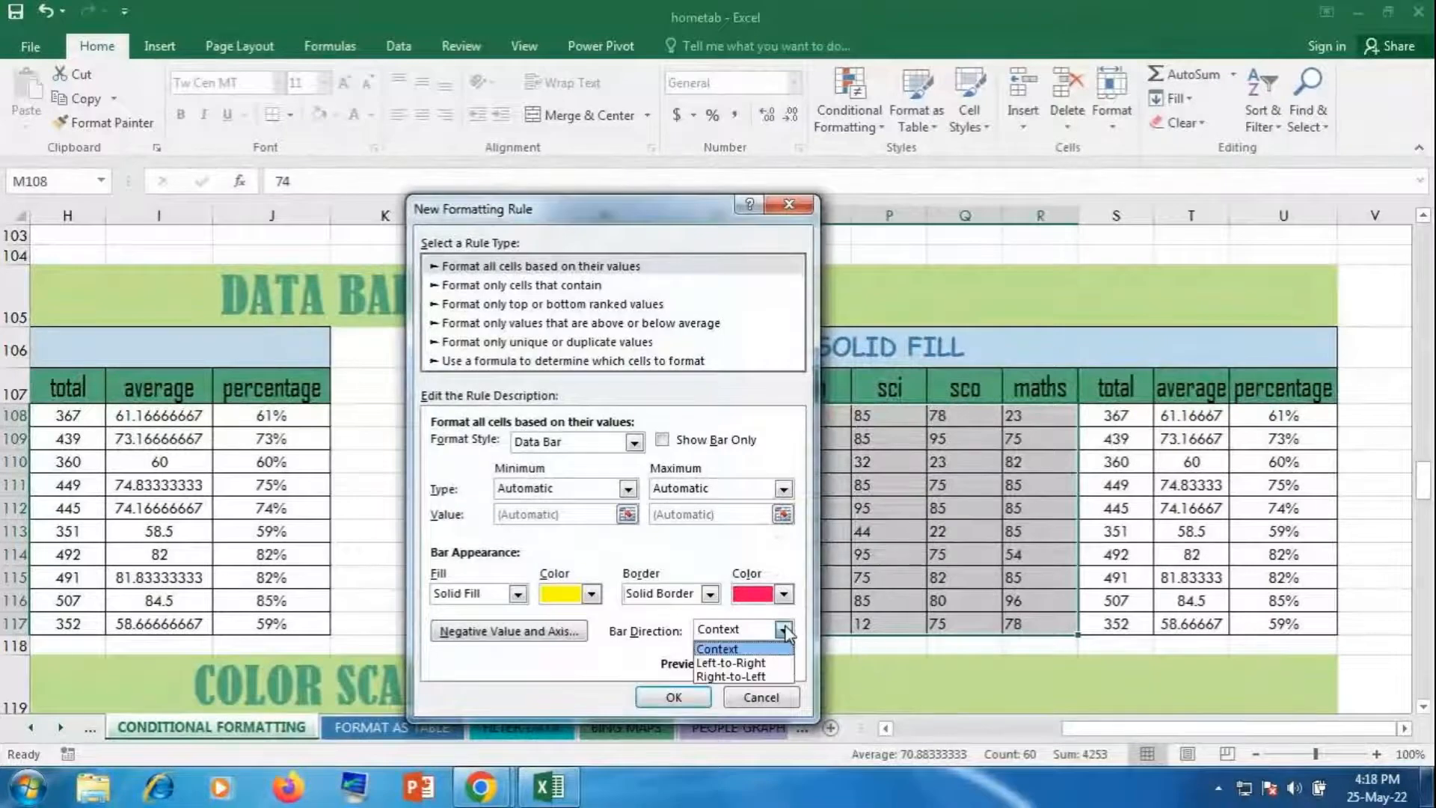
left_click(750, 679)
left_click(674, 701)
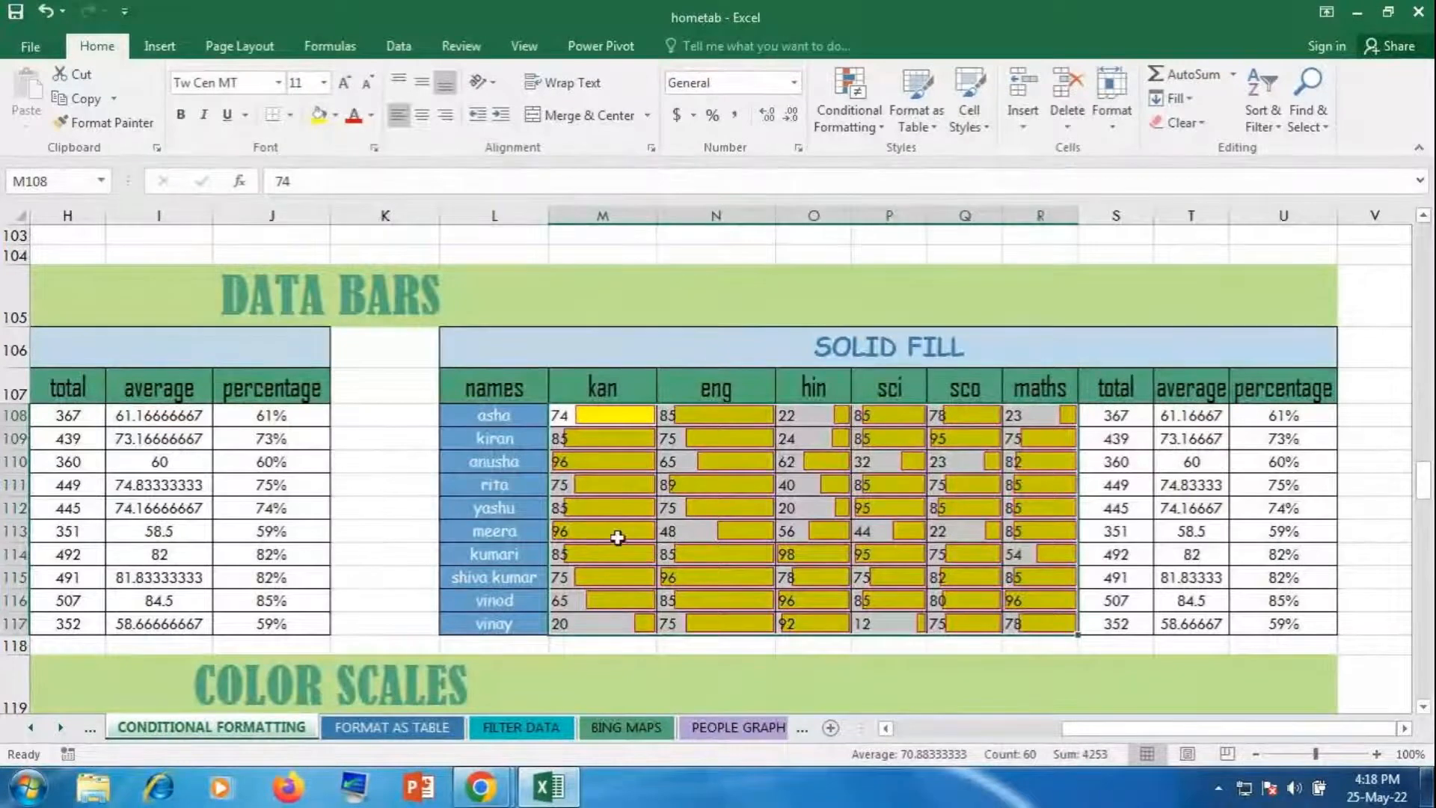
Step: Right-align the Solid Fill scores and scroll down to the Color Scales table
left_click(444, 114)
left_click(948, 498)
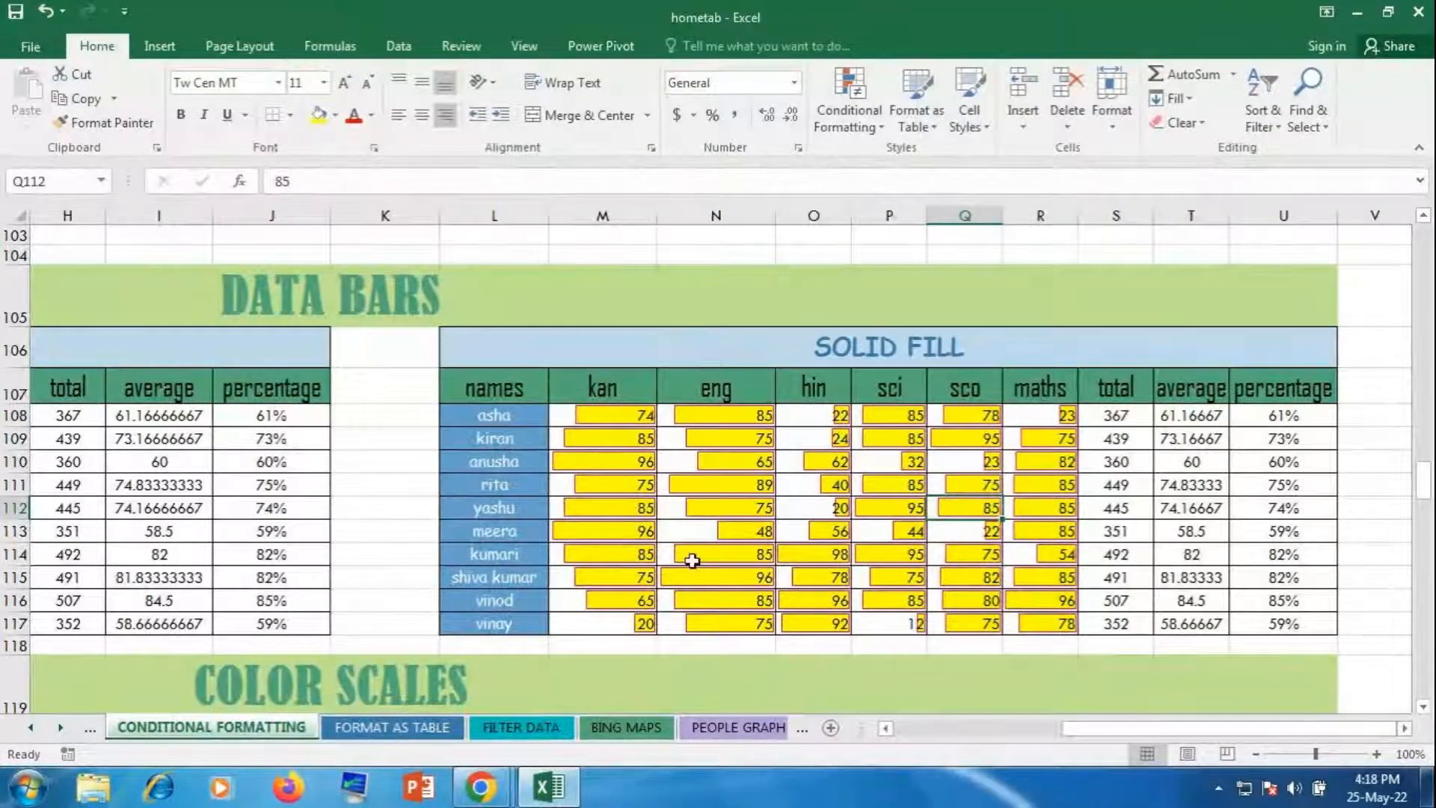
mouse_move(1087, 729)
left_mouse_down()
mouse_move(974, 714)
mouse_move(1110, 714)
left_mouse_up()
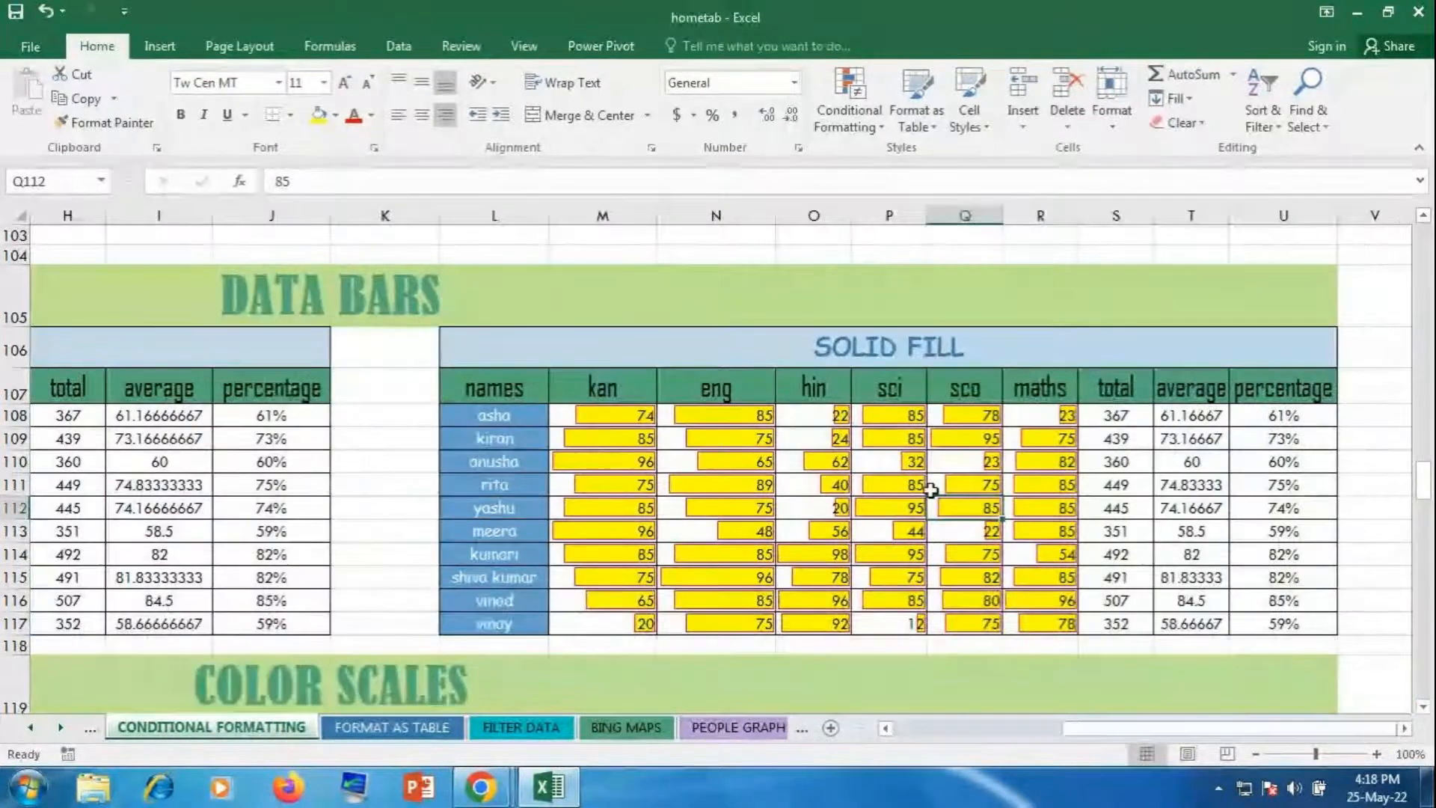
scroll(931, 490, "down", 2)
scroll(930, 490, "down", 1)
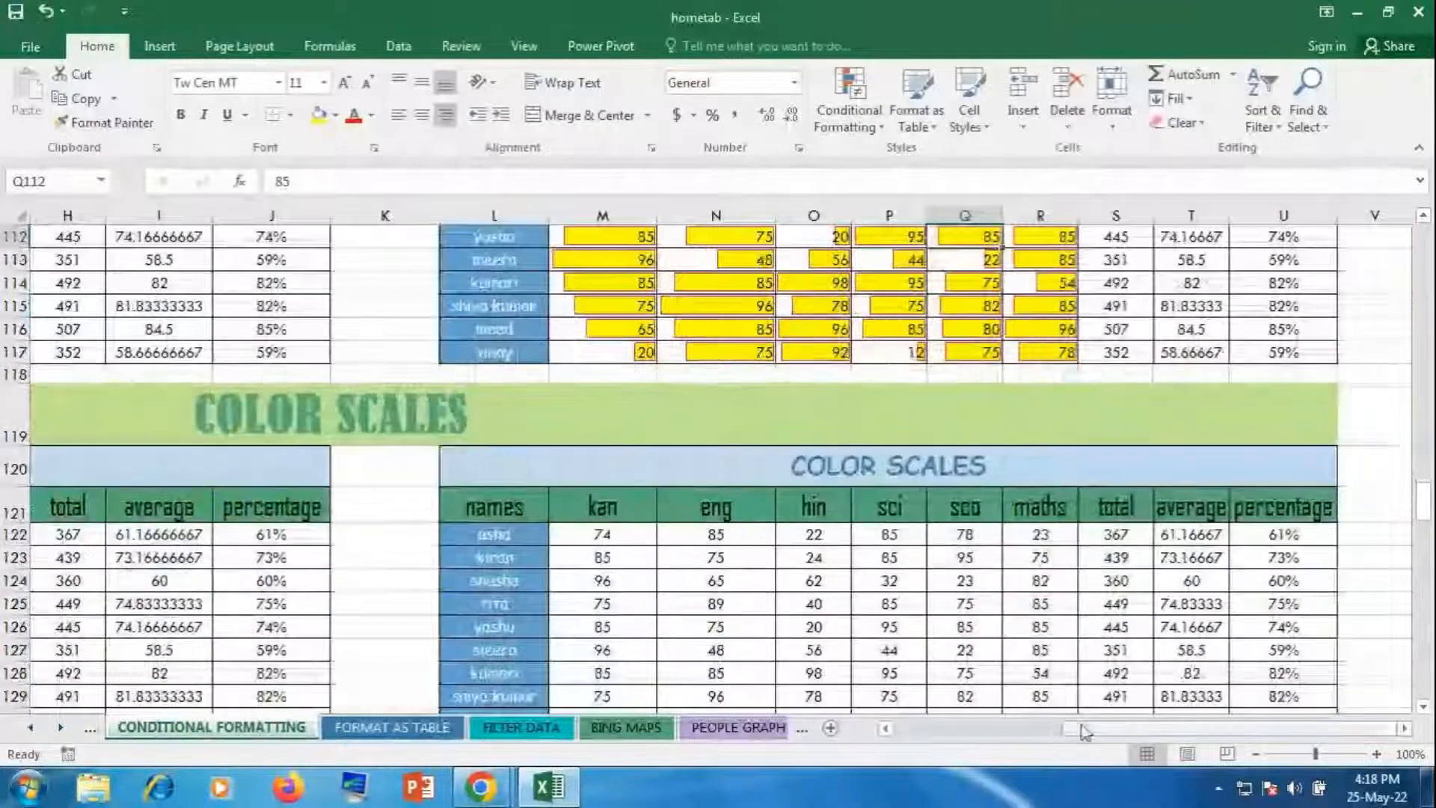
scroll(613, 559, "left", 3)
scroll(613, 559, "down", 1)
Step: Shade scores B122:G130 with the Green-Yellow-Red Color Scale
scroll(343, 385, "down", 1)
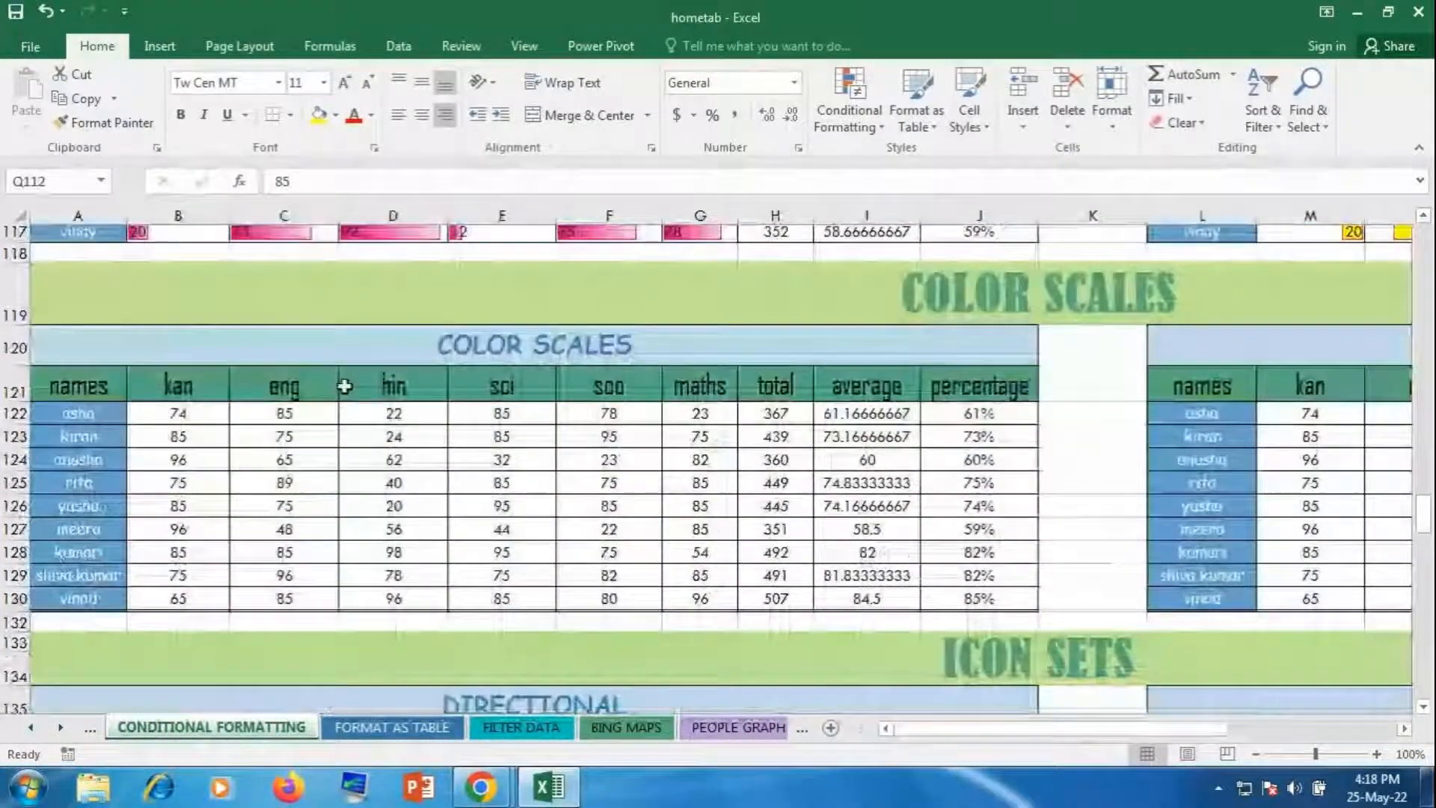
left_click_drag(144, 395, 700, 581)
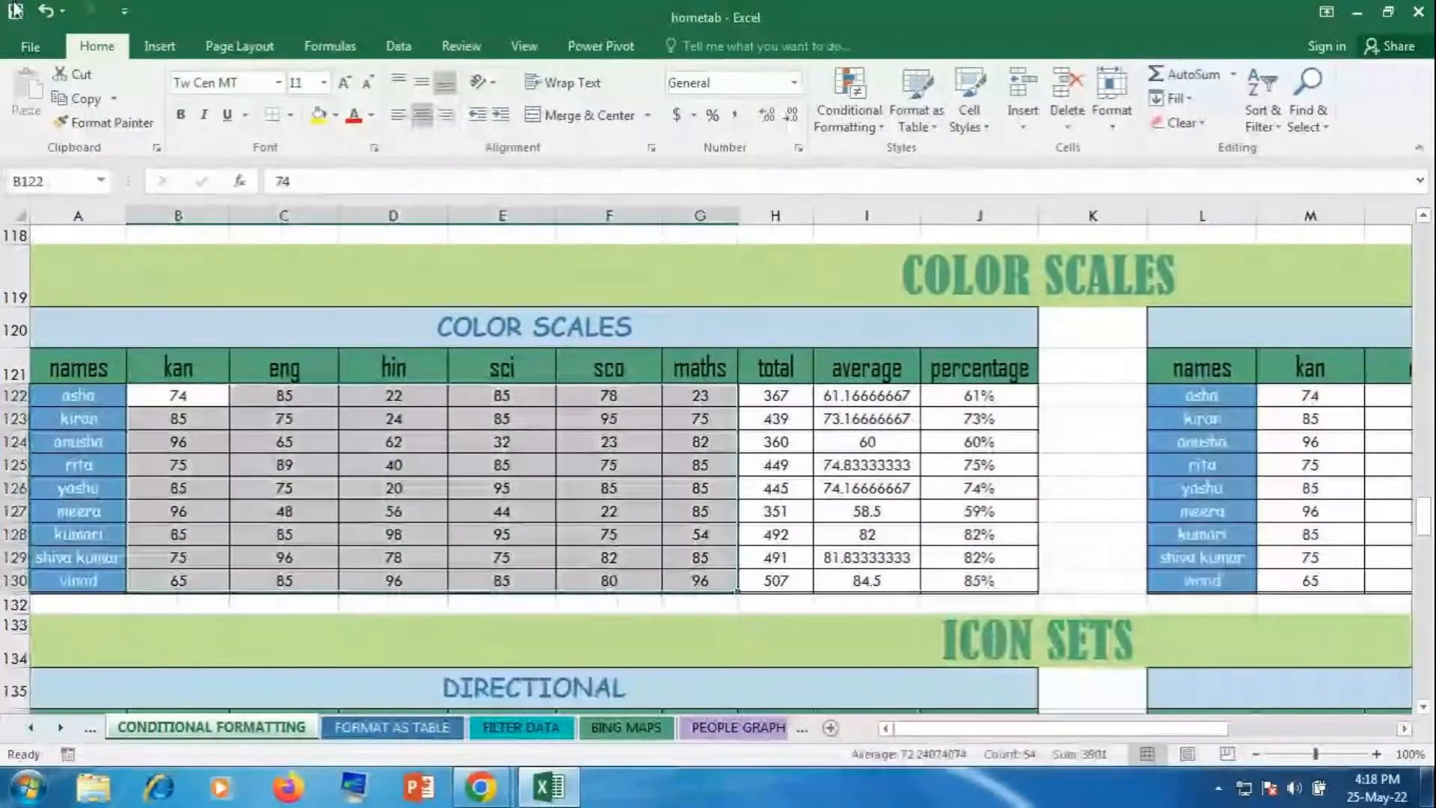
left_click(853, 113)
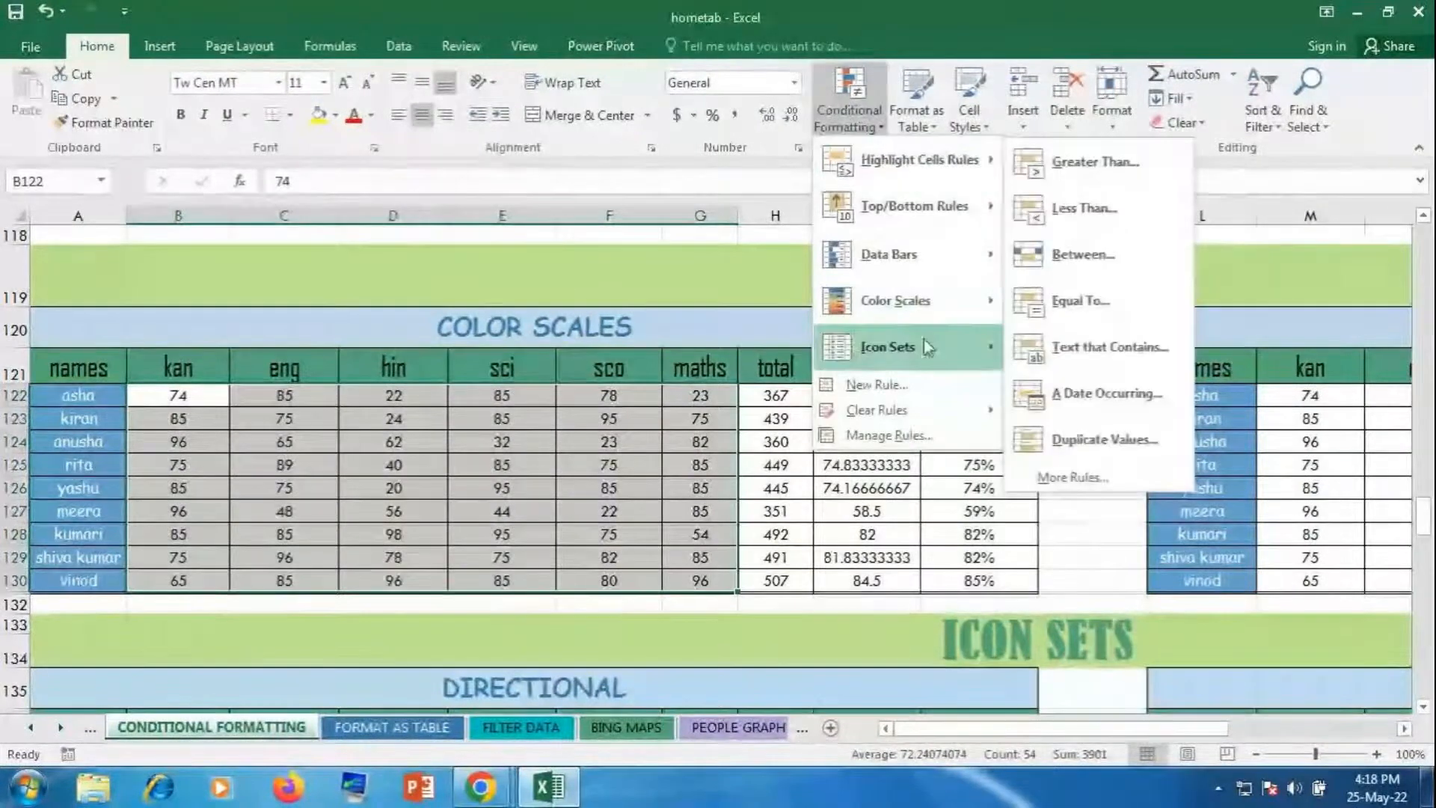
mouse_move(931, 331)
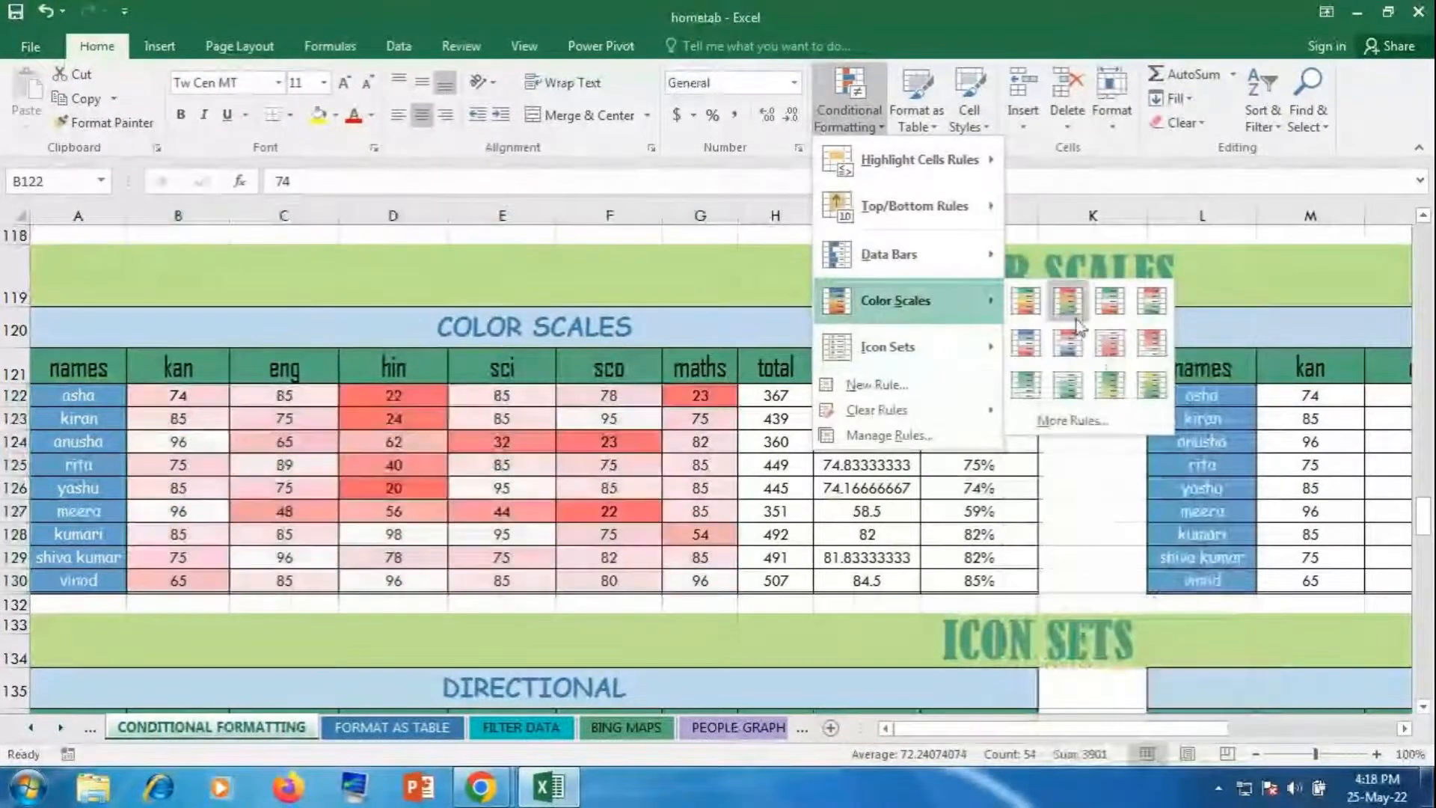
left_click(1024, 303)
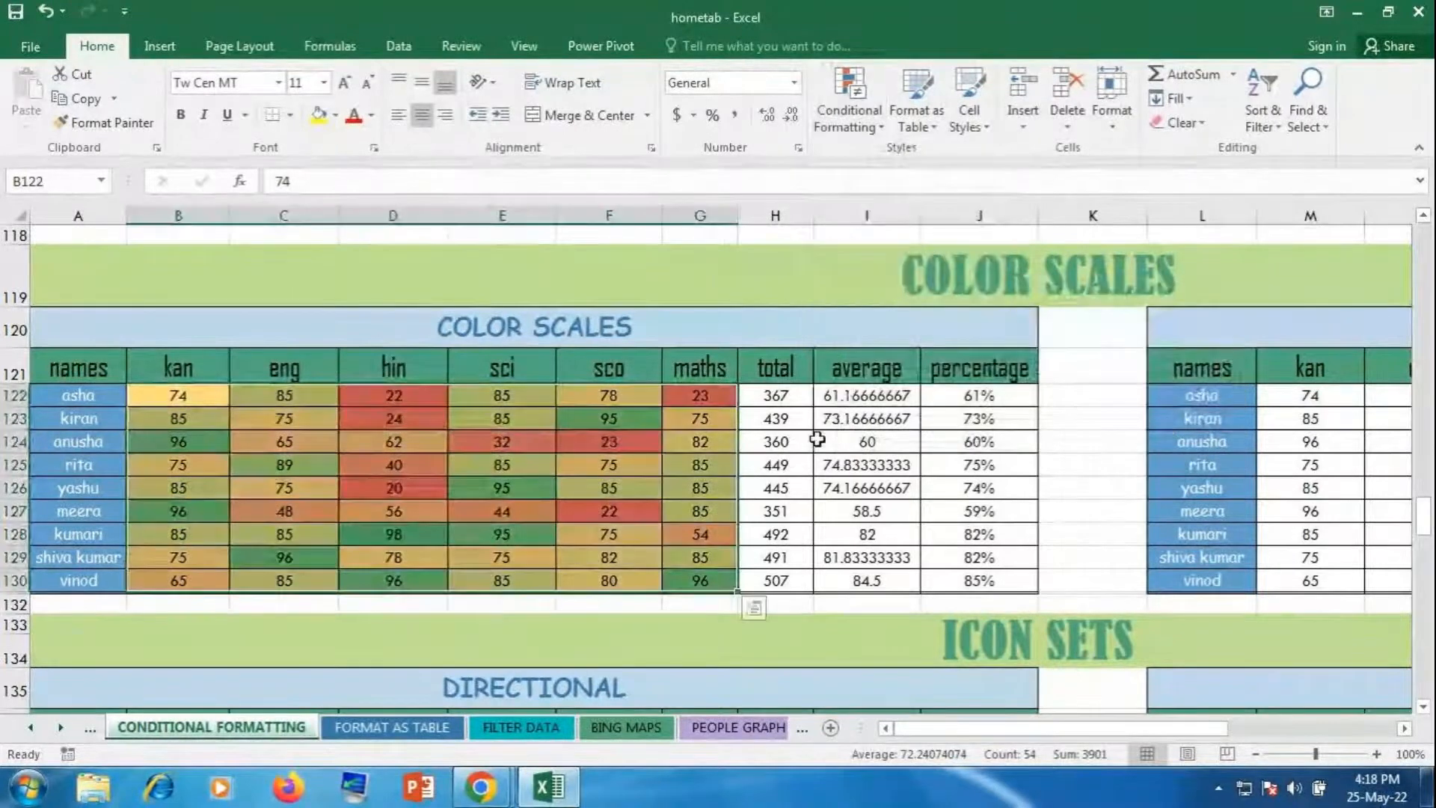
left_click(817, 443)
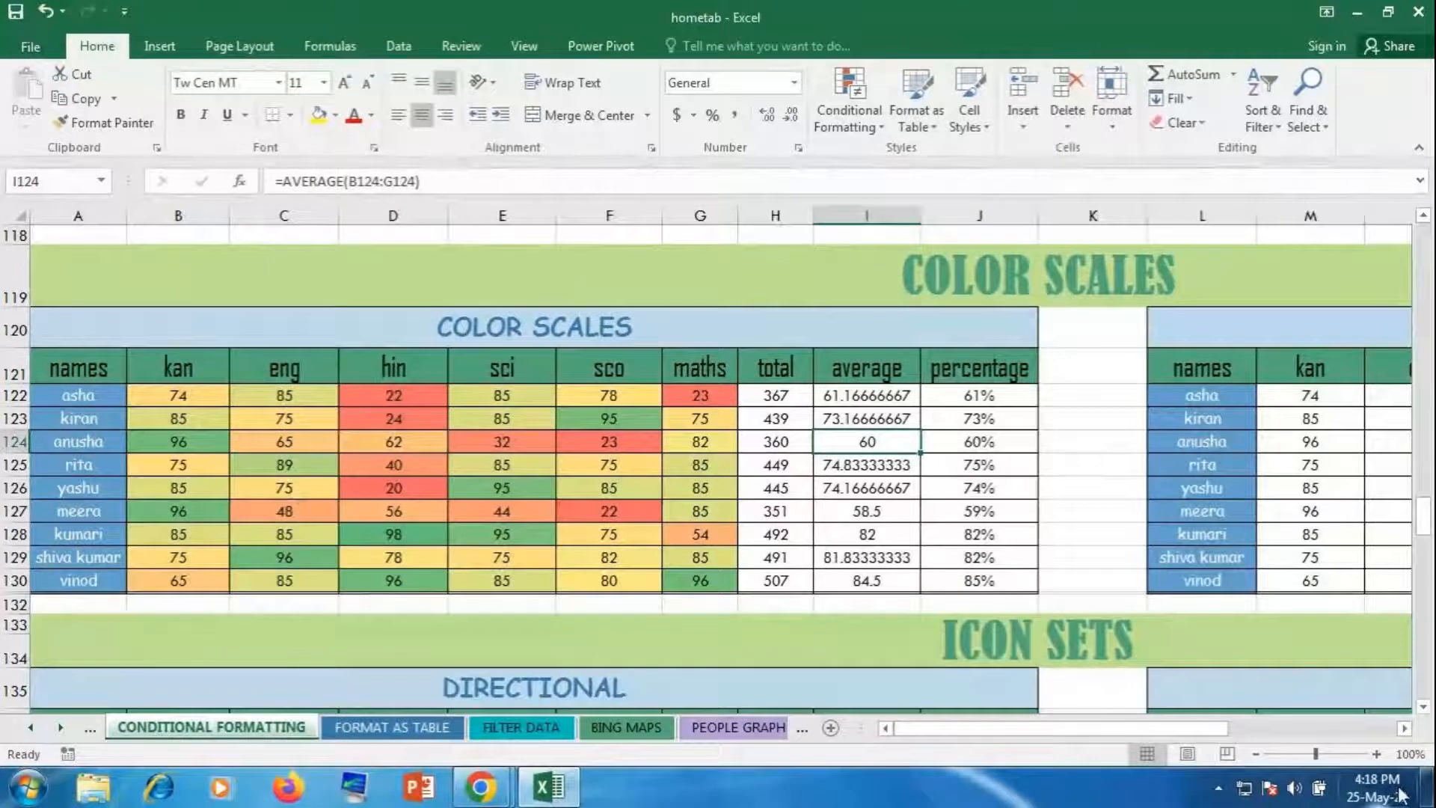
Step: Select scores M122:R130 and start a custom 3-Color Scale rule
left_click_drag(1092, 729, 1294, 695)
left_click_drag(628, 400, 1036, 576)
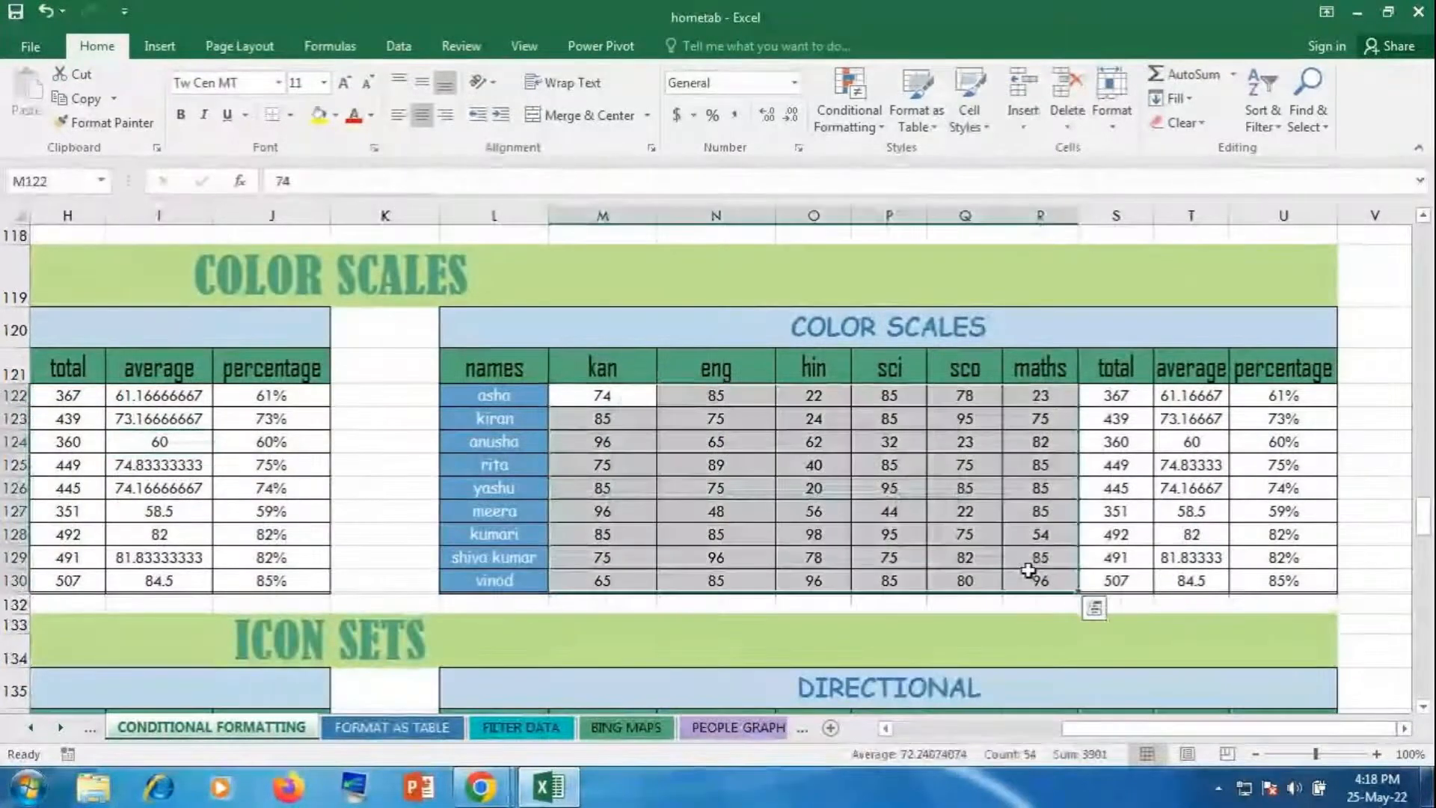
left_click(868, 106)
mouse_move(895, 300)
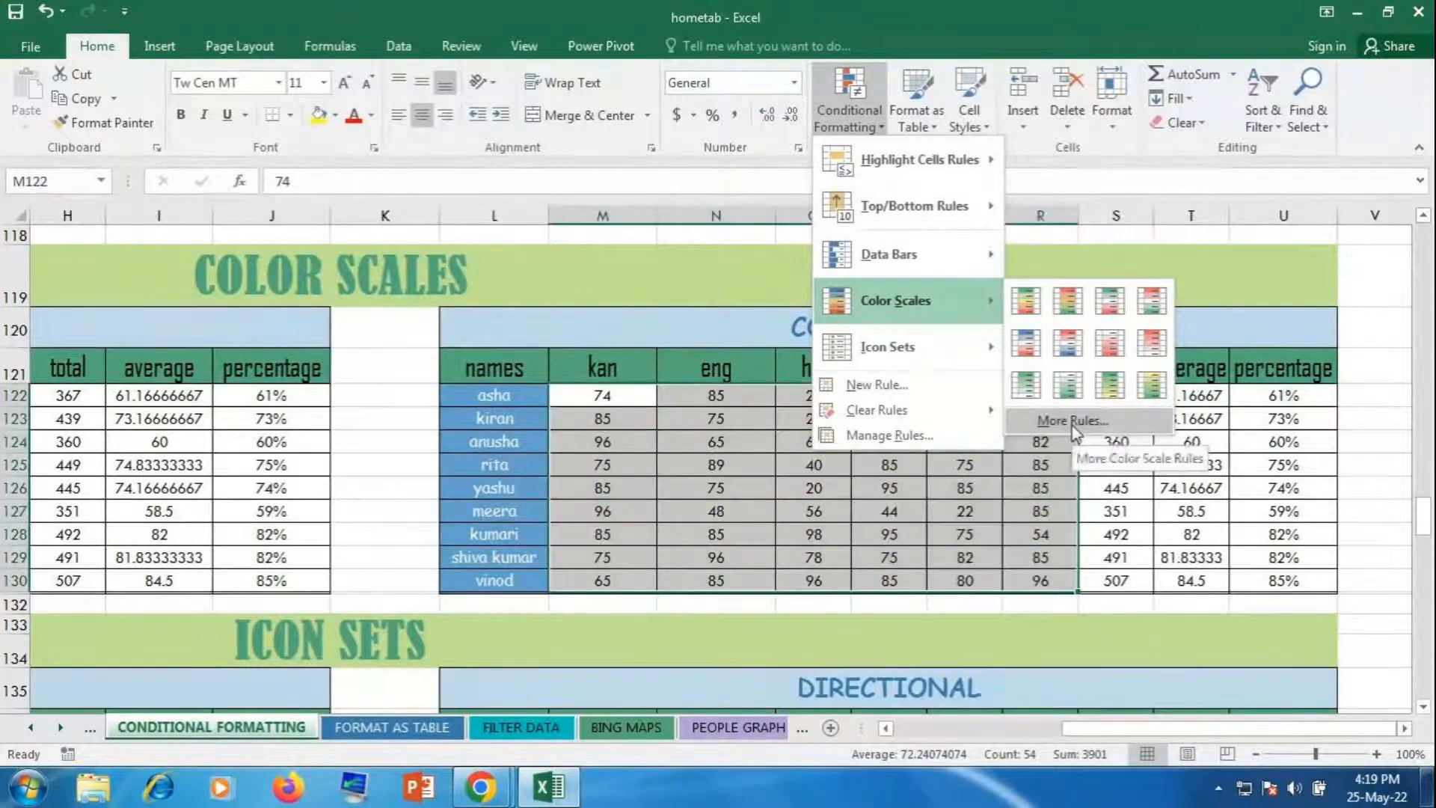
left_click(1072, 421)
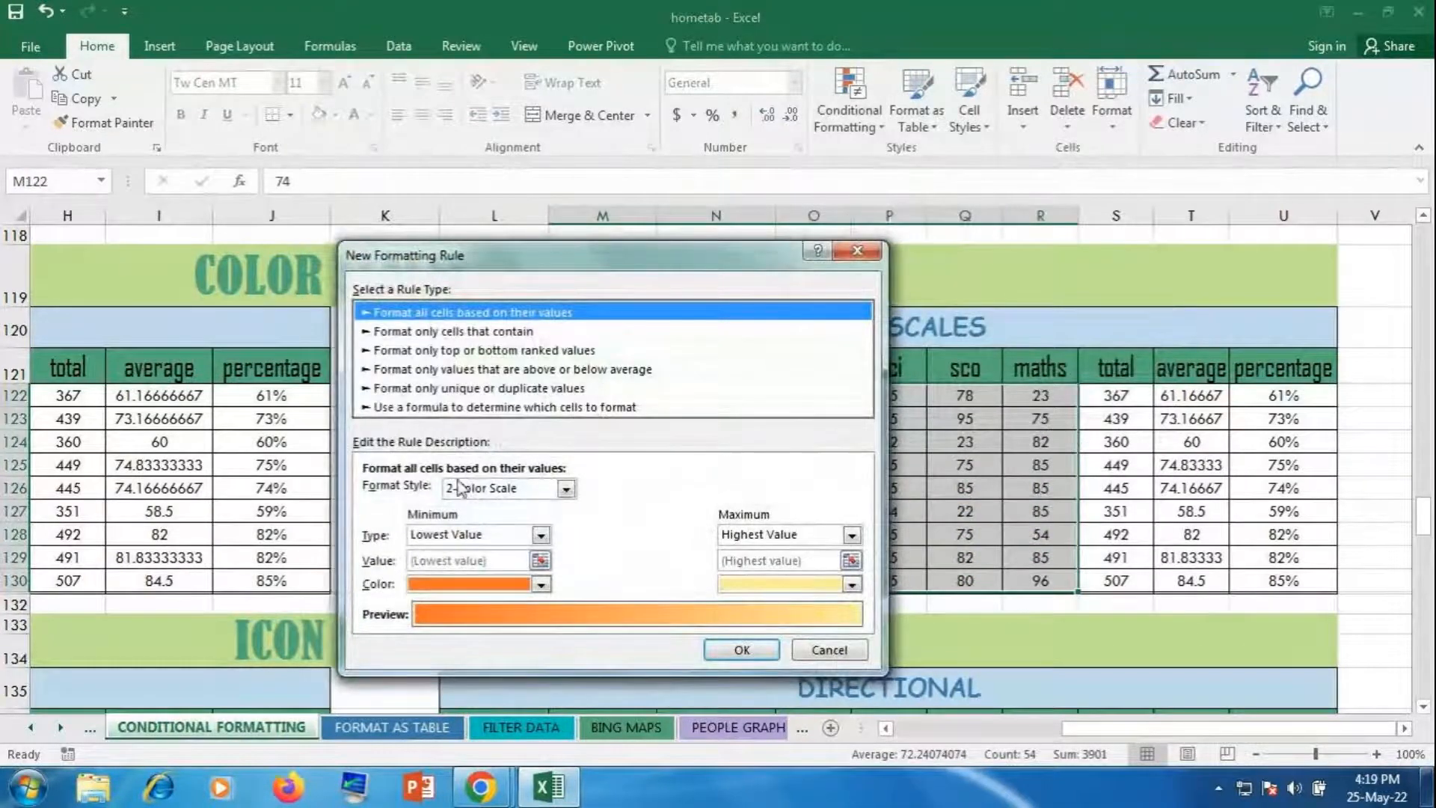
left_click(493, 489)
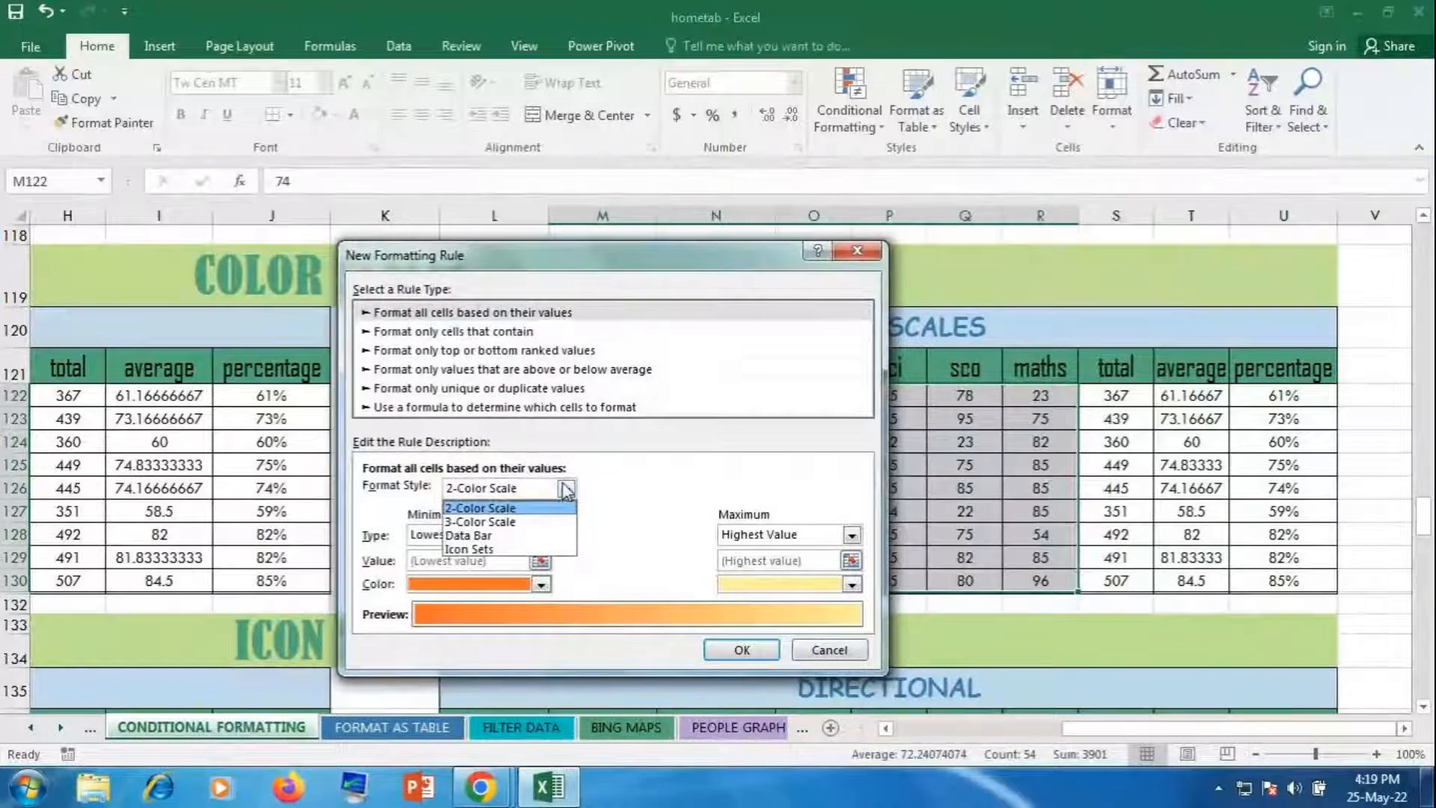
left_click(513, 522)
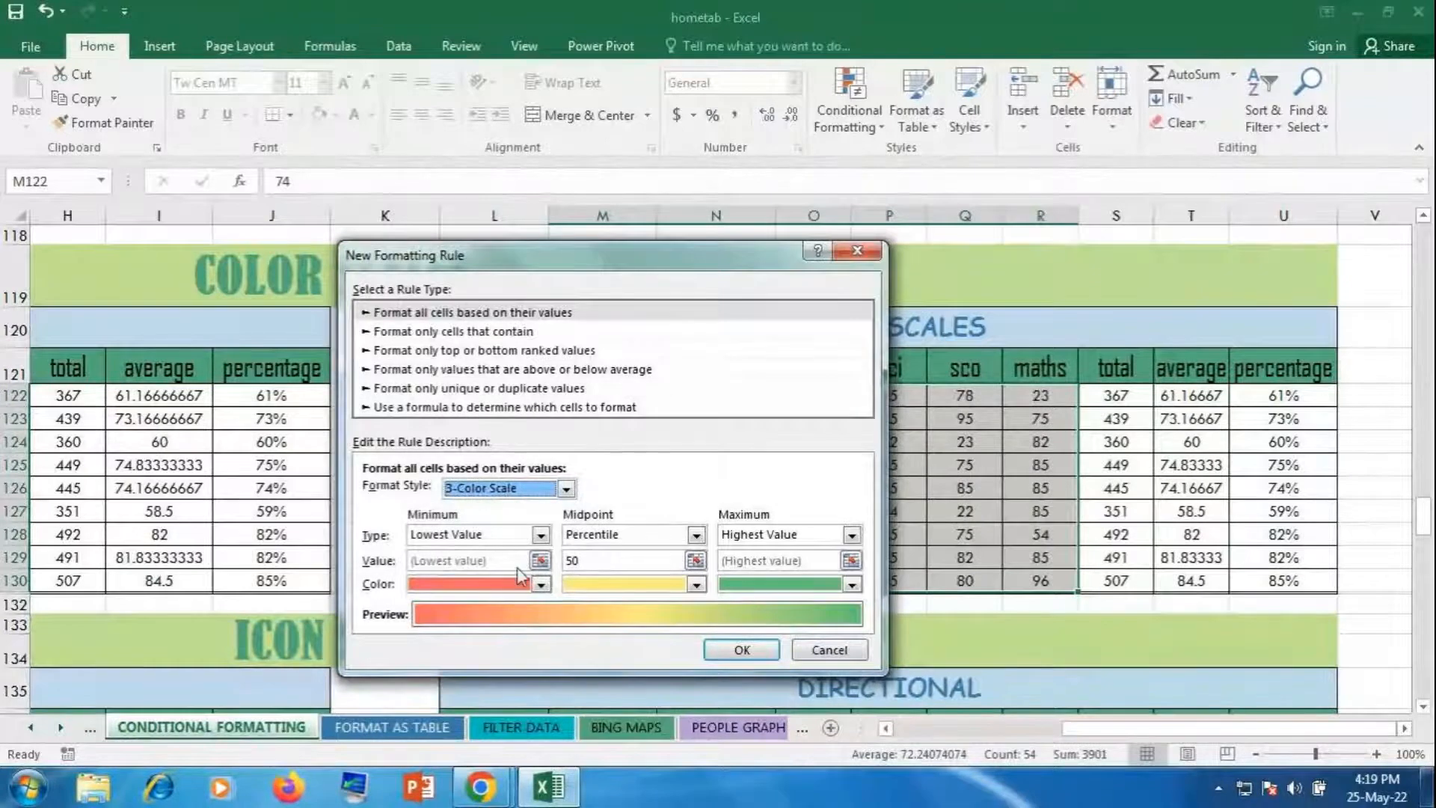
Step: Set the scale to red minimum, orange-gold midpoint and blue maximum, and apply it
left_click(540, 584)
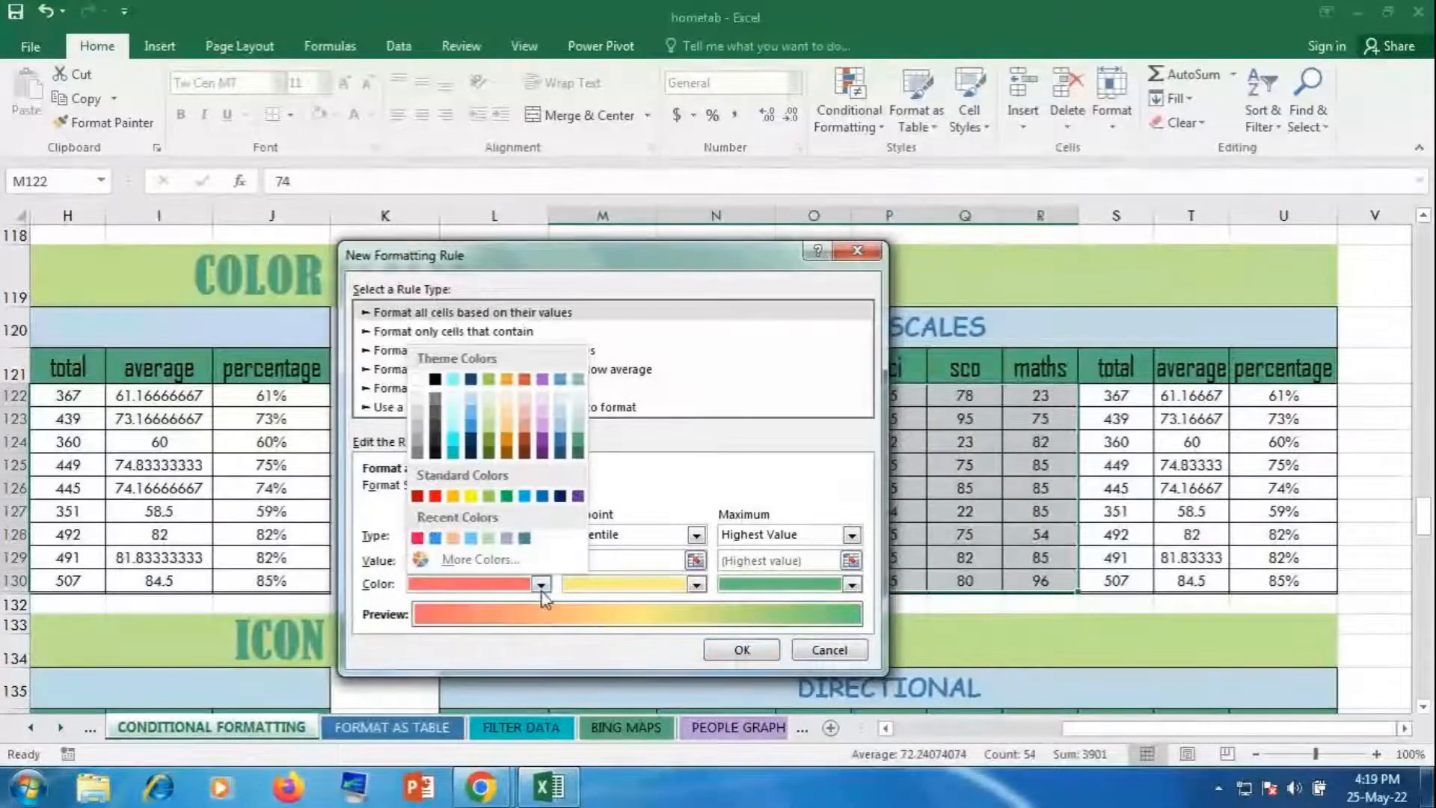
left_click(417, 537)
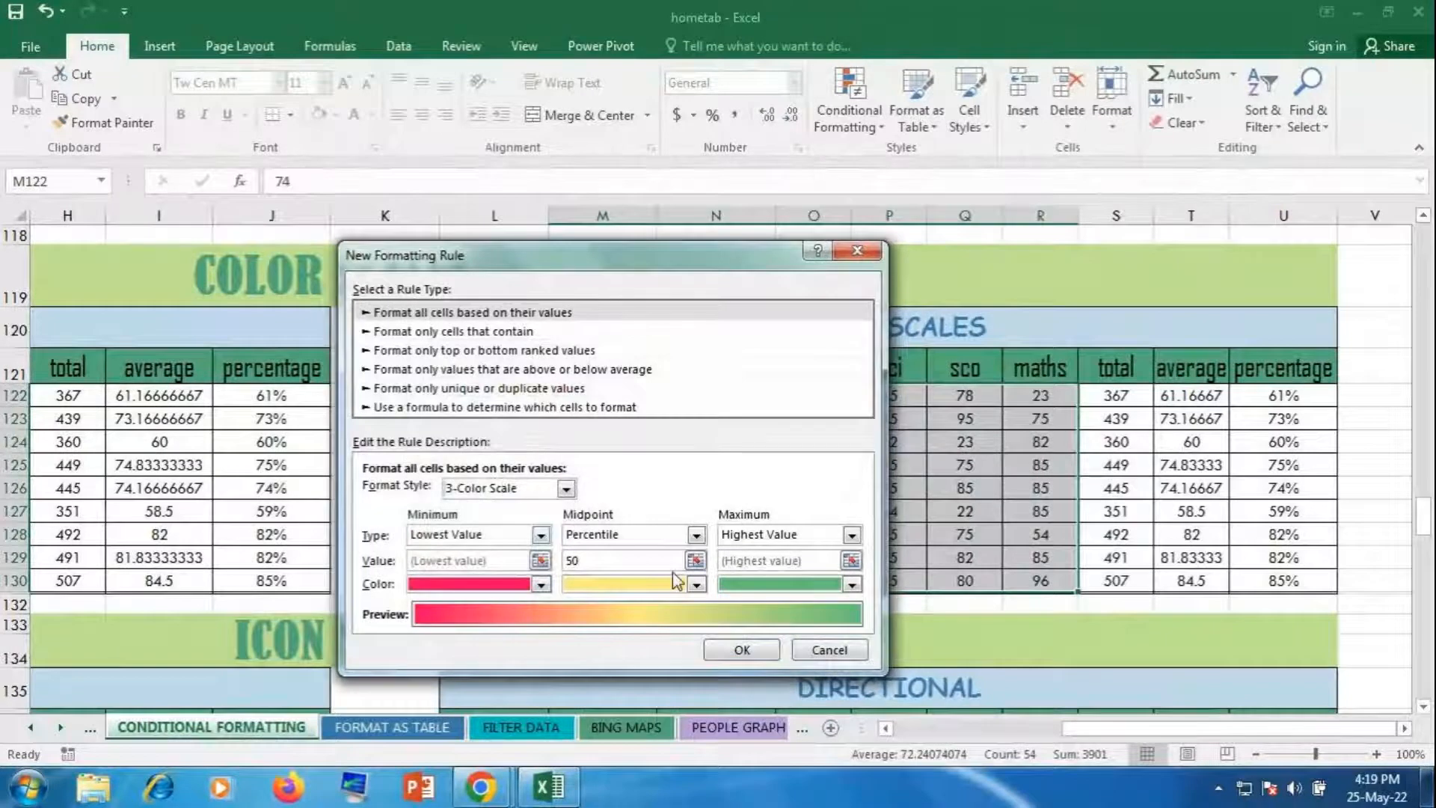
left_click(694, 585)
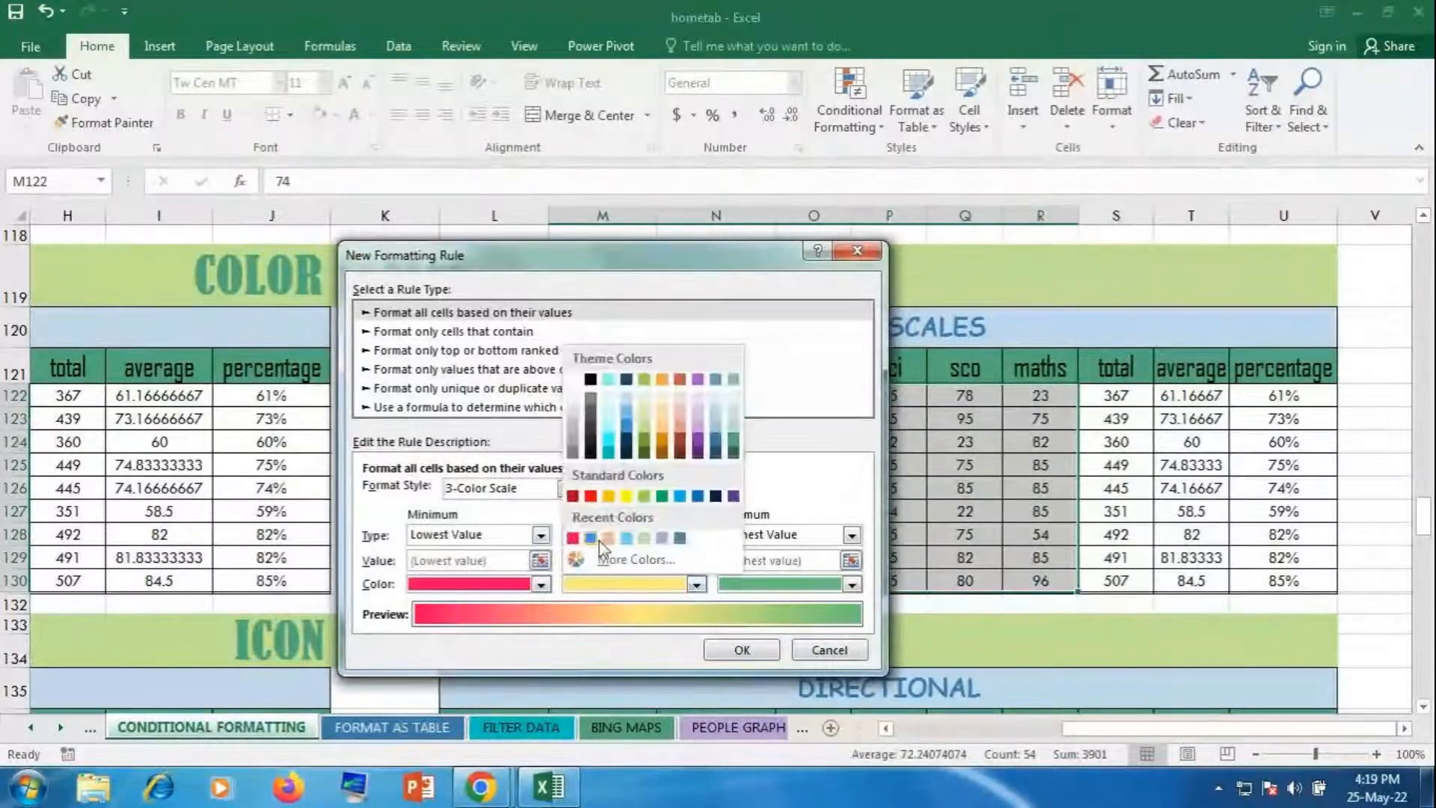
left_click(609, 496)
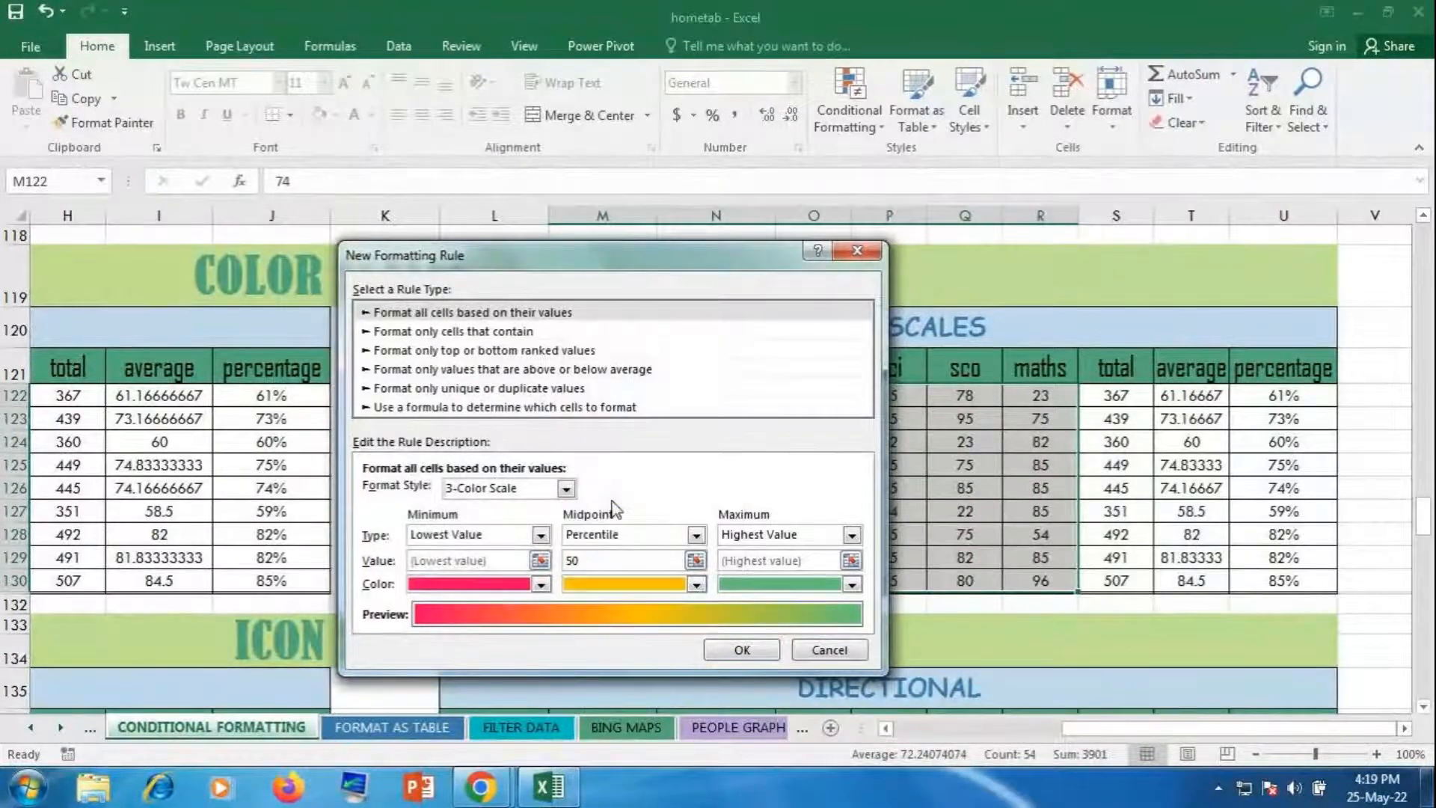
left_click(852, 584)
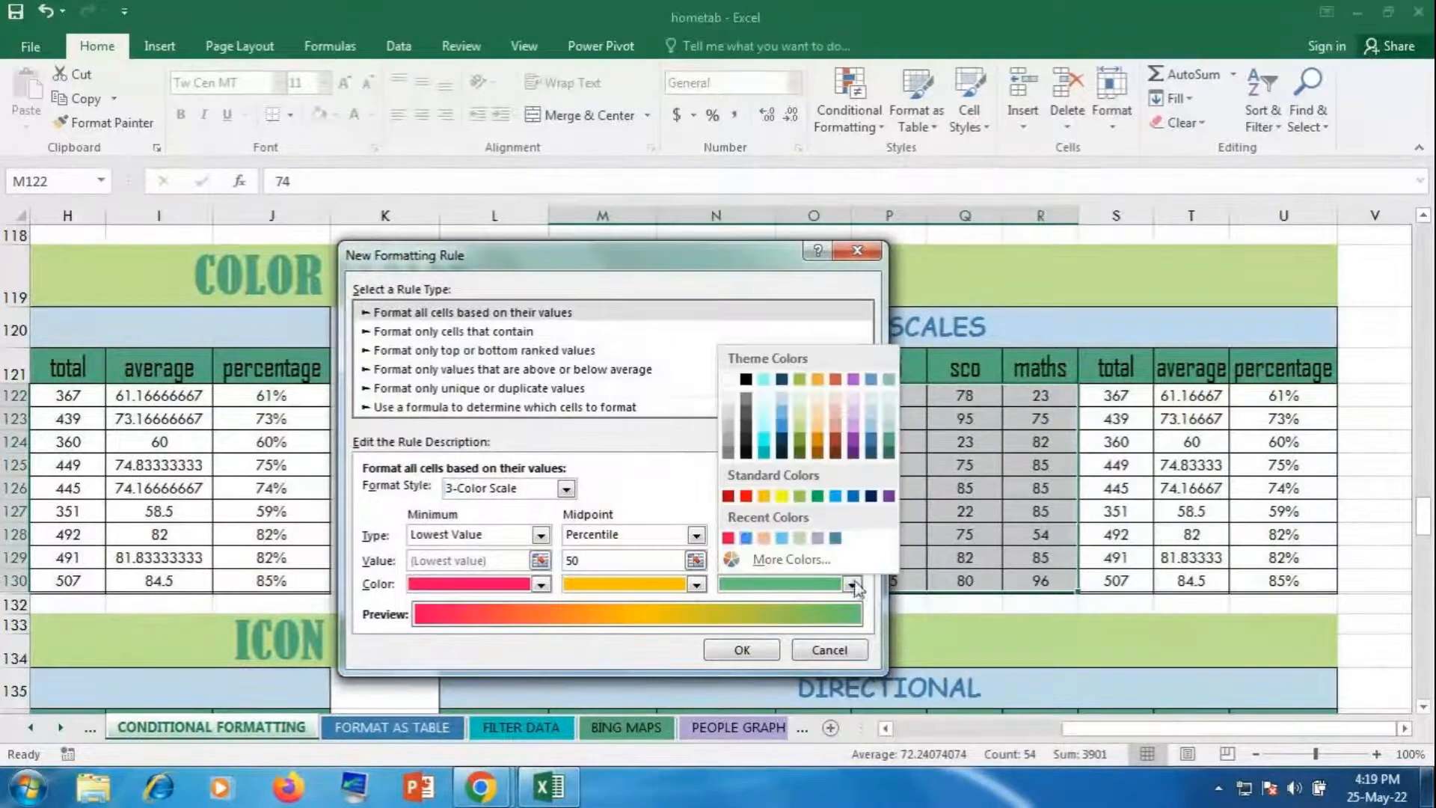
left_click(746, 538)
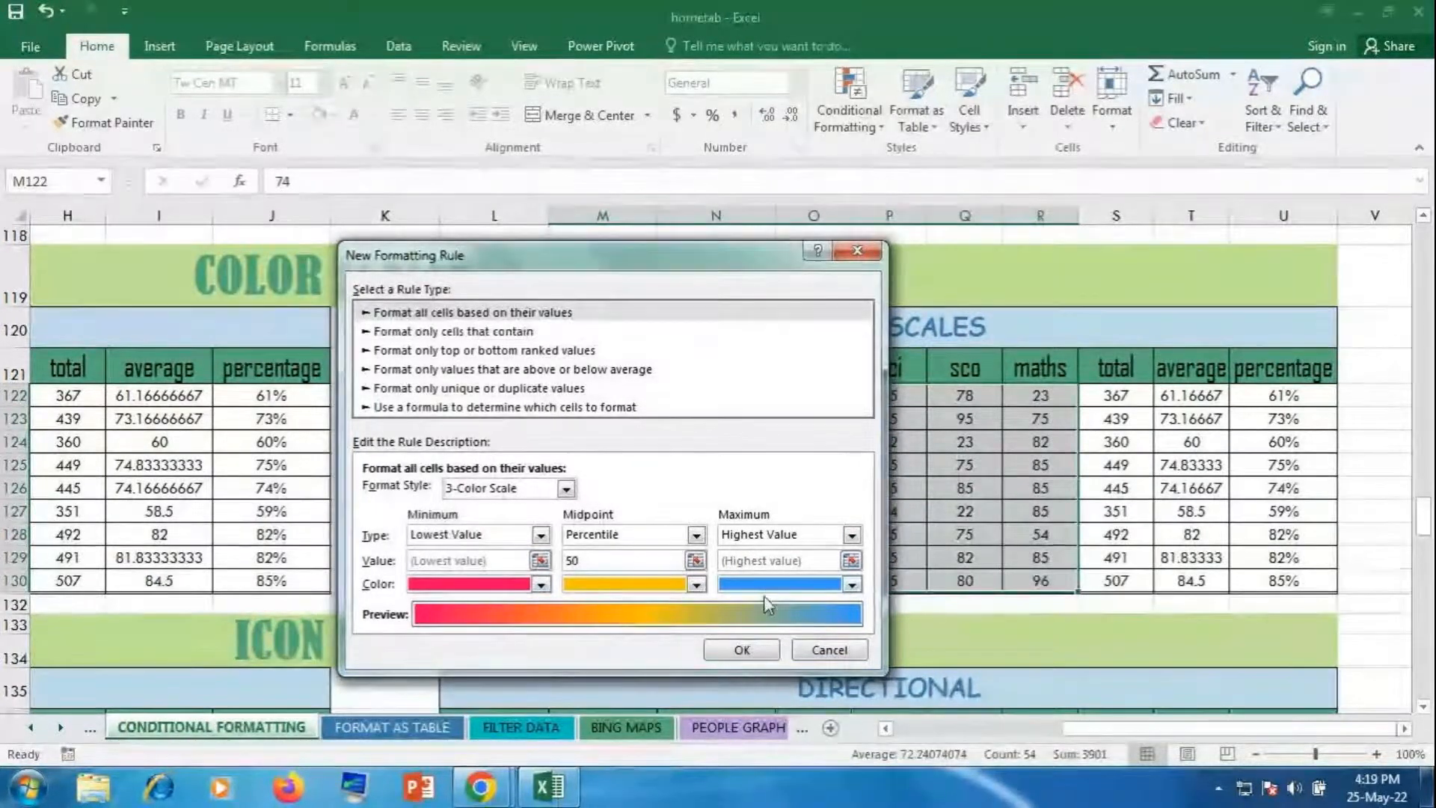
left_click(740, 648)
left_click(888, 488)
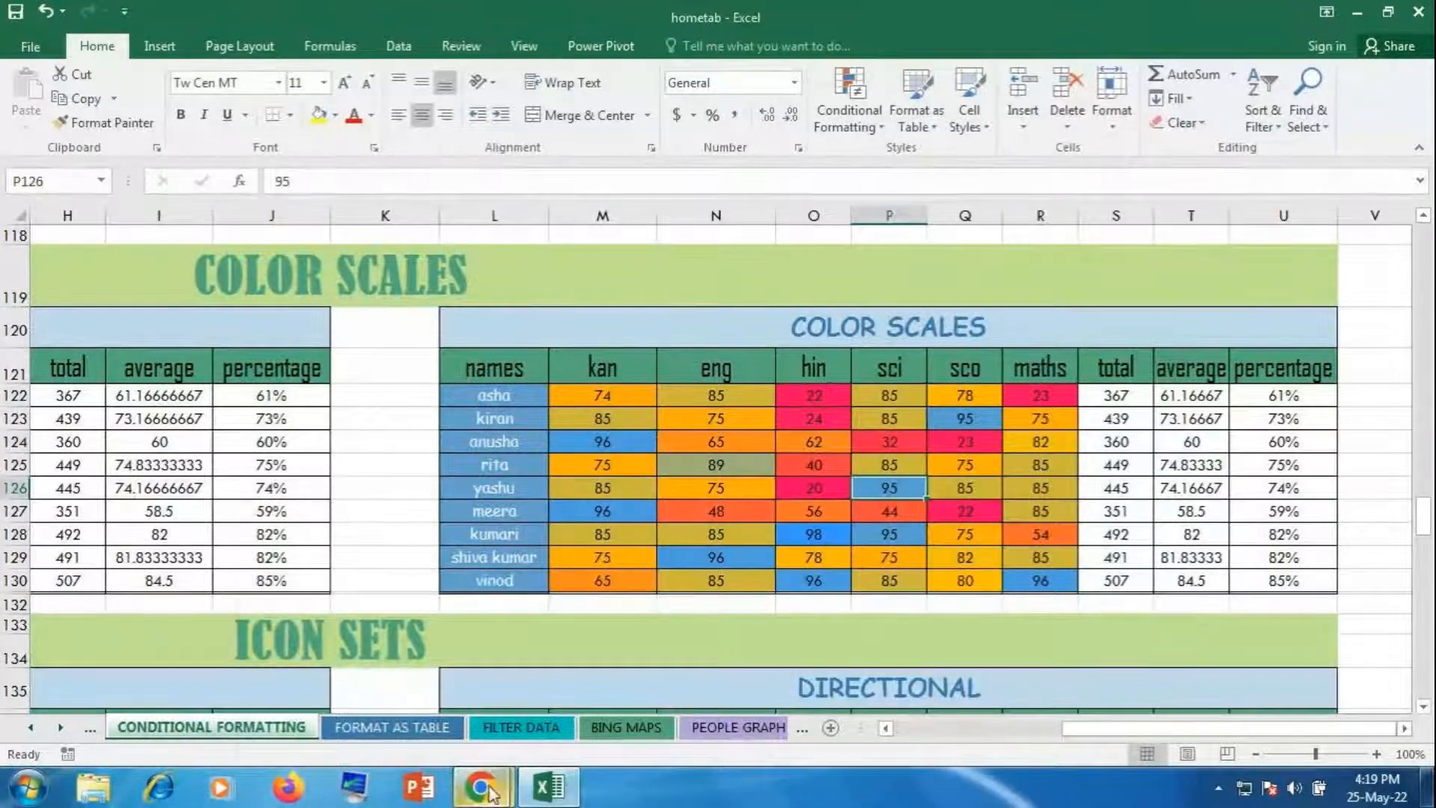
Step: Close the People panel in GoToMeeting and return to the Excel workbook
mouse_move(490, 792)
left_click(473, 707)
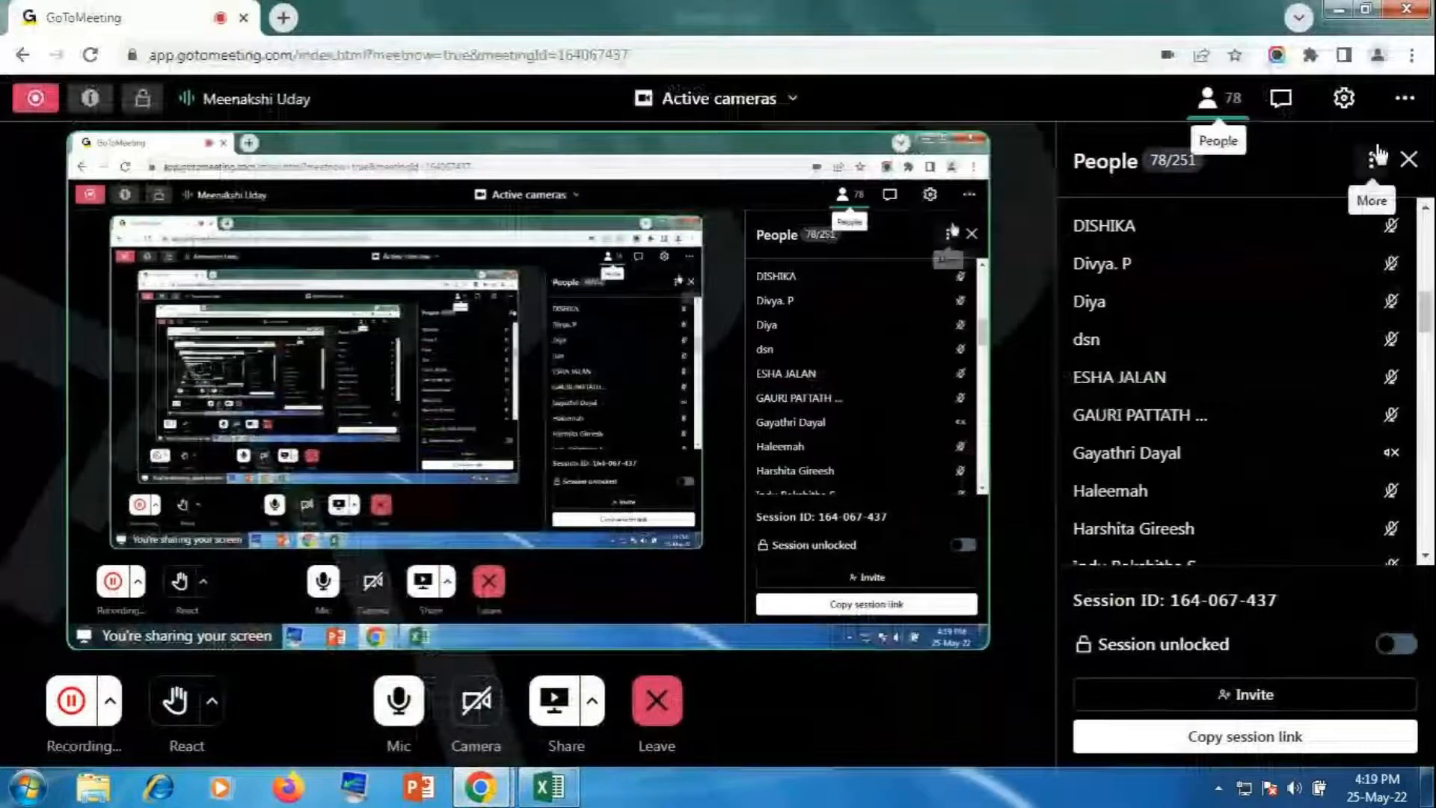
left_click(1409, 160)
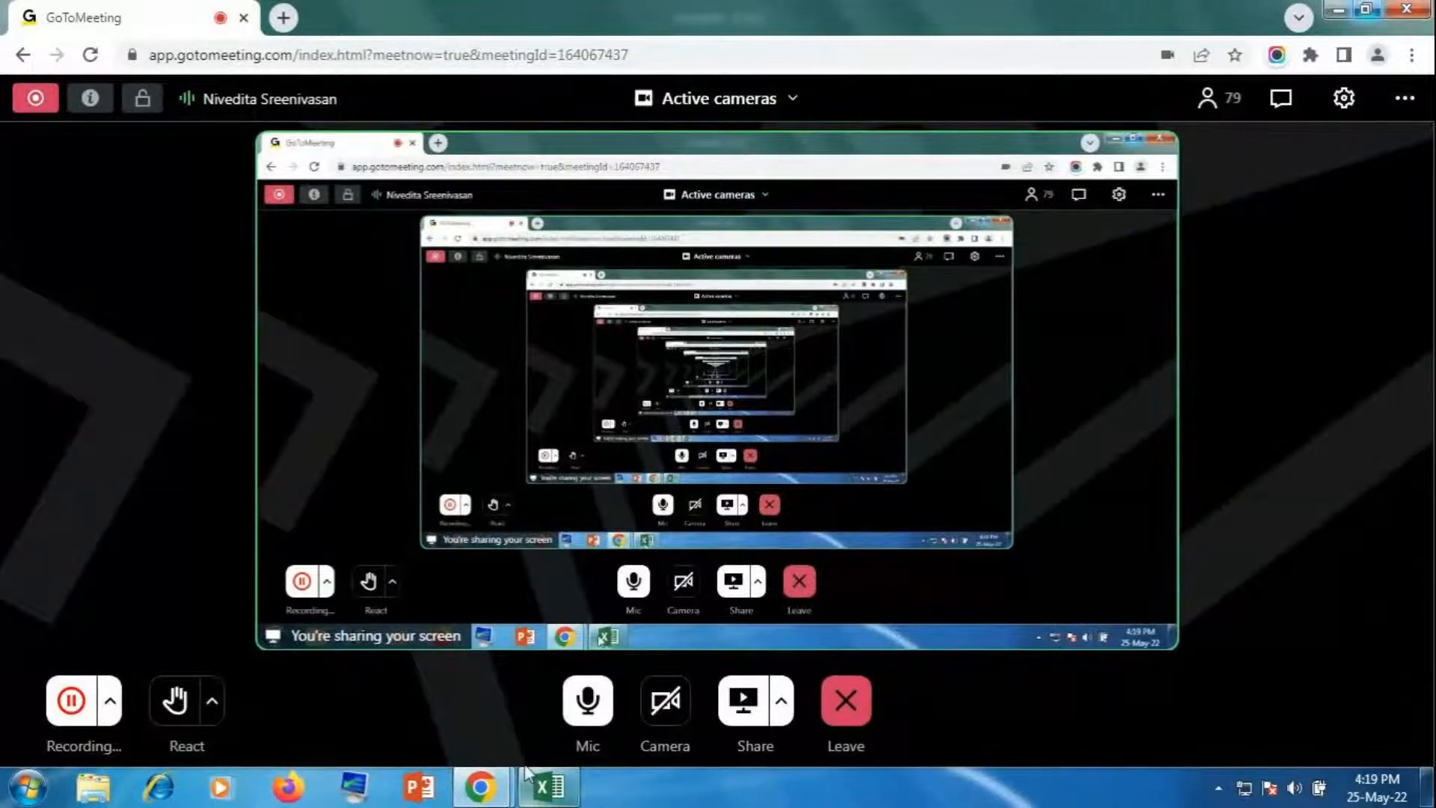
left_click(543, 787)
left_click_drag(1098, 728, 822, 738)
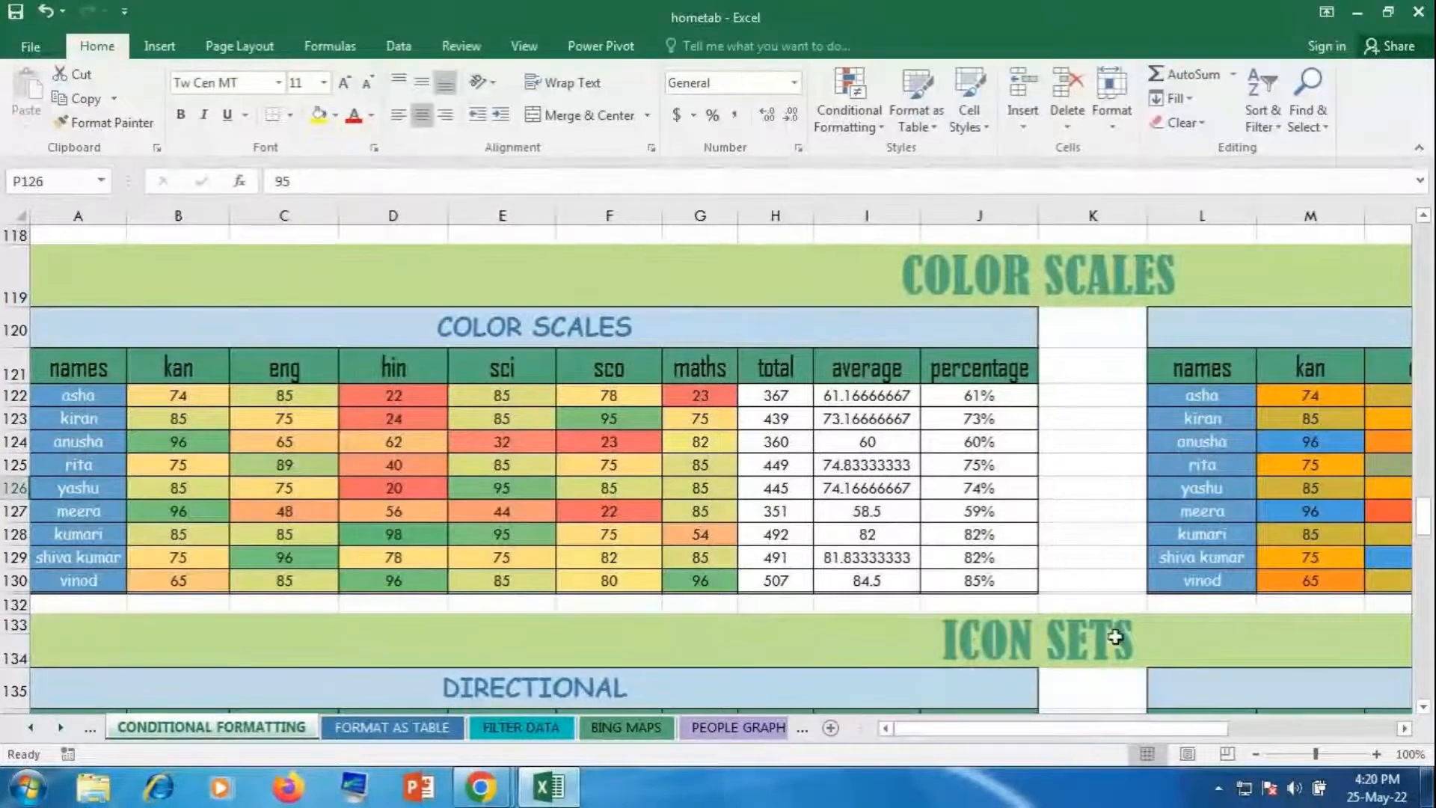
Step: Add 3 Arrows (Colored) icons to scores B137:G146 and left-align them
scroll(1116, 637, "down", 1)
scroll(1116, 636, "down", 3)
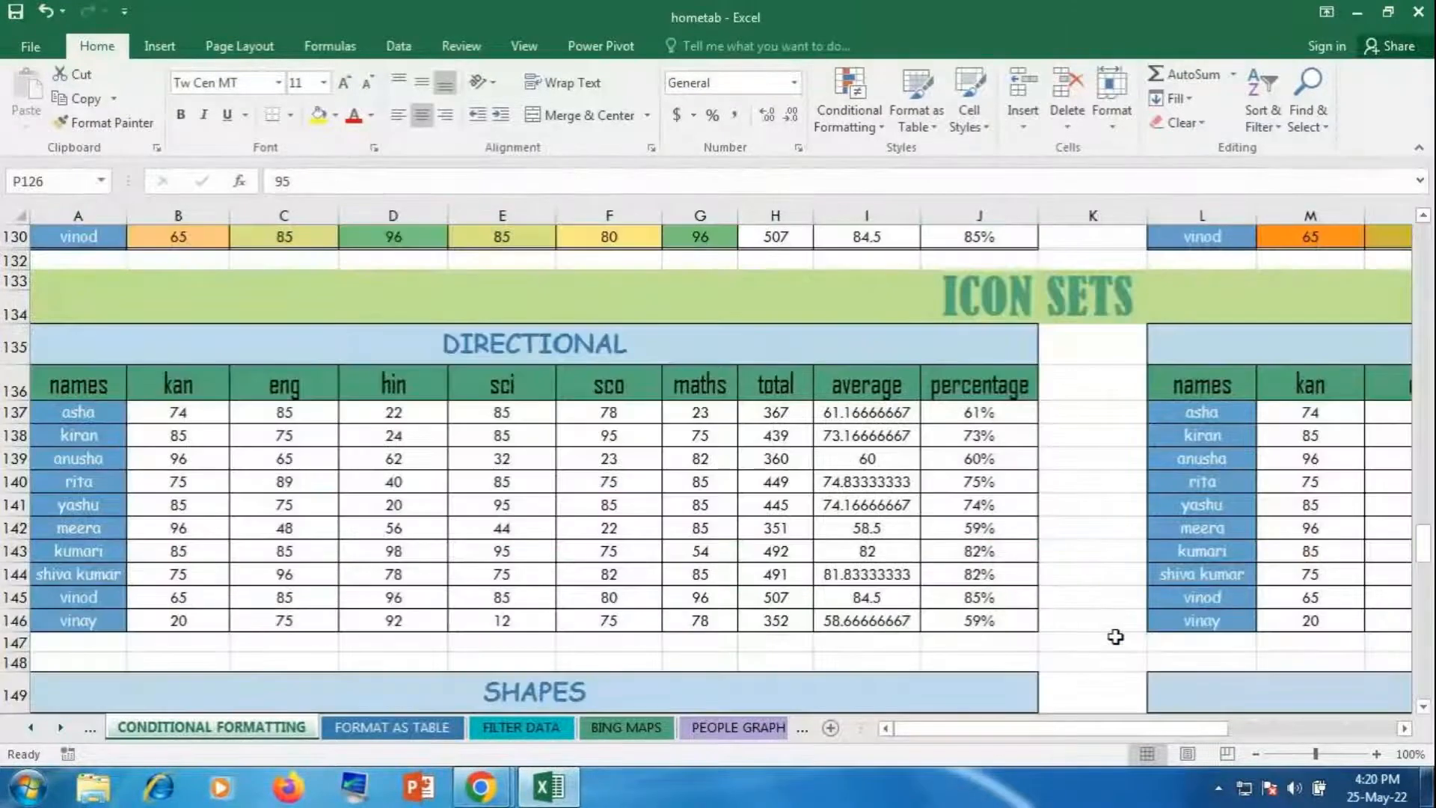
left_click_drag(196, 413, 711, 620)
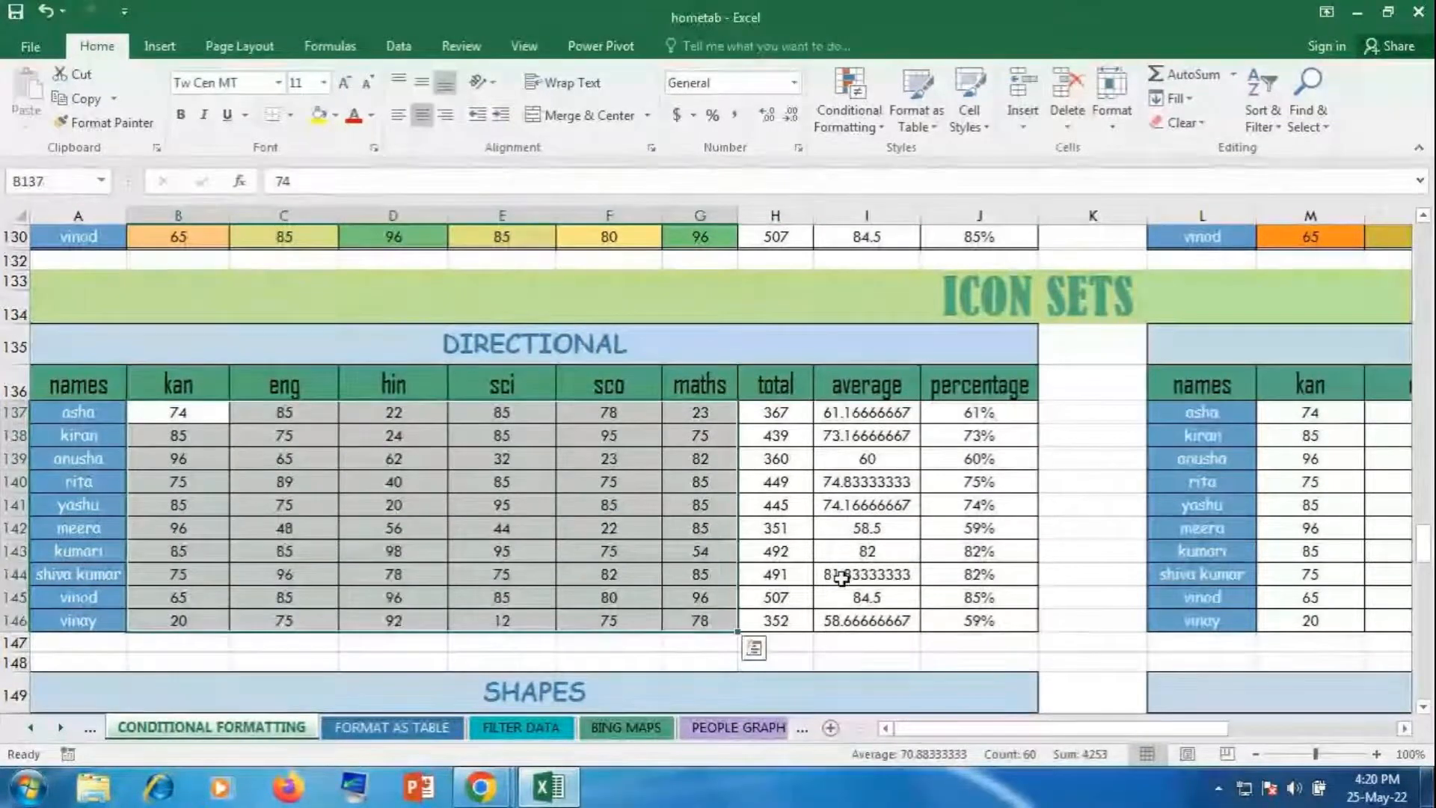
left_click(851, 93)
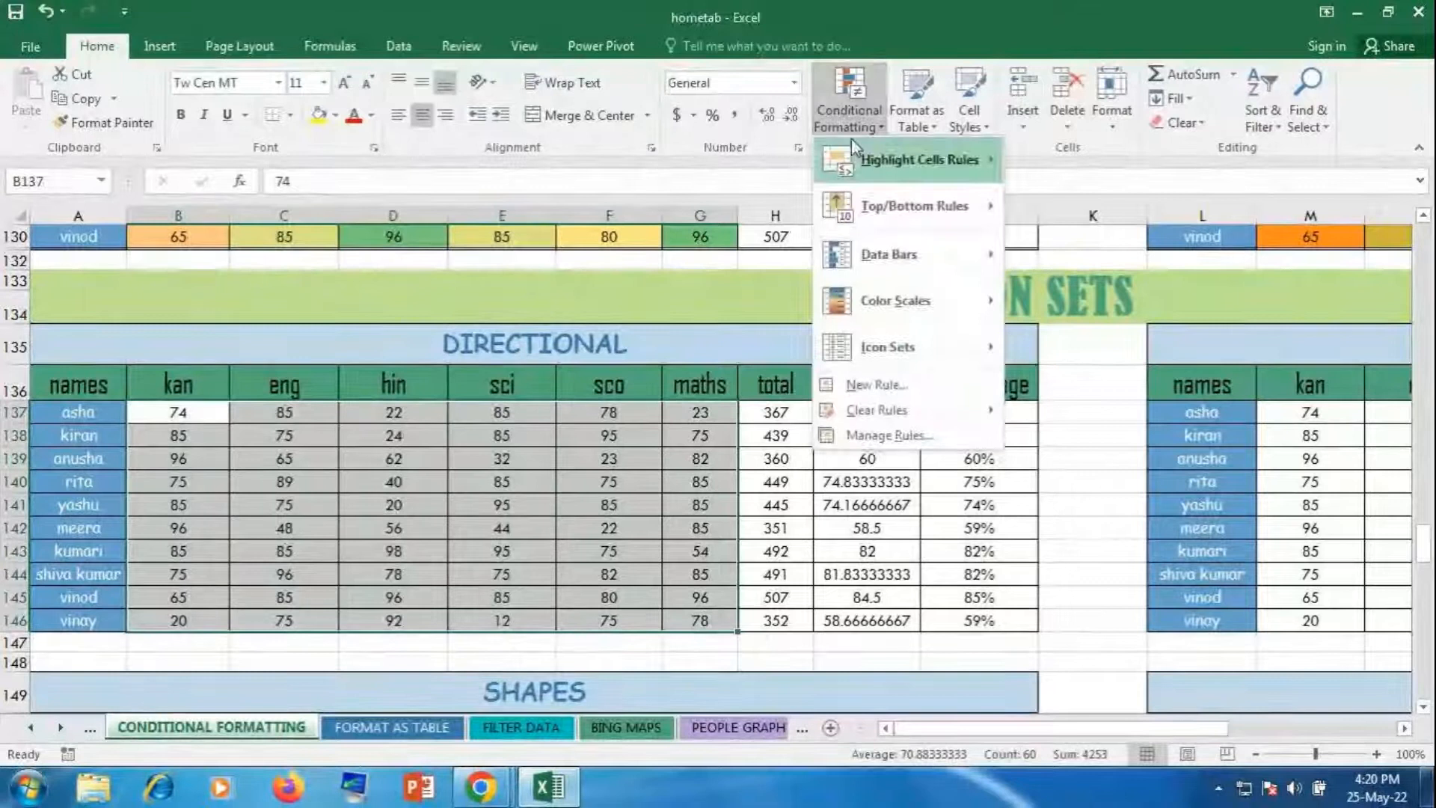
mouse_move(928, 331)
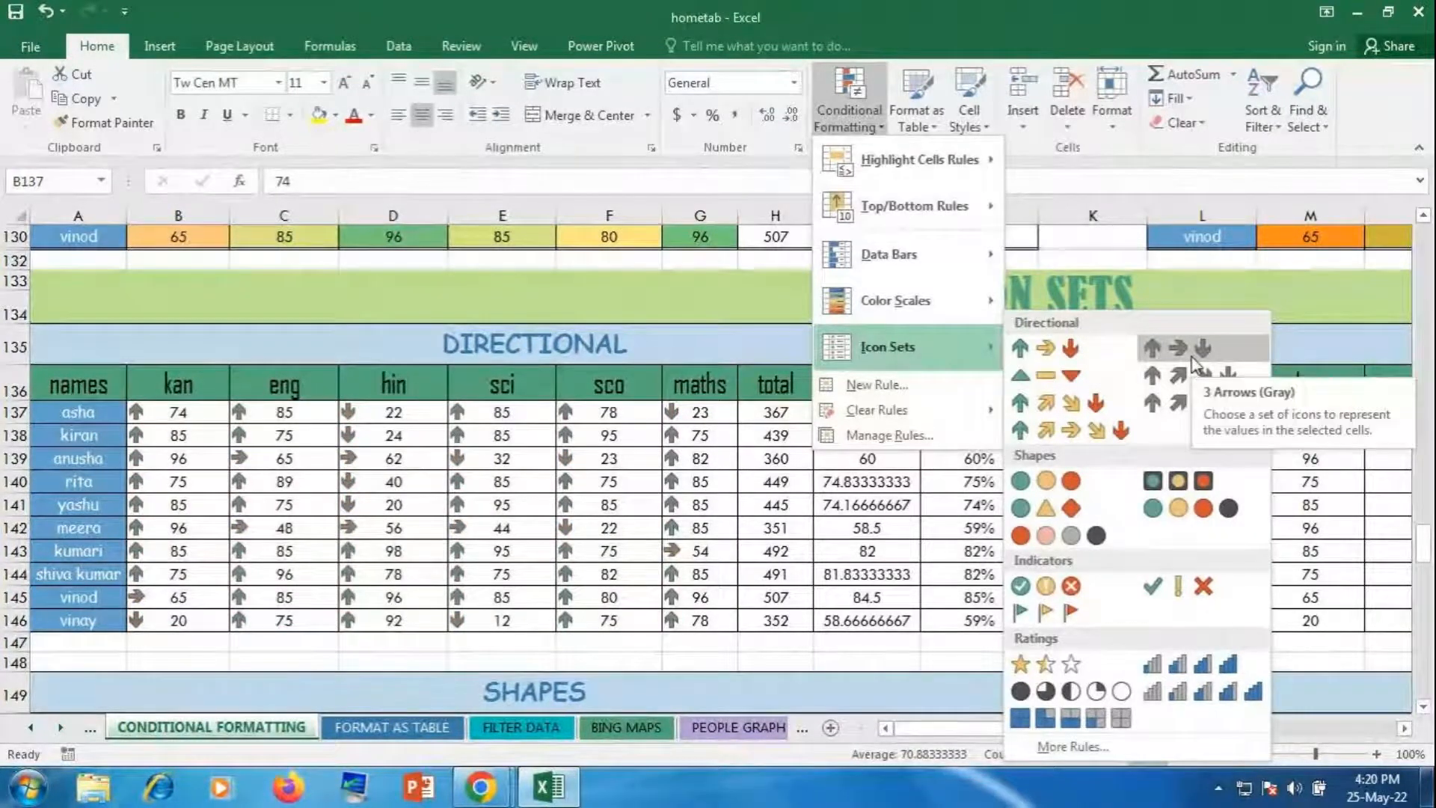
left_click(1077, 361)
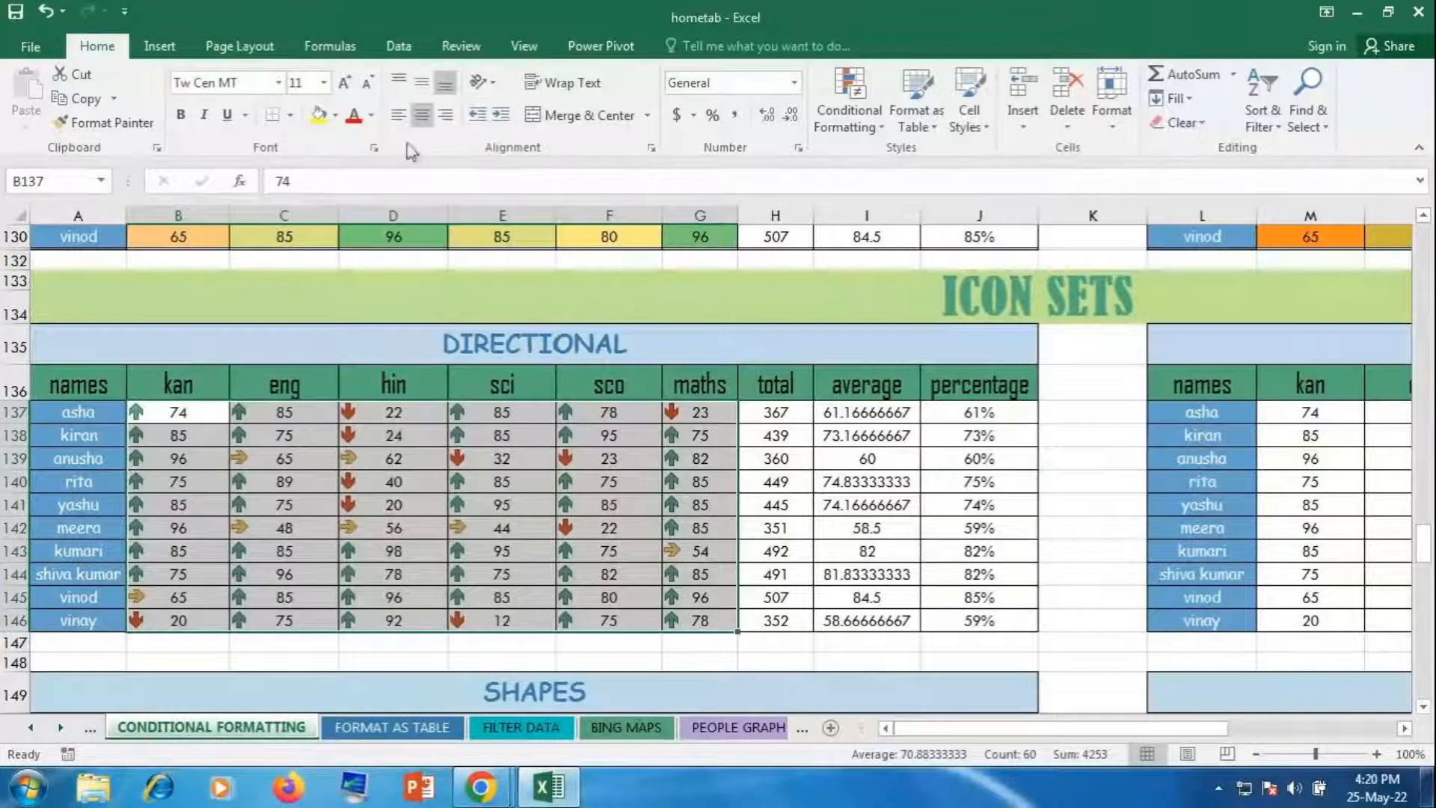
left_click(398, 121)
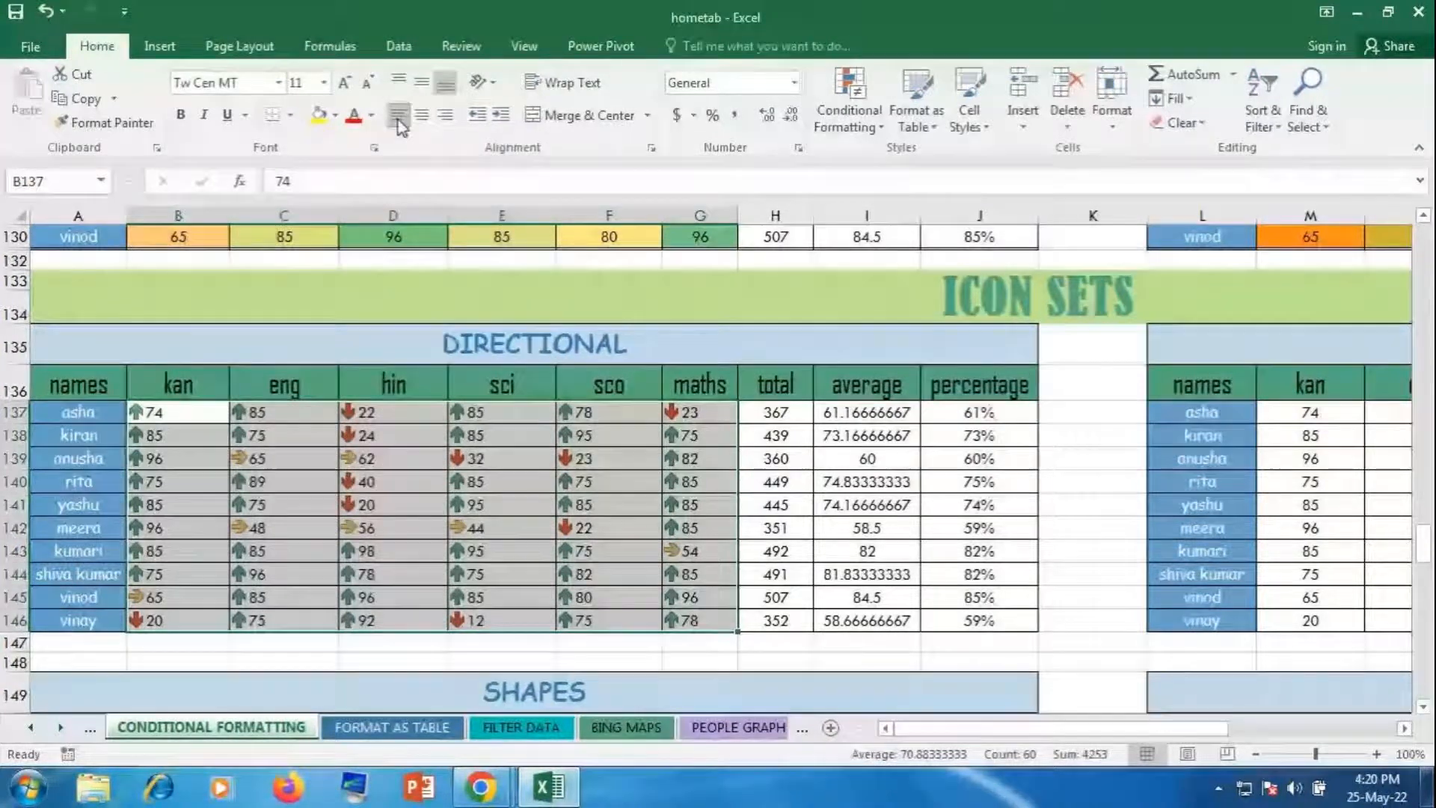
left_click(703, 497)
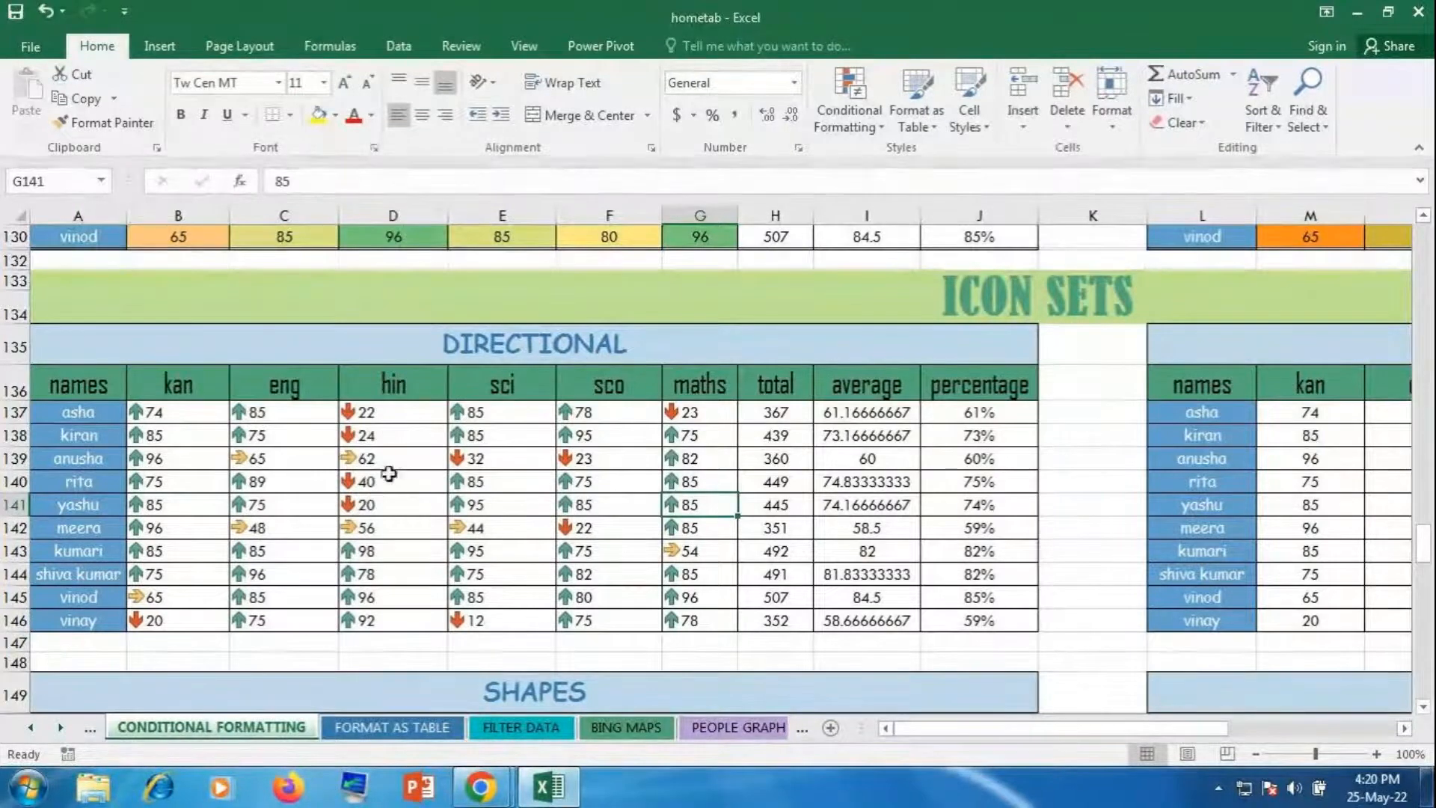
Step: Give scores M137:R146 the 5 Arrows (Gray) icon set and left-align them
left_click_drag(994, 730, 1164, 731)
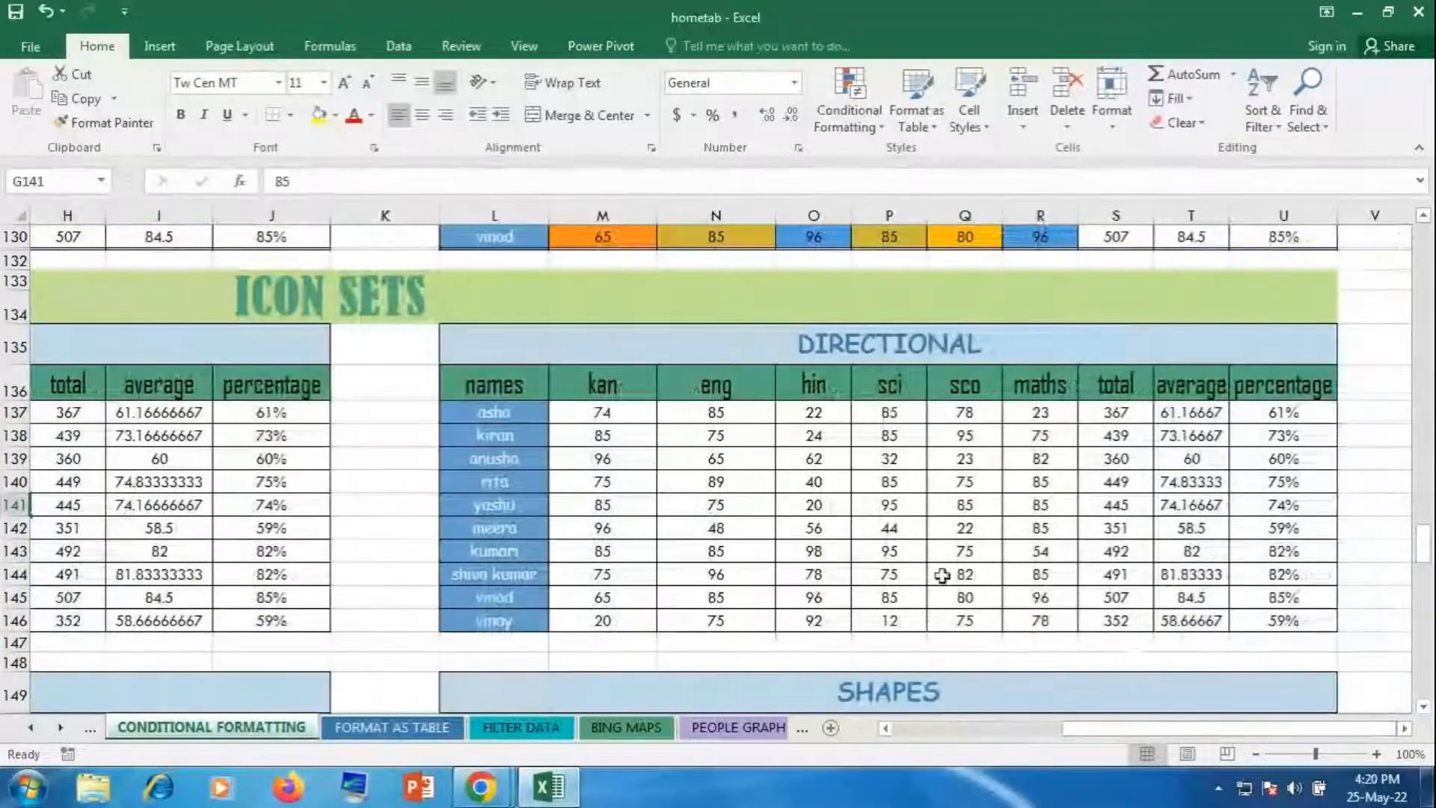
left_click_drag(629, 415, 1047, 609)
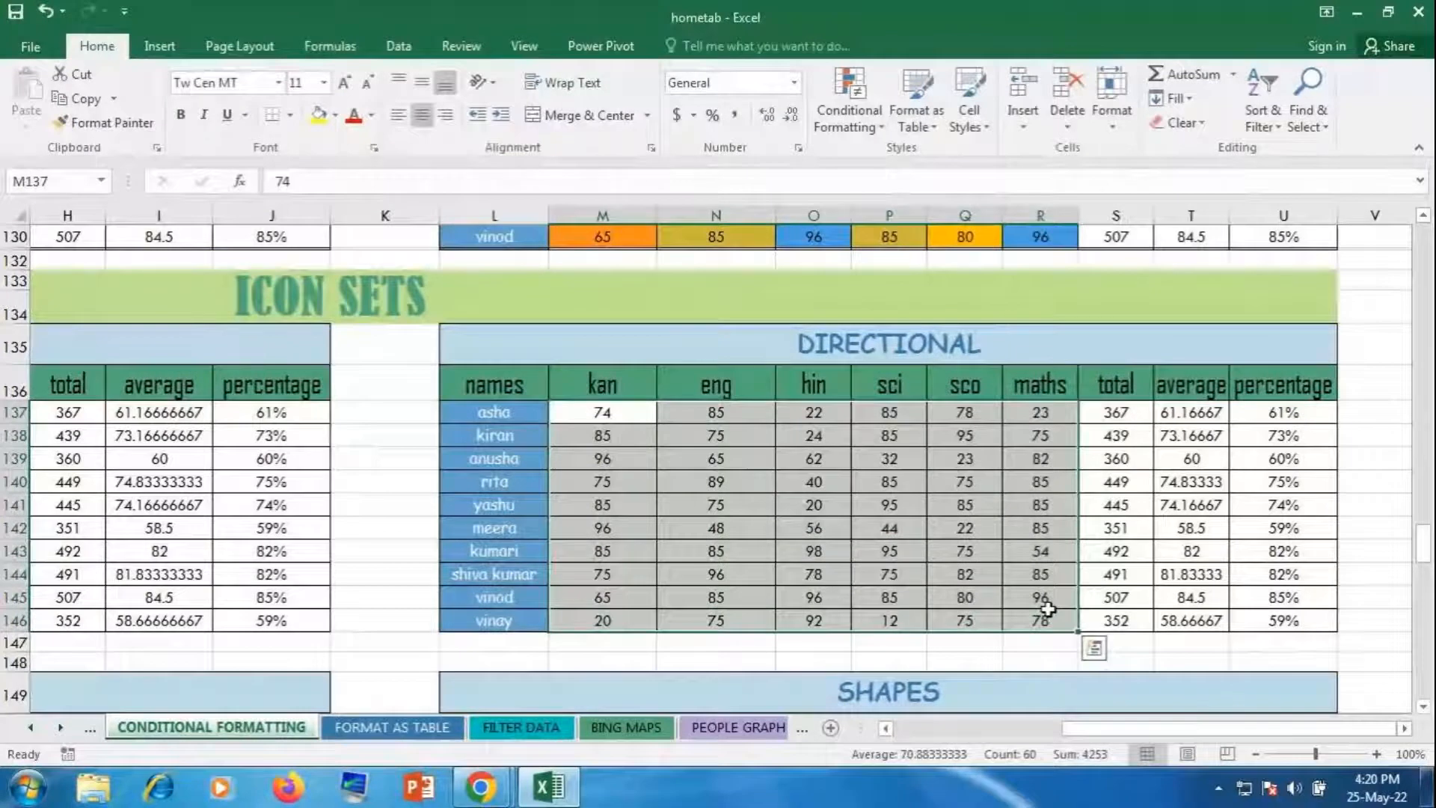
left_click(852, 89)
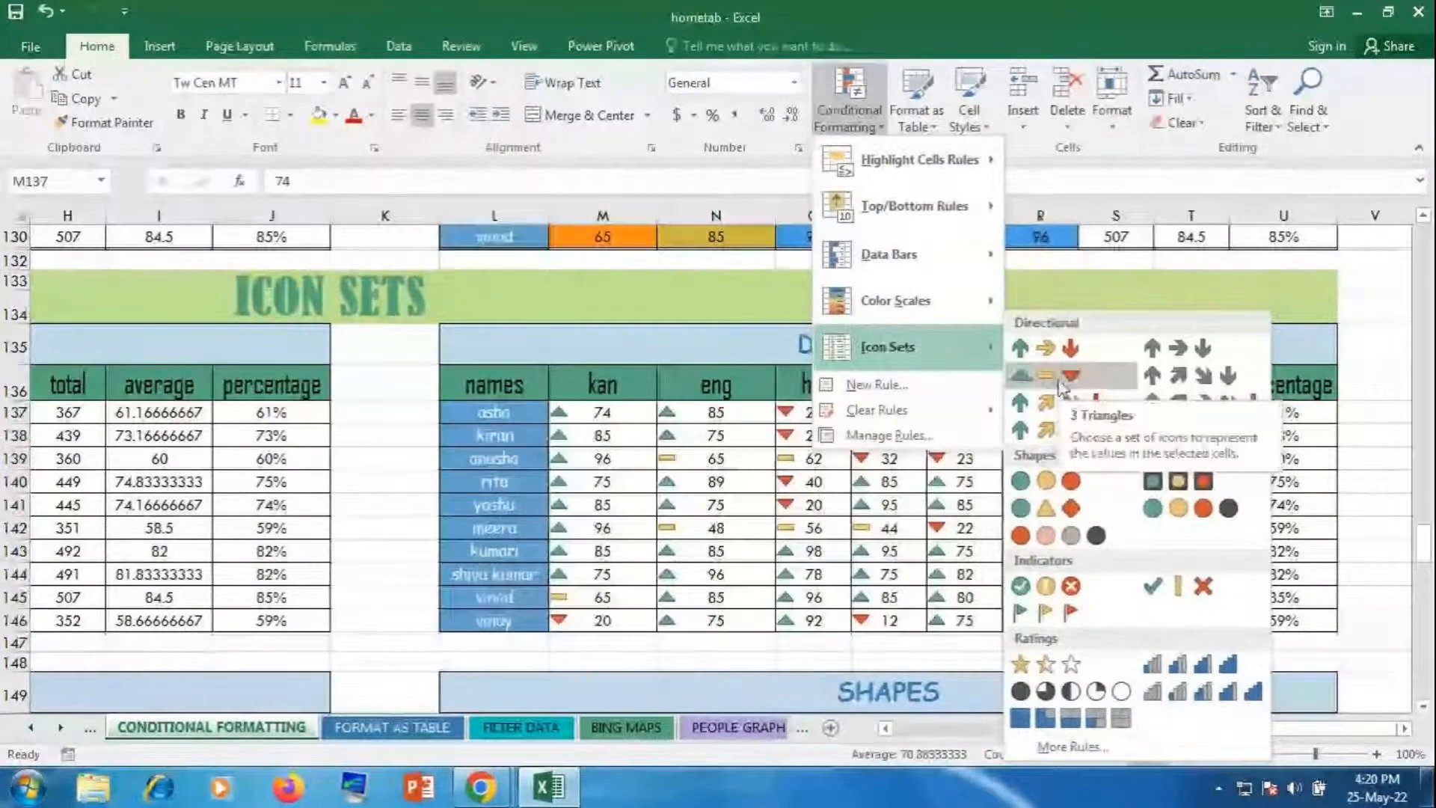
left_click(1240, 399)
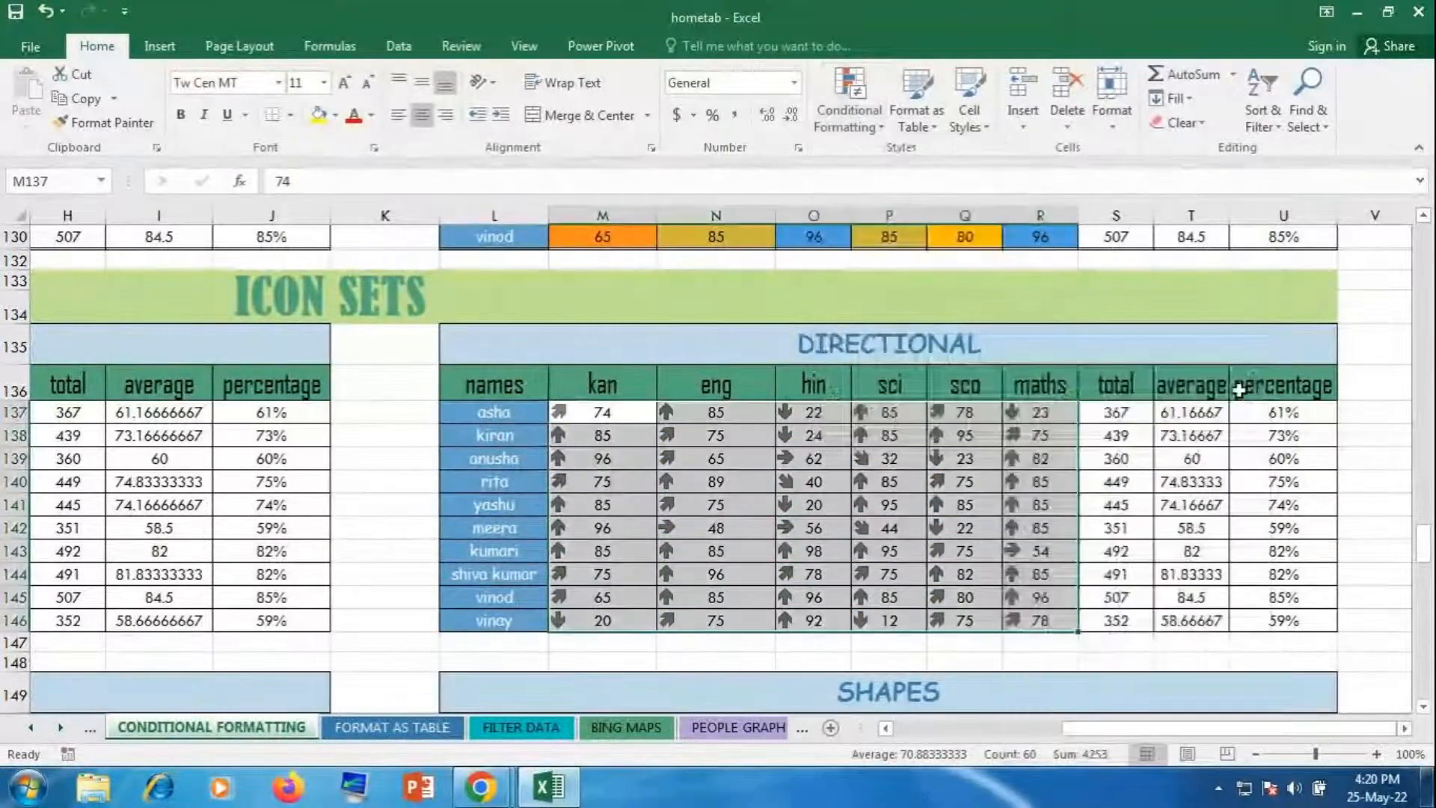
left_click(397, 118)
left_click(799, 460)
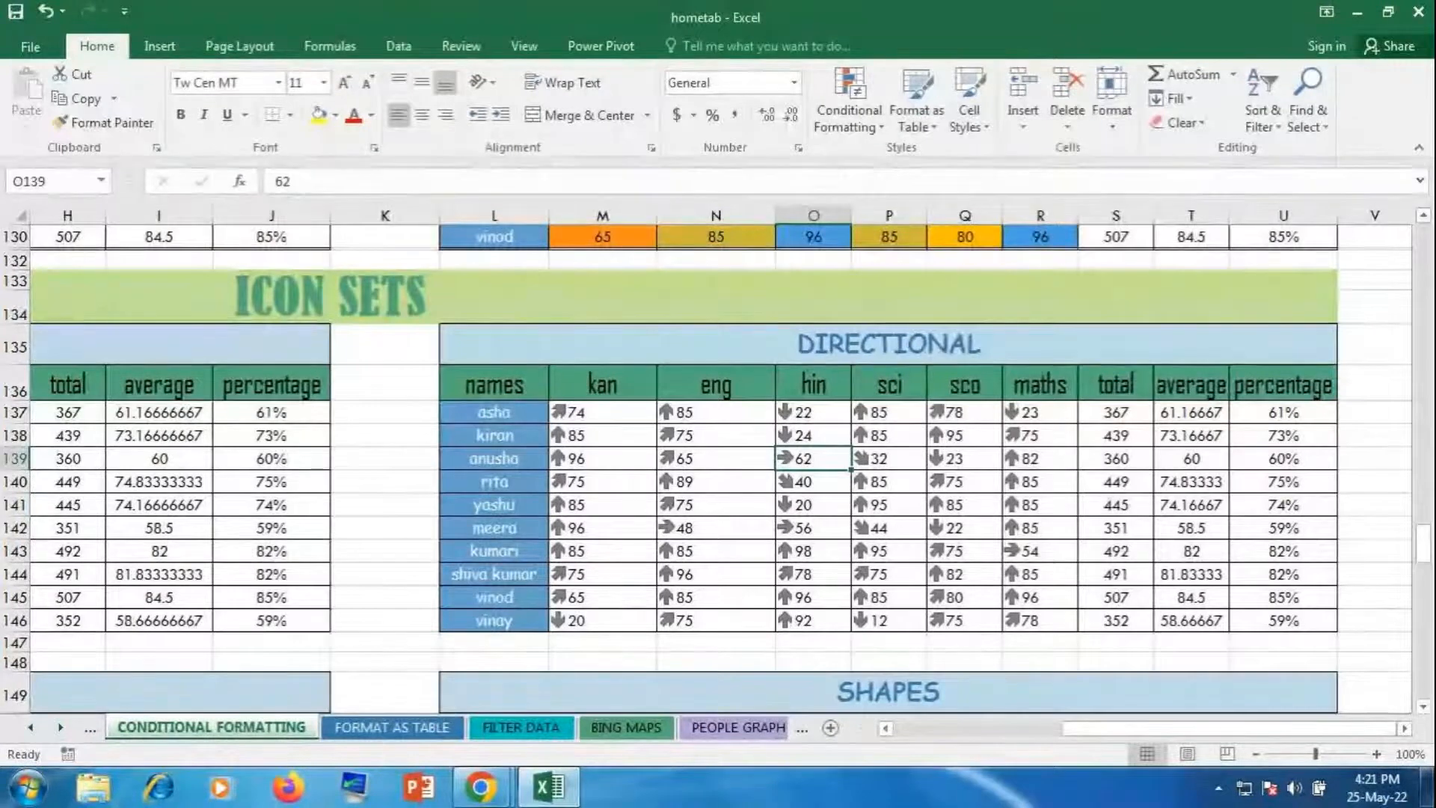
Step: Add 3 Traffic Lights (Rimmed) icons to B151:G160, left-align them, then select M151:R160
left_click_drag(1149, 730, 737, 714)
scroll(675, 580, "down", 1)
scroll(675, 581, "down", 4)
left_click_drag(178, 399, 698, 609)
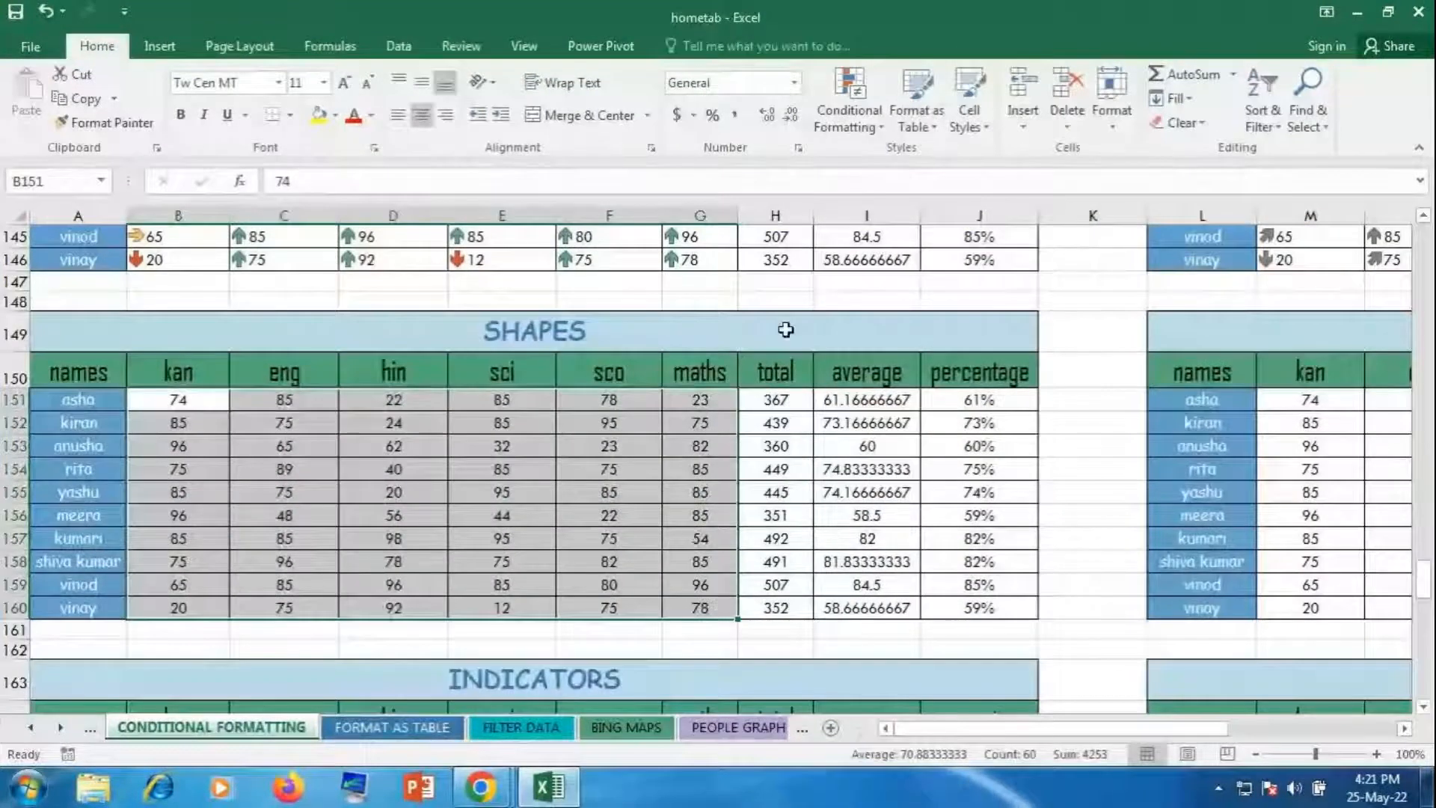
left_click(839, 90)
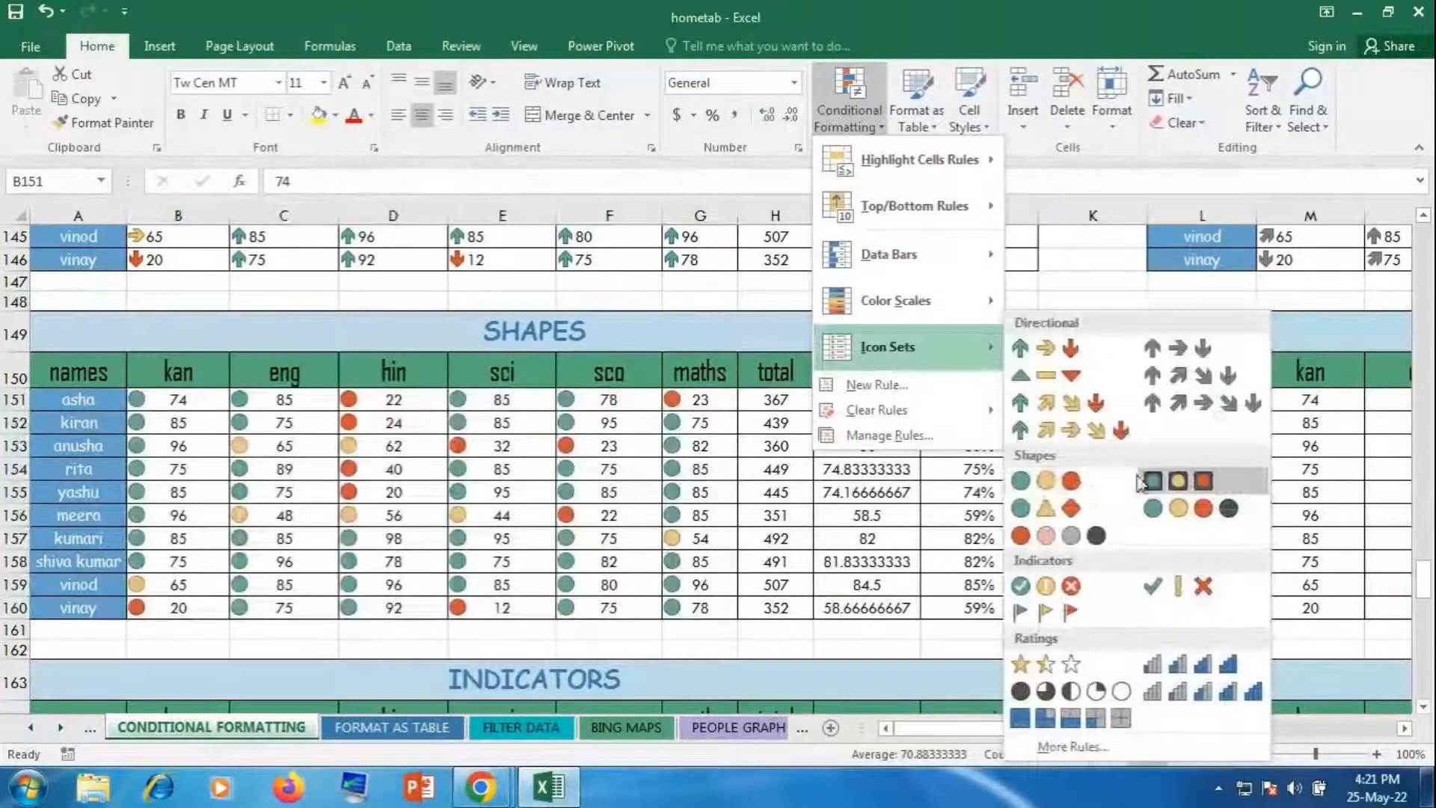
left_click(1197, 483)
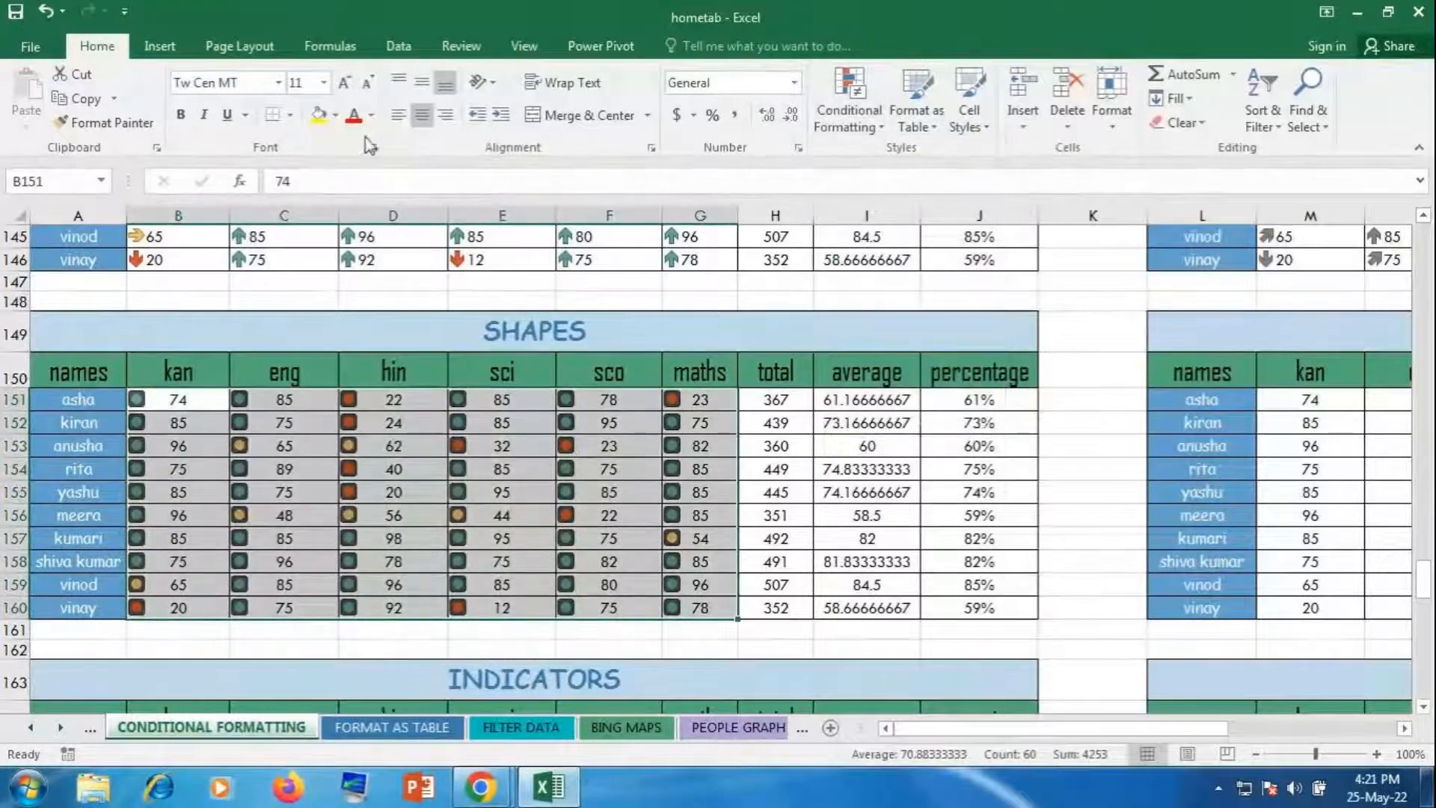
left_click(390, 120)
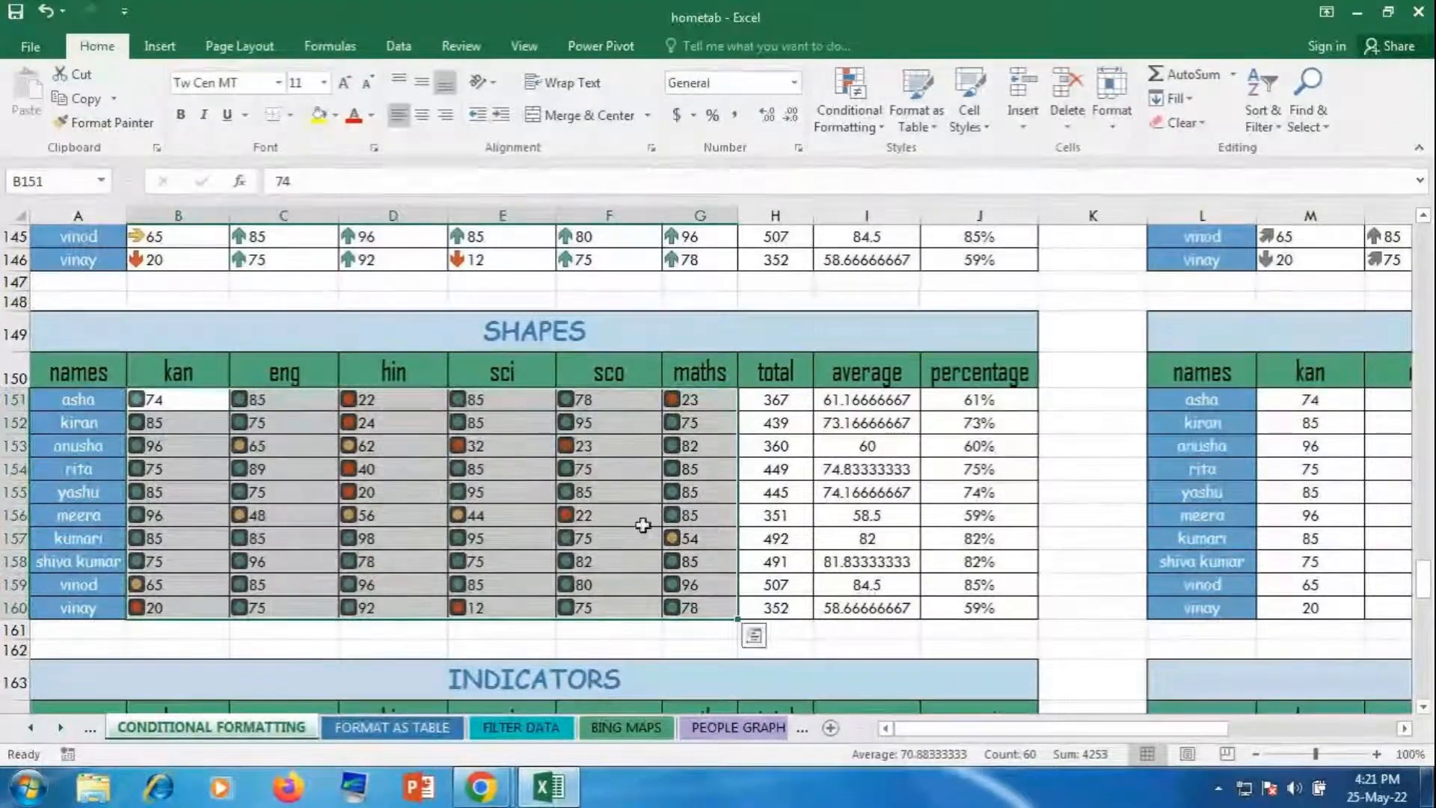
left_click(642, 523)
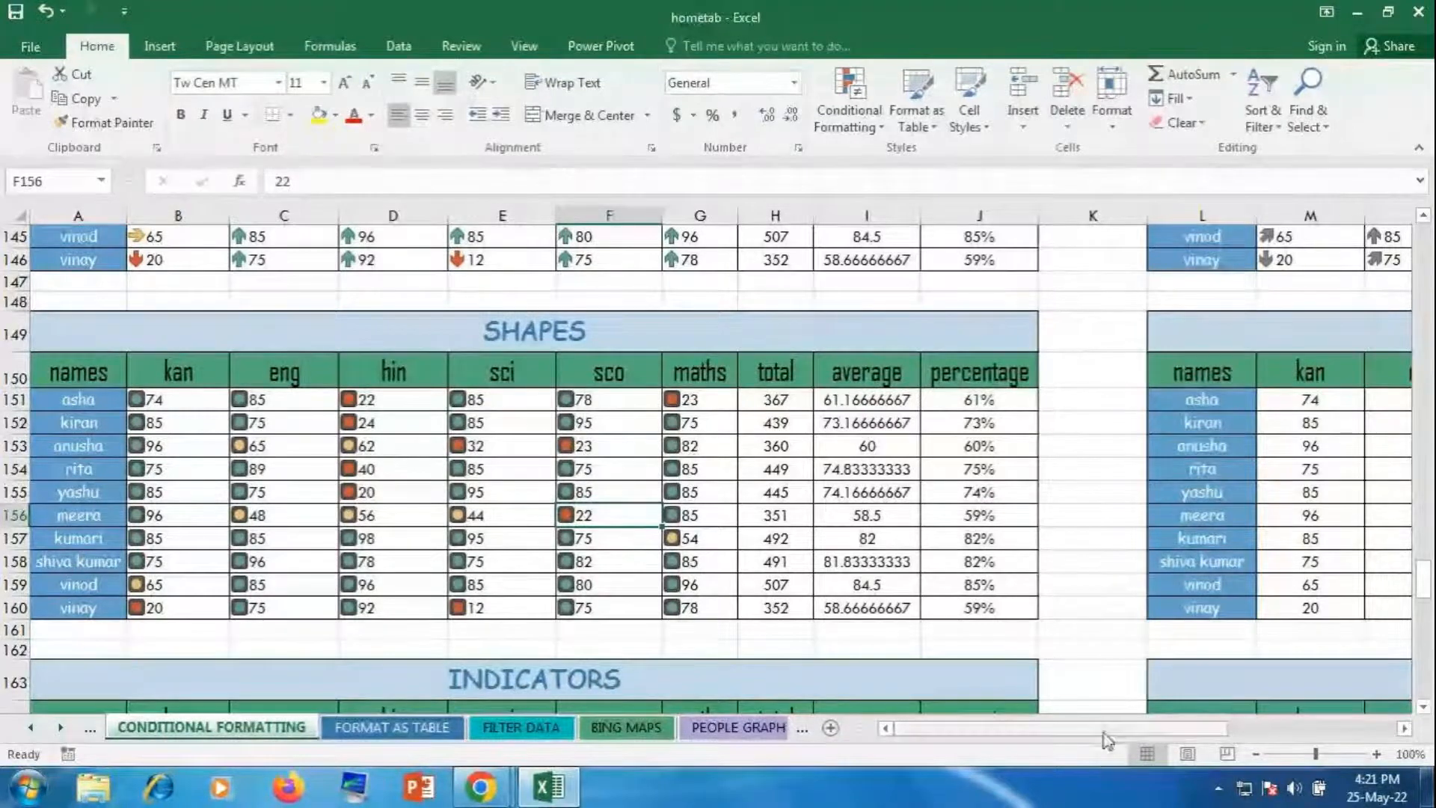
left_click_drag(1105, 729, 1275, 729)
left_click_drag(631, 399, 1043, 606)
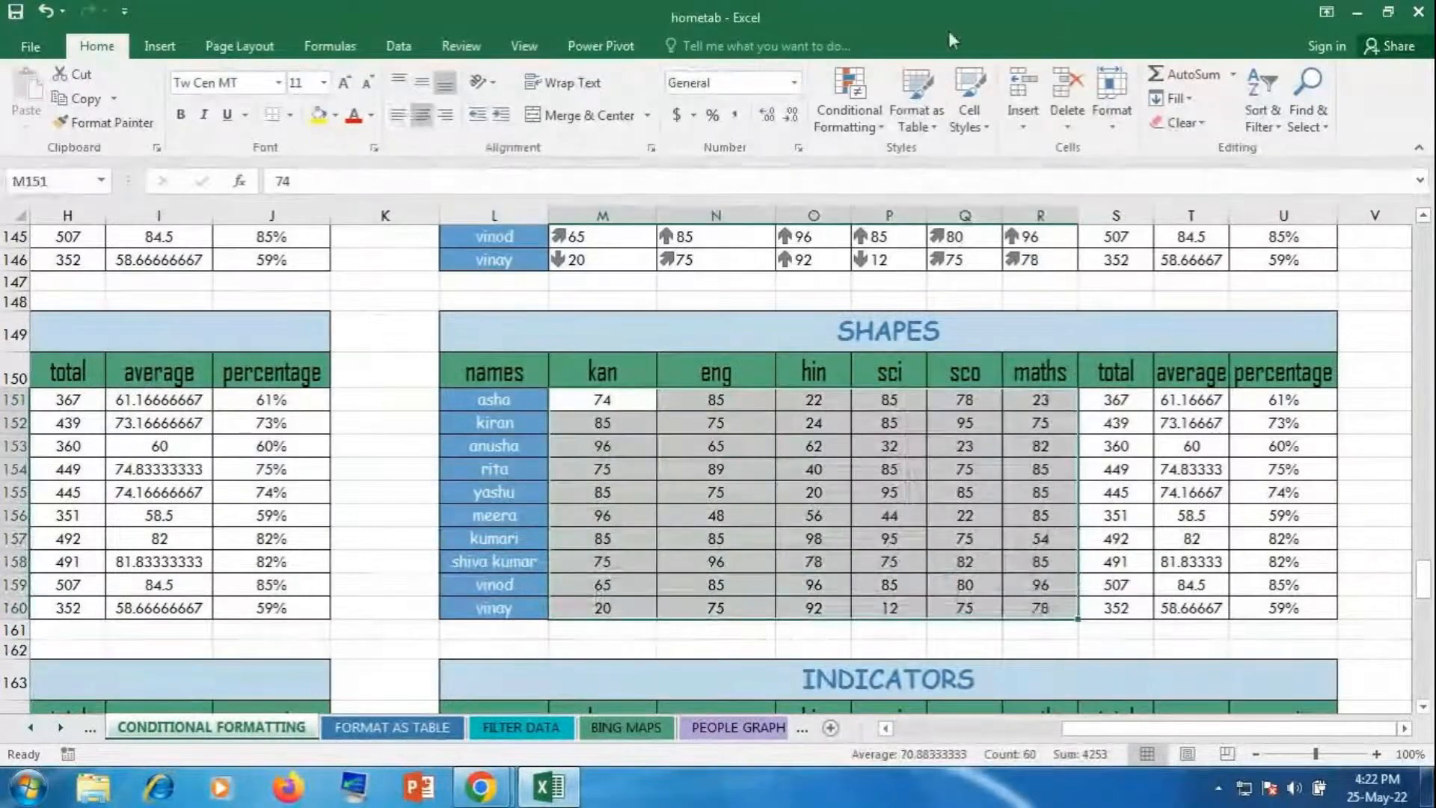
Step: Apply the Red To Black icon set to M151:R160 and left-align the scores
left_click(847, 105)
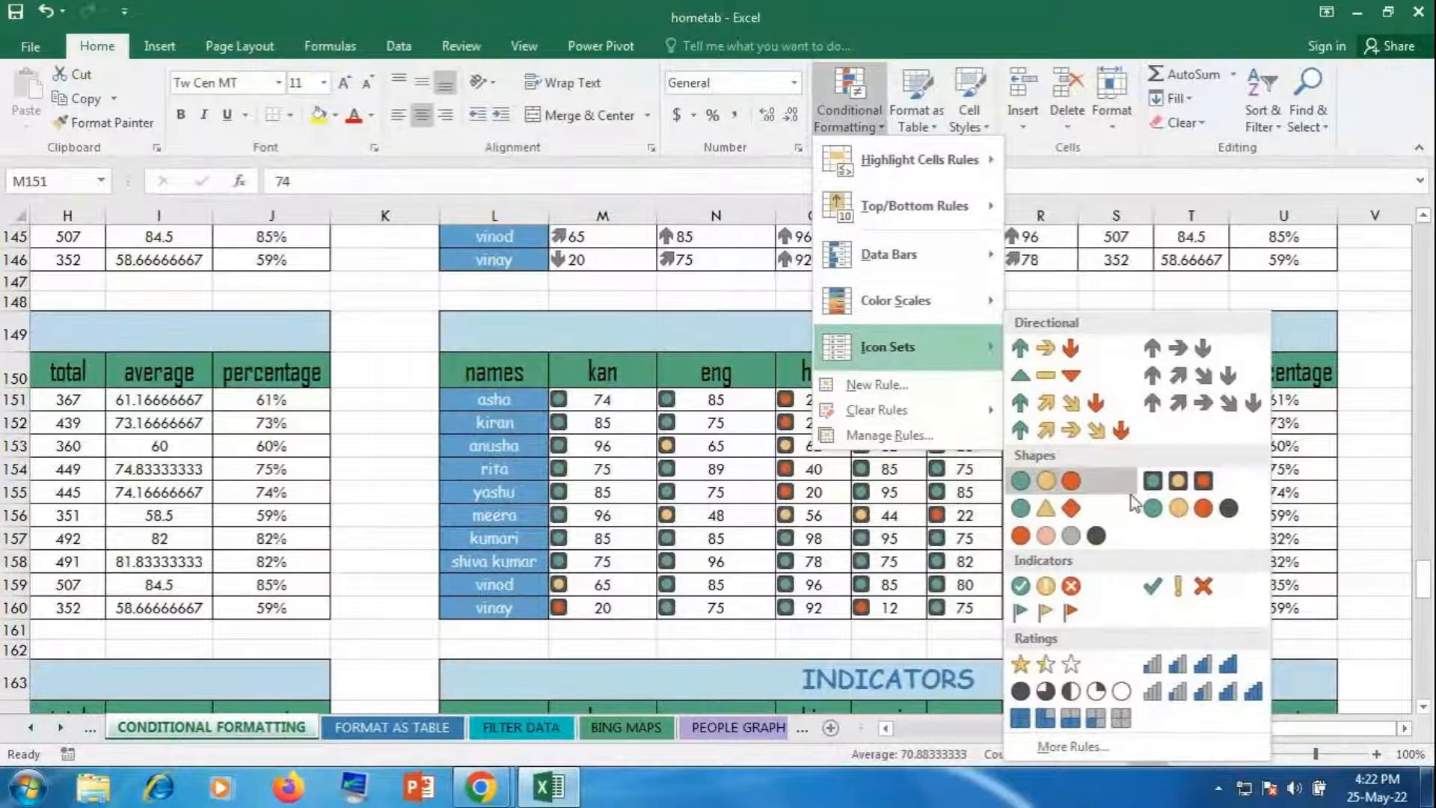
left_click(1059, 535)
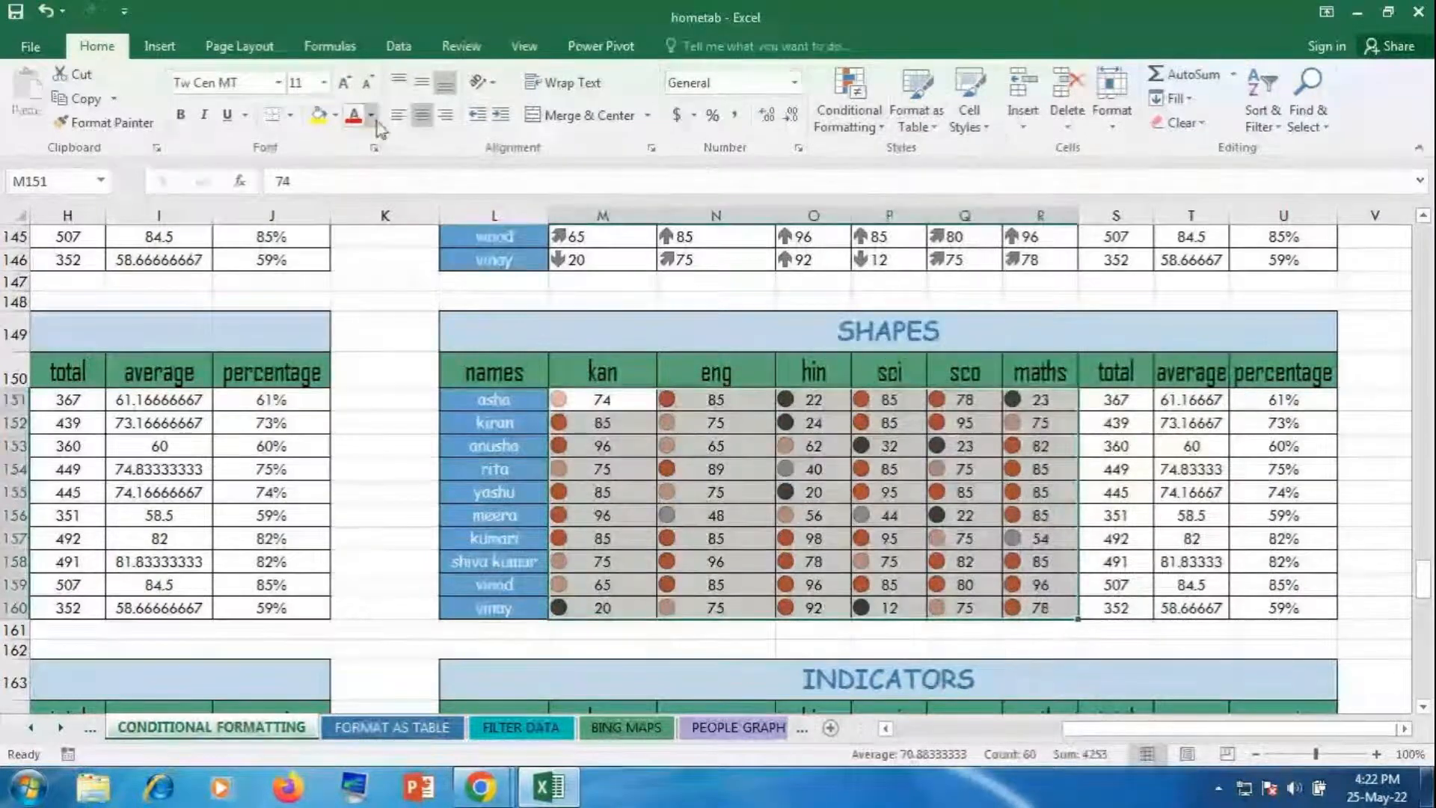
left_click(398, 114)
left_click(991, 544)
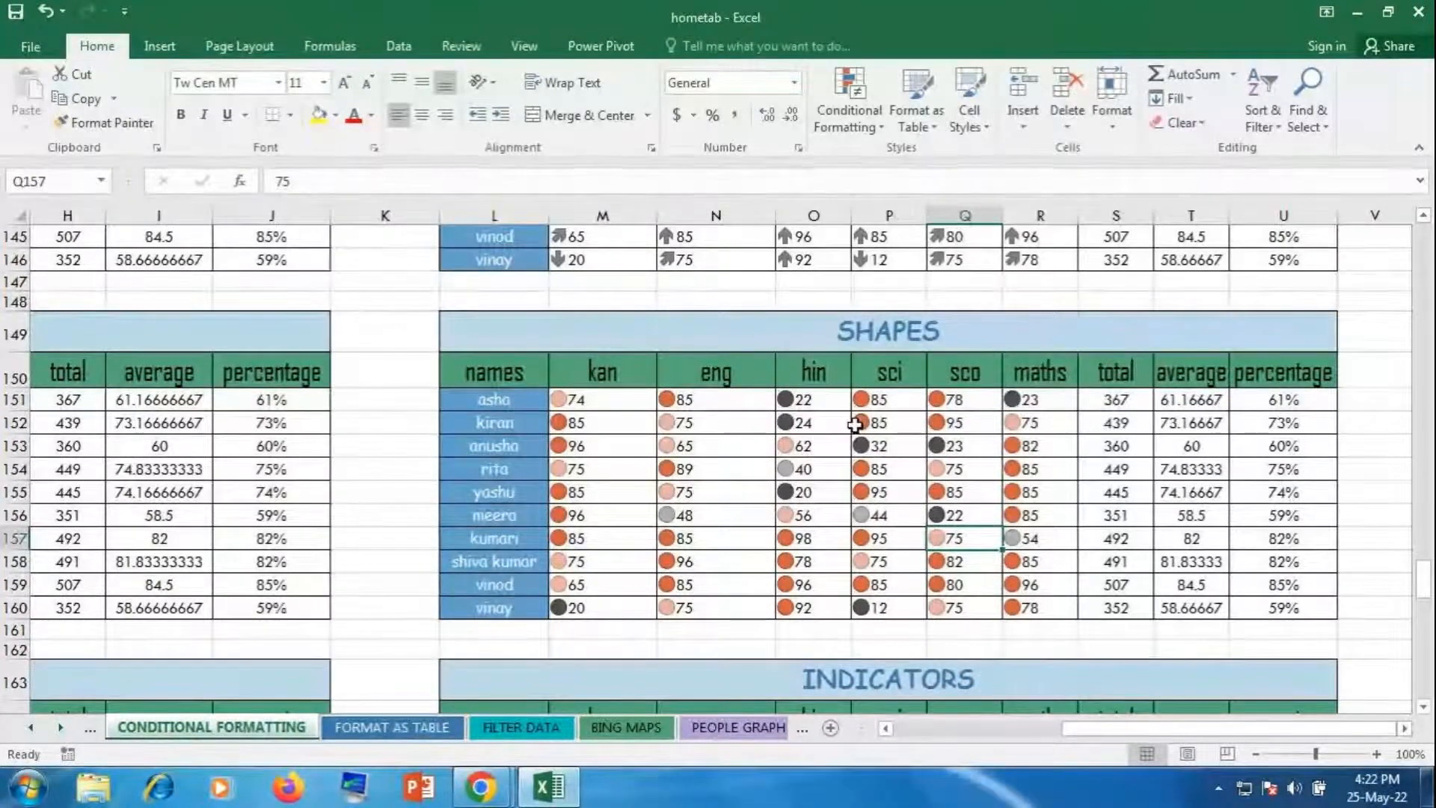
Step: Apply the 3 Flags icon set to scores B165:G174 and left-align them
left_click_drag(1097, 730, 928, 737)
scroll(490, 535, "down", 4)
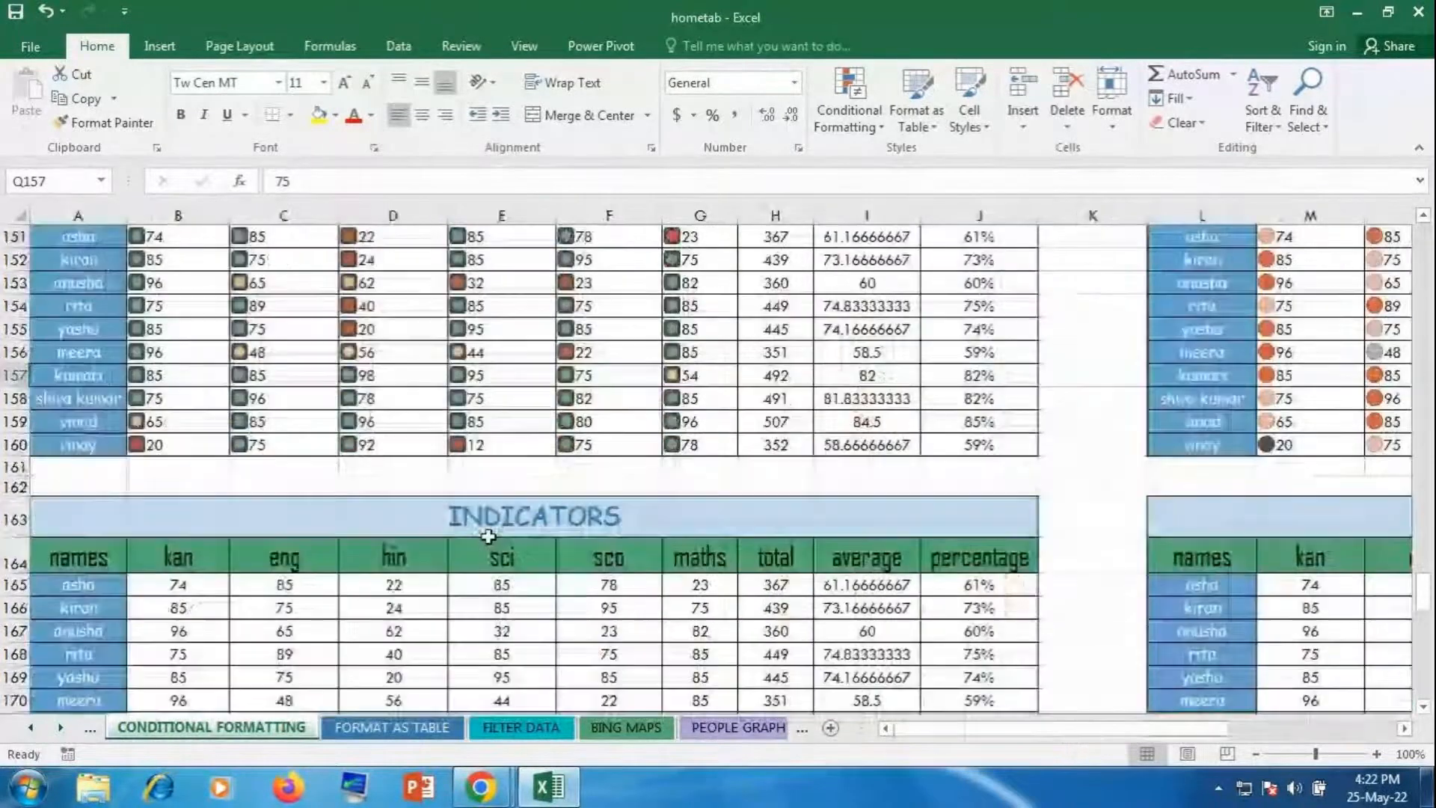
left_click_drag(176, 446, 734, 654)
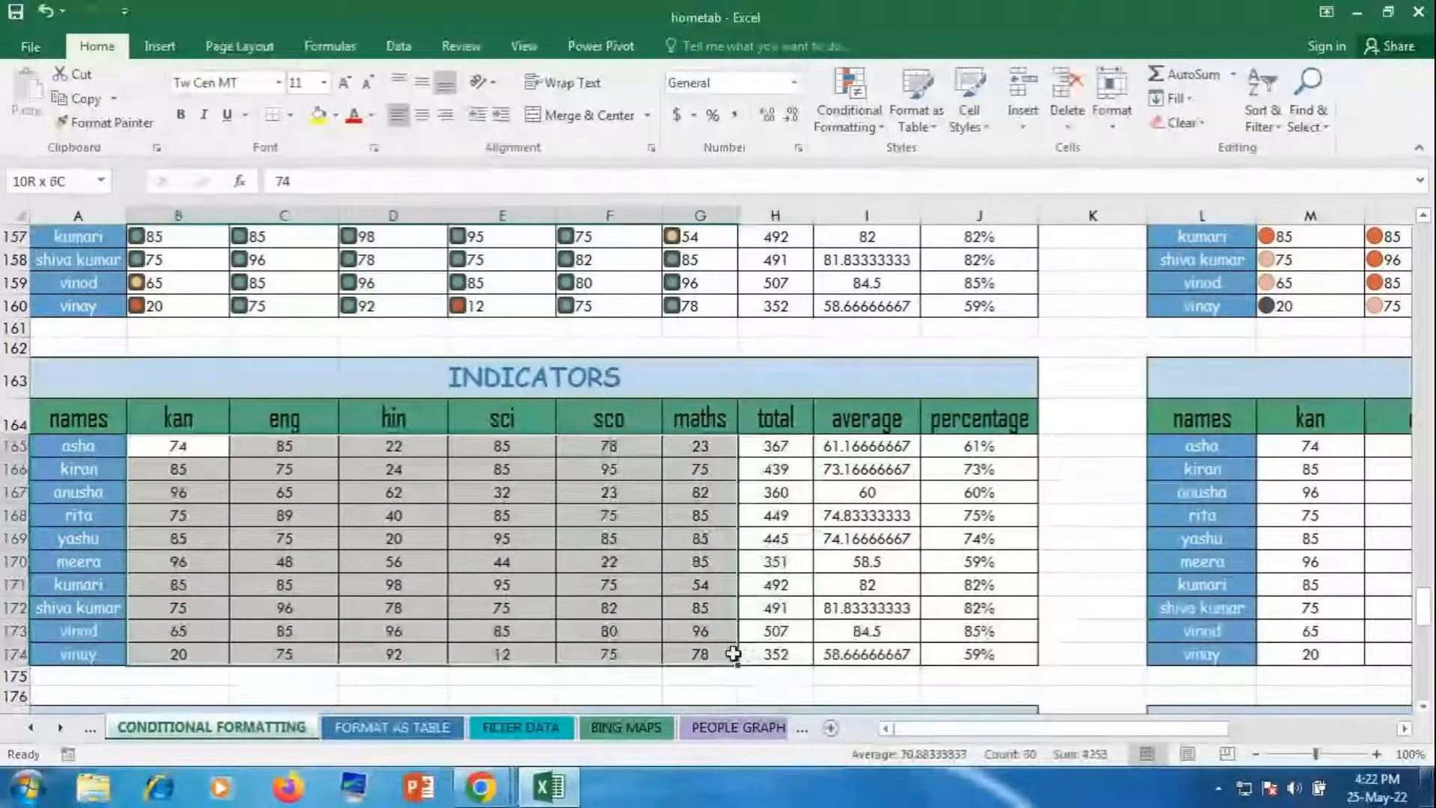
left_click(846, 107)
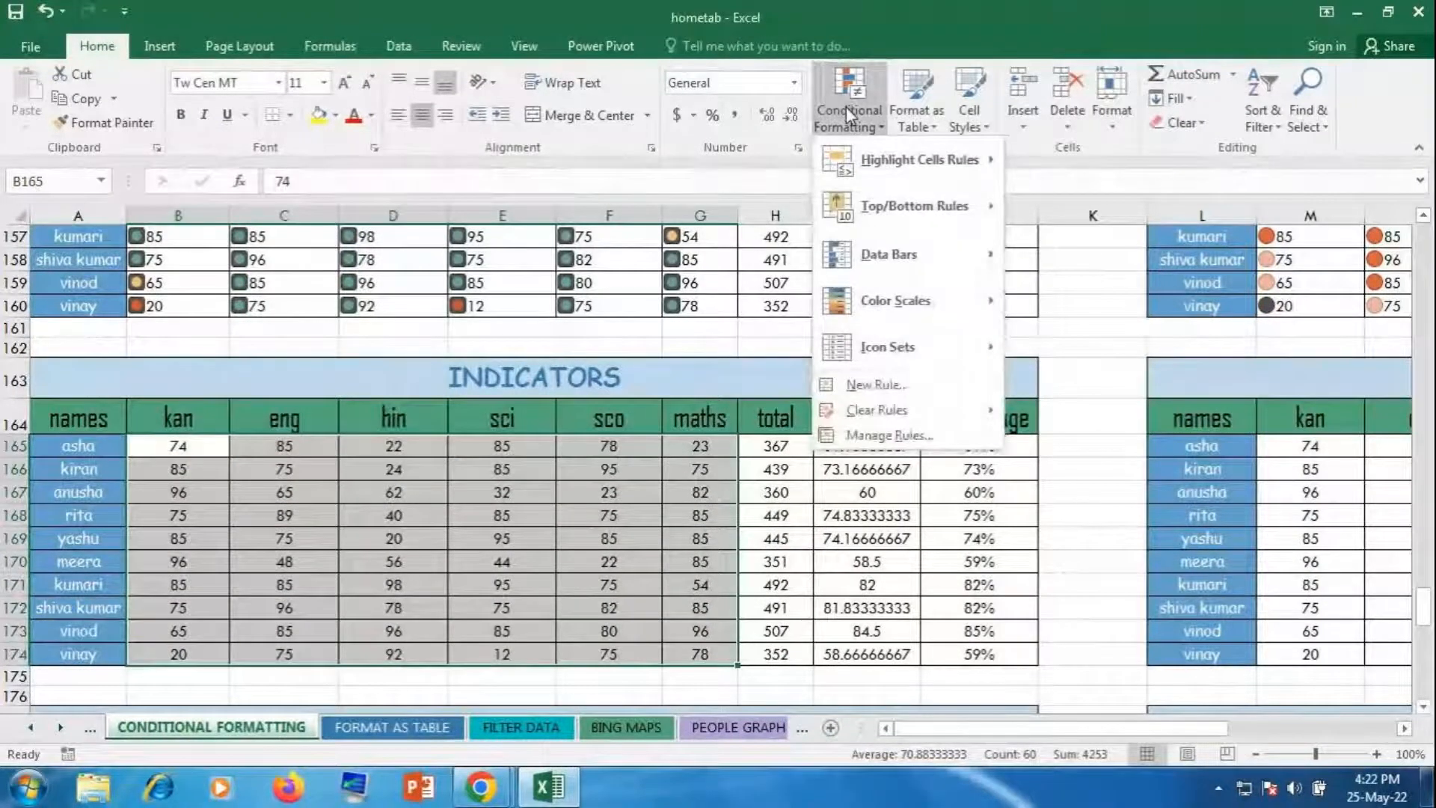
mouse_move(900, 329)
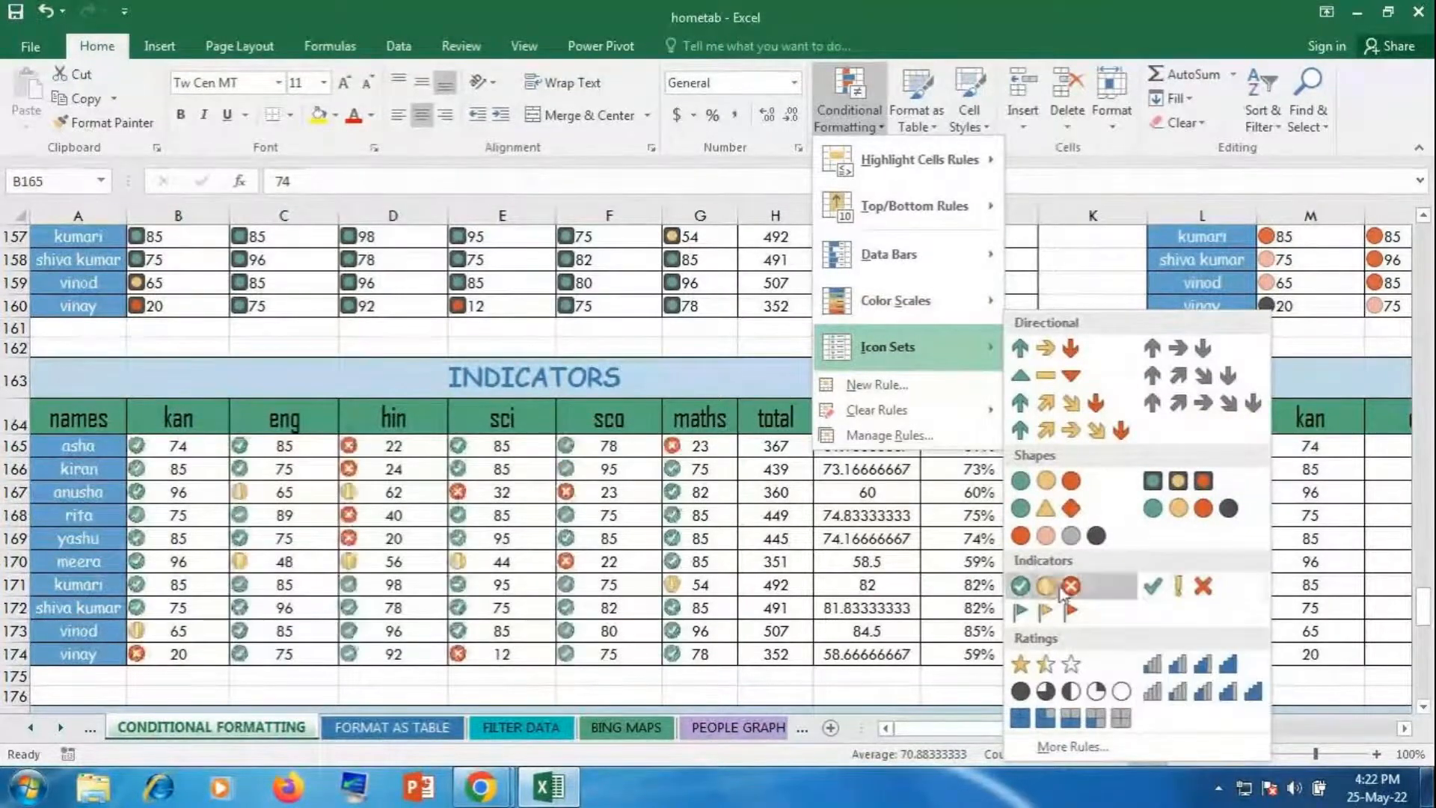
left_click(1047, 615)
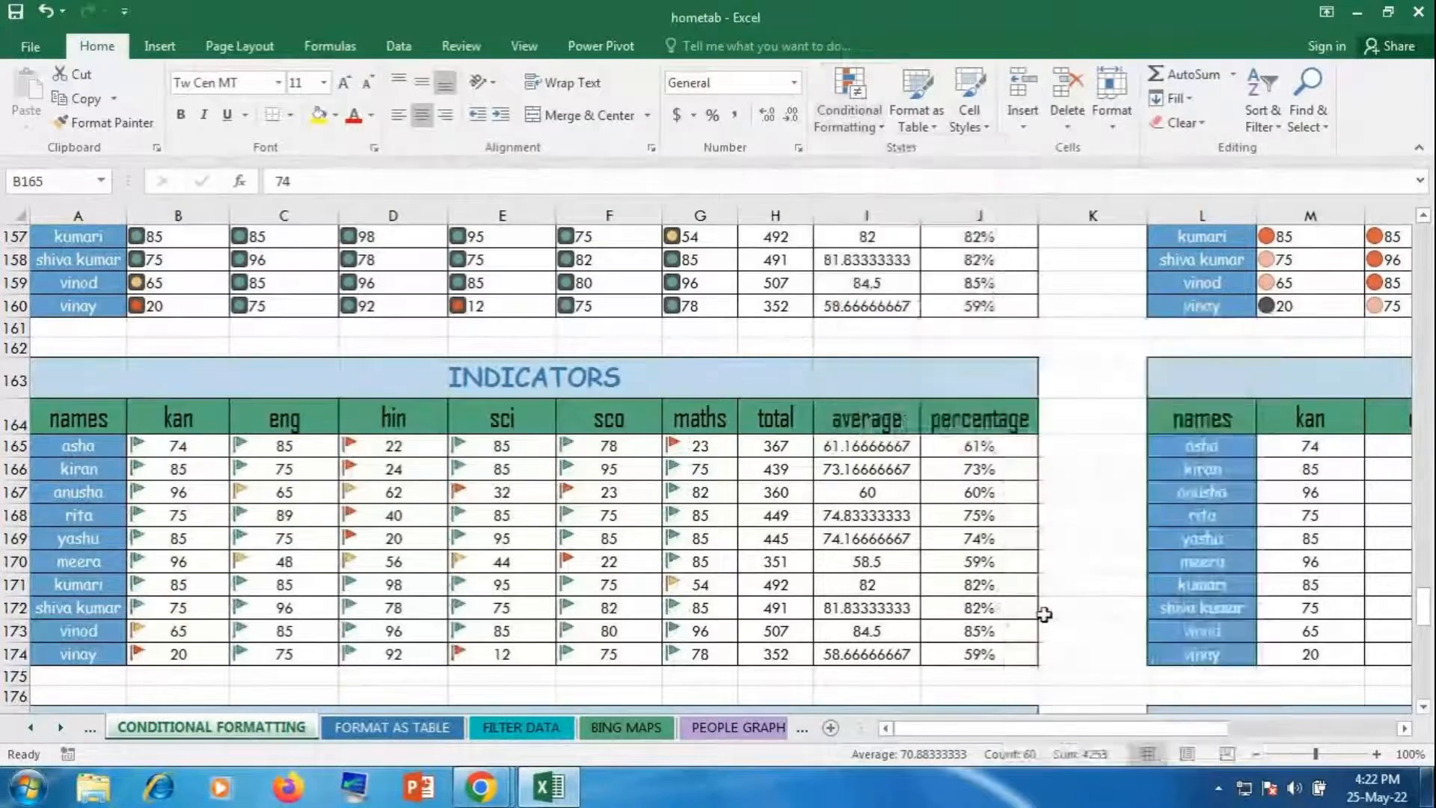
left_click(399, 115)
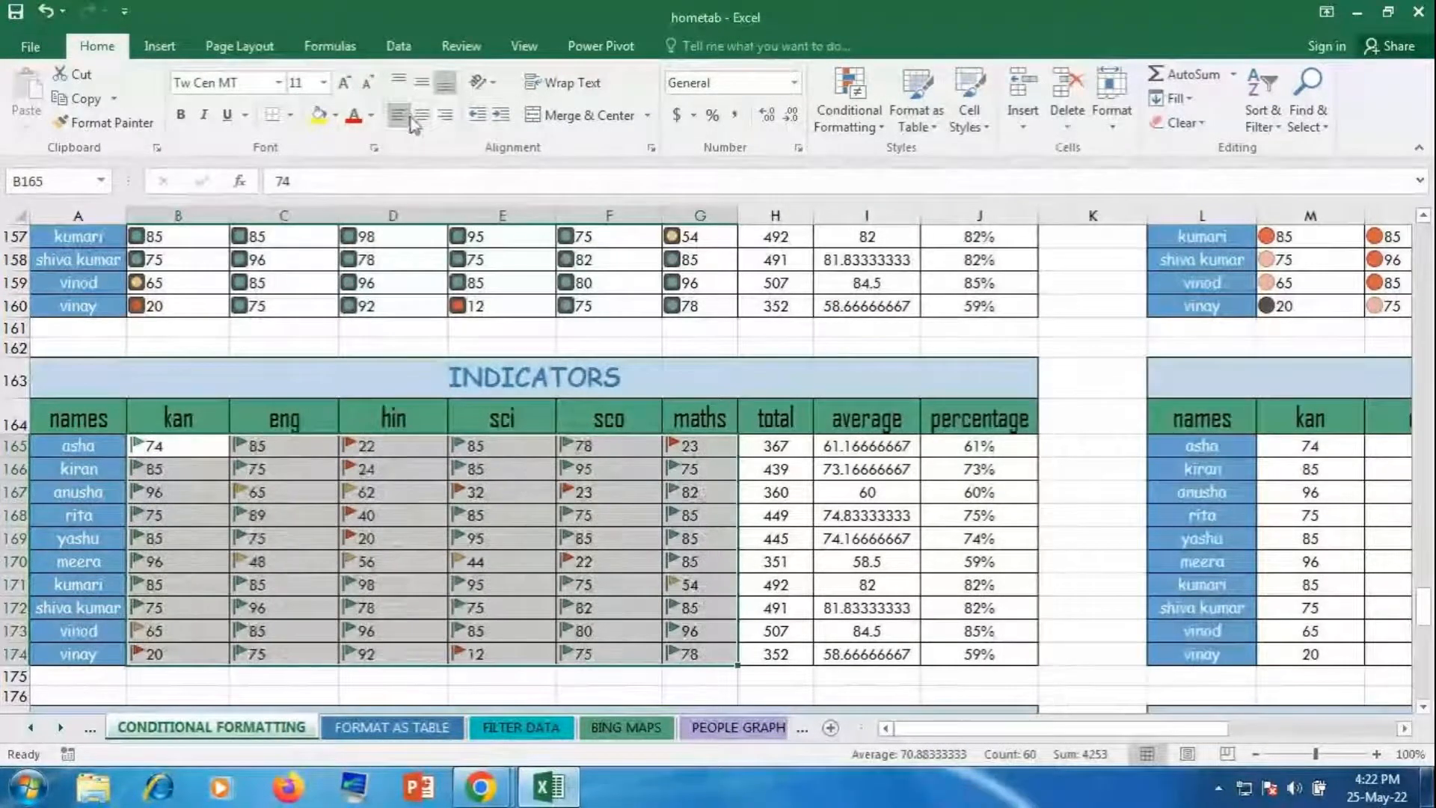
left_click(630, 595)
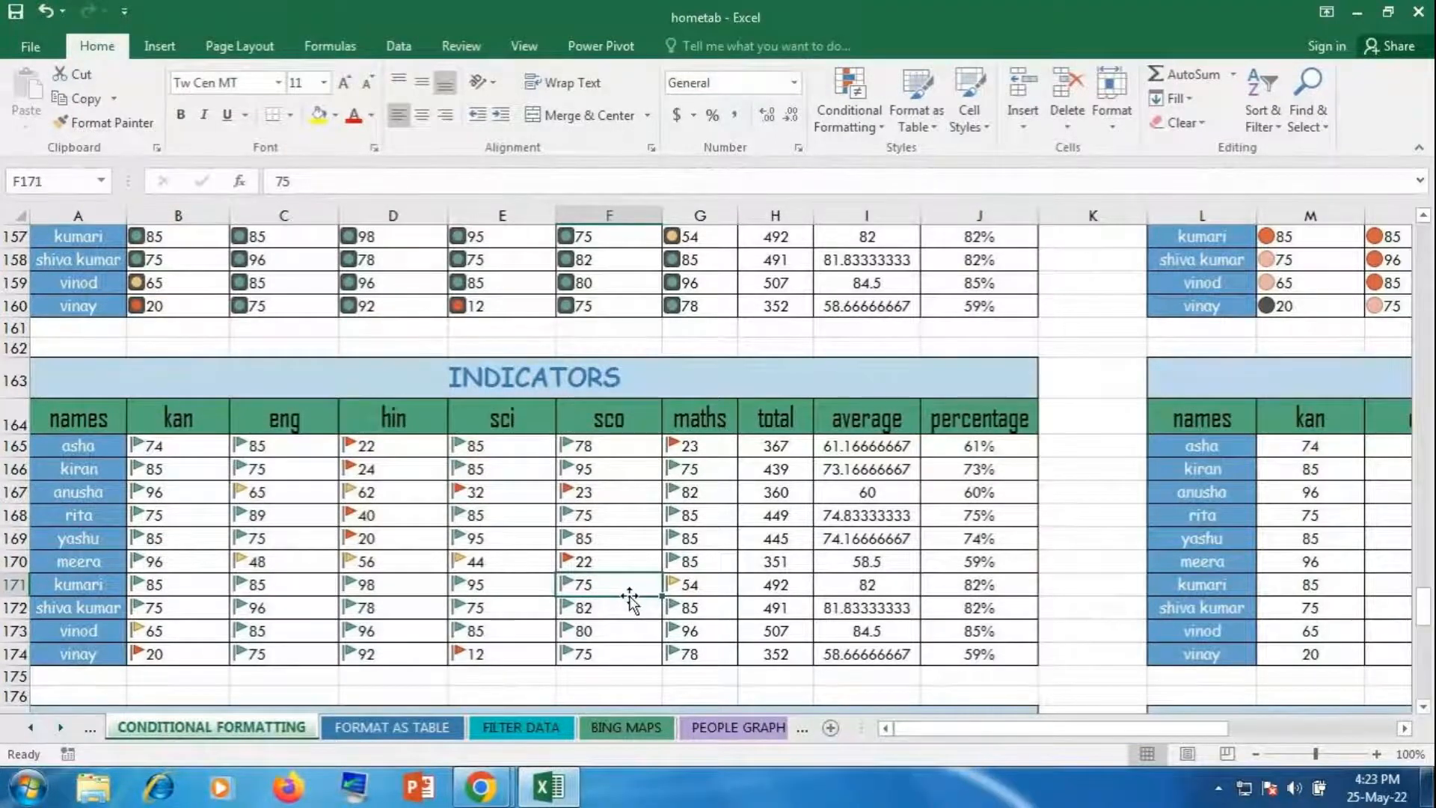
left_click(1037, 729)
Step: Give scores M165:R174 the 3 Symbols (Uncircled) icon set and left-align them
left_click_drag(1036, 729, 1208, 729)
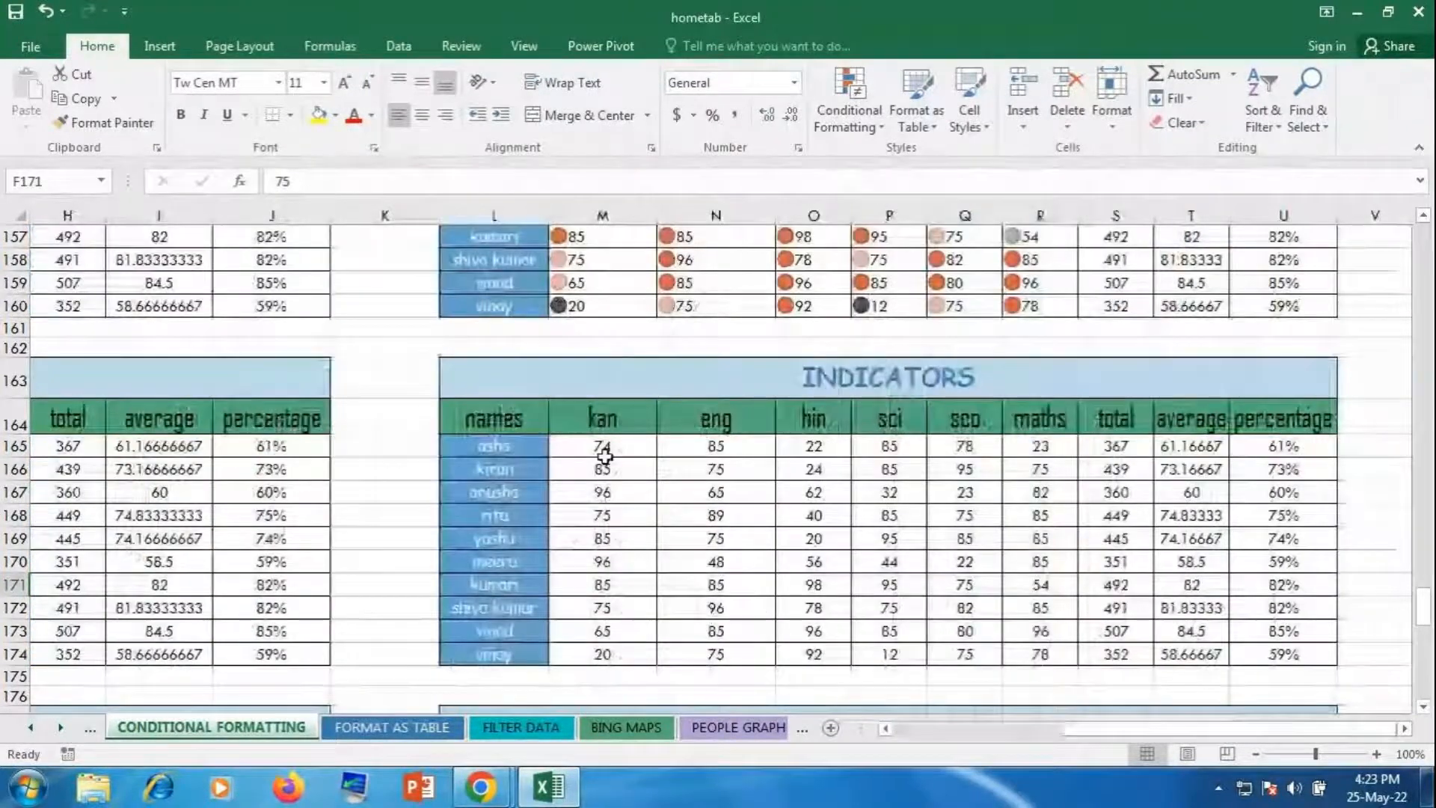
left_click_drag(604, 455, 1040, 653)
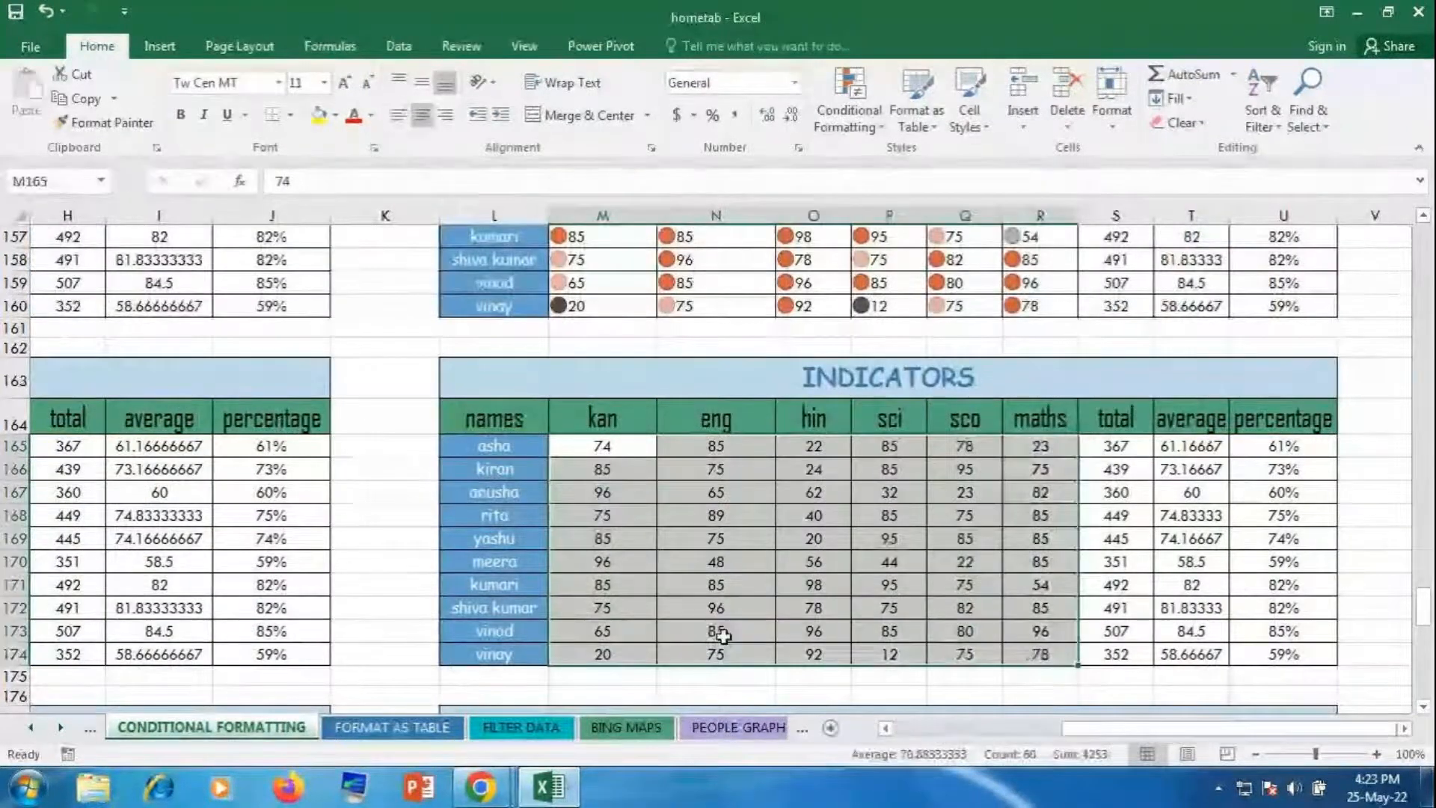
left_click(849, 112)
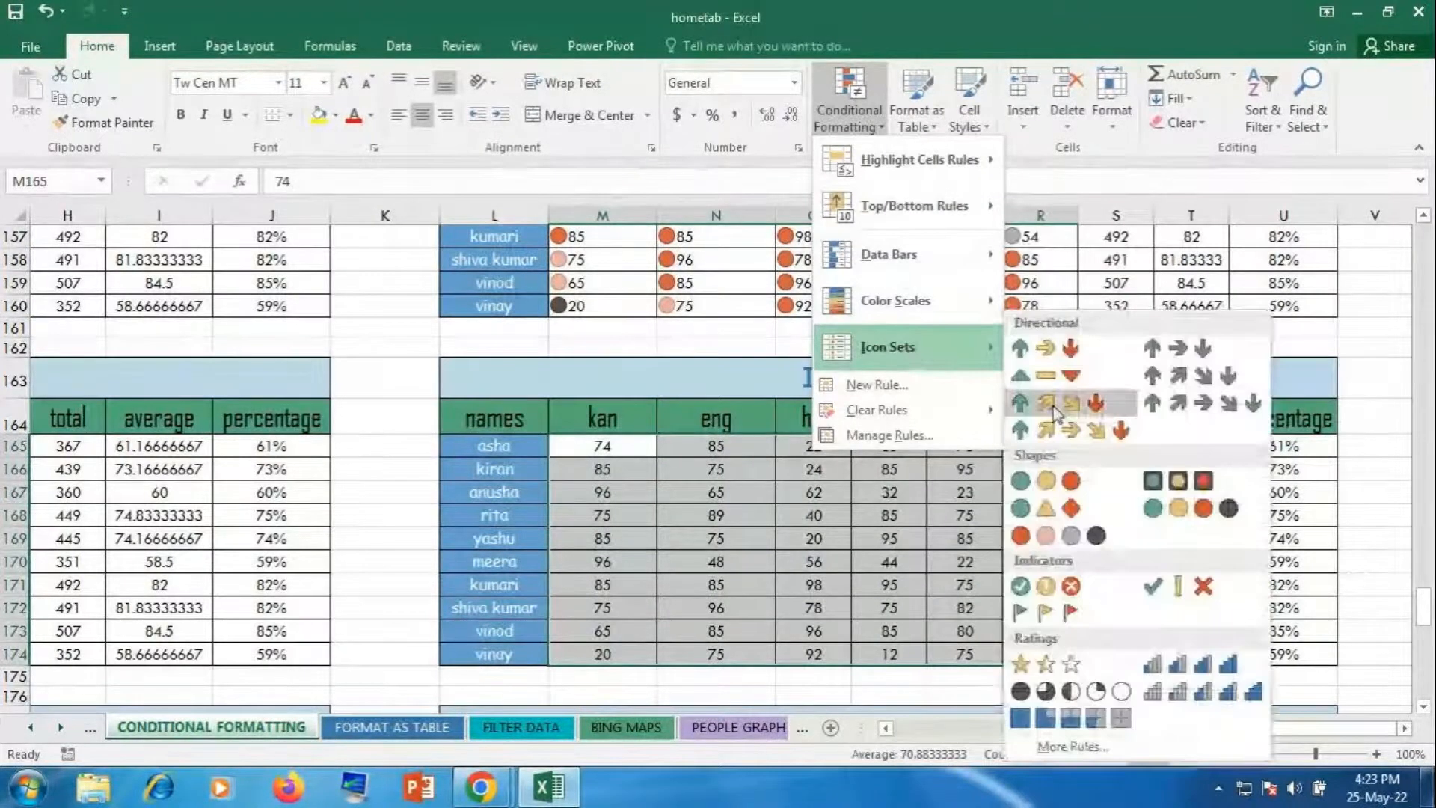
left_click(1164, 594)
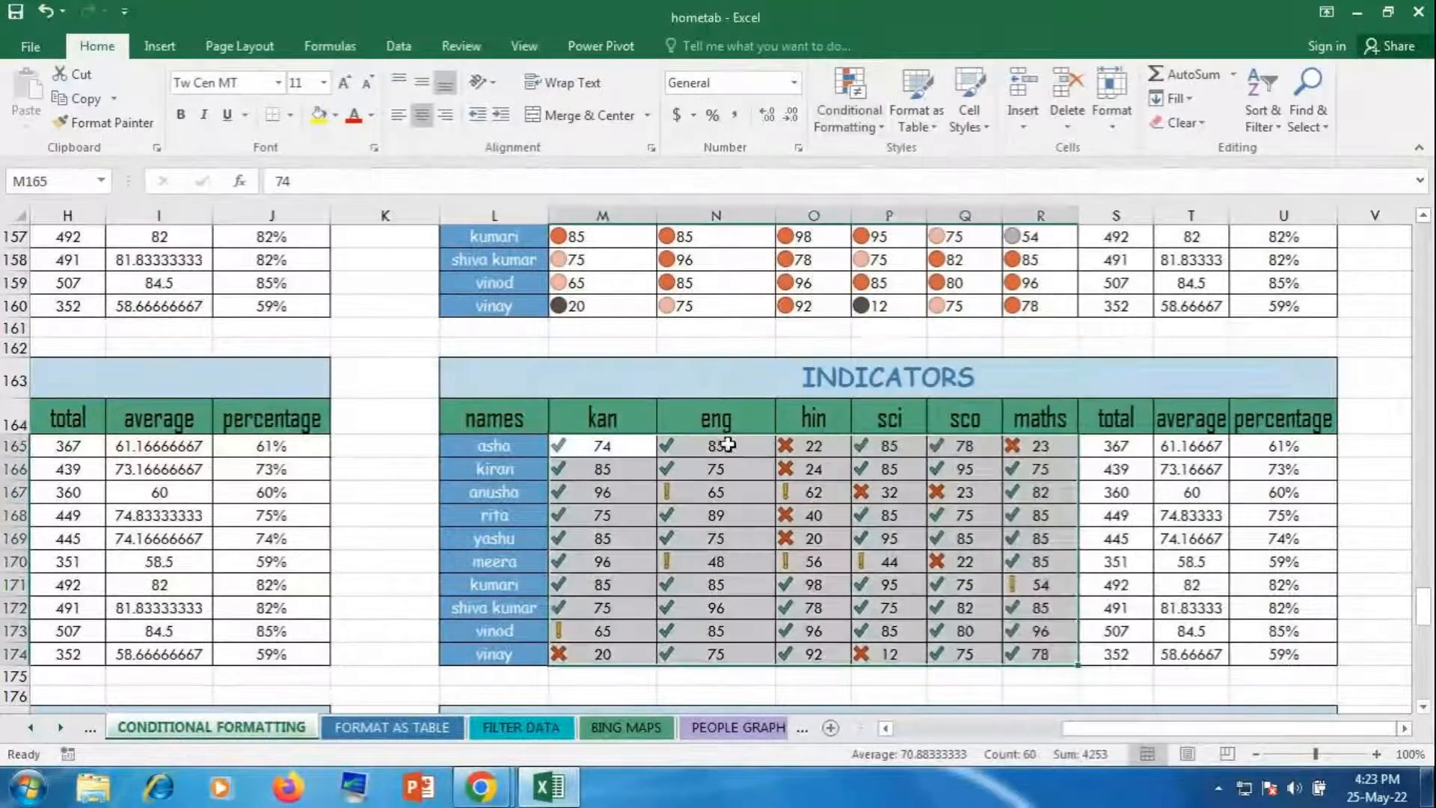
left_click(398, 119)
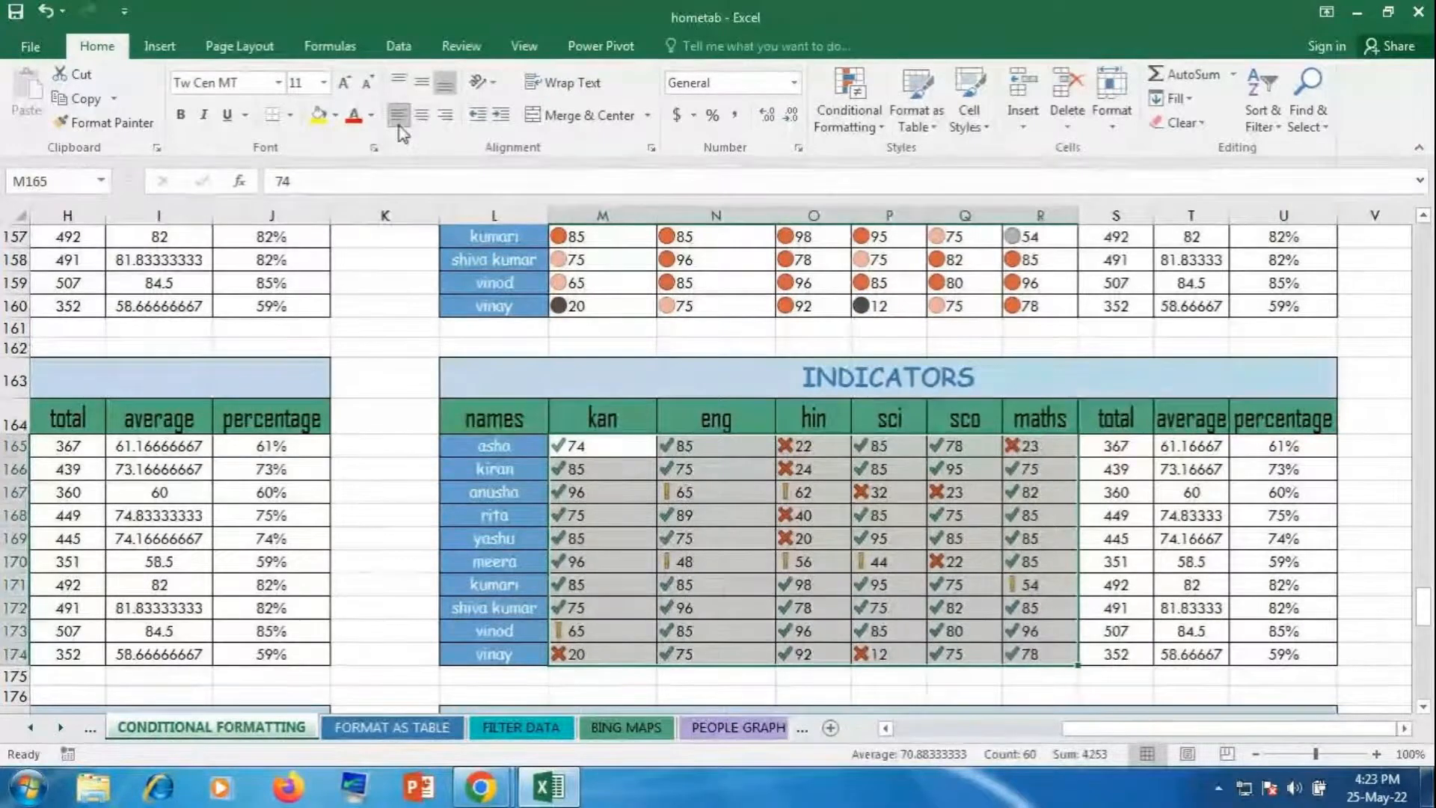
left_click(1032, 628)
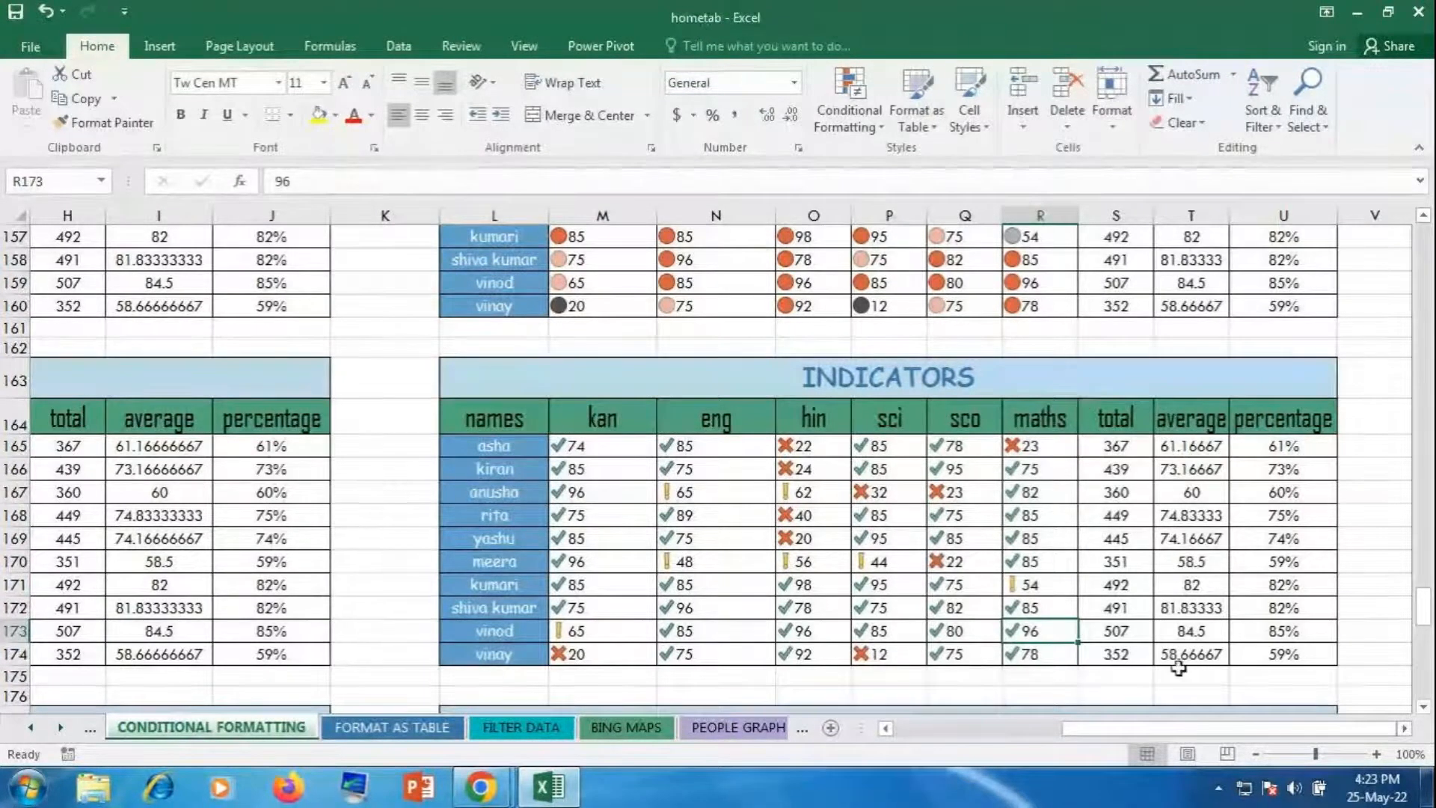
left_click_drag(1124, 729, 890, 750)
Step: Apply the 3 Stars icon set to the left RATINGS scores B179:G188 and left-align them
scroll(213, 360, "down", 6)
left_click_drag(214, 359, 718, 562)
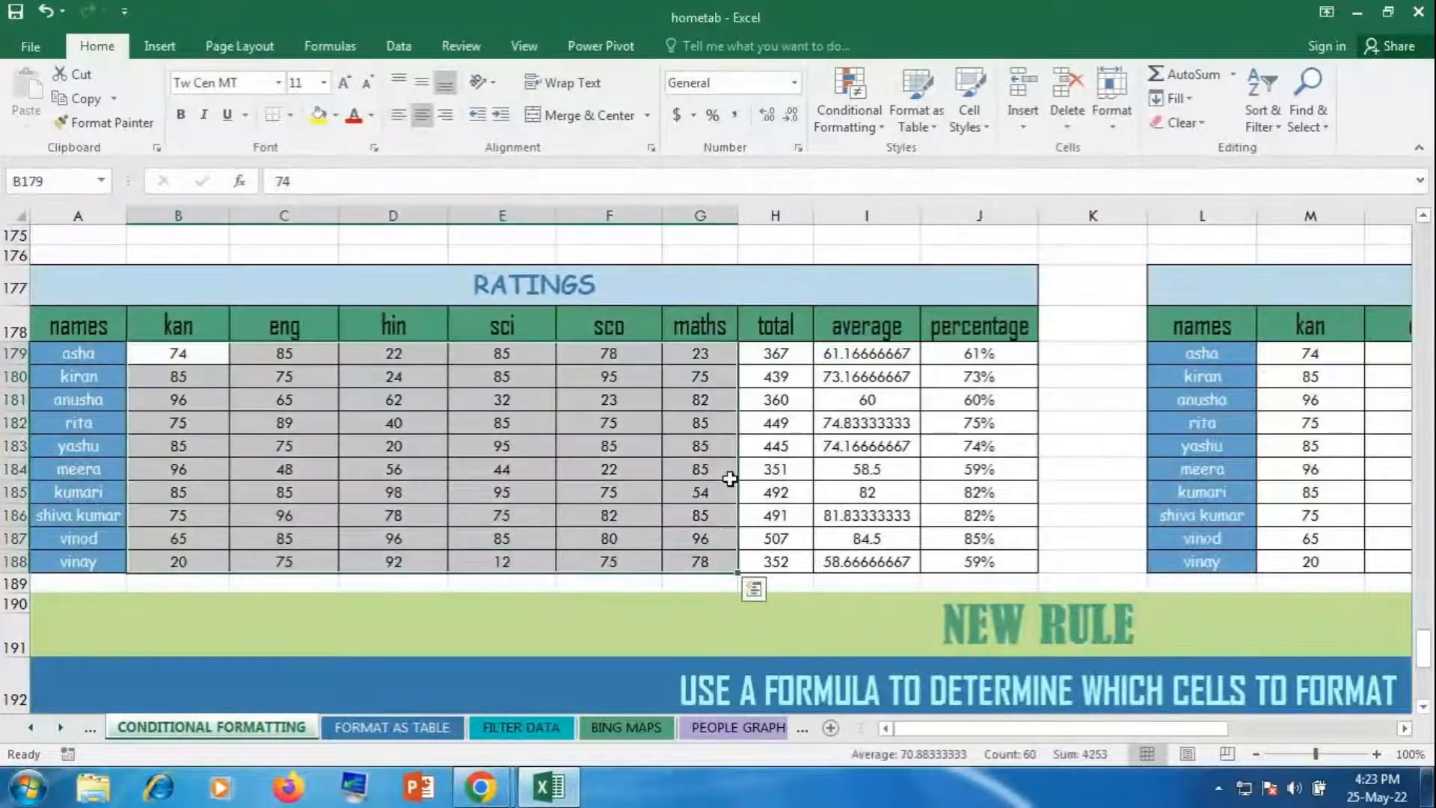
left_click(850, 97)
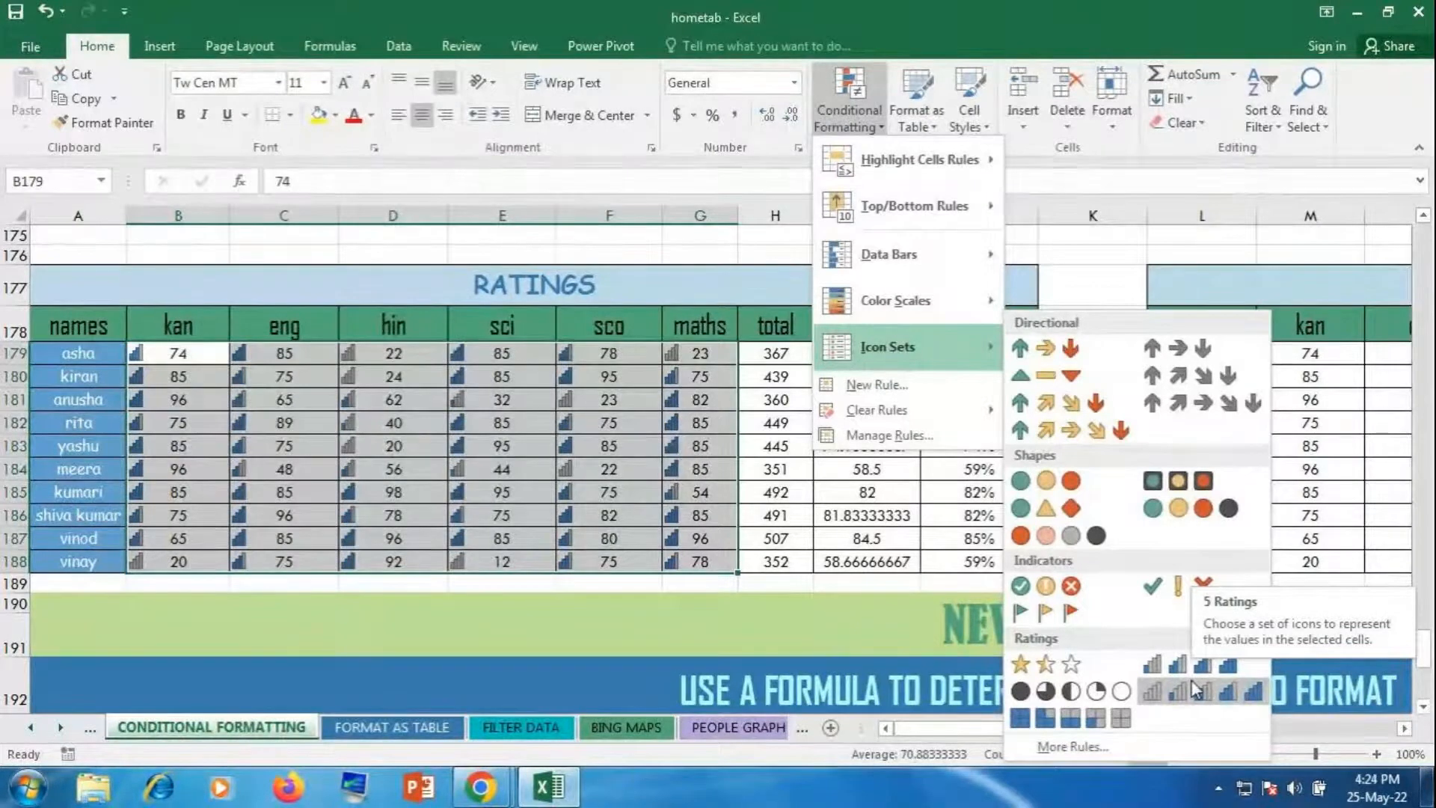
left_click(1064, 665)
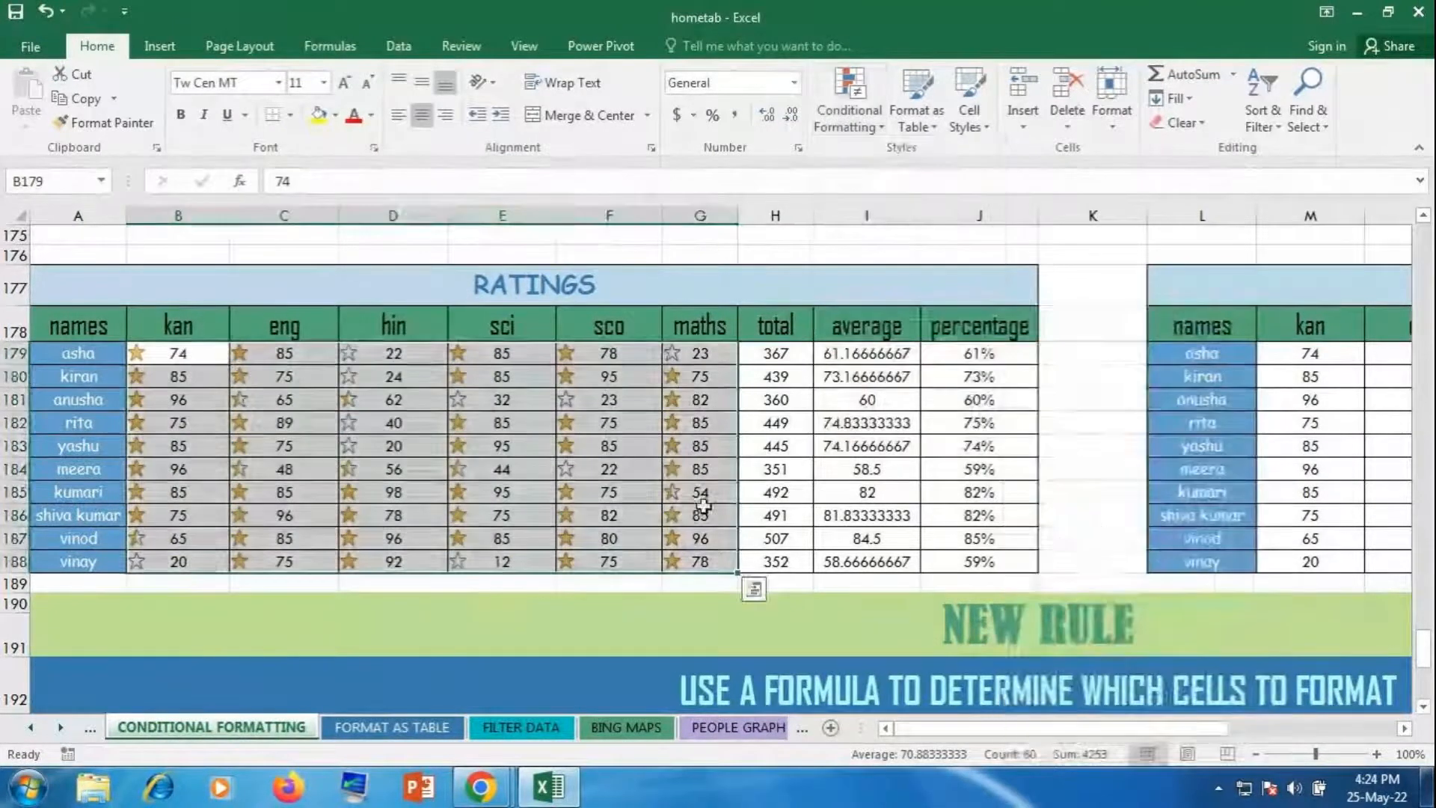
left_click(397, 120)
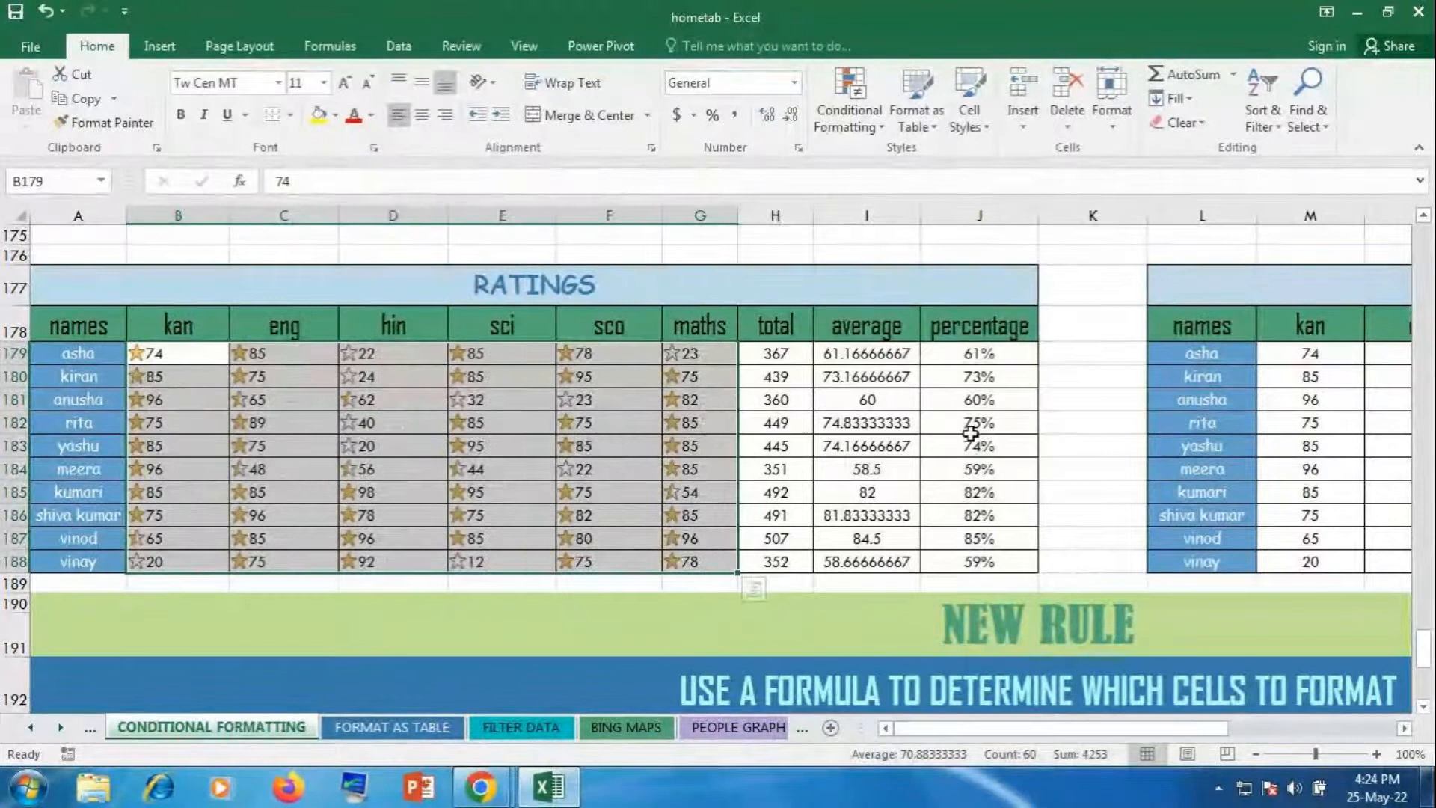
left_click(1059, 423)
Step: Scroll across and select the right RATINGS table scores M179:R188 for conditional formatting
left_click_drag(950, 728, 1118, 727)
left_click_drag(602, 353, 1042, 561)
left_click(842, 95)
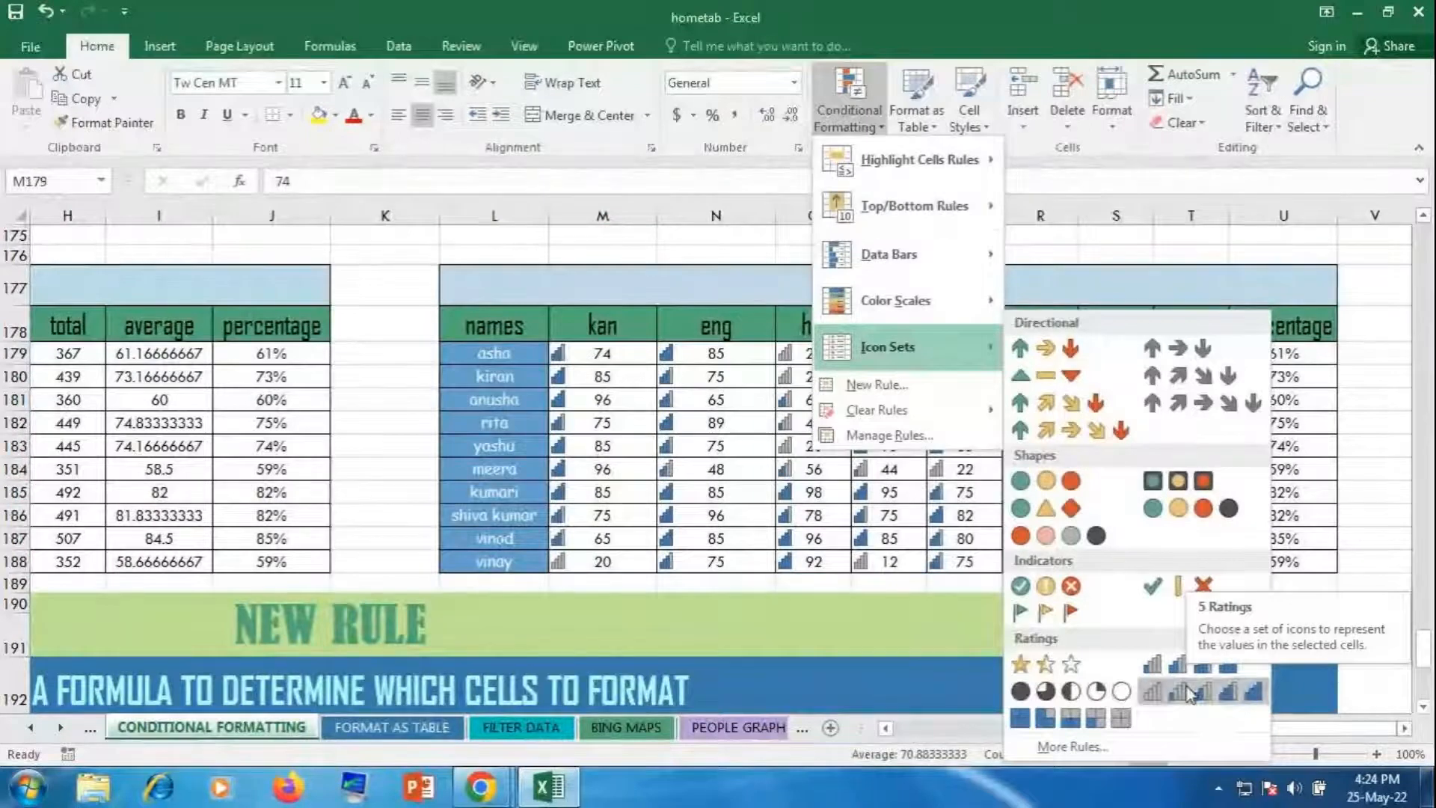
Step: Give M179:R188 the 5 Ratings icon set and left-align the scores
left_click(1191, 692)
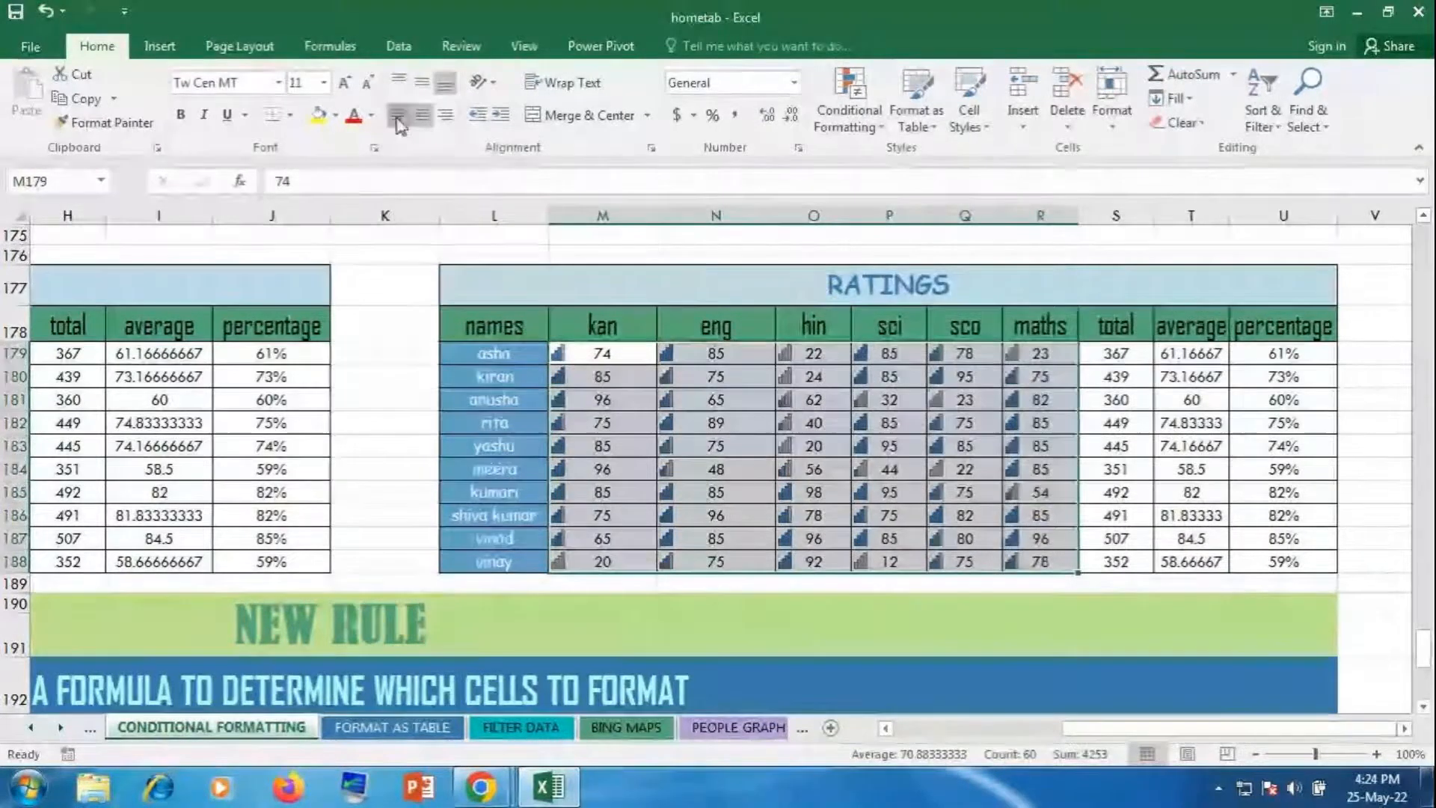
left_click(398, 114)
left_click(986, 453)
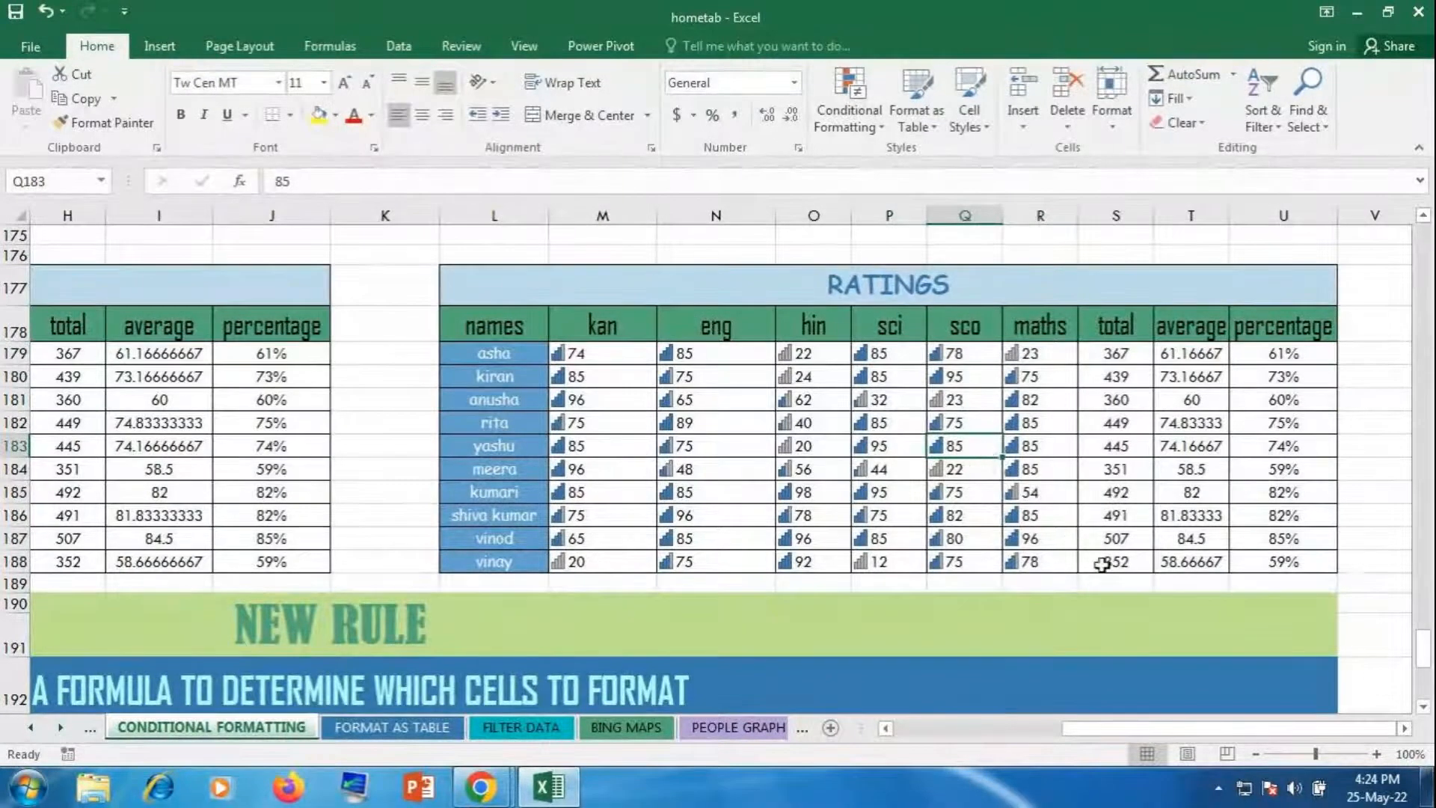
scroll(1103, 569, "up", 3)
scroll(1102, 552, "up", 4)
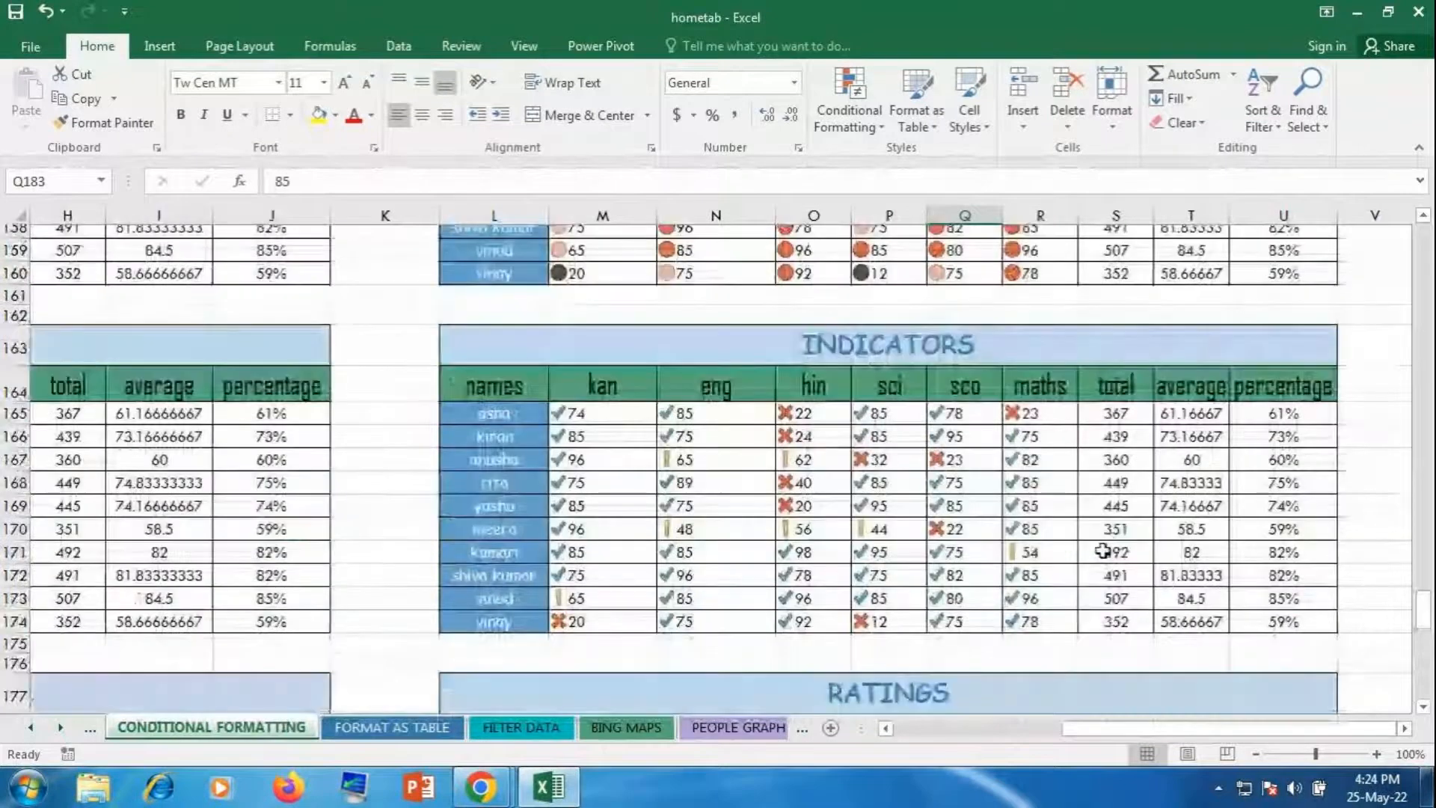
scroll(1105, 554, "down", 7)
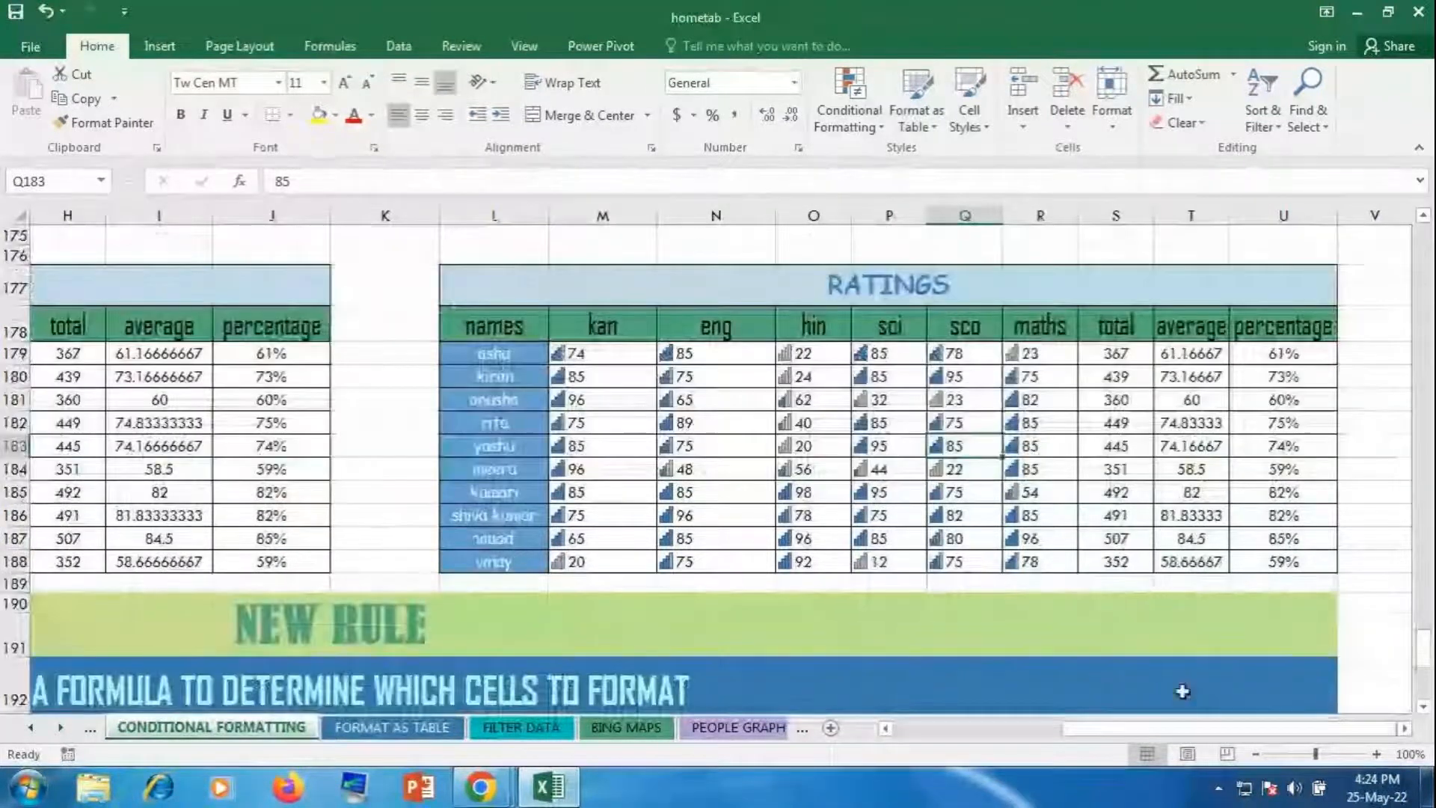
left_click_drag(1133, 728, 994, 744)
scroll(1237, 593, "down", 1)
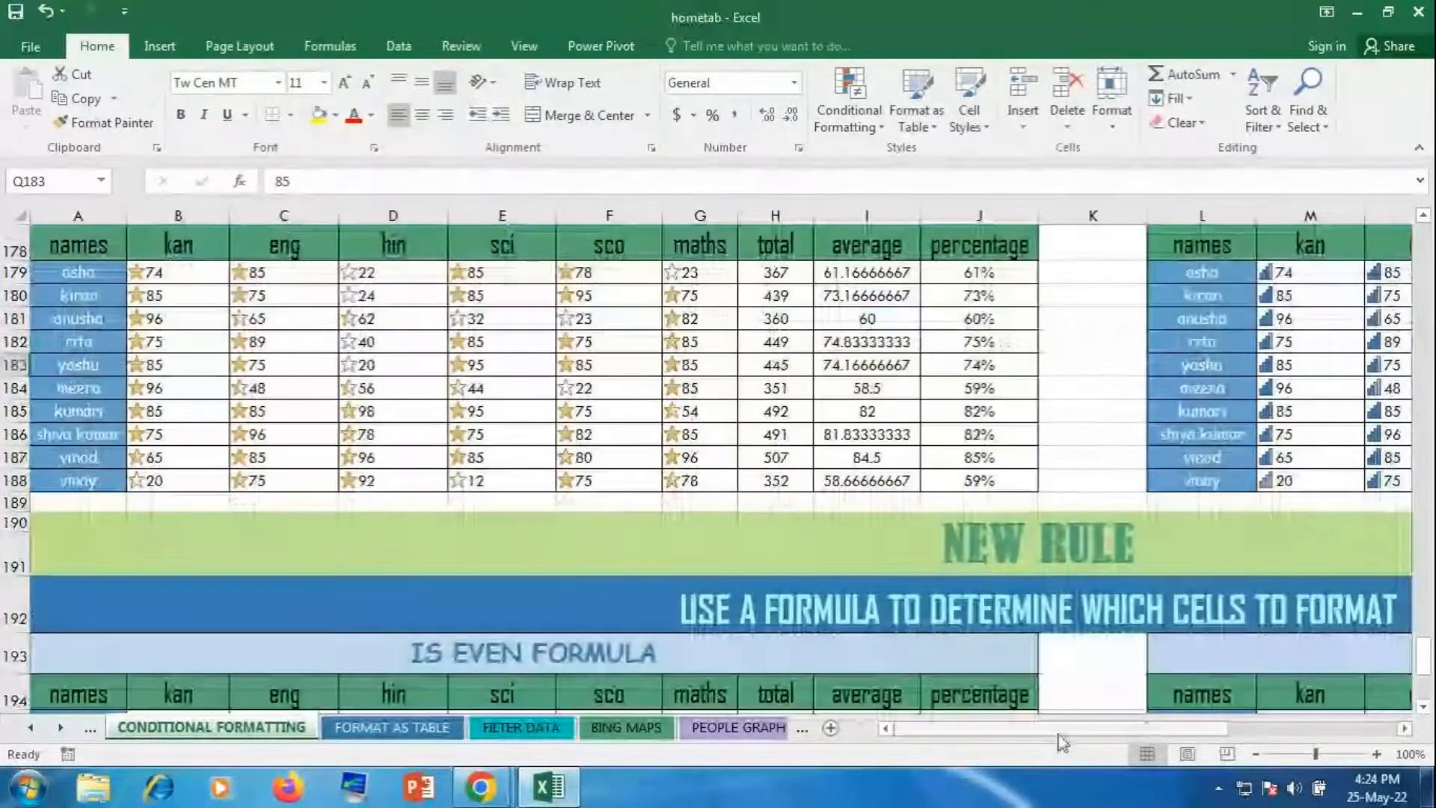
scroll(1141, 722, "right", 4)
scroll(1159, 695, "down", 4)
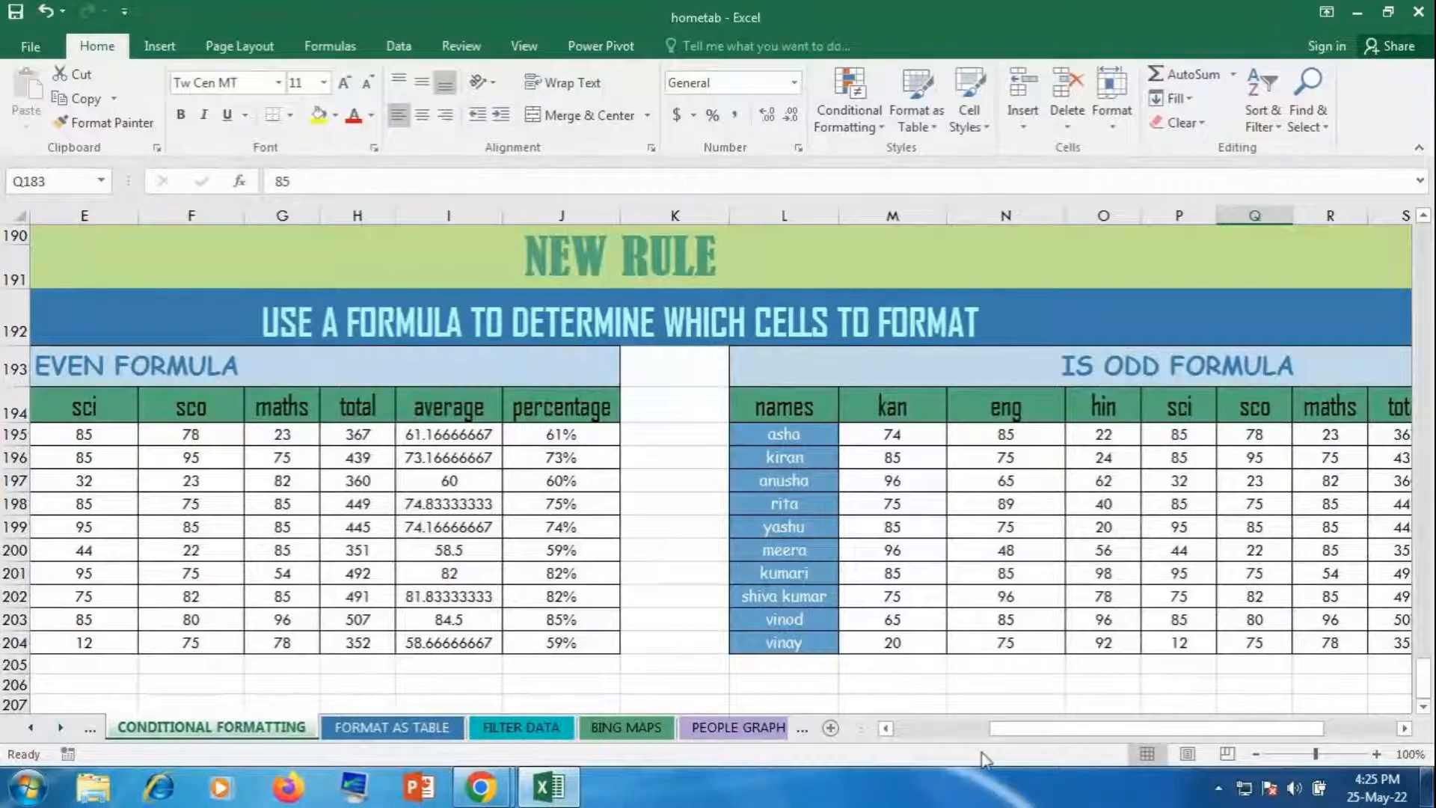
left_click_drag(1009, 731, 963, 731)
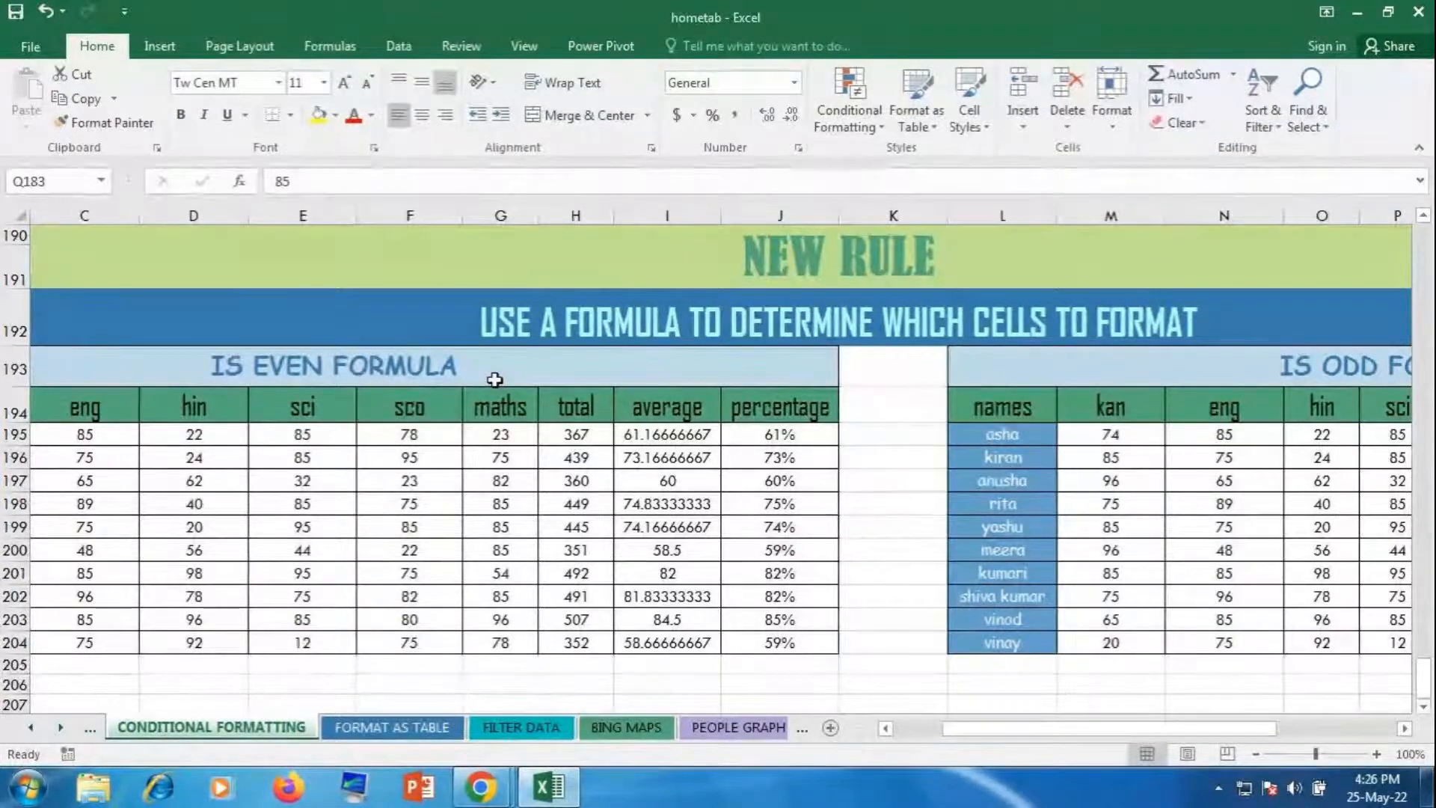
left_click_drag(980, 731, 928, 731)
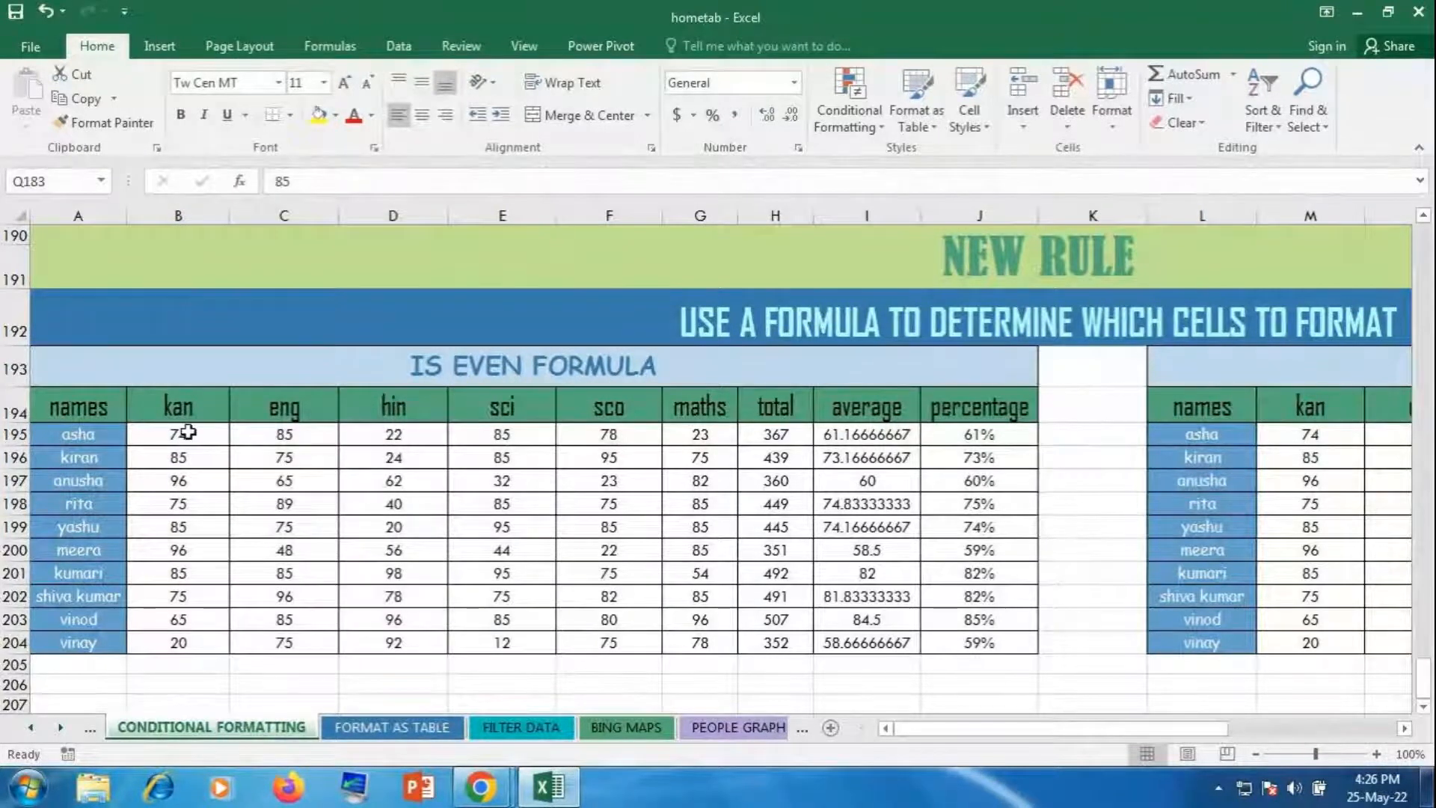
left_click_drag(188, 431, 688, 641)
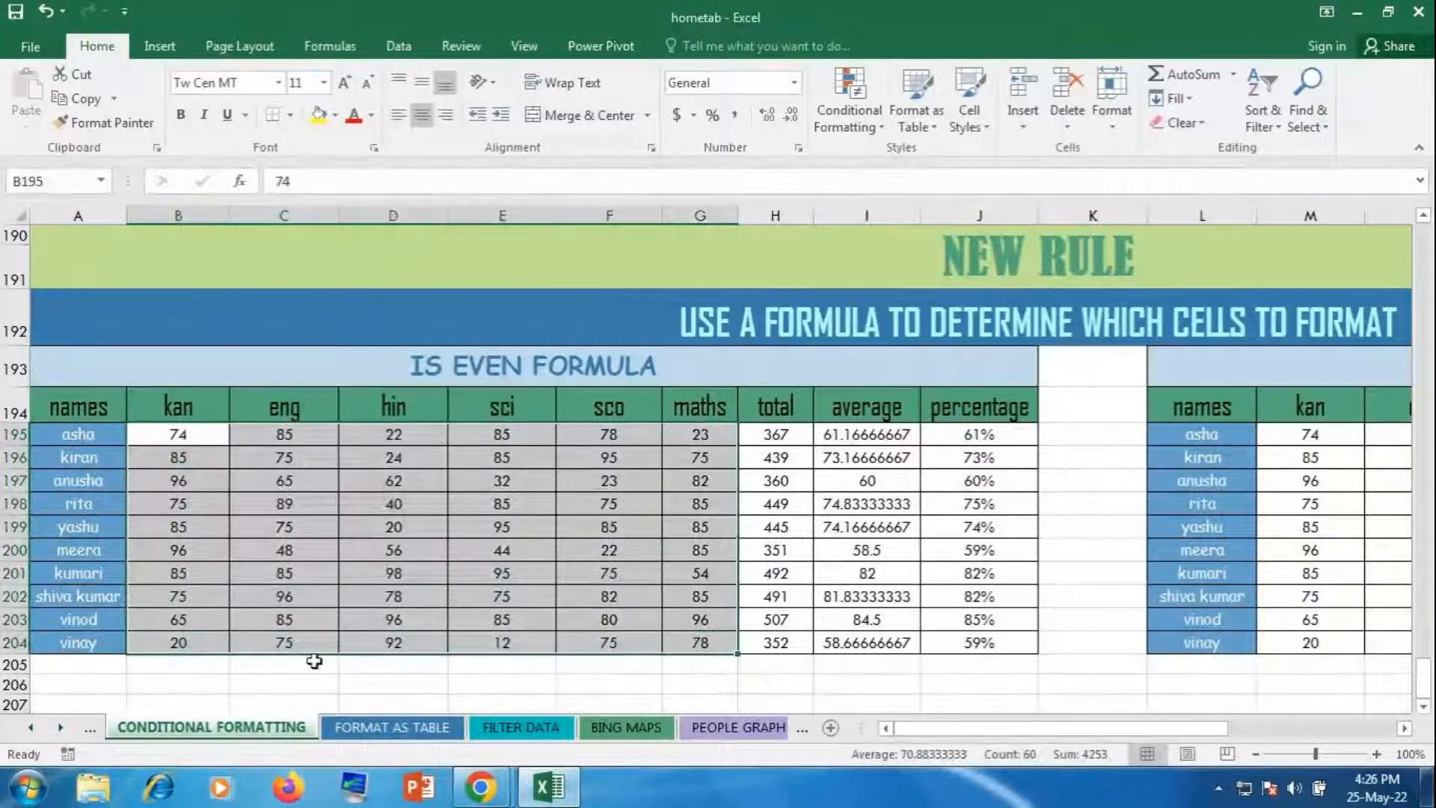
Step: Start a new conditional formatting rule using a formula to determine which cells to format
left_click(867, 90)
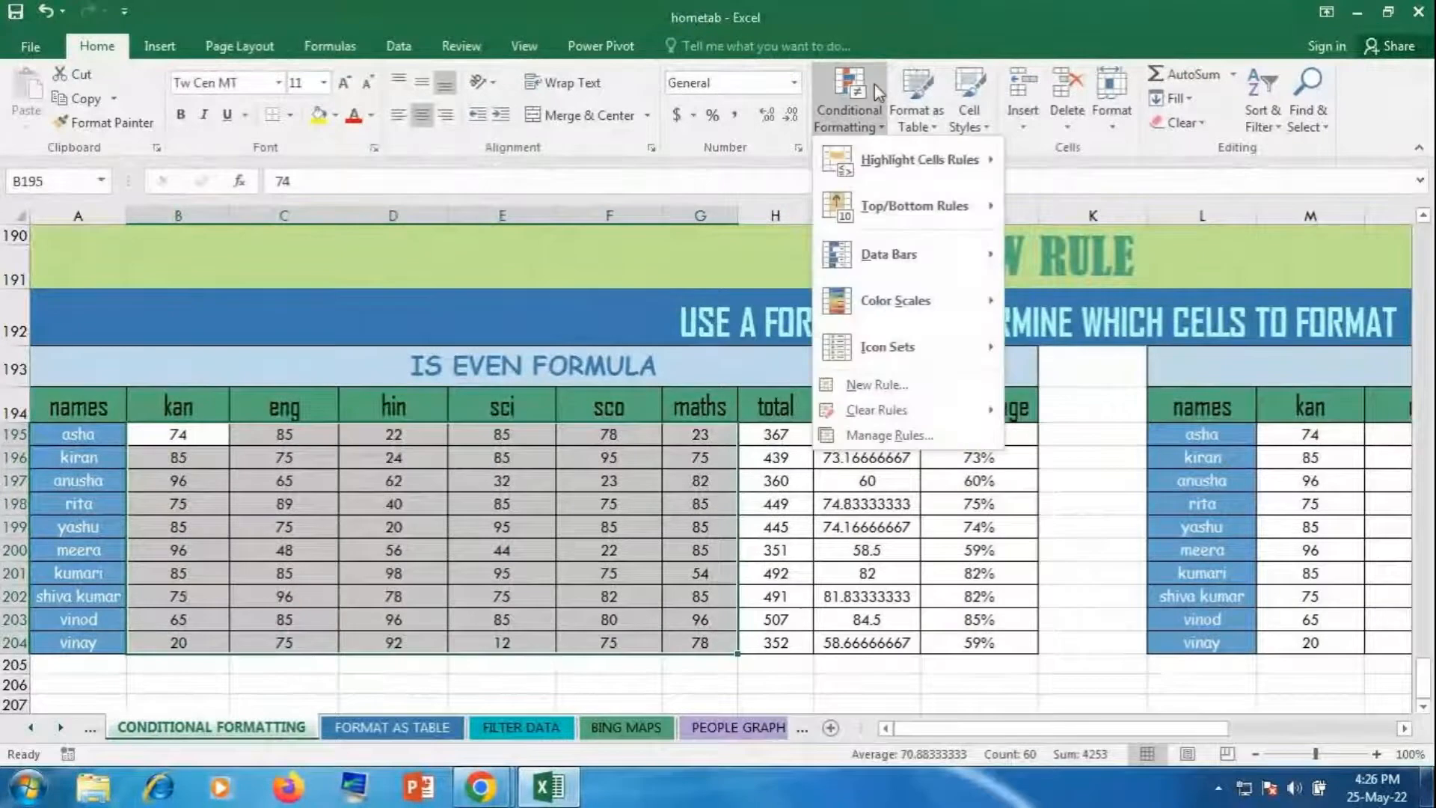
left_click(934, 397)
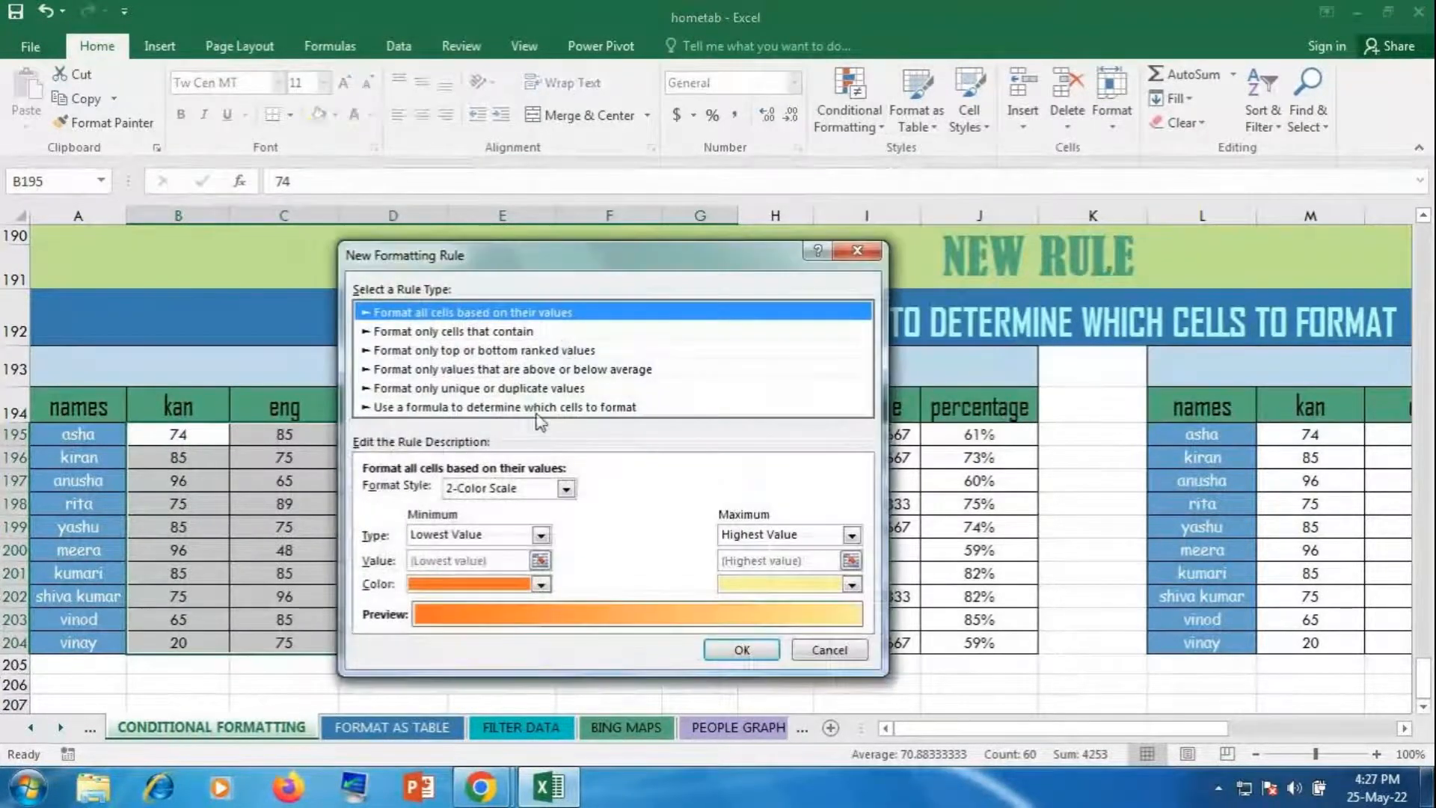
left_click(537, 410)
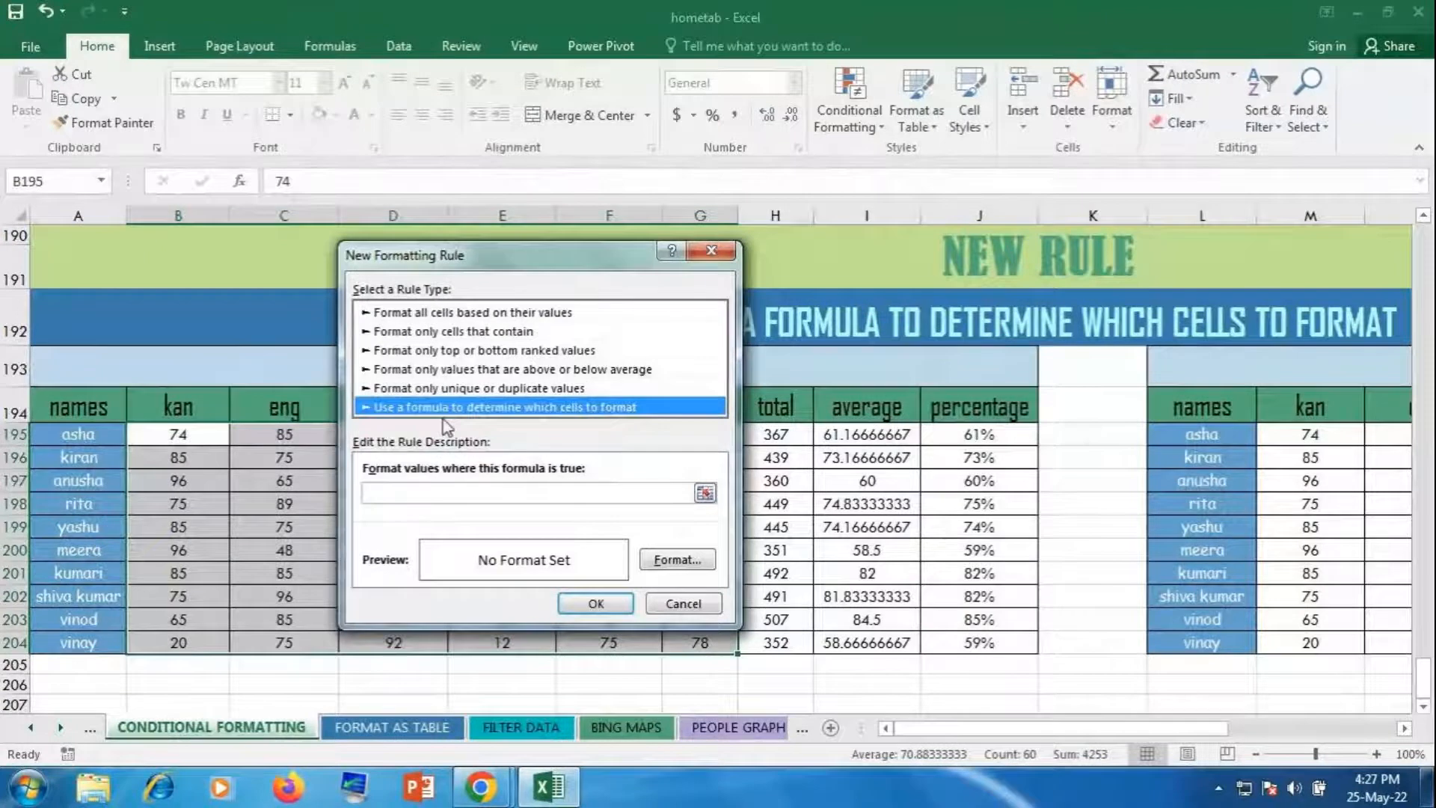
Step: Enter the rule formula =iseven(B195), deleting both $ signs so the reference is relative
left_click(447, 492)
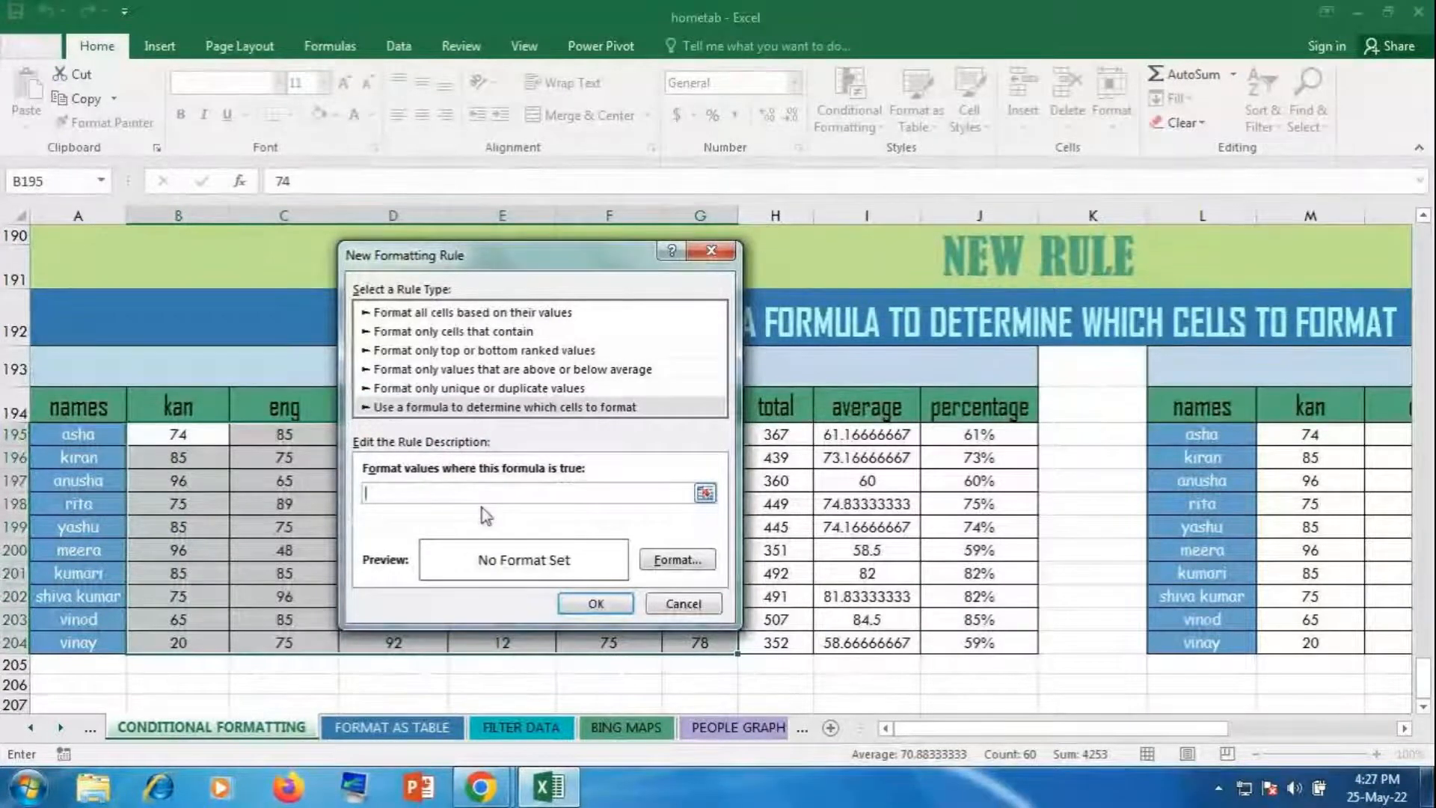
type("=")
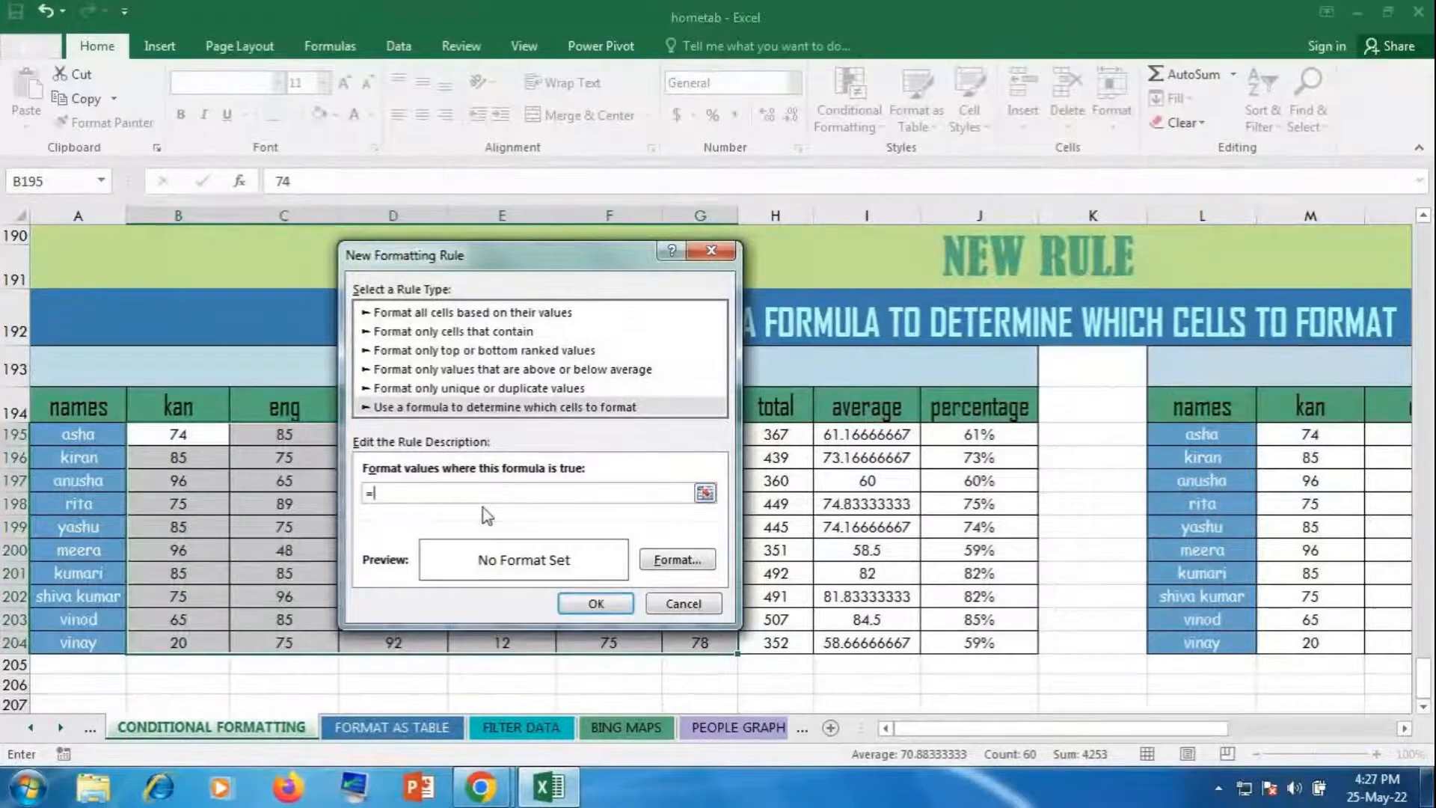
type("i")
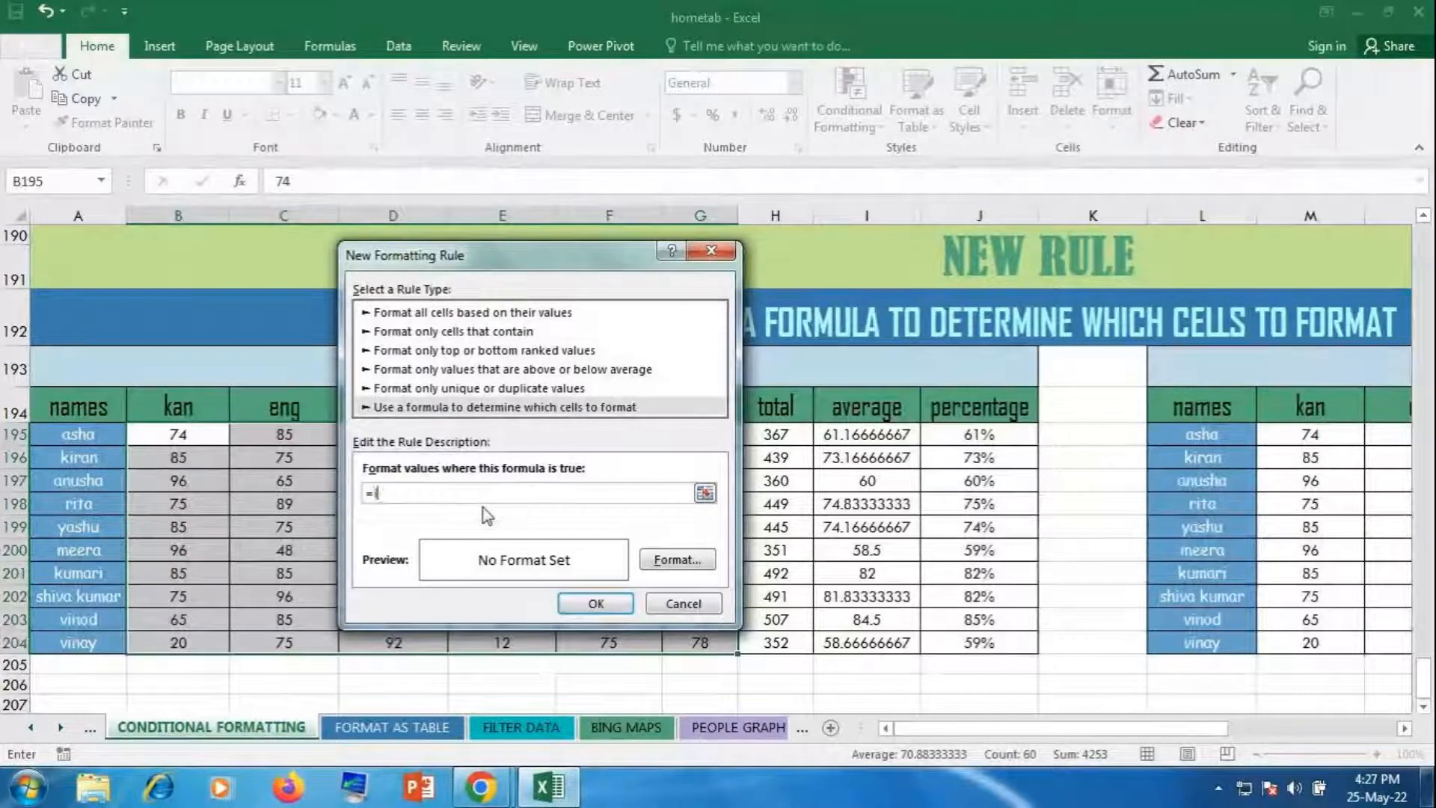
type("seven")
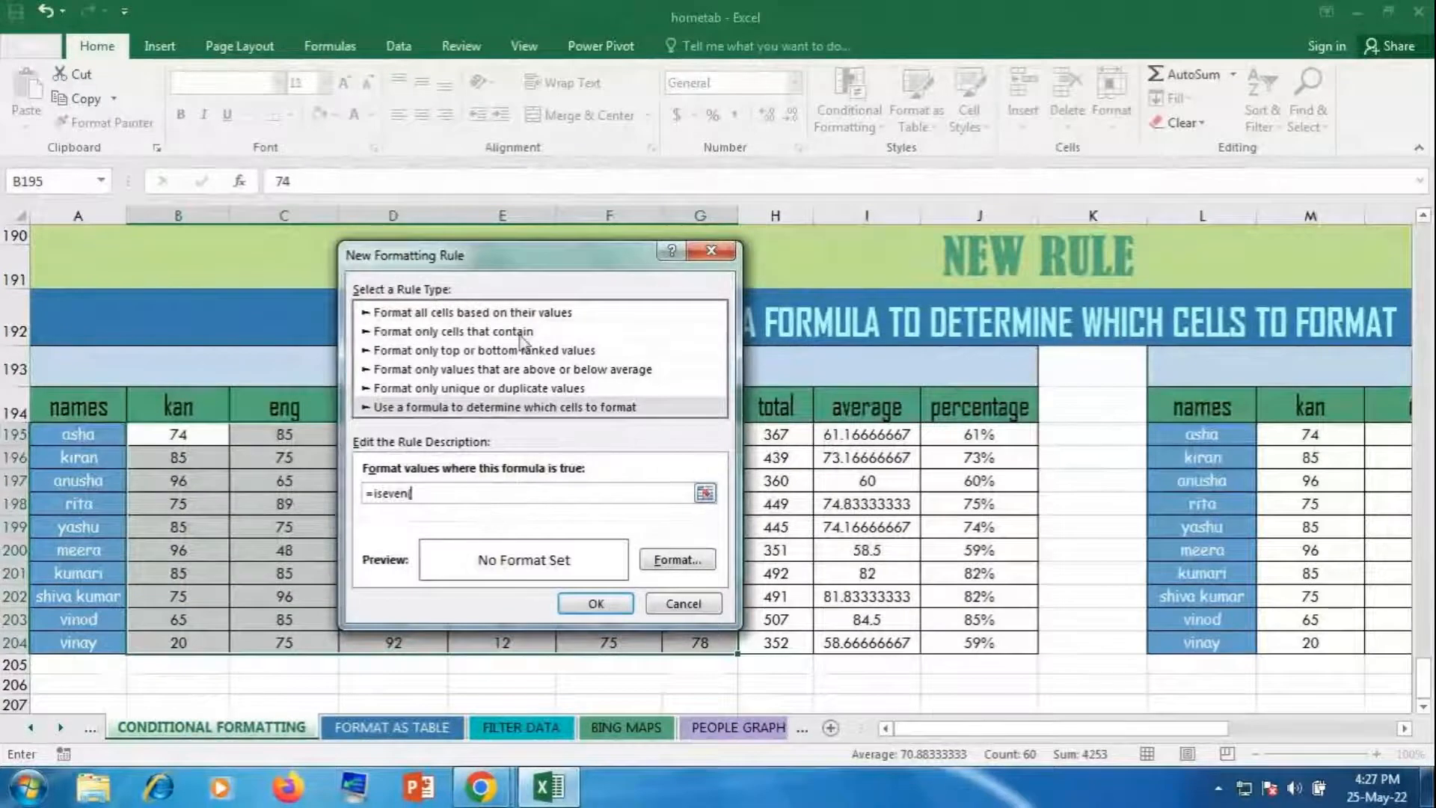
type("(")
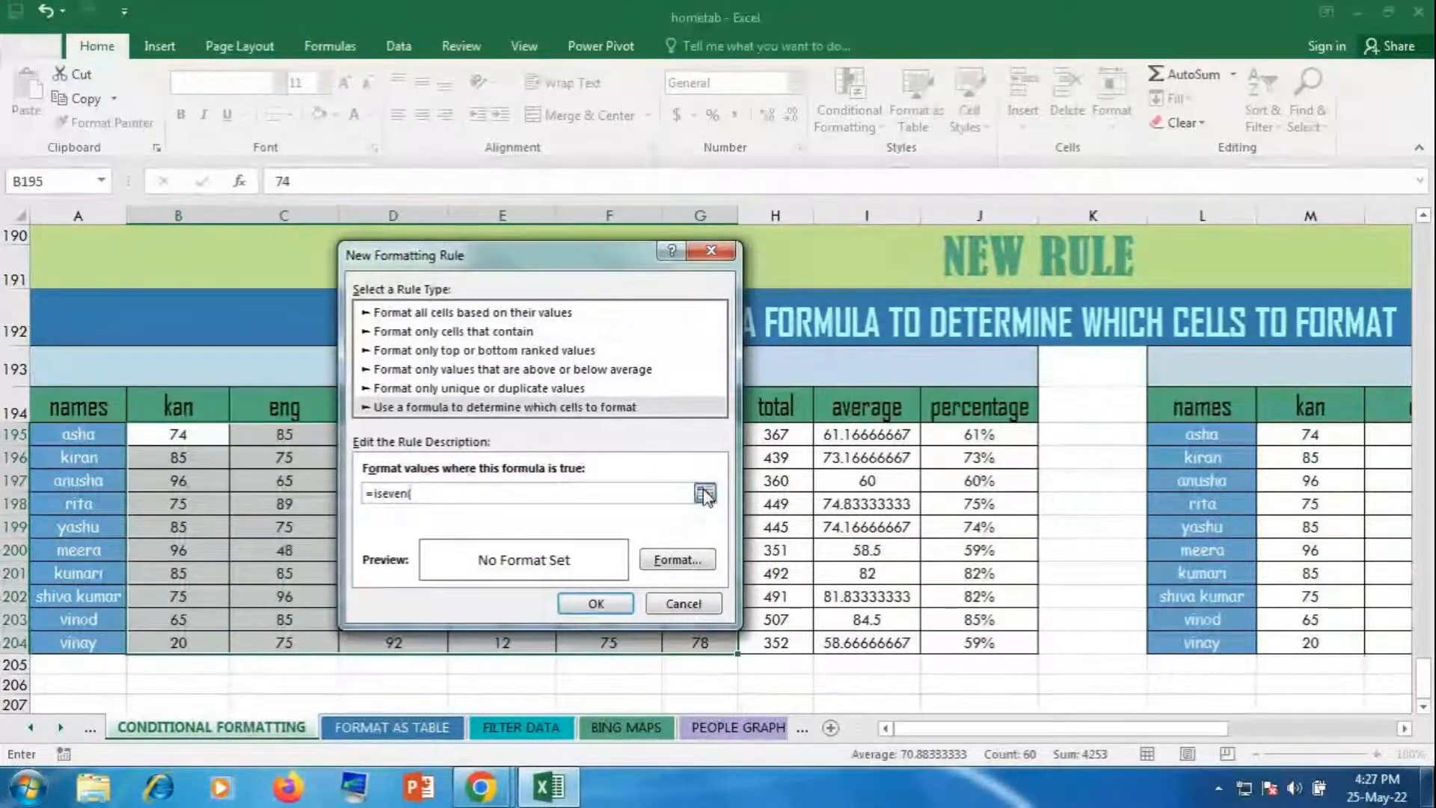
left_click(705, 492)
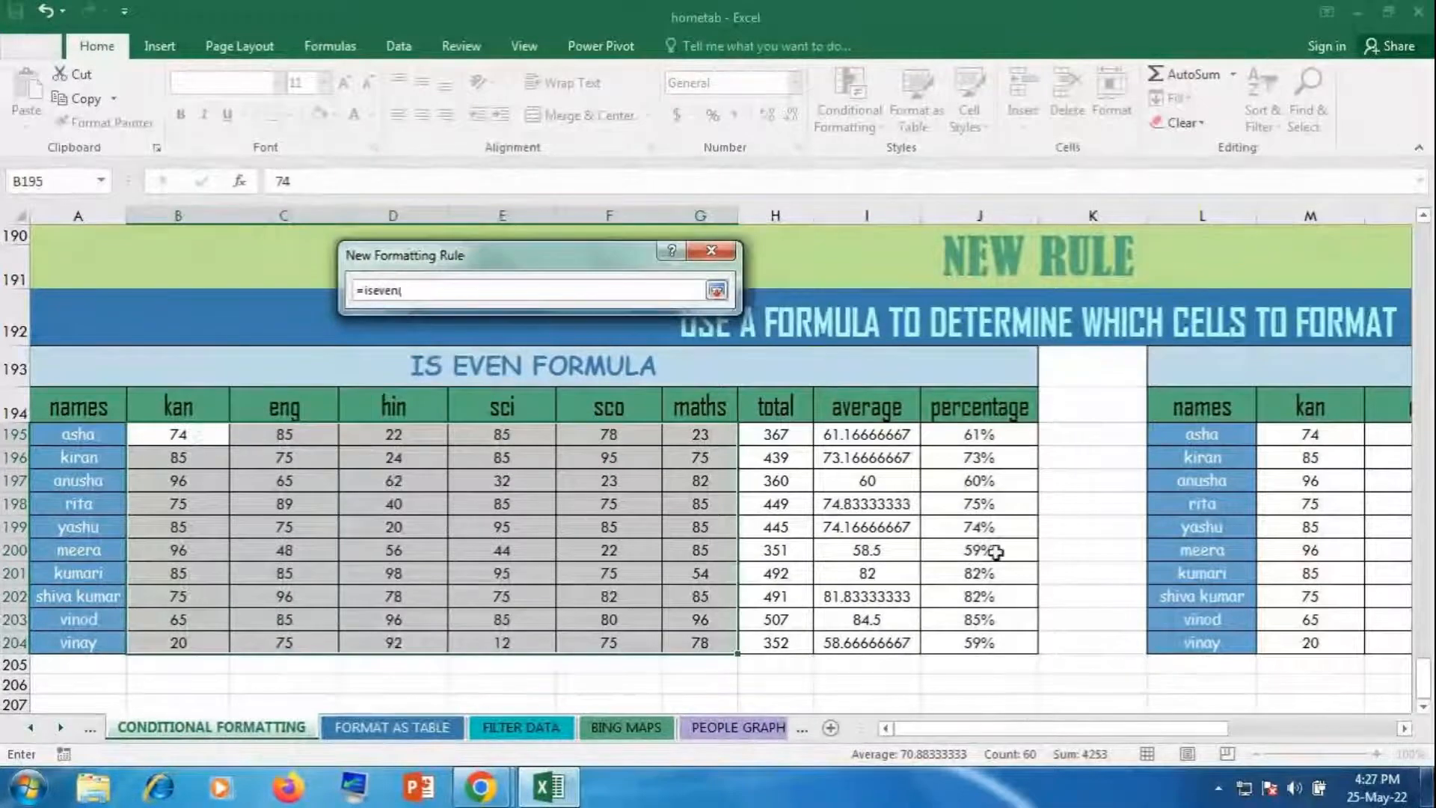
left_click(172, 439)
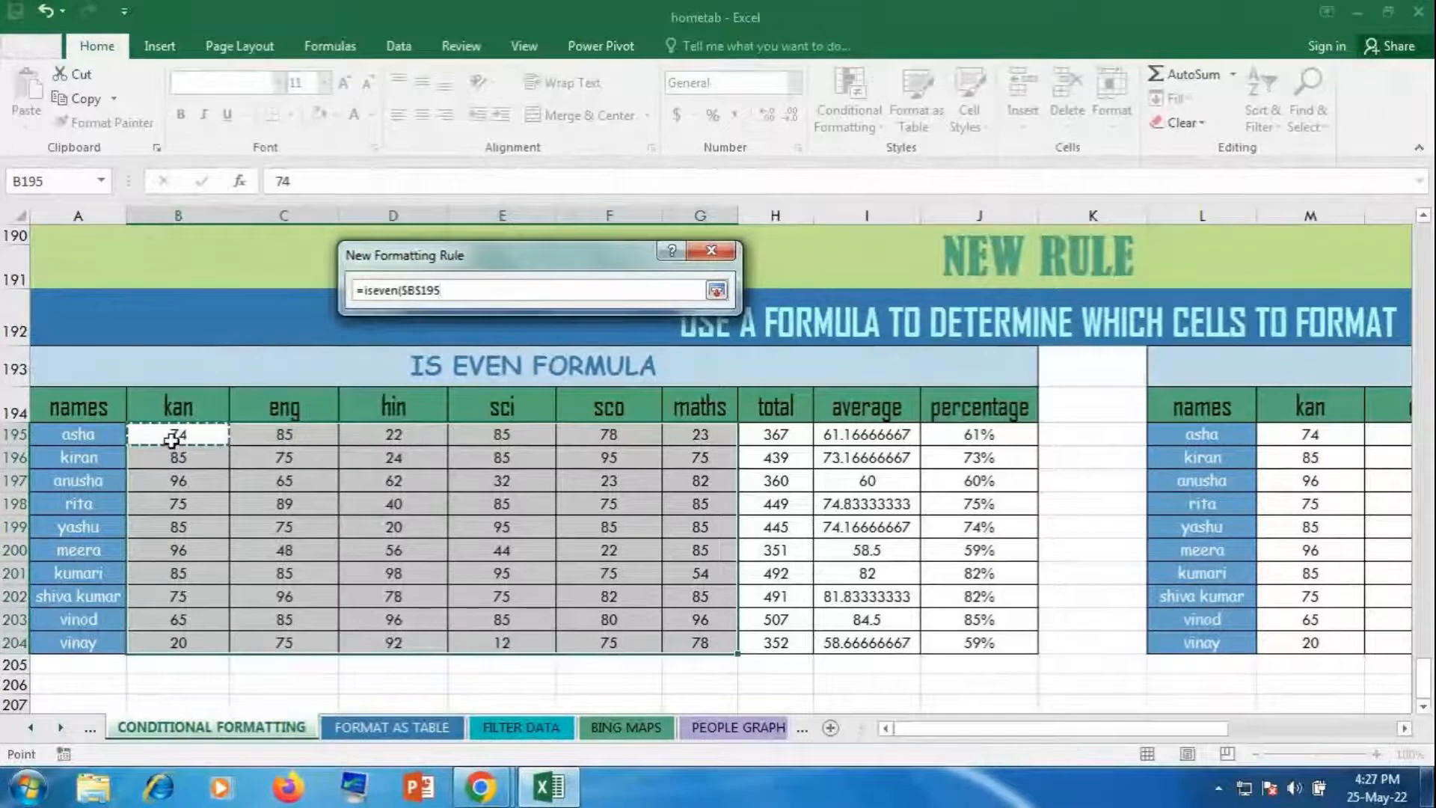
left_click(714, 293)
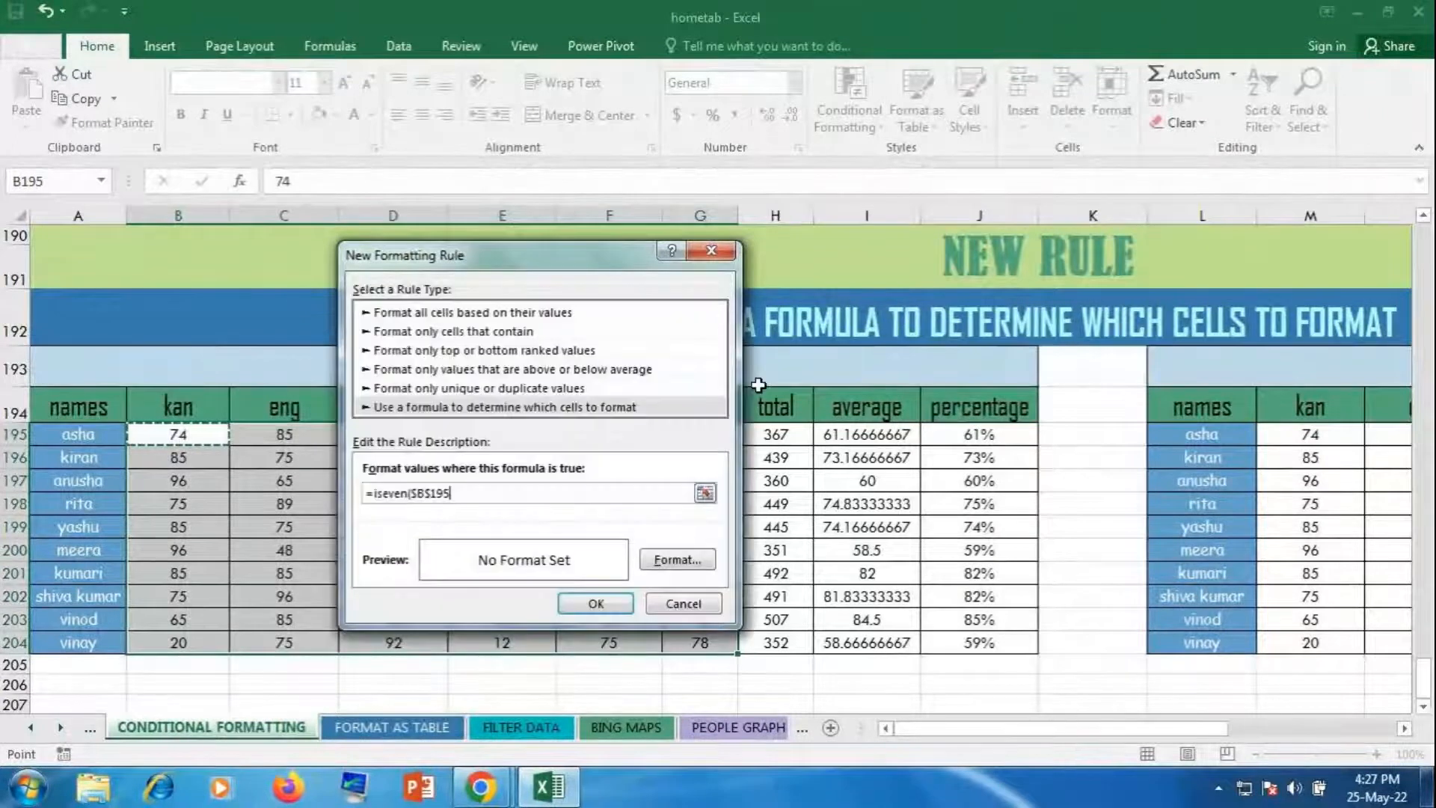
type(")")
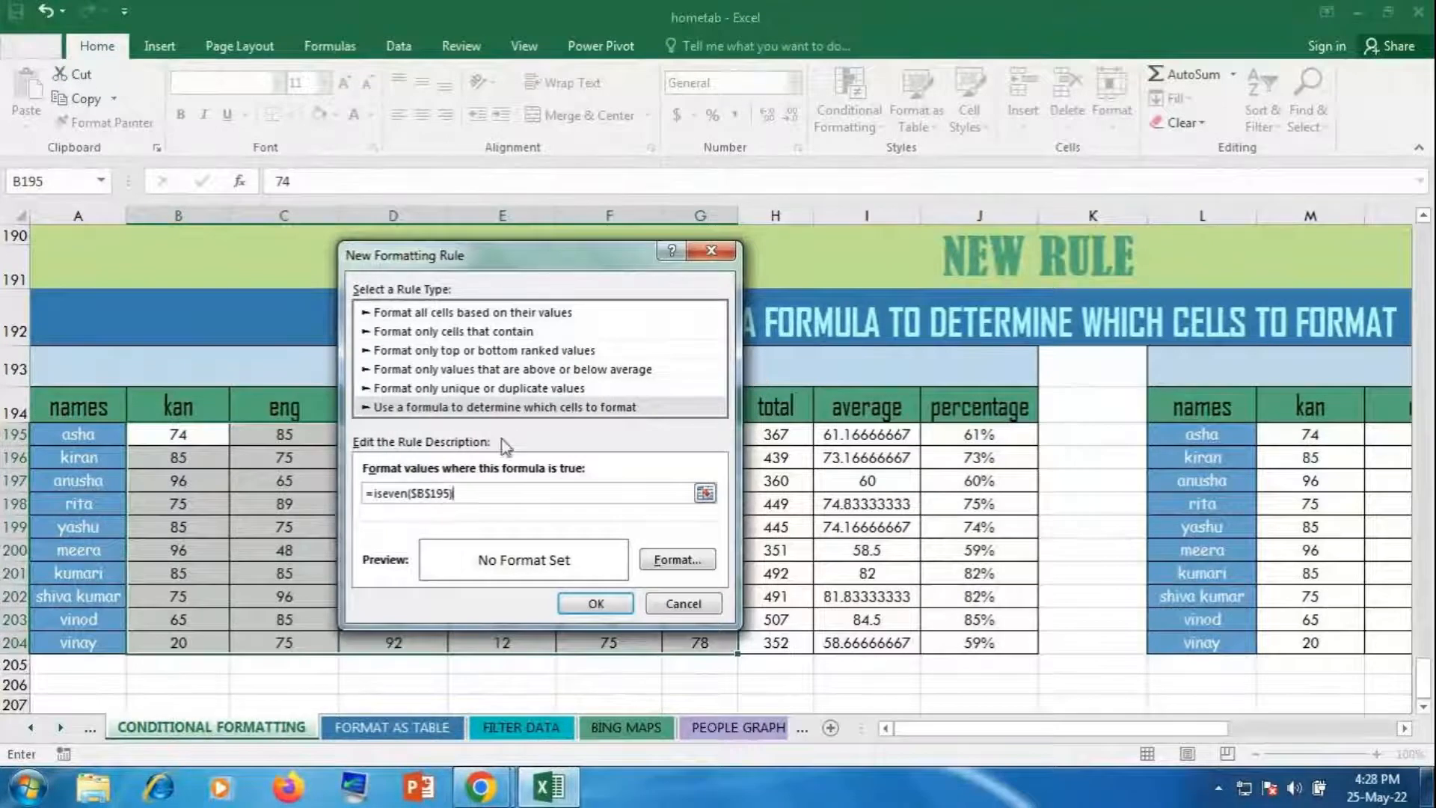
left_click(433, 494)
key("Delete")
left_click(420, 494)
key("BackSpace")
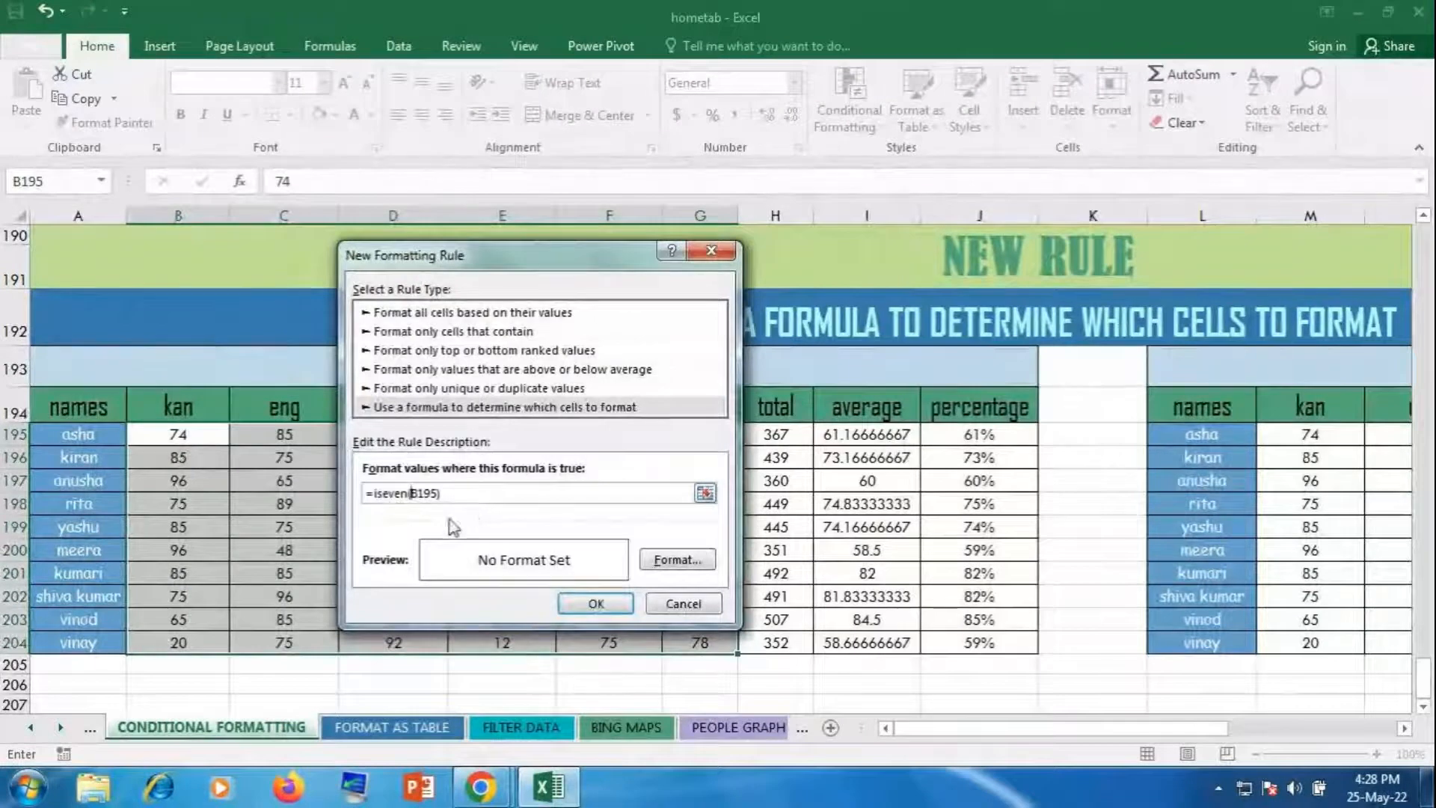
Step: Format the ISEVEN rule with navy fill and bold white text, and apply it to the marks
left_click(689, 566)
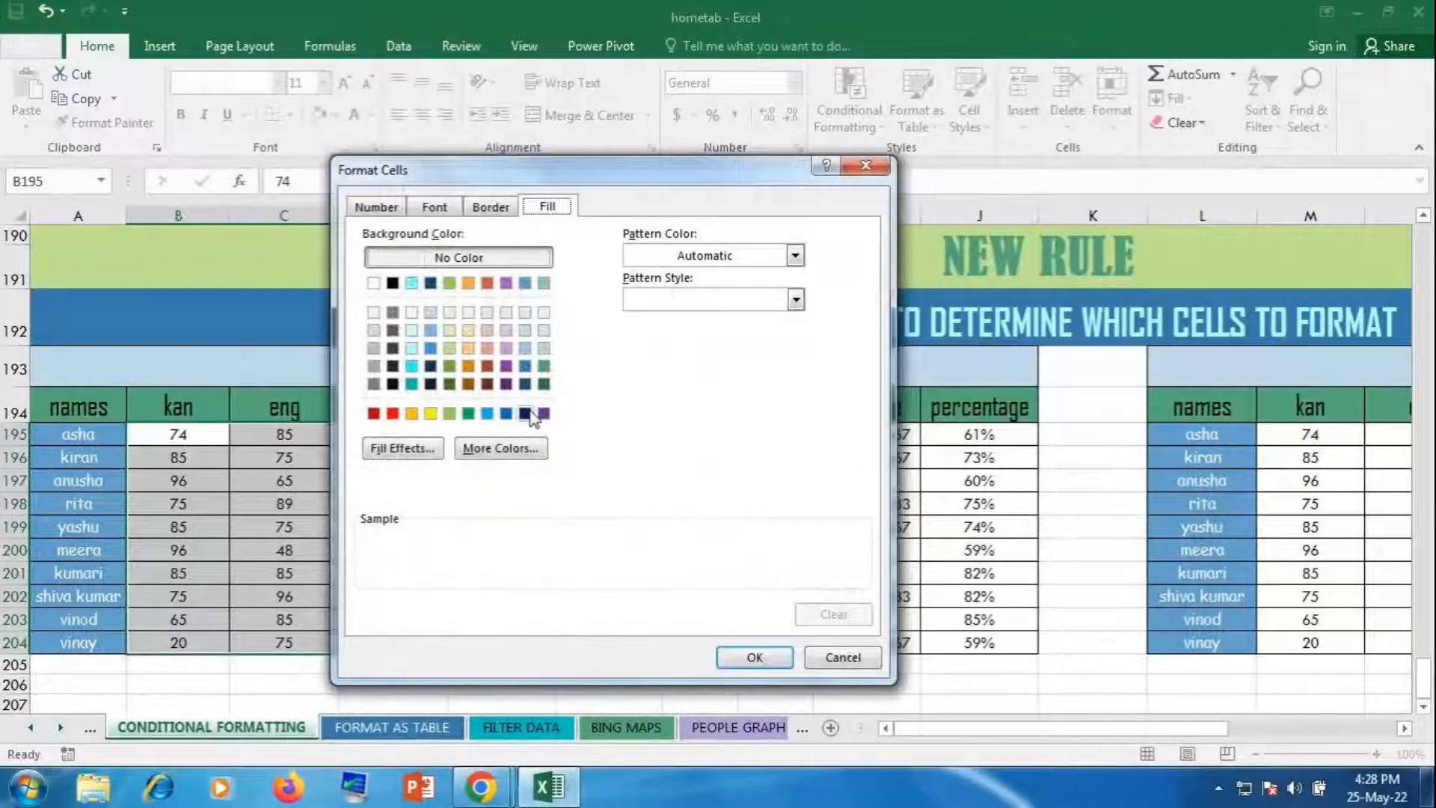
left_click(525, 413)
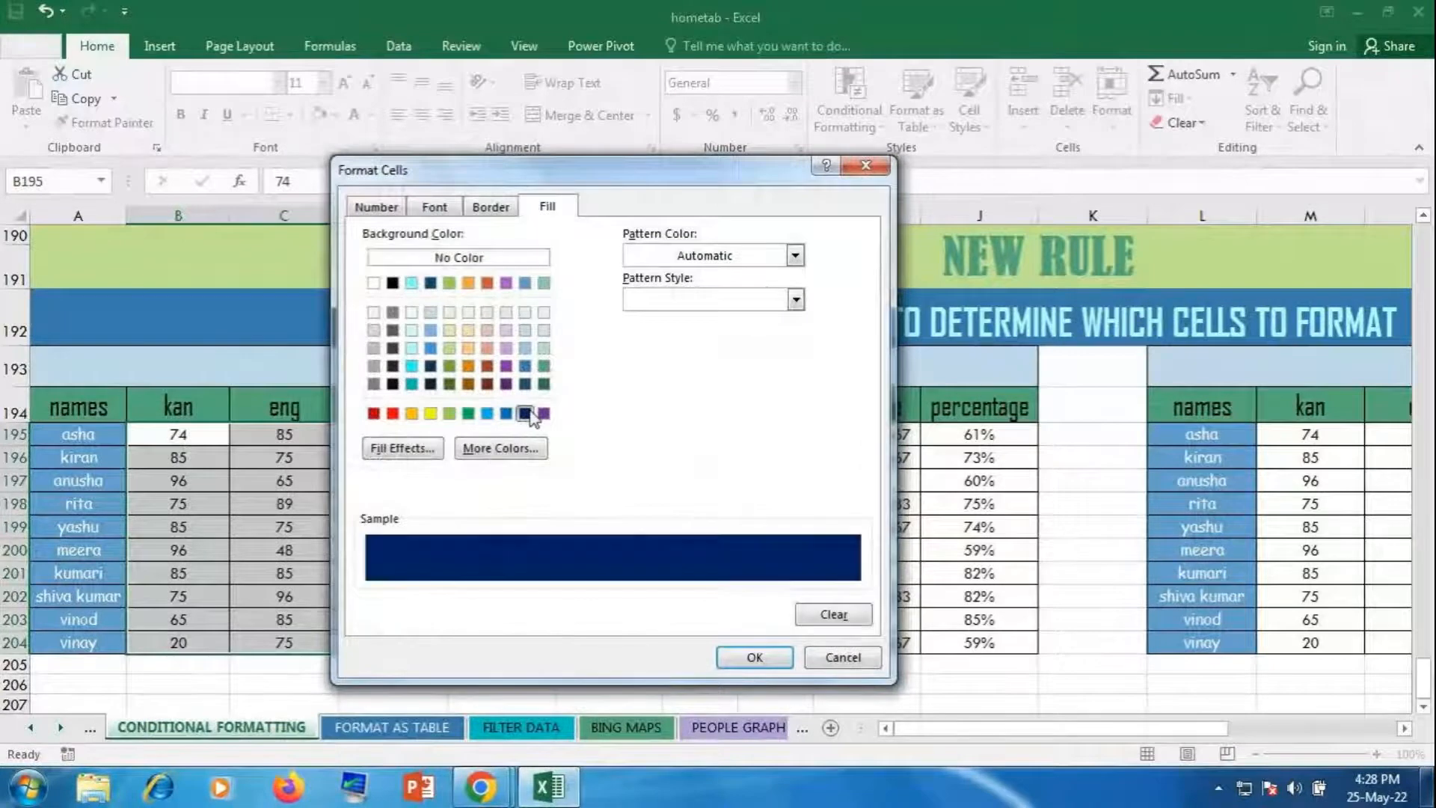
left_click(434, 206)
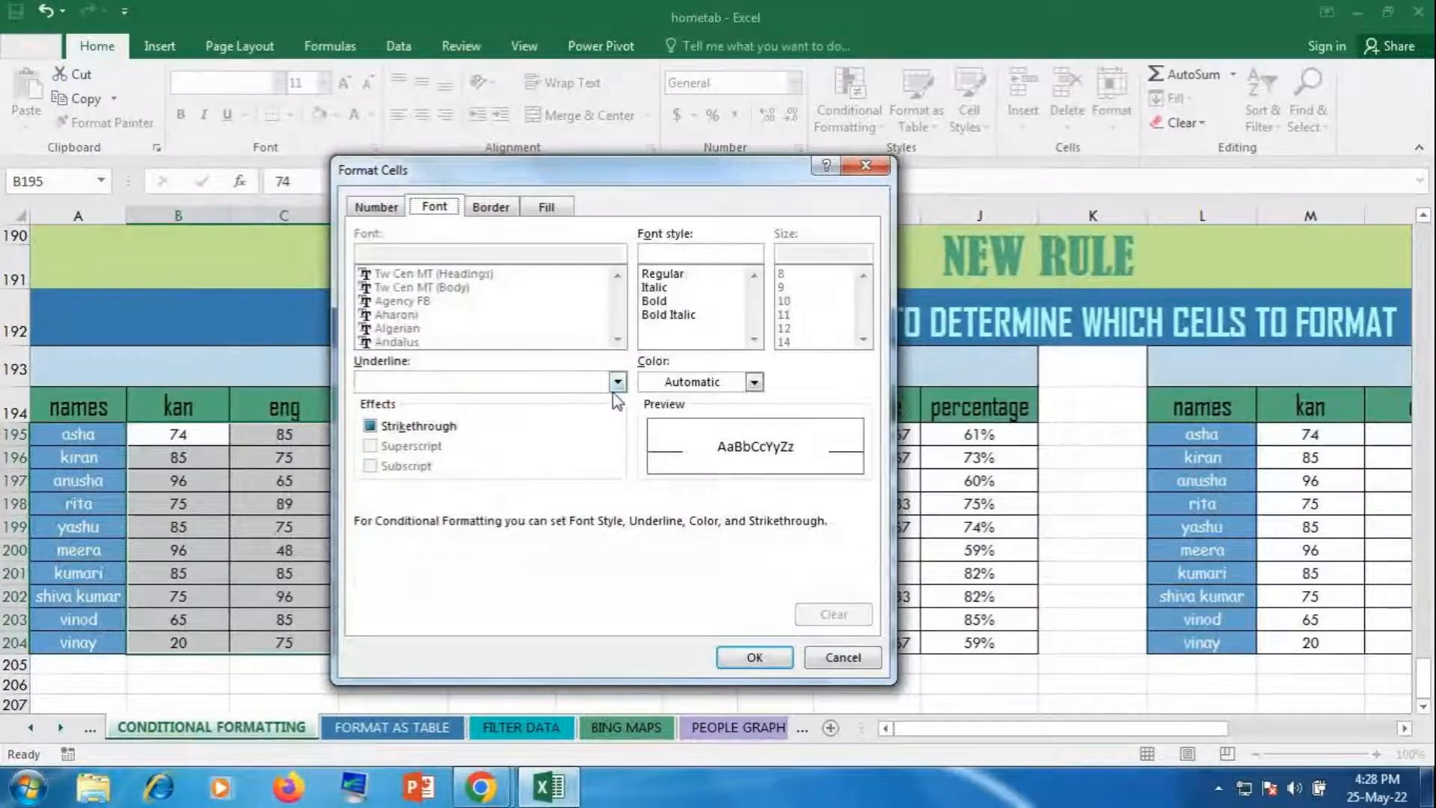
left_click(754, 381)
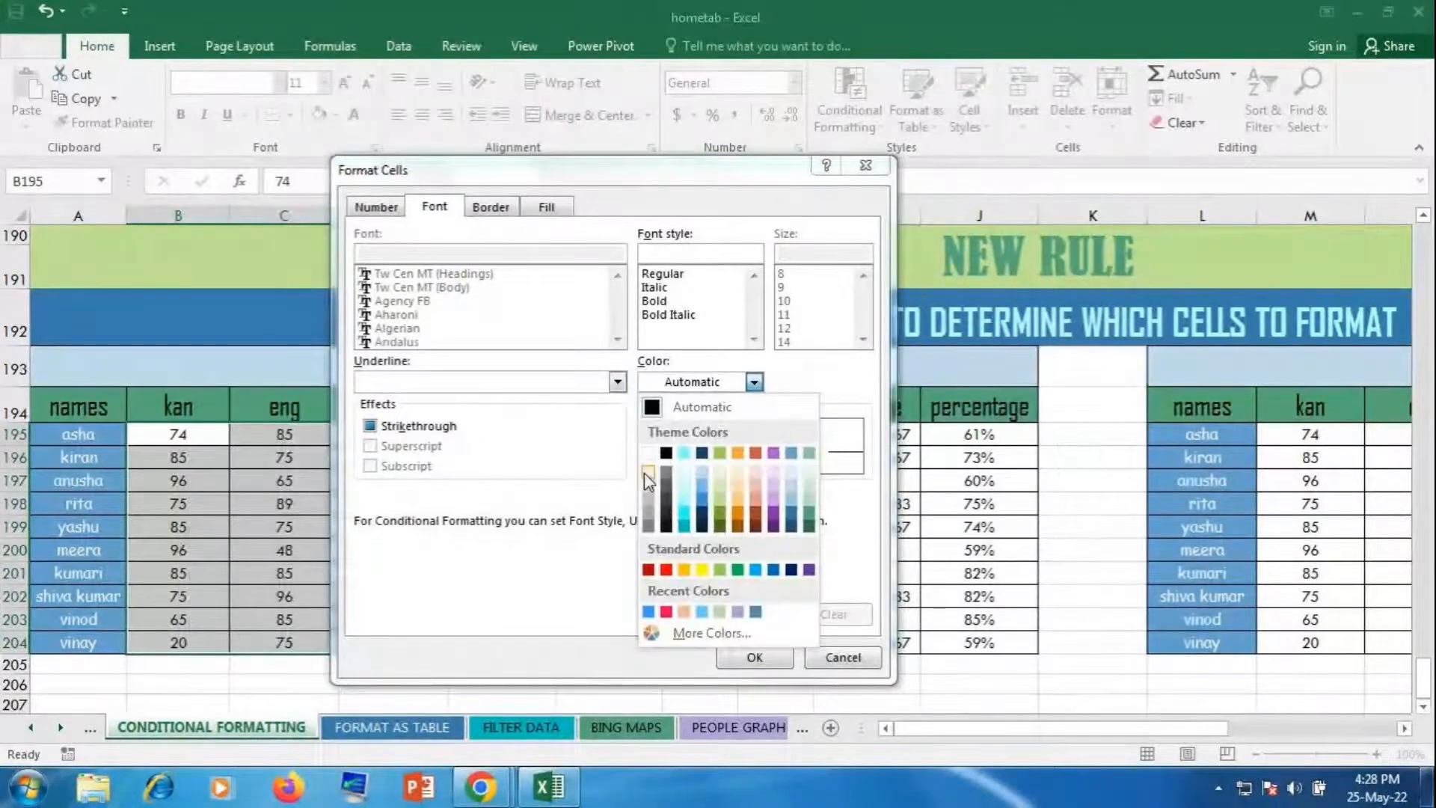
left_click(648, 454)
left_click(656, 301)
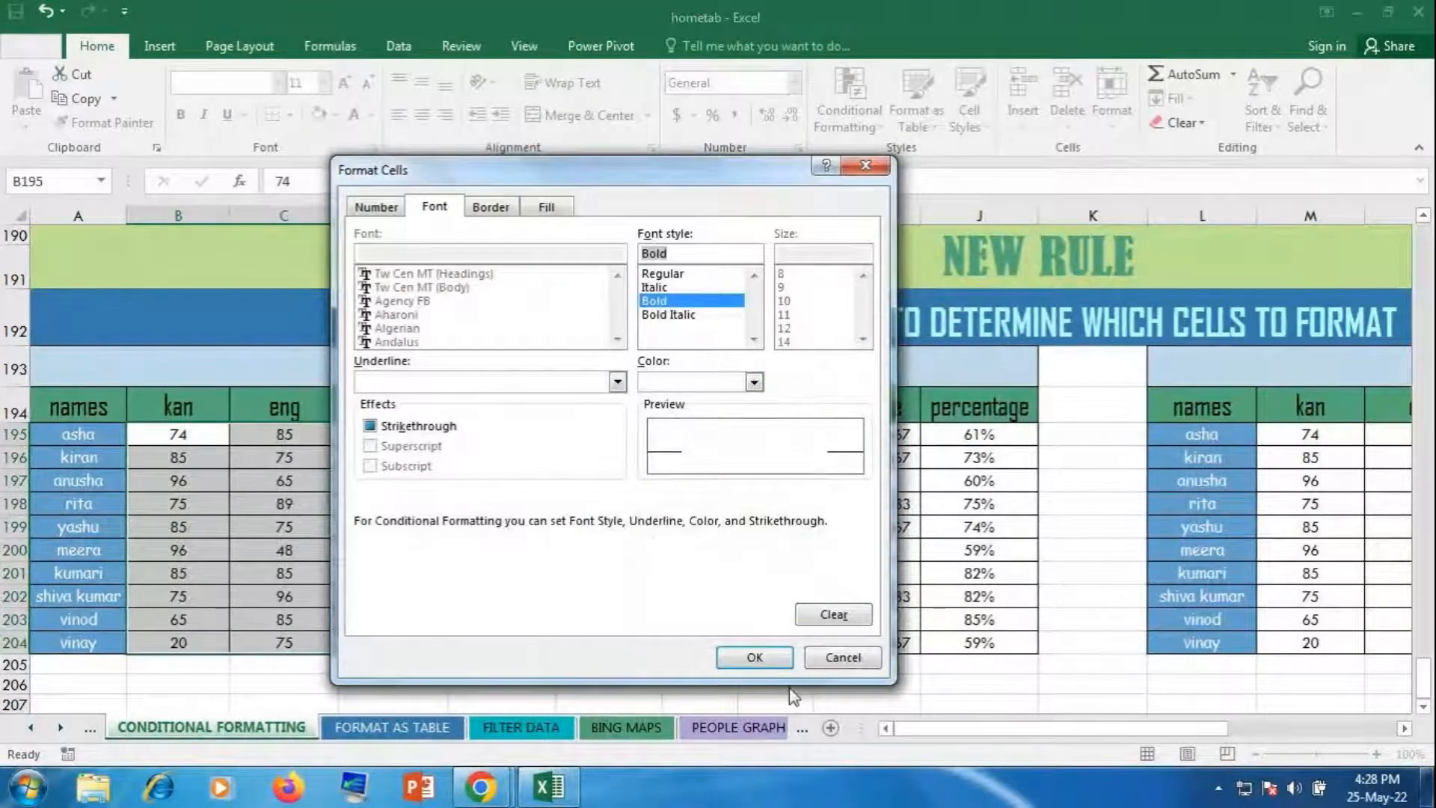
left_click(754, 657)
left_click(620, 605)
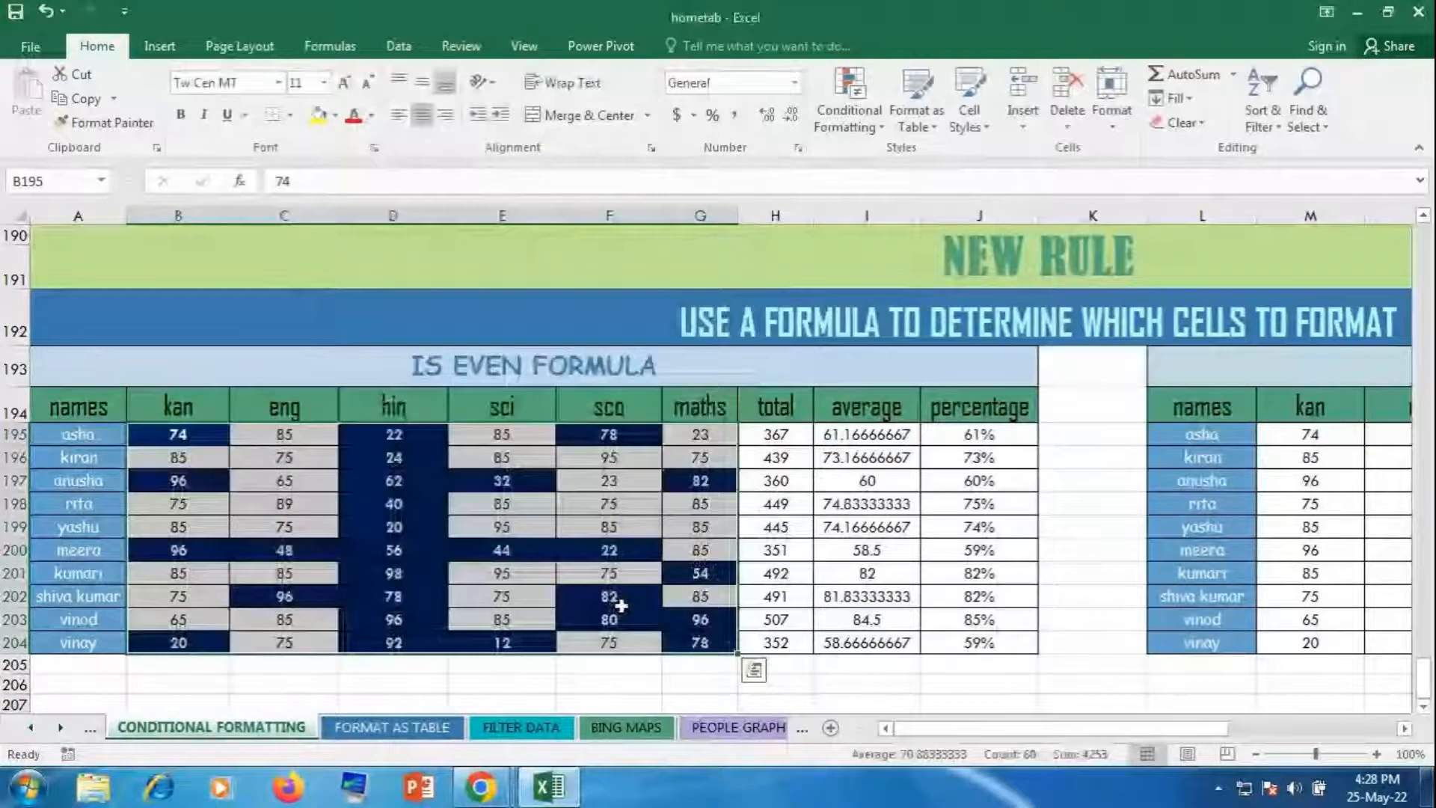
left_click(703, 573)
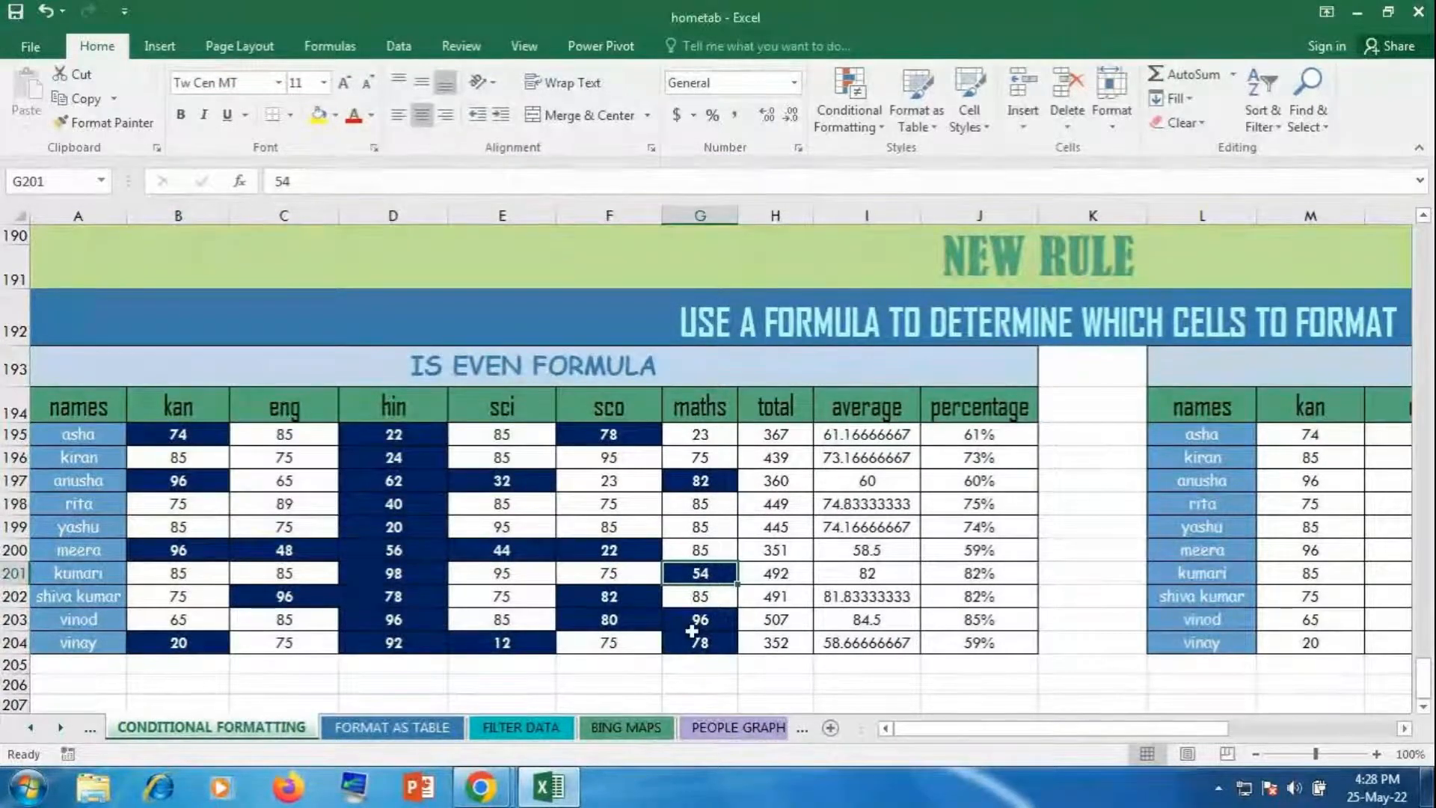
left_click(394, 509)
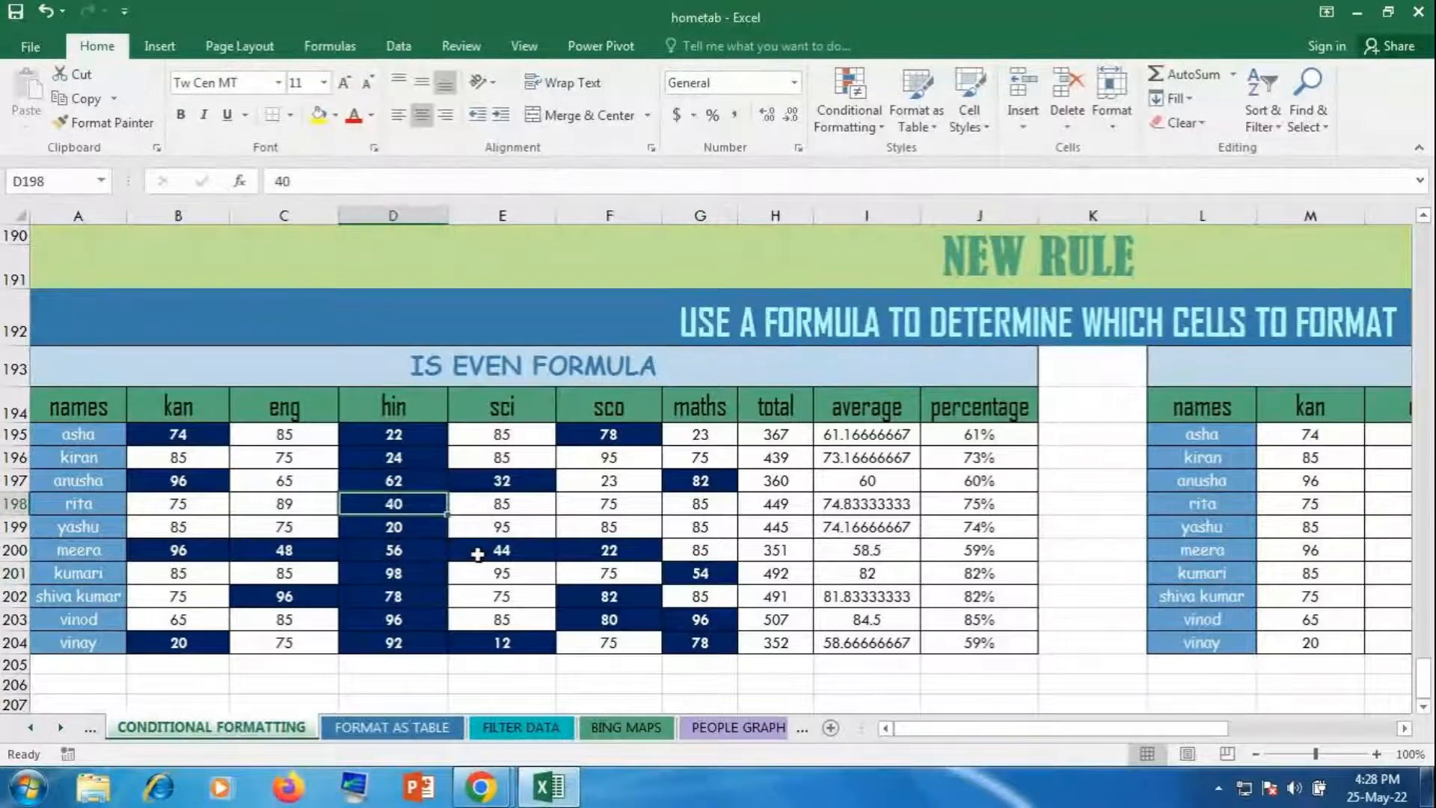
Step: Change the hin marks for rita, yashu and meera to 5, 3 and 9
type("5")
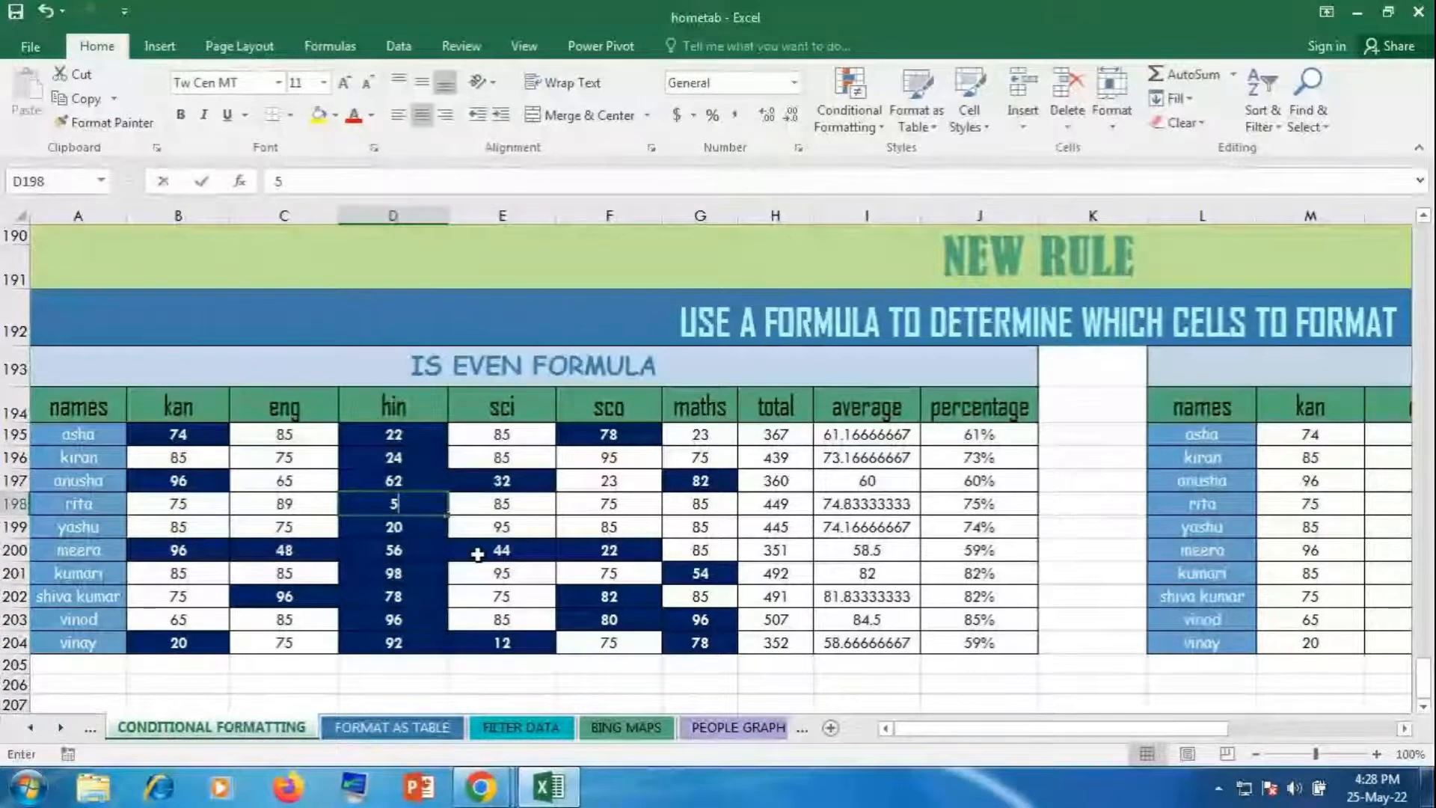
key("Return")
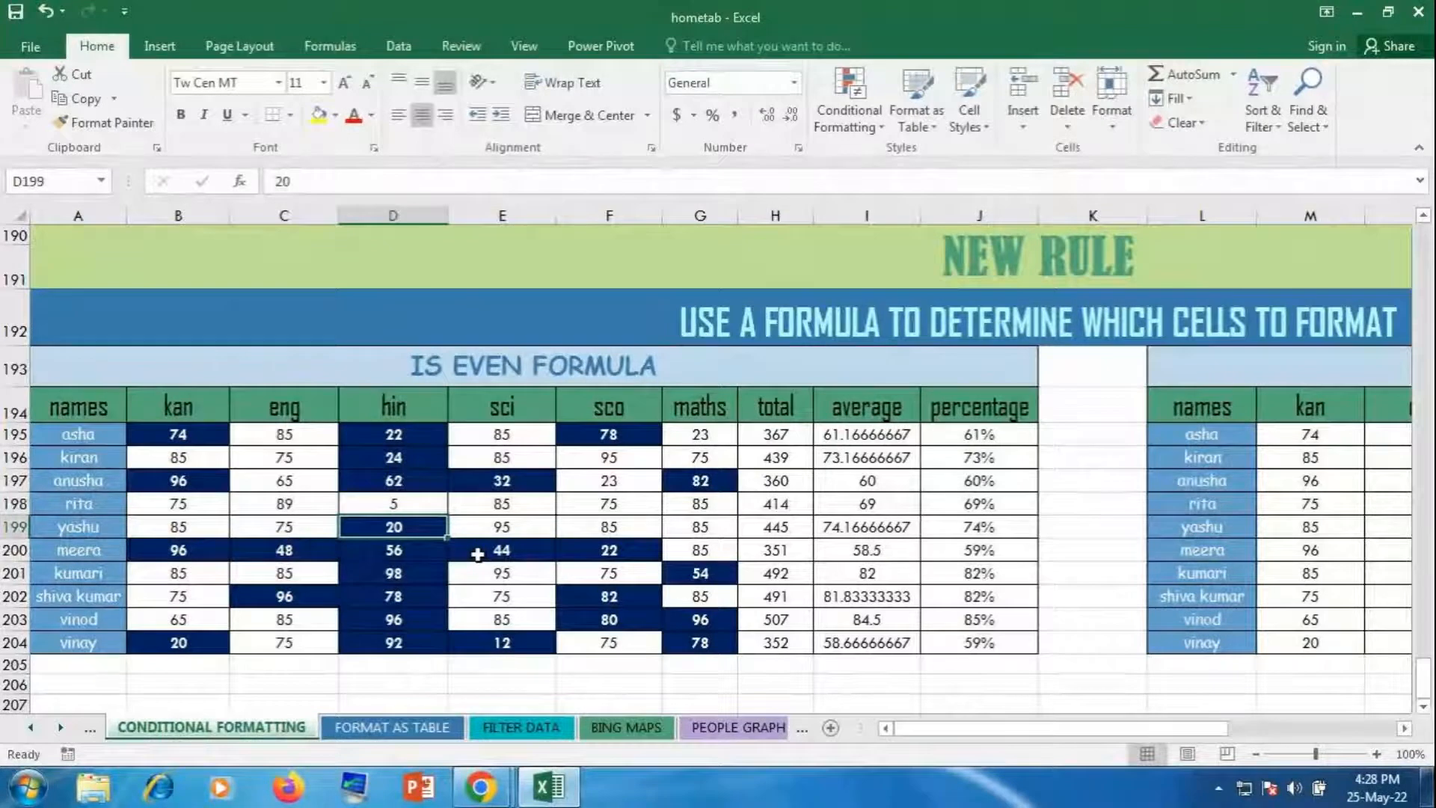
type("3")
key("Return")
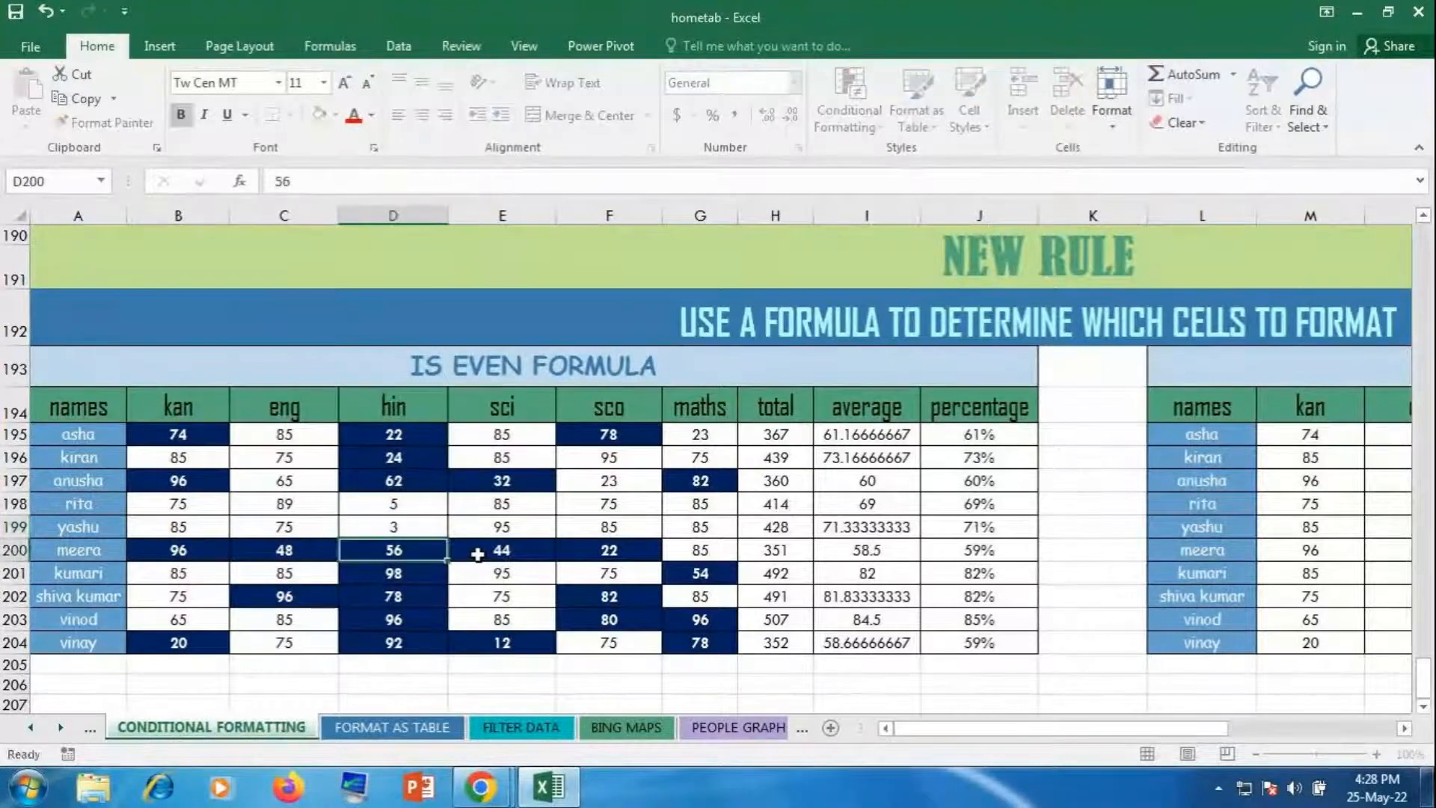
type("9")
key("Return")
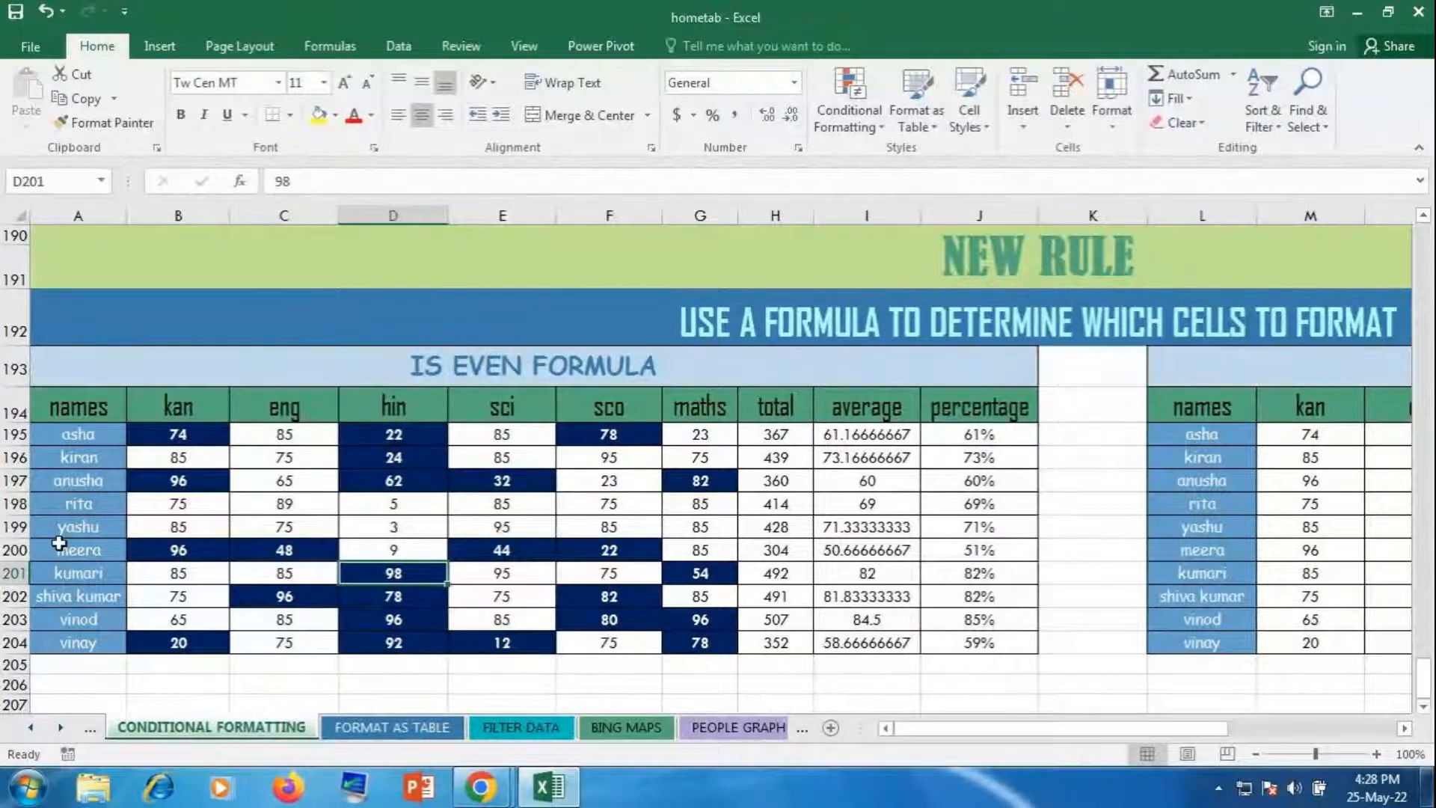
Step: Scroll right and select the IS ODD FORMULA marks M195:R204
left_click(965, 703)
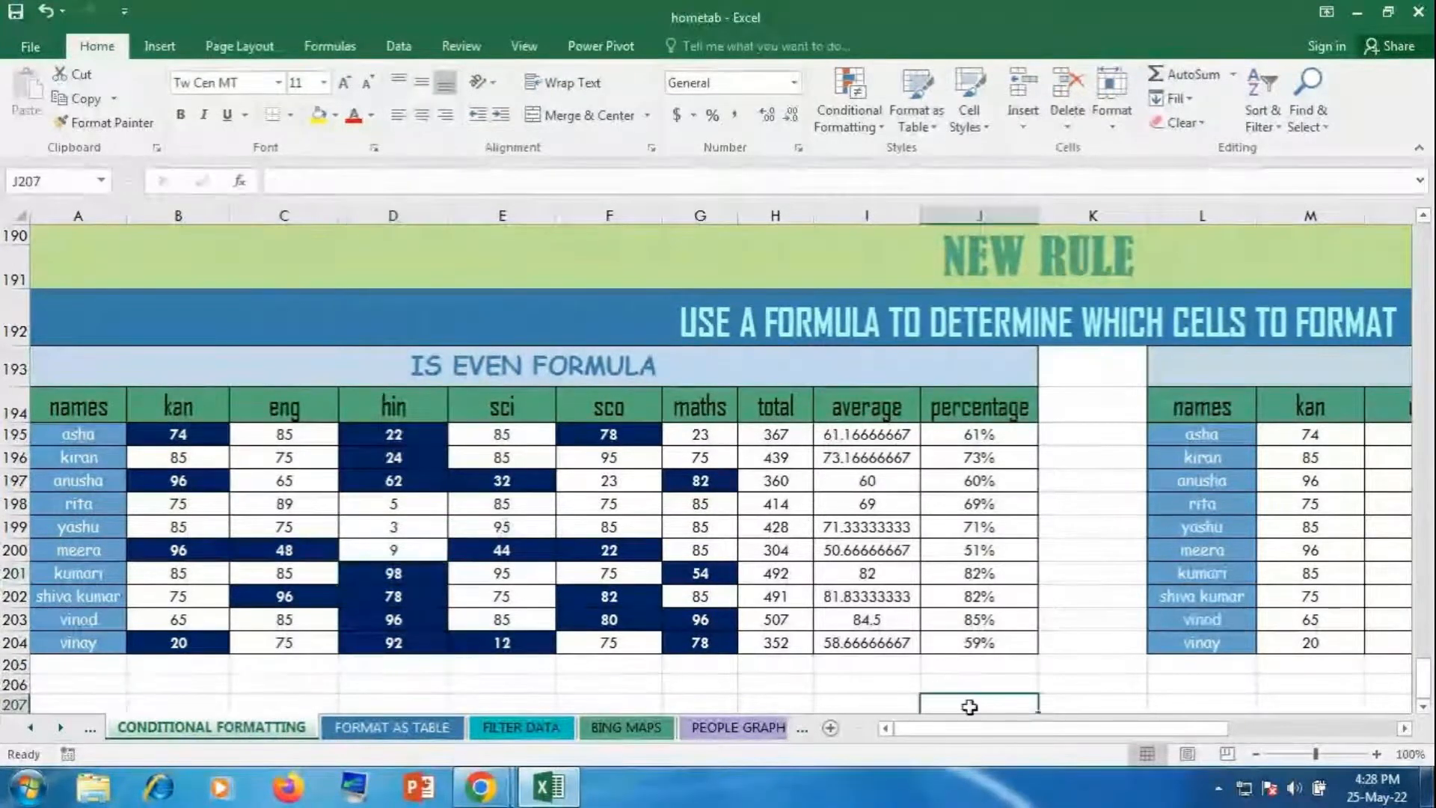
left_click_drag(972, 730, 1148, 731)
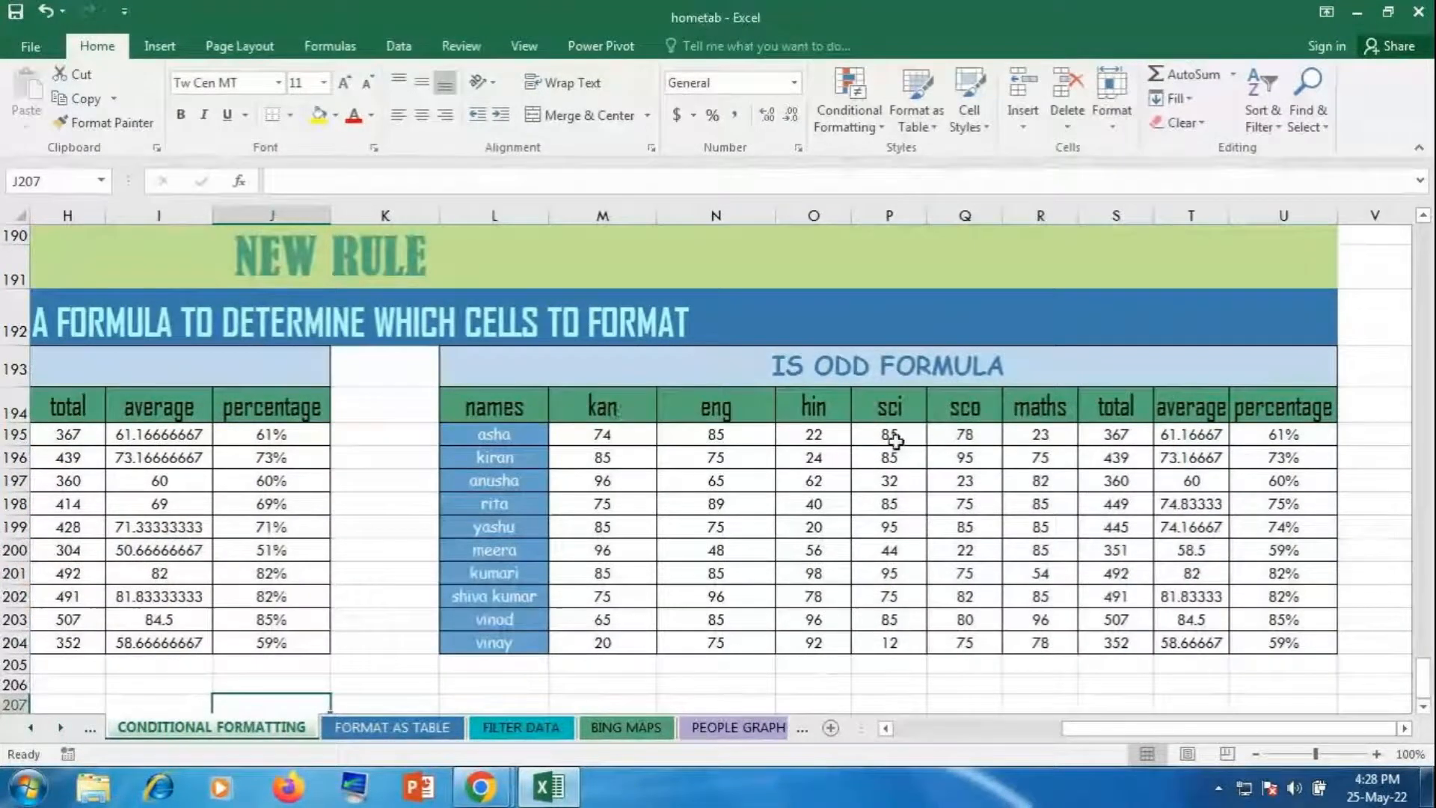
left_click_drag(602, 434, 1052, 644)
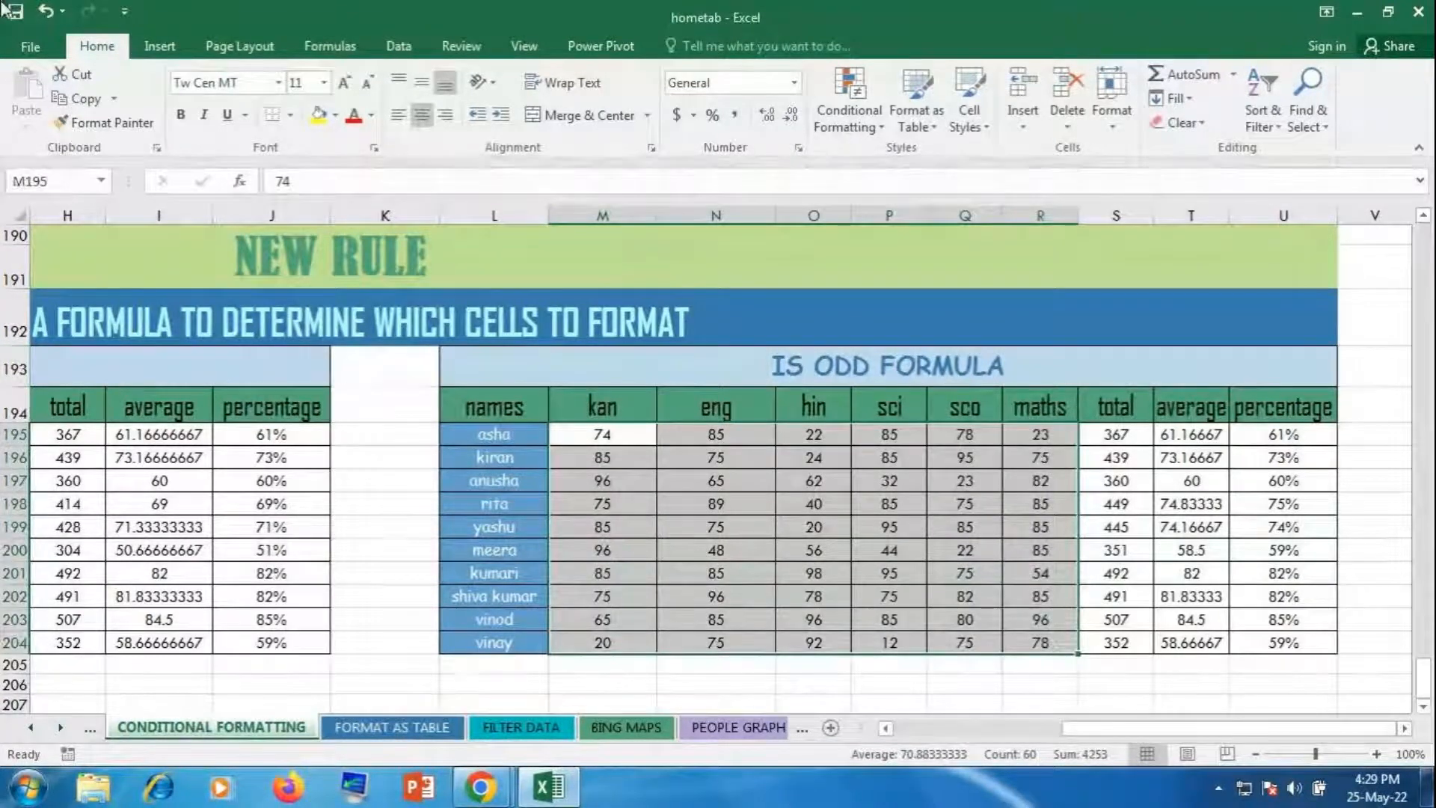
Step: Start a new conditional formatting rule, cancel it, and switch to Chrome
left_click(865, 106)
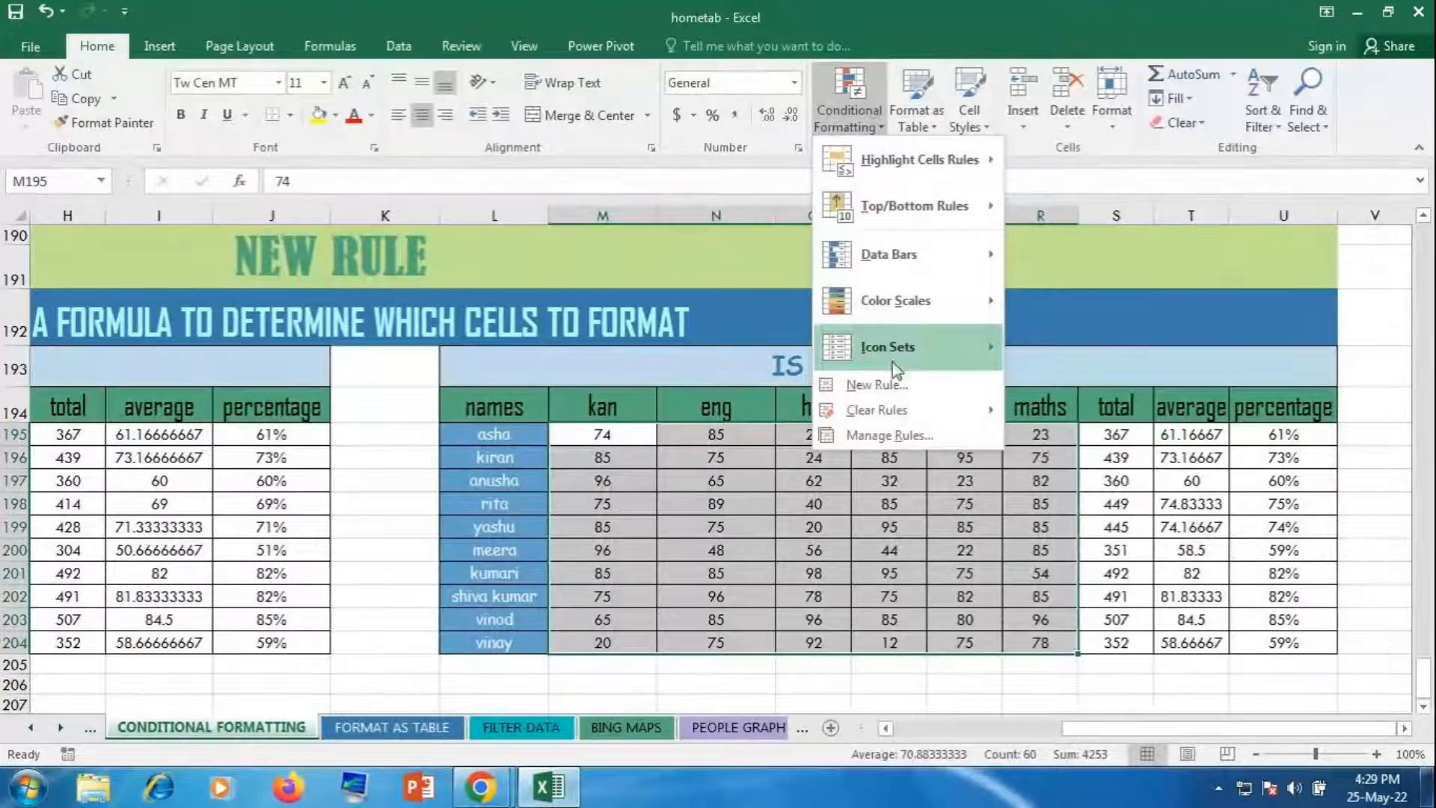
left_click(887, 383)
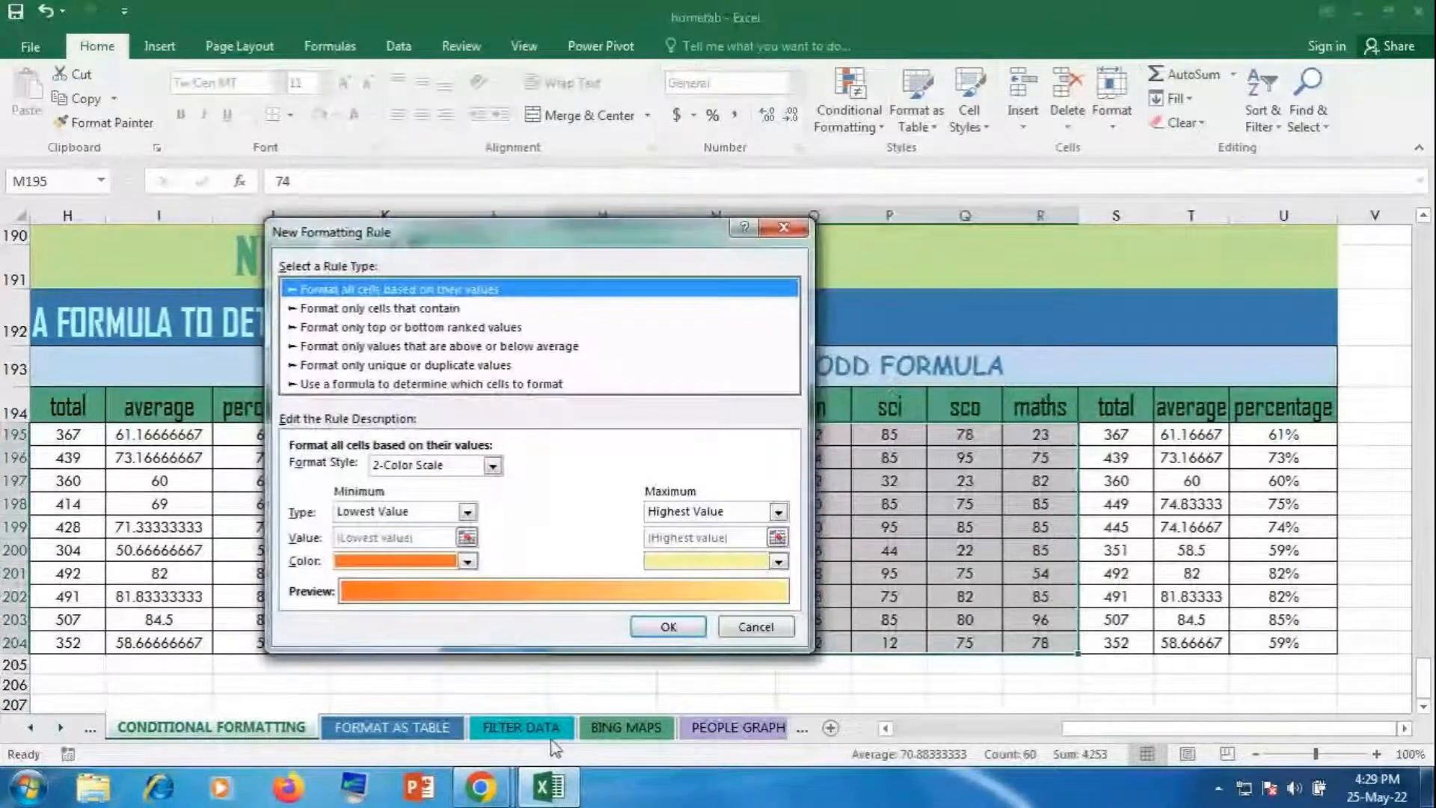
left_click(755, 627)
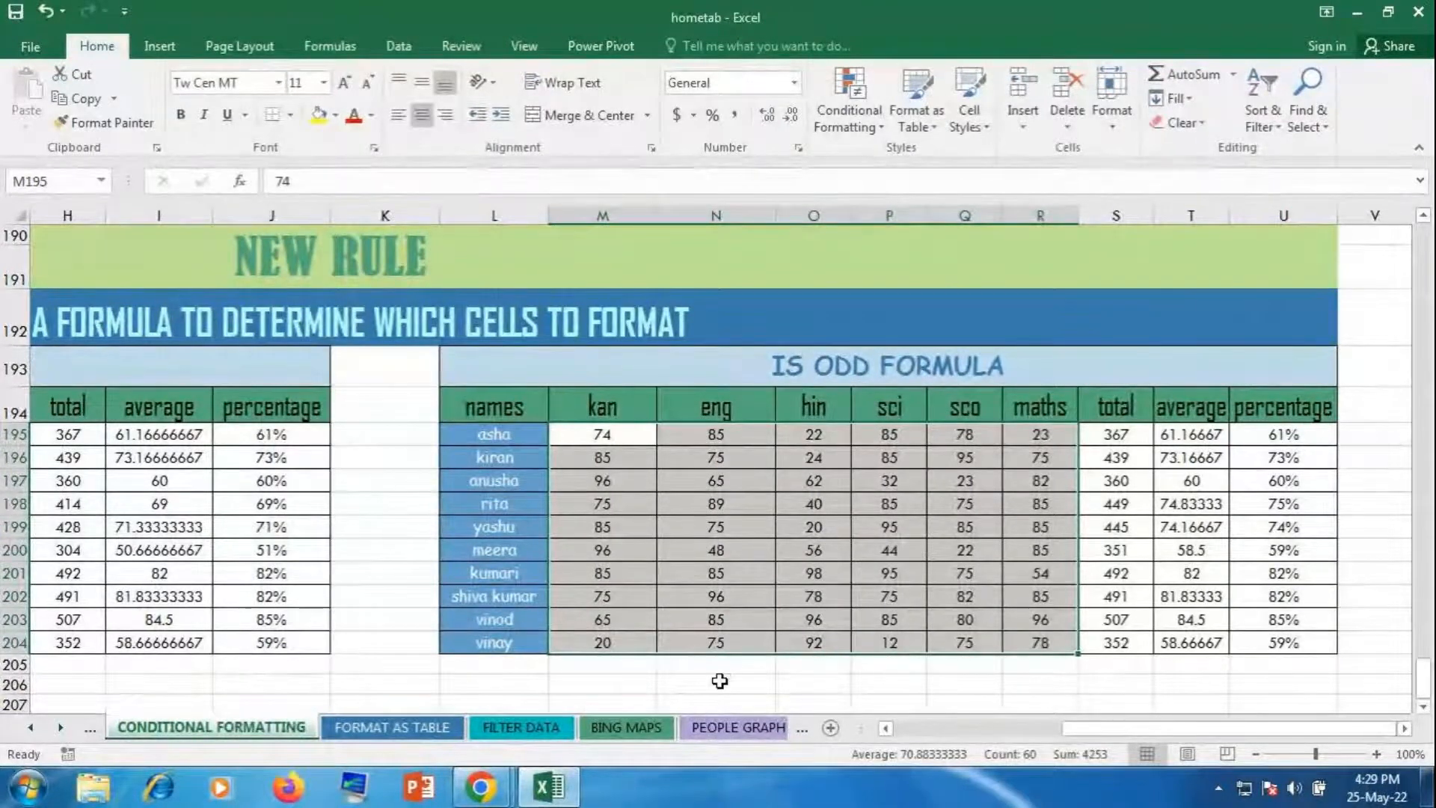
left_click(496, 792)
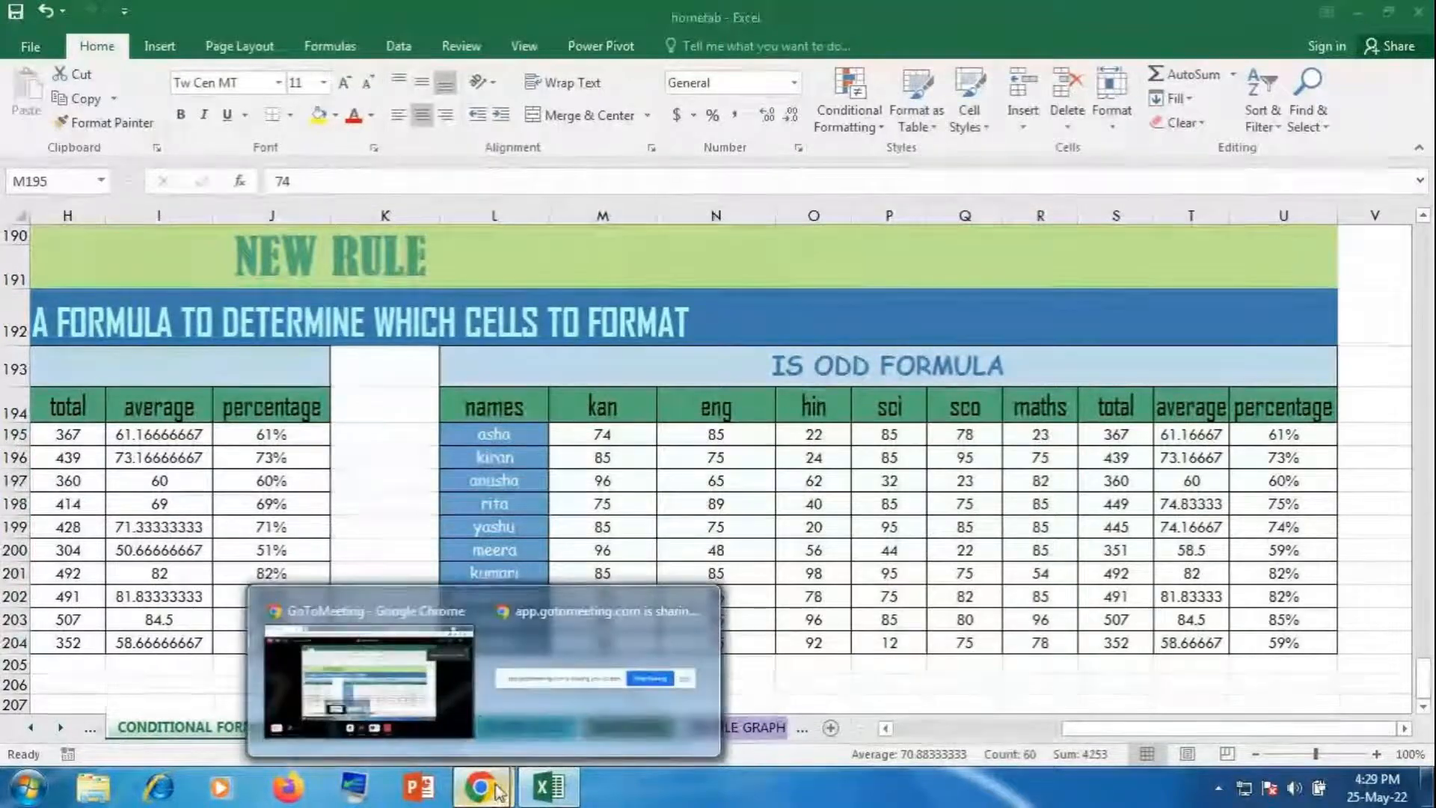
left_click(479, 715)
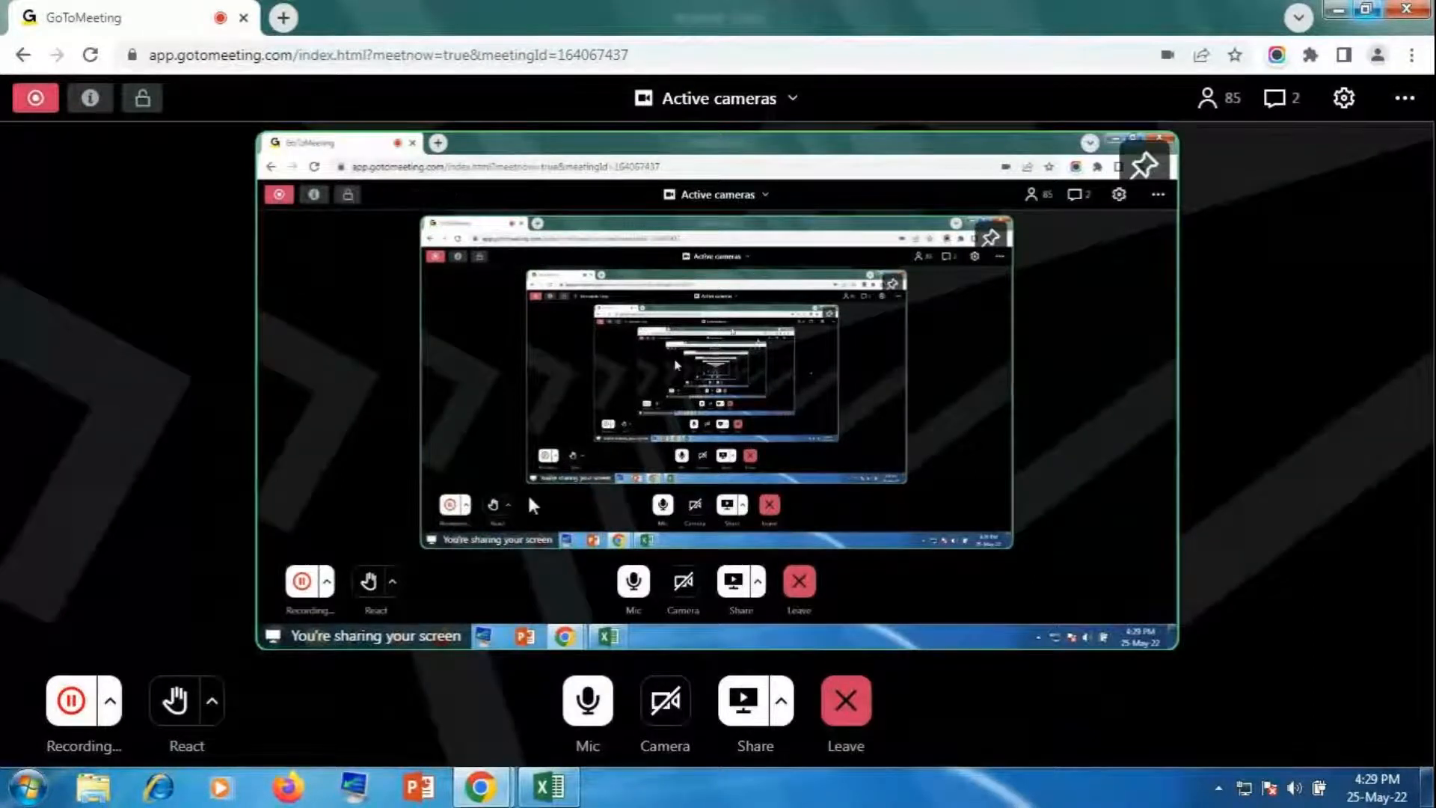
left_click(551, 793)
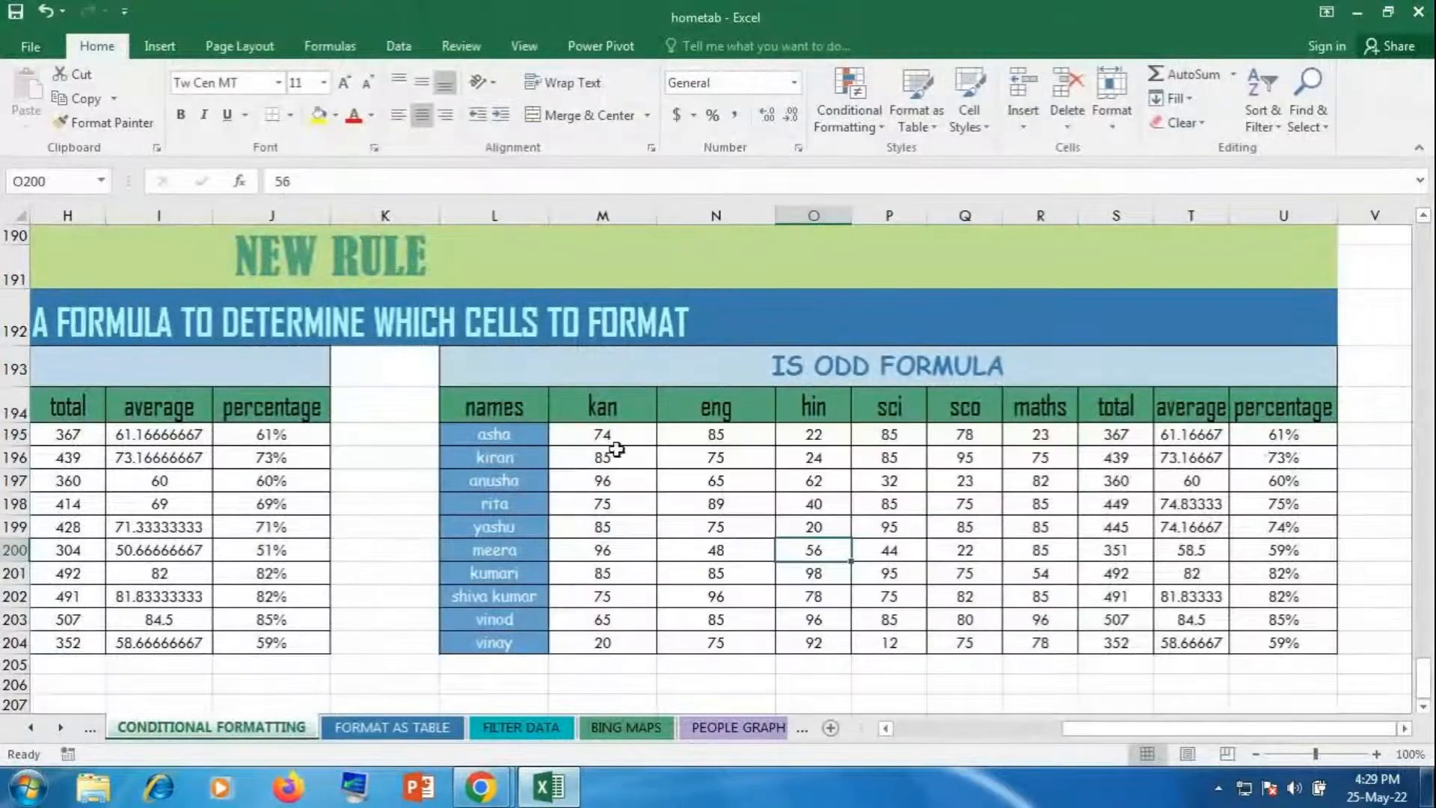
Step: Reselect M195:R204 and start a new formula-based formatting rule
left_click_drag(610, 436, 1056, 644)
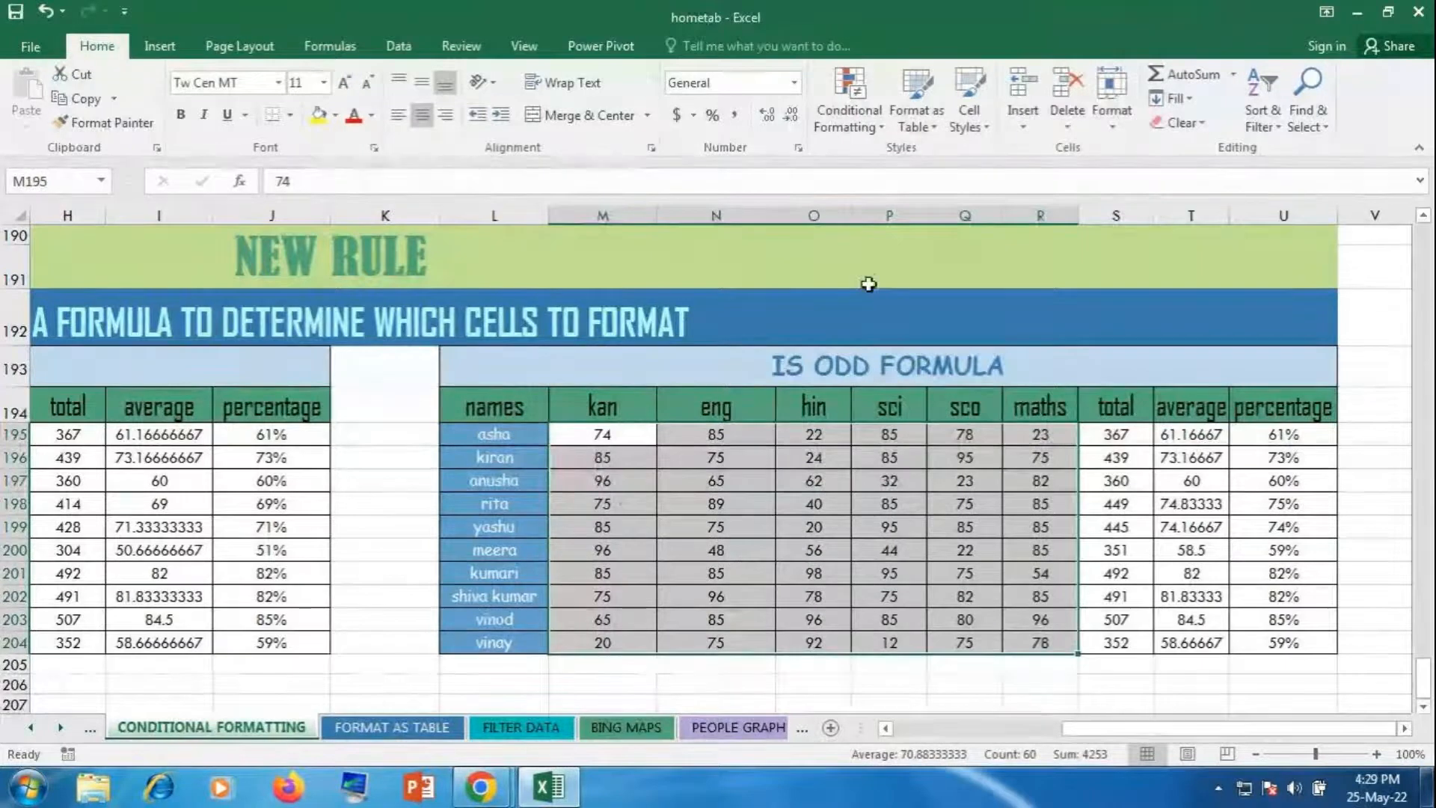
left_click(859, 119)
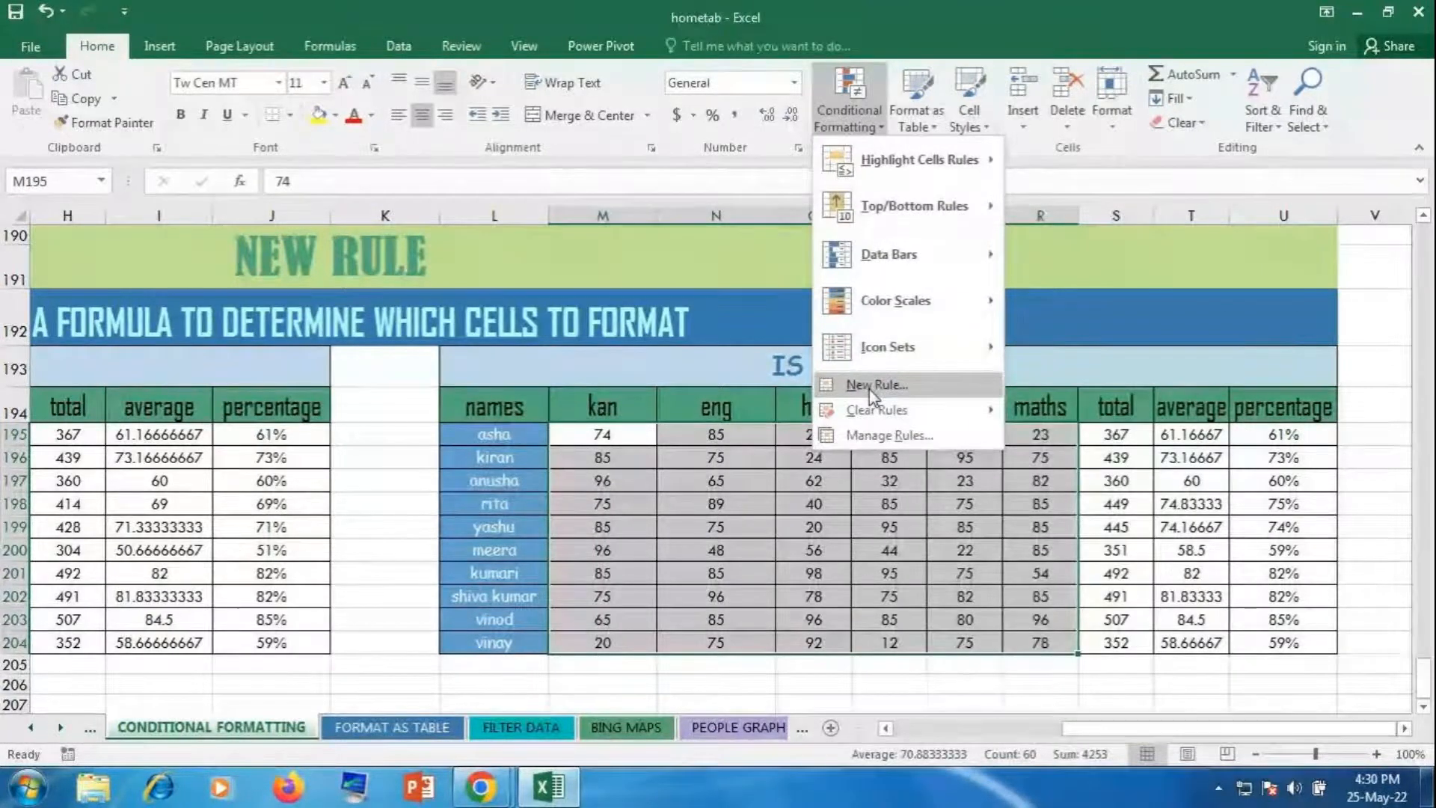
left_click(869, 386)
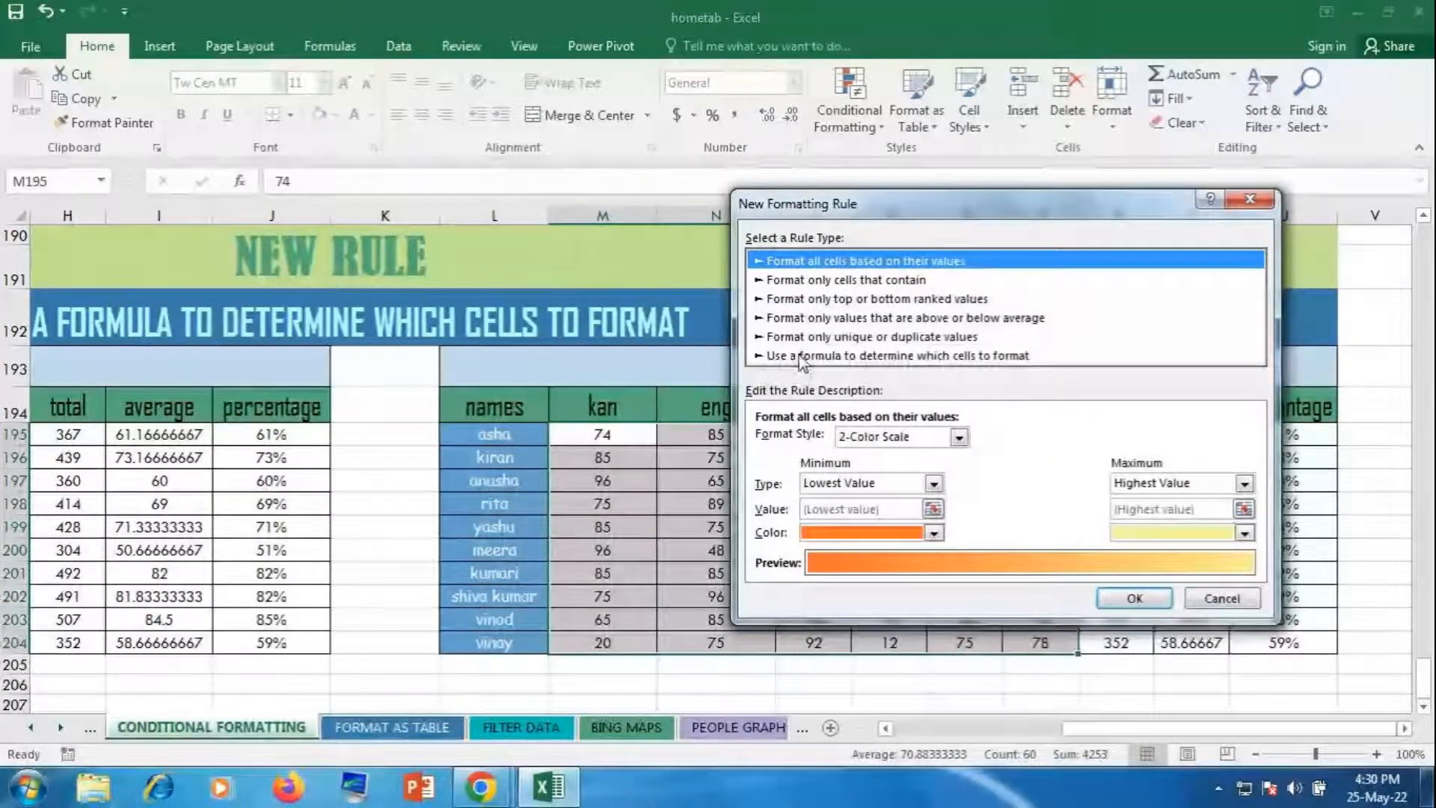
left_click(799, 356)
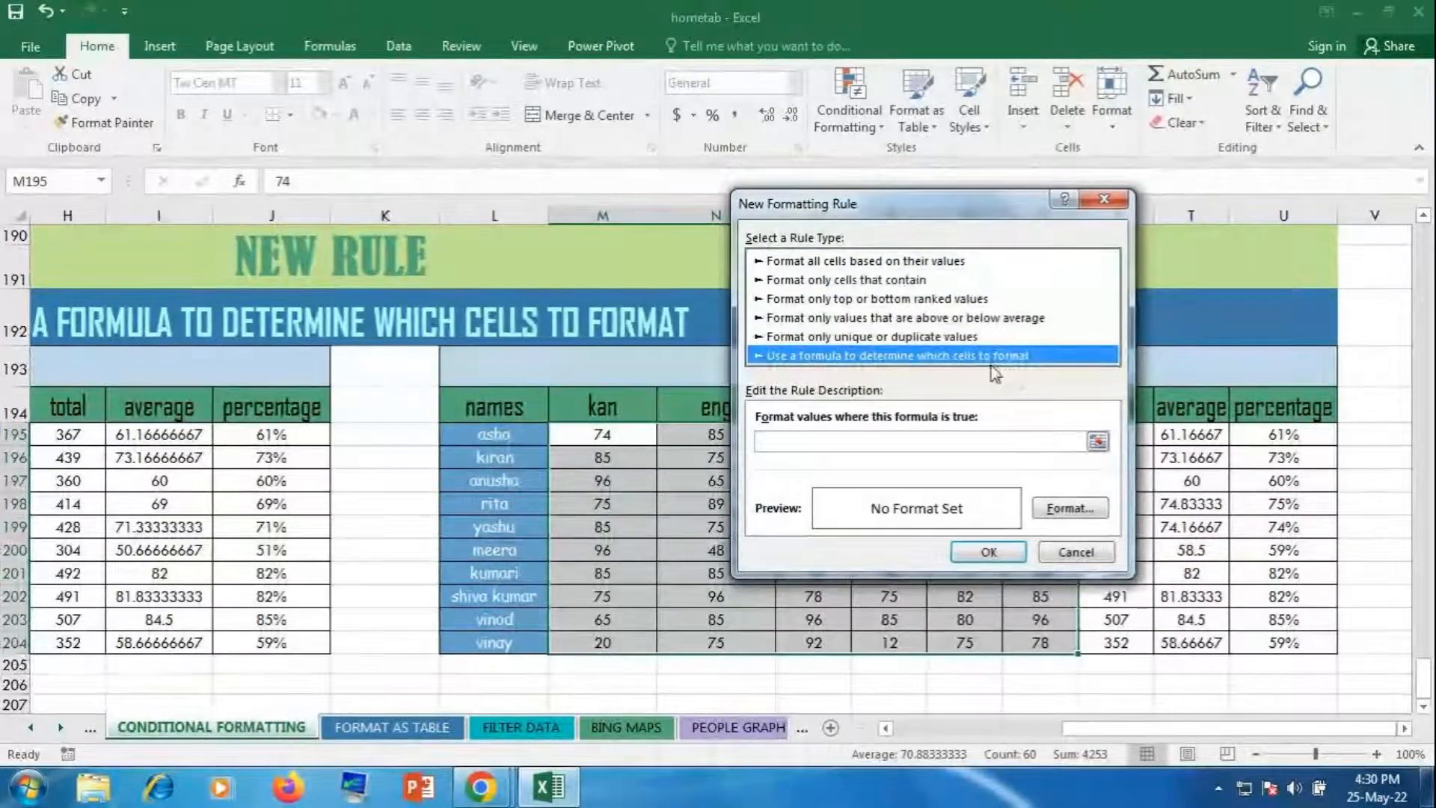
left_click(782, 440)
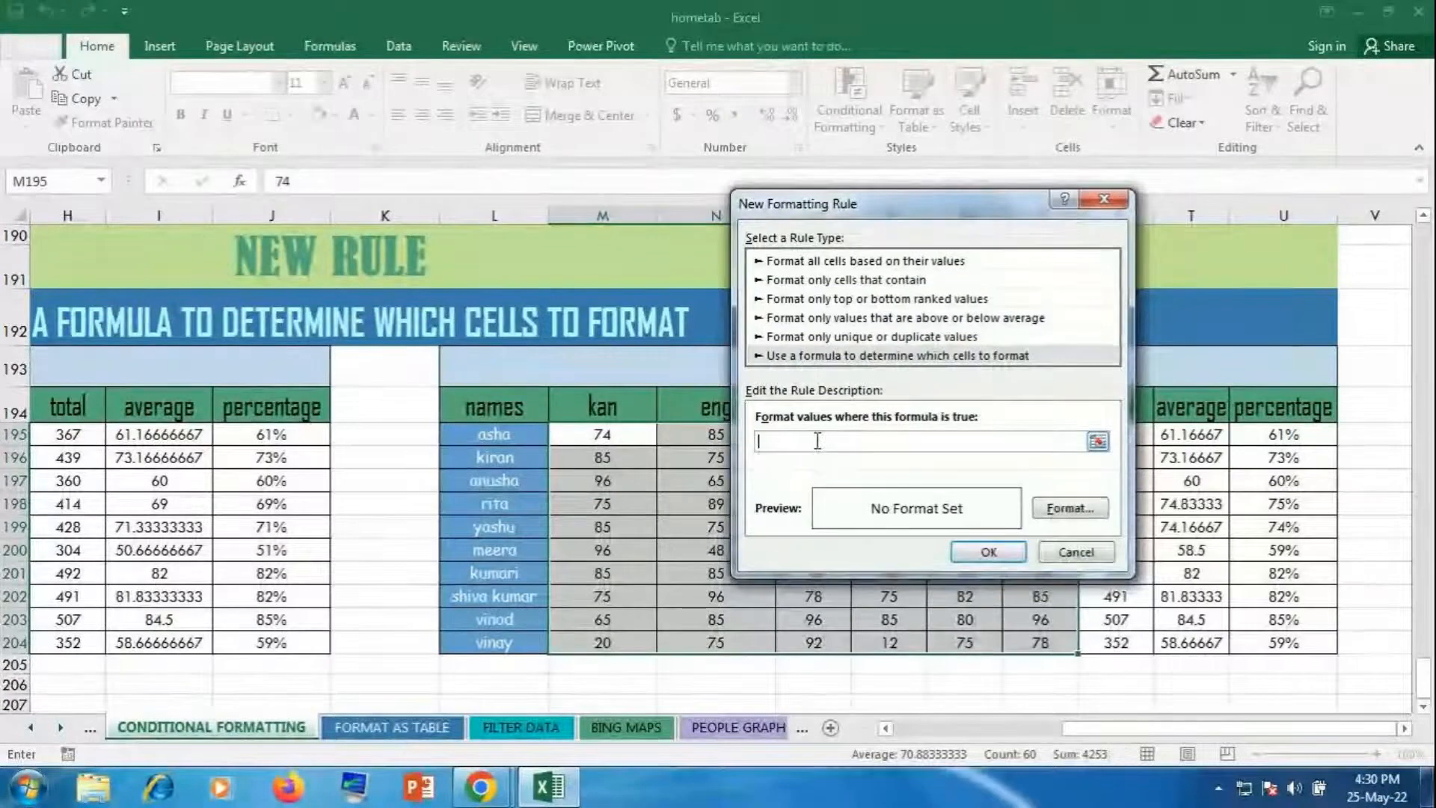
Step: Enter the formula =isodd(M195), removing both $ signs to make the reference relative
type("=")
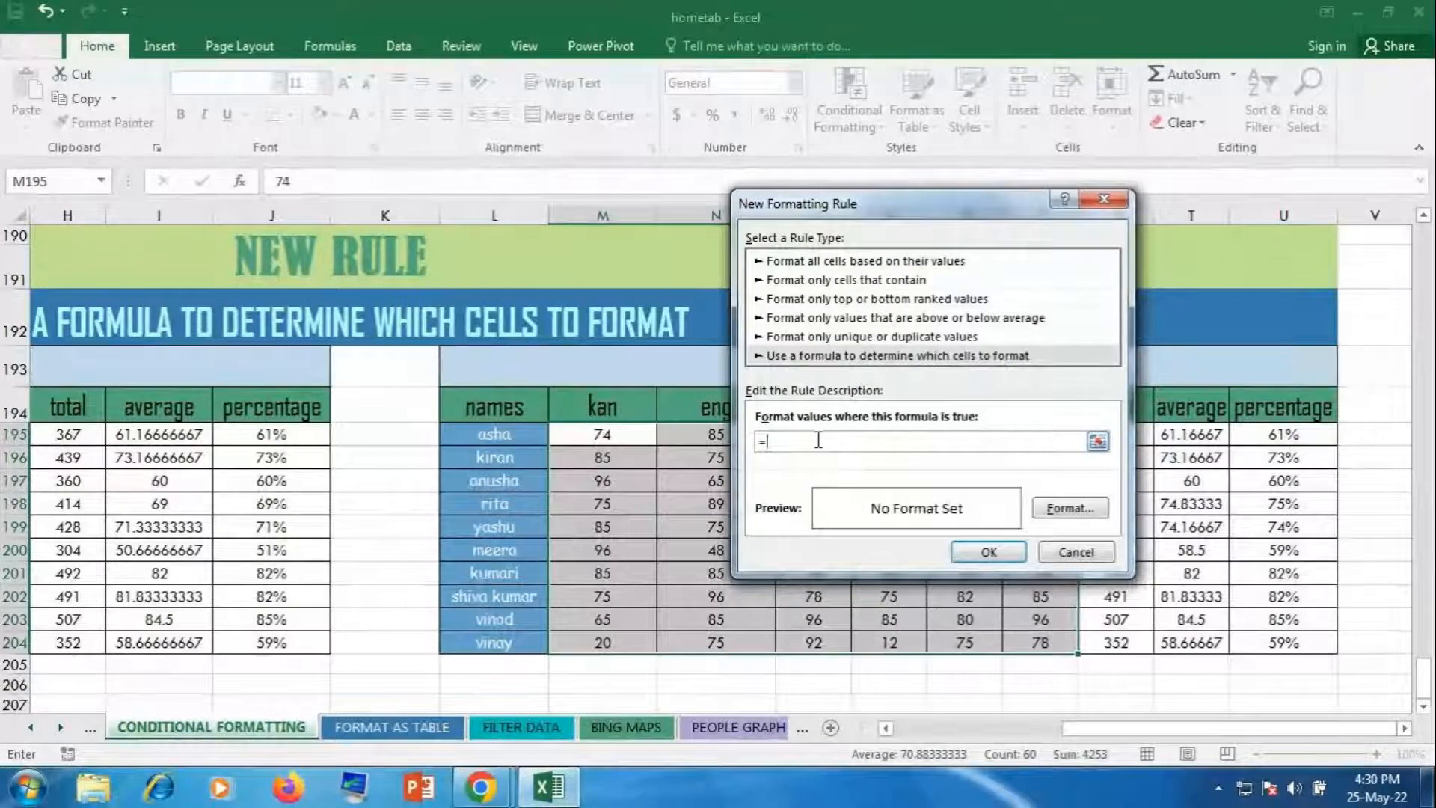
type("isodd(")
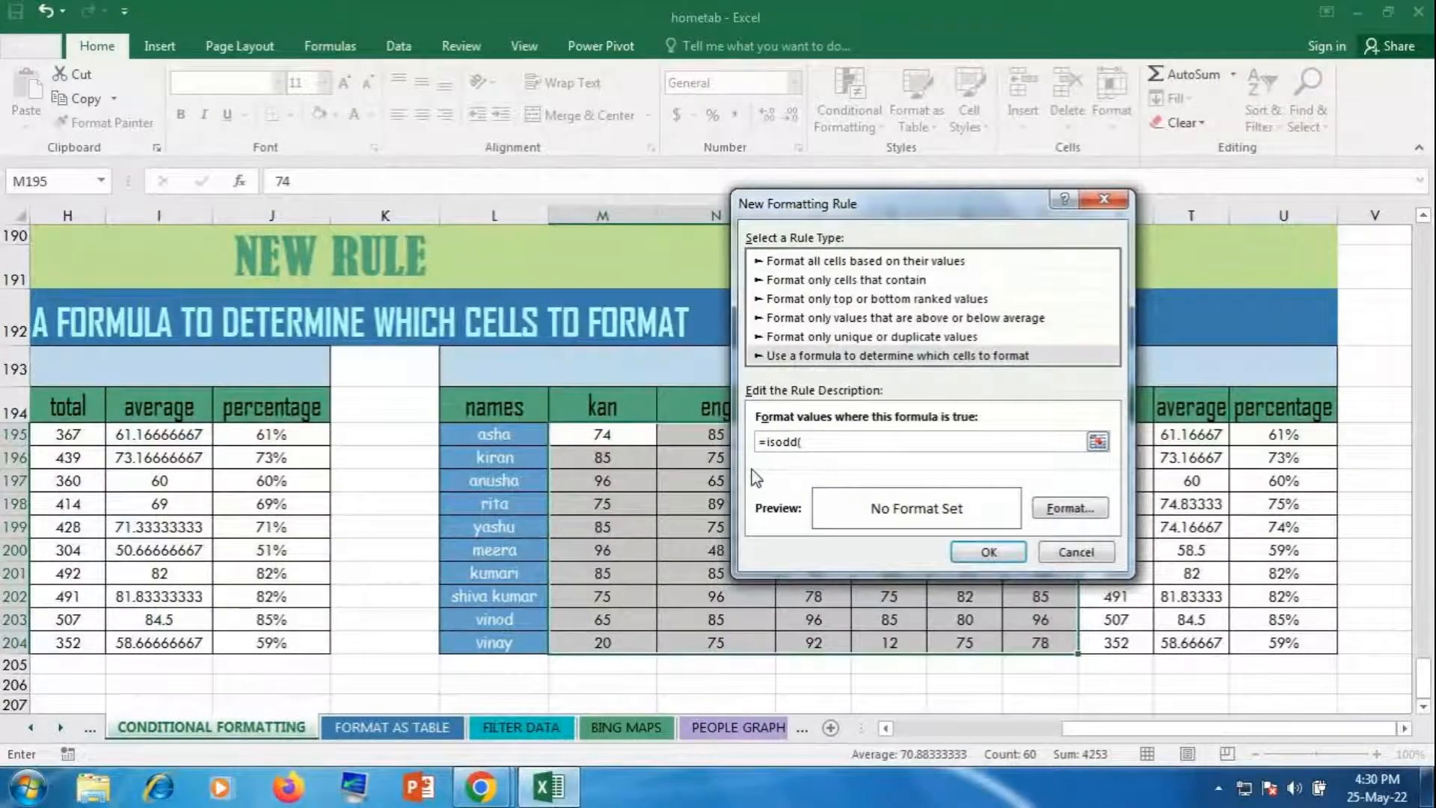
left_click(1097, 442)
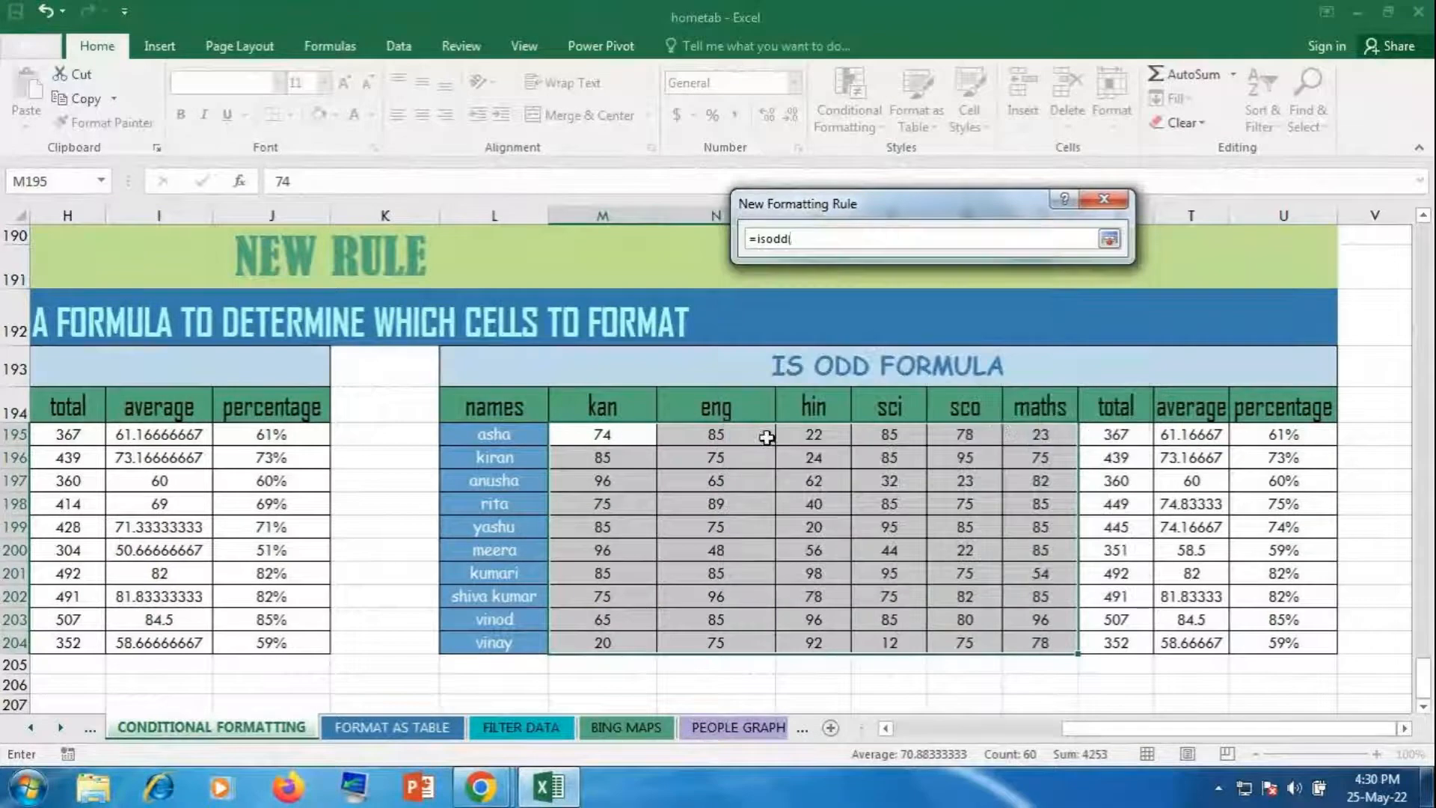
left_click(622, 436)
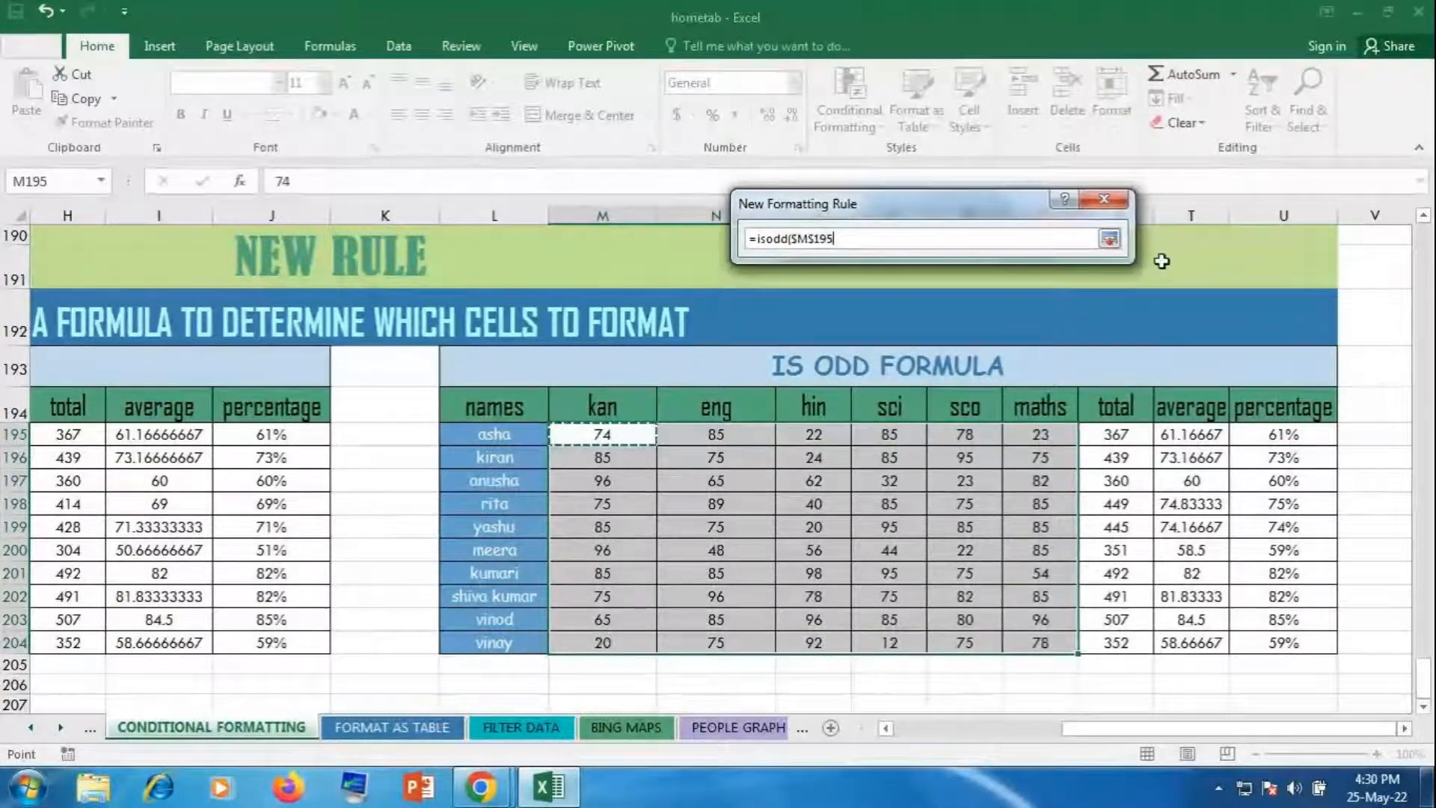
left_click(1117, 243)
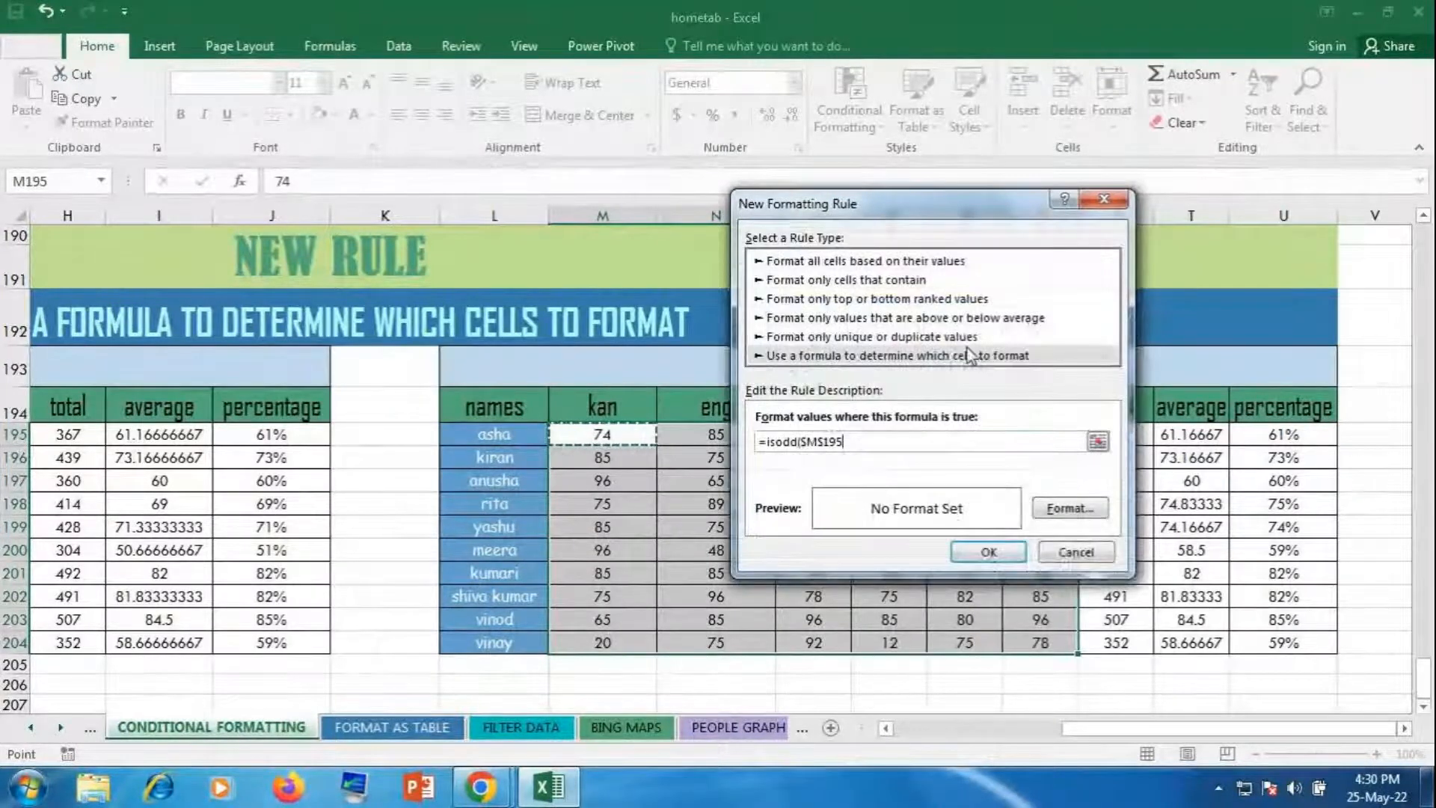
type(")")
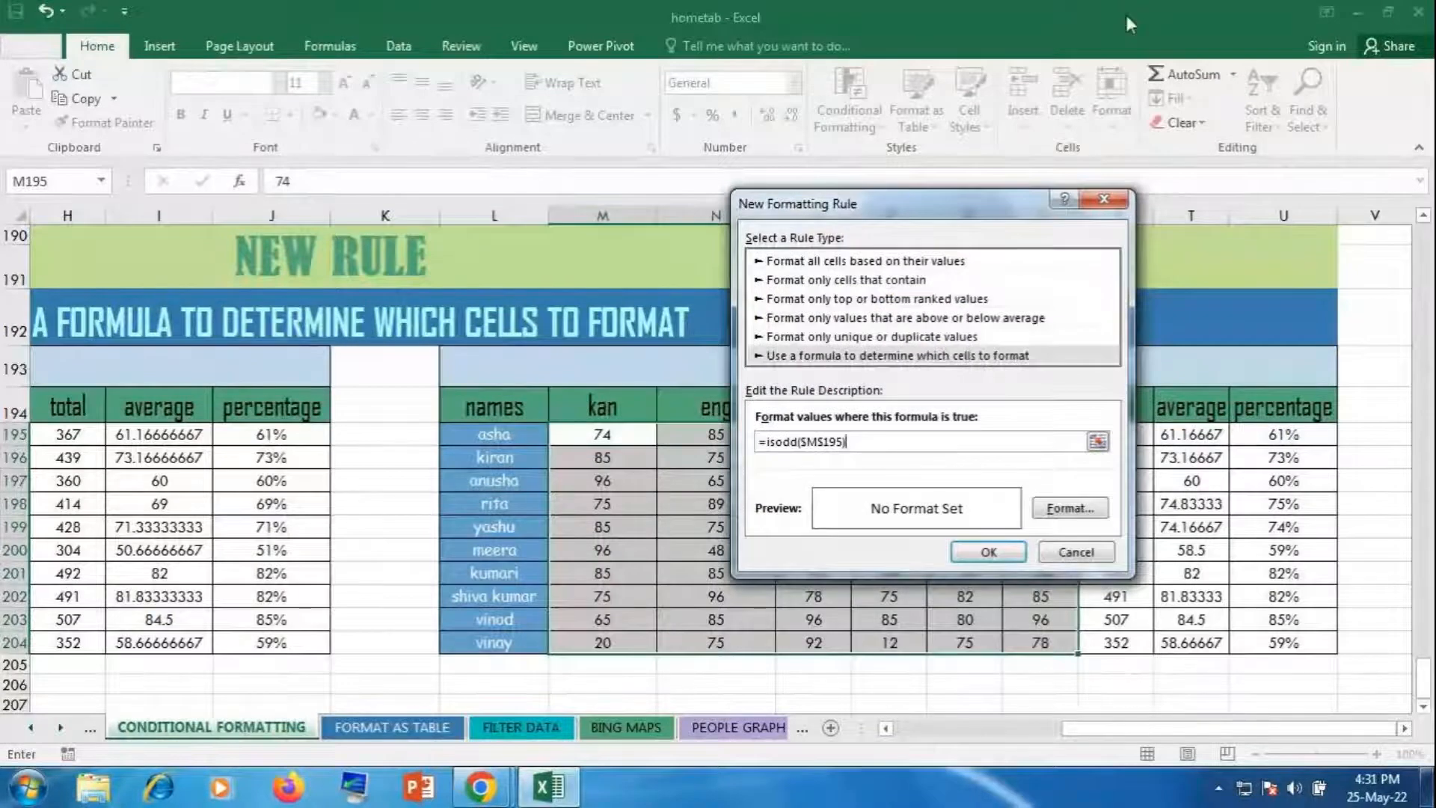
left_click(824, 441)
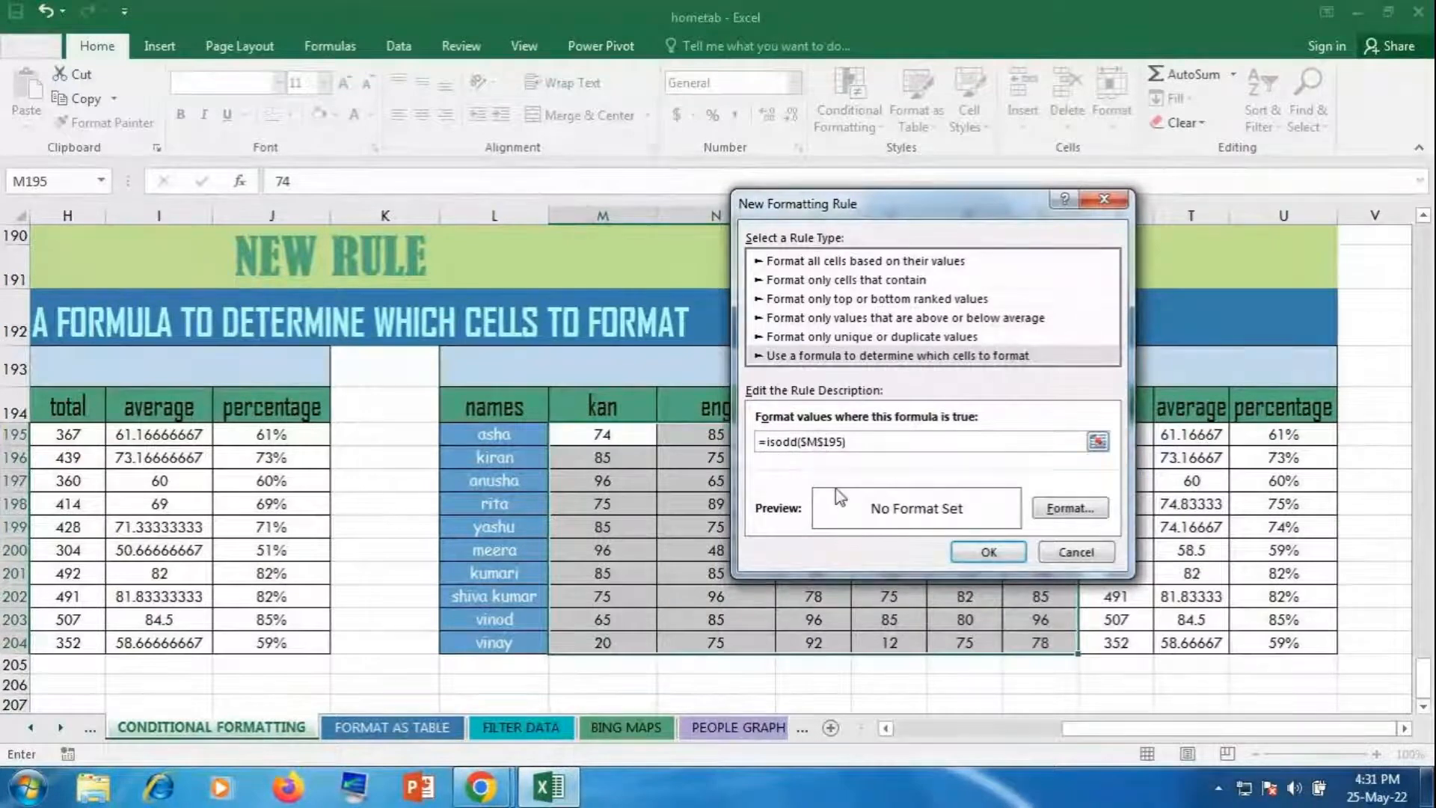
key("BackSpace")
key("Left")
key("BackSpace")
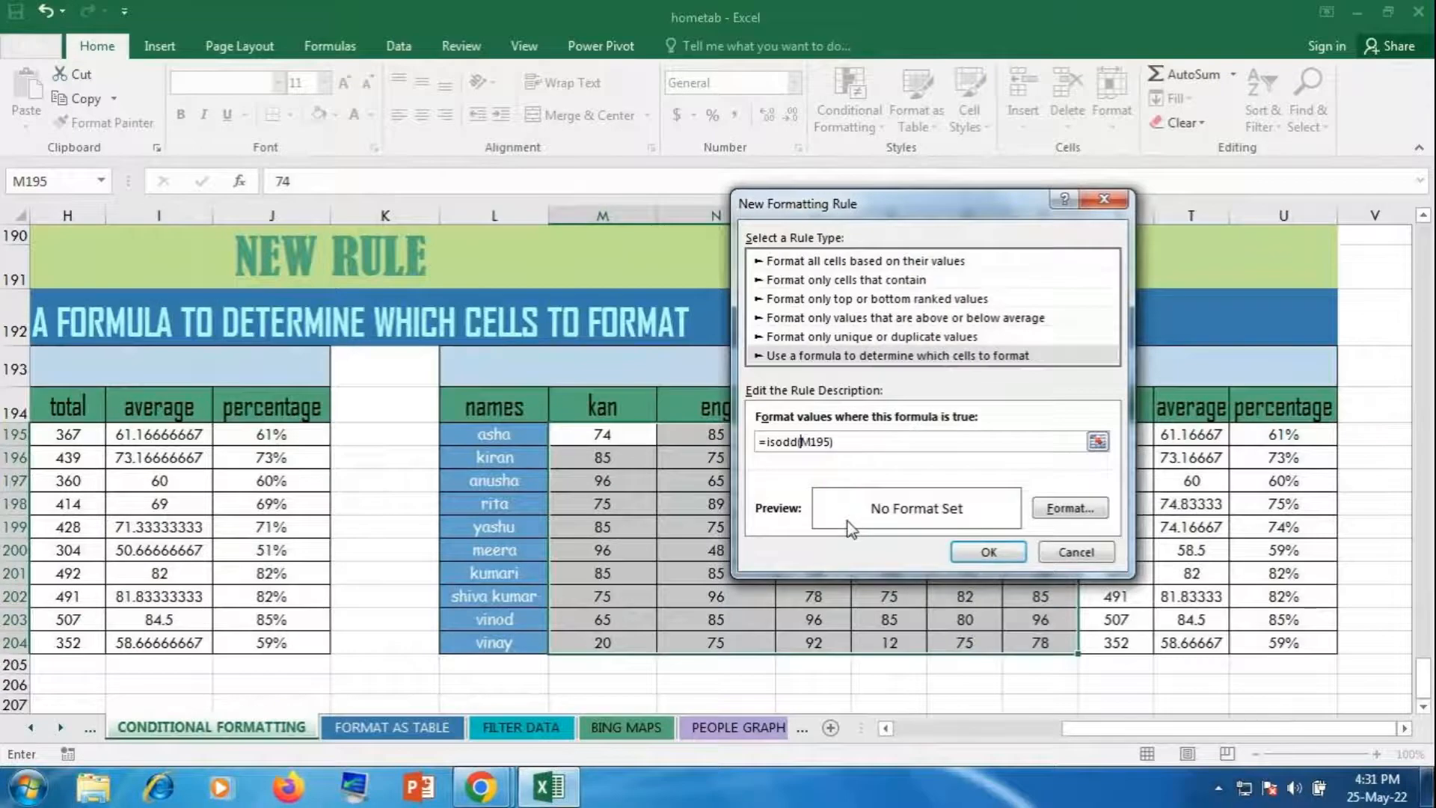
Step: Format the ISODD rule with bold red text on a yellow fill and apply it
left_click(1069, 508)
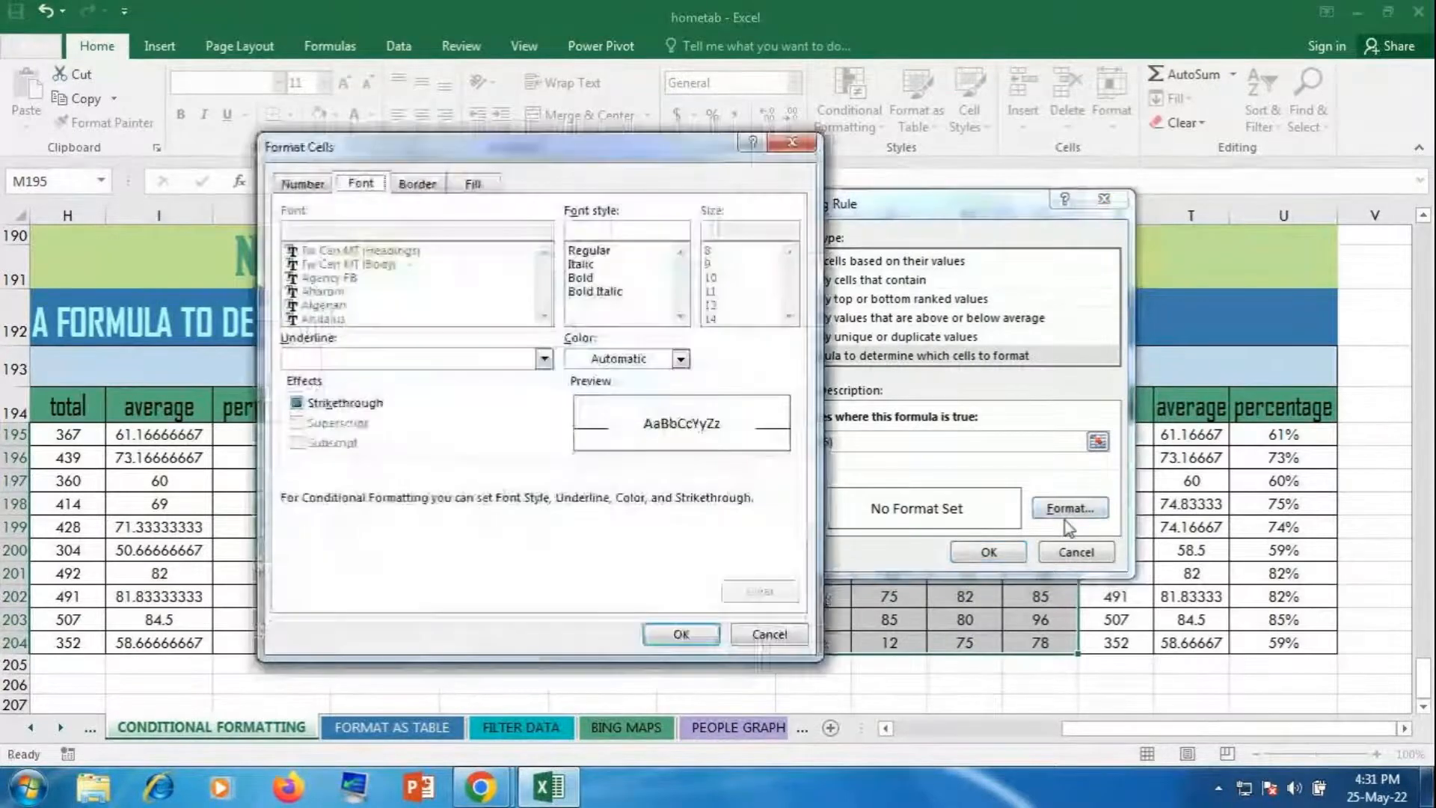
left_click(584, 281)
left_click(680, 359)
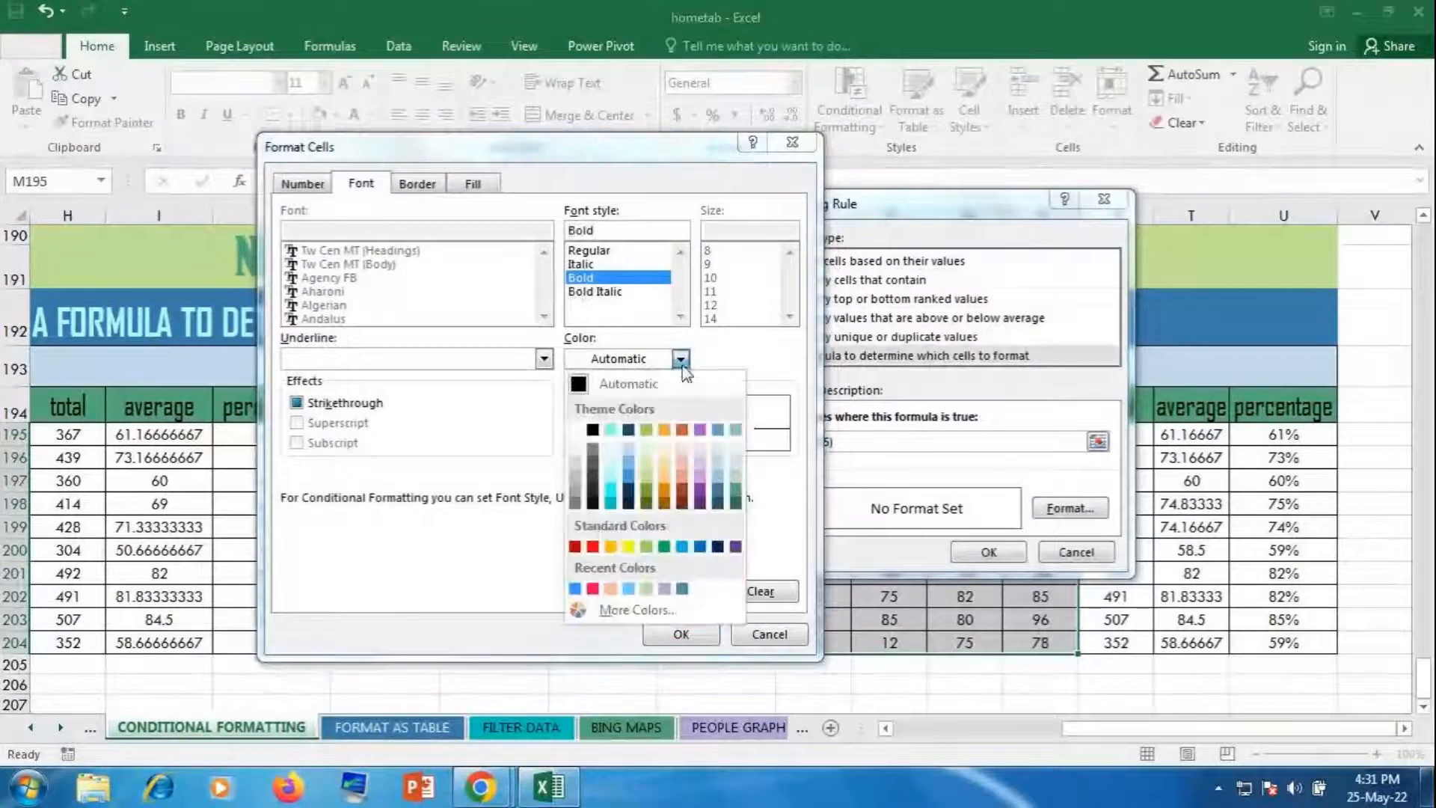
left_click(593, 588)
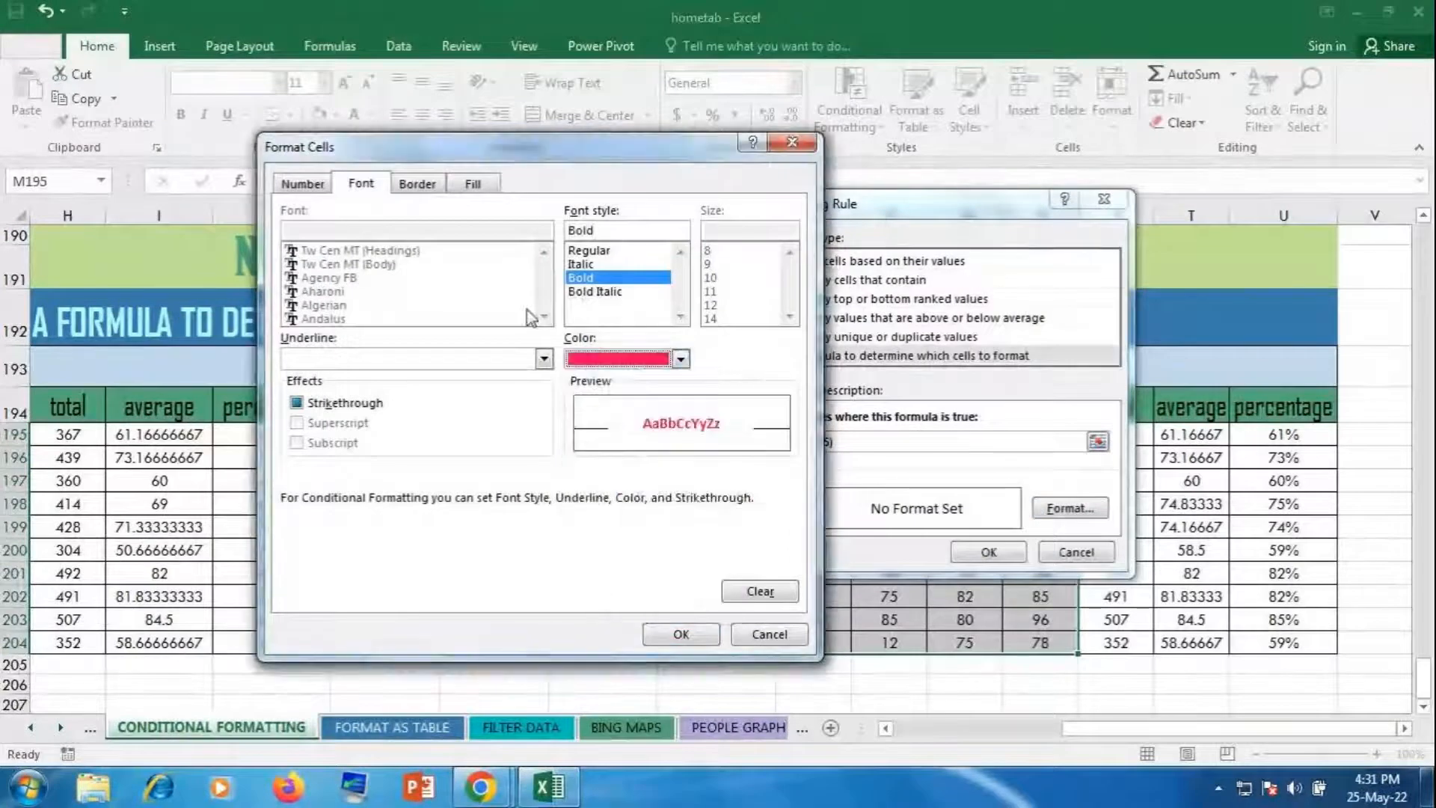
left_click(474, 187)
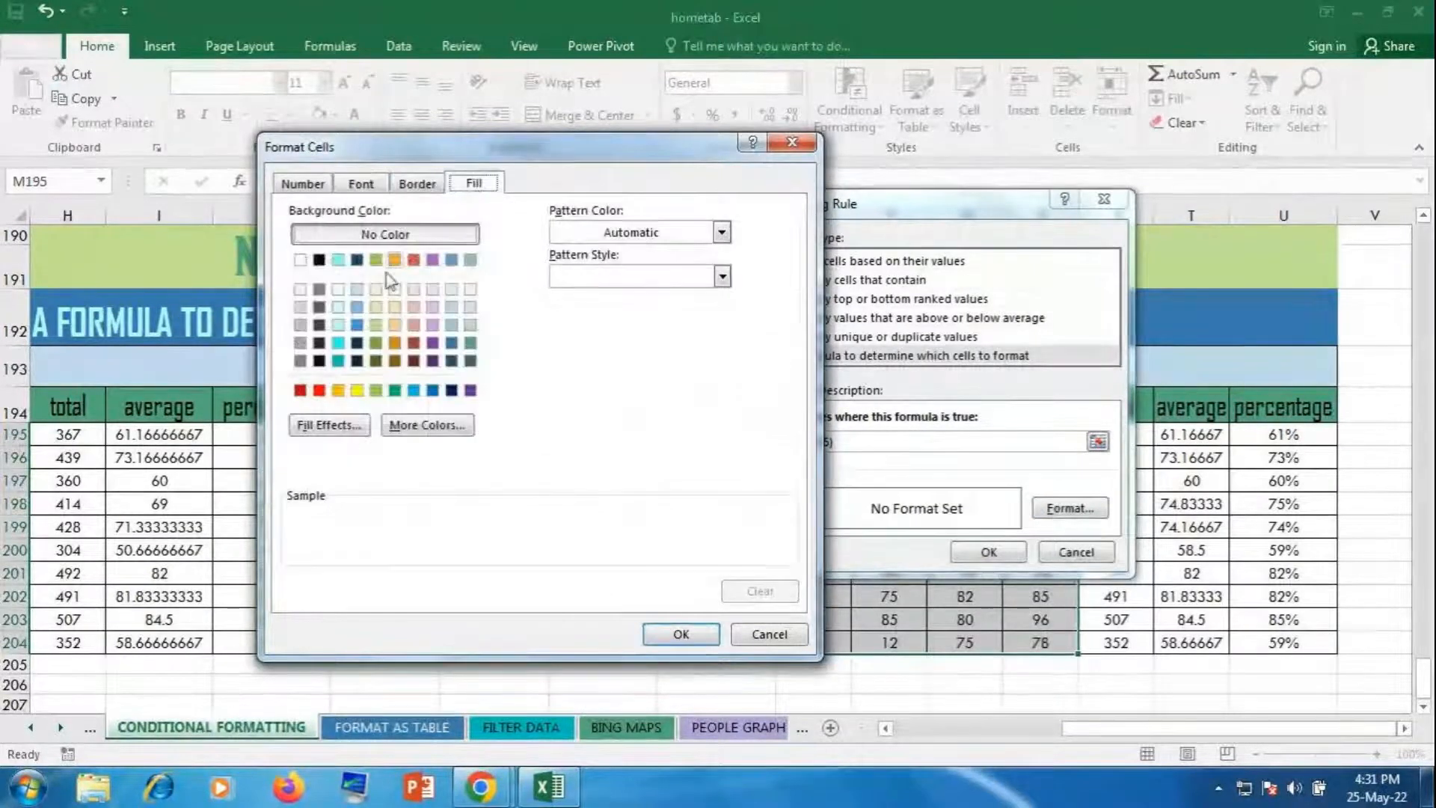
left_click(360, 392)
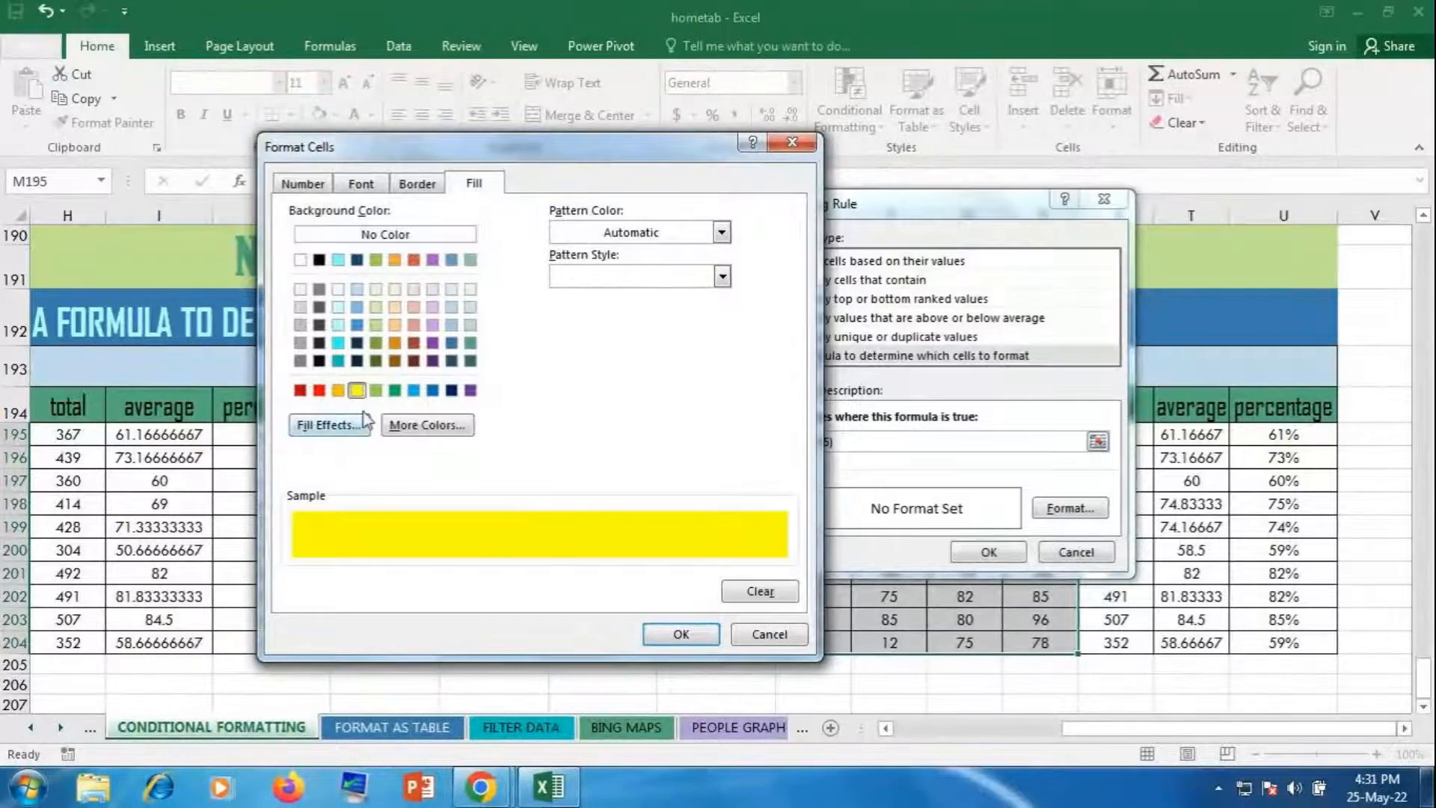
left_click(681, 634)
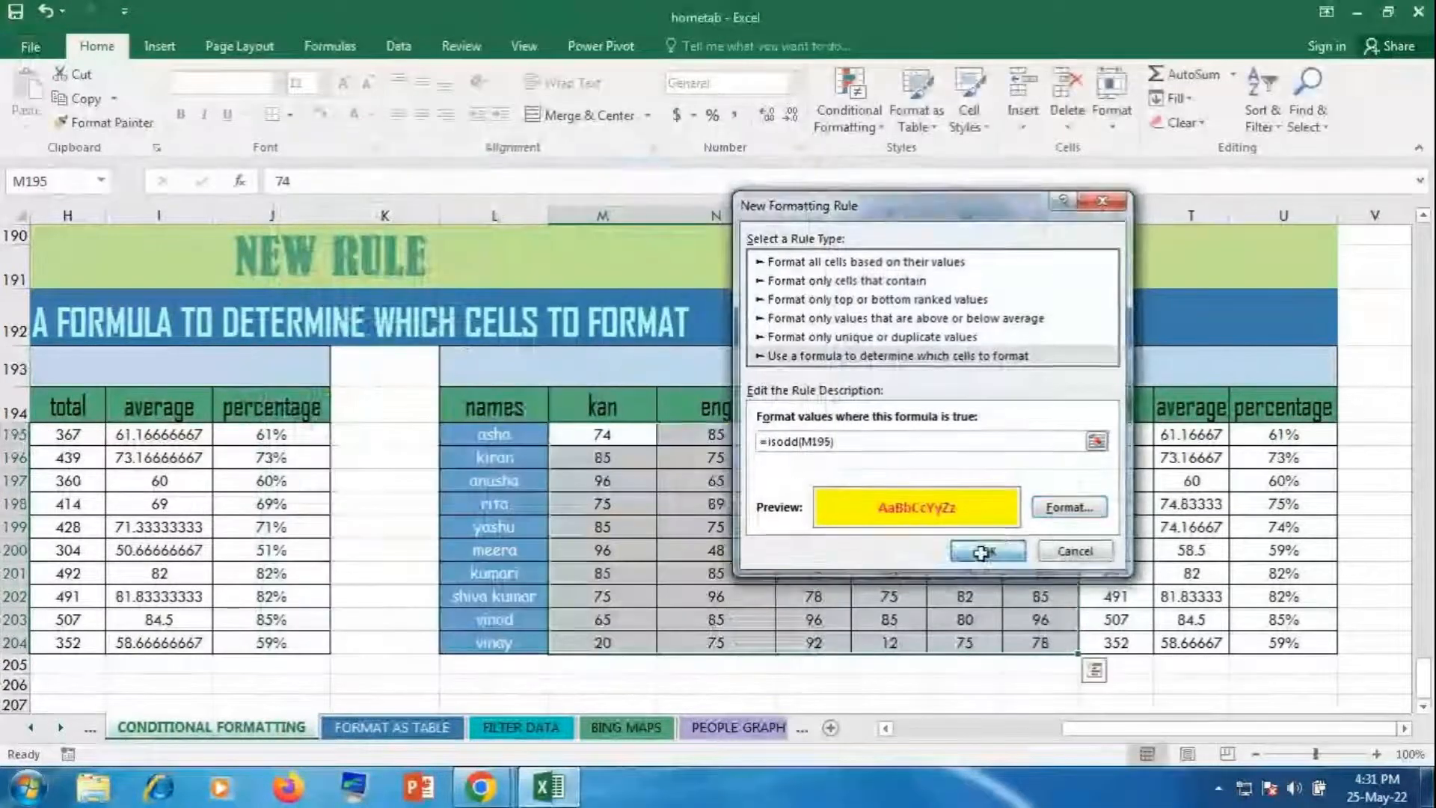
left_click(988, 551)
left_click(1143, 511)
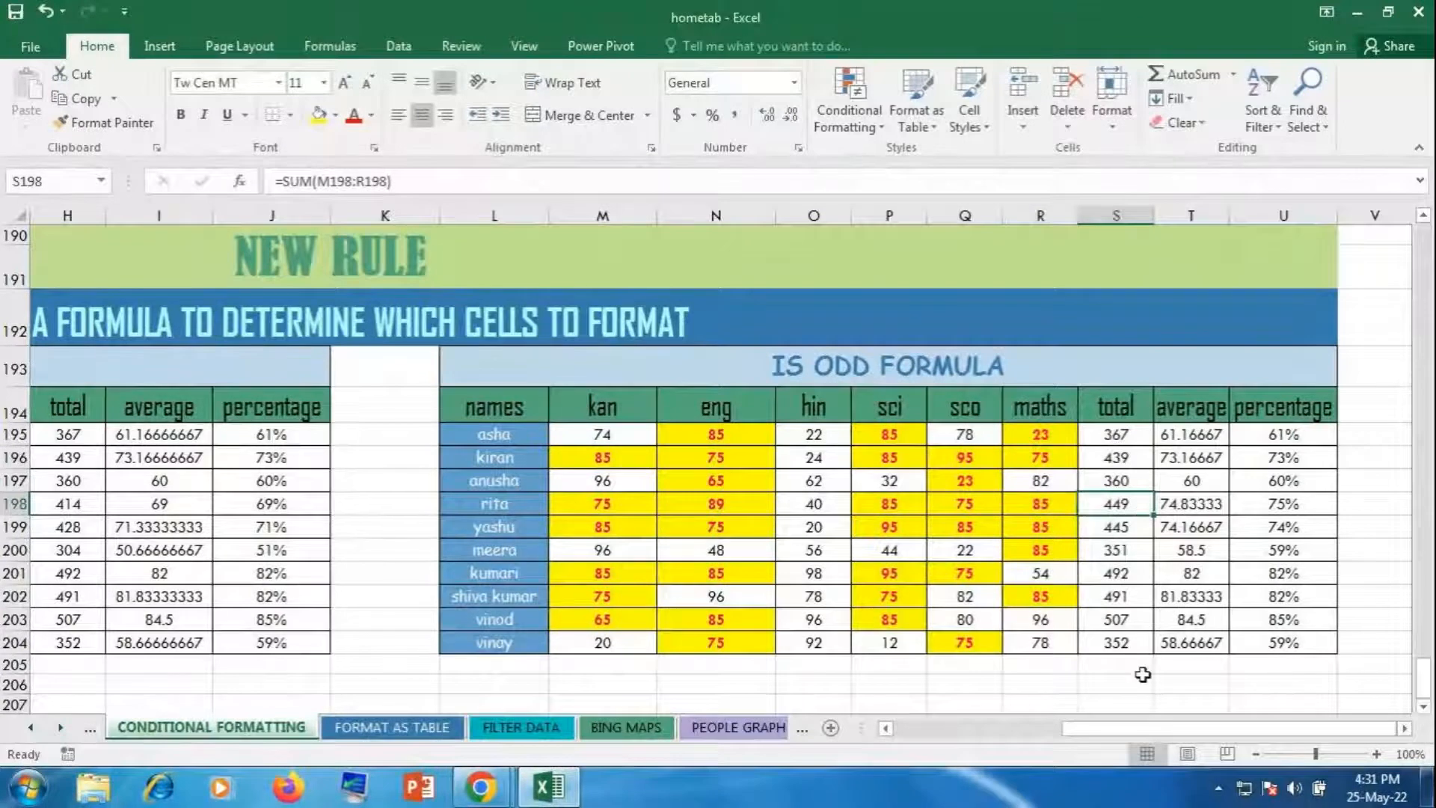
Step: Switch to the GoToMeeting window and back to the Excel workbook
left_click_drag(1139, 732, 756, 786)
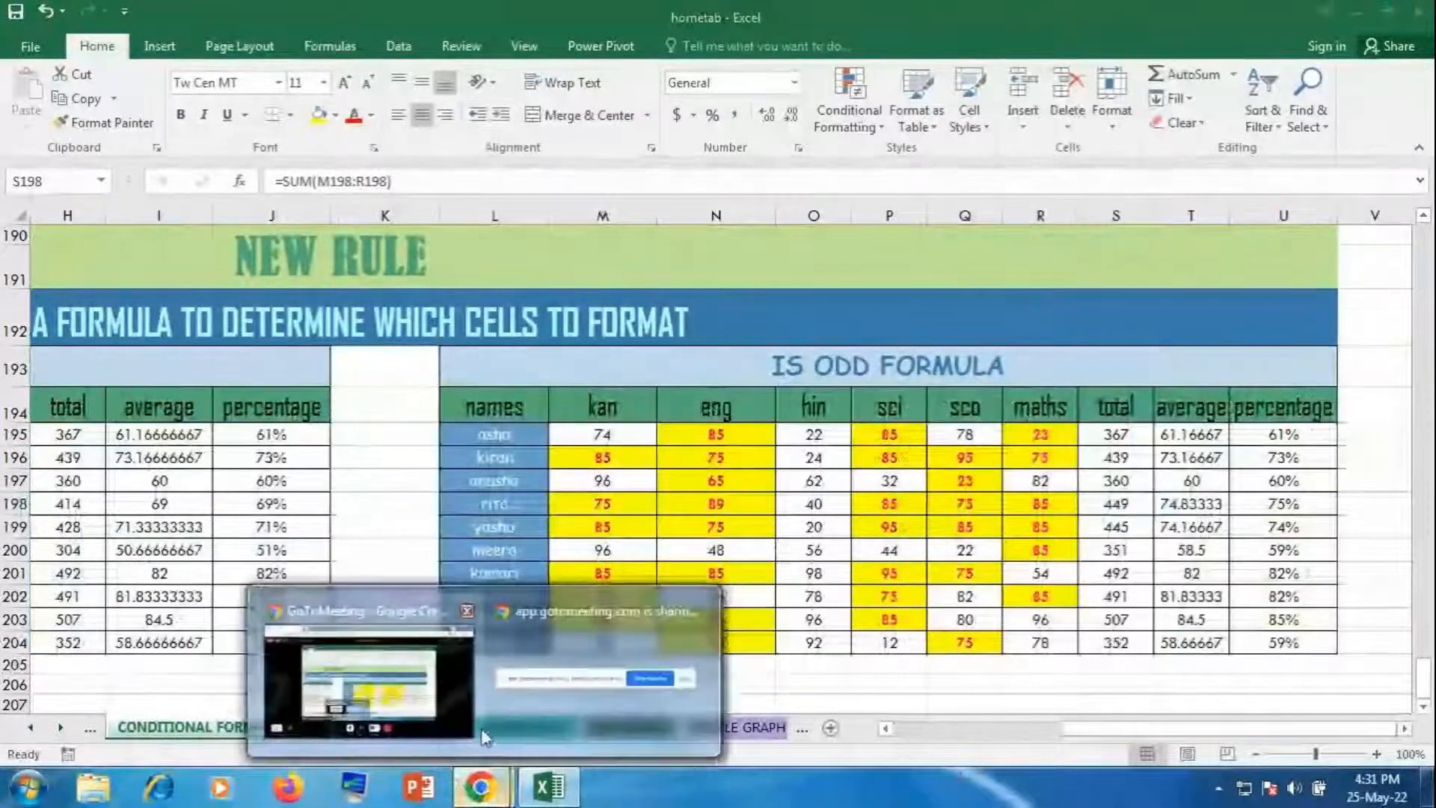
left_click(374, 673)
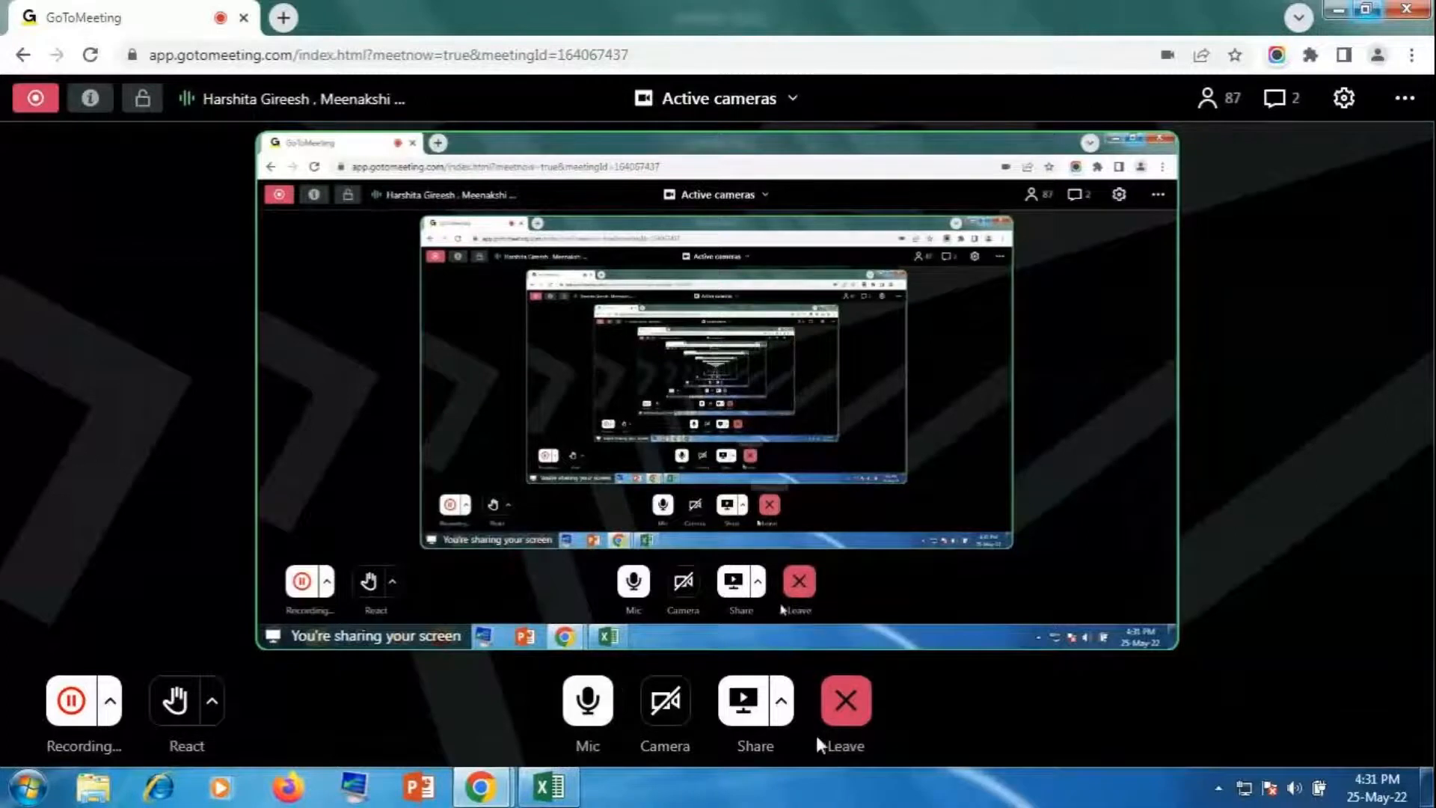
left_click(553, 797)
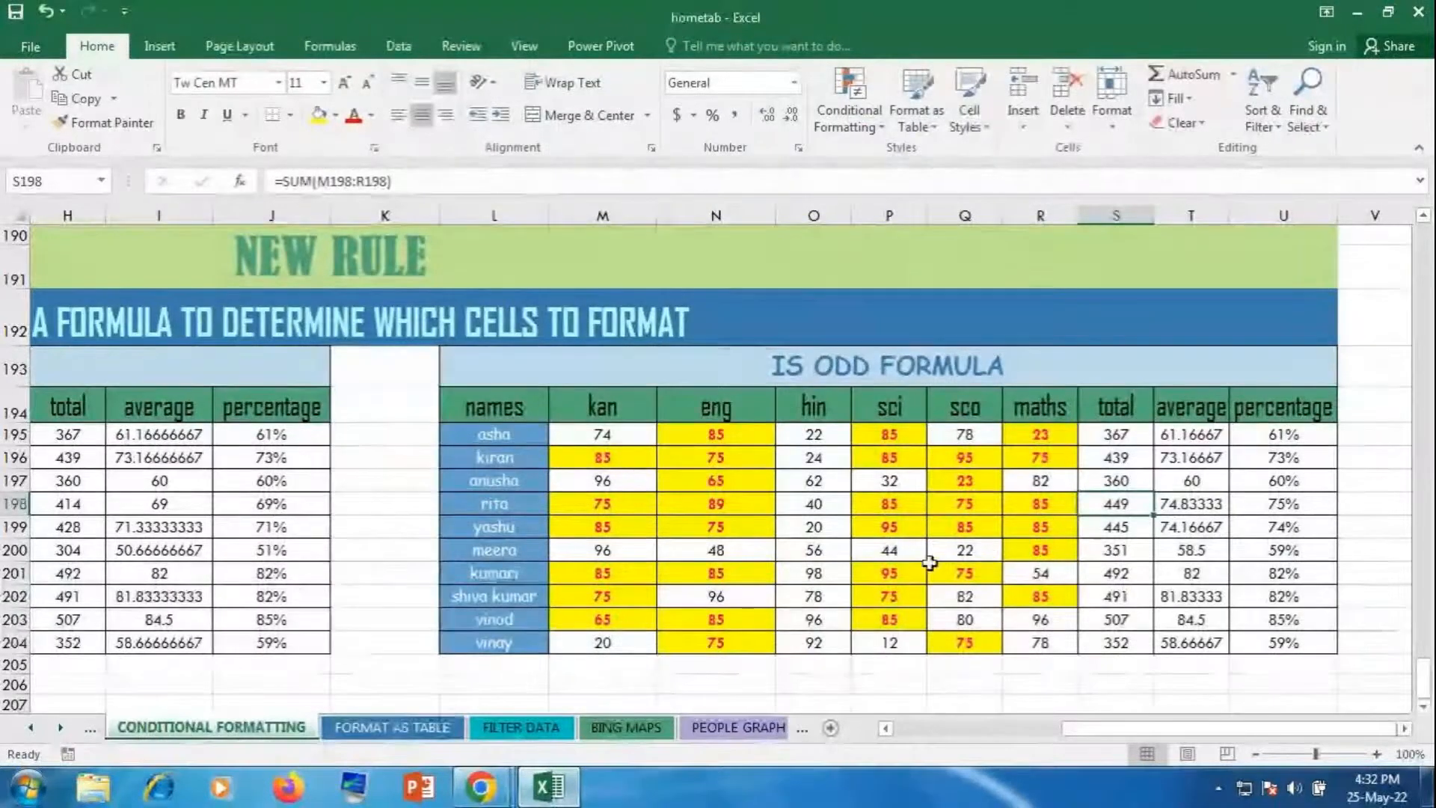
Step: Clear the conditional formatting rules from the score cells M195:R204
left_click_drag(602, 435, 1045, 643)
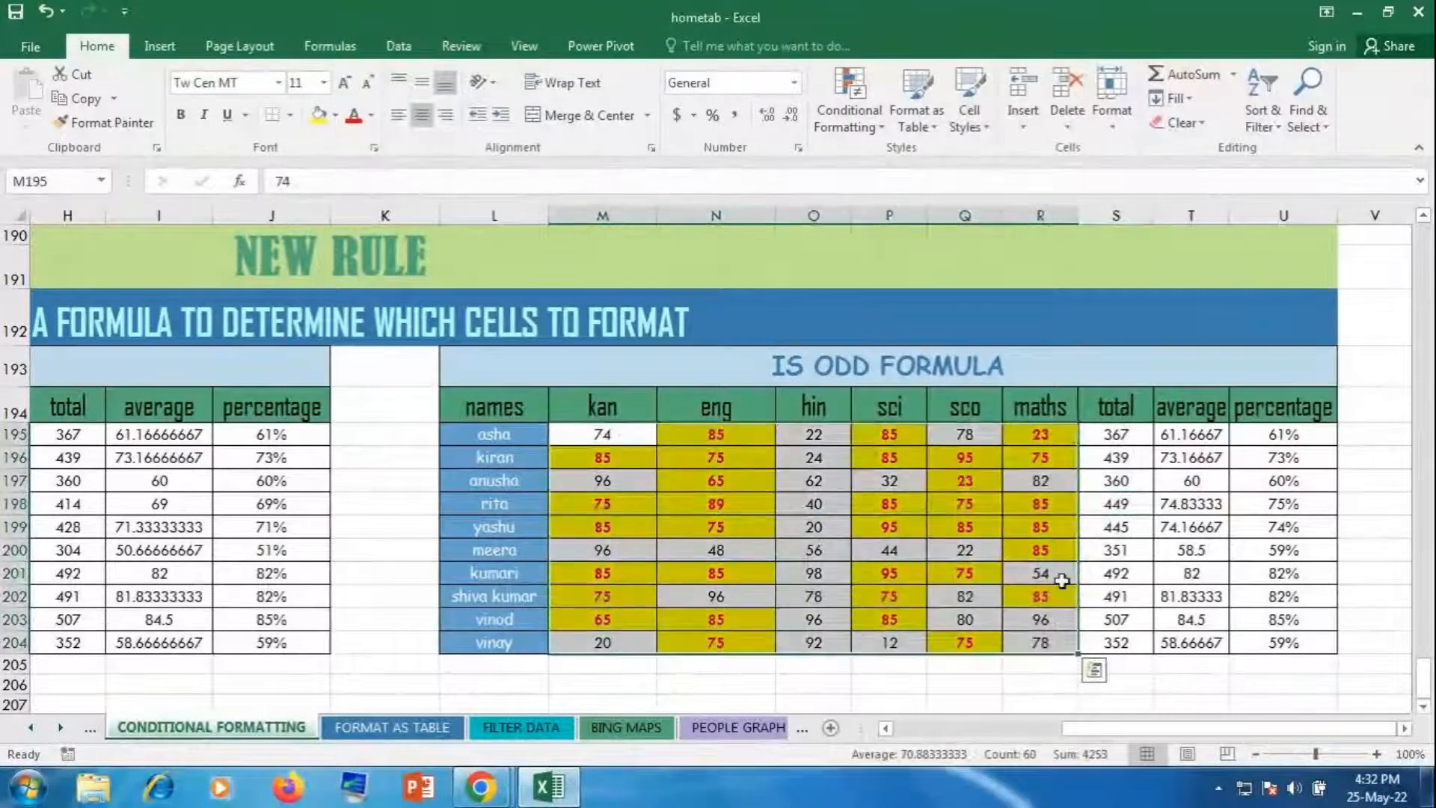
left_click(848, 124)
mouse_move(885, 412)
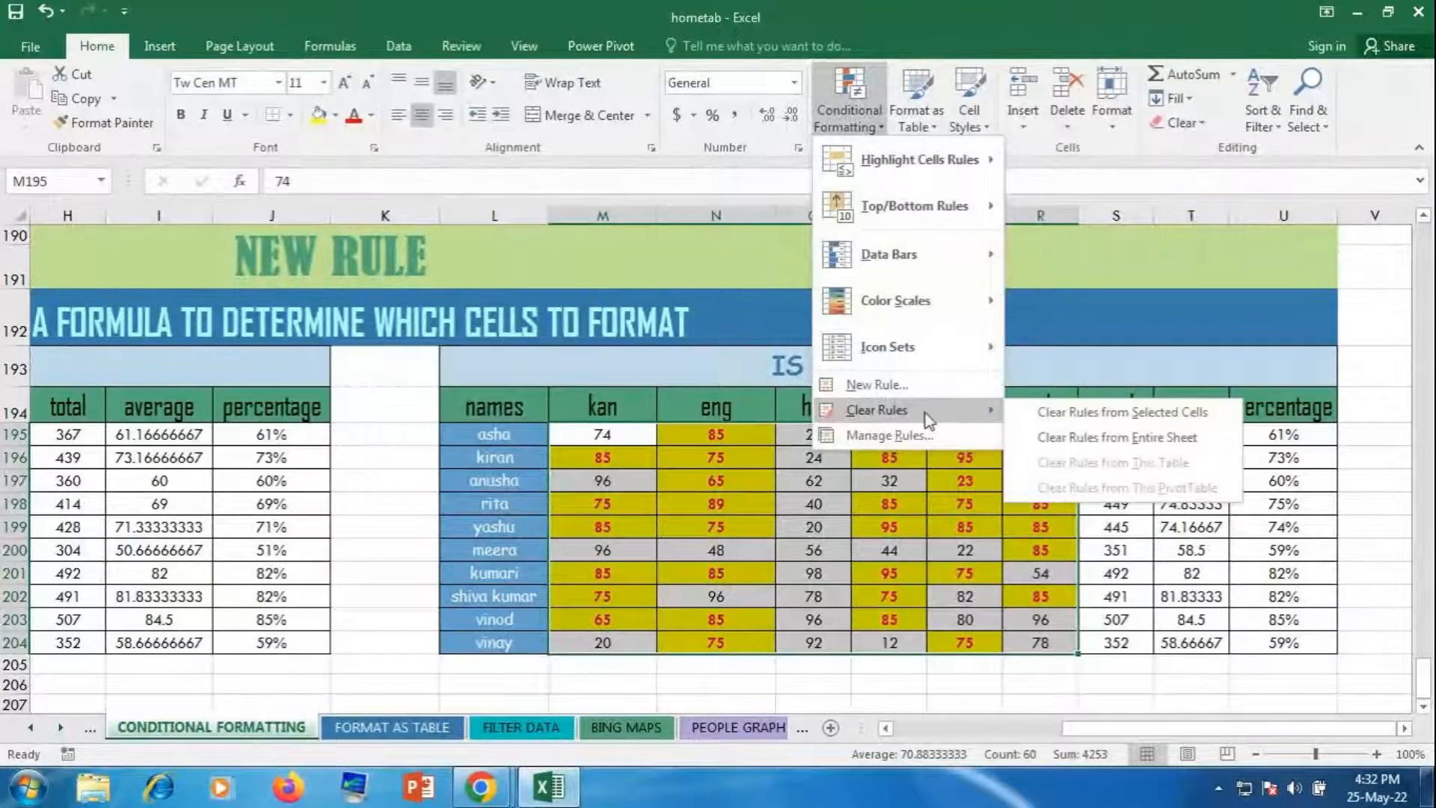
left_click(1054, 420)
Step: Reselect the scores in M195:R204 and bring up the Conditional Formatting menu again
left_click(1044, 441)
left_click_drag(614, 436, 1006, 646)
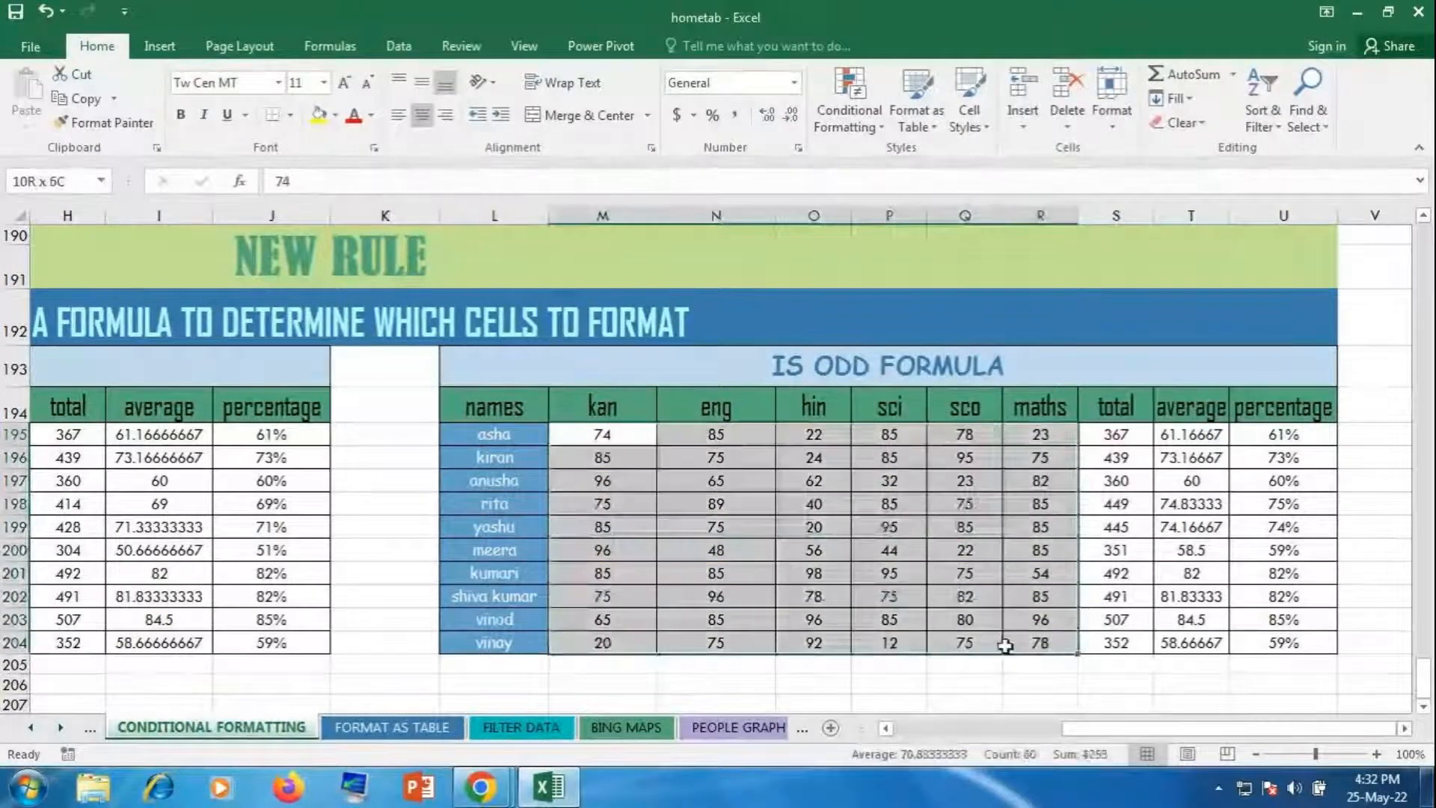
left_click(852, 125)
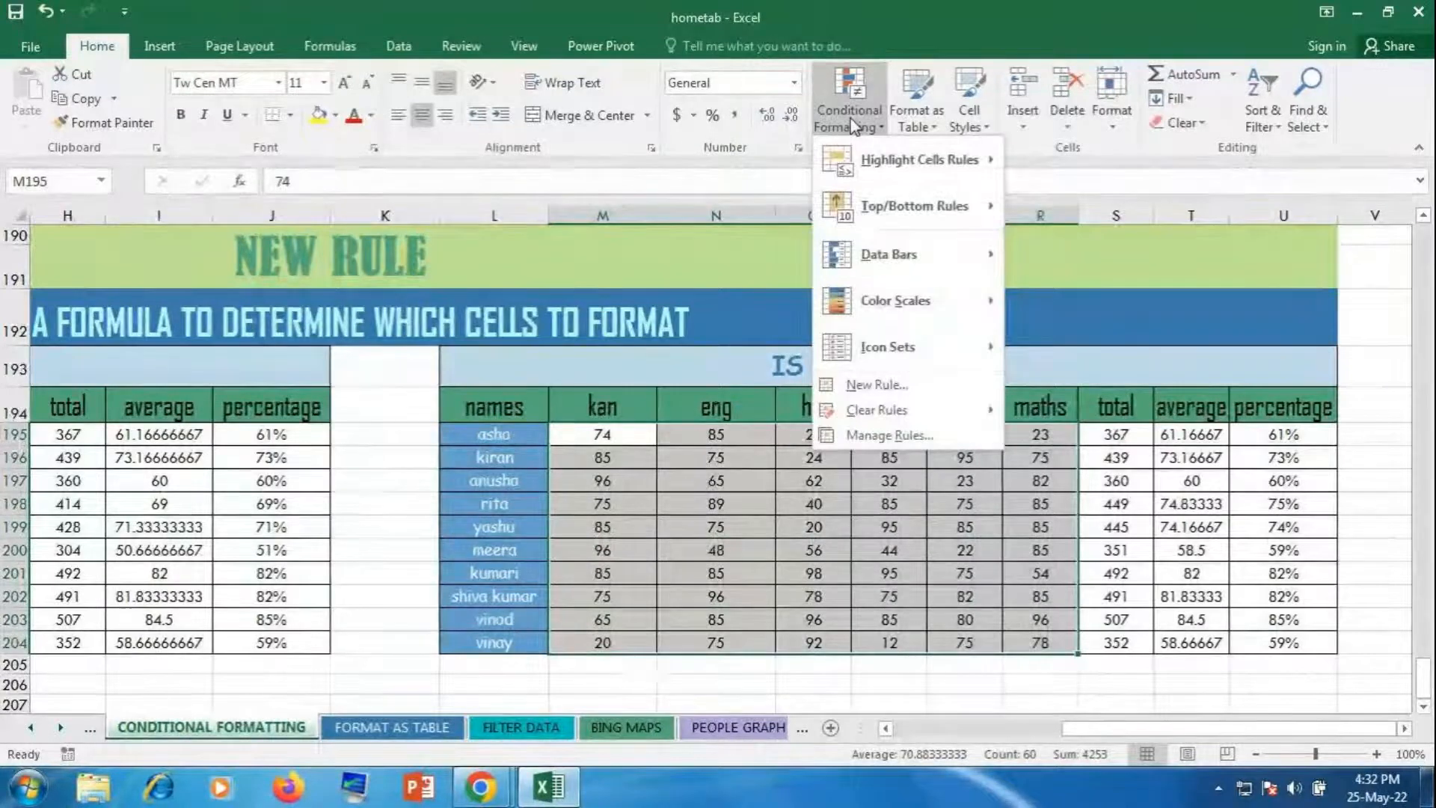
Step: Start a new formula-based rule and enter =isodd( as its formula
left_click(900, 380)
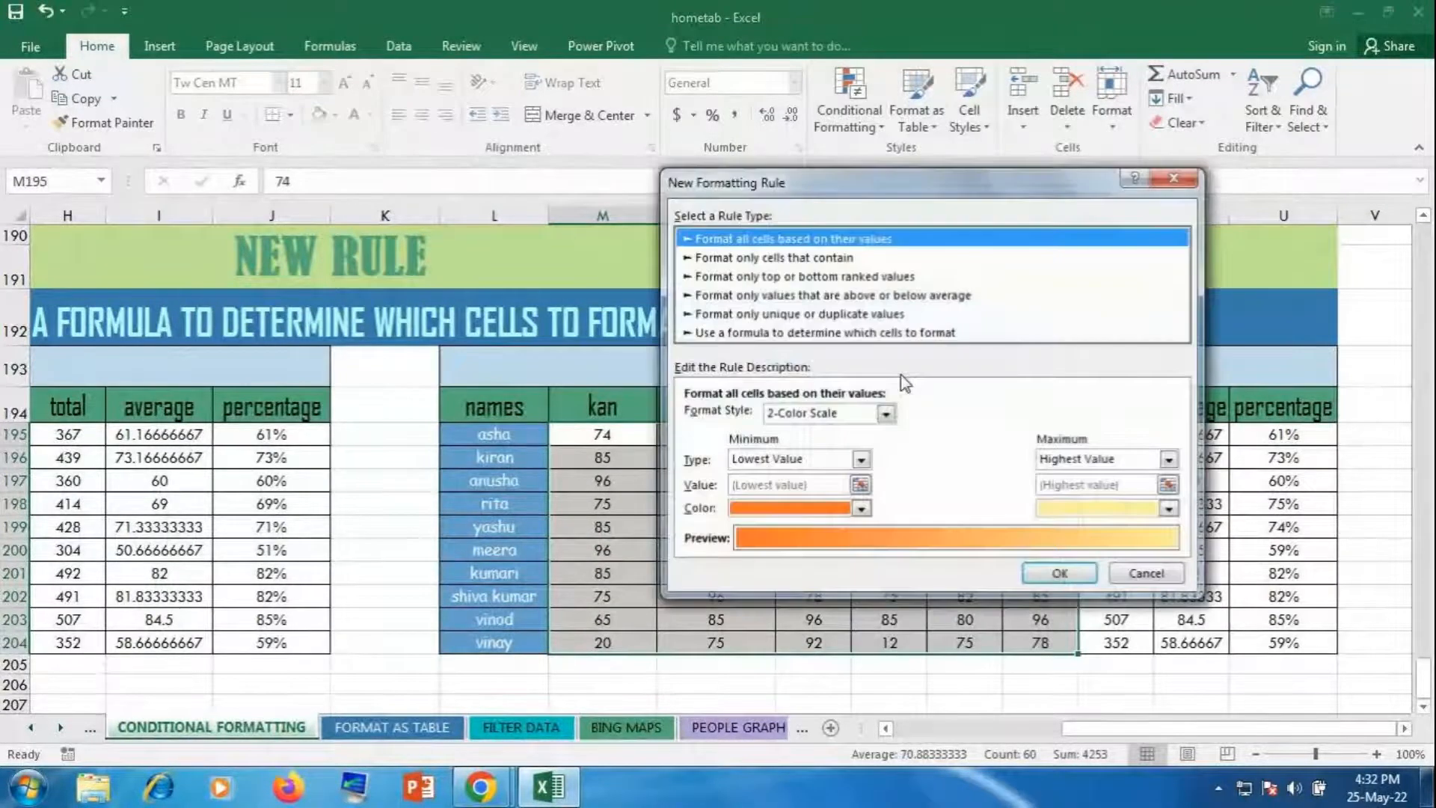
left_click(857, 333)
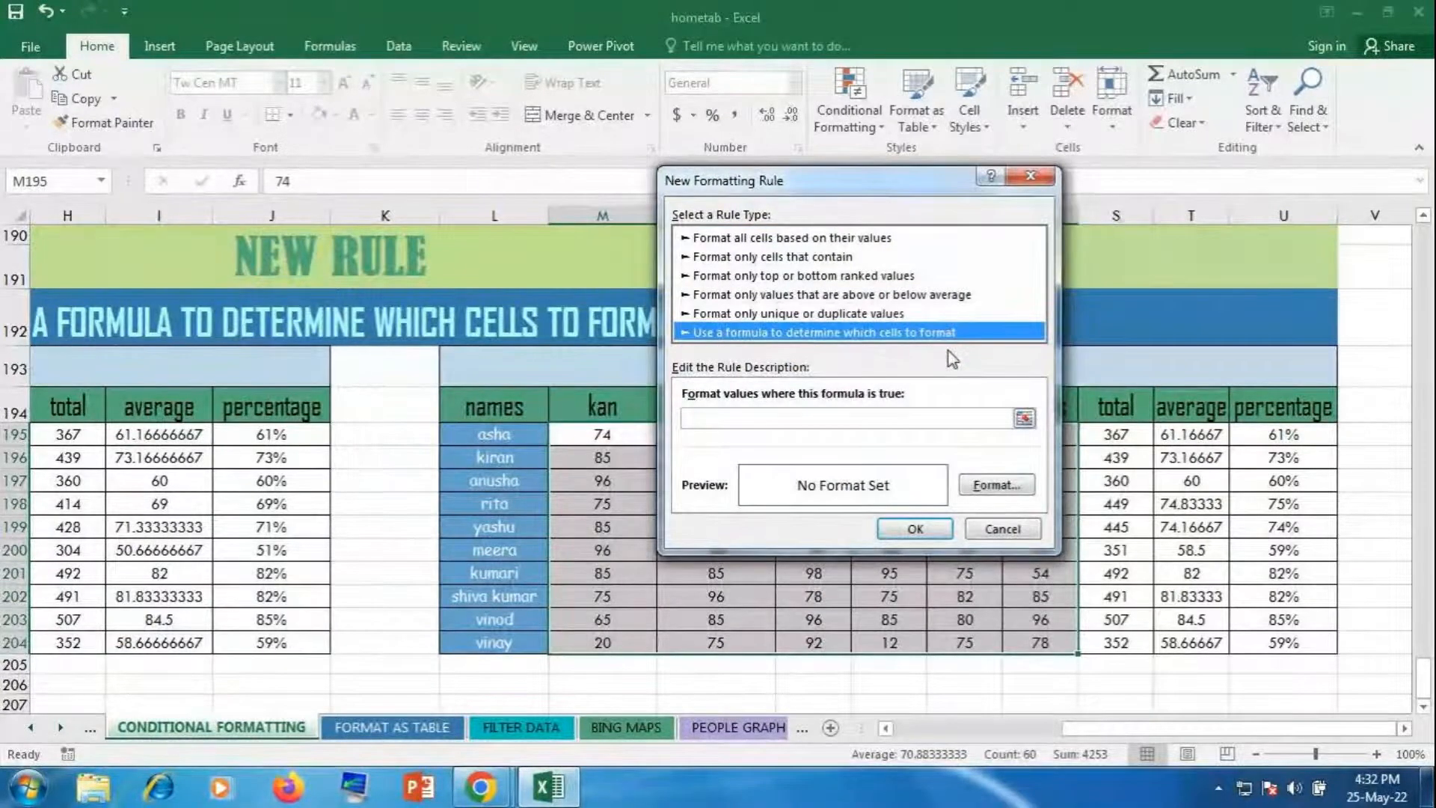
left_click(978, 420)
type("=isodd")
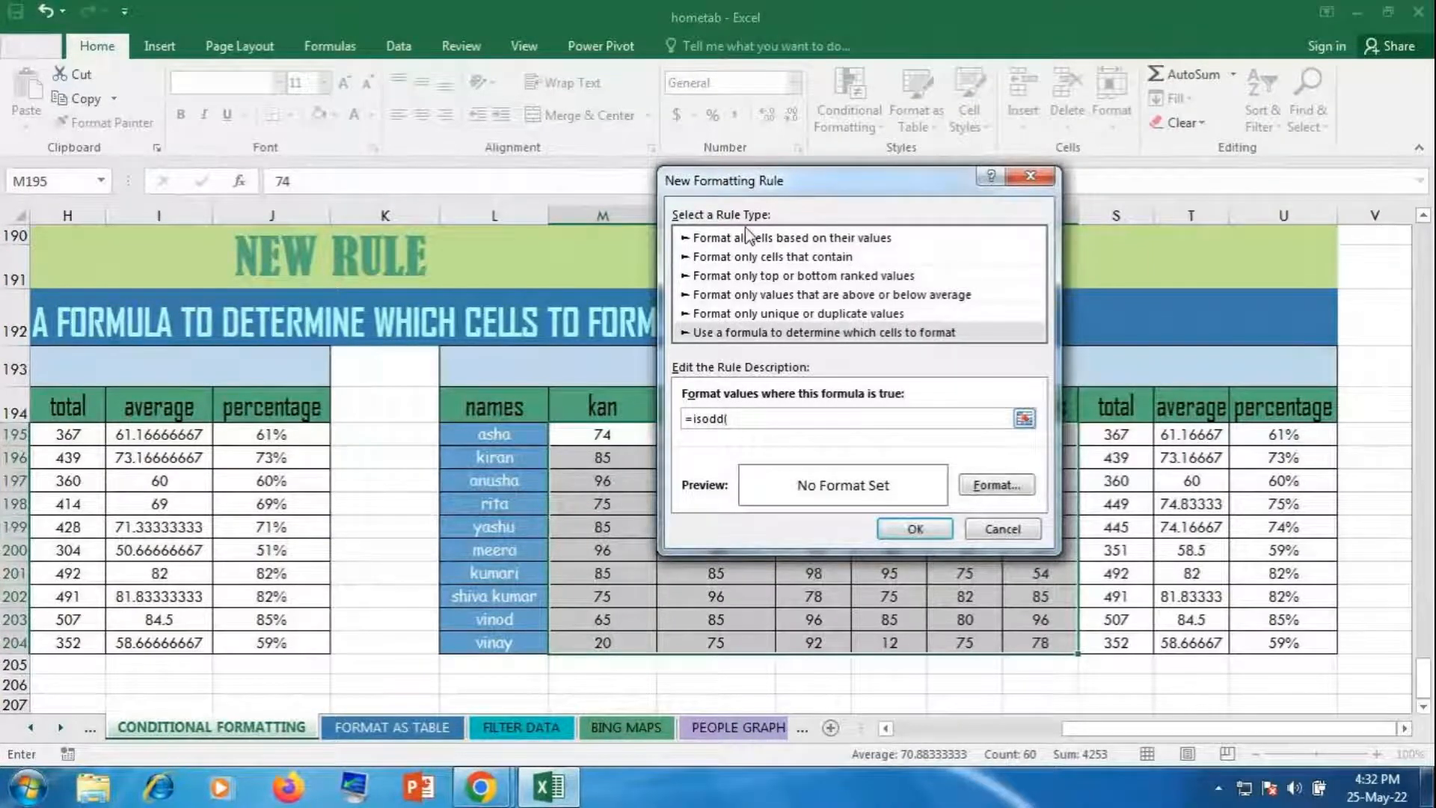
type("(")
Step: Move the rule dialog aside and mute the microphone in GoToMeeting
left_click_drag(766, 190, 803, 43)
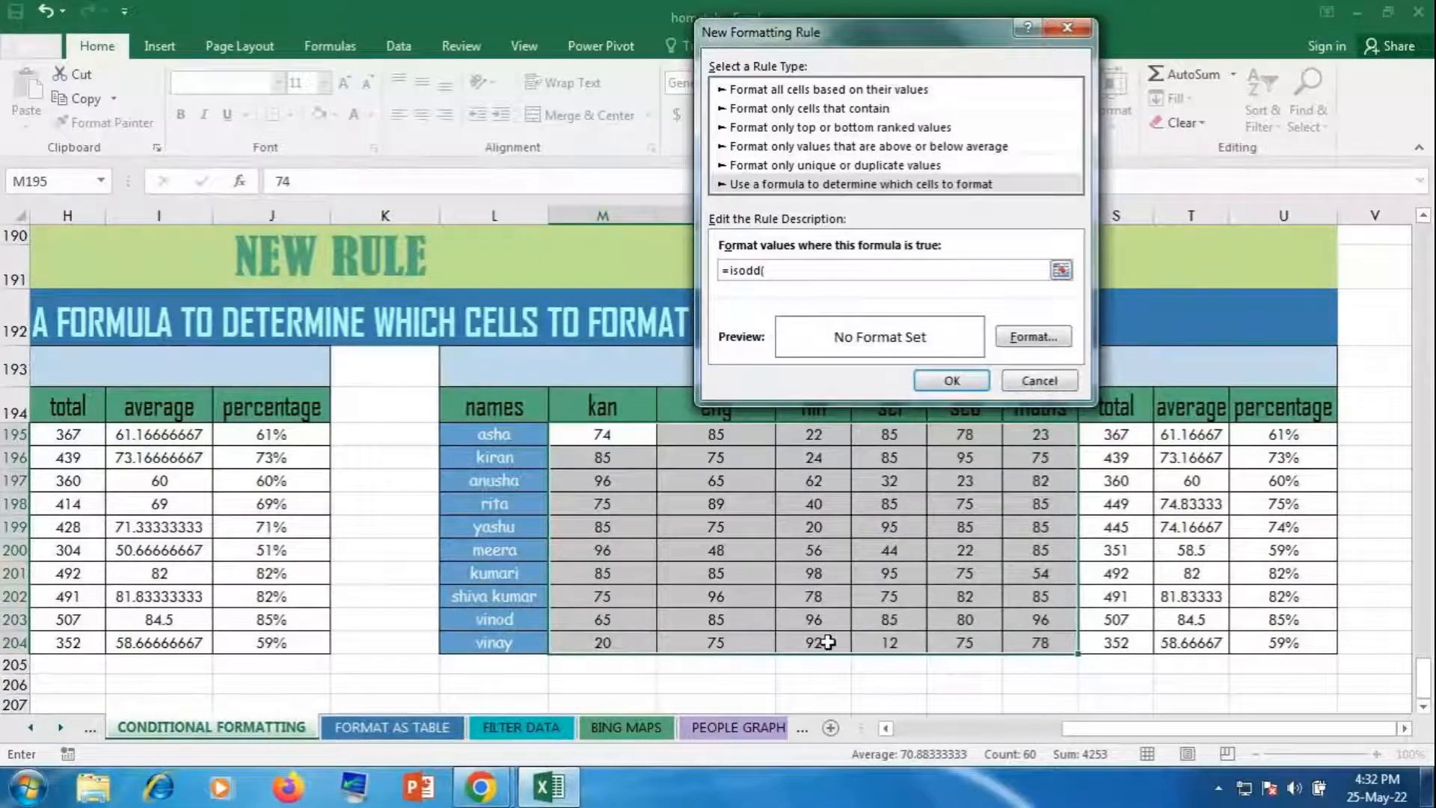
left_click(480, 785)
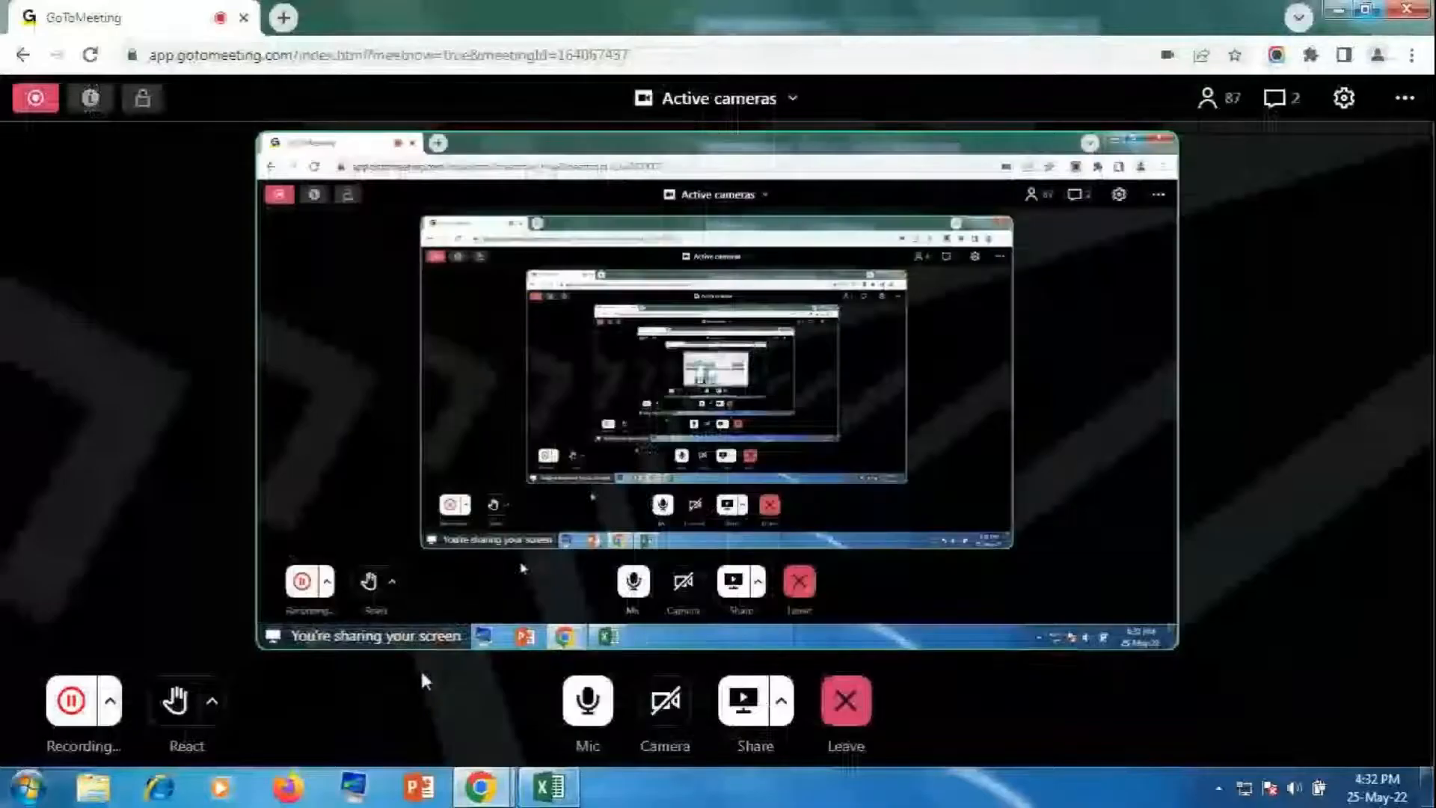
left_click(591, 700)
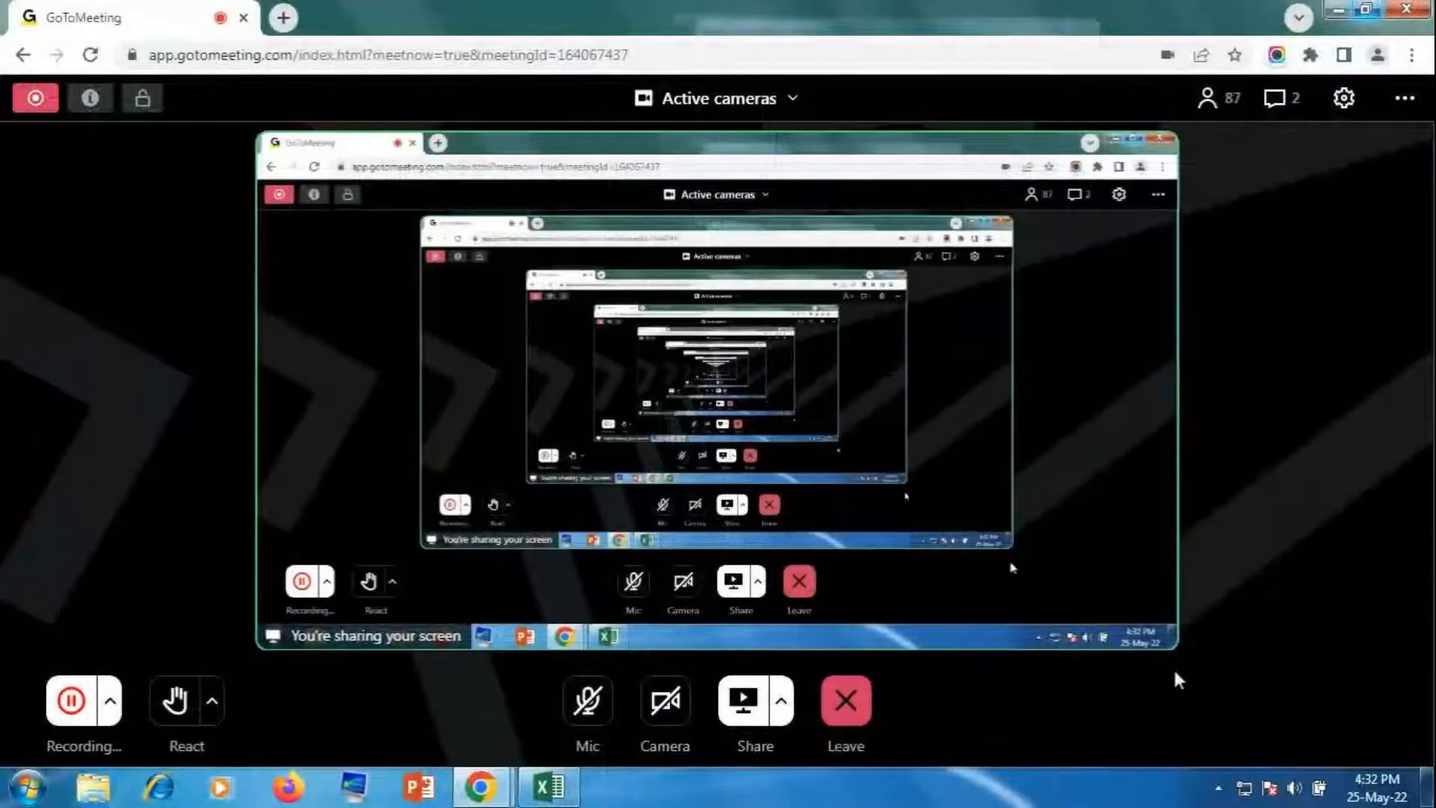
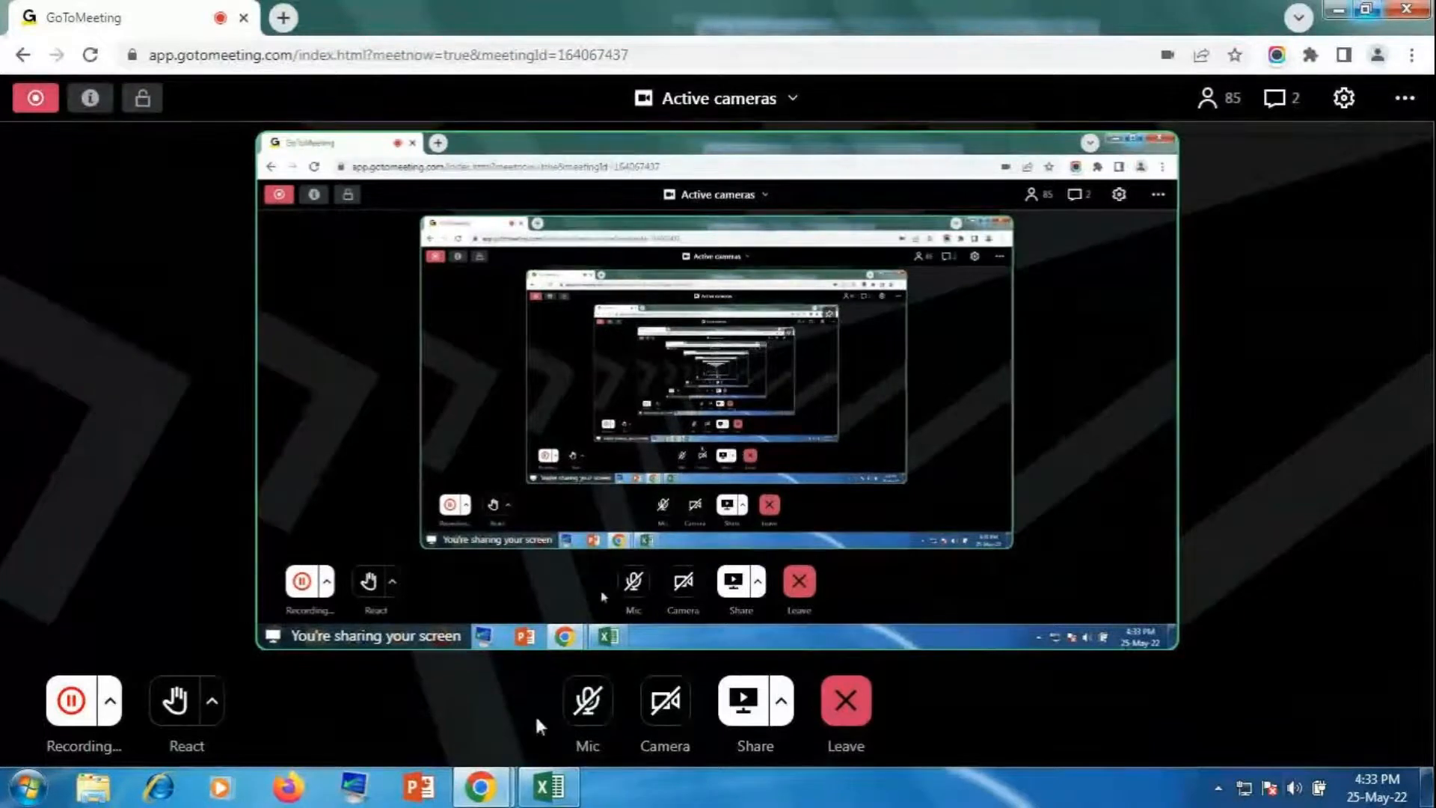
Step: Unmute the GoToMeeting microphone and bring the Excel workbook back to the front
left_click(589, 700)
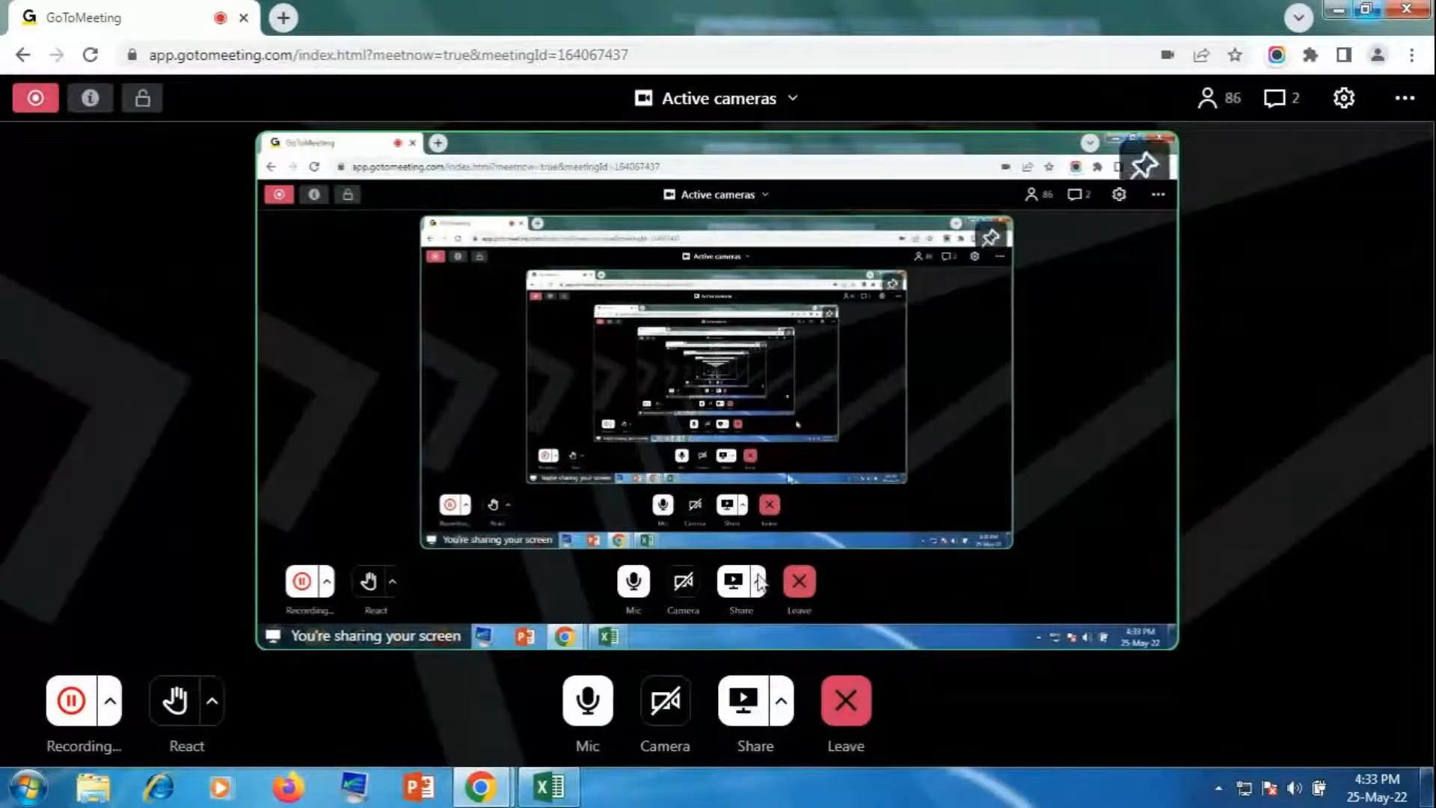
left_click(557, 785)
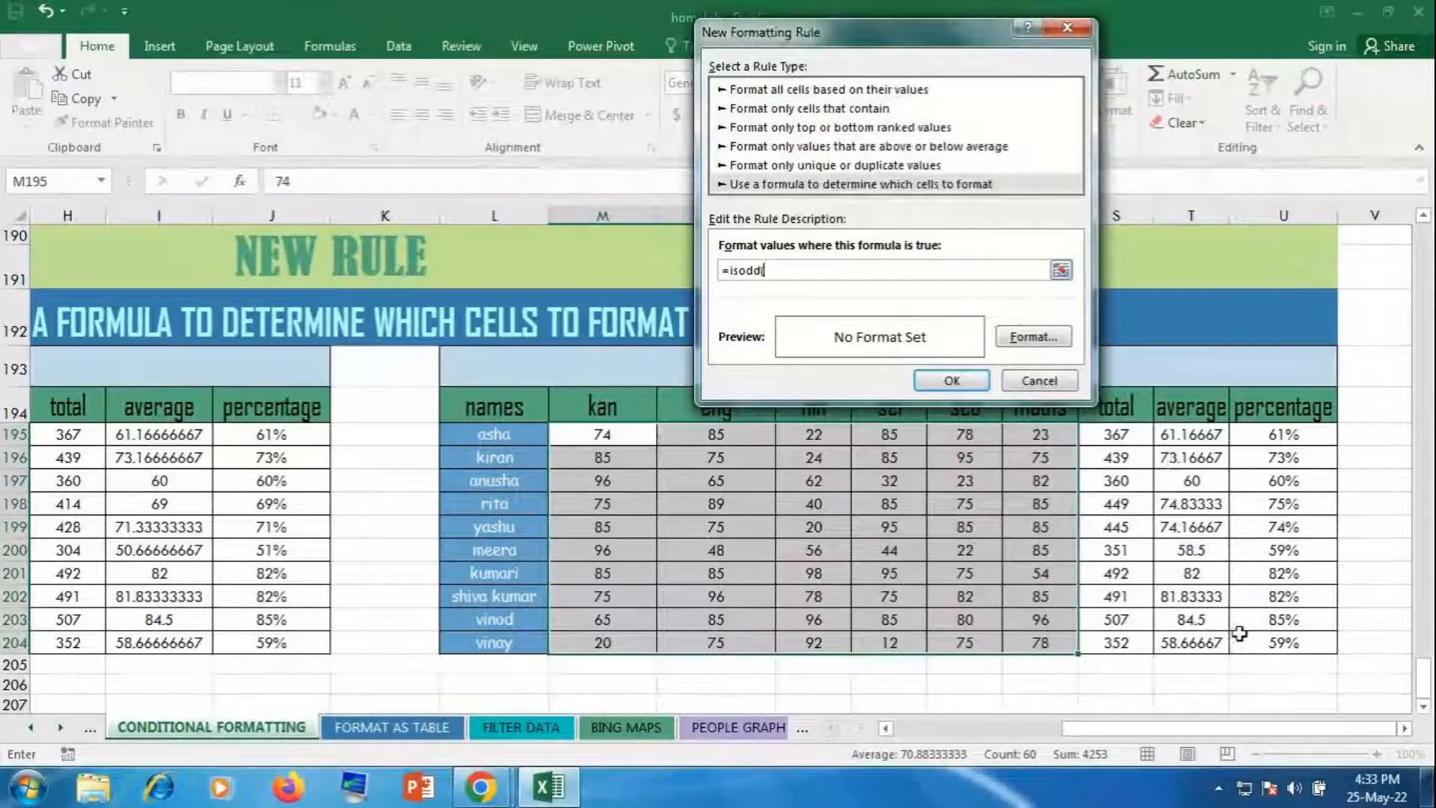
Step: Complete the rule formula as =isodd(M195) with fully relative references
left_click(631, 434)
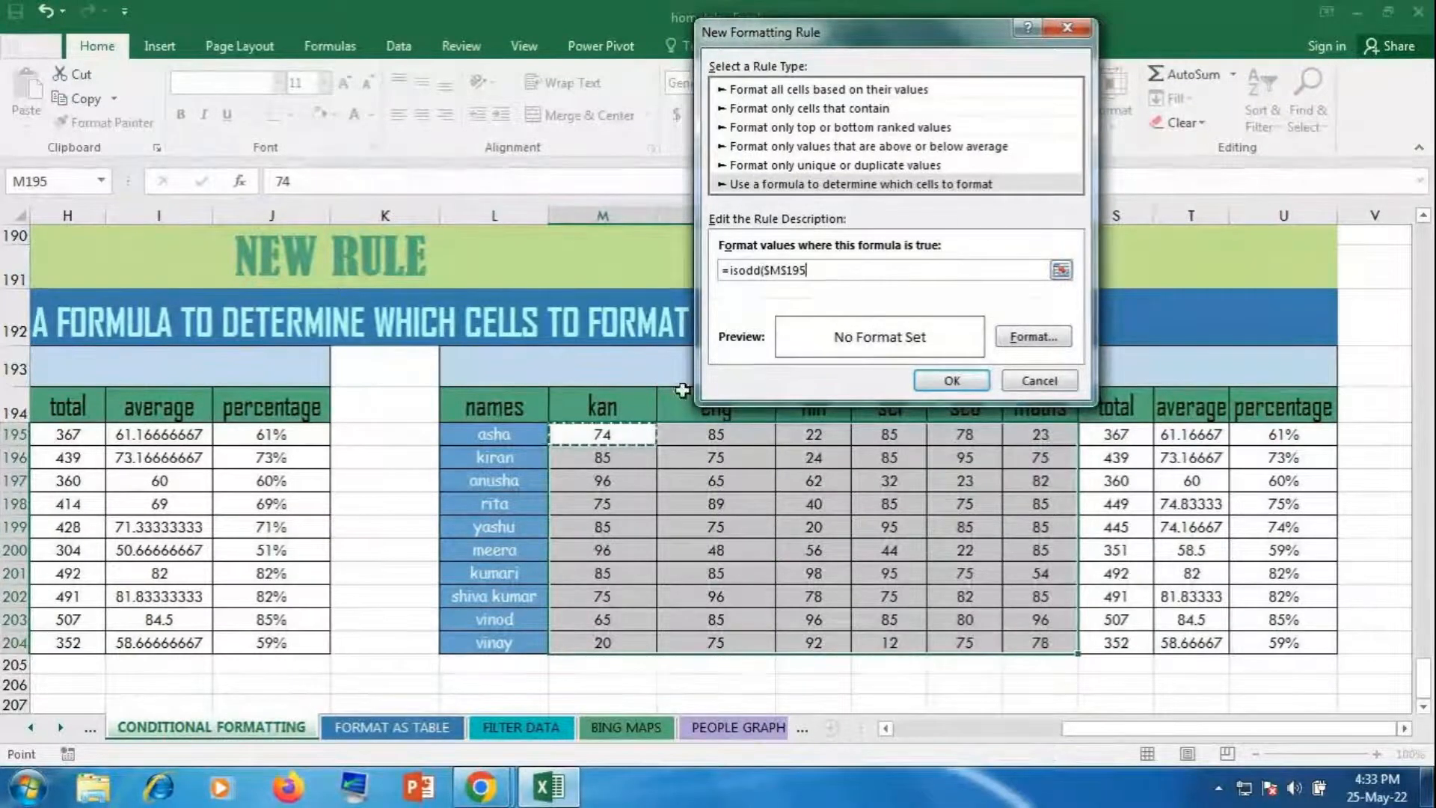
type(")")
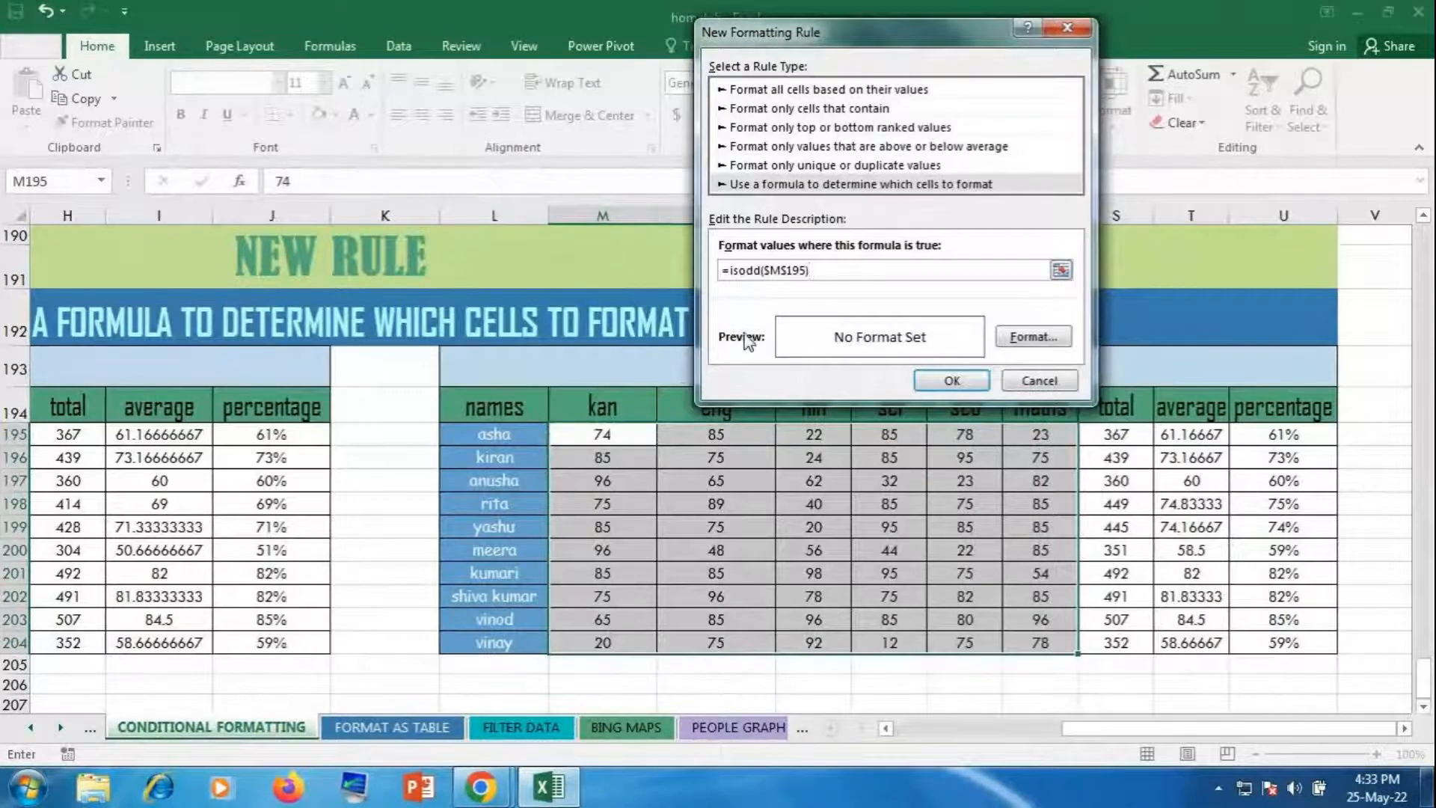
left_click(785, 269)
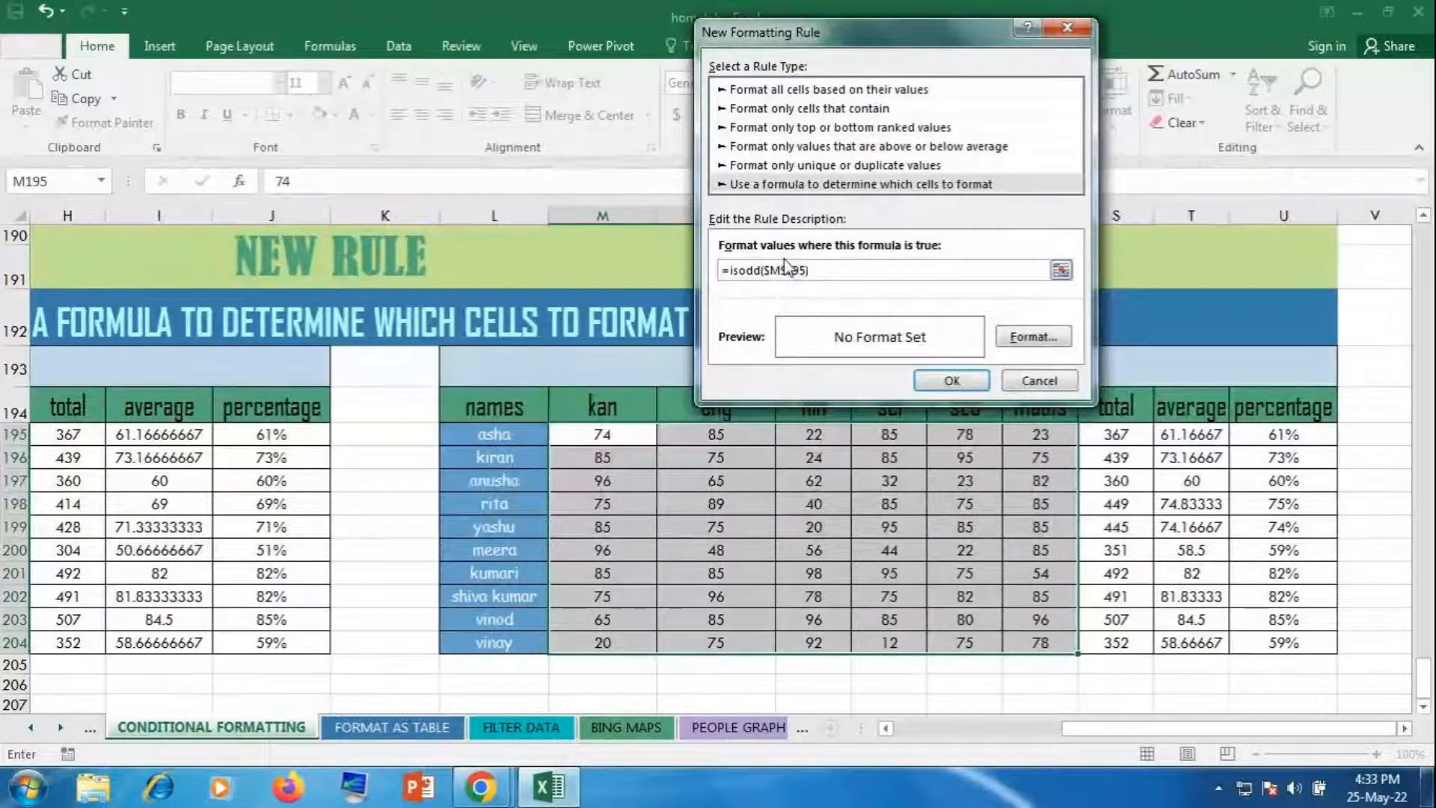
key("BackSpace")
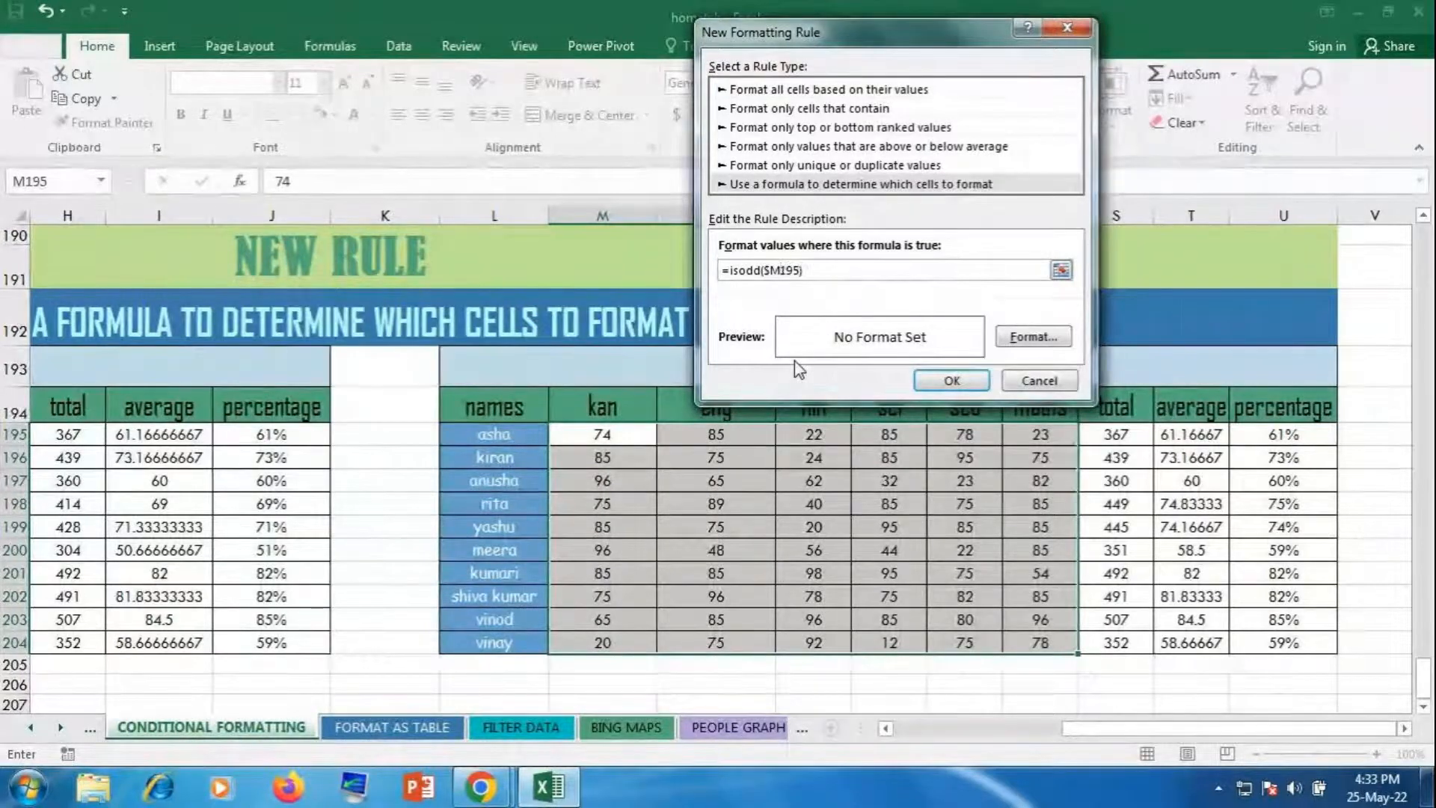
left_click(772, 271)
key("BackSpace")
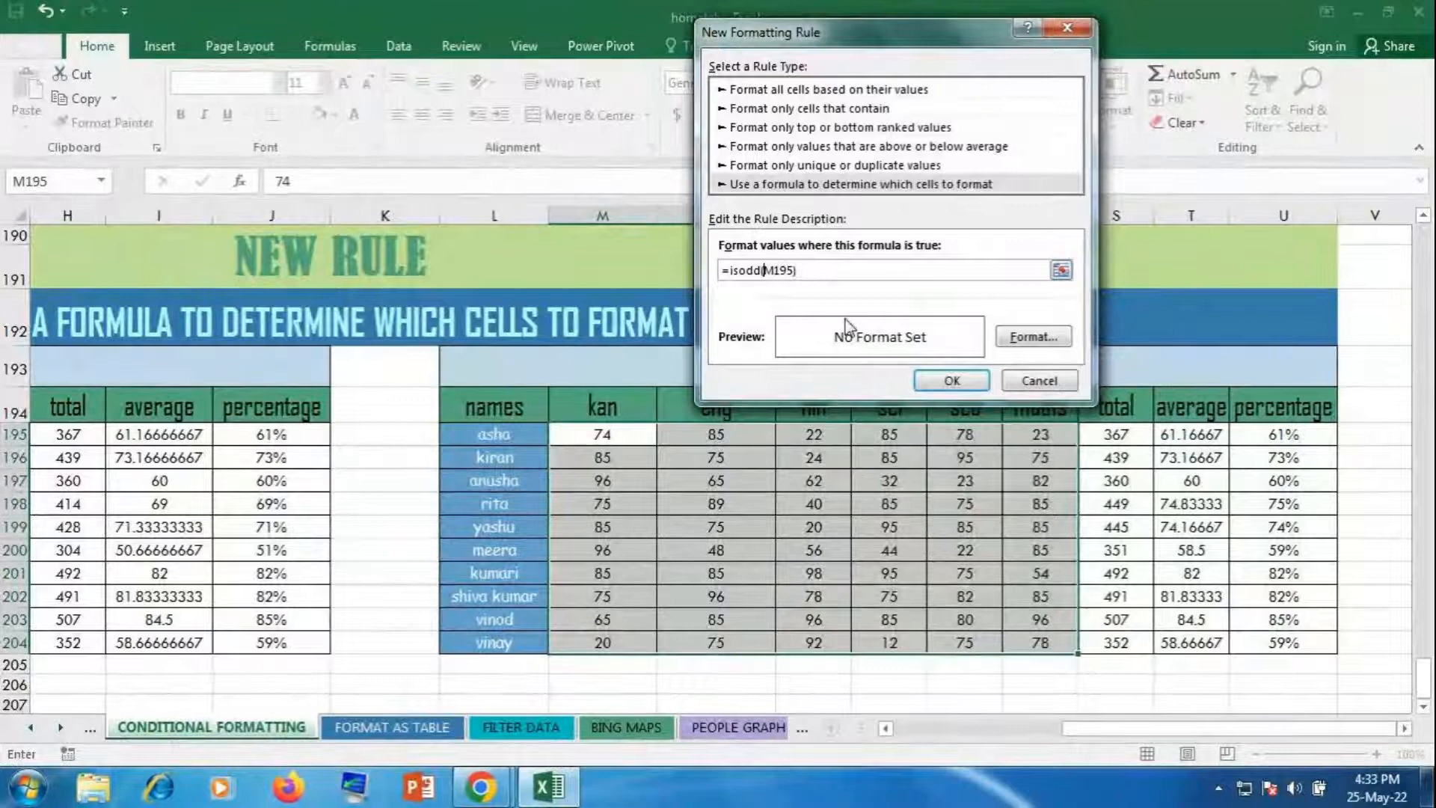
Step: Give the odd-value rule an olive green fill and apply it to the marks
left_click(1026, 342)
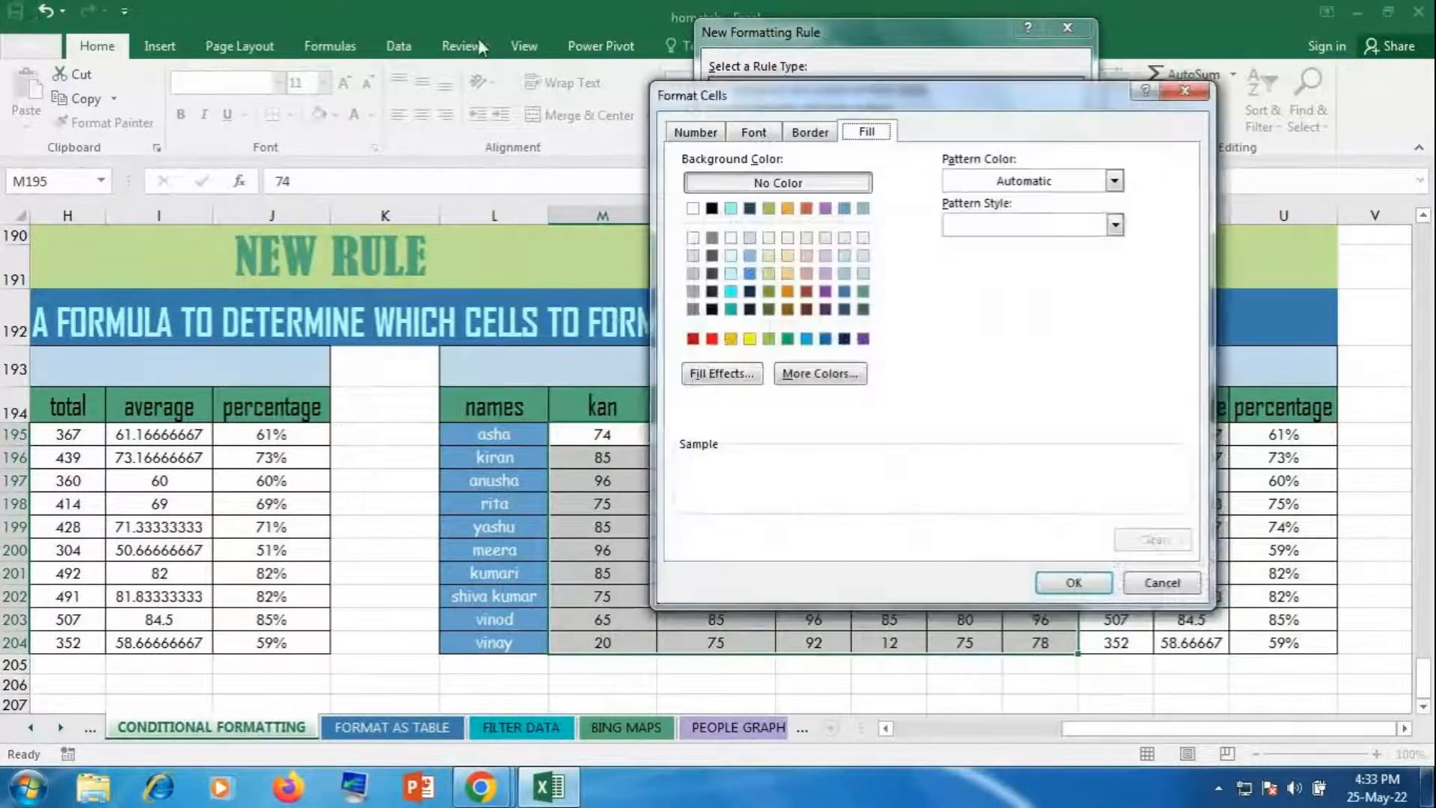
left_click(768, 208)
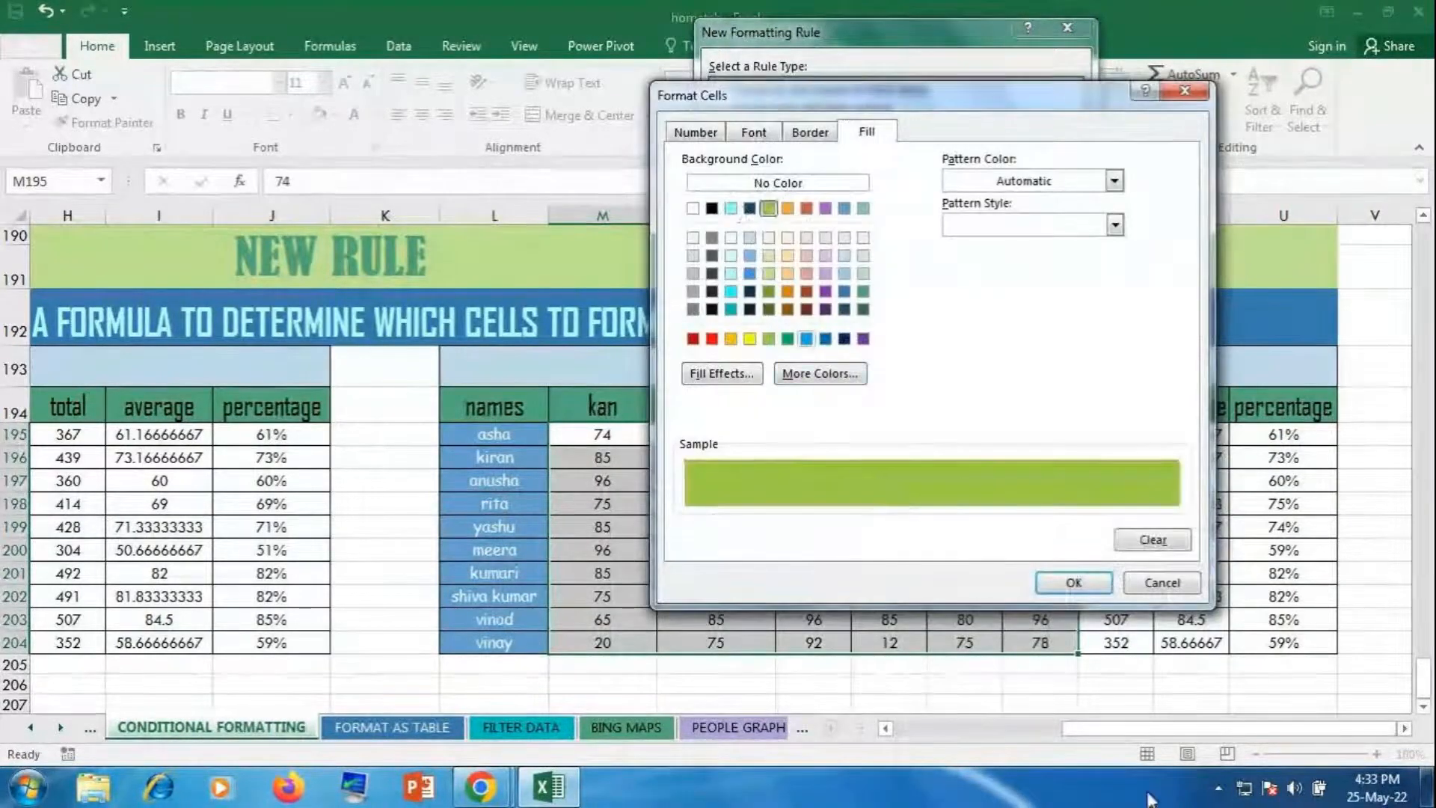
left_click(1070, 585)
left_click(960, 378)
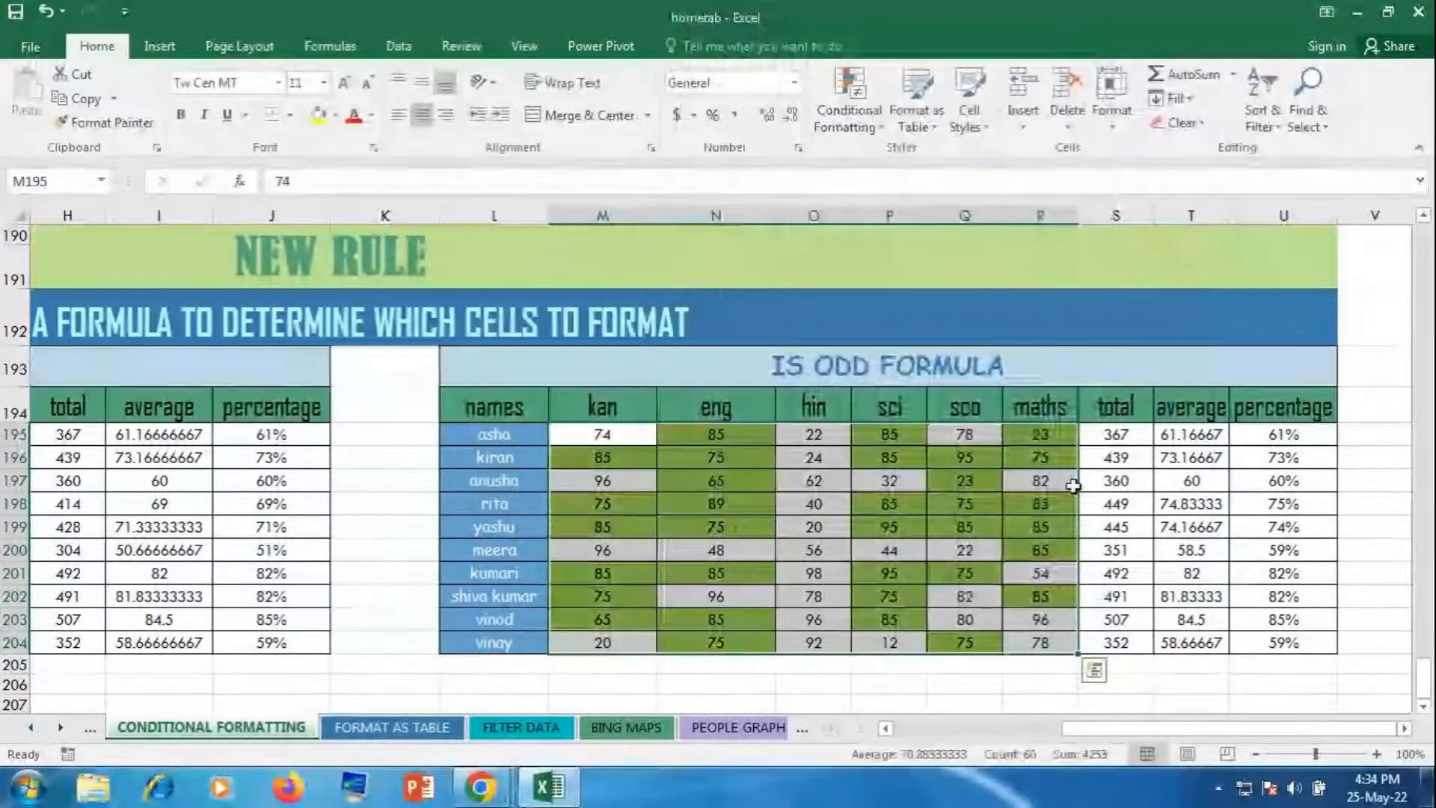
left_click(1200, 525)
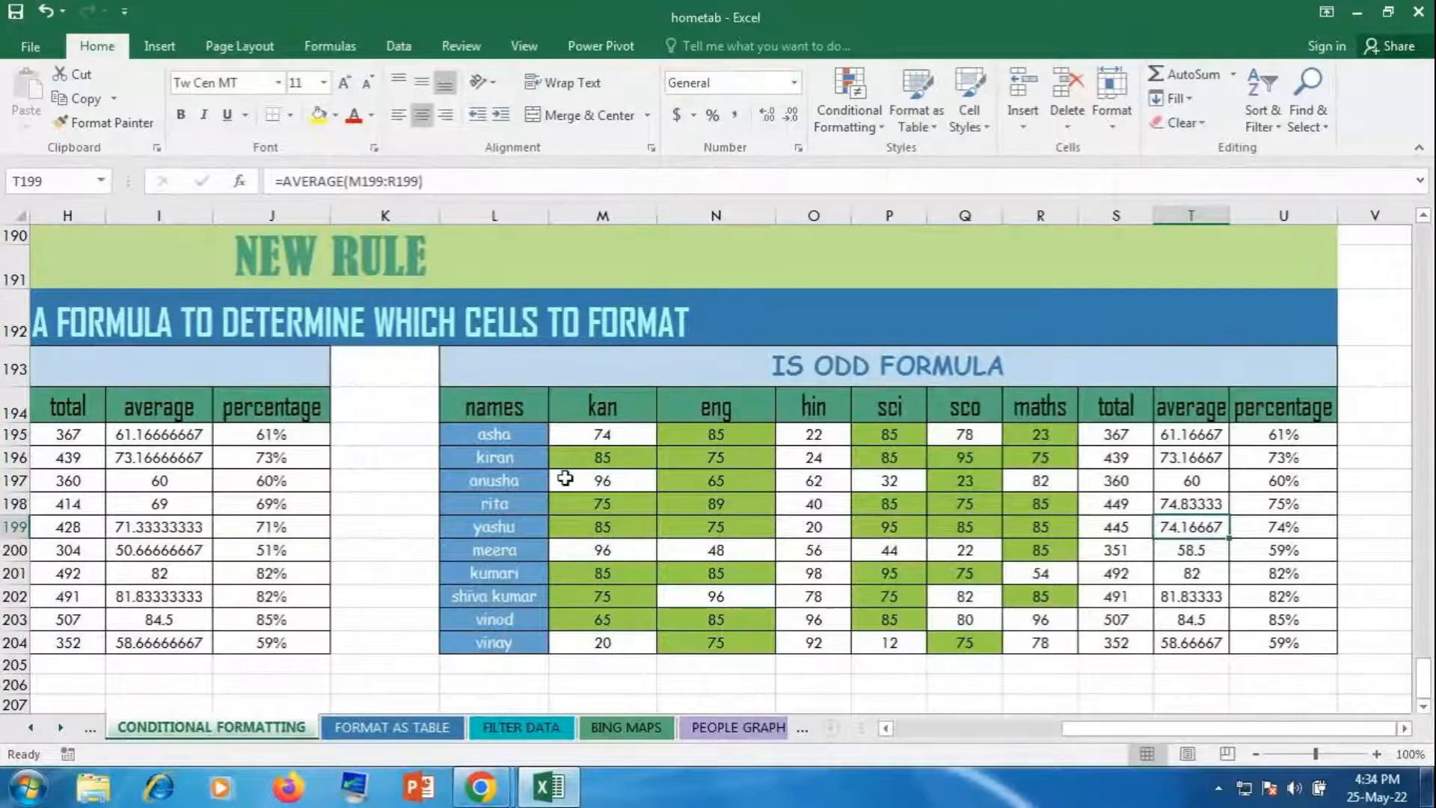
Step: Copy the marks table L194:U204, from names through percentage
left_click_drag(507, 390, 1254, 640)
key("ctrl+c")
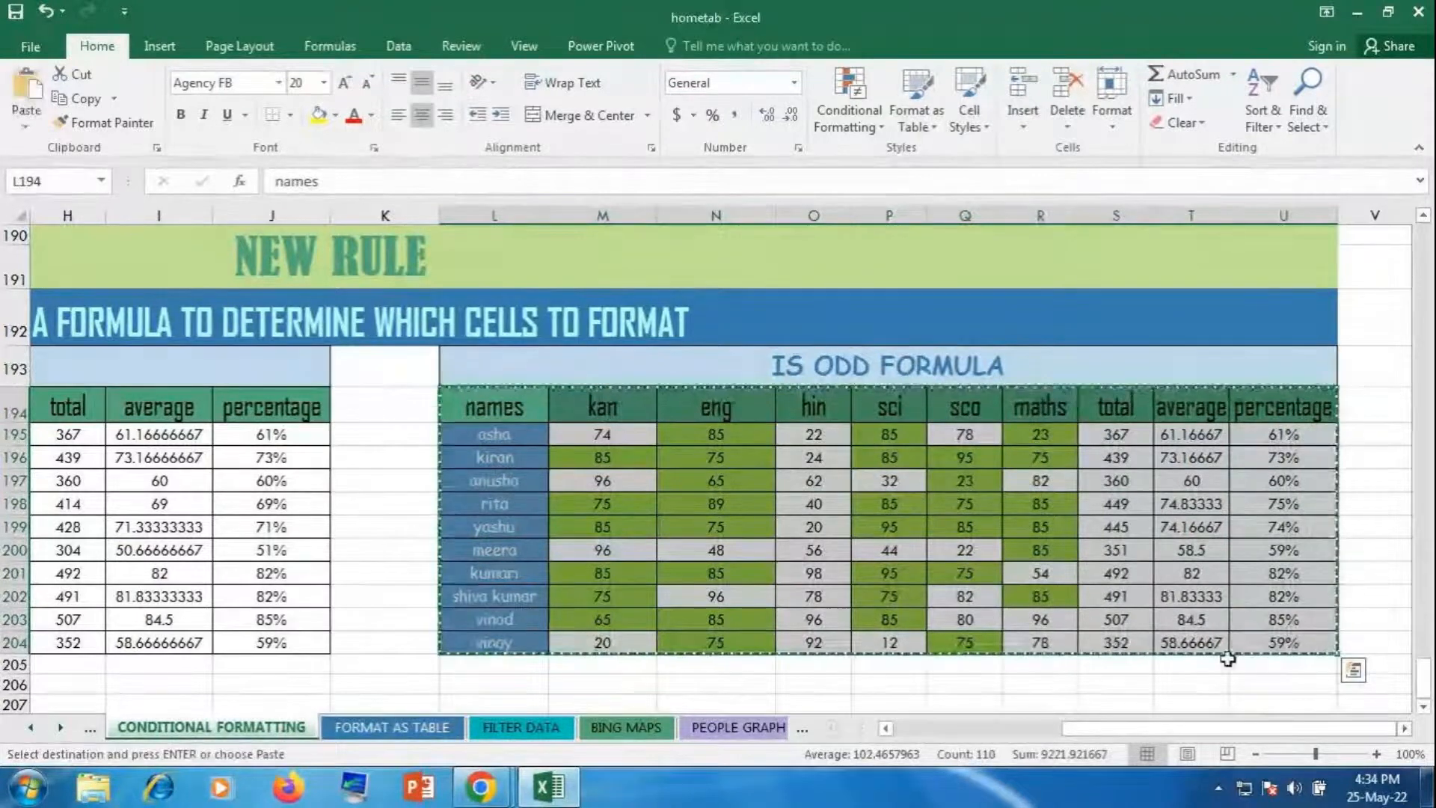
Step: Paste the marks as values into a new Sheet1 and format J2:J11 as percentages
left_click(830, 728)
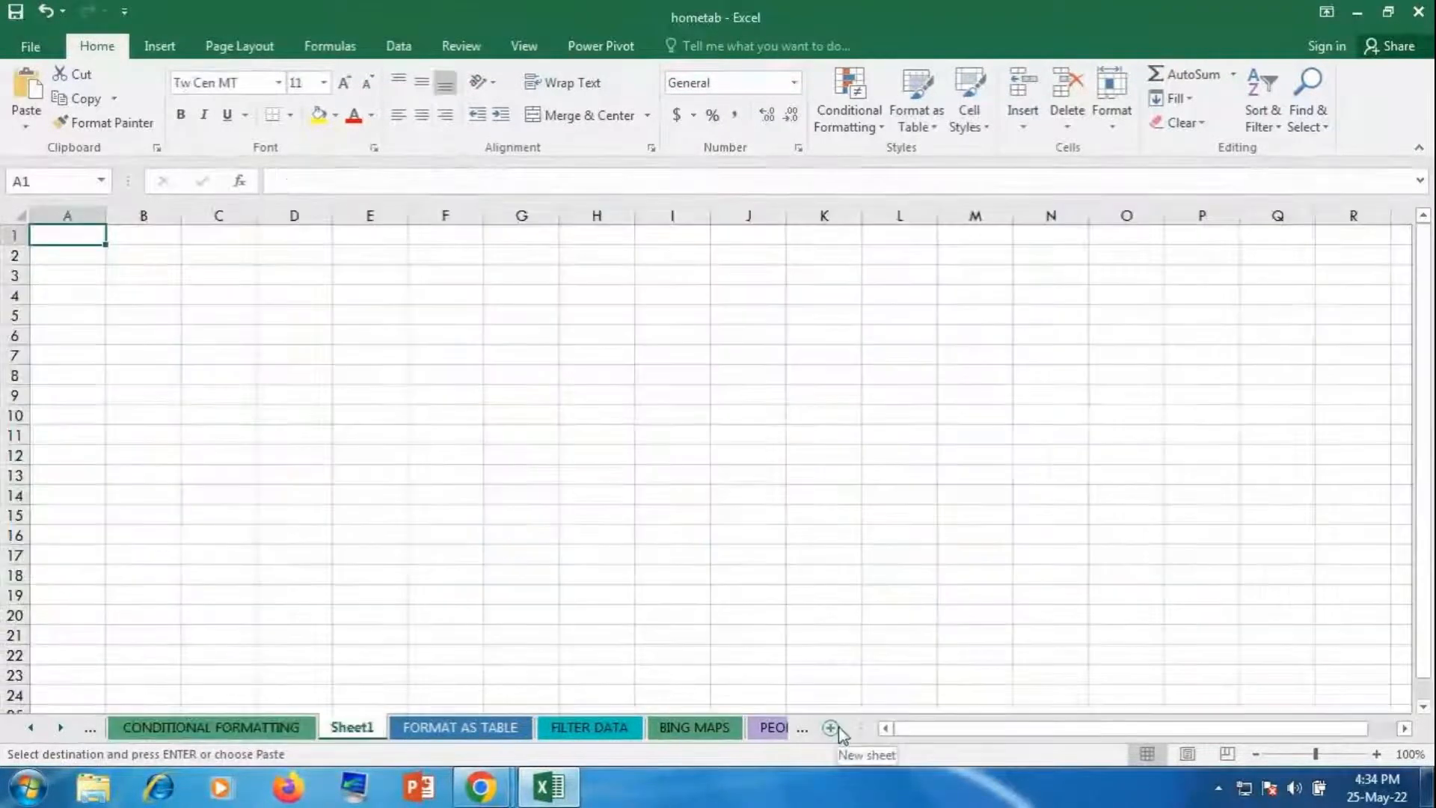
left_click(26, 130)
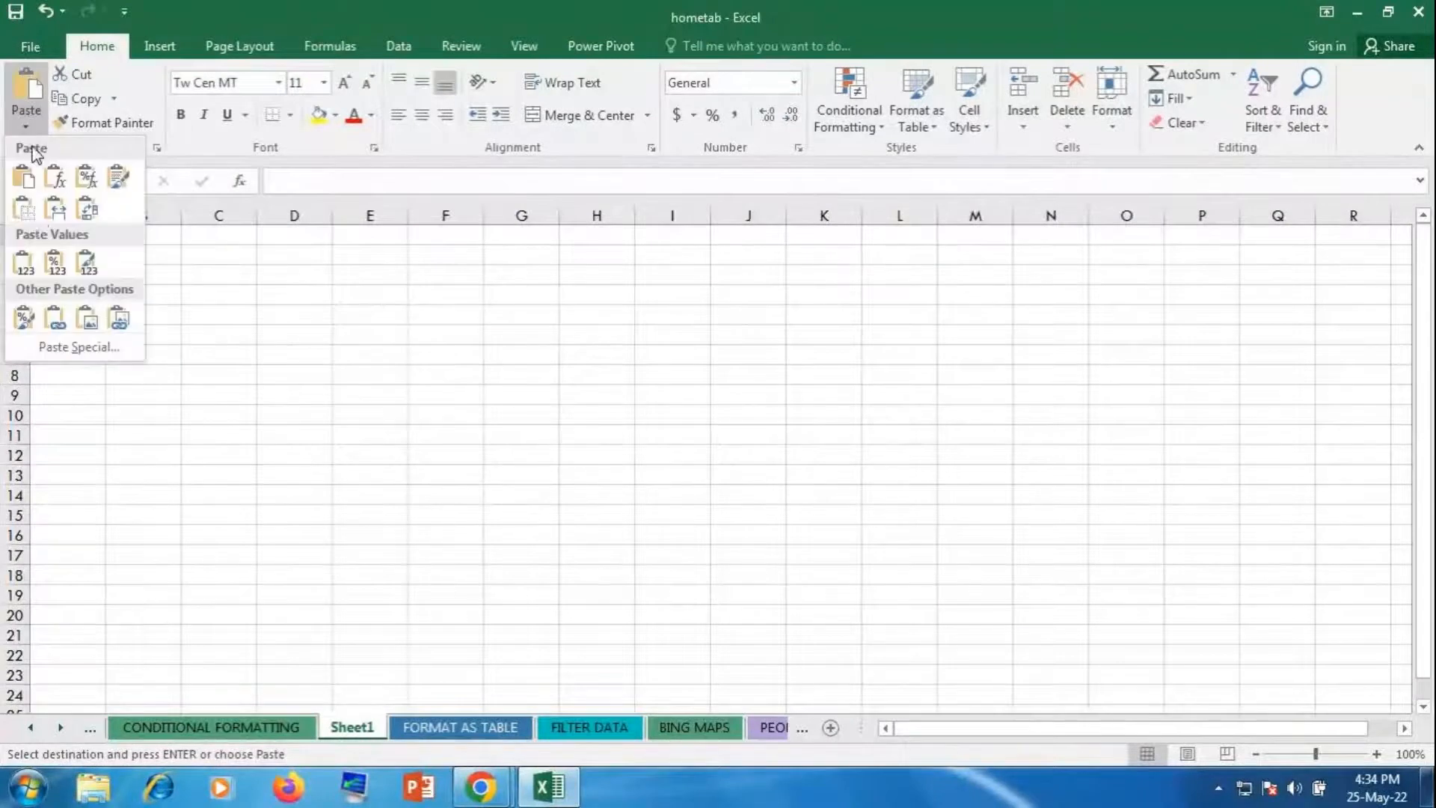
left_click(25, 258)
left_click(940, 275)
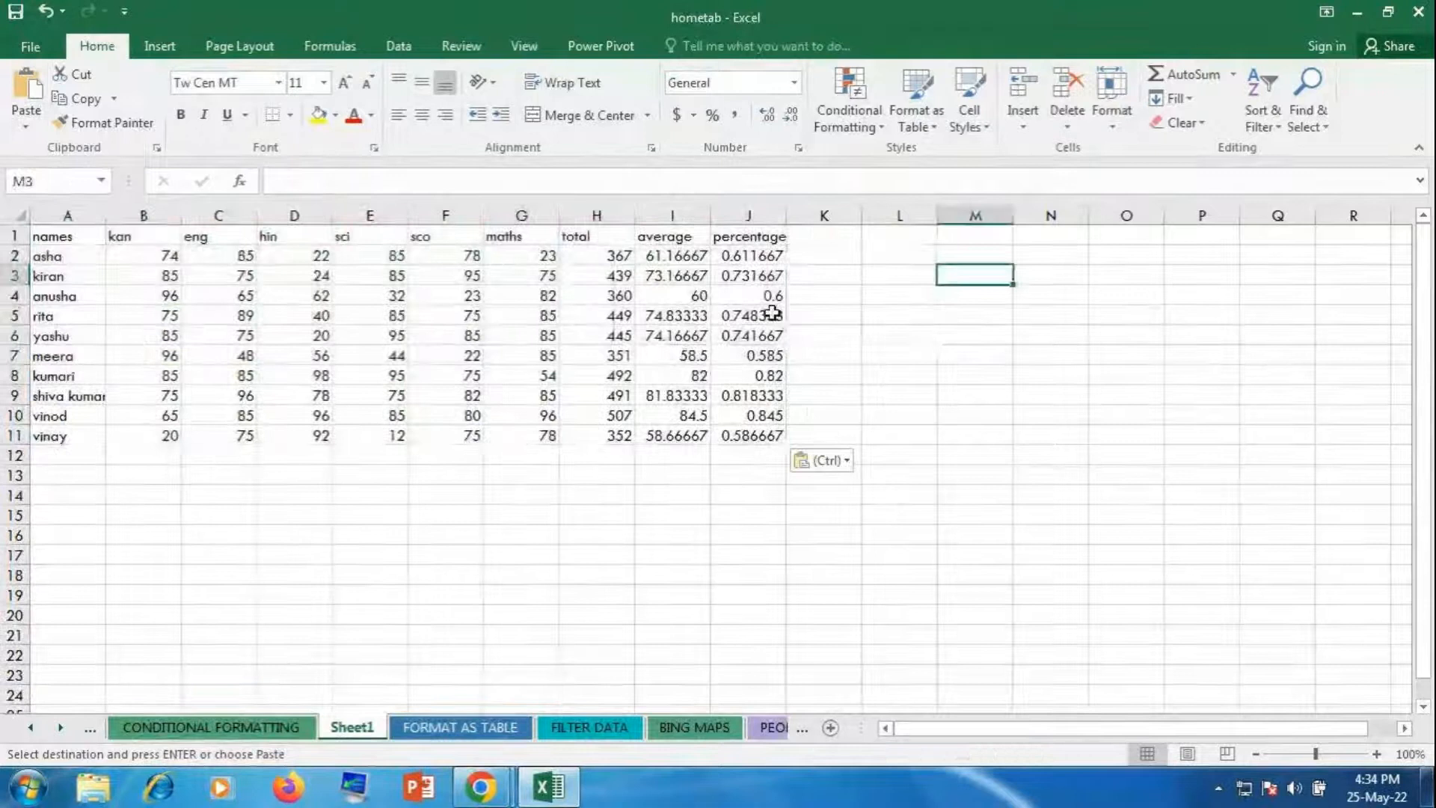
left_click_drag(752, 256, 750, 435)
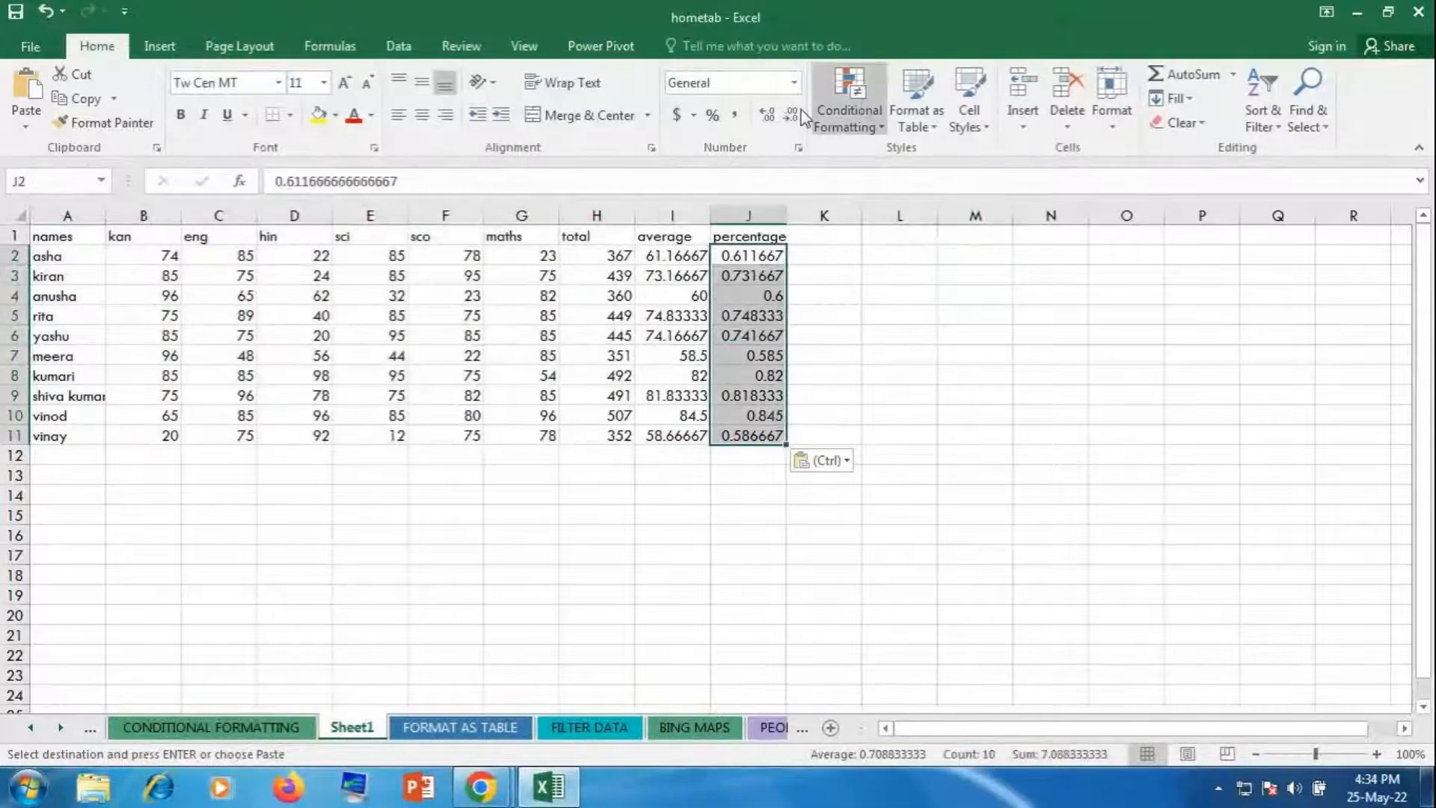
left_click(711, 118)
left_click(971, 433)
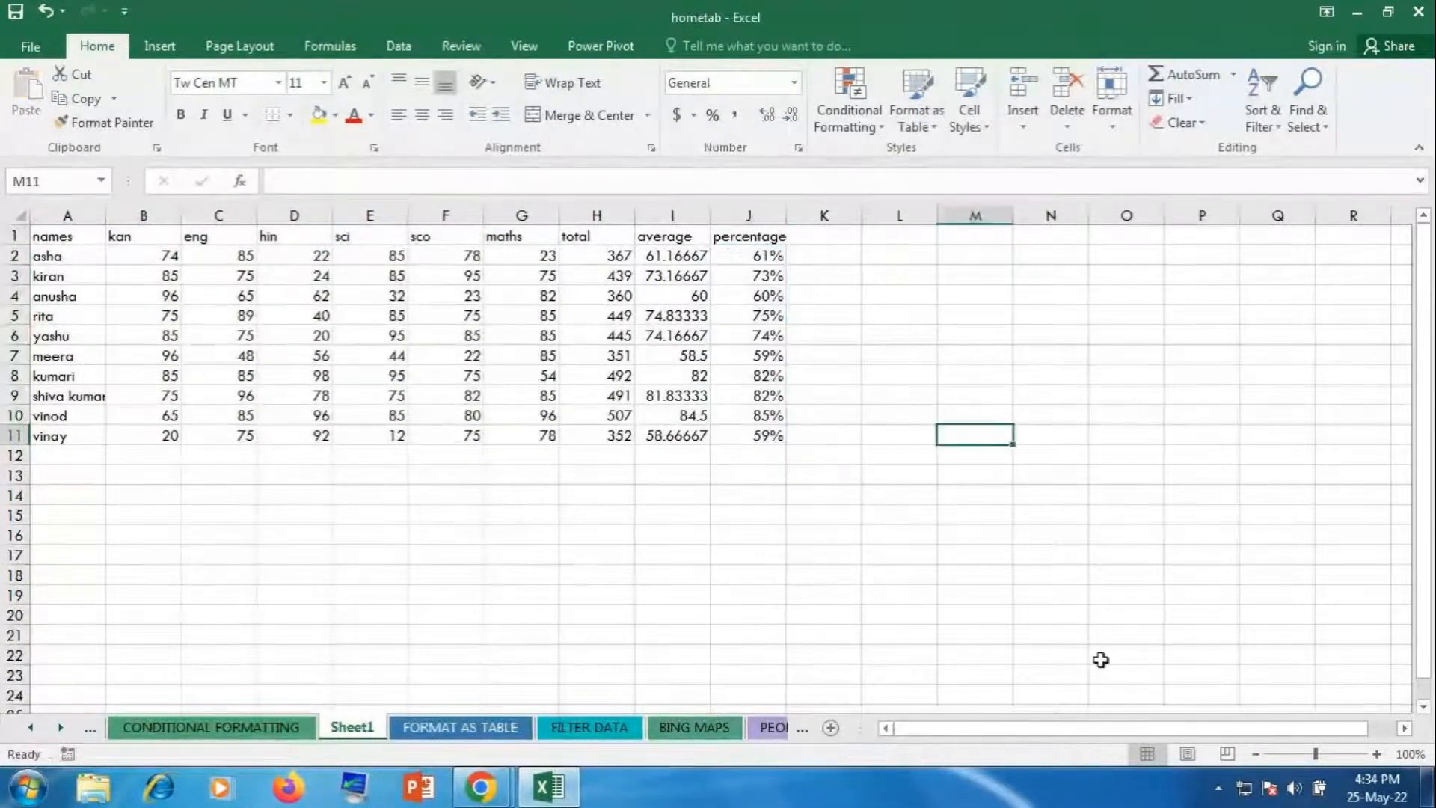
Step: Zoom to 150% and centre every entry in A1:J11
left_click(1376, 756)
left_click(1376, 755)
left_click(1376, 756)
left_click(1376, 755)
left_click(1376, 756)
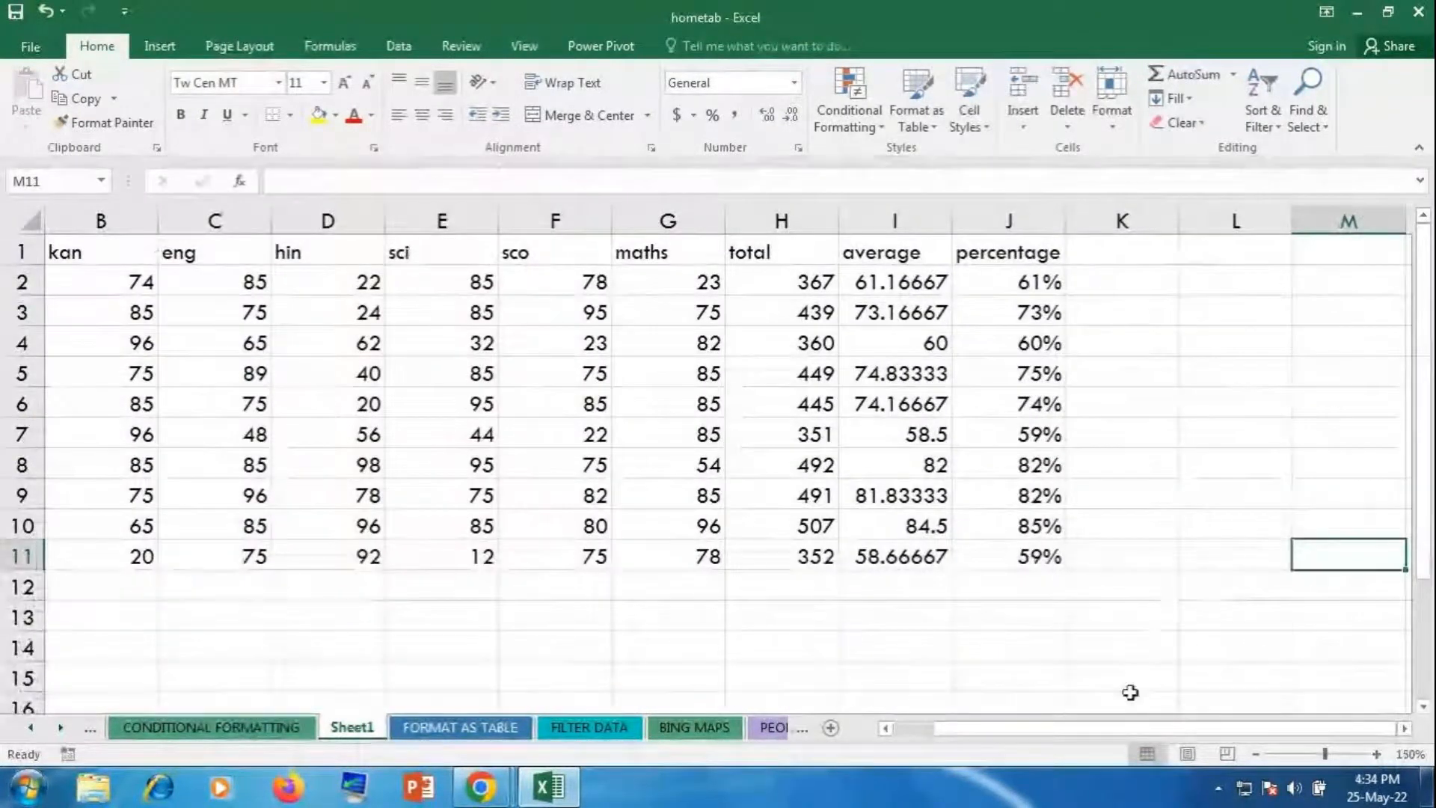
left_click_drag(981, 728, 914, 727)
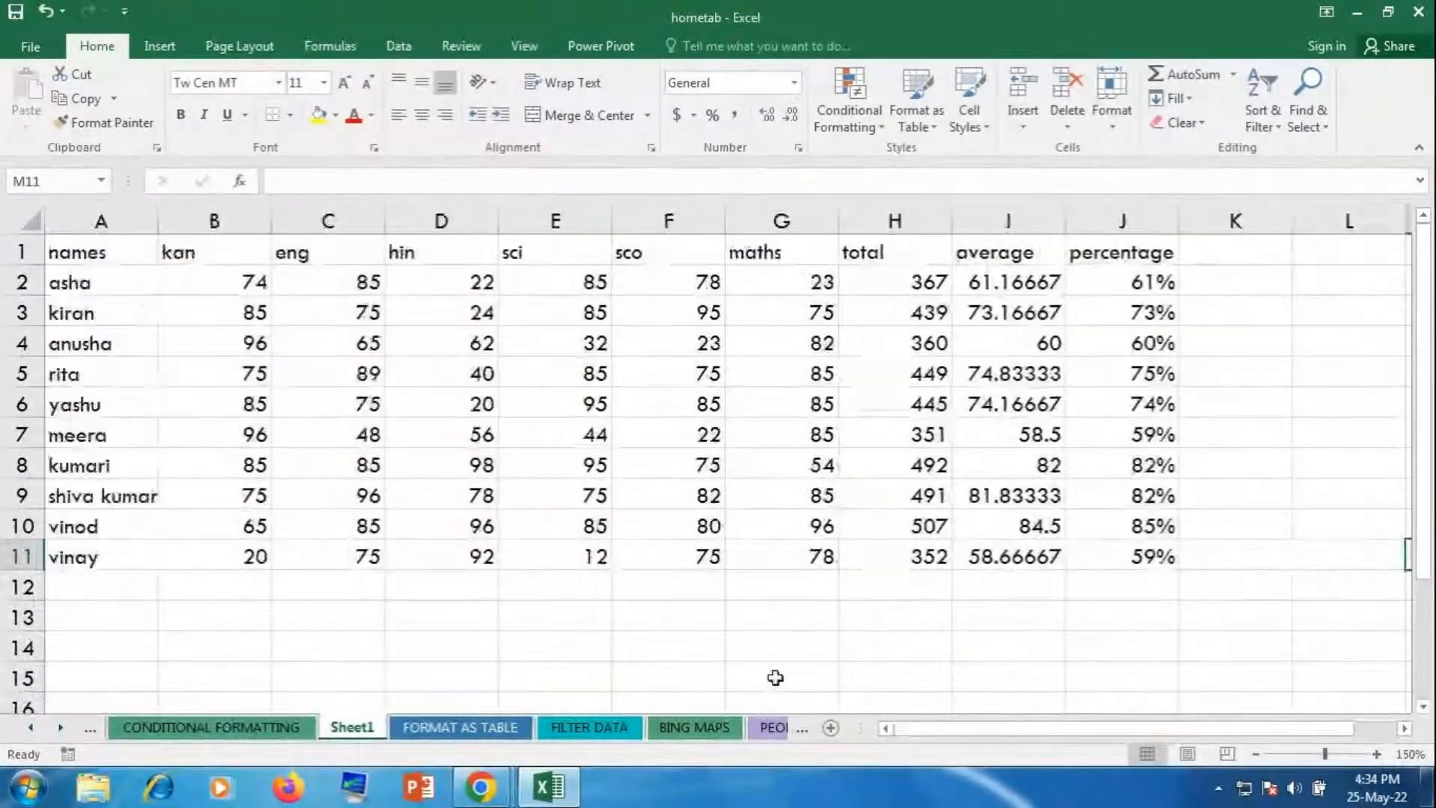
left_click(124, 253)
left_click_drag(124, 253, 1073, 543)
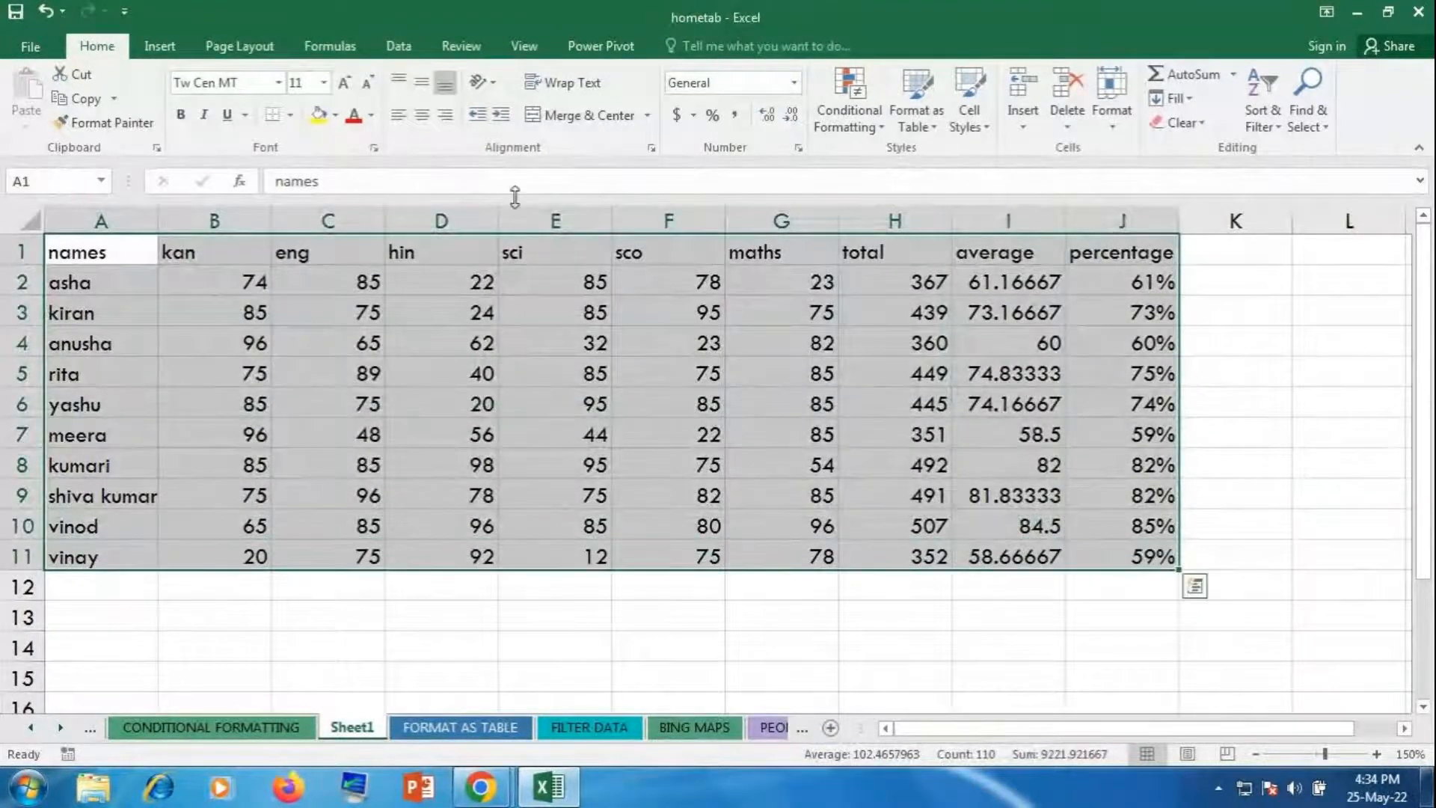
left_click(428, 122)
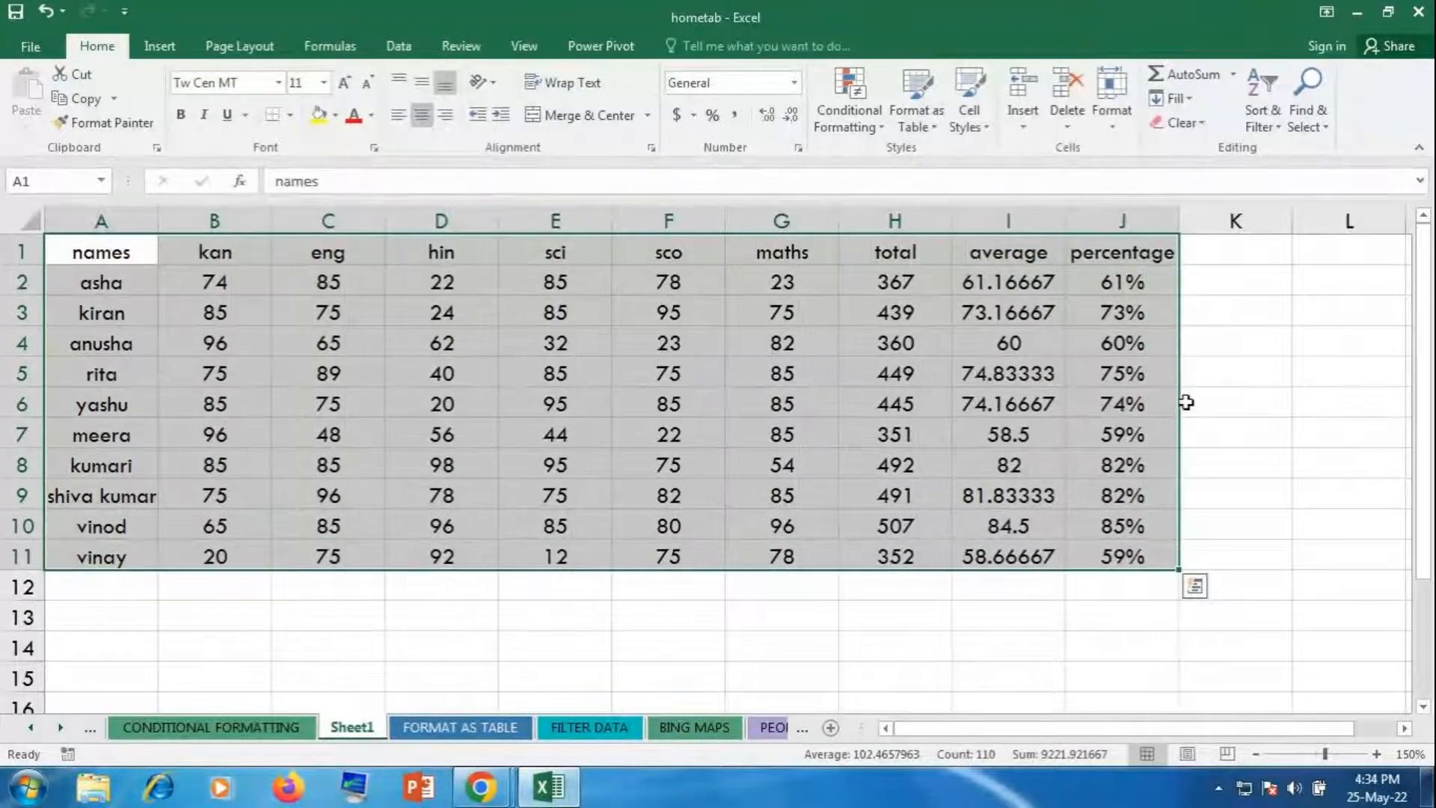
left_click(1170, 397)
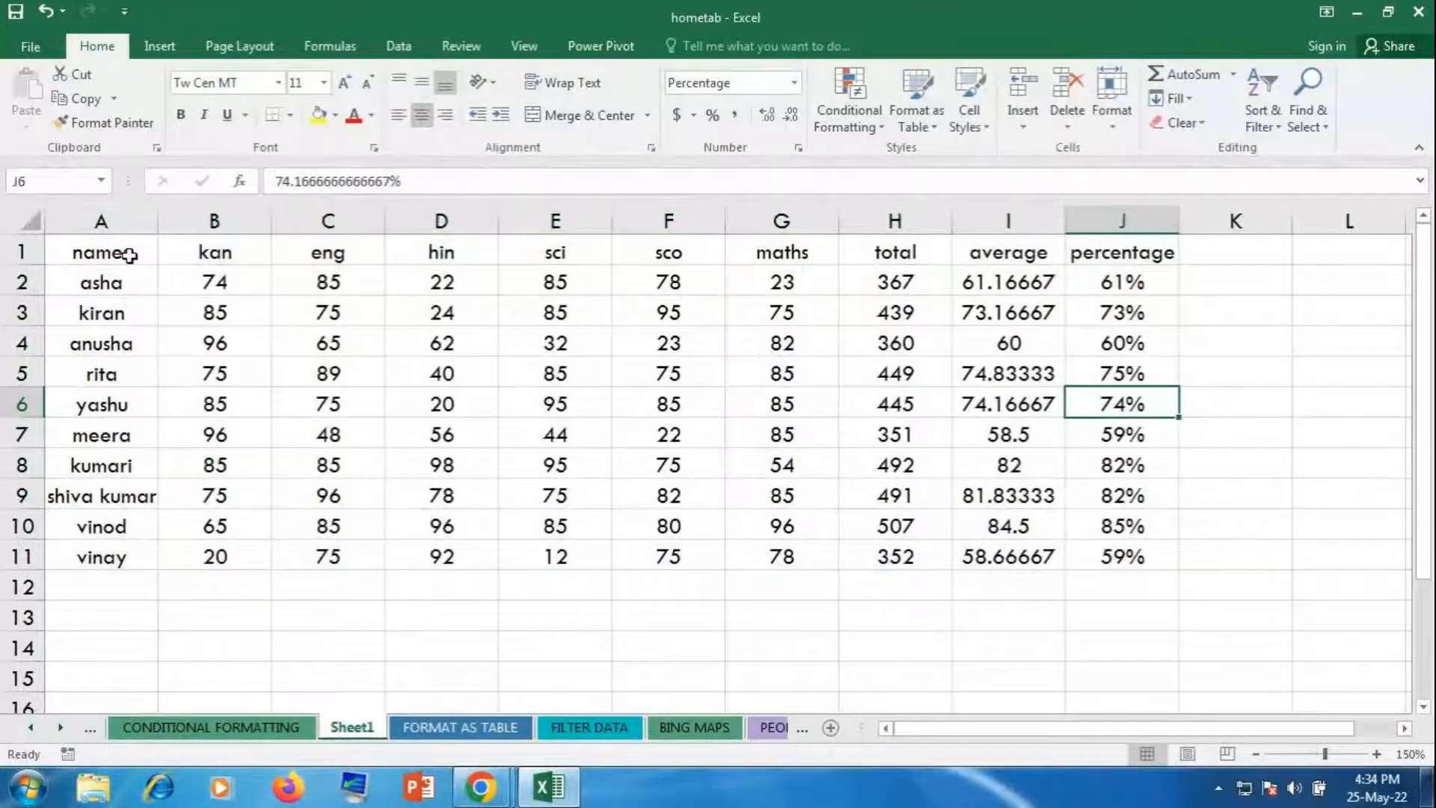
left_click_drag(122, 254, 1102, 573)
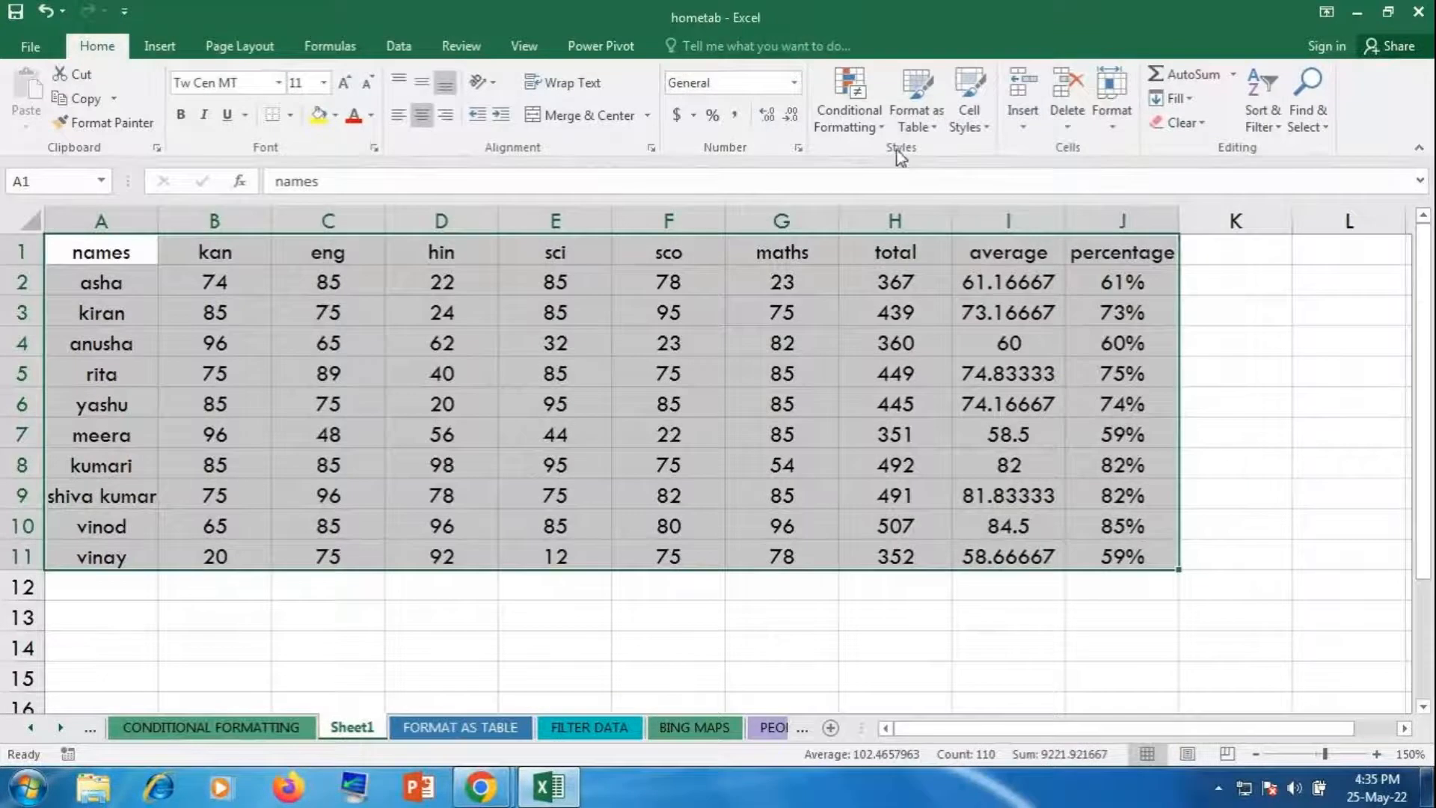
Step: Format A1:J11 as a table with headers using a Medium banded style
left_click(907, 126)
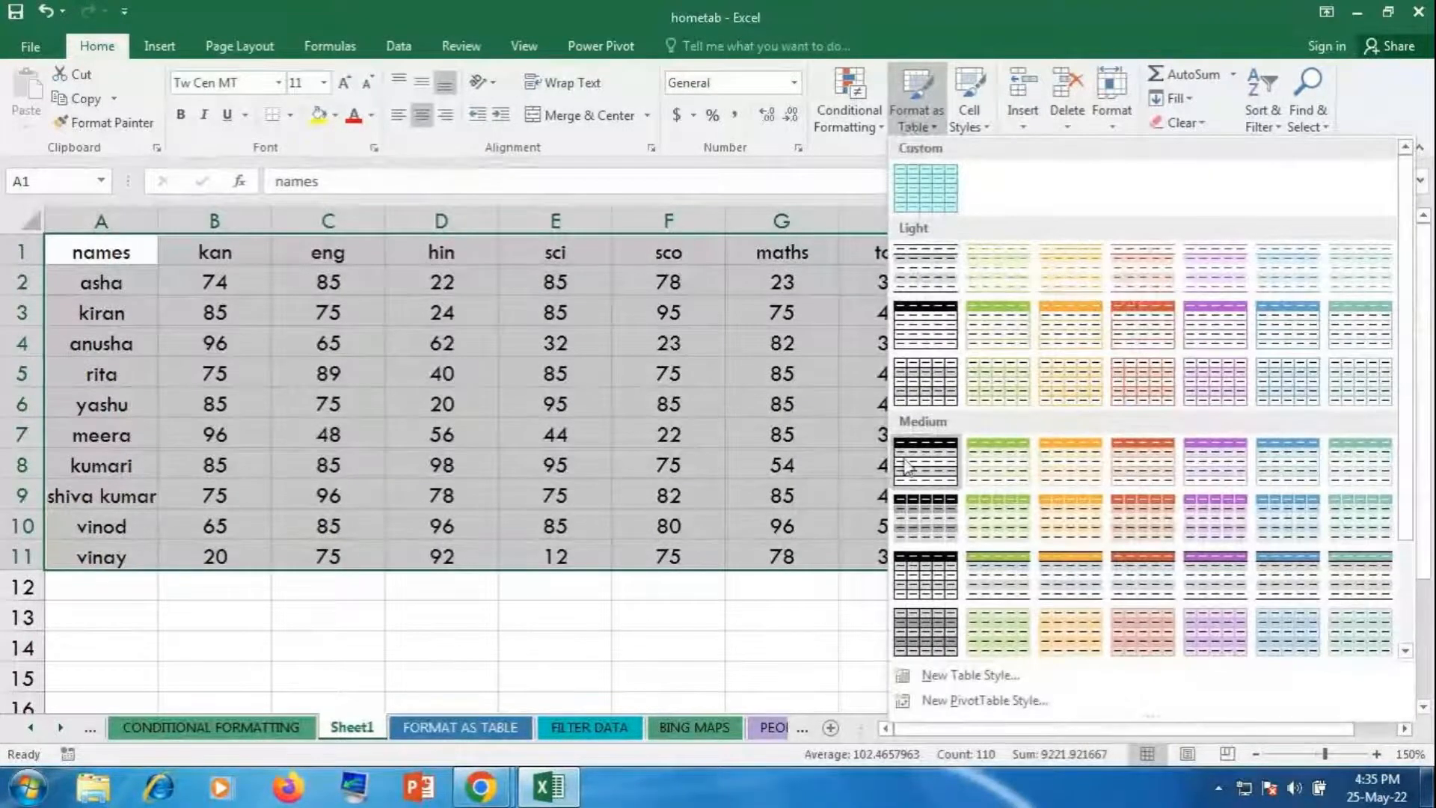
scroll(1006, 540, "down", 3)
scroll(1287, 460, "up", 5)
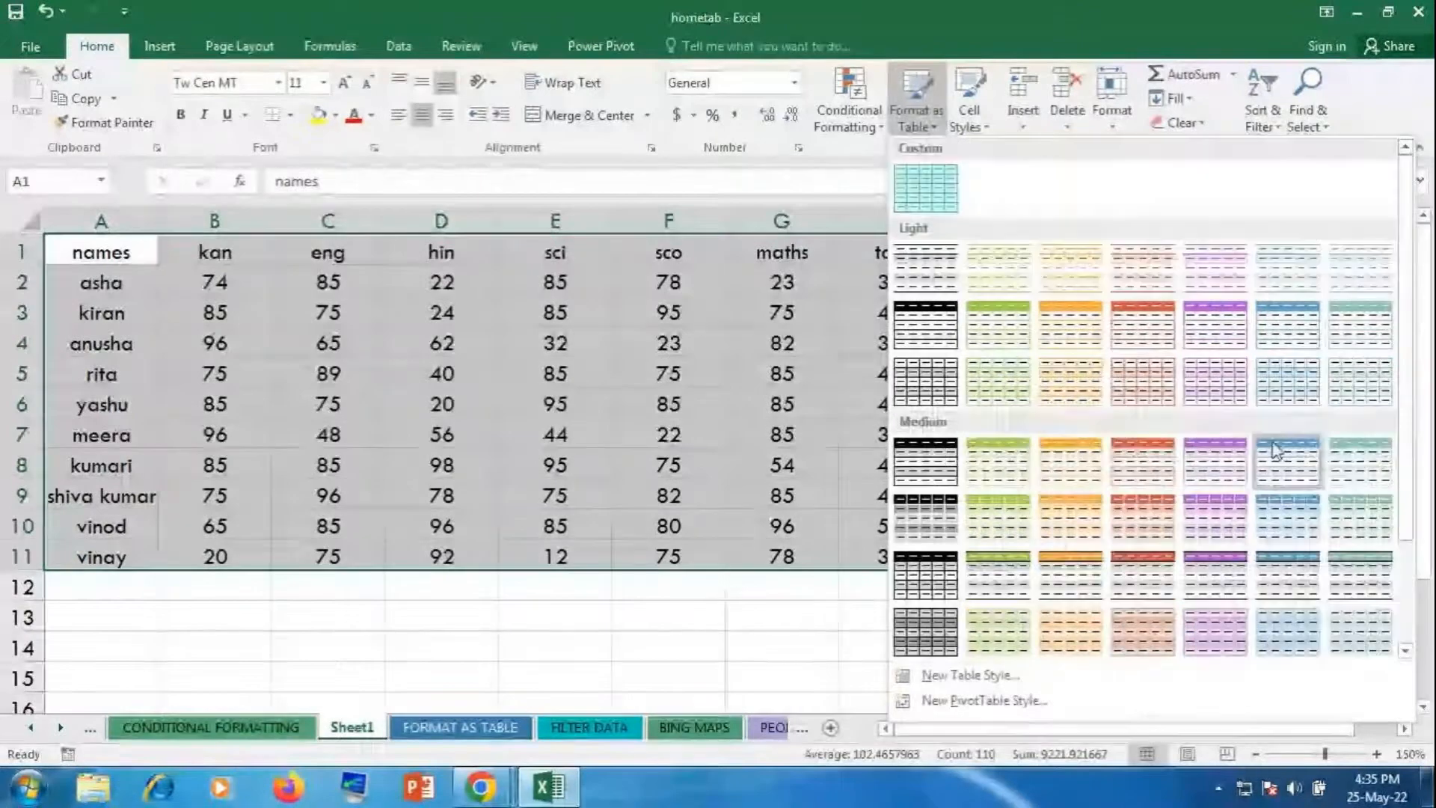
left_click(1359, 383)
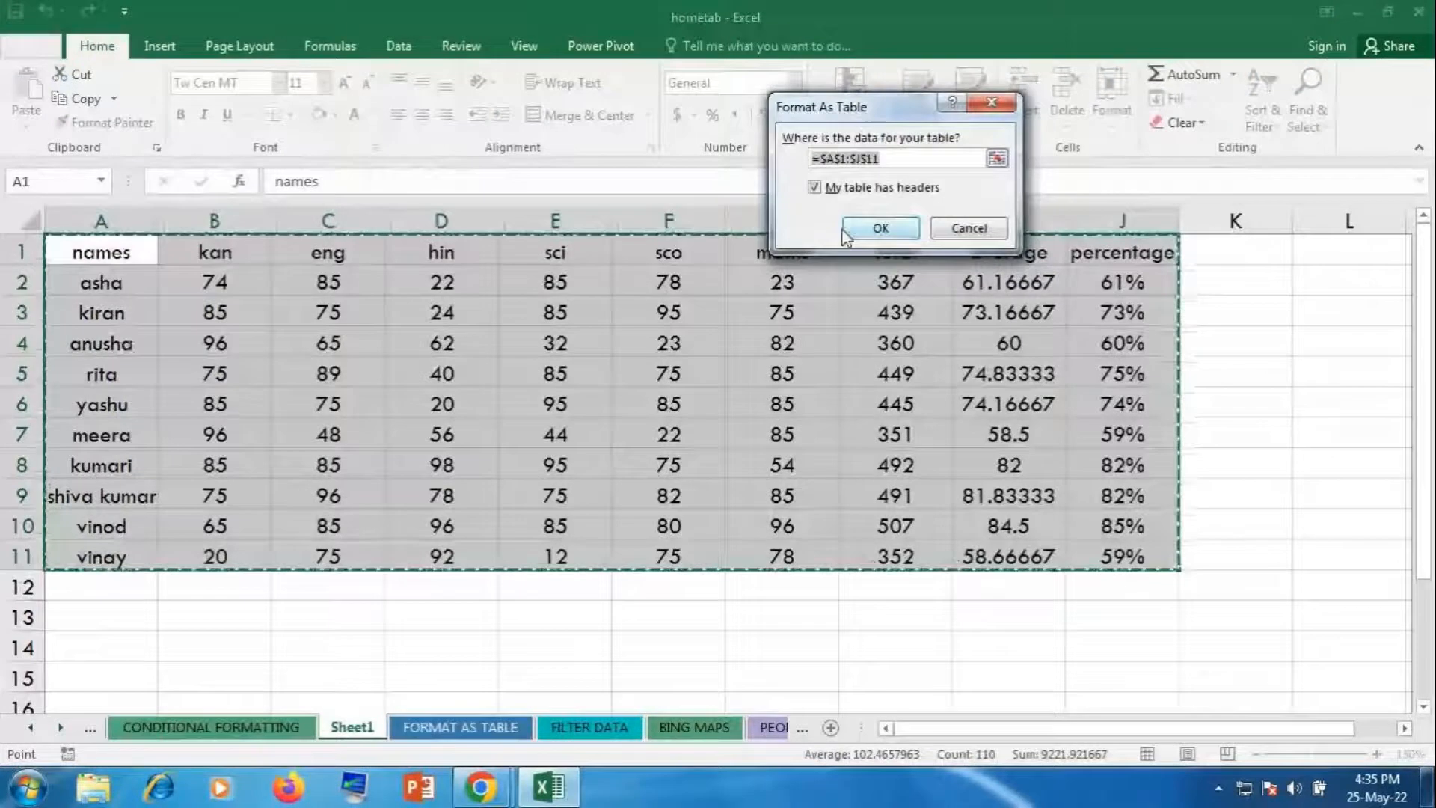
left_click_drag(852, 120, 811, 396)
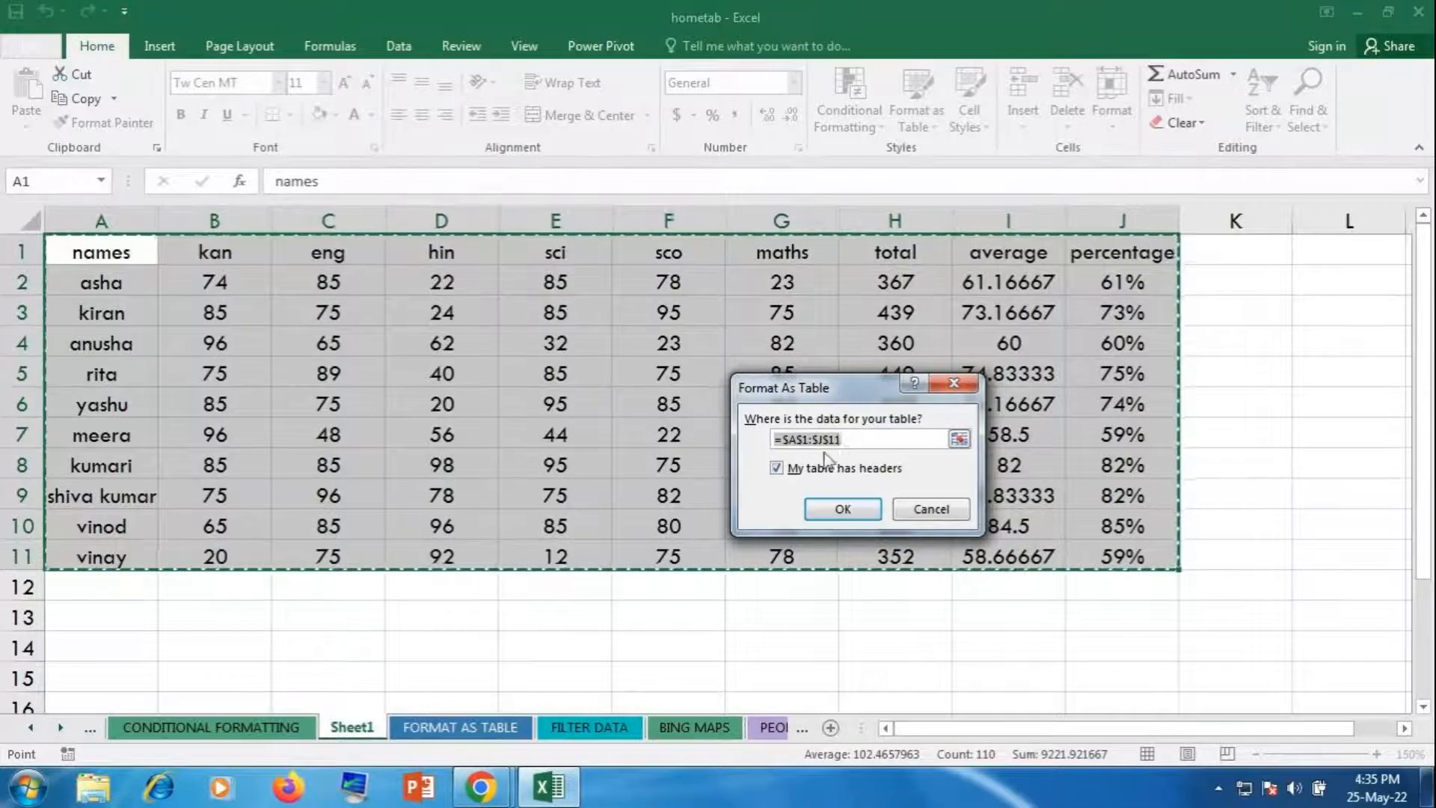
left_click(848, 511)
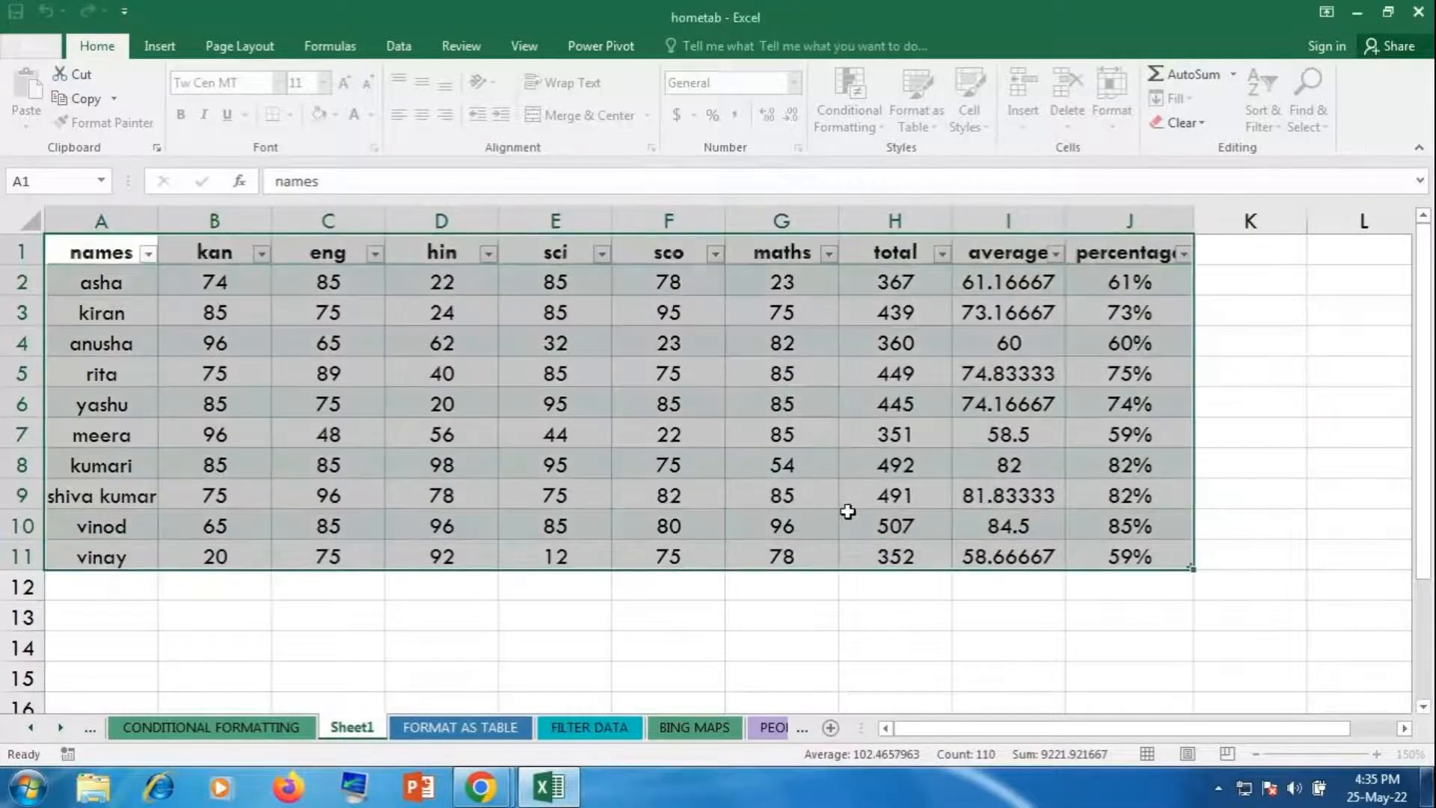
left_click(847, 511)
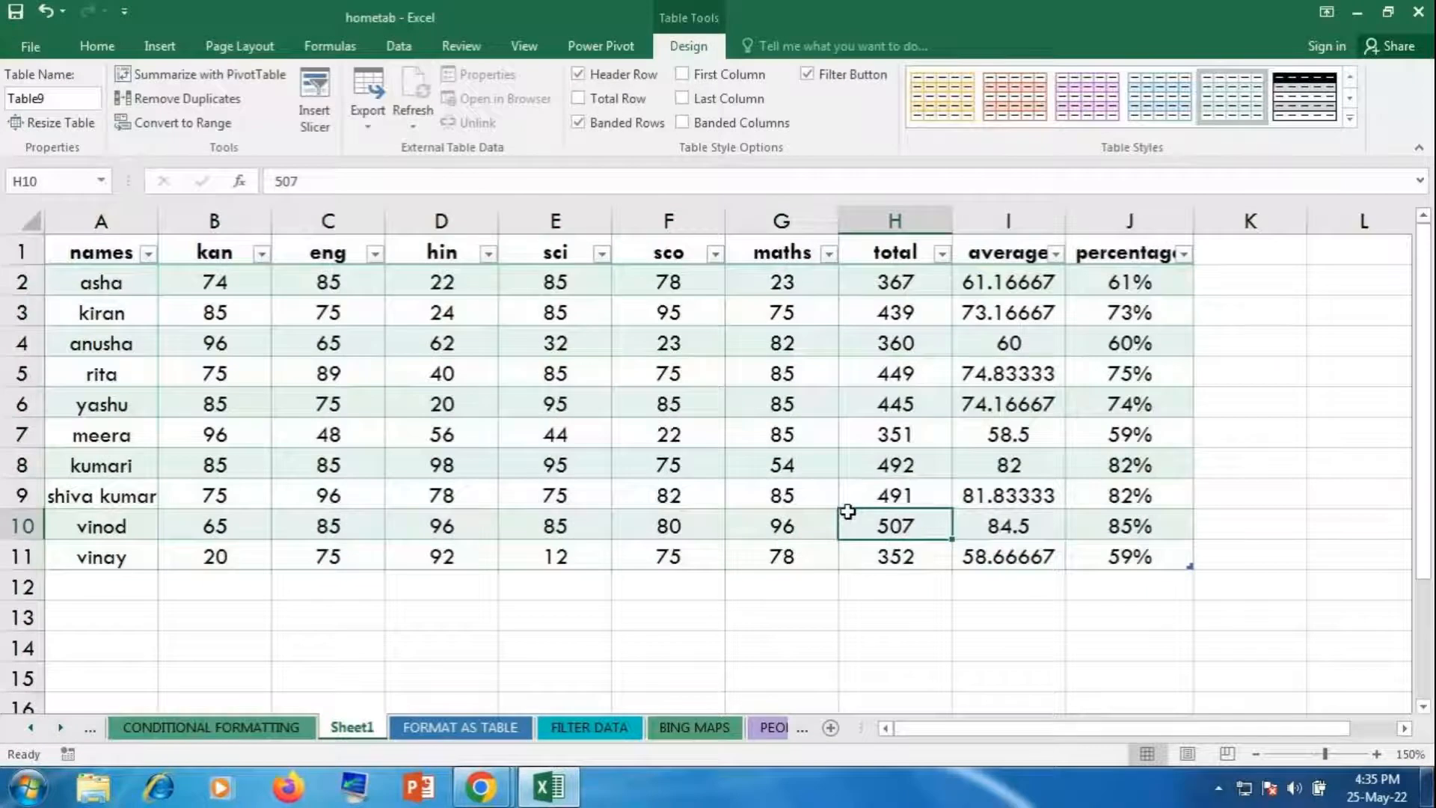
Step: Restyle the marks table with a medium banded style: black header, alternating green rows
left_click(90, 47)
left_click(913, 108)
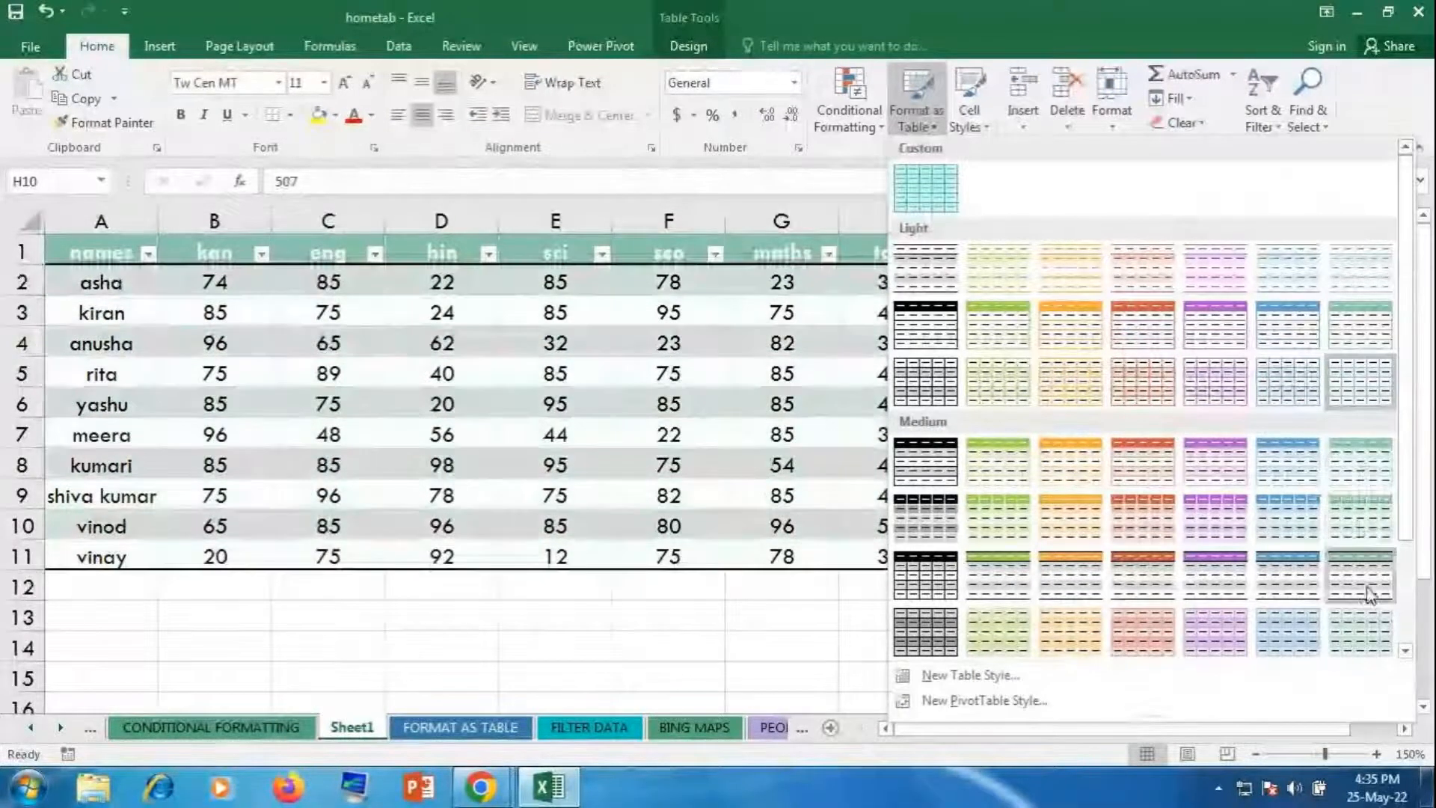
left_click(1364, 510)
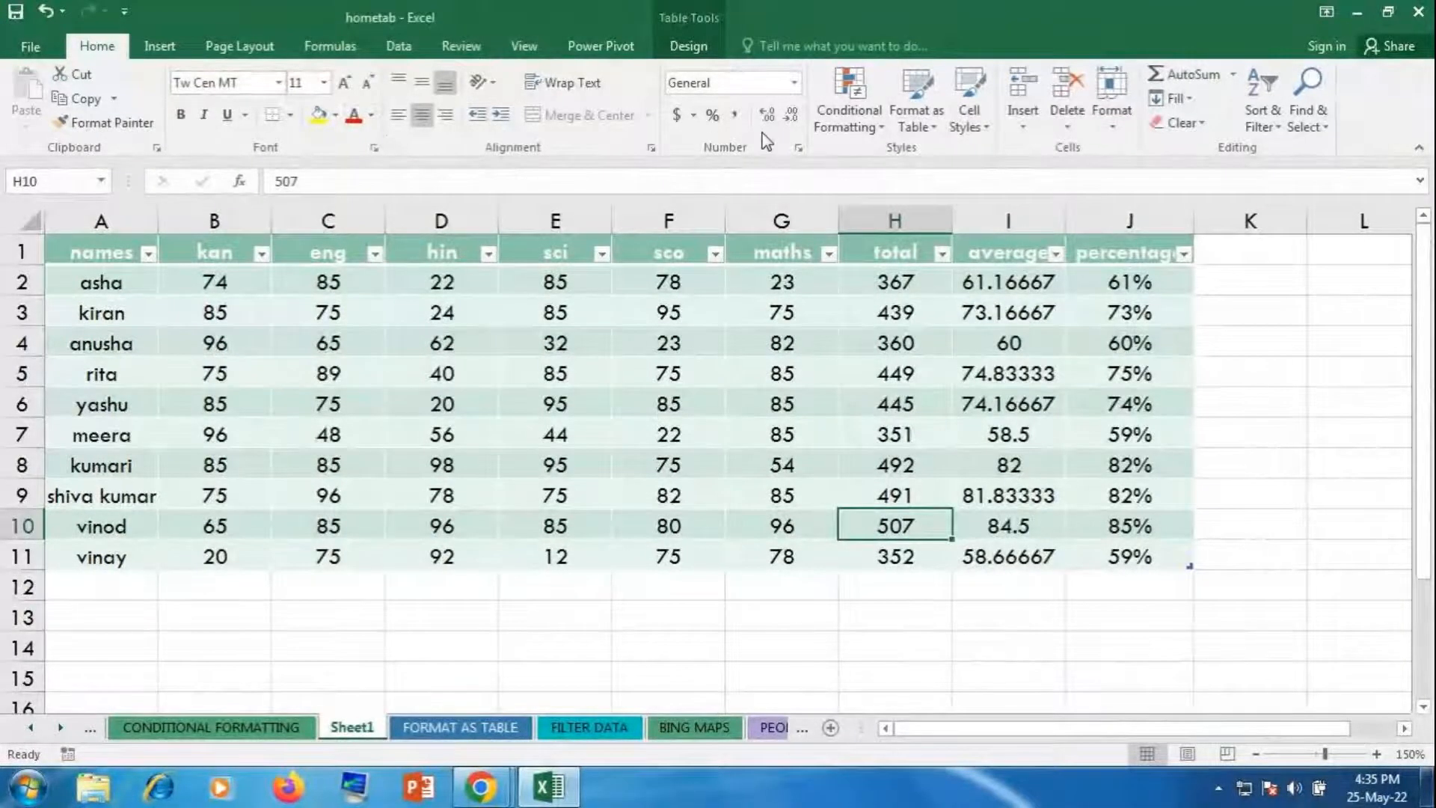
left_click(906, 101)
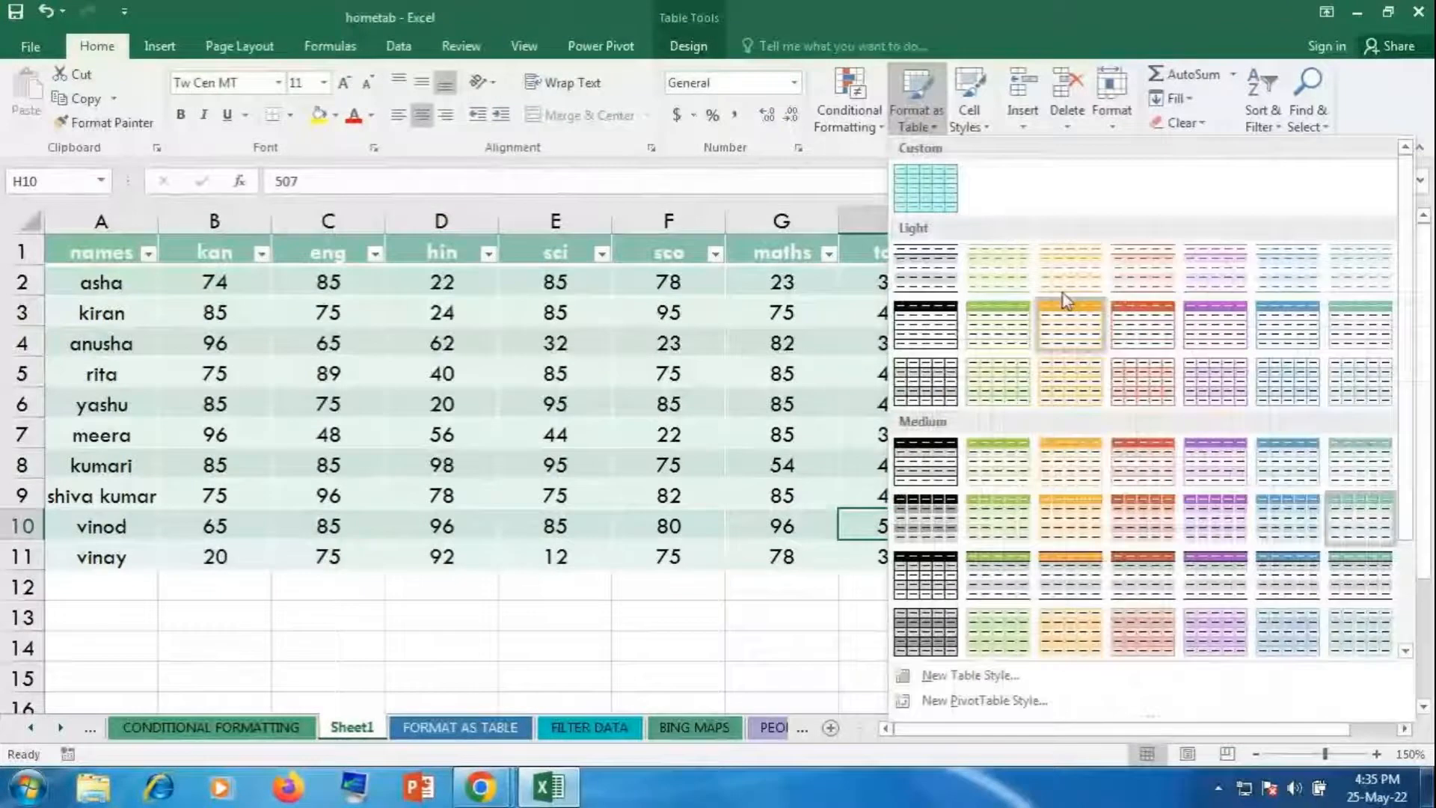
scroll(1062, 293, "down", 3)
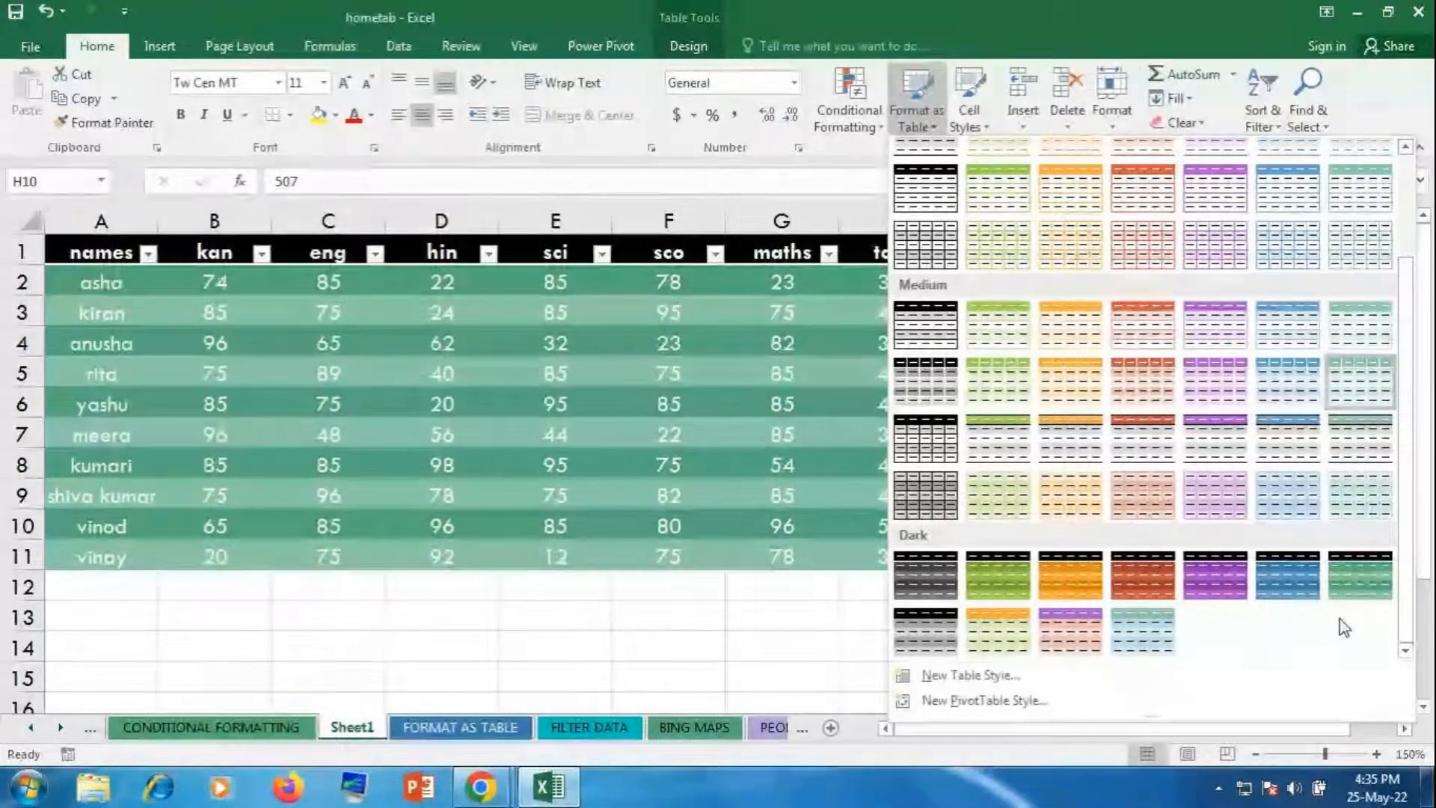
key("Escape")
left_click(1270, 622)
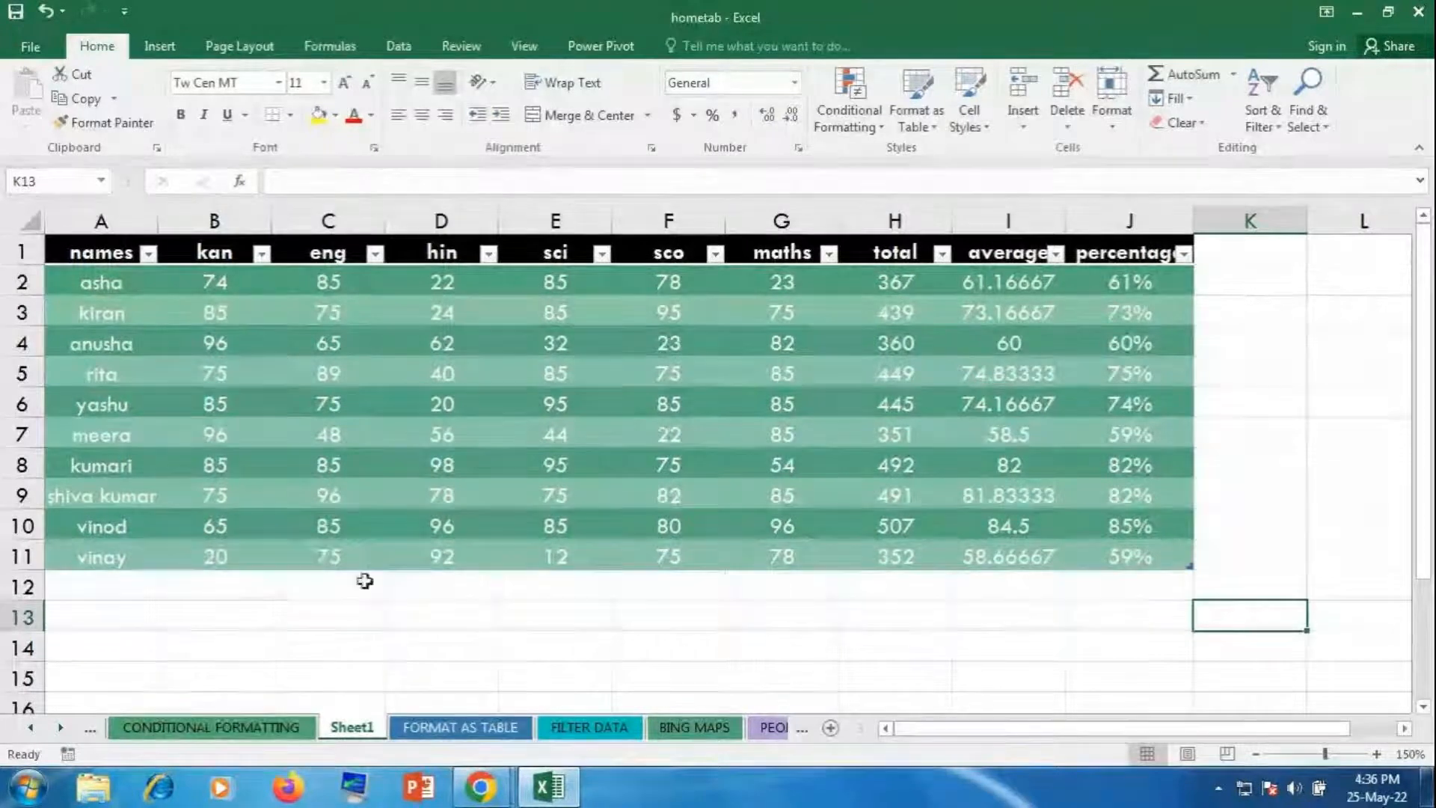
left_click(574, 629)
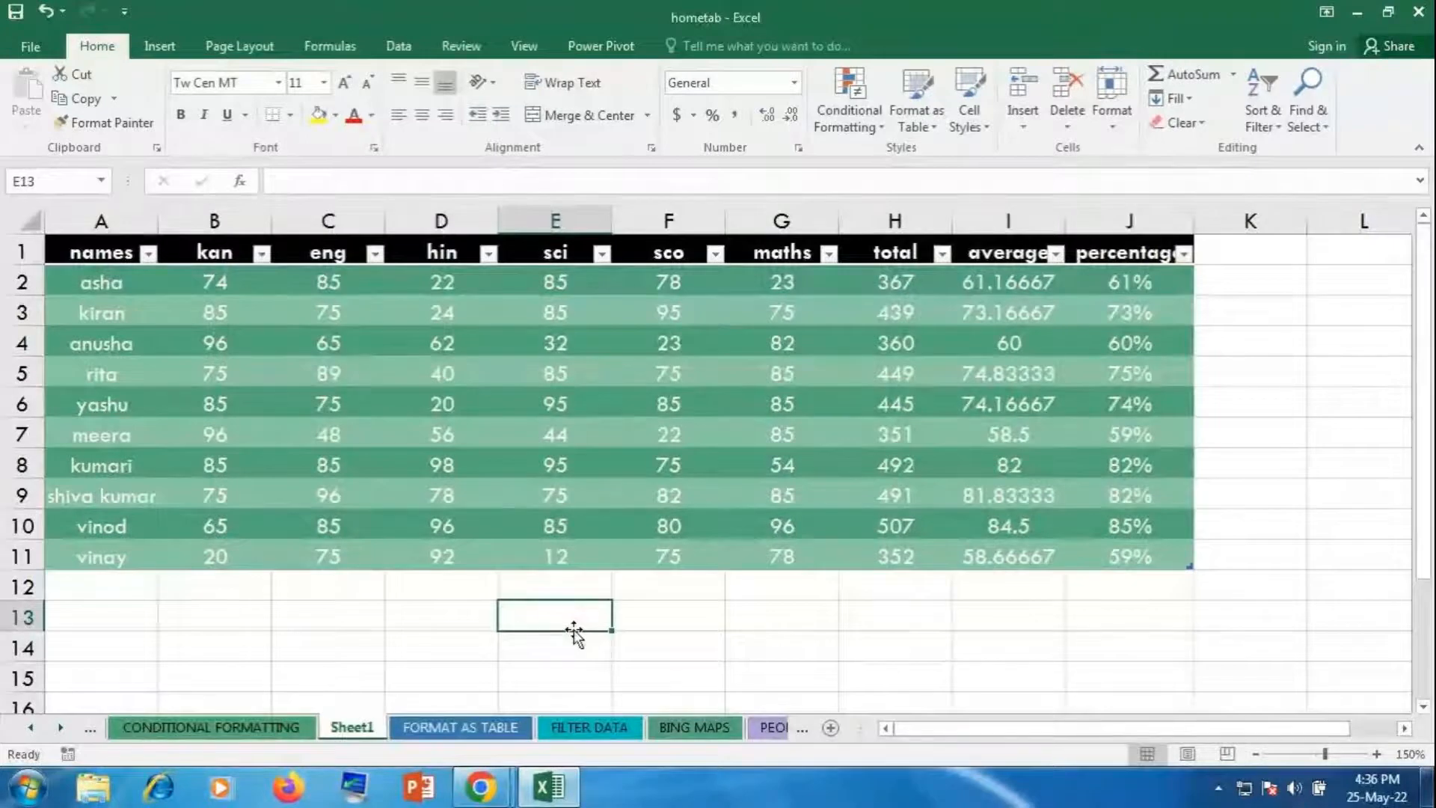
Step: Toggle the table's filter buttons off and on with Ctrl+Shift+L, then Alt+Tab to the meeting
left_click(468, 464)
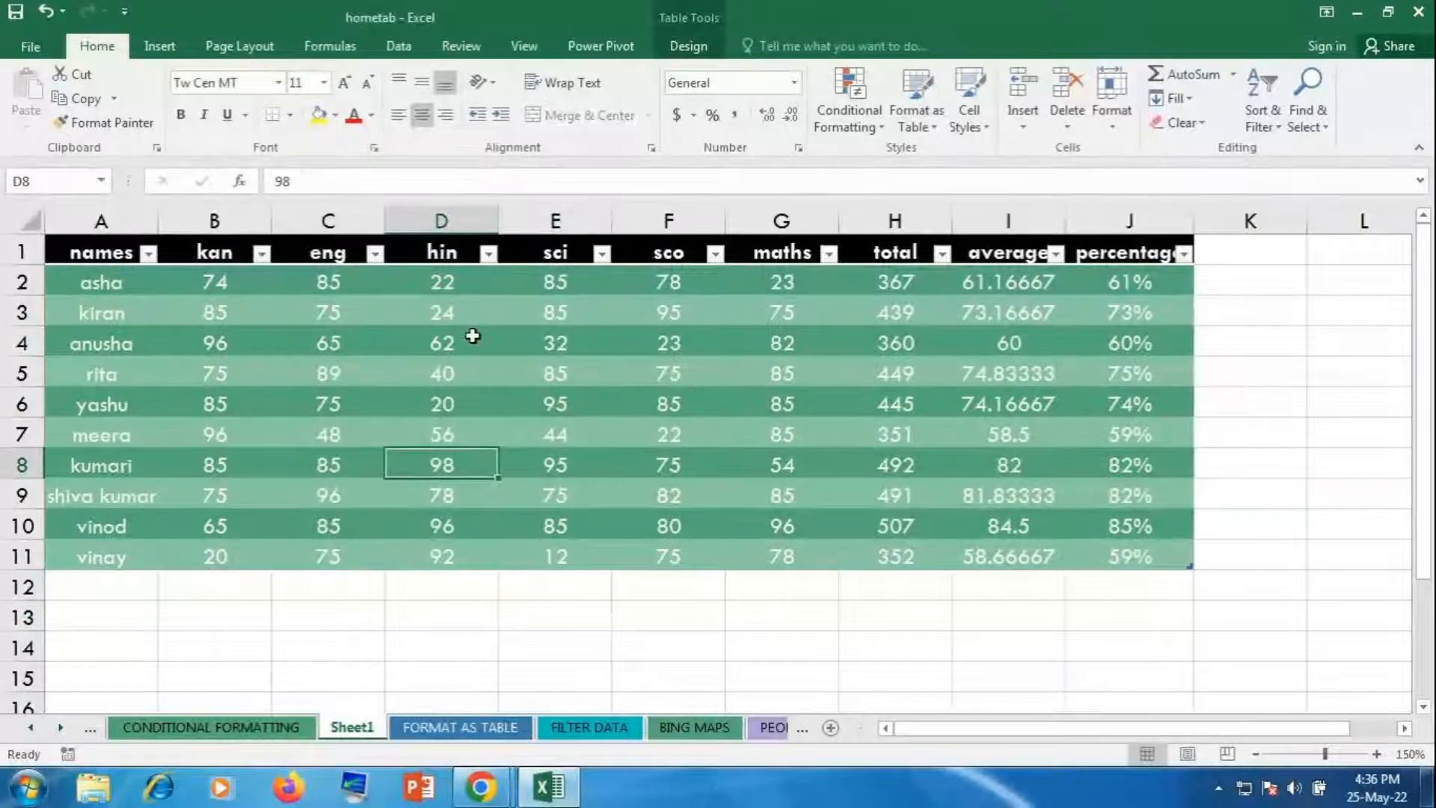
key("ctrl+shift+l")
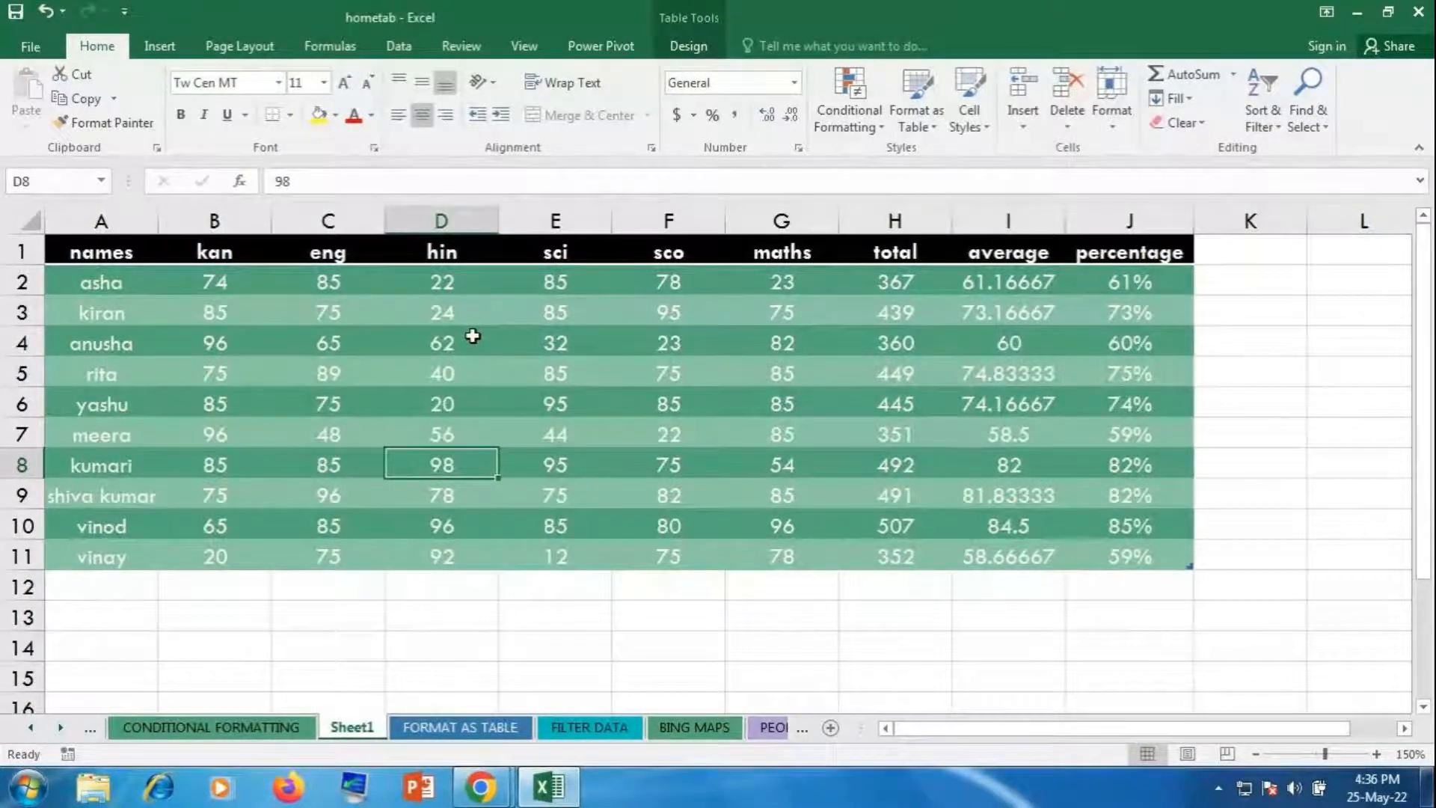
key("ctrl+shift+l")
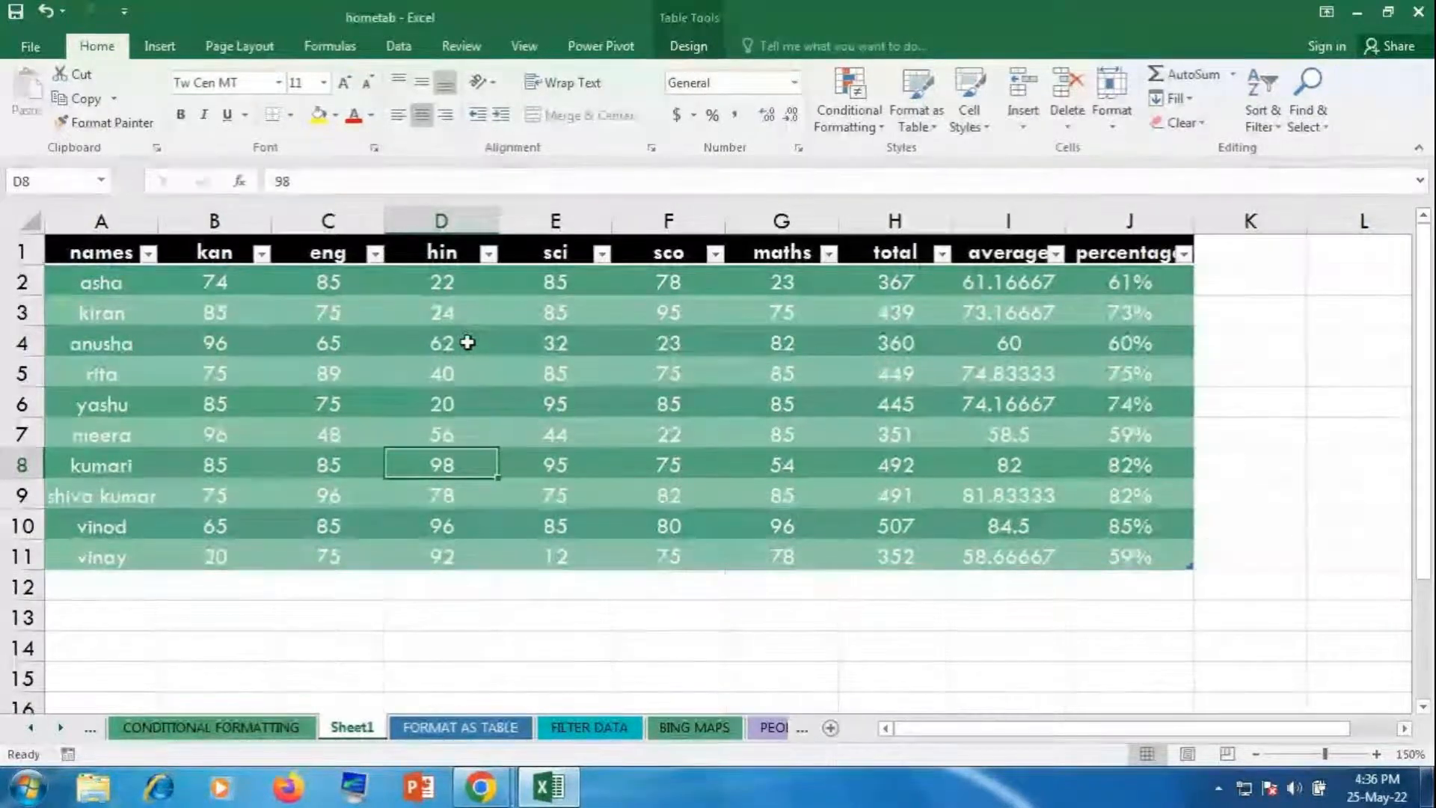
key("alt+Tab")
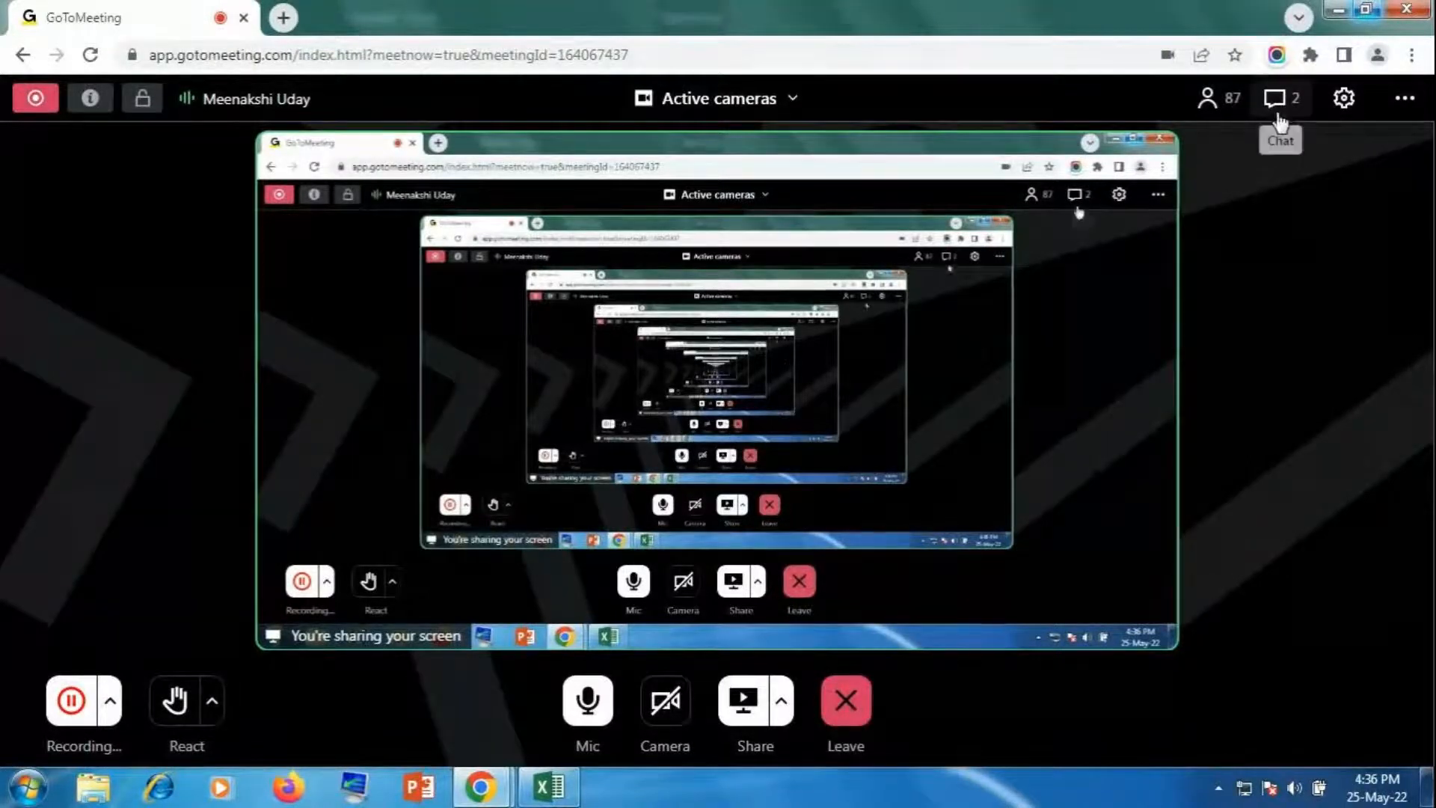
Step: Send 'ok good maa...' in the meeting chat, close the chat and return to Excel
left_click(1278, 101)
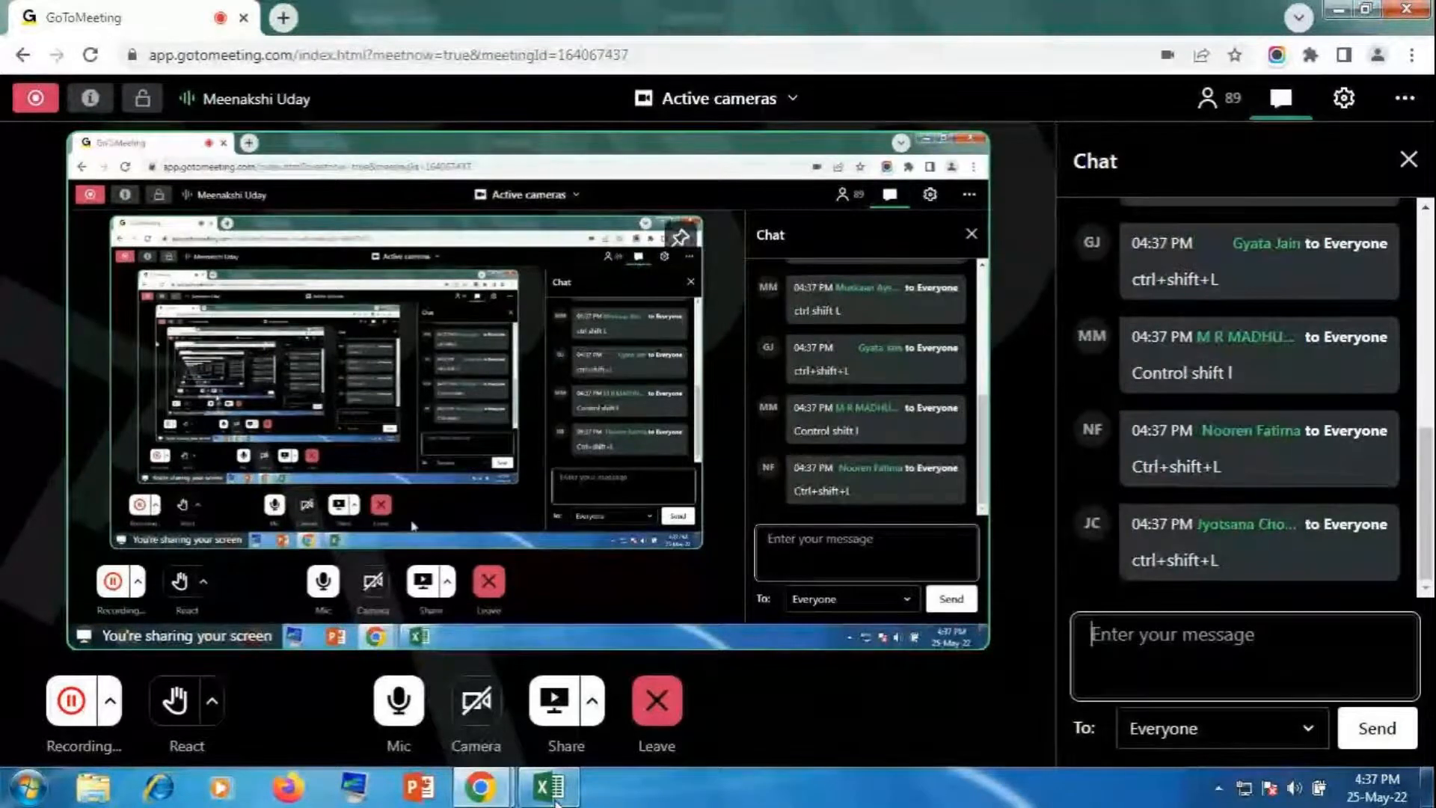
mouse_move(561, 801)
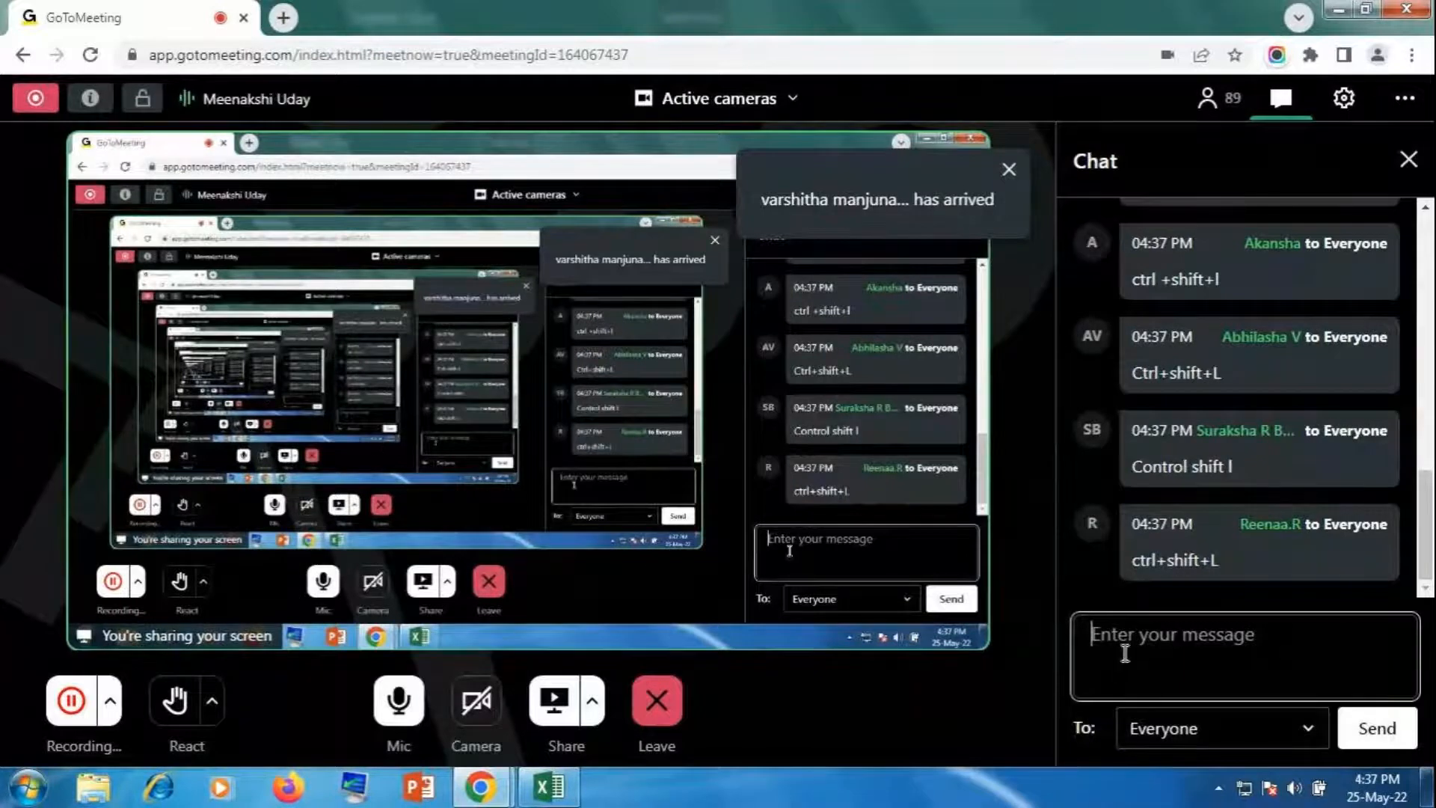
type("ok ")
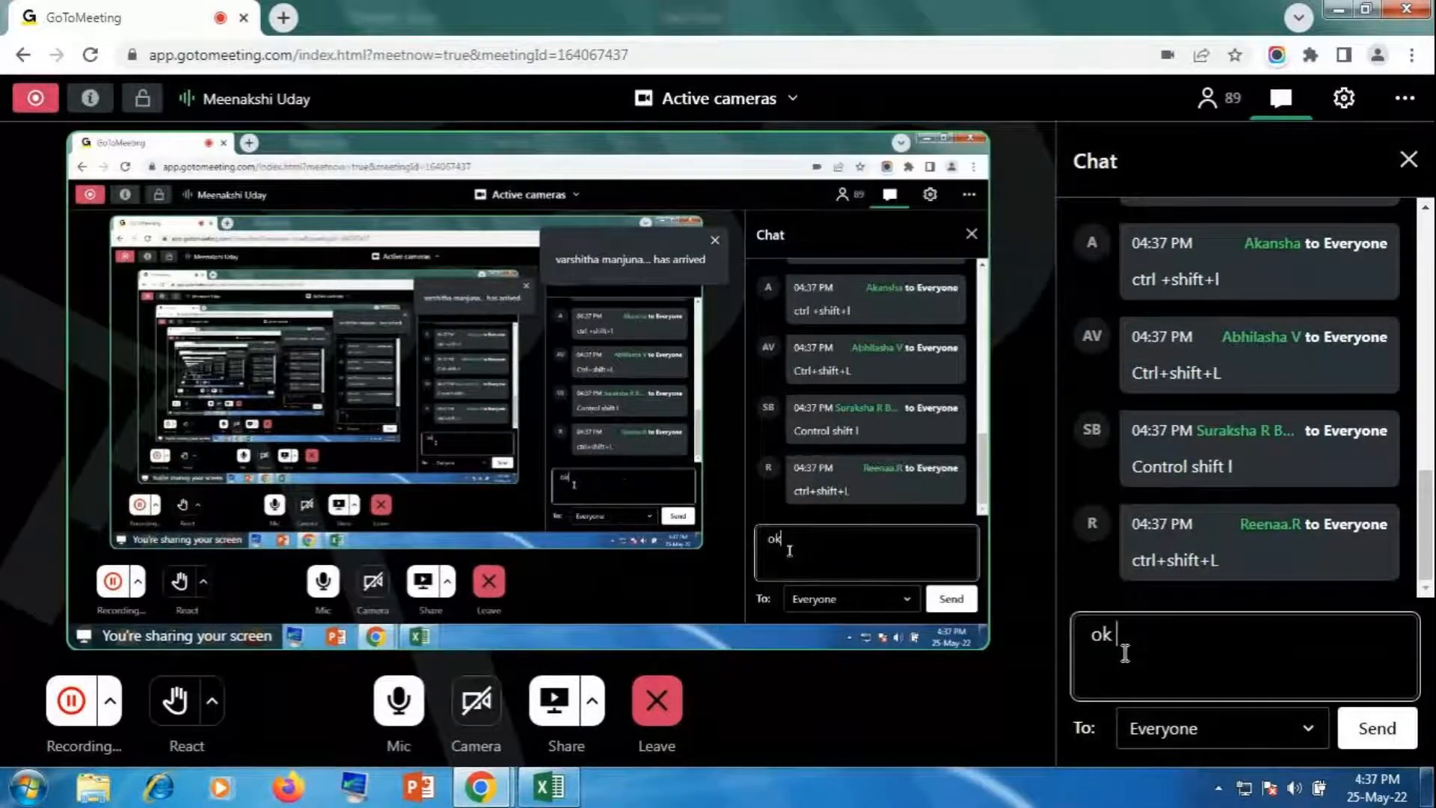
type("good ")
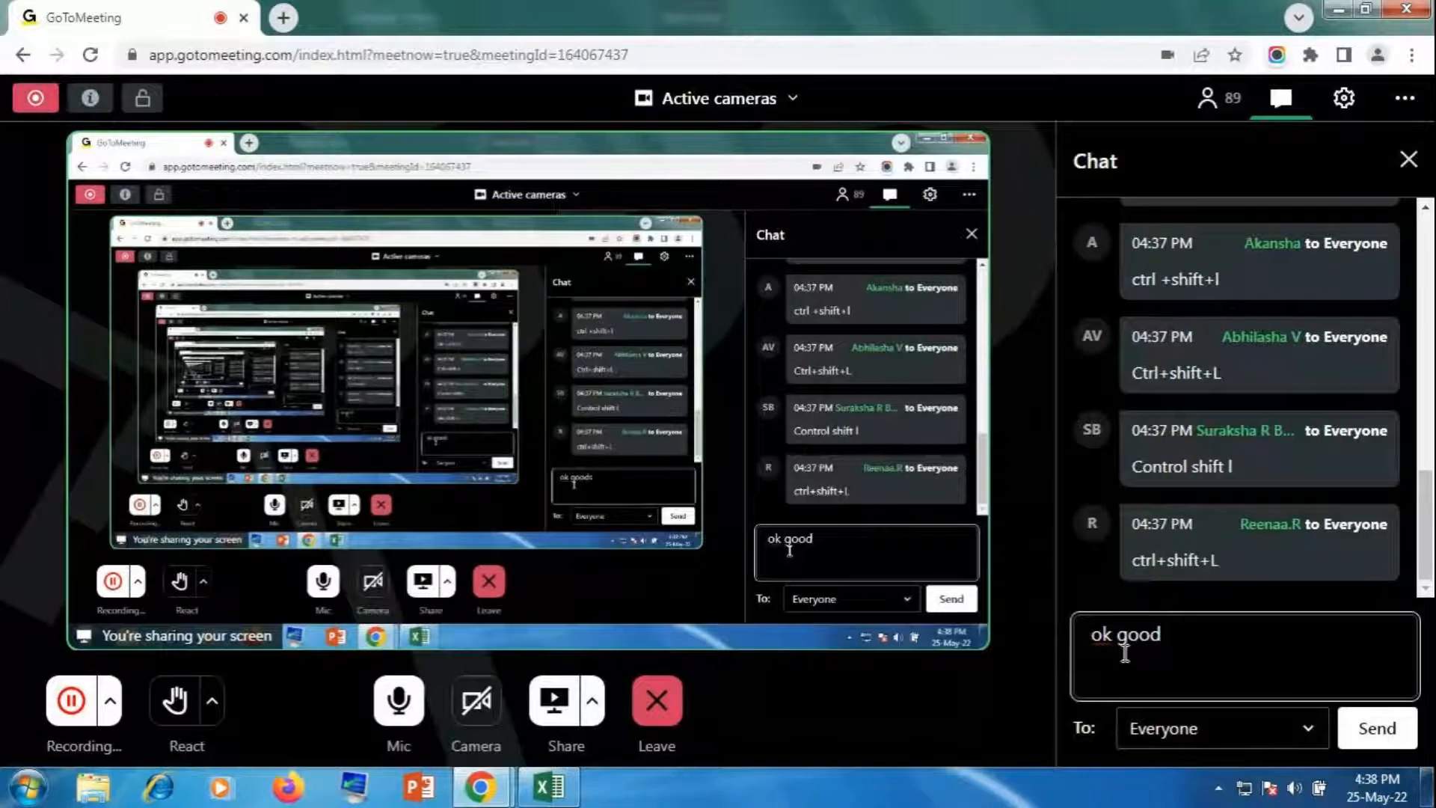
type("maa...")
key("Return")
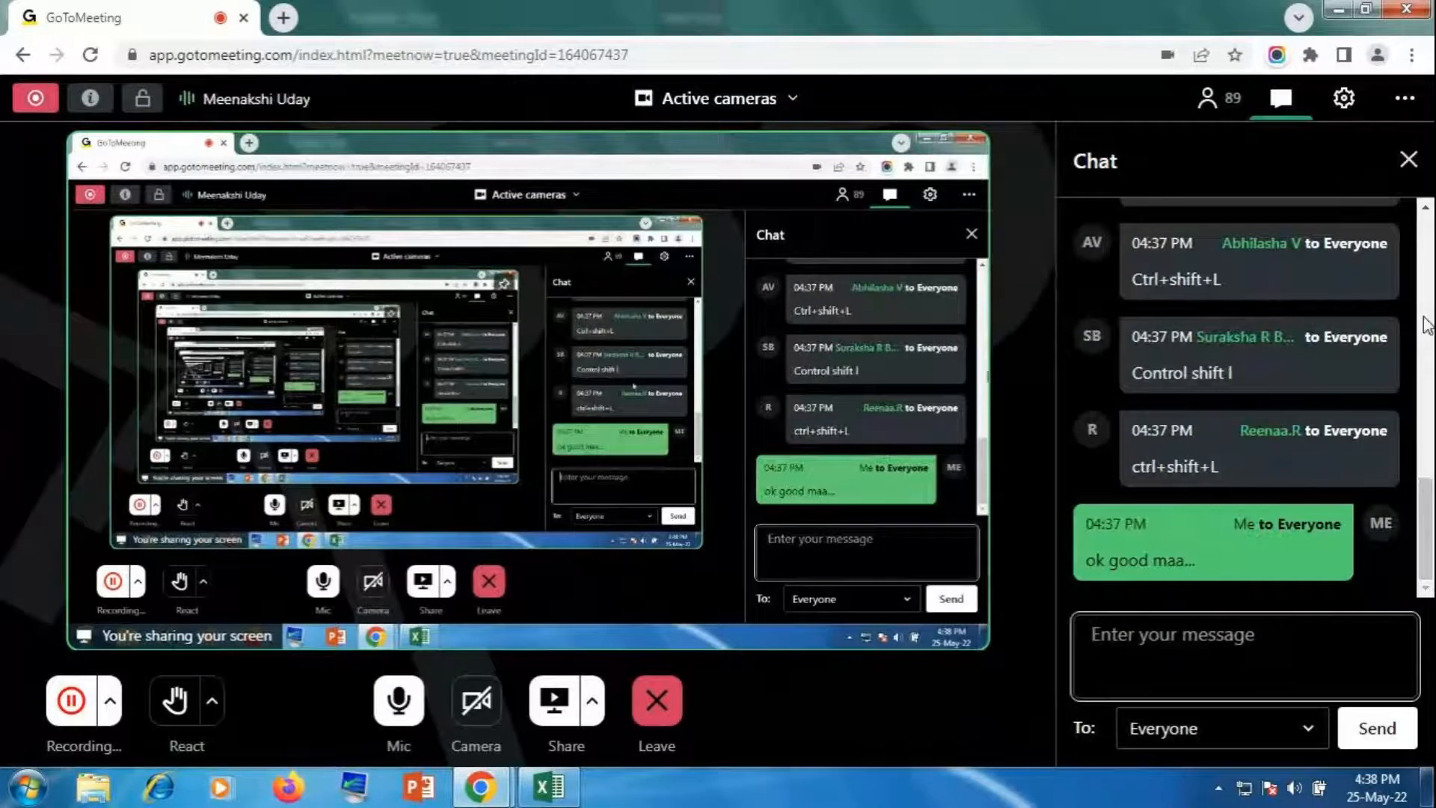
left_click(1407, 159)
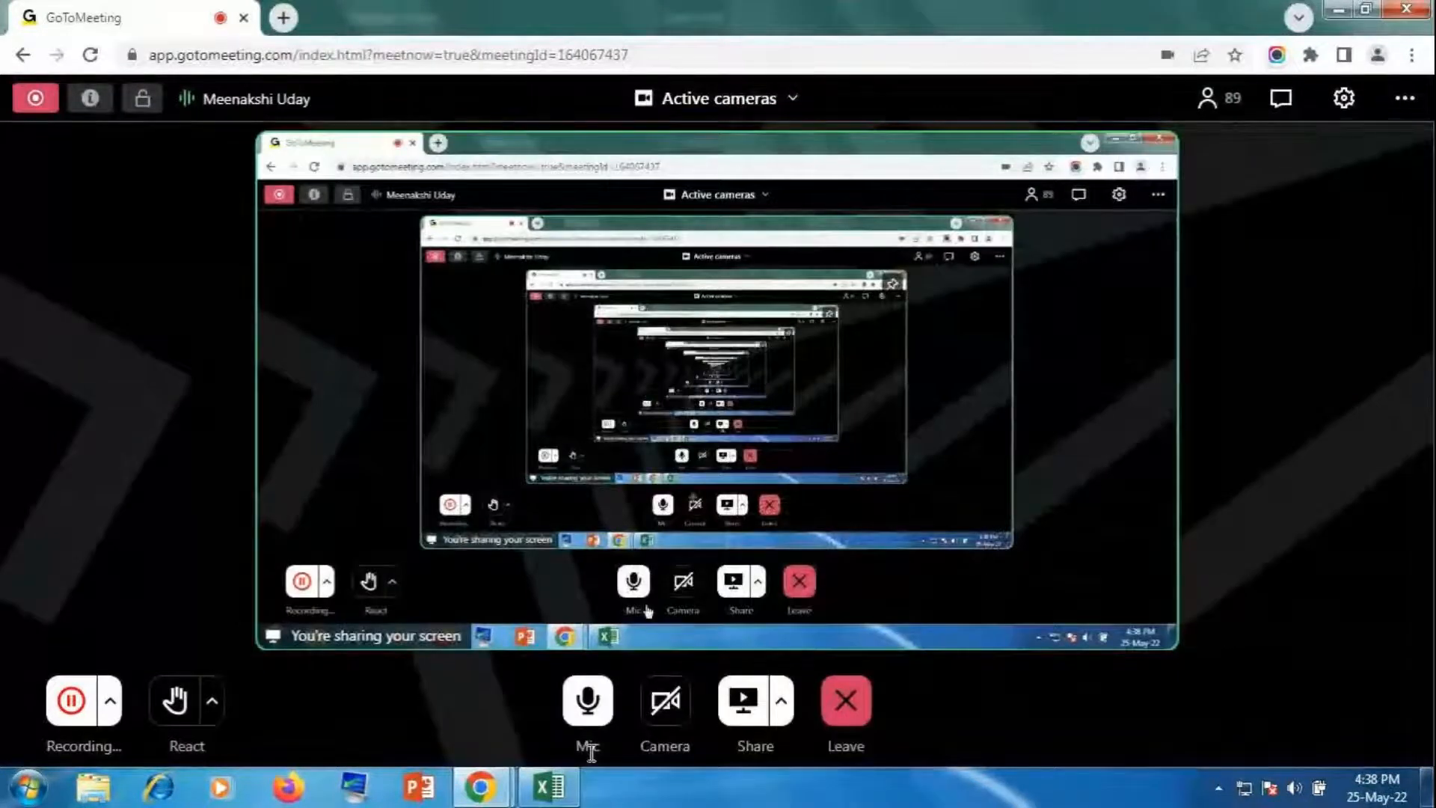
left_click(548, 786)
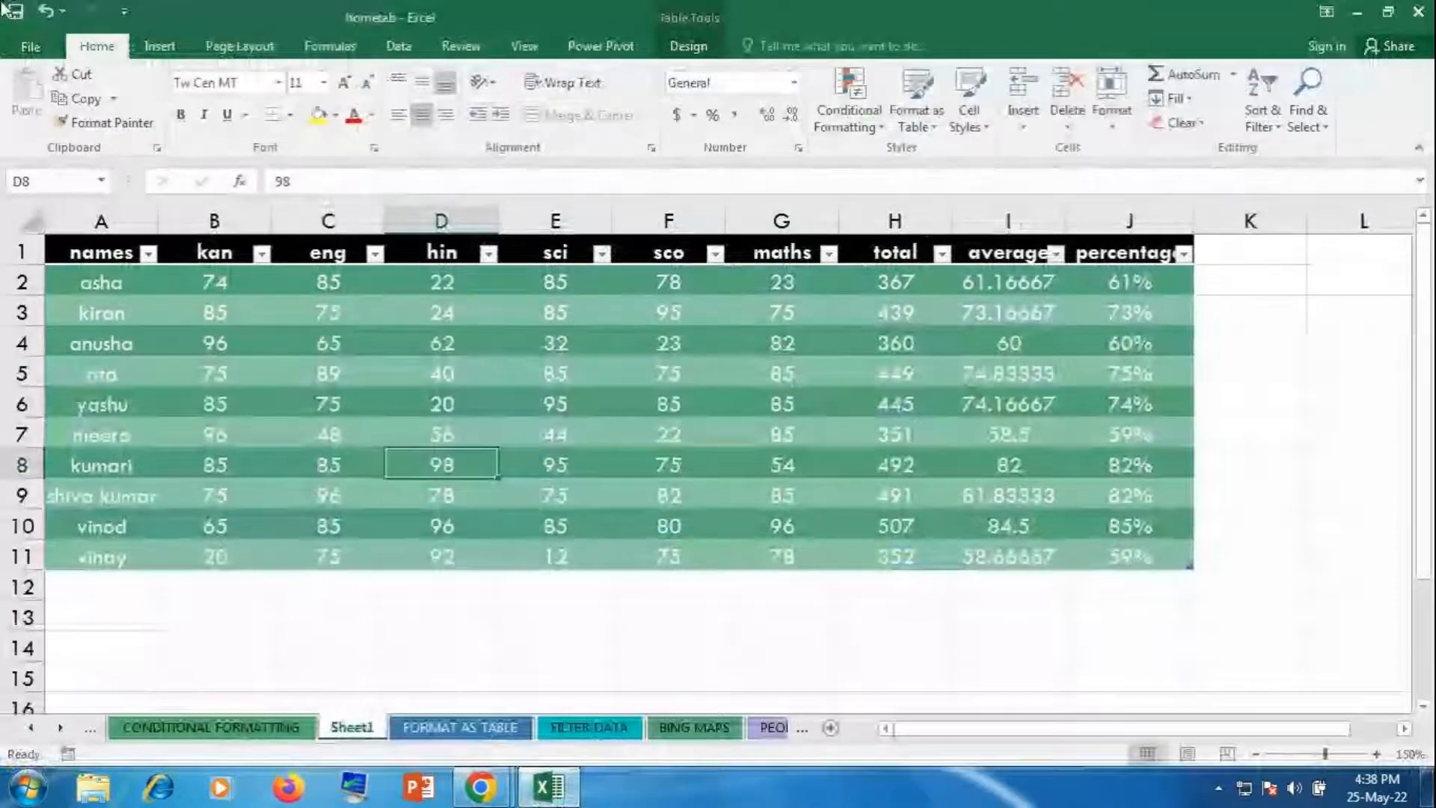
Step: Open the FILTER DATA sheet at 130% zoom, showing the SORT A TO Z table
left_click(1299, 379)
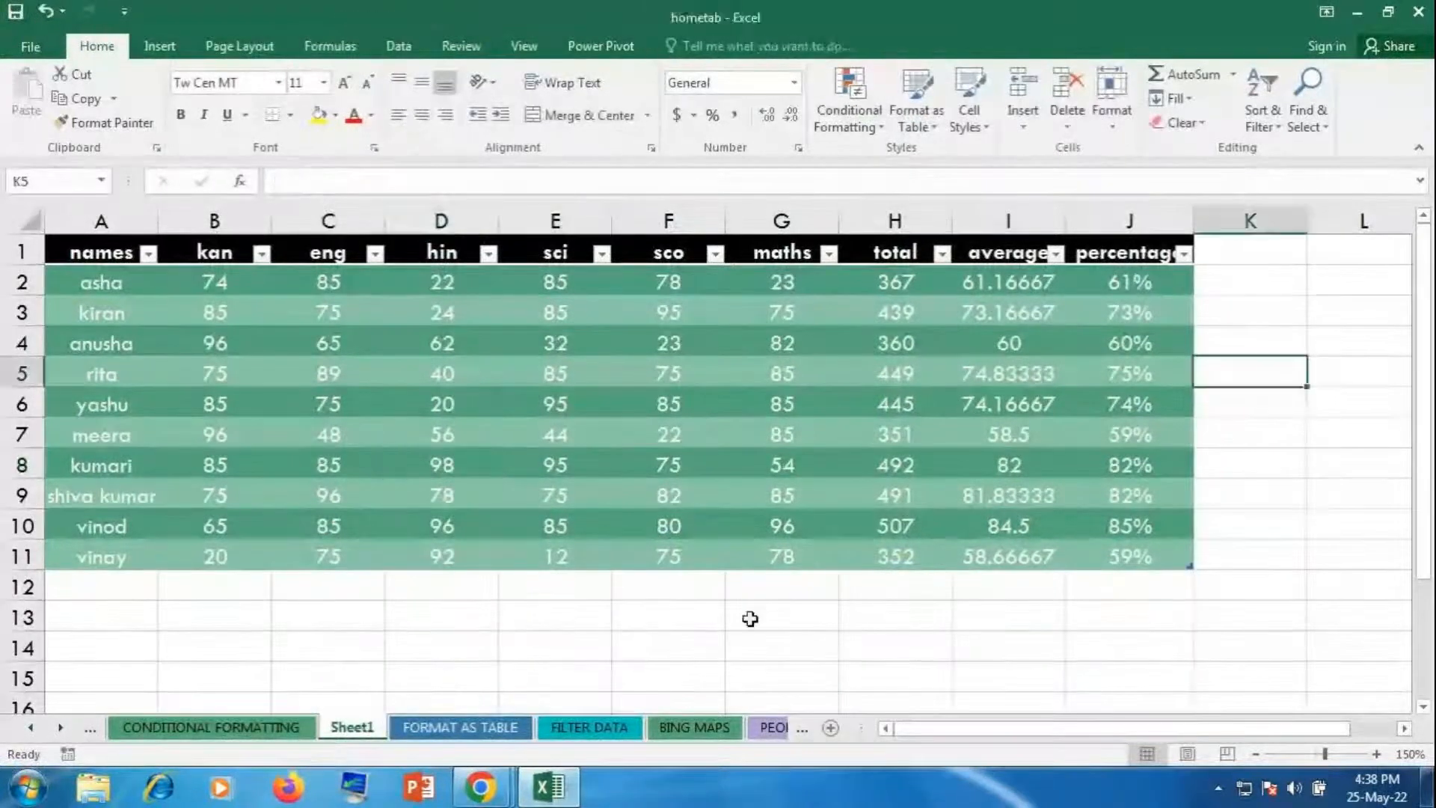
left_click(460, 727)
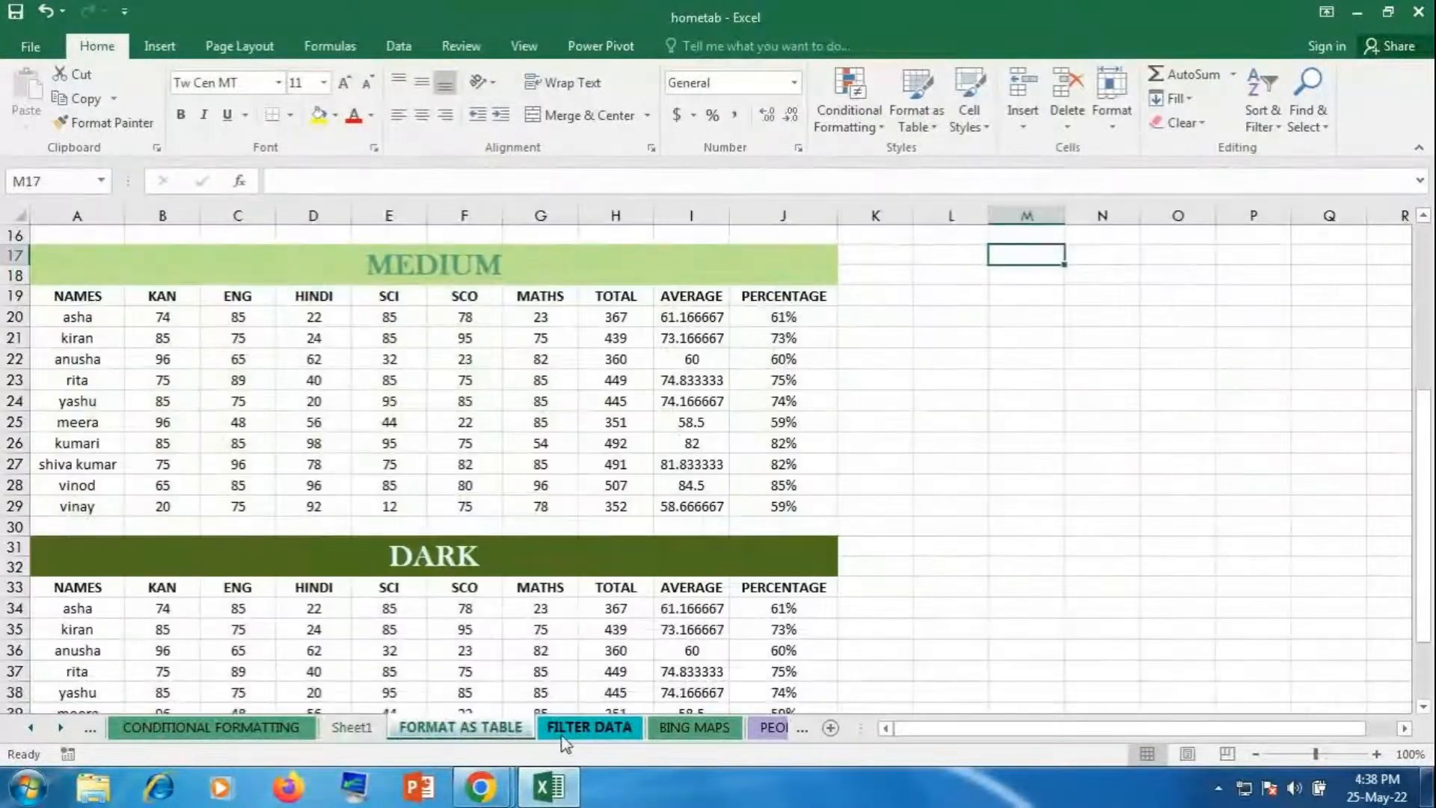
left_click(566, 740)
scroll(875, 609, "up", 4)
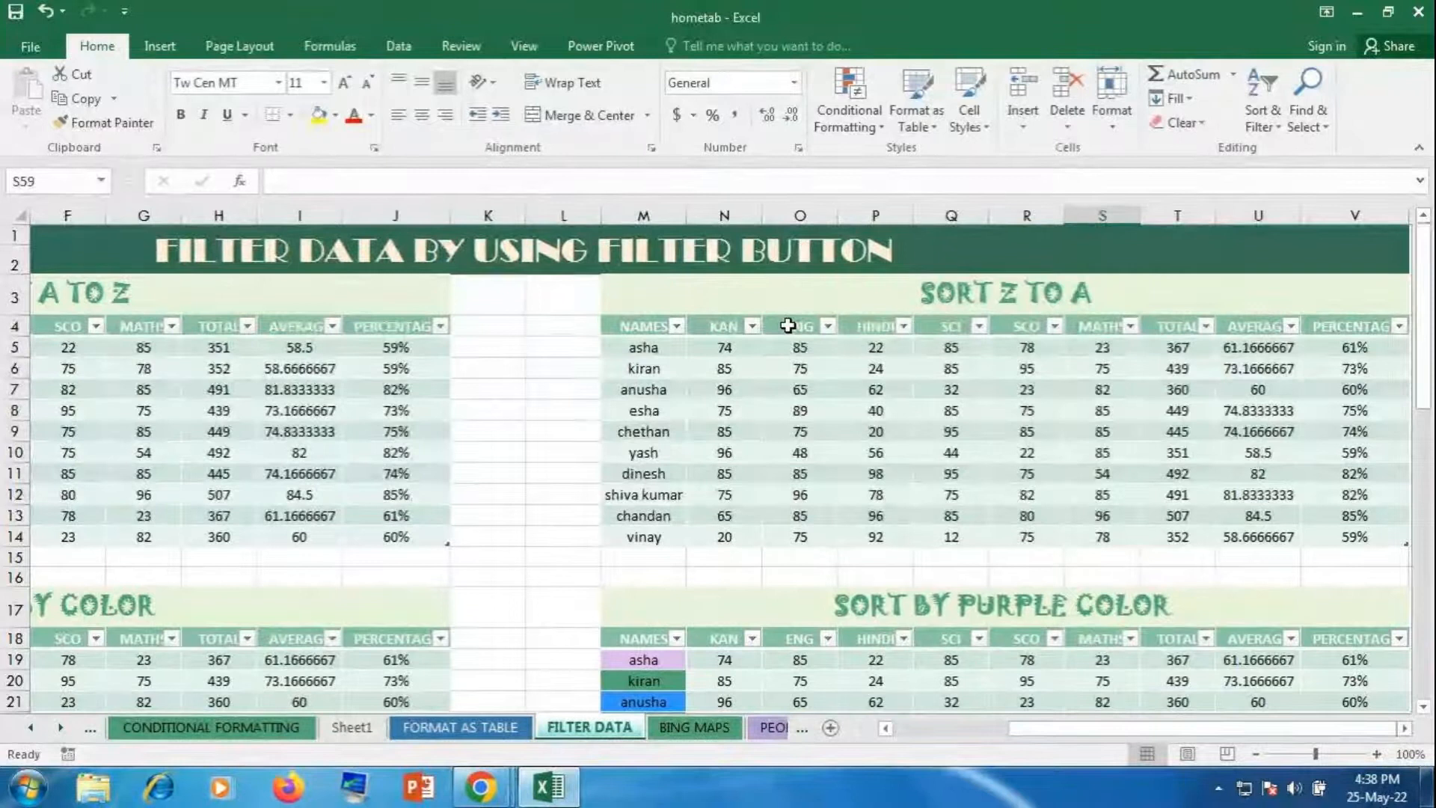
left_click_drag(1122, 728, 822, 727)
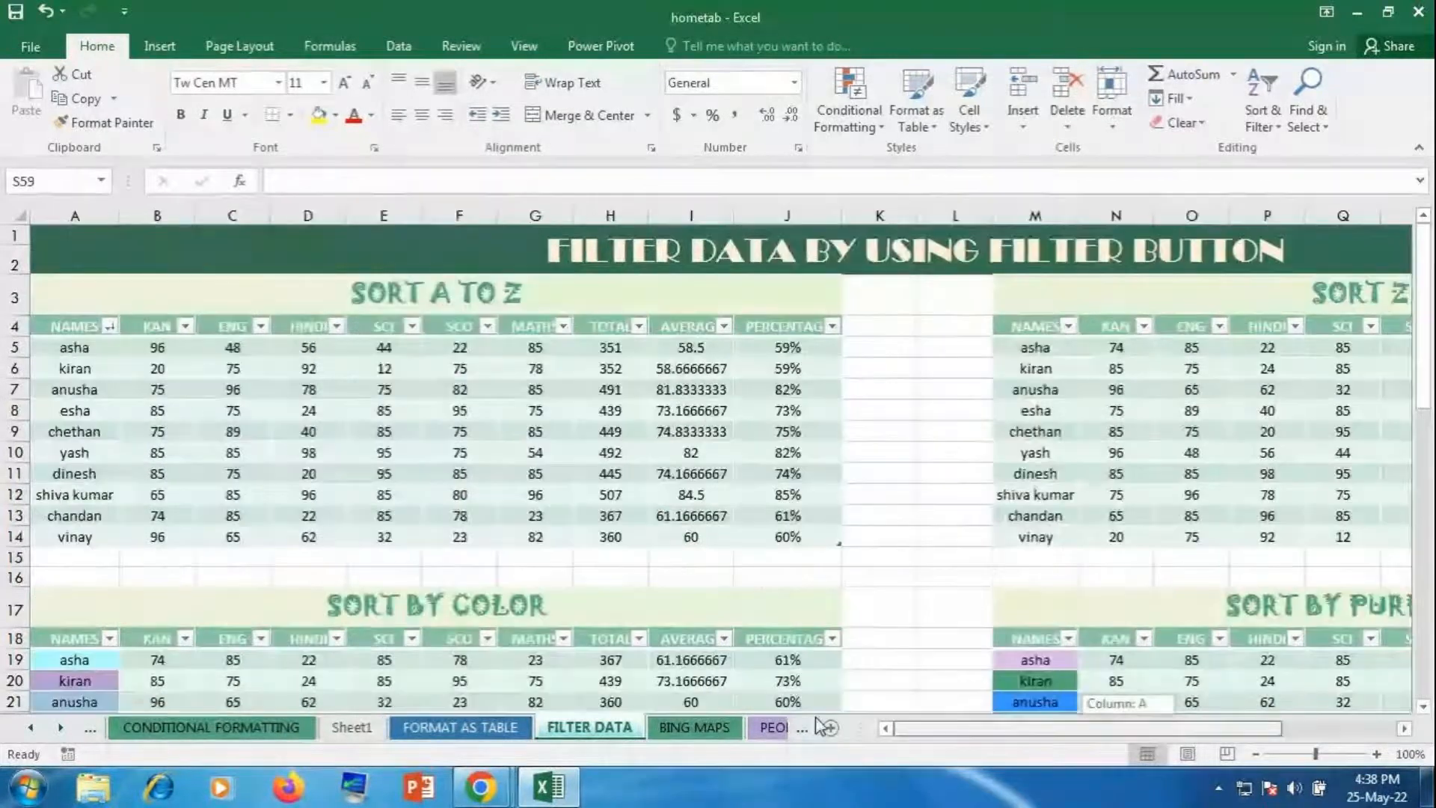
left_click(1376, 755)
left_click(1376, 755)
left_click(1376, 755)
left_click_drag(1133, 731, 1086, 729)
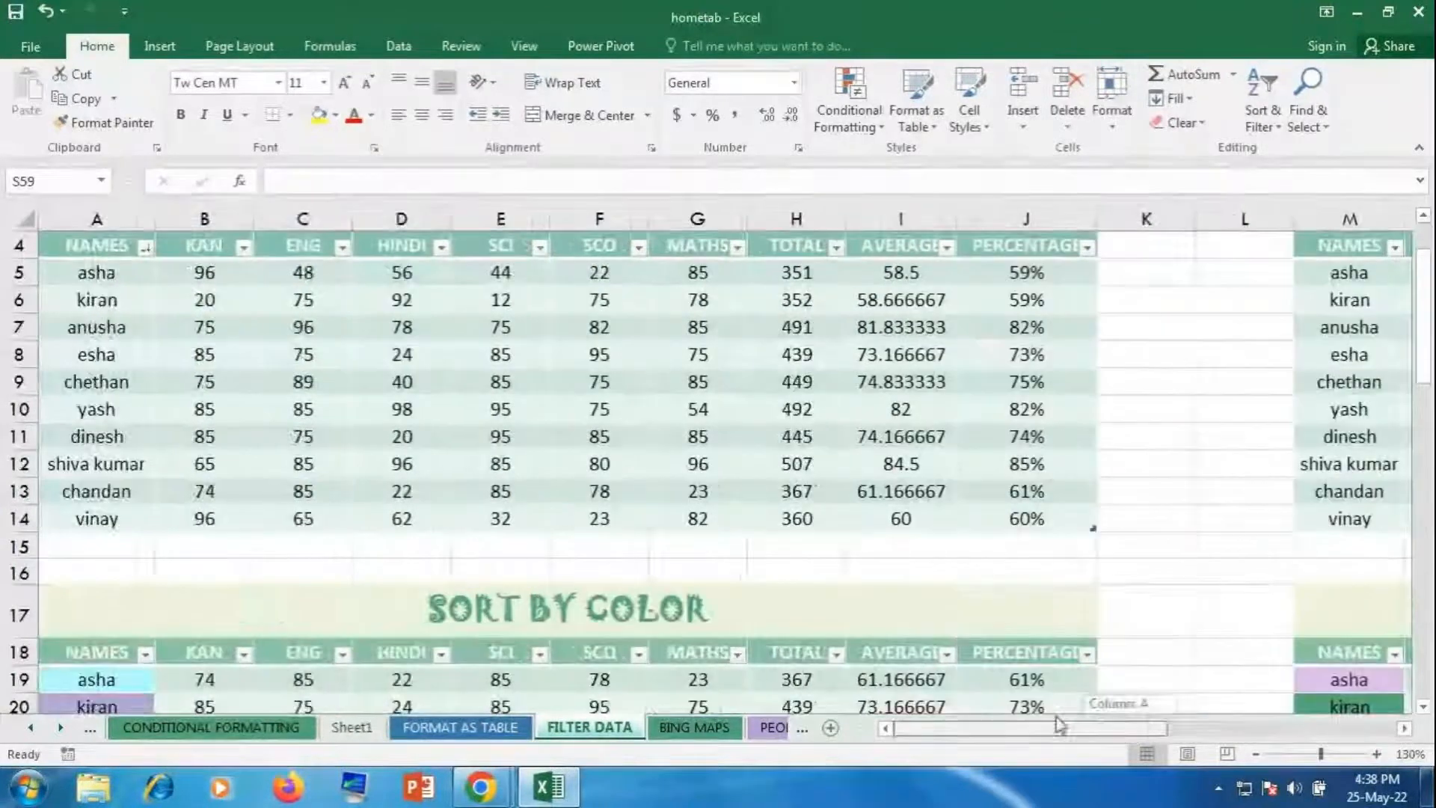
scroll(948, 576, "up", 1)
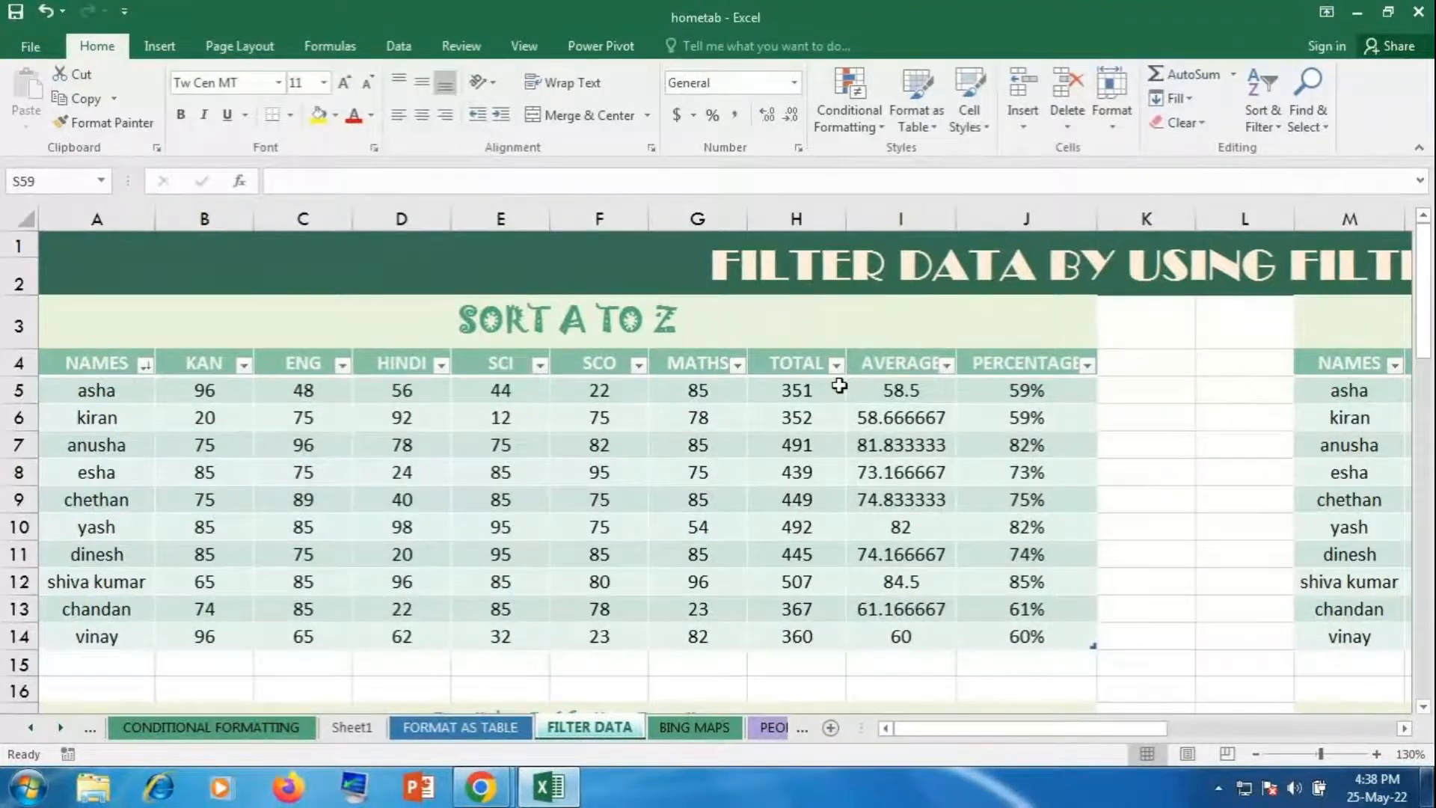
Step: Sort the NAMES column A to Z so the list runs from anusha to yash
left_click_drag(104, 387, 132, 634)
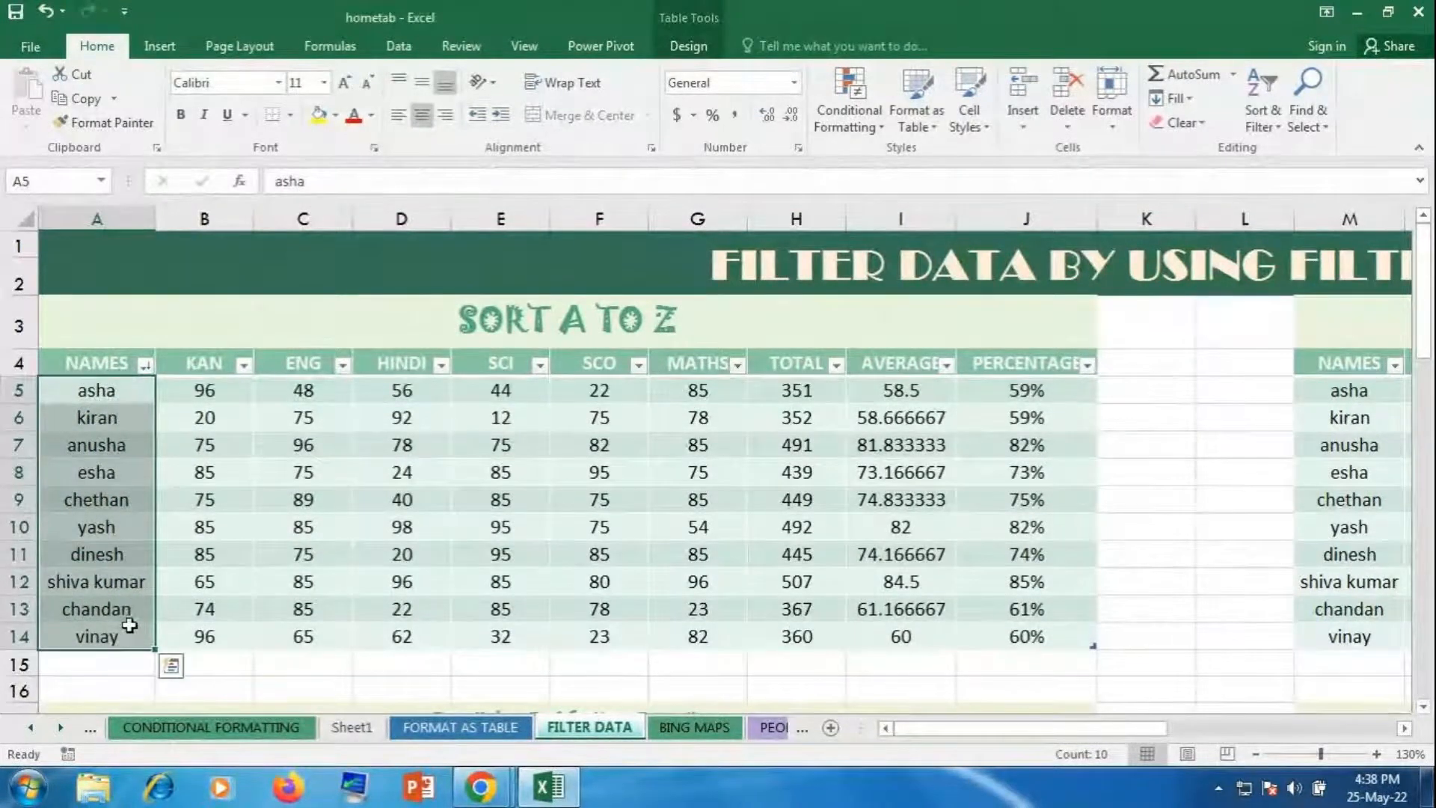
left_click(158, 501)
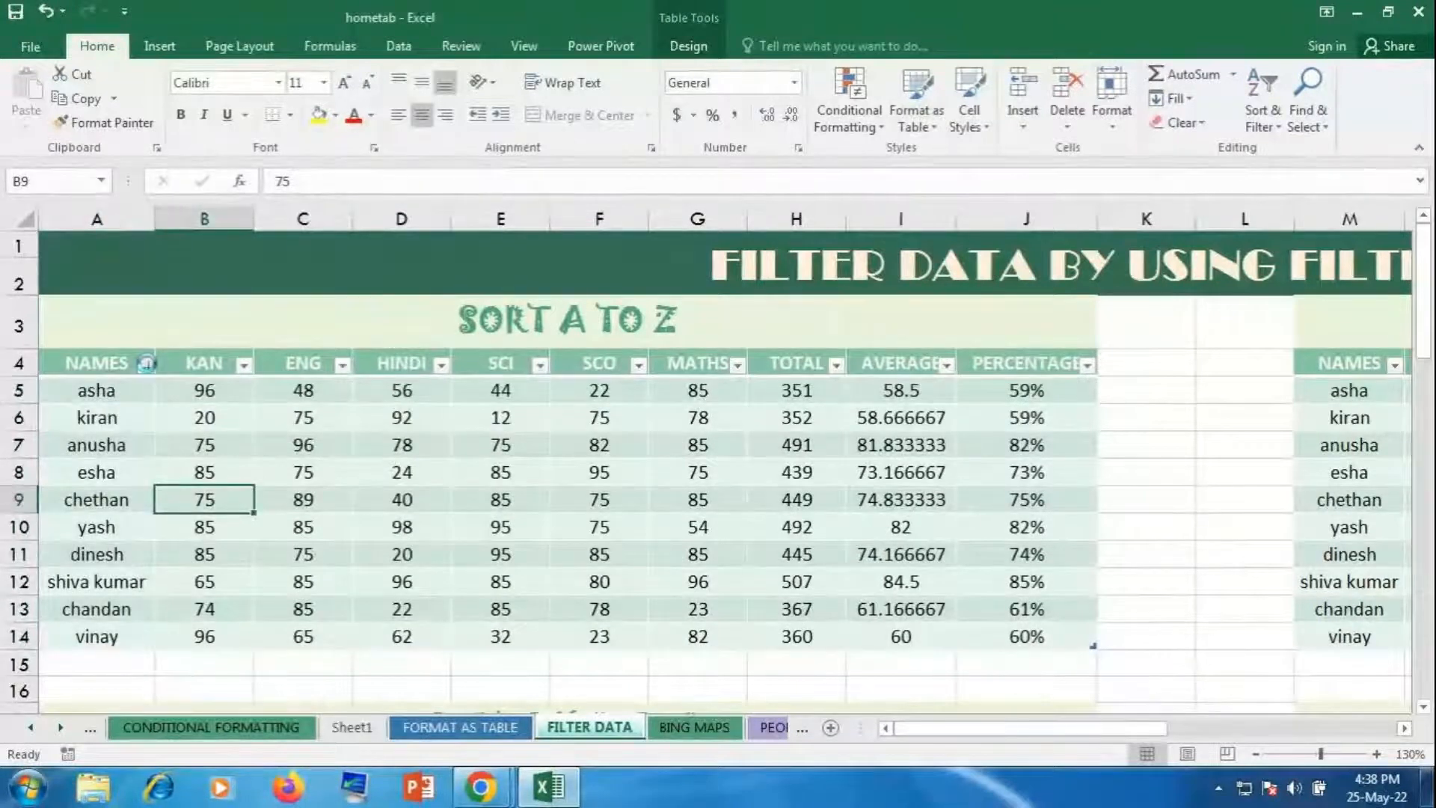
left_click(147, 364)
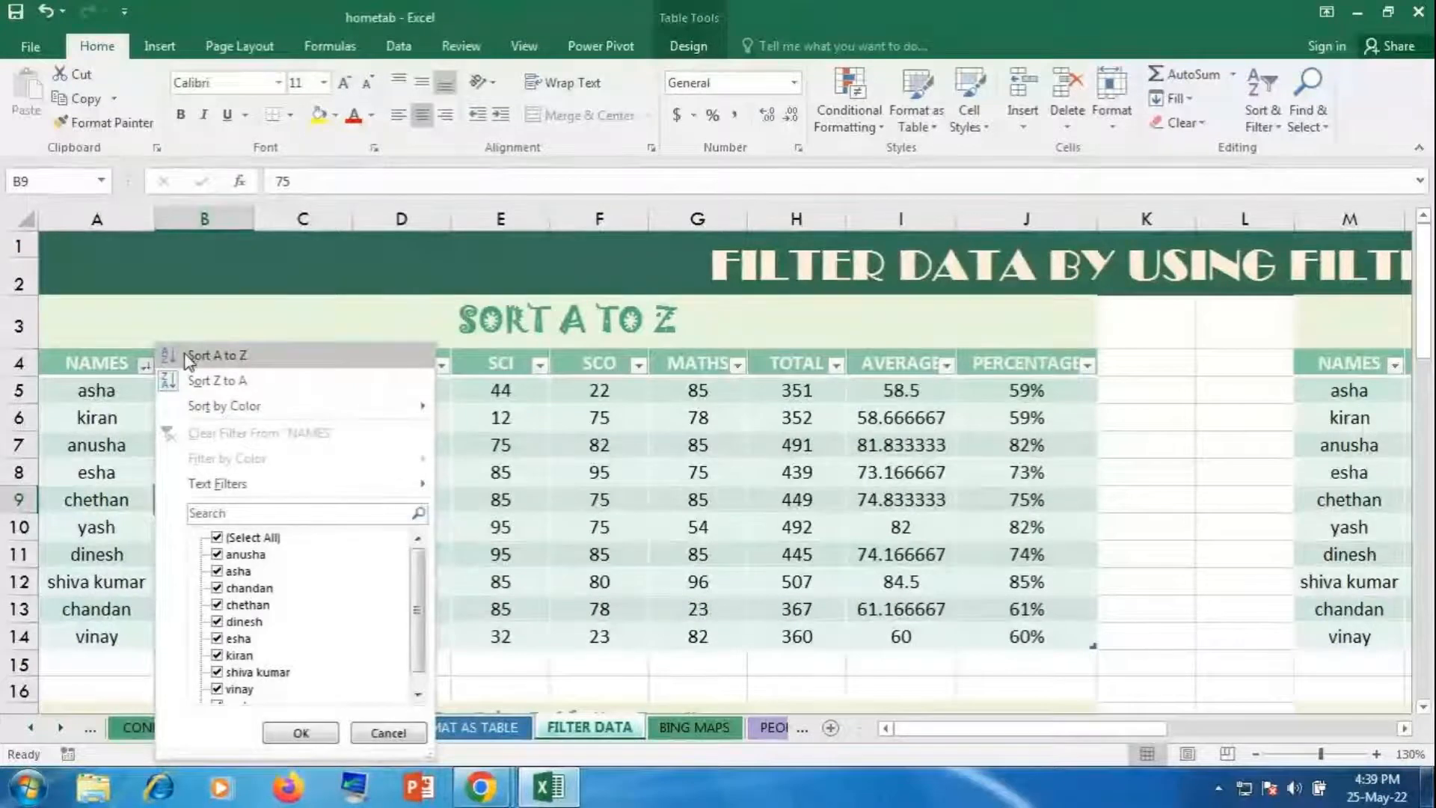
left_click(188, 358)
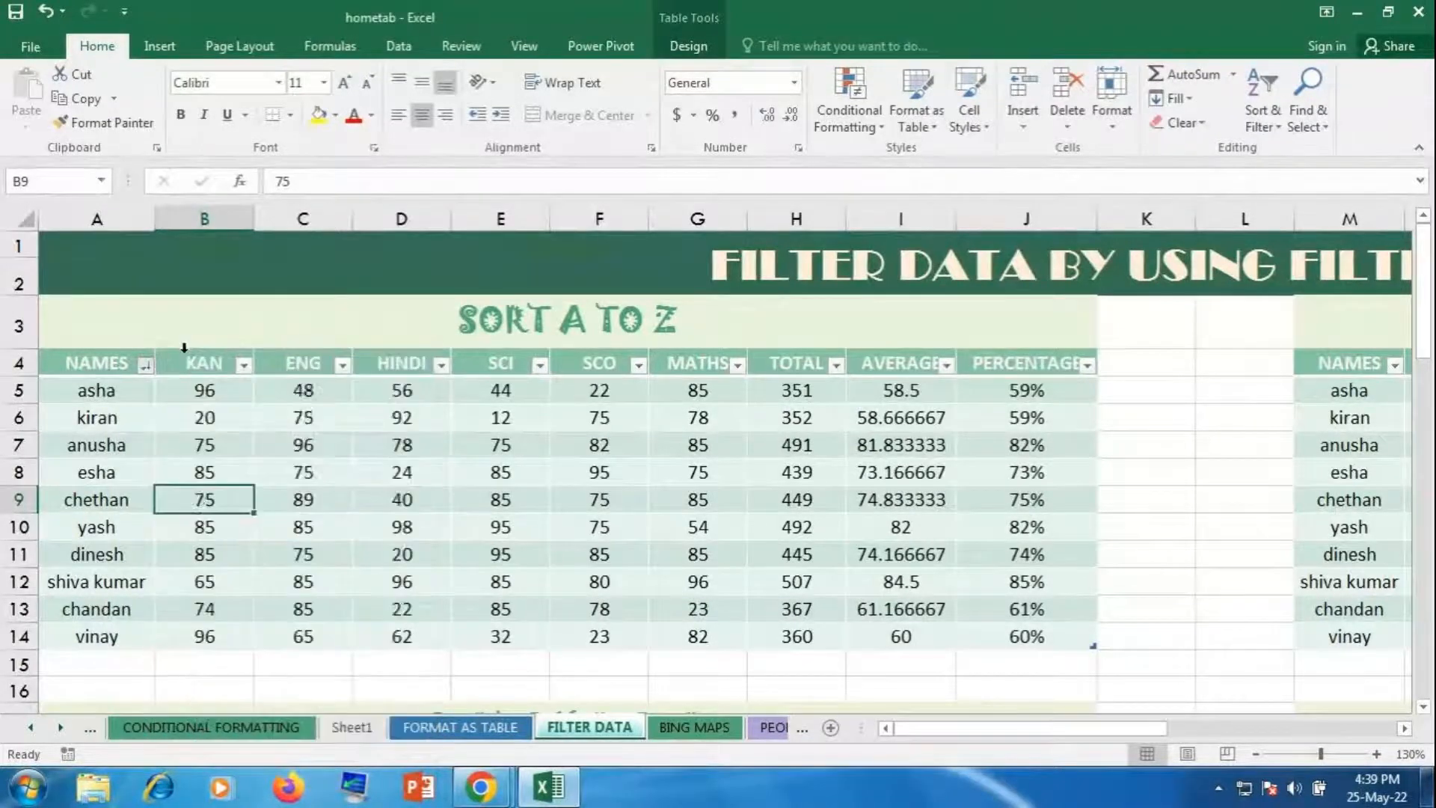
left_click_drag(111, 382, 126, 633)
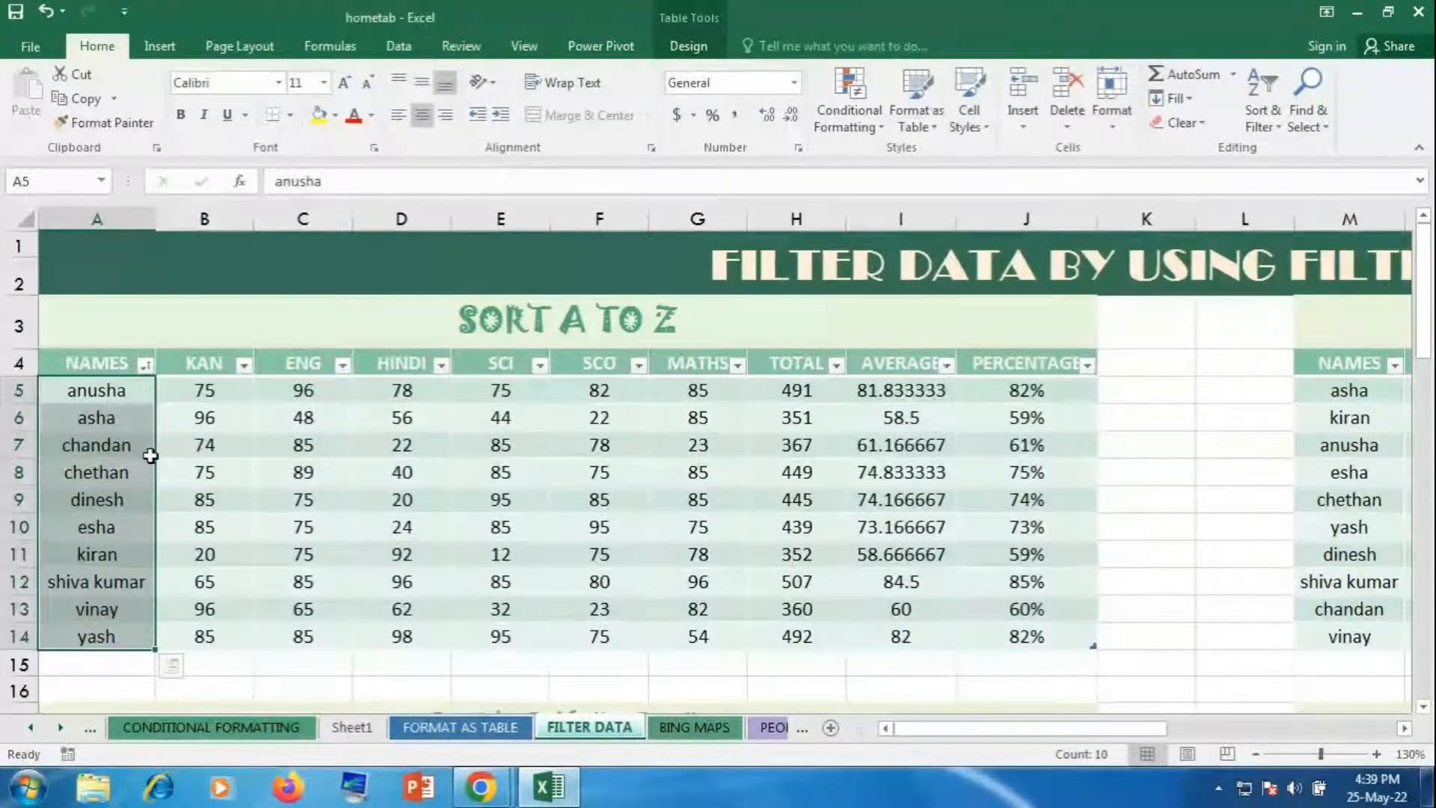
left_click(292, 464)
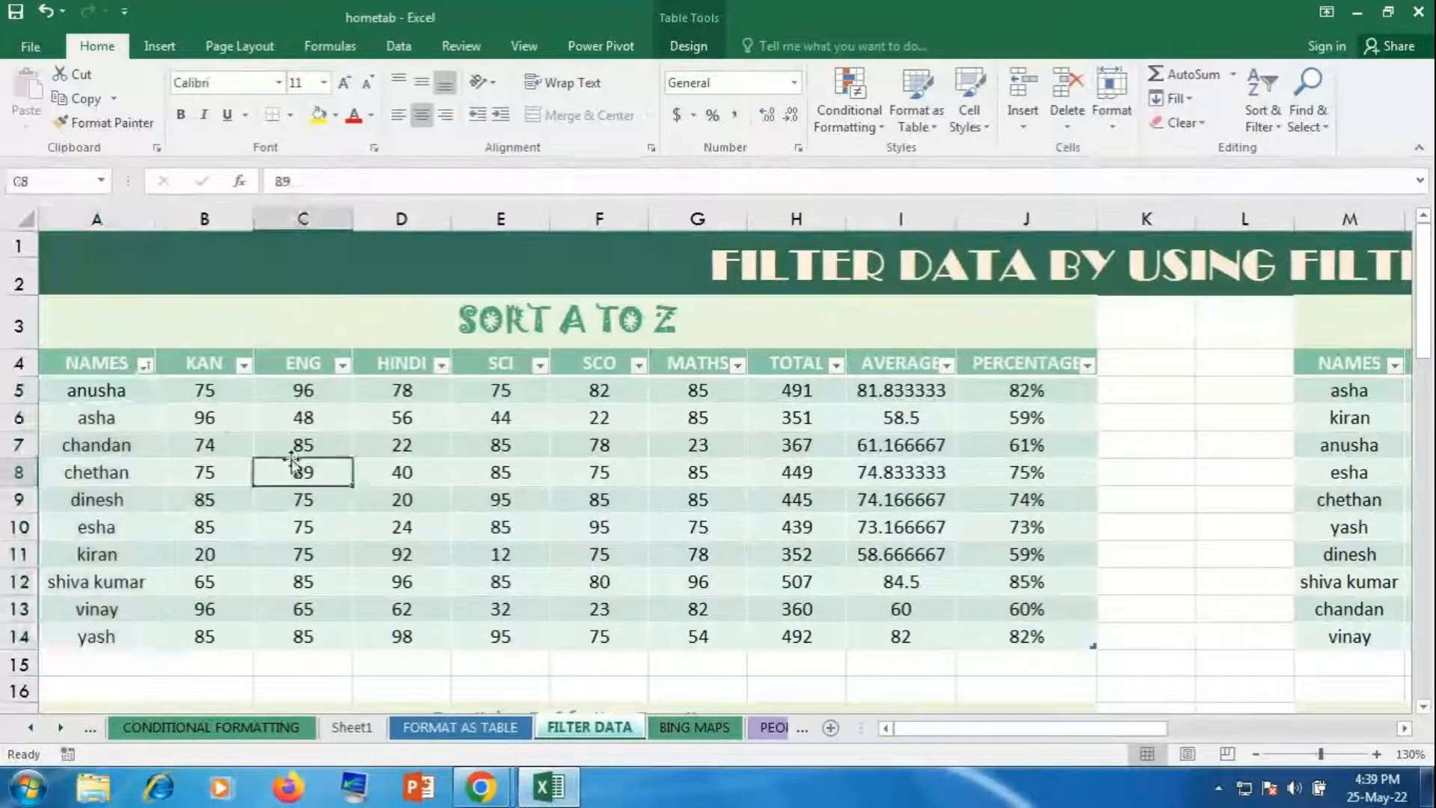
left_click_drag(902, 725, 1183, 700)
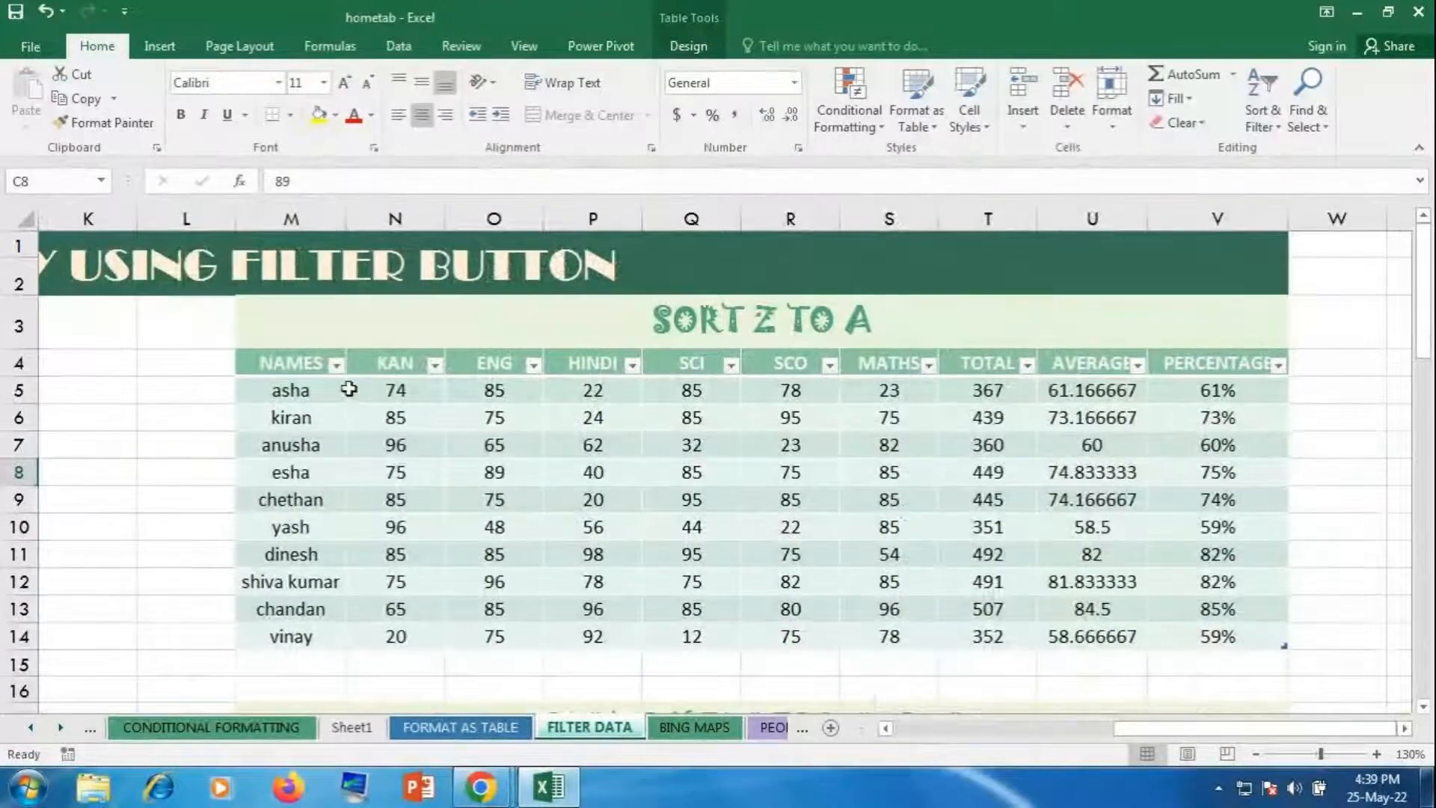
Step: Sort the SORT Z TO A table's NAMES column Z to A, from yash down to anusha
left_click(336, 364)
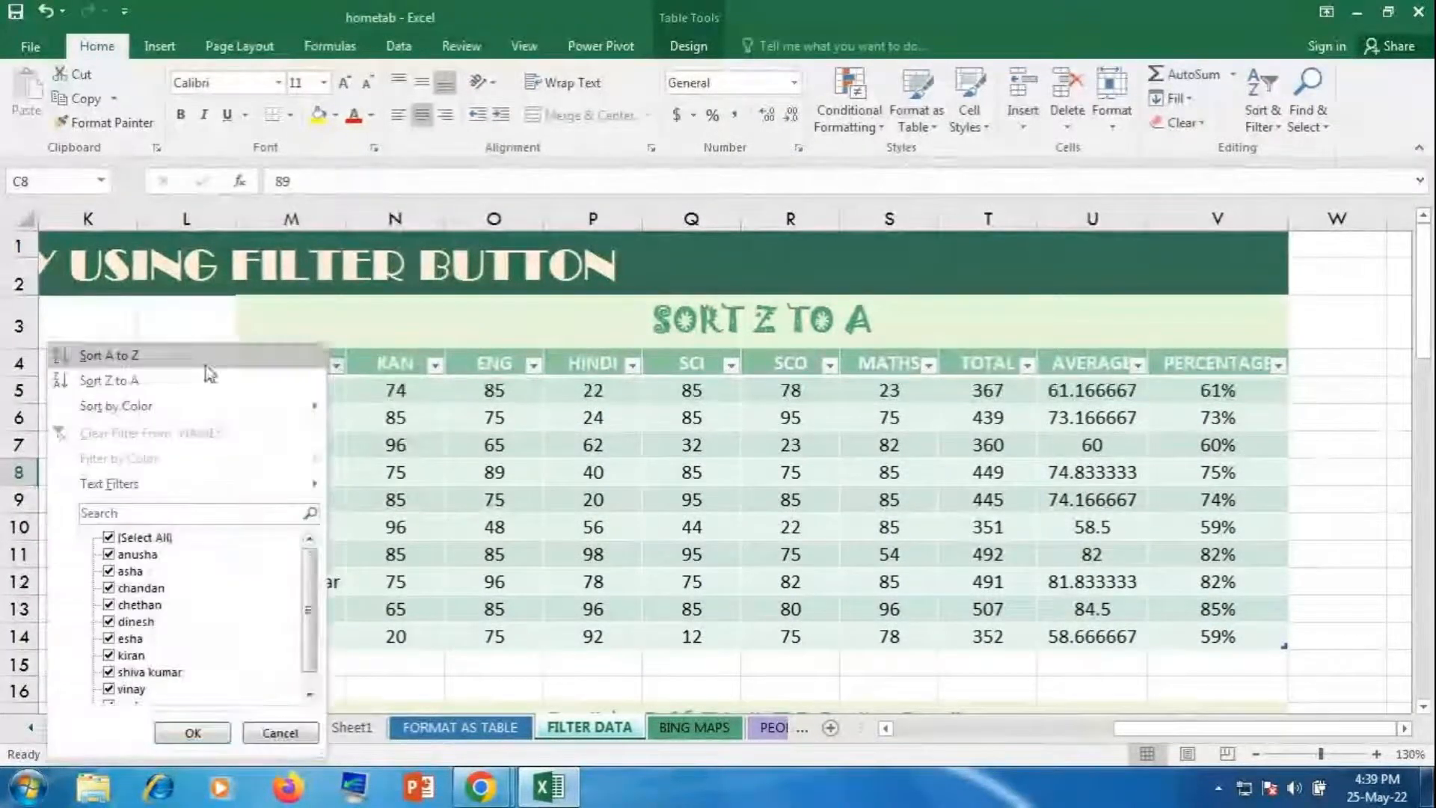
left_click(168, 385)
scroll(309, 441, "left", 5)
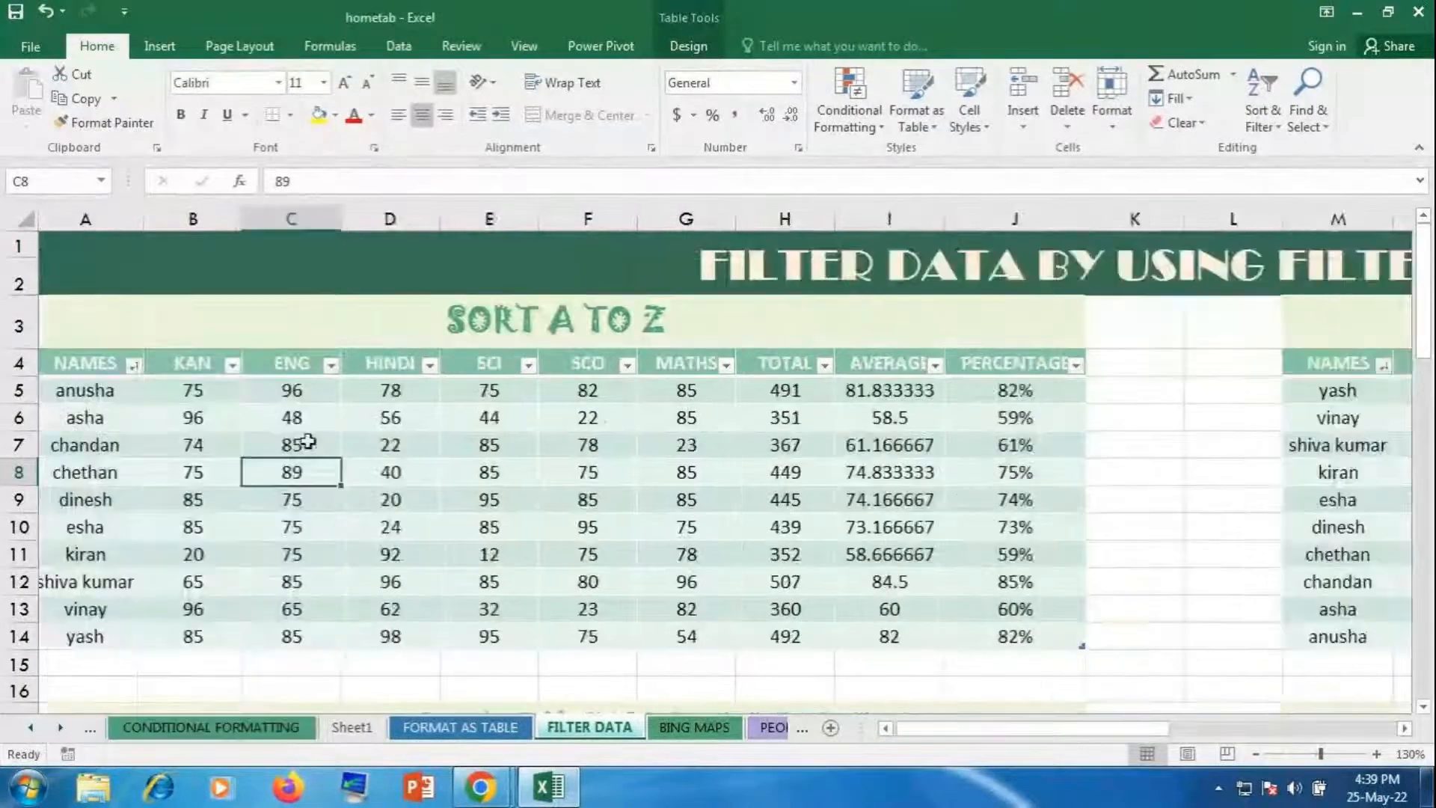
left_click(900, 638)
left_click_drag(939, 732, 1160, 733)
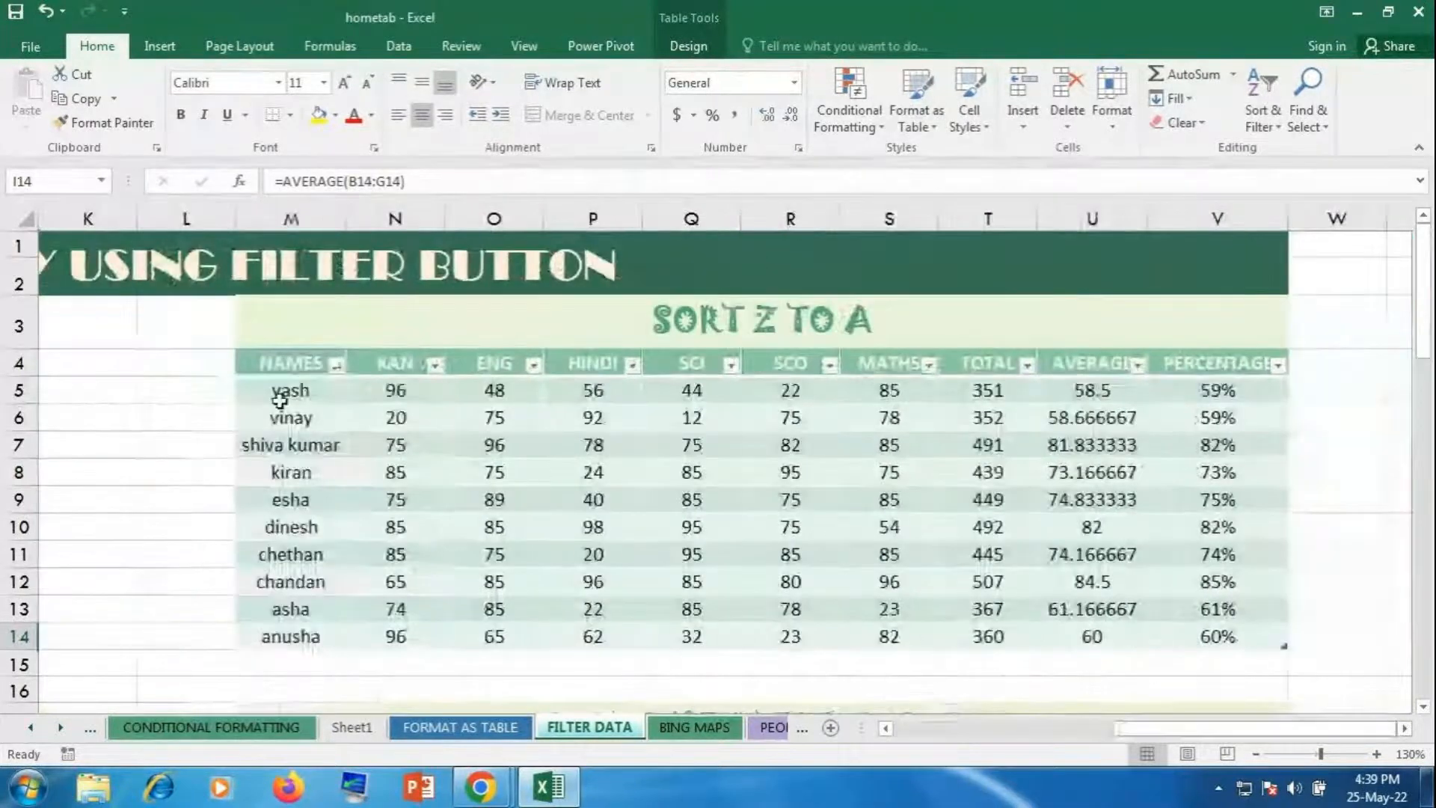
left_click_drag(279, 400, 332, 634)
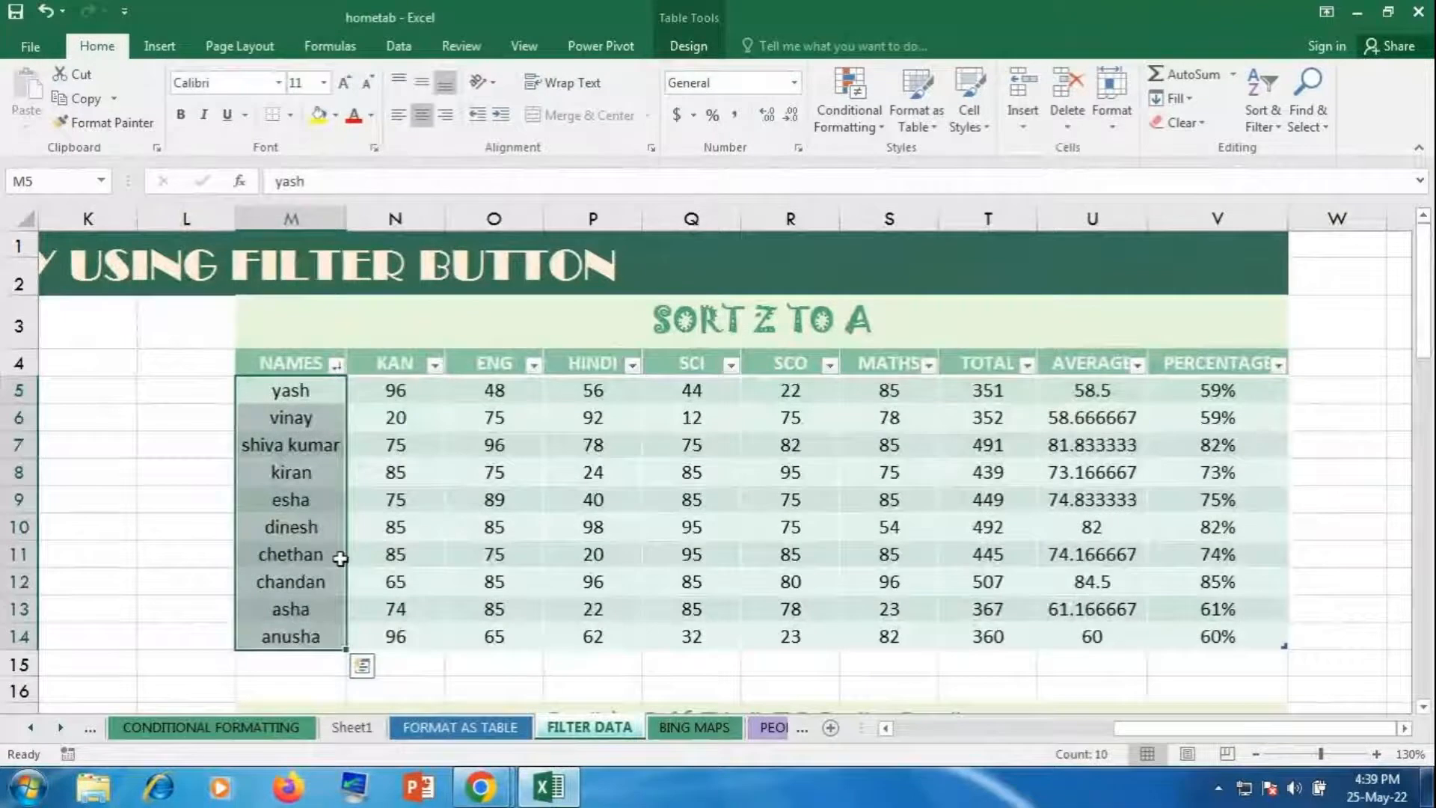
left_click(486, 527)
left_click_drag(1188, 735, 664, 705)
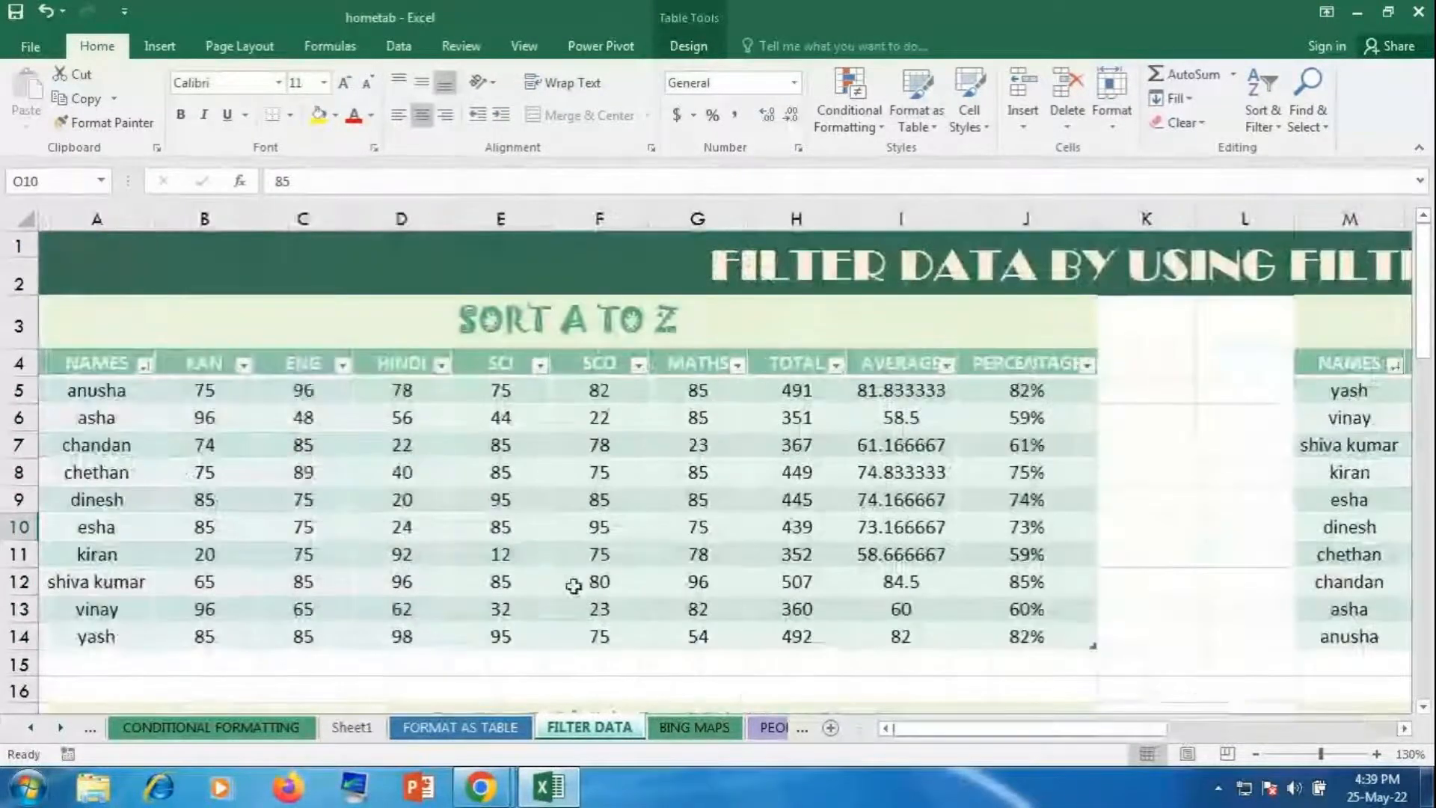
scroll(574, 585, "down", 3)
scroll(574, 585, "down", 2)
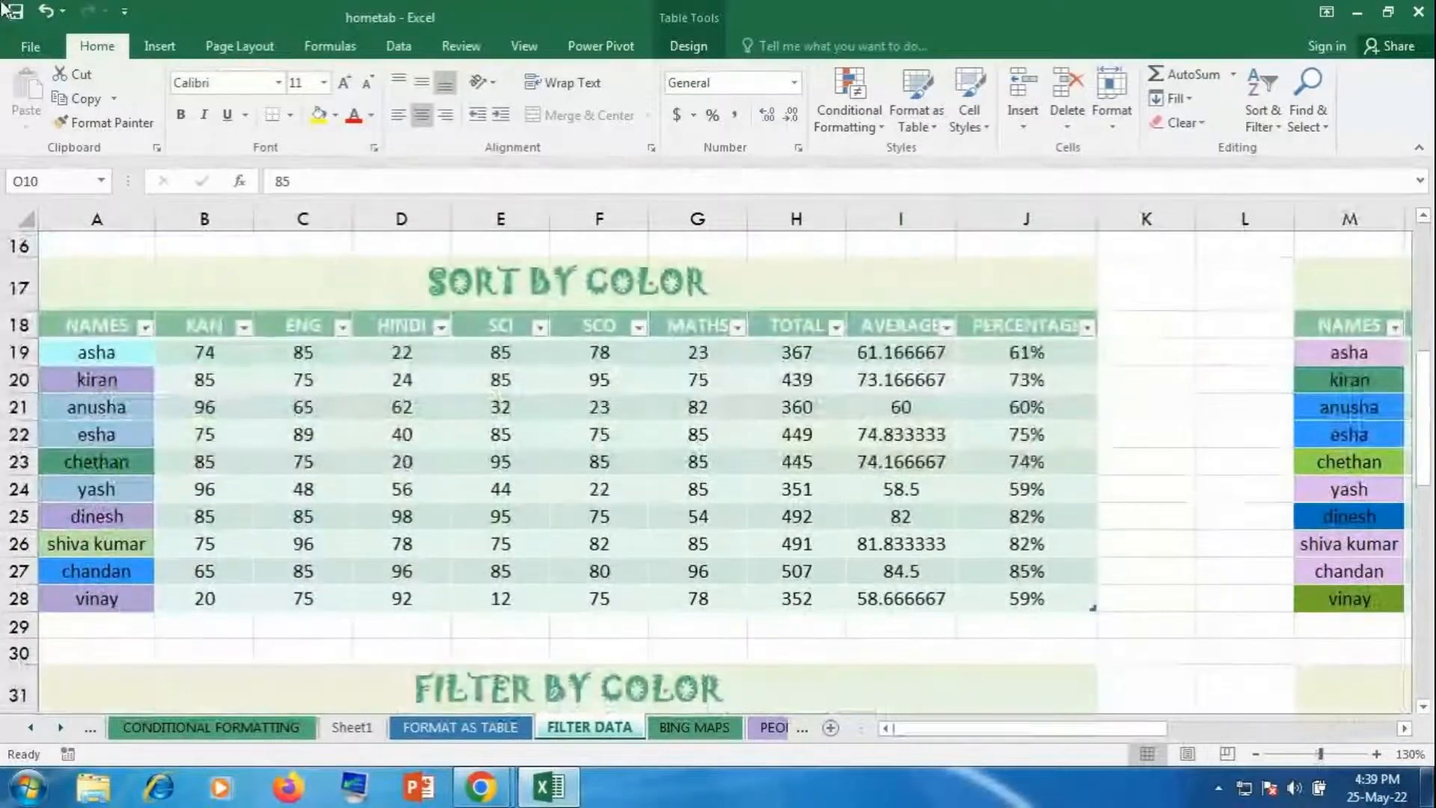
Step: Fill the cells for kiran, dinesh, shiva kumar and vinay with yellow
left_click(112, 383)
left_click(318, 113)
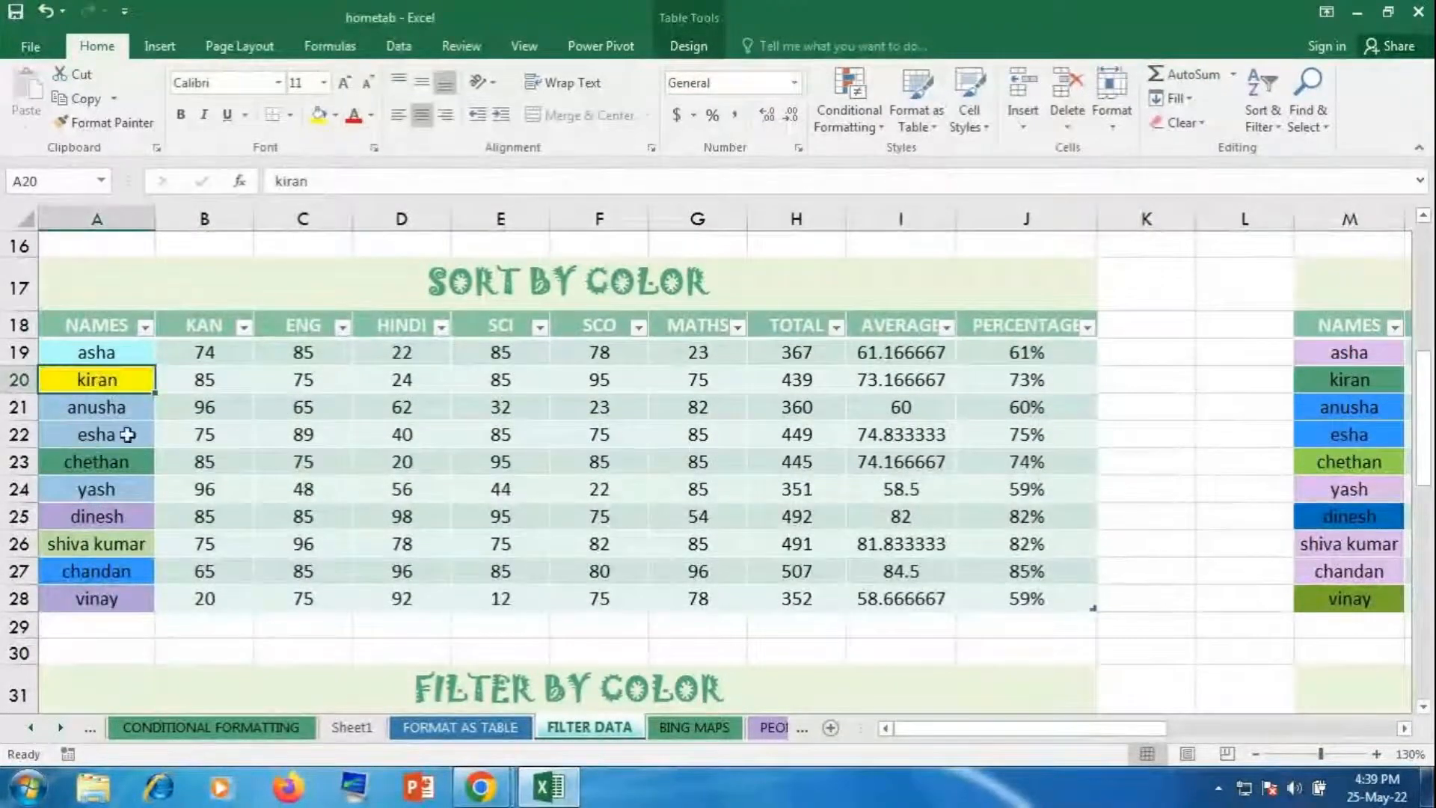
left_click(96, 514)
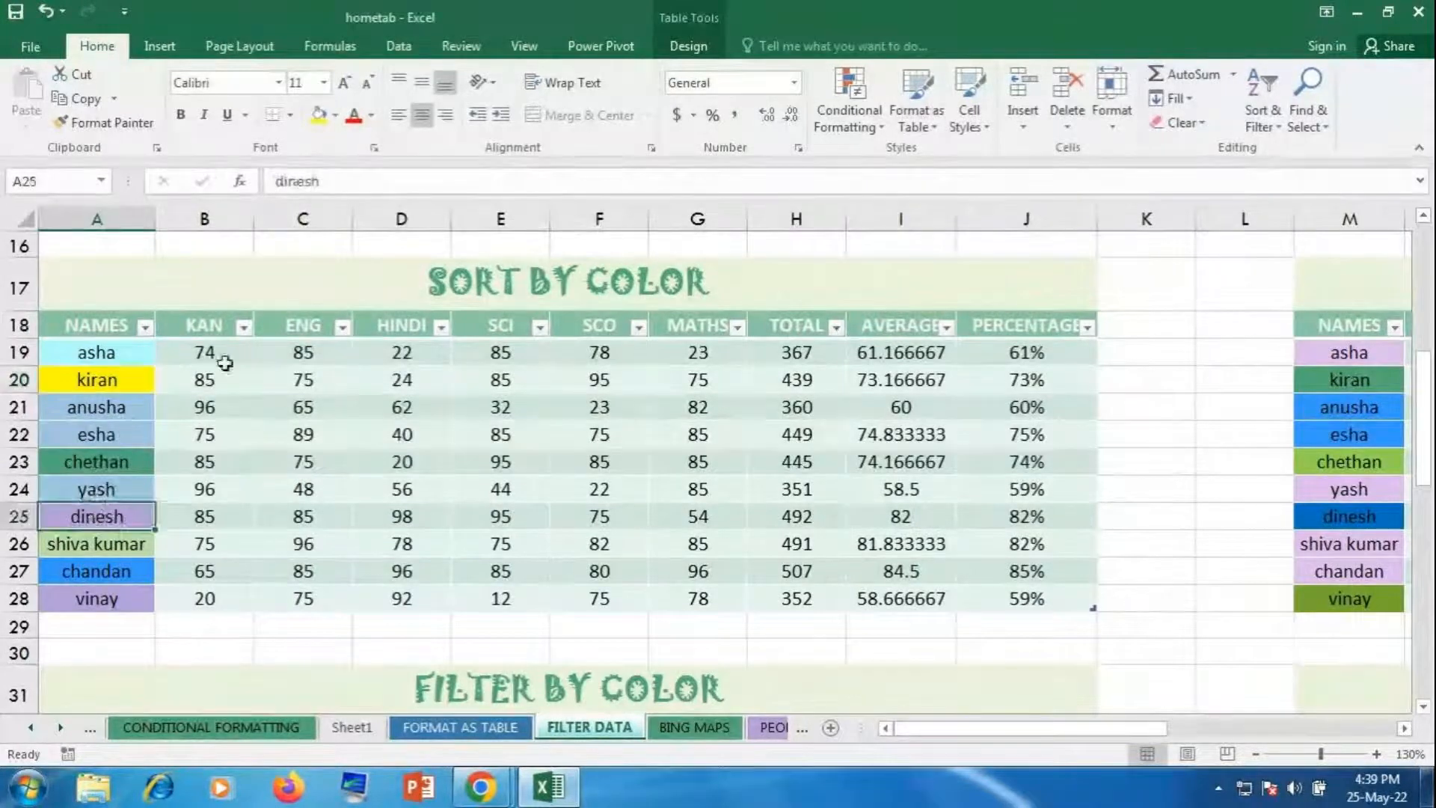
left_click(317, 115)
left_click(101, 544)
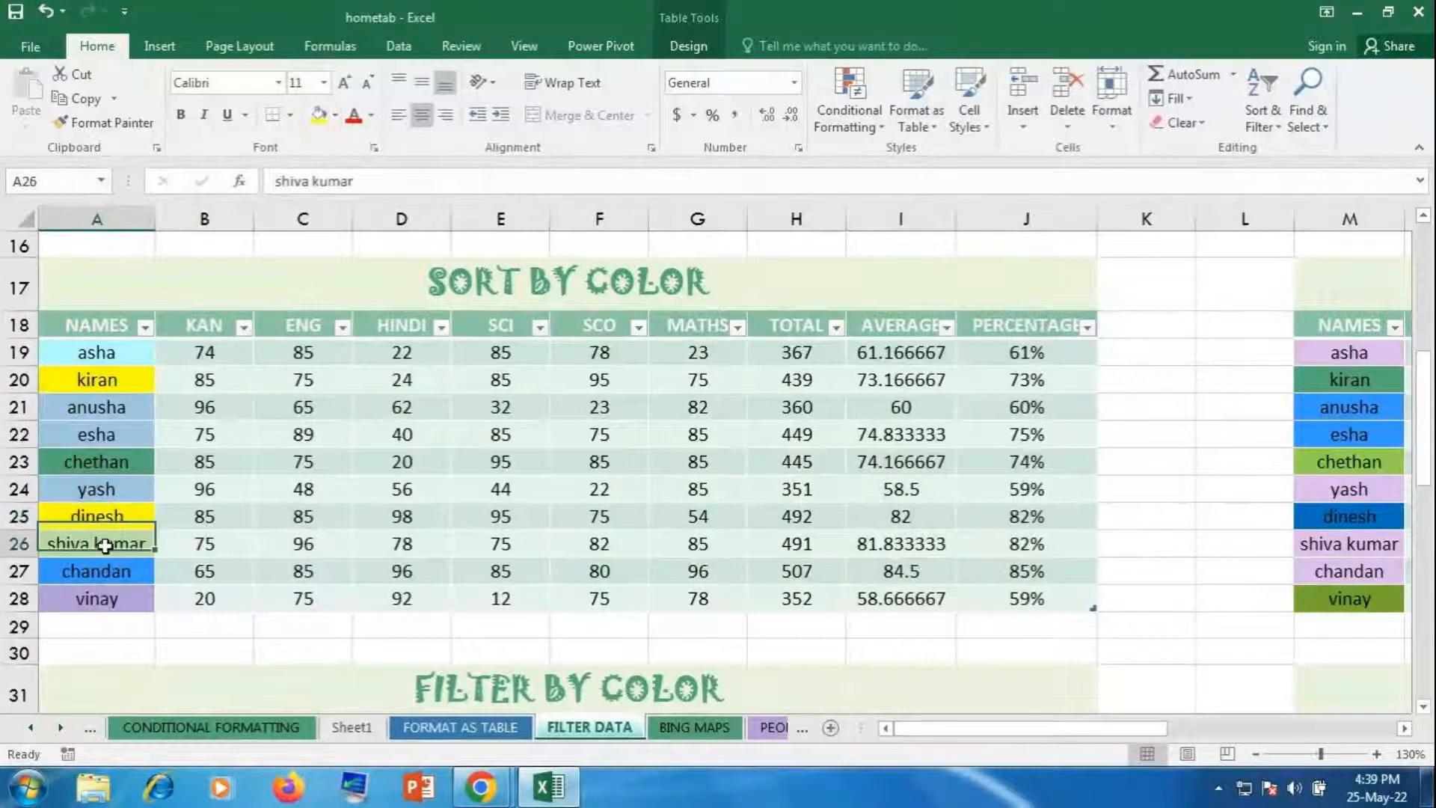
left_click(317, 114)
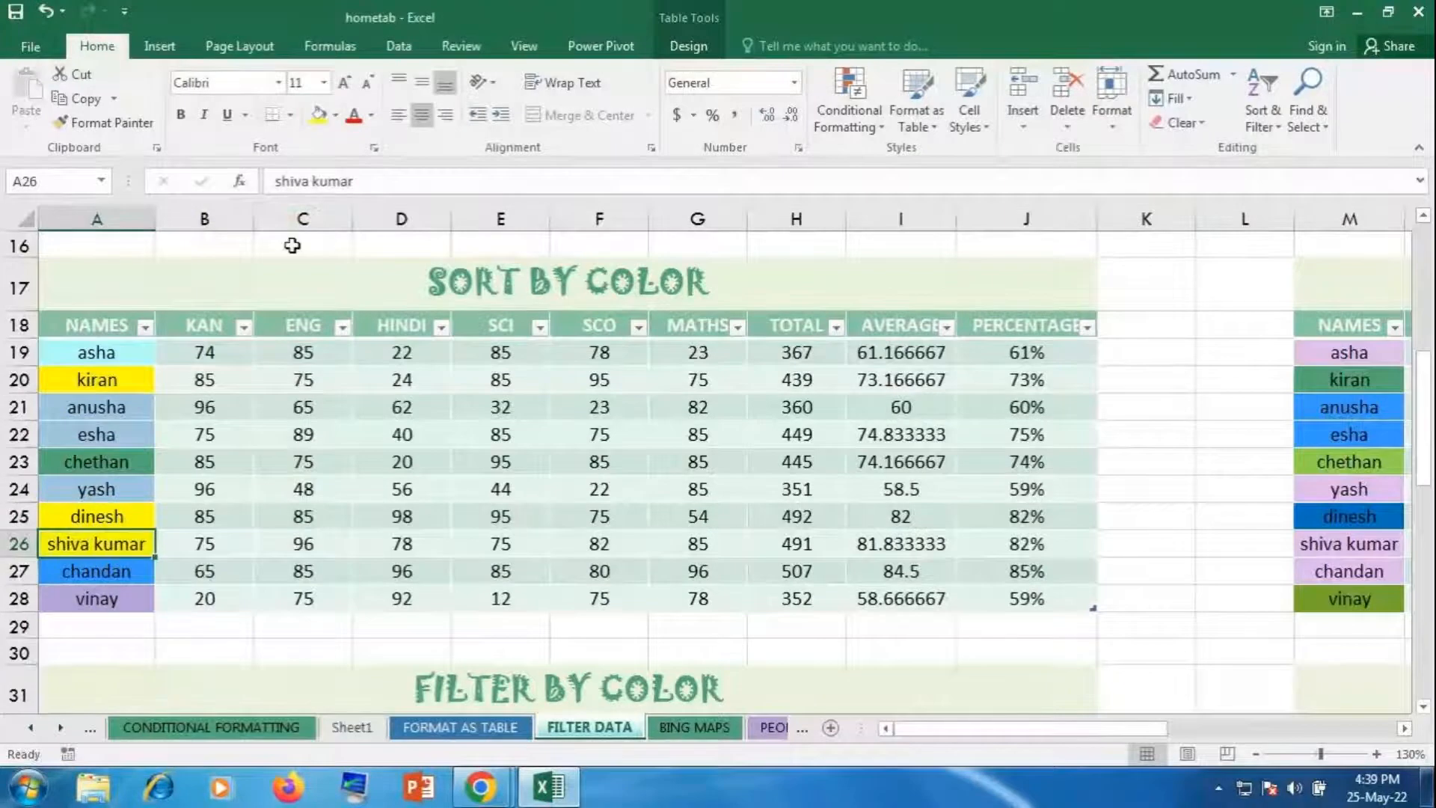
left_click(86, 599)
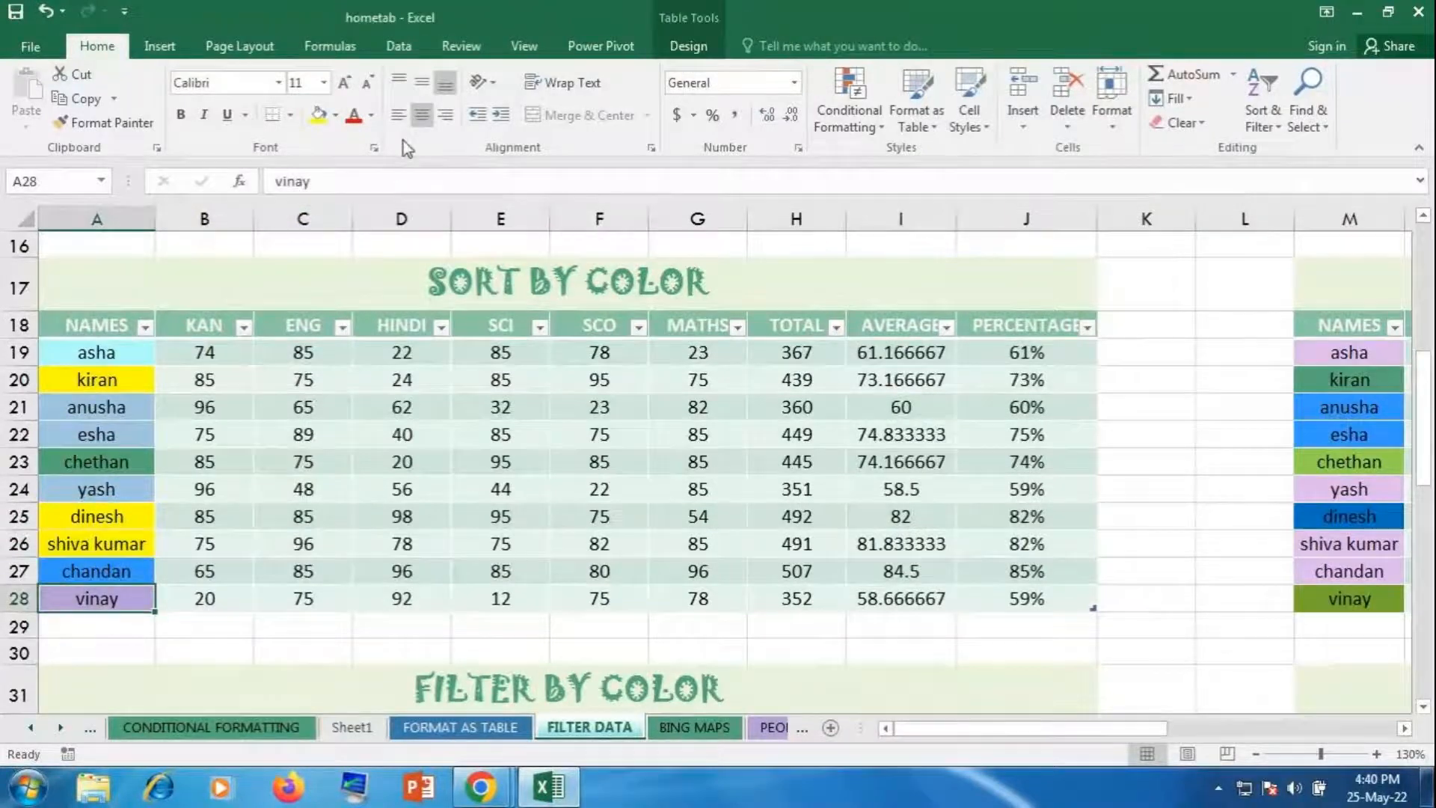
left_click(318, 115)
left_click(392, 426)
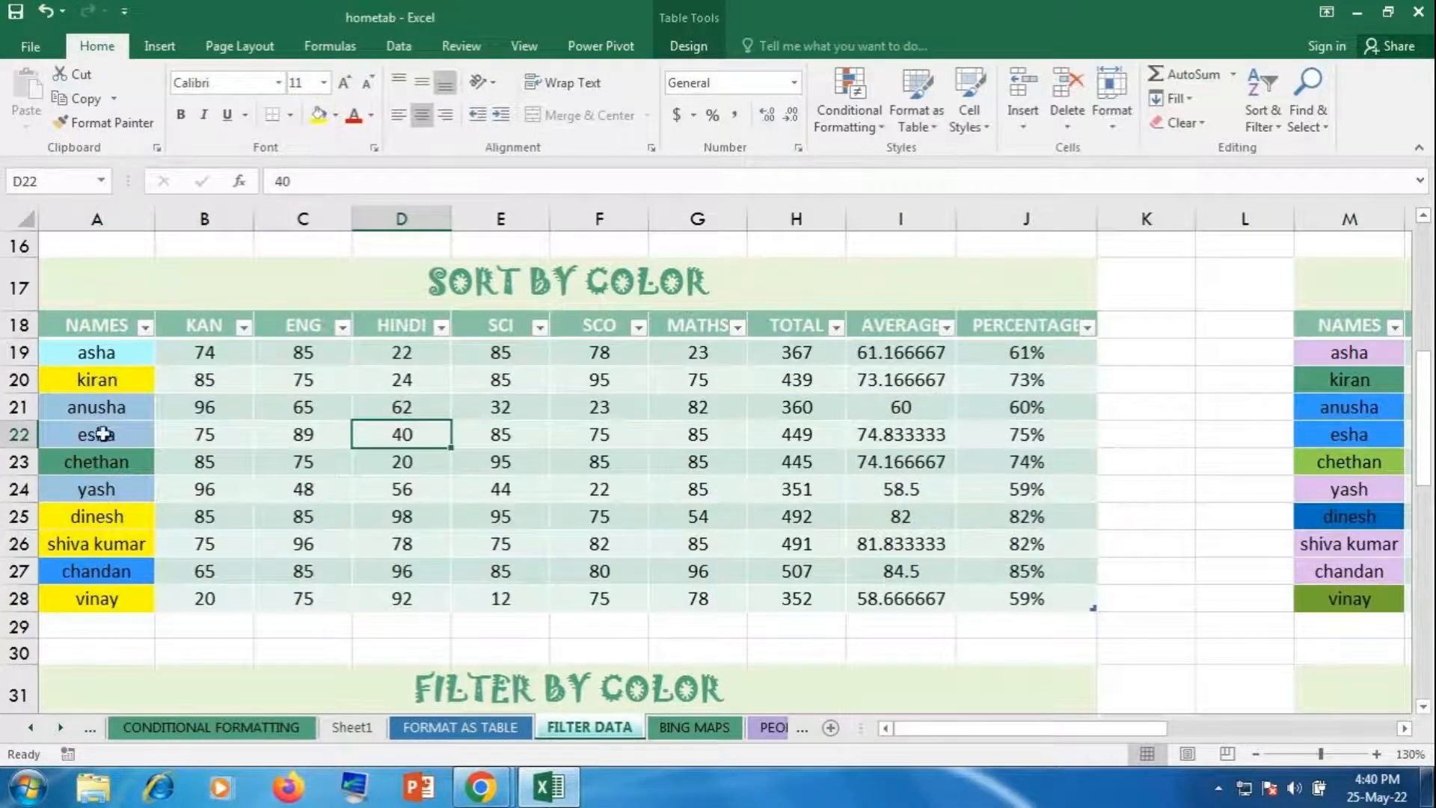
Step: Sort the SORT BY COLOR table by yellow name fill so the four yellow names come first
left_click(145, 327)
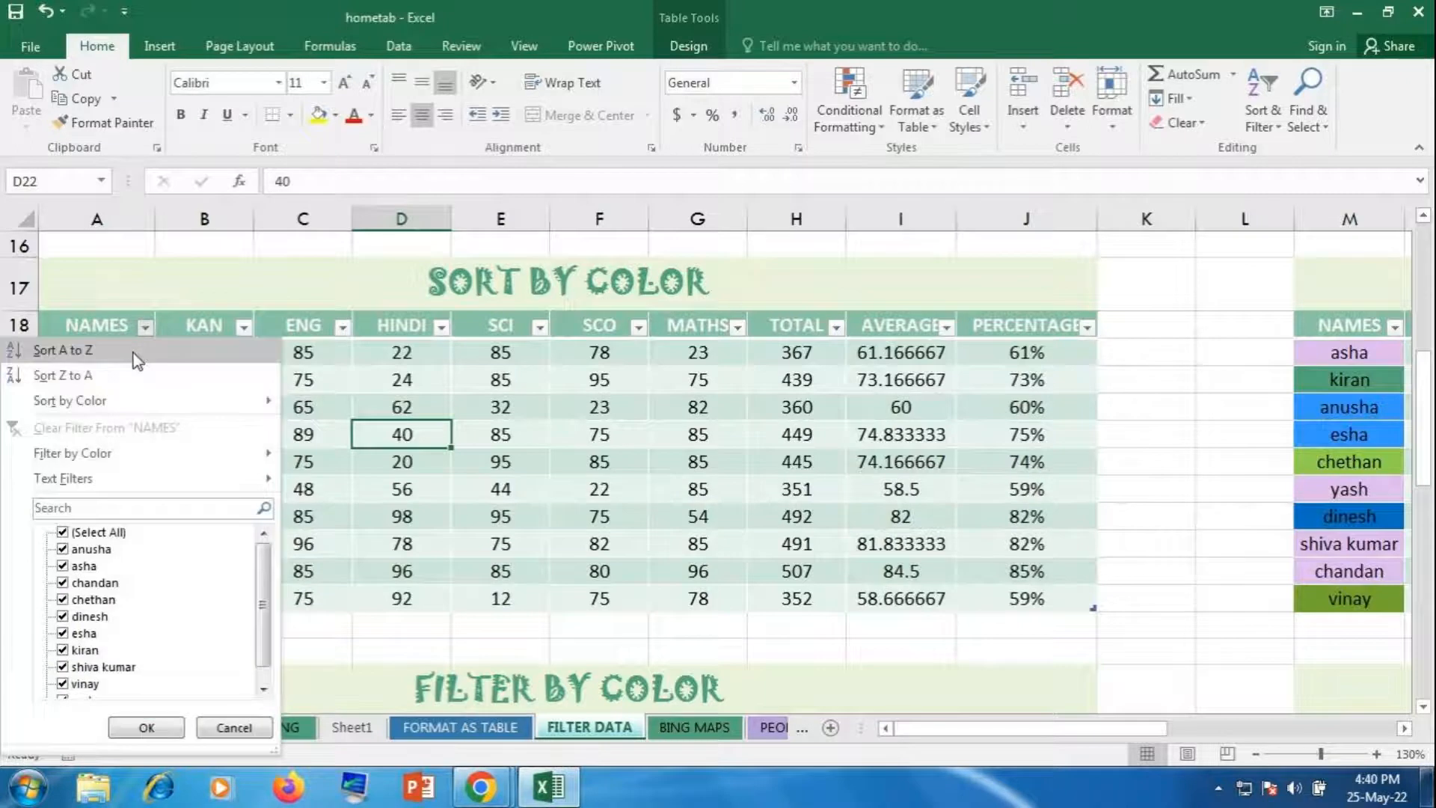
mouse_move(119, 402)
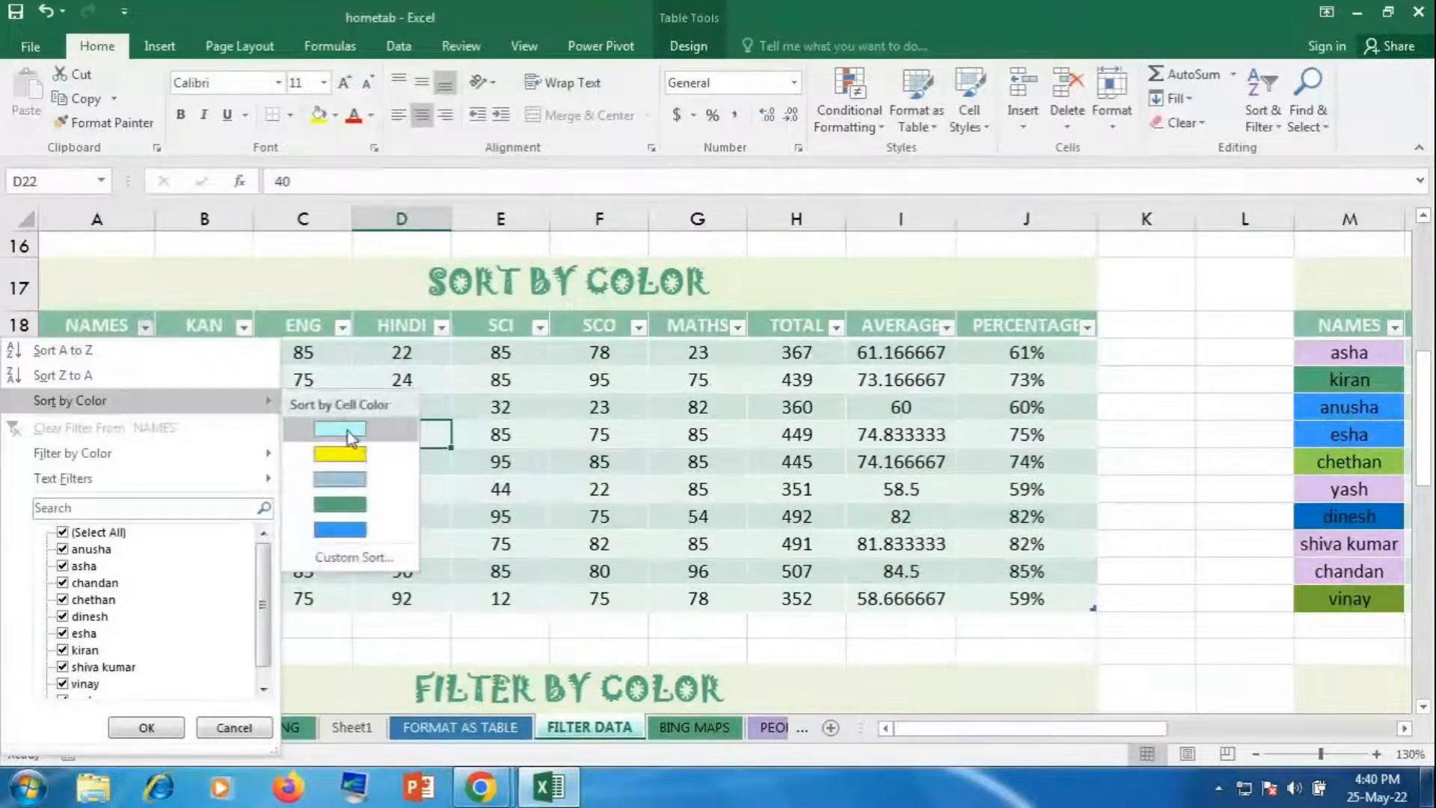
left_click(350, 454)
left_click_drag(127, 352, 126, 434)
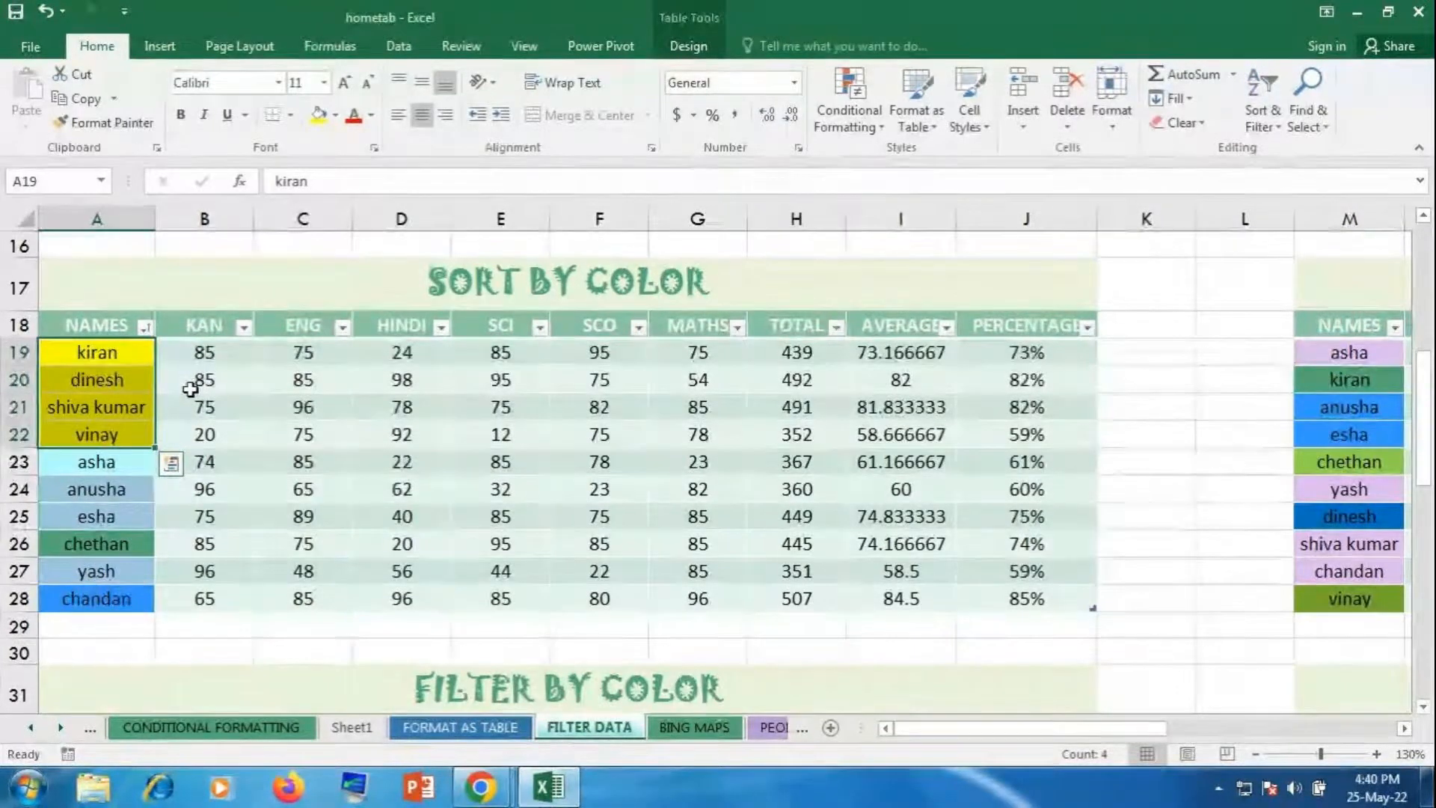
left_click(303, 380)
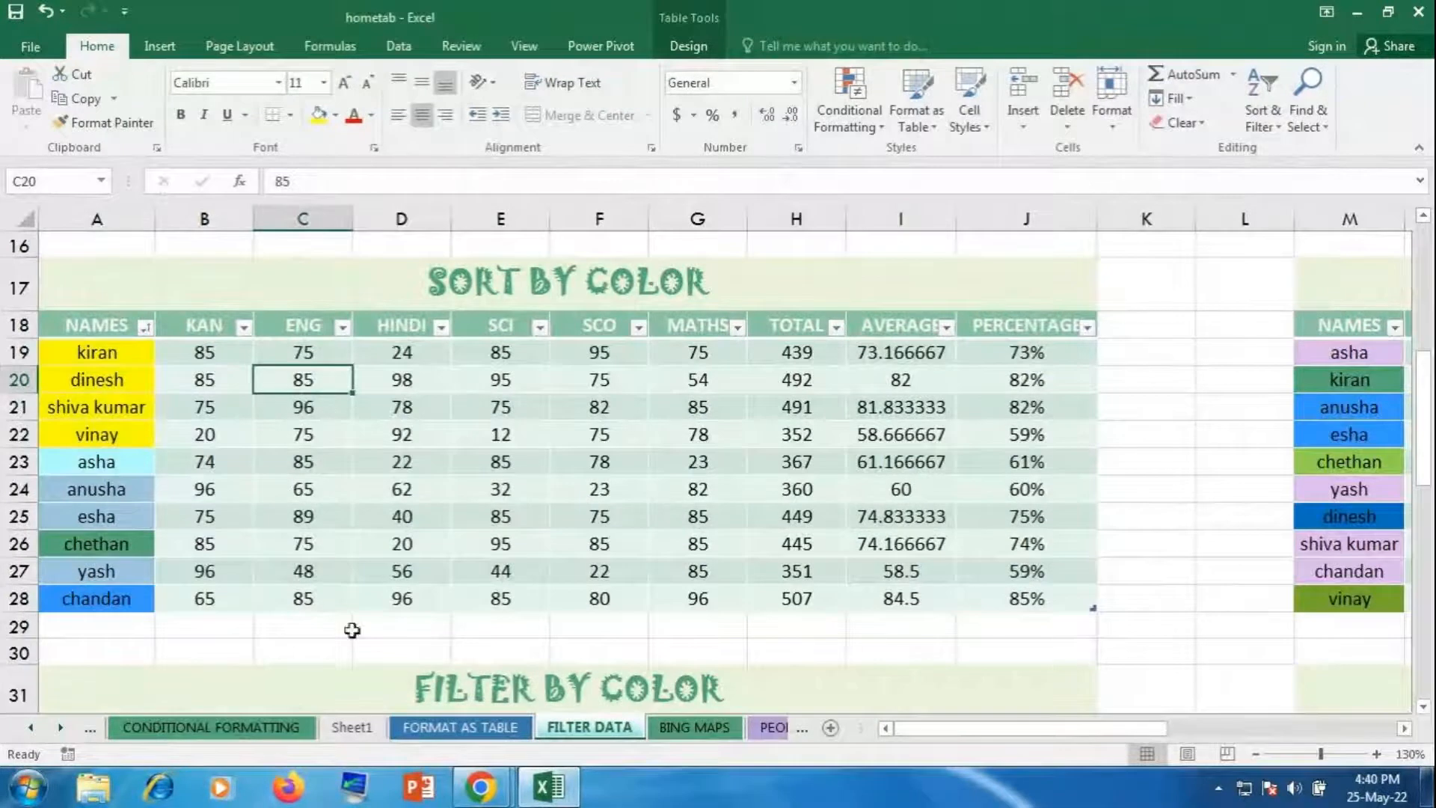
left_click_drag(924, 729, 1169, 686)
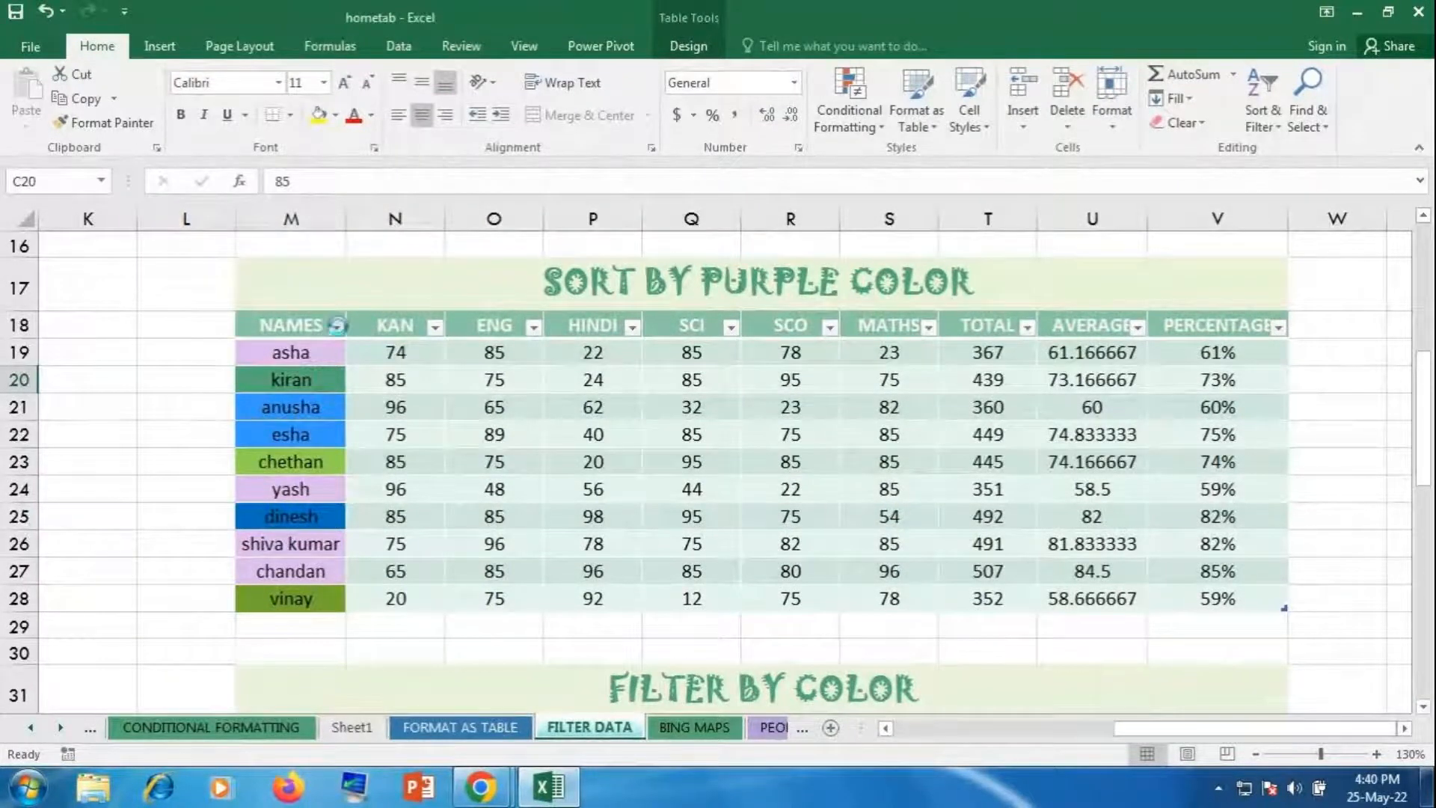
Step: Sort the second table by purple name fill, putting asha, yash, shiva kumar and chandan first
left_click(337, 327)
mouse_move(299, 400)
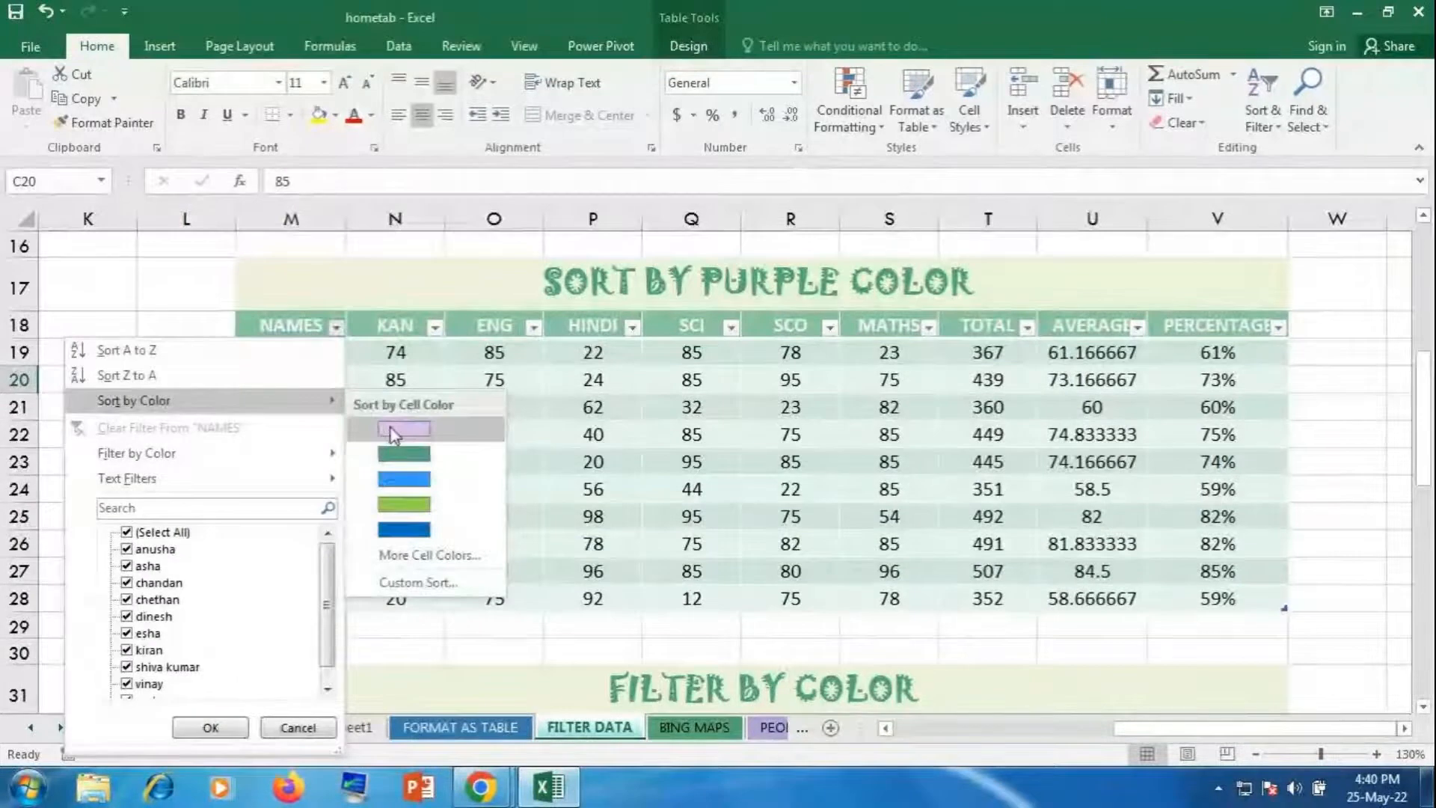
left_click(394, 434)
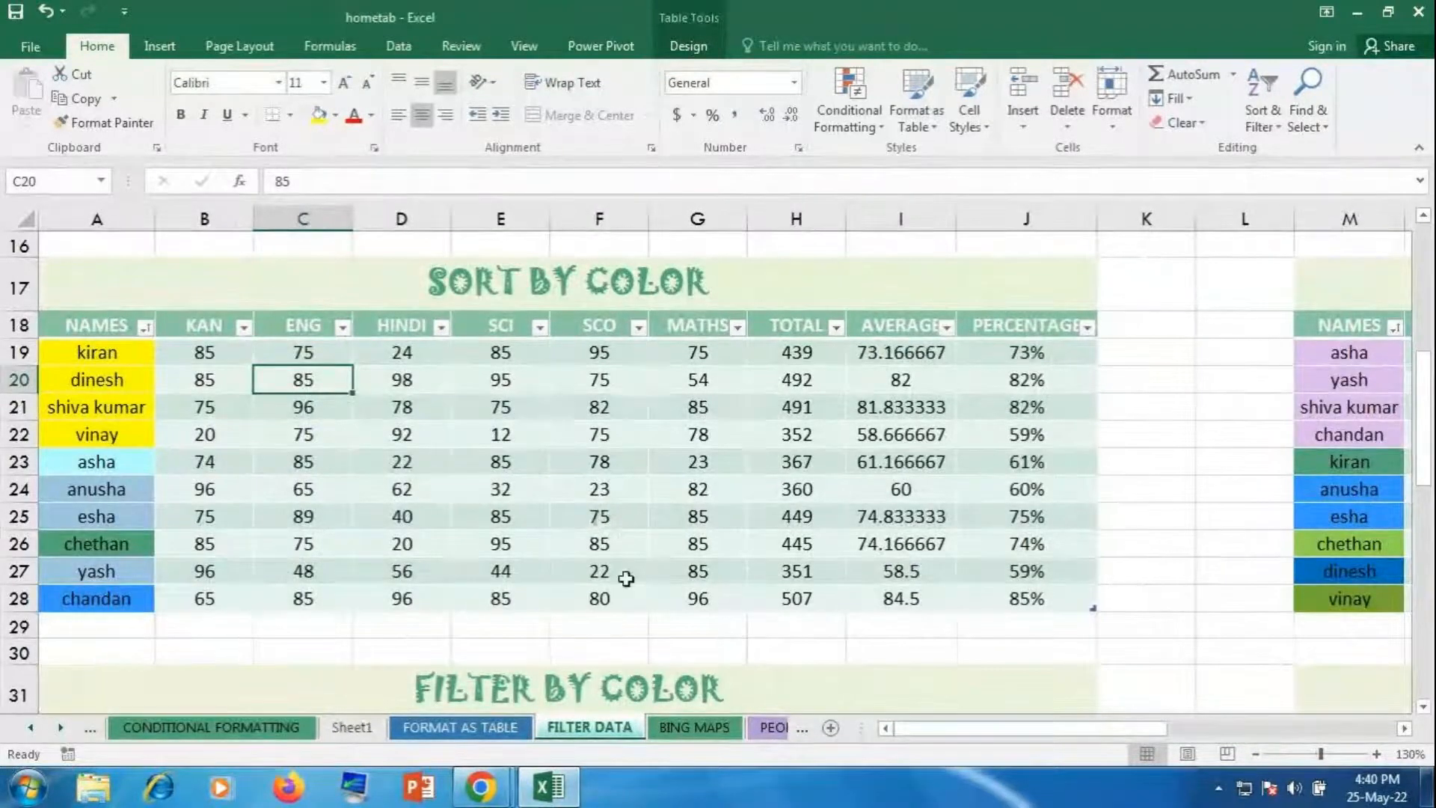
mouse_move(926, 735)
left_mouse_down()
mouse_move(1057, 740)
mouse_move(916, 744)
left_mouse_up()
Step: Give kiran's cell in the FILTER BY COLOR table a yellow fill
scroll(860, 591, "down", 4)
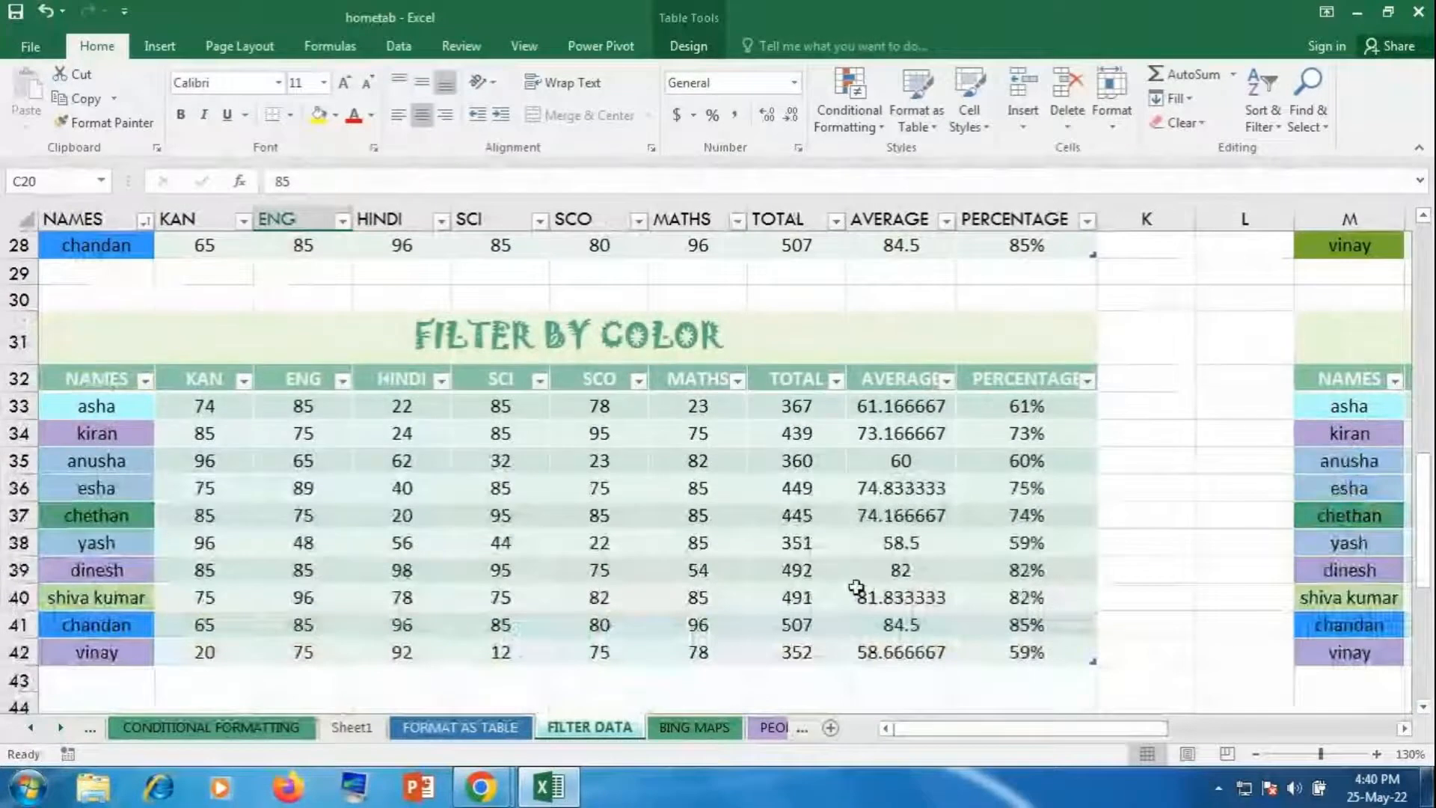
left_click(81, 433)
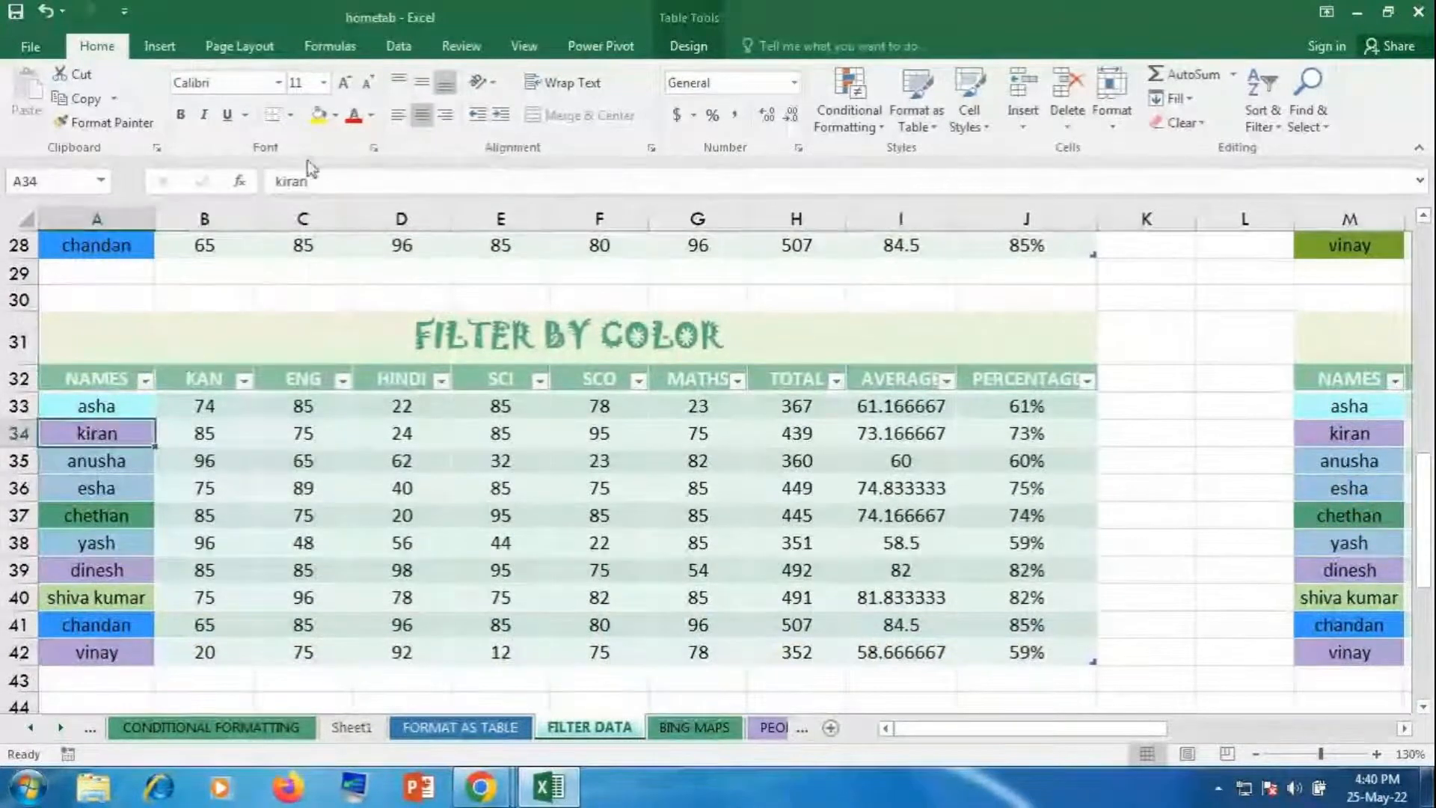
left_click(318, 114)
left_click(122, 570)
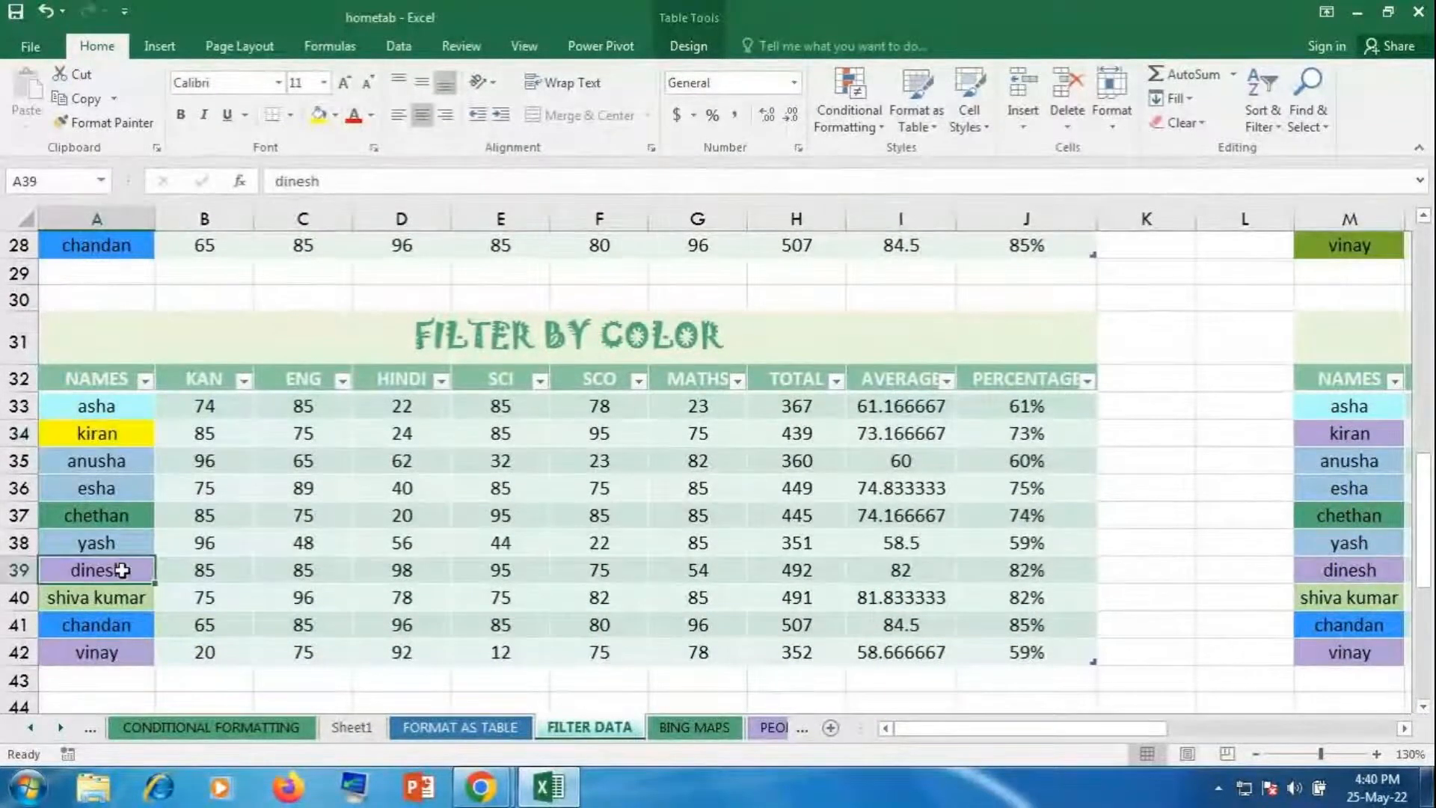
left_click(105, 123)
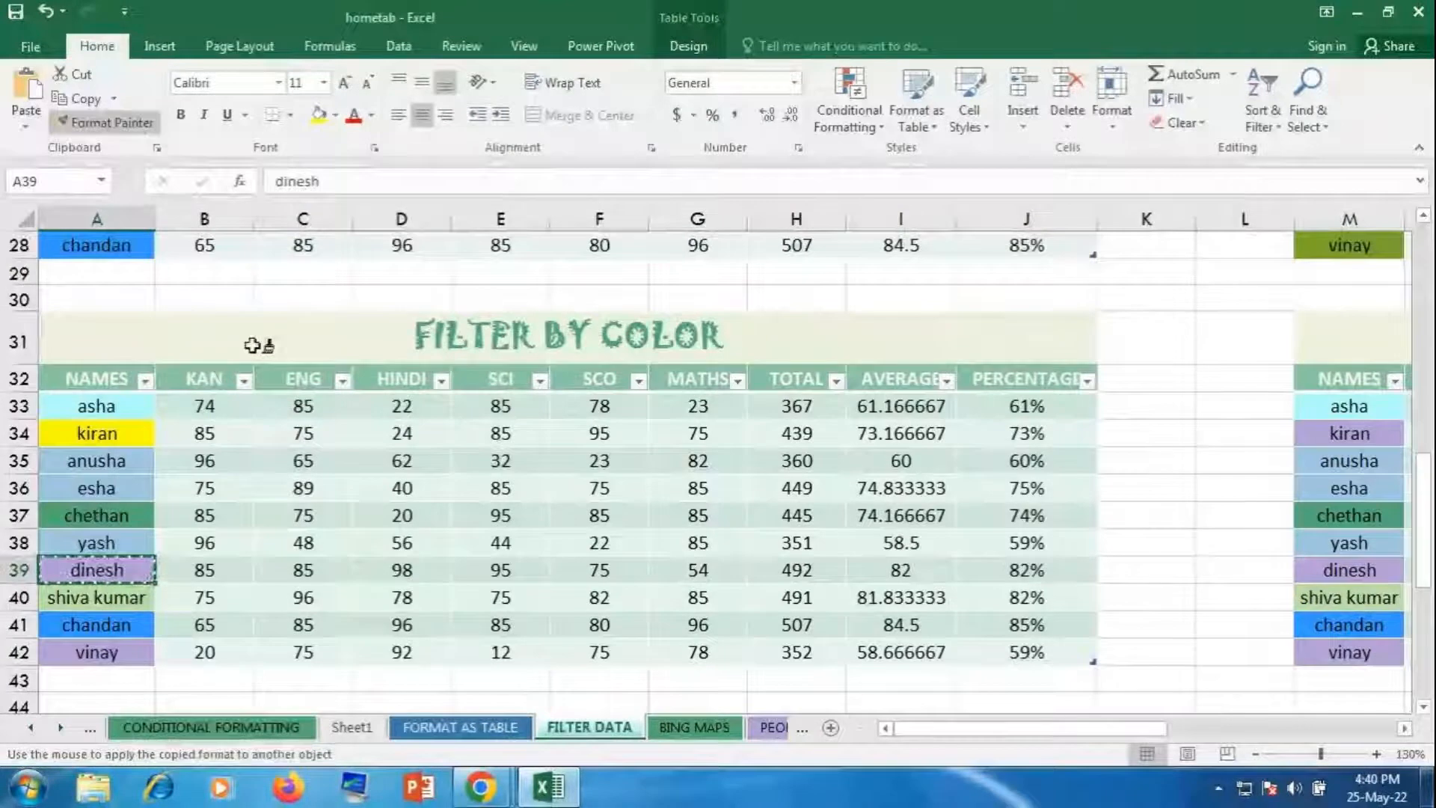
key("Escape")
Step: Copy kiran's yellow fill onto dinesh, yash, chandan and vinay with Format Painter
left_click(146, 430)
left_click(105, 123)
left_click(108, 570)
left_click(101, 542)
left_click(105, 624)
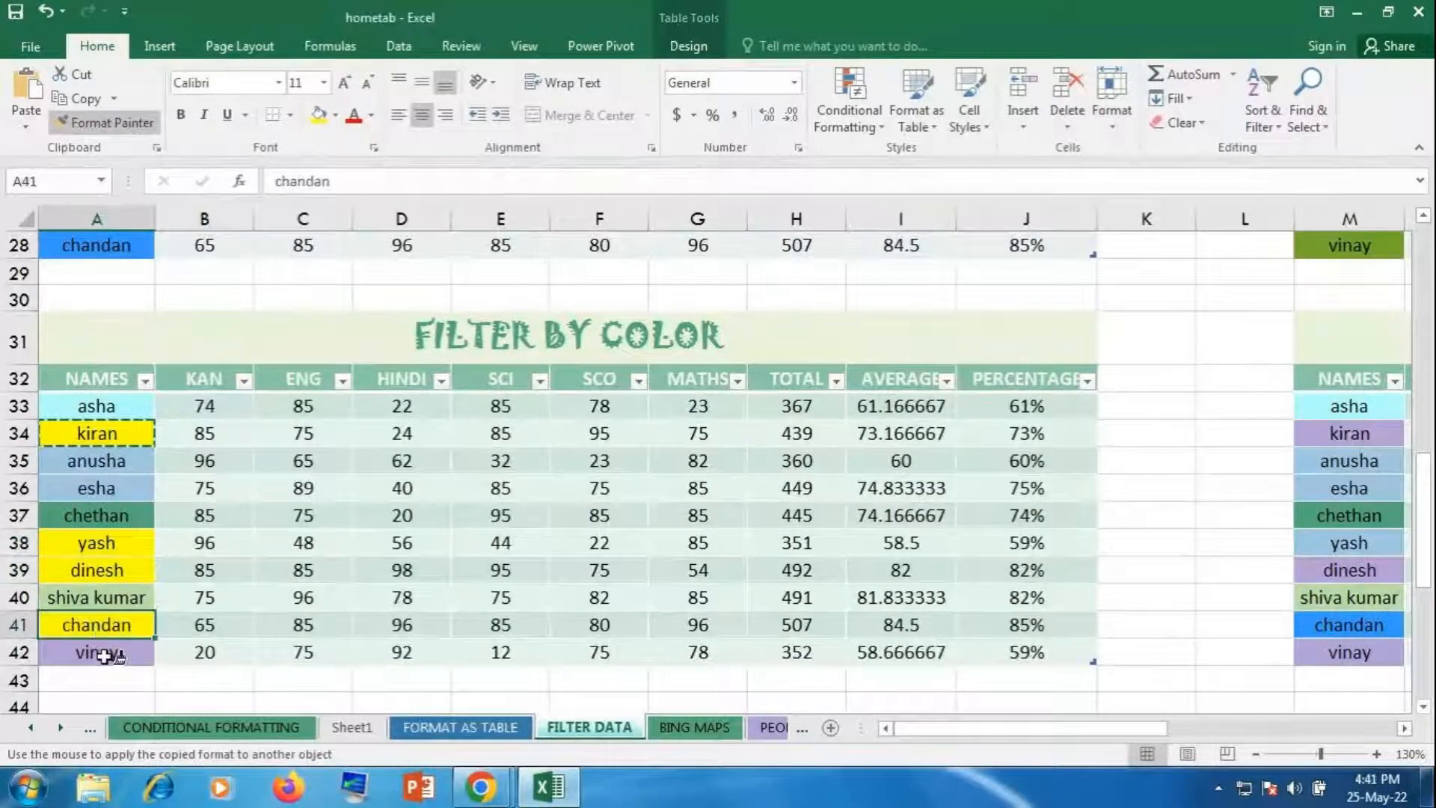
left_click(105, 652)
key("Escape")
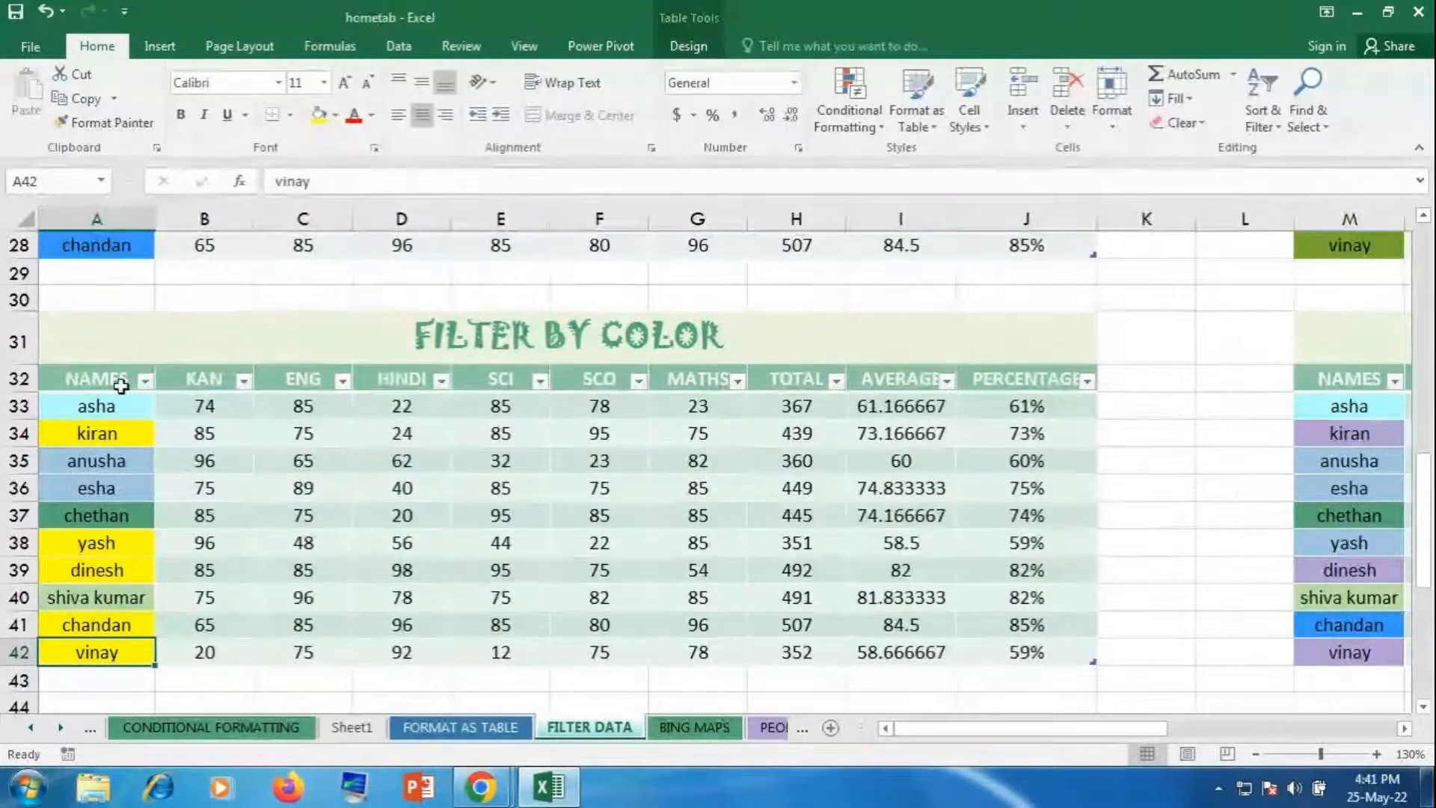
Step: Filter the NAMES column by yellow cell colour, leaving 5 of 10 records
left_click(144, 380)
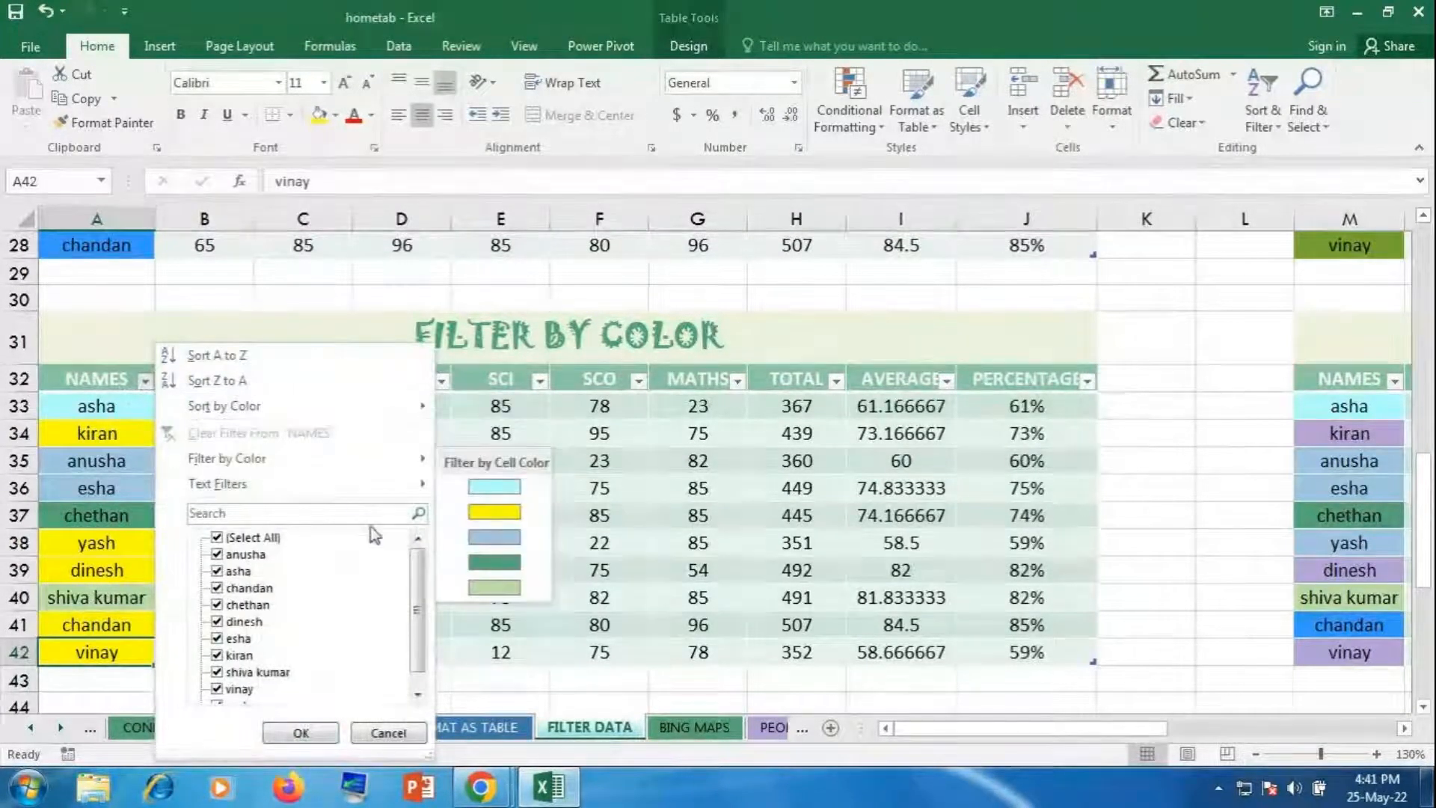
left_click(492, 515)
left_click(204, 488)
left_click(303, 433)
left_click_drag(103, 405, 105, 515)
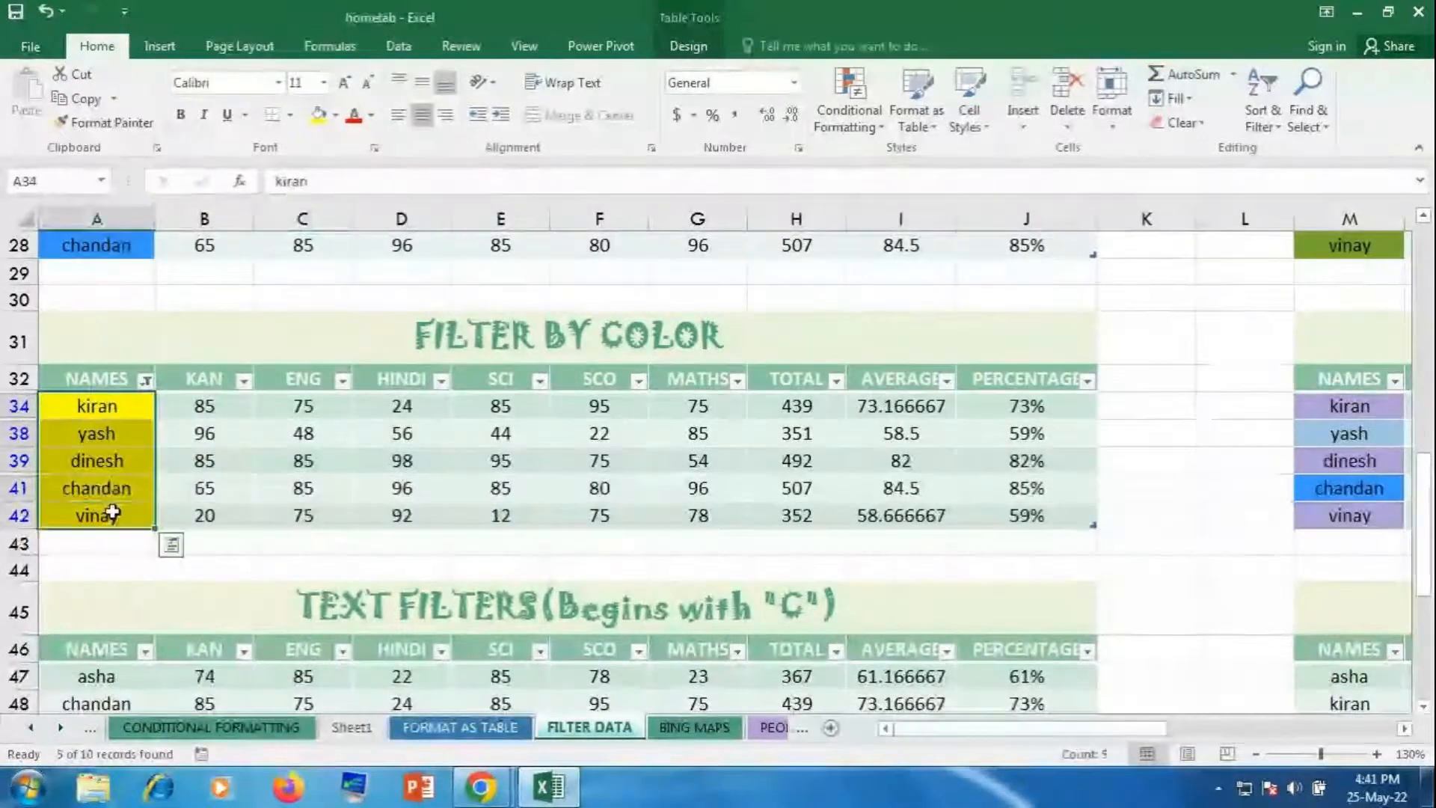
left_click(303, 488)
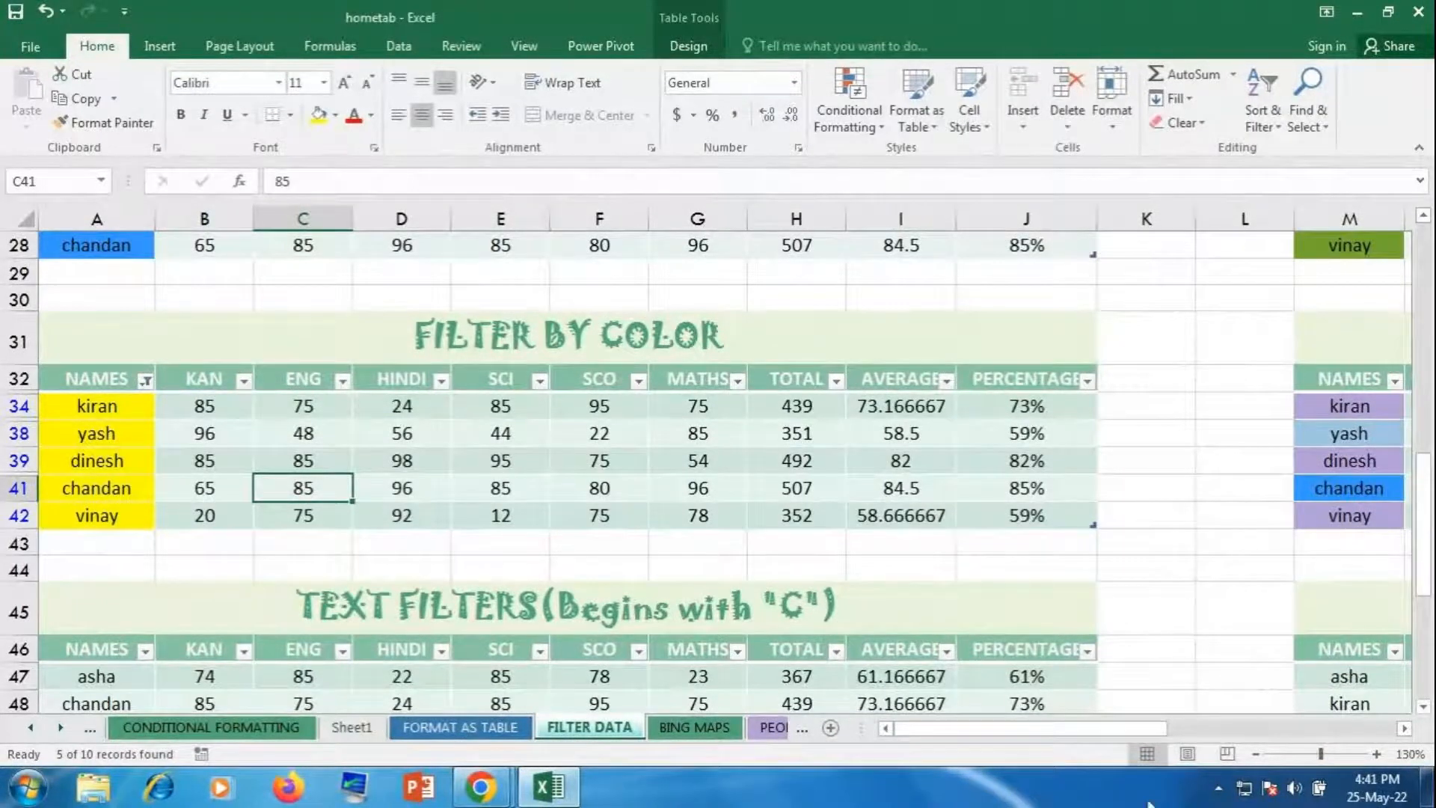
Step: Clear the NAMES colour filter so all ten students, asha to vinay, show again
scroll(1106, 591, "down", 2)
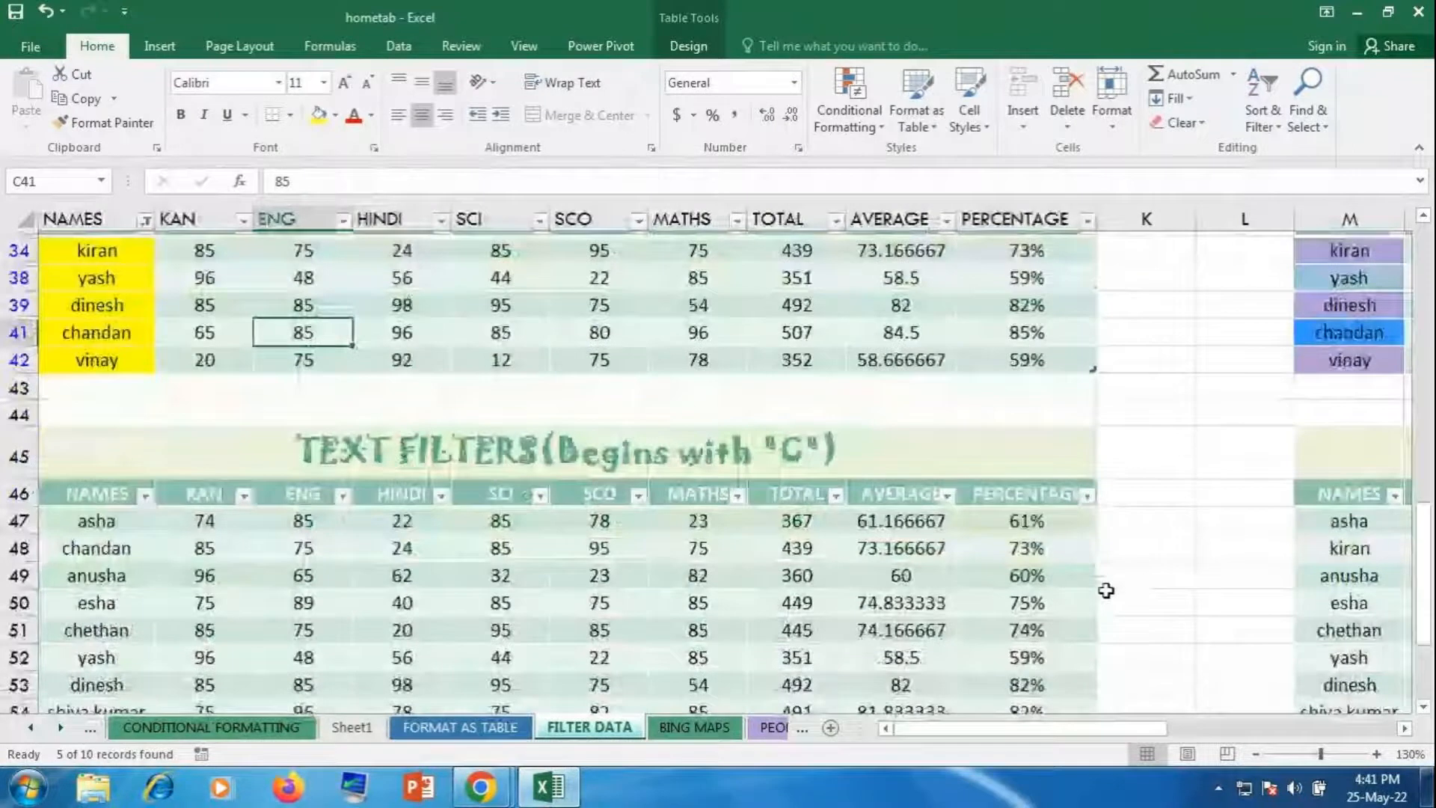
scroll(1106, 591, "down", 3)
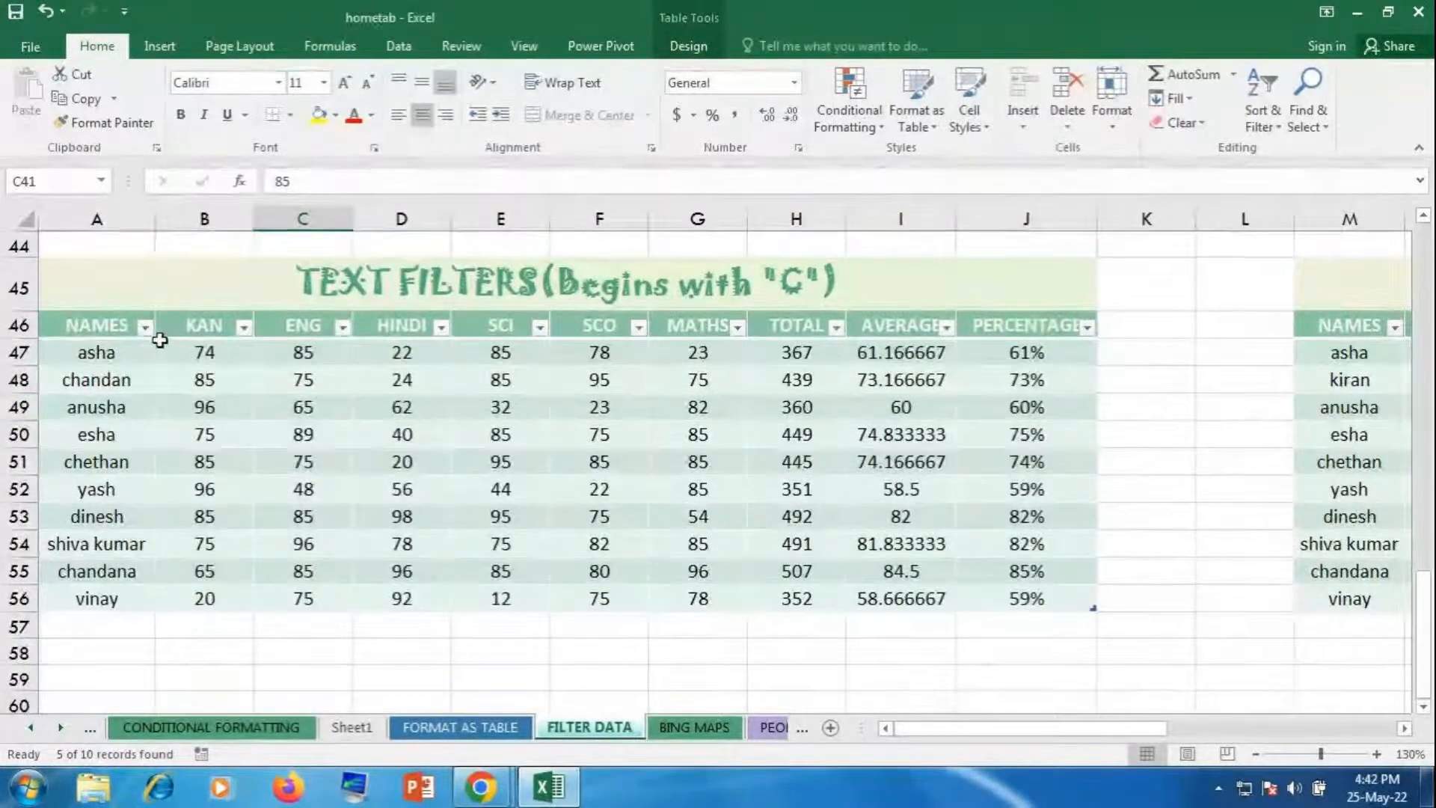
scroll(466, 579, "up", 2)
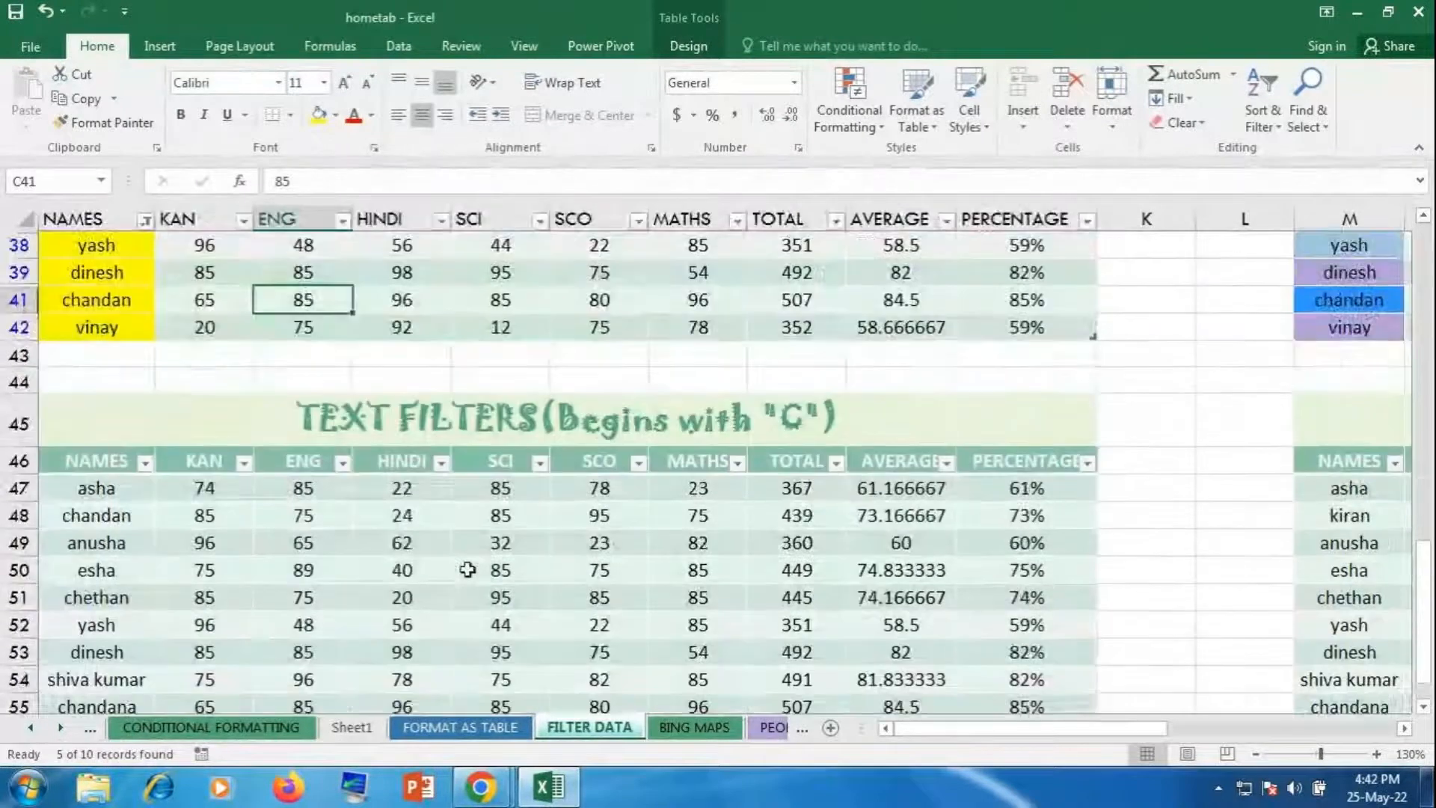
scroll(467, 579, "up", 3)
scroll(457, 591, "up", 7)
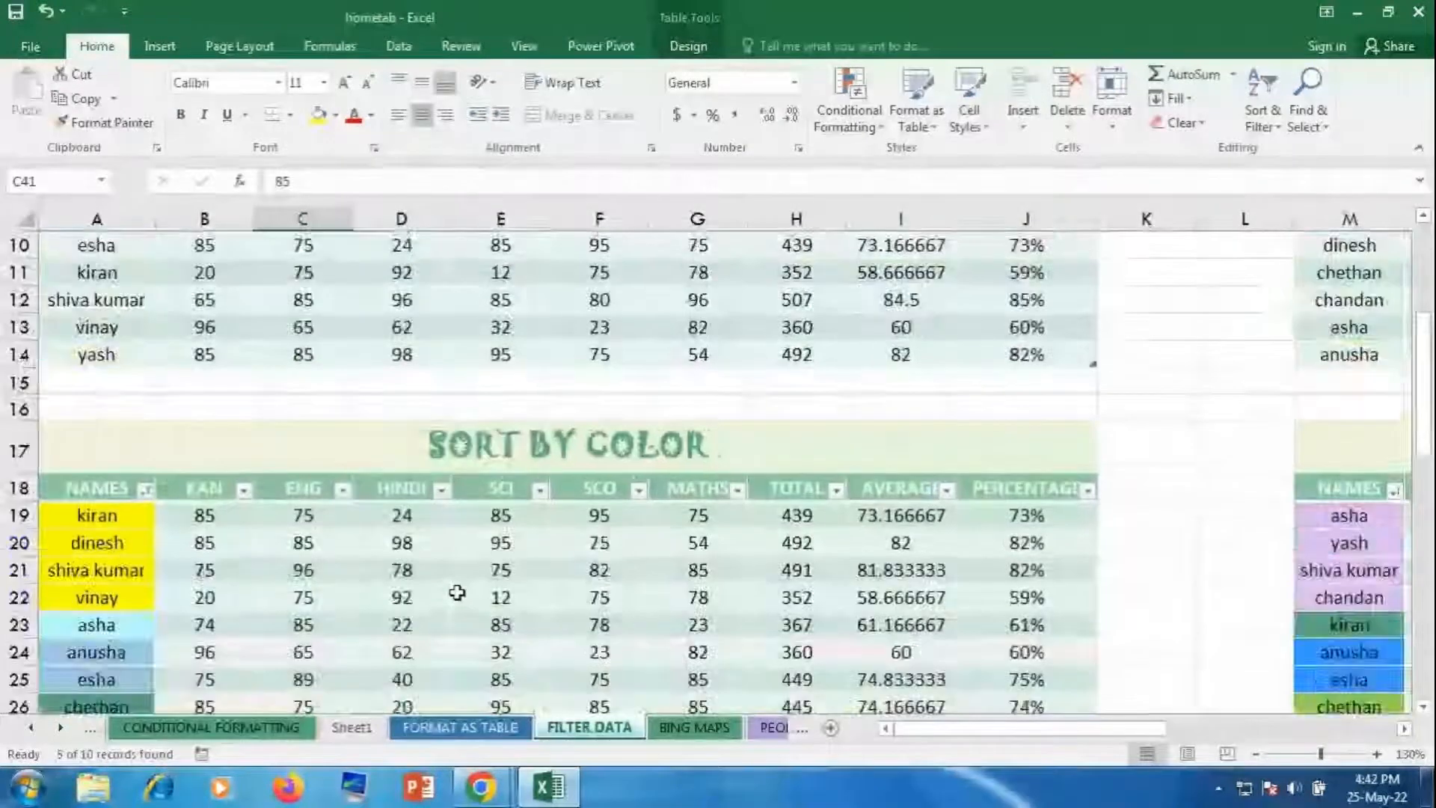
scroll(457, 591, "down", 8)
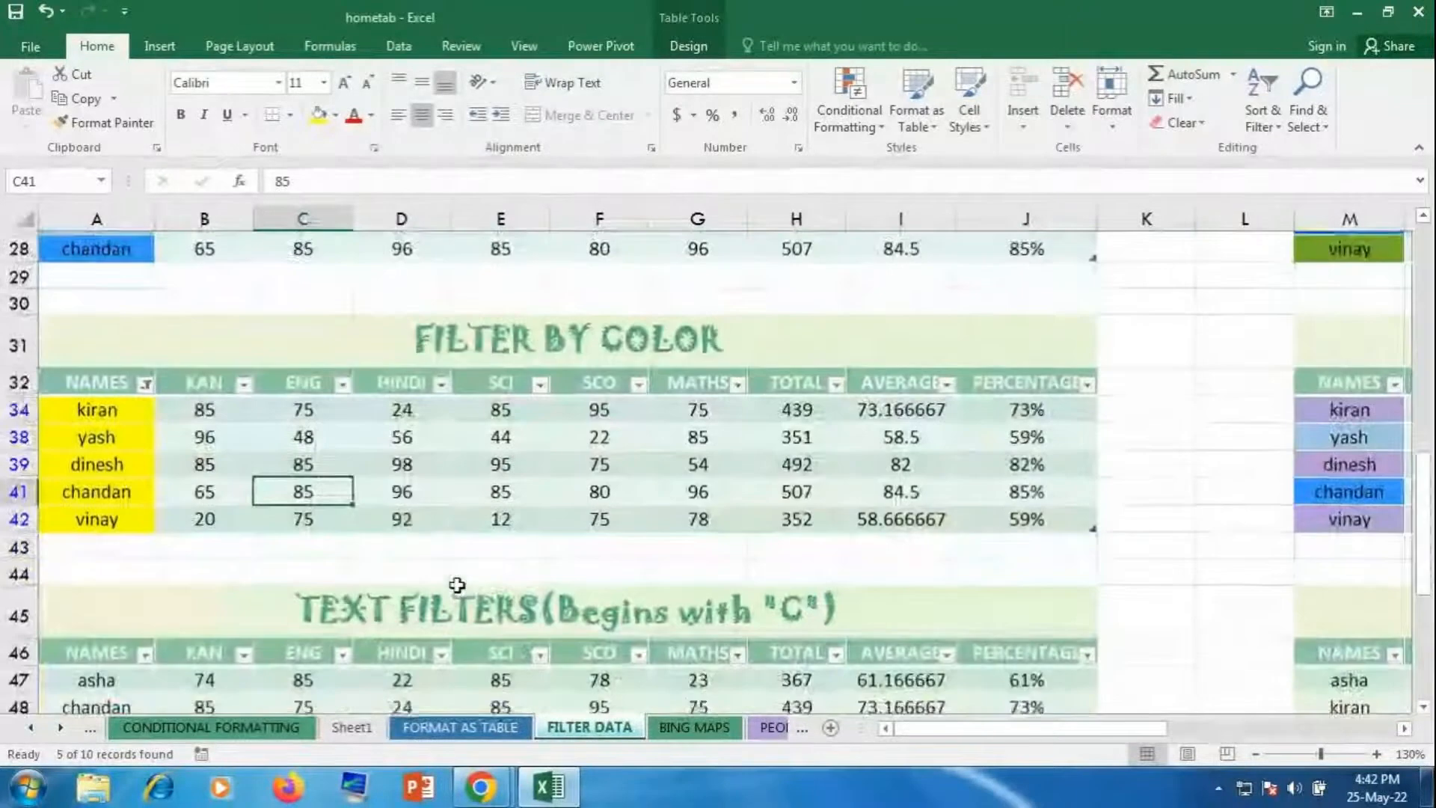
left_click(145, 380)
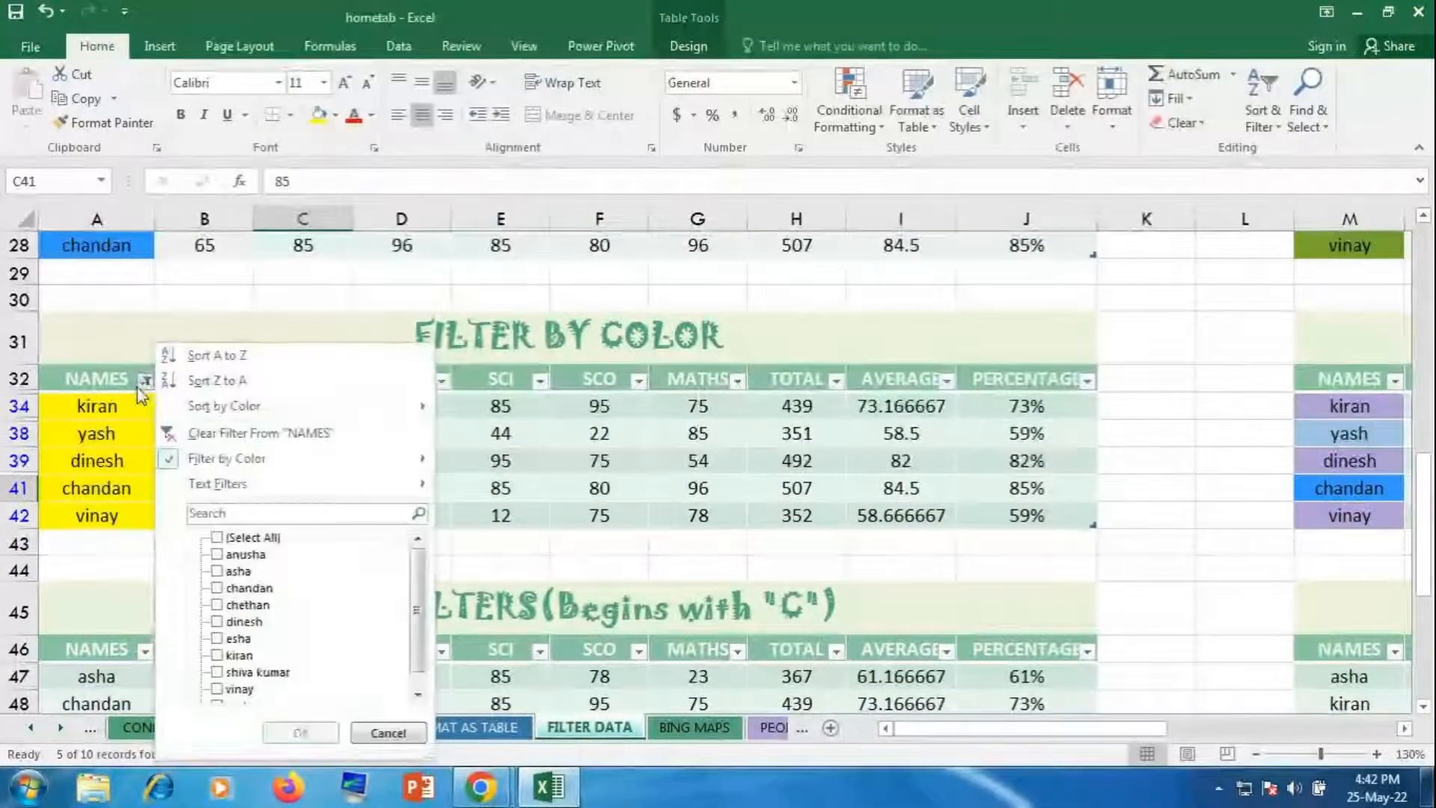
left_click(224, 432)
left_click(224, 514)
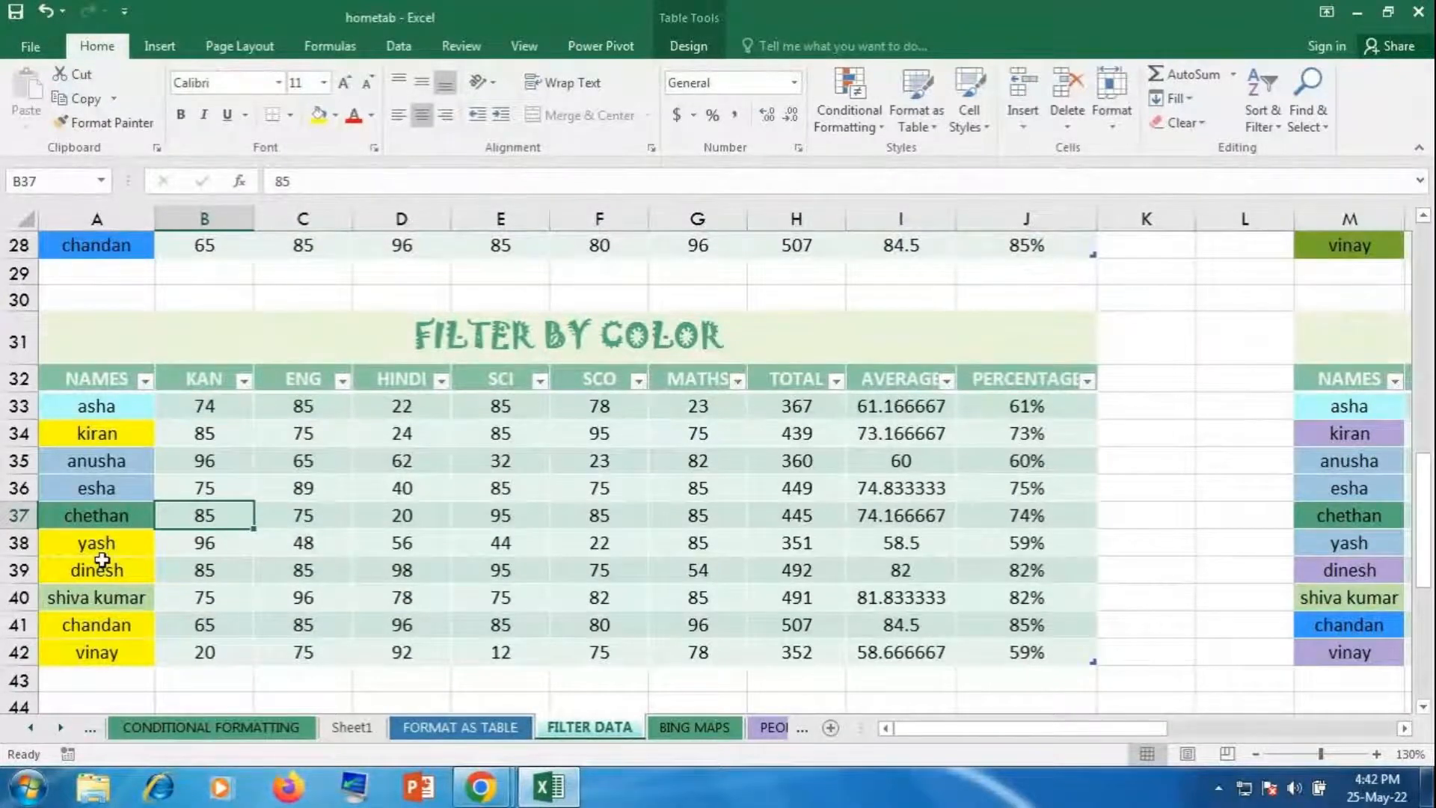
Step: Filter NAMES by yellow cell colour to show kiran, yash, dinesh, chandan and vinay
left_click(145, 380)
mouse_move(206, 459)
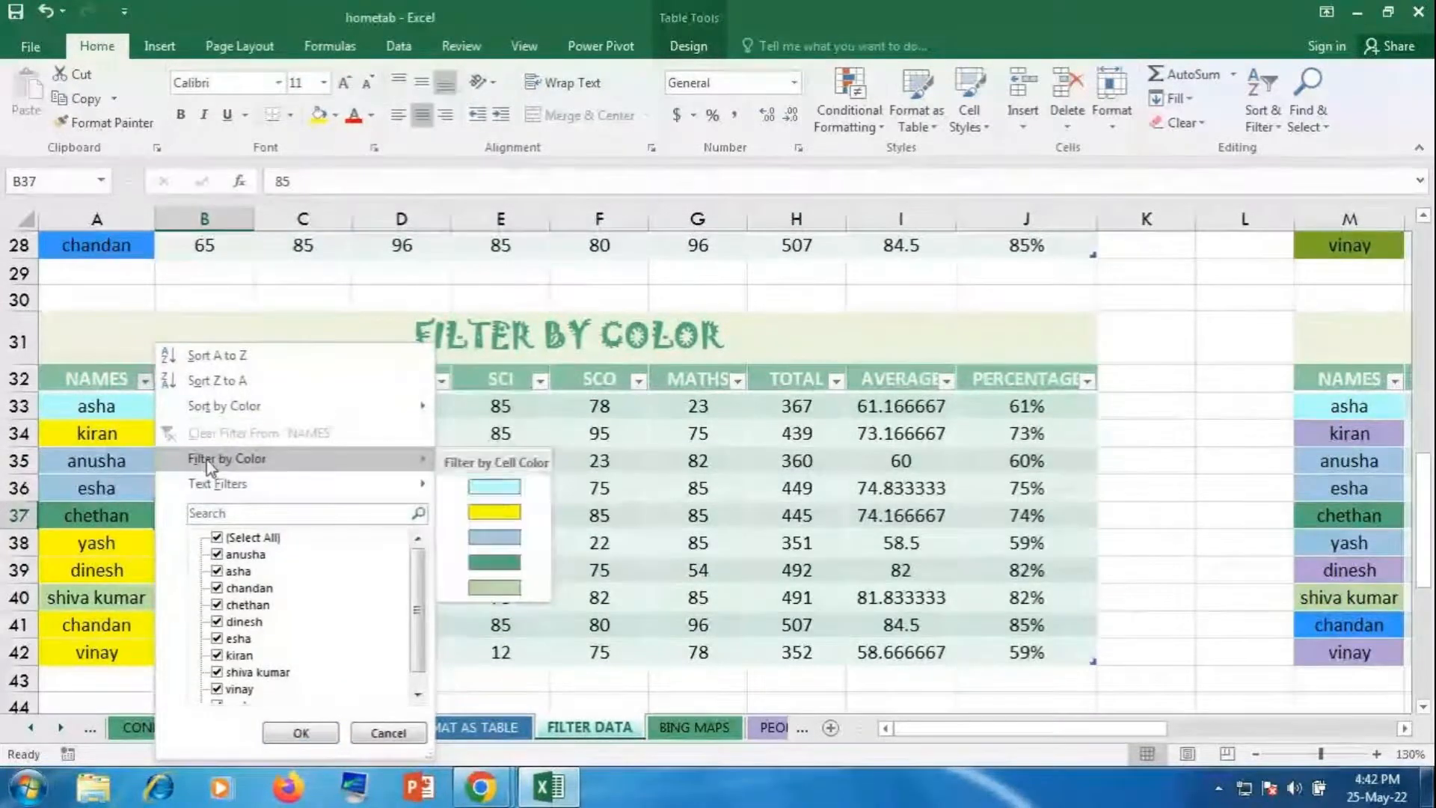
left_click(492, 512)
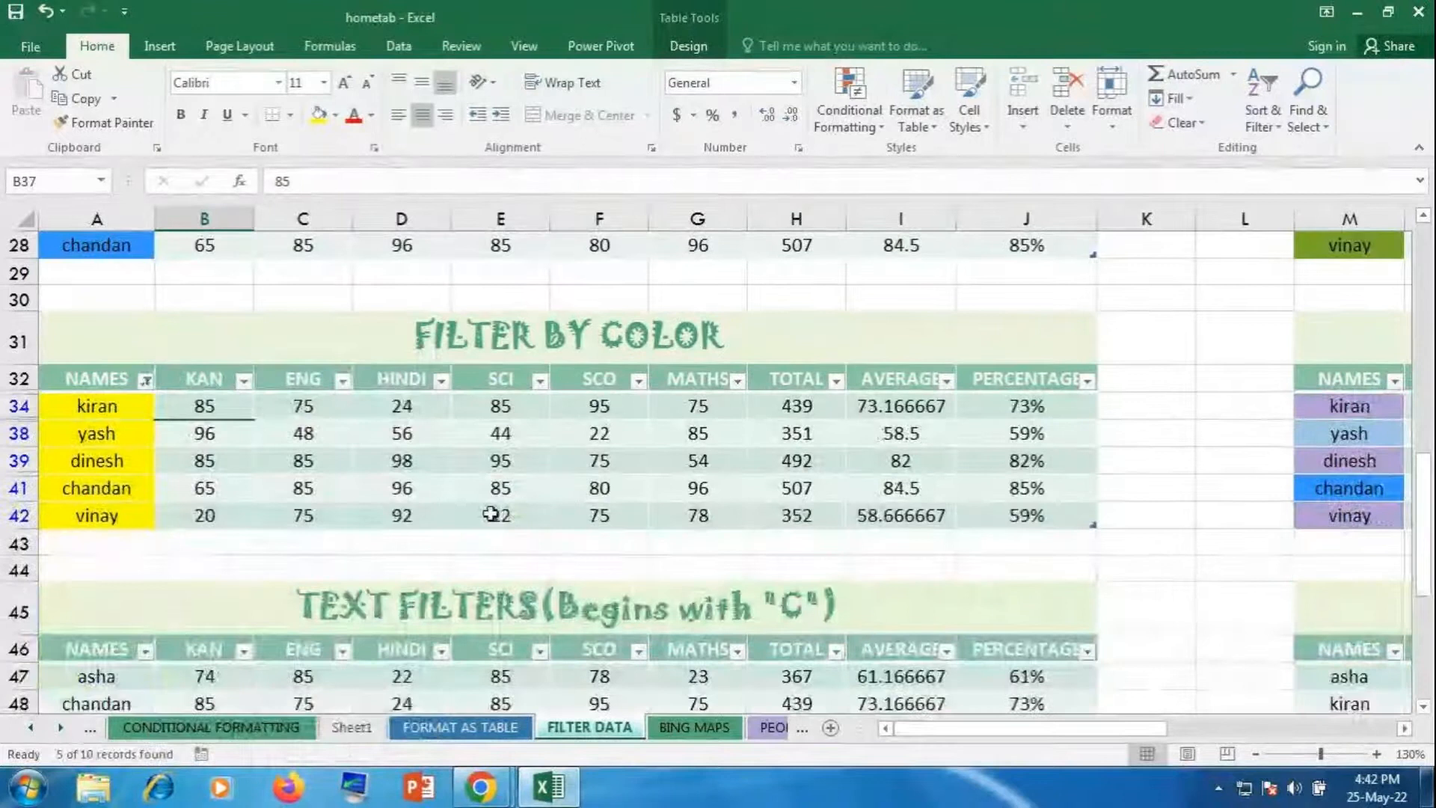
left_click(496, 515)
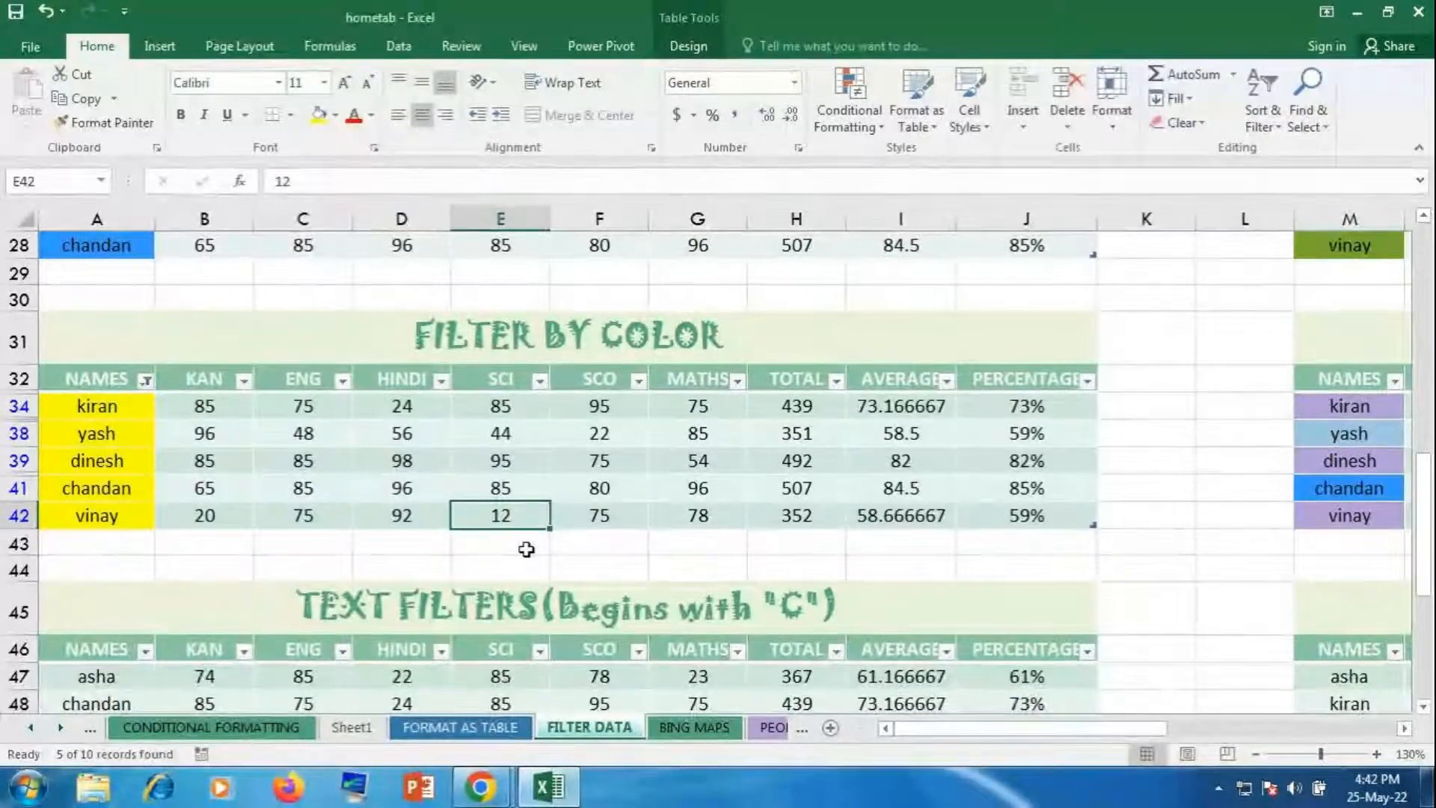
Step: Filter the Begins with "C" table to names beginning with c: chandan, chethan, chandana
scroll(527, 550, "down", 2)
scroll(527, 550, "down", 2)
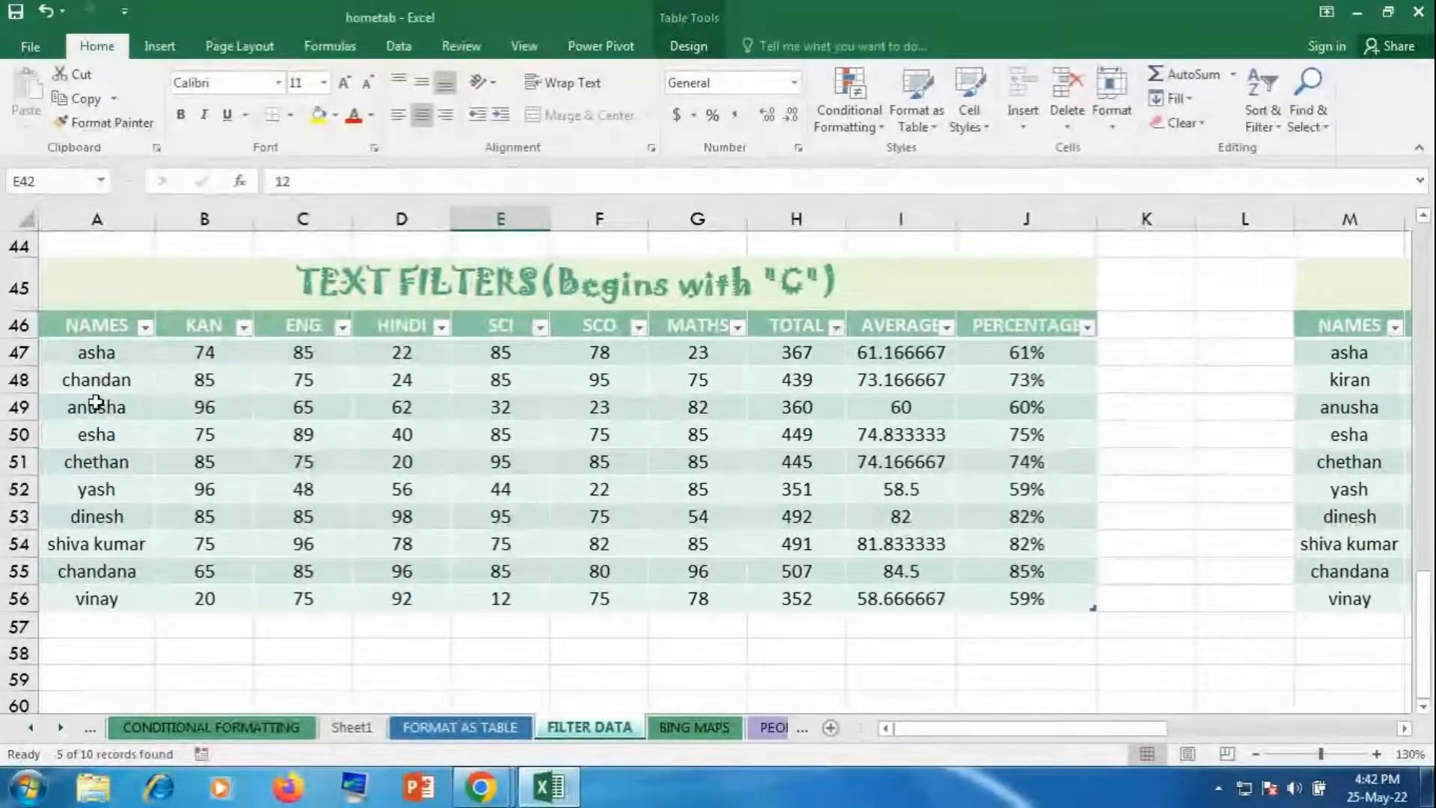
left_click(145, 327)
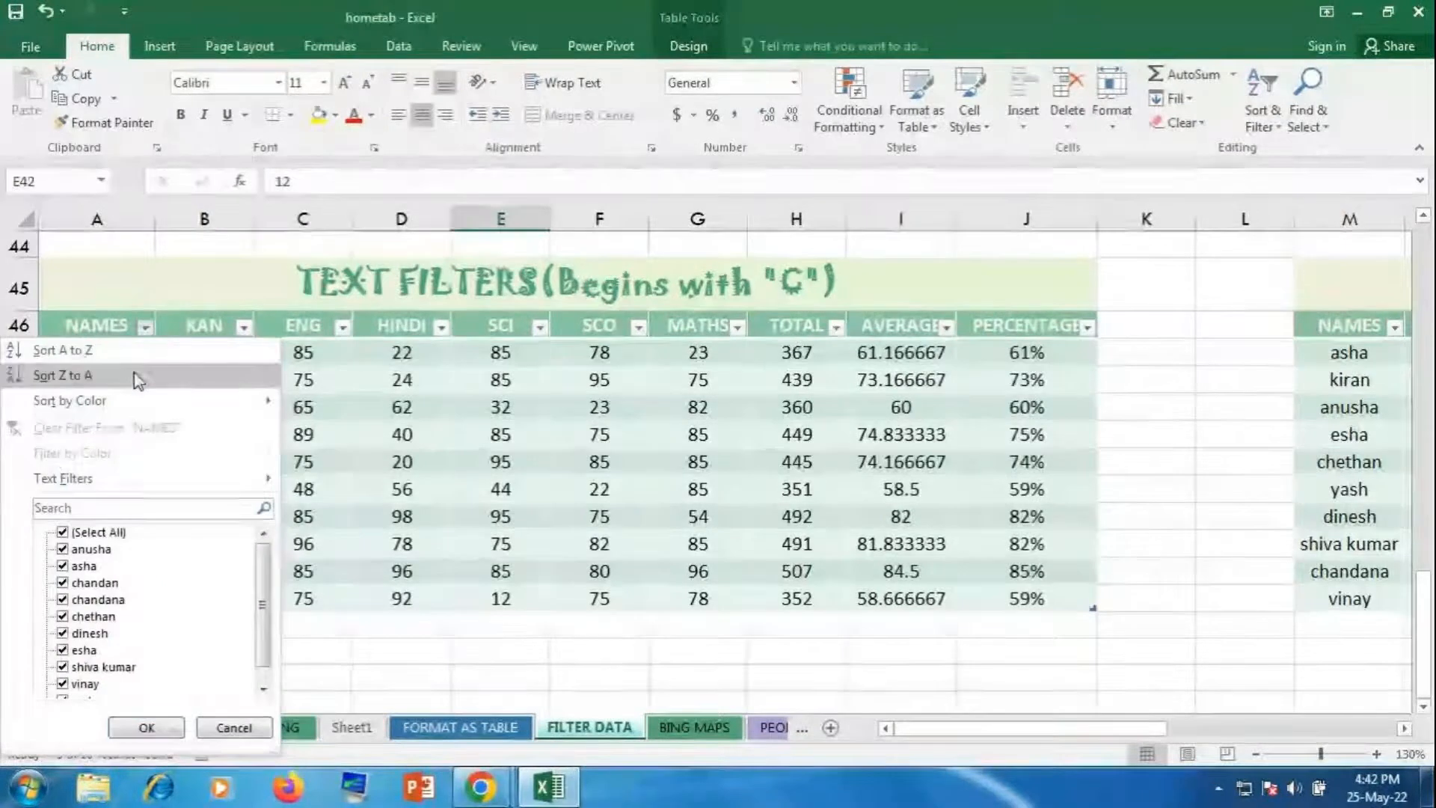
mouse_move(53, 486)
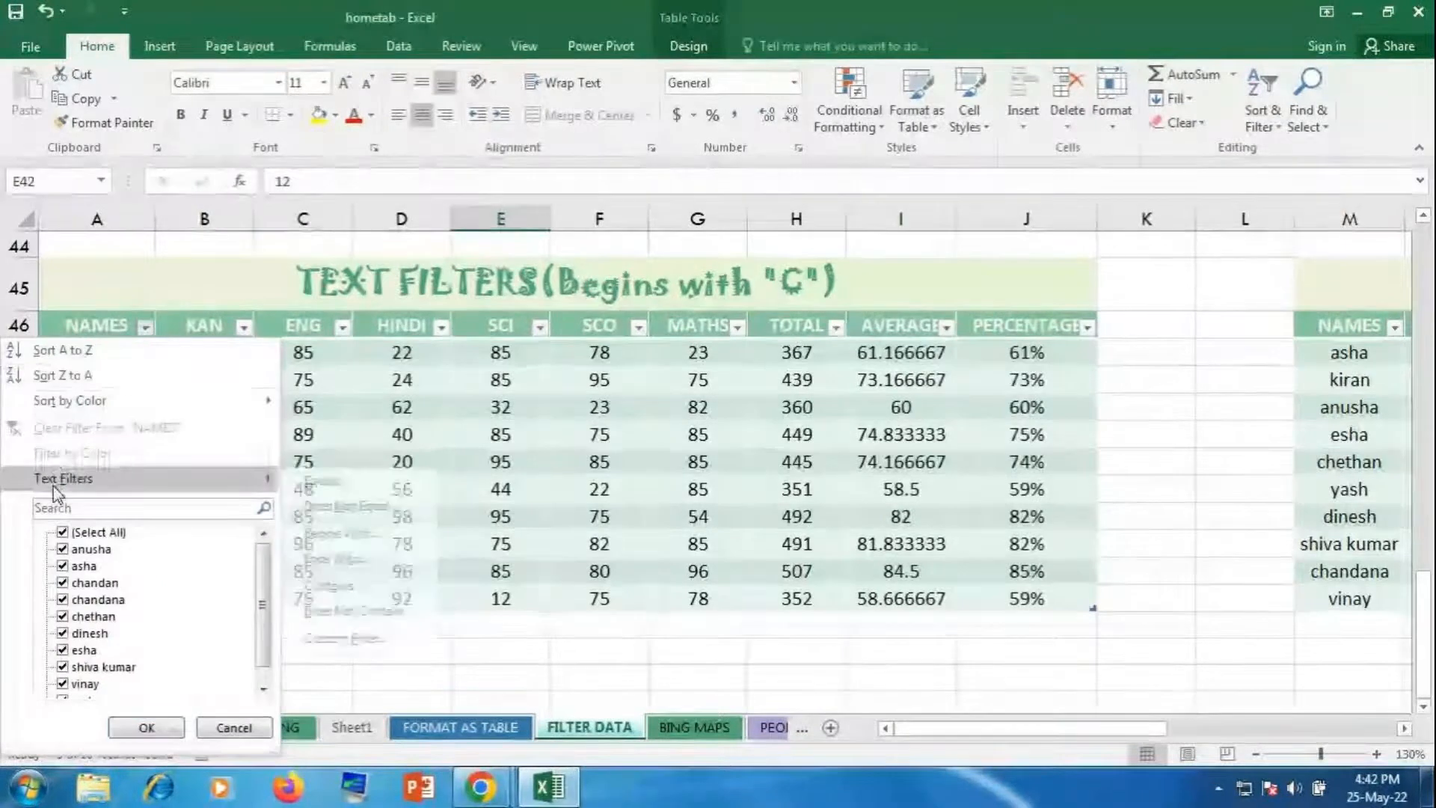
left_click(322, 534)
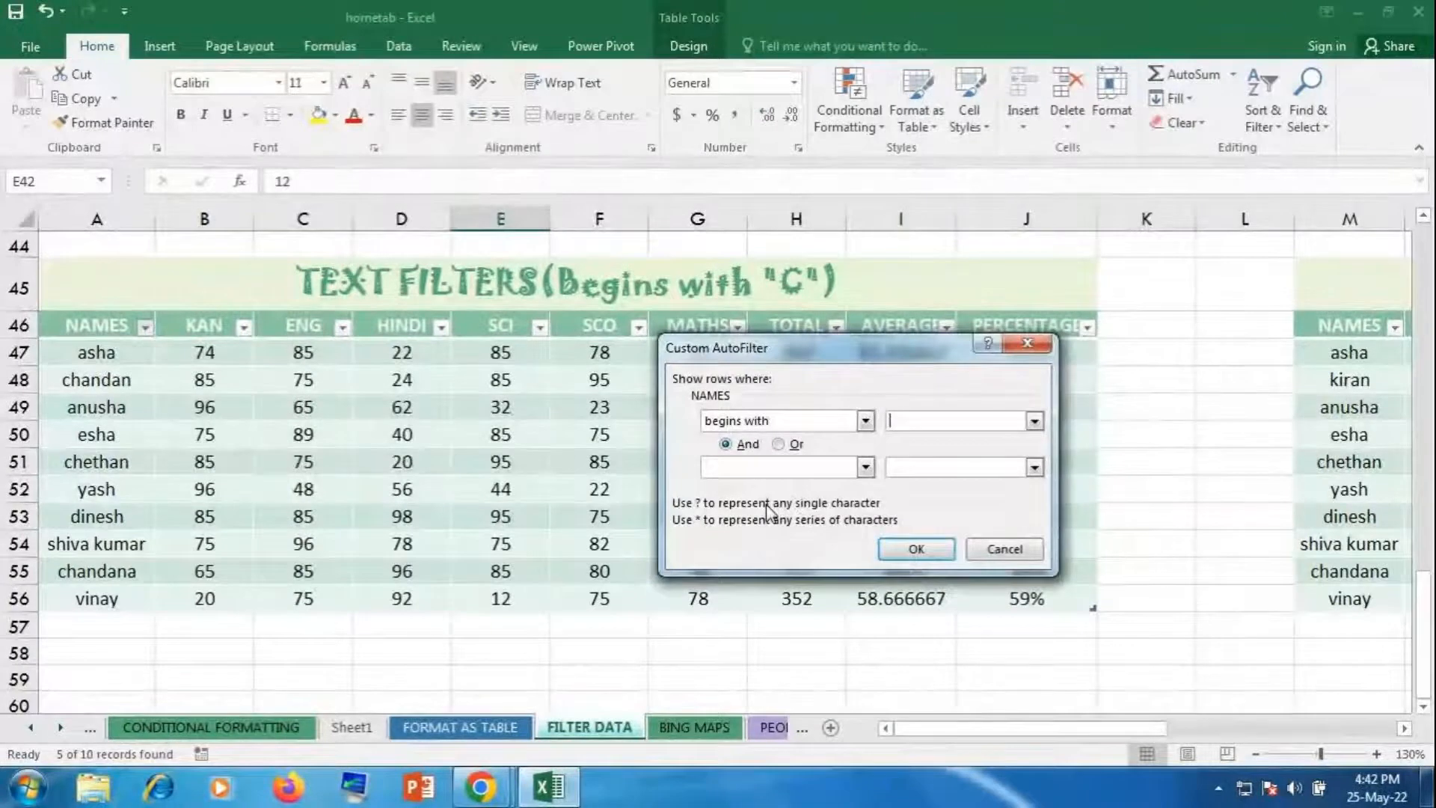
type("c")
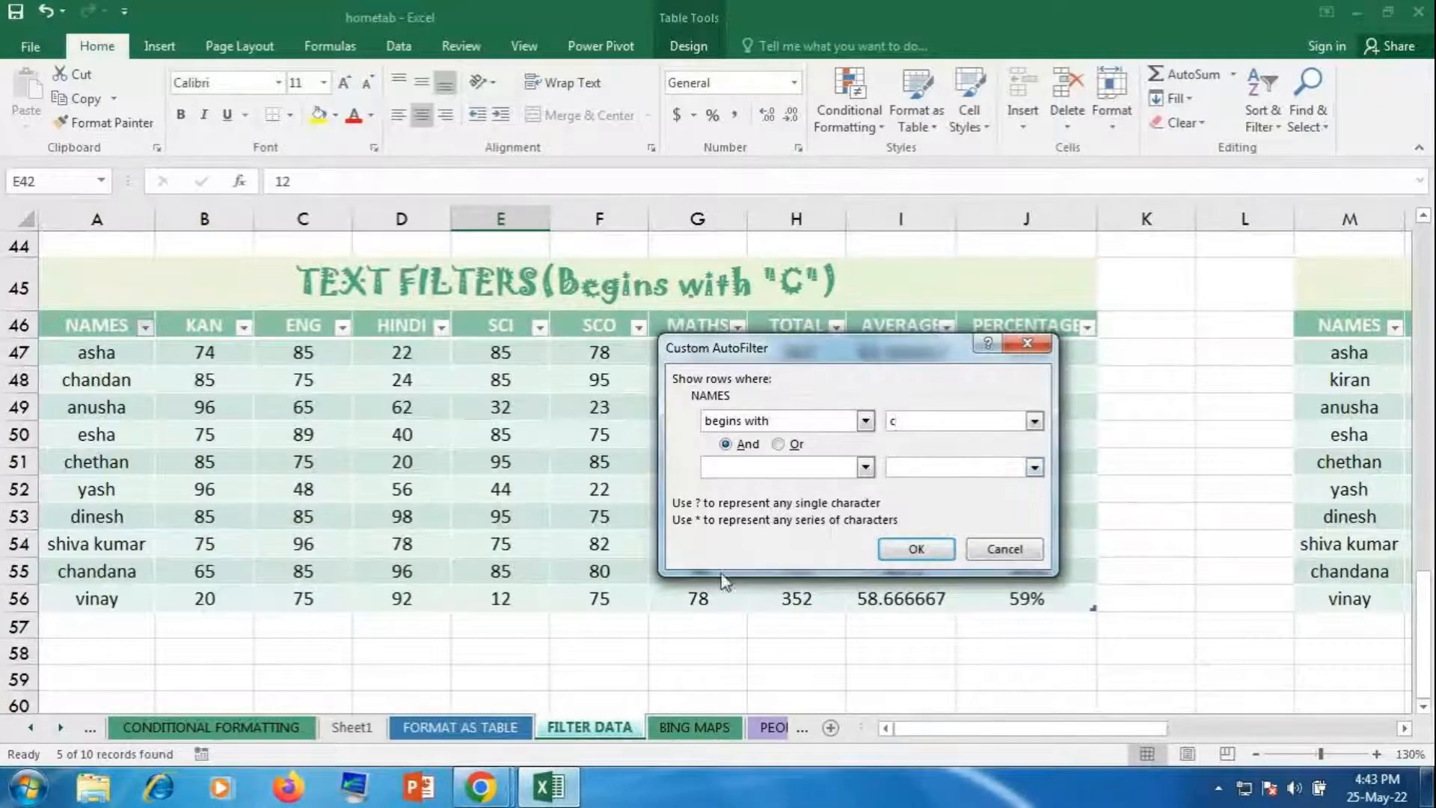
left_click(914, 552)
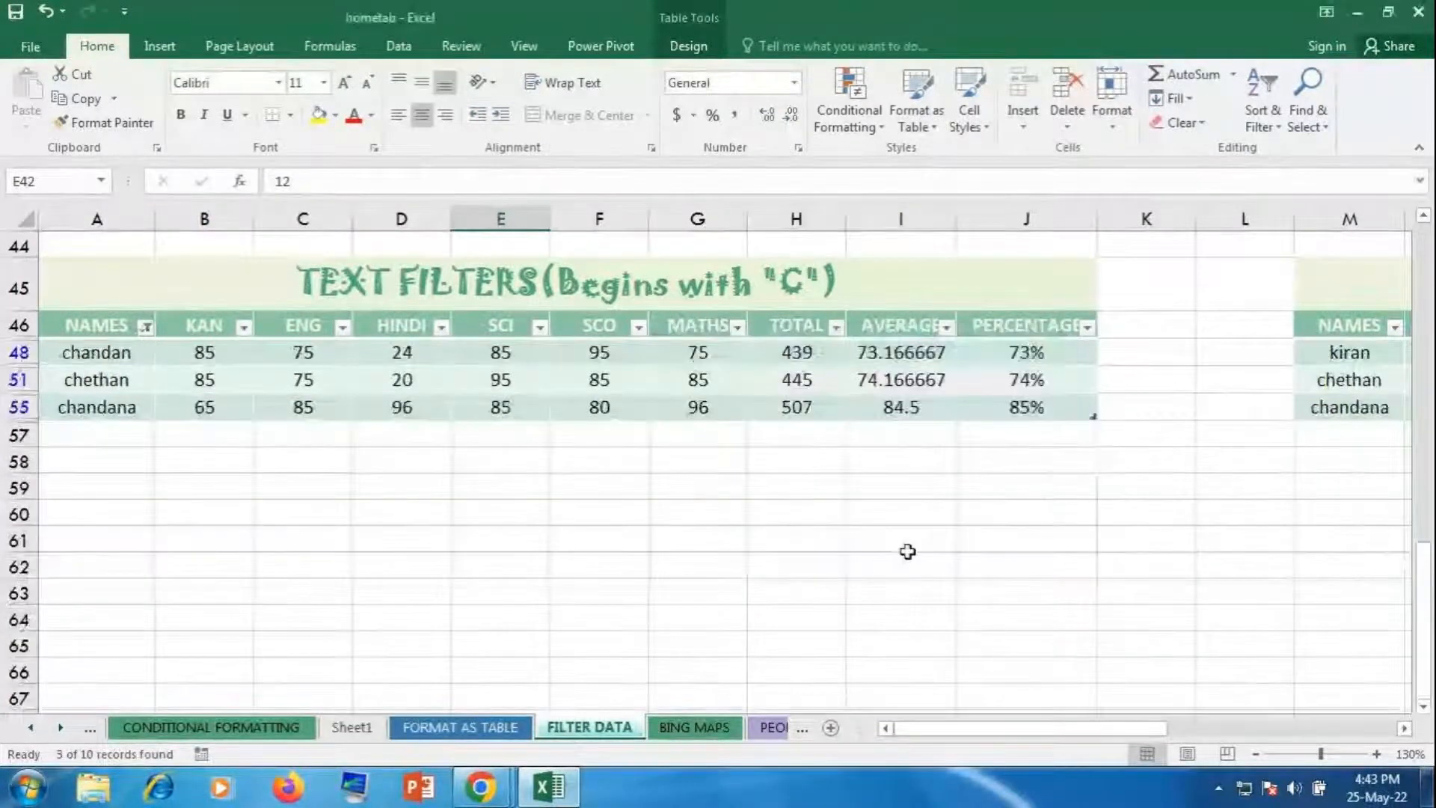
left_click(707, 535)
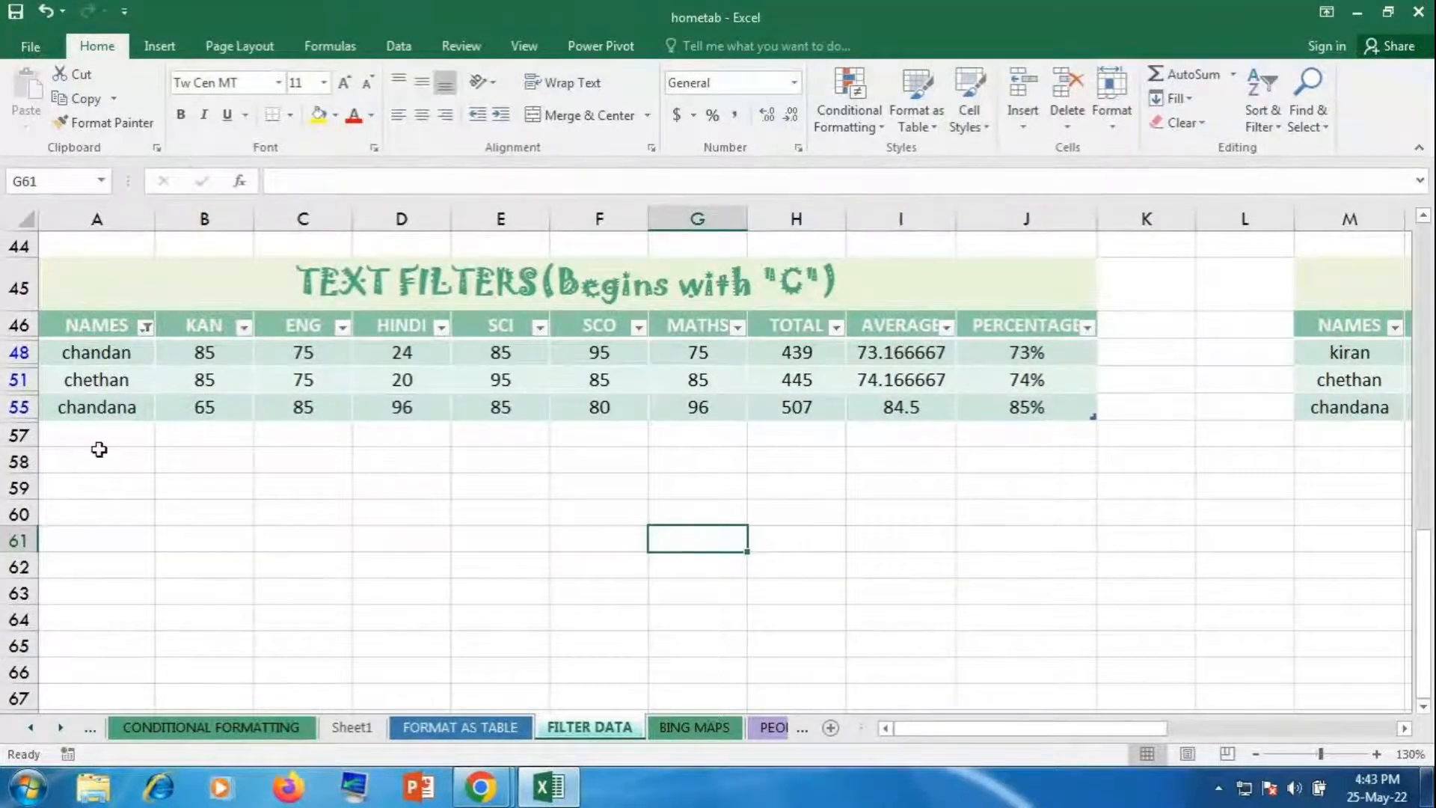
Step: Clear the begins-with filter so all ten rows show again
left_click(147, 328)
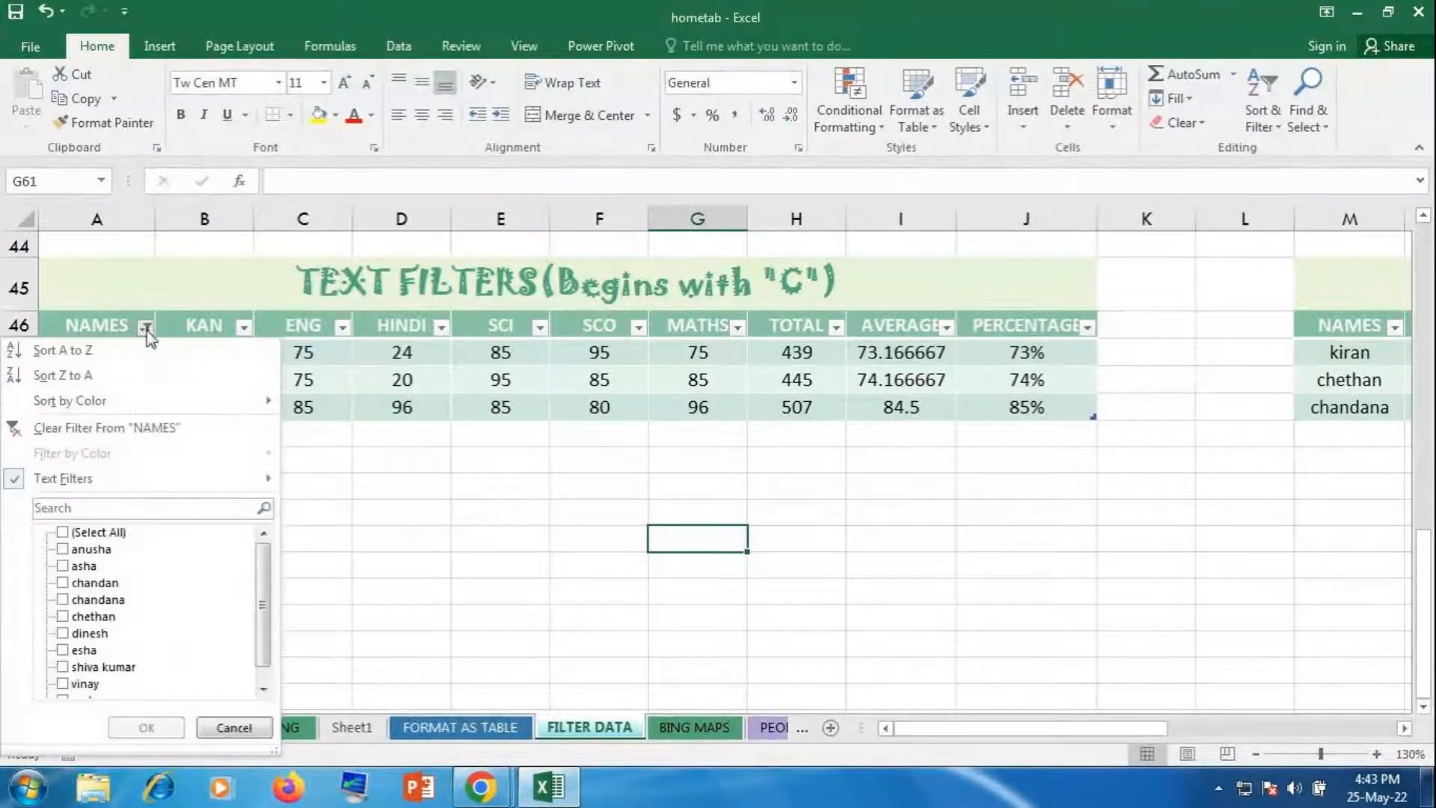
left_click(99, 429)
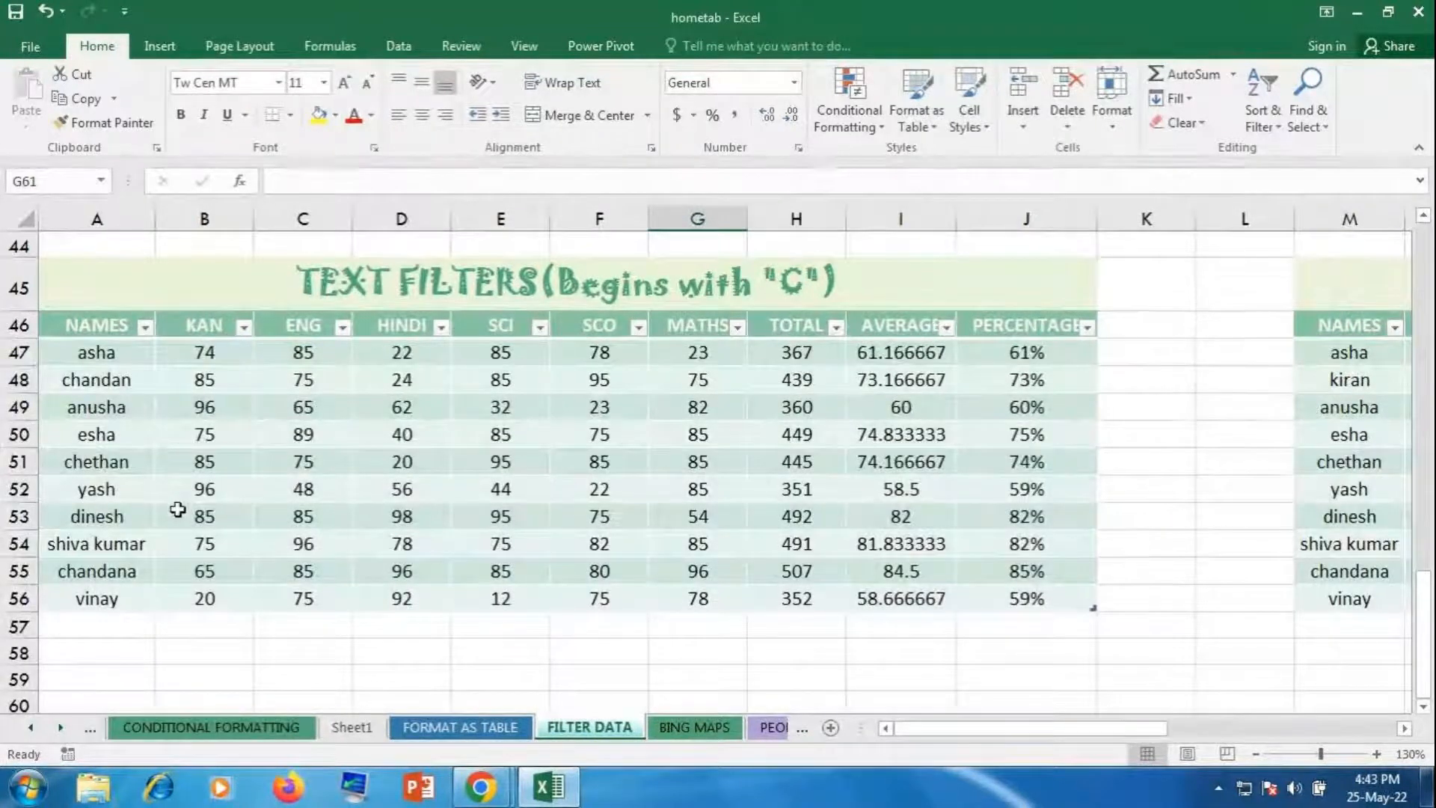
left_click_drag(1054, 728, 1121, 727)
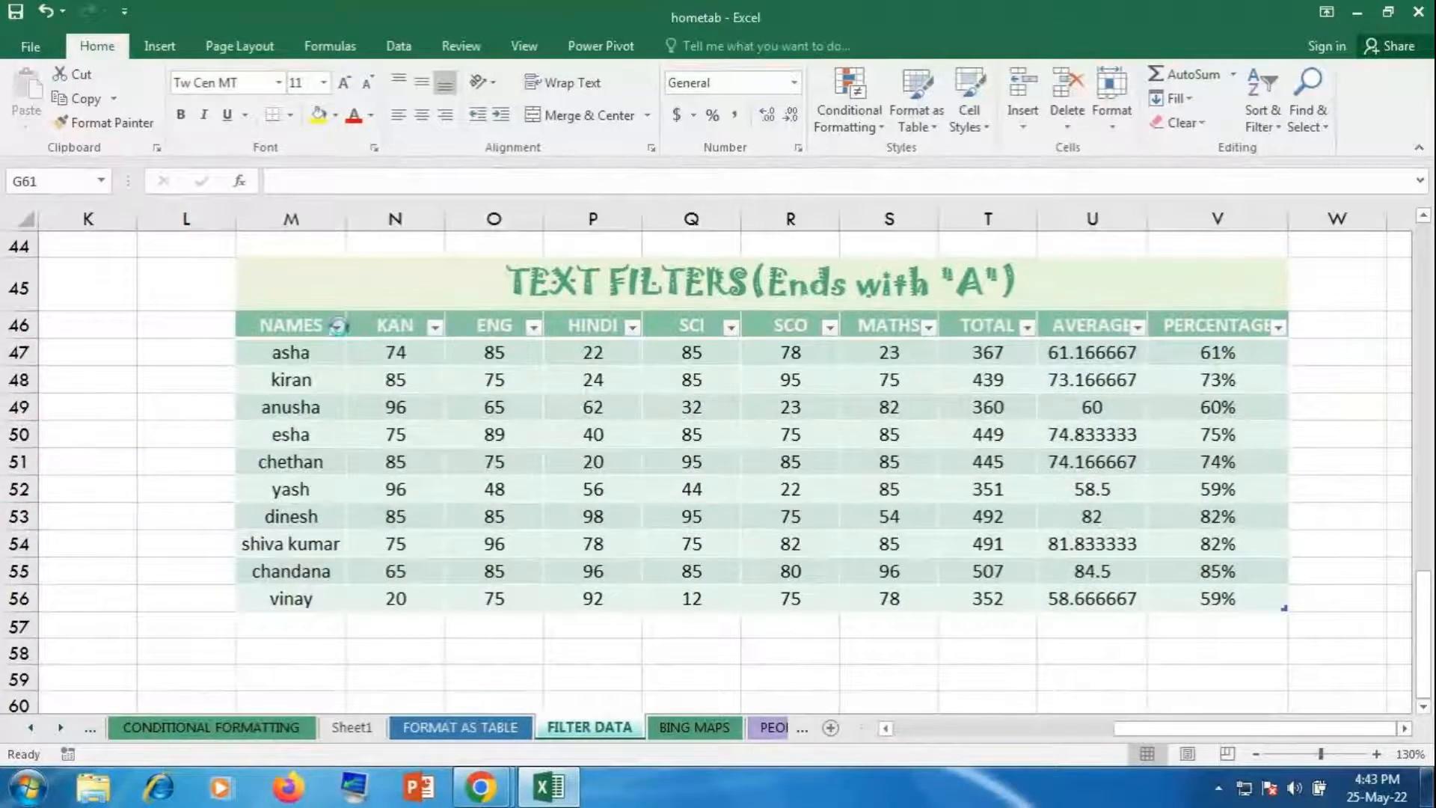
Step: Filter names ending with a, leaving asha, anusha, esha and chandana (4 of 10)
left_click(337, 327)
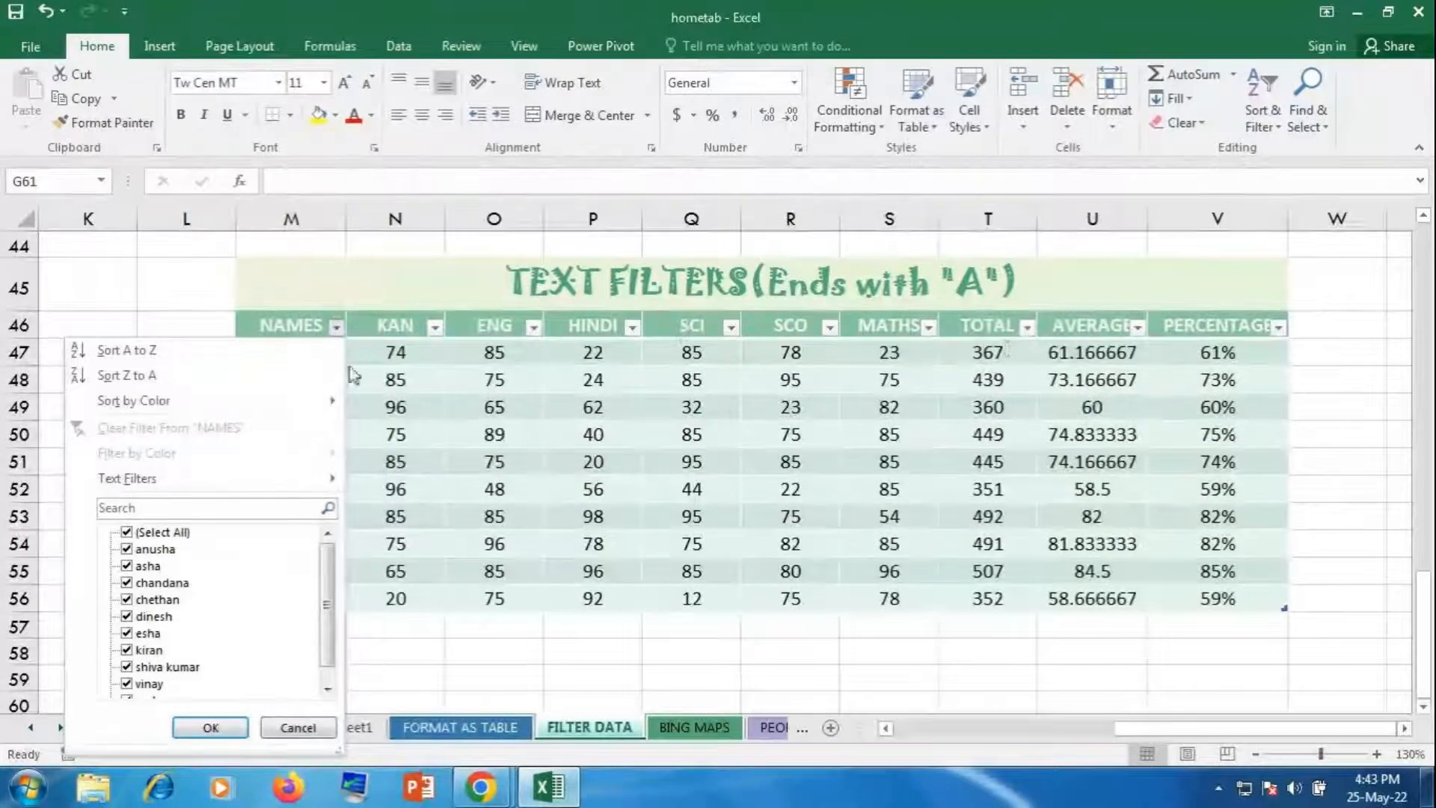
mouse_move(164, 478)
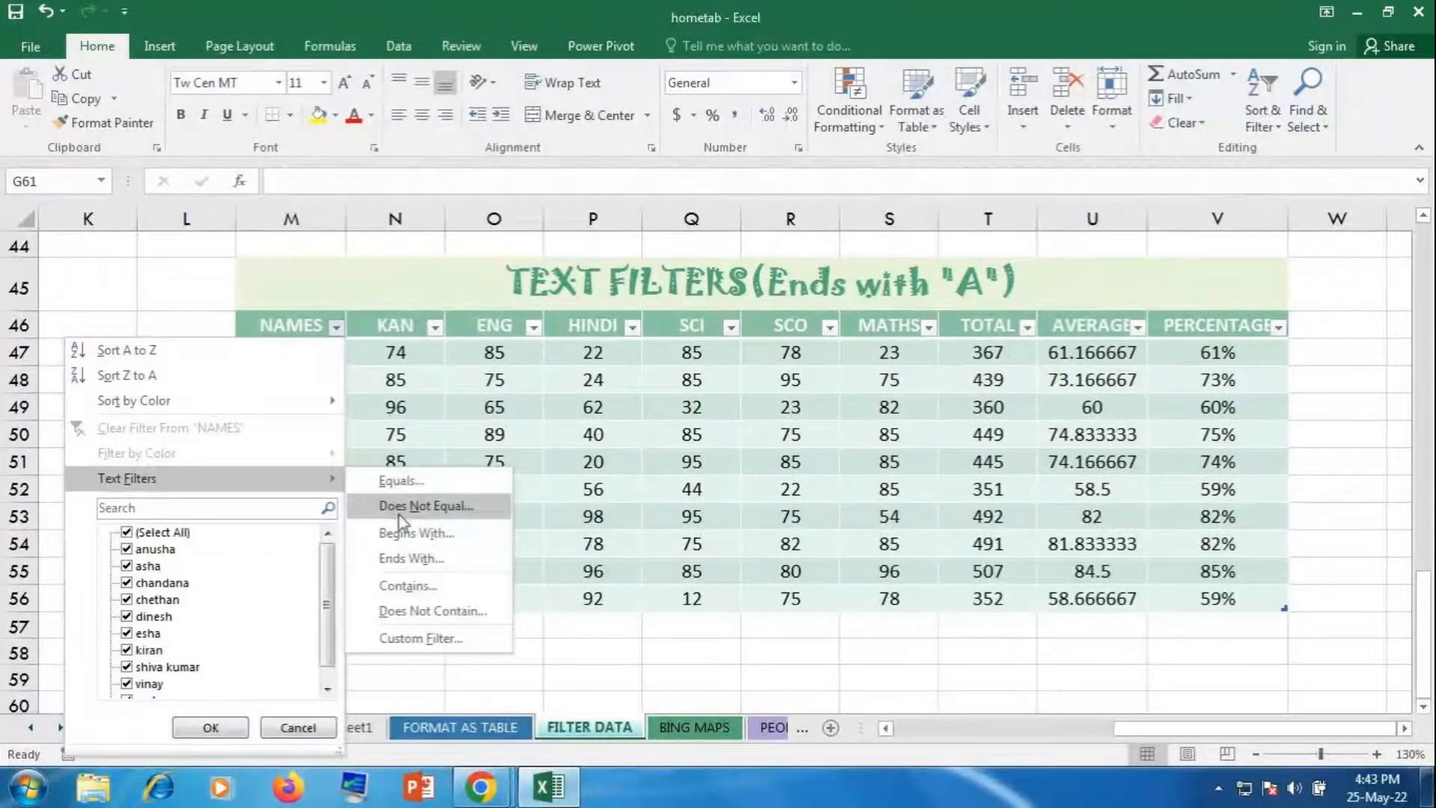
left_click(441, 560)
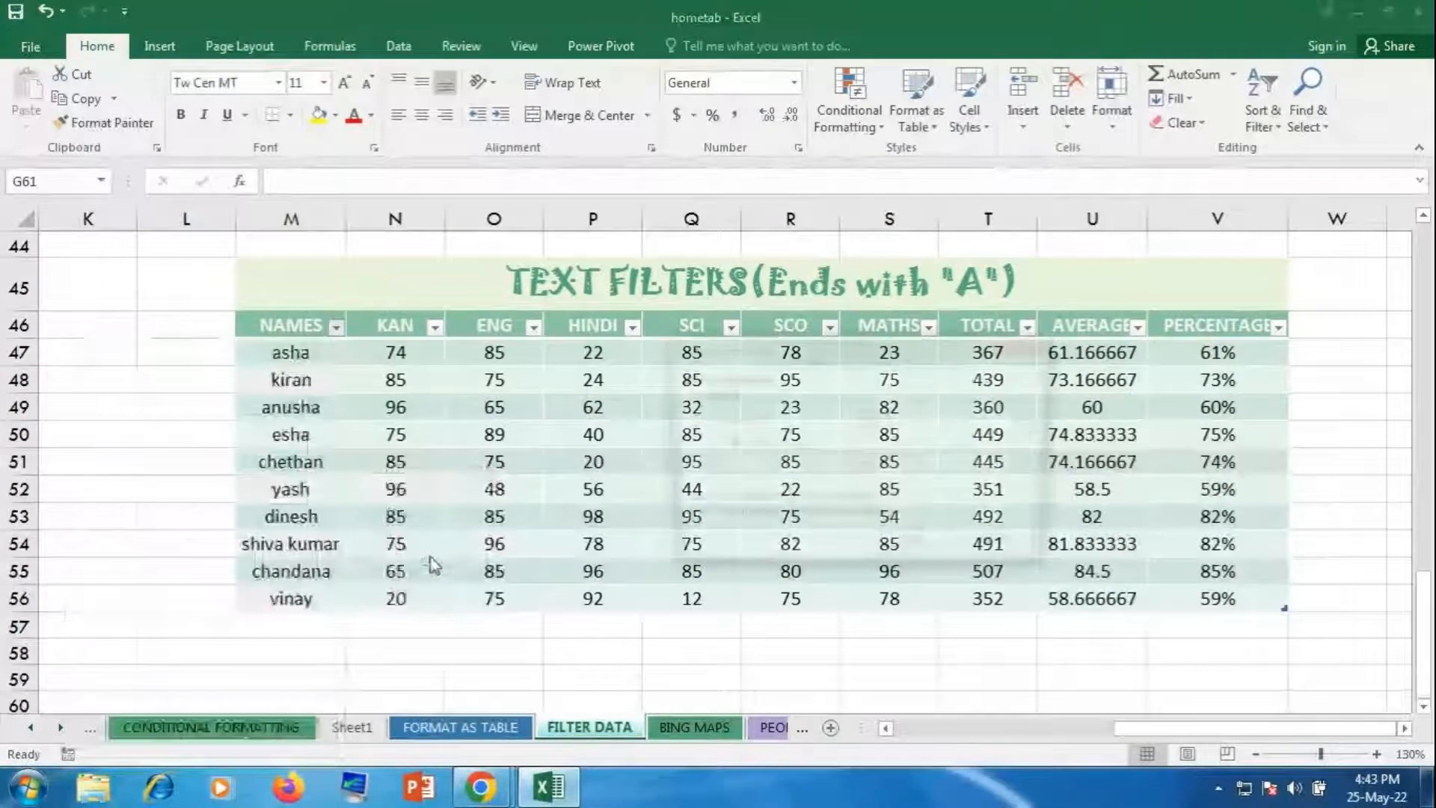
type("a")
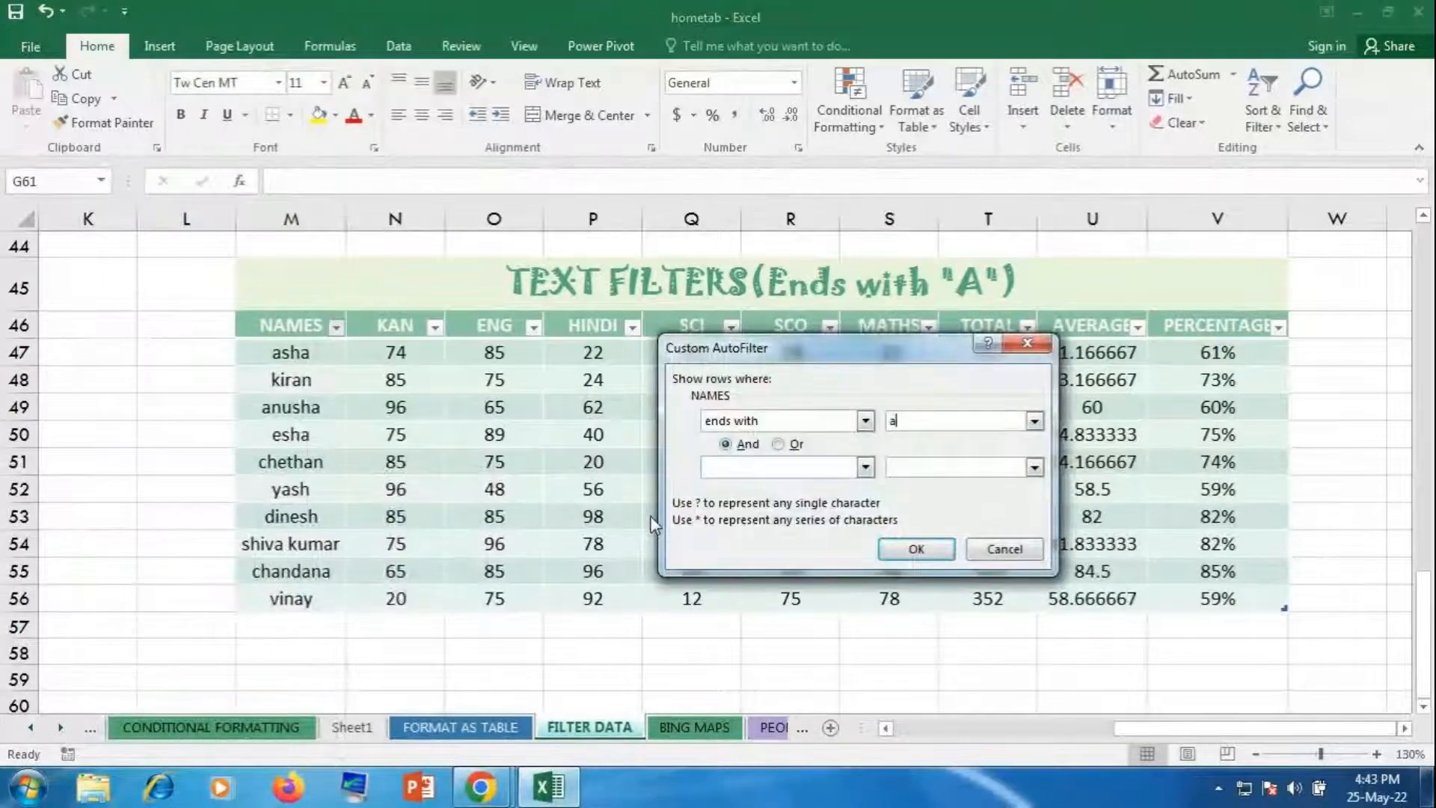
left_click(926, 547)
left_click(789, 513)
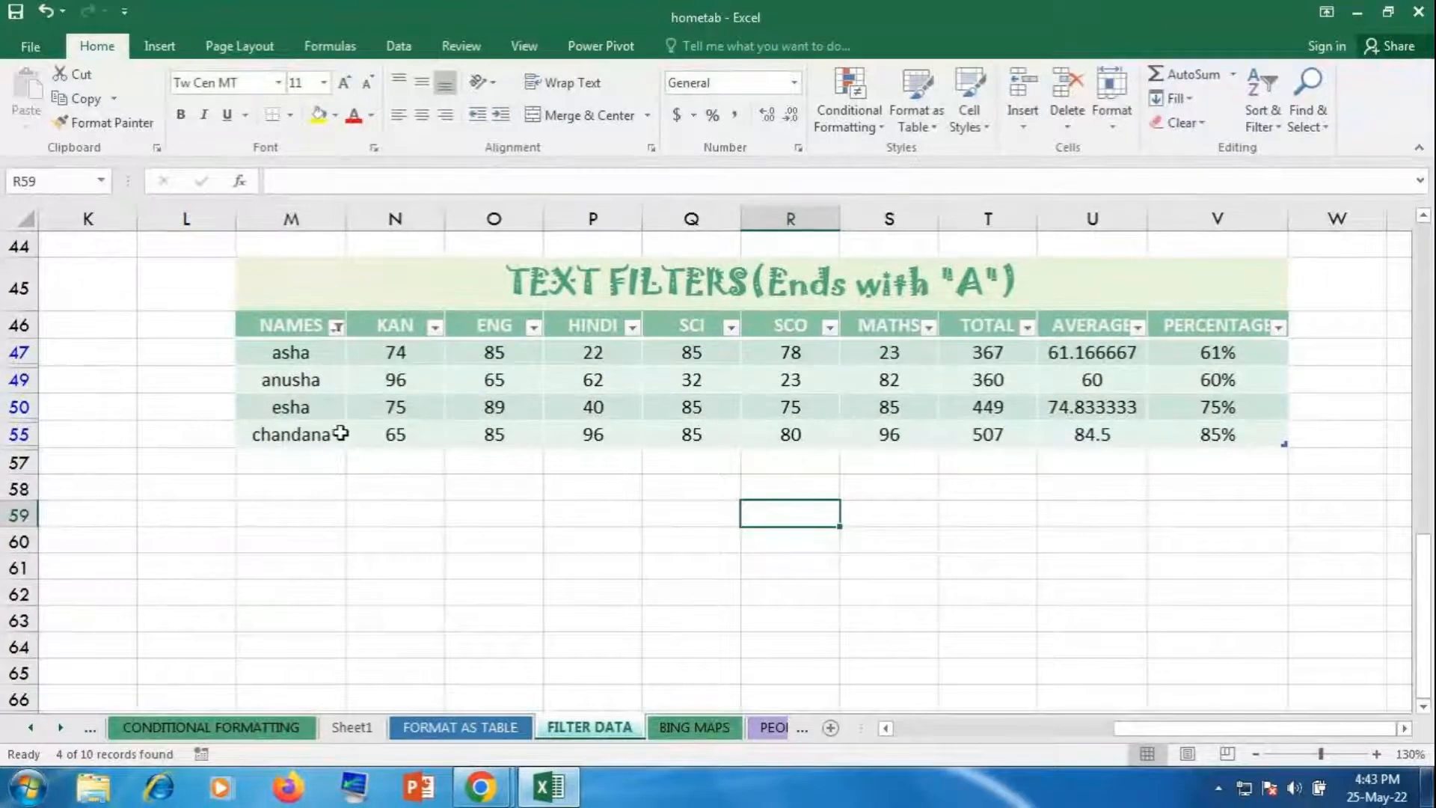
left_click(997, 615)
left_click_drag(1125, 729, 897, 733)
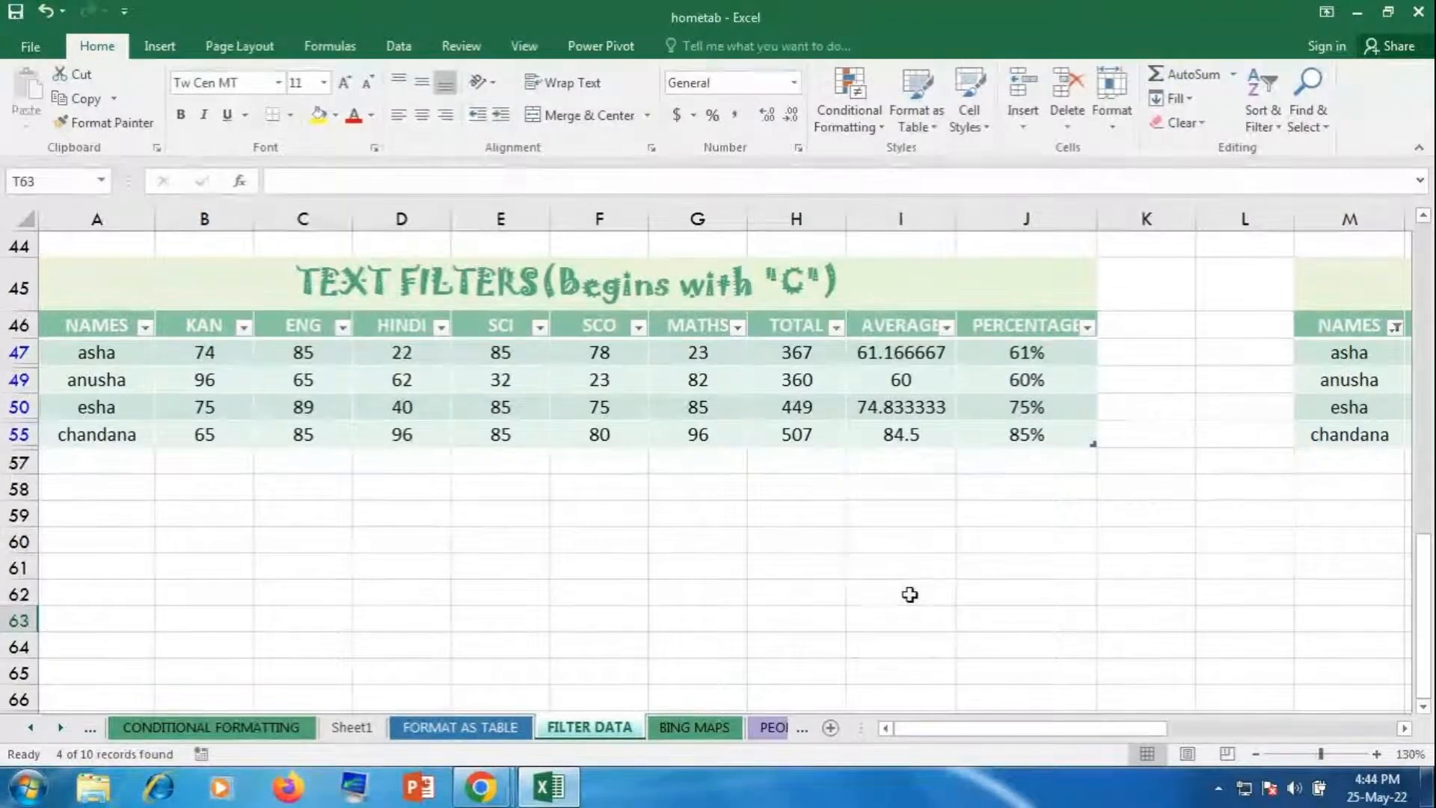
mouse_move(481, 786)
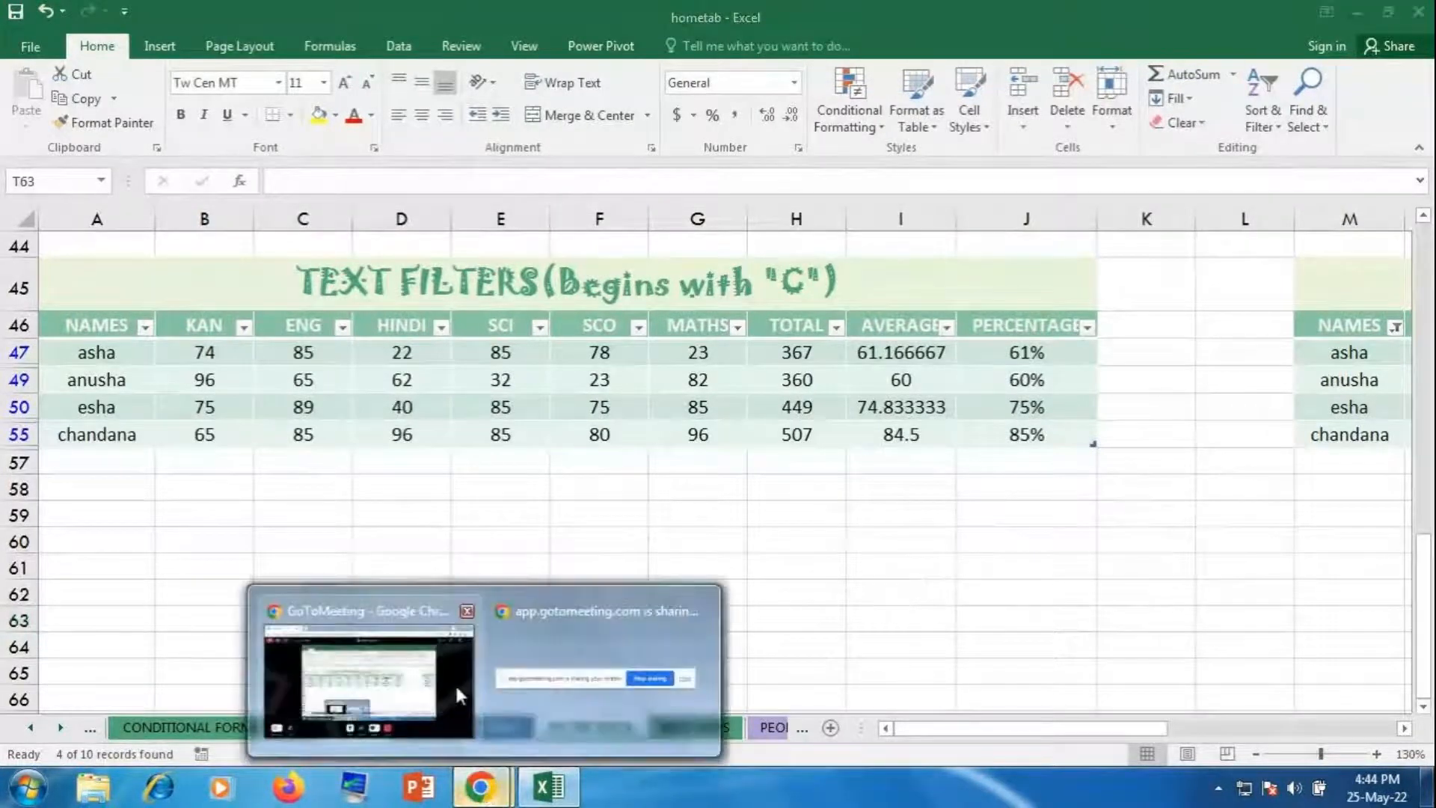
left_click(455, 682)
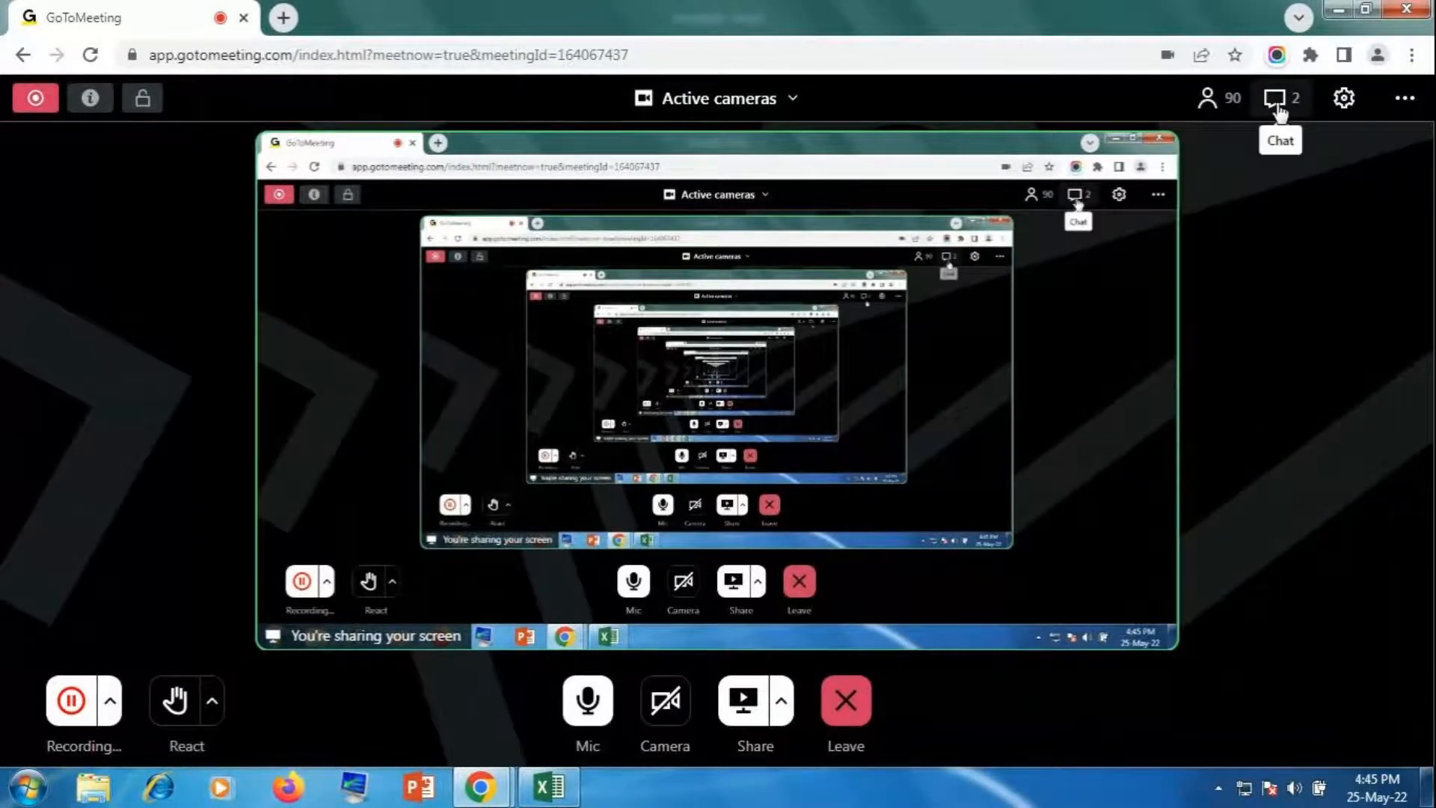
left_click(1280, 98)
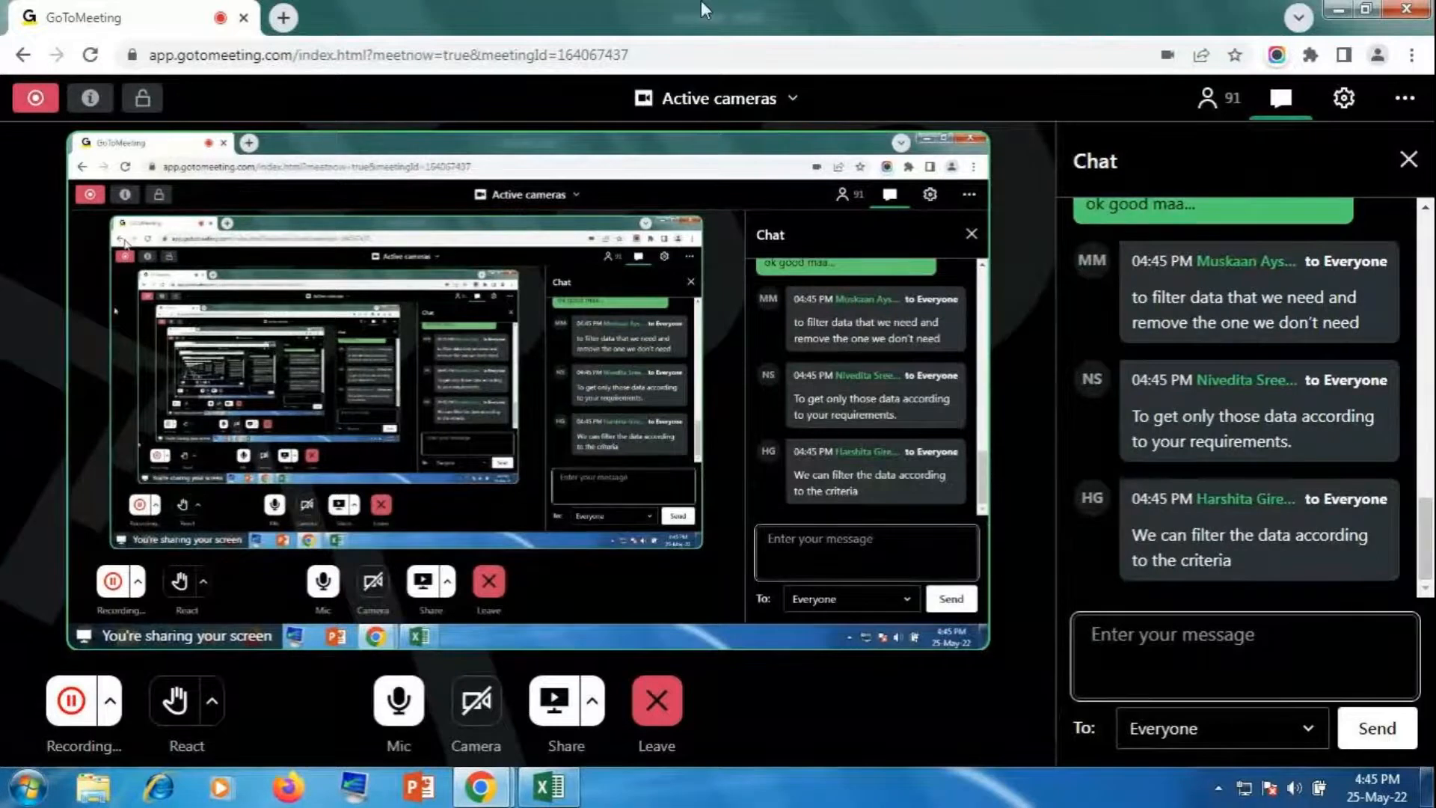
left_click(1407, 161)
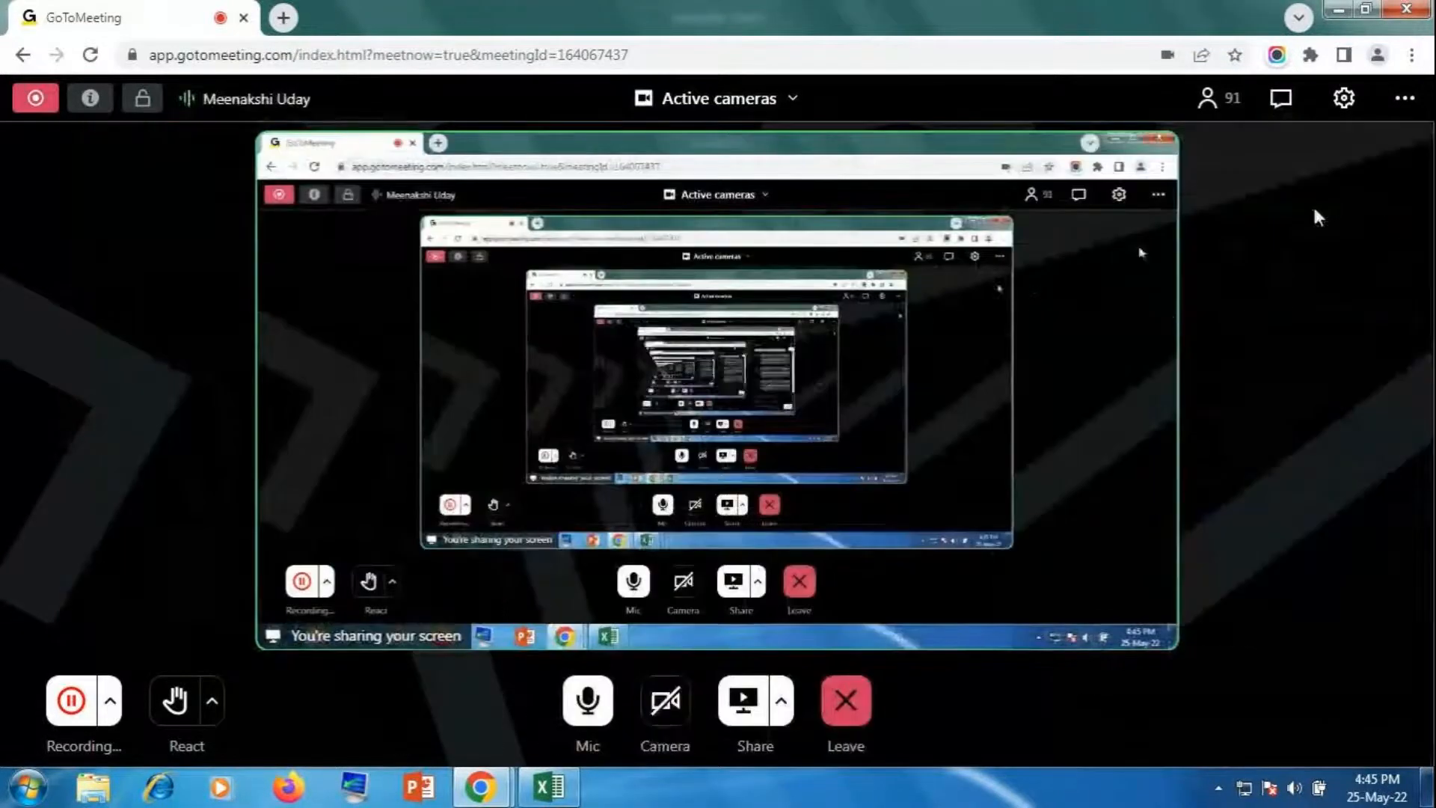
left_click(555, 789)
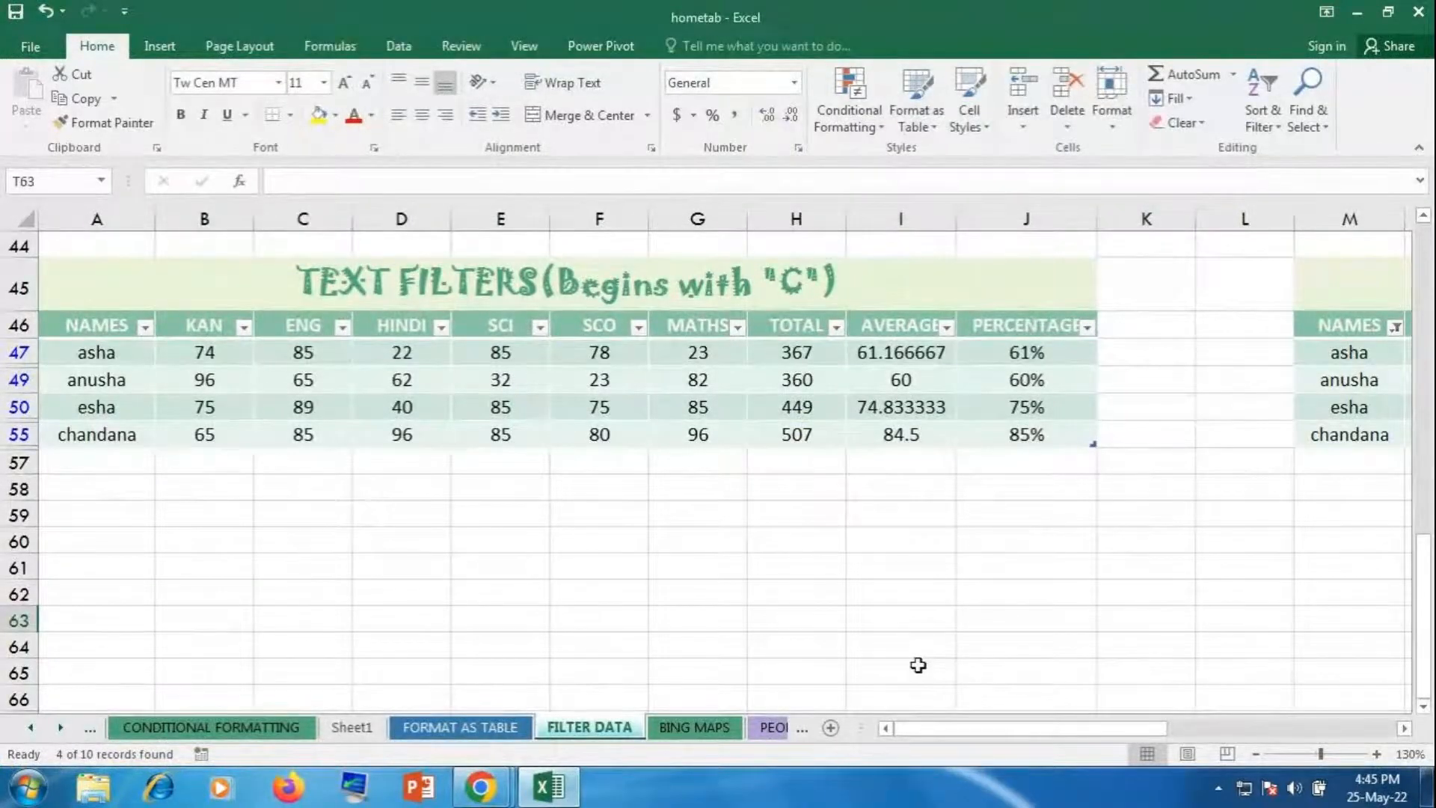
Step: Remove the Ends with "A" name filter so asha through vinay are all listed
scroll(918, 665, "up", 14)
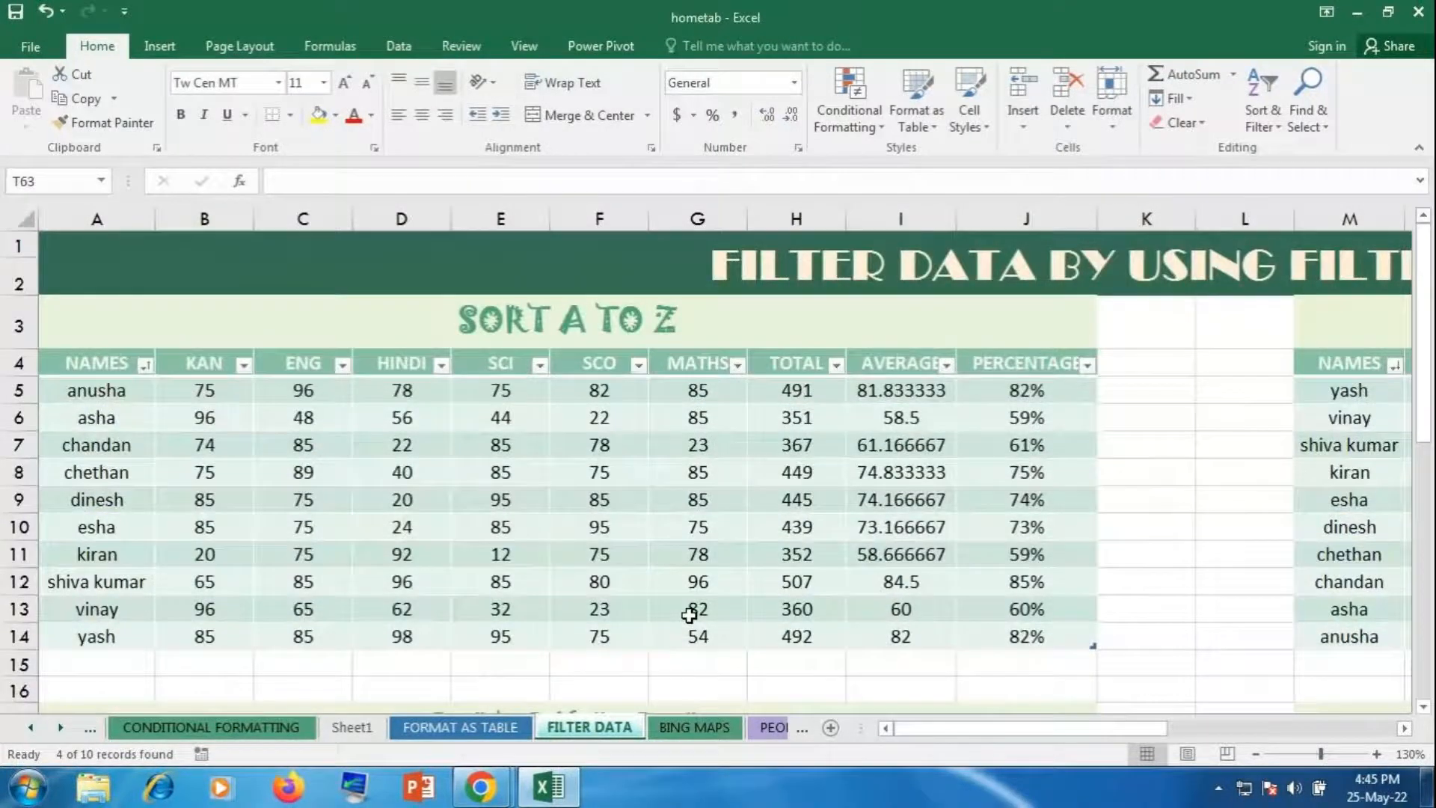
scroll(689, 615, "down", 8)
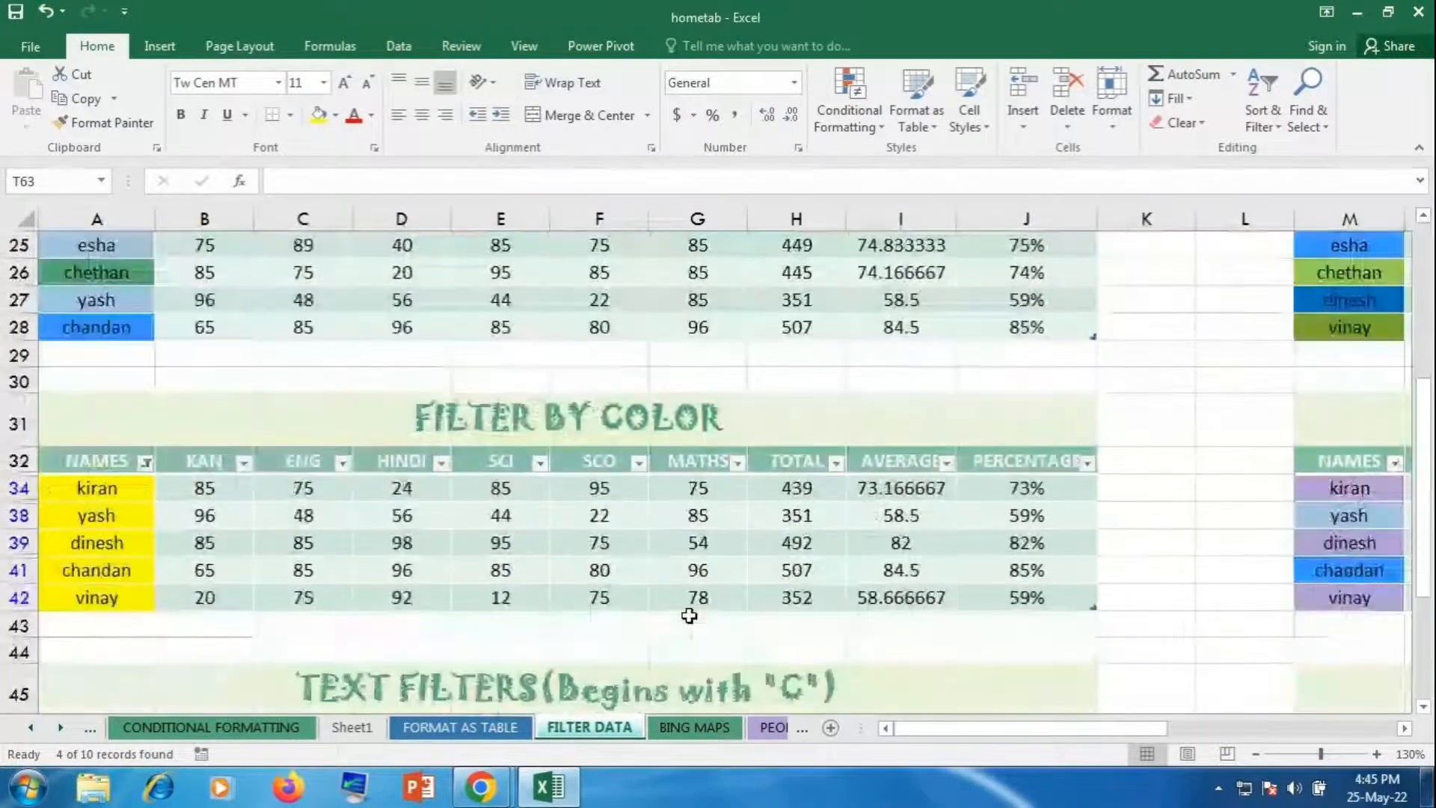
scroll(689, 615, "up", 8)
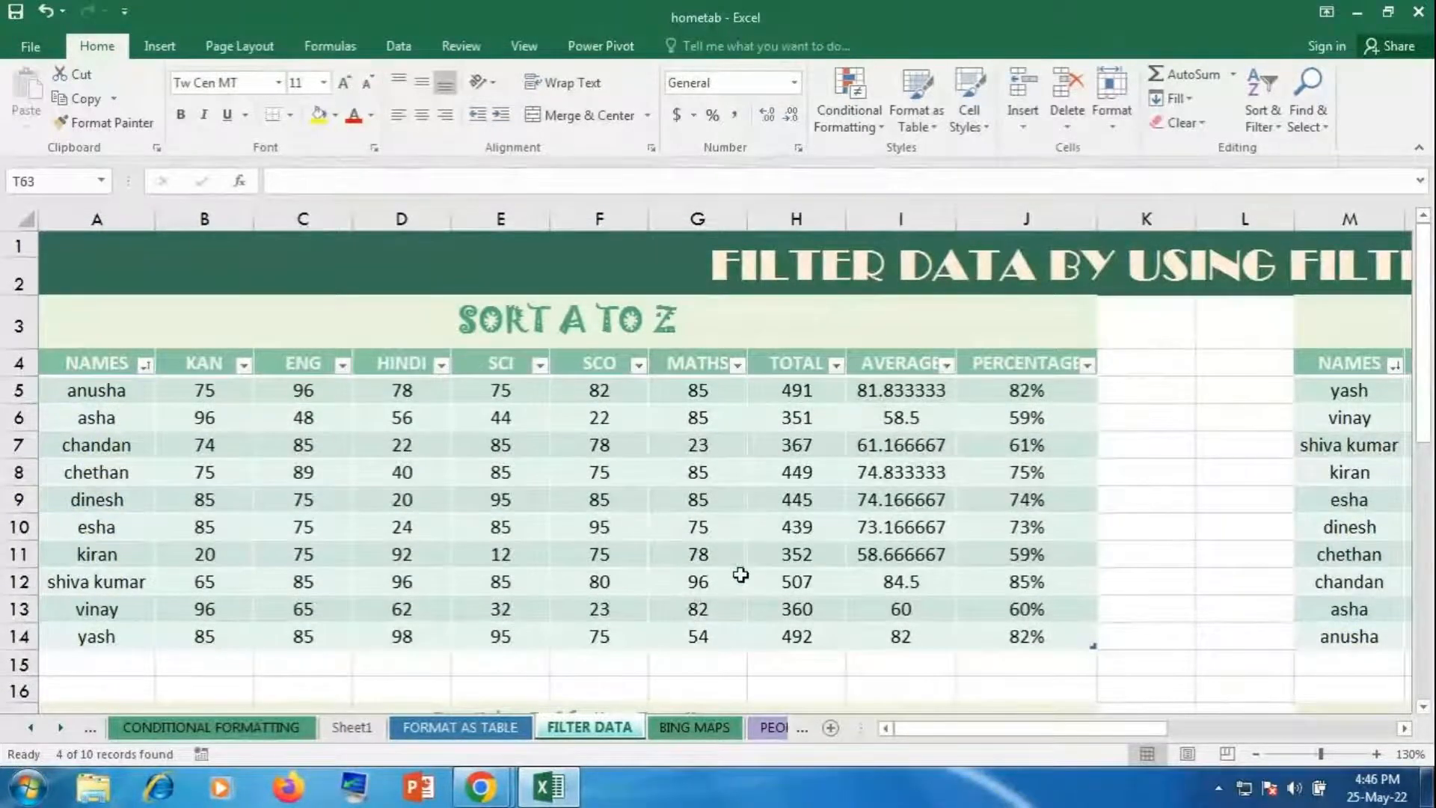
scroll(845, 630, "down", 4)
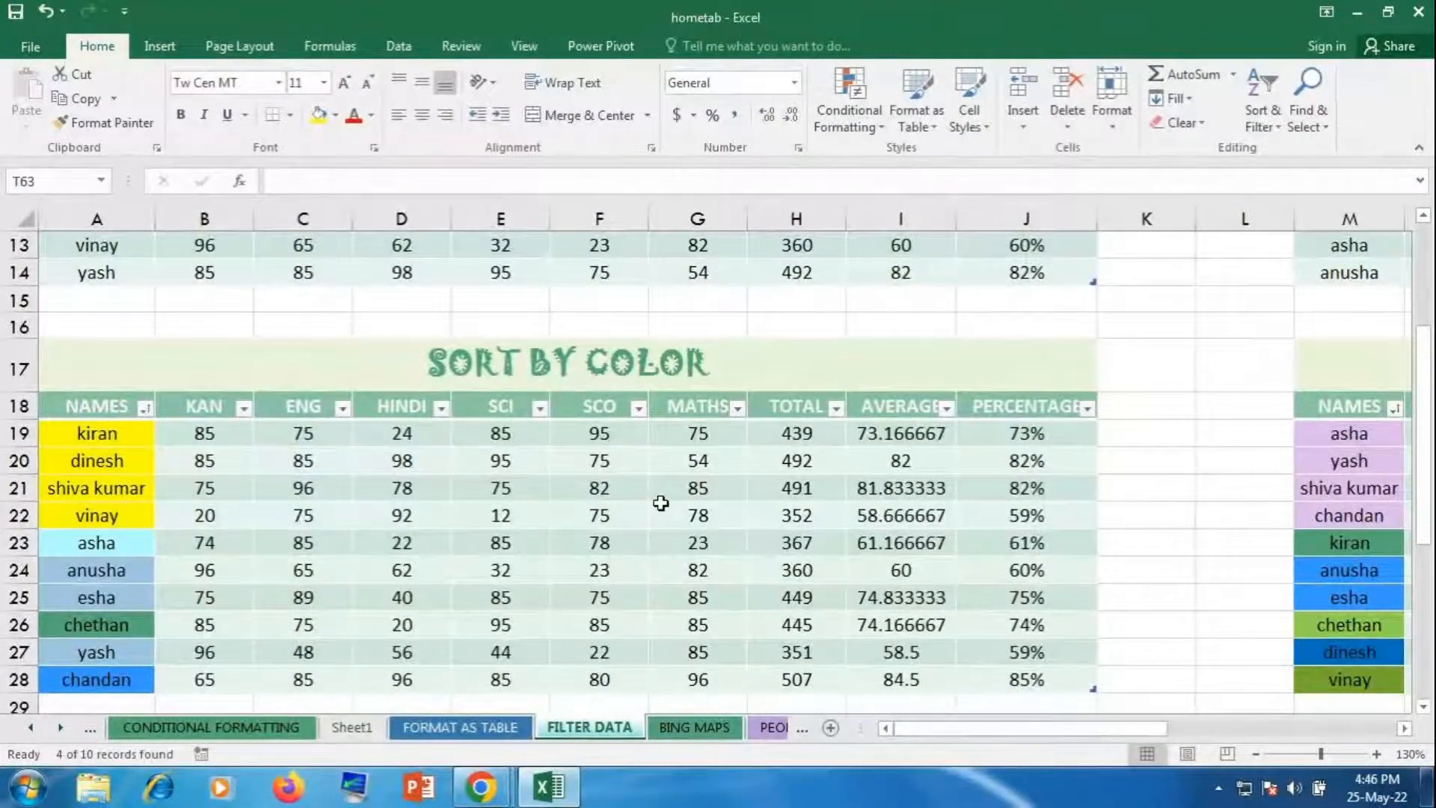
scroll(632, 507, "down", 5)
scroll(629, 500, "down", 3)
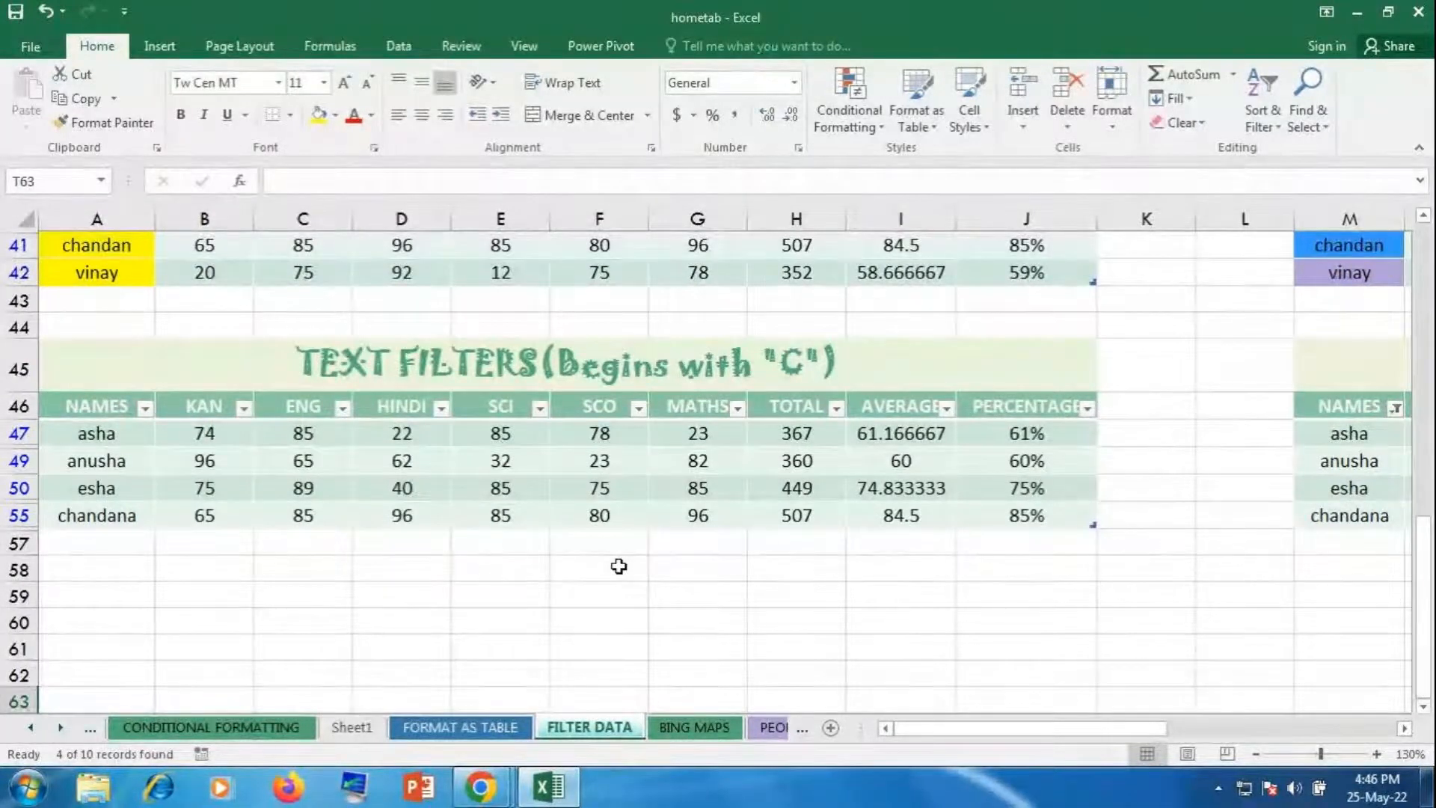
left_click(145, 408)
mouse_move(209, 414)
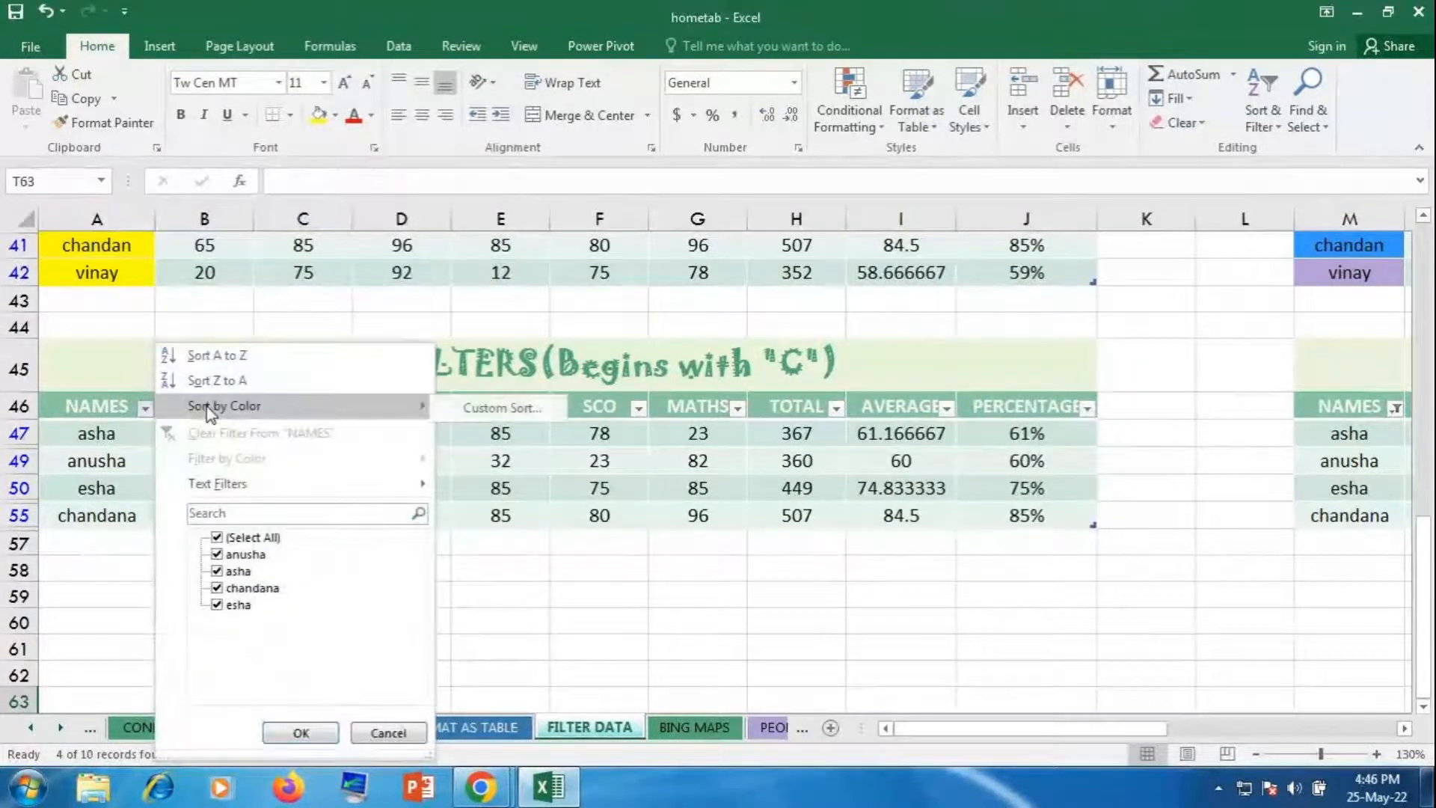
key("Escape")
left_click_drag(1039, 729, 1271, 743)
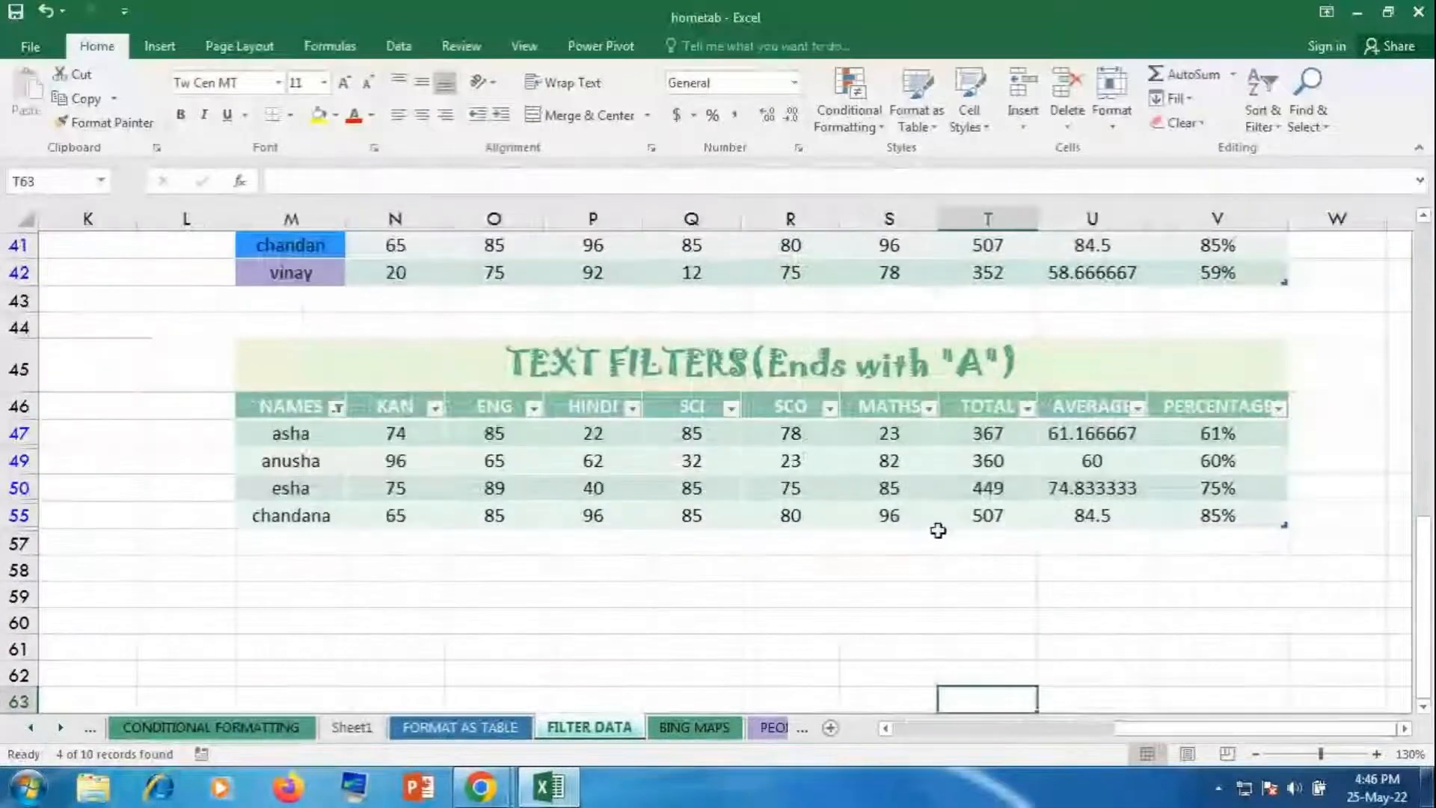
left_click(338, 409)
key("Escape")
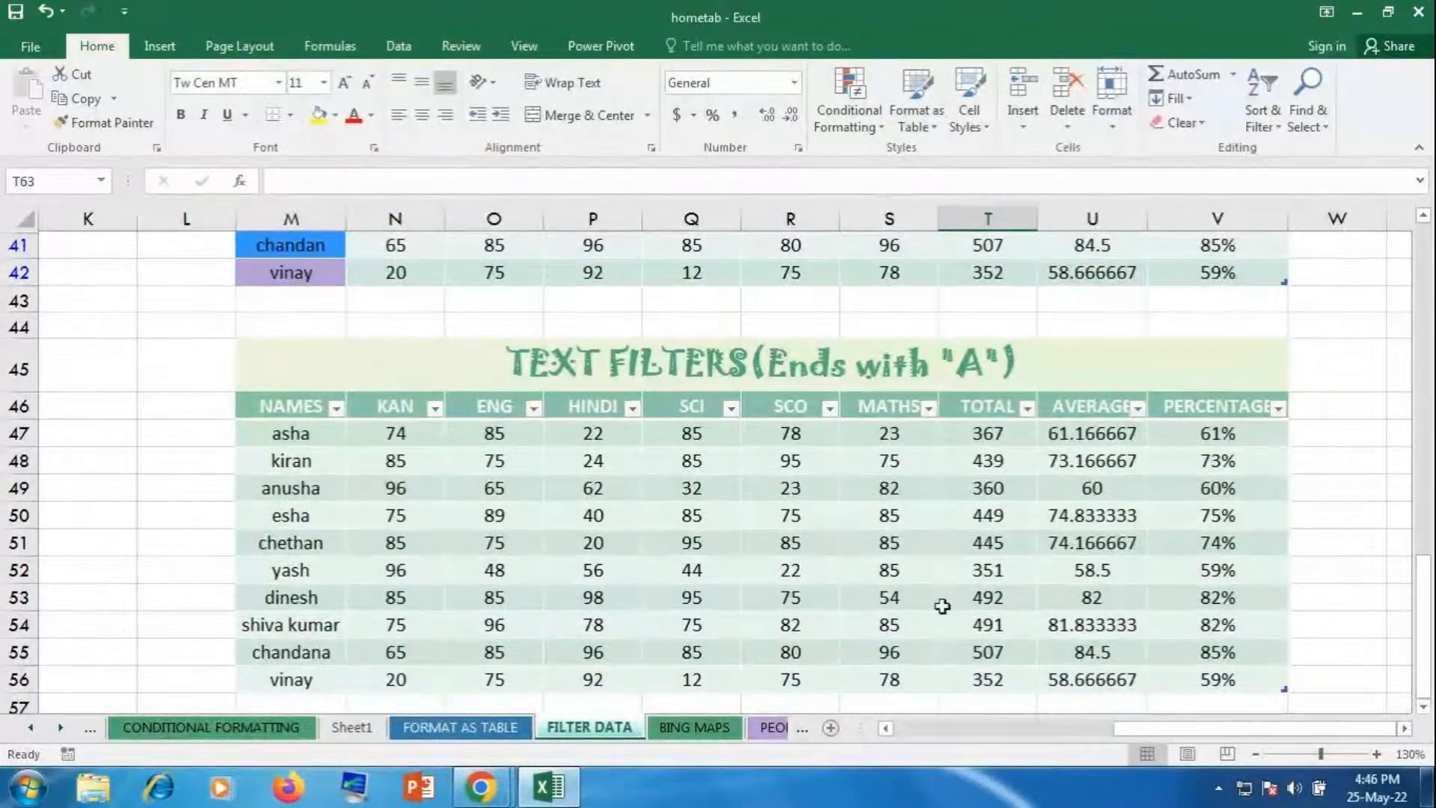
scroll(942, 599, "down", 1)
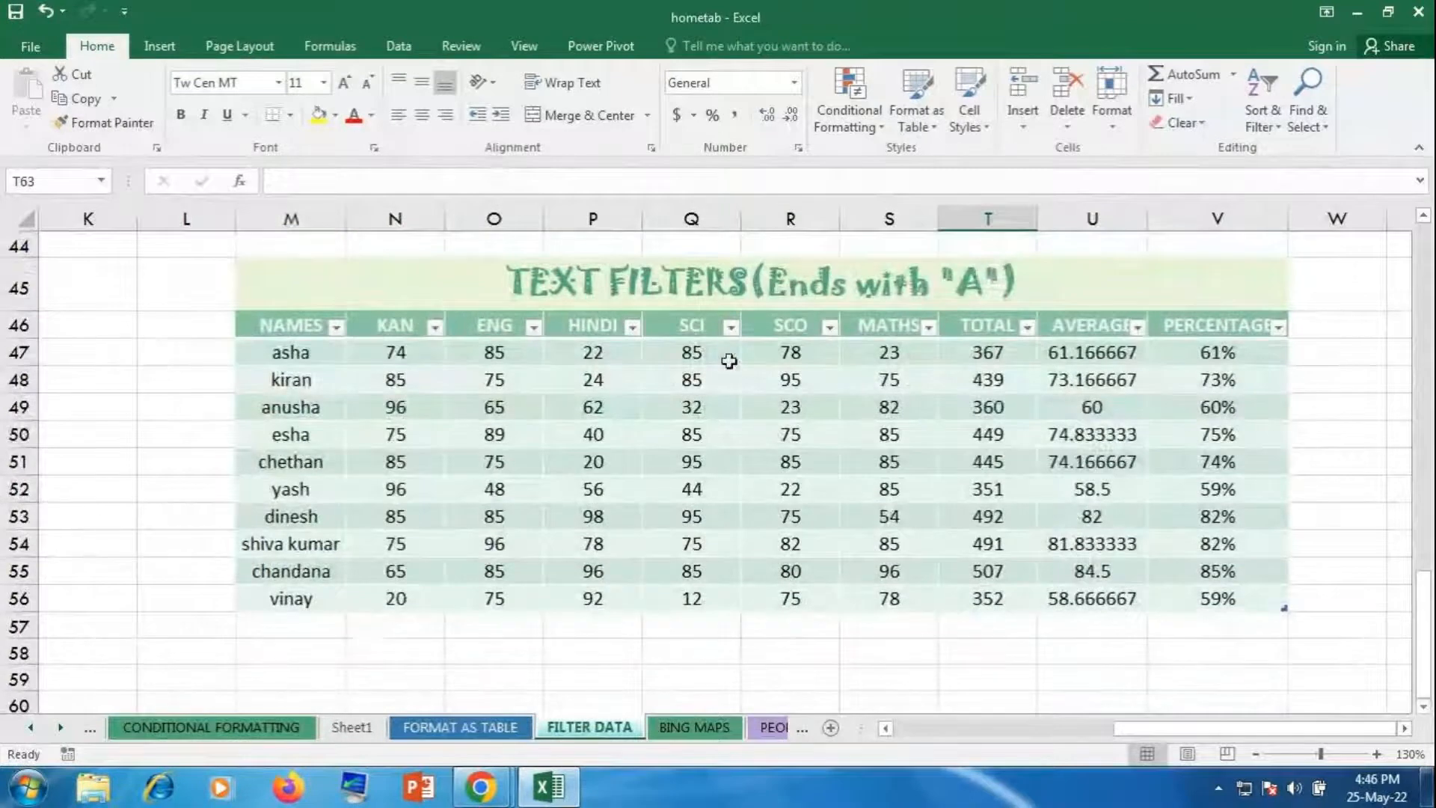
left_click(632, 328)
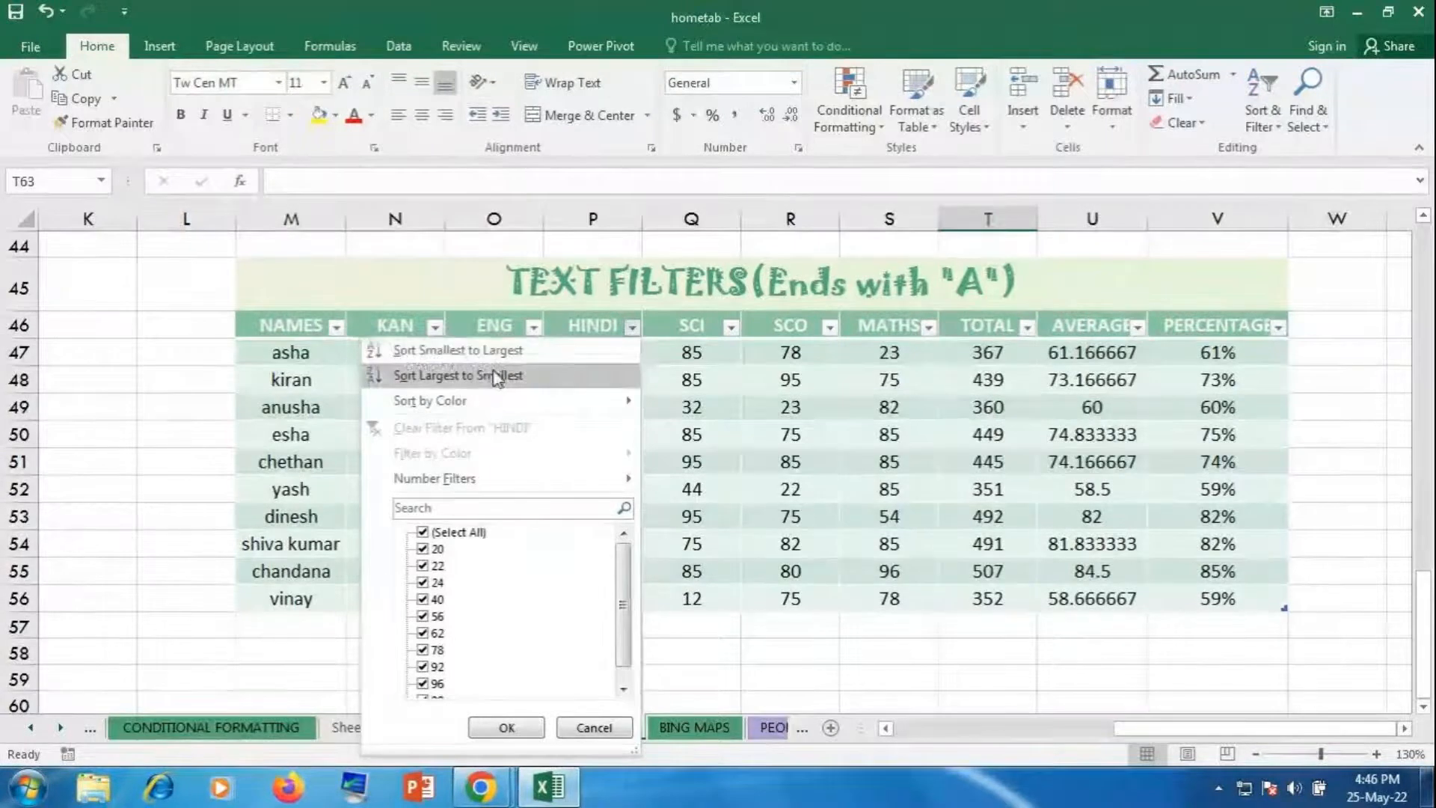
mouse_move(458, 403)
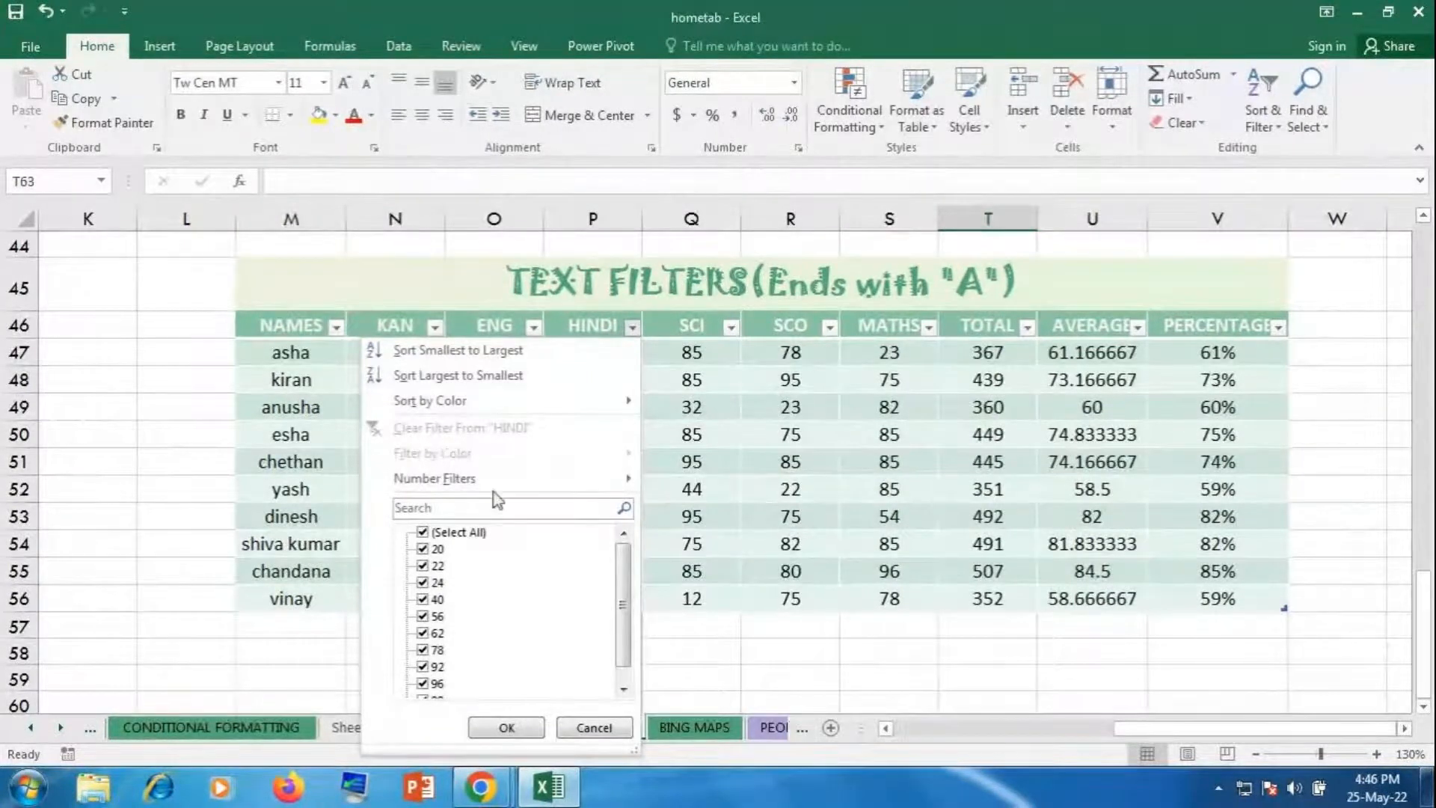
mouse_move(474, 488)
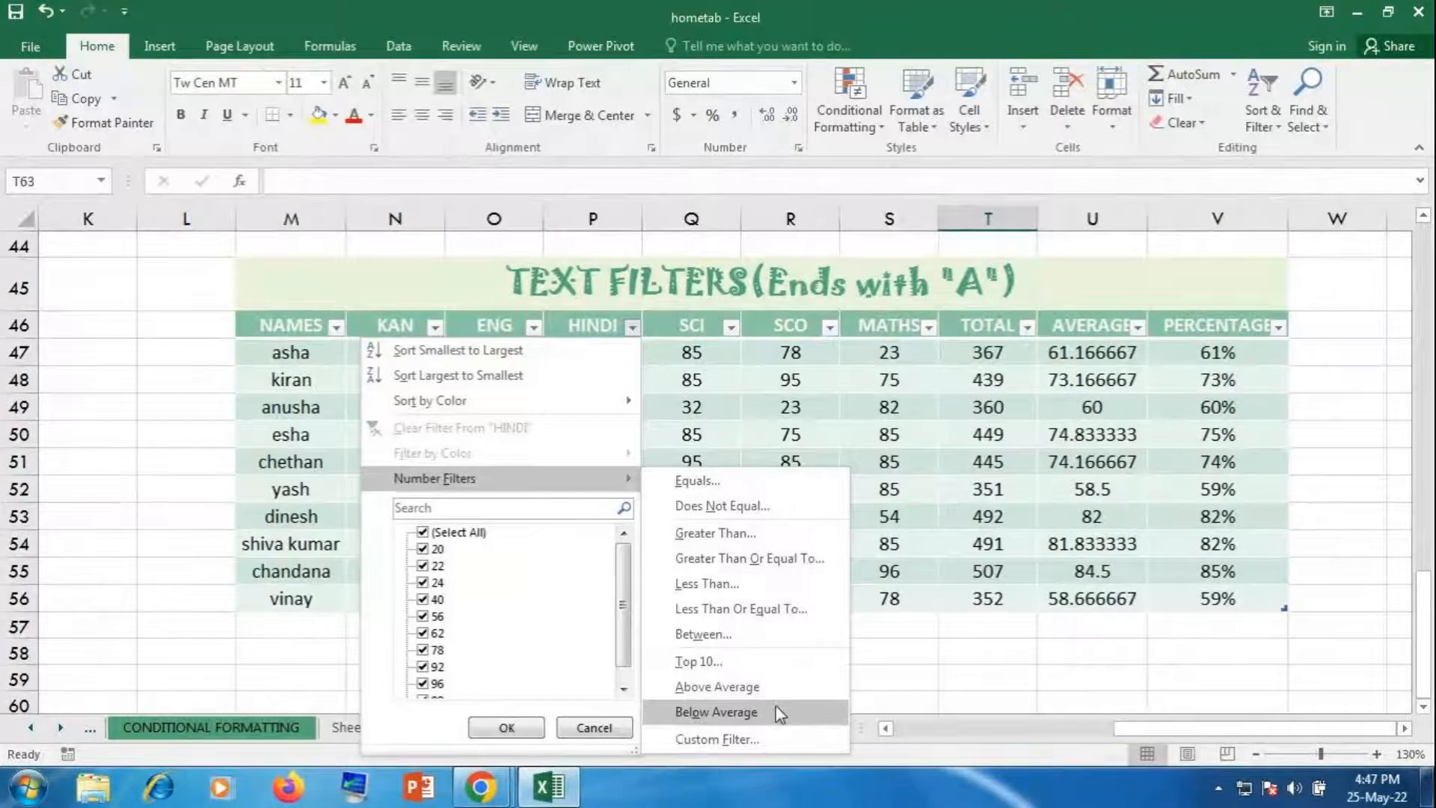
left_click(973, 639)
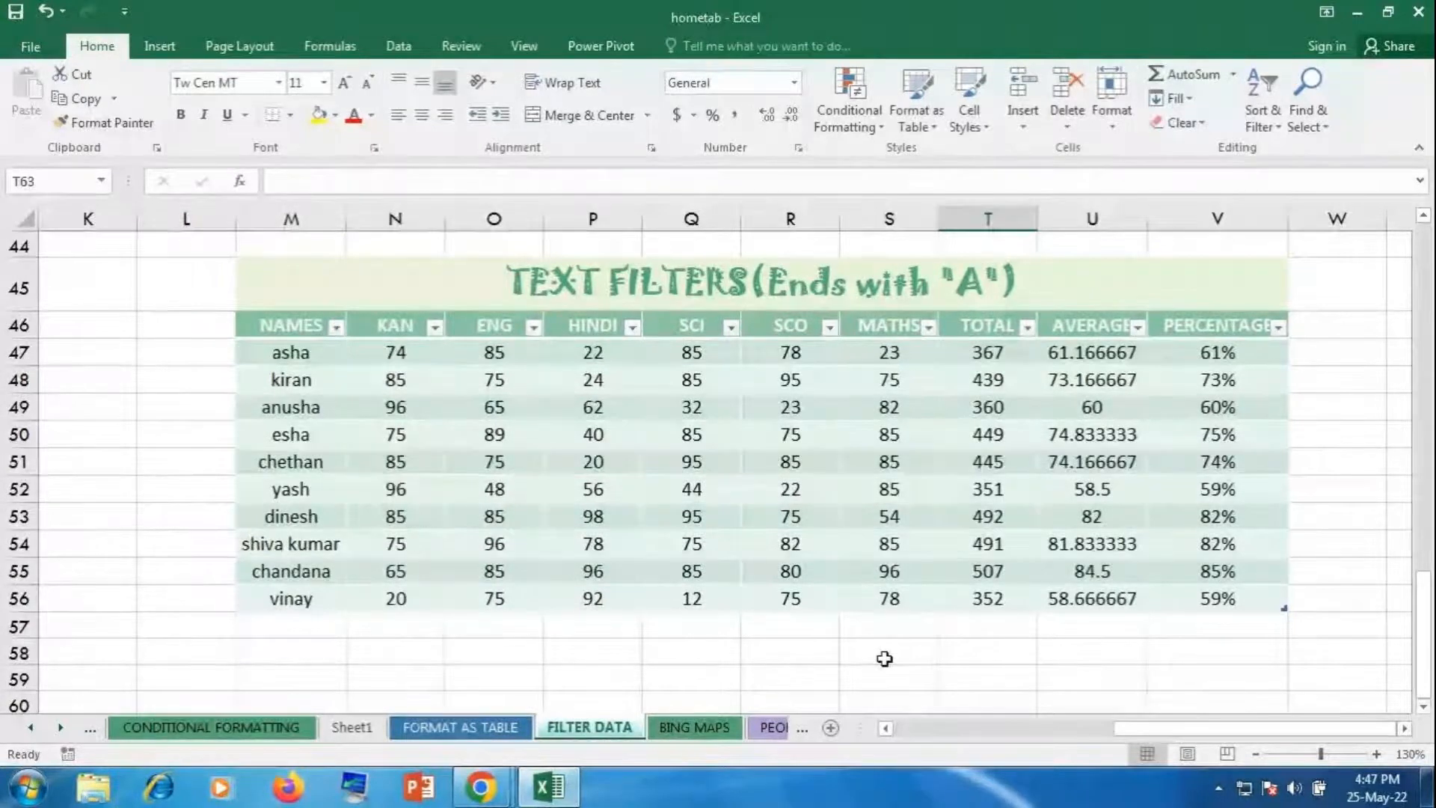
Step: Launch Notepad from the Windows Run box
key("super+r")
key("BackSpace")
type("no")
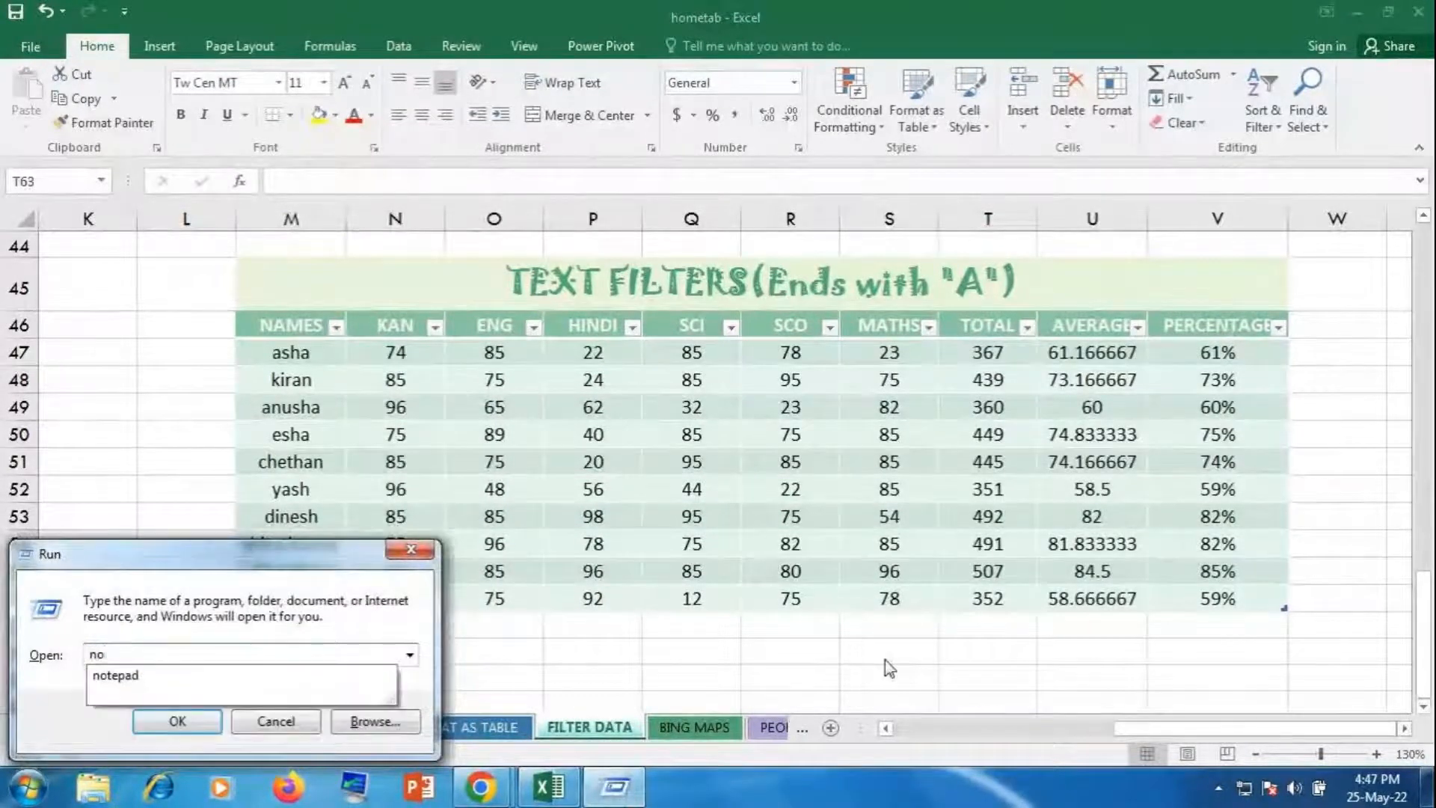
key("Down")
key("Return")
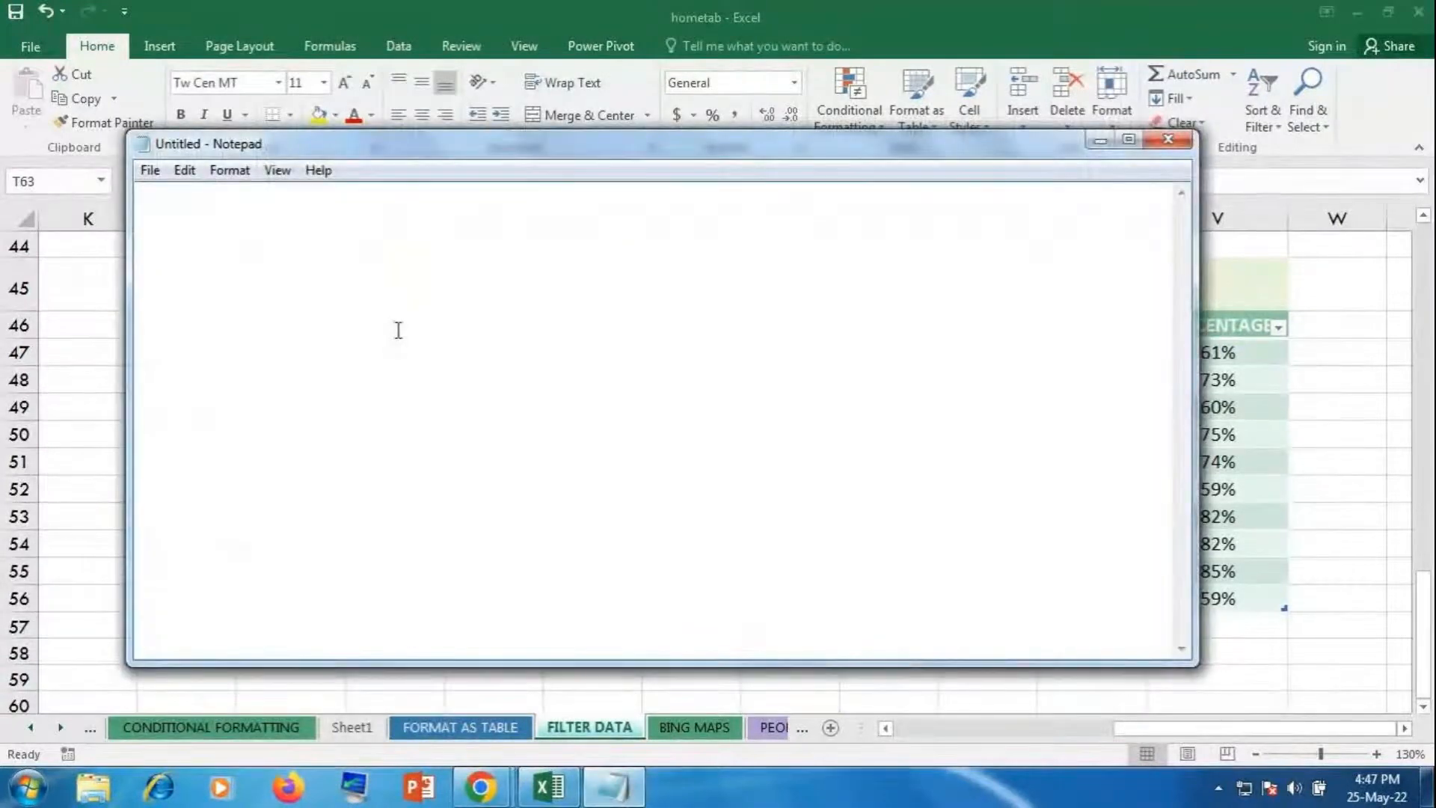
Step: Write 'filter data by using filter button' plus a contact e-mail line, then bring GoToMeeting forward
type("filter data by using filter d")
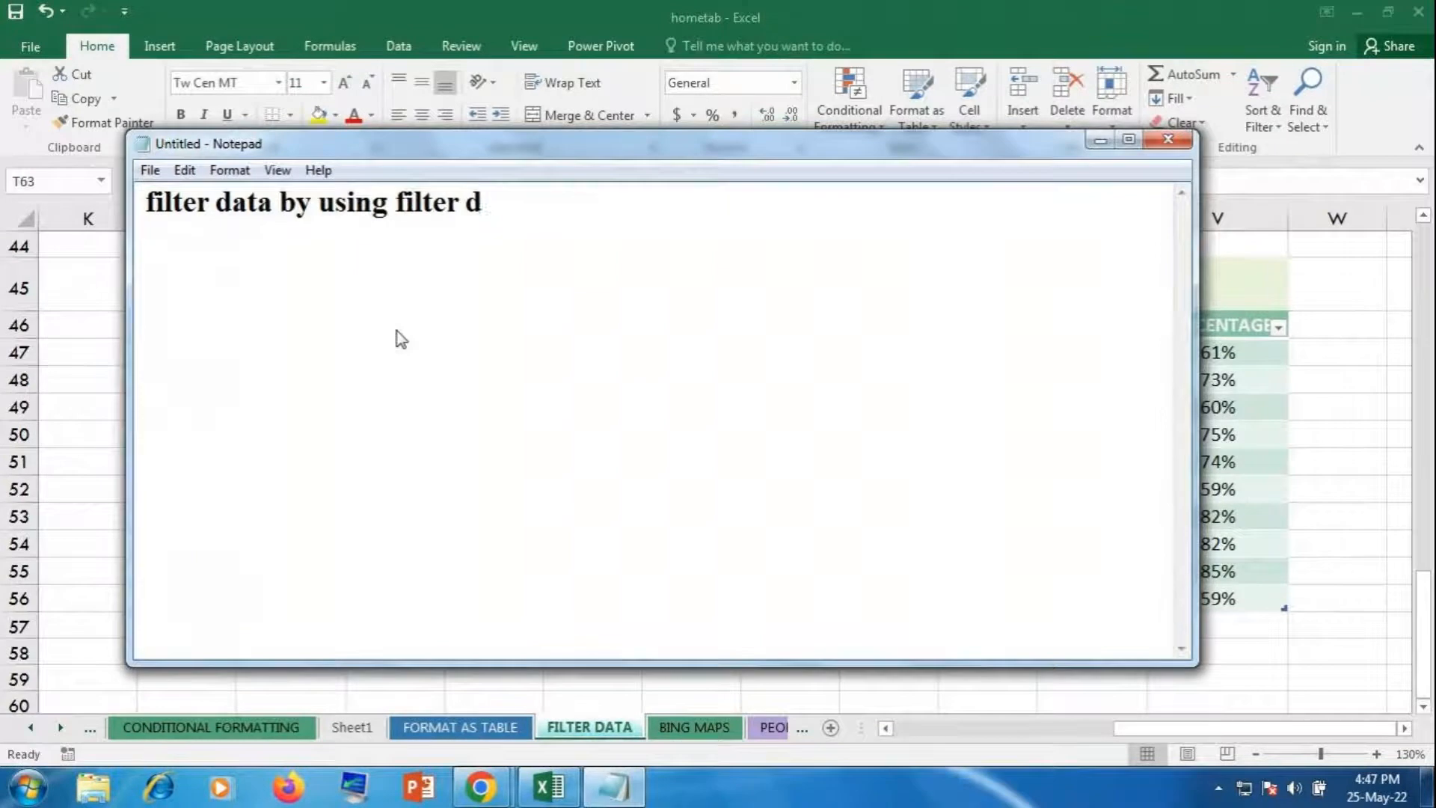
key("BackSpace")
type("button")
key("Return")
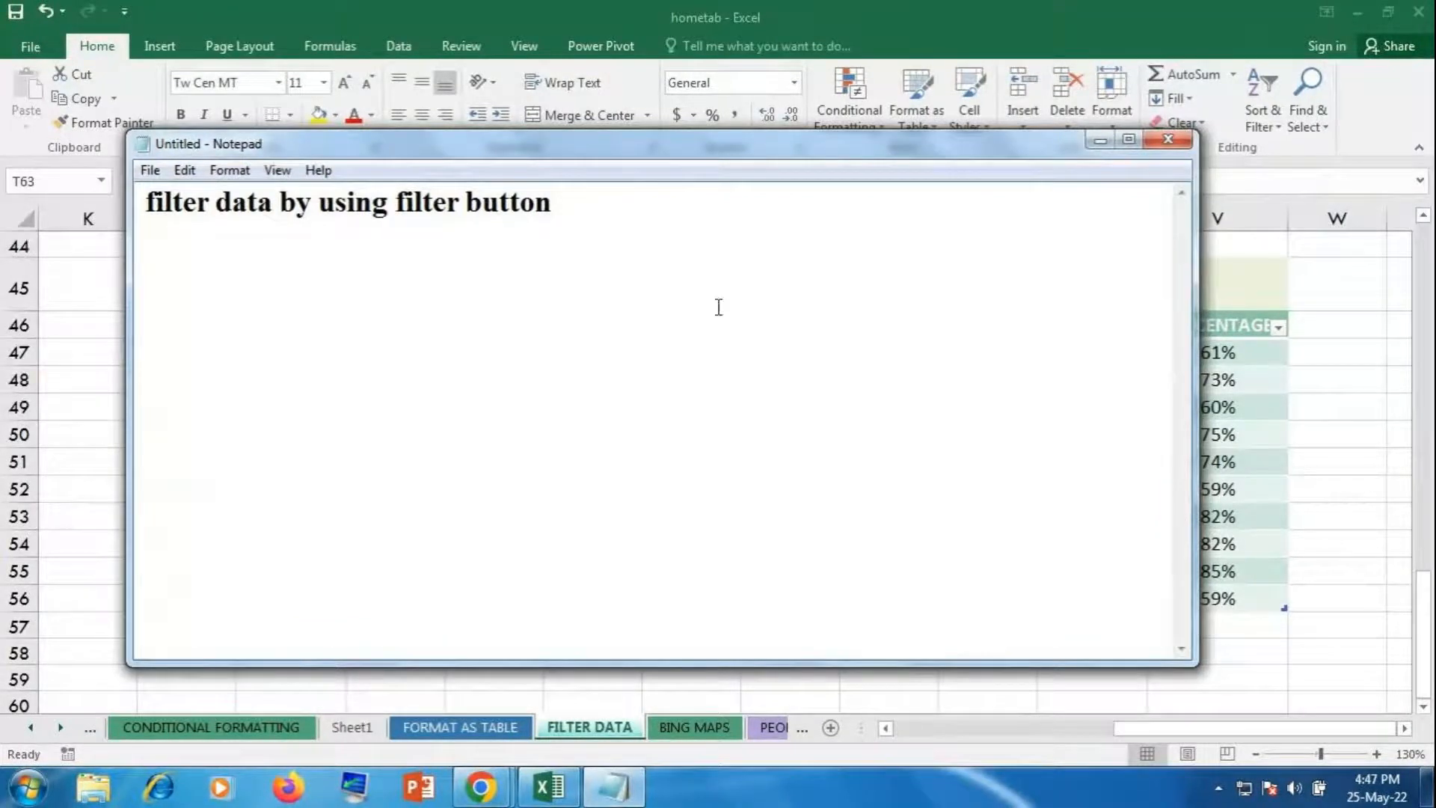
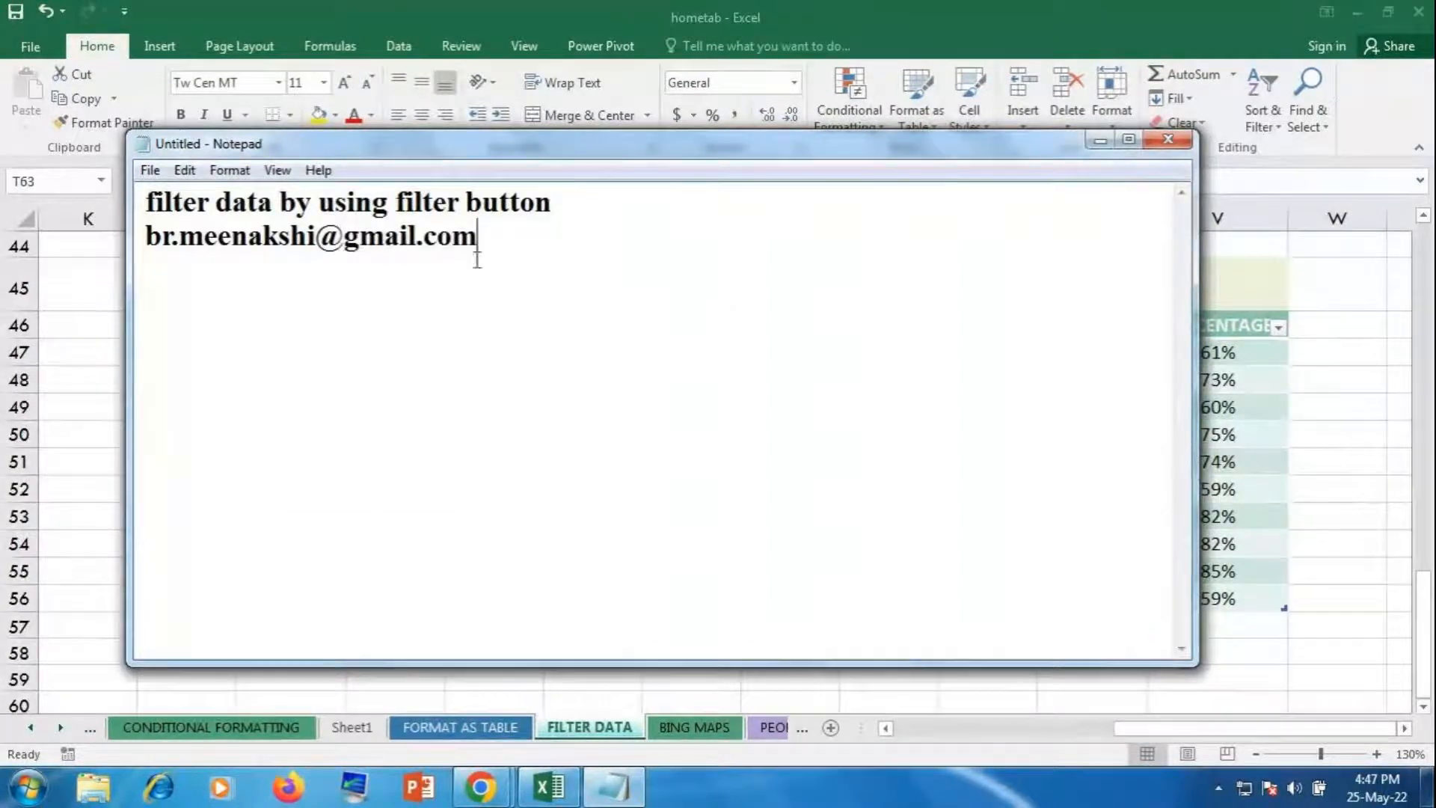
left_click_drag(491, 250, 131, 250)
key("ctrl+c")
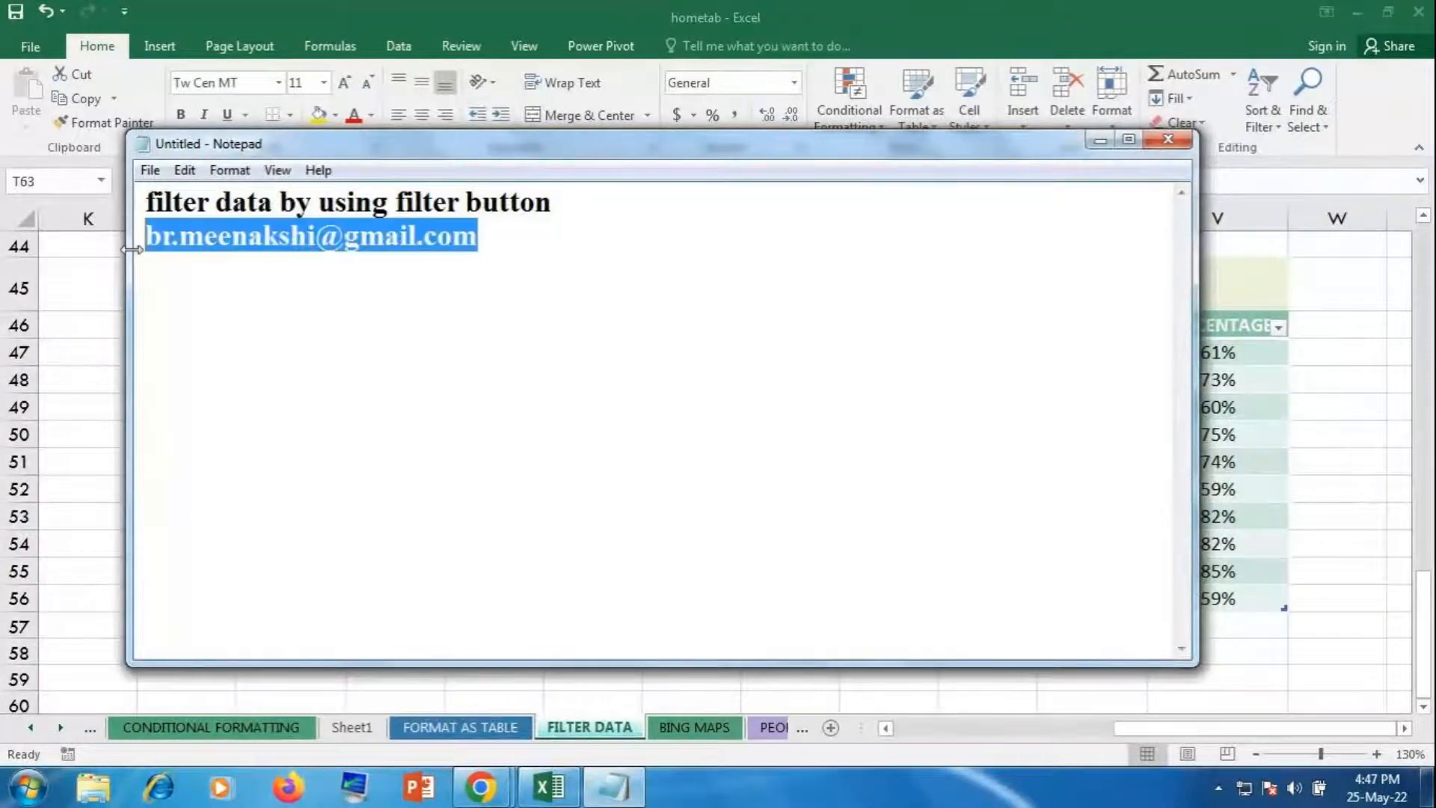
left_click(480, 787)
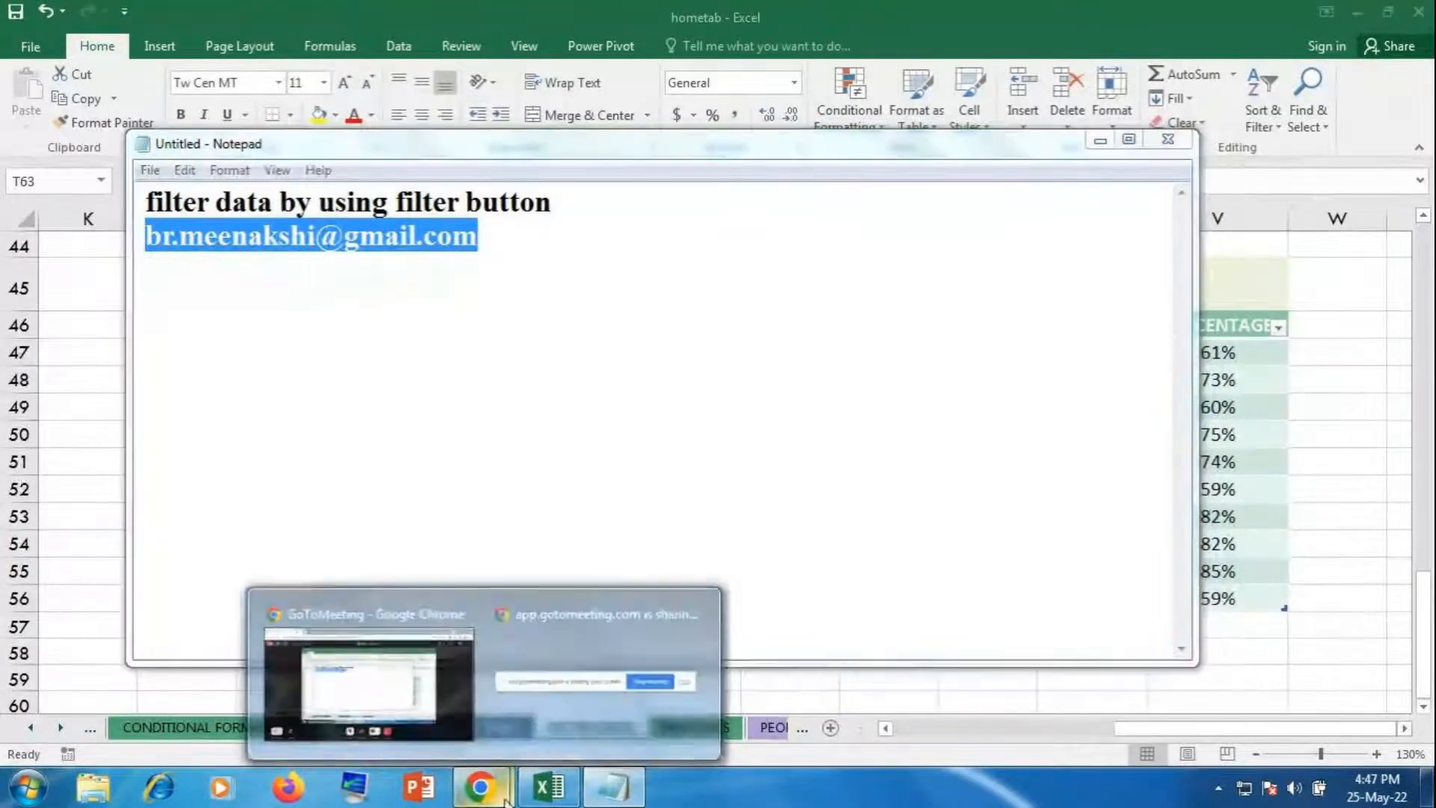
left_click(447, 702)
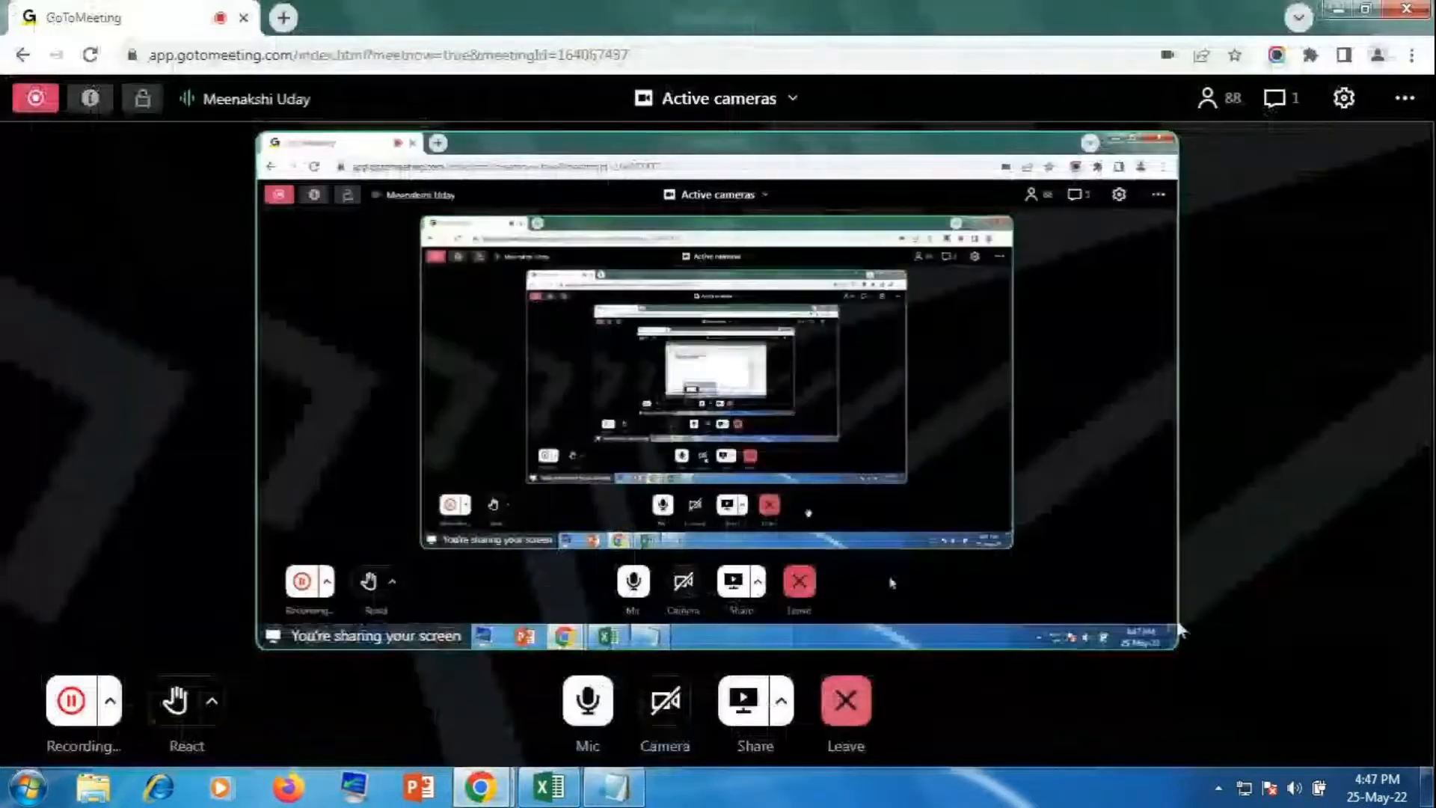
Step: Send the copied contact e-mail address to everyone in the meeting chat, then return to Excel
left_click(1276, 98)
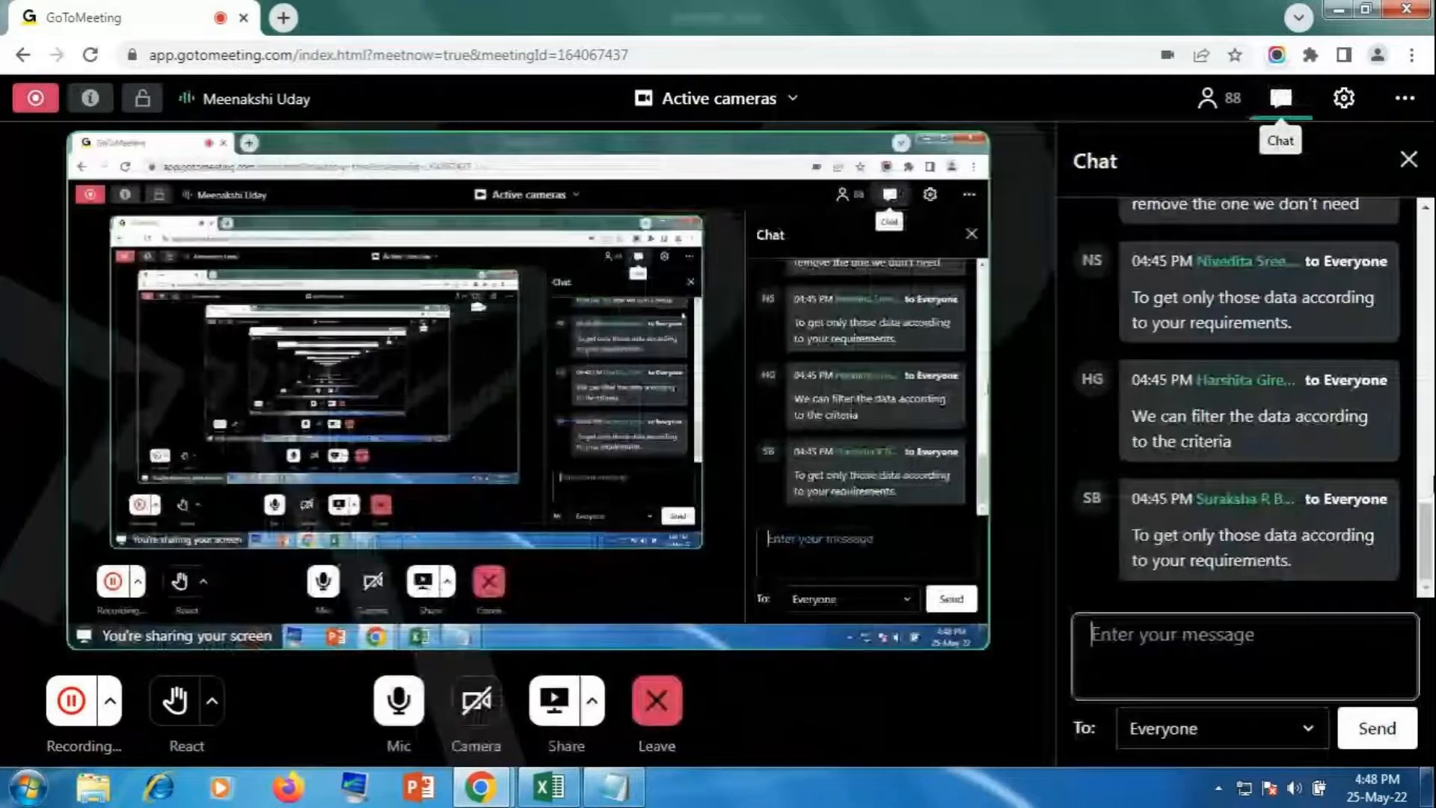
key("ctrl+v")
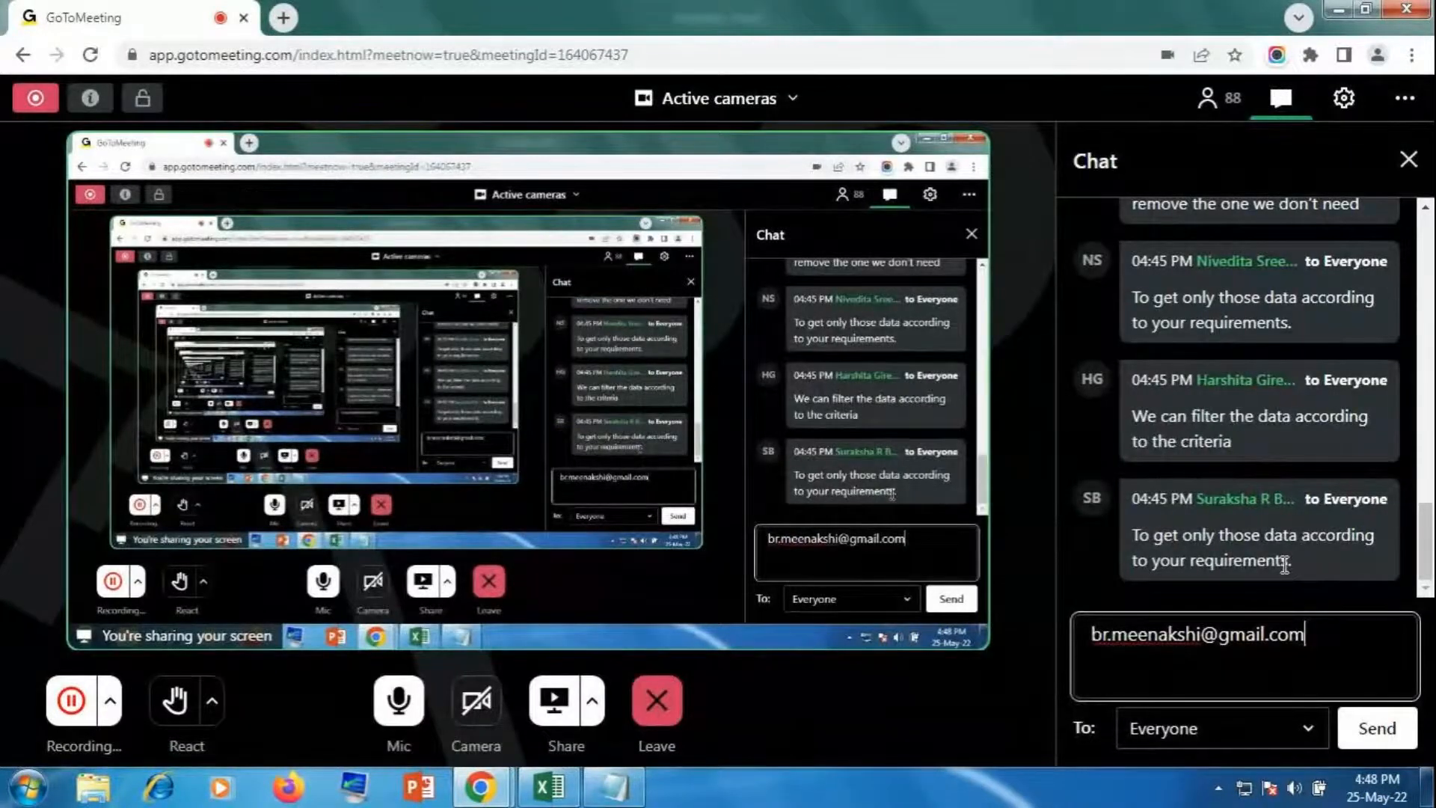
key("Return")
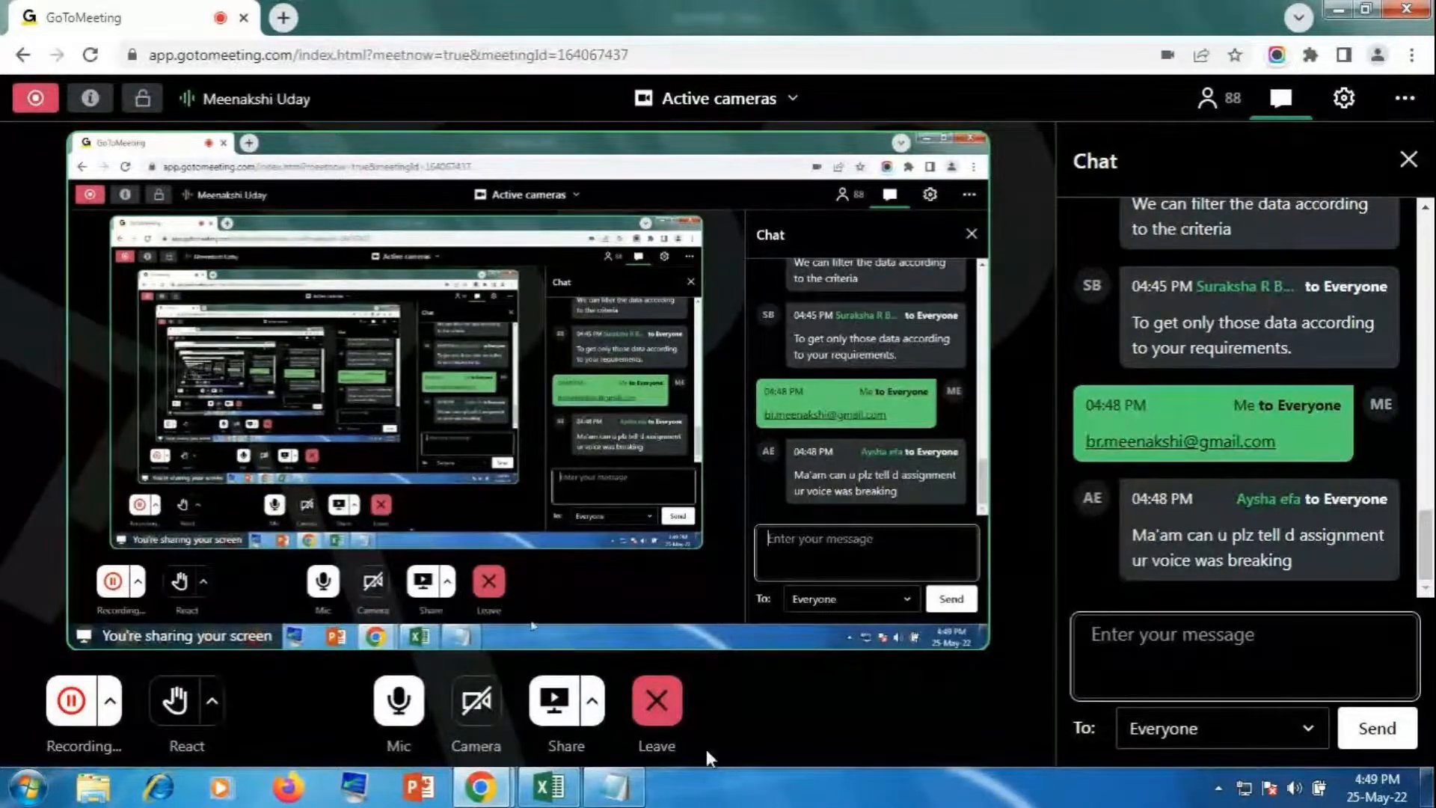
left_click(550, 787)
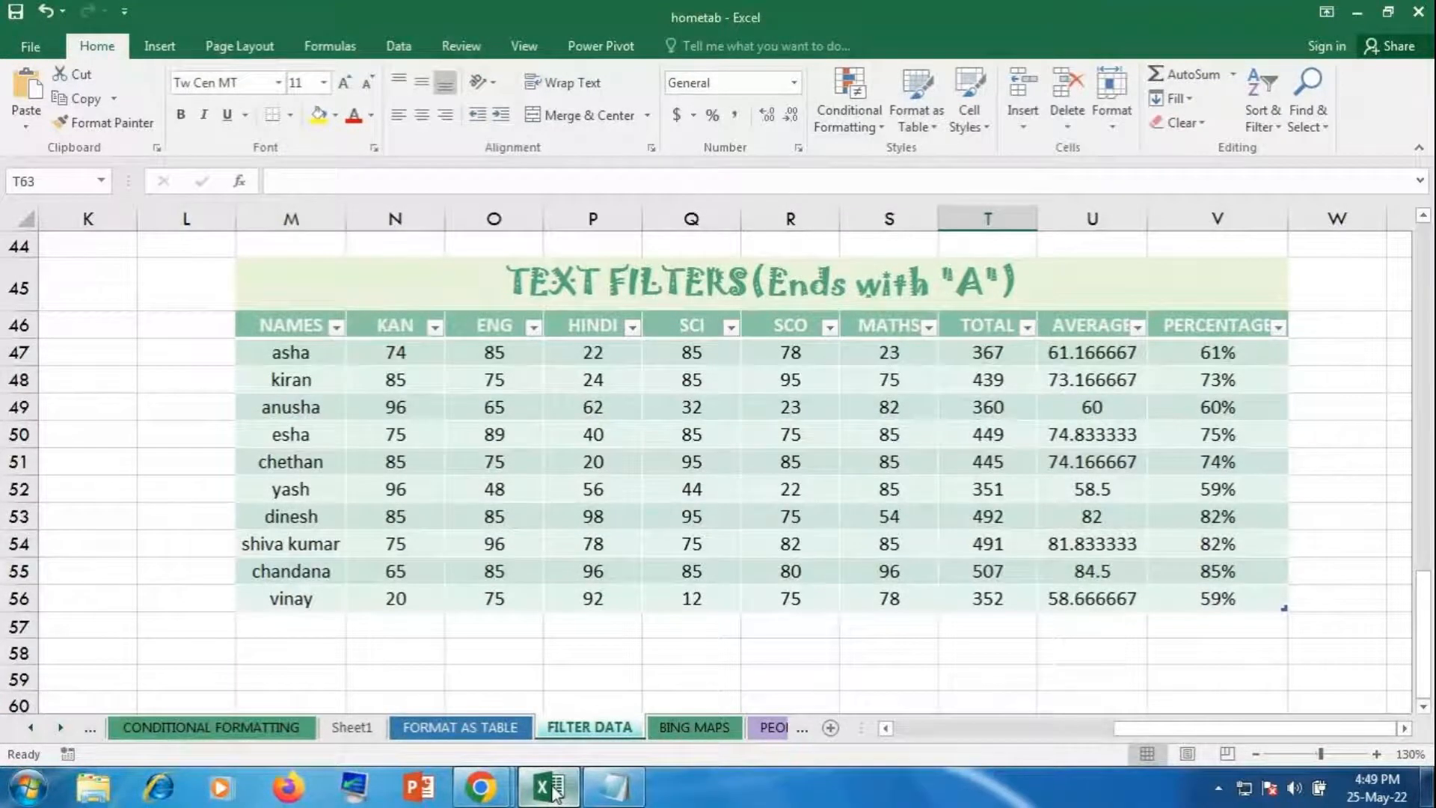
left_click_drag(1291, 734, 234, 696)
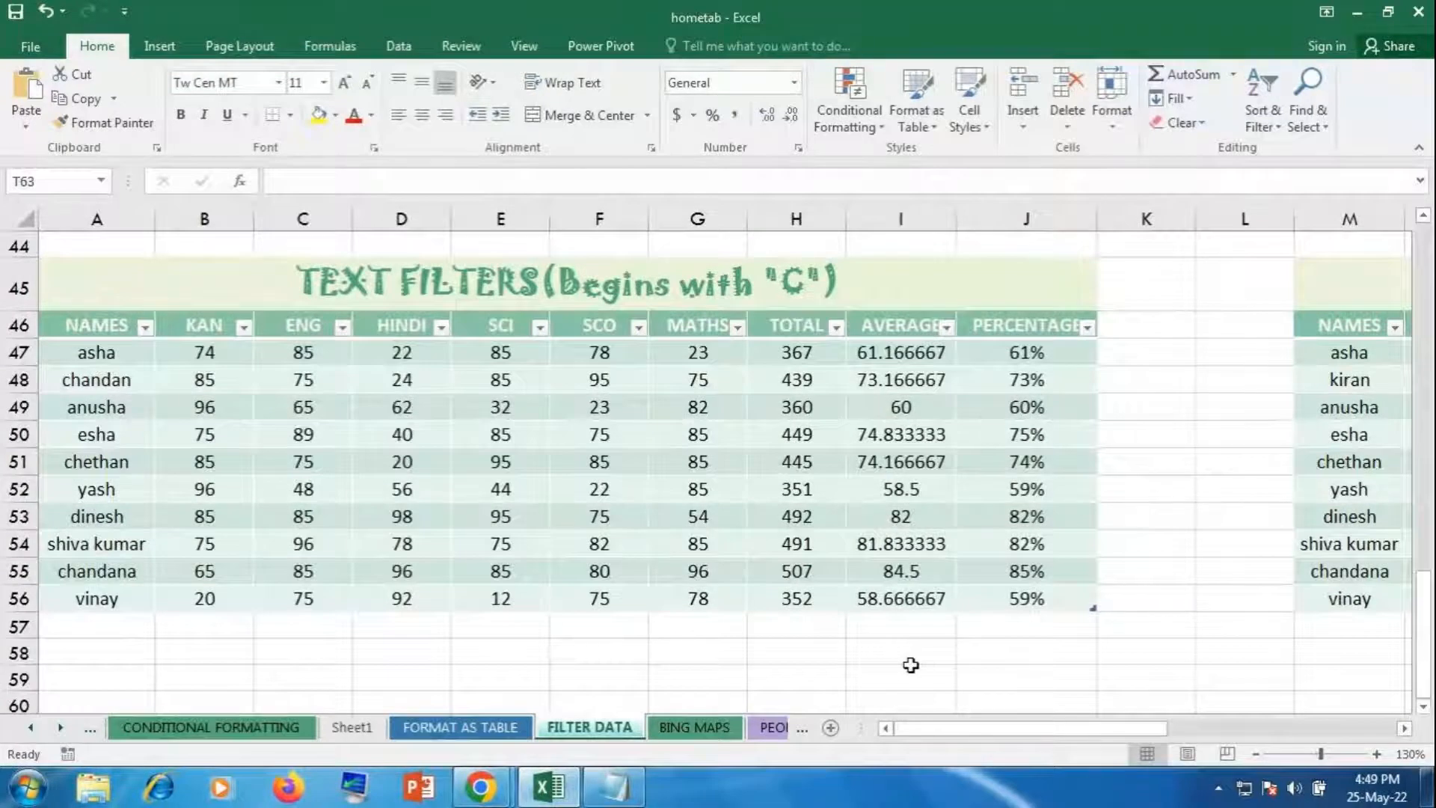
scroll(707, 574, "up", 13)
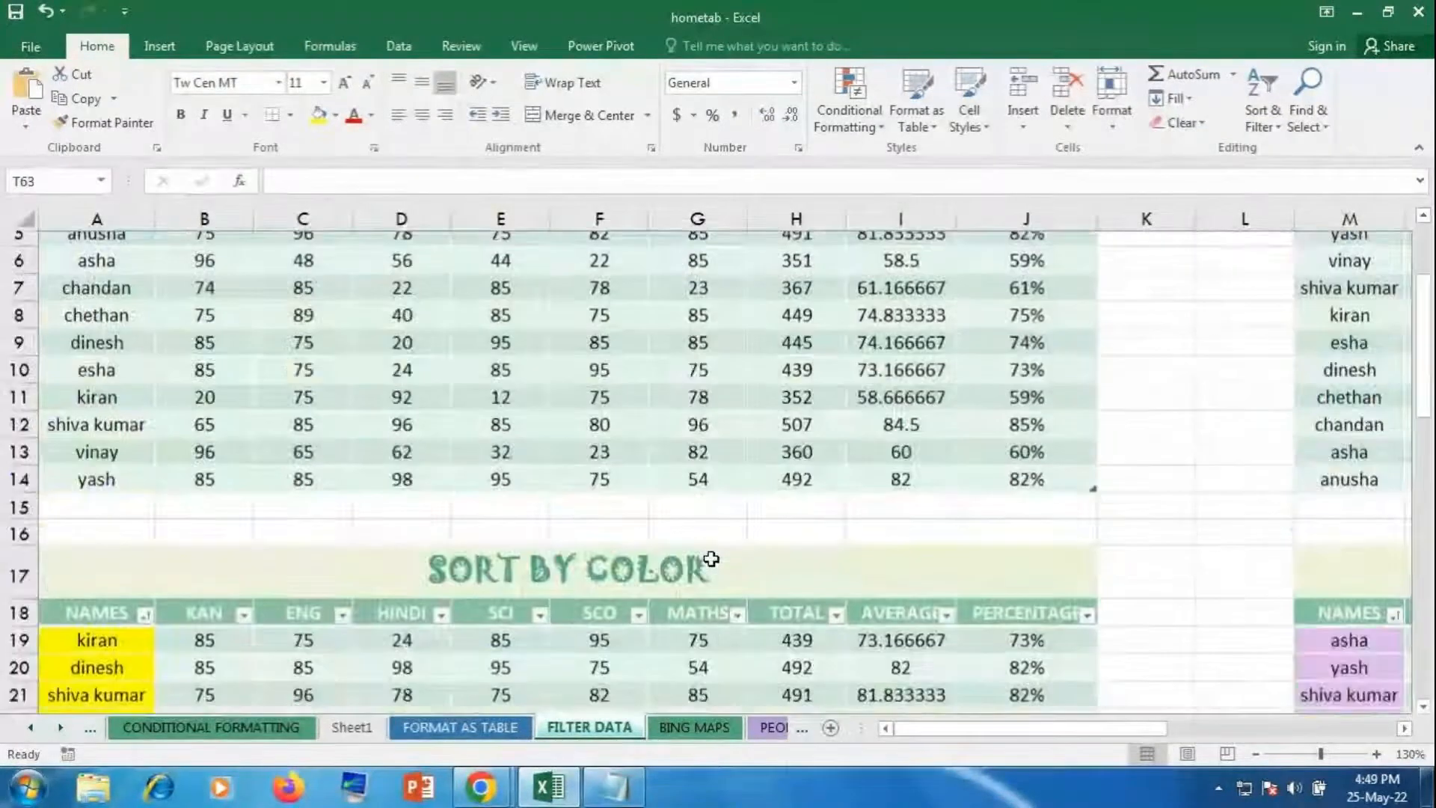
scroll(712, 559, "up", 2)
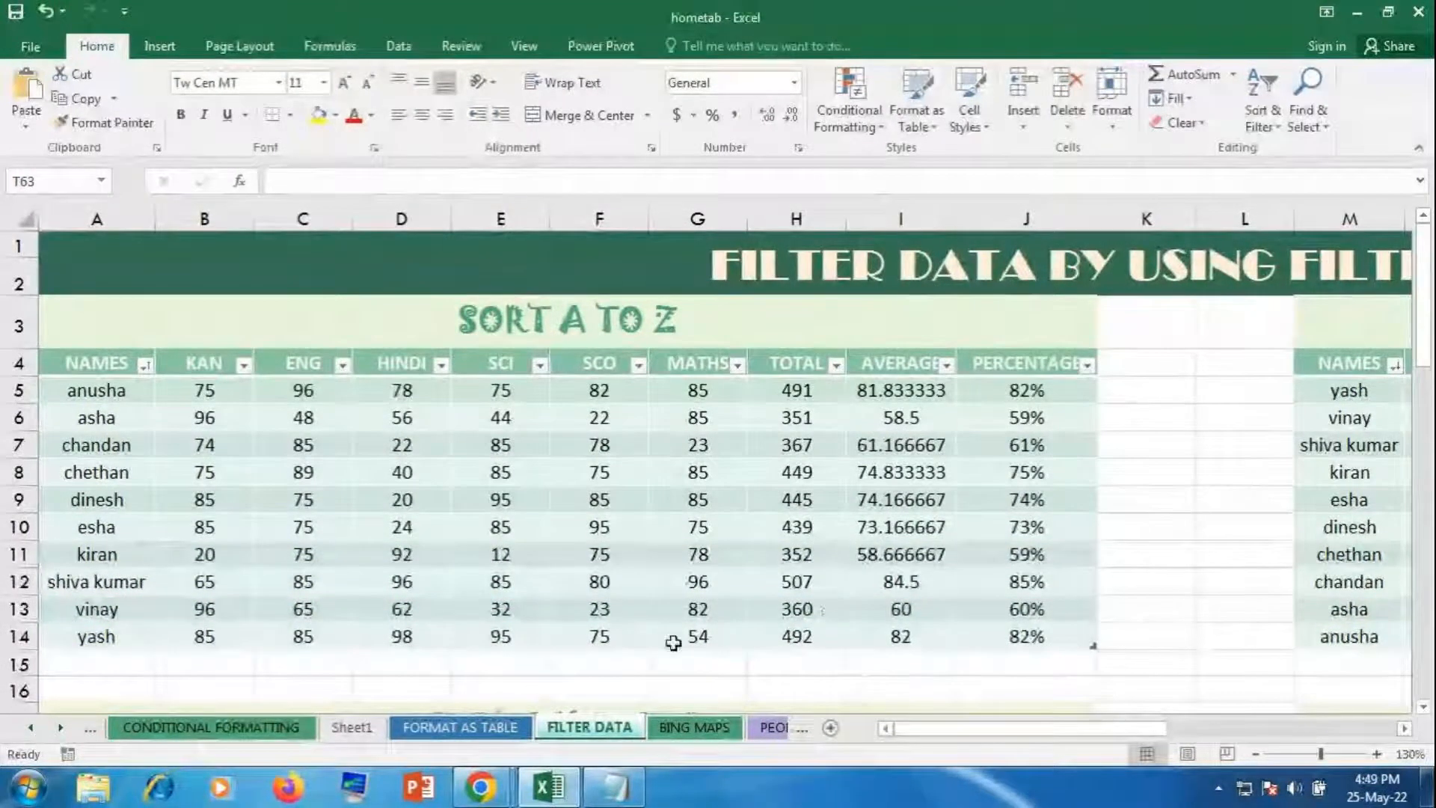
scroll(846, 547, "down", 4)
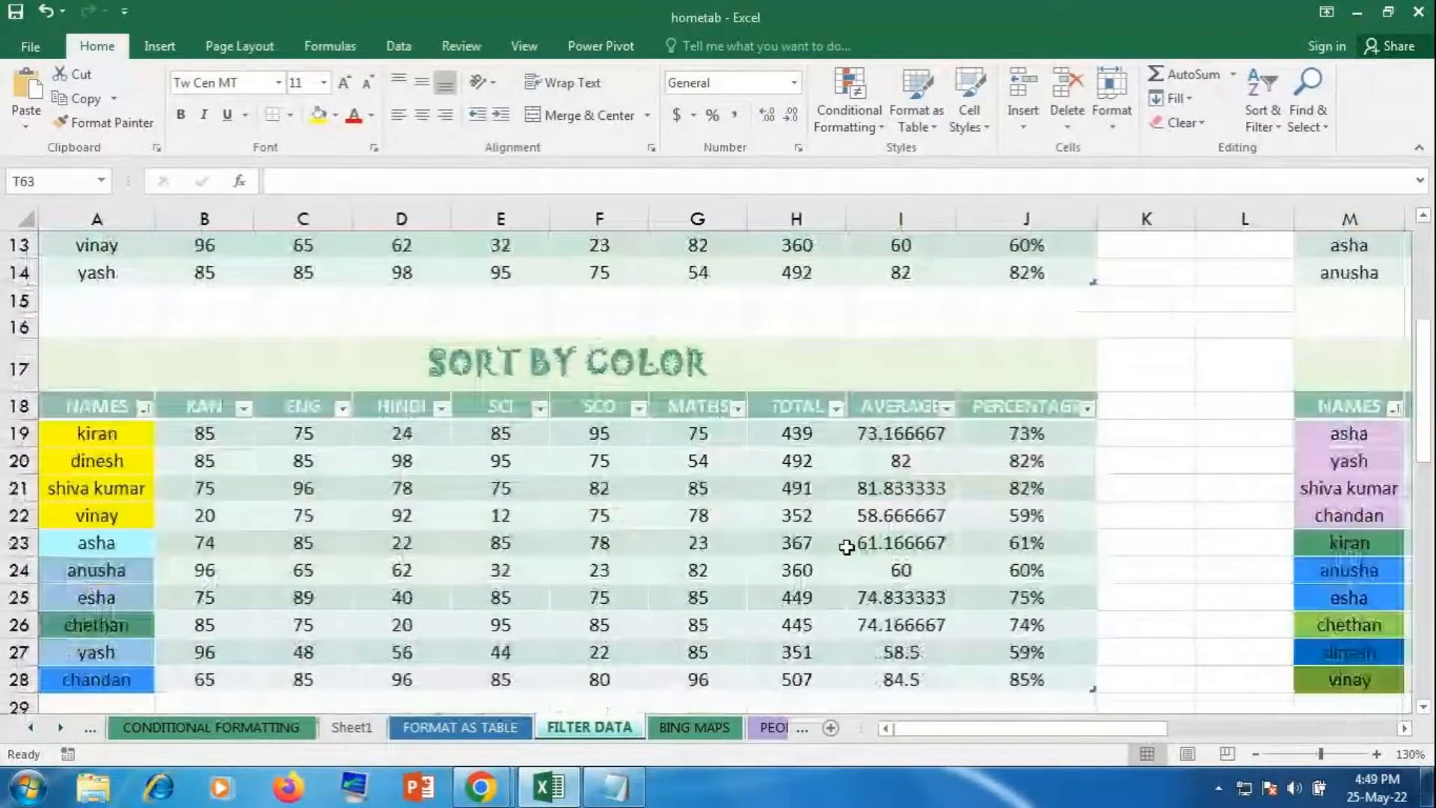
scroll(846, 547, "down", 2)
scroll(846, 547, "up", 4)
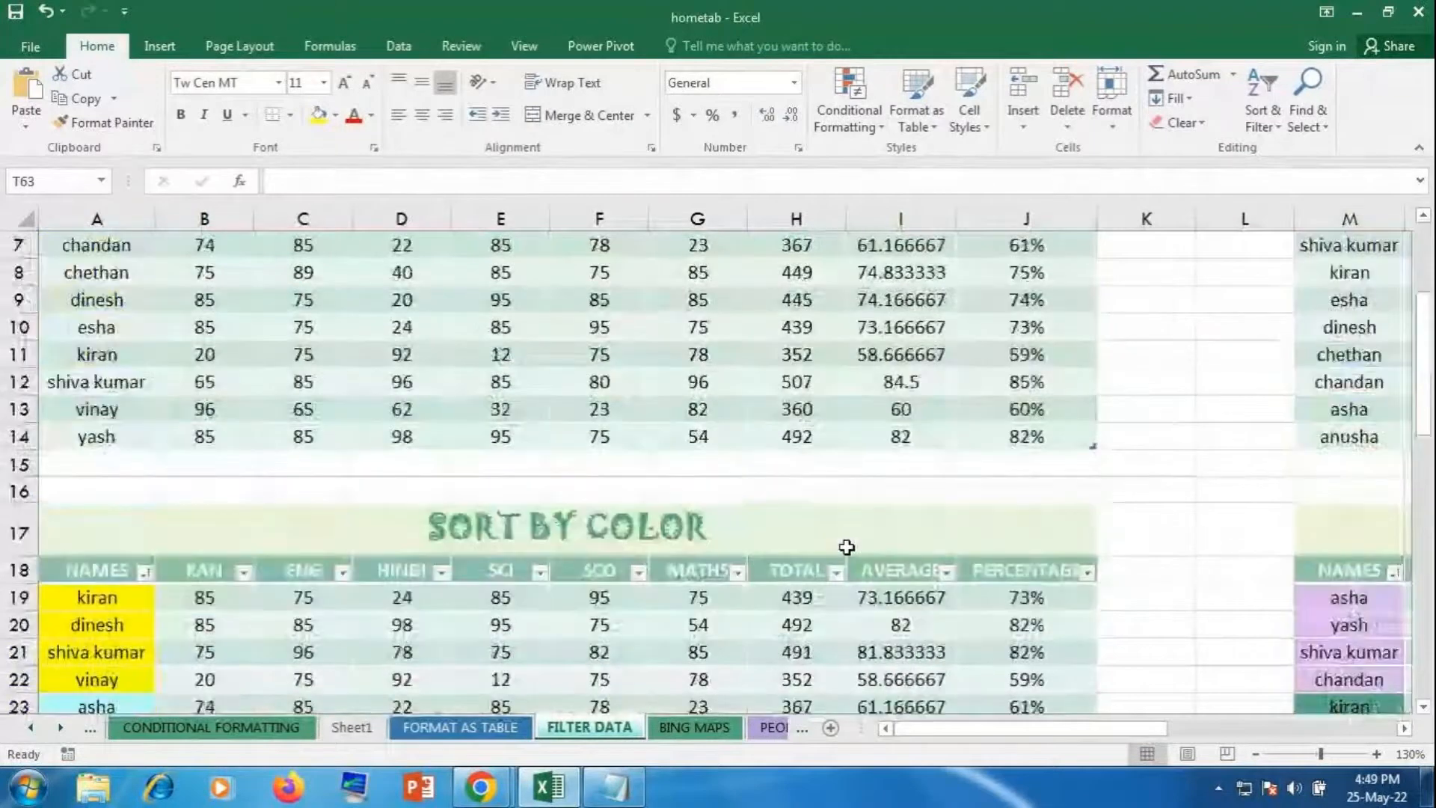
left_click(352, 528)
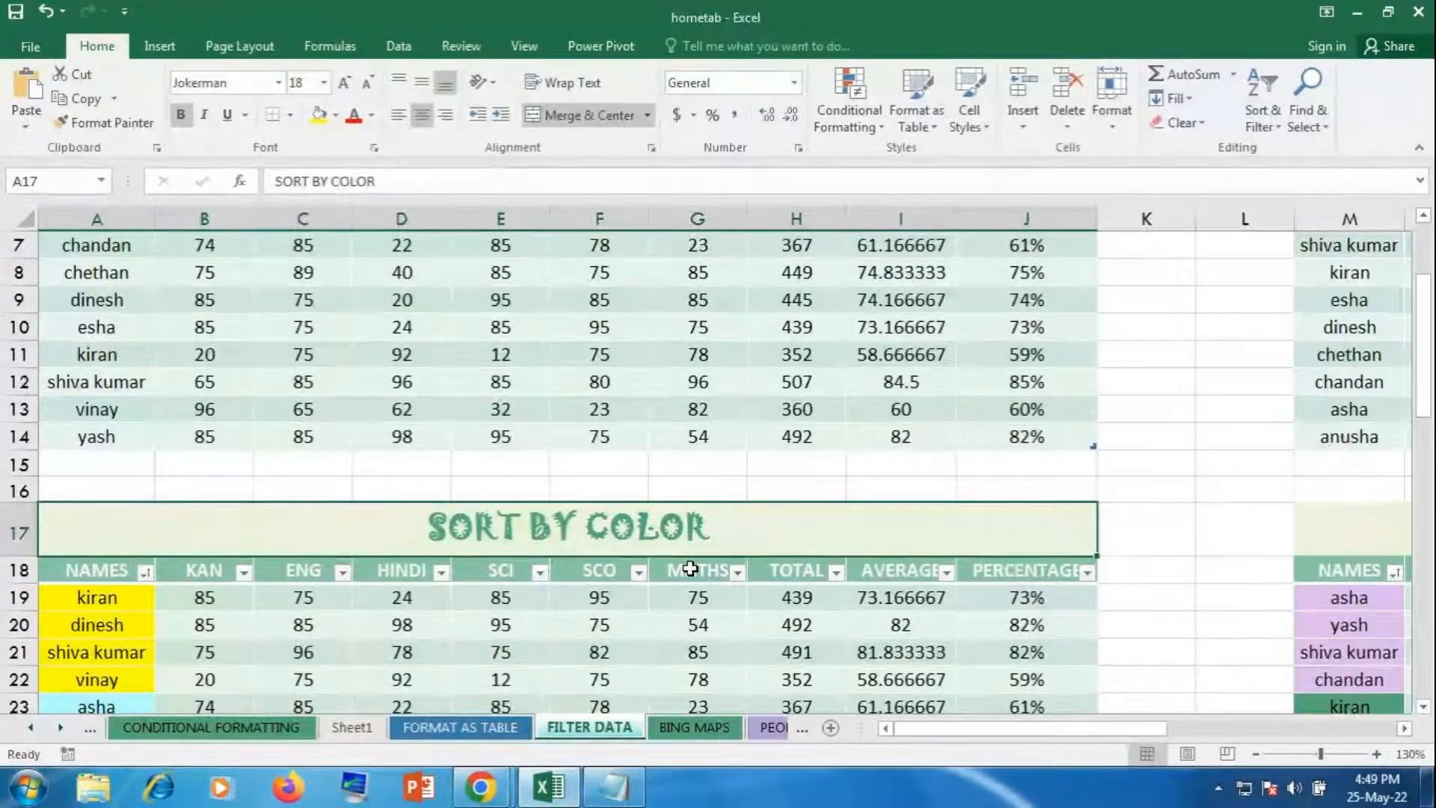
scroll(689, 569, "down", 2)
scroll(604, 307, "up", 4)
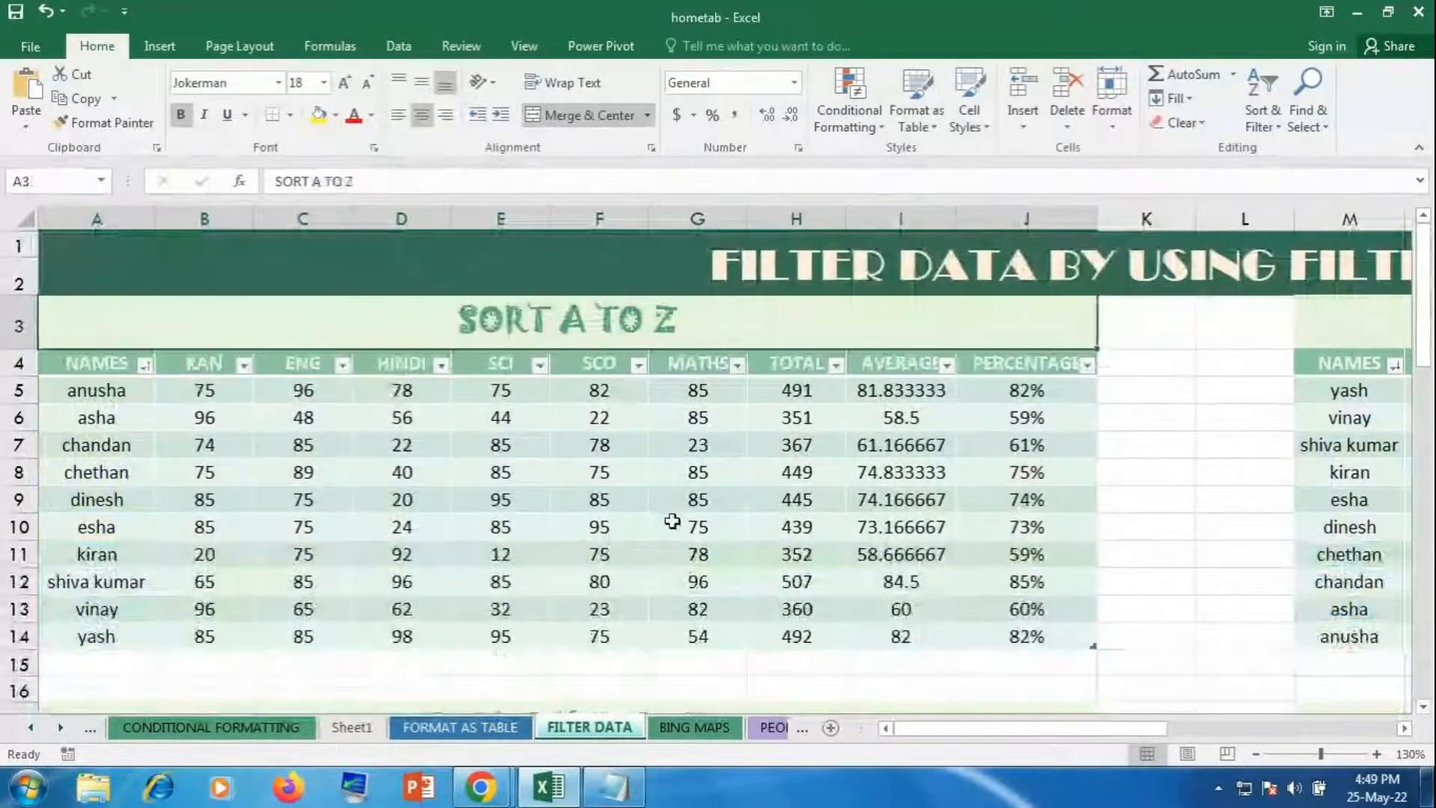
scroll(670, 519, "down", 3)
scroll(688, 524, "down", 9)
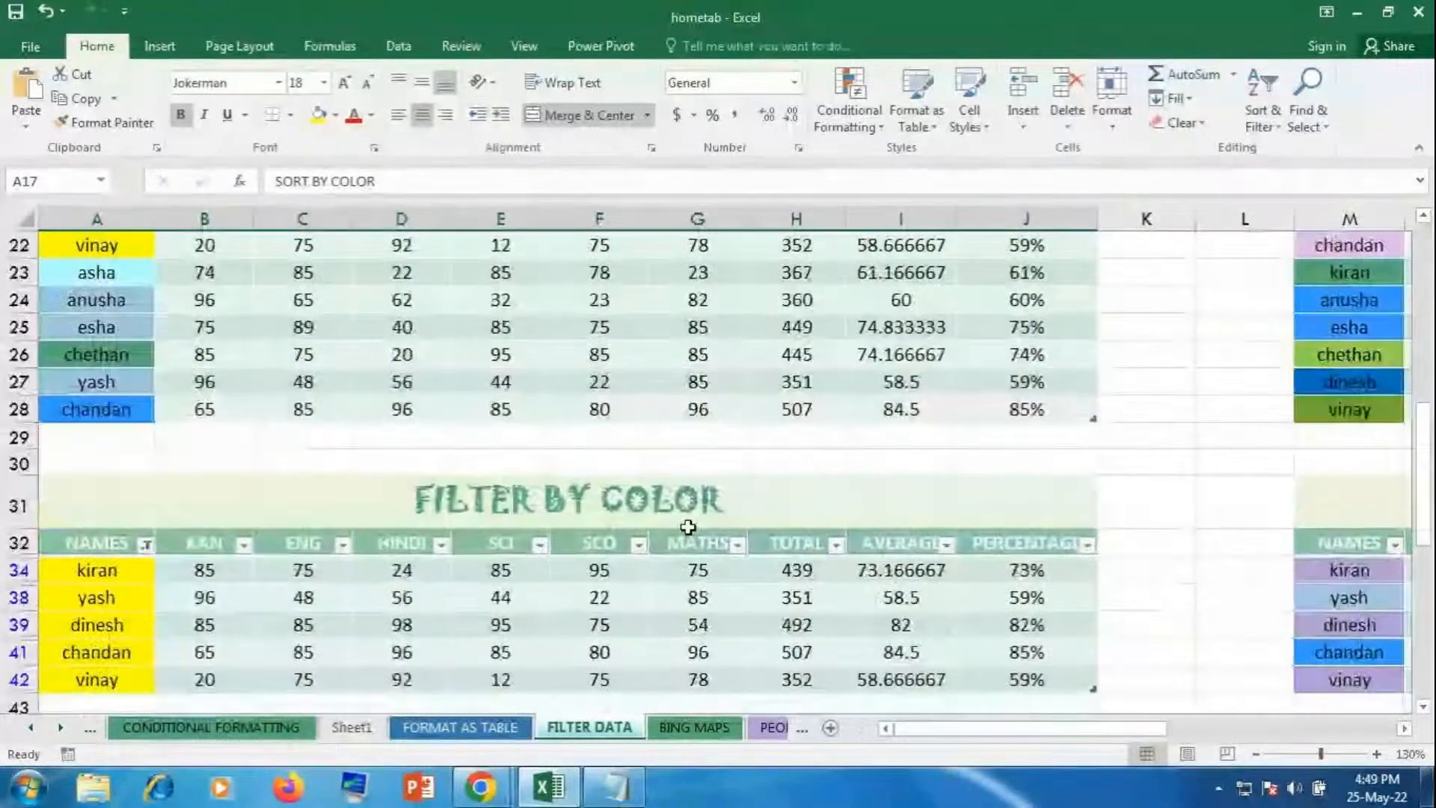
left_click(145, 463)
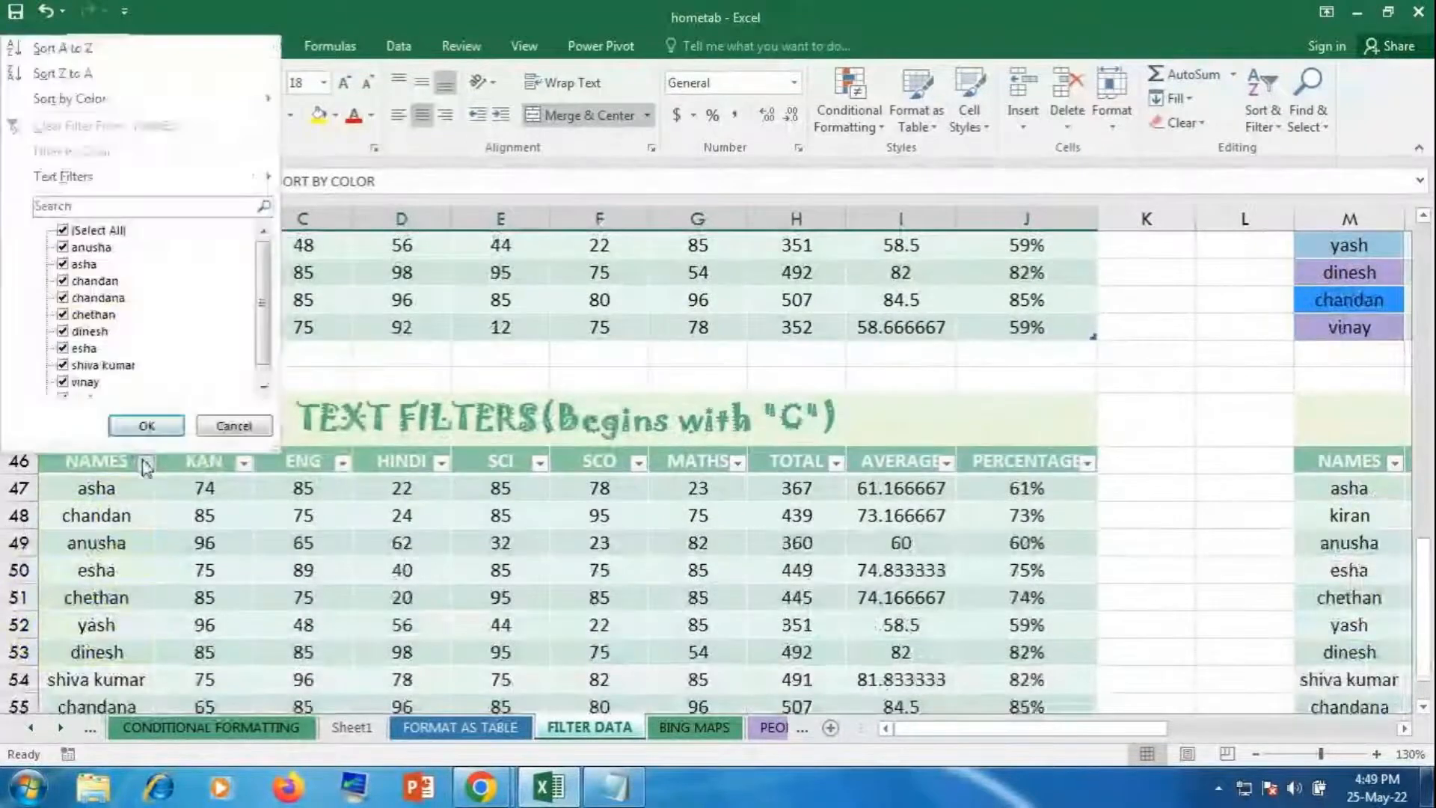
mouse_move(105, 182)
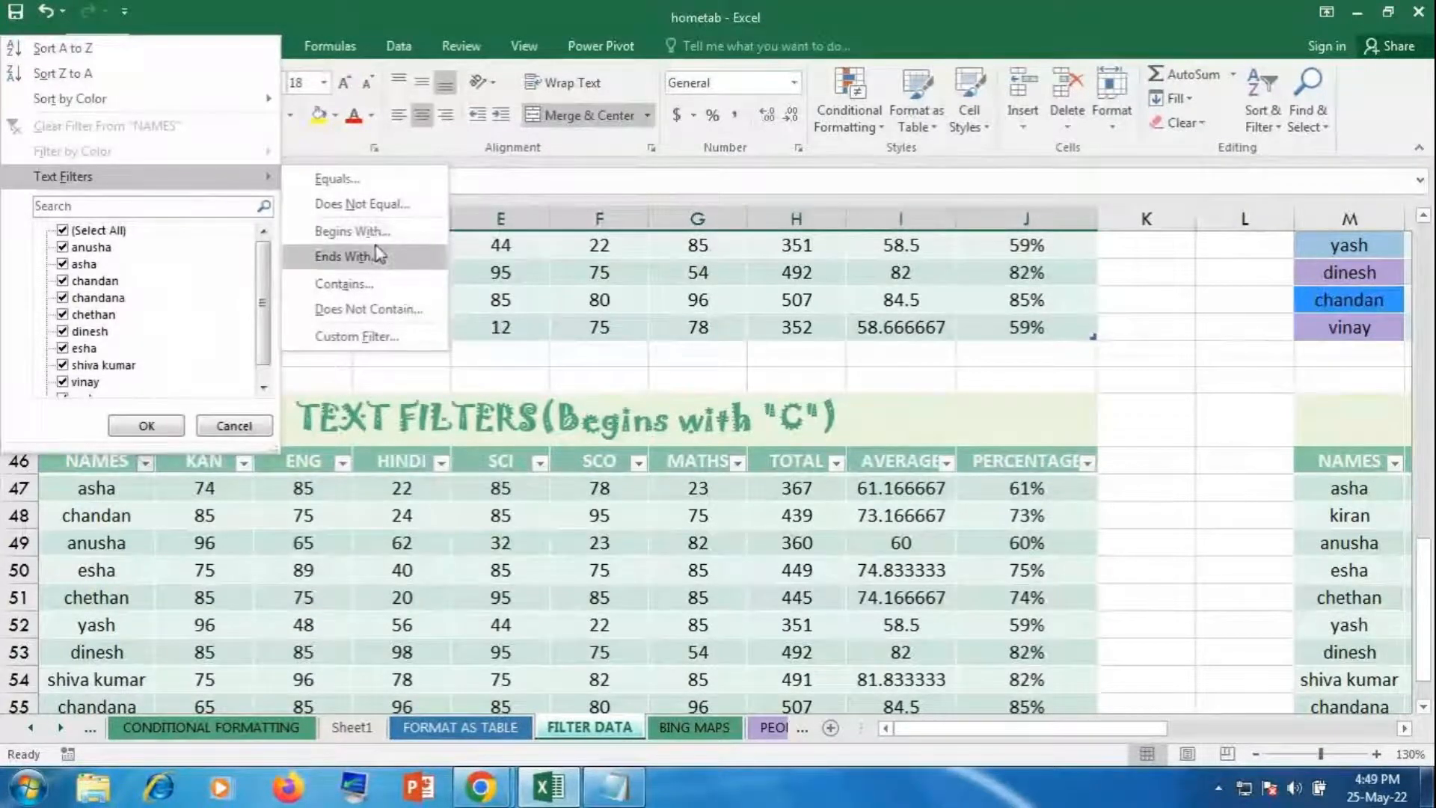
left_click(588, 460)
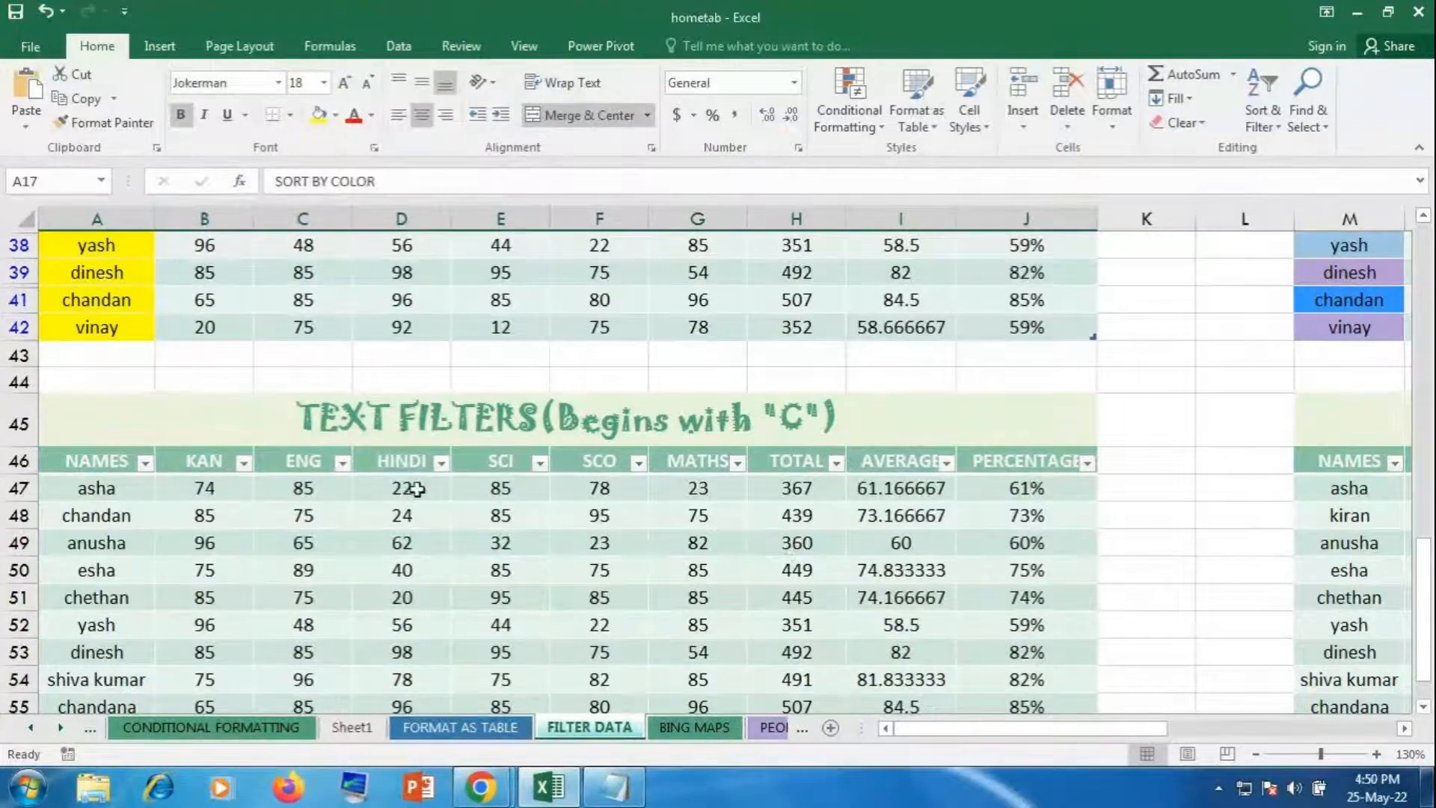
left_click(441, 463)
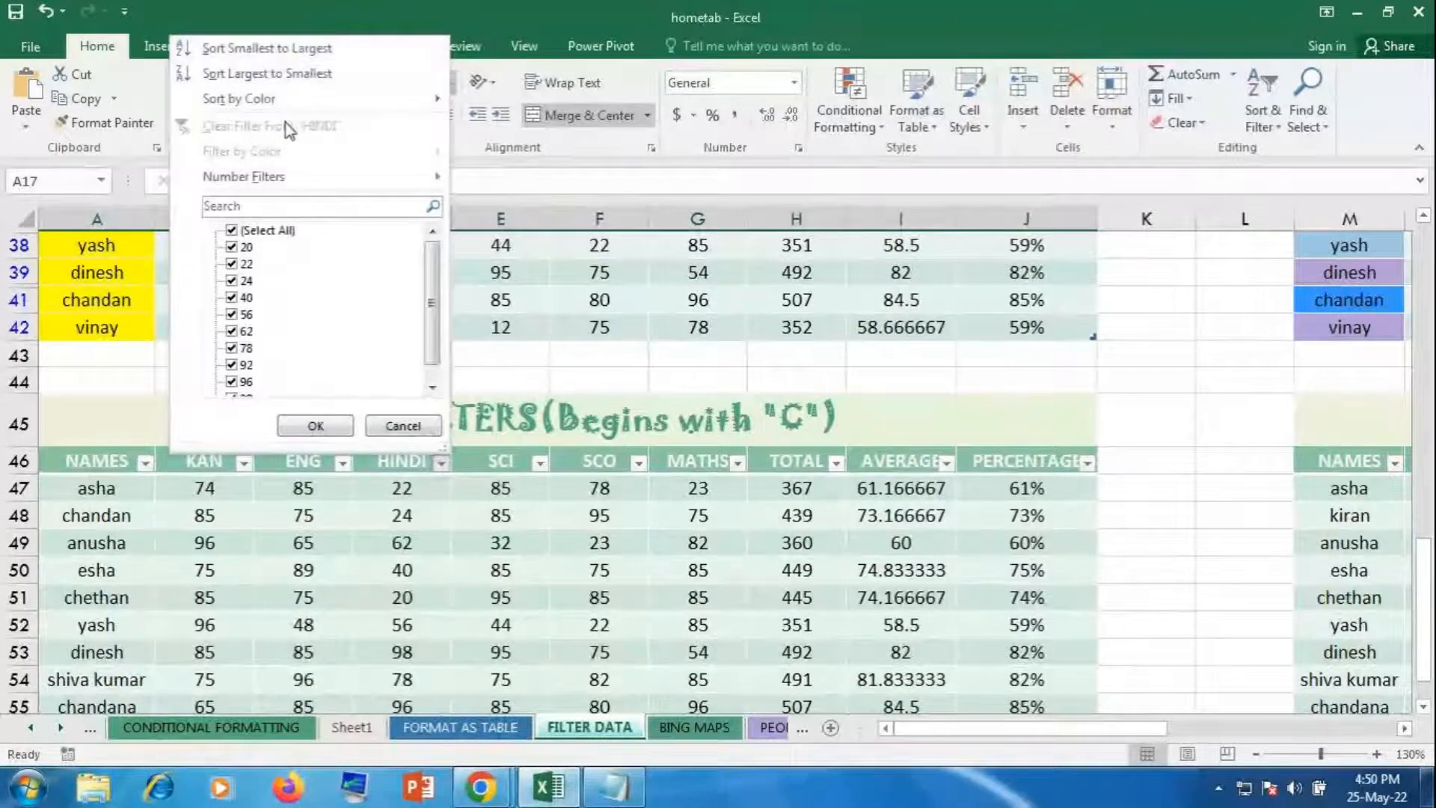
mouse_move(270, 183)
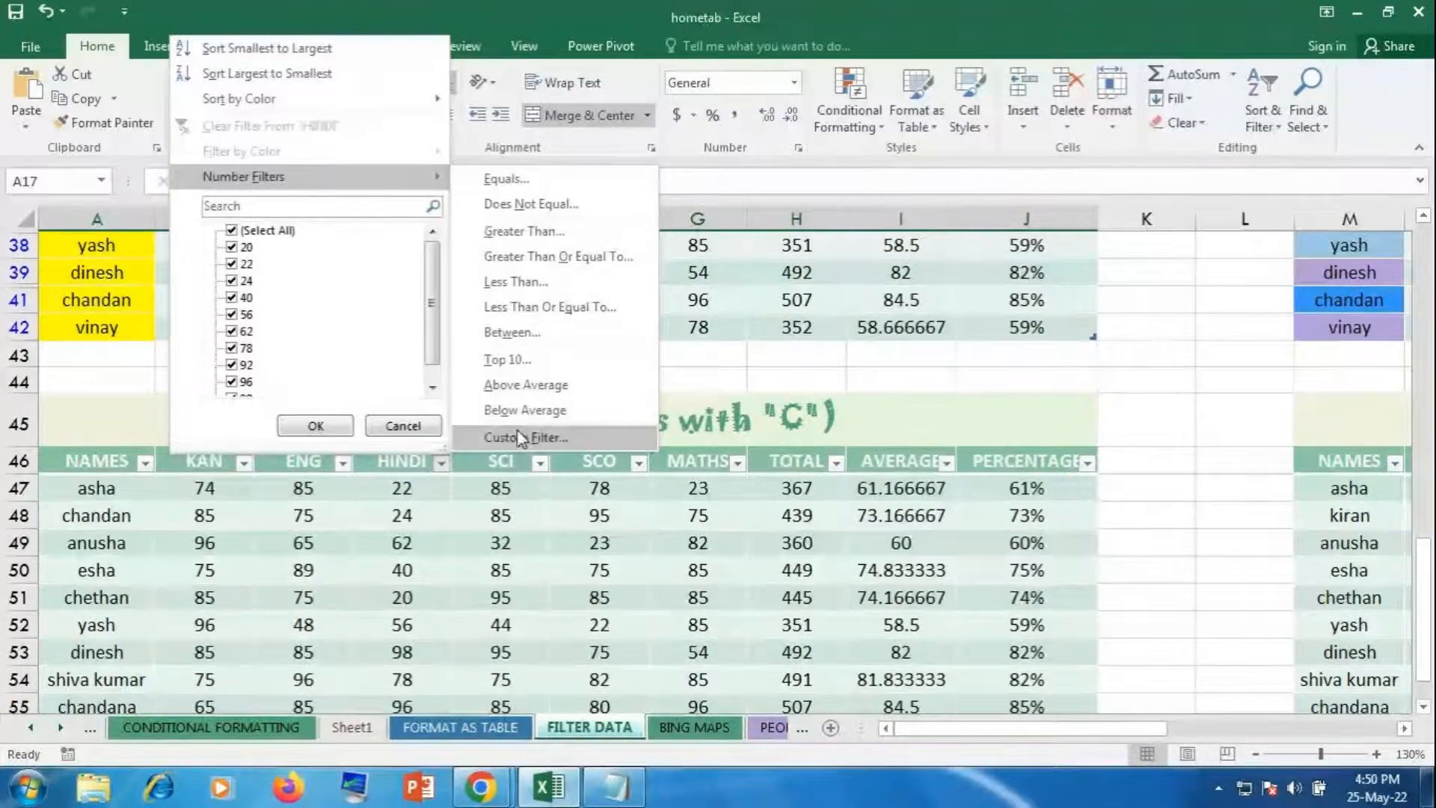
key("Escape")
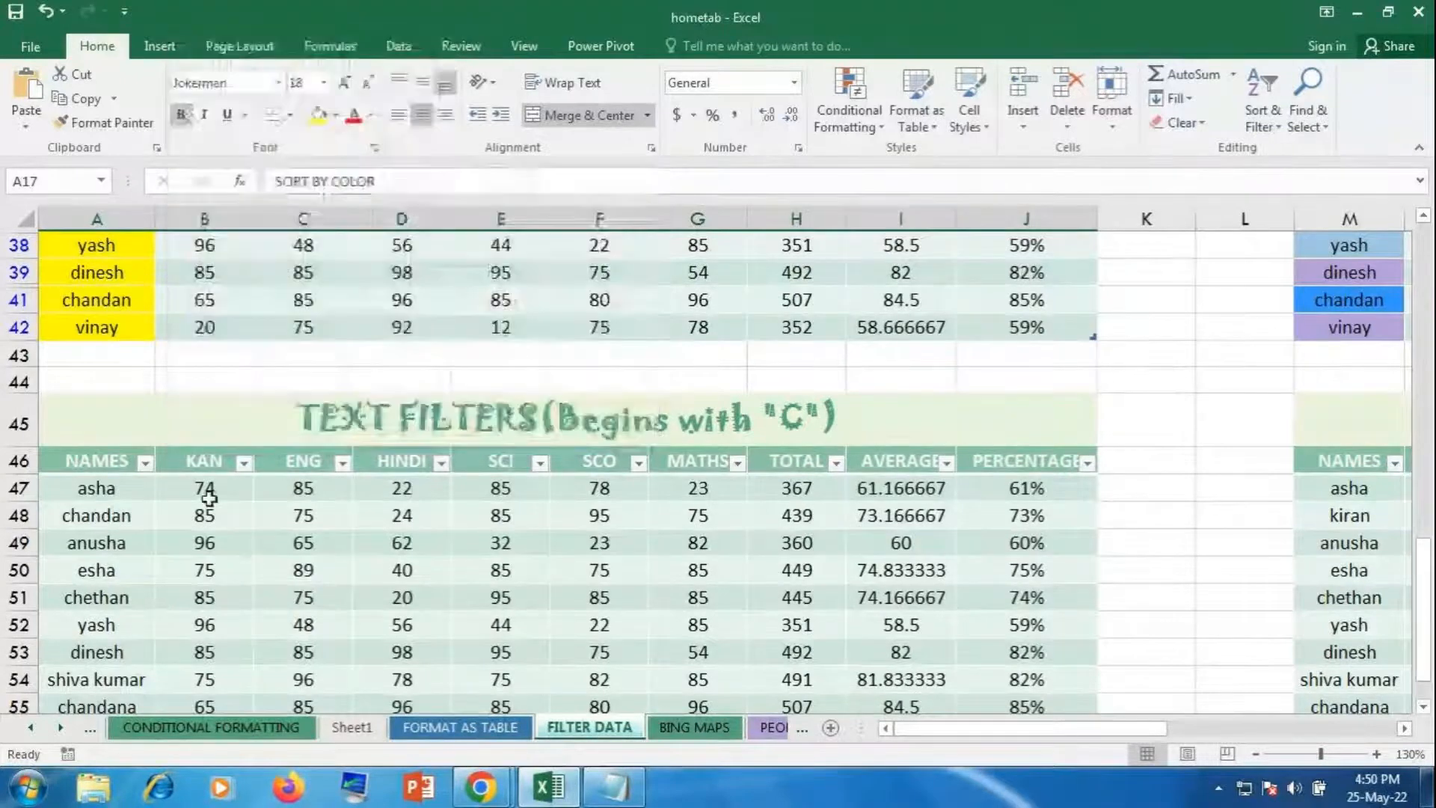
left_click(145, 462)
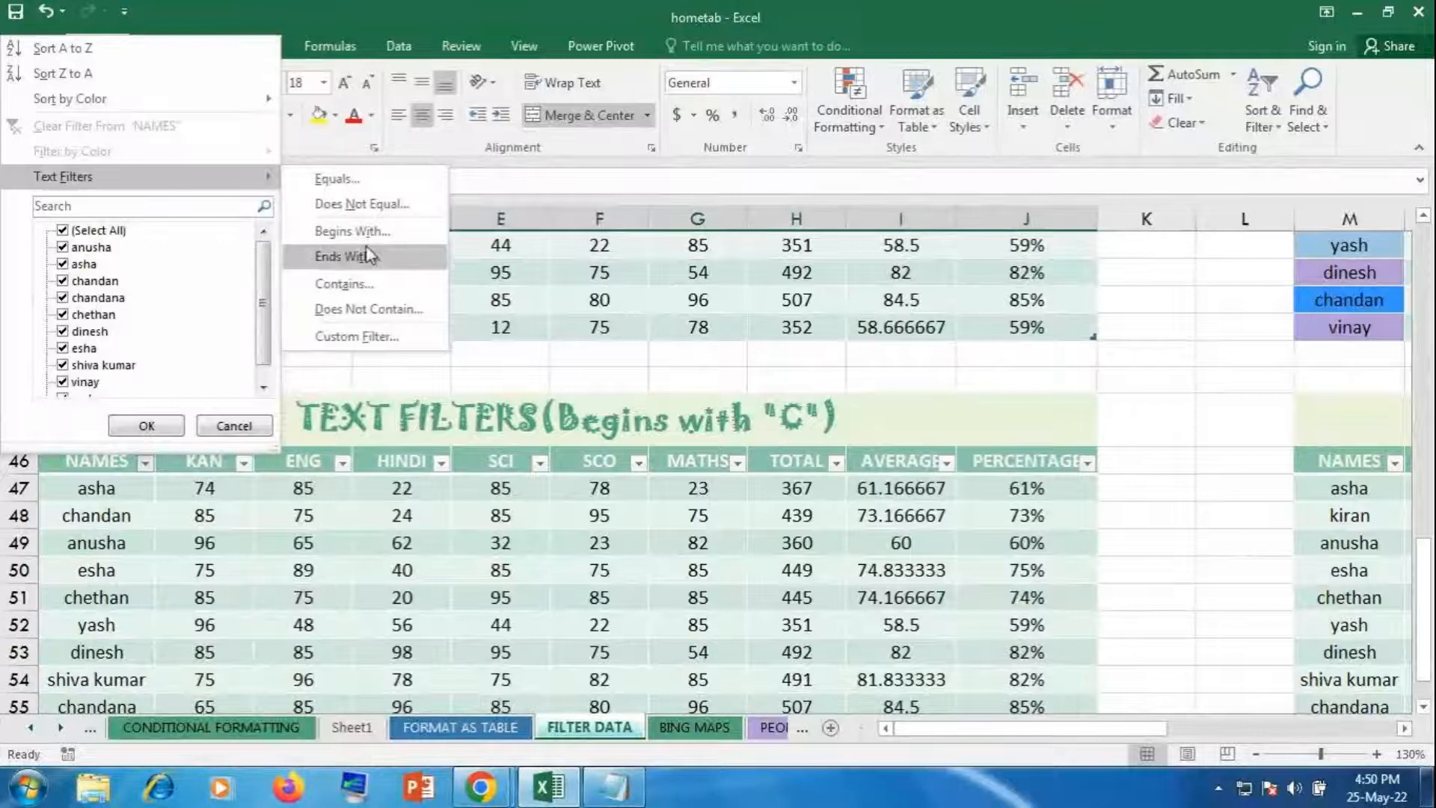
left_click(887, 570)
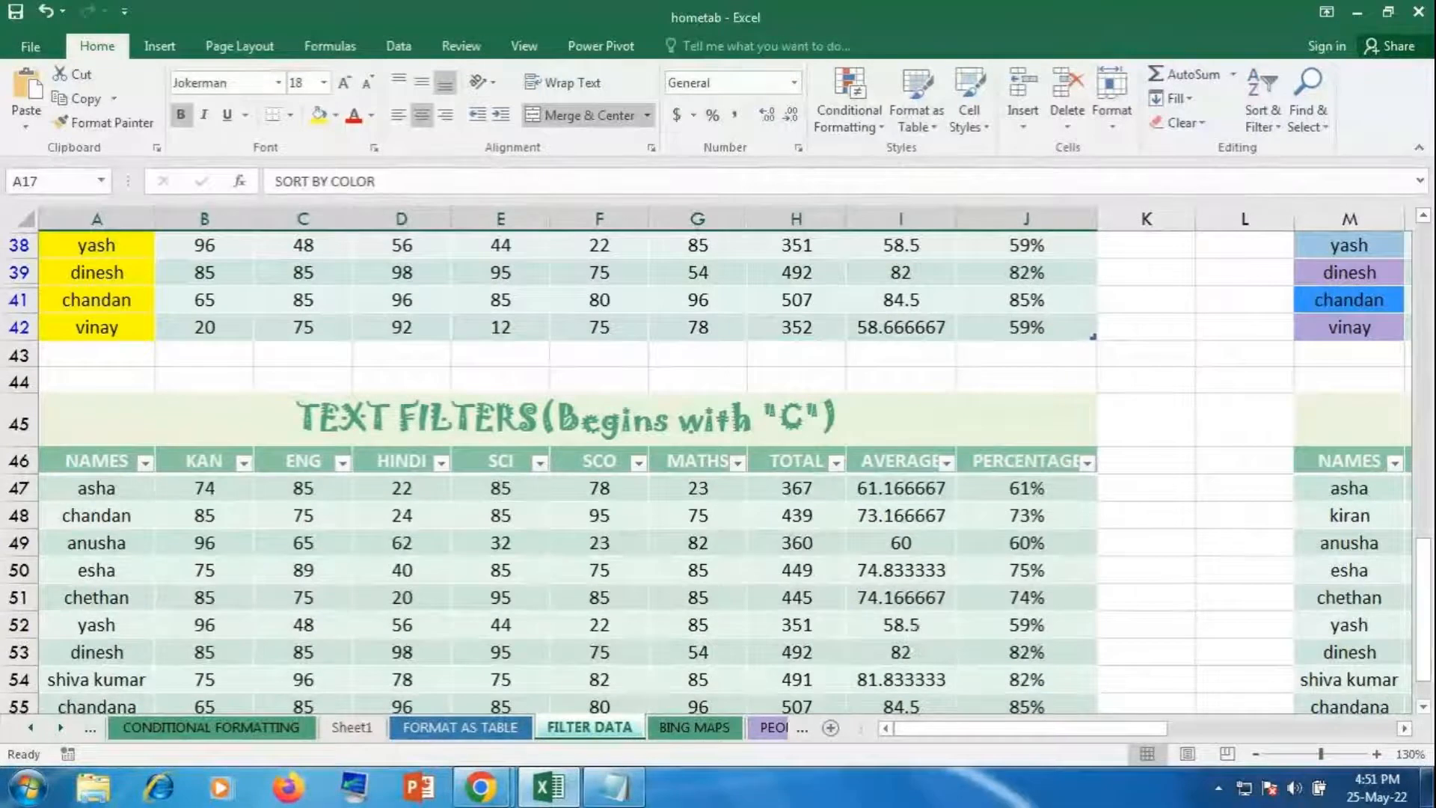
mouse_move(494, 797)
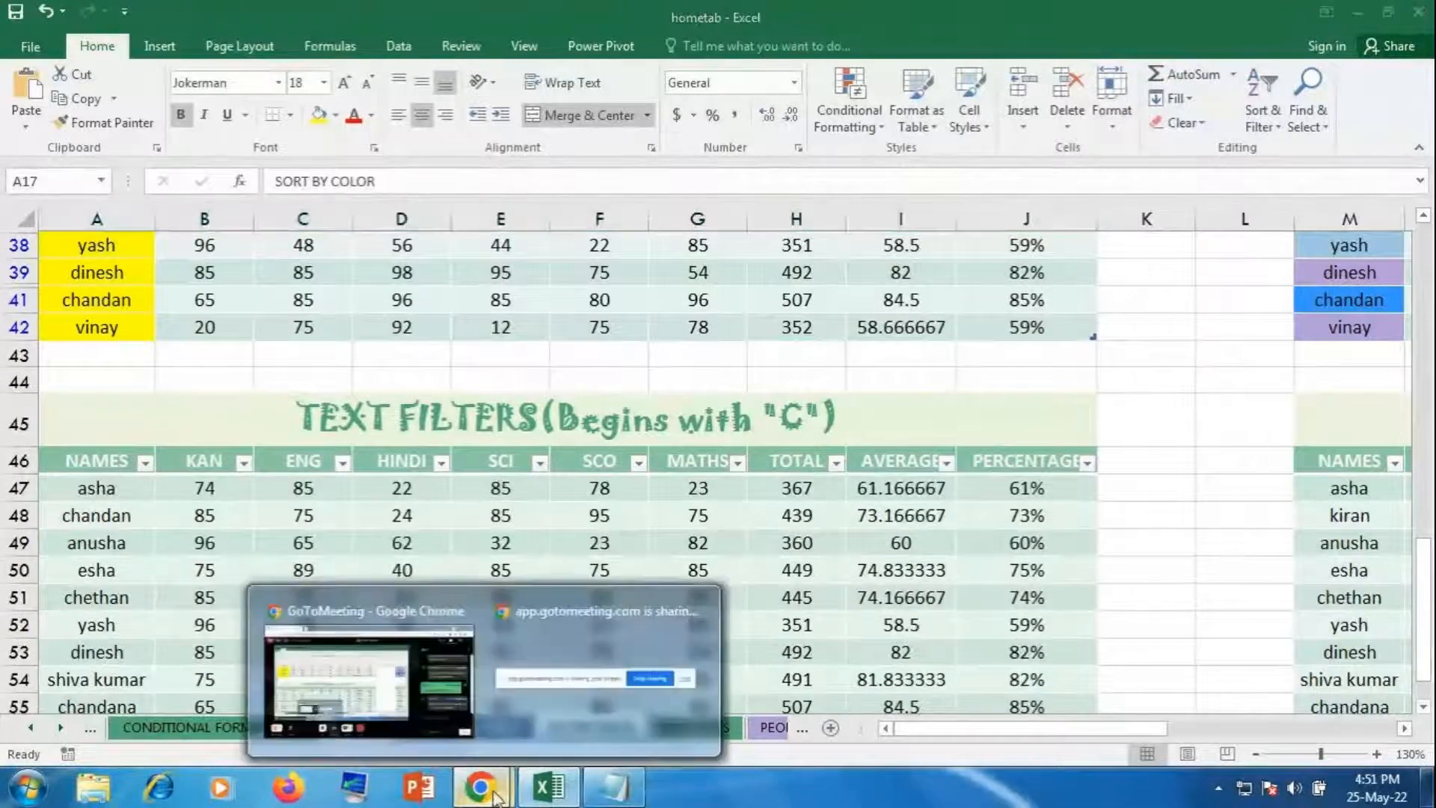
left_click(513, 701)
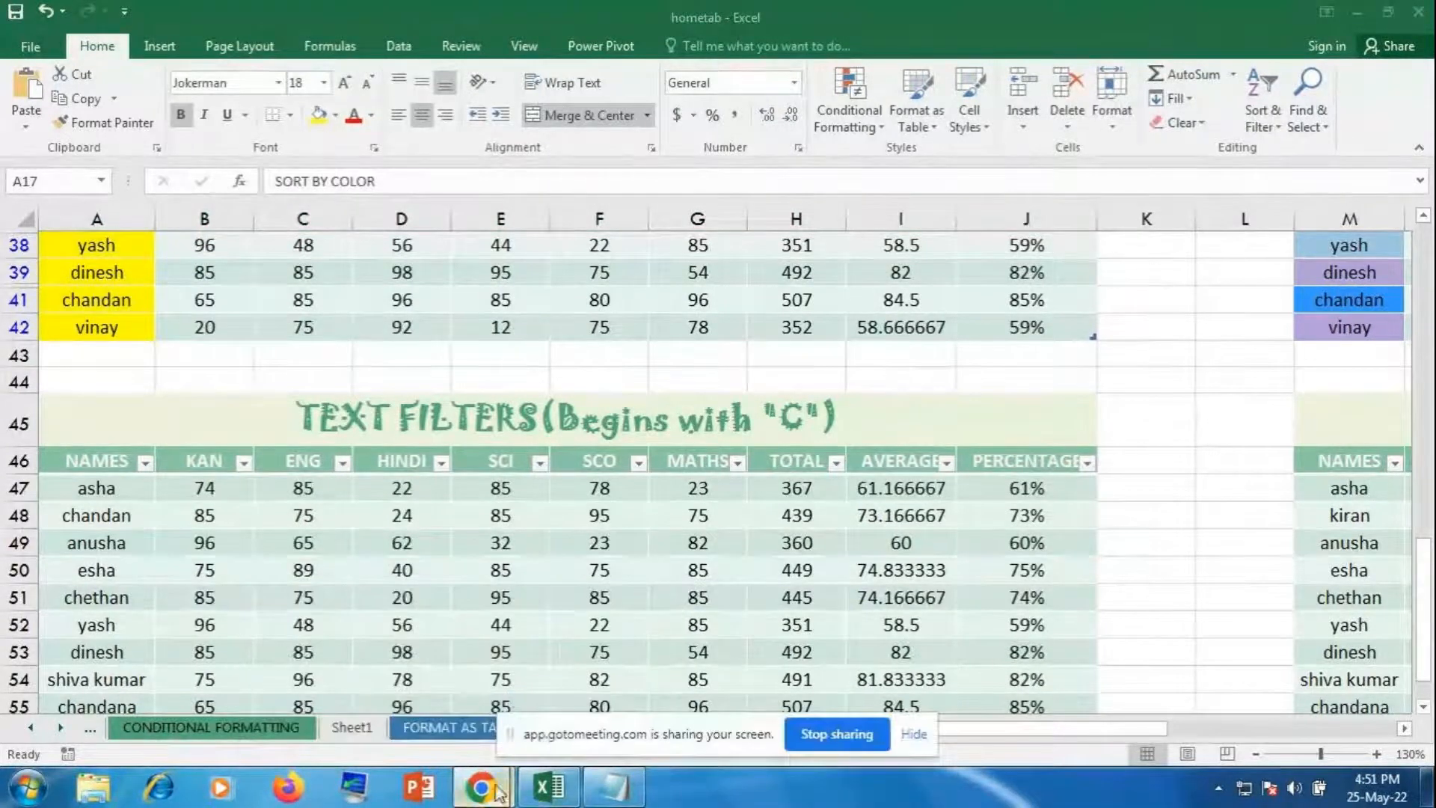
mouse_move(480, 787)
left_click(414, 694)
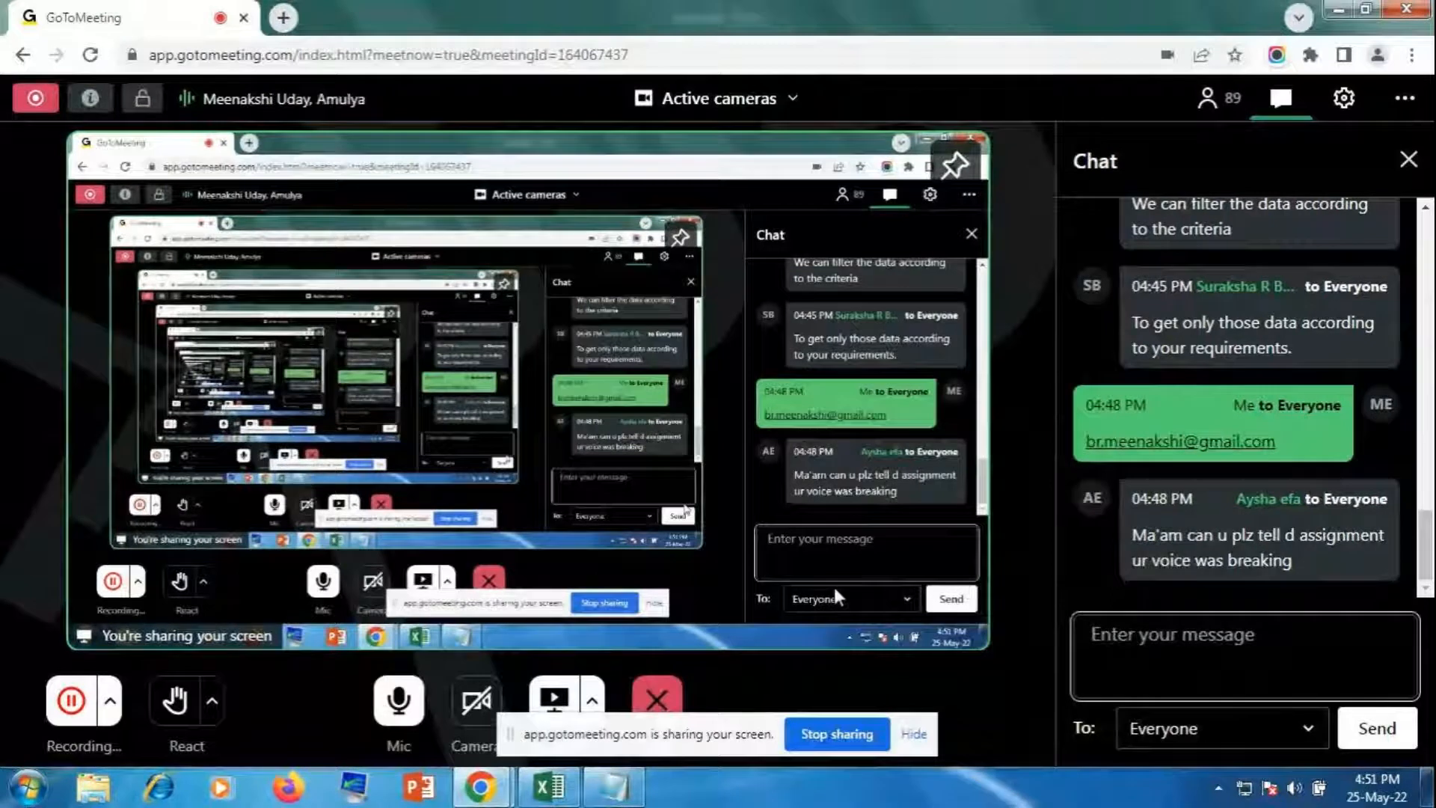
left_click(550, 785)
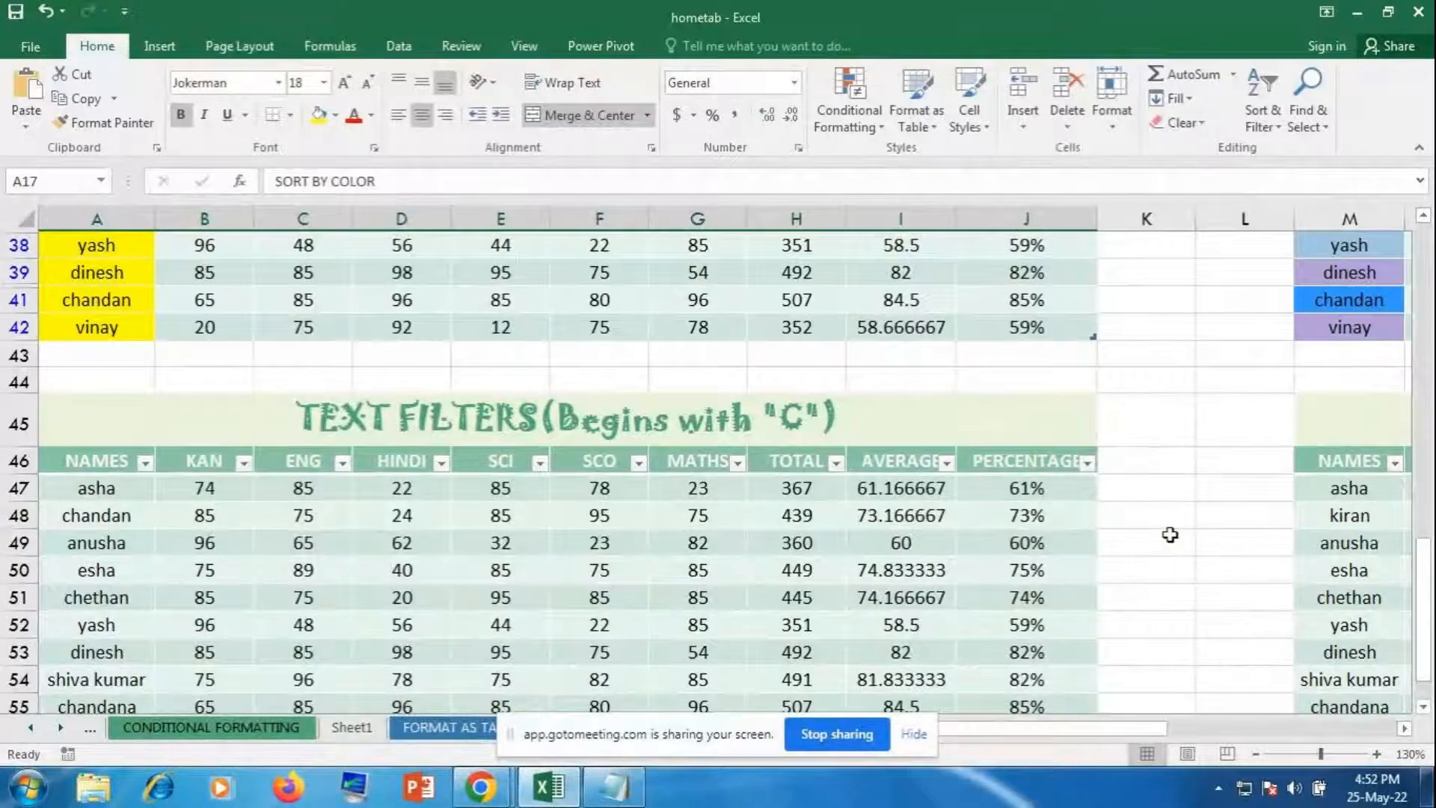
Step: Select the TEXT FILTERS title and browse Cell Styles without applying one, then go to Sheet1
left_click(1170, 490)
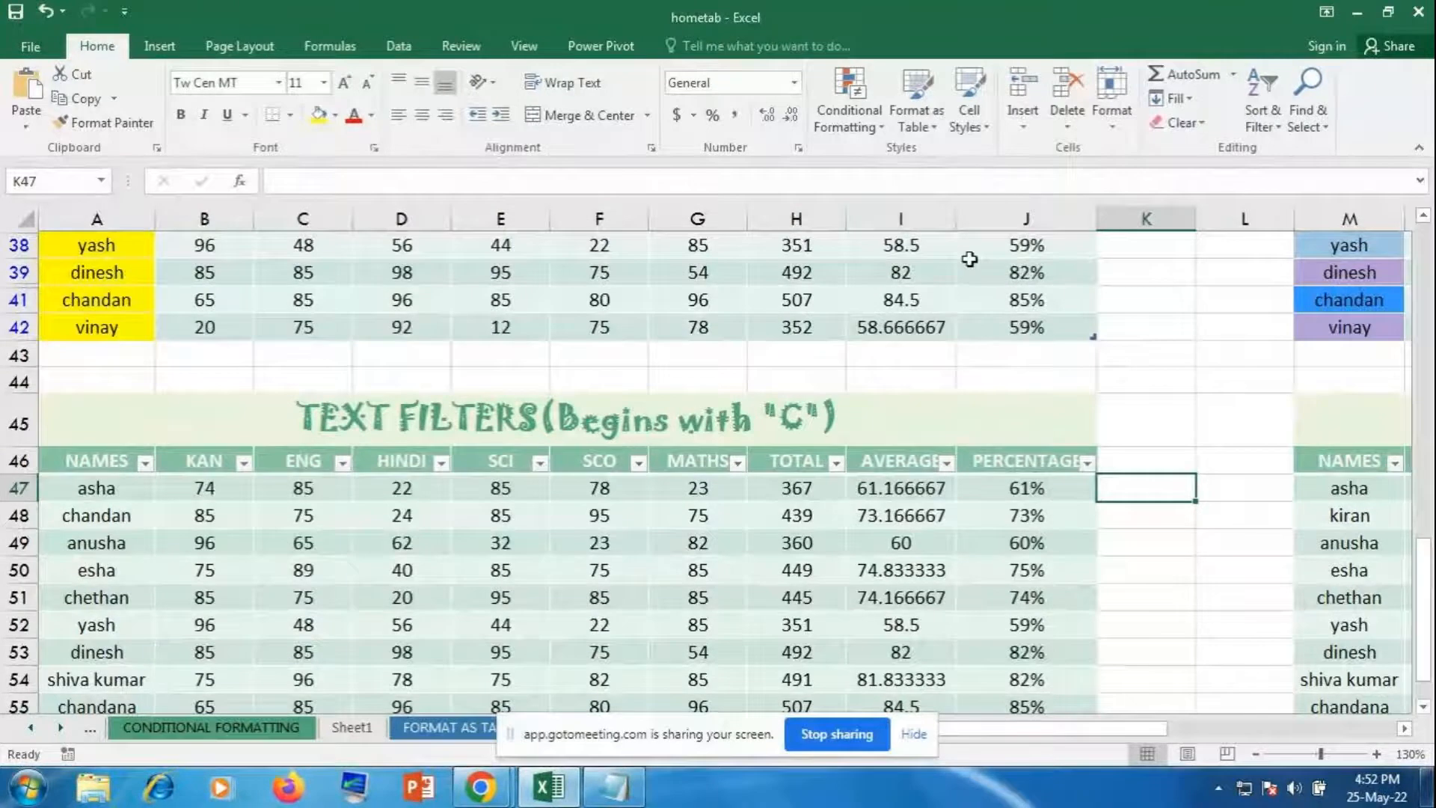
left_click(970, 411)
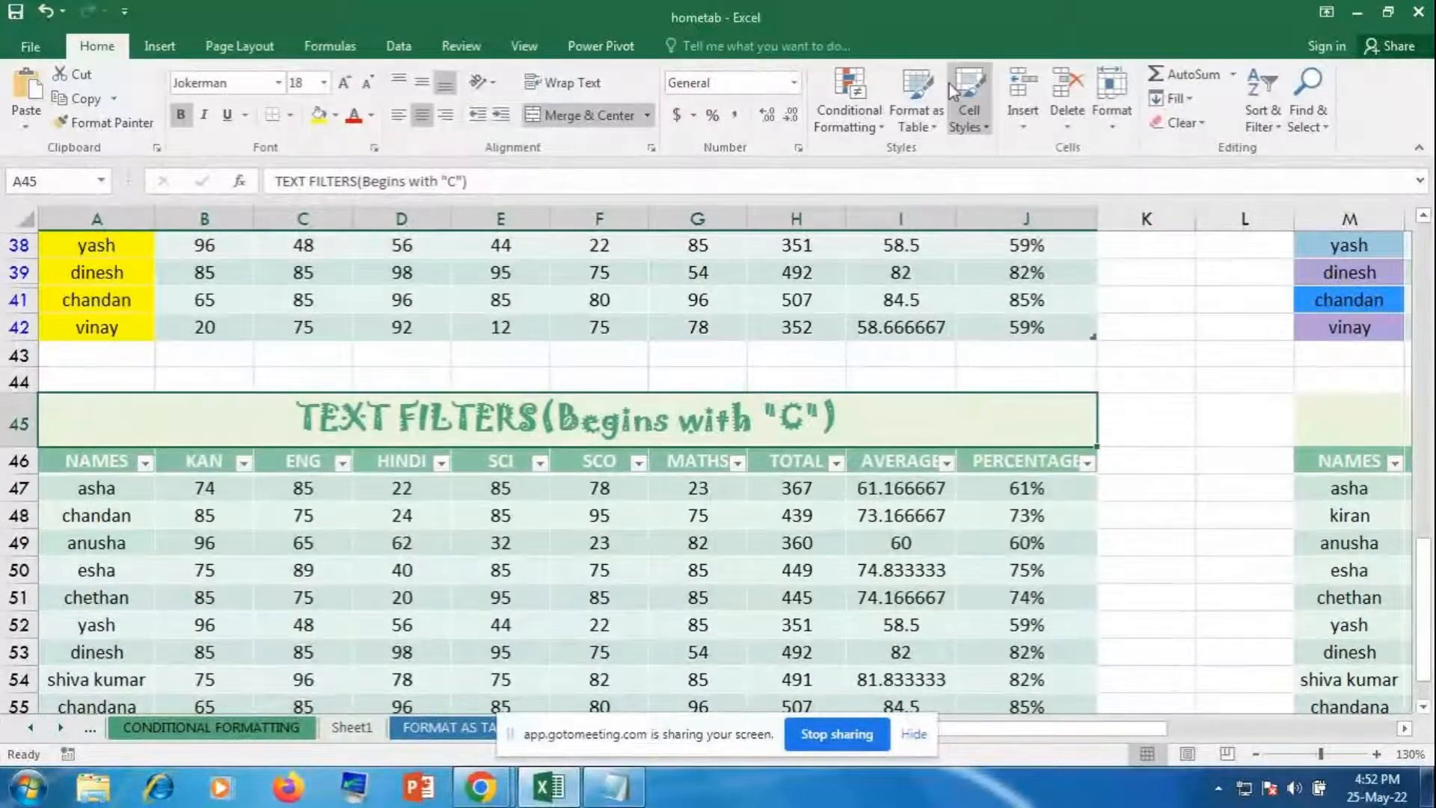
left_click(966, 96)
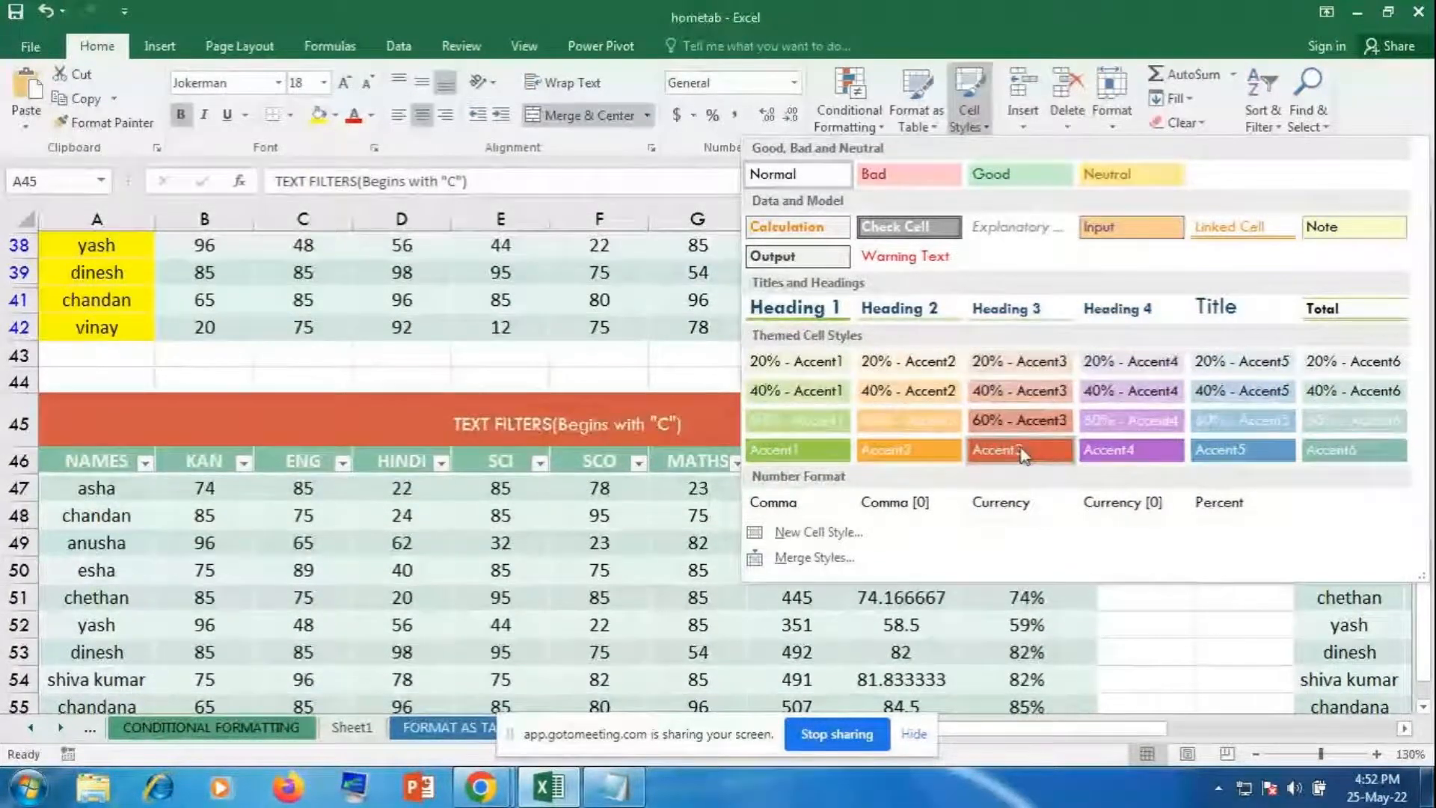
left_click(1171, 636)
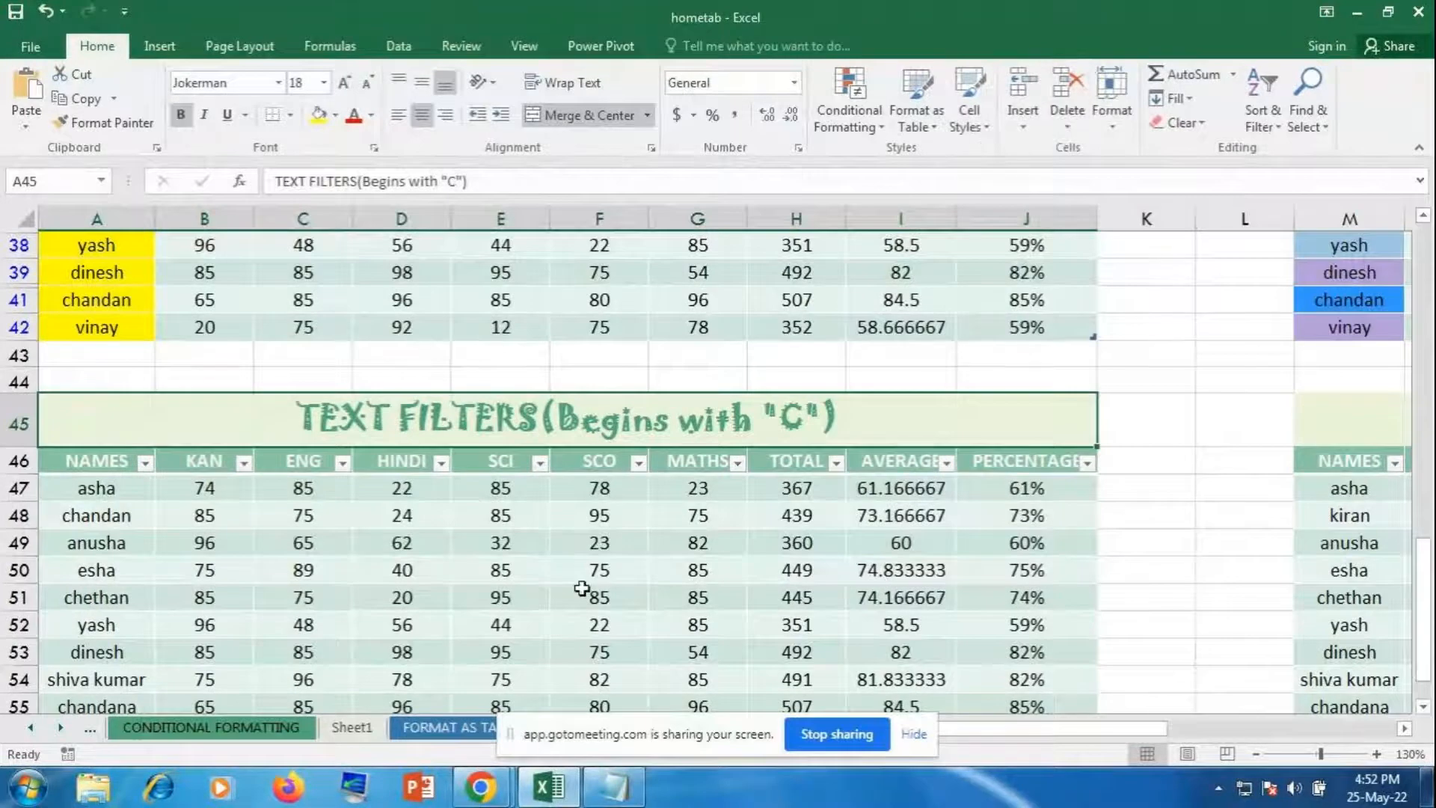
left_click(348, 727)
left_click(503, 427)
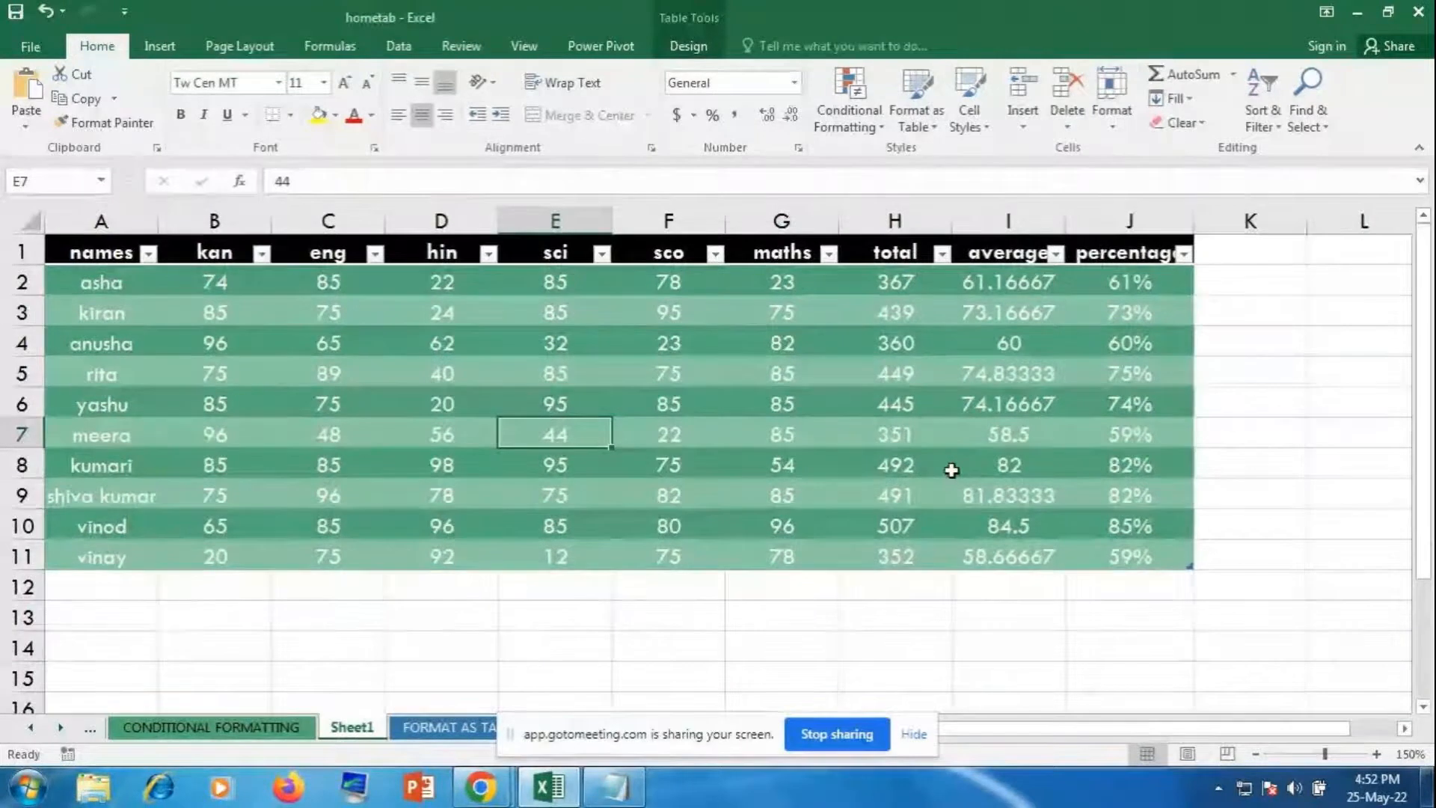
Step: Clear all formatting from the marks table A1:J11 with Clear Formats
left_click_drag(119, 252, 1106, 563)
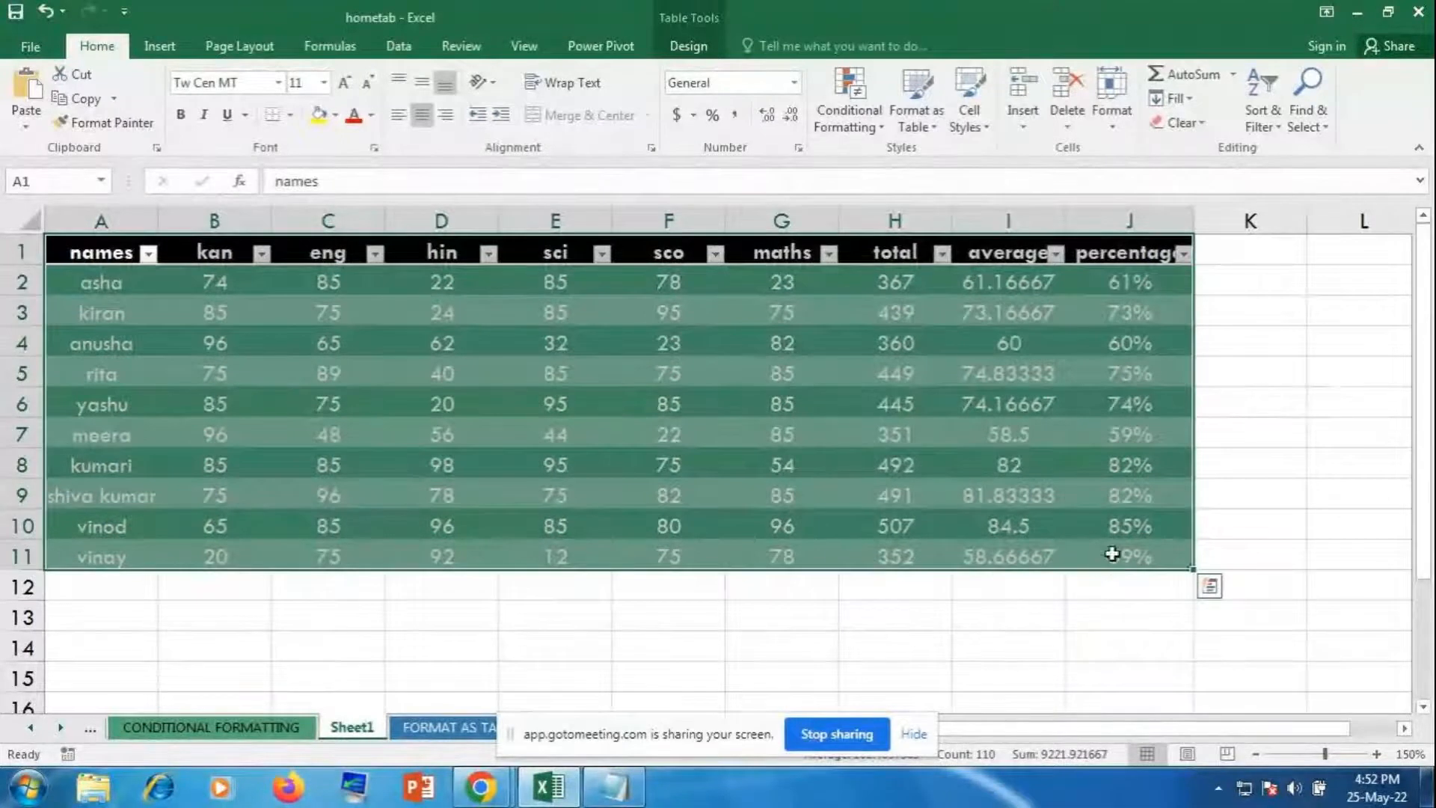
left_click(1182, 122)
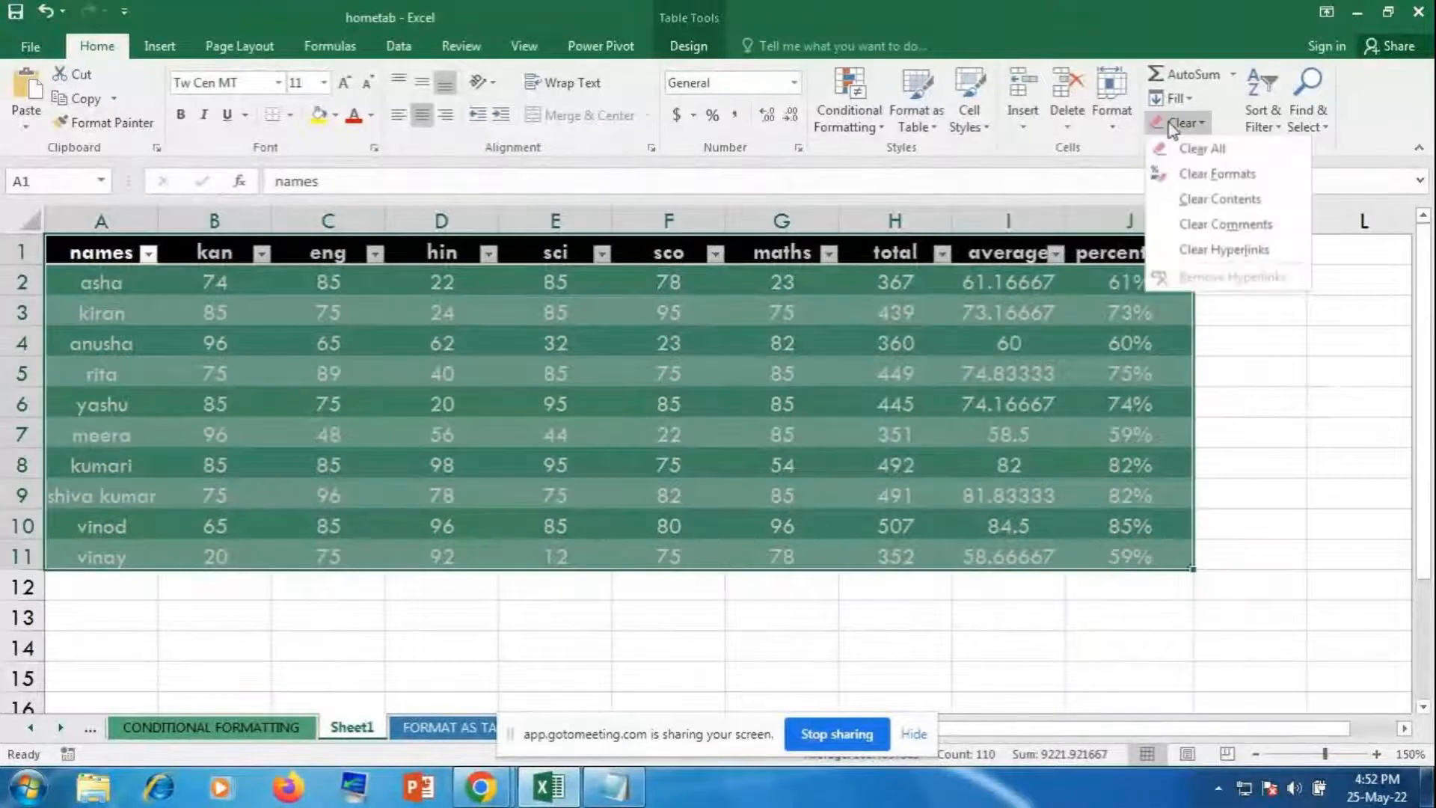
left_click(1202, 176)
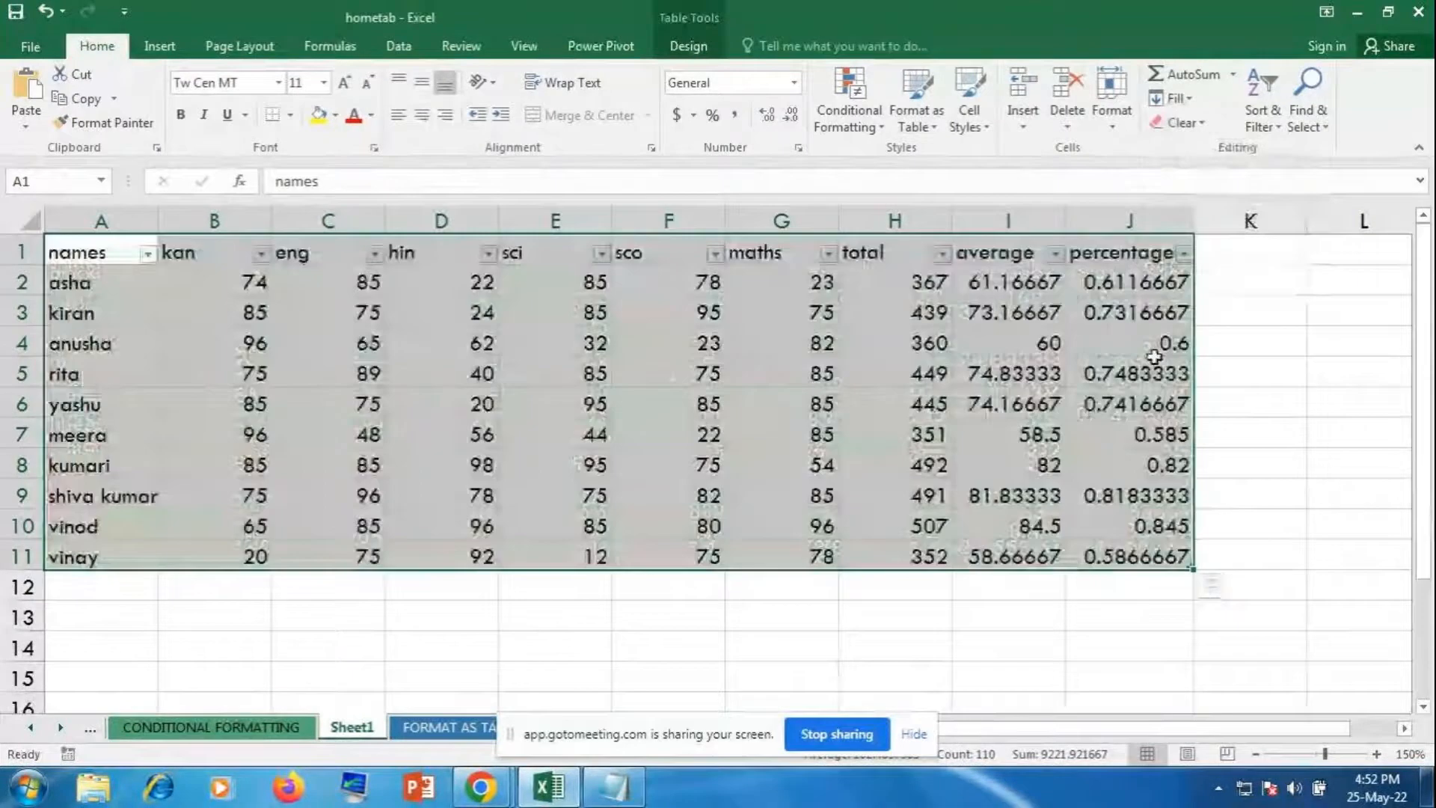
left_click(1010, 404)
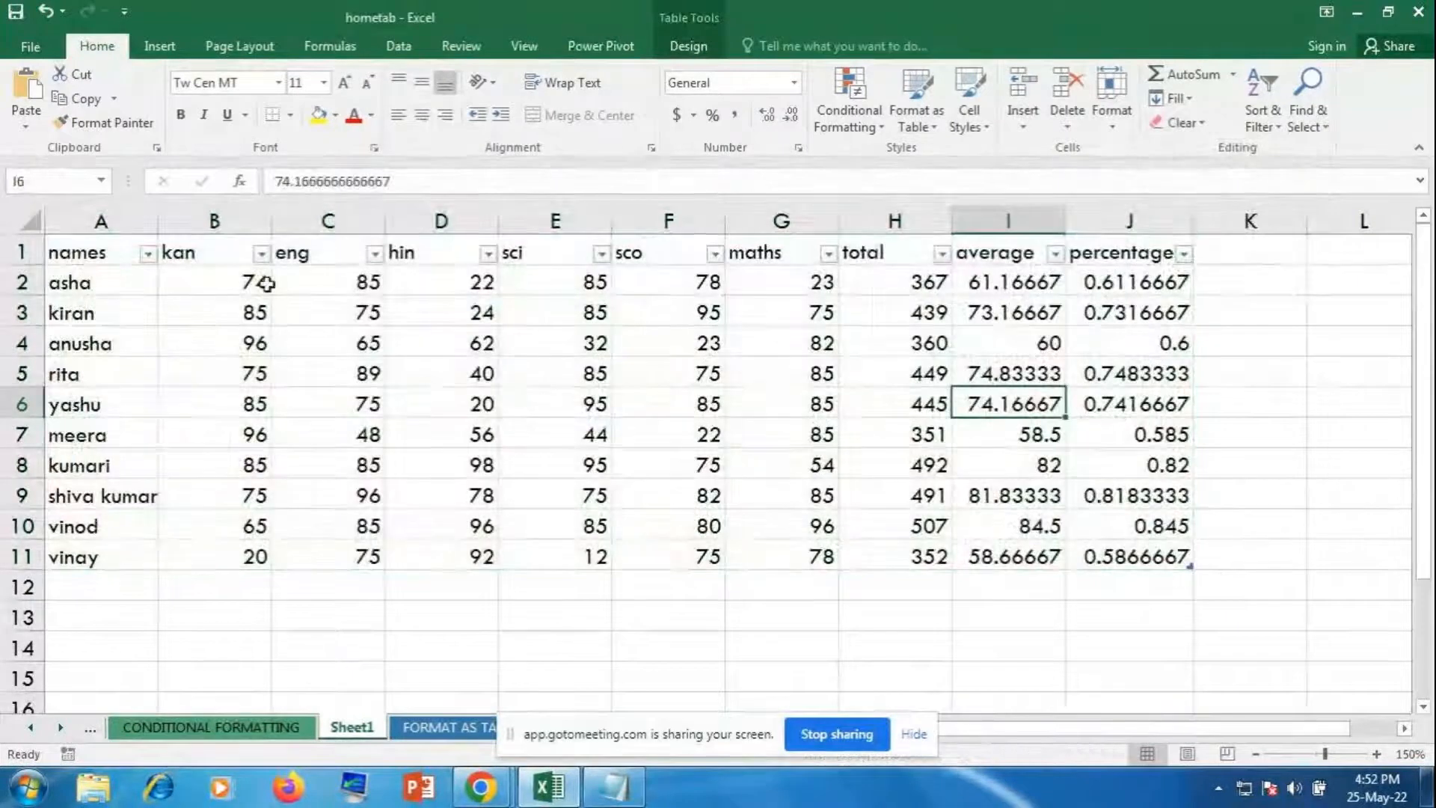
Step: Check the names and hin filter menus without filtering, then turn filtering off with Ctrl+Shift+L
left_click(148, 254)
key("Escape")
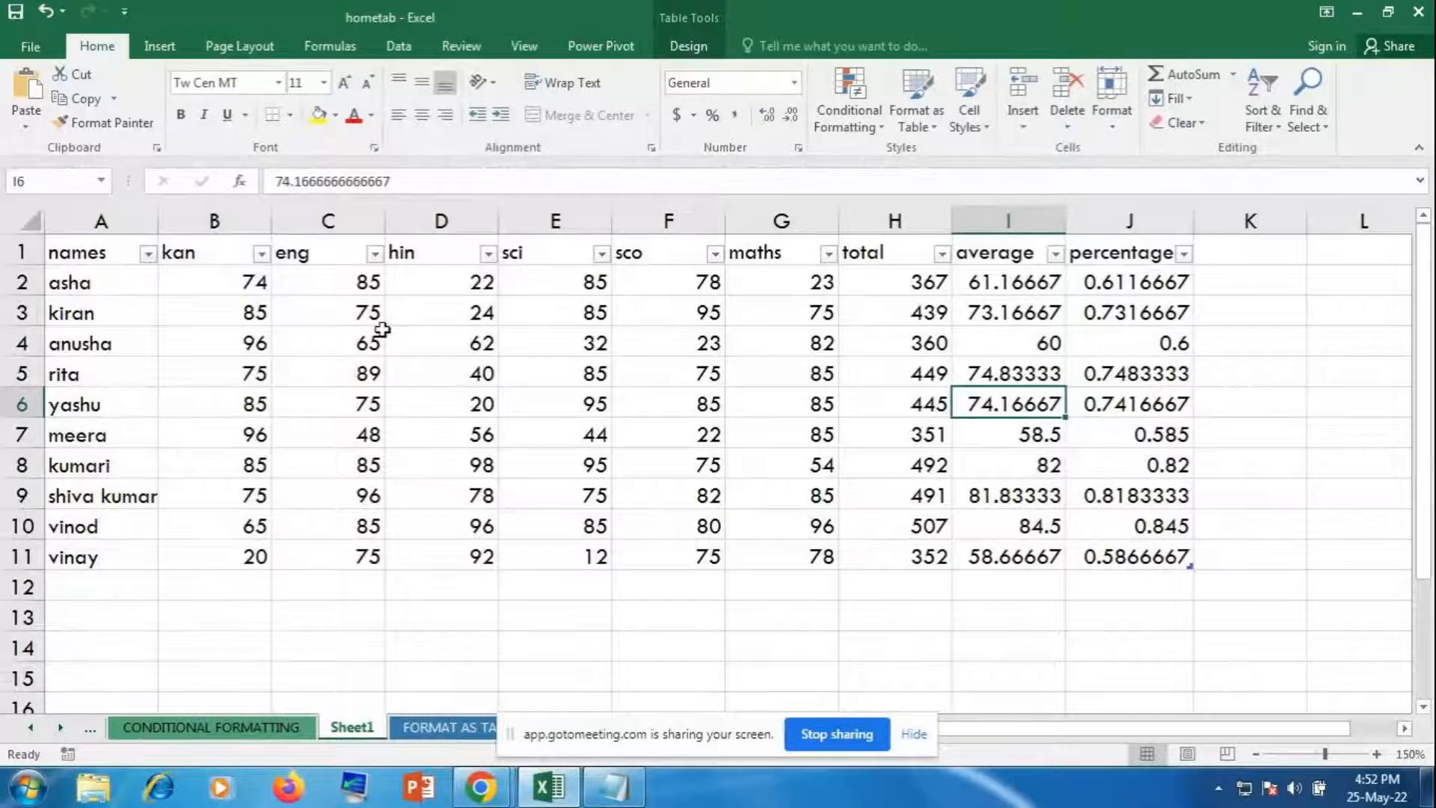
left_click(482, 278)
left_click(488, 254)
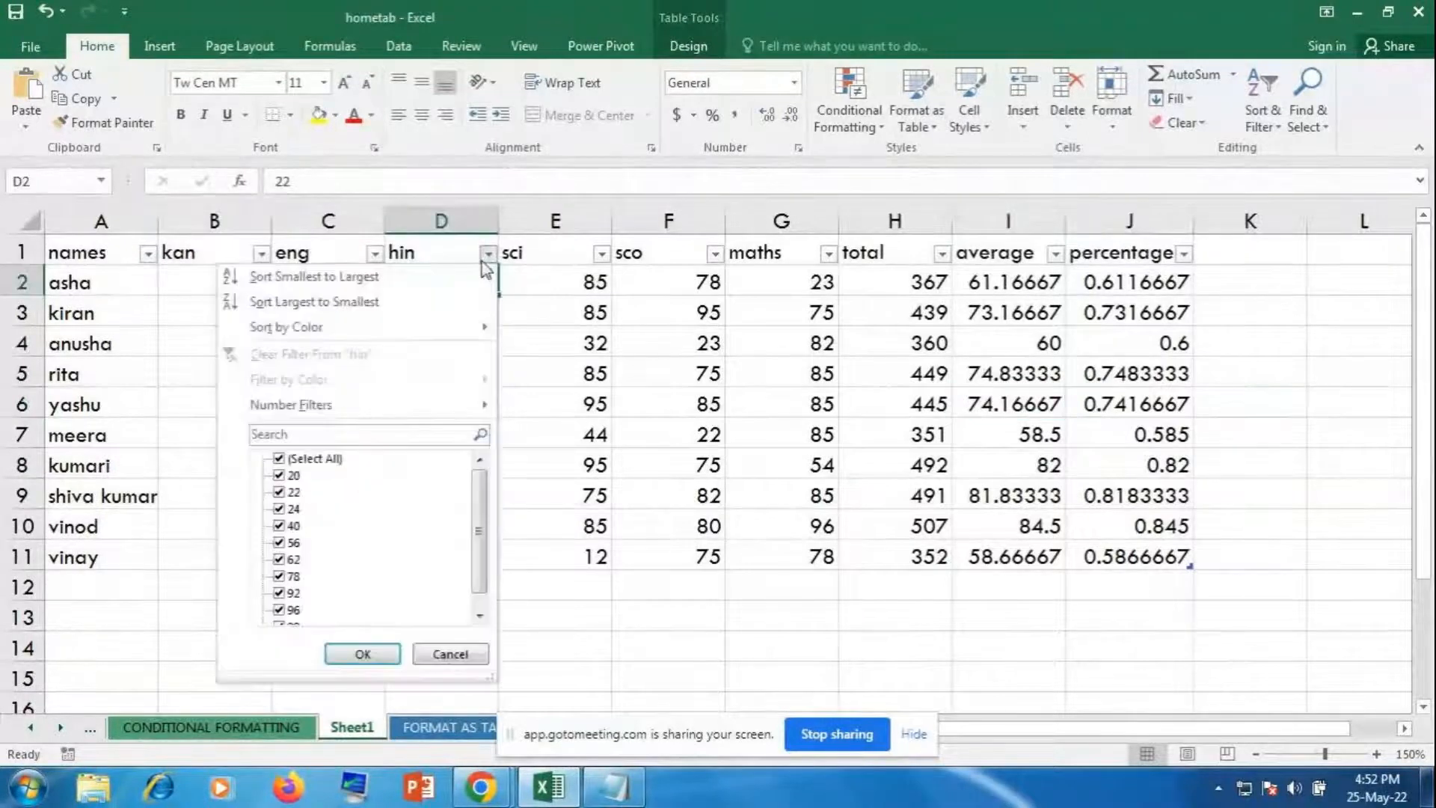
left_click(595, 479)
left_click(467, 452)
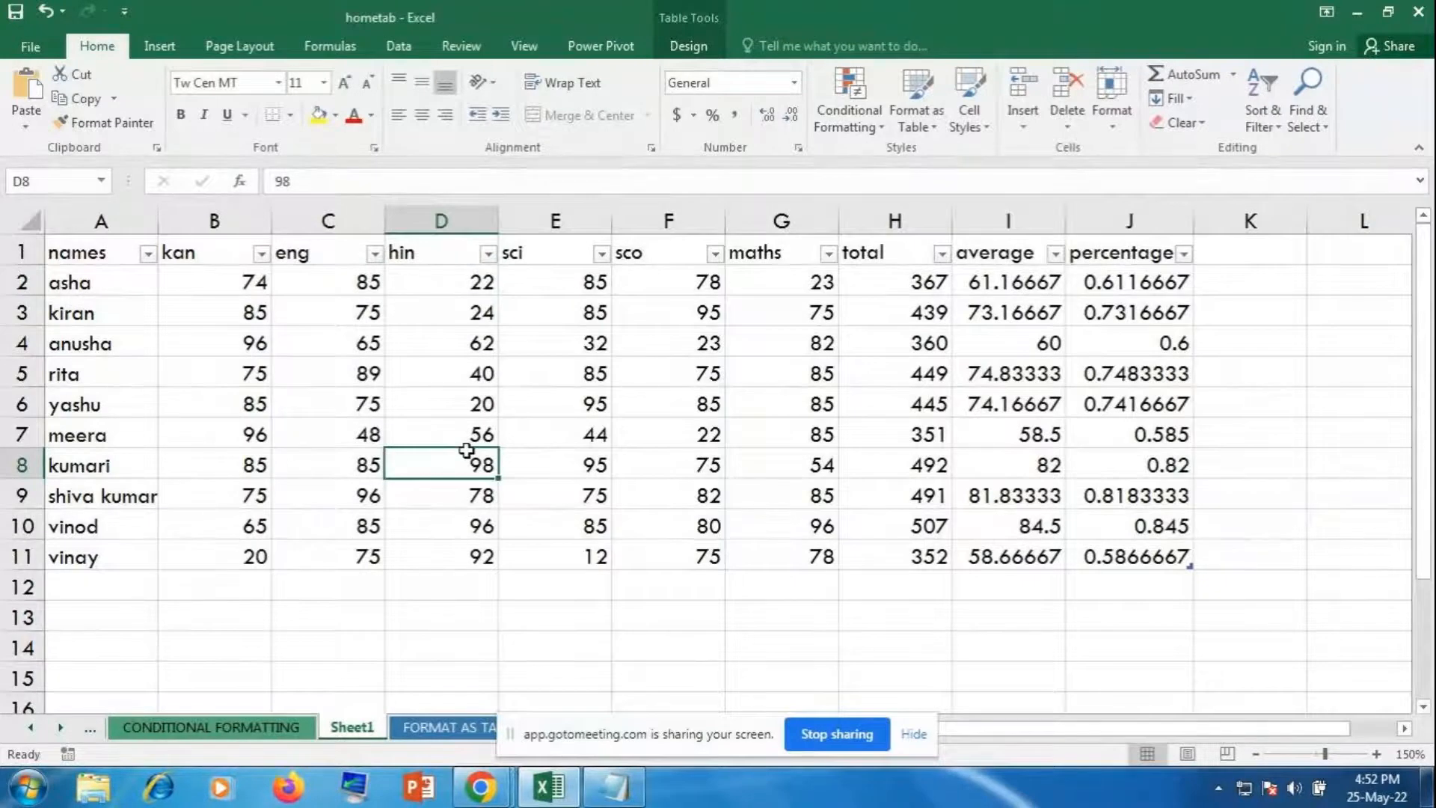
key("ctrl+shift+l")
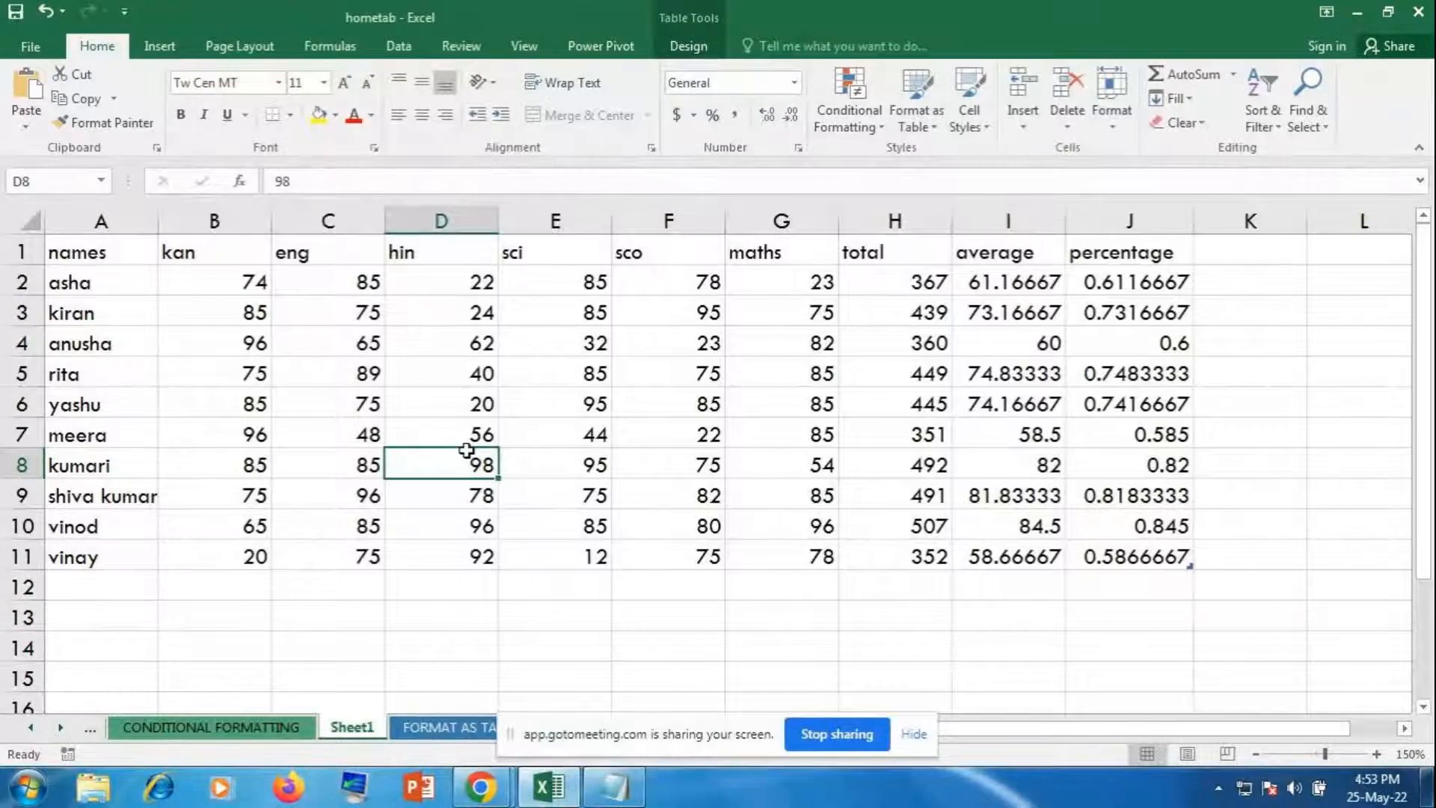
Step: Centre-align the whole marks table A1:J11
left_click(1031, 465)
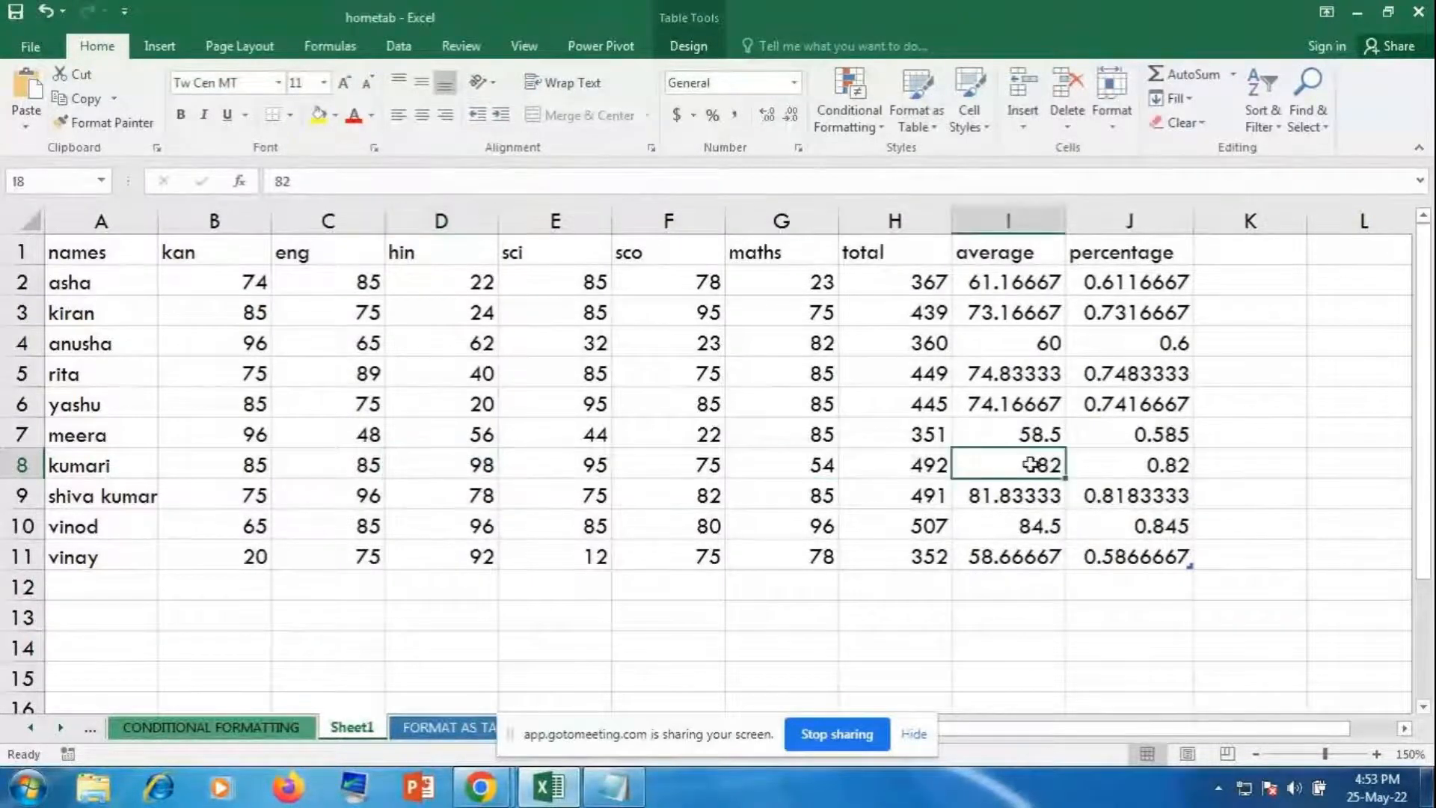
left_click_drag(121, 249, 1152, 557)
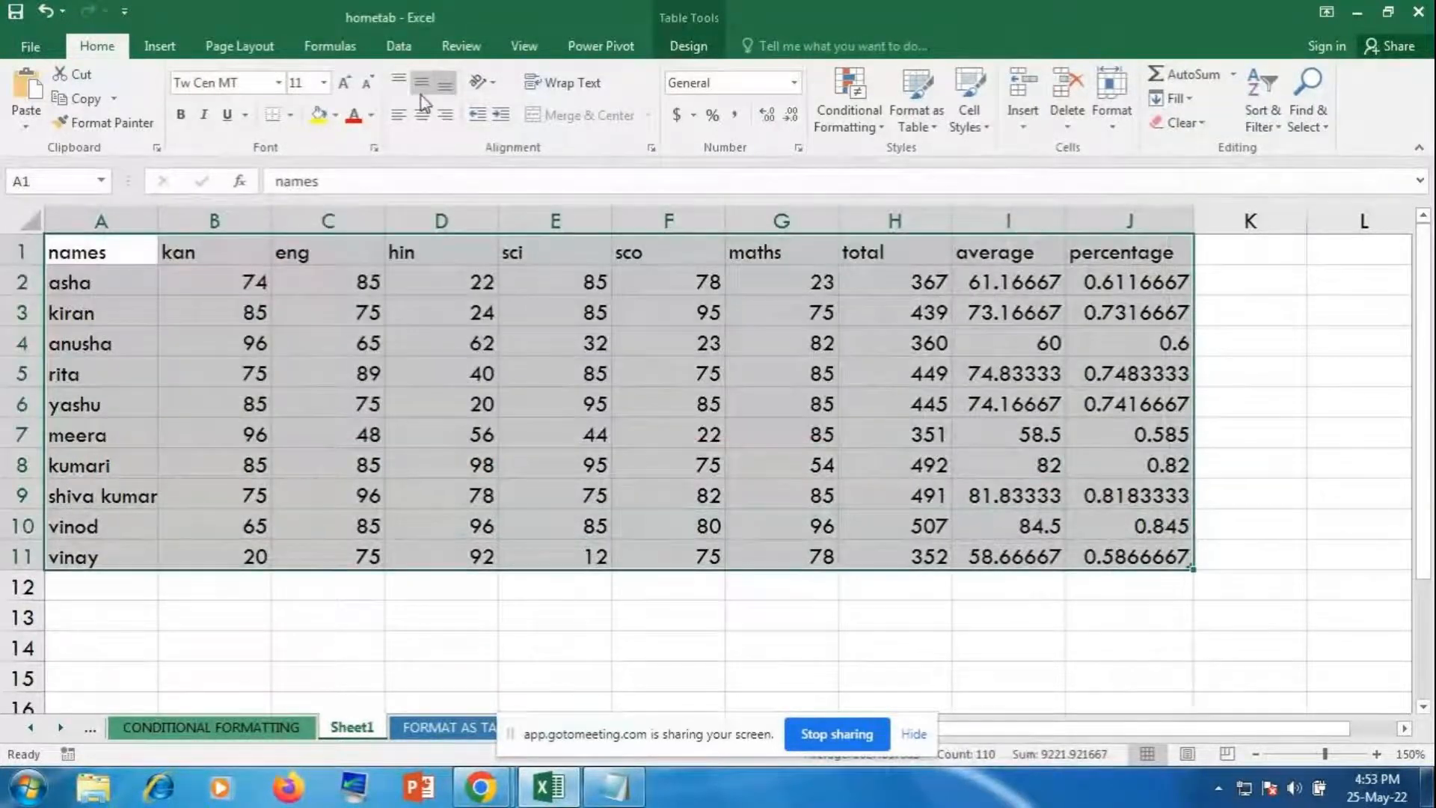
left_click(423, 115)
left_click(1006, 372)
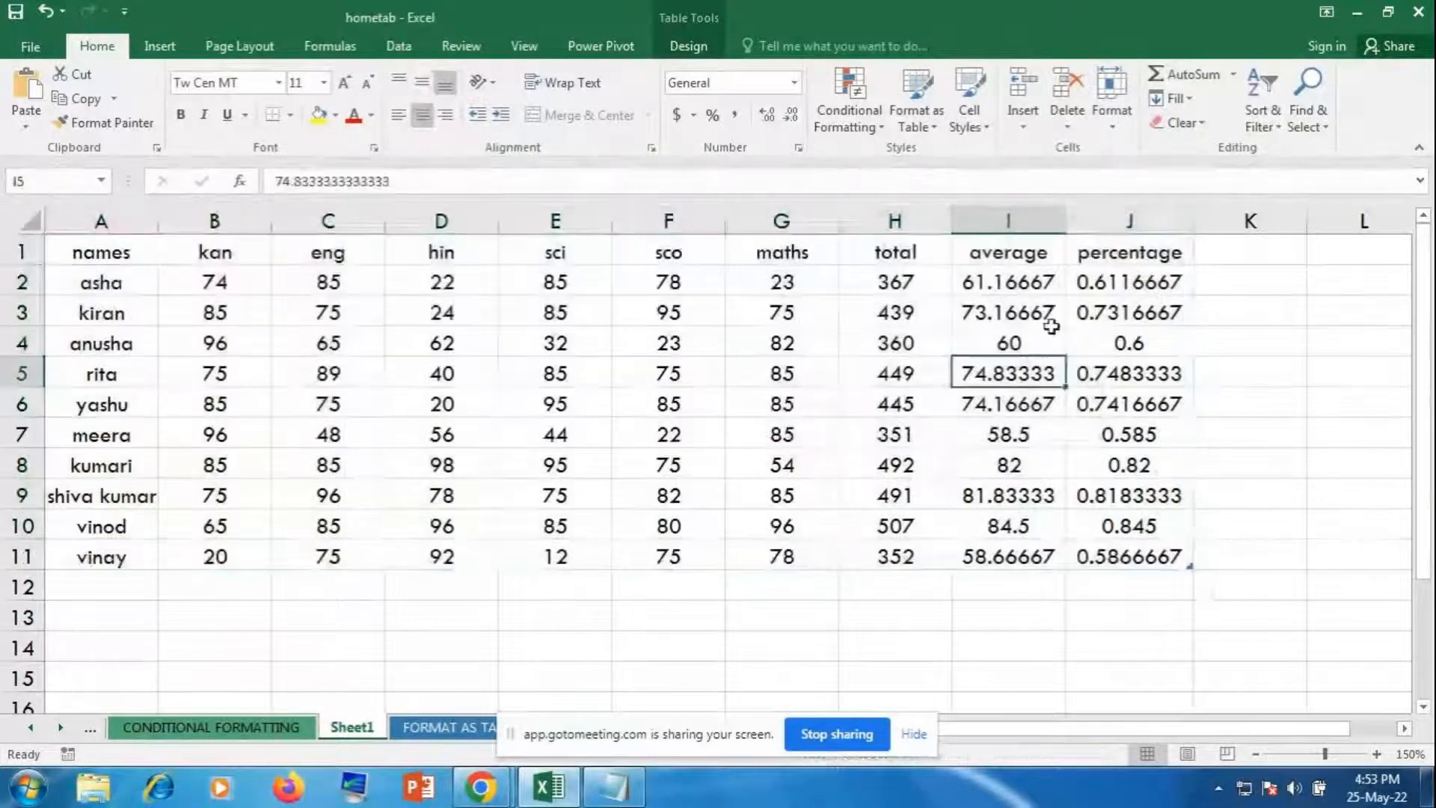
Step: Apply Percent Style to J2:J11 so values show as whole percentages like 61%
left_click_drag(1126, 283, 1146, 546)
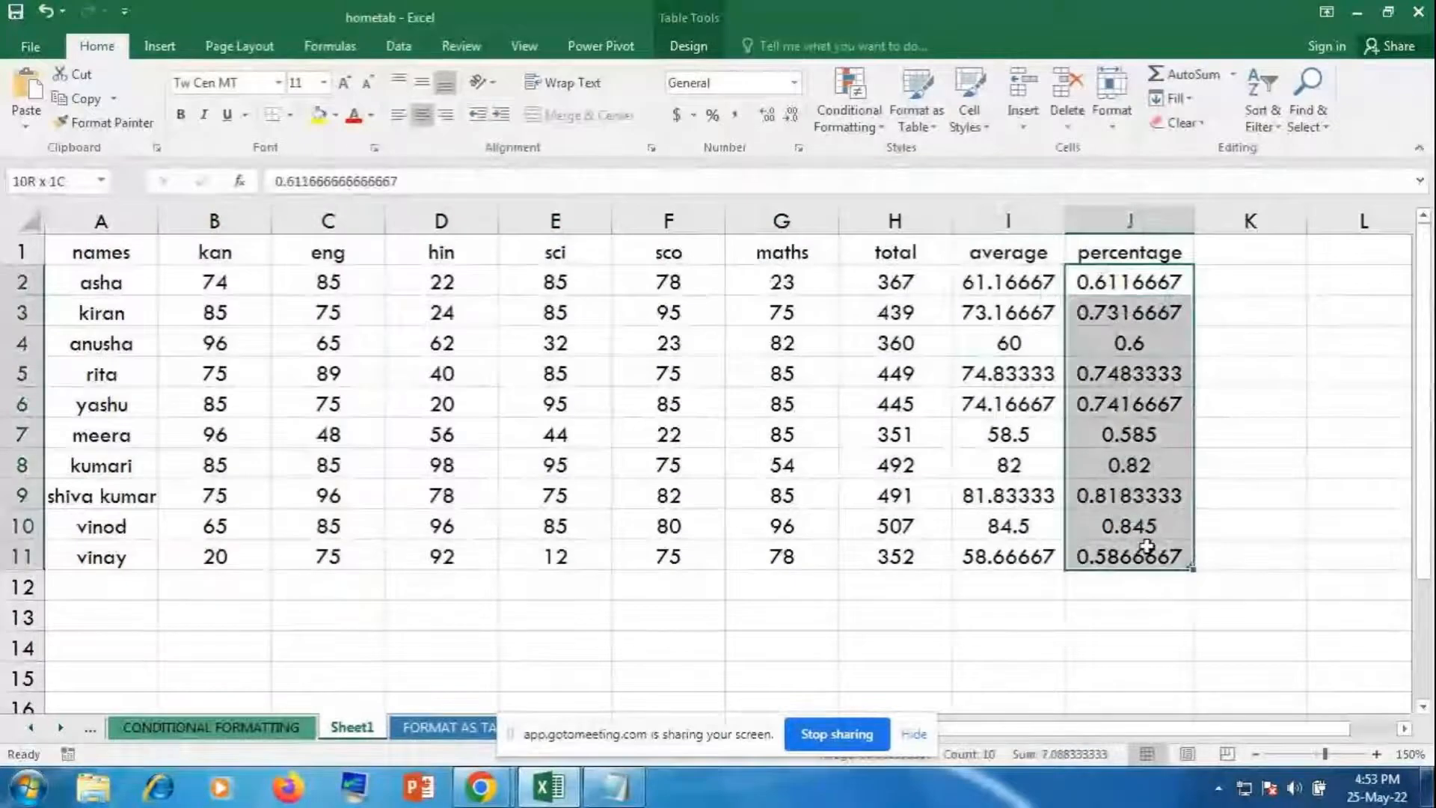
left_click(712, 114)
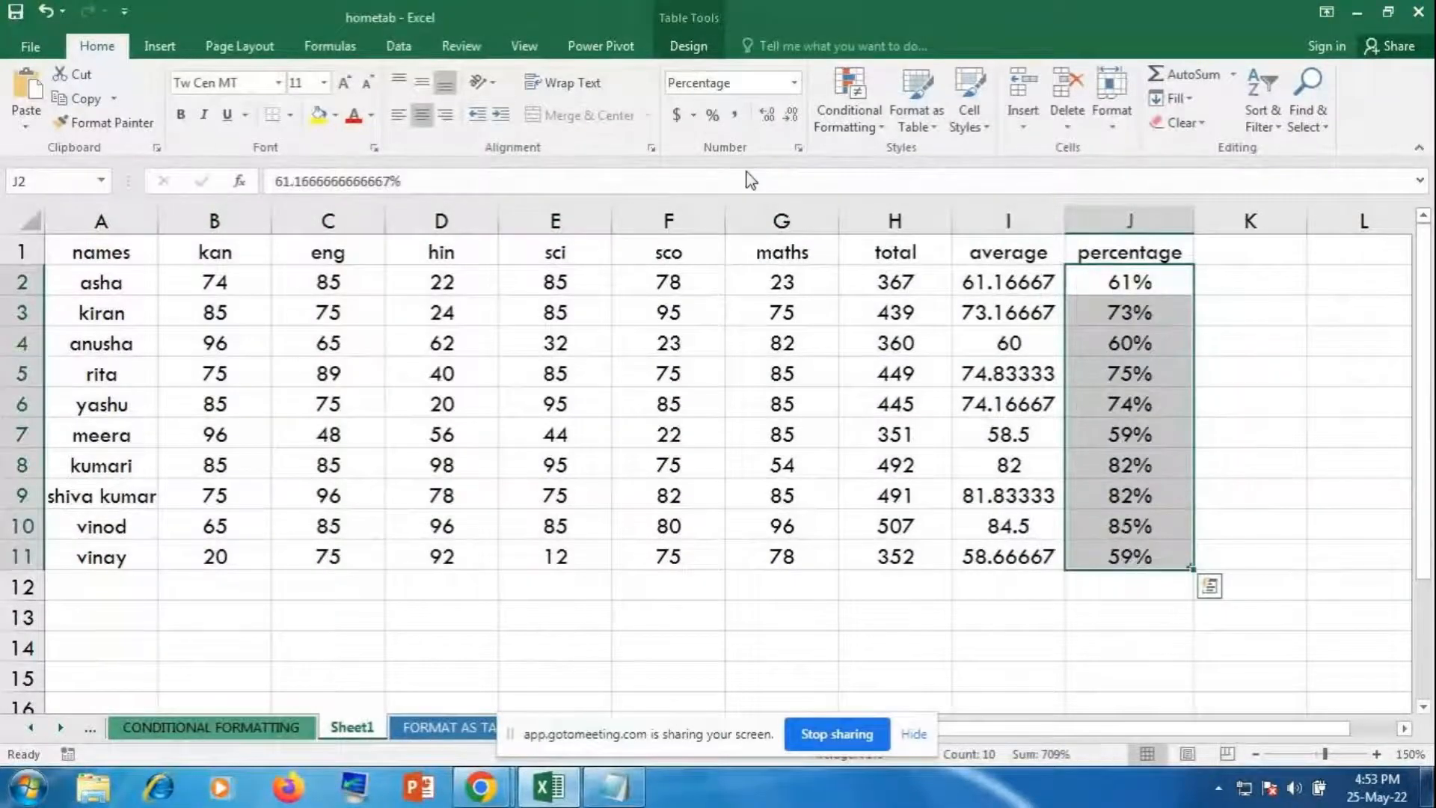
left_click(1275, 456)
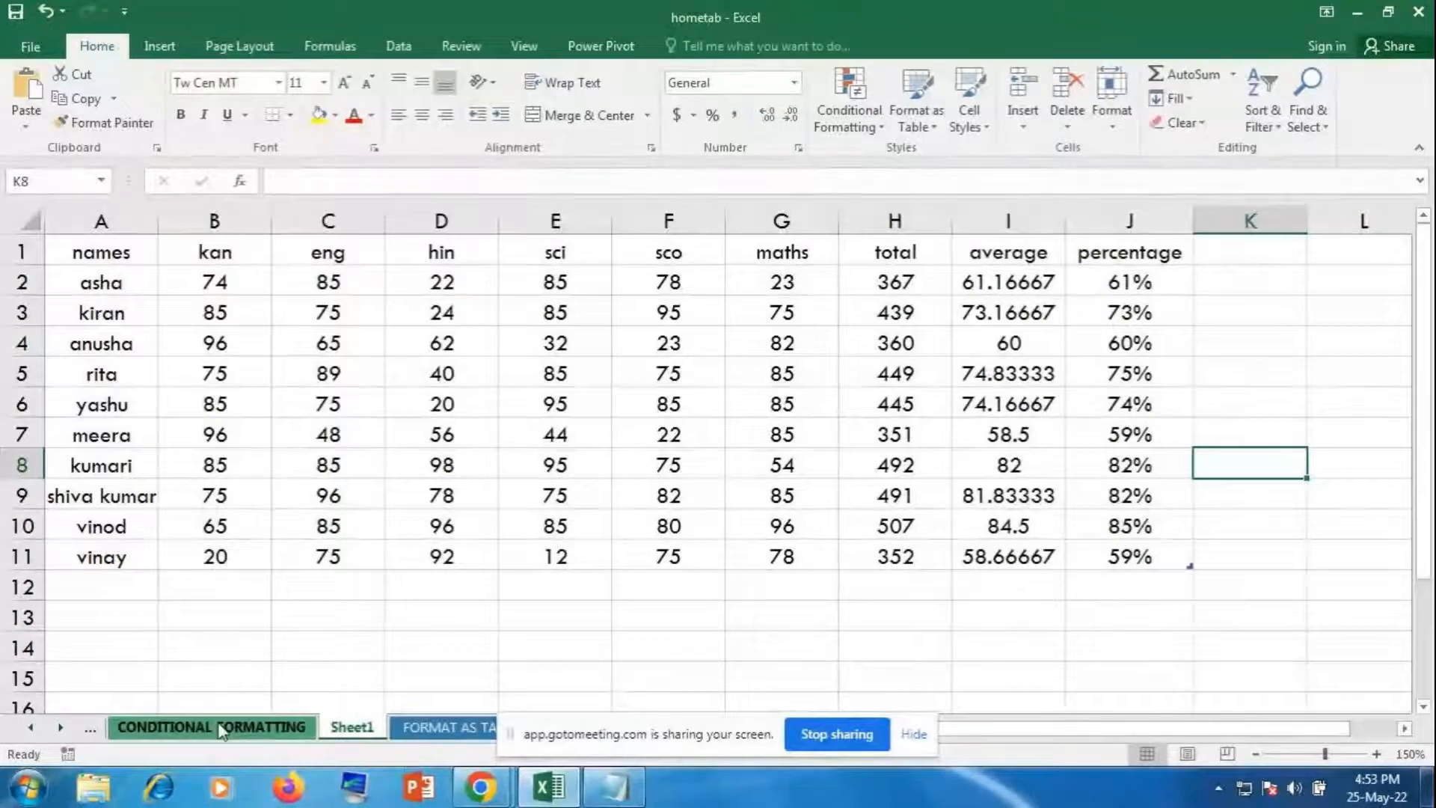
left_click(446, 733)
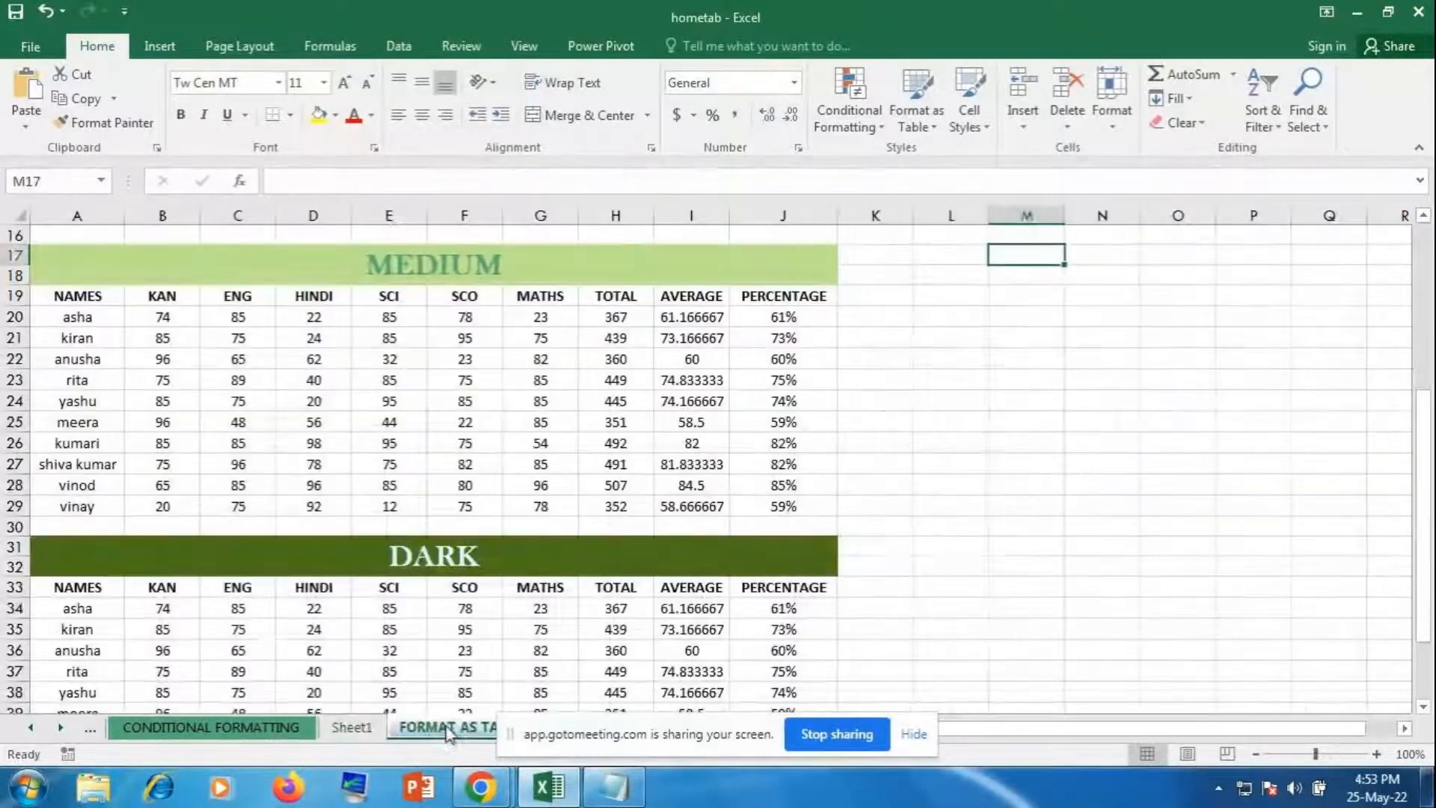
left_click(267, 738)
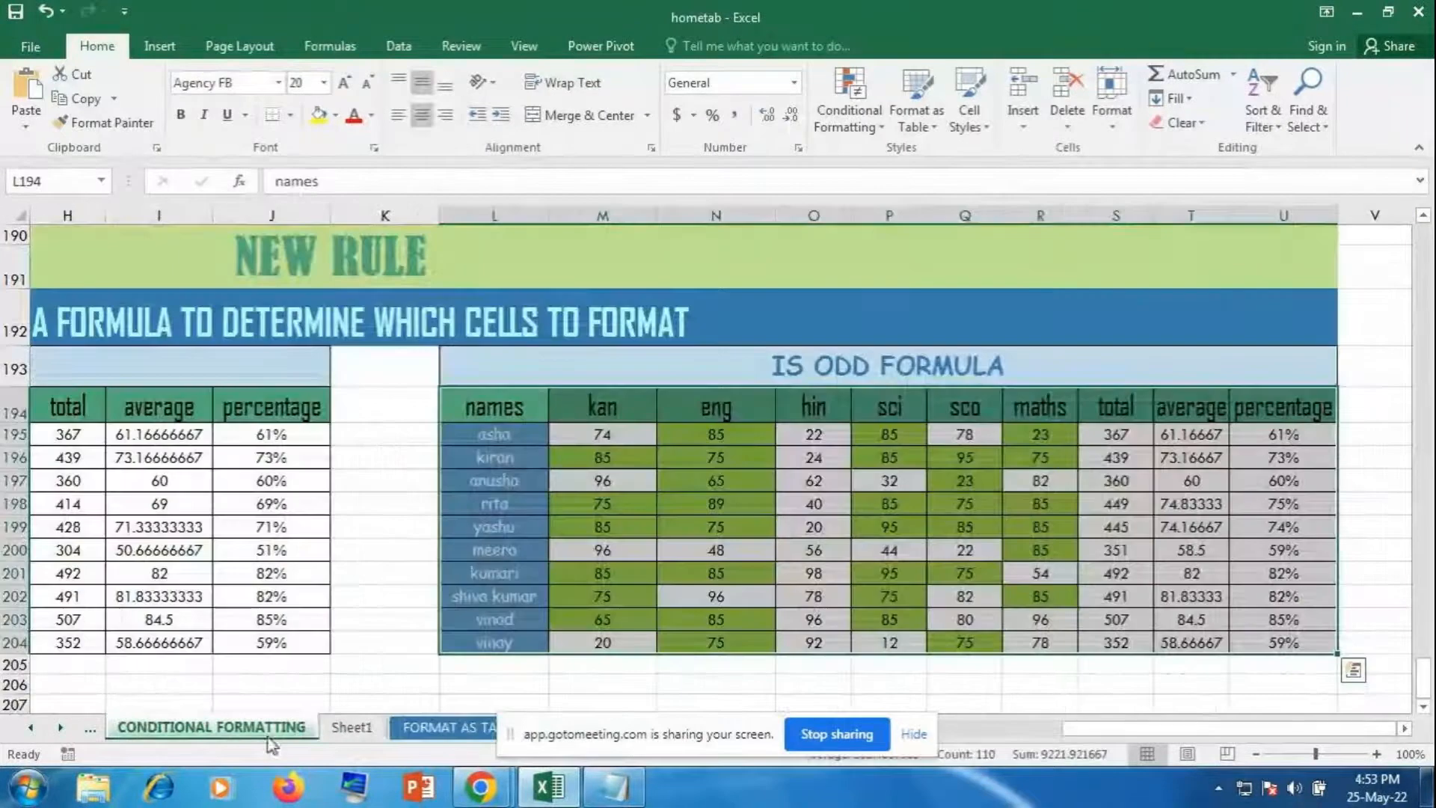
left_click(915, 732)
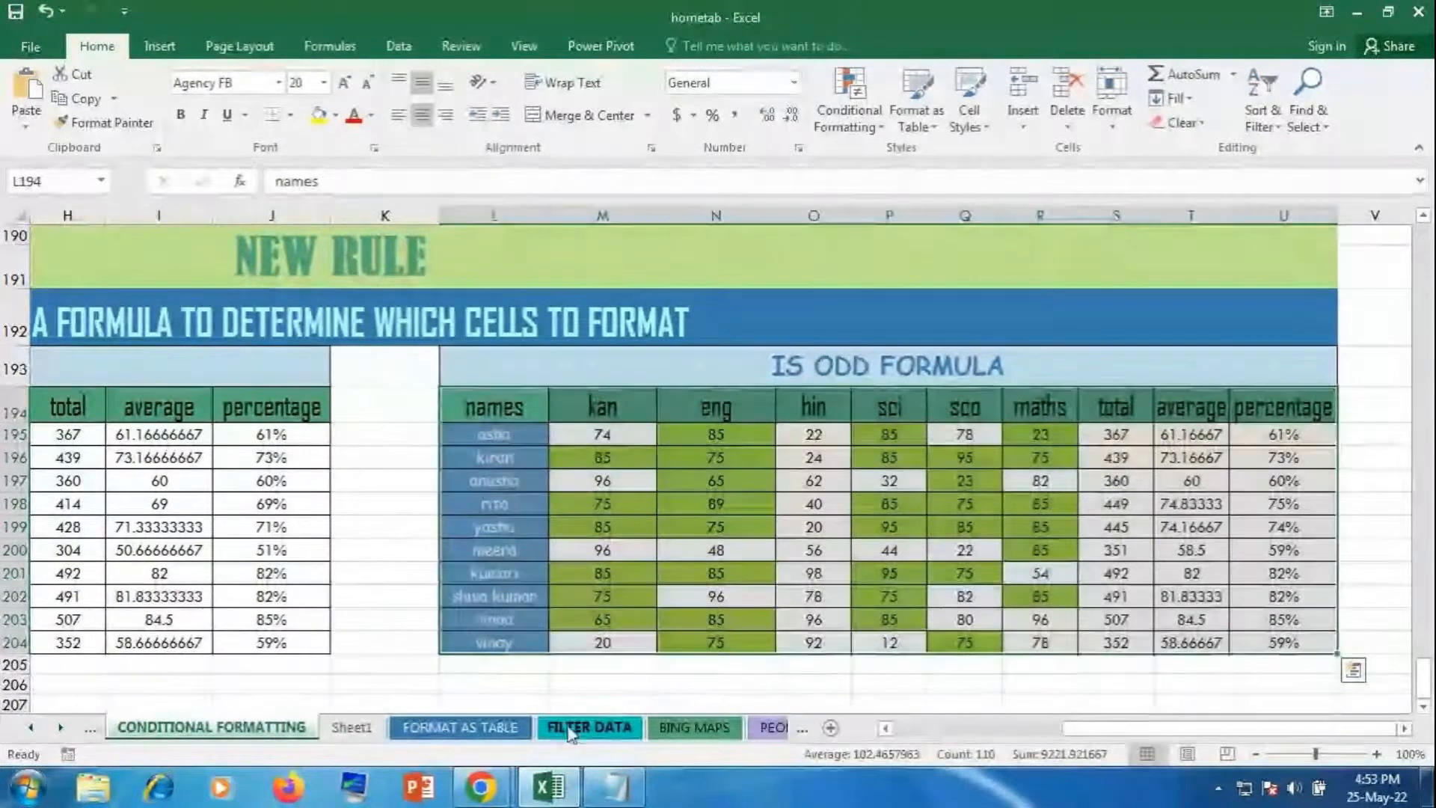
left_click(581, 729)
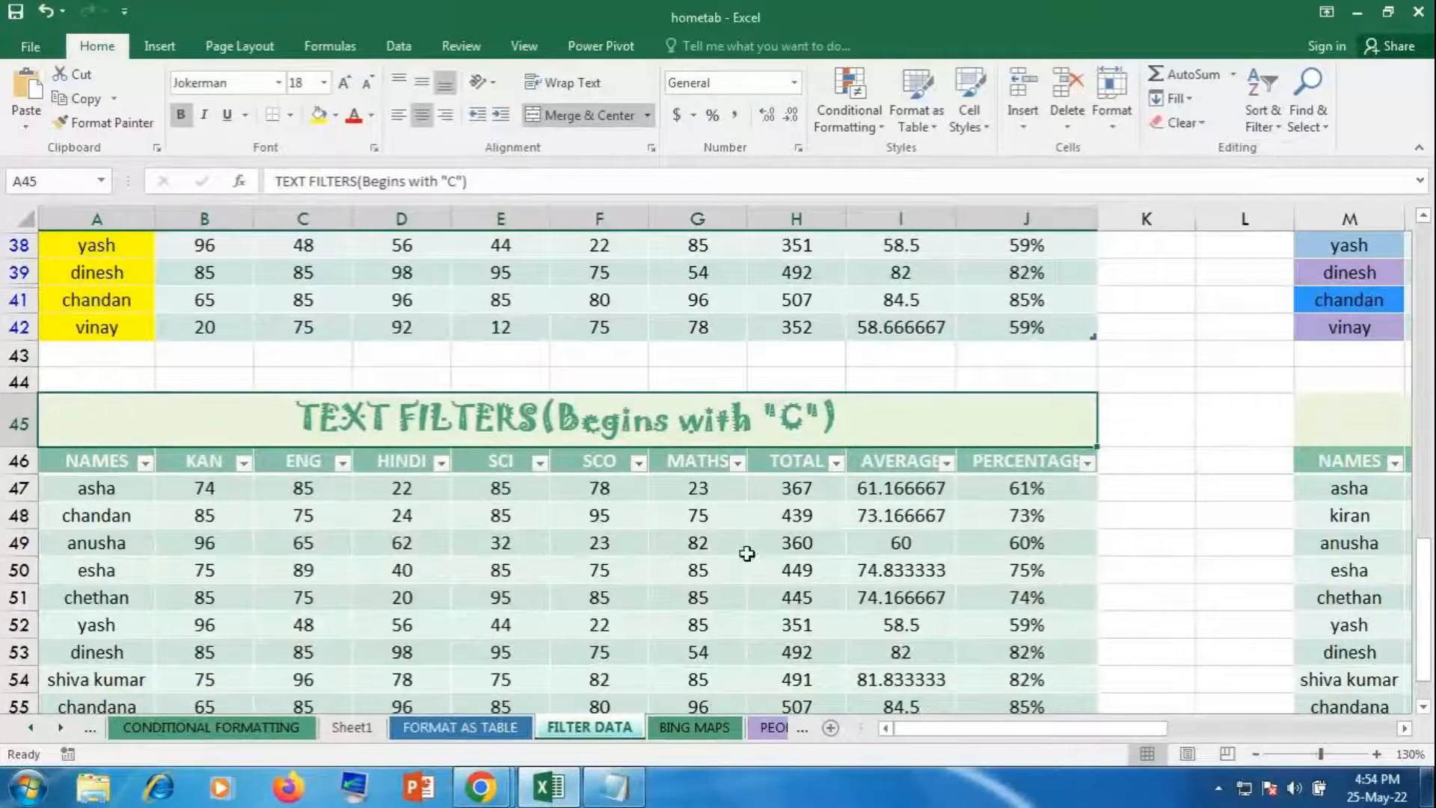
left_click(557, 791)
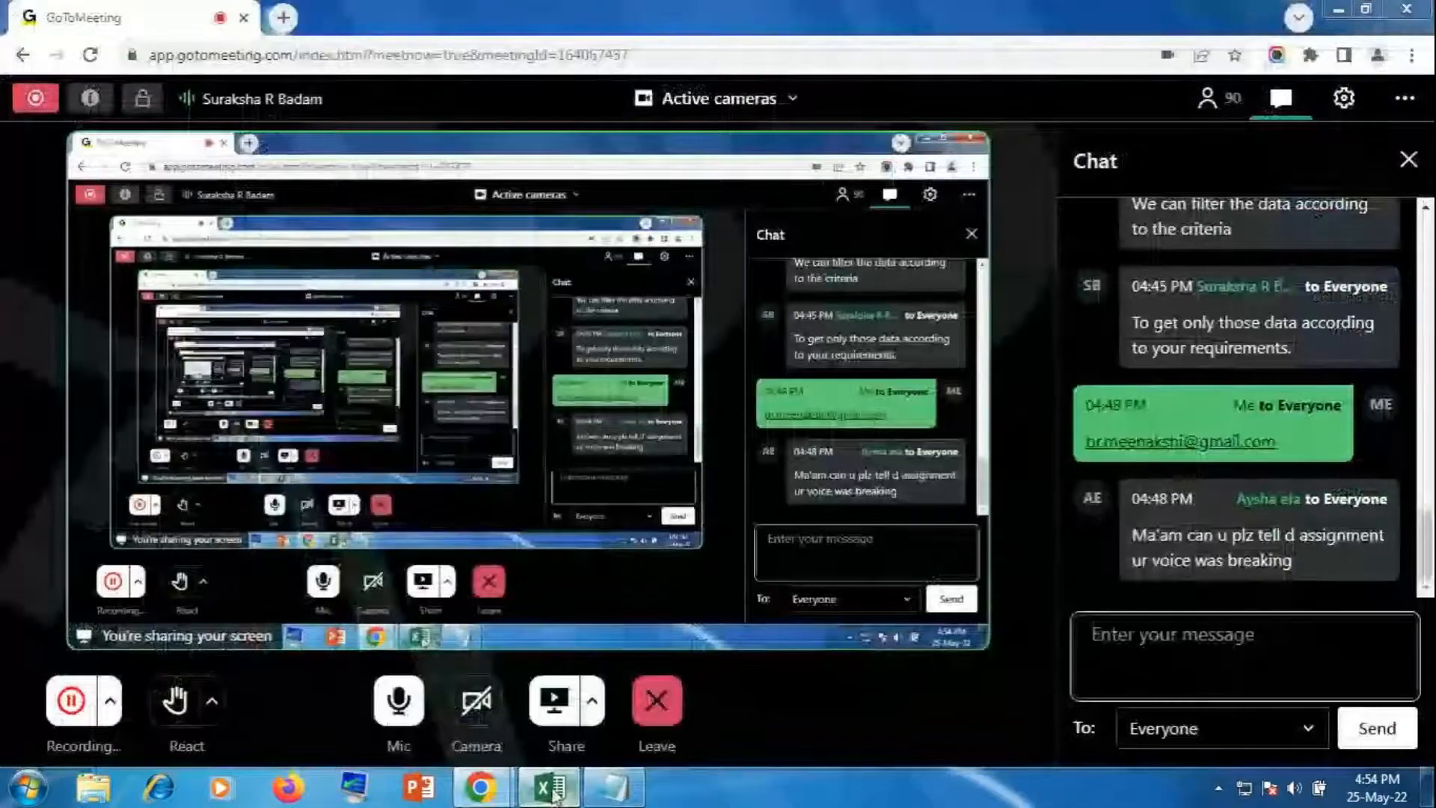
left_click(554, 790)
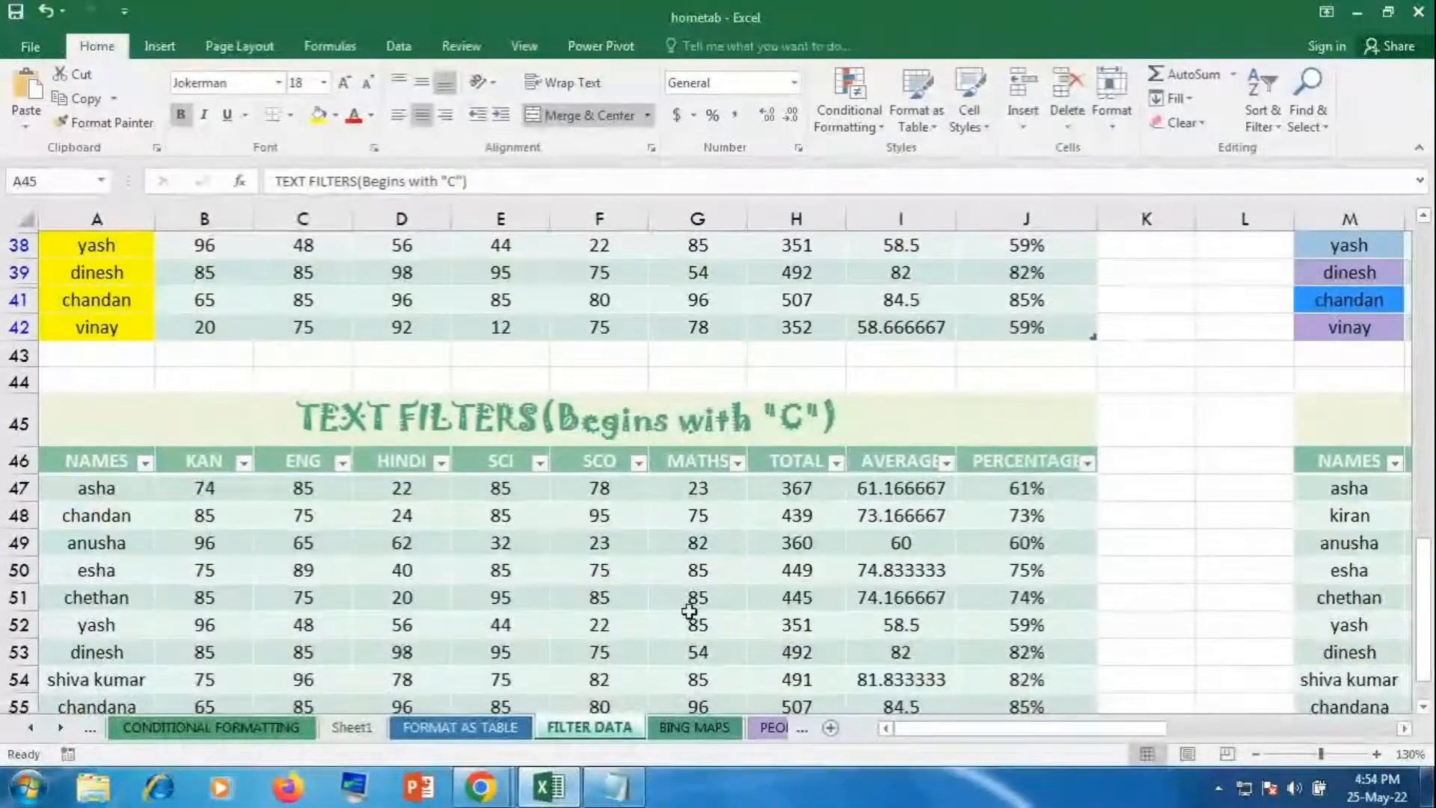
left_click(361, 729)
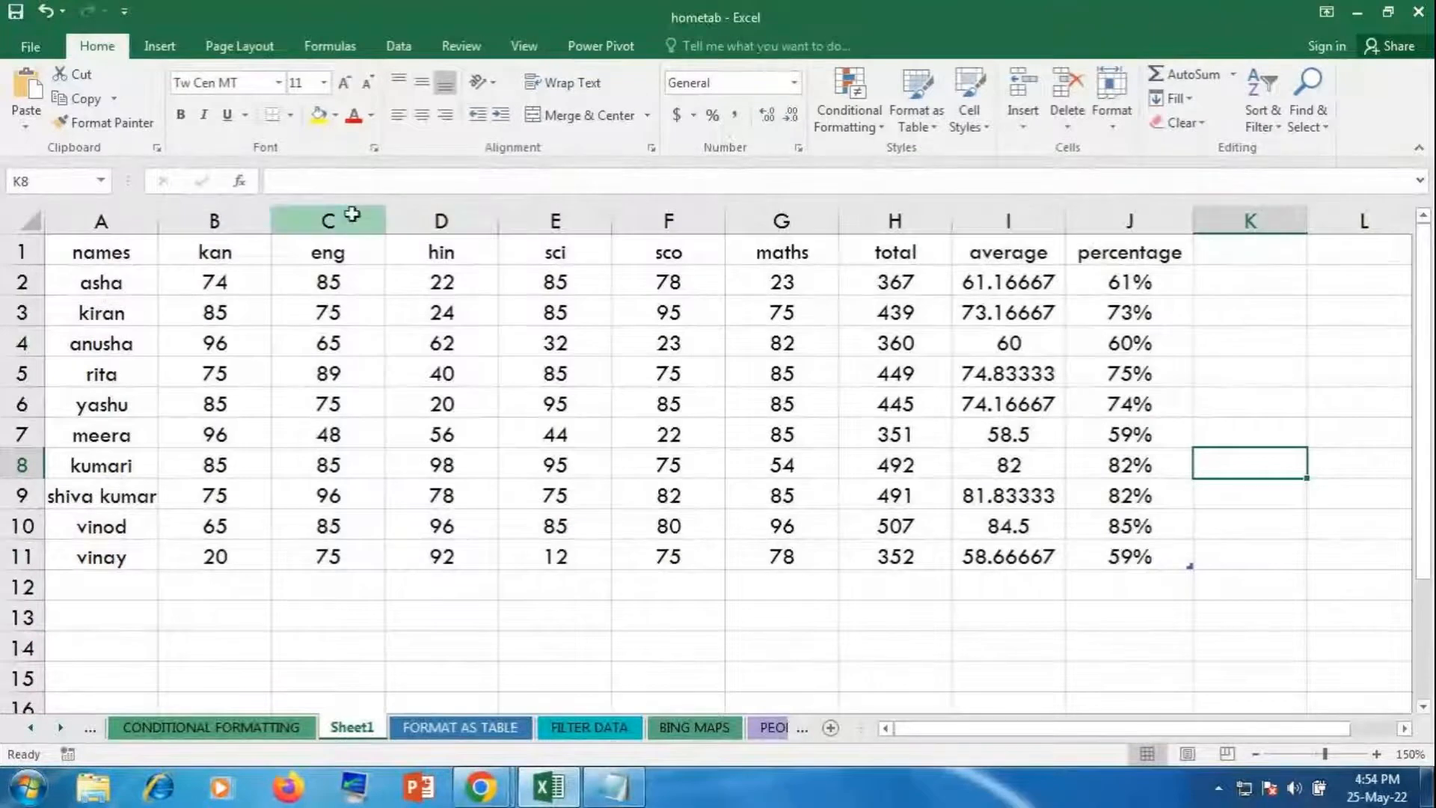
left_click_drag(353, 211, 440, 218)
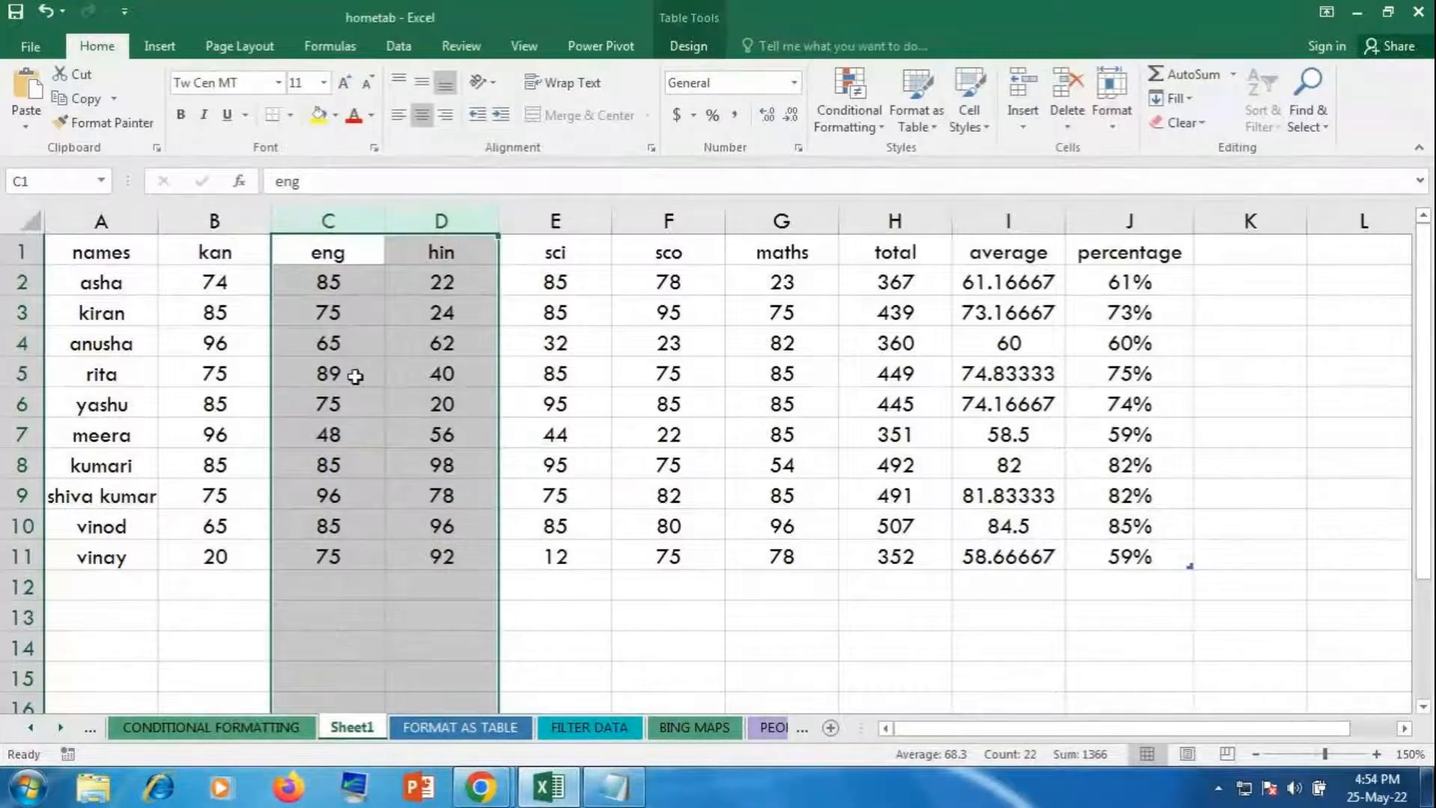
left_click(1023, 90)
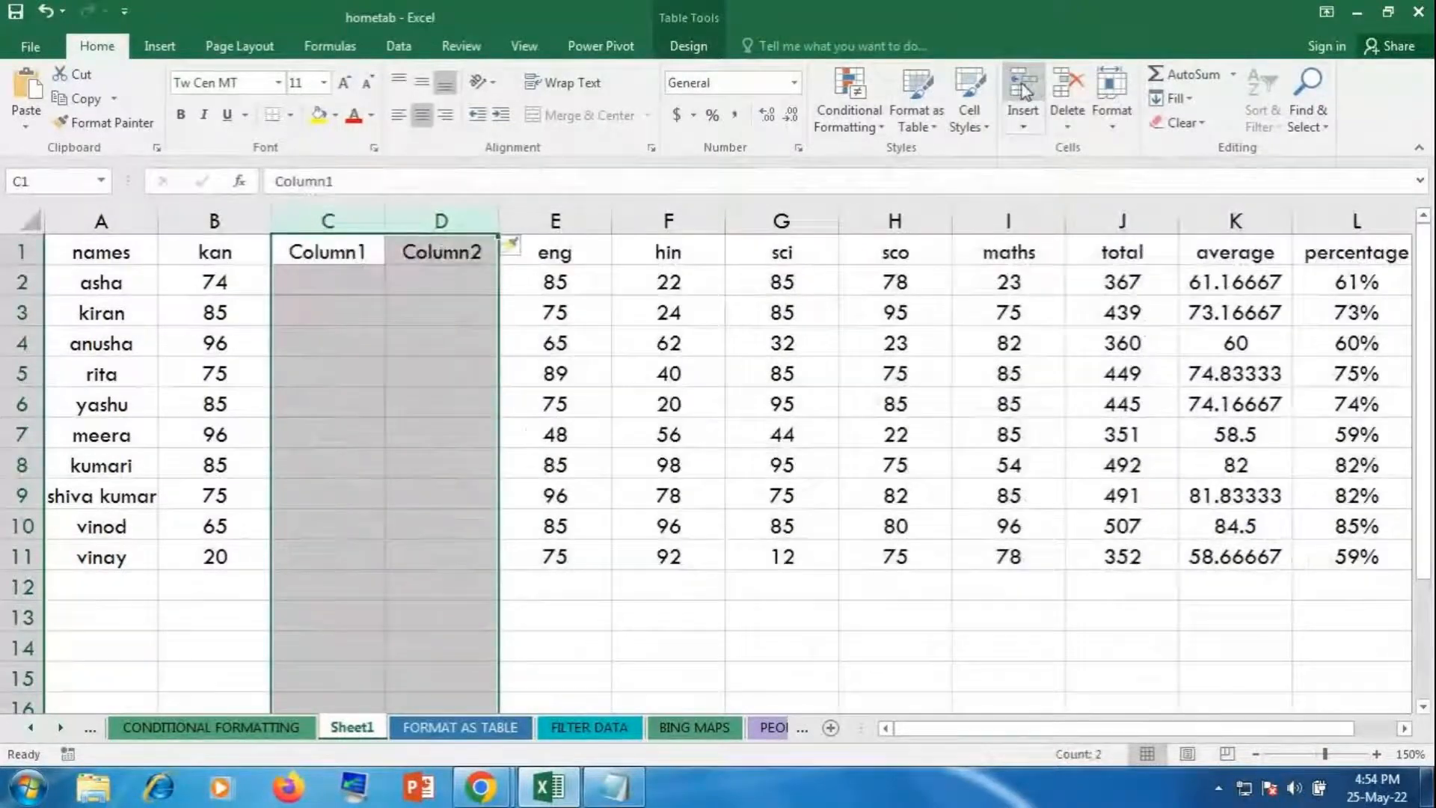
left_click(745, 313)
left_click_drag(329, 282, 469, 567)
left_click(856, 401)
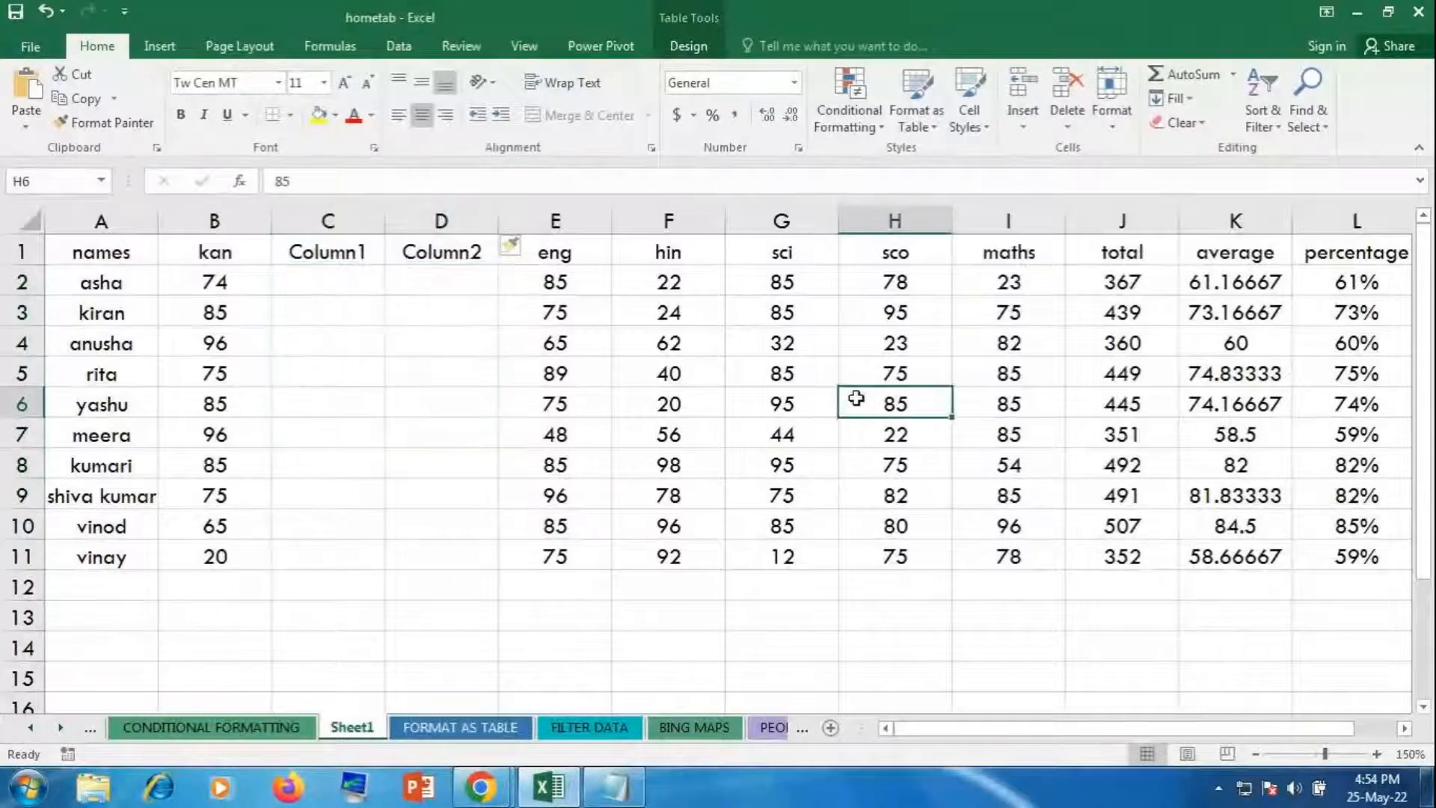
left_click_drag(352, 221, 441, 252)
left_click(1069, 97)
left_click(901, 306)
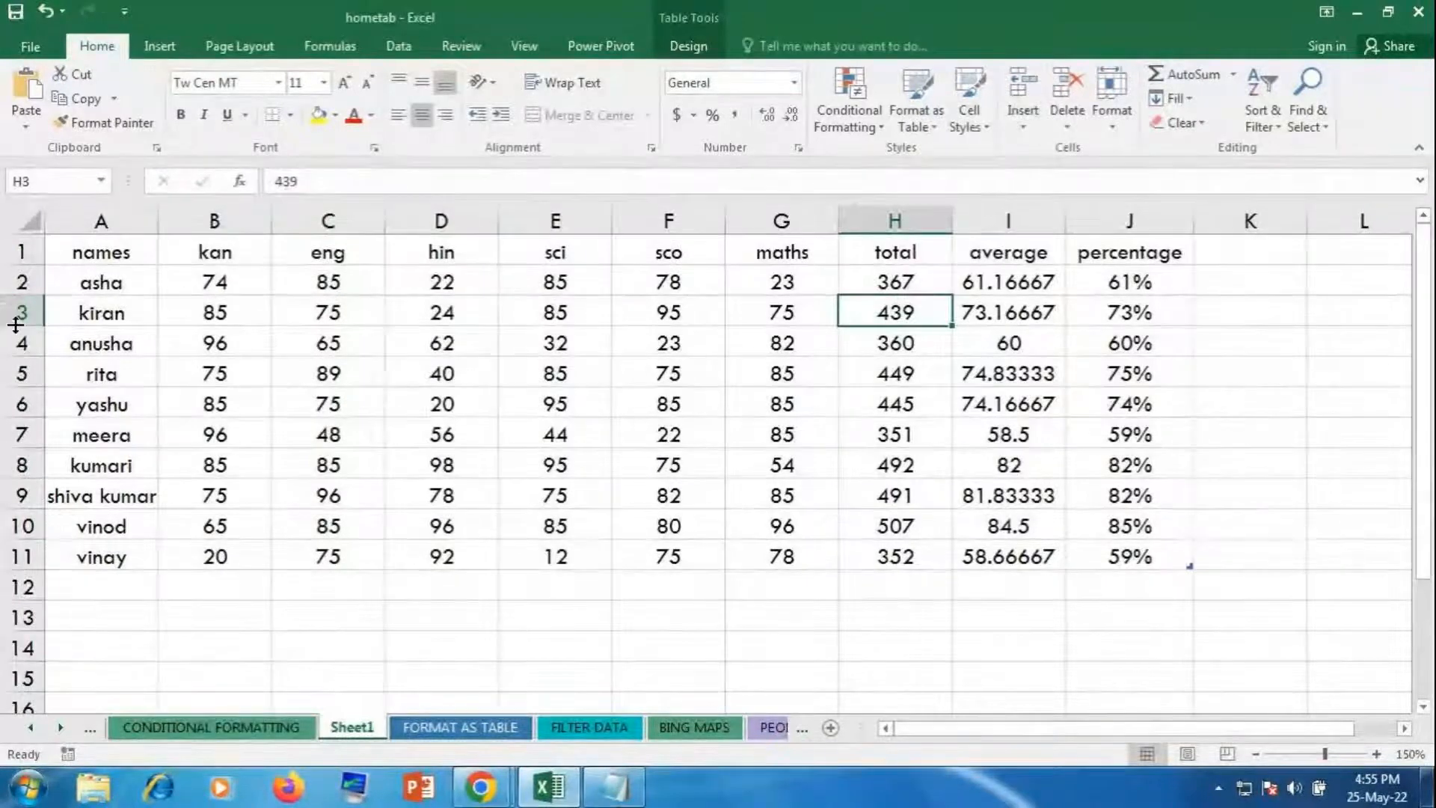
left_click_drag(17, 320, 20, 363)
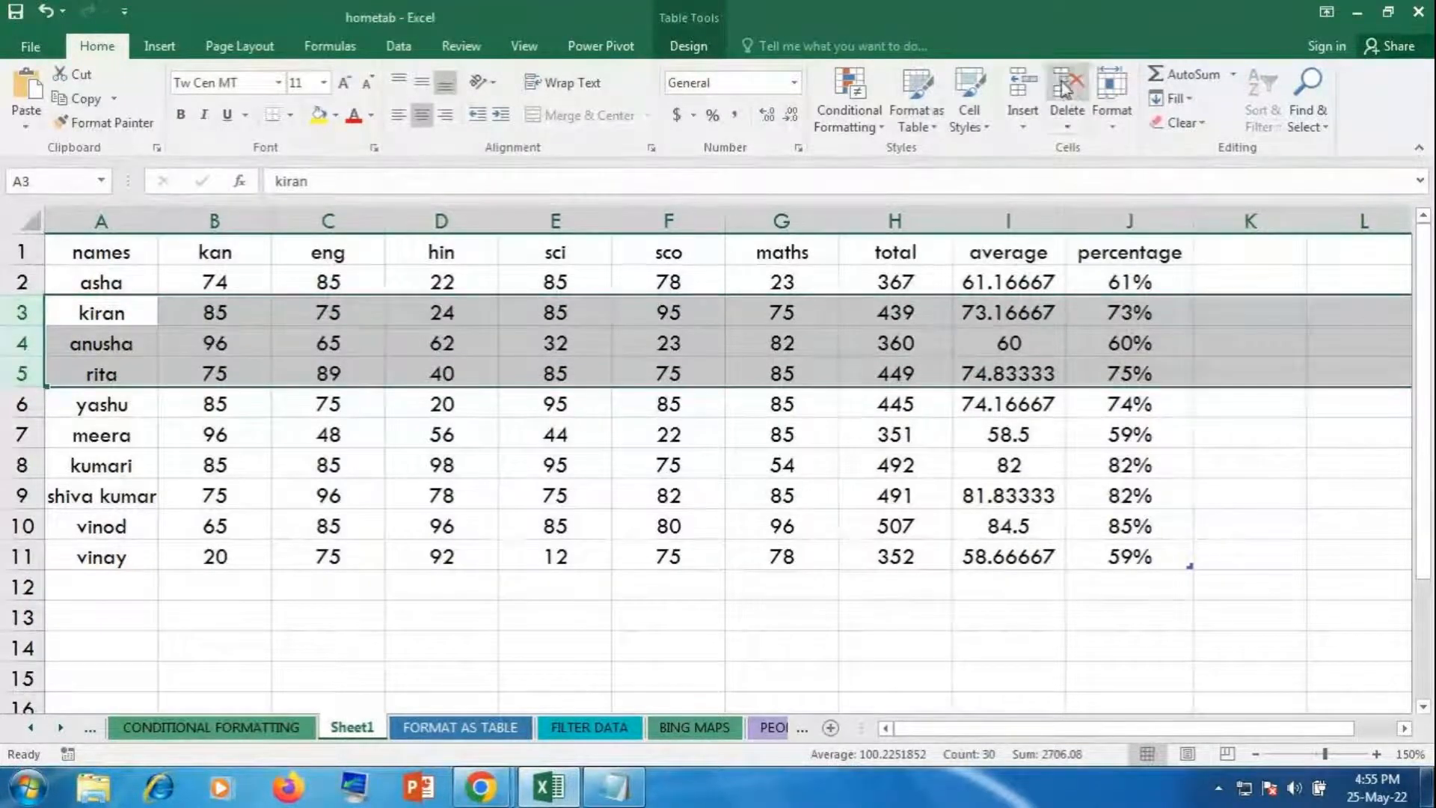
left_click(1032, 83)
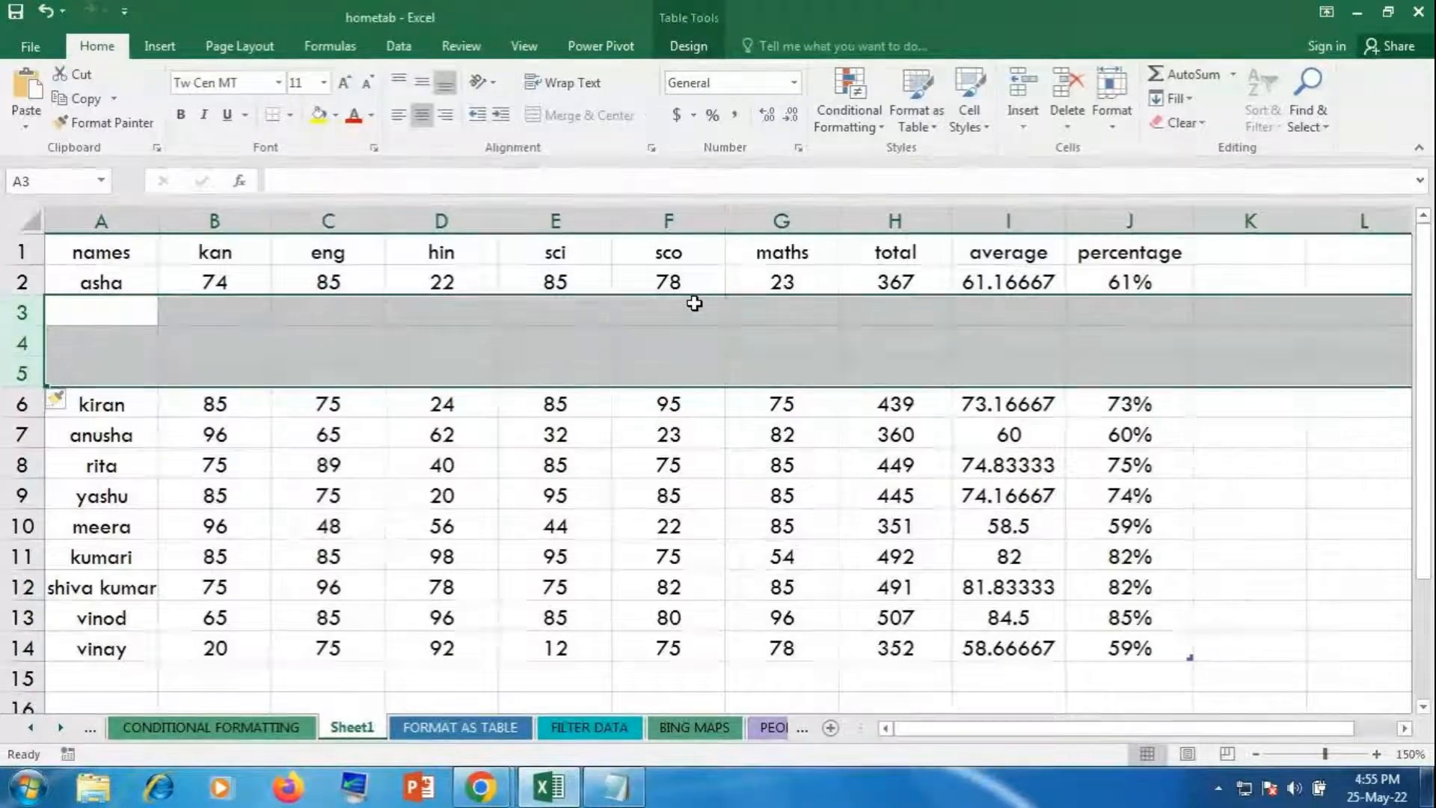
left_click(1065, 96)
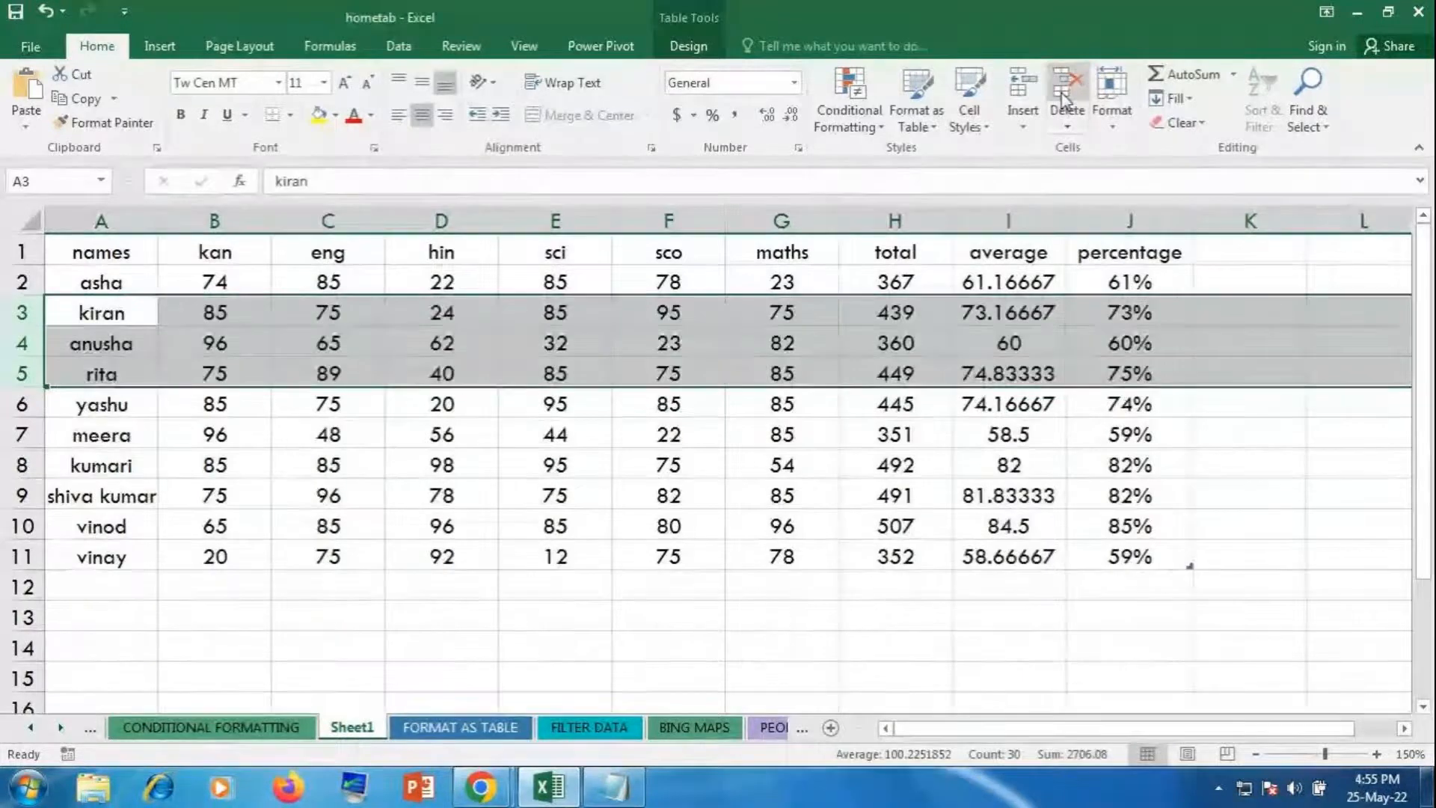
left_click(650, 442)
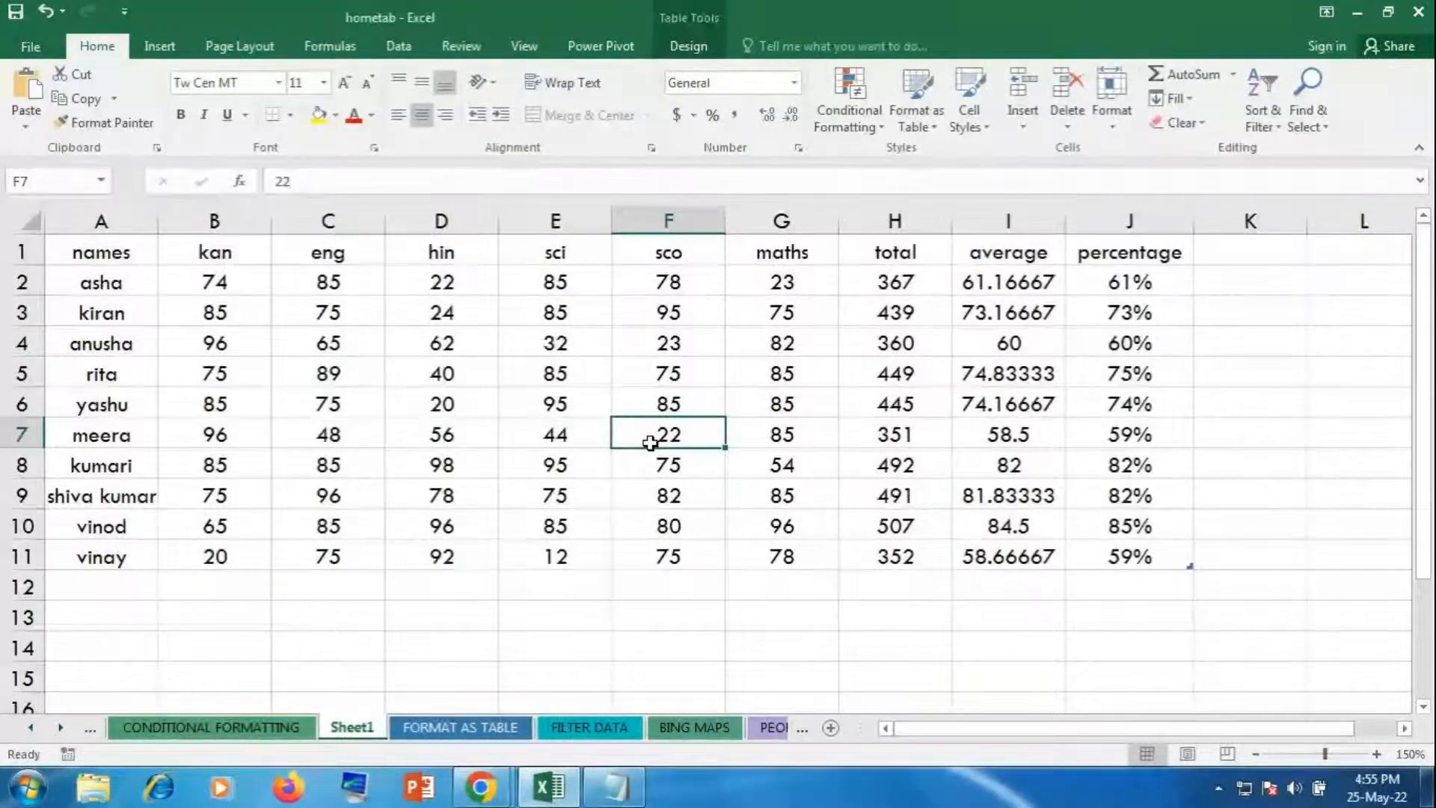
left_click(1084, 373)
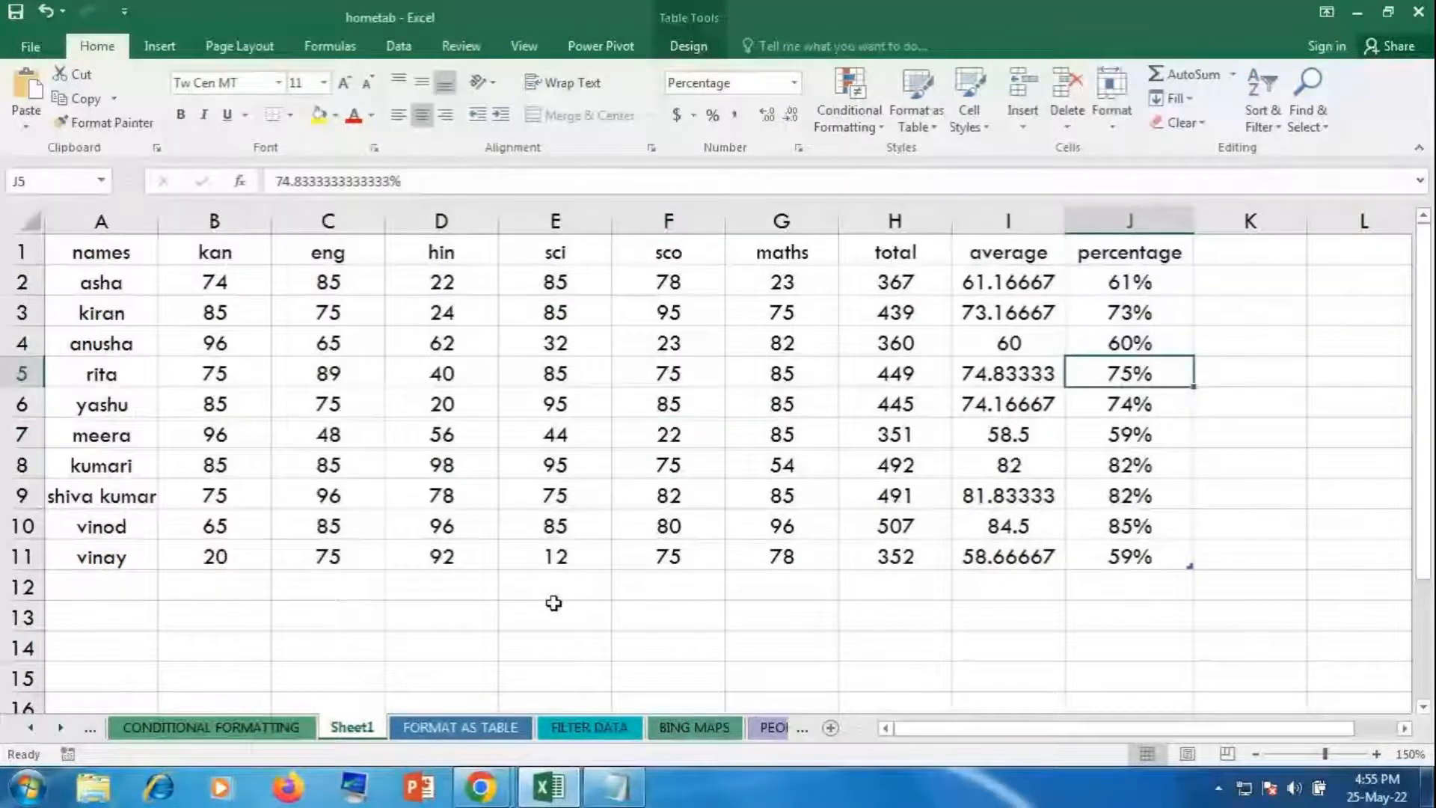
left_click(832, 729)
left_click(832, 730)
left_click(832, 729)
left_click(831, 729)
left_click(831, 730)
left_click(832, 729)
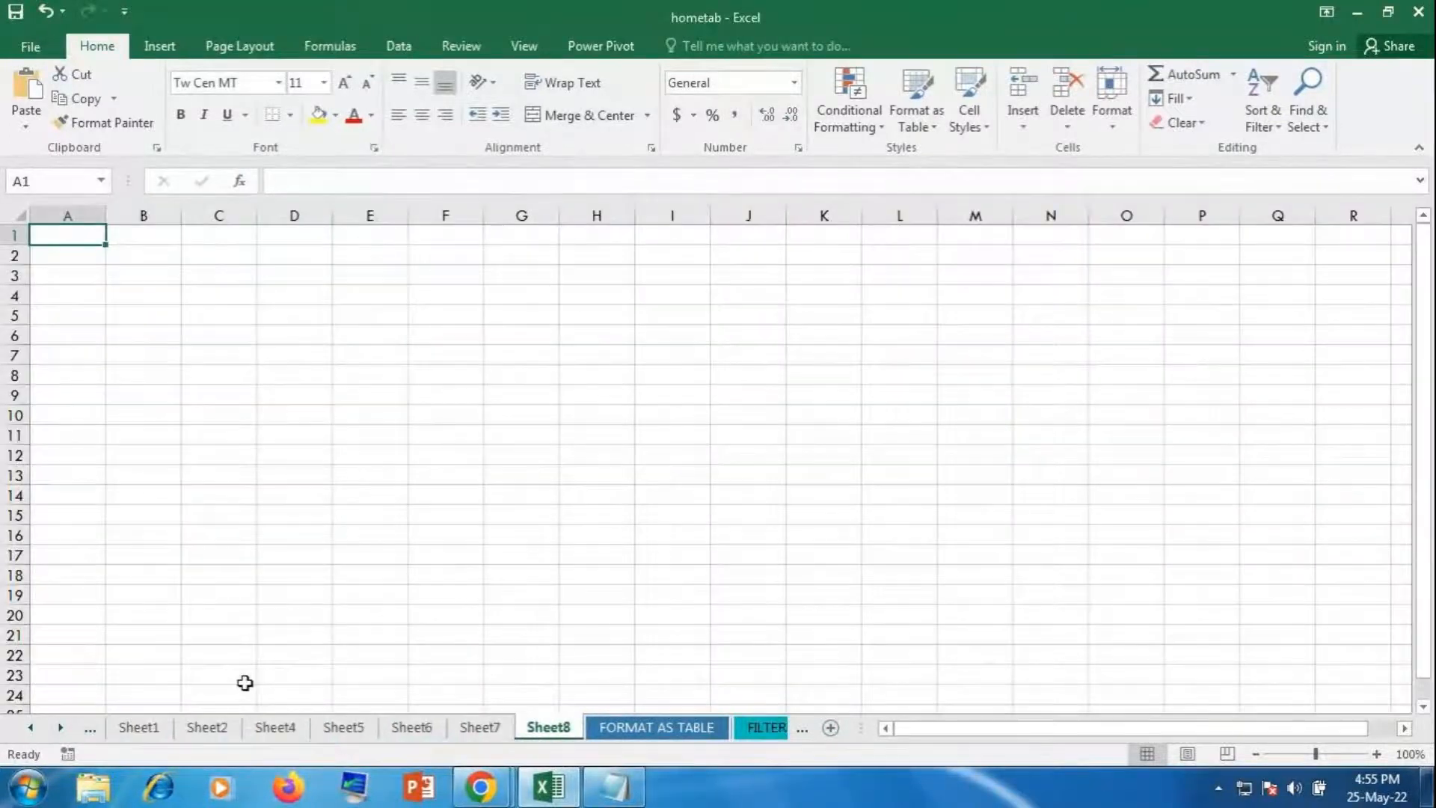
right_click(471, 733)
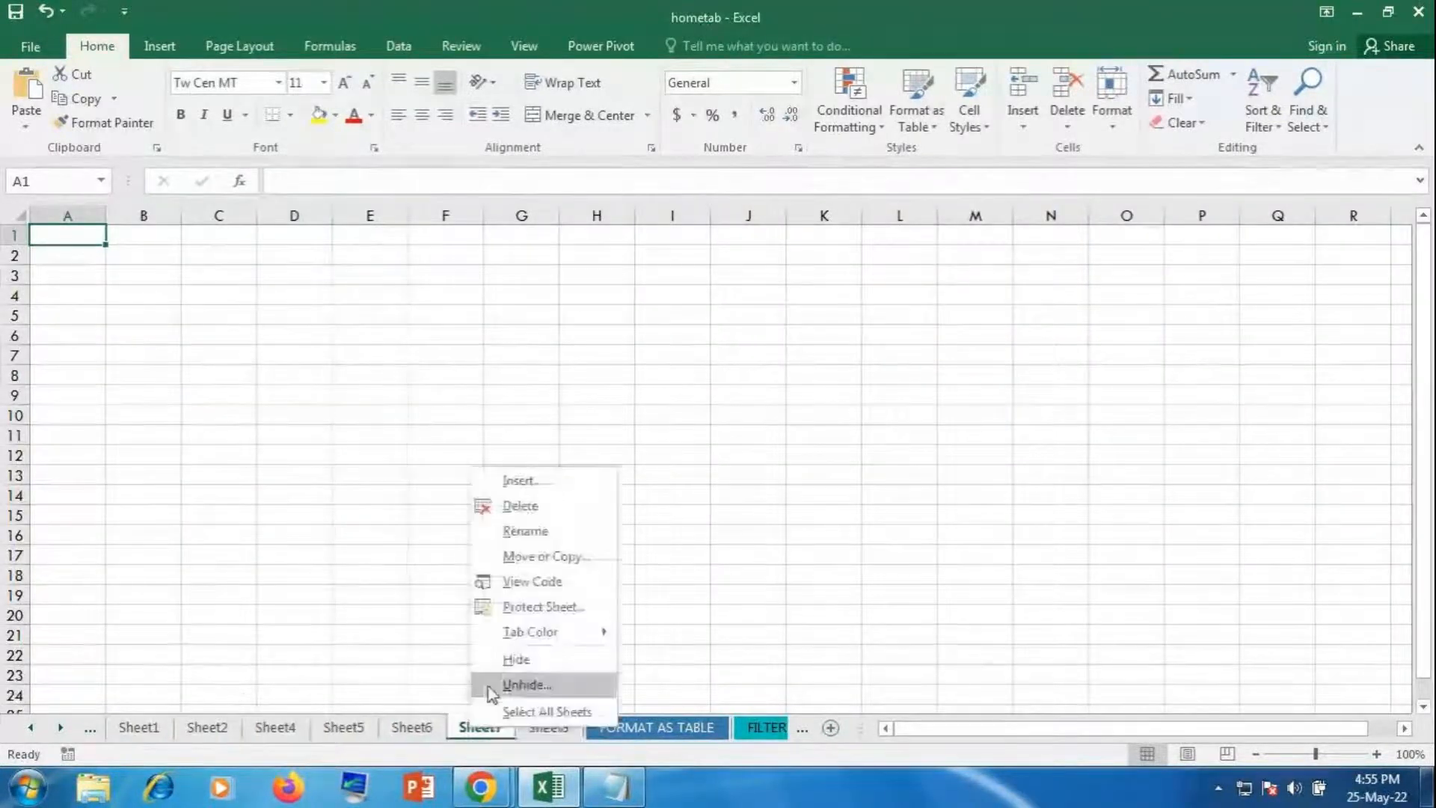
left_click(496, 506)
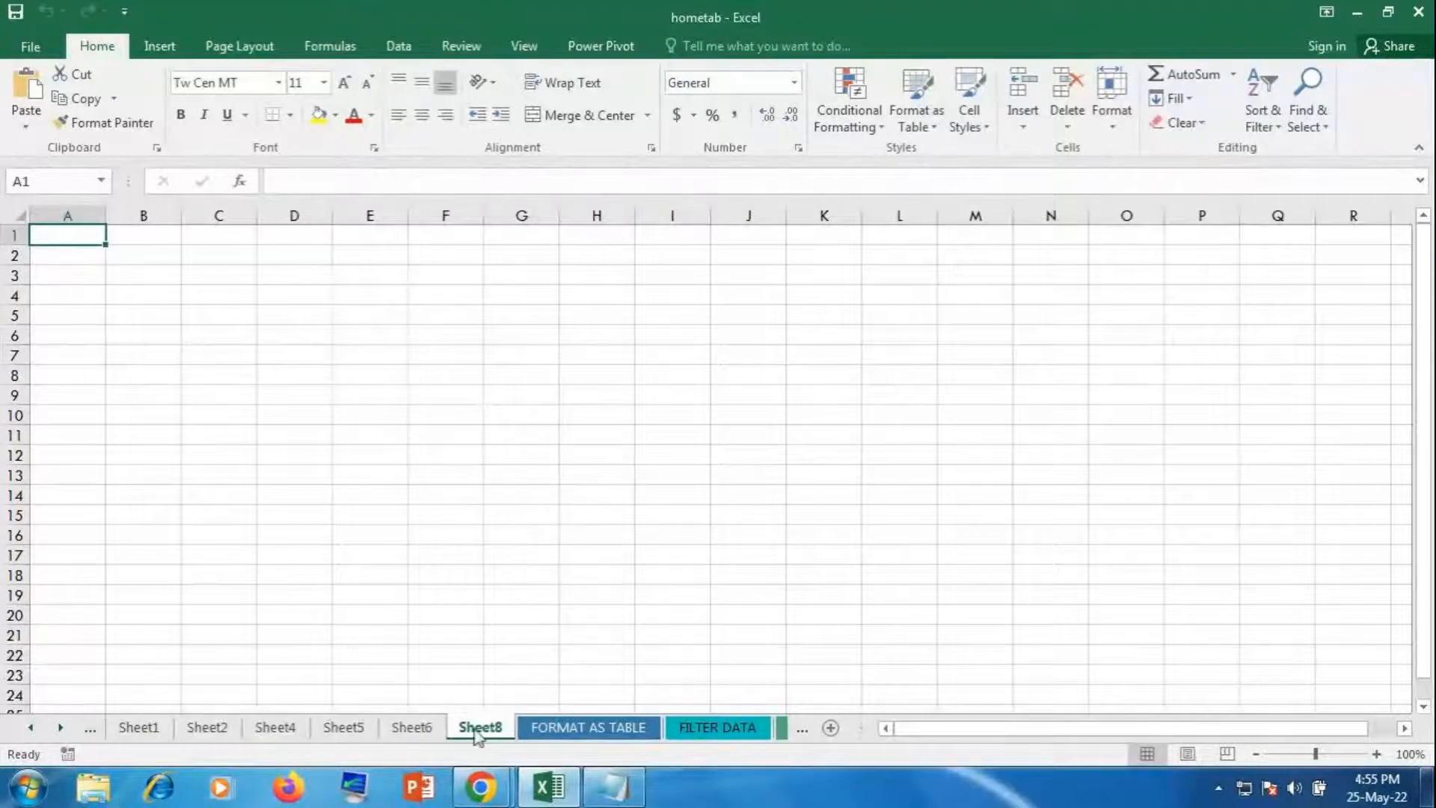
right_click(479, 734)
left_click(500, 508)
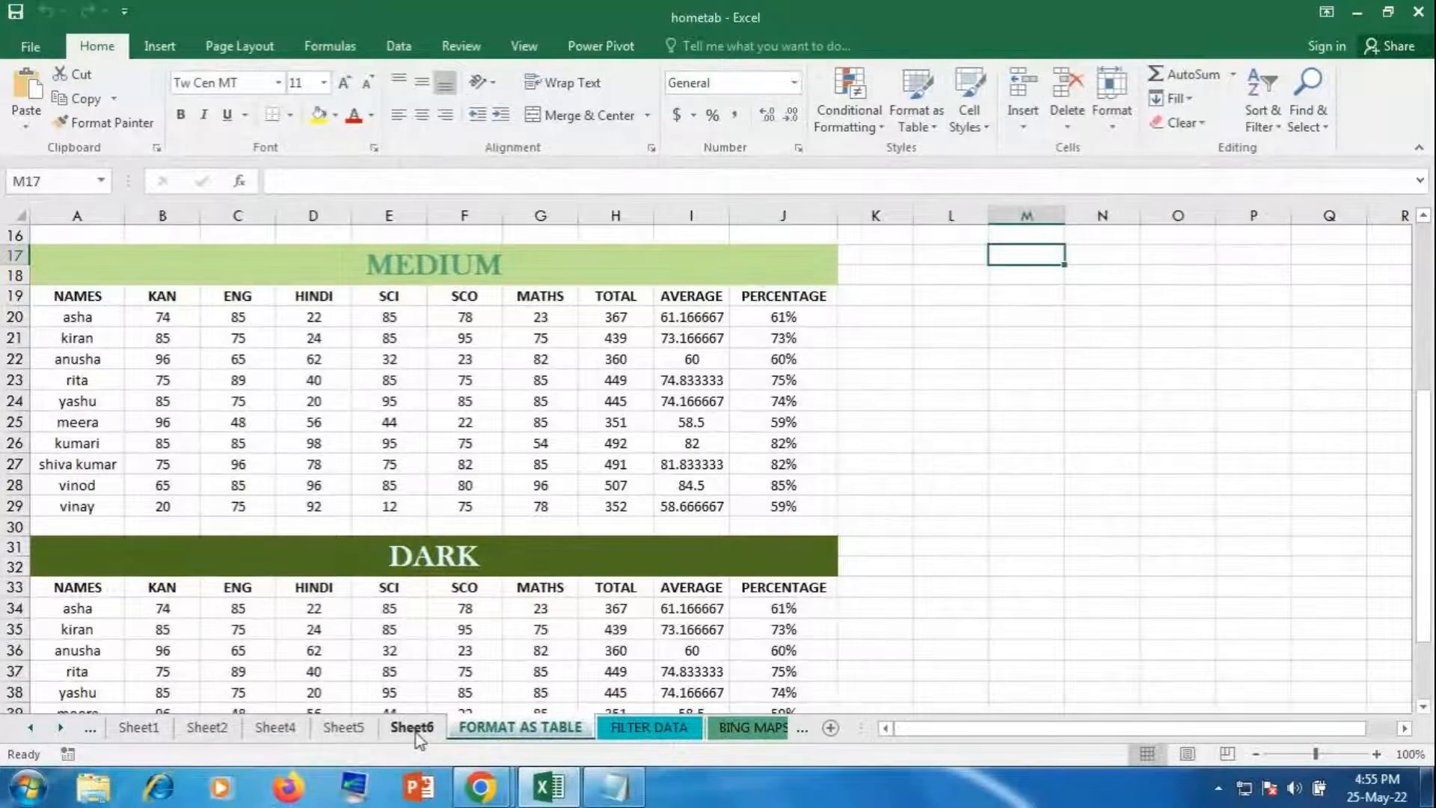
right_click(417, 735)
left_click(465, 509)
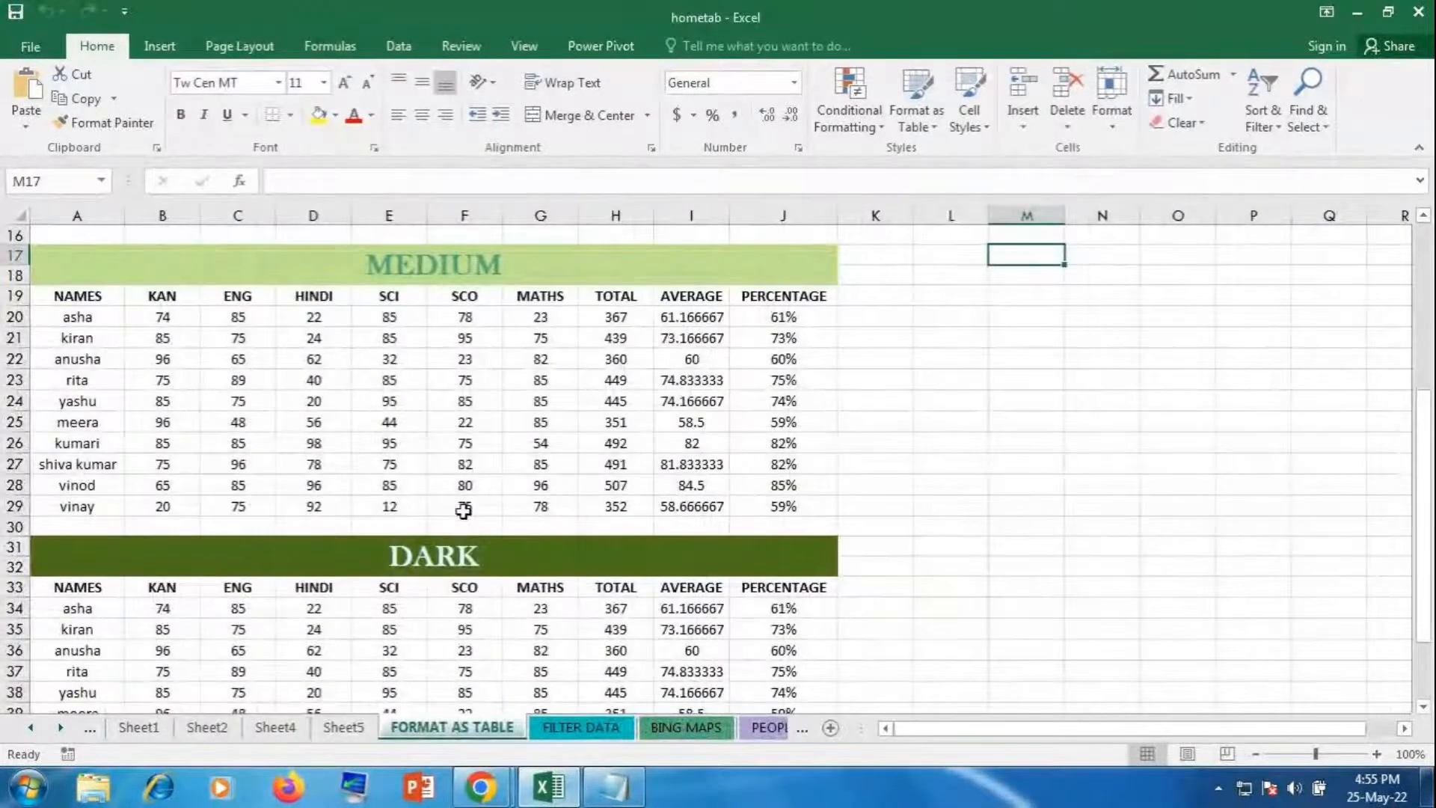
right_click(320, 735)
left_click(355, 518)
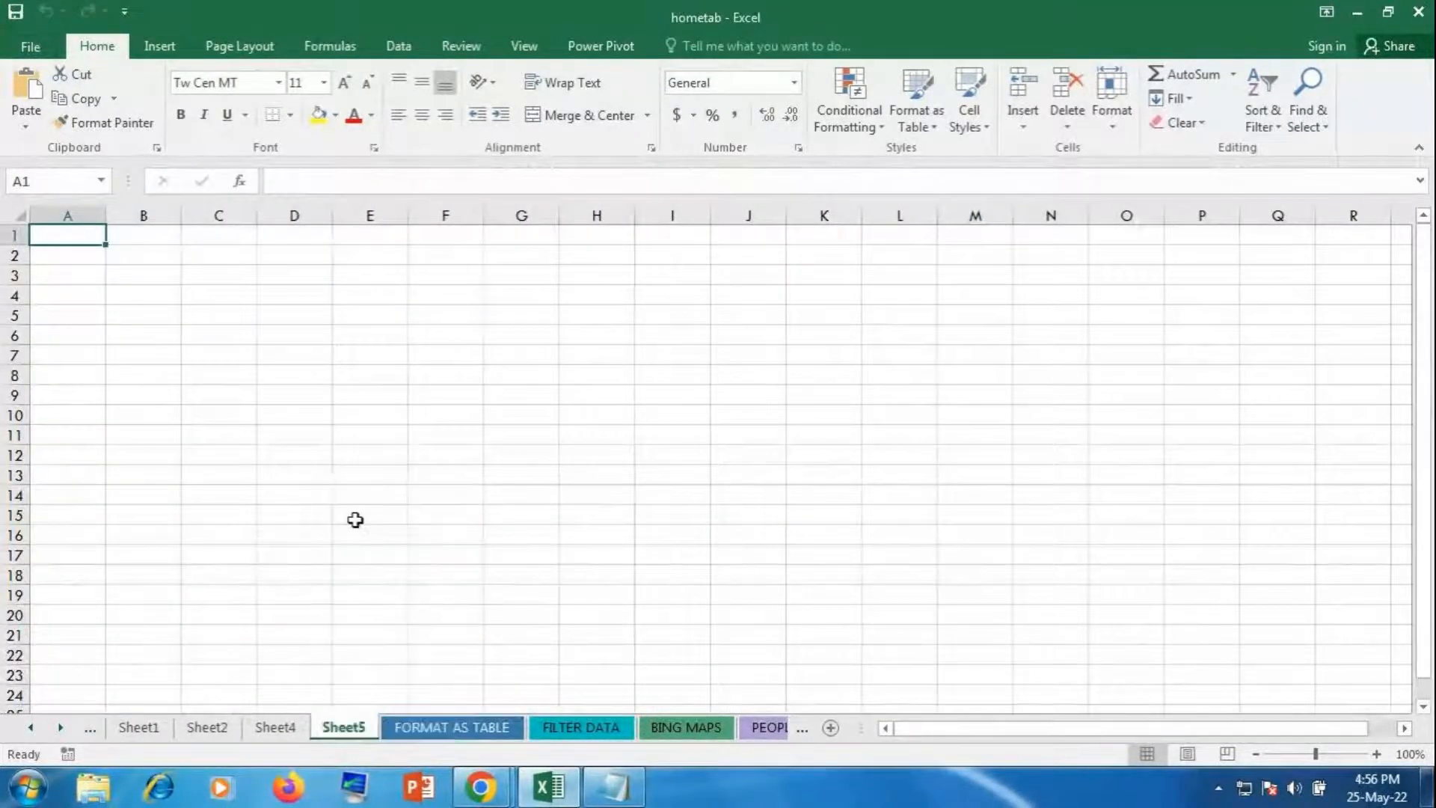
right_click(276, 727)
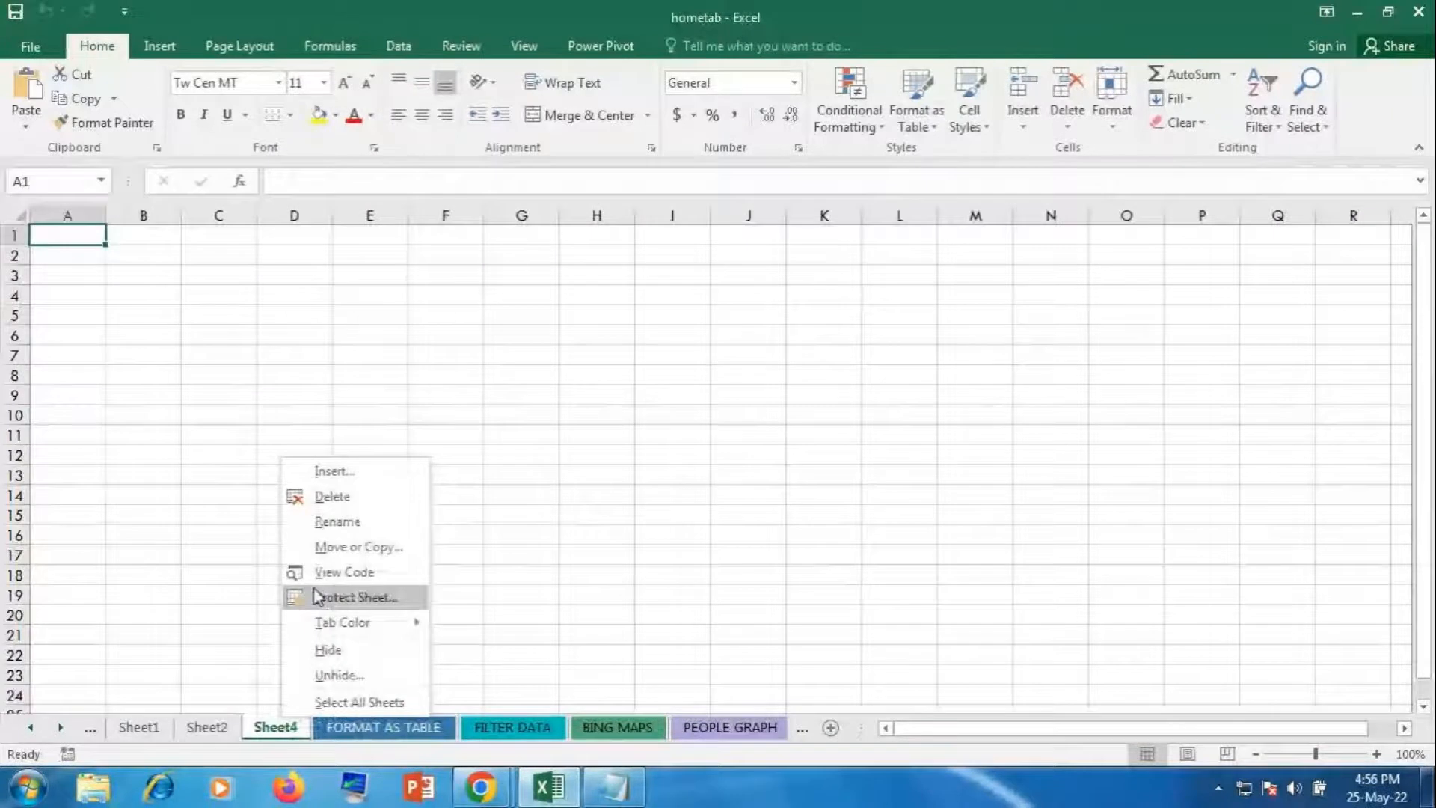
left_click(329, 497)
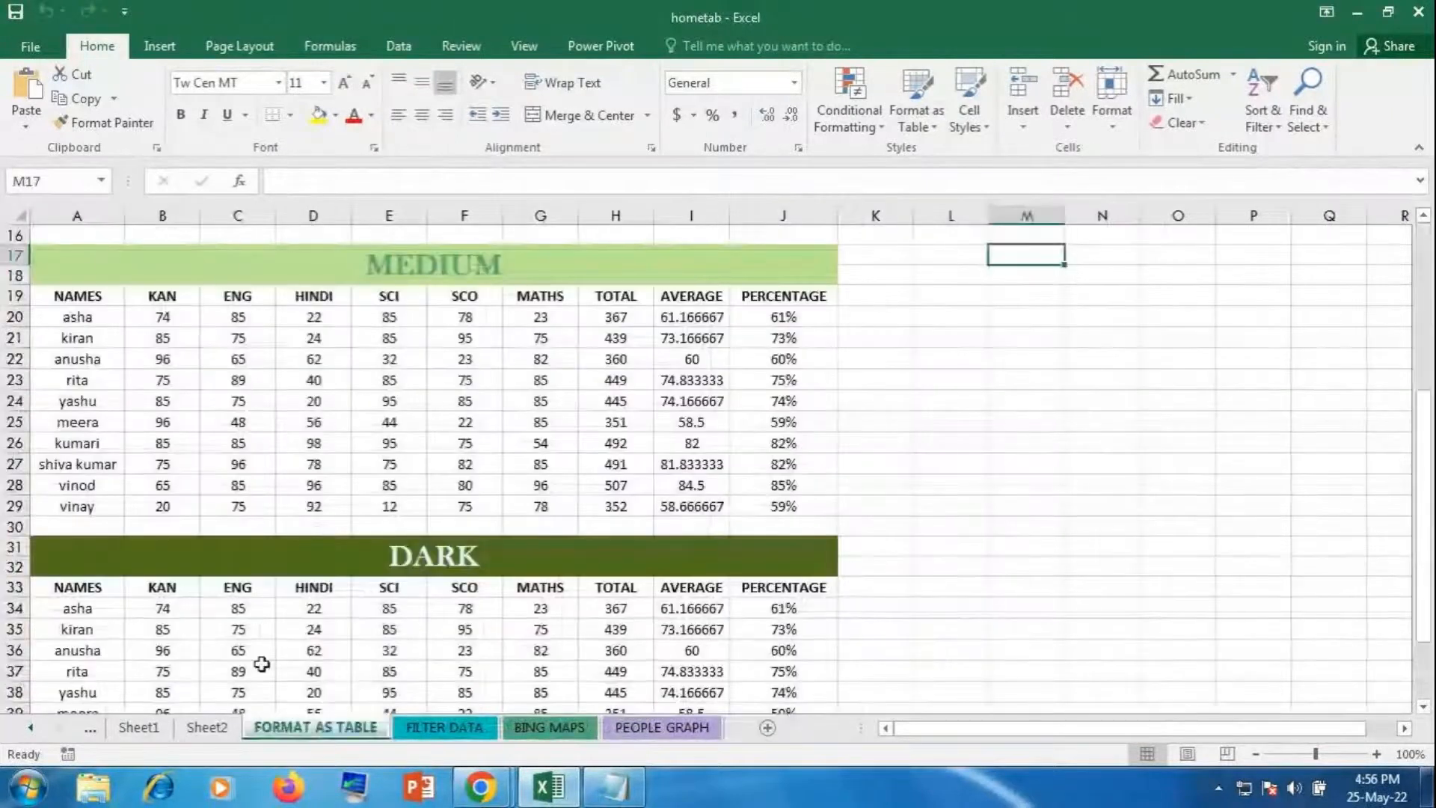
right_click(206, 727)
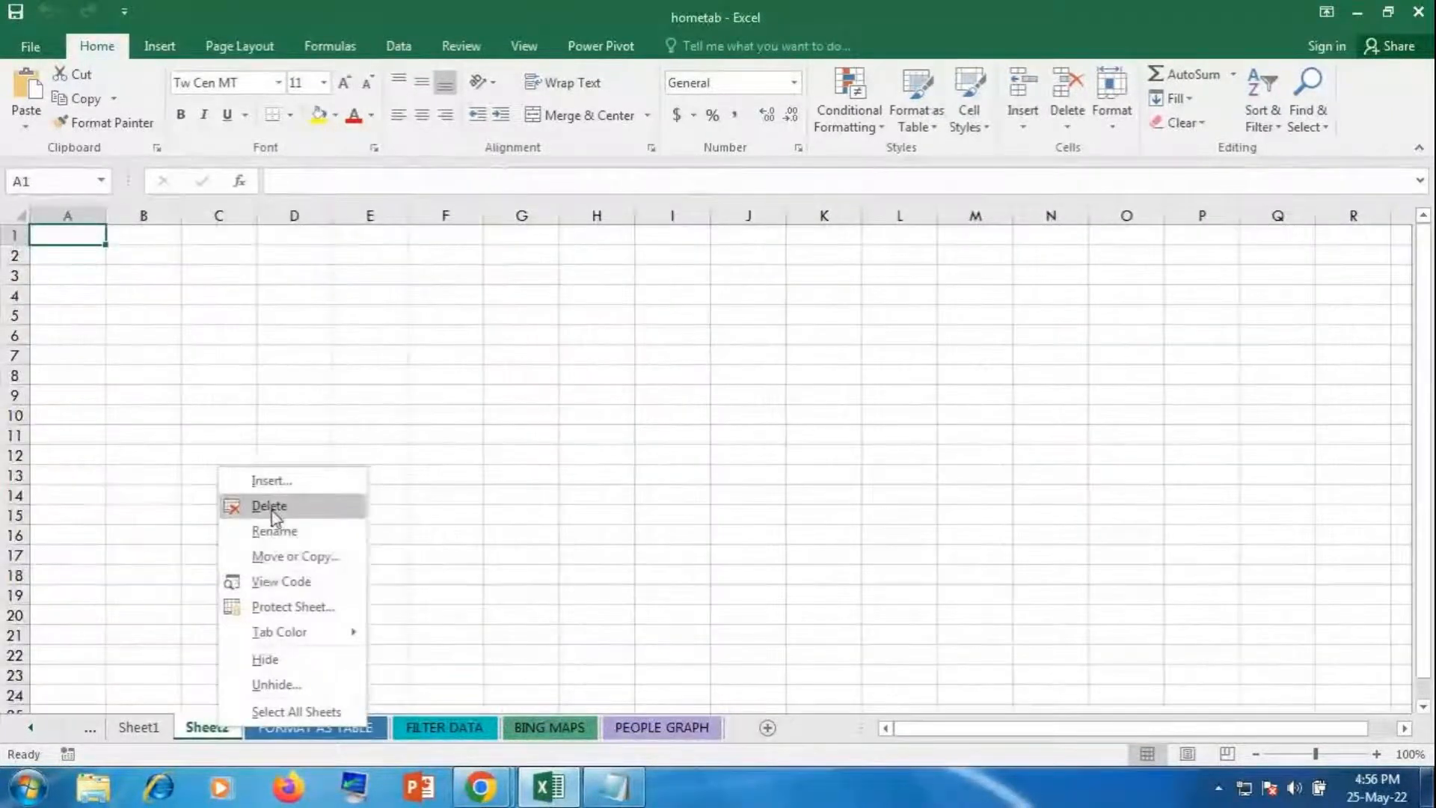
left_click(269, 507)
left_click(142, 727)
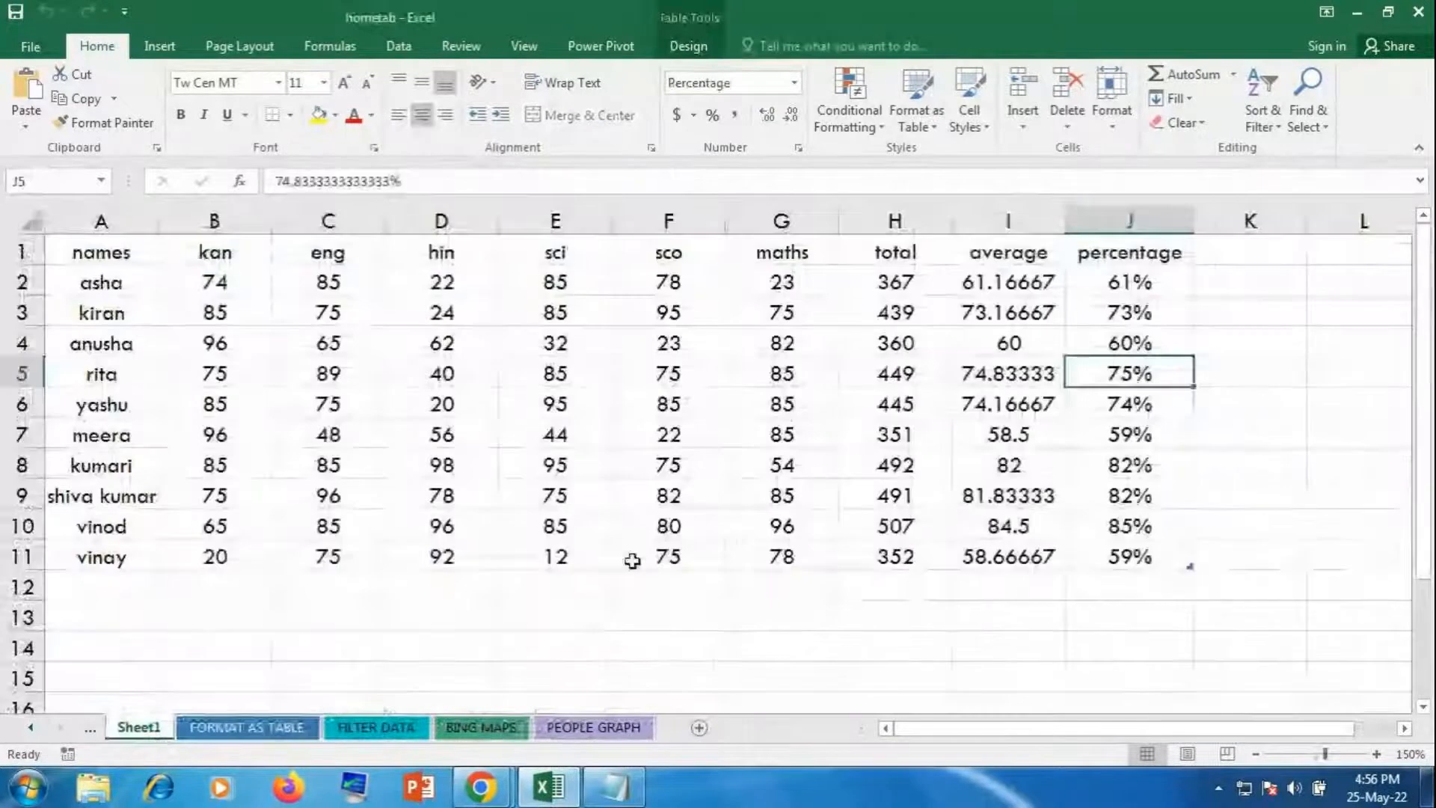
Step: Open the Row Height setting and cancel it unchanged, then add a new blank sheet, Sheet9
left_click(750, 635)
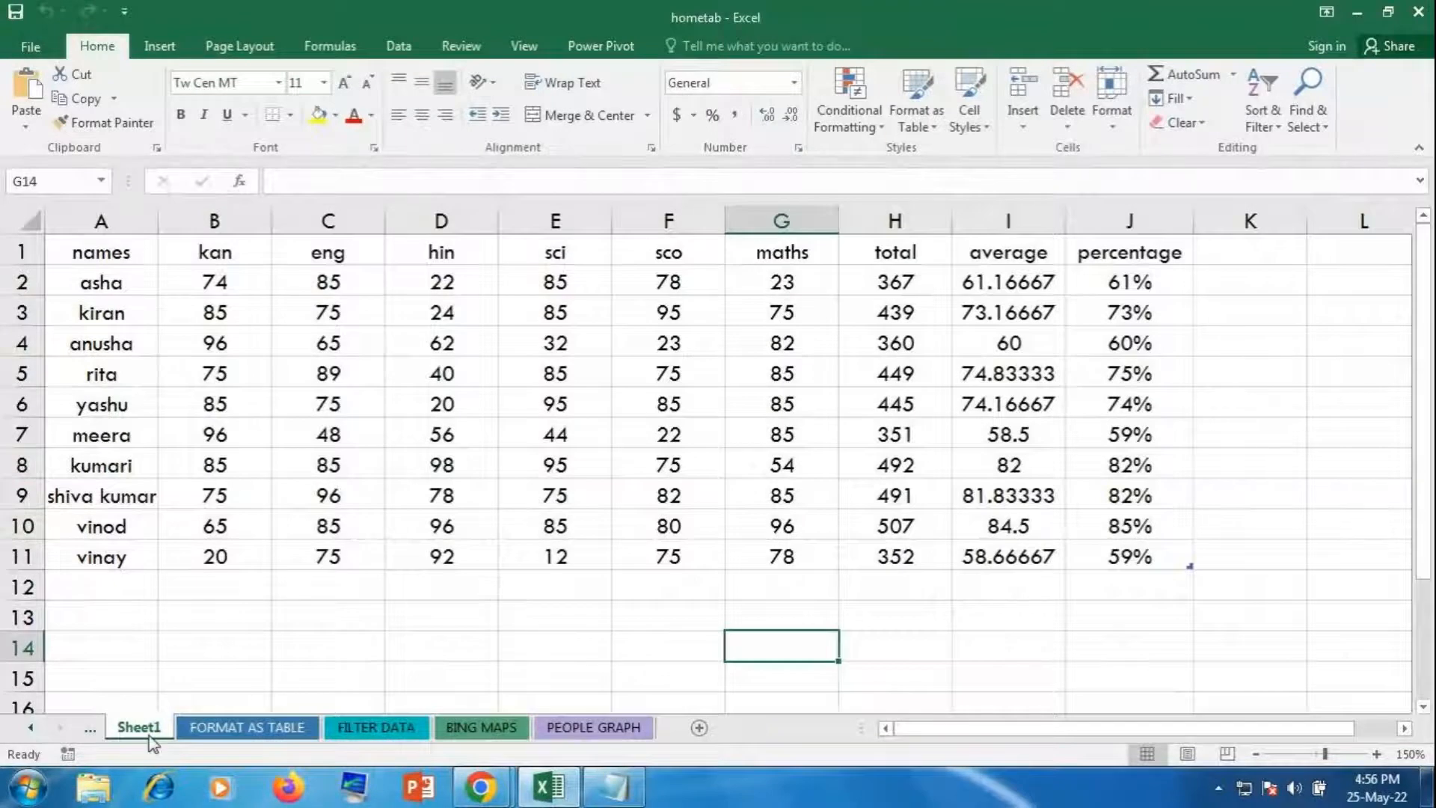
left_click(1106, 114)
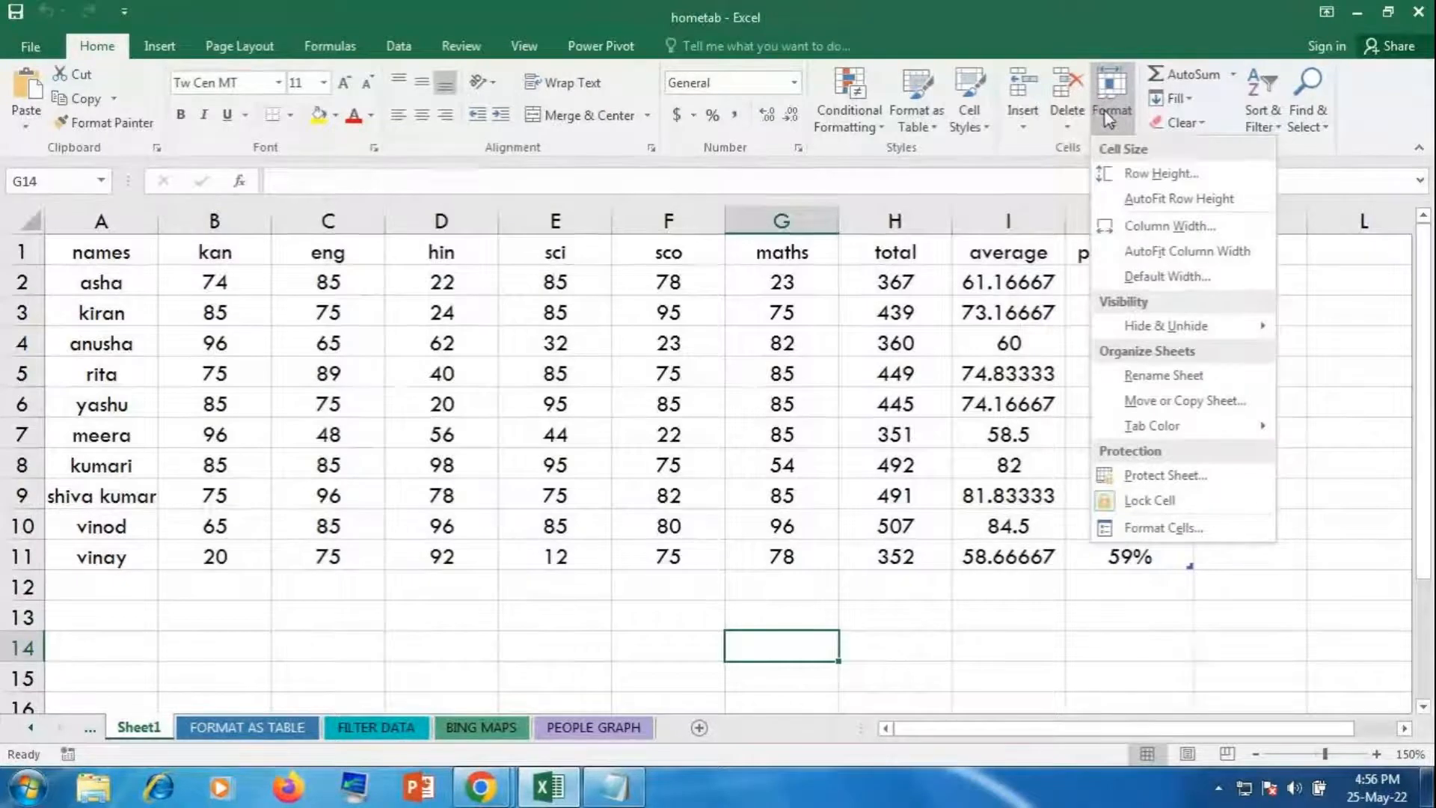
left_click(1134, 173)
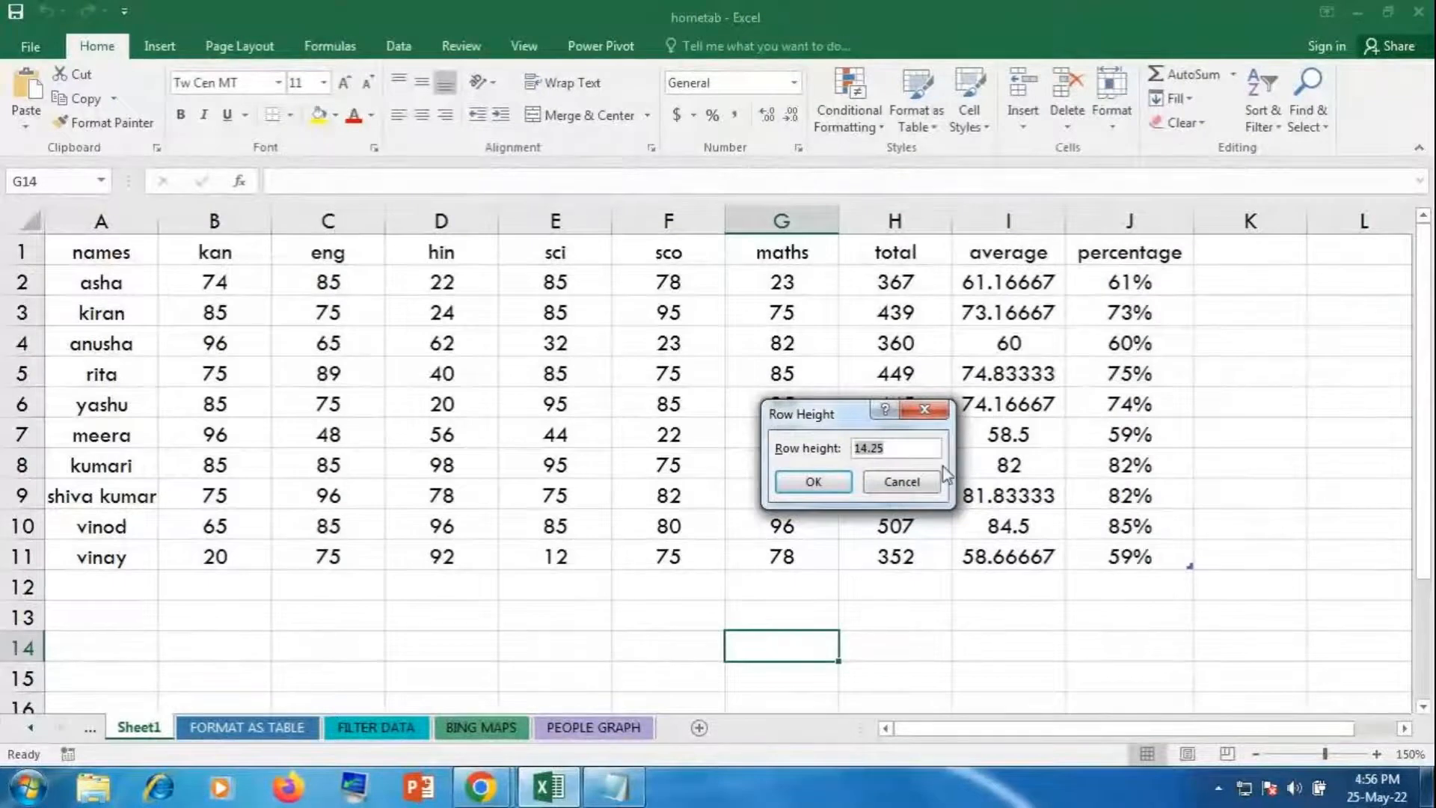
left_click(923, 490)
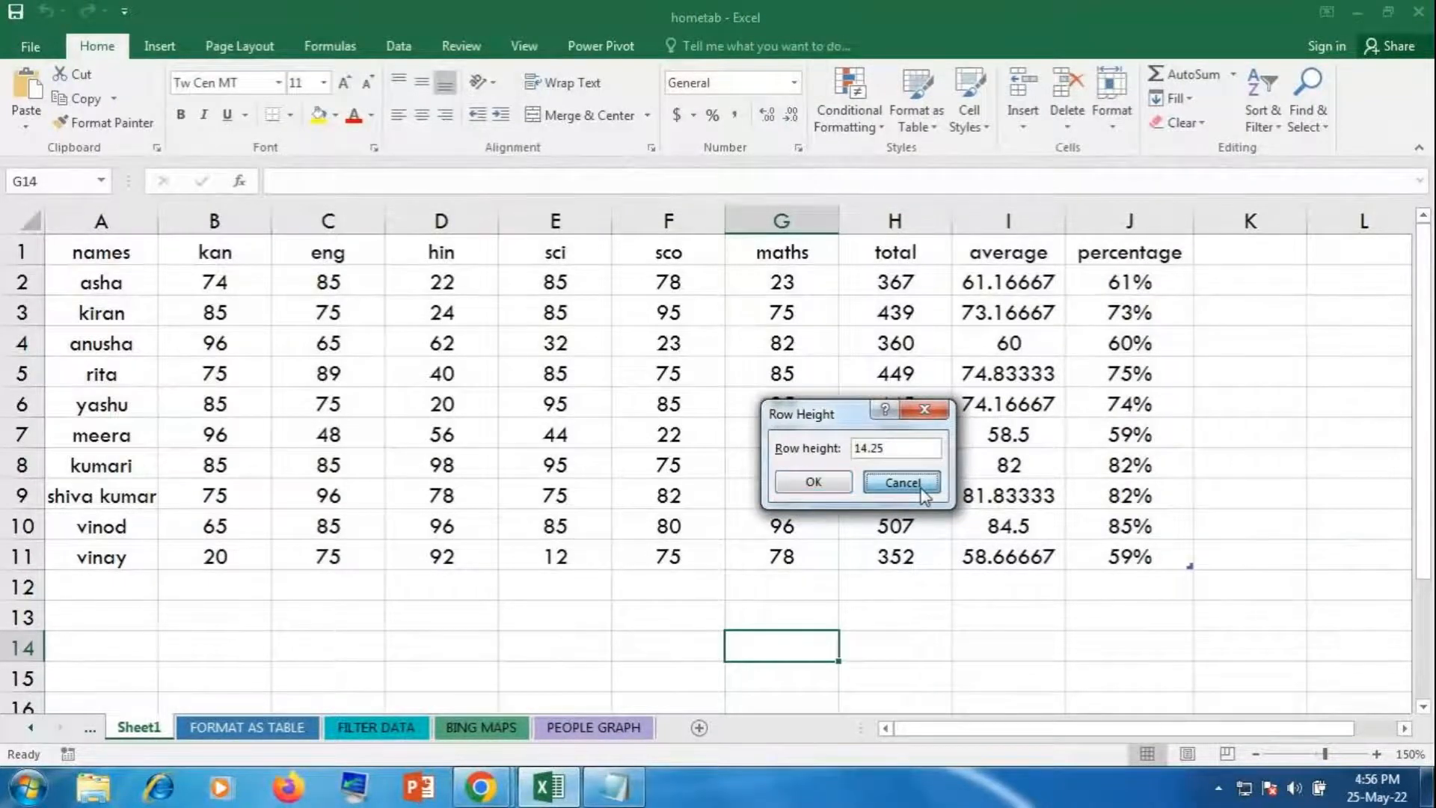
left_click(699, 727)
left_click(755, 477)
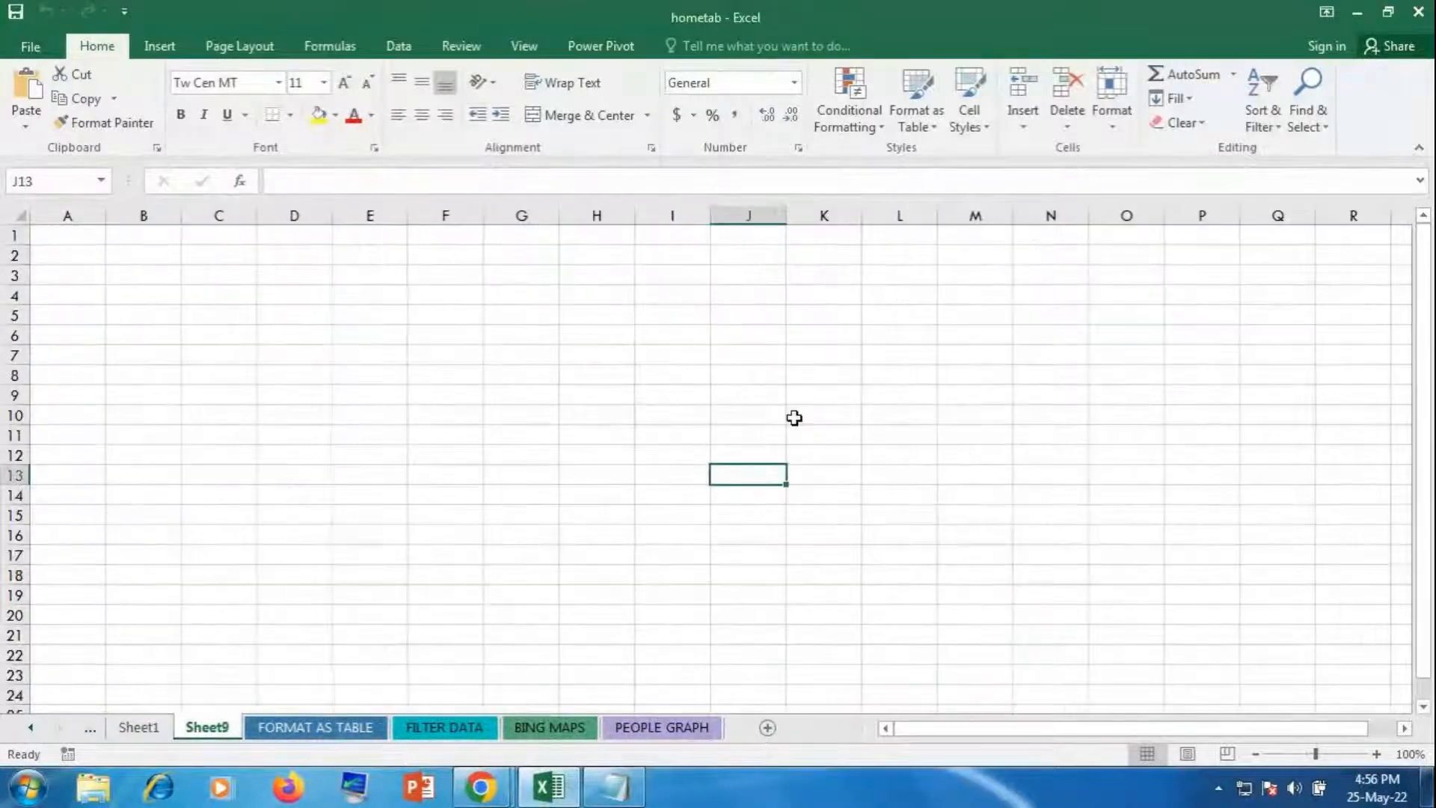
Step: Set row 10's height to 50 via Format > Row Height, then drag its border taller to about 77.25
left_click(795, 415)
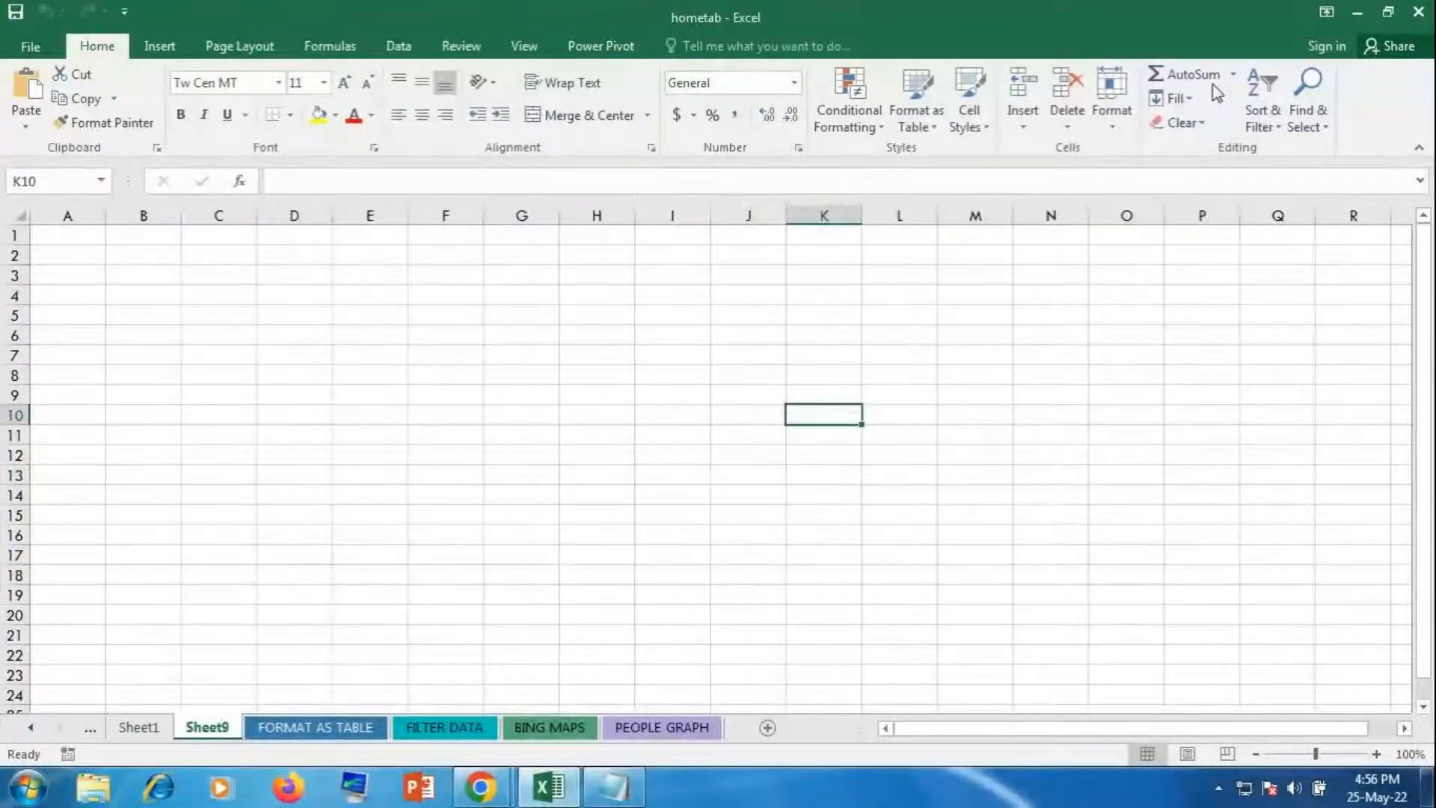
left_click(1105, 131)
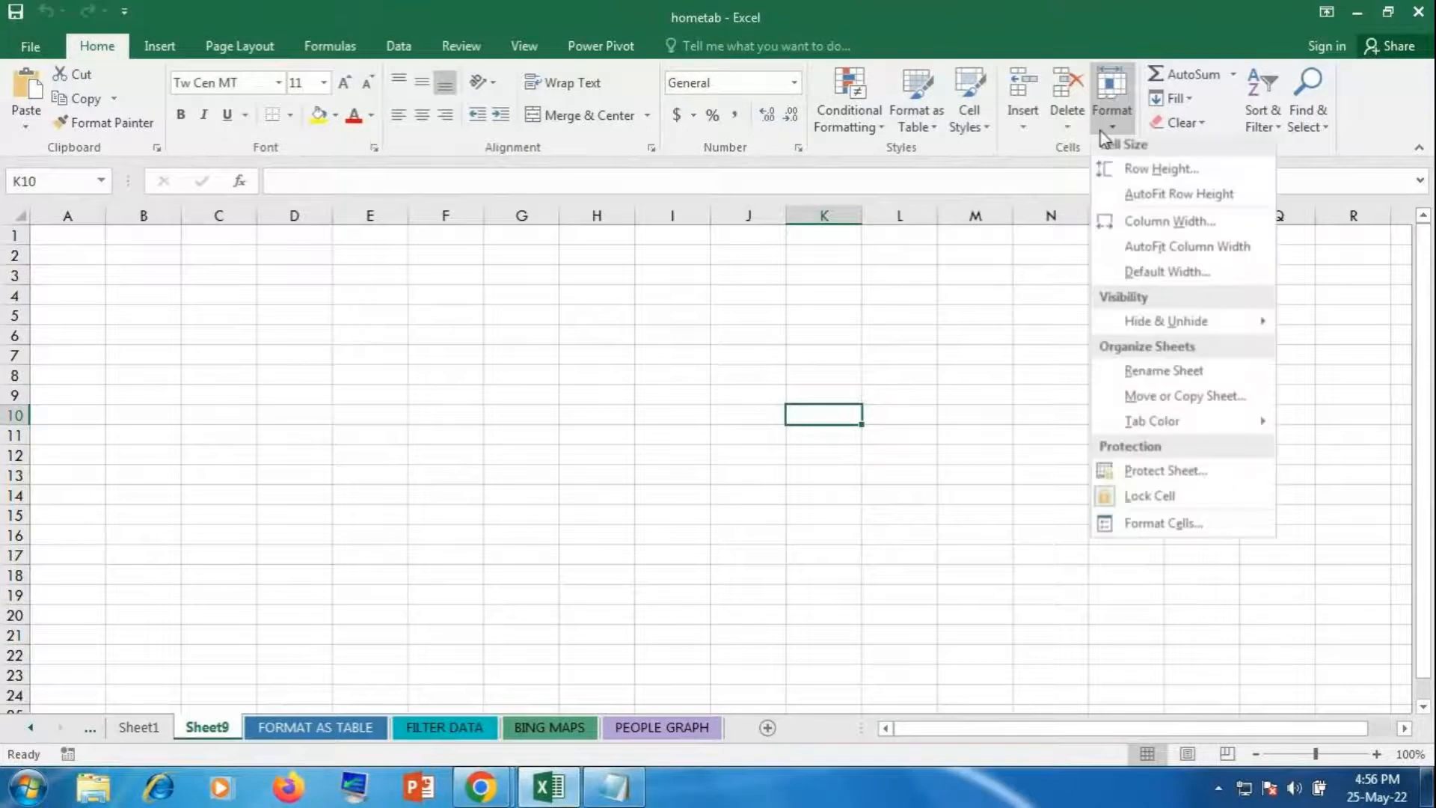
left_click(1137, 171)
left_click_drag(829, 417, 972, 400)
left_click(1062, 432)
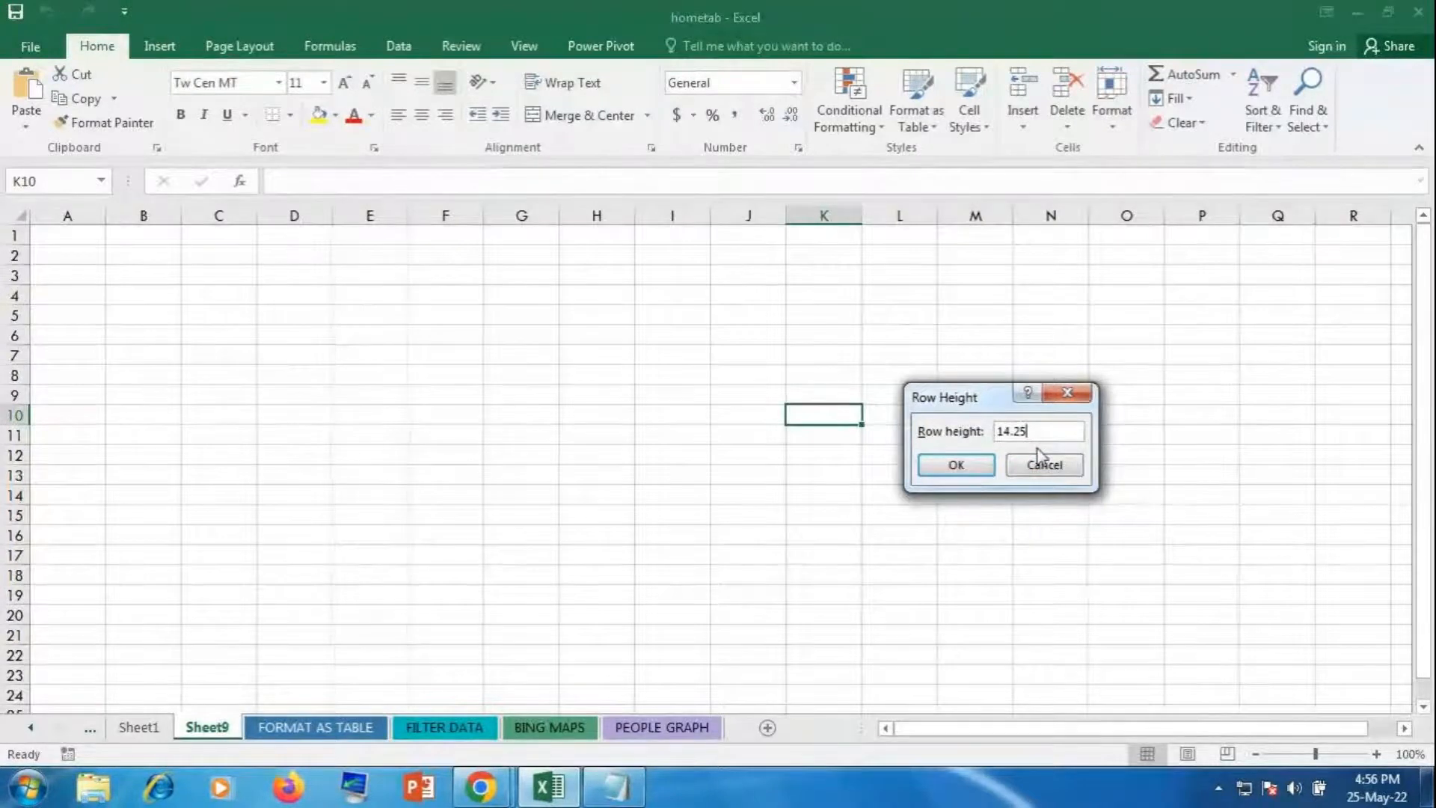
key("BackSpace")
key("BackSpace")
key("BackSpace")
key("BackSpace")
key("BackSpace")
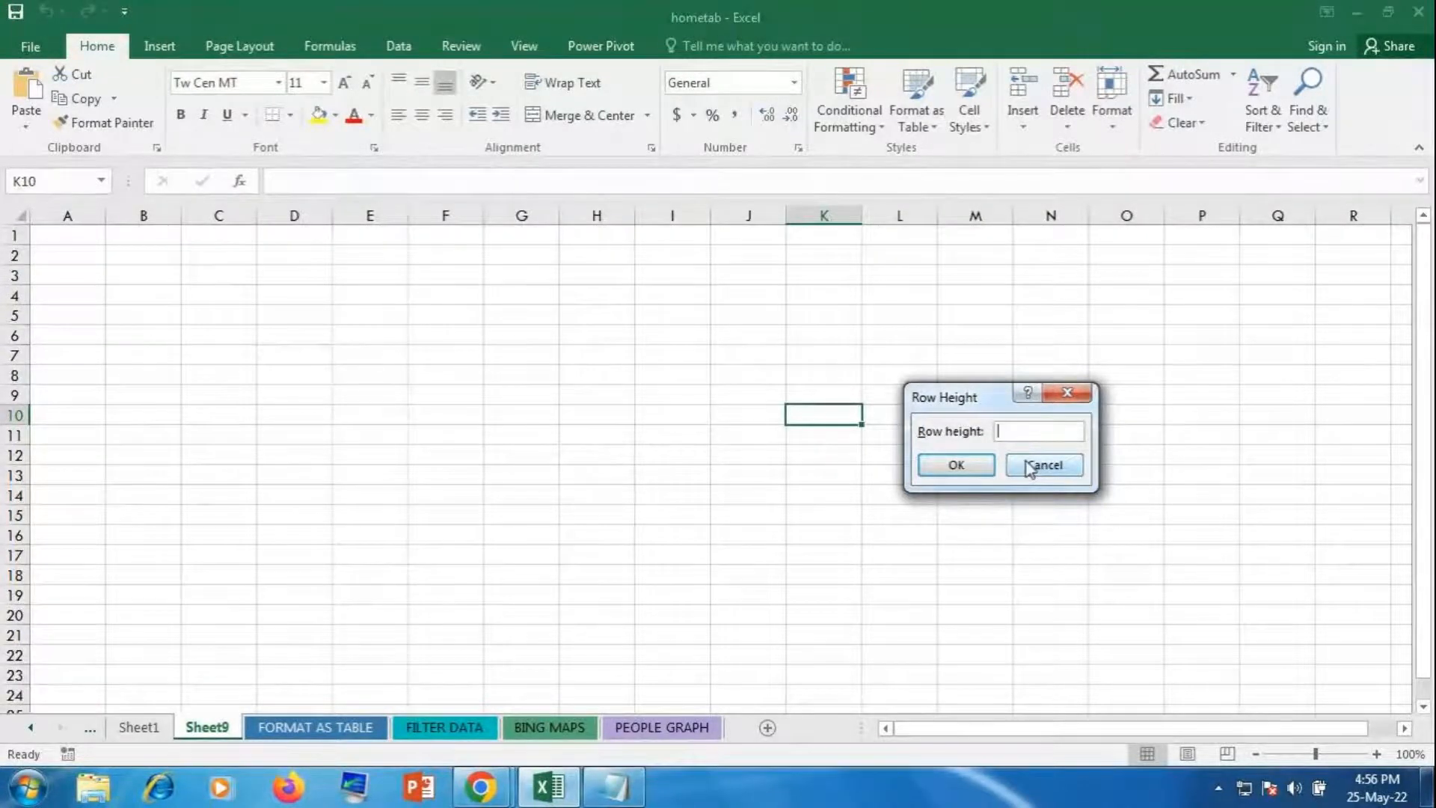
type("50")
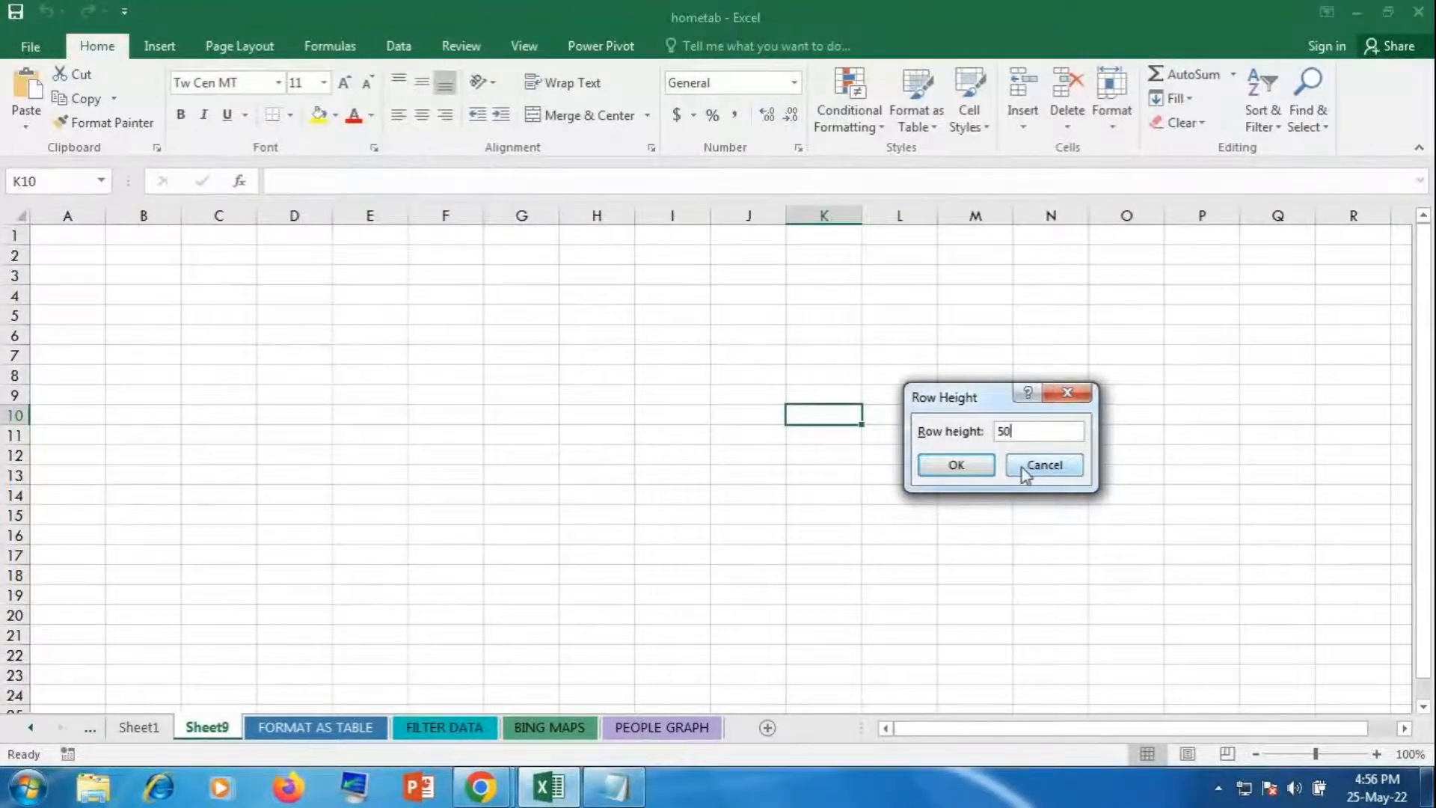
left_click(939, 471)
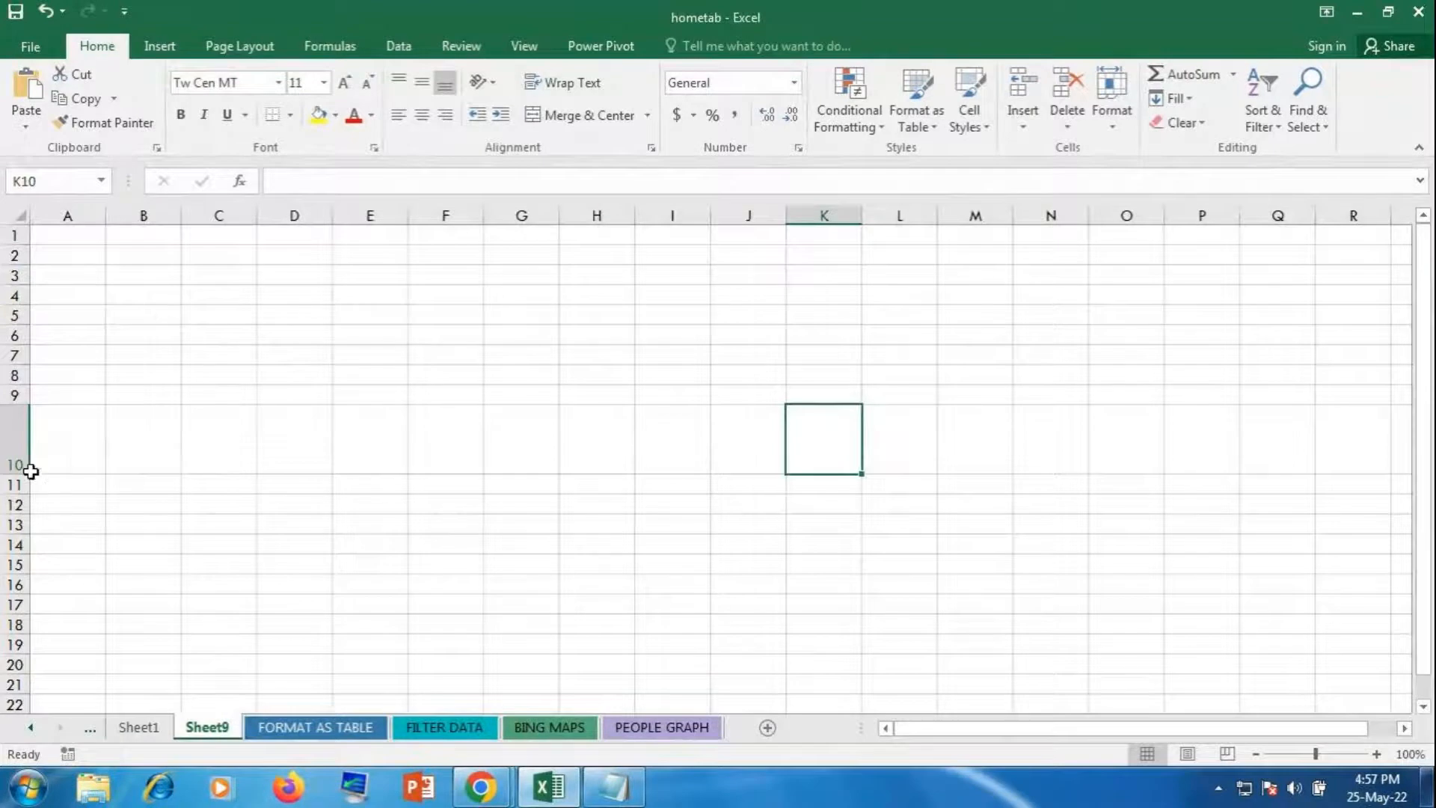
left_click_drag(18, 469, 44, 581)
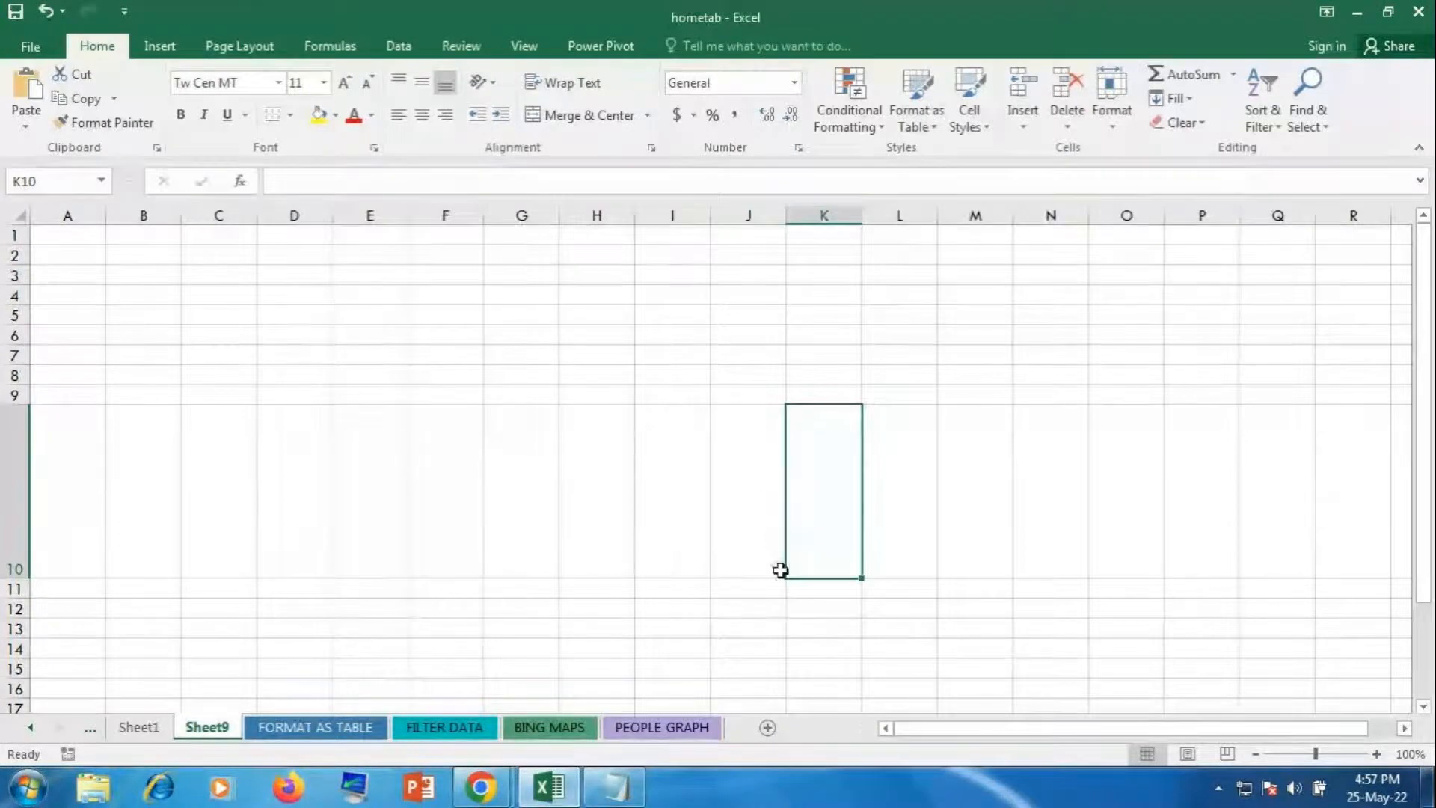
Step: Set Sheet9's default column width to 15 through Format > Default Width
left_click(872, 389)
left_click(899, 353)
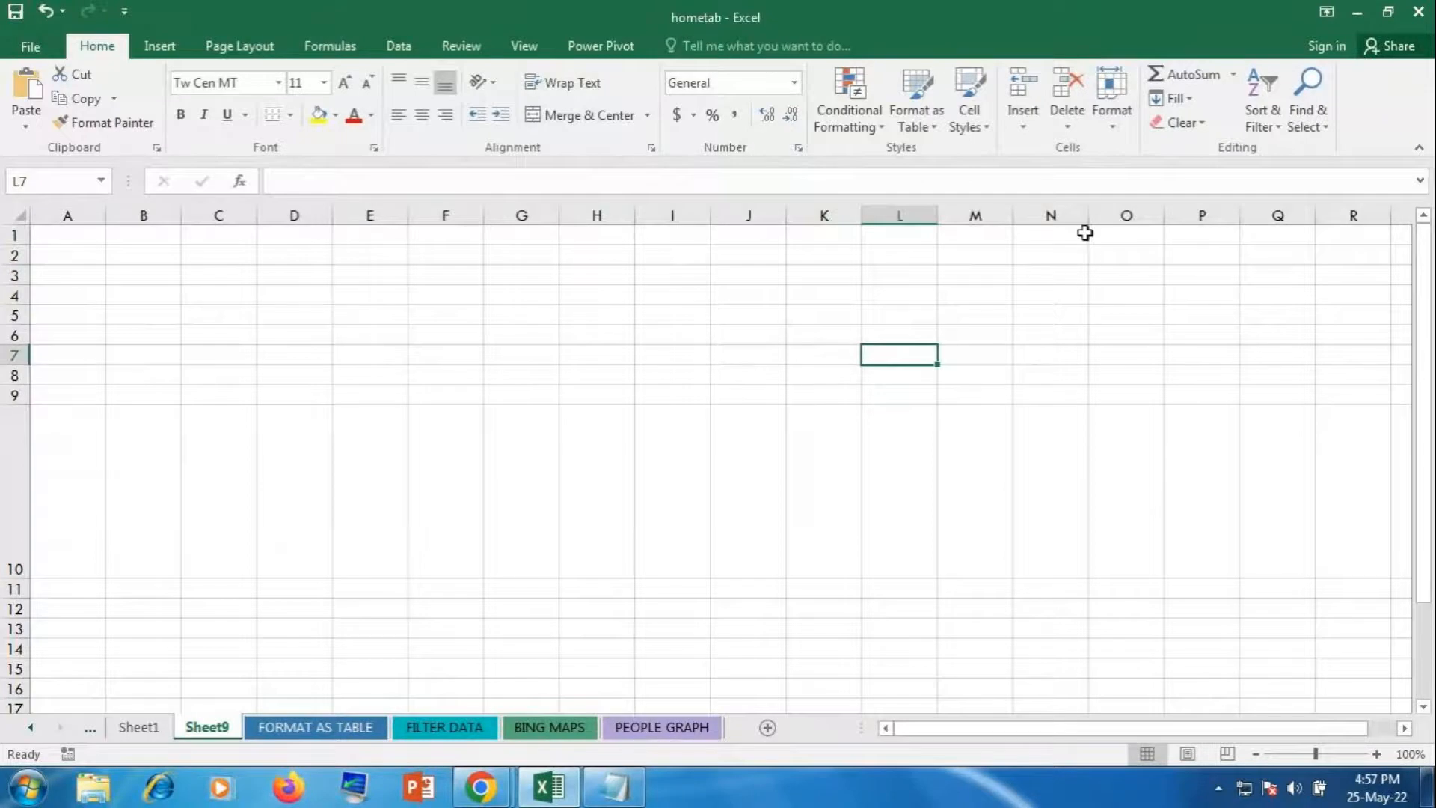
left_click(1111, 123)
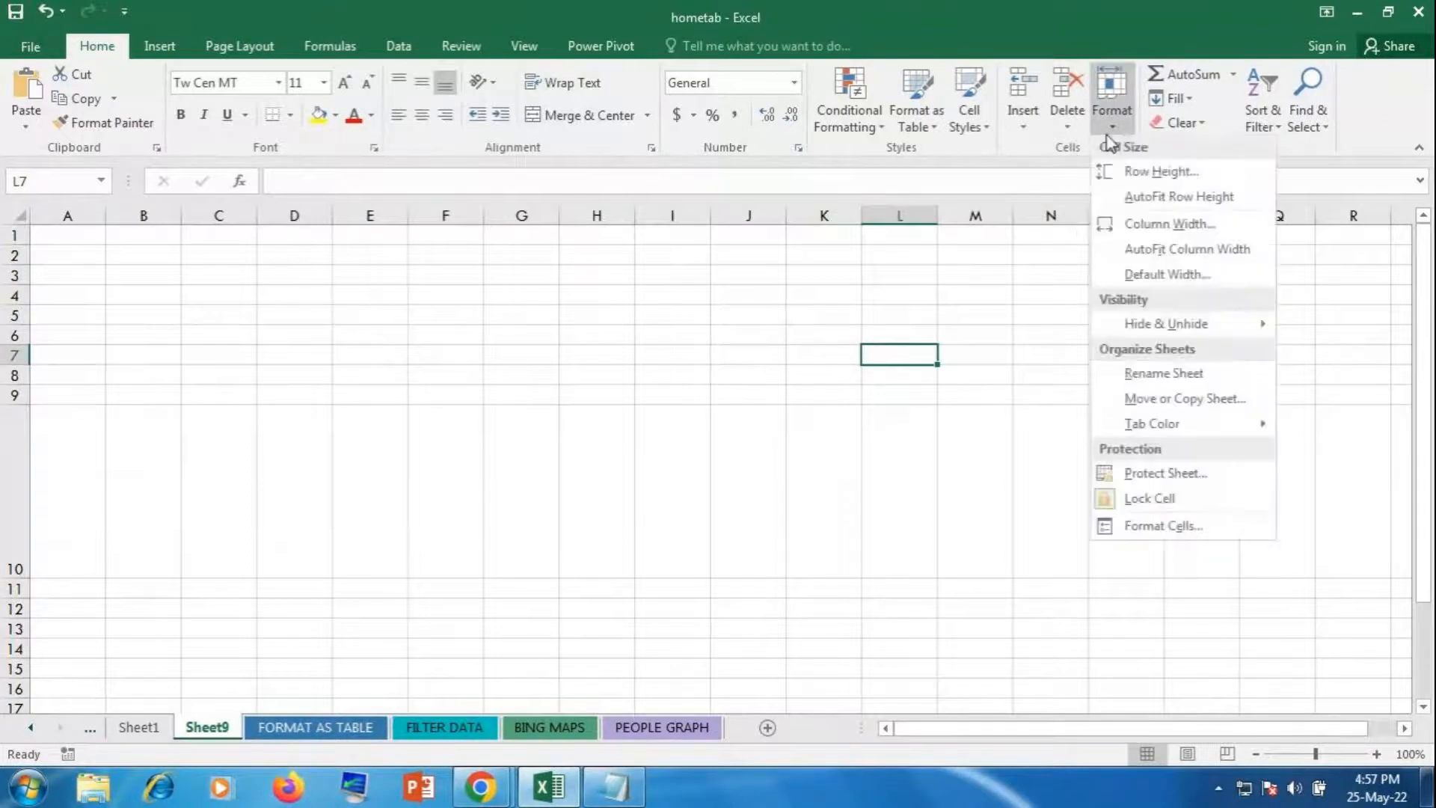
left_click(1154, 277)
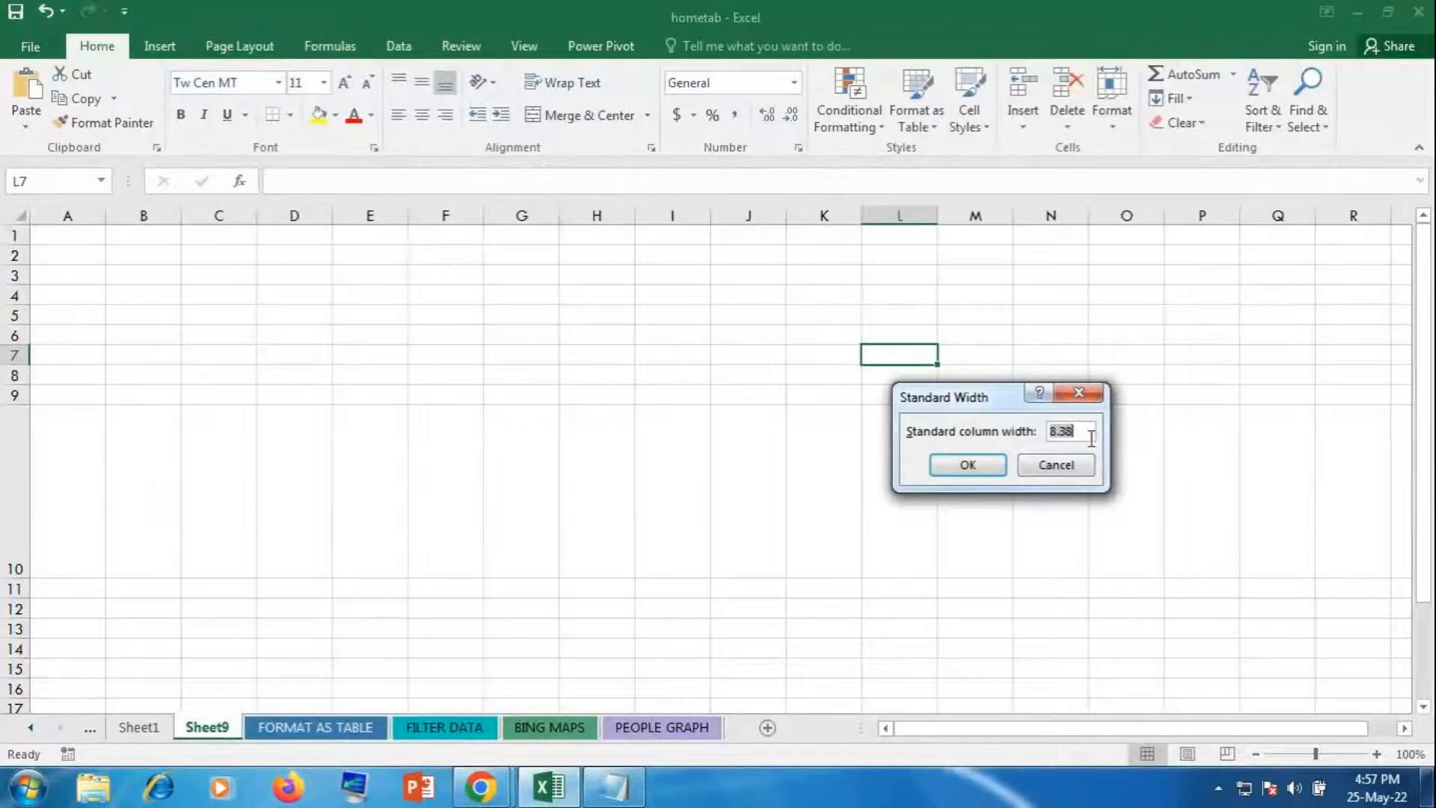
key("BackSpace")
type("15")
left_click(961, 464)
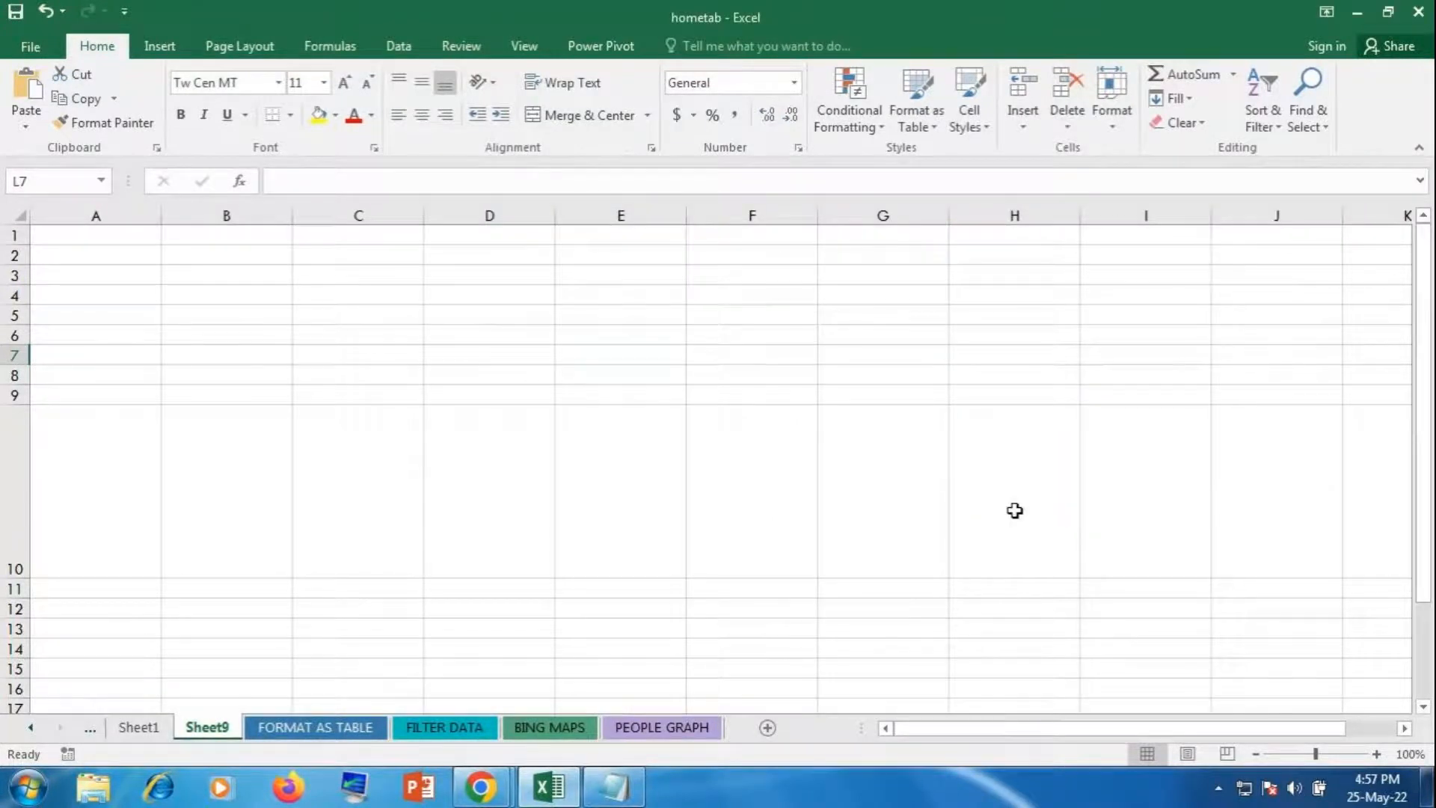
Step: Drag column F's border to make it much wider than the other columns
left_click(727, 278)
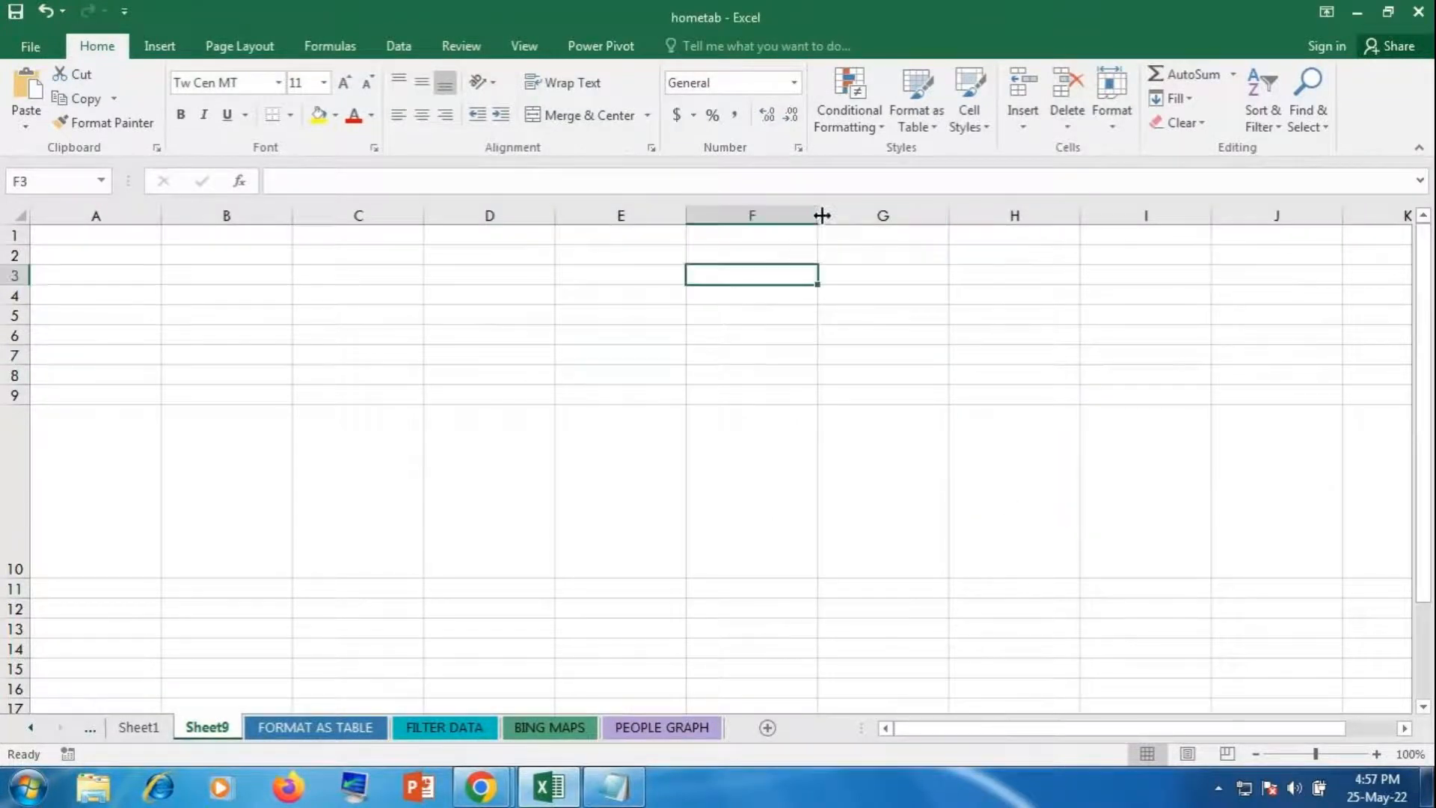
left_click_drag(820, 215, 1151, 256)
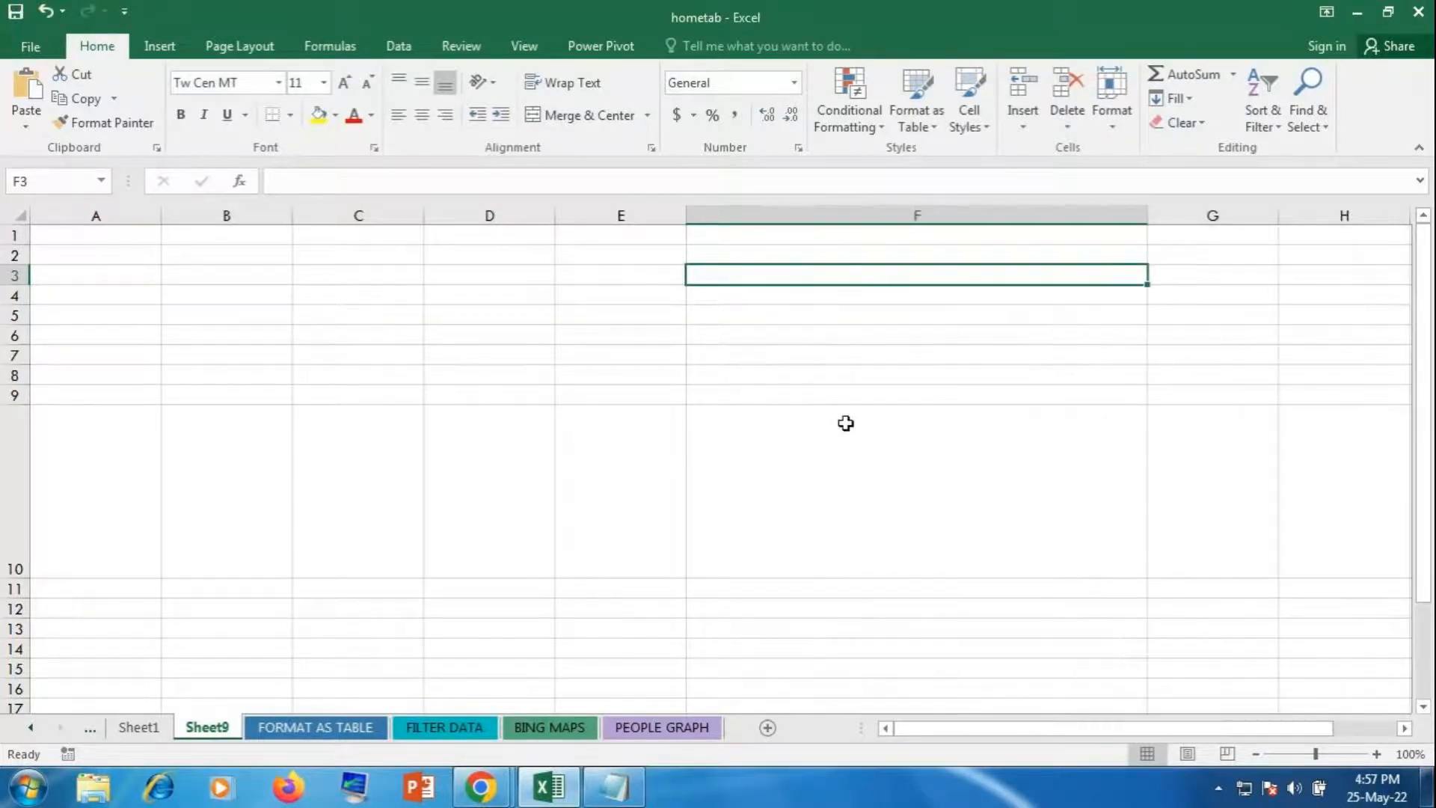
scroll(845, 423, "down", 13)
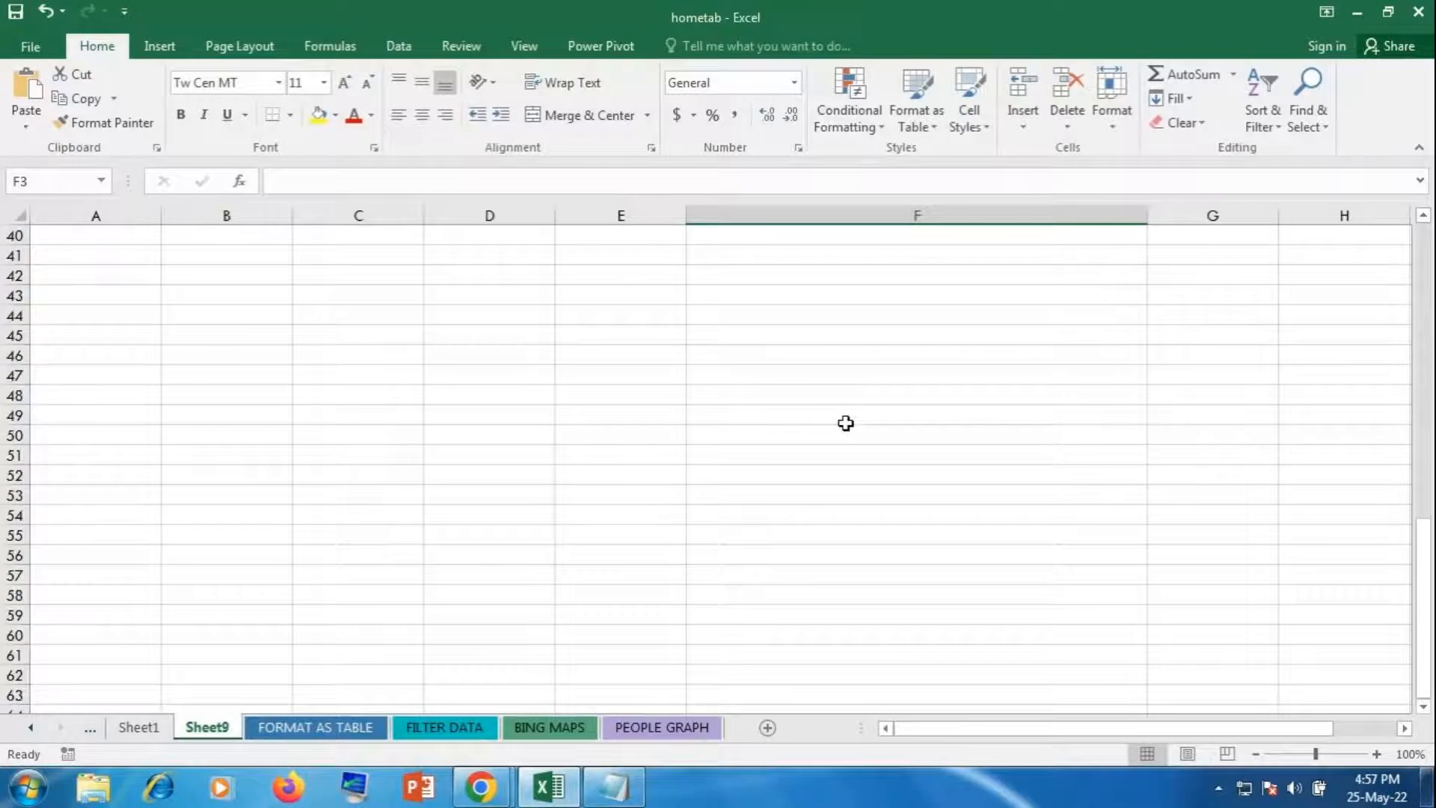
scroll(845, 423, "up", 13)
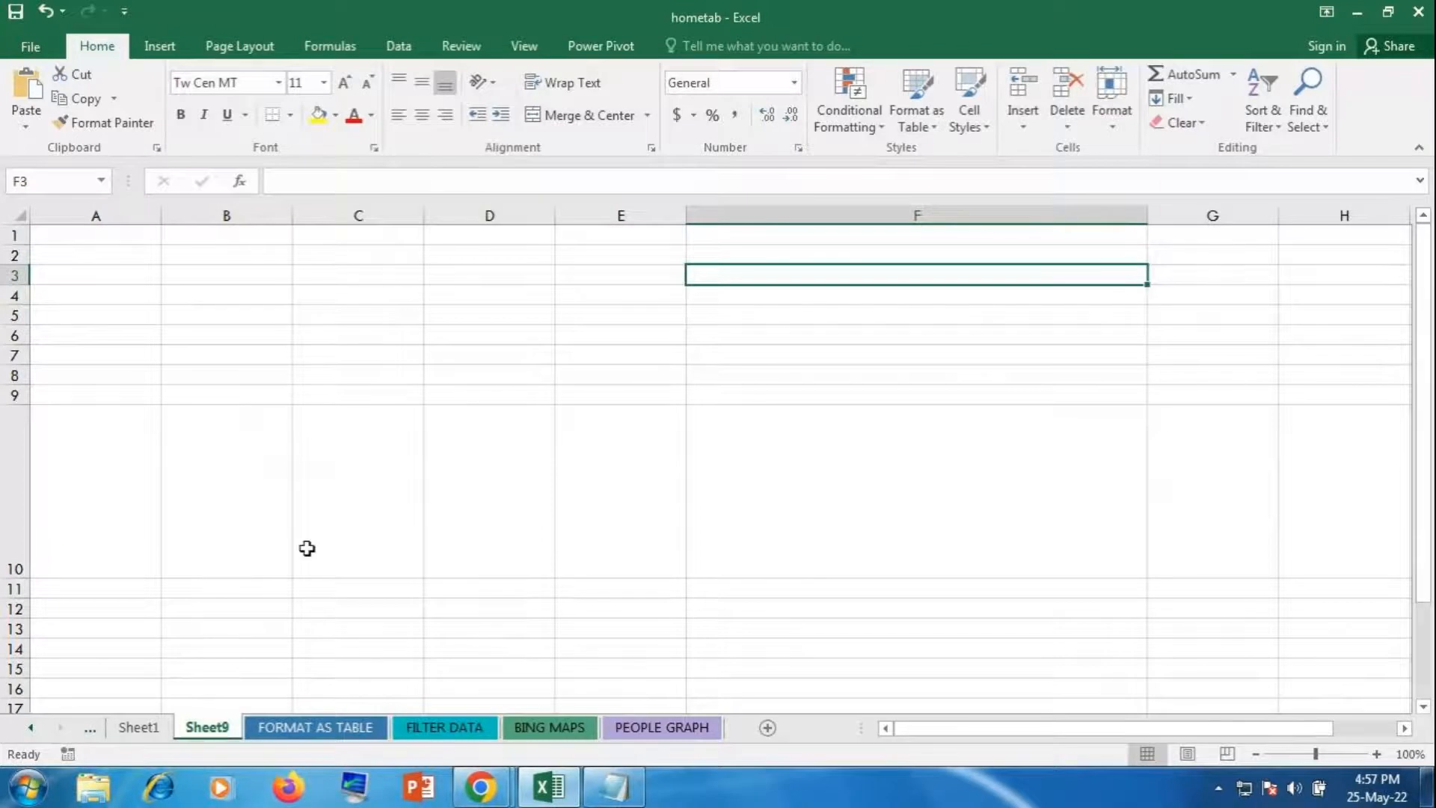
Step: Switch back to Sheet1's marks table, then bring the GoToMeeting window forward
left_click(142, 736)
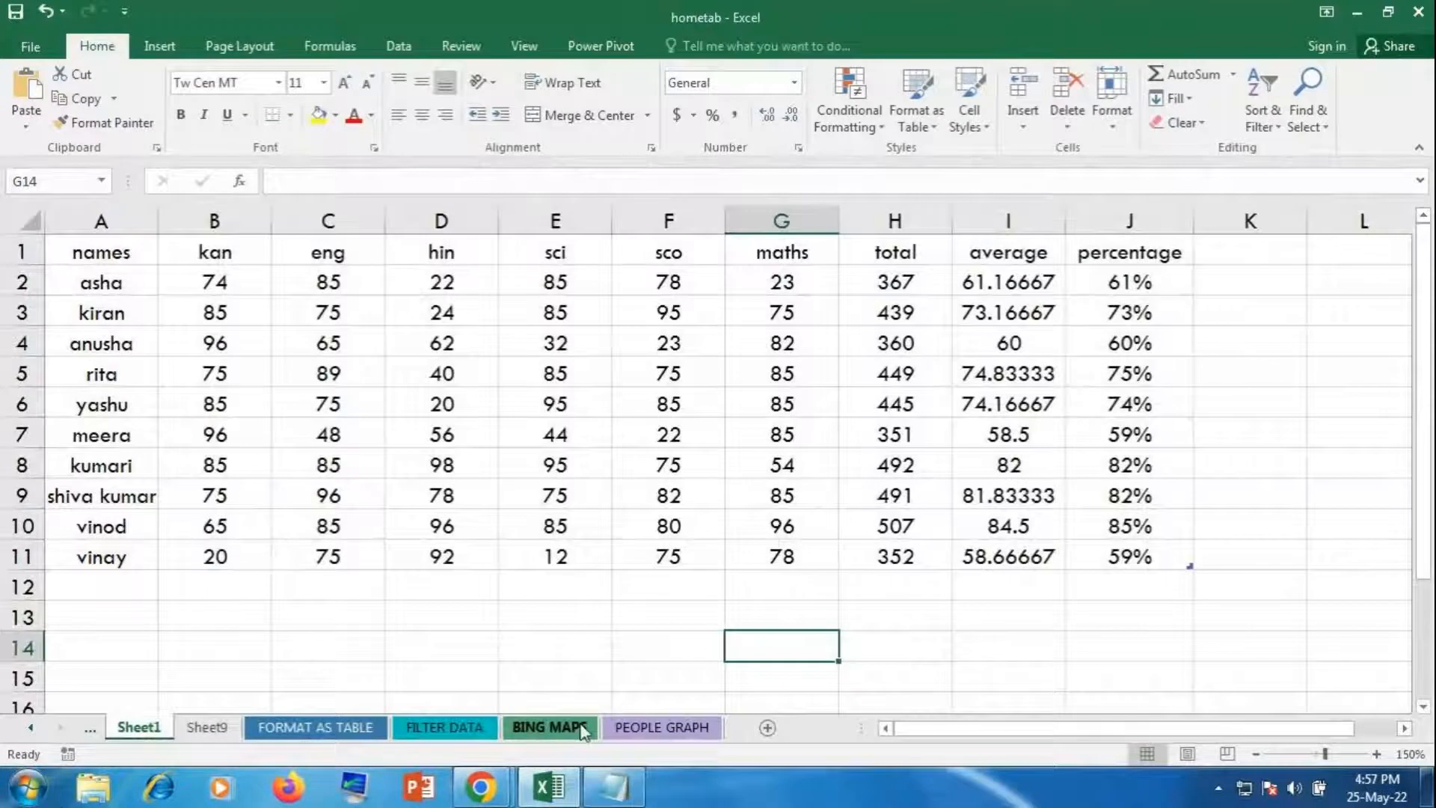
mouse_move(468, 755)
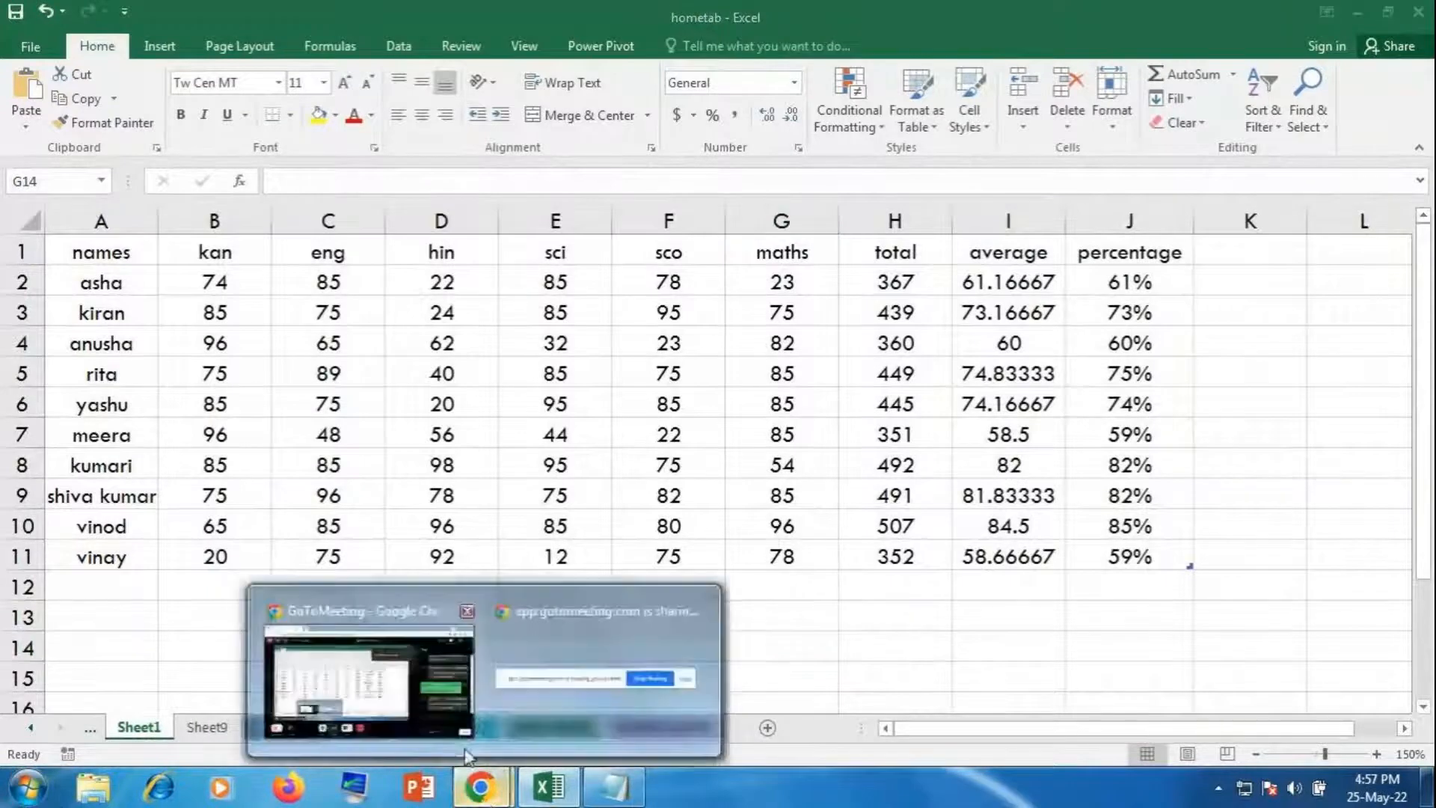
left_click(437, 706)
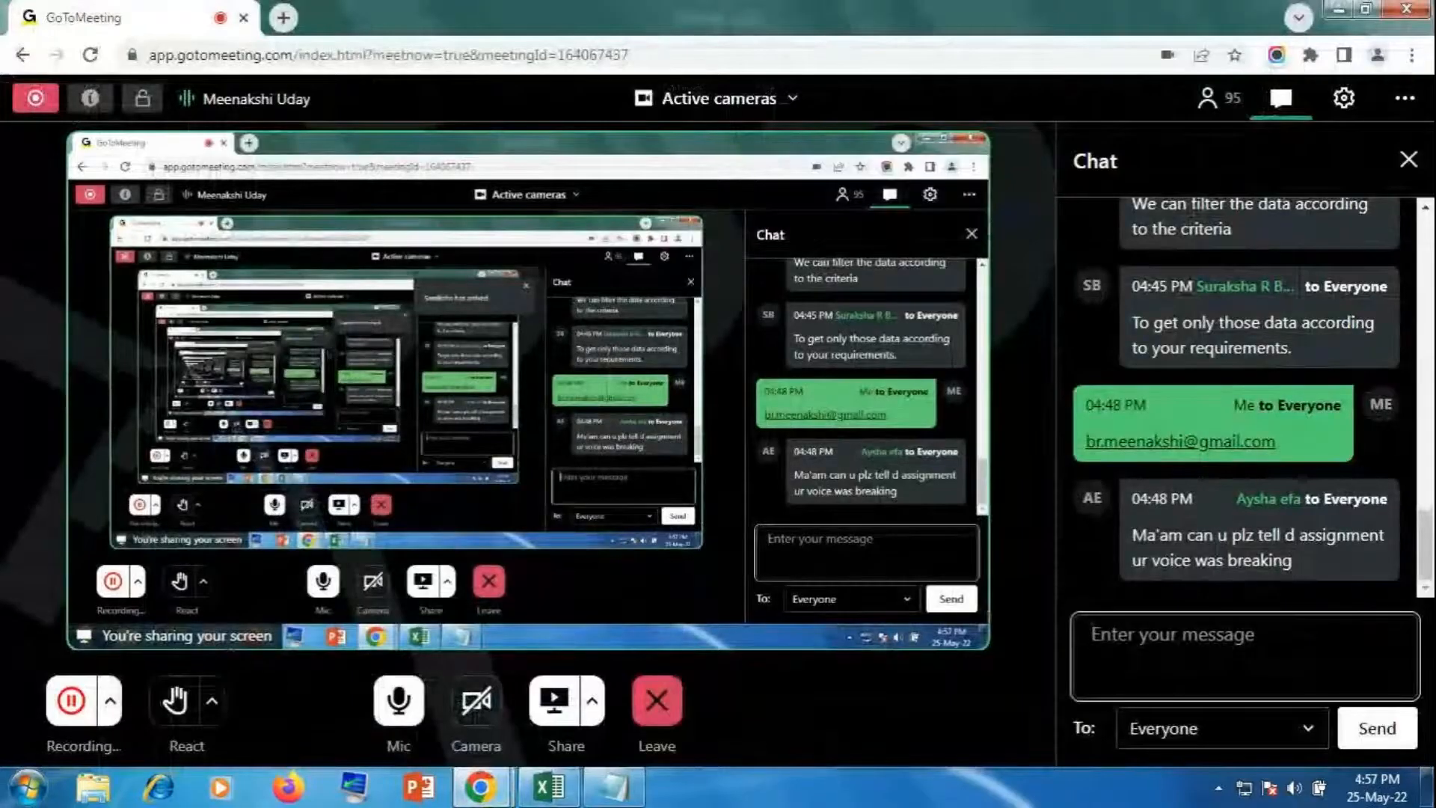
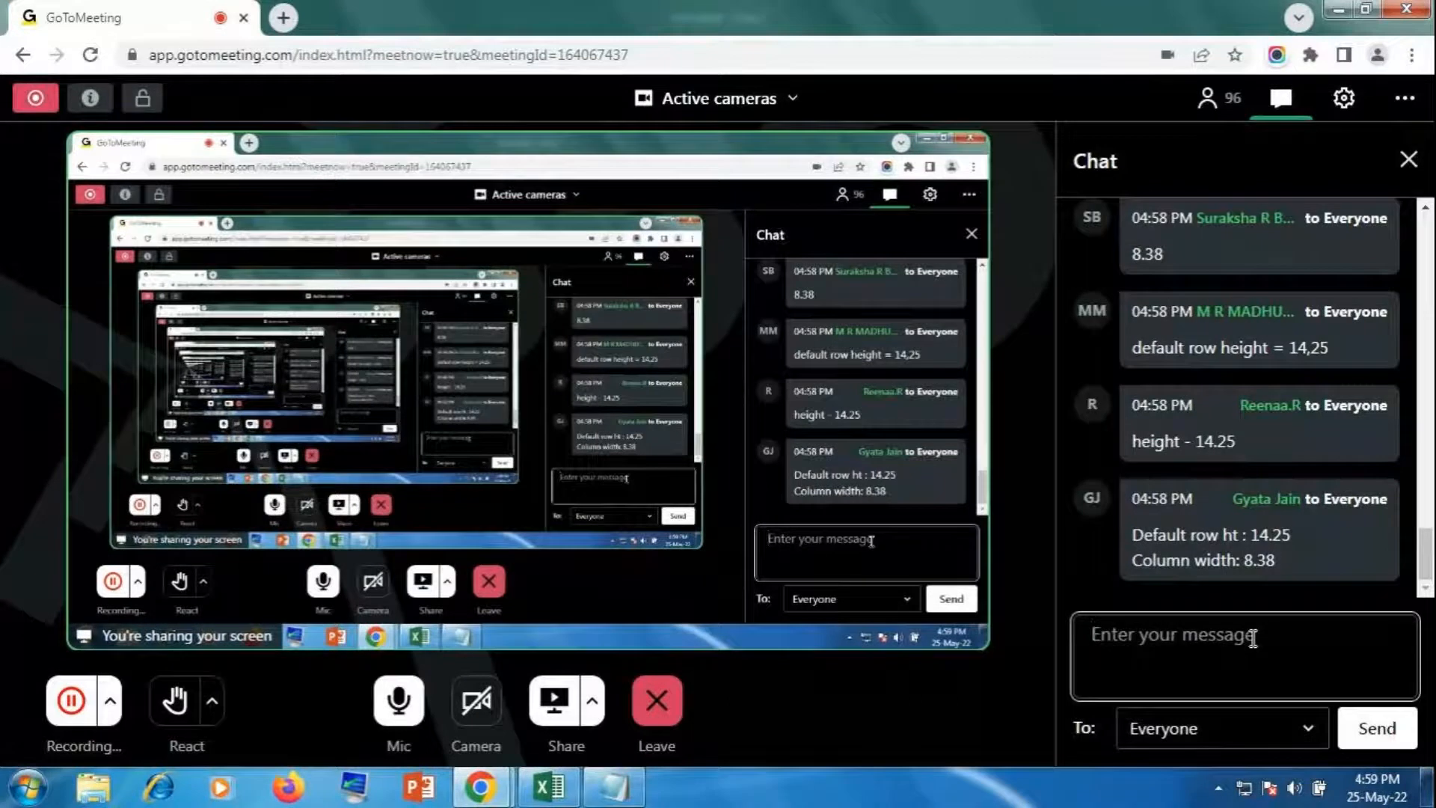
Step: Bring the Excel hometab workbook with Sheet1's marks table in front of GoToMeeting
left_click(550, 787)
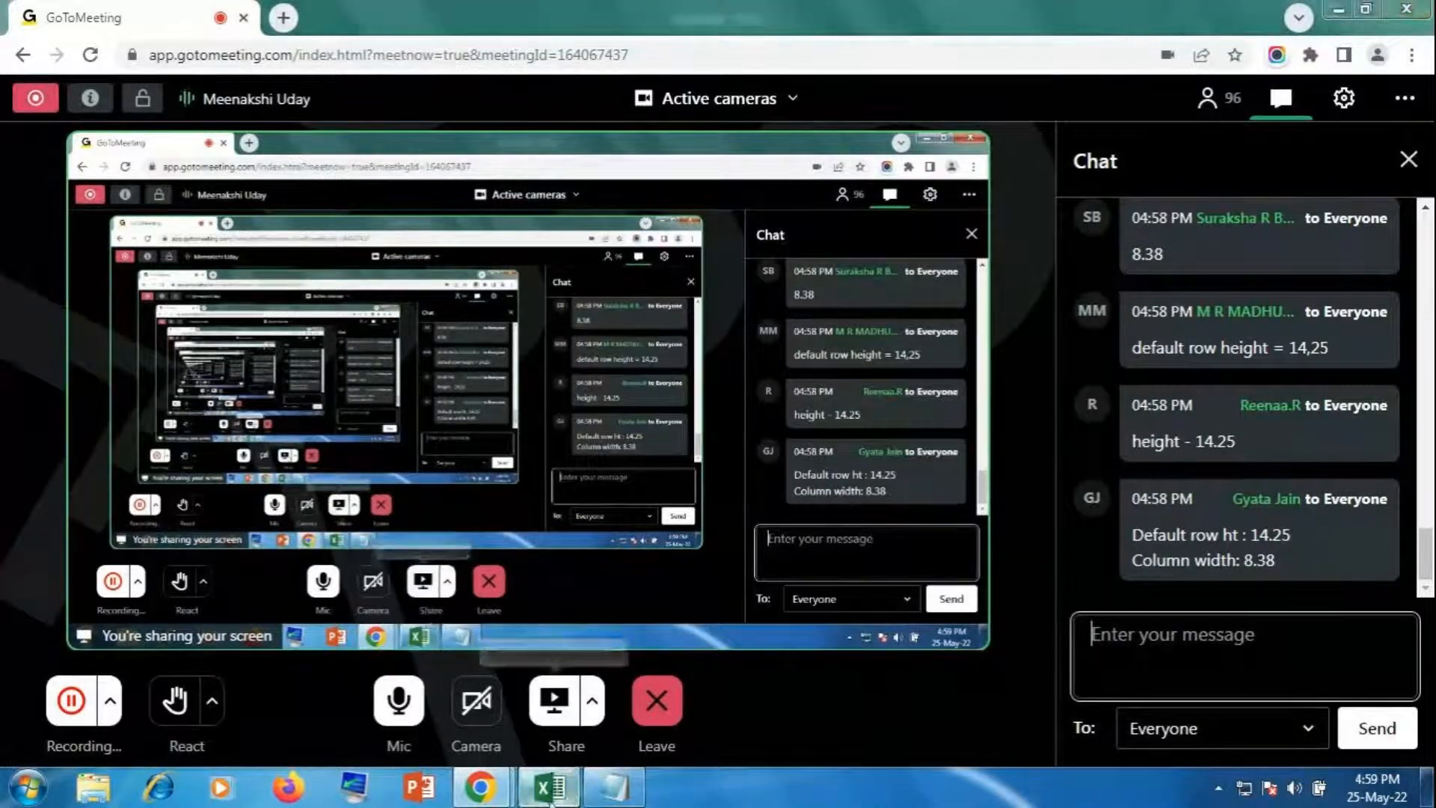
left_click(782, 647)
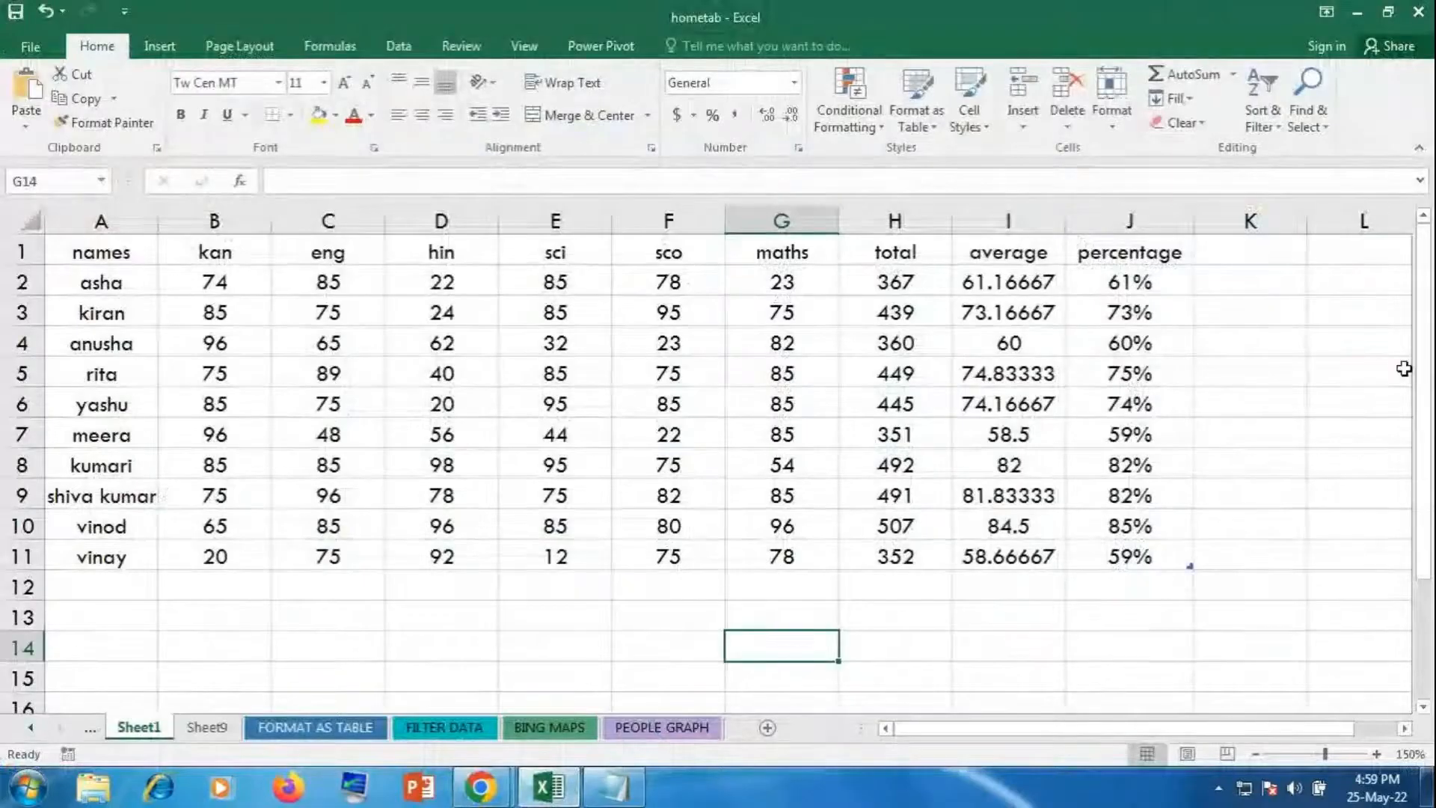
Step: Hide columns B to D (kan, eng, hin) through Format > Hide & Unhide
left_click(1286, 423)
left_click(1111, 109)
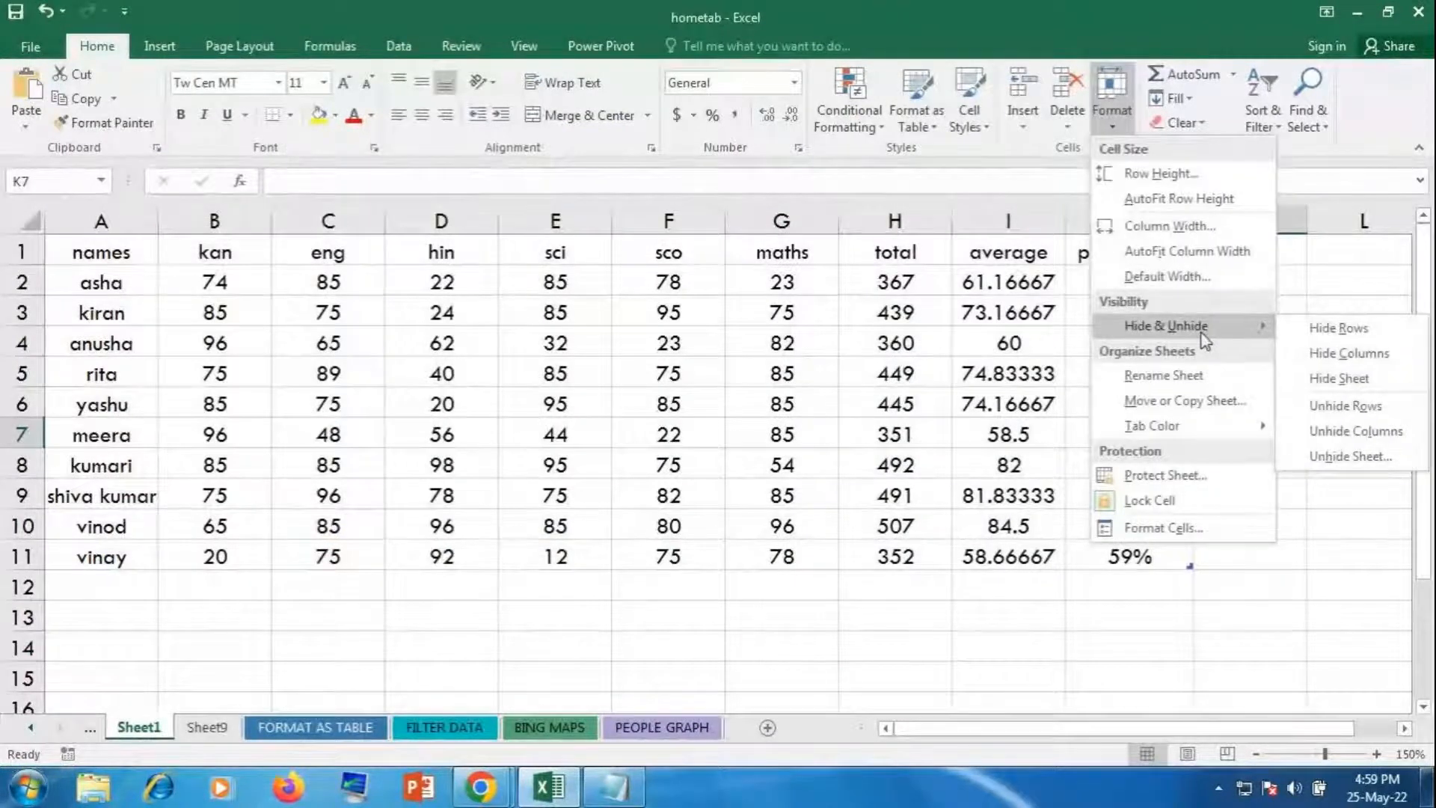
left_click(475, 386)
left_click_drag(214, 221, 442, 218)
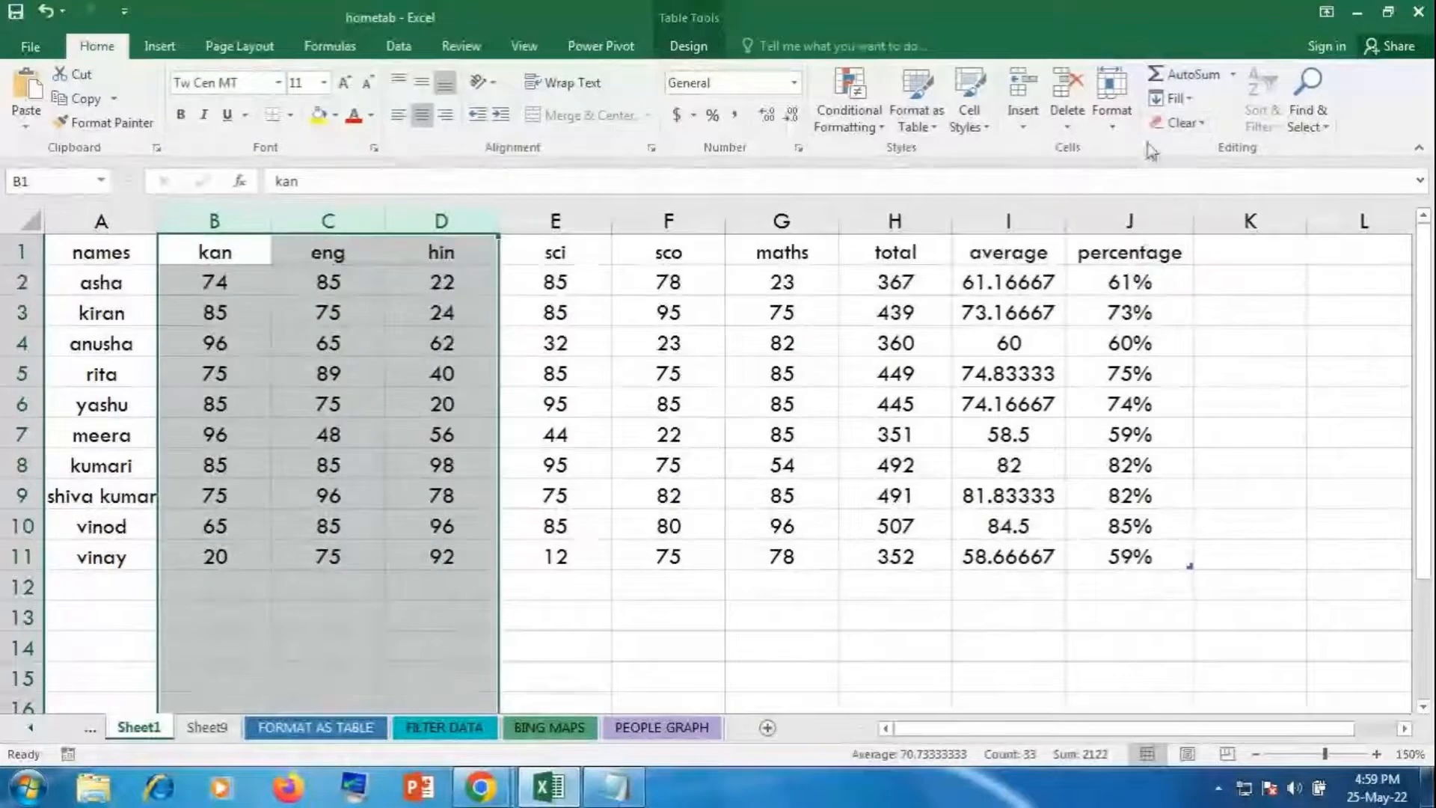
left_click(1112, 119)
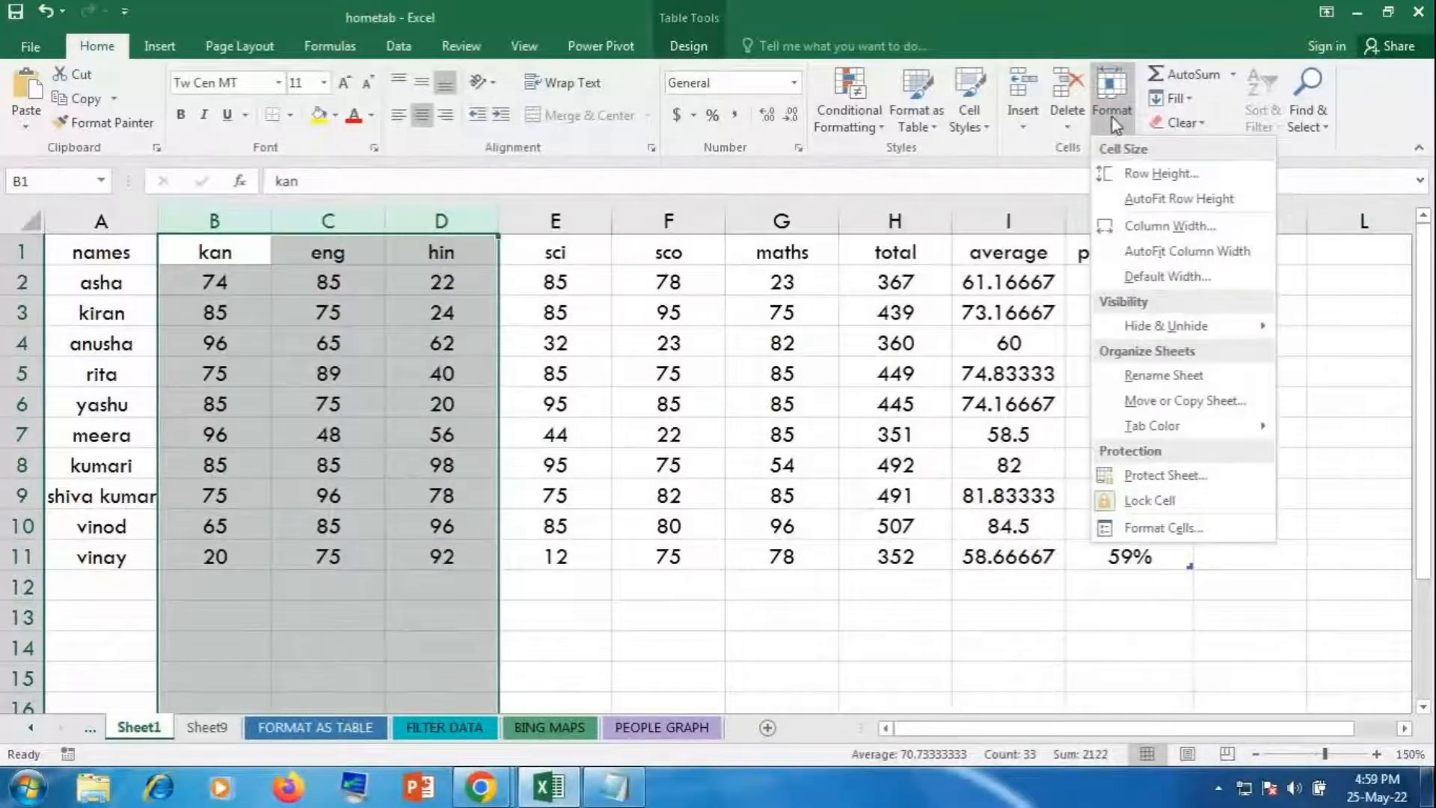
mouse_move(1165, 325)
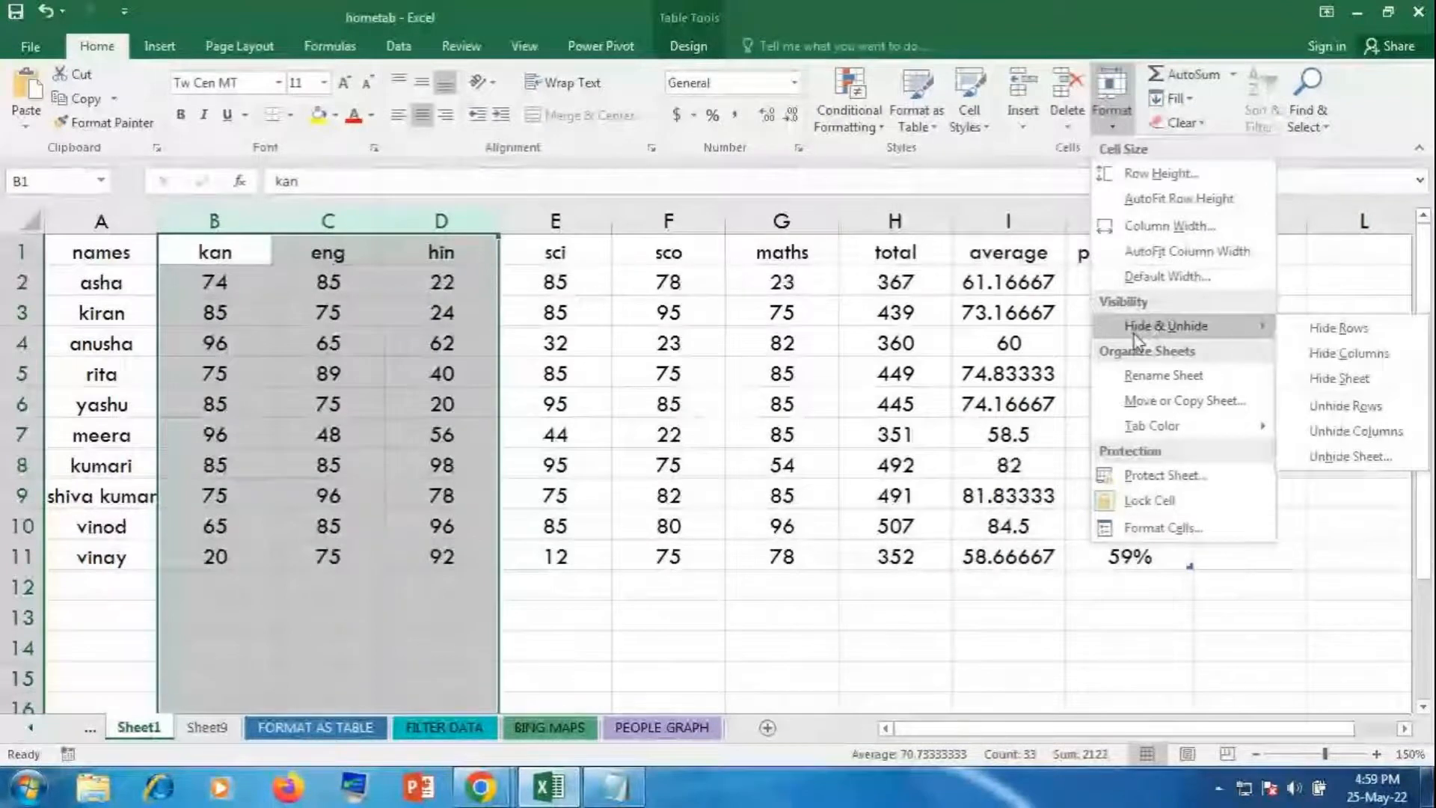
left_click(1332, 356)
left_click(1222, 428)
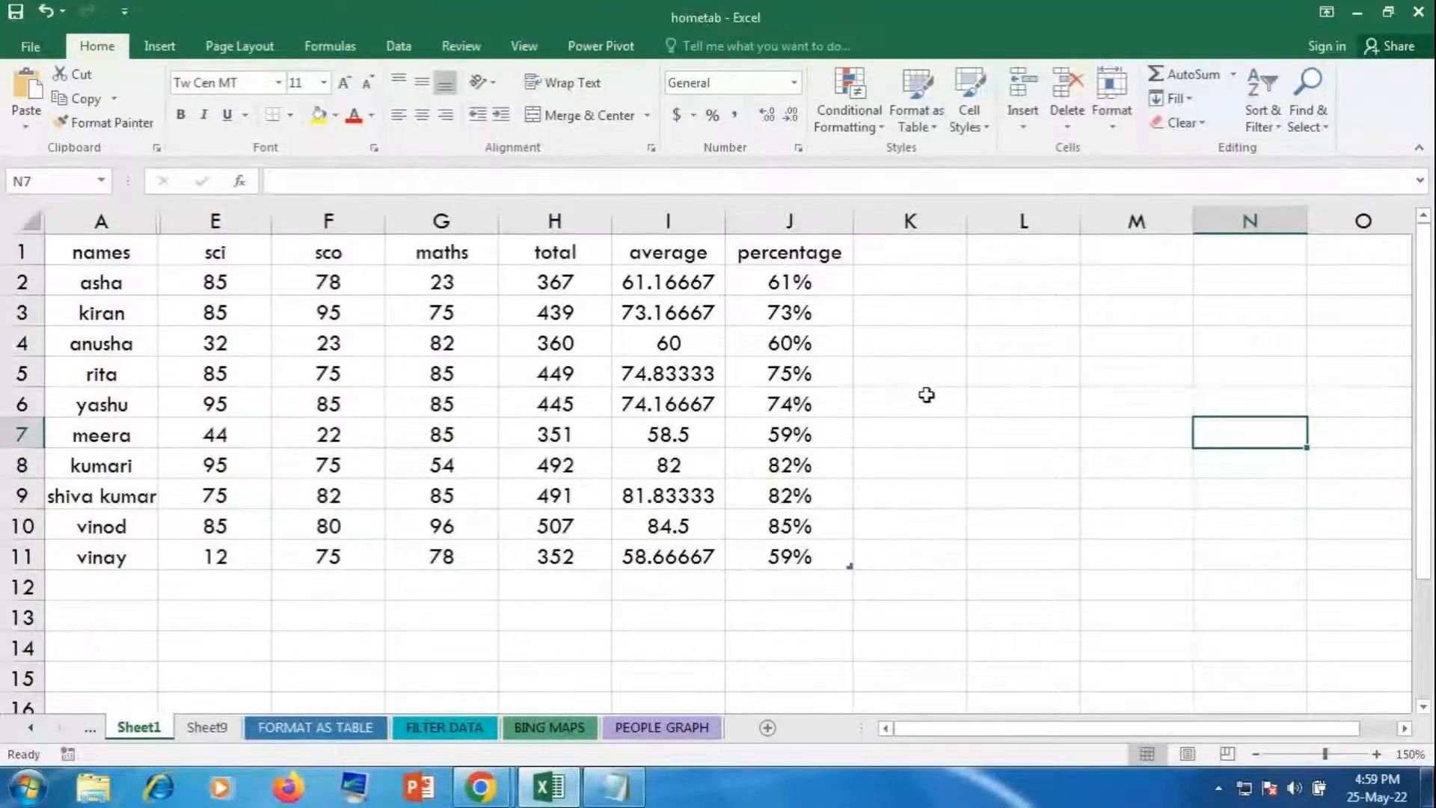
Step: Unhide columns B to D across the whole sheet
left_click(30, 223)
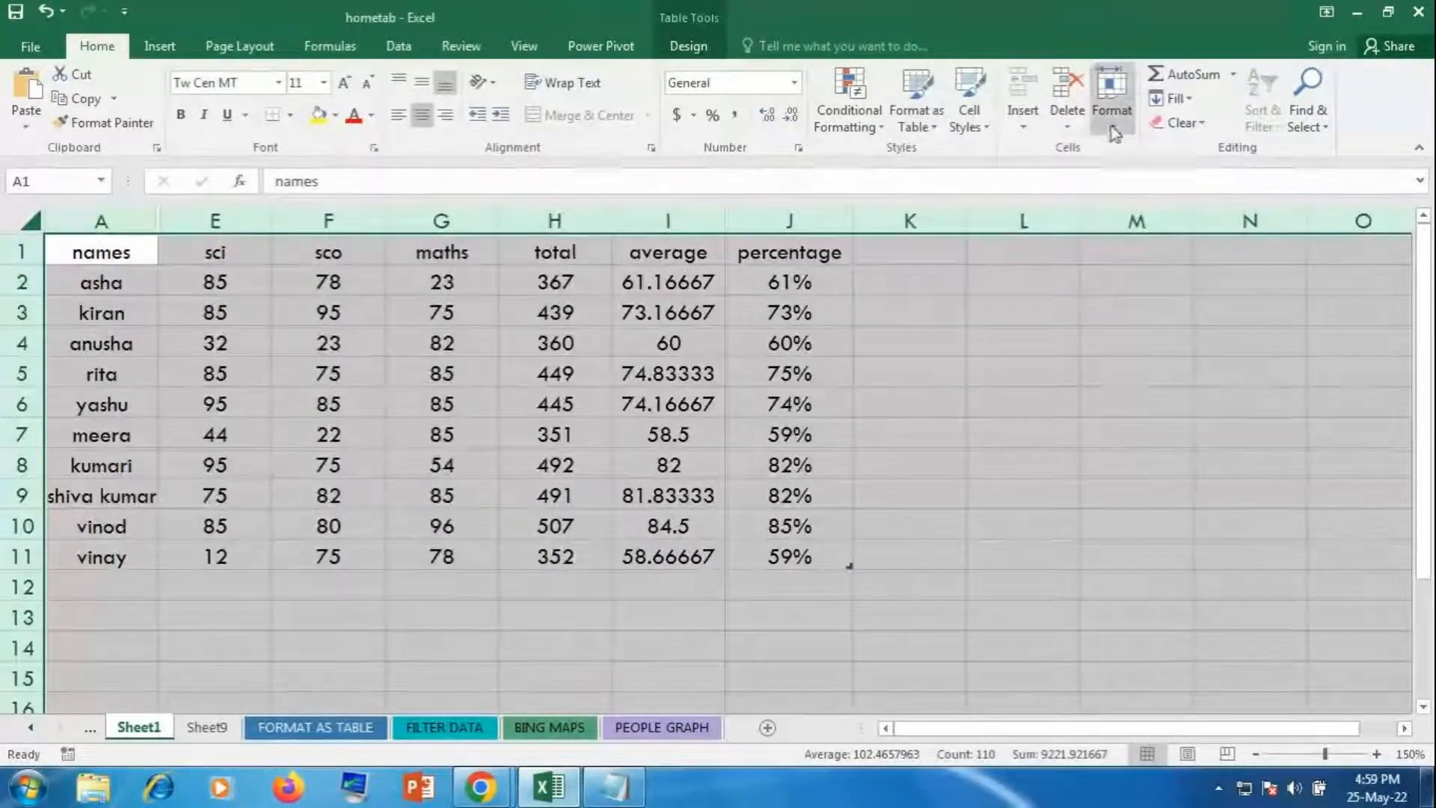
left_click(1111, 105)
mouse_move(1137, 334)
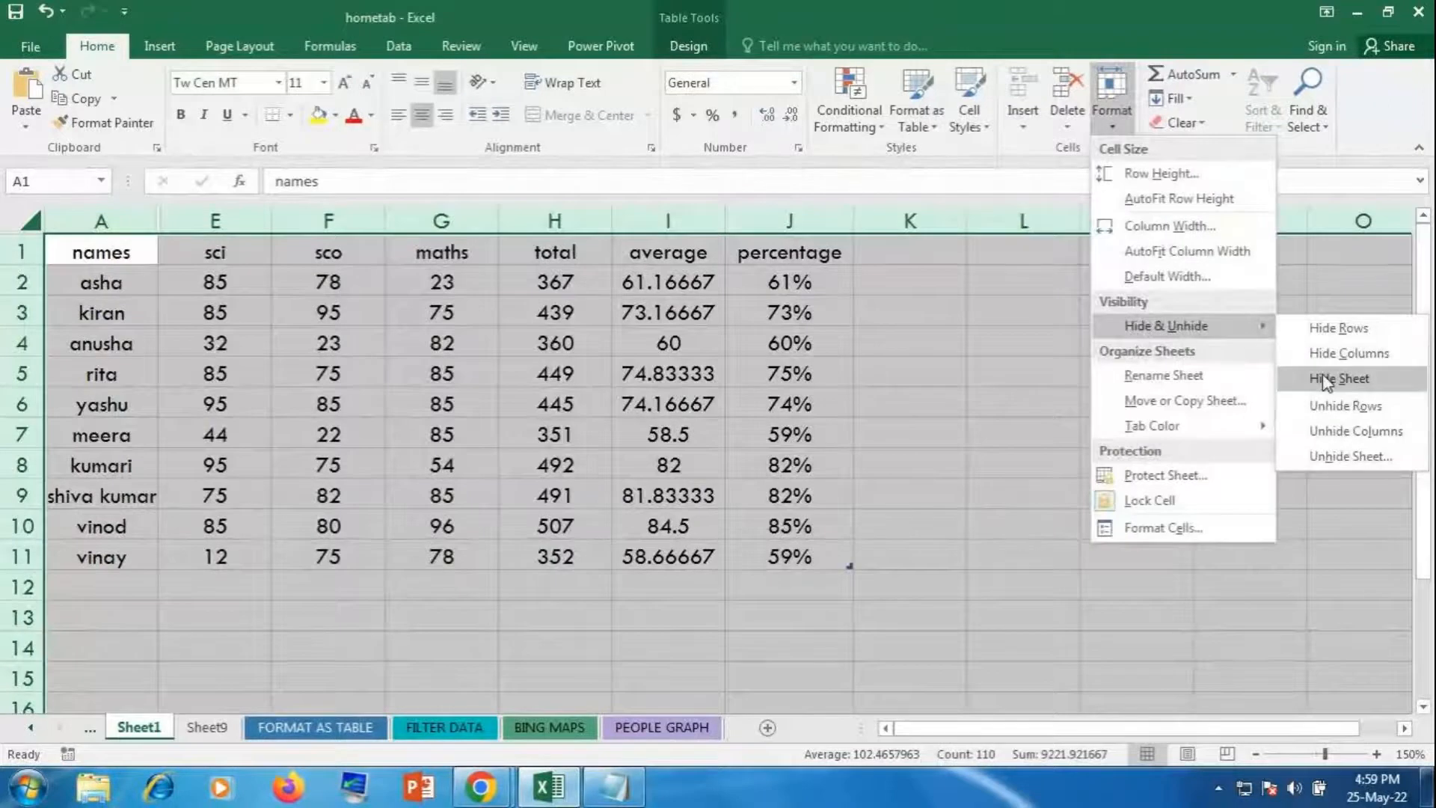
left_click(1355, 433)
left_click(1353, 432)
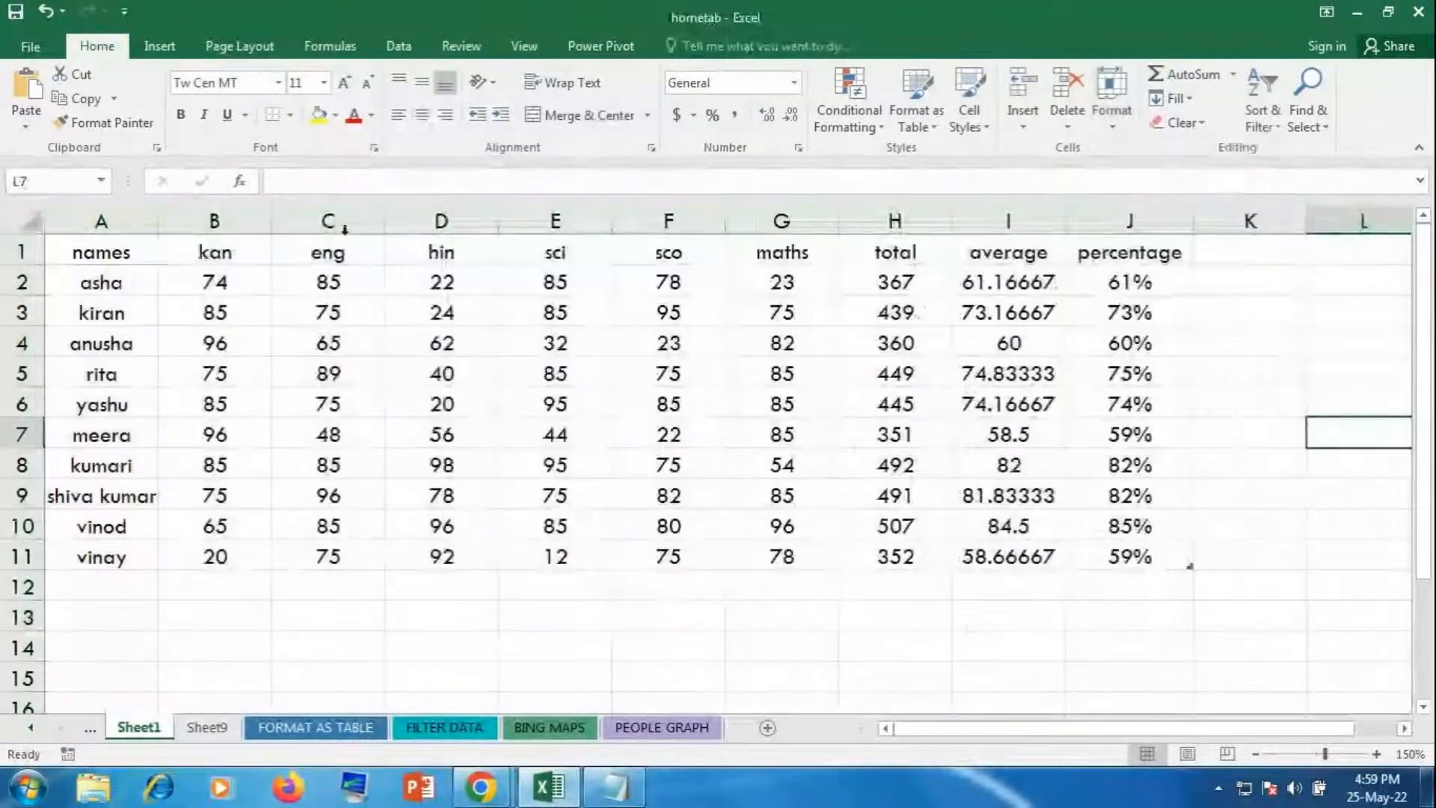
Step: Hide rows 3 to 7, kiran through meera
left_click_drag(146, 211, 890, 250)
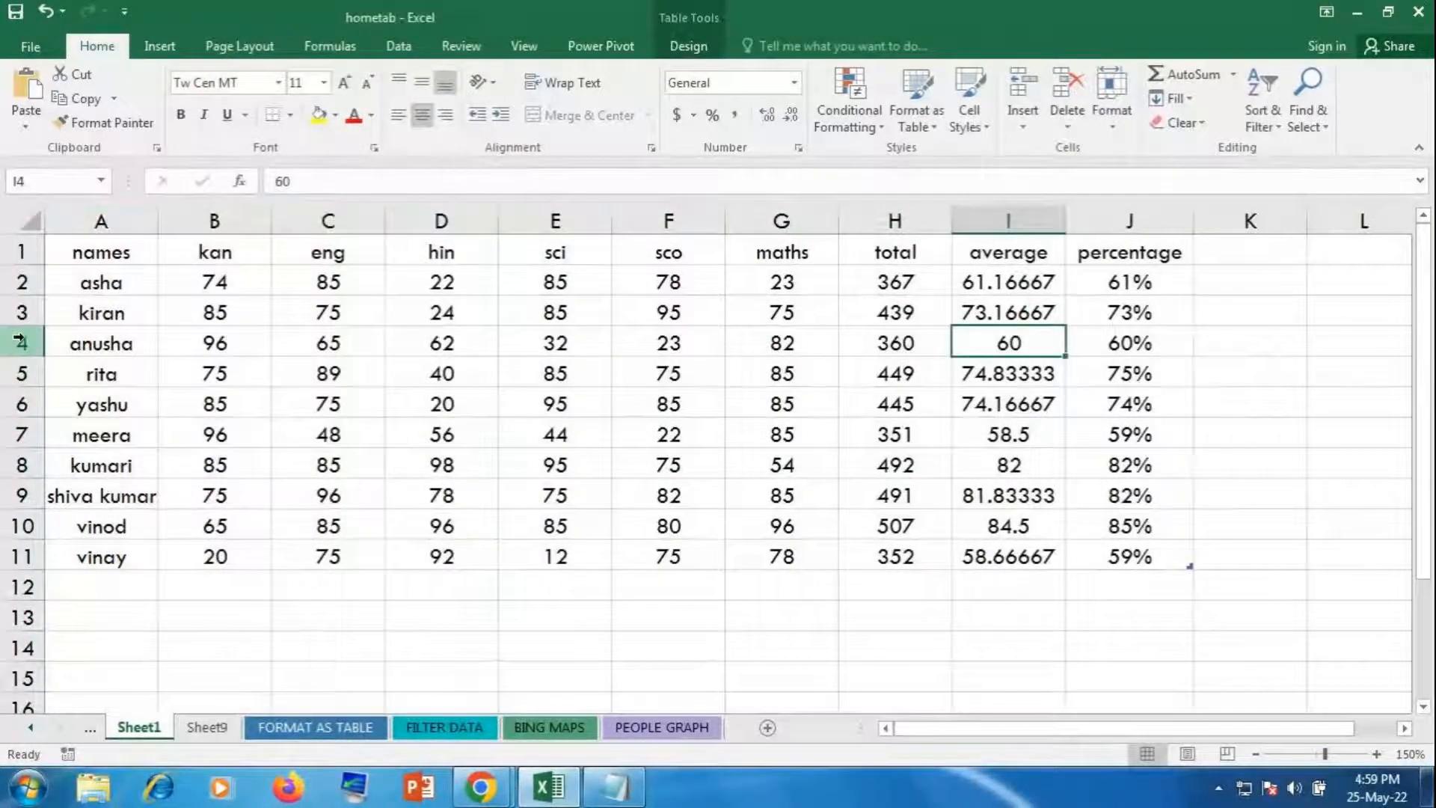
left_click_drag(26, 316, 26, 436)
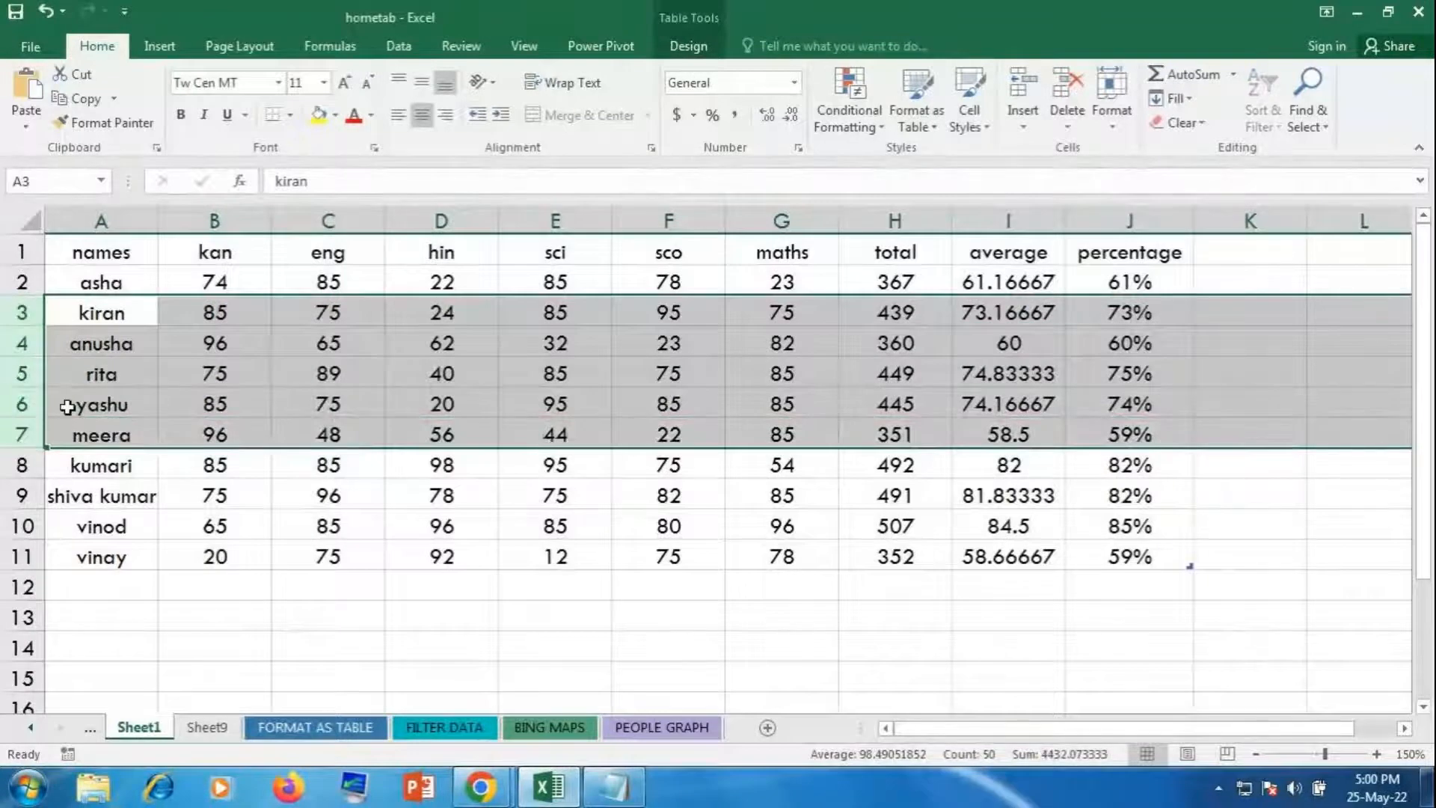
left_click(1116, 118)
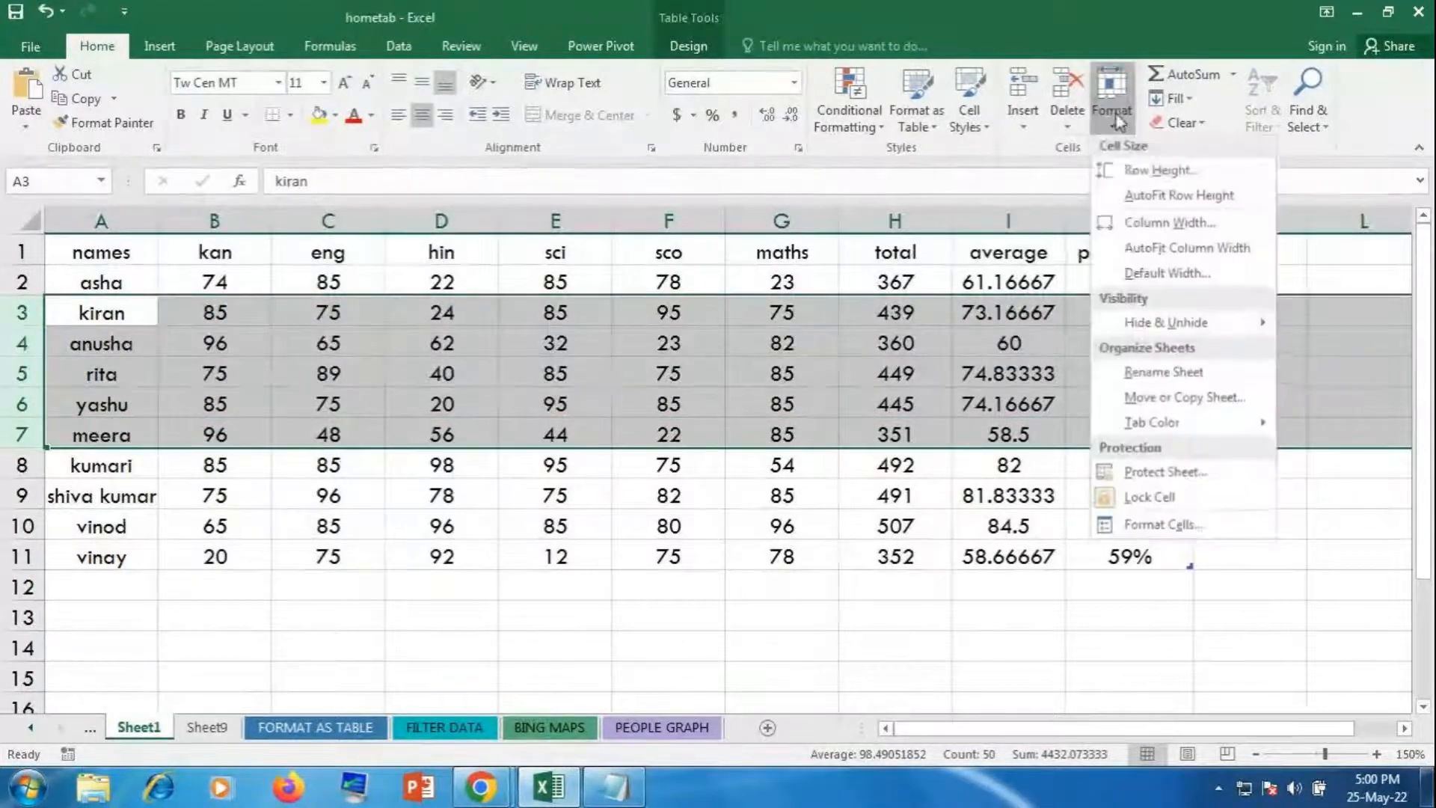
mouse_move(1257, 323)
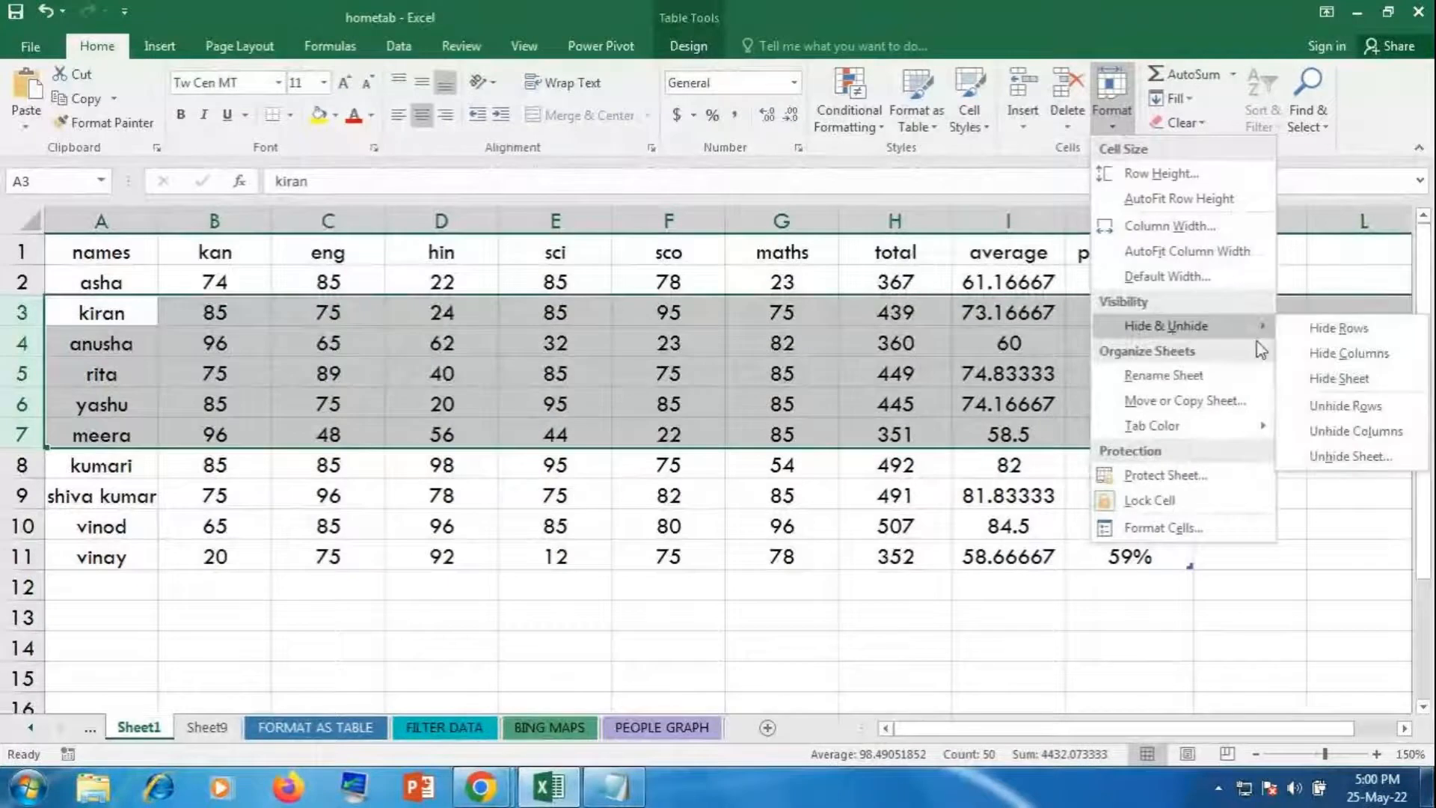
left_click(1335, 329)
left_click(1271, 400)
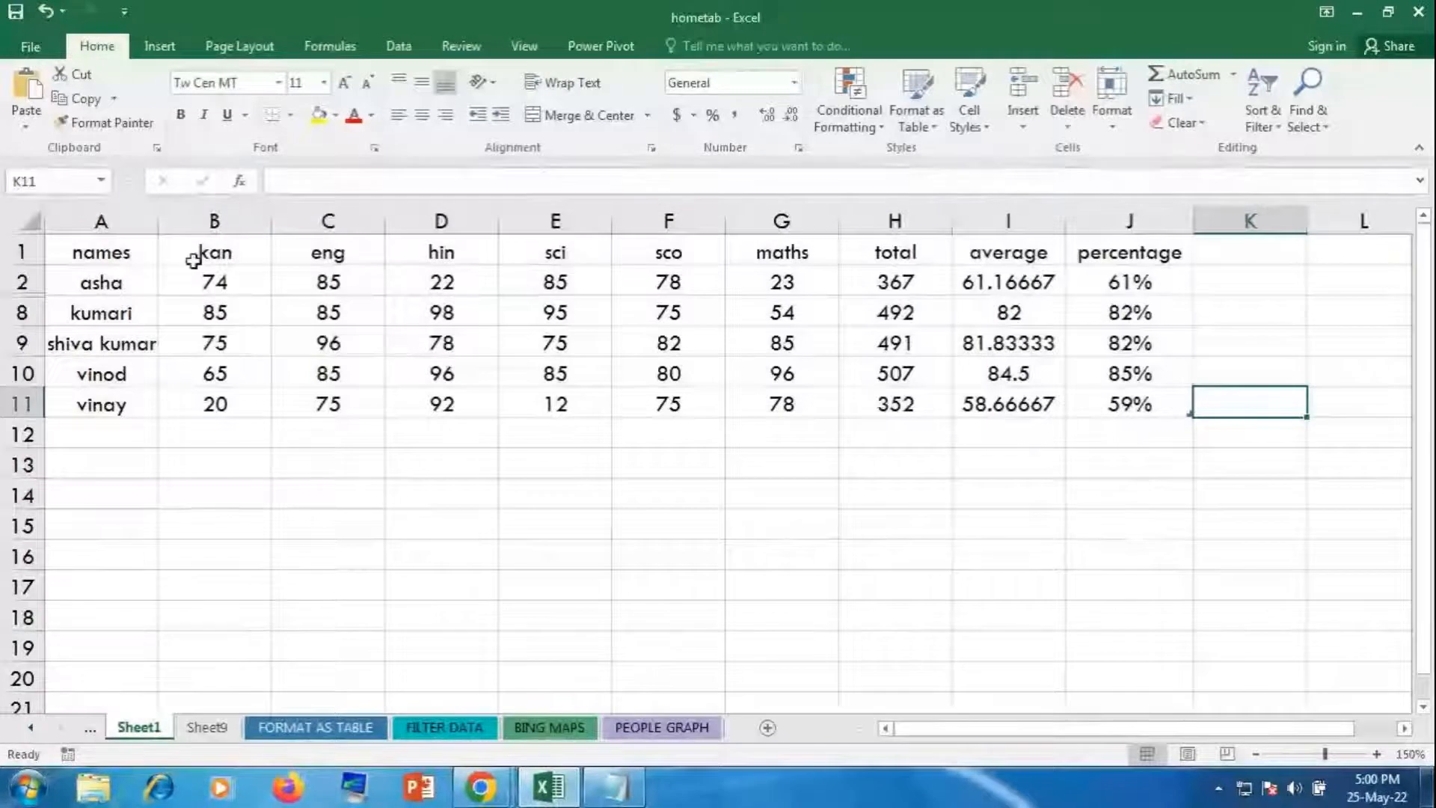
Step: Unhide rows 3 to 7 across the whole sheet
left_click(28, 219)
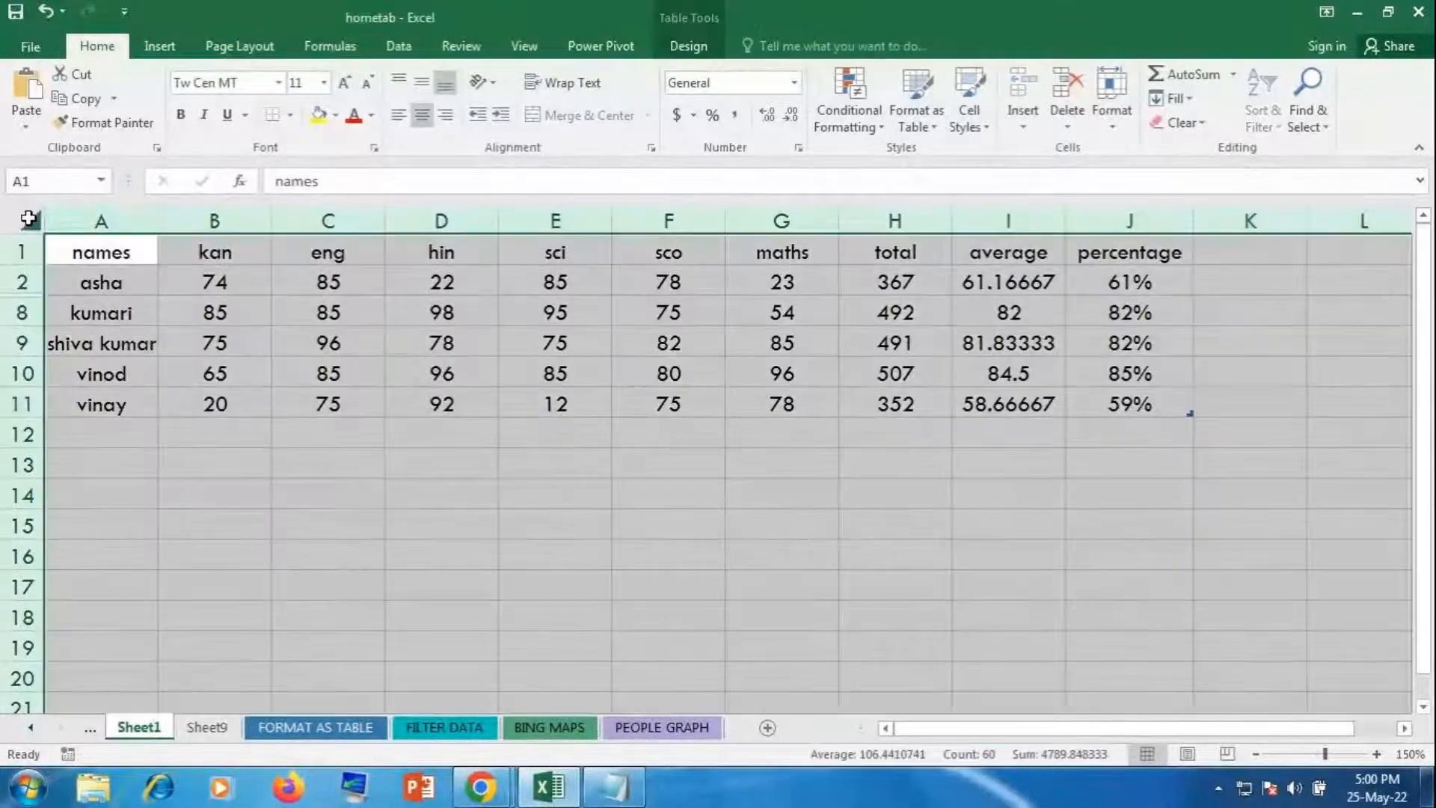
left_click(1128, 129)
mouse_move(1176, 331)
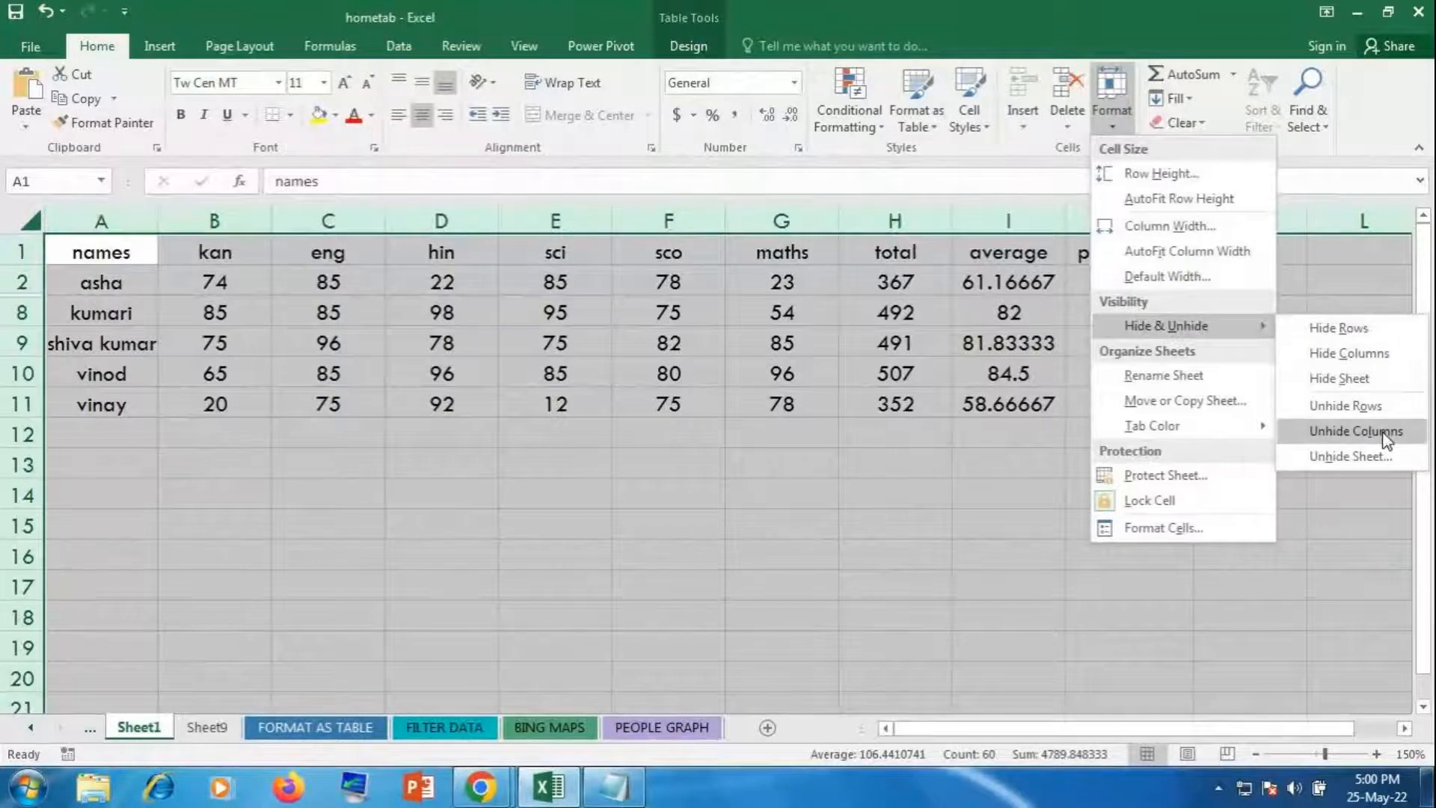
left_click(1347, 413)
left_click(1346, 407)
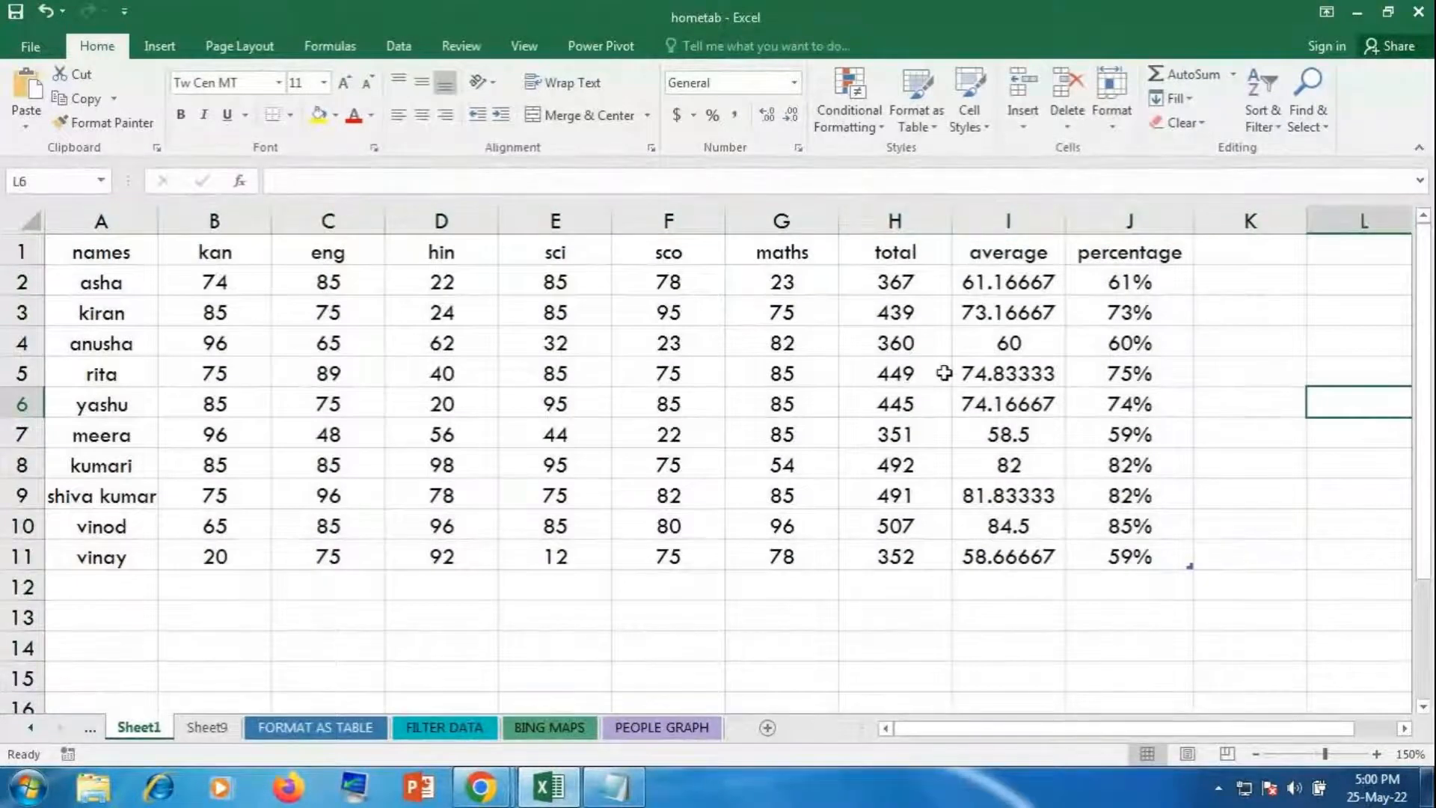
Step: Reopen the Format menu, then preview the open browser windows on the taskbar
left_click(1112, 110)
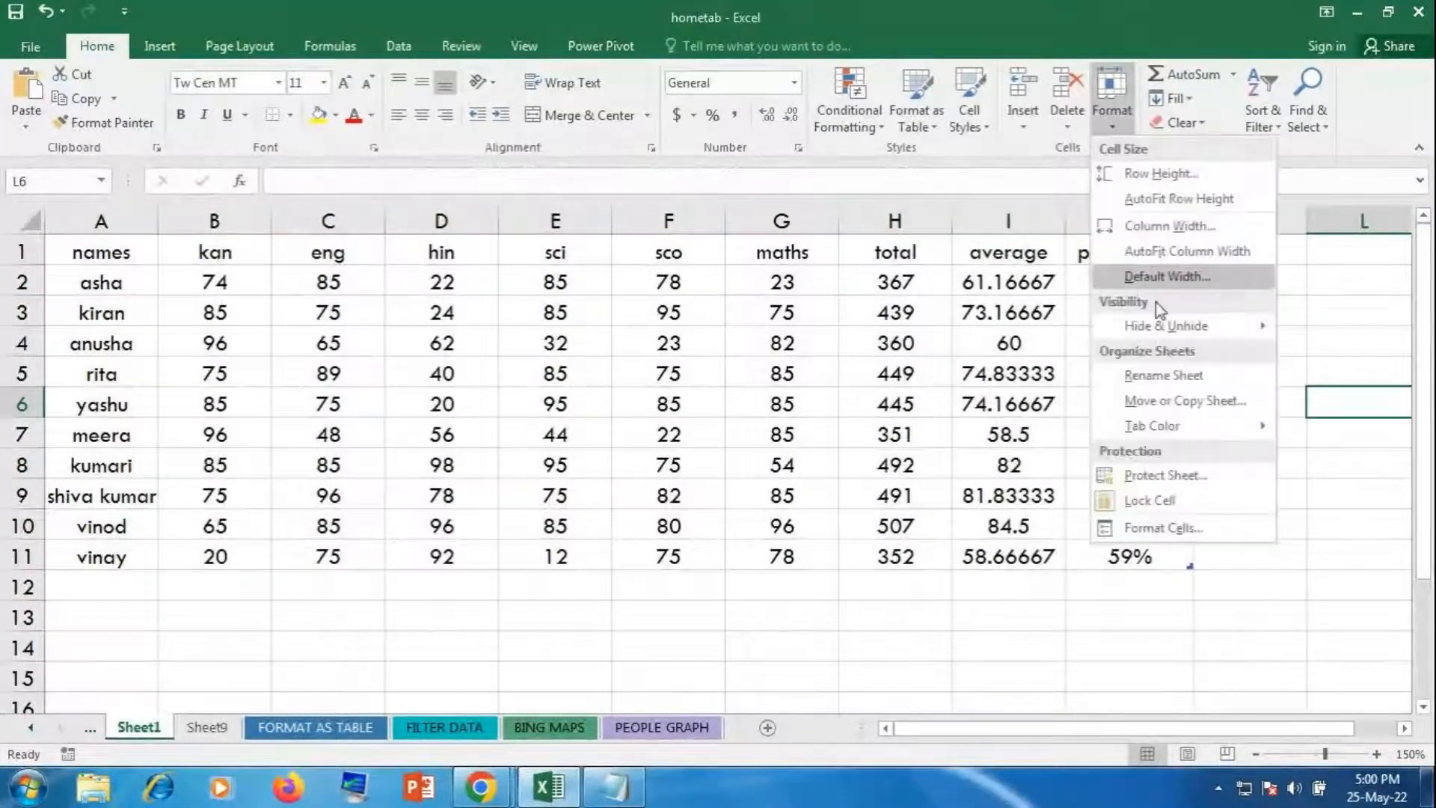
mouse_move(1163, 325)
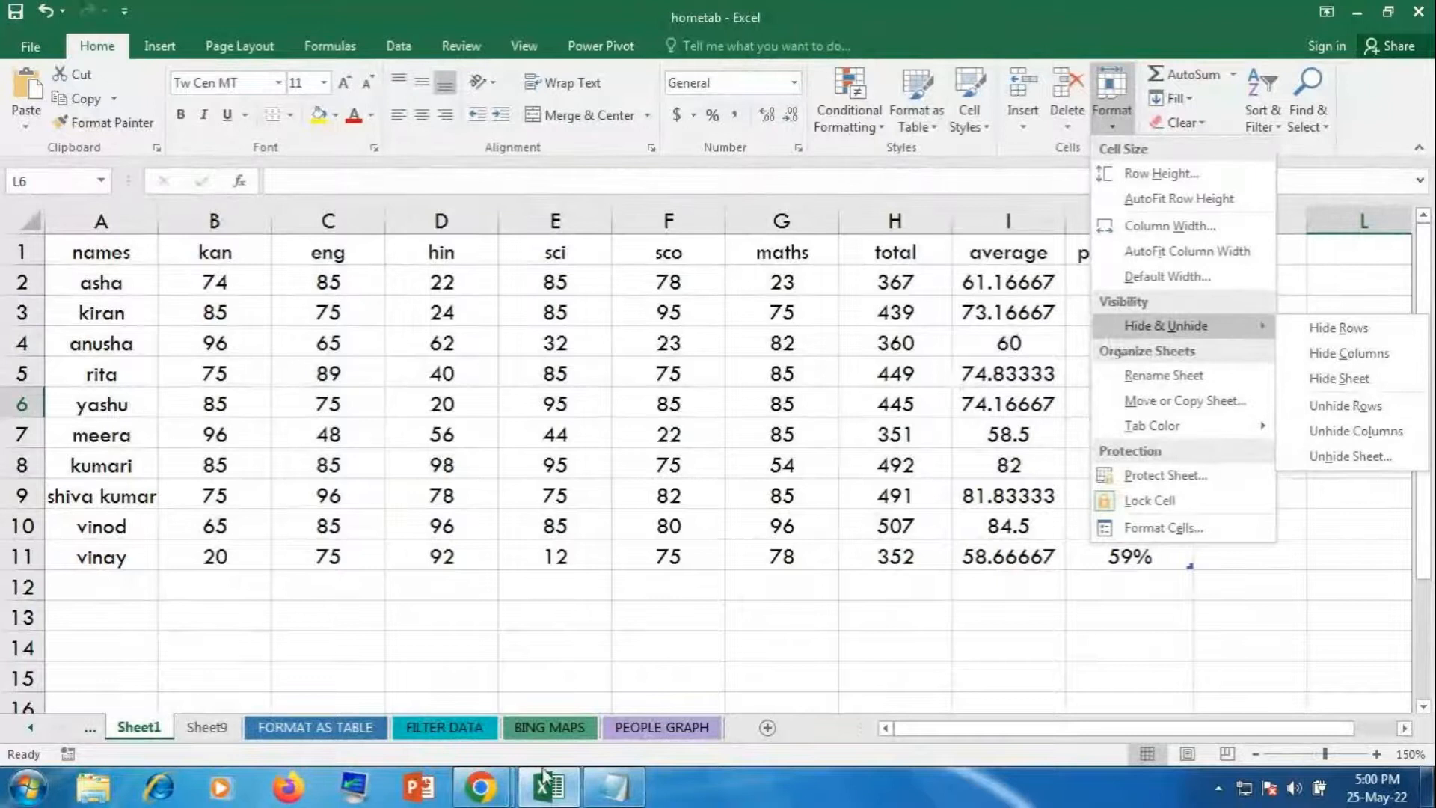
left_click(481, 785)
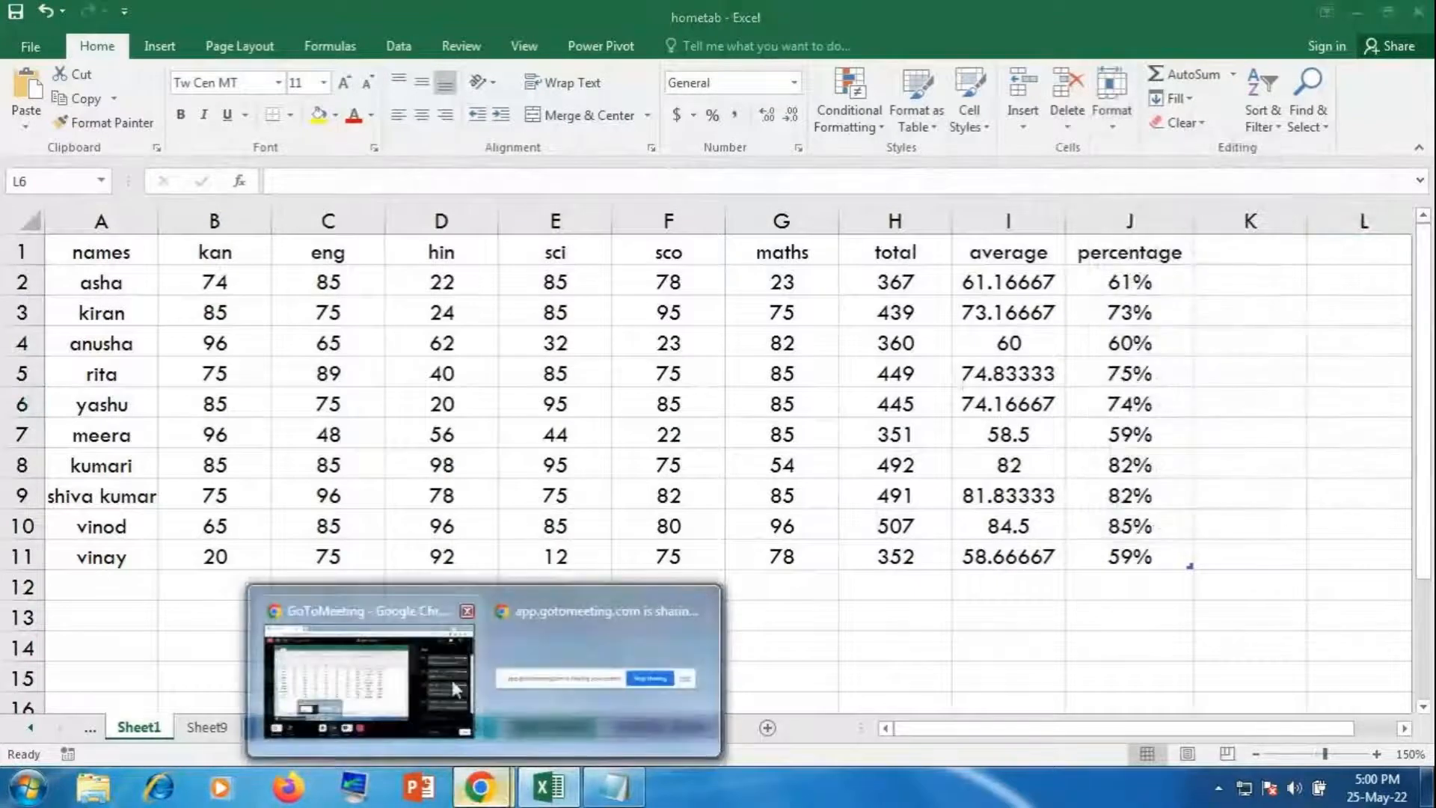
Step: Unmute the microphone in the GoToMeeting window, then return to the Excel workbook
left_click(450, 676)
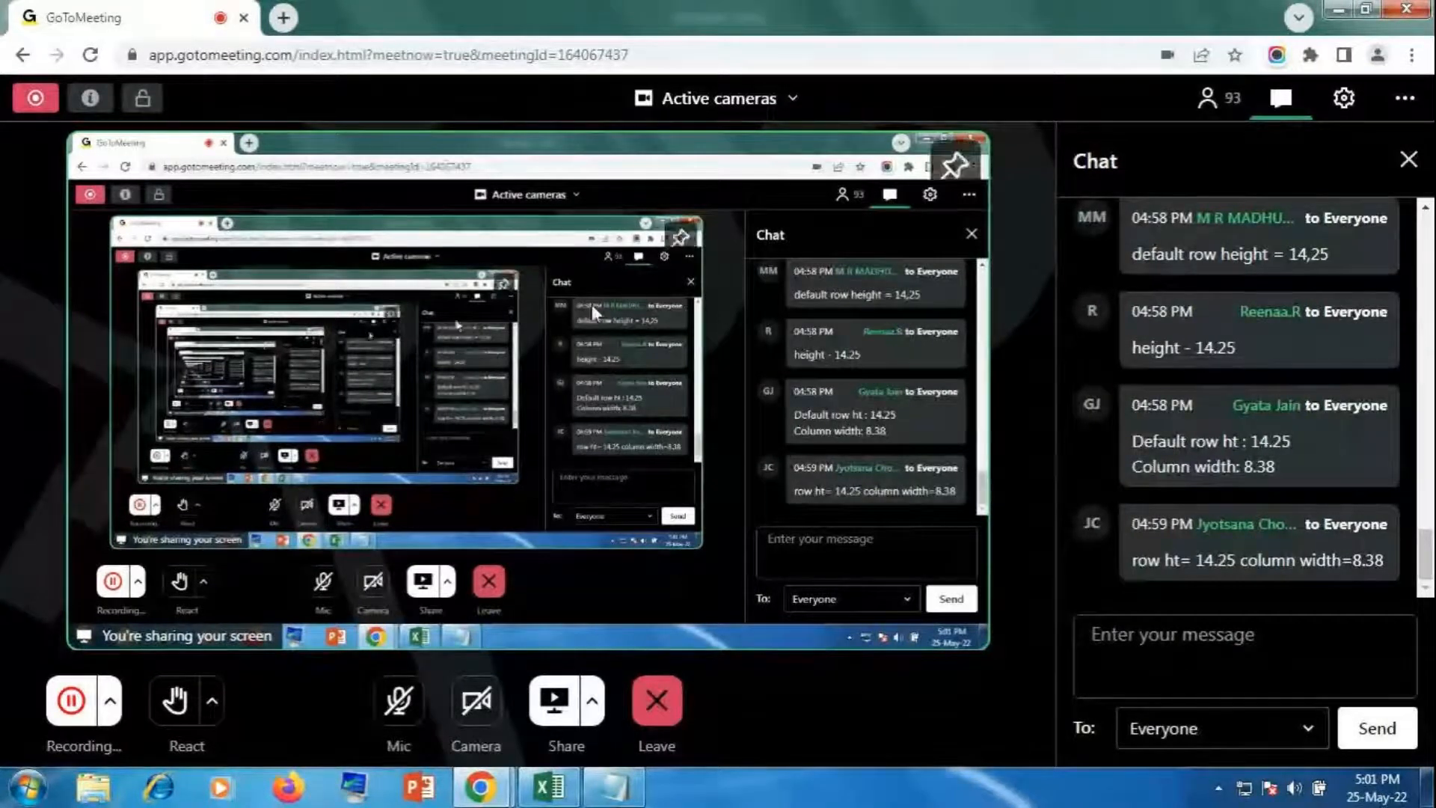
left_click(398, 700)
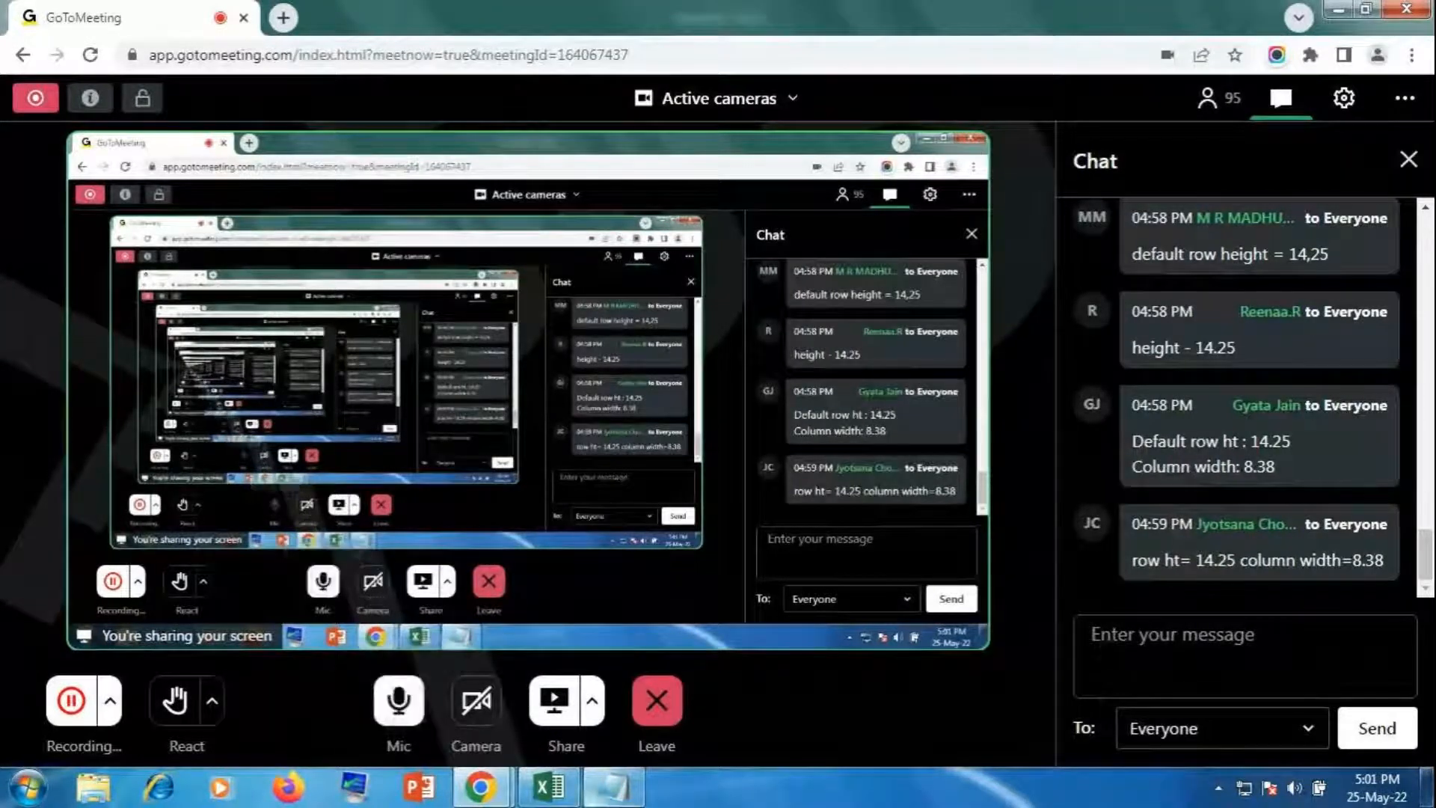
left_click(542, 794)
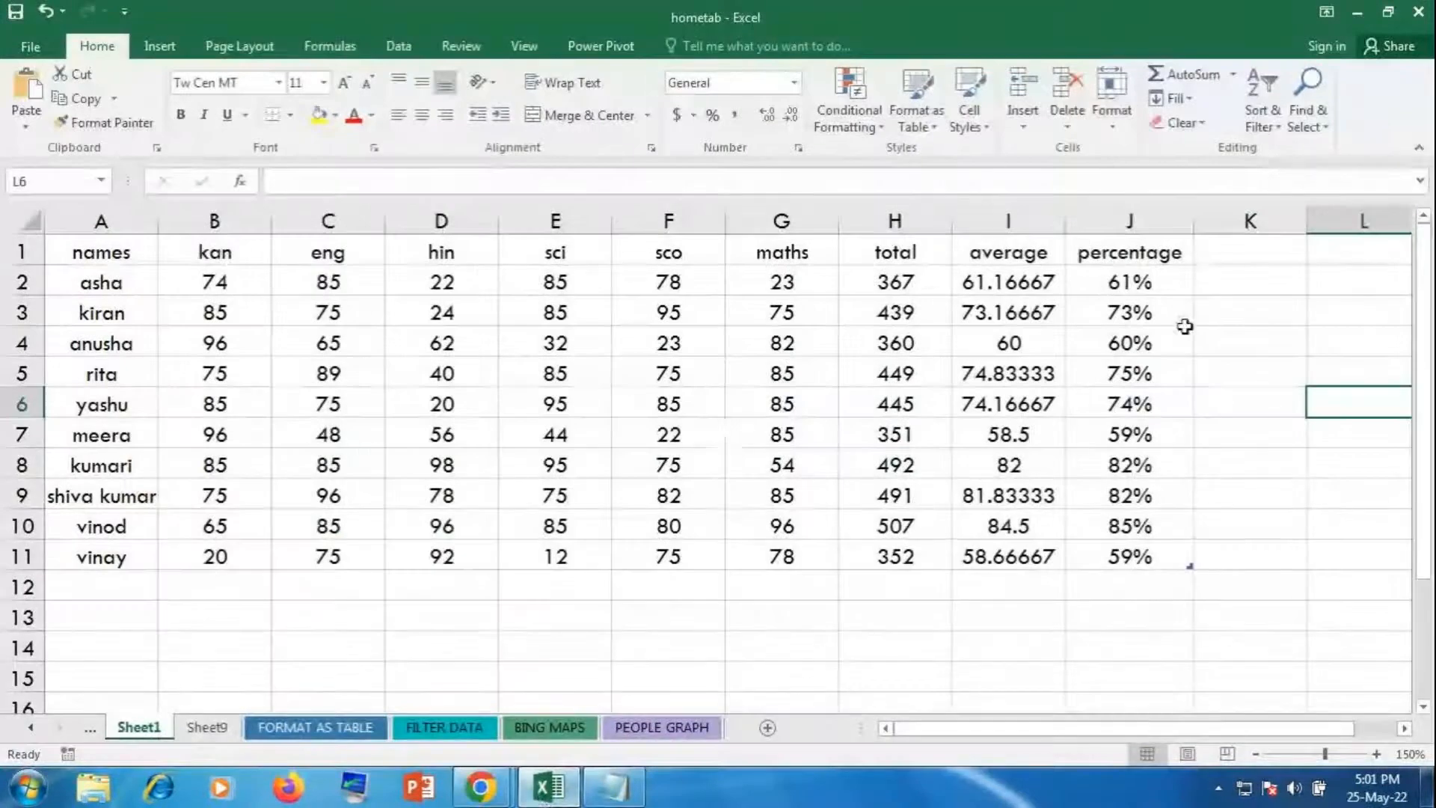
Step: Hide Sheet1 using Format > Hide & Unhide > Hide Sheet
left_click(781, 407)
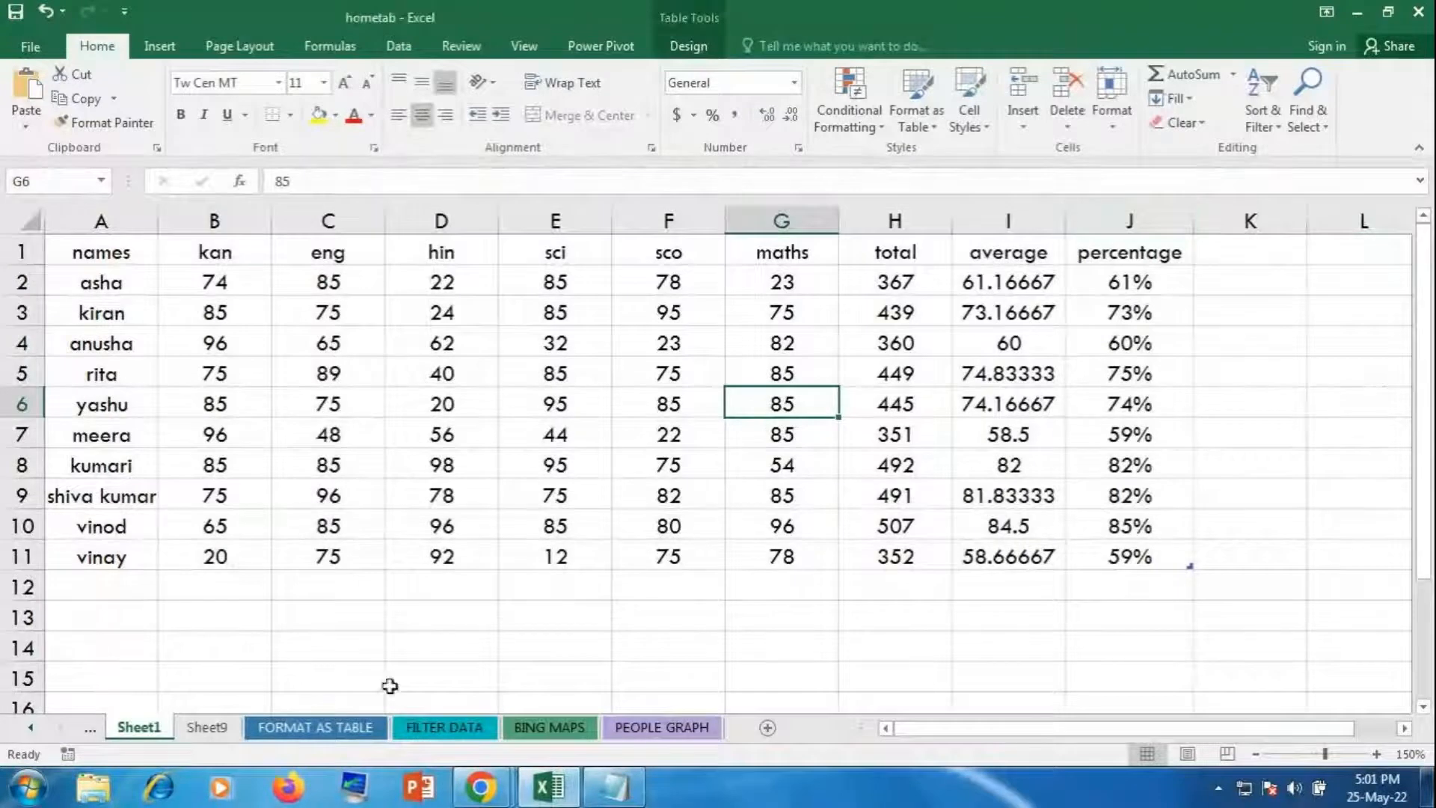
left_click(1114, 128)
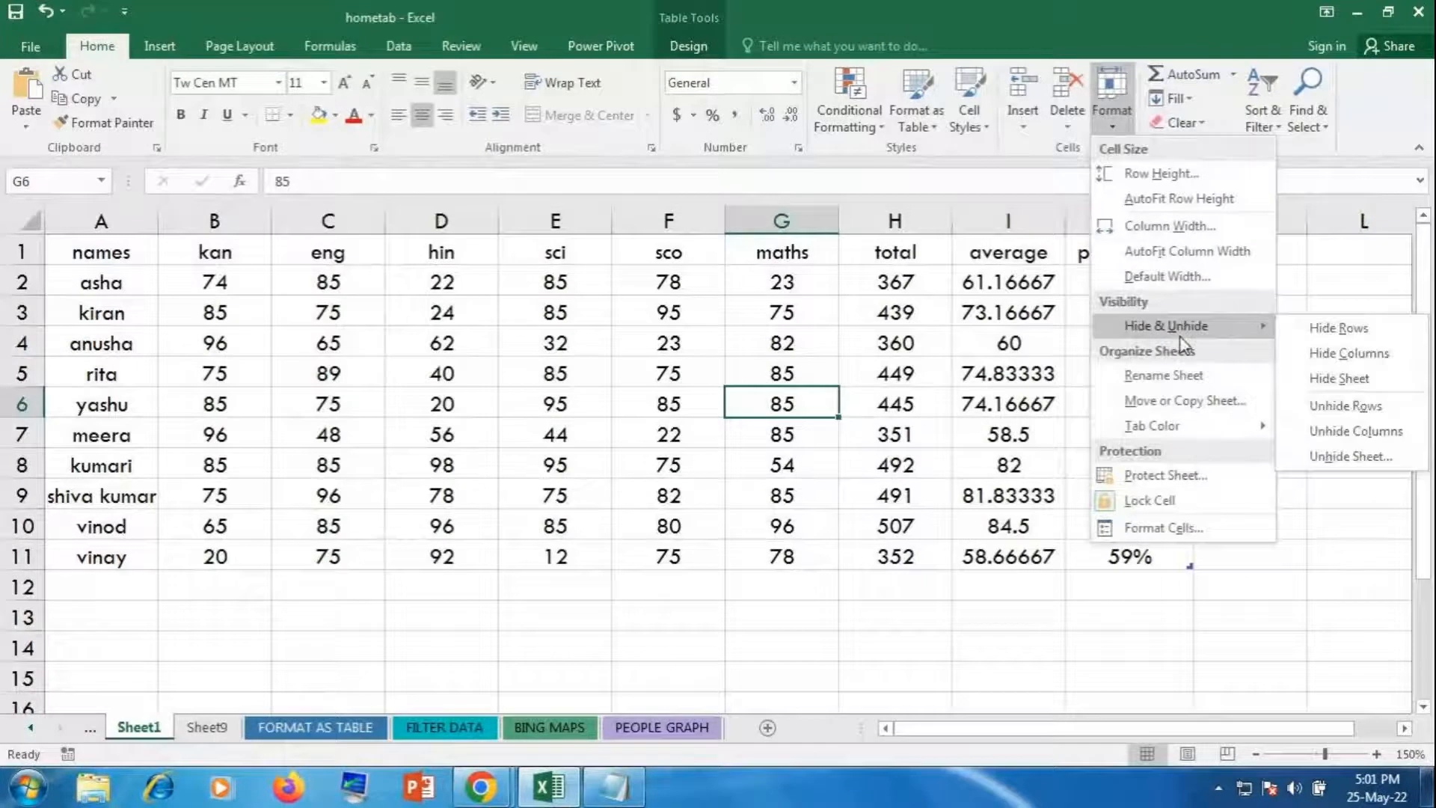
left_click(1323, 379)
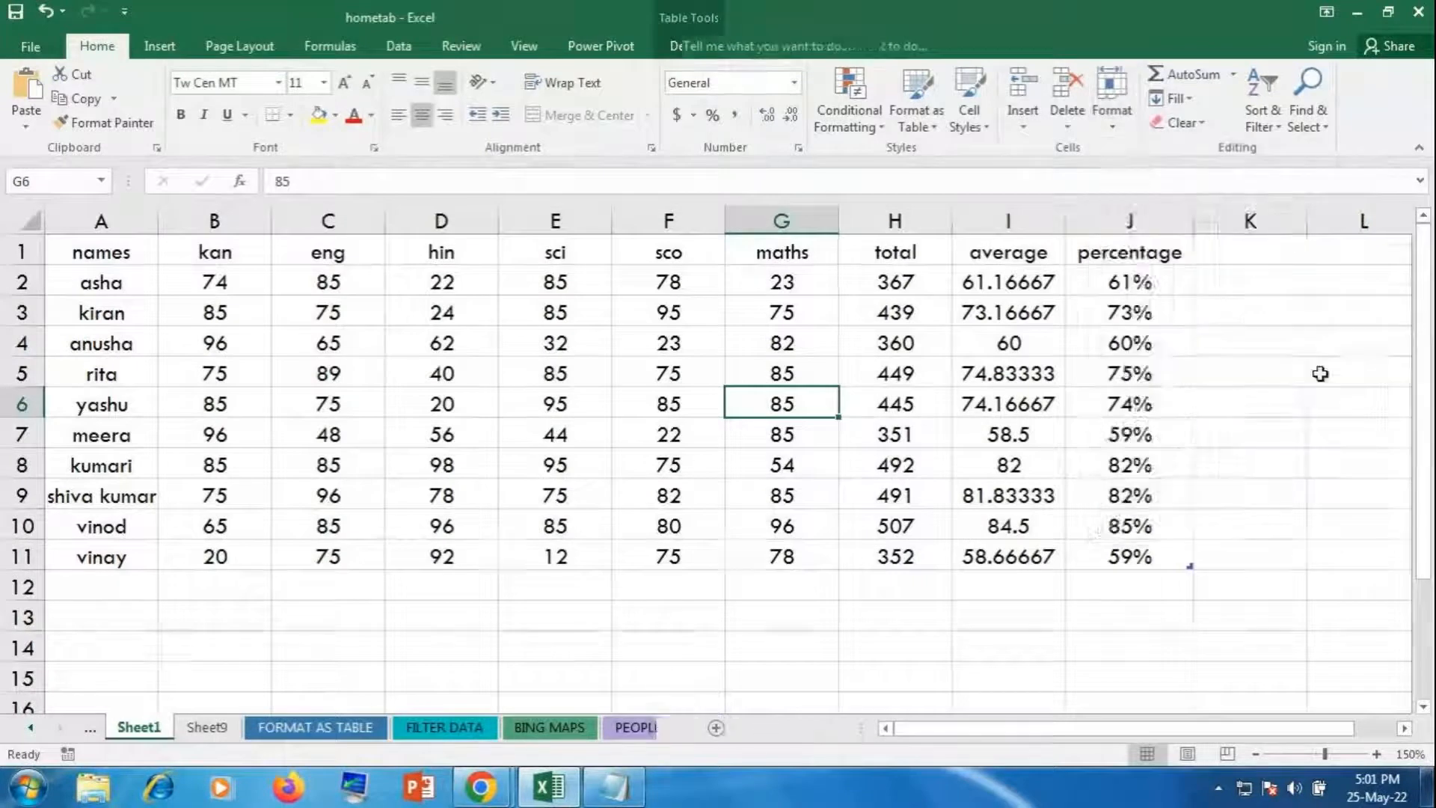
Step: From the conditional formatting sheet, open Unhide Sheet to list Sheet3 and Sheet1
left_click(1013, 452)
left_click(89, 727)
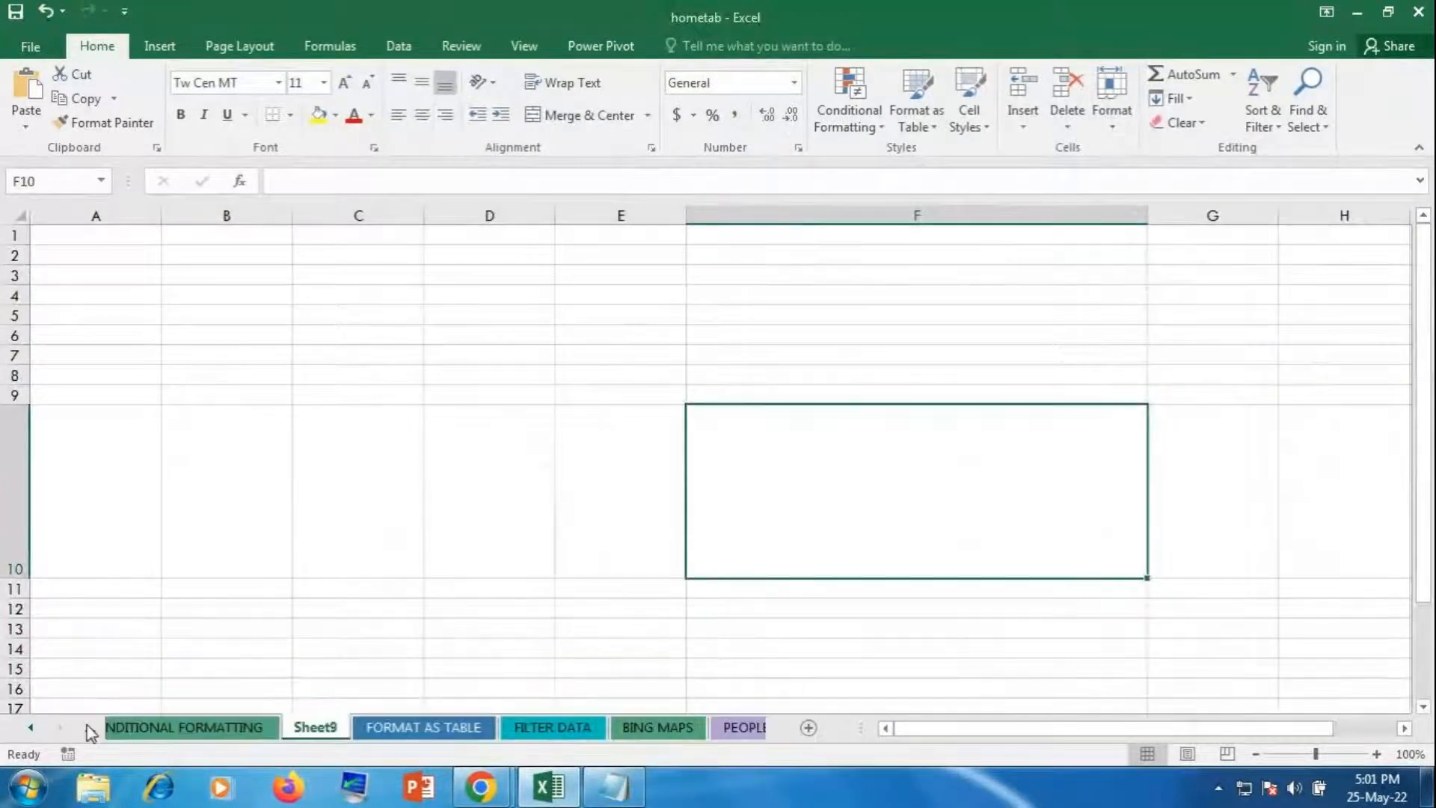
left_click(187, 727)
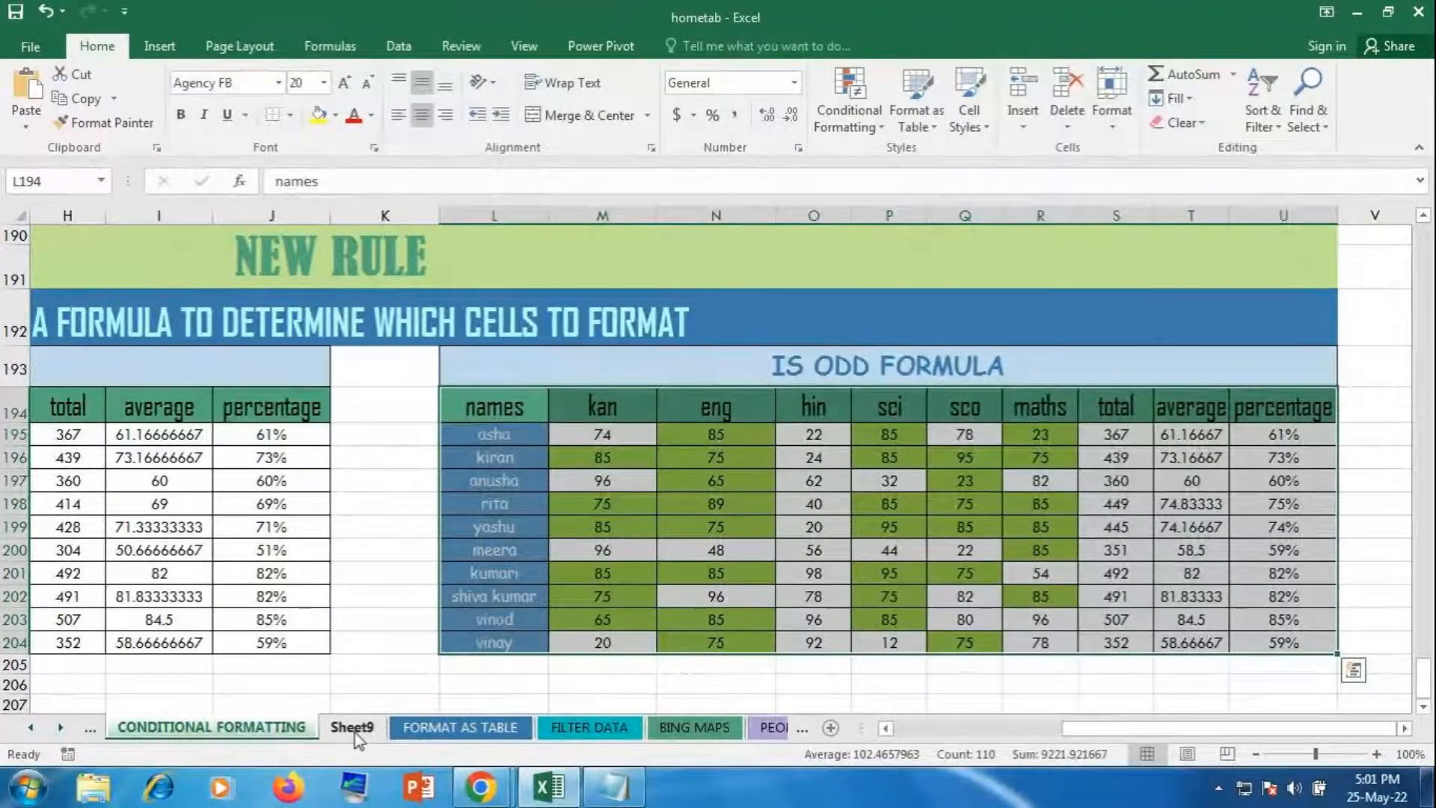
left_click(1115, 112)
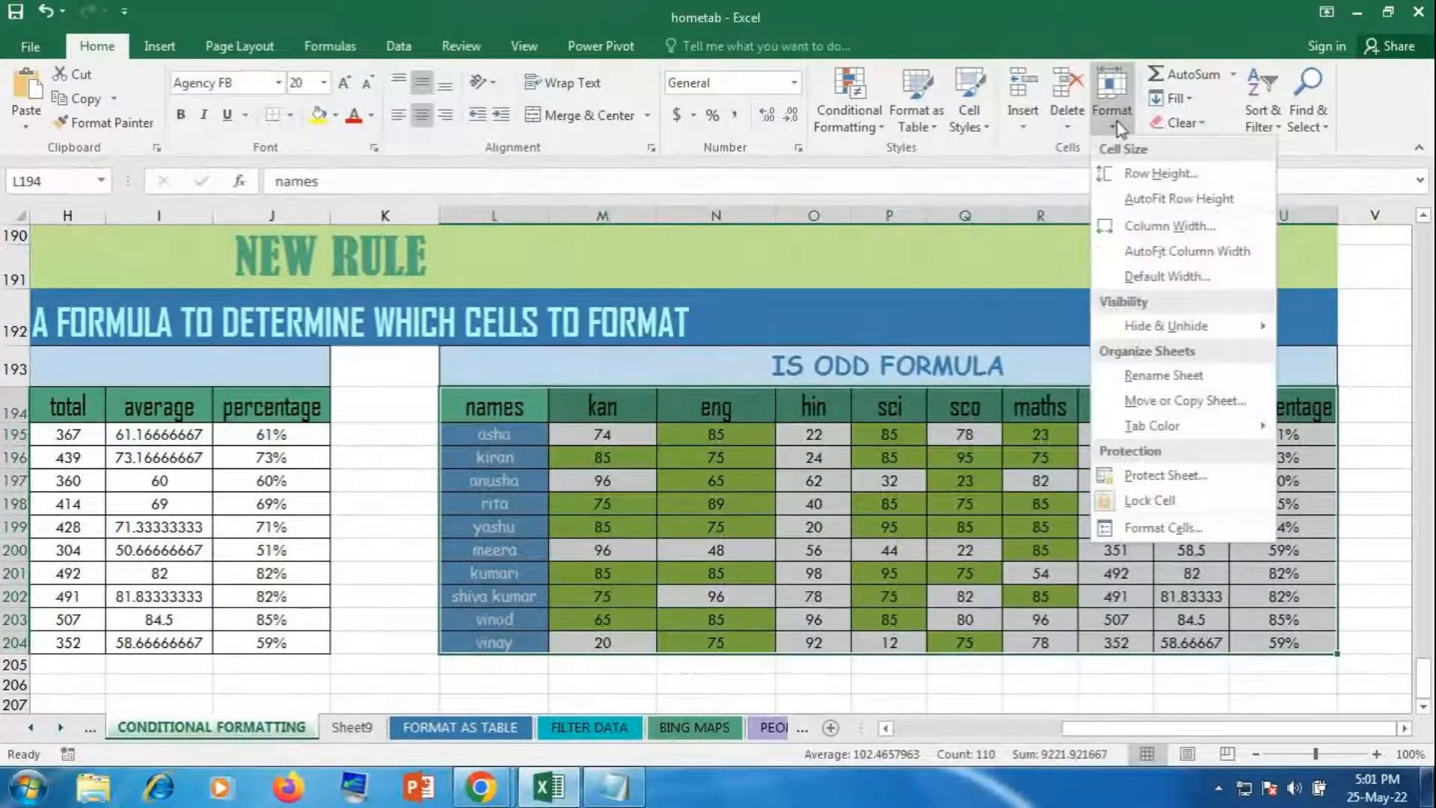
mouse_move(1174, 332)
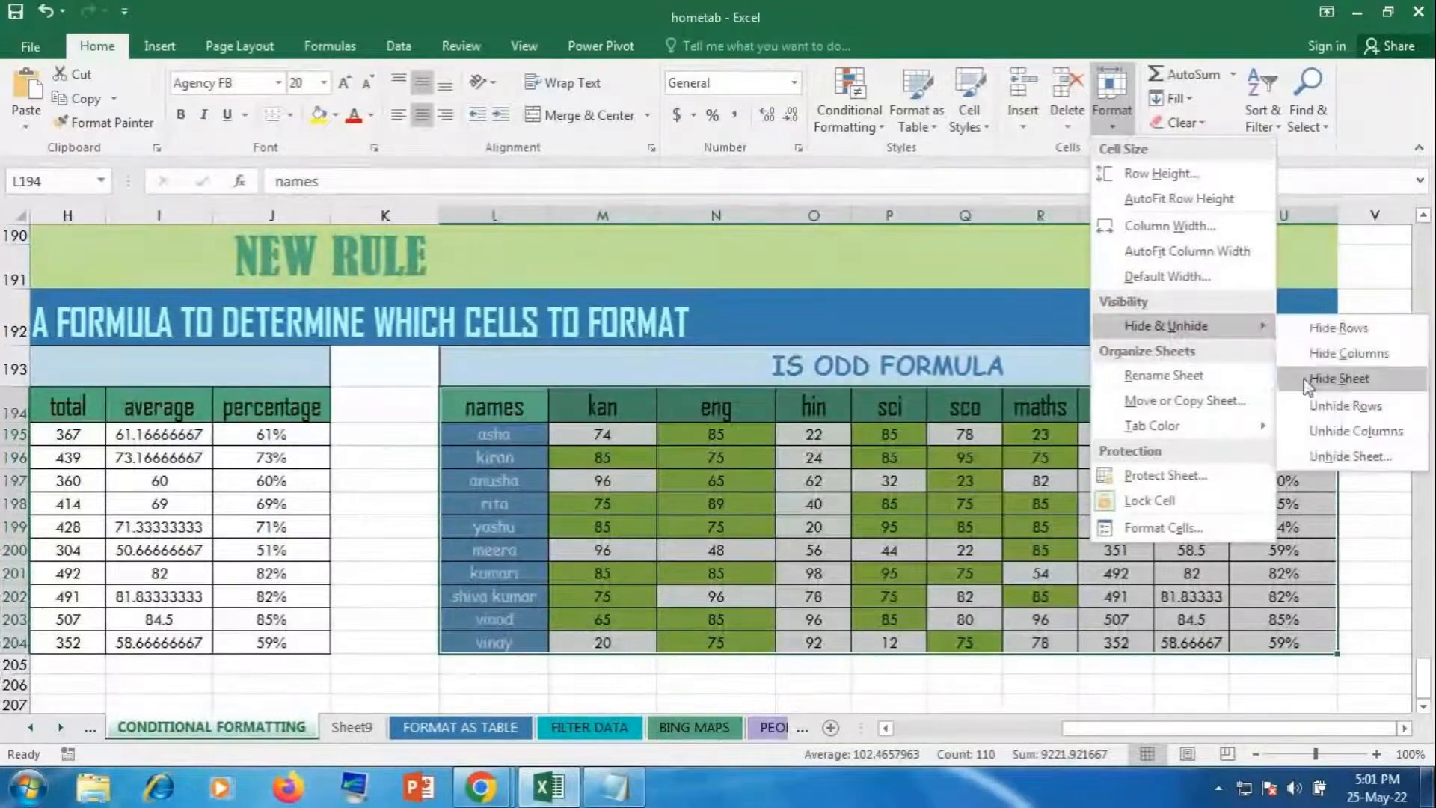
left_click(1350, 456)
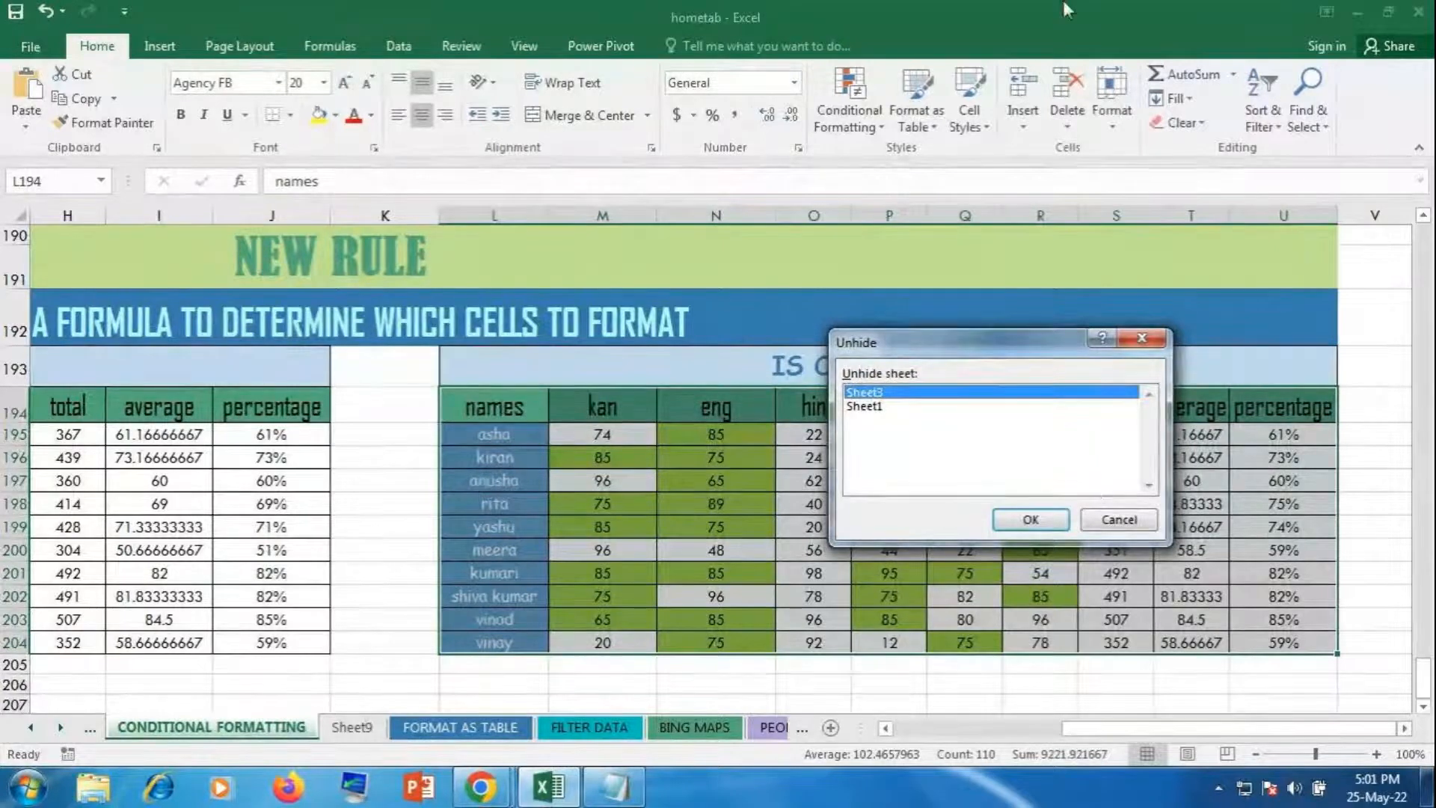
Step: Restore Sheet1 from the Unhide dialog so its marks table shows again
left_click(865, 406)
left_click(1029, 518)
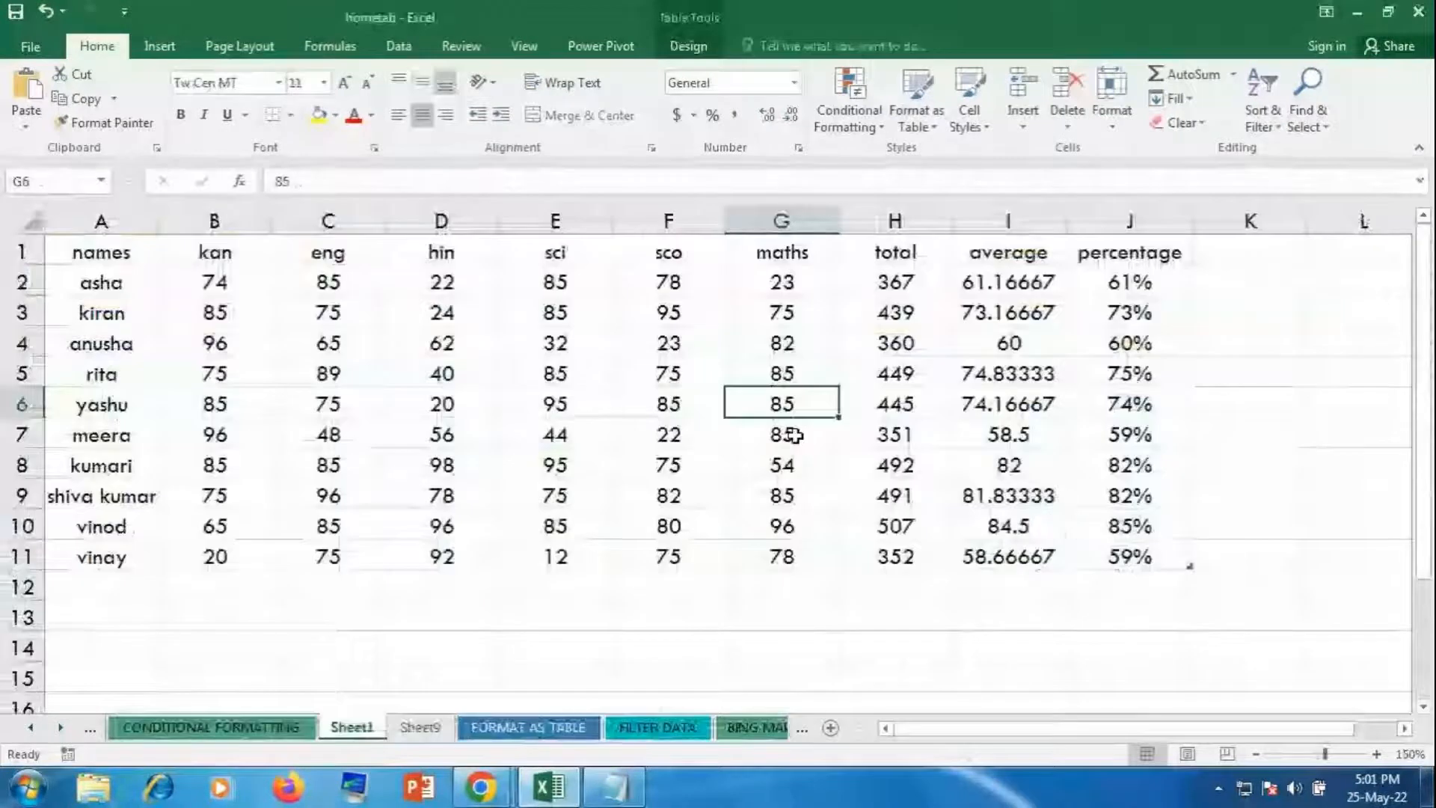
left_click(1109, 104)
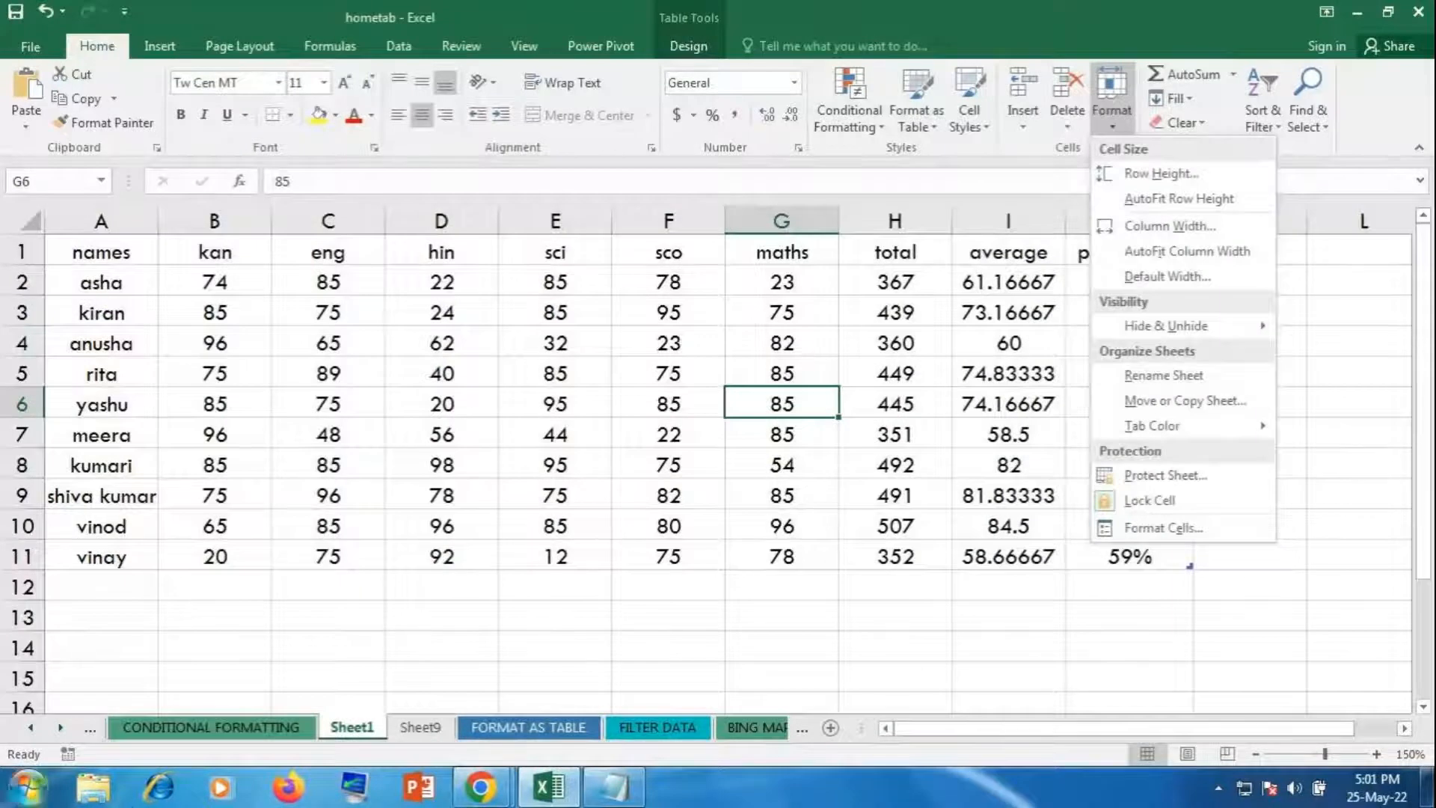
Step: Rename the Sheet1 tab to 'student data'
left_click(1155, 375)
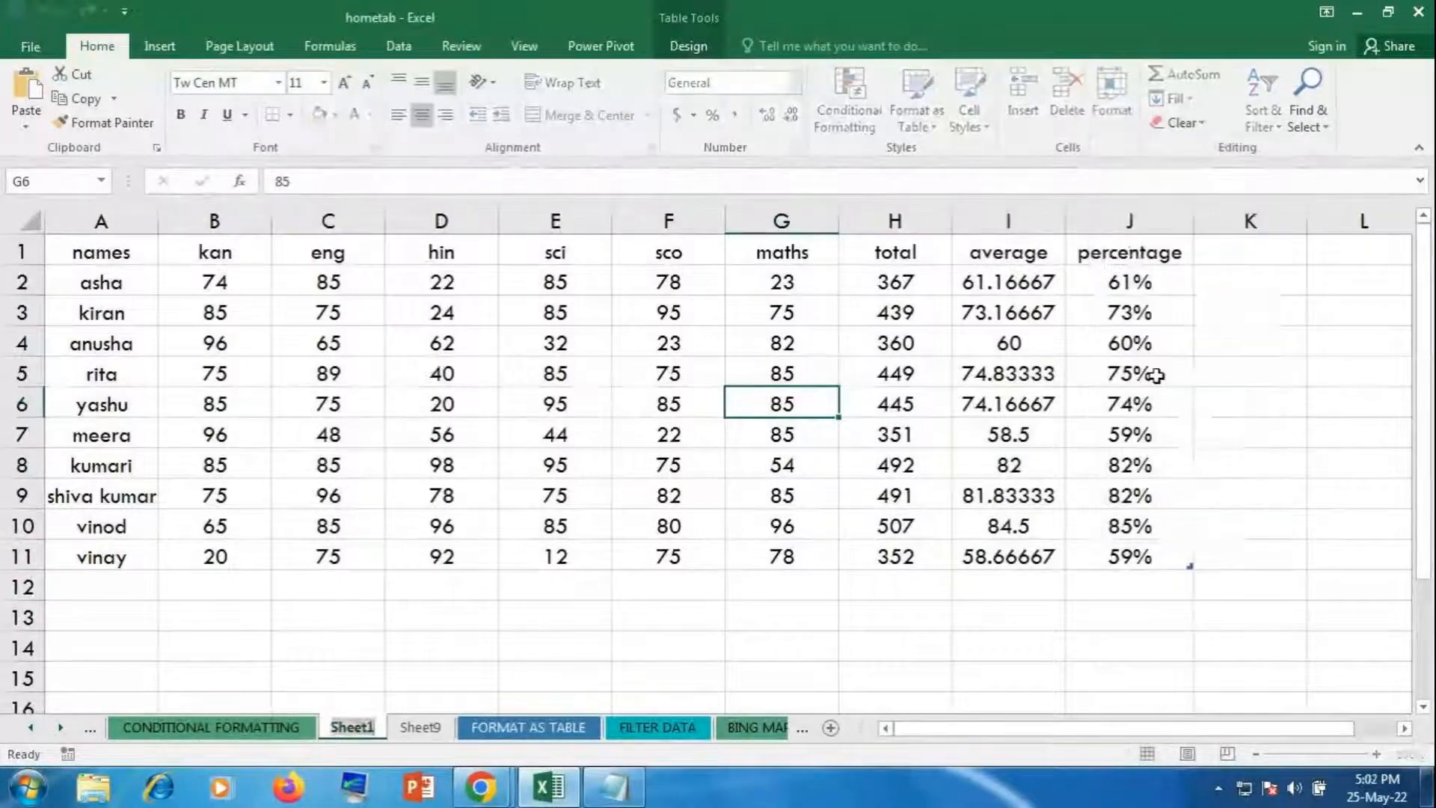
type("student data")
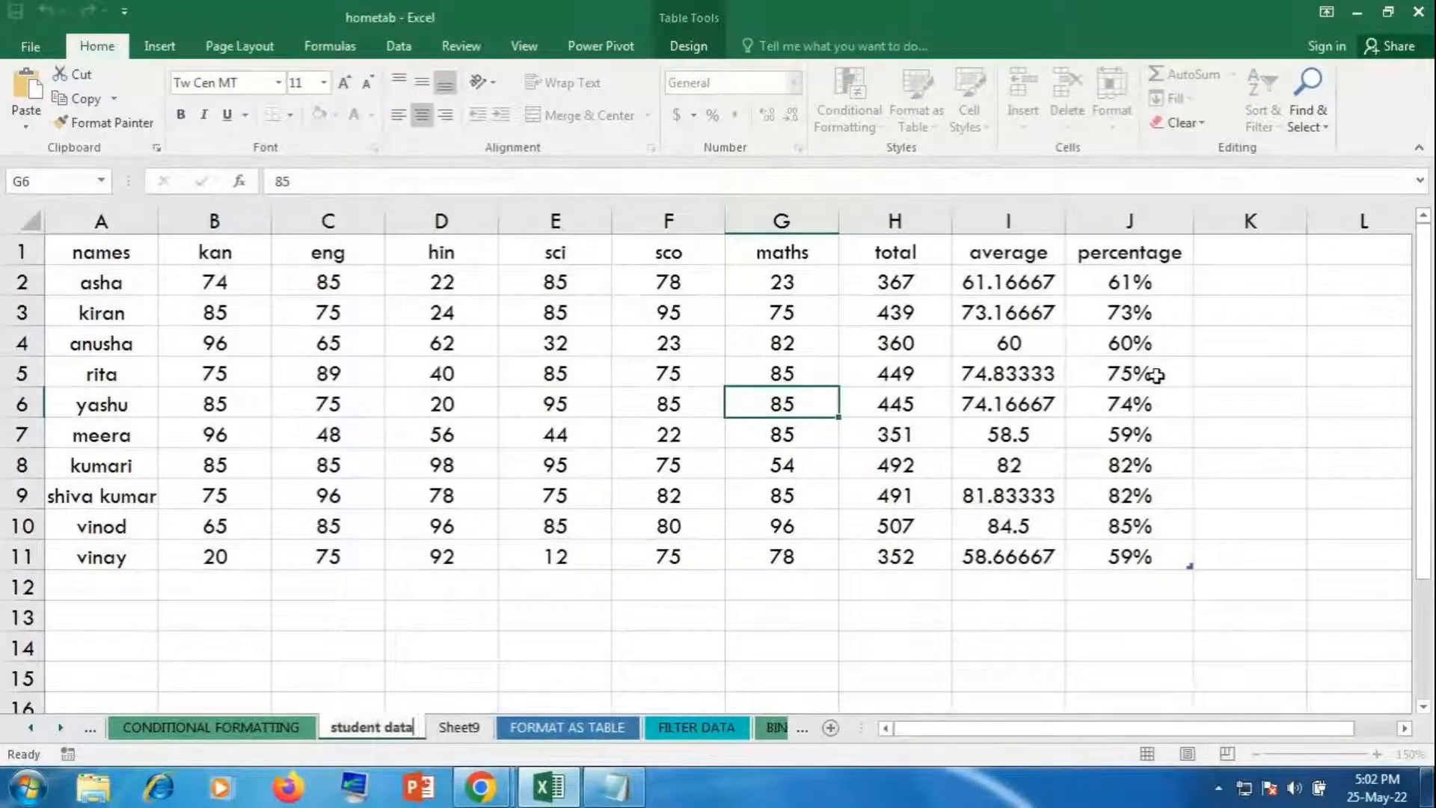
left_click(821, 587)
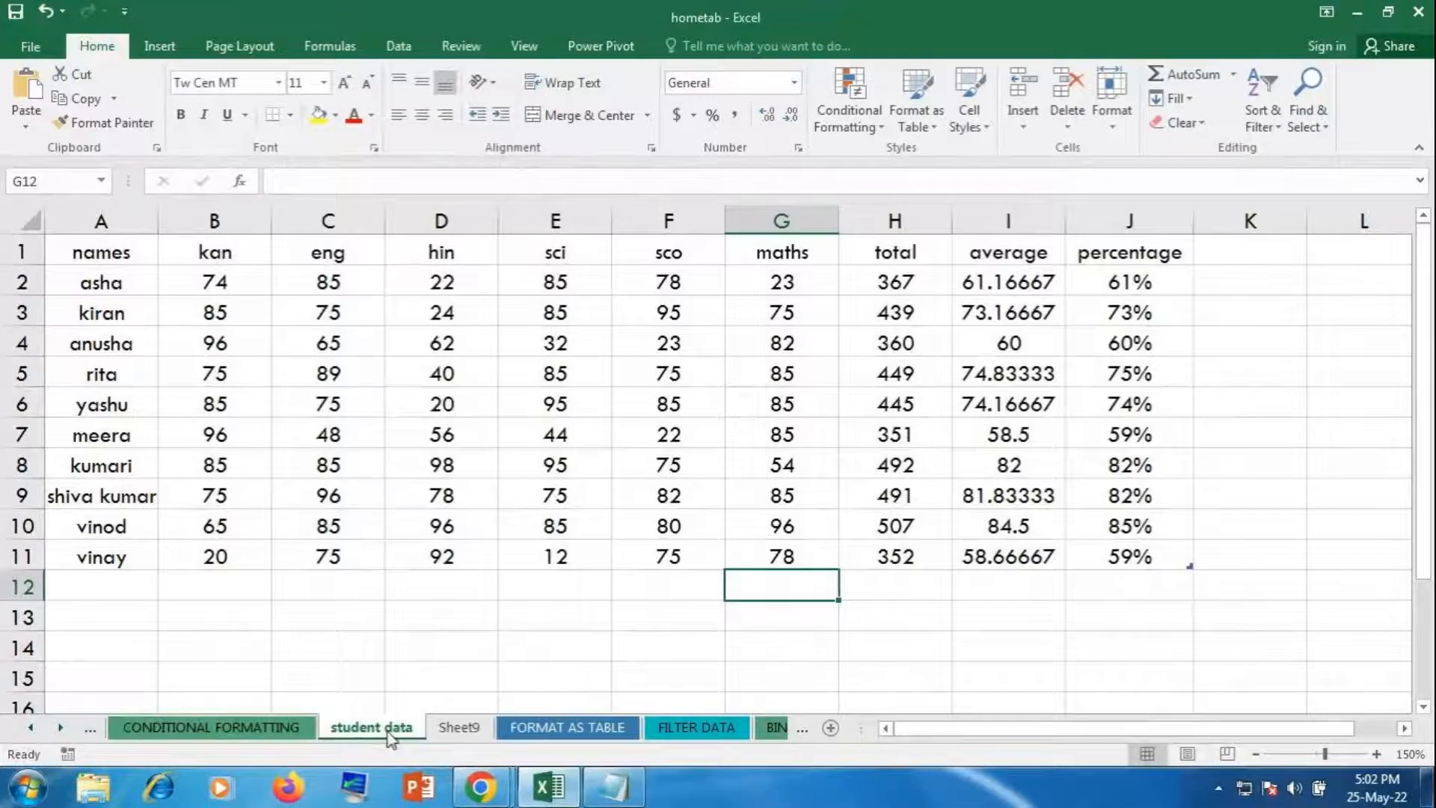
Step: Set the student data tab colour to black and check it from Sheet9
left_click(1116, 128)
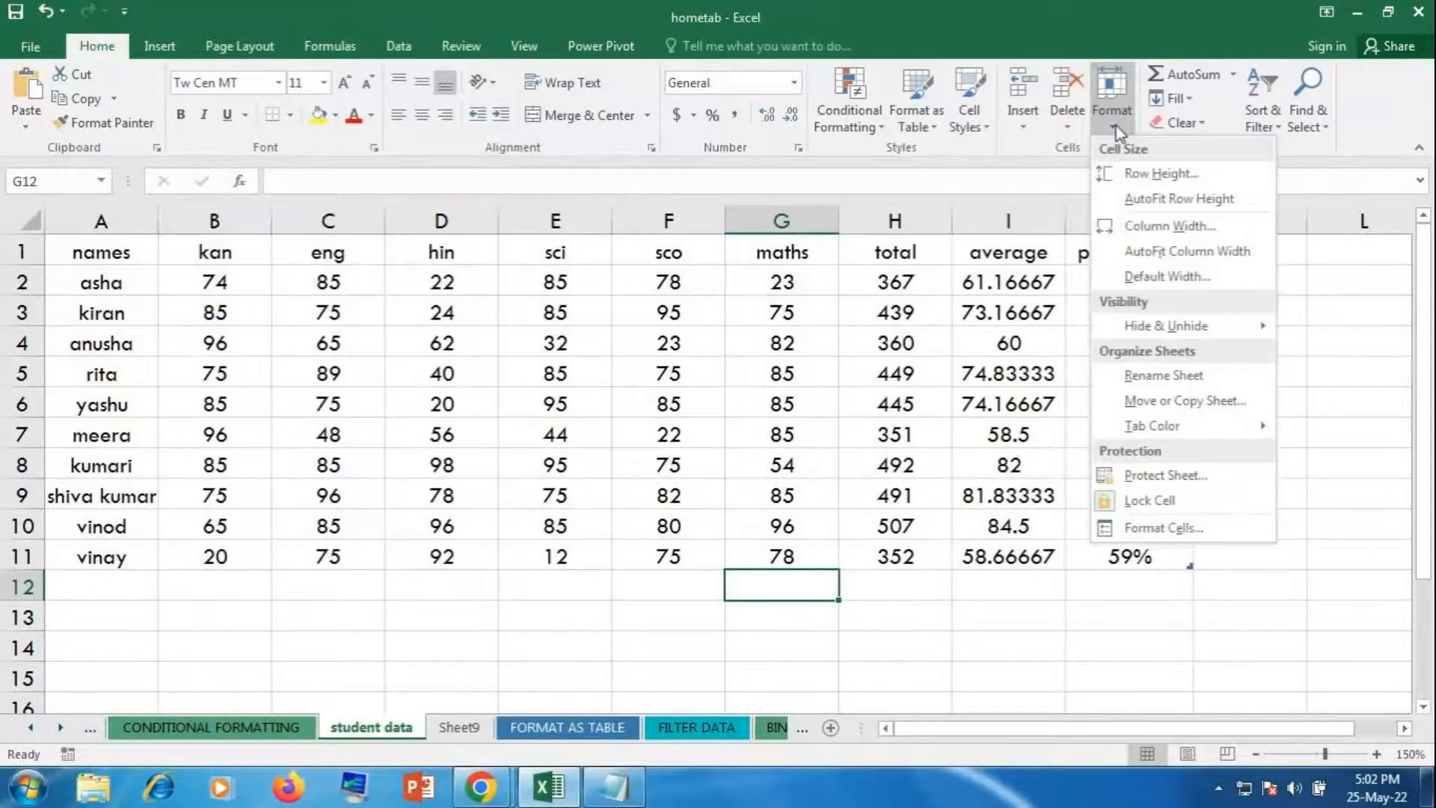
mouse_move(1146, 434)
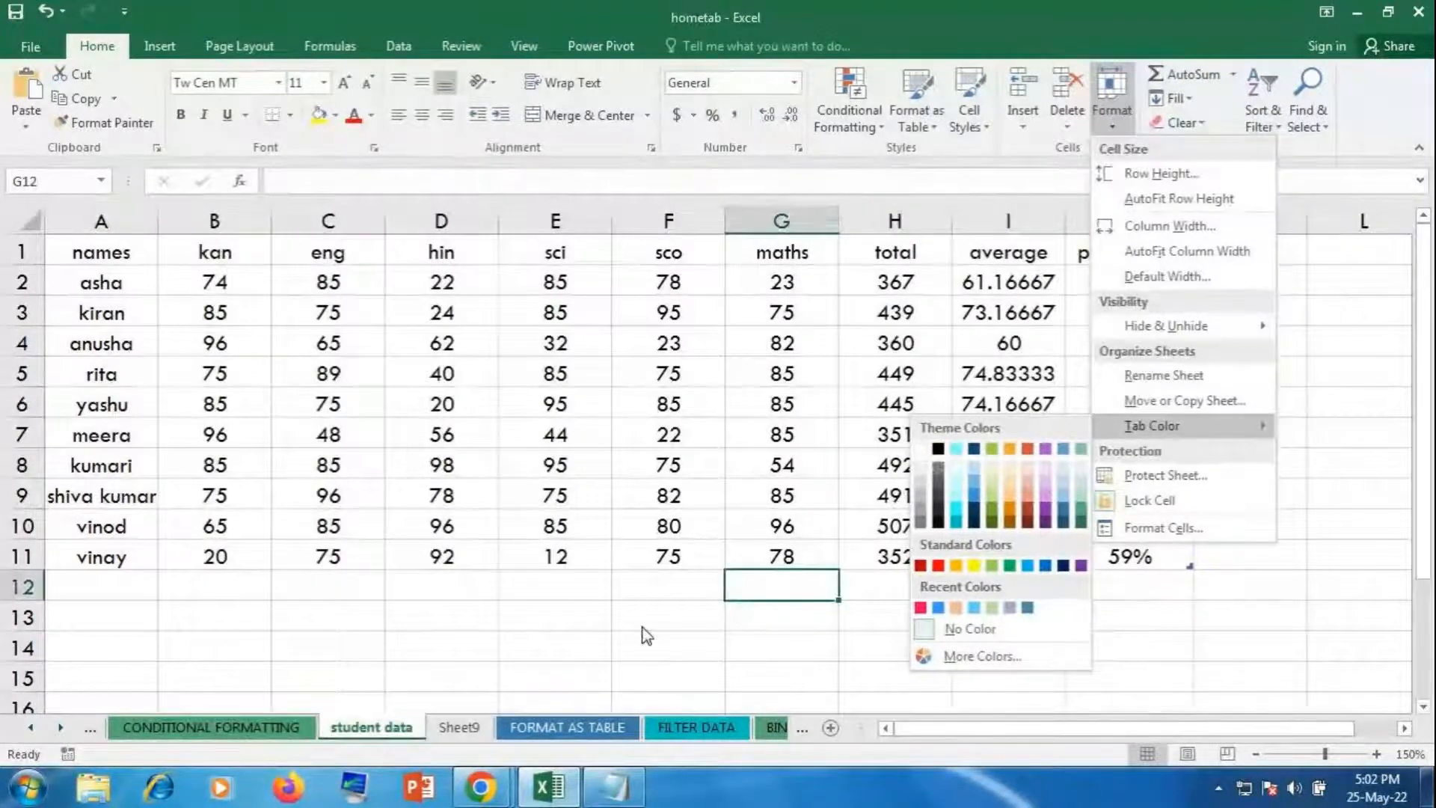
left_click(938, 448)
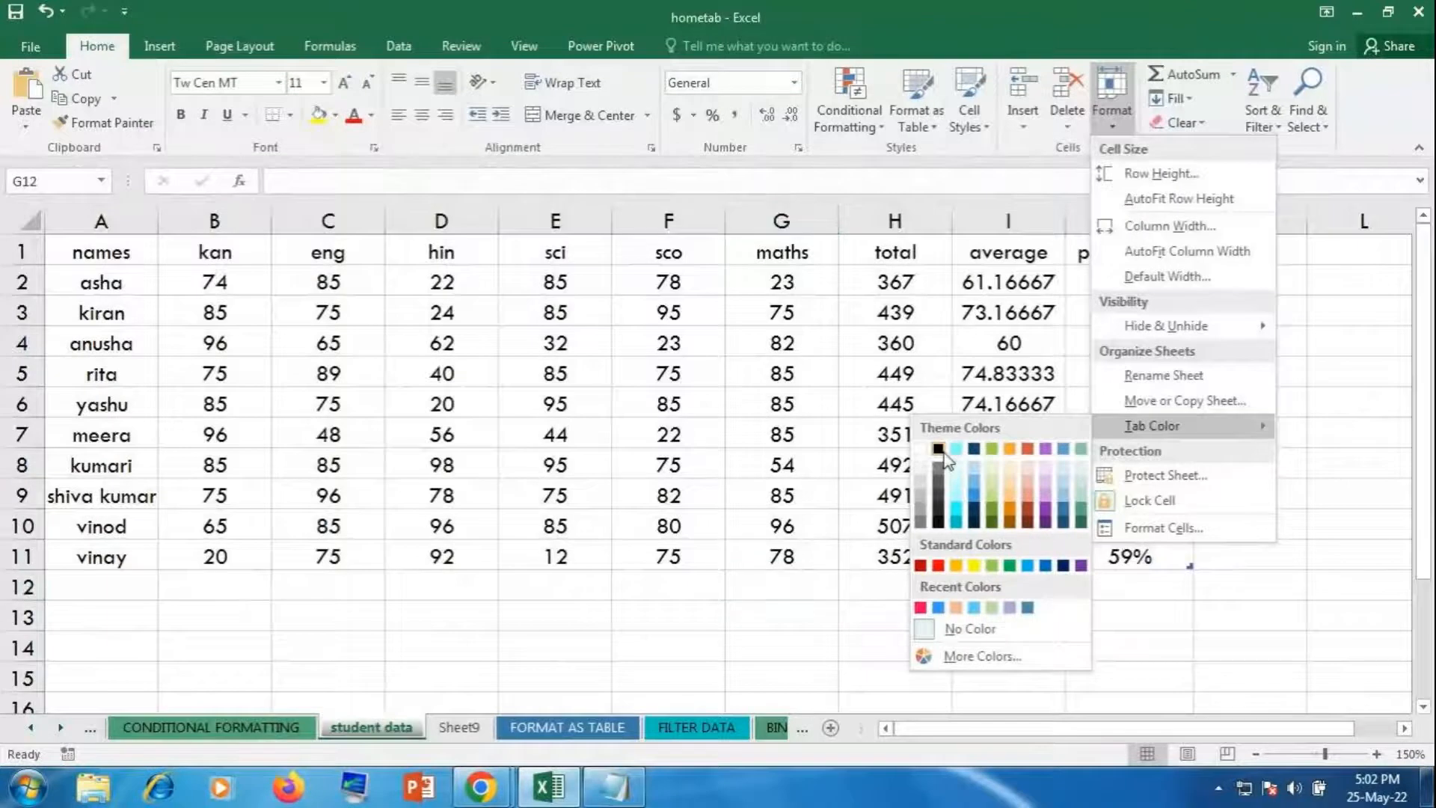
left_click(459, 727)
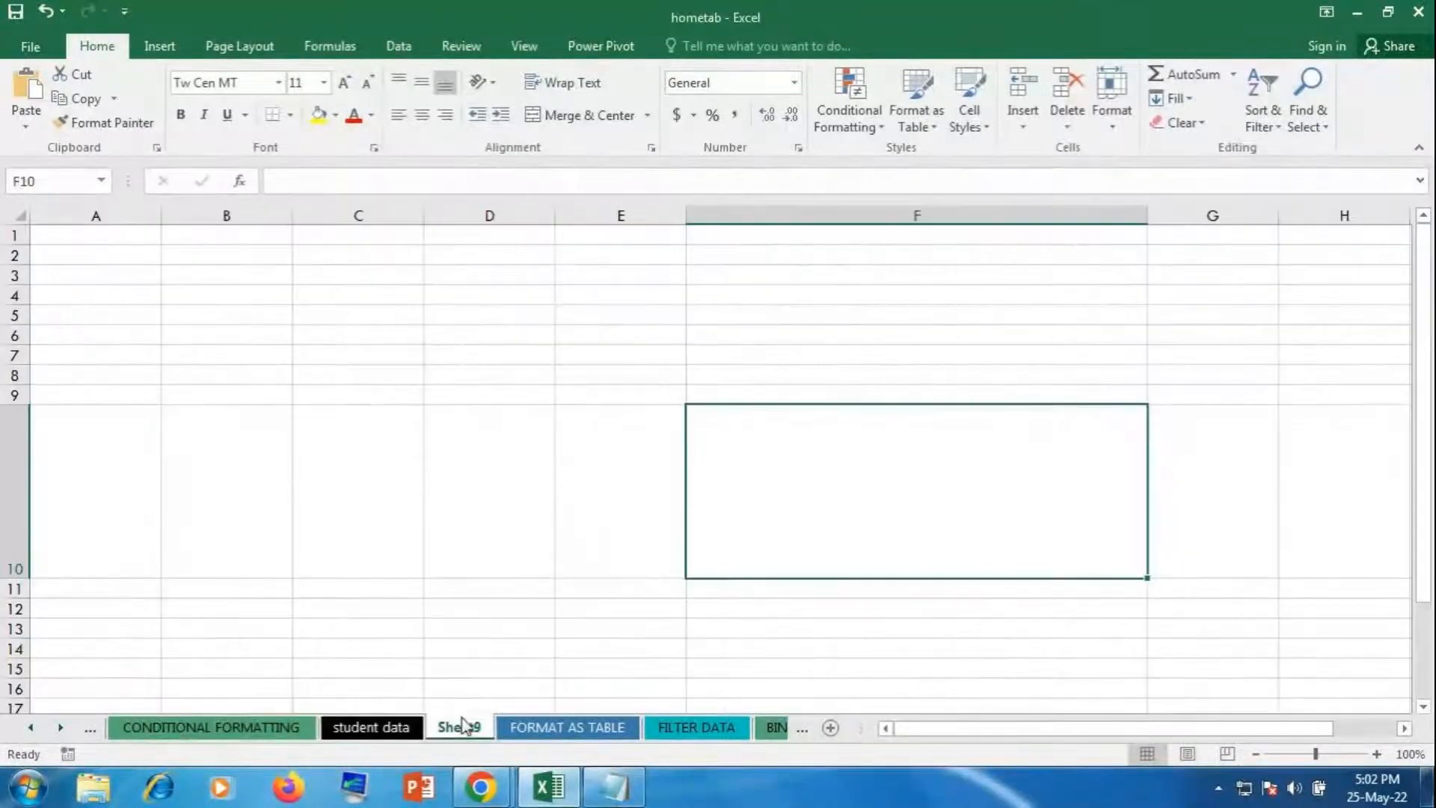
left_click(362, 733)
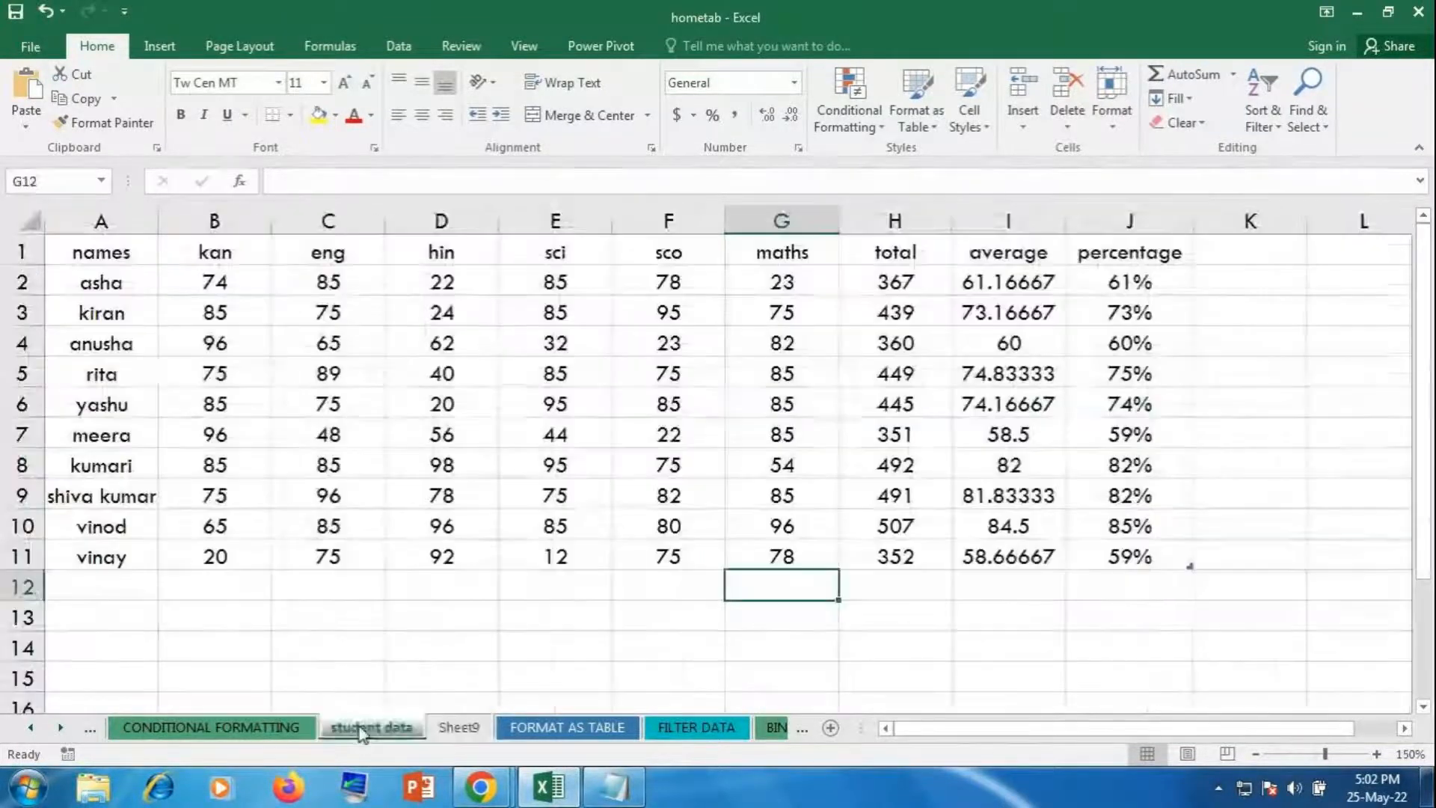
left_click(1111, 97)
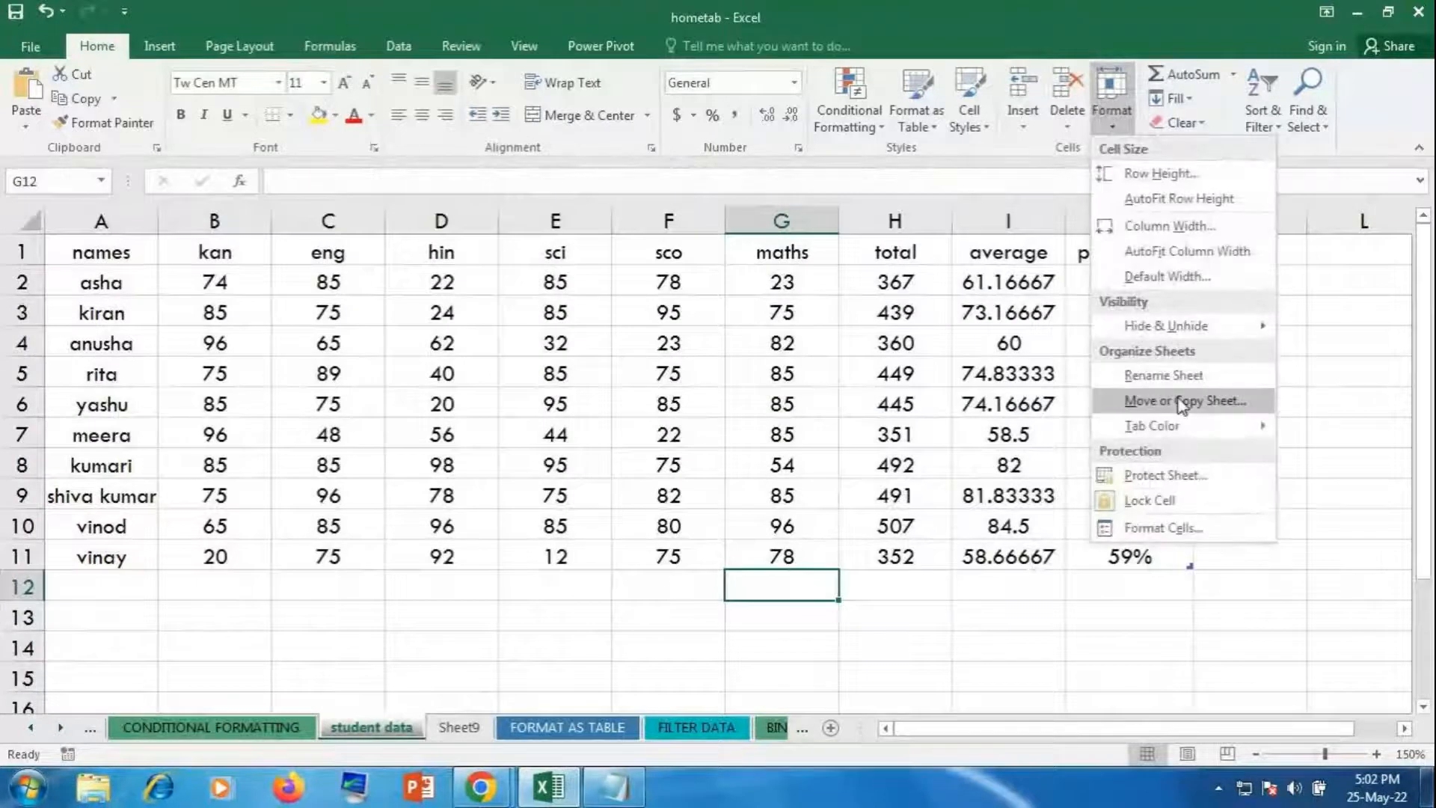
left_click(449, 584)
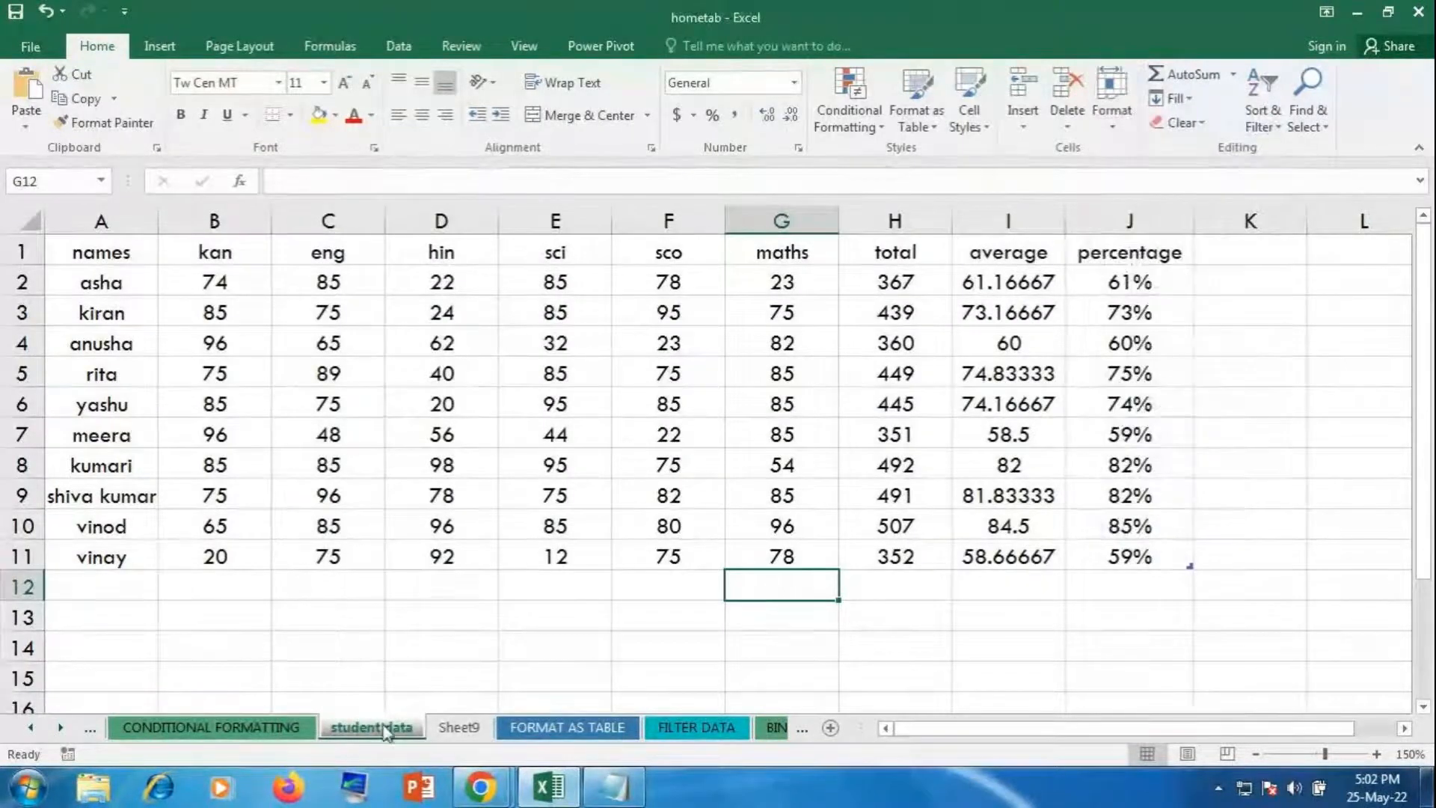
mouse_move(387, 733)
left_mouse_down()
mouse_move(217, 682)
mouse_move(317, 664)
mouse_move(752, 722)
mouse_move(189, 759)
mouse_move(199, 724)
mouse_move(317, 696)
mouse_move(731, 712)
left_mouse_up()
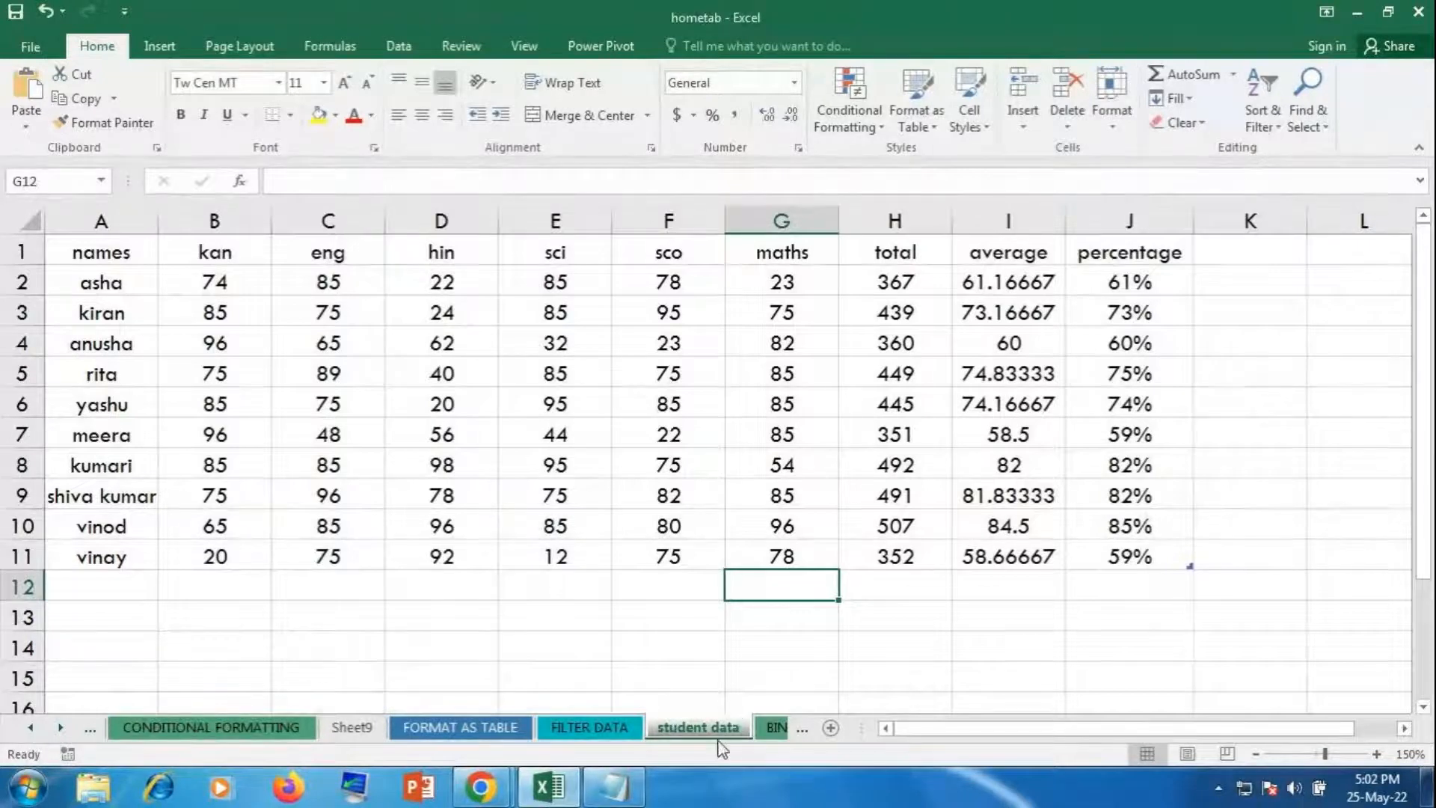
mouse_move(620, 725)
left_mouse_down()
mouse_move(267, 711)
mouse_move(225, 731)
mouse_move(150, 729)
mouse_move(776, 731)
mouse_move(434, 702)
mouse_move(329, 733)
left_mouse_up()
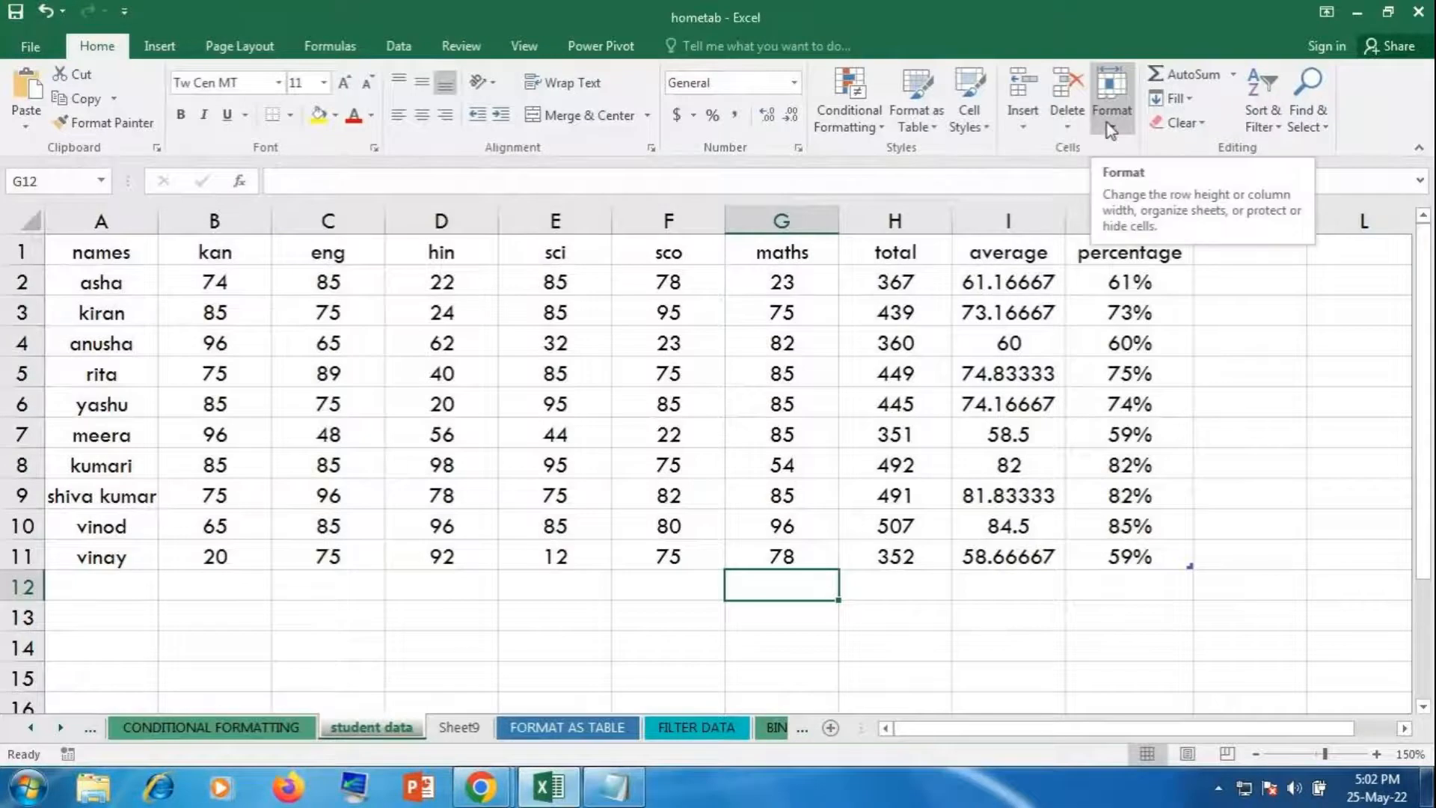
left_click_drag(409, 743, 440, 712)
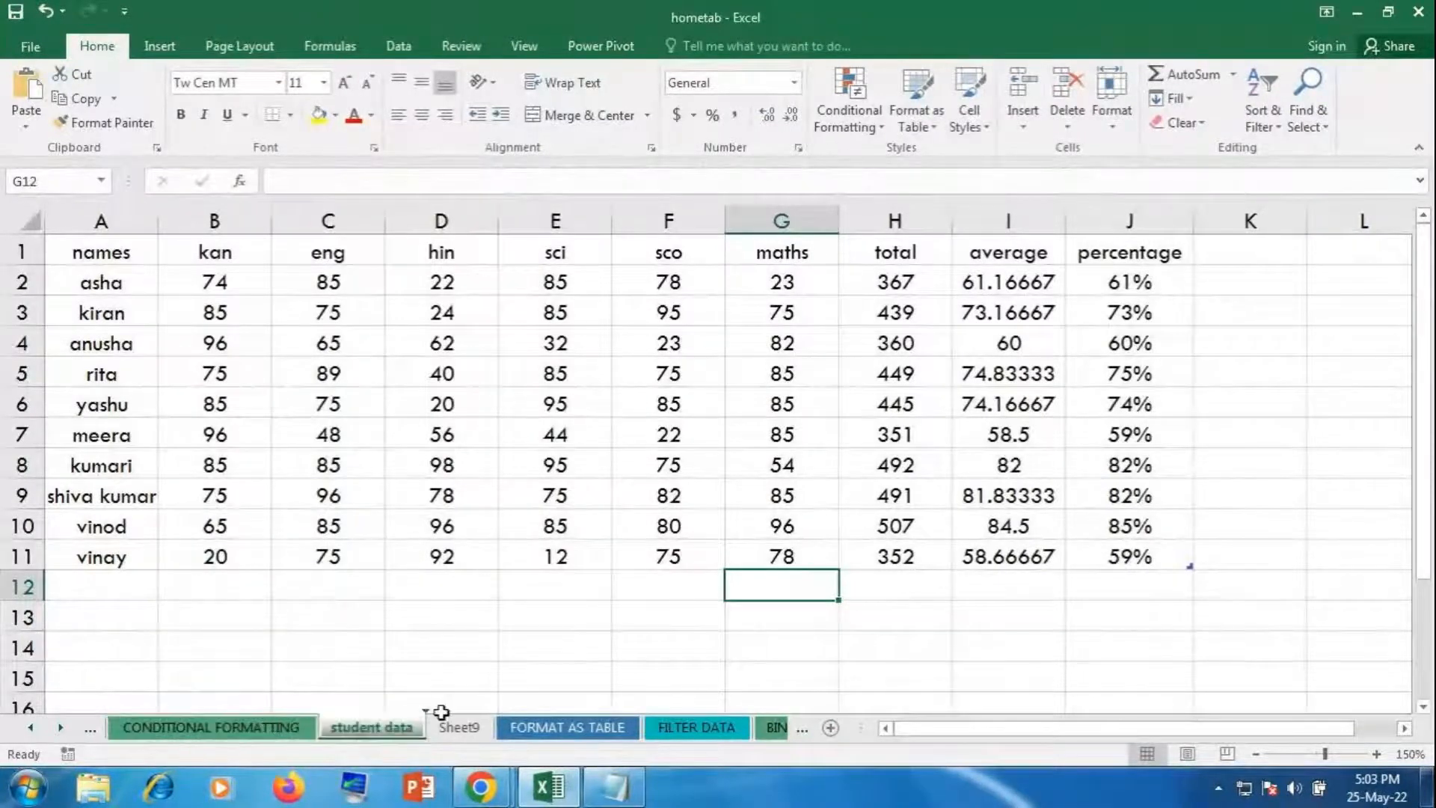
left_click(1112, 108)
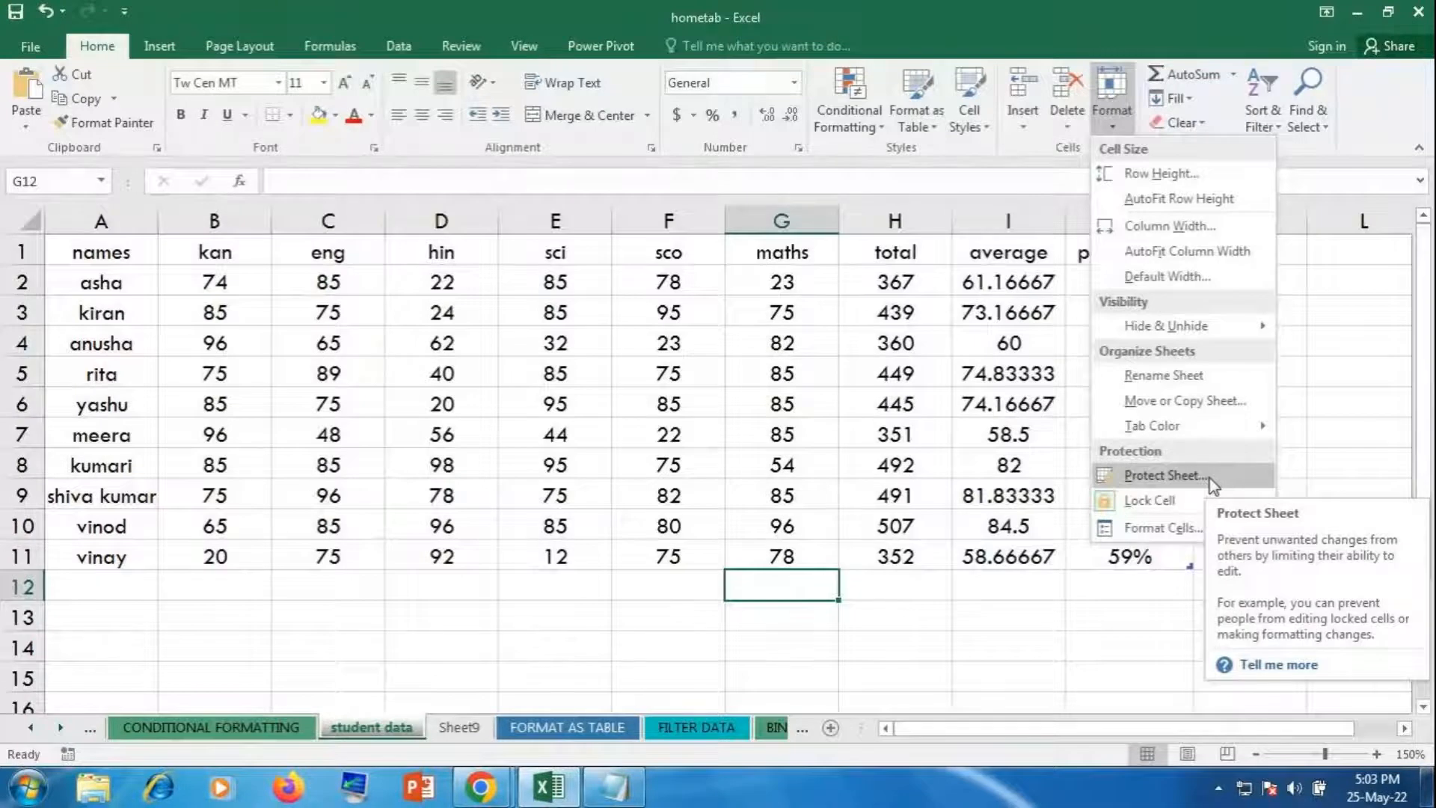
left_click(591, 505)
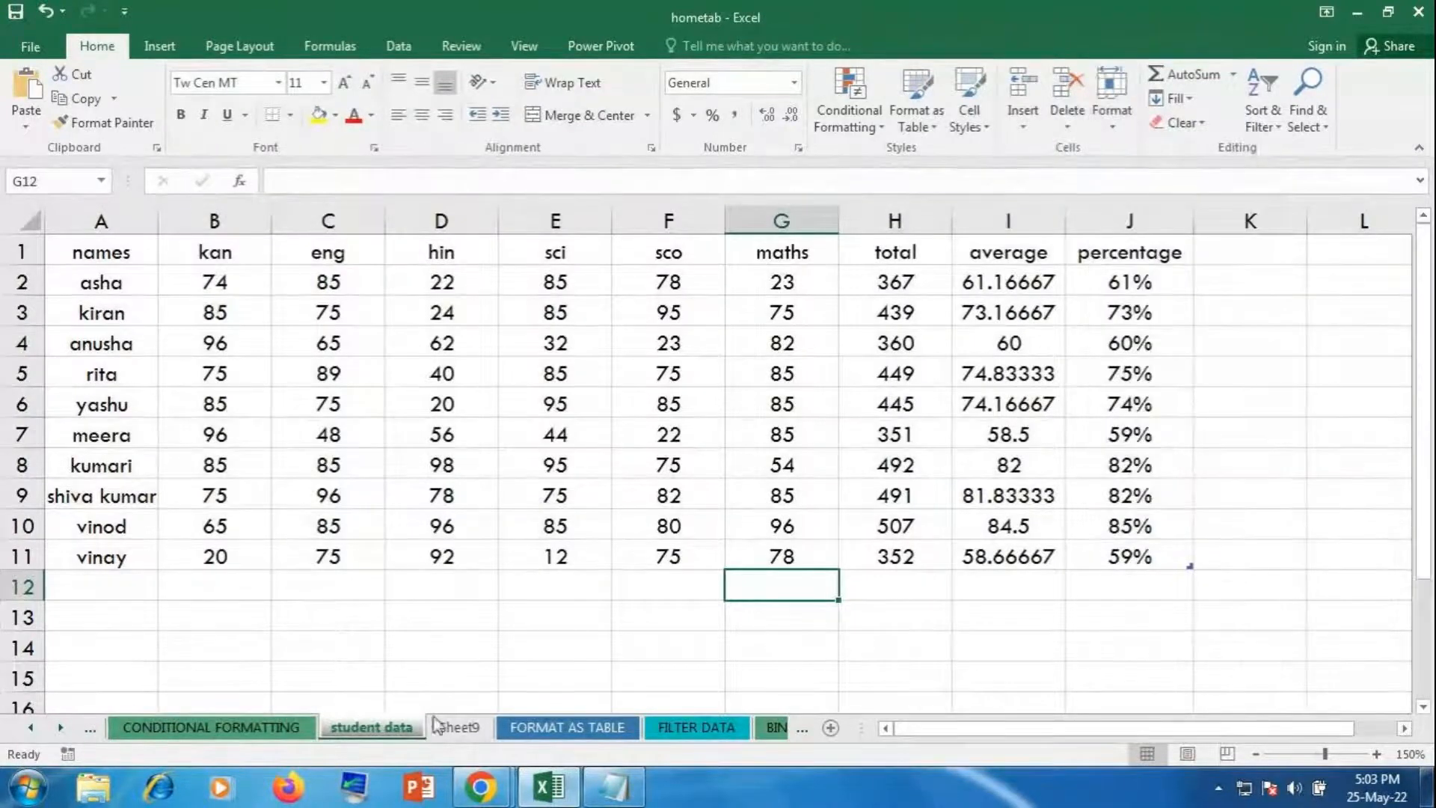
left_click(775, 729)
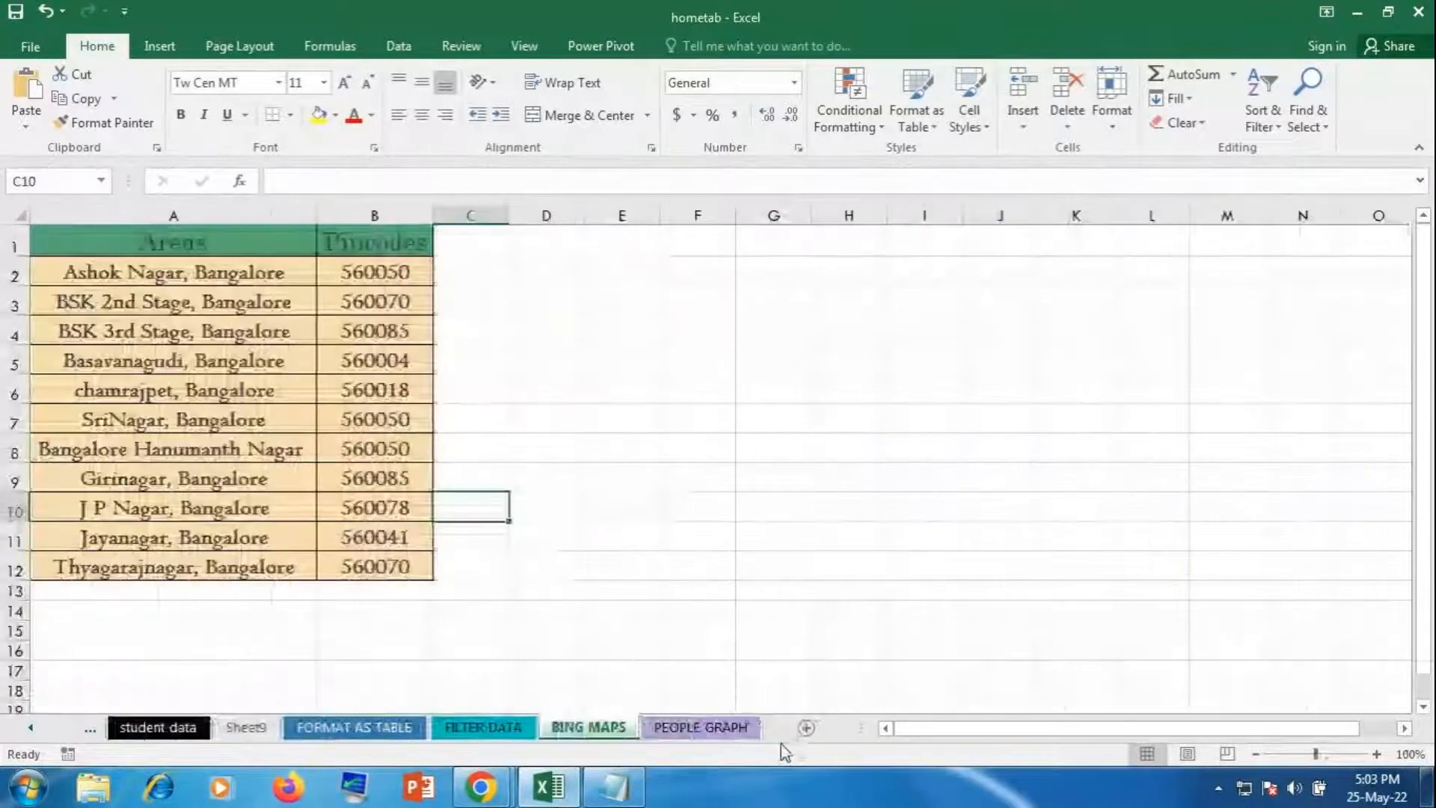
left_click(88, 730)
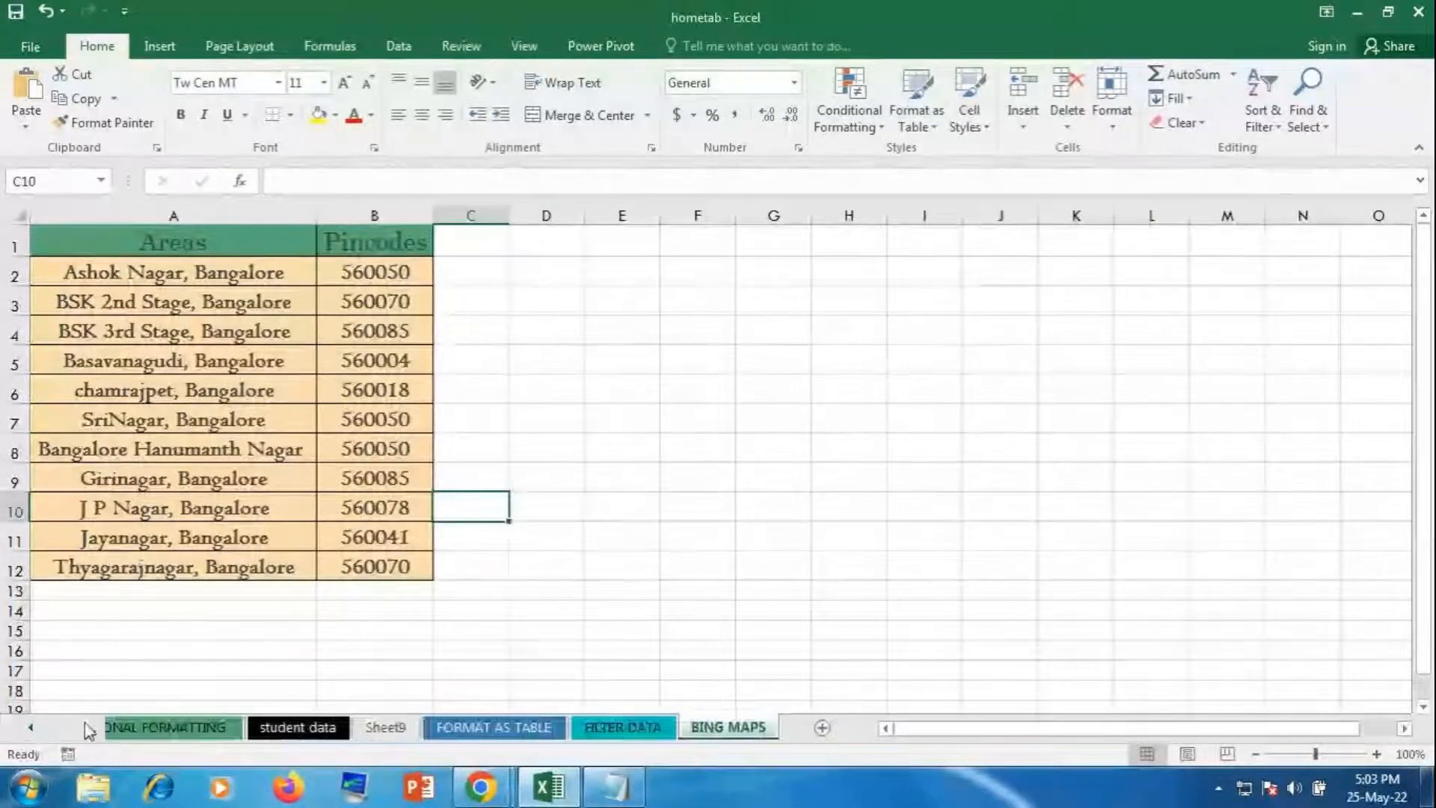
left_click(195, 727)
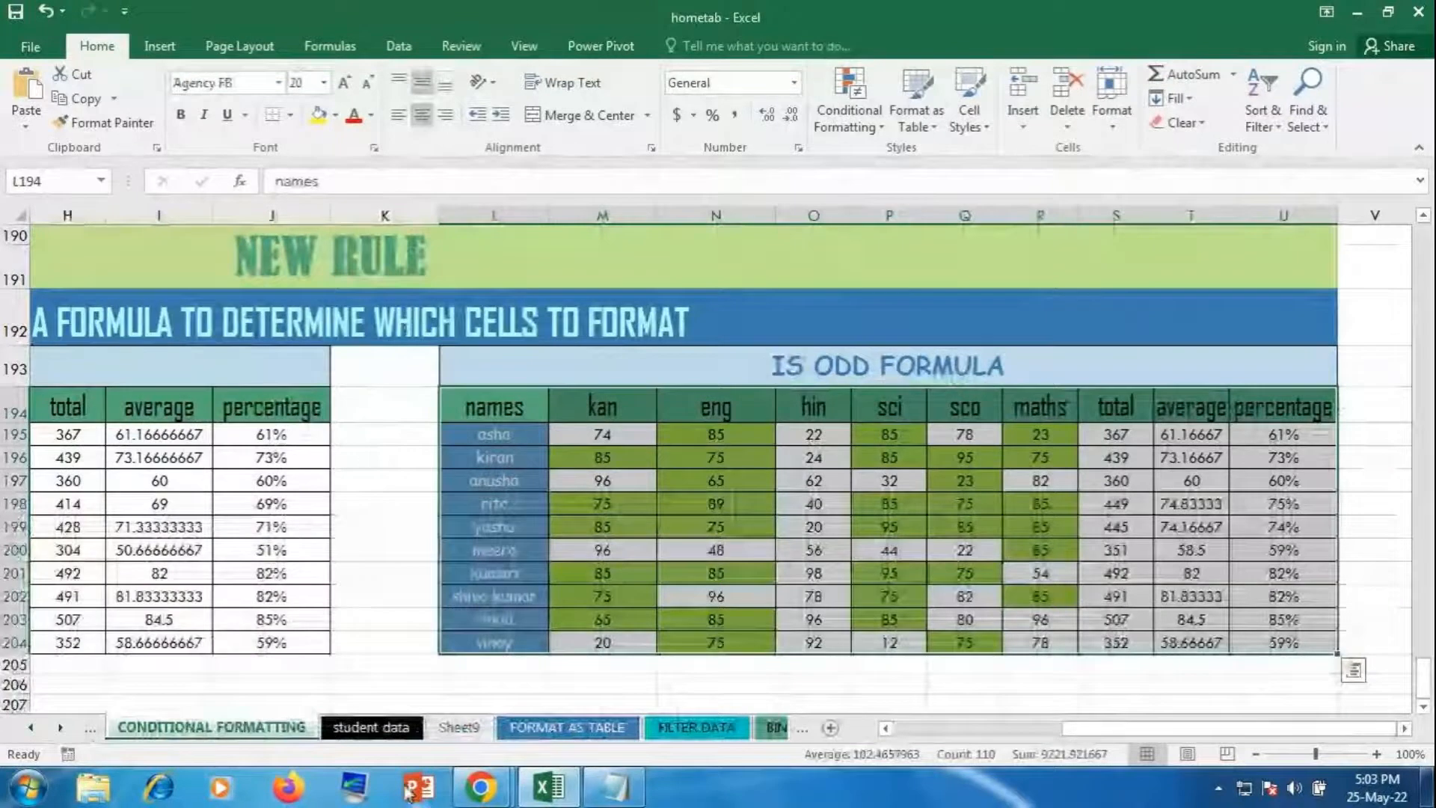
left_click(374, 729)
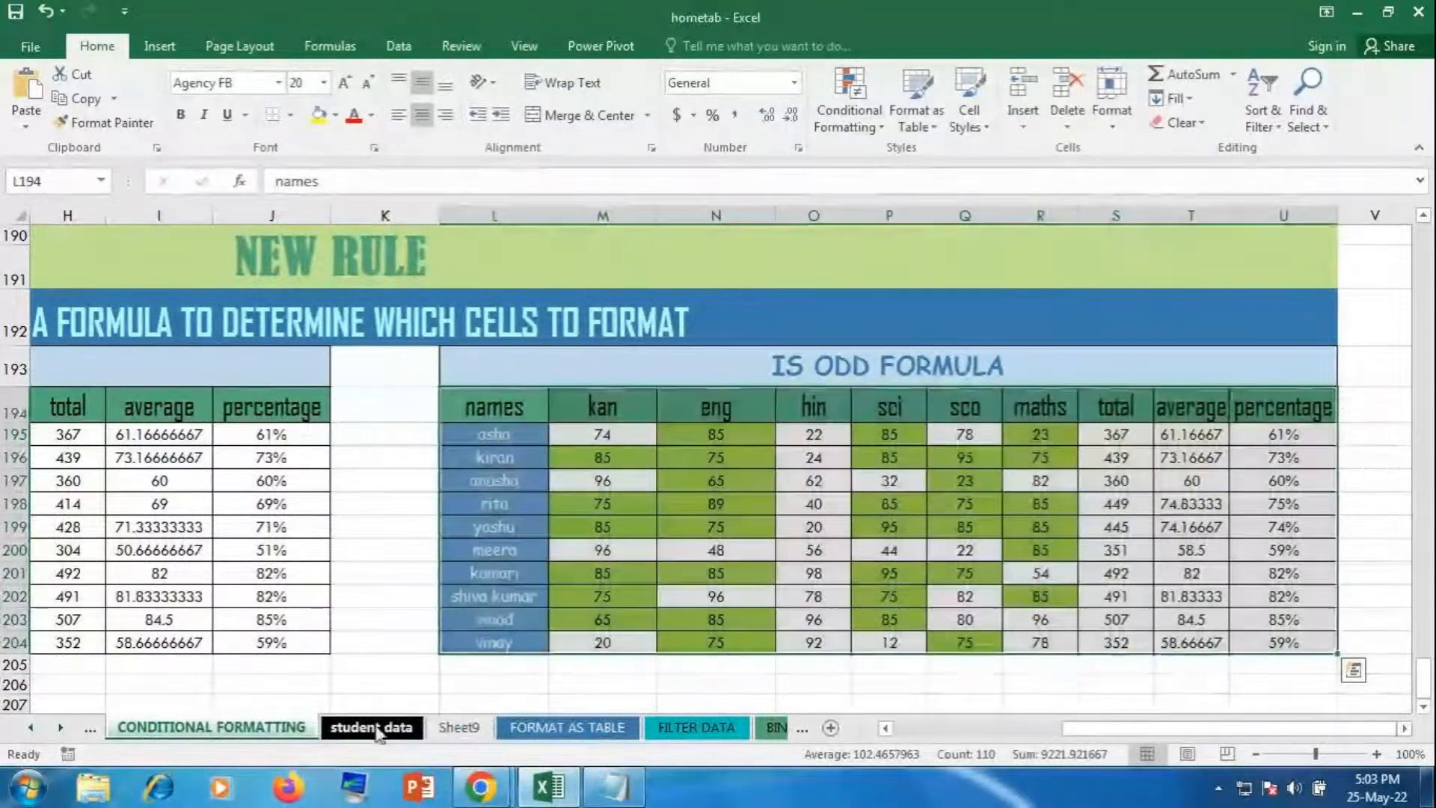
left_click(670, 586)
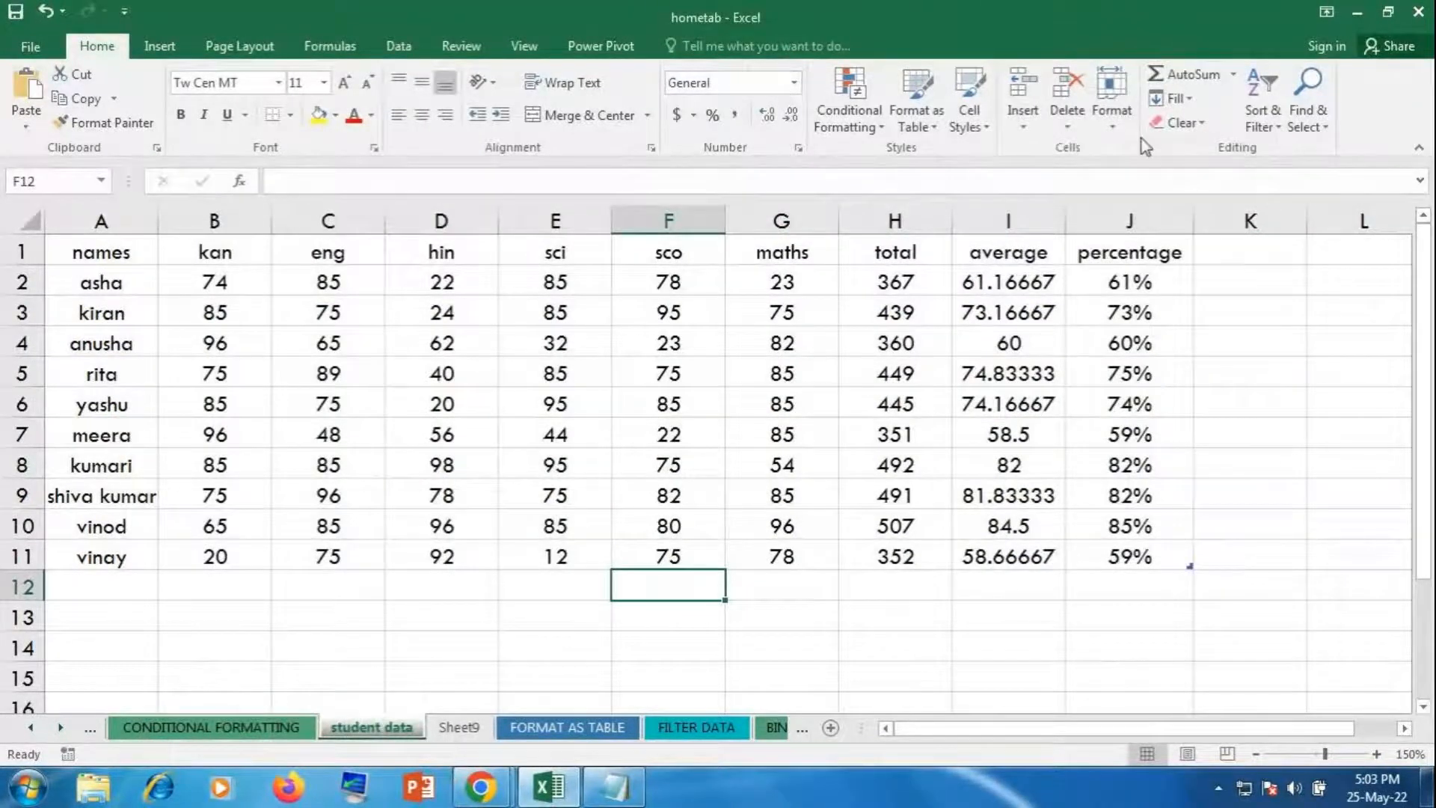
Step: Protect the student data sheet with a password, entered and confirmed
left_click(1118, 131)
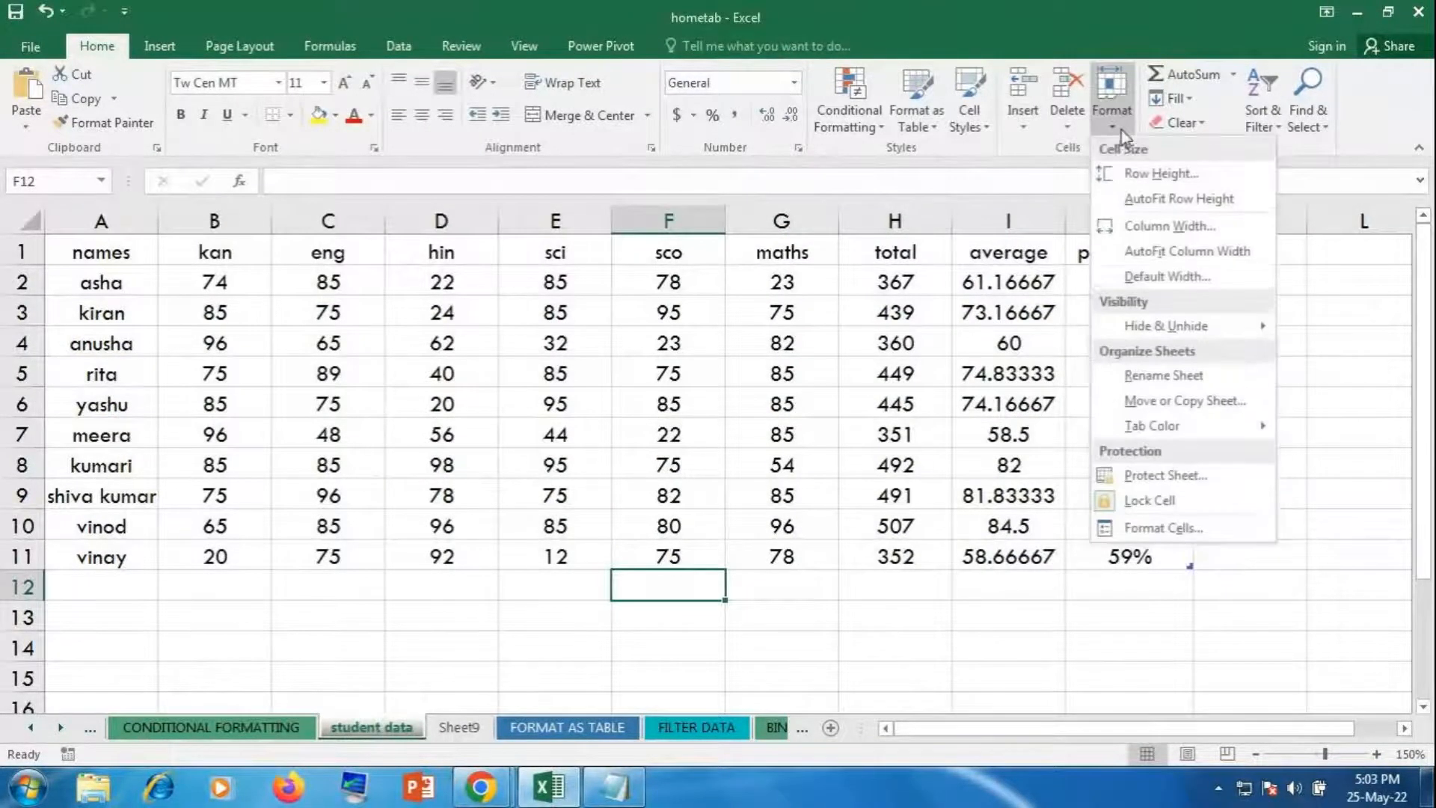
left_click(1172, 486)
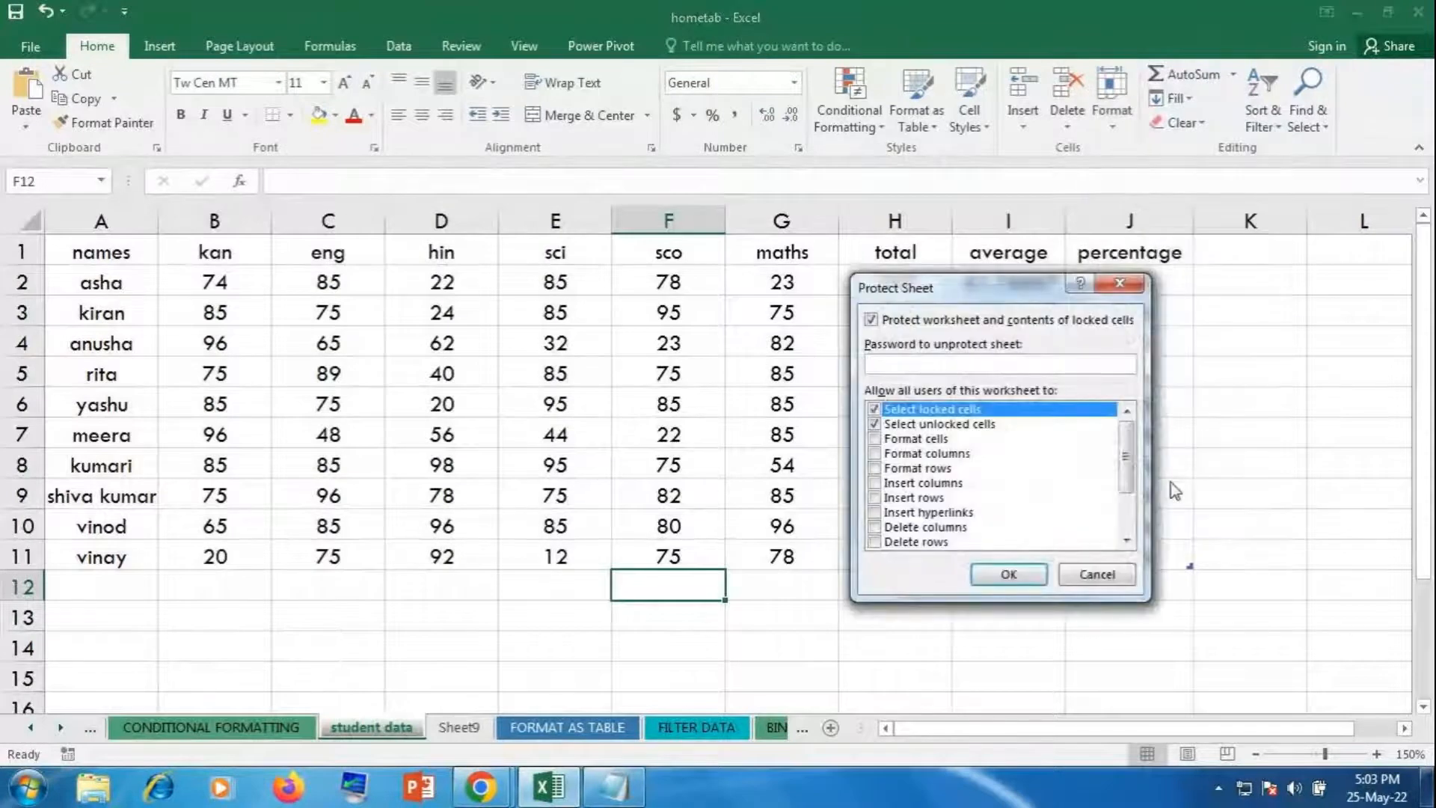
type("123")
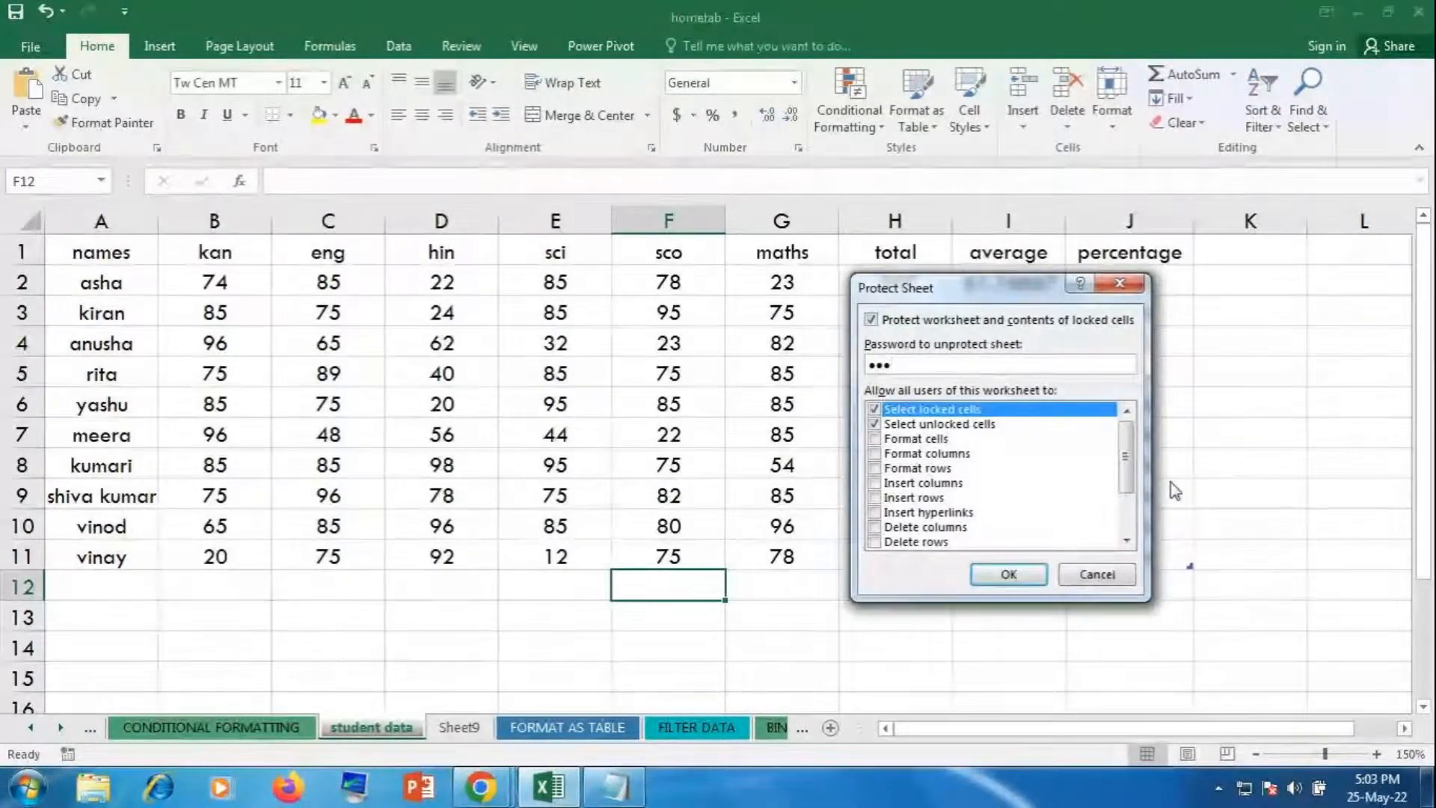
key("Return")
type("123")
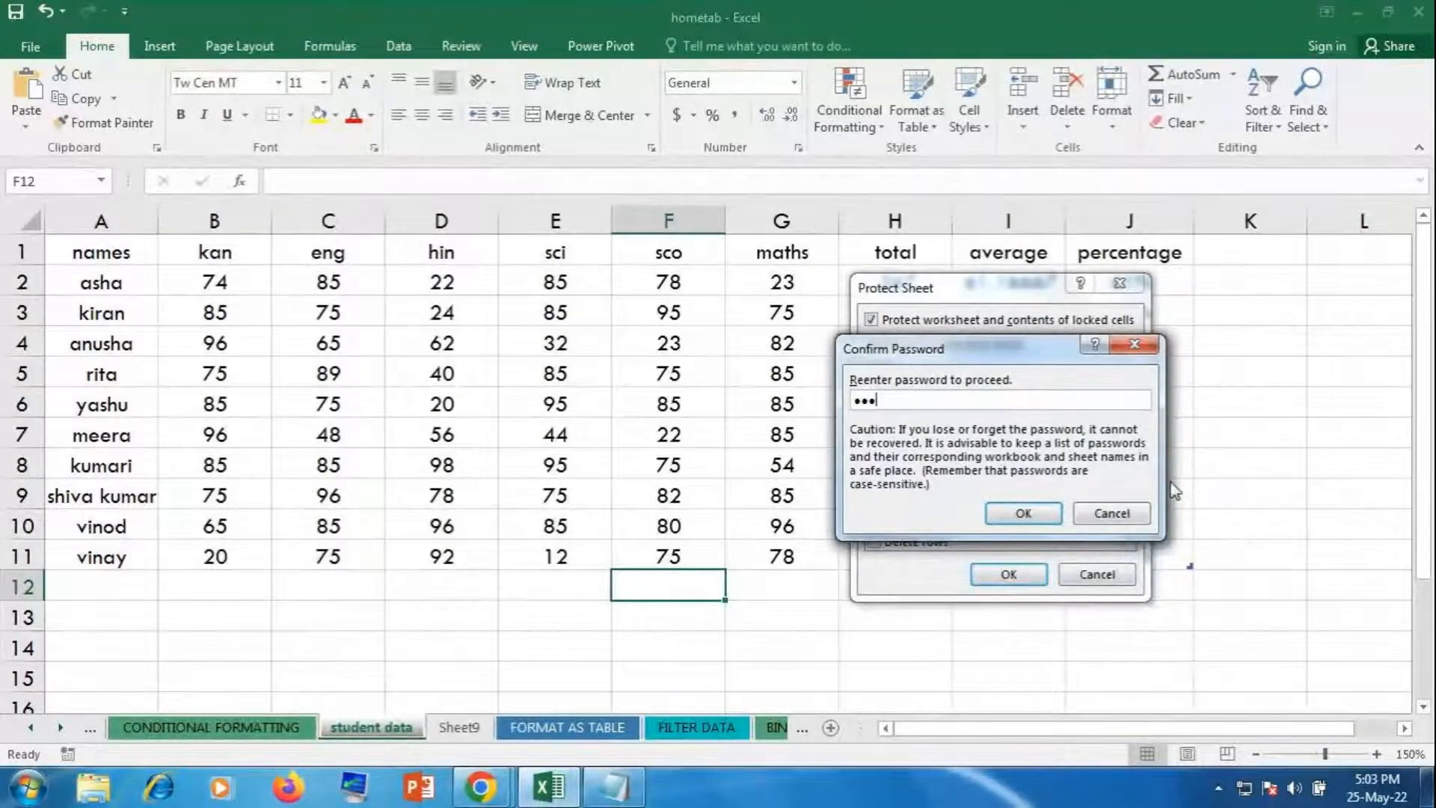
key("Return")
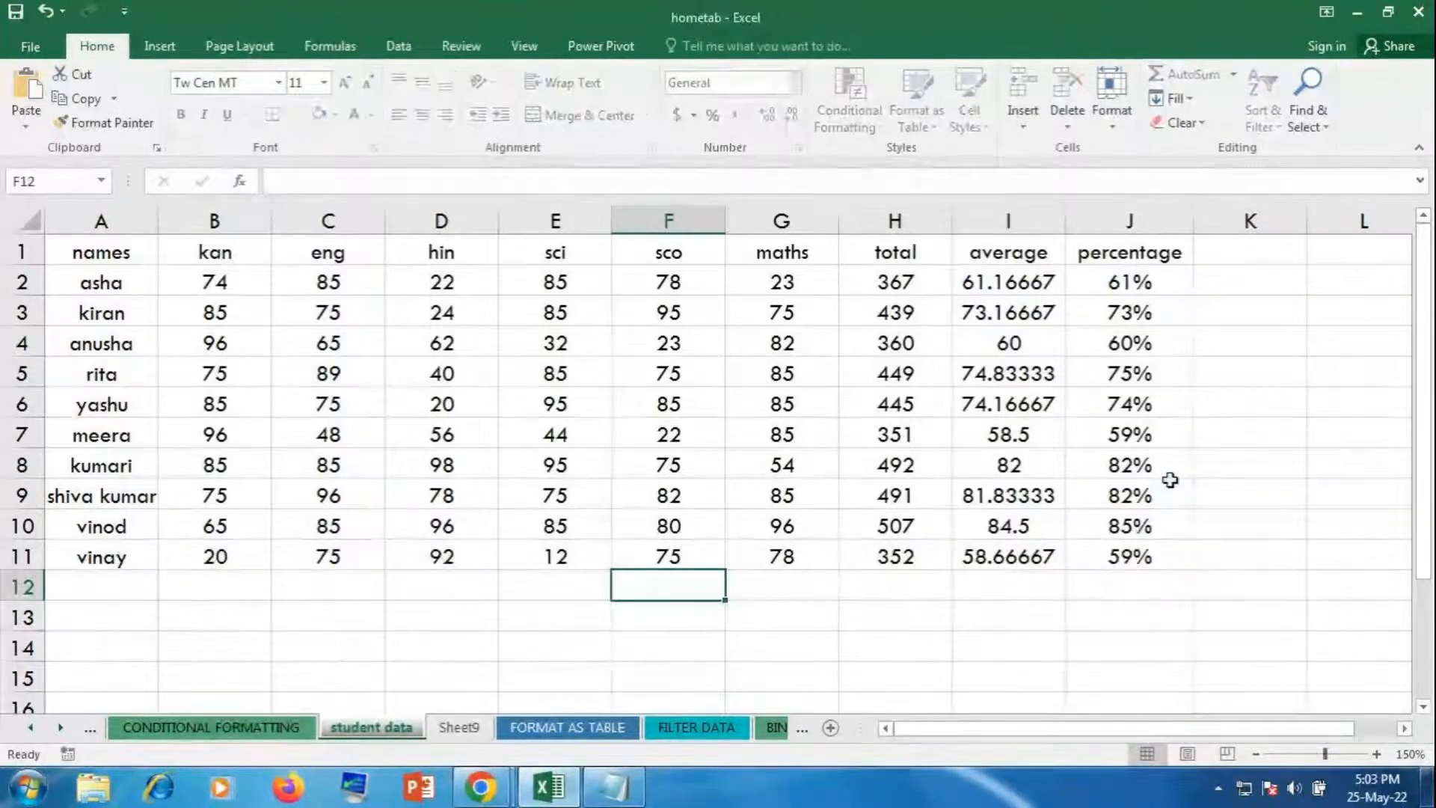
left_click(193, 404)
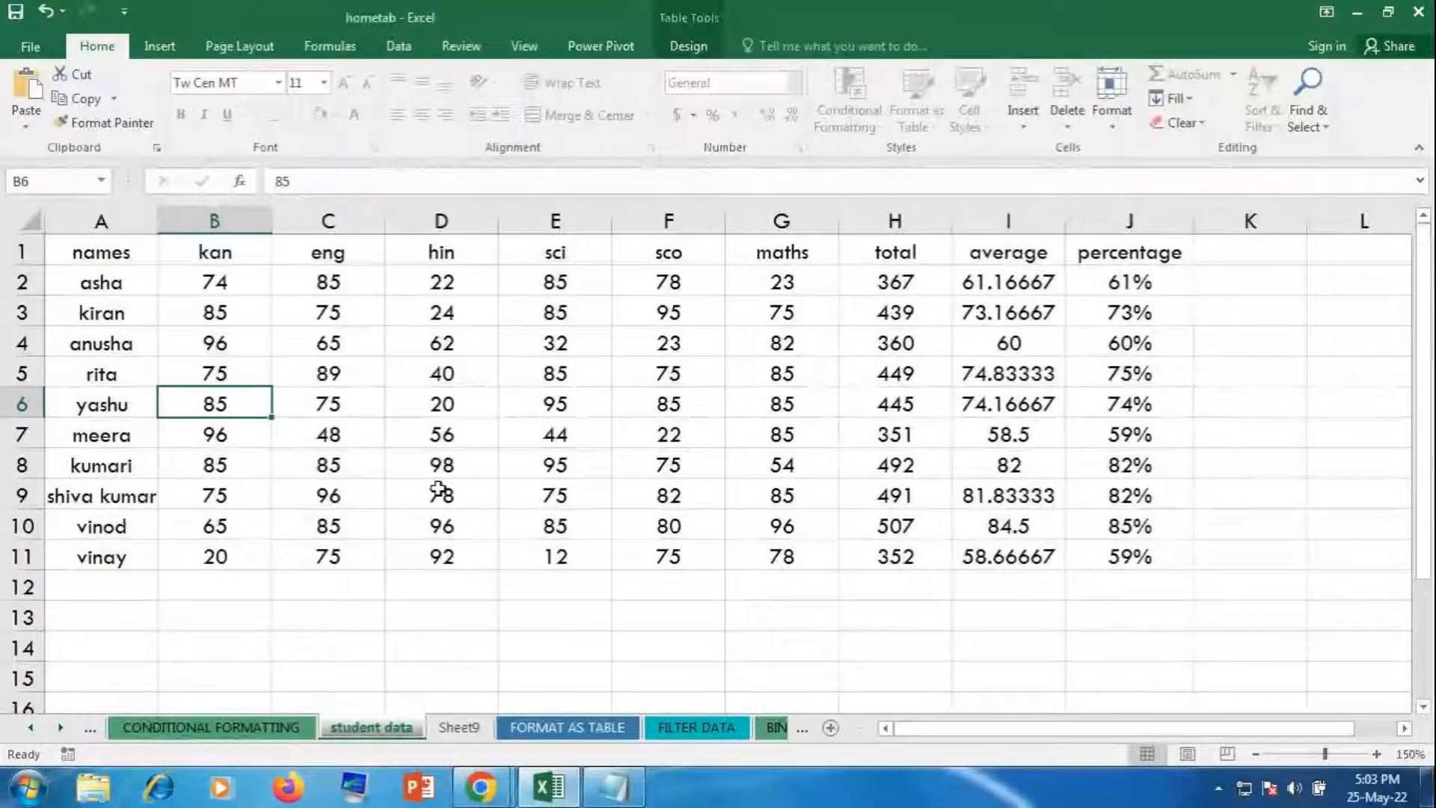
key("Delete")
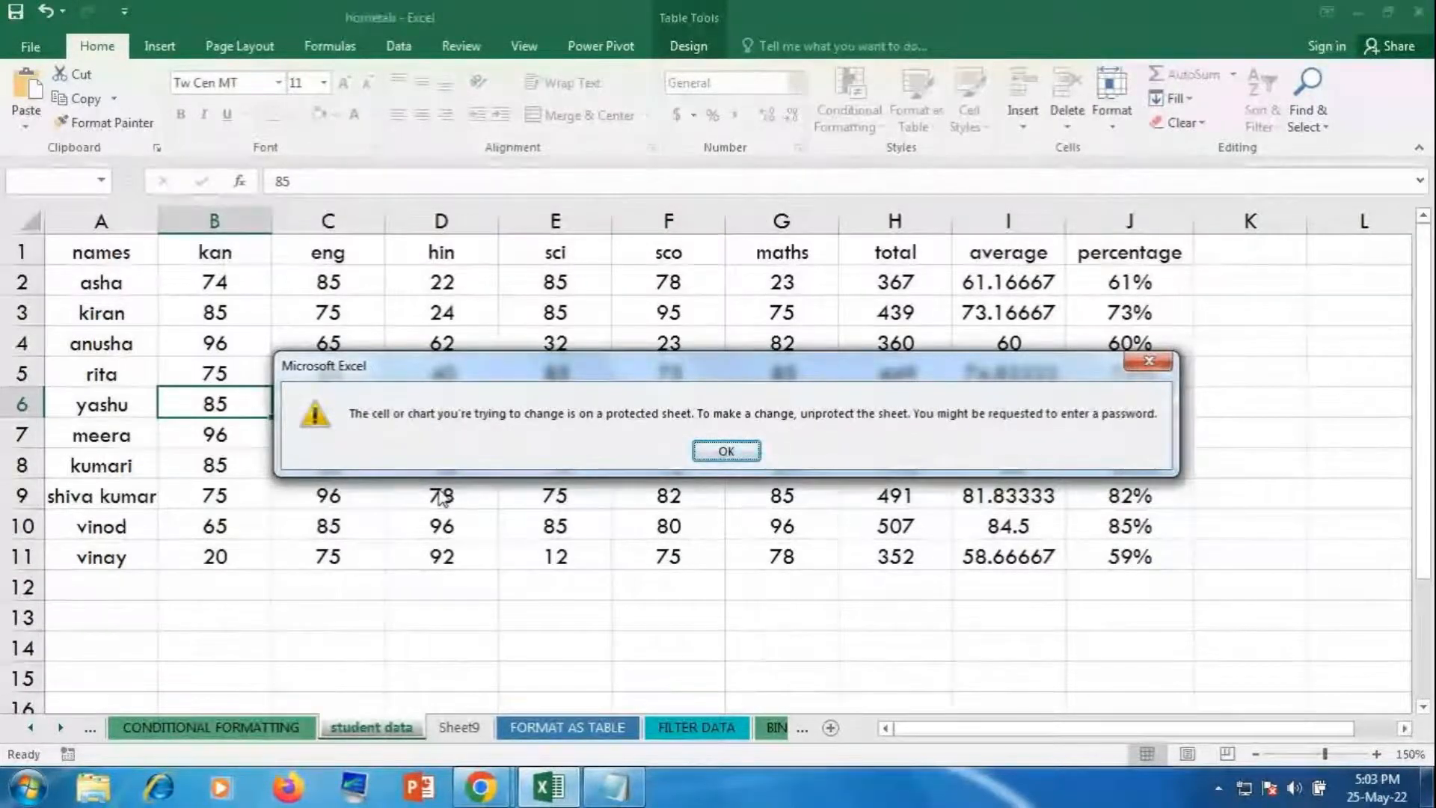
left_click(726, 451)
left_click(686, 584)
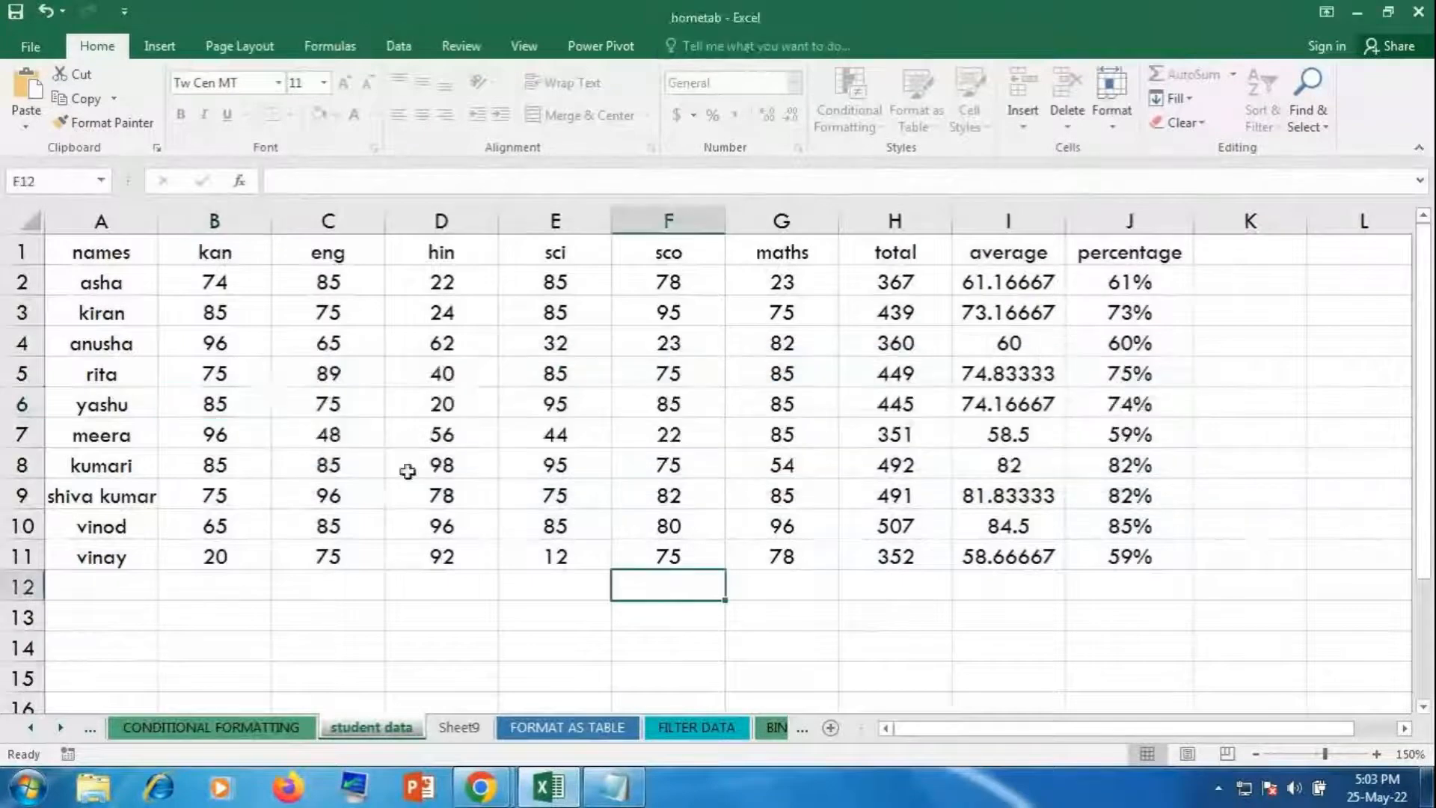
scroll(823, 599, "down", 6)
left_click(687, 534)
key("Delete")
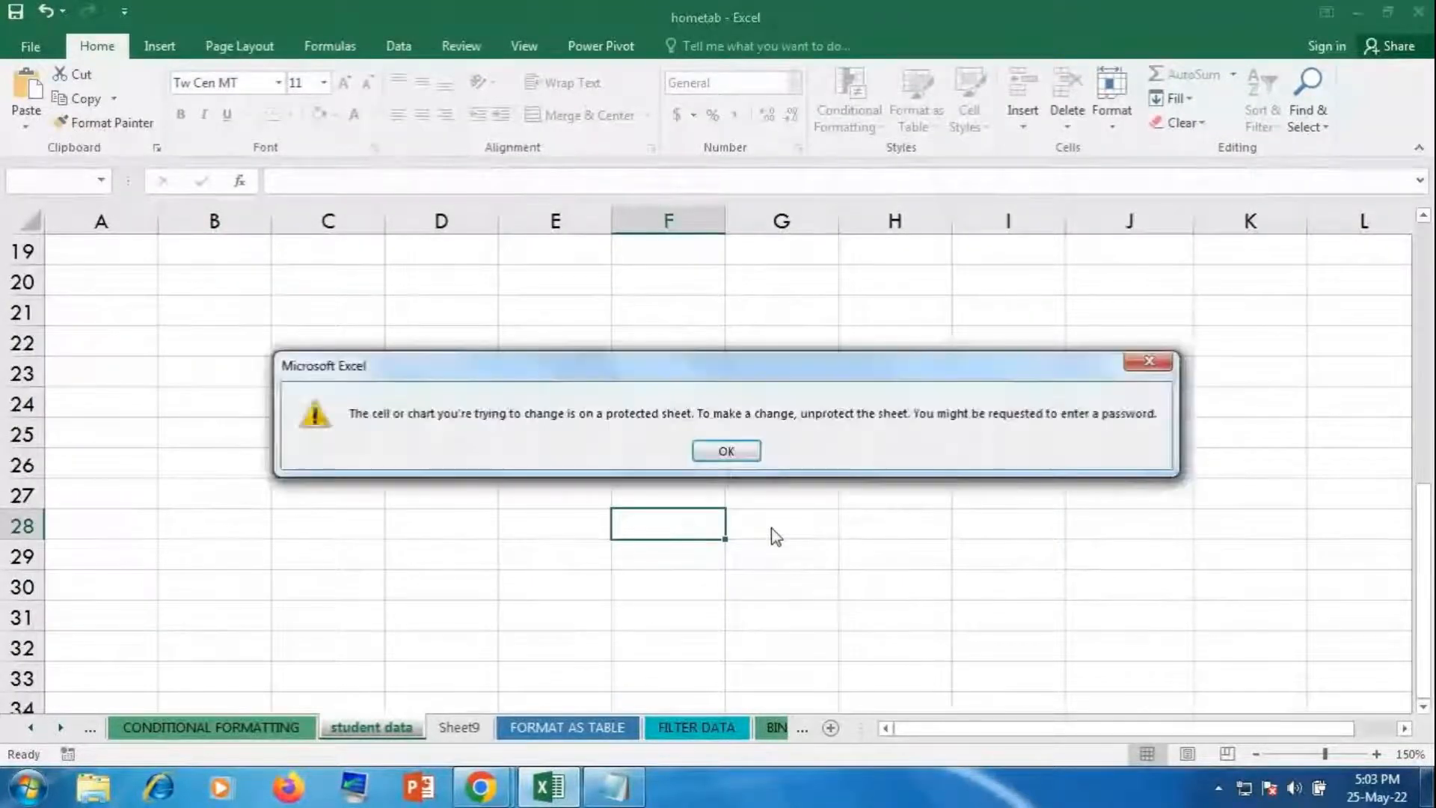
left_click(711, 452)
double_click(587, 435)
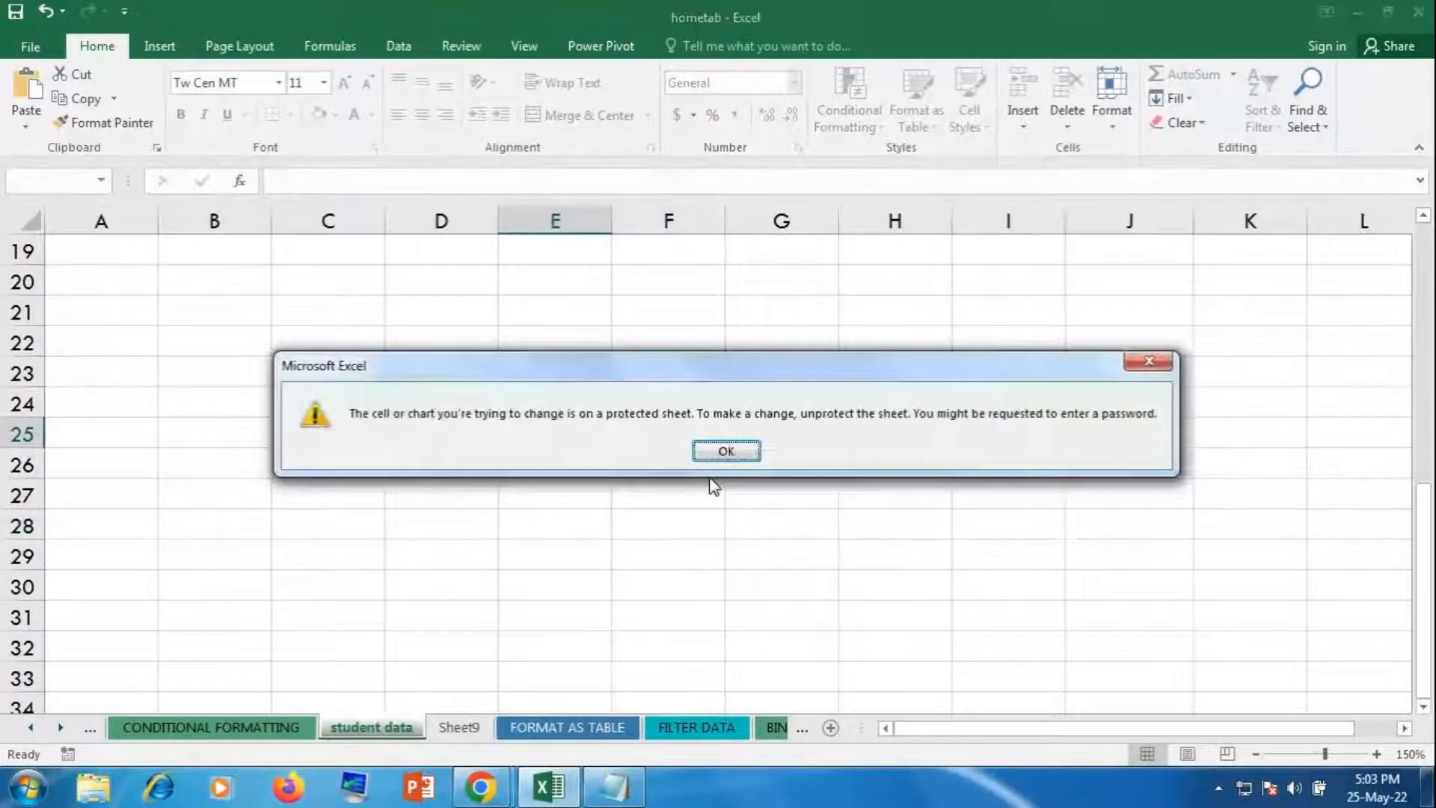
left_click(711, 457)
left_click(627, 523)
scroll(652, 513, "up", 6)
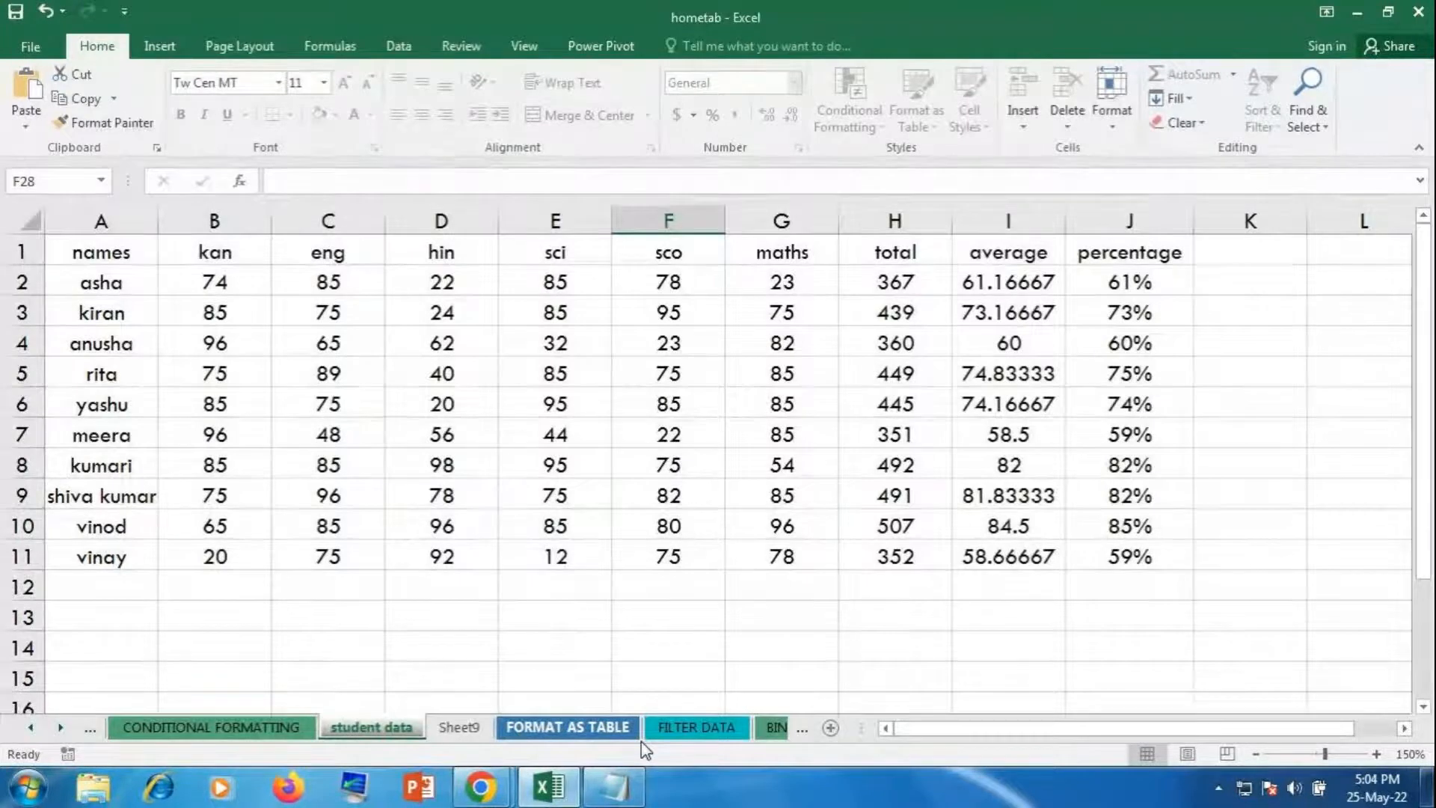
left_click(606, 567)
double_click(617, 610)
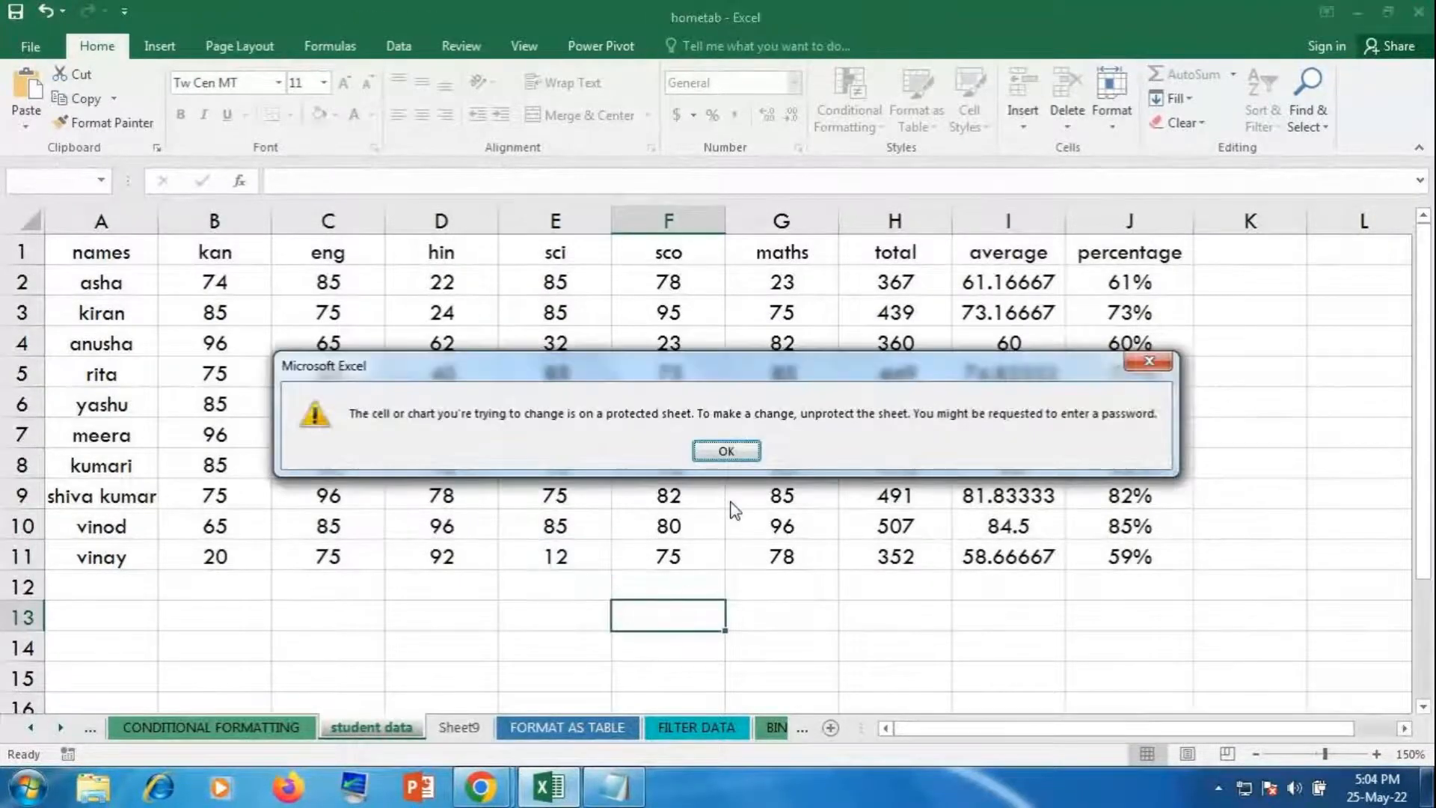
left_click(735, 452)
left_click(461, 726)
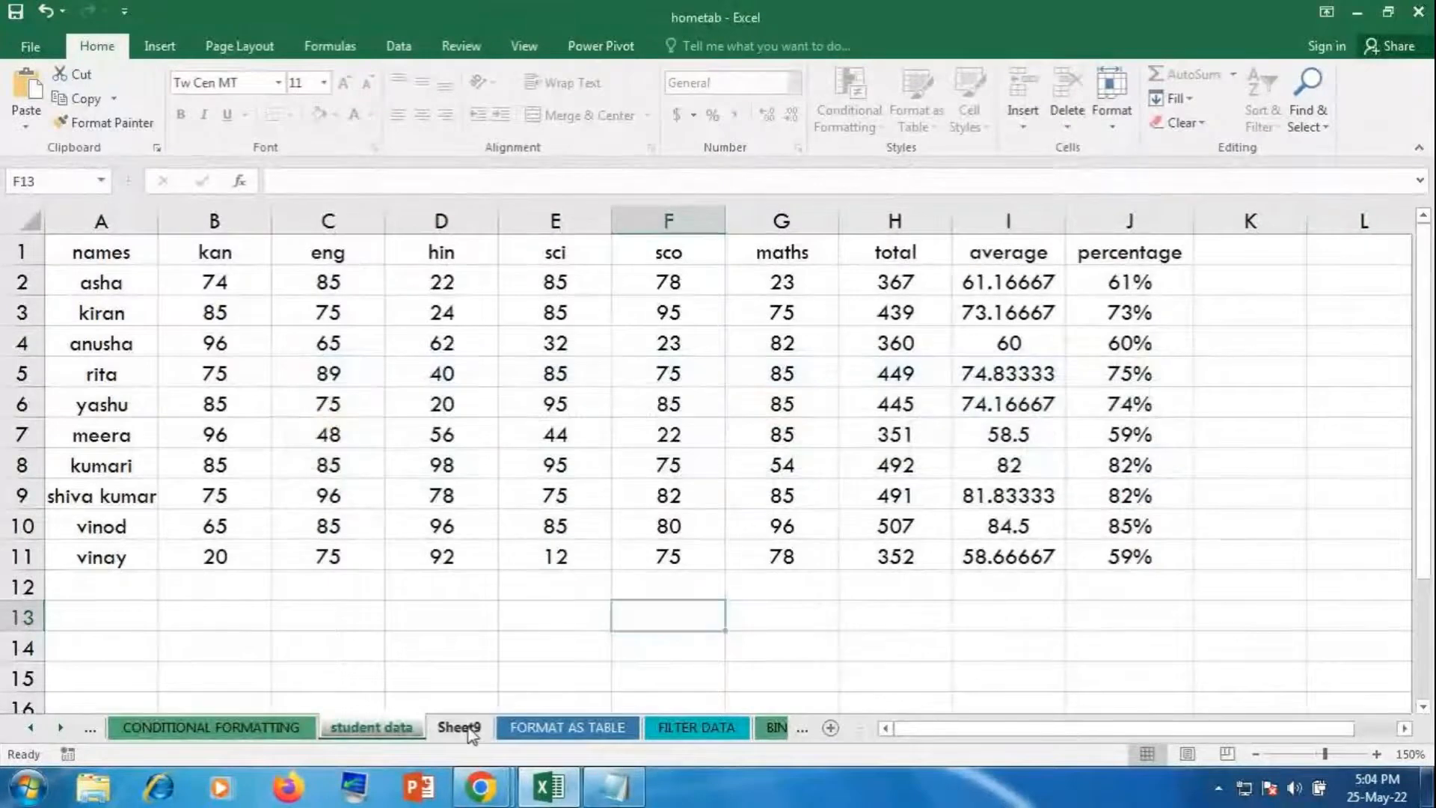
type("sdsfsfsfsf")
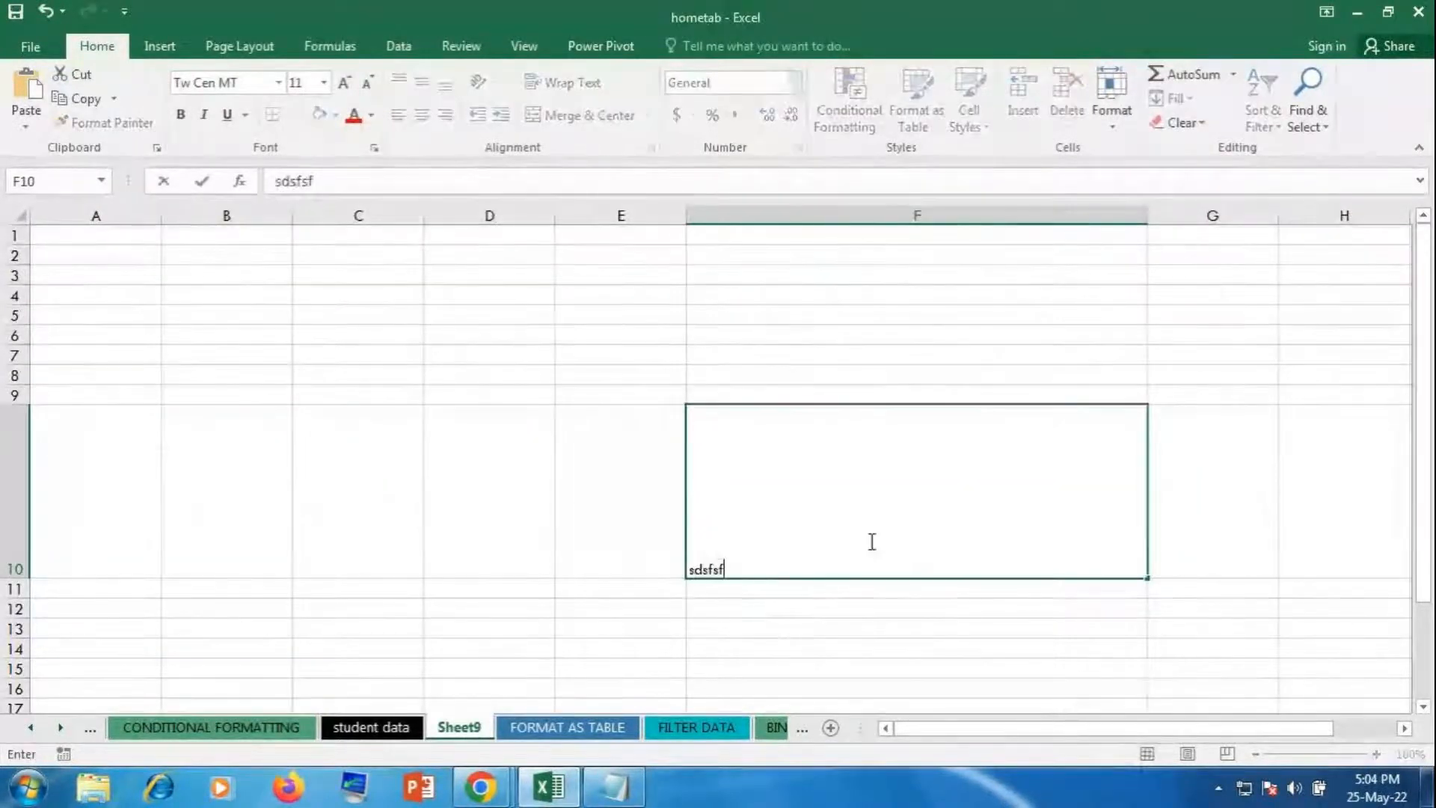
left_click(362, 568)
type("sfs")
left_click(497, 449)
type("sffsdsf")
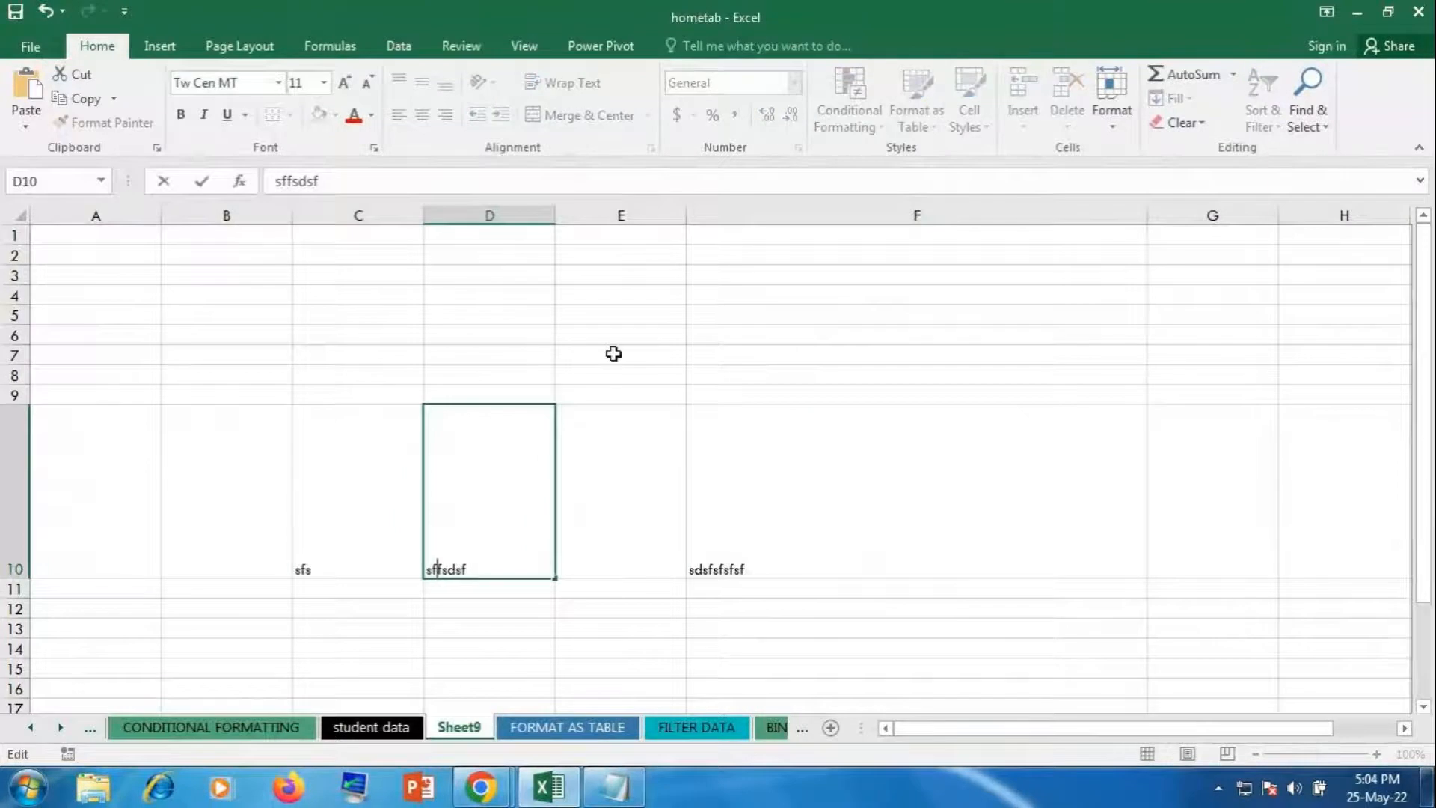
left_click(612, 353)
type("sdfs")
left_click(874, 339)
type("sf")
left_click(857, 410)
type("sdf")
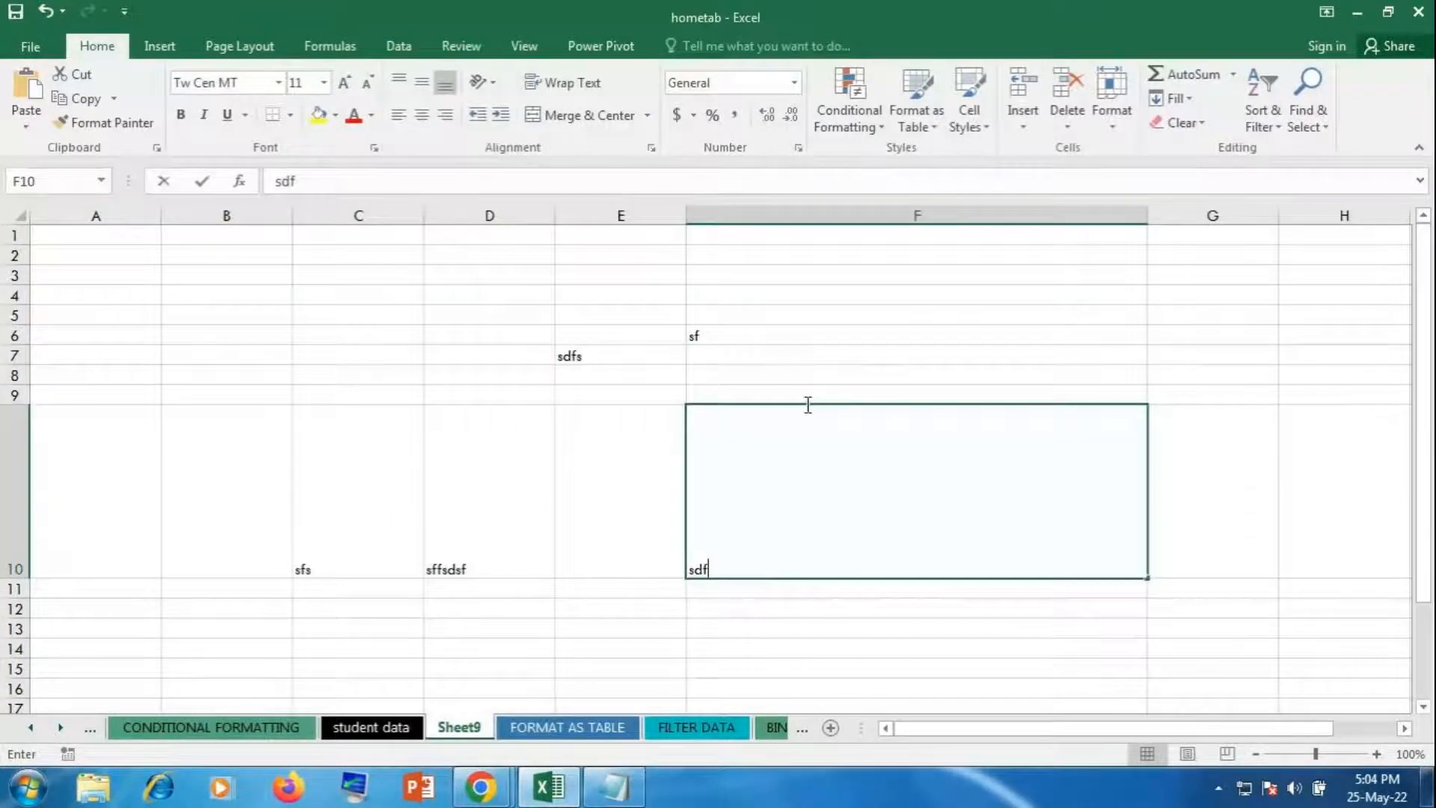
left_click(817, 317)
type("f")
left_click(789, 375)
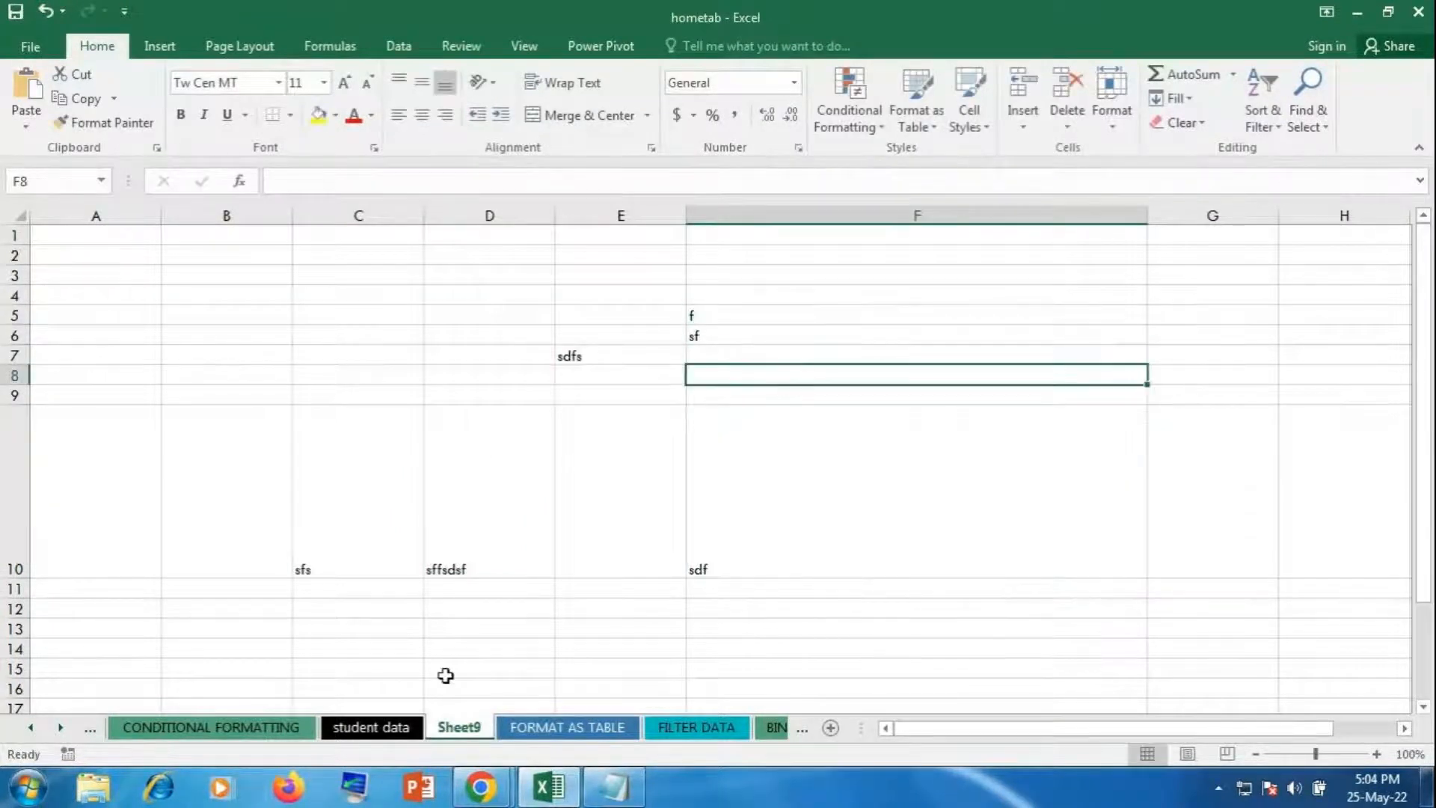
left_click(380, 735)
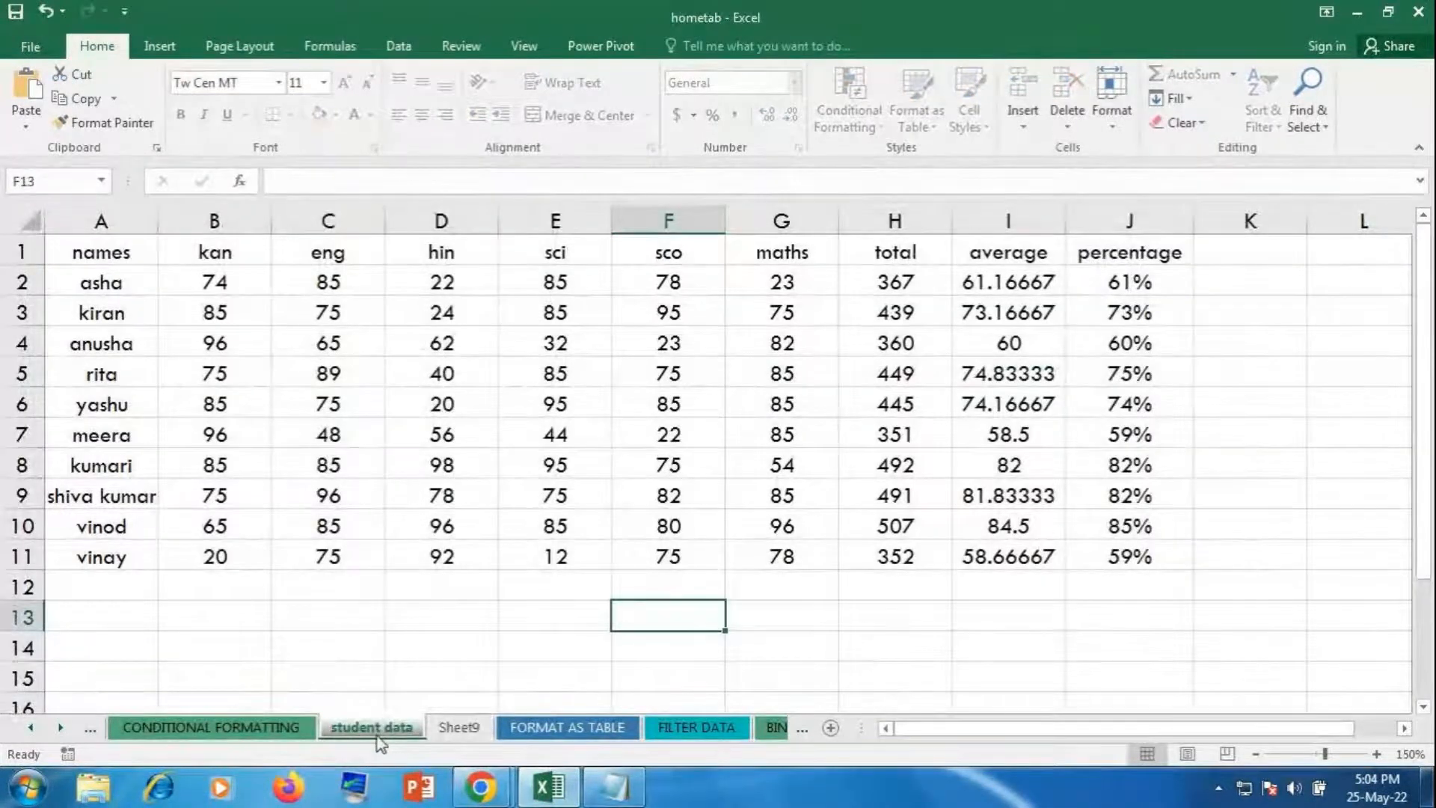
Step: Unprotect the student data sheet using the sheet password
left_click(1112, 105)
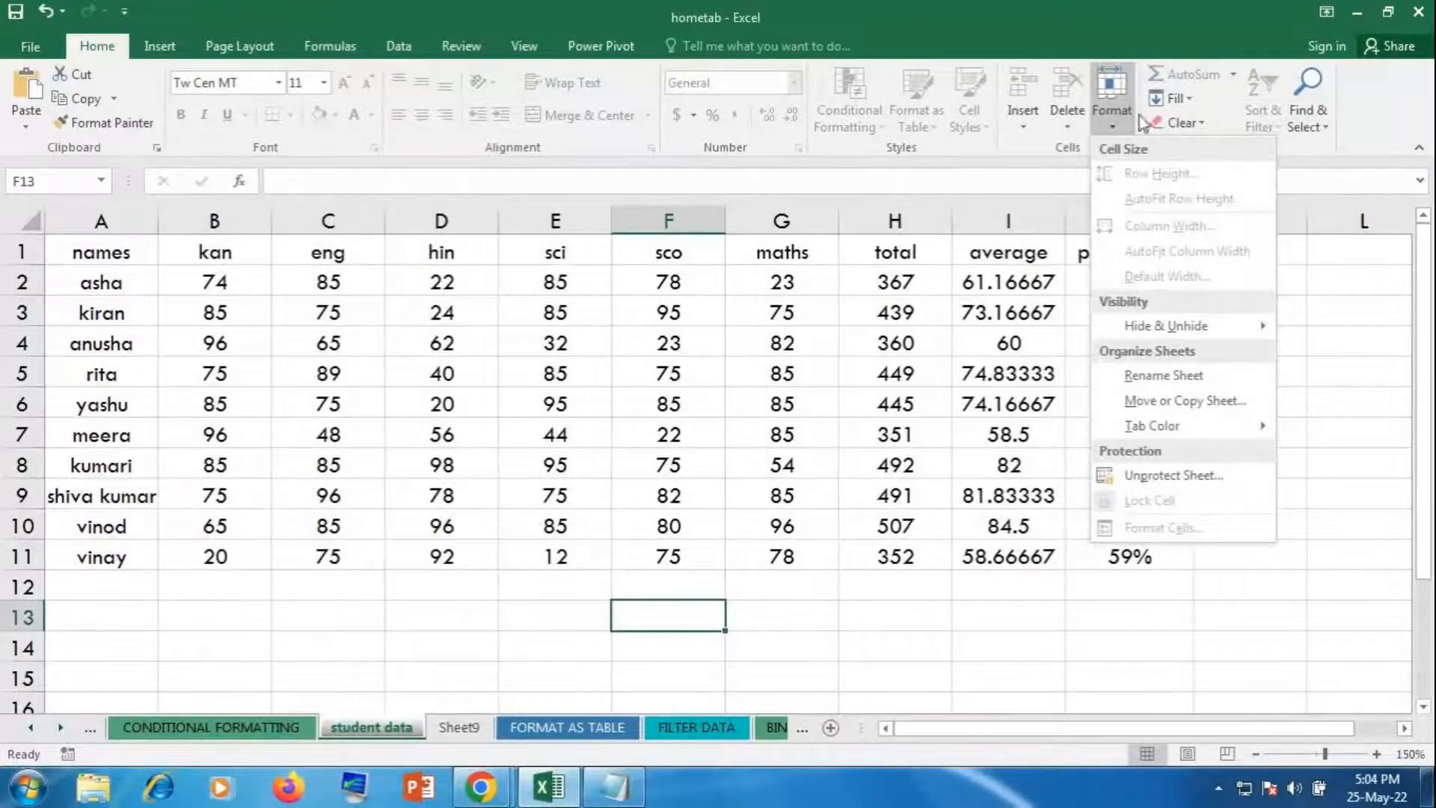
left_click(1152, 479)
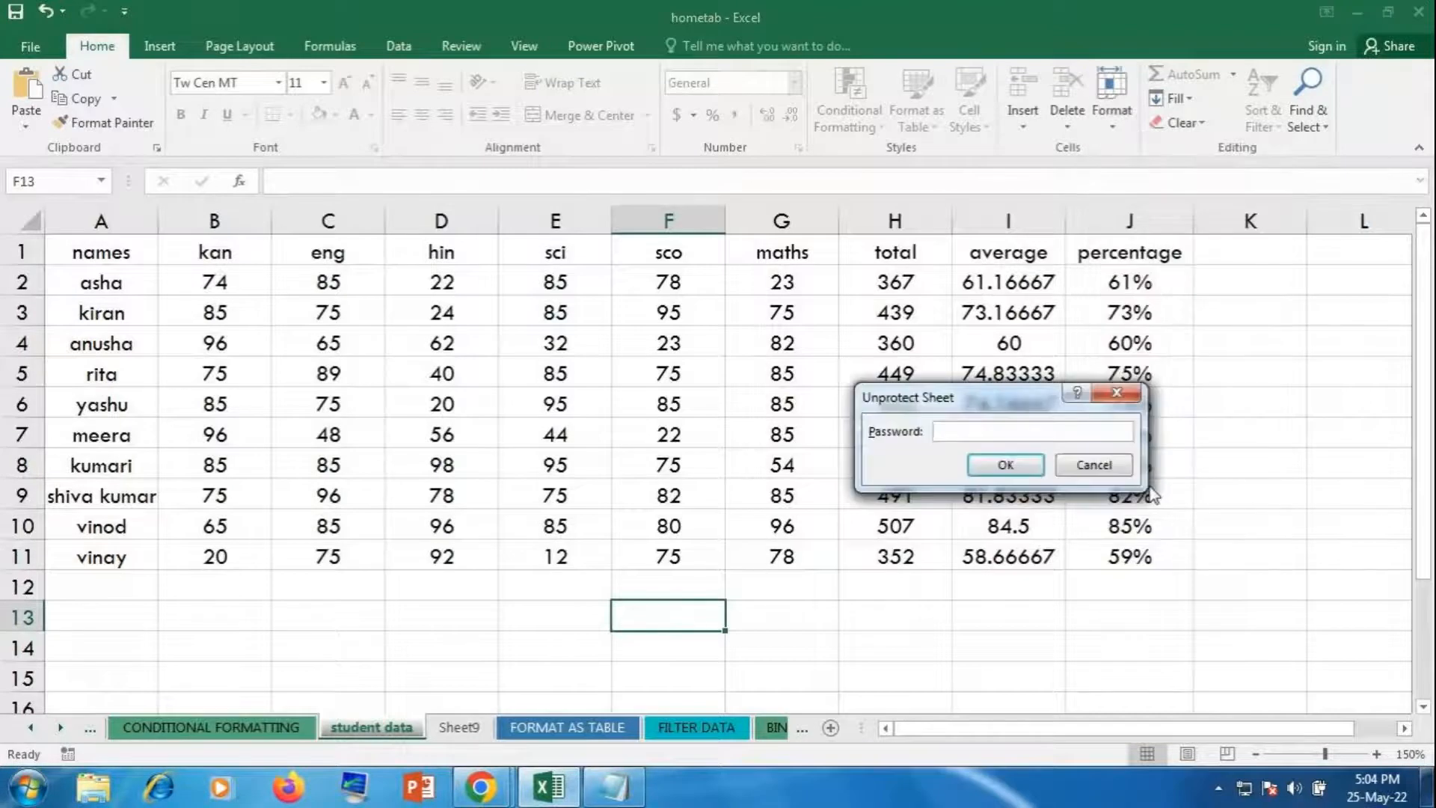
type("123")
key("Return")
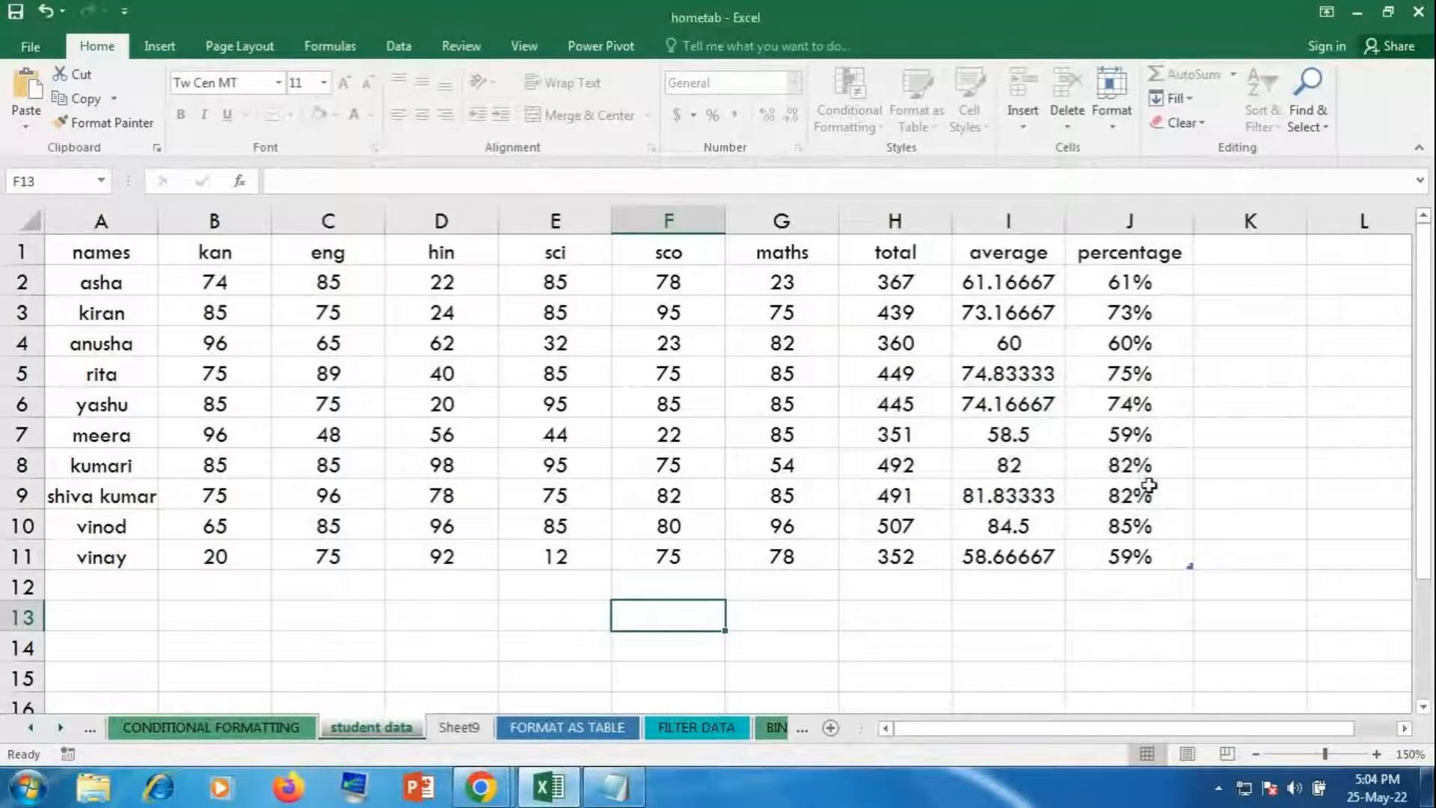
Step: Change yashu's kan mark in B6 from 85 to 100
left_click(227, 408)
type("100")
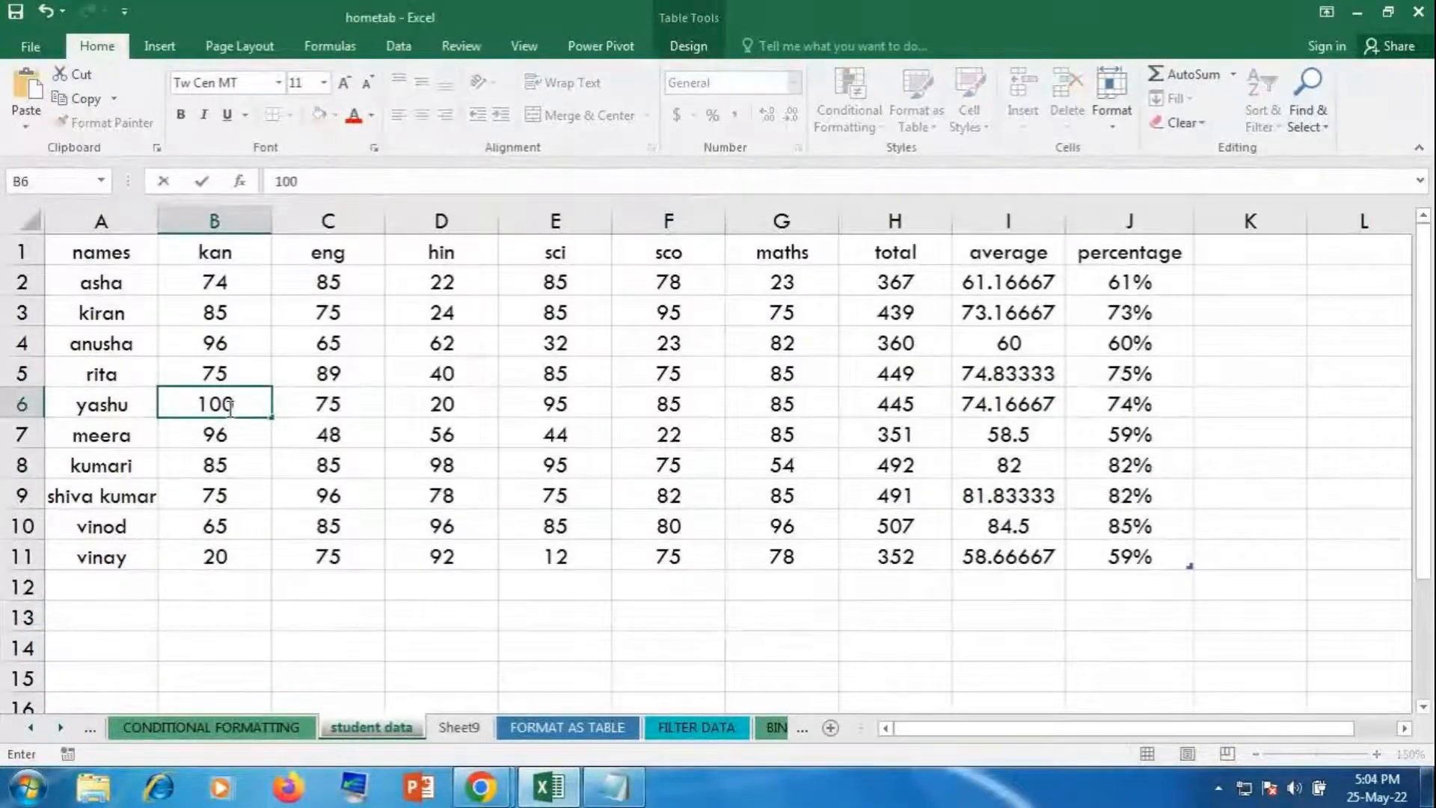
key("Return")
Step: Fill 100 from B6 down the kan column through B11
left_click(226, 407)
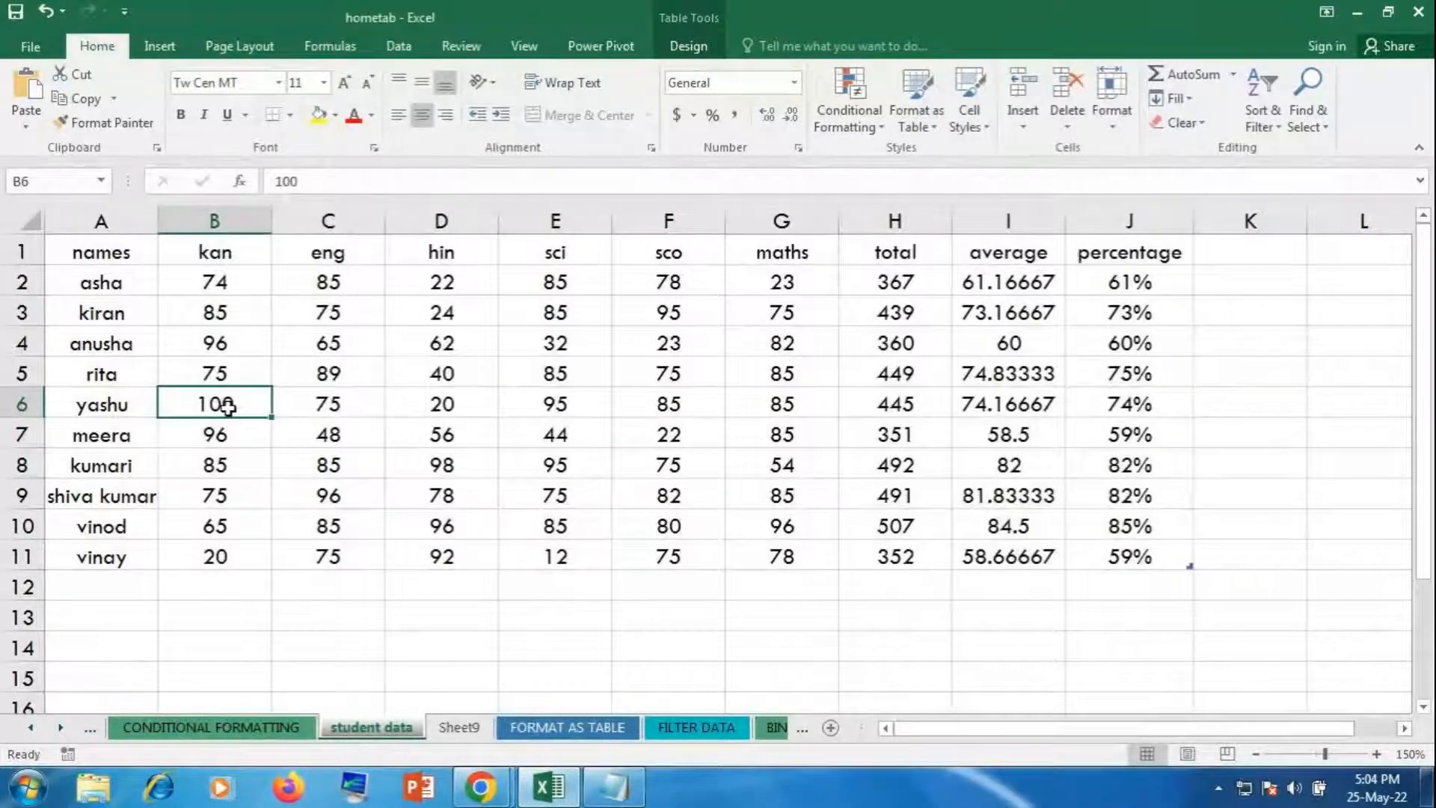
left_click_drag(271, 417, 255, 574)
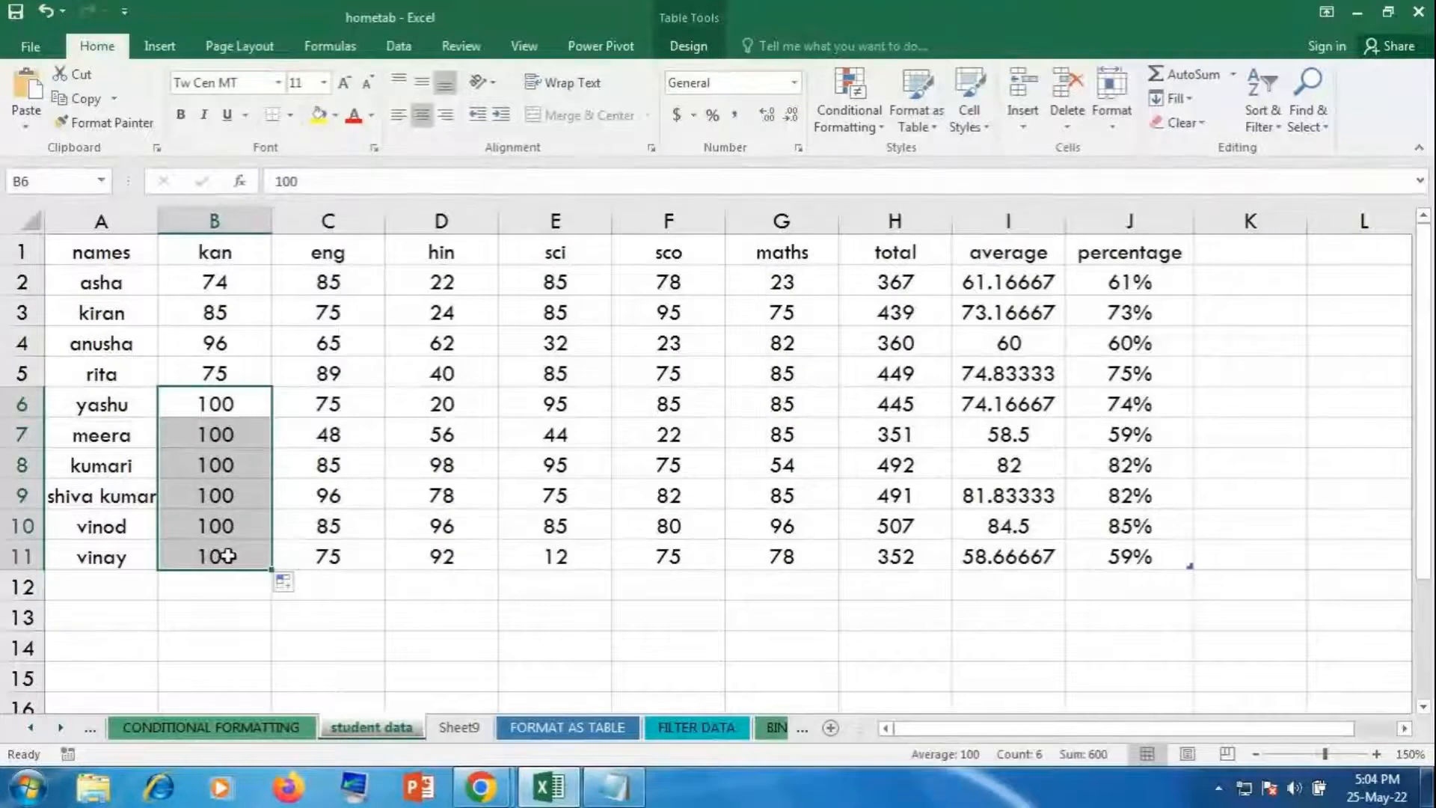
left_click(569, 642)
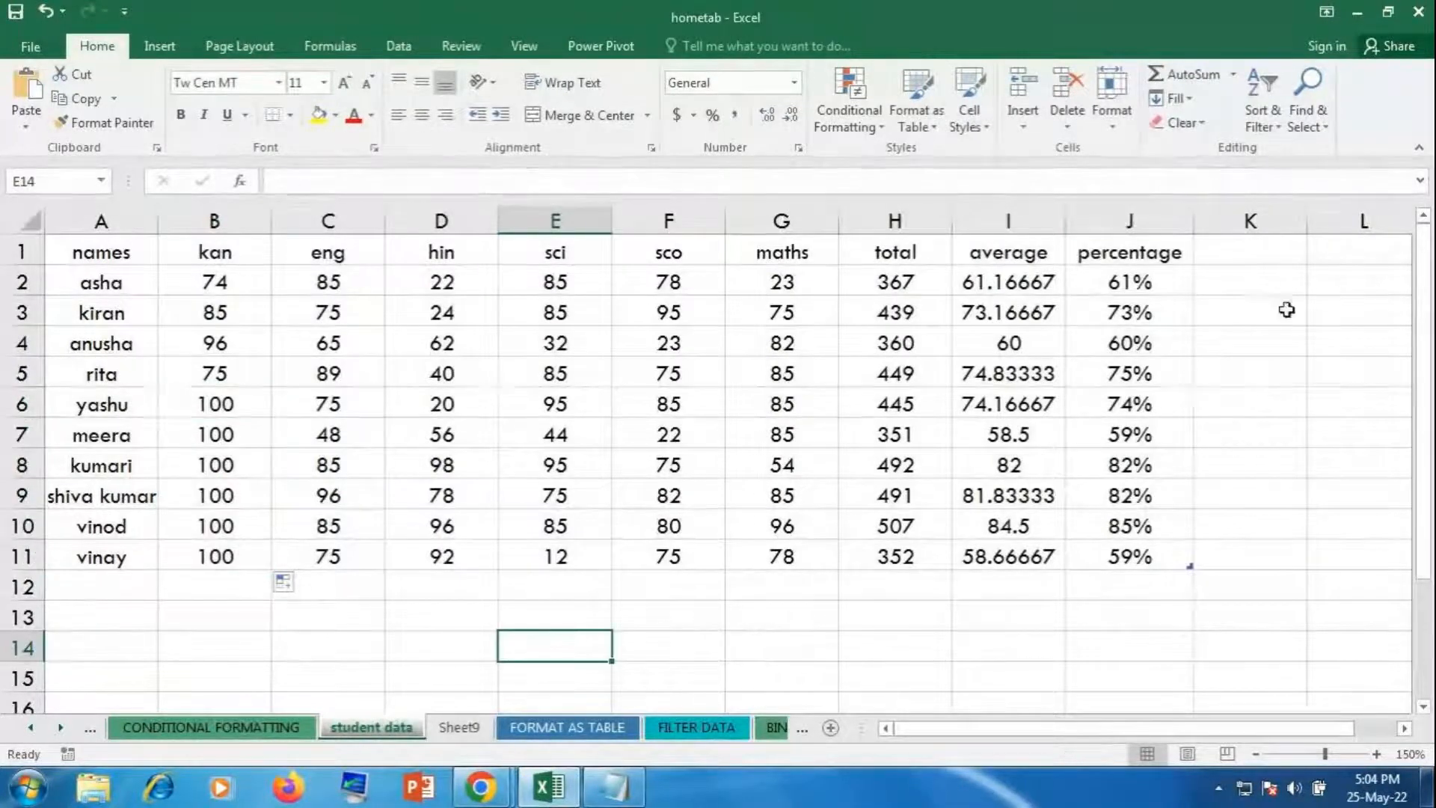
Step: Look over the Format protection options and click around the sheet without changing anything
left_click(1111, 101)
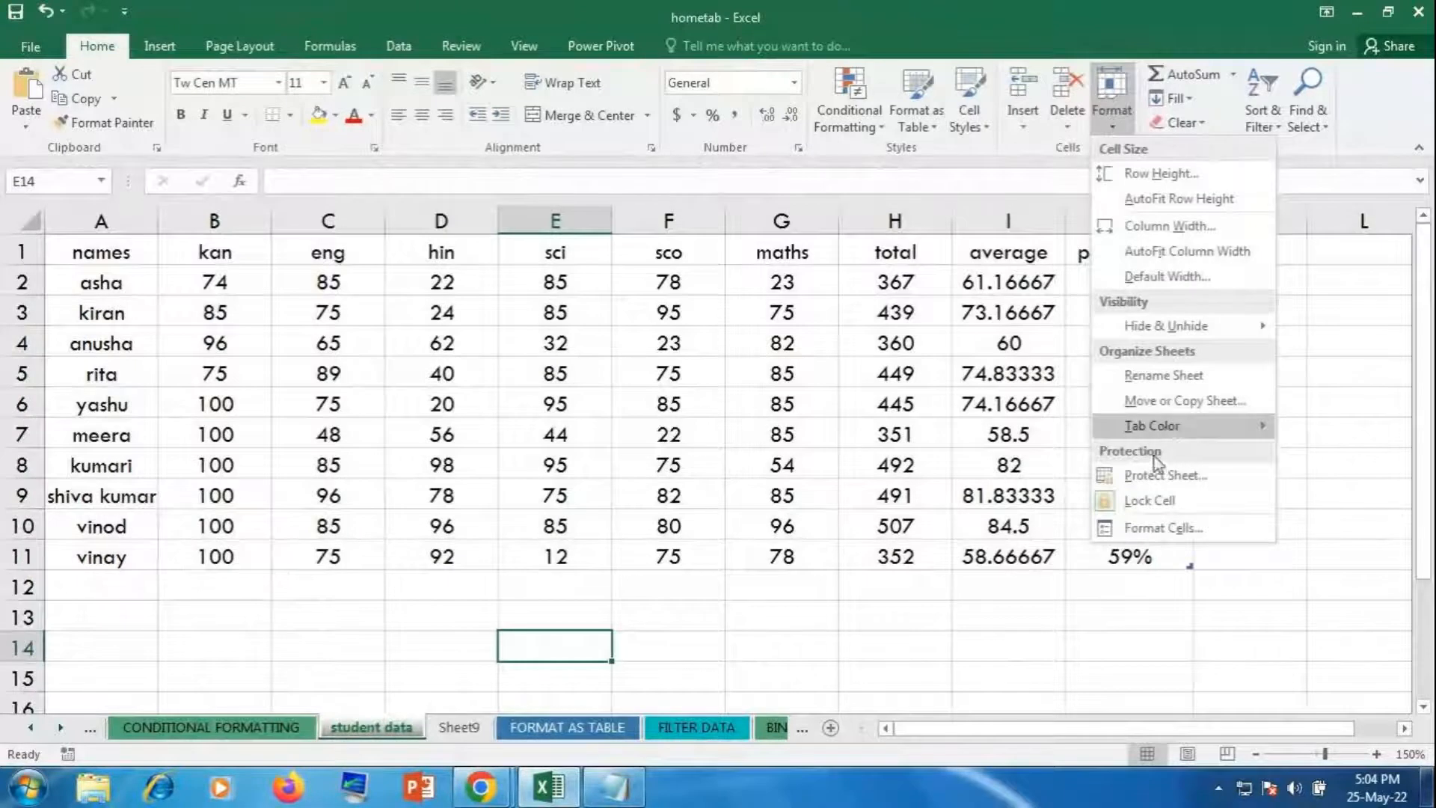
left_click(964, 597)
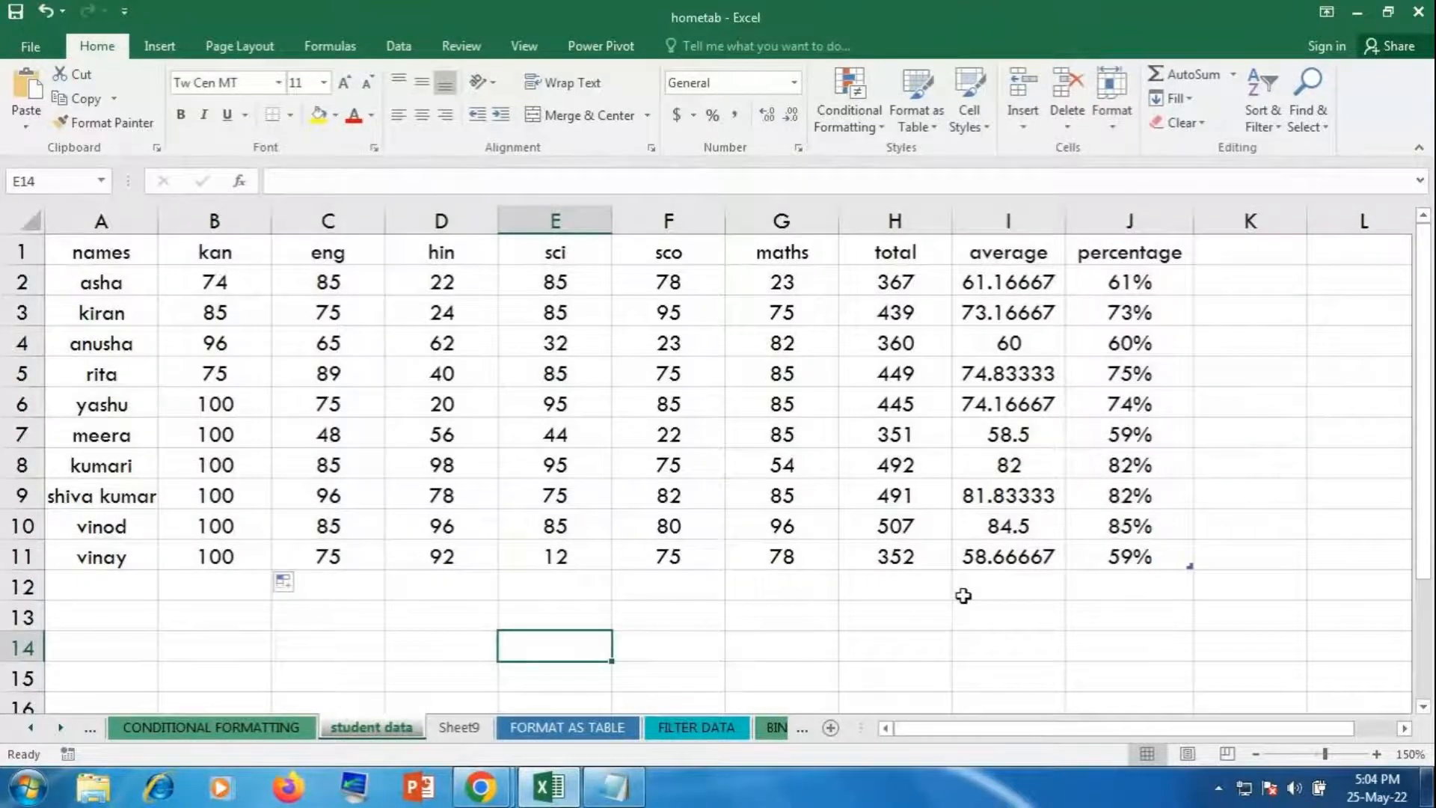
left_click(835, 648)
scroll(839, 648, "down", 1)
left_click(944, 617)
left_click(690, 613)
left_click(804, 589)
left_click(910, 607)
left_click(487, 588)
left_click(841, 530)
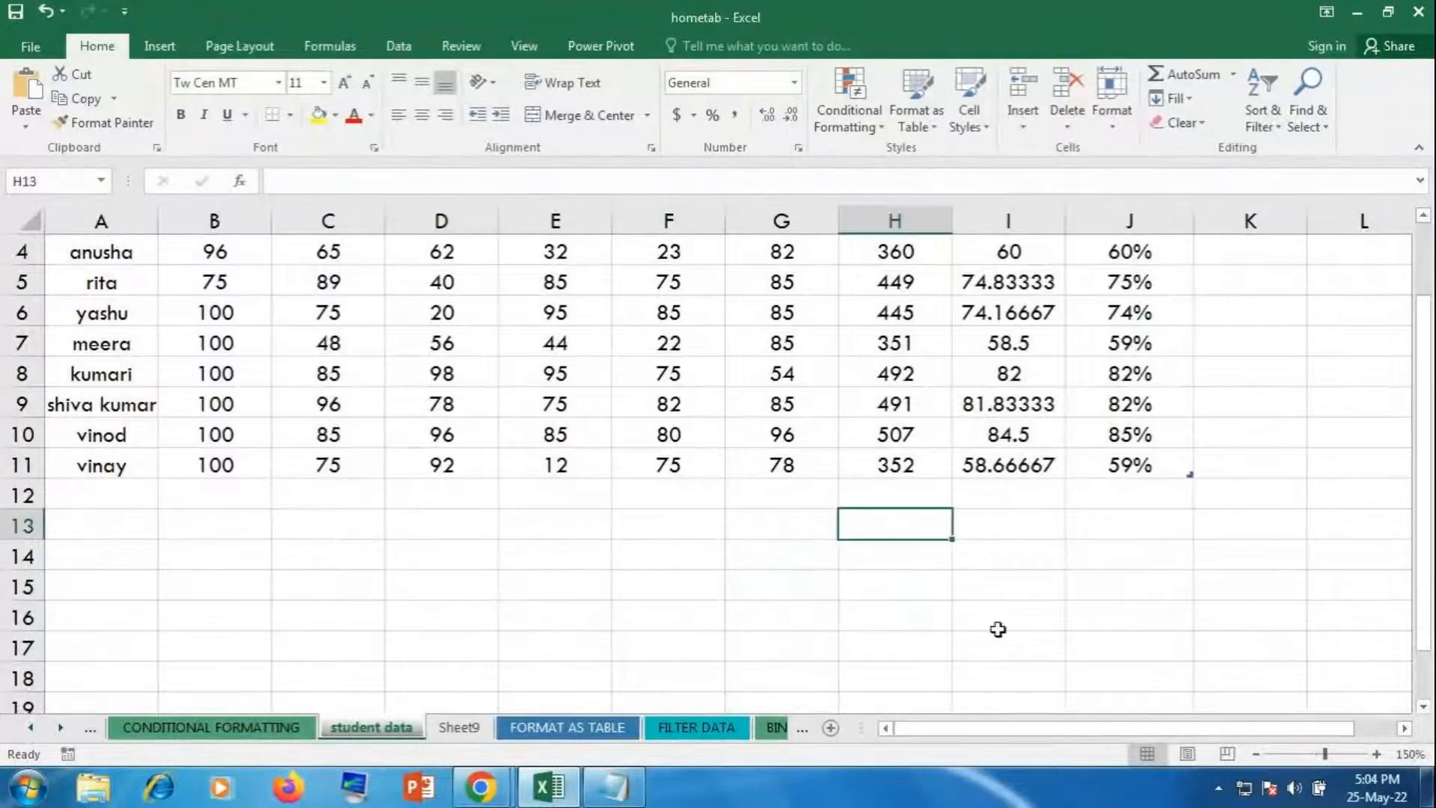
scroll(1013, 634, "up", 1)
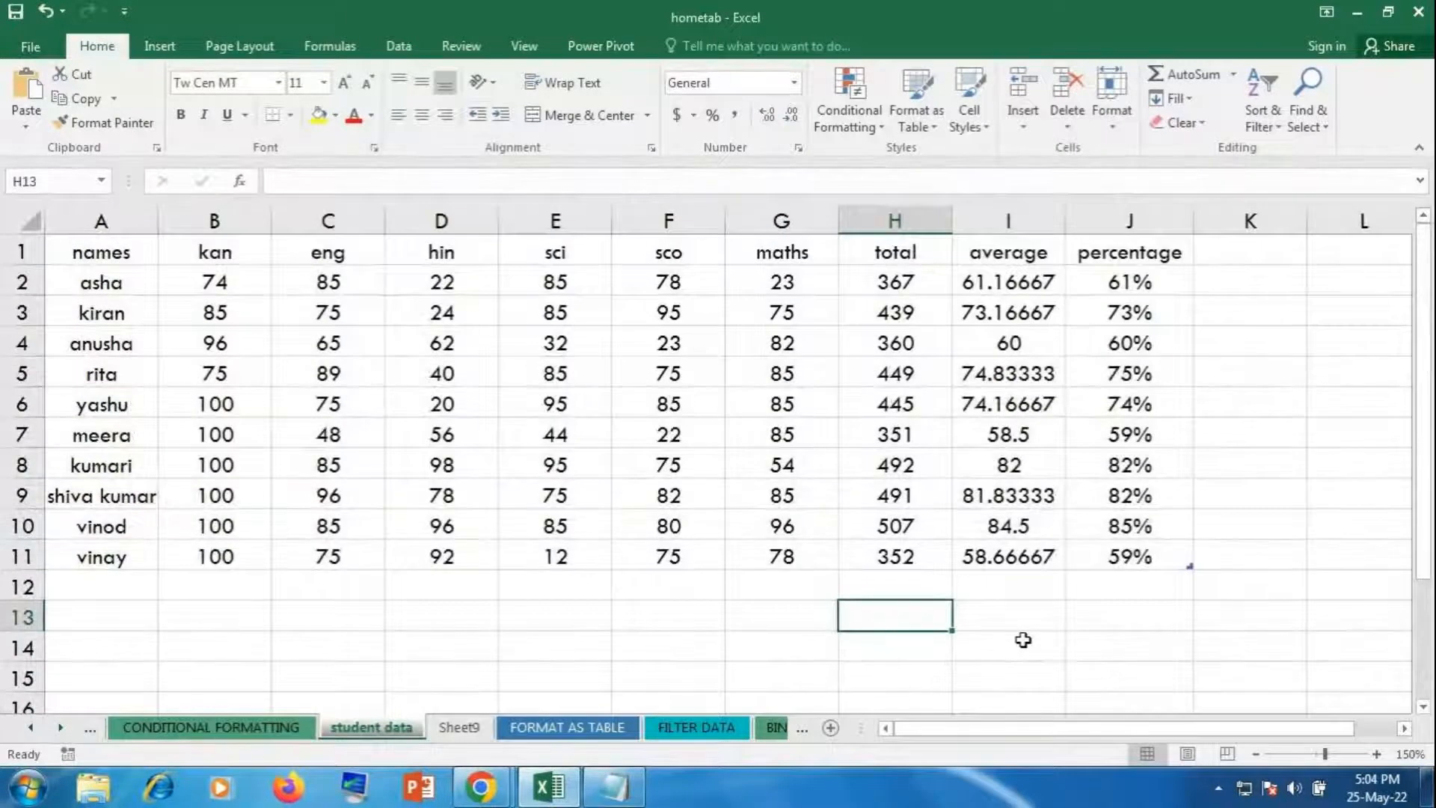
Step: Select the entire worksheet with the select-all corner
left_click(32, 223)
left_click(249, 352)
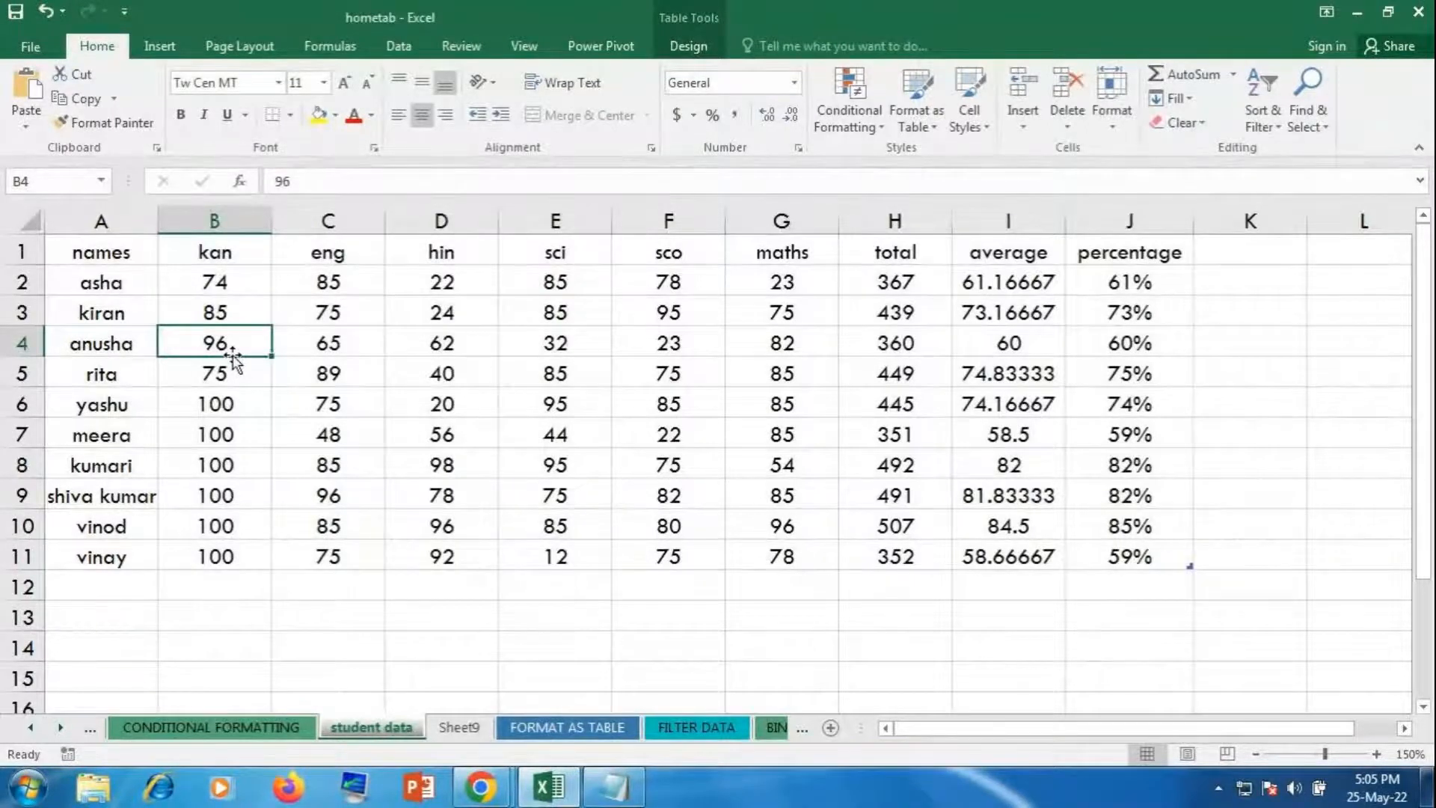
left_click(29, 222)
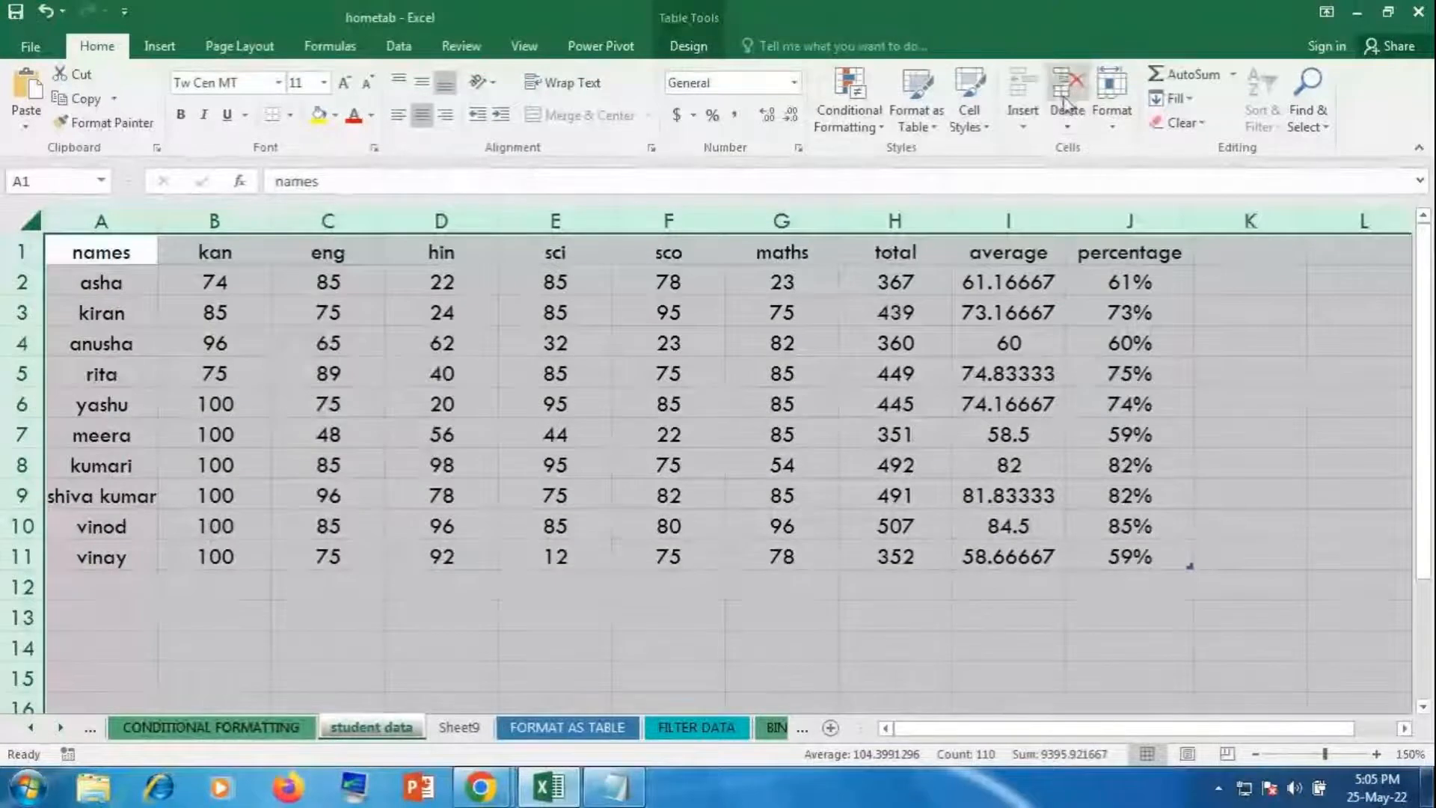
Step: Uncheck Locked on the Format Cells Protection tab for the whole sheet
left_click(1111, 105)
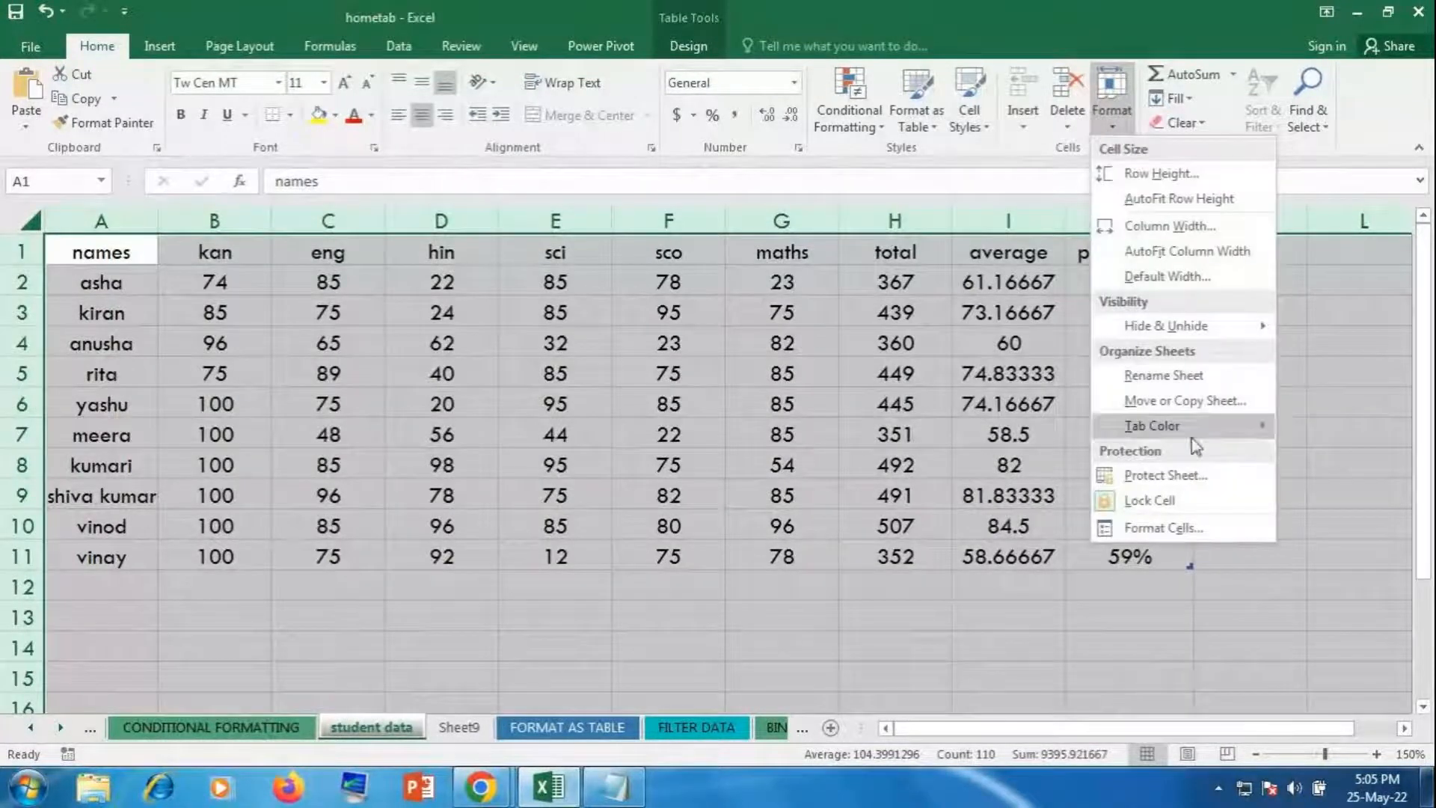
left_click(1211, 533)
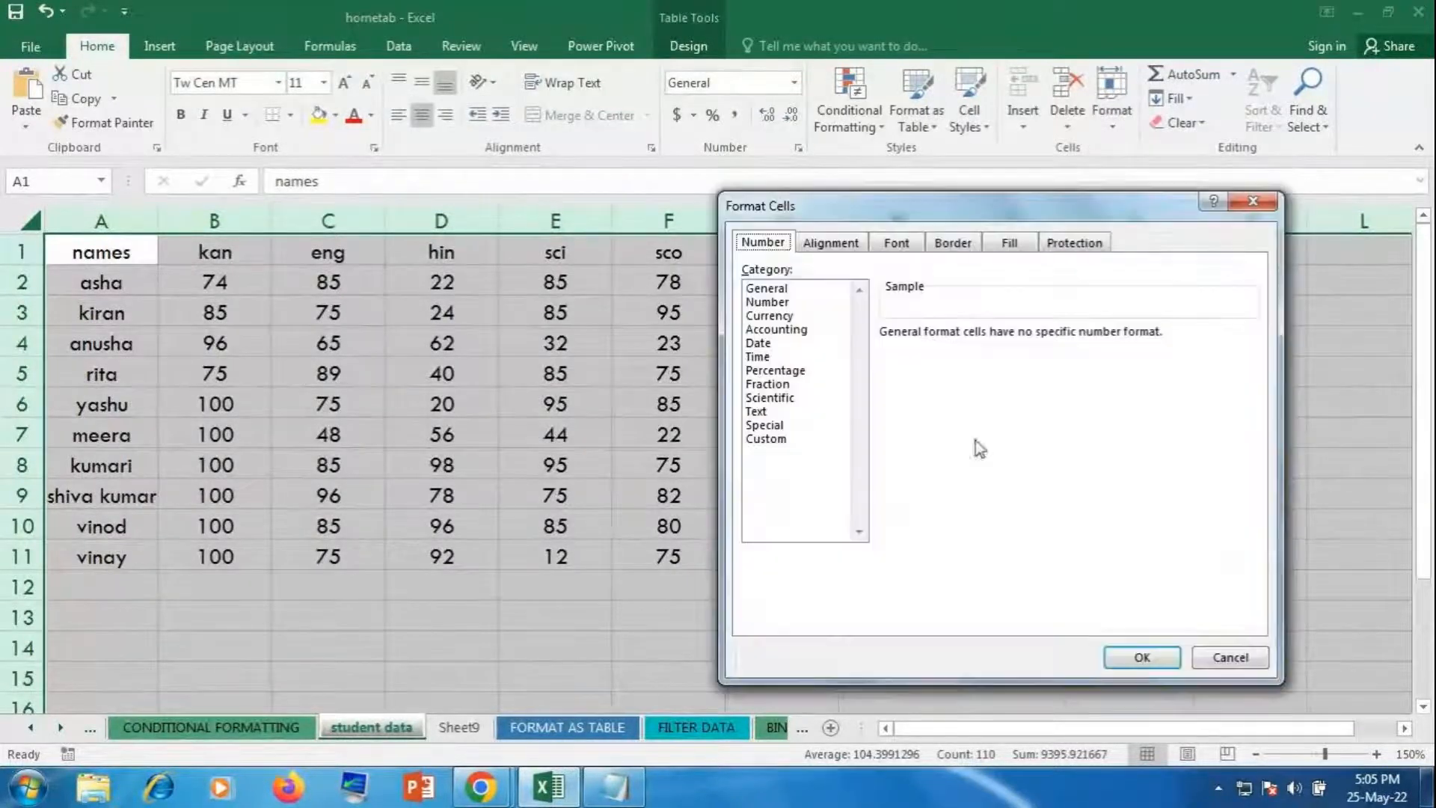
left_click(1104, 247)
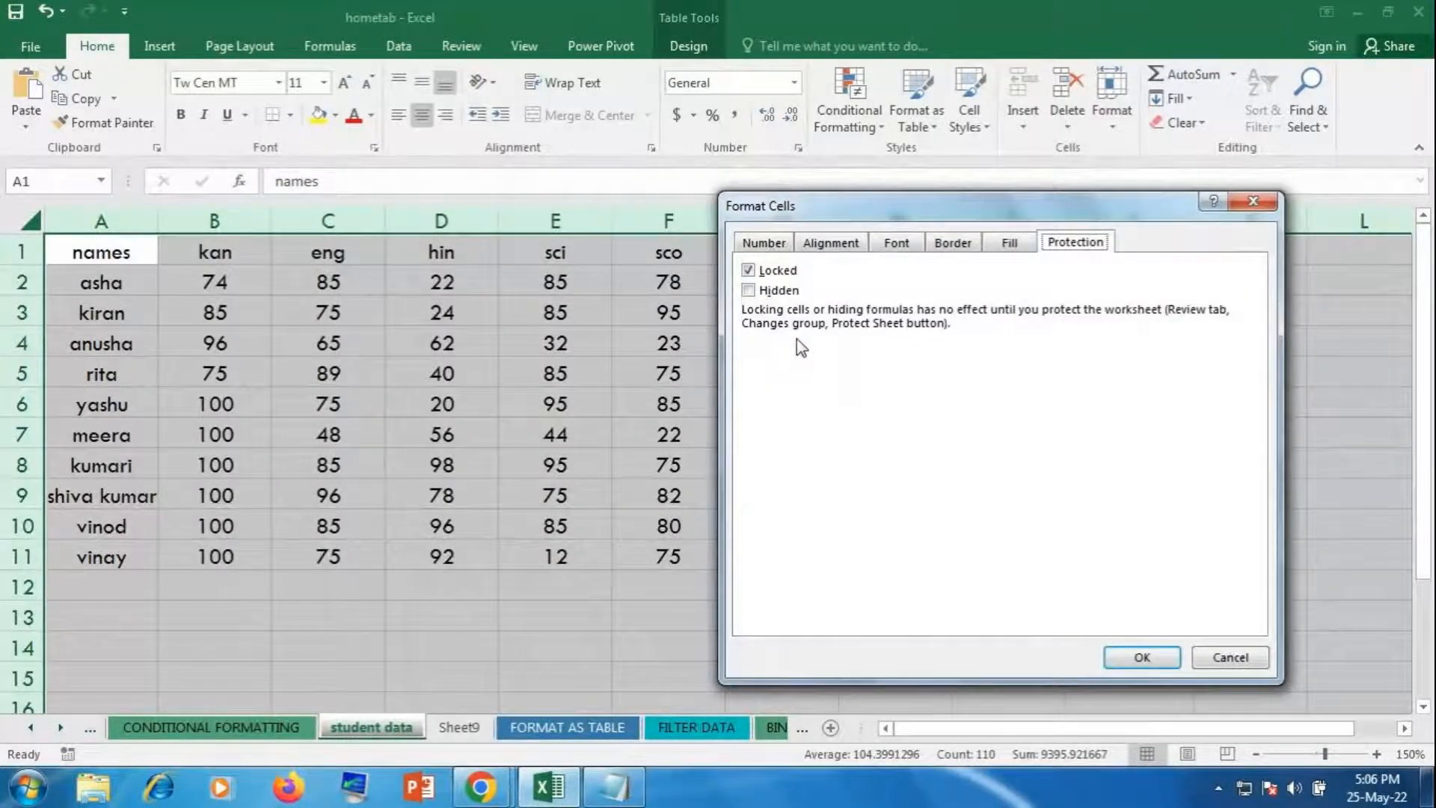
left_click(754, 273)
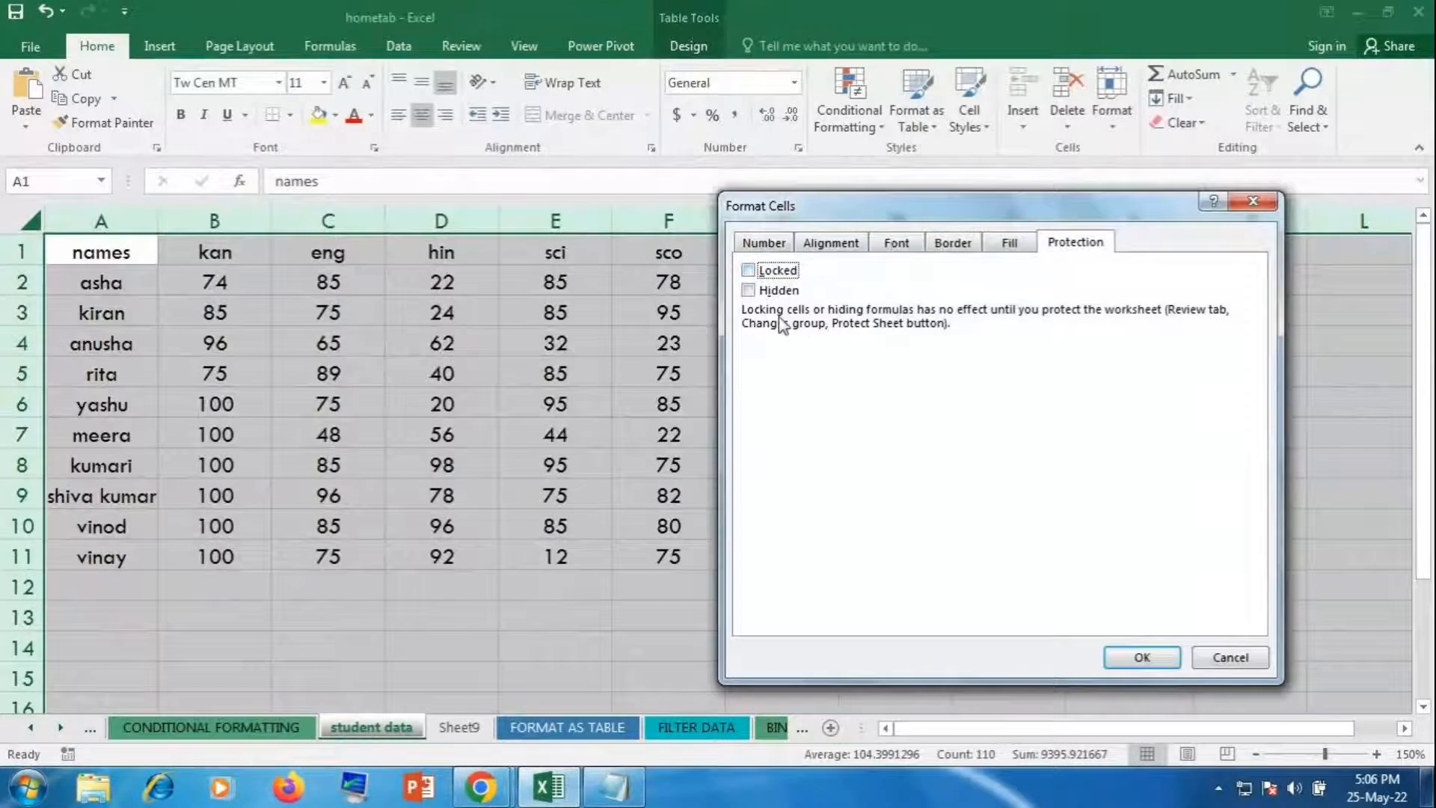
left_click(1164, 672)
left_click(392, 500)
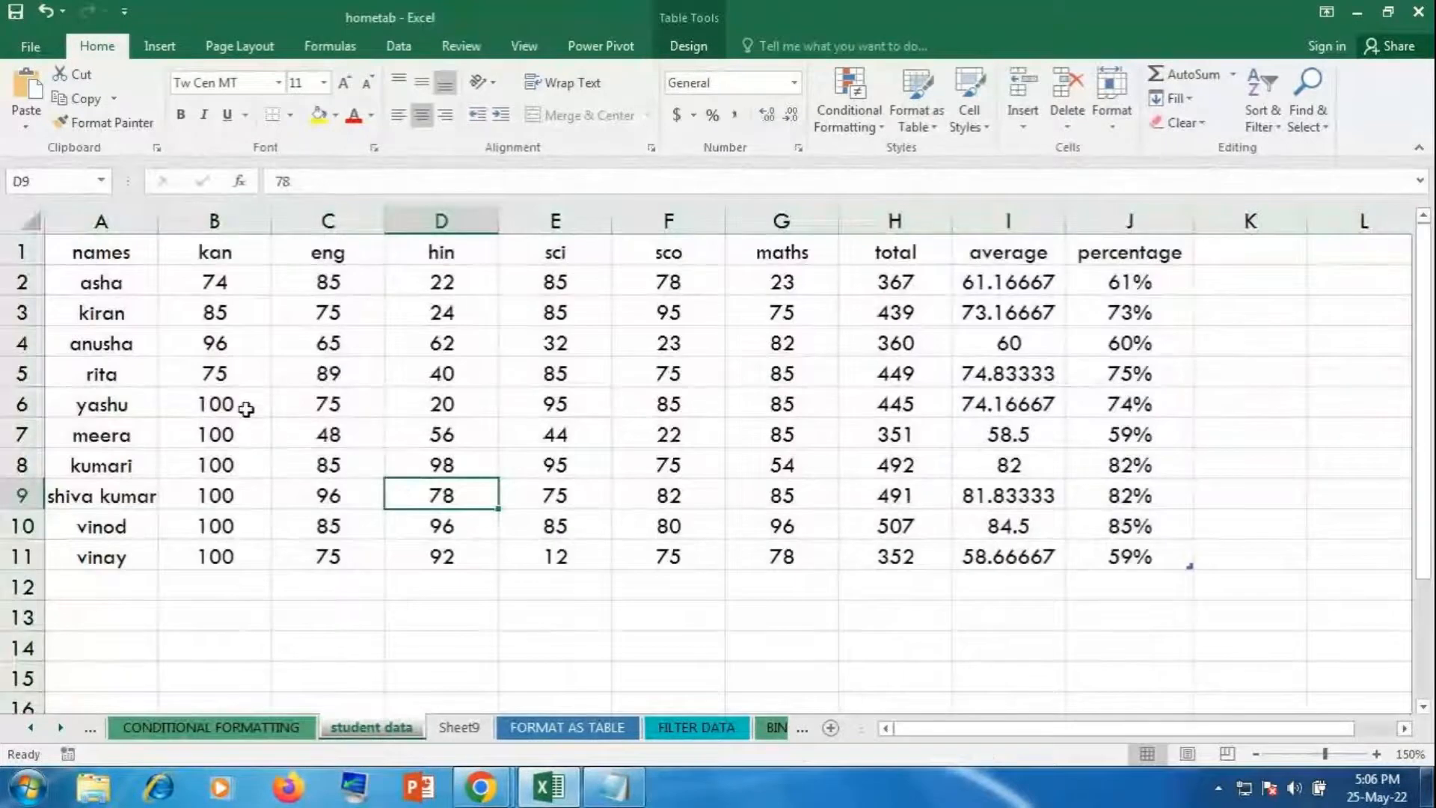
Step: Lock the kan scores in B6:B11 with Format > Lock Cell
left_click_drag(246, 409, 246, 560)
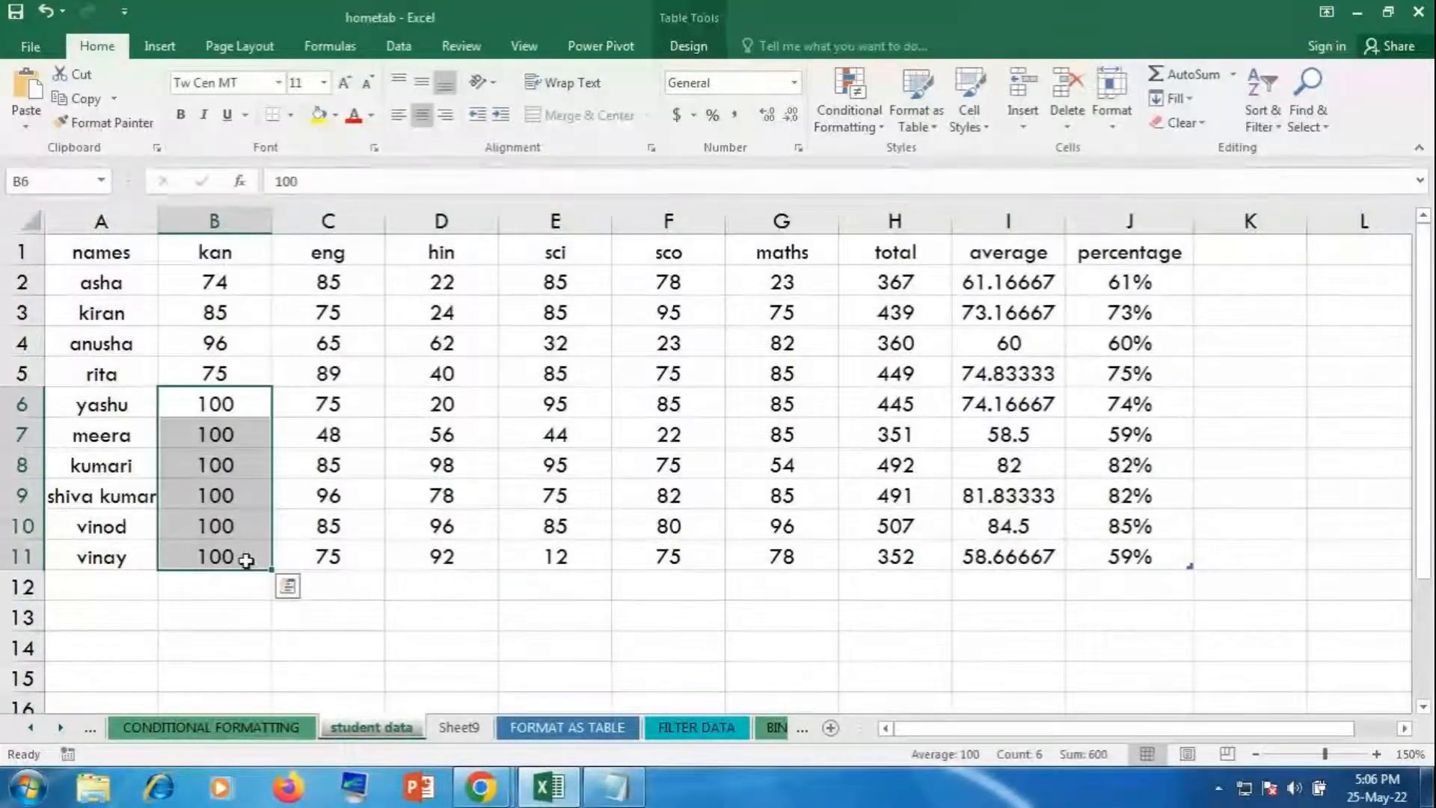
left_click_drag(247, 399, 254, 561)
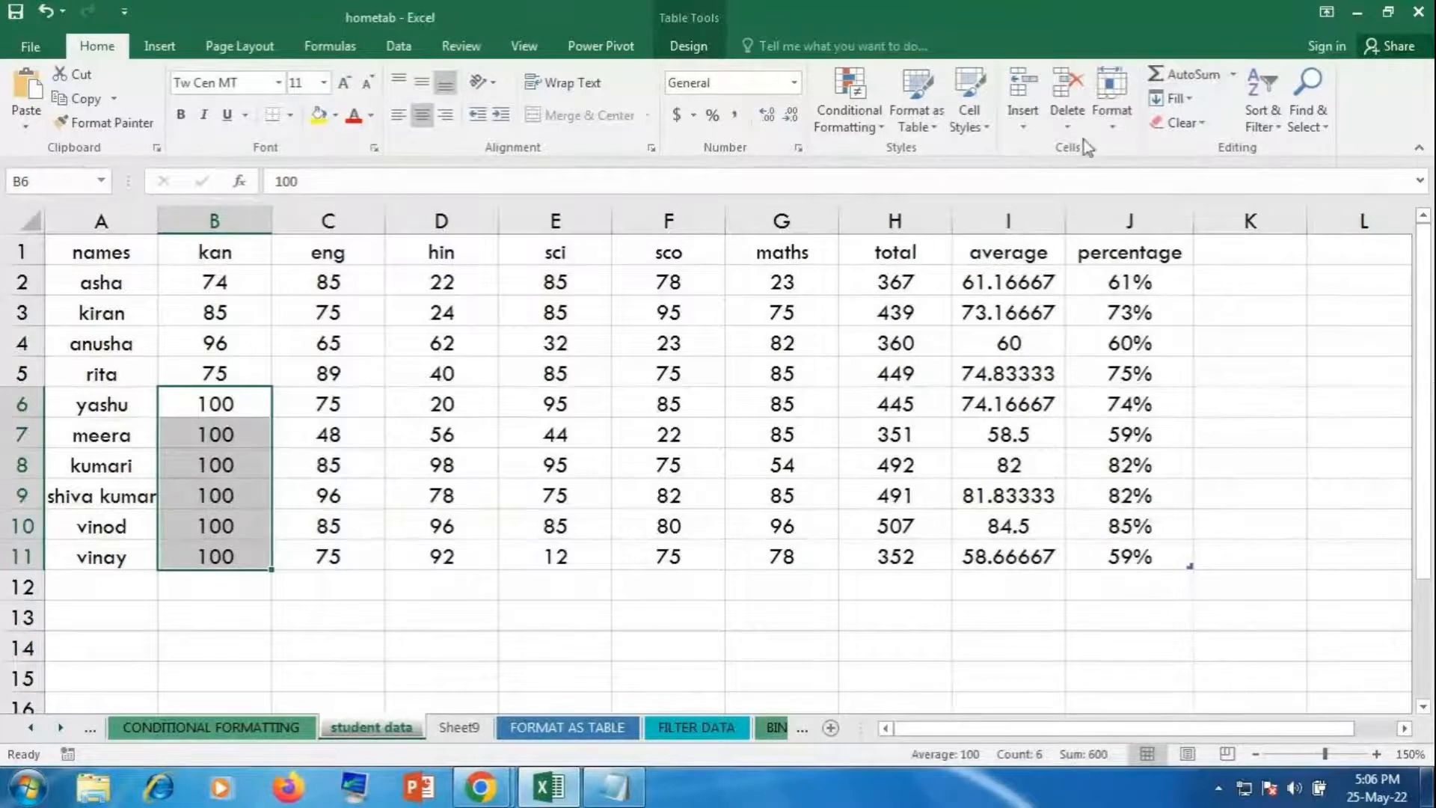
left_click(1115, 128)
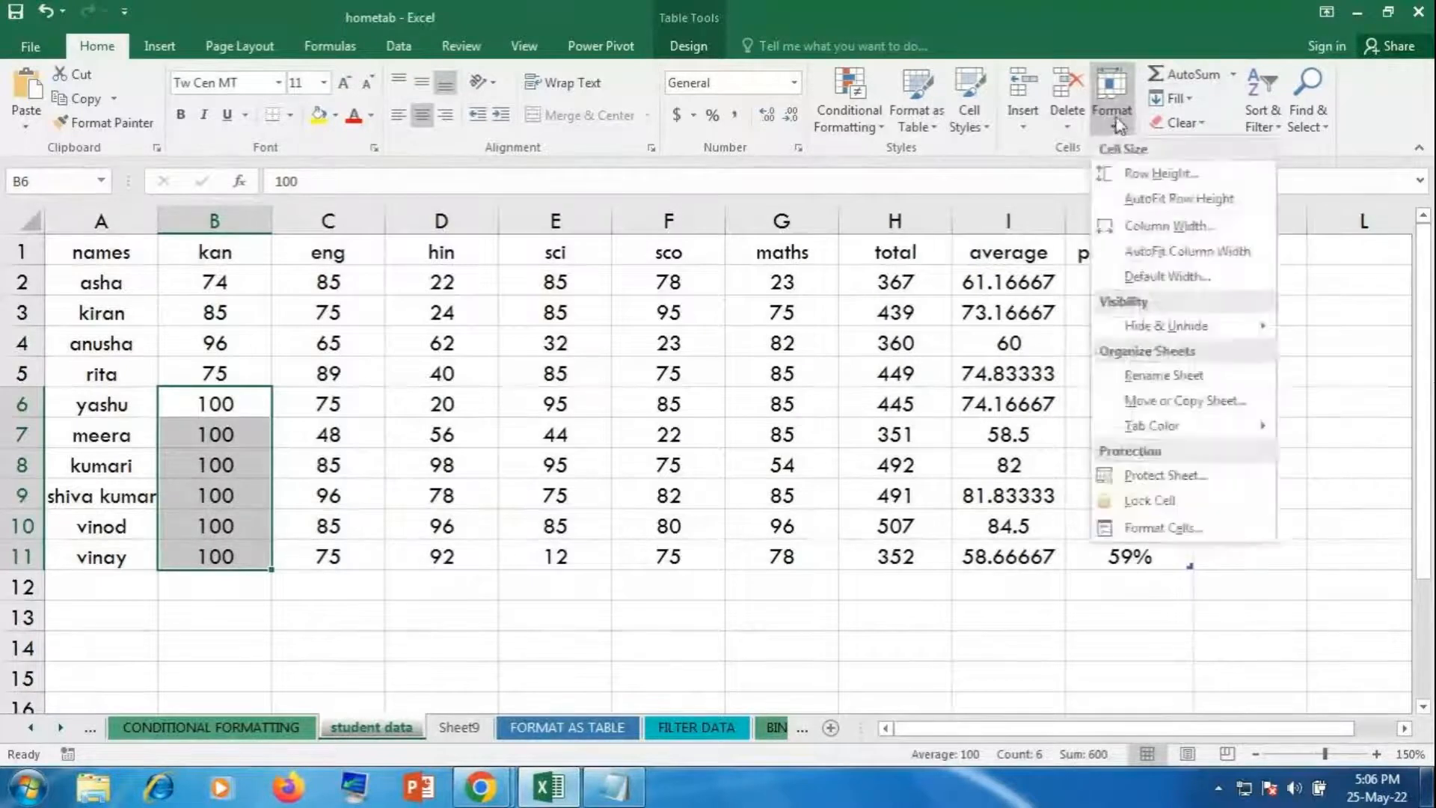
left_click(1144, 511)
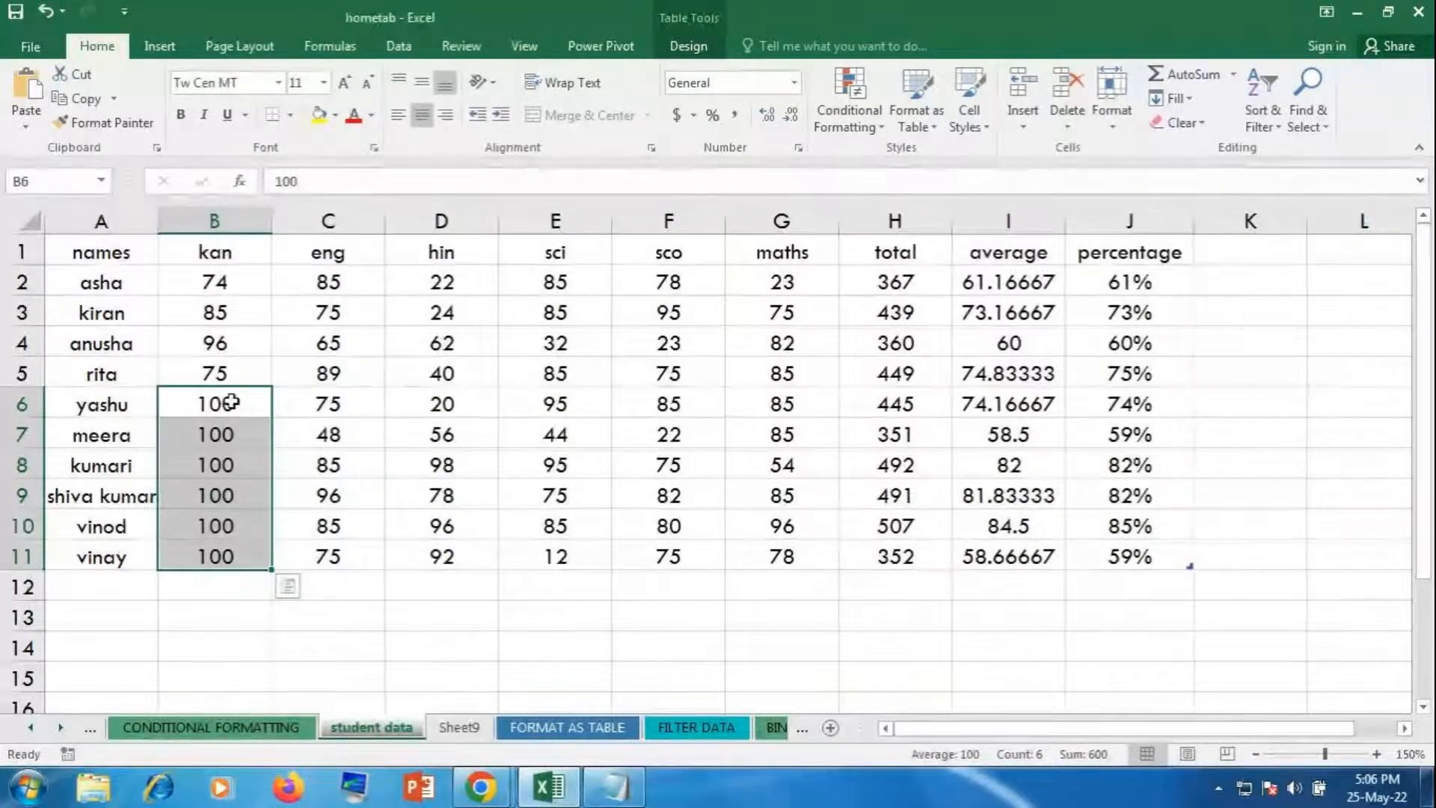
left_click(1128, 105)
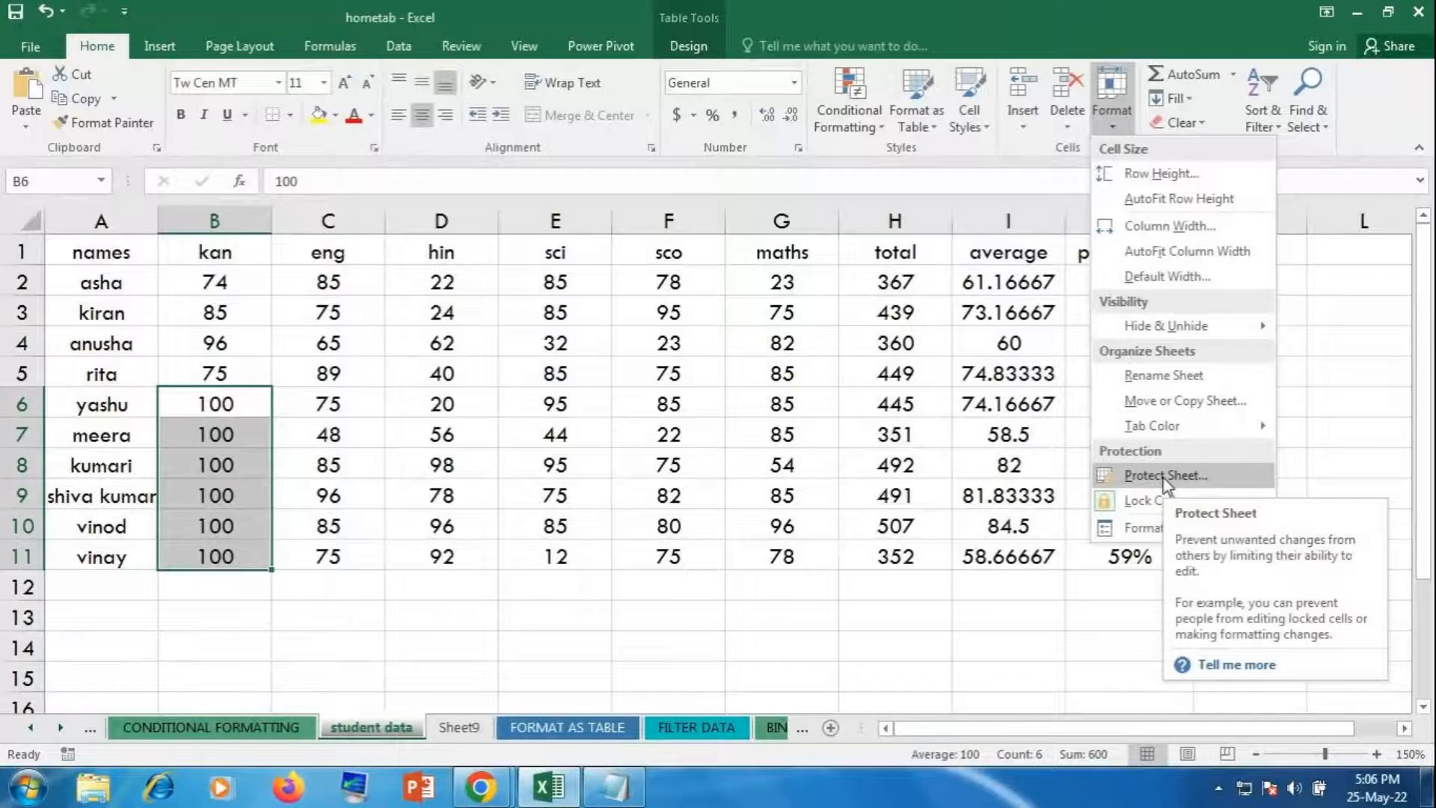
left_click(1115, 116)
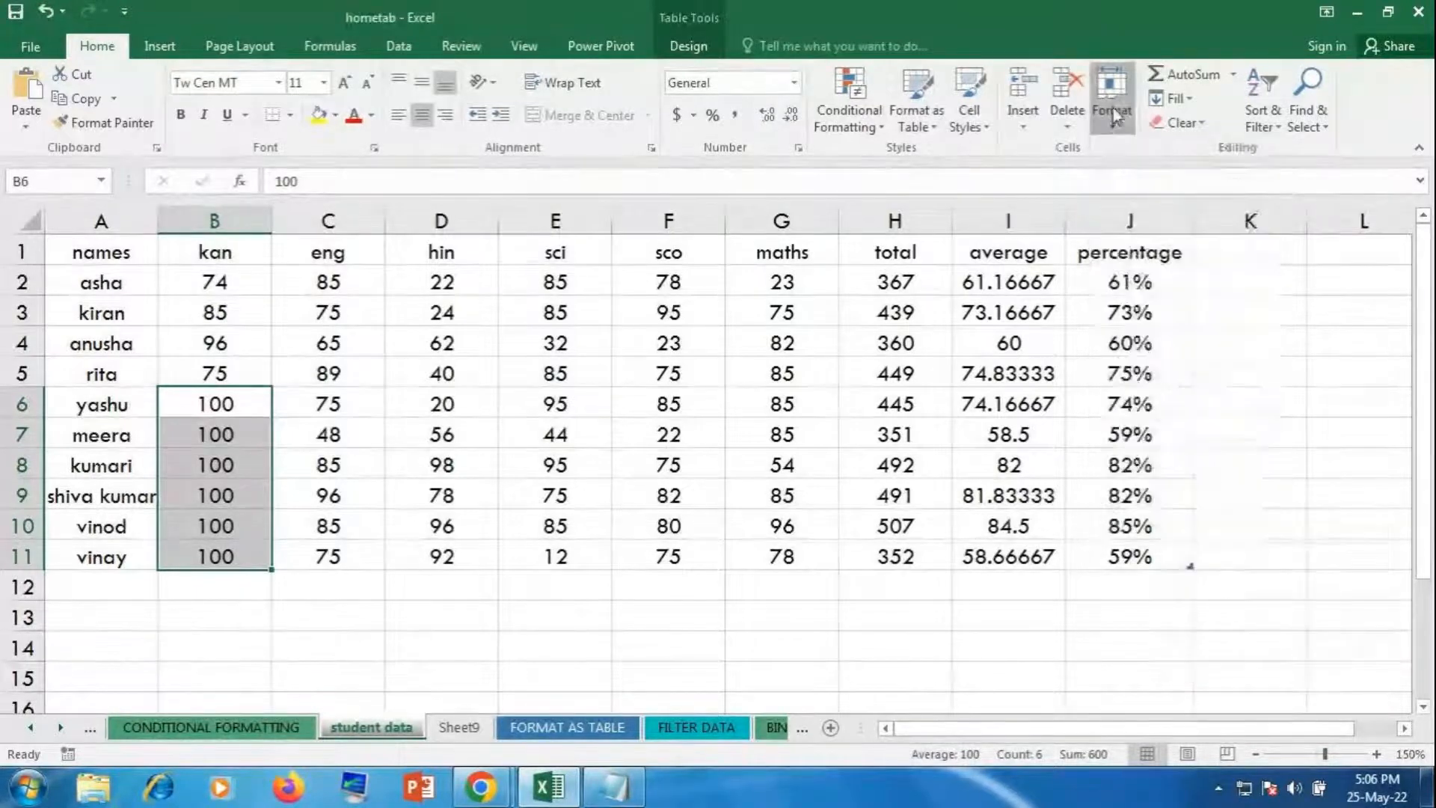
Step: Protect the sheet, entering and confirming the sheet password
left_click(1114, 116)
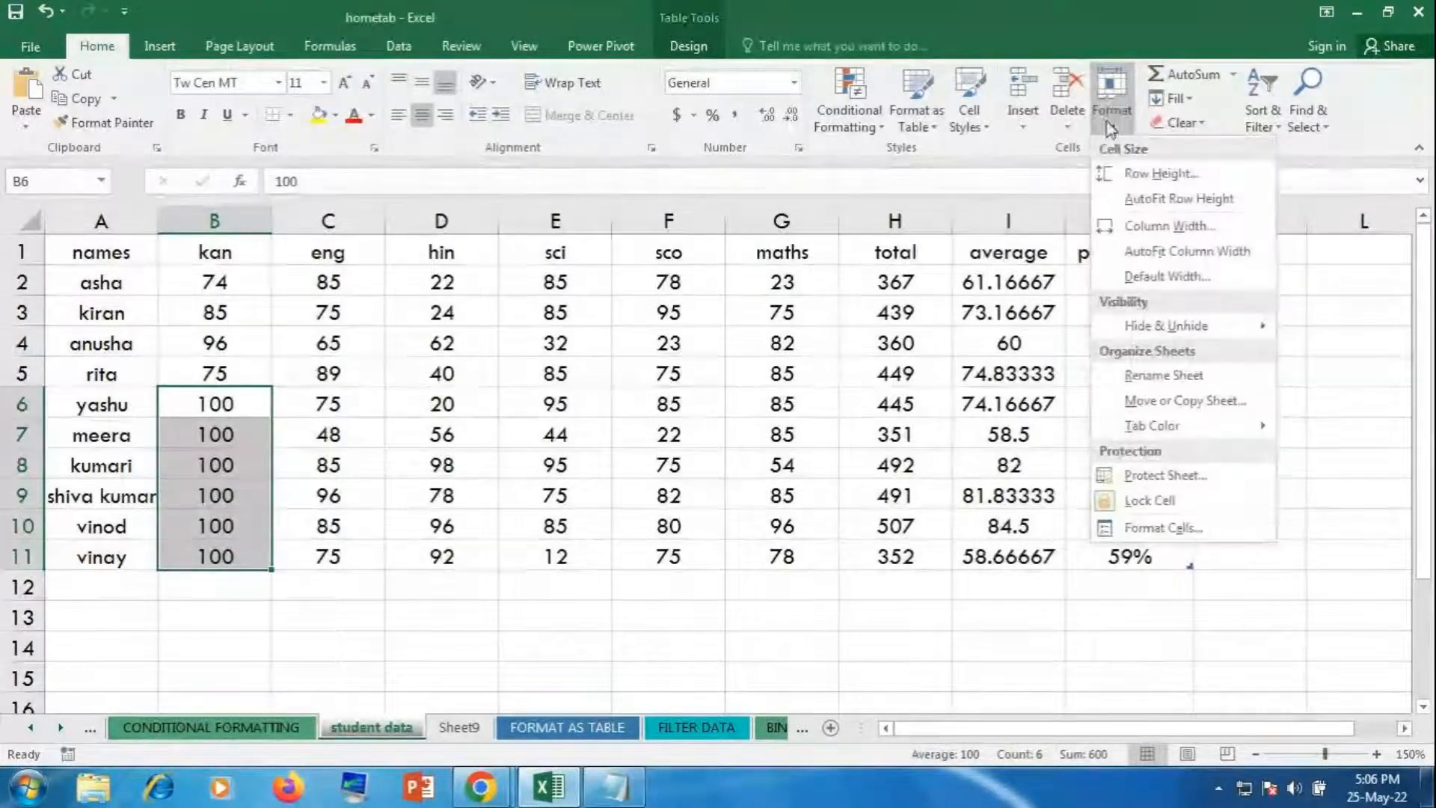
left_click(1151, 484)
type("123")
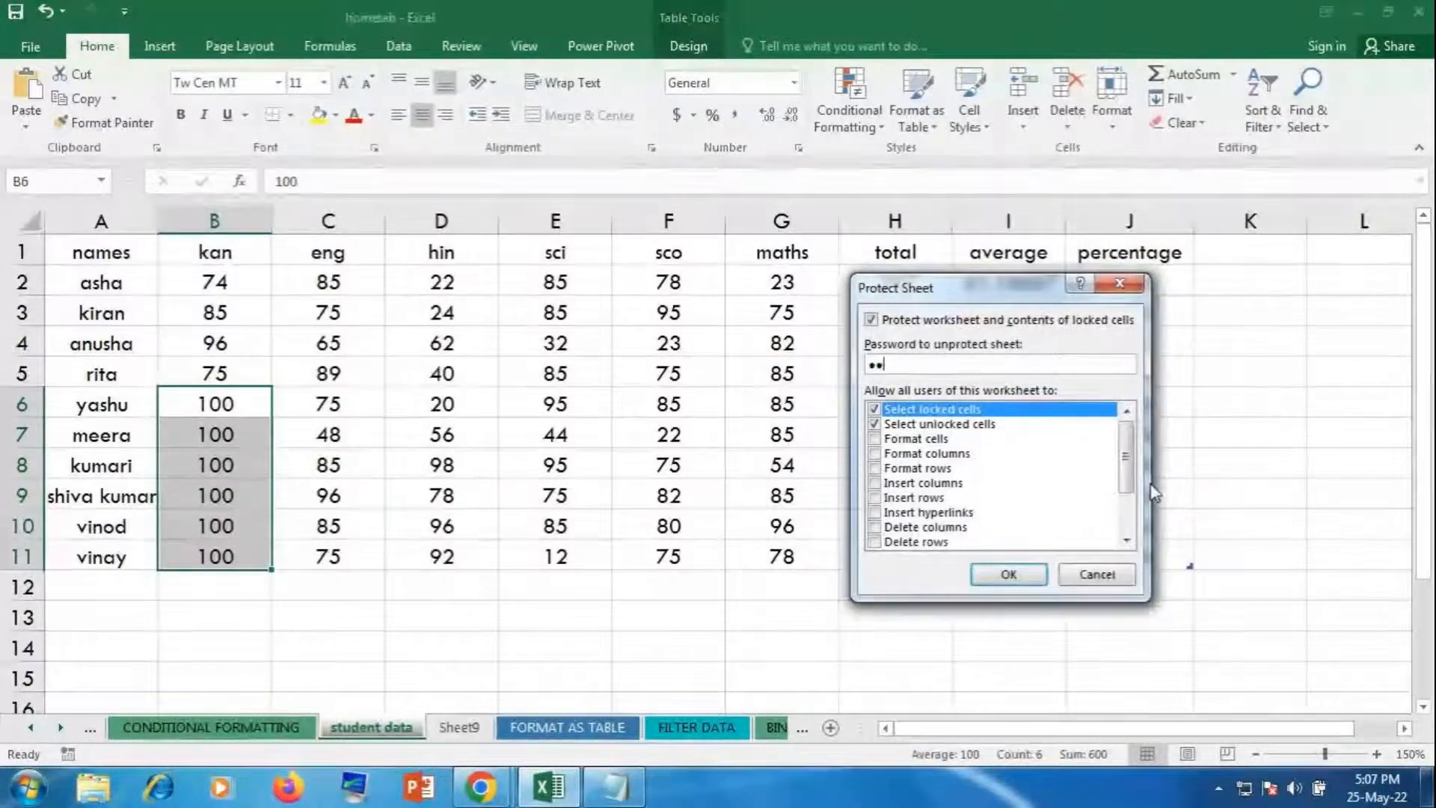
key("Return")
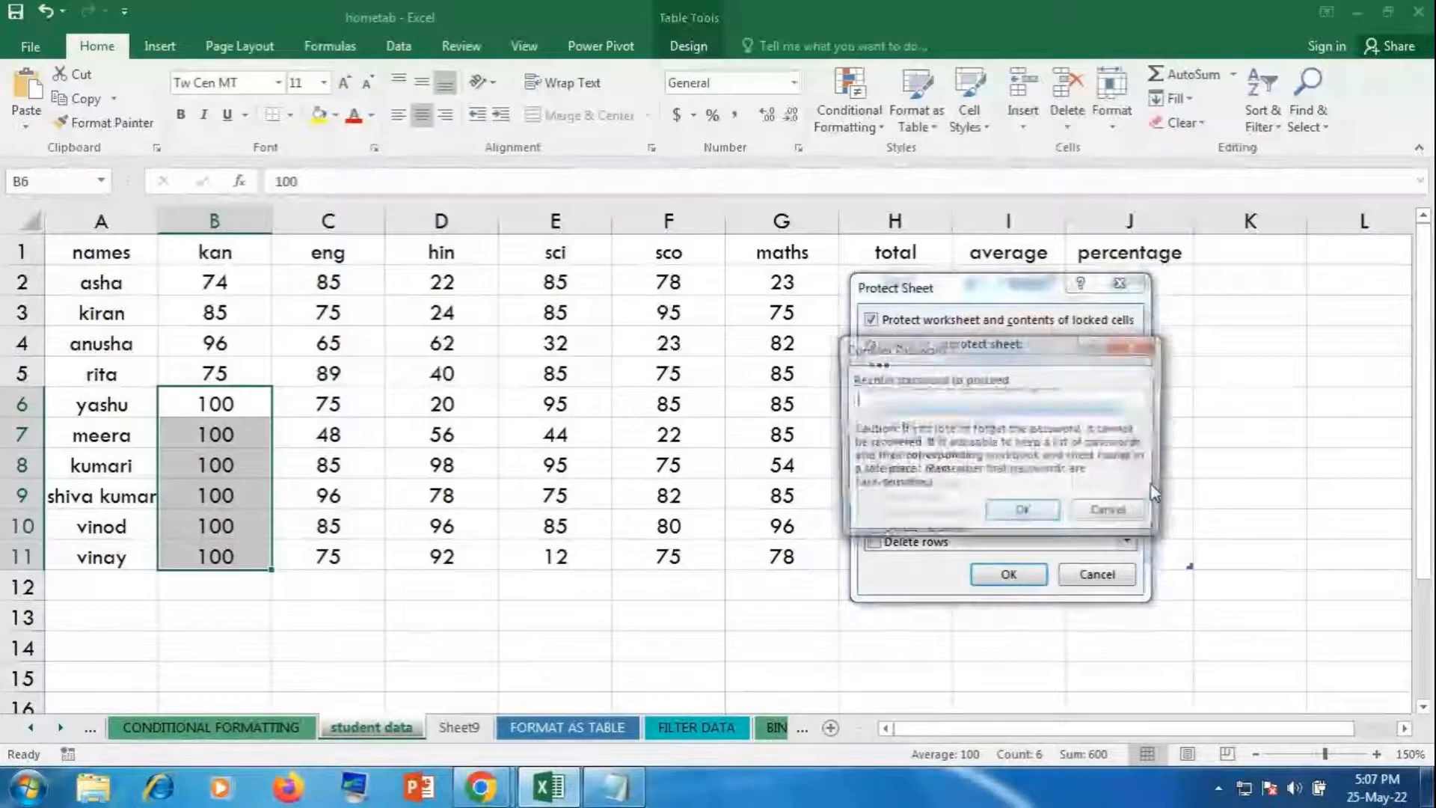
type("123")
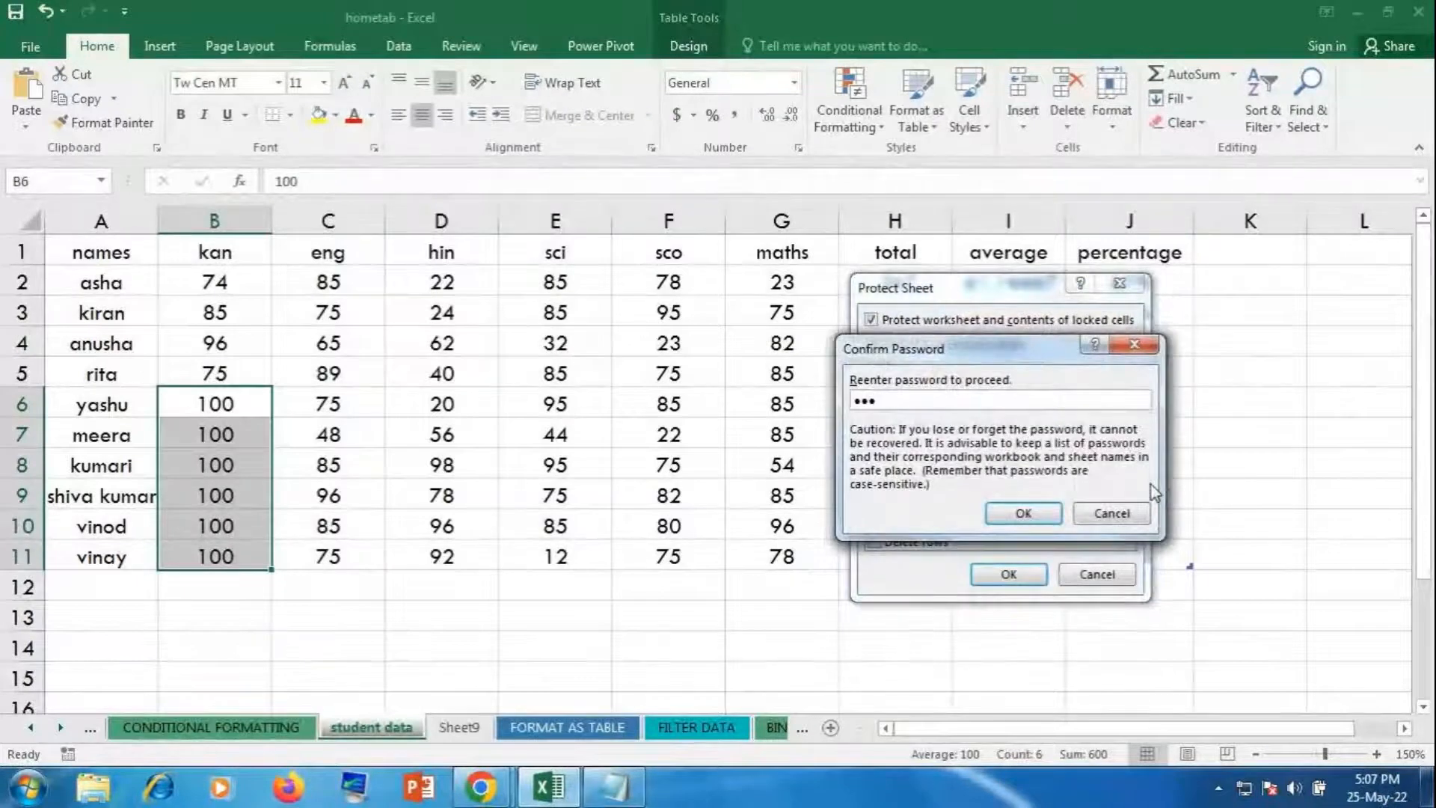
key("Return")
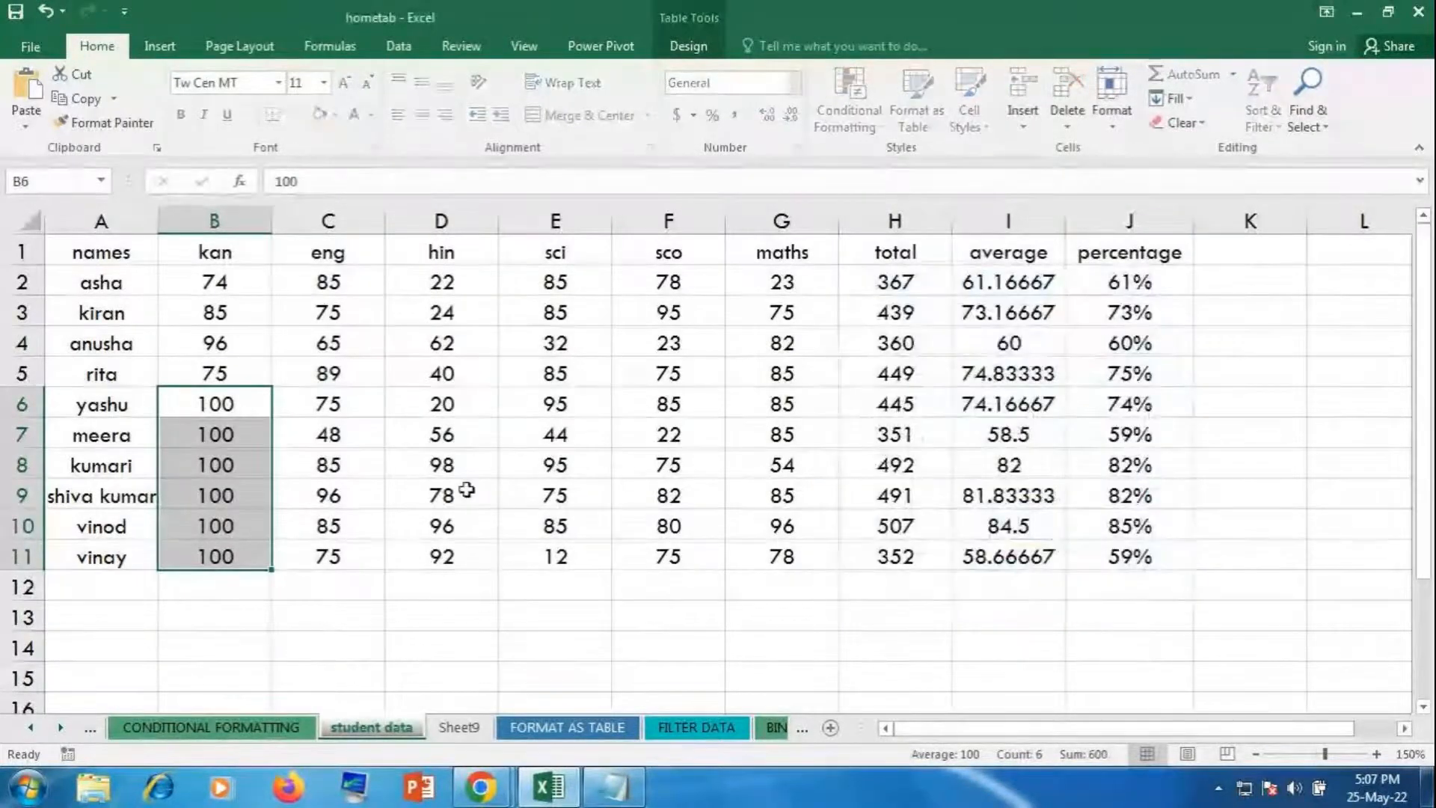
Step: Enter 200 as the kan score in cell B2
left_click(378, 495)
left_click(222, 343)
left_click(225, 281)
type("200")
key("Return")
Step: Fill 200 down into B3:B5, dismissing protection warnings when B6:B11 reject edits
left_click(223, 282)
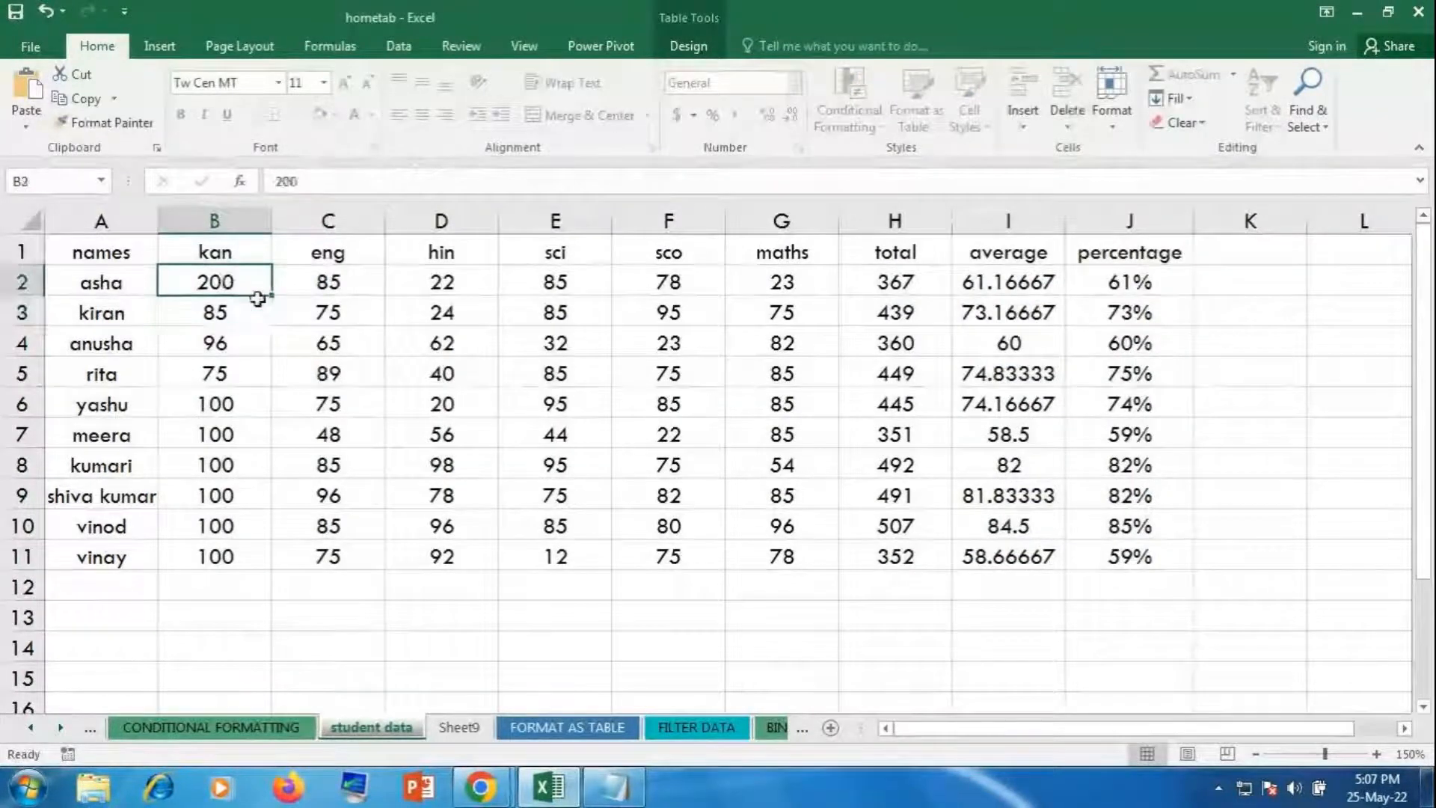
left_click_drag(270, 299, 278, 567)
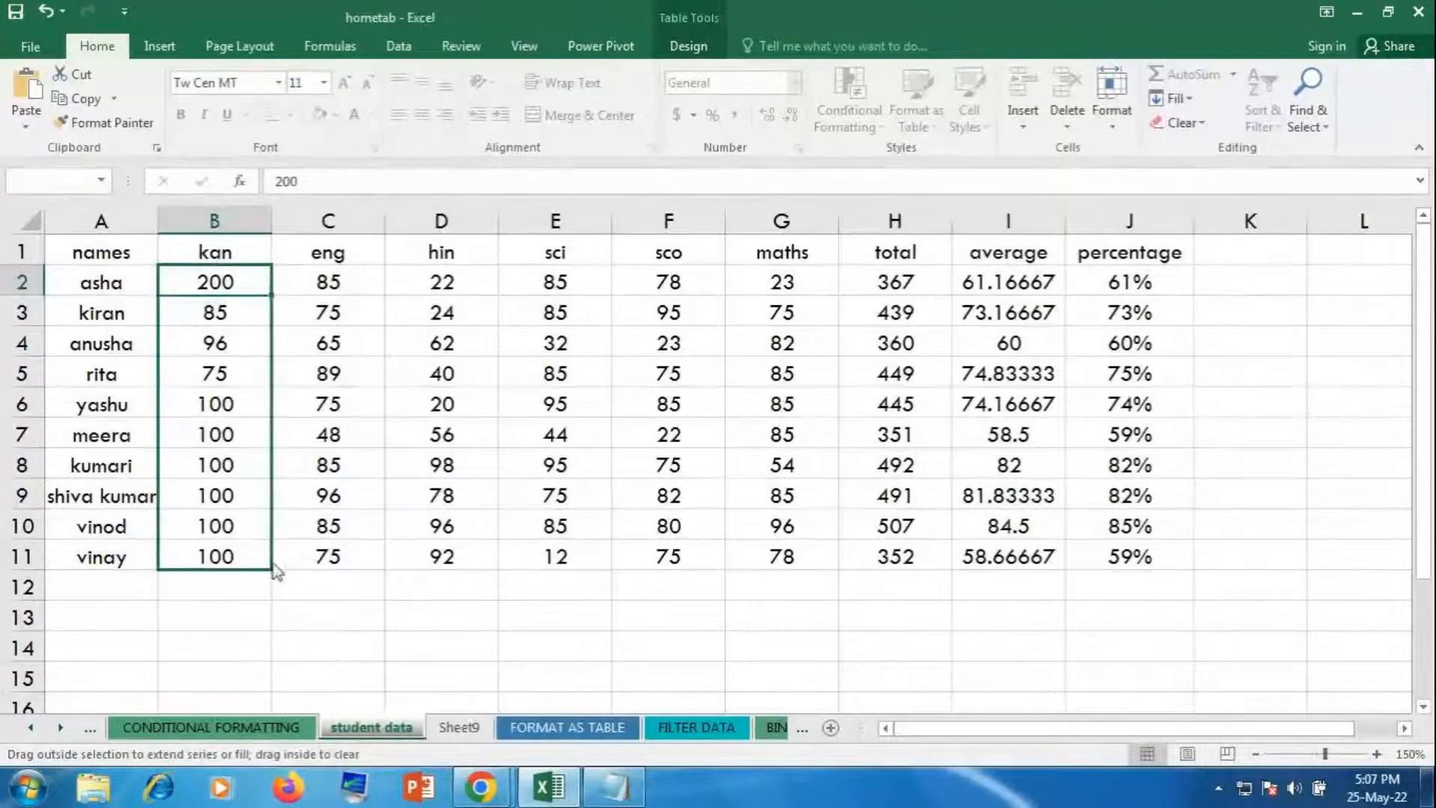
left_click(726, 451)
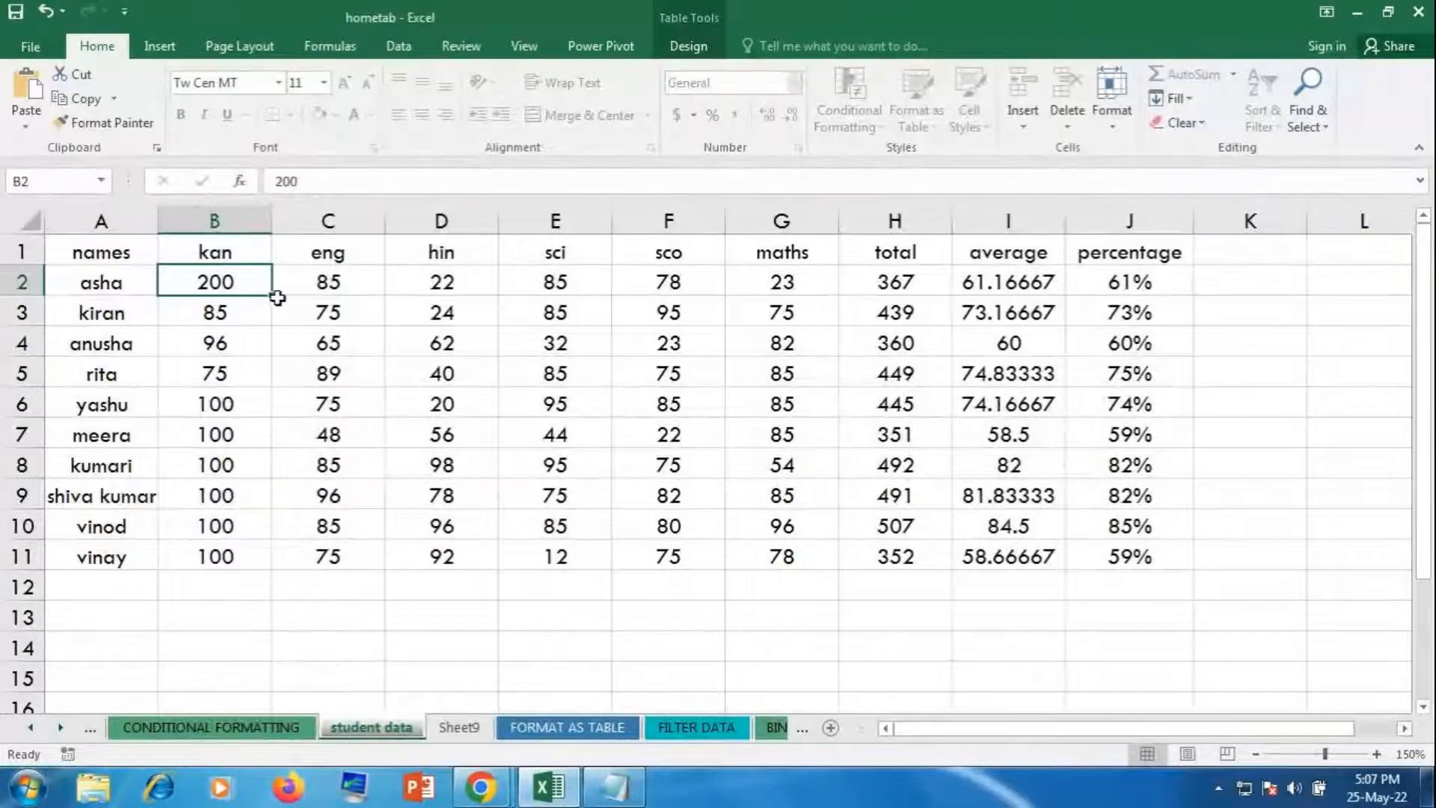
left_click_drag(273, 296, 274, 386)
left_click(223, 404)
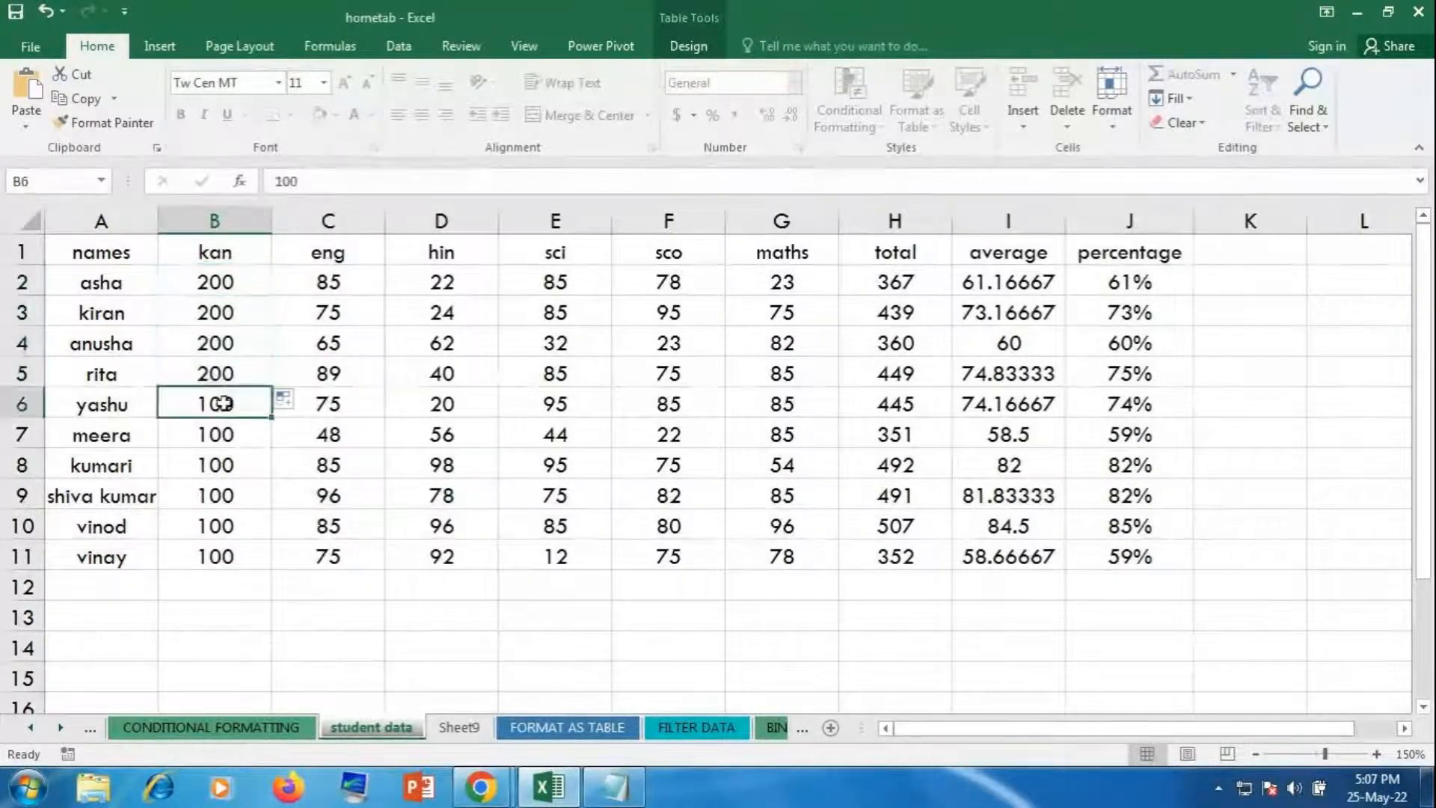
left_click(265, 376)
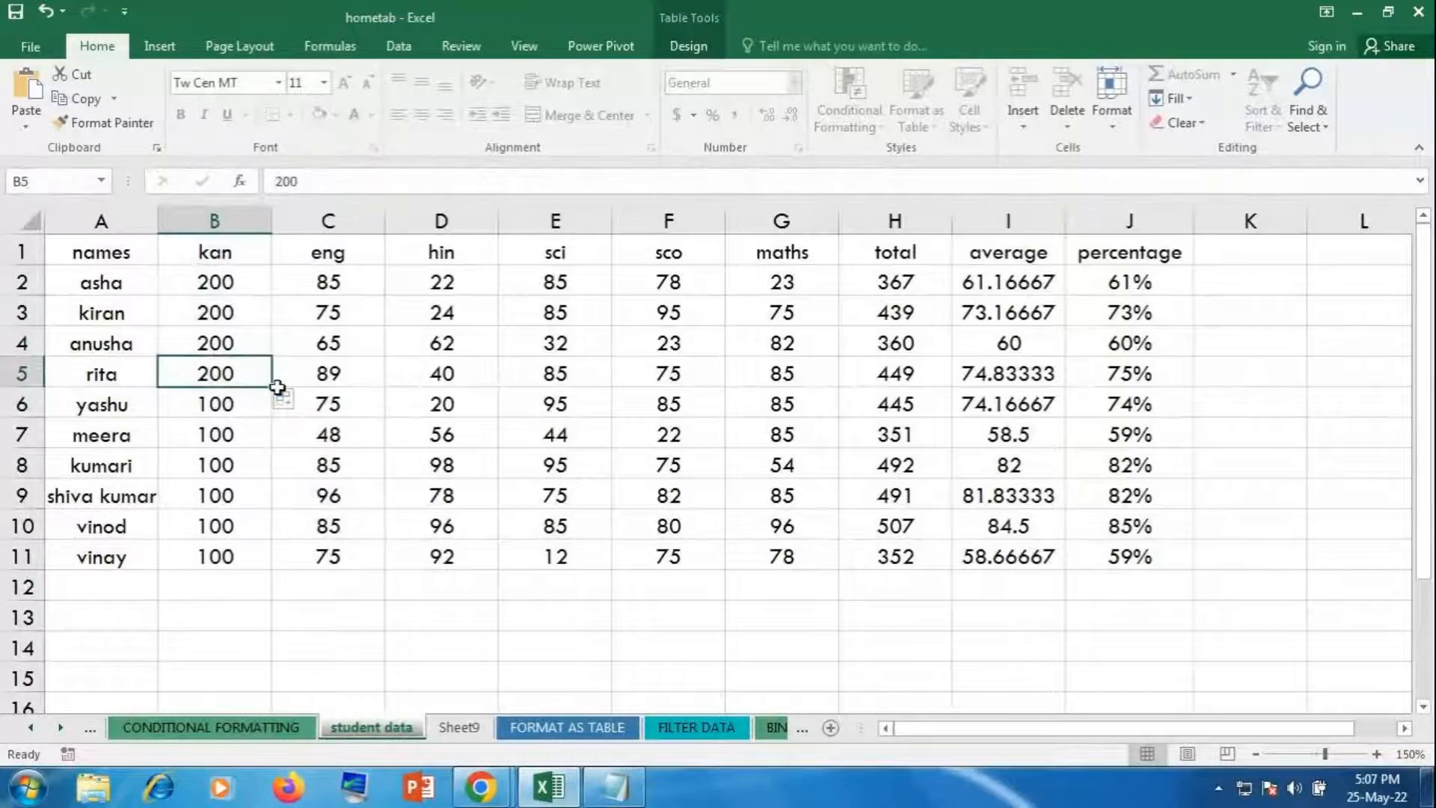
left_click_drag(276, 384, 353, 571)
left_click(696, 457)
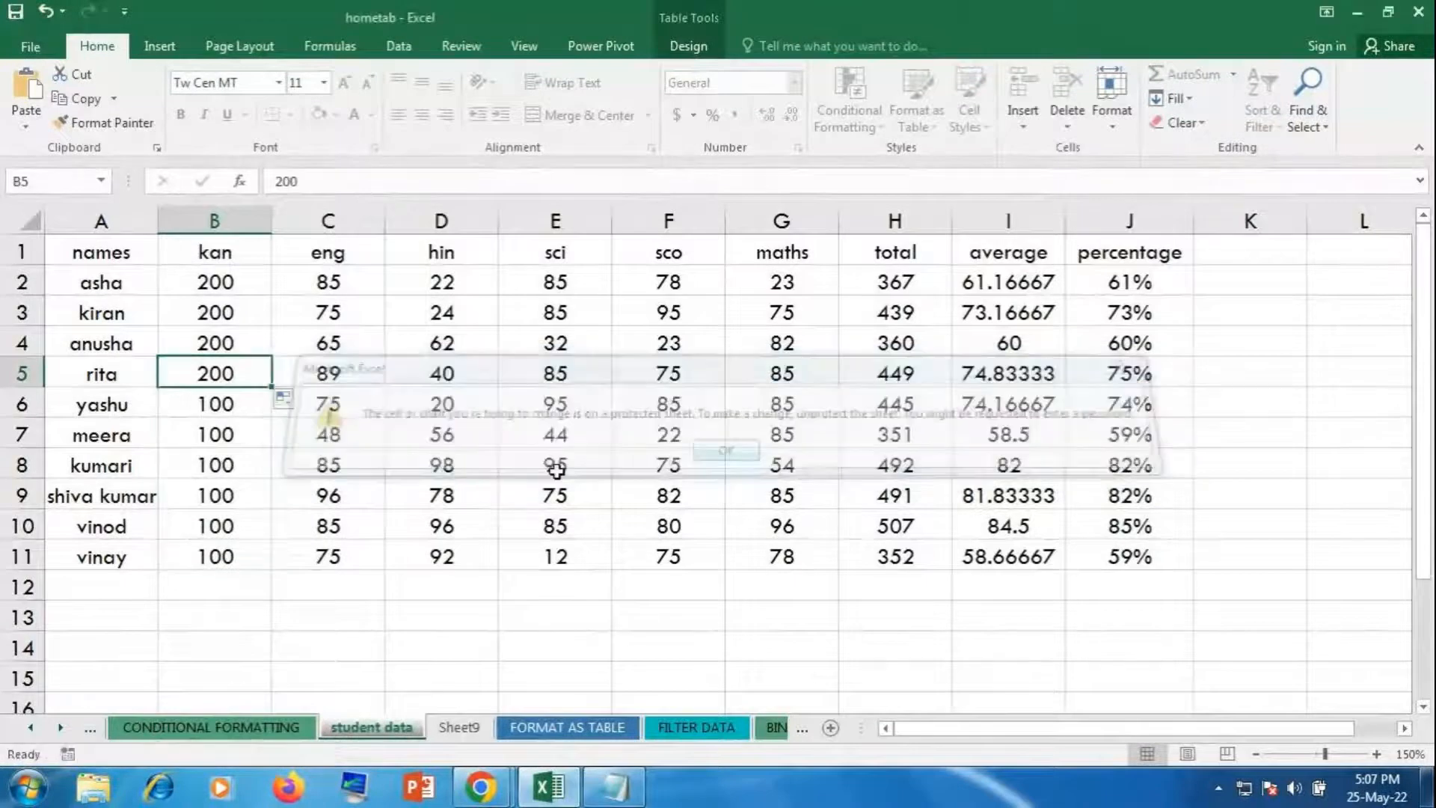
left_click(240, 399)
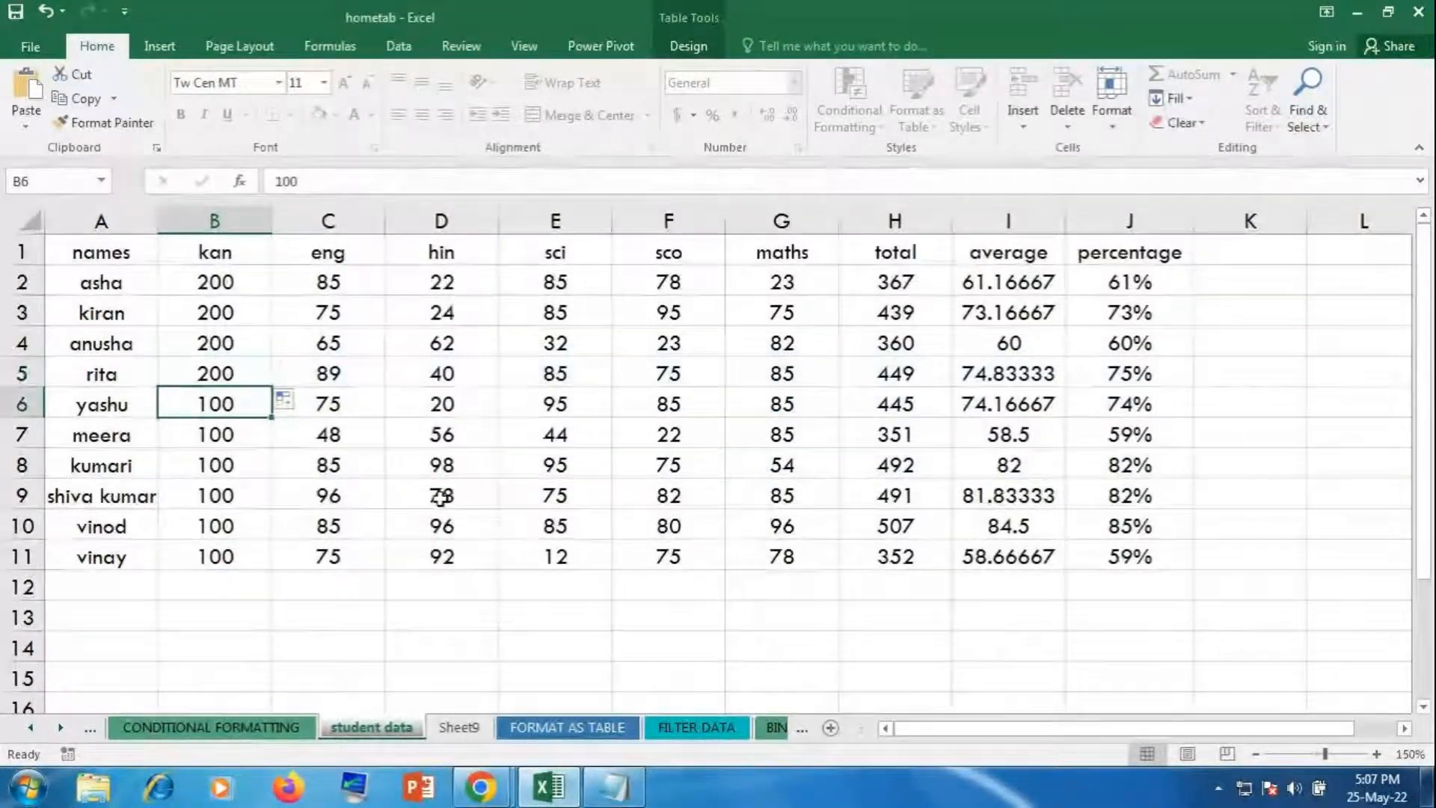
key("Delete")
key("Return")
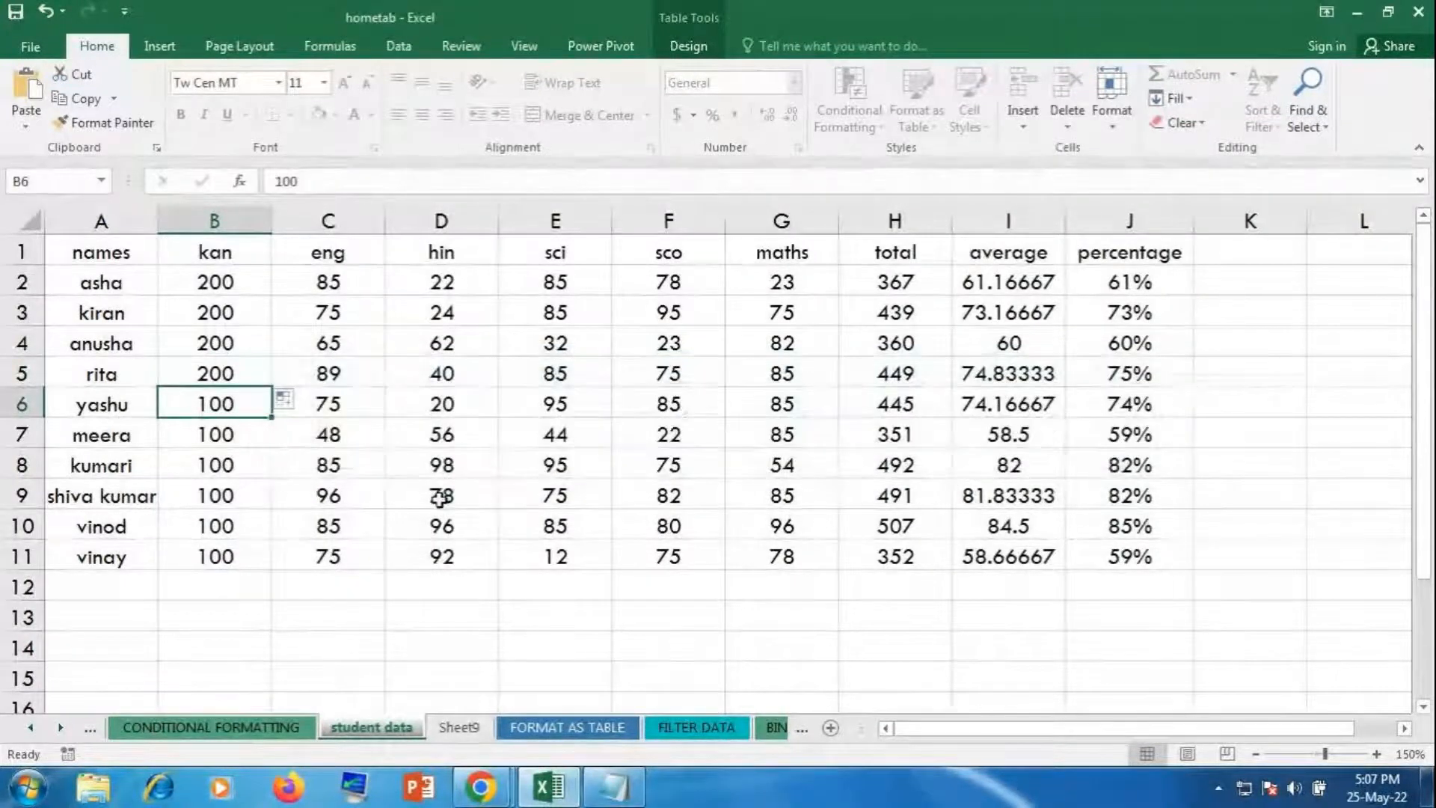
Step: Type jgfug, ghfgfg and cf into unlocked cells D7, D6 and D4
left_click(211, 547, "shift")
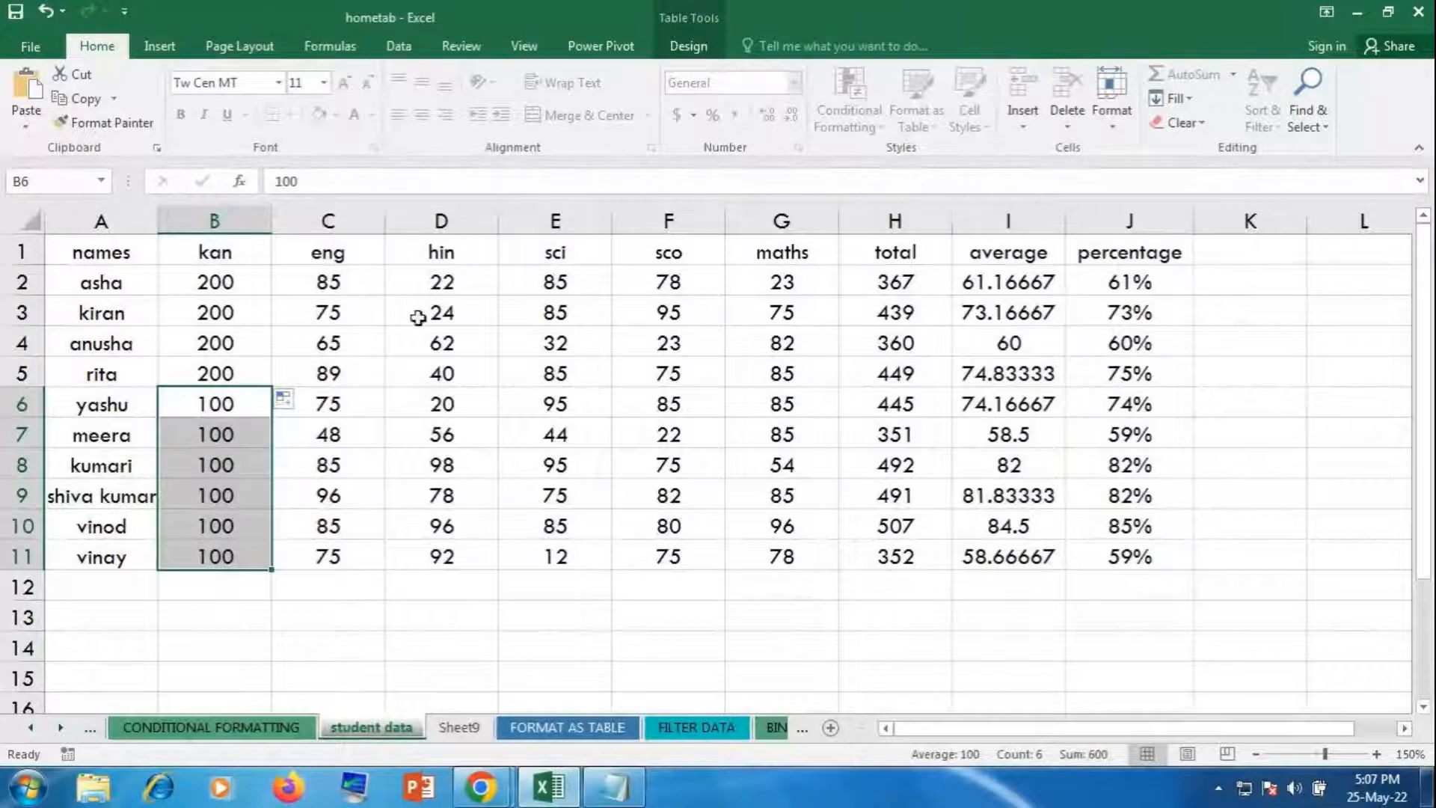
left_click(480, 429)
type("jgfug")
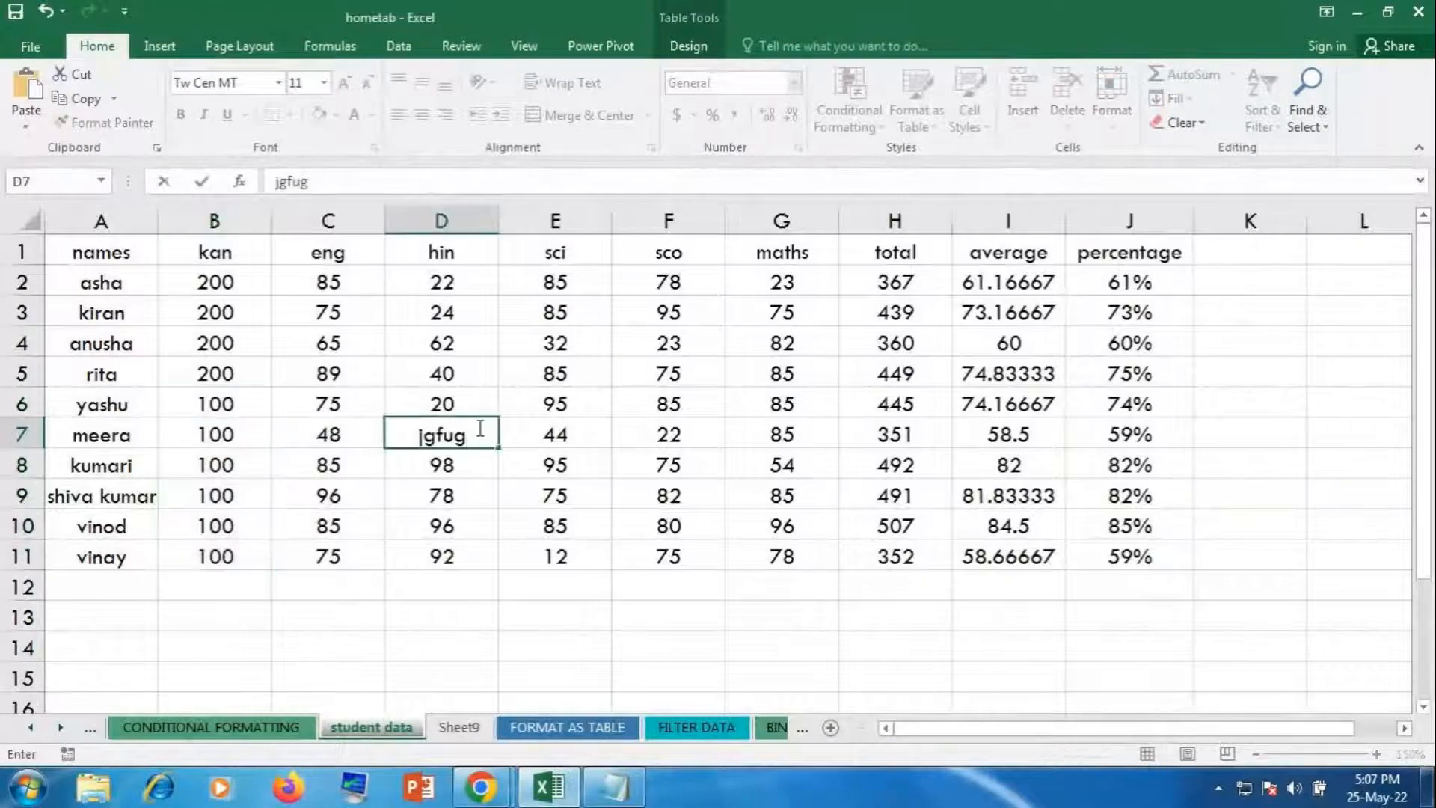
key("Up")
type("ghfgfg")
key("Up")
key("Up")
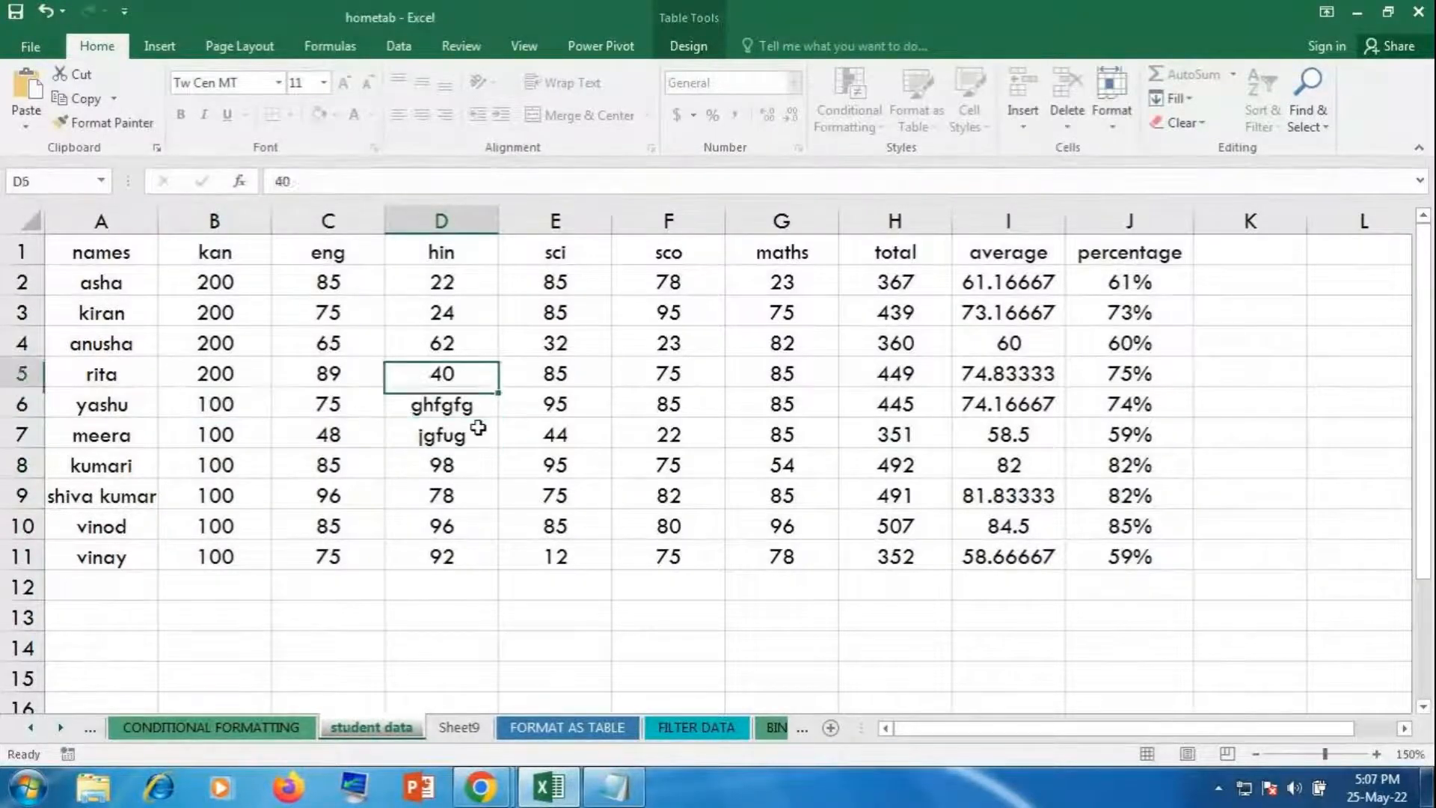
type("cf")
key("Down")
key("Down")
key("Down")
key("Down")
key("Down")
key("Down")
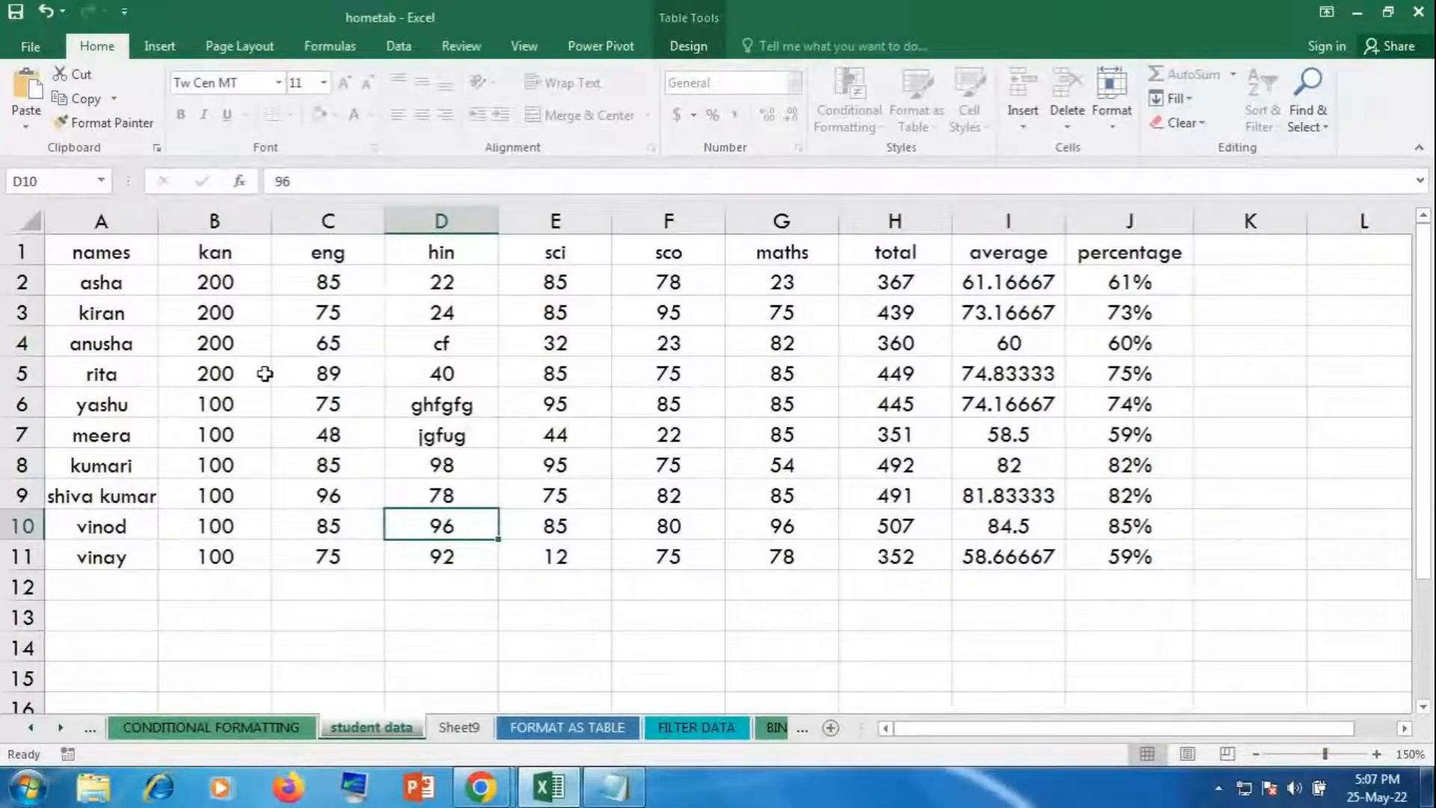
Step: Reselect the locked kan scores B6:B11
left_click_drag(228, 402, 251, 561)
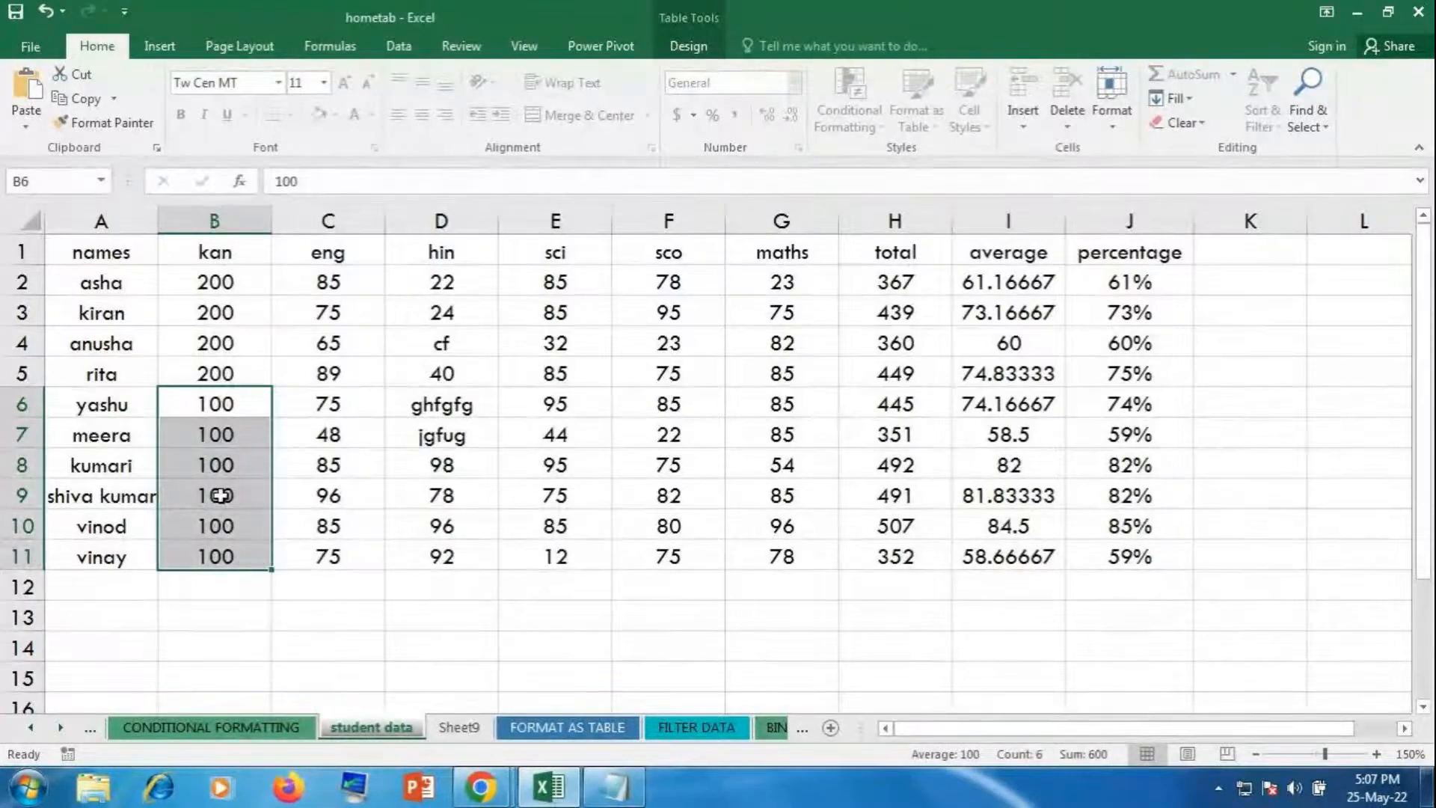
left_click(1245, 459)
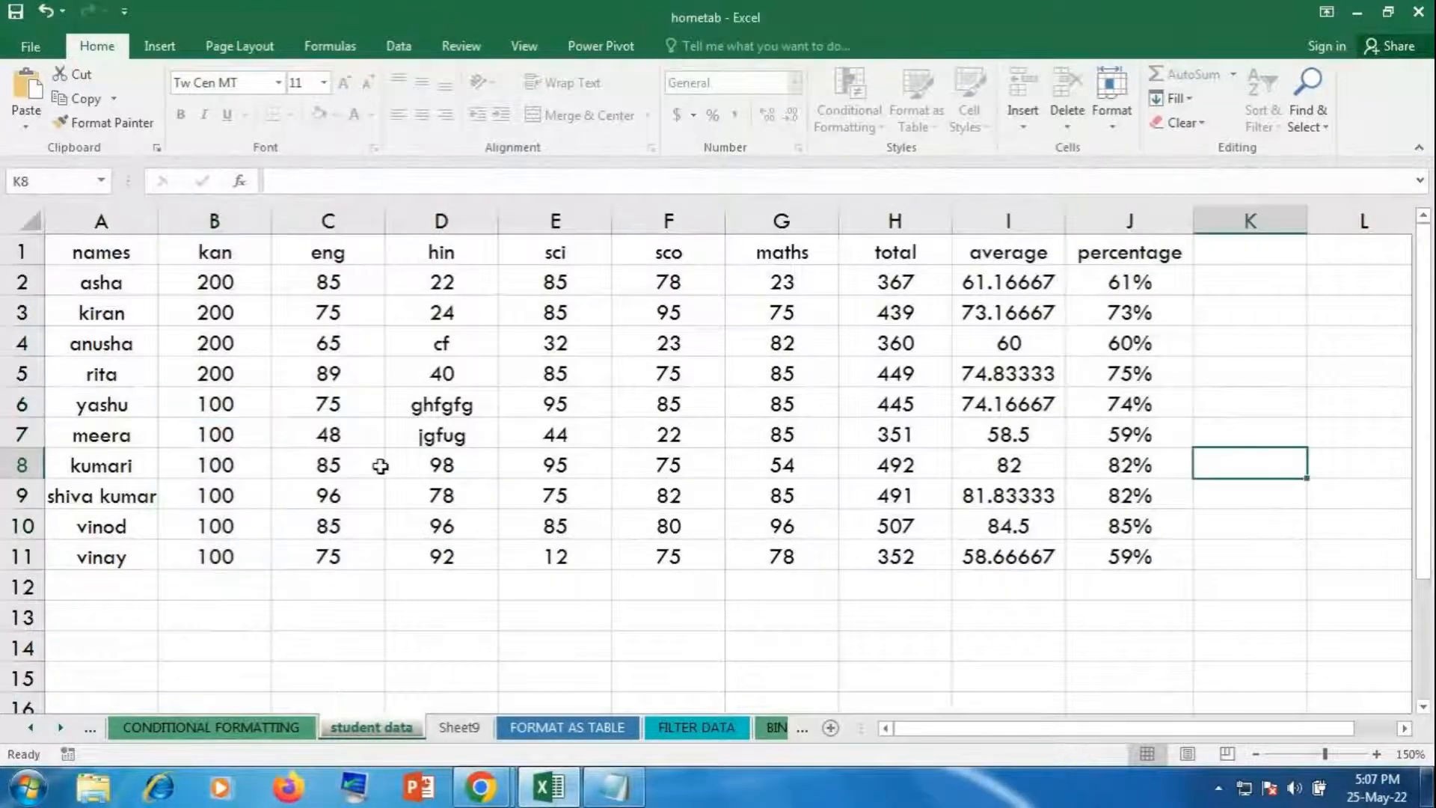
left_click_drag(215, 408, 219, 557)
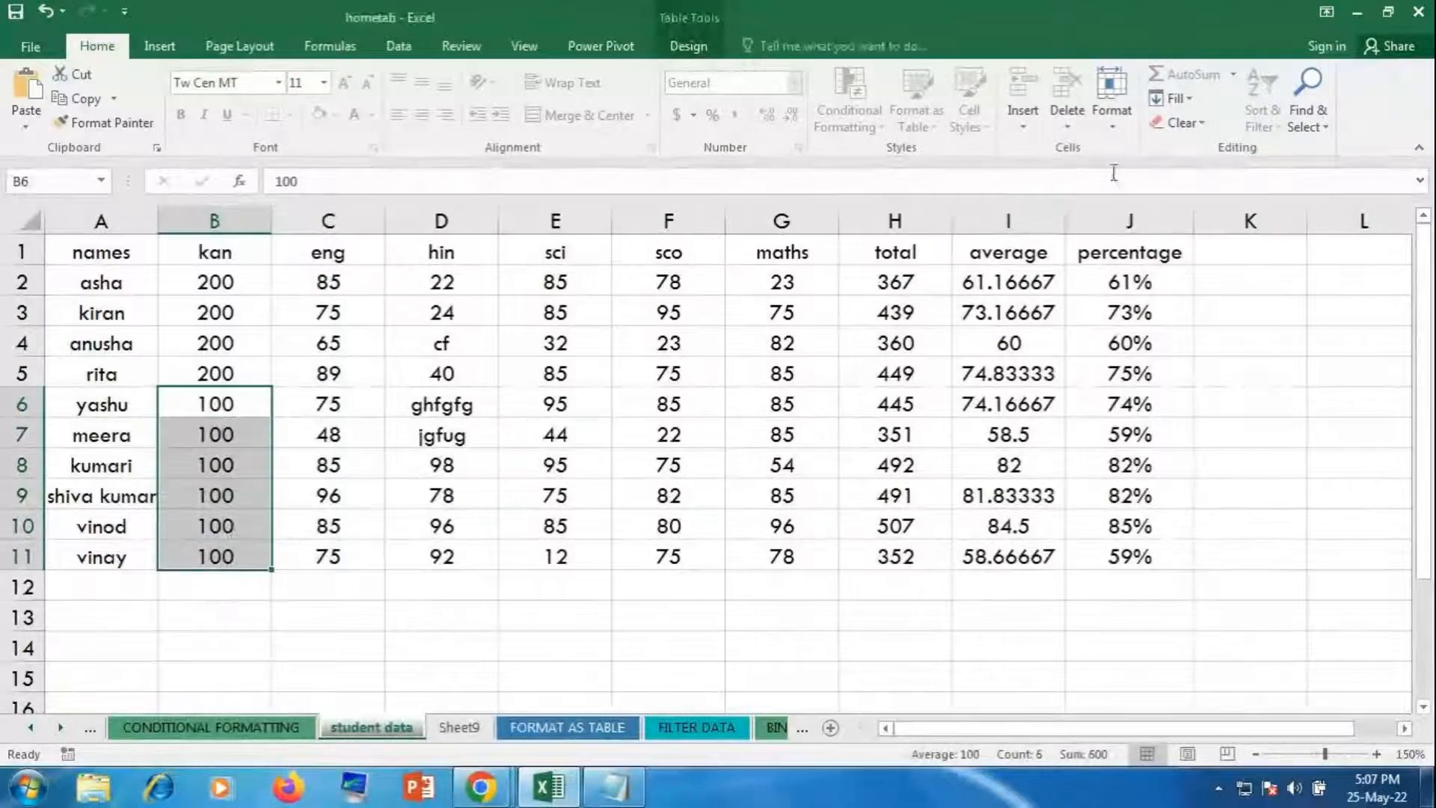
Step: Unprotect the sheet with the sheet password
left_click(1112, 105)
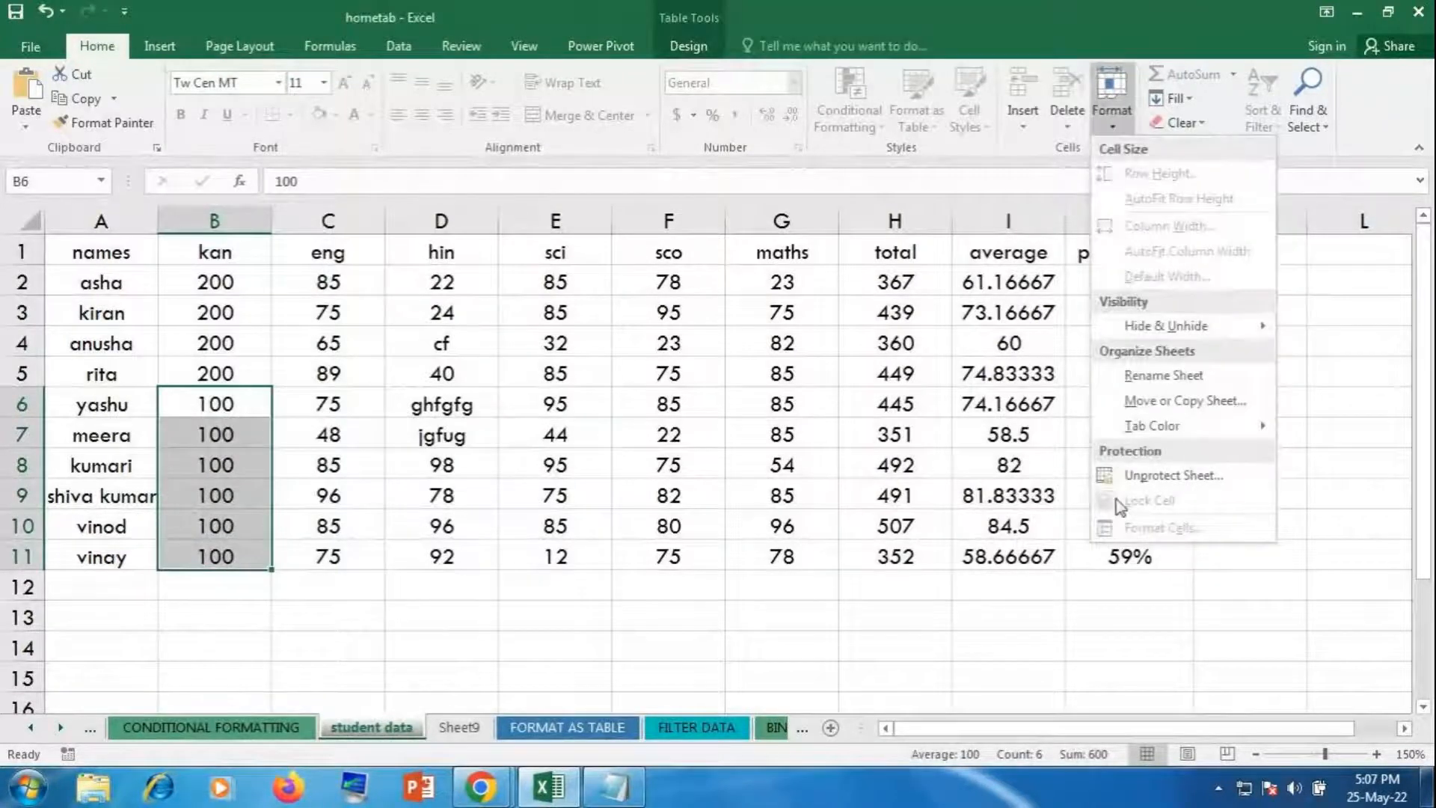
left_click(1137, 476)
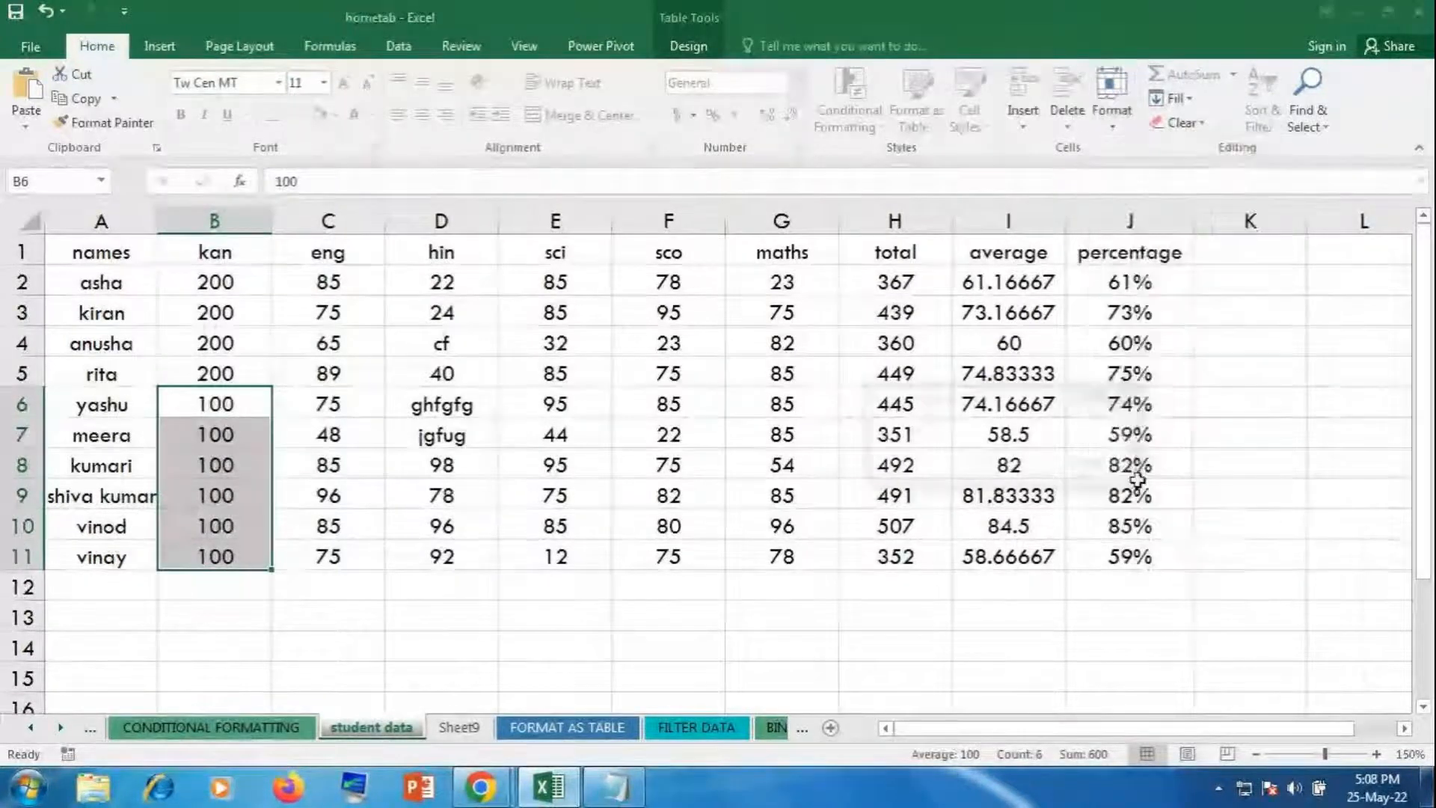
type("123")
key("Return")
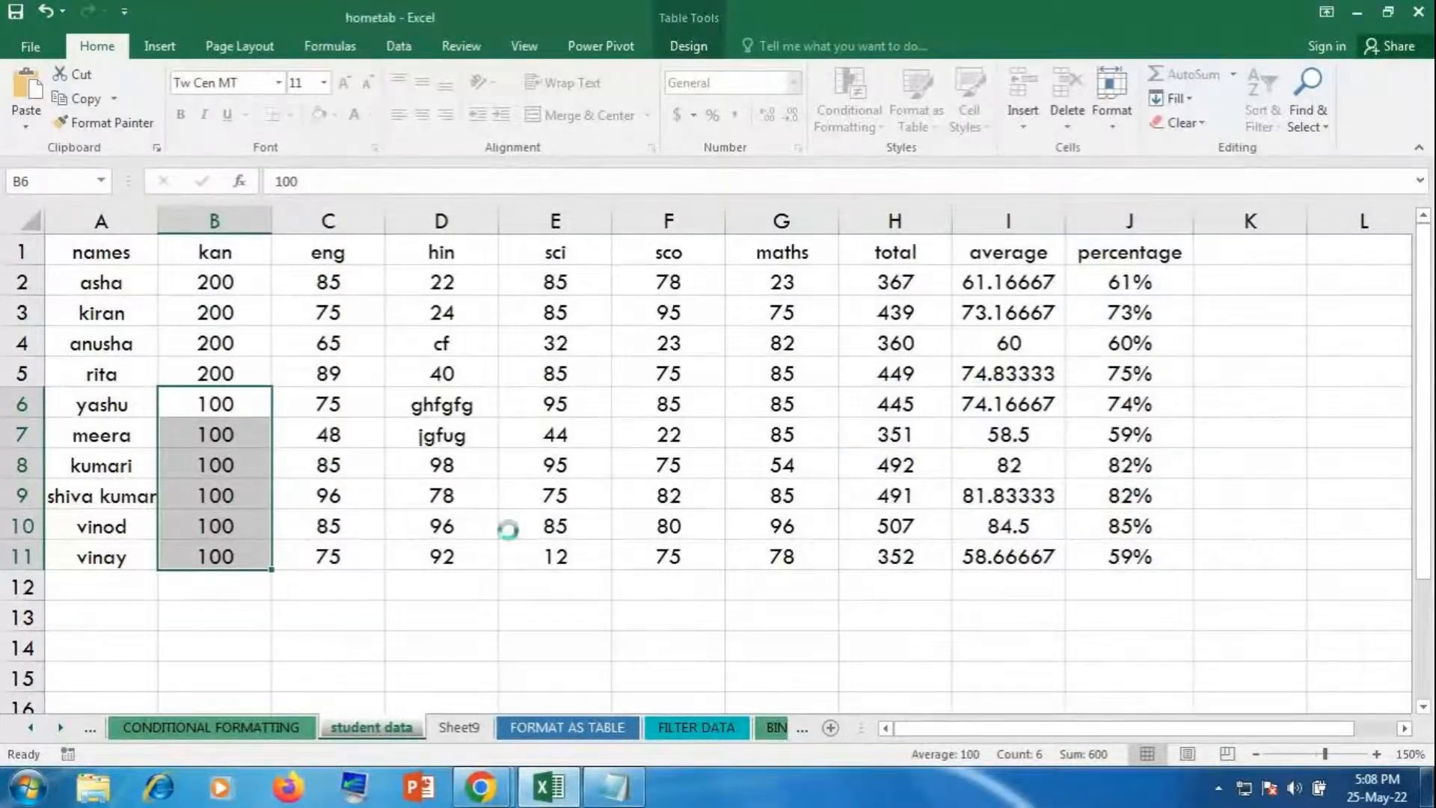
Step: Enter fff, ffgf, fftr and uujmj into kan cells B6 through B9
left_click(241, 397)
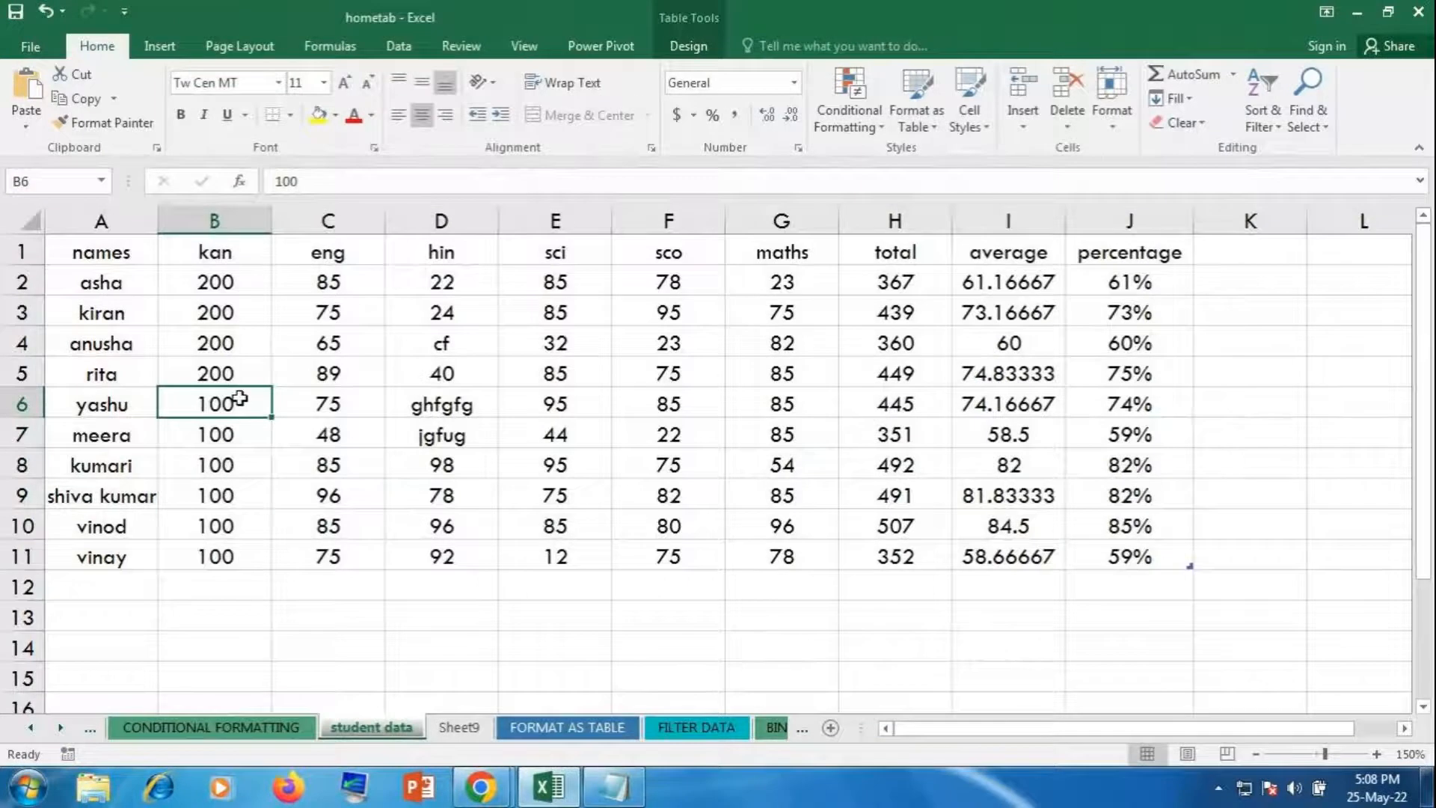
type("fff")
key("Return")
type("ffgf")
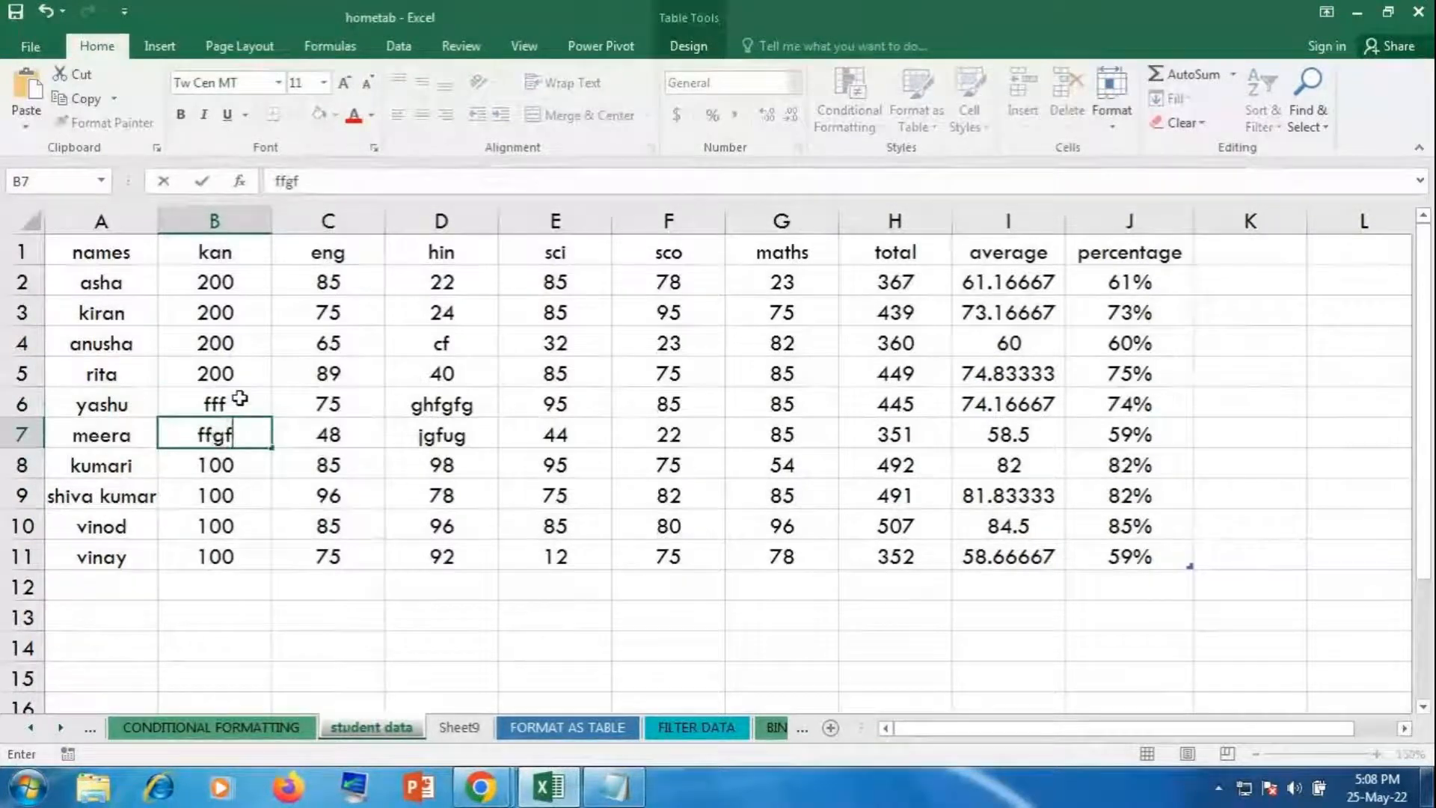
key("Return")
type("fftr")
key("Return")
type("uujmj")
key("Return")
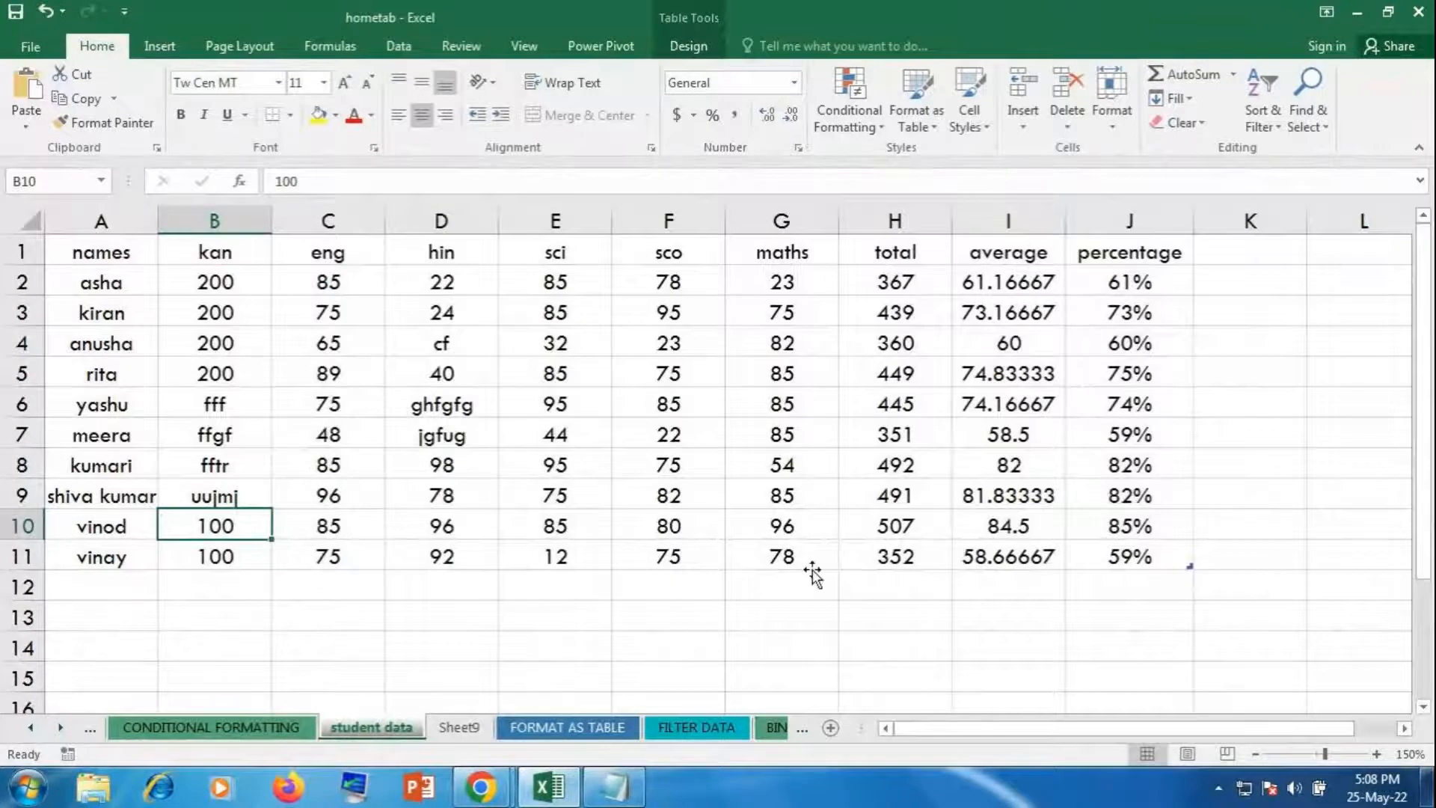
Step: Select all cells and clear Locked on the Format Cells Protection tab
left_click(30, 221)
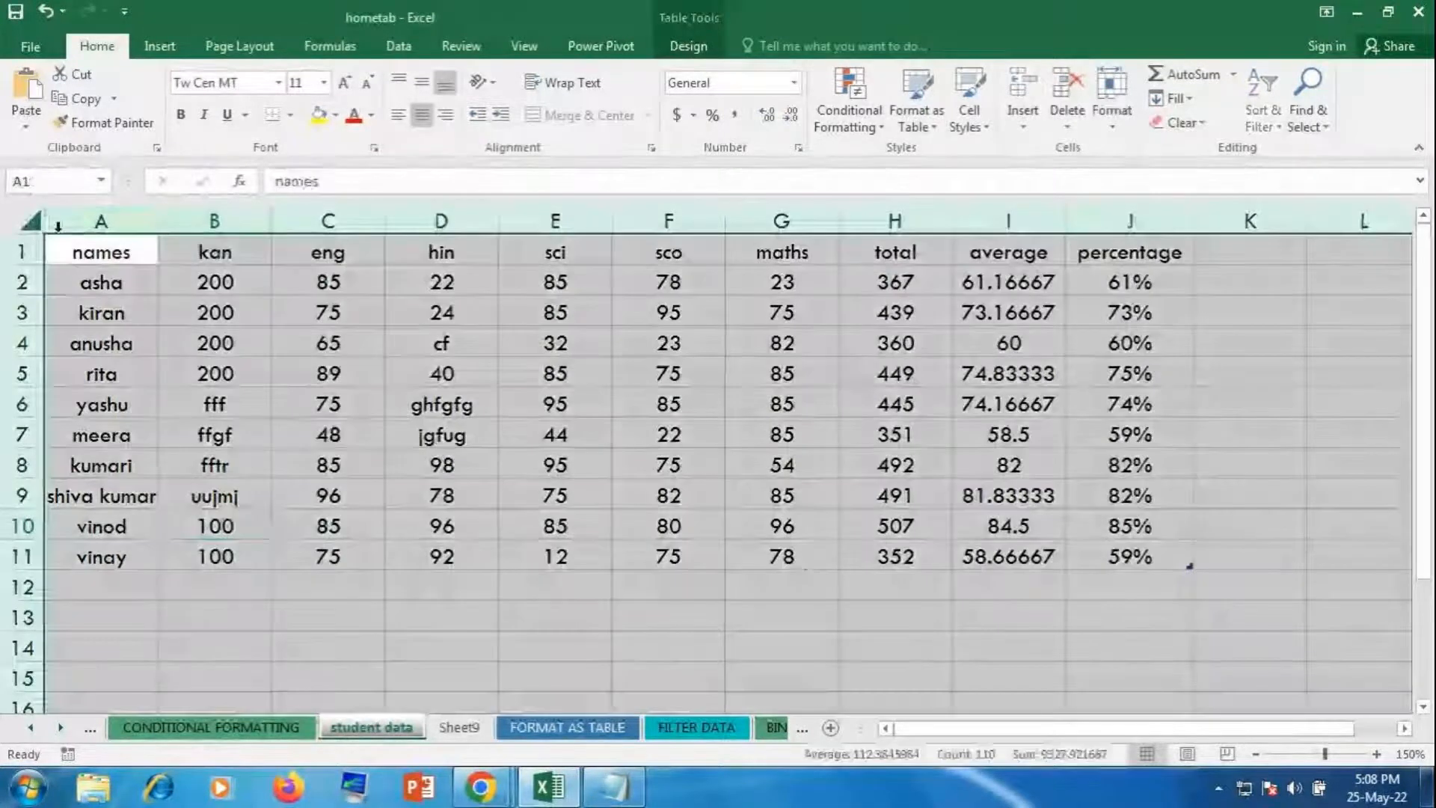
left_click(1122, 124)
left_click(1136, 528)
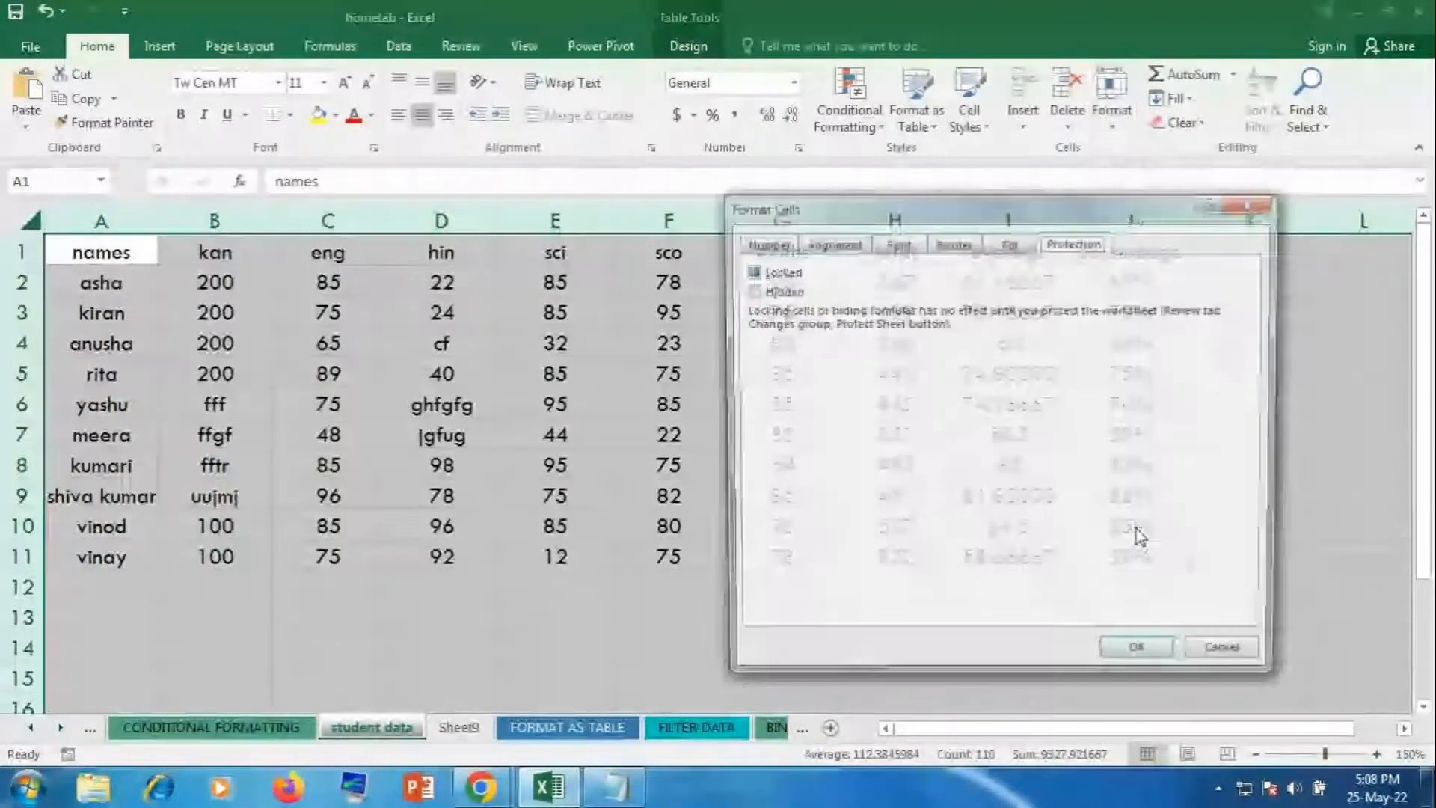
left_click(750, 272)
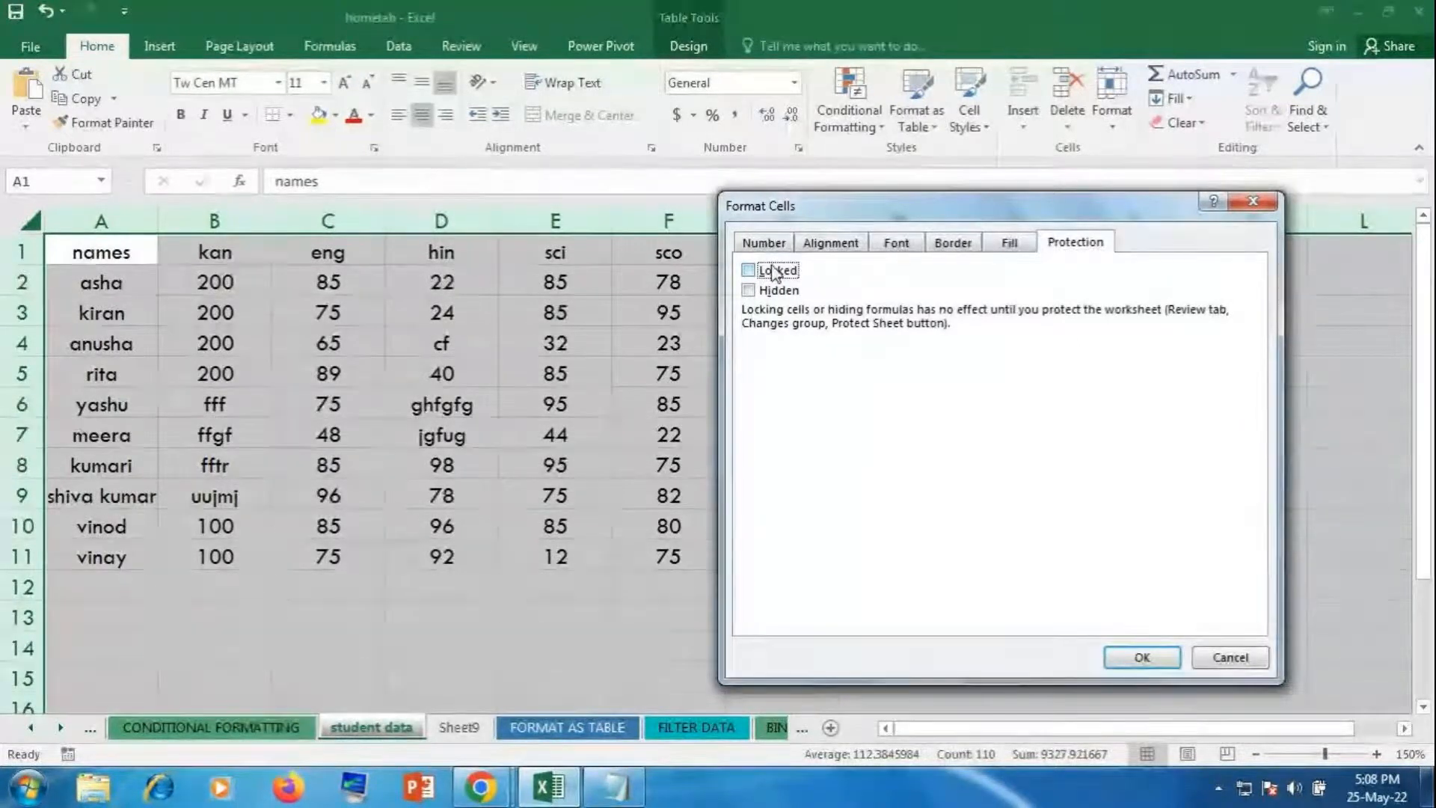
left_click(1138, 656)
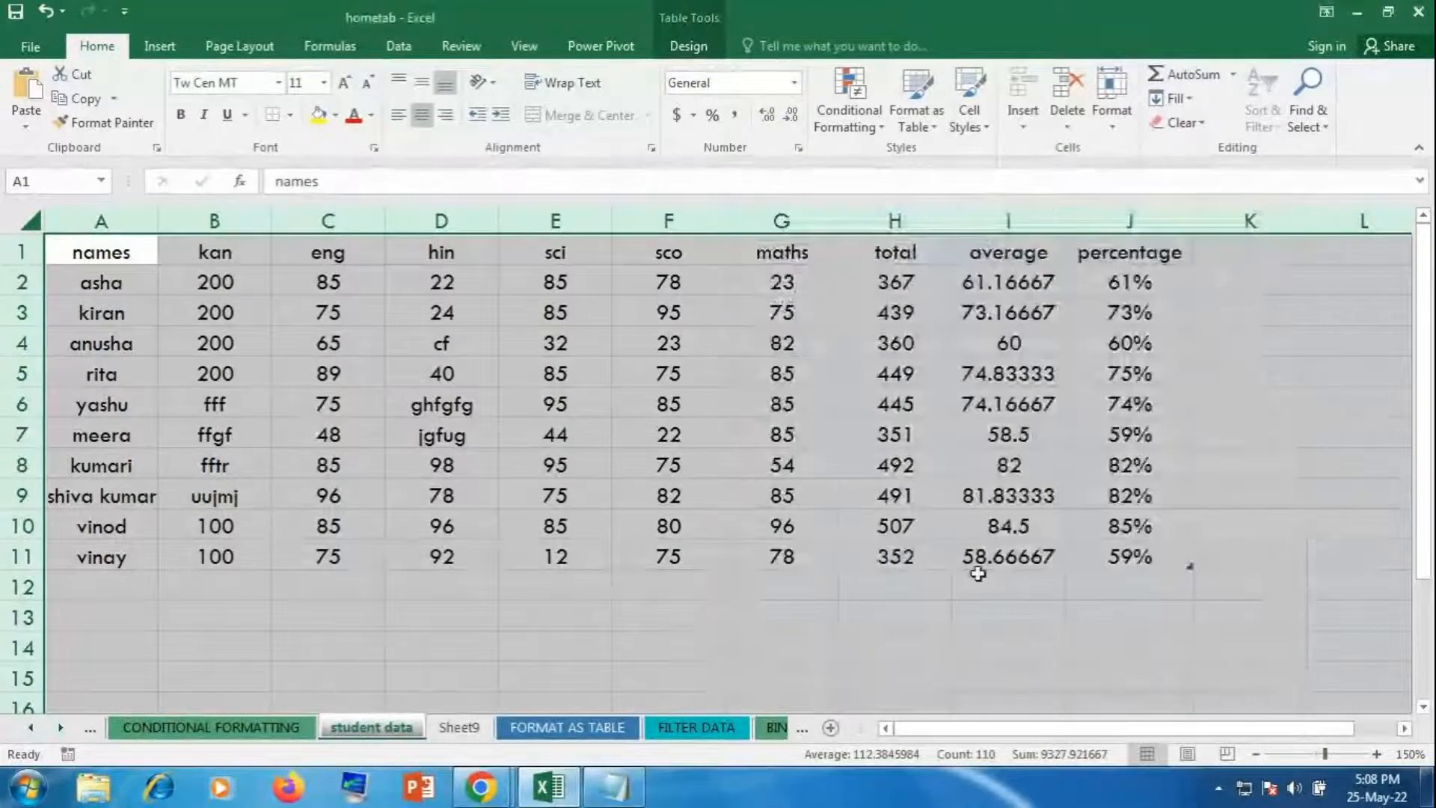
Step: Select the maths scores G2:G11 and lock them with Format > Lock Cell
left_click(872, 553)
left_click(811, 282)
left_click_drag(811, 282, 784, 542)
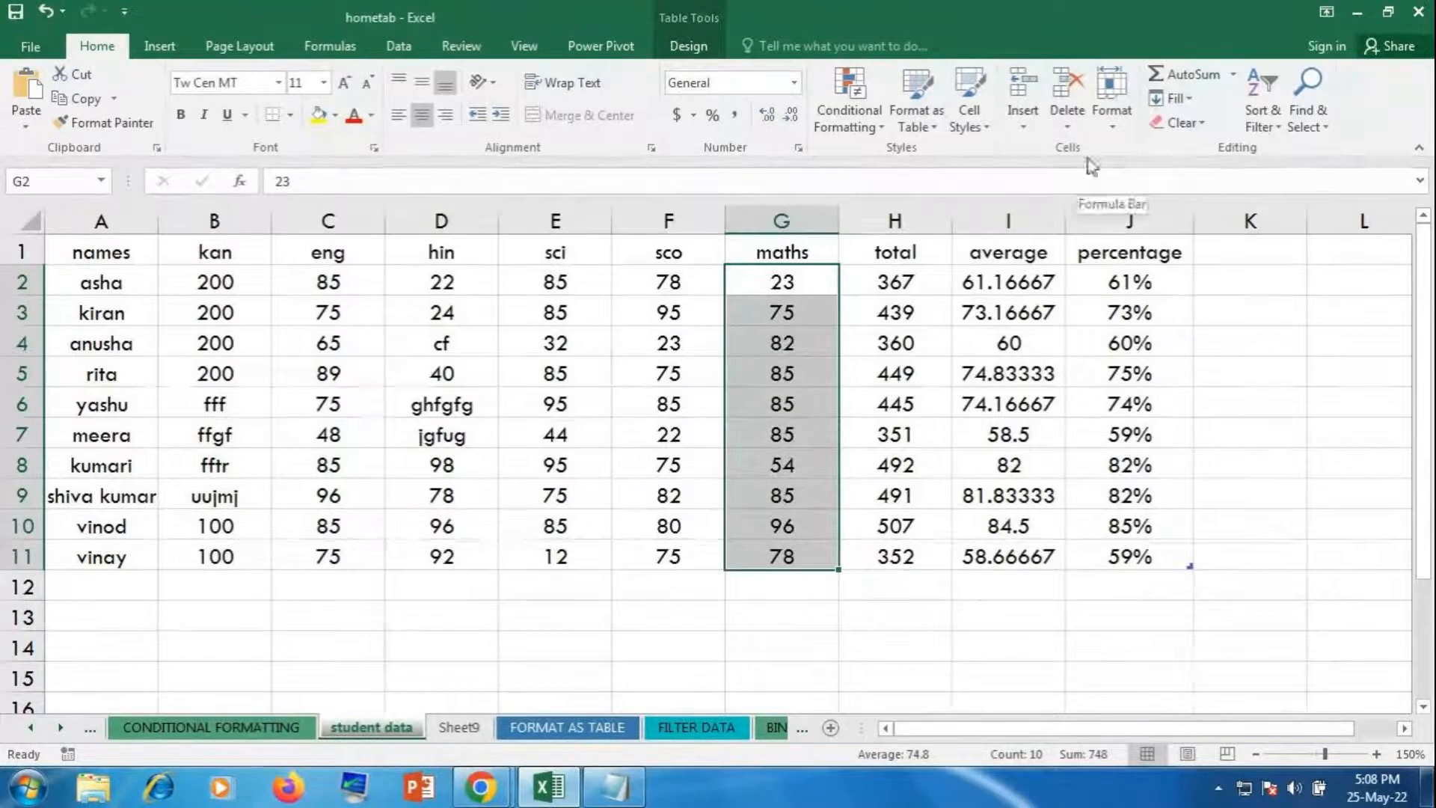
left_click(1113, 127)
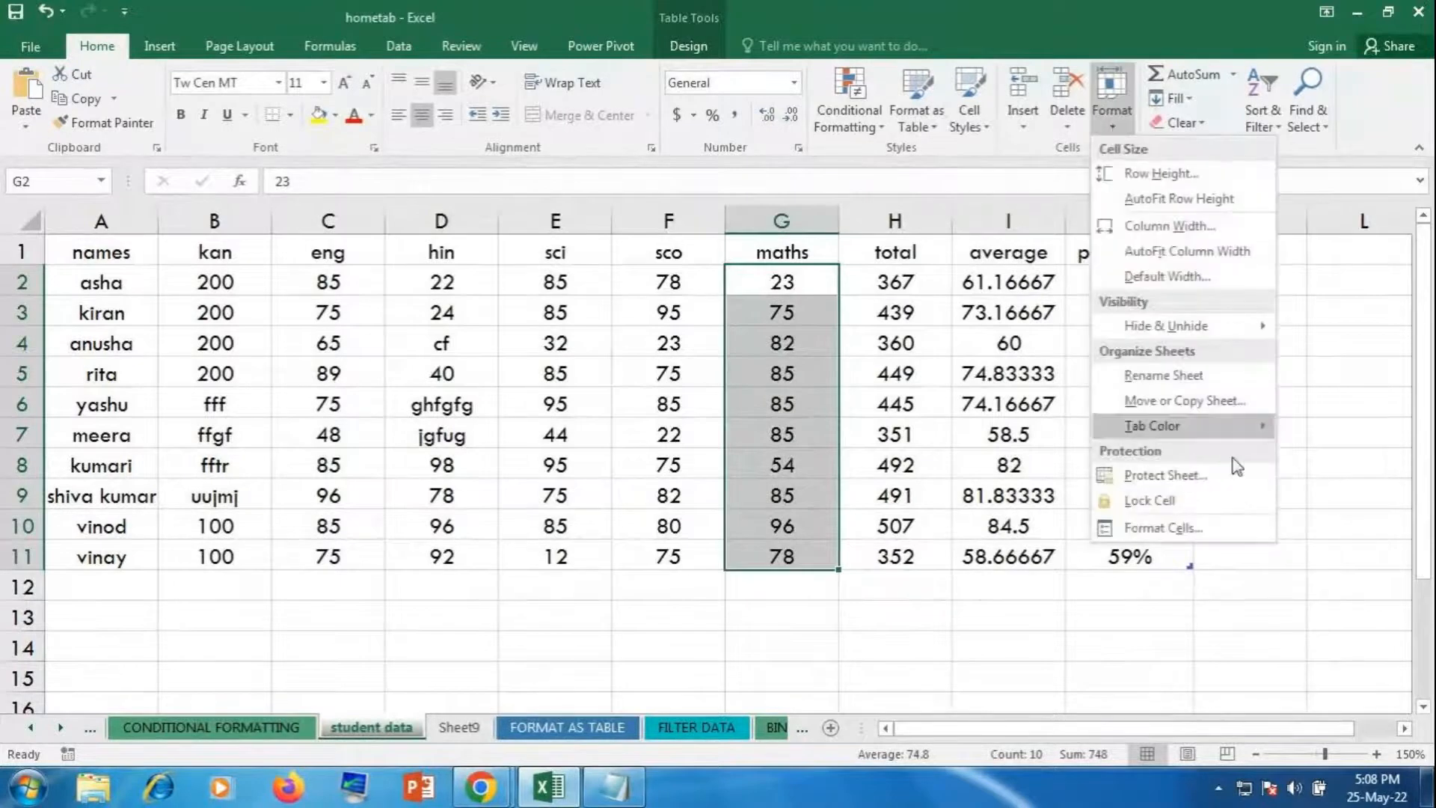
left_click(1155, 508)
left_click(1250, 414)
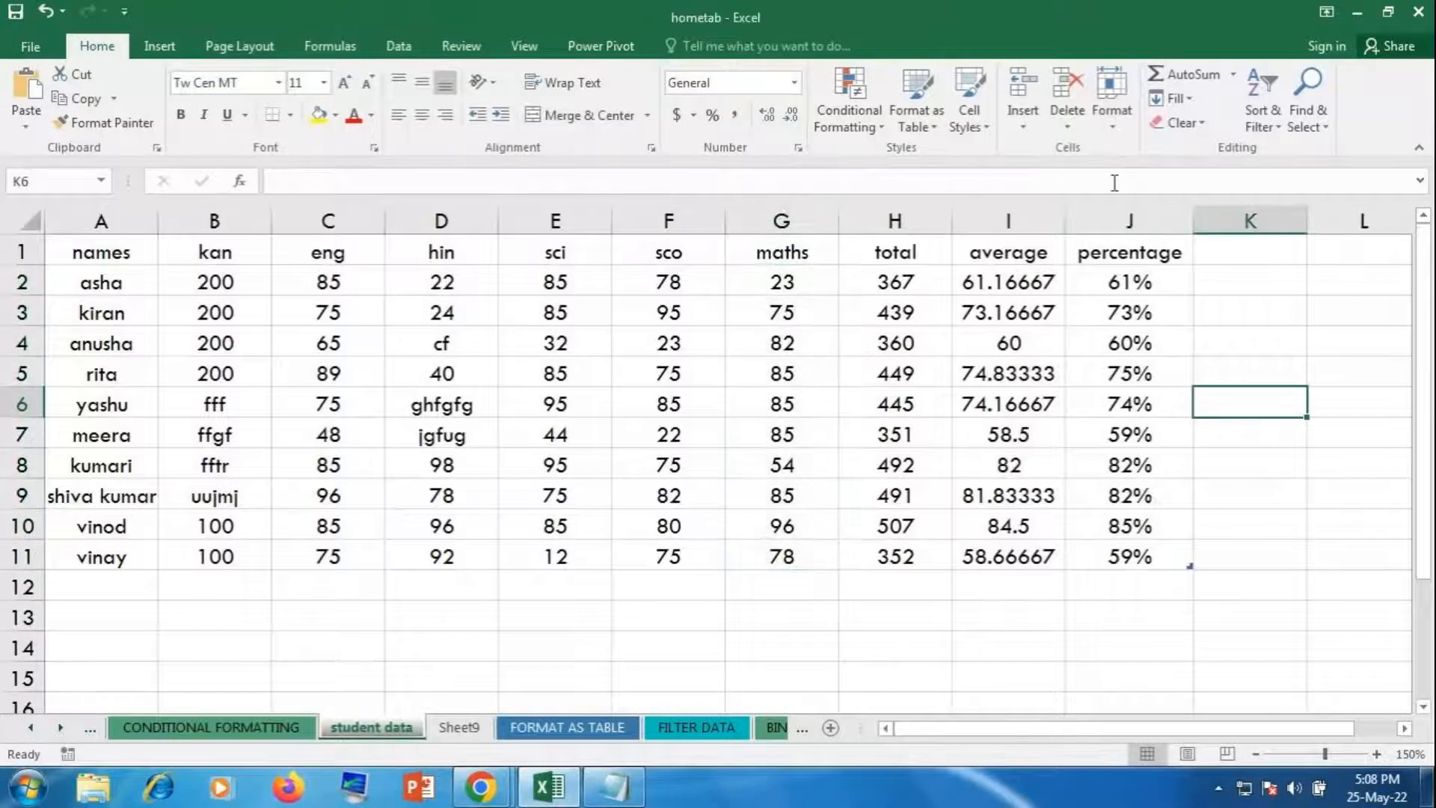
left_click(1109, 112)
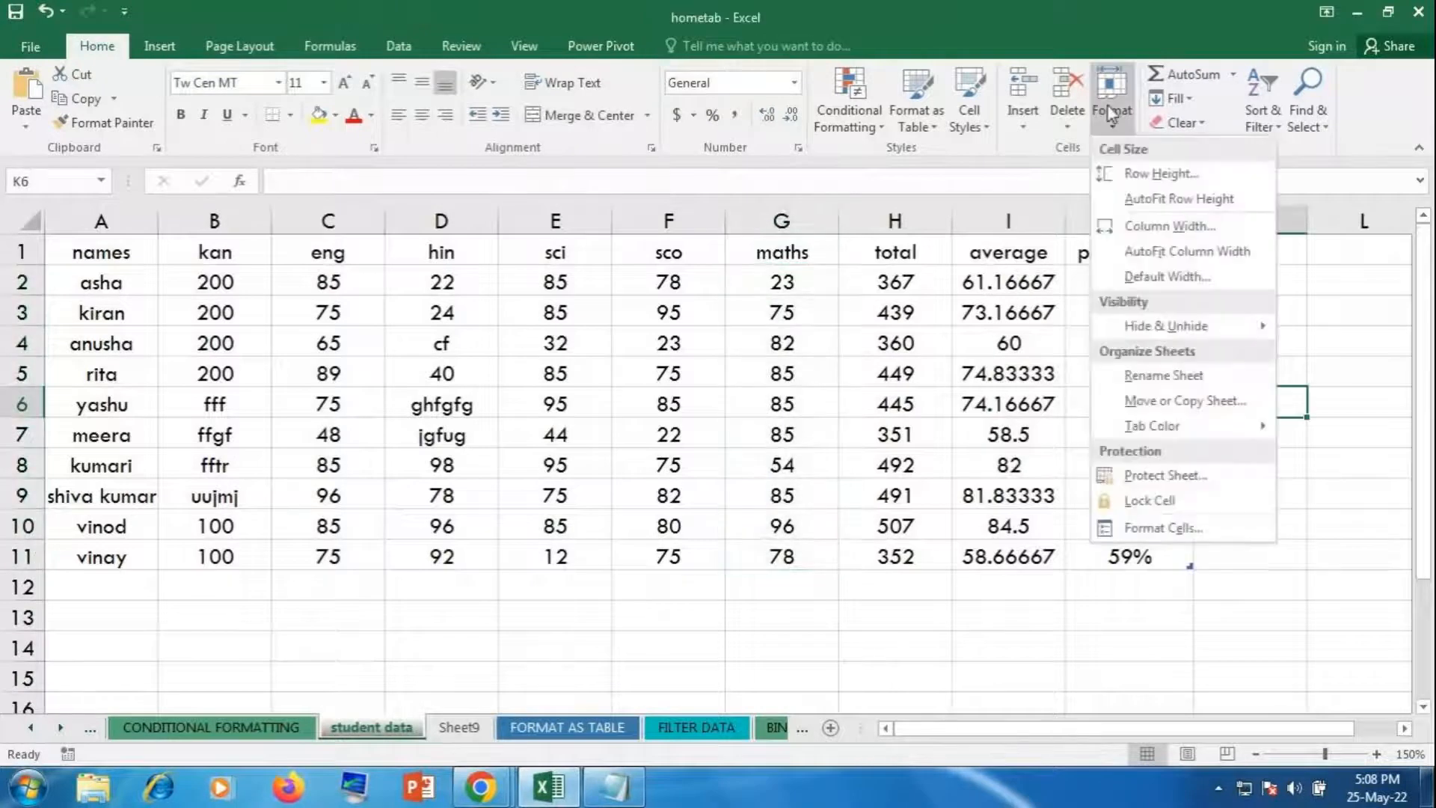
Step: Protect the sheet, entering and confirming the sheet password
left_click(1165, 476)
type("123")
key("Return")
type("123")
key("Return")
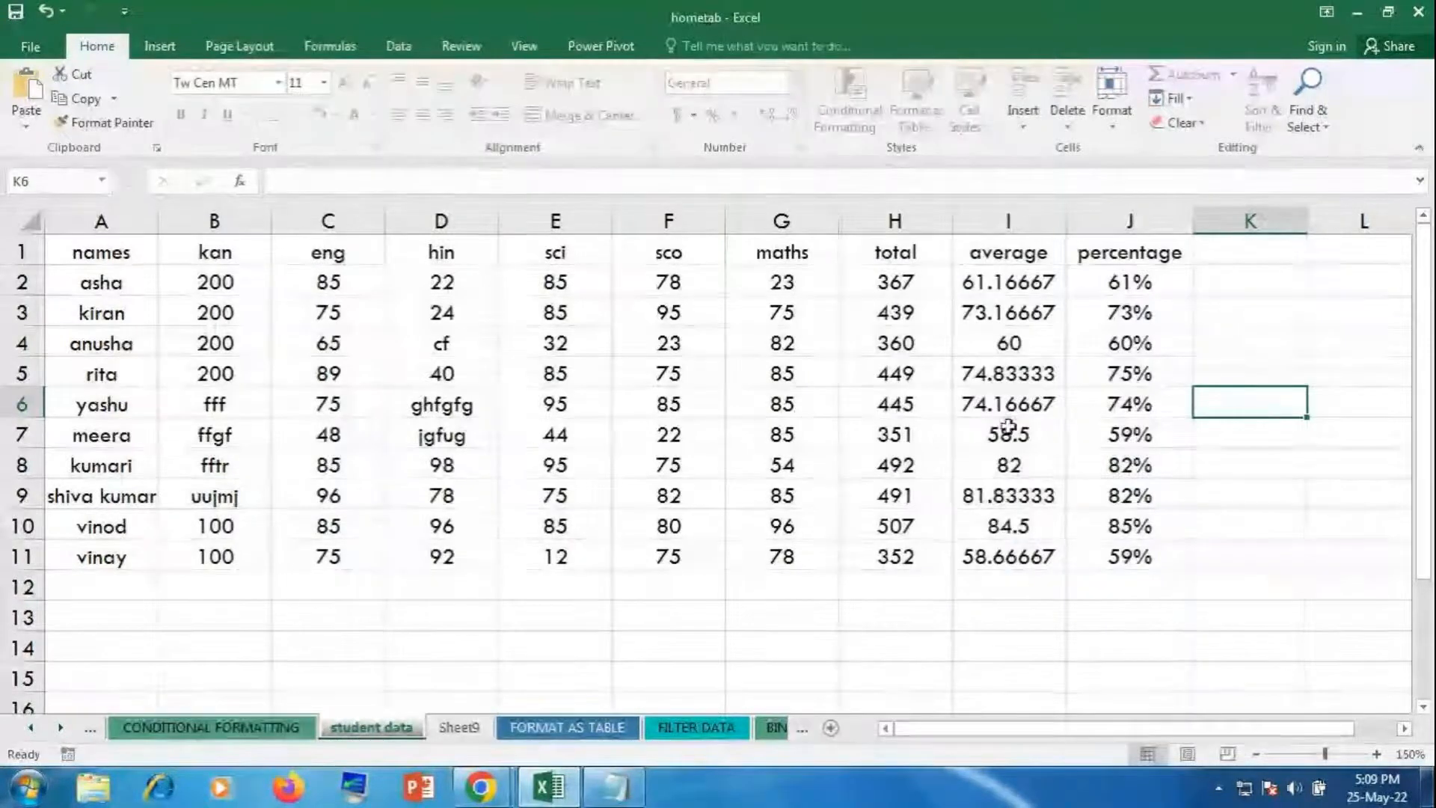
Step: Type test text (fhdfh, dgdg, gdg) into F2:F4 and dgdg into H2:H4
left_click(652, 274)
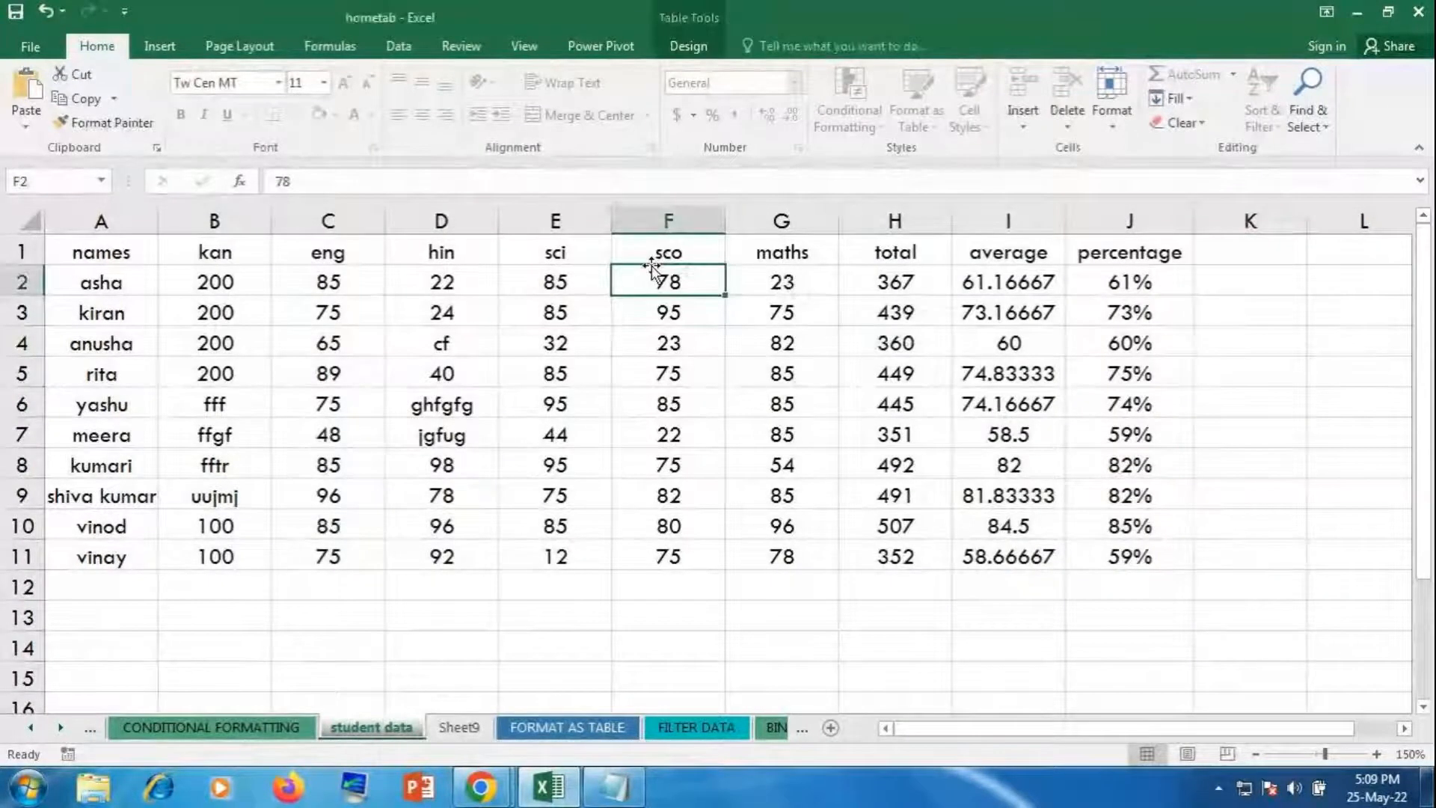
type("fhdfh")
key("Return")
type("dgdg")
key("Return")
type("gdg")
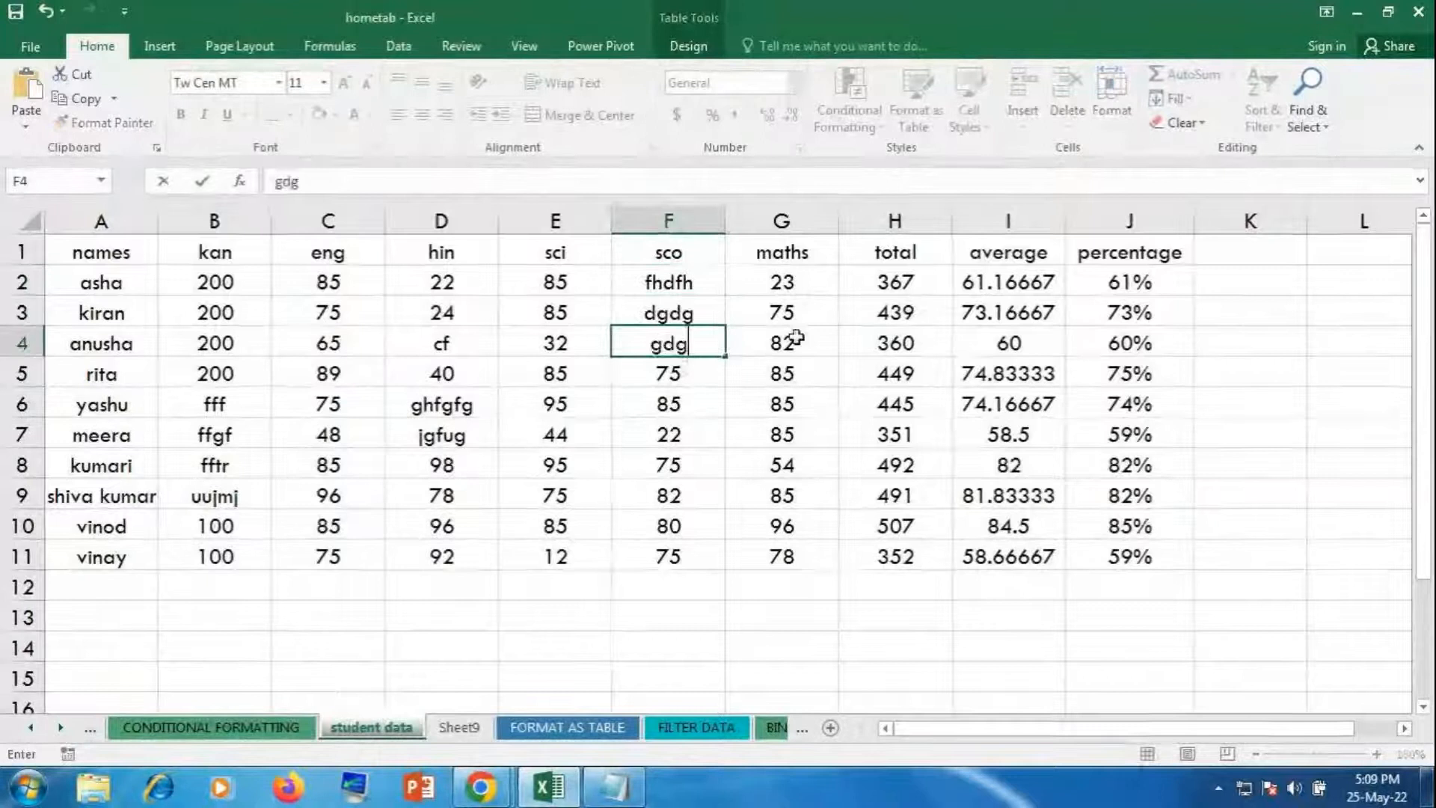
left_click(856, 294)
type("dgdg")
key("Return")
type("dgdg")
key("Return")
type("dgdg")
key("Return")
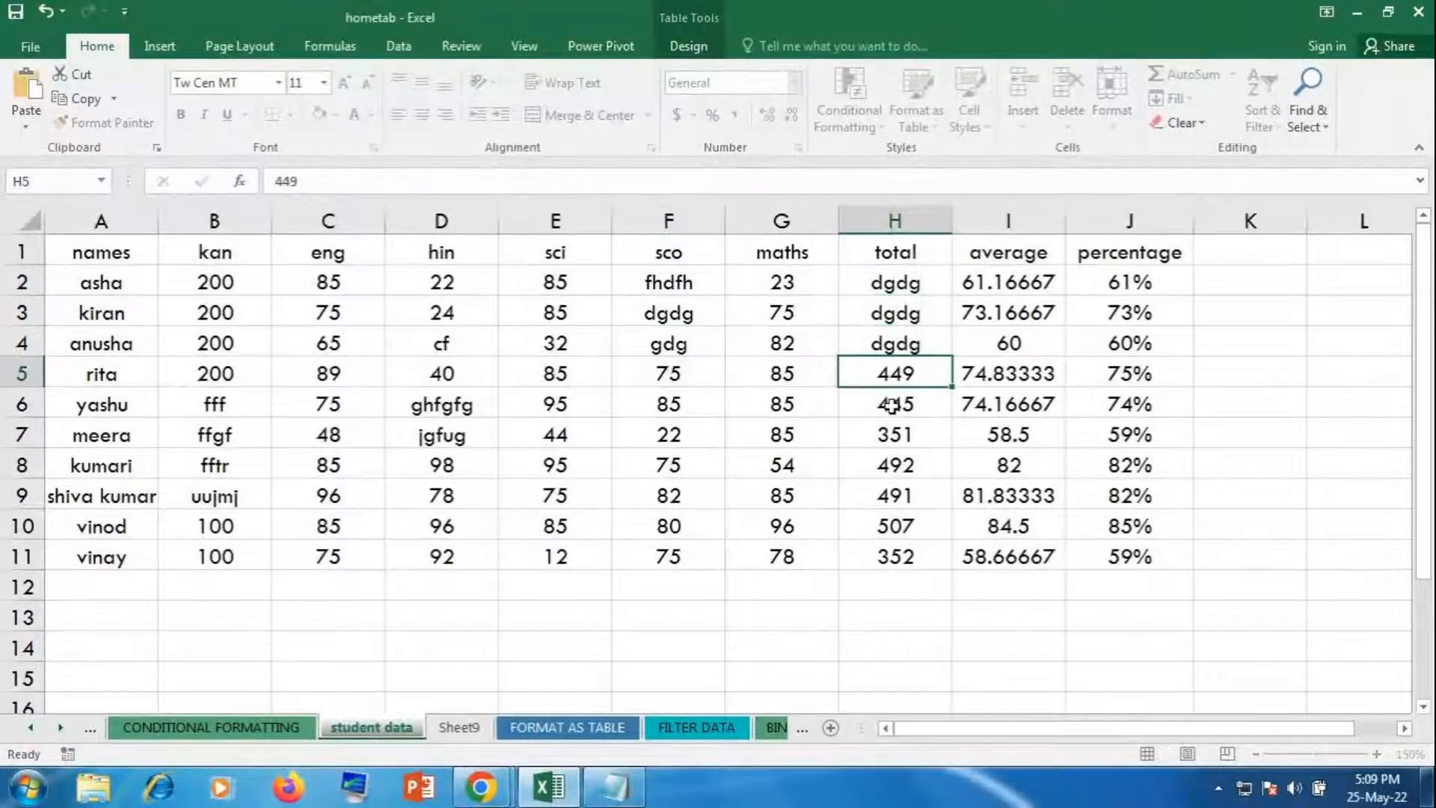
left_click(893, 406)
Step: Try typing into locked maths cells G2, G5, G7, G9, G11 and G8, dismissing each protection warning
left_click(781, 282)
type("d")
left_click(739, 452)
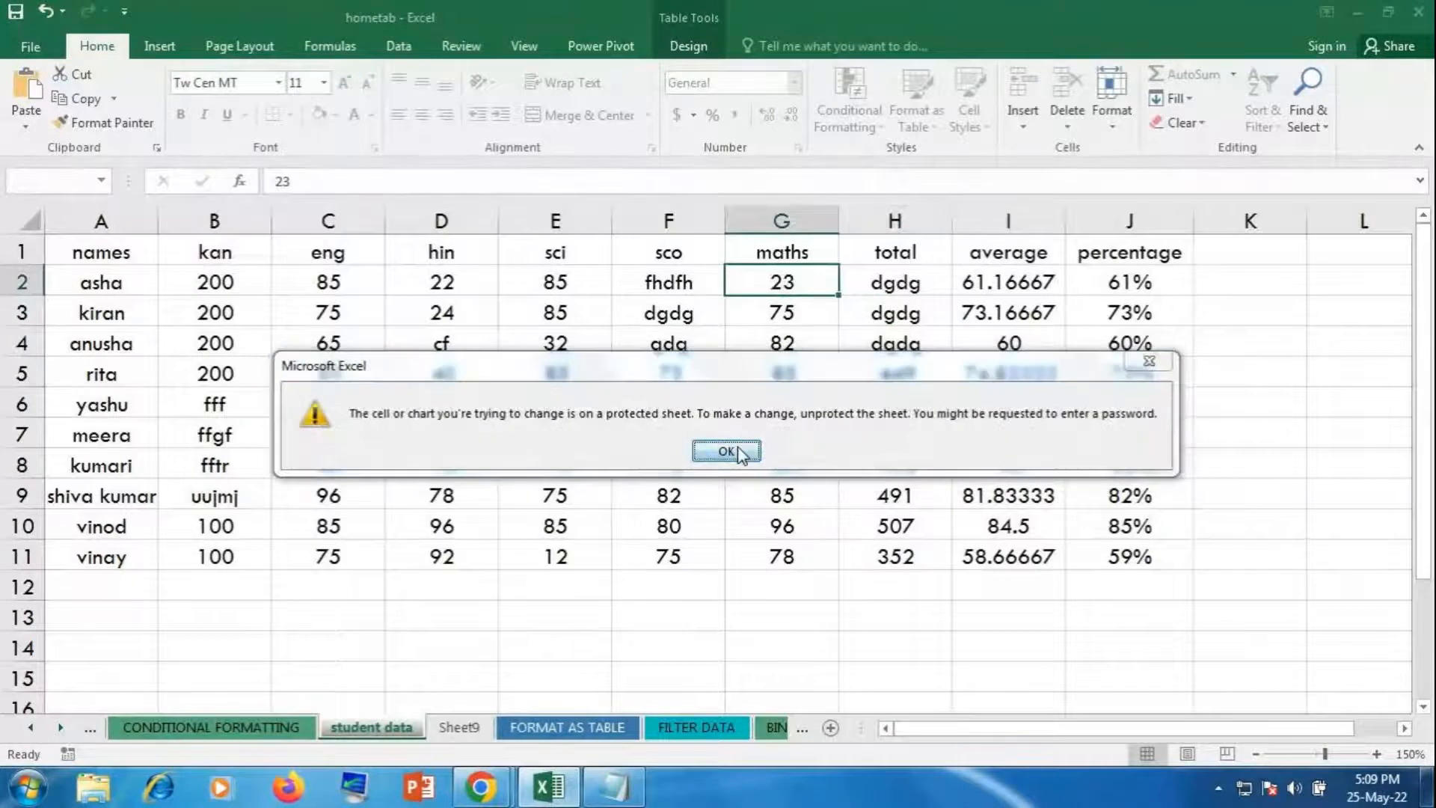
left_click(772, 379)
type("d")
left_click(740, 455)
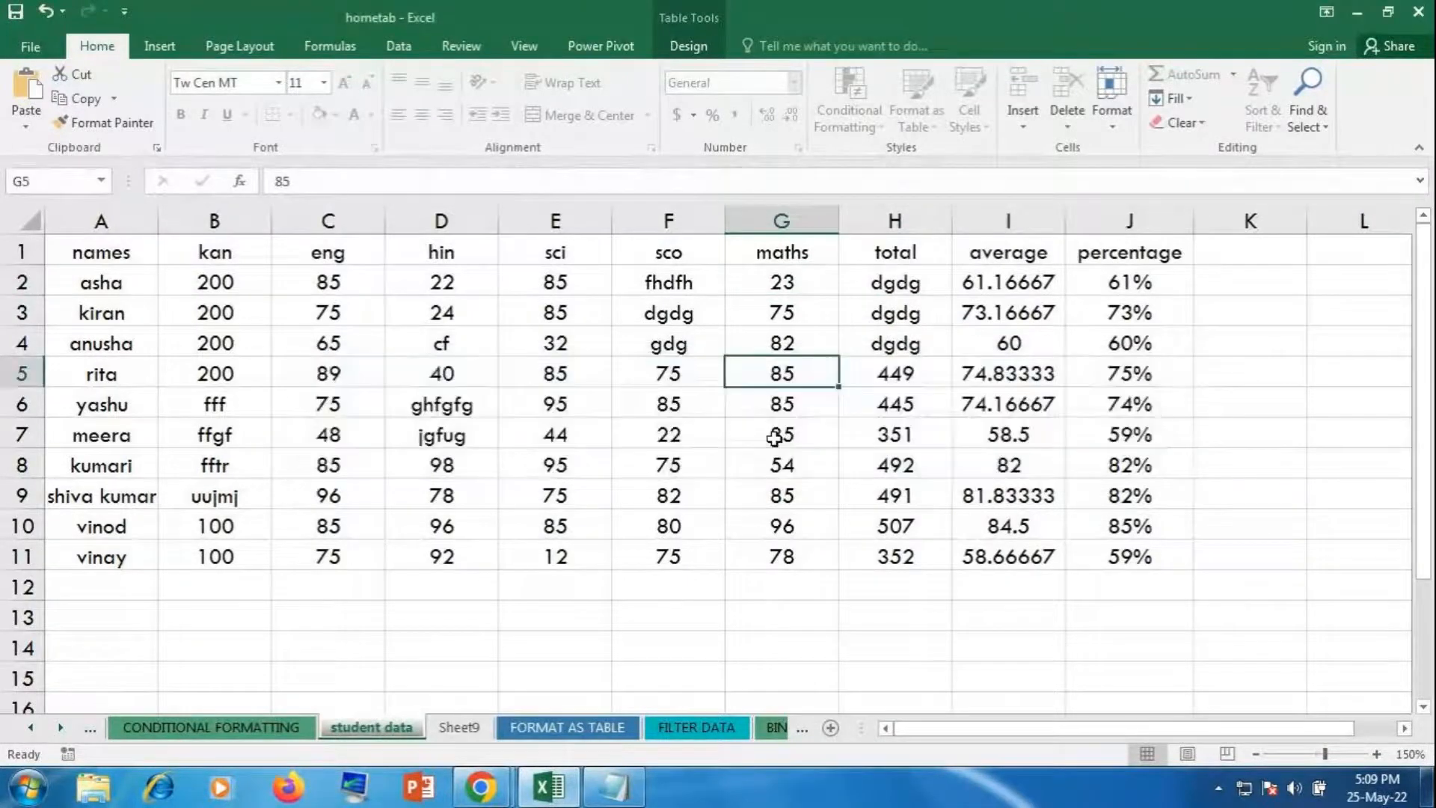
left_click(774, 439)
type("d")
left_click(739, 452)
left_click(778, 485)
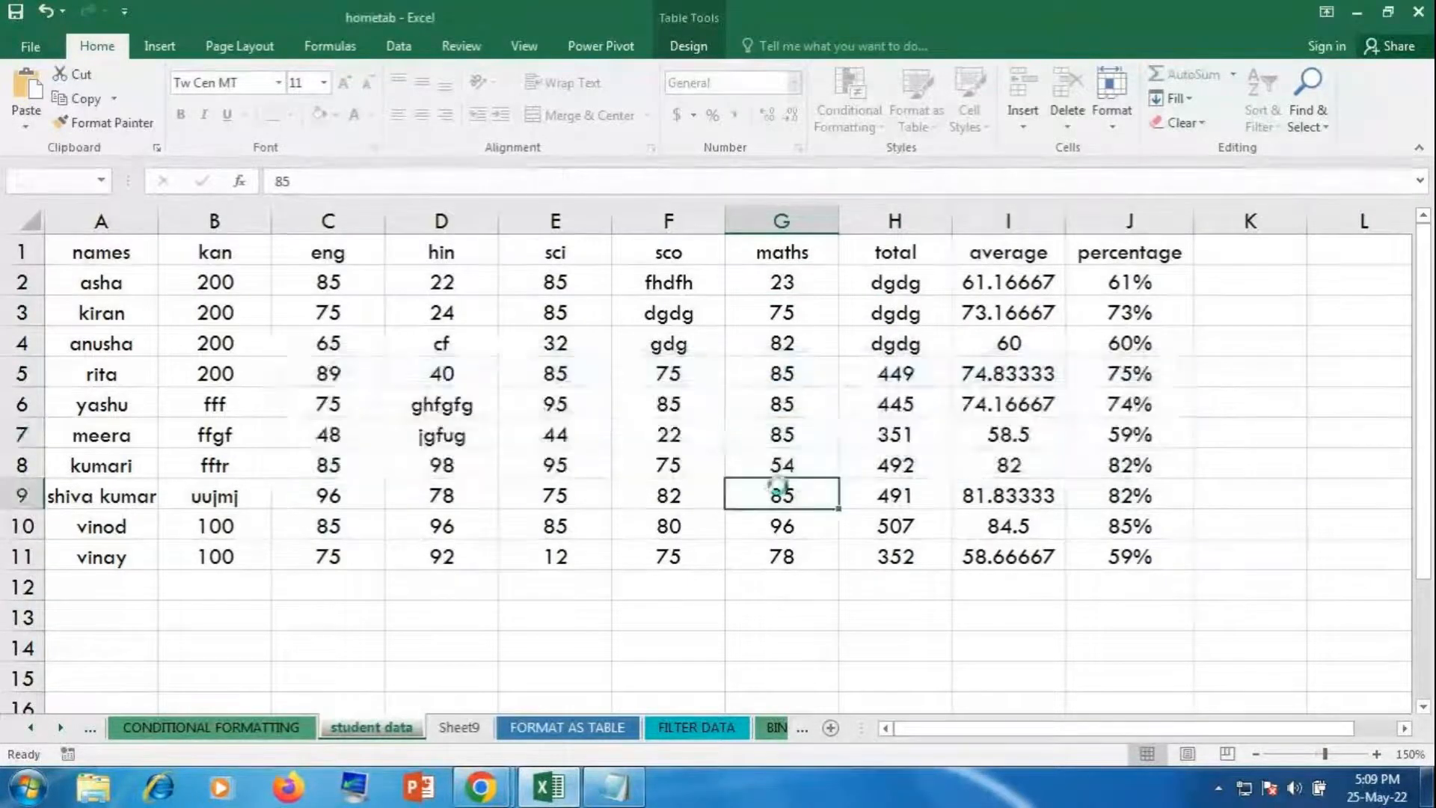
type("d")
left_click(729, 452)
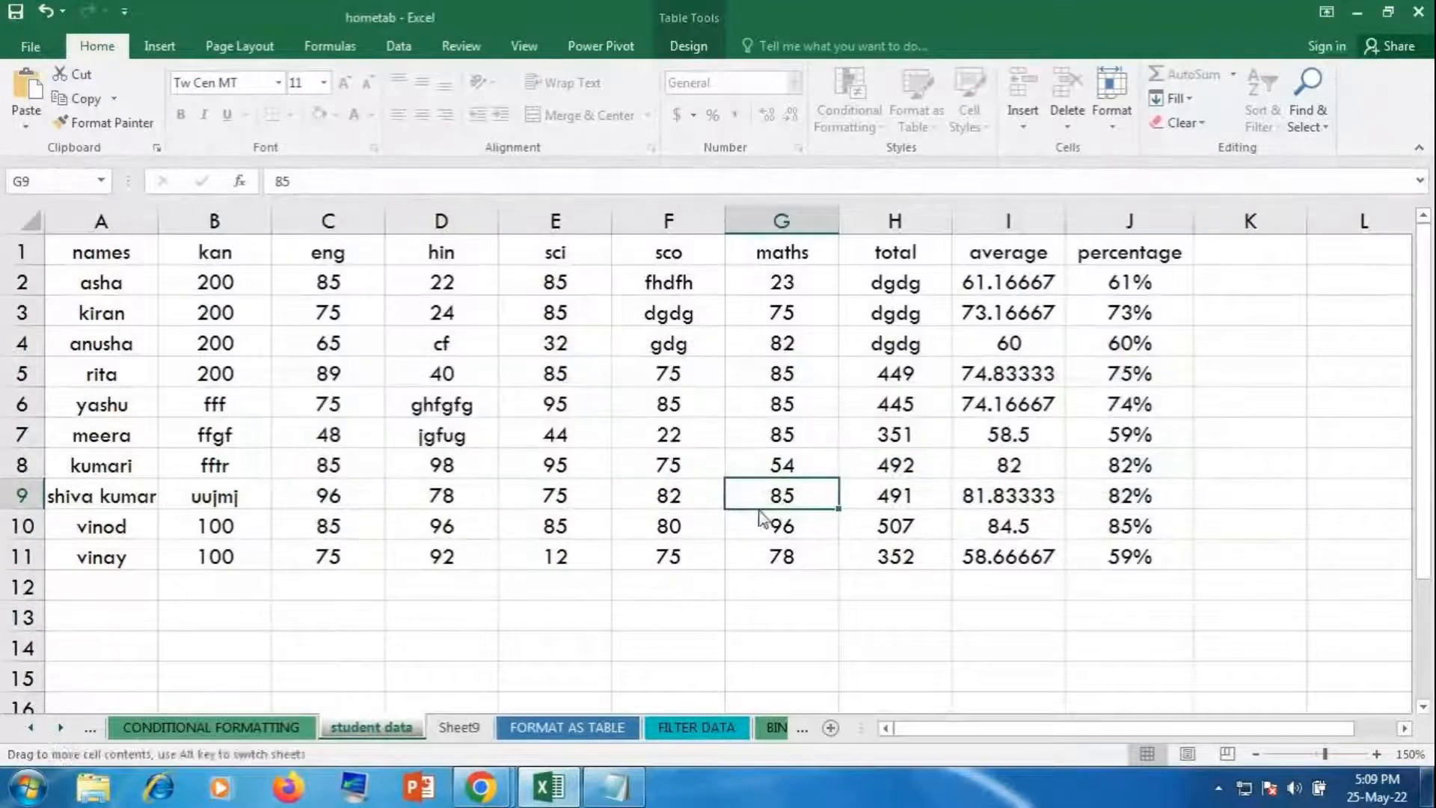
left_click(778, 556)
type("d")
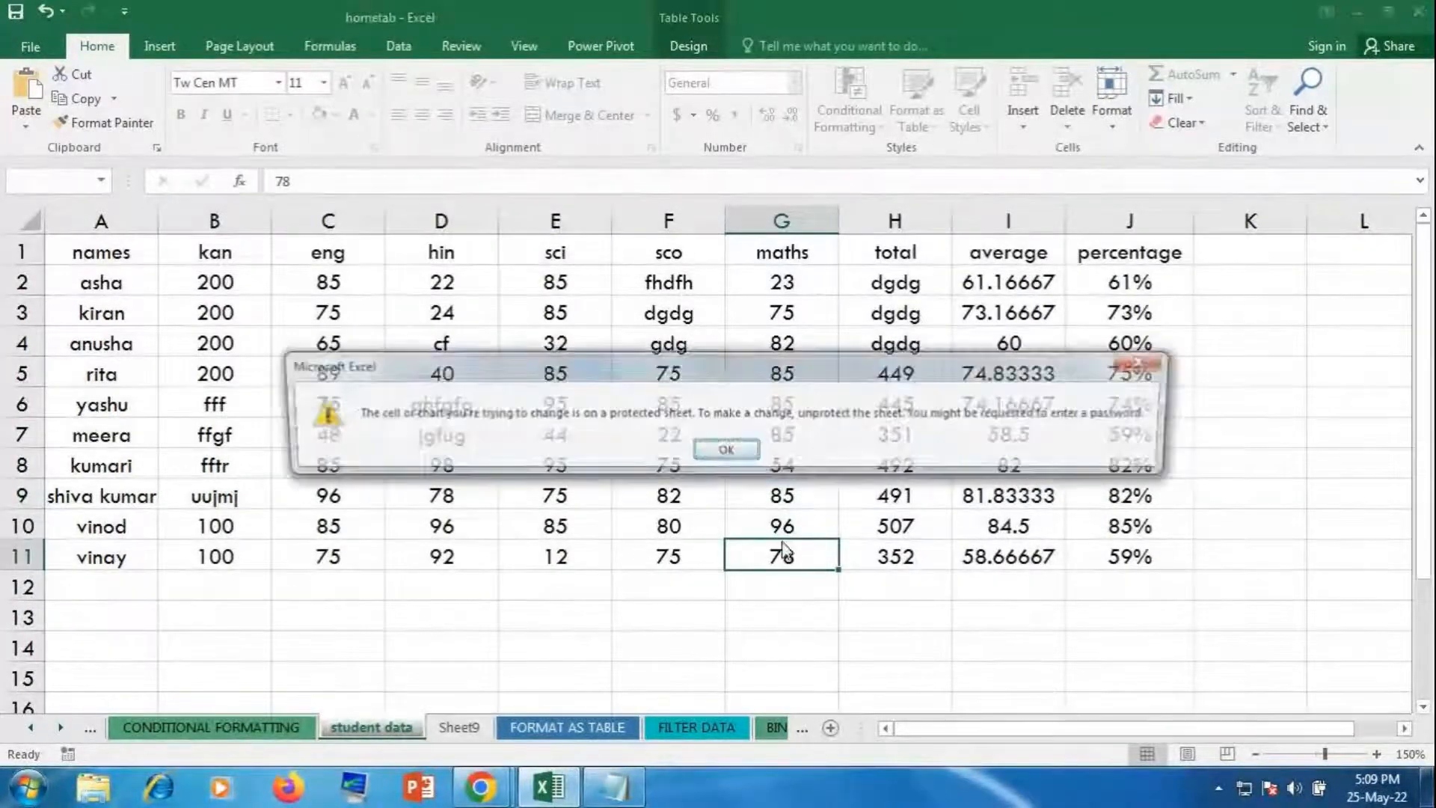
left_click(727, 450)
left_click(737, 471)
type("d")
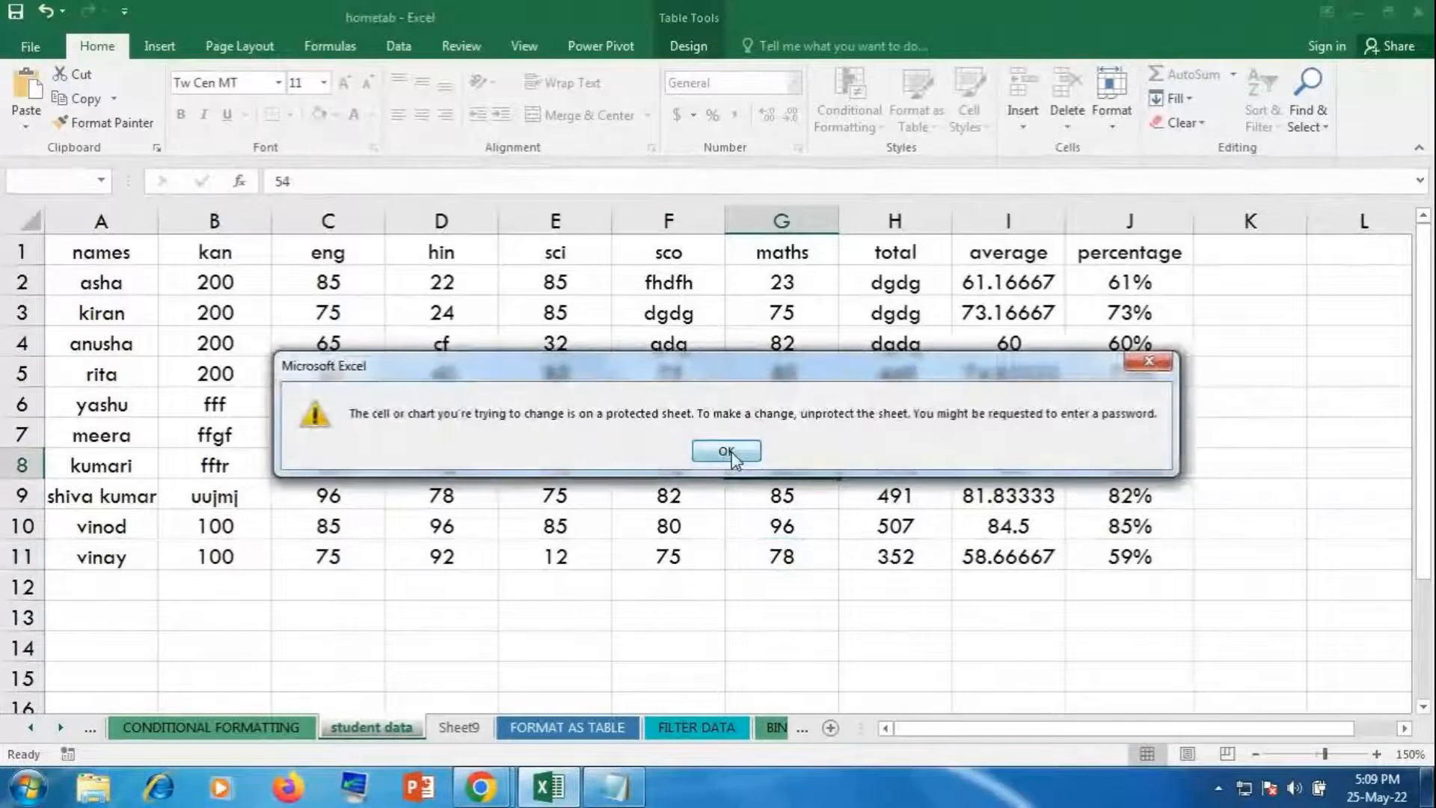
left_click(731, 450)
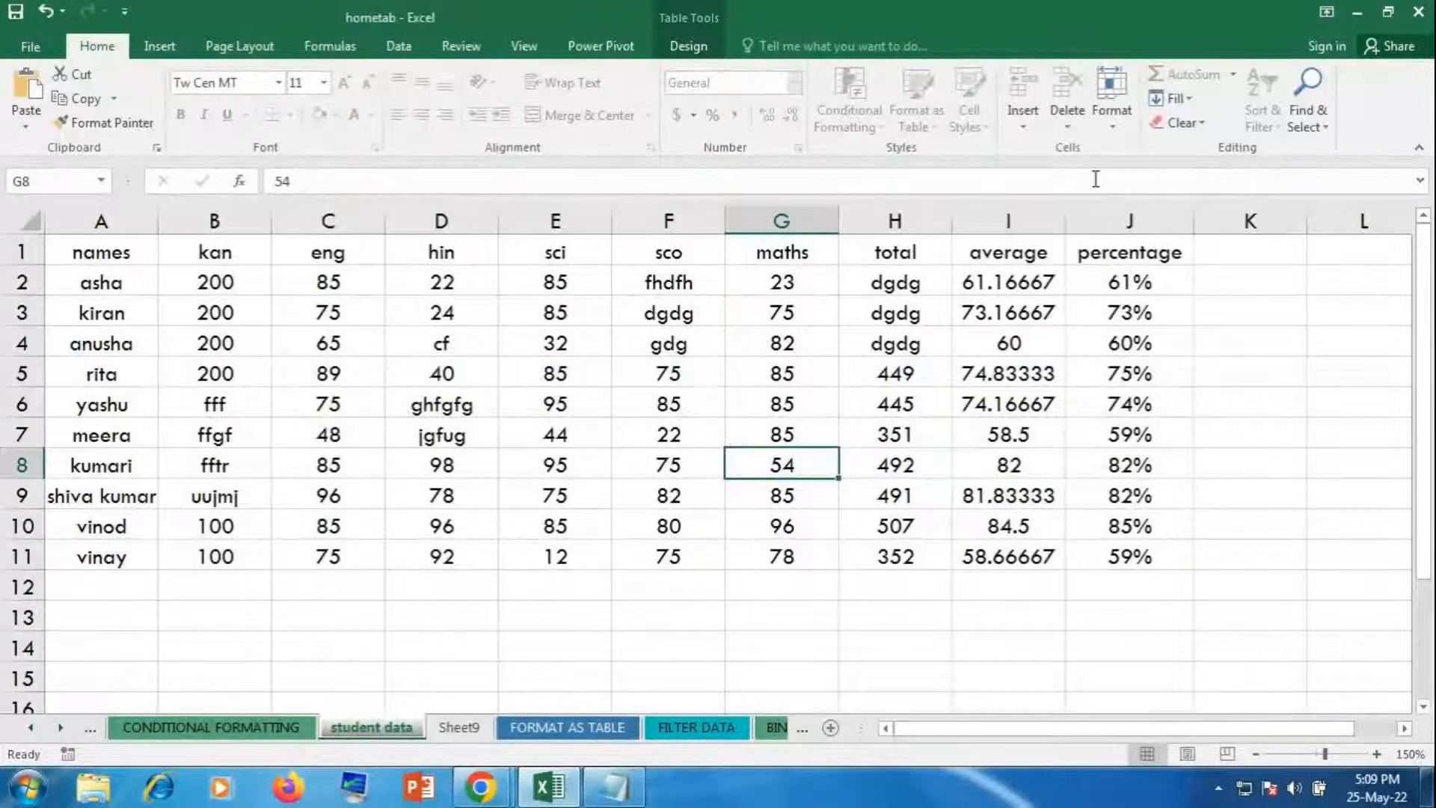
Step: Unprotect the sheet from the Format menu by entering its password
left_click(1114, 127)
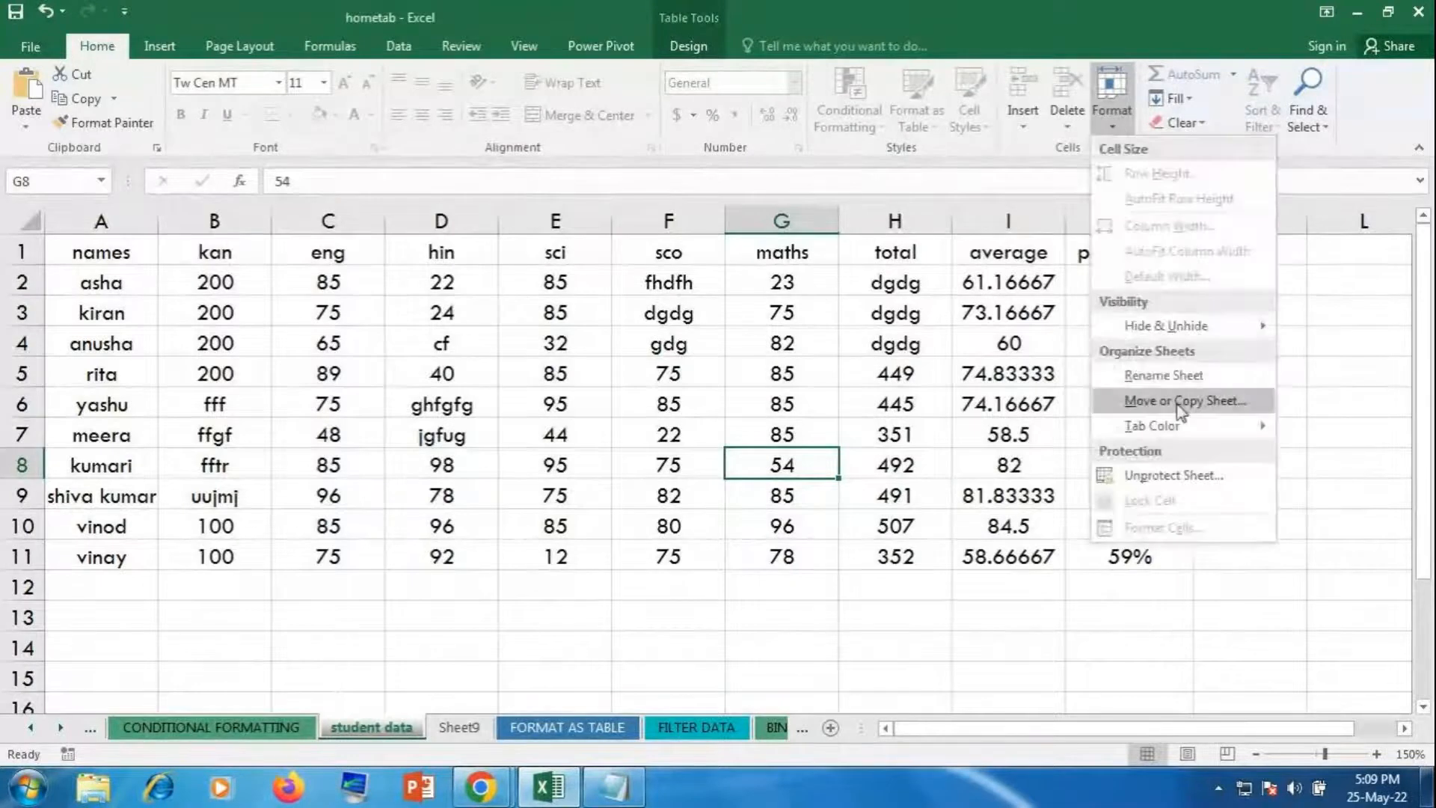
left_click(1147, 476)
type("123")
key("Return")
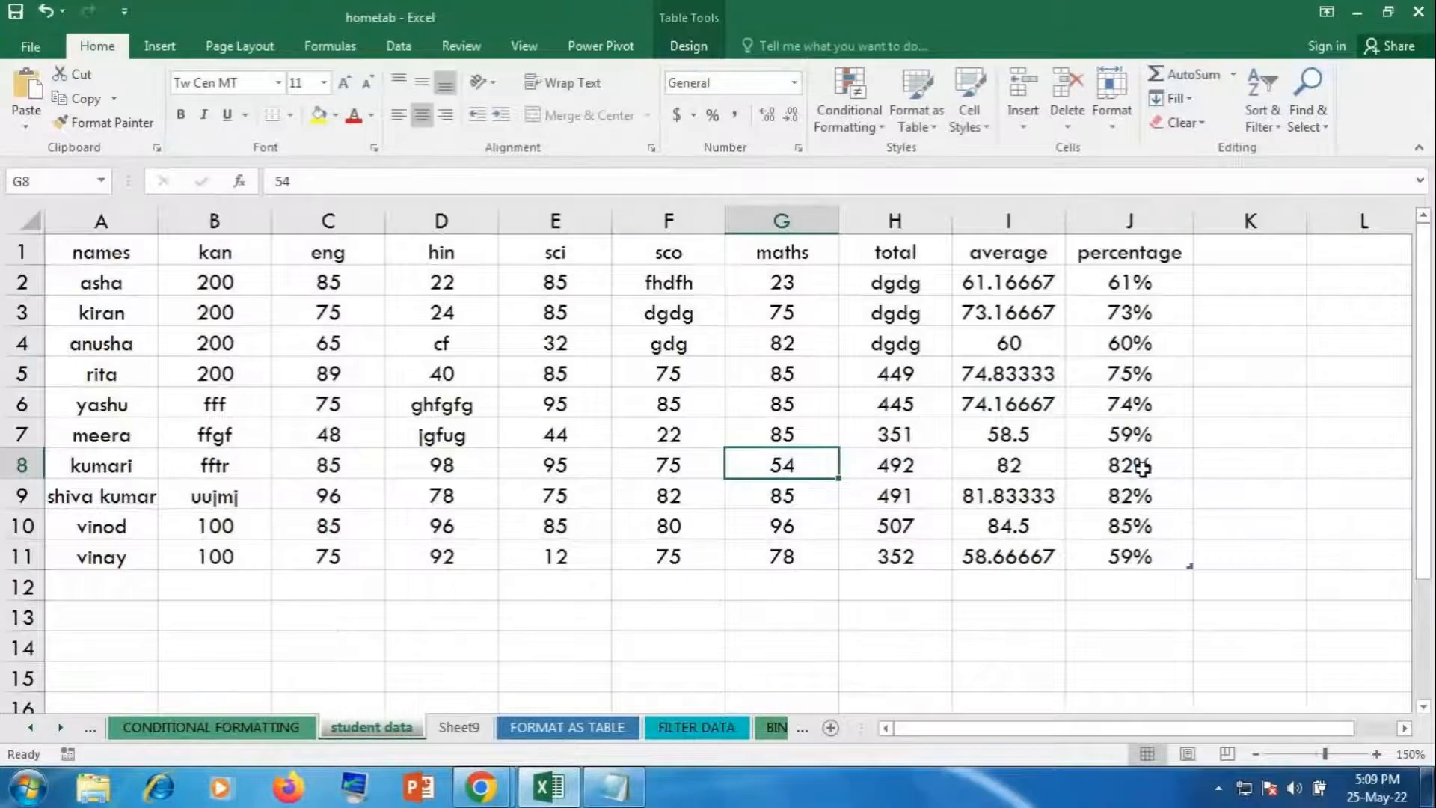
Step: Type test text (dd, dgdg, gdgd, dg) up column G from G8, ending with the gdgd maths header
type("dd")
key("Up")
type("dgdg")
key("Up")
type("gdgd")
key("Up")
type("gdgd")
key("Up")
type("dg")
key("Up")
type("dg")
key("Up")
key("Up")
type("gd")
key("Return")
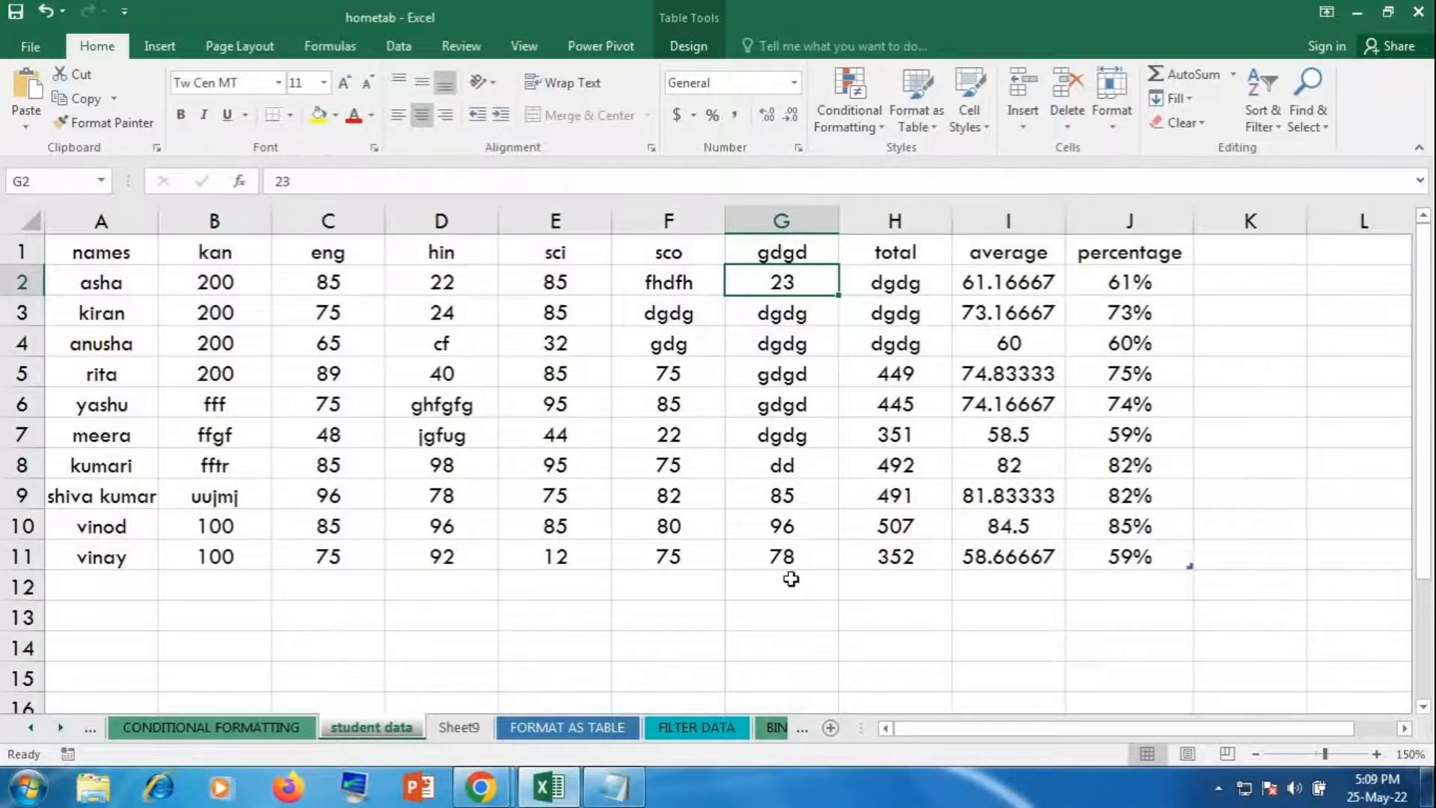
Step: Enter 45, 85, 96, 26 and 12 down D17:D21 below the table
scroll(808, 573, "down", 4)
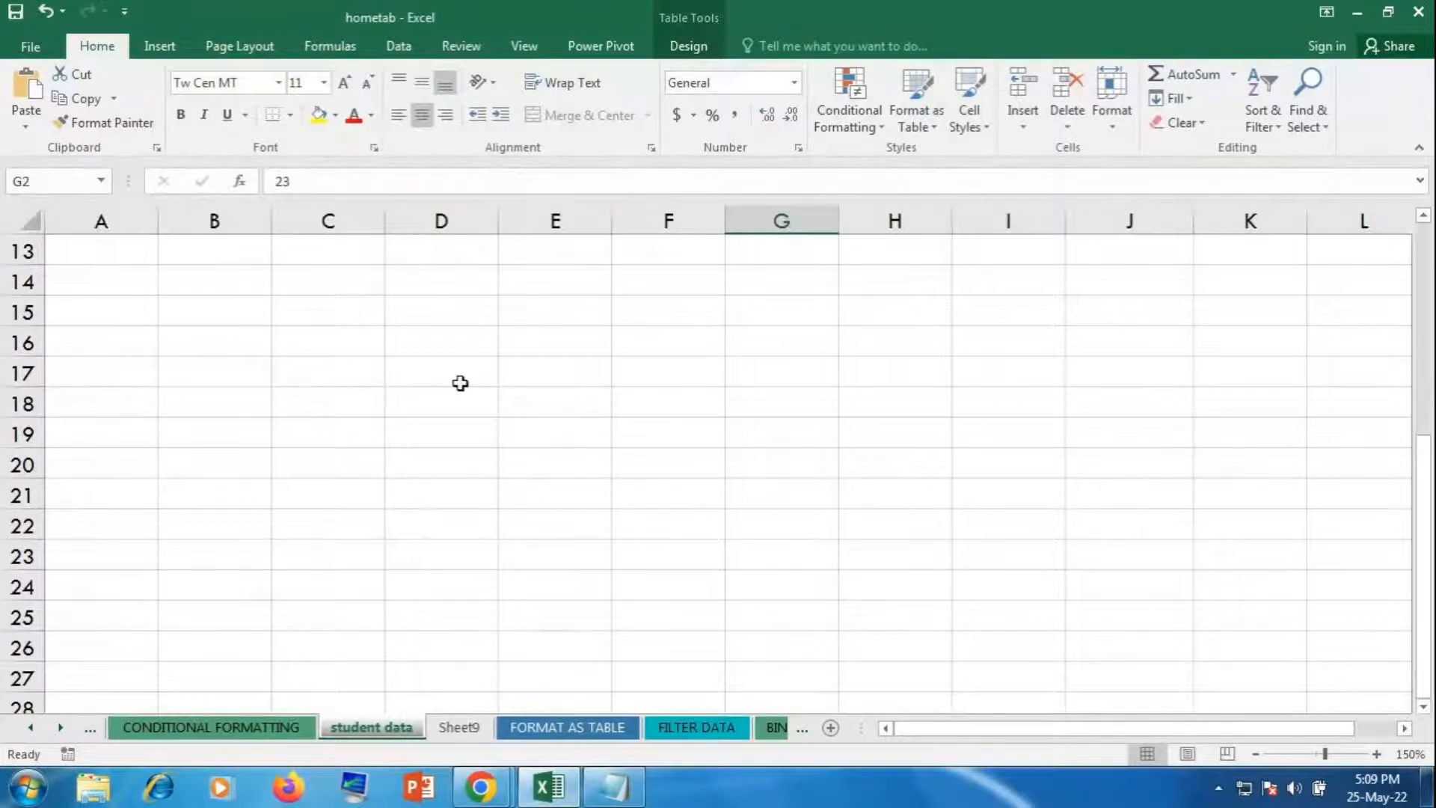
left_click(462, 383)
type("45")
key("Return")
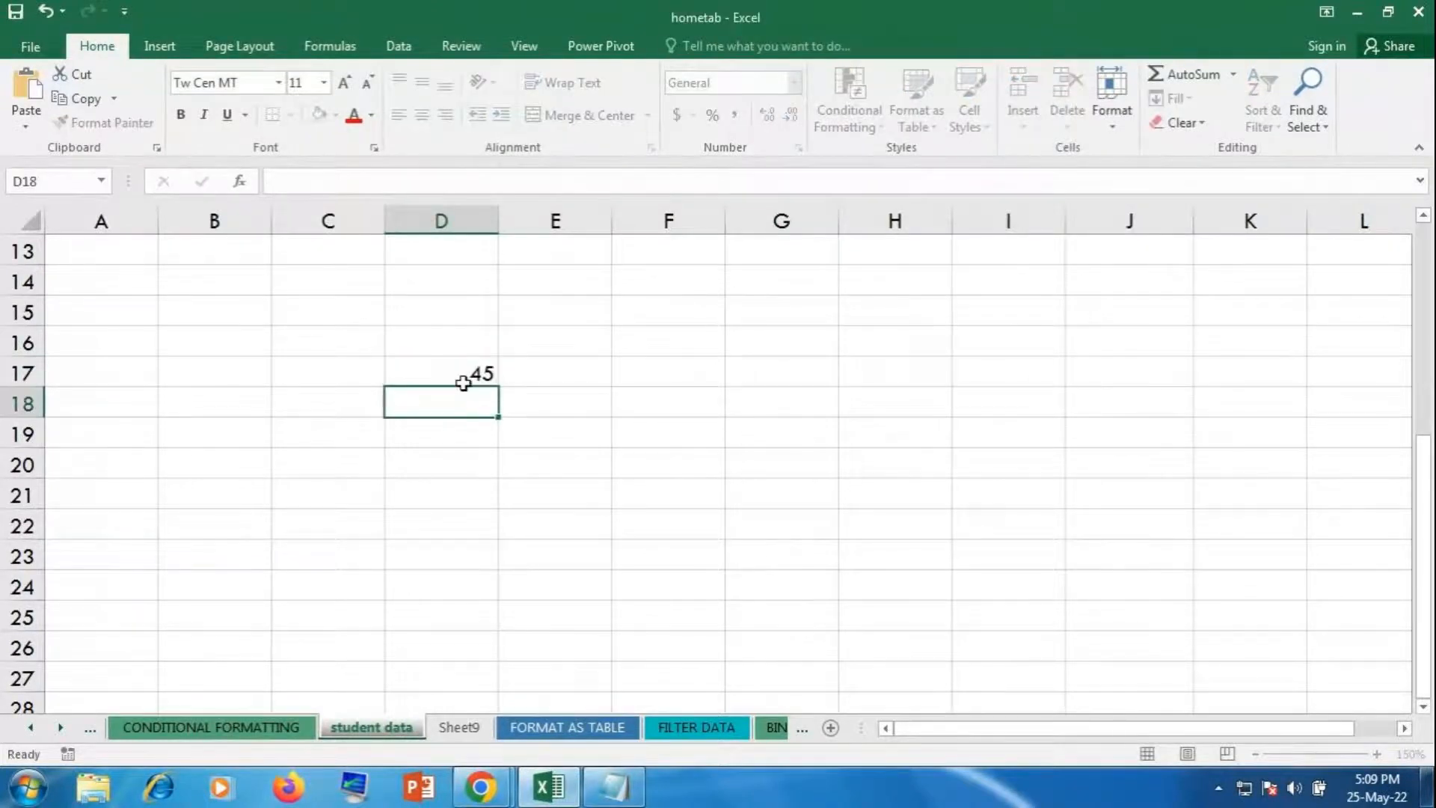
type("85")
key("Return")
type("96")
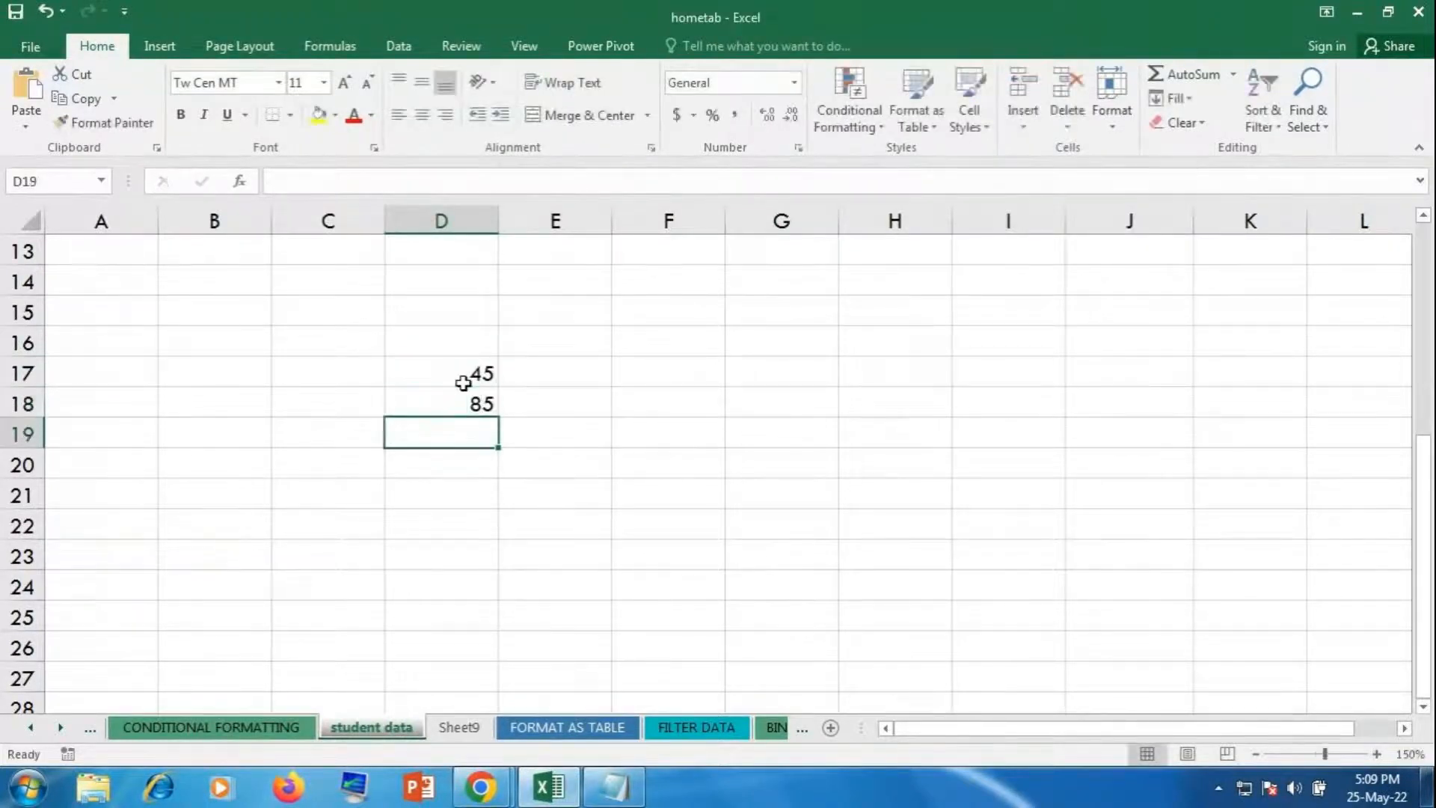
key("Return")
type("26")
key("Return")
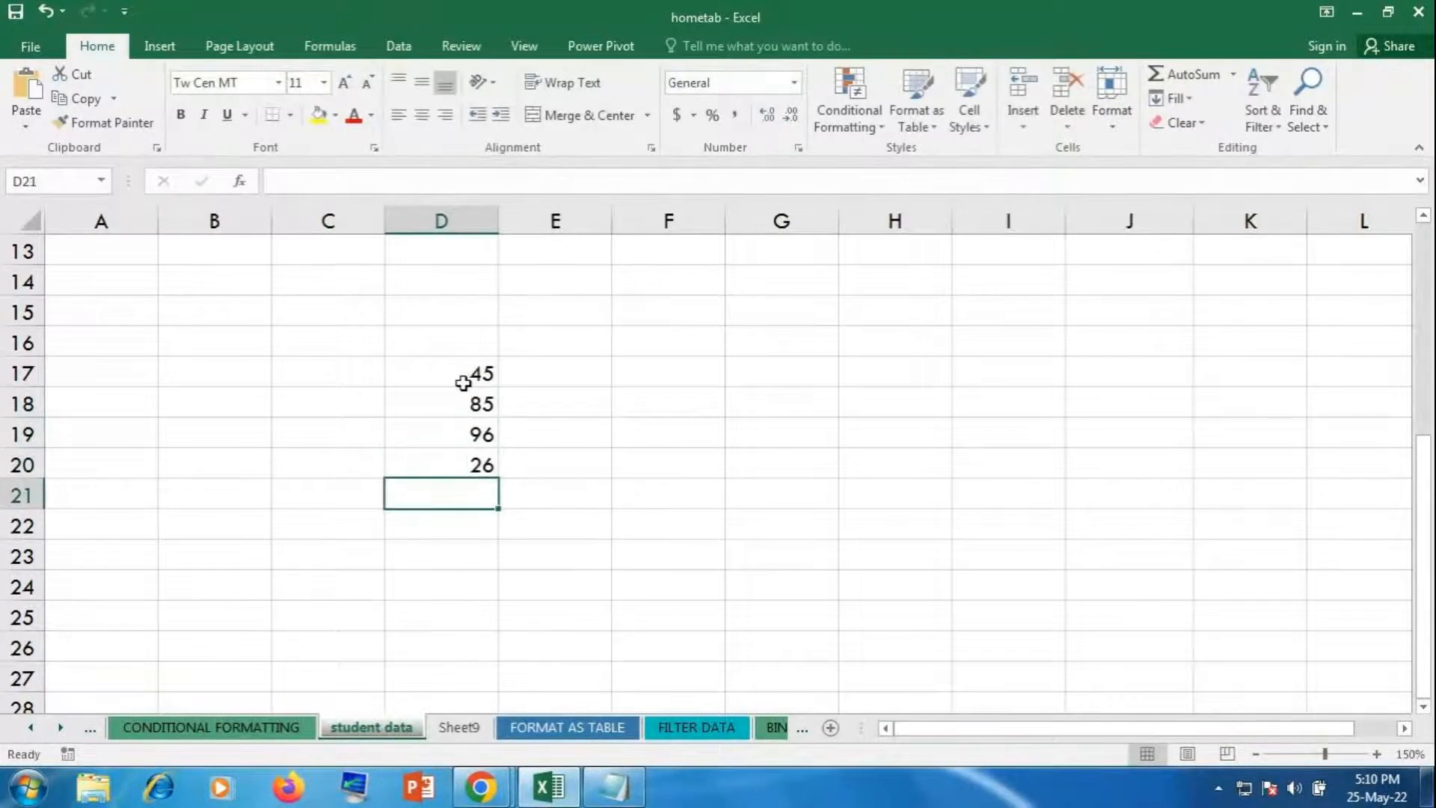
type("12")
key("Return")
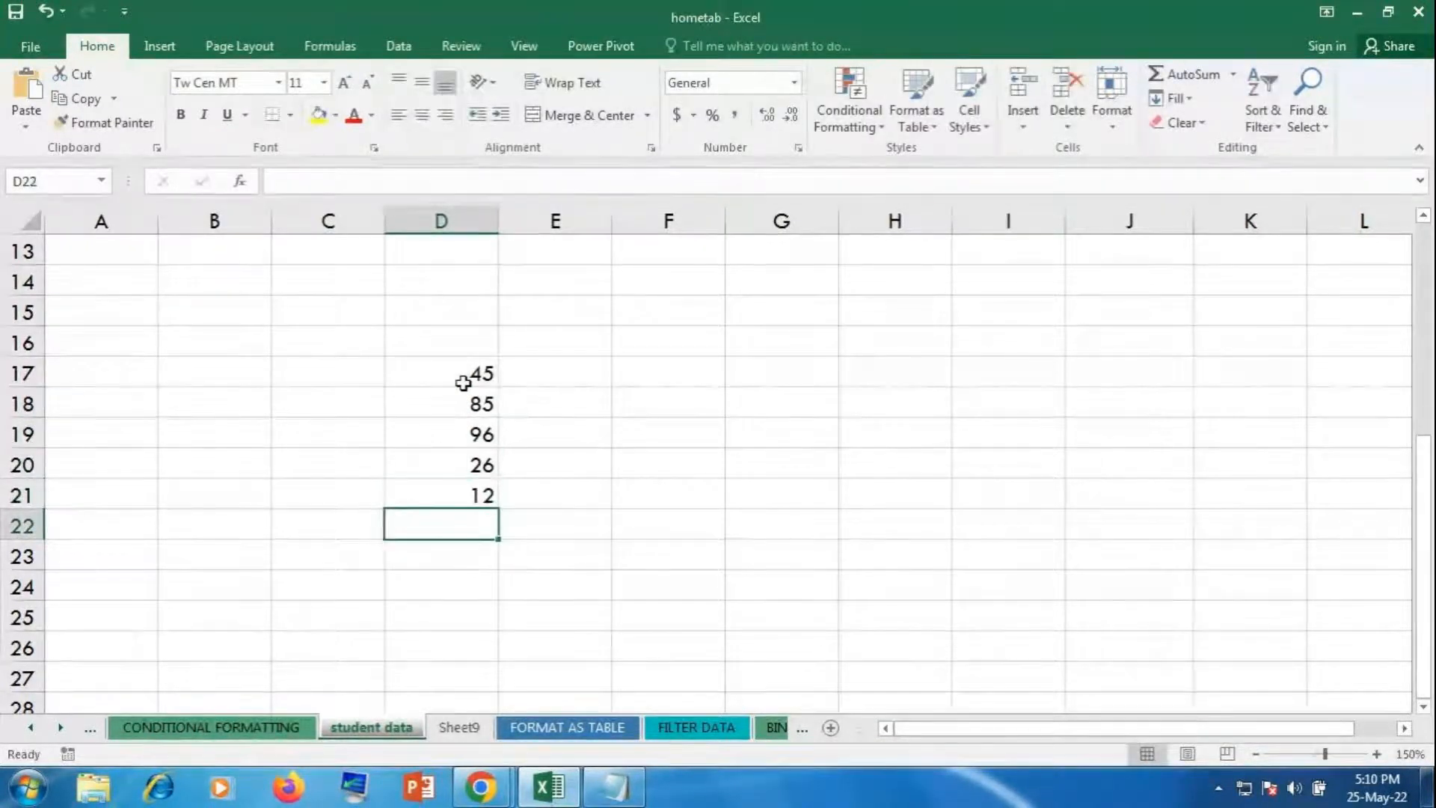
Step: Enter 12, 23, 55 and 96 across F23:I23
left_click(681, 555)
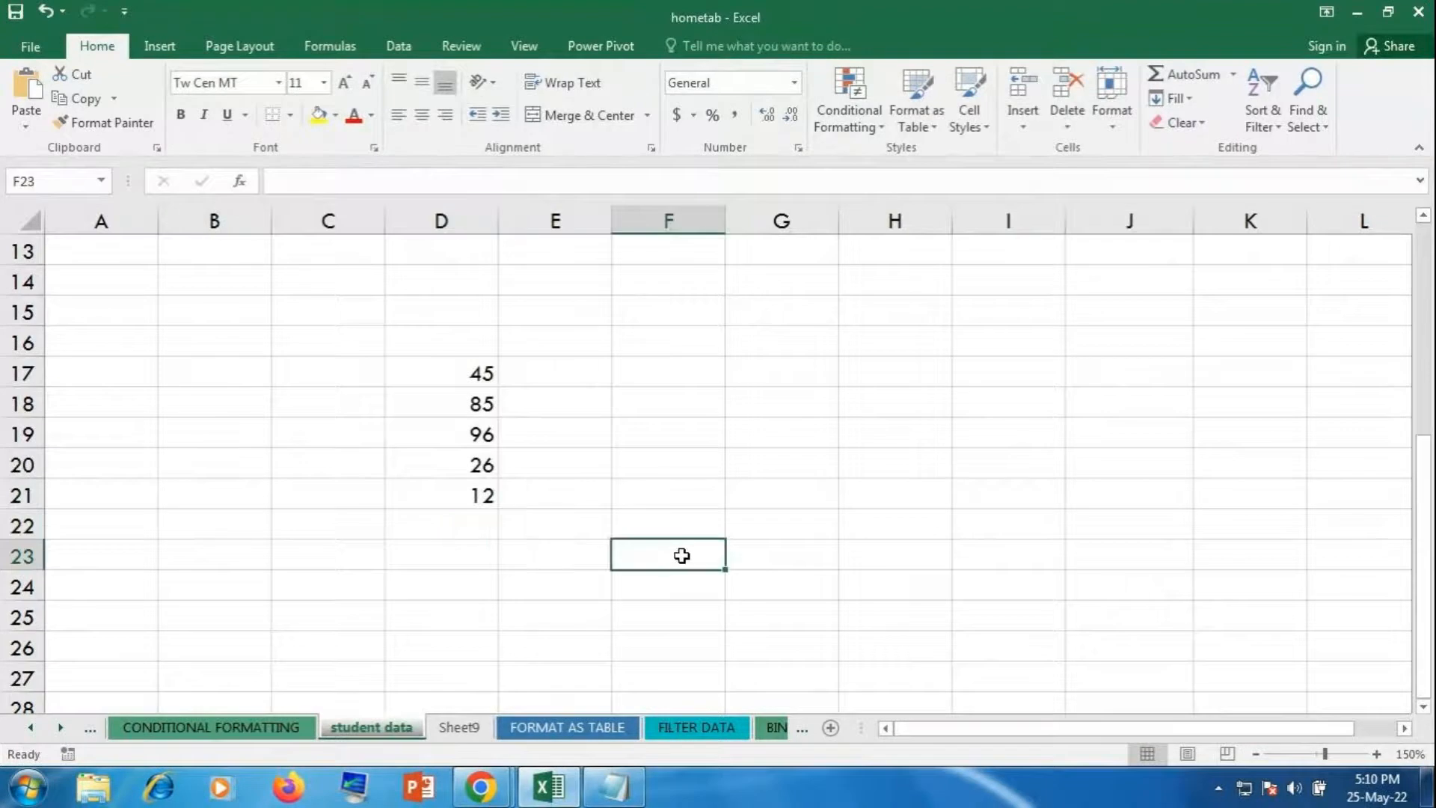
type("12")
key("Tab")
type("23")
key("ctrl+Return")
key("Tab")
type("55")
key("Tab")
type("96")
key("Tab")
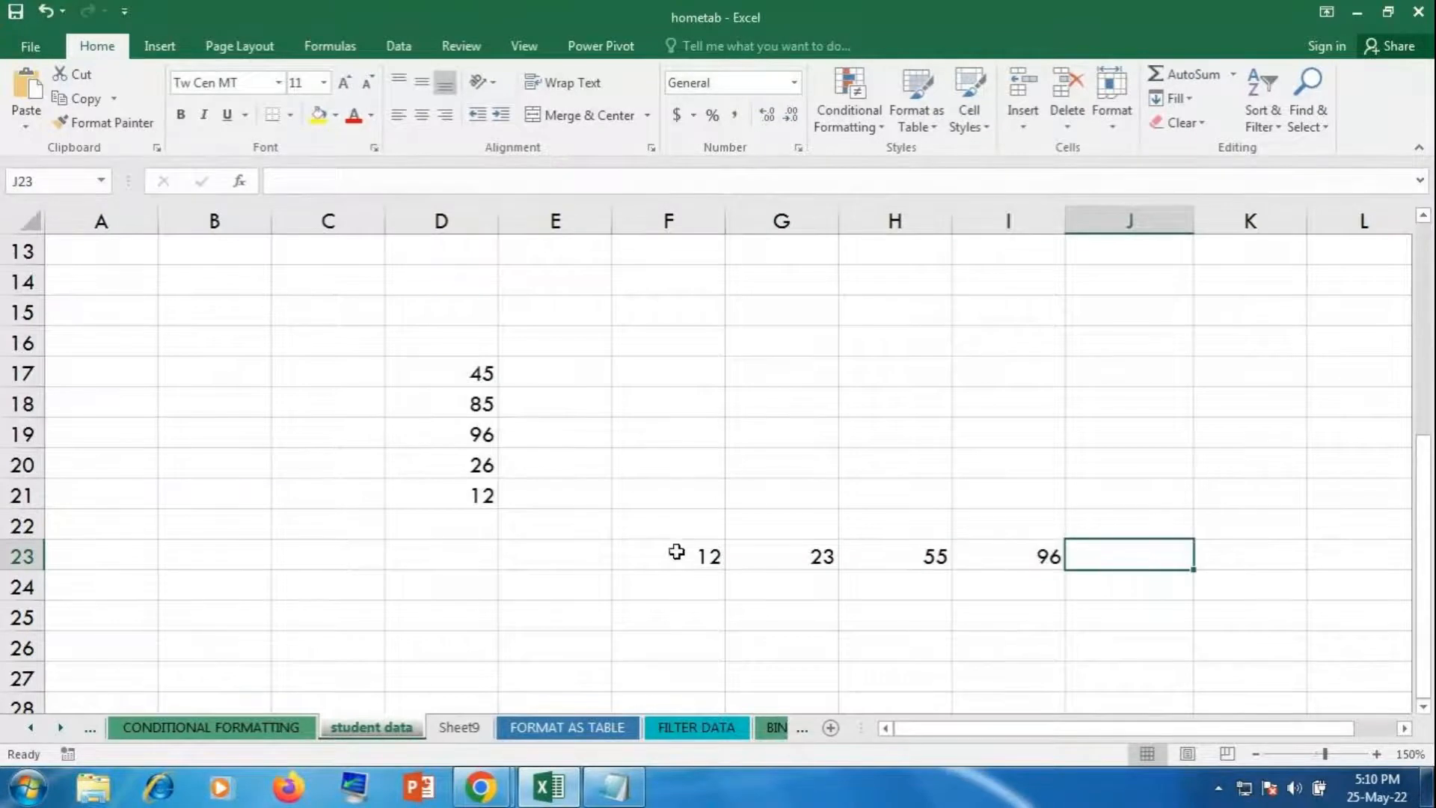
left_click(407, 533)
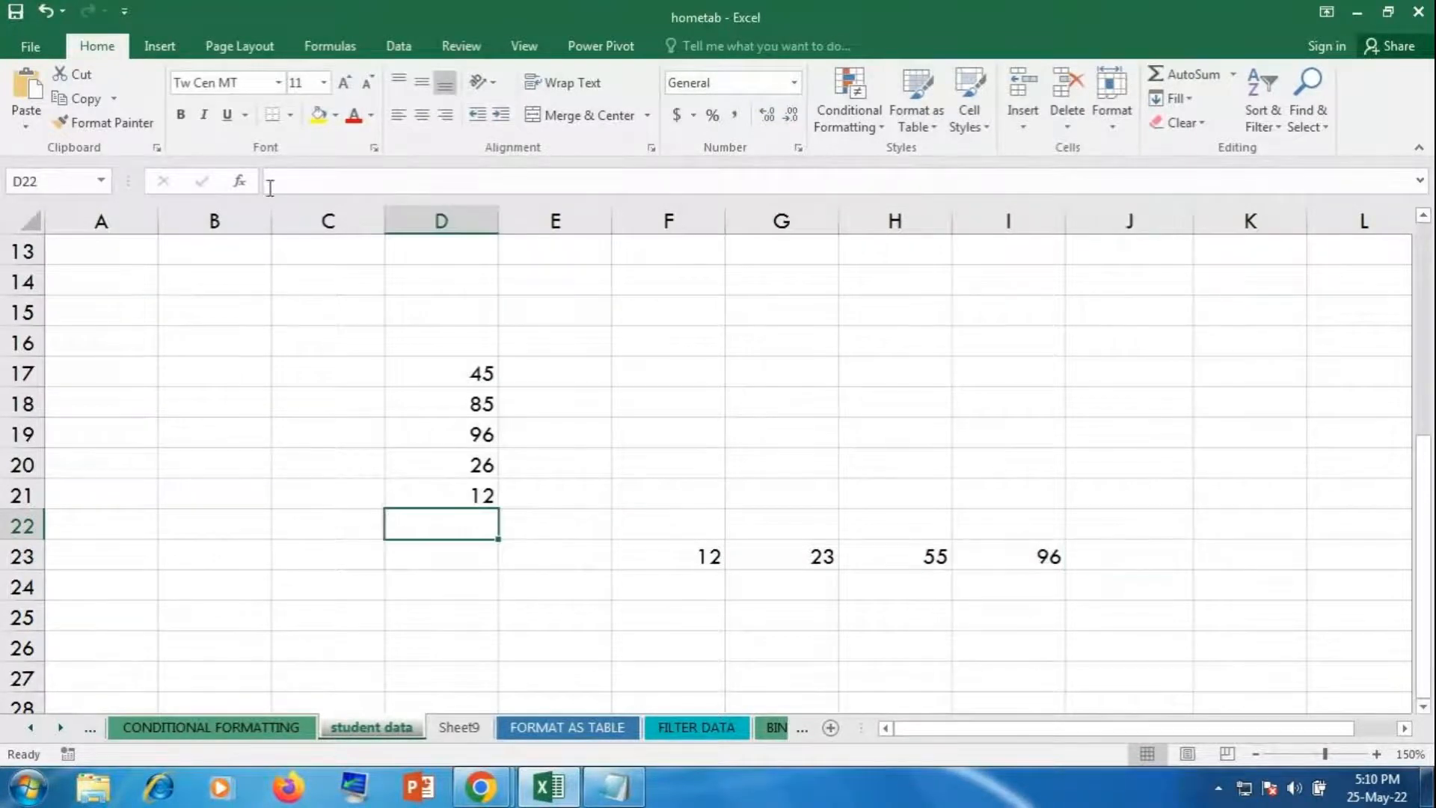
Step: Centre D17:D22 and fill the empty total cell D22 yellow
left_click_drag(401, 378, 404, 494)
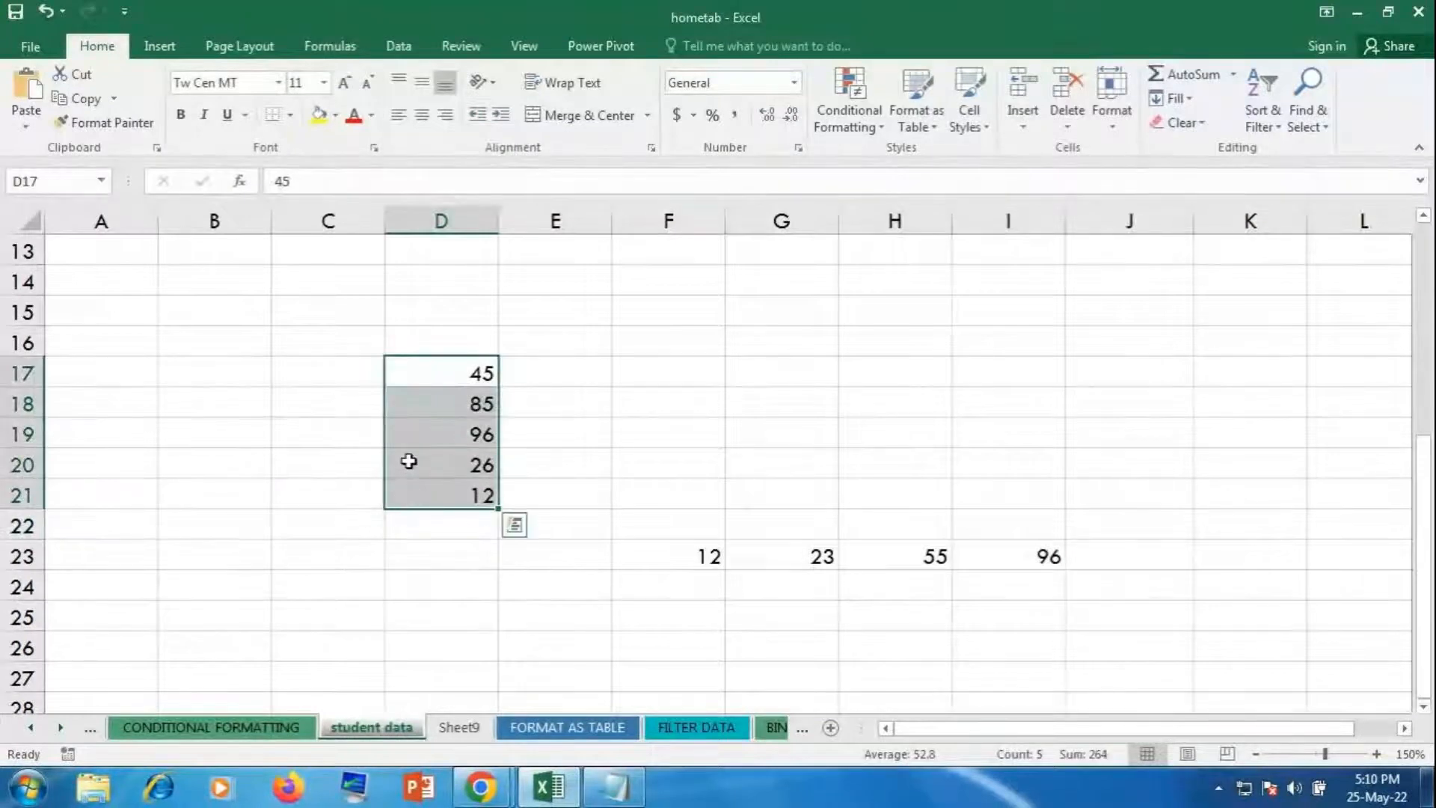
left_click_drag(406, 379, 433, 529)
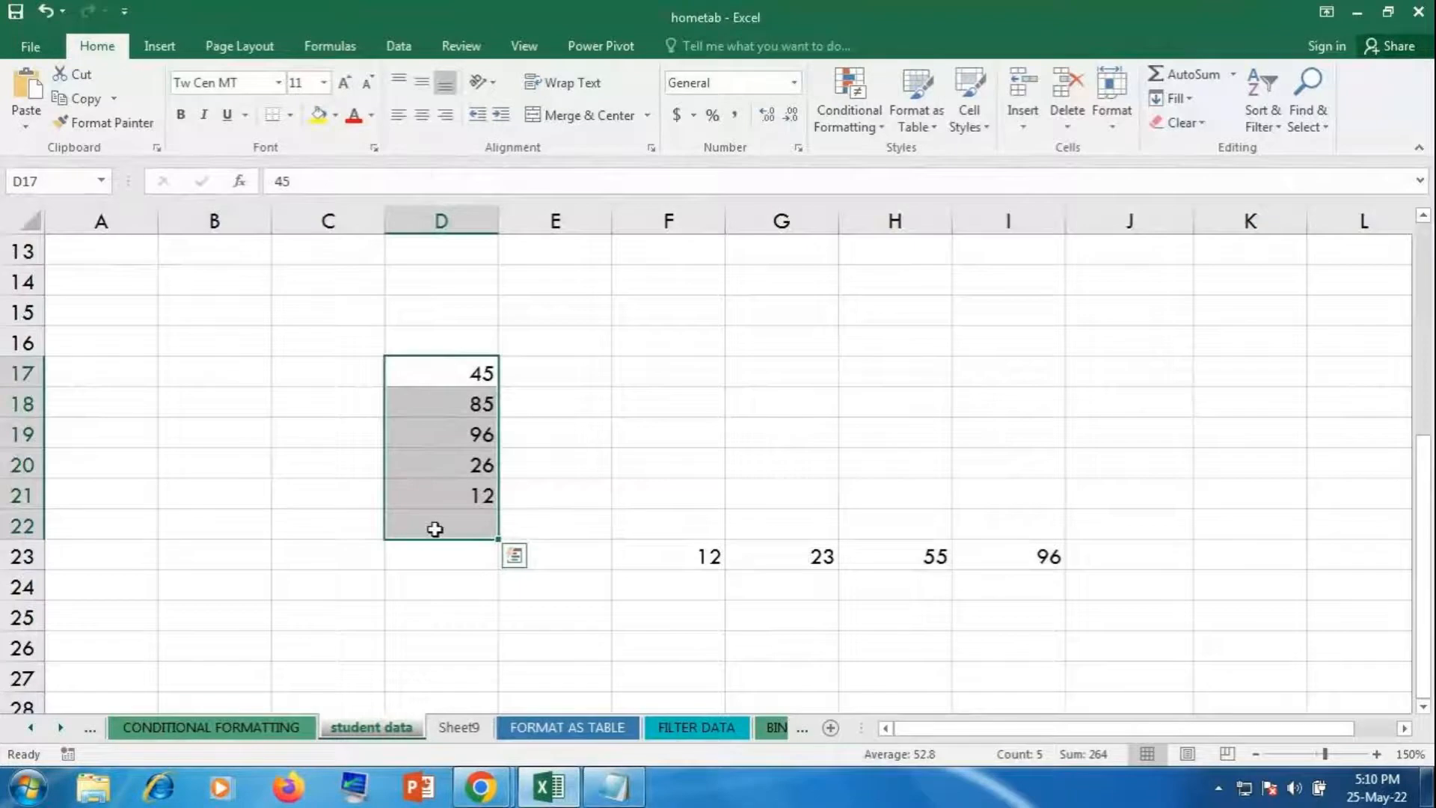
left_click(422, 116)
left_click(422, 517)
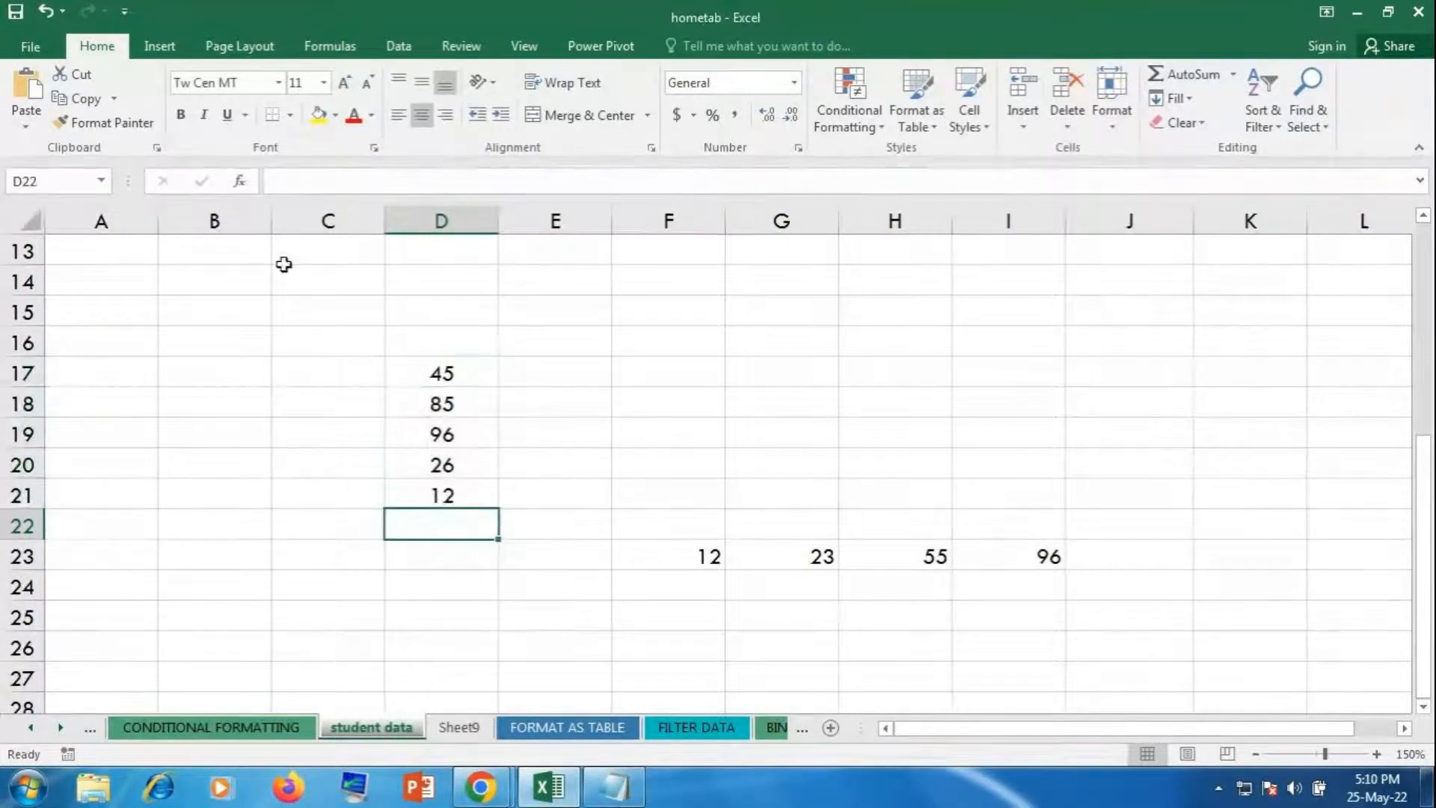
left_click(318, 114)
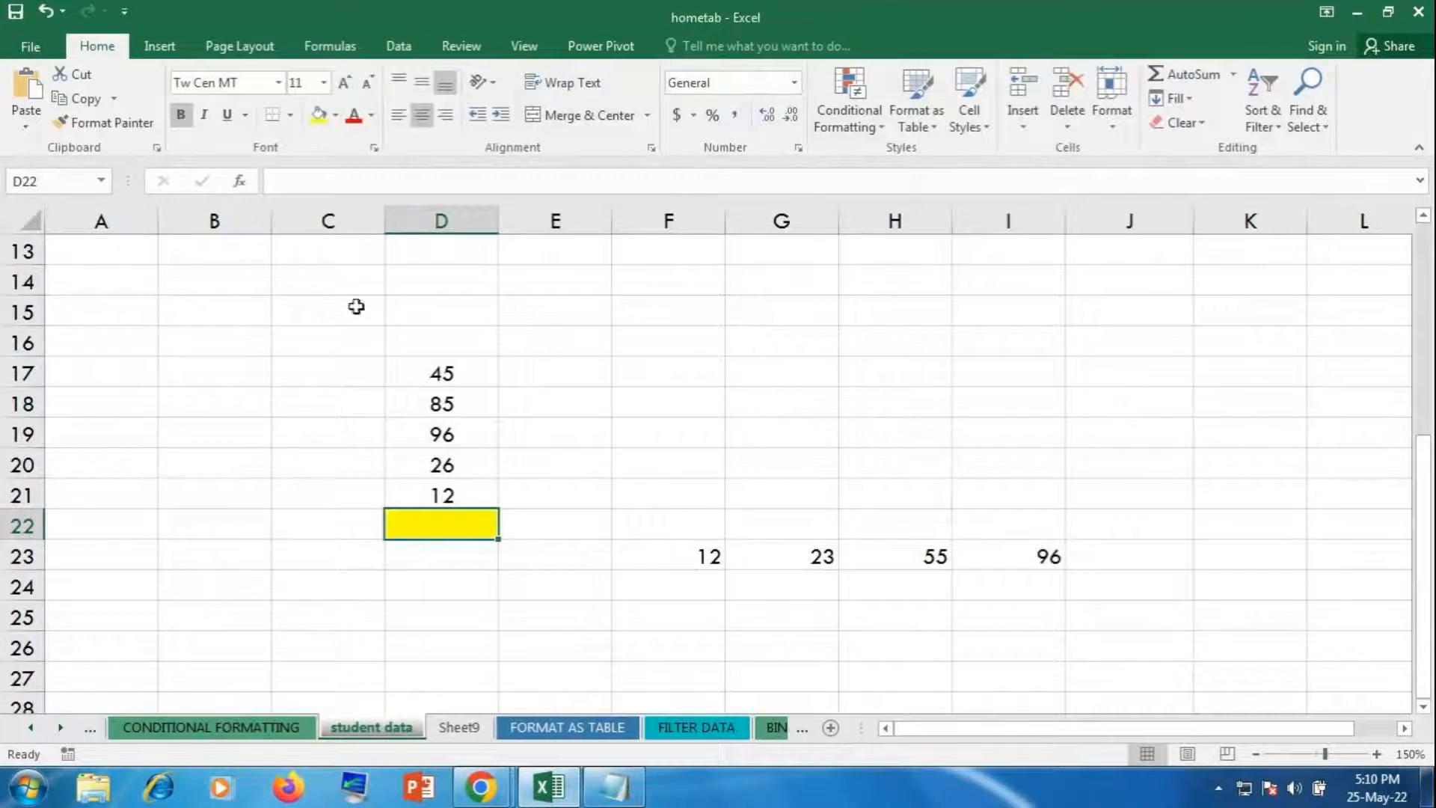
Step: Centre F23:J23, then make the empty J23 cell yellow and bold
left_click(689, 563)
left_click_drag(688, 563, 1122, 545)
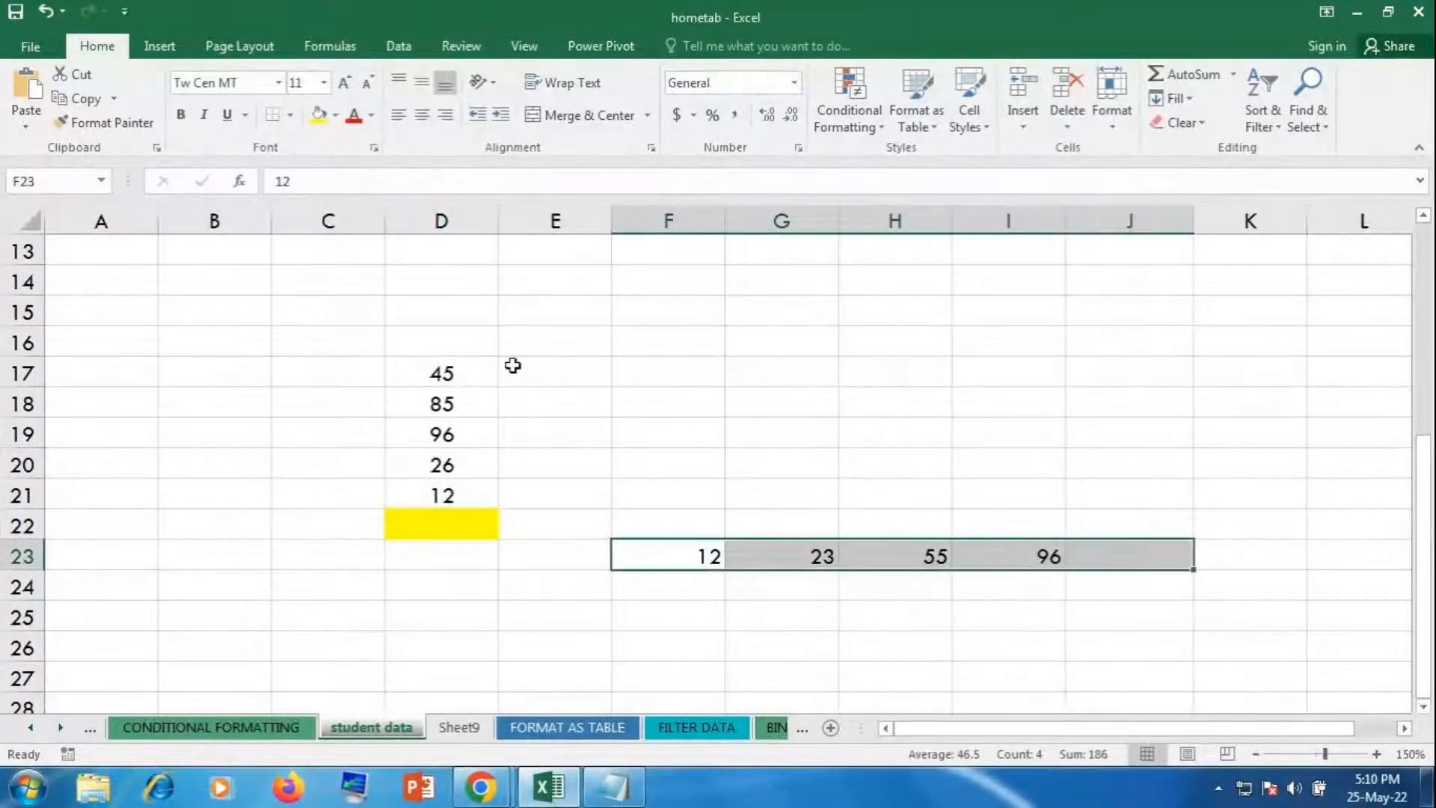
left_click(422, 116)
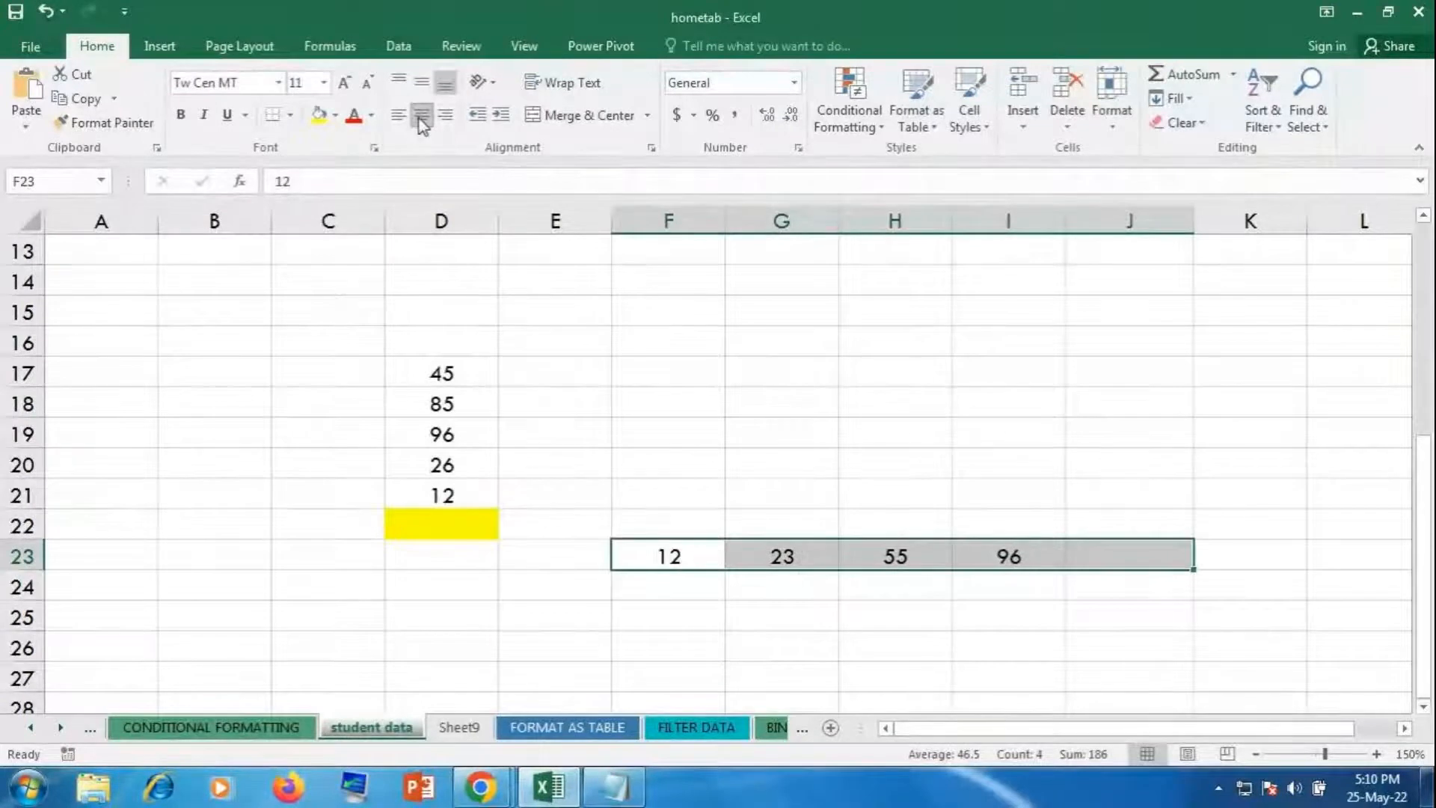
left_click(1133, 553)
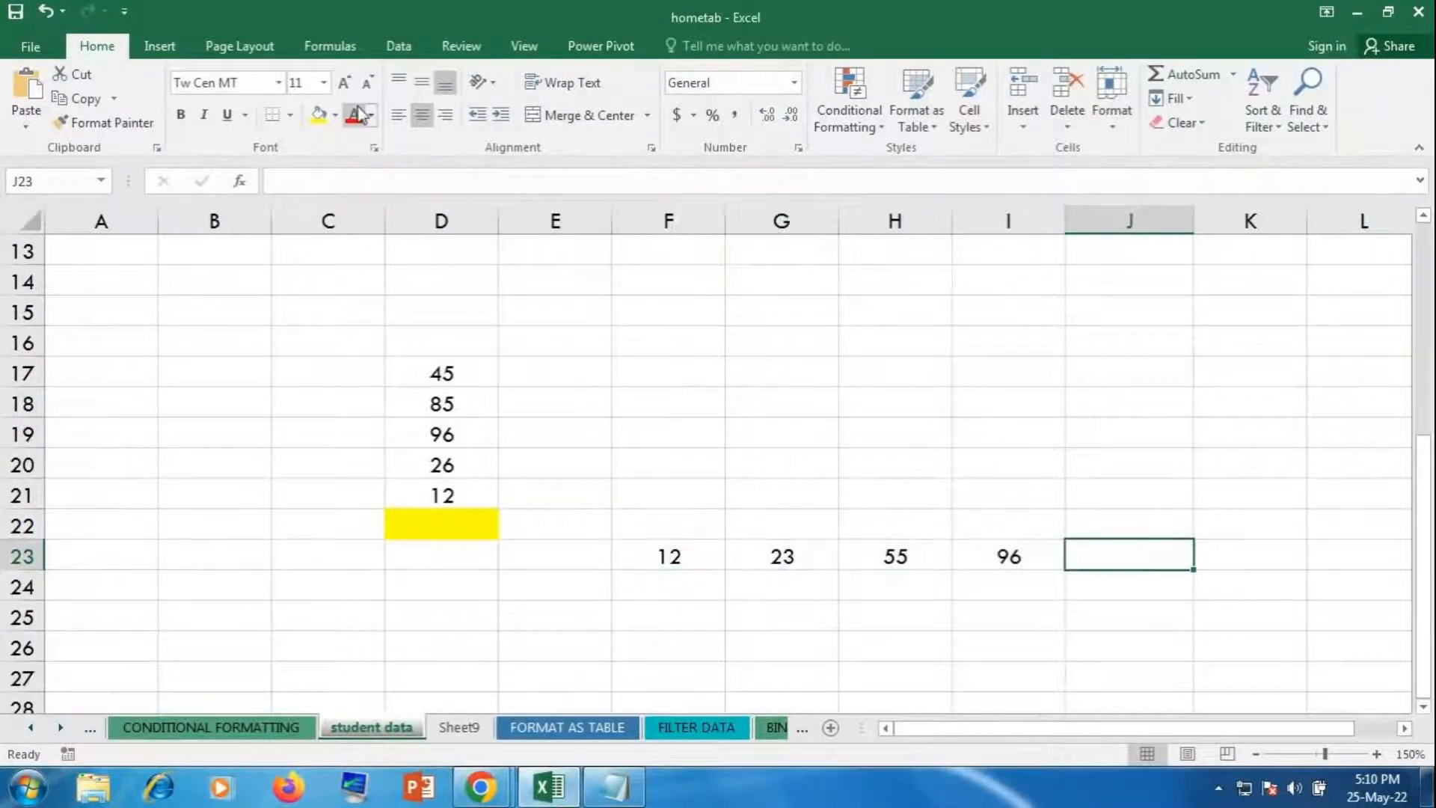
left_click(320, 116)
left_click(182, 116)
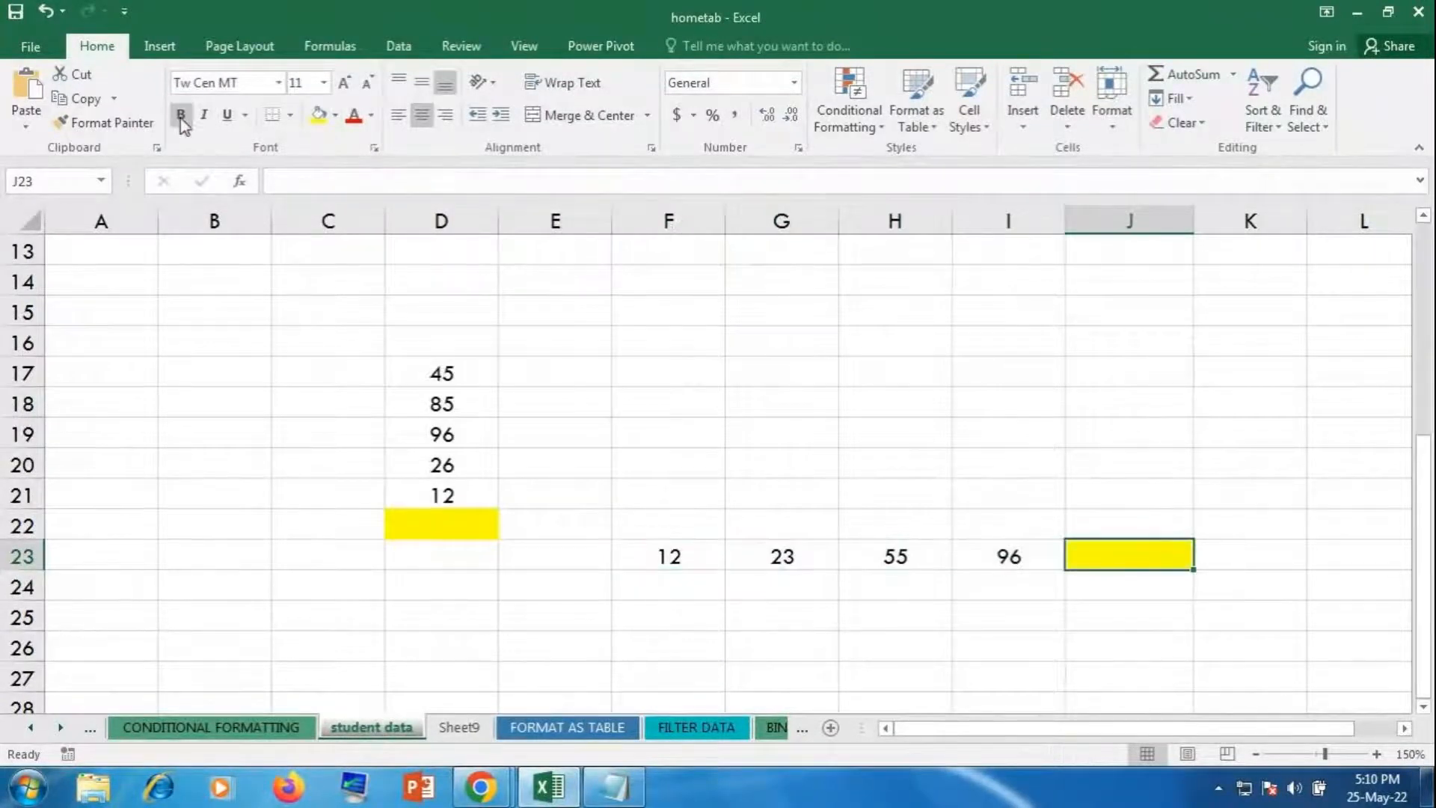
Step: Enter scattered values: 12 in D27, 85 in F30, 96 in H28, 52 in I32, 14 in C31
left_click(778, 668)
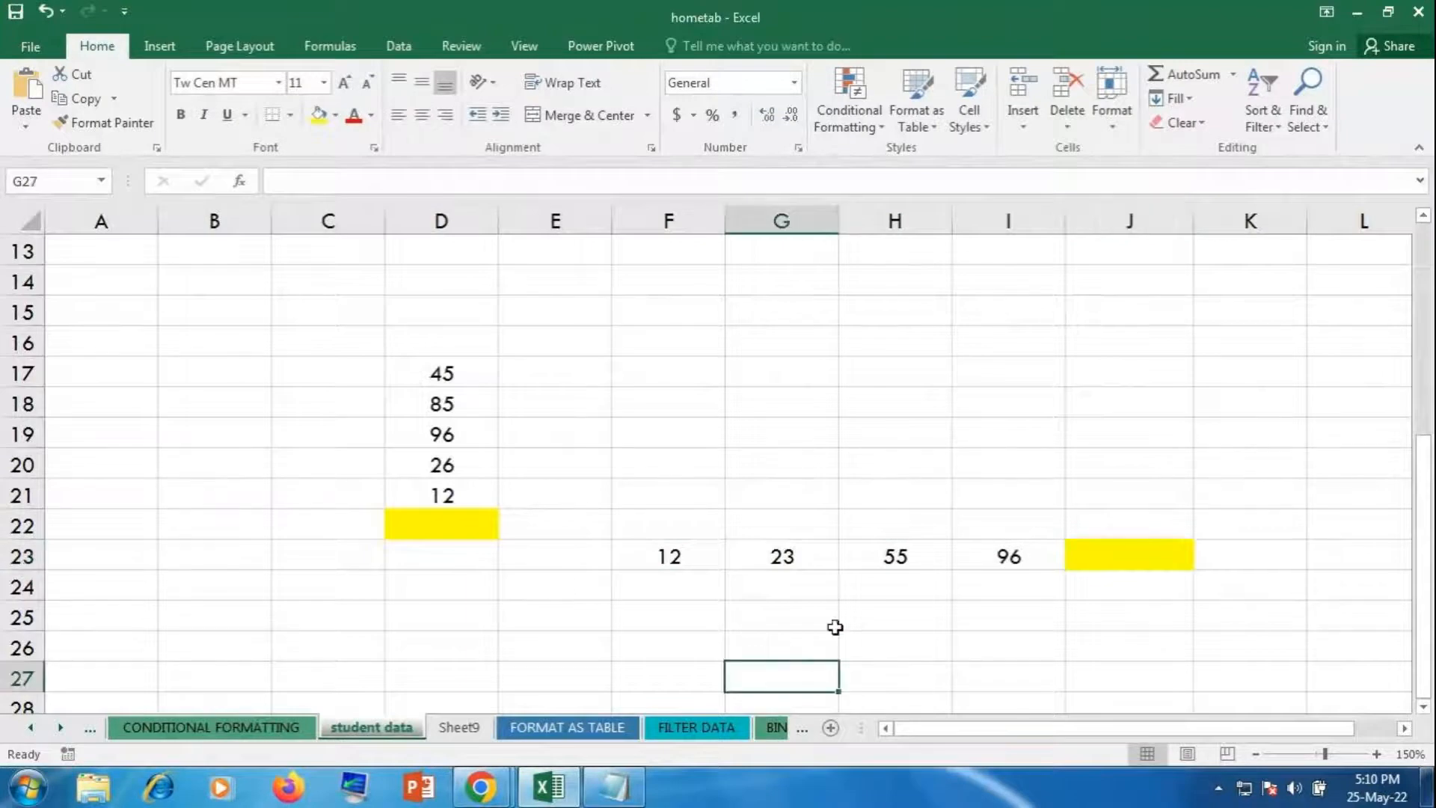
scroll(833, 627, "down", 1)
scroll(554, 598, "down", 1)
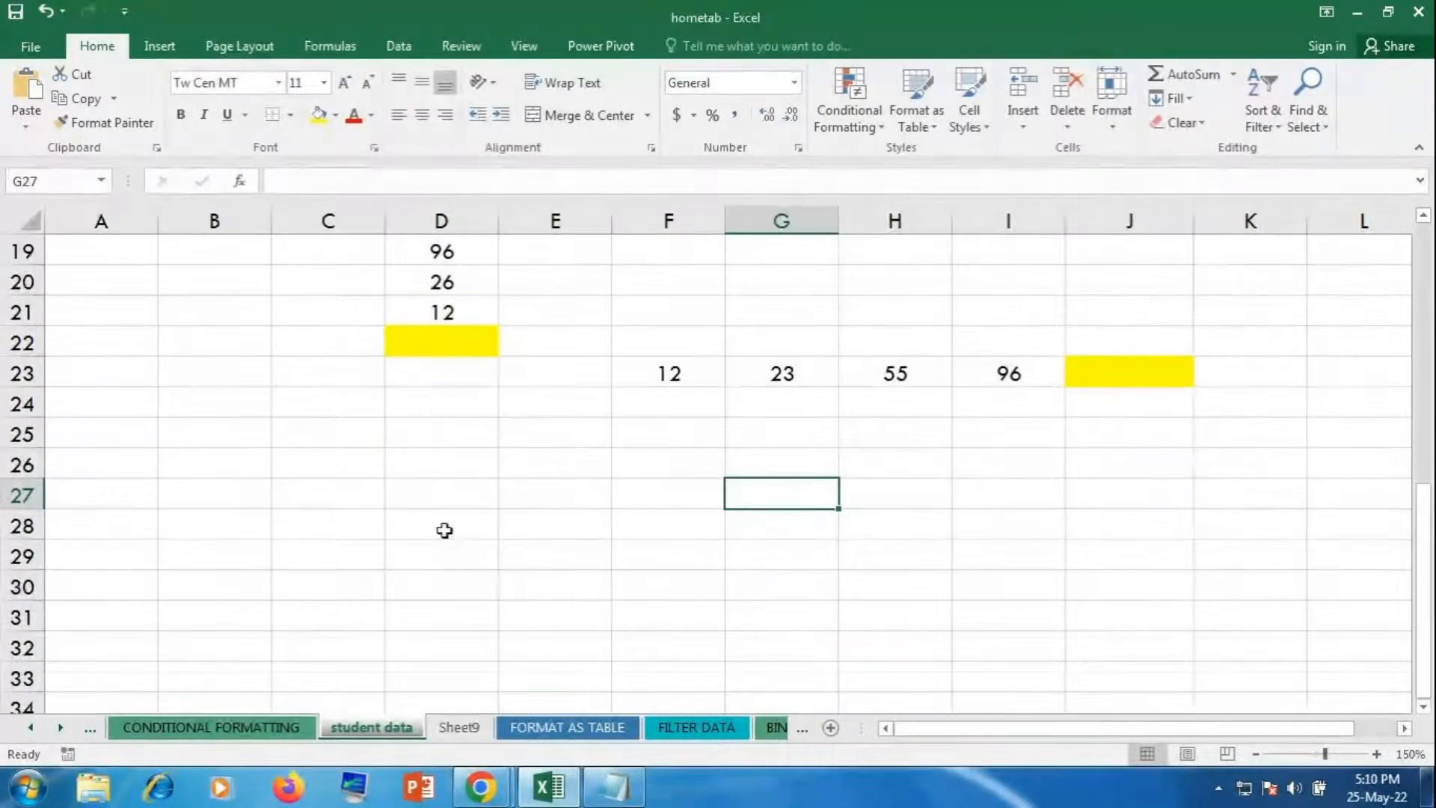
left_click(431, 516)
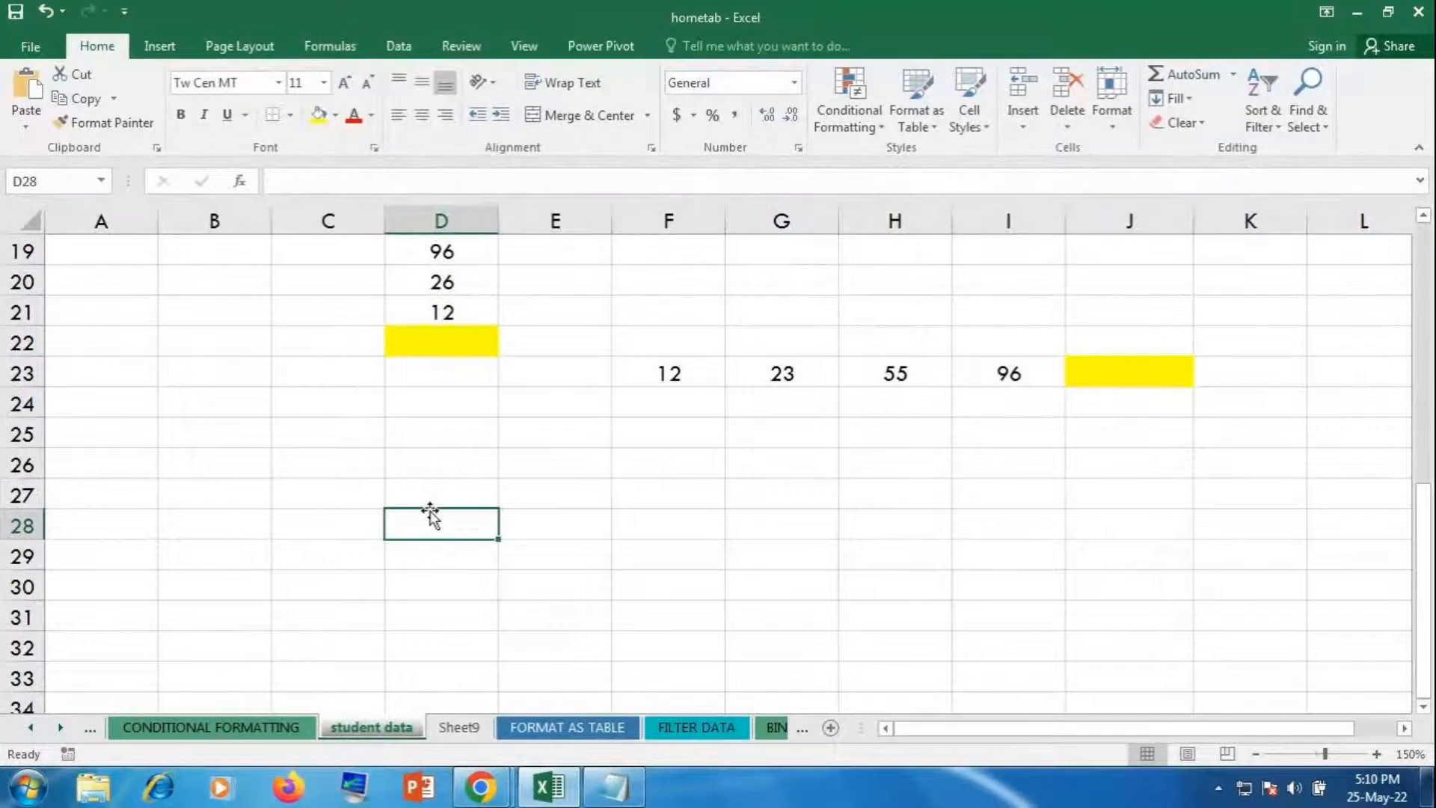
left_click(432, 497)
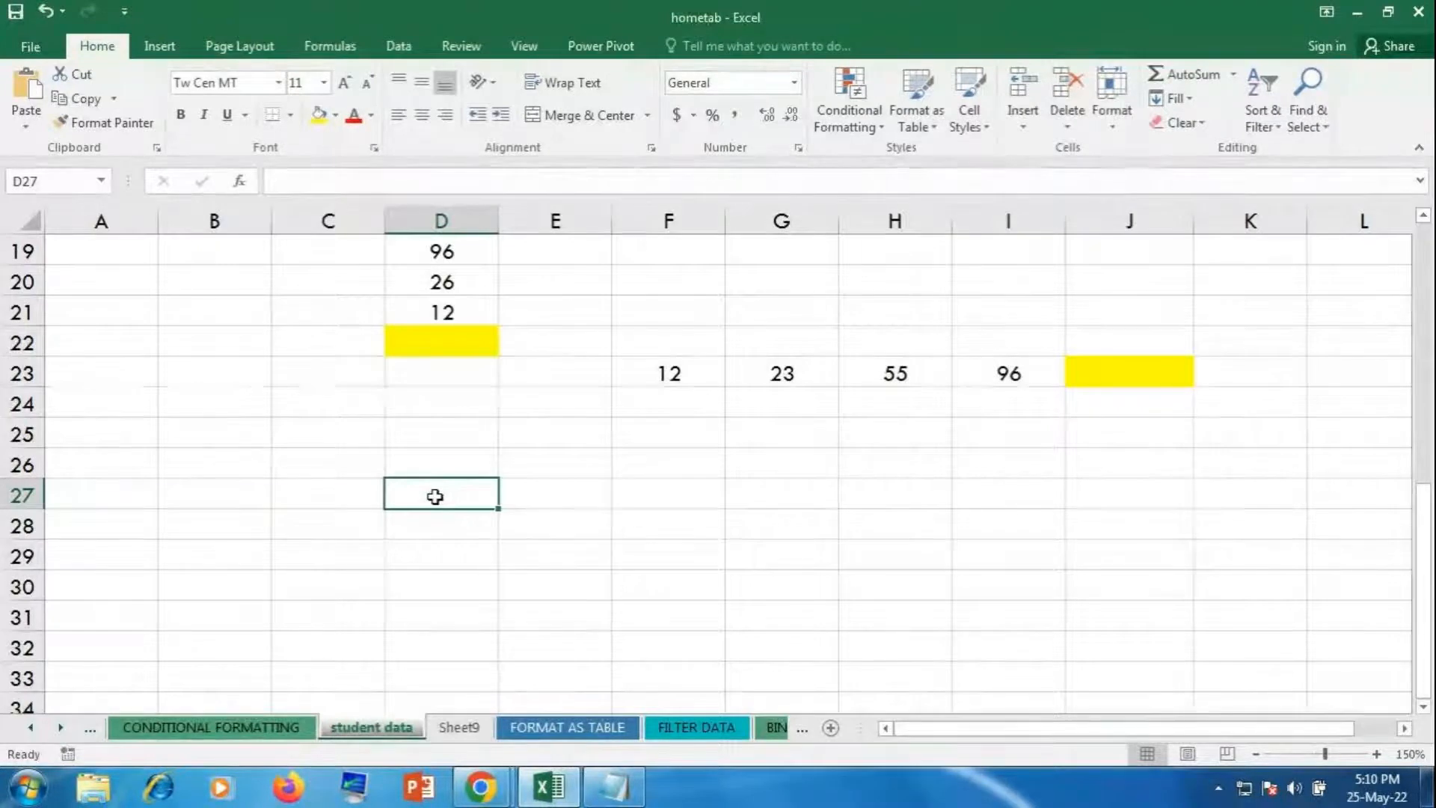
type("12")
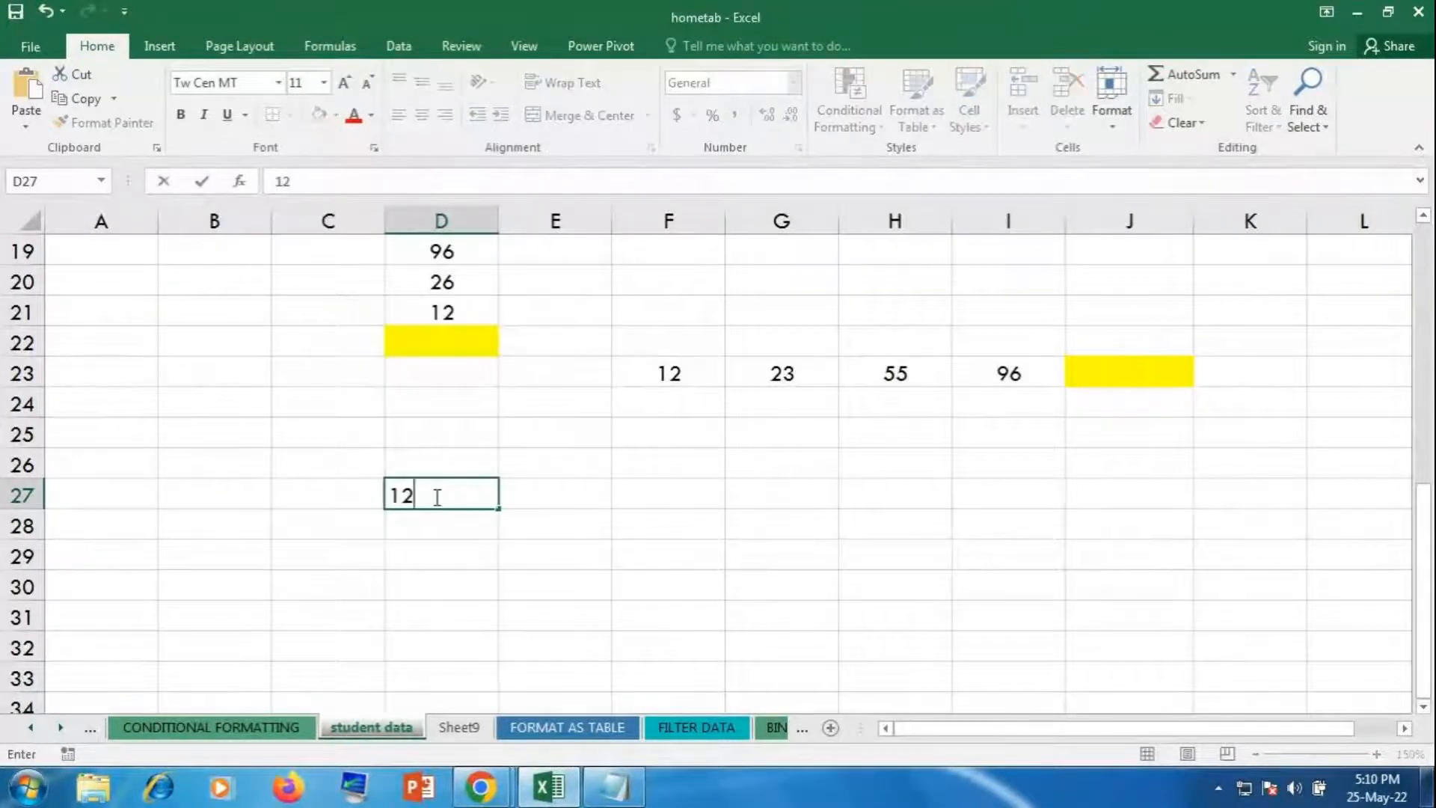
left_click(662, 586)
type("85")
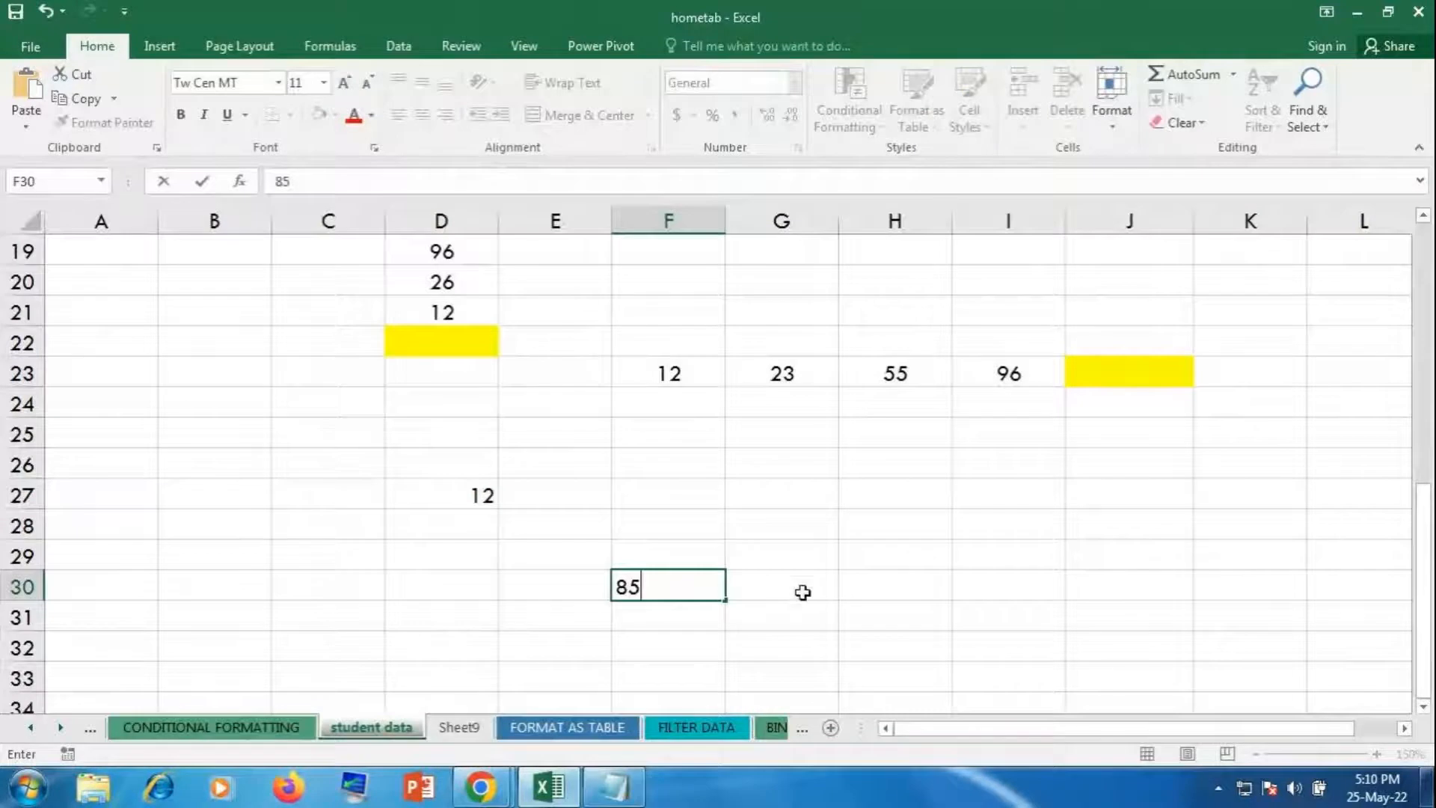
left_click(881, 587)
left_click(895, 525)
type("96")
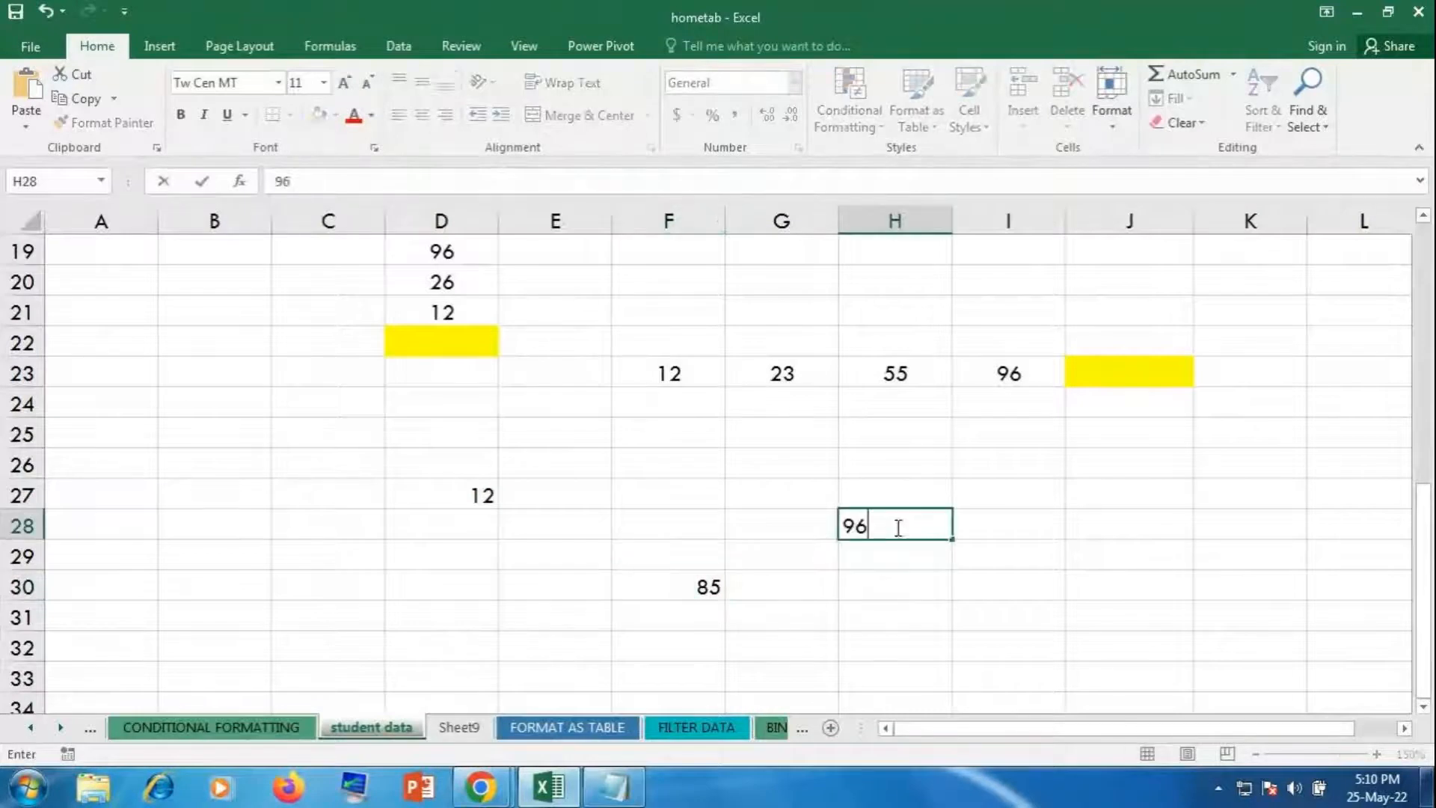
left_click(1010, 651)
type("52")
left_click(1083, 636)
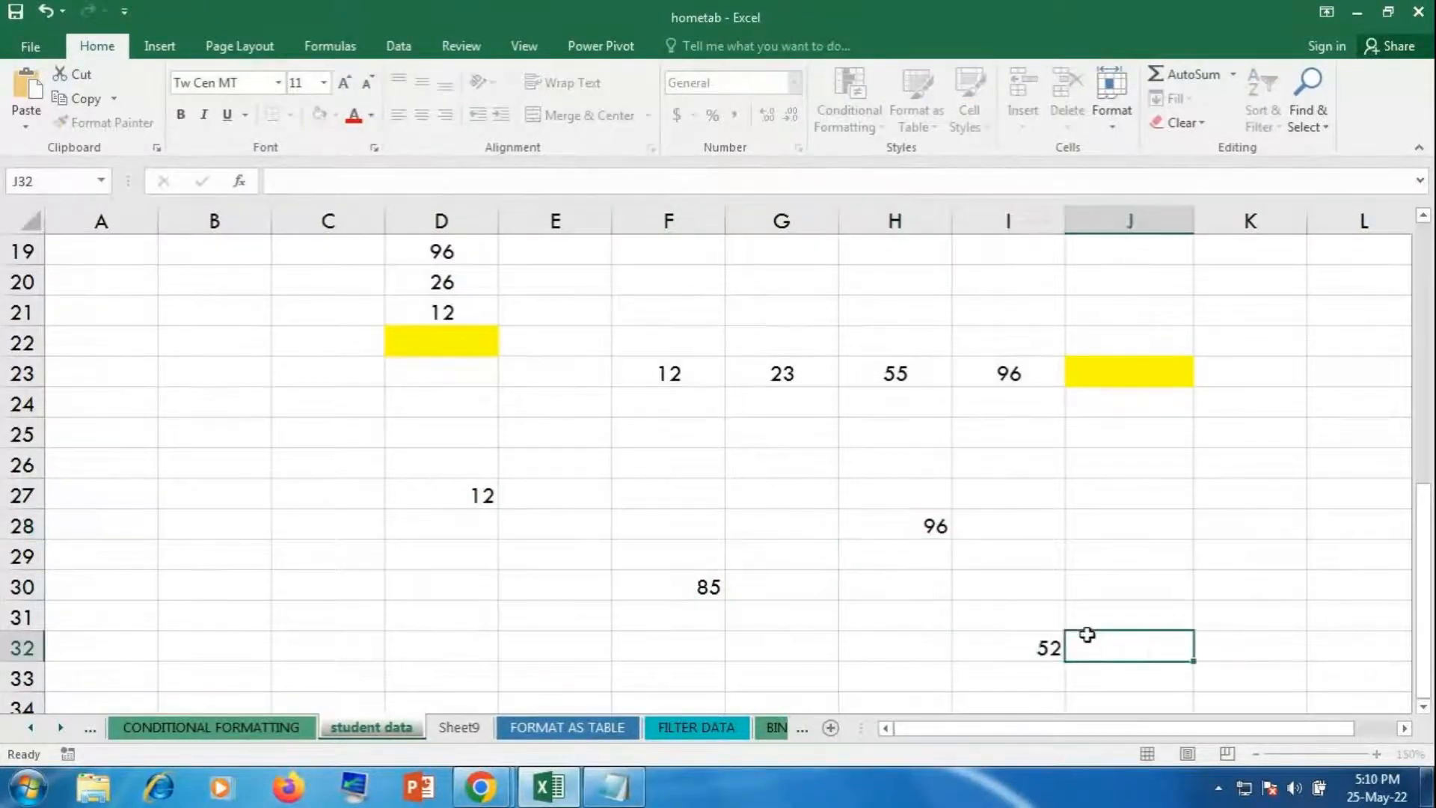
left_click(311, 608)
type("1")
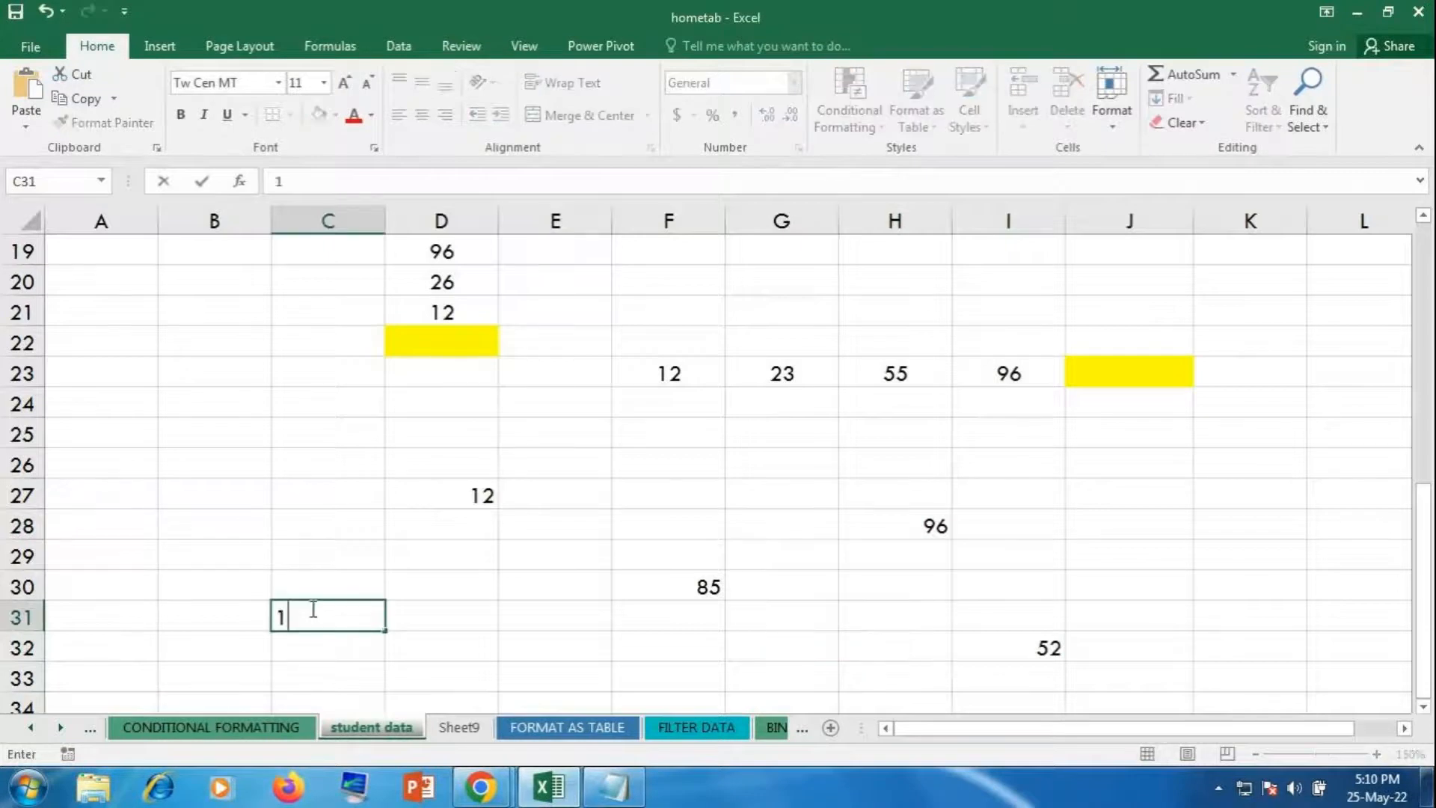
type("4")
left_click(464, 612)
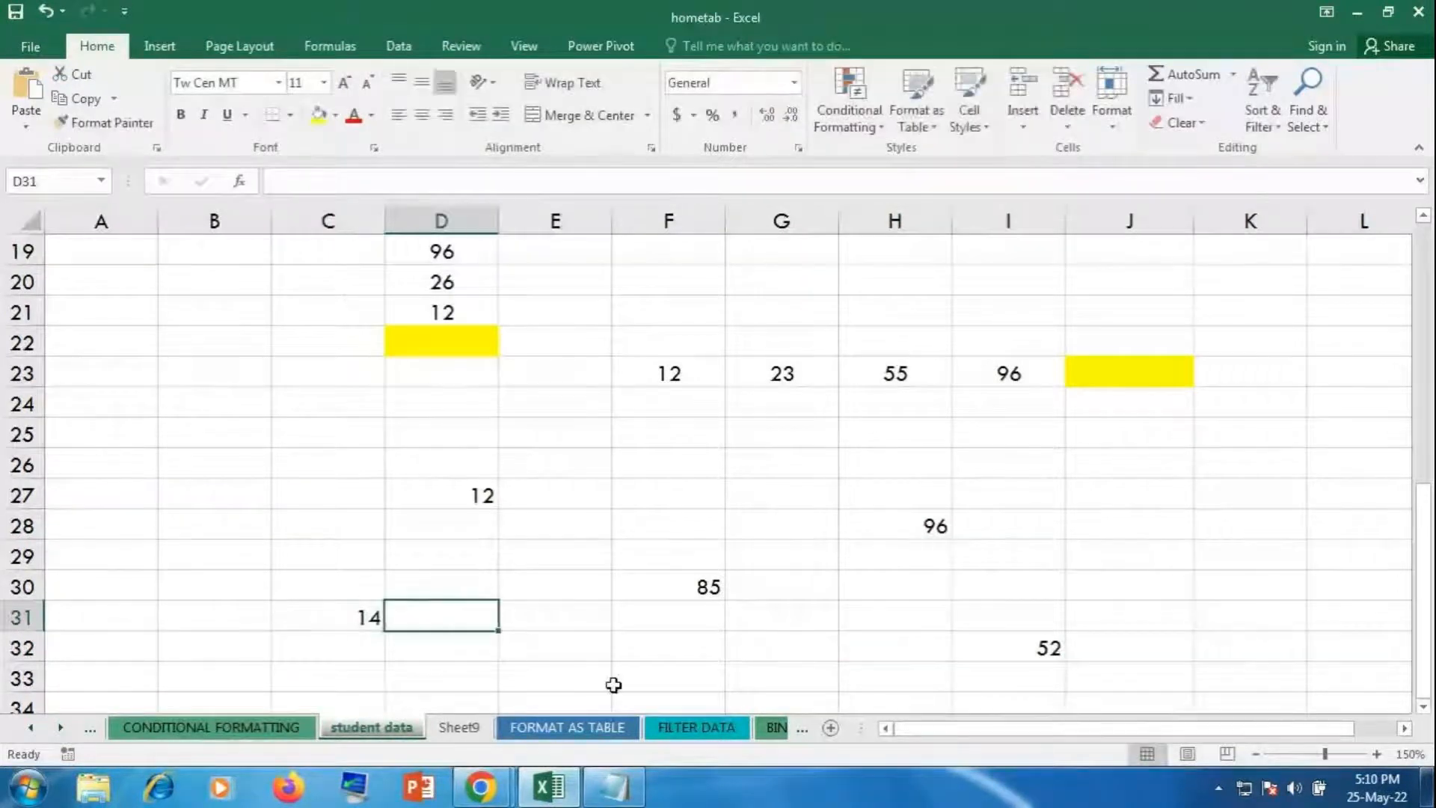
Step: Make the empty cell F35 bold with a yellow fill
scroll(643, 665, "down", 1)
left_click(676, 653)
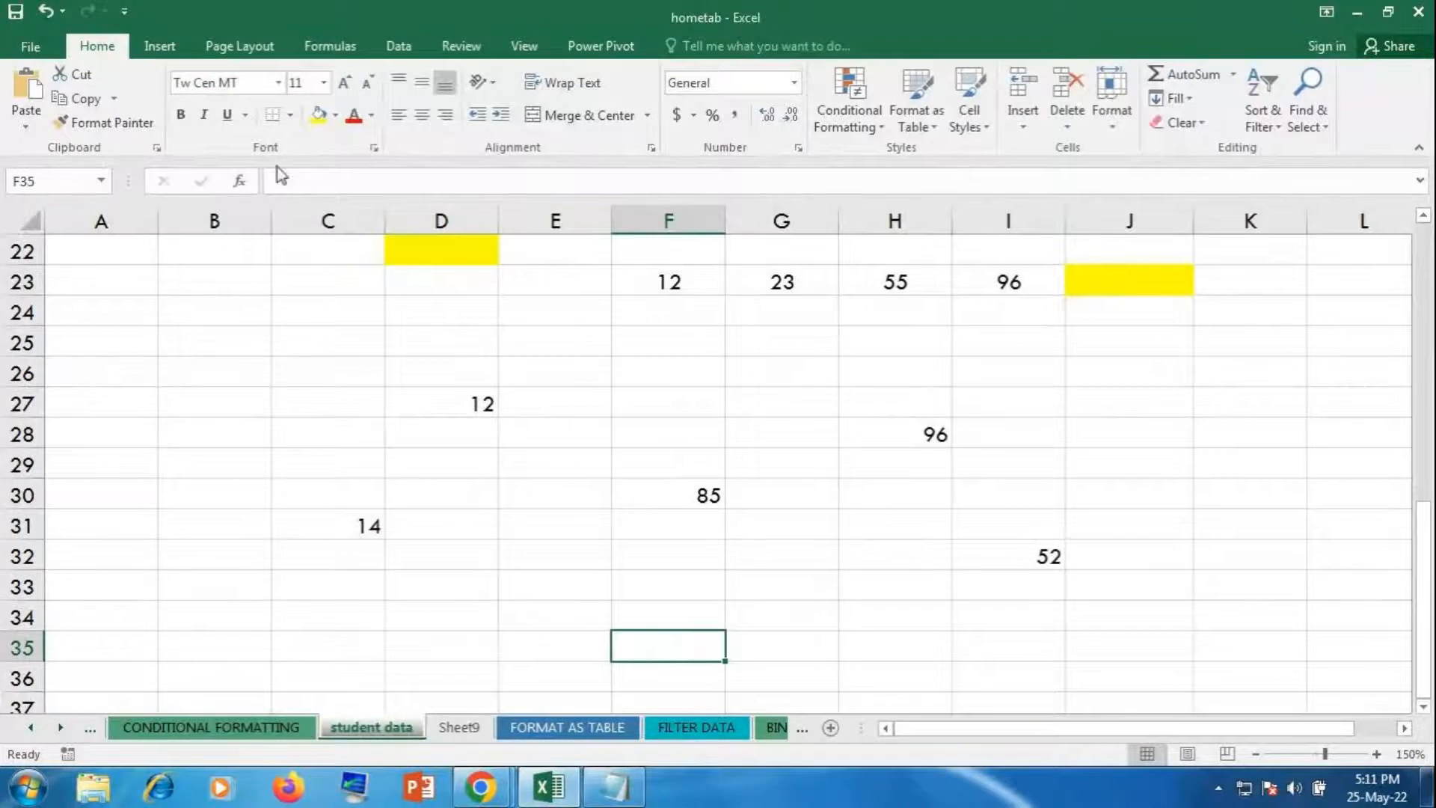
left_click(178, 115)
left_click(319, 115)
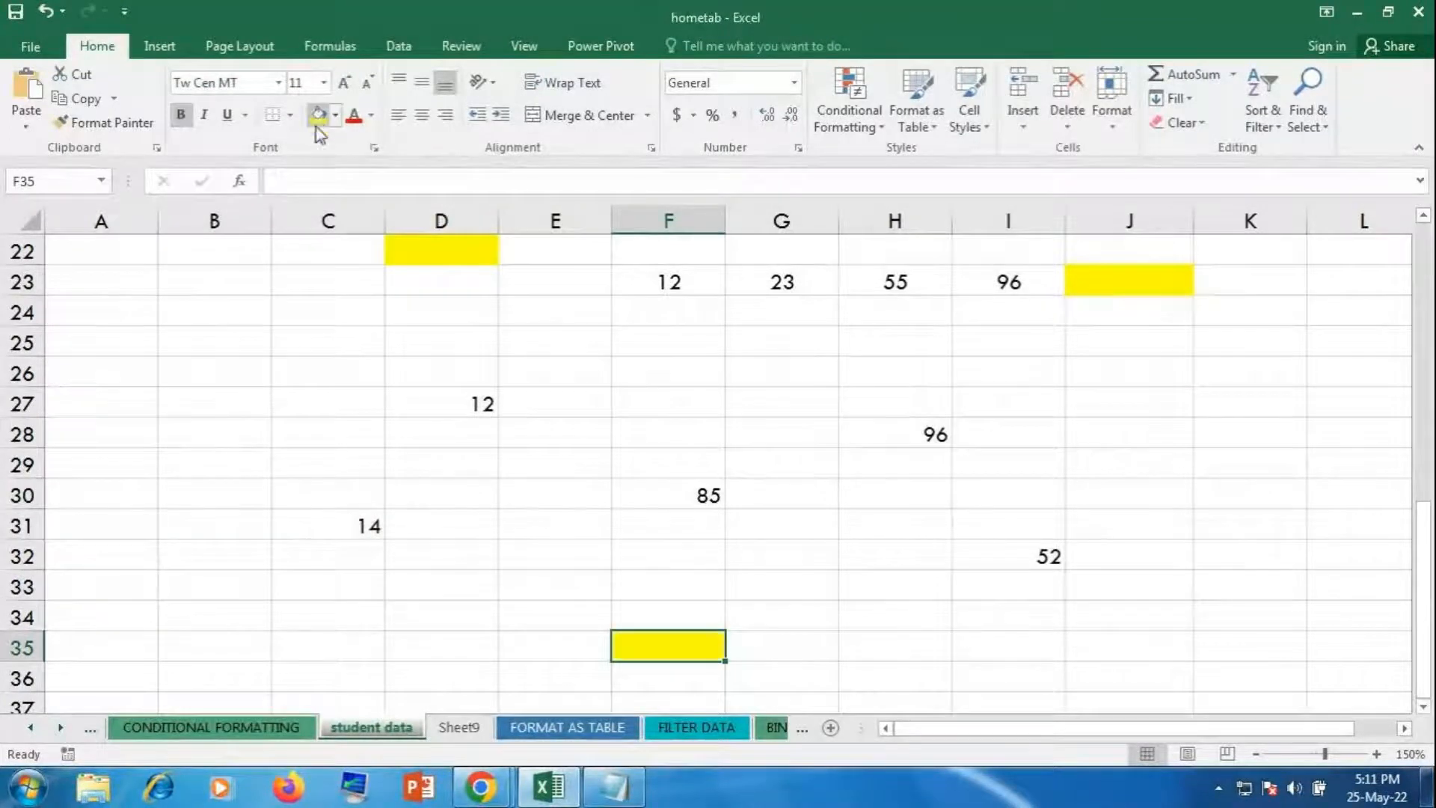
left_click(818, 532)
scroll(890, 621, "up", 2)
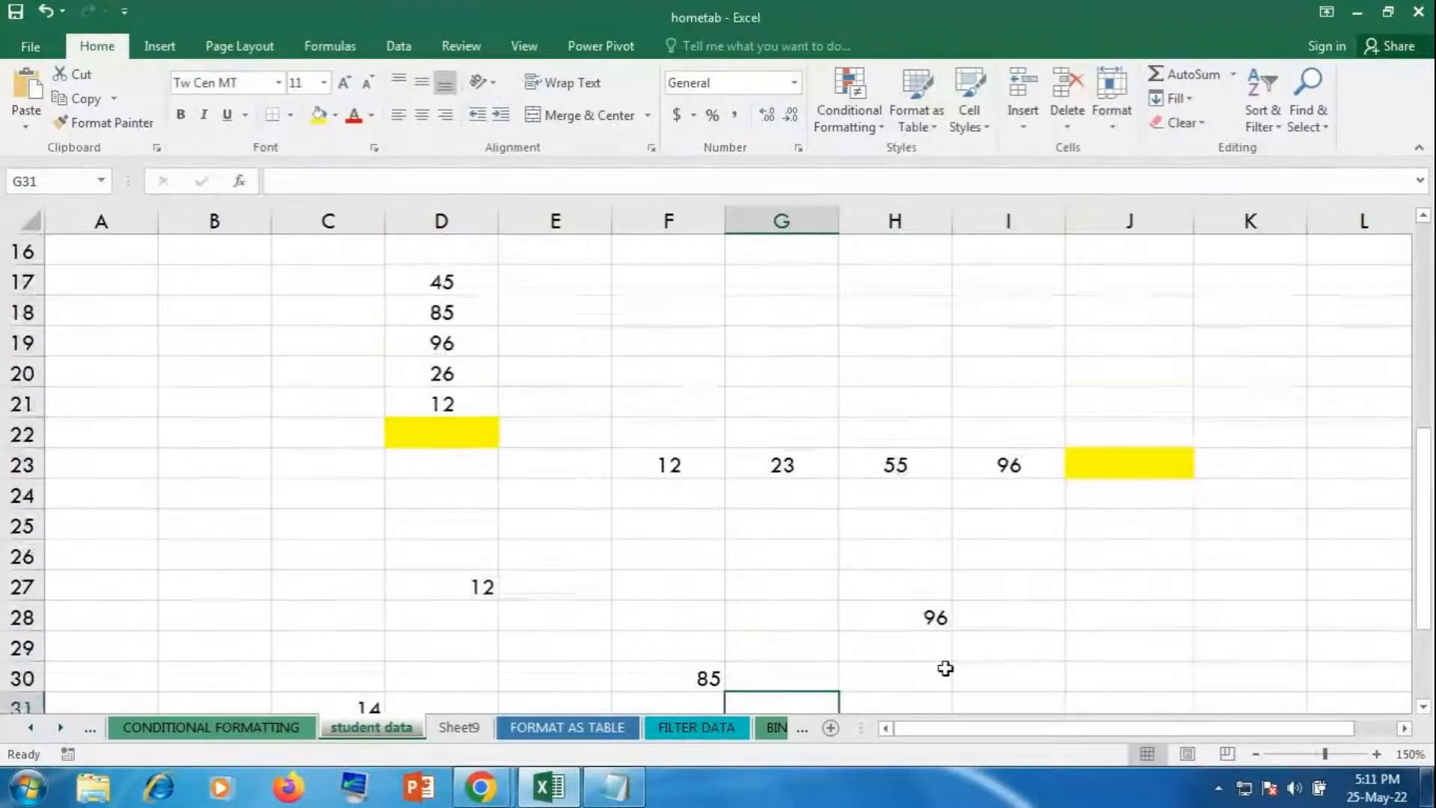
left_click_drag(424, 284, 428, 405)
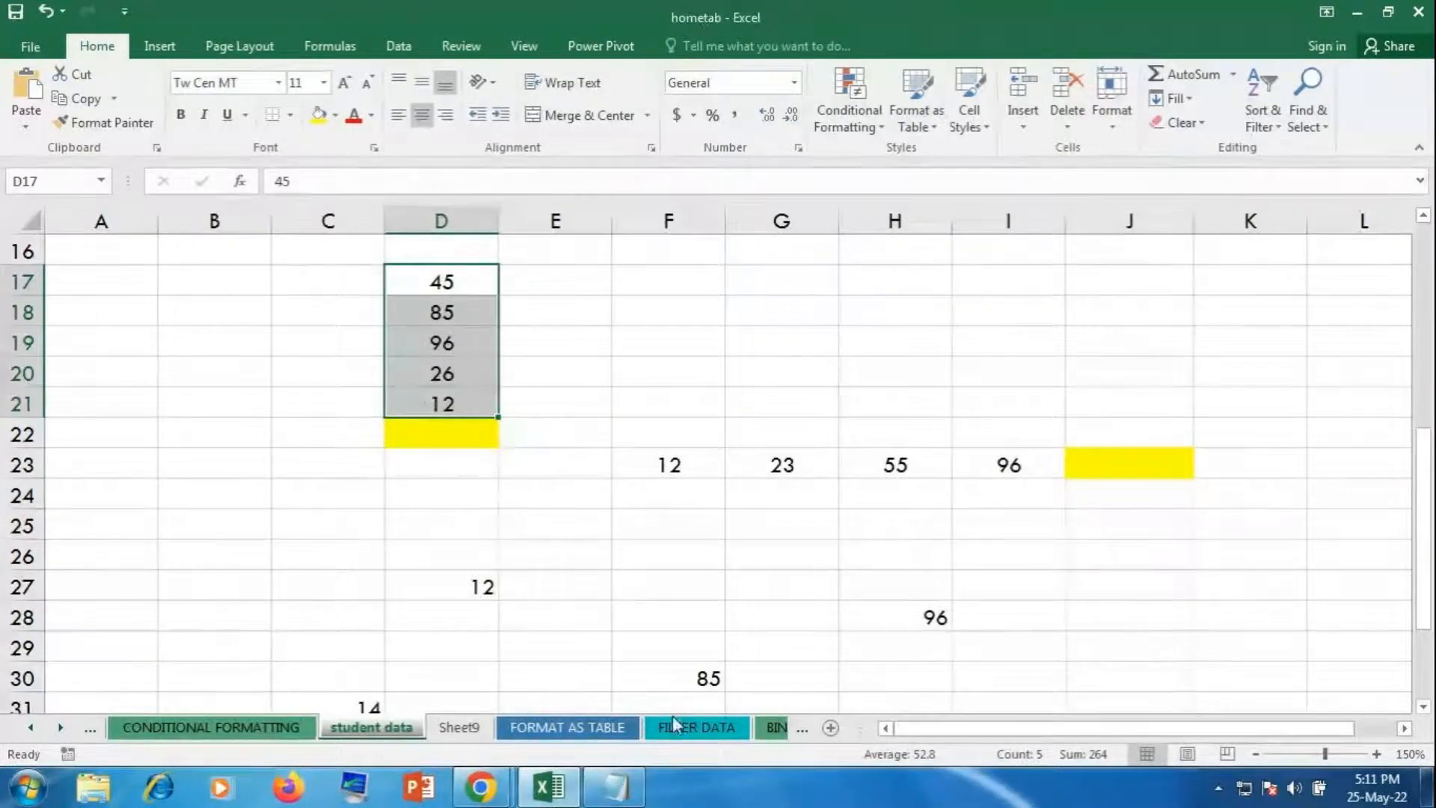
left_click_drag(658, 471, 996, 466)
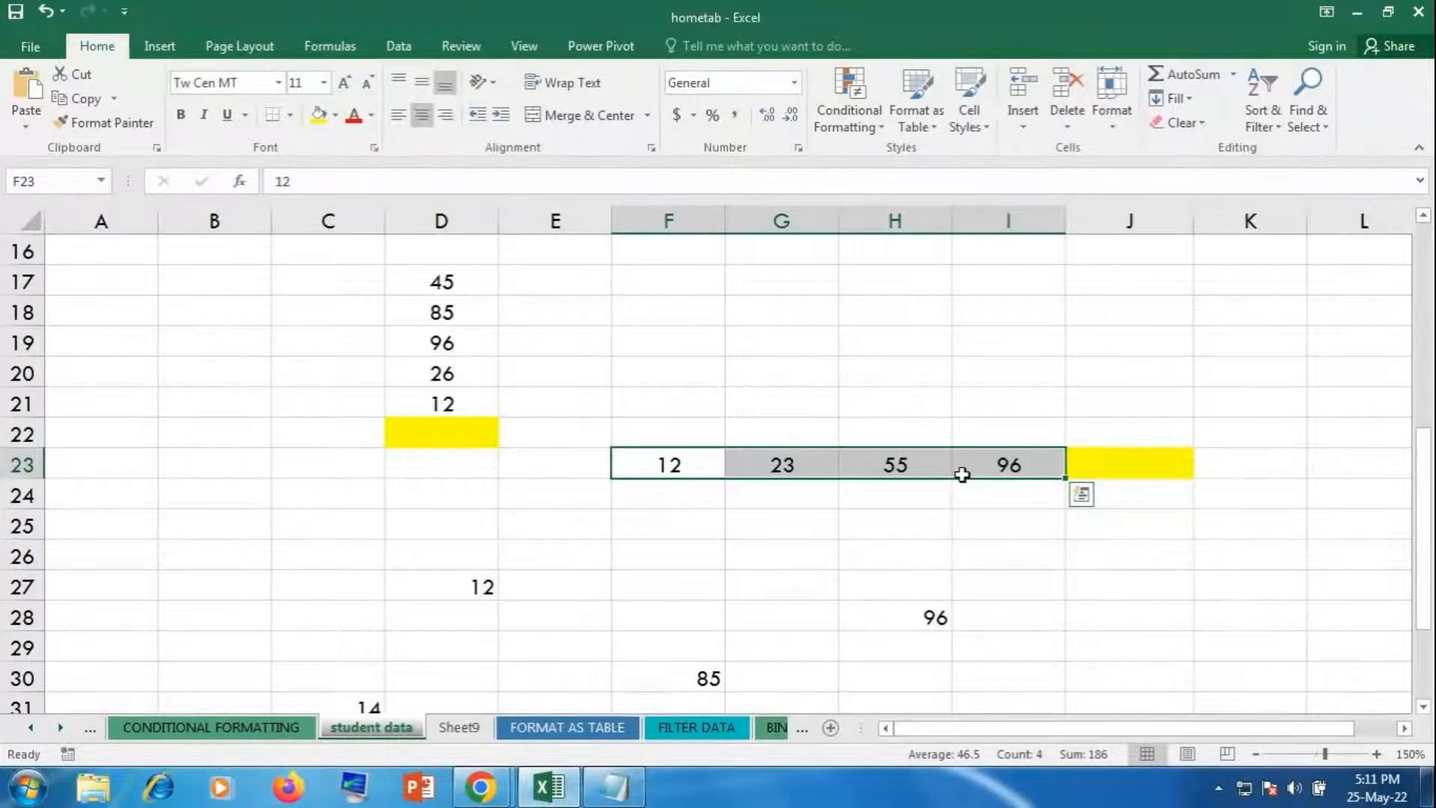
left_click(883, 548)
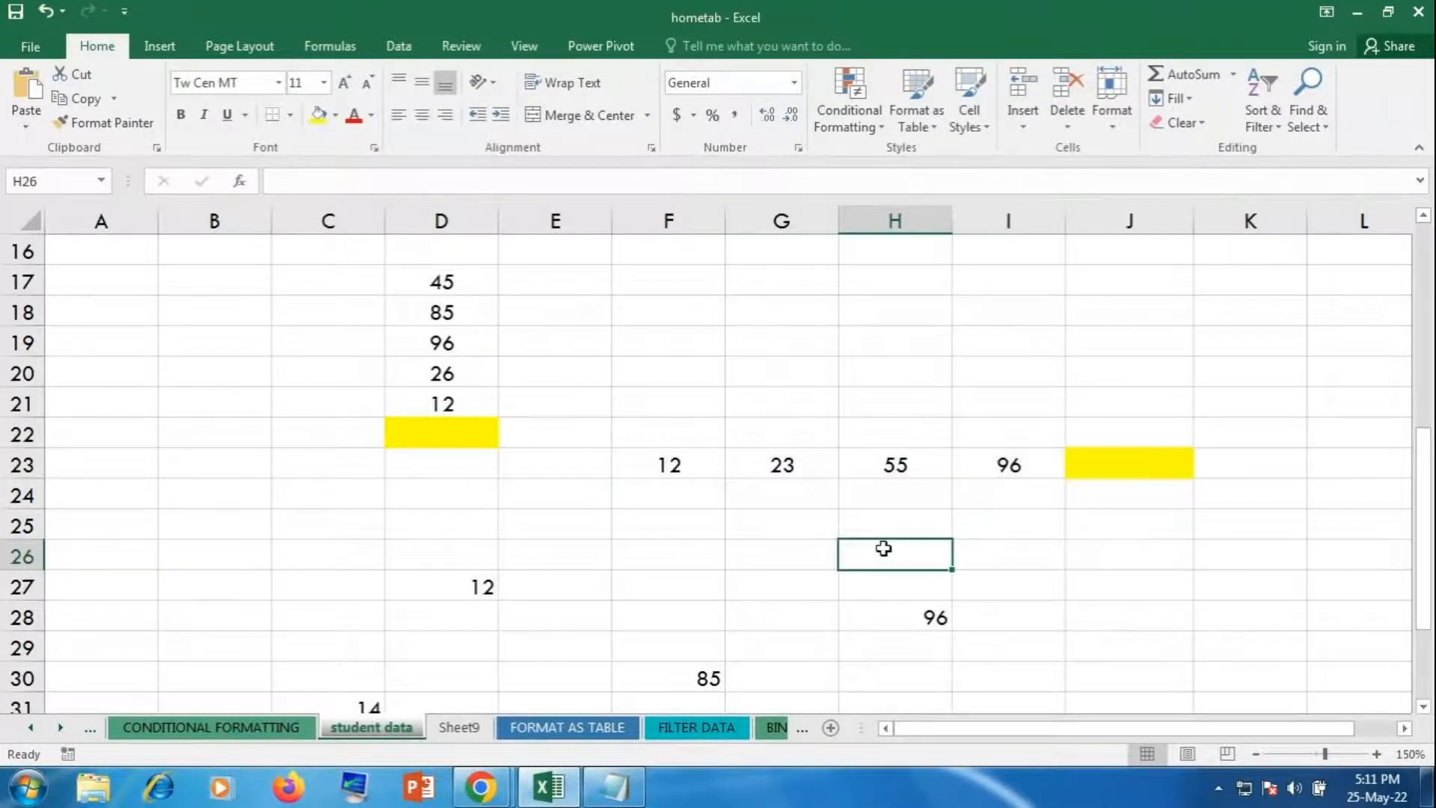
scroll(884, 548, "down", 1)
left_click_drag(362, 483, 1102, 686)
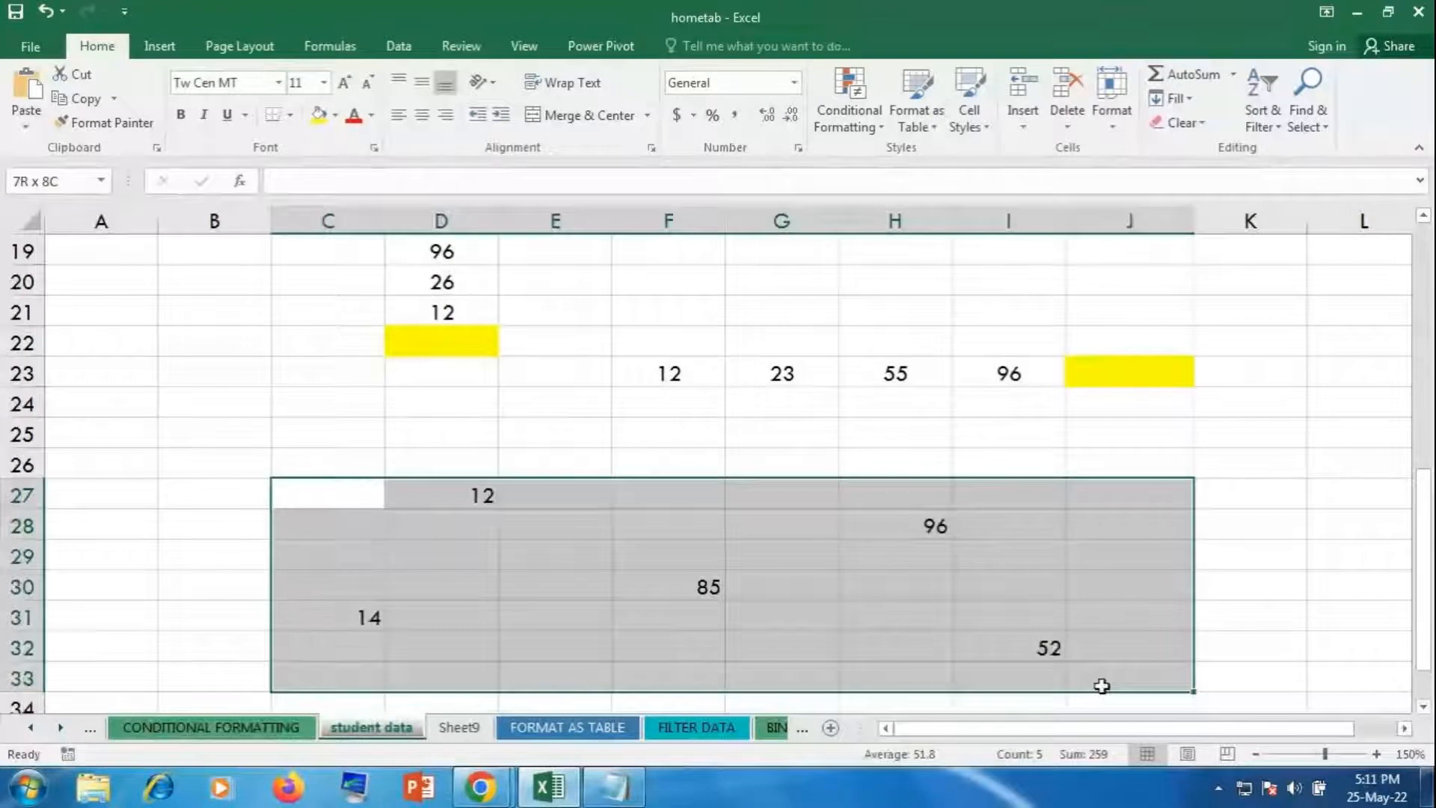
left_click(896, 637)
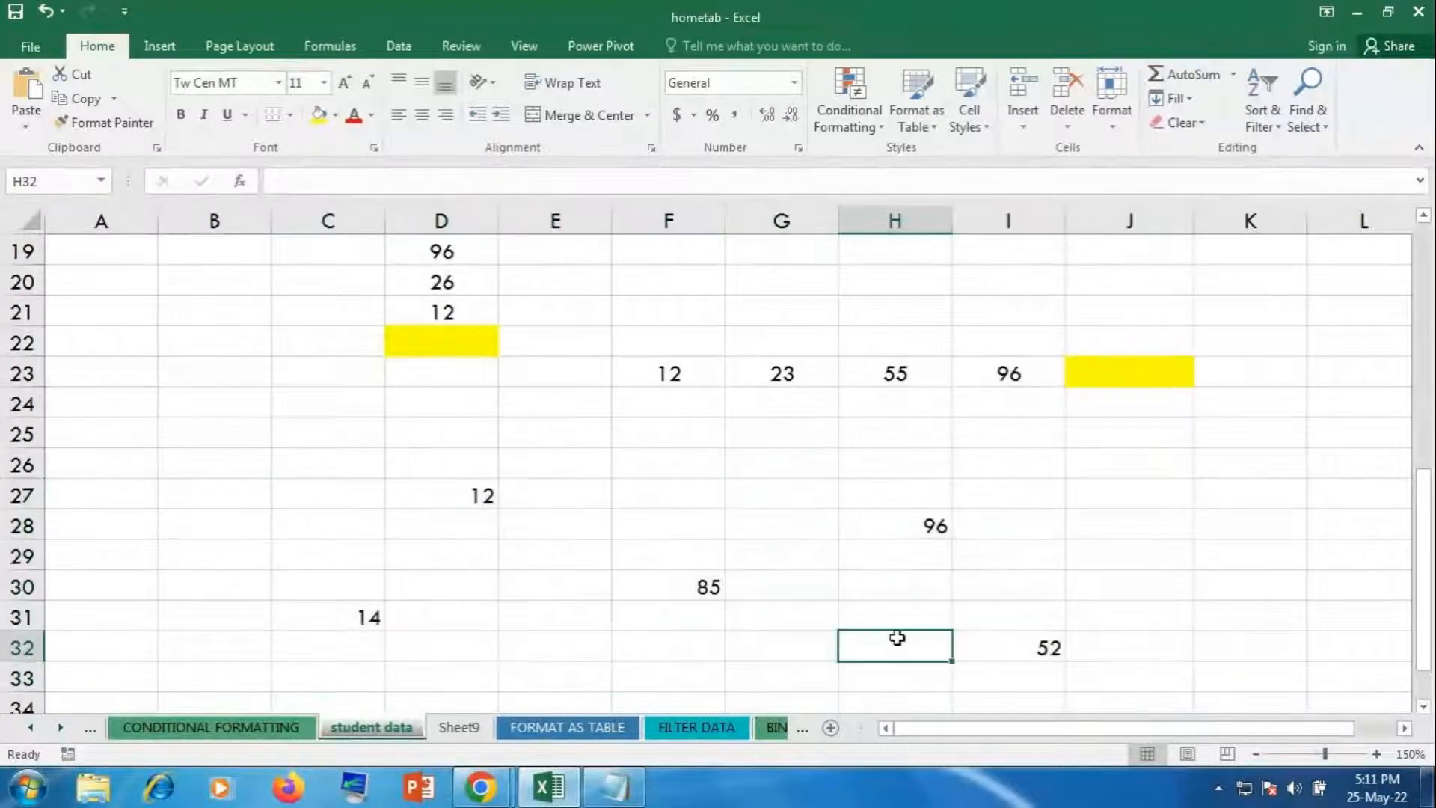
scroll(897, 637, "down", 1)
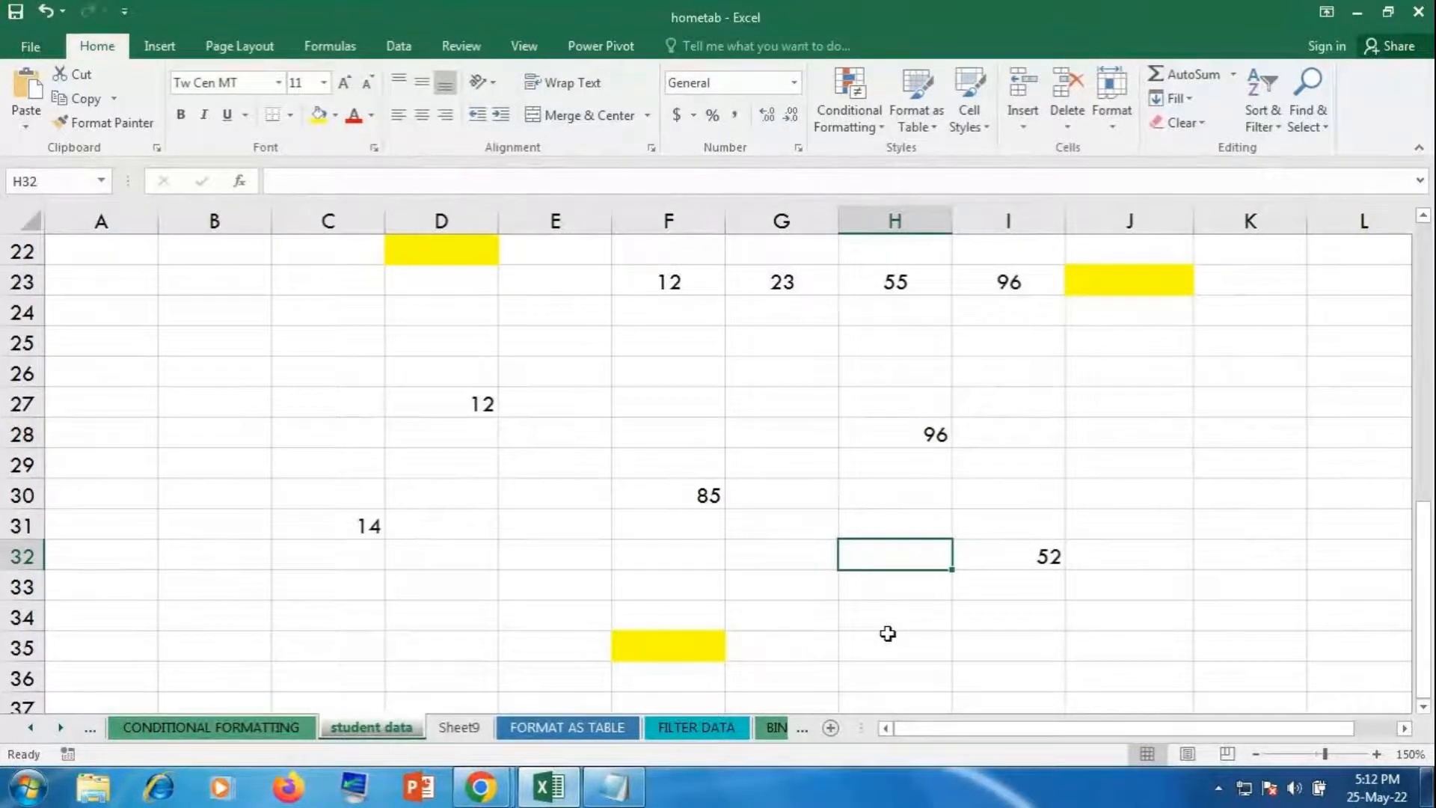
scroll(789, 568, "up", 2)
left_click(471, 289)
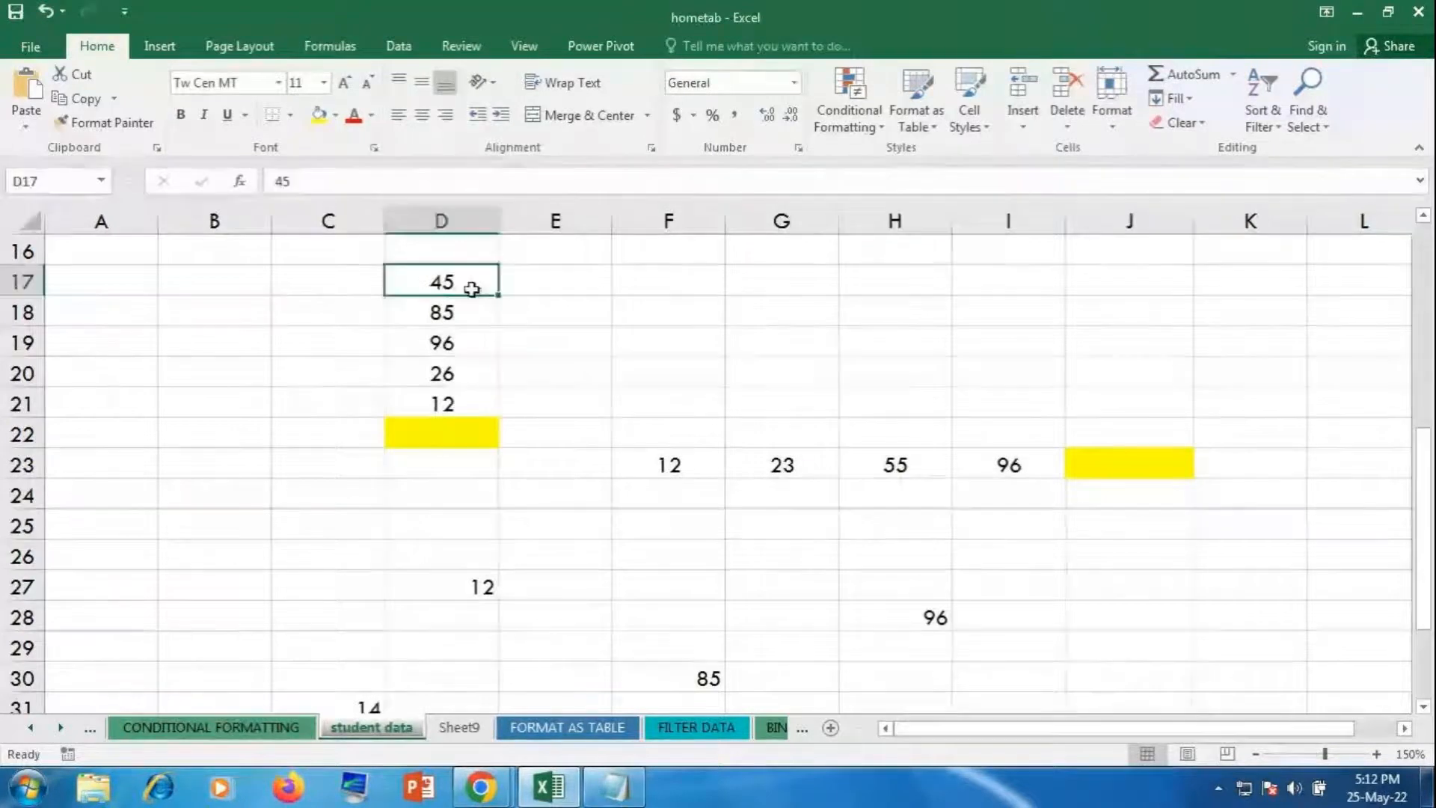
left_click_drag(472, 290, 475, 398)
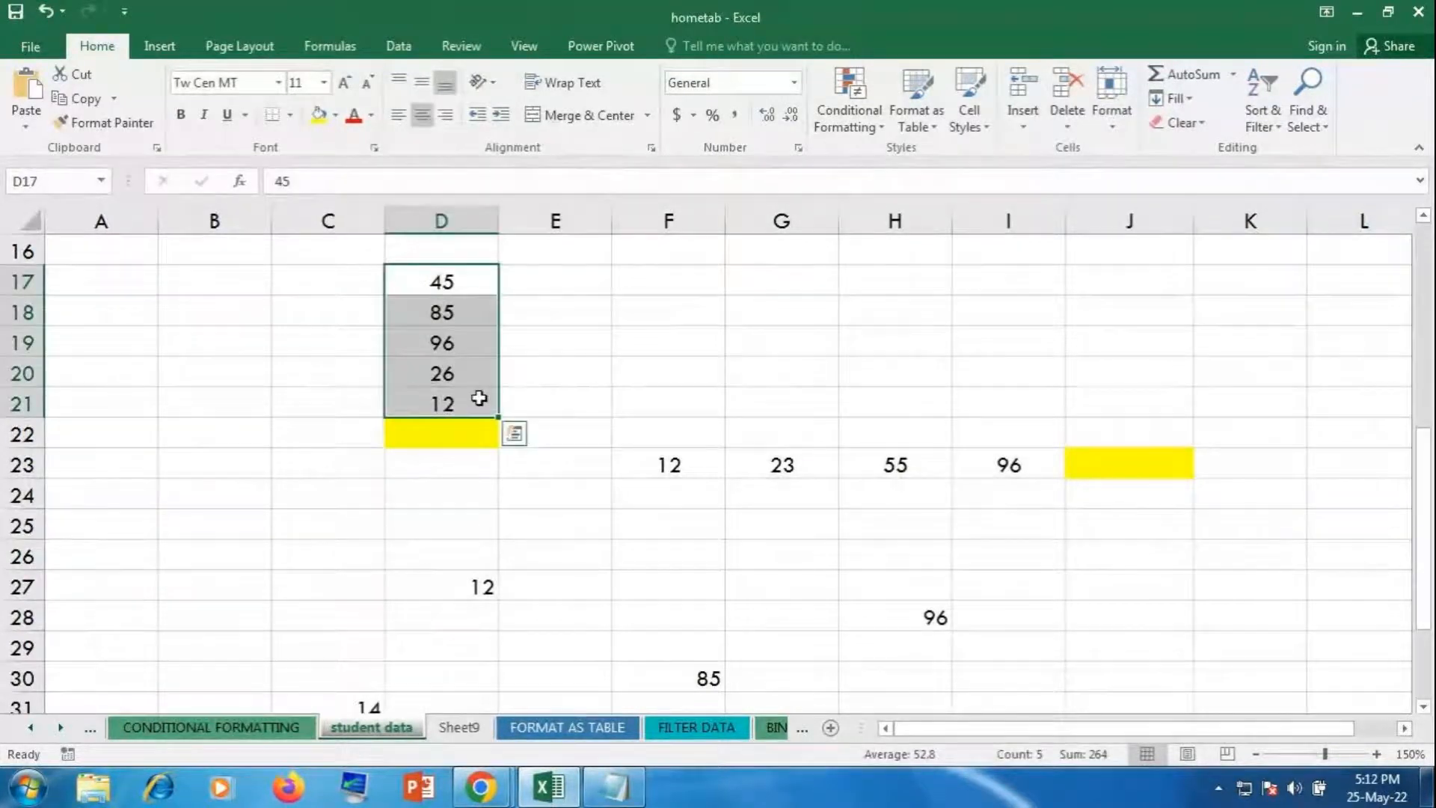
left_click(456, 432)
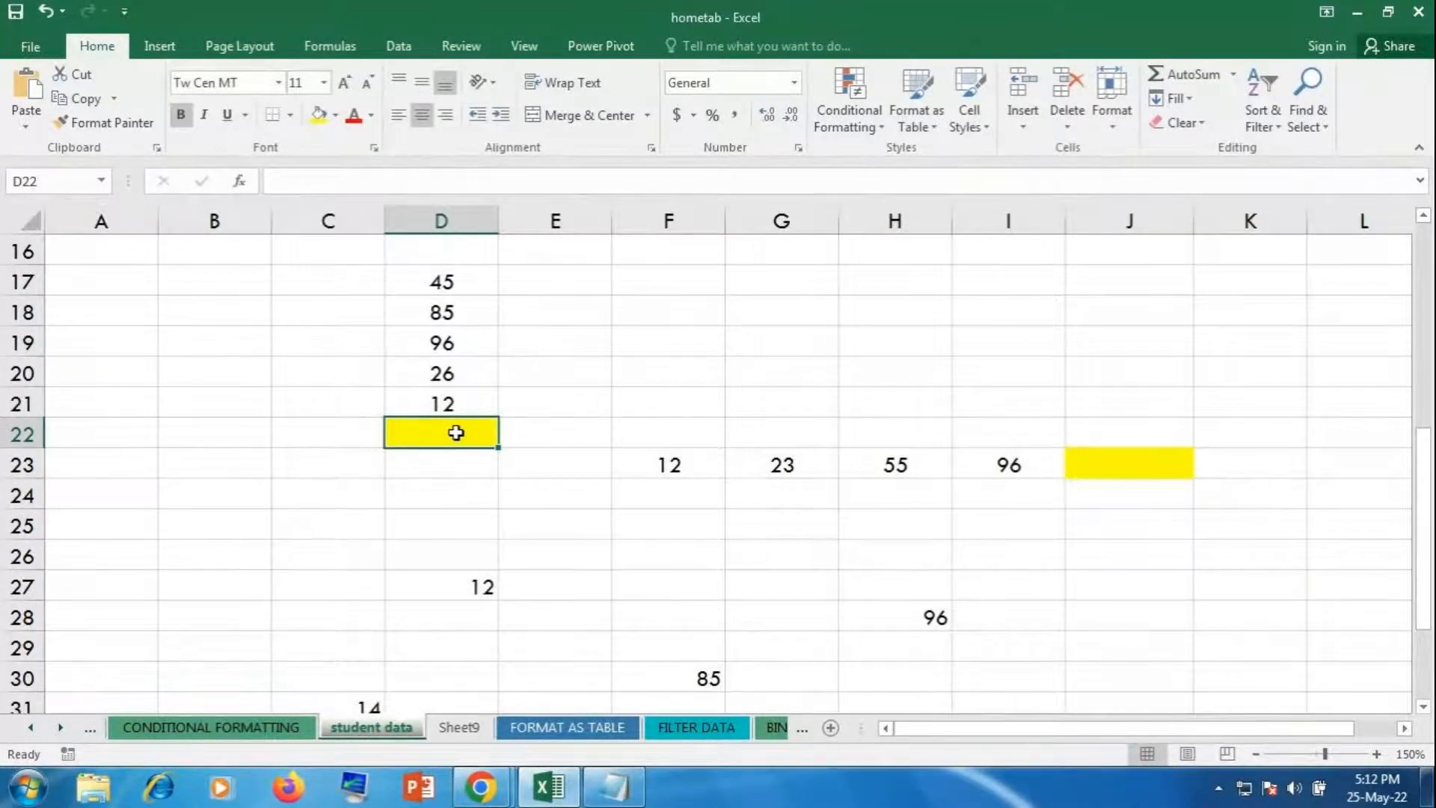
type("=")
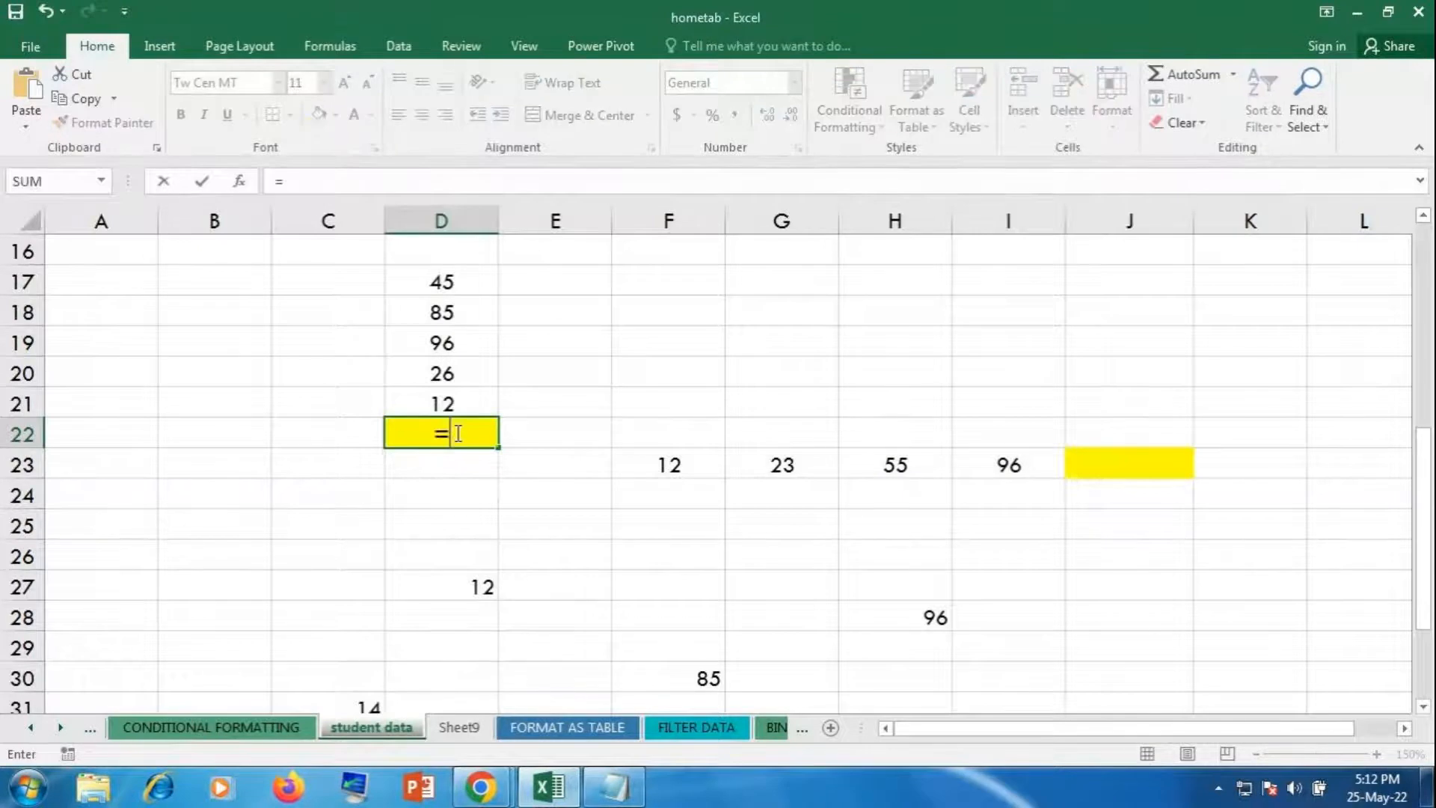
type("sum")
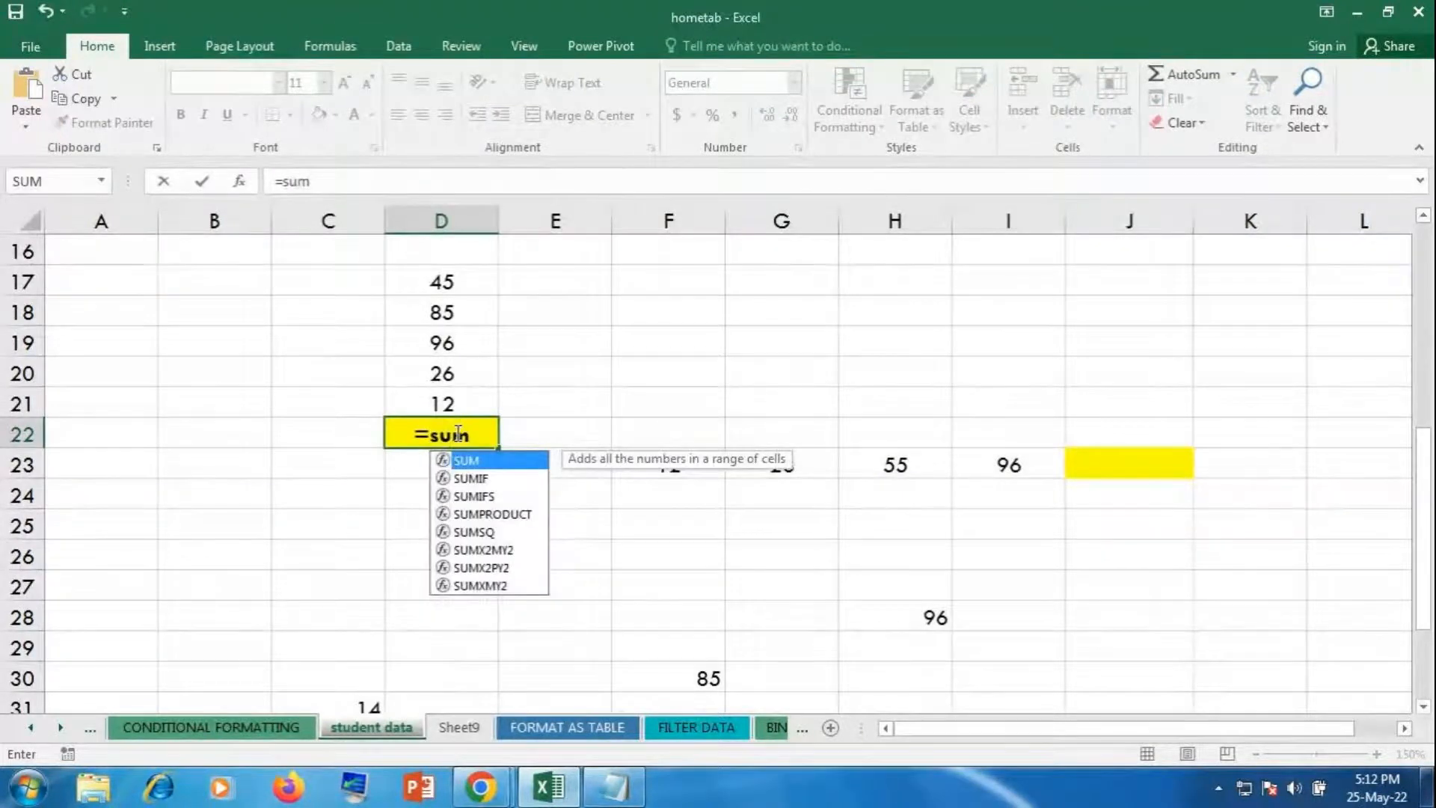
double_click(459, 461)
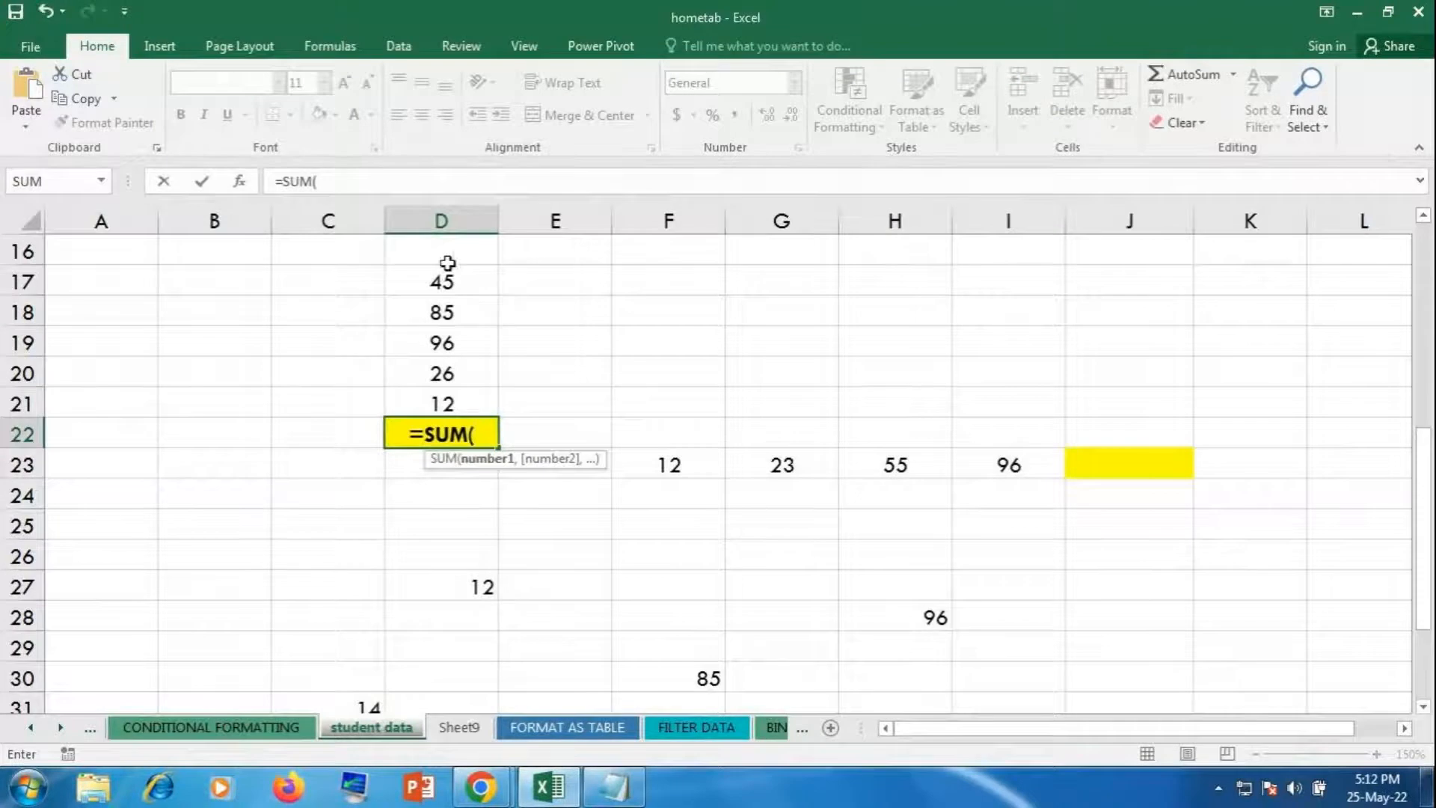
left_click_drag(448, 283, 453, 404)
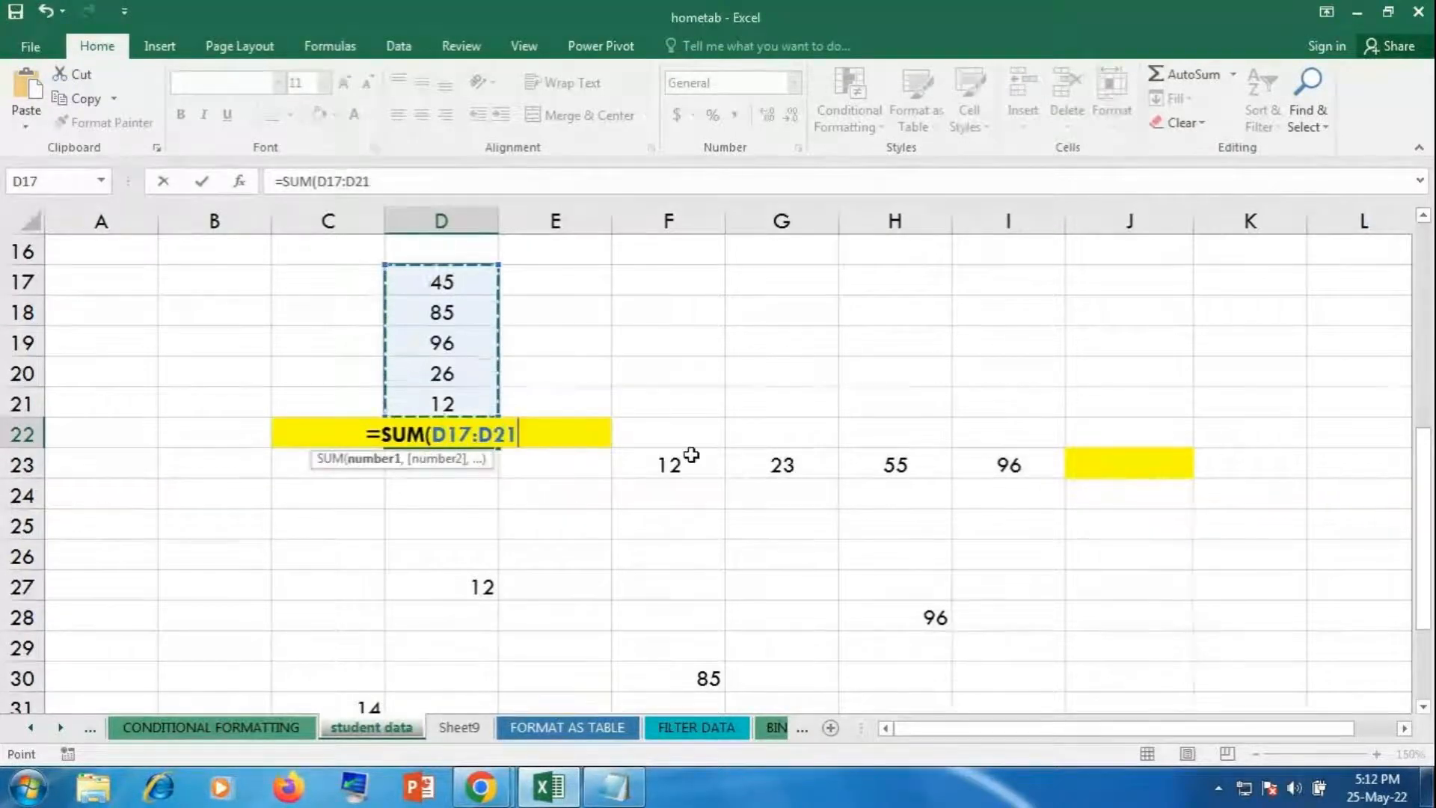
key("Return")
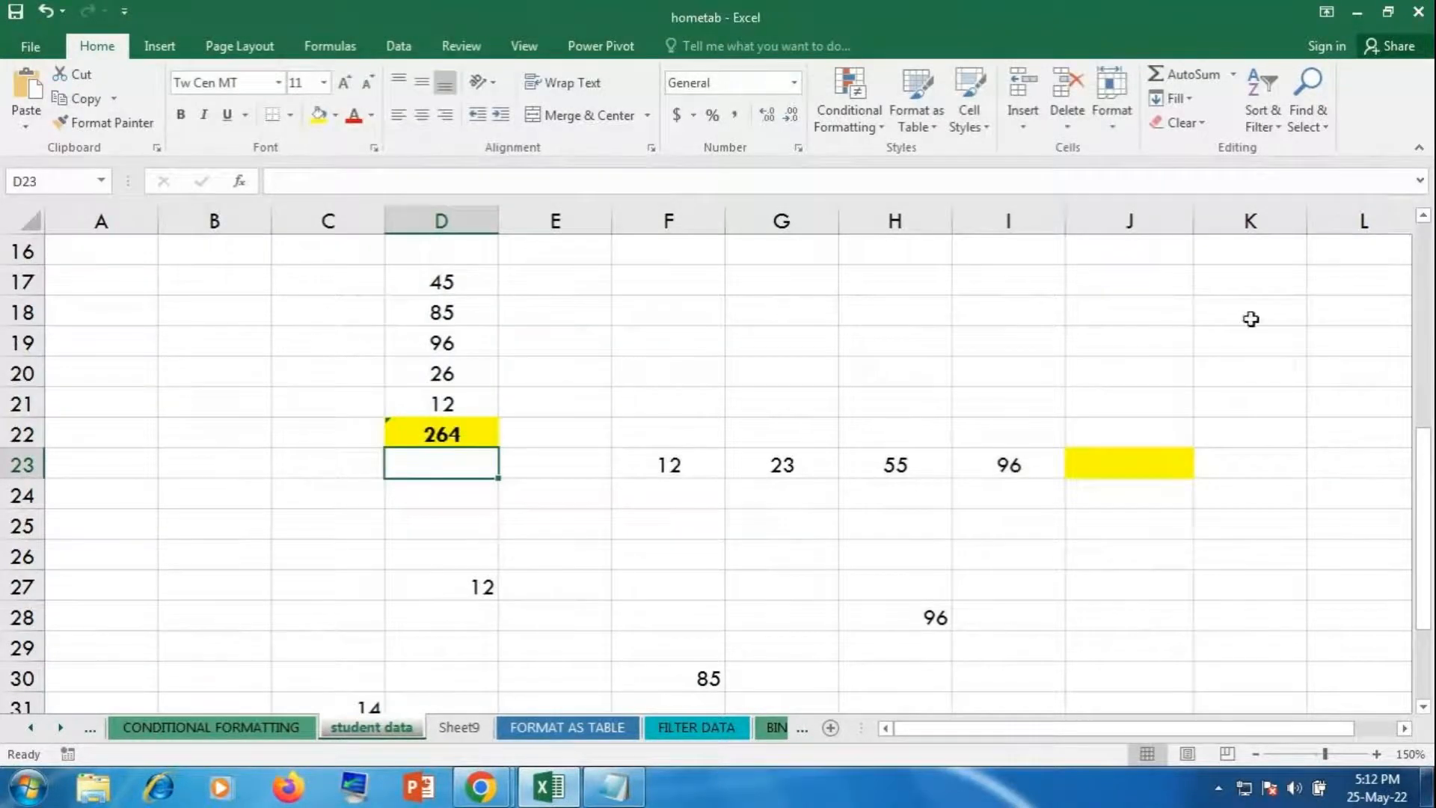
left_click(1137, 459)
type("=")
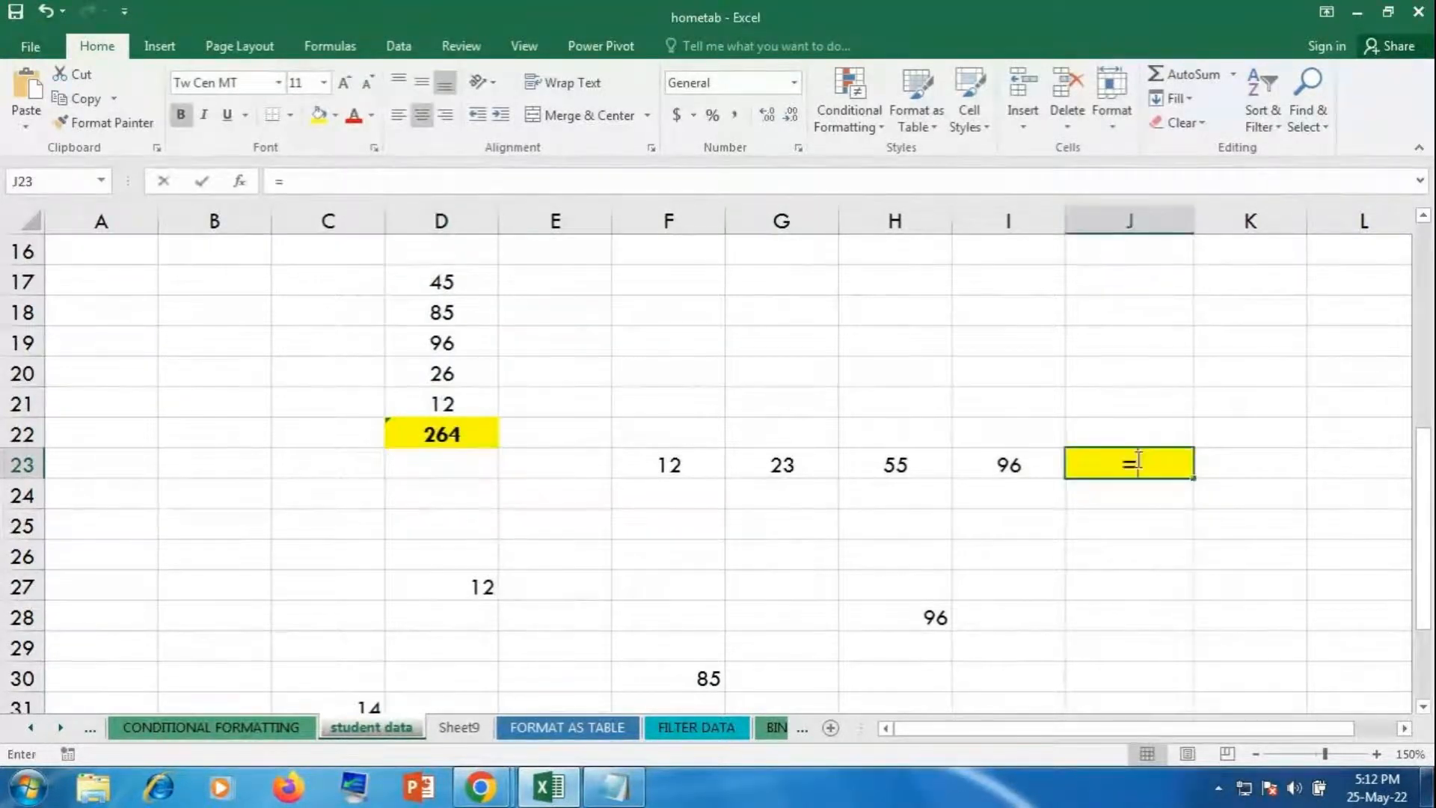
type("SUM(")
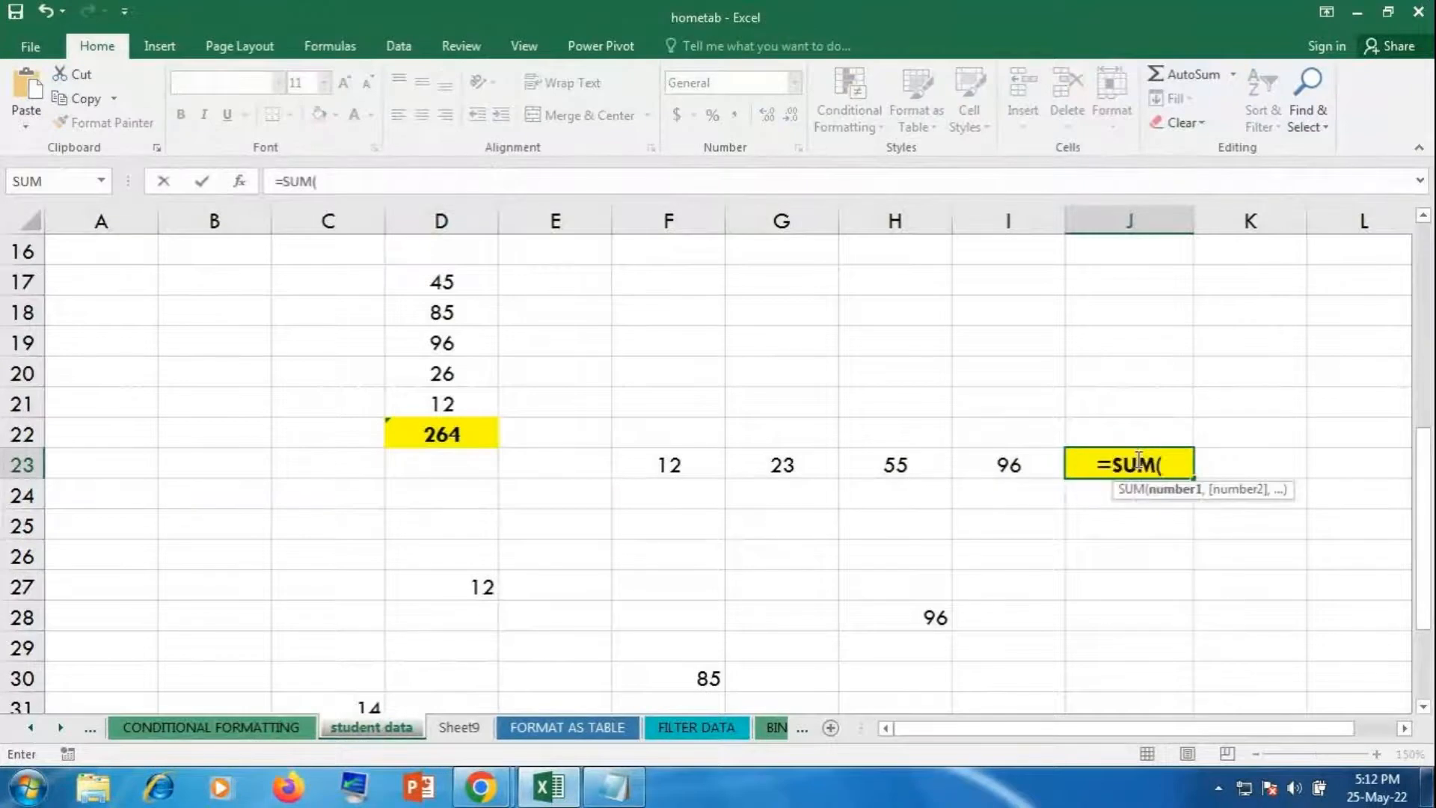
left_click_drag(669, 461, 995, 467)
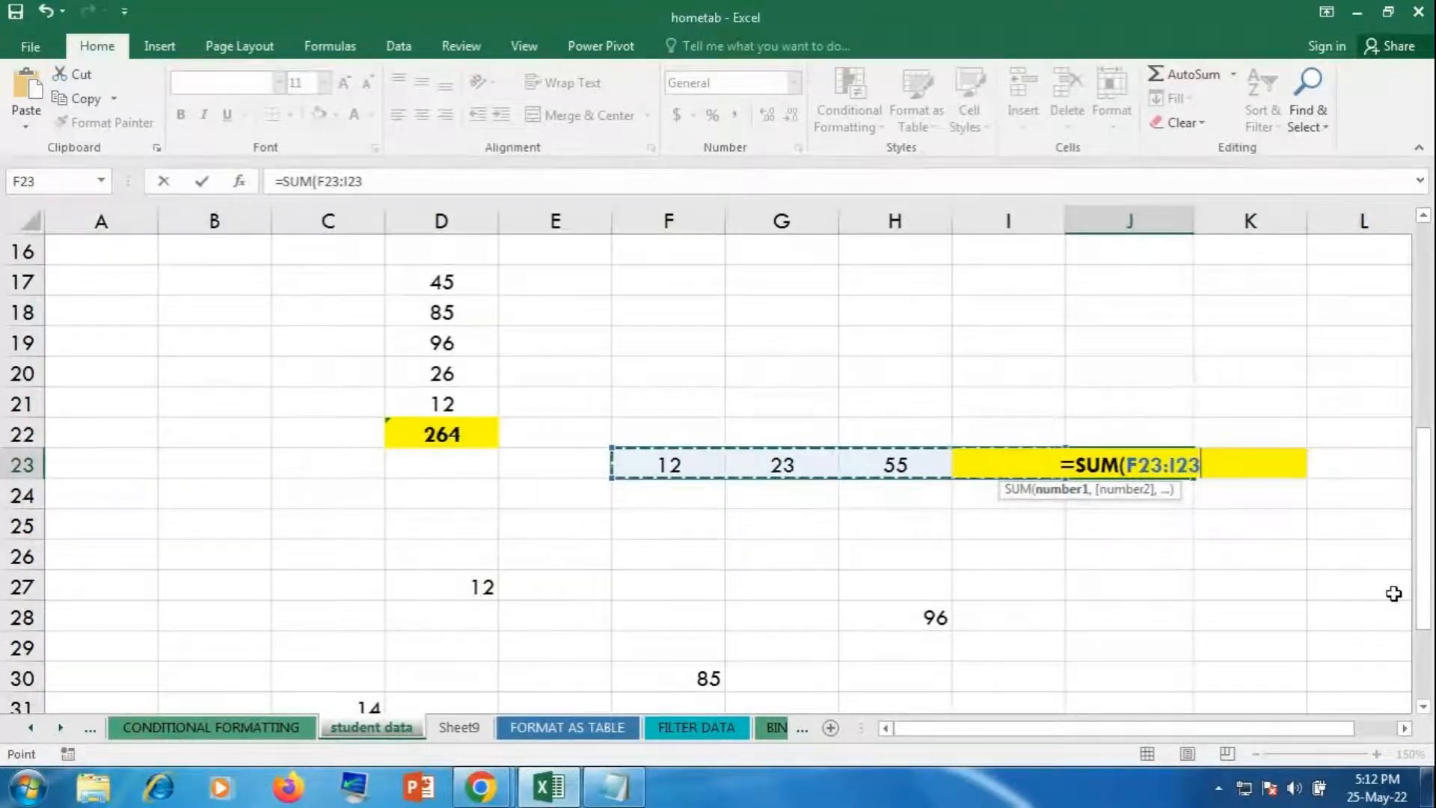
key("Return")
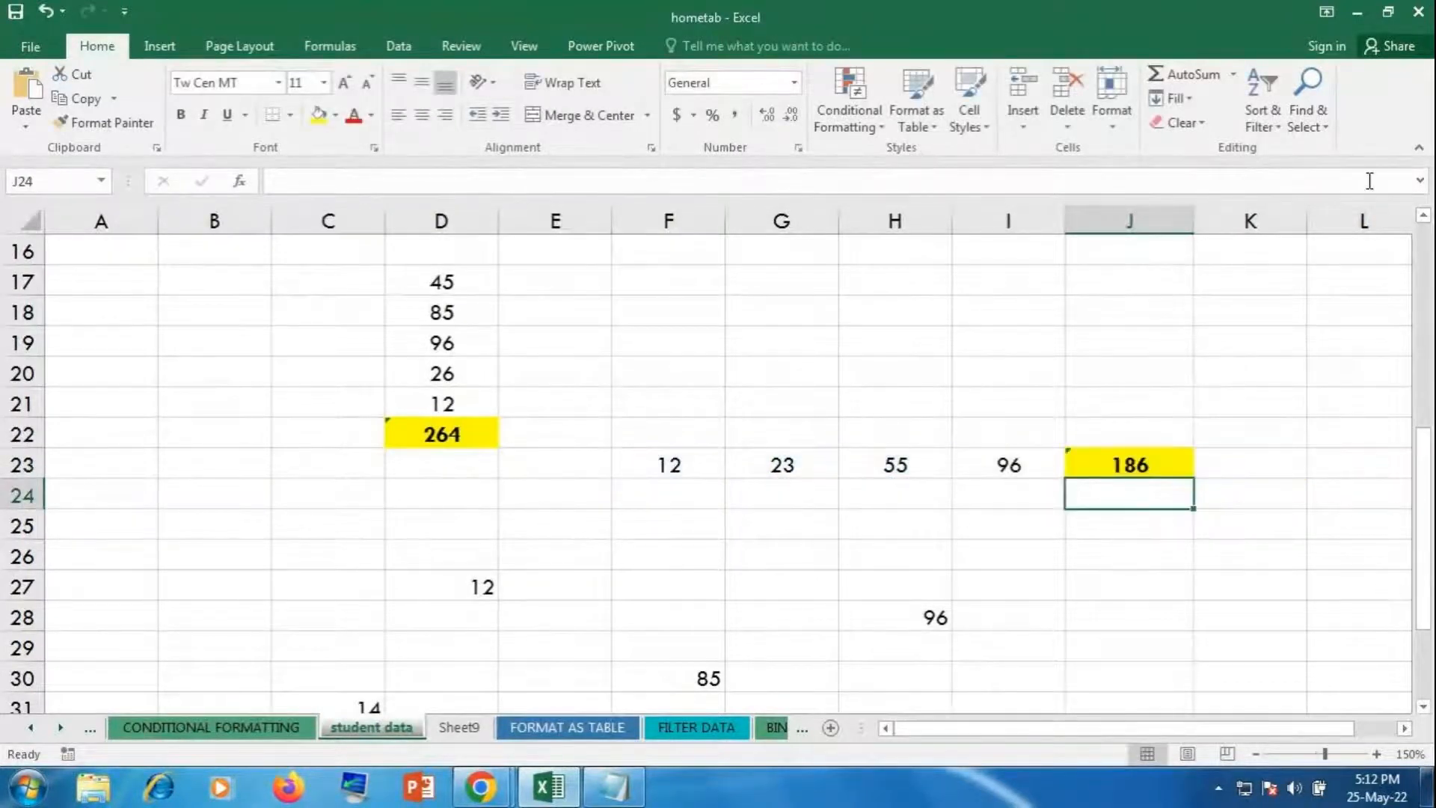
left_click(1169, 454)
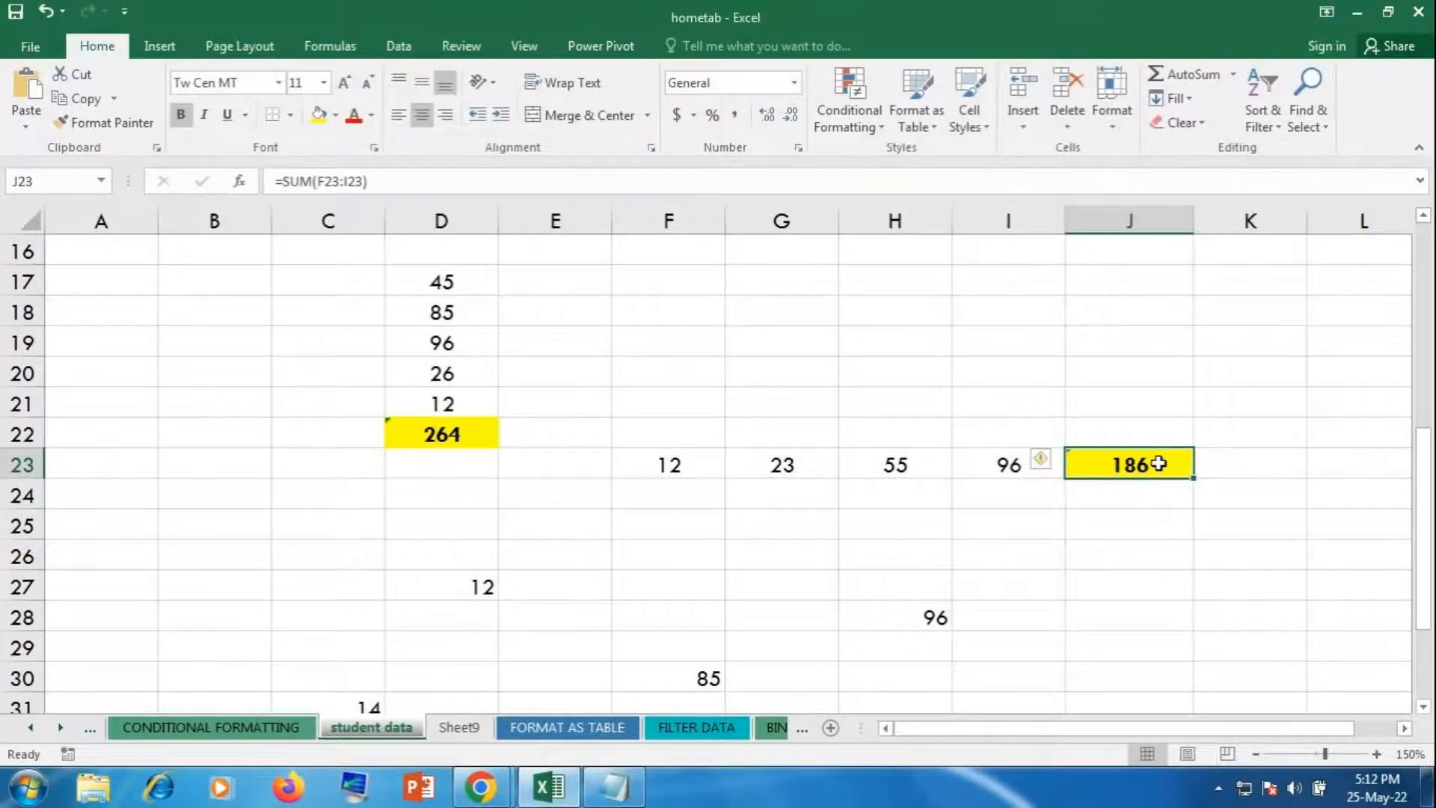
key("Delete")
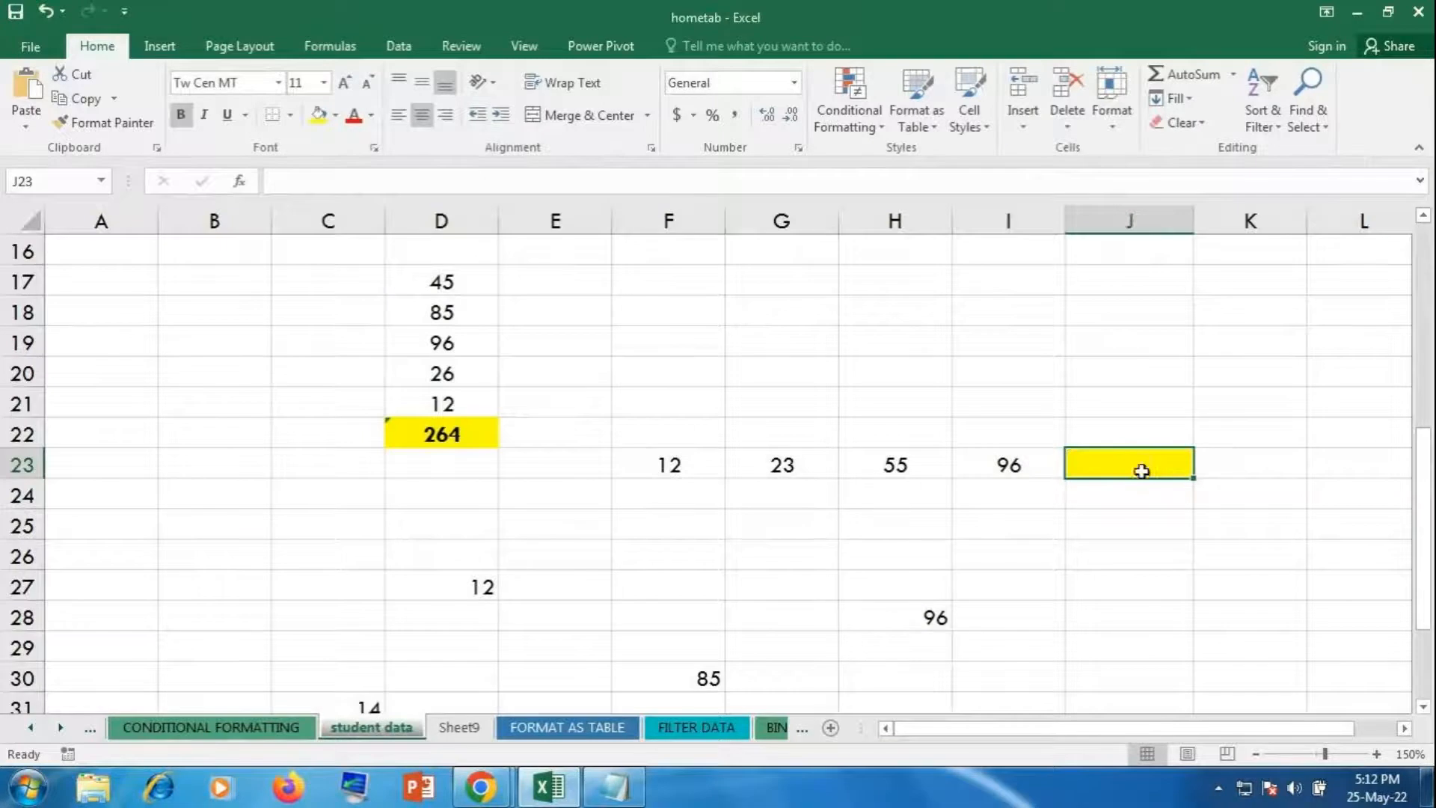
left_click(472, 433)
key("Delete")
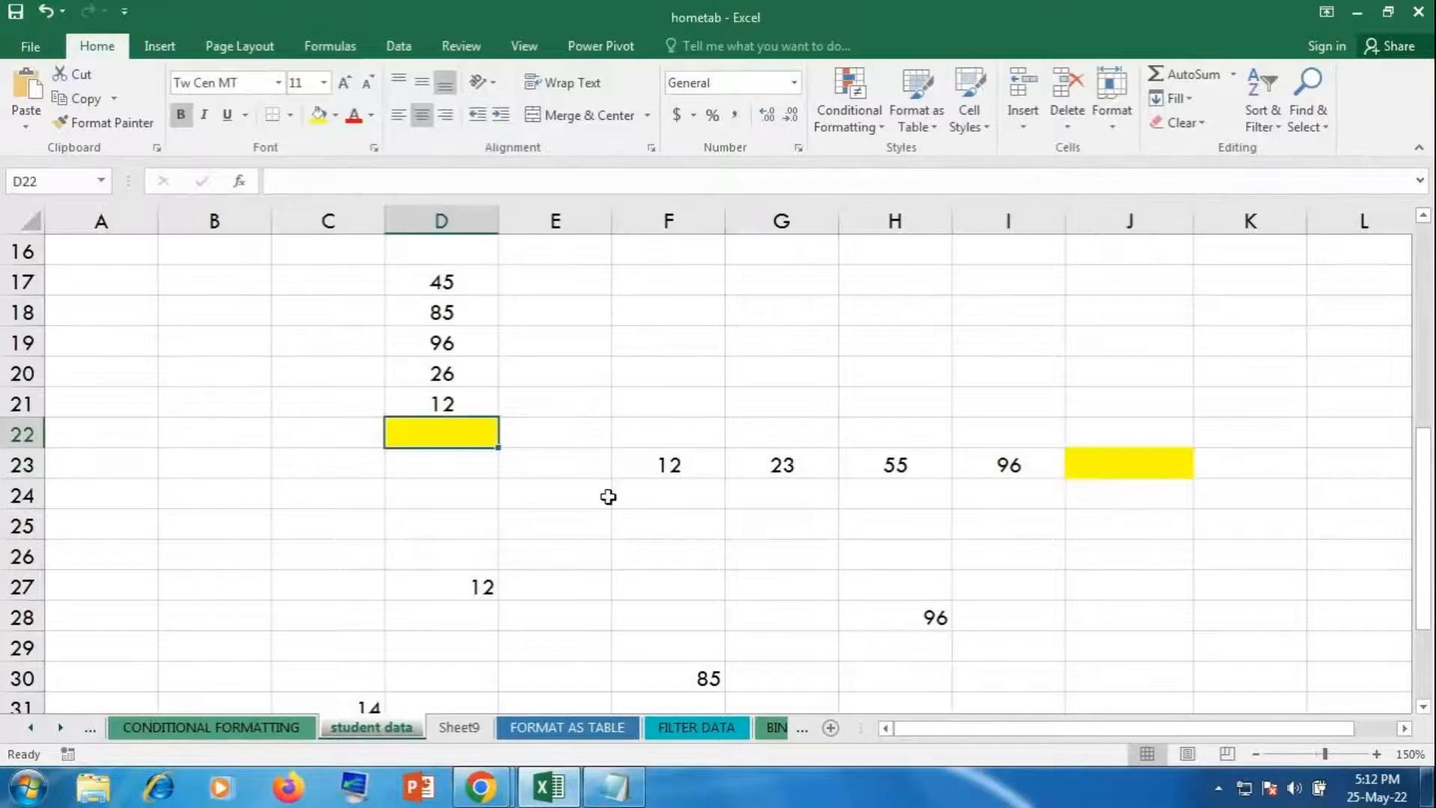
left_click(608, 496)
Step: Use AutoSum (Alt+=) to total D17:D21 as 264 in D22 and F23:I23 as 186 in J23
left_click(442, 428)
key("alt+equal")
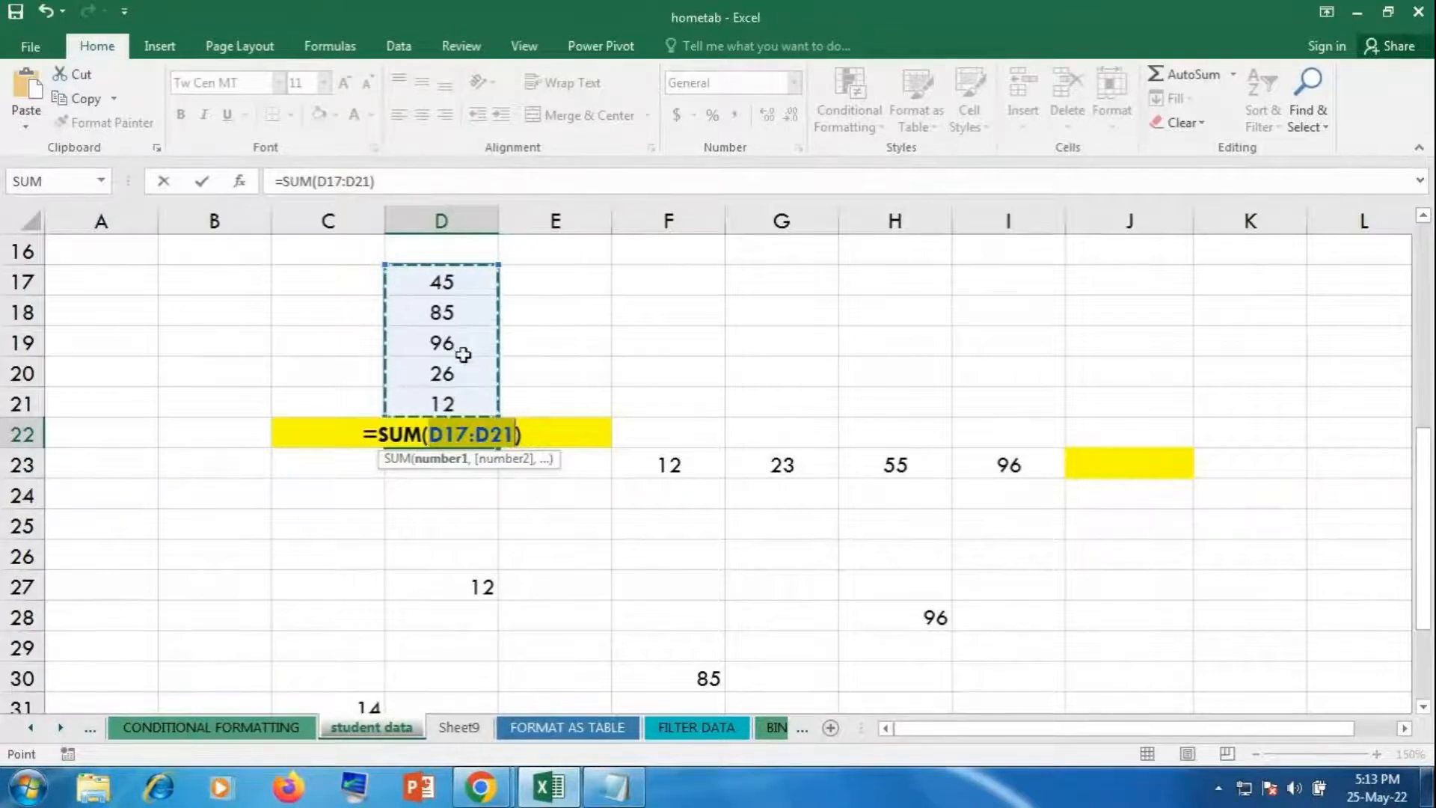
key("Return")
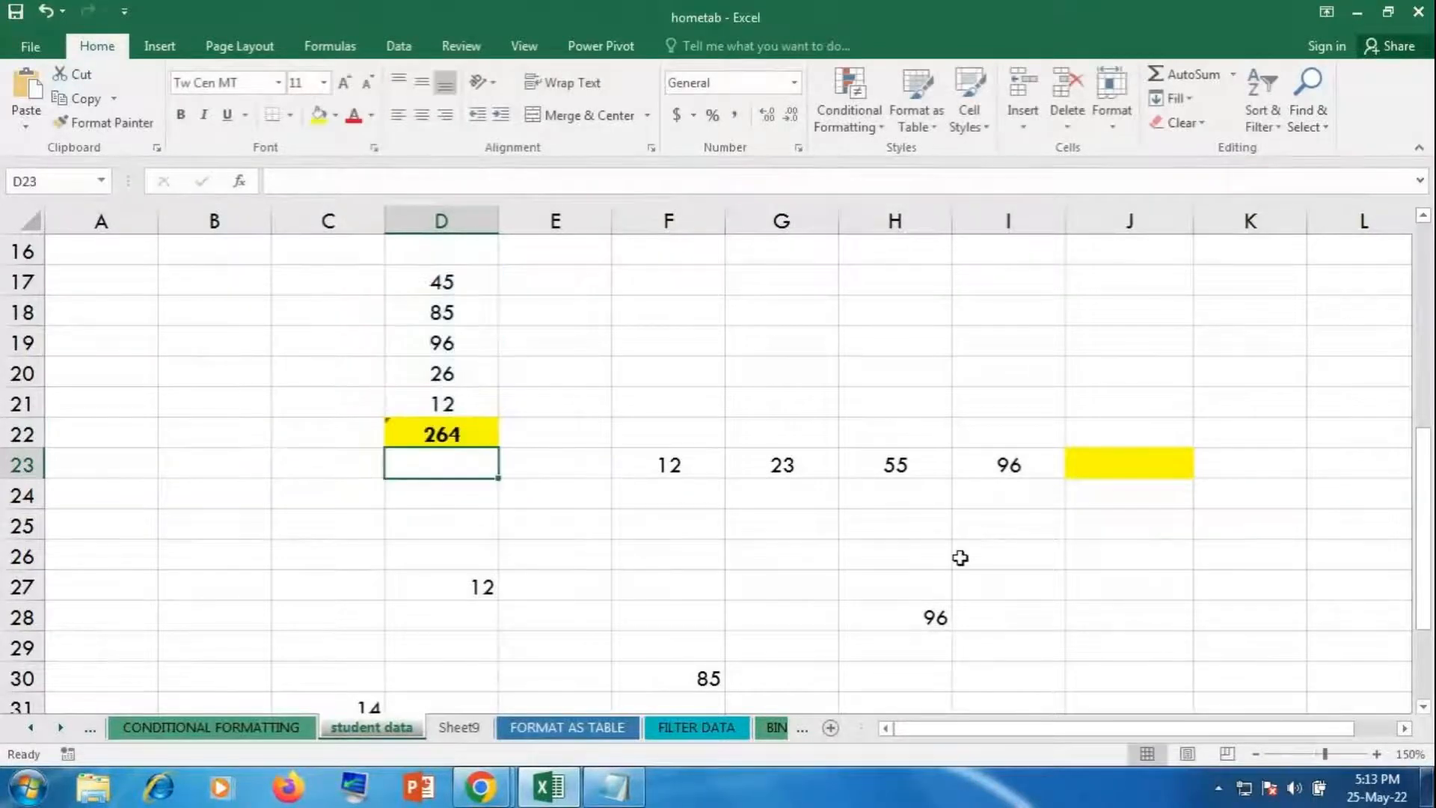
left_click(1115, 469)
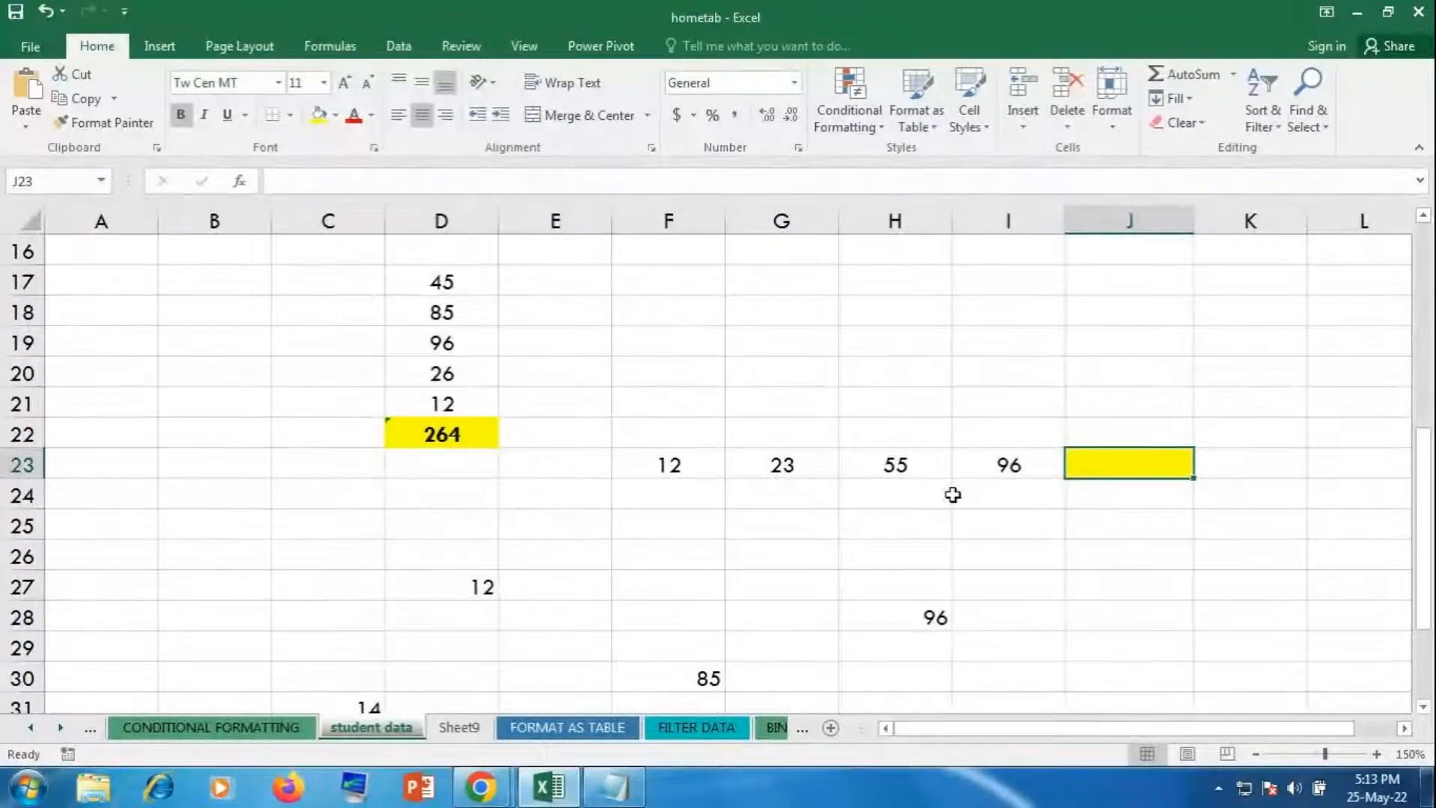
key("alt+equal")
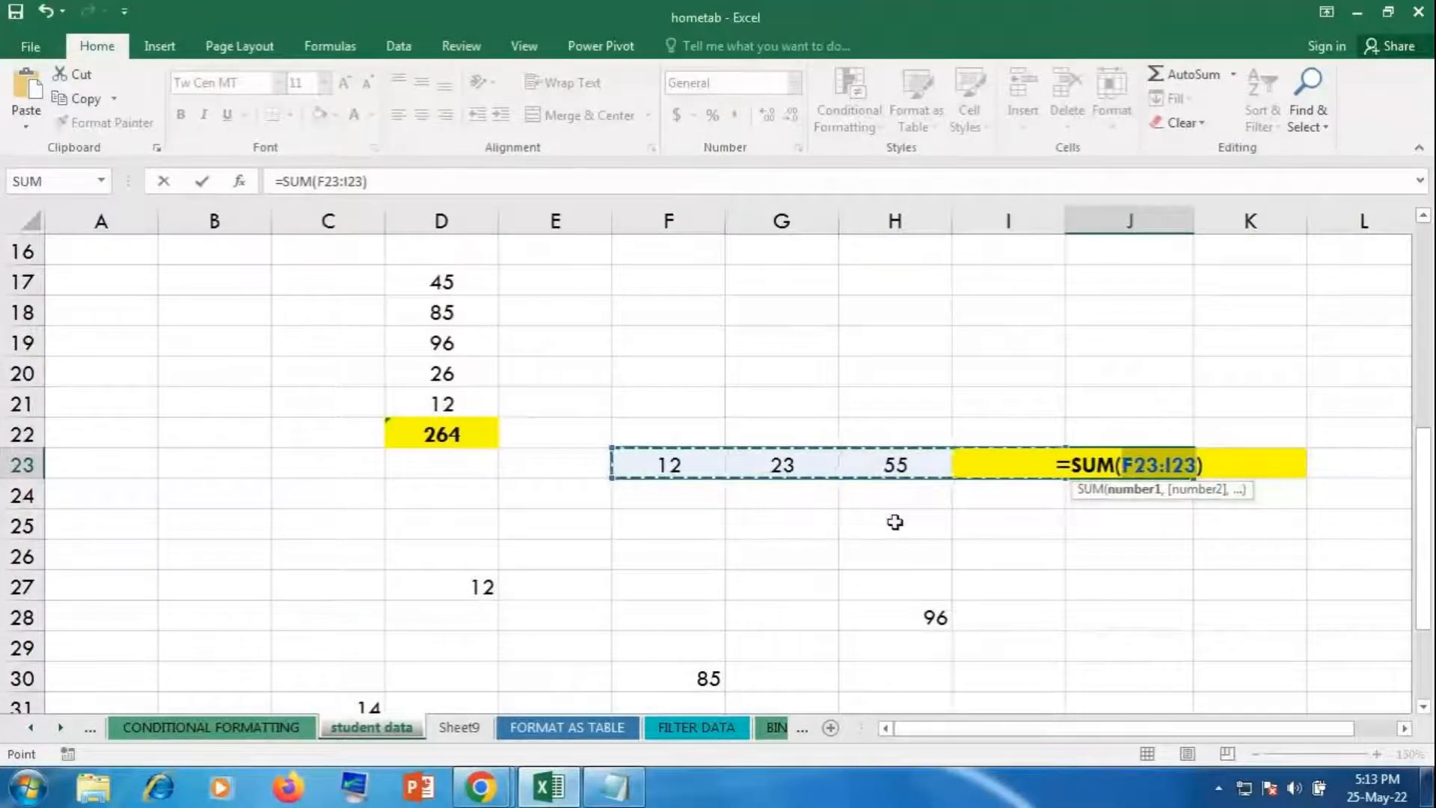
key("Return")
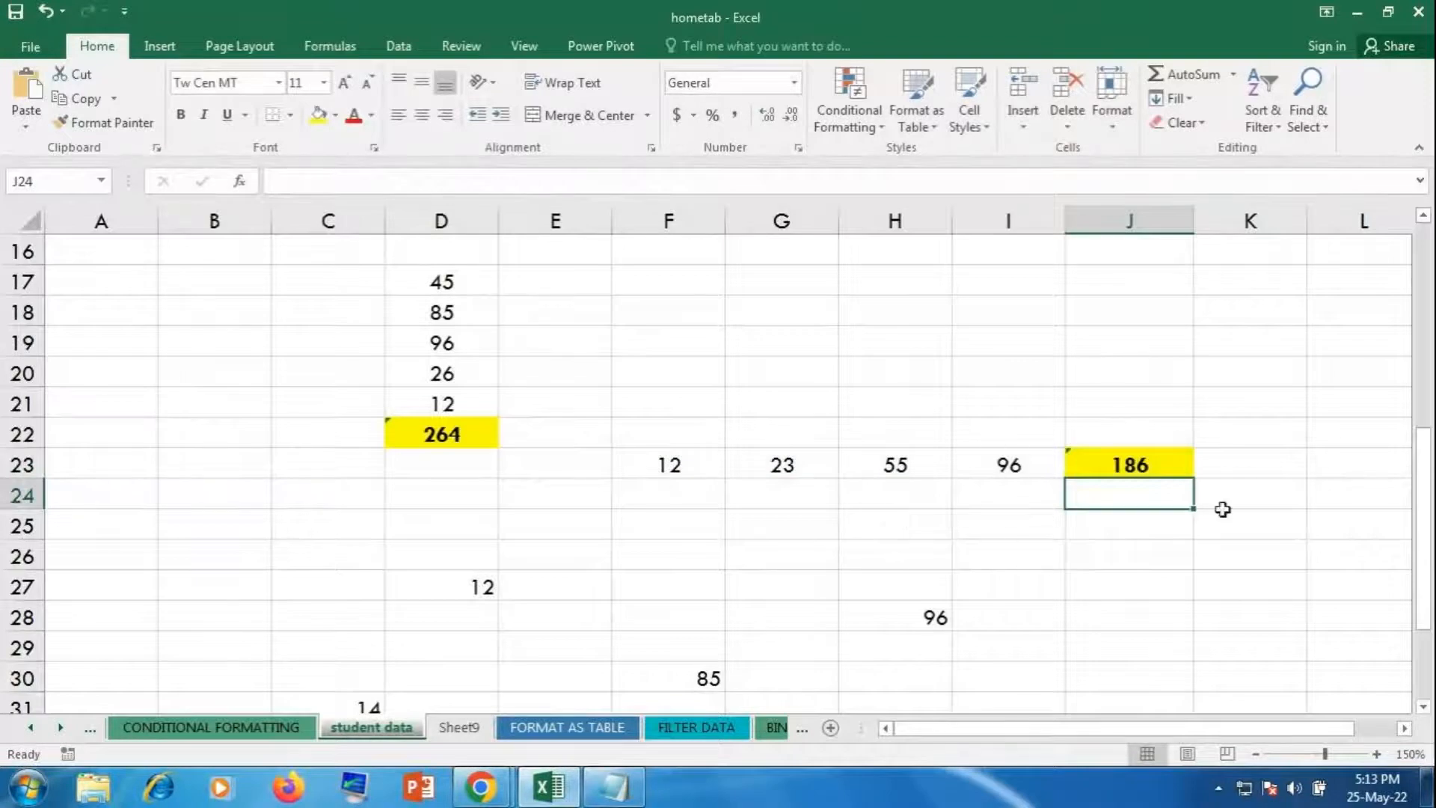
left_click(1171, 476)
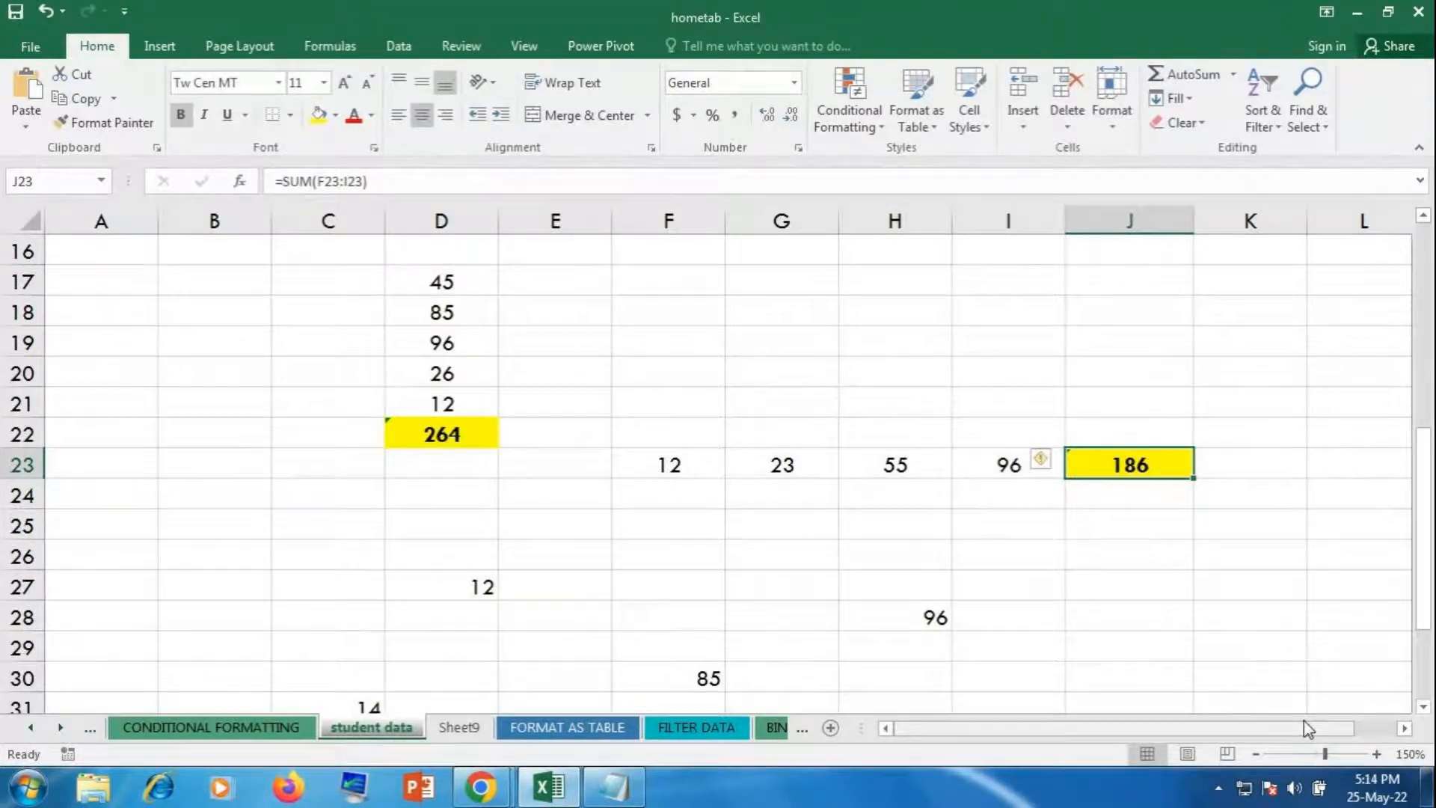
Step: Total the scattered cells in F35 with =SUM(D27,C31,F30,H28,I32), giving 259, then switch to GoToMeeting
left_click(1220, 623)
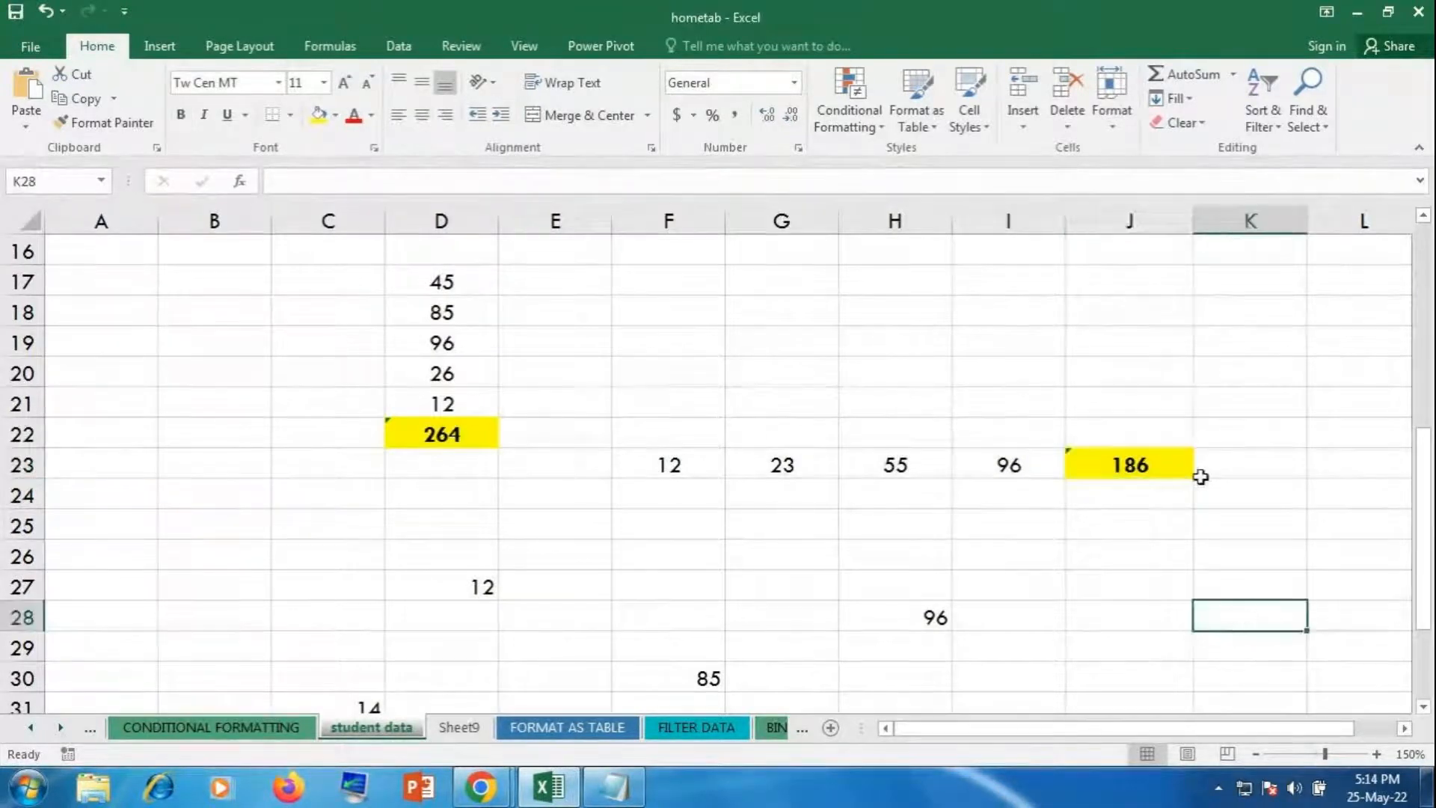
scroll(1201, 476, "down", 2)
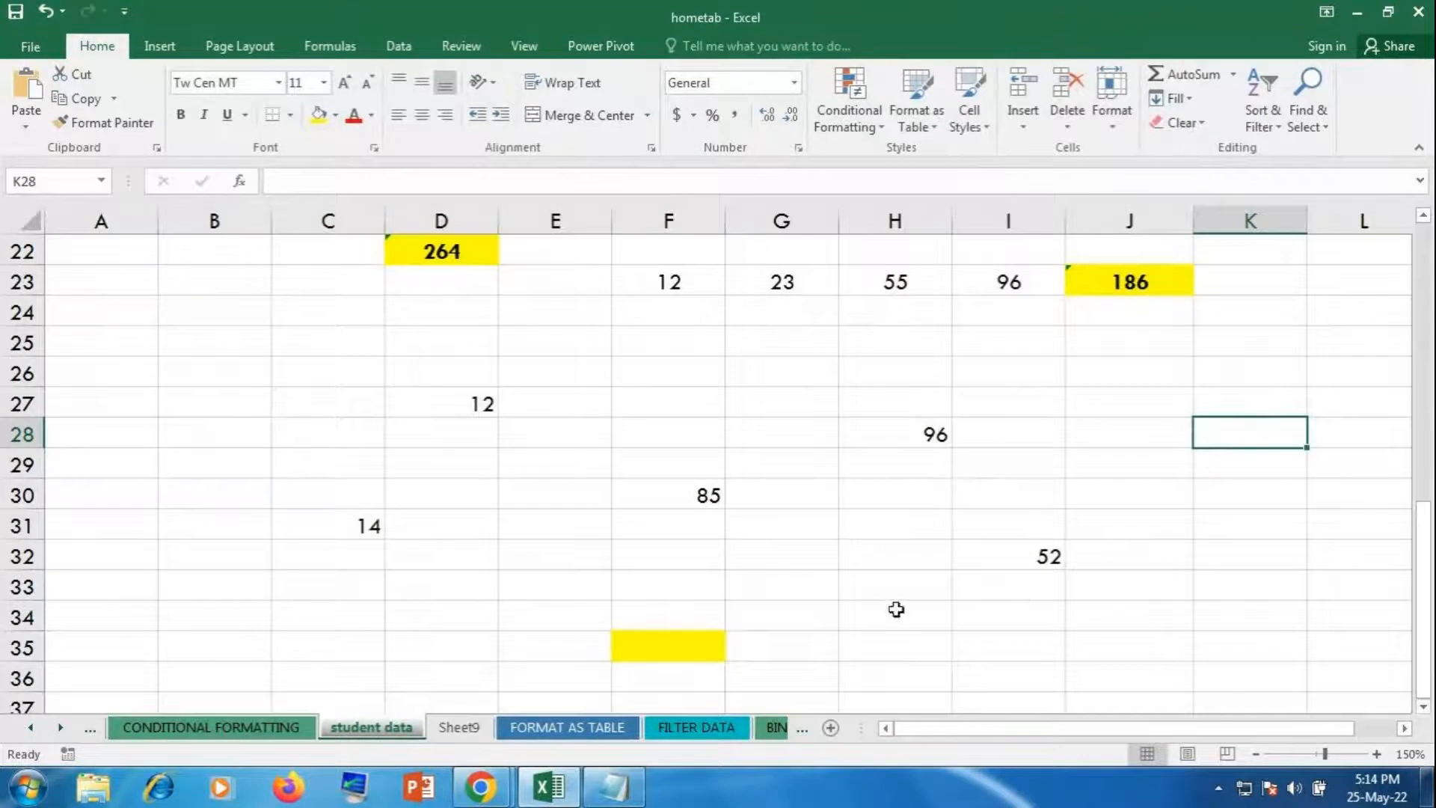
left_click(720, 652)
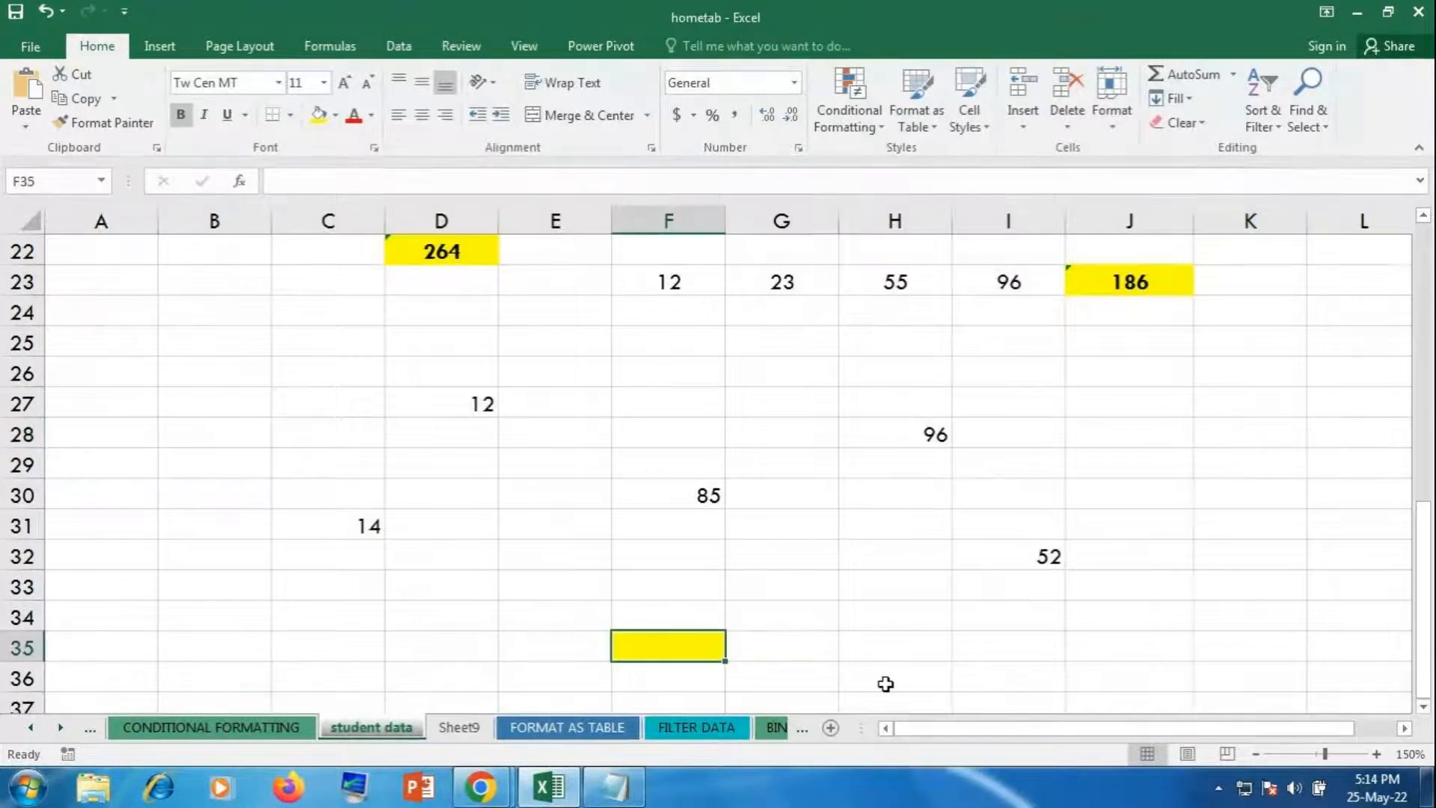
type("==")
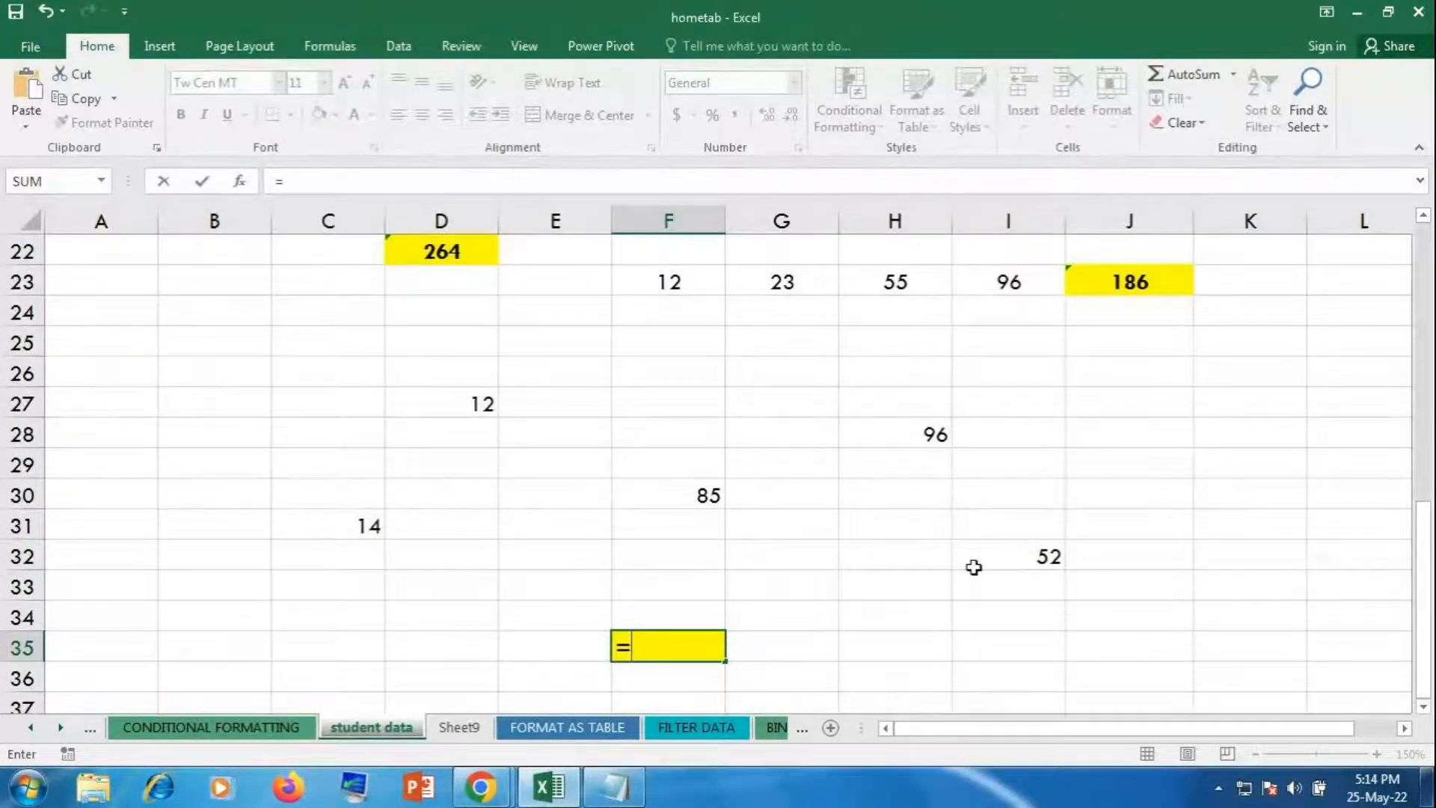
type("sum")
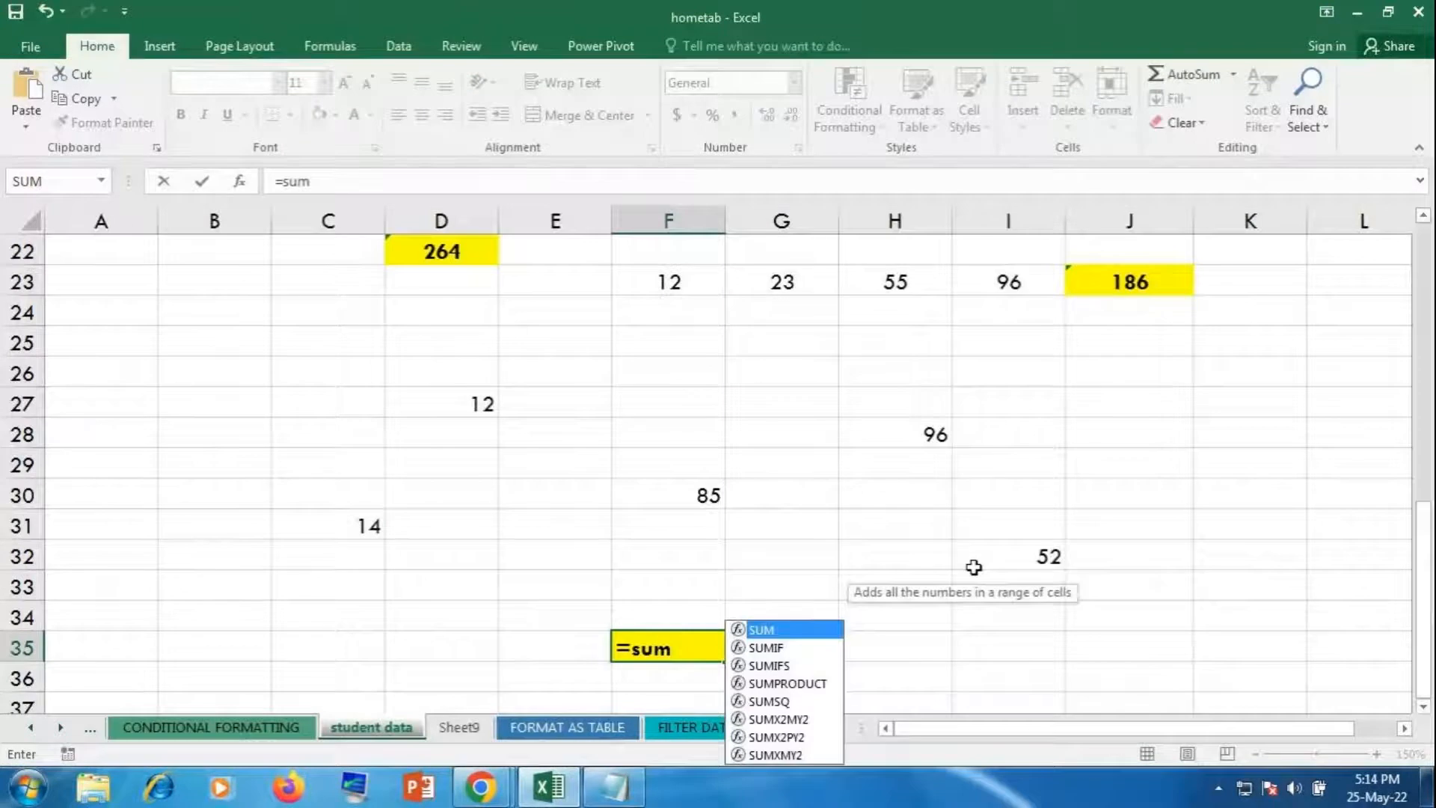
key("Tab")
left_click(442, 408)
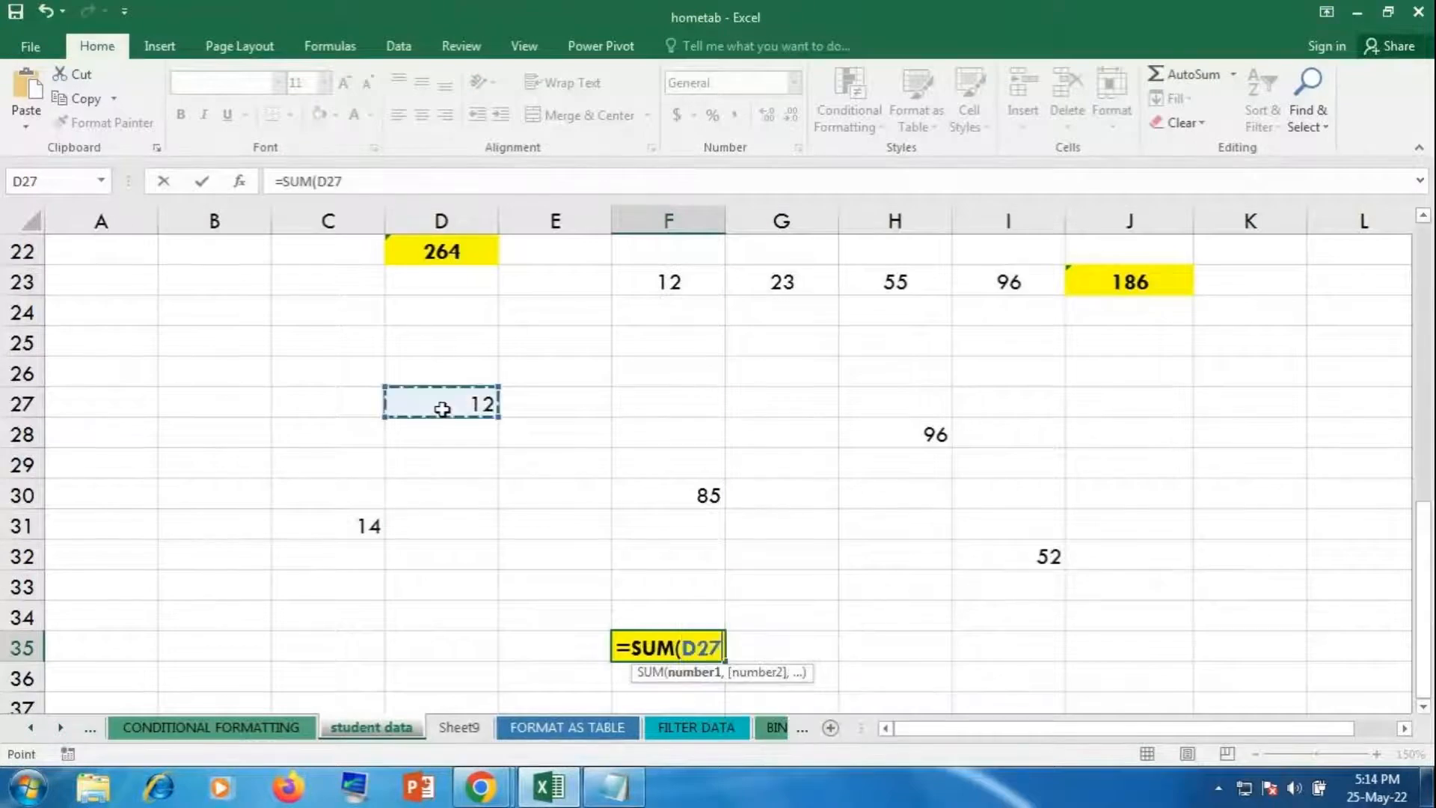
type(",")
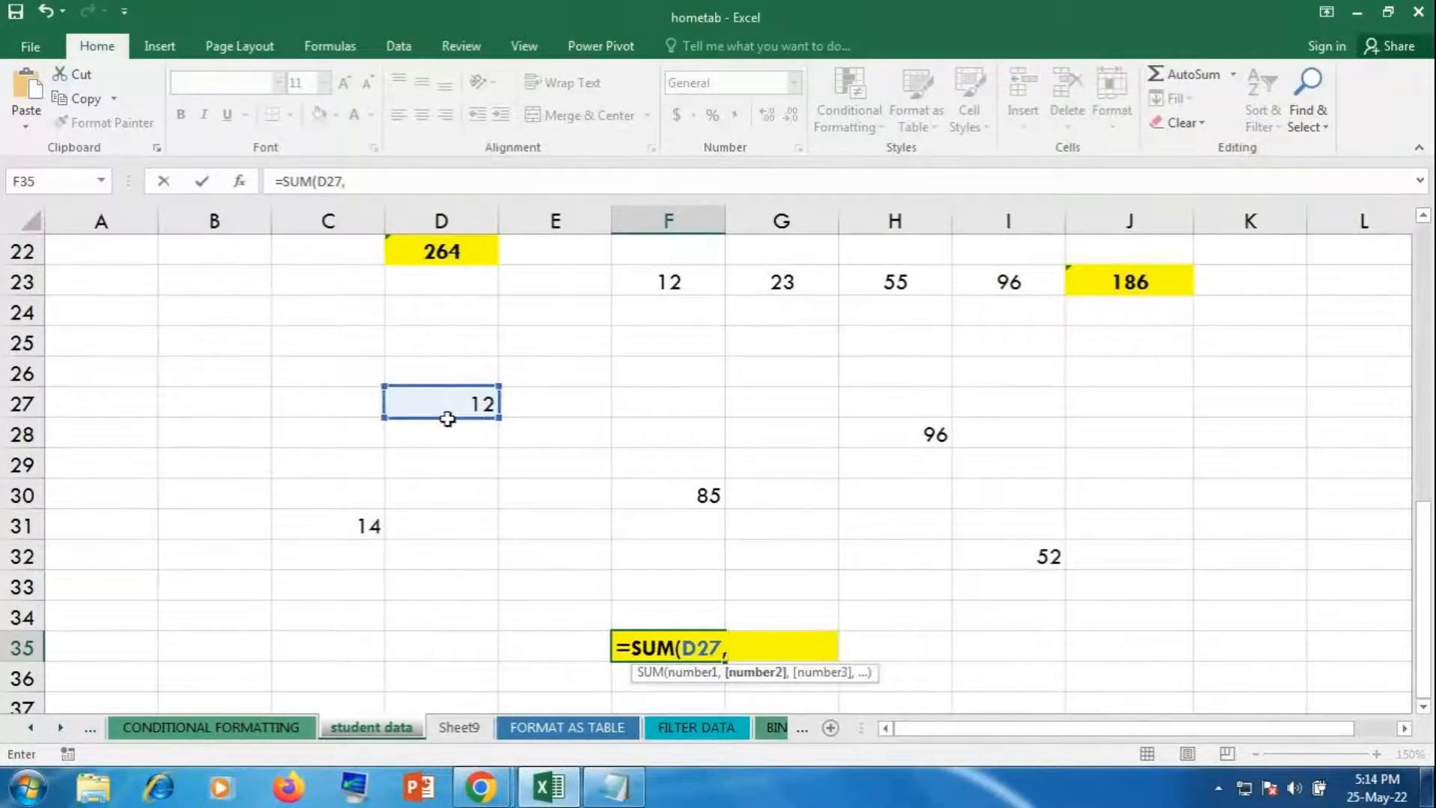
left_click(349, 514)
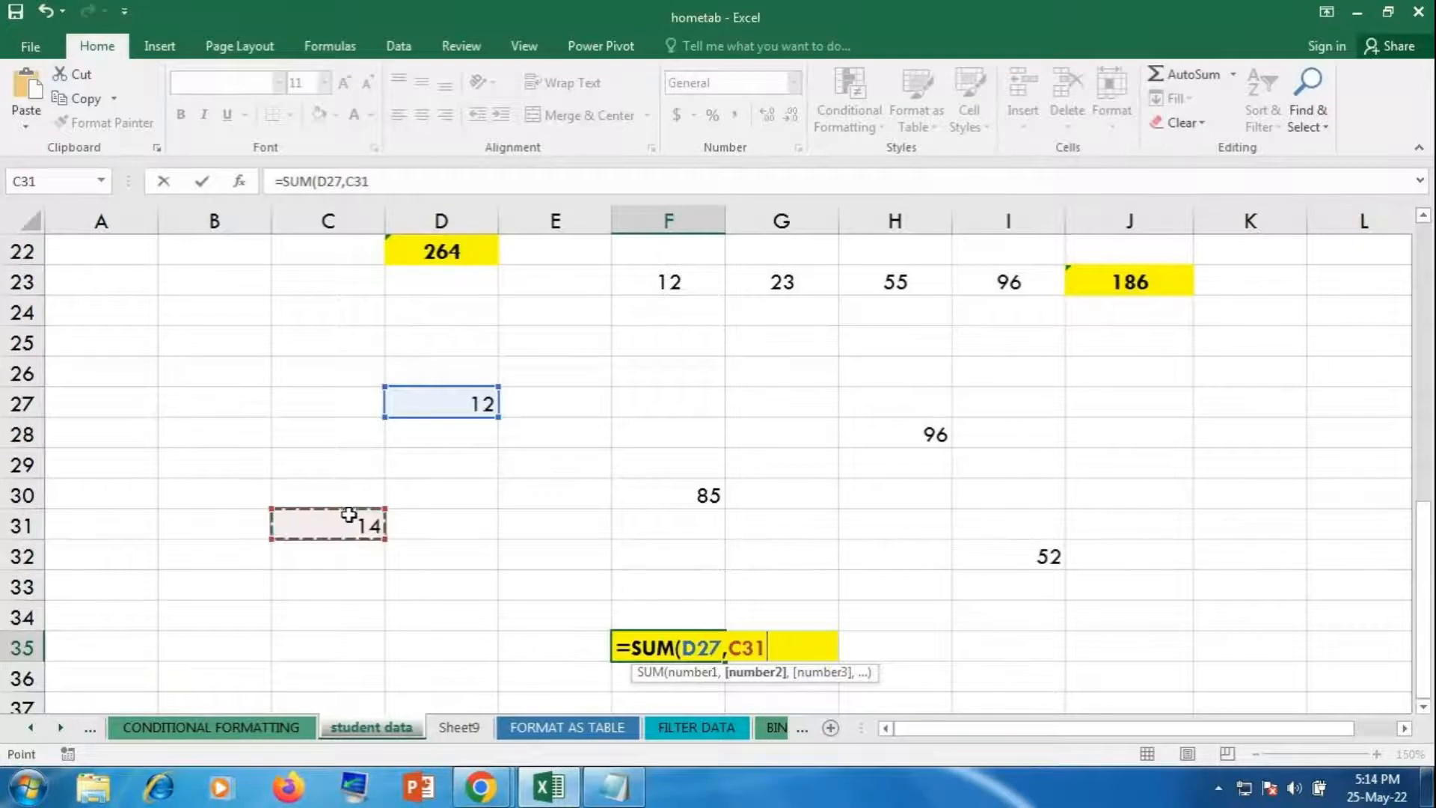
type(",")
left_click(641, 500)
type(",")
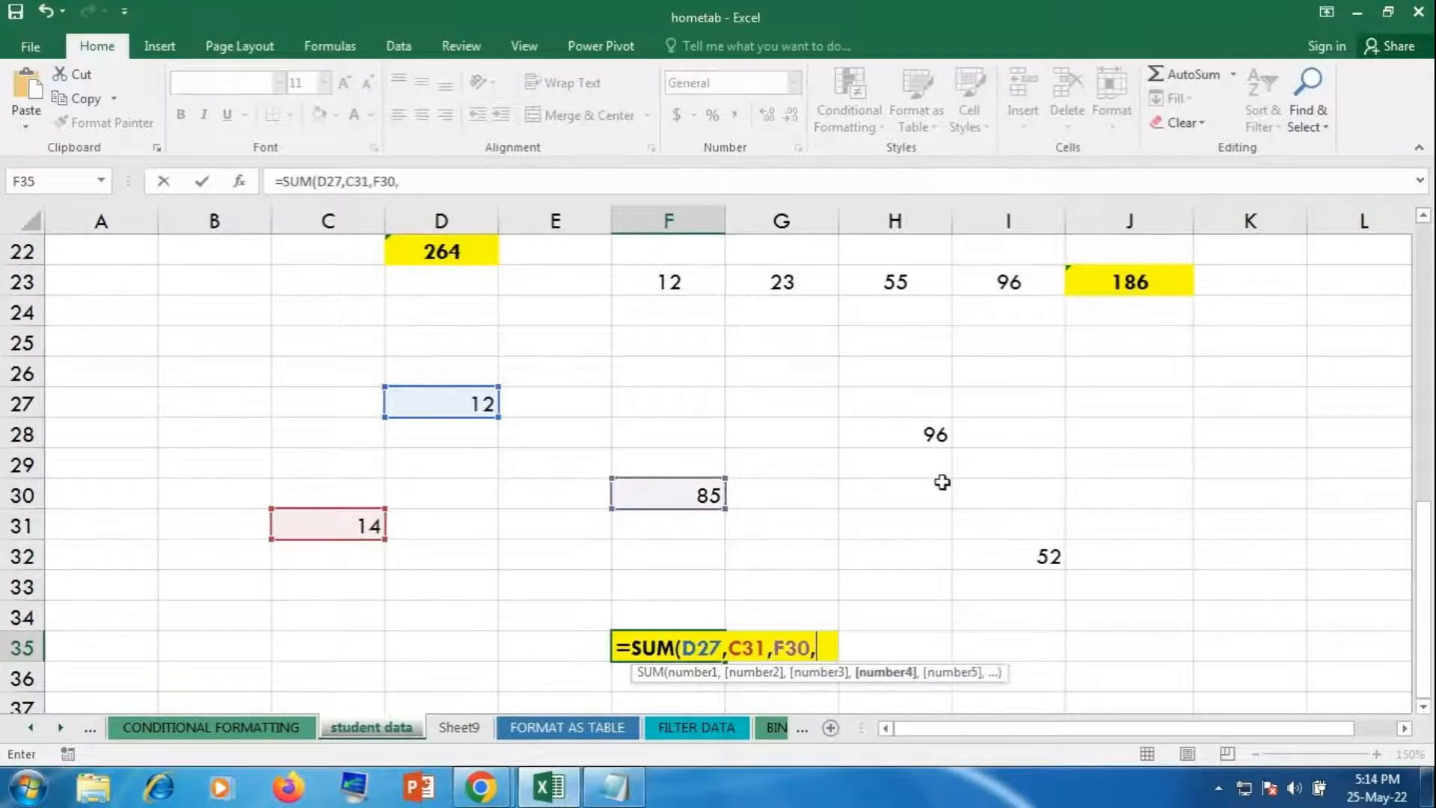
left_click(920, 438)
type(",")
left_click(995, 573)
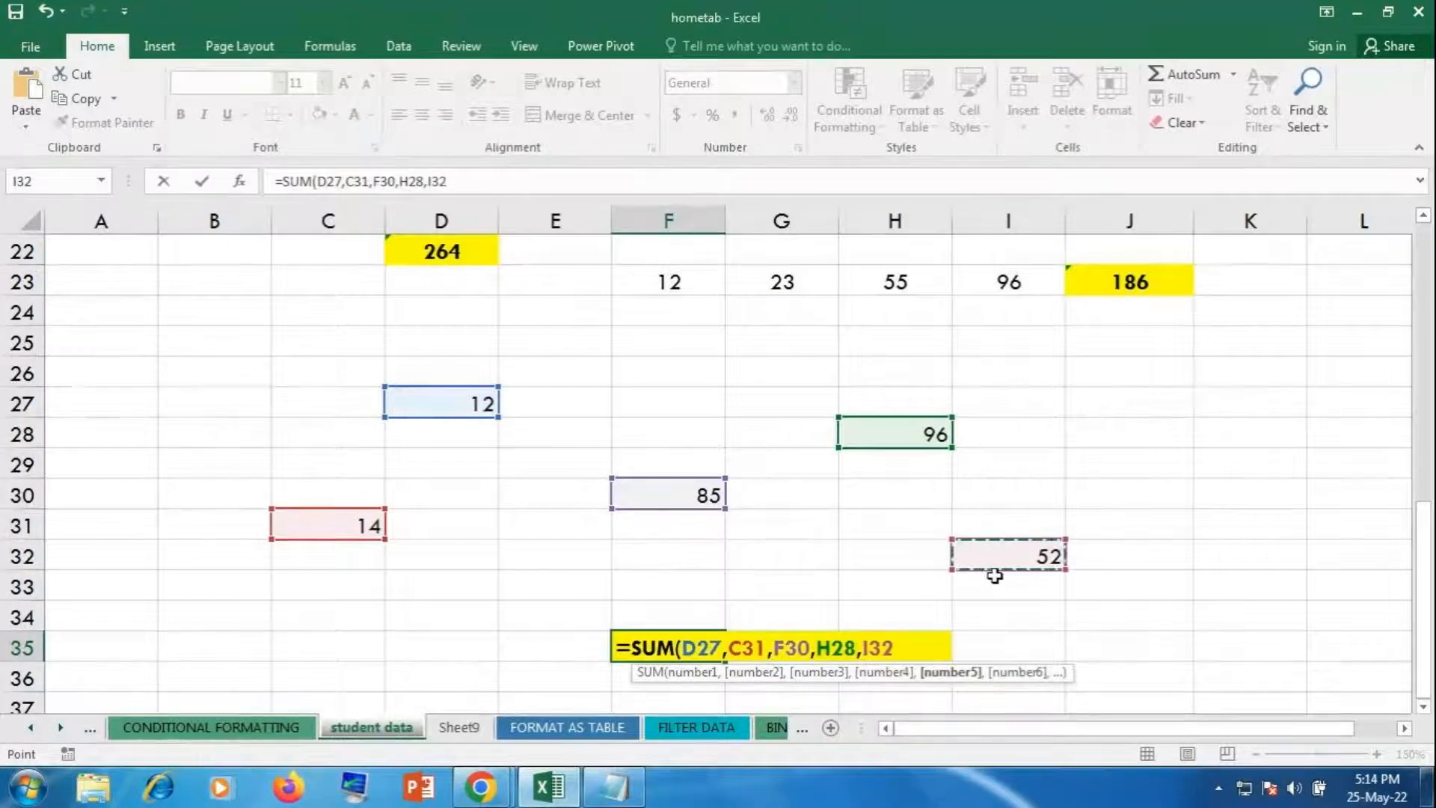
key("Return")
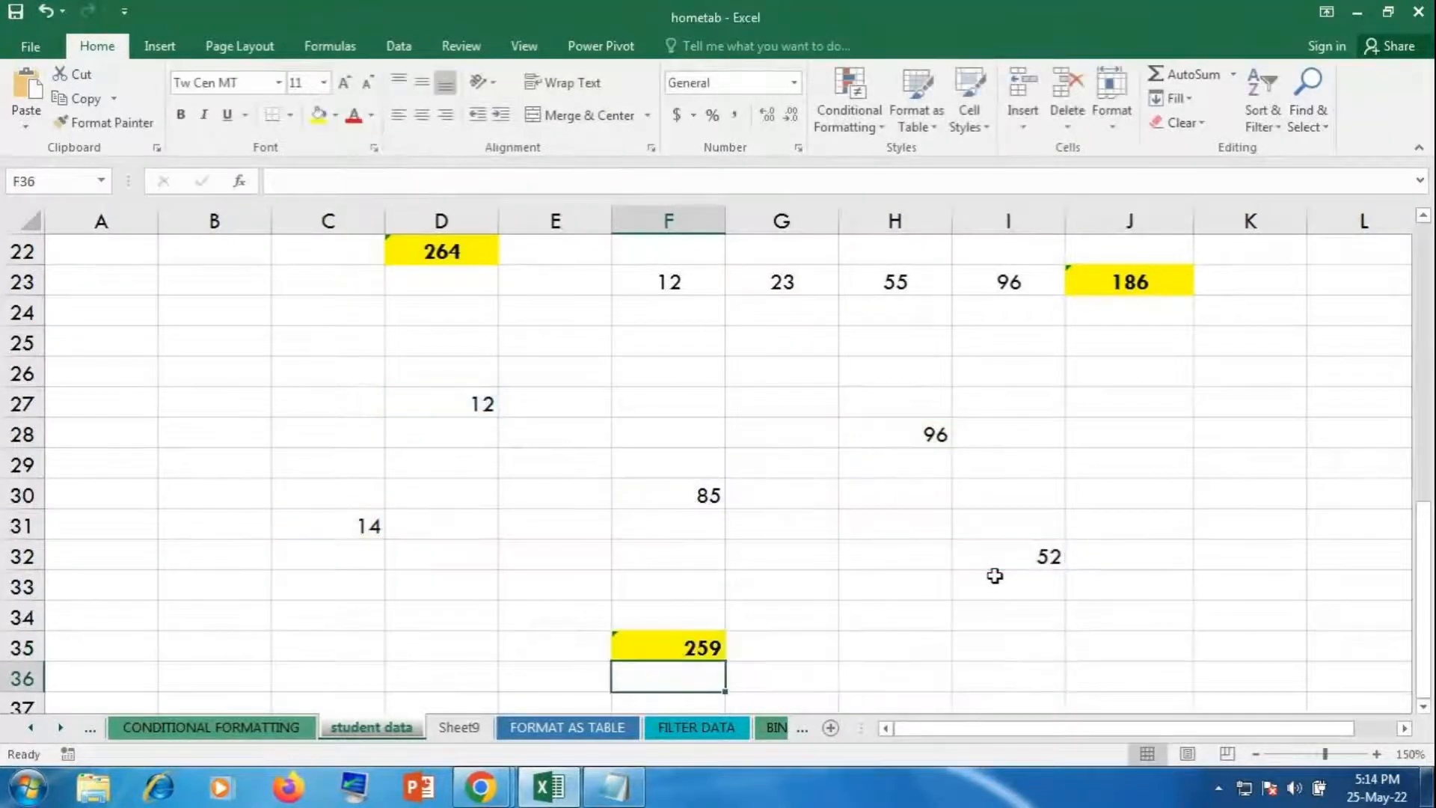
key("Up")
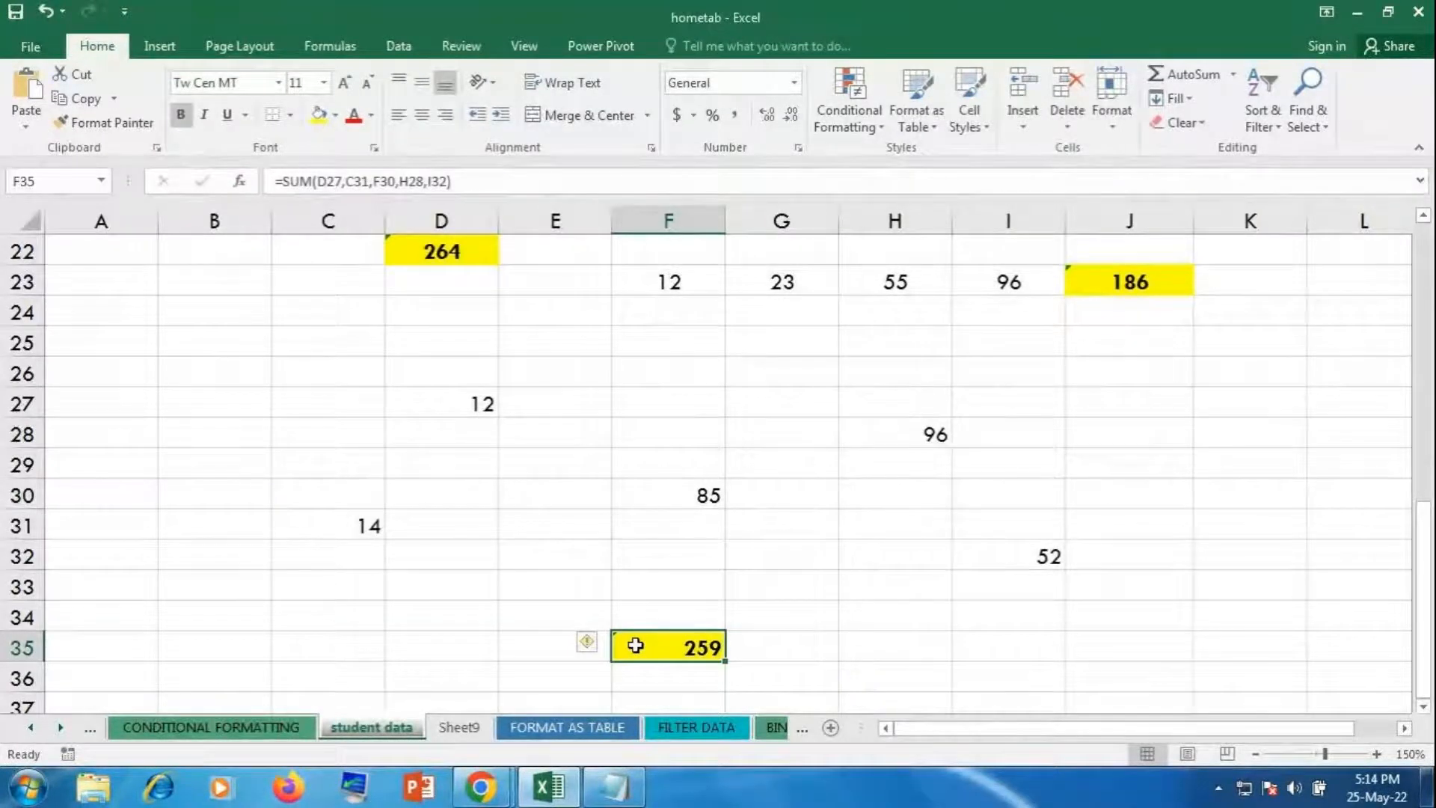
key("alt+Tab")
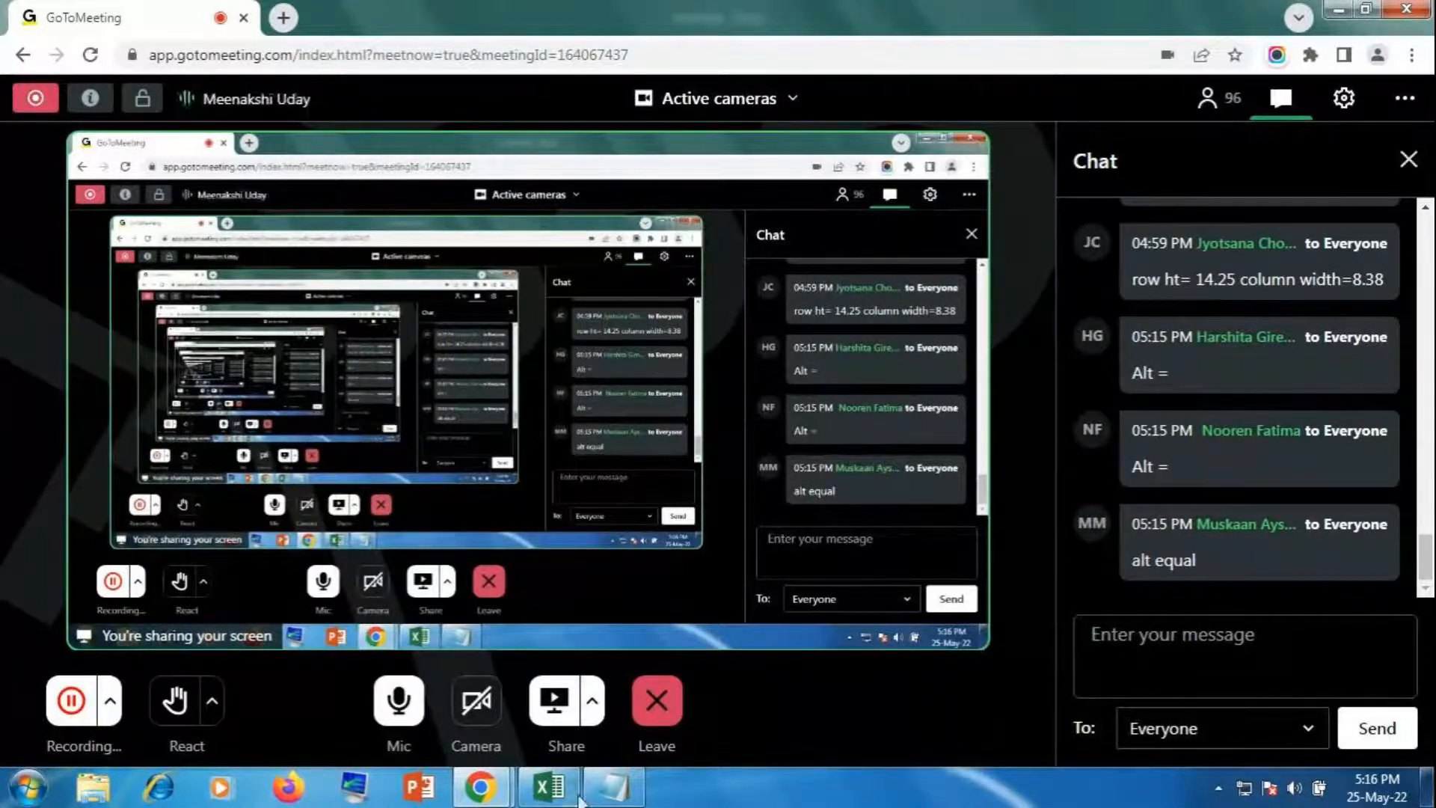
Step: Bring Excel back in front and scroll through the yellow totals 264, 186 and 259
left_click(549, 787)
left_click(1312, 496)
scroll(1339, 494, "up", 3)
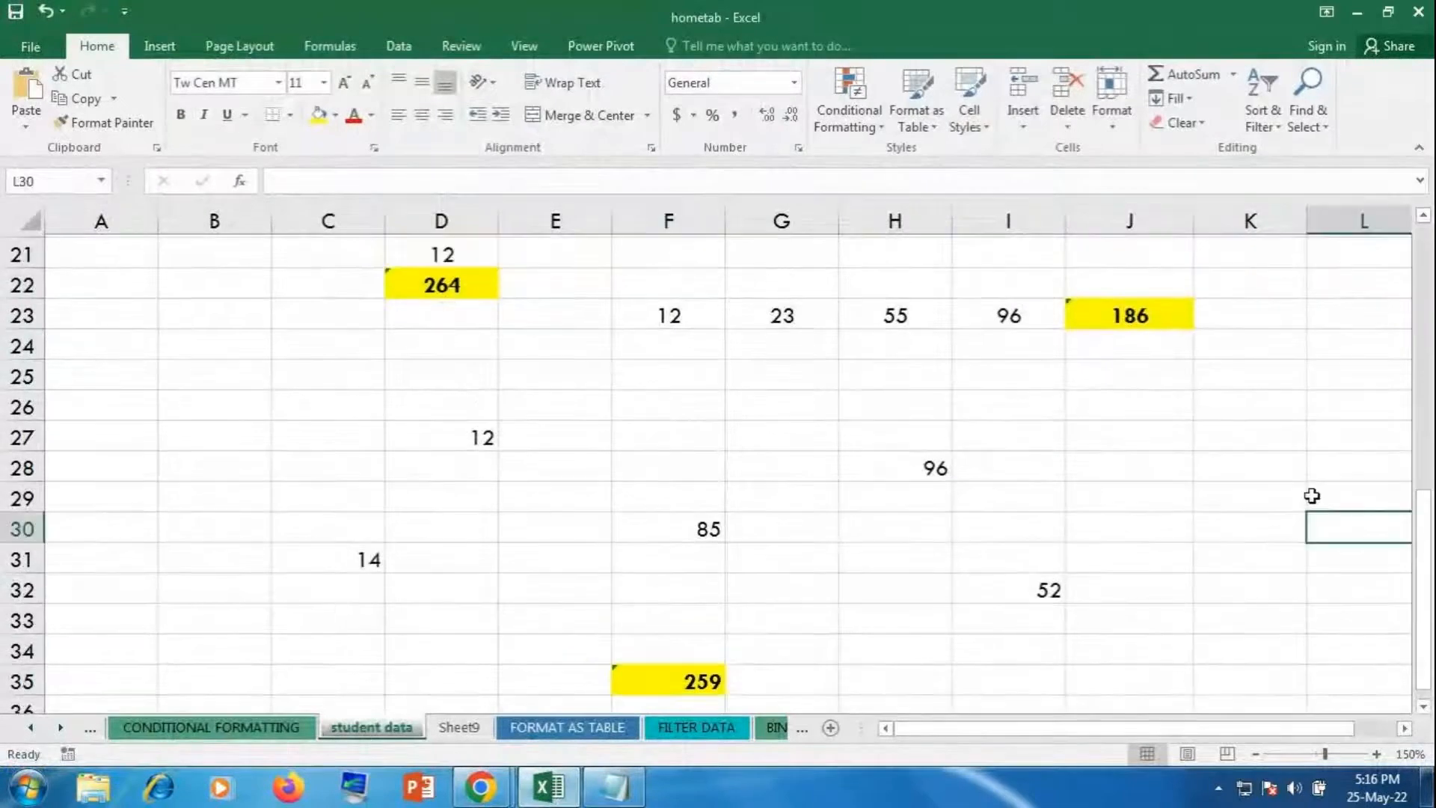
scroll(1140, 572, "down", 2)
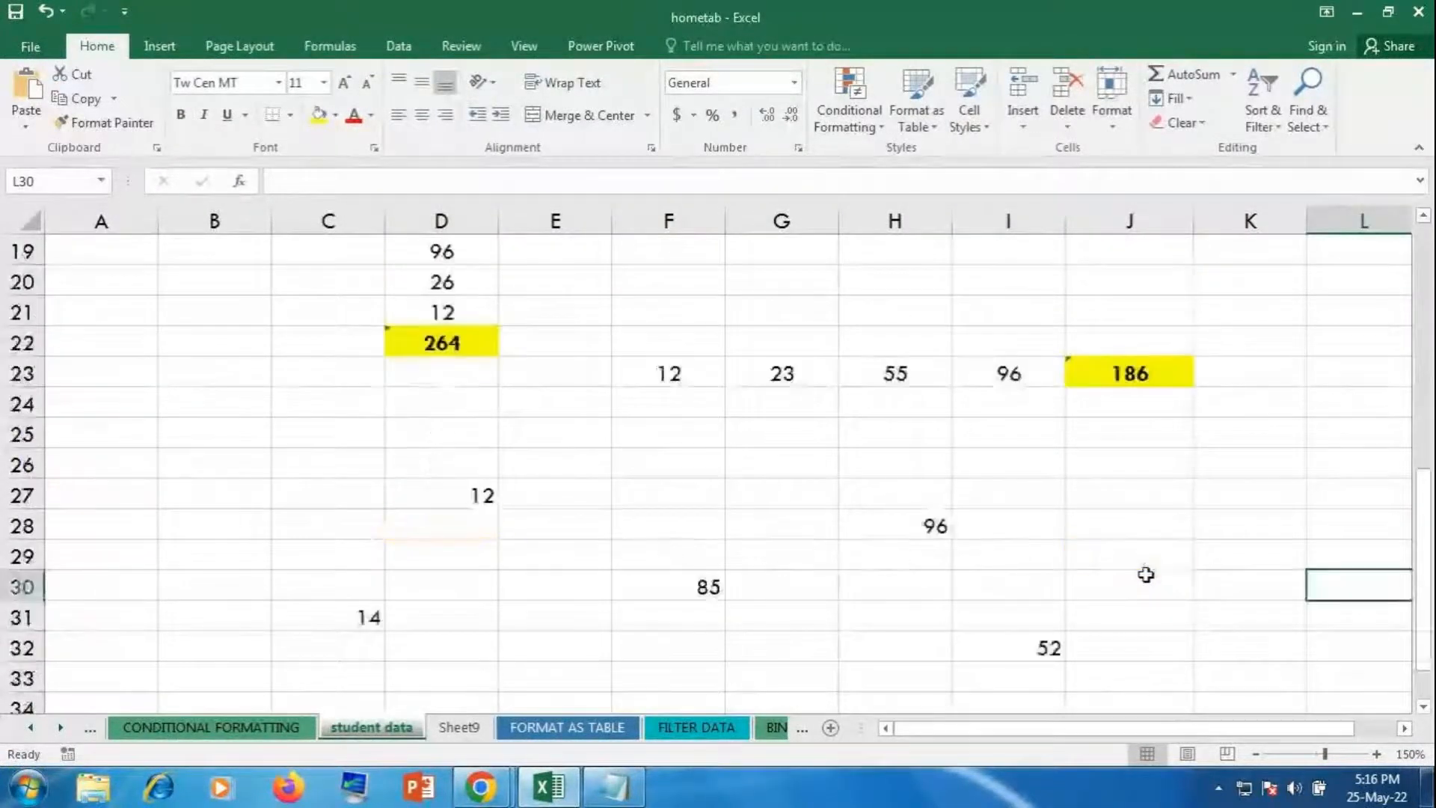
scroll(938, 631, "down", 2)
scroll(1068, 609, "up", 3)
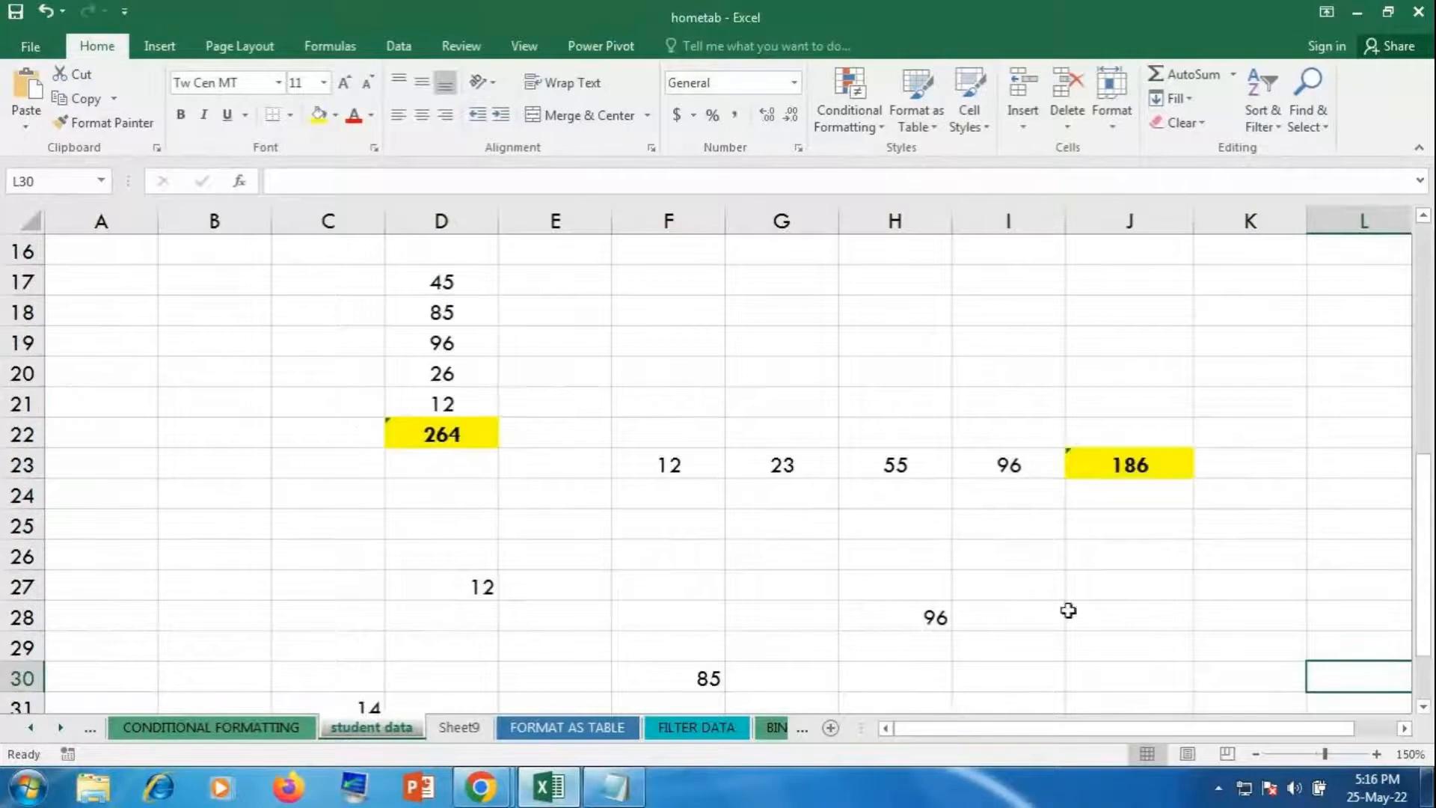
left_click(482, 794)
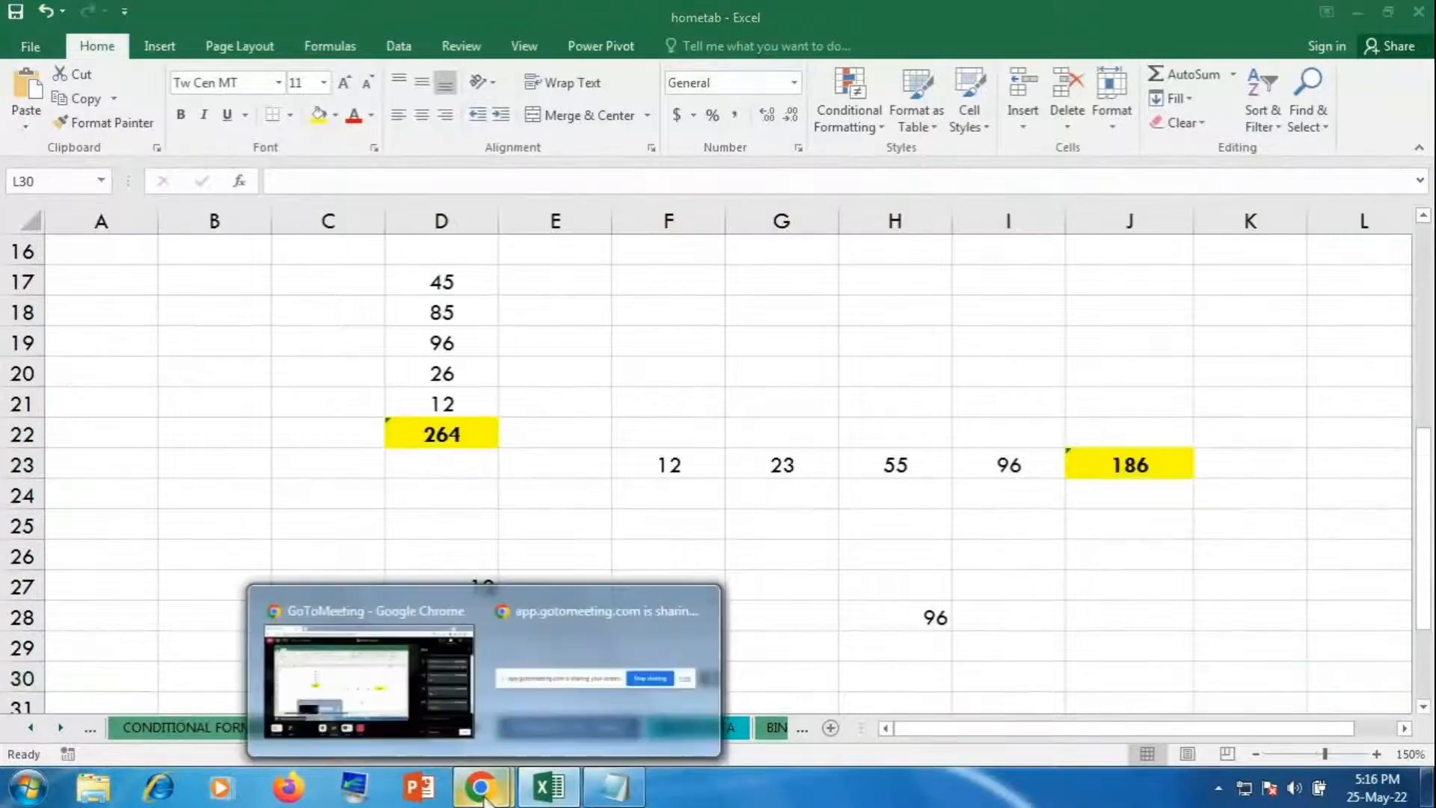
left_click(960, 555)
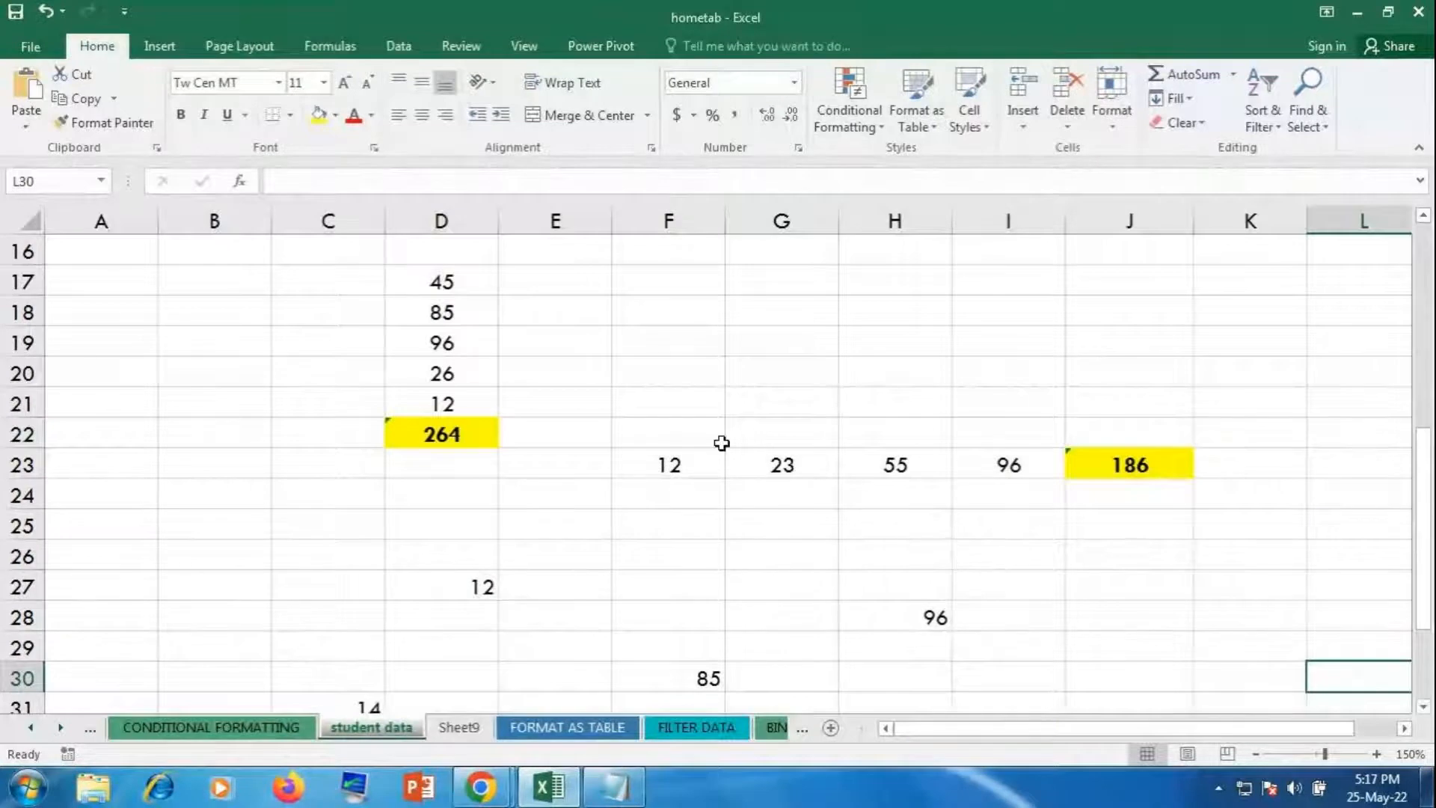
scroll(688, 540, "down", 1)
scroll(688, 540, "down", 2)
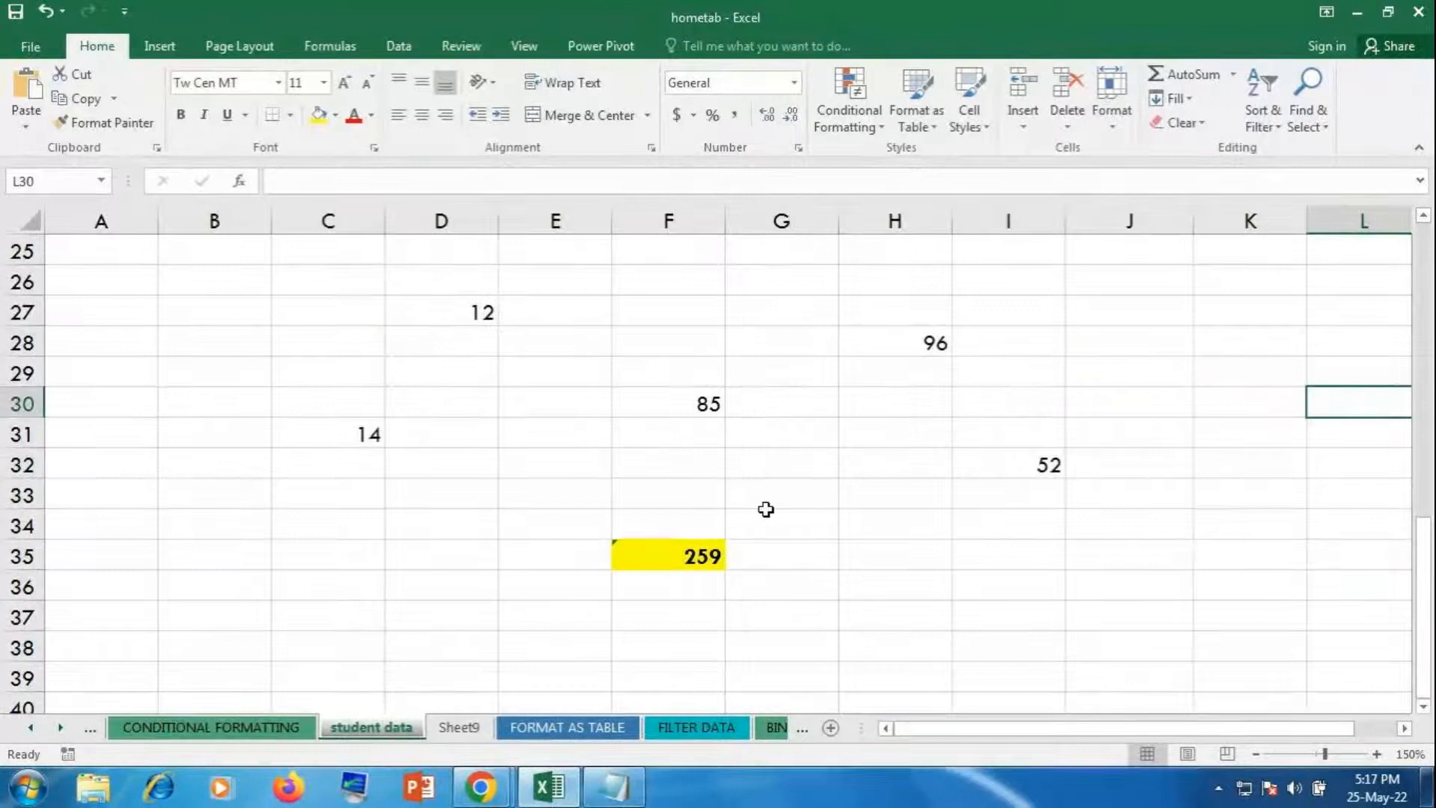
scroll(920, 568, "up", 2)
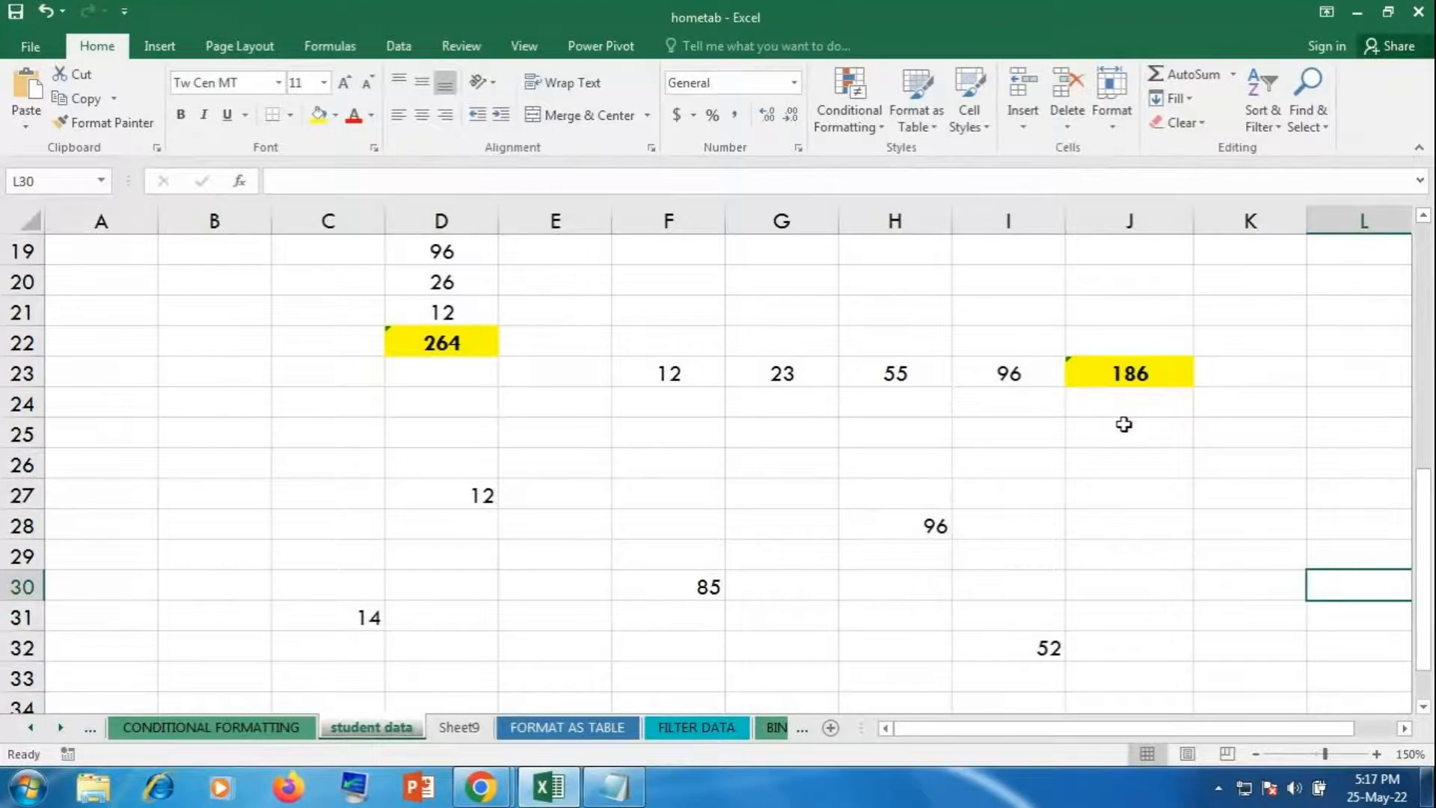
Step: Clear the yellow total cells, deleting 186 from J23 and 259 from F35
left_click(491, 344)
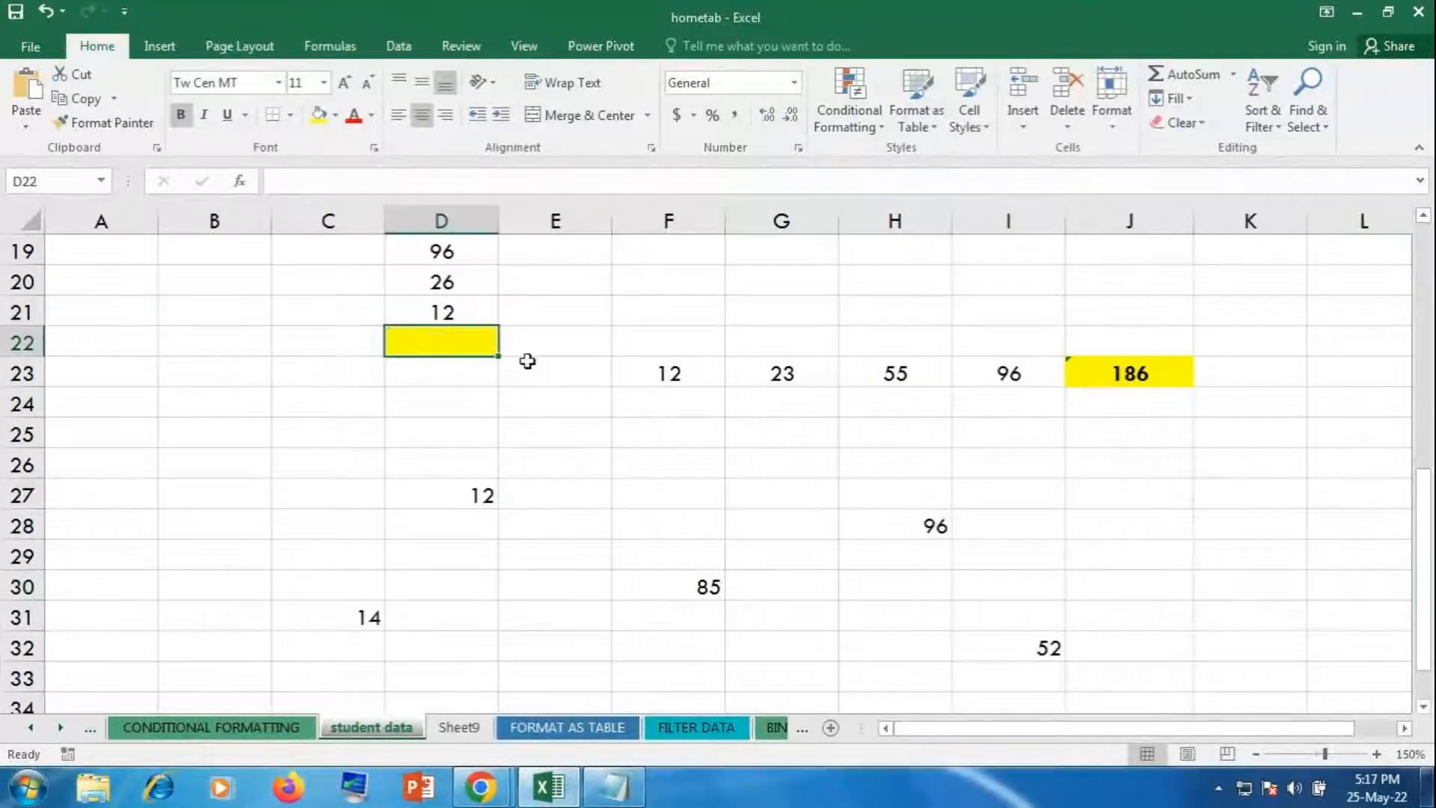
left_click(1077, 370)
key("Delete")
scroll(900, 615, "down", 2)
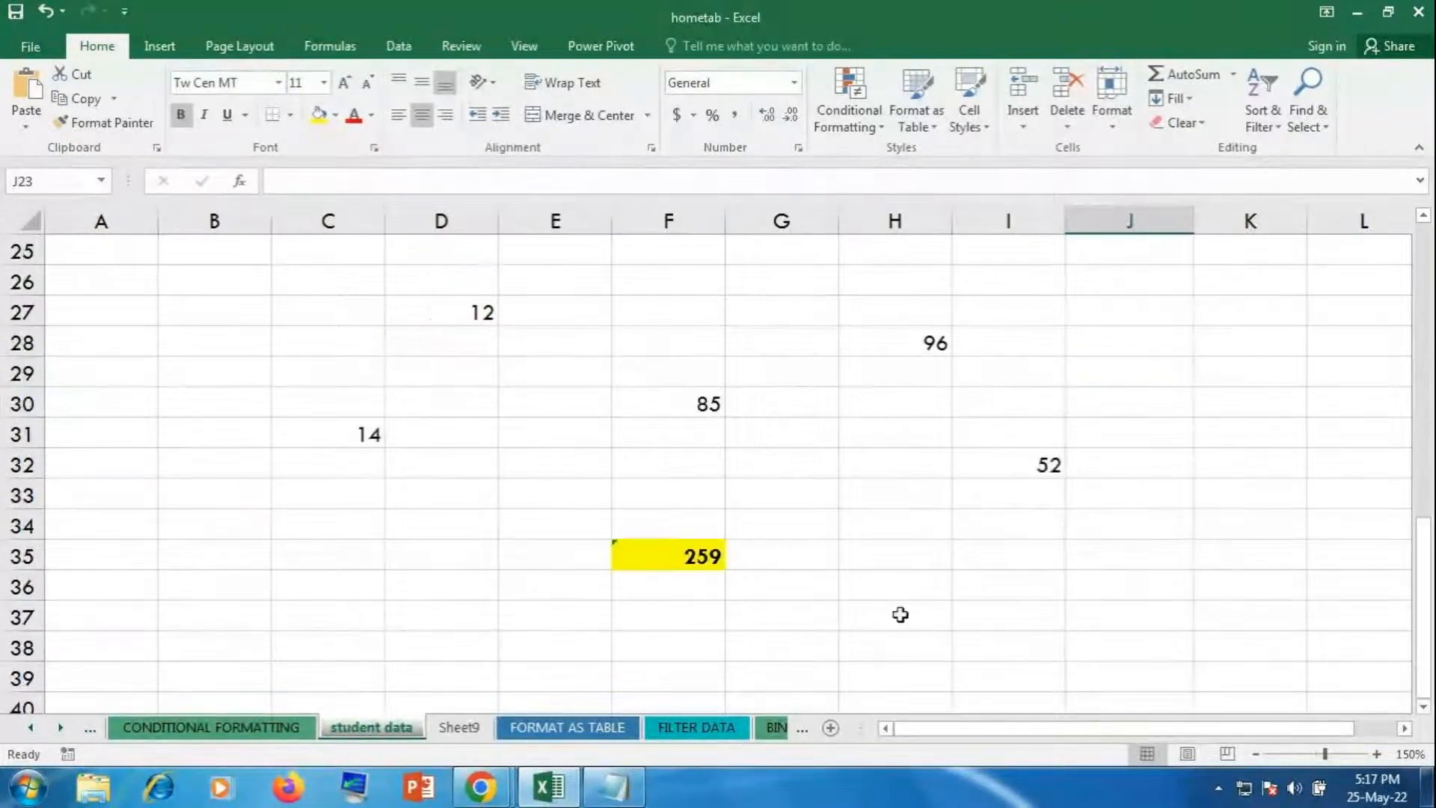
left_click(671, 548)
key("Delete")
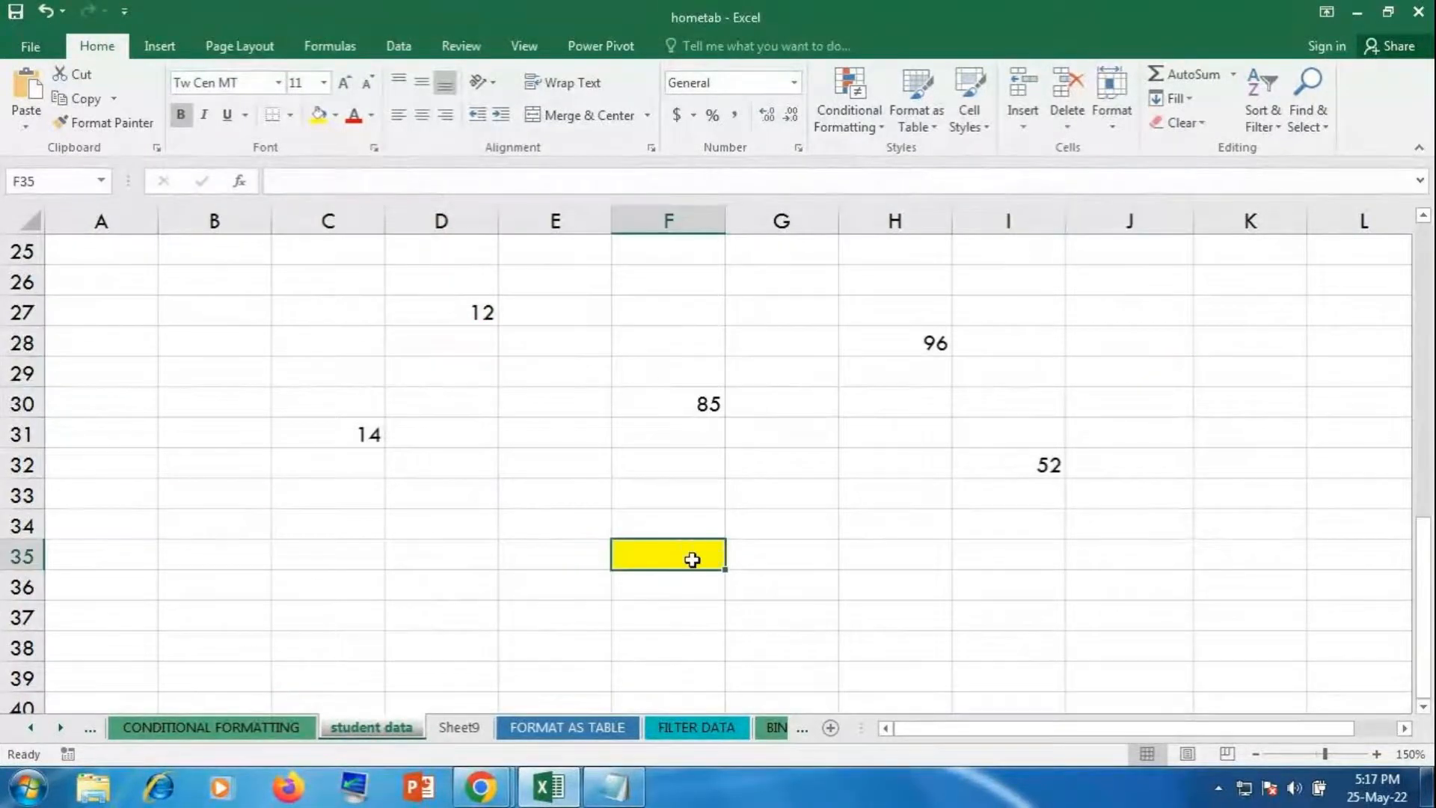
left_click(856, 554)
scroll(857, 554, "up", 3)
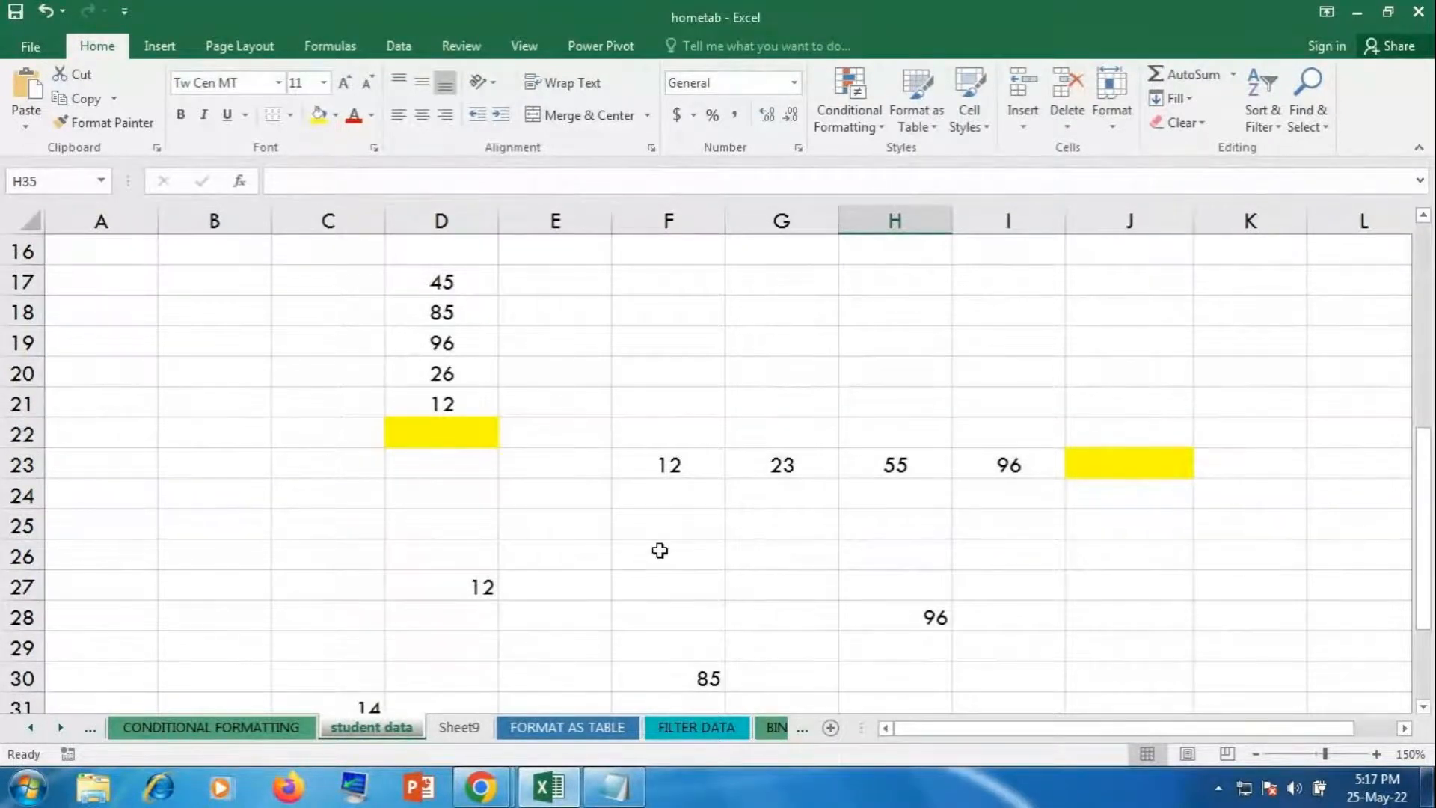
Step: Select the empty D22 and show the AutoSum quick-function list
left_click(428, 439)
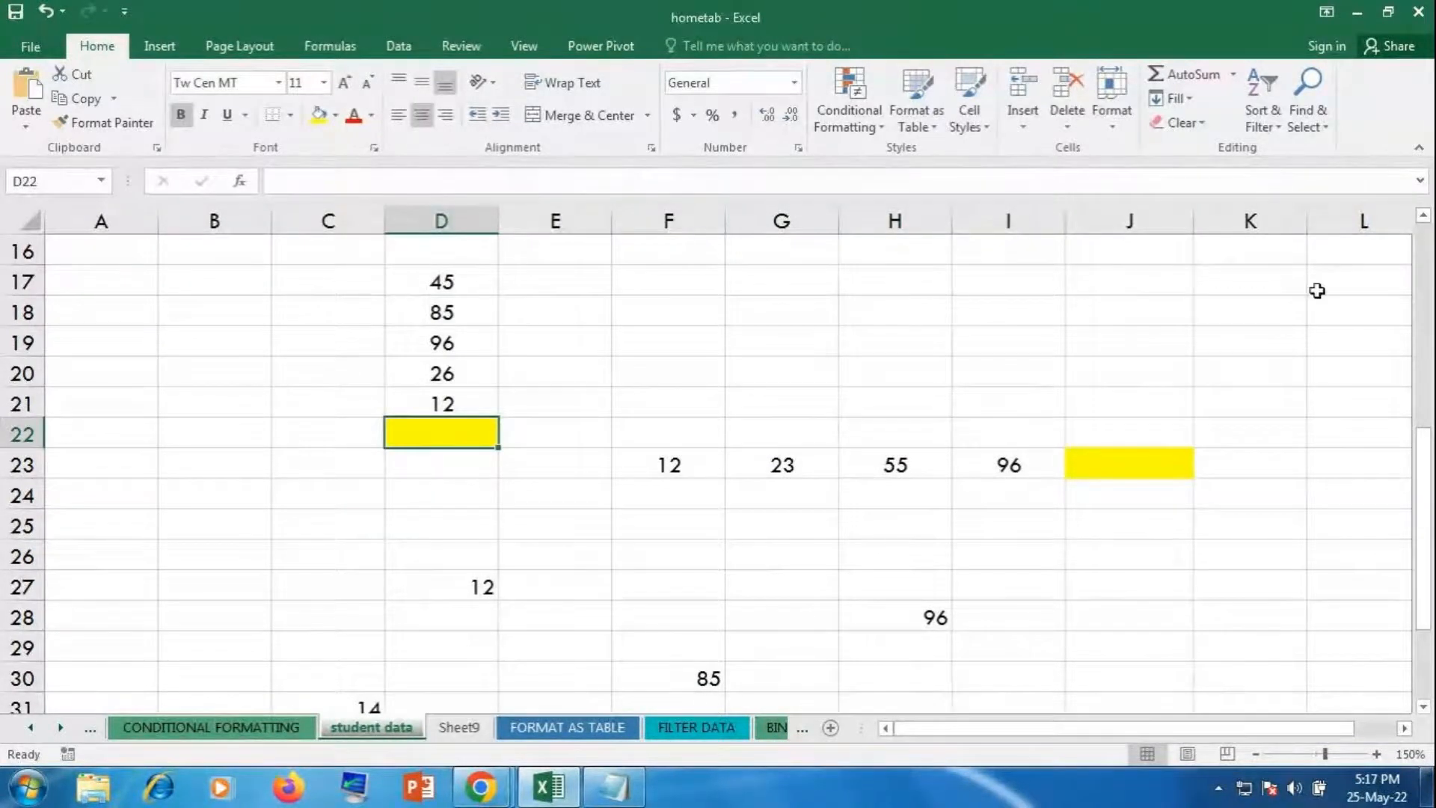
left_click(1233, 76)
left_click(1233, 76)
left_click(1233, 76)
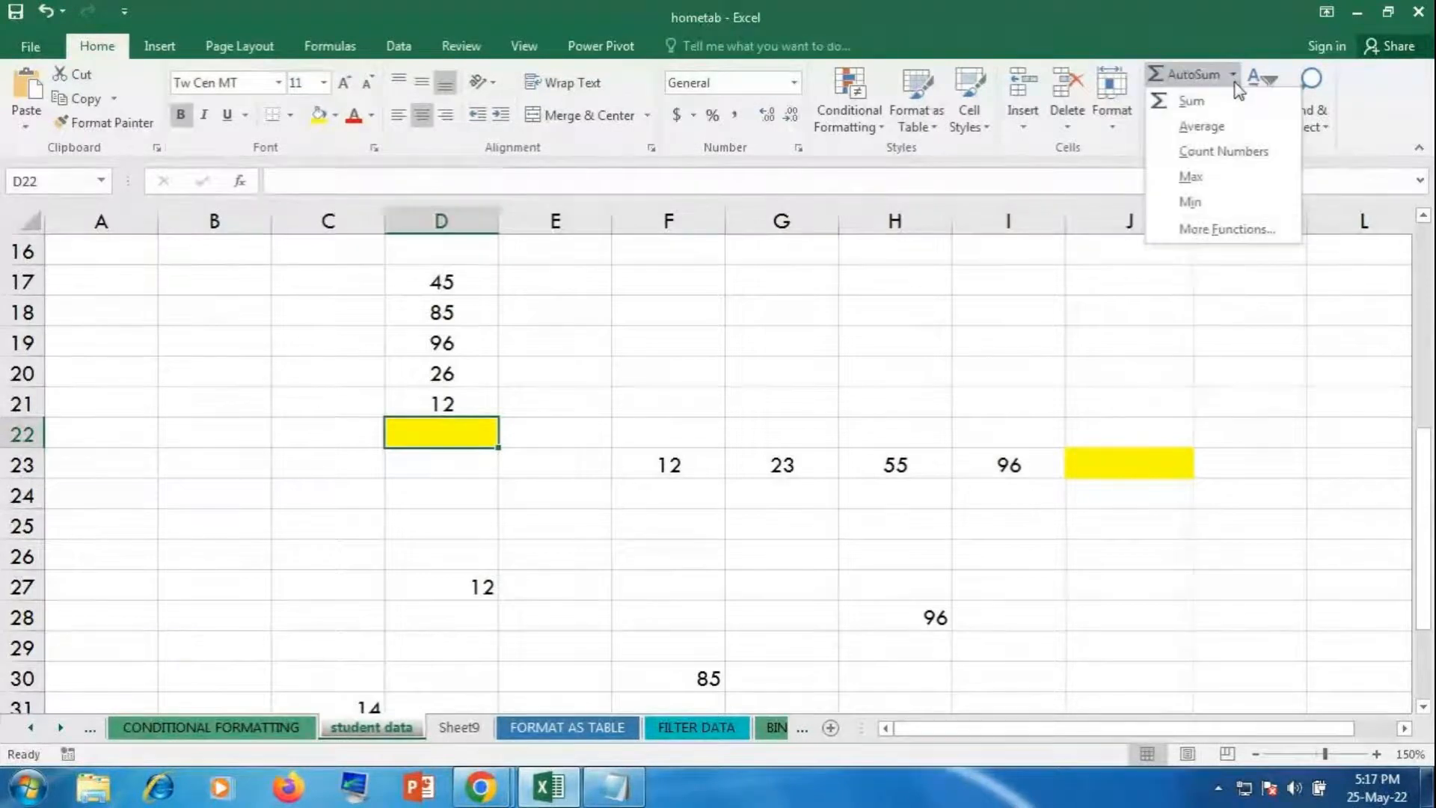
Step: Insert AutoSum averages: 52.8 for D17:D21 in D22 and 46.5 for F23:I23 in J23
left_click(1223, 124)
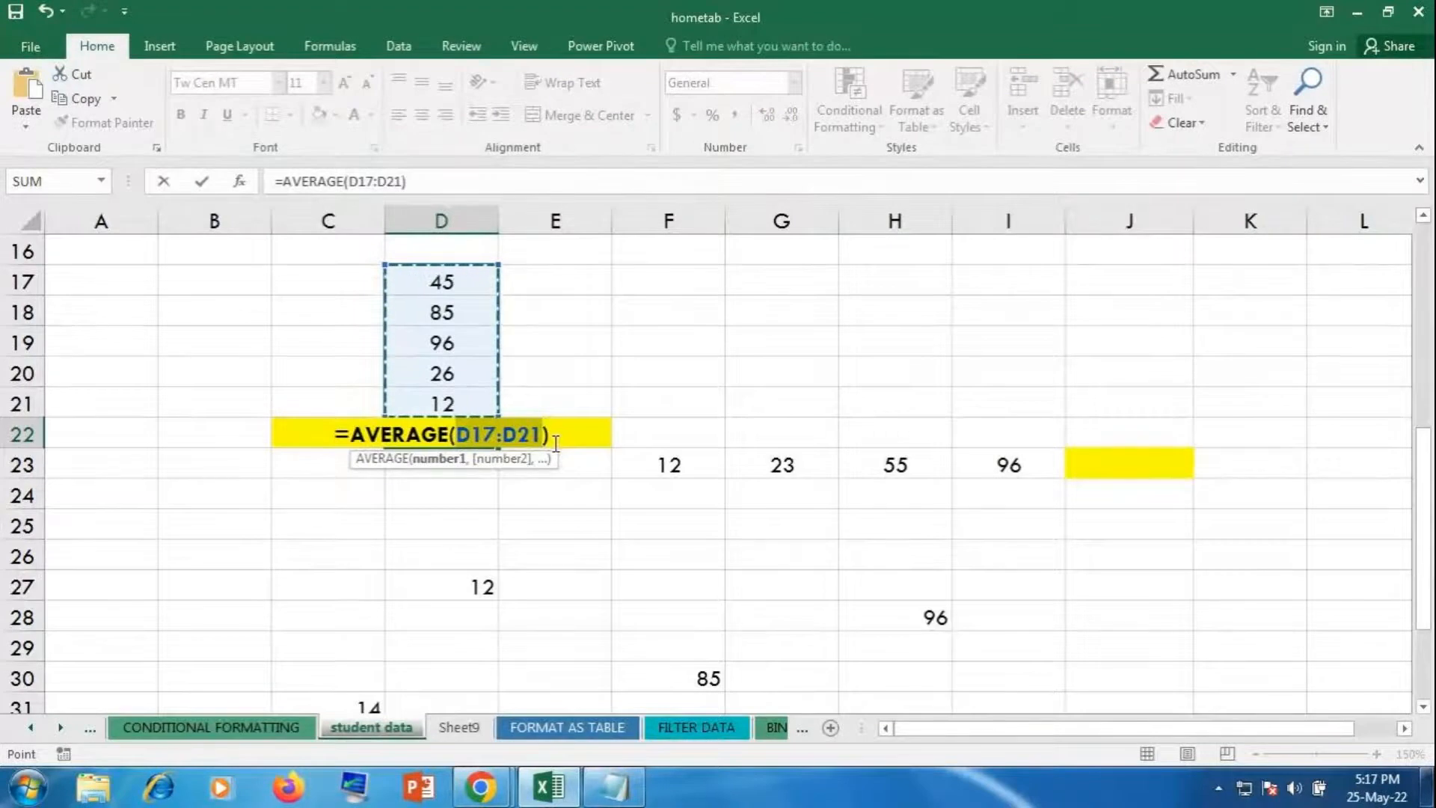
key("Return")
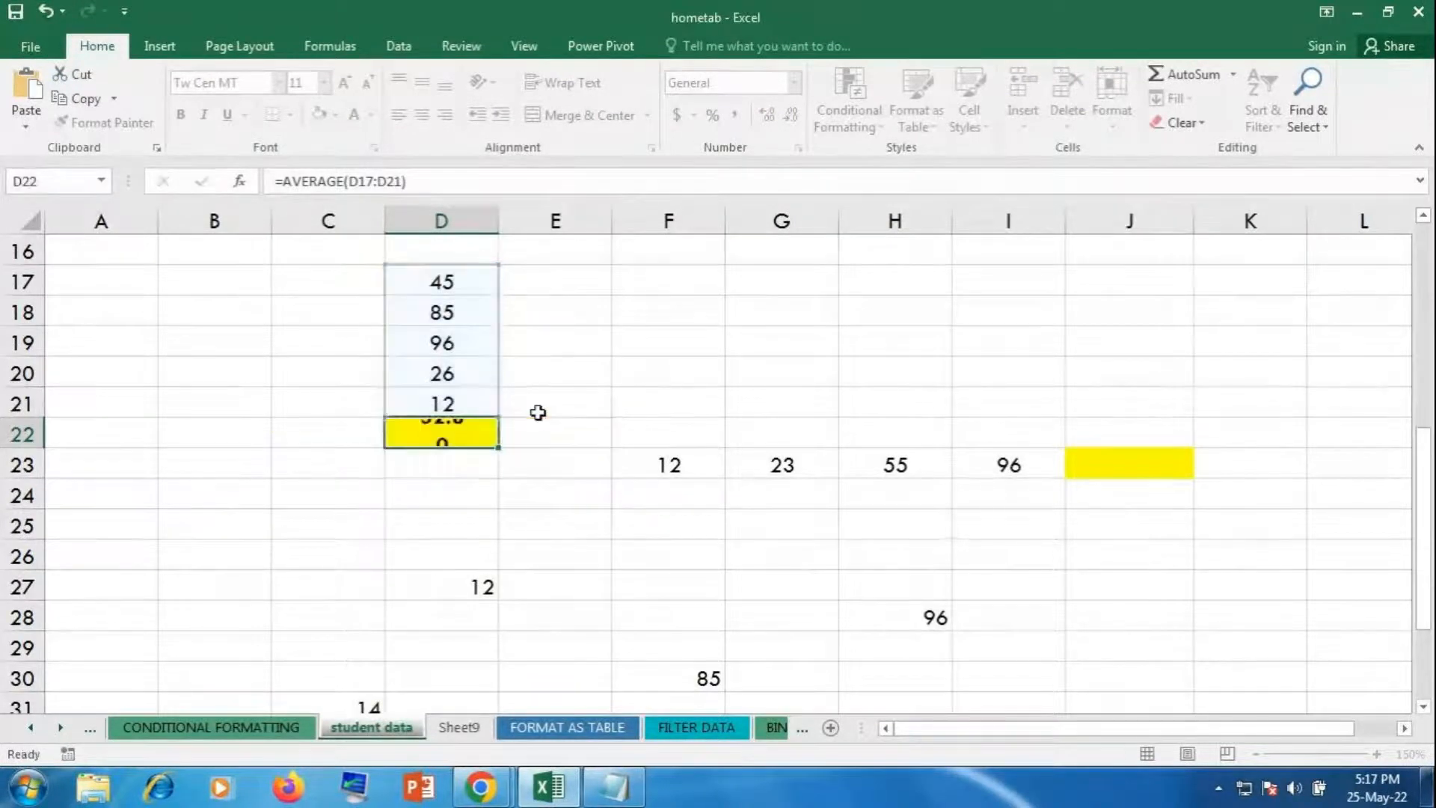
left_click(469, 435)
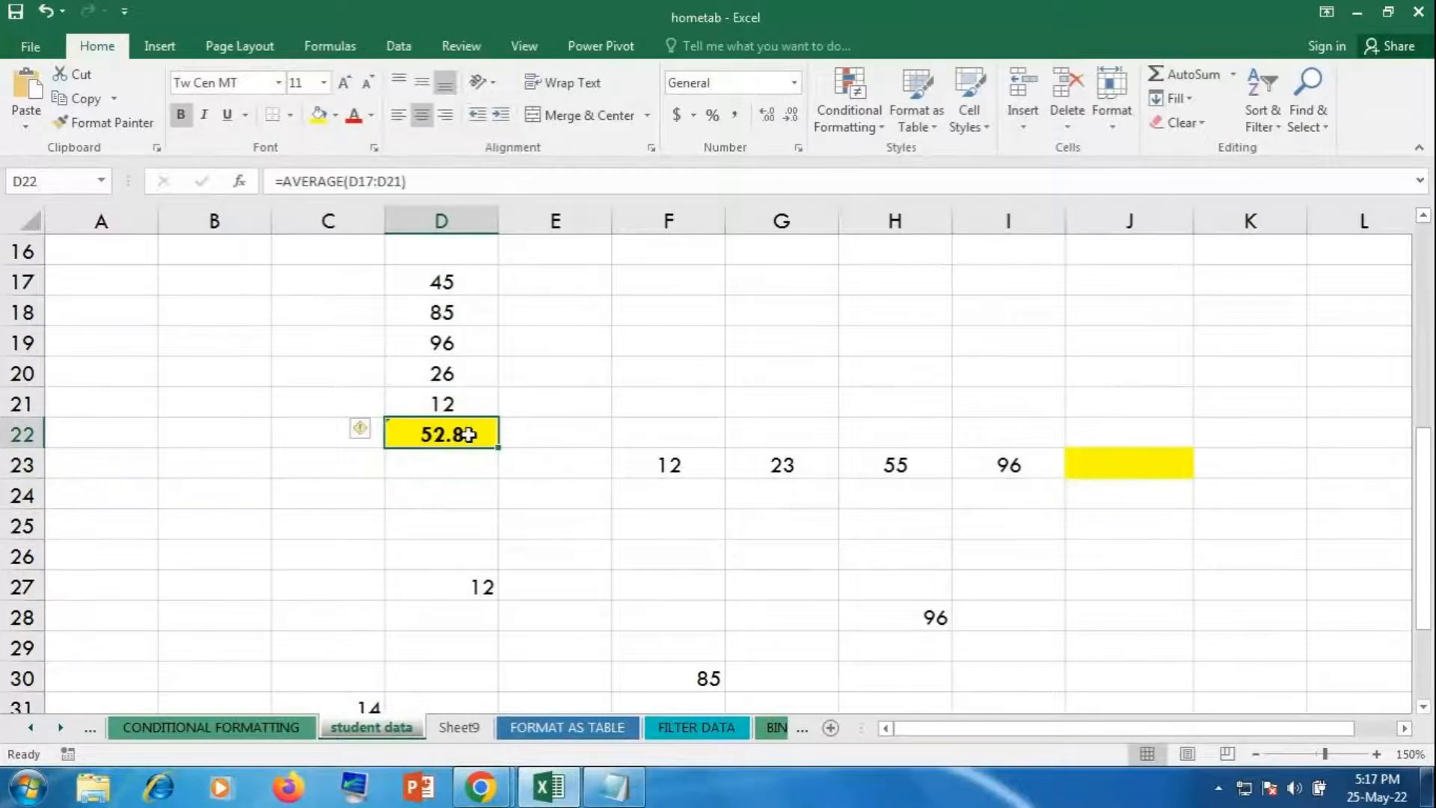
left_click(1102, 467)
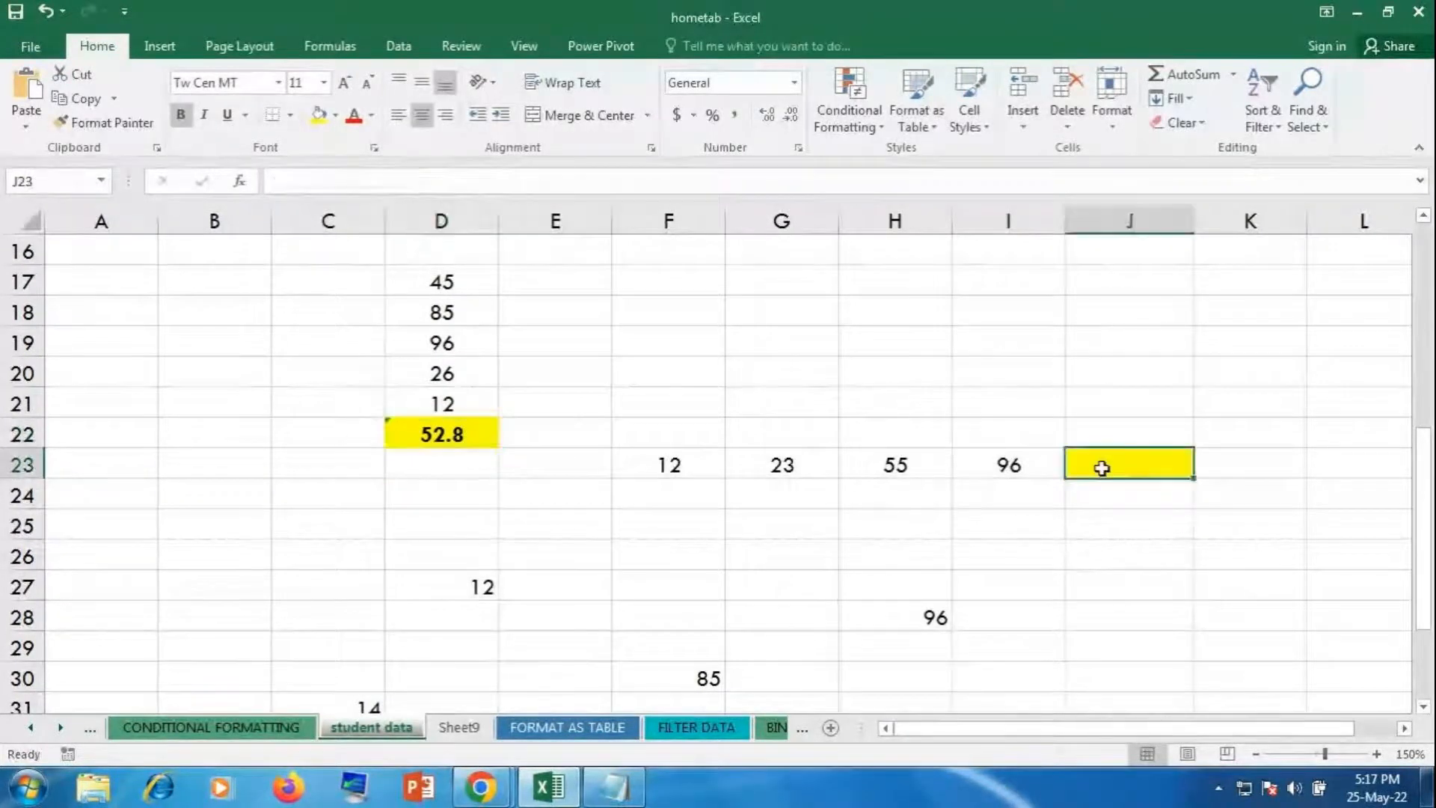
left_click(1234, 75)
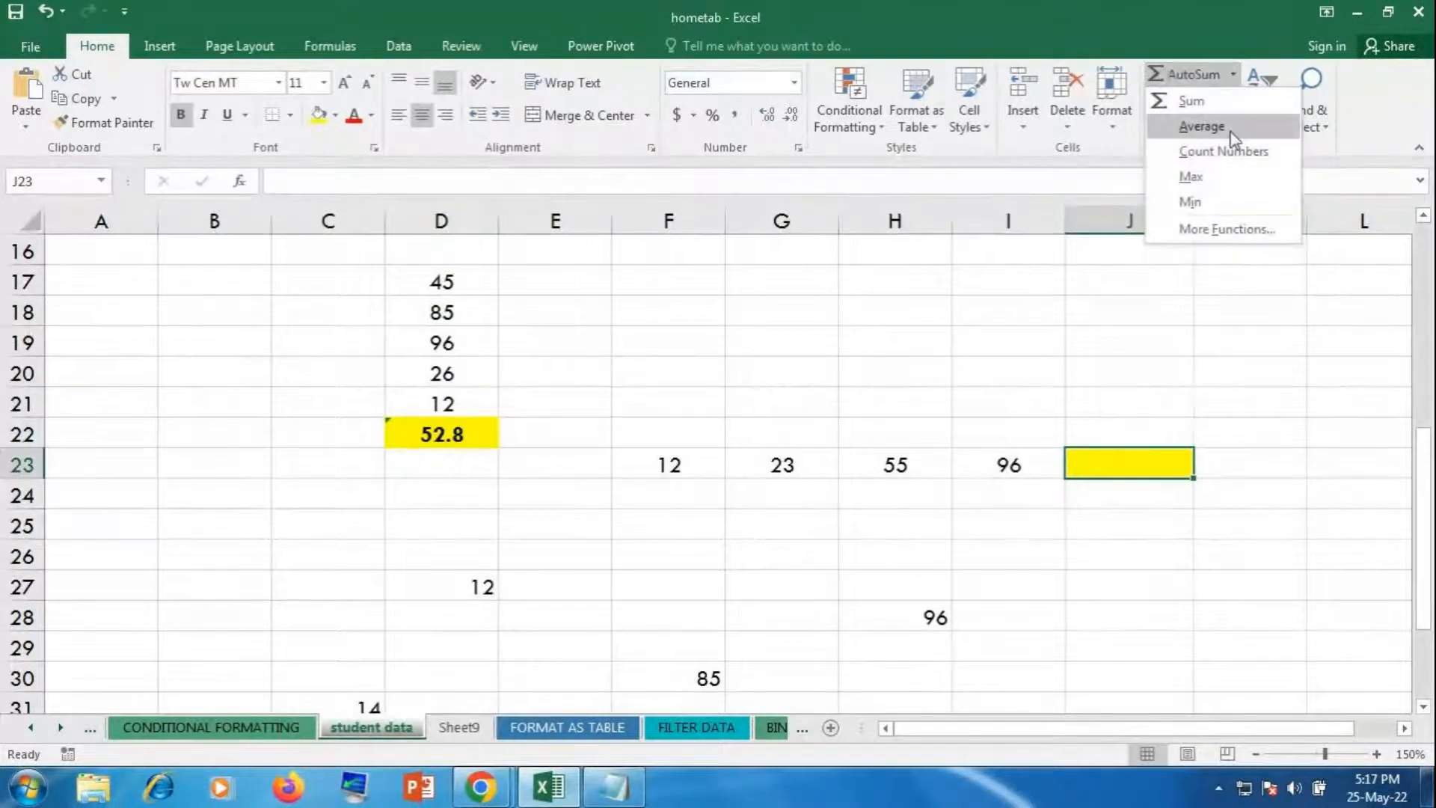
left_click(1231, 133)
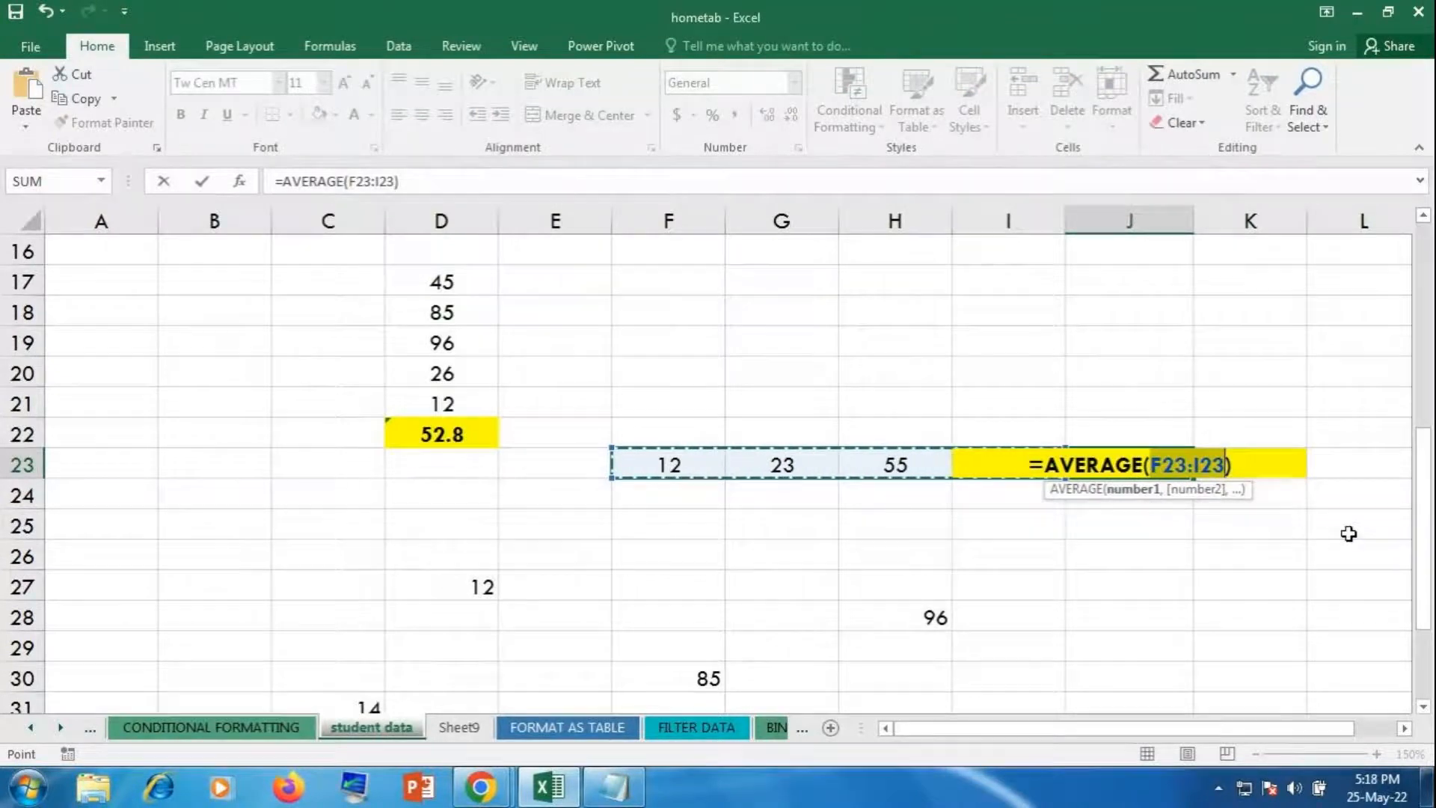
key("Return")
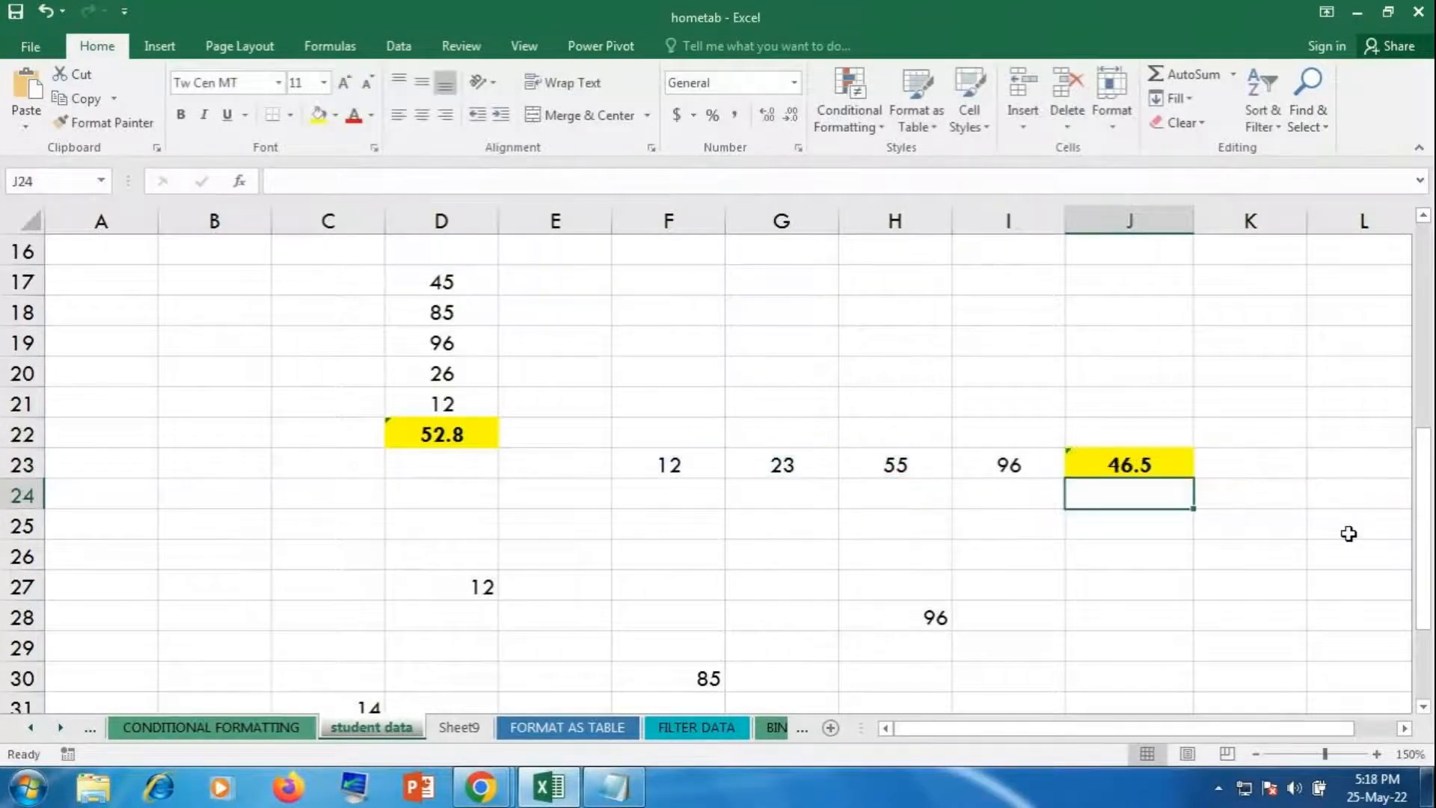
scroll(1115, 554, "down", 2)
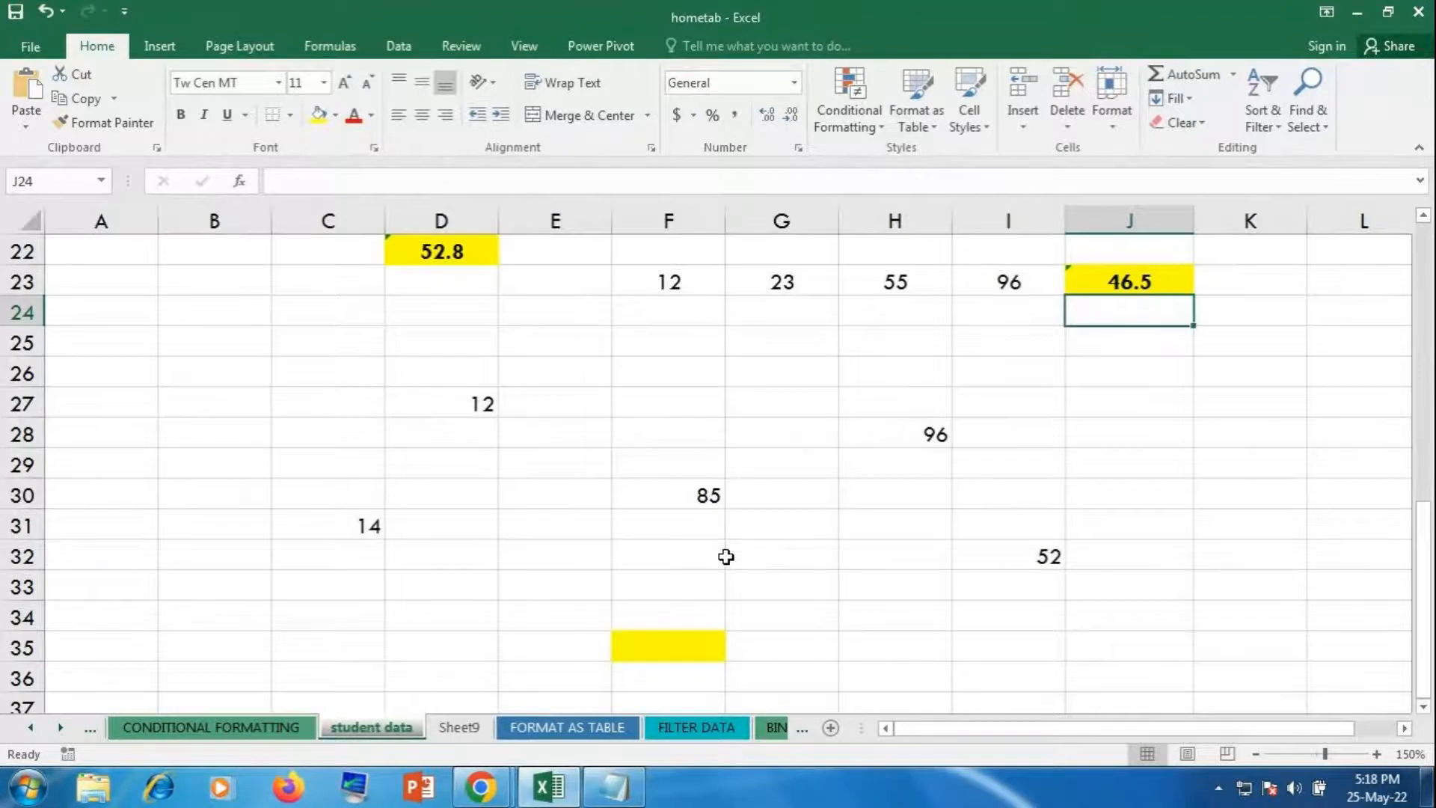
Step: Enter =AVERAGE(D27,C31,F30,H28,I32) in F35 and confirm it shows 51.8
left_click(654, 645)
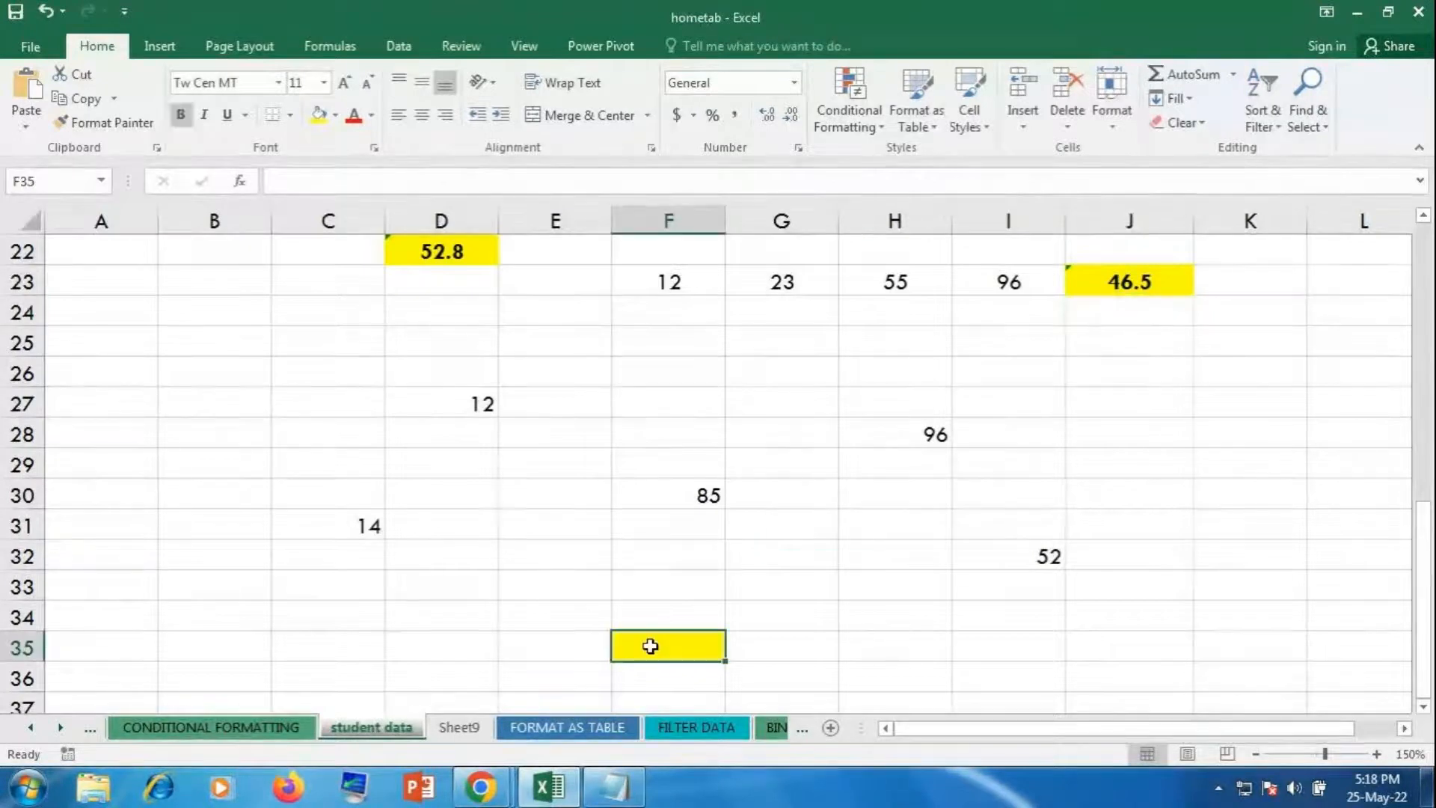
type("=aver")
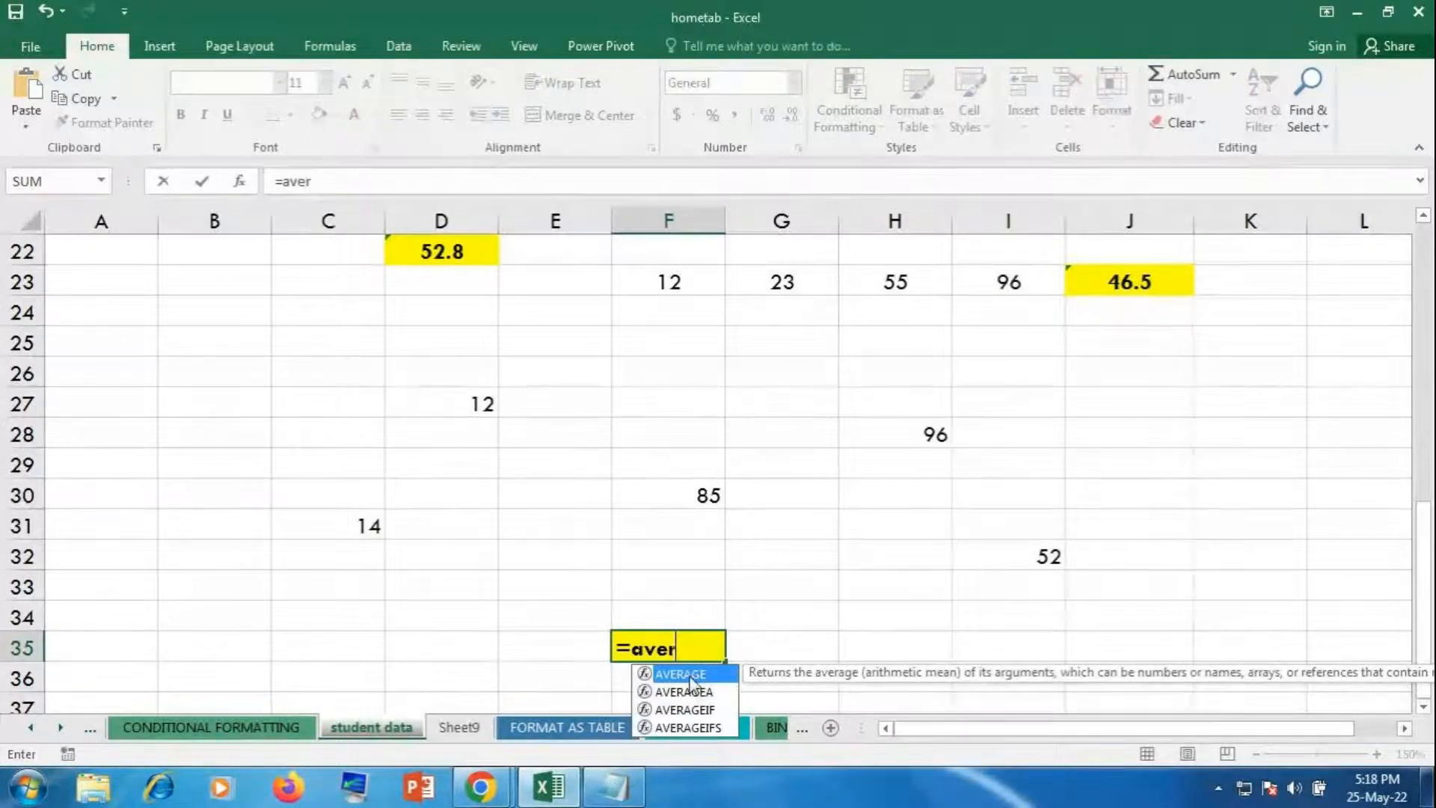
double_click(688, 674)
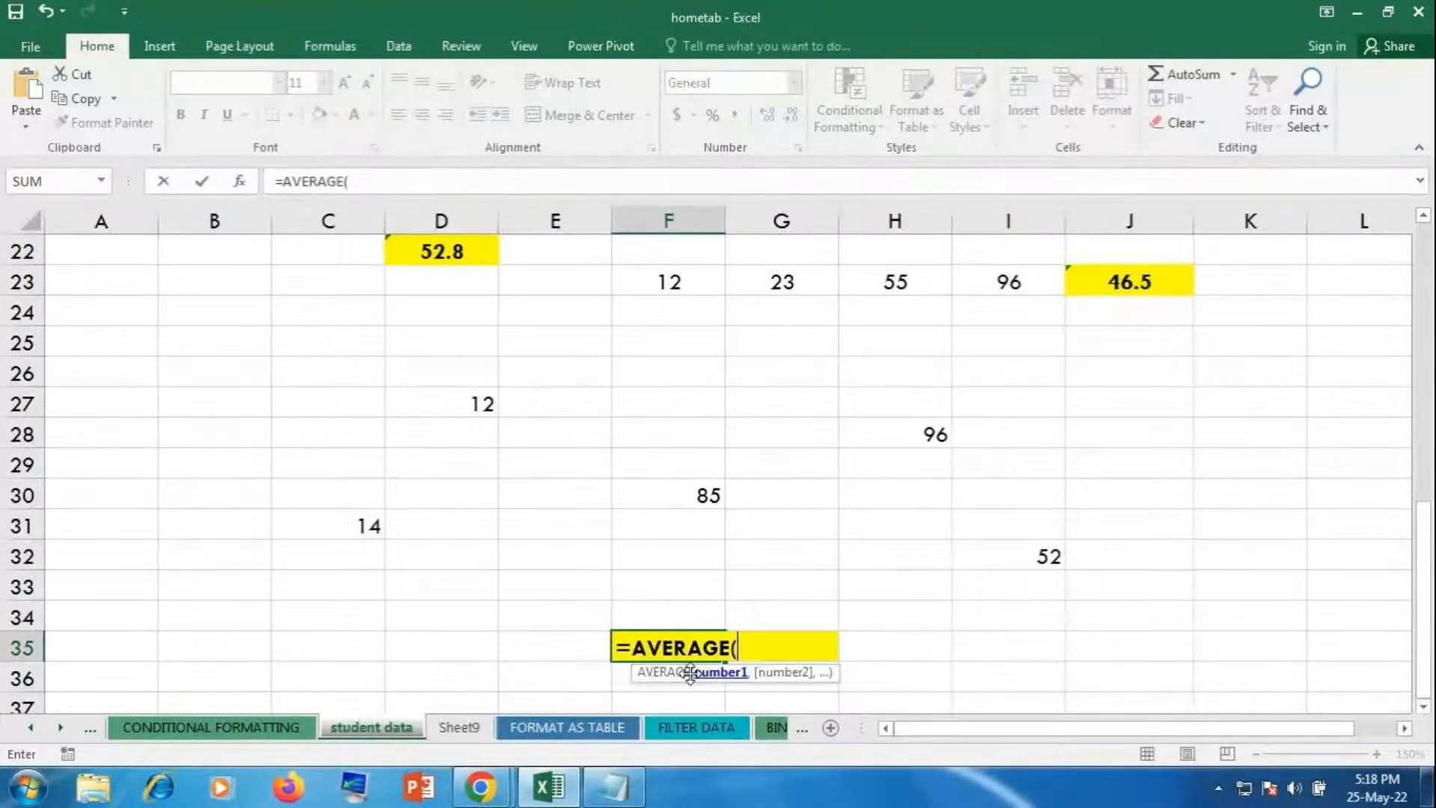
left_click(467, 400)
type(",")
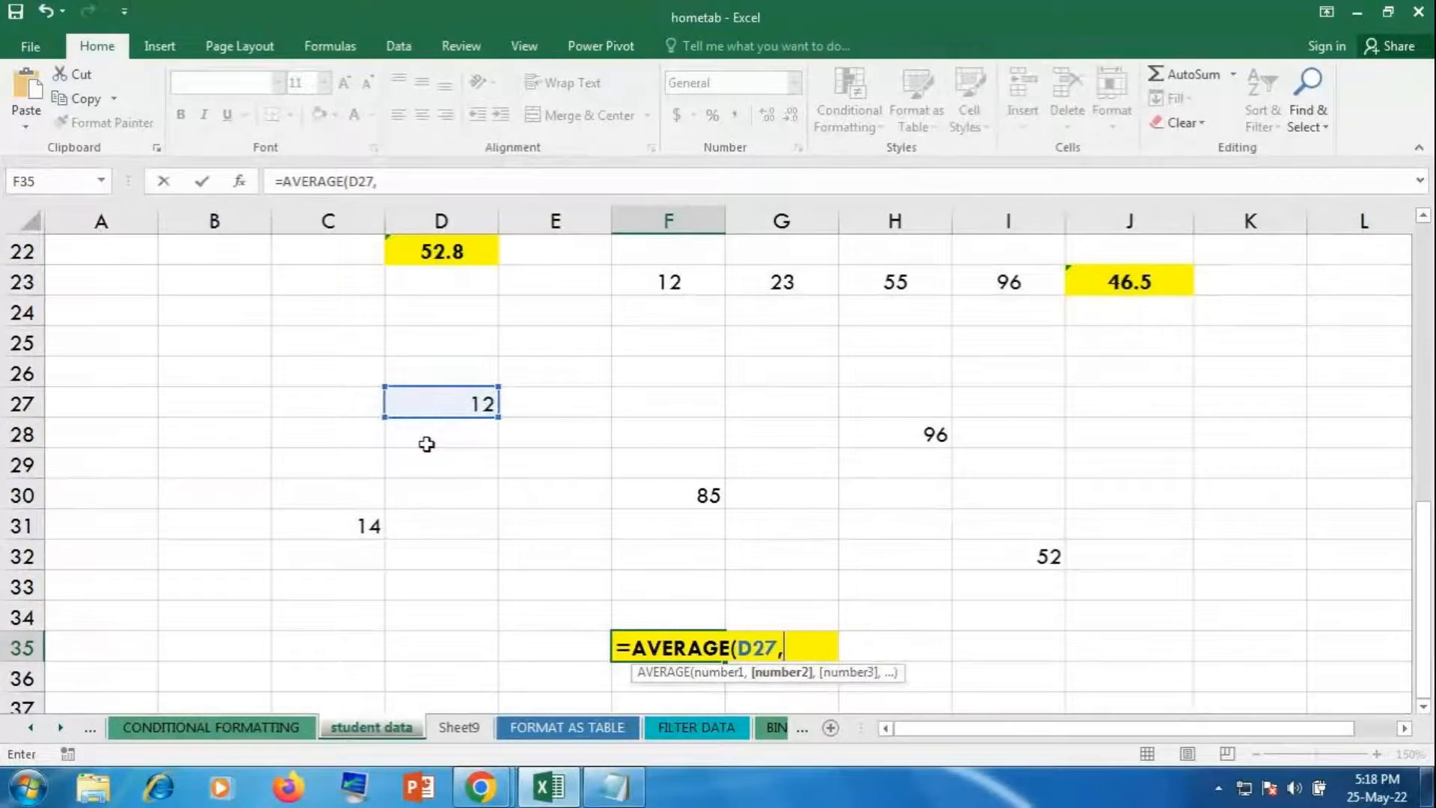
left_click(351, 534)
type(",")
left_click(695, 490)
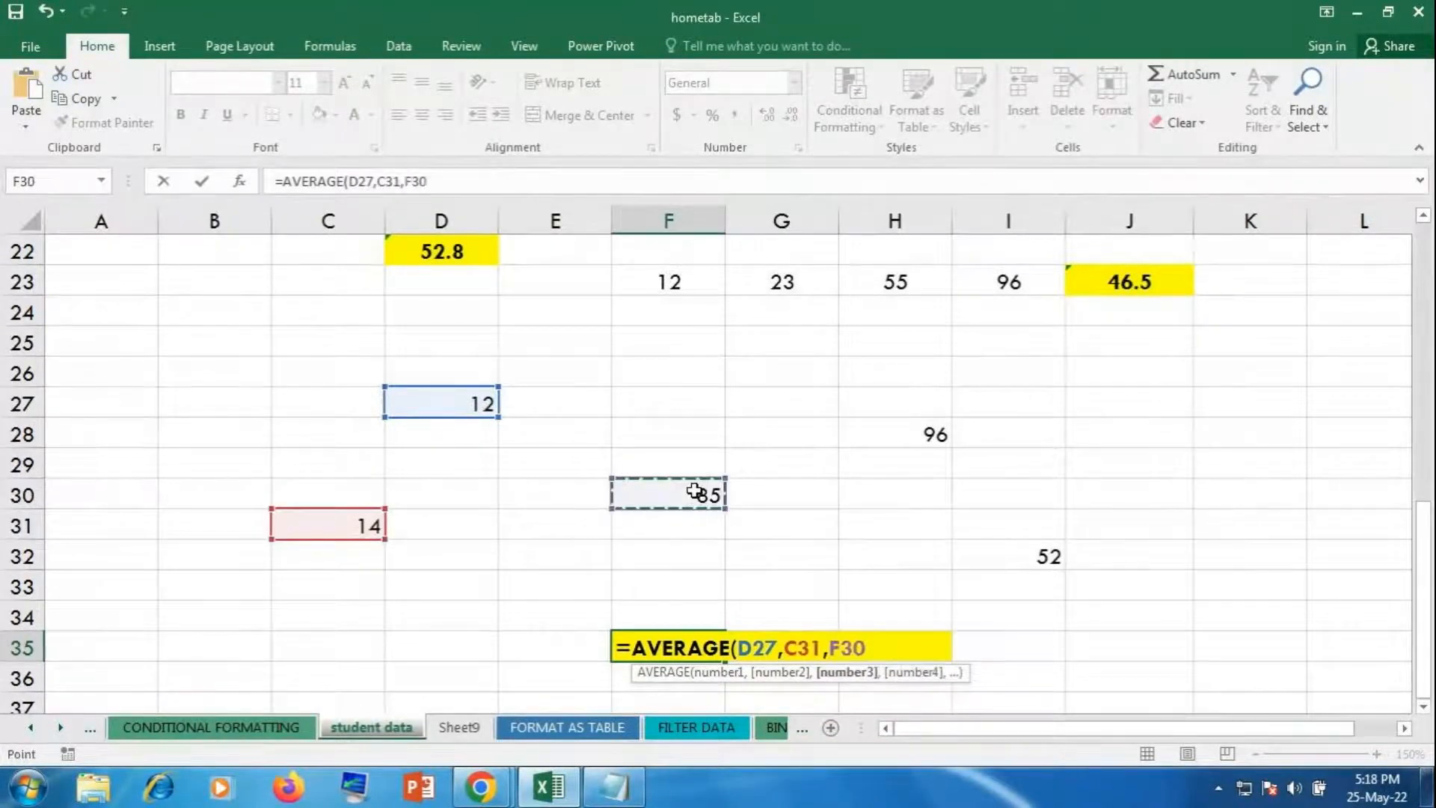
type(",")
left_click(910, 434)
type(",")
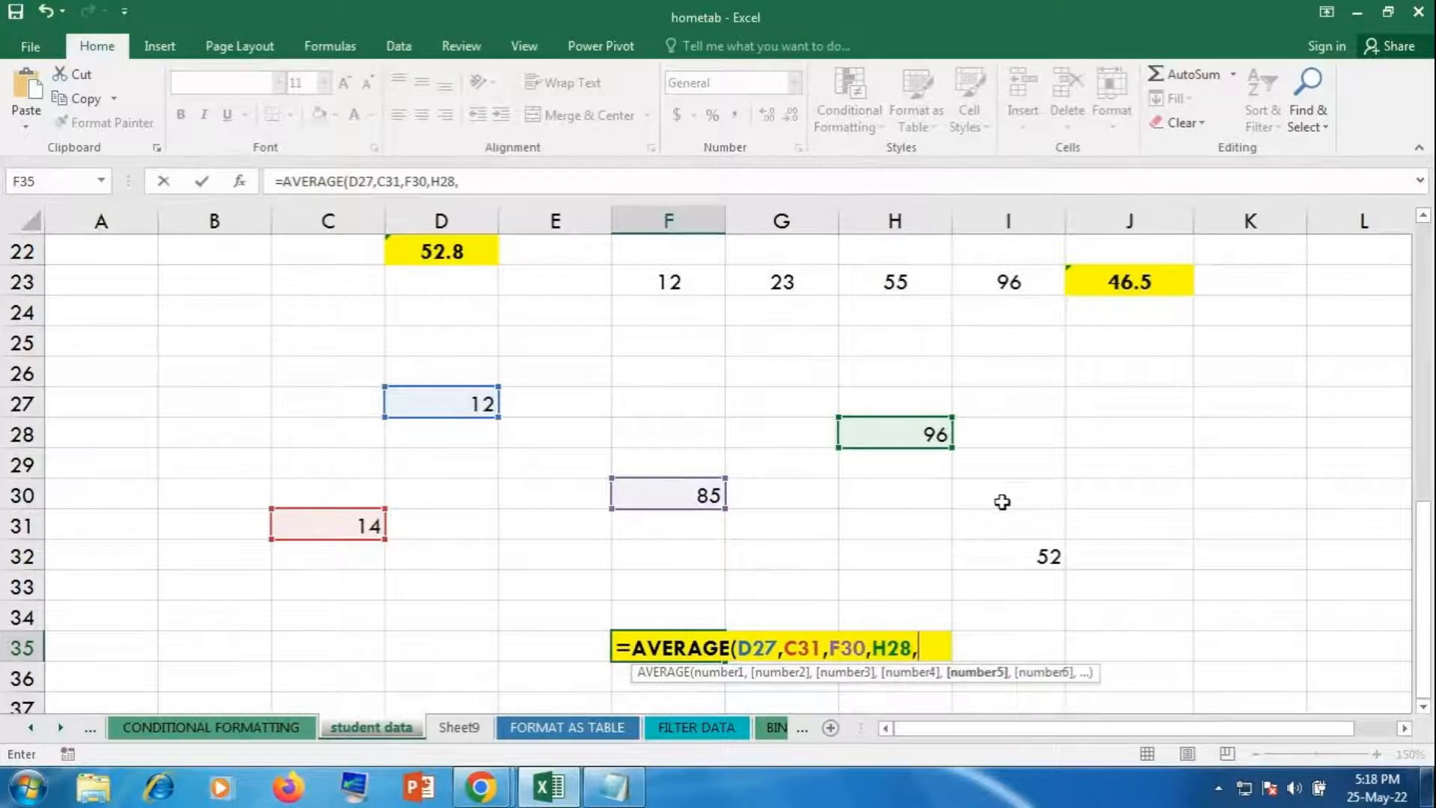
left_click(1016, 548)
key("Return")
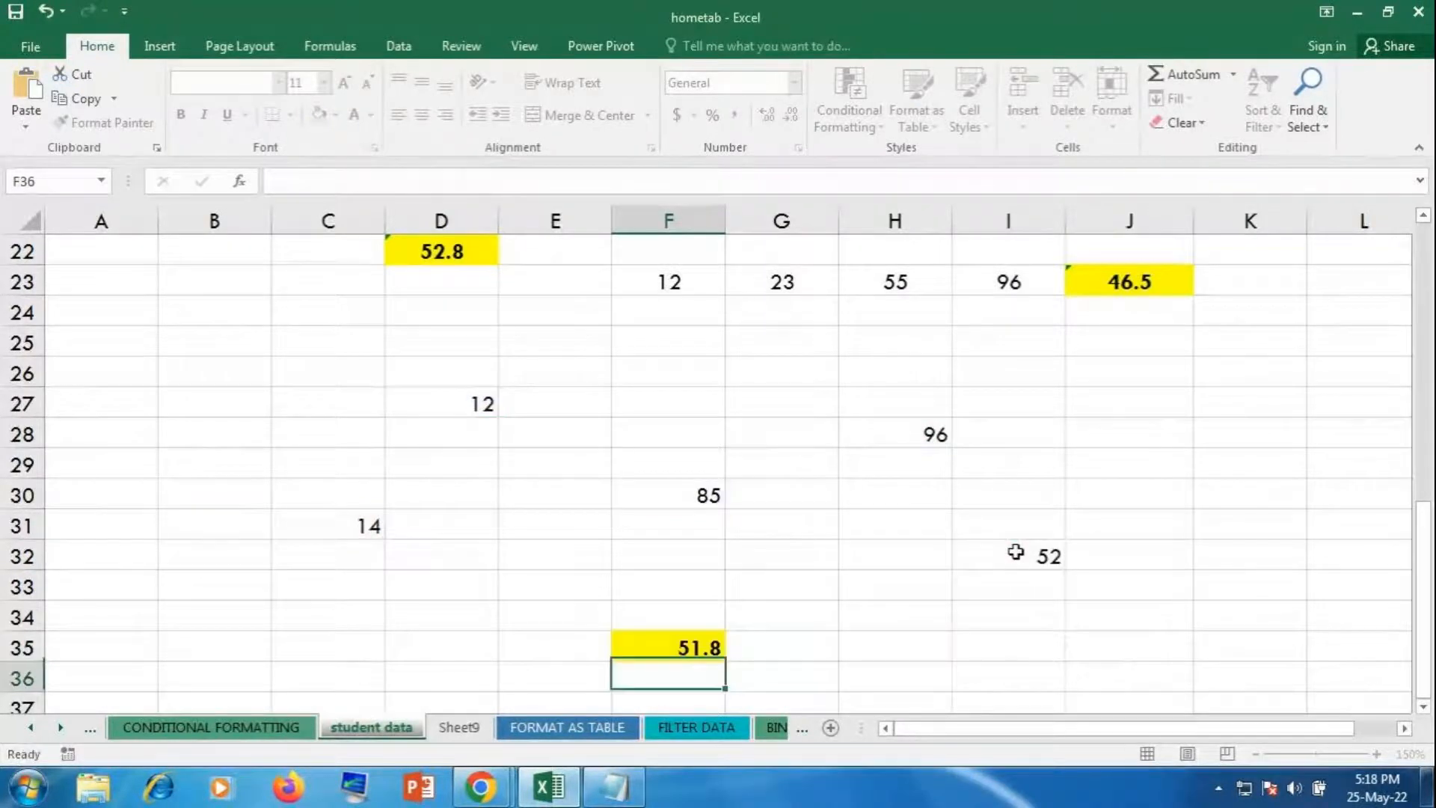
left_click(641, 645)
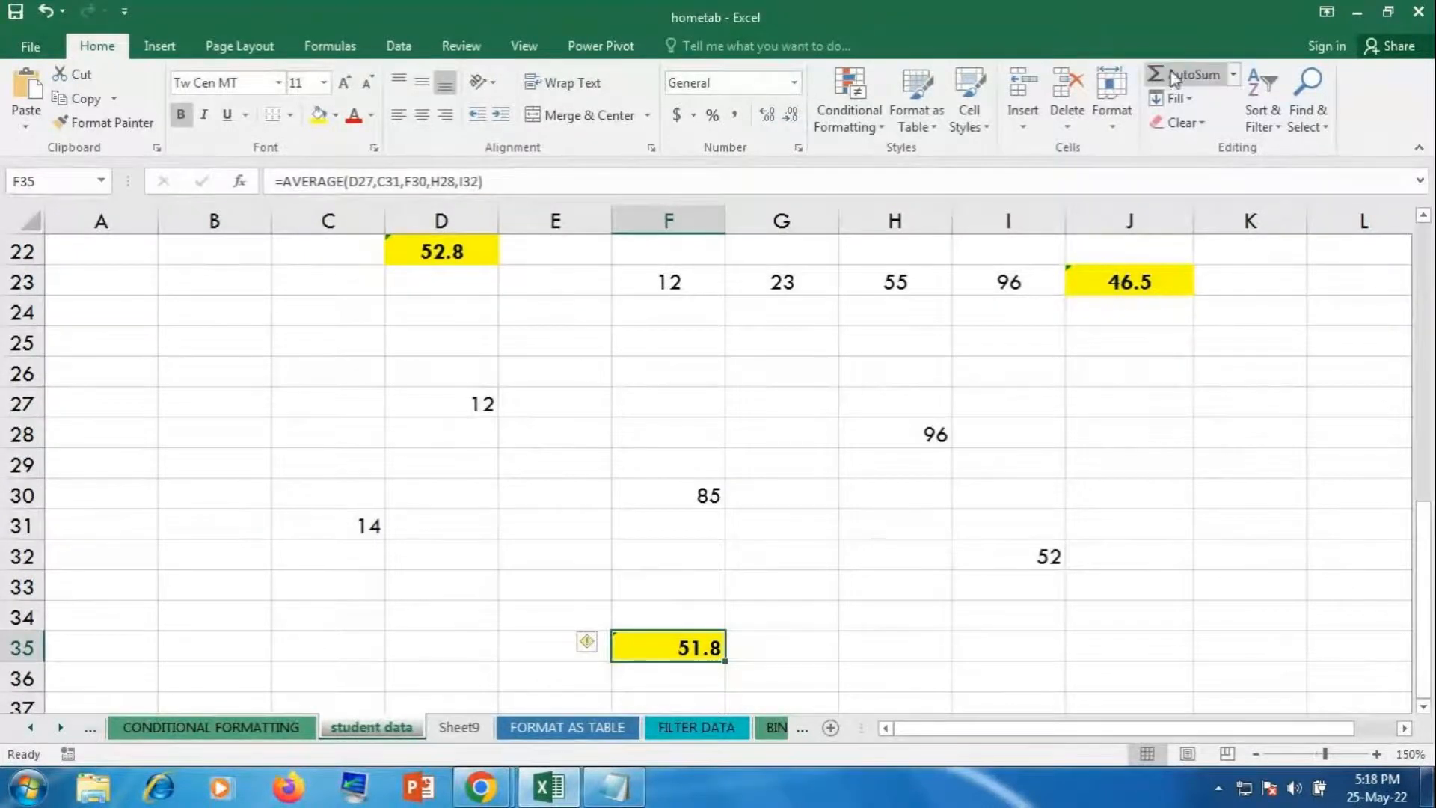
scroll(1196, 479, "up", 1)
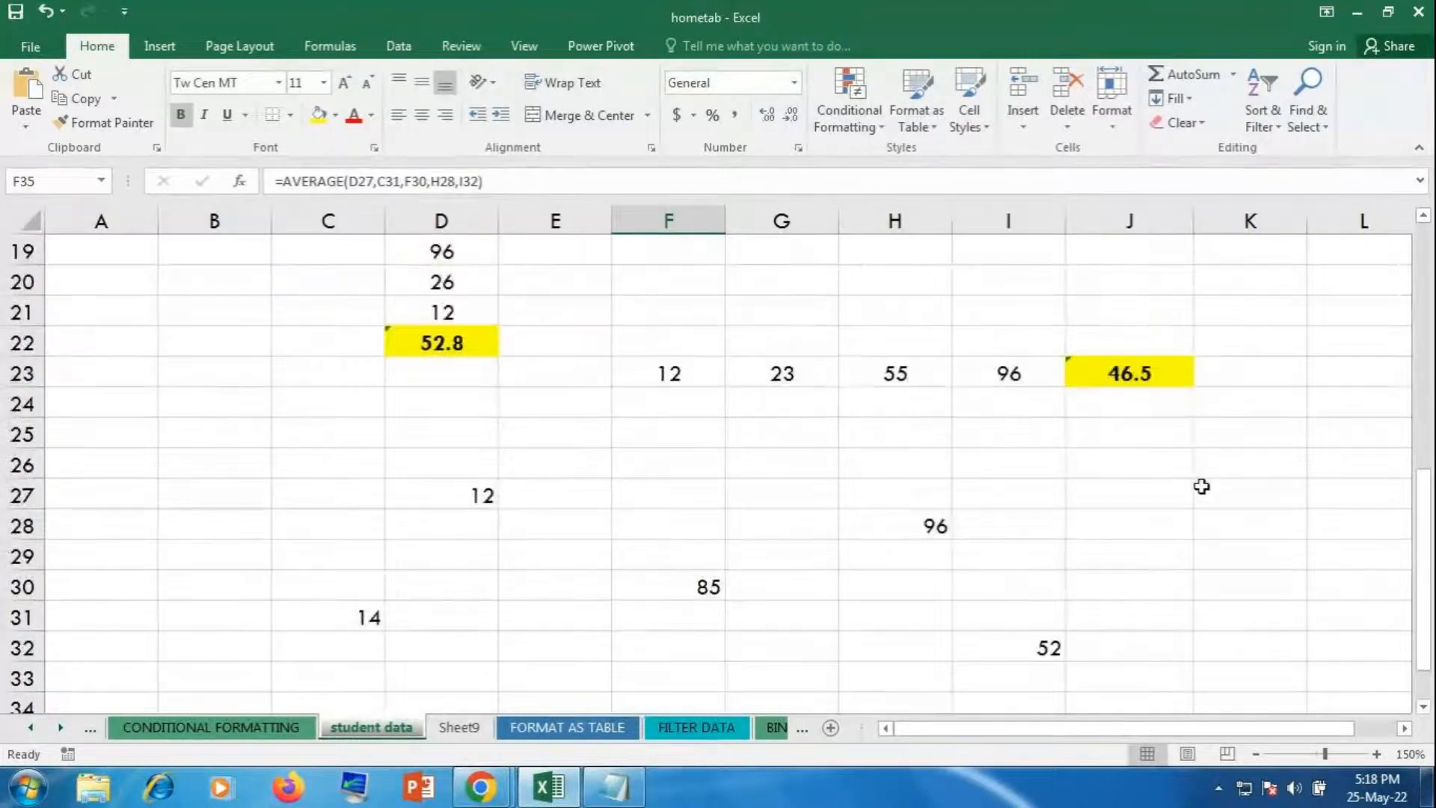
scroll(1192, 507, "down", 1)
scroll(1188, 511, "up", 2)
scroll(1188, 511, "down", 1)
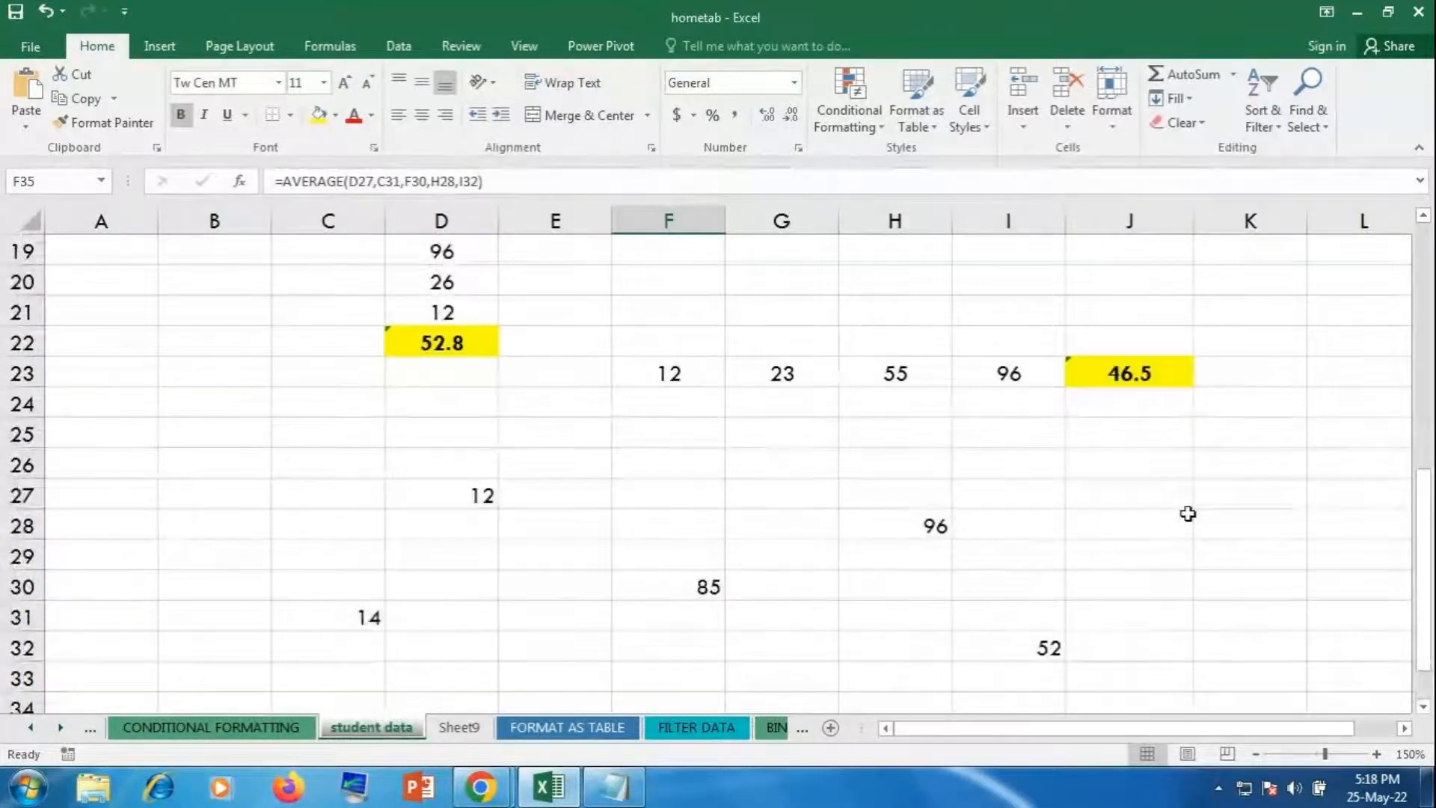
scroll(1188, 513, "down", 1)
scroll(1188, 514, "up", 1)
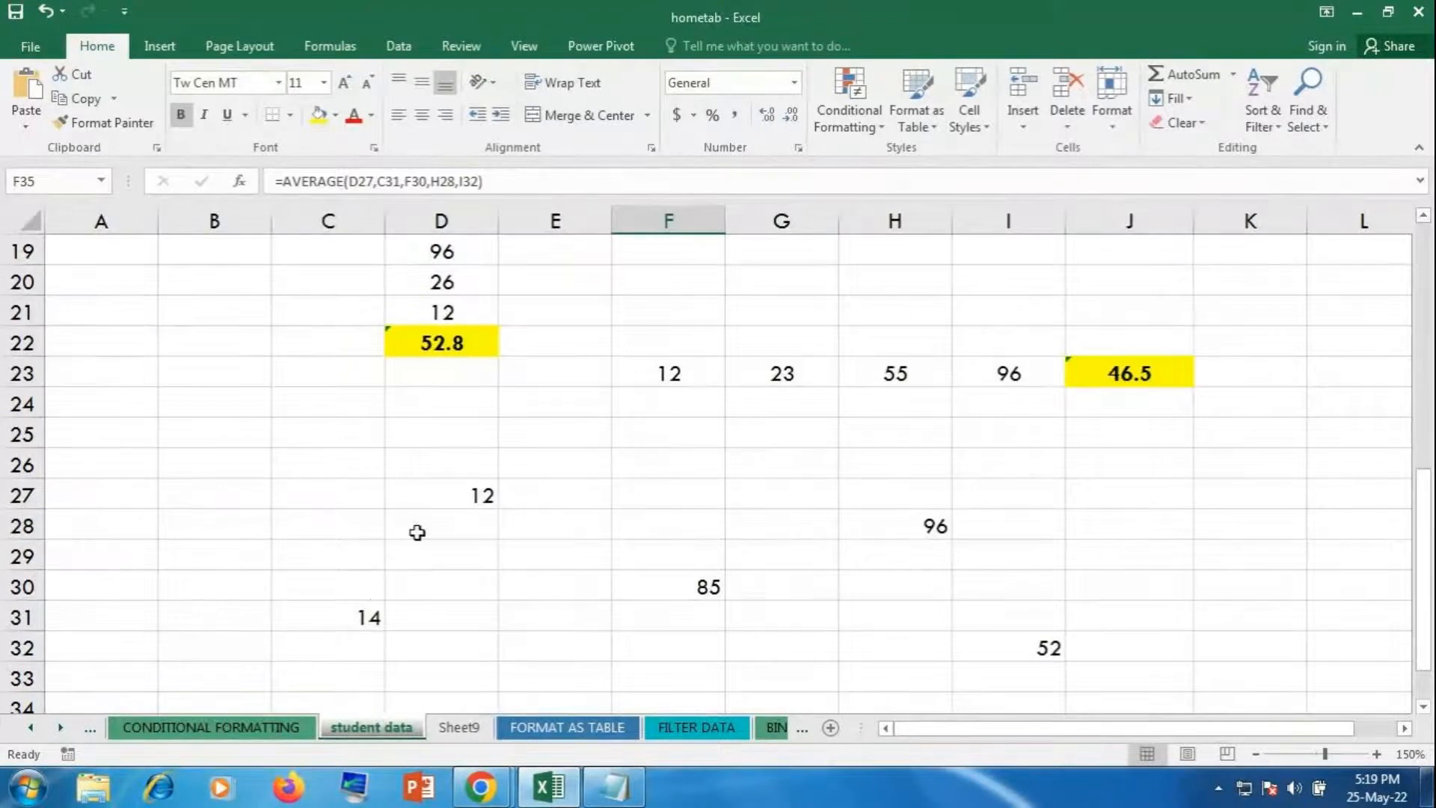
scroll(846, 584, "down", 1)
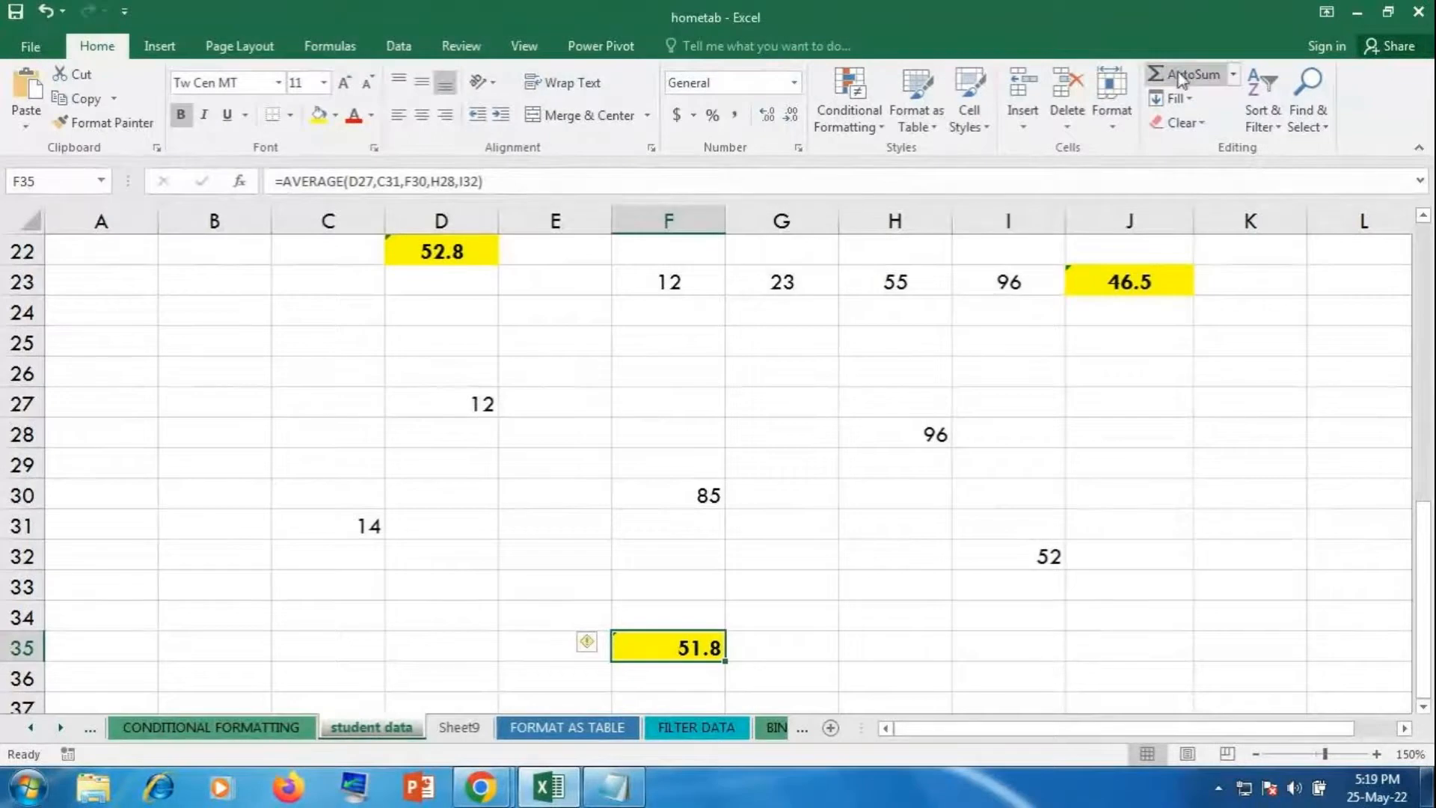
scroll(1009, 401, "down", 4)
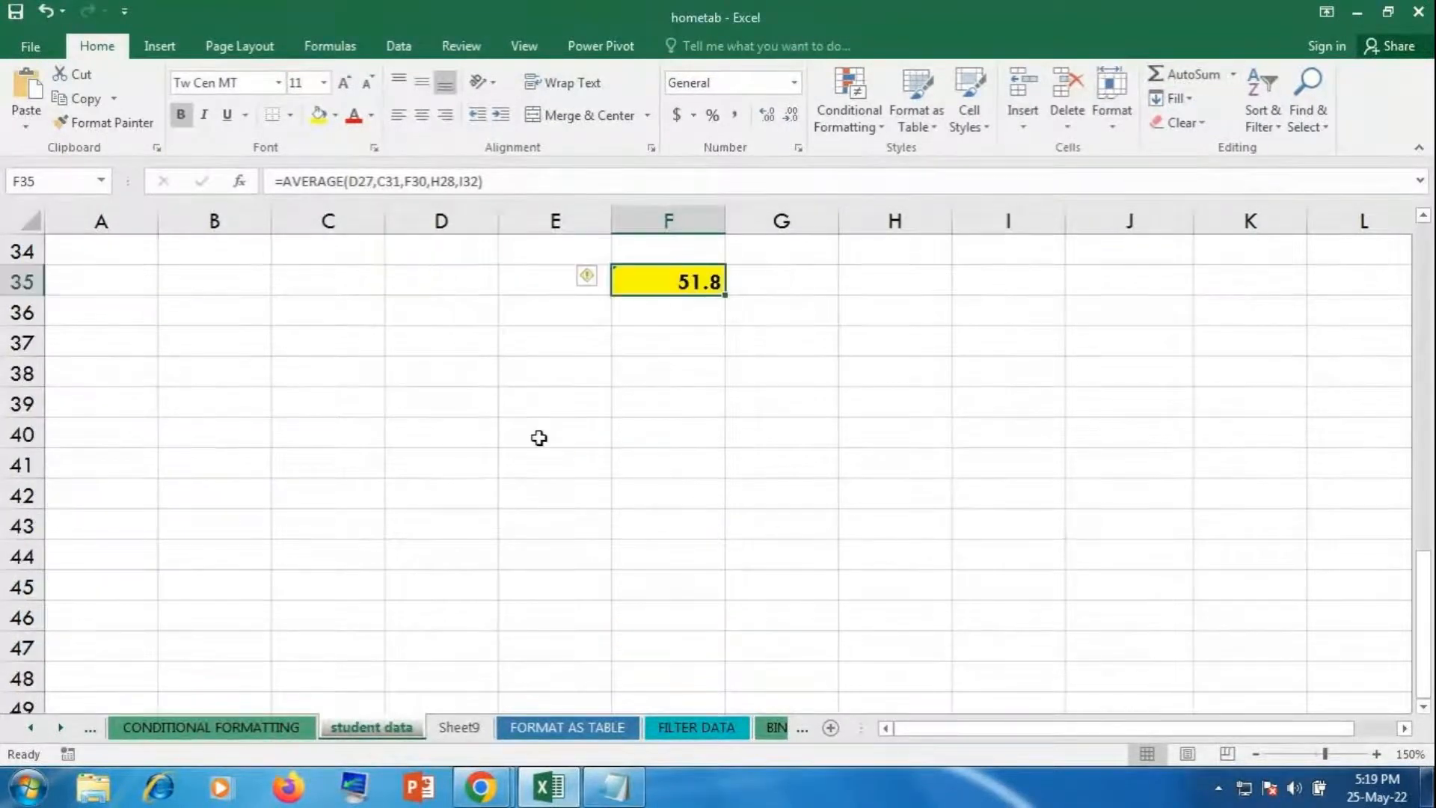
Step: Type the label 'flash fill - ctrl+E' into cell E39
left_click(516, 395)
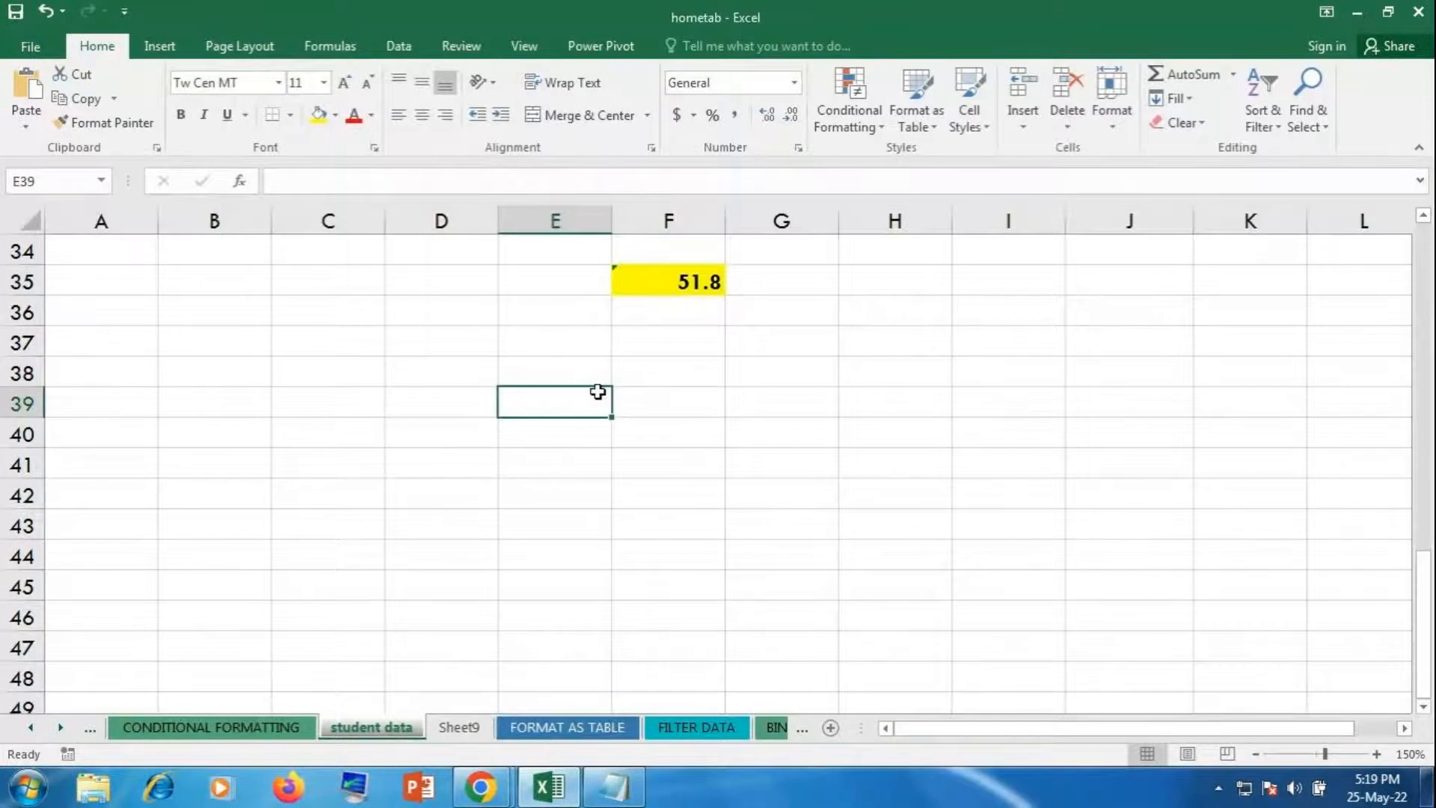
type("flash fill - ")
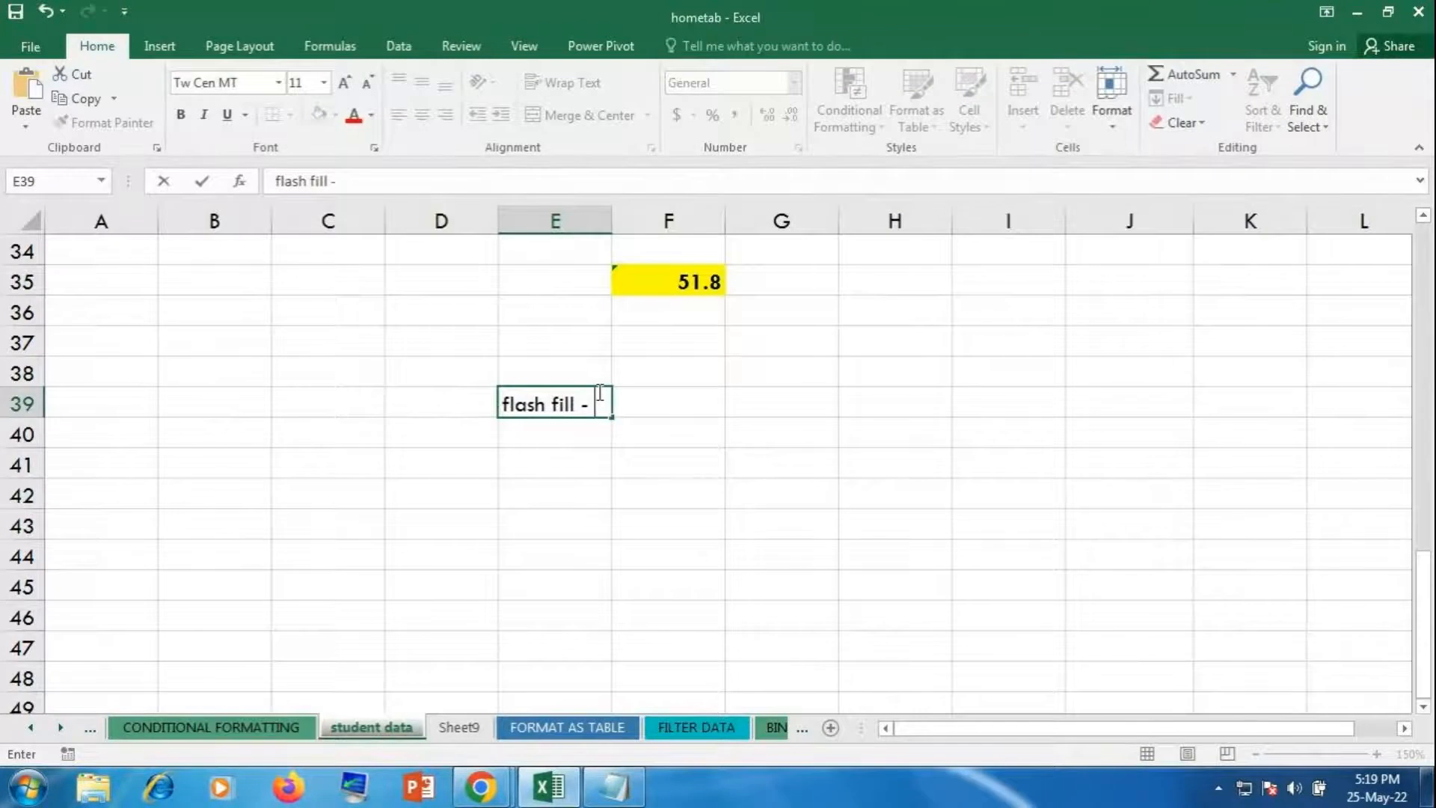
type("ctrl+E")
left_click(666, 513)
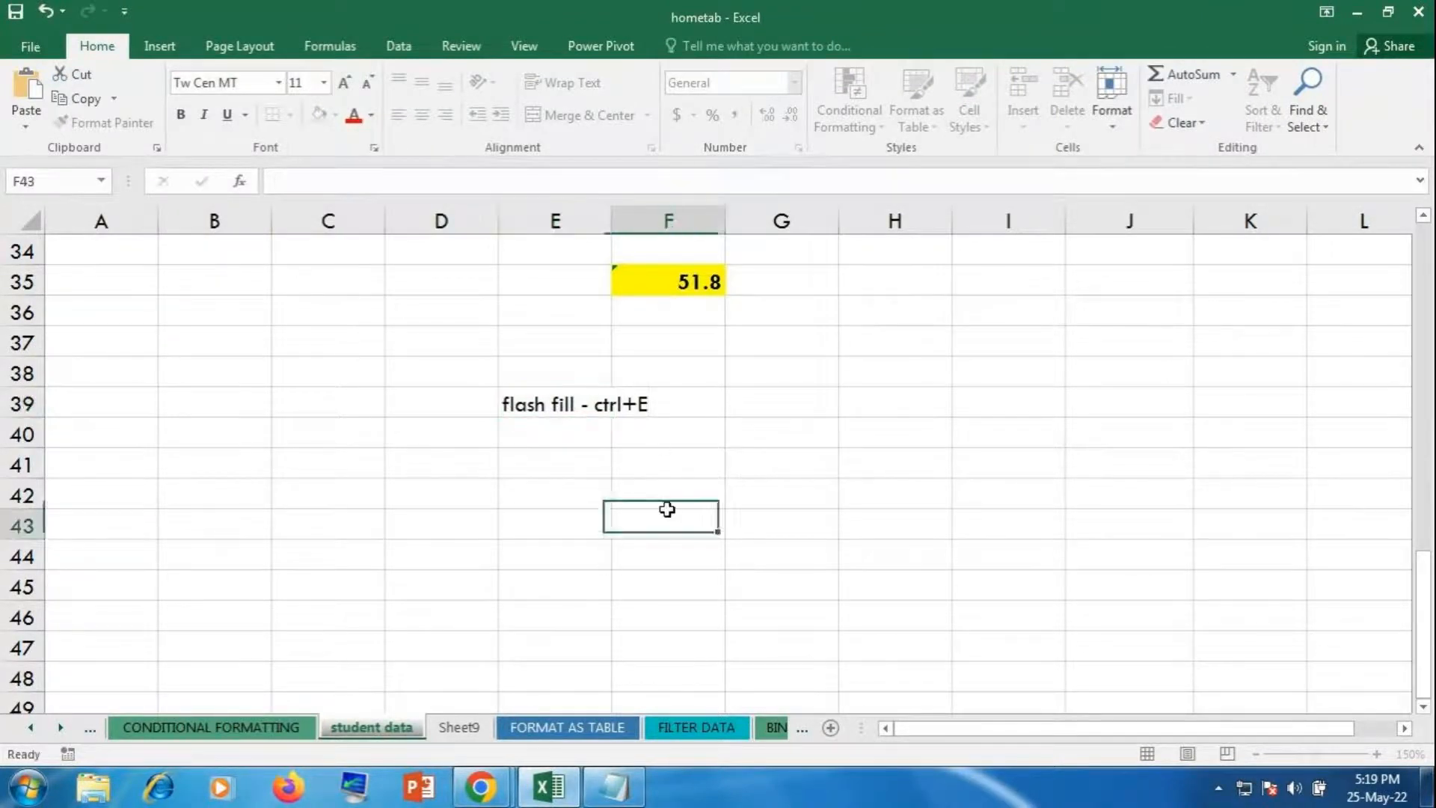
Step: Merge and centre C39:G40, fill it yellow, and make the text bold at size 22
left_click_drag(377, 409, 839, 444)
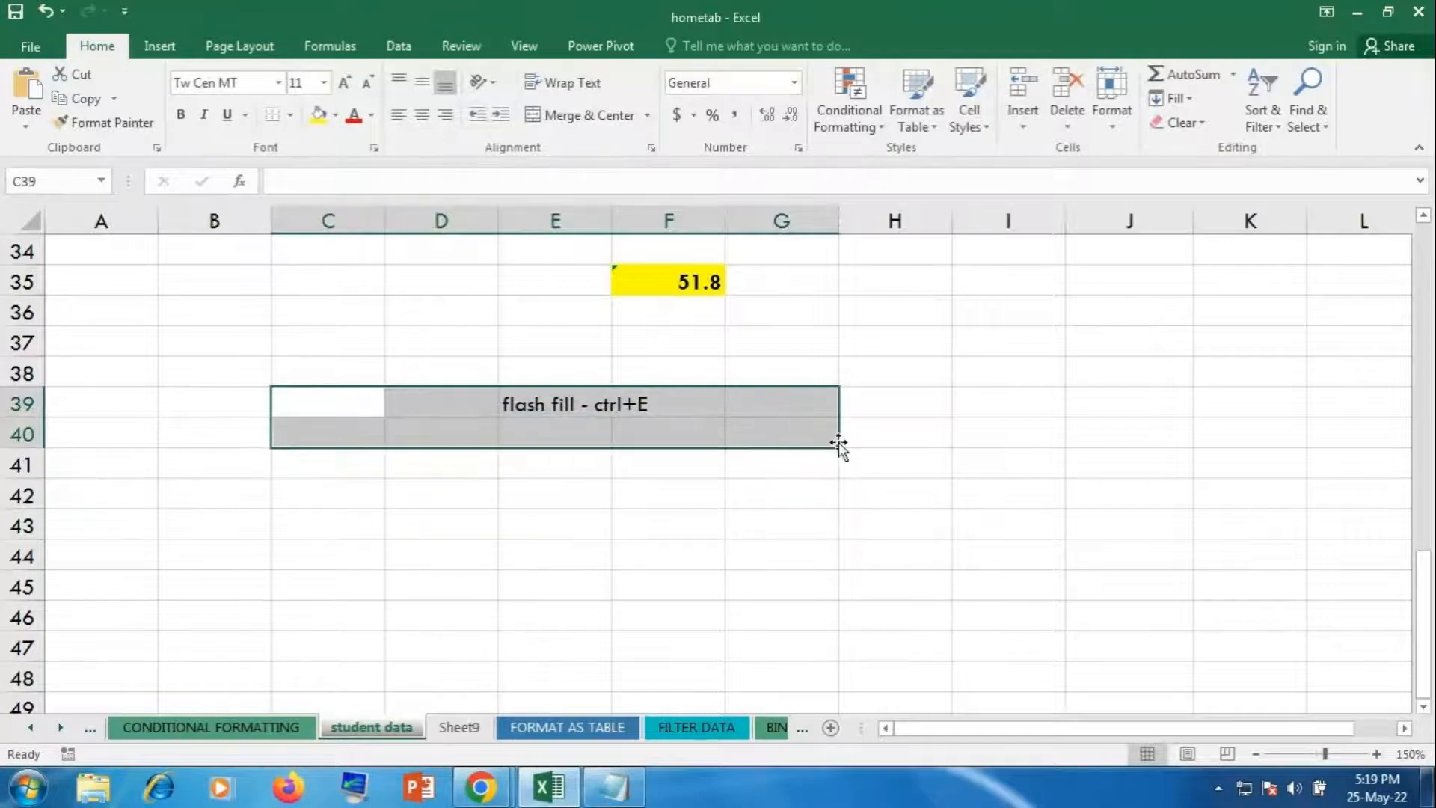
left_click(582, 118)
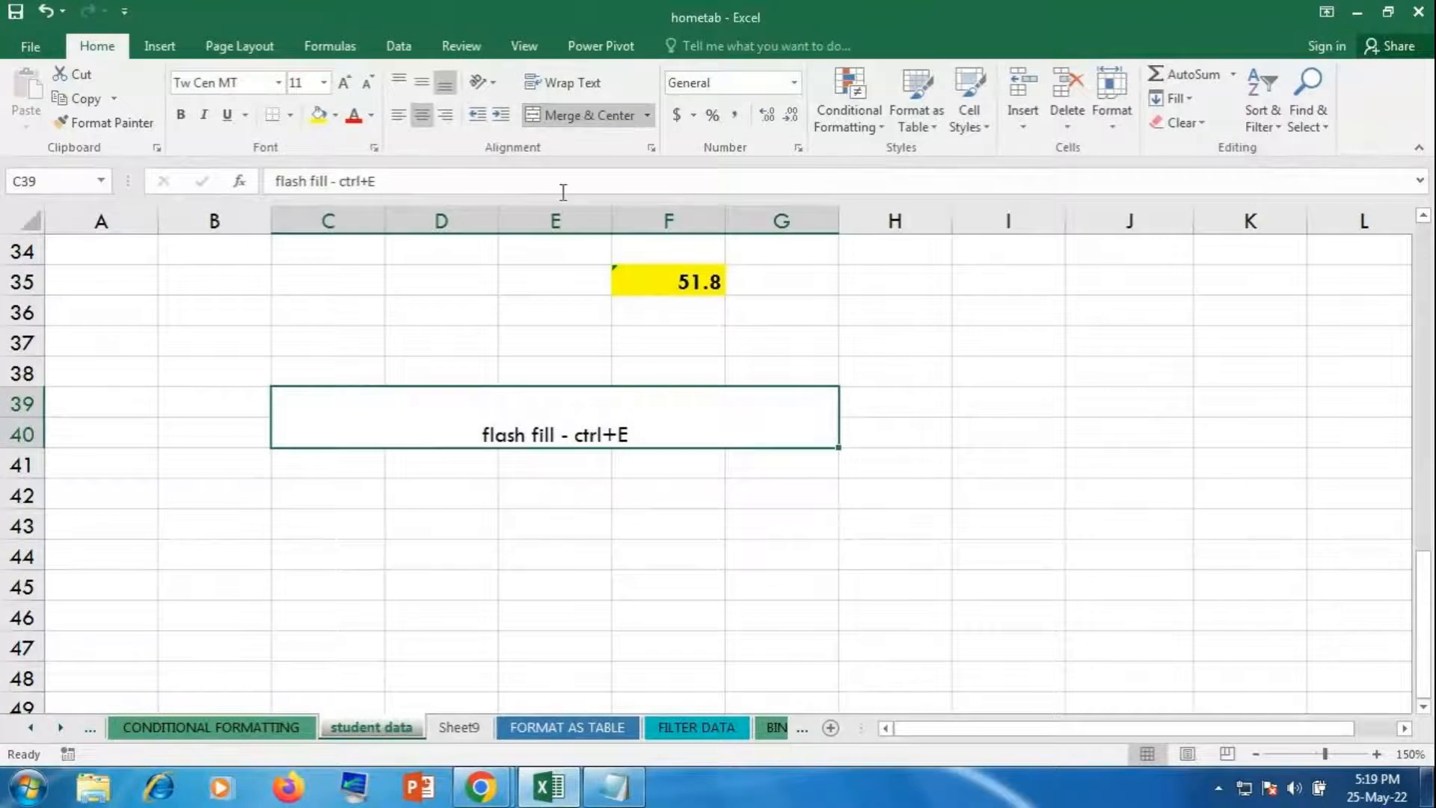
left_click(319, 114)
left_click(180, 115)
left_click(345, 82)
left_click(344, 82)
left_click(344, 82)
left_click(344, 82)
left_click(344, 83)
left_click(344, 83)
left_click(741, 503)
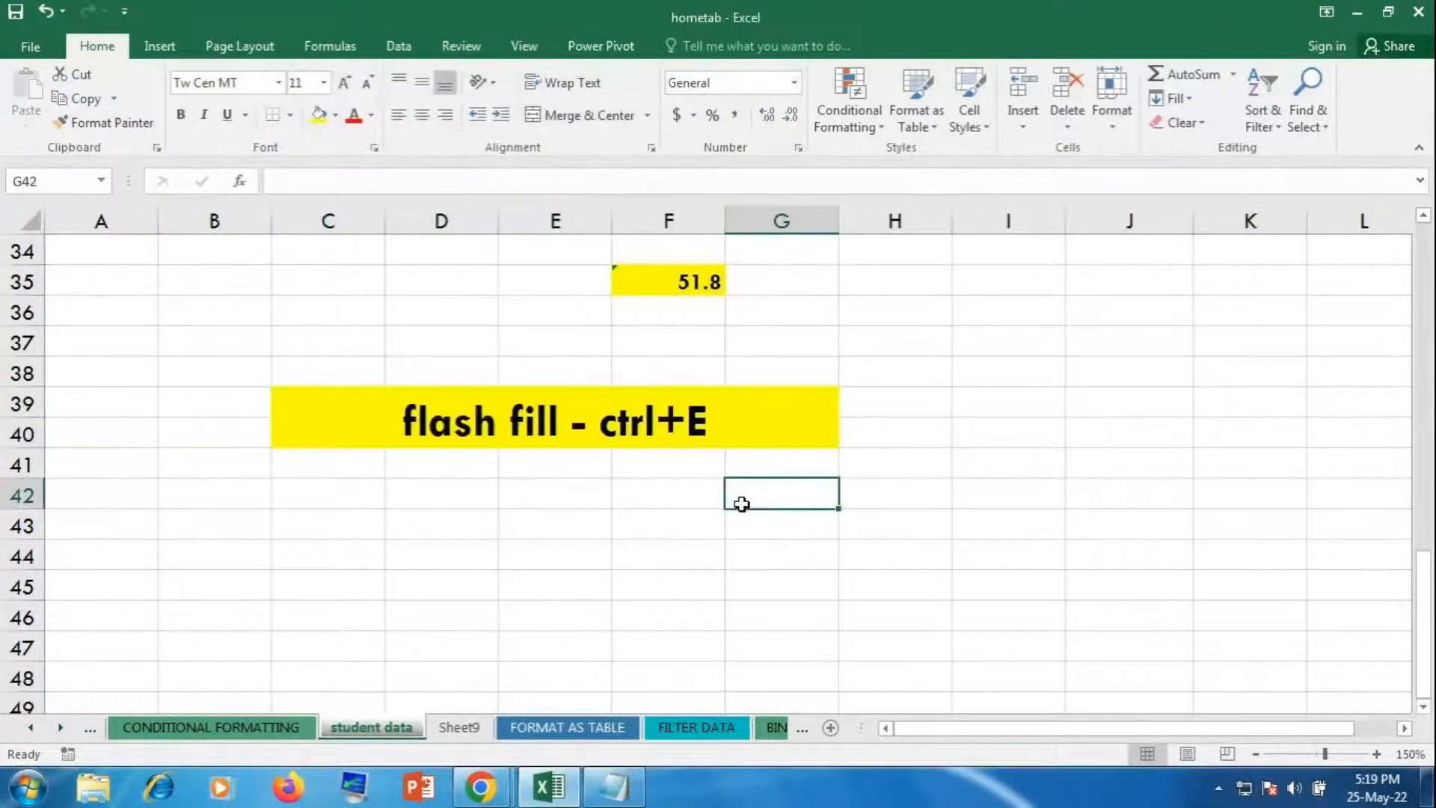
left_click(311, 516)
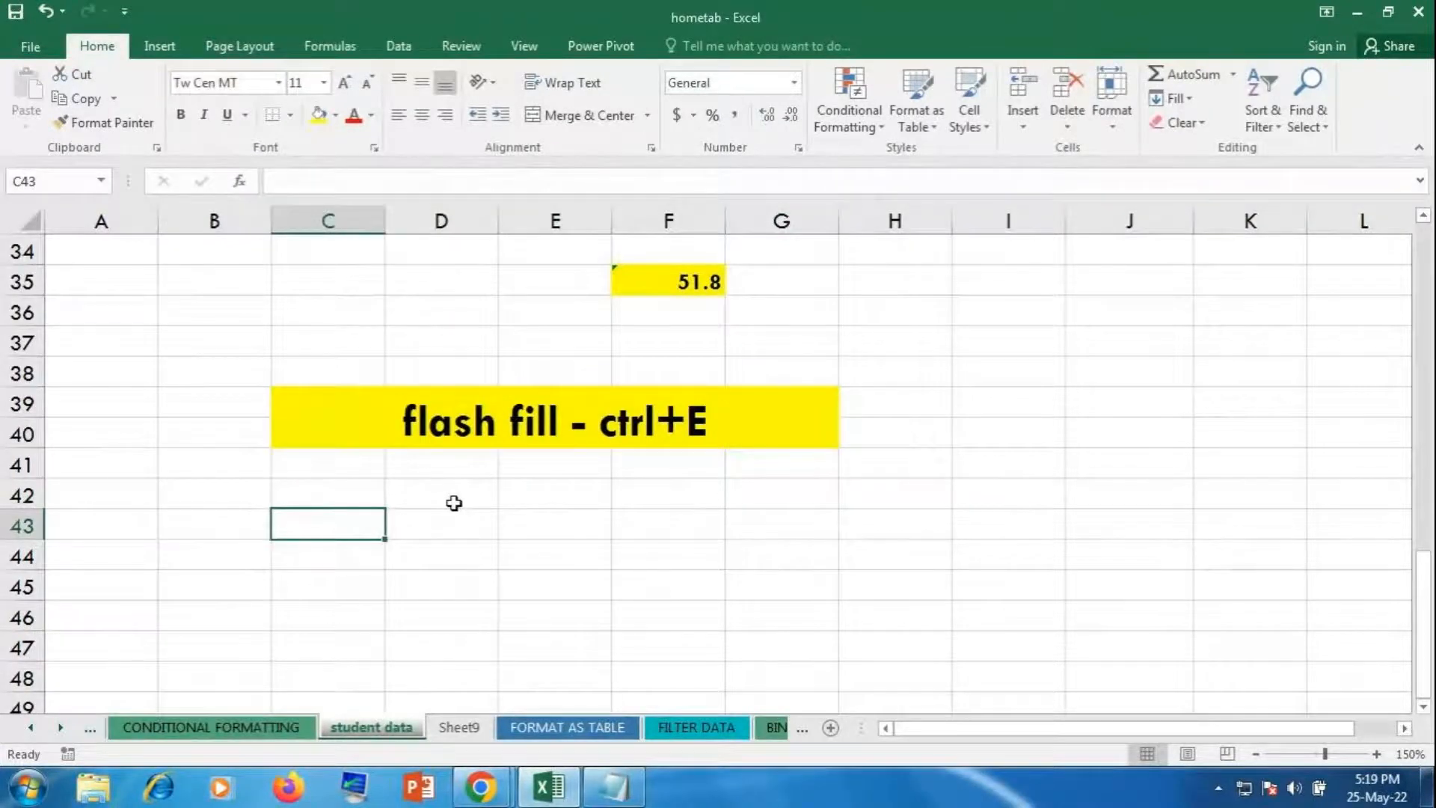
Step: Add headers 'first name', 'last name' and 'names' in C42:E42
key("Up")
type("fors")
key("BackSpace")
key("BackSpace")
key("BackSpace")
type("irst name")
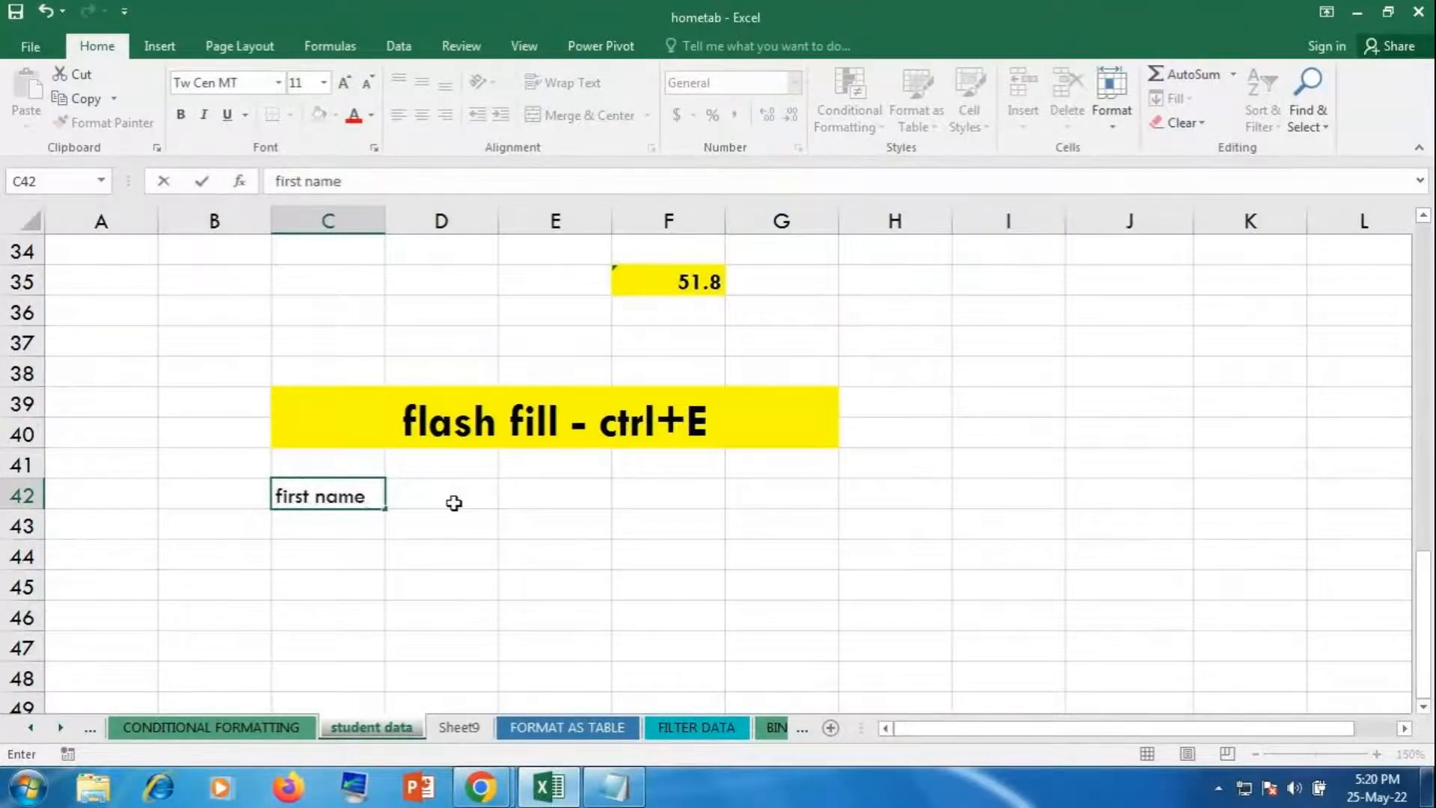
left_click(454, 502)
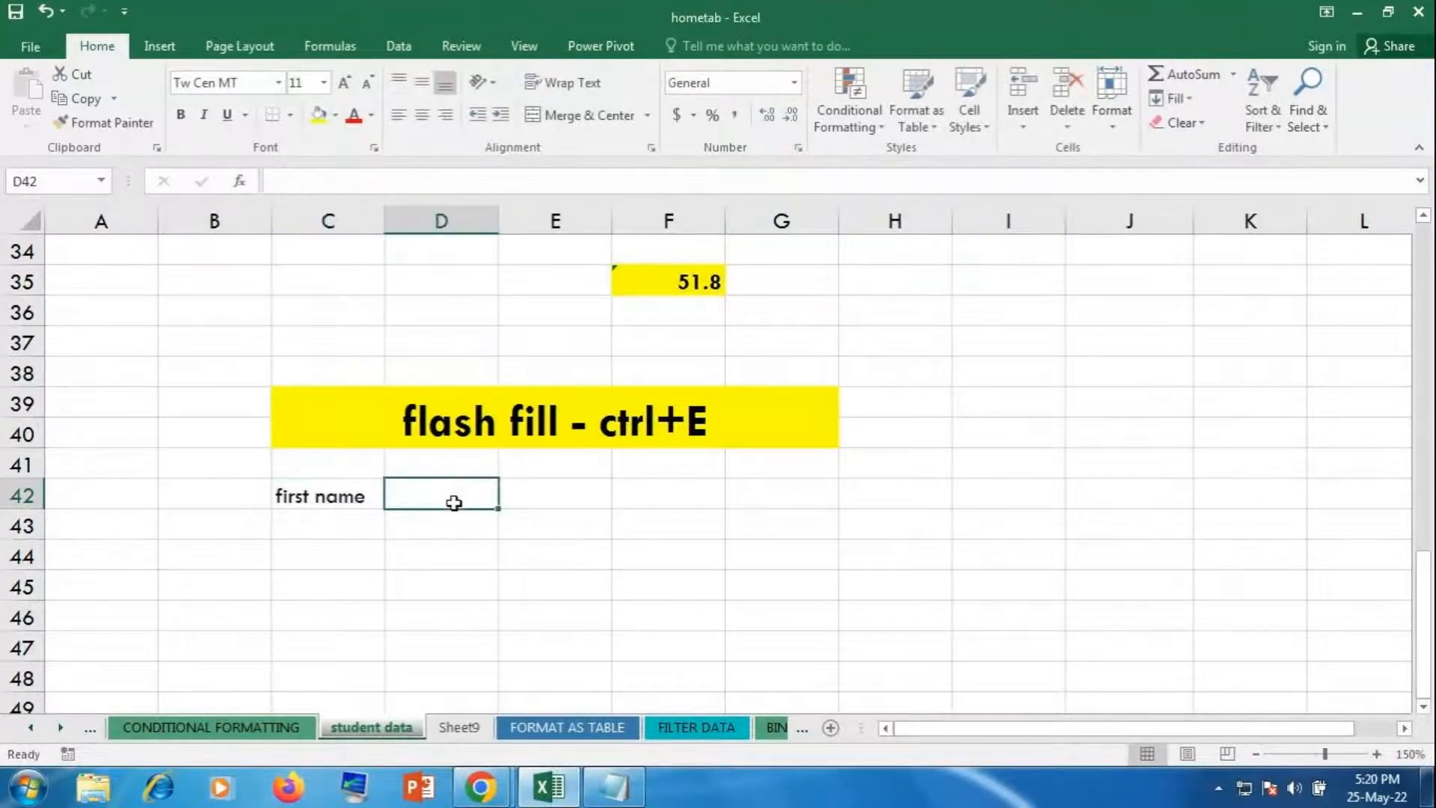
type("last")
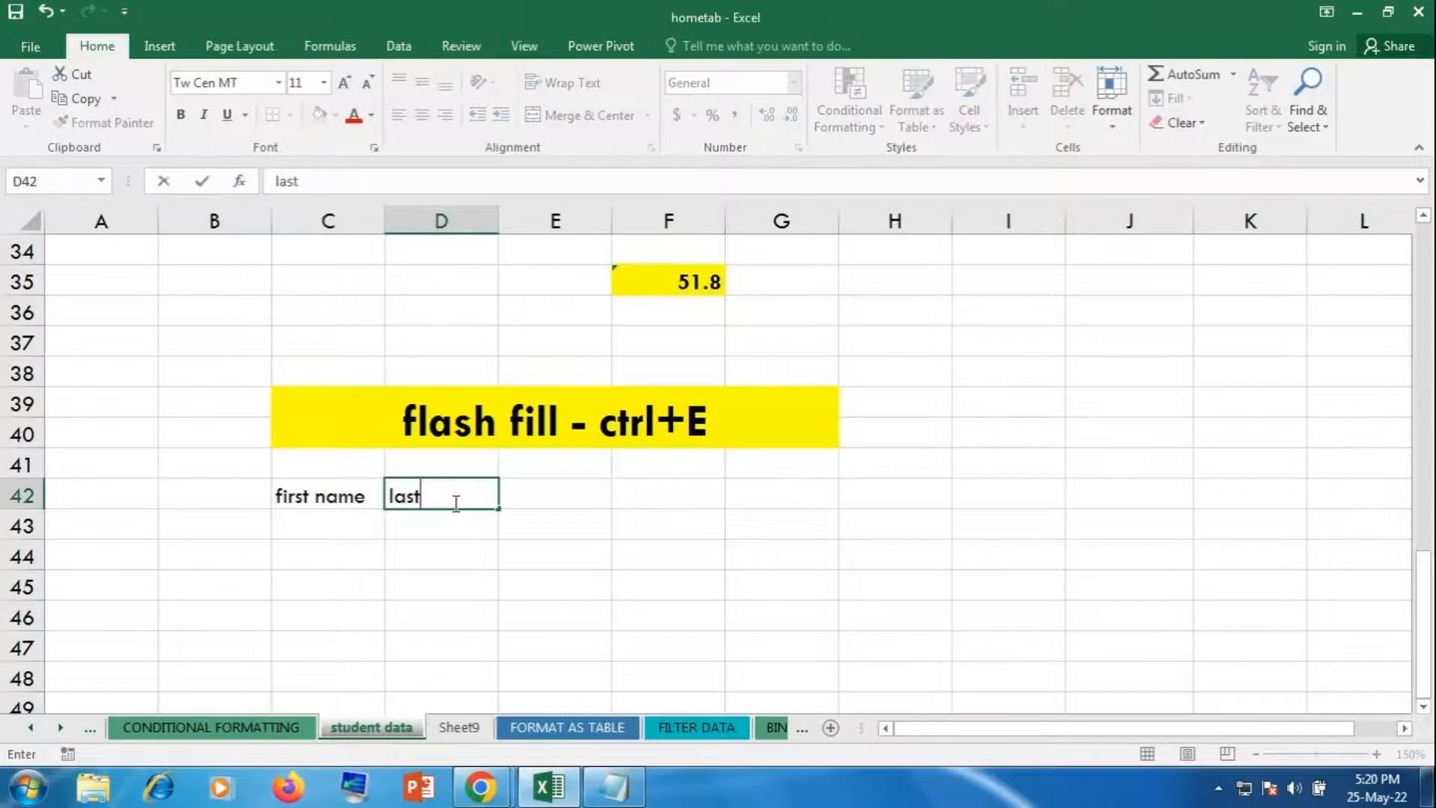
type(" name")
left_click(455, 502)
key("Right")
type("names")
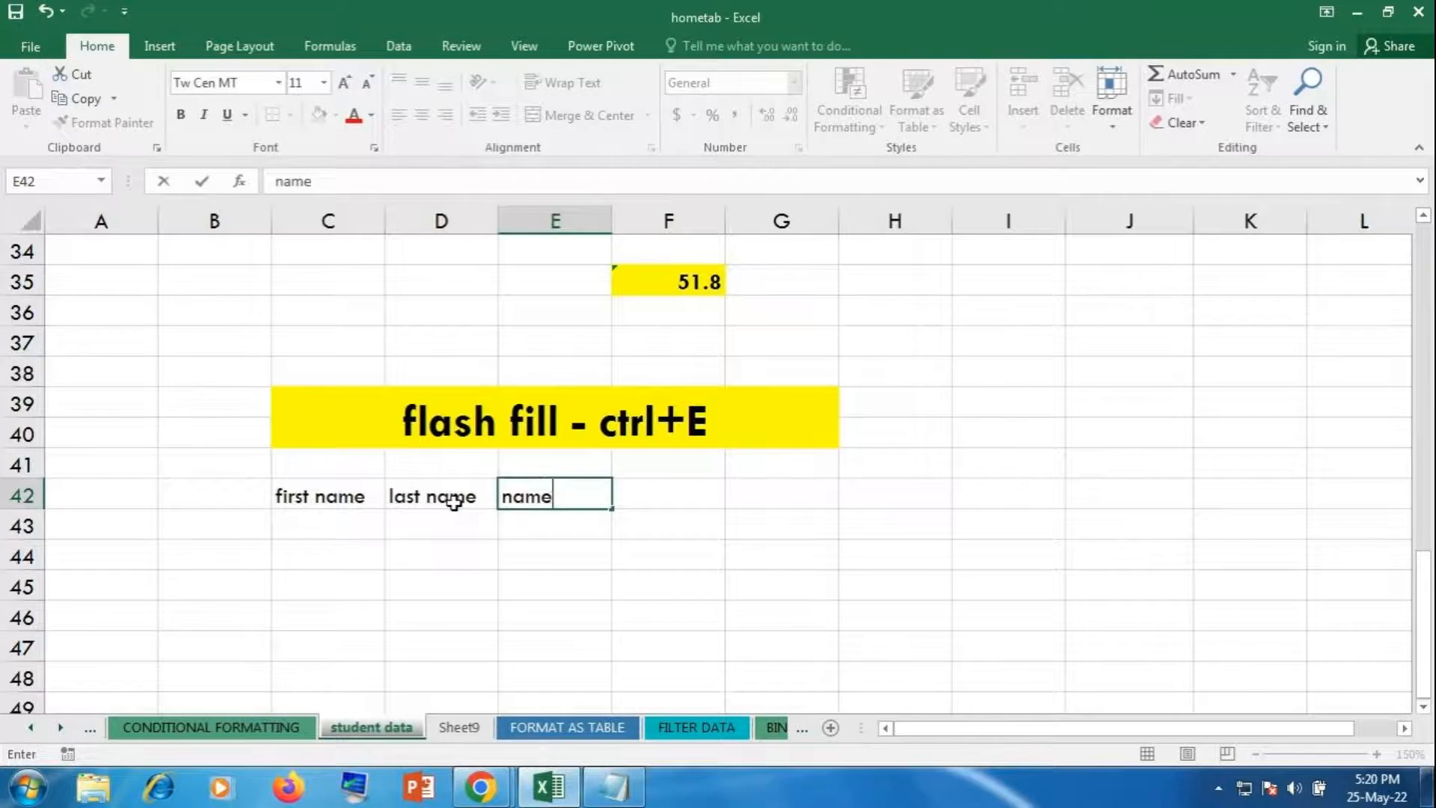
key("Return")
key("Left")
key("Left")
key("Left")
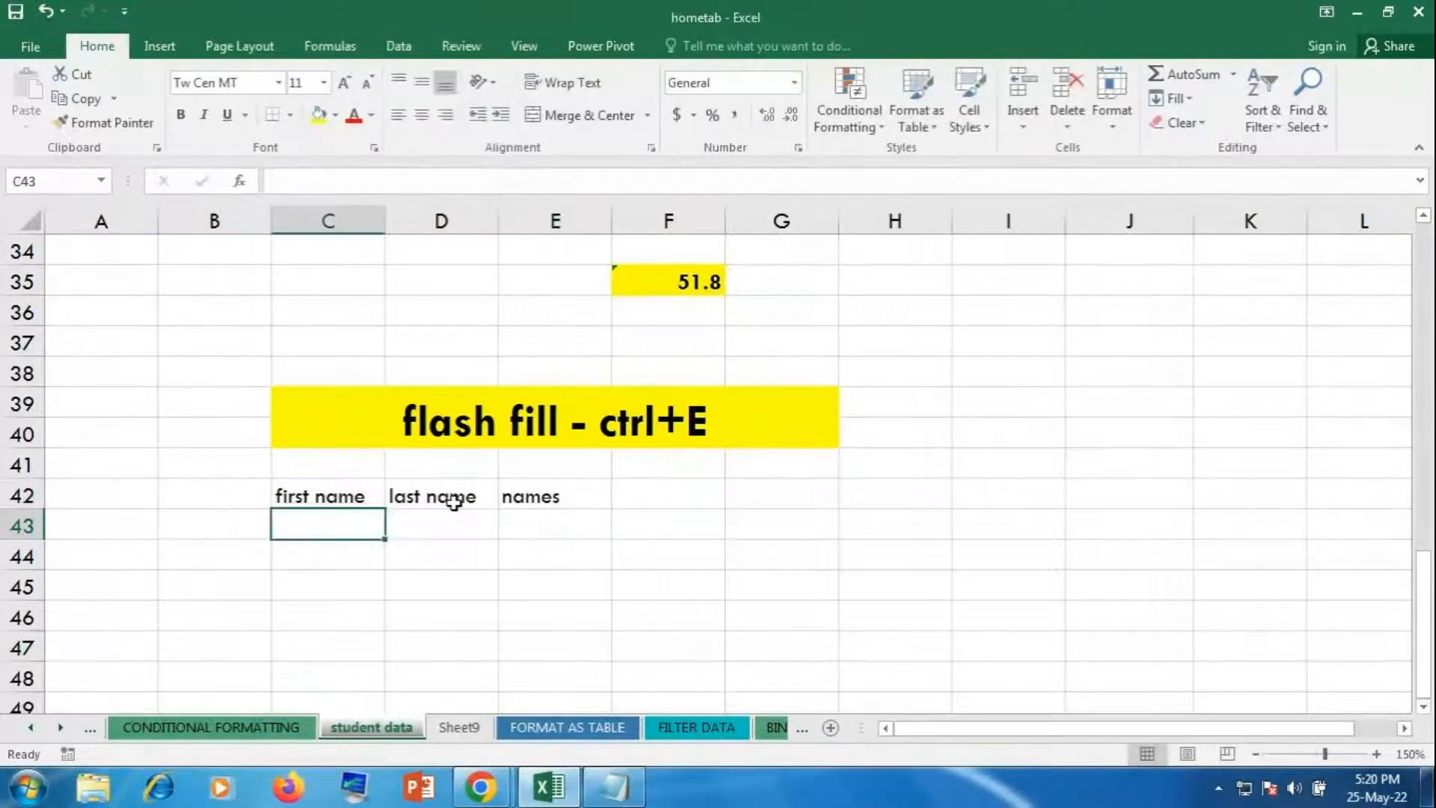
key("Right")
key("Tab")
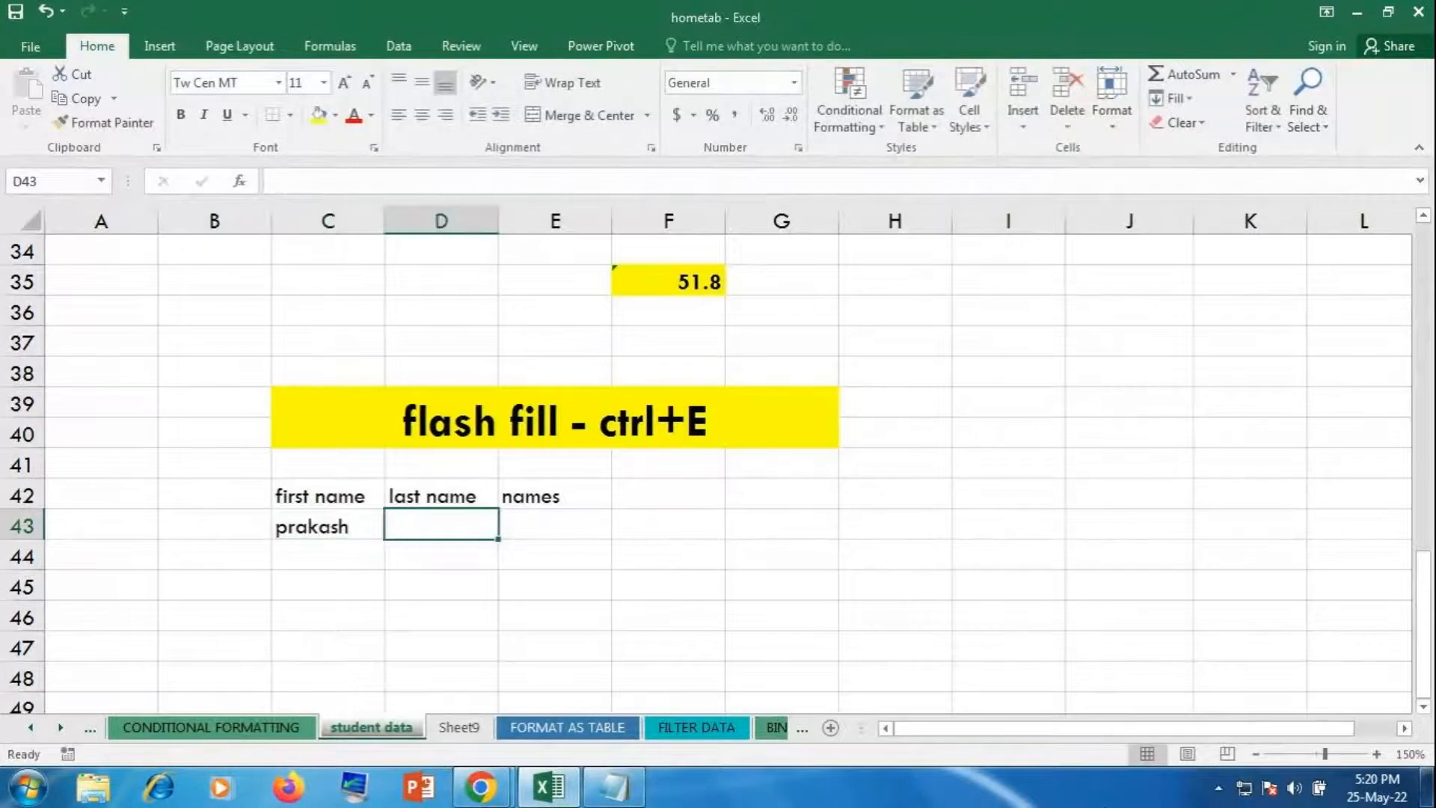
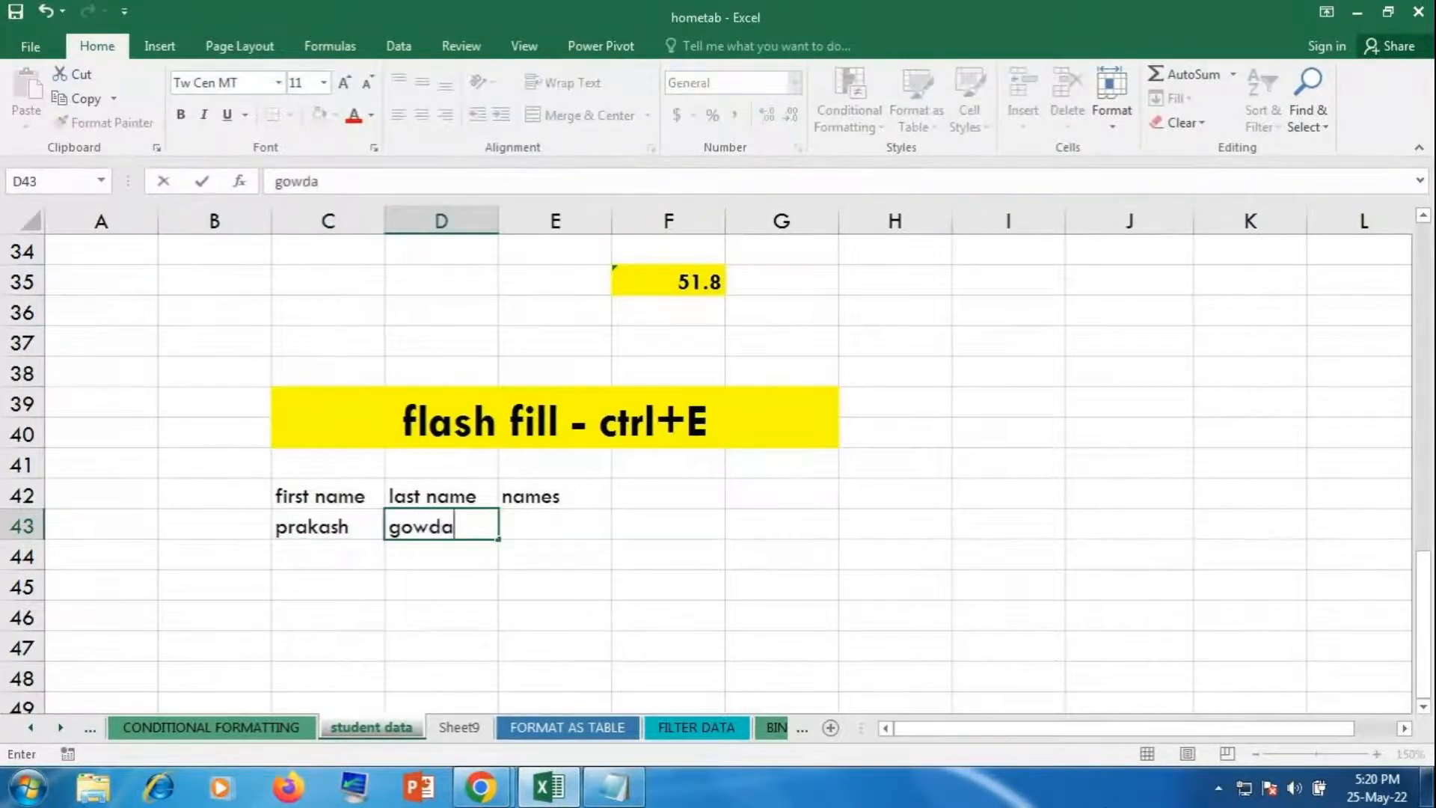
key("Return")
key("Left")
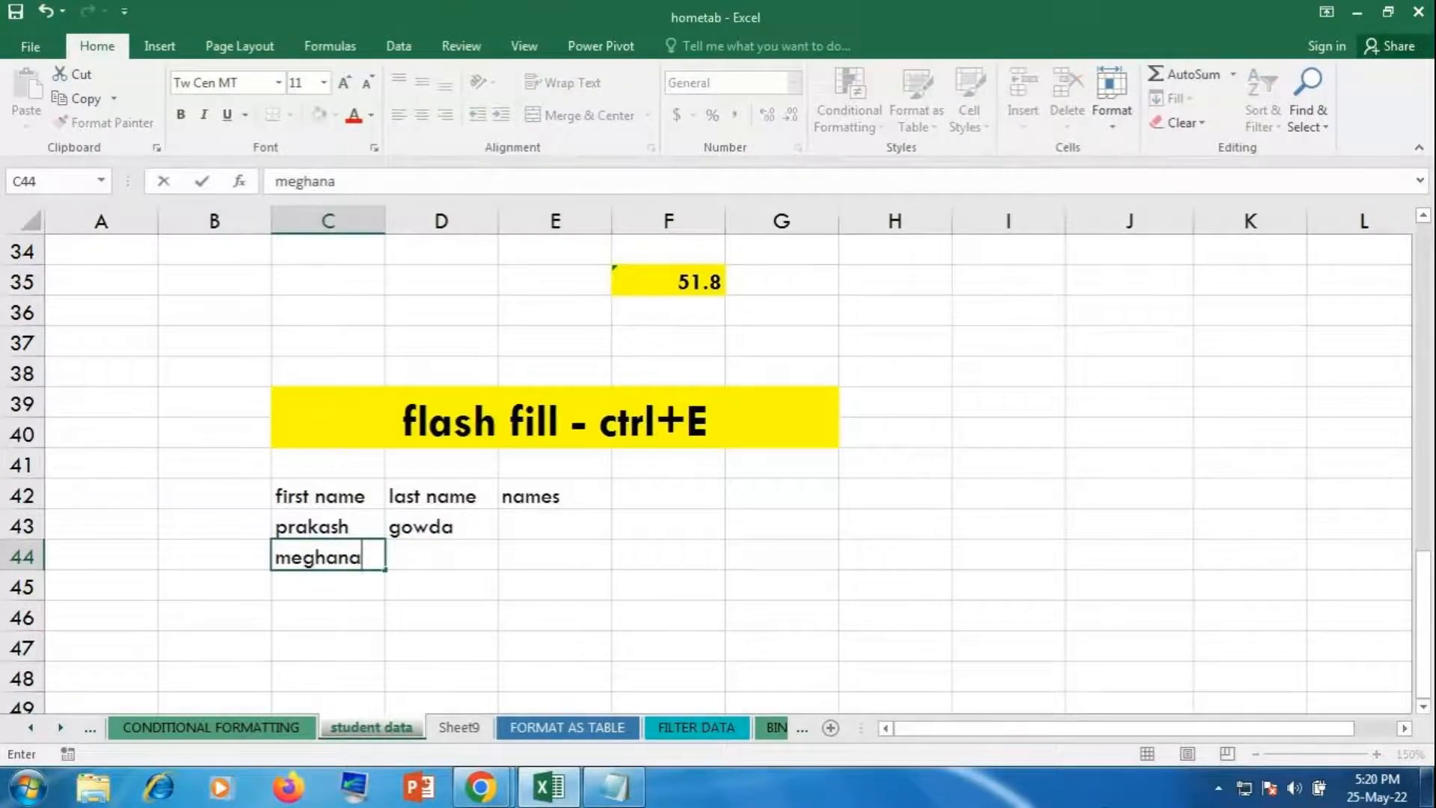
key("Tab")
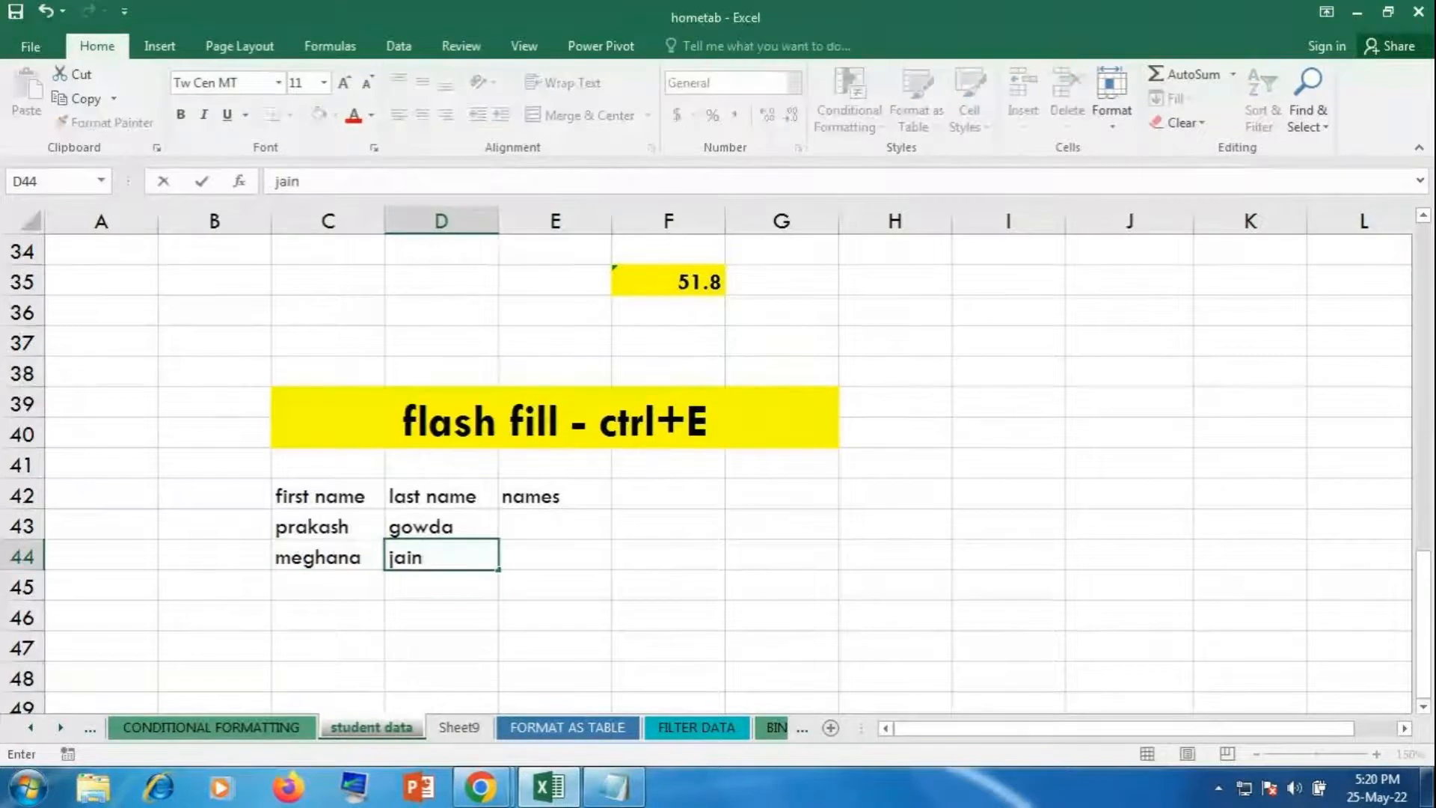
key("Return")
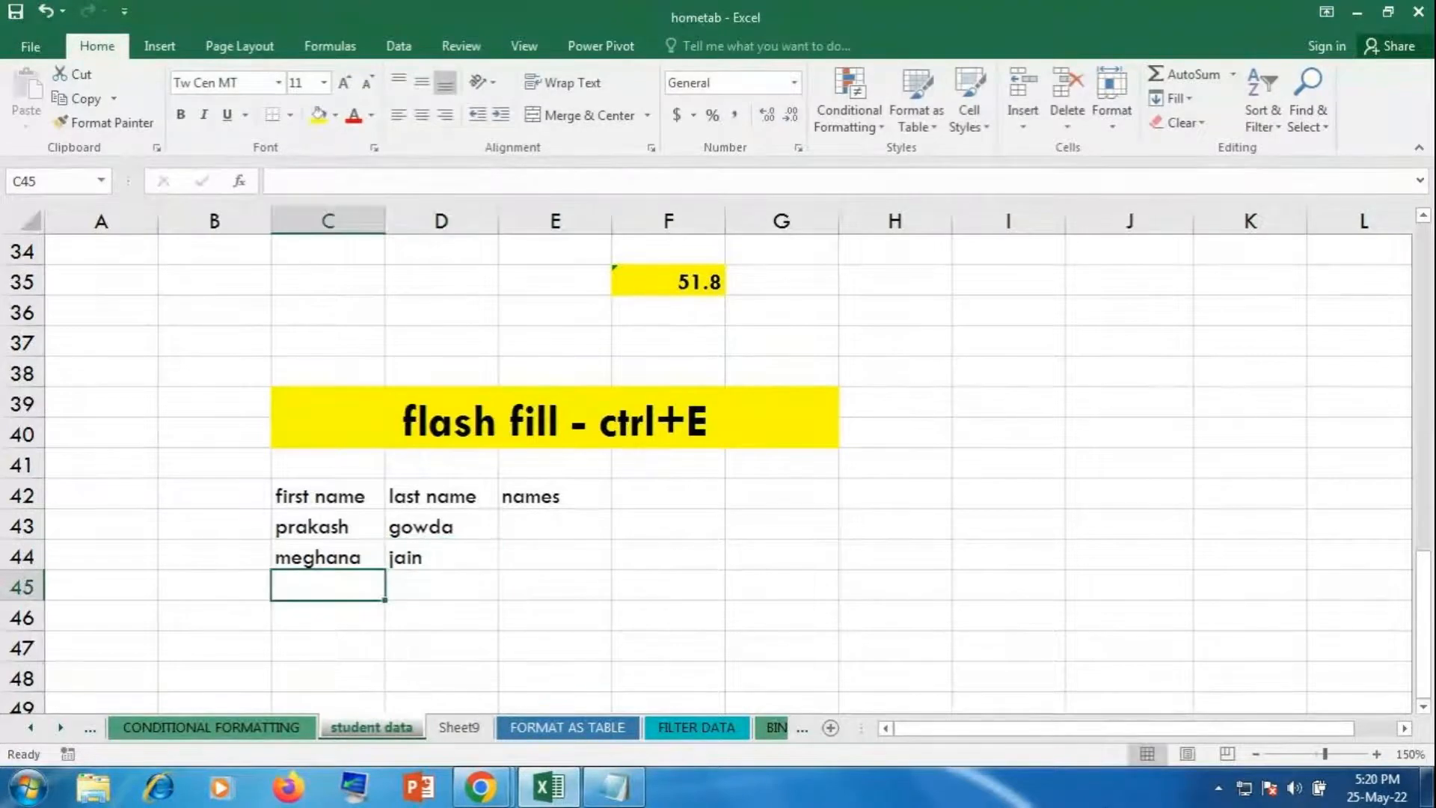
type("meh")
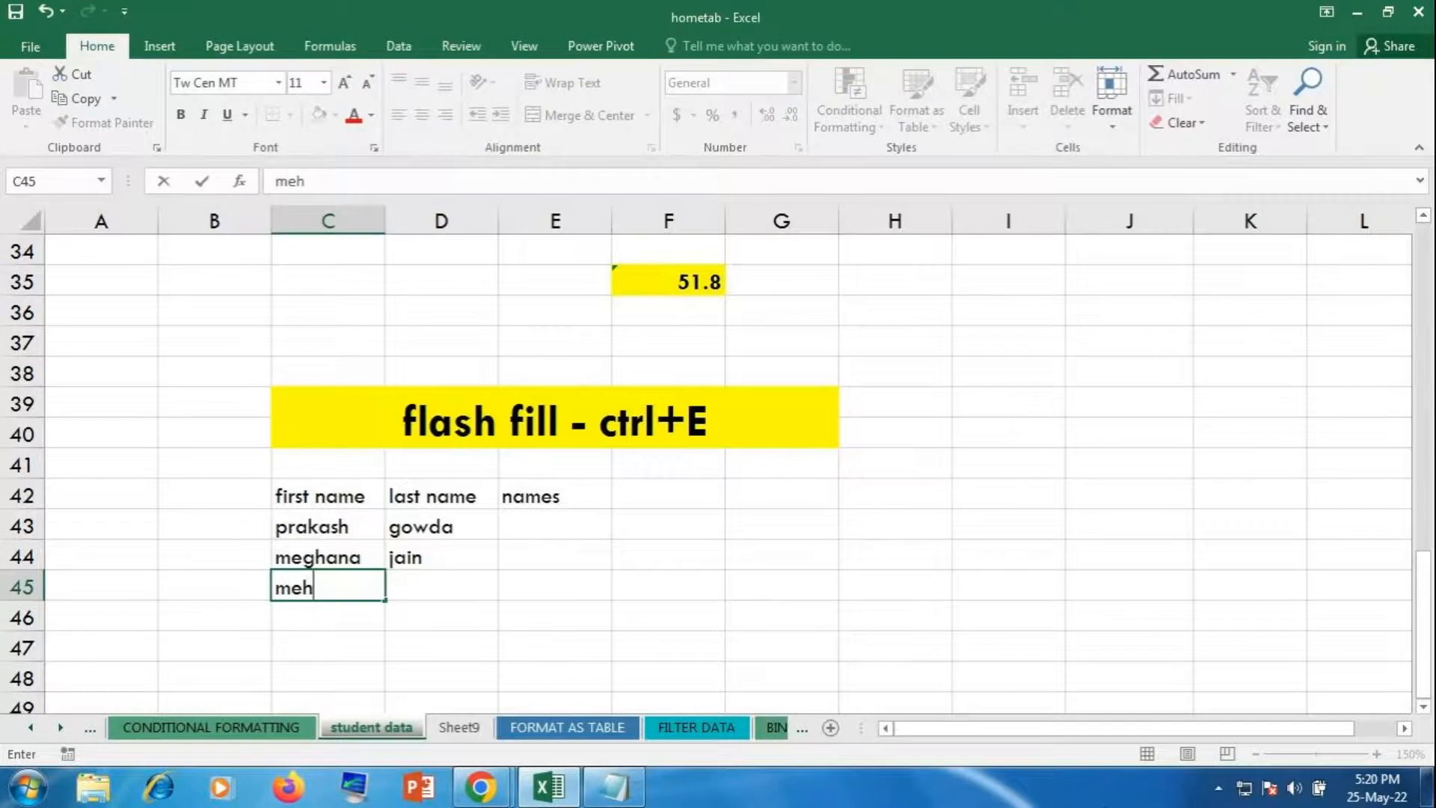
key("BackSpace")
key("BackSpace")
type("i")
key("BackSpace")
key("Tab")
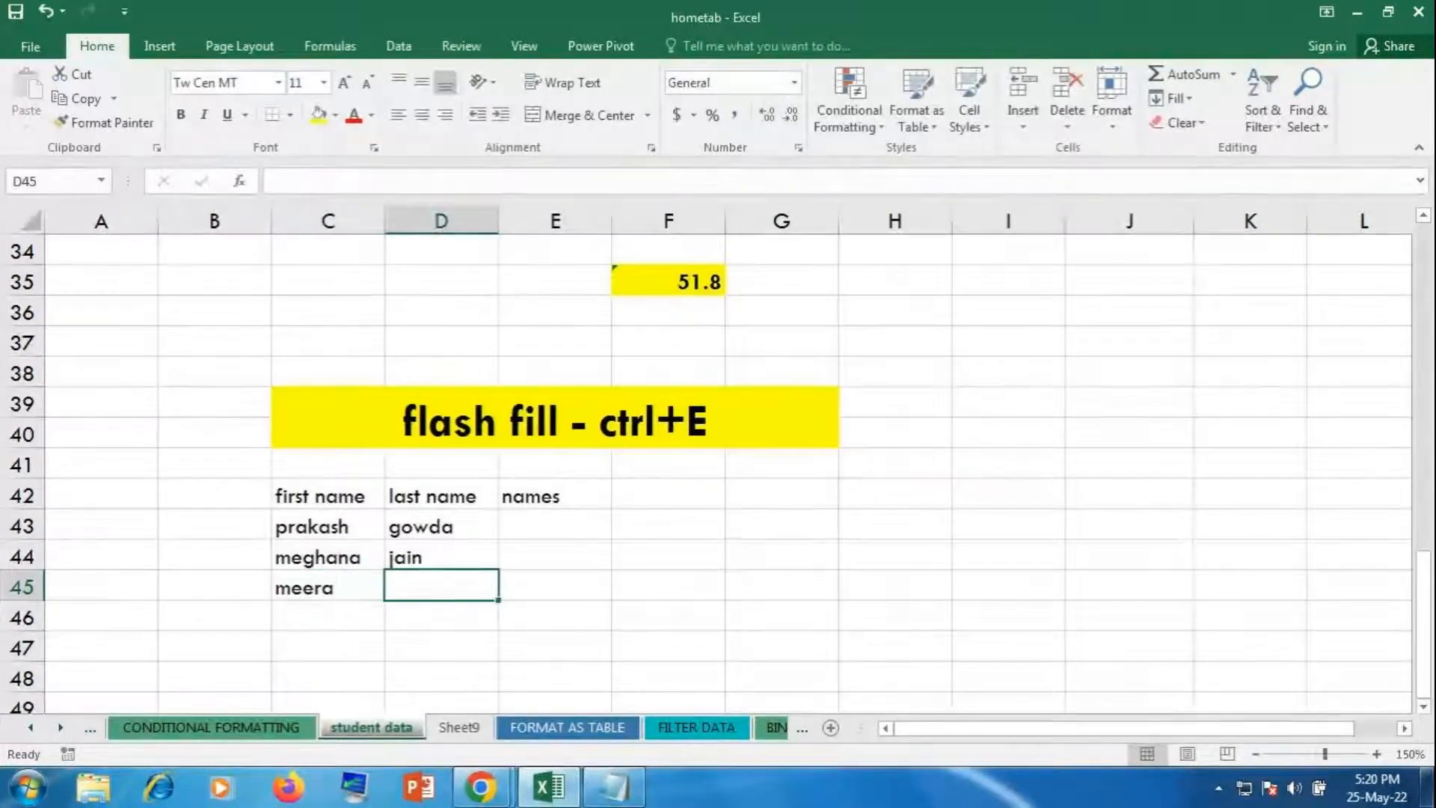
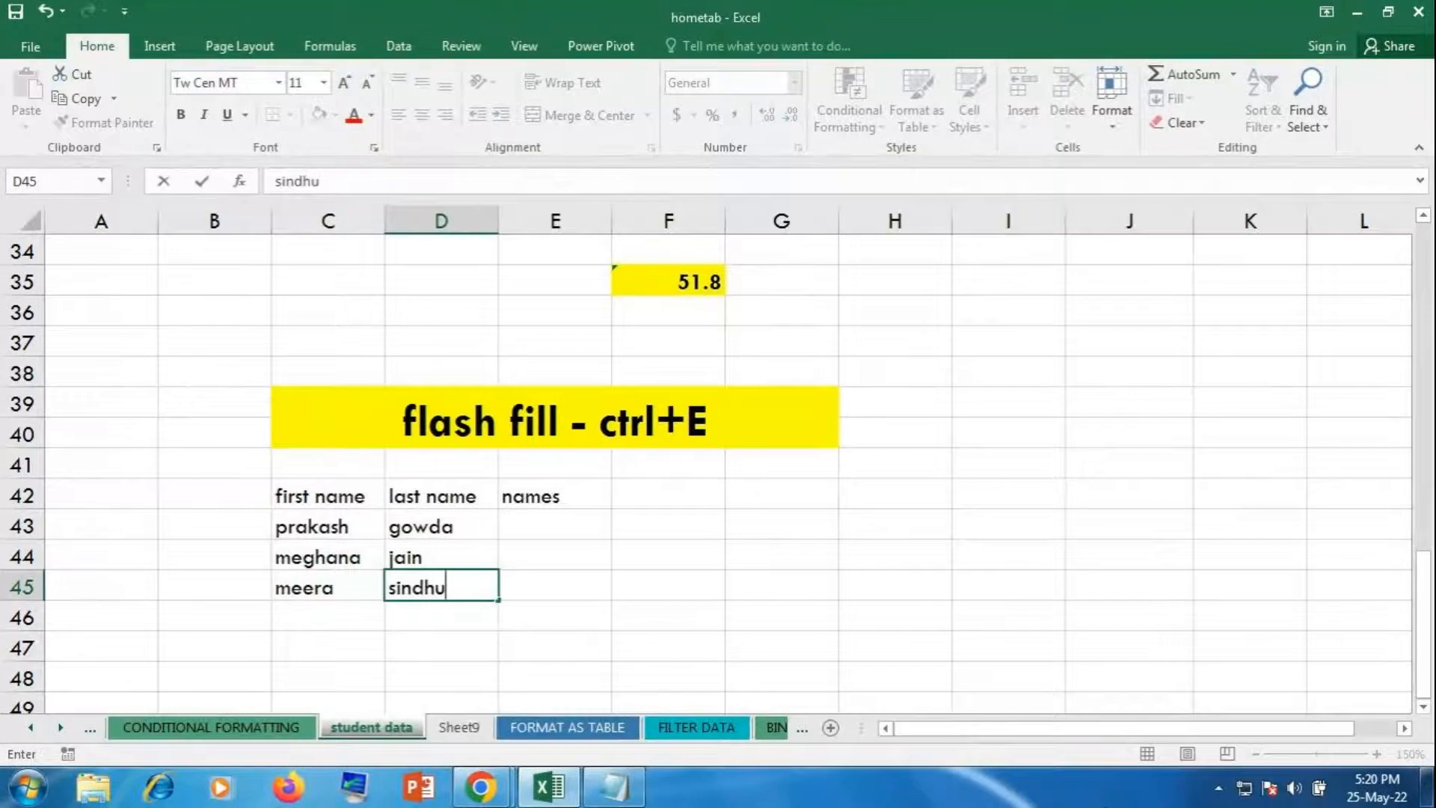
key("Return")
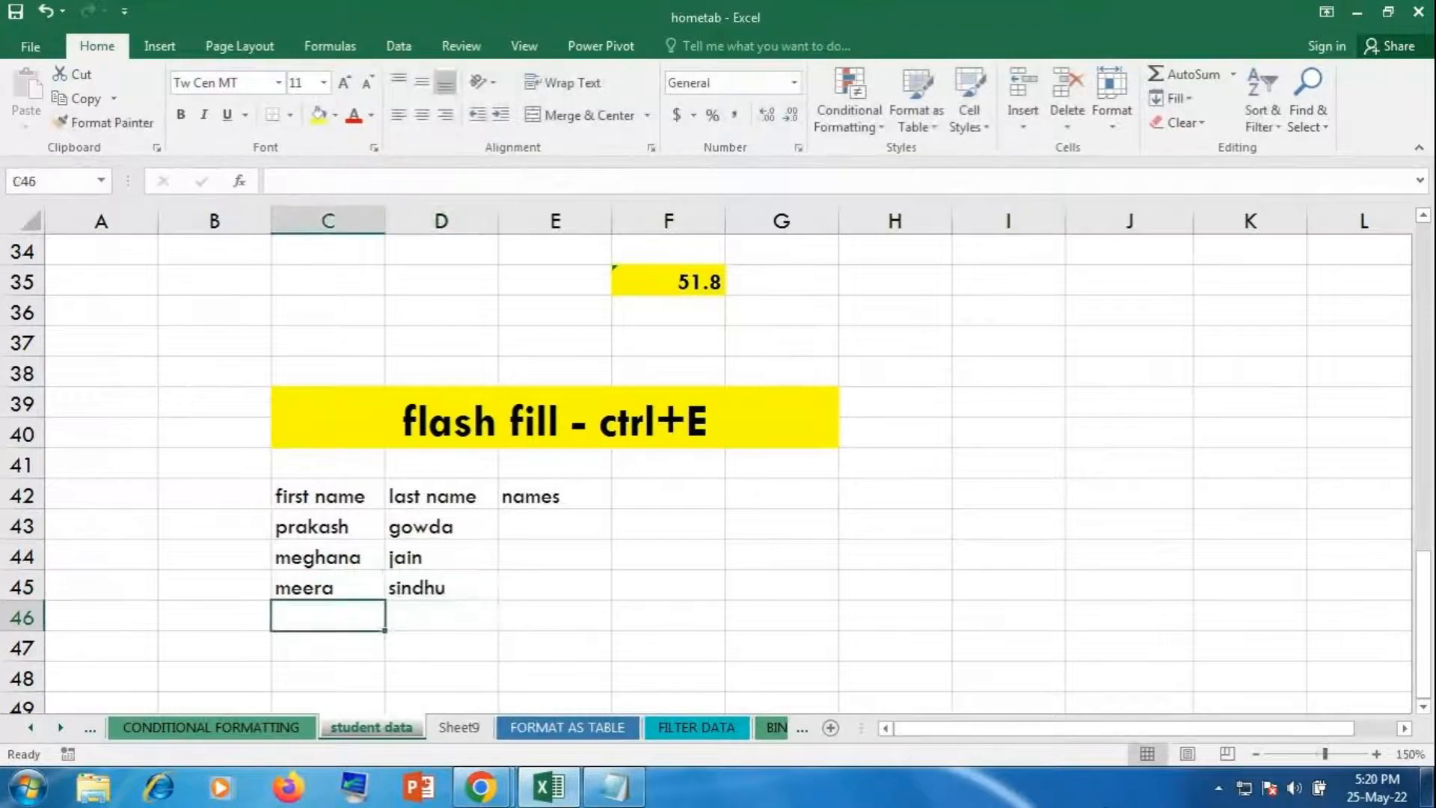
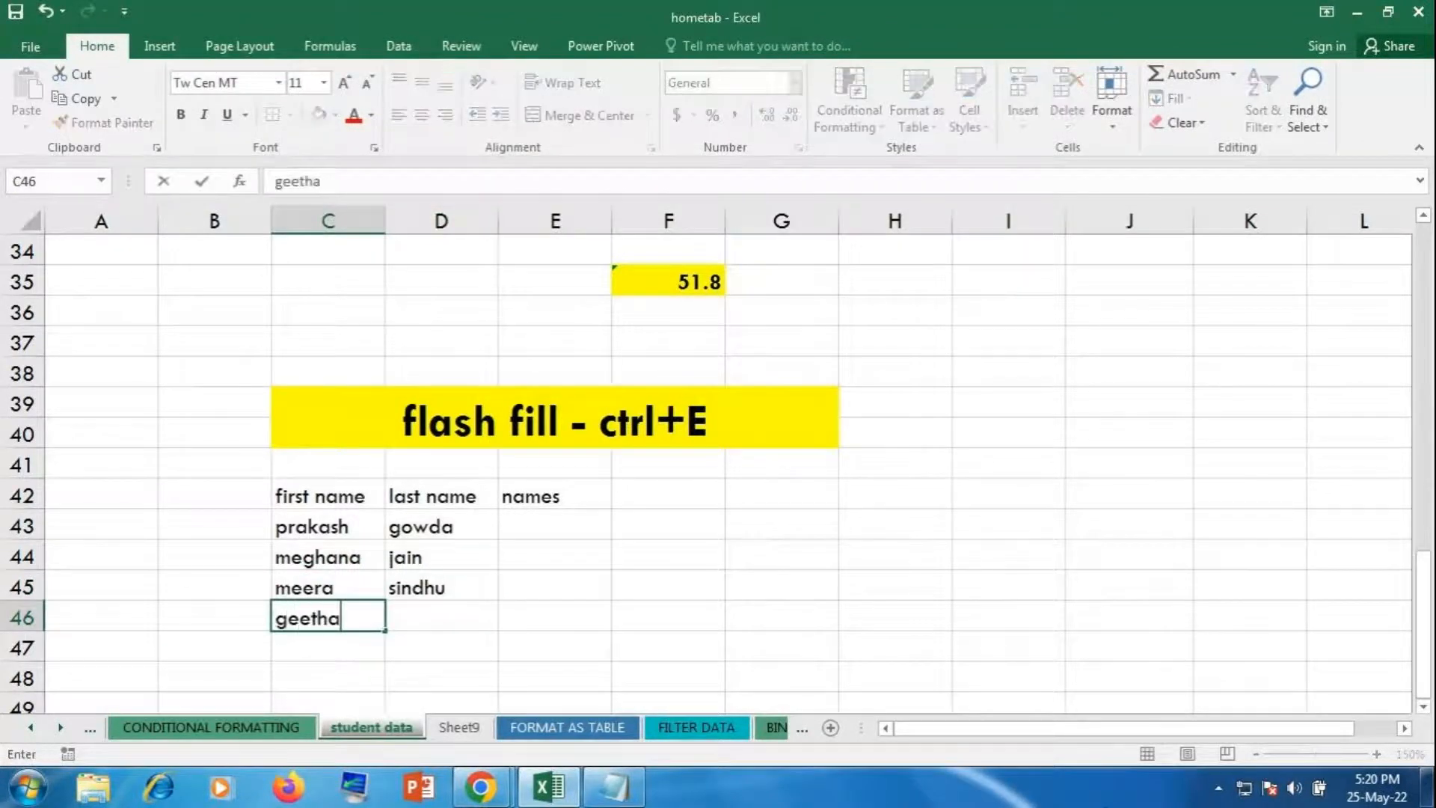
key("Right")
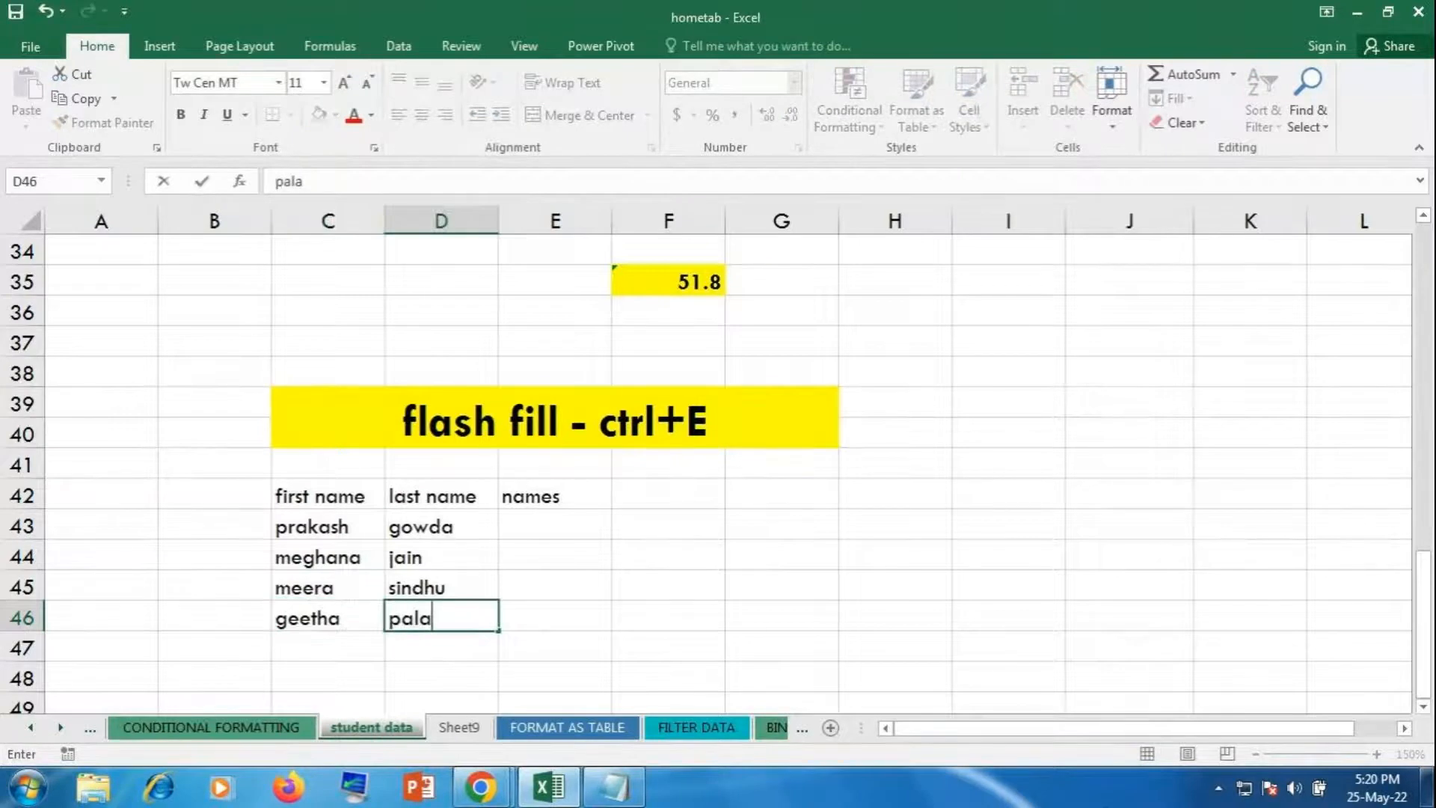
key("Right")
key("Up")
key("Up")
key("Up")
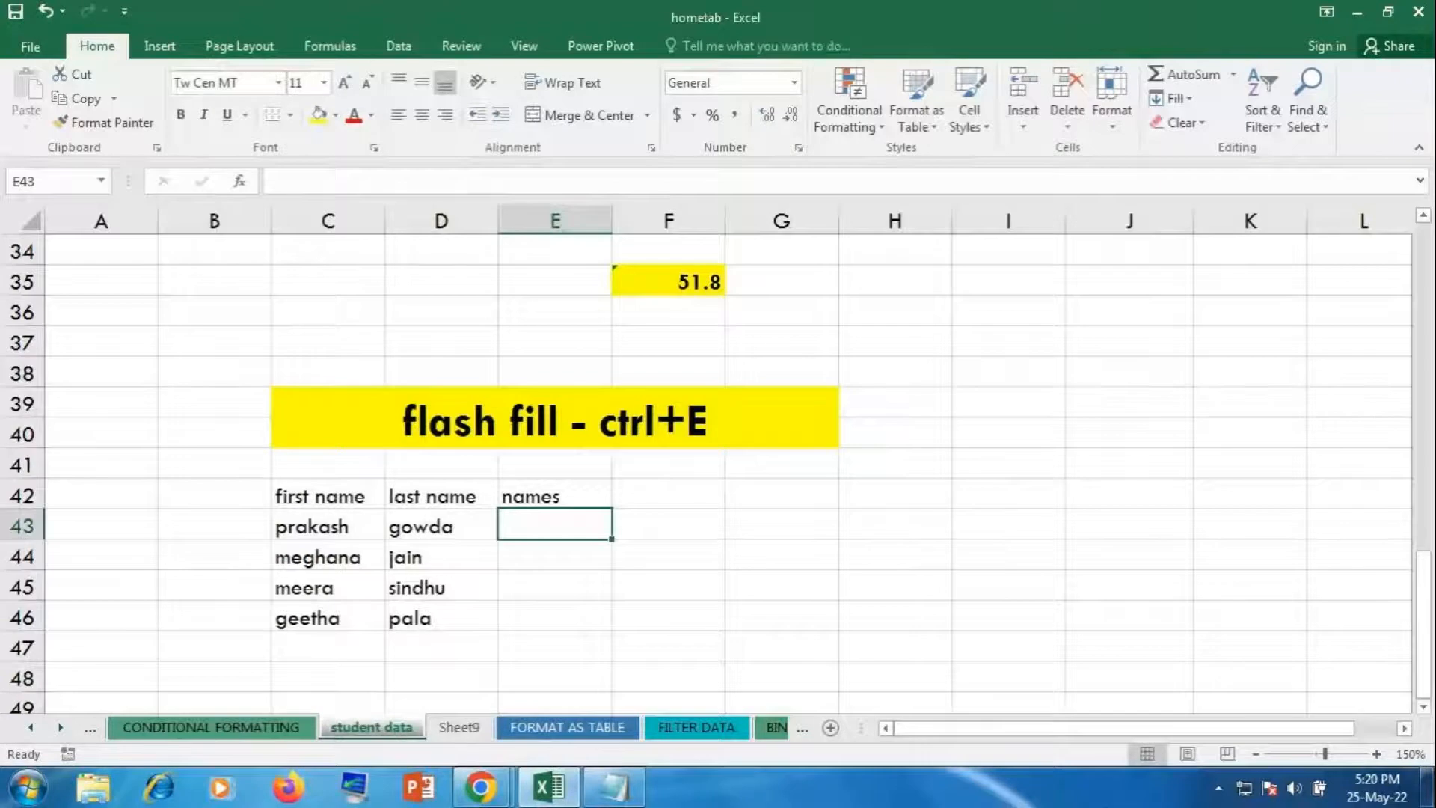
Step: Centre-align the C42:E46 table and give every cell All Borders
left_click_drag(296, 513, 603, 577)
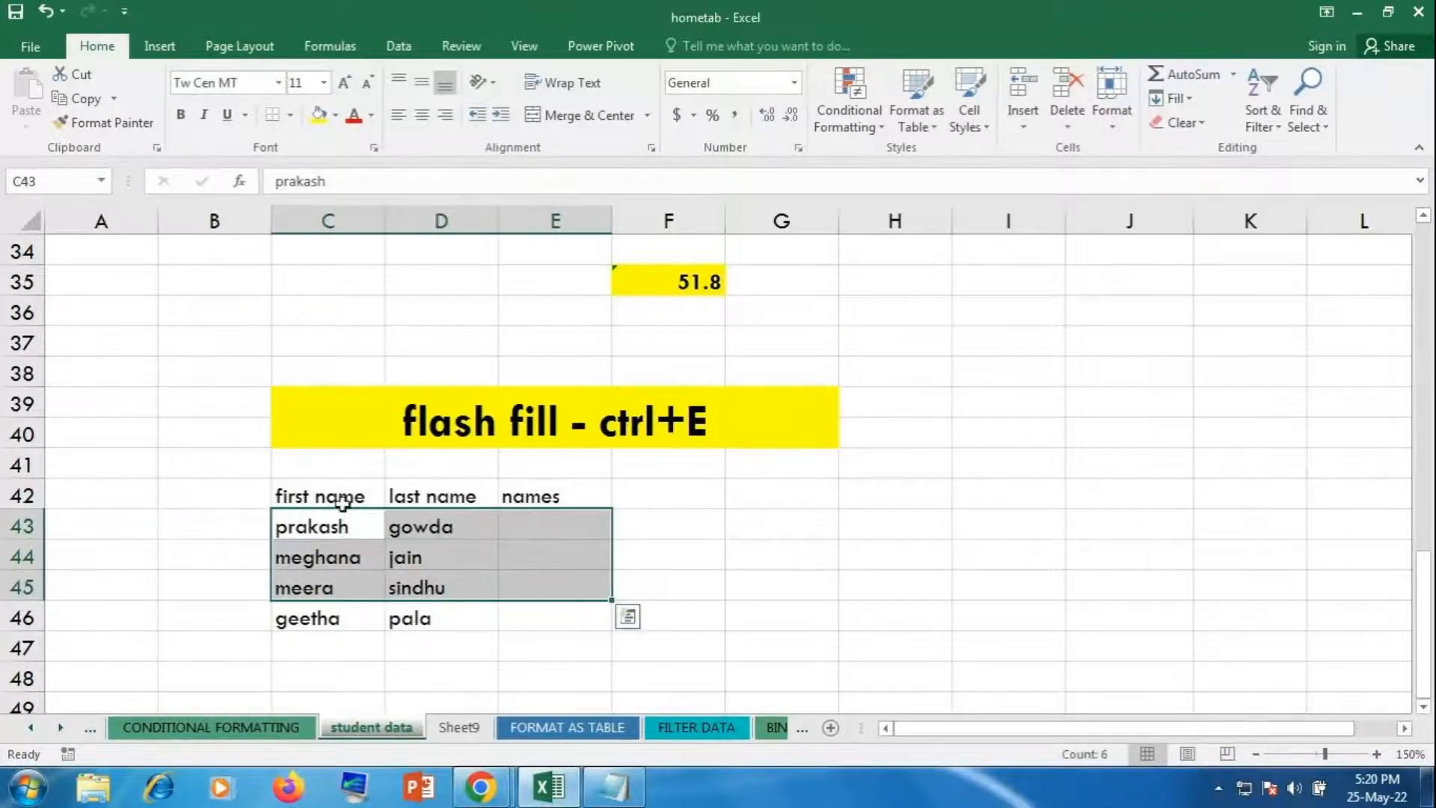
left_click_drag(342, 501, 528, 618)
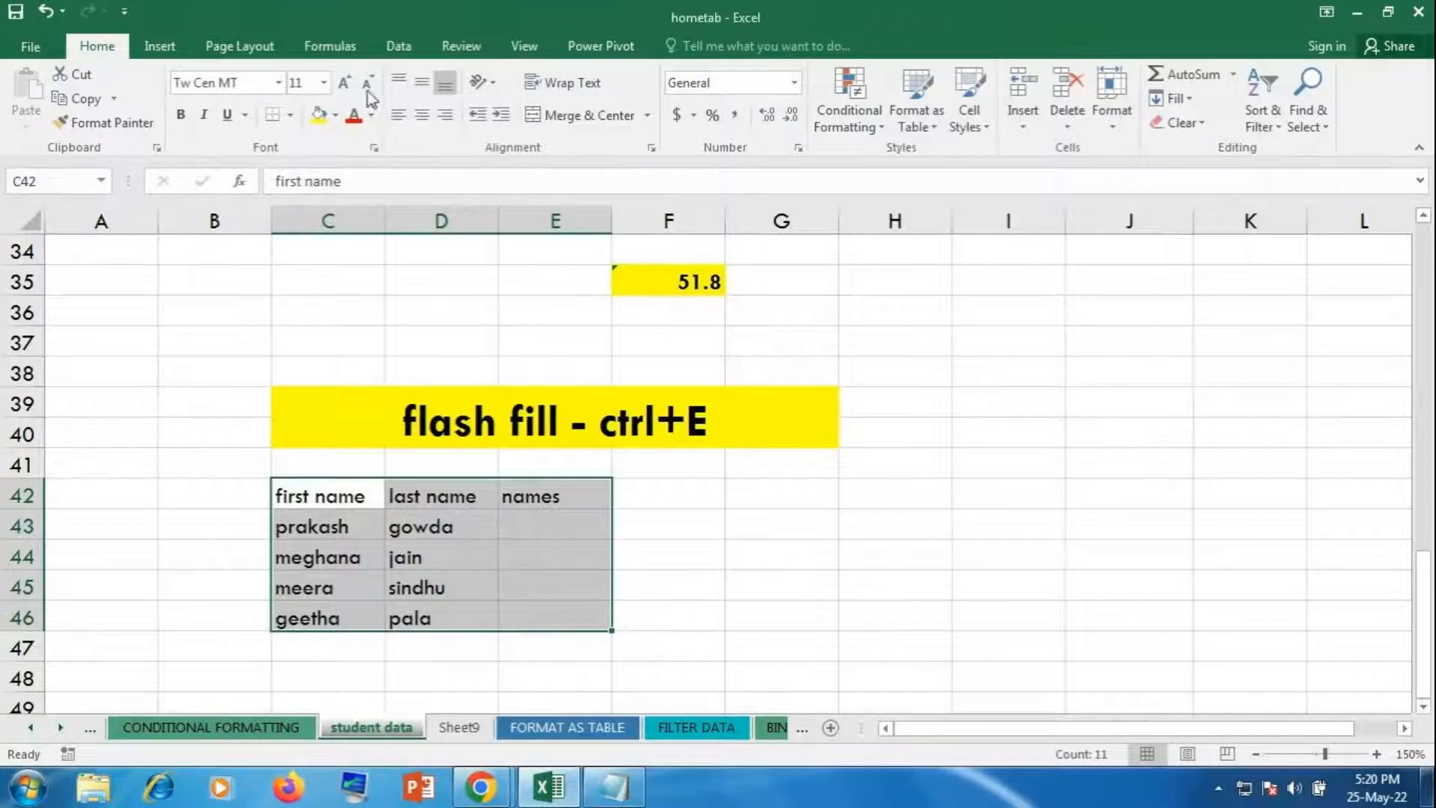
left_click(419, 118)
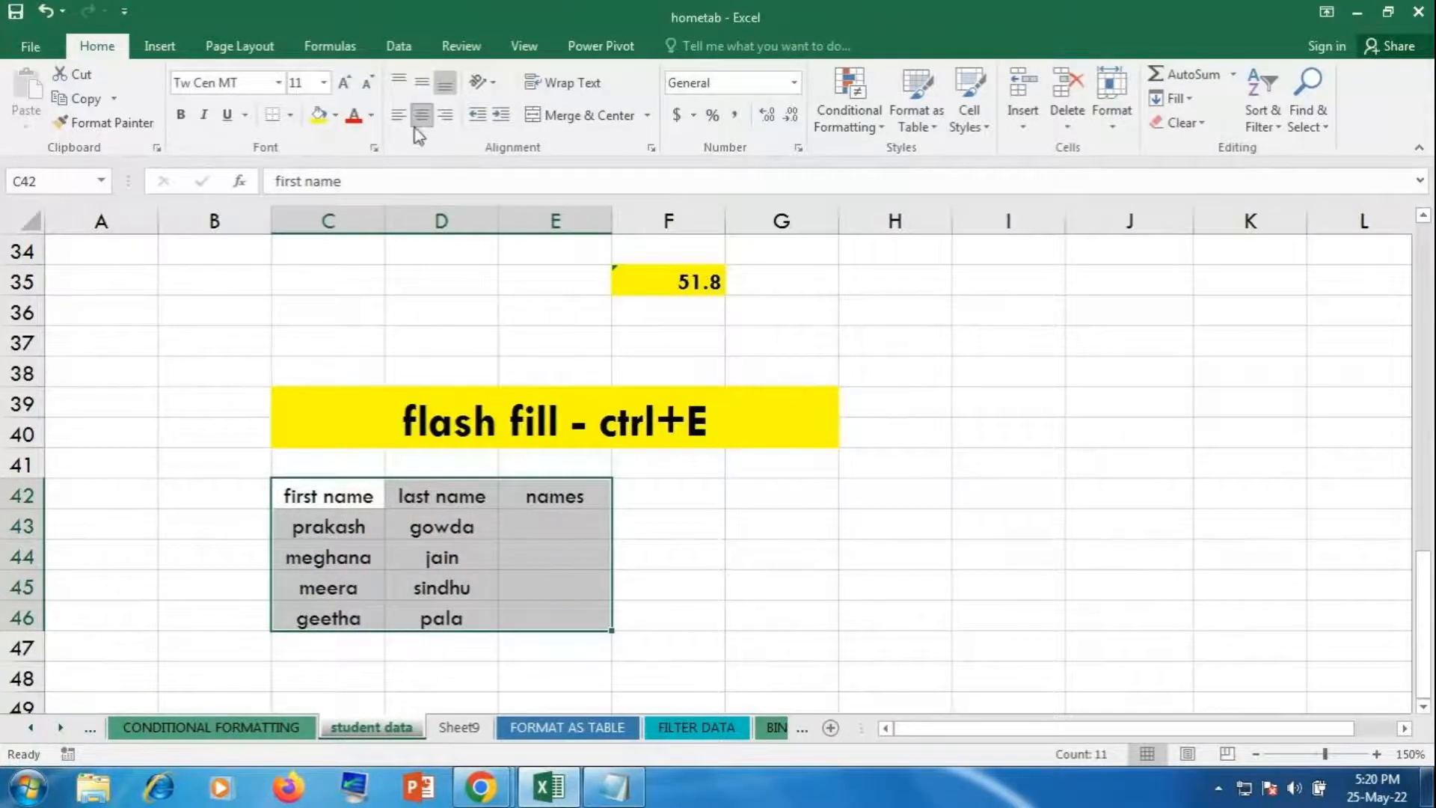
left_click(288, 116)
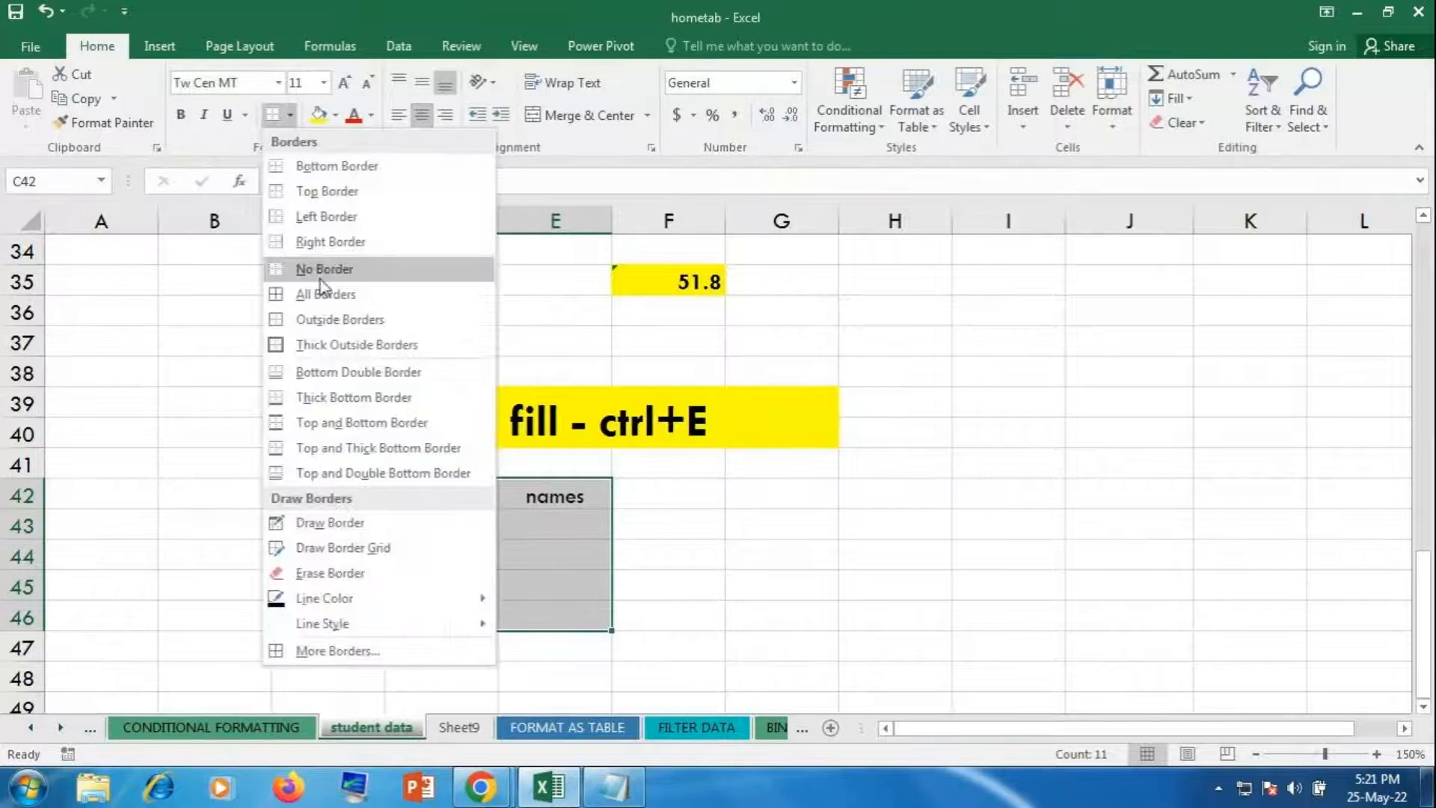
left_click(321, 292)
Step: Make the header row bold at 14 points and autofit columns C and D
left_click_drag(330, 500, 579, 499)
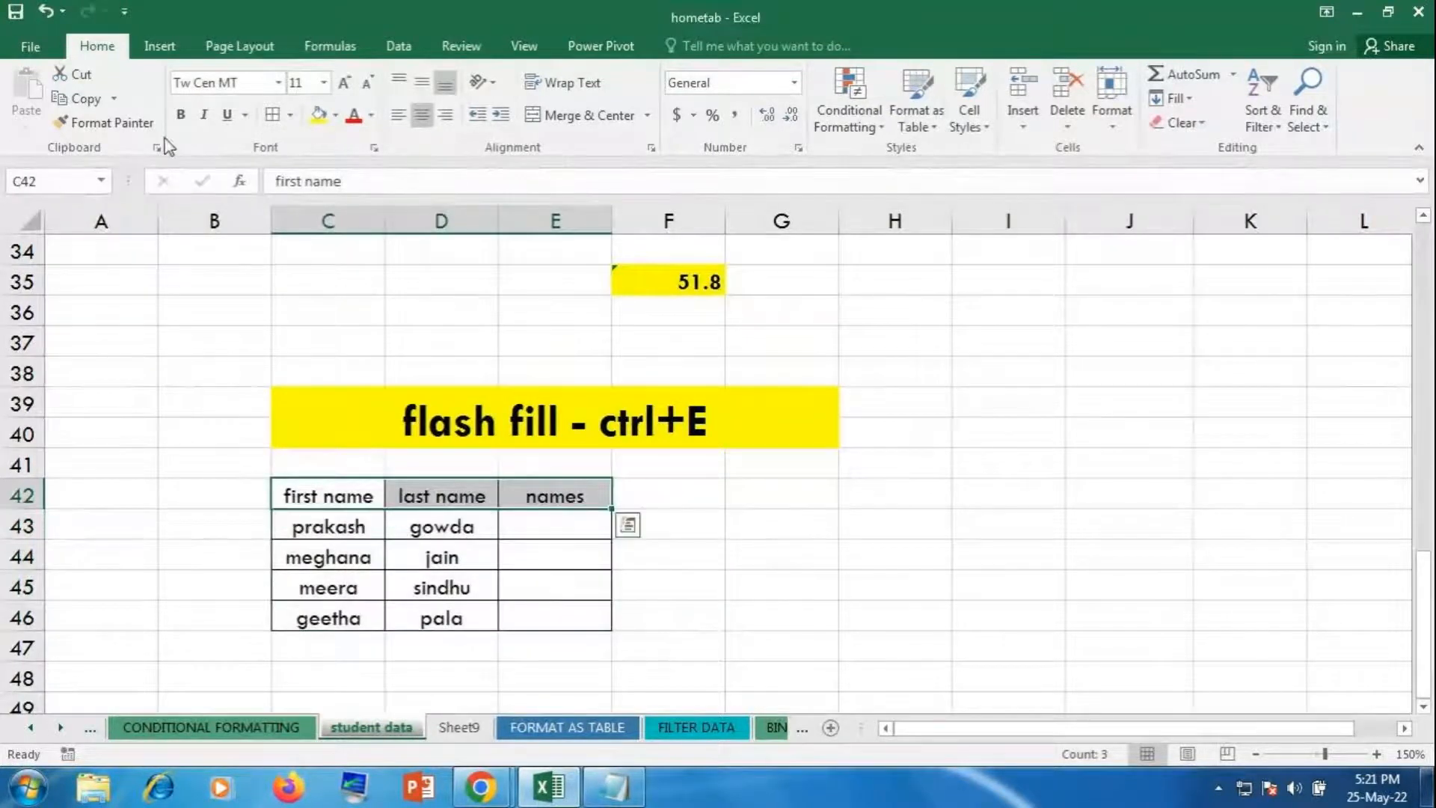
left_click(180, 115)
left_click(344, 82)
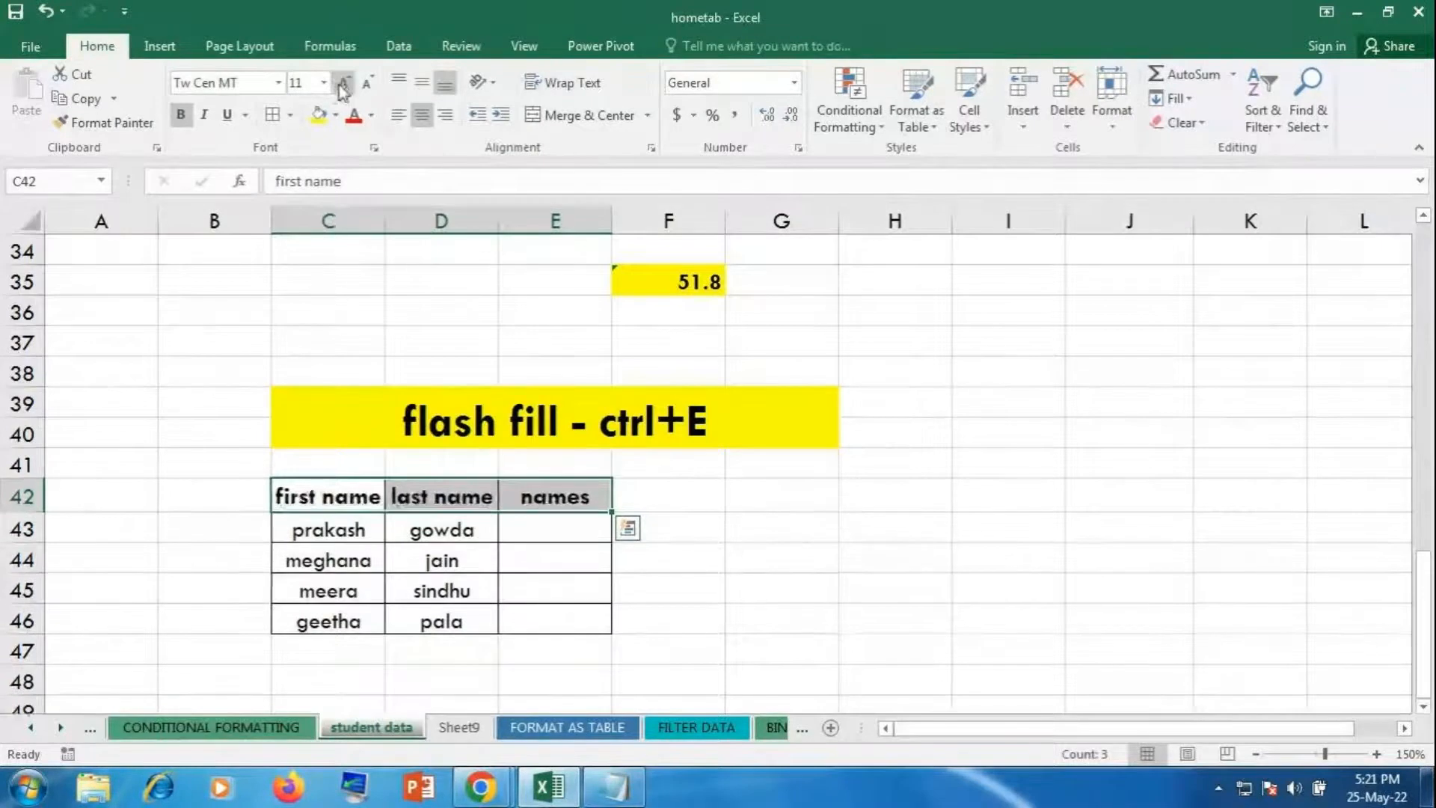
left_click(344, 82)
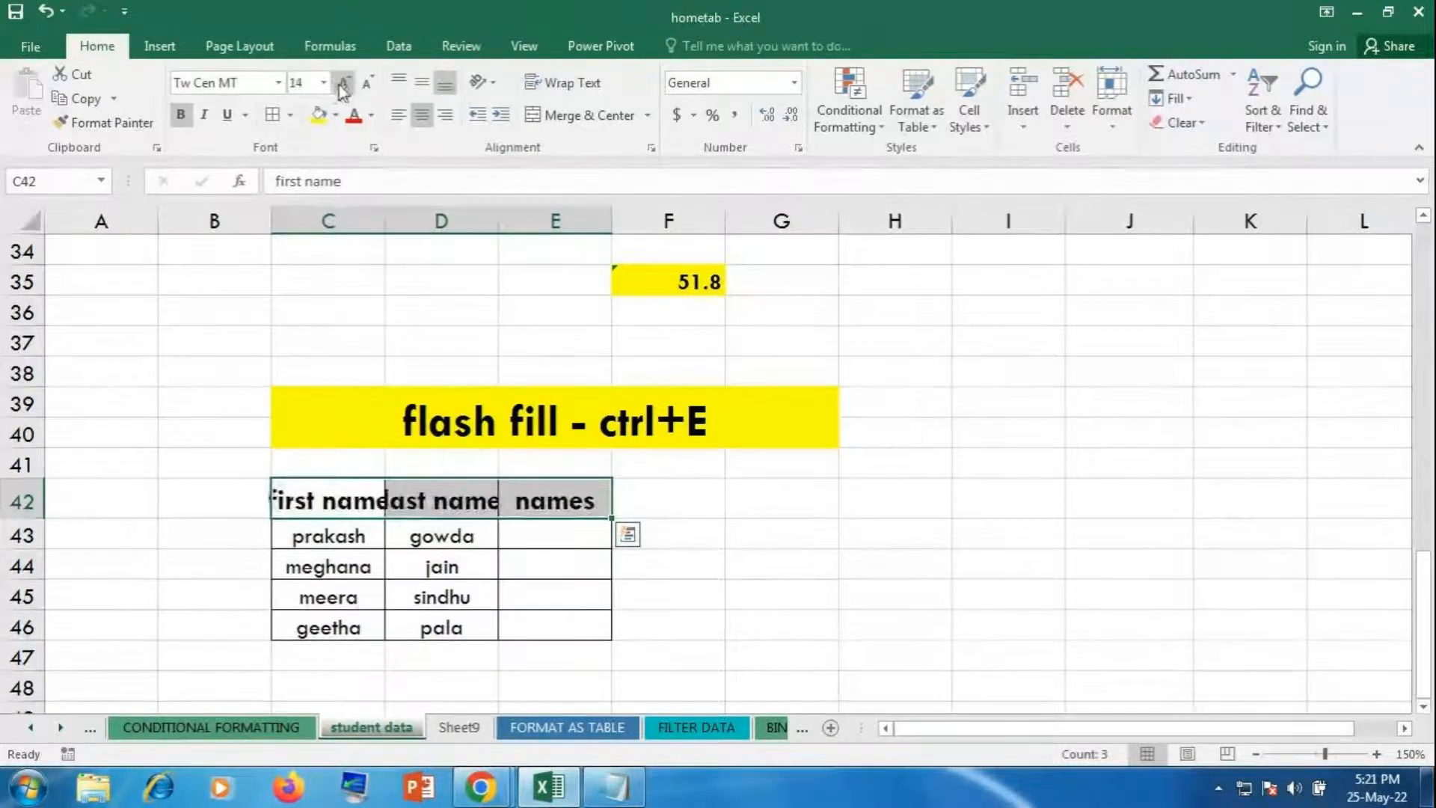
double_click(385, 220)
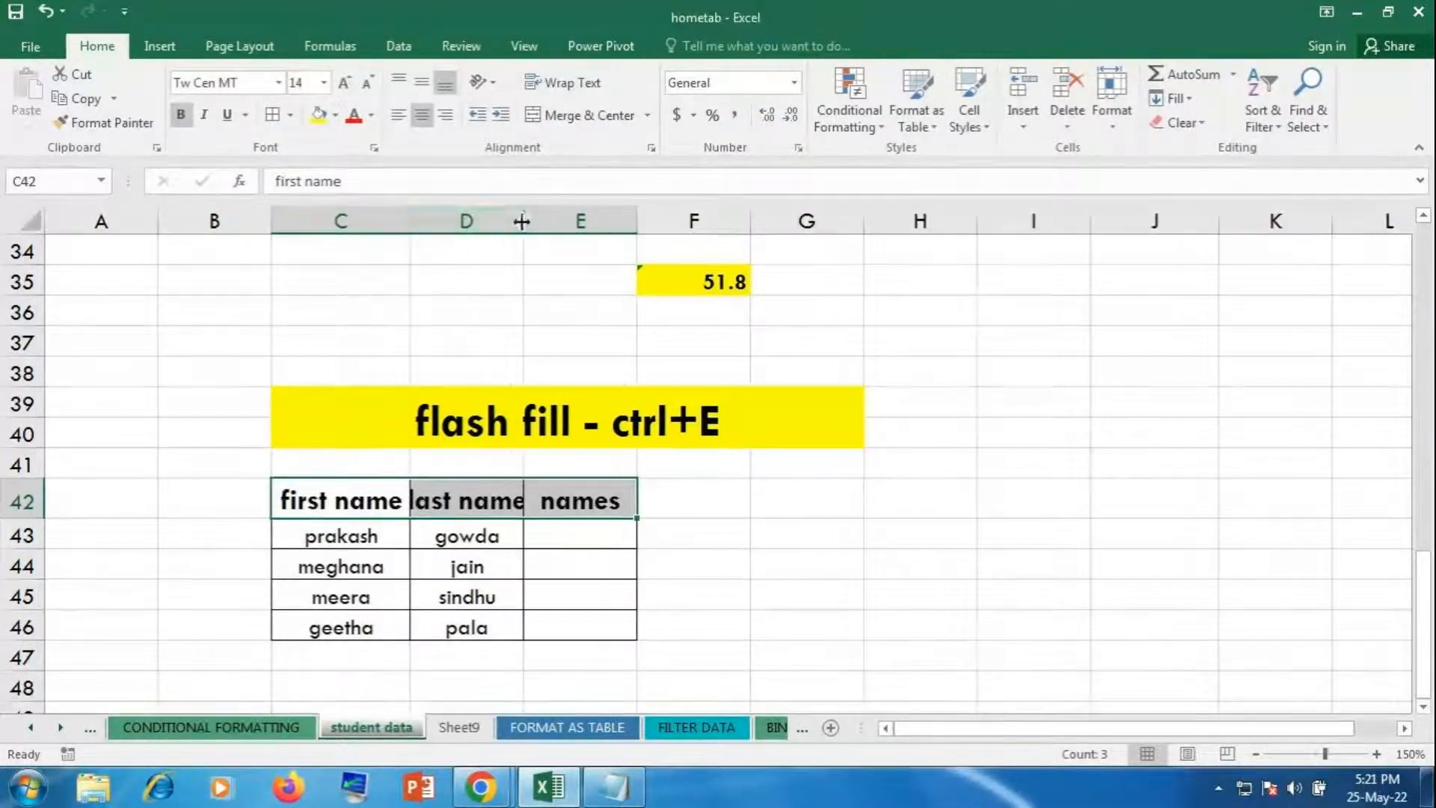
double_click(524, 220)
left_click(704, 525)
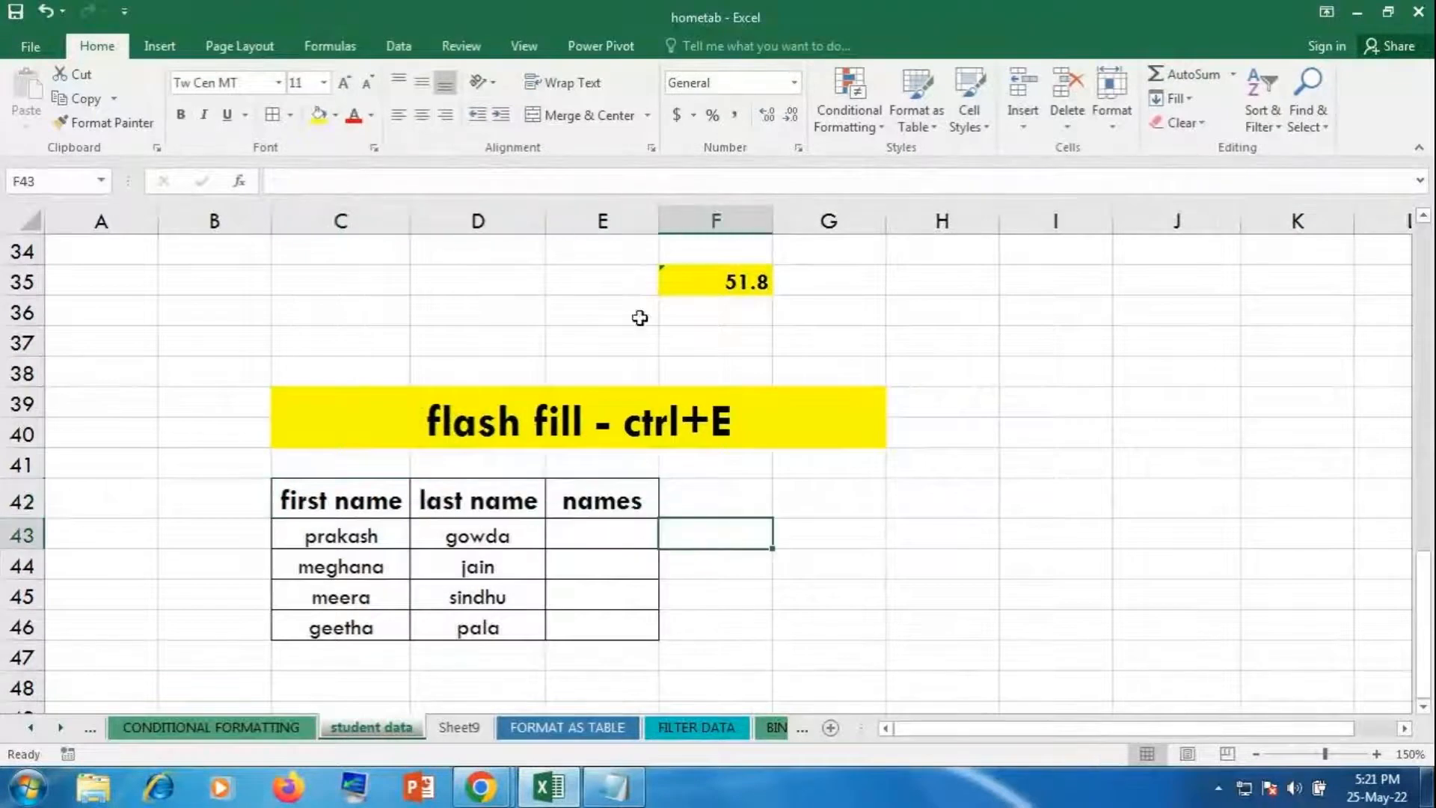
left_click(603, 539)
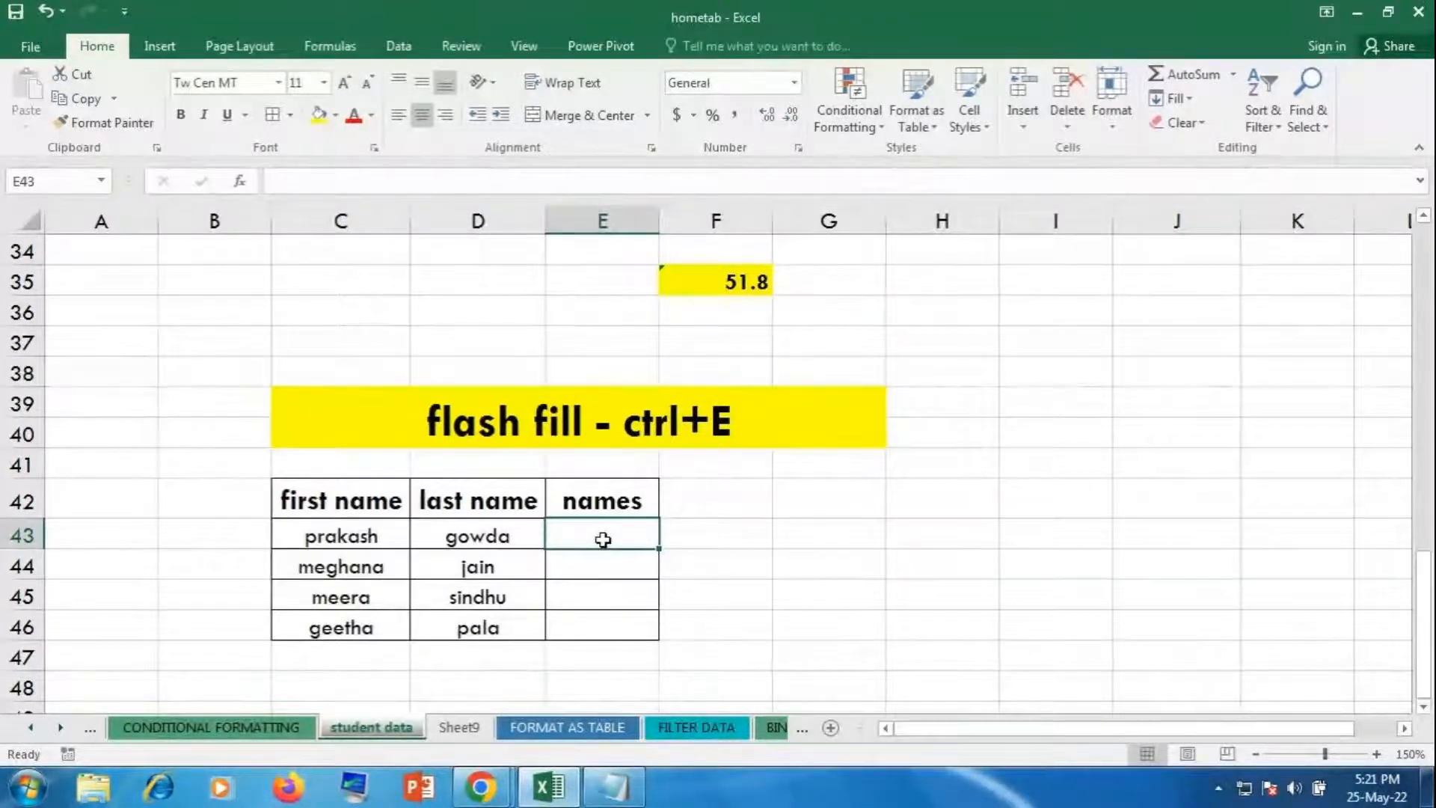
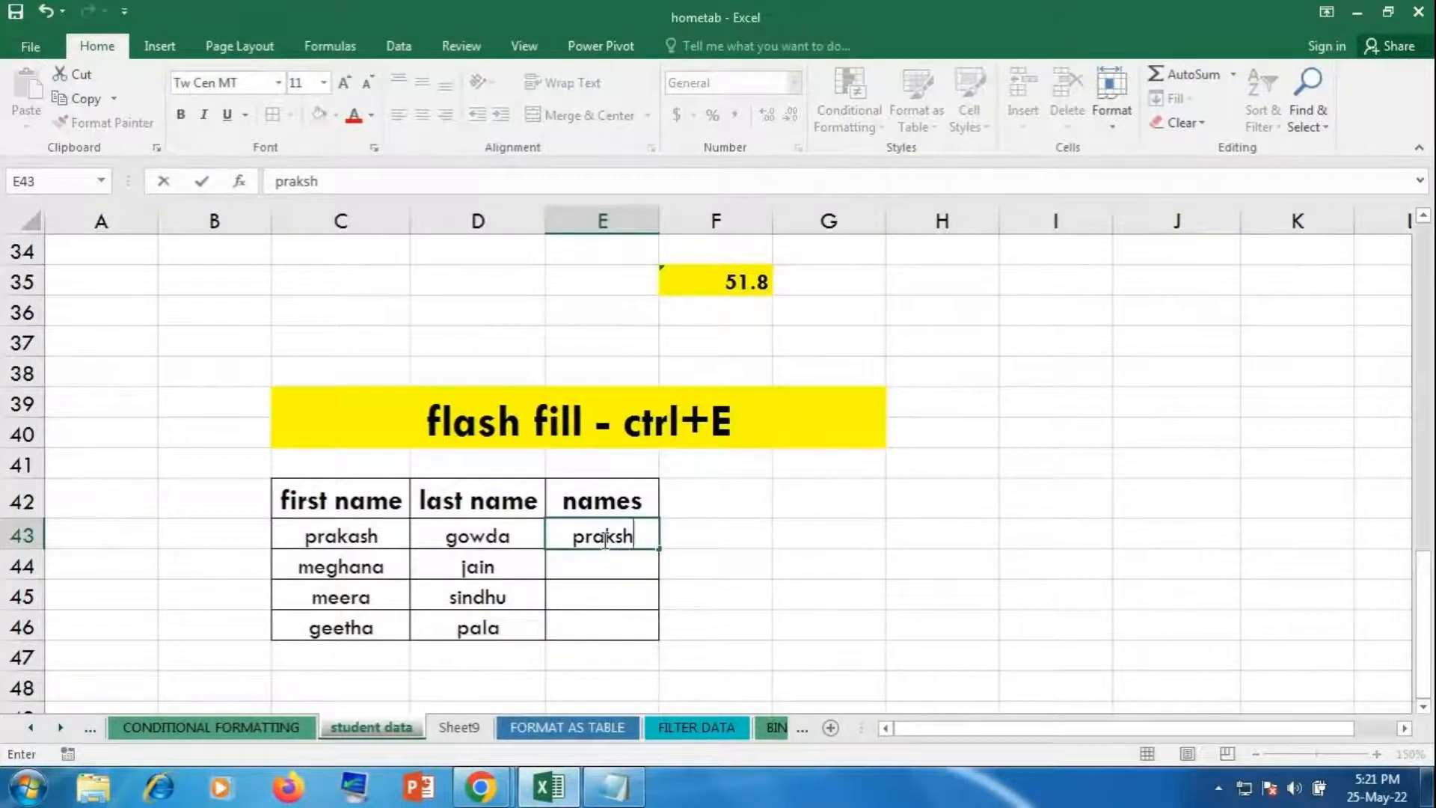
key("Return")
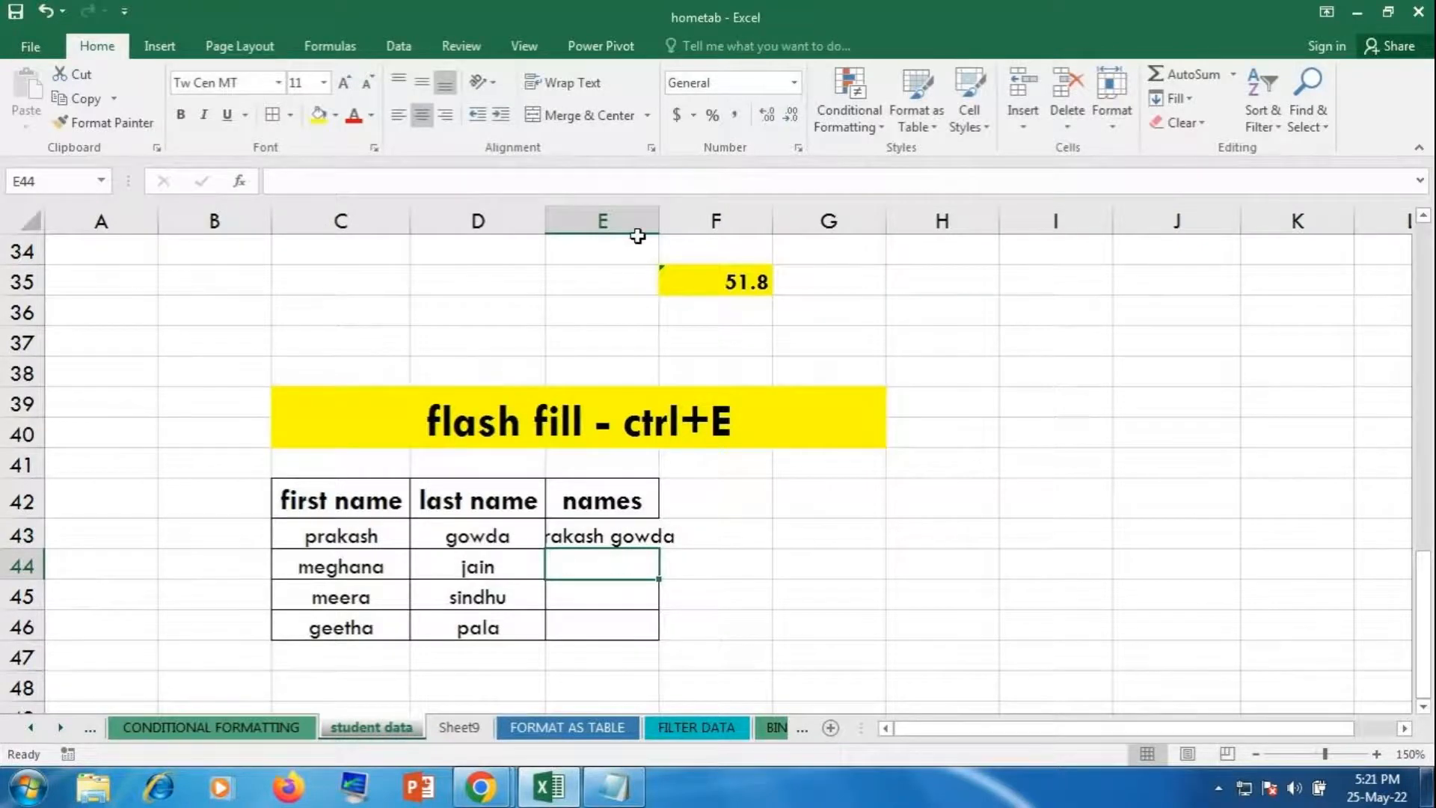
double_click(659, 222)
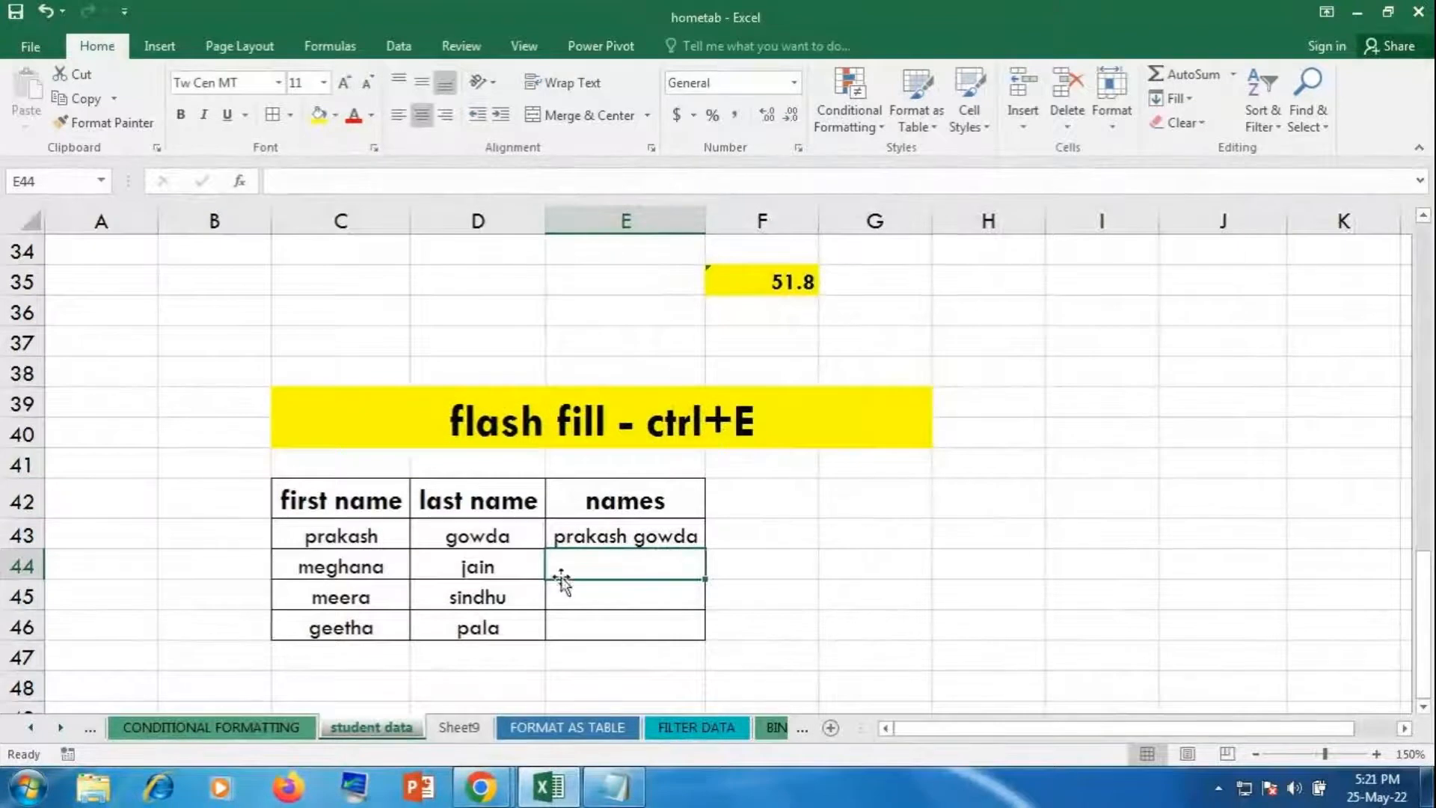
left_click(627, 528)
left_click_drag(705, 548, 706, 635)
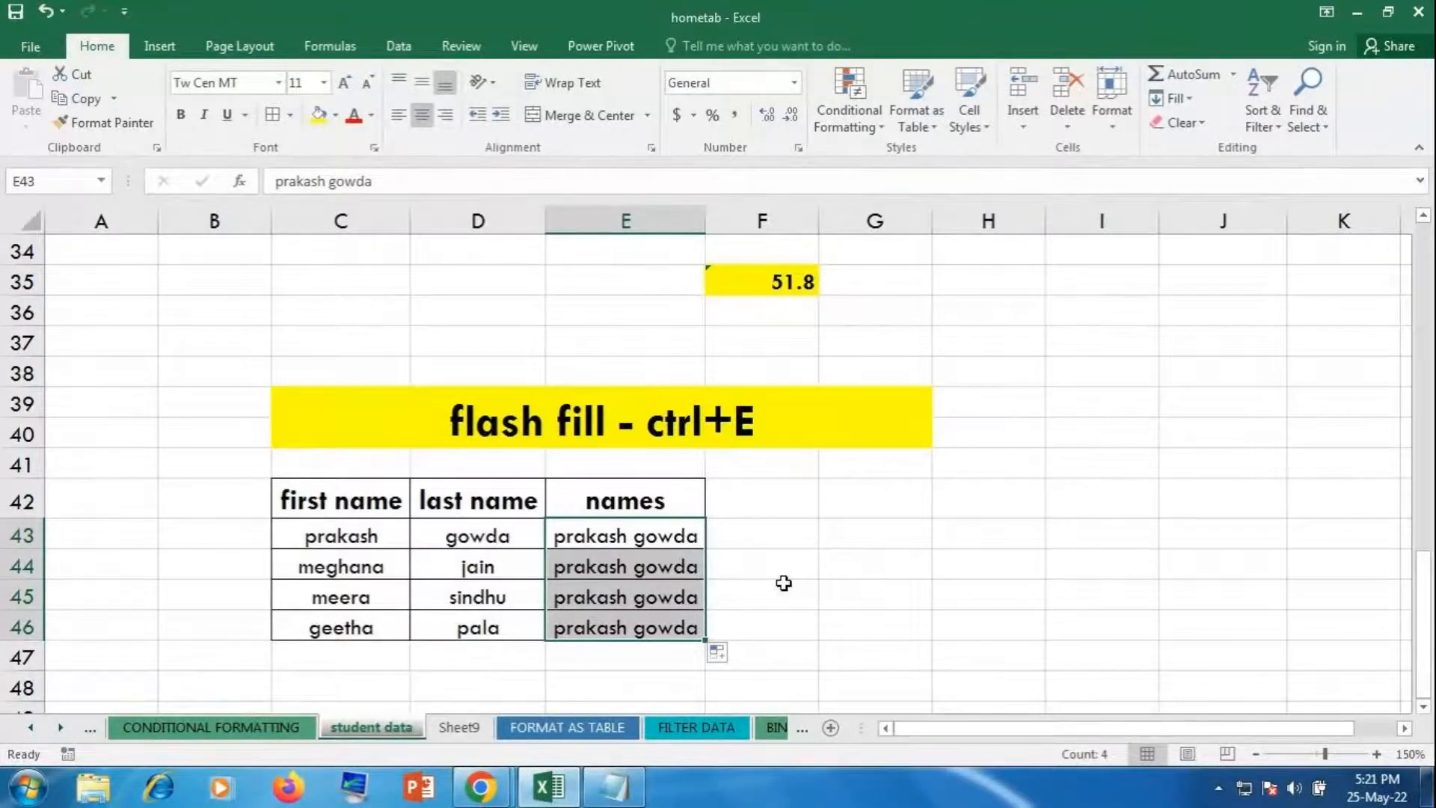
Step: Undo the fill-down, Flash Fill the full names in E43:E46 with Ctrl+E, then switch to GoToMeeting
key("ctrl+z")
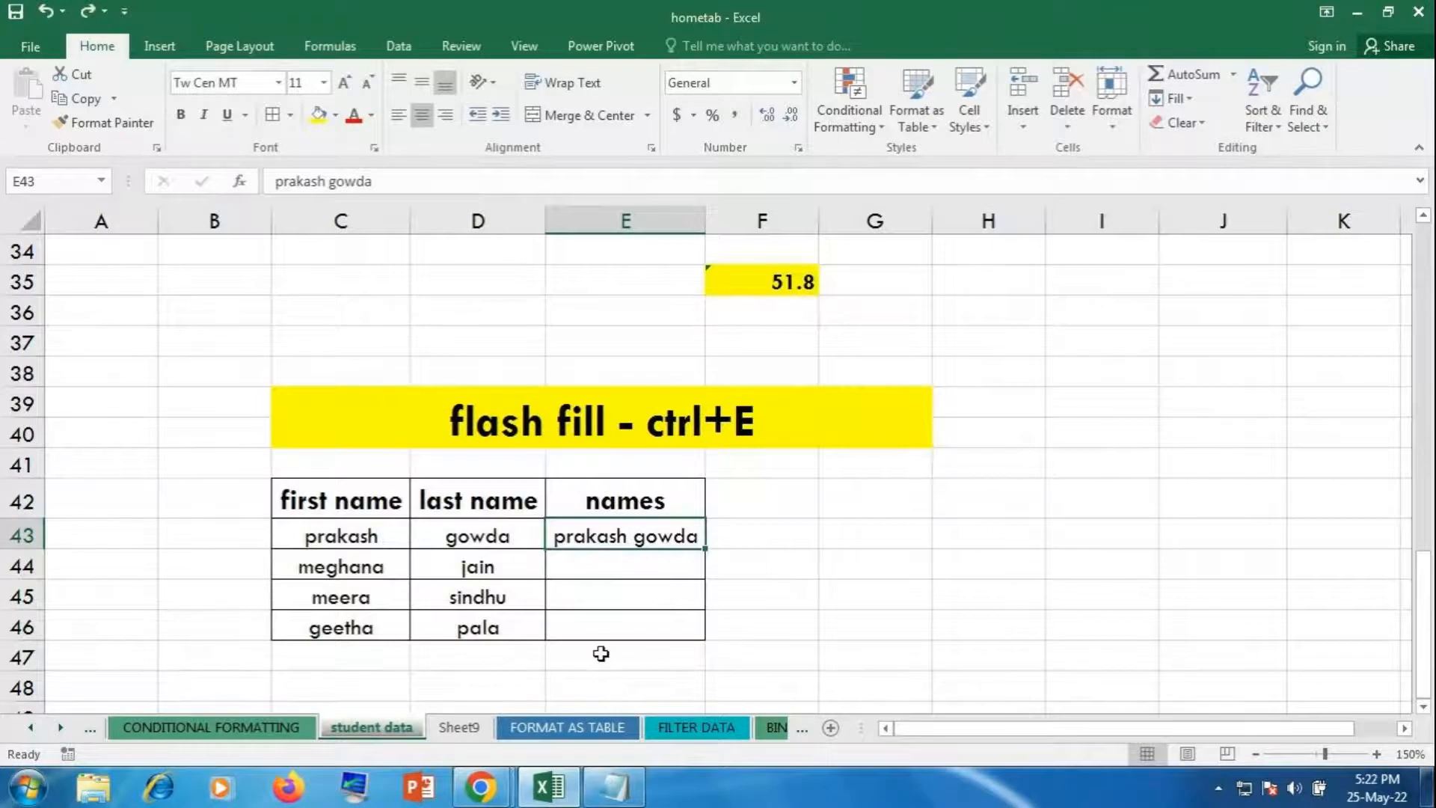
left_click_drag(617, 537, 626, 627)
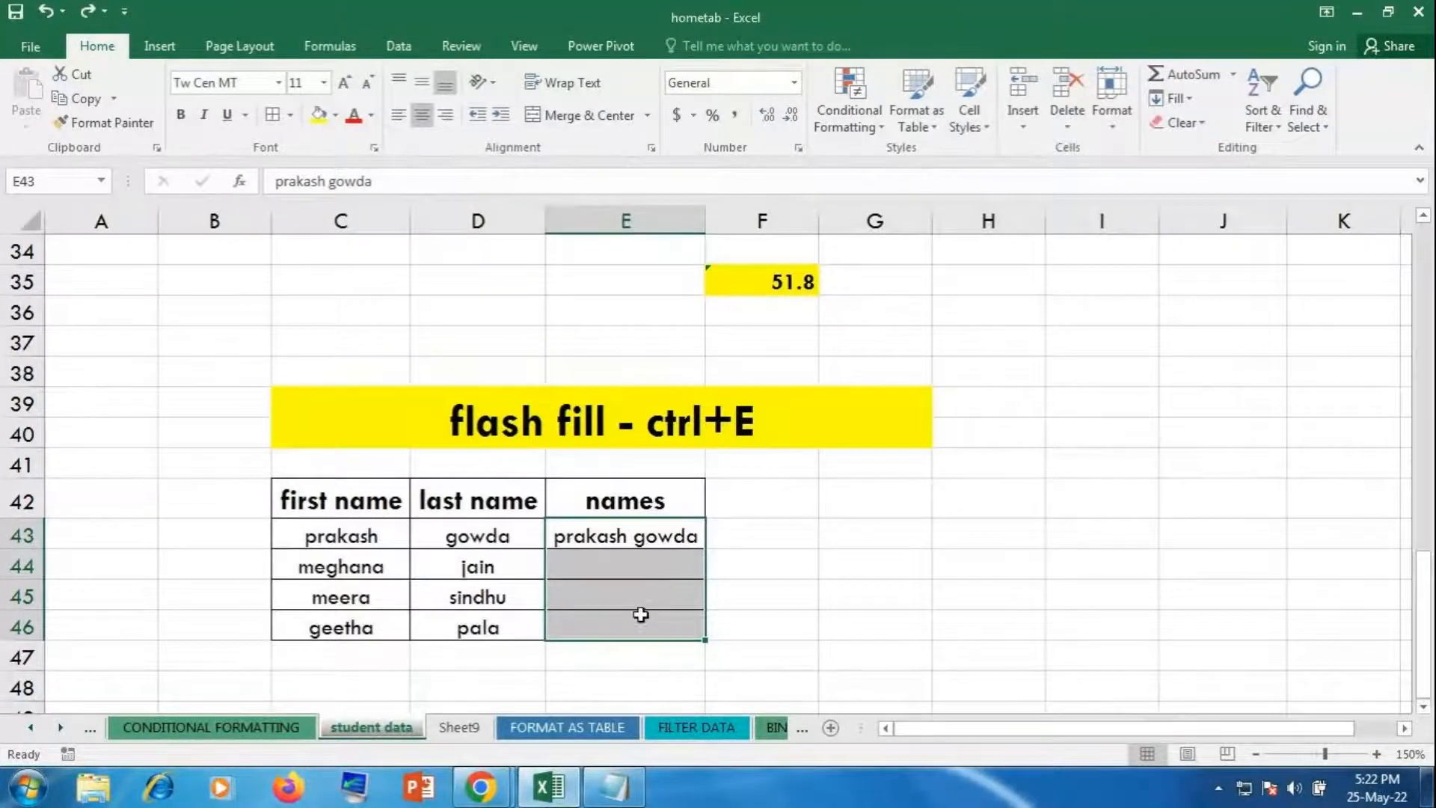
key("ctrl+e")
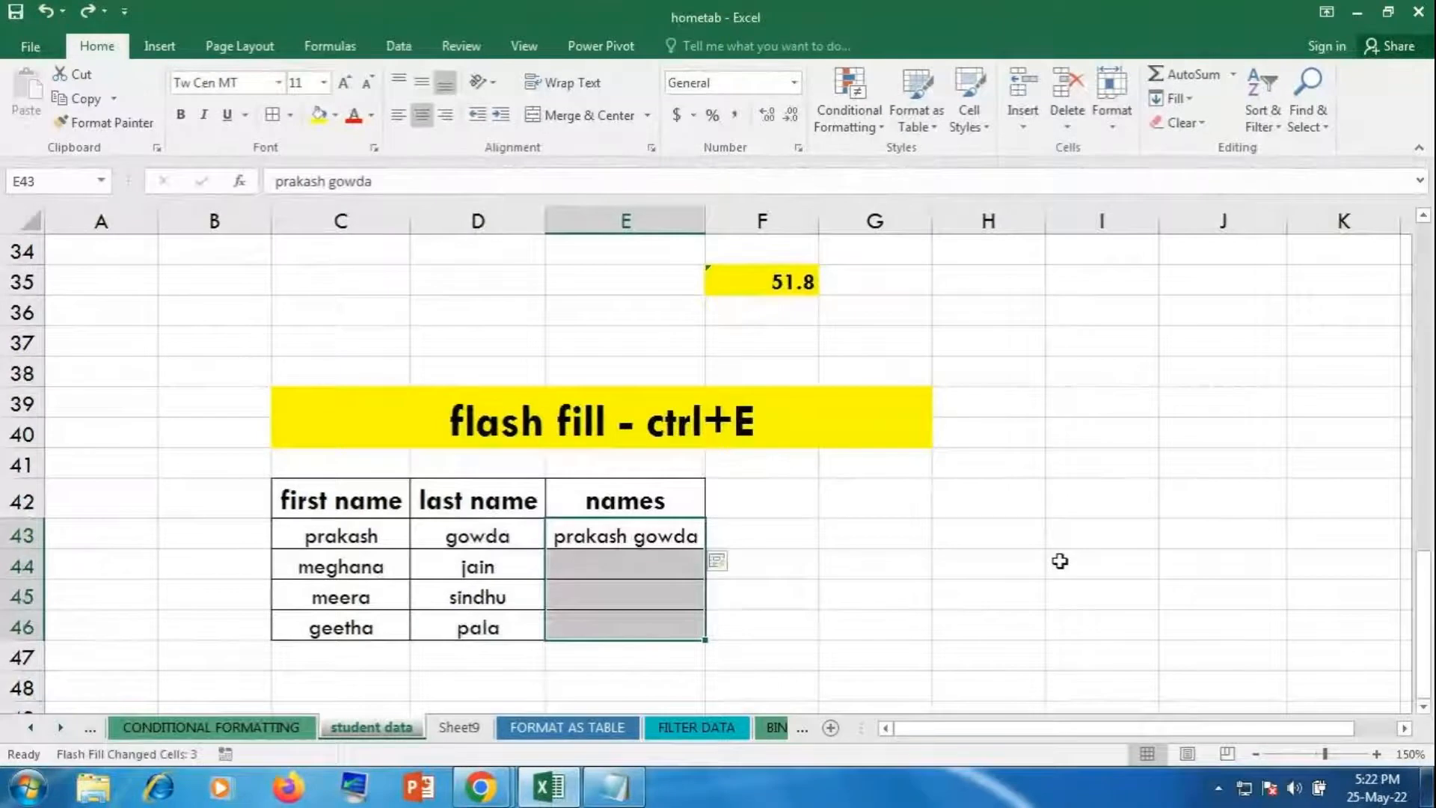
left_click(990, 556)
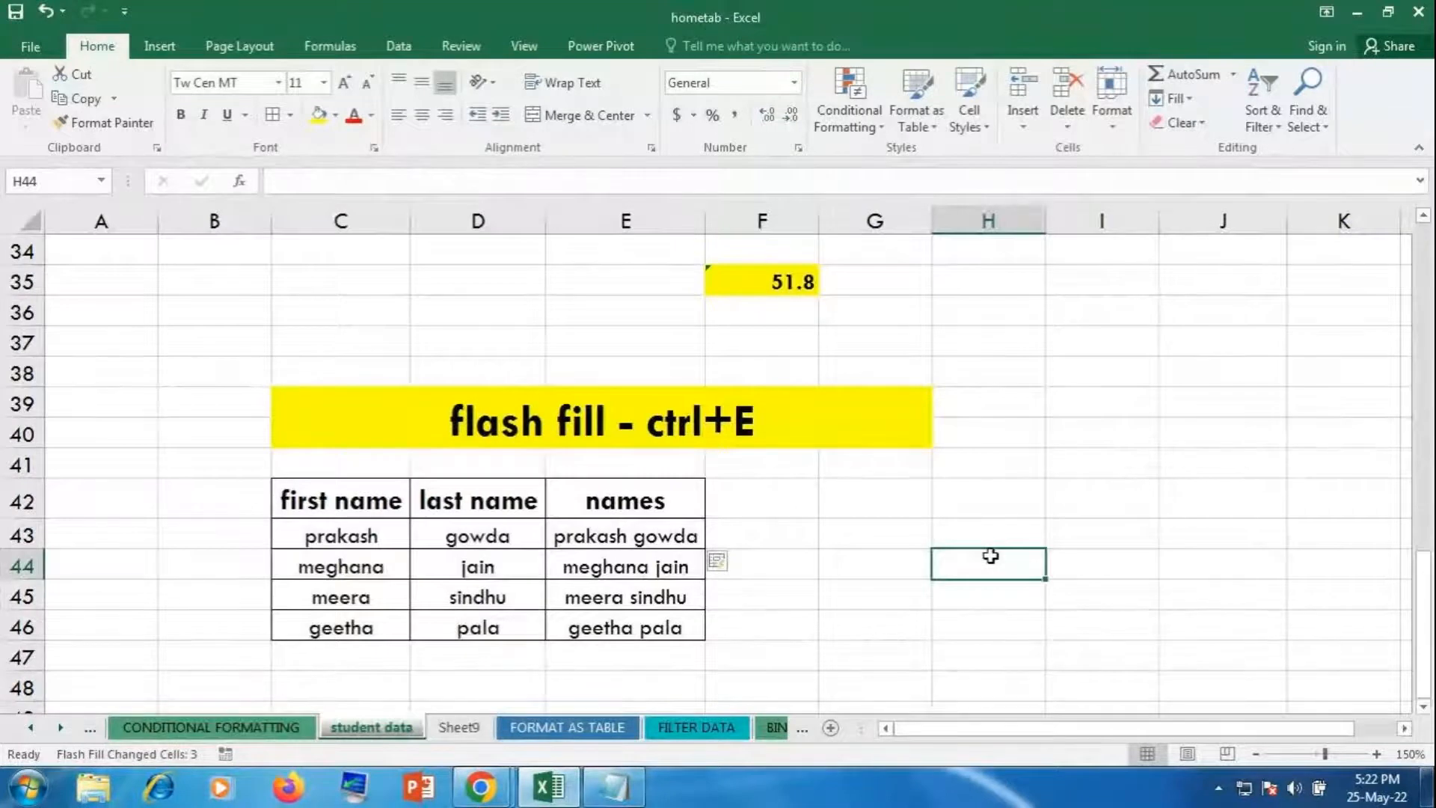
key("alt+Tab")
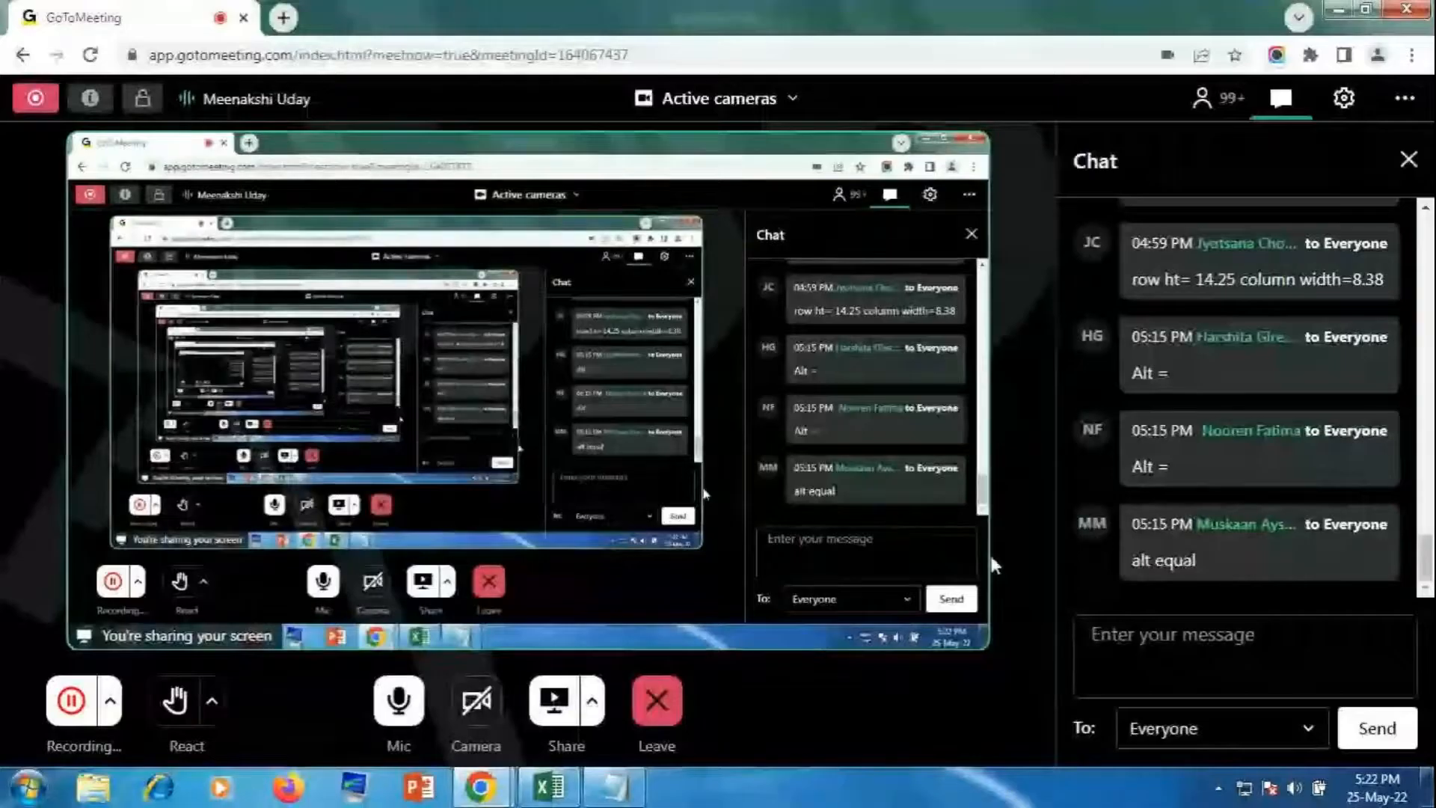
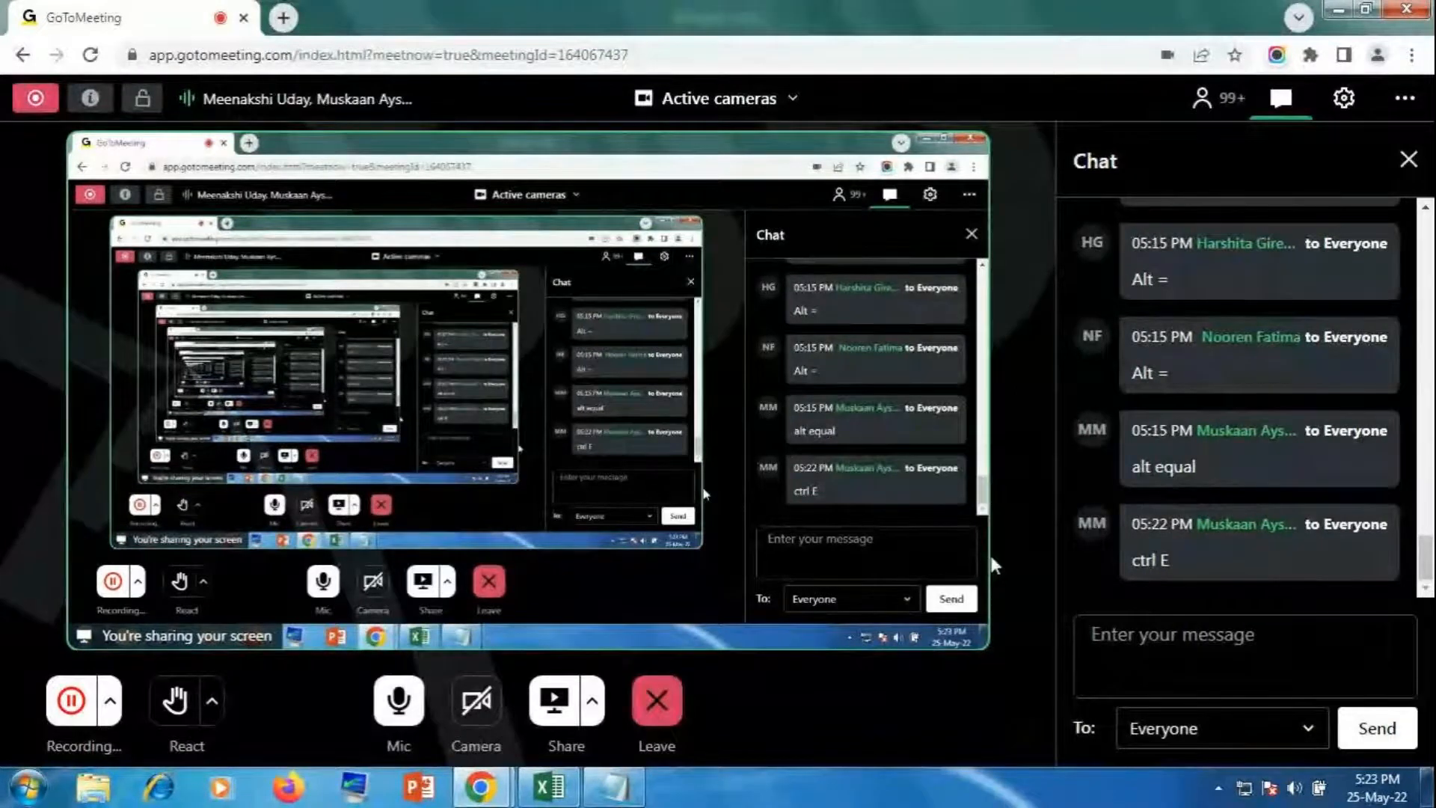
Step: Try Flash Fill from empty cell H44 and dismiss the no-pattern-found warning
left_click(549, 785)
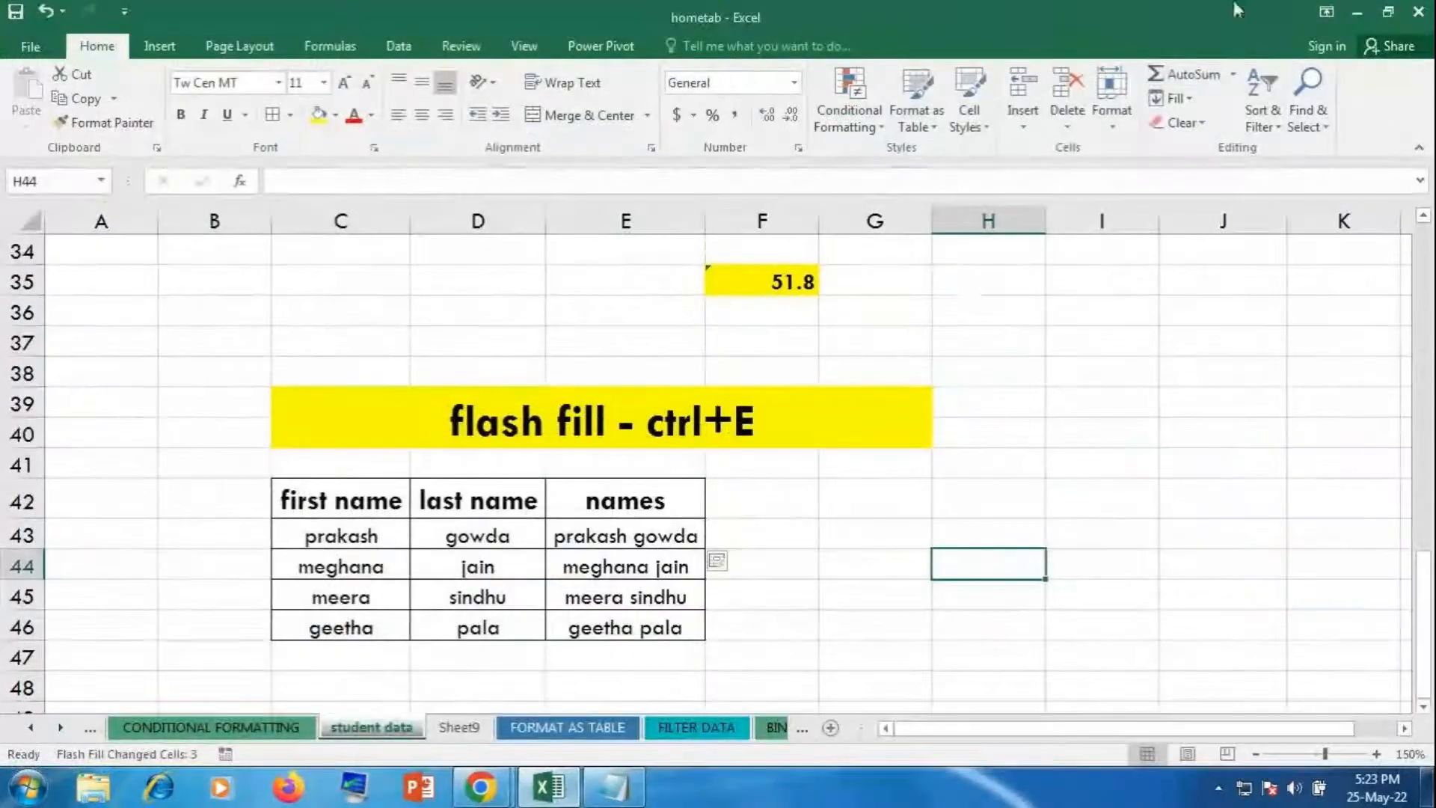
left_click(1182, 104)
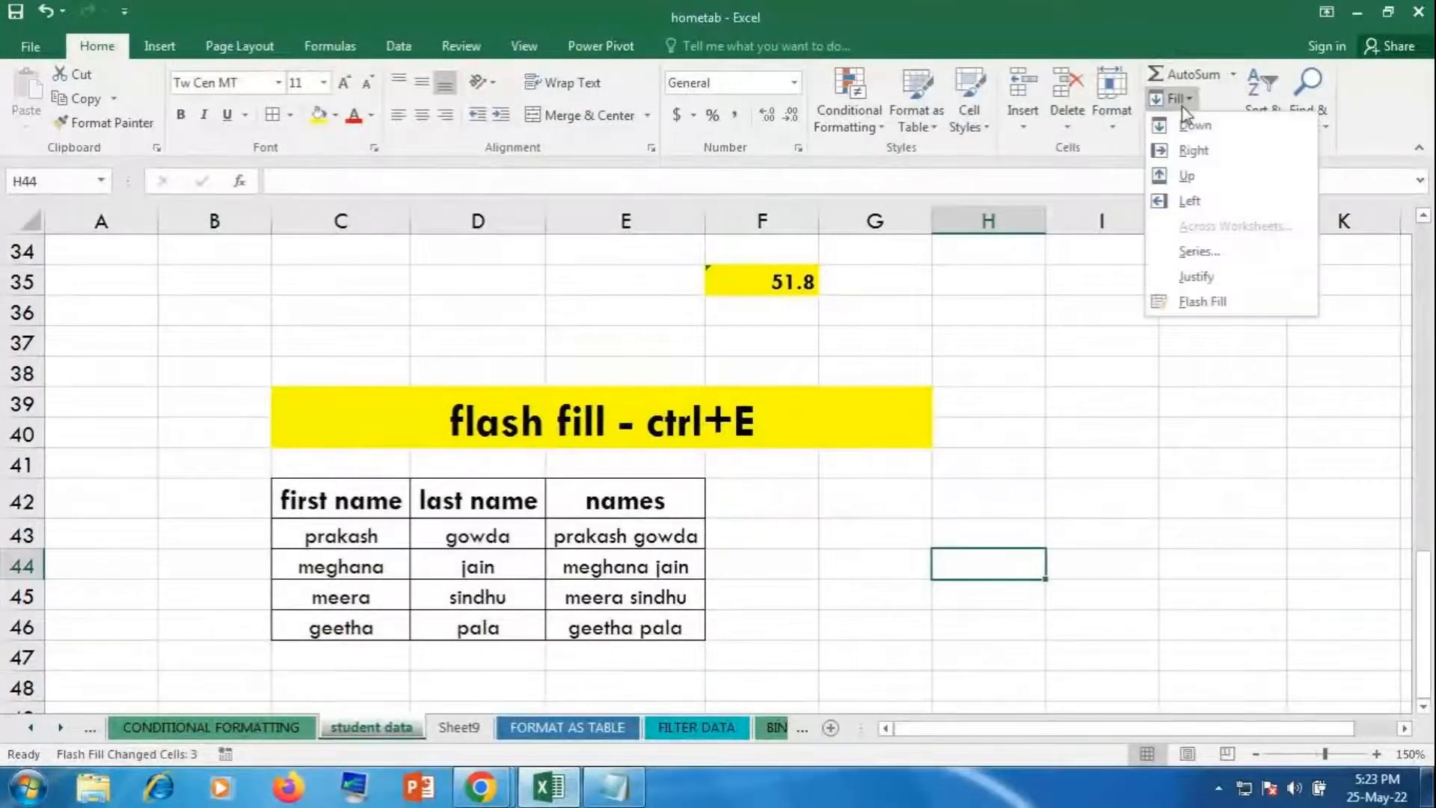
left_click(1199, 302)
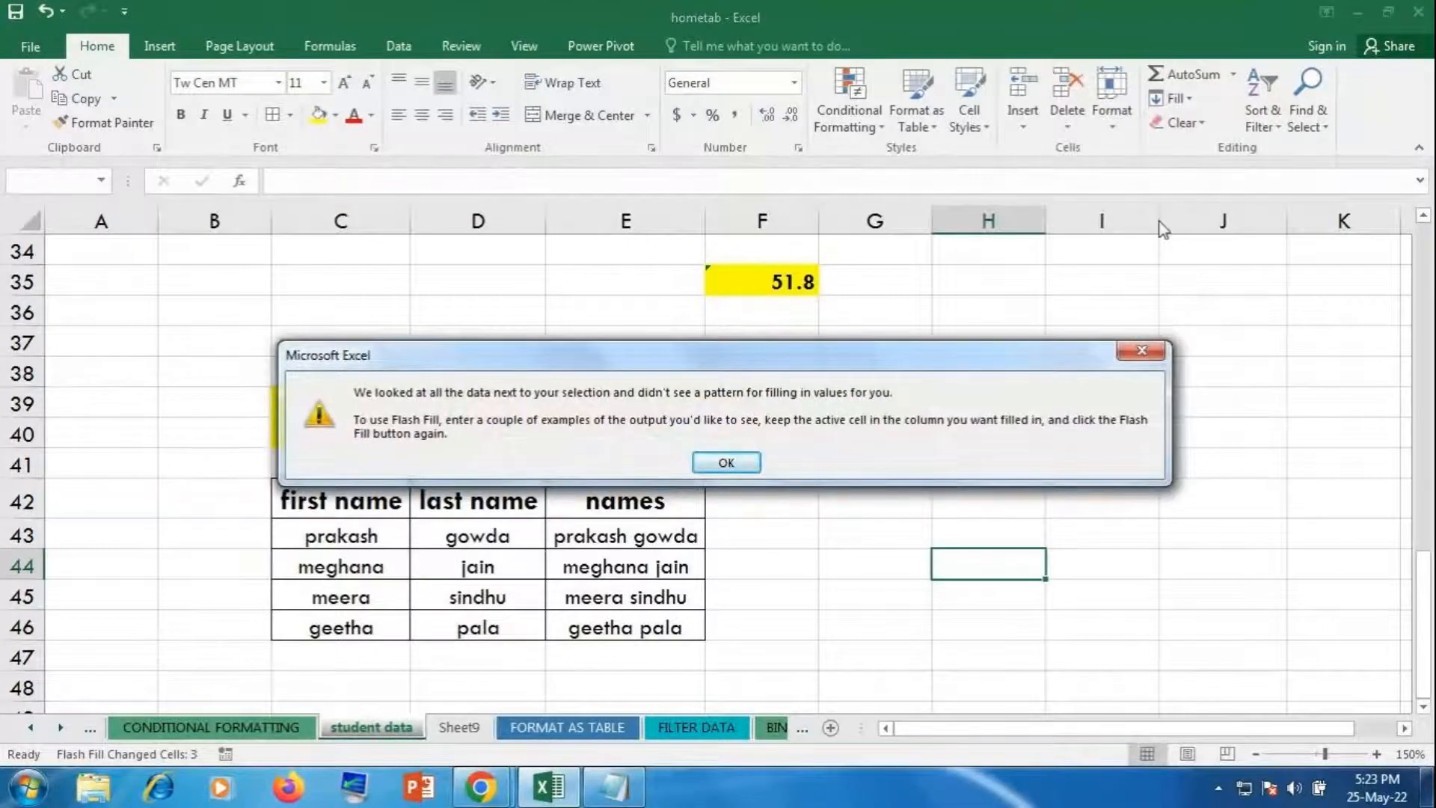
left_click(1140, 349)
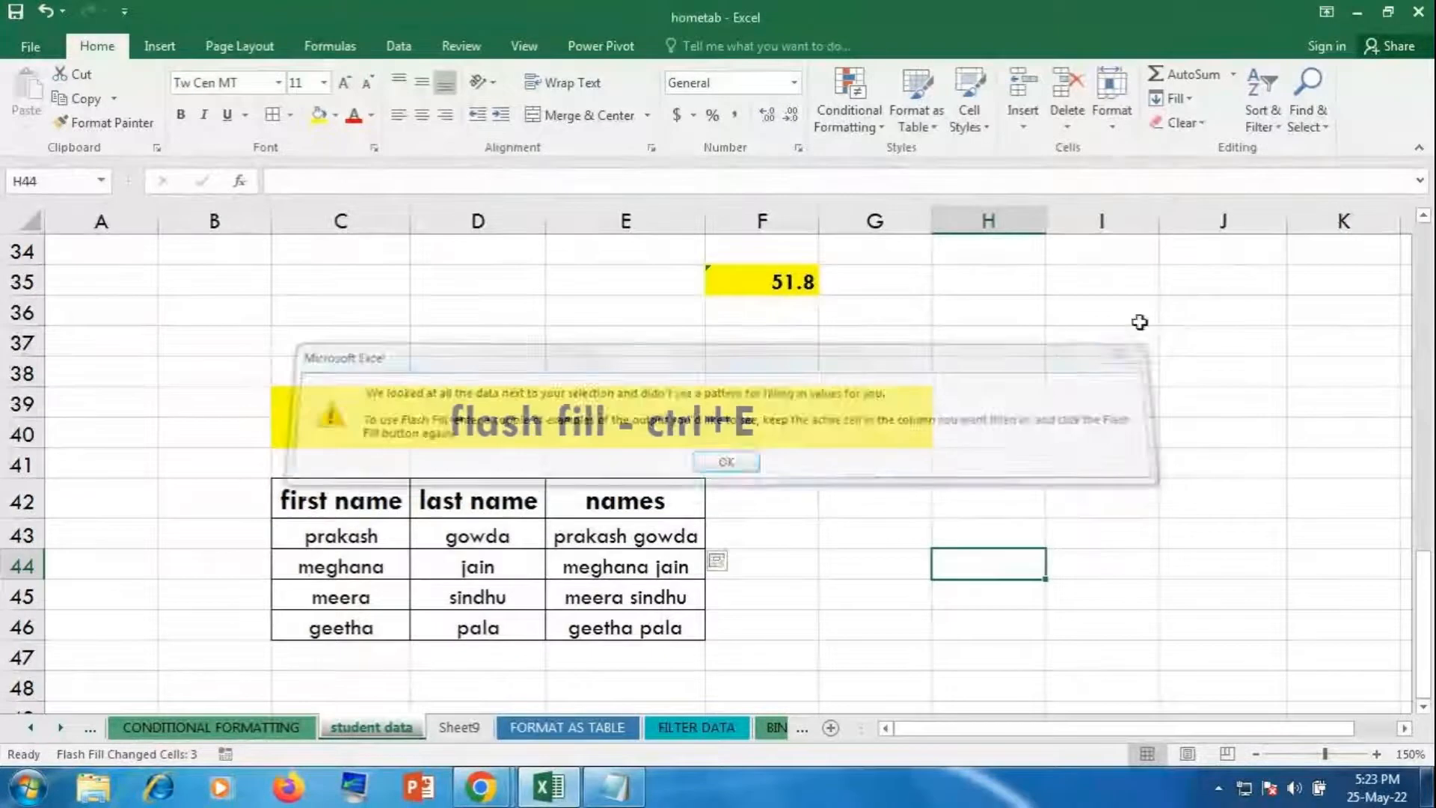
Step: Clear the flash-filled full names from E43:E46
left_click(1180, 101)
left_click(1189, 105)
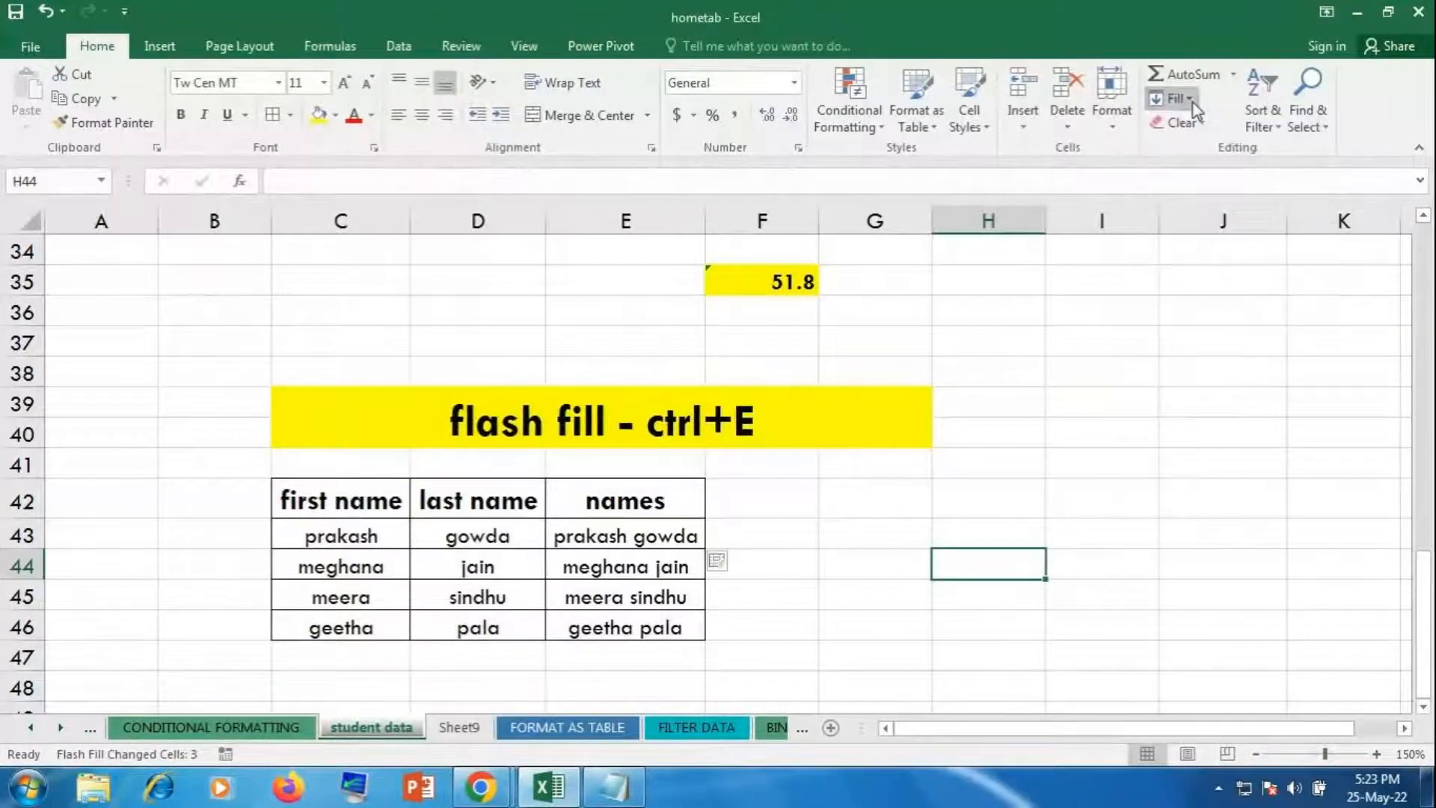
left_click(1193, 103)
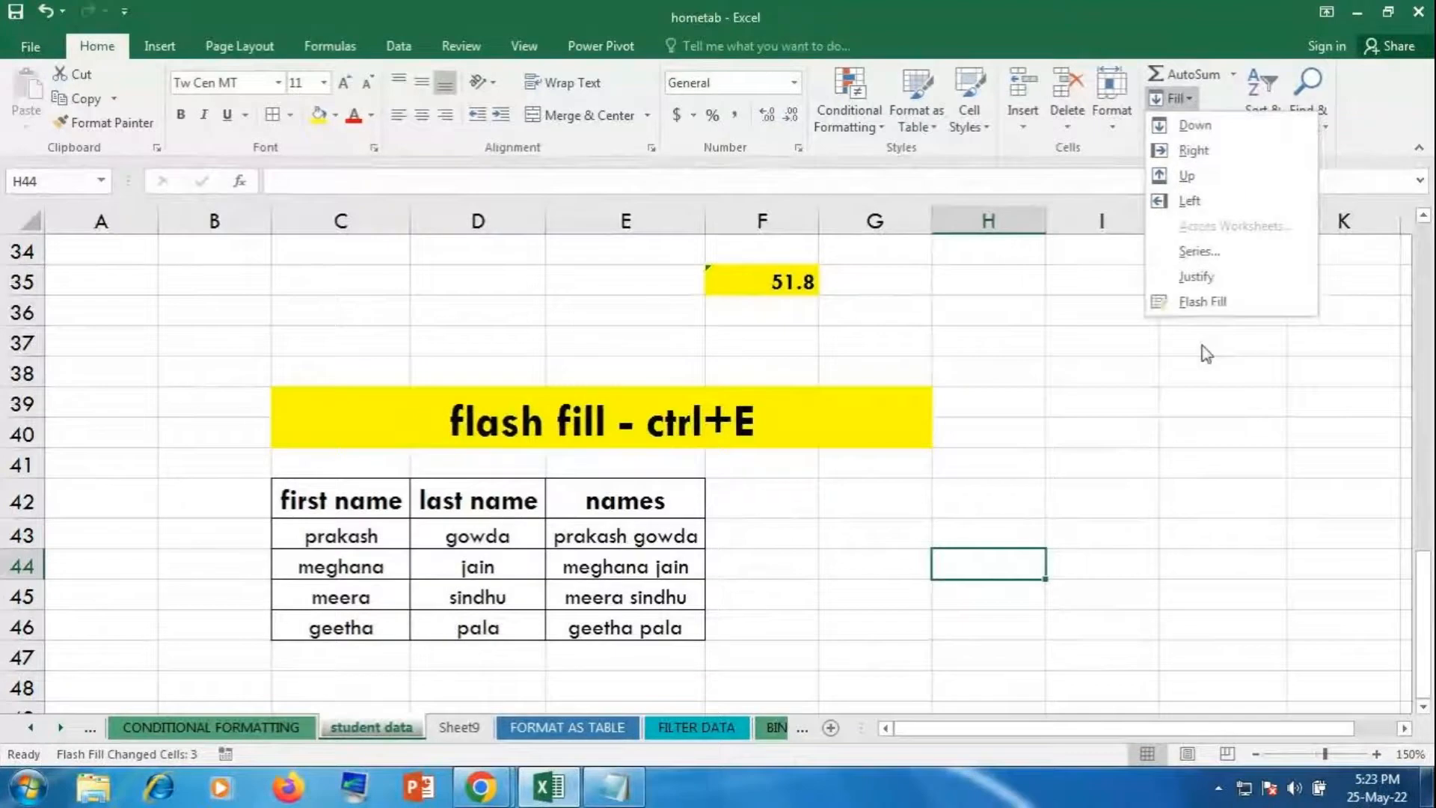
left_click(1204, 463)
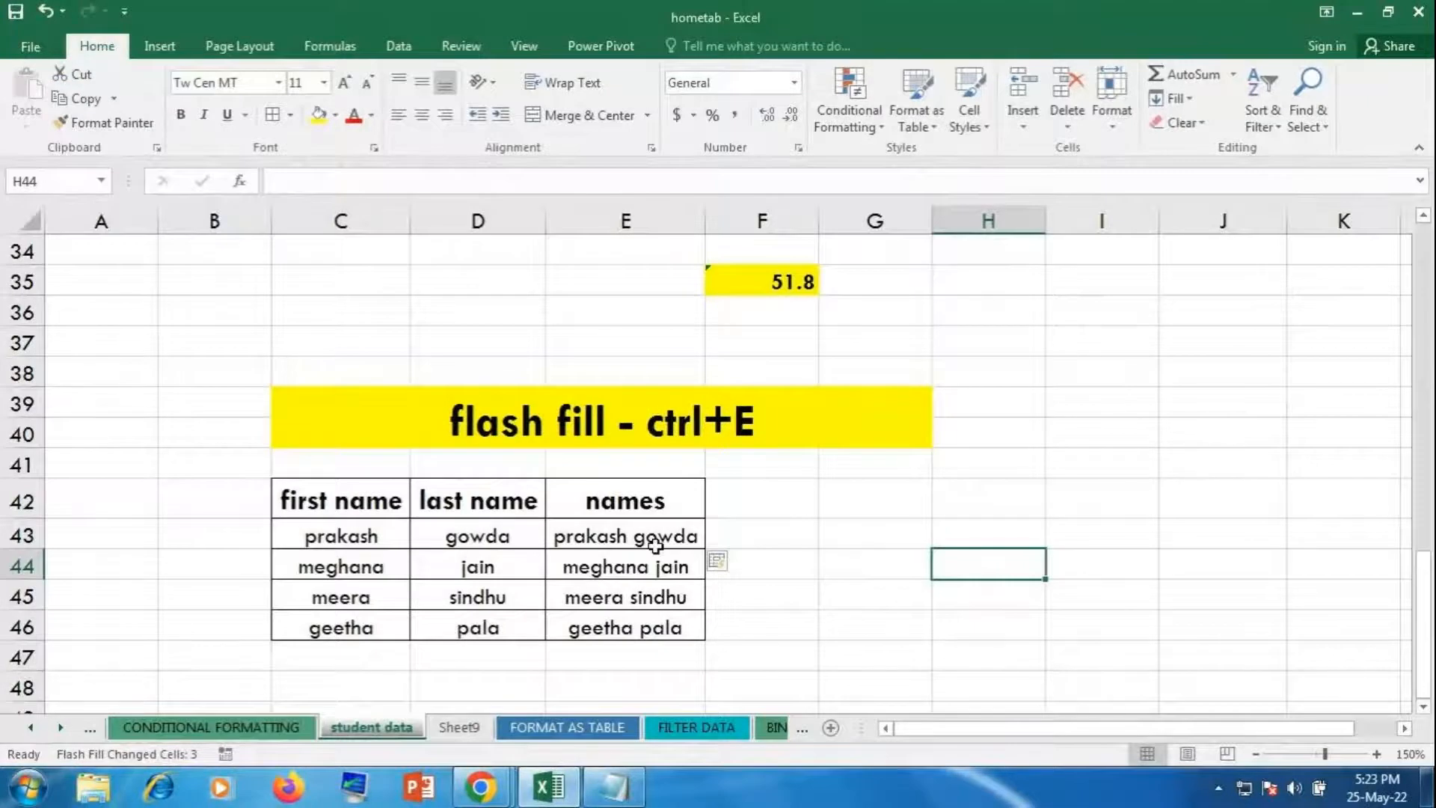
left_click_drag(654, 536, 651, 627)
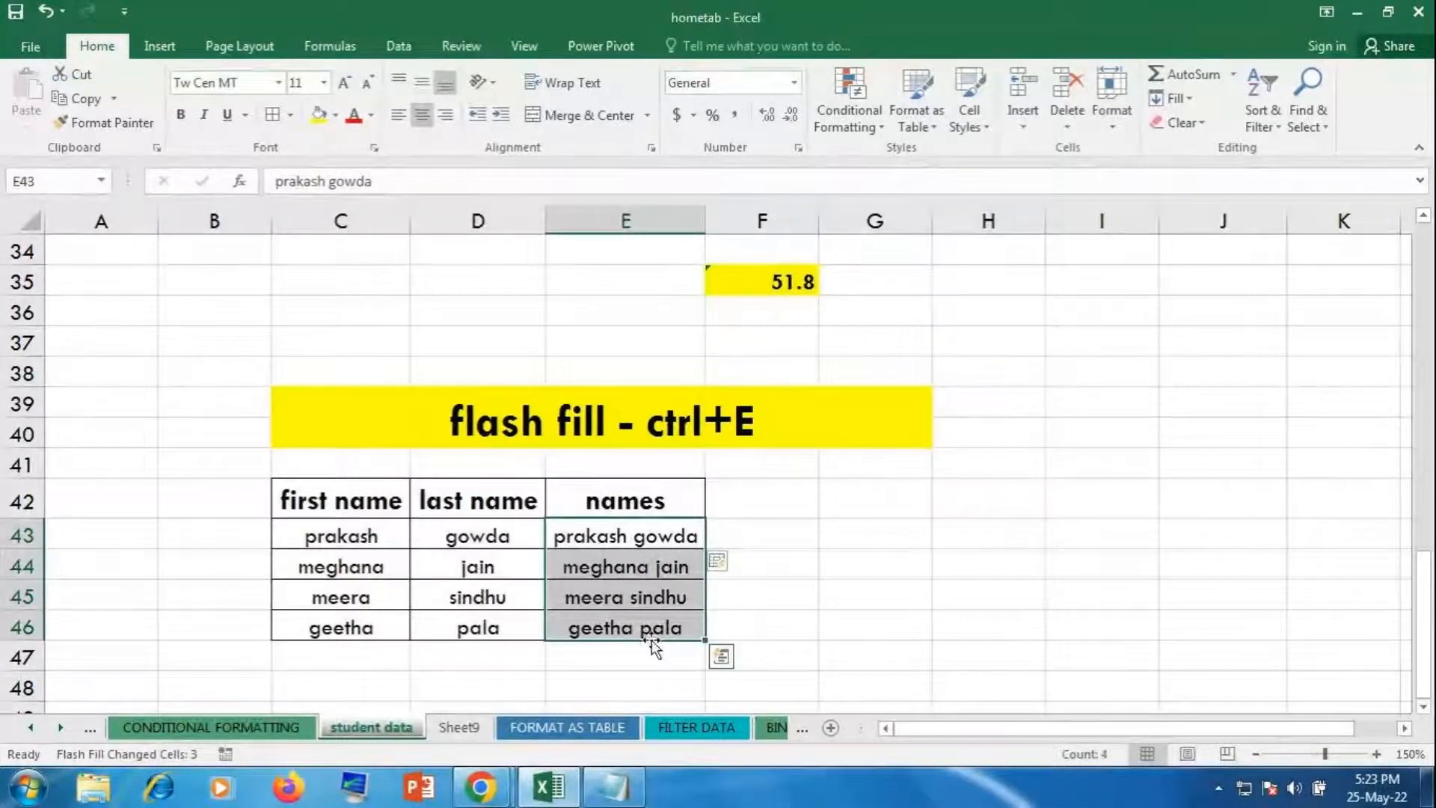
key("Delete")
left_click(644, 533)
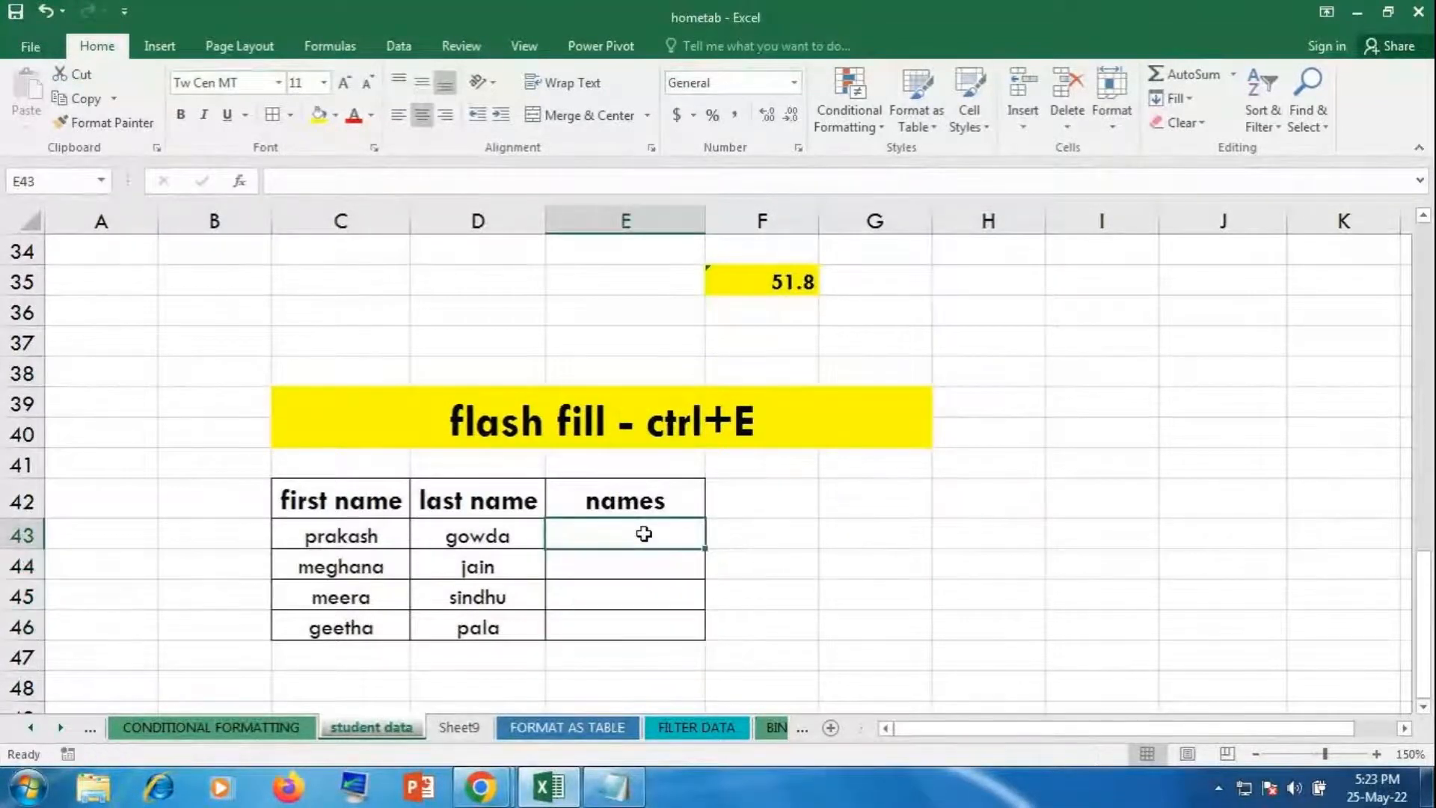
key("alt+Tab")
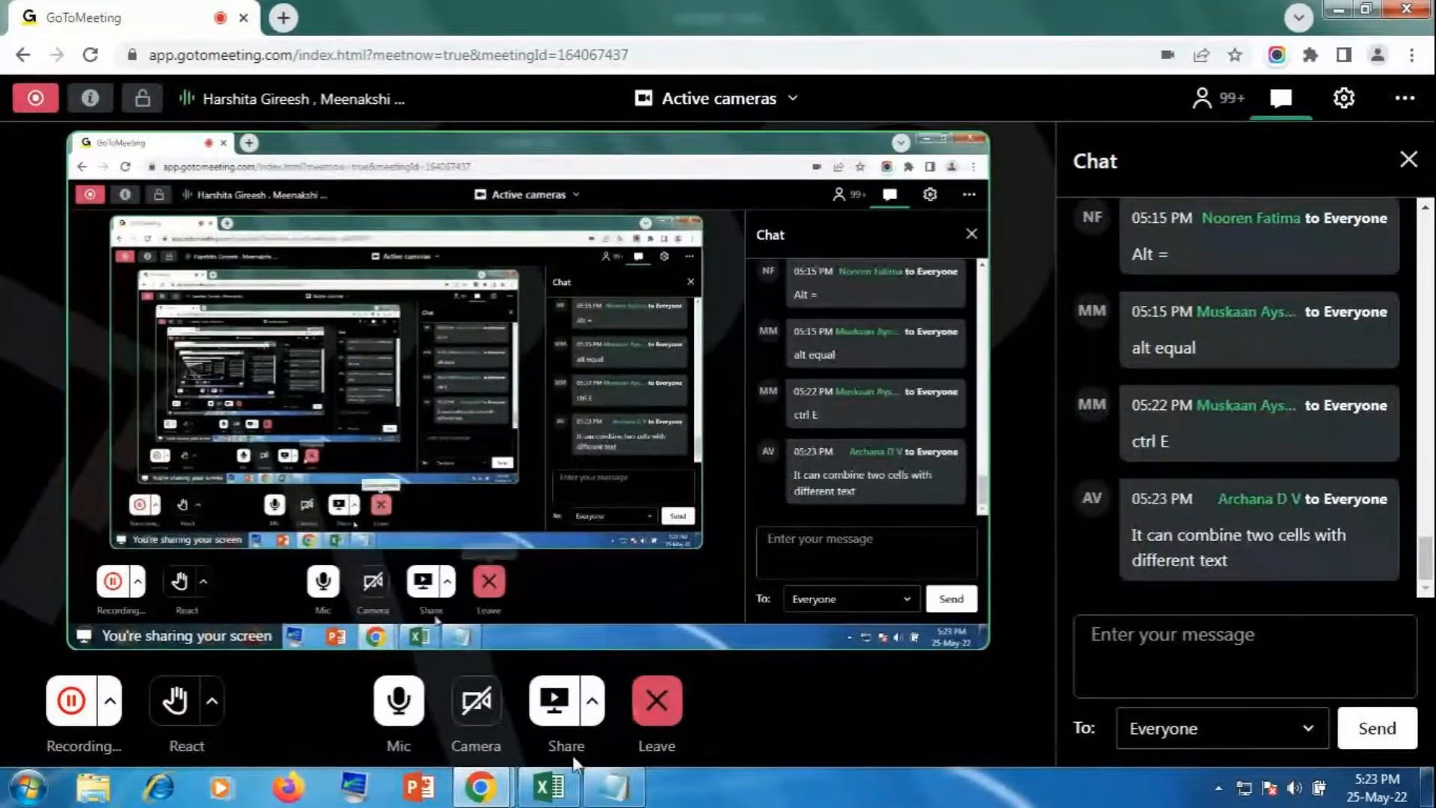
left_click(546, 801)
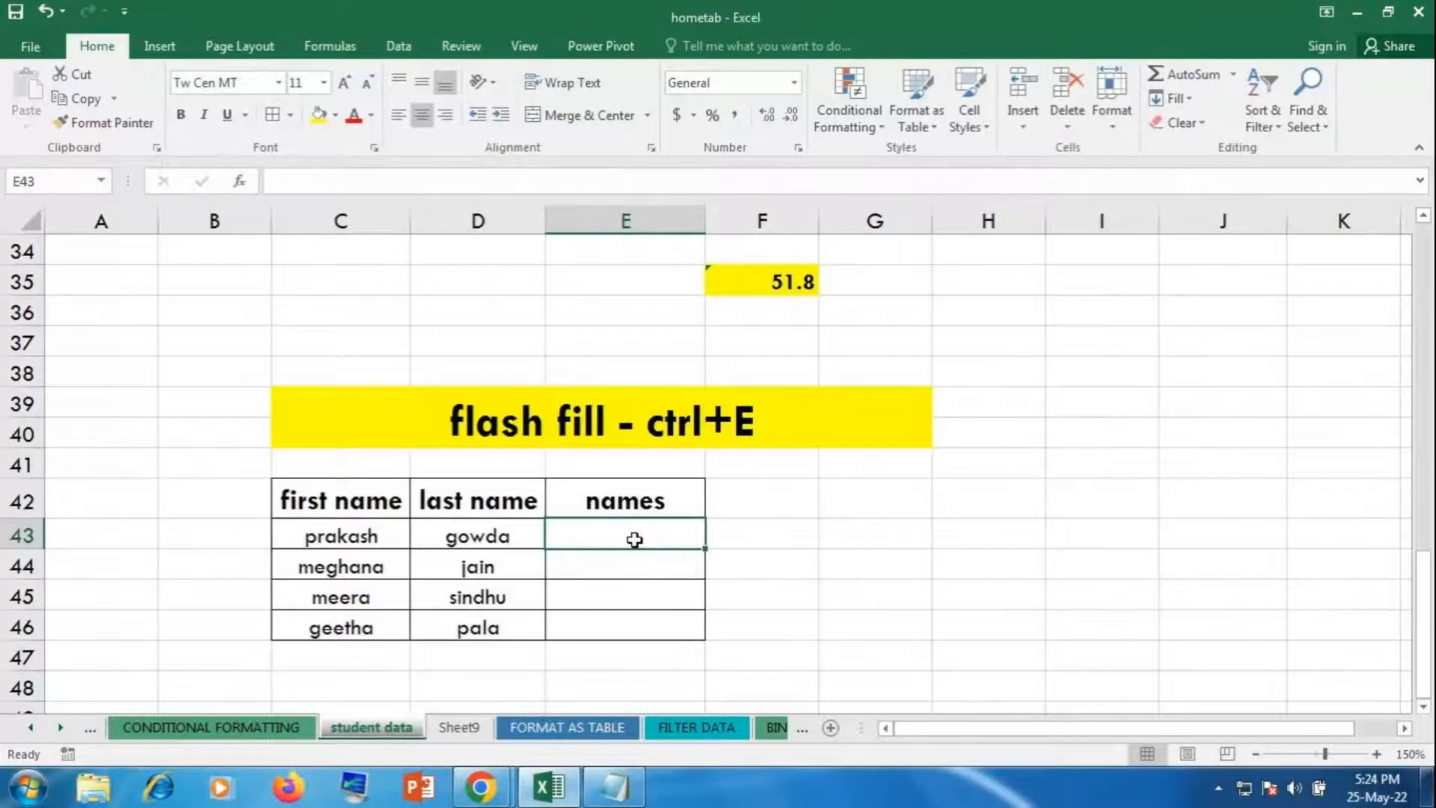
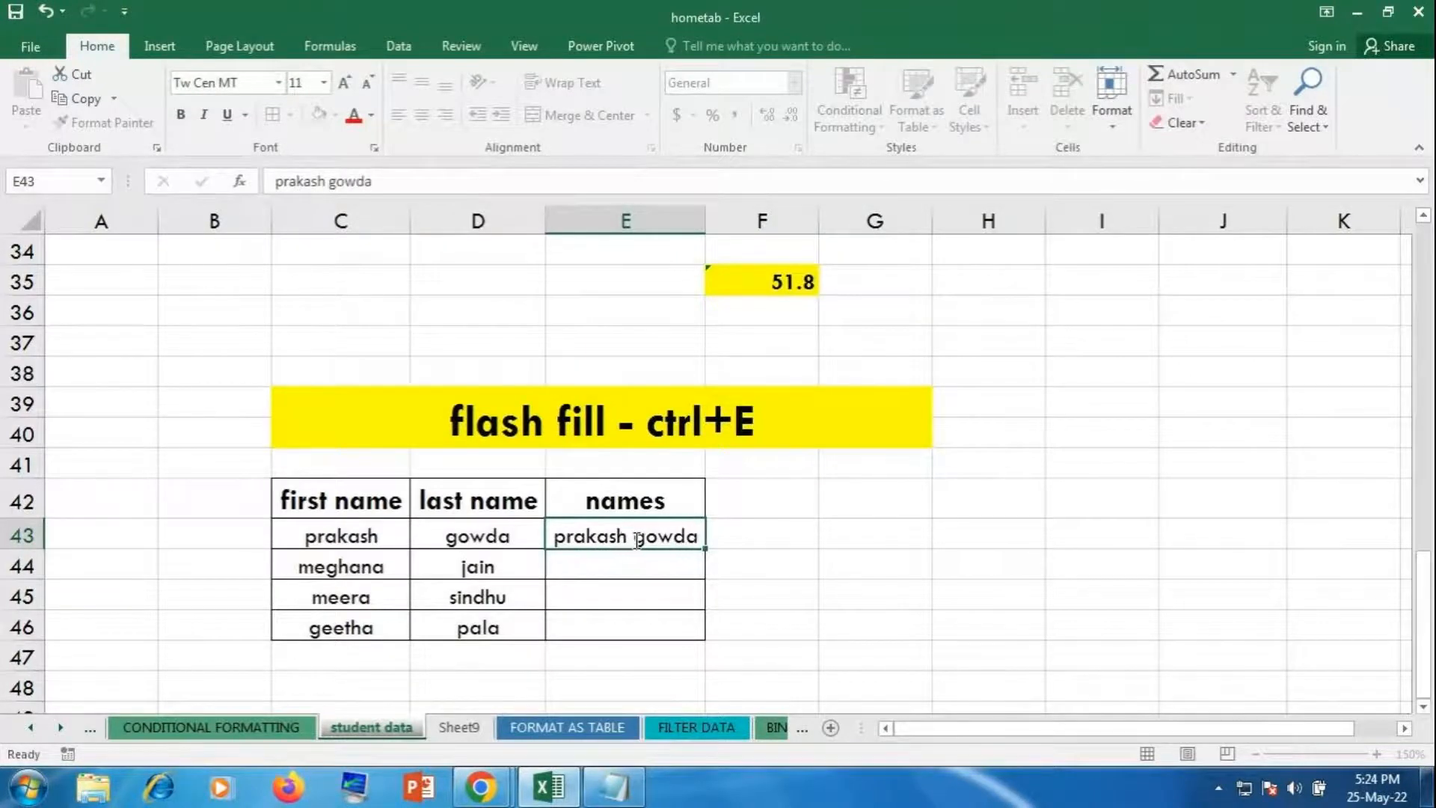
key("Return")
left_click(636, 539)
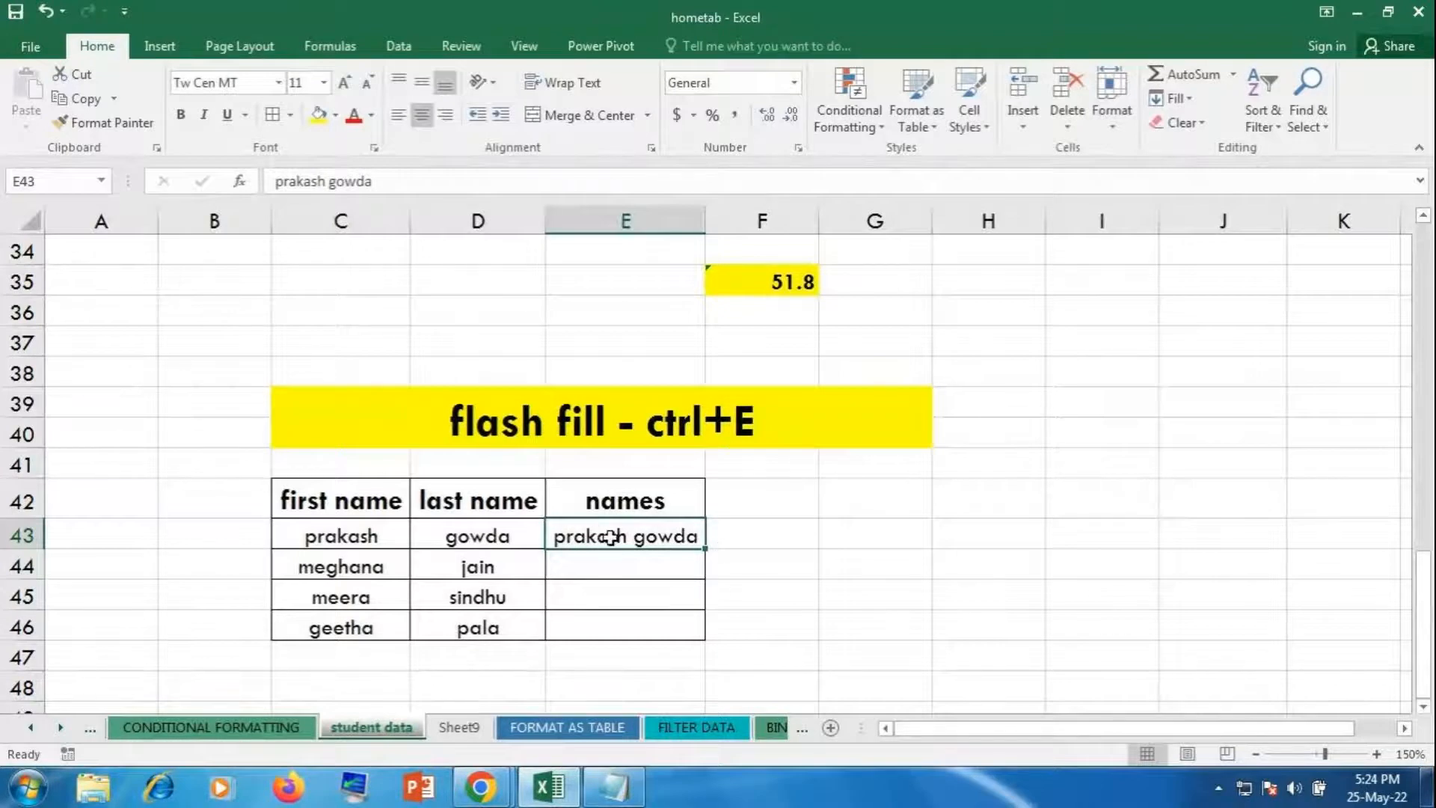
left_click_drag(616, 540, 618, 624)
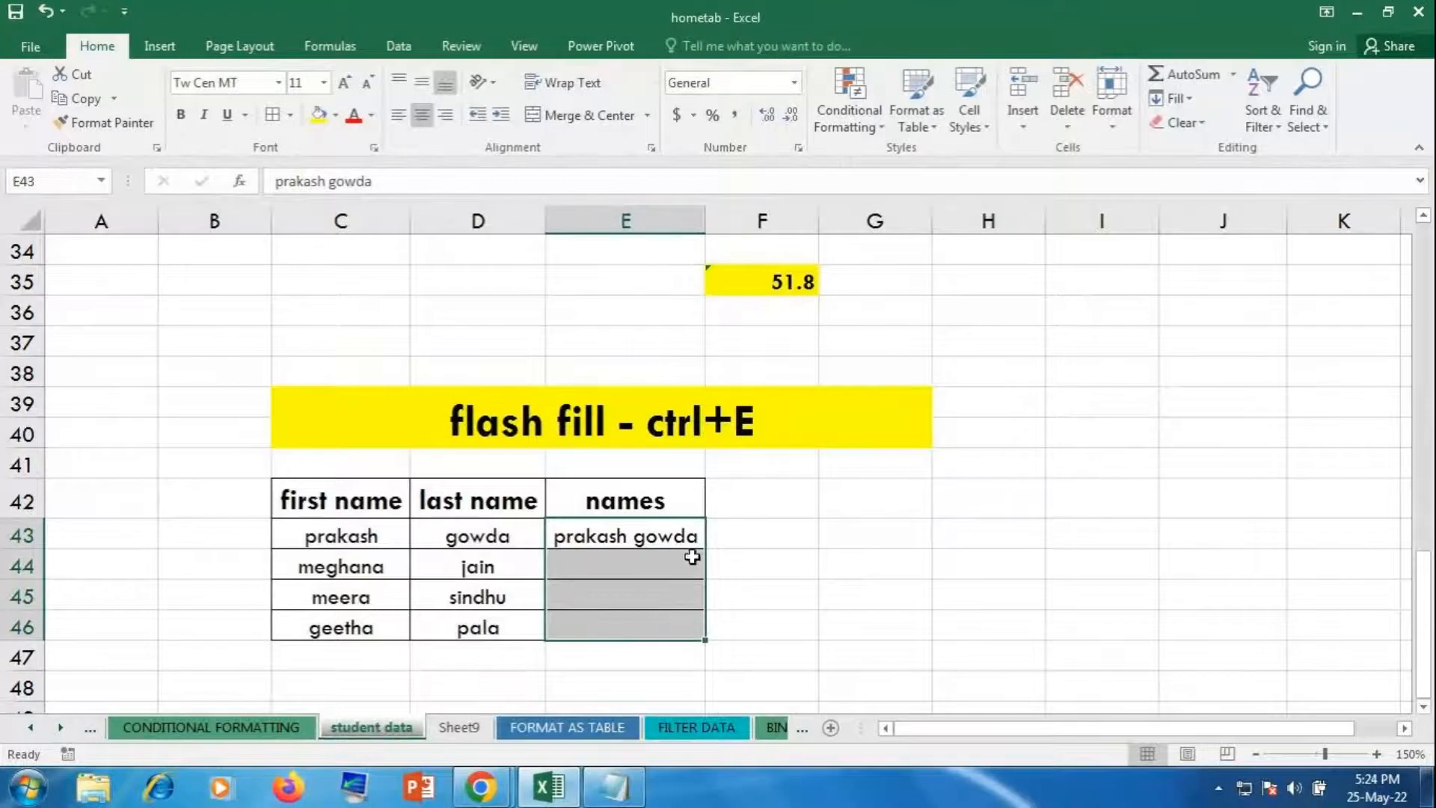
key("ctrl+e")
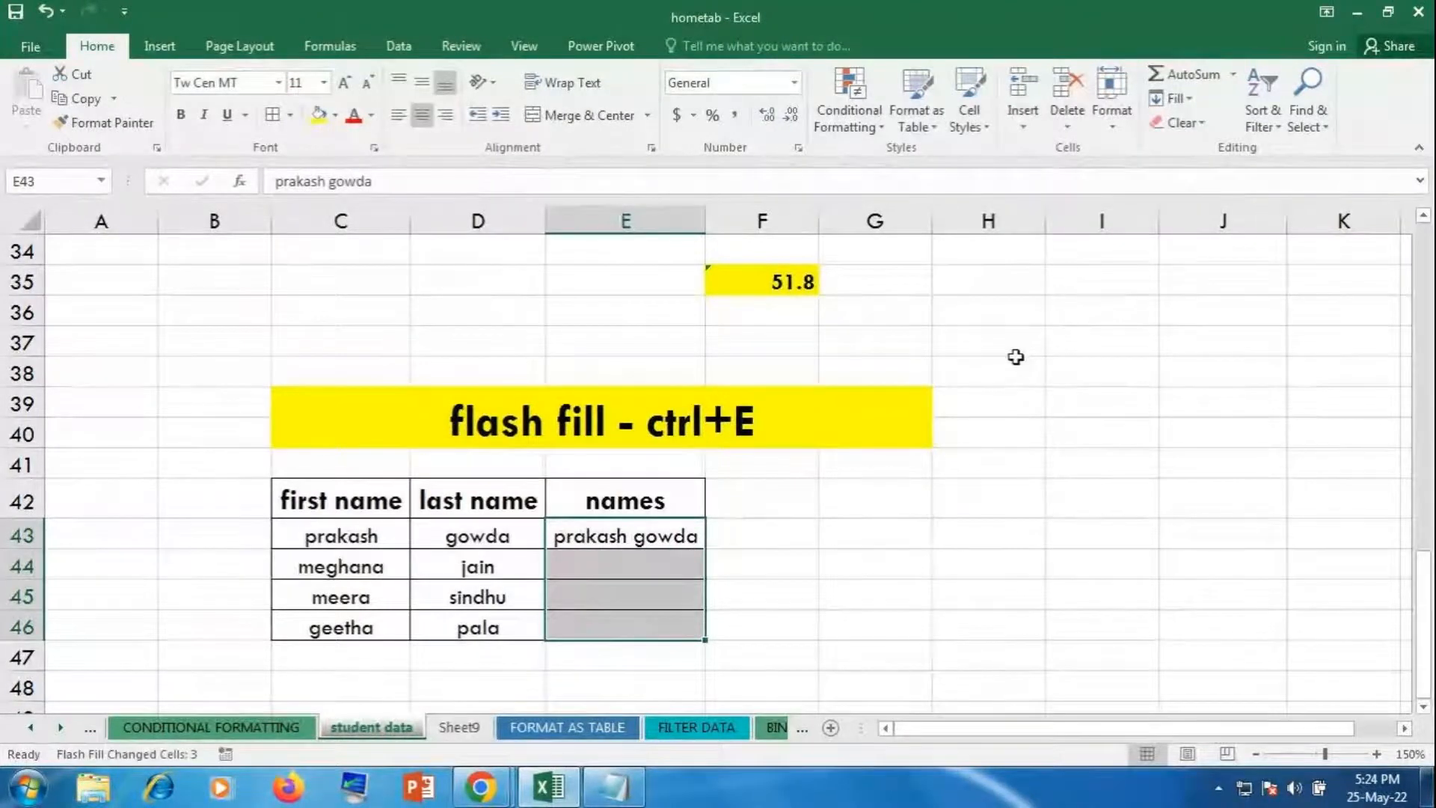
left_click(882, 500)
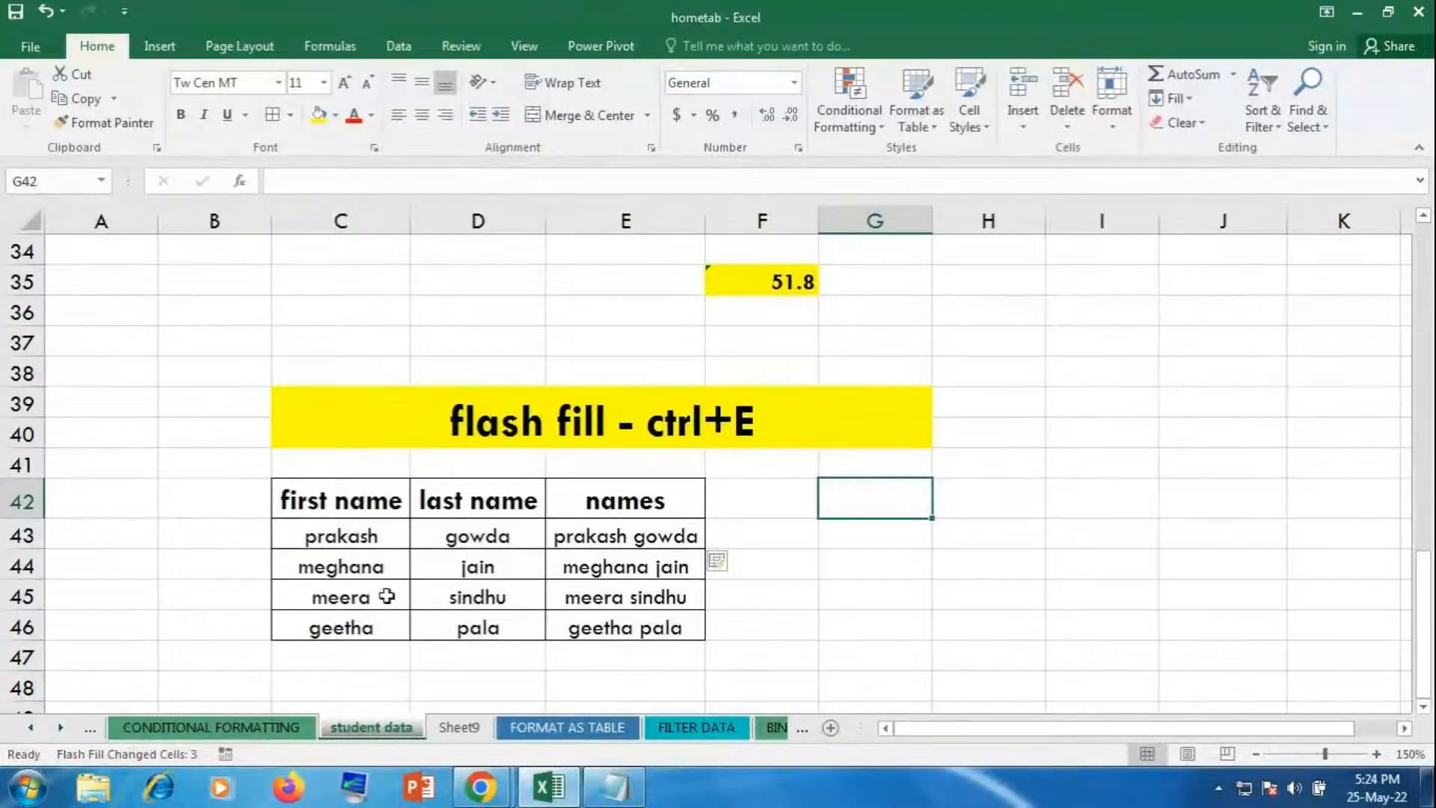
left_click_drag(324, 536, 621, 613)
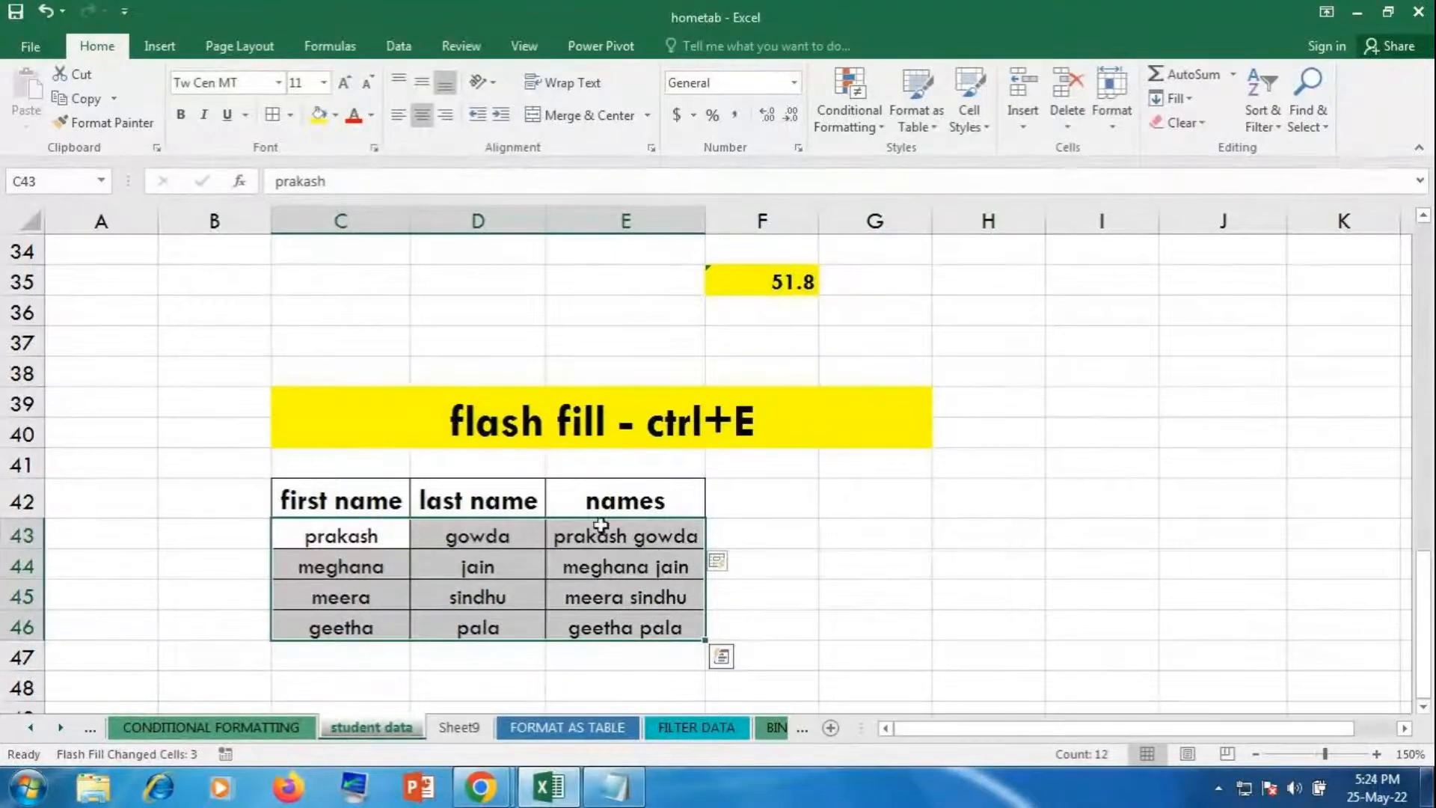
left_click(828, 623)
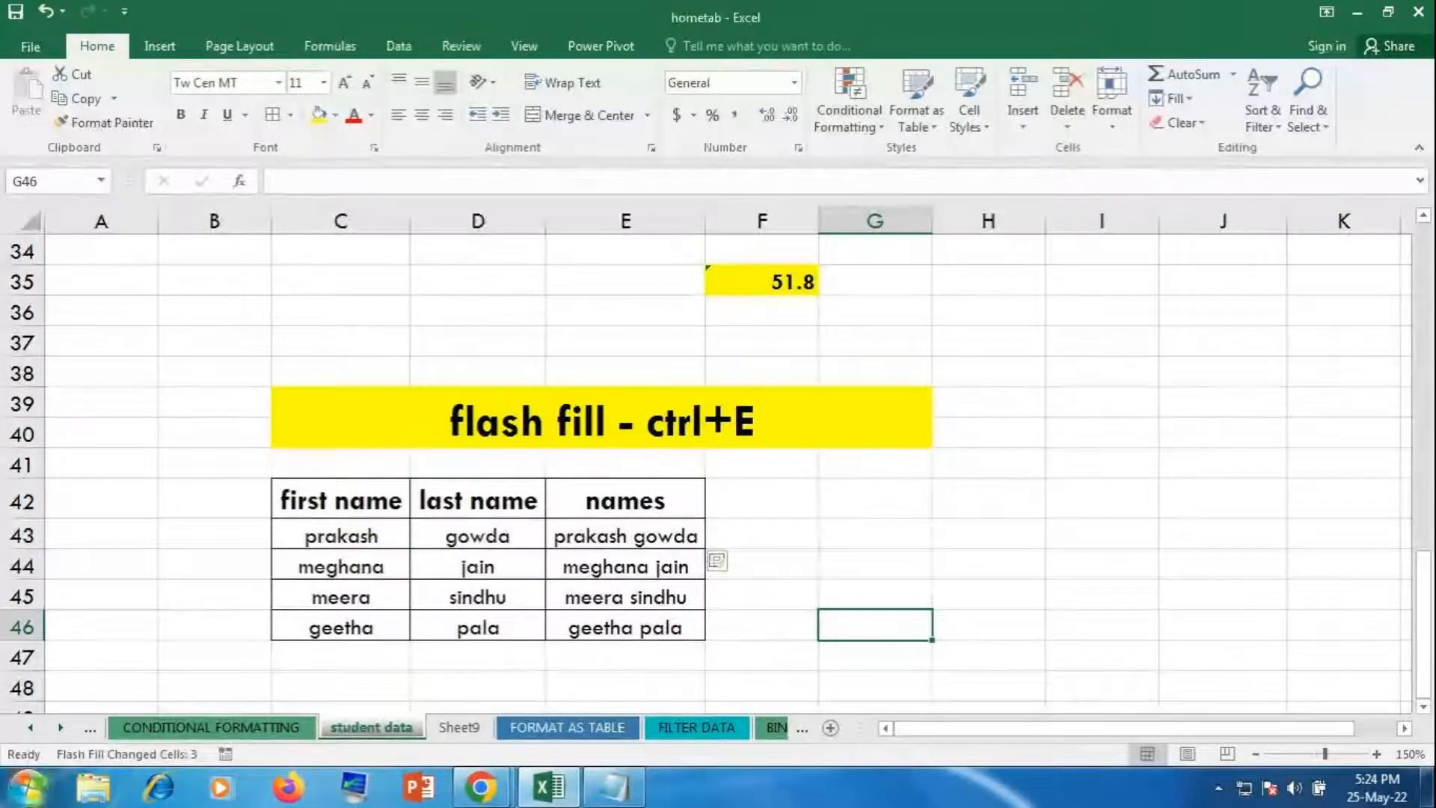
left_click(939, 565)
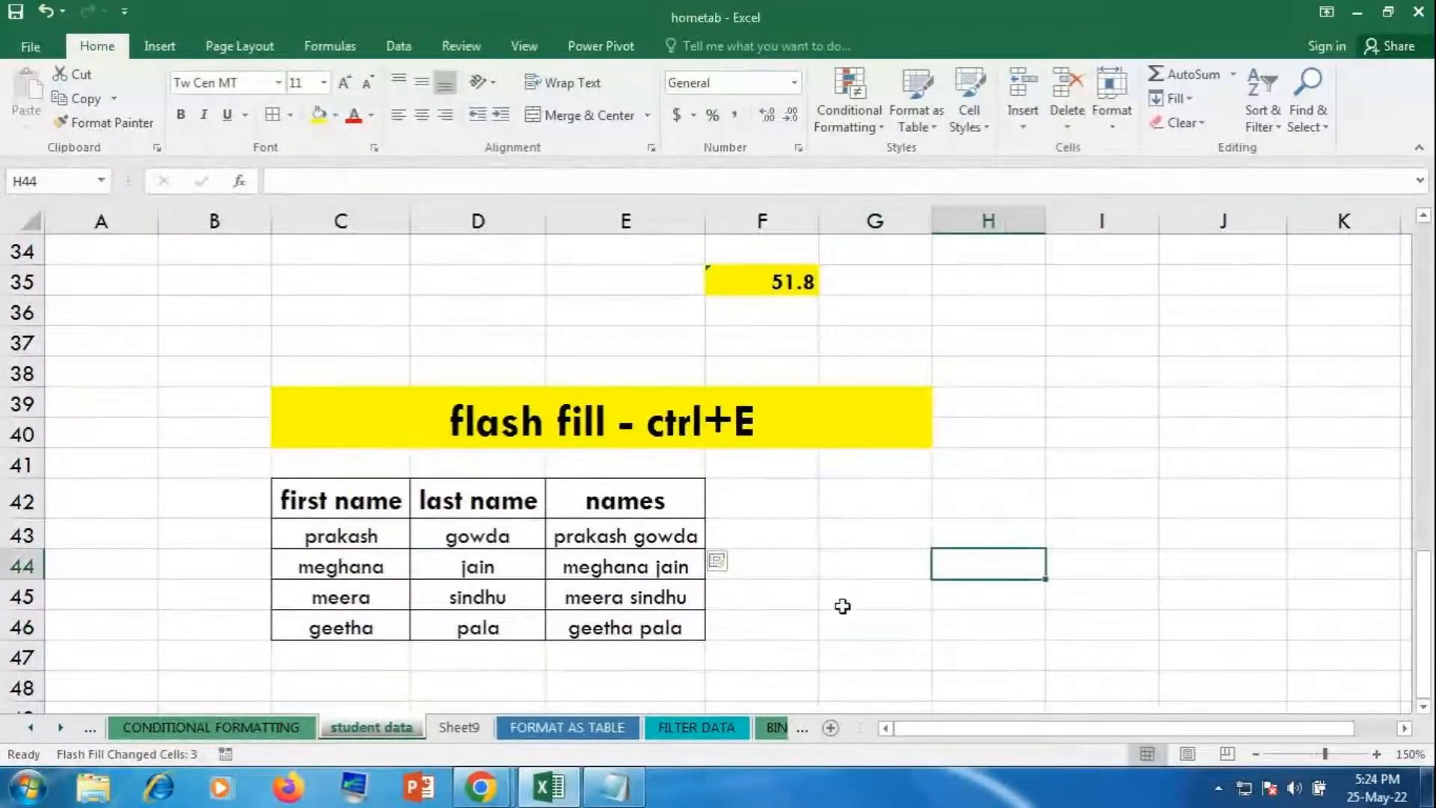
left_click(761, 542)
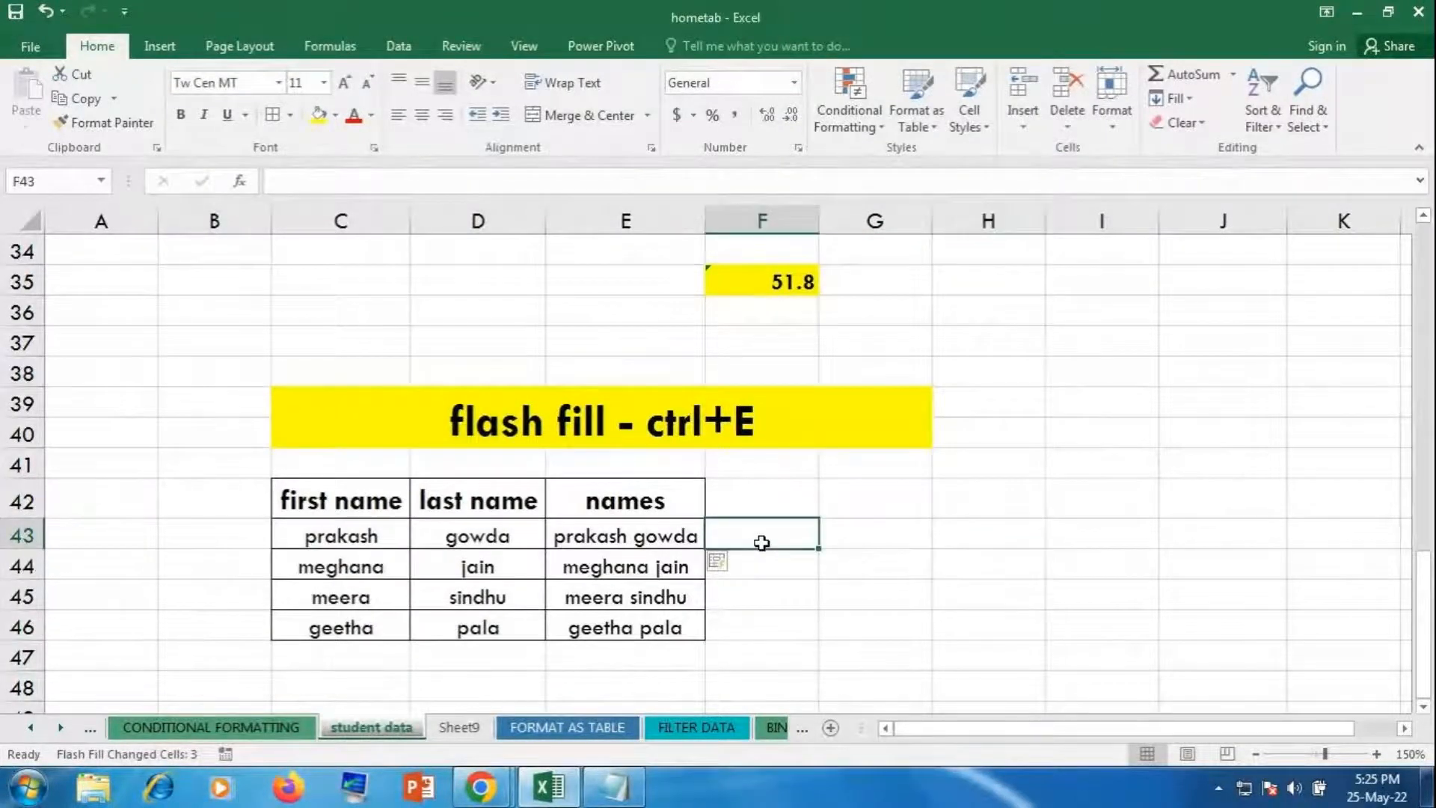
left_click(887, 569)
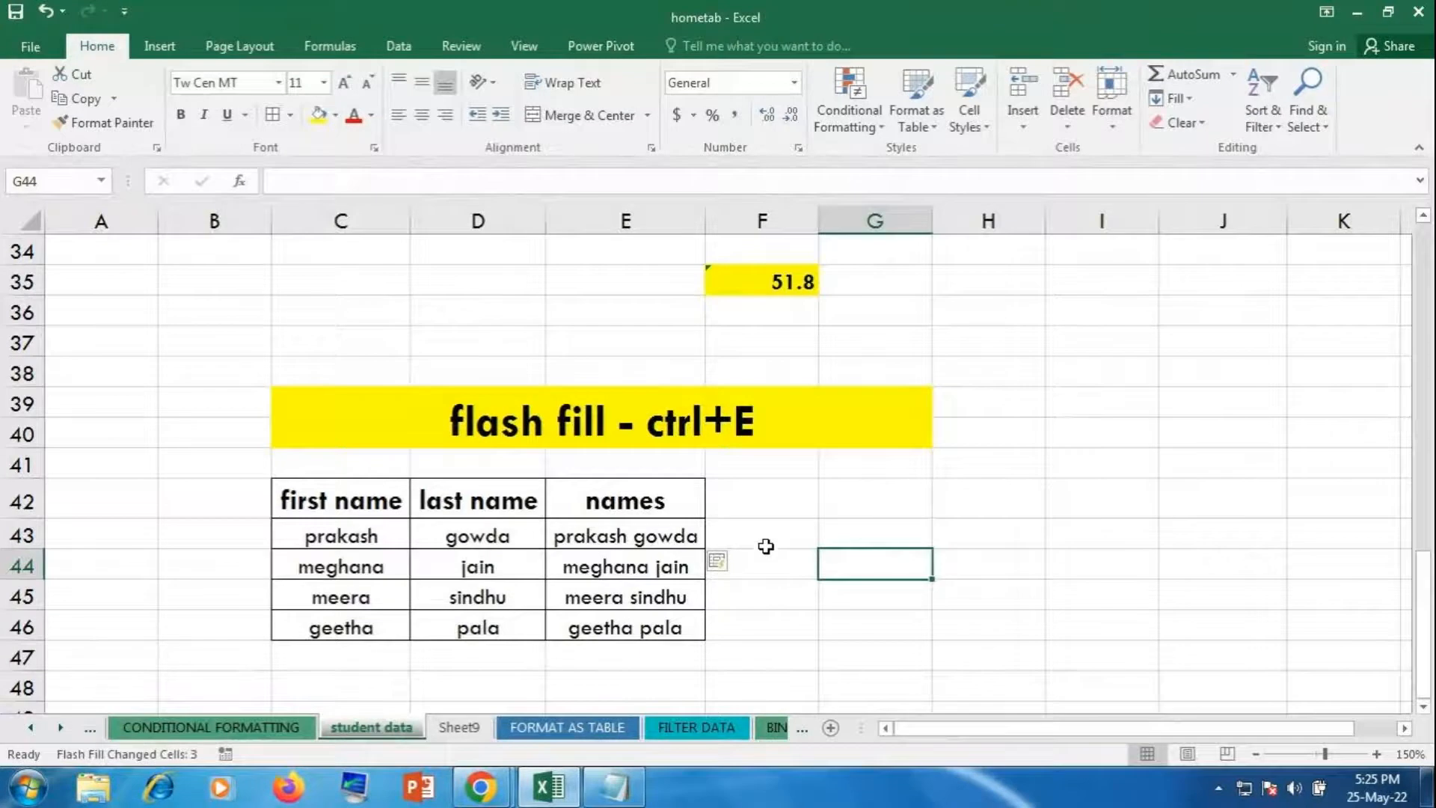
left_click(764, 533)
left_click(762, 492)
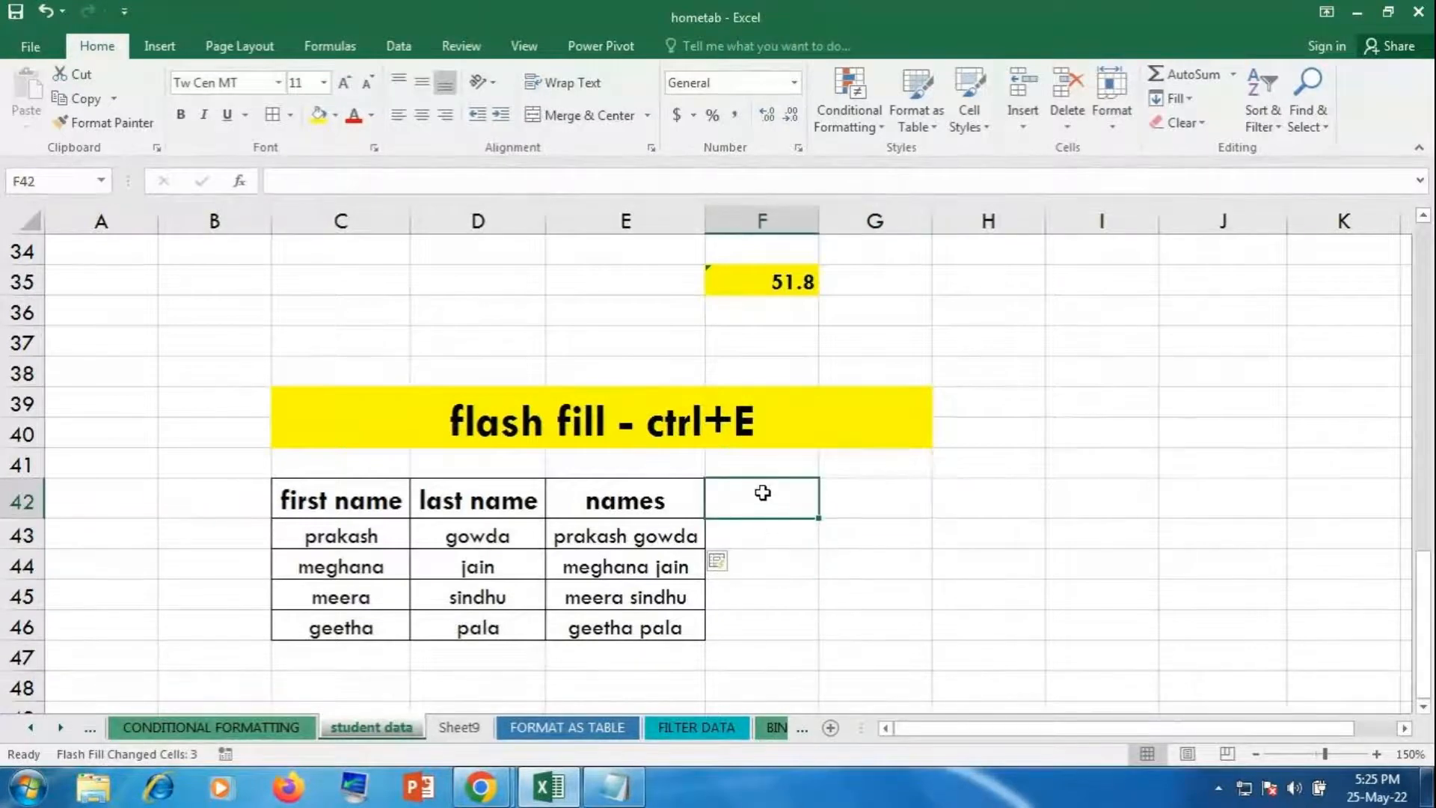
type("first name")
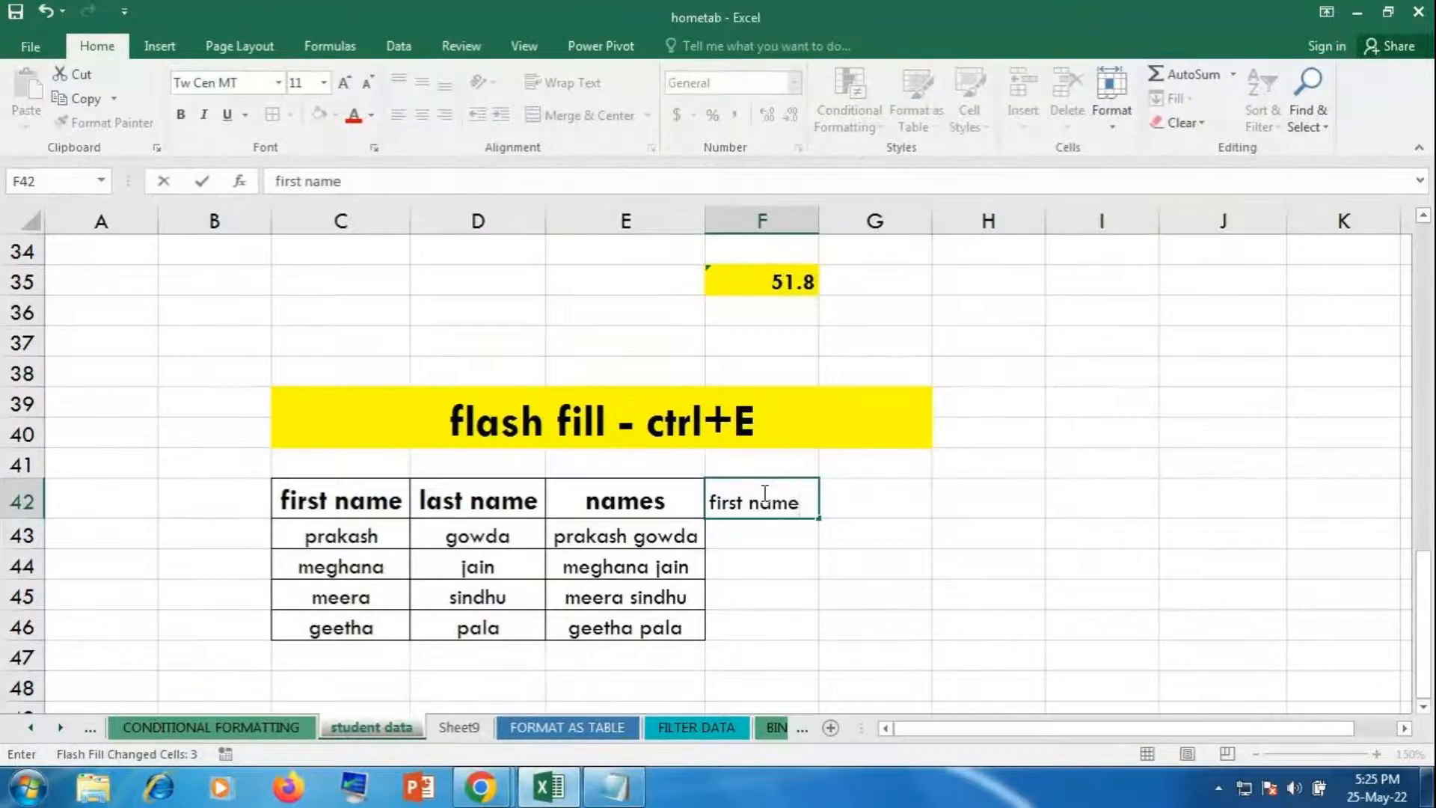
key("Tab")
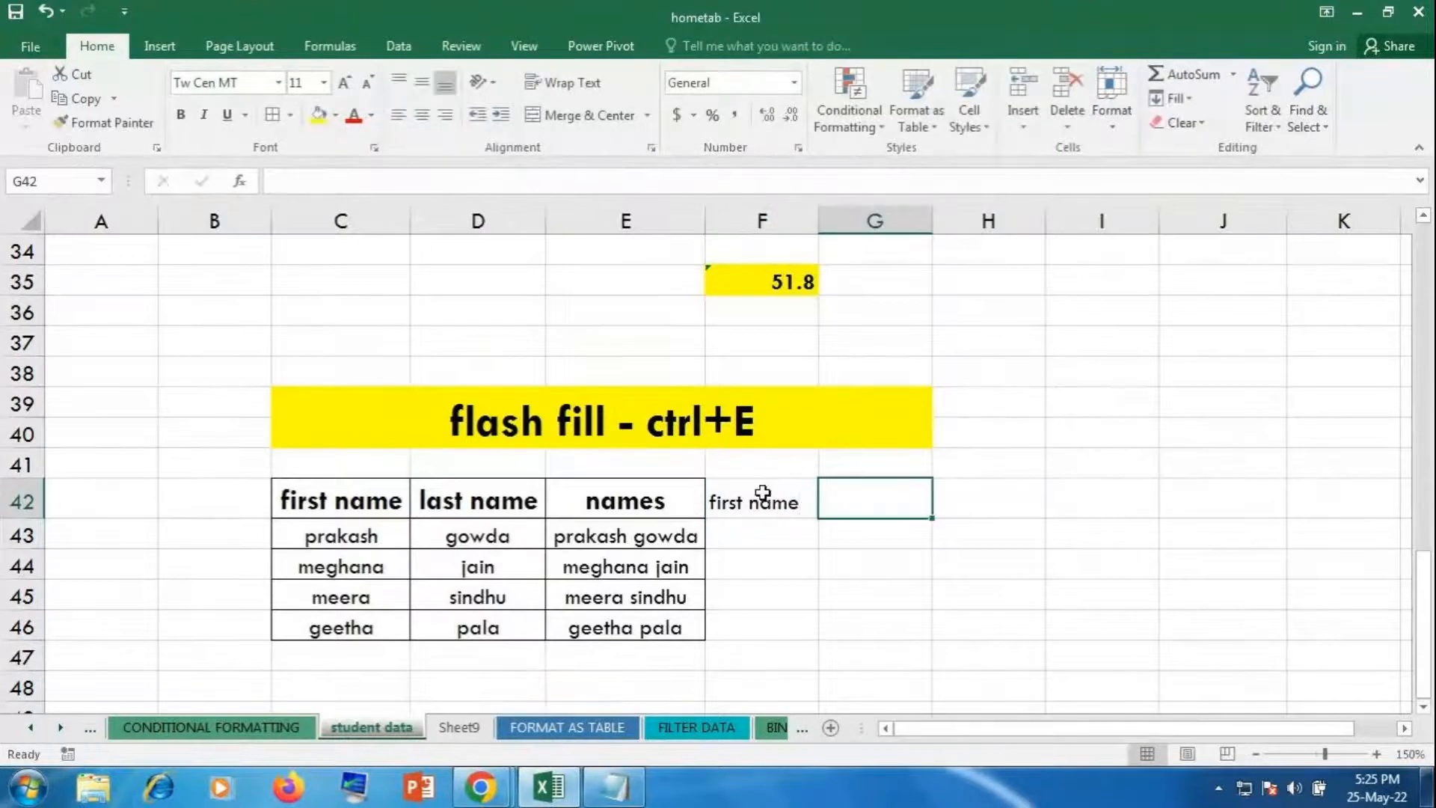
type("l")
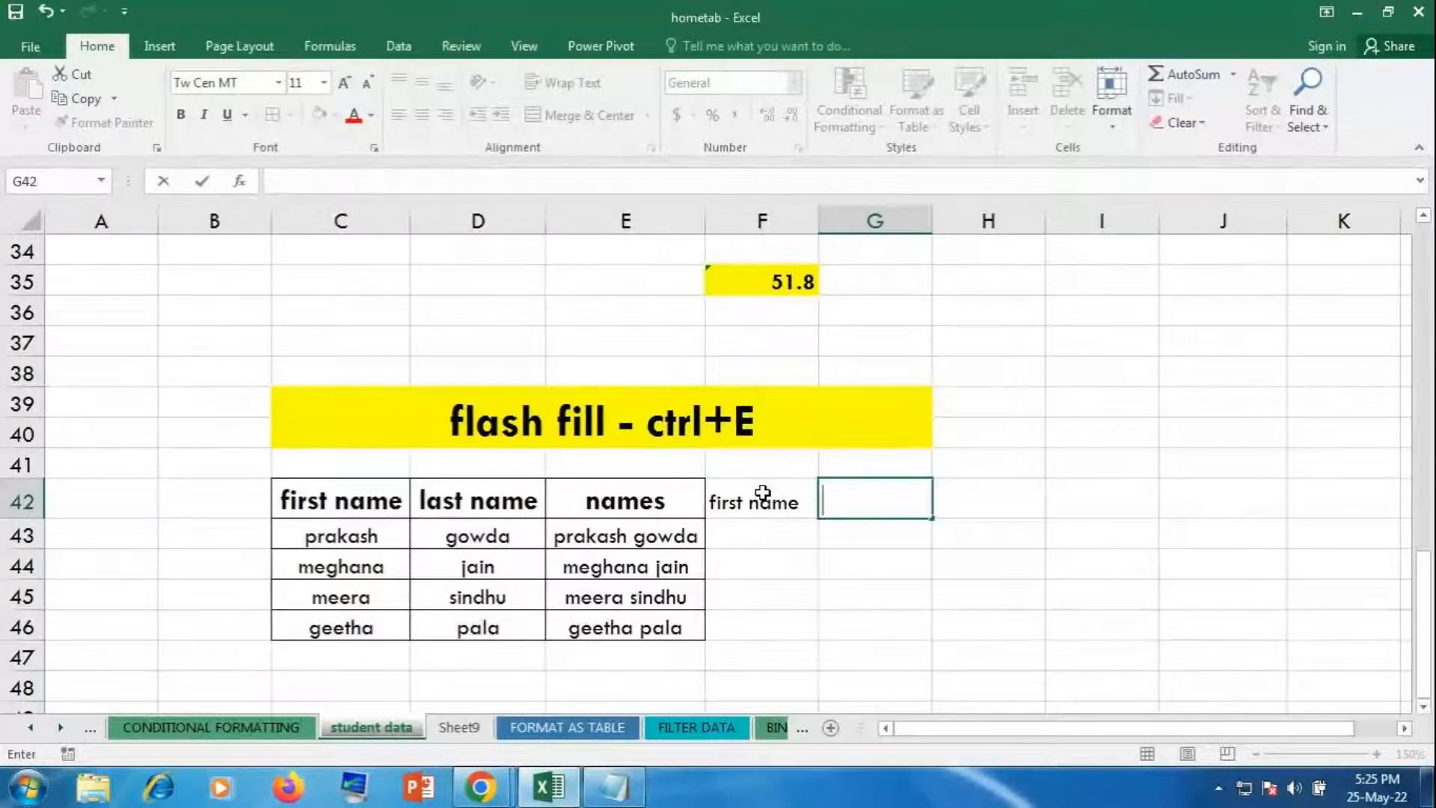
type("ast name")
key("Return")
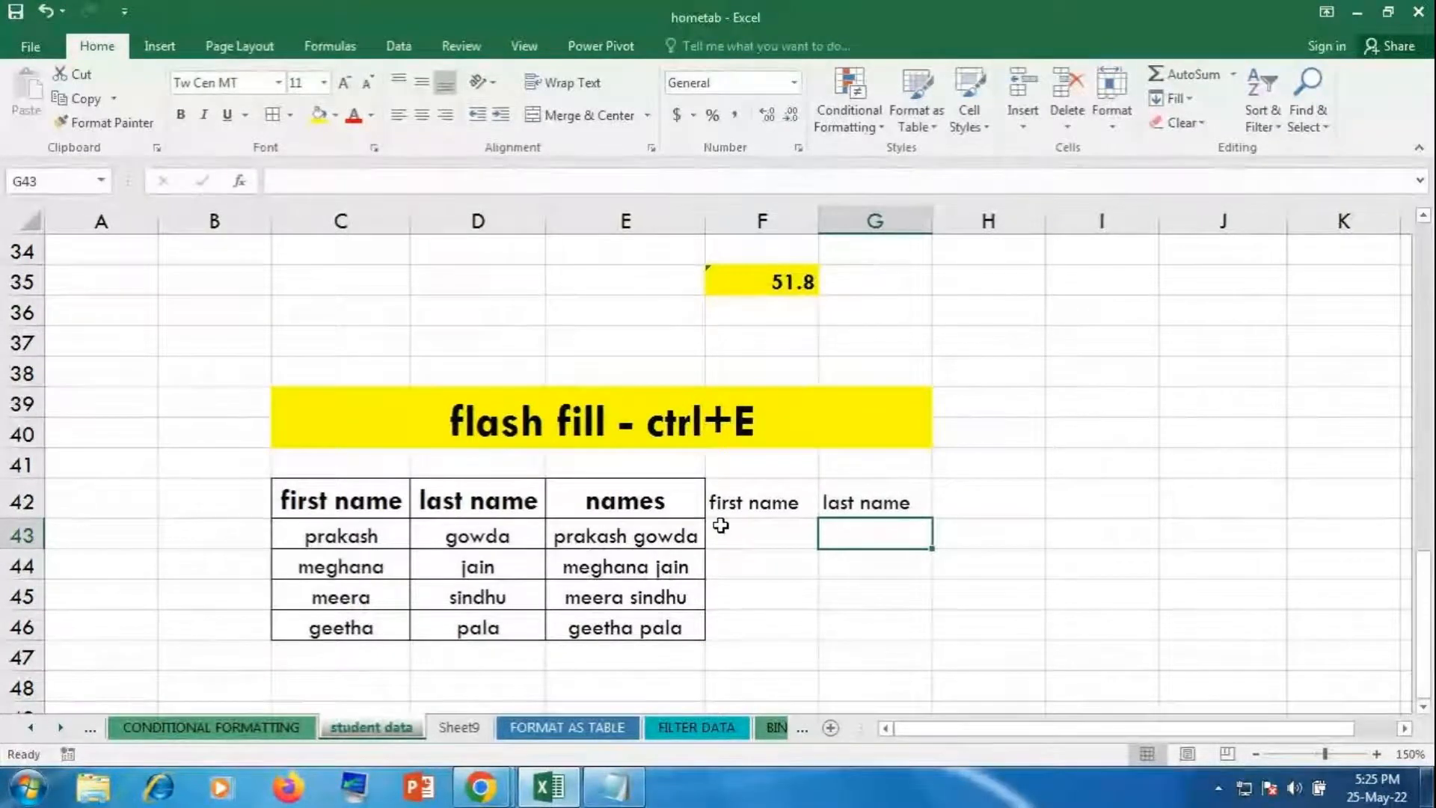
left_click(744, 532)
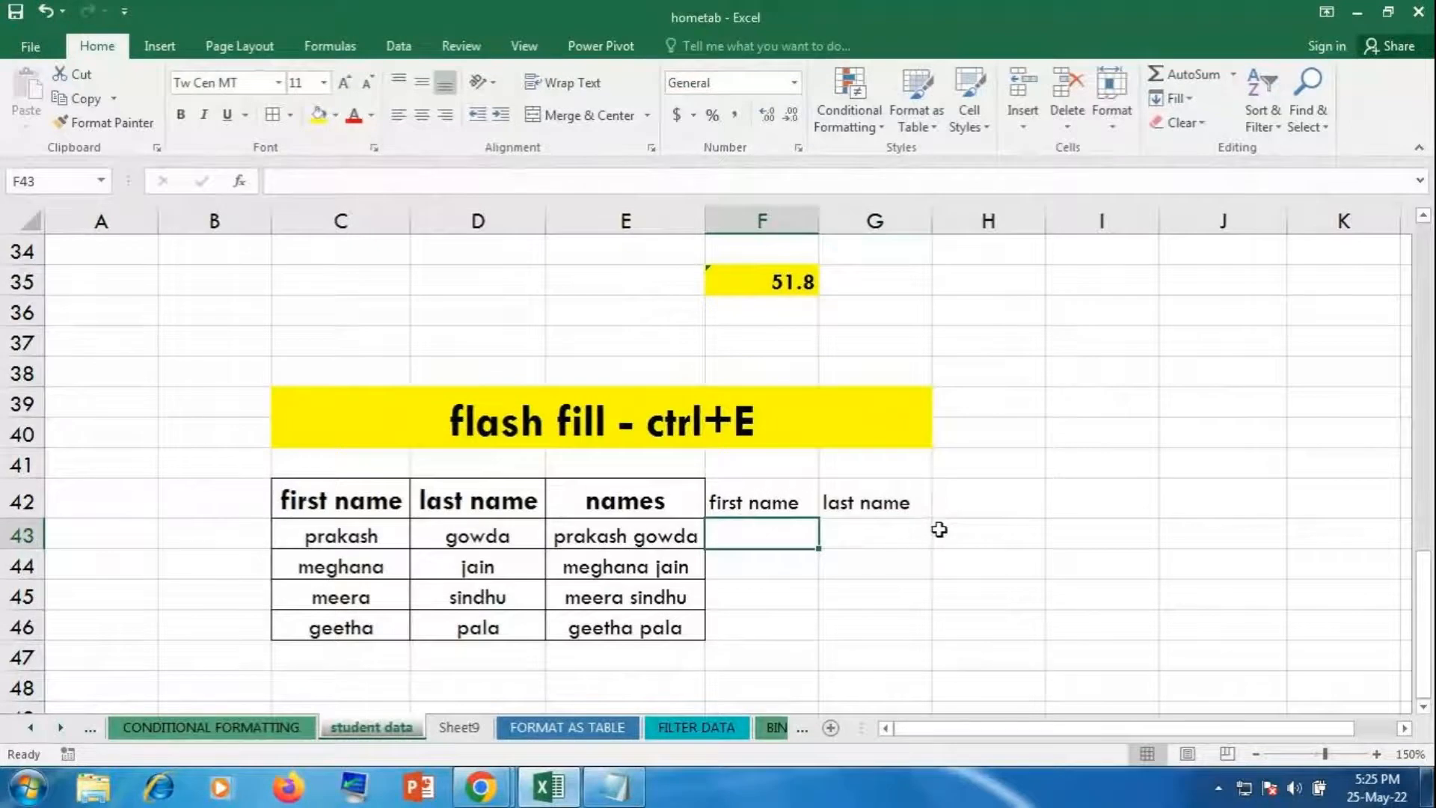
left_click(902, 540)
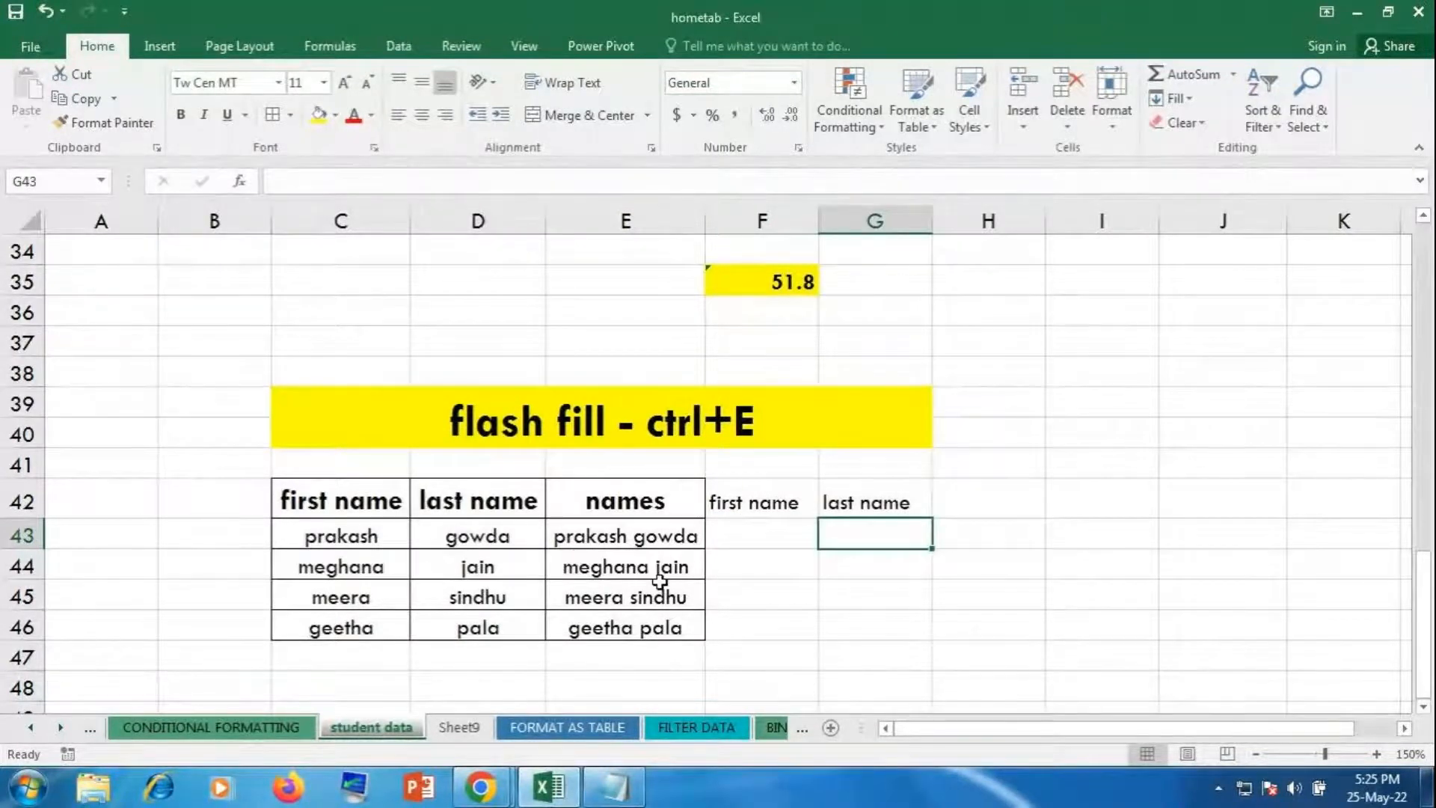
scroll(658, 580, "down", 1)
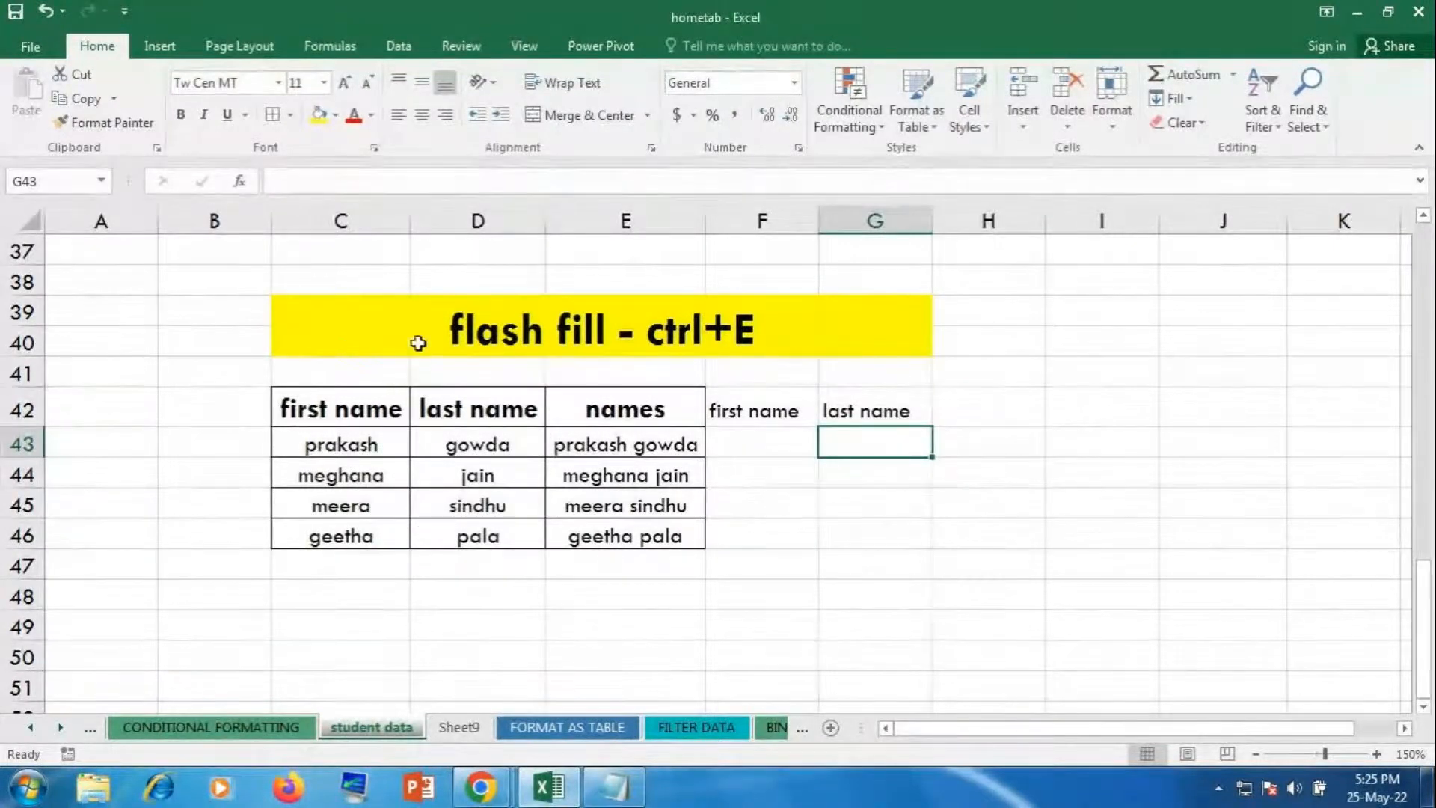
left_click(483, 336)
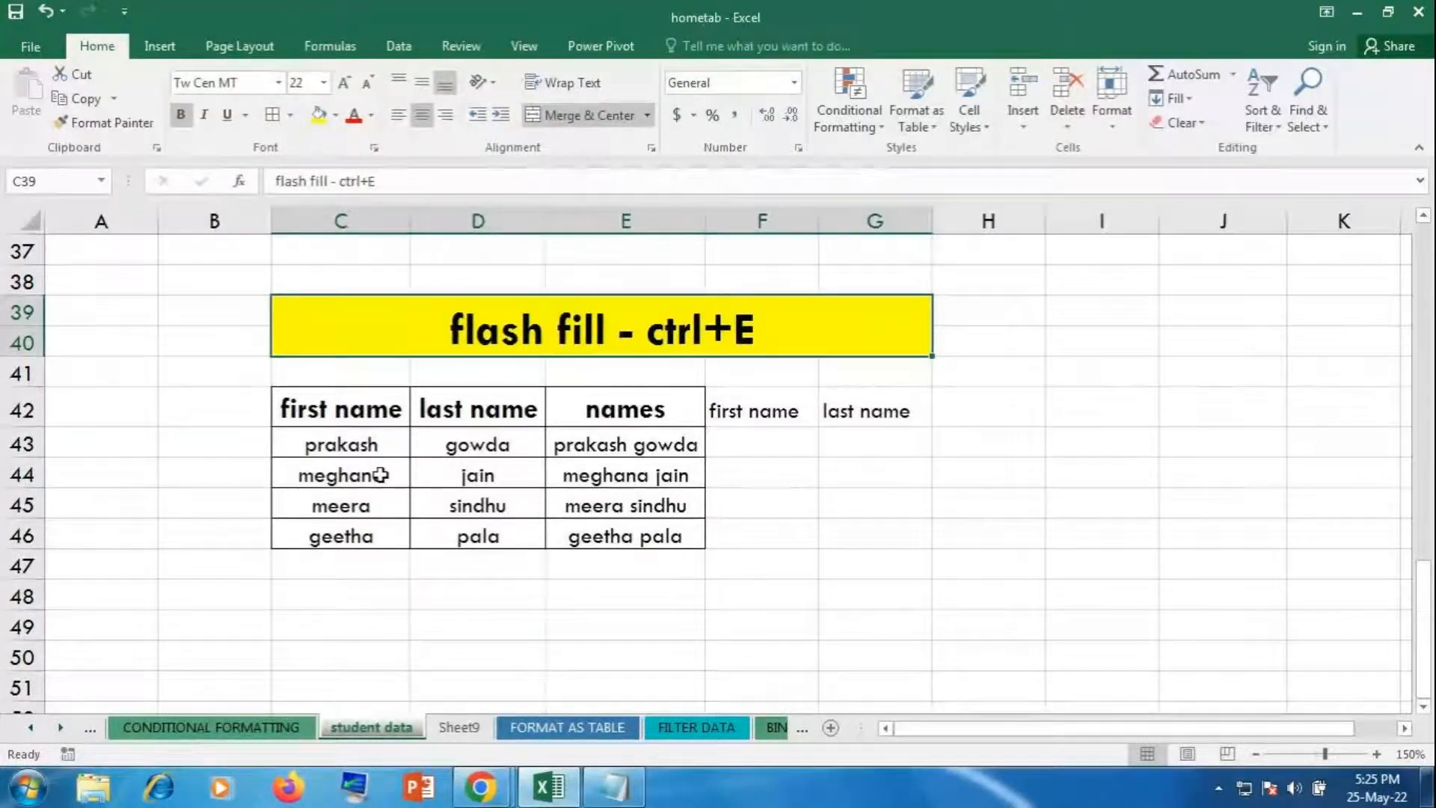
left_click_drag(348, 442, 499, 534)
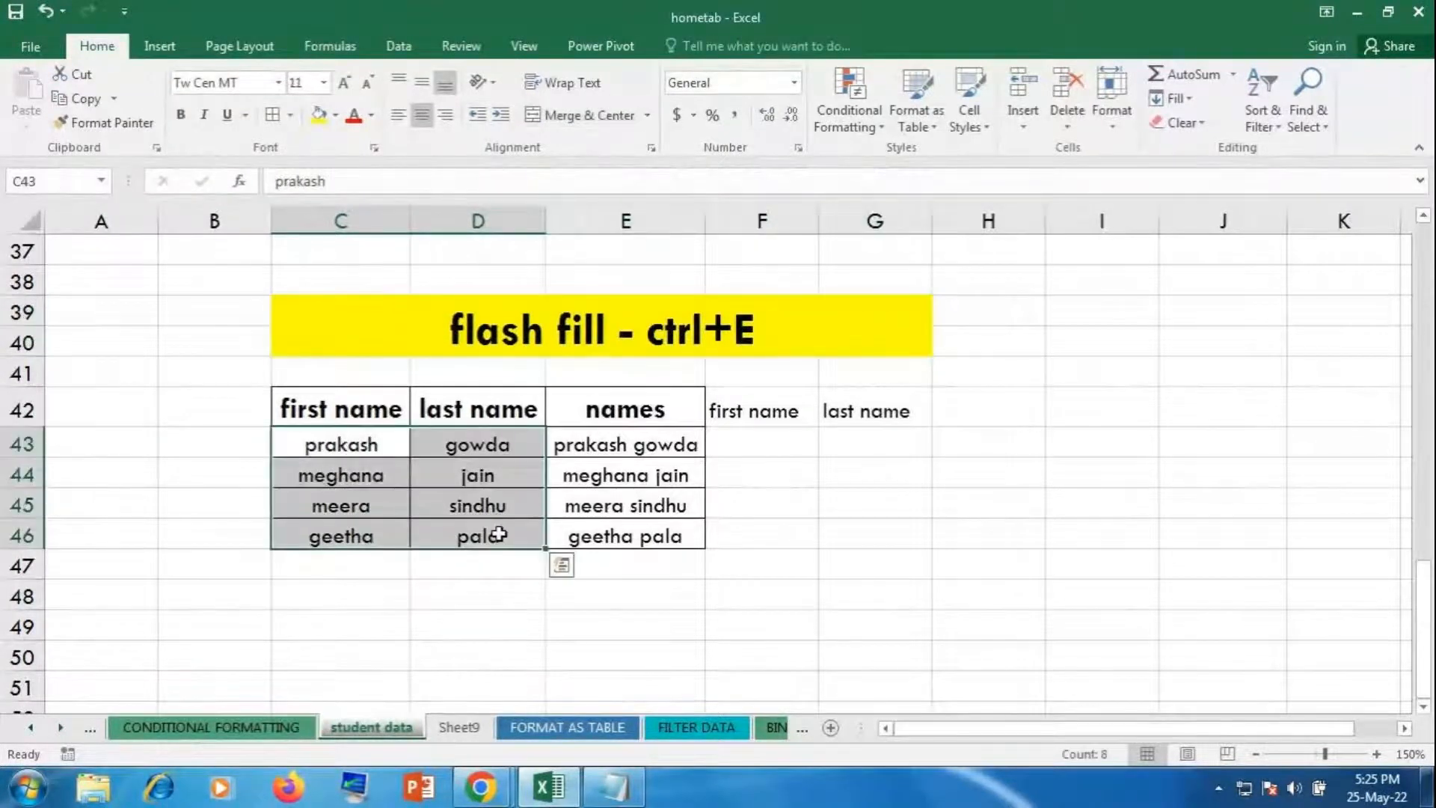
left_click(827, 534)
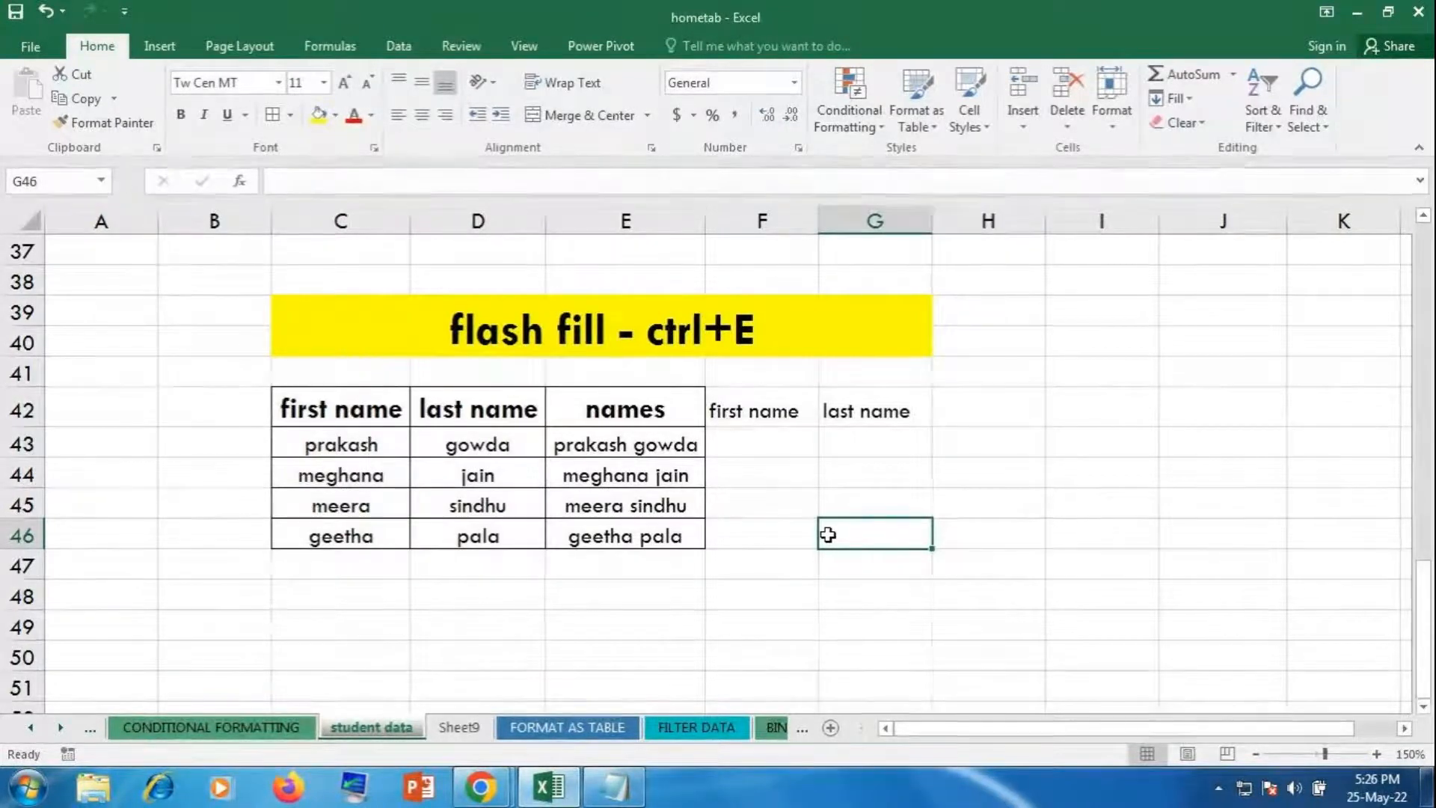
left_click(751, 439)
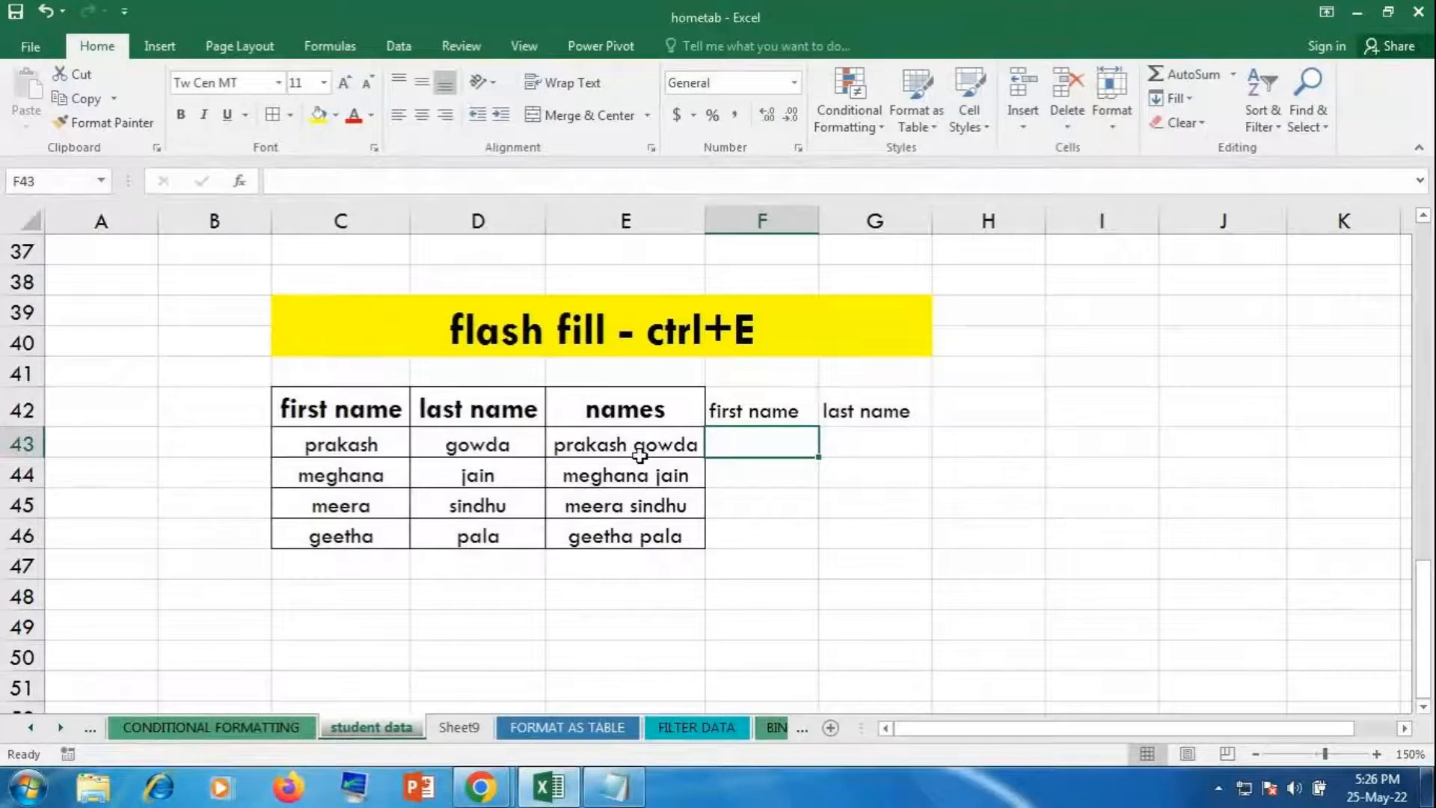
left_click_drag(635, 449, 649, 536)
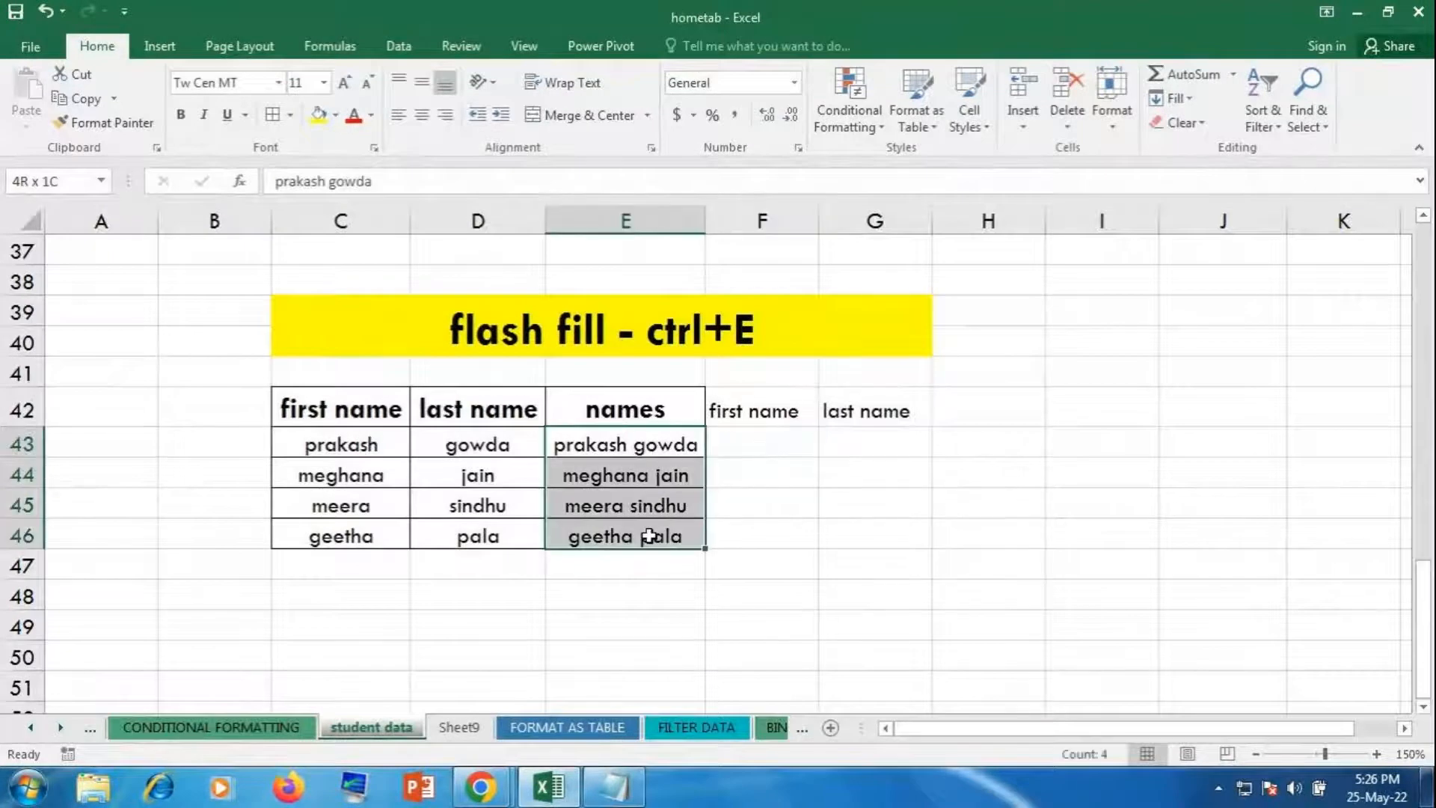
left_click(786, 439)
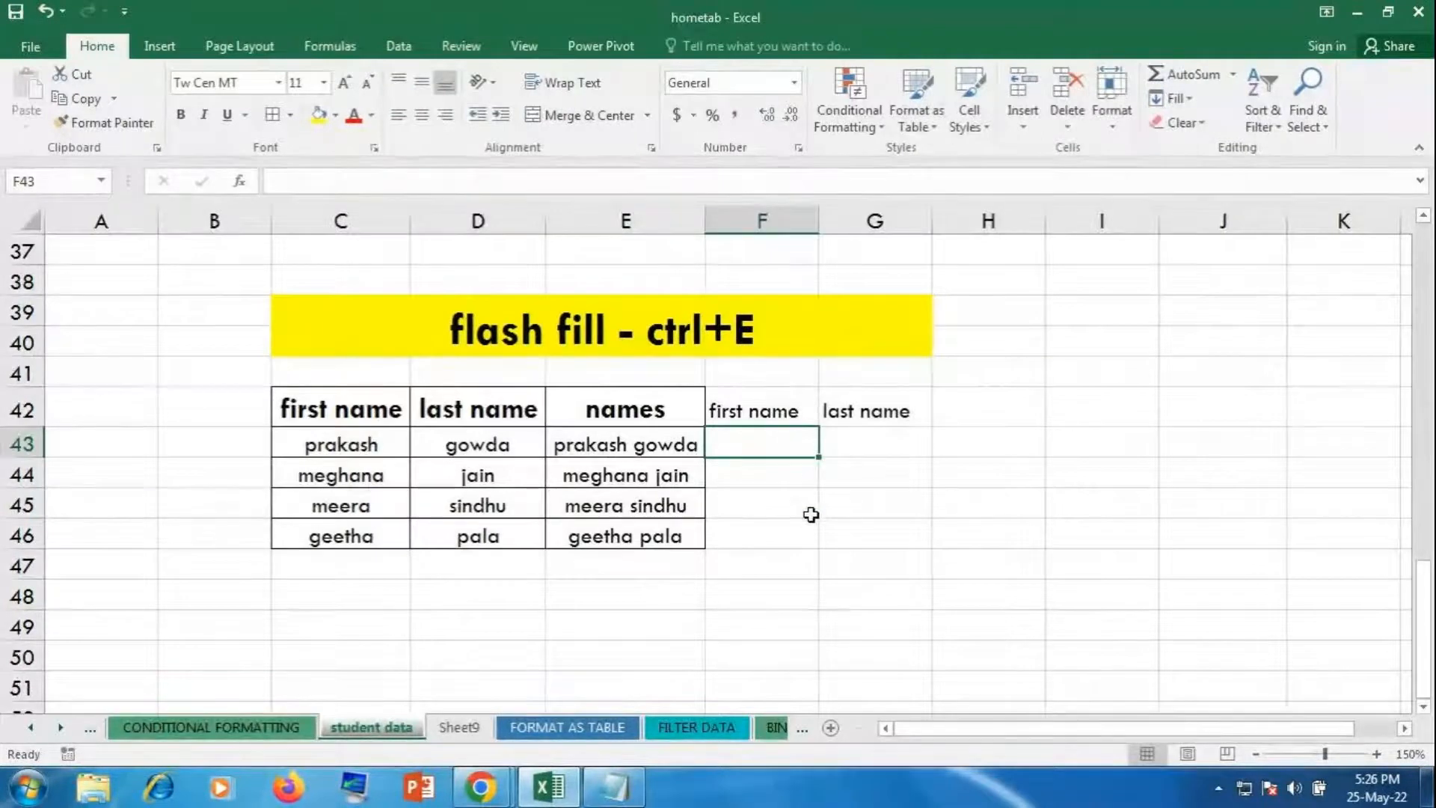
left_click_drag(865, 445, 866, 567)
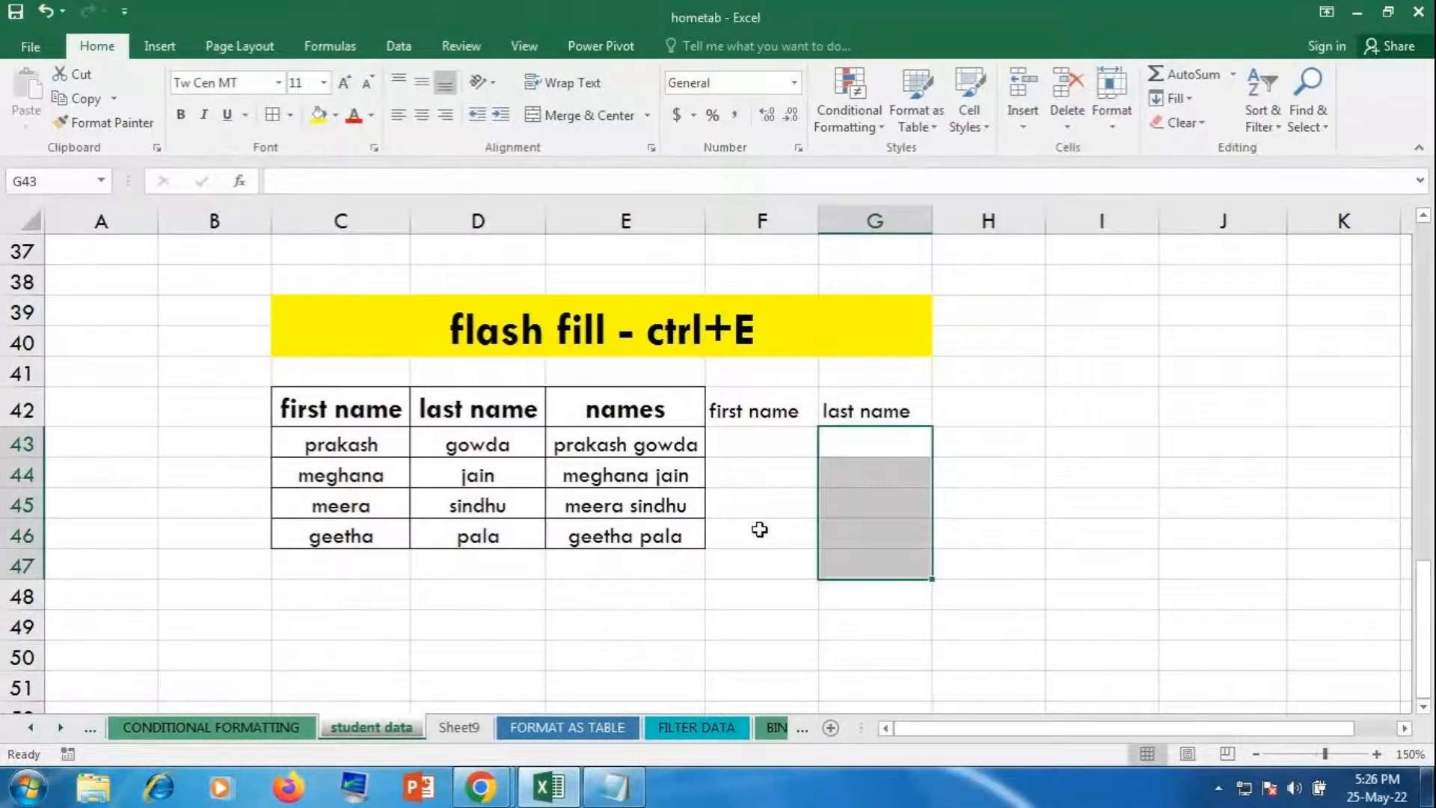
left_click(763, 442)
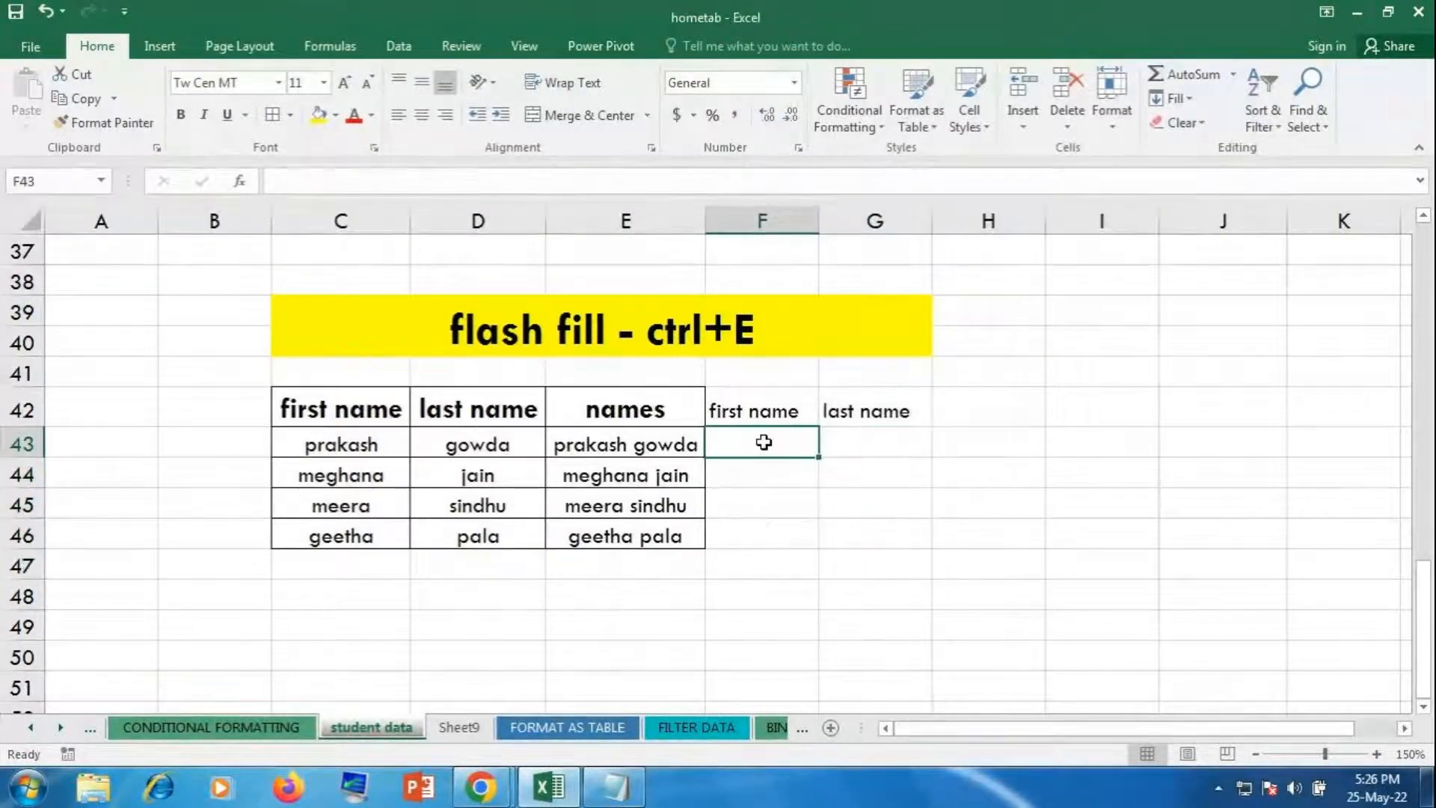
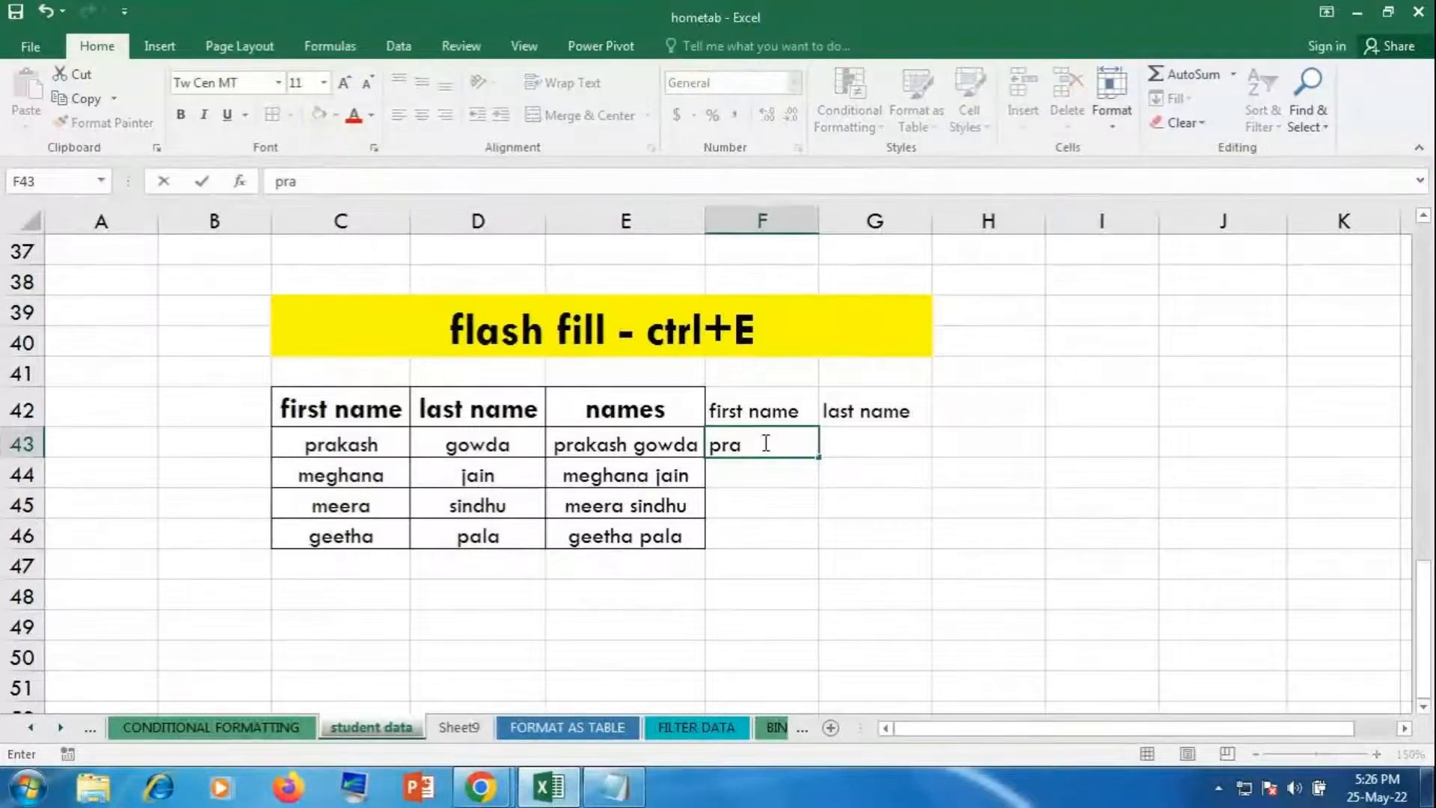
key("Tab")
key("Return")
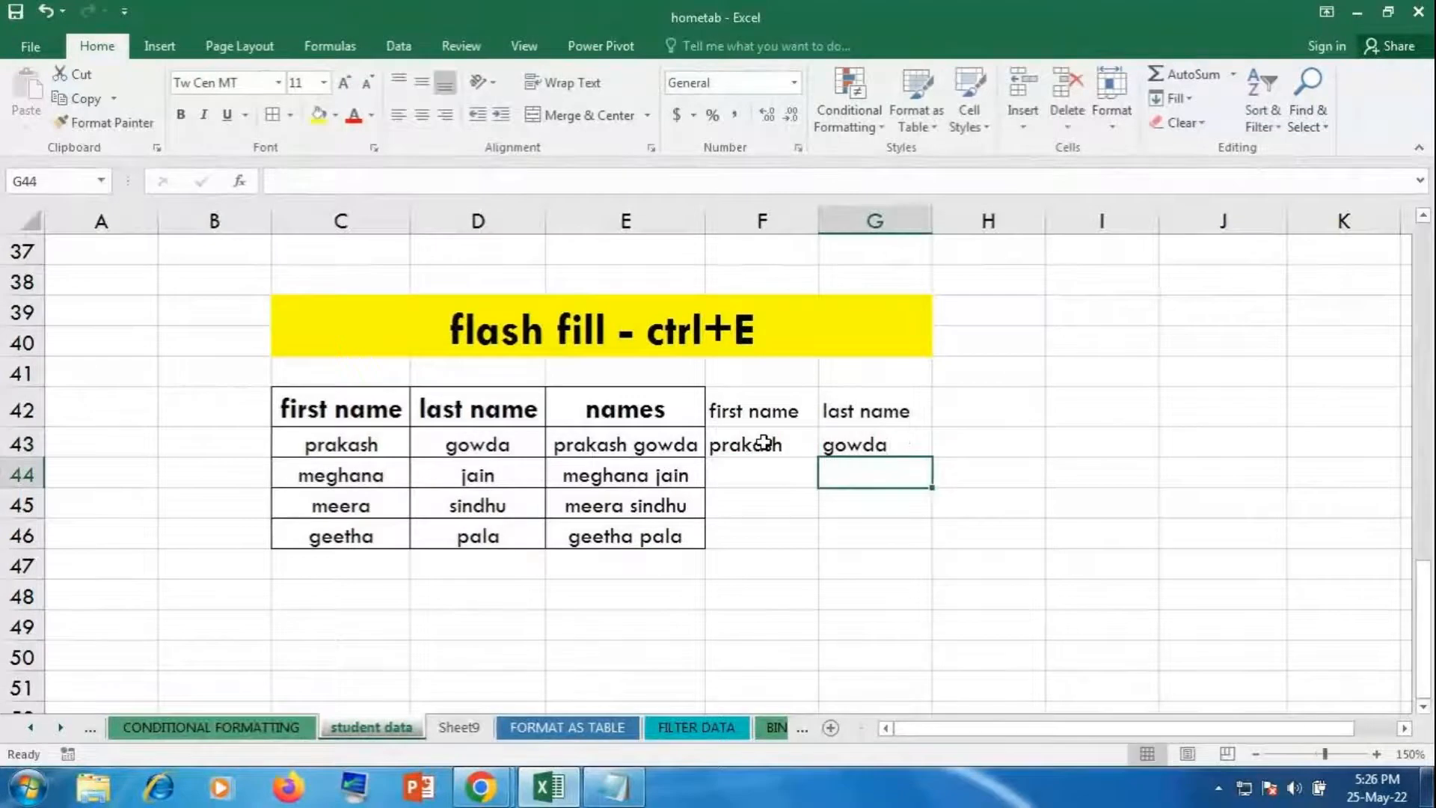
left_click(763, 442)
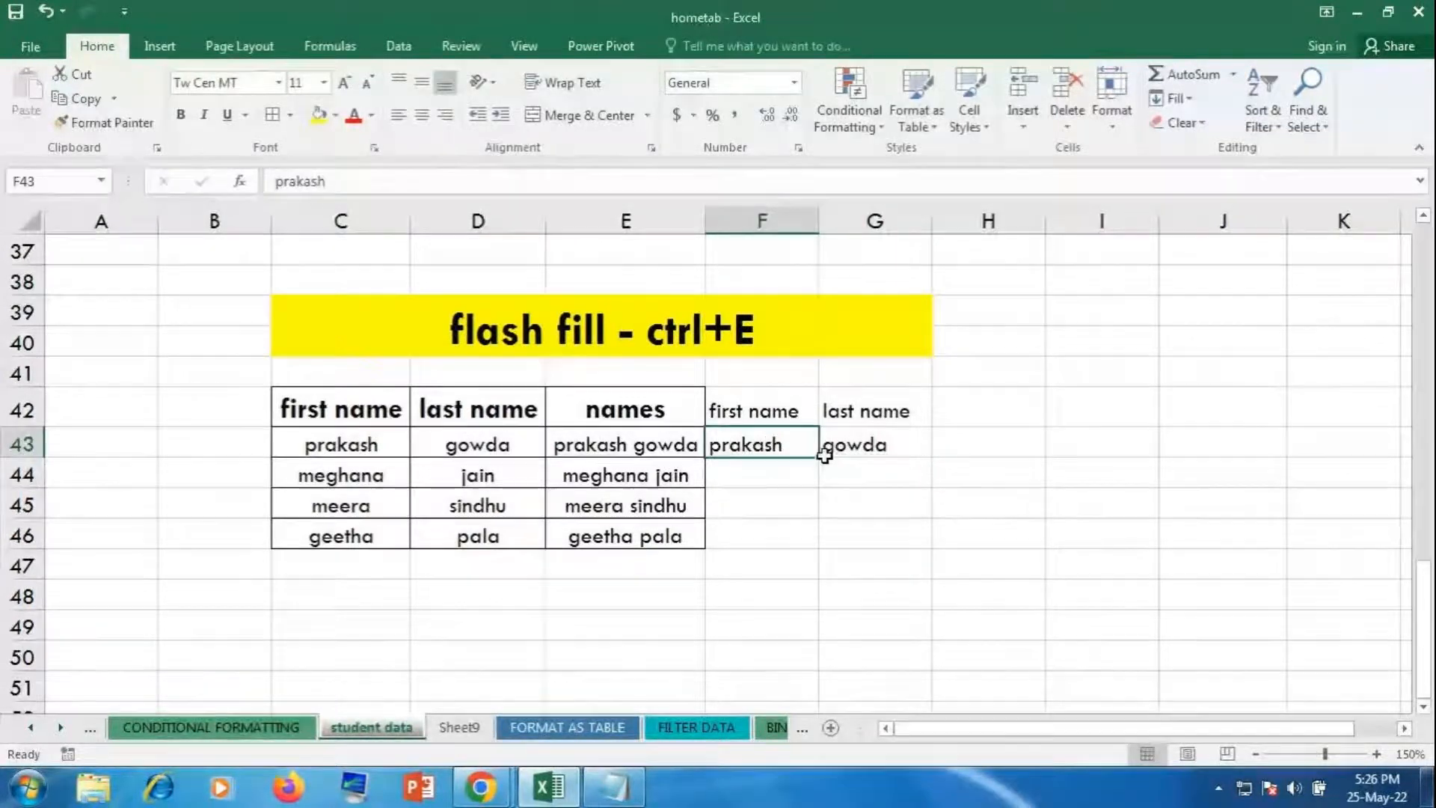
left_click_drag(750, 445, 754, 530)
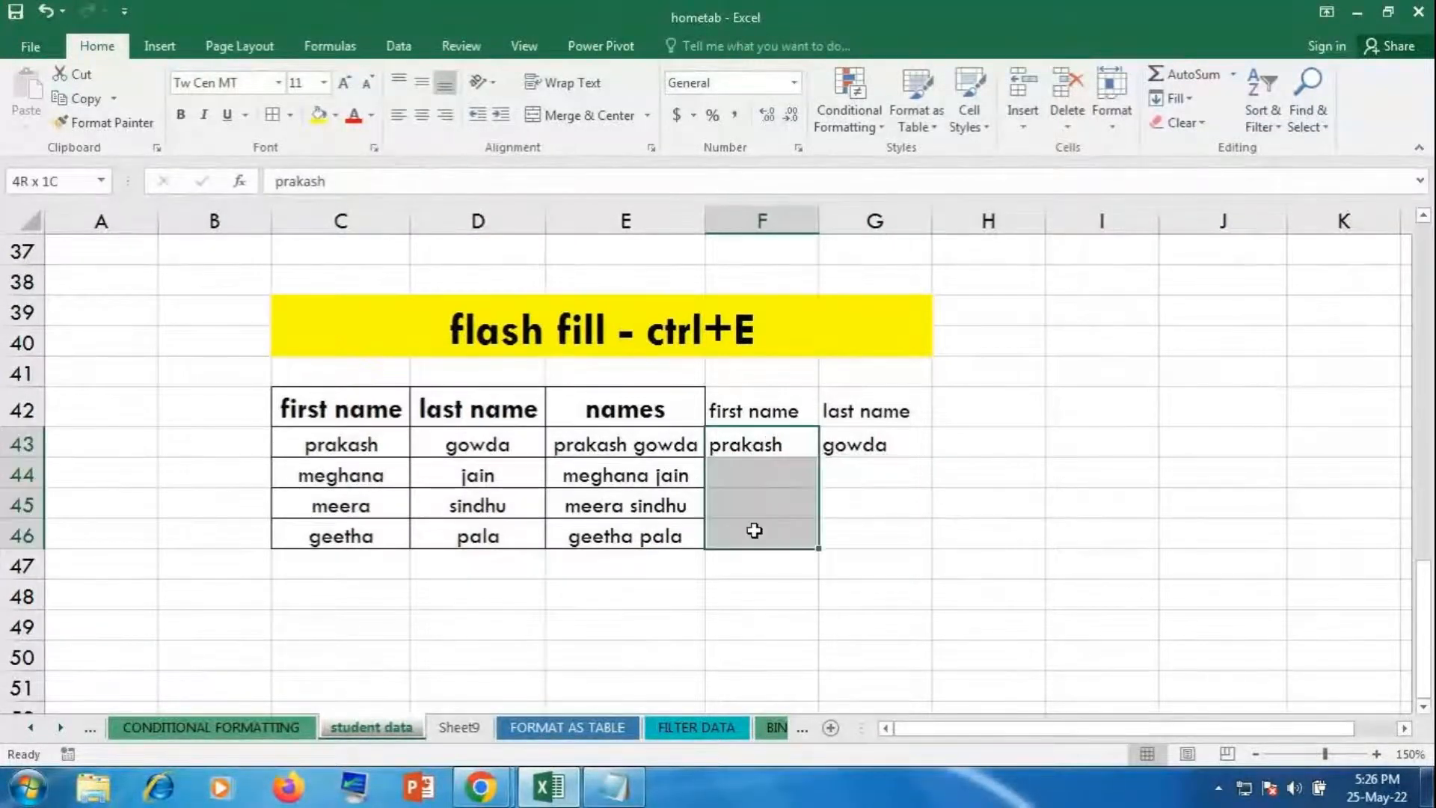
key("ctrl+e")
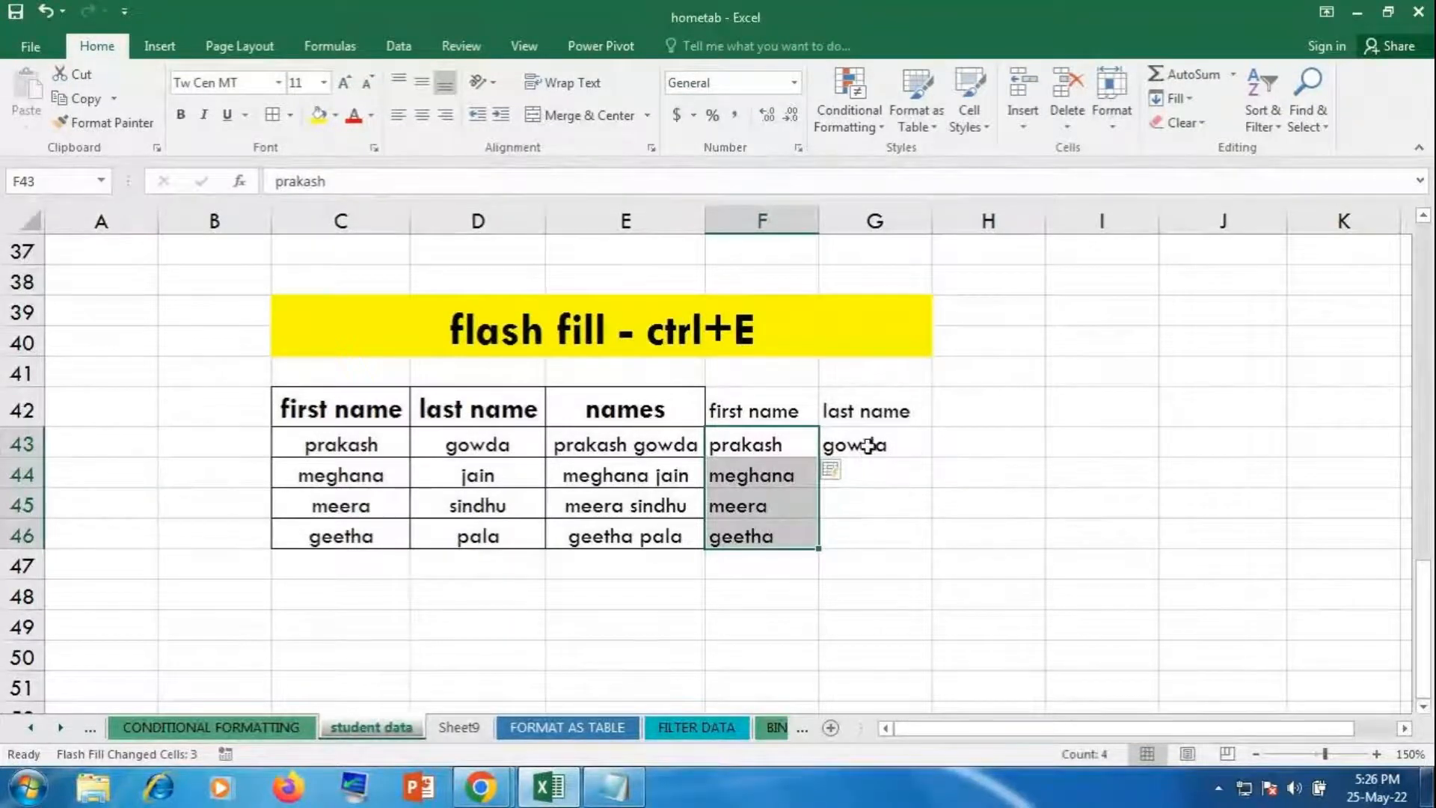
left_click_drag(869, 449, 868, 529)
left_click_drag(849, 447, 852, 522)
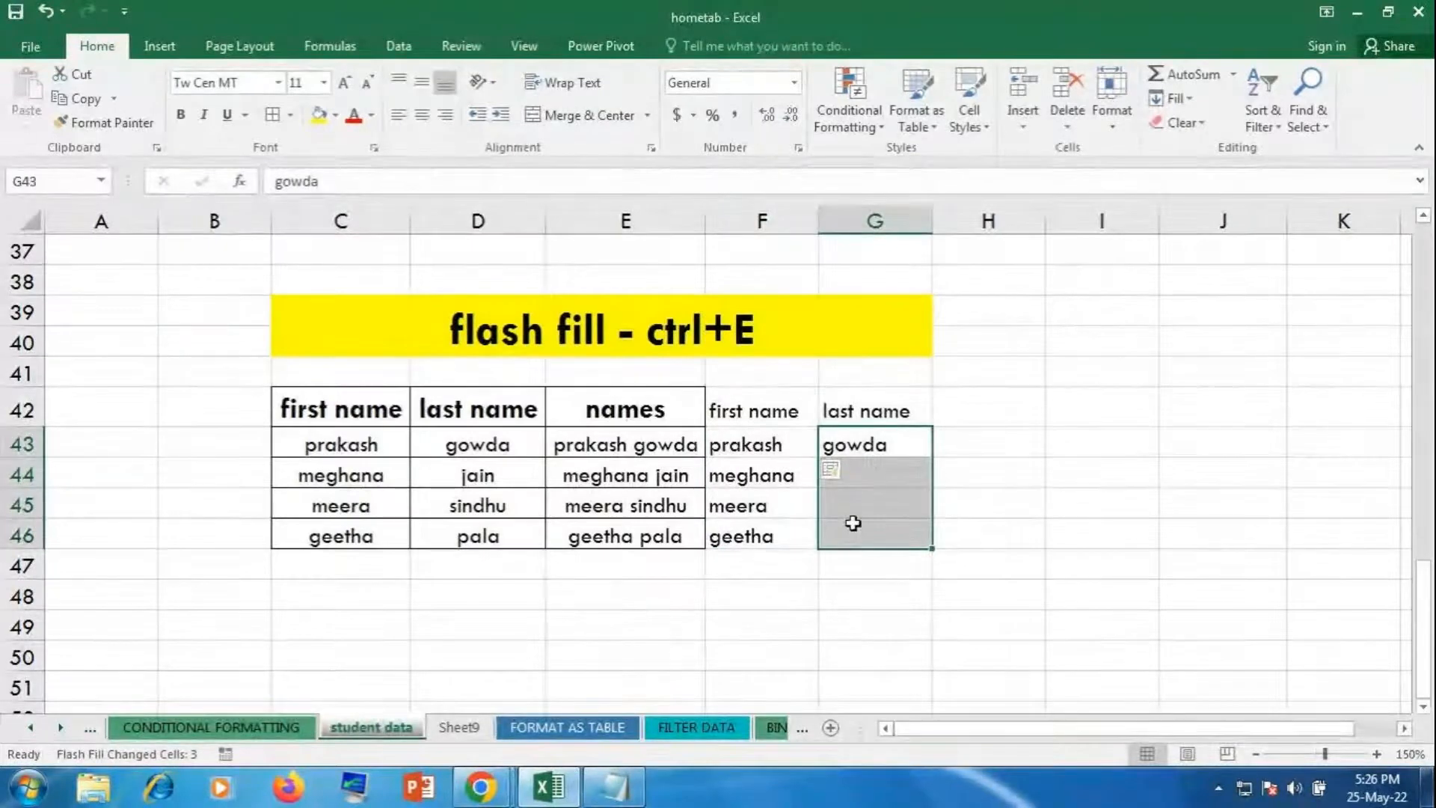
key("ctrl+e")
left_click(1030, 533)
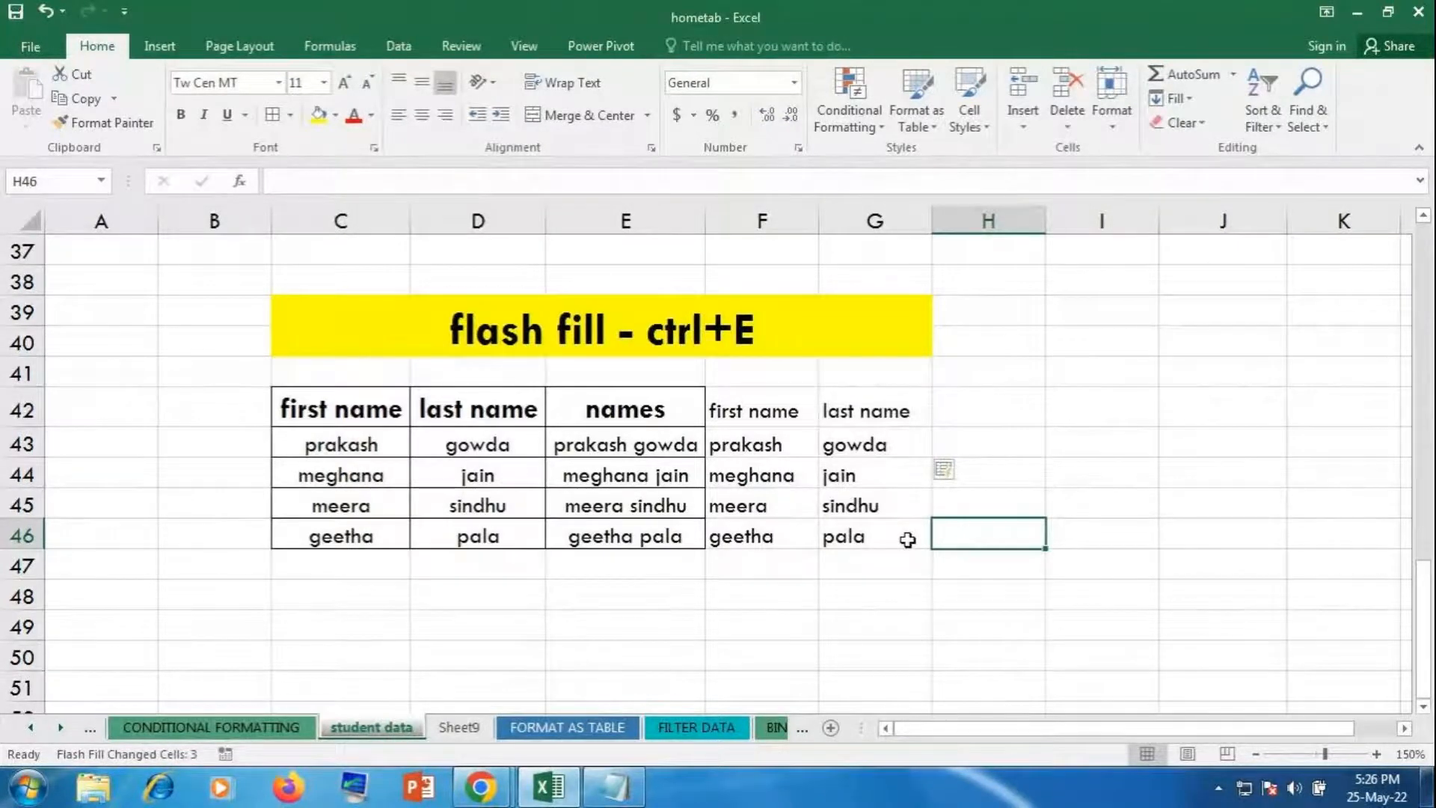
Step: Clear the split names, Flash Fill first and last names again, then switch to GoToMeeting
left_click_drag(733, 474, 859, 533)
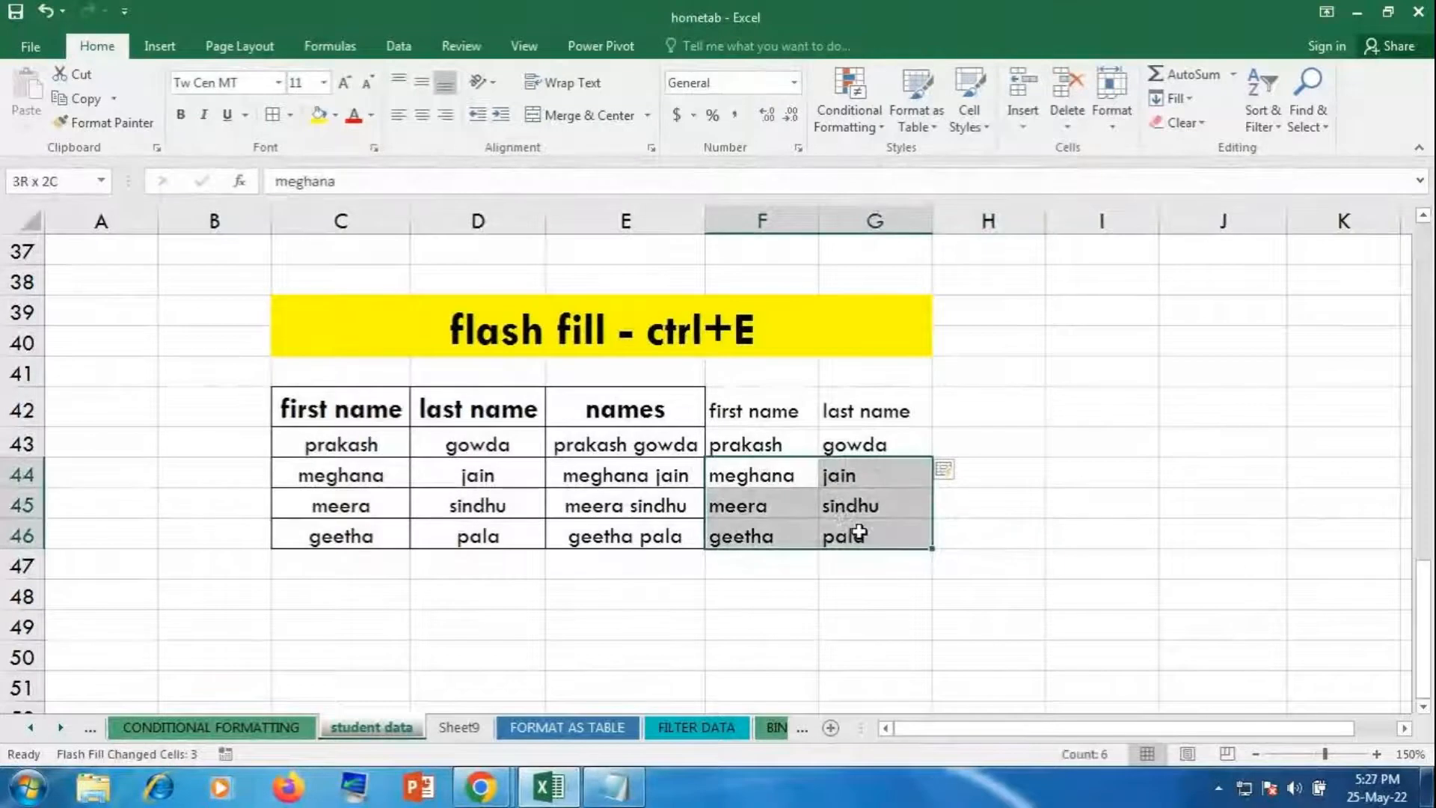
key("Delete")
left_click(1119, 497)
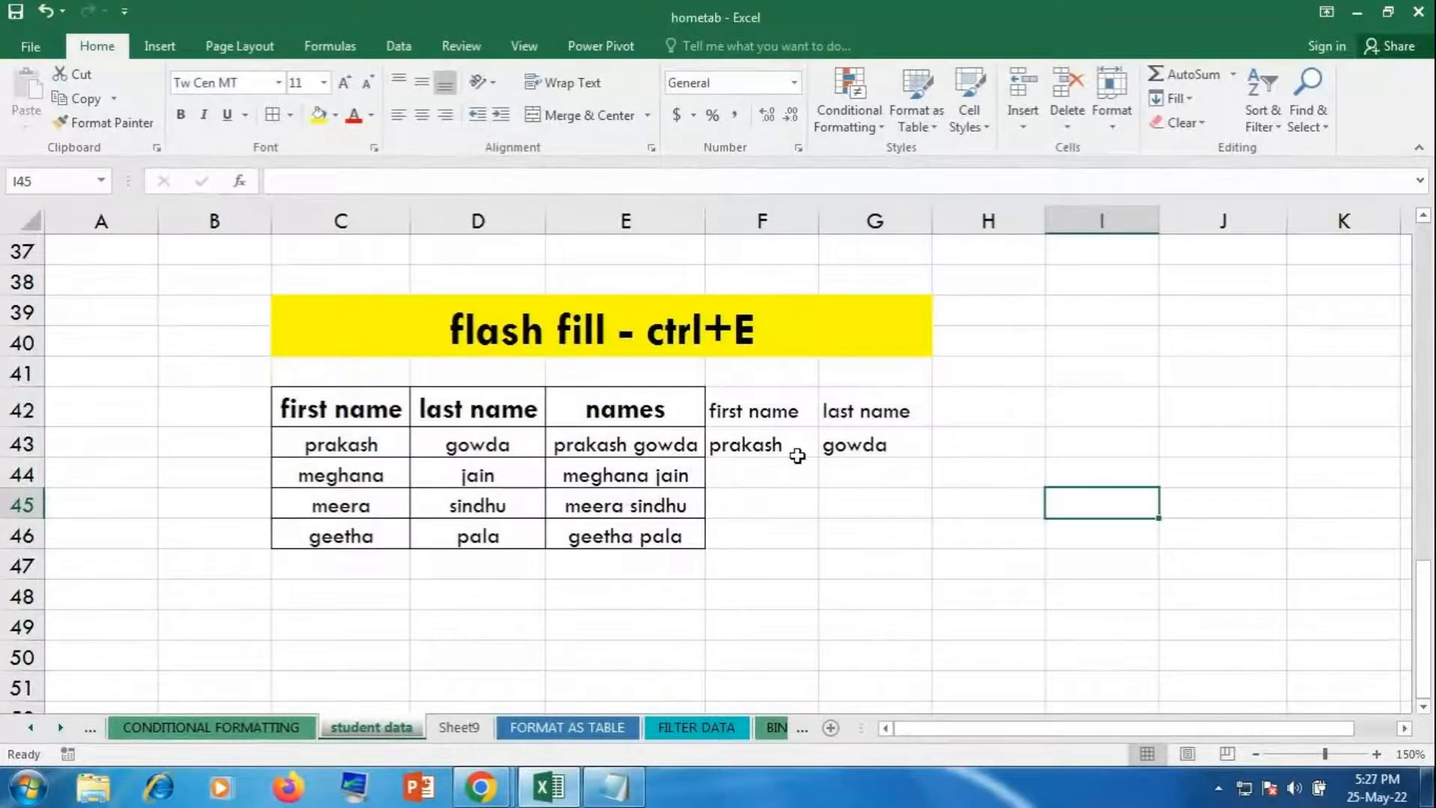
left_click(790, 440)
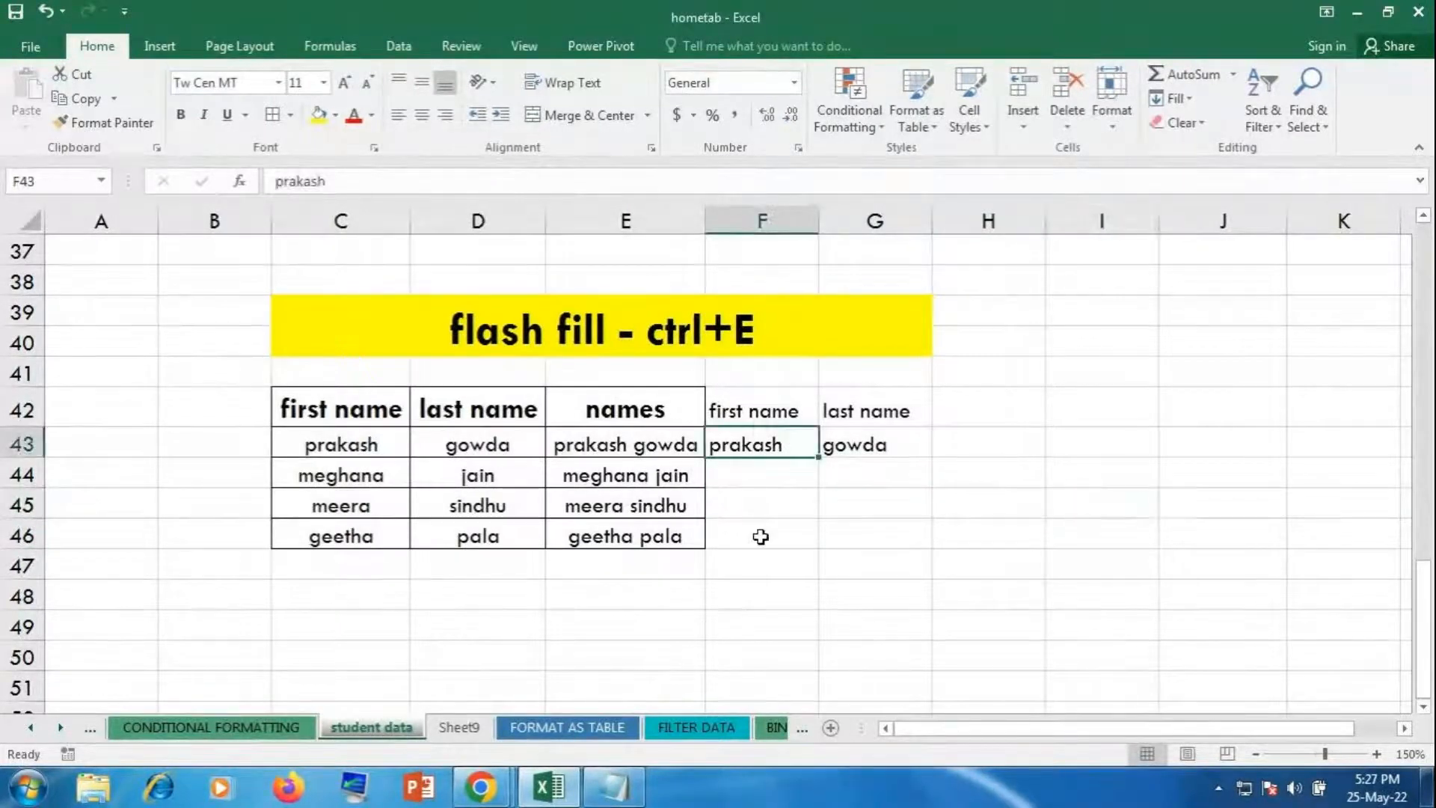
left_click_drag(742, 443, 747, 543)
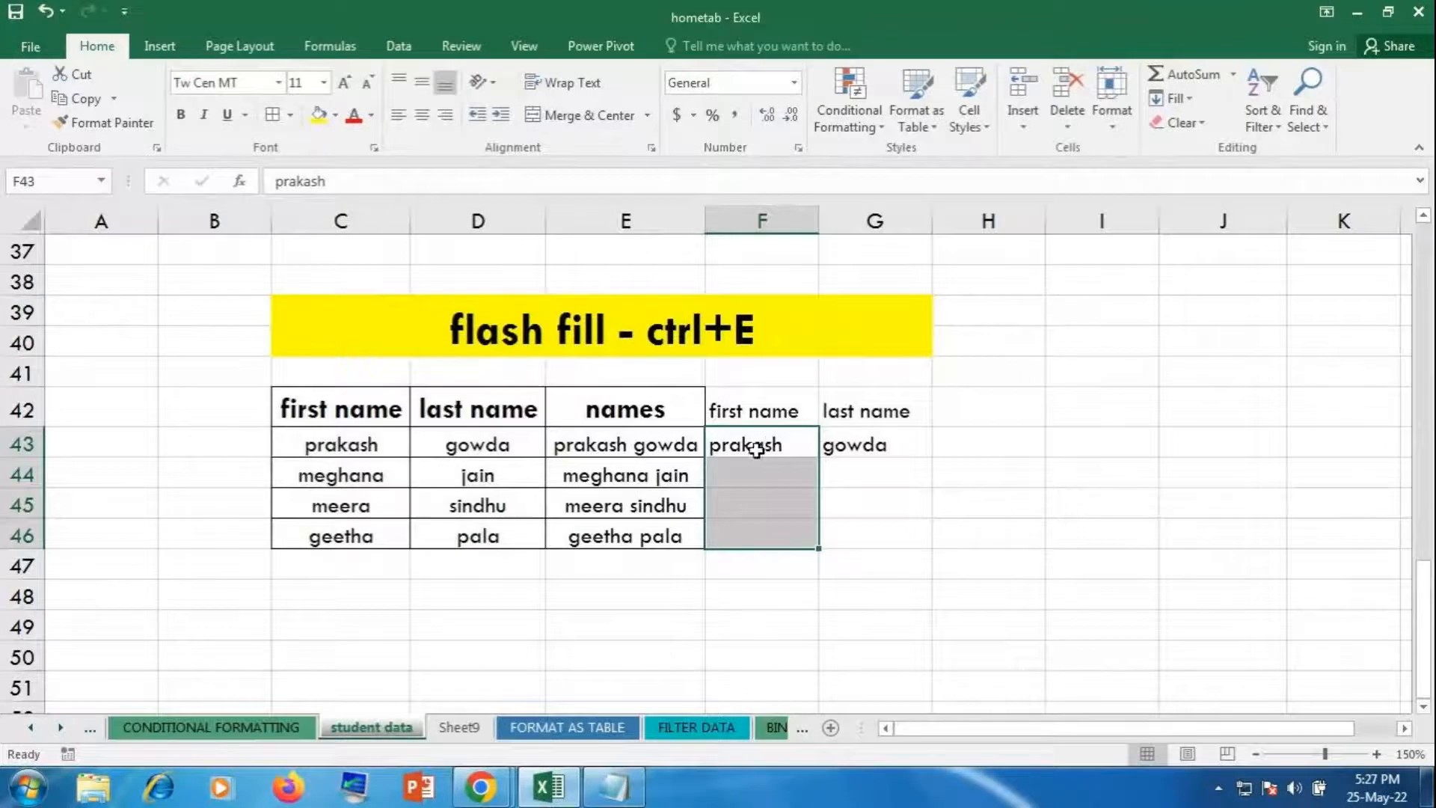
key("ctrl+e")
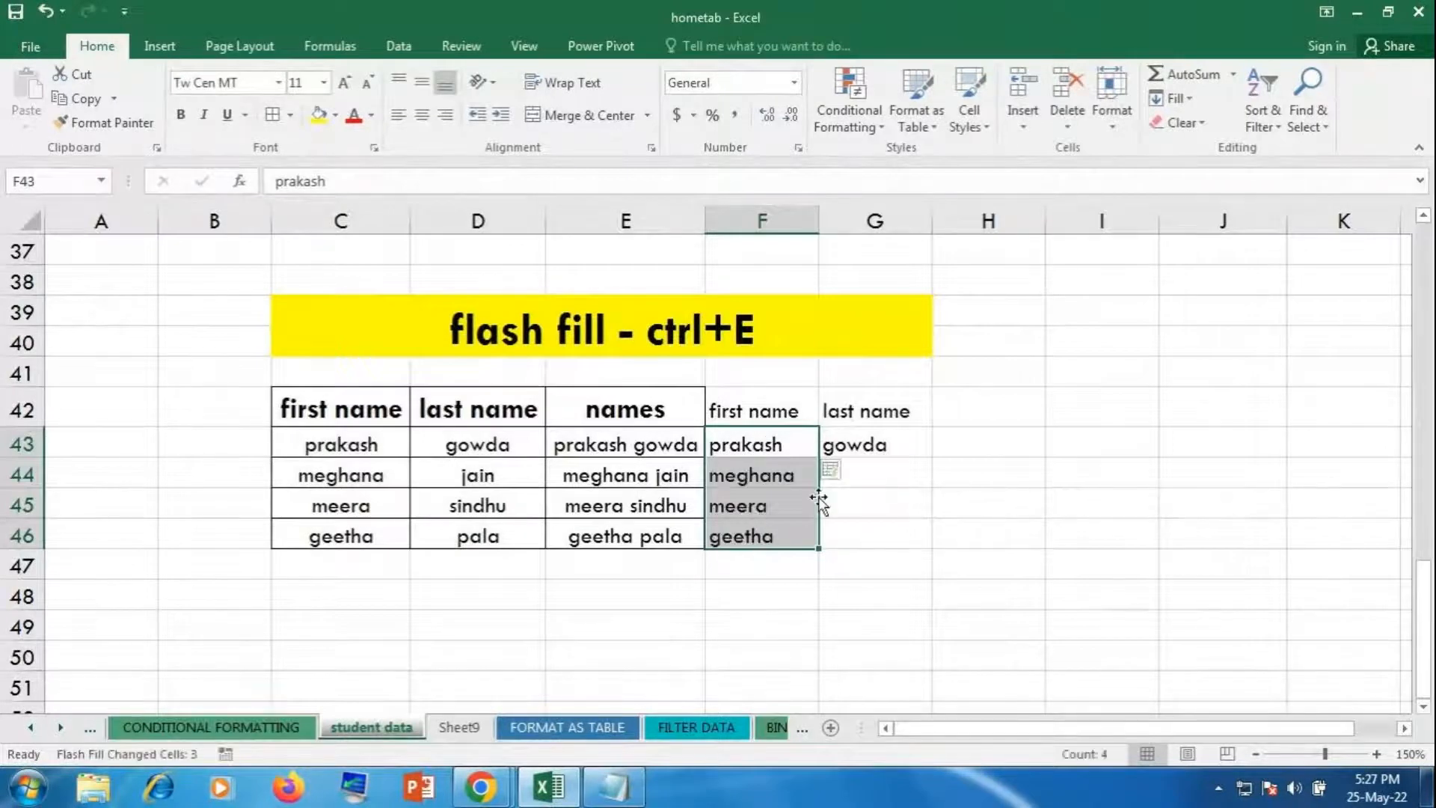
left_click_drag(857, 446, 864, 529)
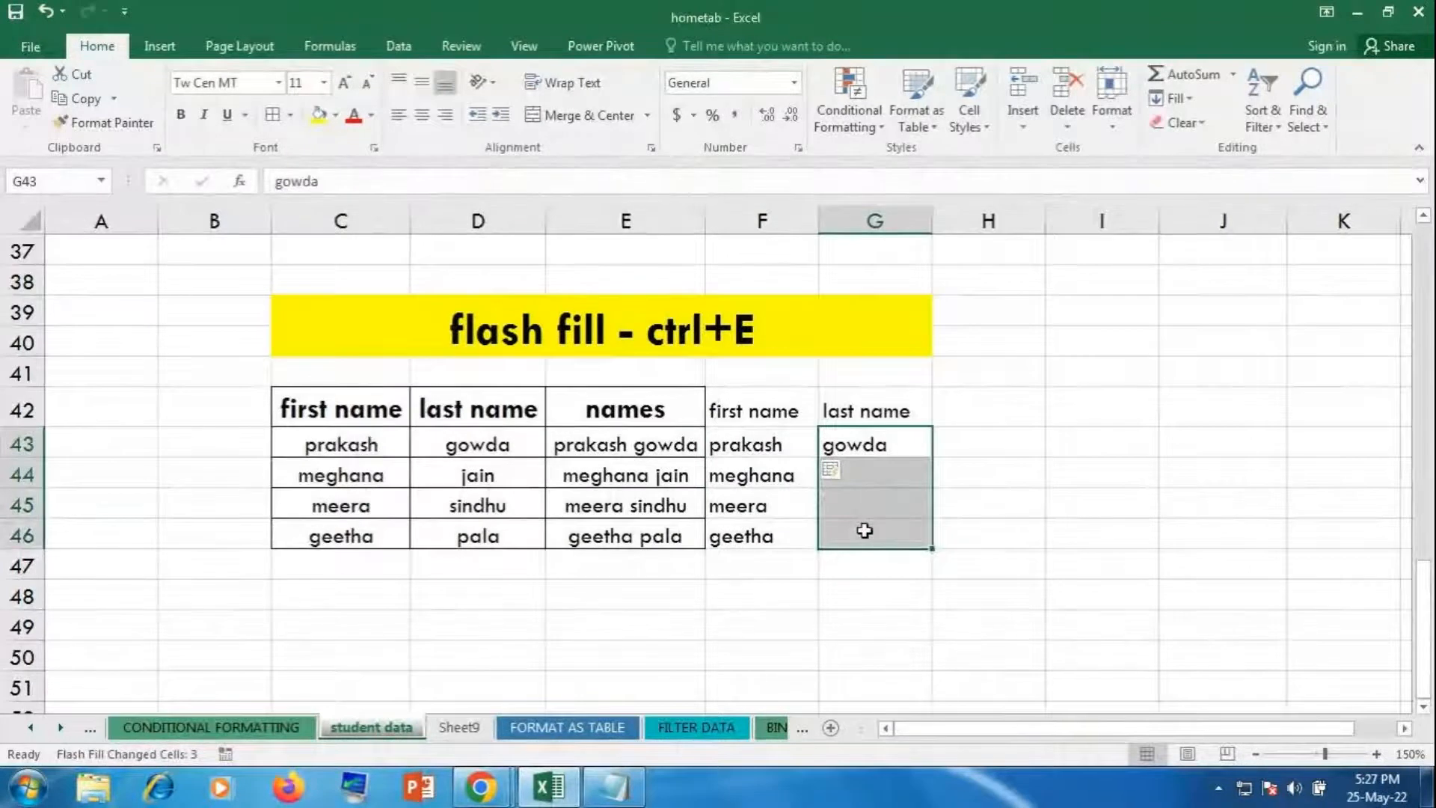
key("ctrl+e")
left_click(973, 584)
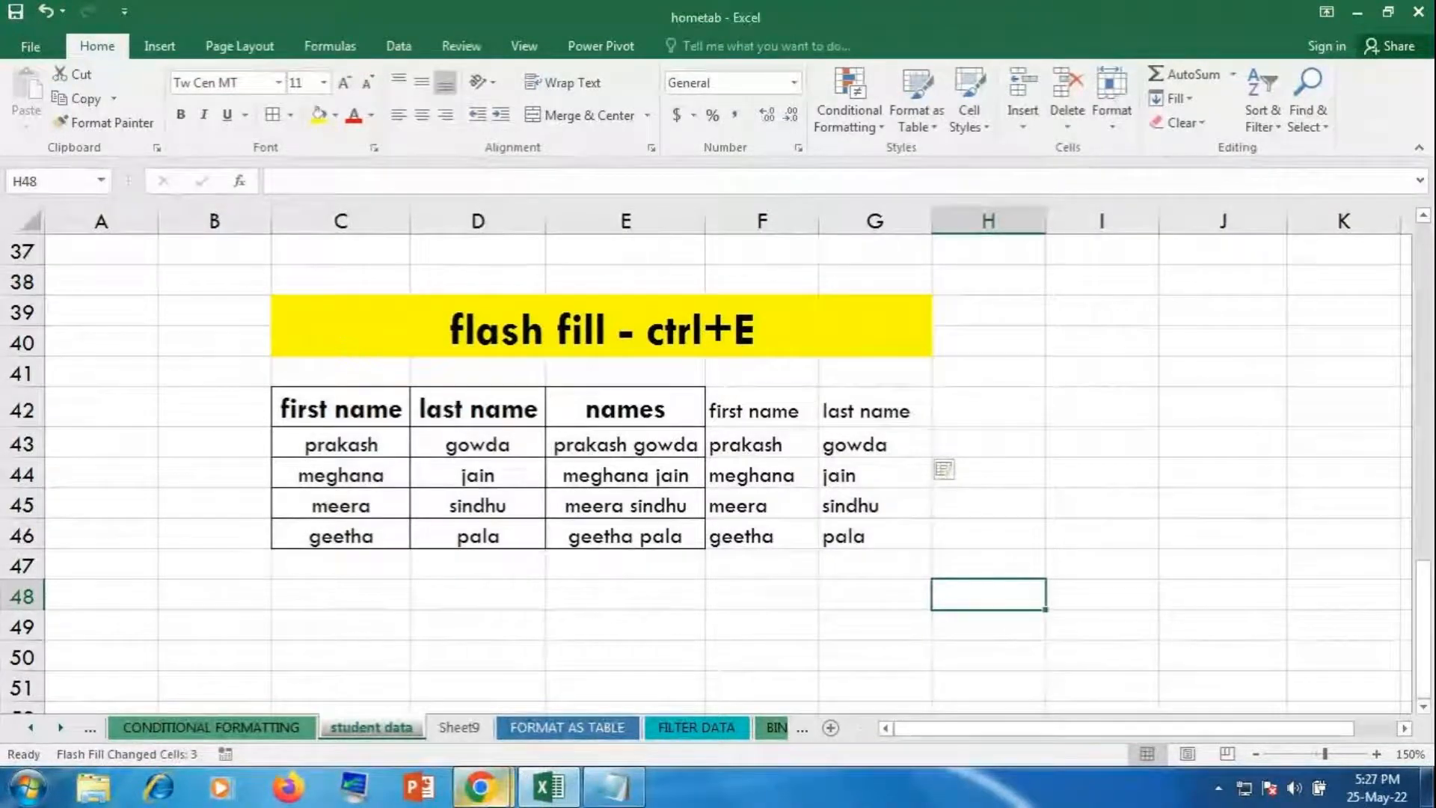
left_click(492, 801)
left_click(369, 673)
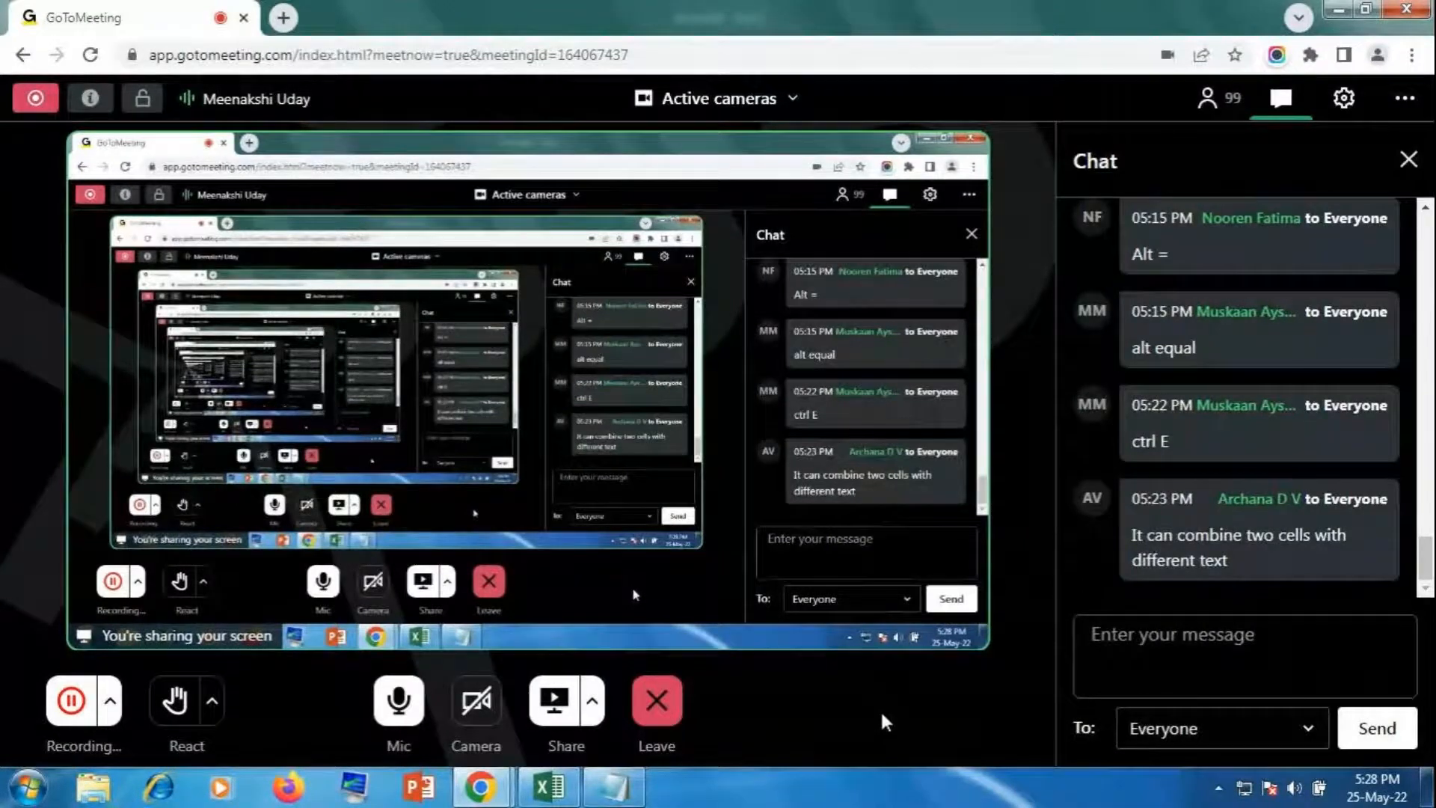
Step: Bring the Excel workbook back in front of GoToMeeting
left_click(557, 785)
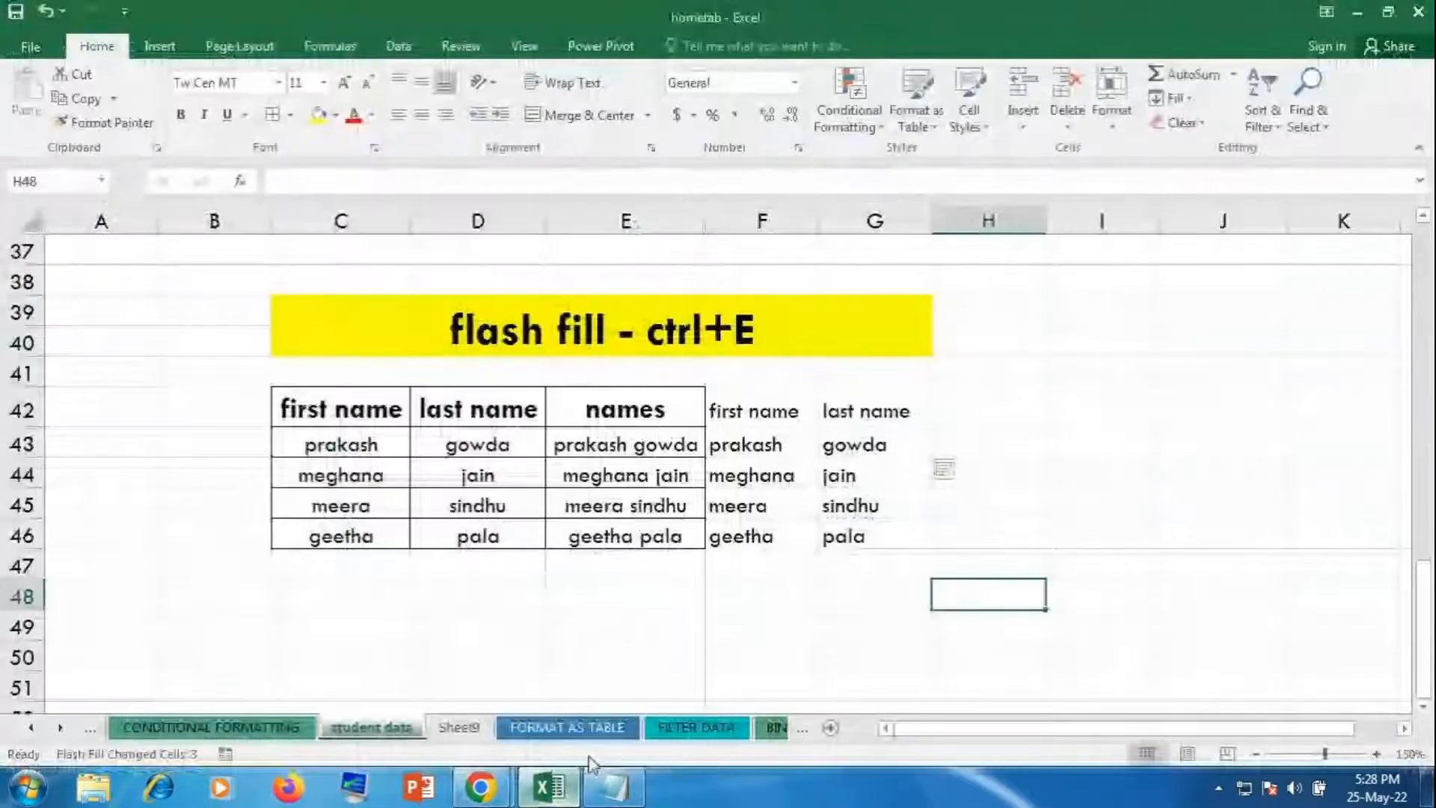
left_click(1186, 100)
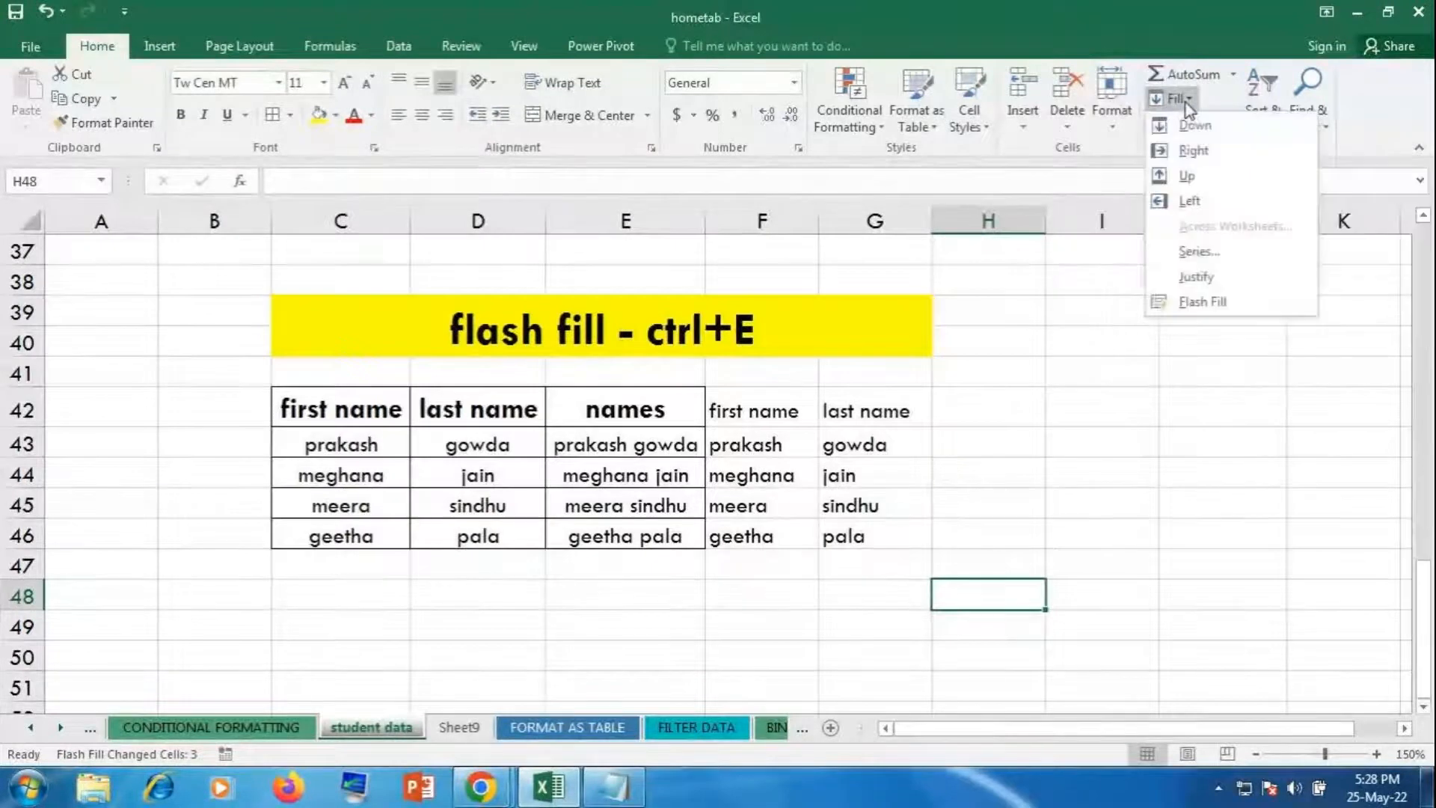
left_click(1235, 301)
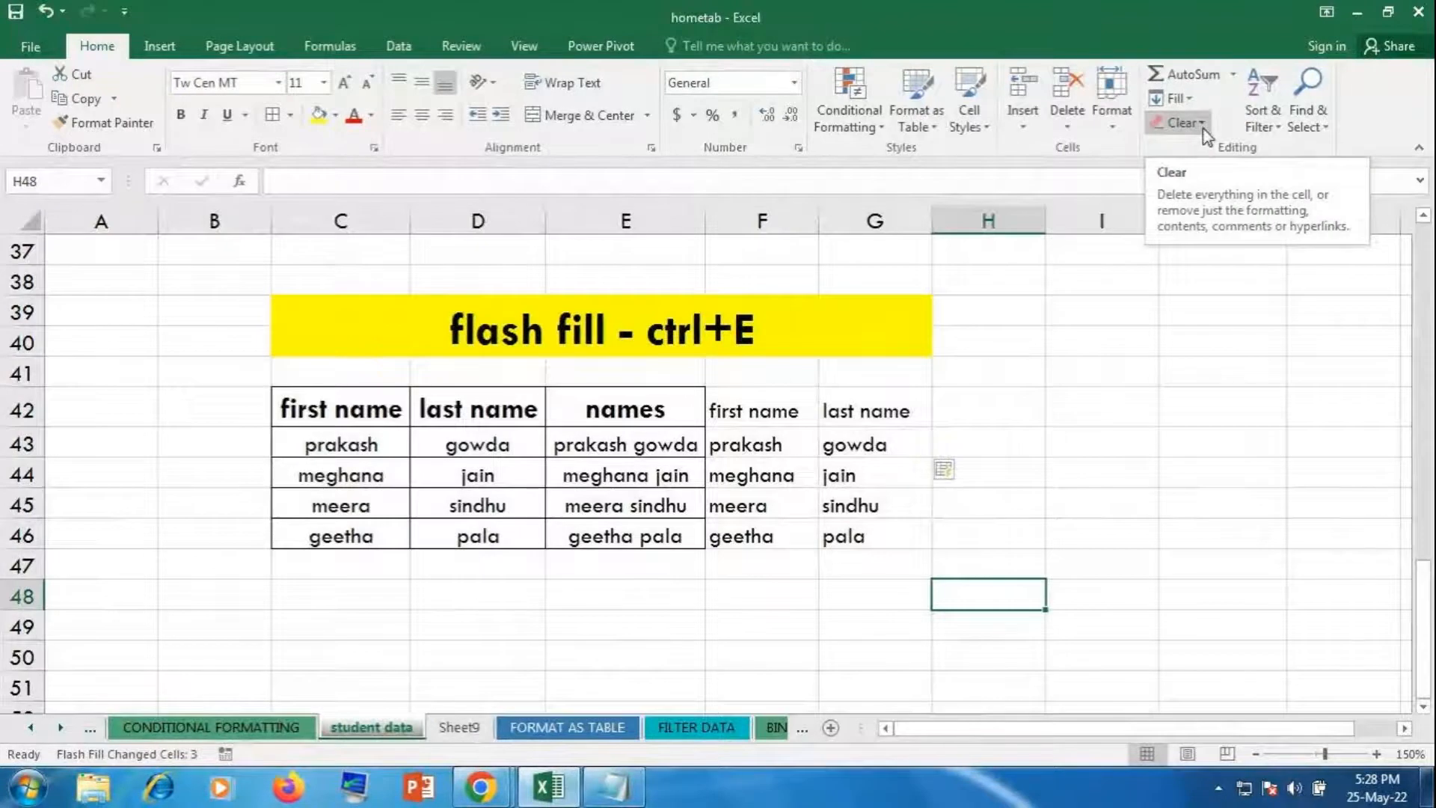
left_click(724, 327)
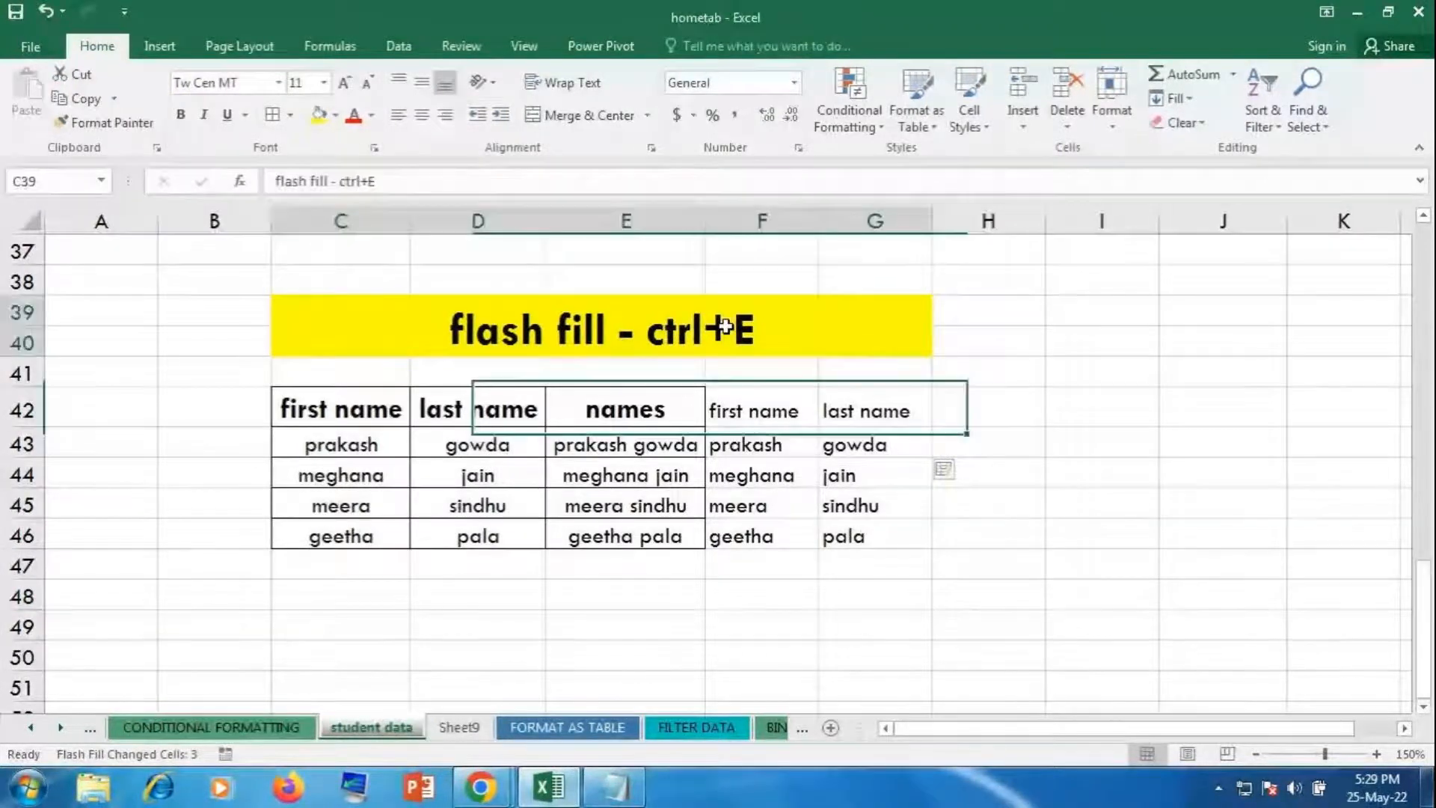
left_click(1182, 122)
left_click(1193, 145)
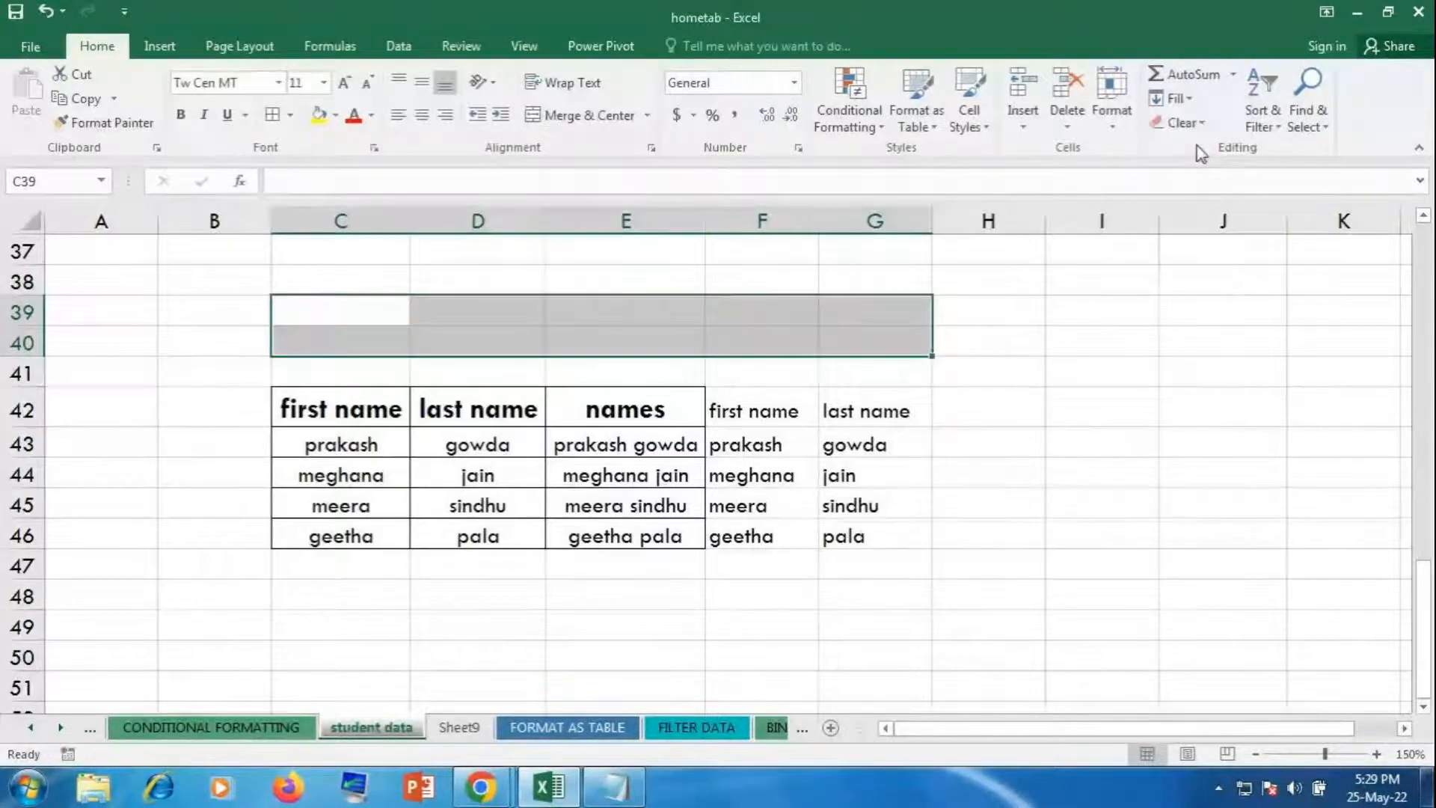
left_click_drag(340, 317, 984, 587)
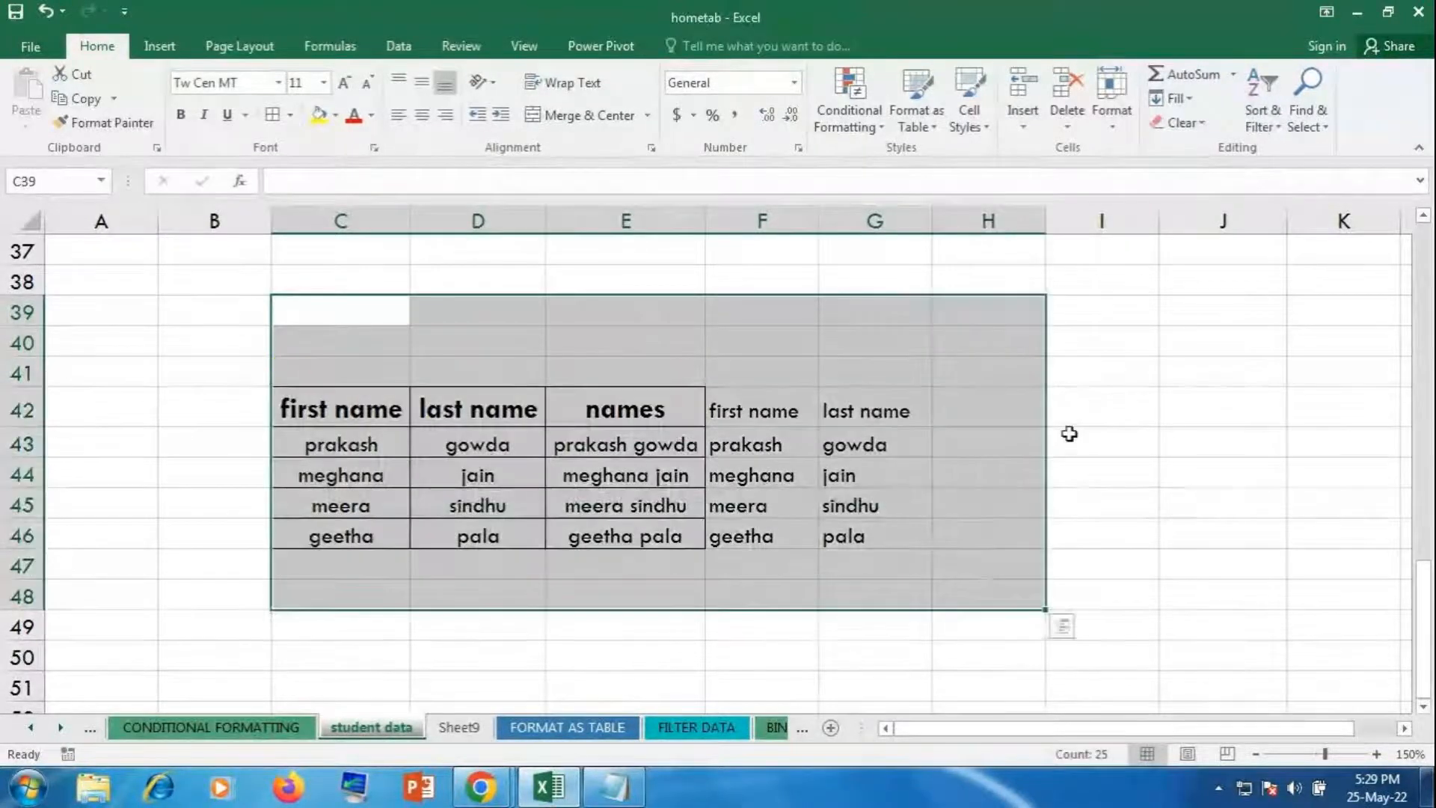
left_click(1180, 126)
left_click(1180, 154)
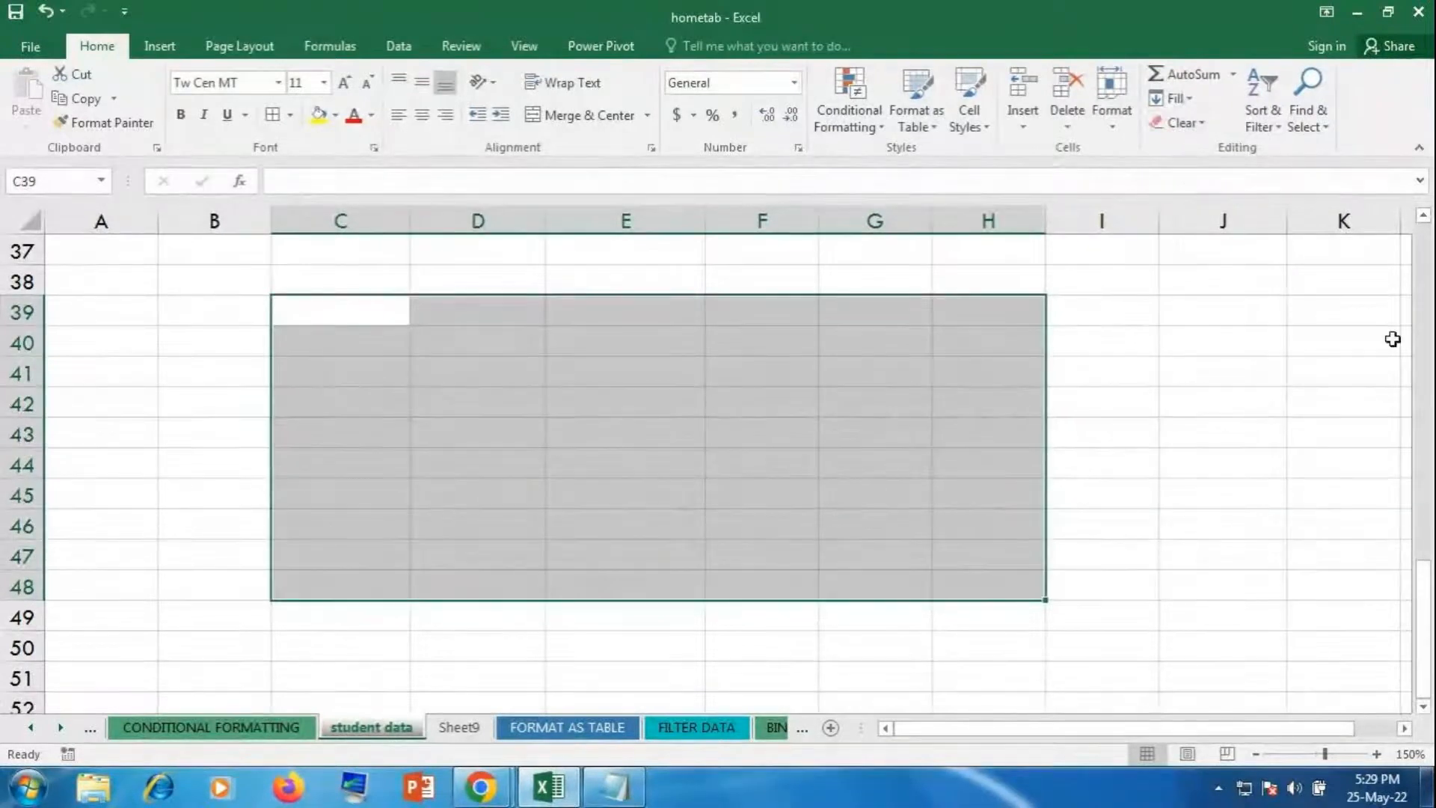
left_click(1189, 125)
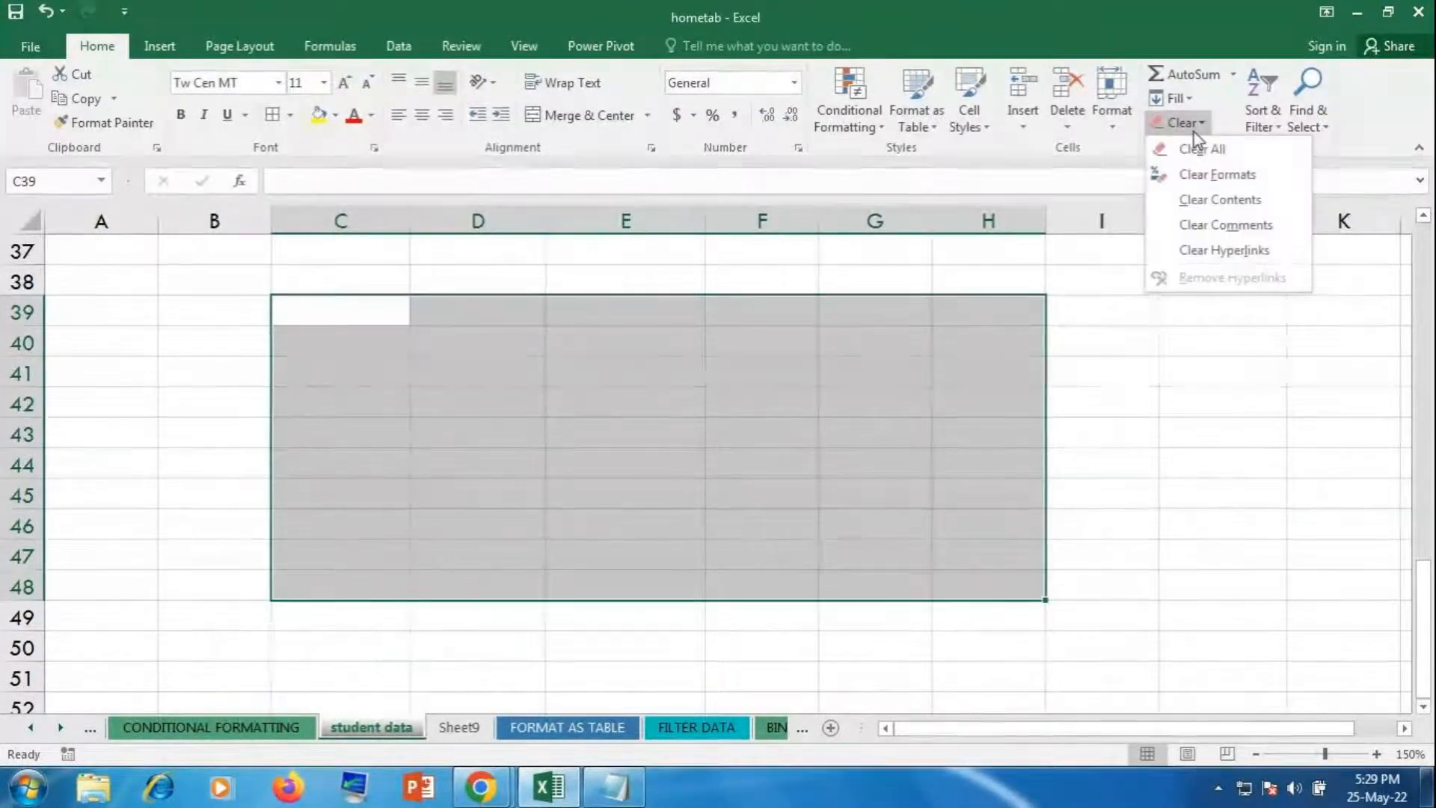
left_click(1199, 148)
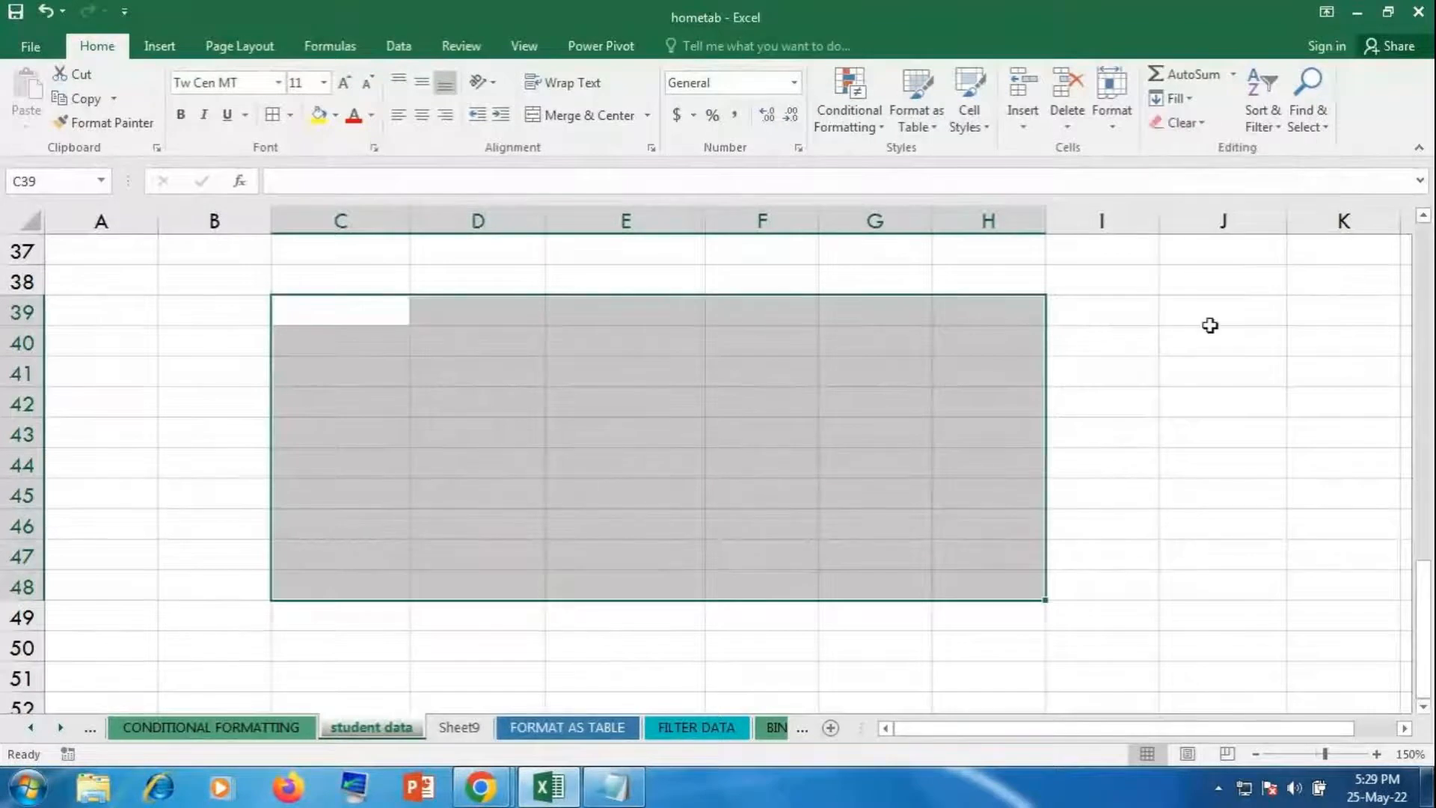
key("ctrl+z")
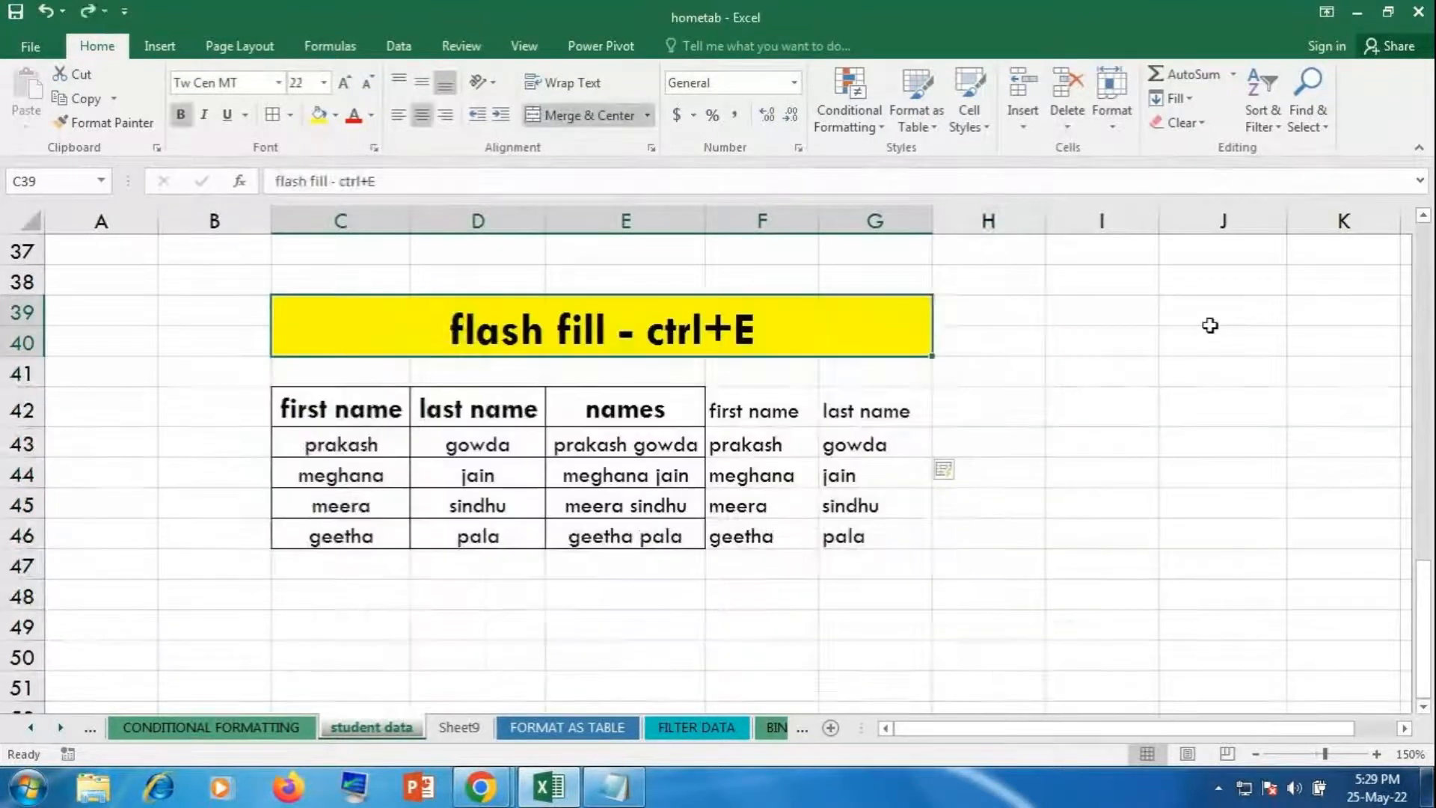
left_click_drag(387, 284, 893, 539)
left_click(1181, 123)
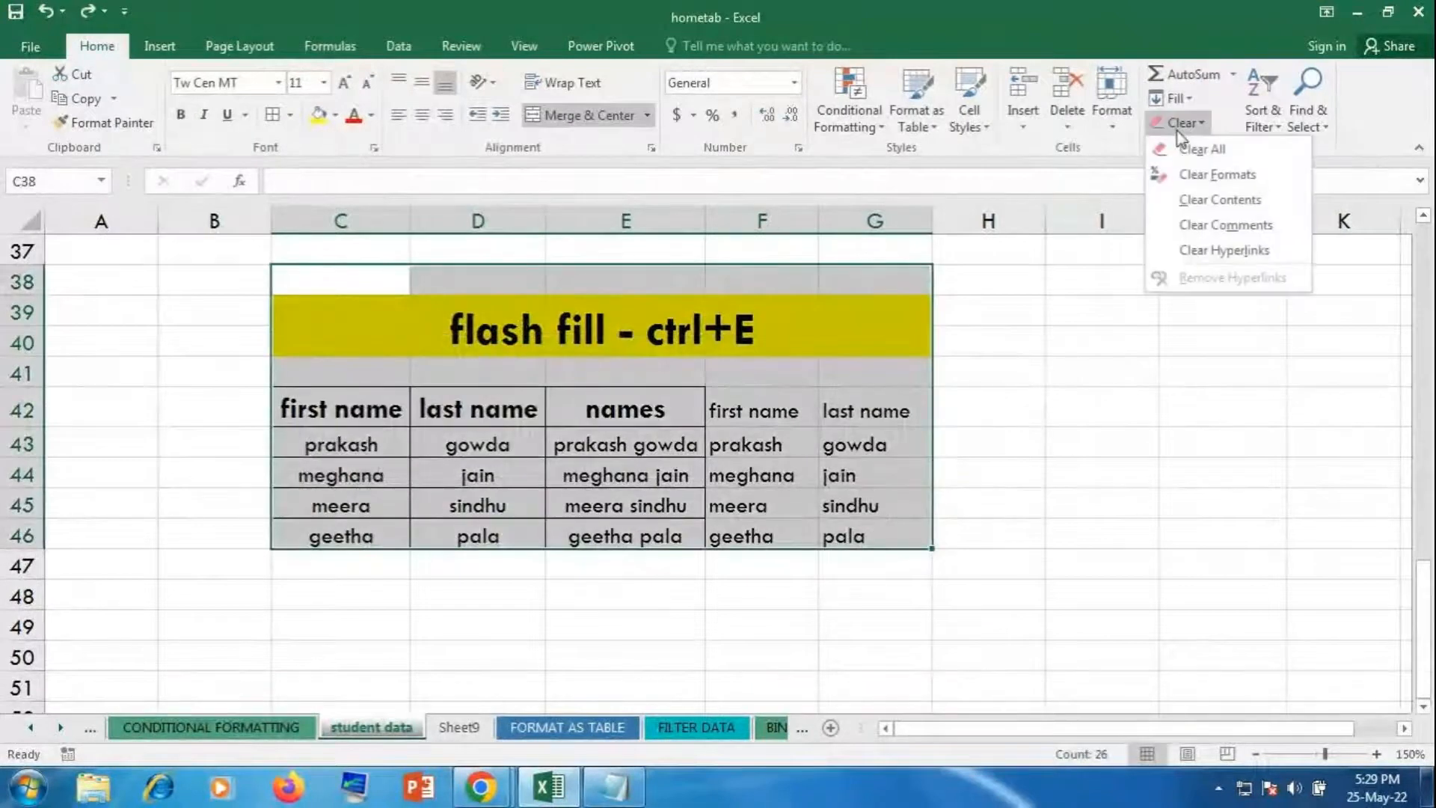
left_click(1193, 176)
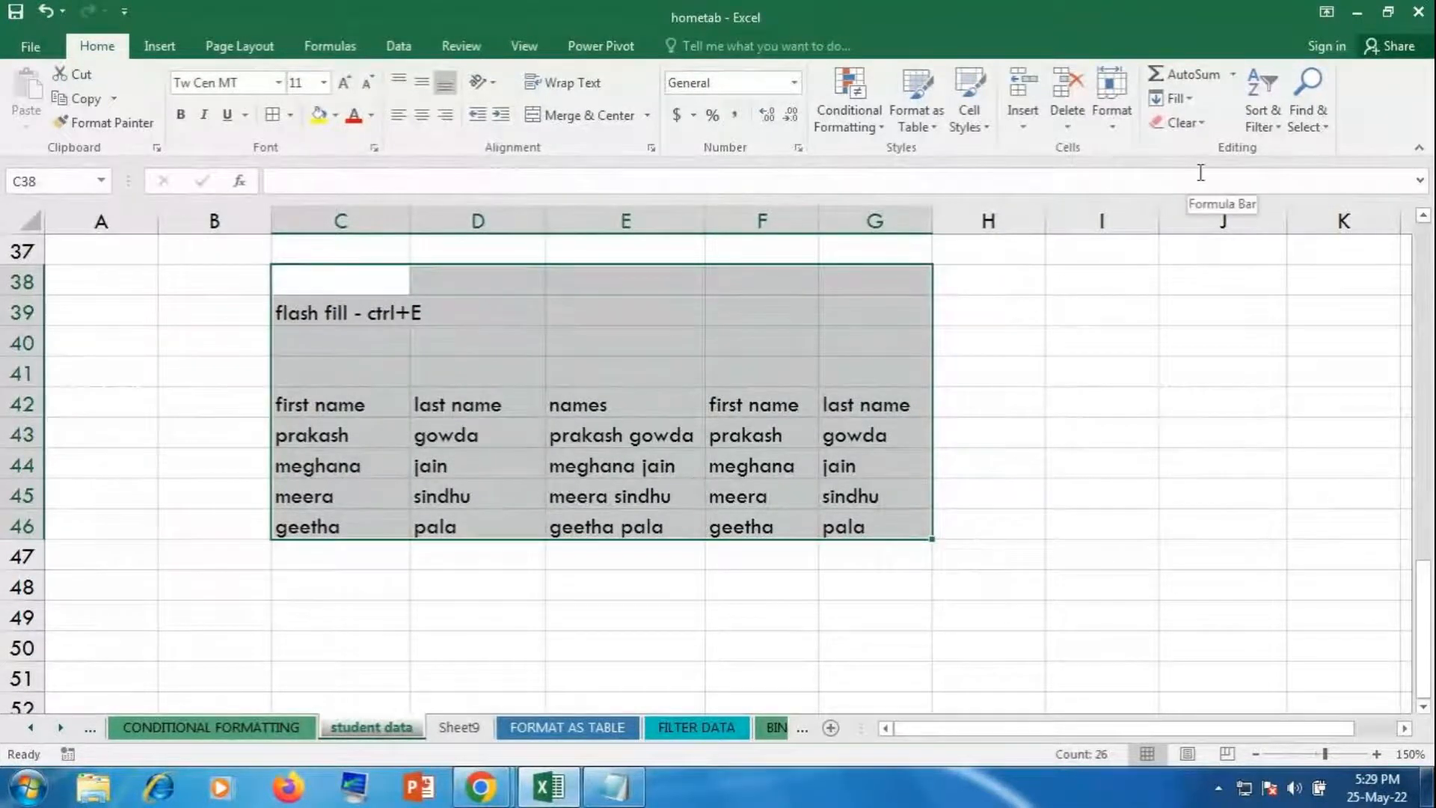
key("ctrl+z")
left_click(1180, 123)
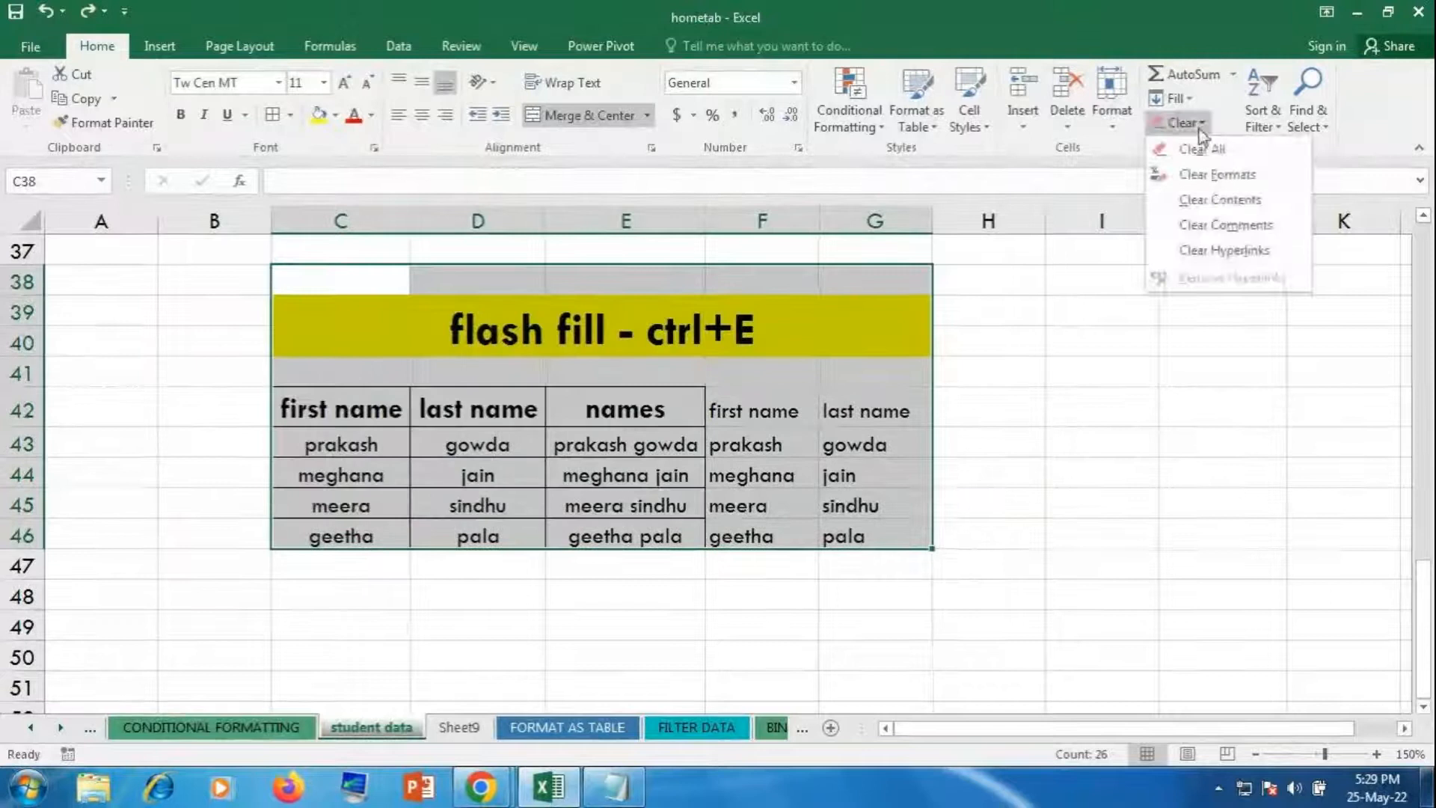
left_click(1221, 200)
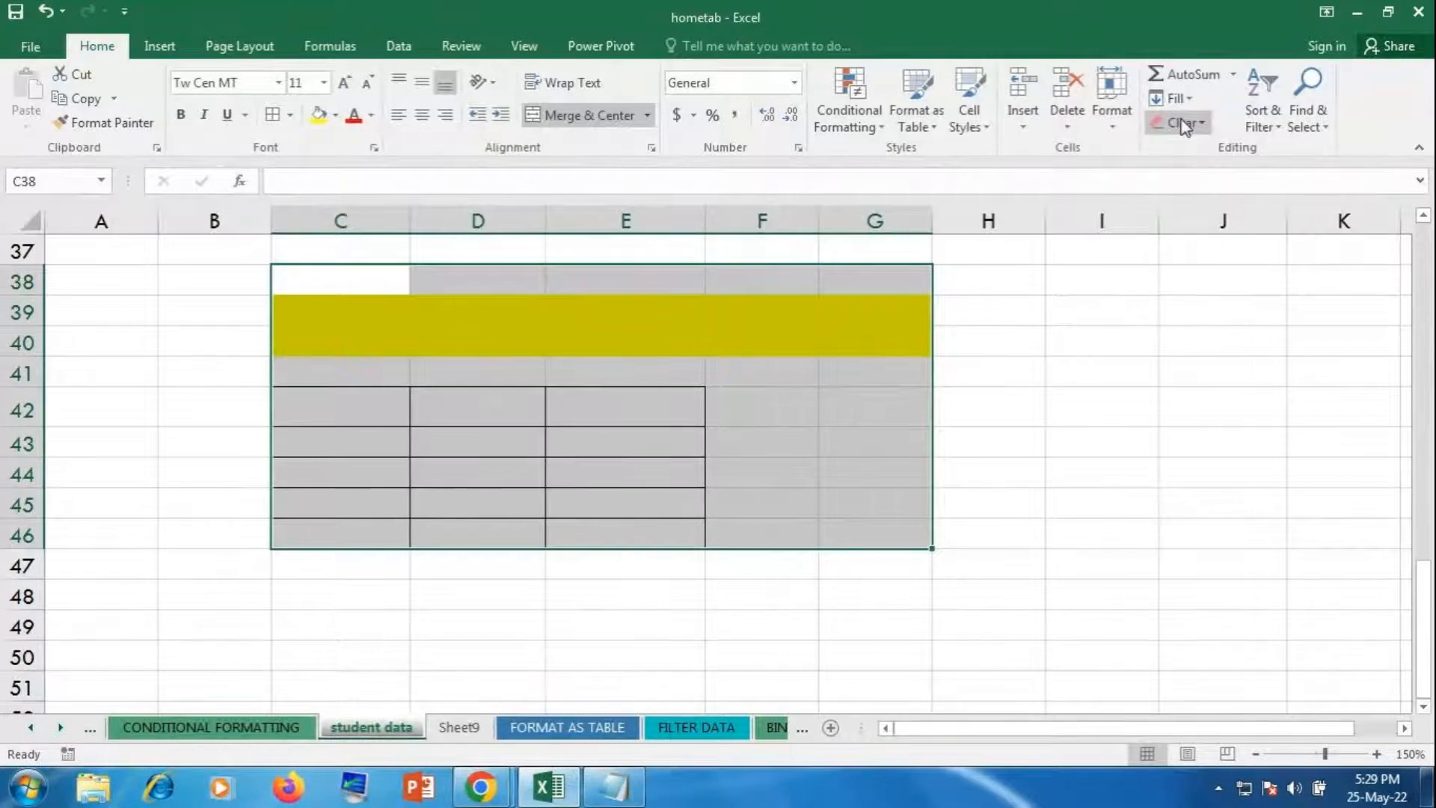
key("ctrl+z")
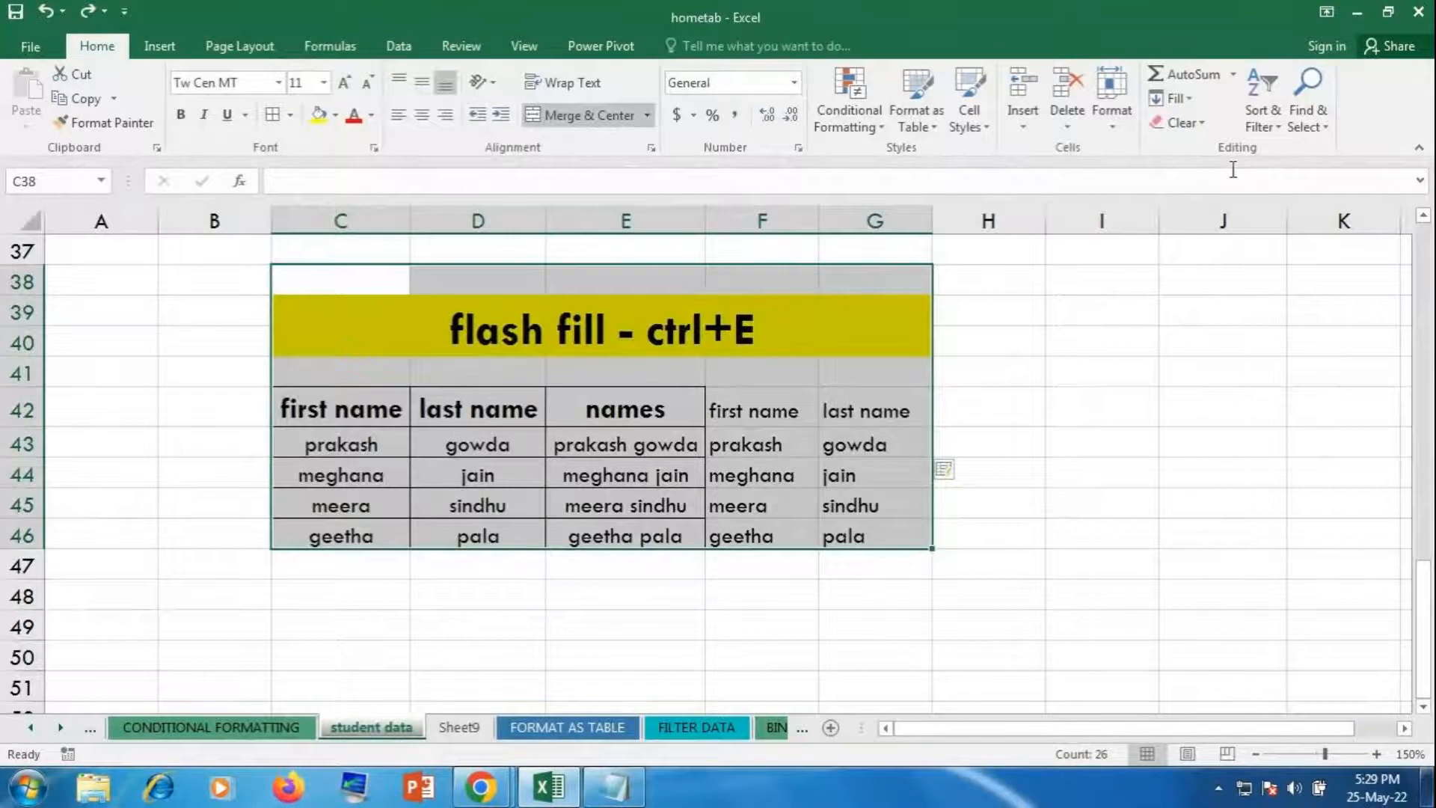
left_click(1264, 129)
left_click(1264, 128)
left_click(1264, 128)
left_click(1264, 128)
left_click(1264, 129)
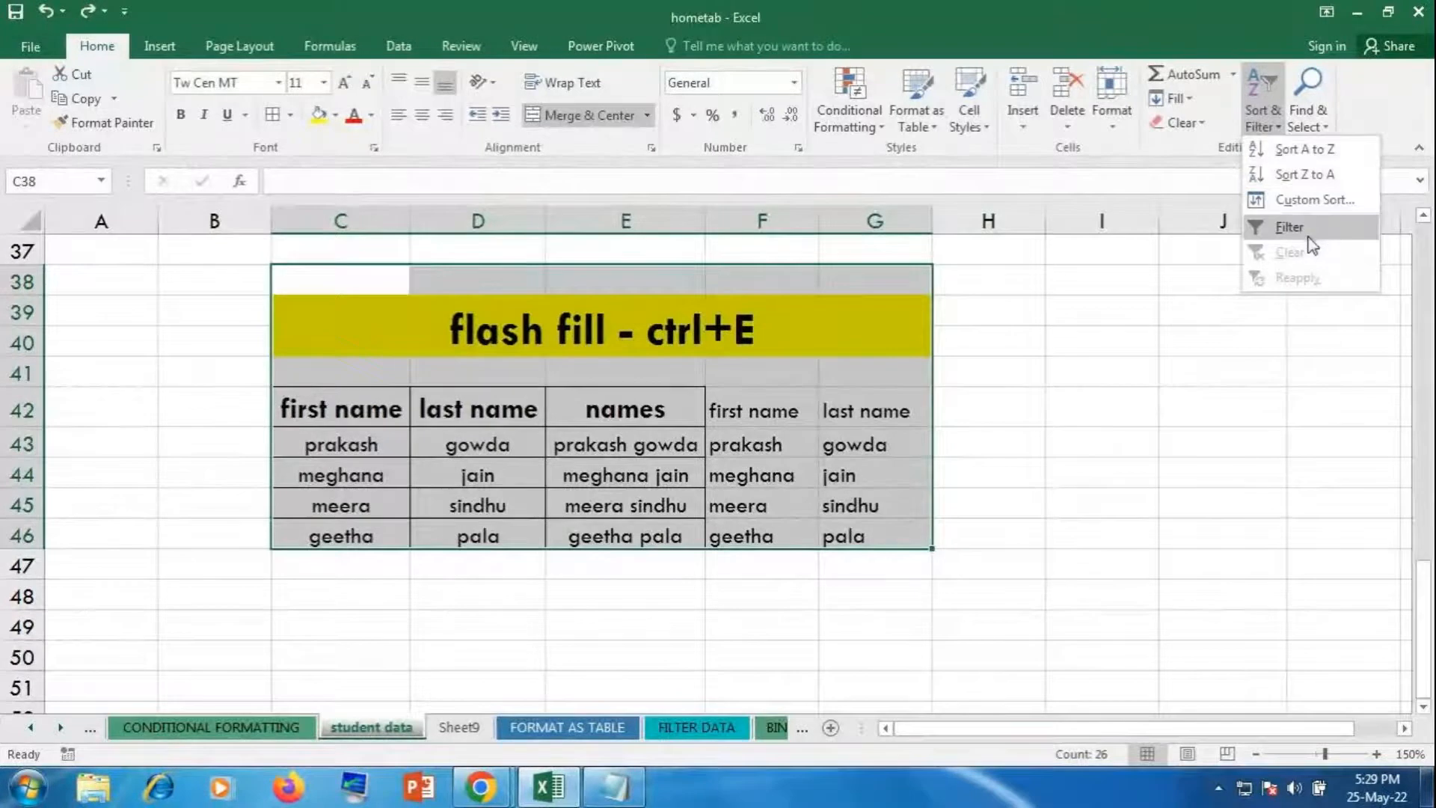
left_click(1290, 347)
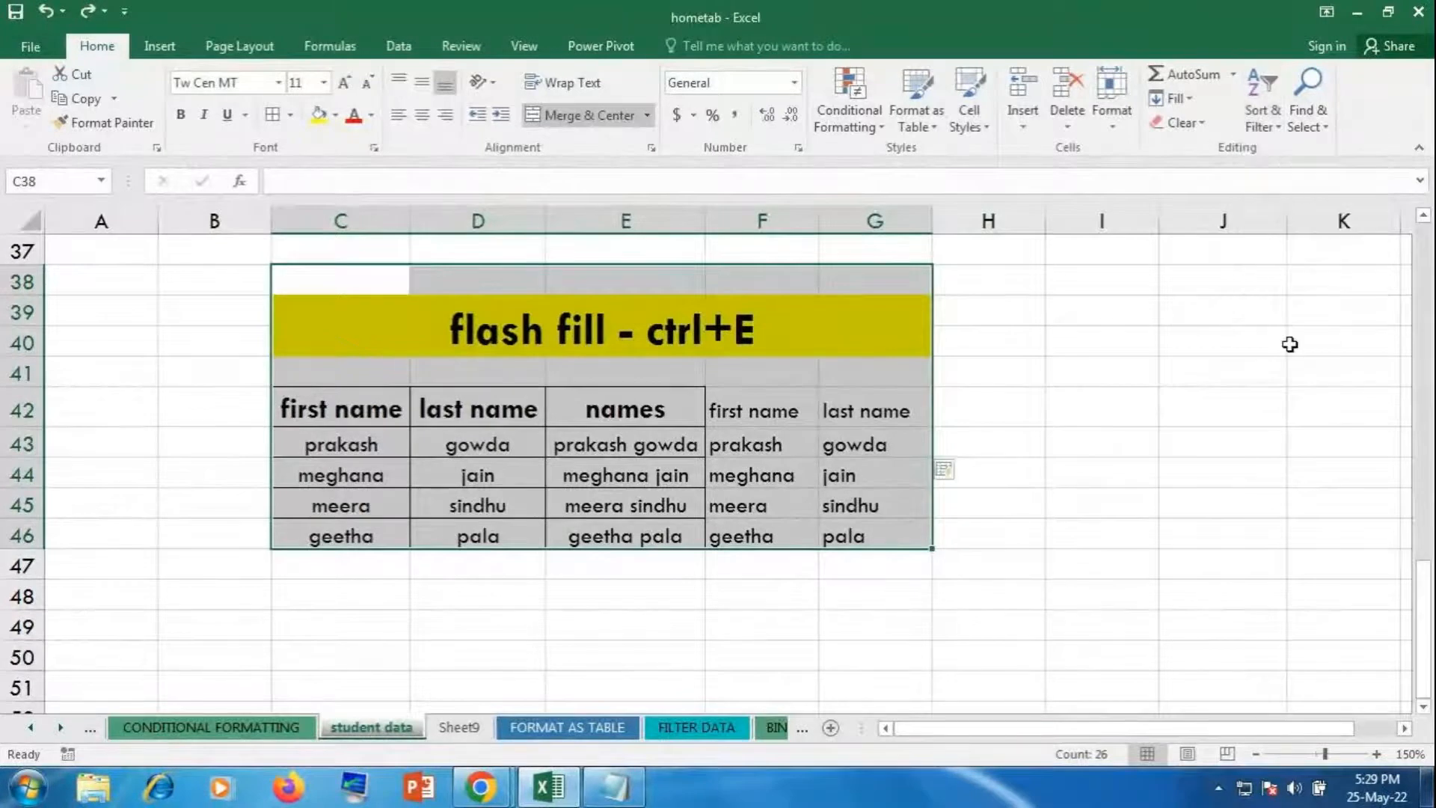
left_click(1186, 396)
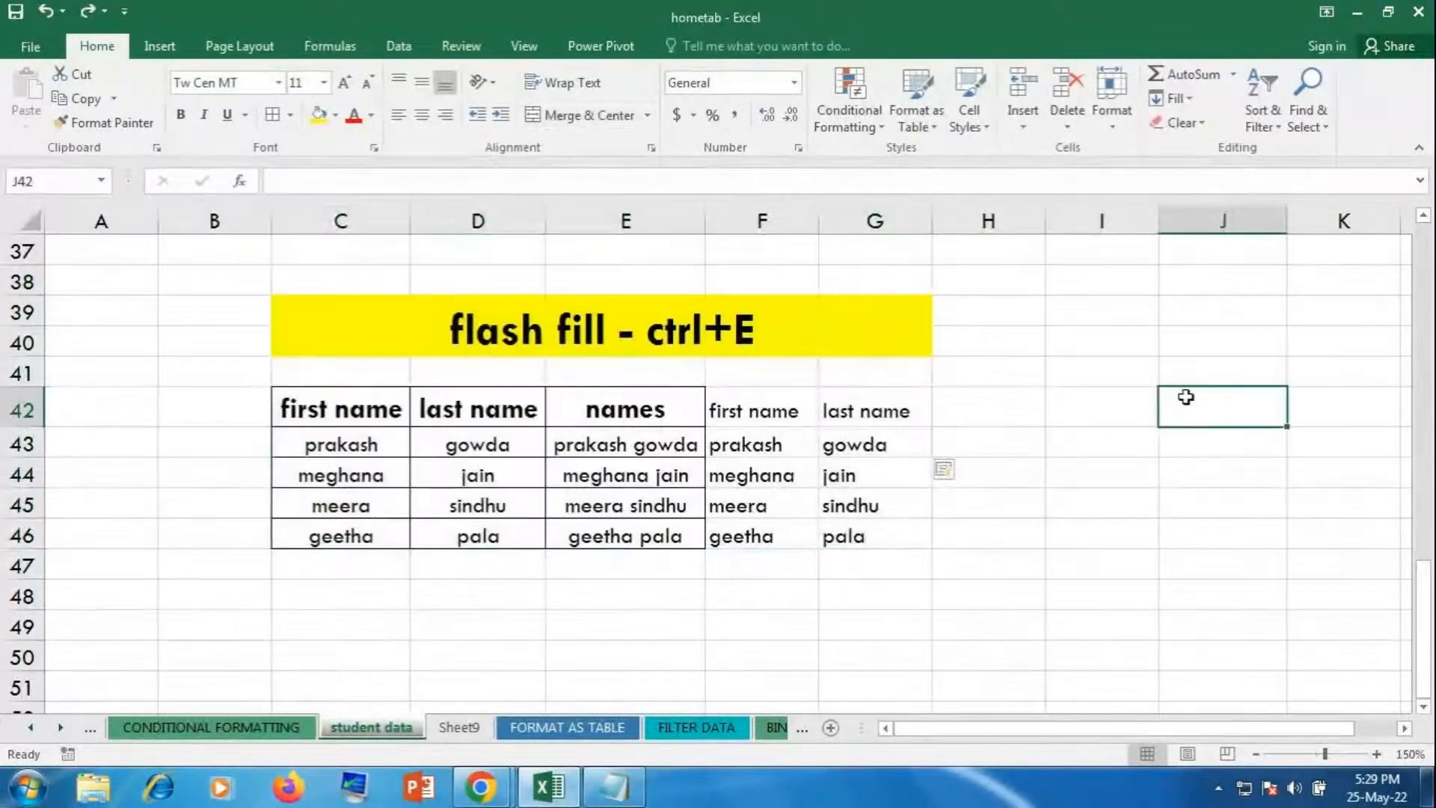
Step: Enter the shortcuts ctrl+F, Ctrl+H and ctrl+G in I42:I44
left_click(1065, 425)
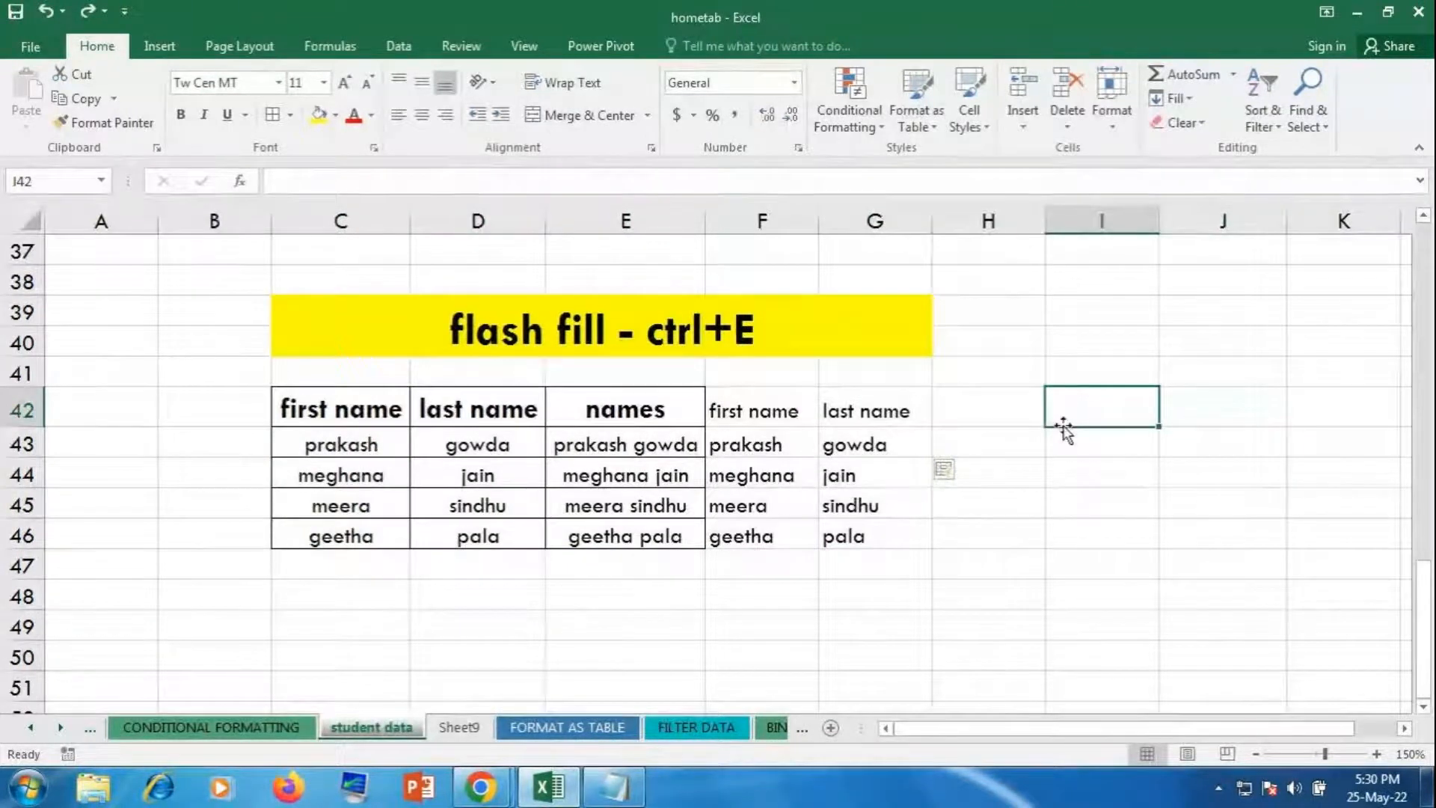
type("ctrl+F")
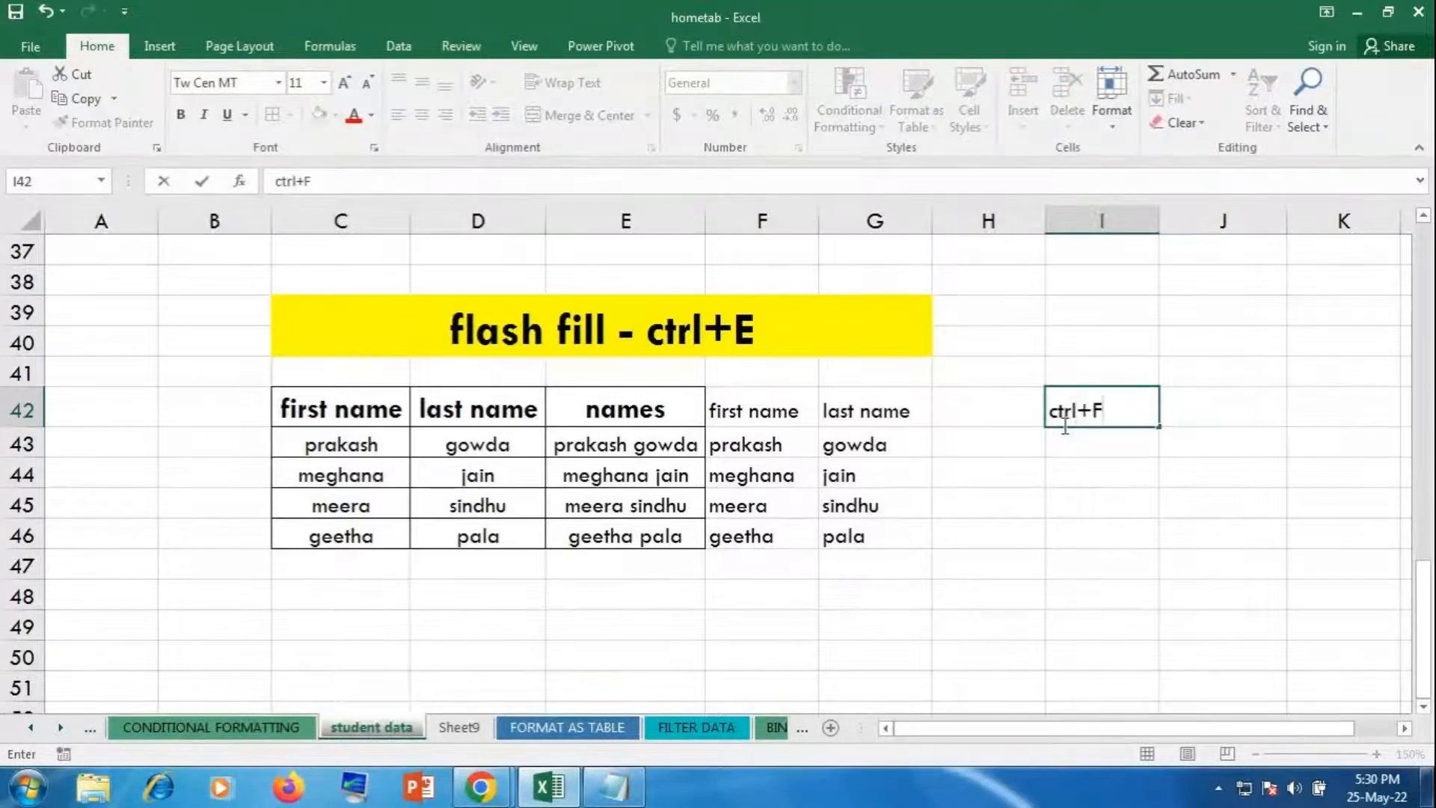
key("Return")
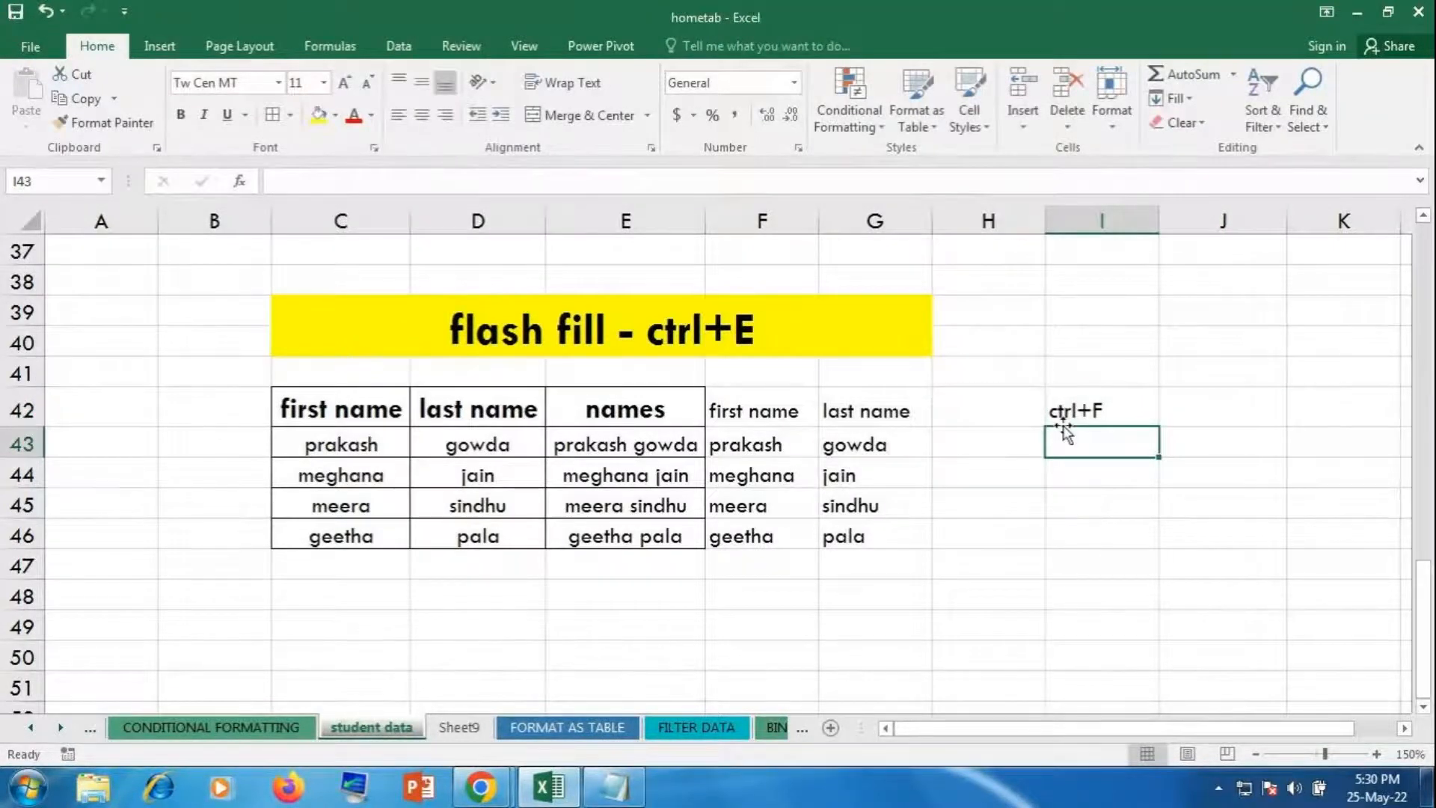
type("Ctrl+H")
key("Return")
type("ctr")
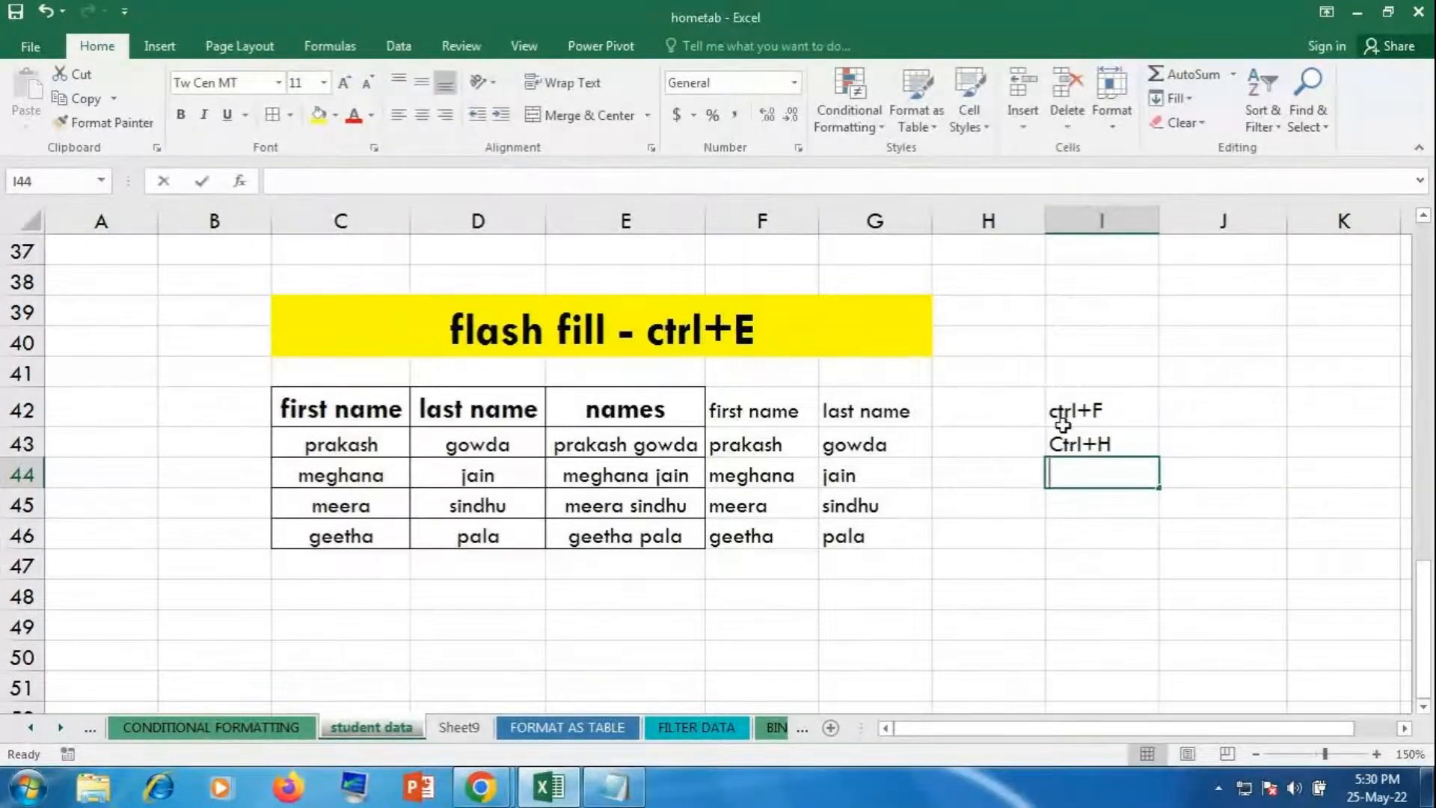
type("l+G")
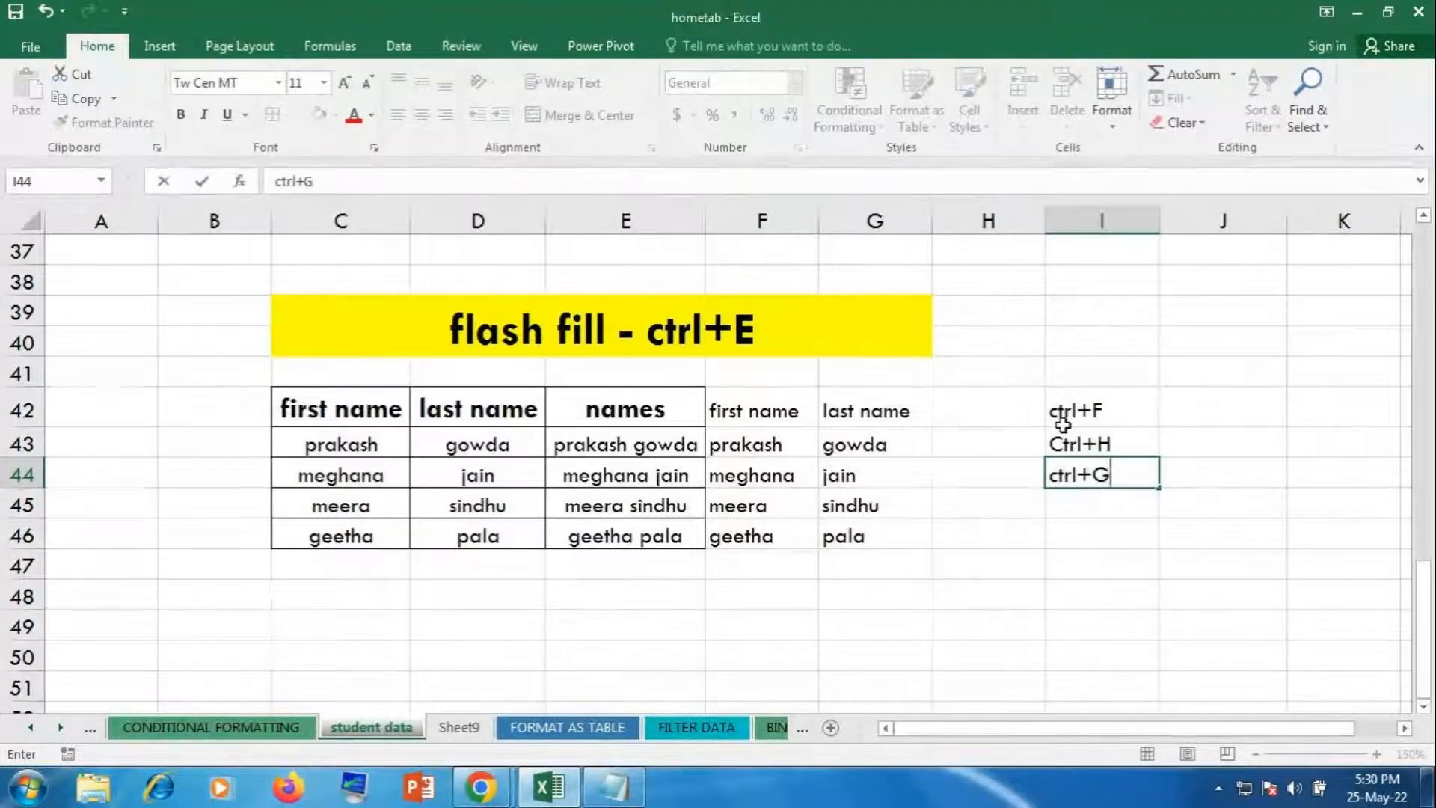
key("Return")
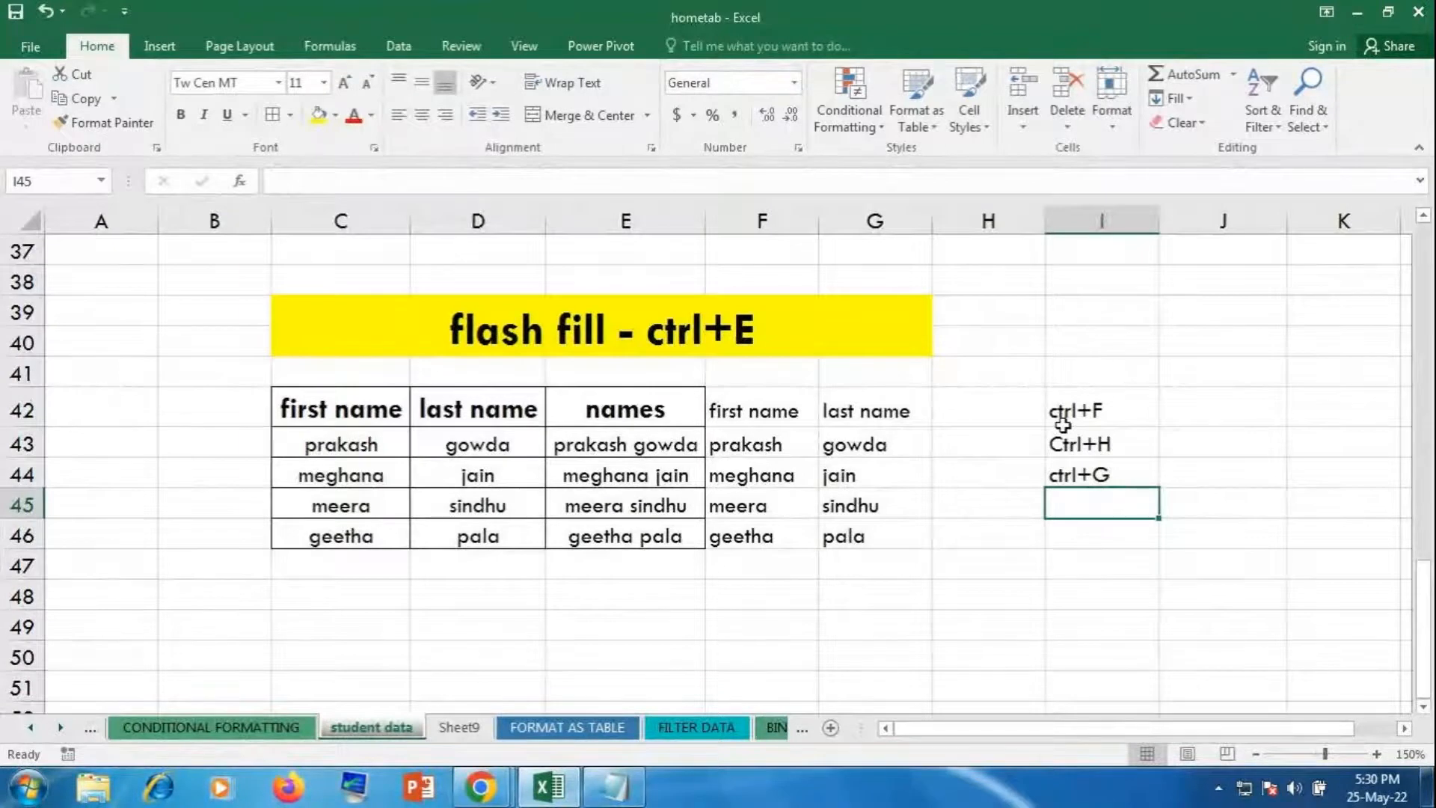
Step: Enter 'to find the text', 'to replace the text' and 'go to' in J42:J44
left_click(1189, 404)
type("to fin")
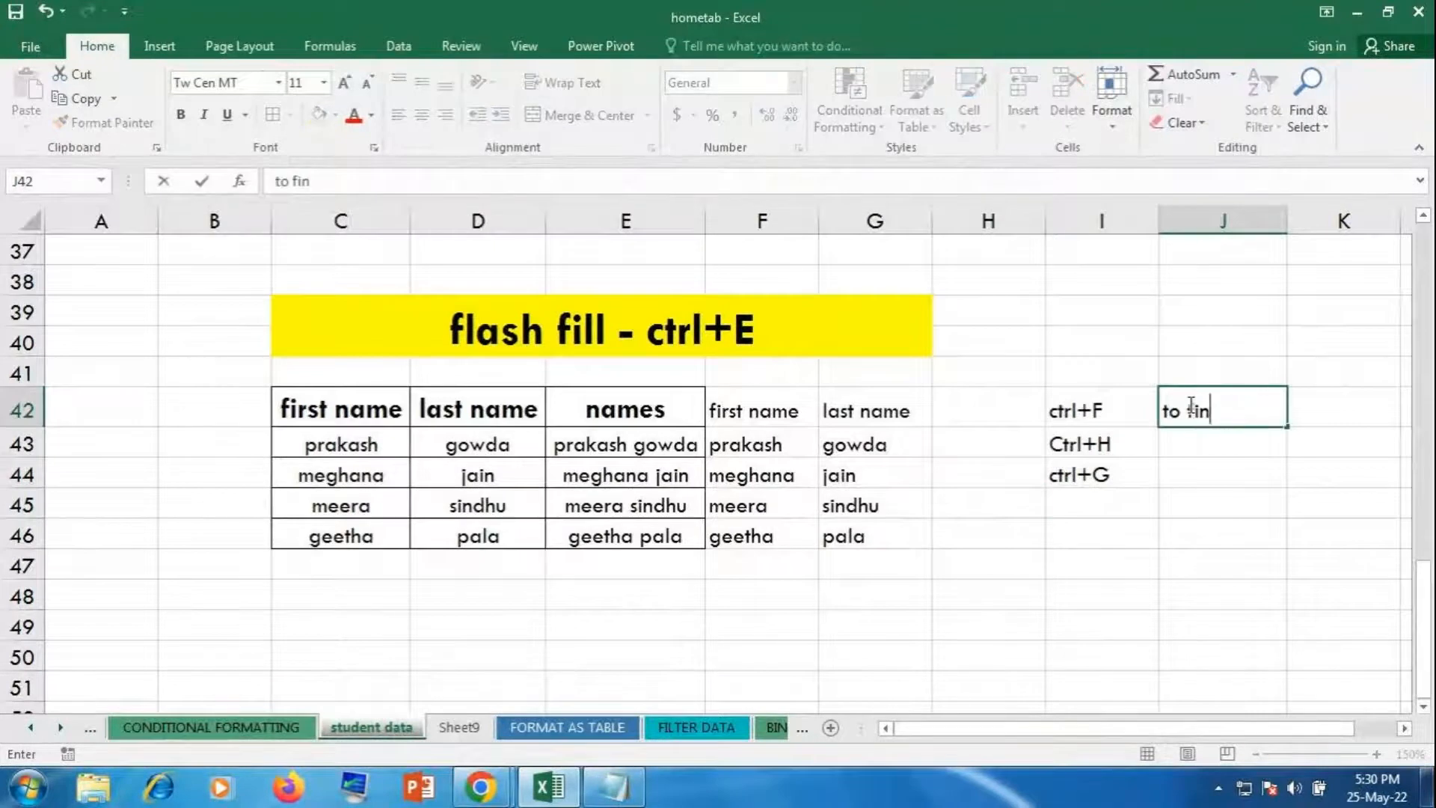
type("d the te")
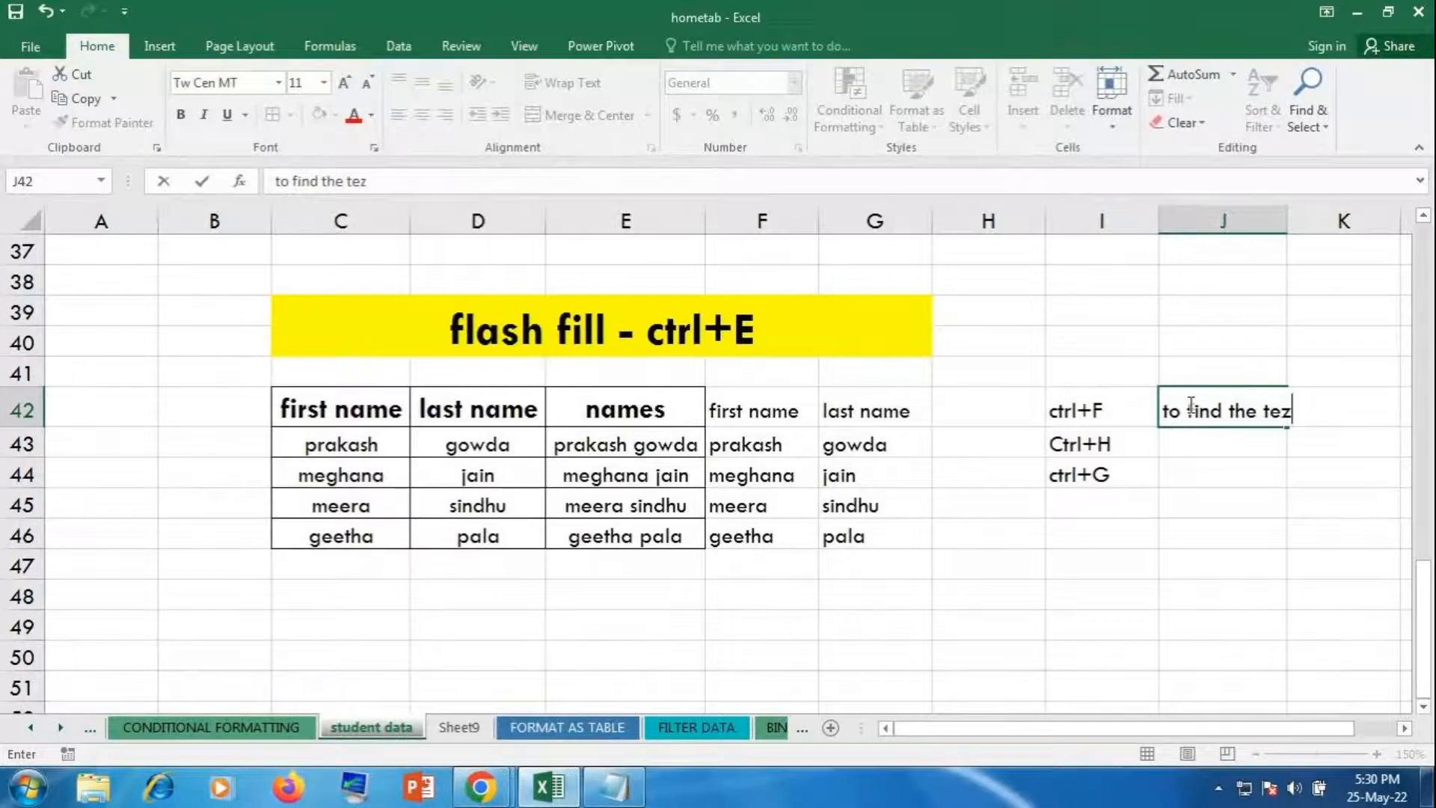
type("xt")
key("Return")
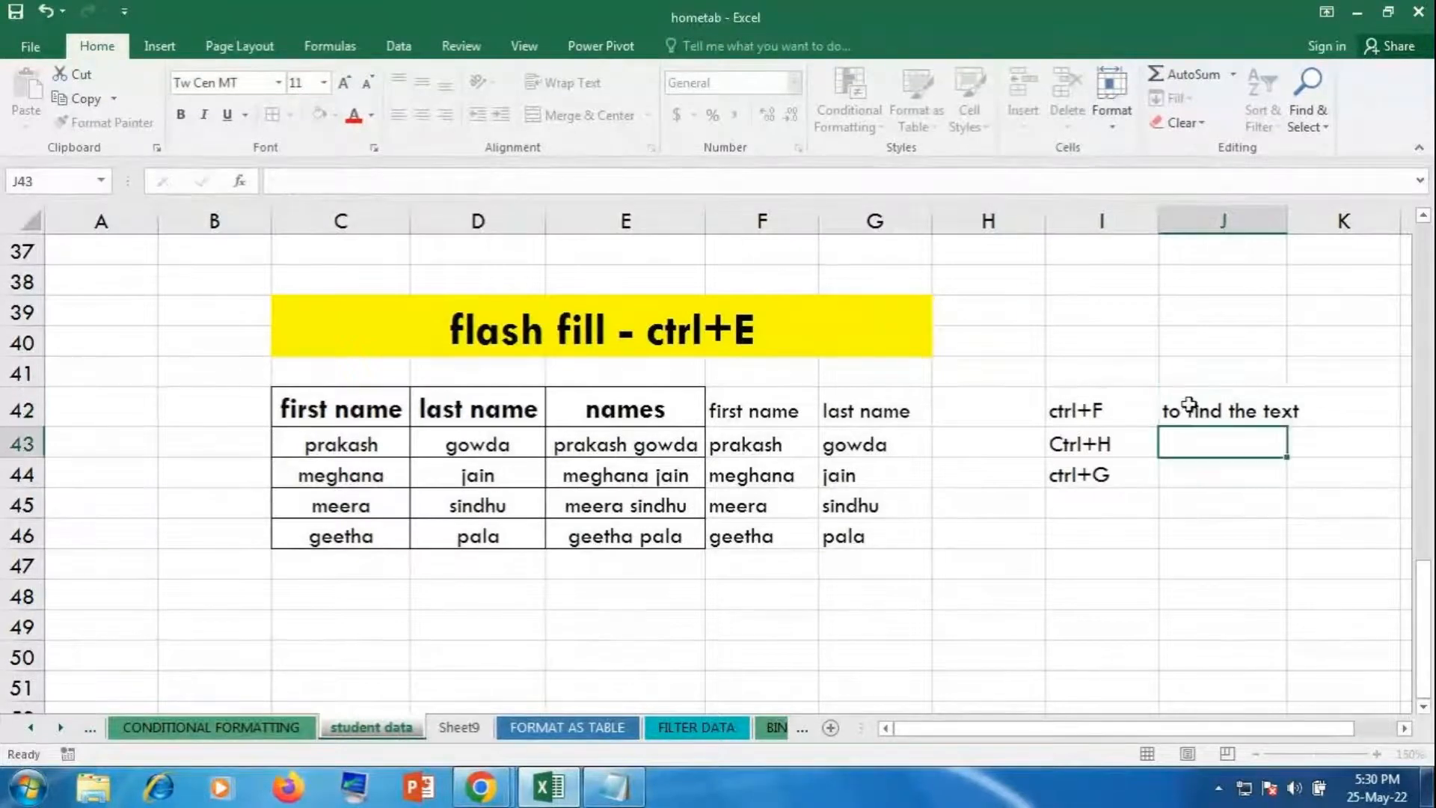
type("to")
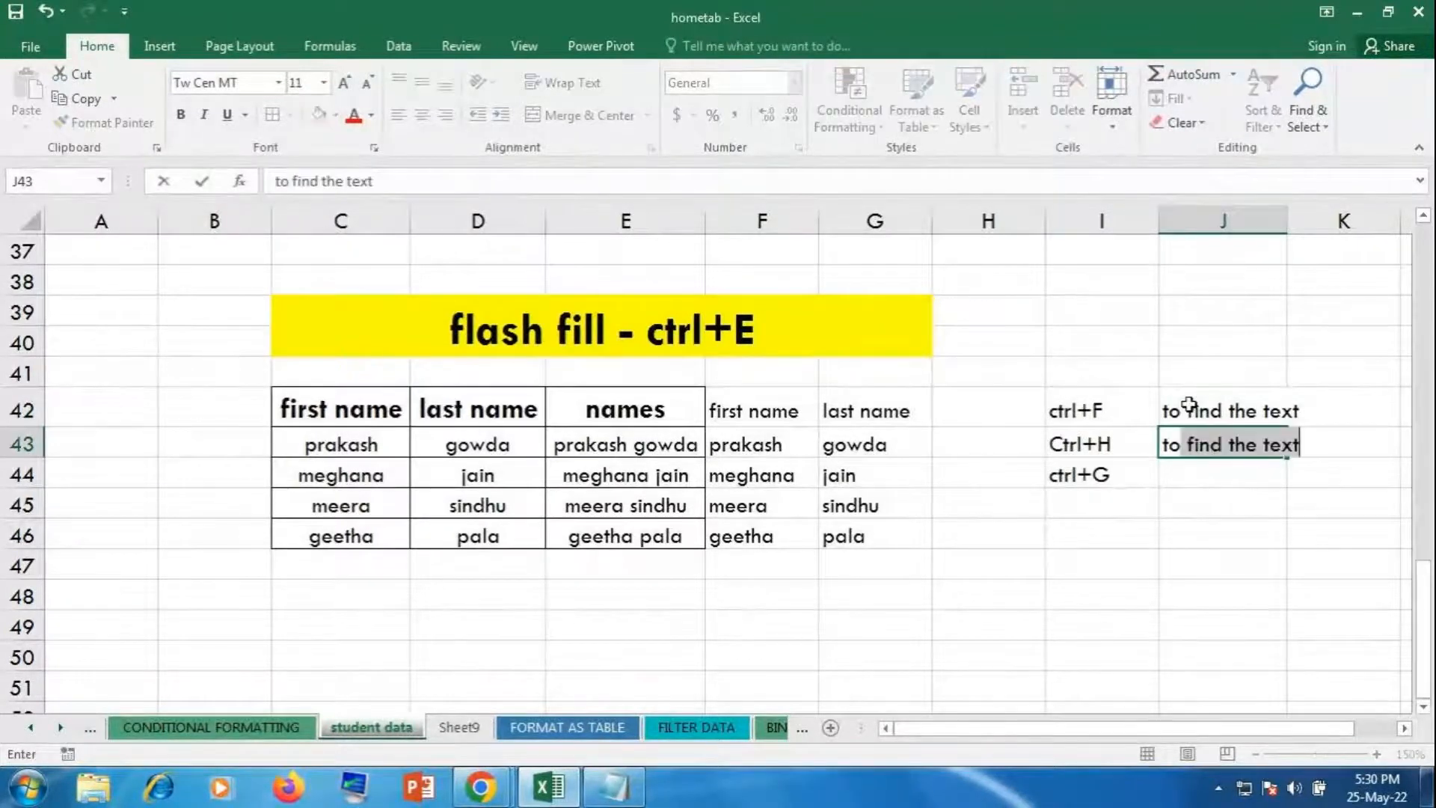
type(" replac")
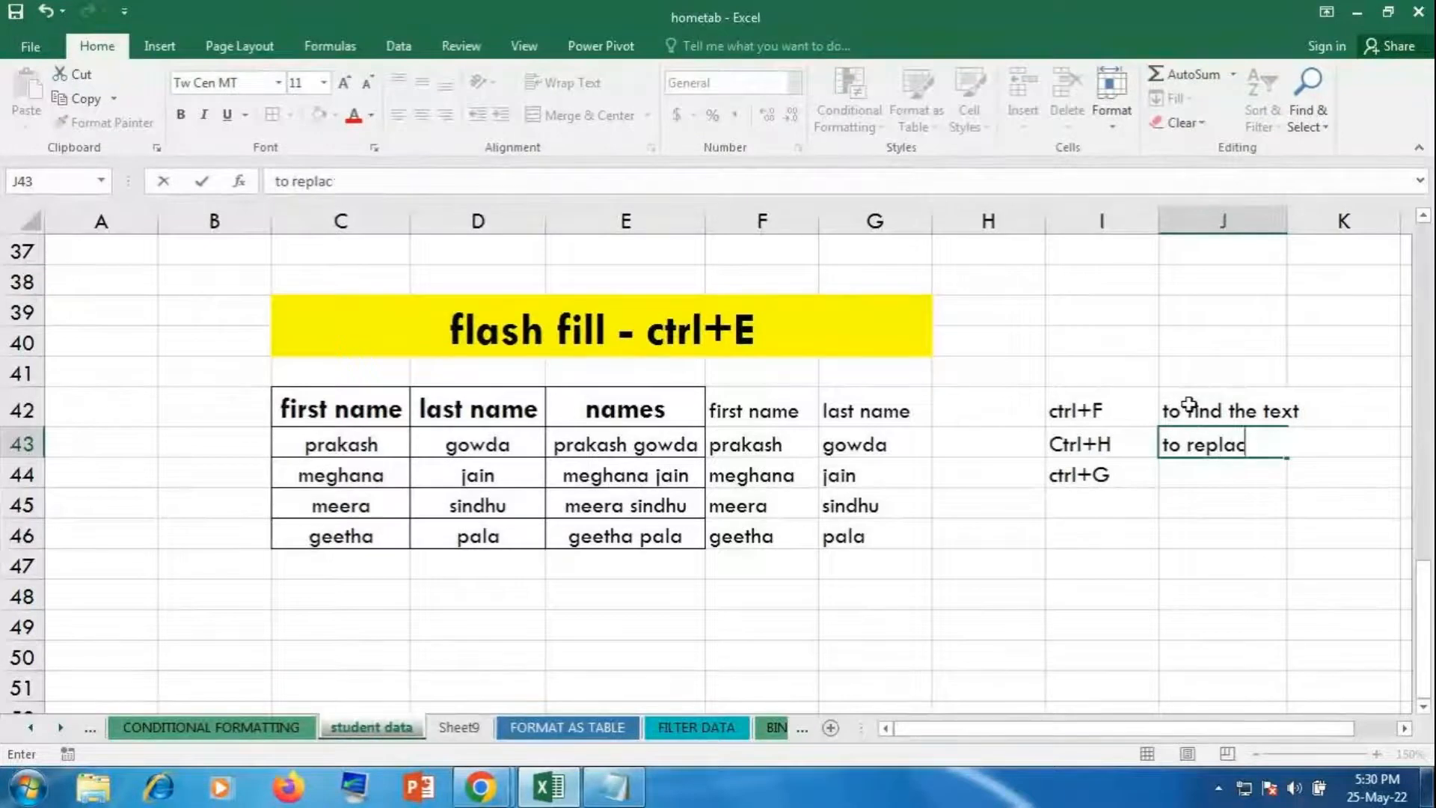
type("e the te")
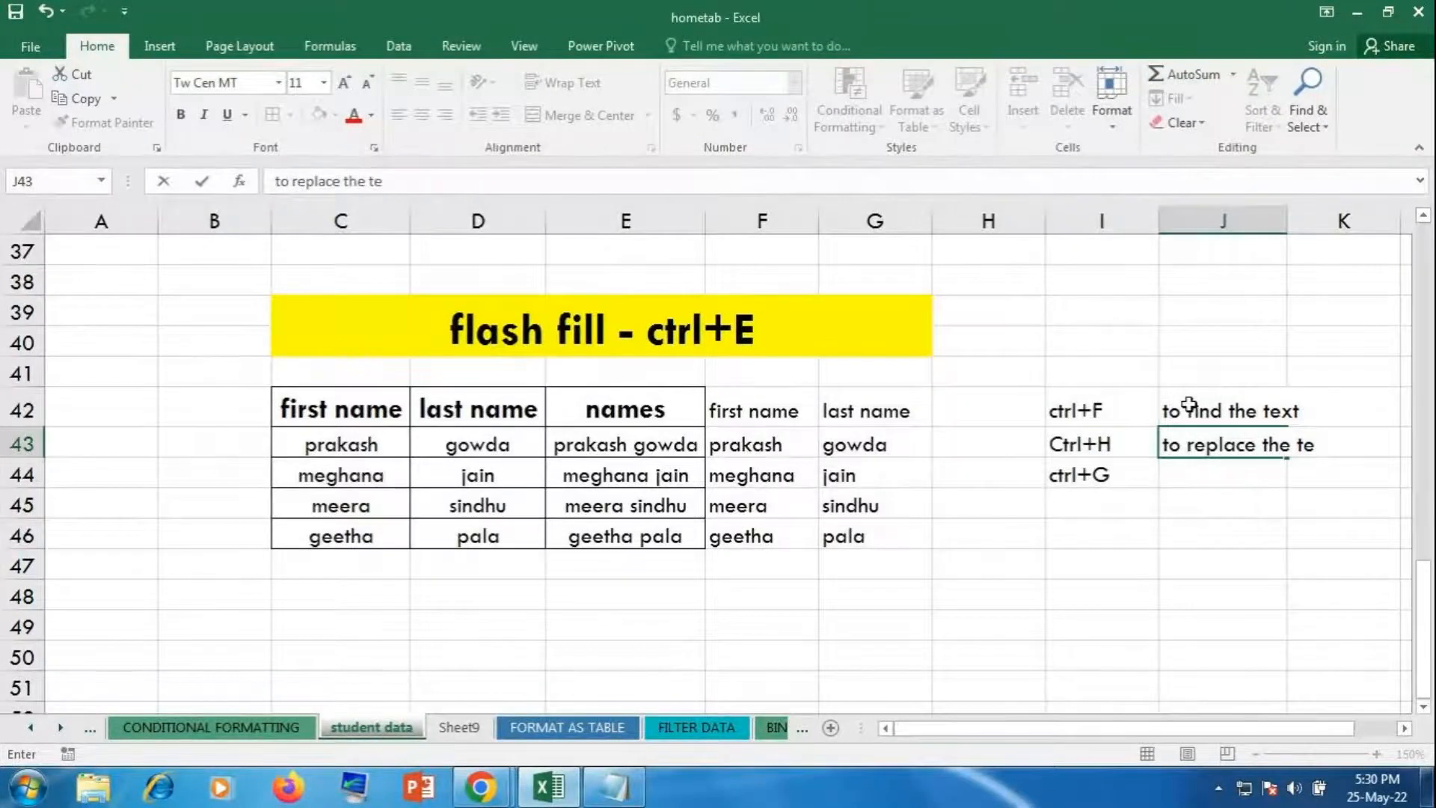
type("xt")
key("Return")
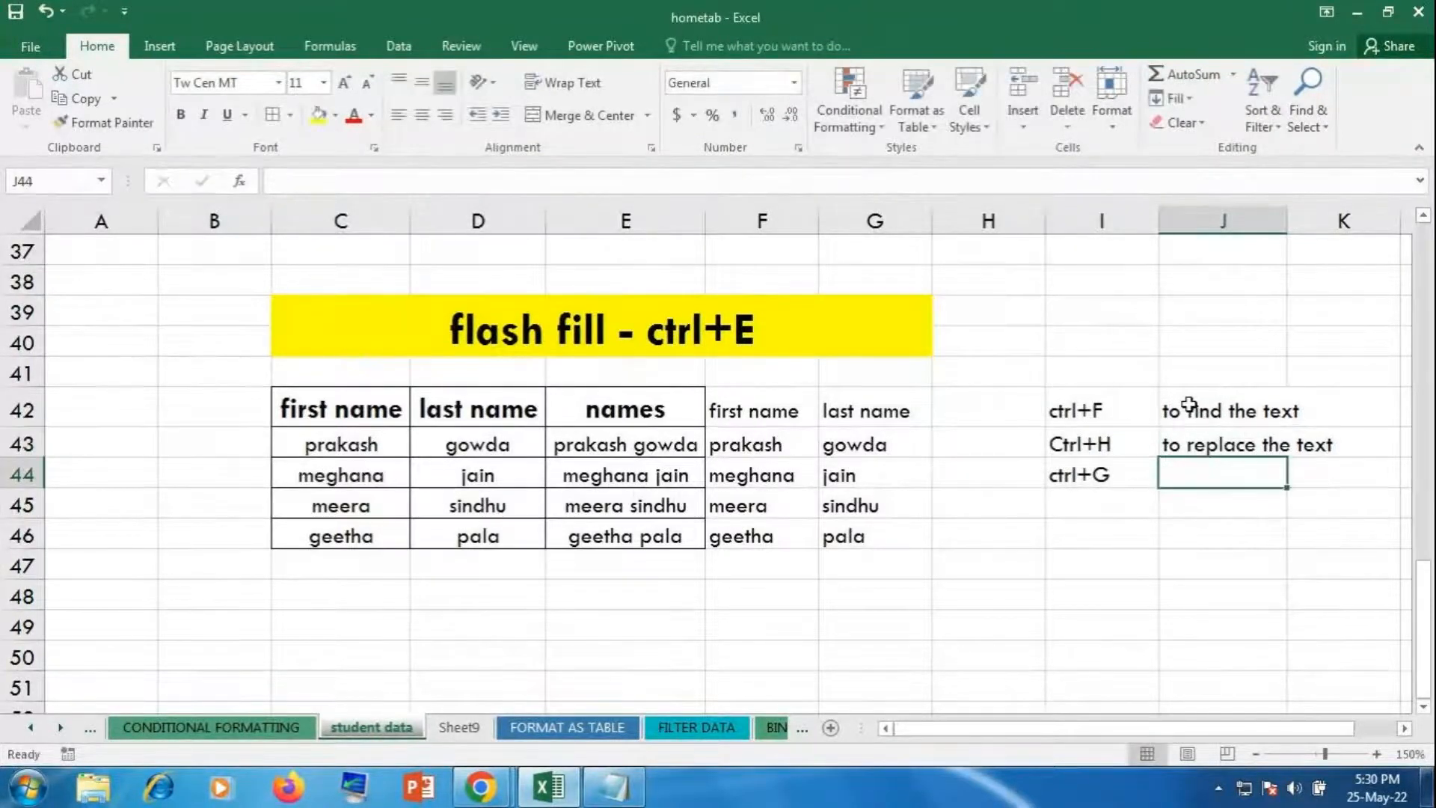
type("go to")
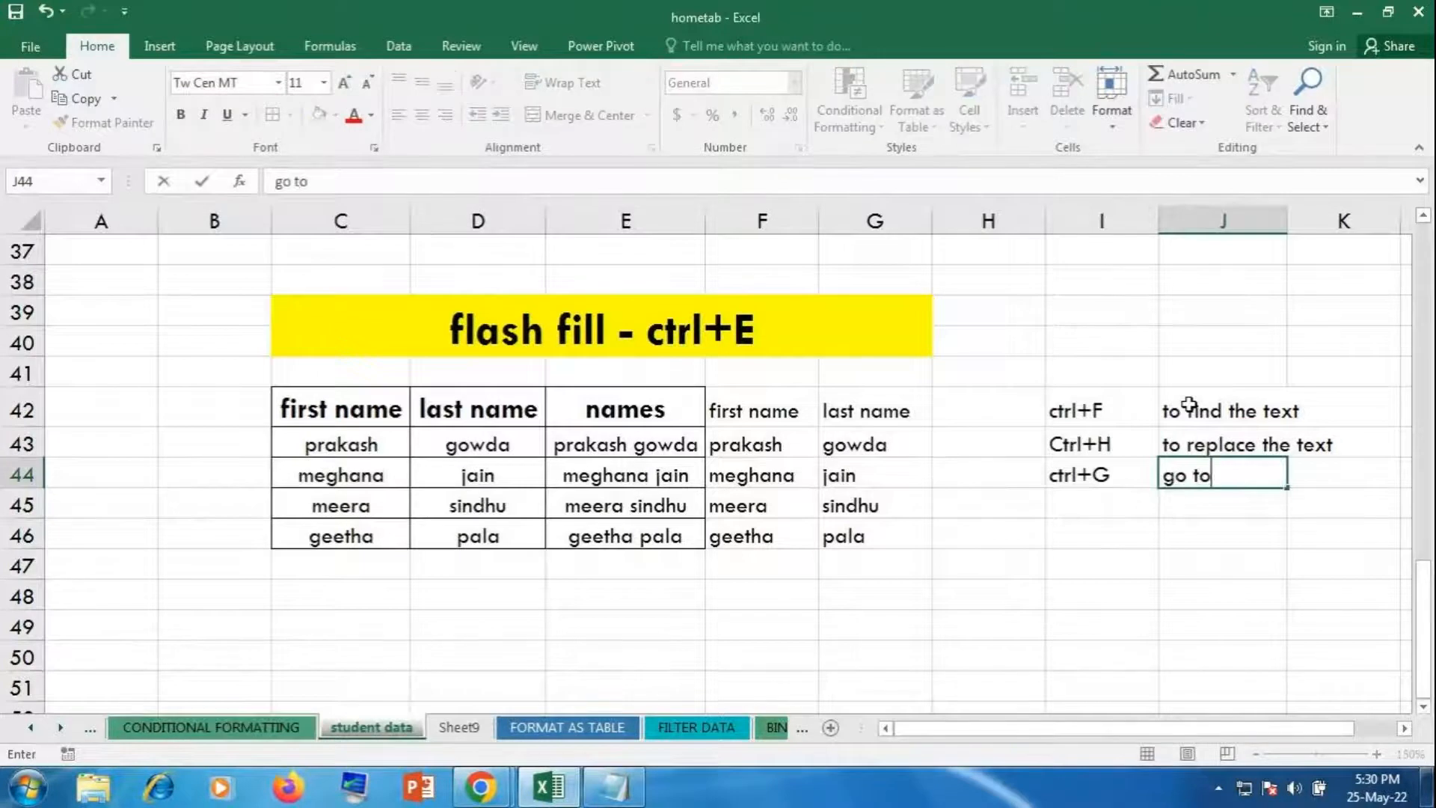
key("Return")
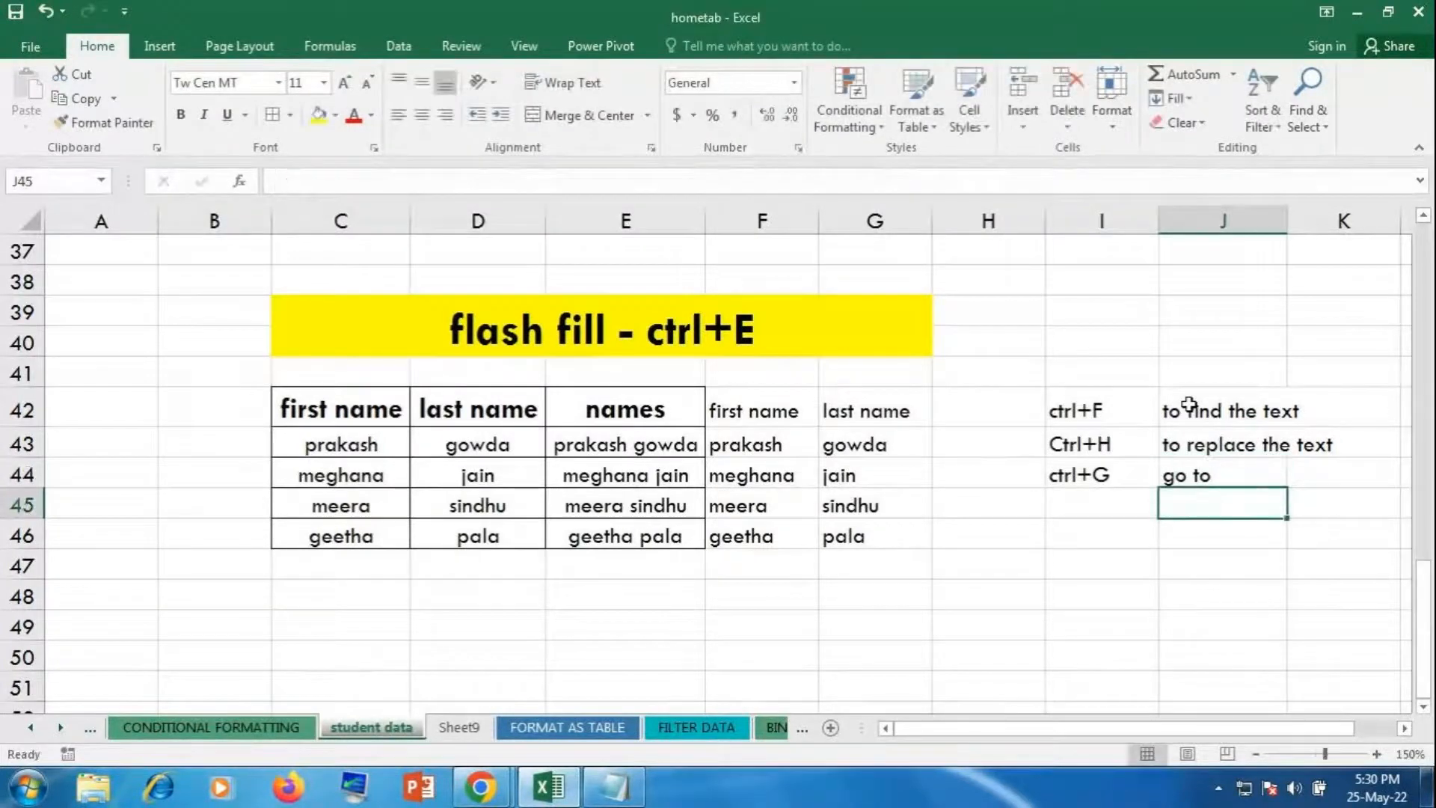
Step: Fill the shortcut notes block I42:K45 yellow and zoom the sheet in
left_click_drag(1102, 407, 1339, 495)
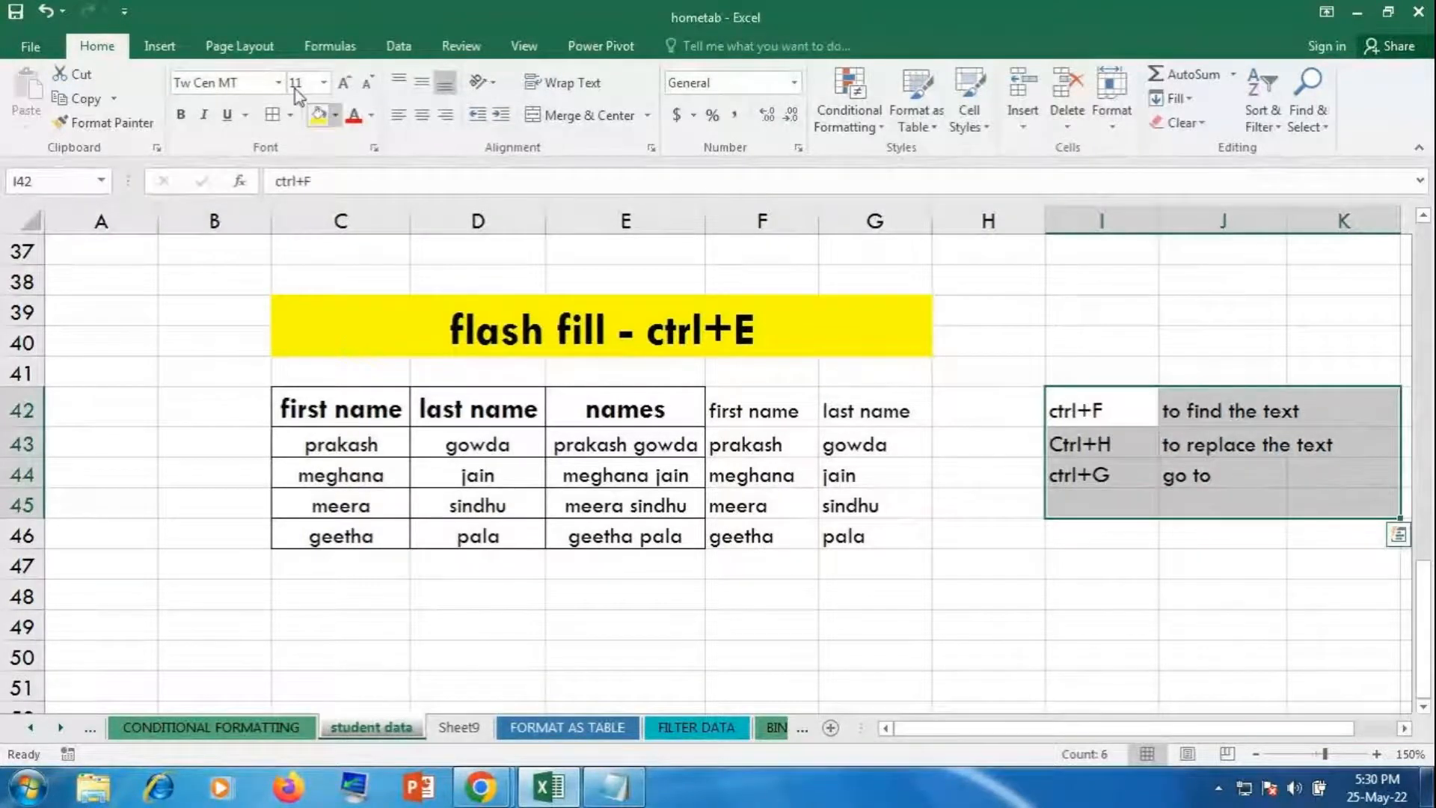
left_click(319, 115)
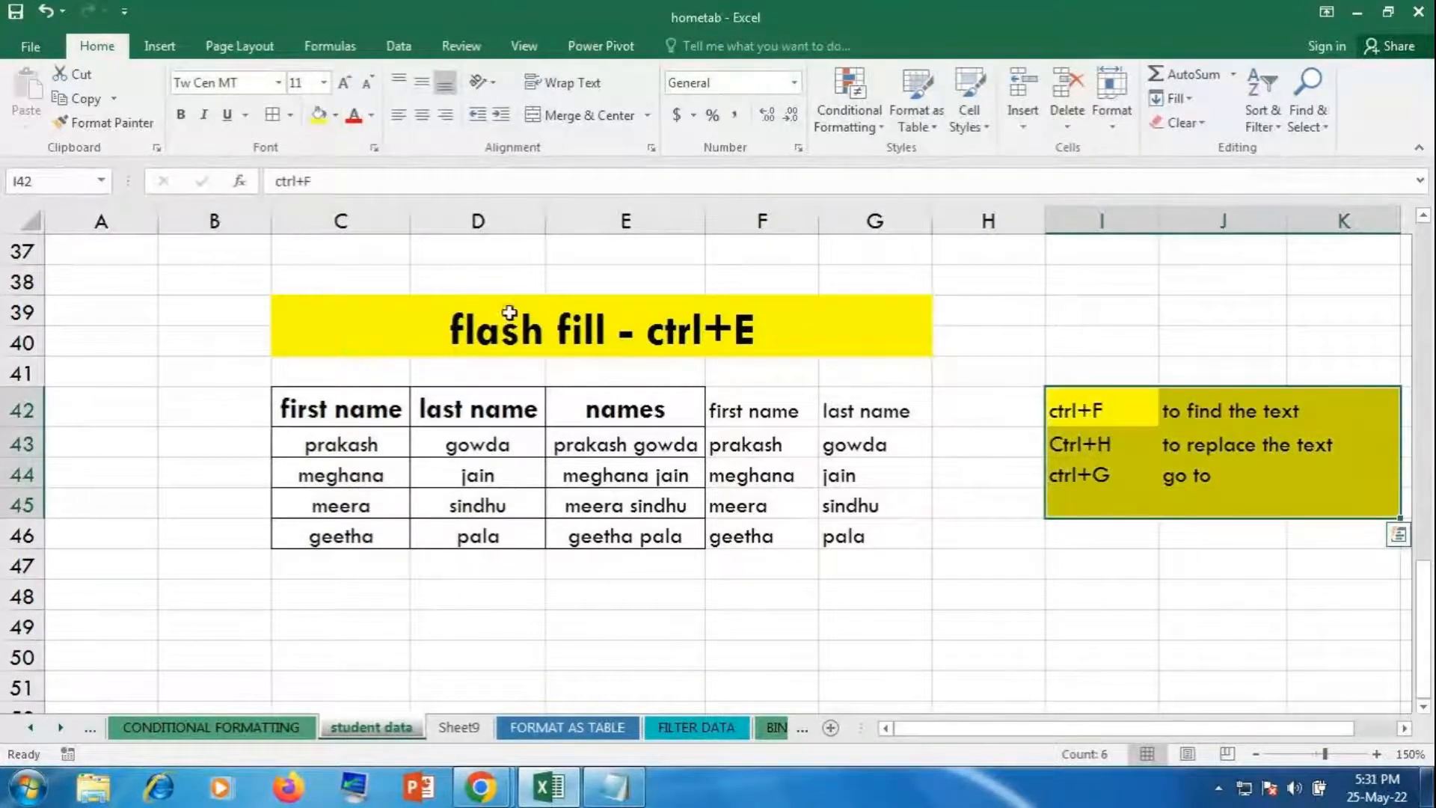
left_click(1376, 754)
left_click(1376, 754)
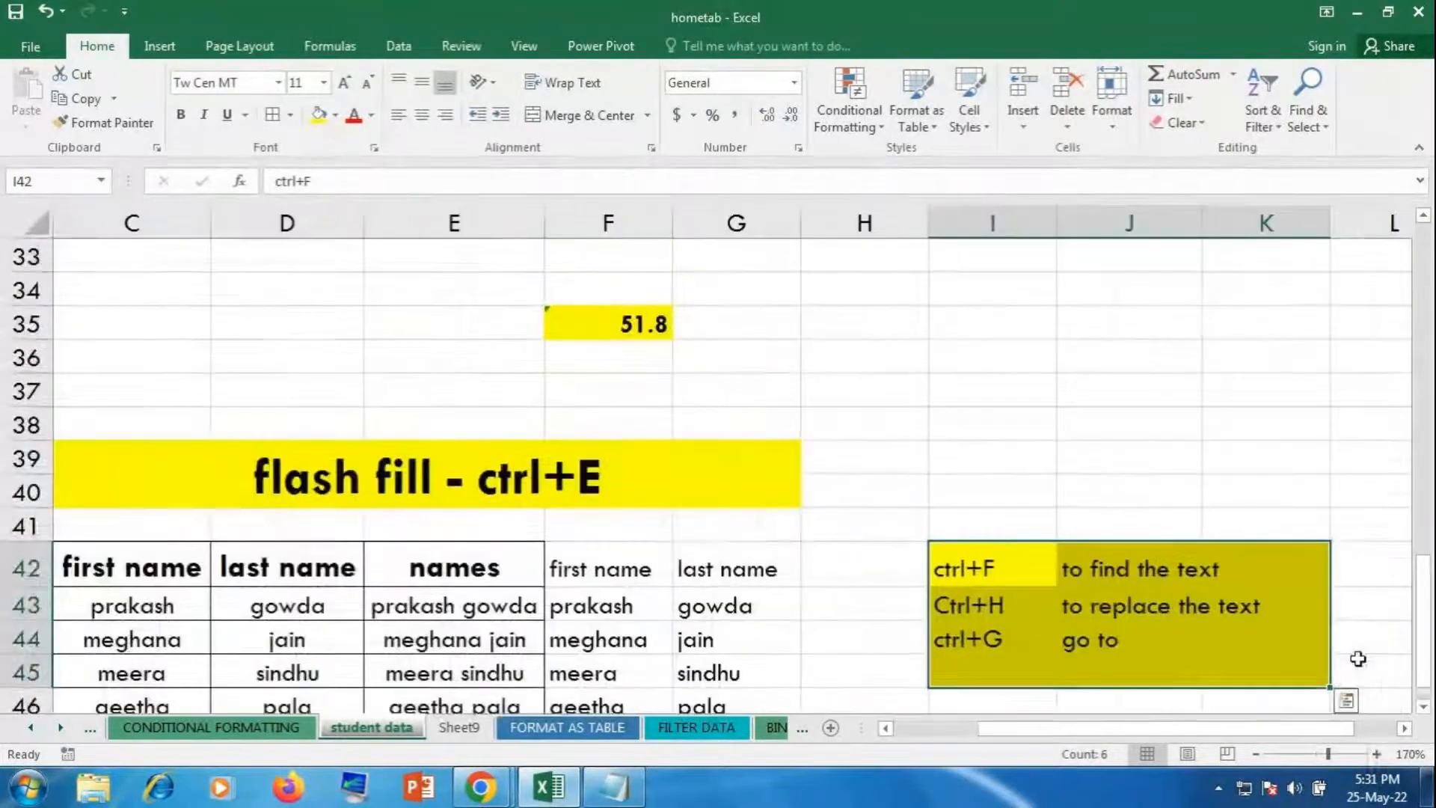
scroll(1352, 600, "down", 1)
left_click(886, 605)
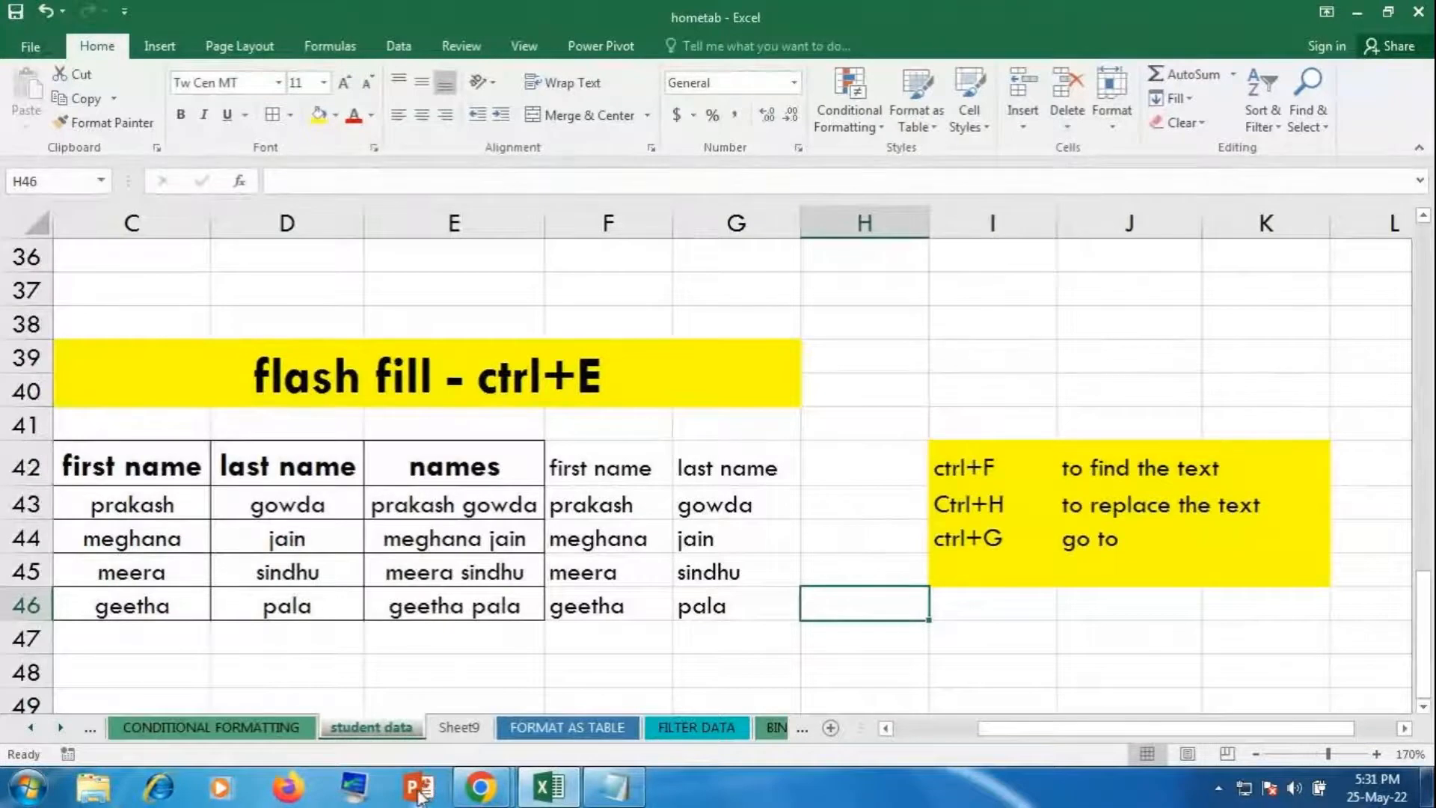
Step: Search for 'geetha' with Ctrl+F, finding matches in C46 and F46
key("ctrl+f")
type("geetha")
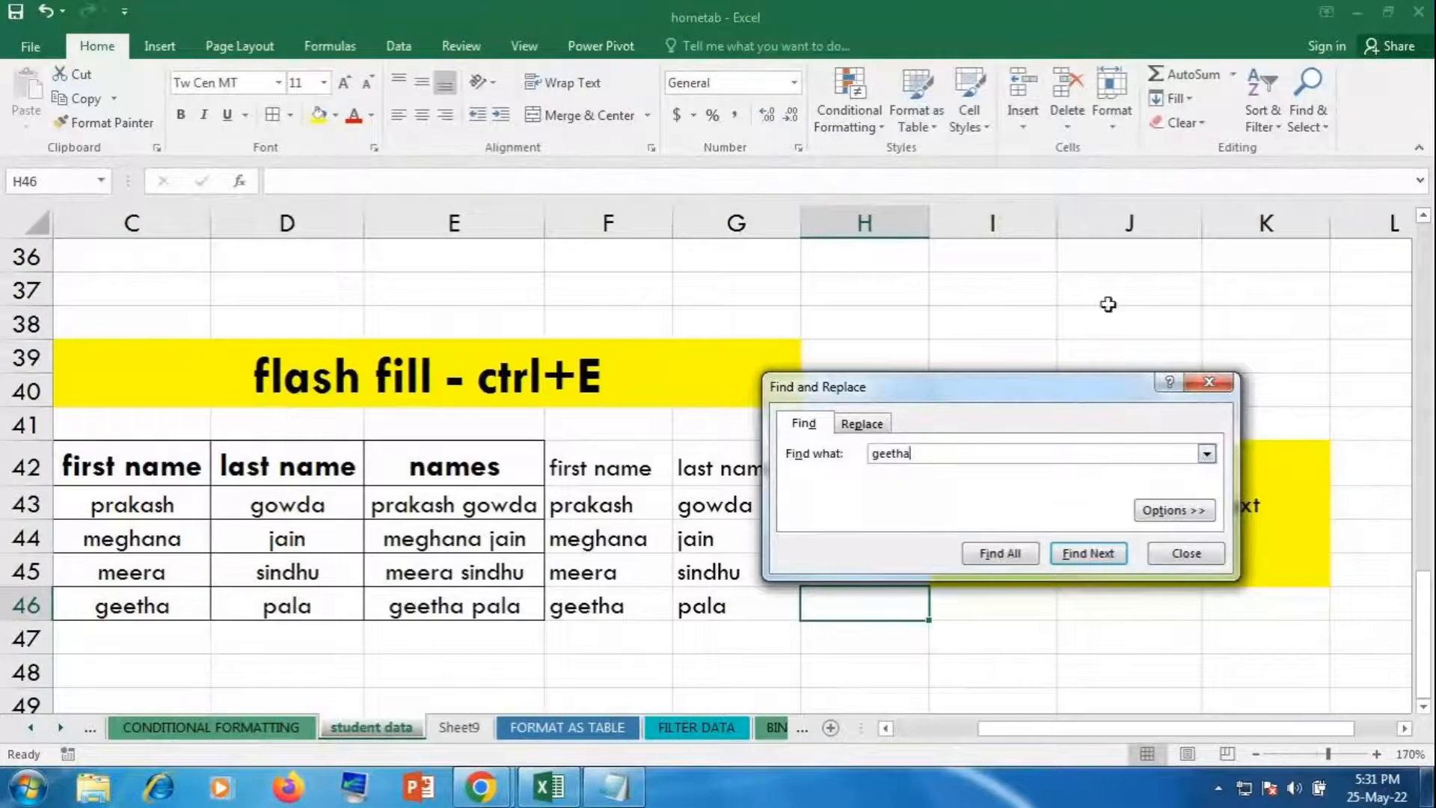
left_click(1086, 555)
left_click(1086, 555)
Step: Close the search and remove all borders from the name table C42:G46
left_click(1086, 555)
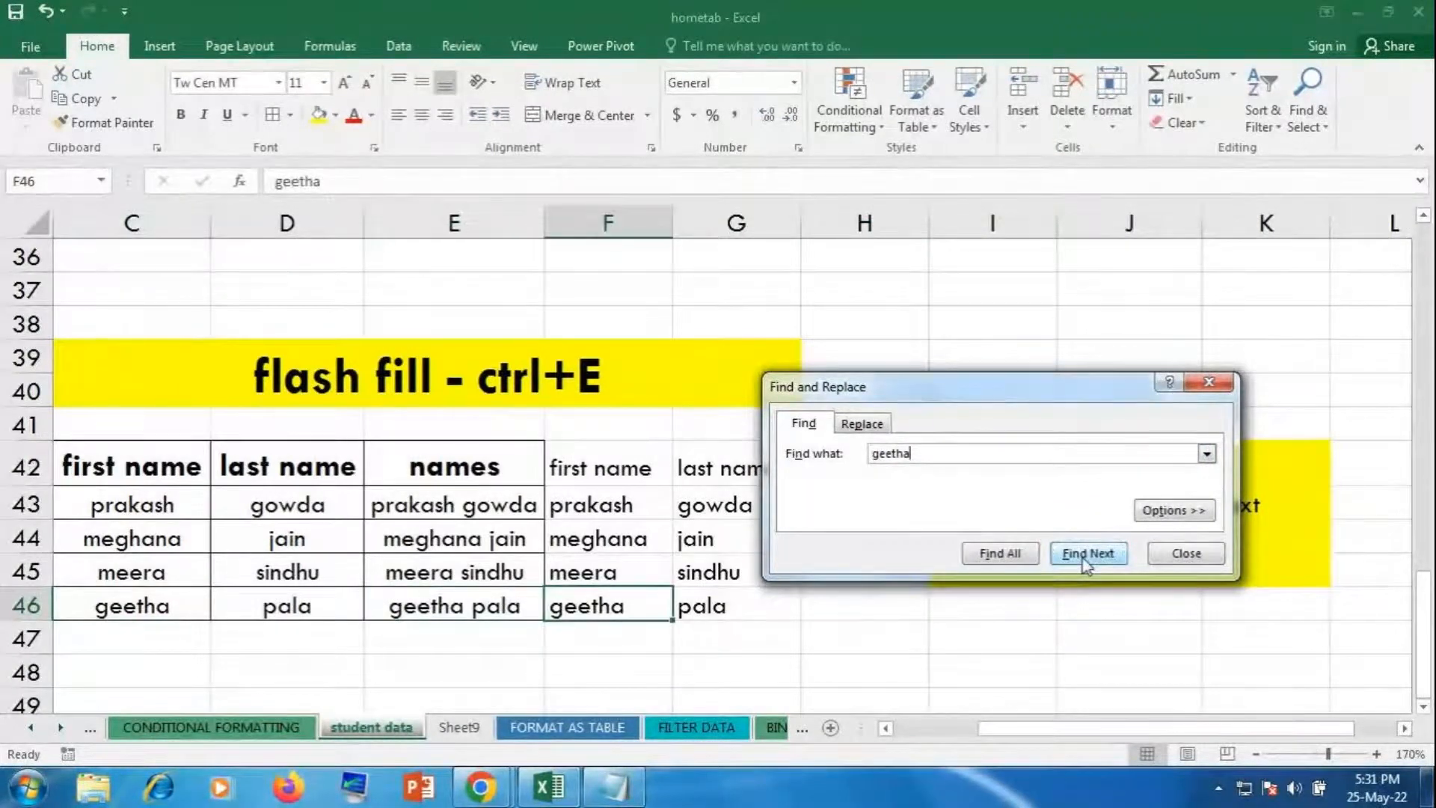
left_click(1165, 557)
left_click_drag(146, 454, 748, 610)
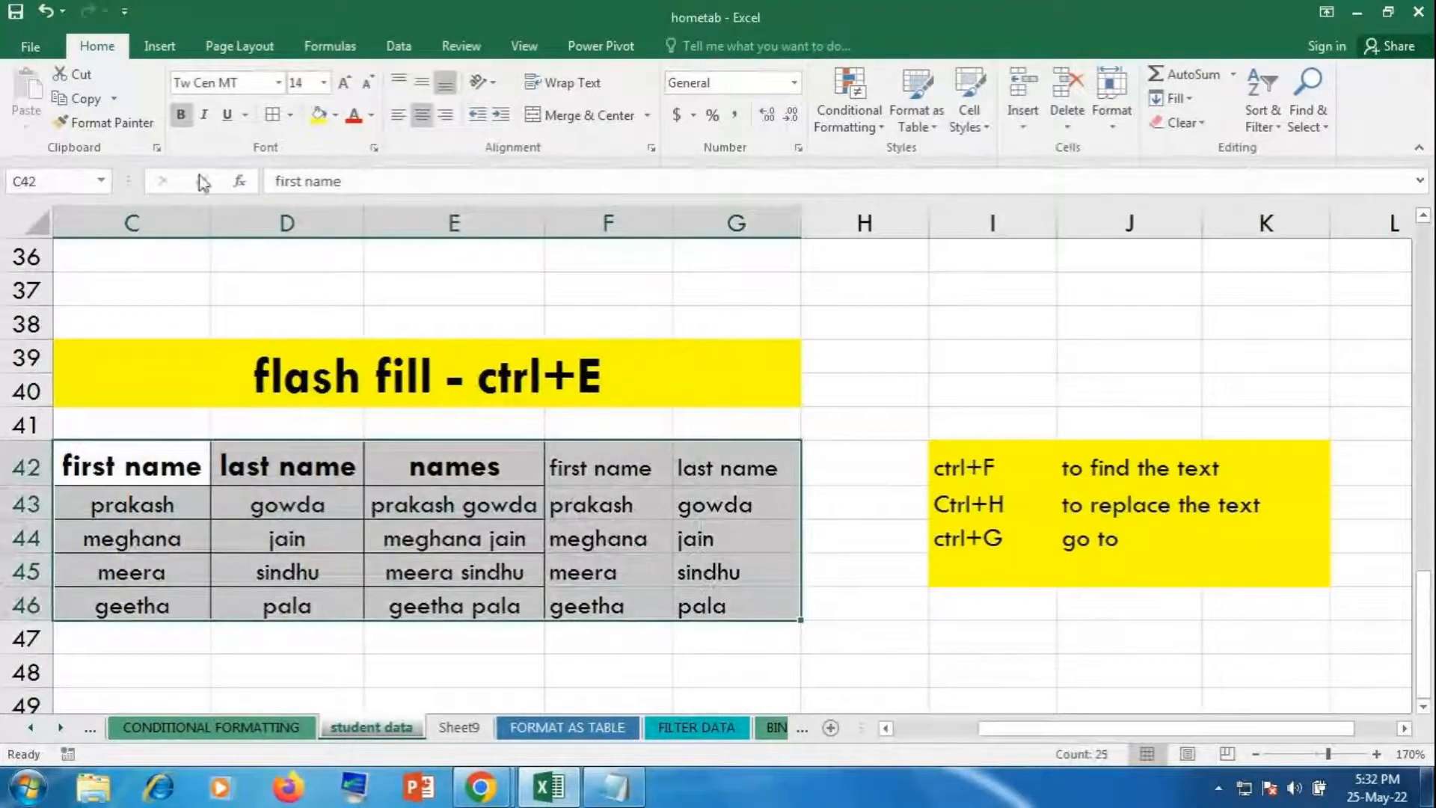
left_click(290, 117)
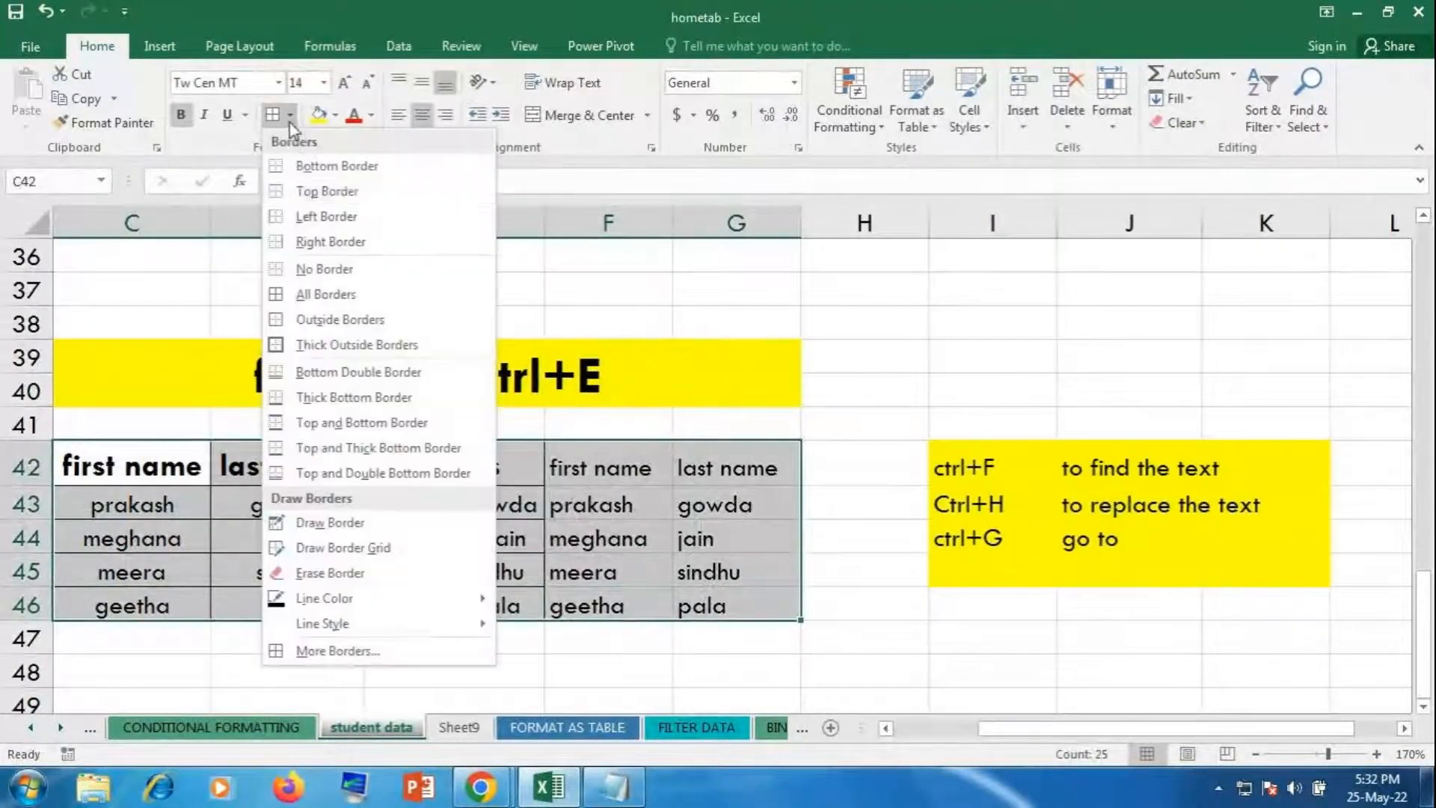
left_click(321, 269)
left_click(1000, 360)
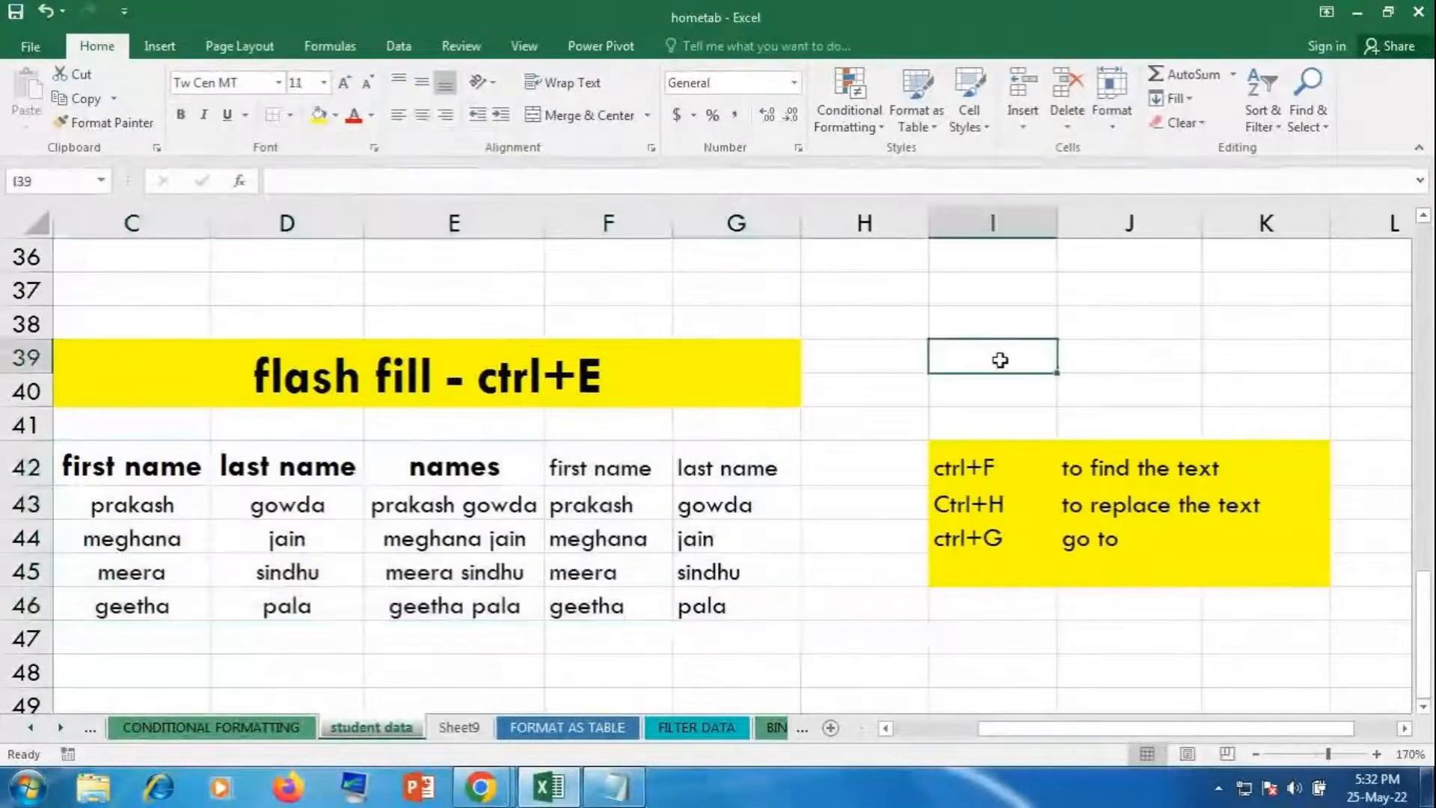
Step: Type 'geetha' into cells E37, J38 and C37
left_click(490, 294)
type("geetha")
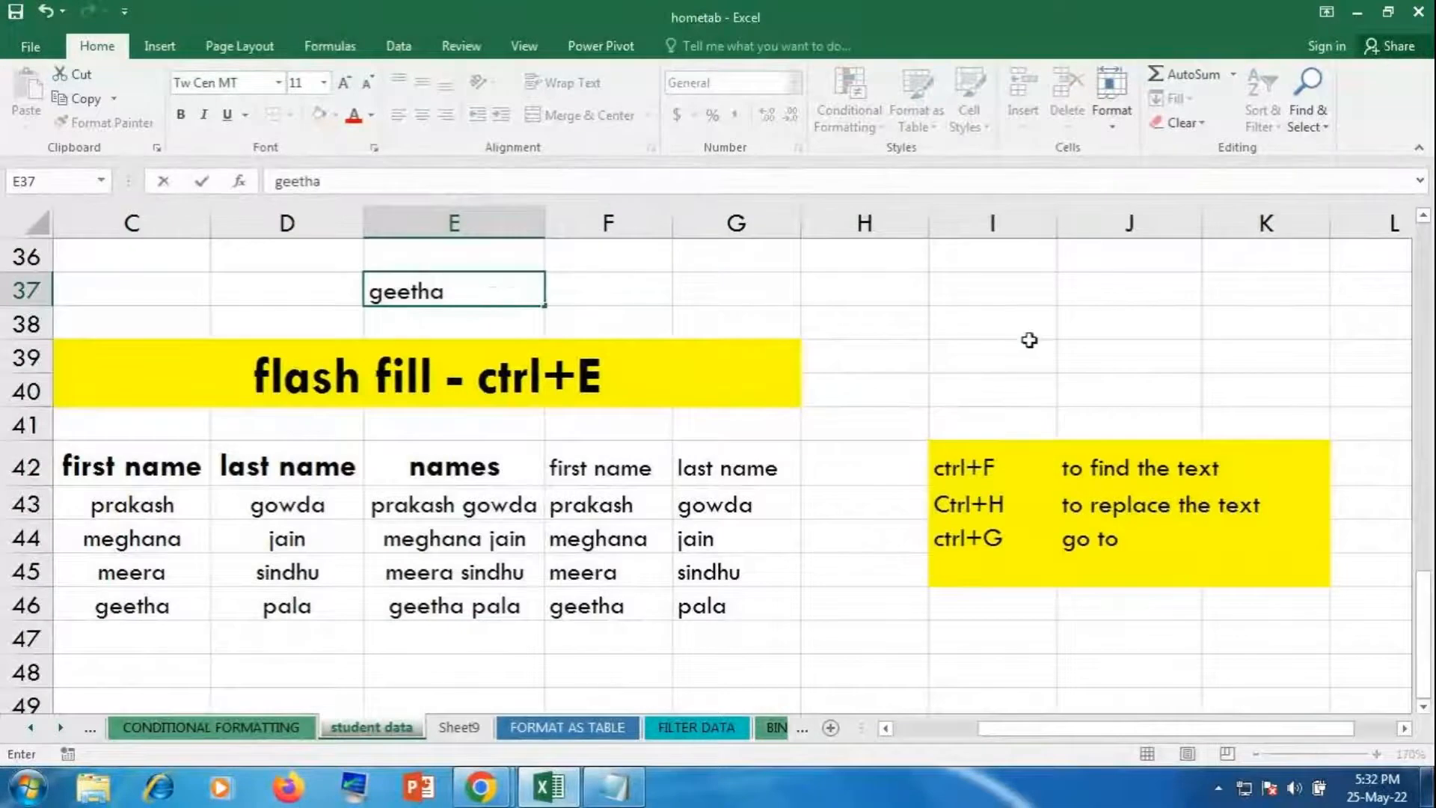
left_click(1071, 315)
type("eetha")
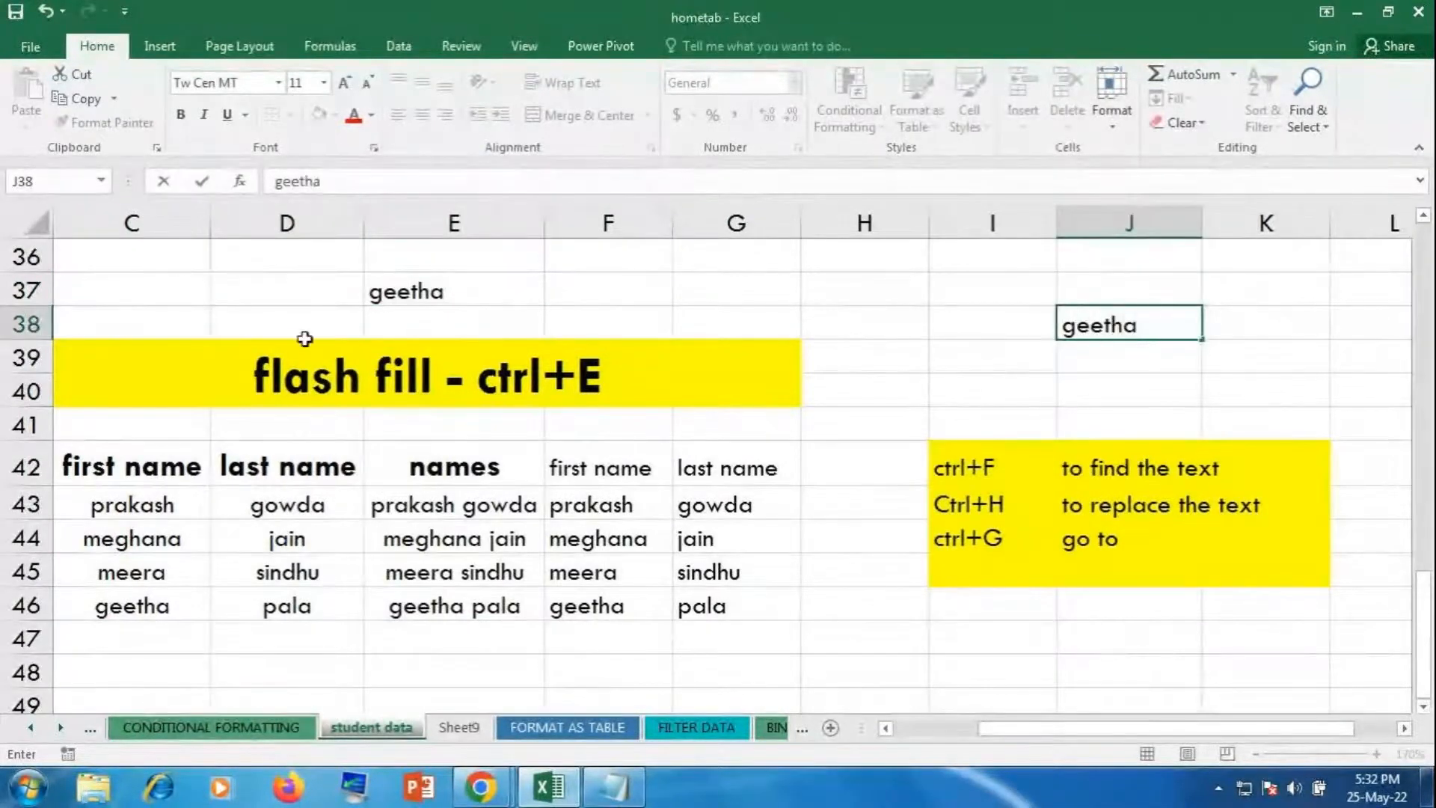
left_click(178, 282)
type("geetha")
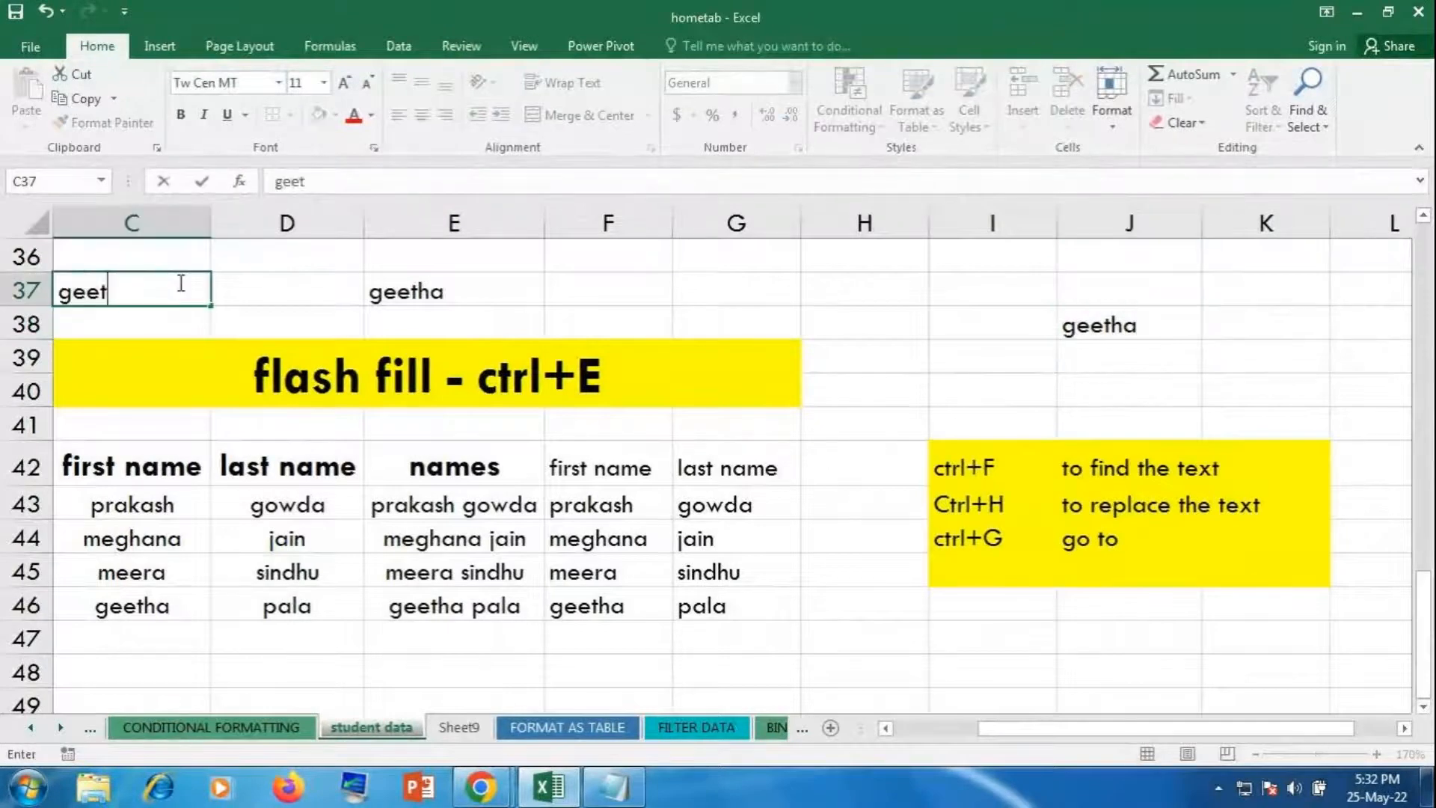
left_click(863, 643)
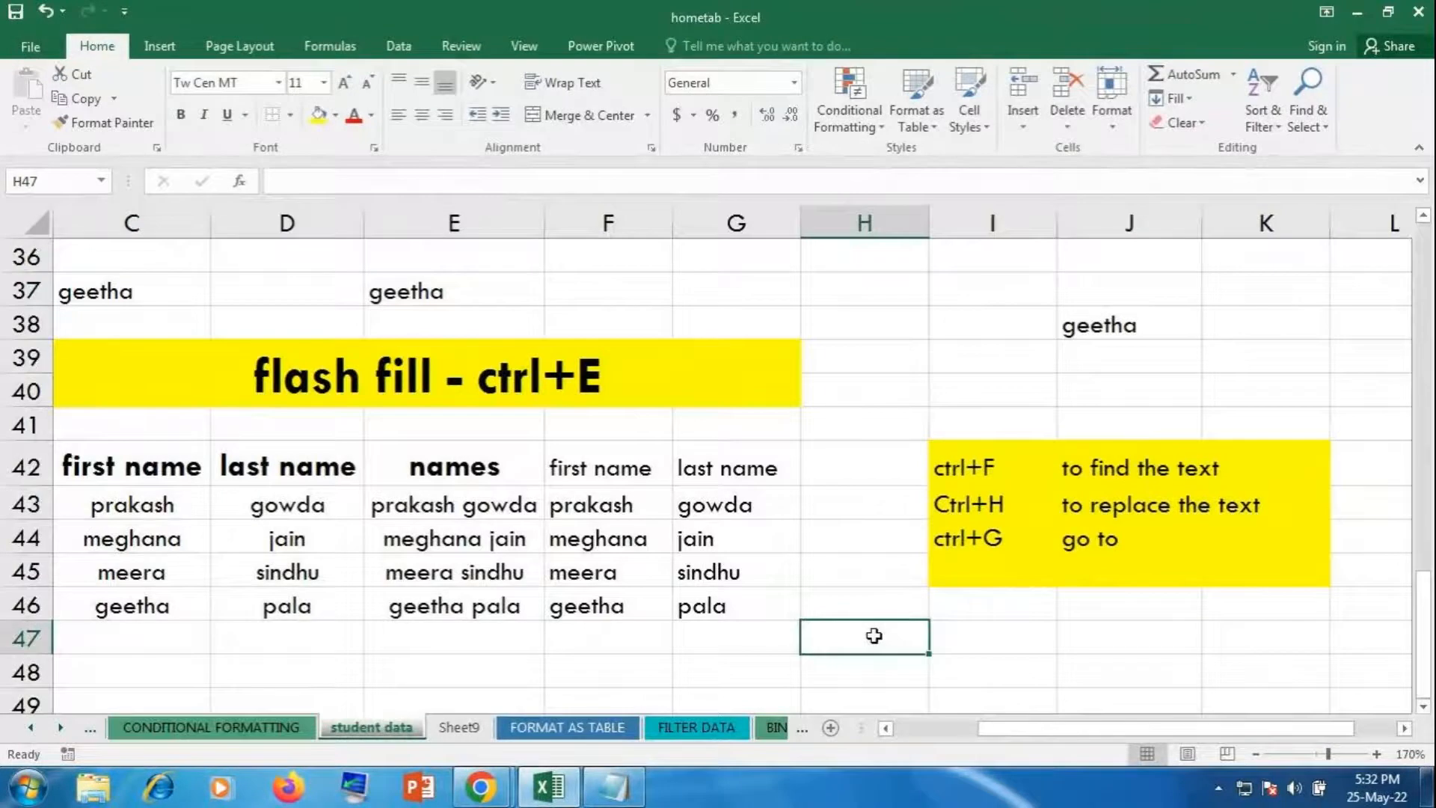
key("ctrl+f")
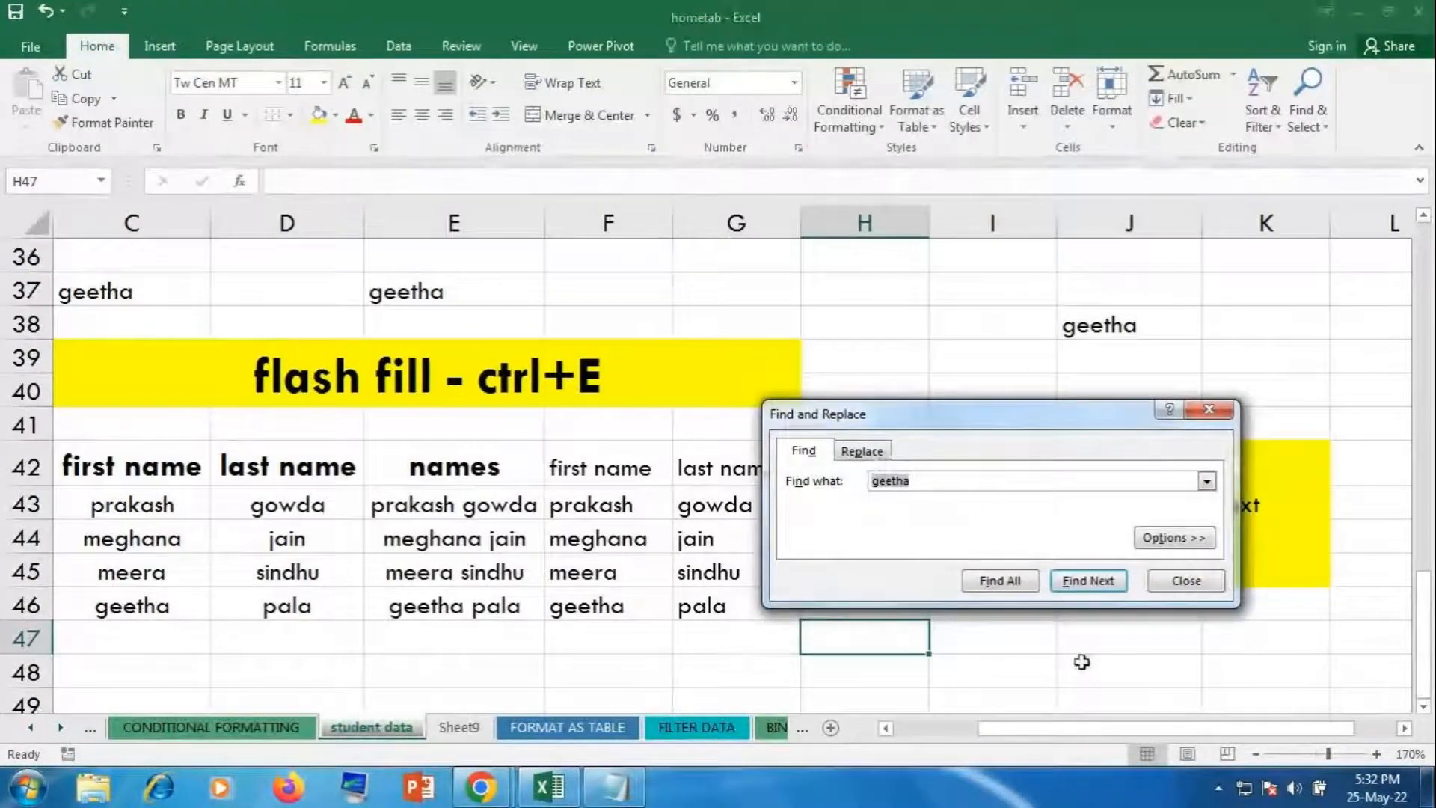
left_click(1096, 587)
left_click(1097, 587)
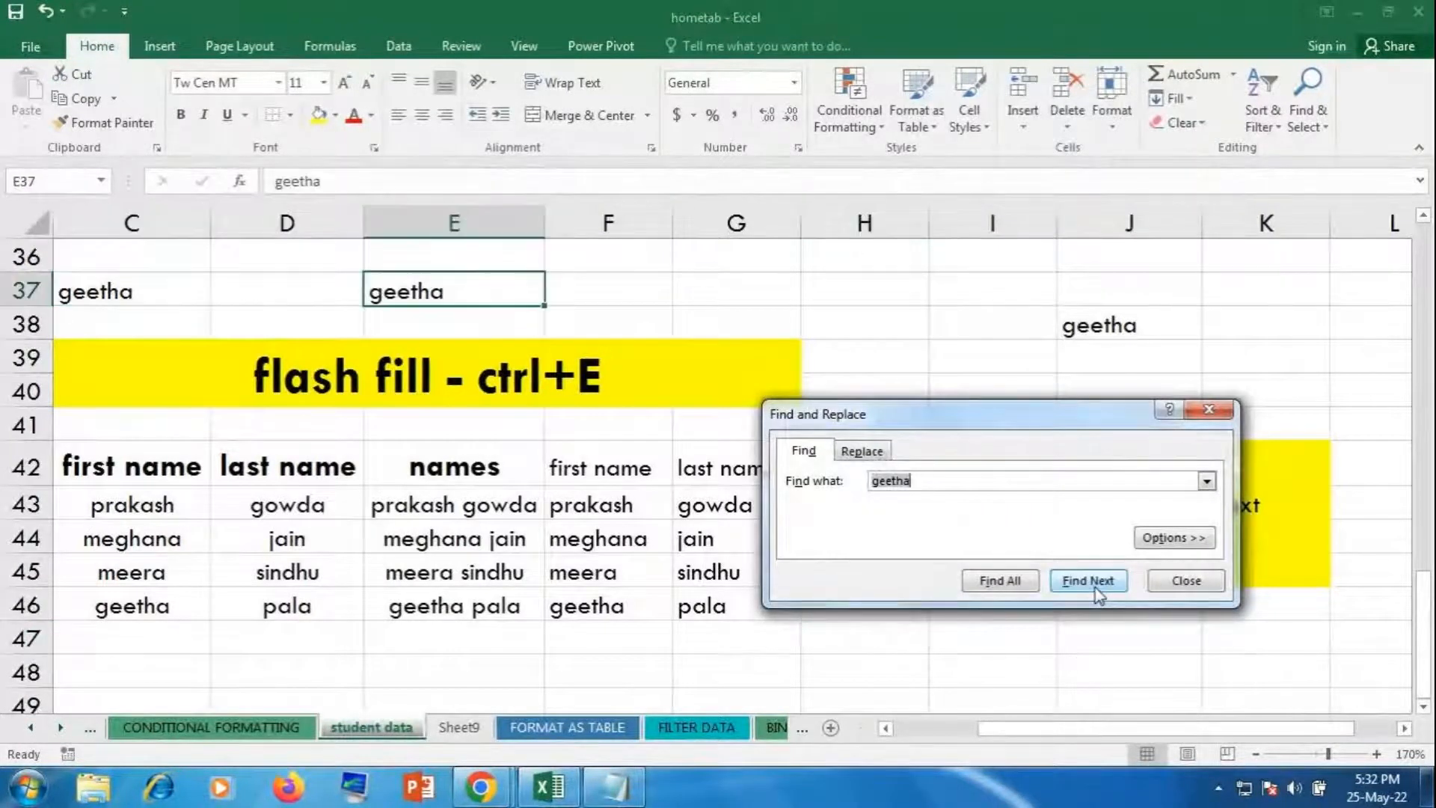
left_click(1096, 587)
left_click(1096, 587)
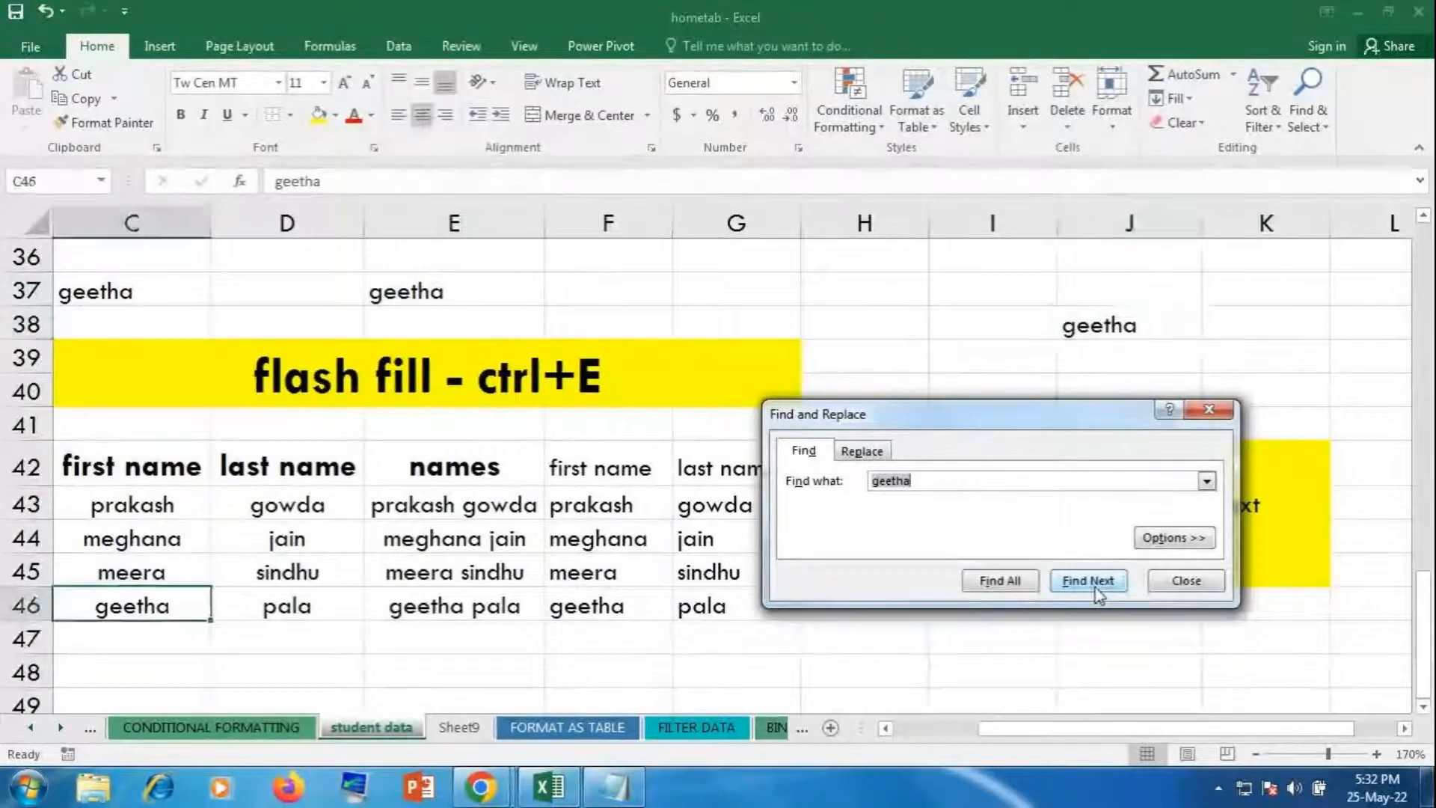
left_click(1097, 588)
left_click(1097, 588)
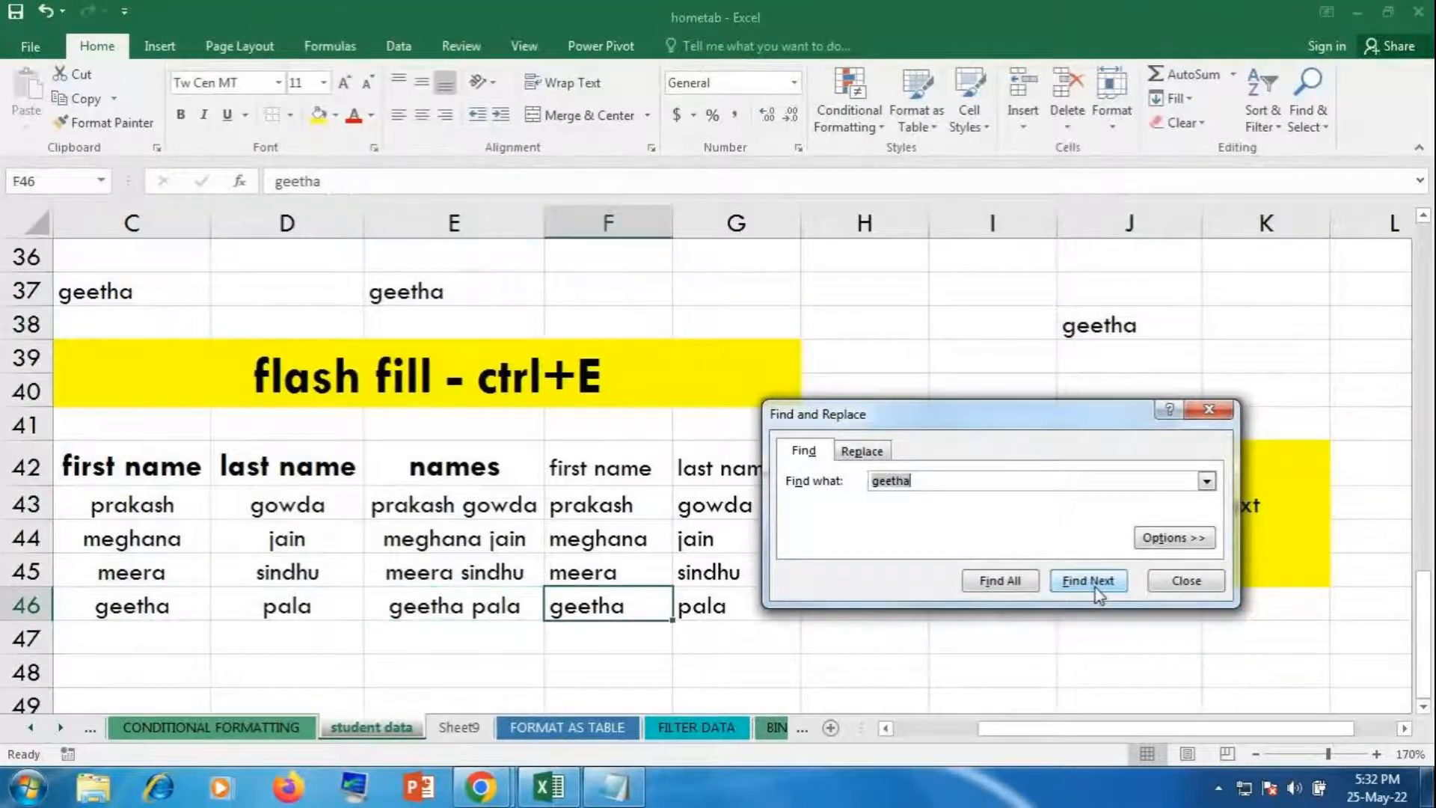
left_click(1097, 587)
left_click(1096, 587)
left_click(1097, 587)
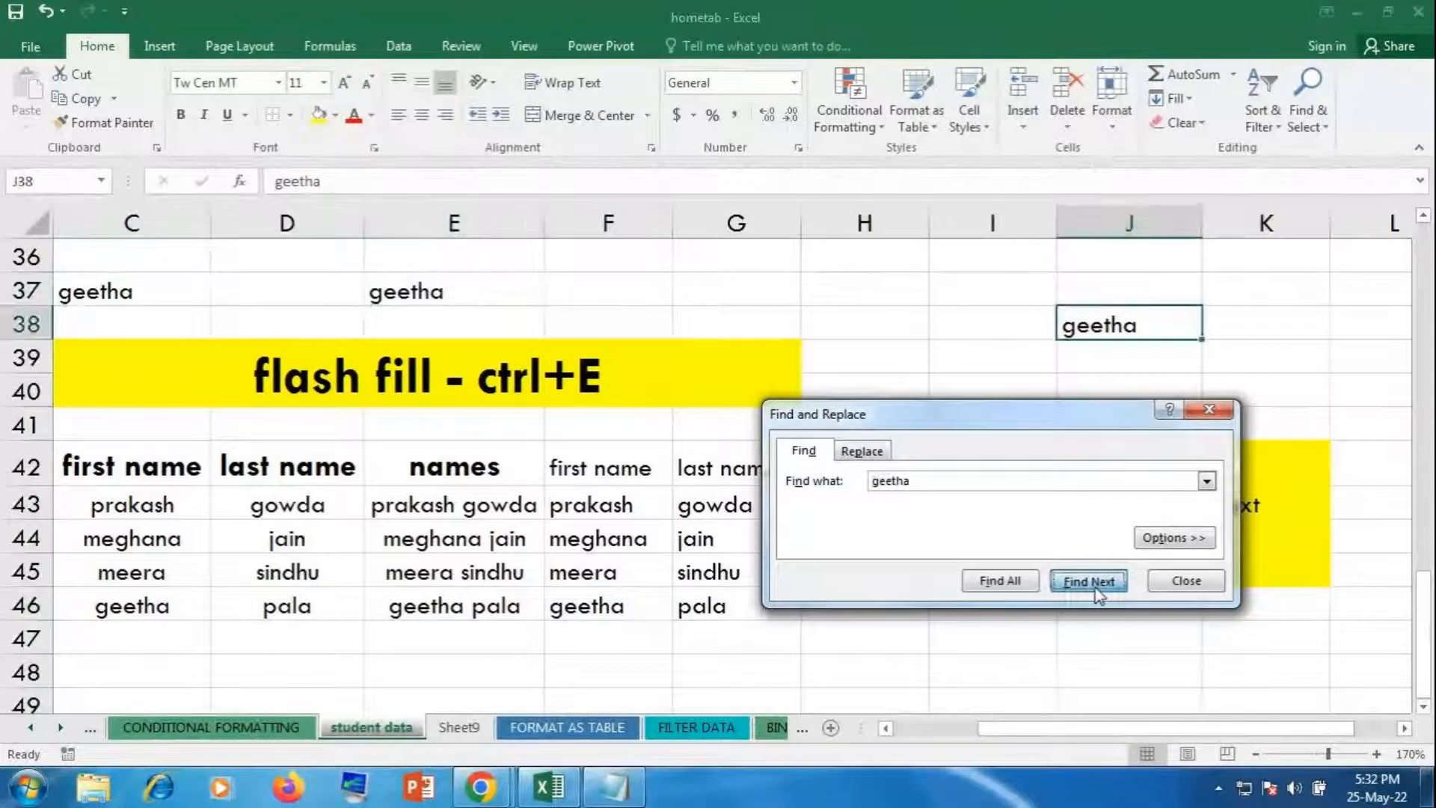
left_click(1096, 587)
left_click(1097, 588)
left_click(1096, 587)
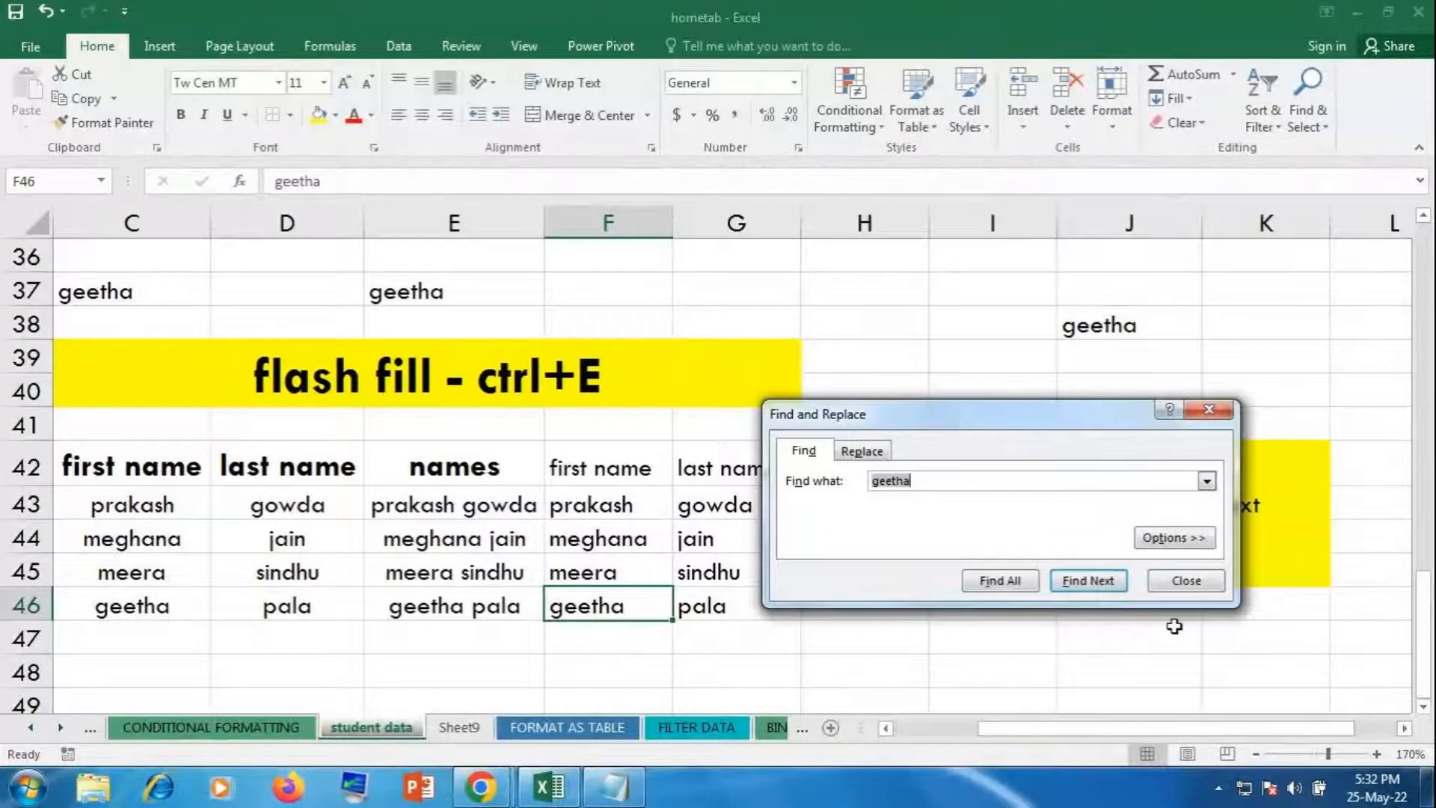
left_click(1178, 584)
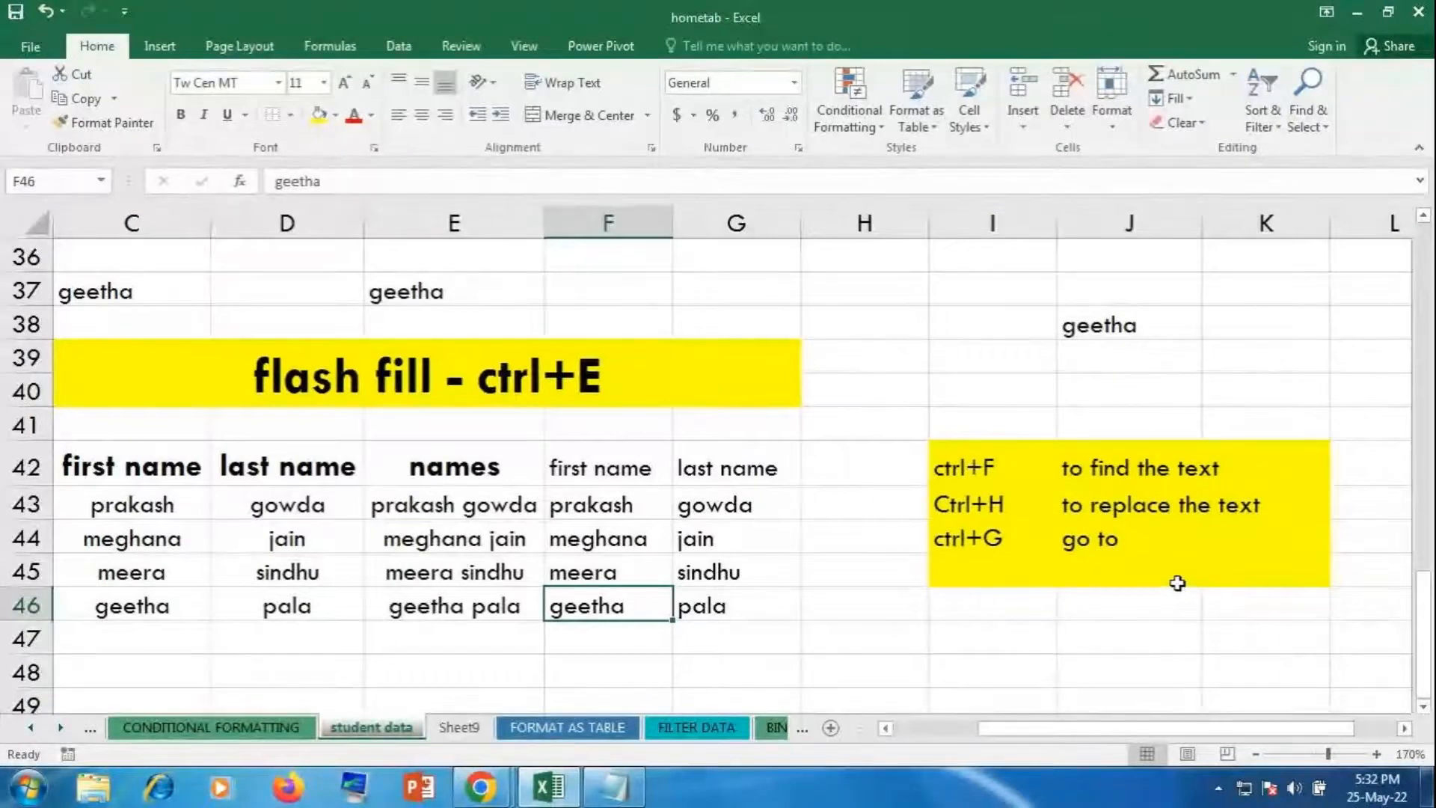
Step: Replace all six 'geetha' entries with 'MEENAKSHI' using Ctrl+H Replace All
key("ctrl+h")
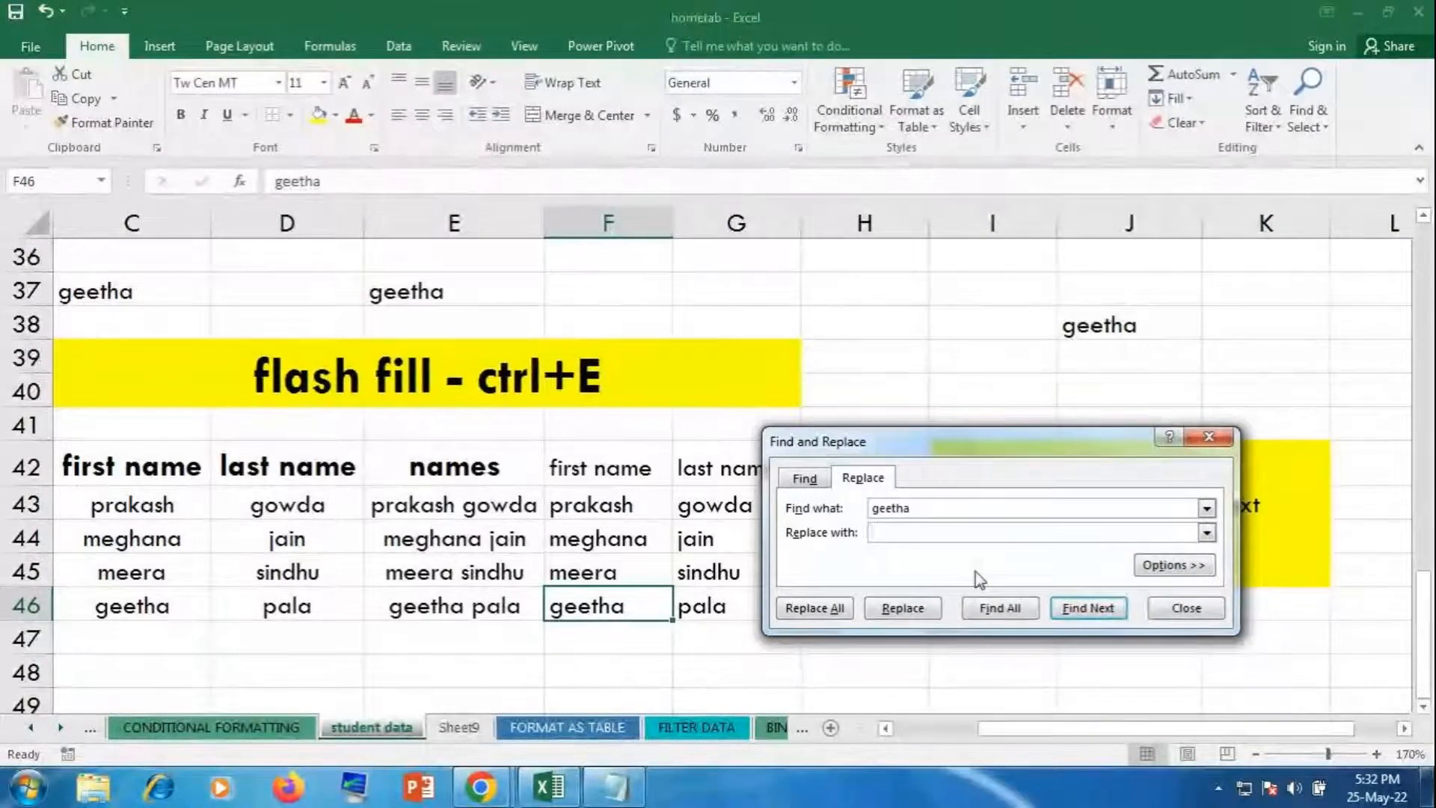
type("meena")
key("BackSpace")
key("BackSpace")
key("BackSpace")
key("BackSpace")
key("BackSpace")
type("M")
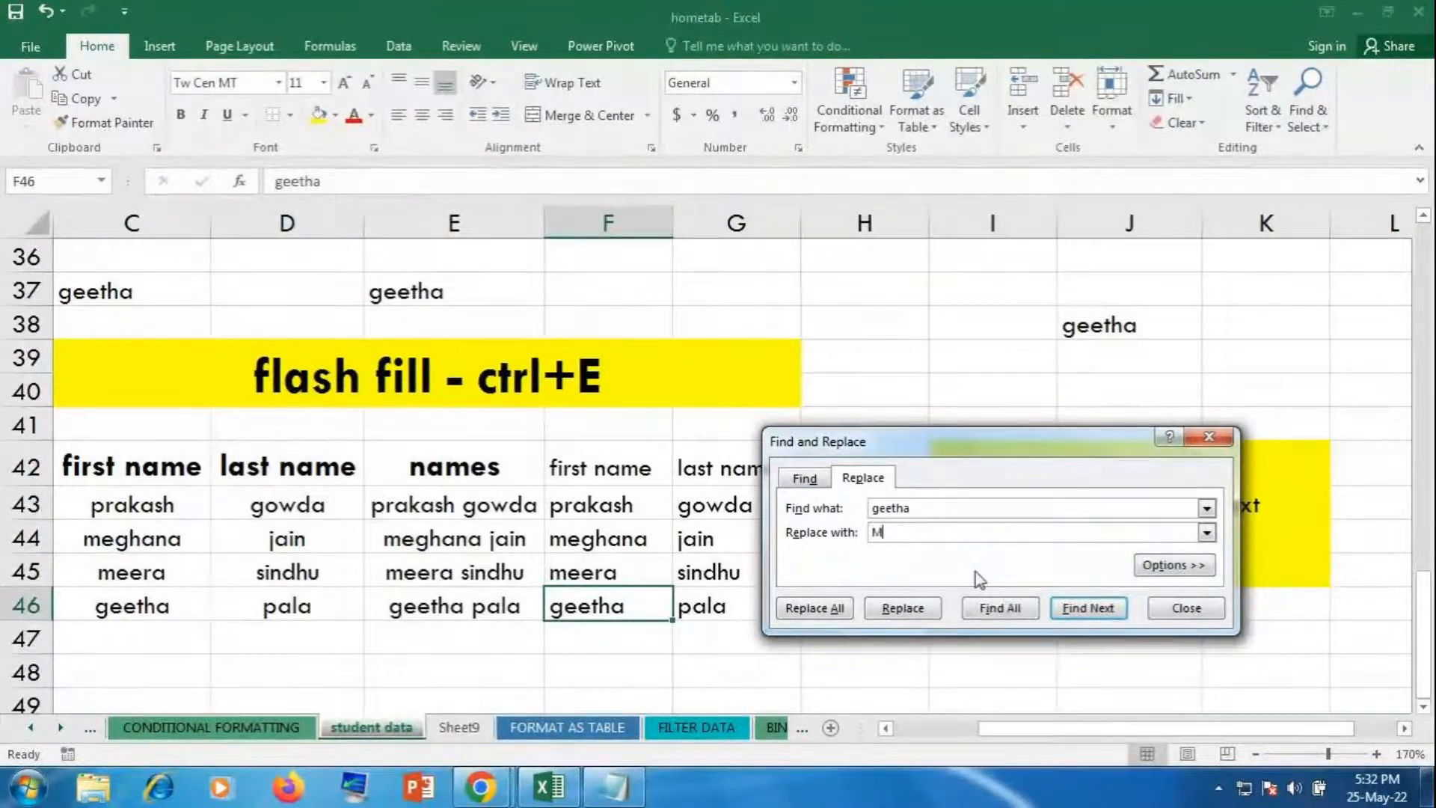
type("EENAKSHI")
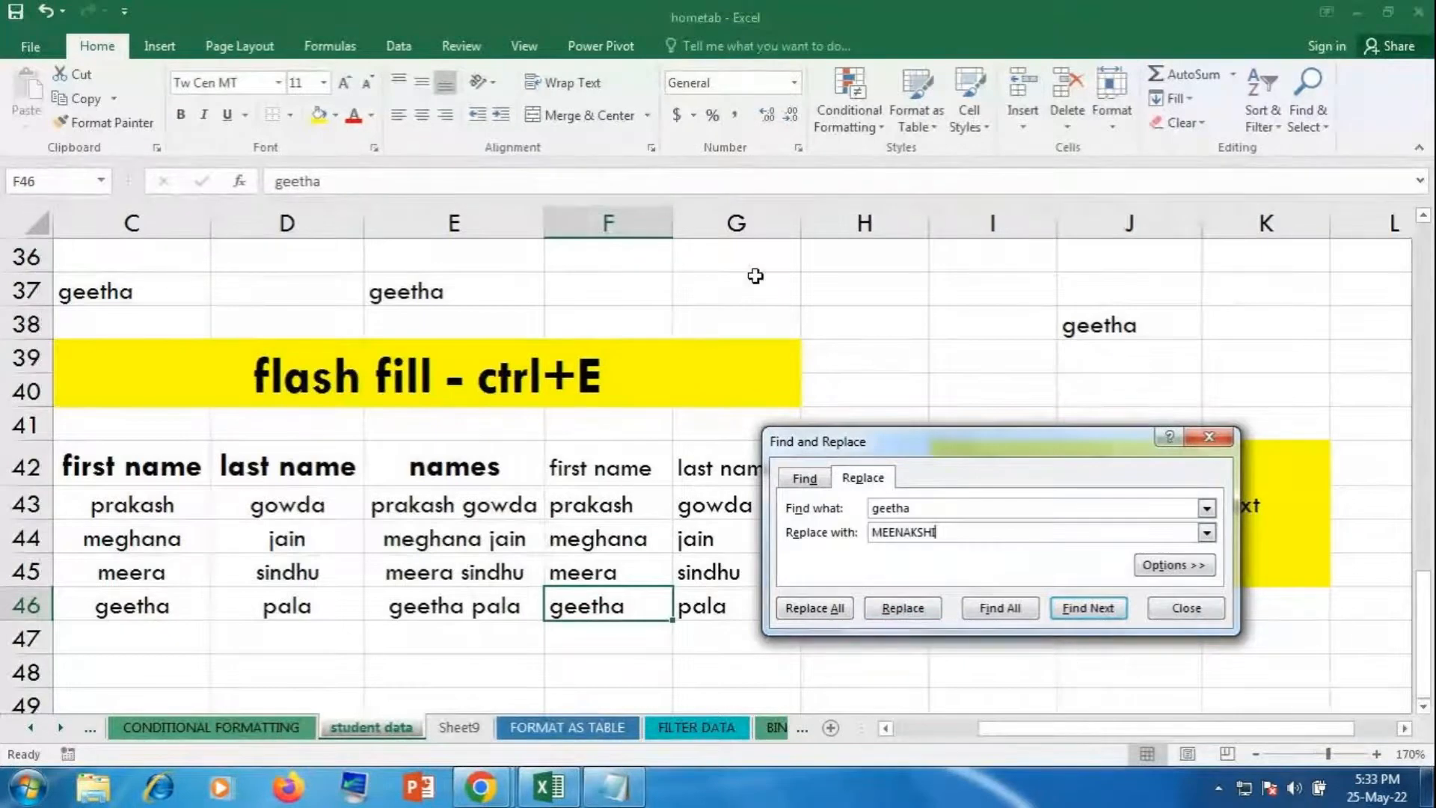
left_click(809, 615)
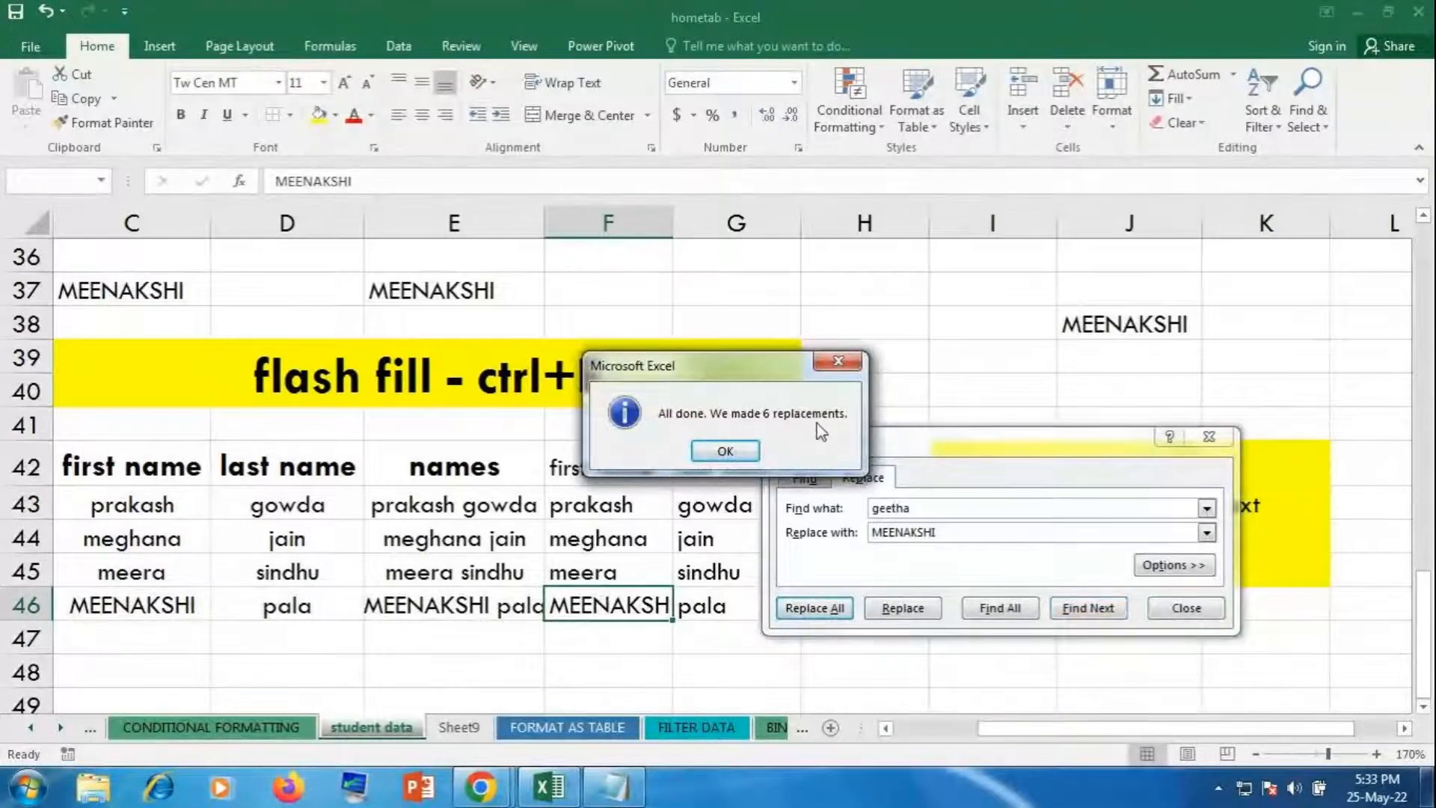
left_click(720, 451)
left_click(1174, 607)
left_click(1122, 634)
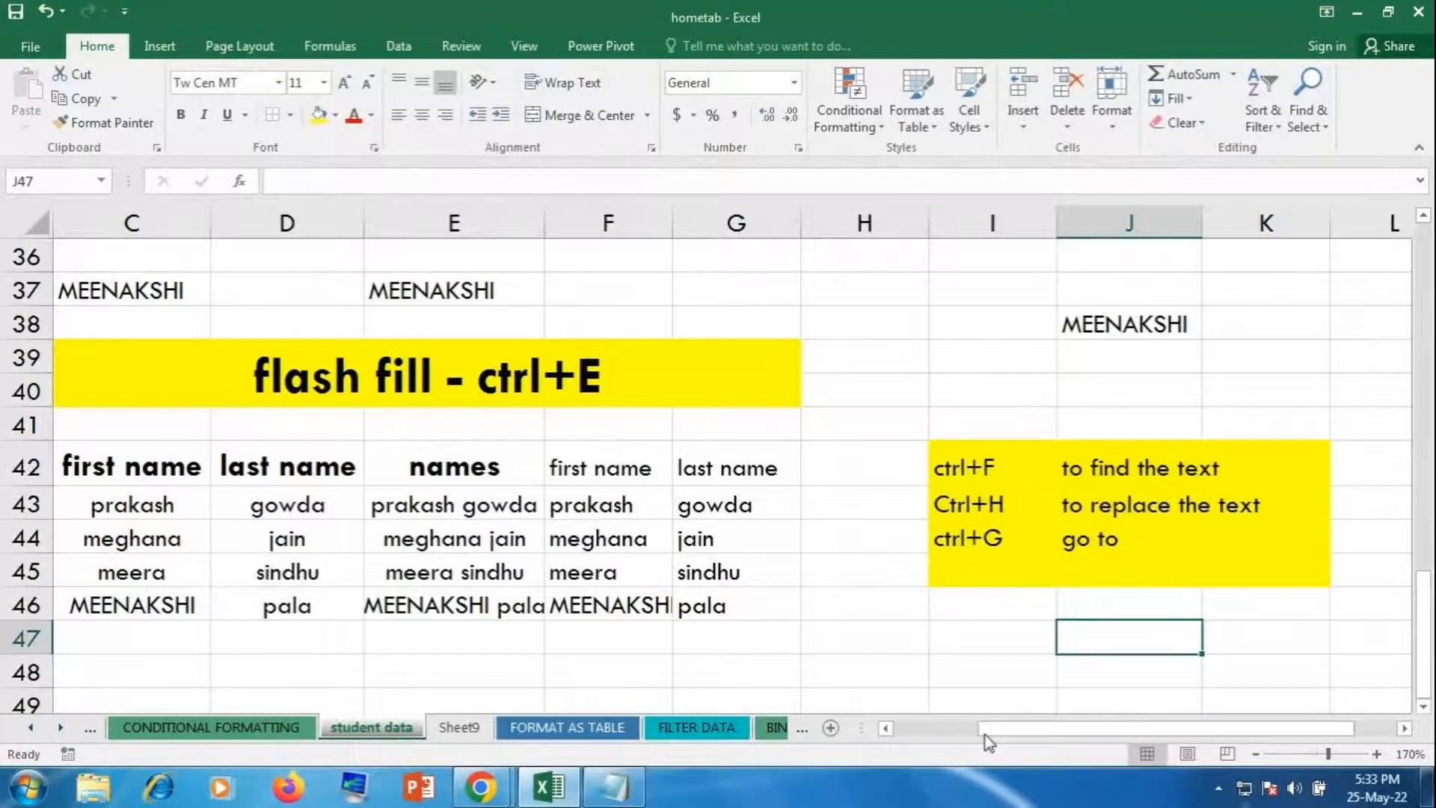
Step: Enter the text 'a1' in cell H48
left_click(847, 662)
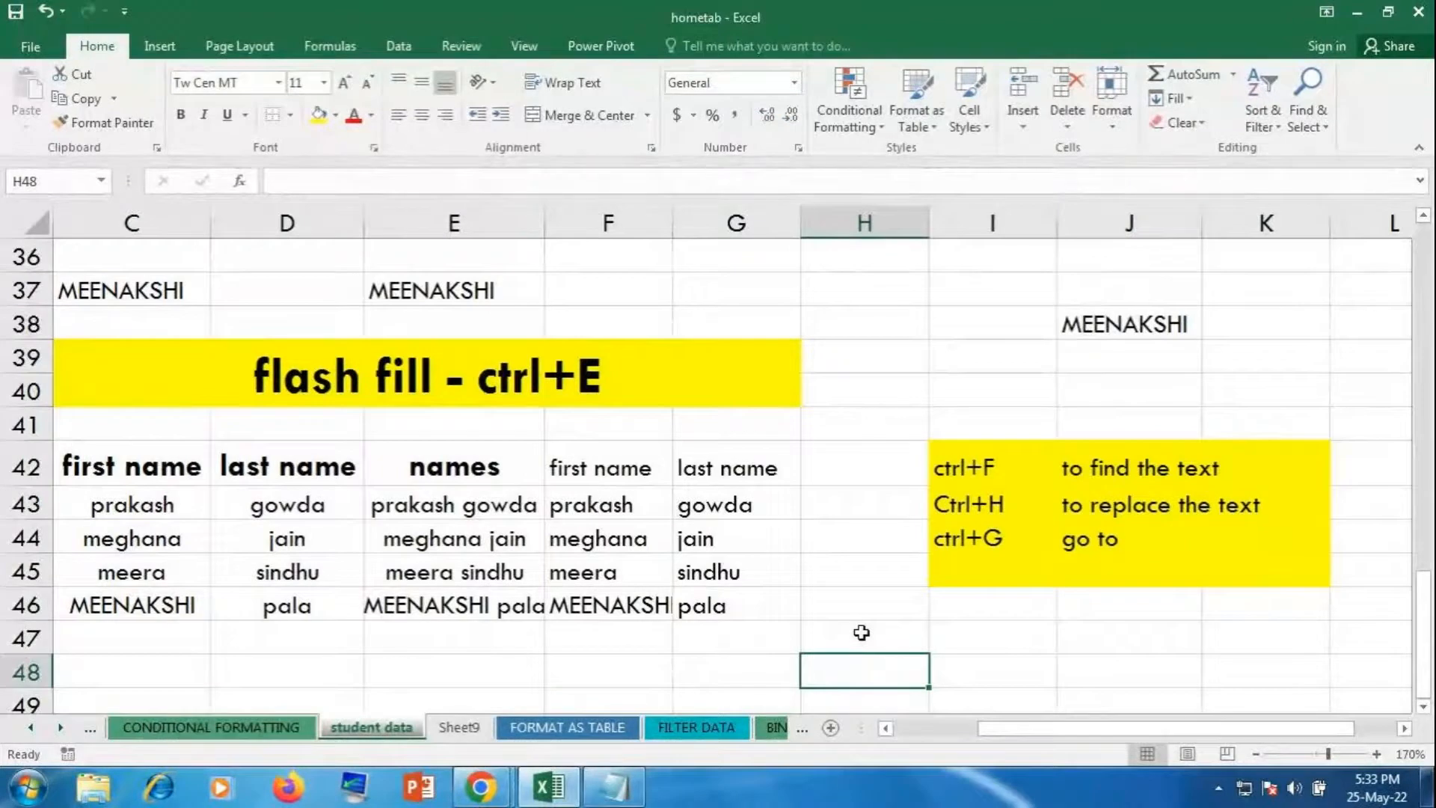
type("a1")
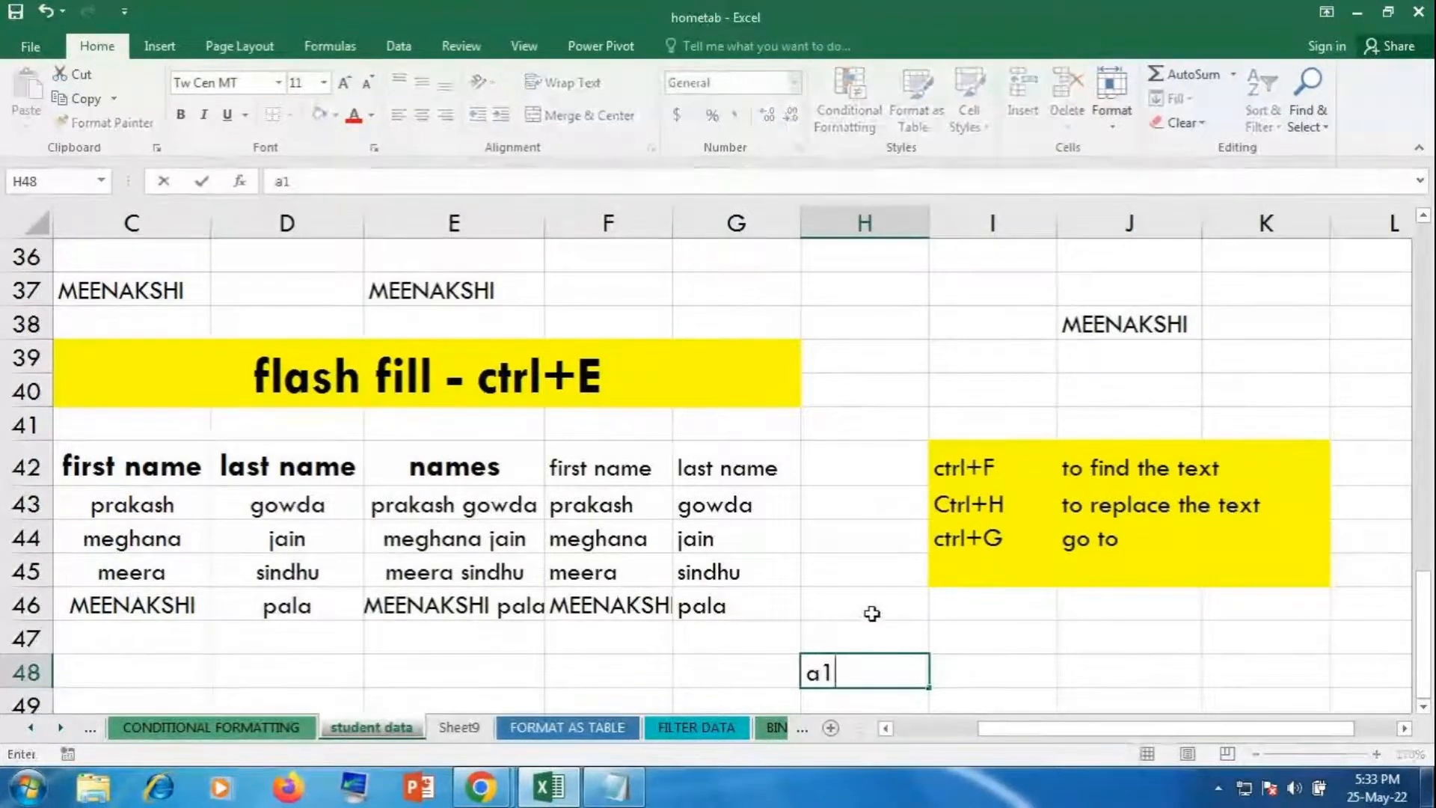
key("Return")
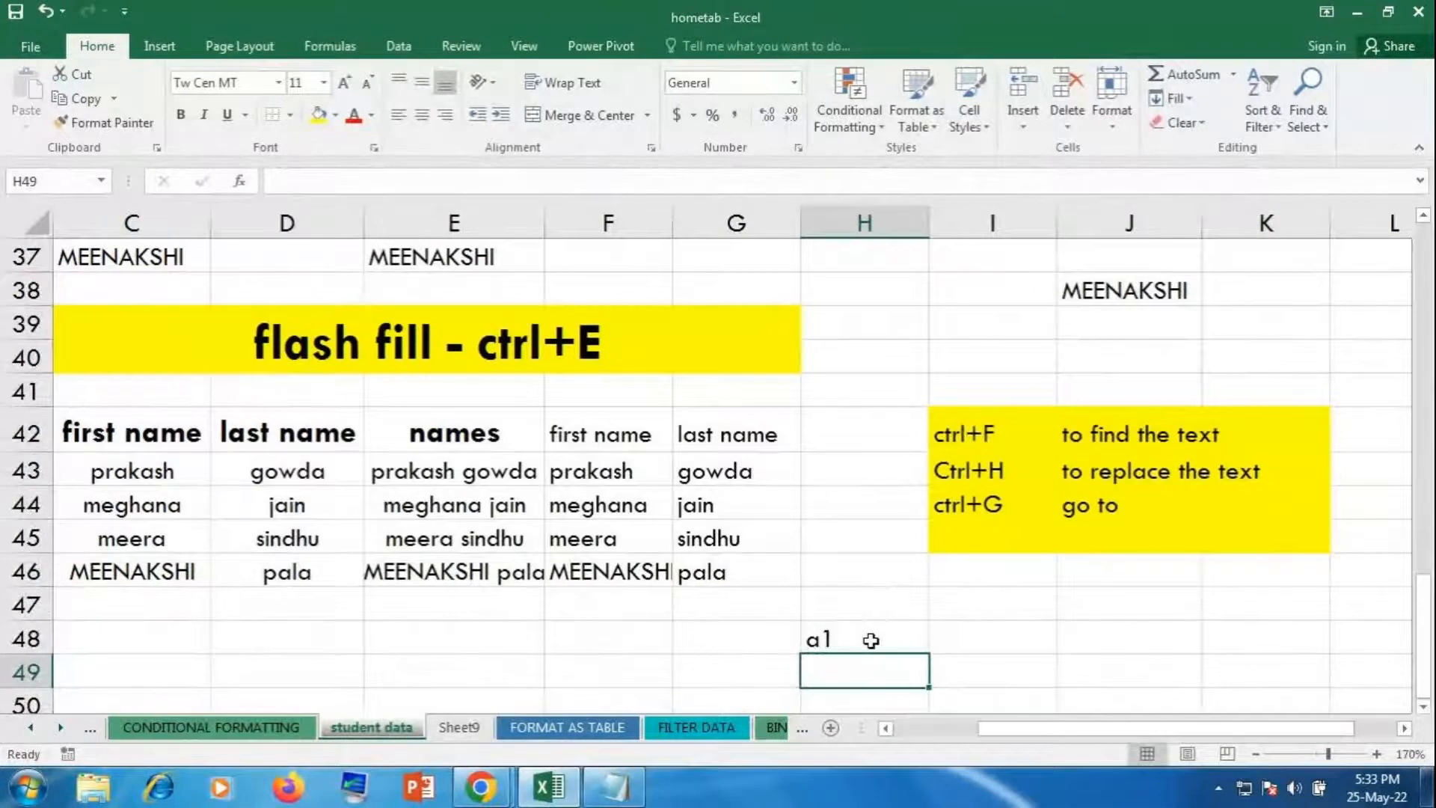
left_click(872, 637)
left_click(1227, 638)
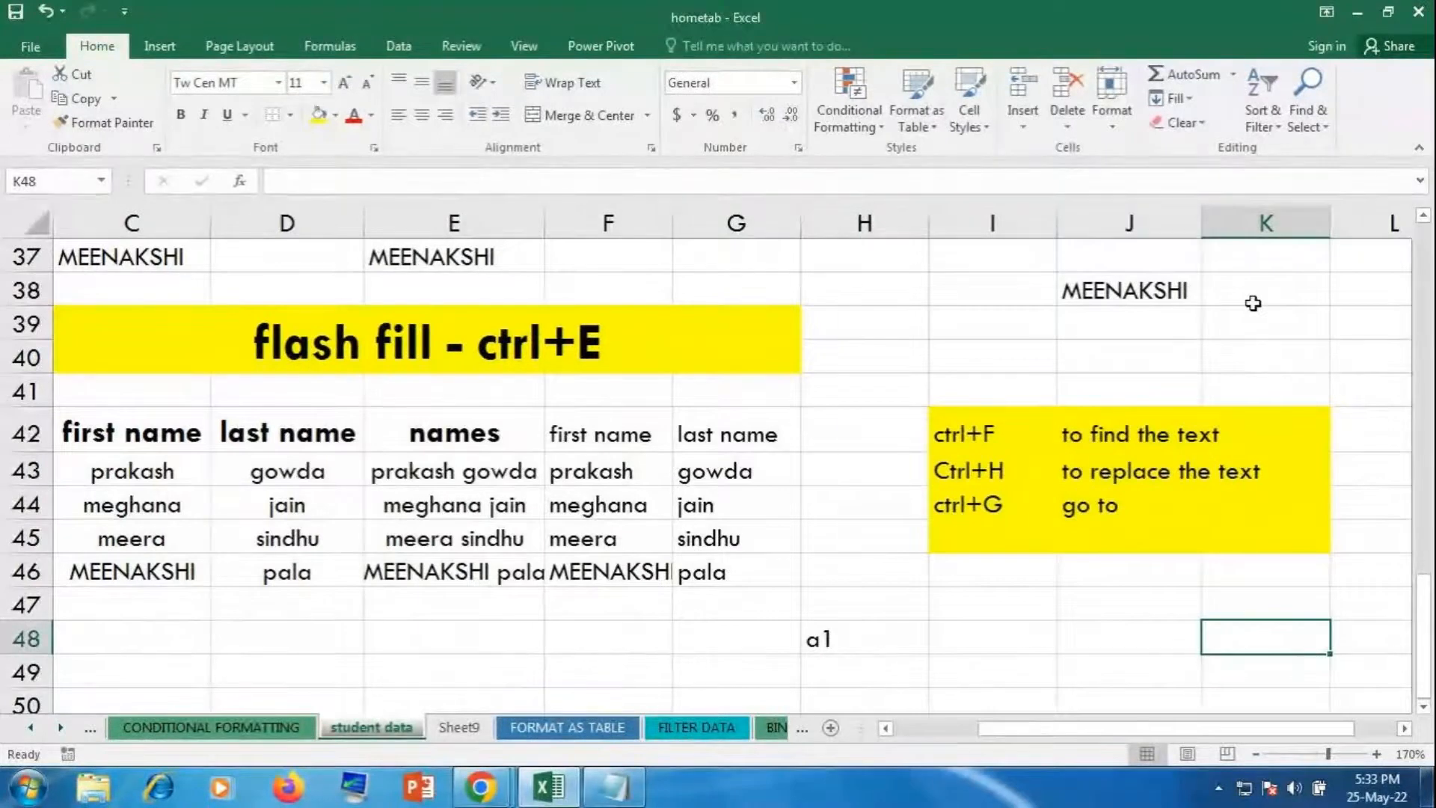
Step: Jump to cell A1 with Ctrl+G Go To
key("ctrl+g")
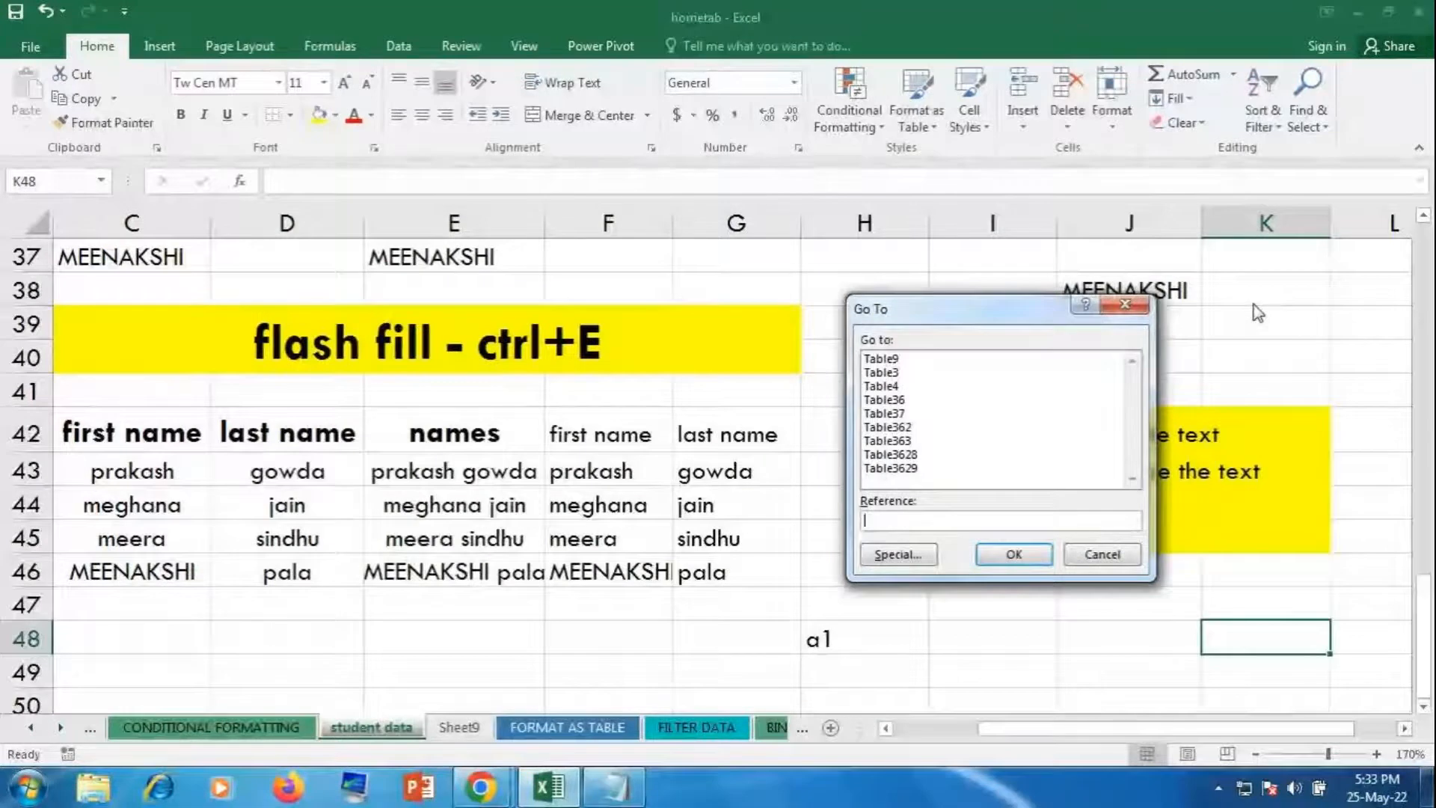
type("a1")
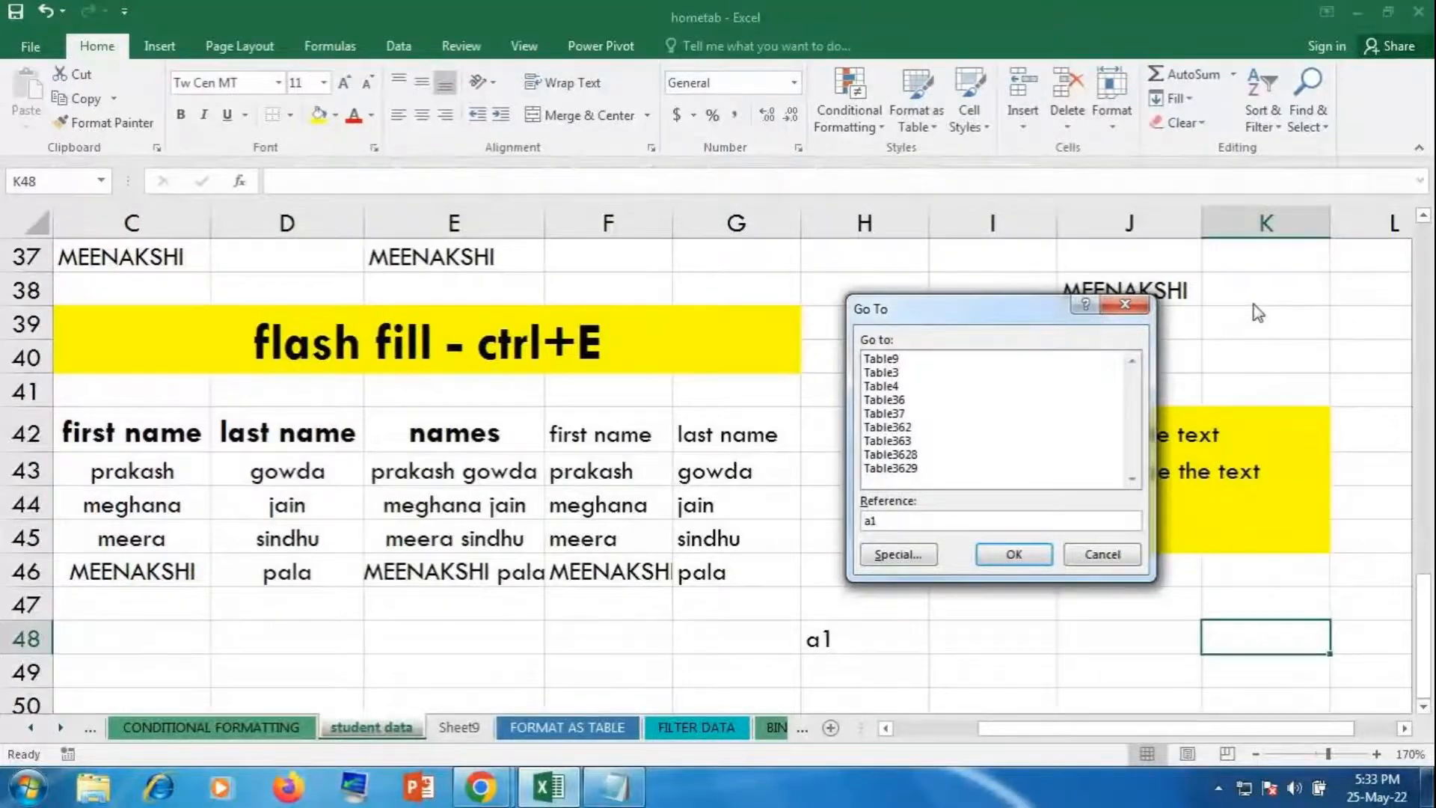
key("Return")
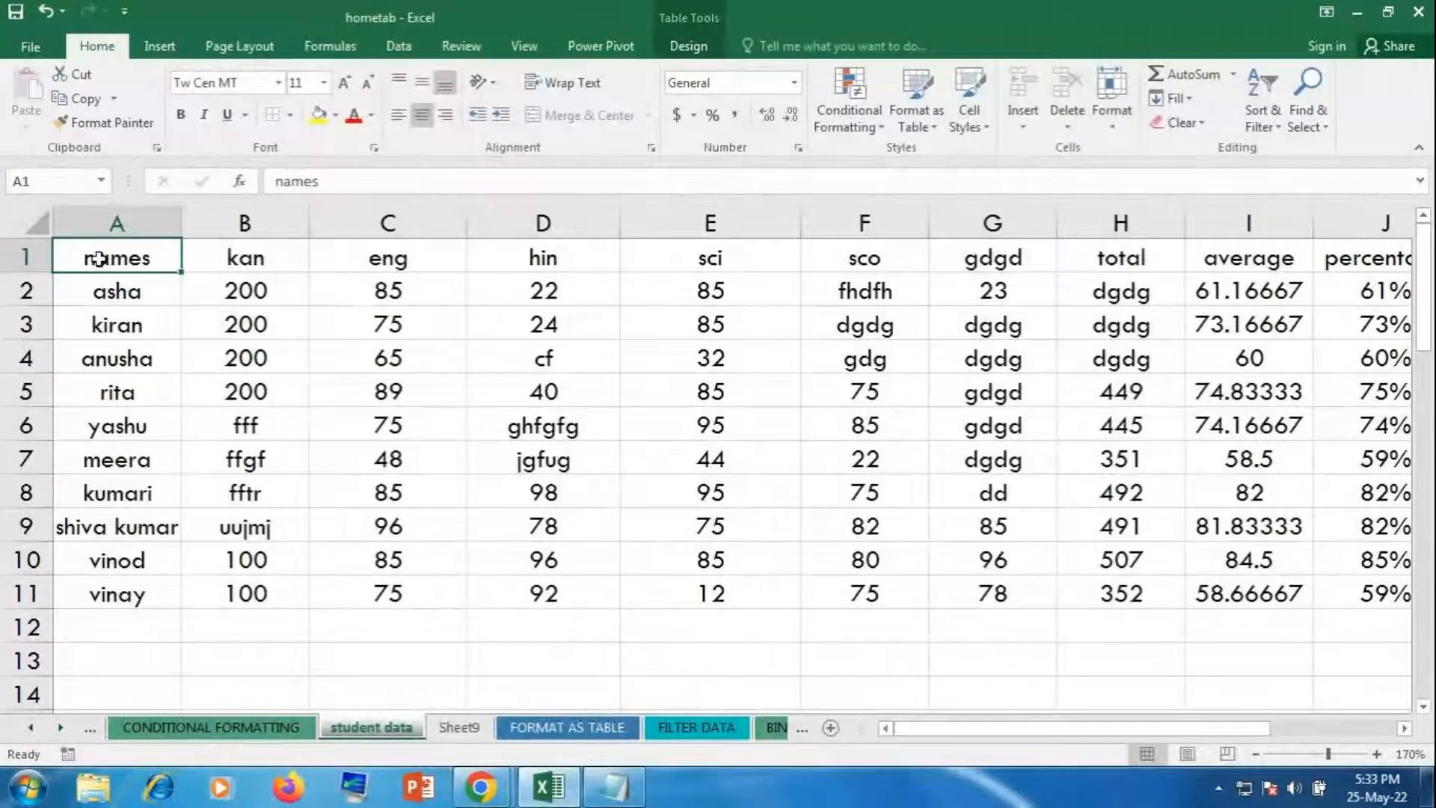
Step: Enter the text 'z100' in cell D13
left_click(550, 654)
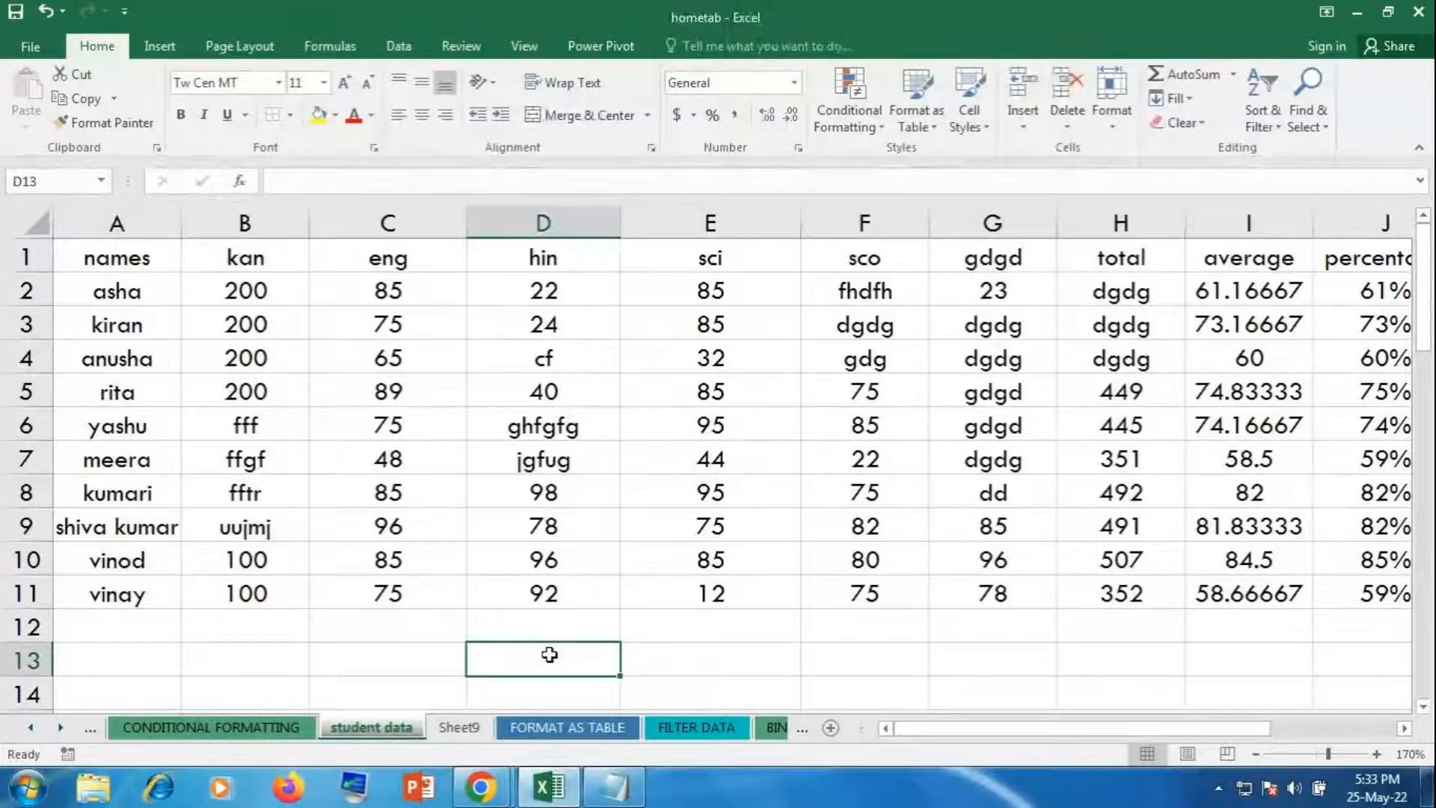
type("z100")
key("Return")
left_click(550, 654)
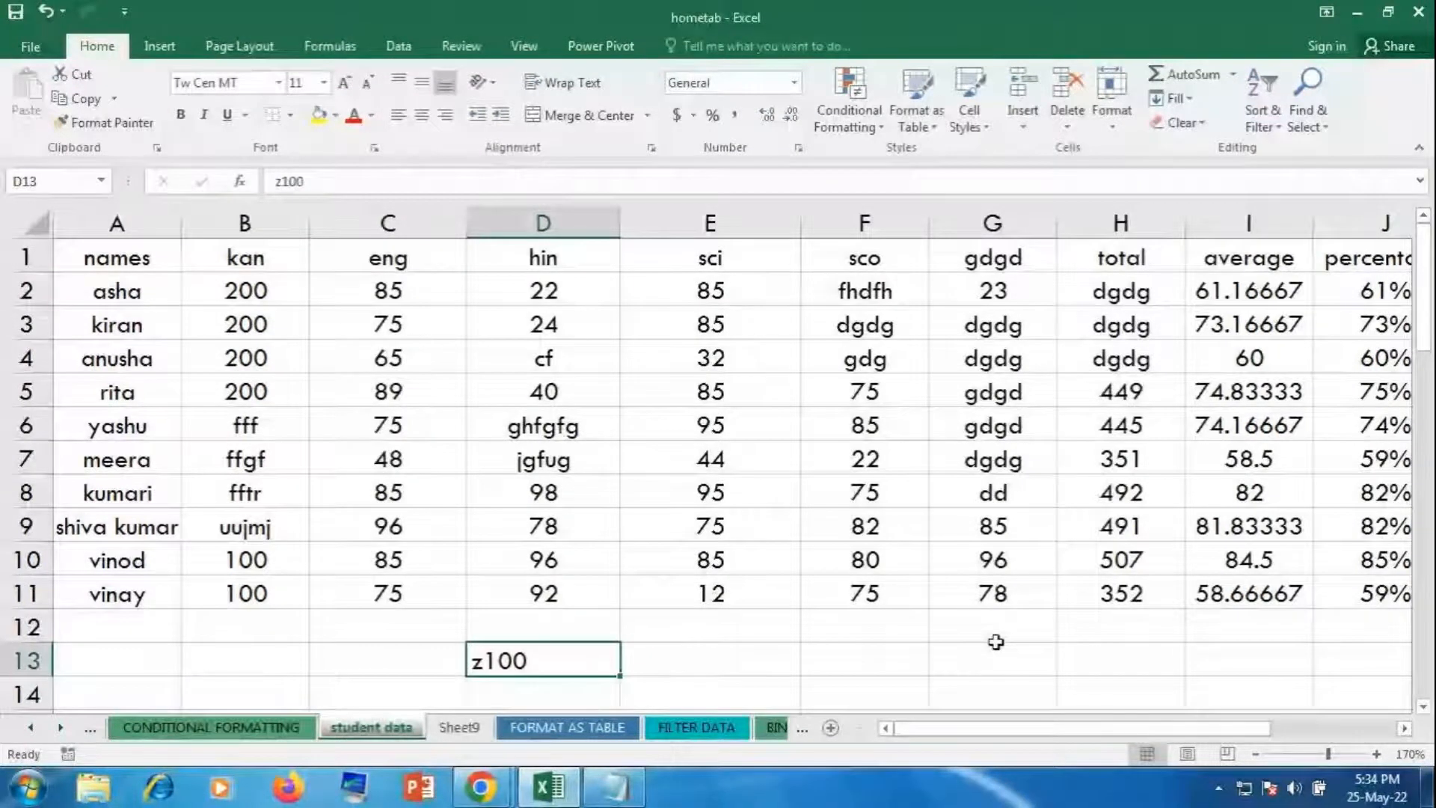
Step: Use F5 Go To to jump to cell Z100, then back to A1
left_click(450, 369)
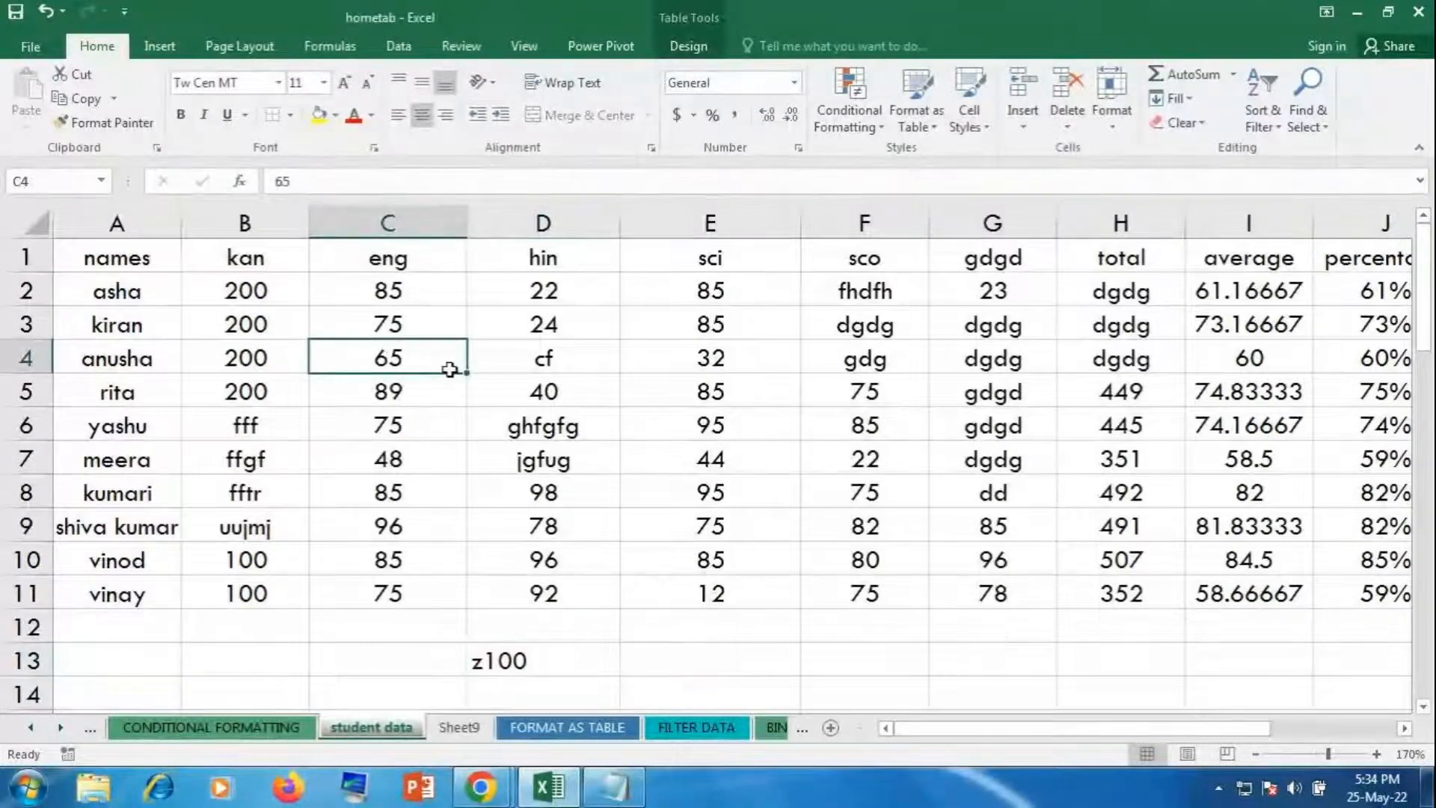
key("F5")
type("z100")
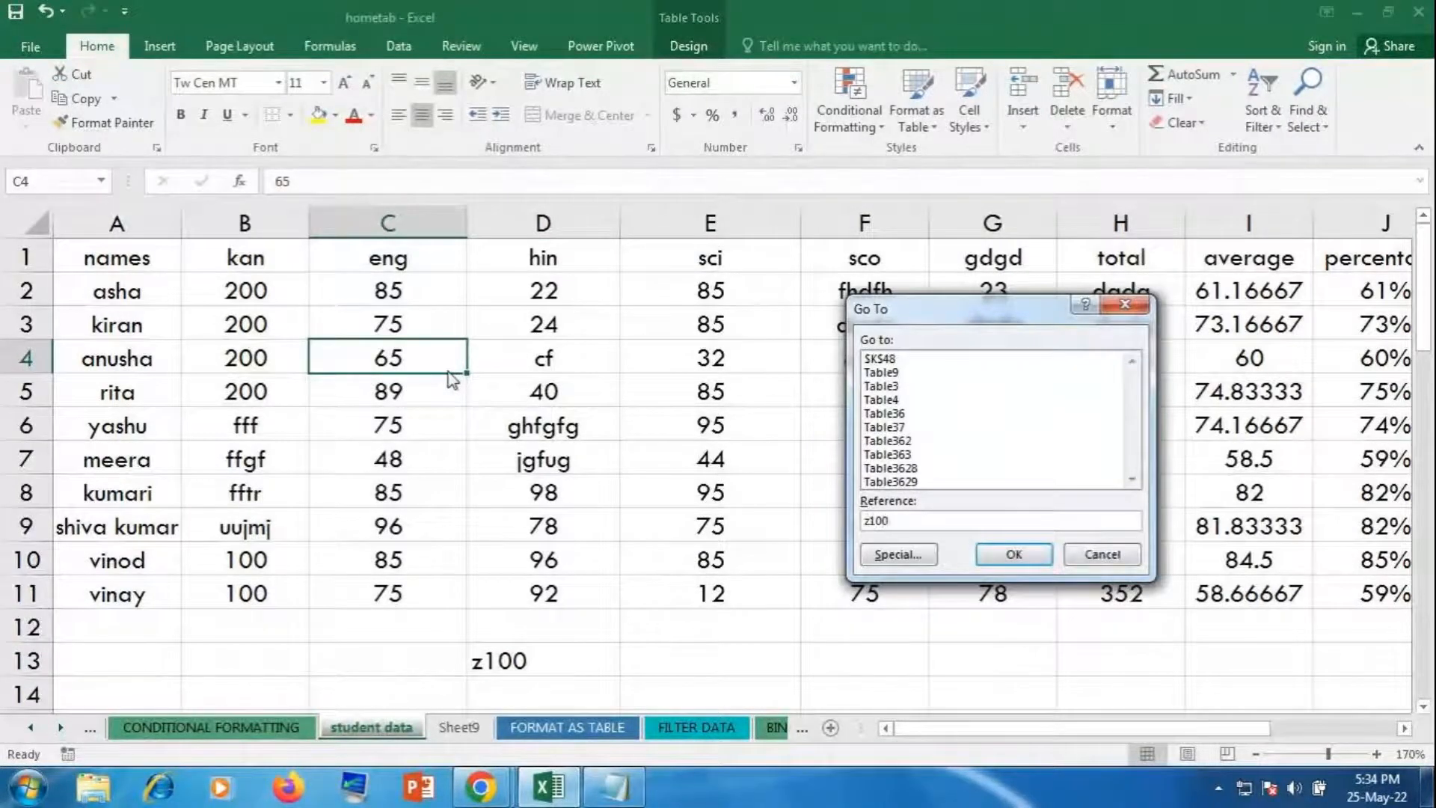
left_click(1040, 570)
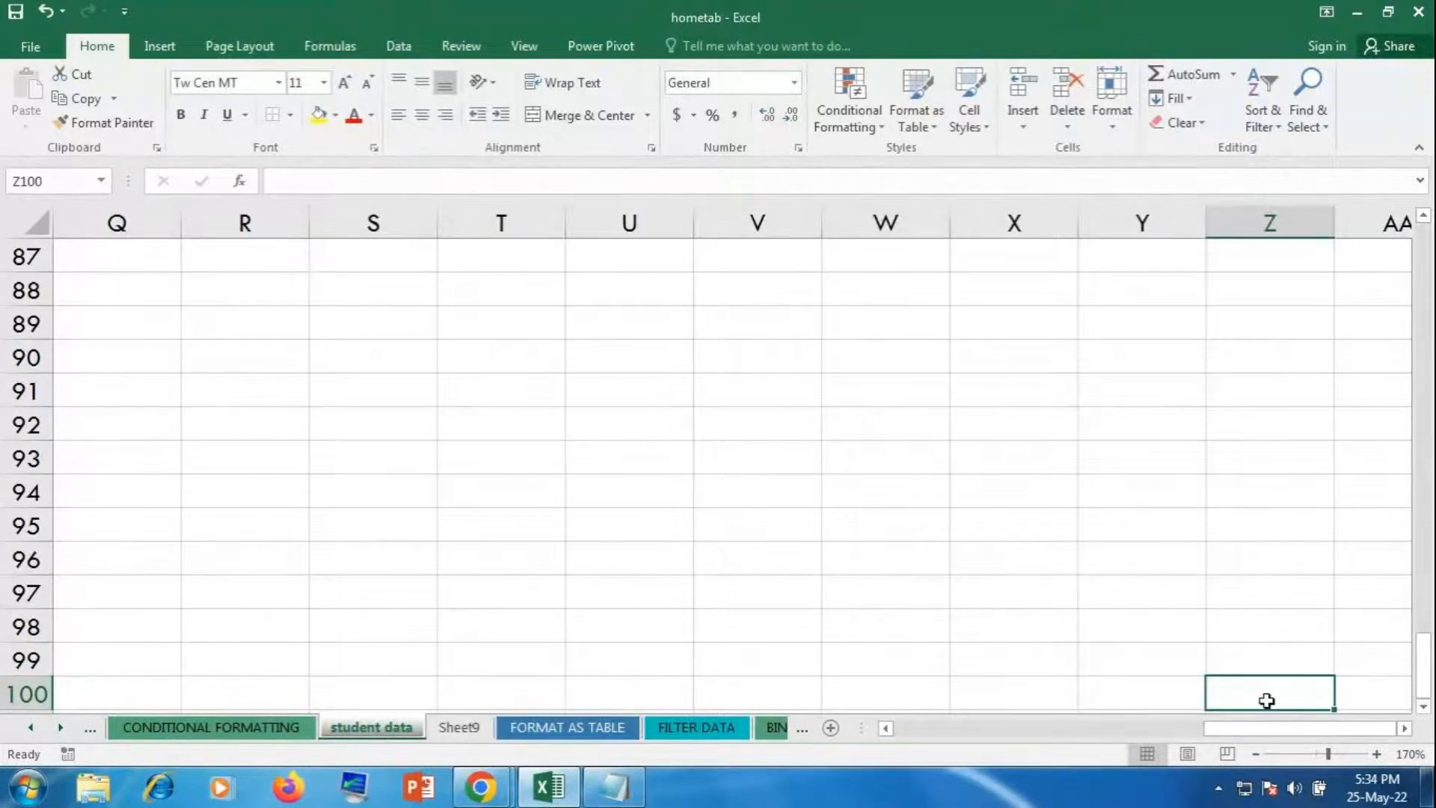
key("F5")
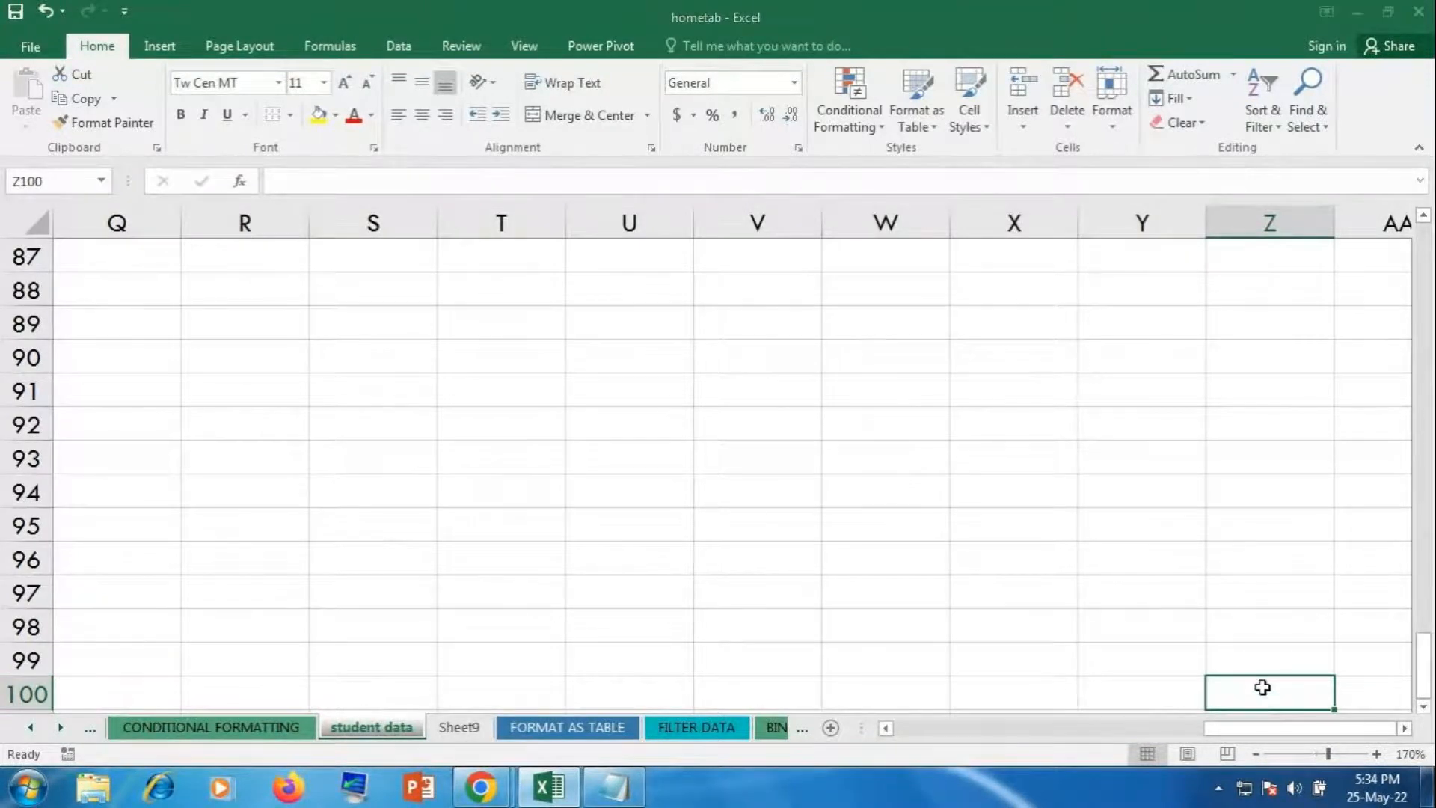
type("a1")
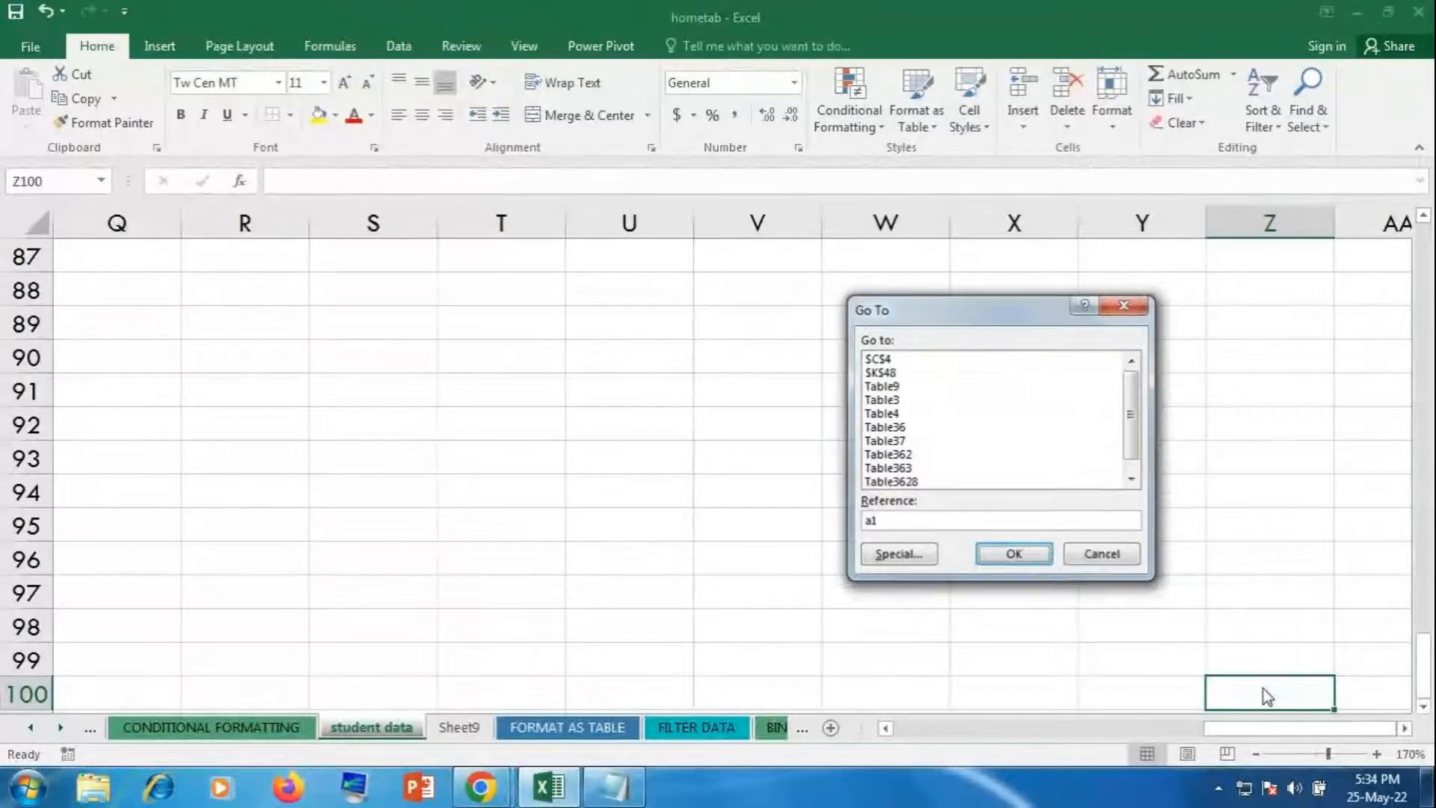
key("Return")
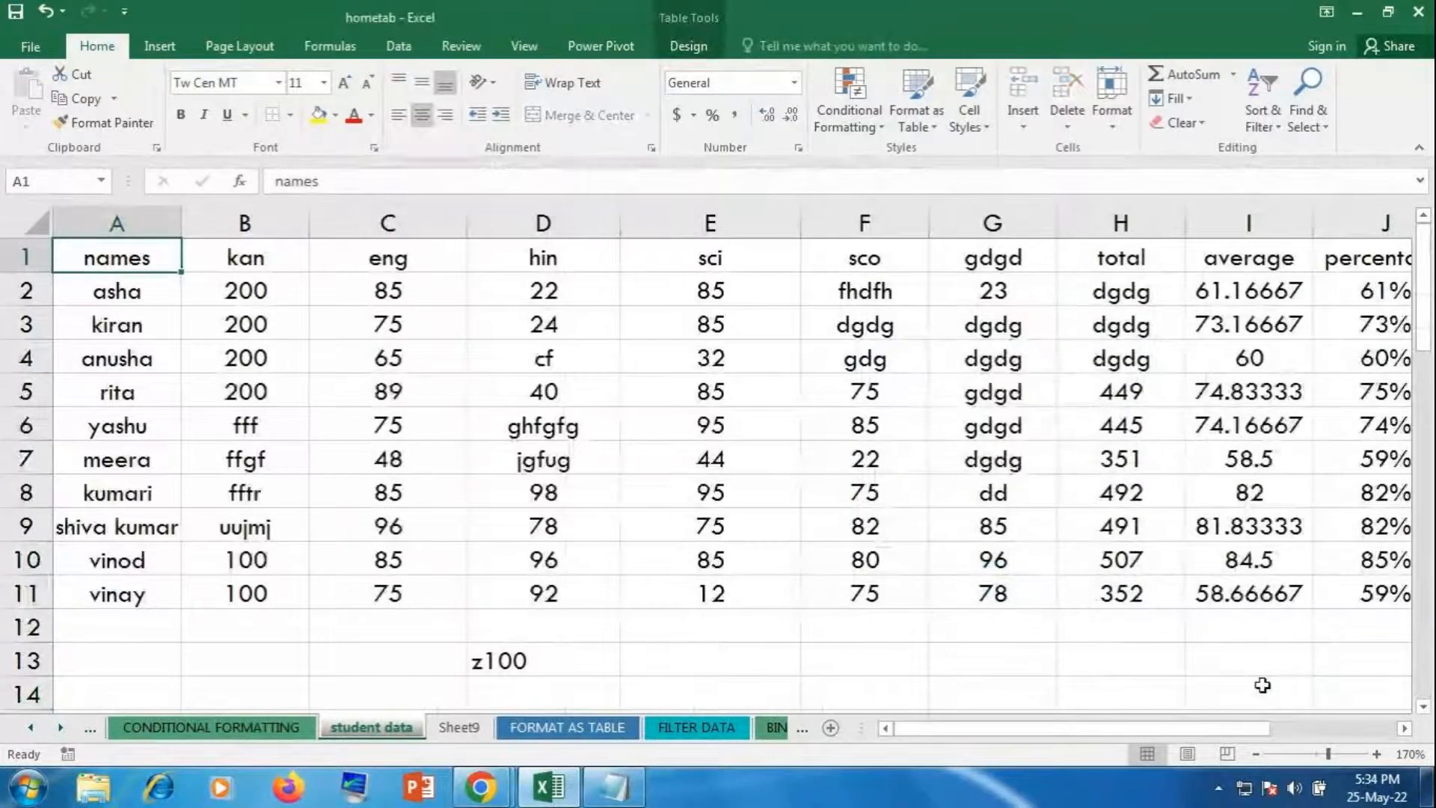
left_click(994, 413)
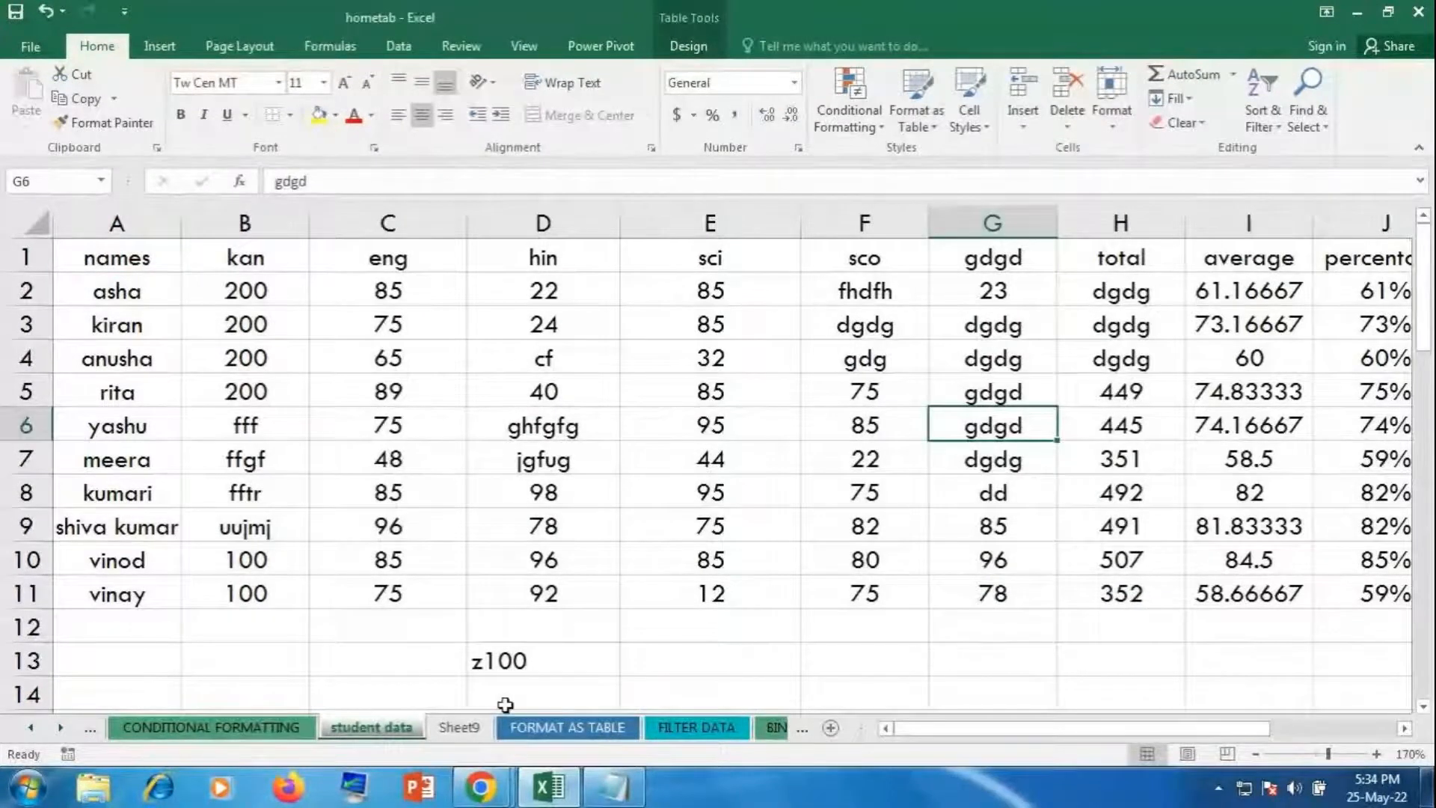
left_click(480, 787)
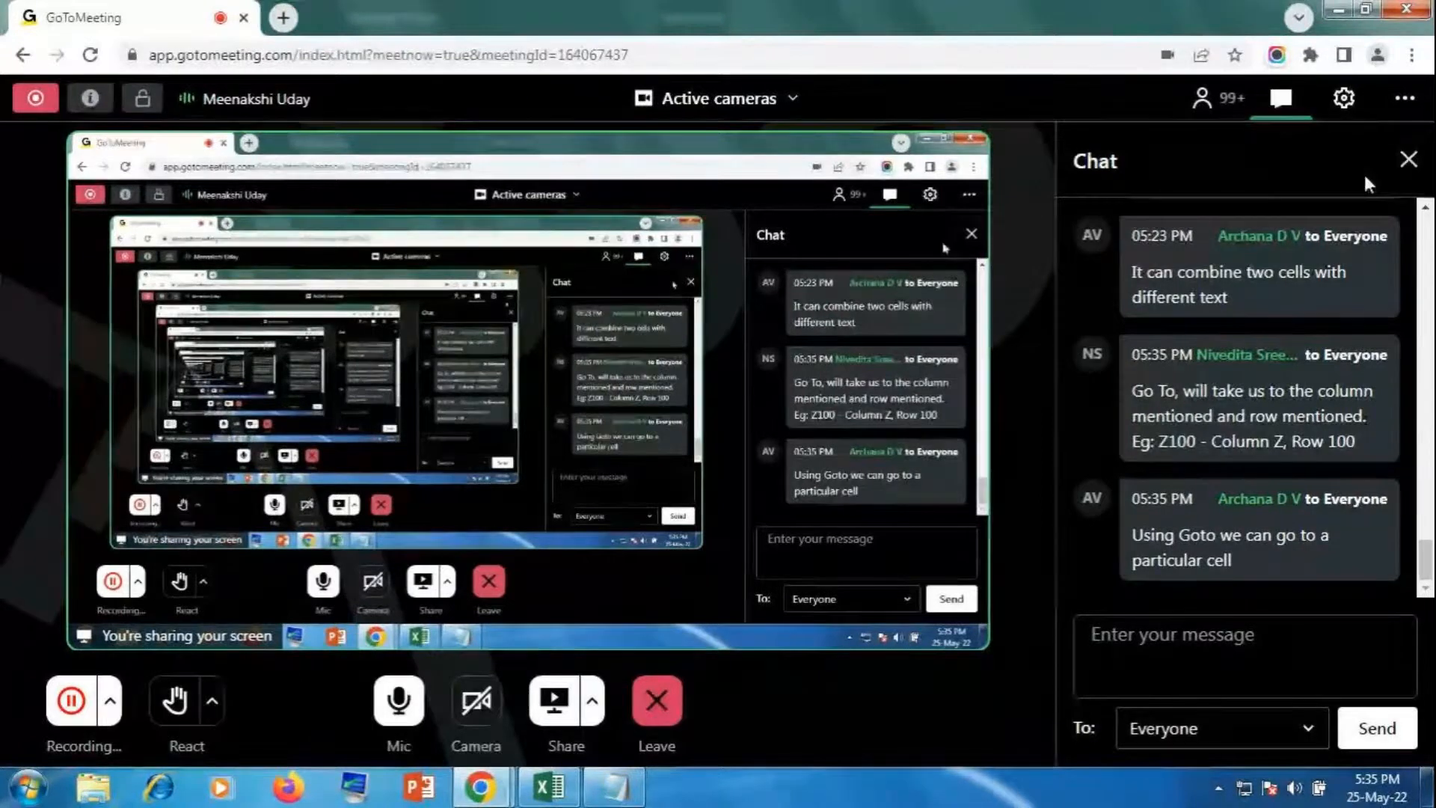
left_click(1407, 163)
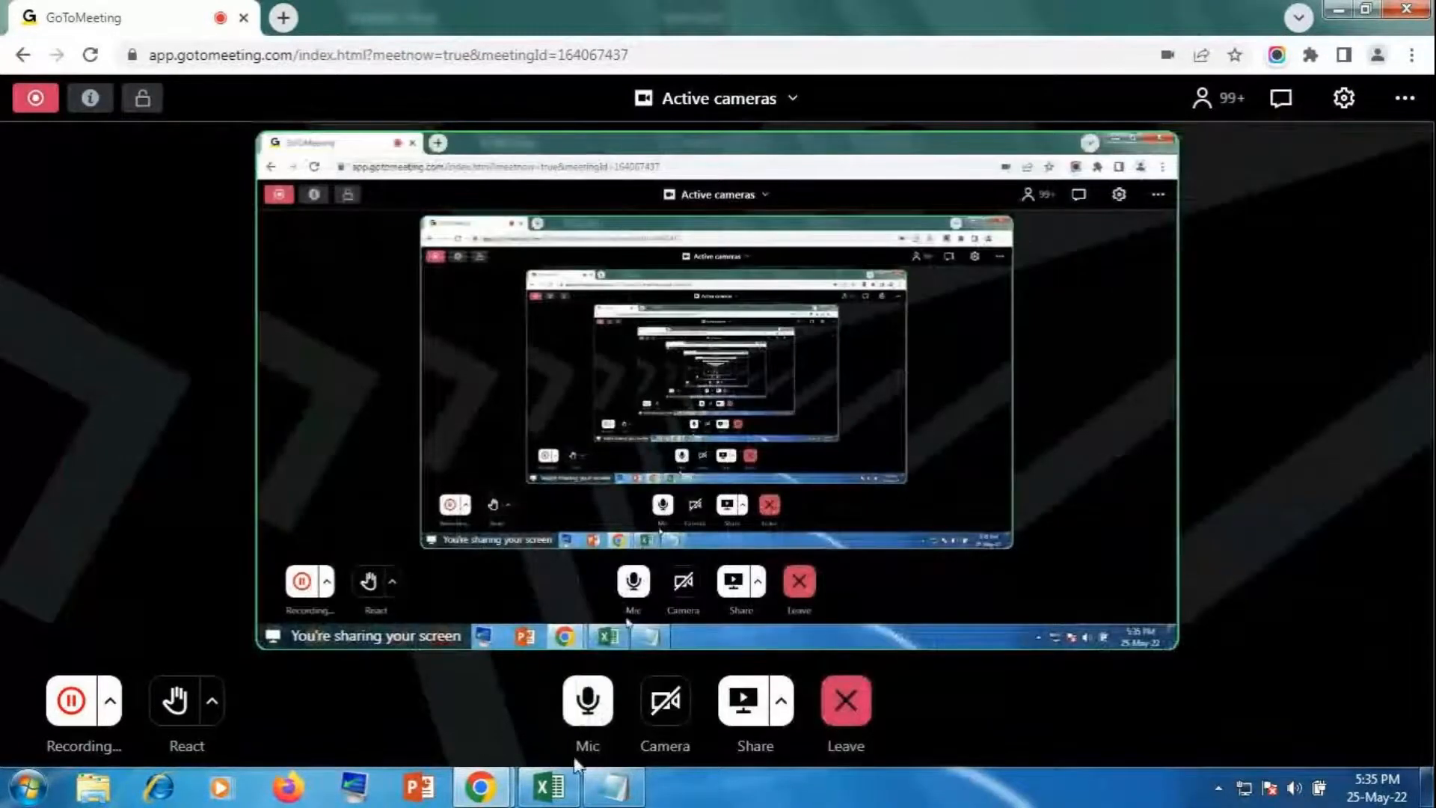
left_click(552, 785)
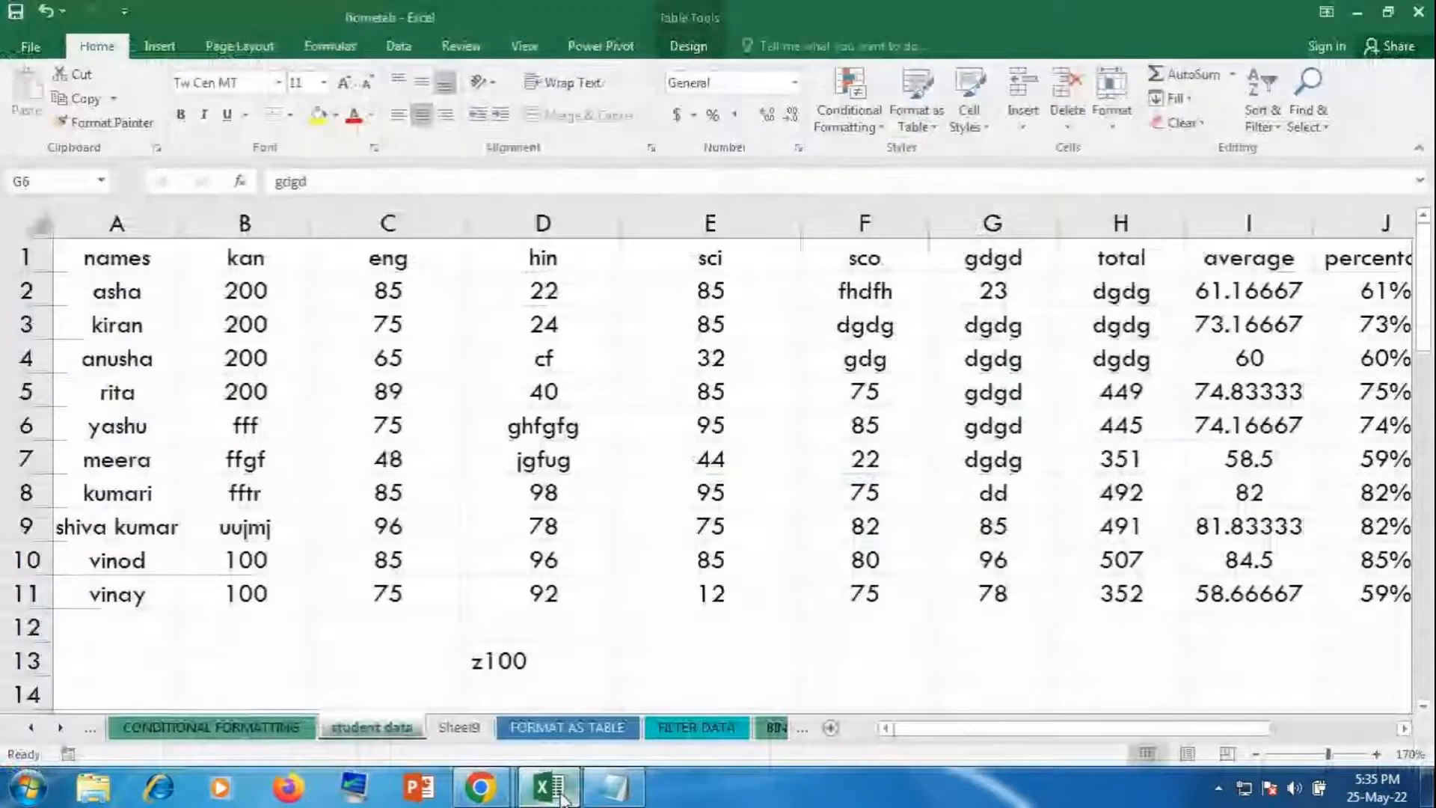
Step: Select cells D6 and E9 (75) and scroll down below the marks table
left_click(160, 48)
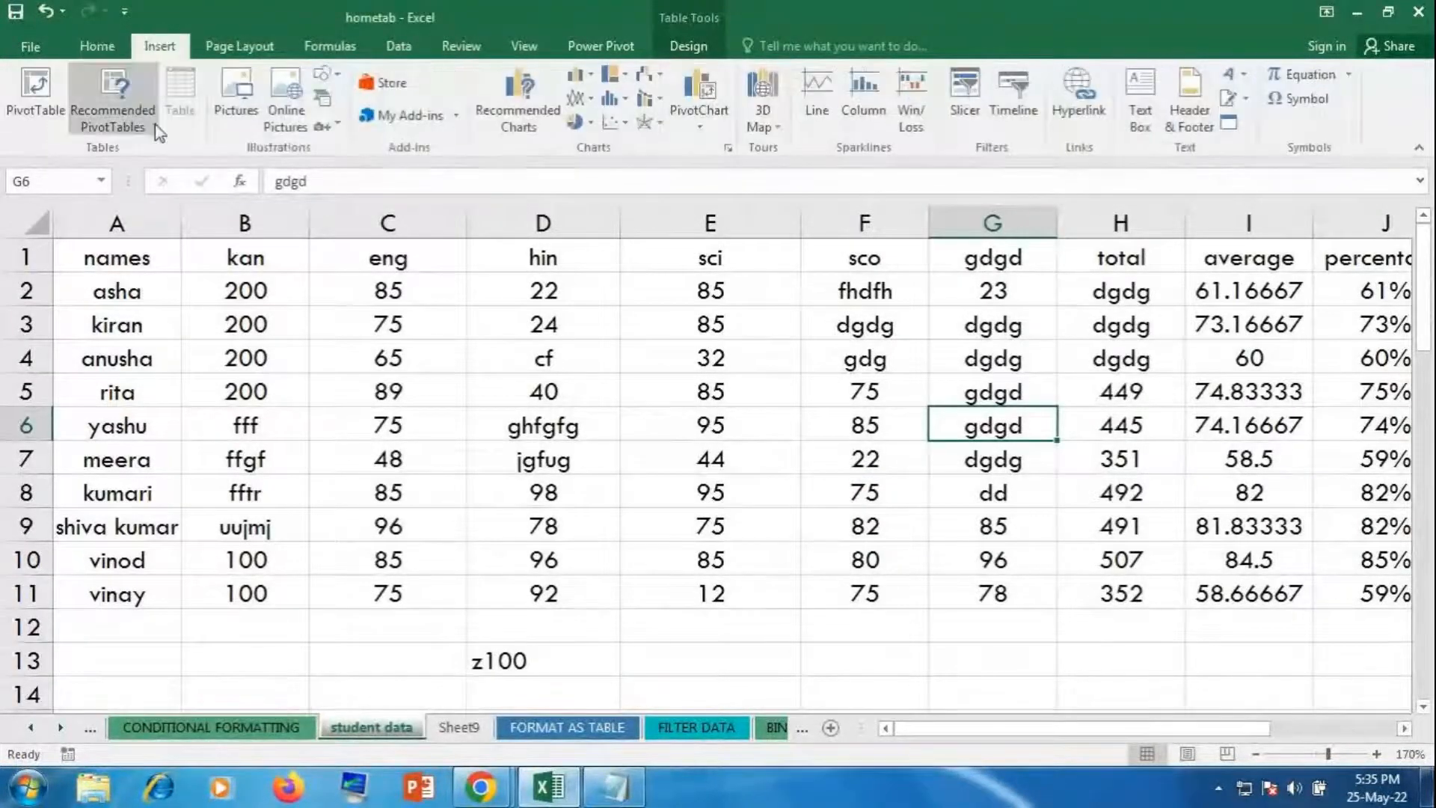
left_click(585, 413)
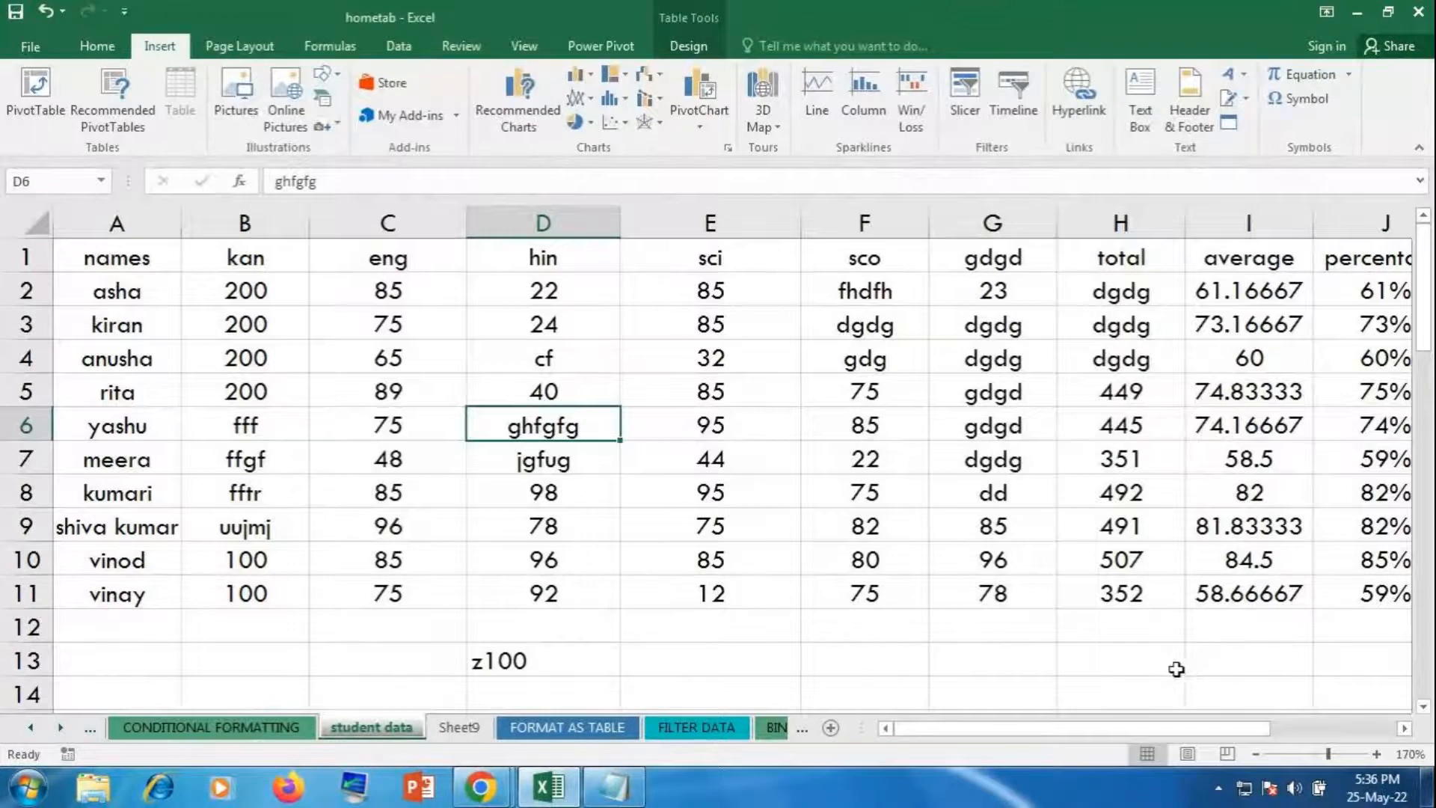
left_click(48, 129)
left_click(626, 520)
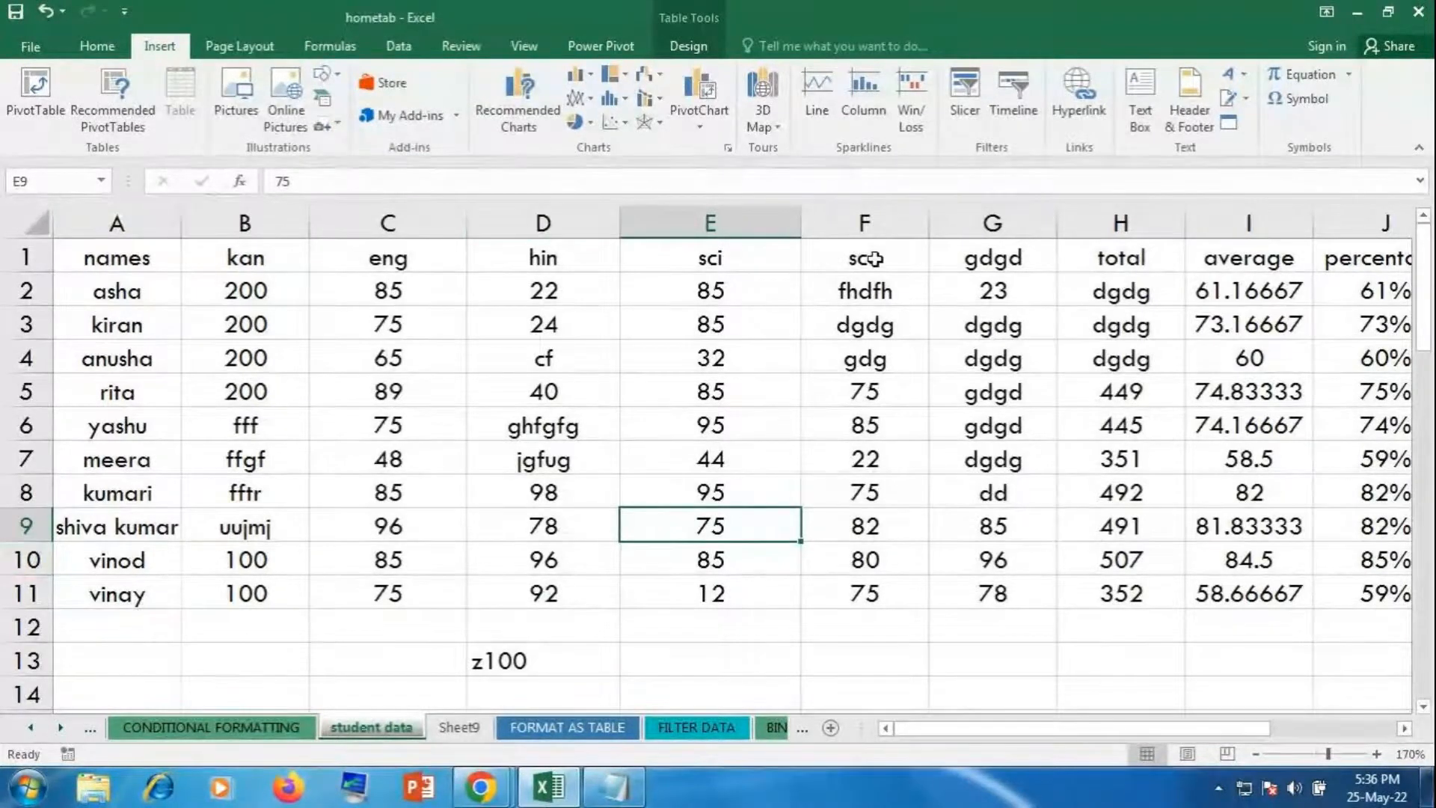
scroll(935, 550, "down", 7)
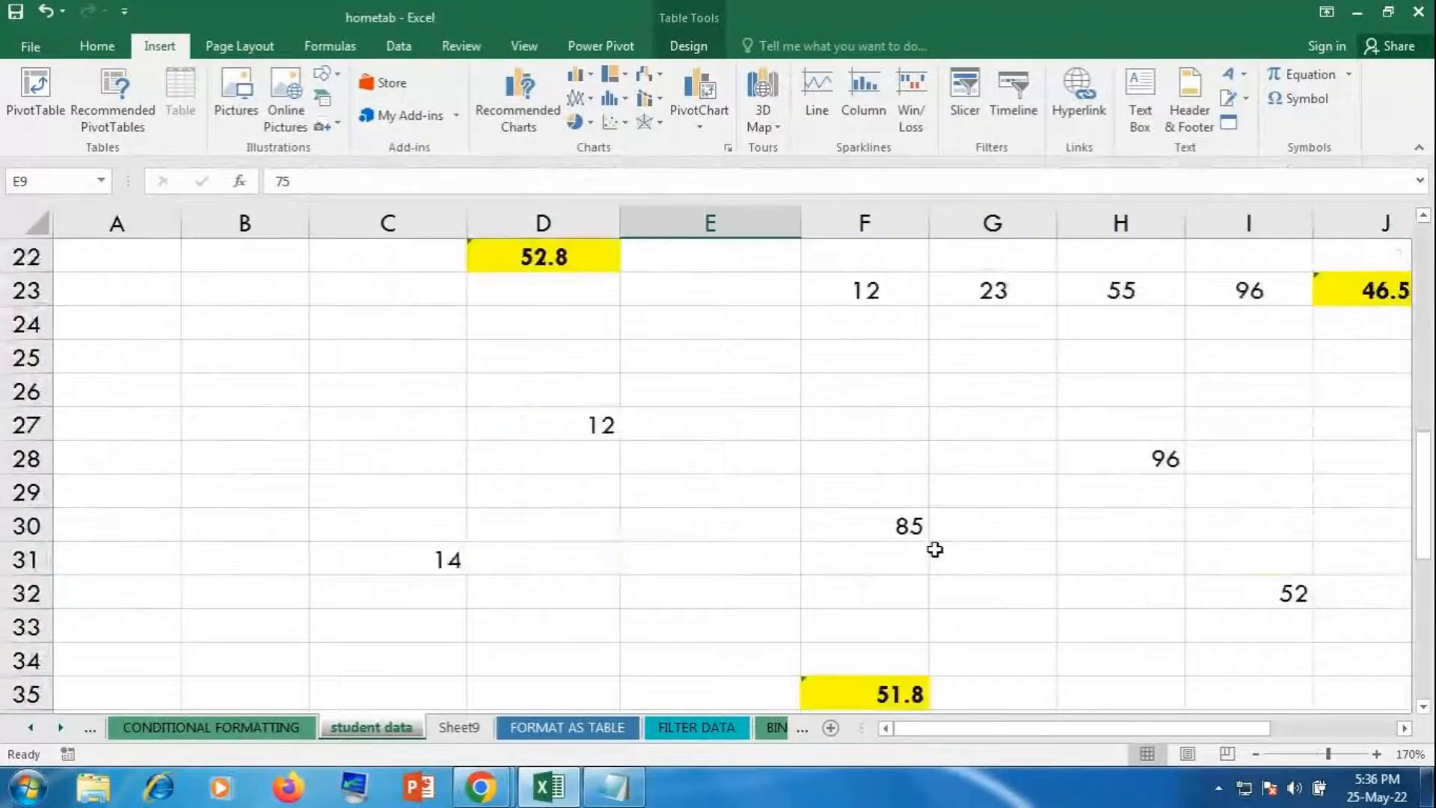
scroll(935, 550, "down", 9)
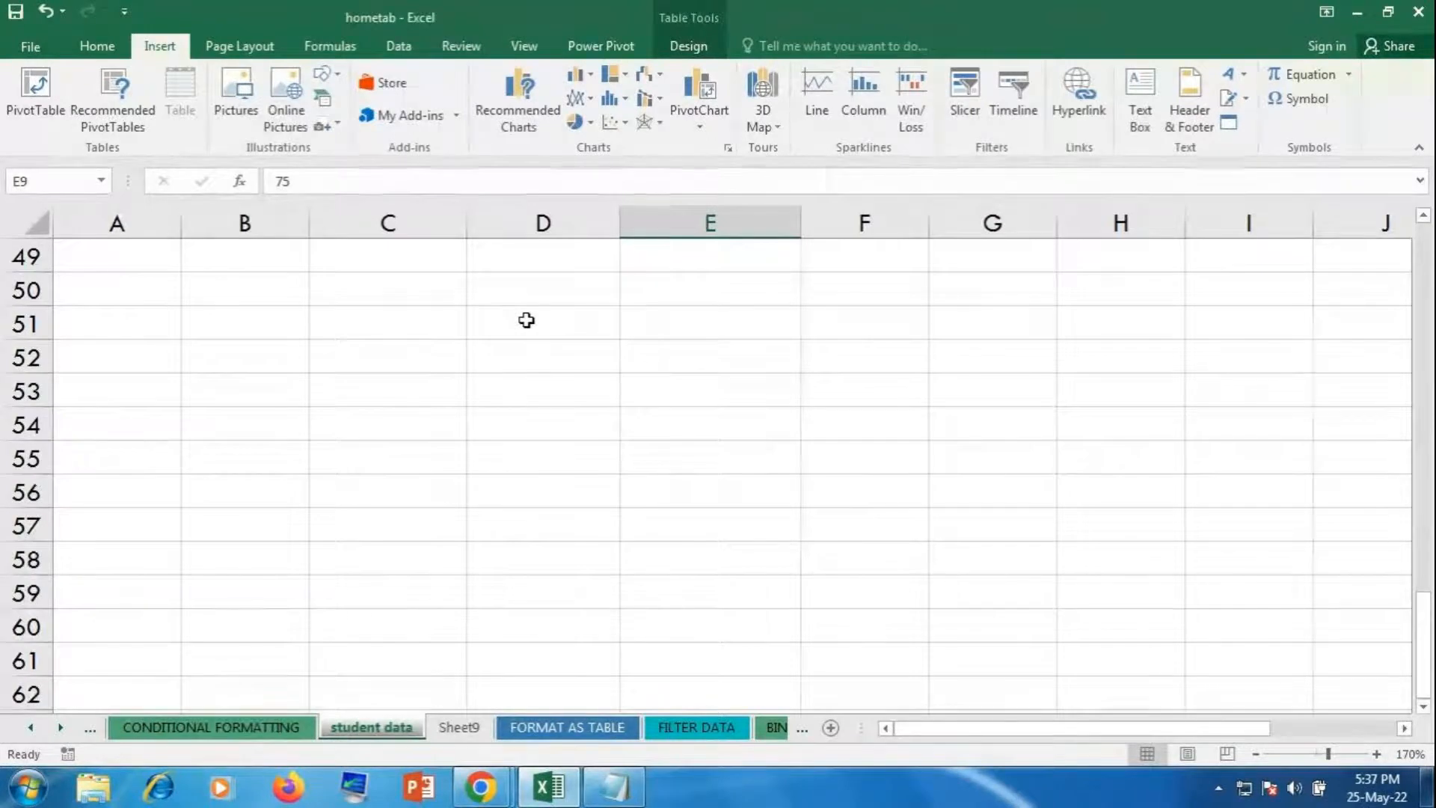
Step: Switch to the FILTER DATA sheet and return to its top
left_click(613, 731)
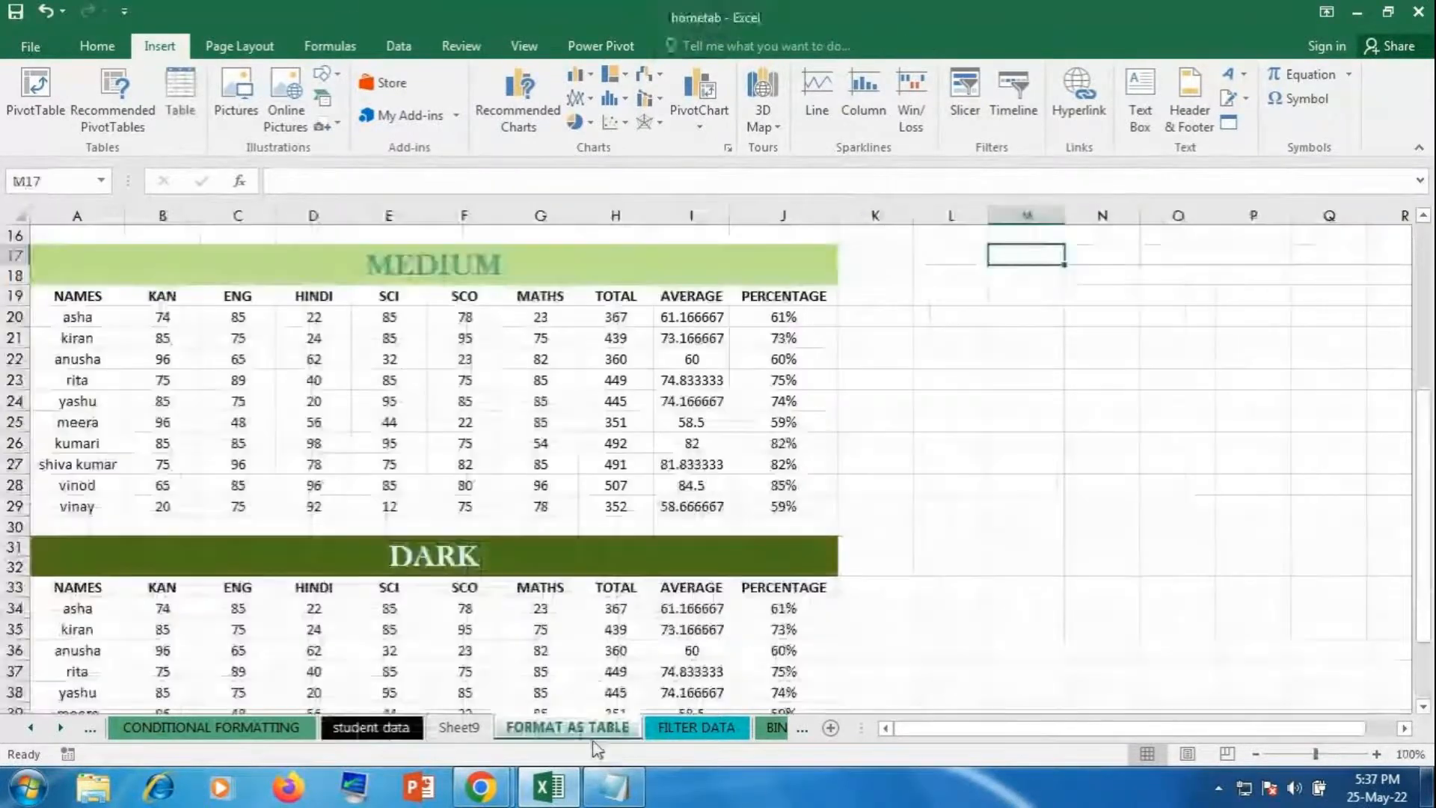
left_click(694, 729)
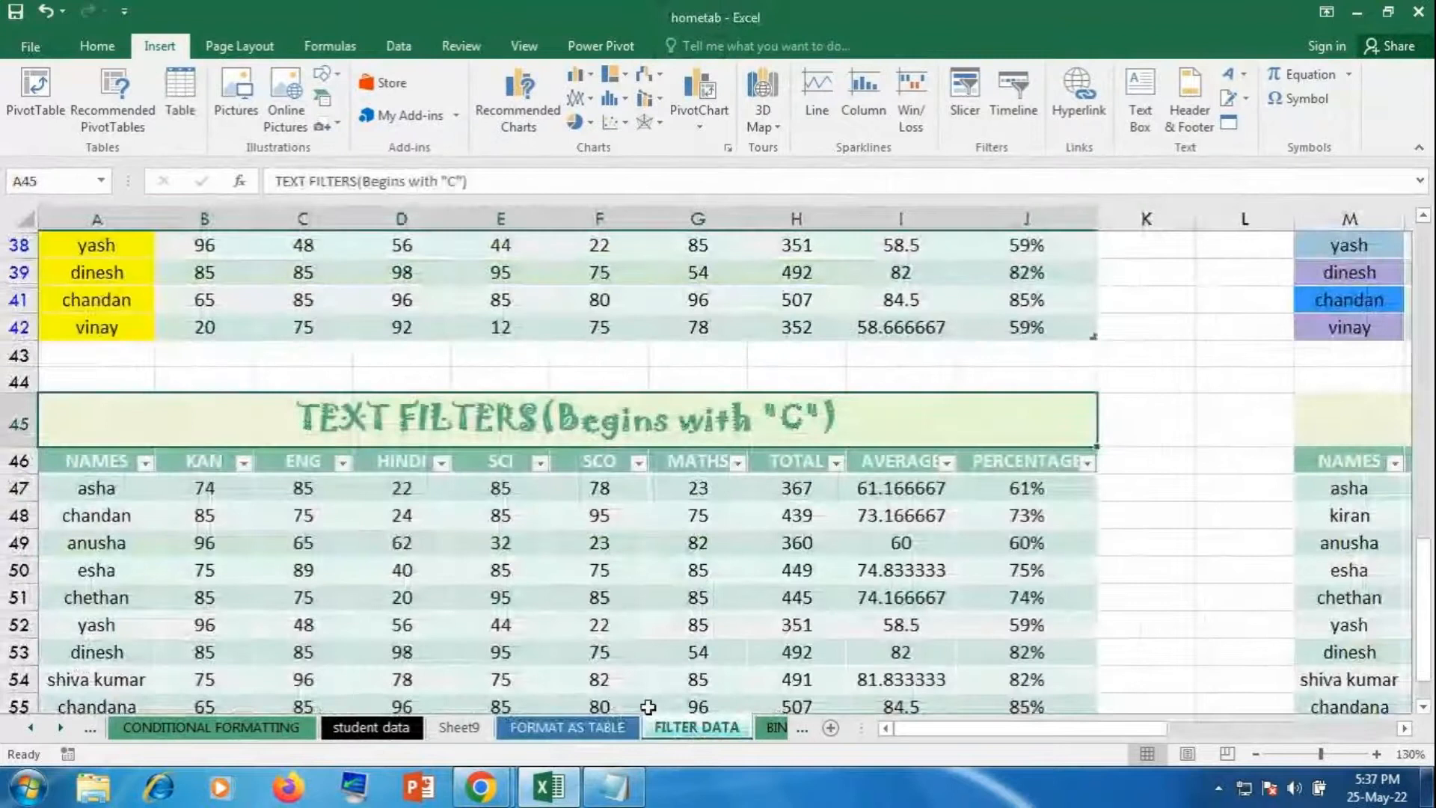
scroll(744, 577, "up", 12)
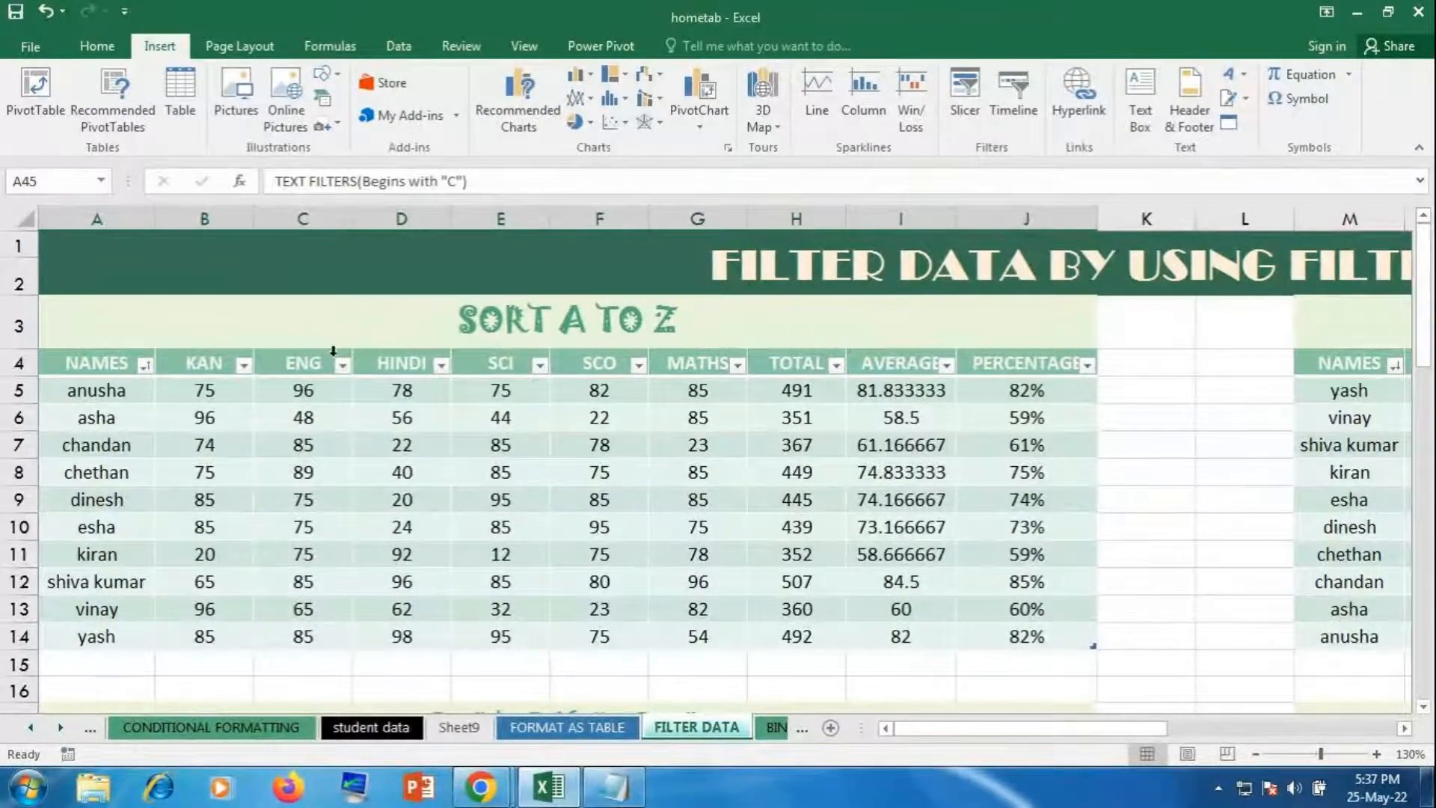
Step: Browse the NAMES column's Text Filters, then close the dropdown without filtering
left_click(146, 366)
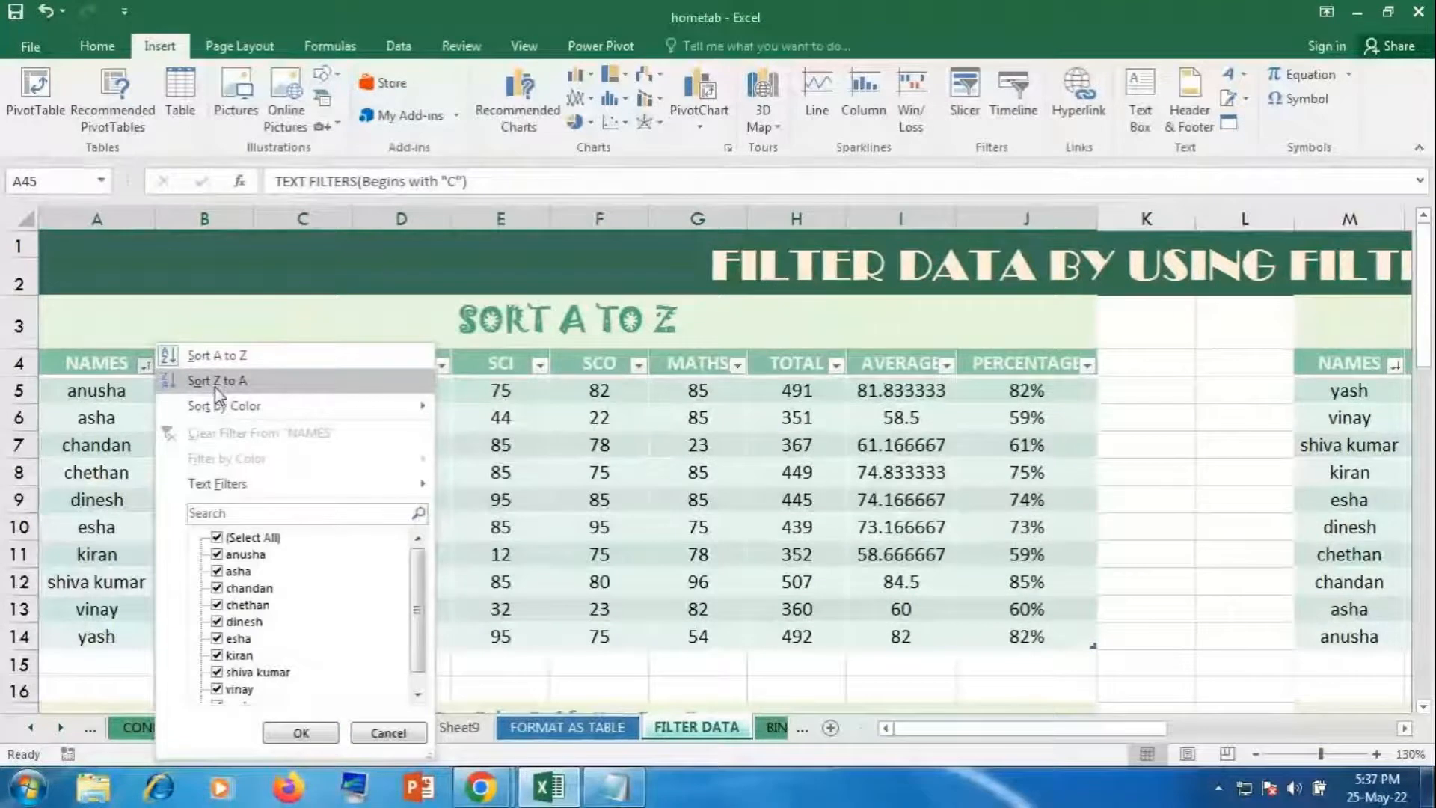
mouse_move(221, 415)
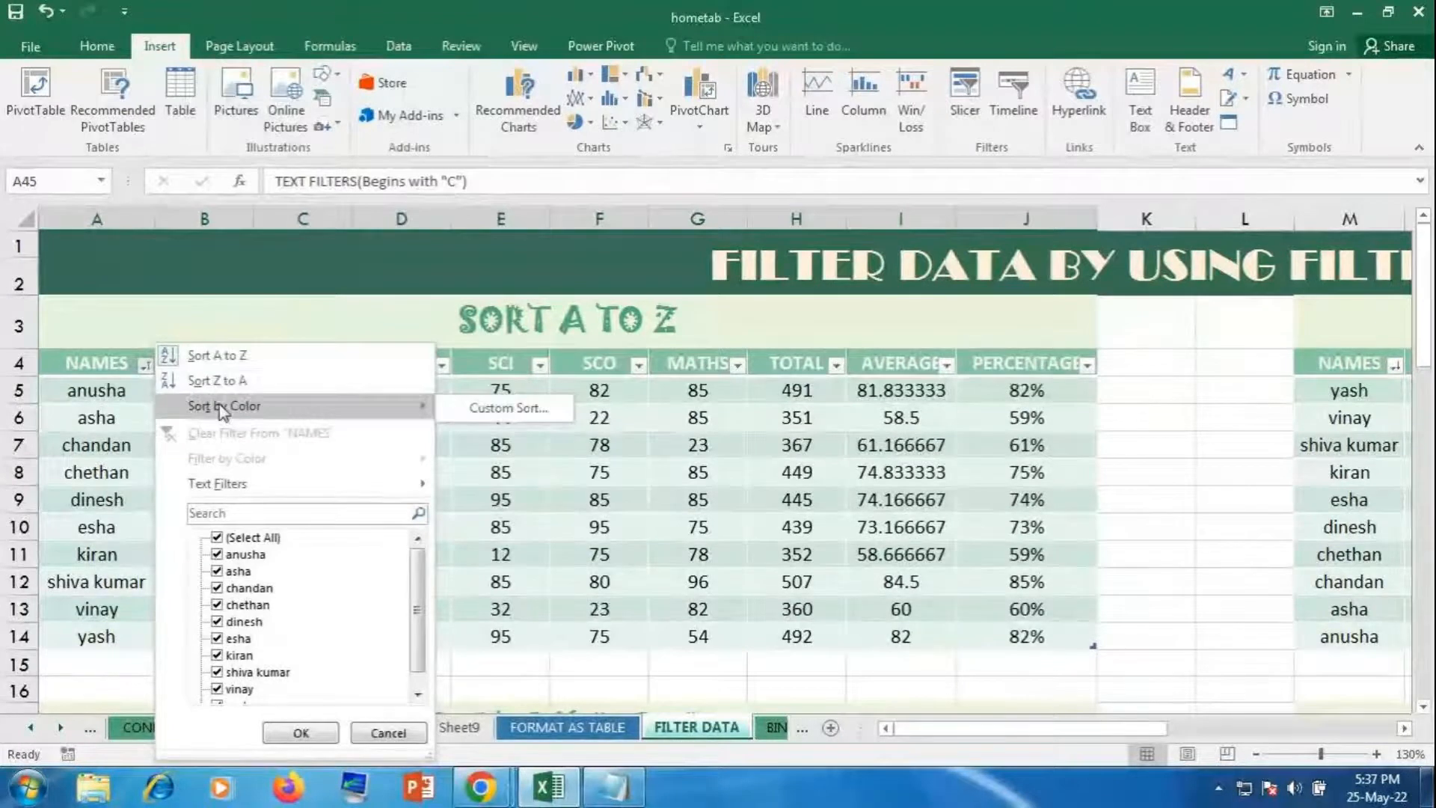
left_click(224, 486)
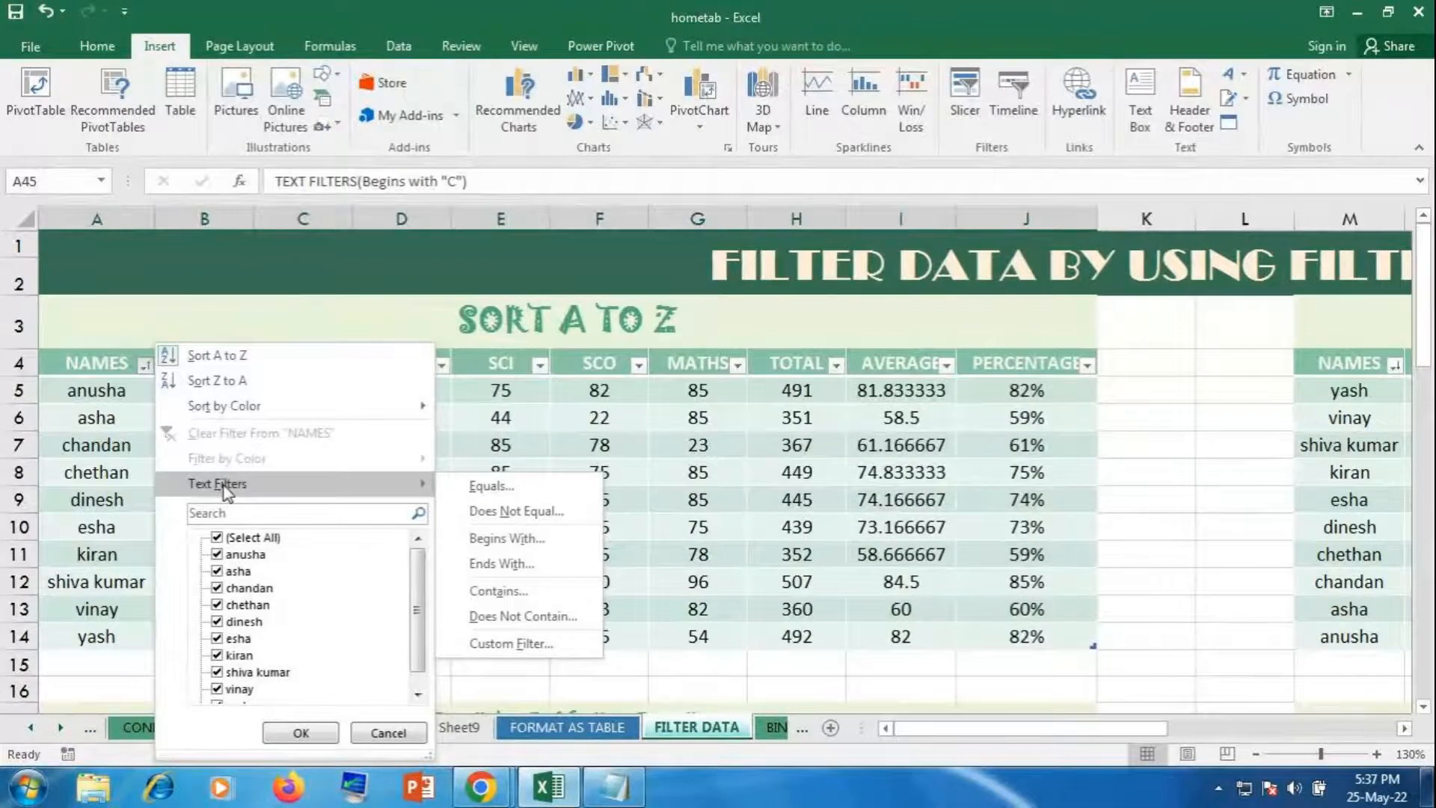
left_click(301, 732)
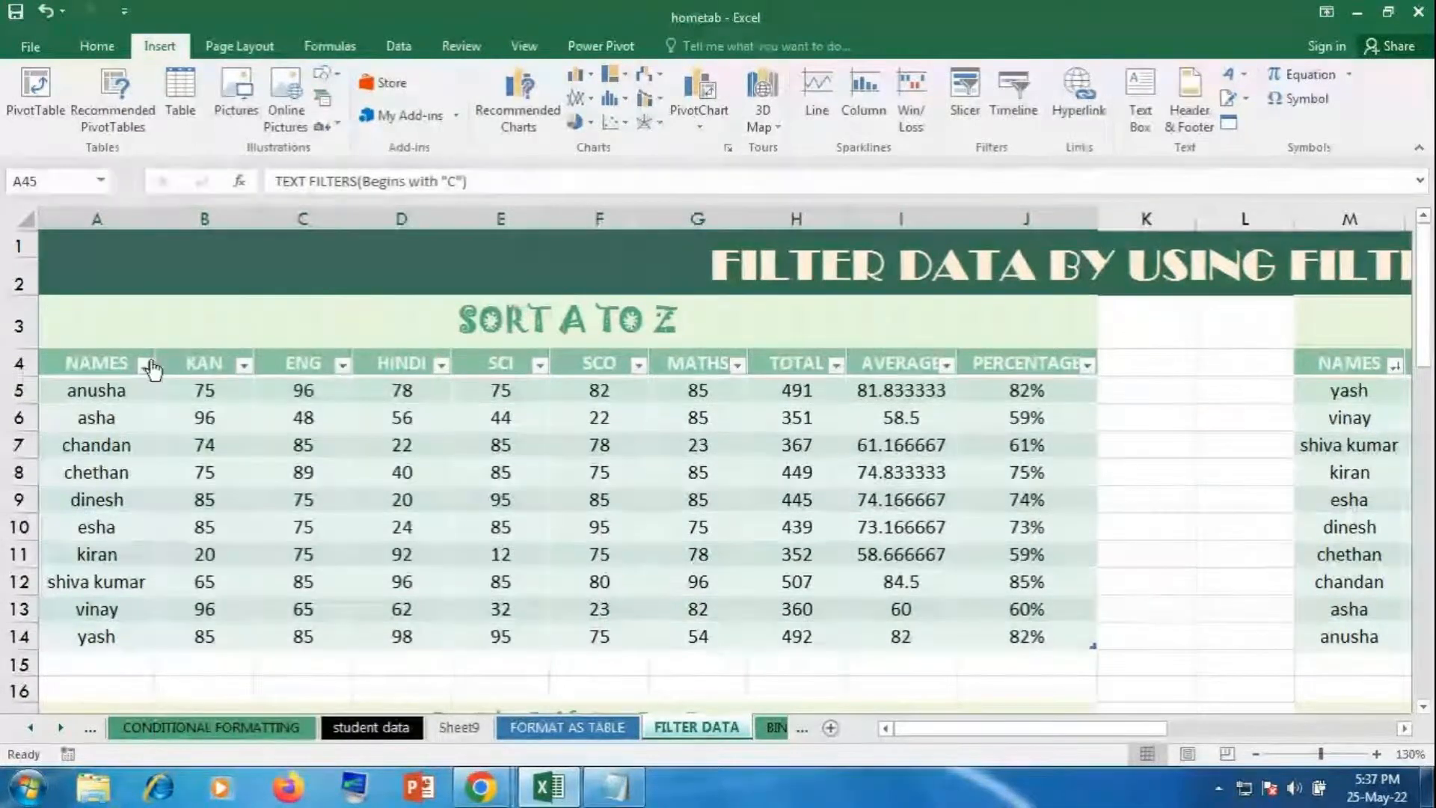
left_click(147, 365)
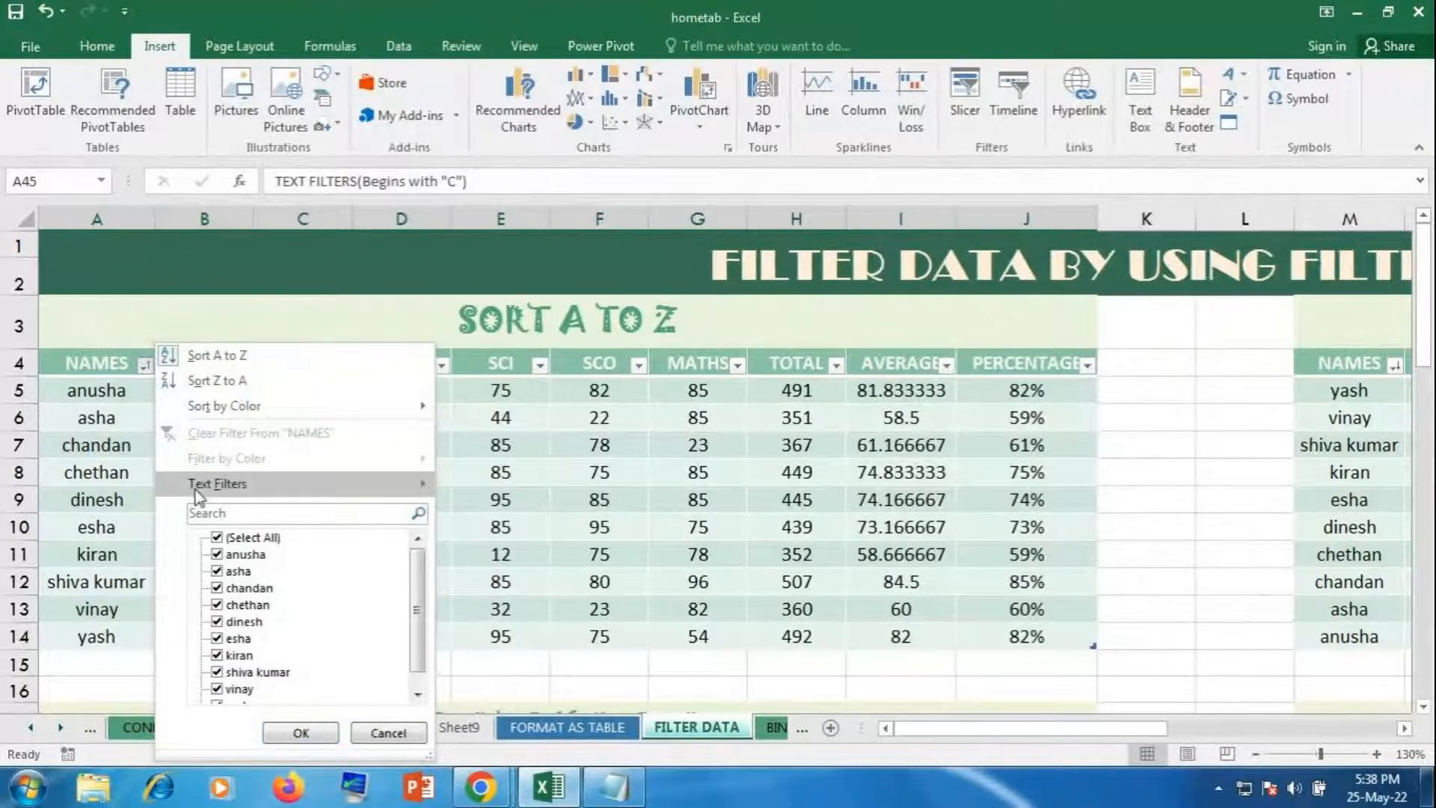
mouse_move(196, 490)
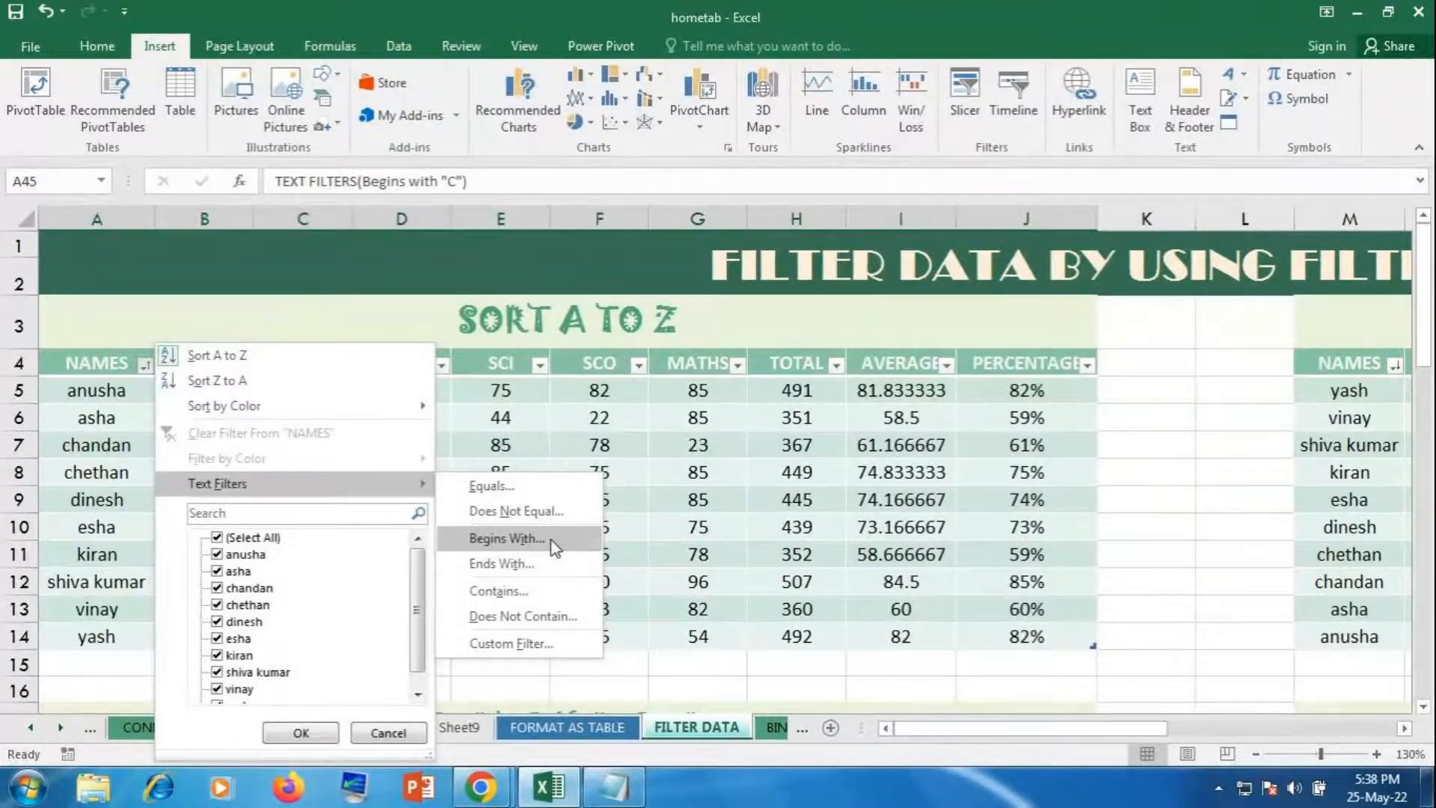
left_click(590, 456)
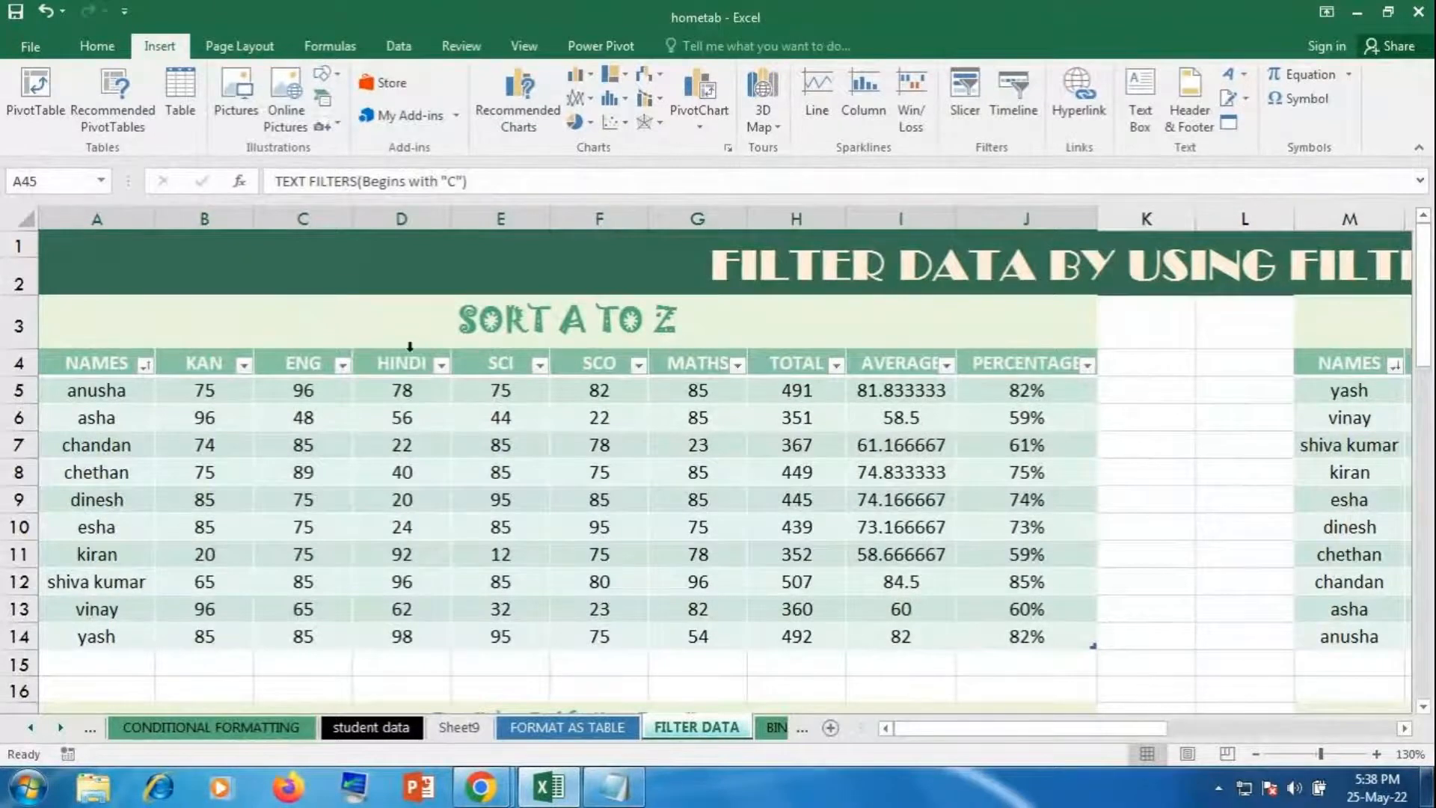
Step: Check the HINDI filter dropdown, then select the HINDI marks D5:D14 and names A5:A14
left_click(441, 366)
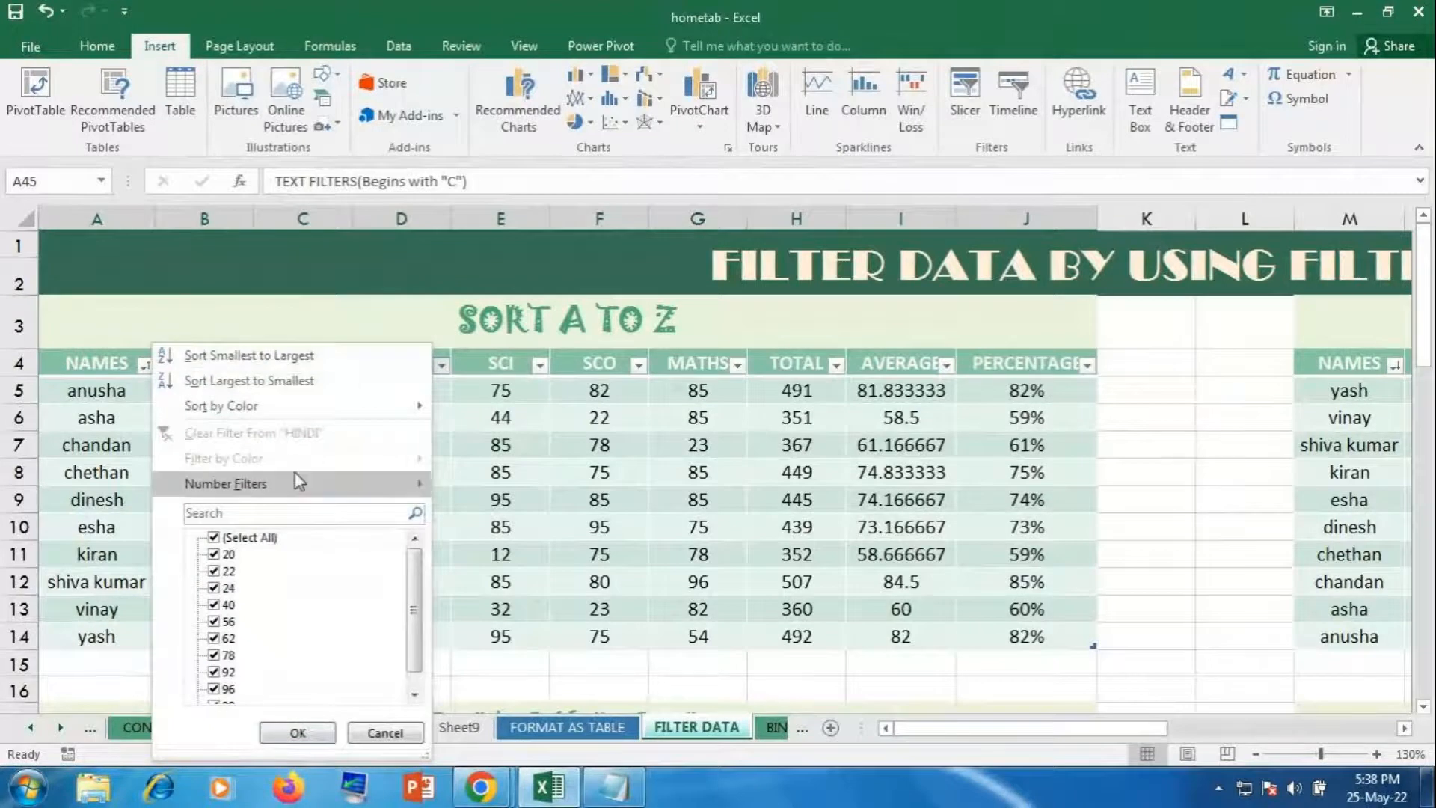
left_click(501, 413)
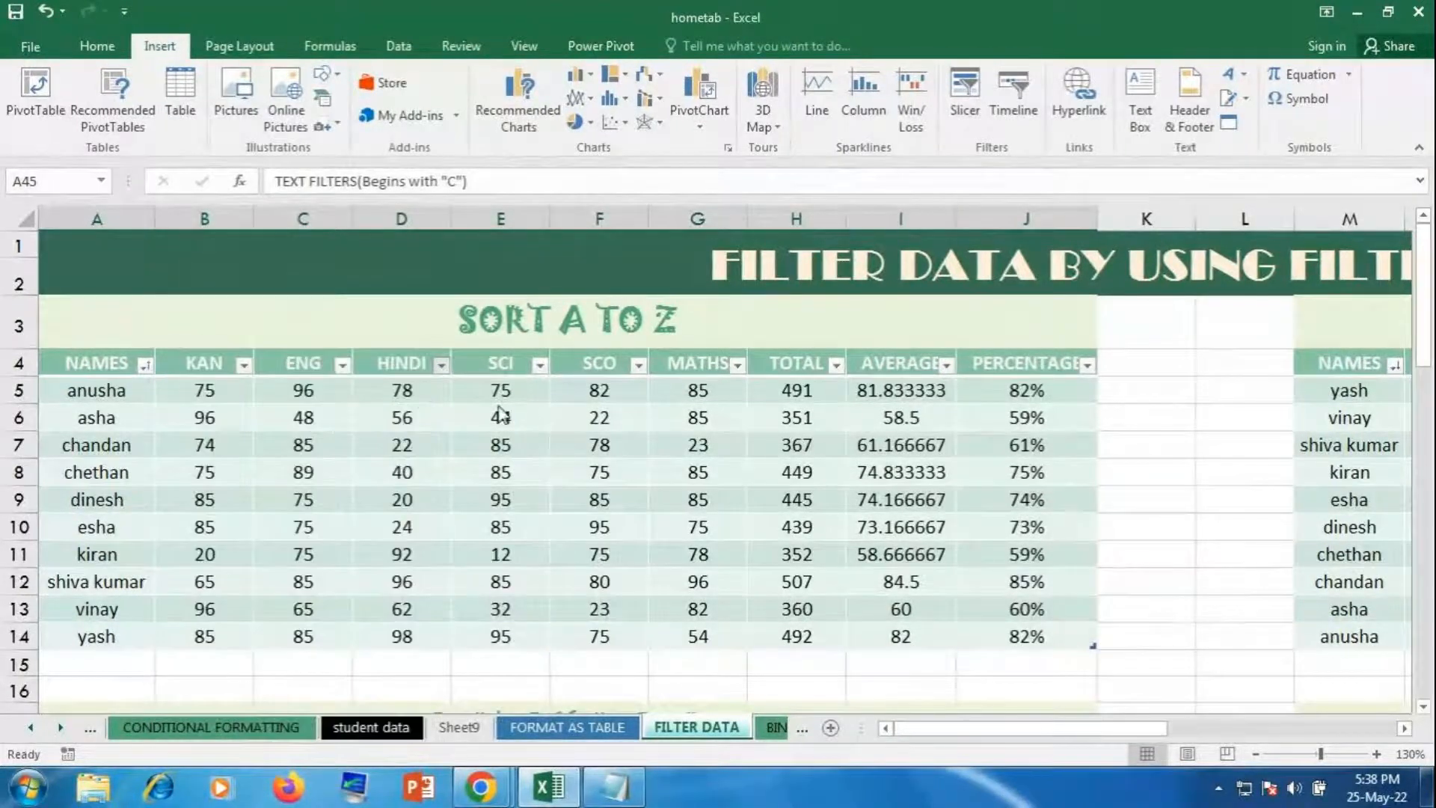
left_click_drag(423, 394, 427, 609)
left_click_drag(82, 390, 79, 637)
left_click_drag(419, 389, 403, 630)
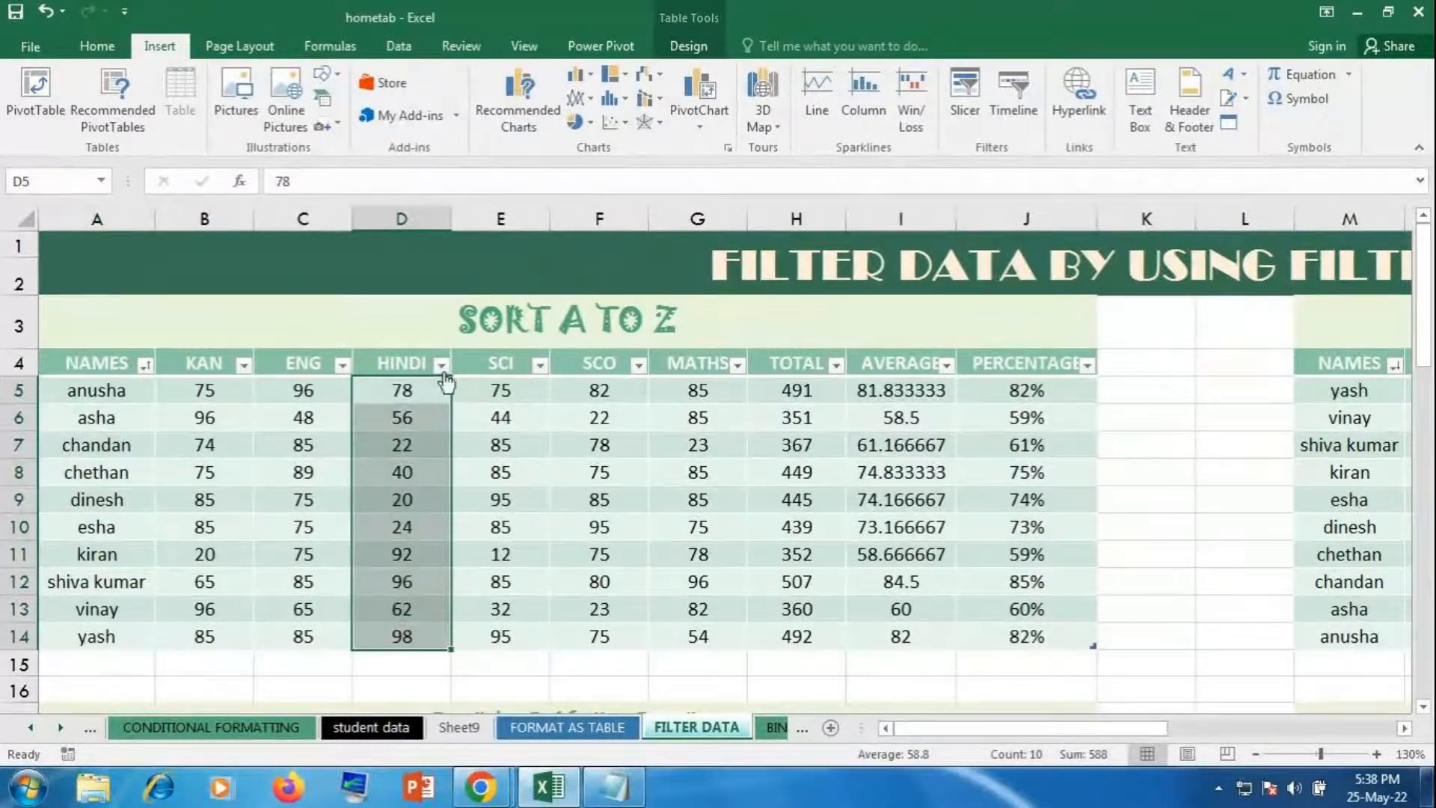
Step: Browse the HINDI Number Filters unchanged, select total cell H12, and switch to Sheet9
left_click(441, 364)
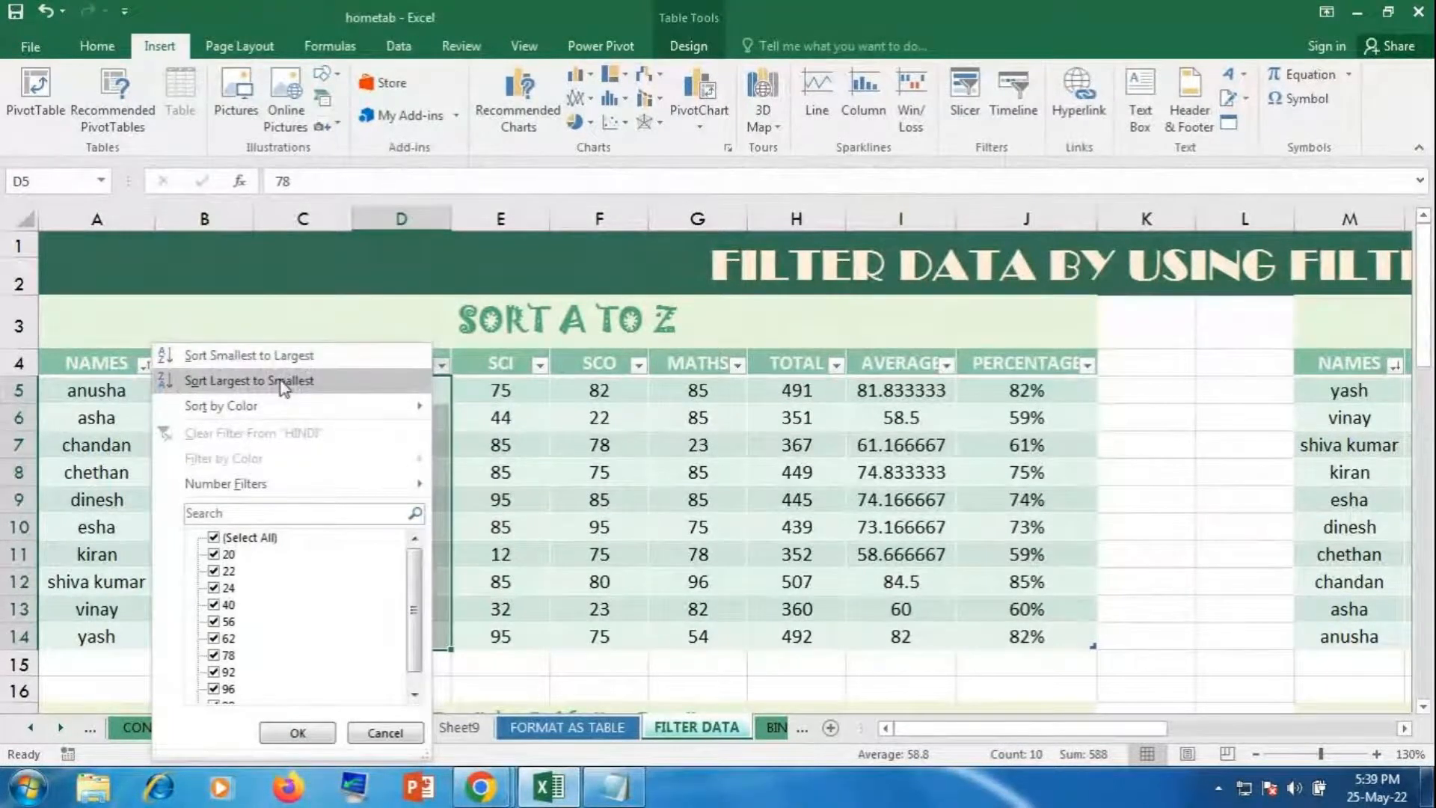
mouse_move(249, 411)
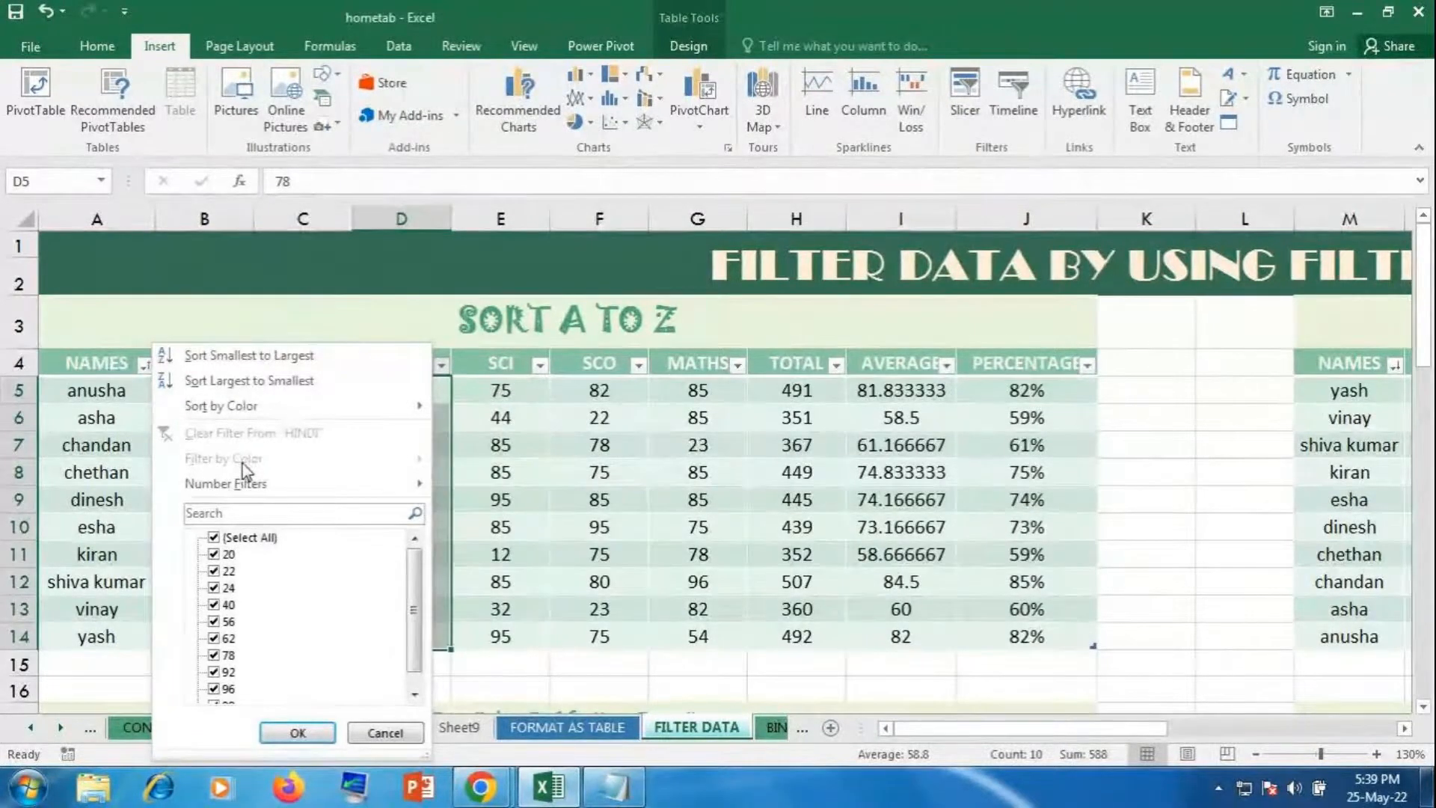
mouse_move(246, 483)
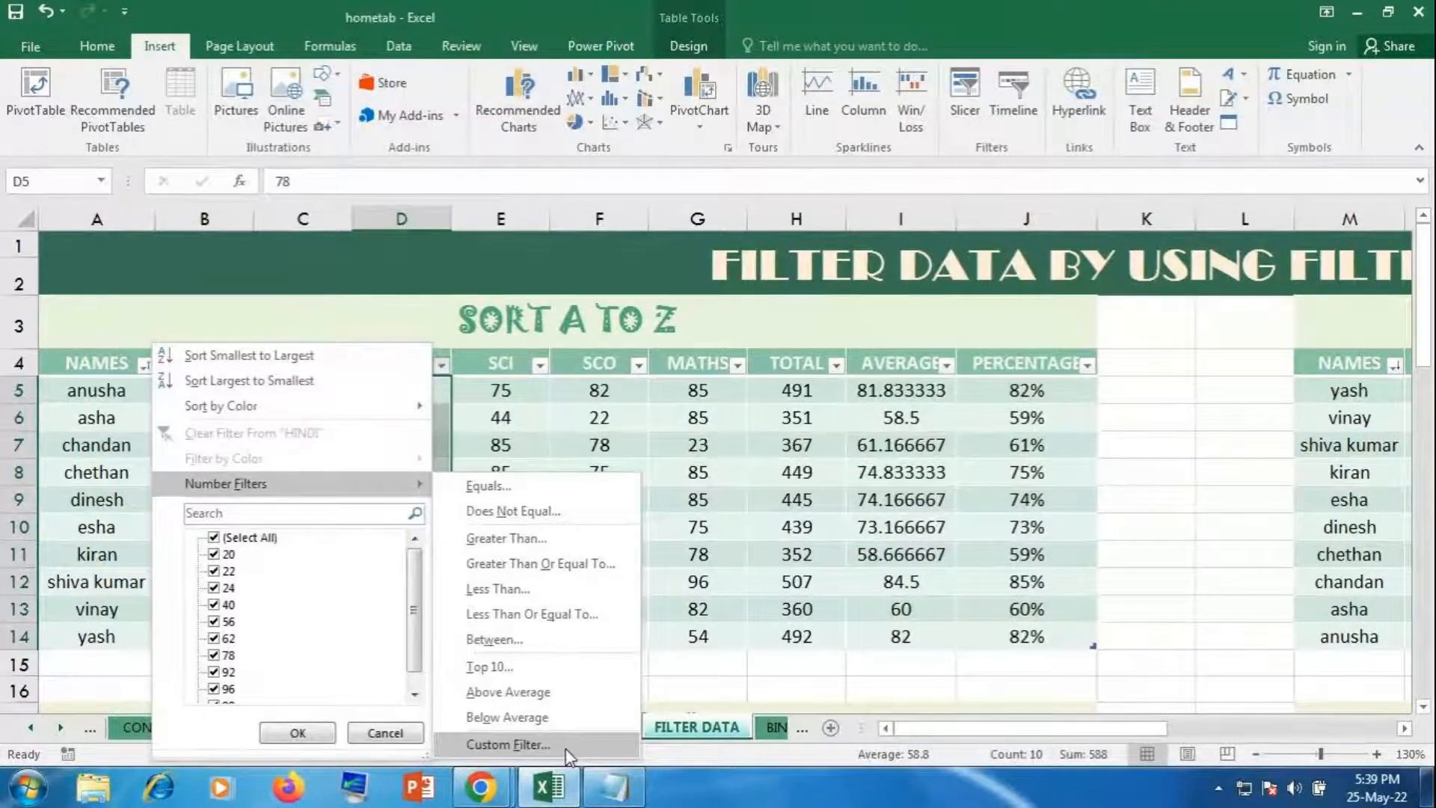
left_click(965, 532)
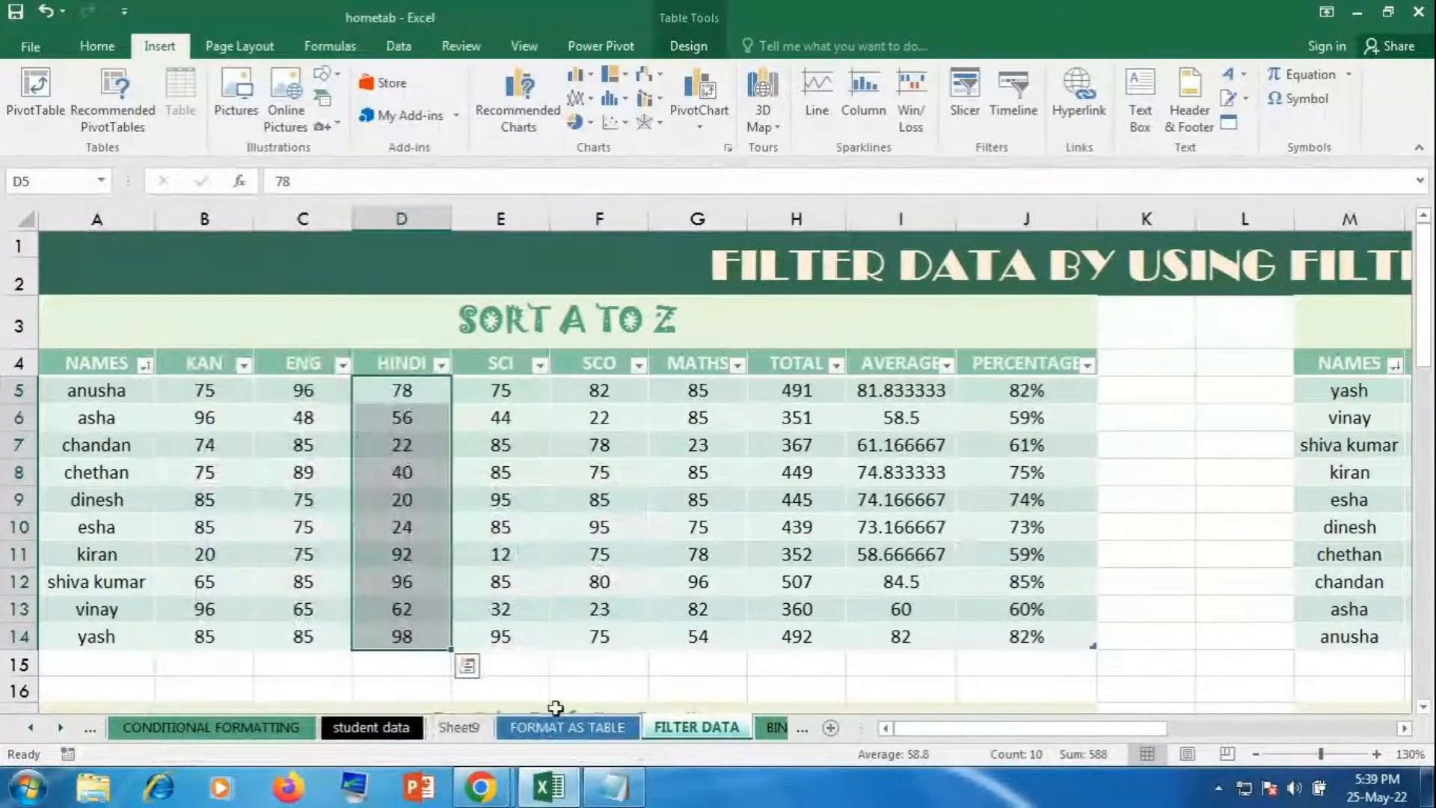
left_click(758, 577)
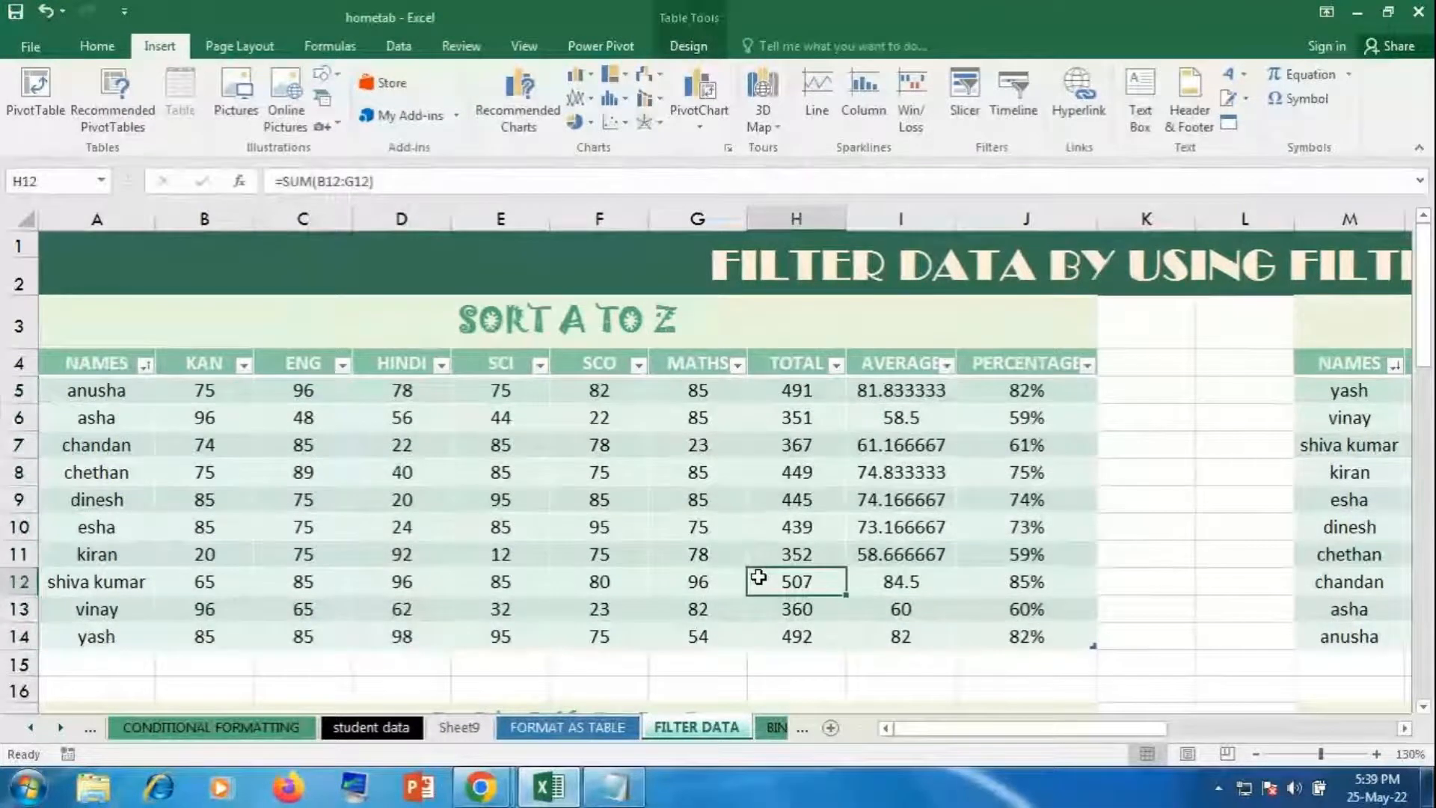
left_click(458, 727)
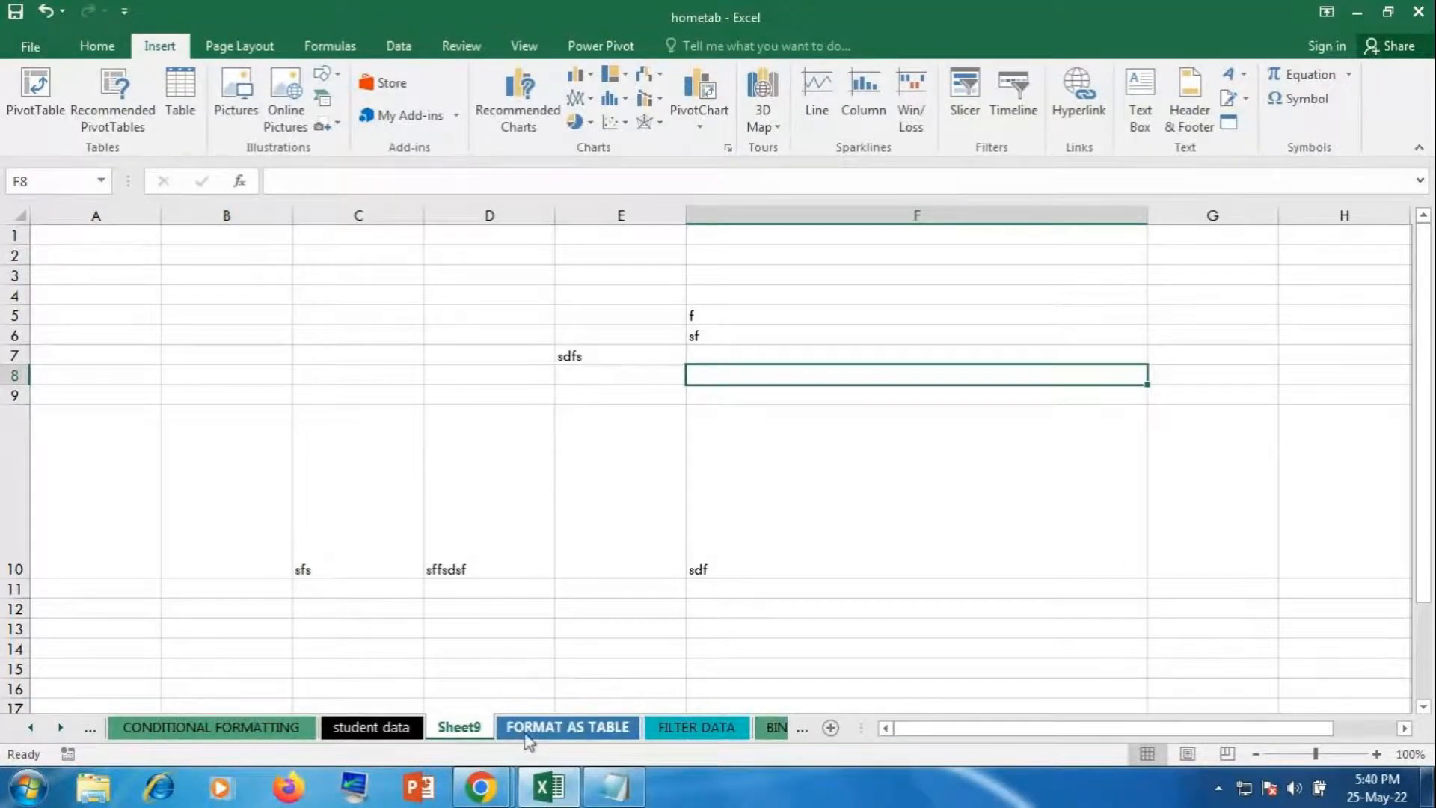
Step: On the student data sheet, browse Shapes without inserting, then start a SmartArt graphic
left_click(386, 727)
scroll(625, 607, "up", 14)
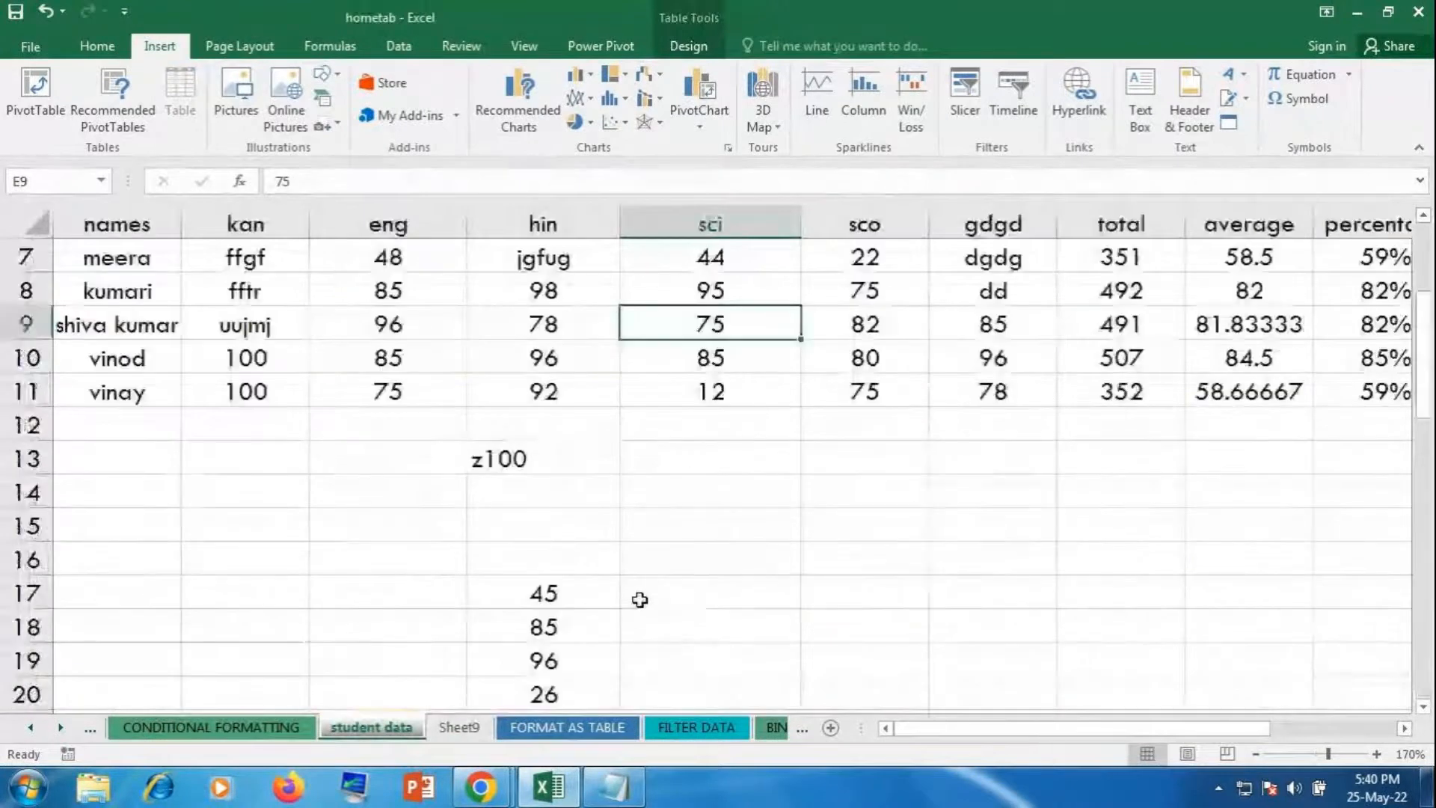
scroll(639, 599, "down", 15)
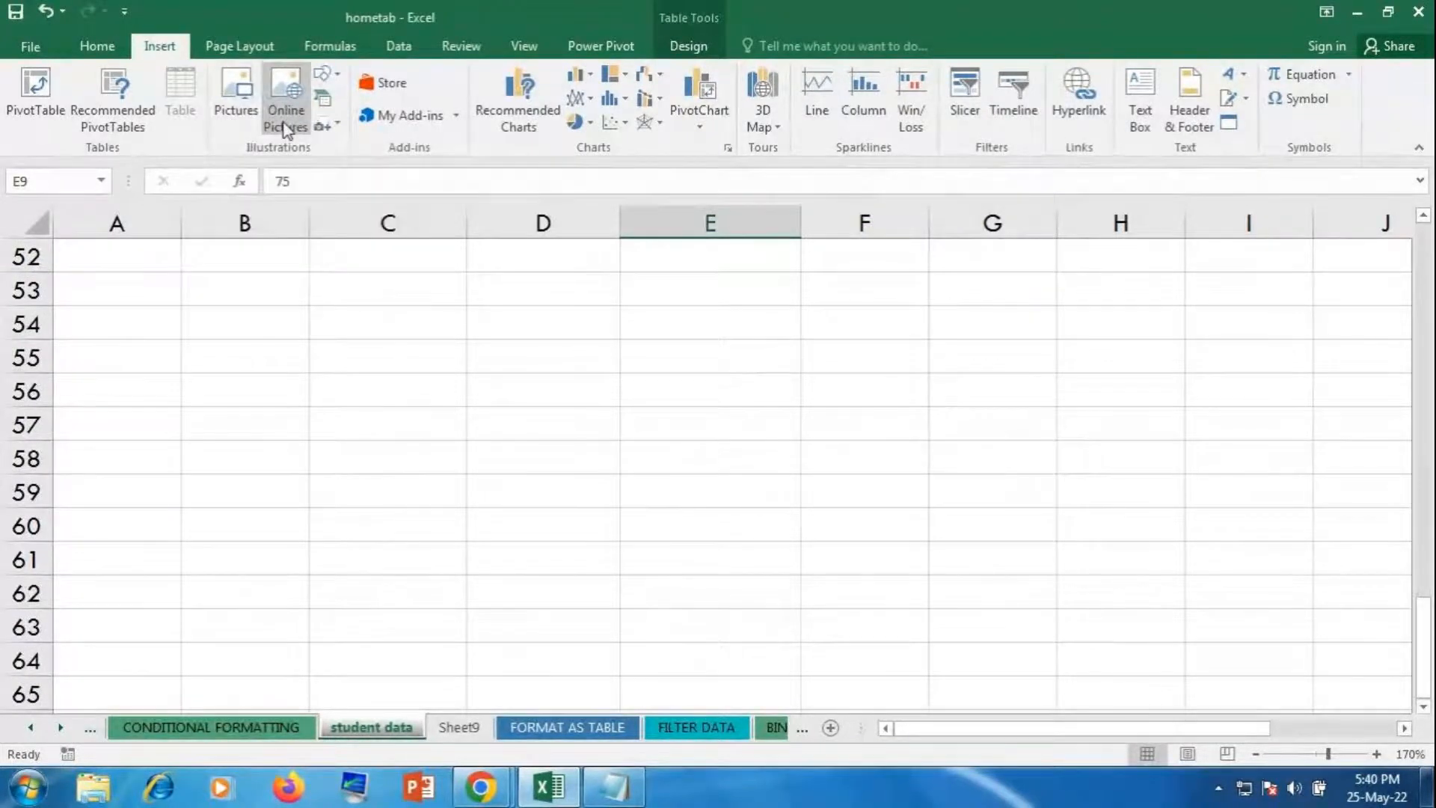
left_click(325, 77)
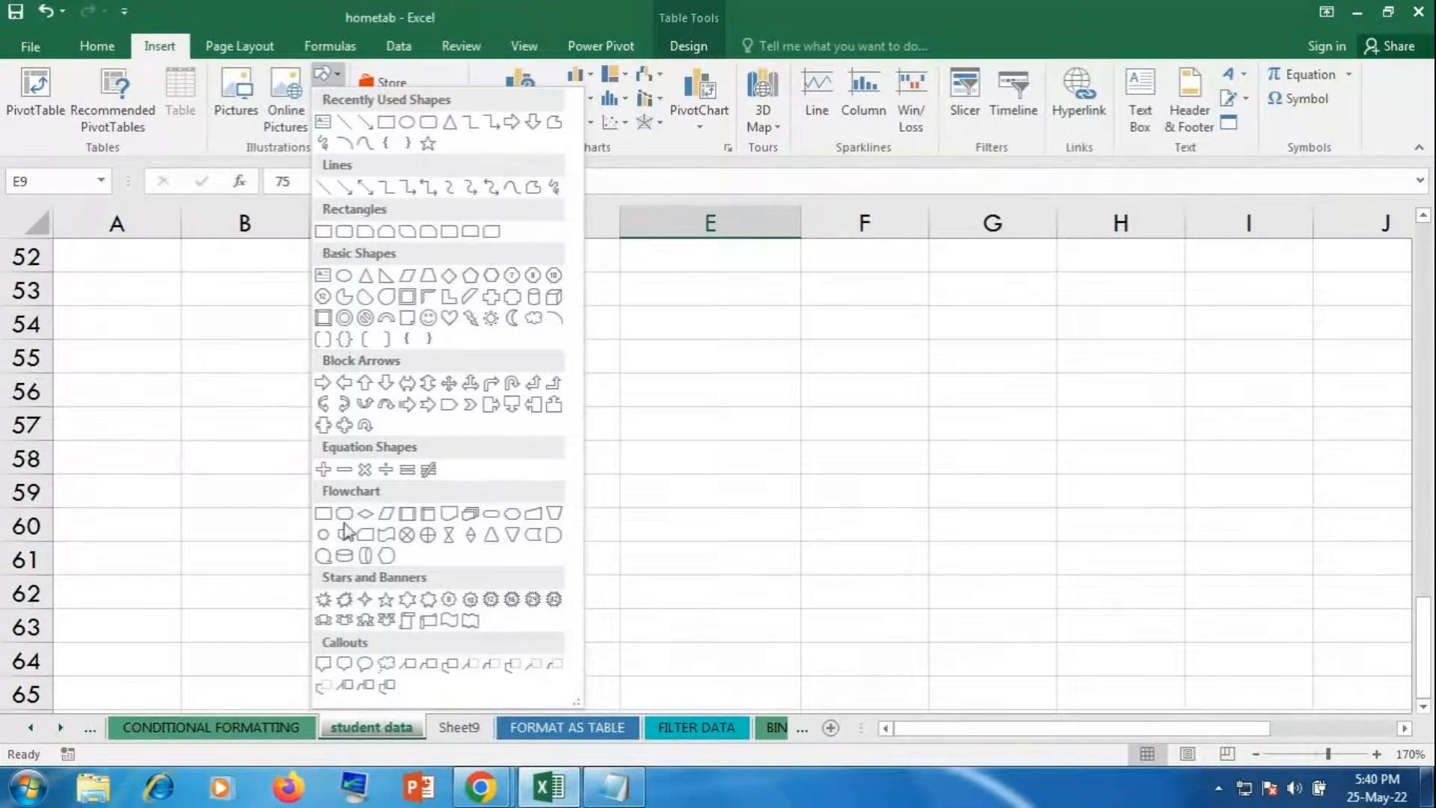
left_click(898, 499)
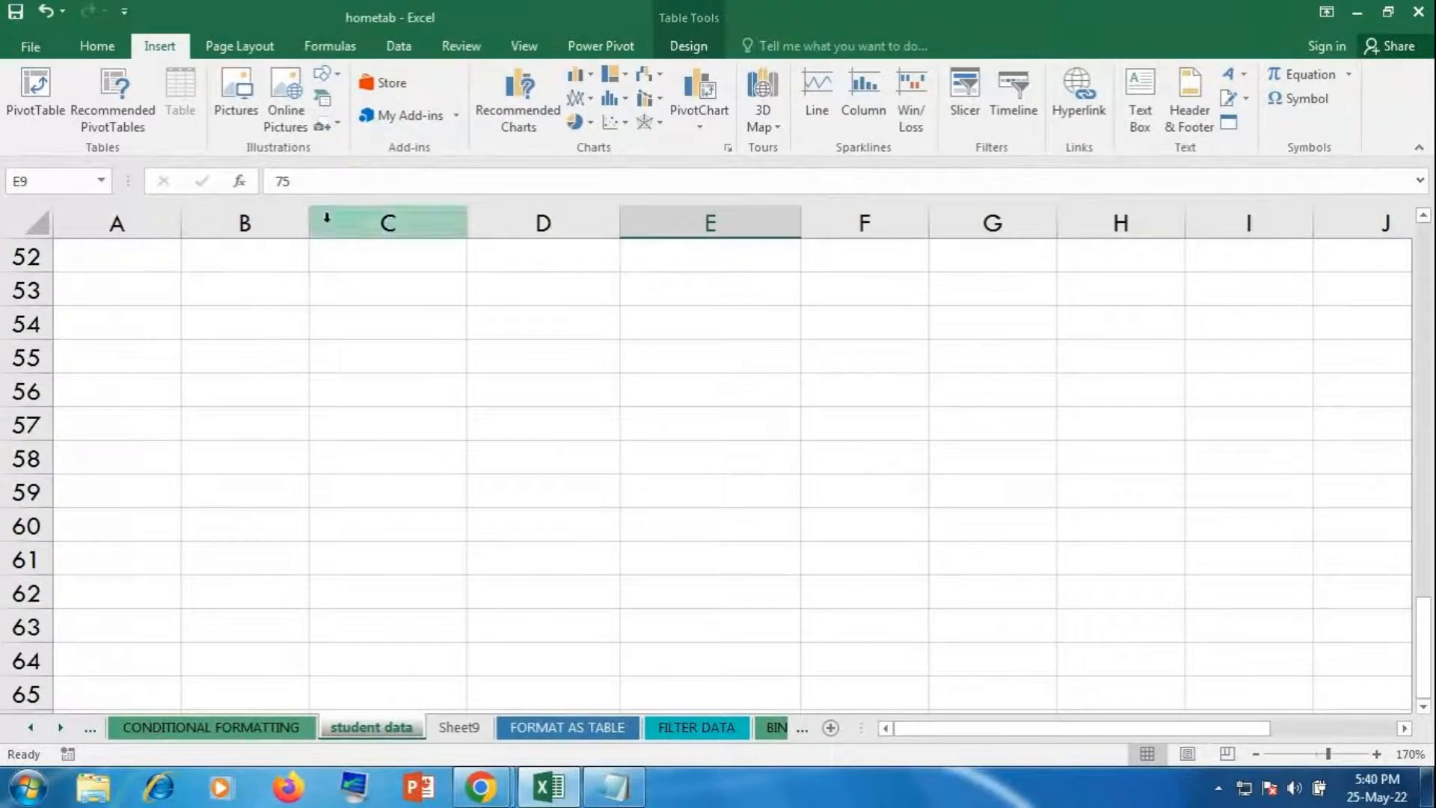
left_click(320, 104)
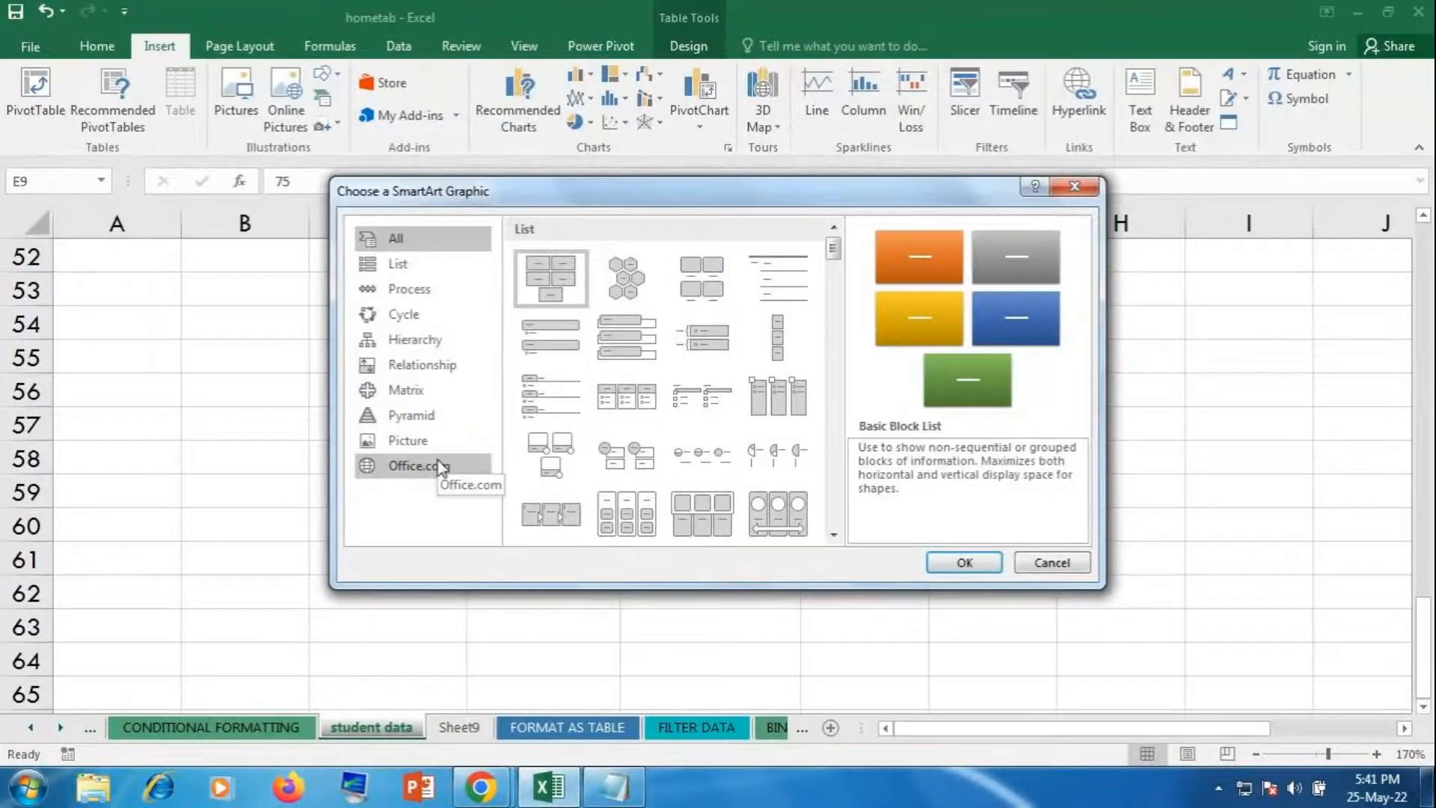
Step: Insert a Basic Cycle SmartArt diagram from the Cycle category
left_click(408, 314)
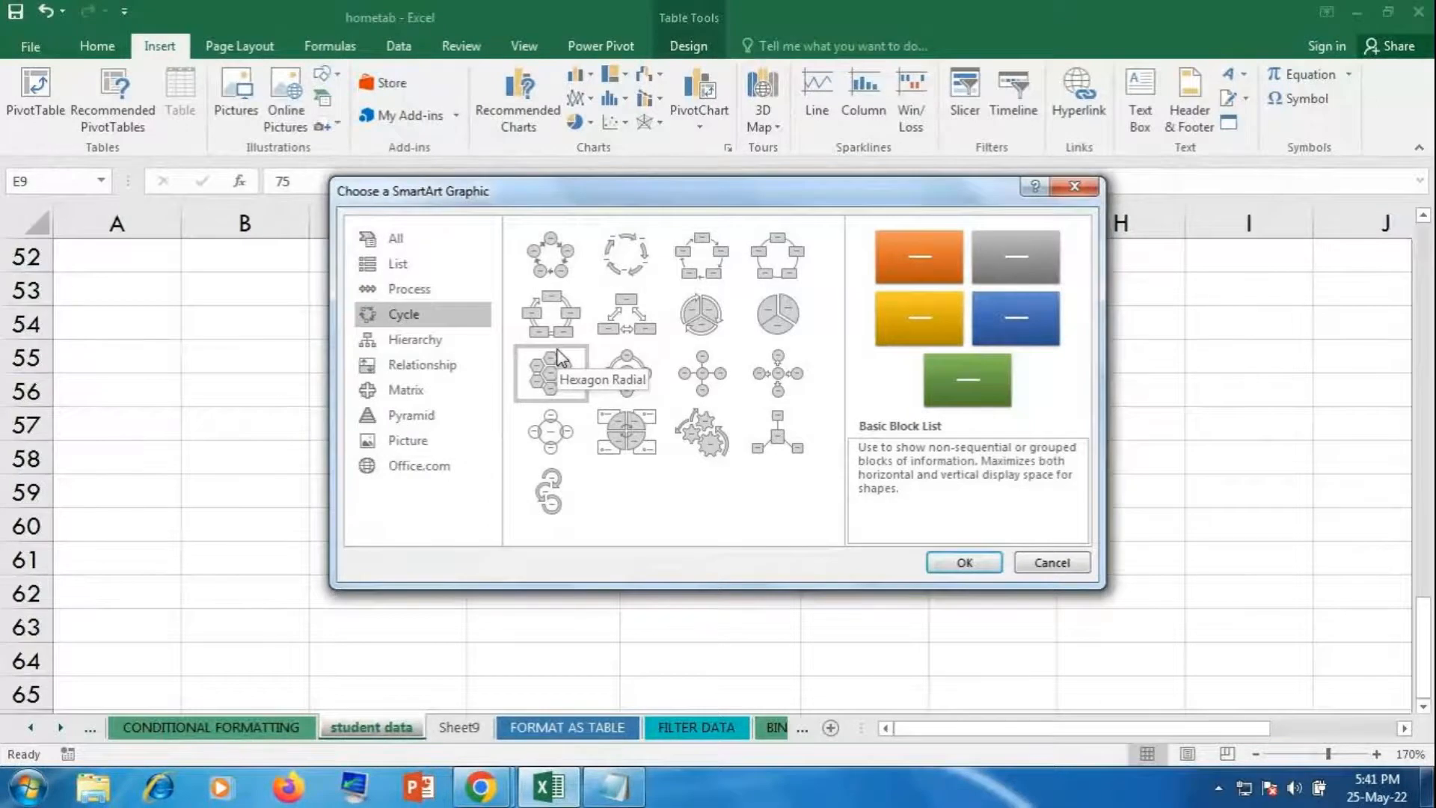
left_click(573, 258)
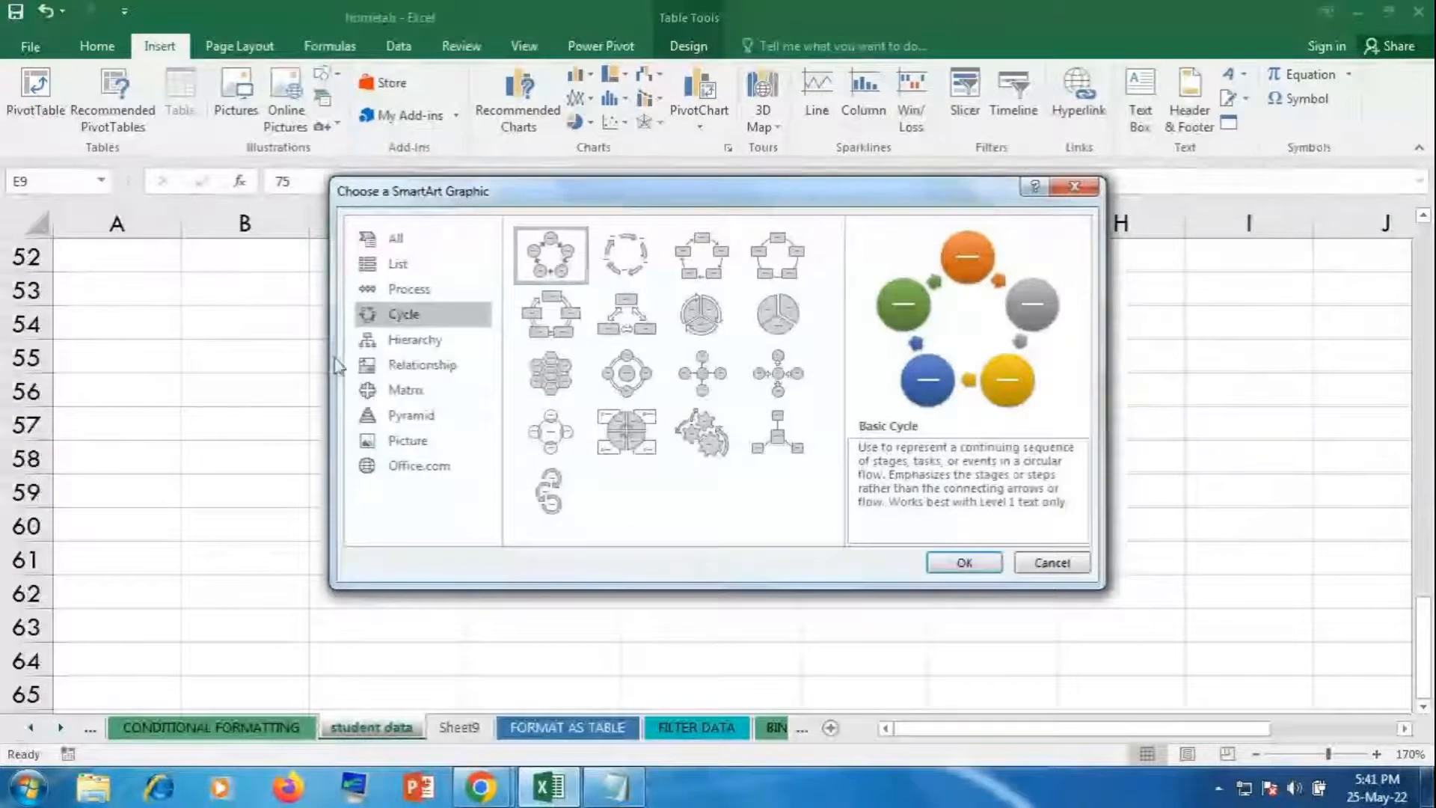
left_click(365, 340)
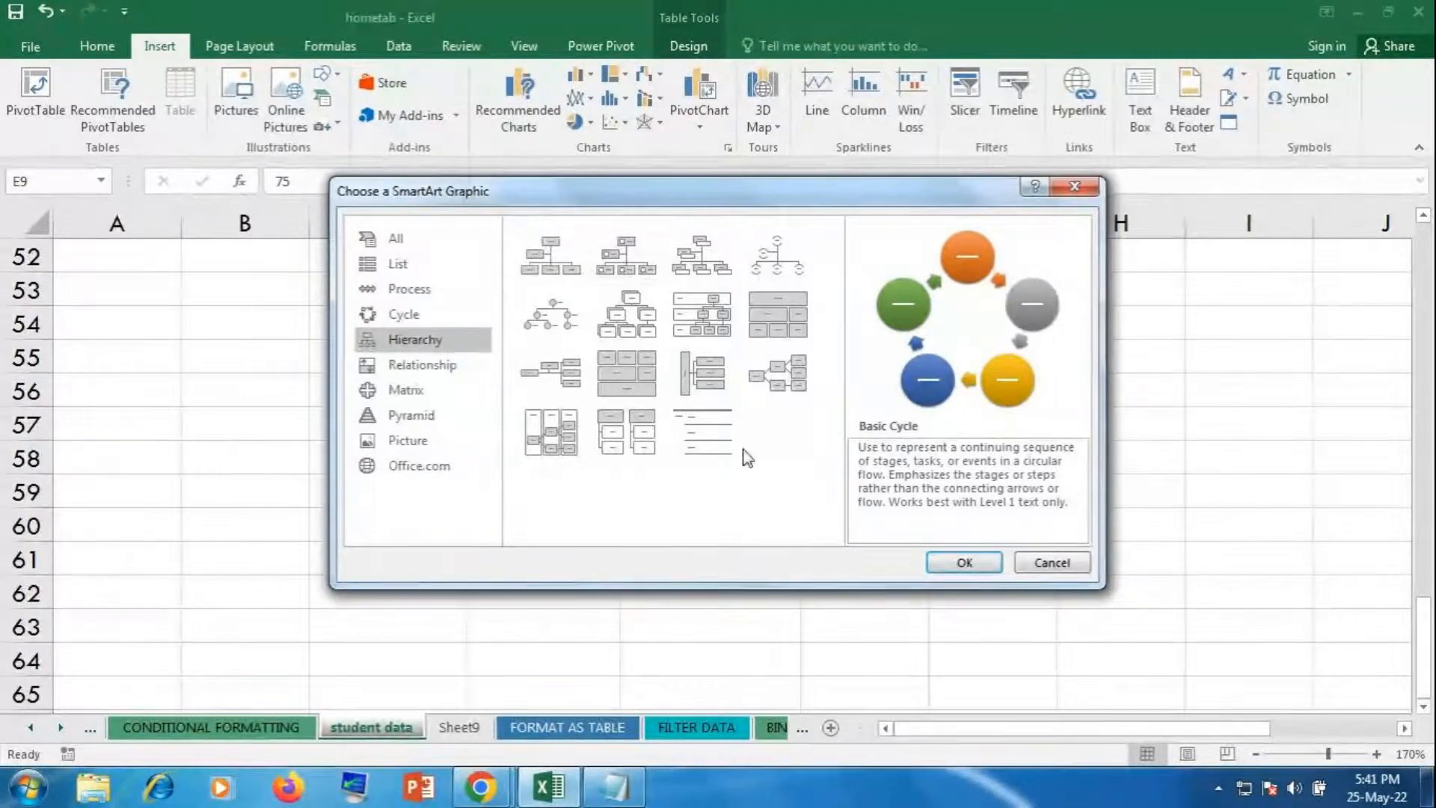
left_click(408, 318)
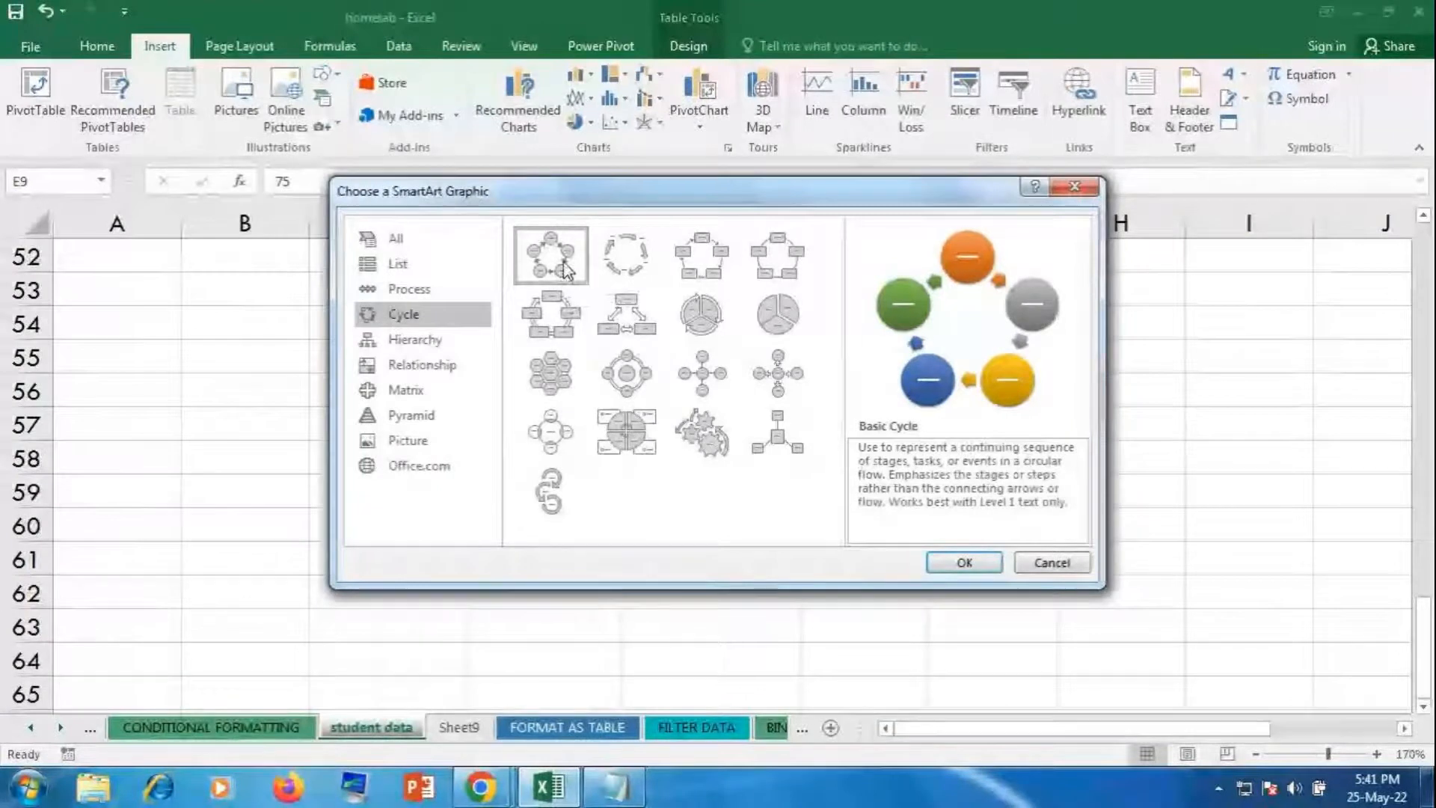
left_click(965, 562)
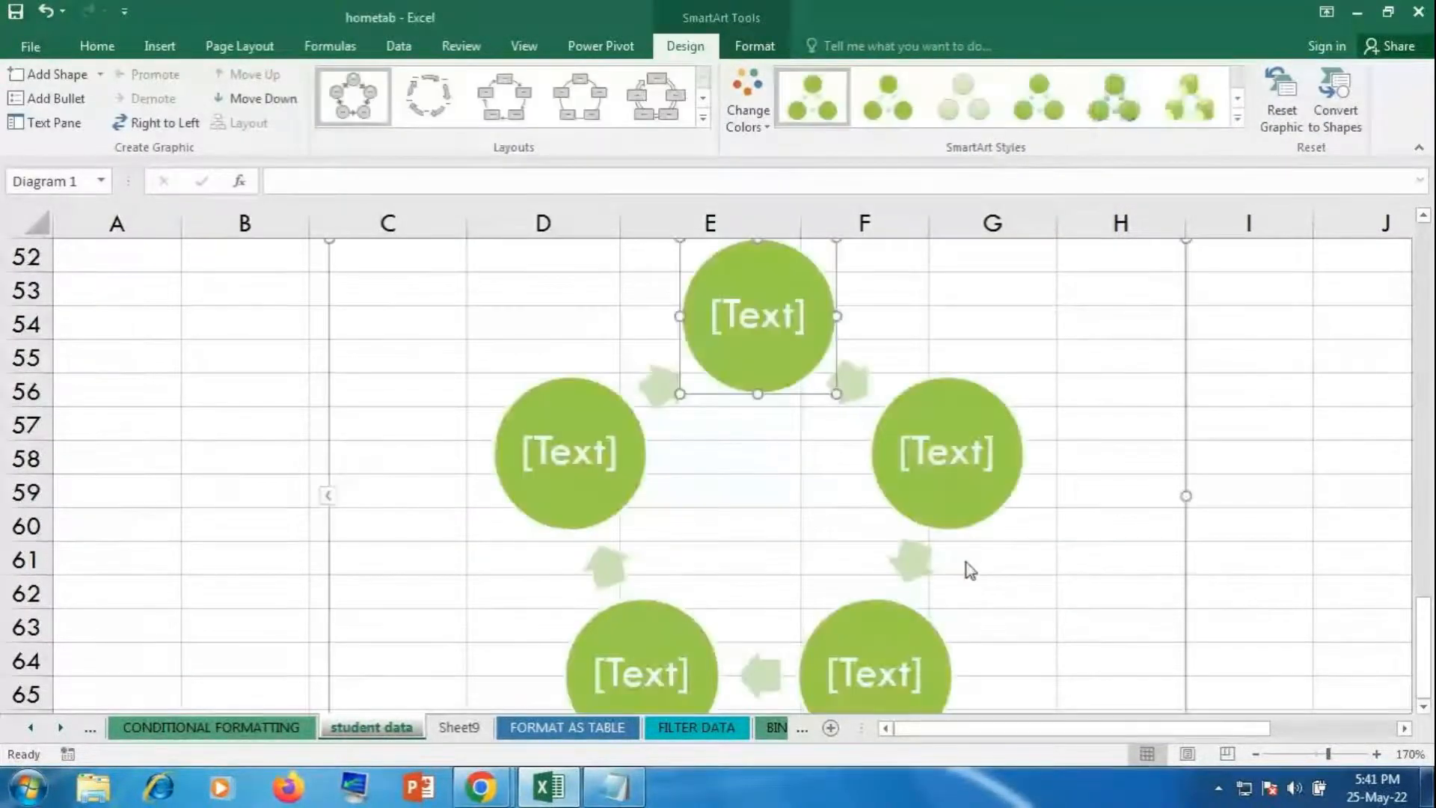
Step: Label the circles egg, larva, pupa, caterpilli and adult, clockwise from the top
left_click(770, 323)
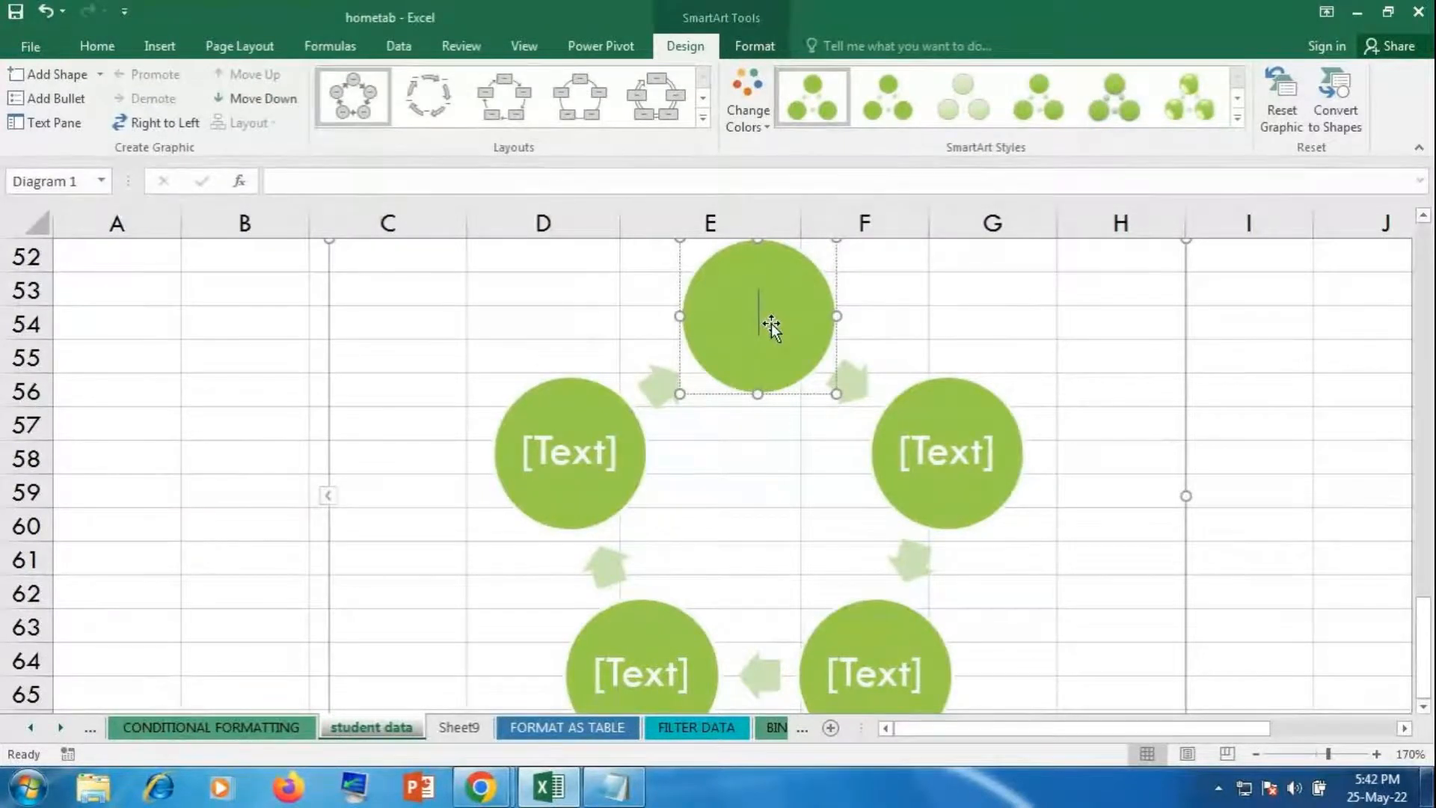
type("egg")
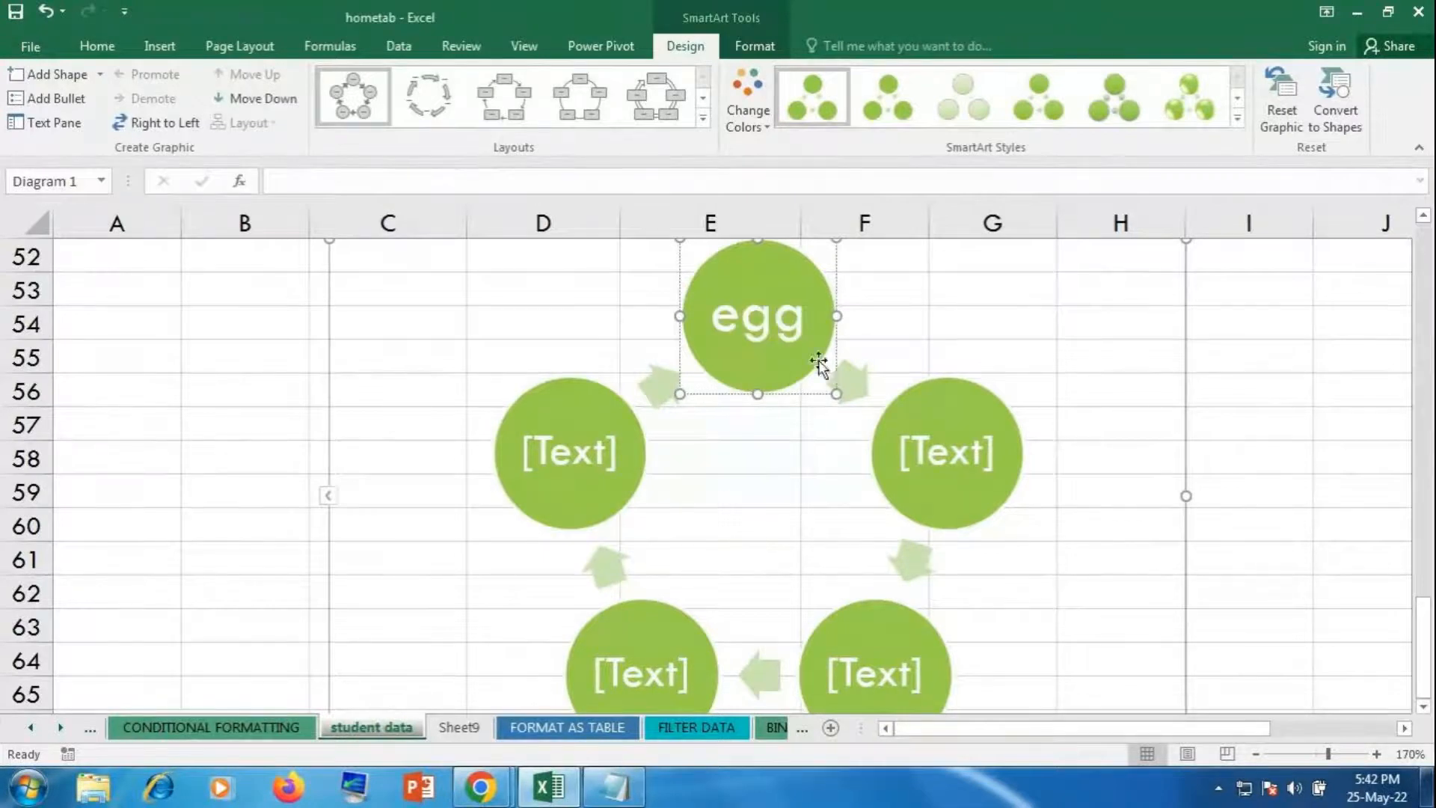
left_click(923, 459)
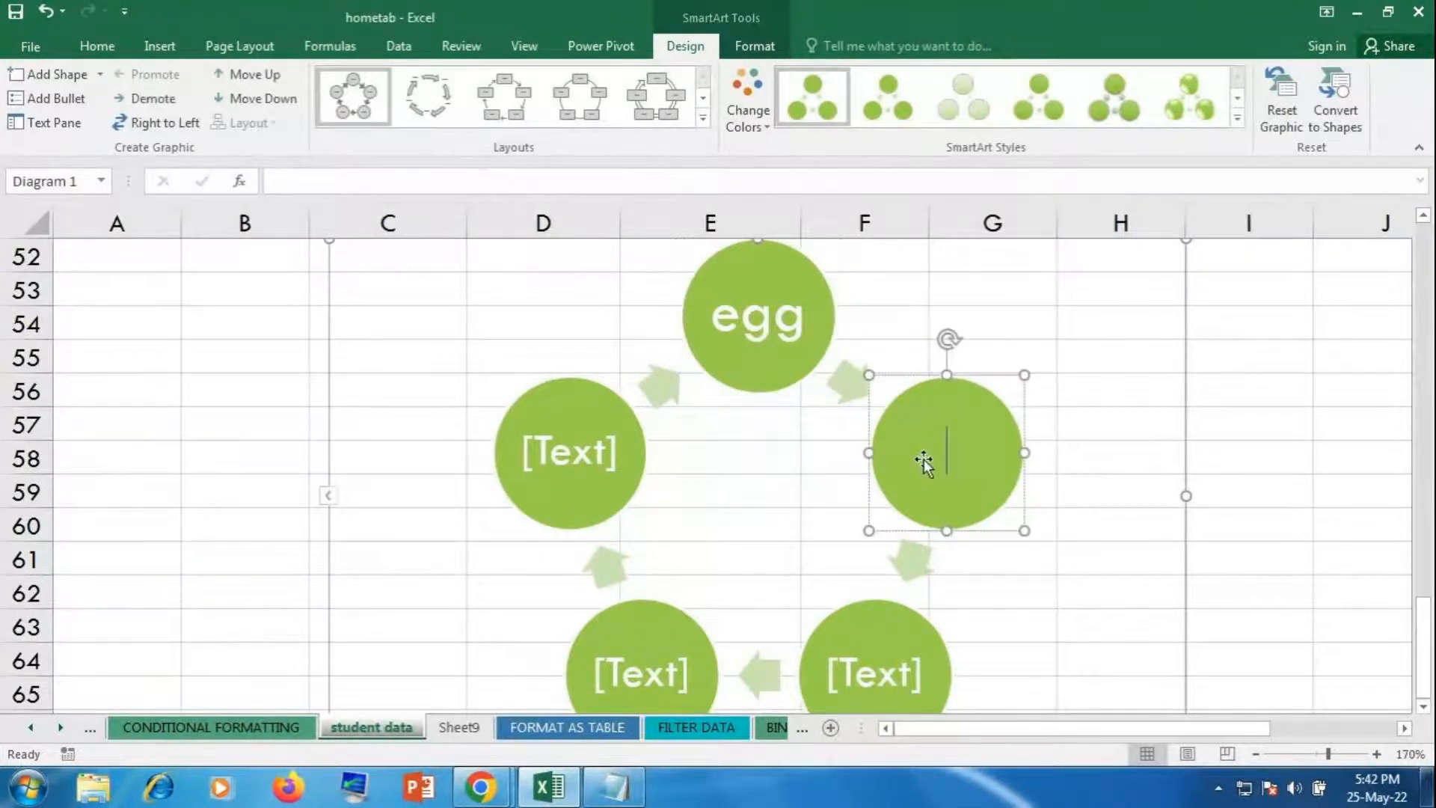
type("larva")
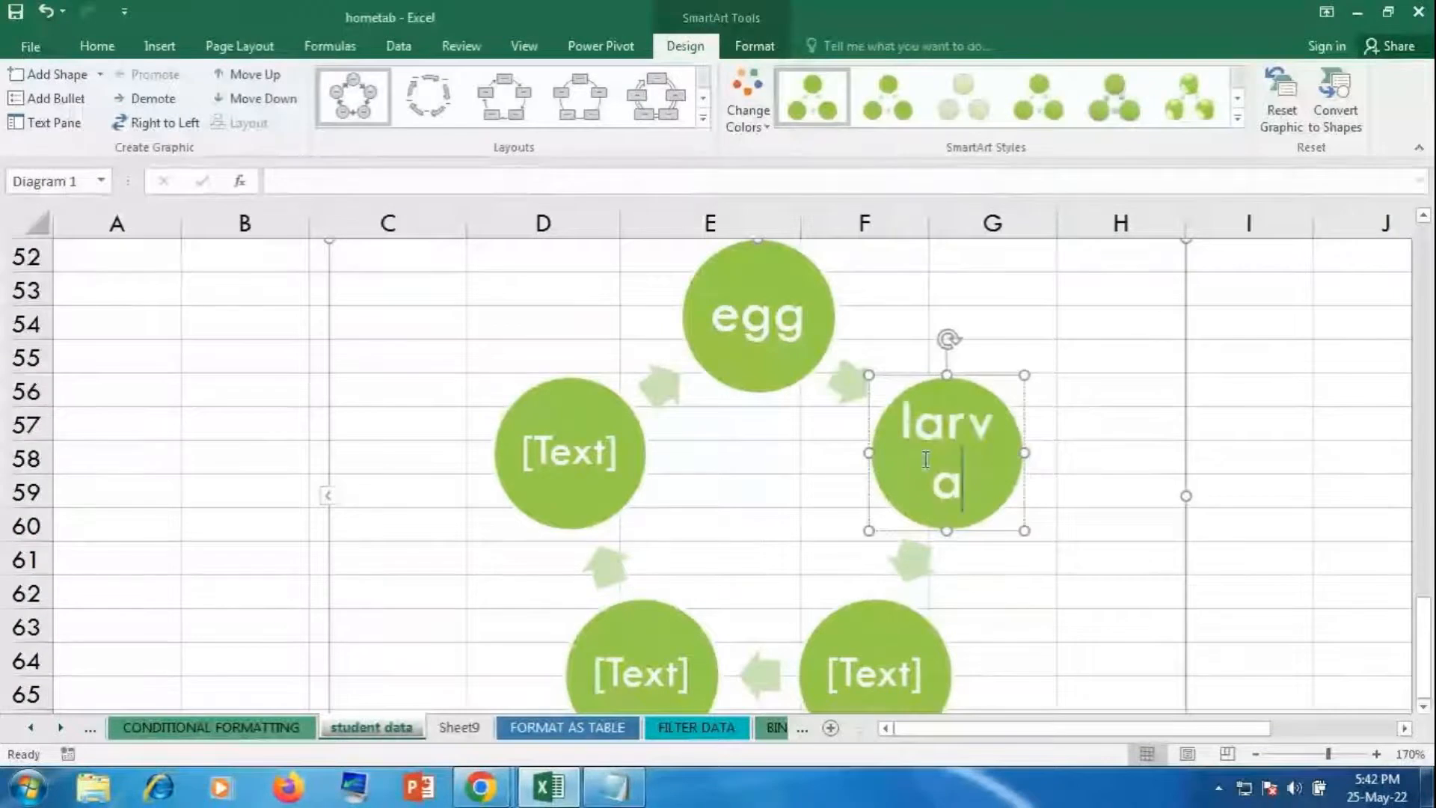
left_click(899, 645)
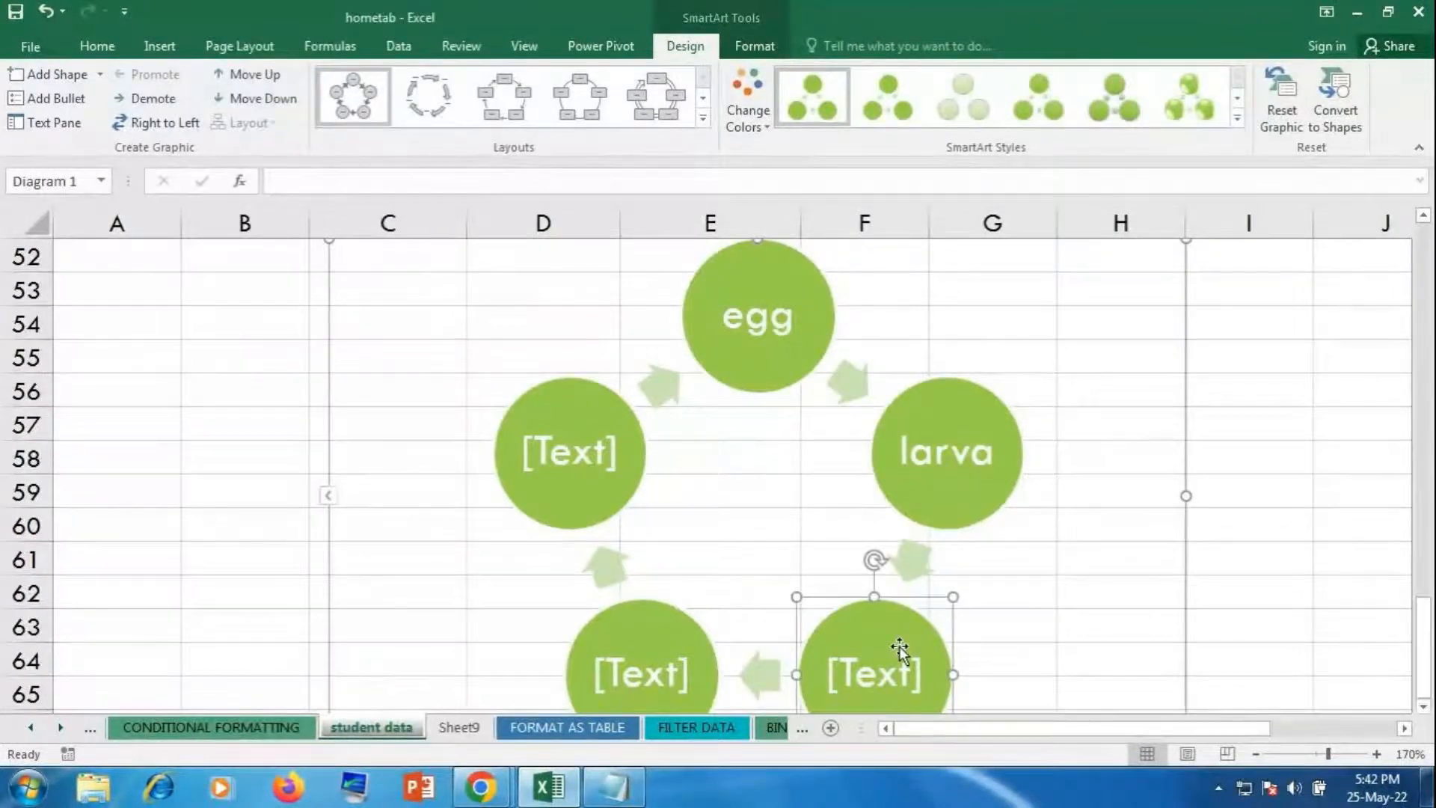
type("pup")
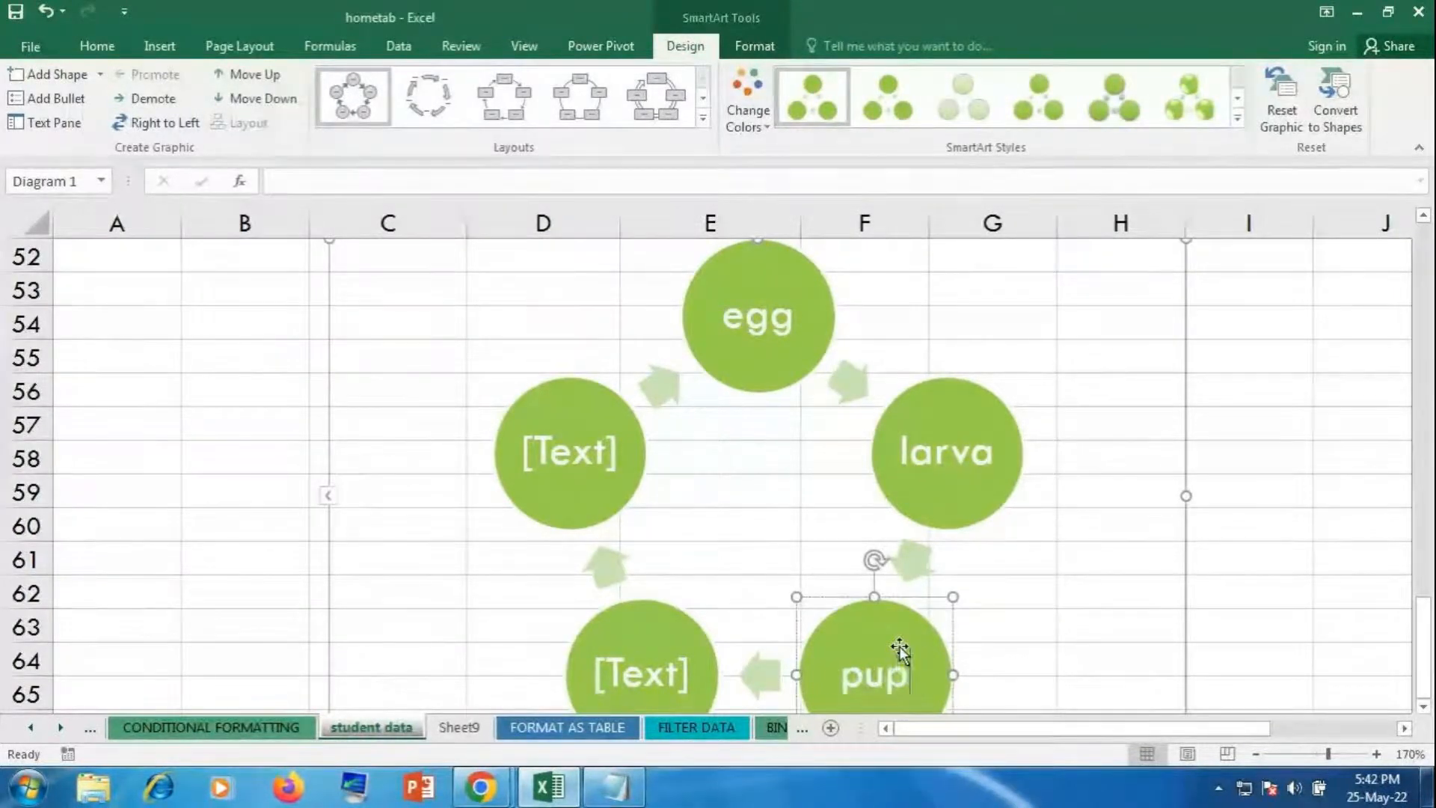
type("a")
left_click(626, 688)
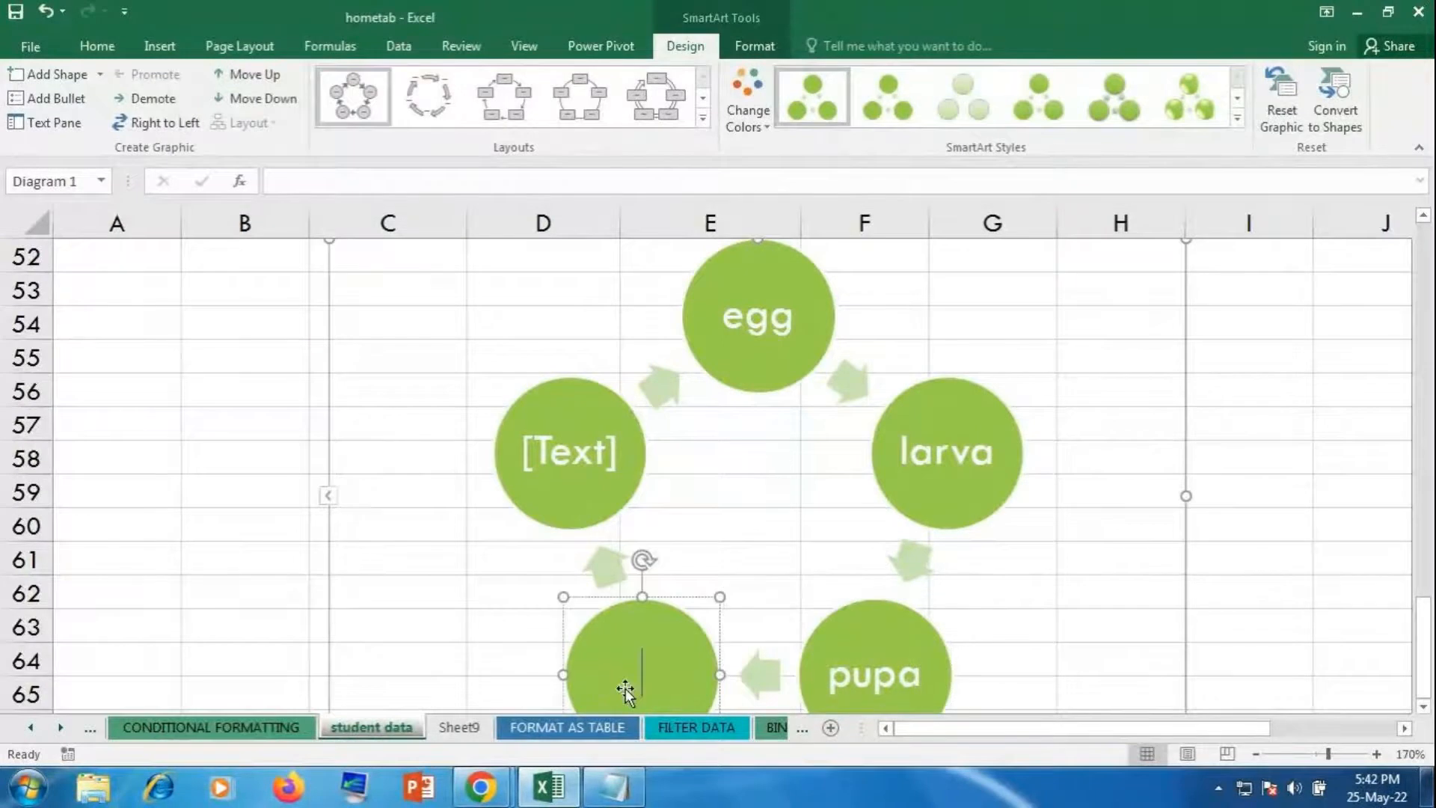
type("ca")
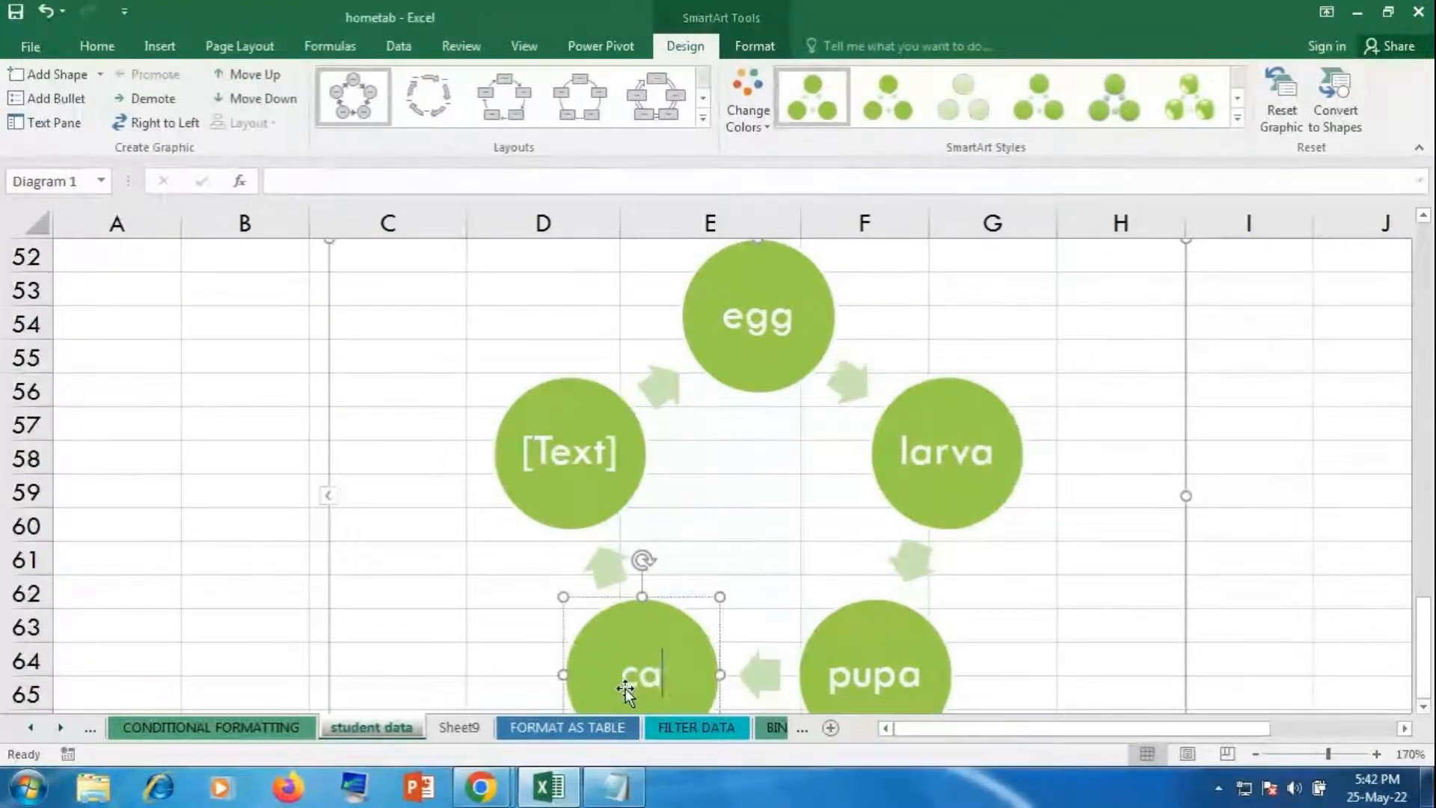
type("terilli")
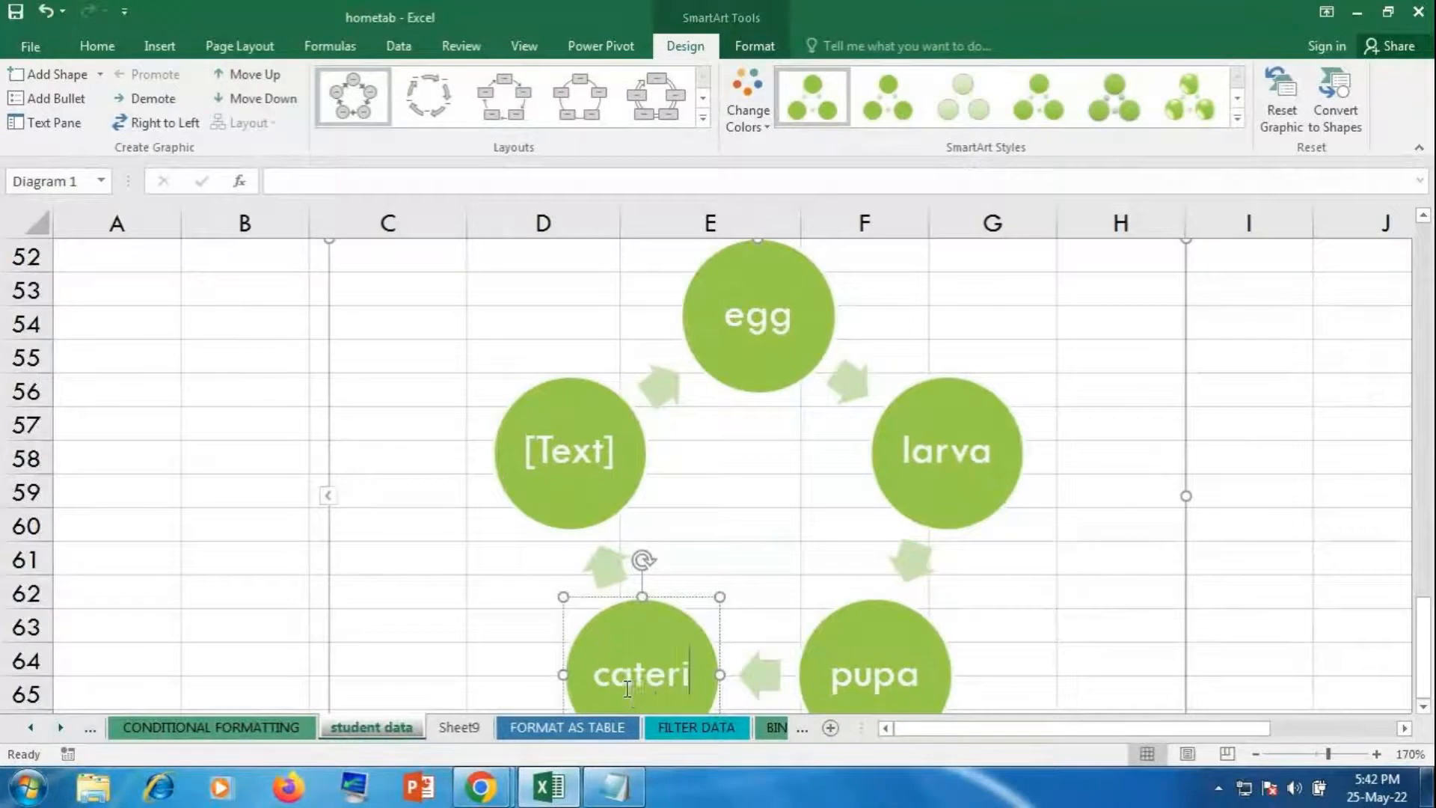
key("BackSpace")
key("BackSpace")
key("BackSpace")
key("BackSpace")
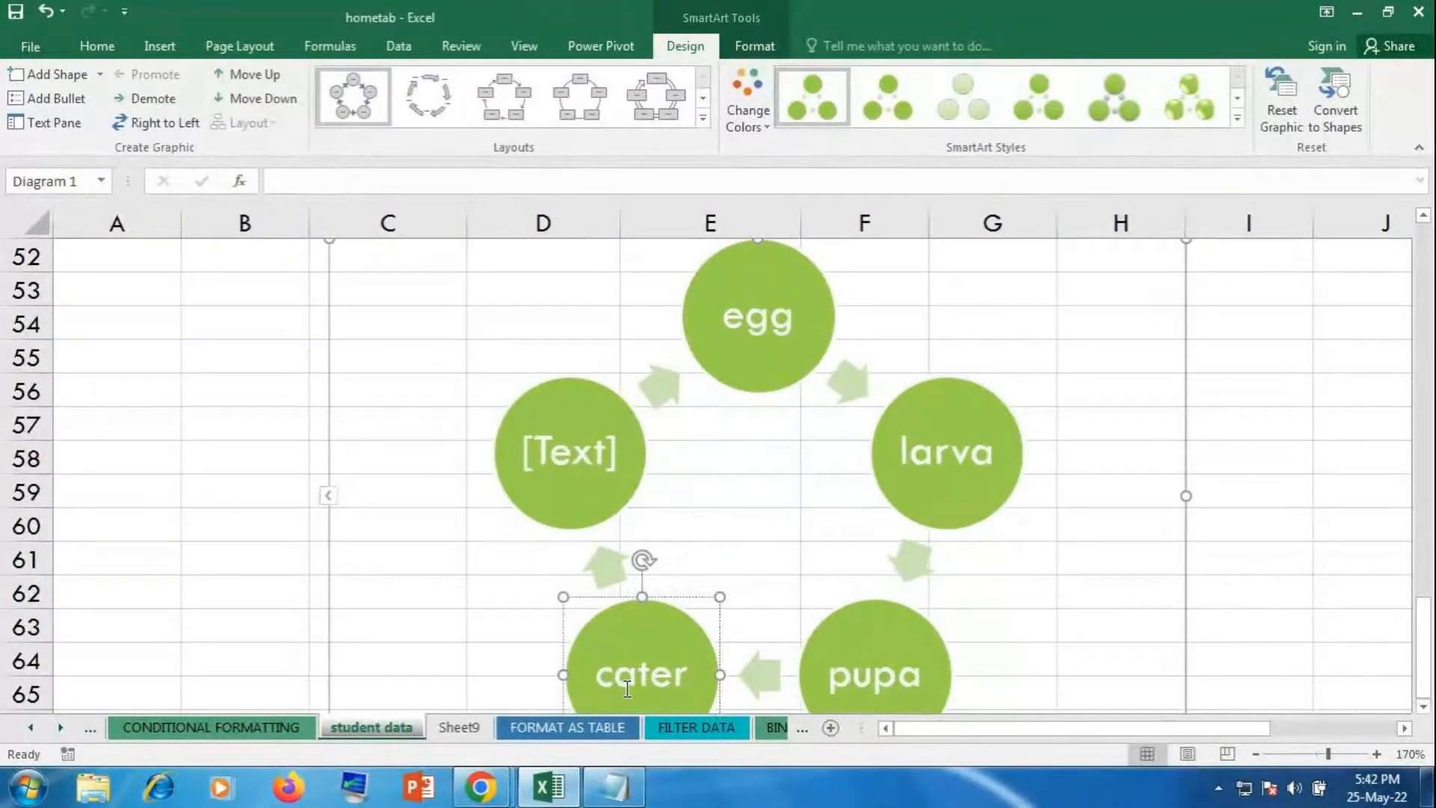
type("pilli")
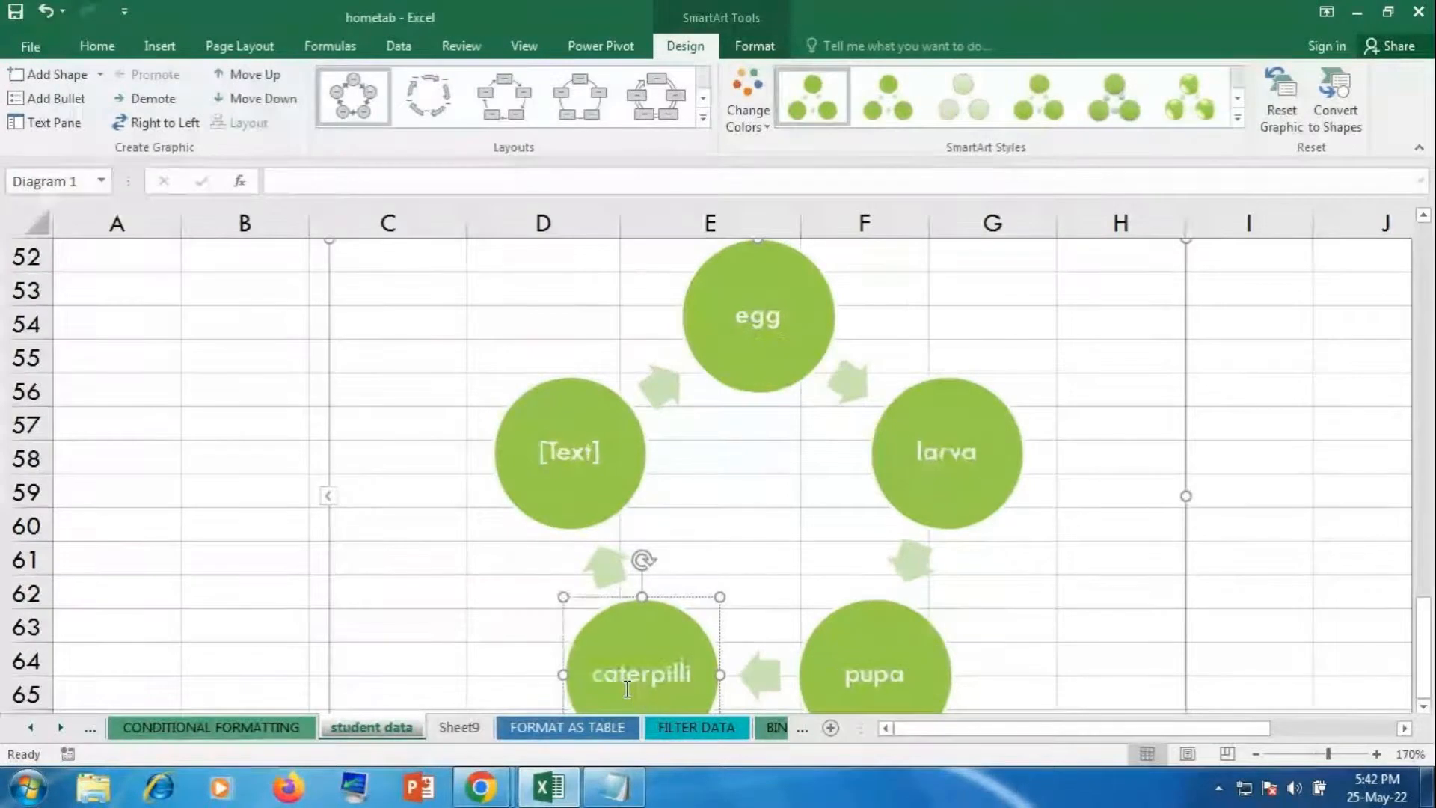
left_click(571, 466)
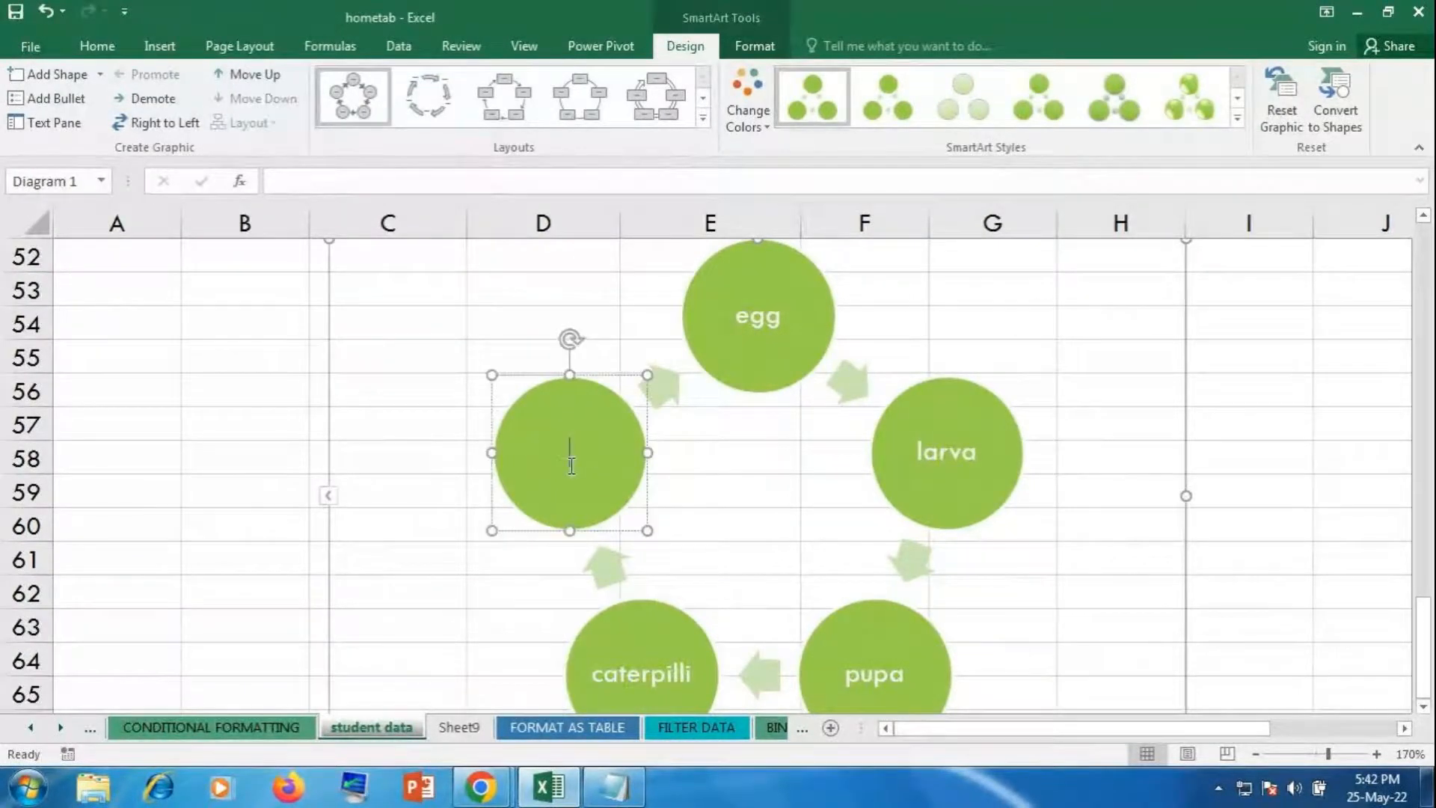
type("adult")
left_click(1327, 388)
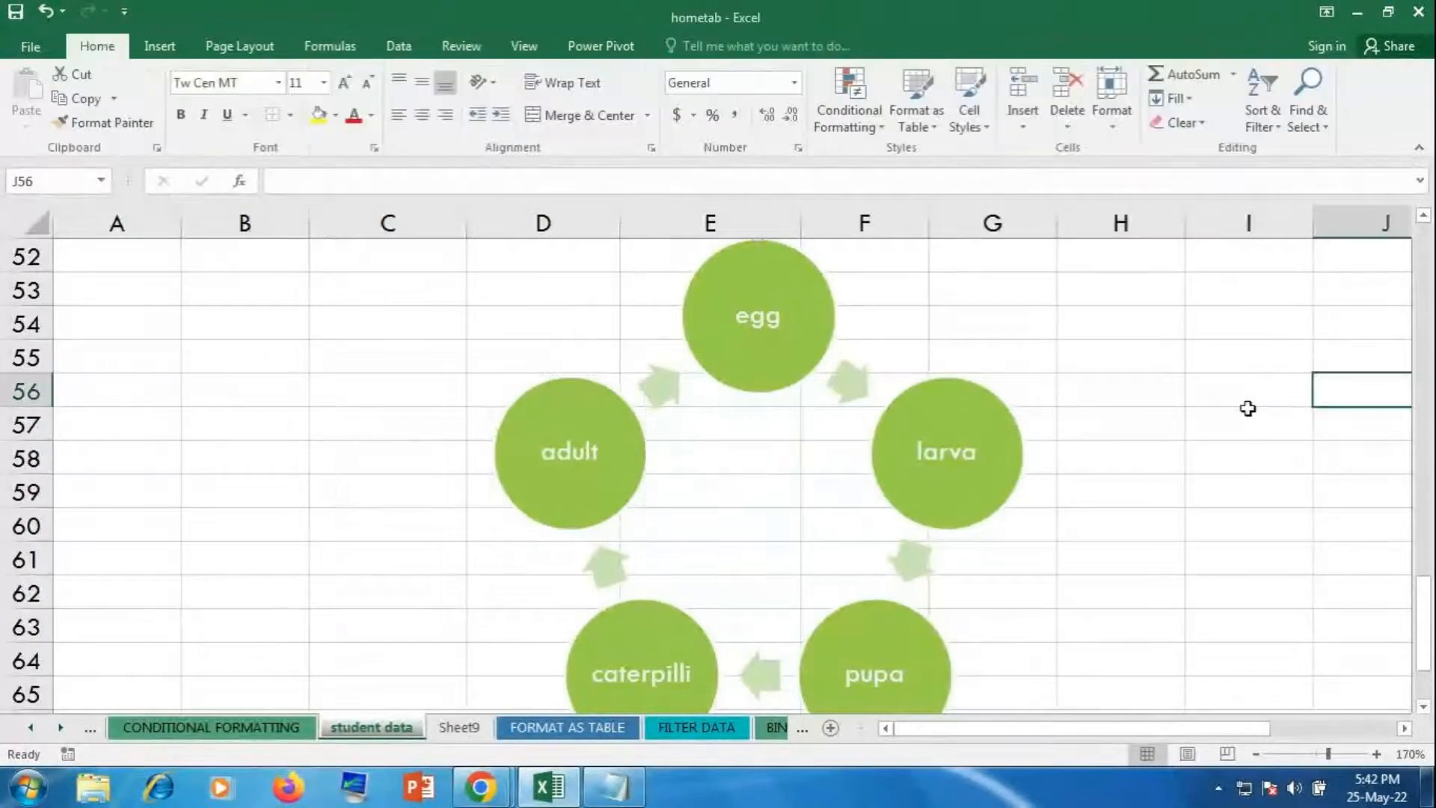
Step: Recolour the cycle diagram with a purple-to-blue Change Colors scheme
left_click(777, 485)
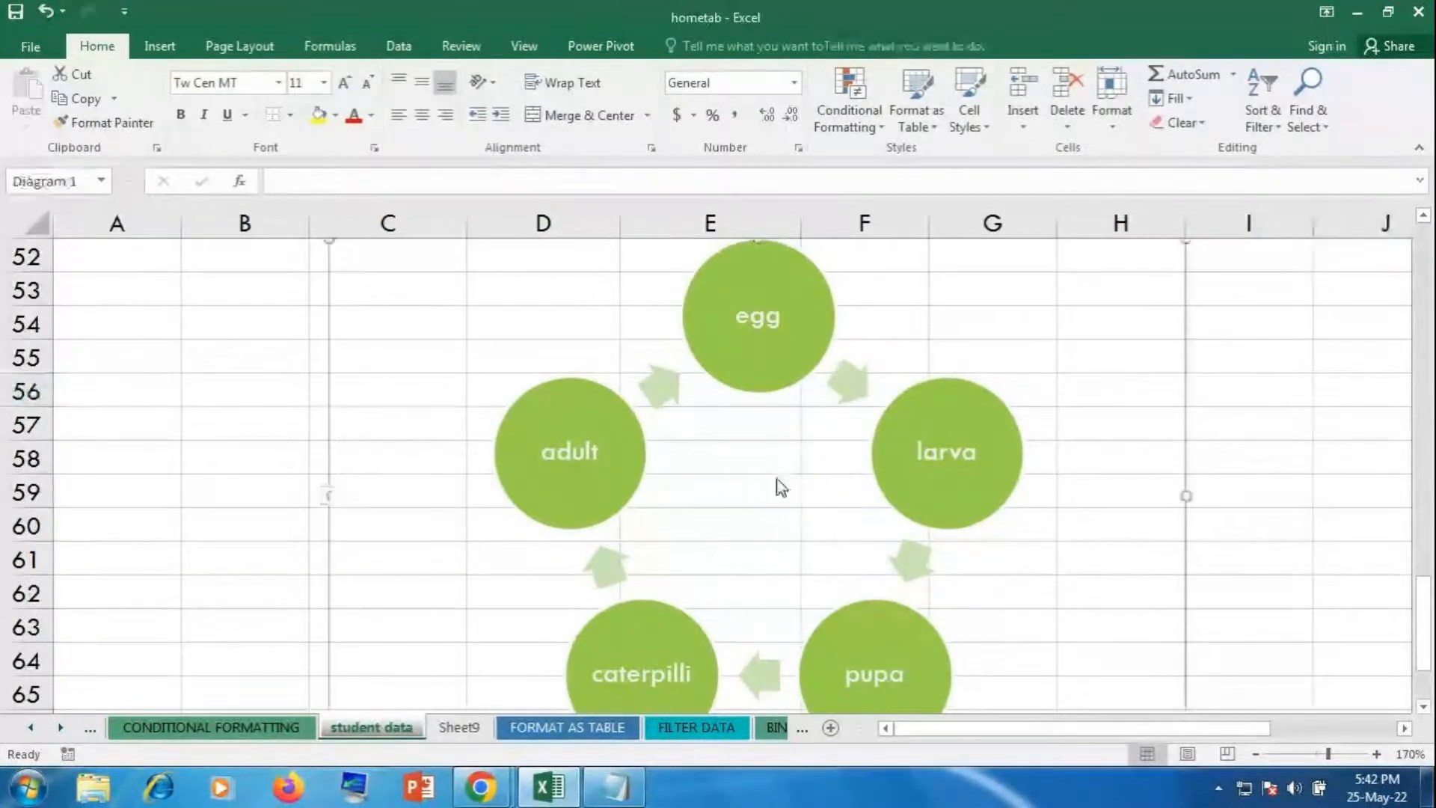
left_click(1279, 510)
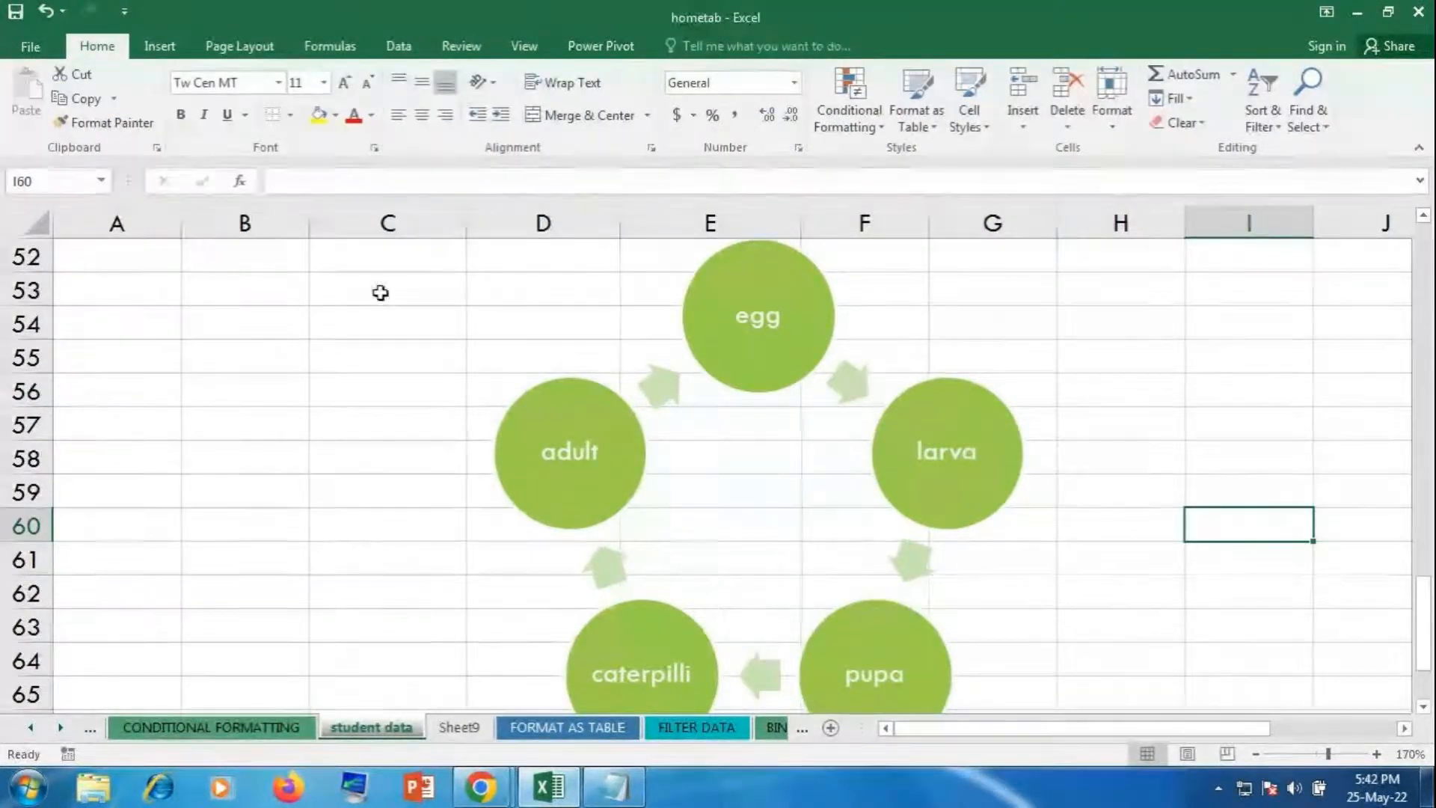
left_click(116, 433)
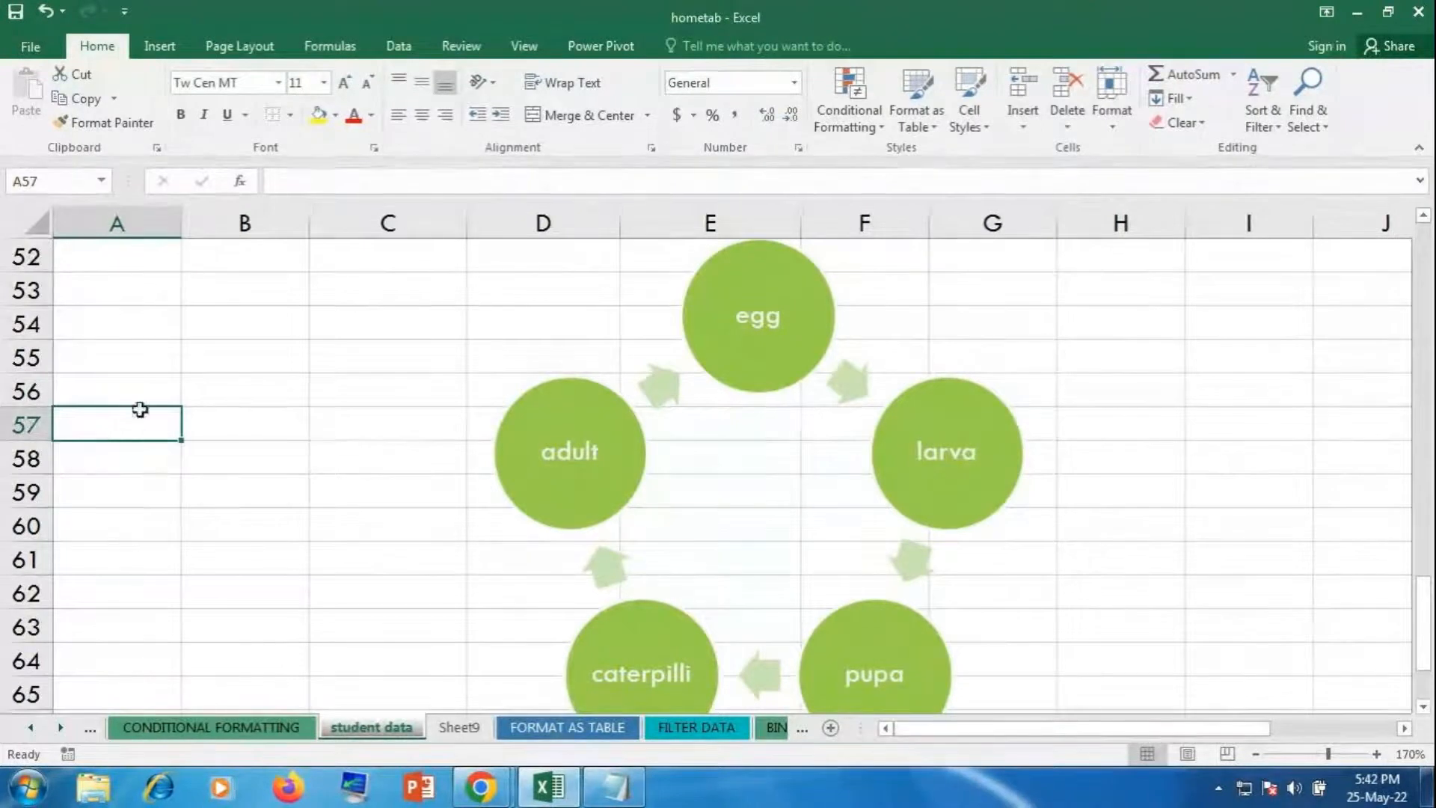
left_click(795, 453)
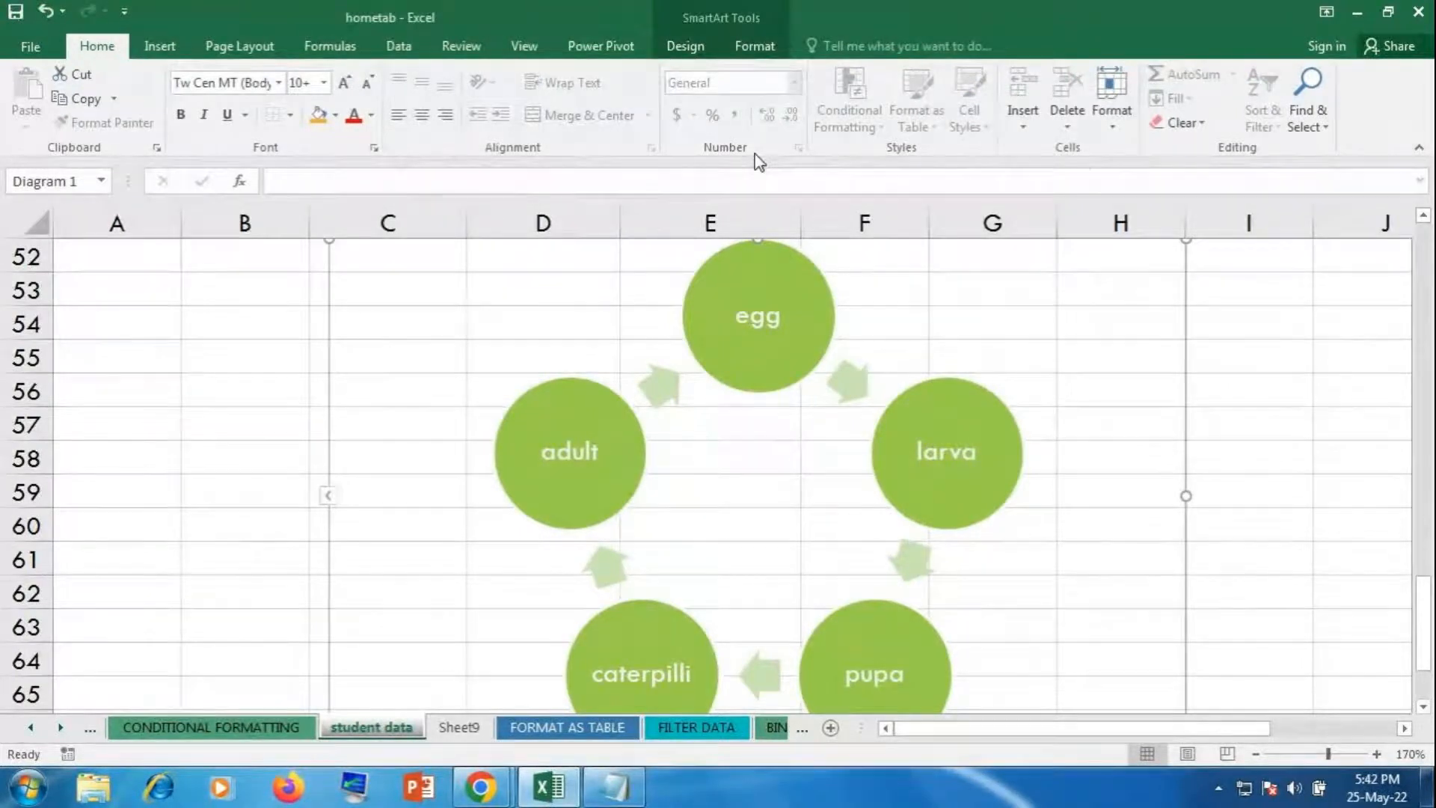
left_click(689, 43)
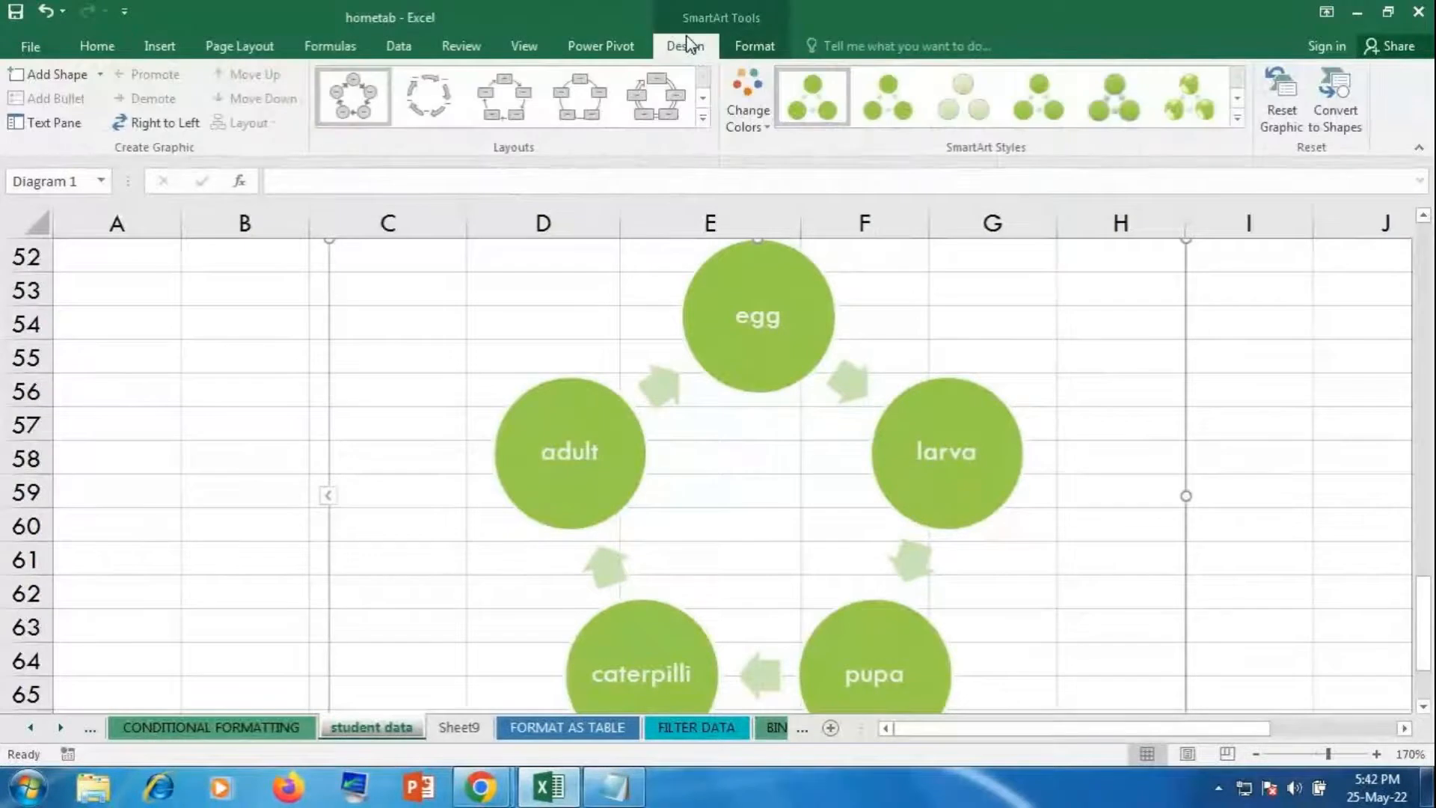
left_click(742, 109)
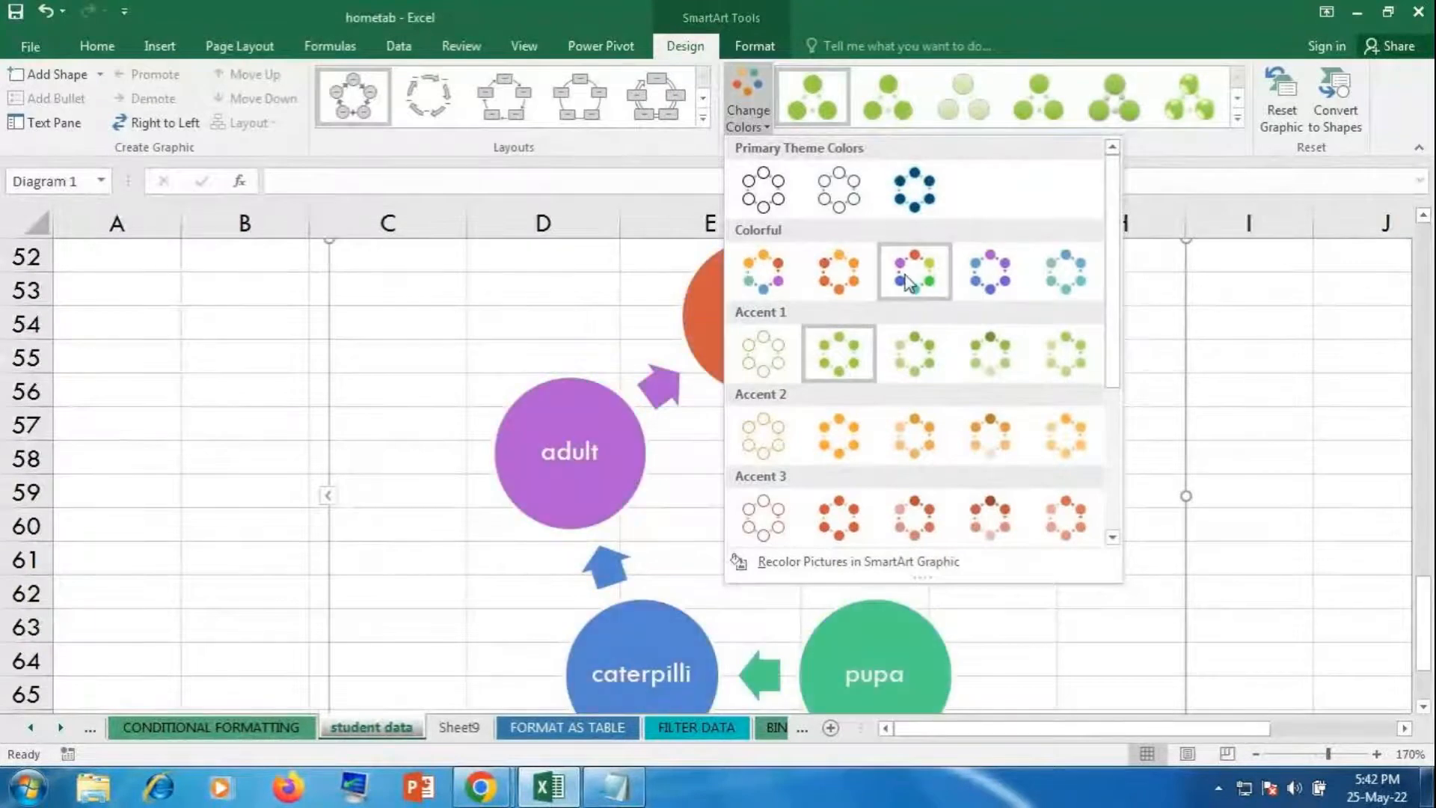
left_click(968, 278)
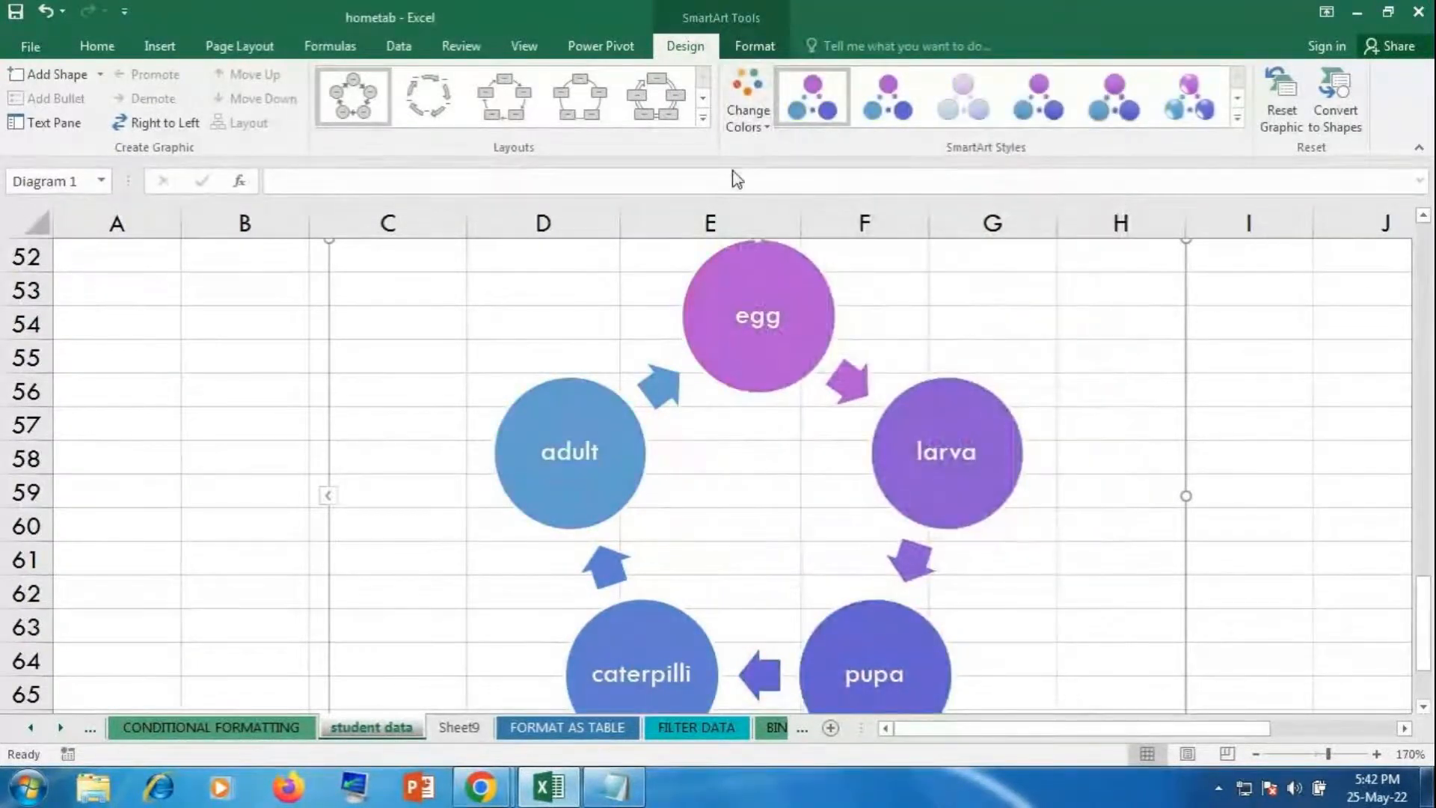
left_click(741, 105)
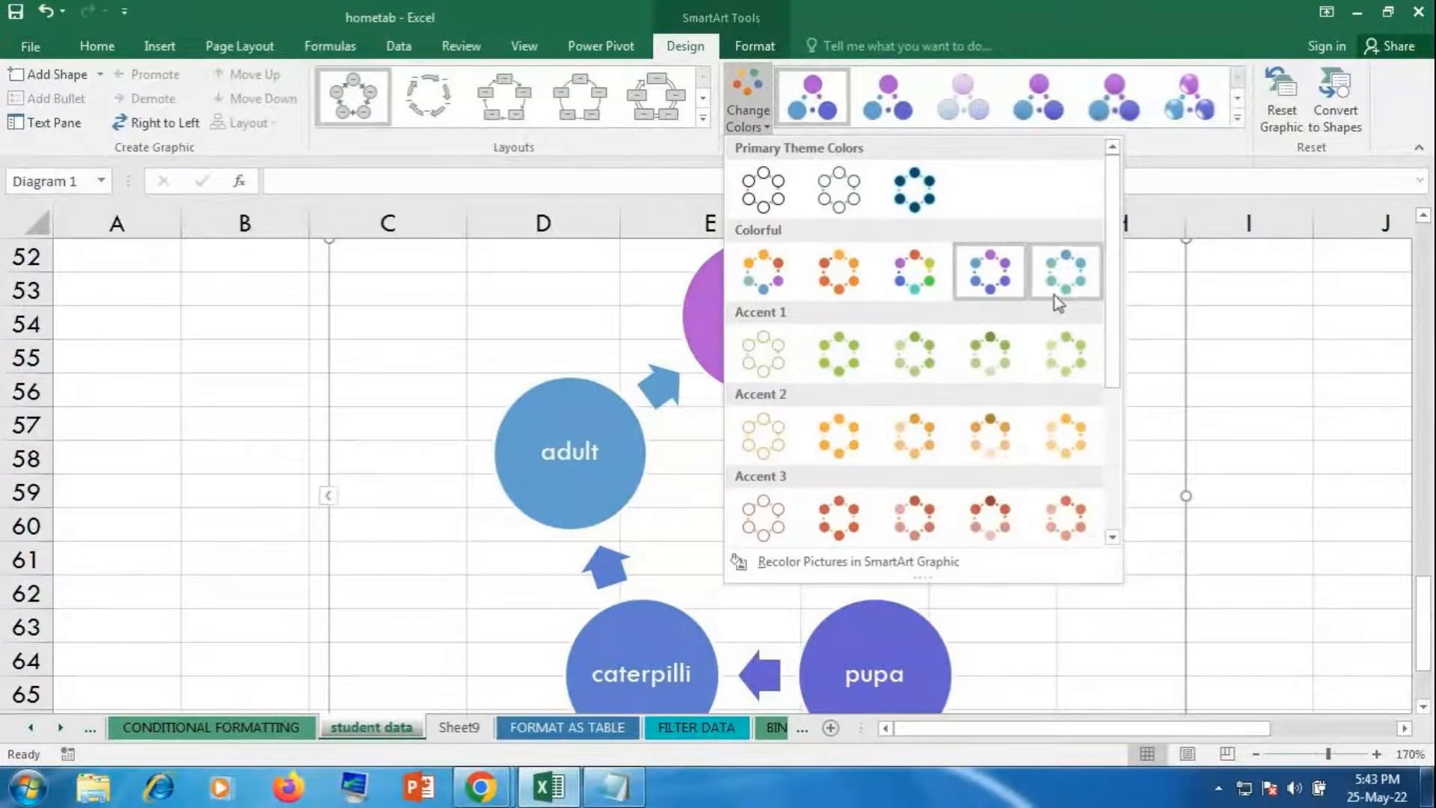
left_click(246, 54)
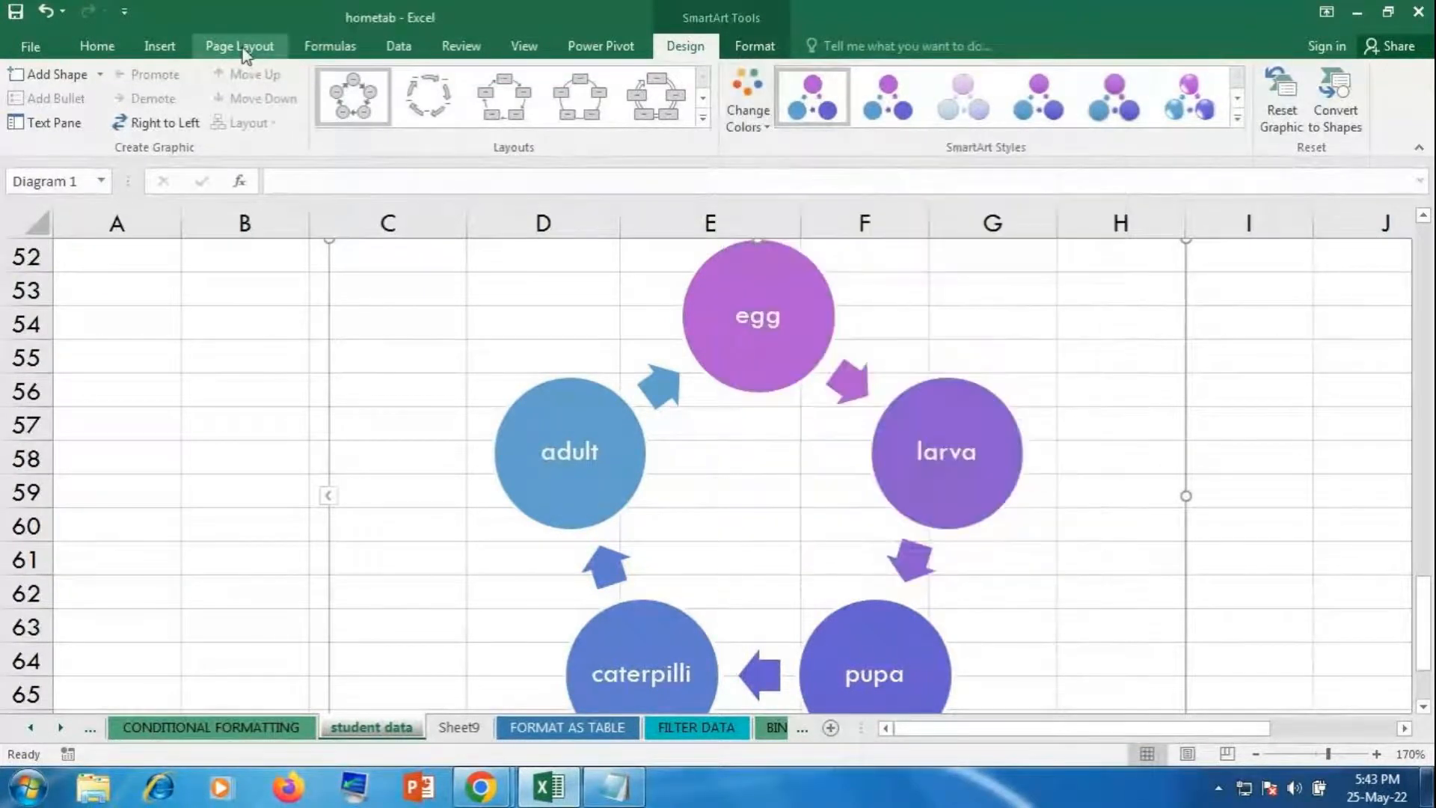
Step: Apply the Badge workbook theme and zoom the sheet out
left_click(243, 50)
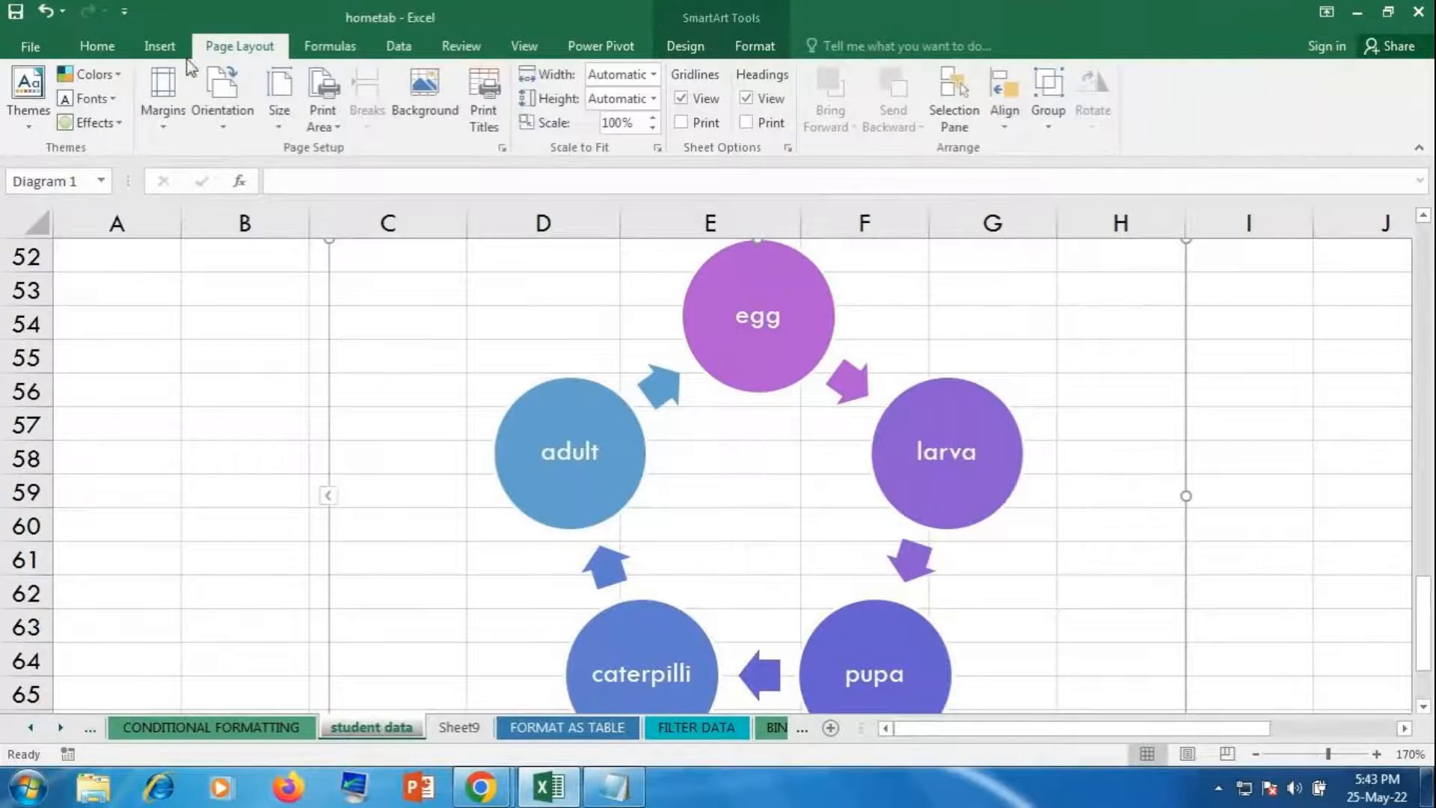
left_click(12, 133)
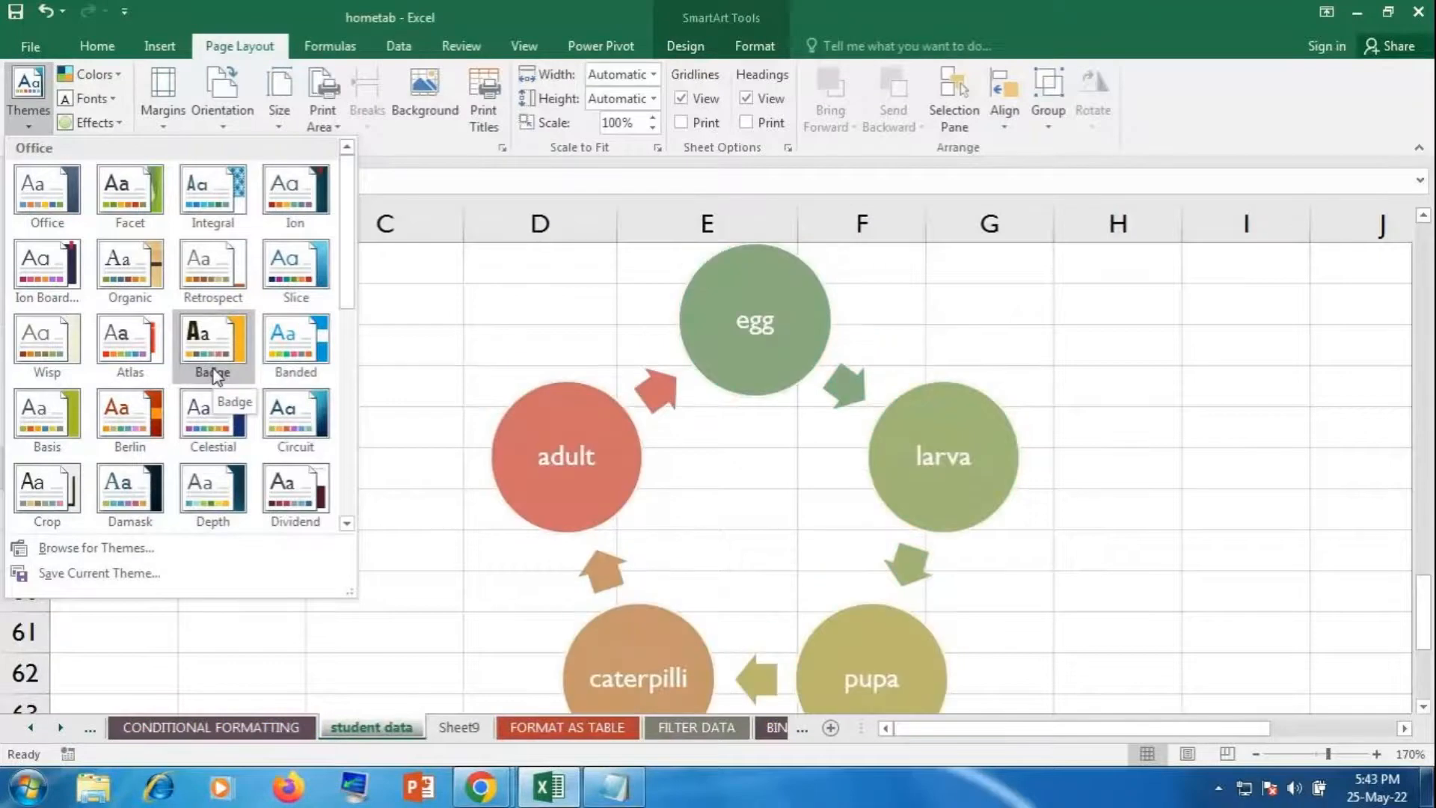
left_click(213, 373)
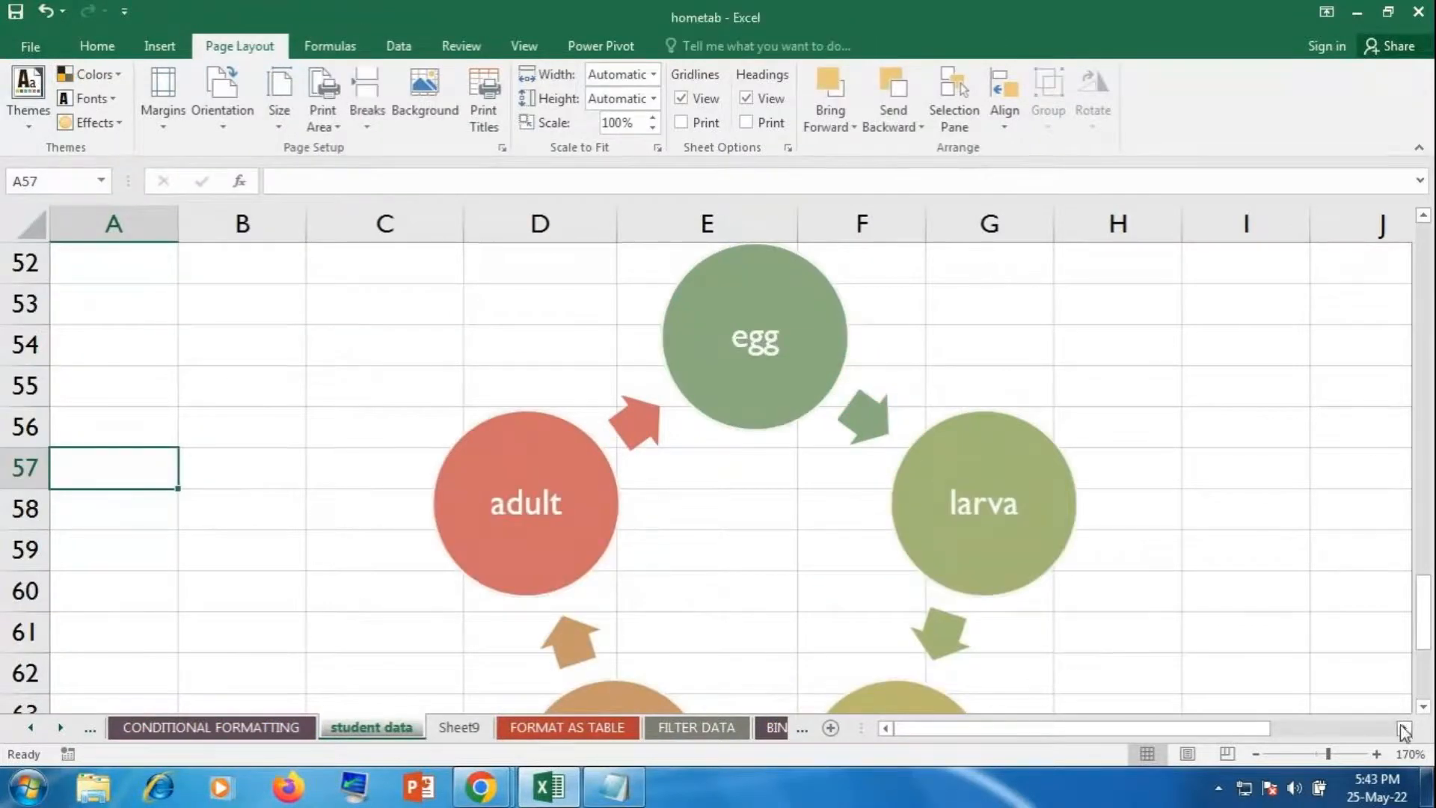
left_click(1252, 754)
left_click(1251, 754)
left_click(1251, 753)
Step: Give the life-cycle diagram the Colorful accent colors scheme
left_click(1255, 754)
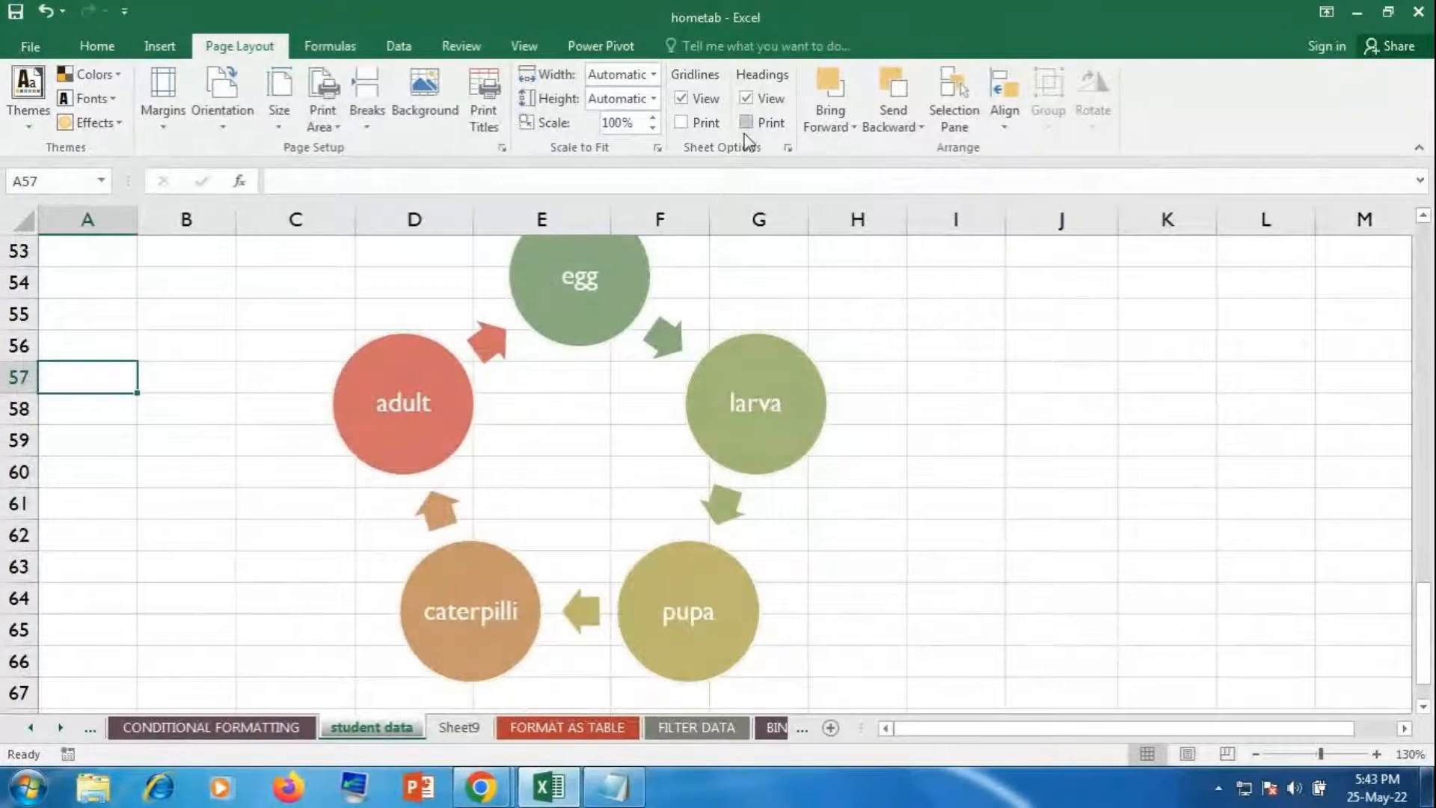
left_click(568, 473)
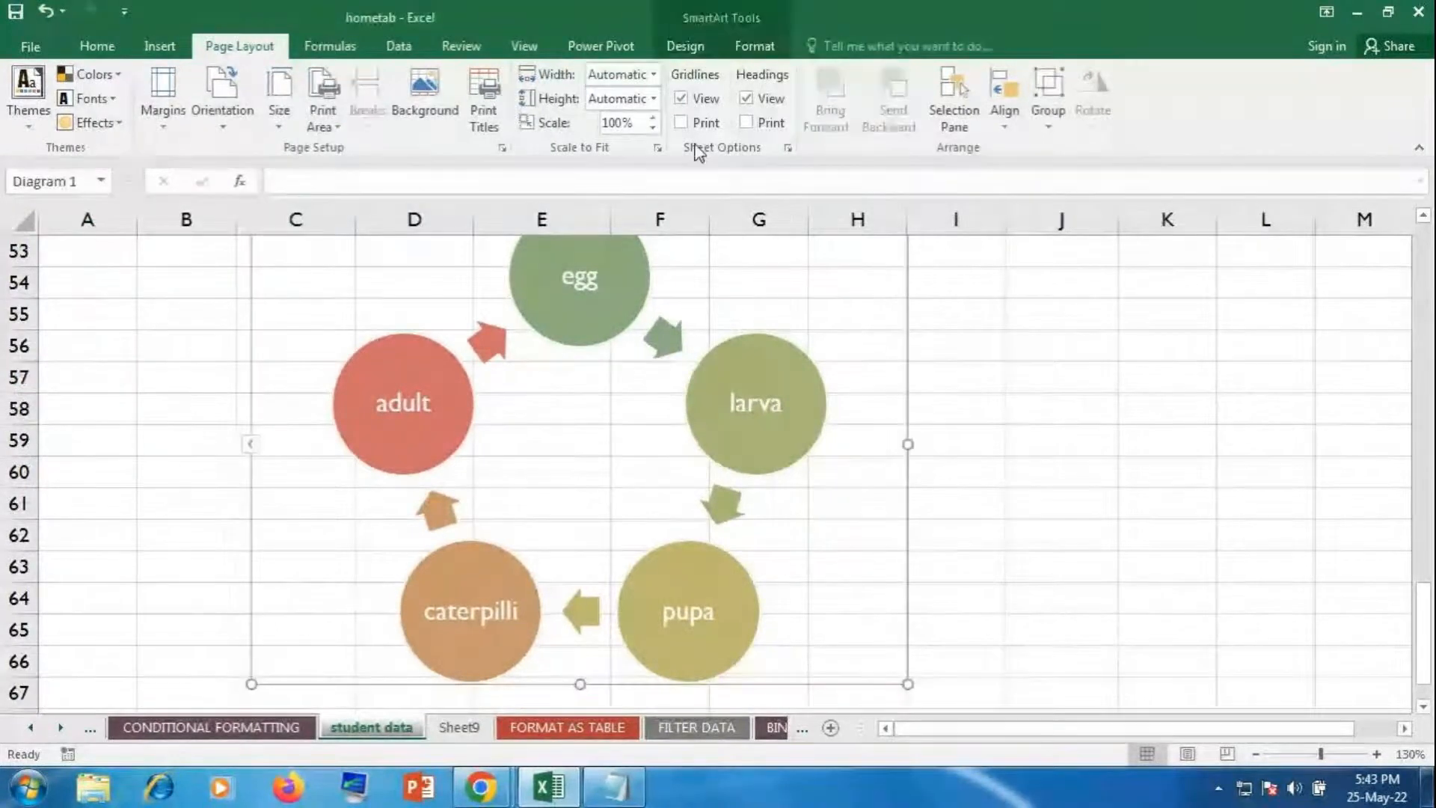
left_click(694, 52)
left_click(745, 127)
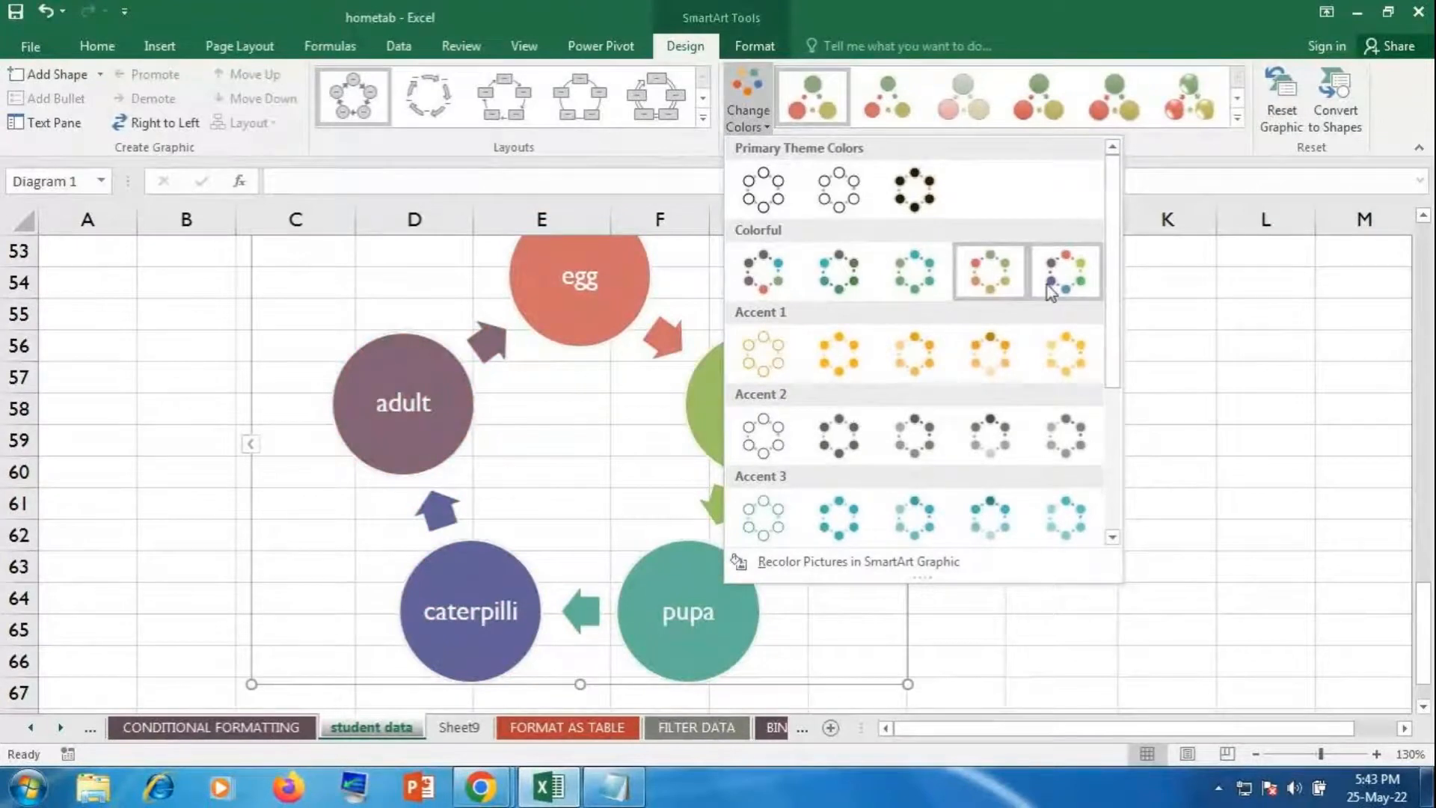
left_click(779, 282)
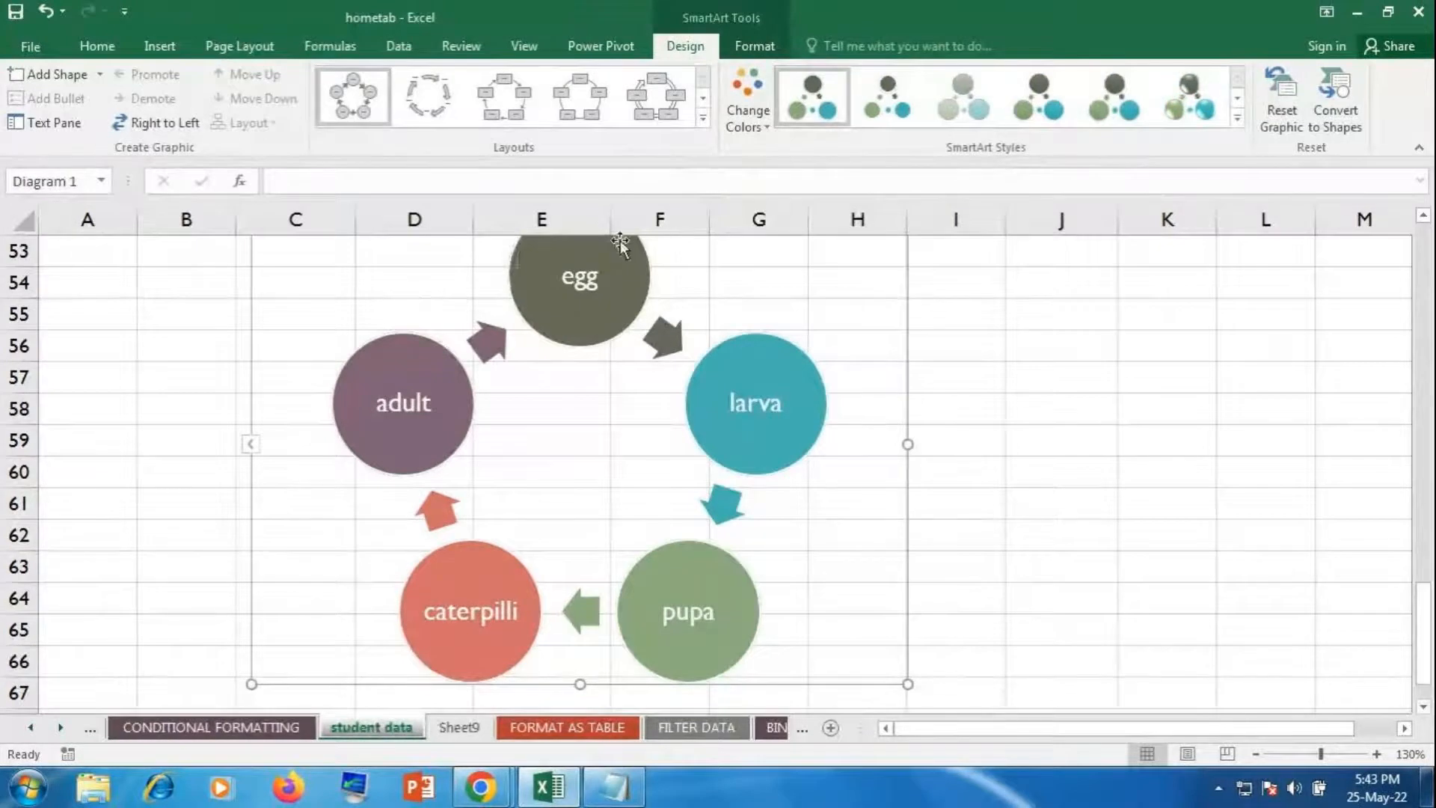
Step: Keep the Basic Cycle layout after previewing others, and close the Text Pane
left_click(703, 118)
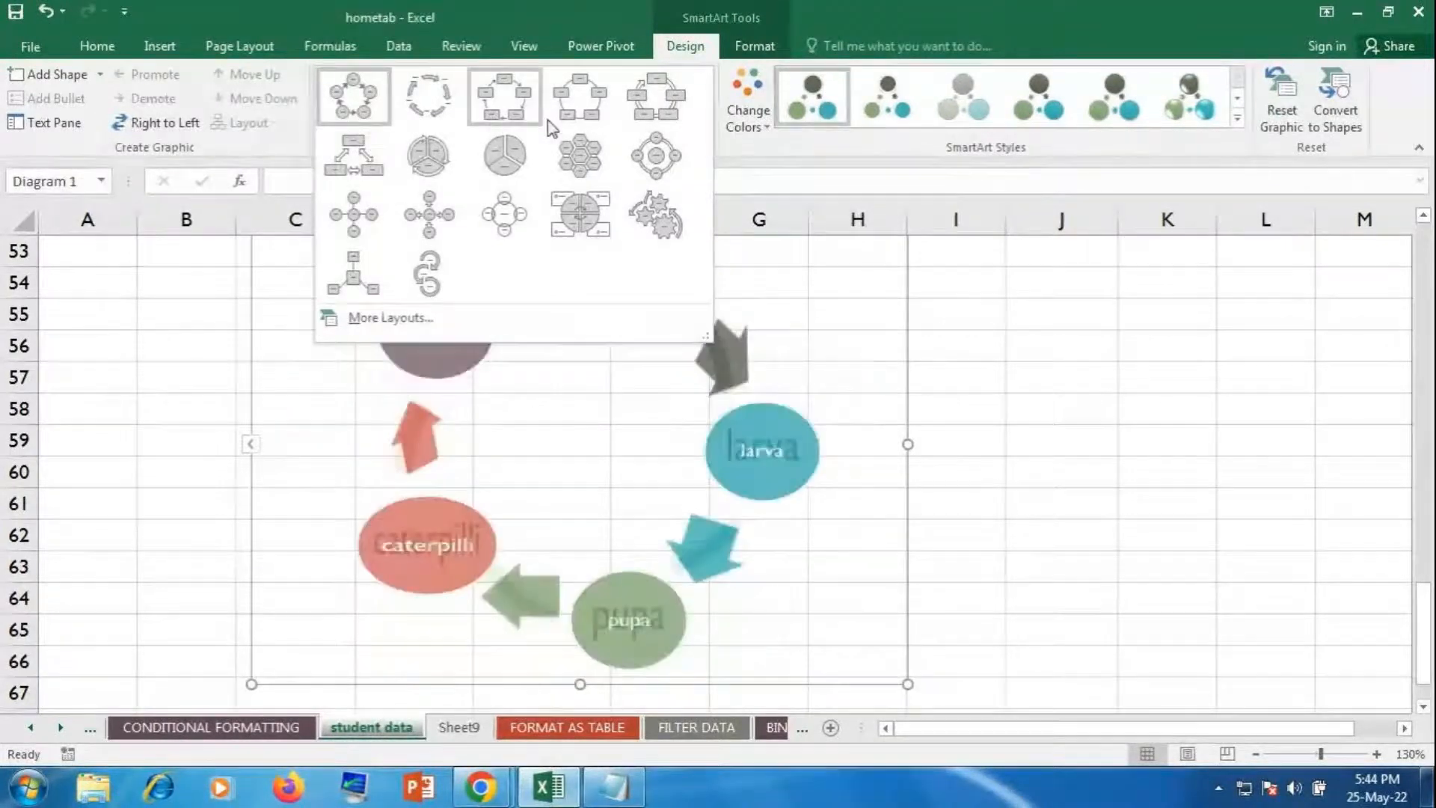
left_click(354, 97)
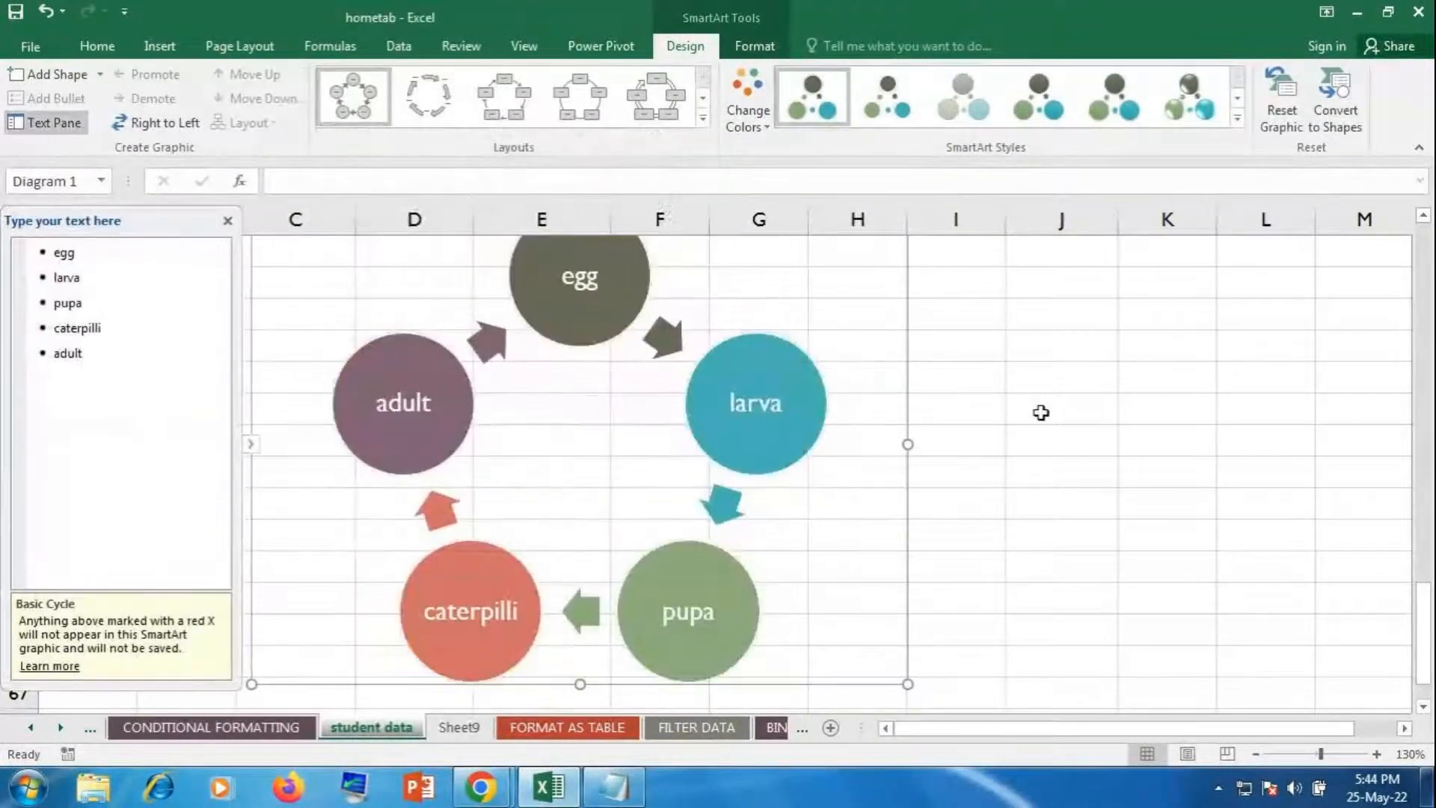
left_click(227, 221)
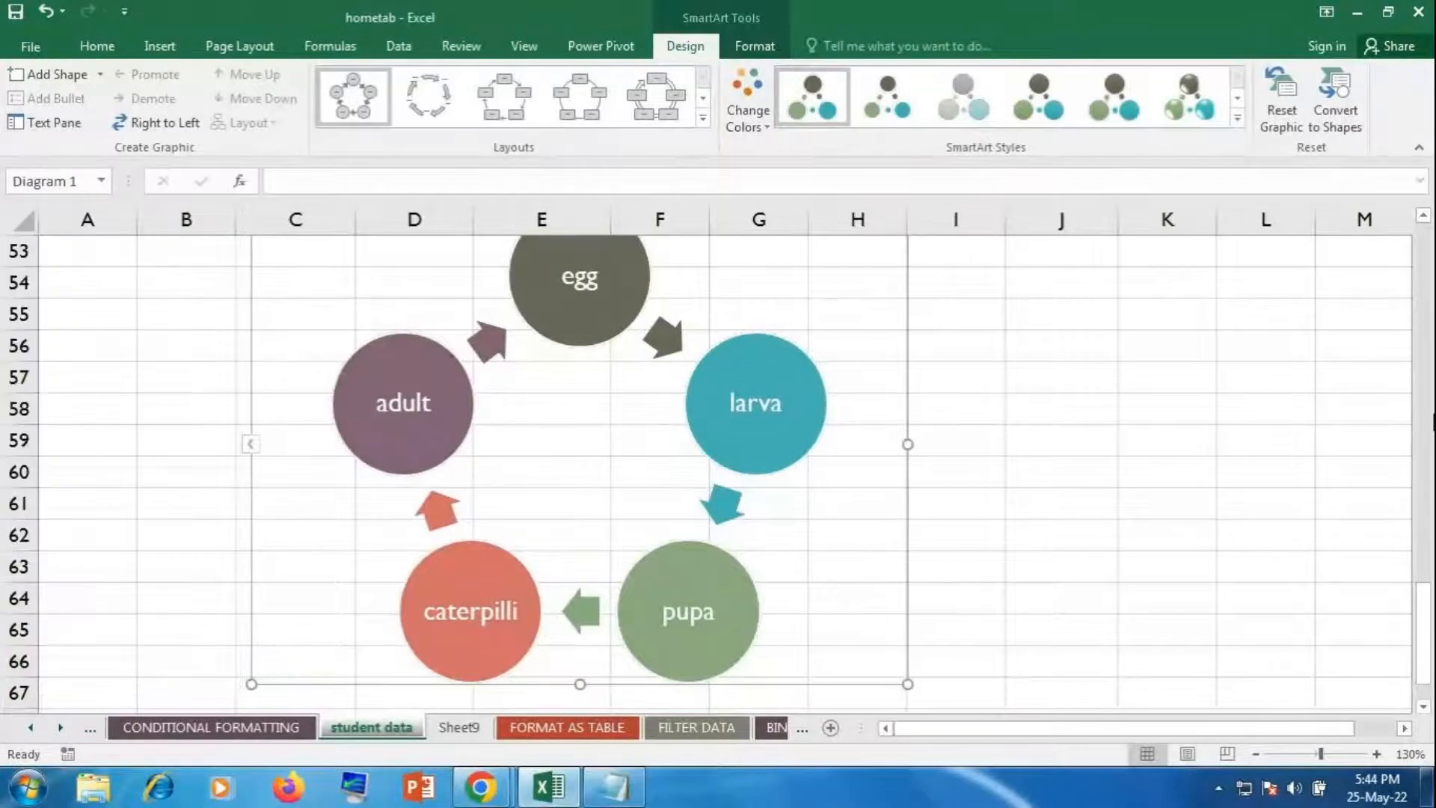
Step: Apply the 3-D Flat Scene SmartArt style, turning the circles into tilted discs
left_click(1238, 120)
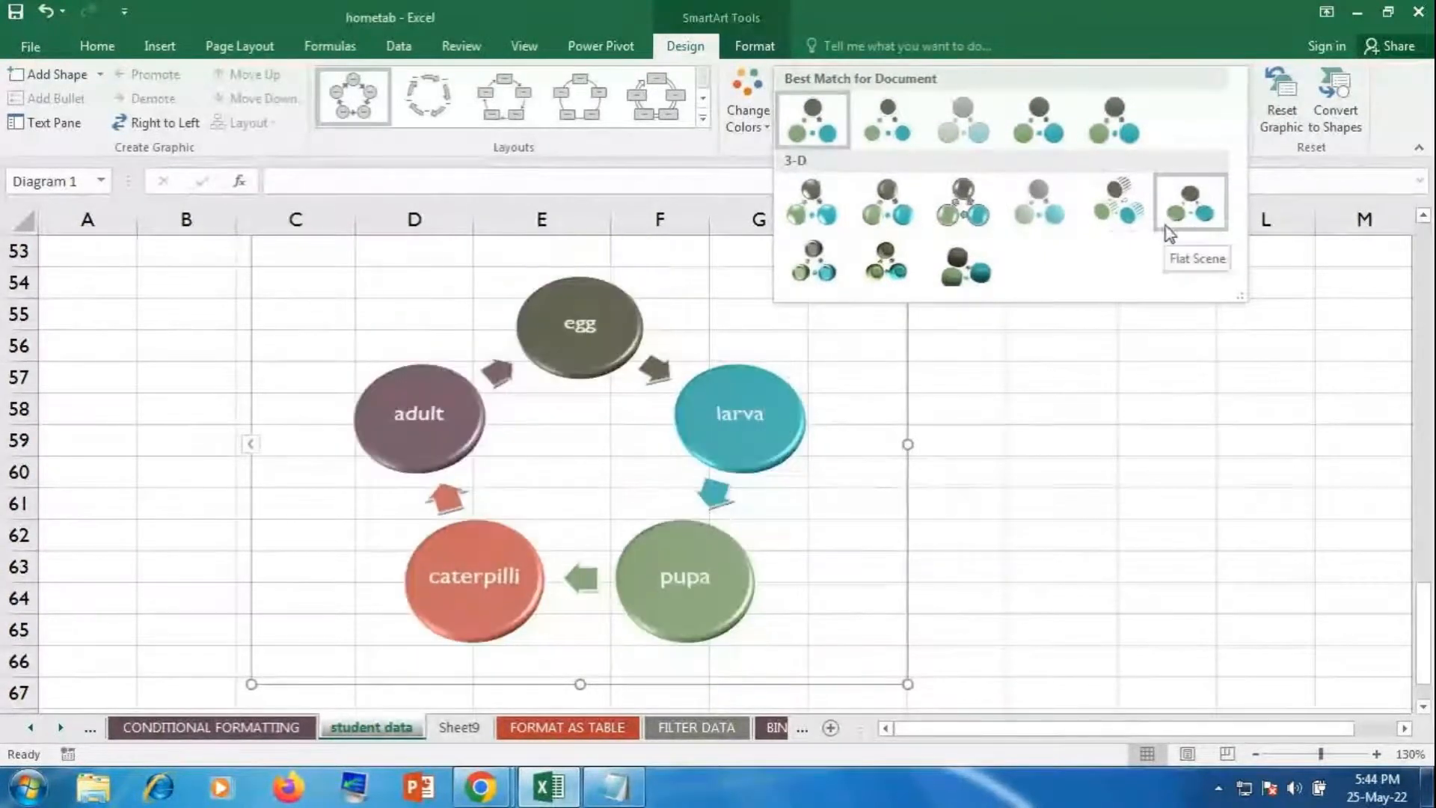
left_click(937, 278)
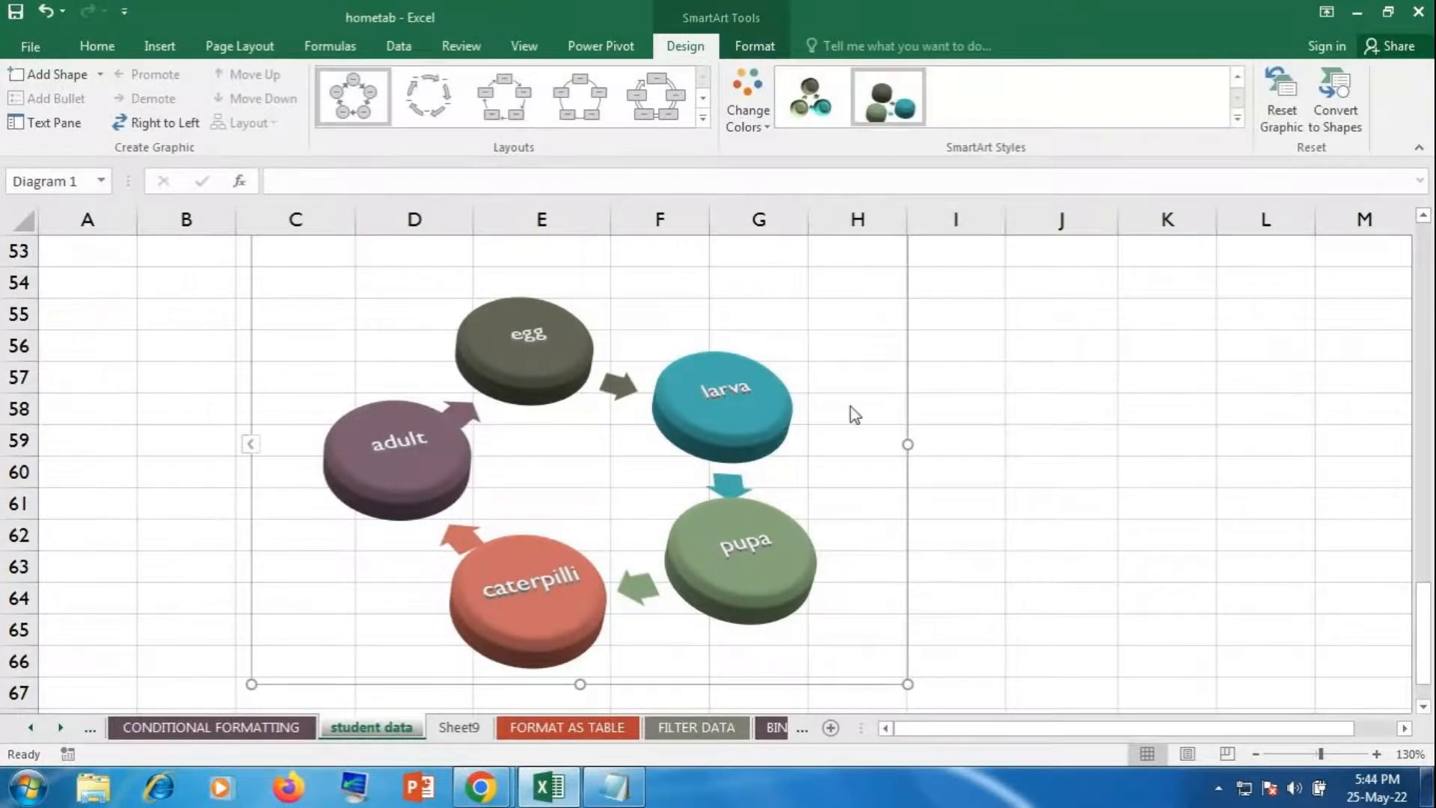
left_click(706, 393)
Step: Fill the larva disc with the red recent colour, check it, then reselect larva
left_click(705, 393)
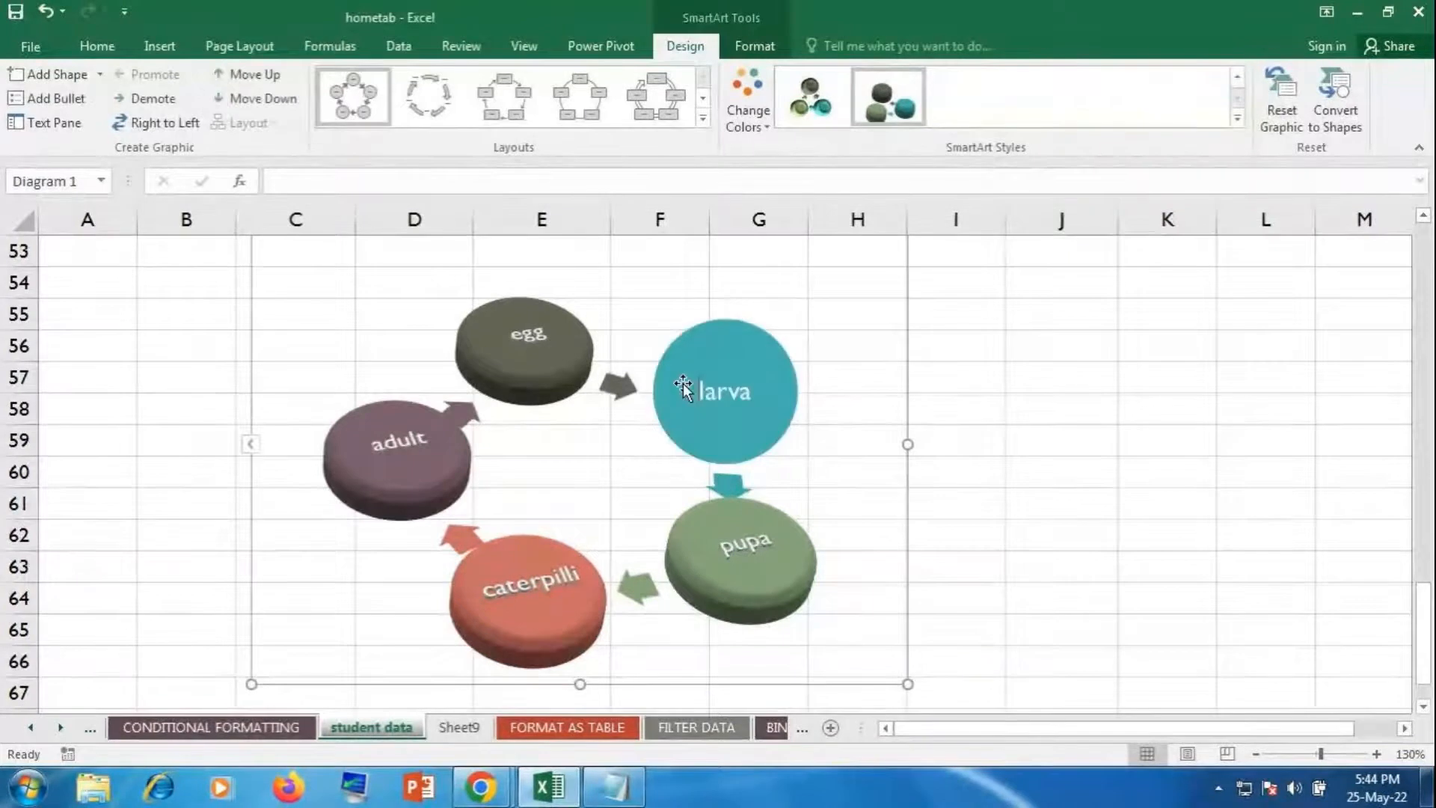
left_click(771, 50)
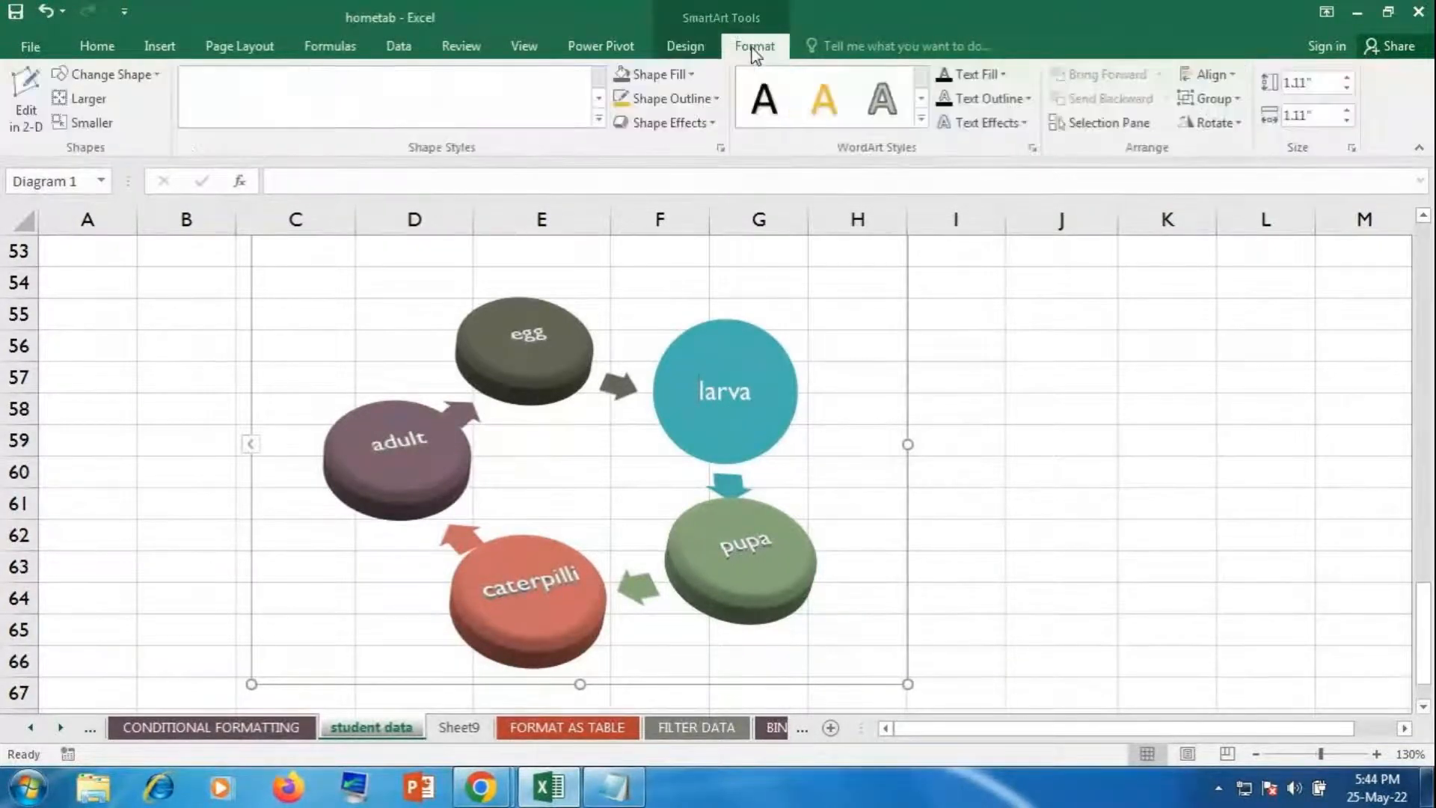
left_click(689, 75)
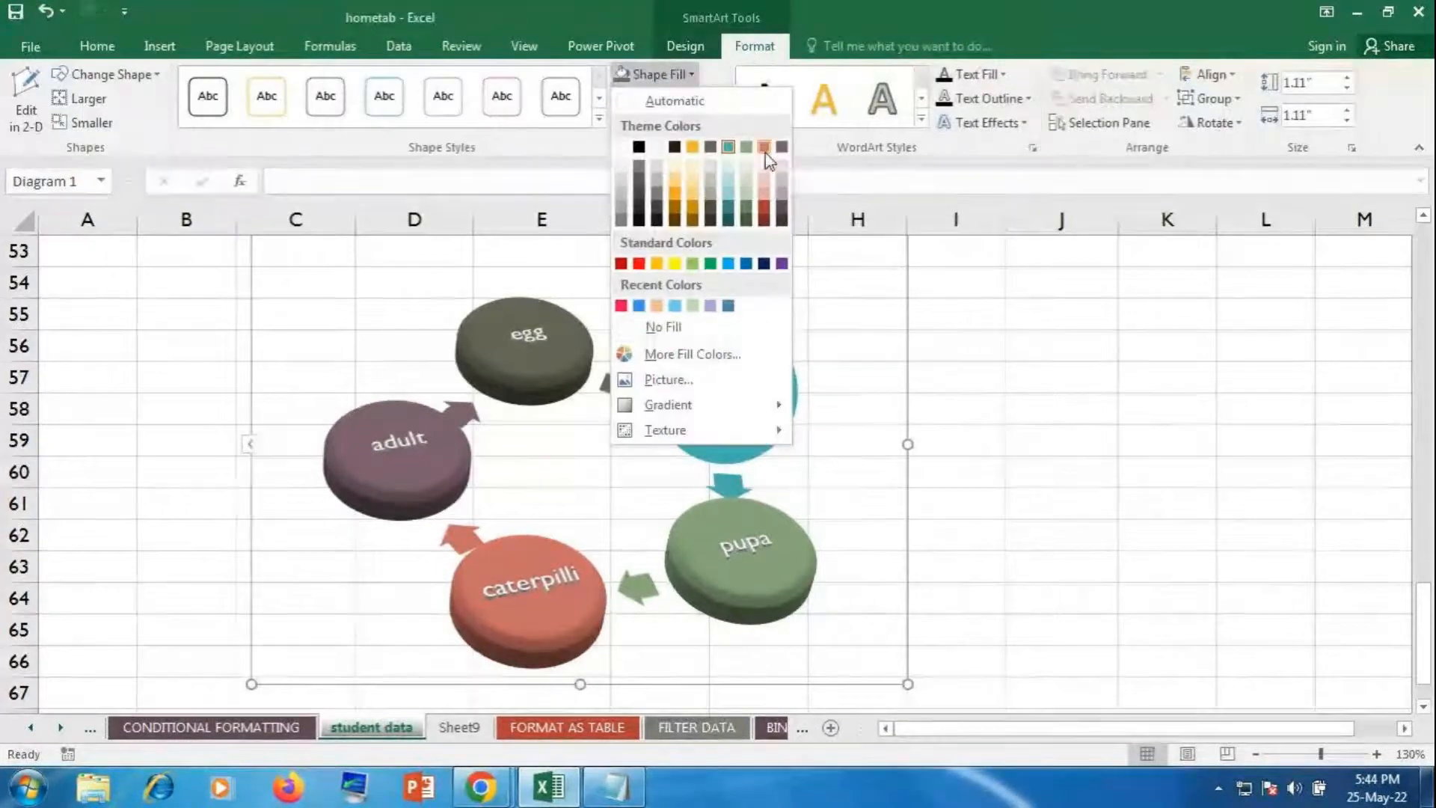
left_click(621, 307)
left_click(1009, 378)
left_click(1009, 378)
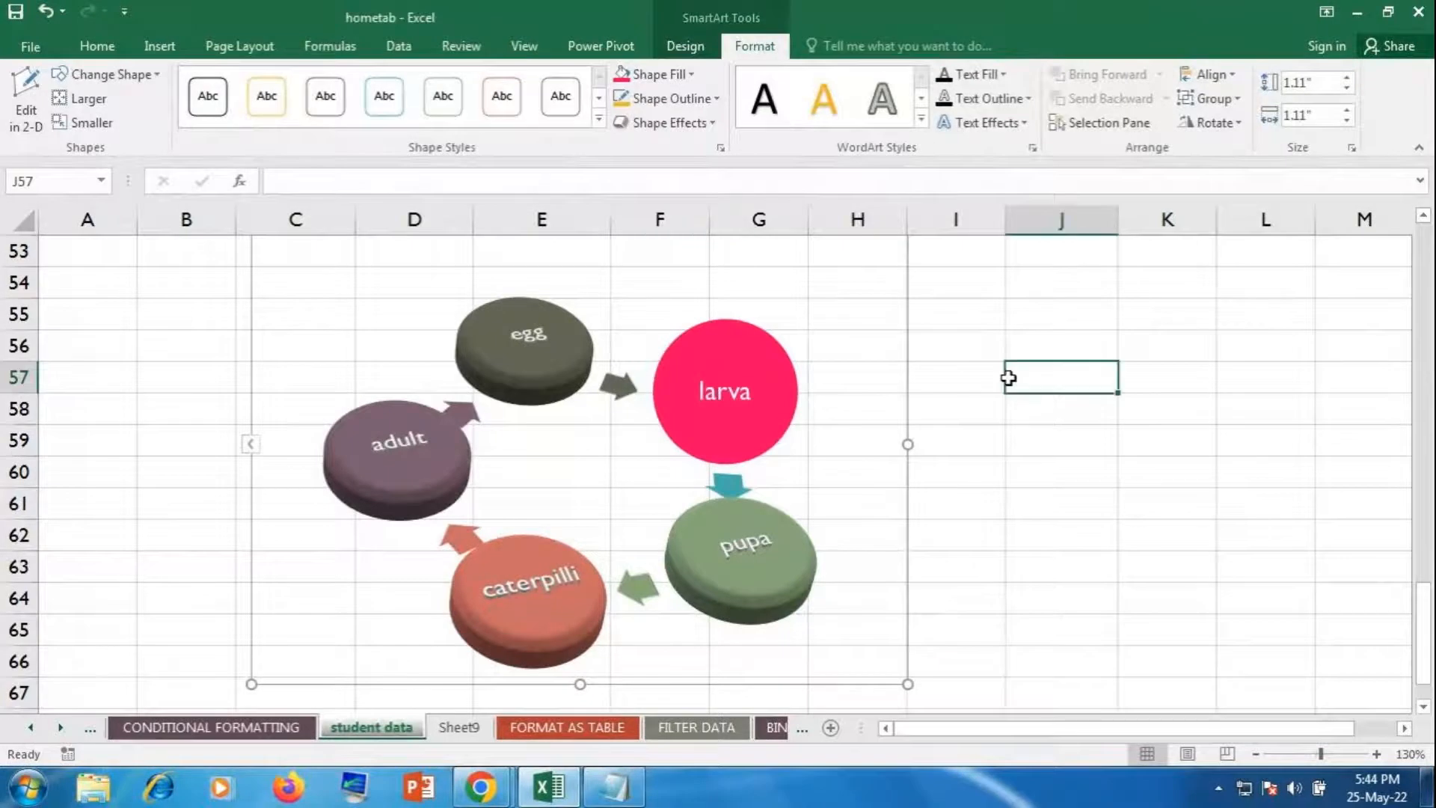
left_click(775, 385)
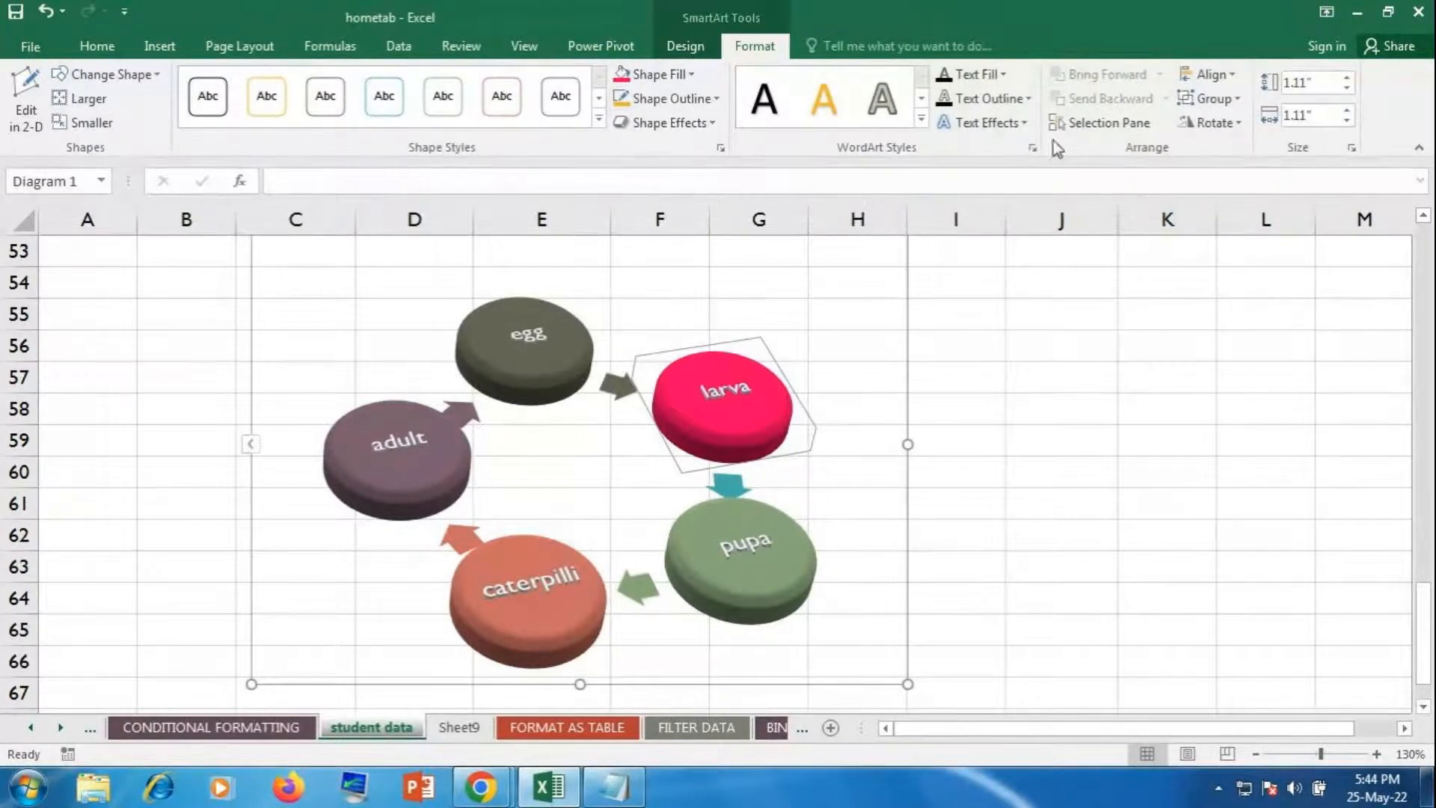
Step: Fill the larva disc with the Tulips photo from Sample Pictures, working offline
left_click(693, 76)
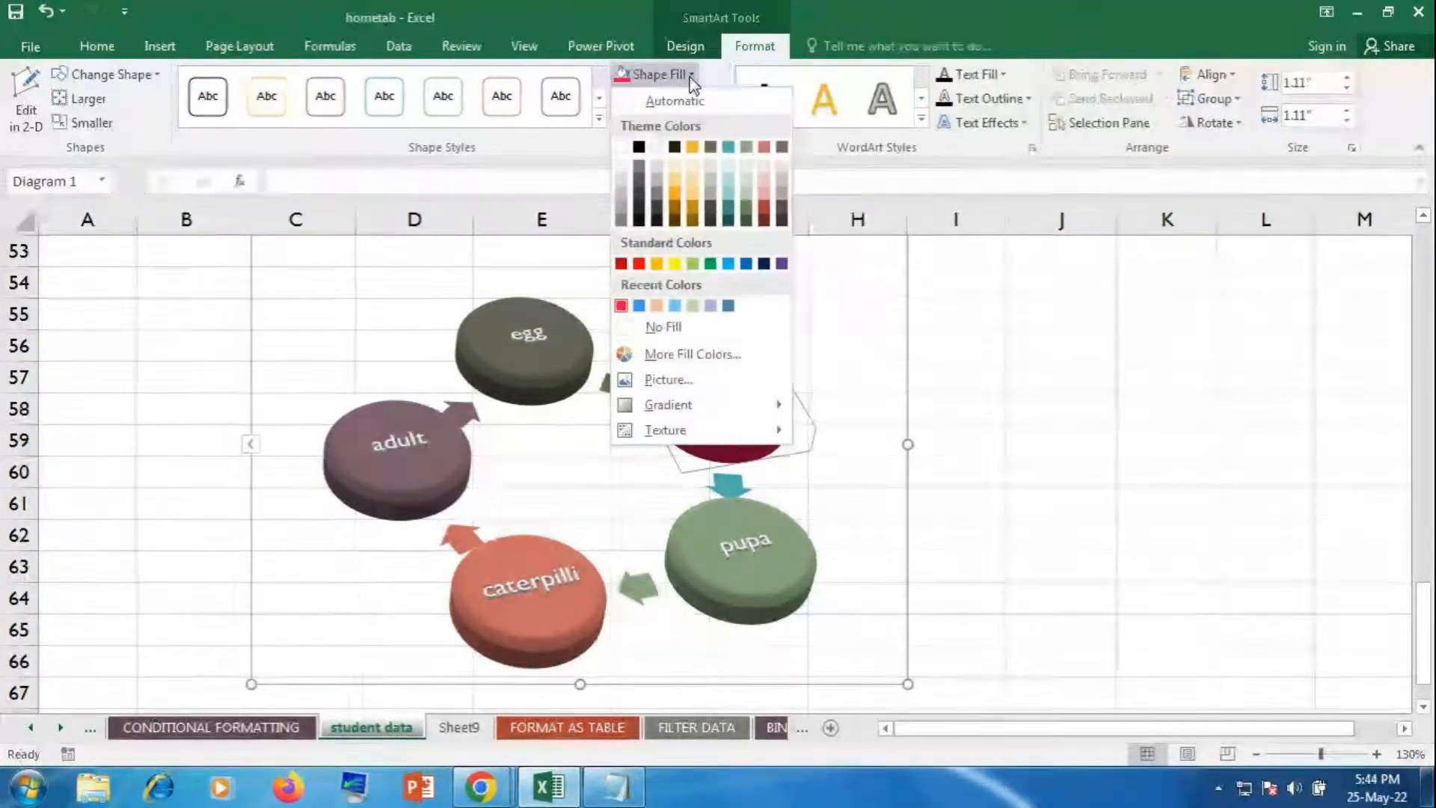
left_click(697, 378)
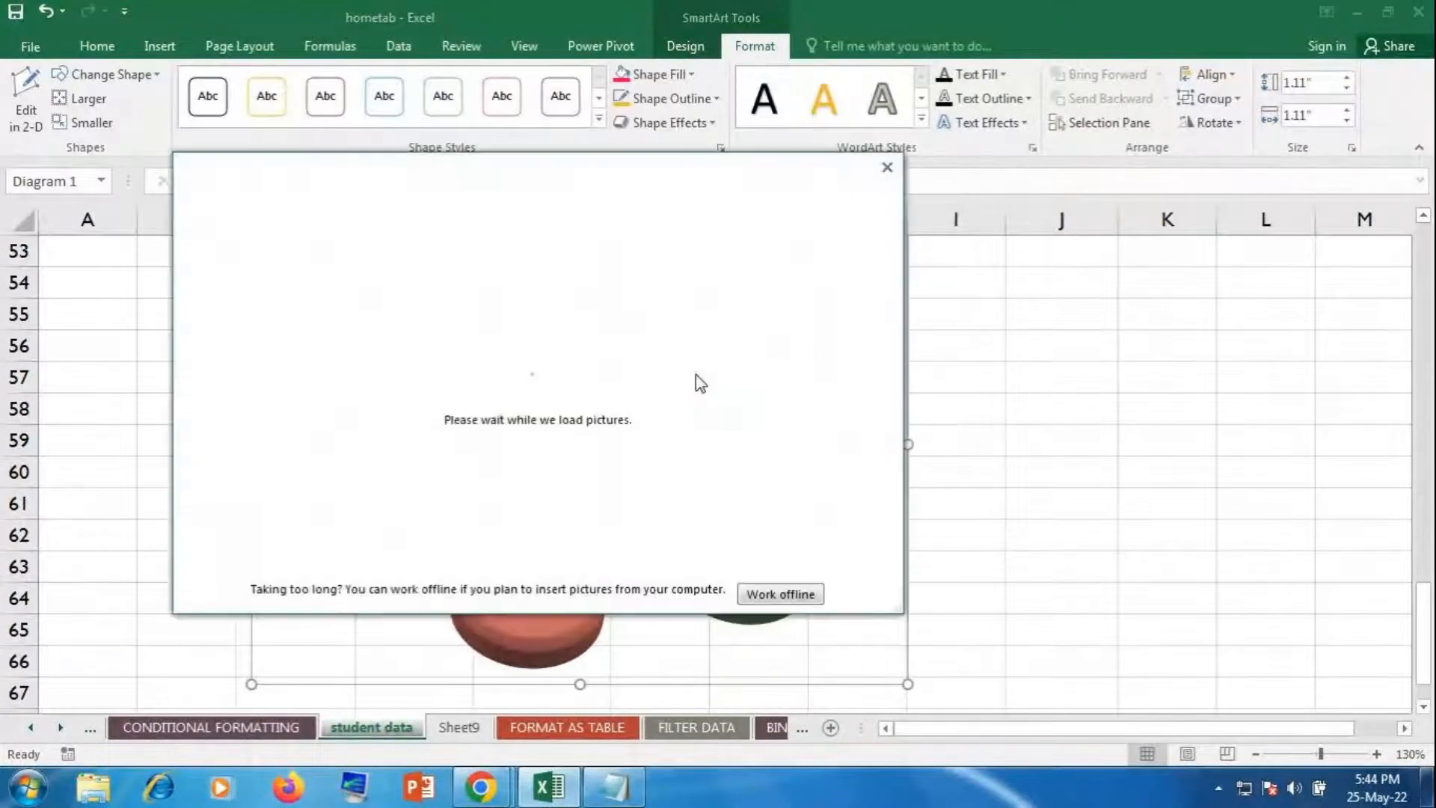
left_click(782, 592)
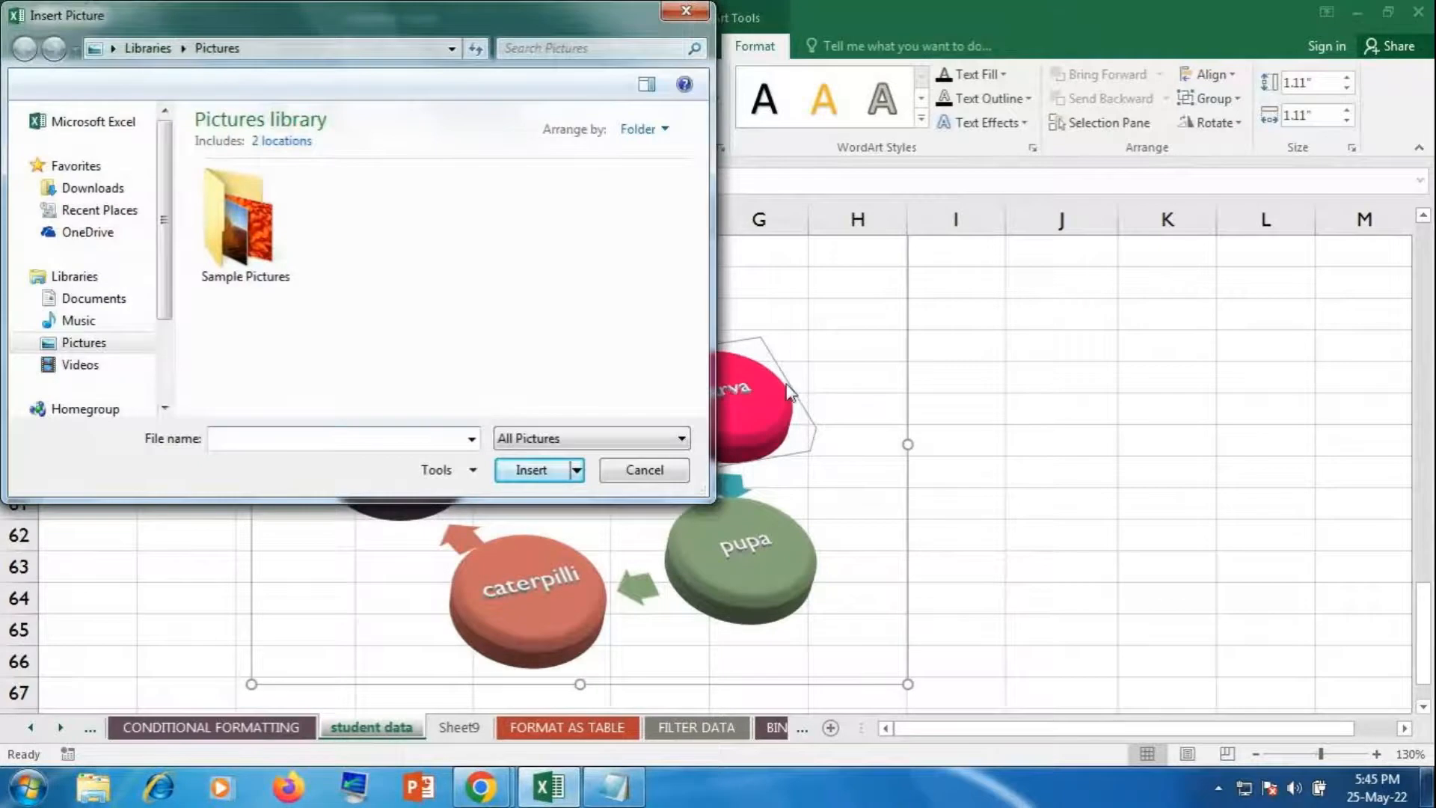
double_click(277, 234)
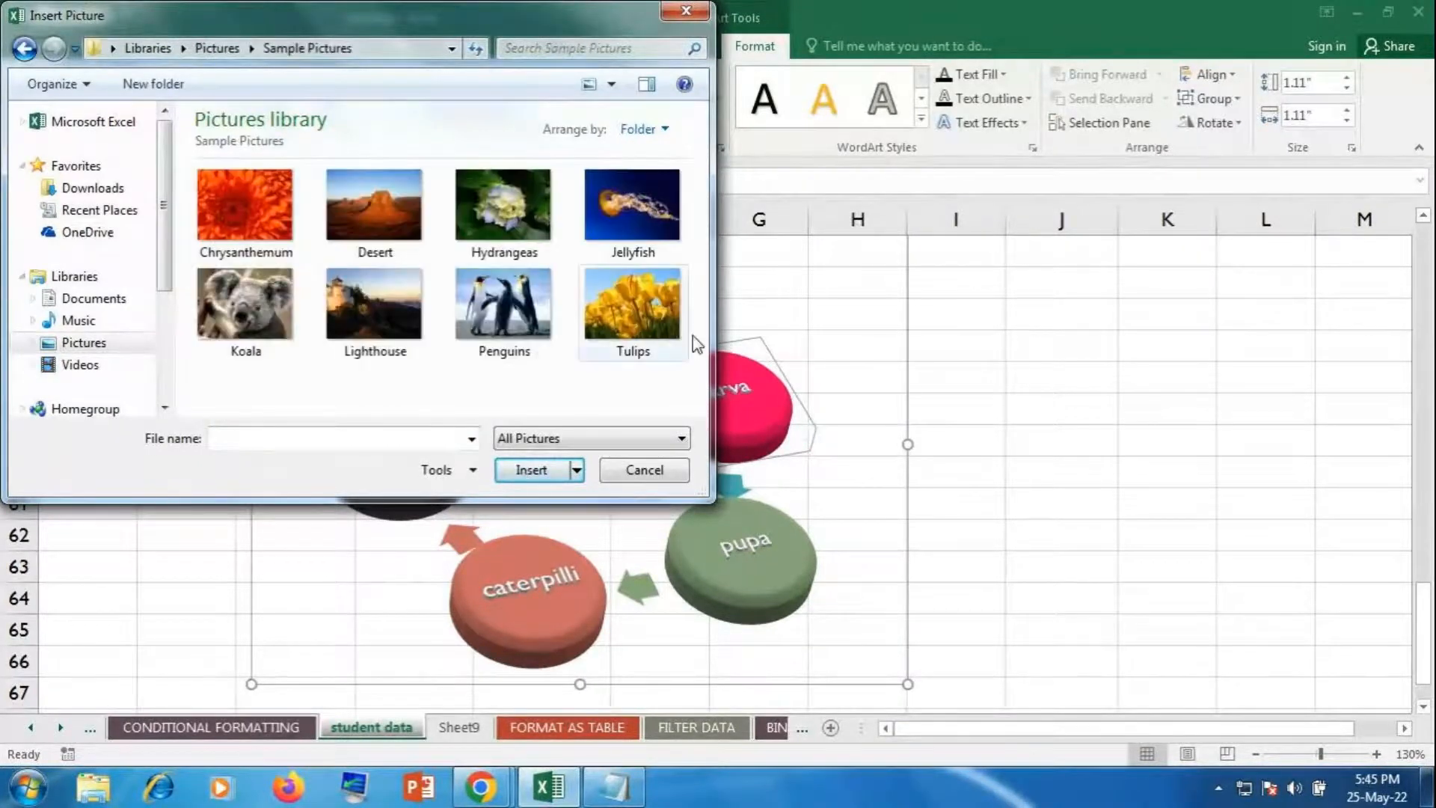
left_click(628, 285)
left_click(535, 470)
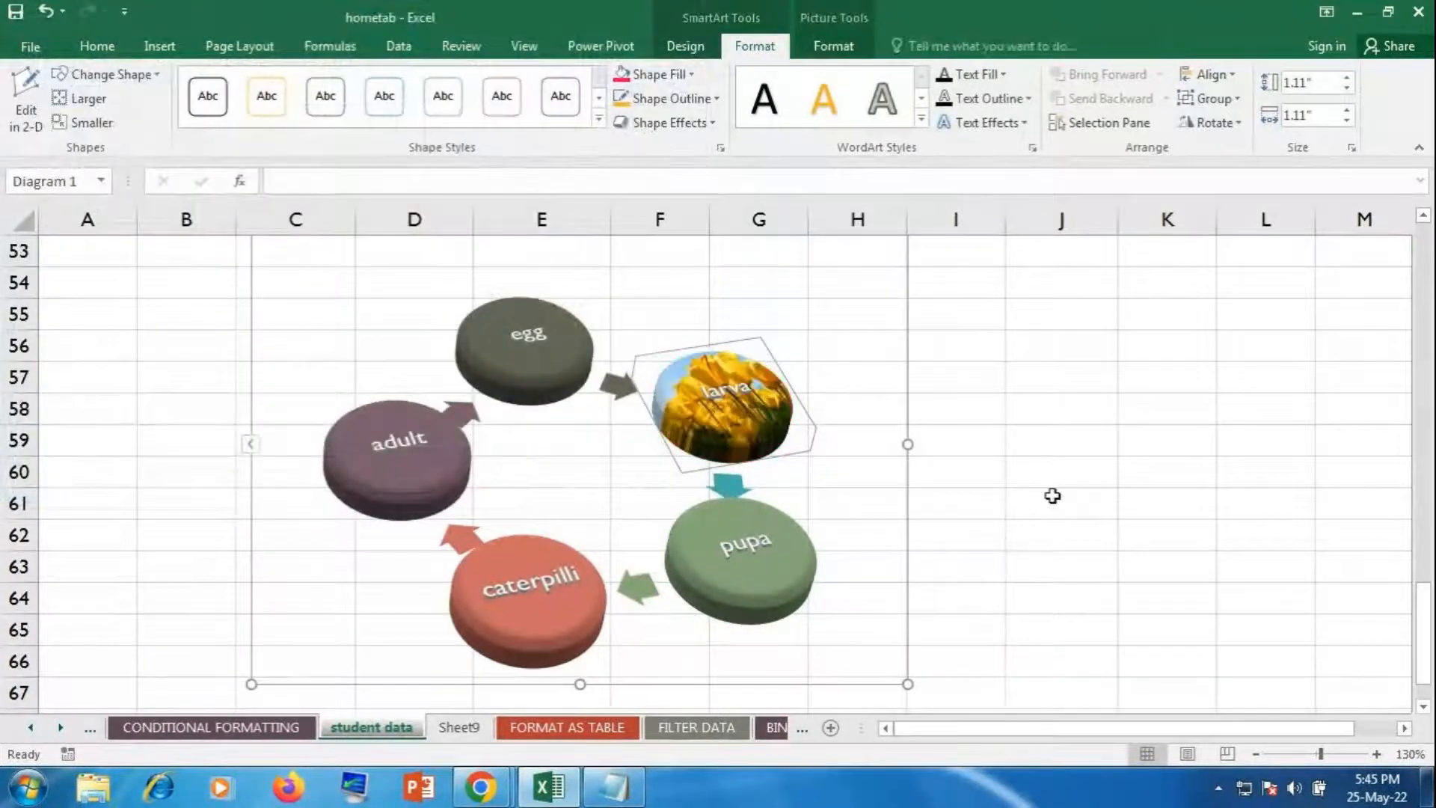
Step: Switch the larva fill to a gradient in Format Shape, moving one stop to 56%
left_click(677, 78)
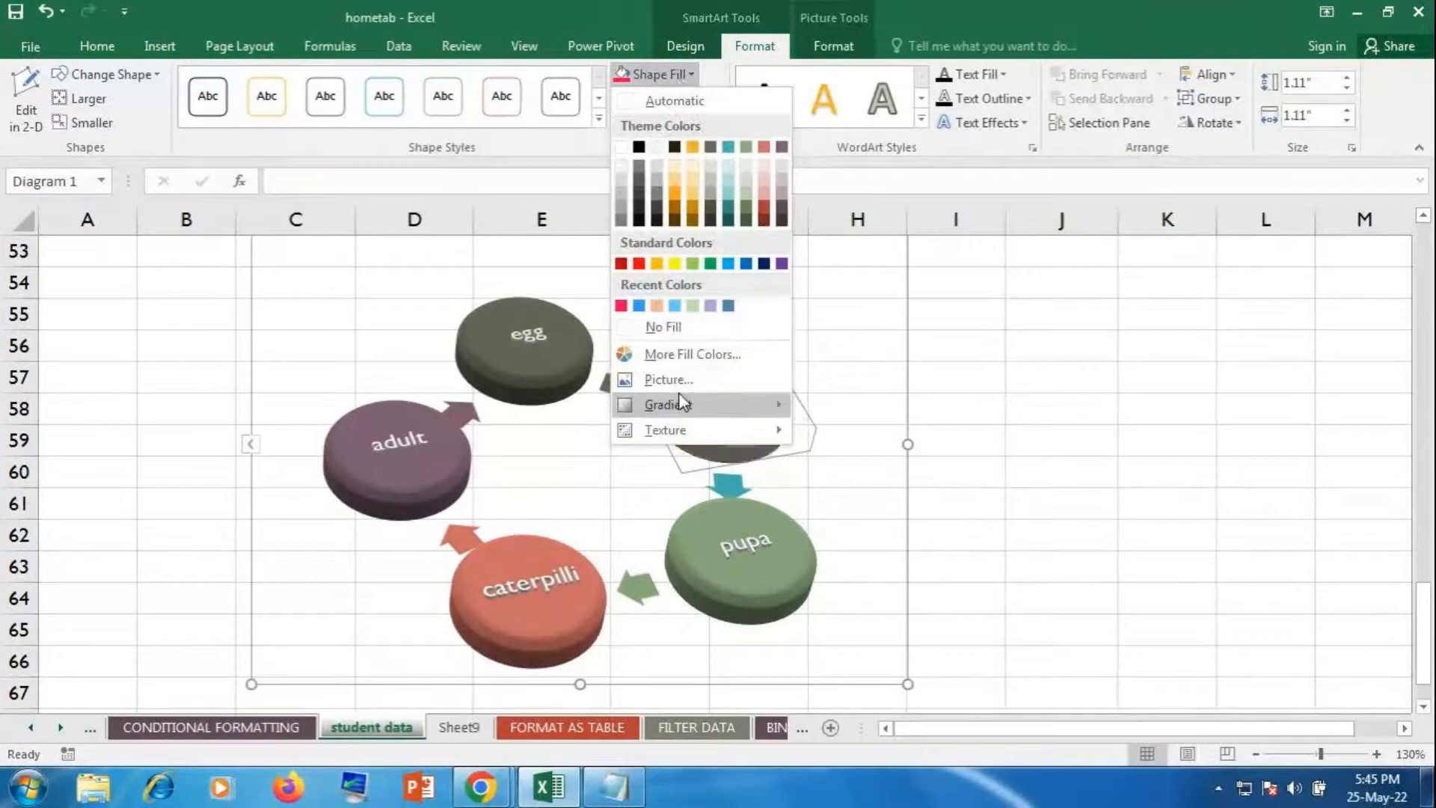
mouse_move(682, 404)
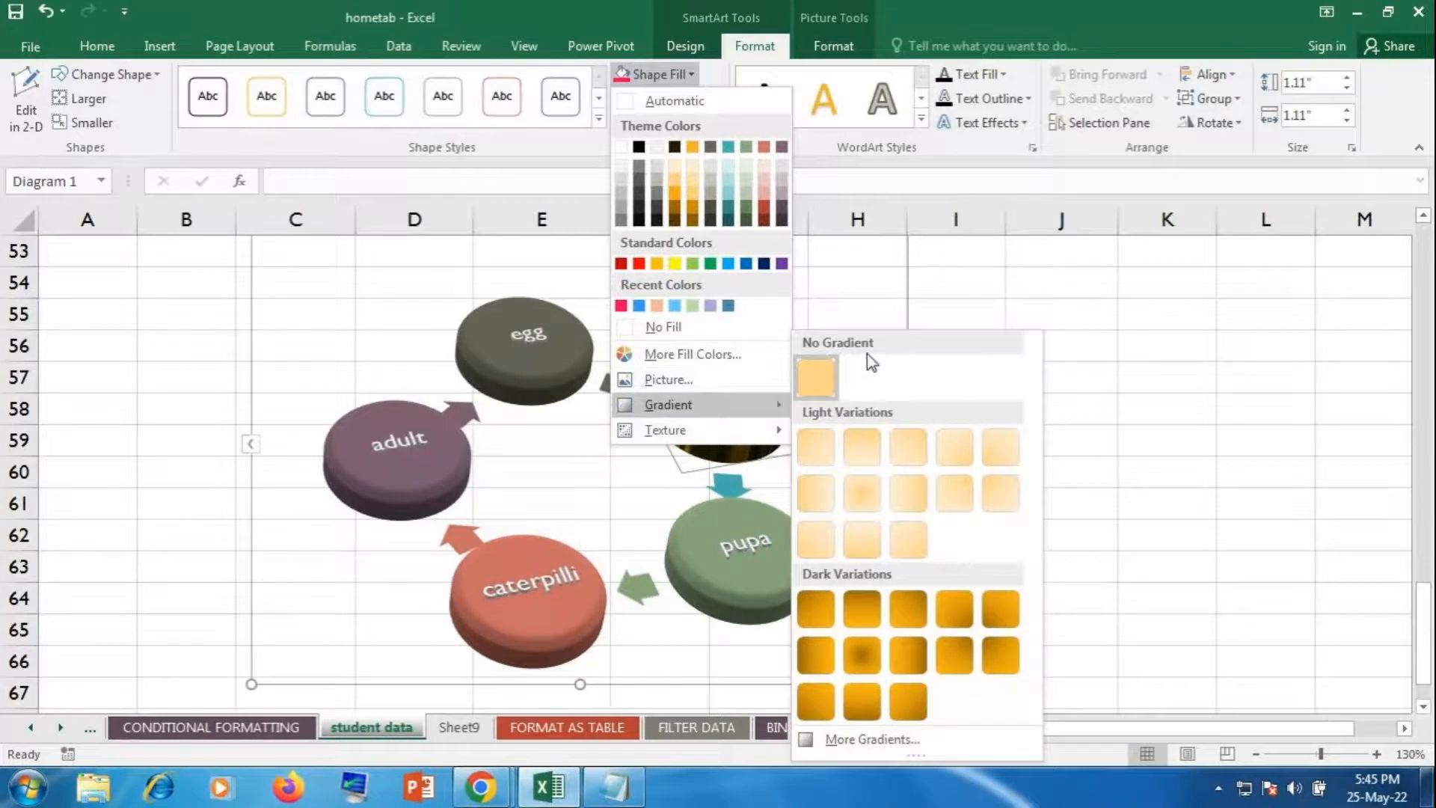
left_click(890, 738)
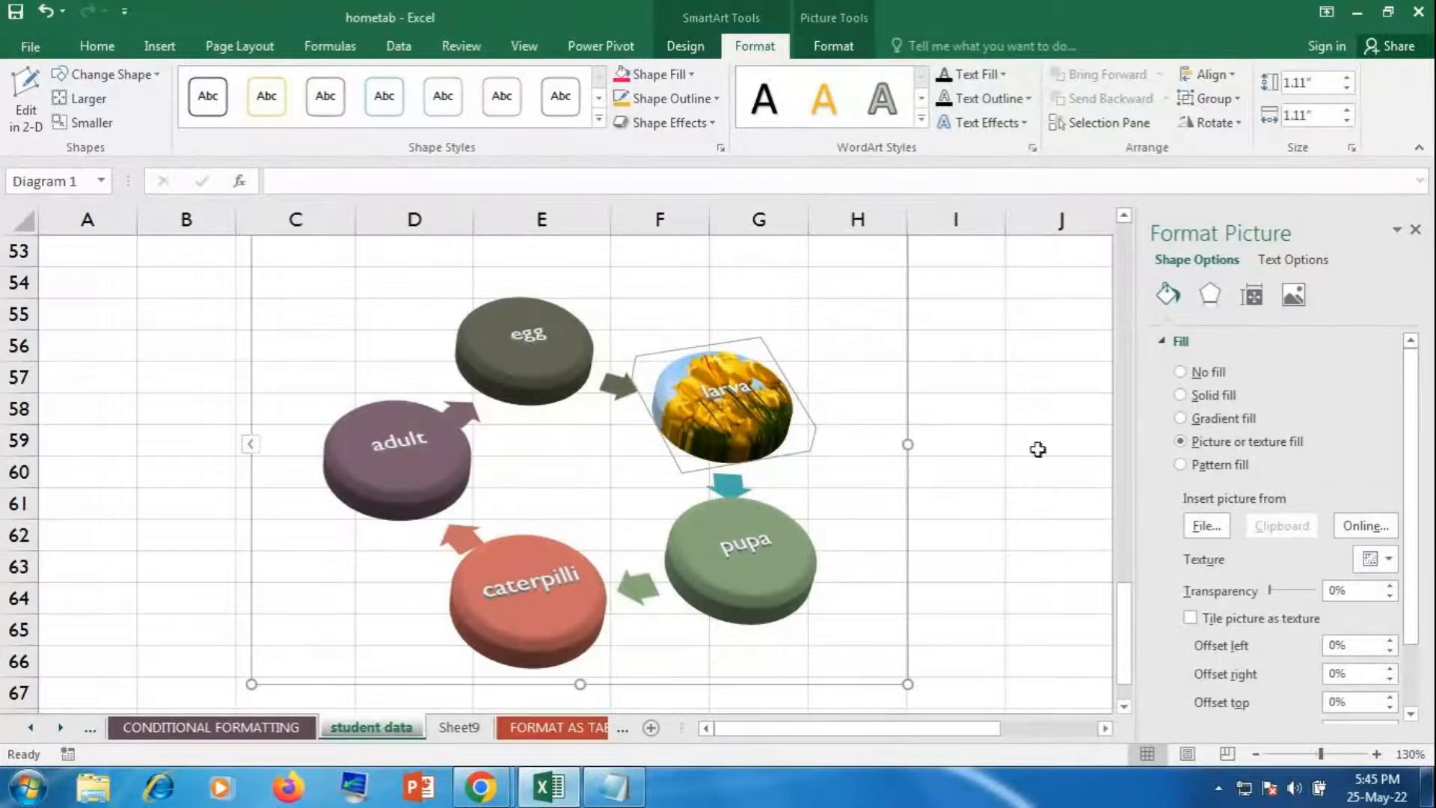
left_click(1237, 423)
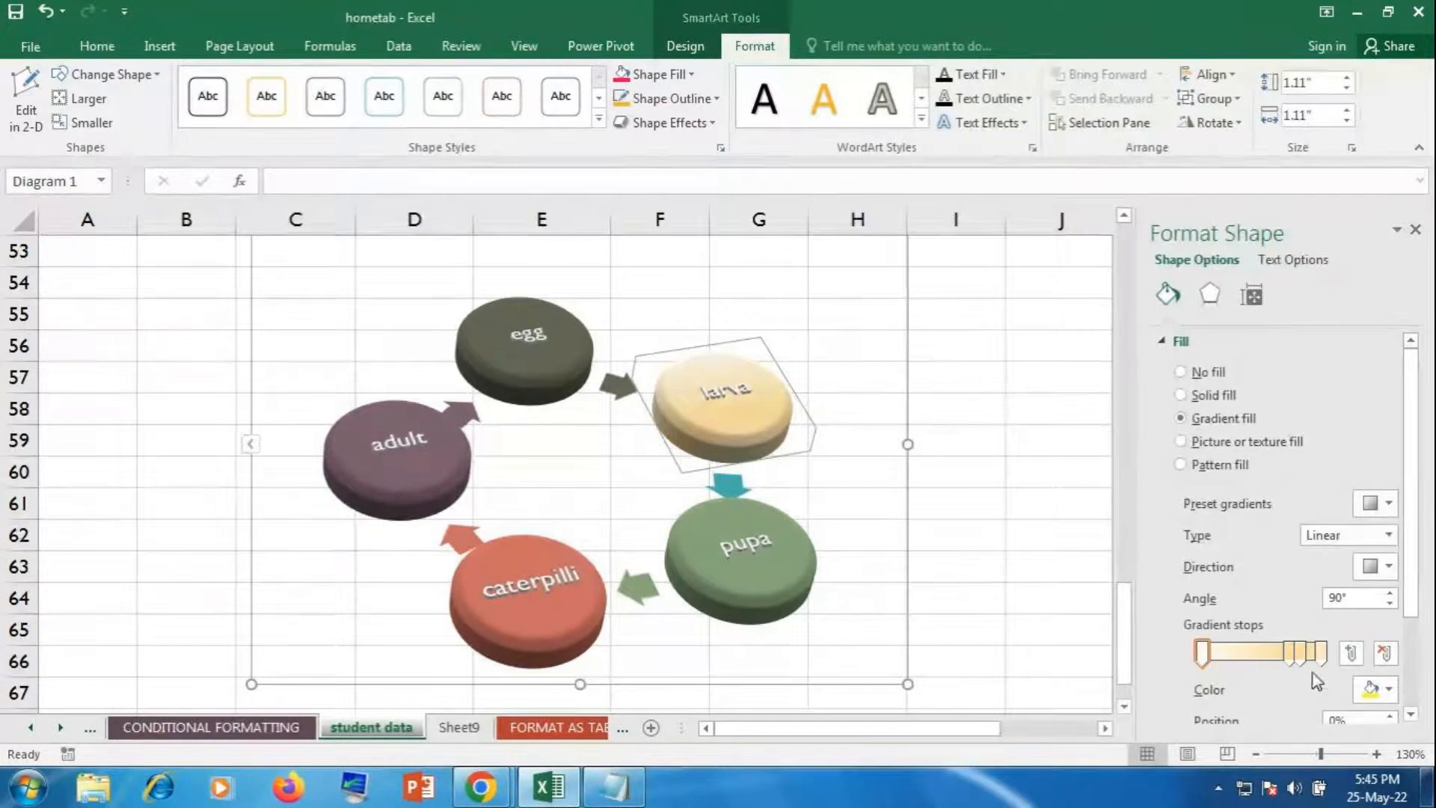
left_click_drag(1297, 662, 1260, 666)
Step: Colour the first gradient stop peach orange and the 53% stop purple
left_click(1202, 653)
left_click(1378, 695)
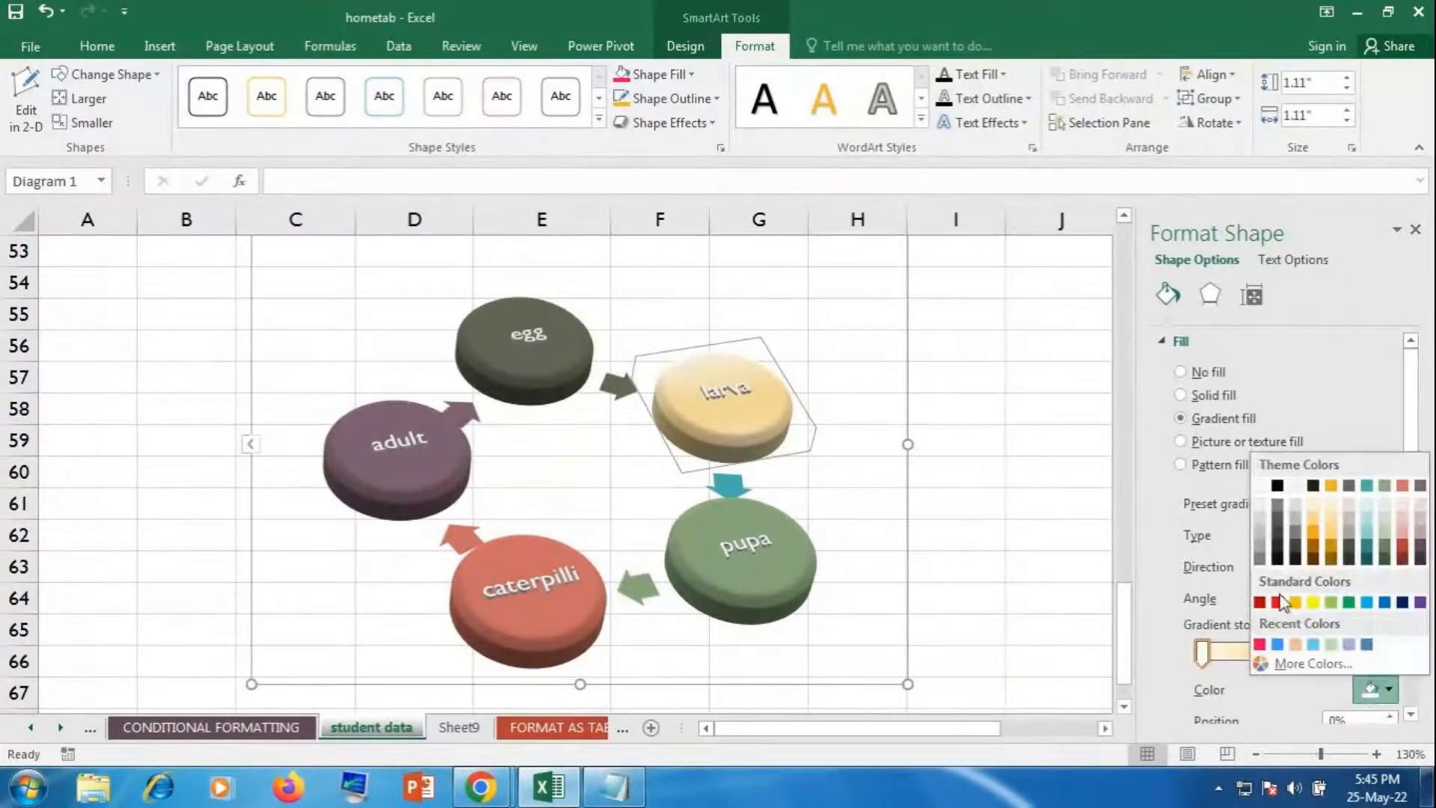
left_click(1274, 638)
left_click(1264, 652)
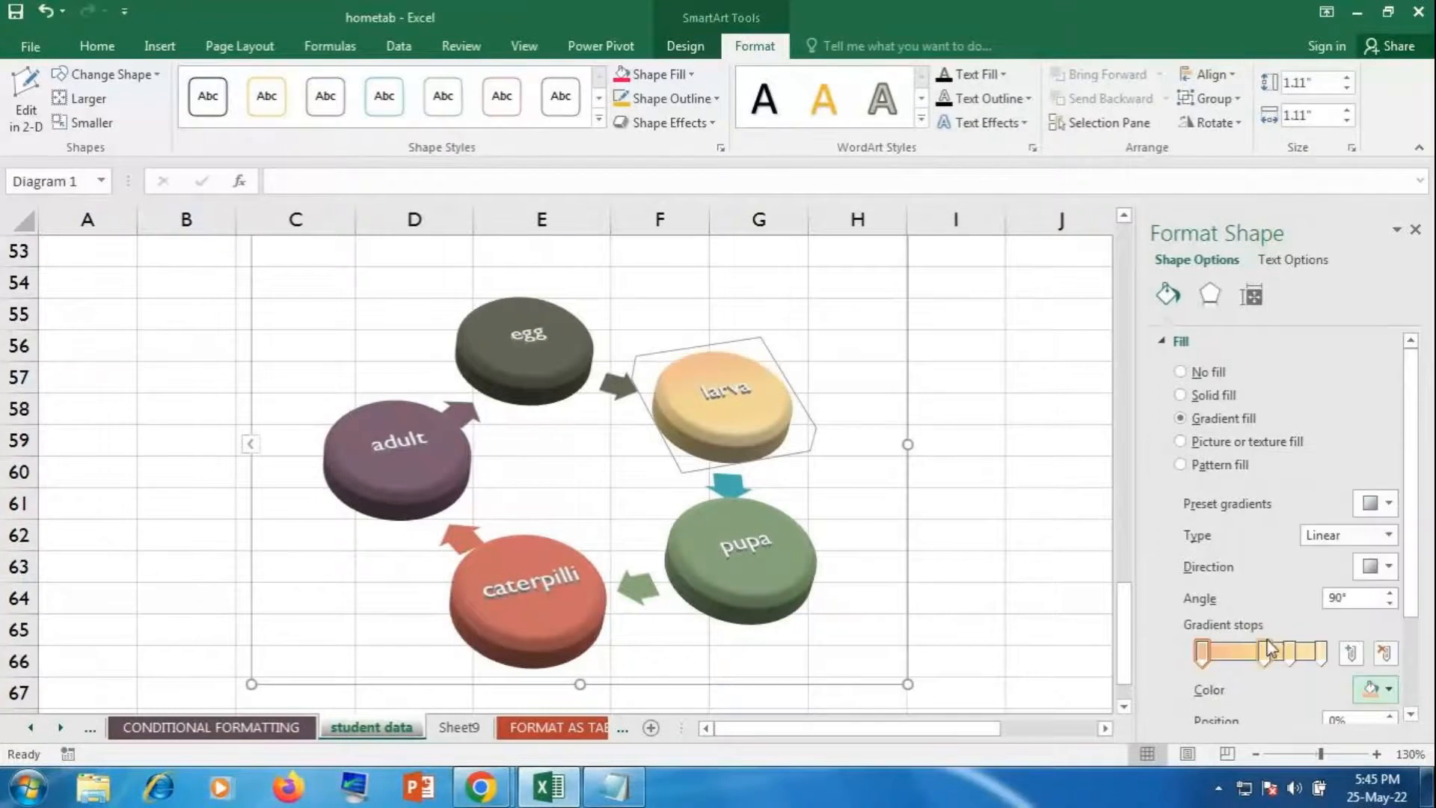
left_click(1380, 689)
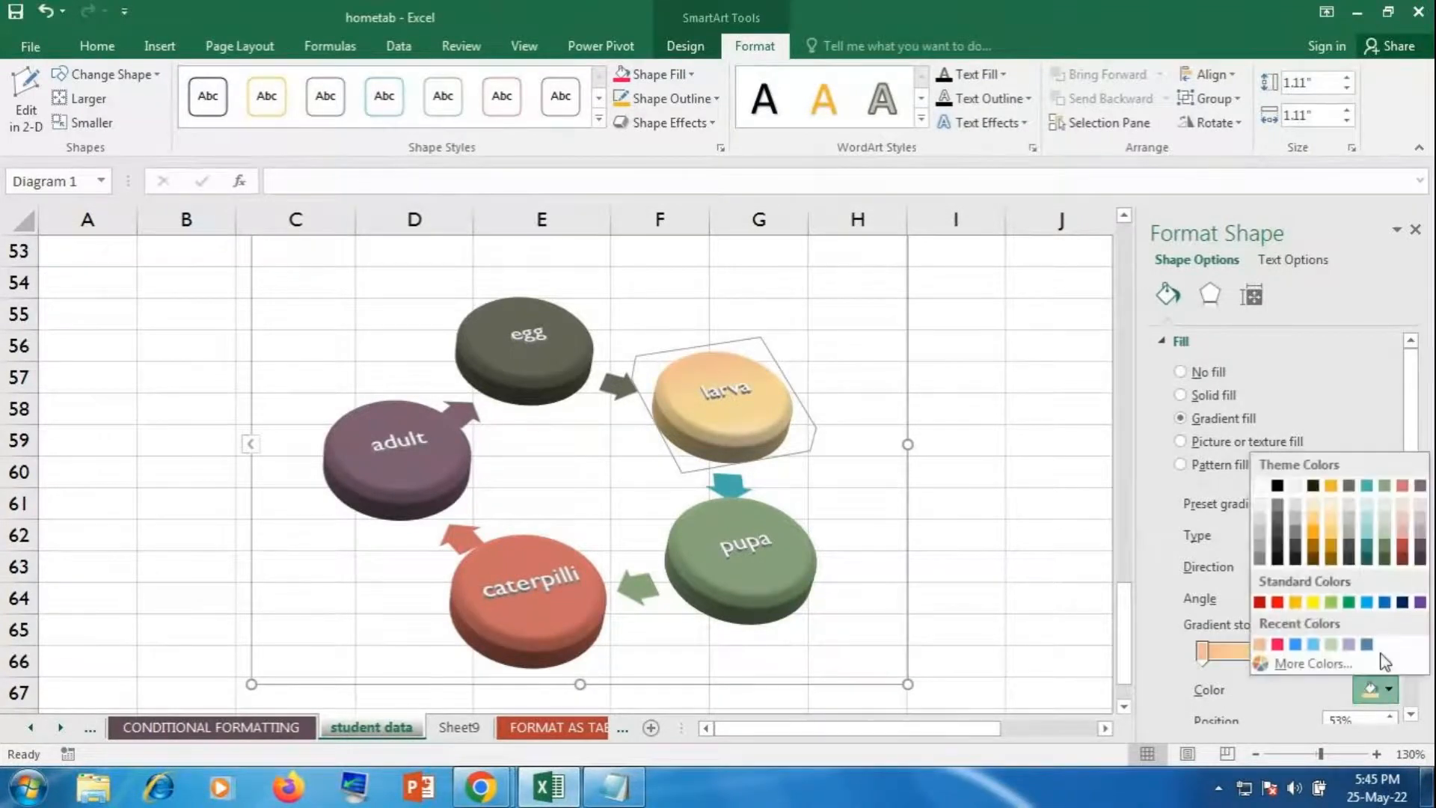
left_click(1420, 605)
Step: Set the 74% stop to dark grey and the 100% stop to green, then close the pane
left_click(1290, 653)
left_click(1378, 690)
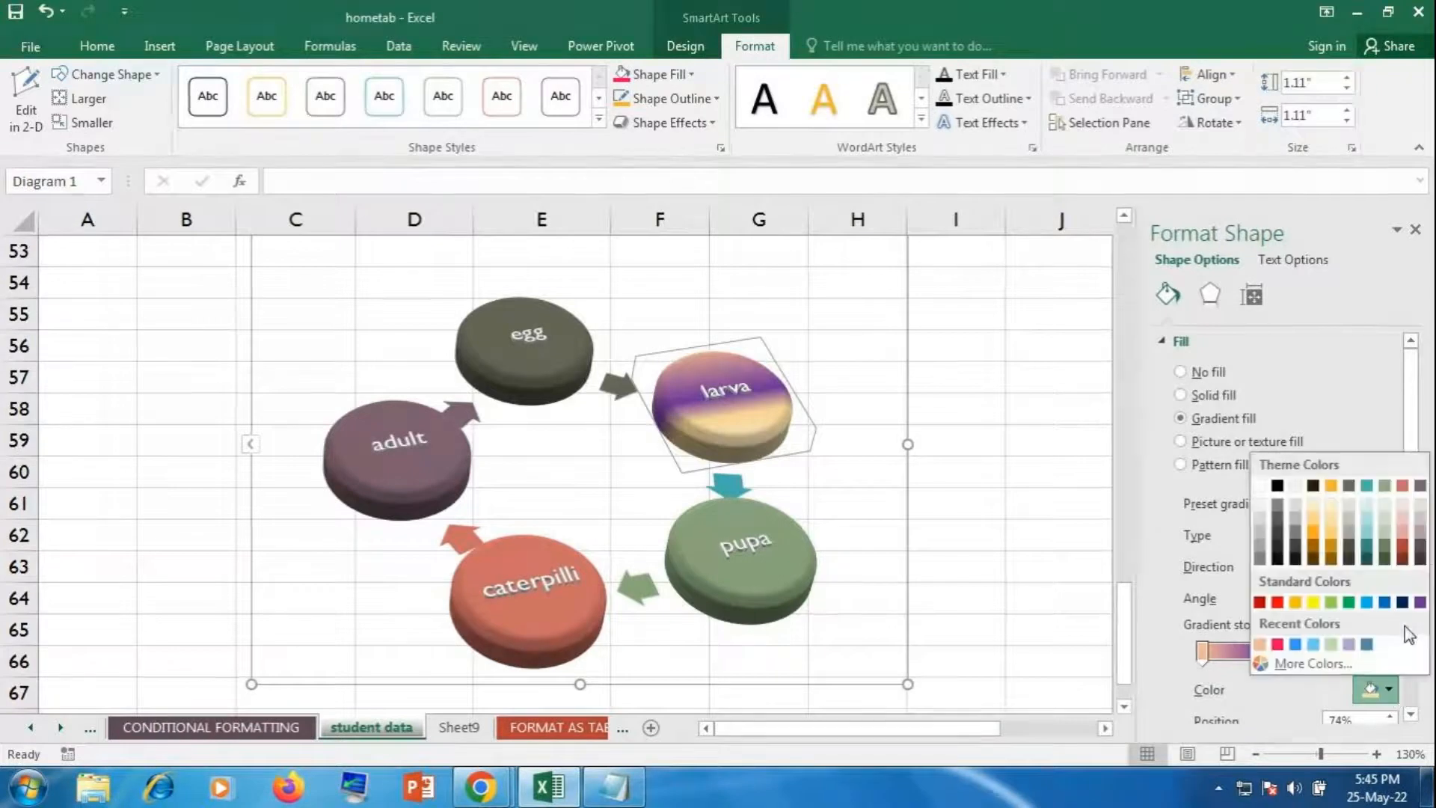
left_click(1421, 550)
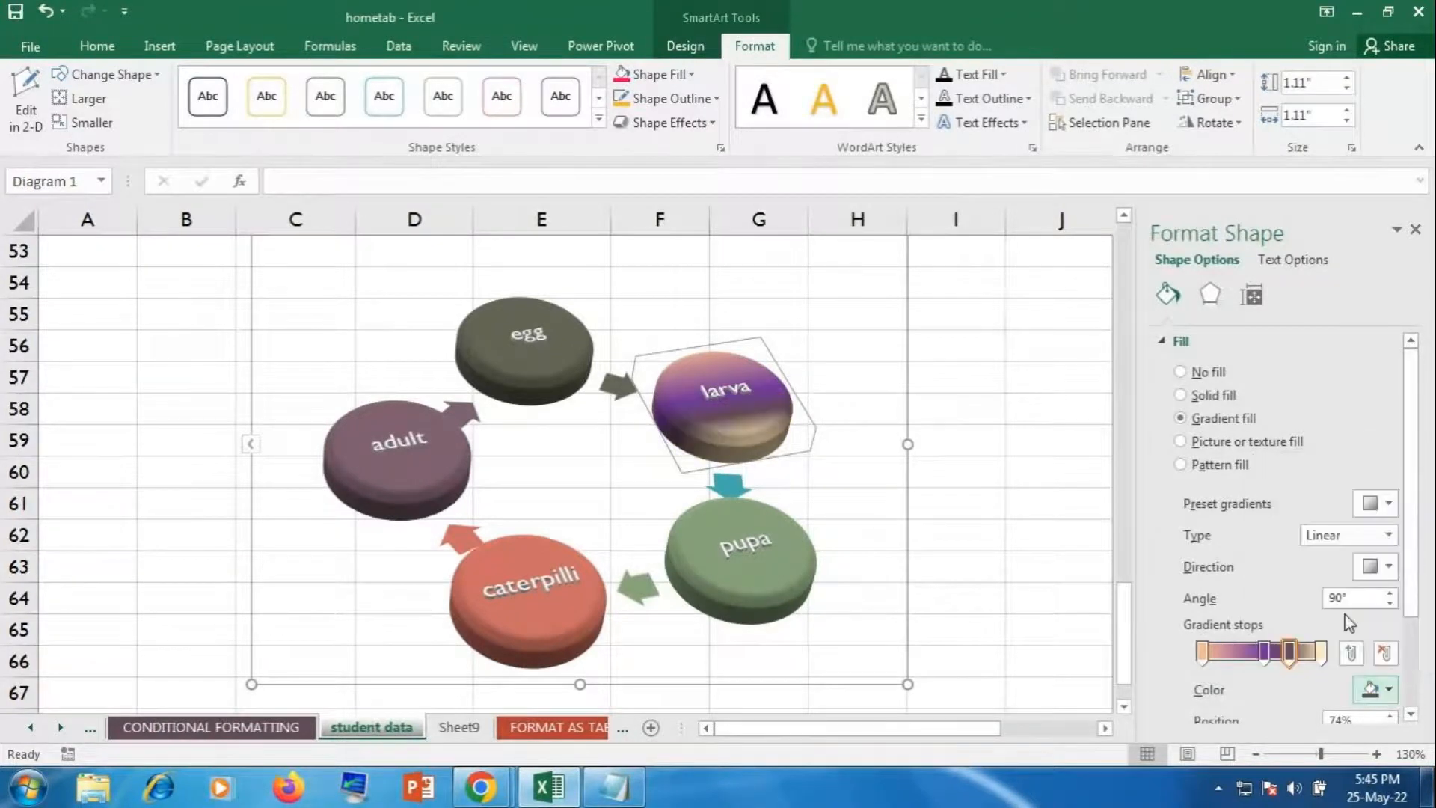
left_click(1320, 653)
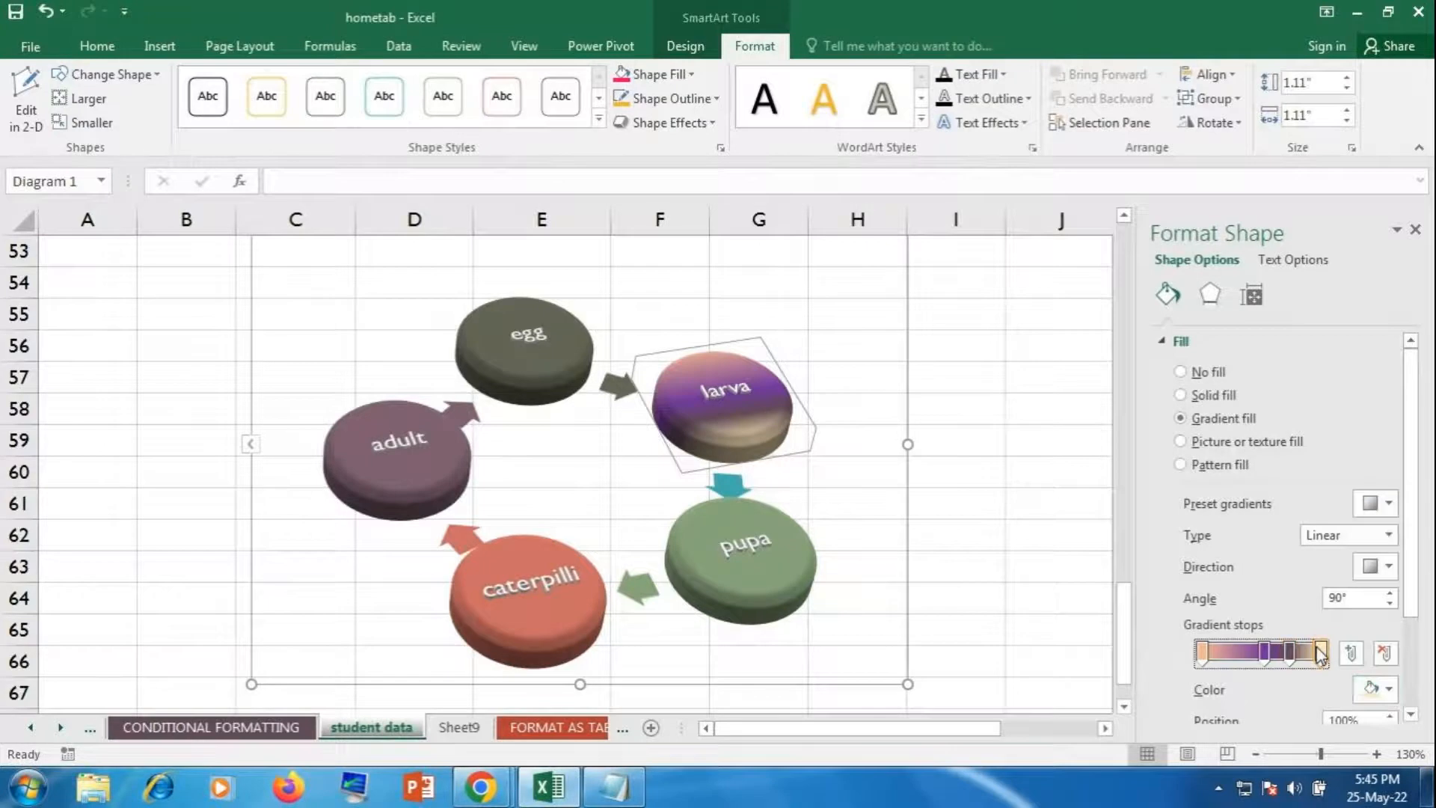
left_click(1372, 687)
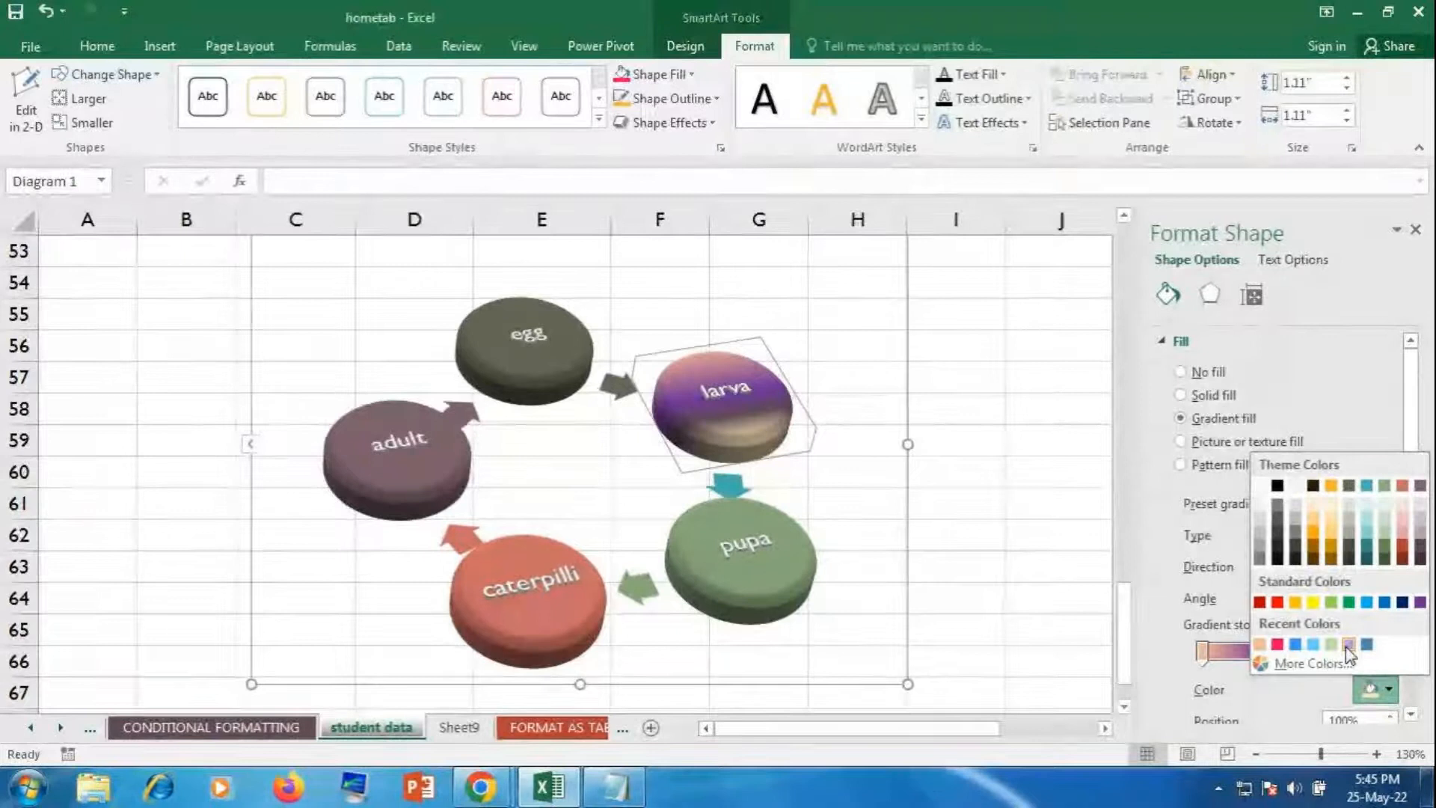
left_click(1386, 533)
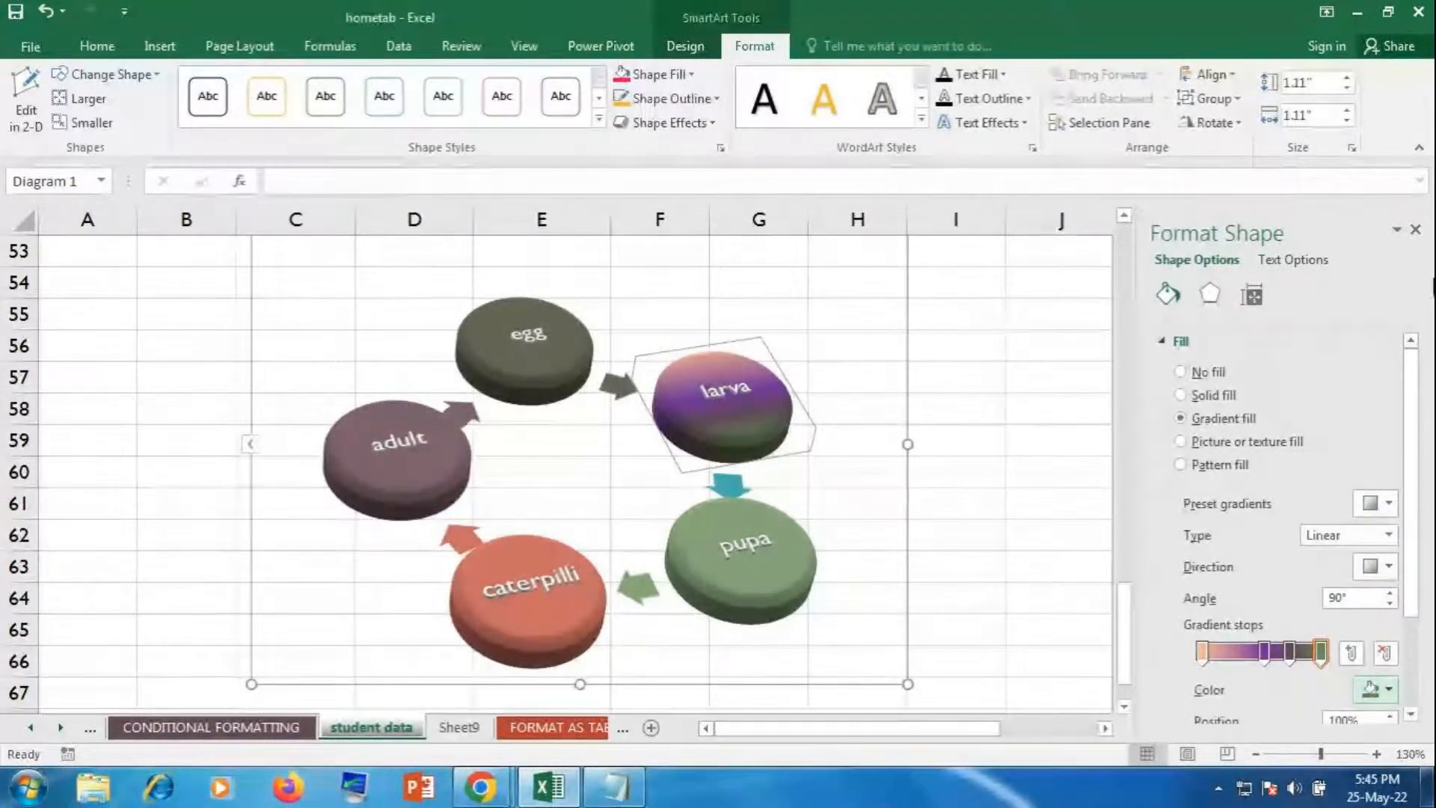
left_click(1415, 230)
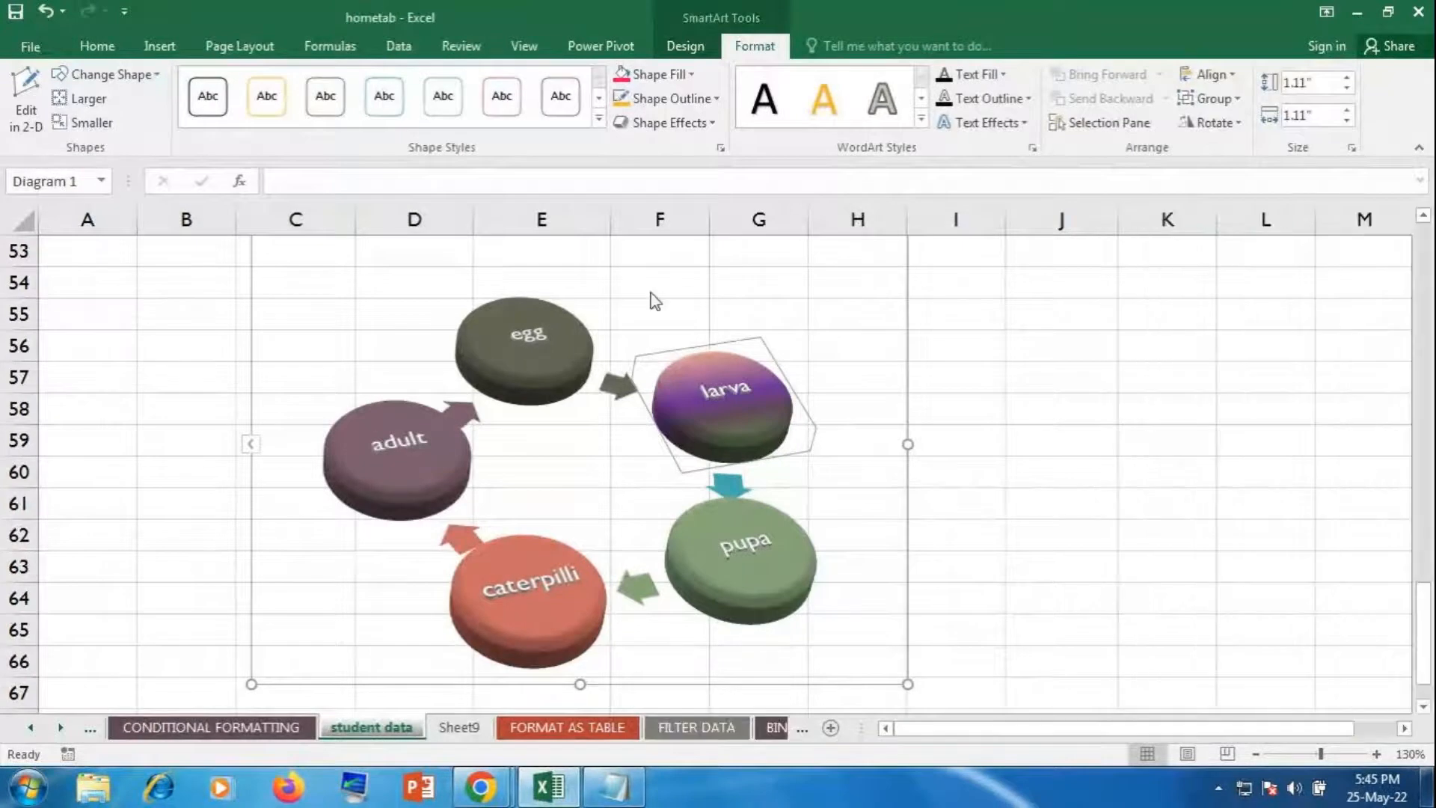
left_click(658, 75)
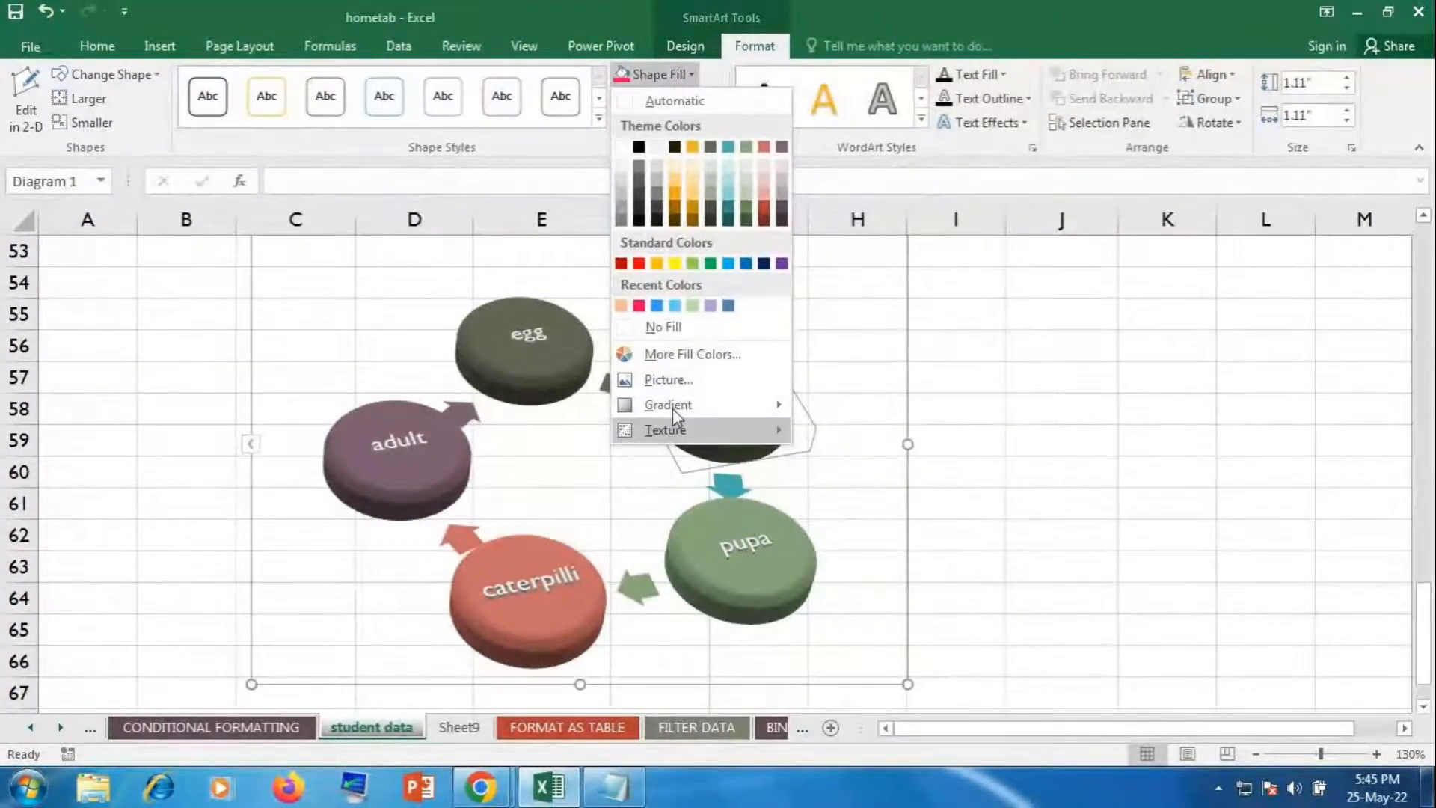
Step: Try a purple gradient variation on larva, then replace it with the Paper bag texture
mouse_move(670, 413)
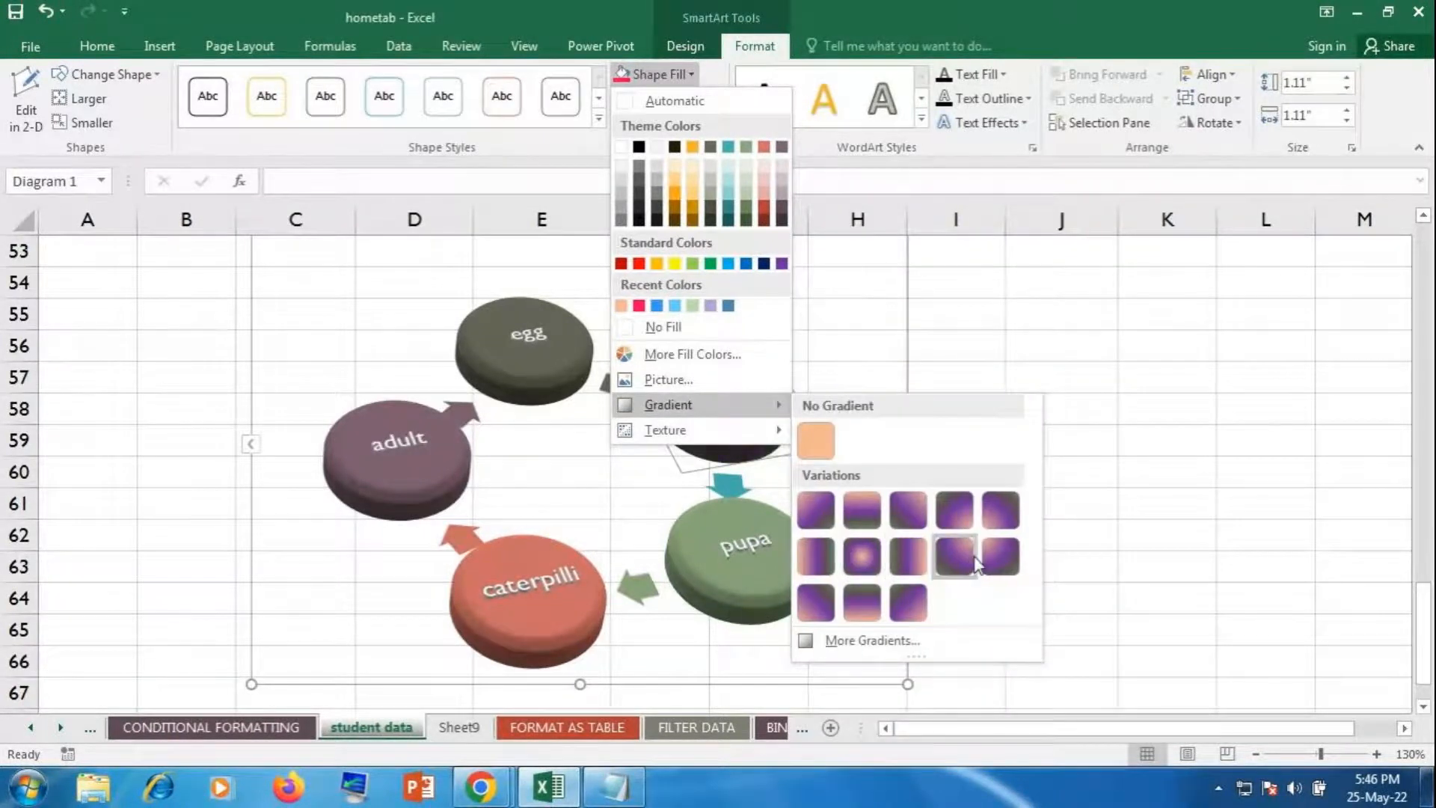
left_click(902, 613)
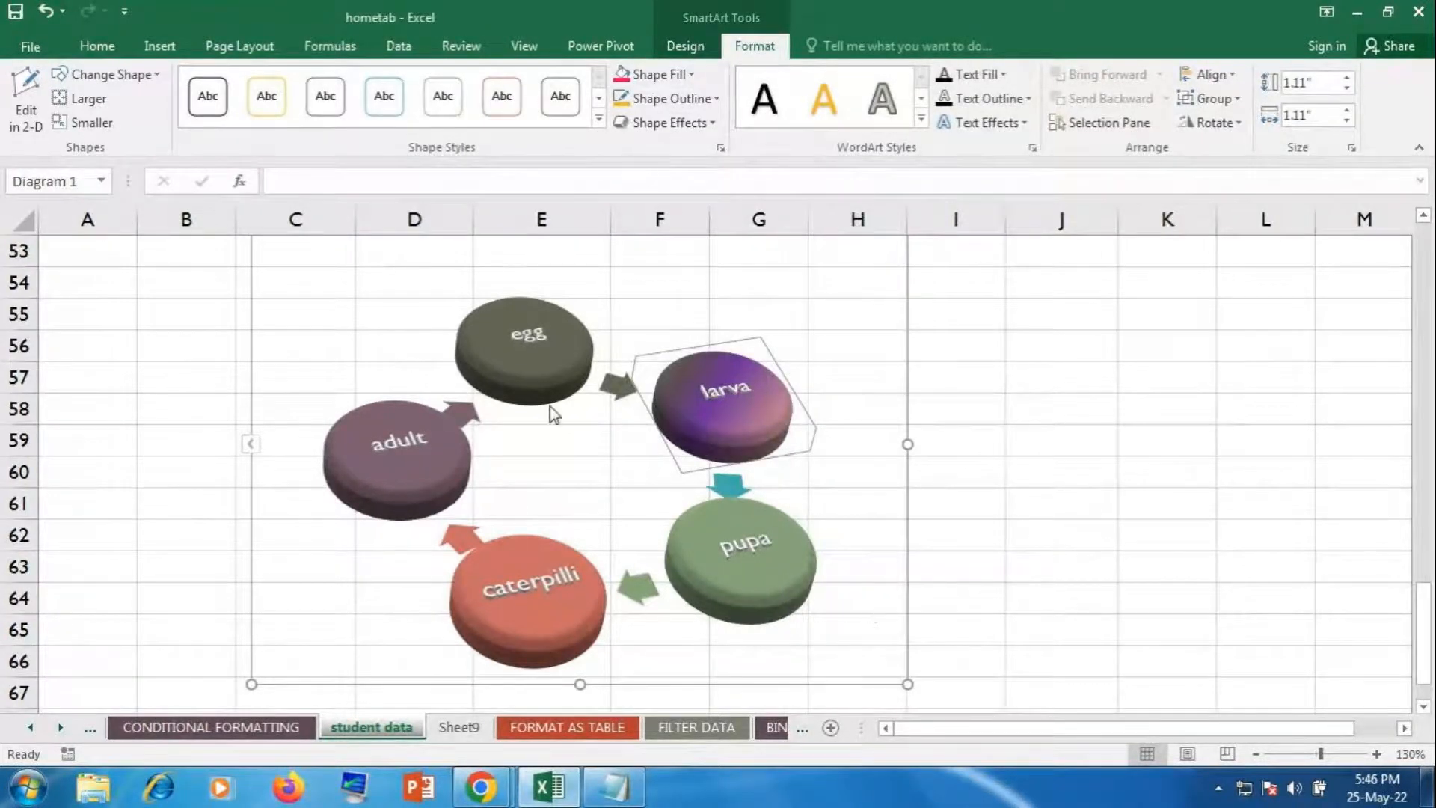
left_click(662, 74)
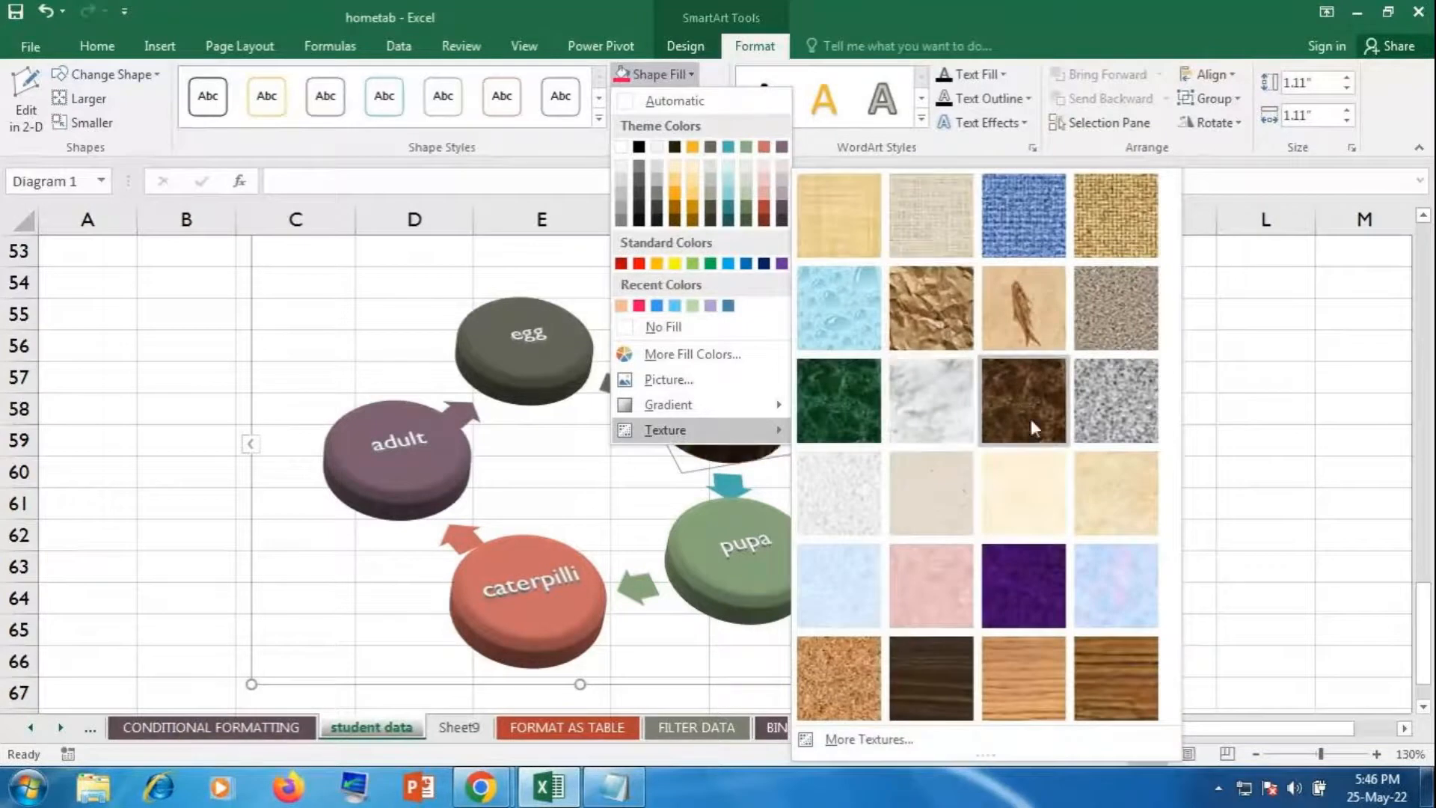
left_click(917, 326)
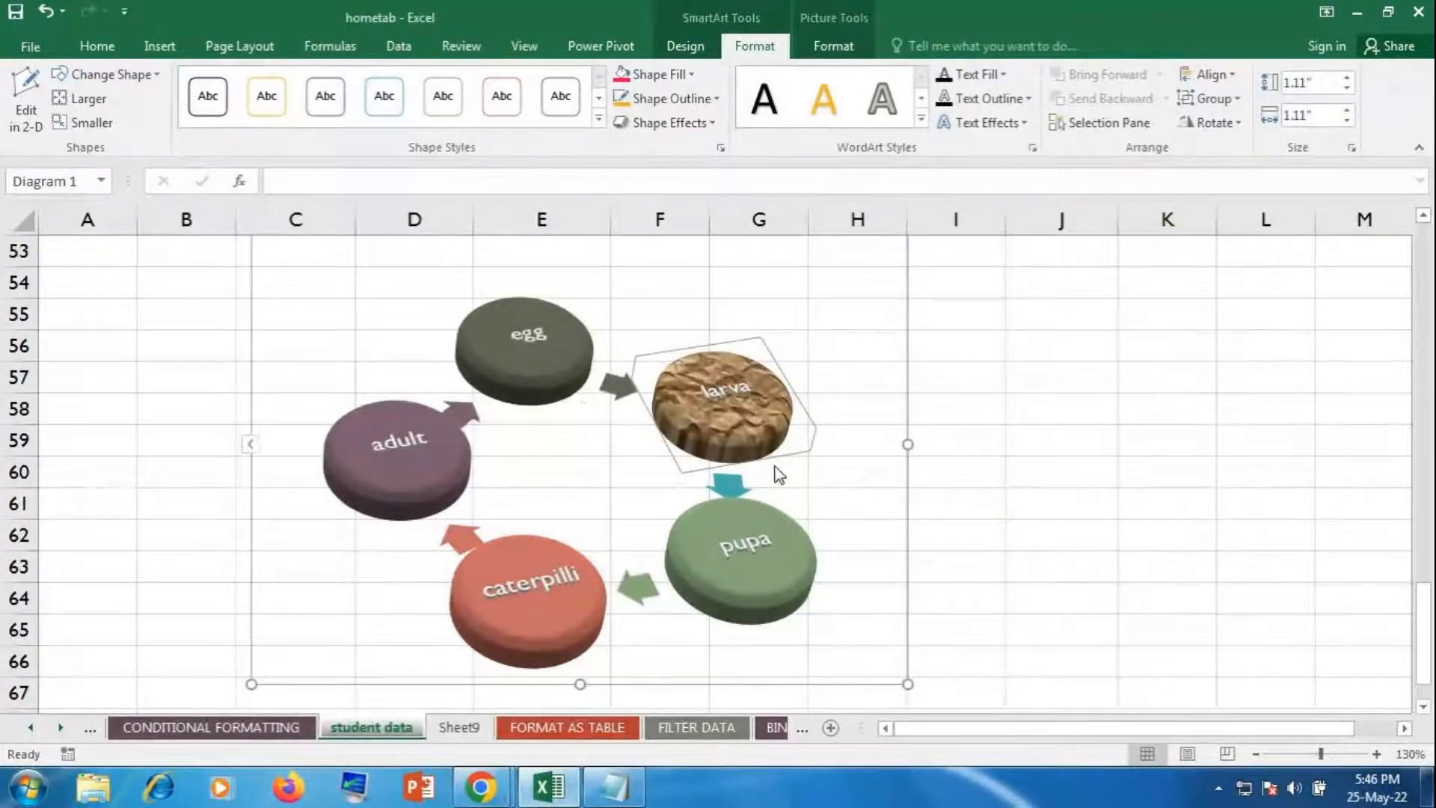
left_click(1047, 419)
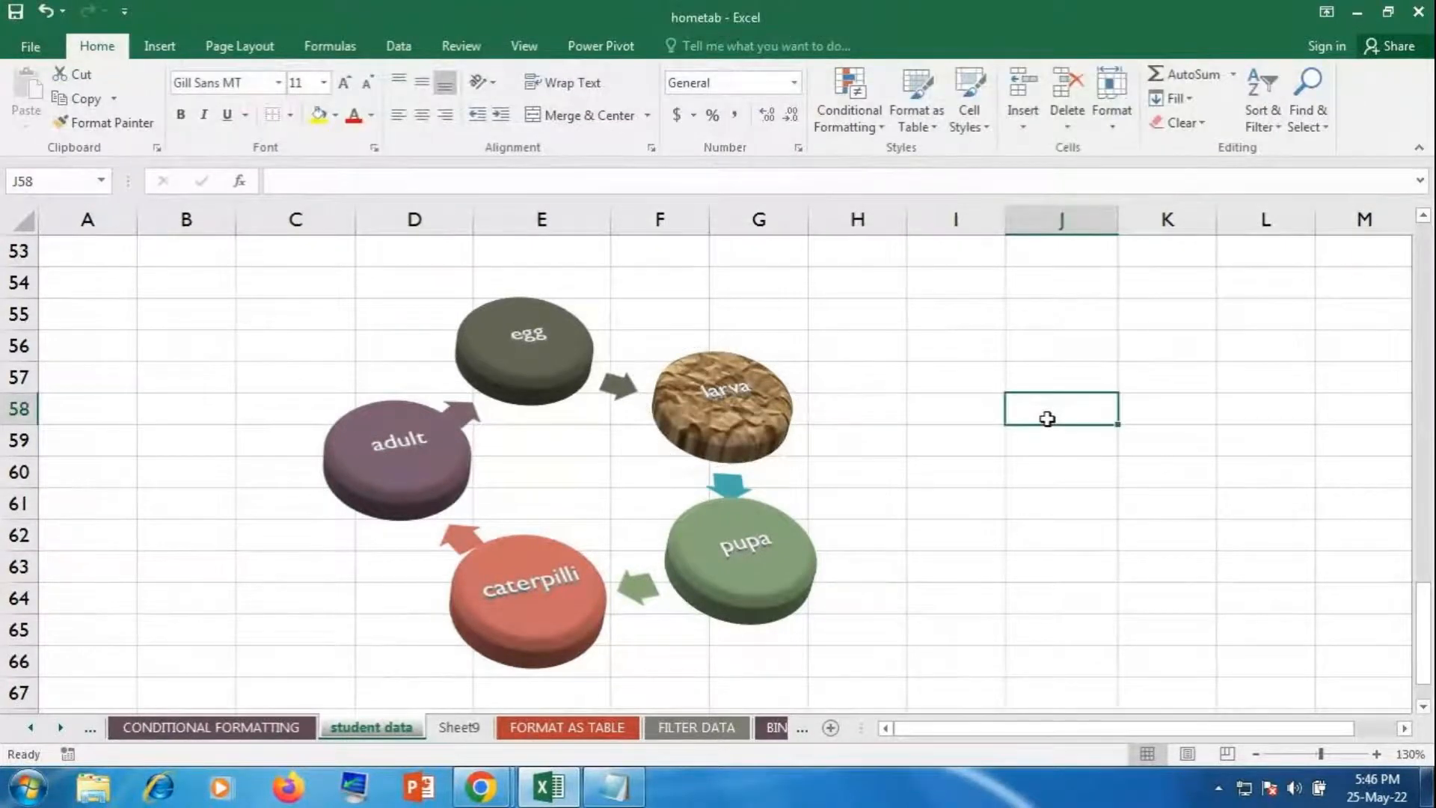
Step: Insert a WordArt text box in the red third-row style
left_click(159, 49)
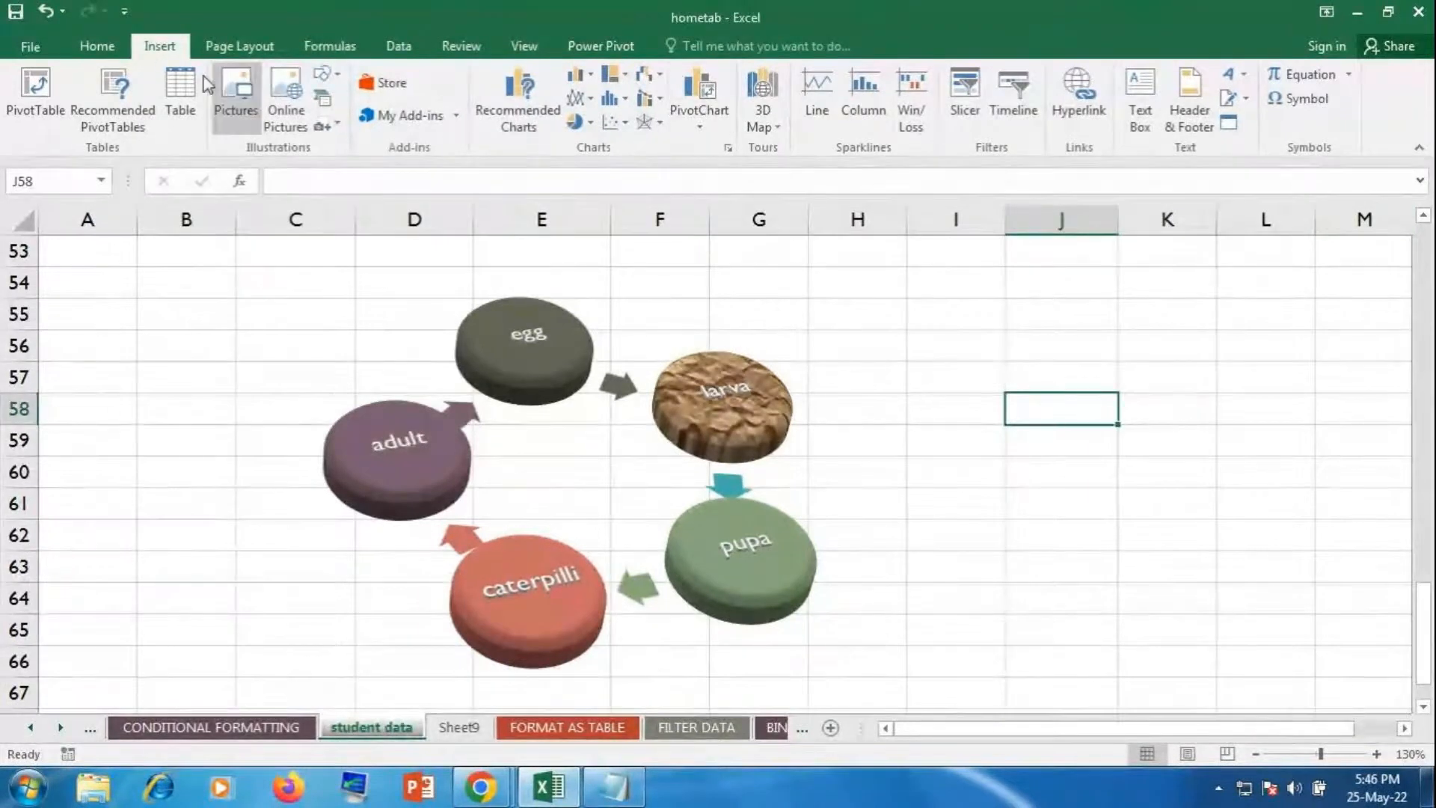
left_click(1237, 85)
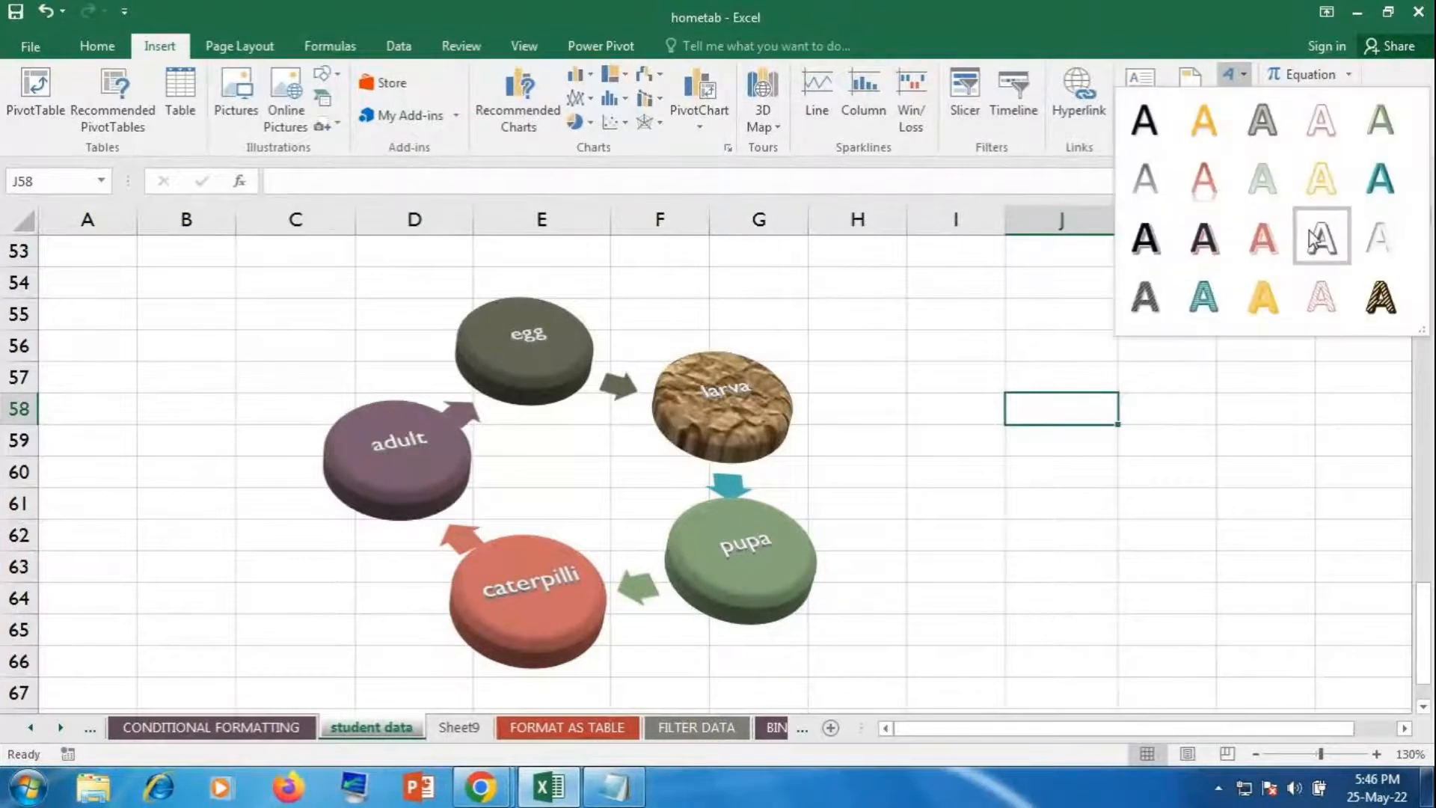
left_click(1260, 235)
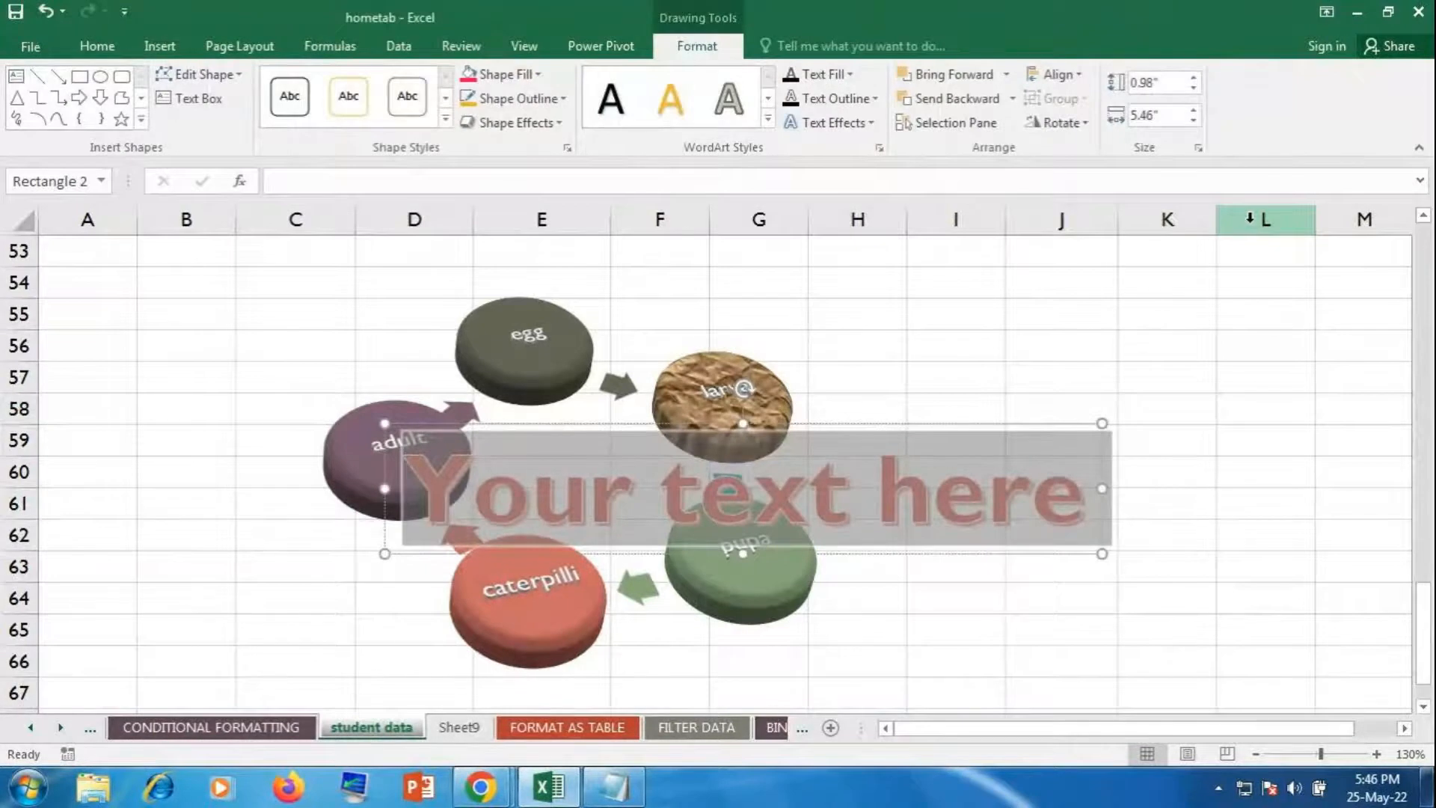
Step: Type 'butterfly life cycle', shrink it to 36 pt, and rotate it diagonally across the diagram
type("butterfl")
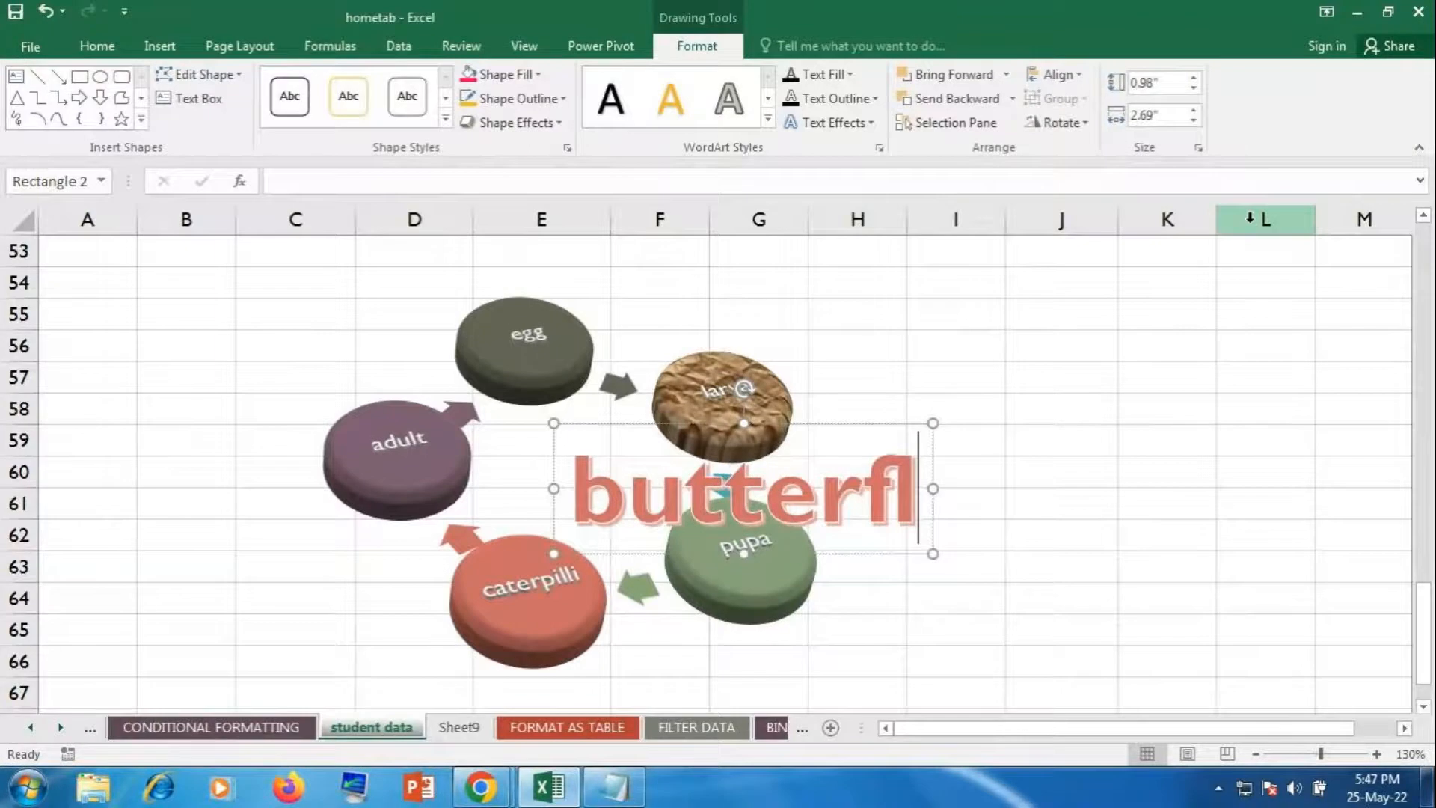
type("y li")
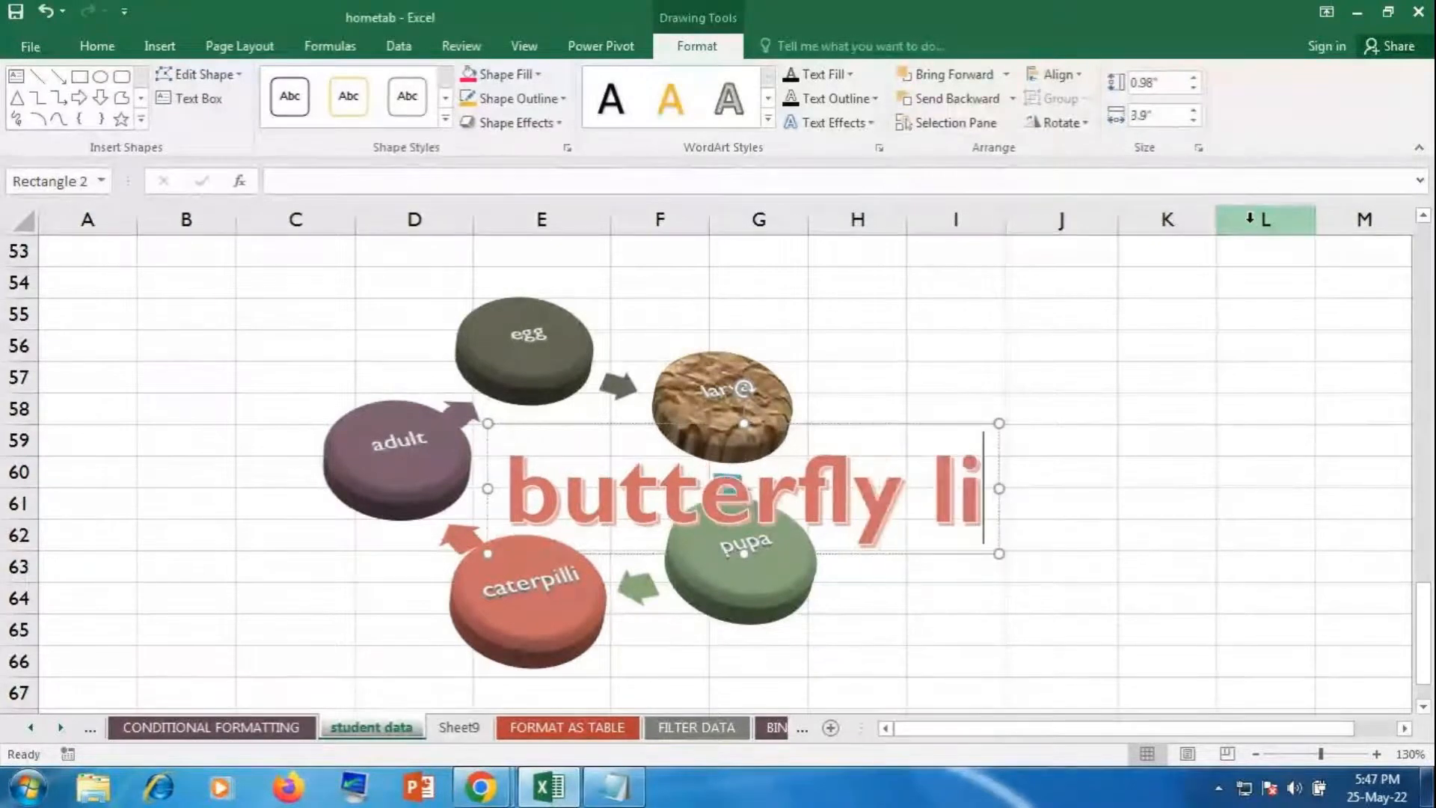
type("fe c")
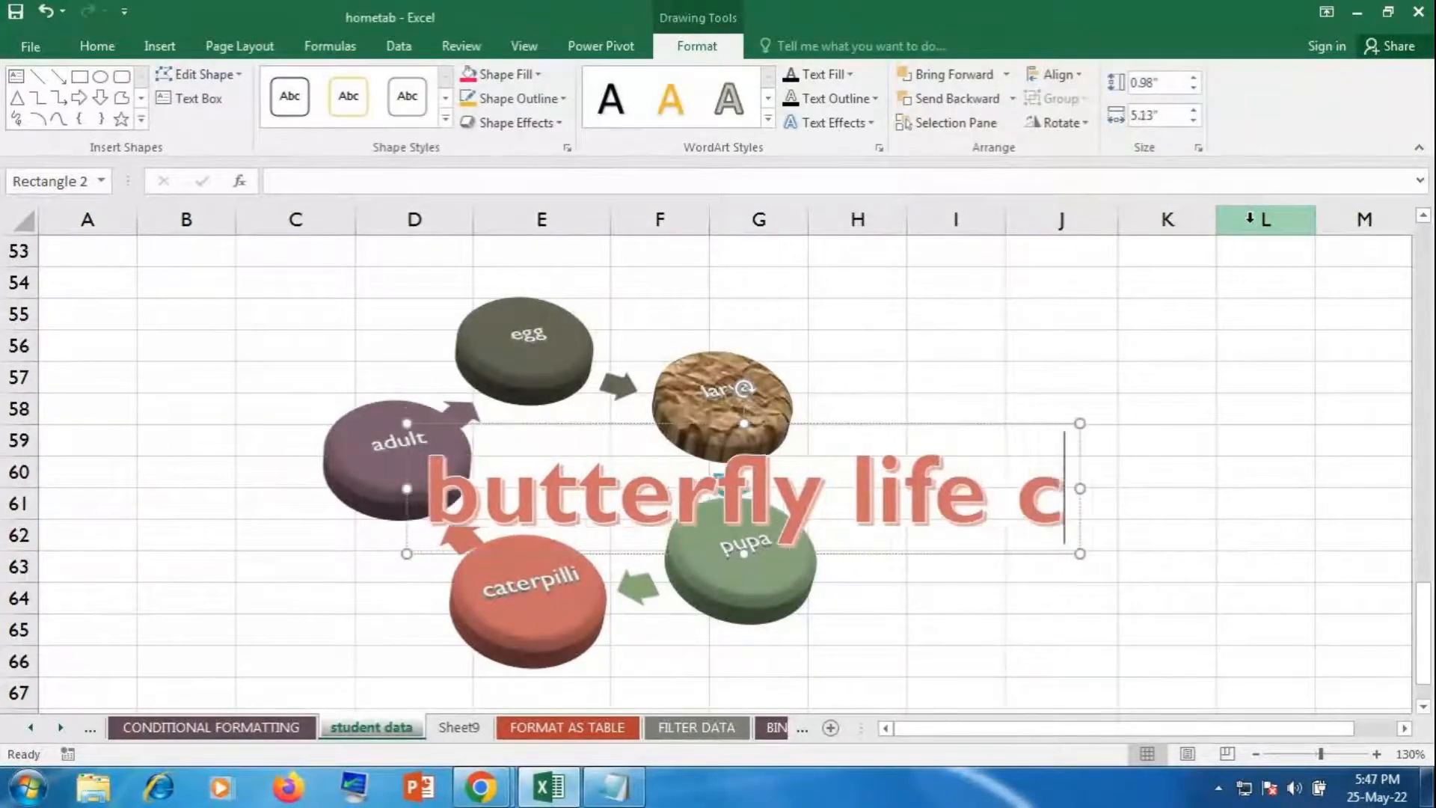
type("ycle")
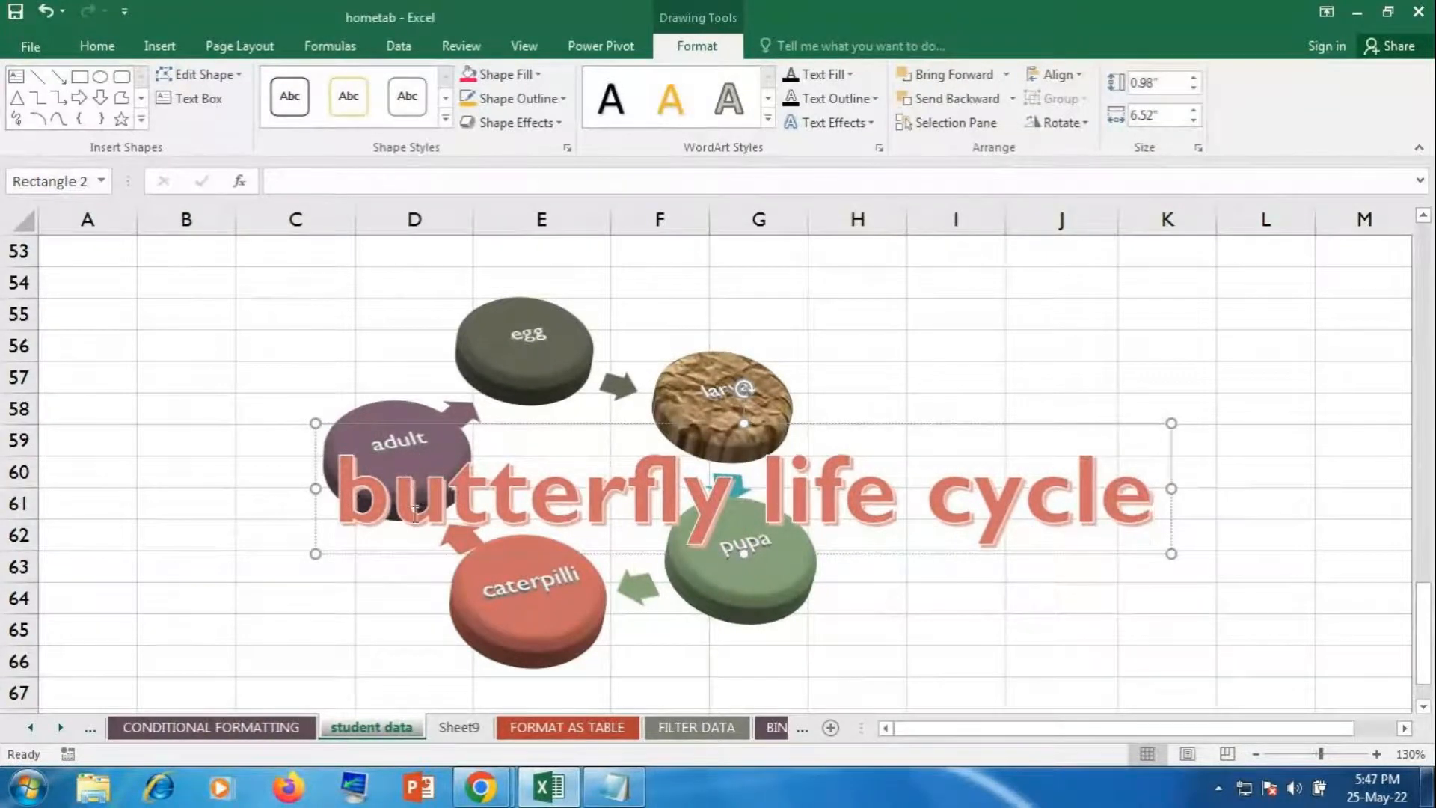
left_click_drag(340, 472, 1004, 571)
left_click(98, 46)
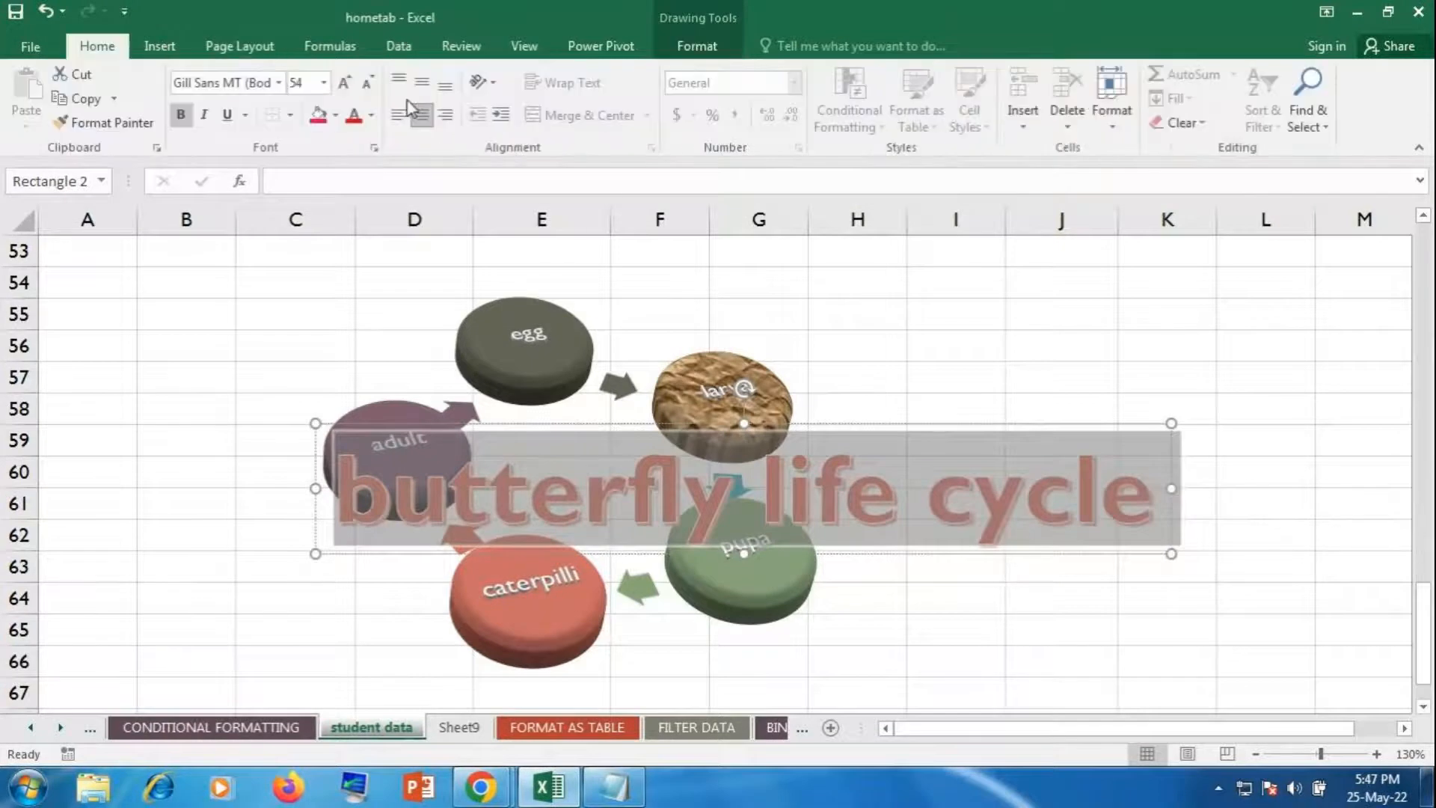
left_click(363, 88)
left_click(365, 88)
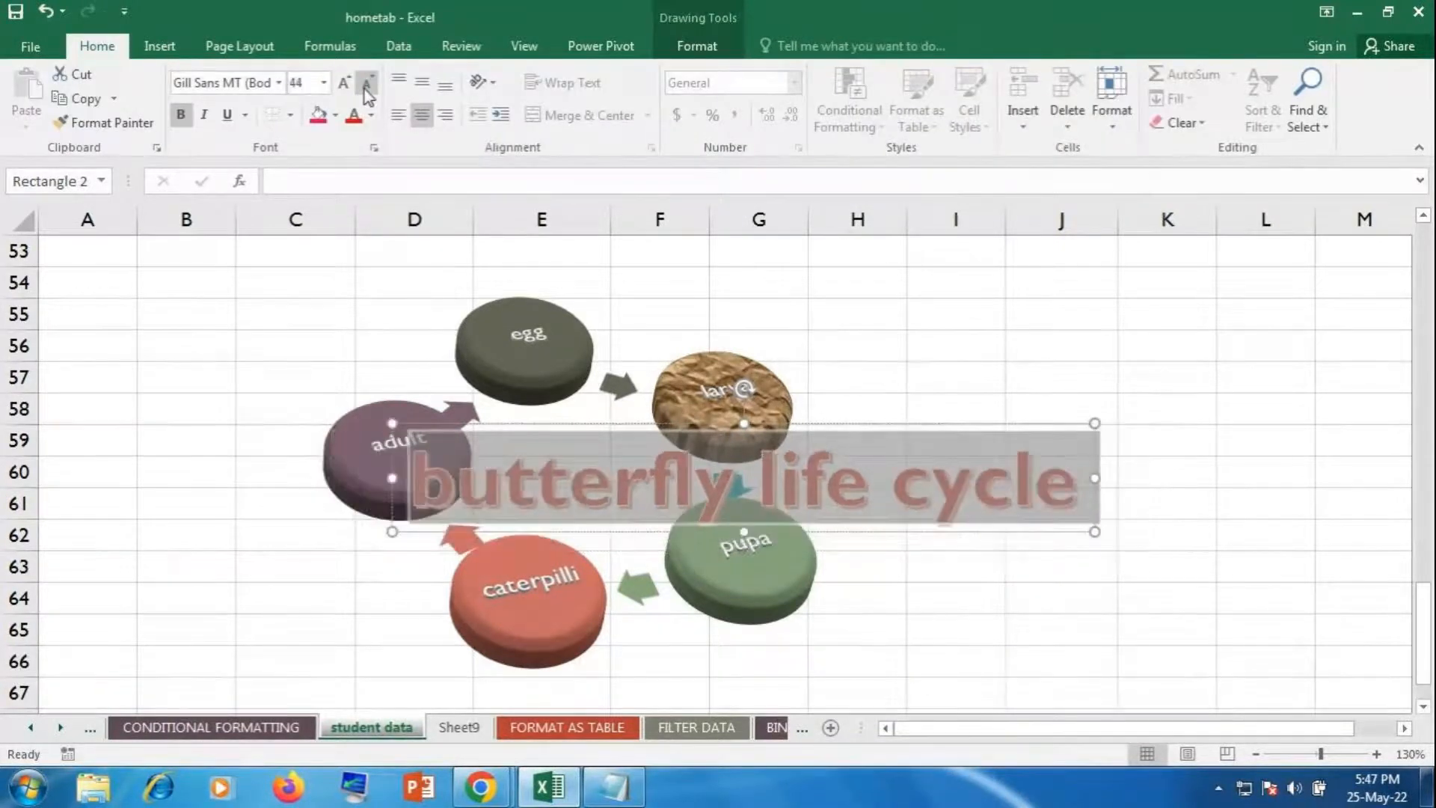
left_click(365, 88)
left_click(365, 88)
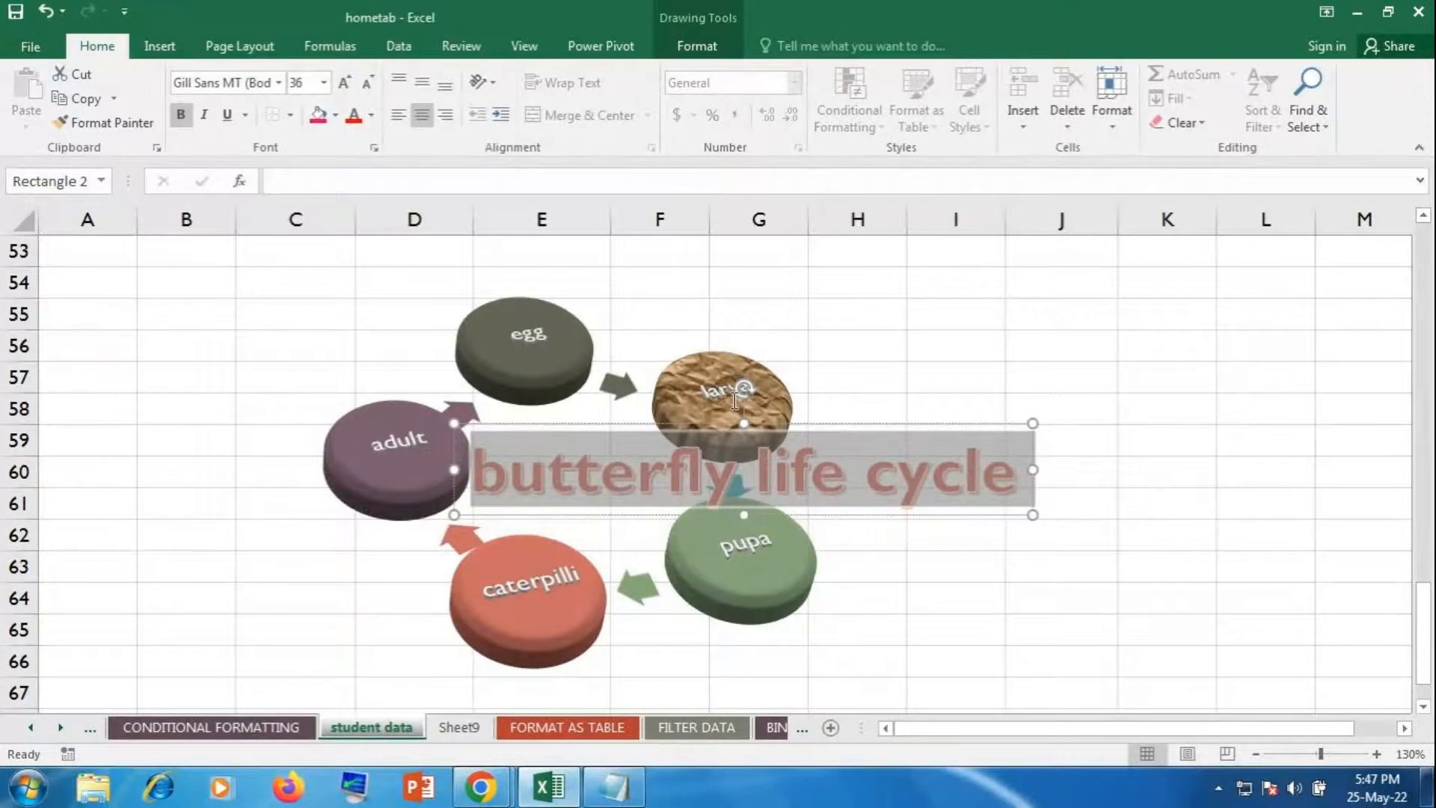
left_click_drag(743, 388, 598, 383)
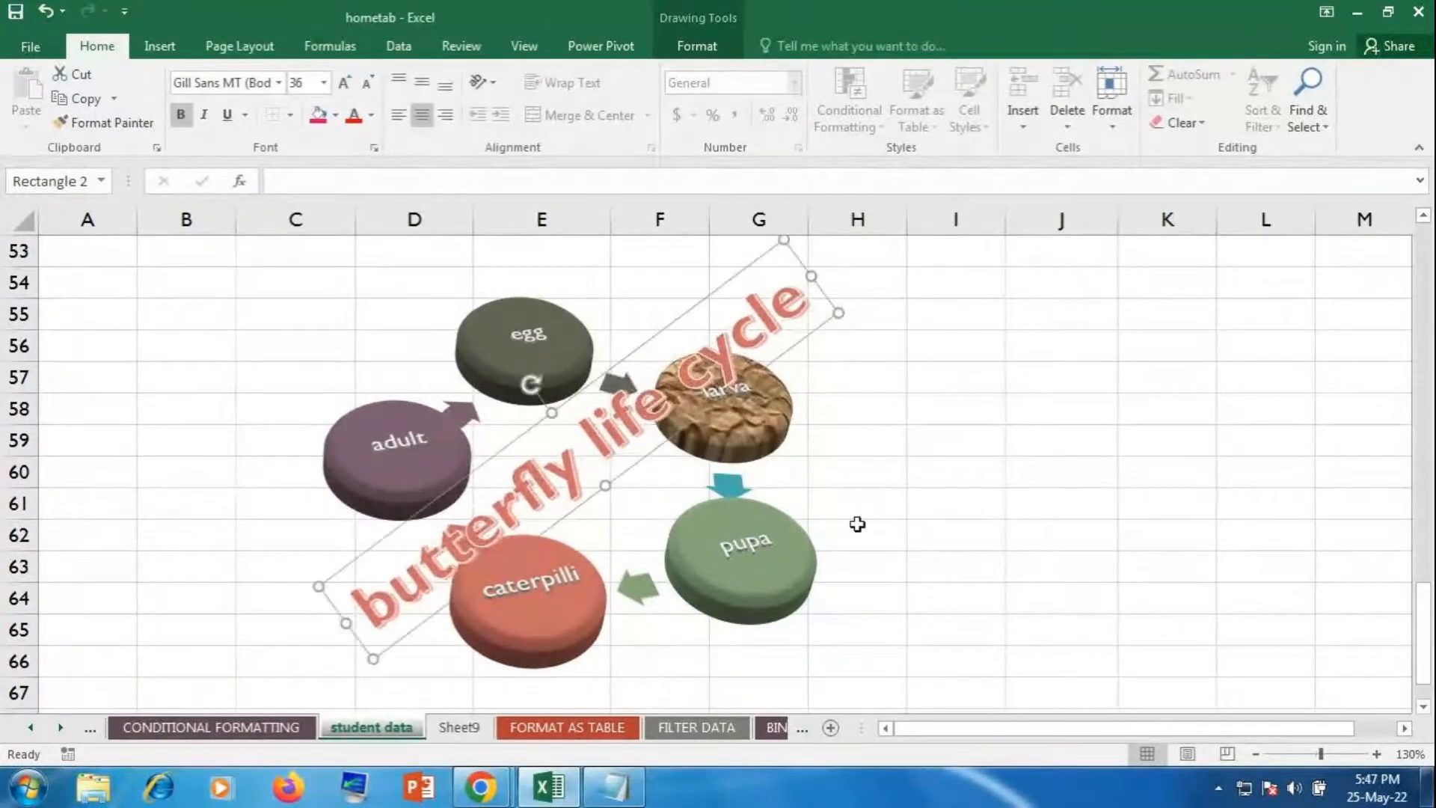
left_click_drag(365, 608, 741, 364)
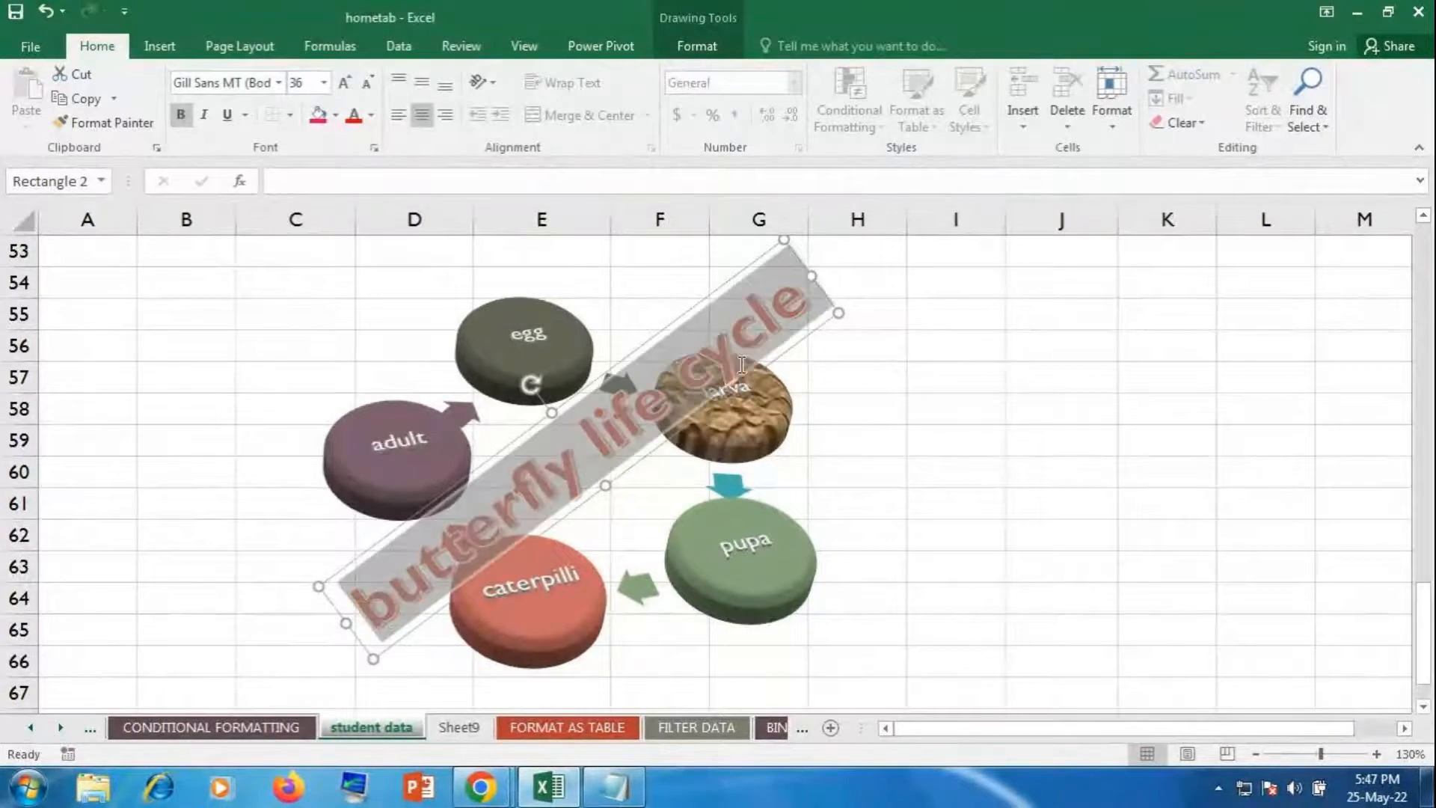
Step: Give the WordArt text a dark fill, then a light grey gradient variation
left_click(698, 46)
left_click(844, 75)
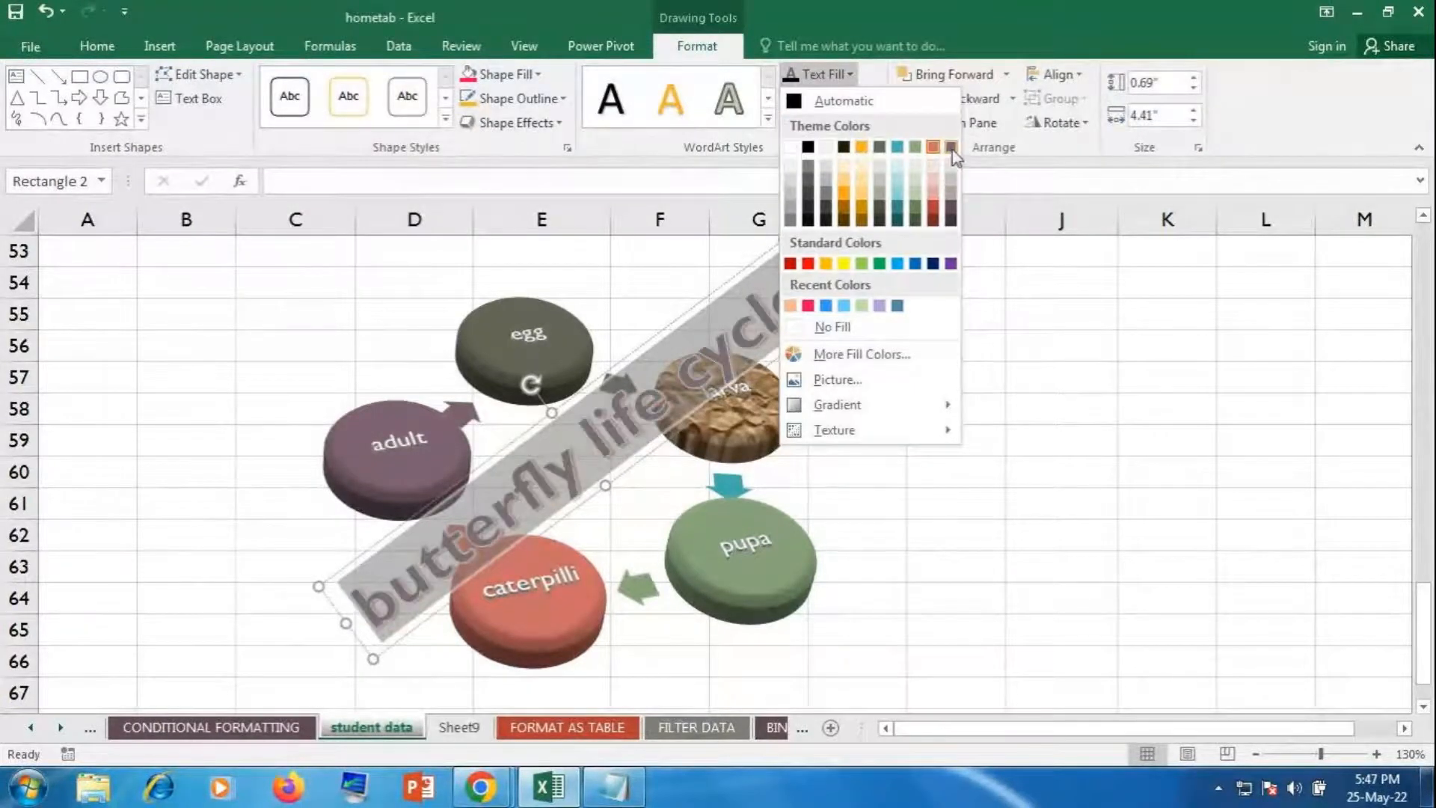
left_click(952, 210)
left_click(846, 80)
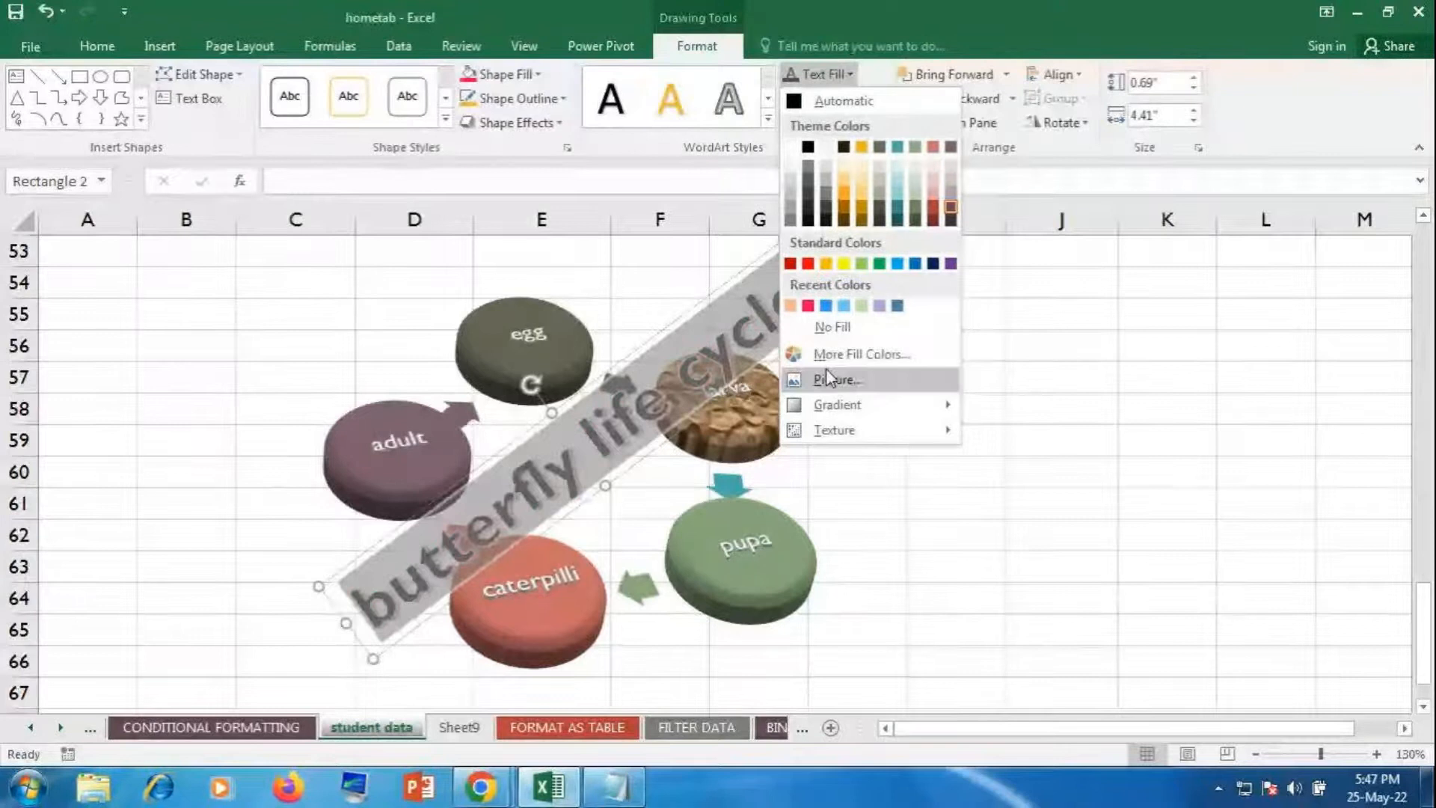
mouse_move(841, 404)
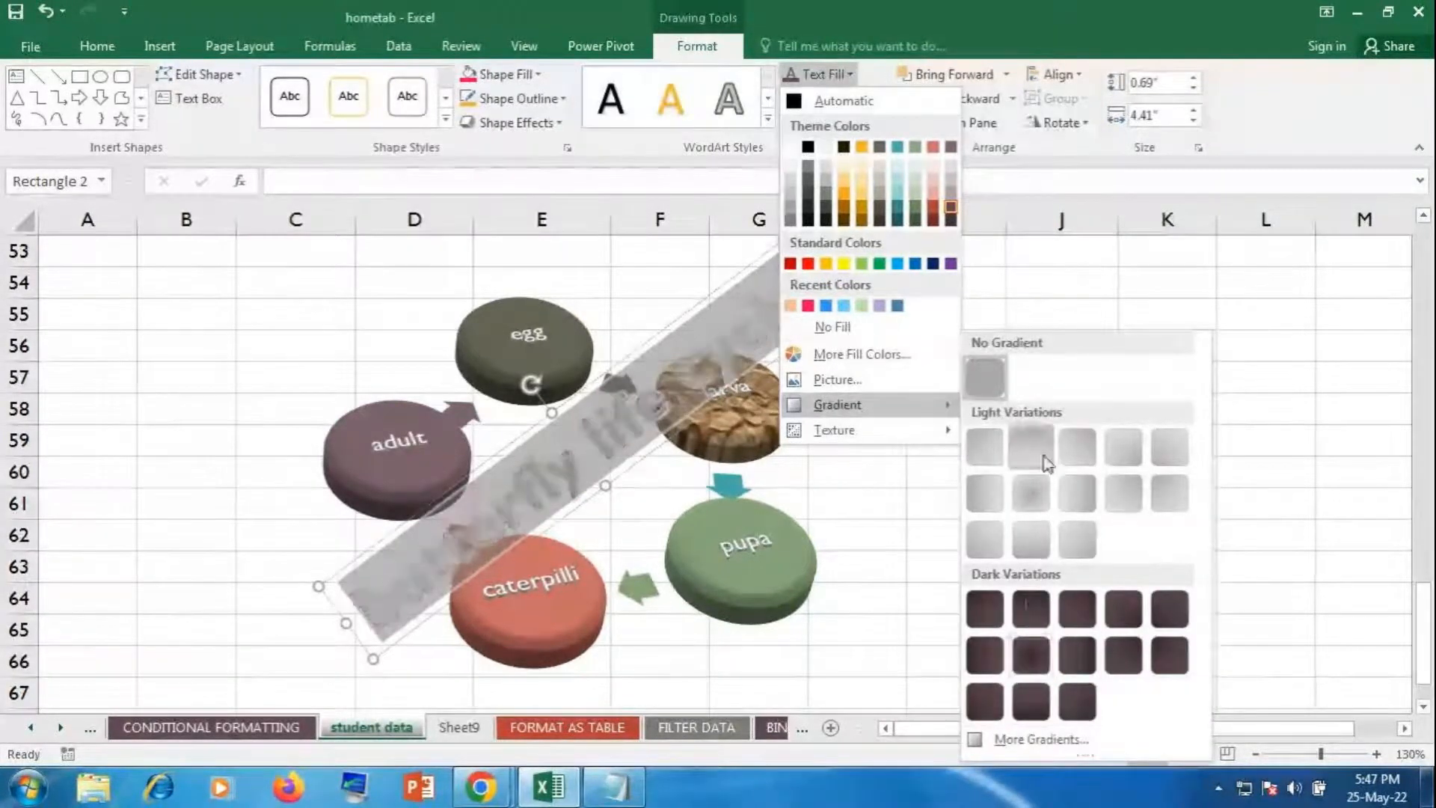
left_click(1039, 500)
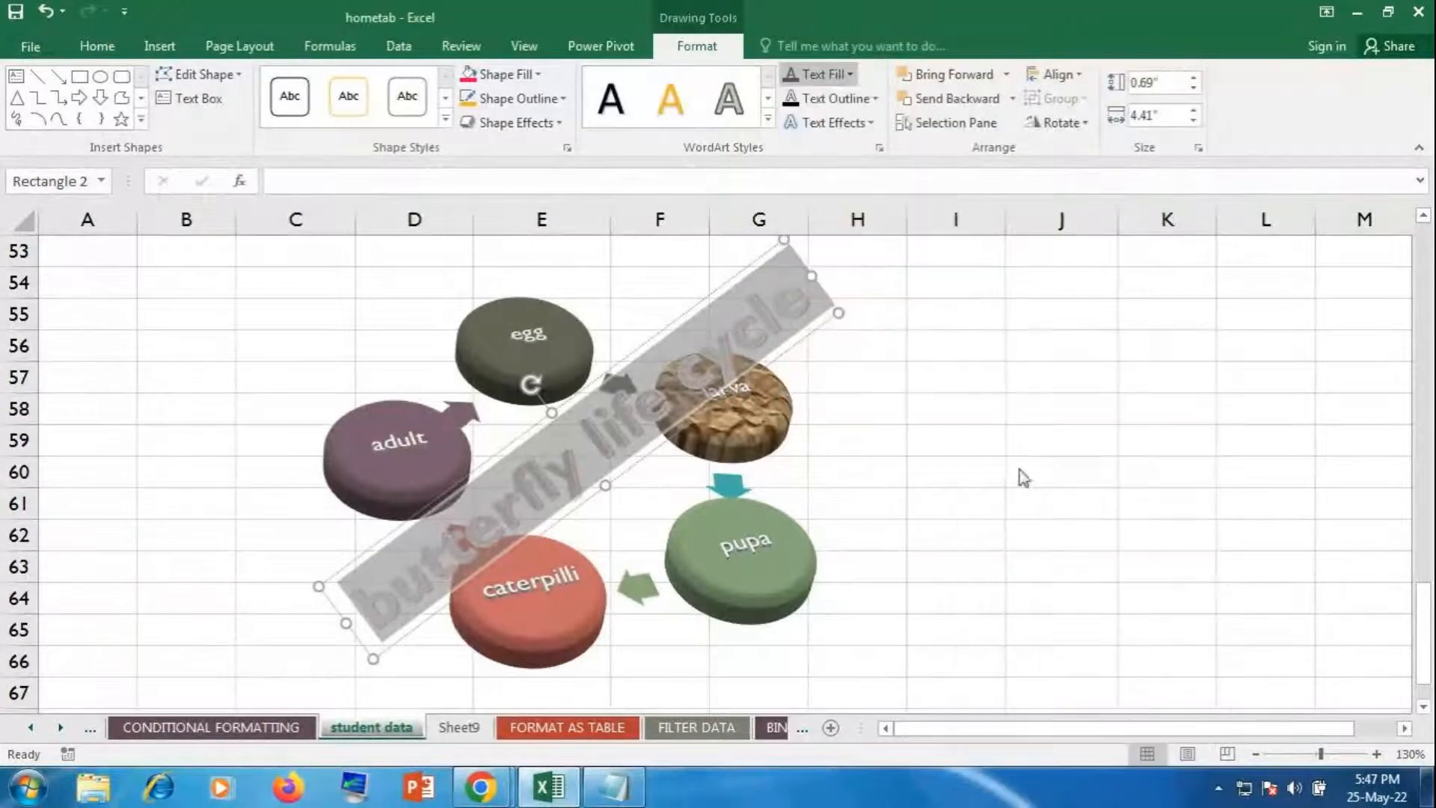
Step: Add an outer shadow and a reflection to the WordArt text
left_click(841, 123)
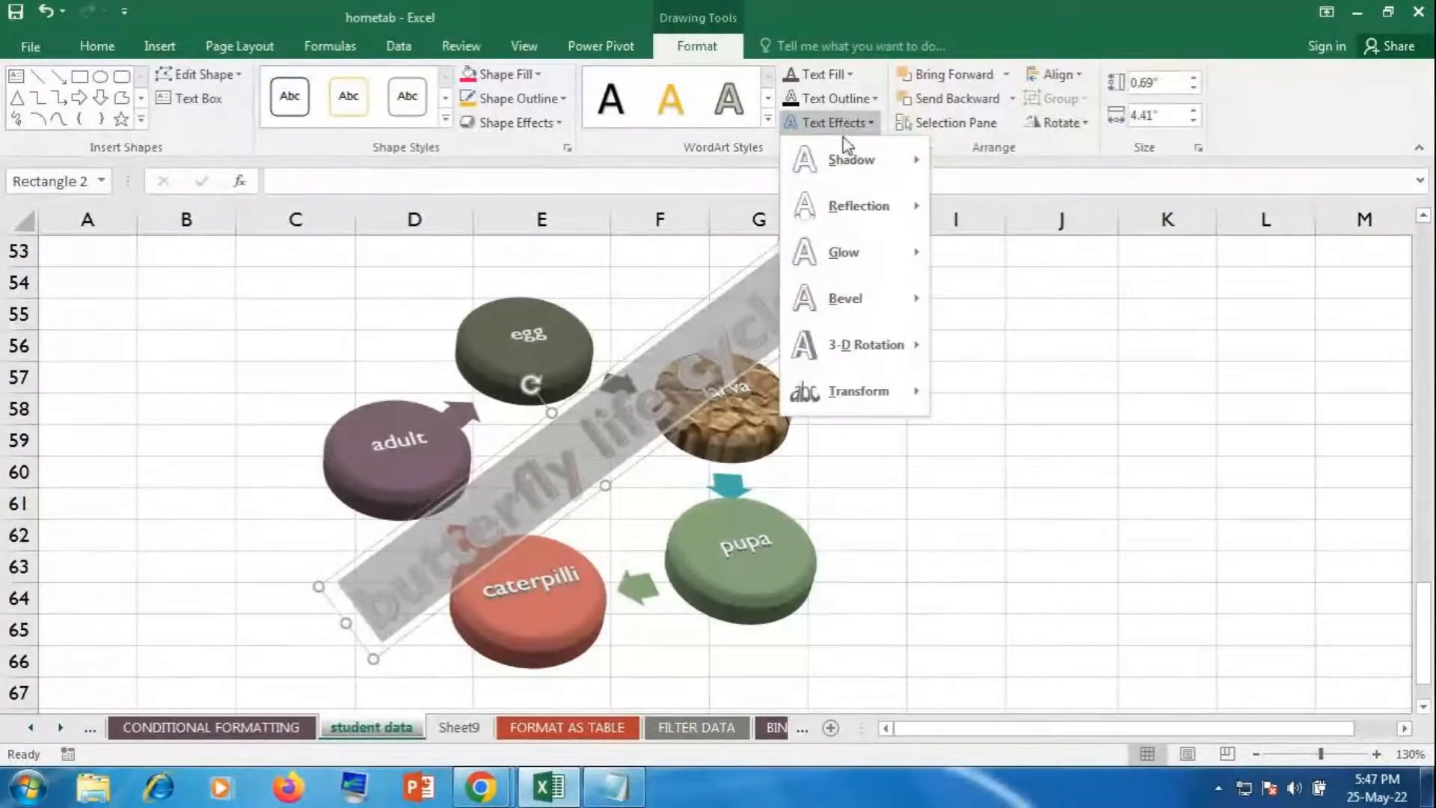
mouse_move(843, 153)
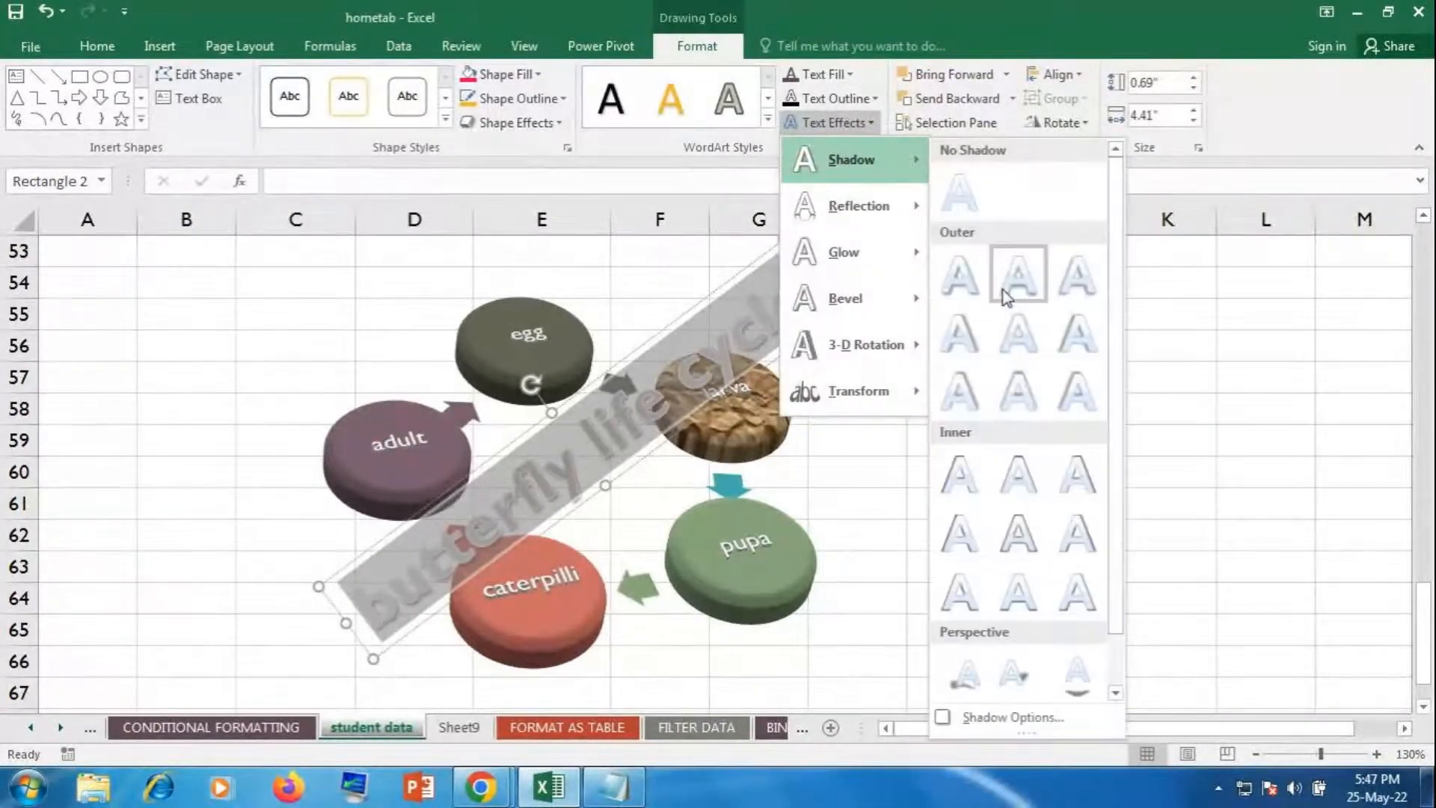
left_click(1003, 291)
left_click(837, 123)
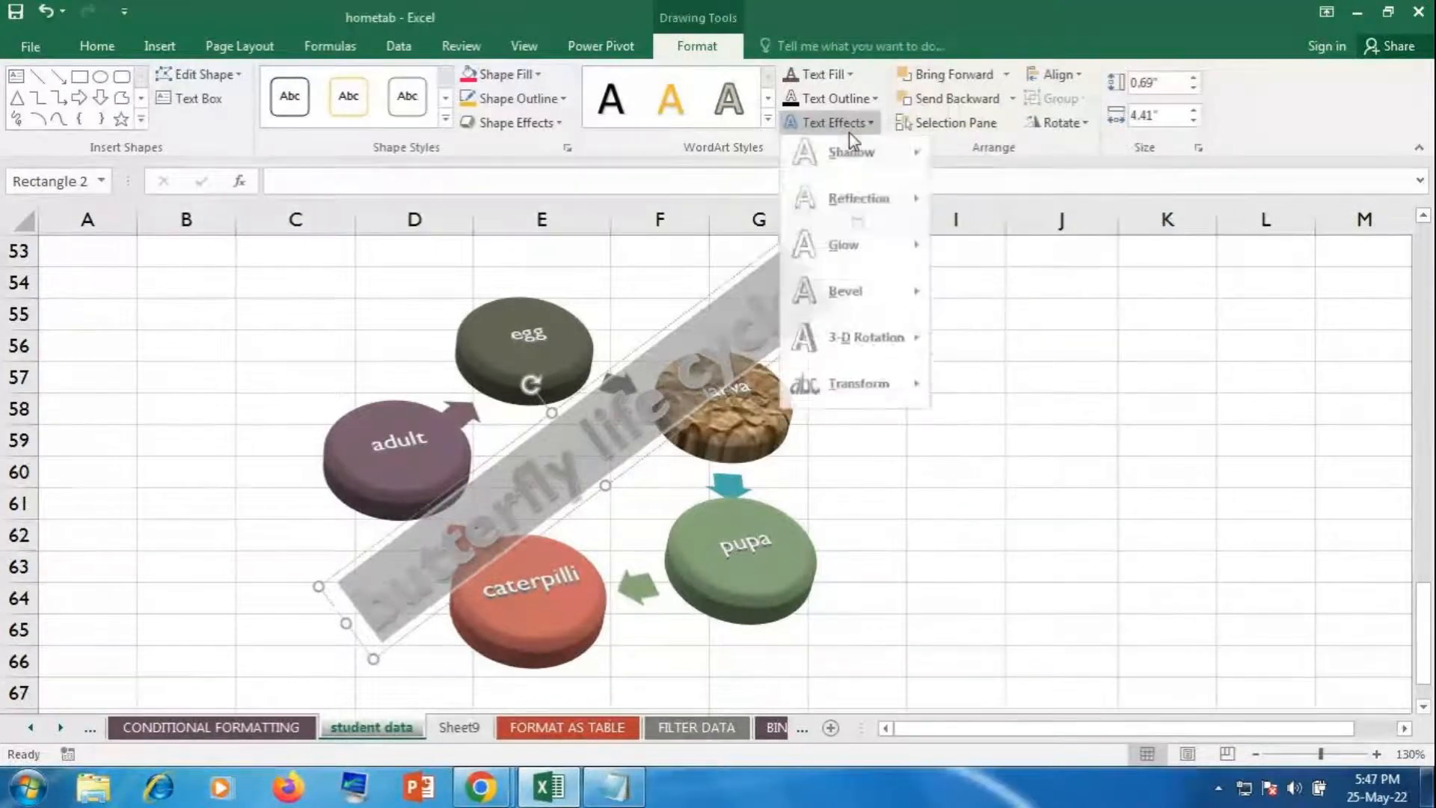
mouse_move(853, 200)
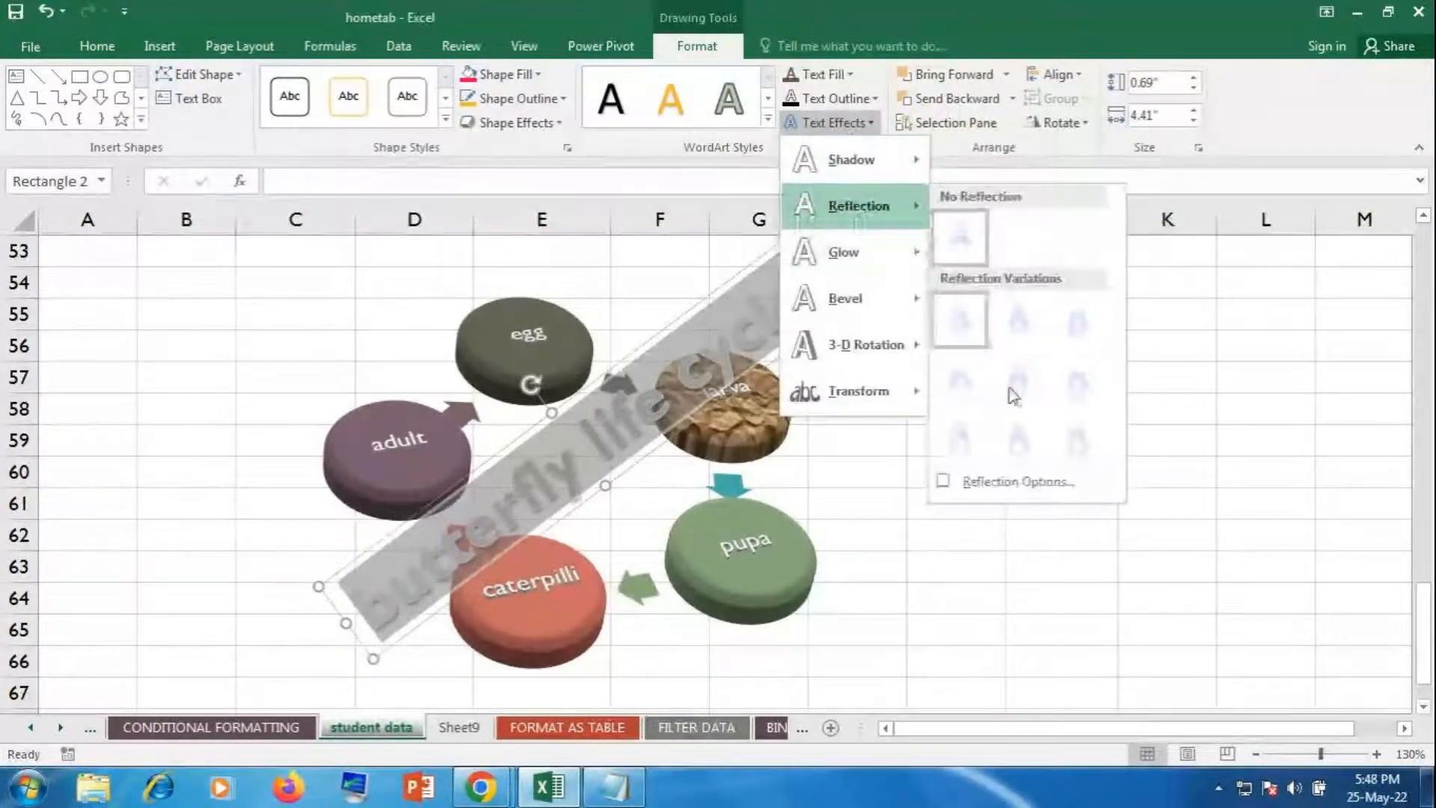
left_click(1023, 438)
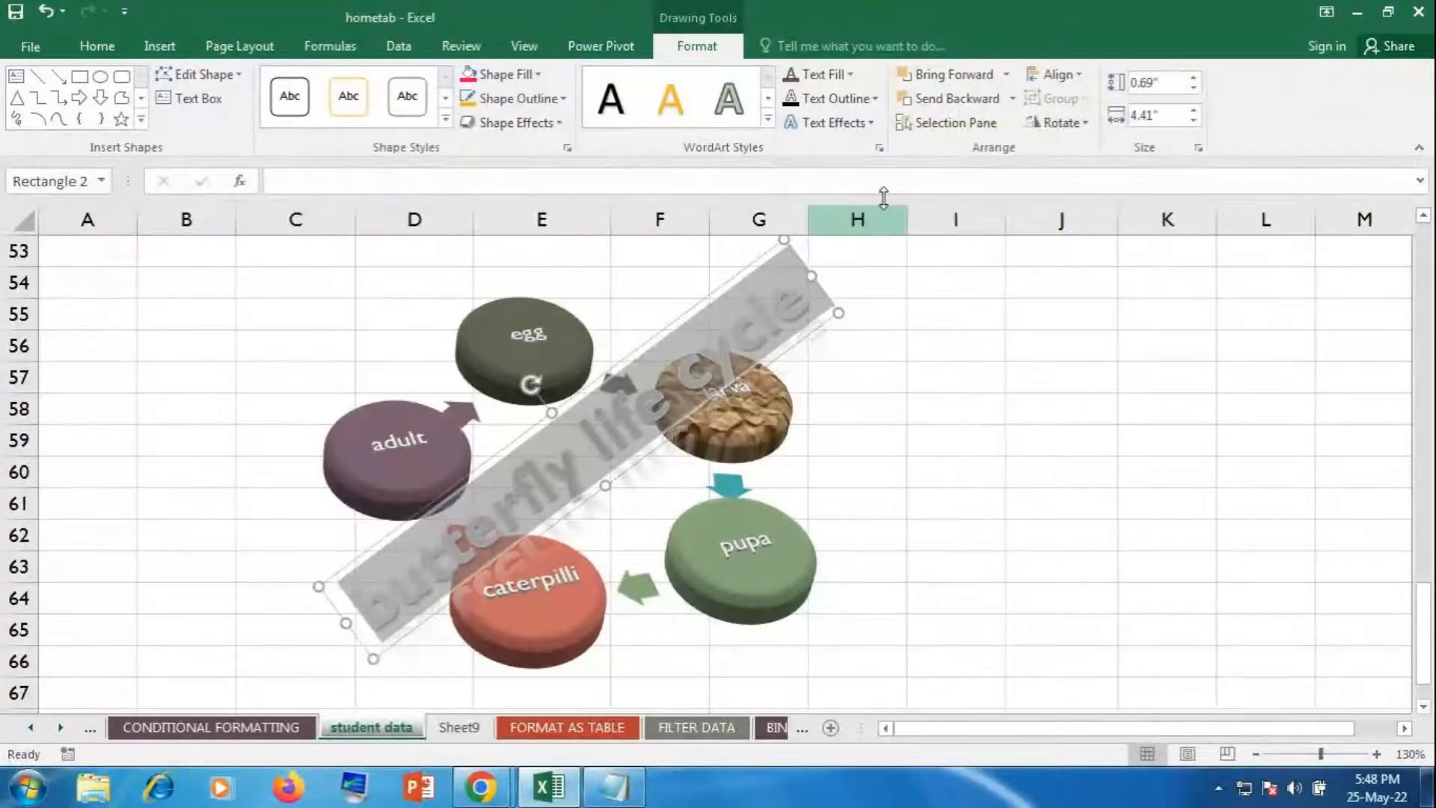
Step: Give the title a gold 18 pt glow and a bevel
left_click(848, 126)
mouse_move(845, 252)
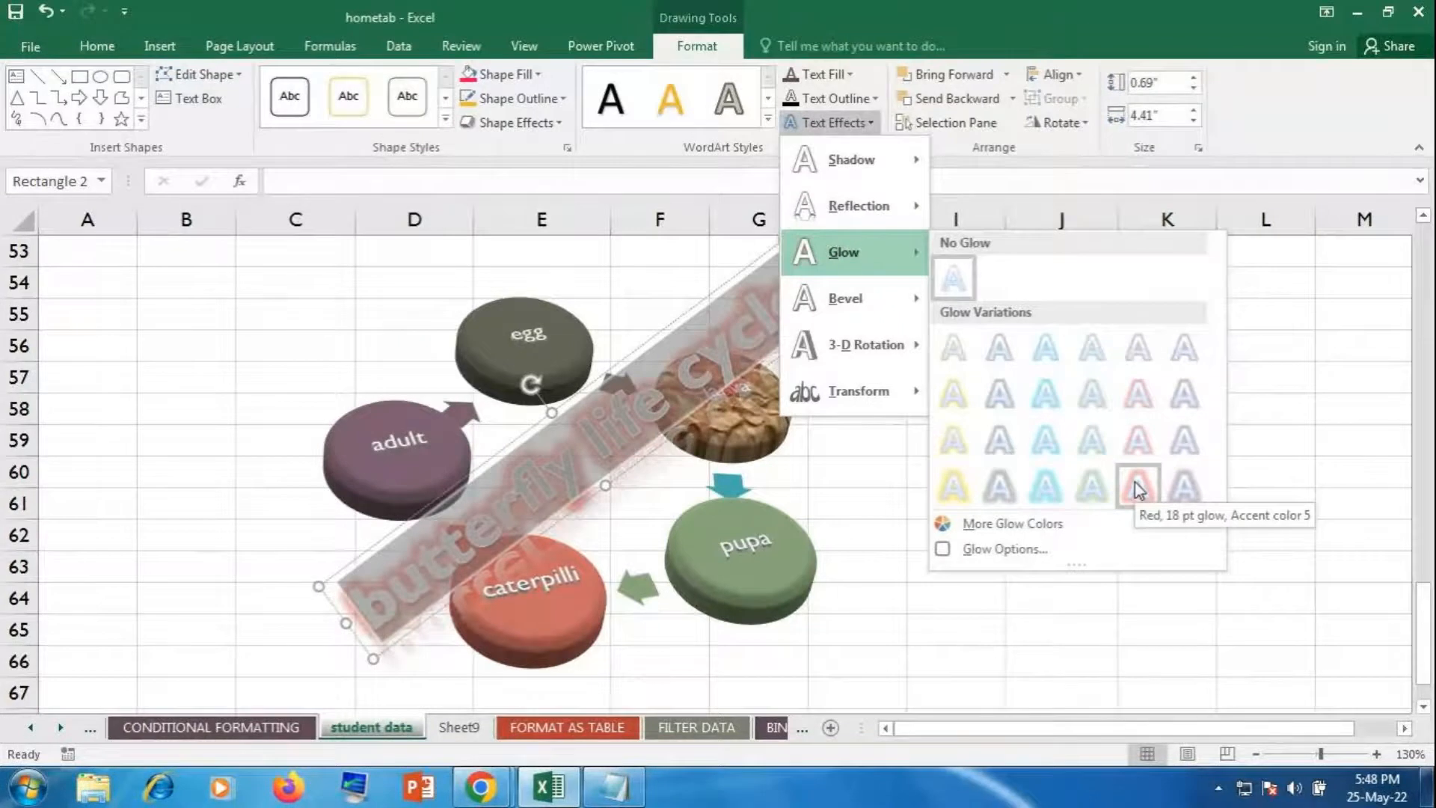
left_click(950, 495)
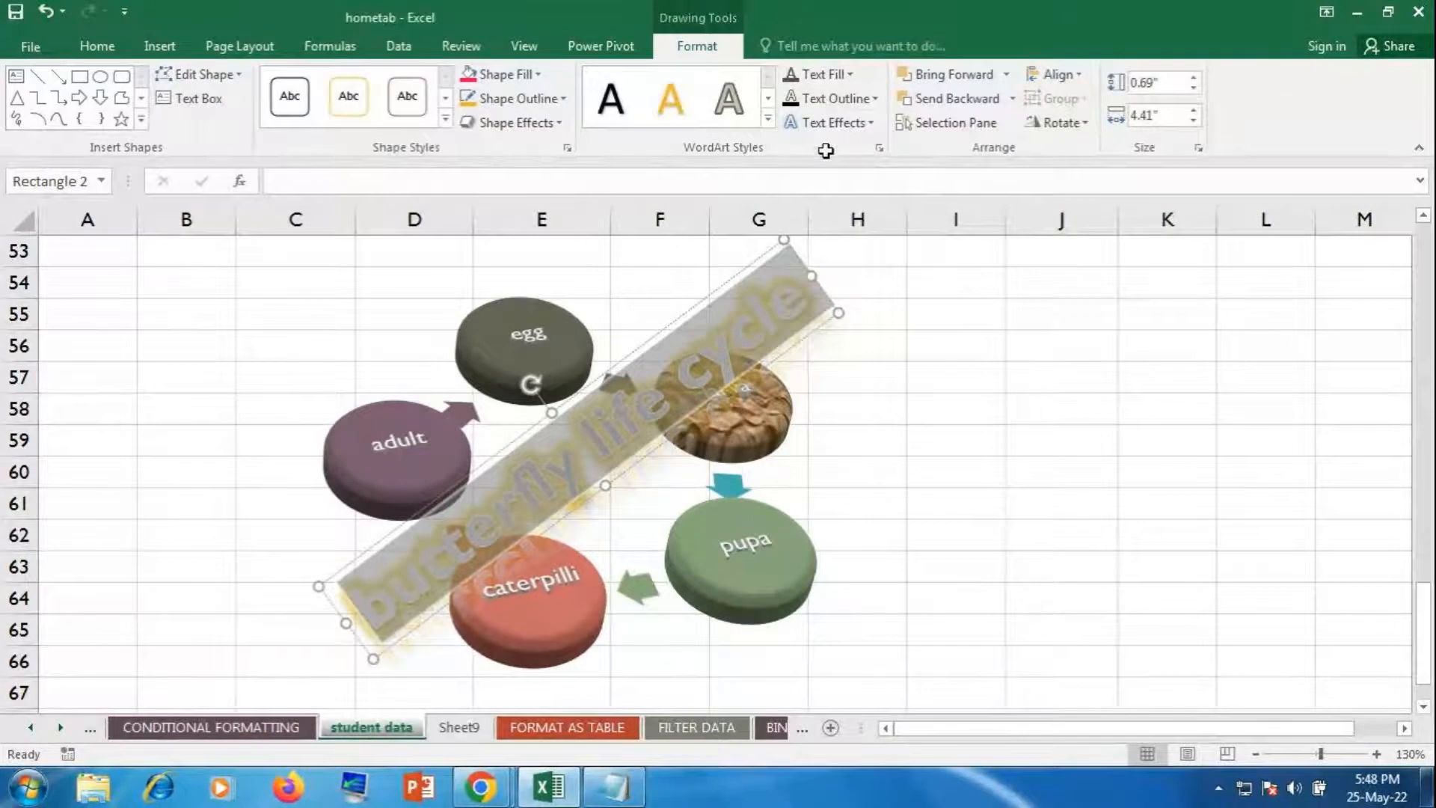
left_click(830, 123)
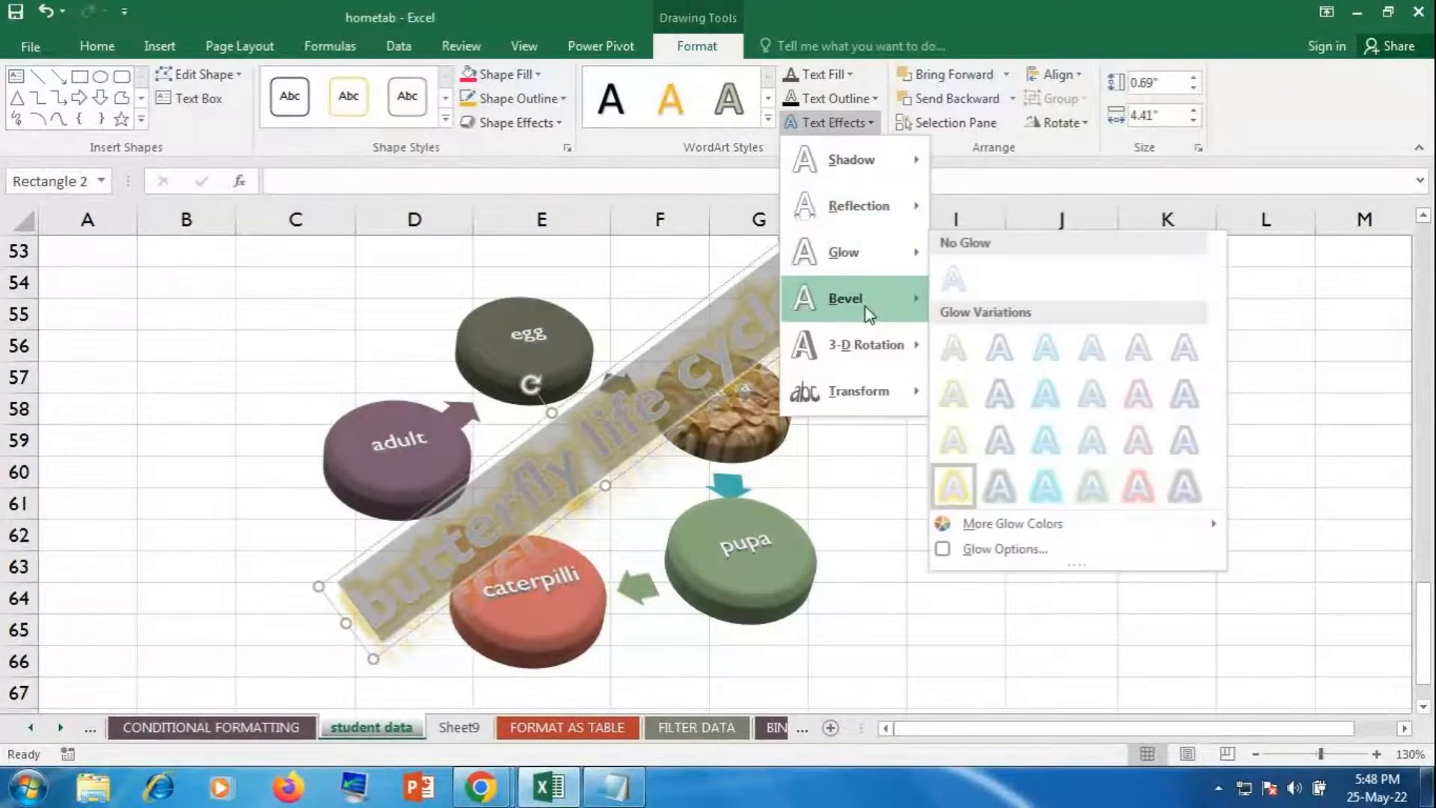
mouse_move(867, 312)
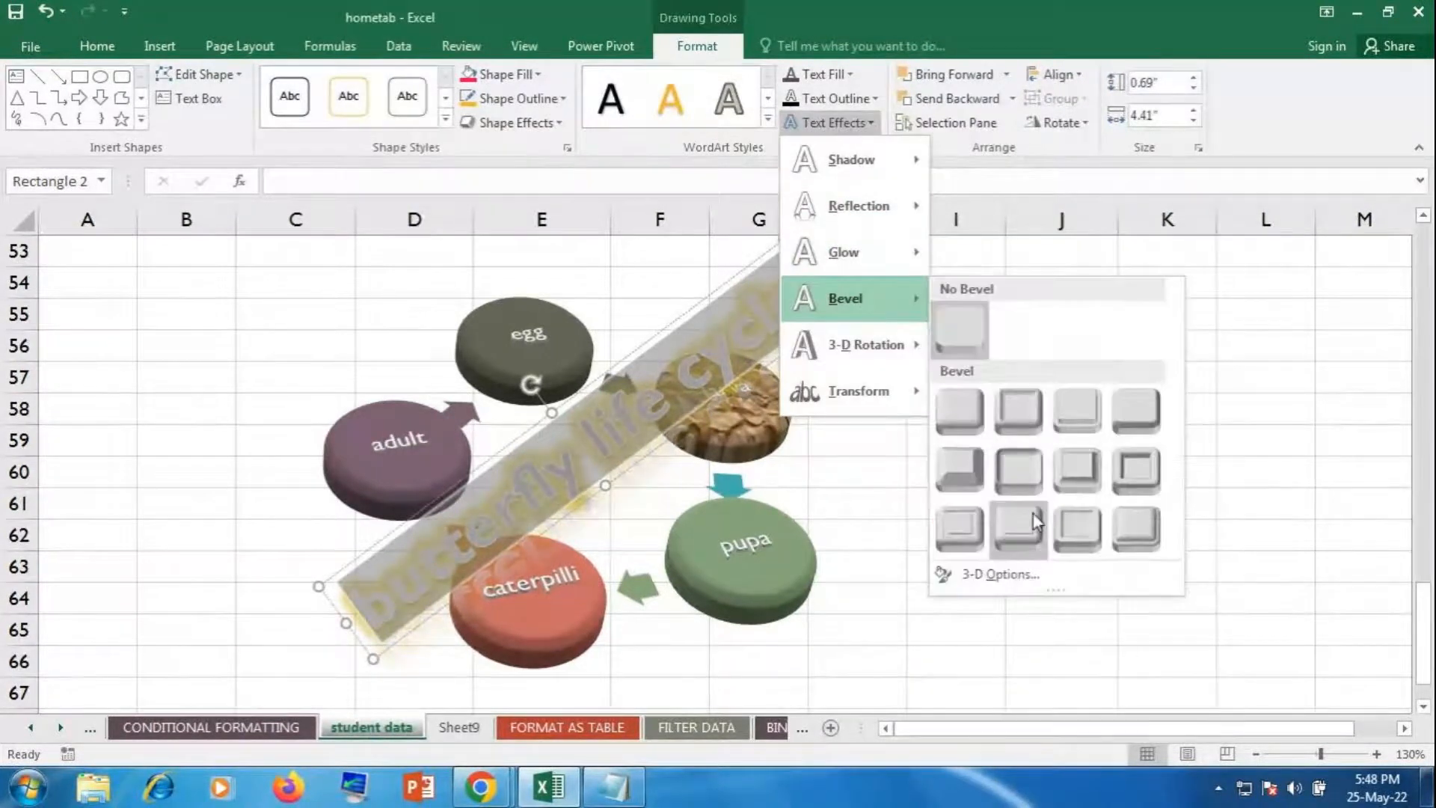
left_click(1105, 477)
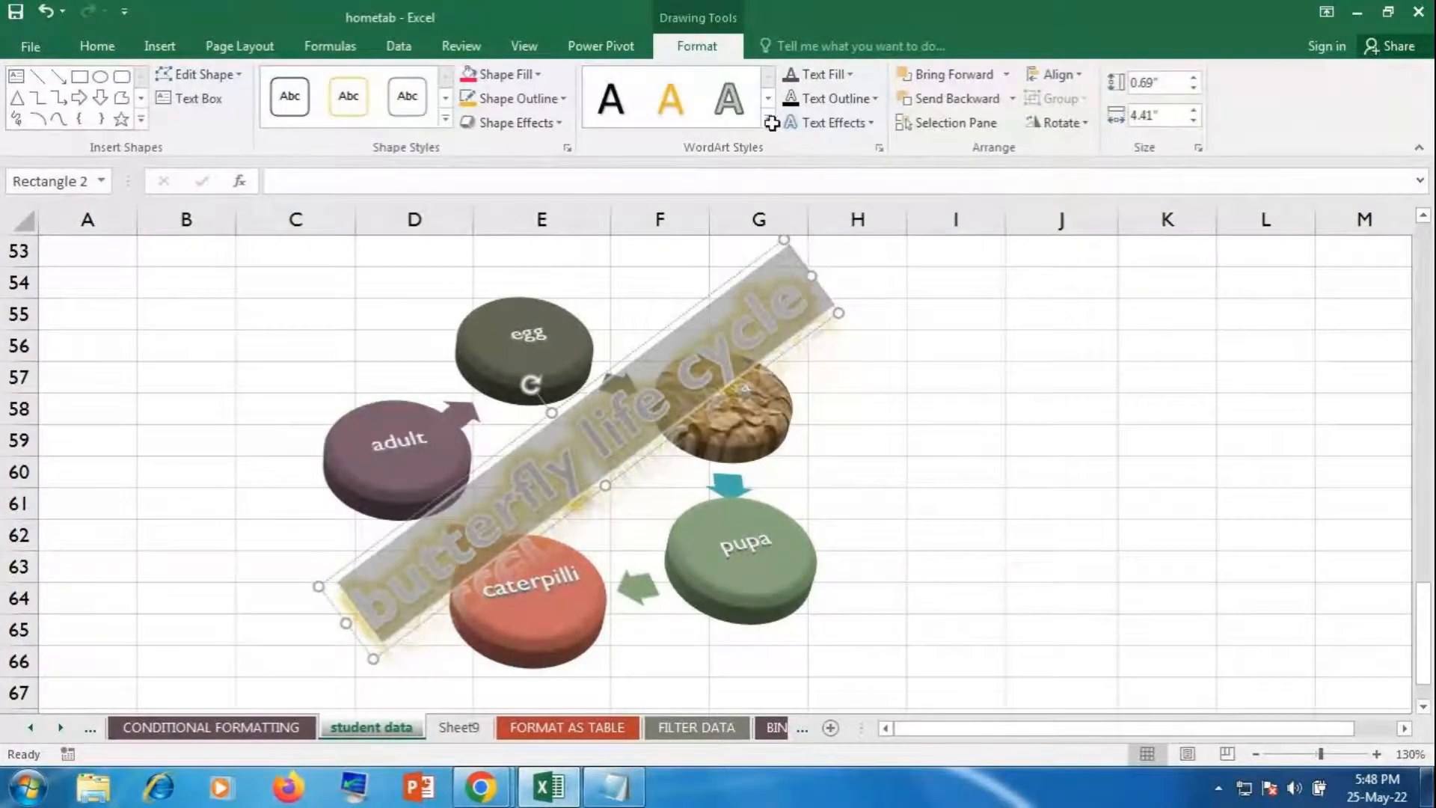
Step: Apply a 3-D rotation preset and a curved Transform warp to the title
left_click(812, 125)
mouse_move(859, 337)
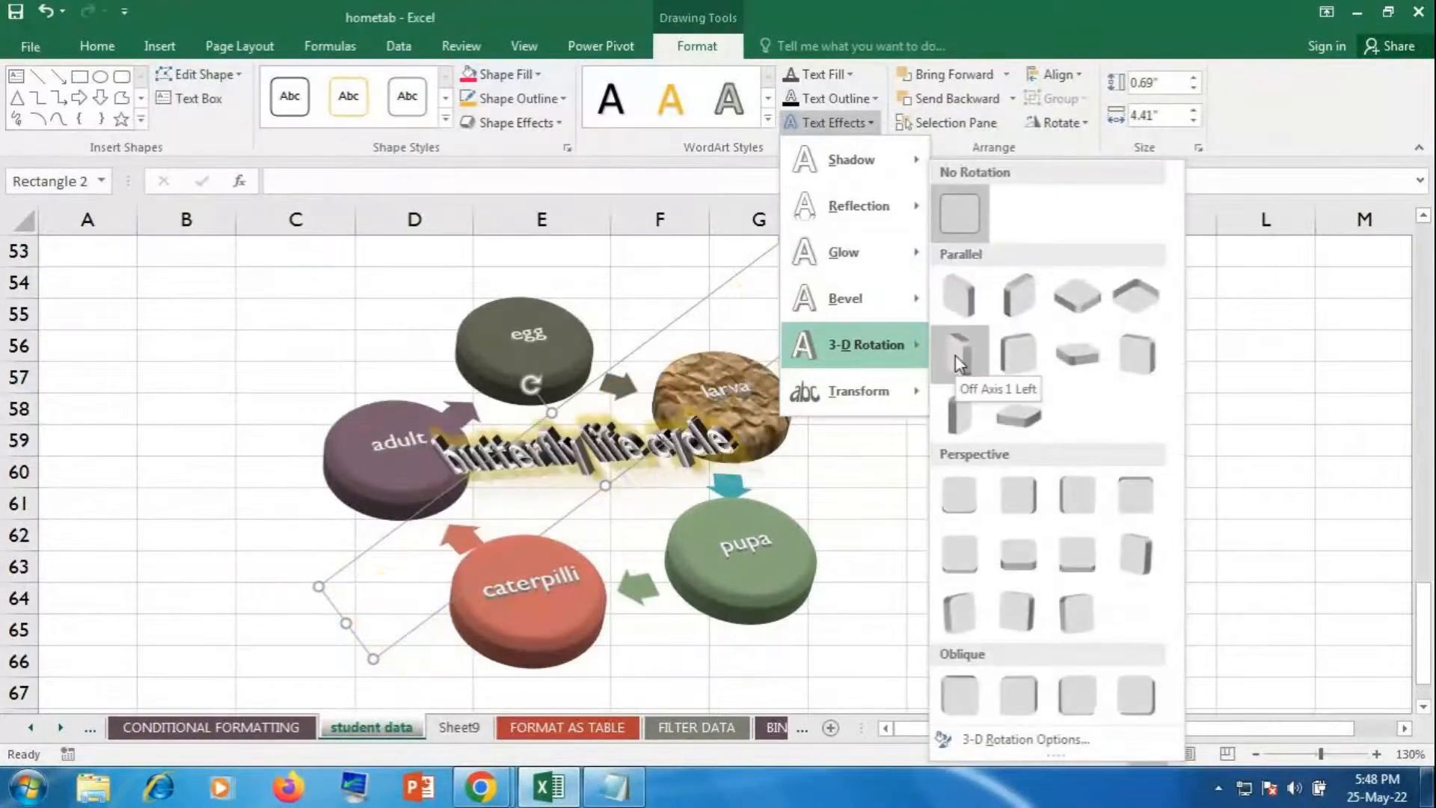
left_click(962, 316)
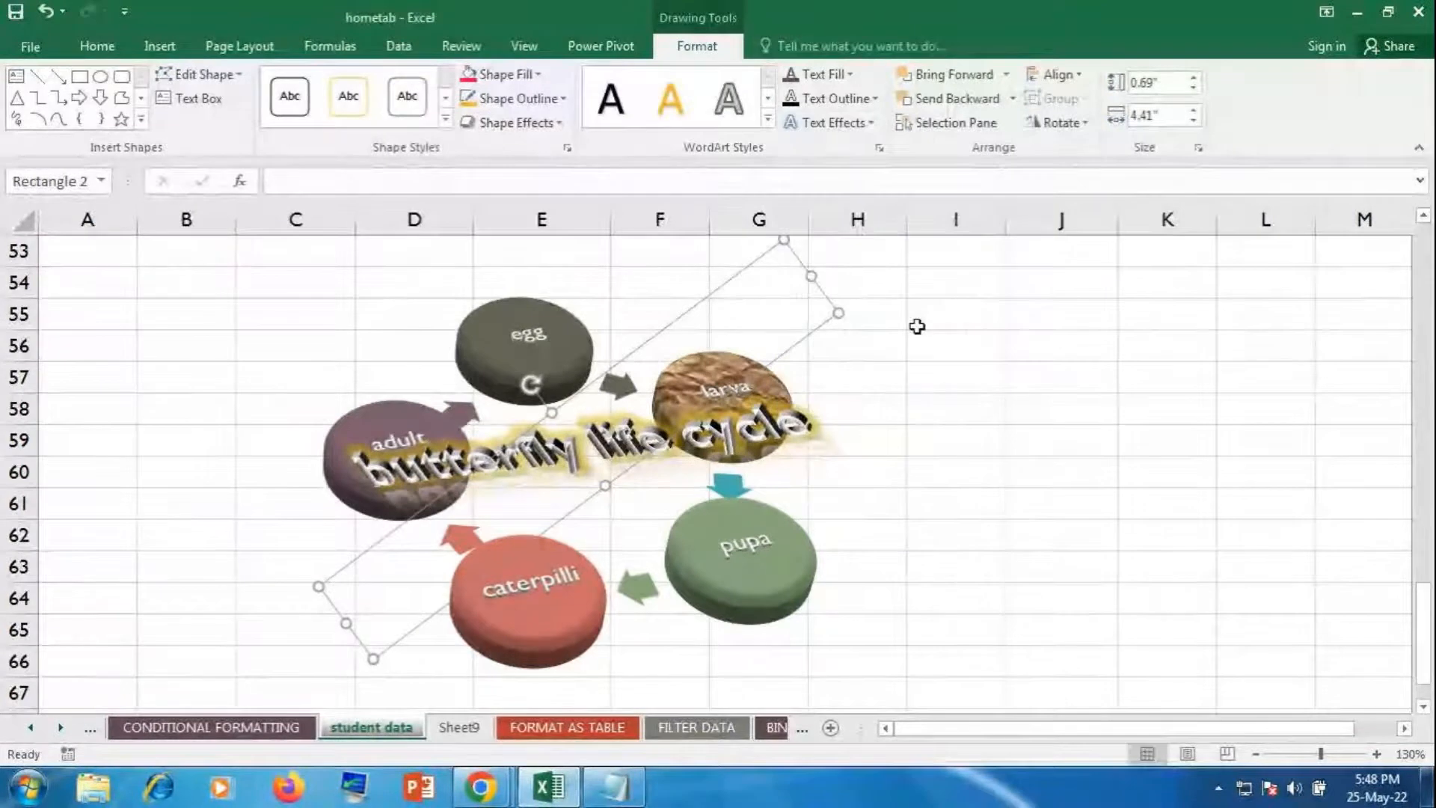
left_click(827, 122)
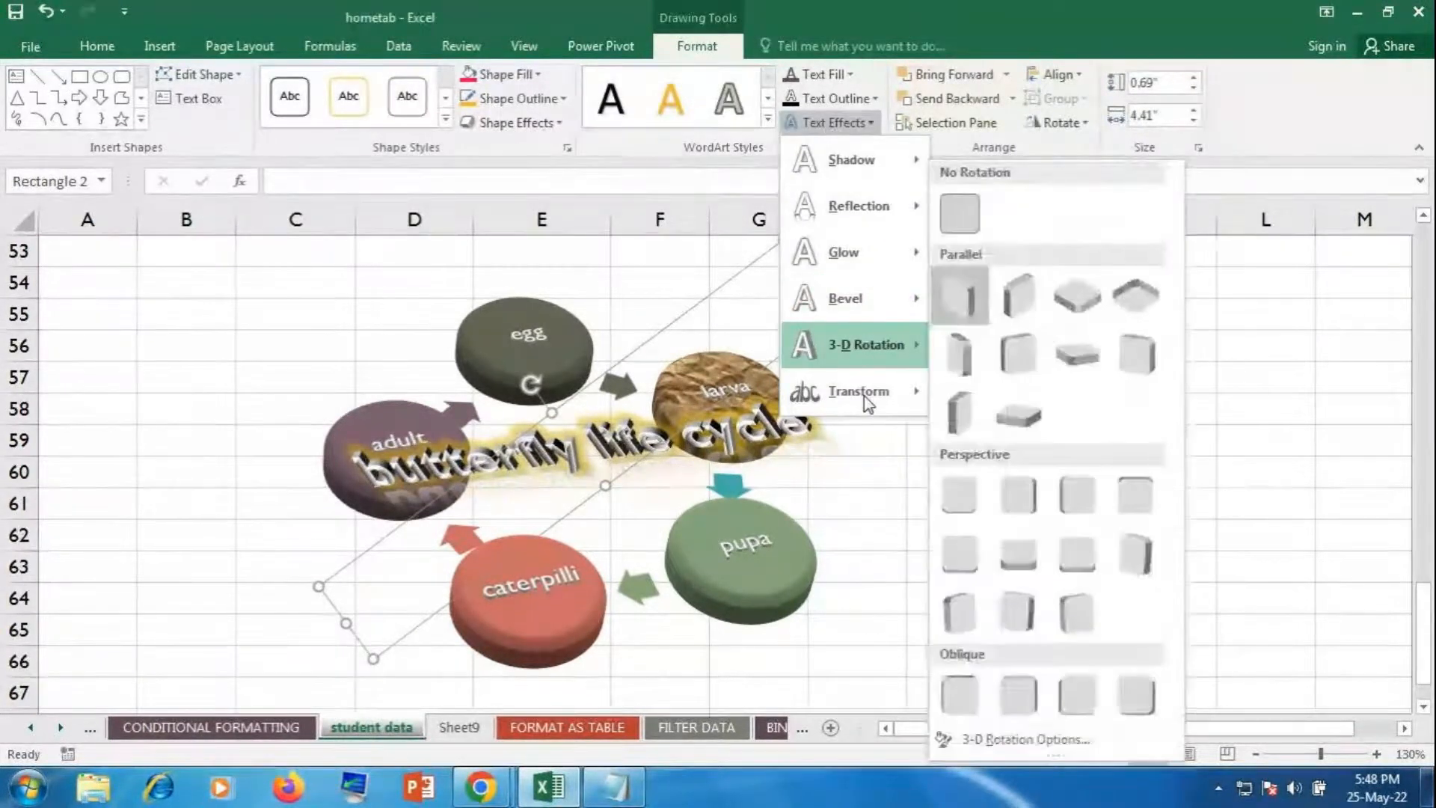
mouse_move(820, 383)
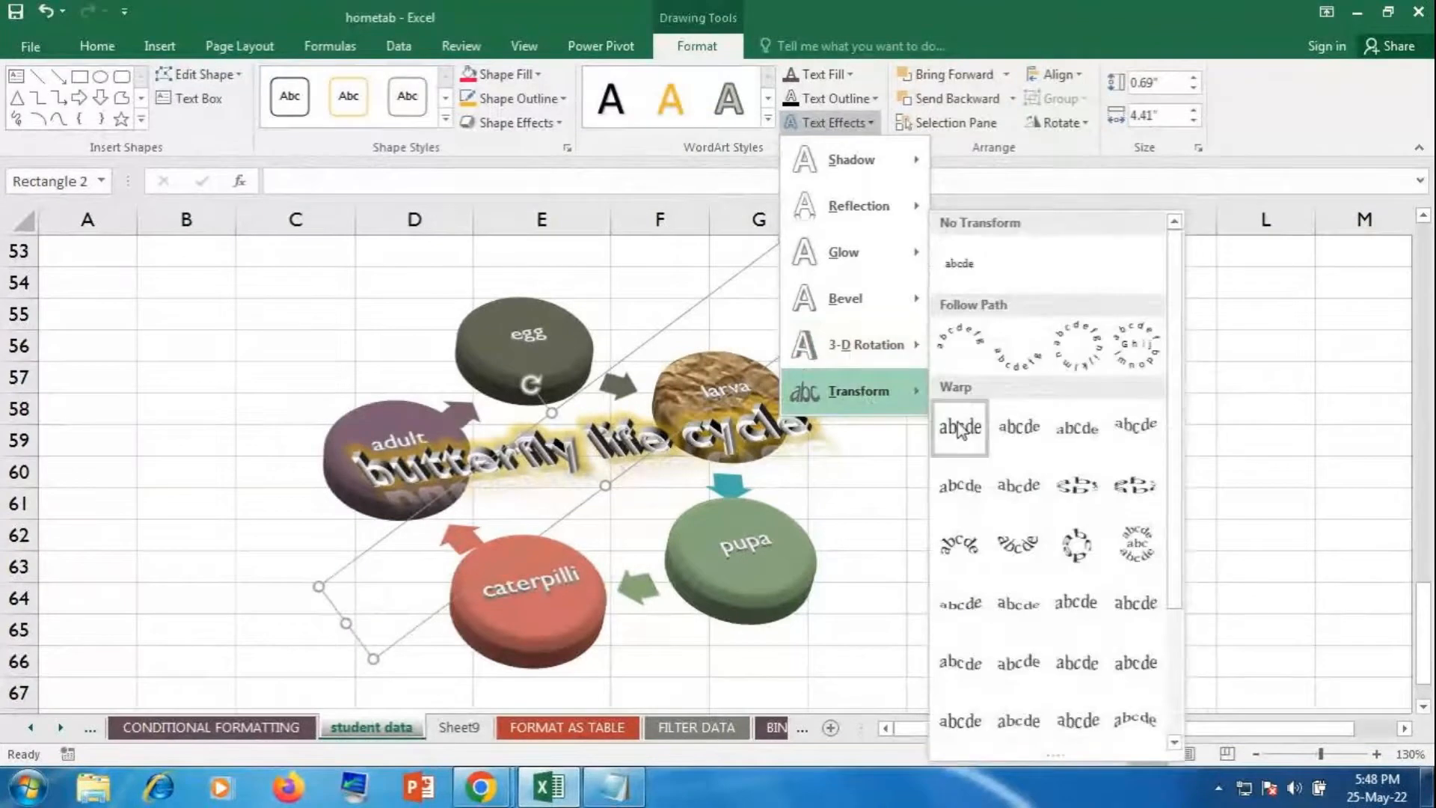
left_click(1007, 437)
Step: Drag the WordArt title down across the diagram's middle, then select empty cell J61
left_click(1002, 461)
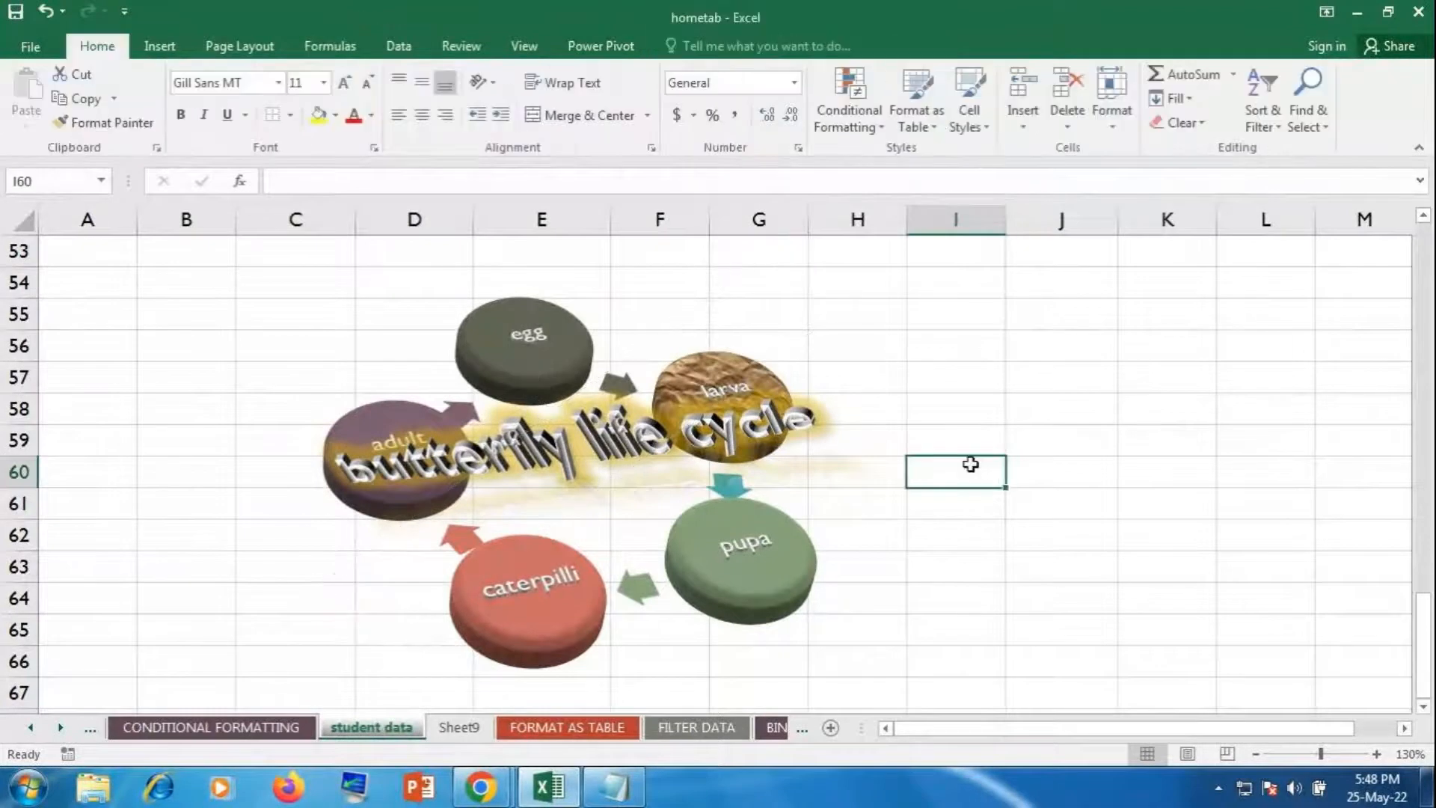
left_click(593, 426)
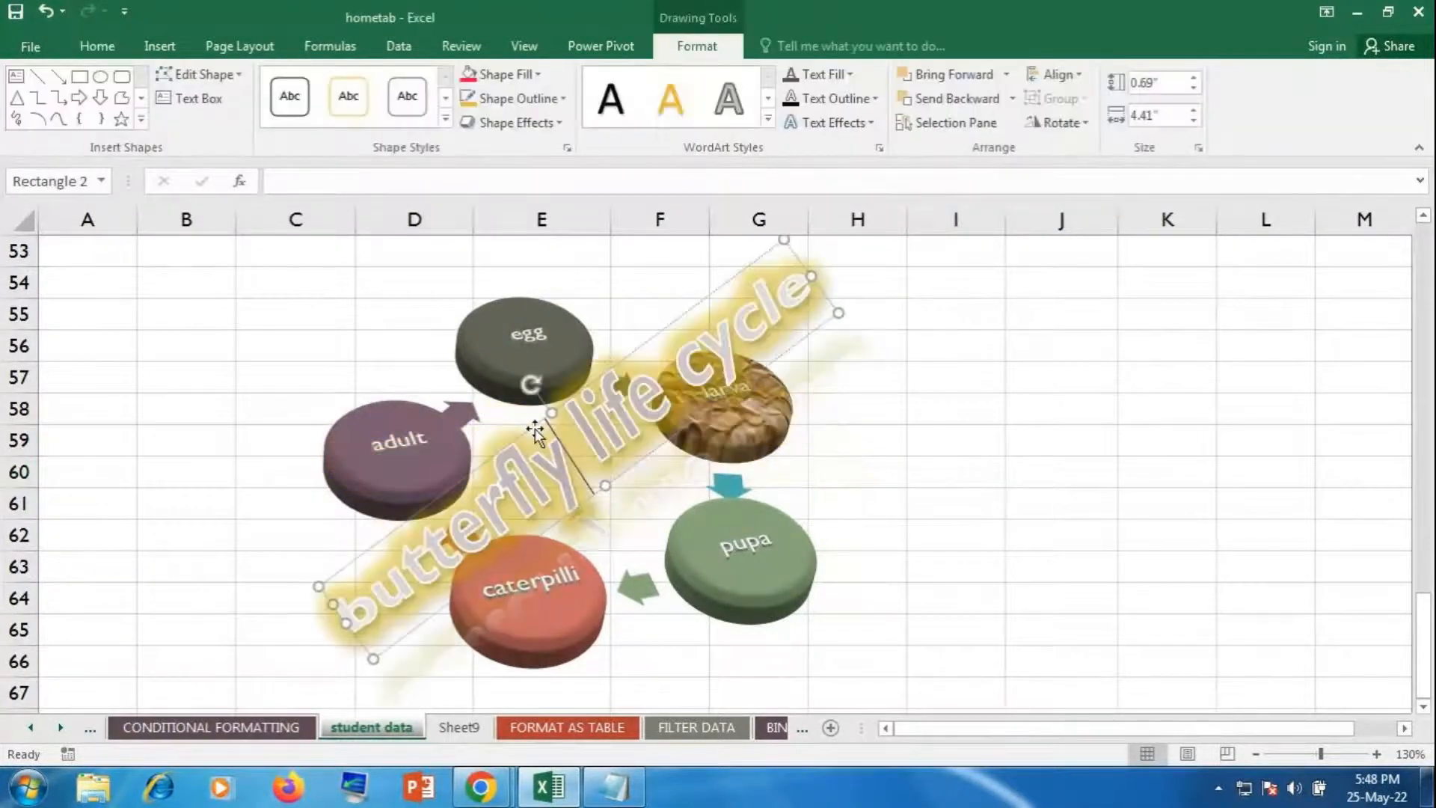
left_click_drag(563, 405, 590, 284)
scroll(938, 580, "up", 1)
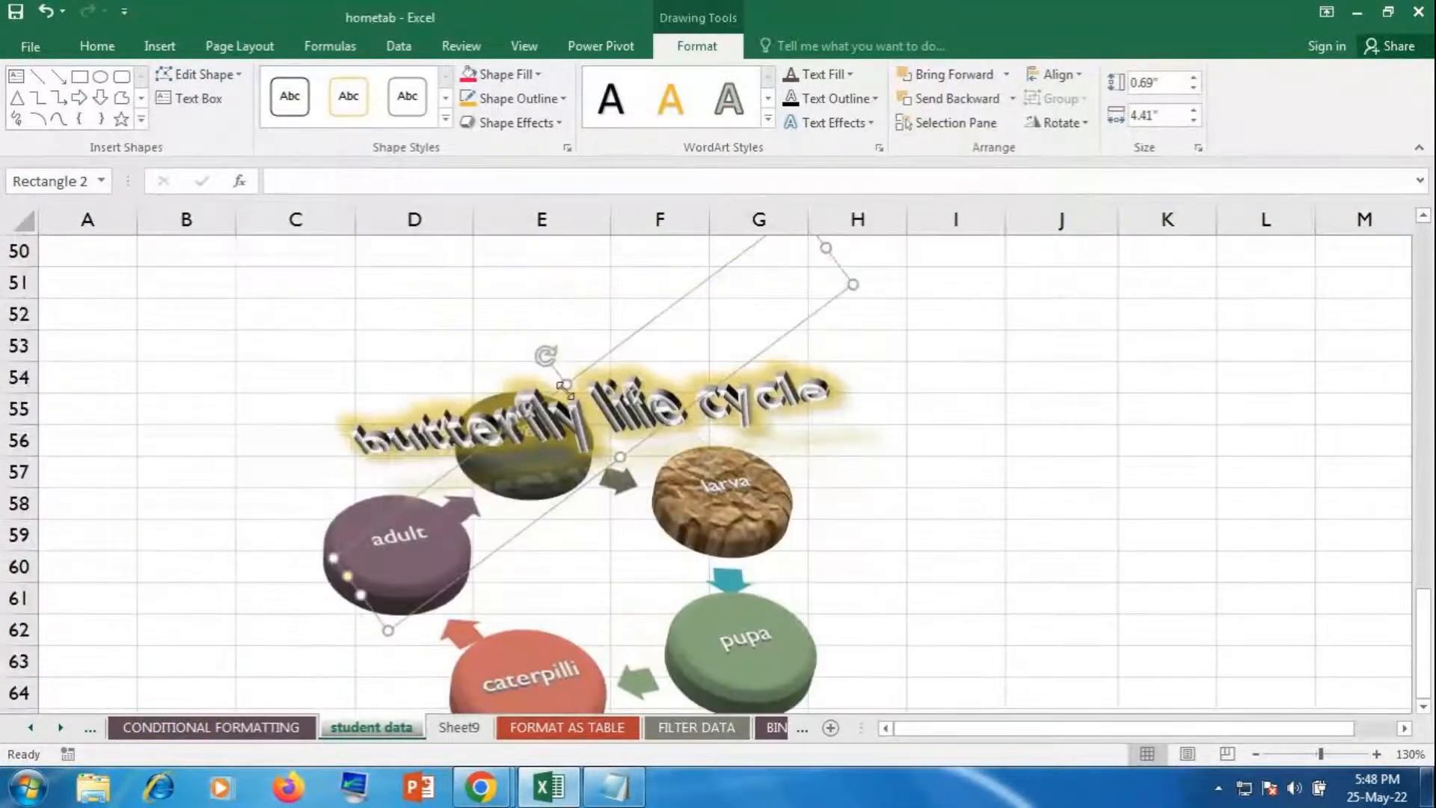
mouse_move(590, 365)
left_mouse_down()
mouse_move(586, 294)
mouse_move(577, 386)
left_mouse_up()
left_click_drag(577, 496, 574, 530)
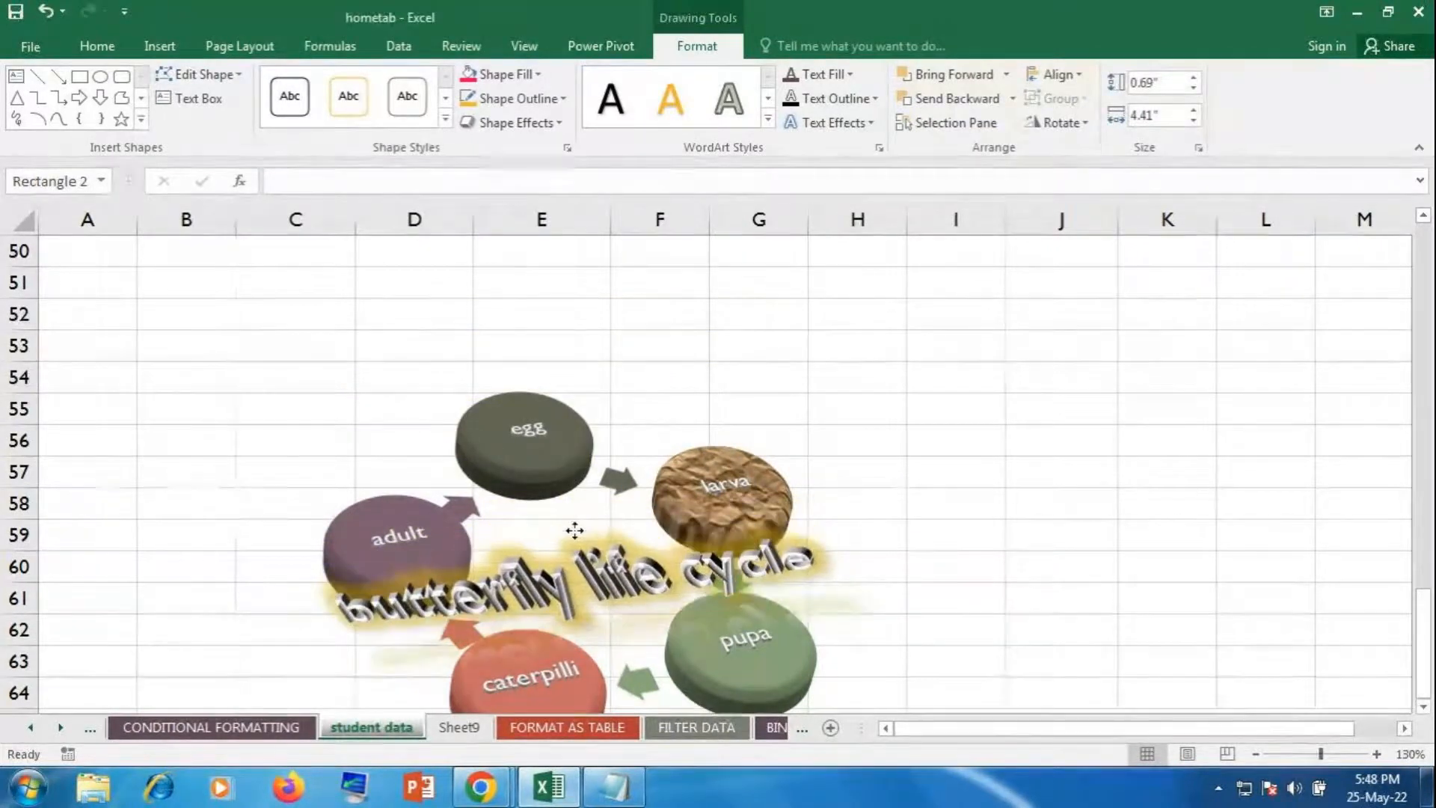
left_click(994, 628)
scroll(1026, 564, "down", 3)
scroll(1058, 526, "up", 2)
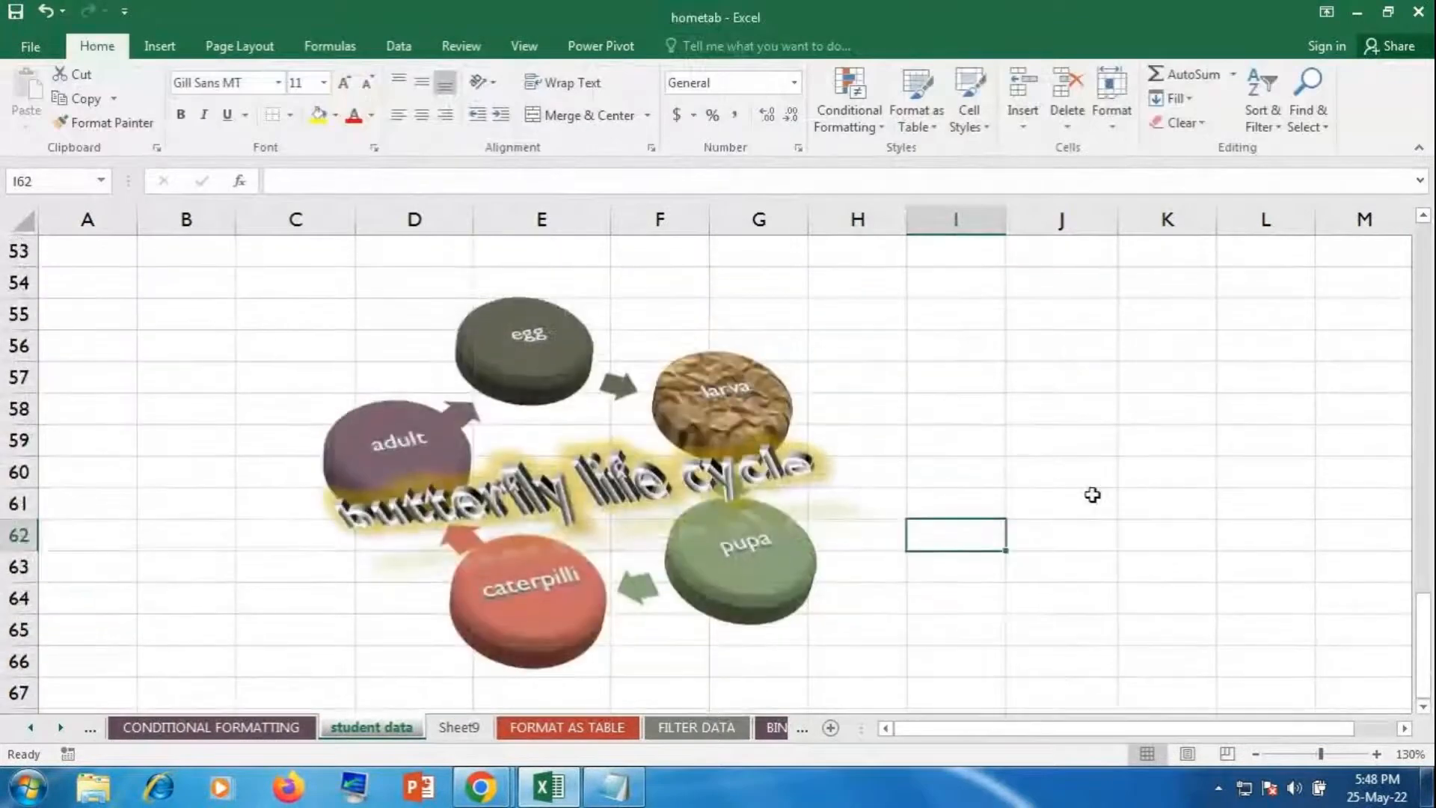
left_click(1090, 497)
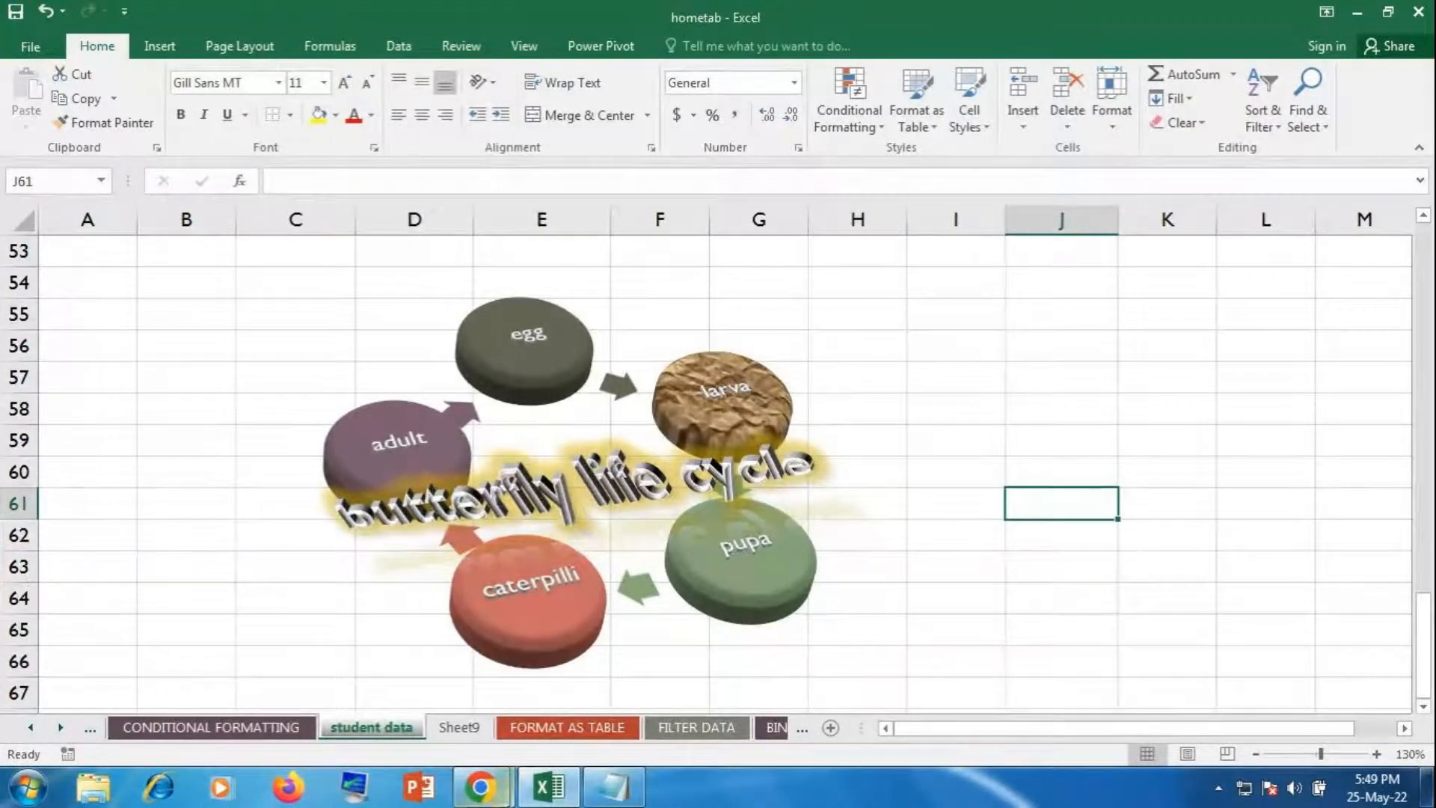
Step: Close the Notepad window from the taskbar with Don't Save, and switch back to Excel
mouse_move(480, 787)
left_click(383, 682)
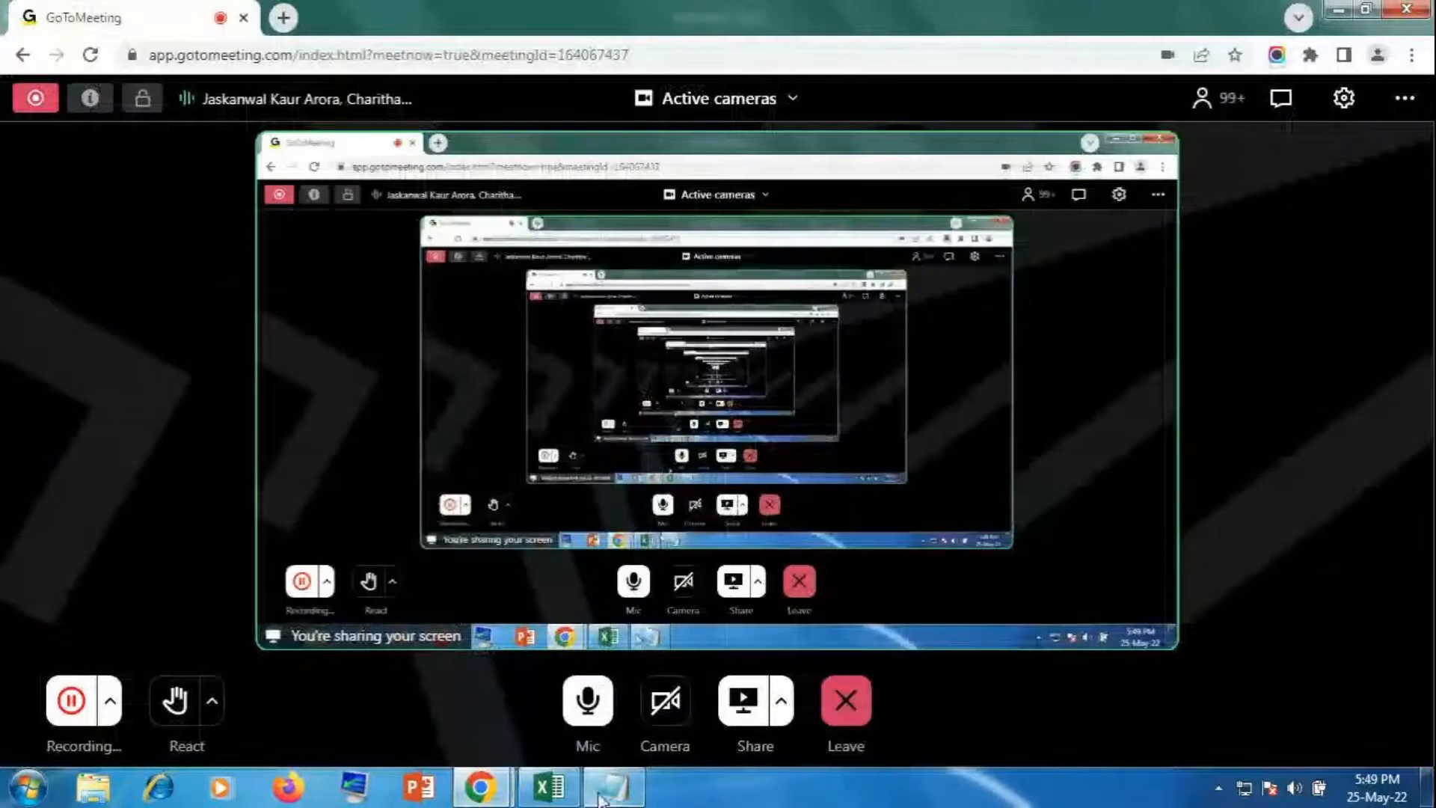
left_click(609, 797)
right_click(610, 797)
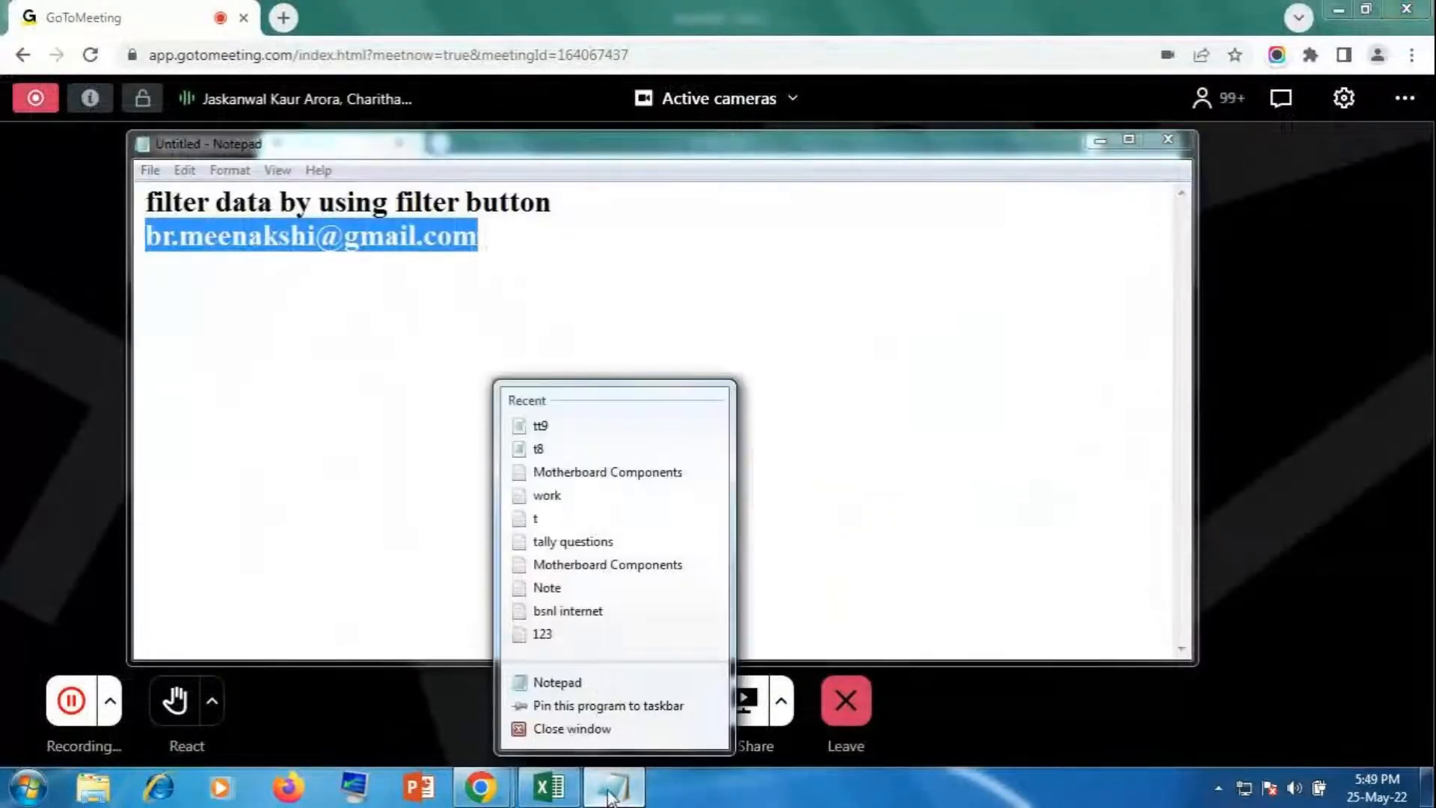
left_click(588, 731)
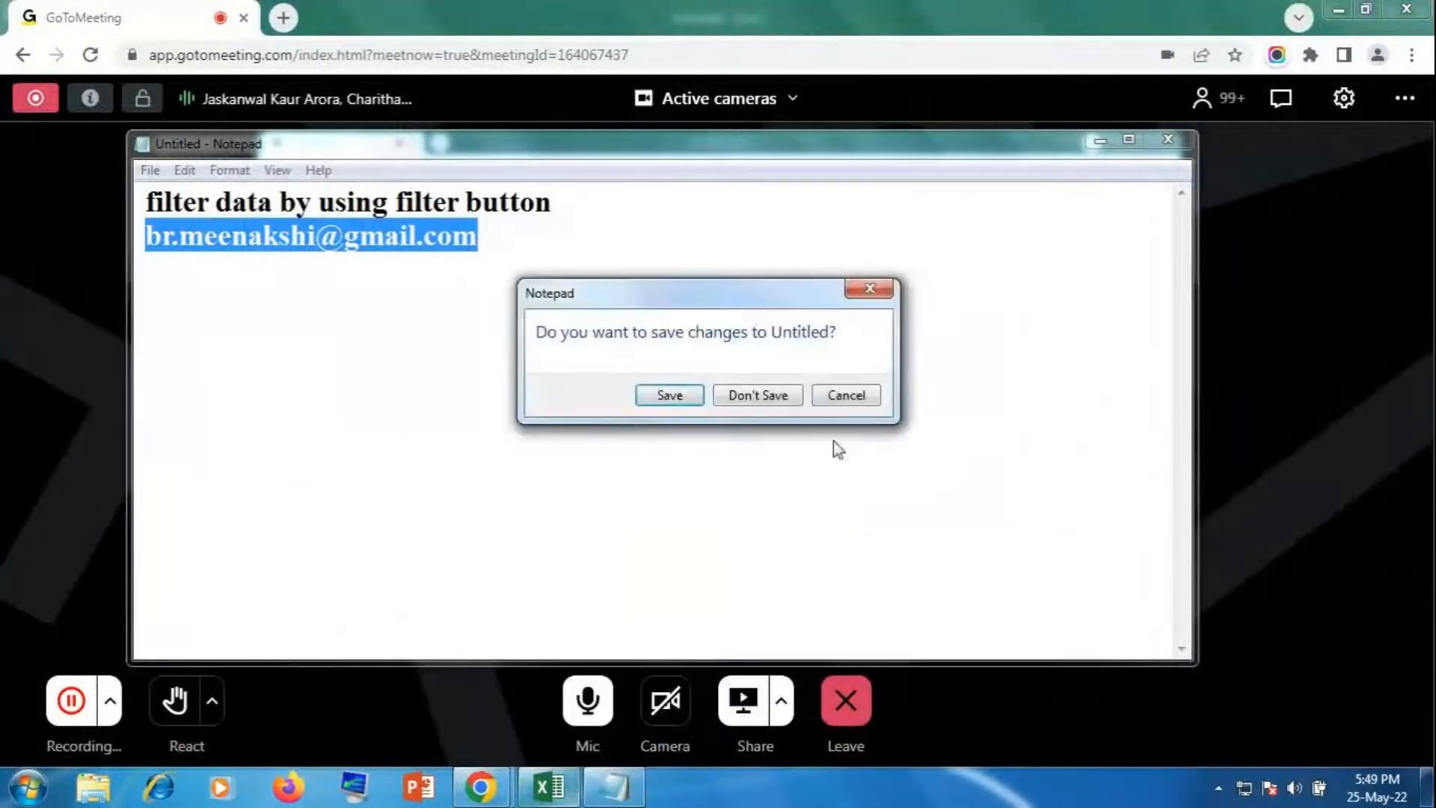
left_click(752, 398)
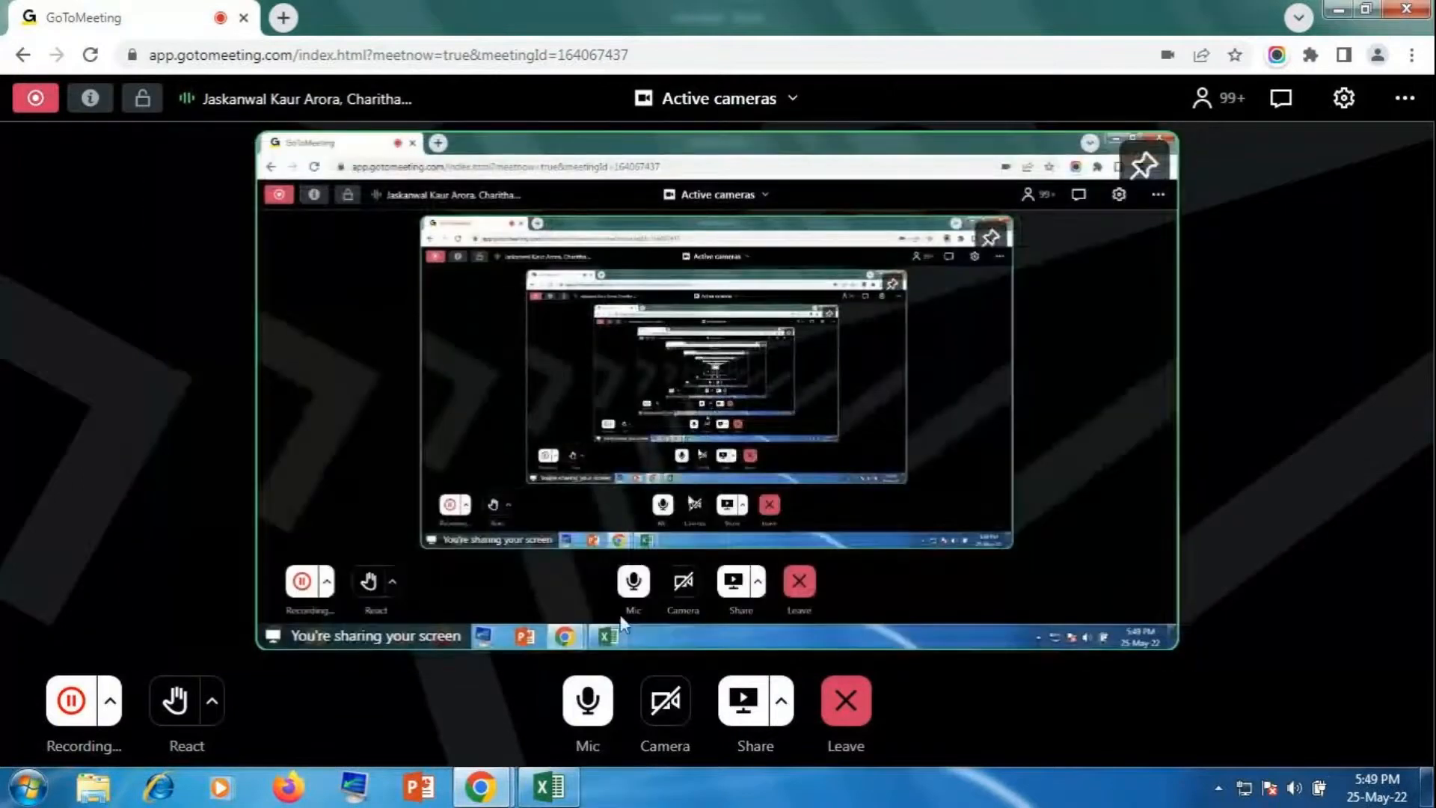
left_click(550, 787)
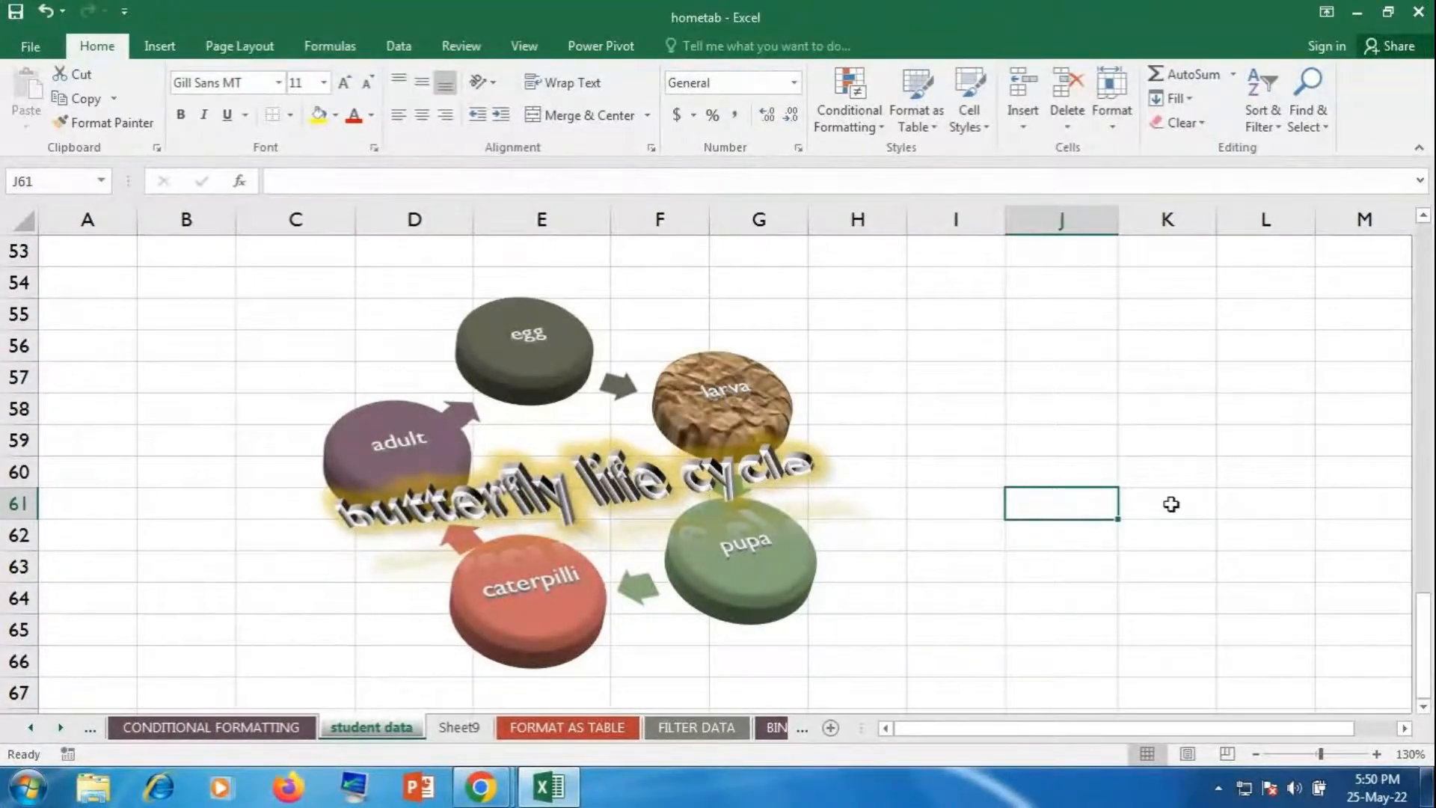
Step: Select empty cell L60, then close Excel and save the changes to hometab.xlsx
left_click(180, 49)
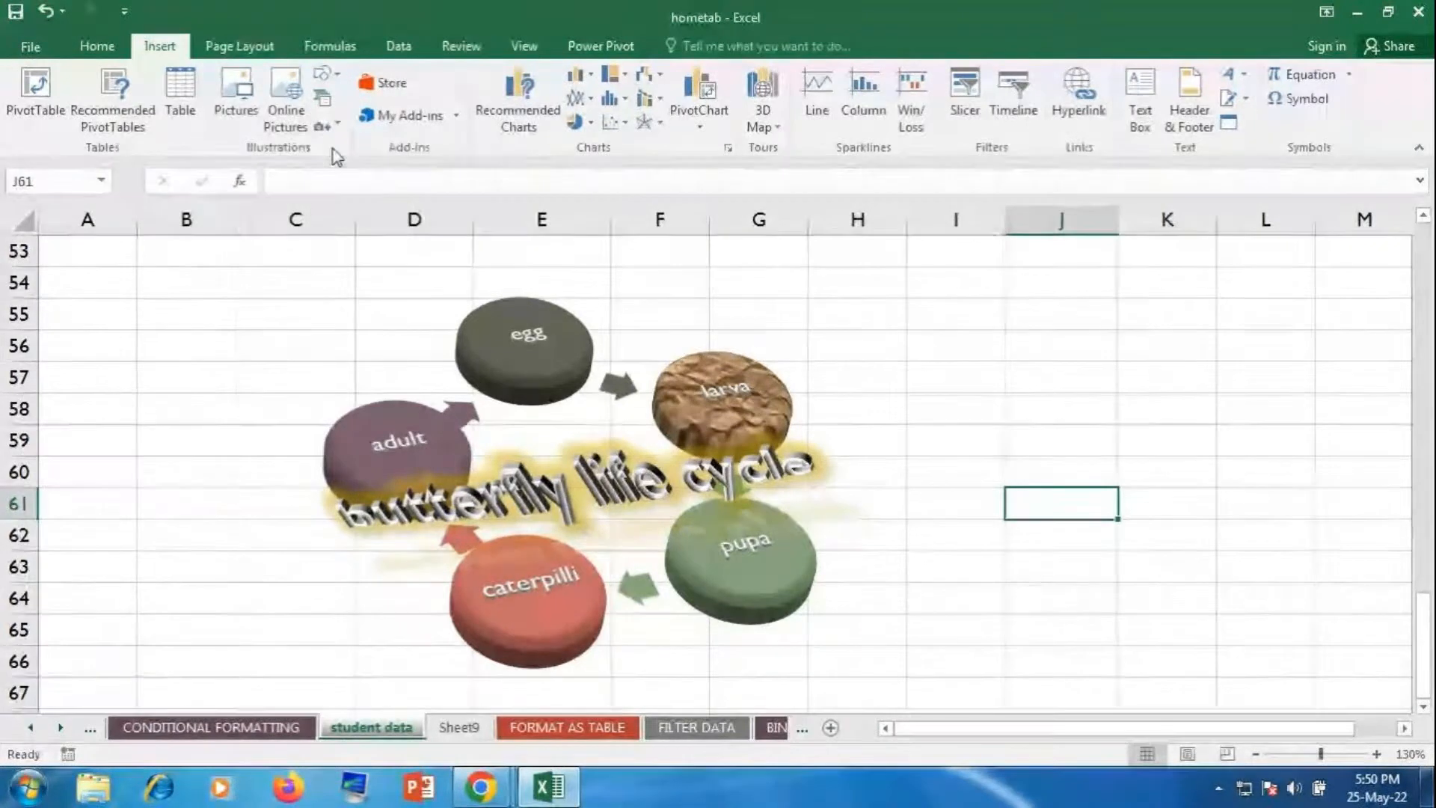
left_click(1259, 472)
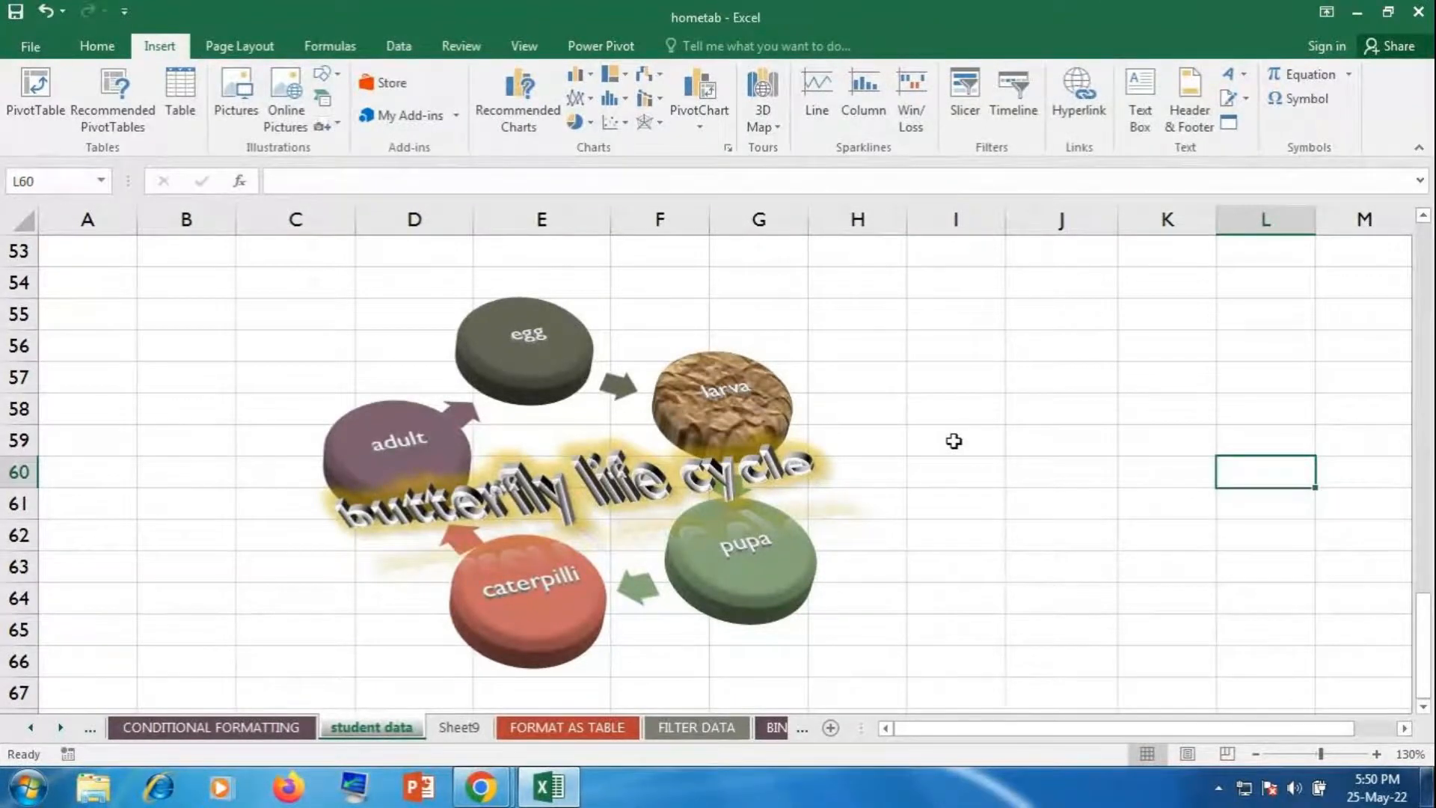
left_click(1416, 16)
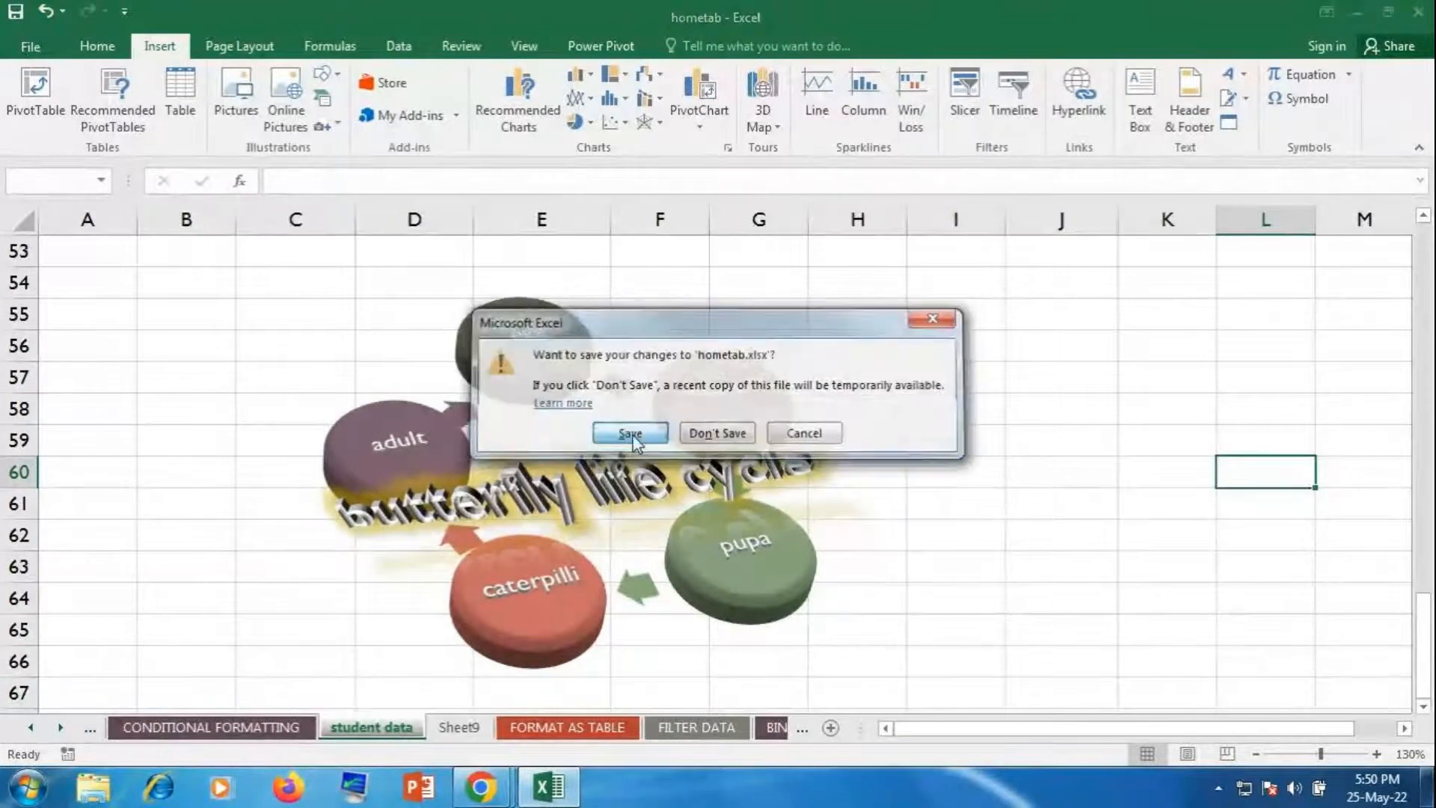
left_click(630, 434)
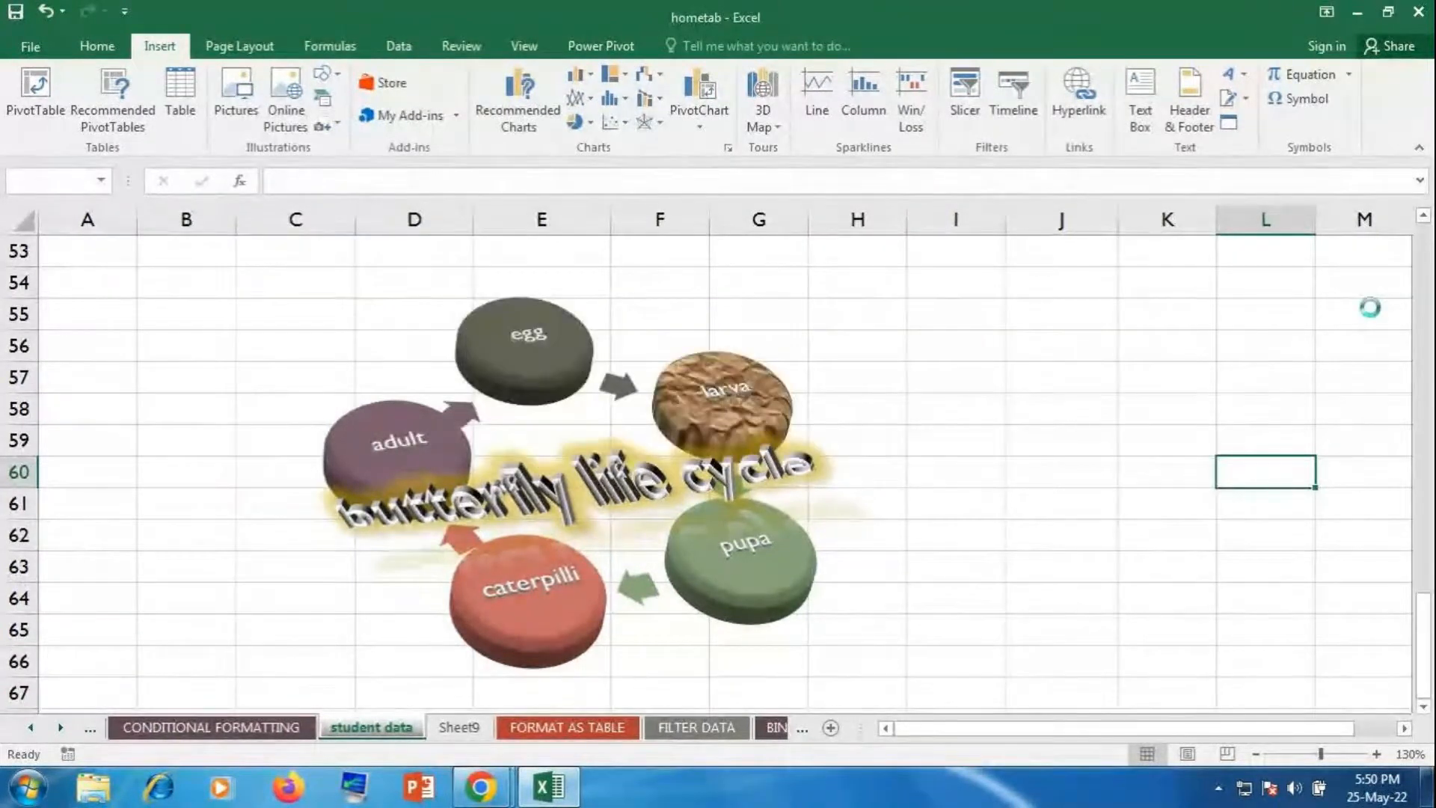
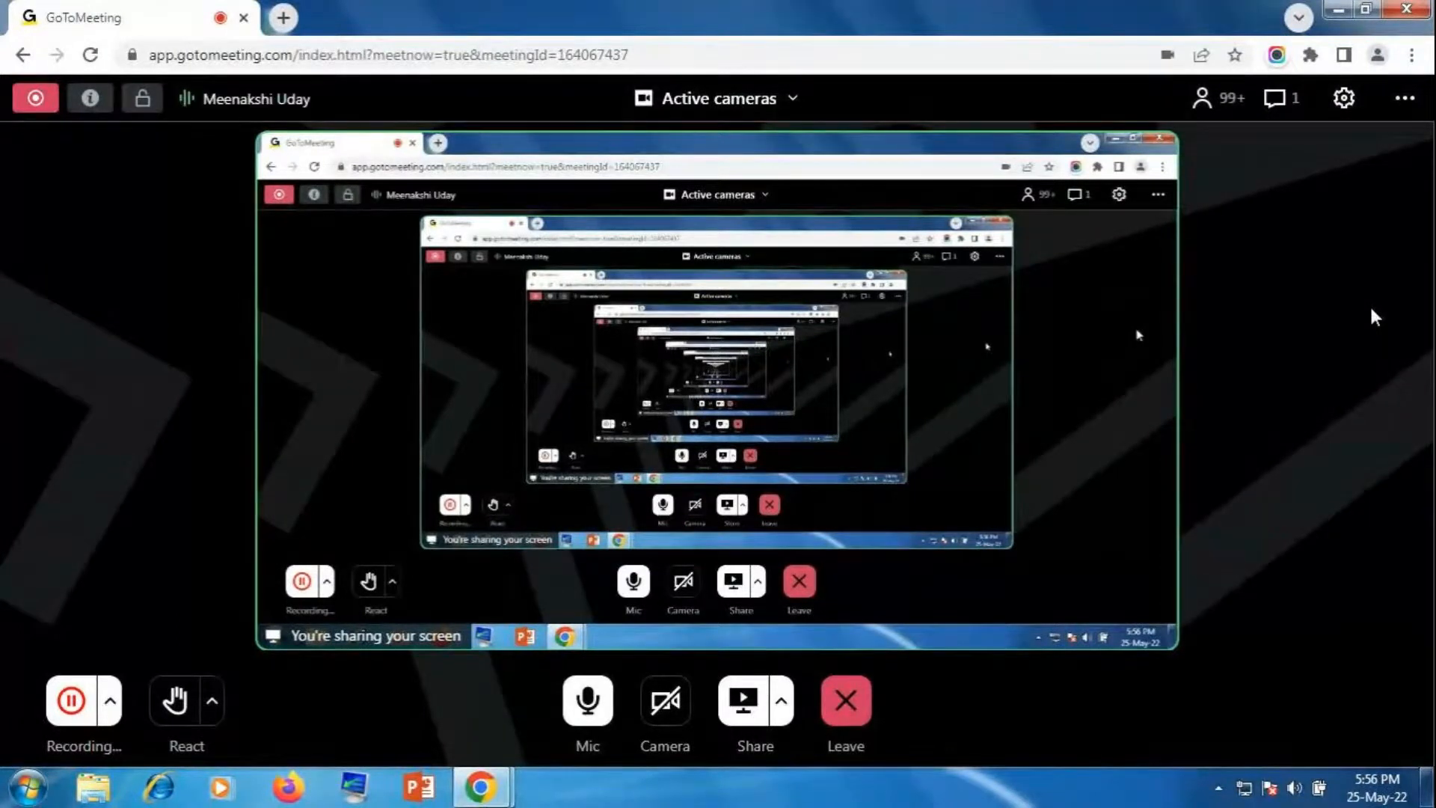
Step: Open the meeting chat panel to read the students' attendance replies sent to everyone
left_click(1282, 105)
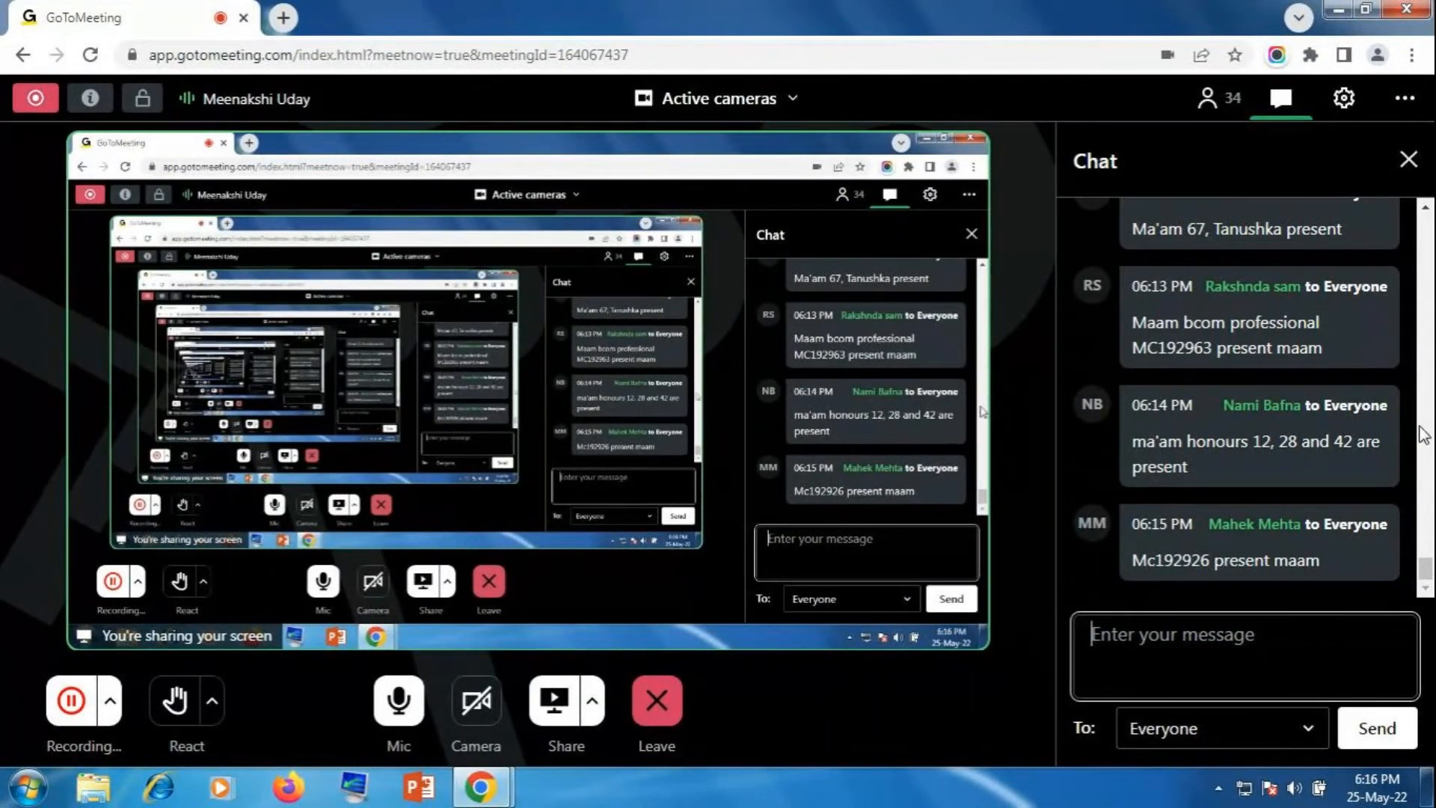
Step: Review the attendance replies in chat, then end the session for all participants
scroll(1414, 420, "up", 1)
scroll(1403, 400, "up", 1)
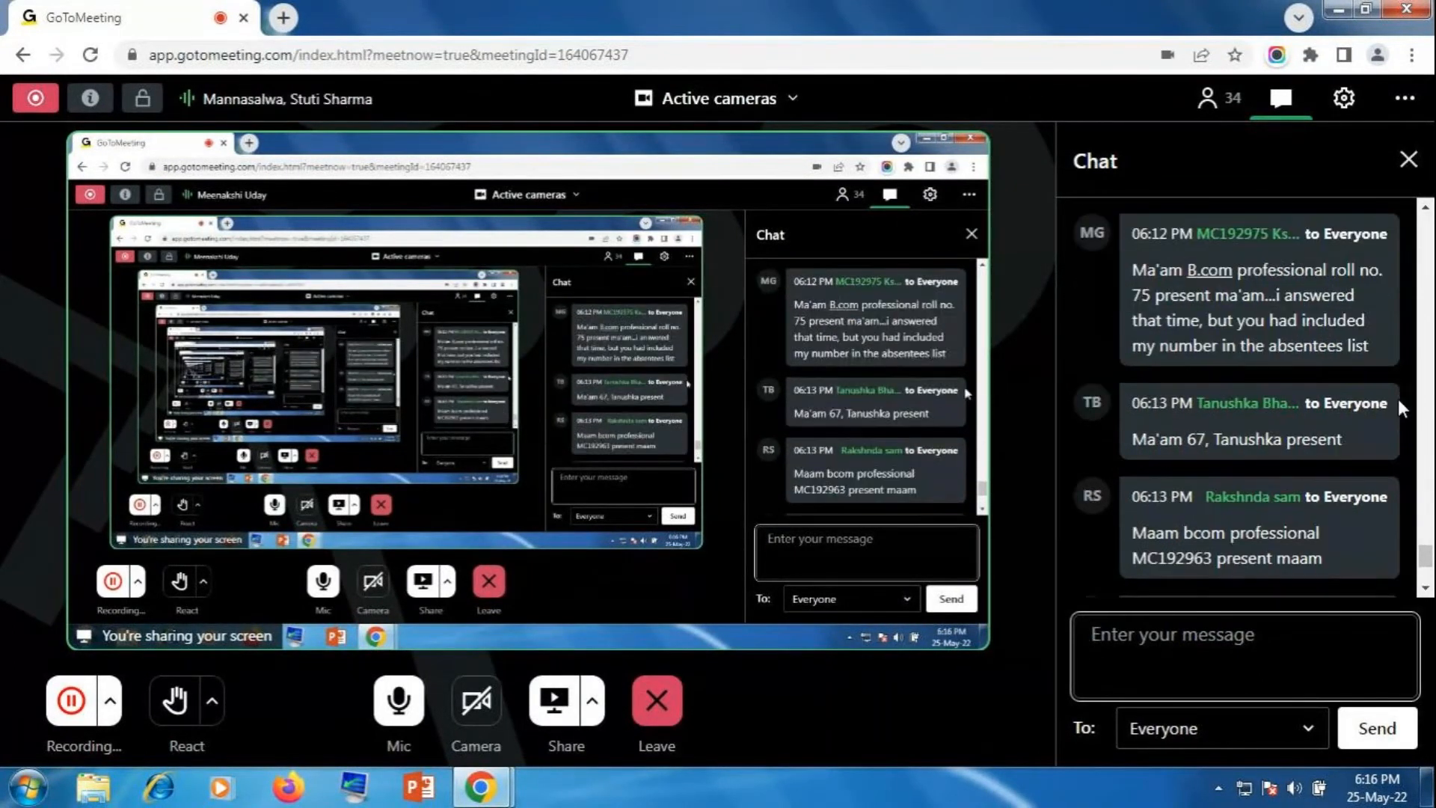
scroll(1397, 406, "up", 2)
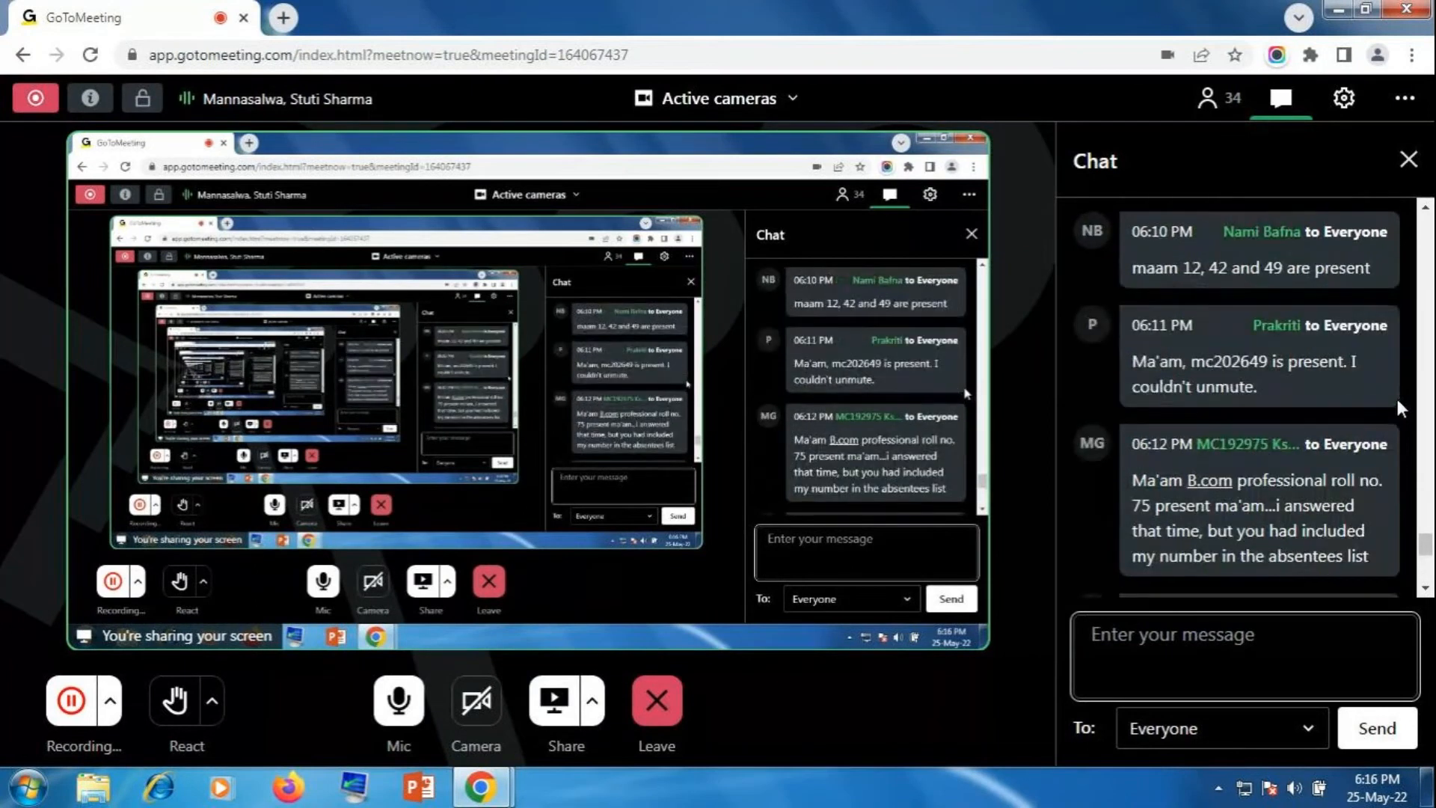
scroll(1397, 398, "up", 1)
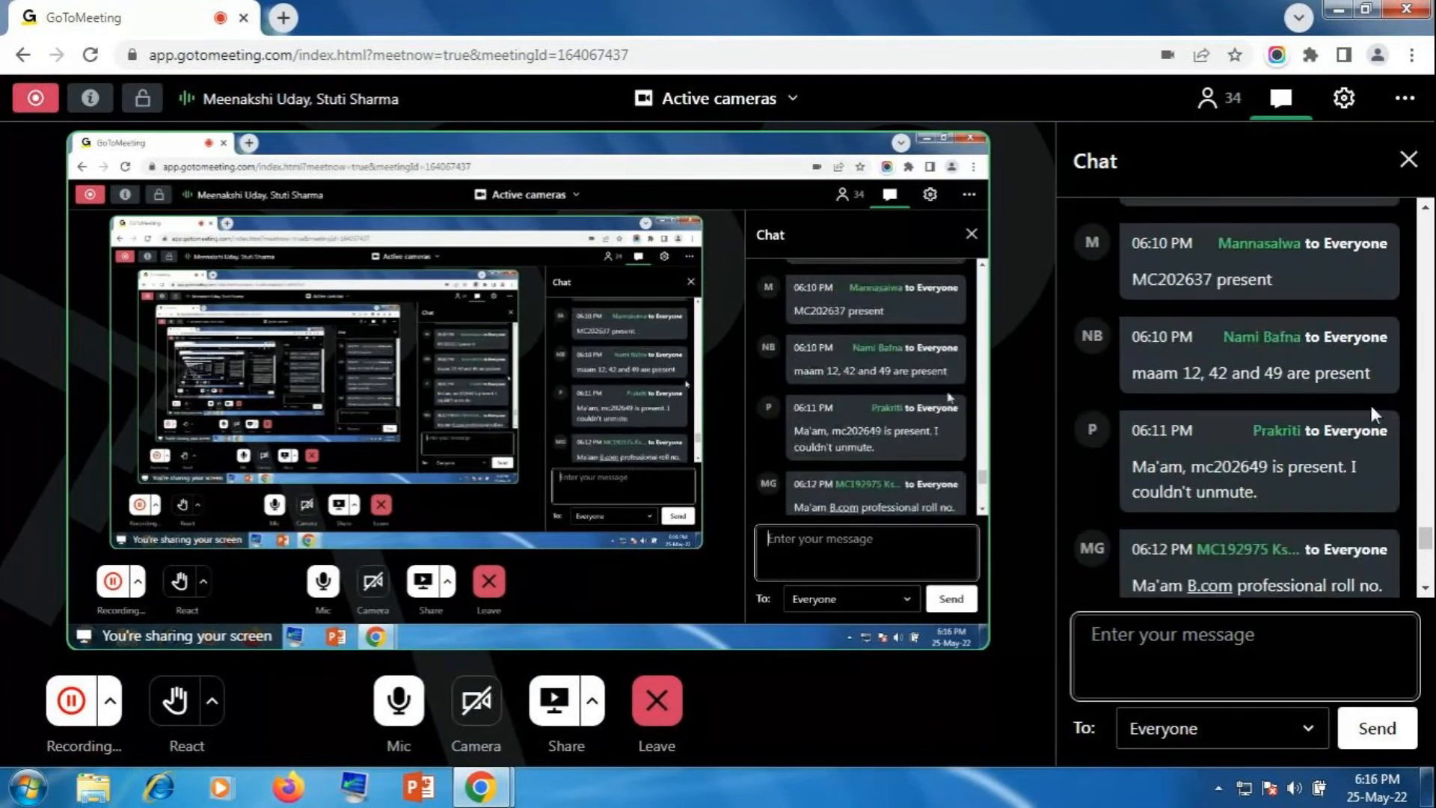
scroll(1371, 405, "up", 1)
scroll(1370, 404, "down", 4)
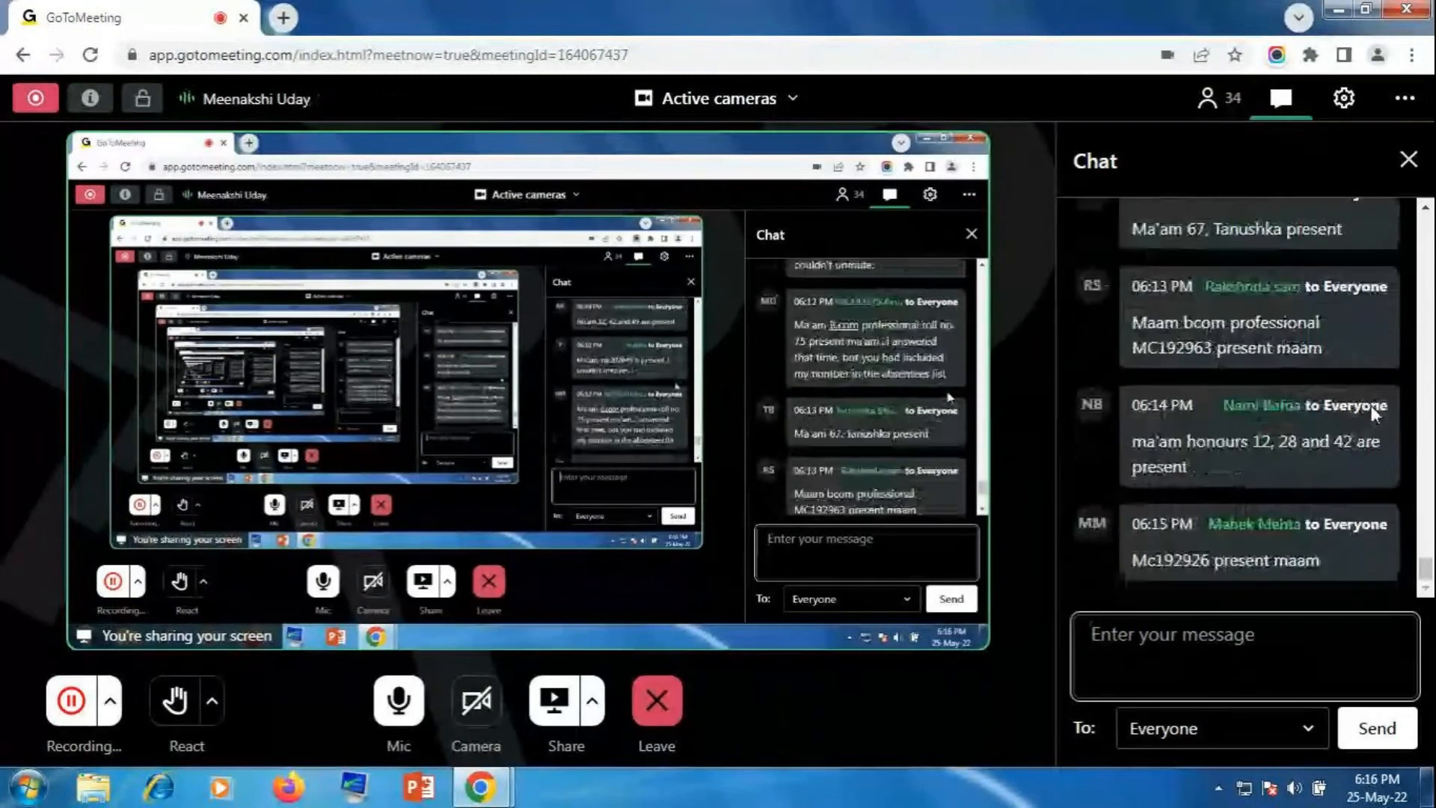
scroll(1370, 407, "up", 4)
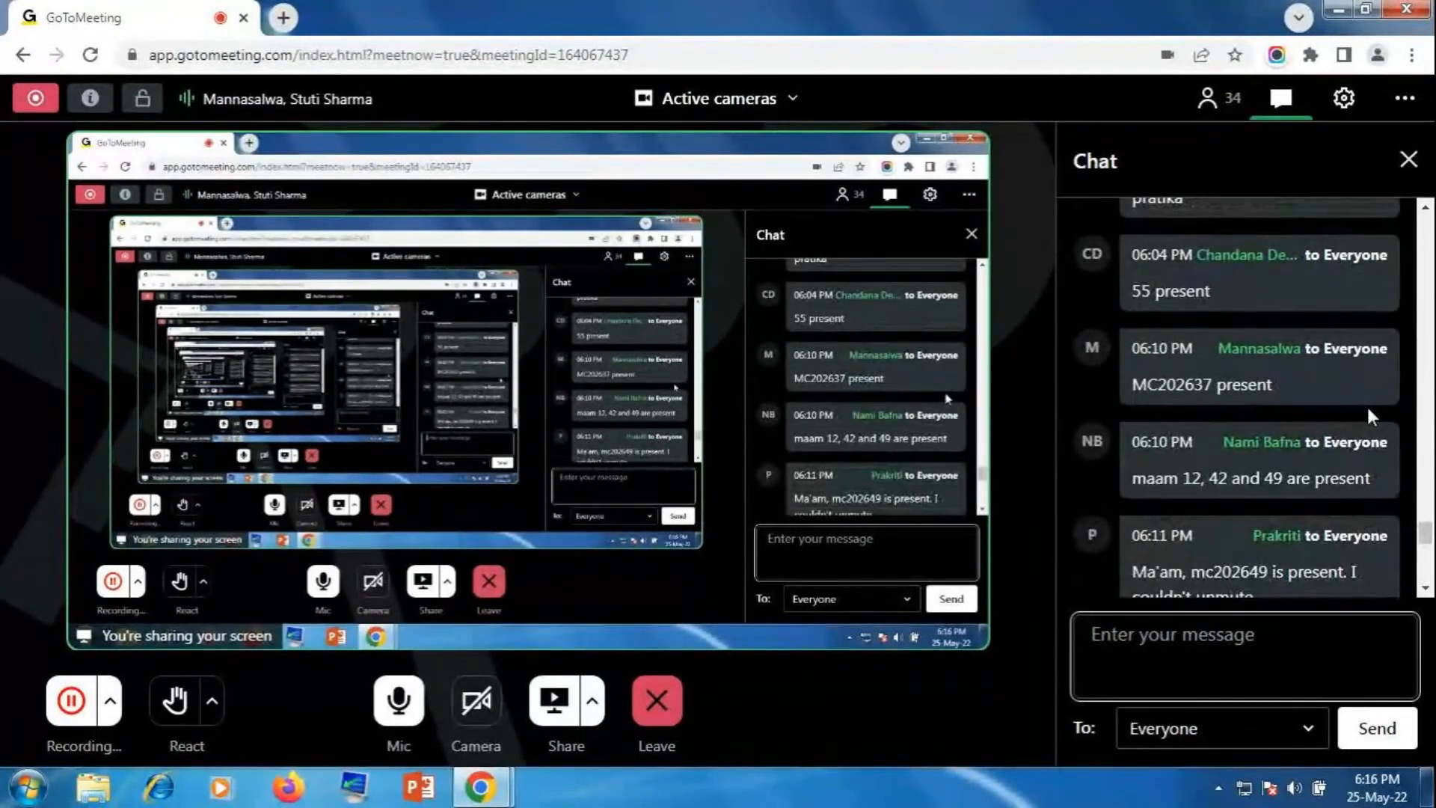
scroll(1367, 403, "down", 3)
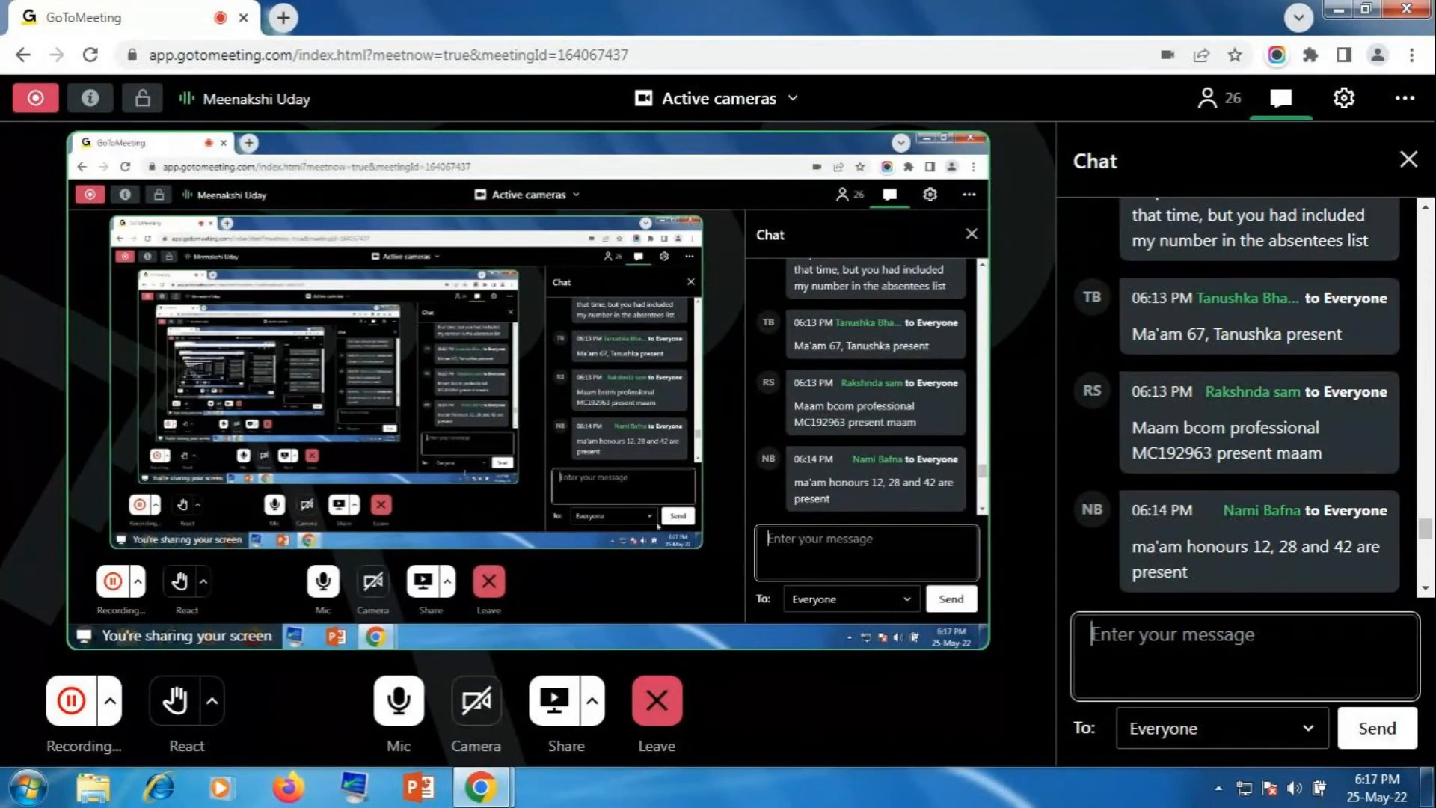
scroll(1396, 447, "up", 4)
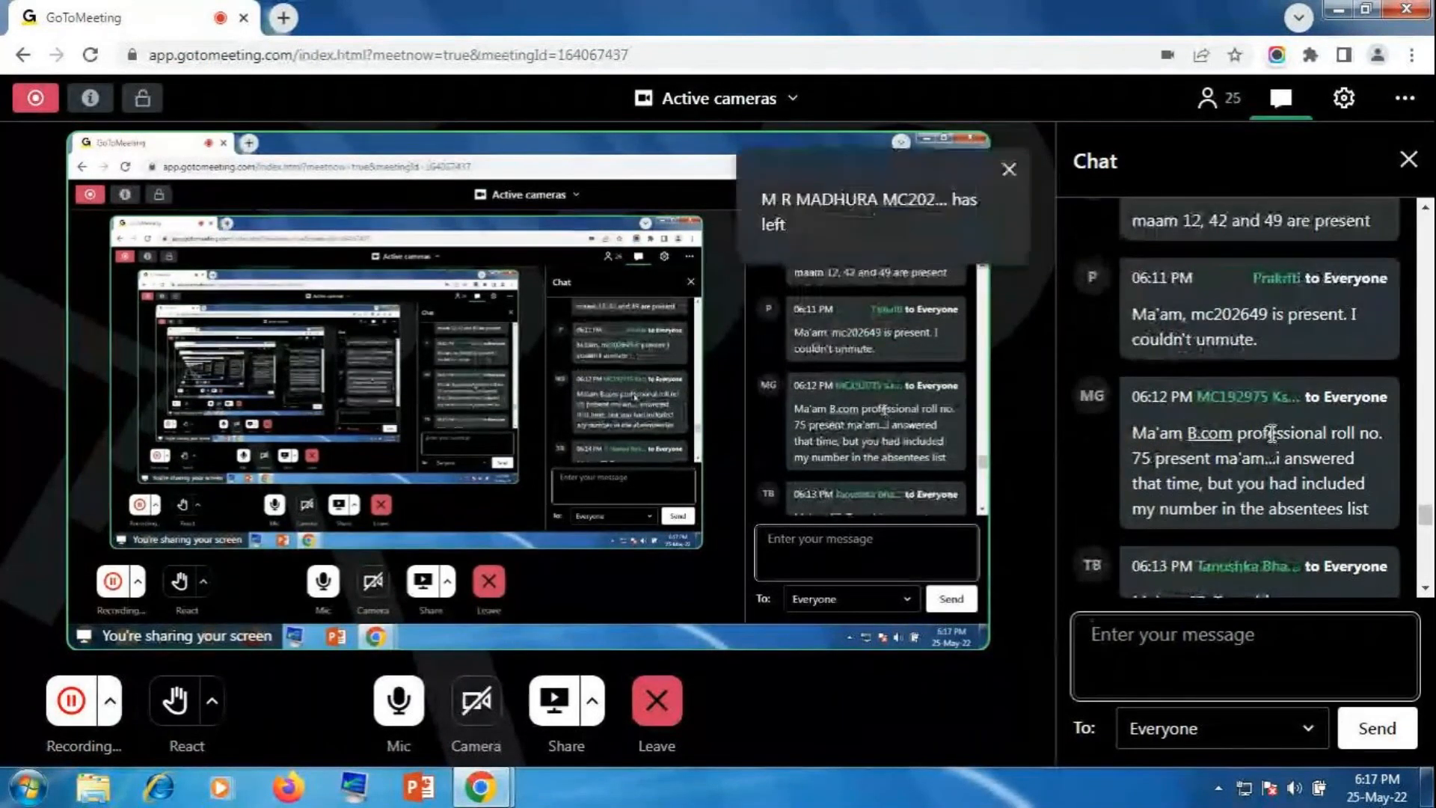
scroll(1196, 464, "down", 5)
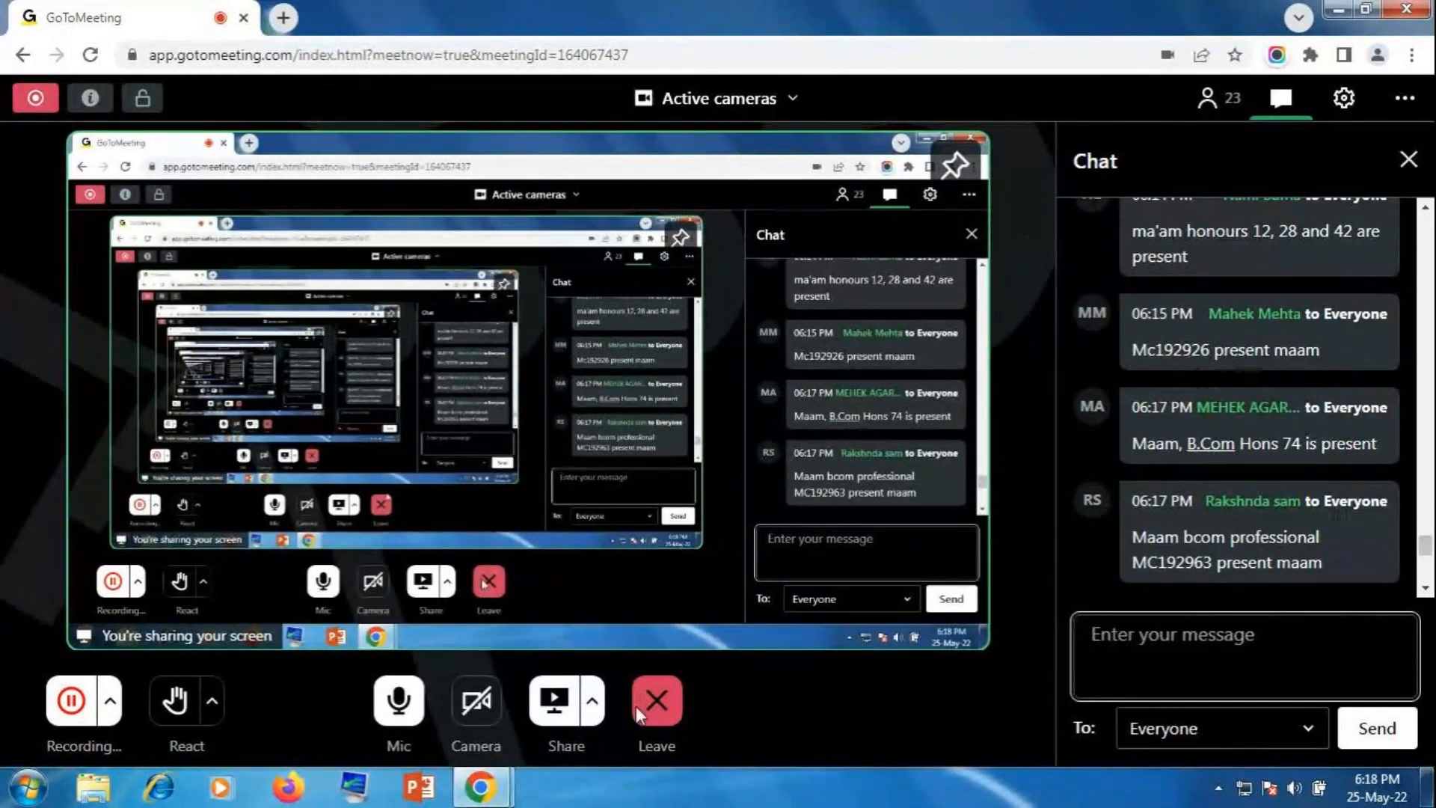
left_click(657, 701)
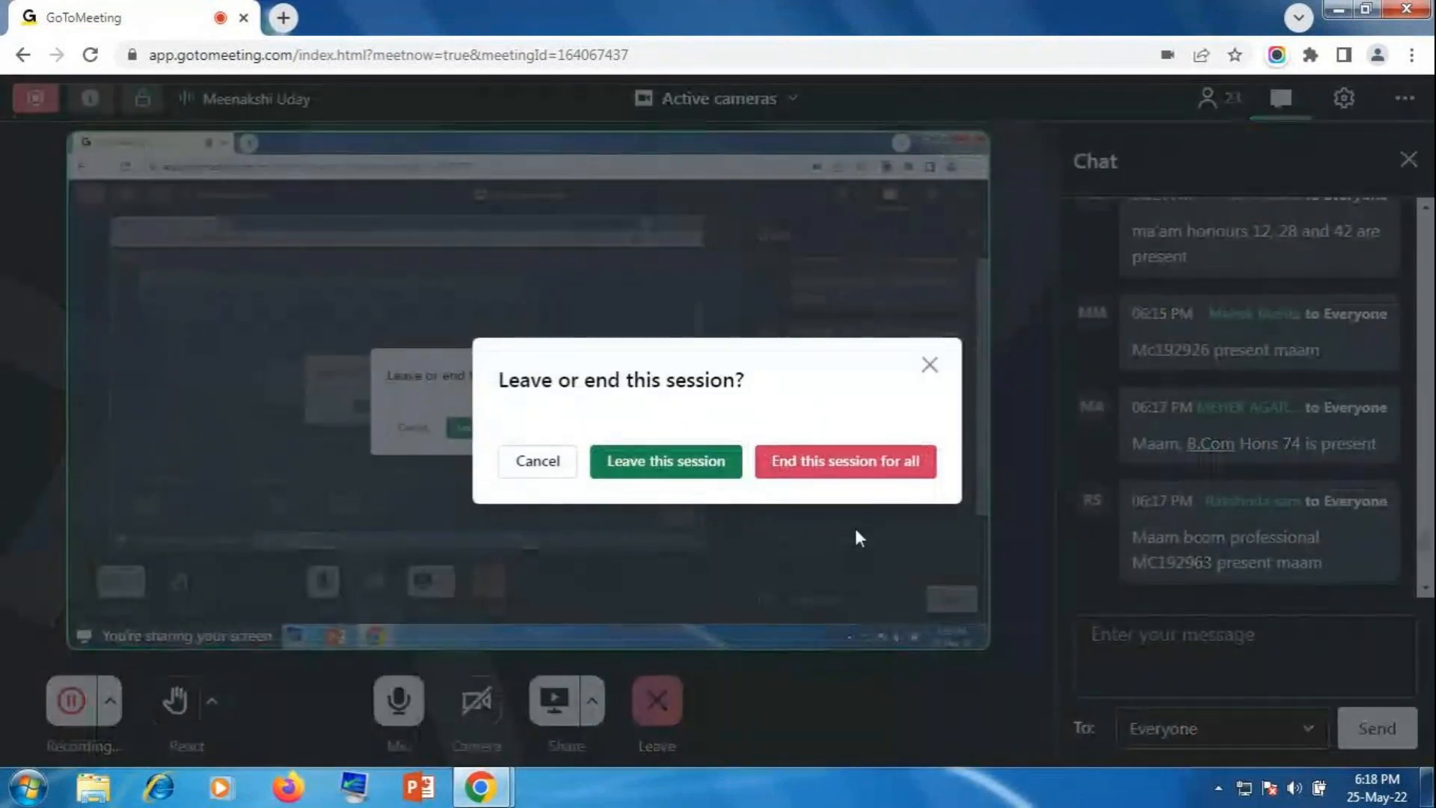
left_click(911, 475)
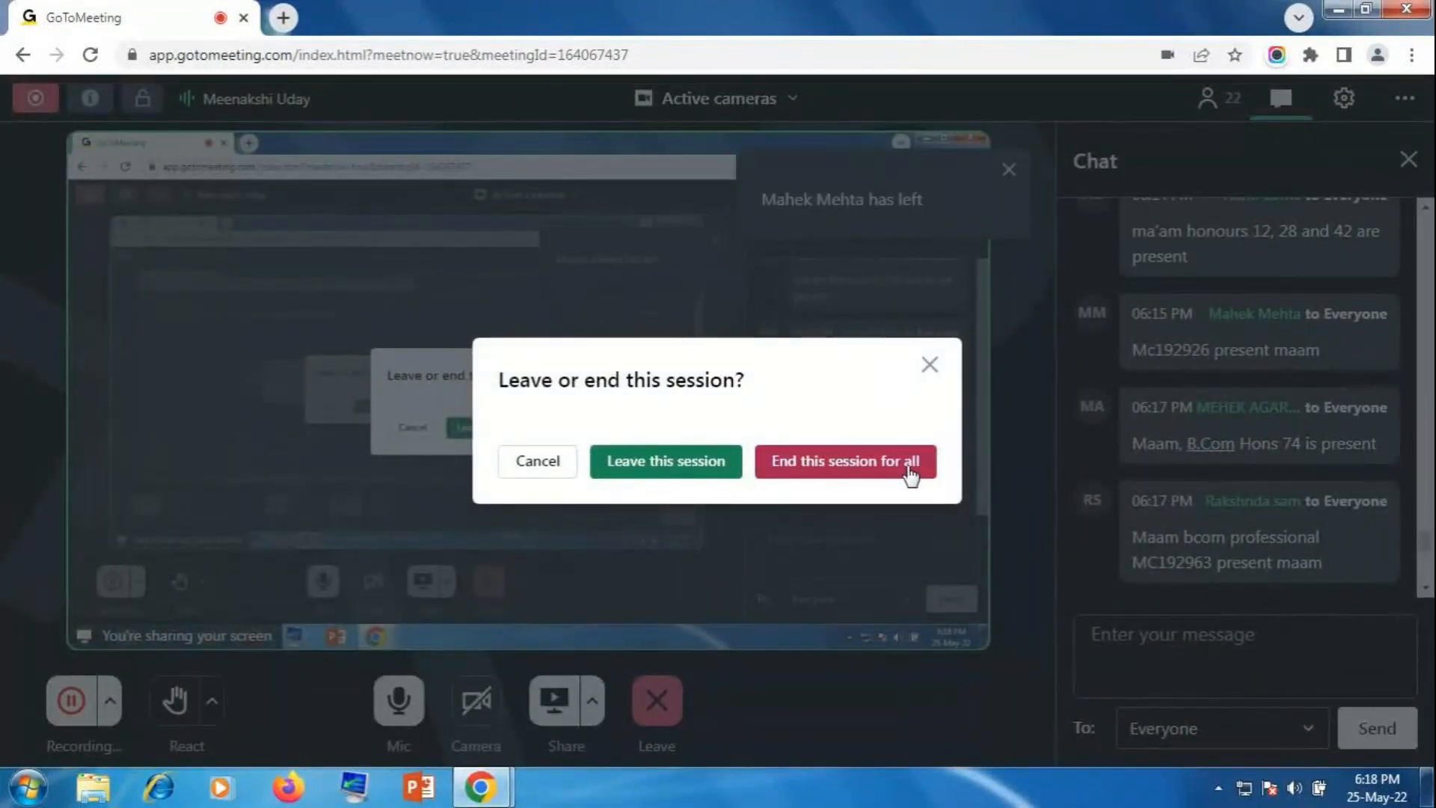